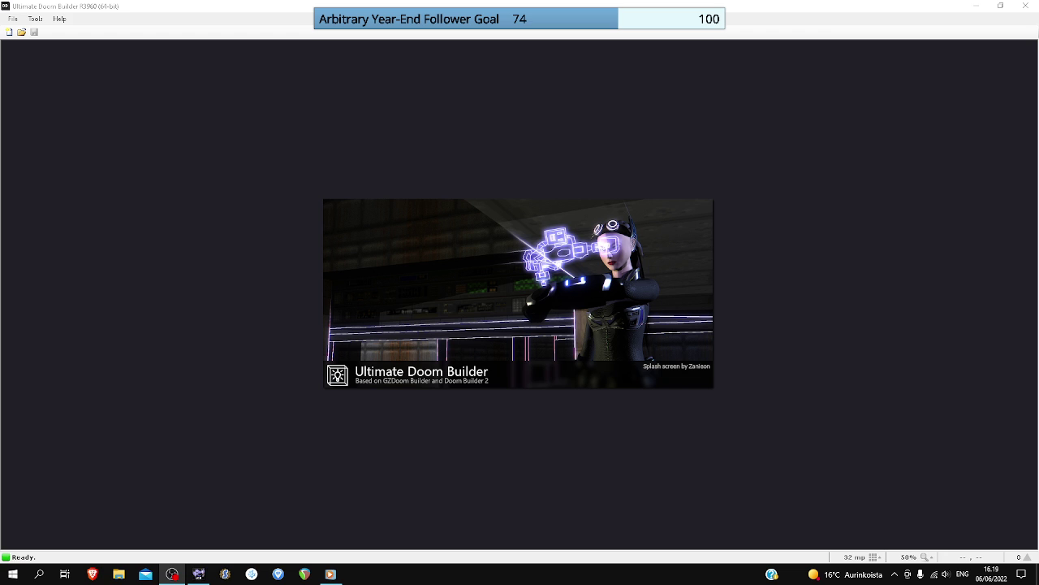
# - Start a new Boom: Doom 2 map and set its level name to MAP06
pyautogui.click(9, 32)
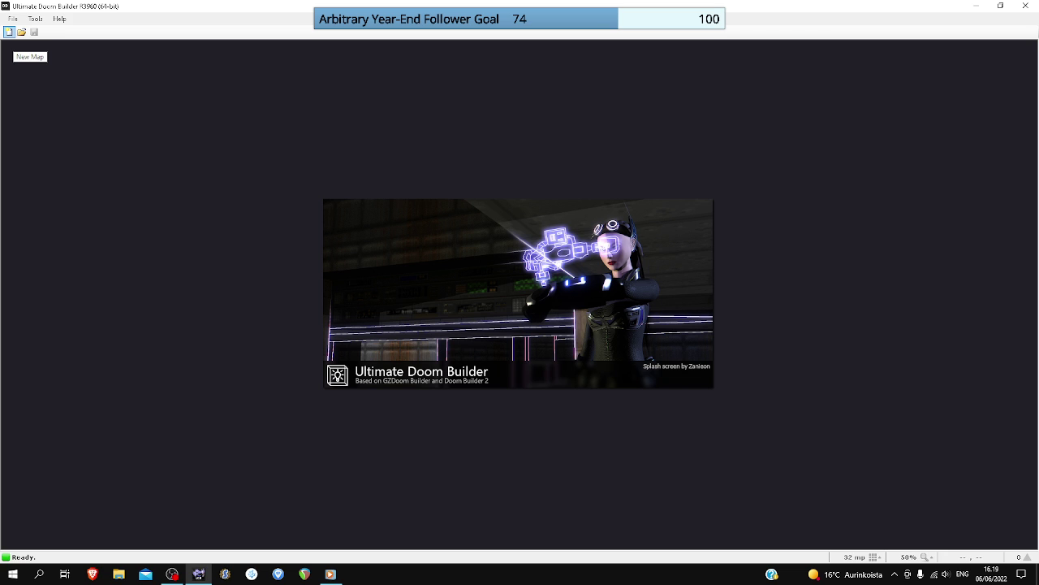
pyautogui.click(9, 32)
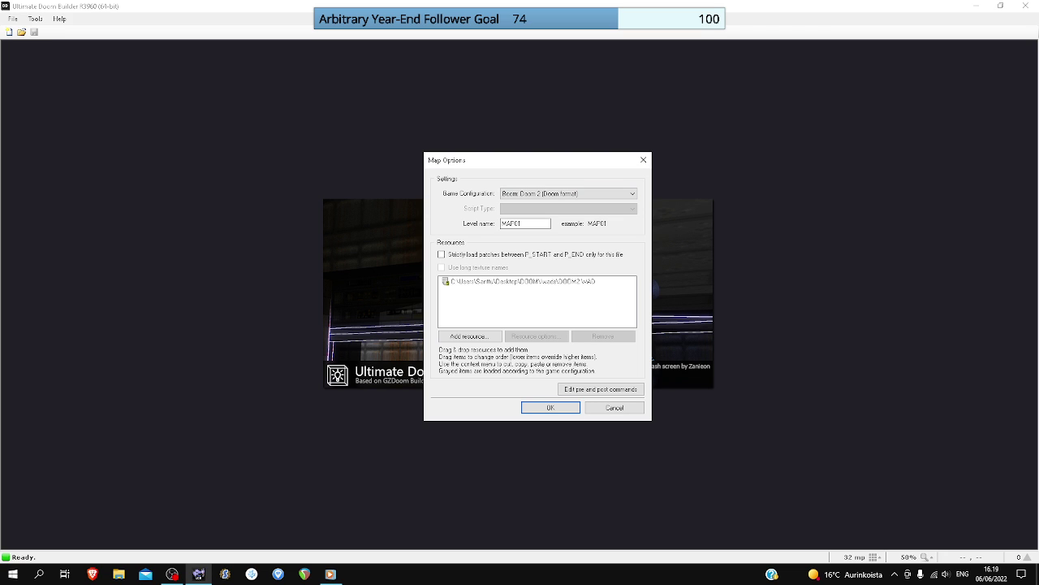
pyautogui.moveTo(524, 223); pyautogui.dragTo(518, 223)
pyautogui.write('0')
# - Add OTEX_1.1.WAD from the DOOM Resources folder as a map resource and create the map
pyautogui.click(470, 336)
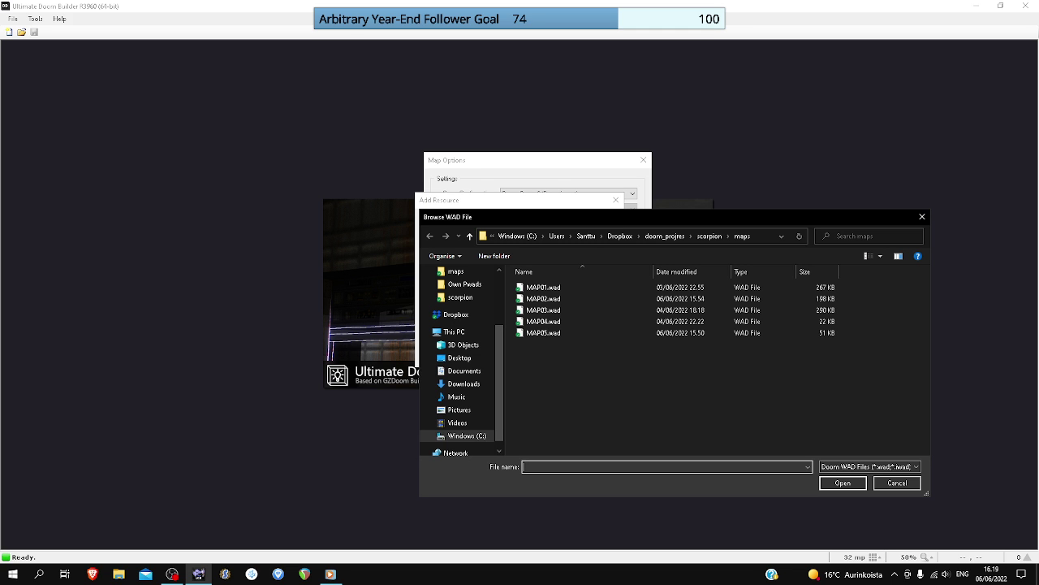
pyautogui.click(492, 235)
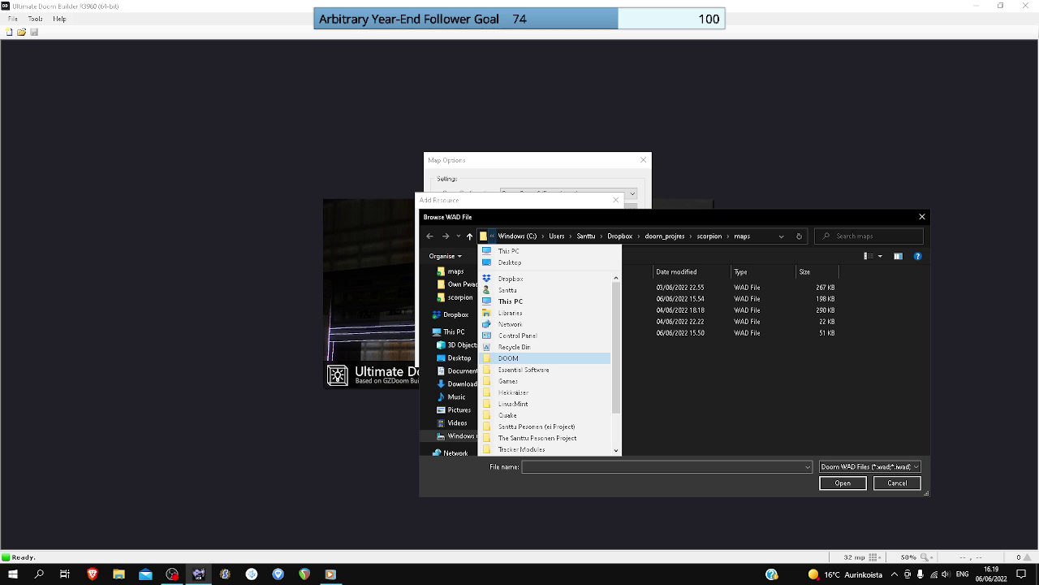
pyautogui.click(508, 357)
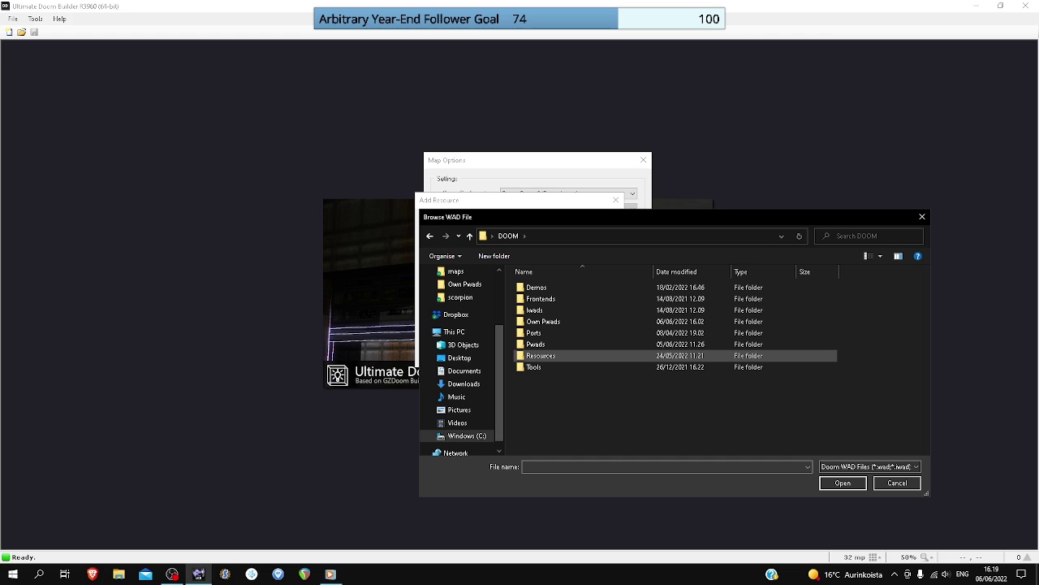
pyautogui.doubleClick(541, 356)
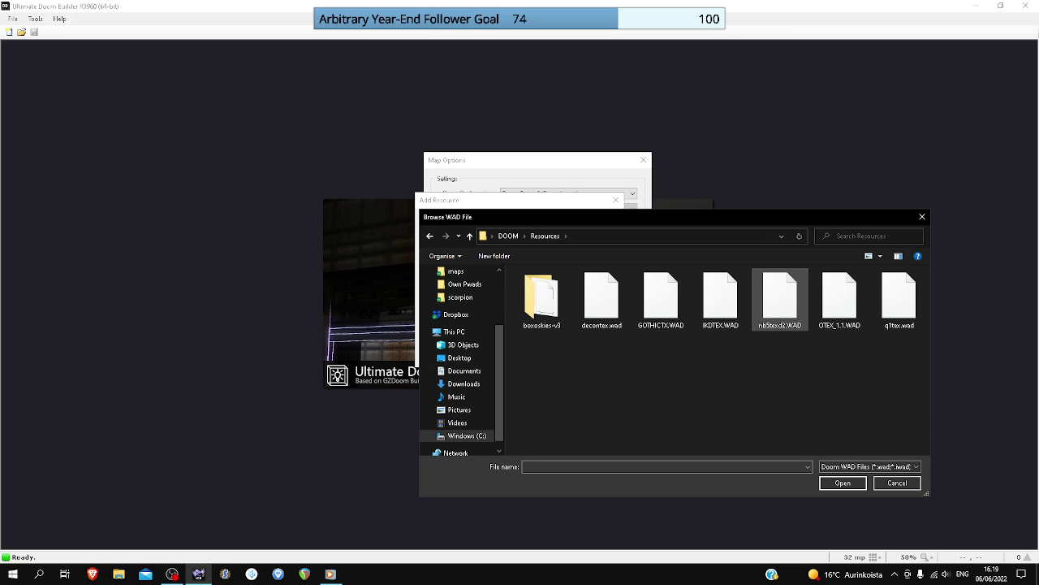
pyautogui.doubleClick(840, 301)
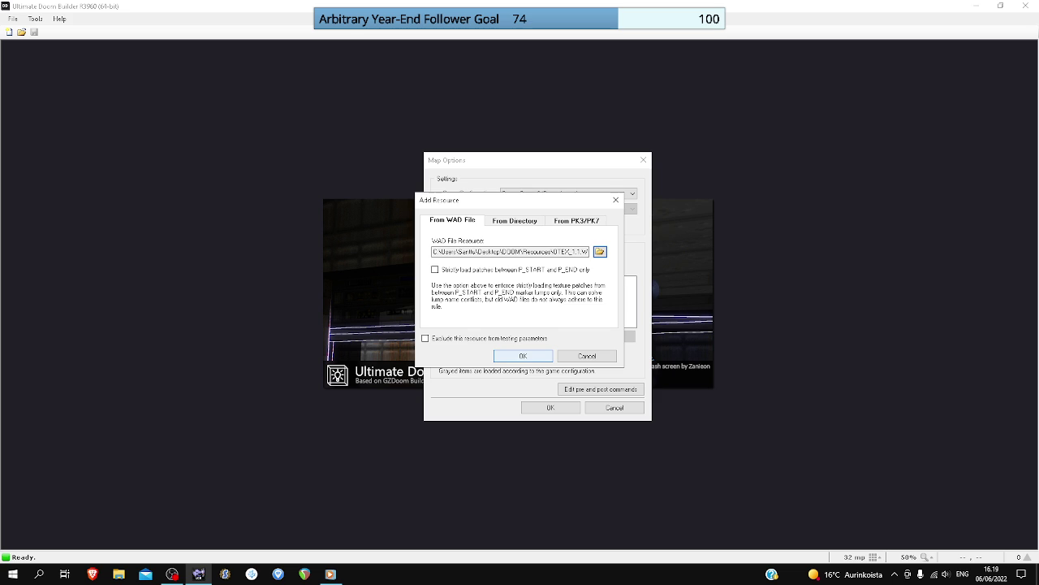
pyautogui.press('Return')
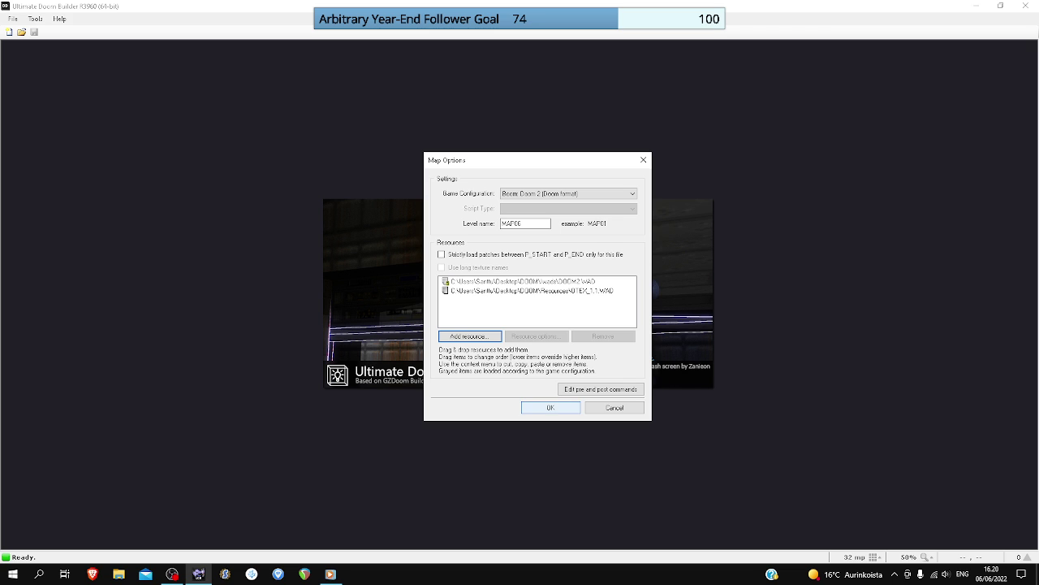
pyautogui.click(550, 407)
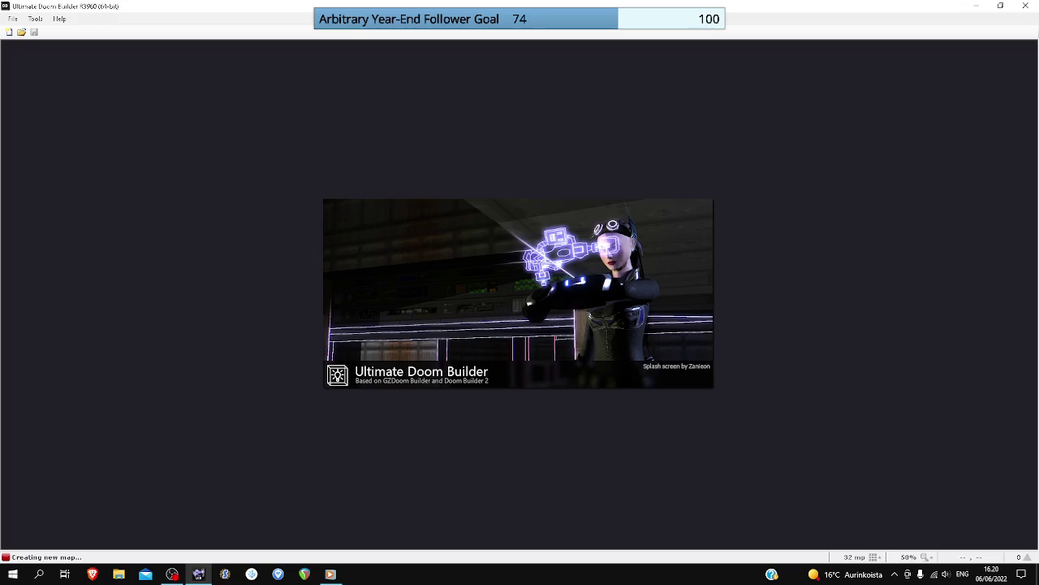
# - Draw a 16-vertex circular sector about 896 units in diameter, centred on the map origin, with the ellipse drawing mode
pyautogui.scroll(-5, 520, 268)
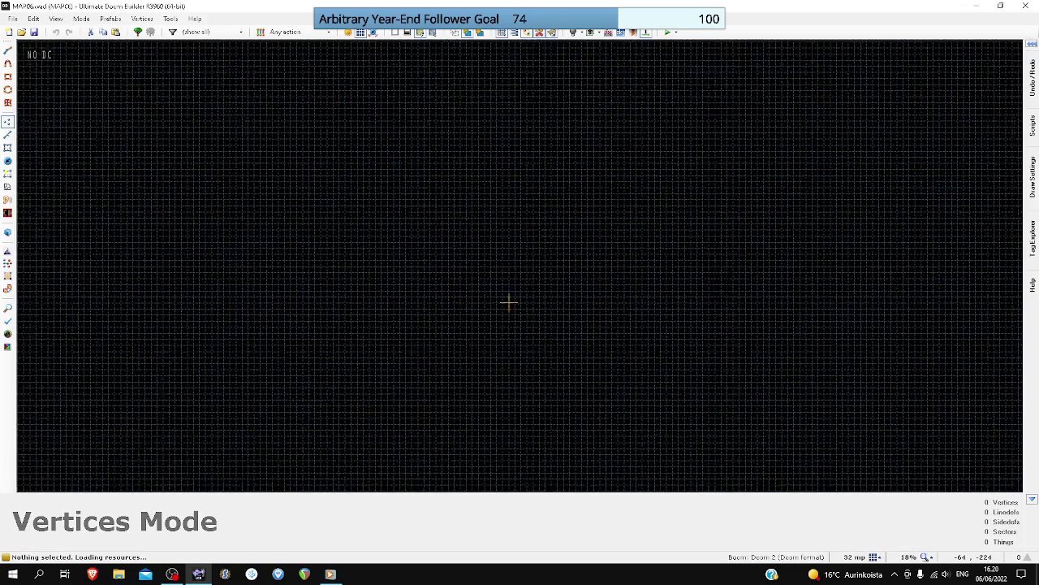
pyautogui.scroll(10, 509, 303)
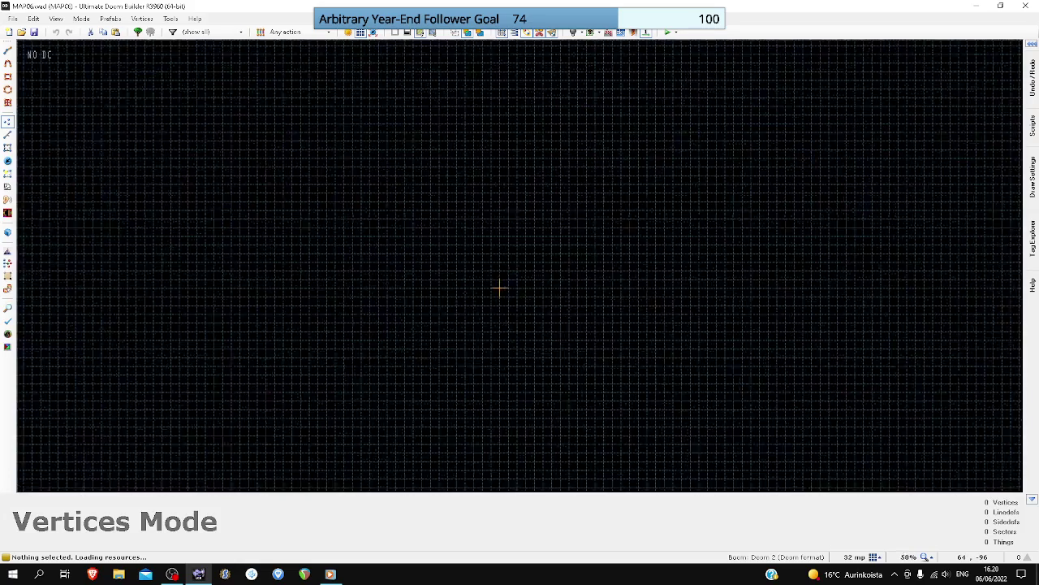
pyautogui.scroll(-3, 504, 288)
pyautogui.press('l')
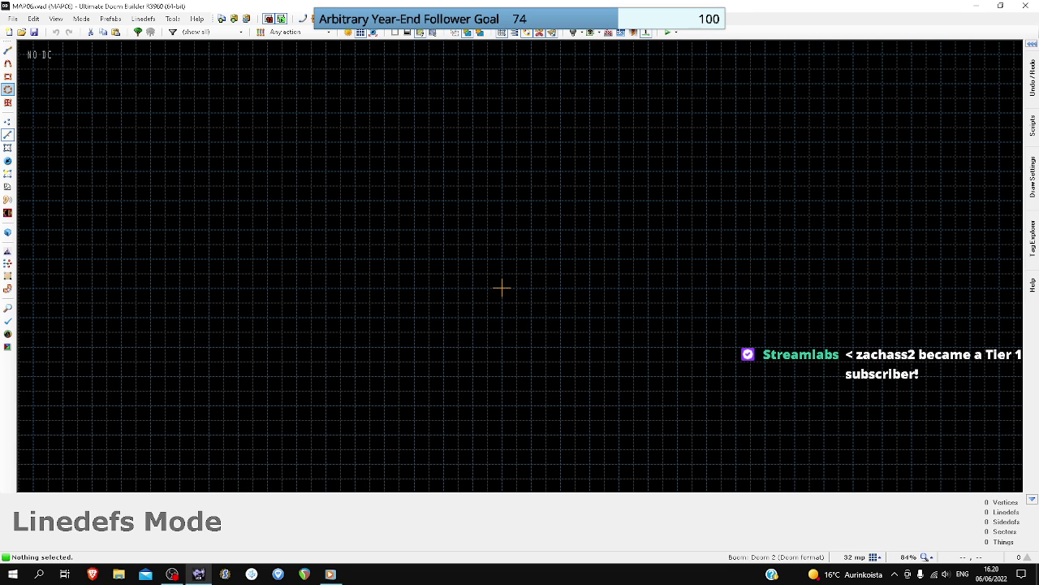
pyautogui.click(7, 77)
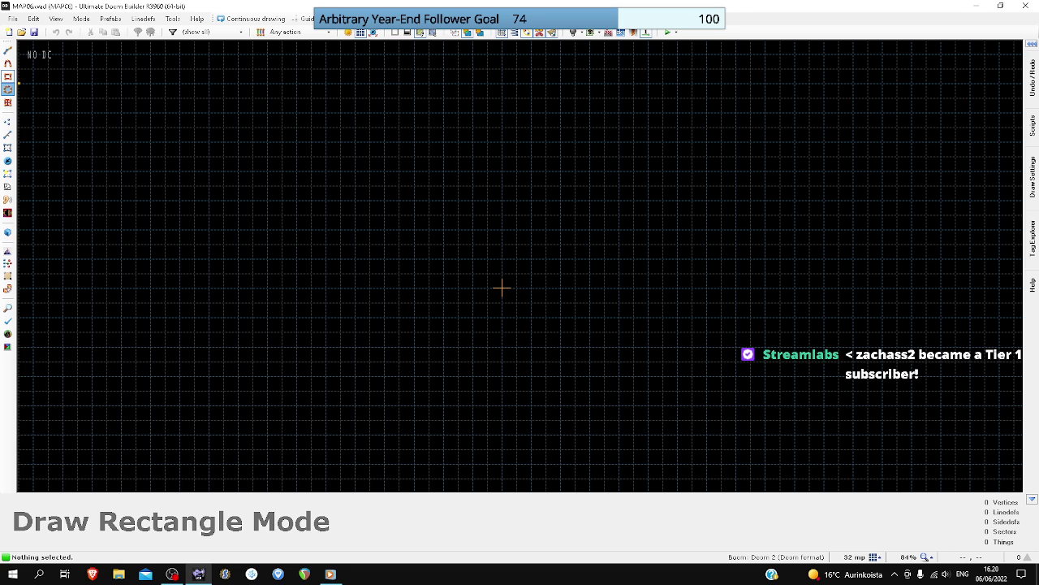
pyautogui.click(8, 89)
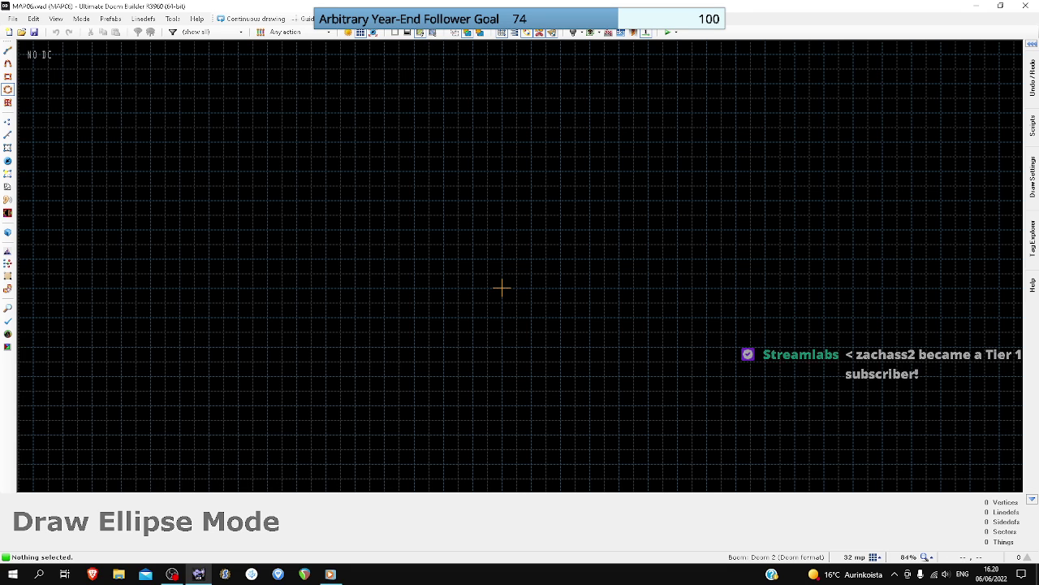
pyautogui.scroll(-2, 502, 287)
pyautogui.scroll(-1, 495, 298)
pyautogui.click(496, 298)
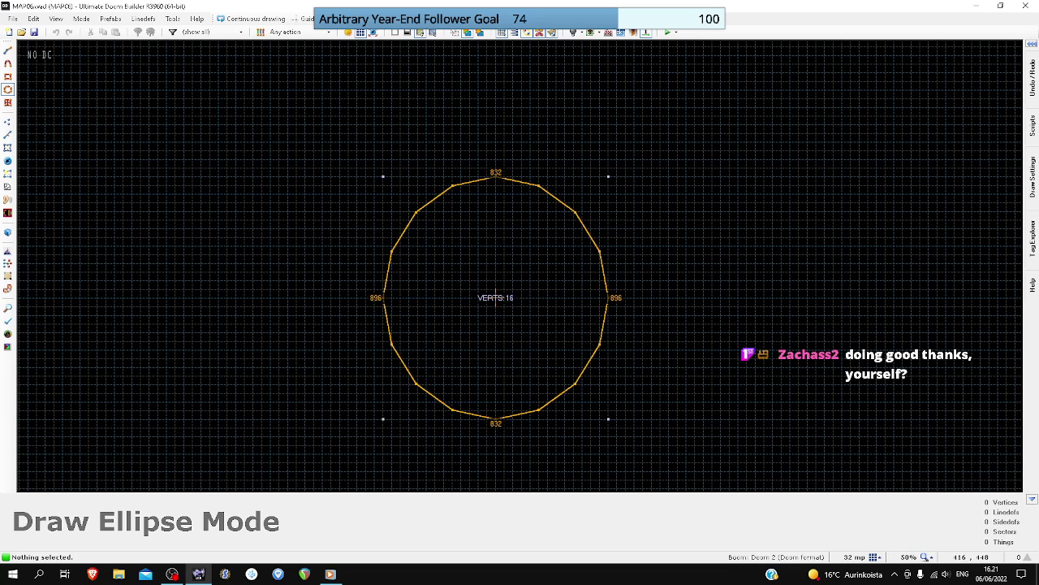
pyautogui.click(617, 176)
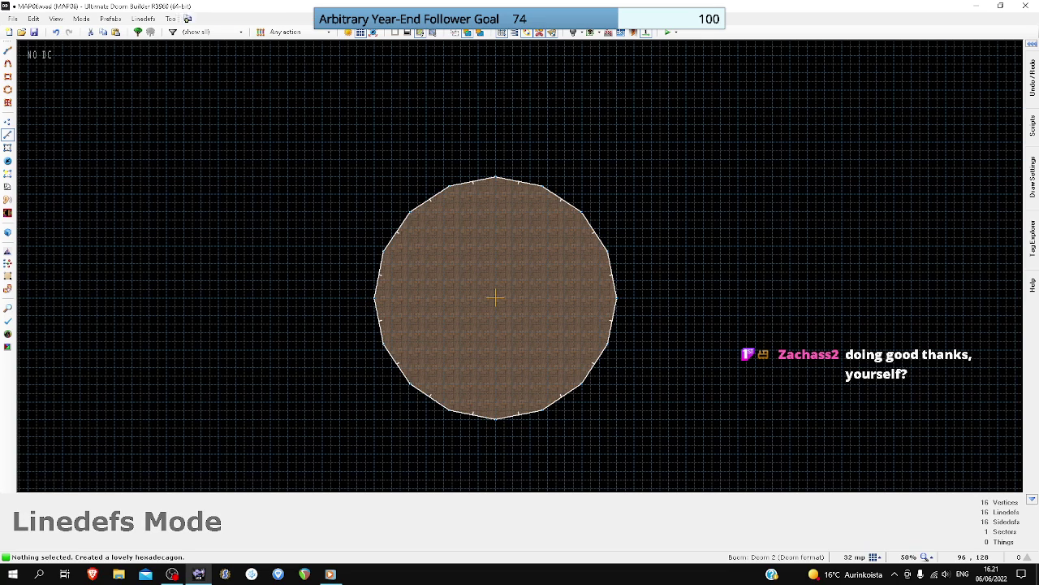
# - In the 3D view, set the middle texture of all the circular room's walls to OSOLID01 from OTEX_1.1.WAD
pyautogui.press('w')
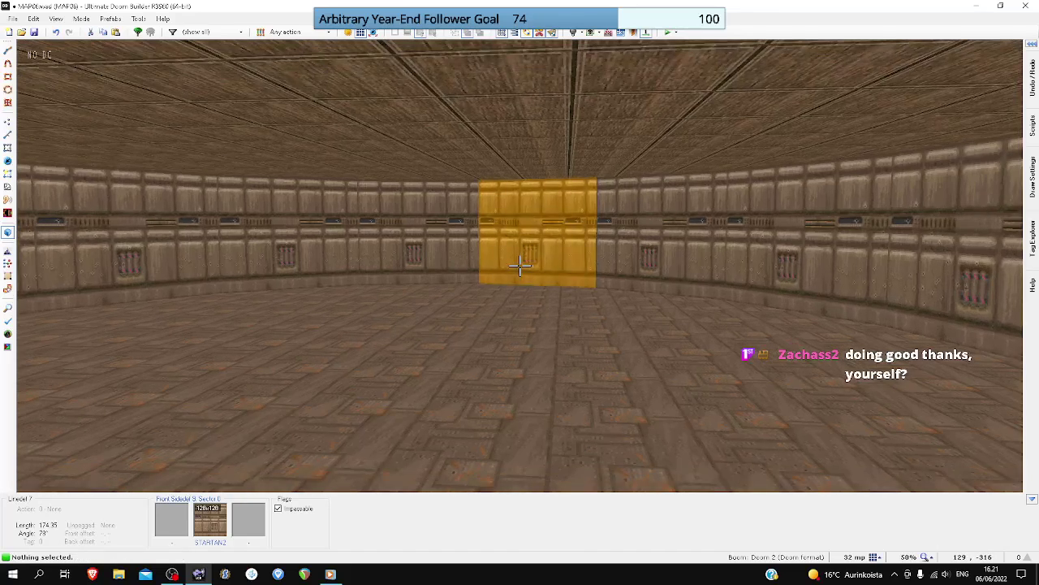
pyautogui.keyDown('shift'); pyautogui.click(520, 265); pyautogui.keyUp('shift')
pyautogui.rightClick(520, 266)
pyautogui.click(582, 172)
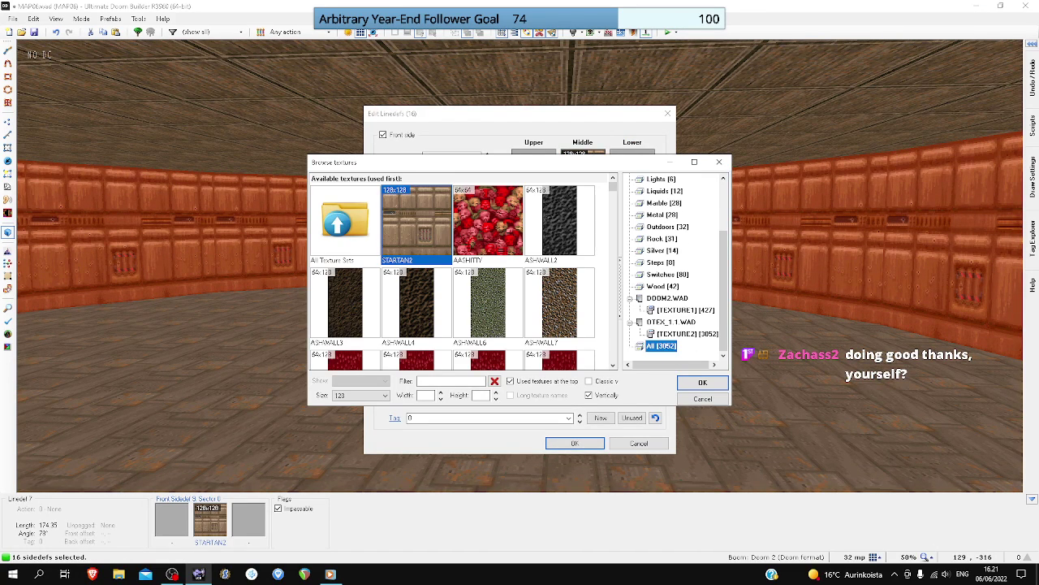
pyautogui.click(687, 333)
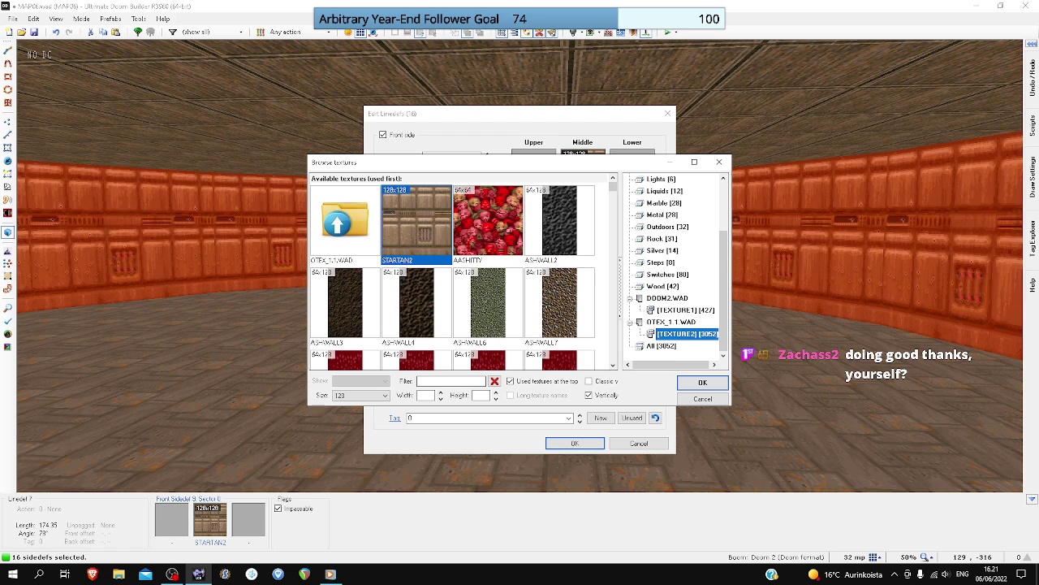
pyautogui.click(450, 381)
pyautogui.write('OSO')
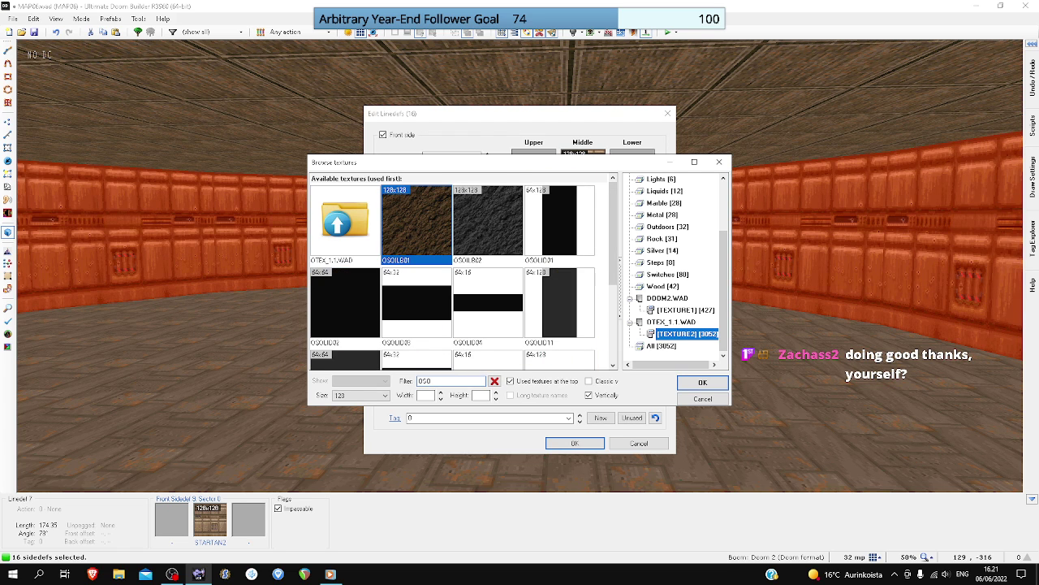
pyautogui.doubleClick(560, 222)
pyautogui.click(575, 443)
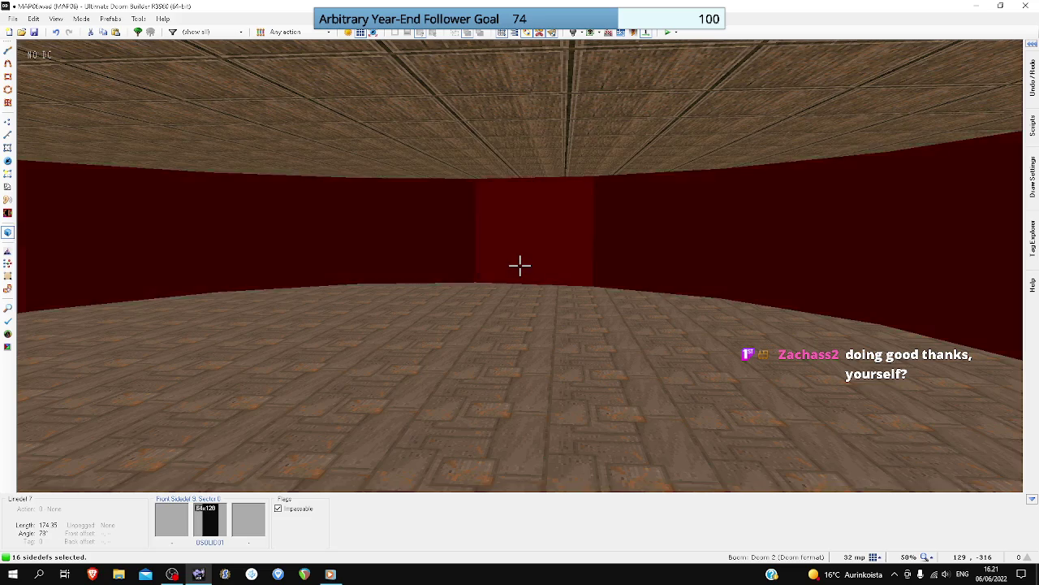
# - Raise the sector's brightness to 256 and apply the OSOLID01 flat to its floor and ceiling
pyautogui.press('c')
pyautogui.keyDown('ctrl'); pyautogui.scroll(4, 520, 265); pyautogui.keyUp('ctrl')
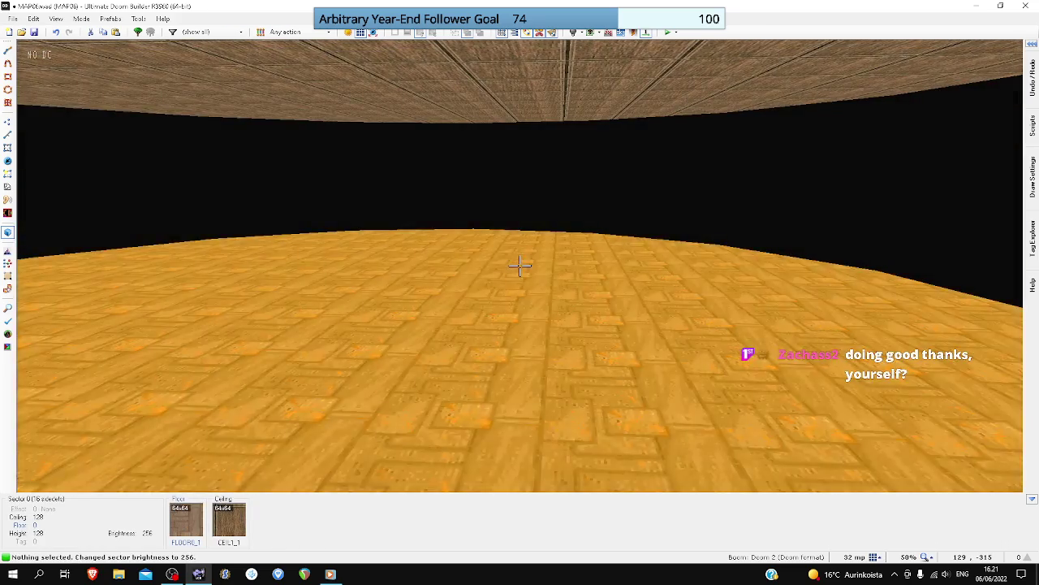
pyautogui.rightClick(520, 266)
pyautogui.click(536, 264)
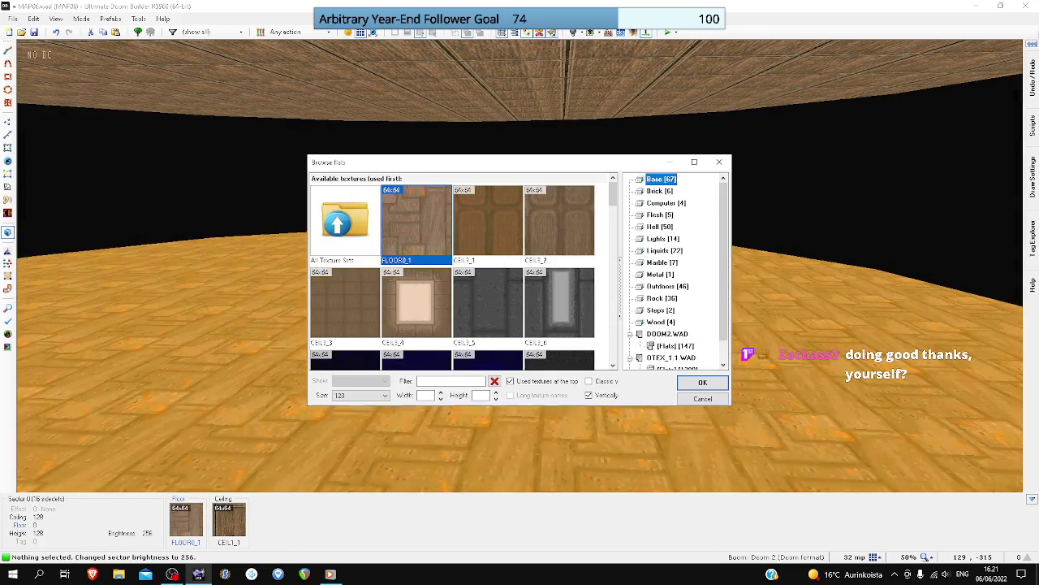
pyautogui.scroll(-1, 674, 268)
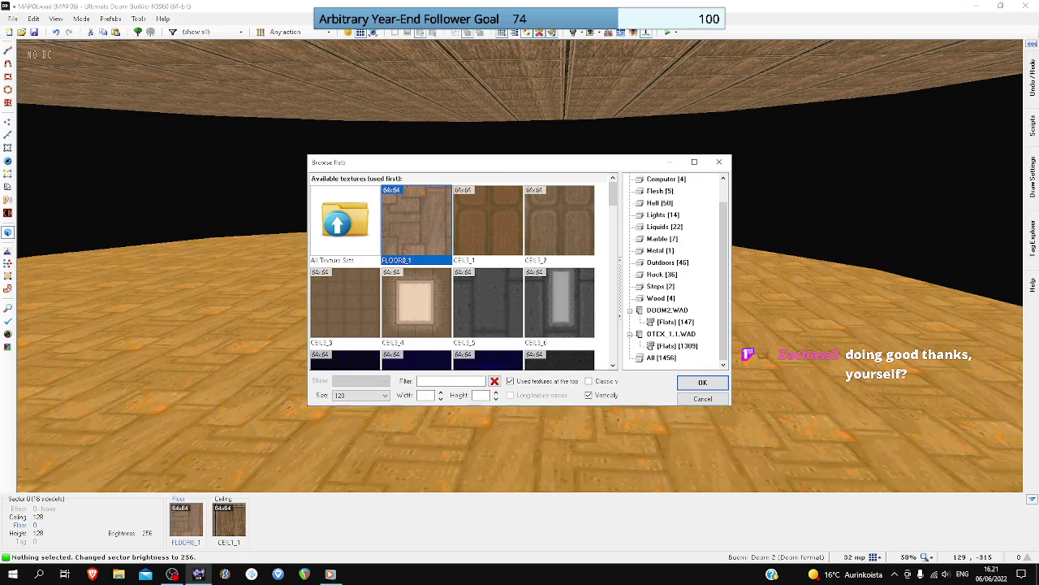
pyautogui.write('050')
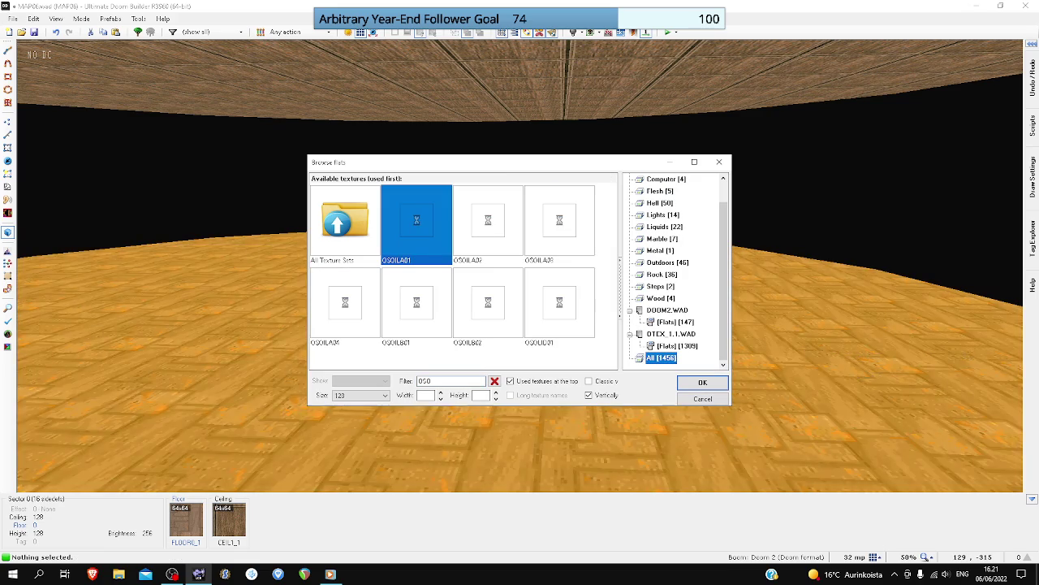
pyautogui.doubleClick(560, 302)
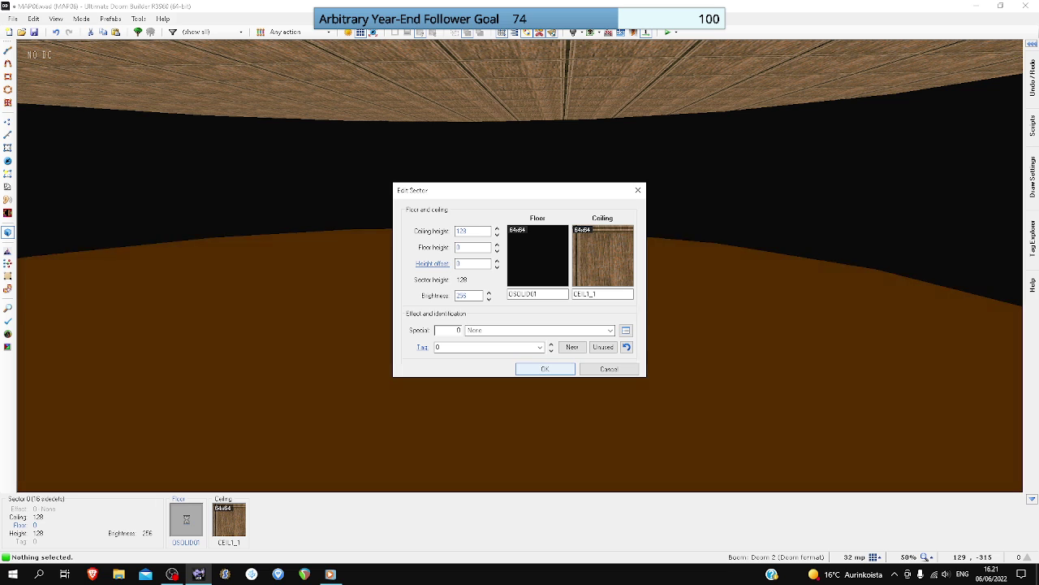
pyautogui.press('Return')
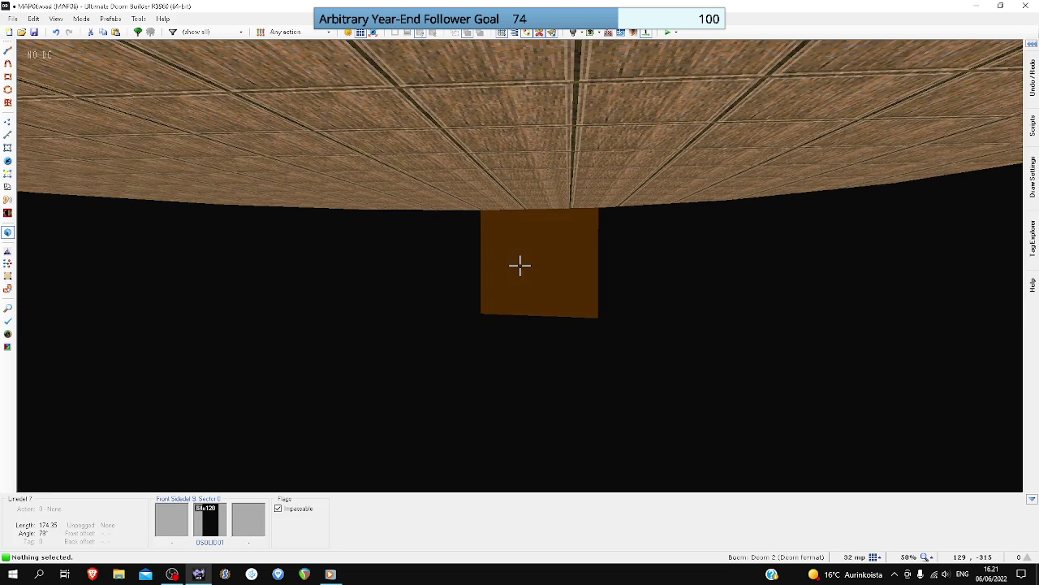
pyautogui.hotkey('ctrl', 'c')
pyautogui.hotkey('ctrl', 'v')
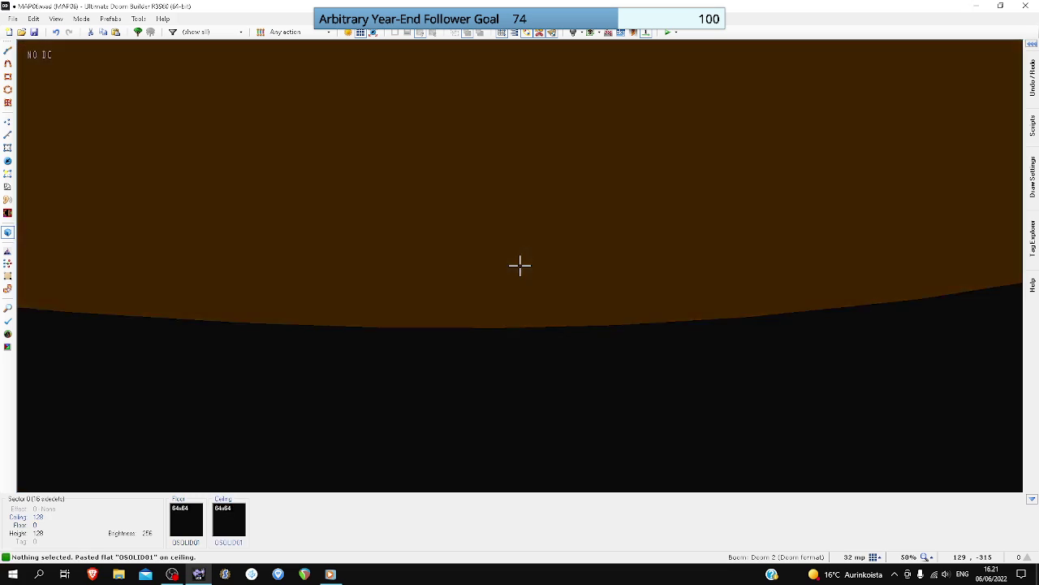
pyautogui.rightClick(519, 264)
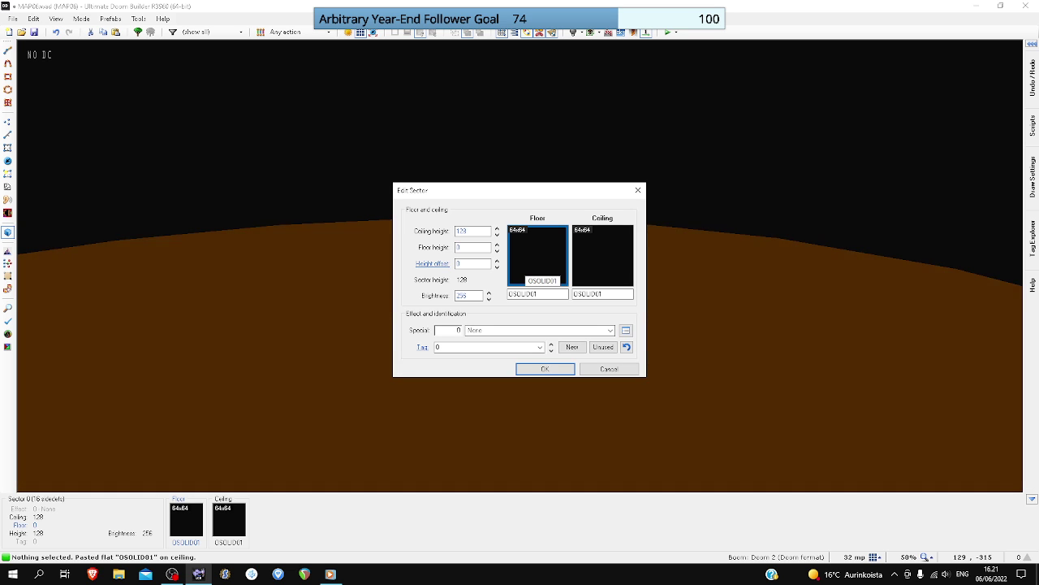
pyautogui.click(538, 268)
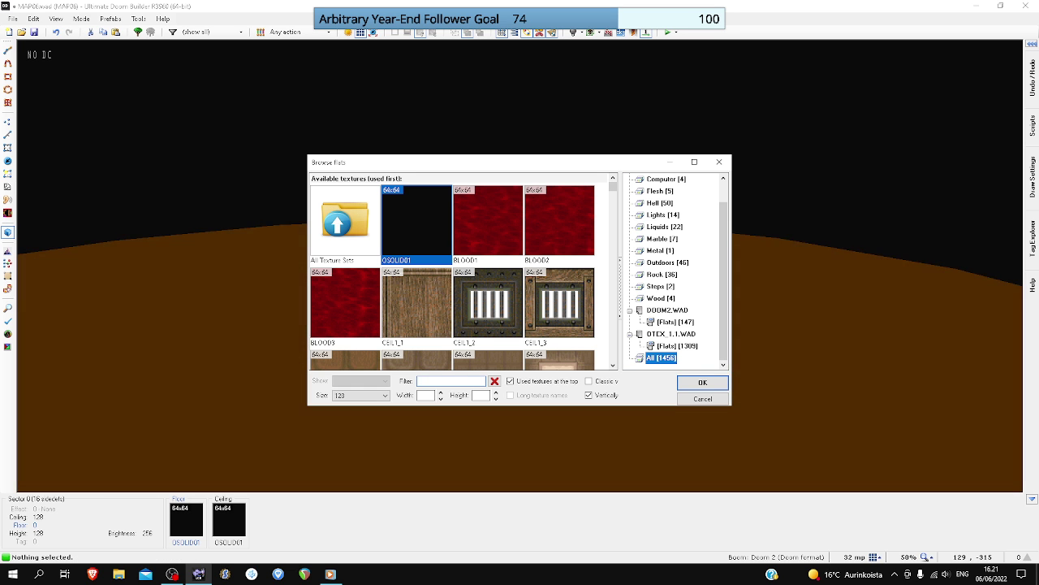
pyautogui.write('OSO')
pyautogui.scroll(-1, 461, 271)
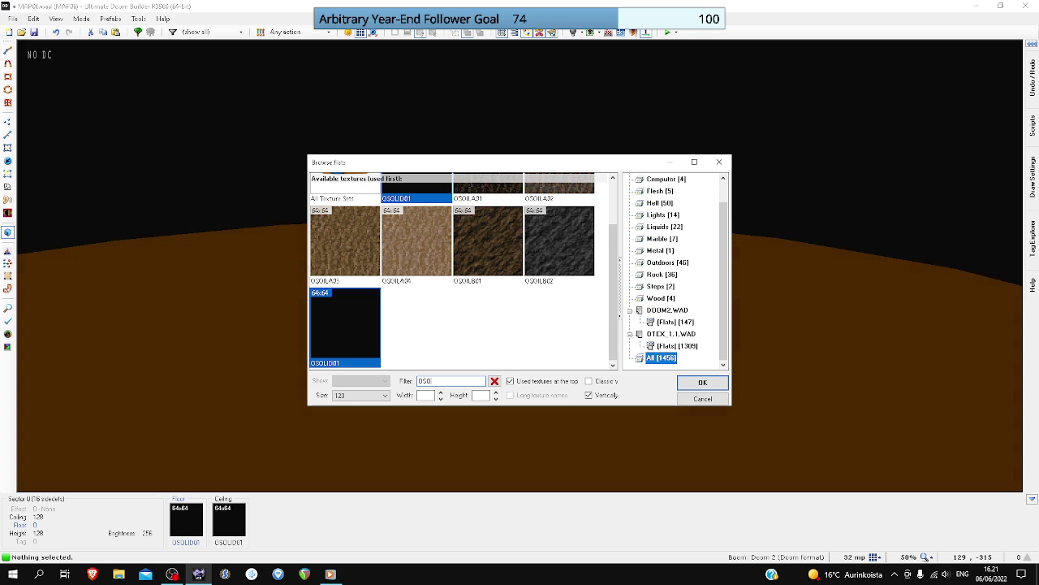
pyautogui.scroll(1, 460, 268)
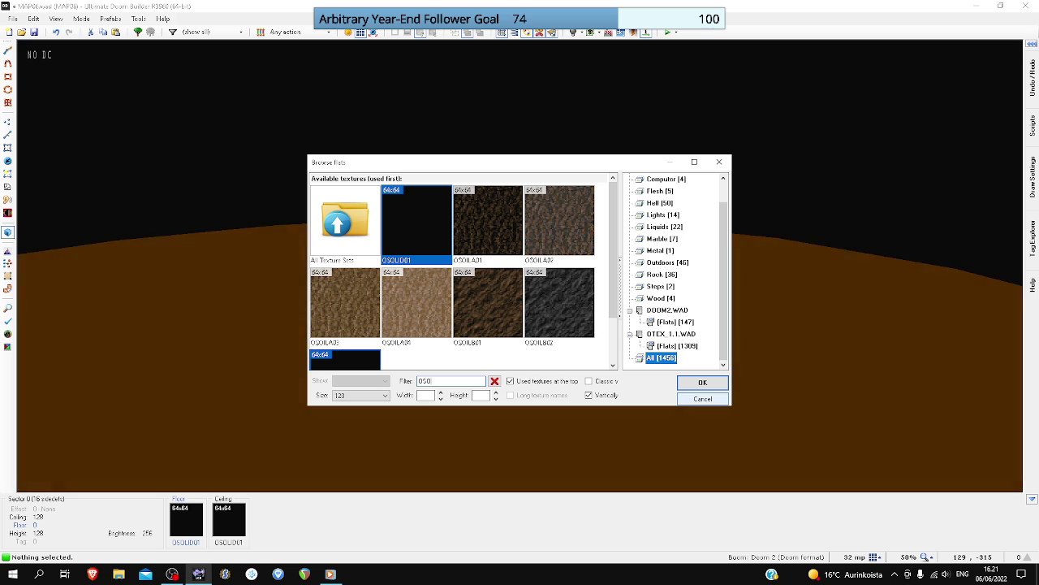
pyautogui.click(703, 399)
pyautogui.click(608, 368)
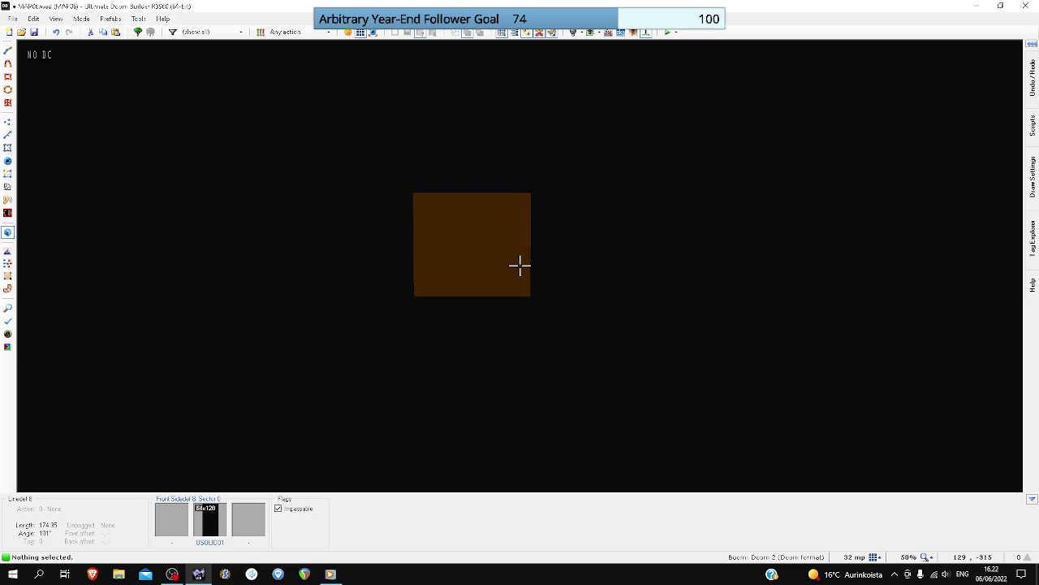
# - Return from the 3D view to the 2D map in linedefs mode and examine the circular sector's outline
pyautogui.press('q')
pyautogui.scroll(-4, 520, 265)
pyautogui.scroll(4, 498, 208)
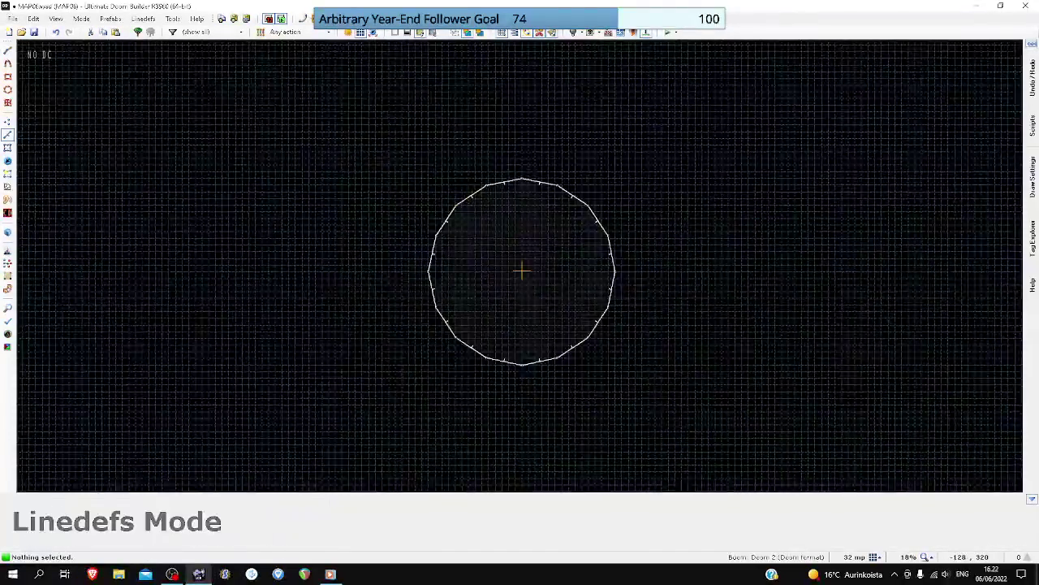
pyautogui.scroll(10, 540, 175)
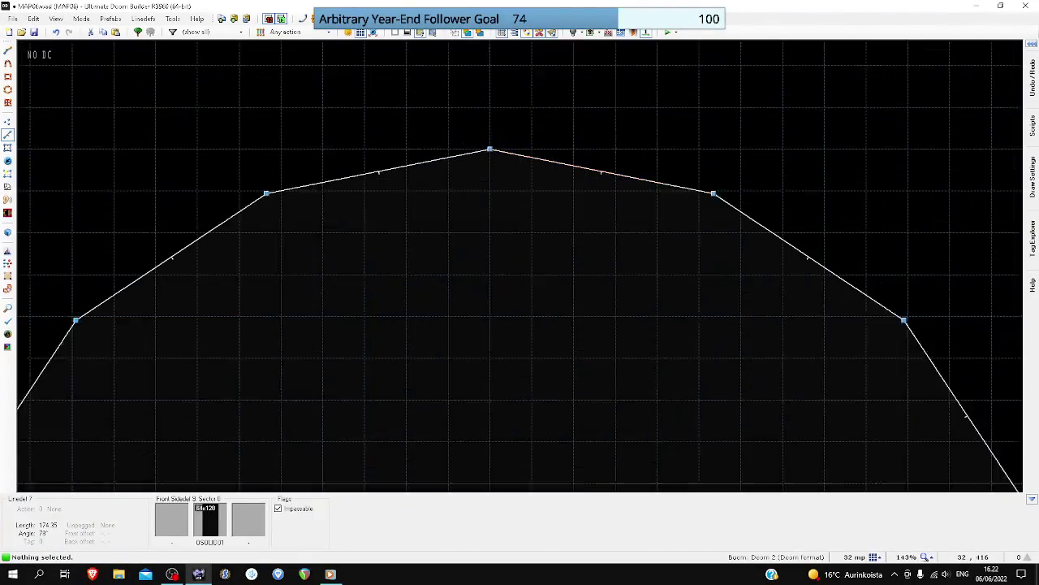
pyautogui.scroll(-10, 542, 167)
pyautogui.press('l')
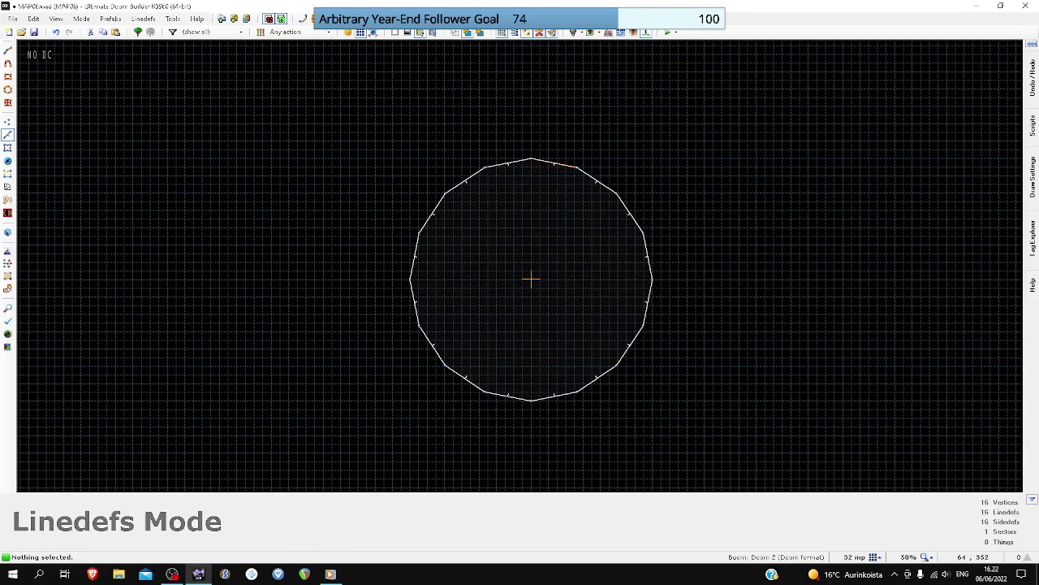
pyautogui.scroll(4, 541, 175)
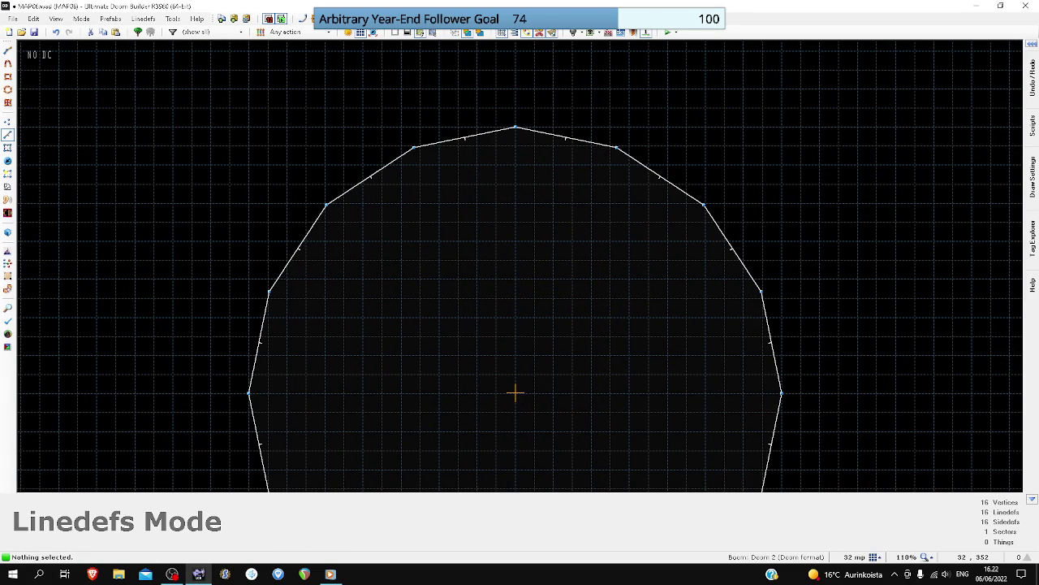
pyautogui.scroll(-4, 515, 393)
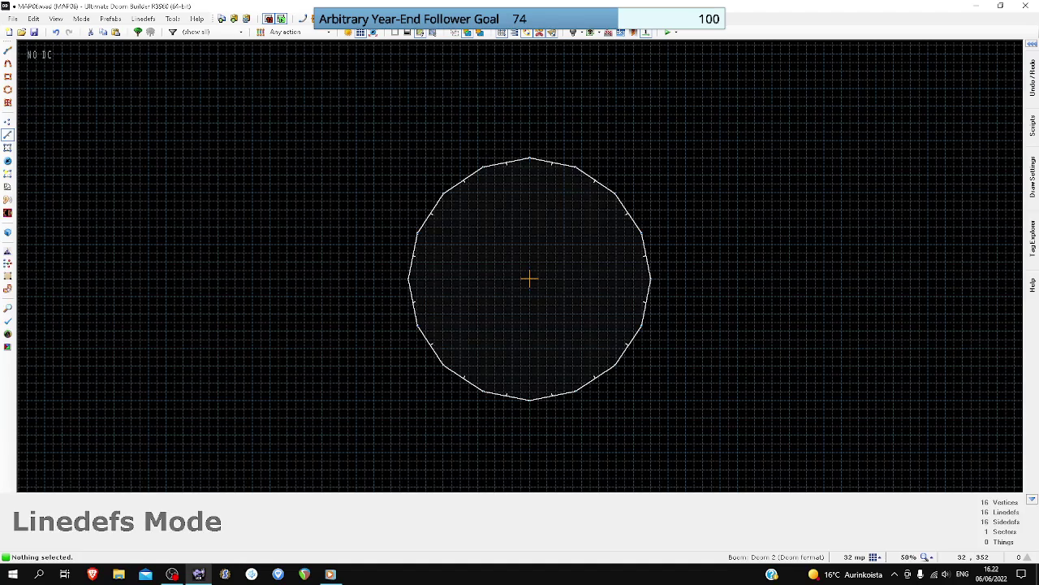
pyautogui.scroll(4, 529, 278)
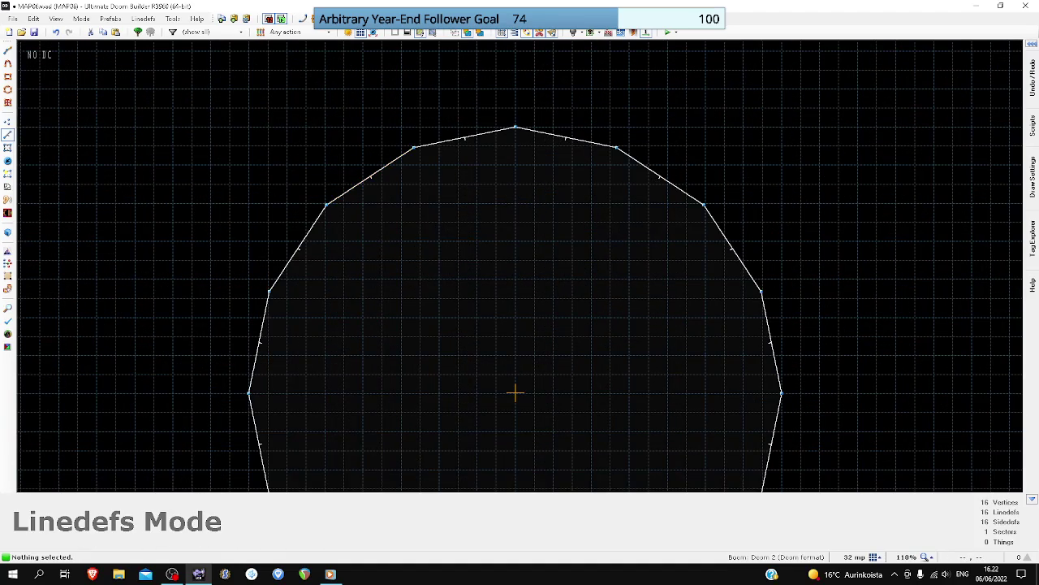
# - Select the circular sector and build a single inner ring along its edge with the Stair Sector Builder, sector depth 8
pyautogui.click(7, 148)
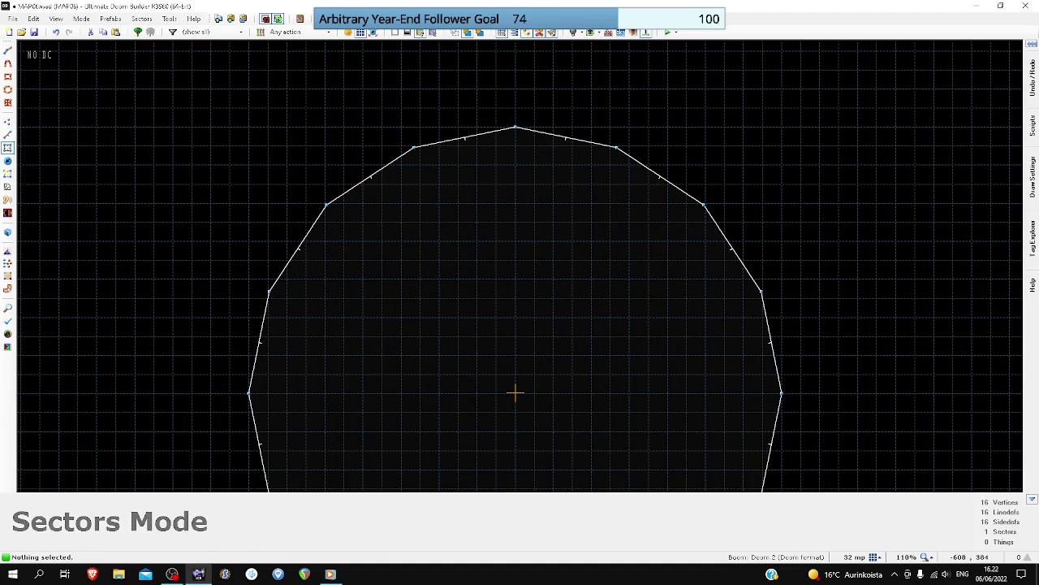
pyautogui.click(391, 198)
pyautogui.scroll(-4, 391, 198)
pyautogui.scroll(3, 434, 265)
pyautogui.press('s')
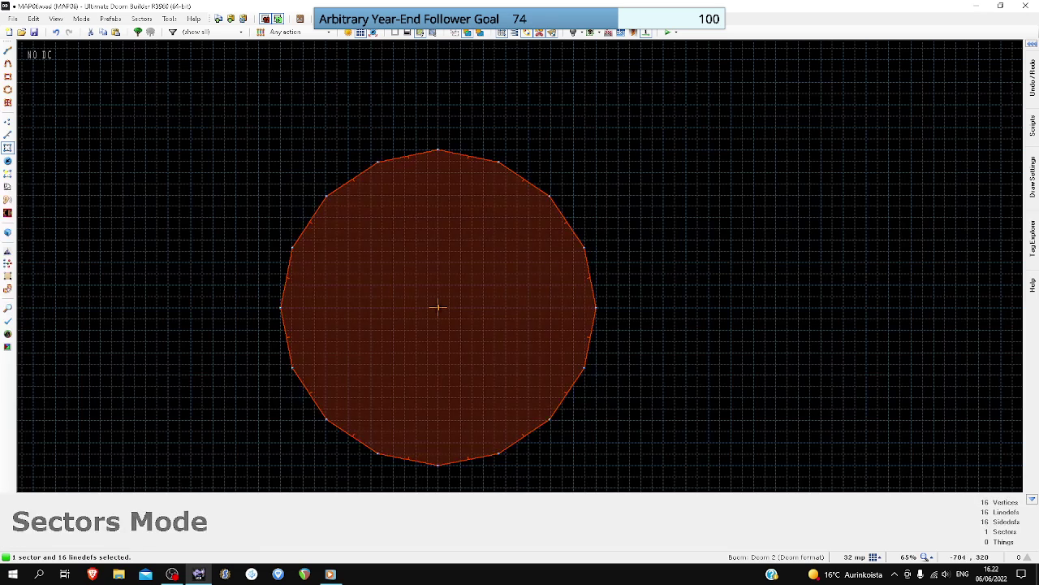
pyautogui.click(7, 187)
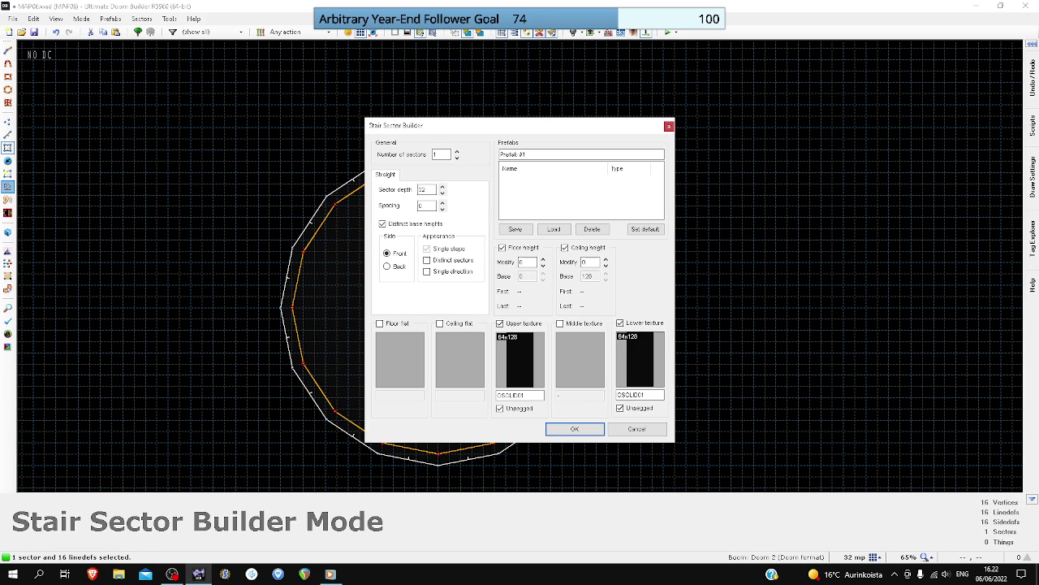
pyautogui.moveTo(454, 125); pyautogui.dragTo(654, 119)
pyautogui.click(643, 188)
pyautogui.click(643, 188)
pyautogui.click(643, 188)
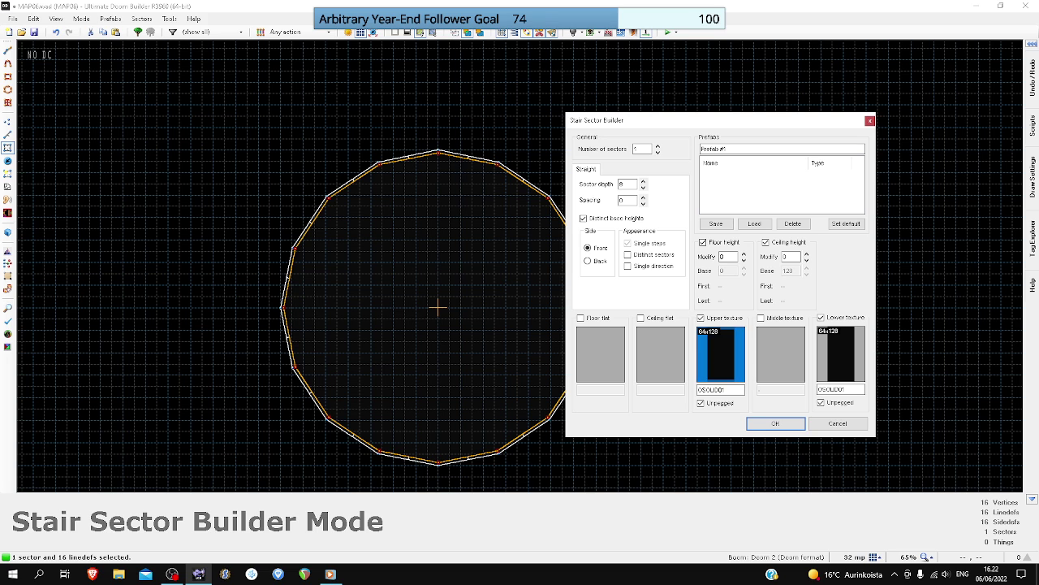
pyautogui.press('Return')
# - In the 3D view, set the floor flat of the thin outer ring sector to OFLUOA01 from OTEX_1.1.WAD
pyautogui.moveTo(431, 265); pyautogui.dragTo(427, 262)
pyautogui.press('q')
pyautogui.press('d')
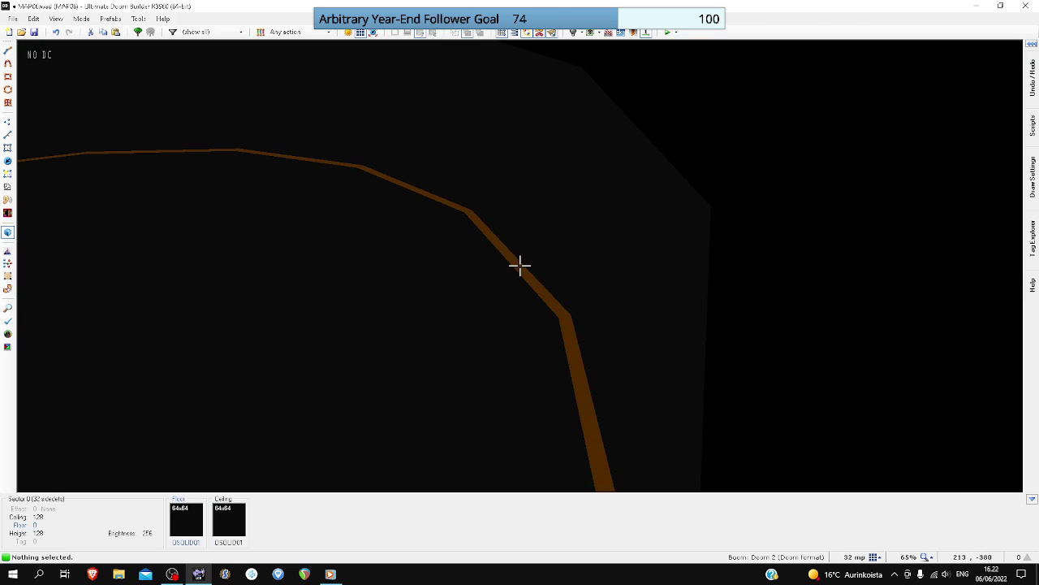
pyautogui.rightClick(519, 264)
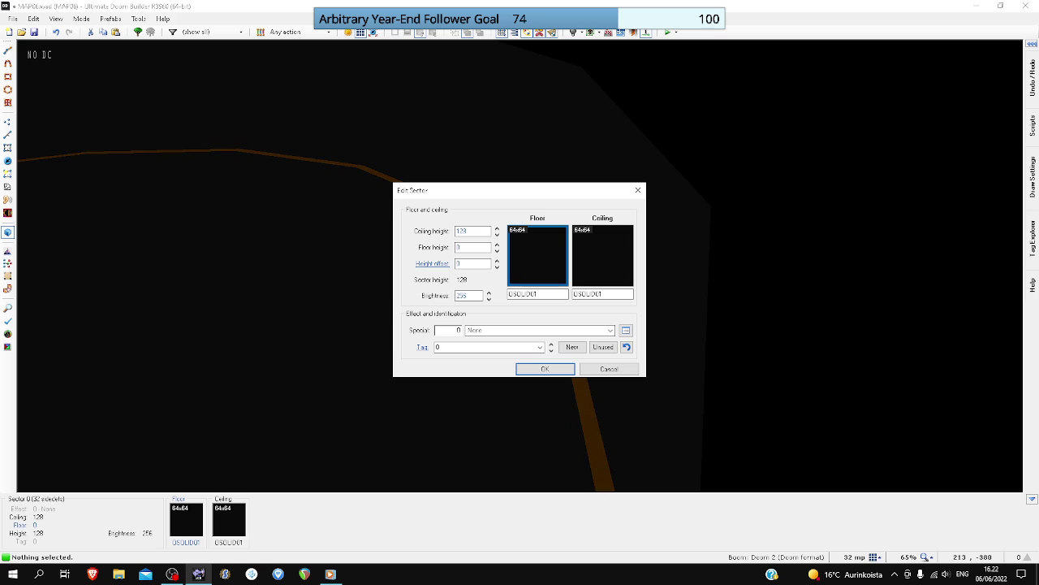
pyautogui.click(532, 260)
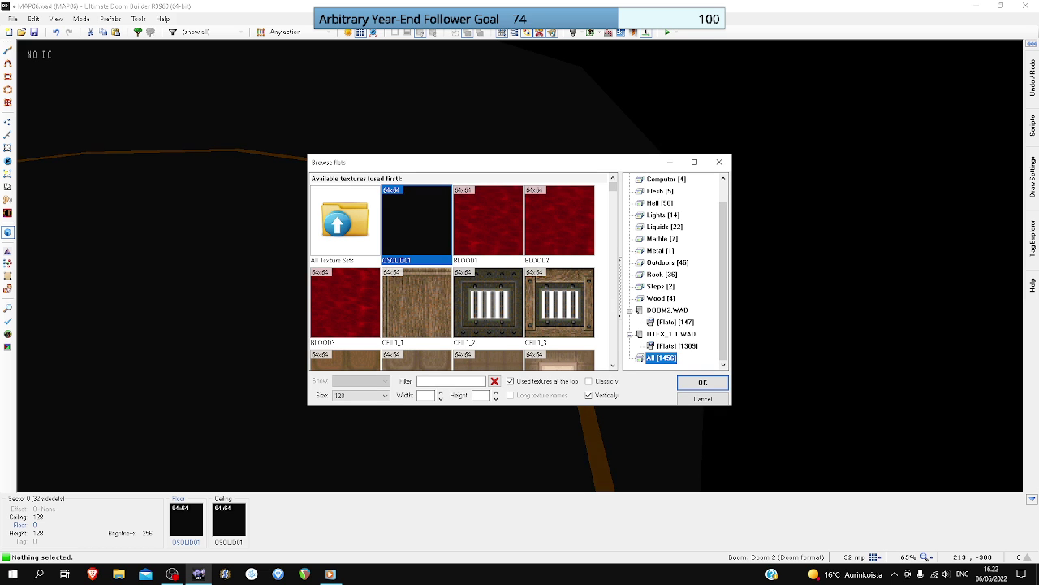
pyautogui.click(677, 346)
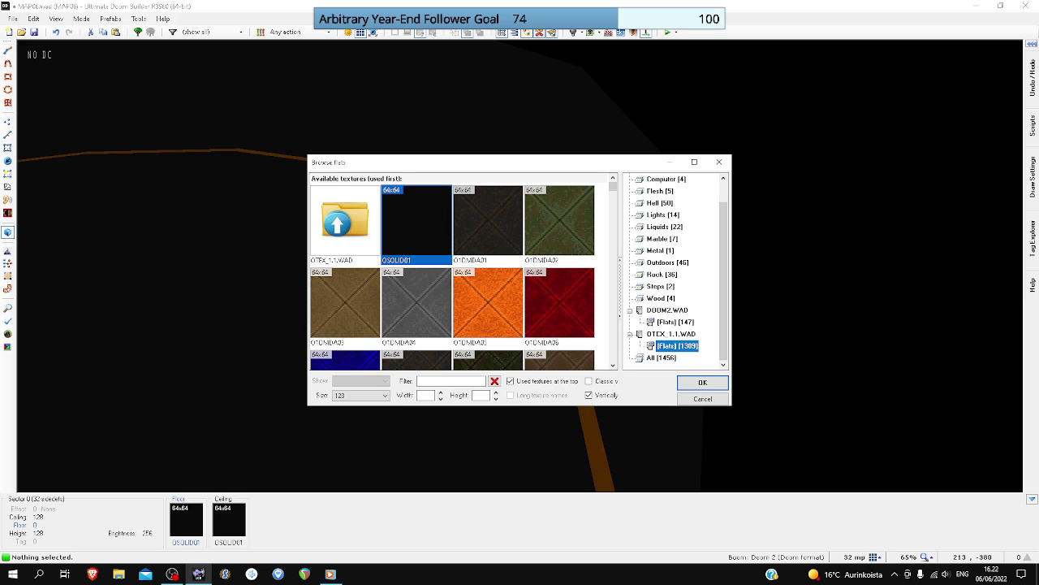
pyautogui.write('OF')
pyautogui.press('Down')
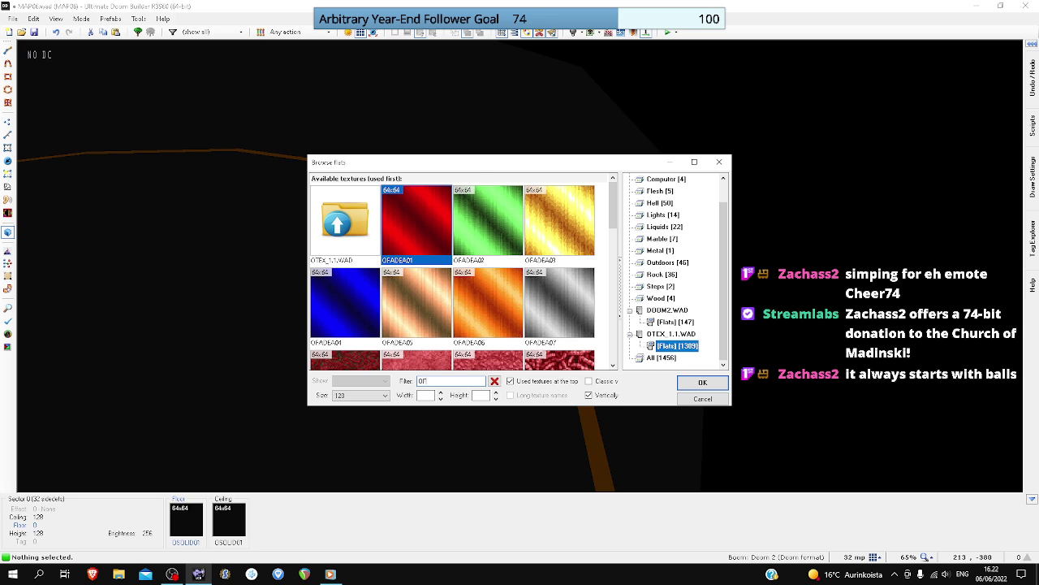
pyautogui.scroll(-1, 452, 272)
pyautogui.scroll(-1, 452, 272)
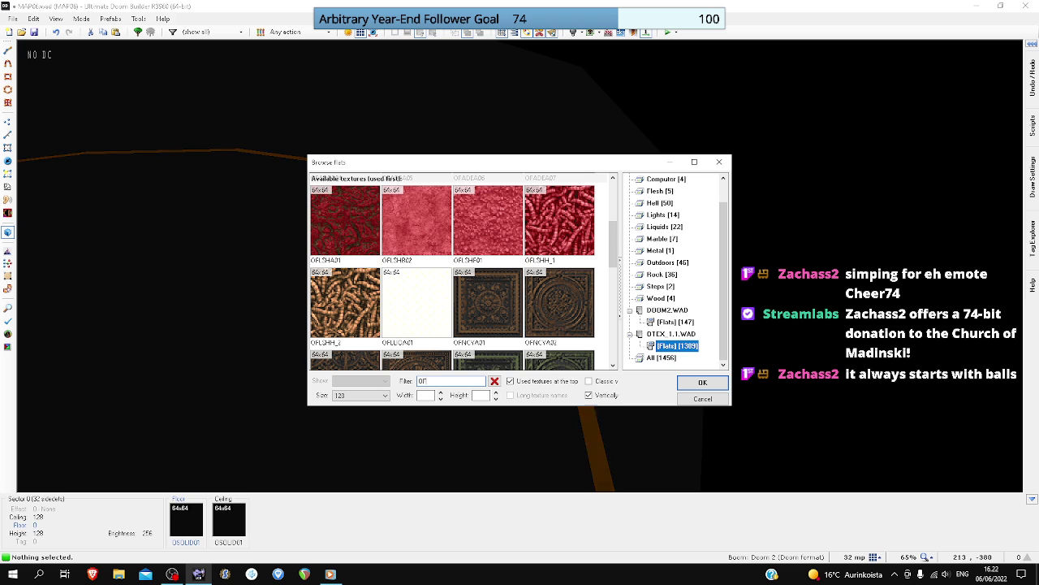
pyautogui.scroll(-1, 452, 272)
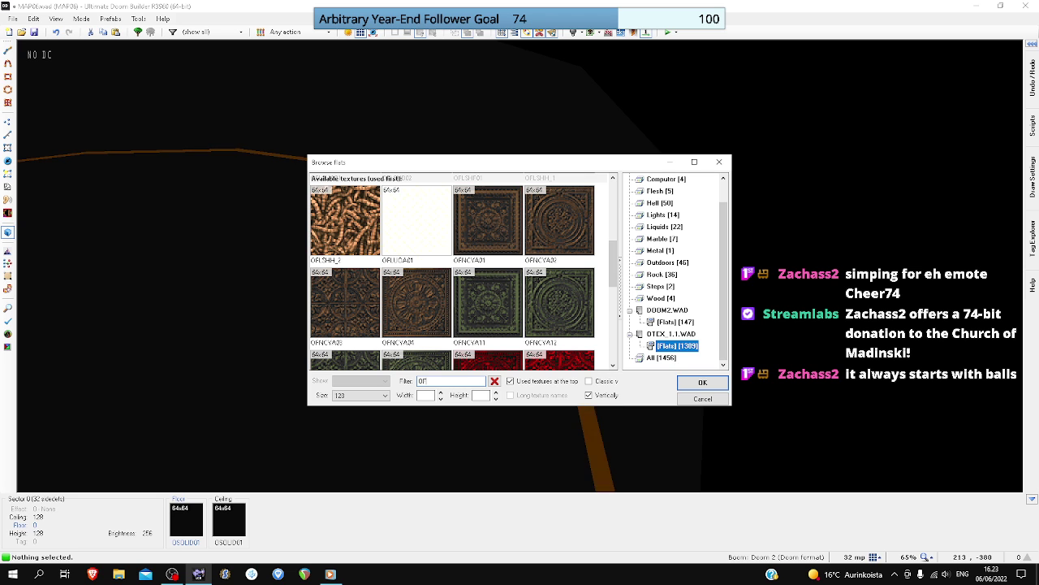
pyautogui.doubleClick(416, 221)
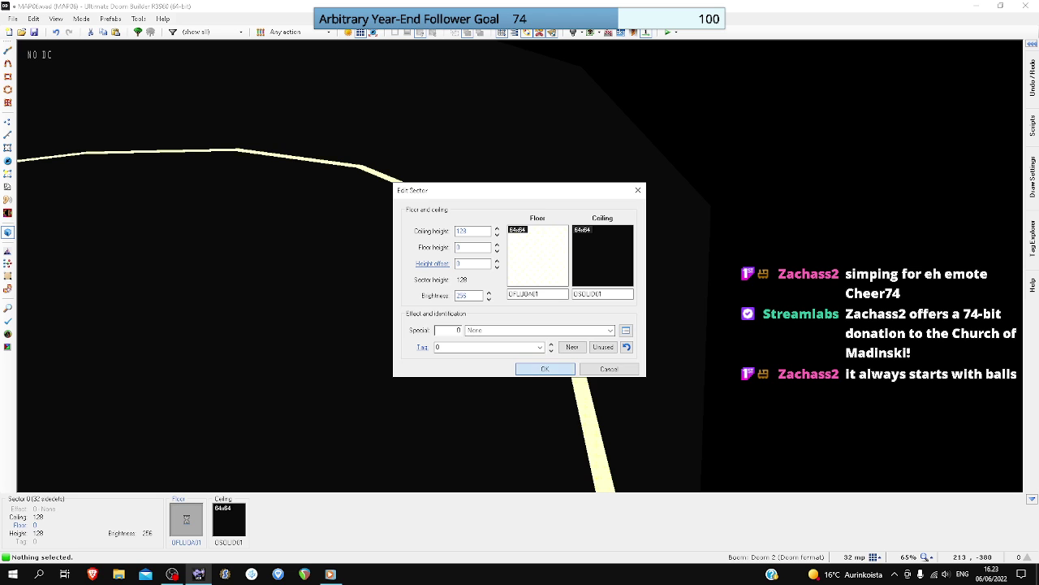
pyautogui.click(545, 369)
# - Paste the OFLUOA01 flat onto the ring sector's ceiling and return to the 2D map
pyautogui.press('w')
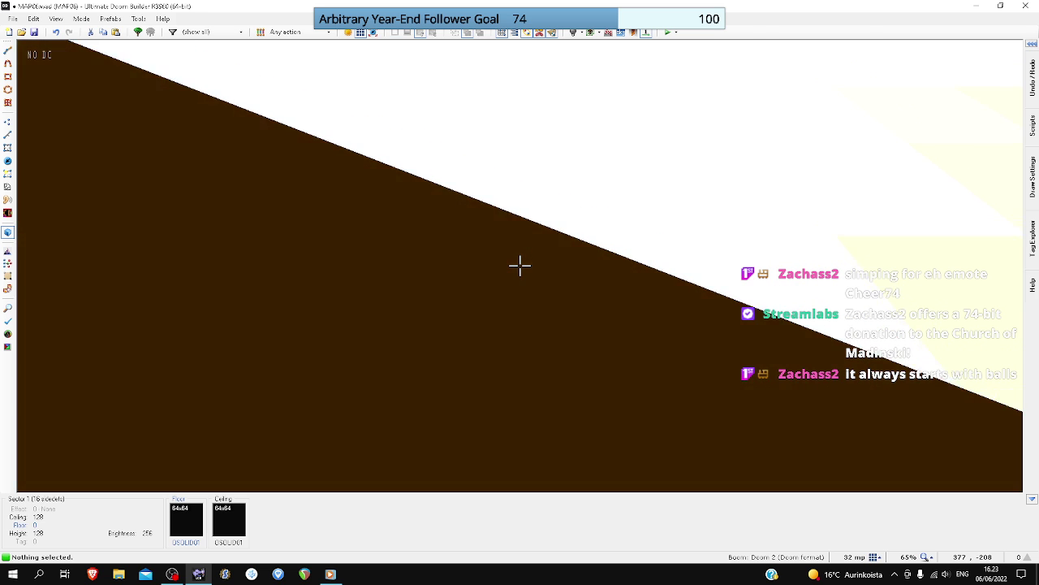
pyautogui.press('w')
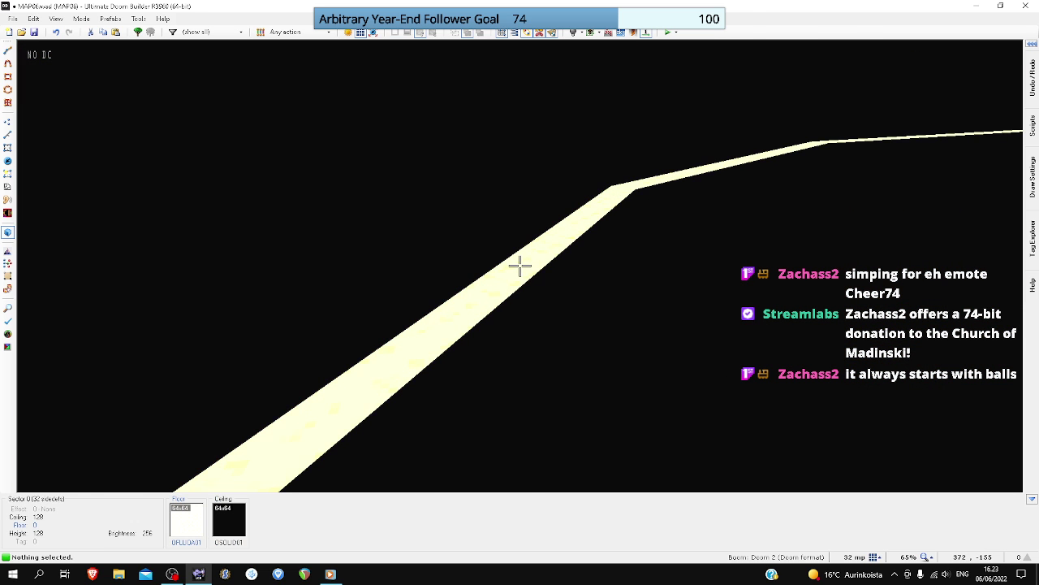
pyautogui.hotkey('ctrl', 'v')
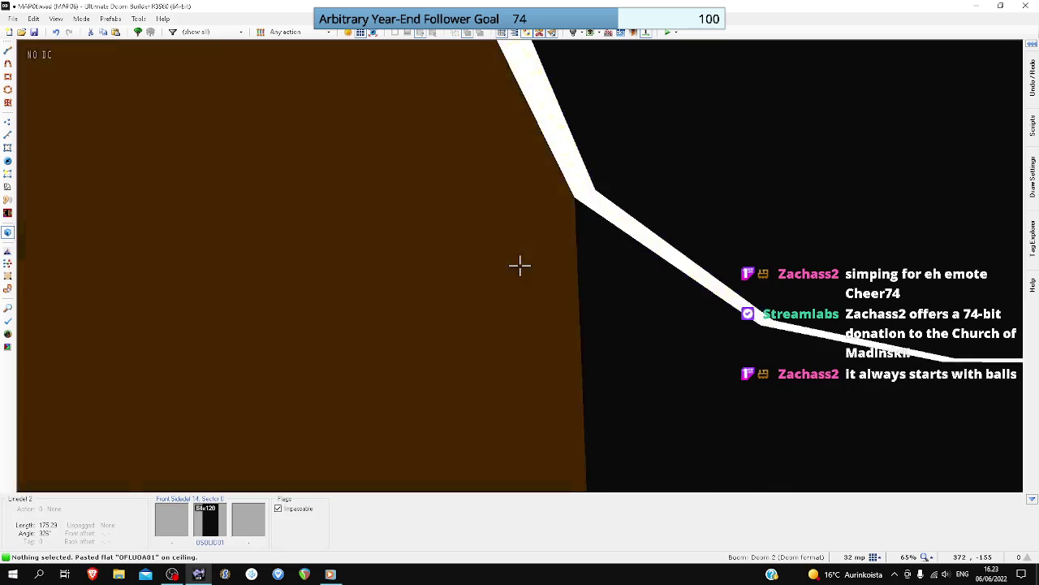
pyautogui.press('w')
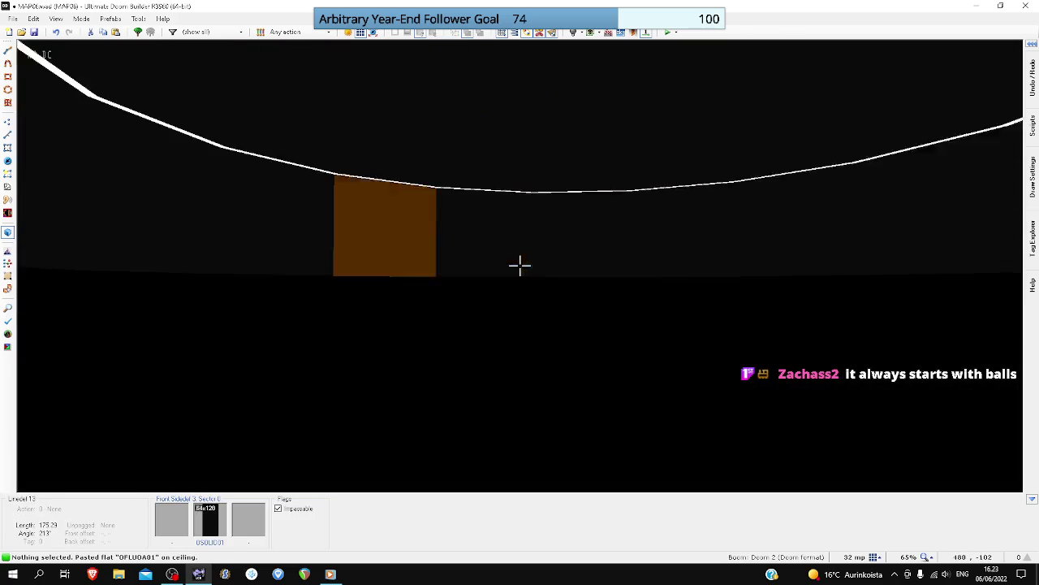
pyautogui.press('q')
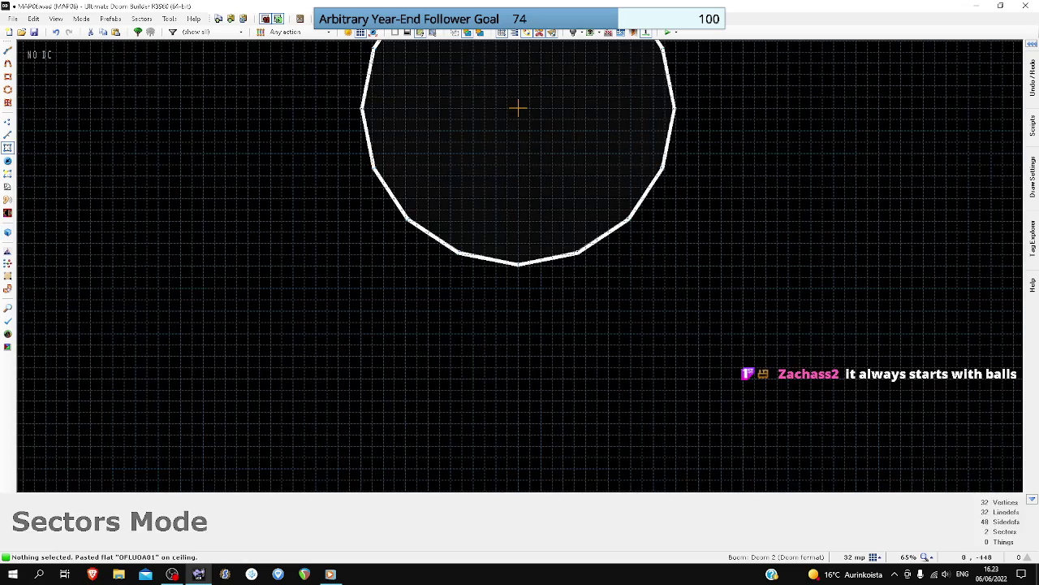
# - Draw a 64-unit vertical line centred on the map origin and bend it into three segments with Curve Linedefs using 2 vertices
pyautogui.scroll(-6, 518, 108)
pyautogui.scroll(10, 522, 220)
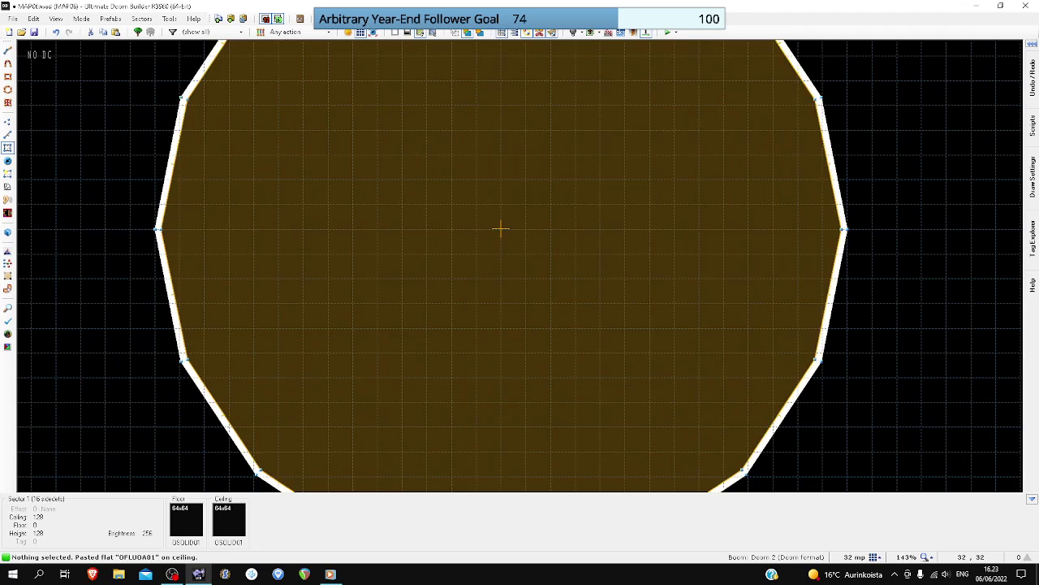
pyautogui.press('l')
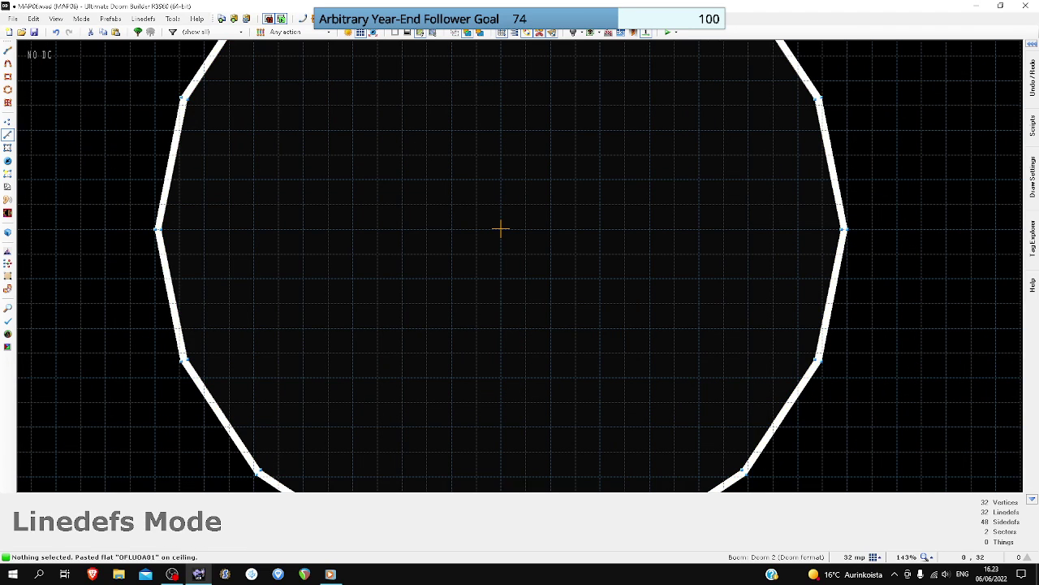
pyautogui.press('d')
pyautogui.rightClick(501, 229)
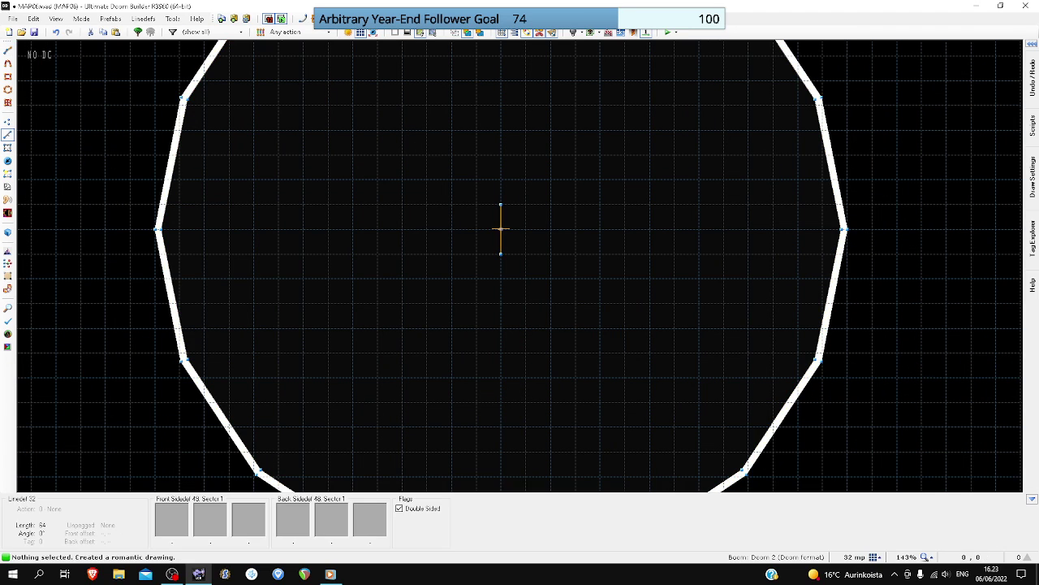
pyautogui.hotkey('shift', 'c')
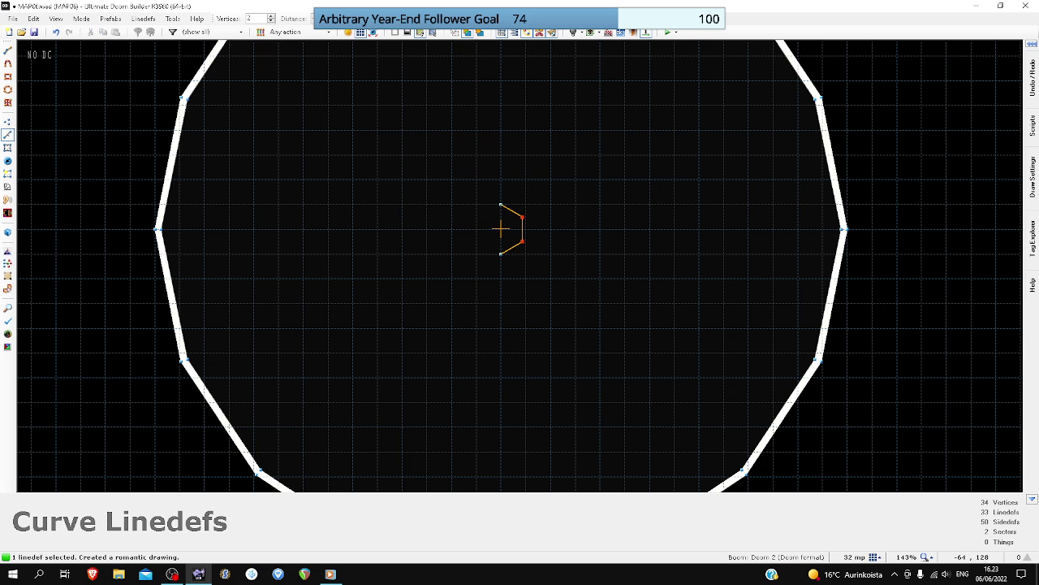
pyautogui.press('Return')
pyautogui.scroll(3, 491, 240)
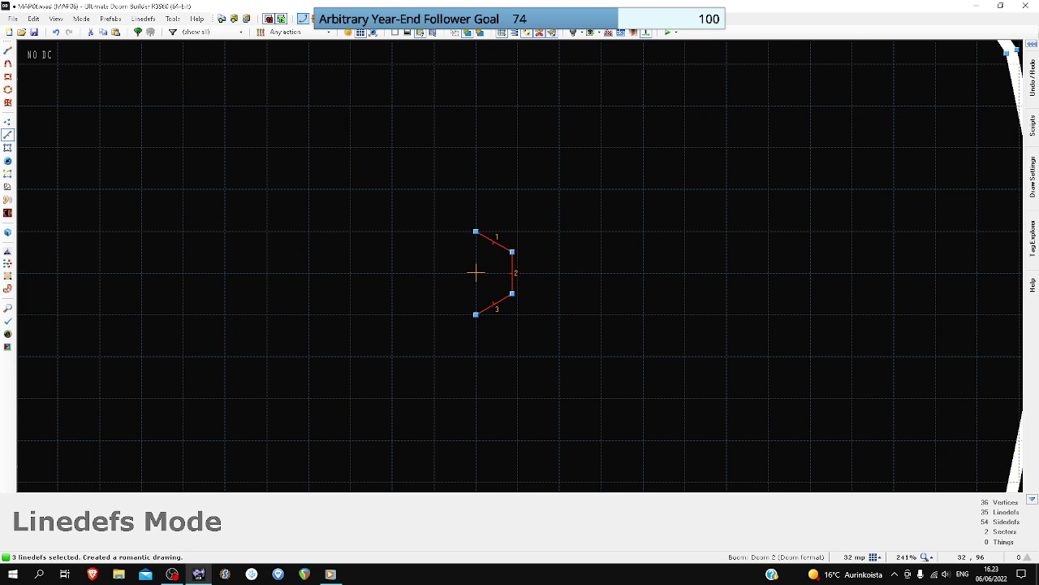
# - Paste a flipped copy of the three curved lines to close a hexagon around the map origin, and delete the sector inside it
pyautogui.hotkey('ctrl', 'c')
pyautogui.hotkey('ctrl', 'v')
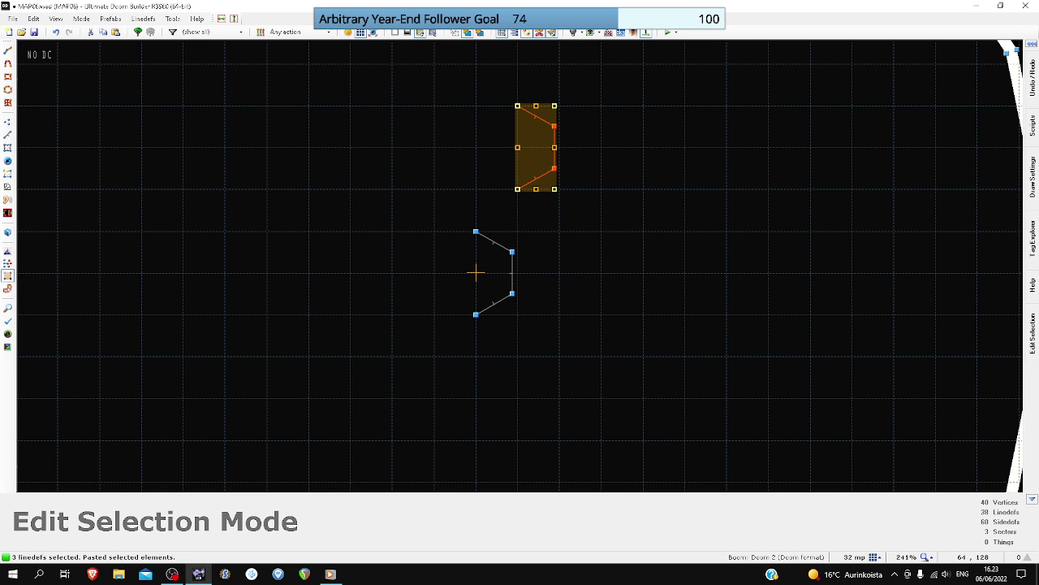
pyautogui.moveTo(554, 106); pyautogui.dragTo(517, 189)
pyautogui.moveTo(542, 149); pyautogui.dragTo(464, 274)
pyautogui.click(9, 146)
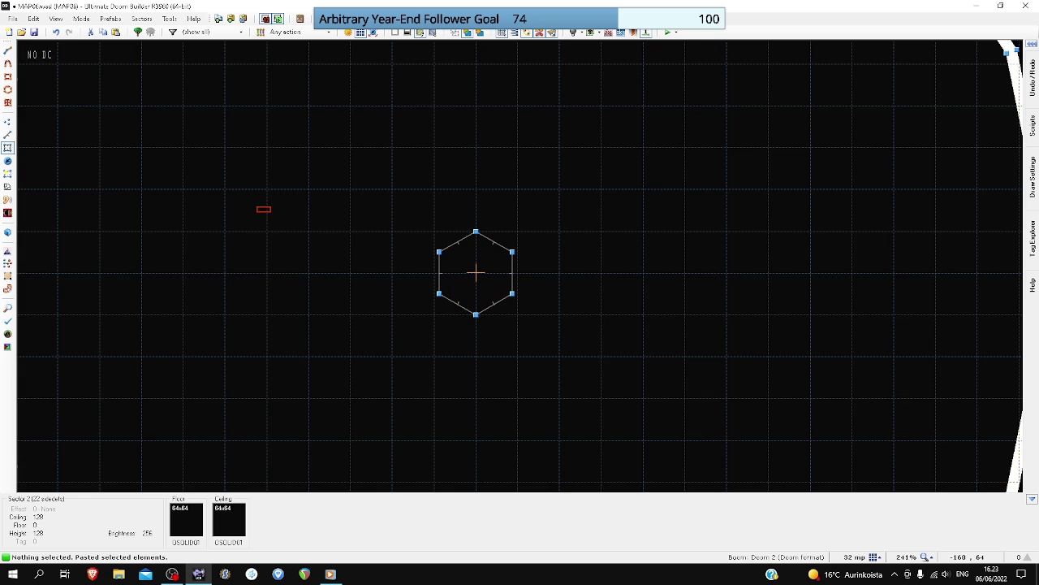
pyautogui.scroll(-1, 476, 273)
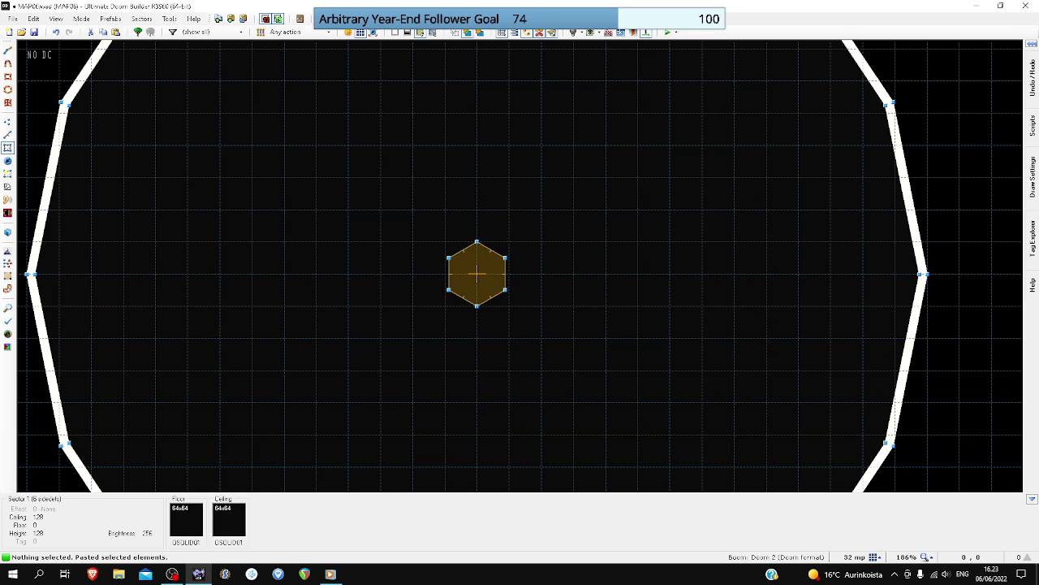
pyautogui.press('Delete')
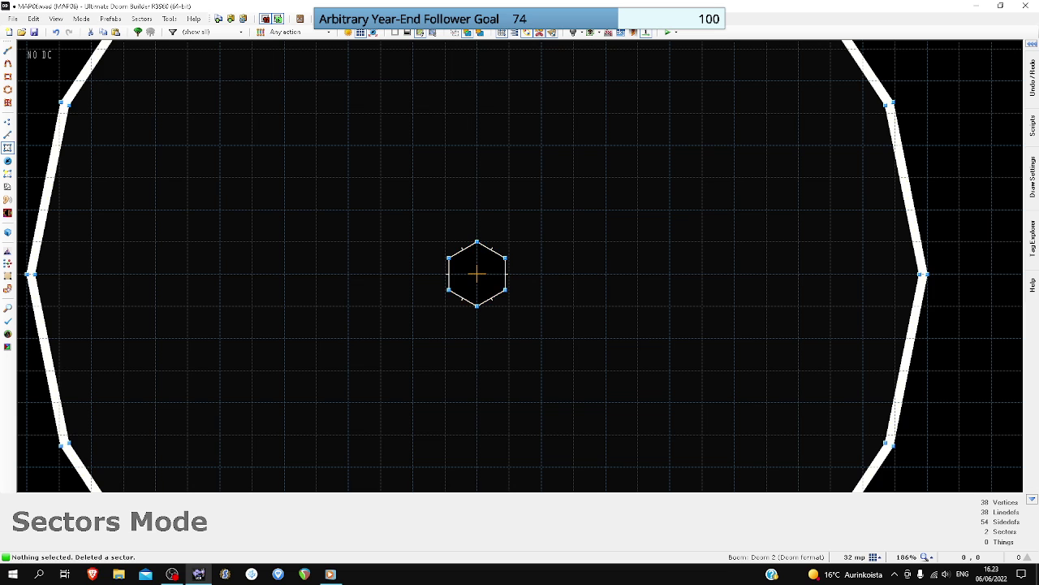
# - In the 3D view, set the middle texture of the hexagonal pillar's six walls to OSOLID21
pyautogui.press('q')
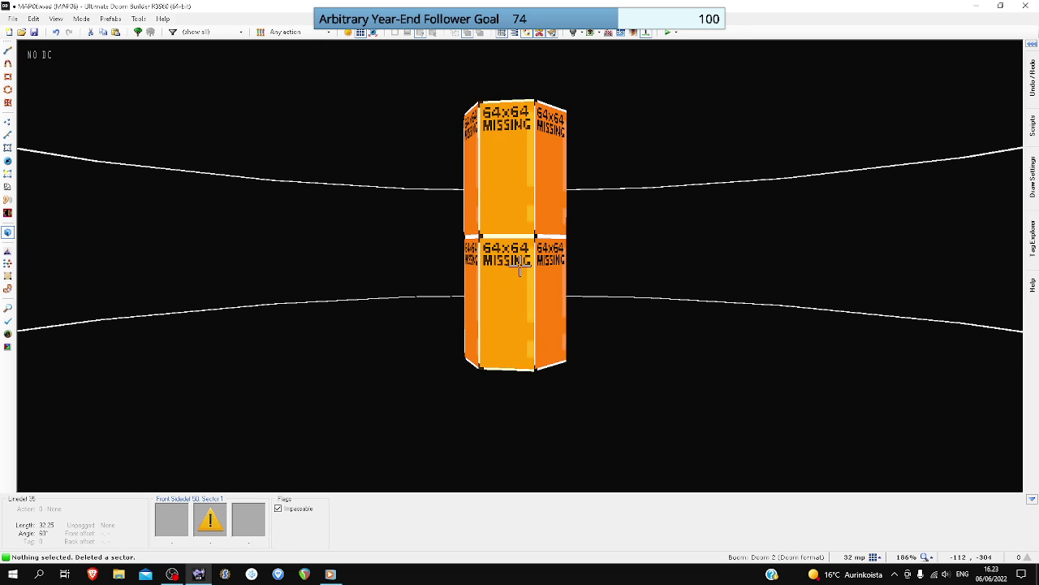
pyautogui.rightClick(520, 264)
pyautogui.click(583, 201)
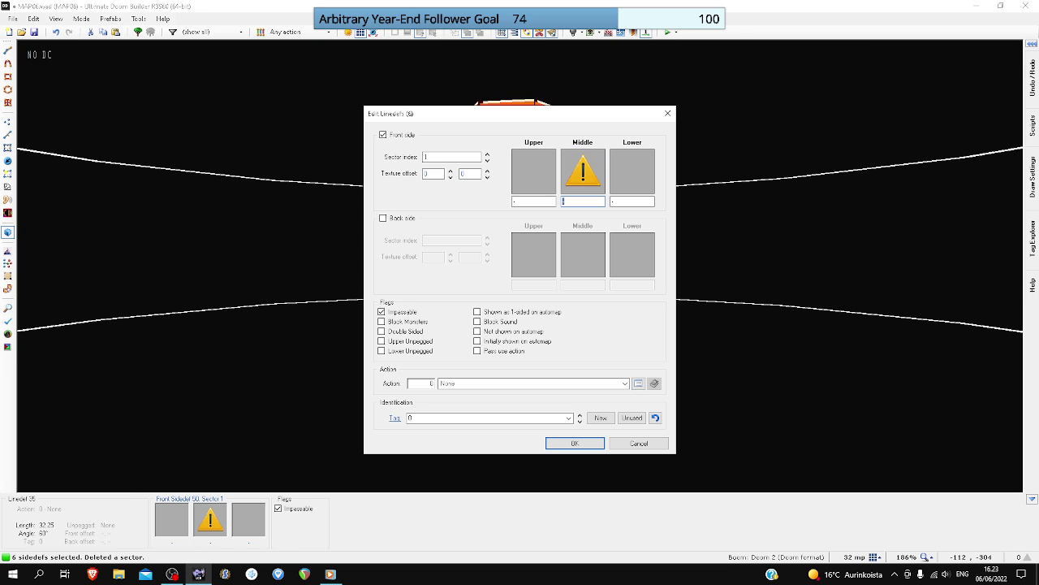
pyautogui.write('OSO')
pyautogui.press('Down')
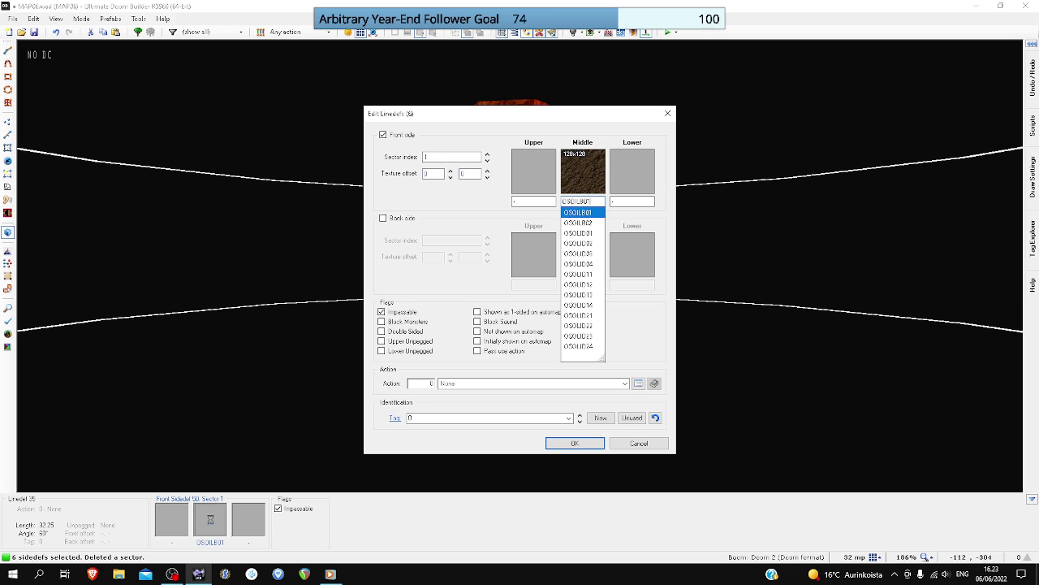
pyautogui.press('Up')
pyautogui.press('Up')
pyautogui.press('Up')
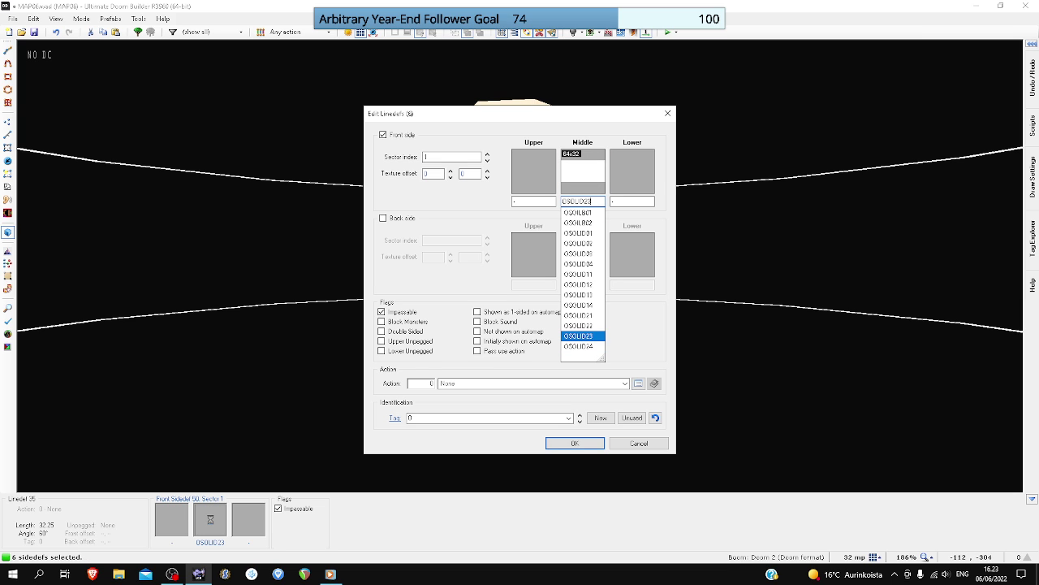
pyautogui.press('Up')
pyautogui.press('Up')
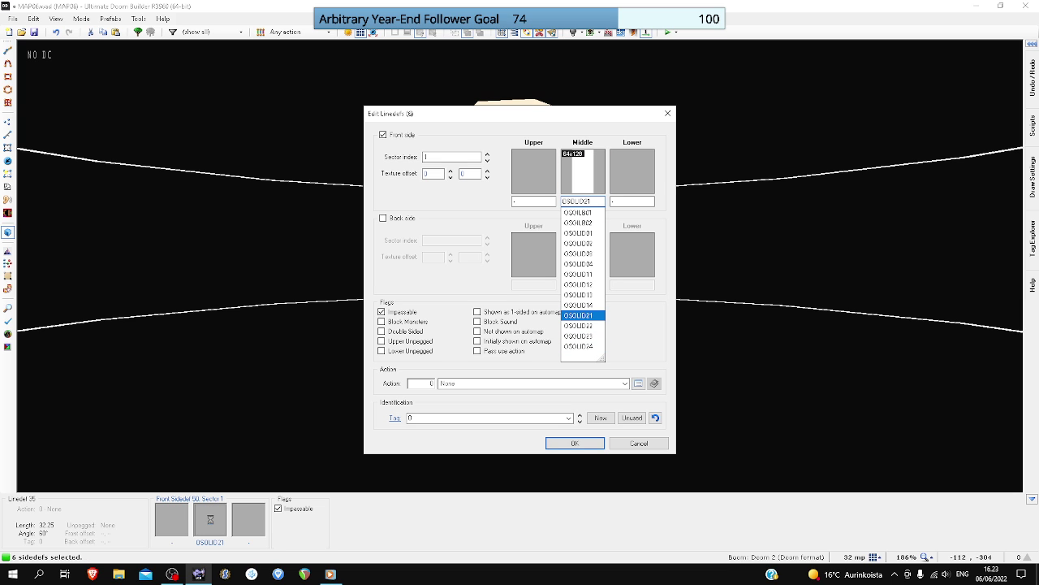
pyautogui.press('Return')
pyautogui.press('c')
# - Examine the textured pillar and glowing ring in the 3D view, and the room layout in the 2D map
pyautogui.press('d')
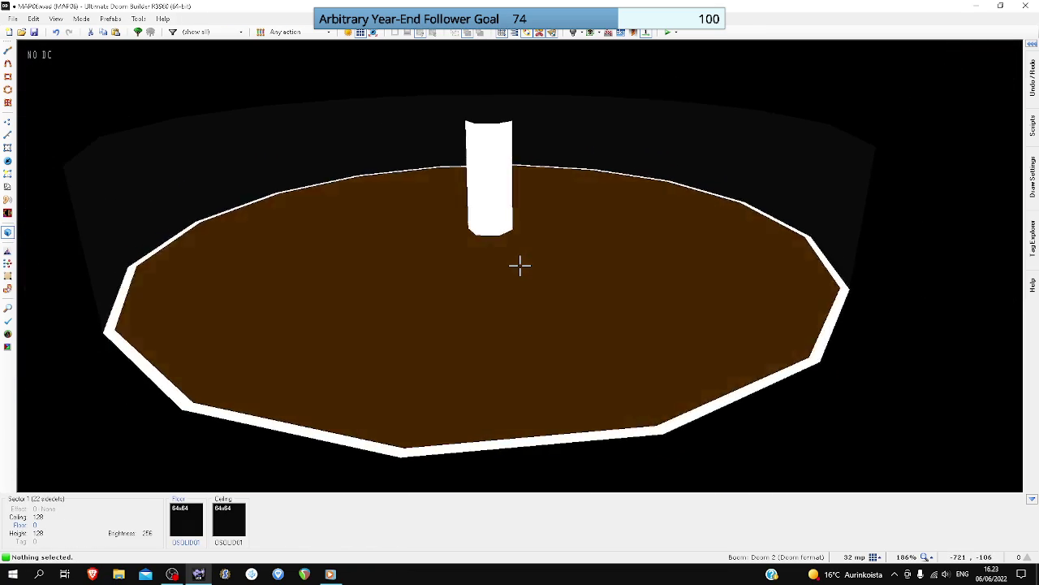
pyautogui.press('s')
pyautogui.press('e')
pyautogui.press('q')
pyautogui.scroll(-4, 520, 266)
pyautogui.scroll(4, 605, 262)
pyautogui.scroll(-2, 620, 256)
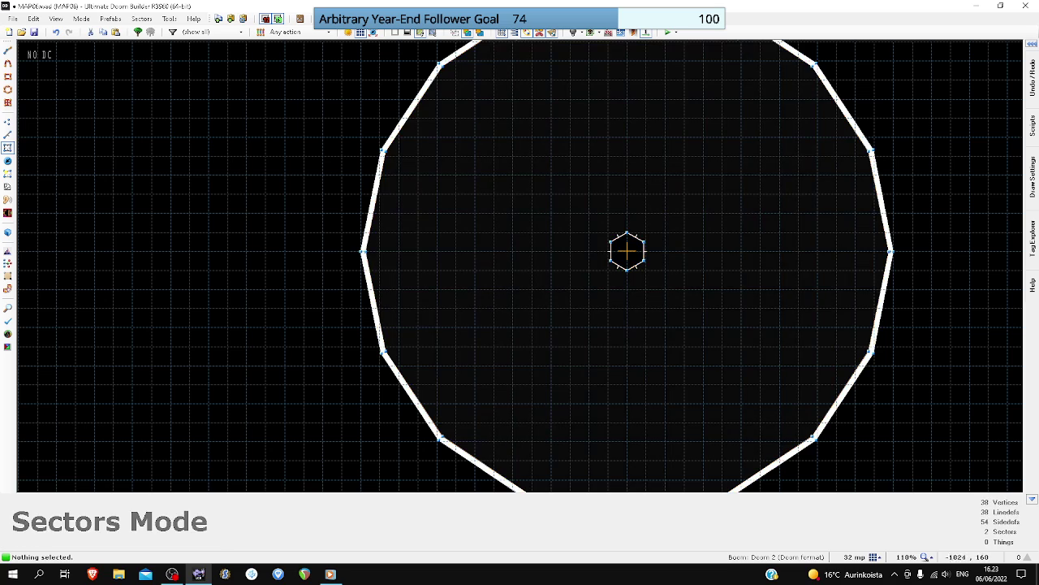
pyautogui.scroll(-3, 578, 250)
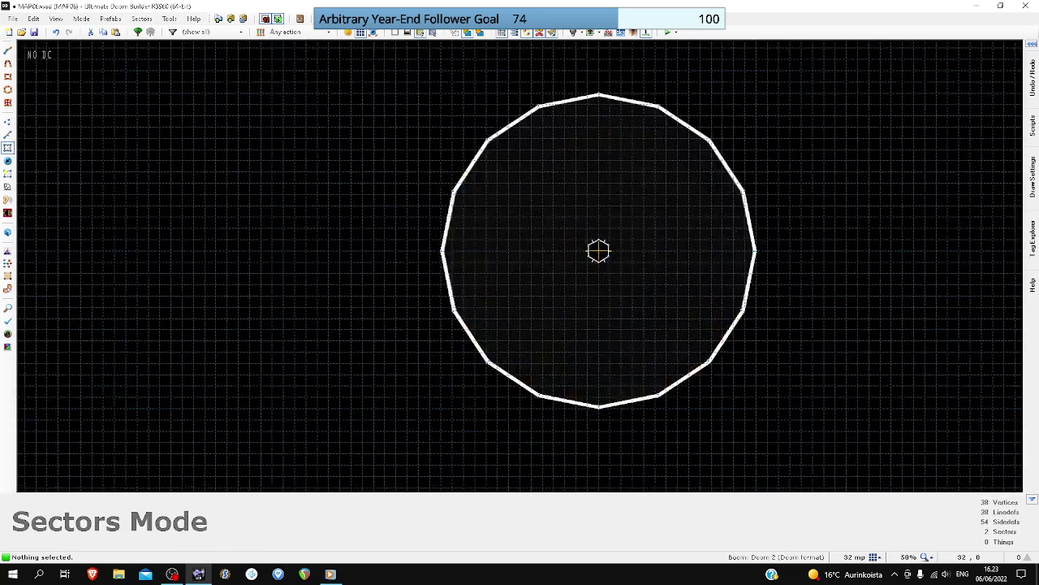
pyautogui.scroll(5, 606, 251)
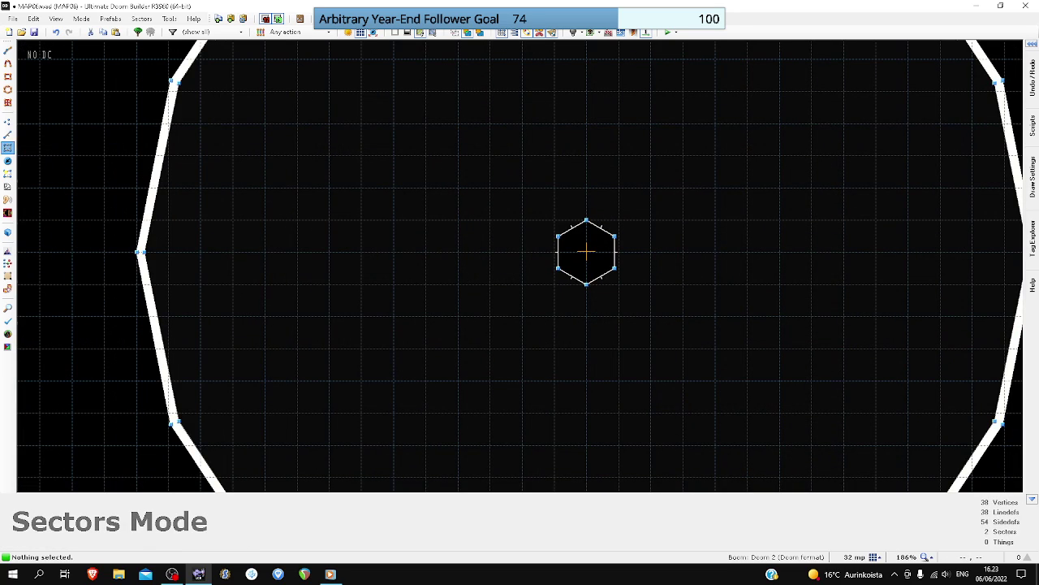
pyautogui.press('l')
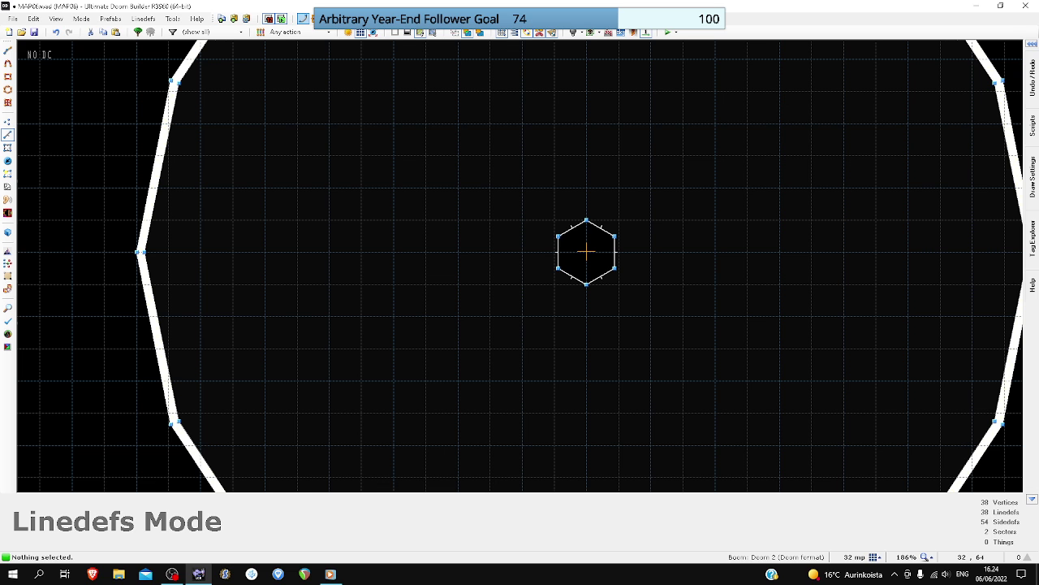
pyautogui.scroll(-2, 577, 275)
pyautogui.scroll(4, 577, 276)
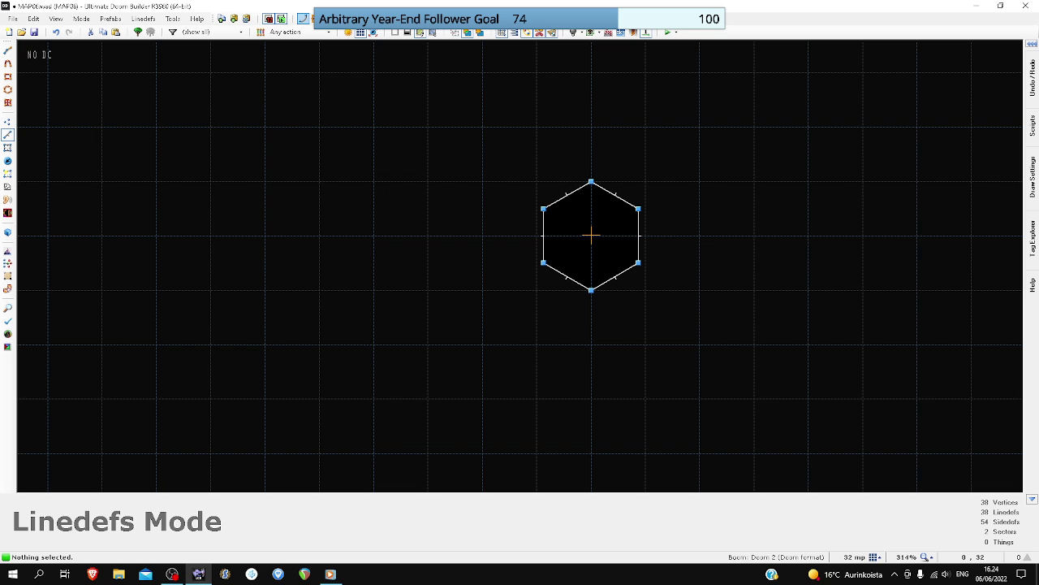
pyautogui.scroll(-4, 591, 236)
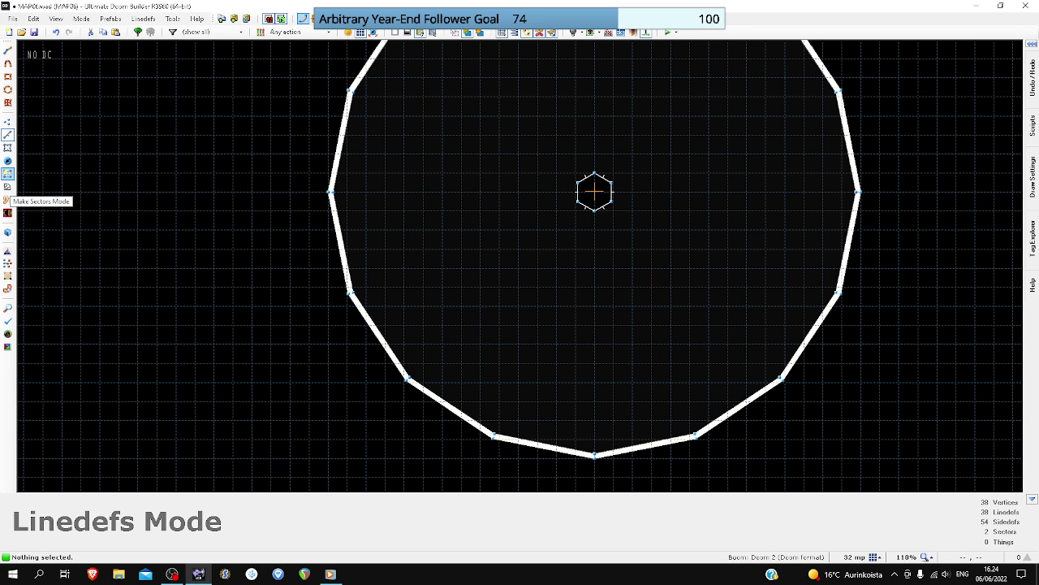
# - Run the Stair Sector Builder on the room's inner sector with sector depth 4 and the upper and lower textures turned off
pyautogui.click(7, 147)
pyautogui.click(388, 157)
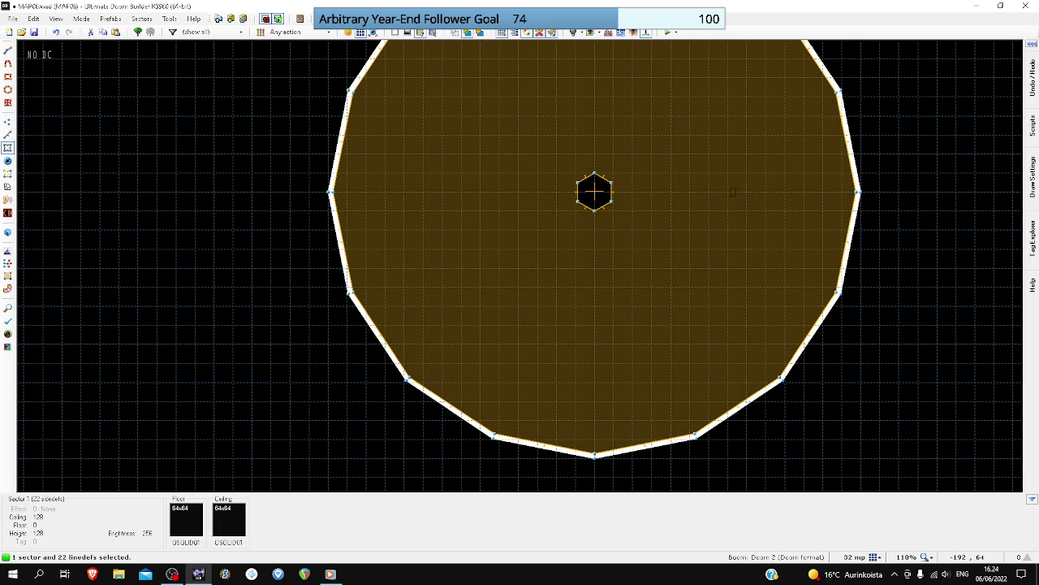
pyautogui.click(7, 187)
pyautogui.moveTo(581, 128); pyautogui.dragTo(355, 115)
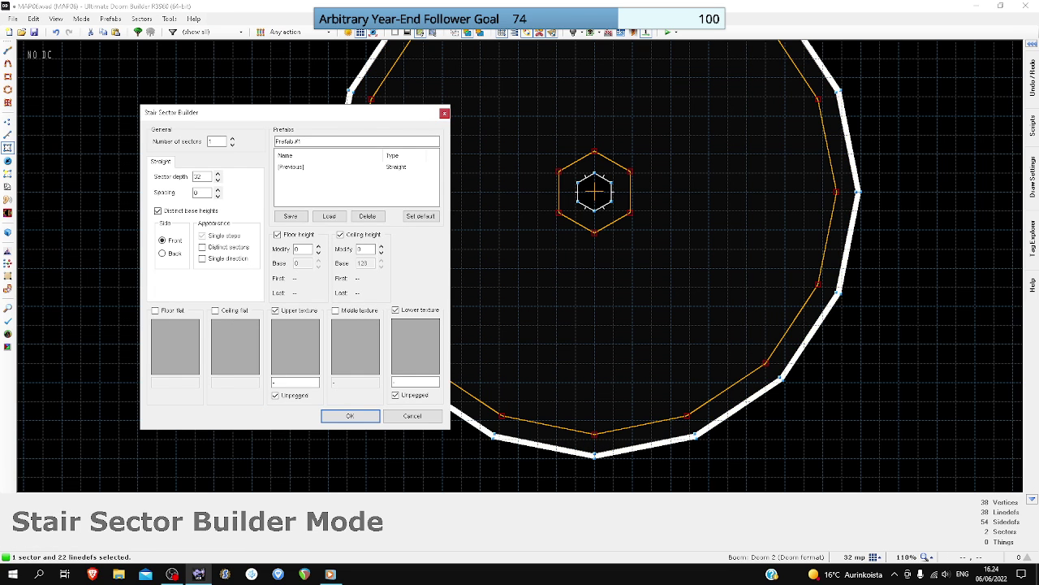
pyautogui.doubleClick(199, 176)
pyautogui.write('4')
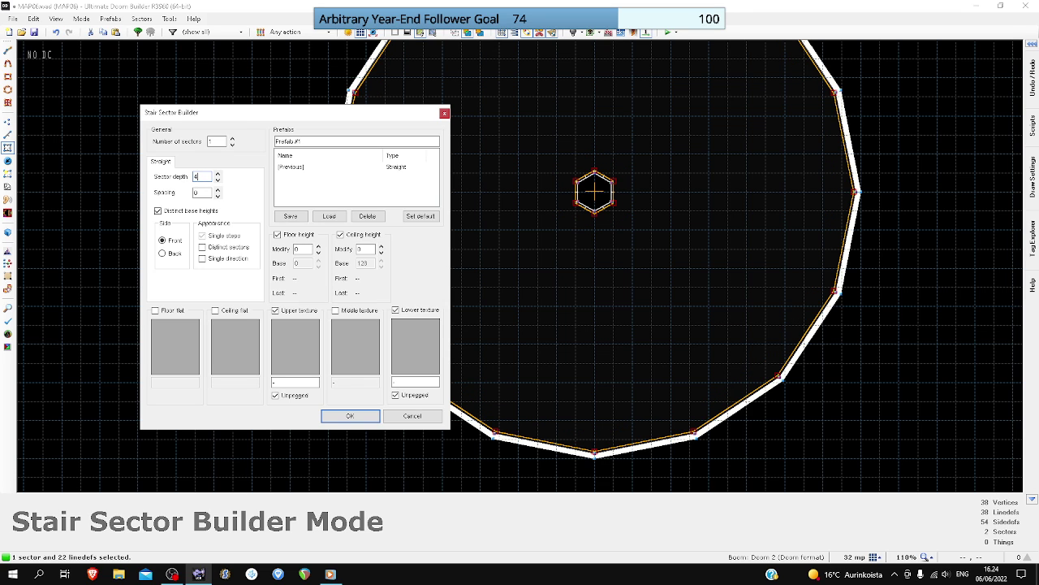
pyautogui.click(395, 309)
pyautogui.click(275, 310)
pyautogui.click(350, 416)
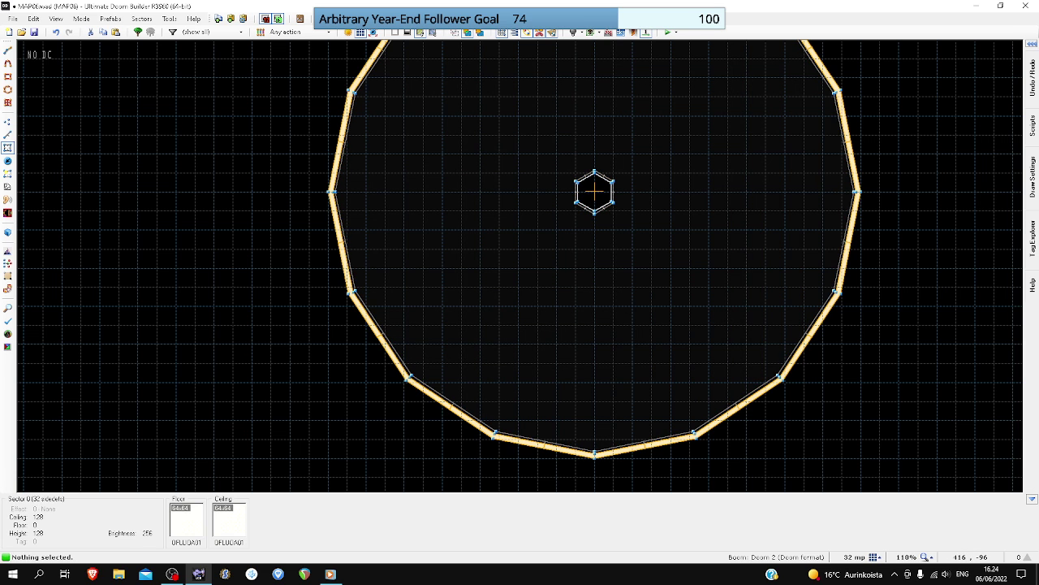
# - Merge the new thin strip along the room's outer edge with the main floor sector
pyautogui.click(846, 248)
pyautogui.click(828, 249)
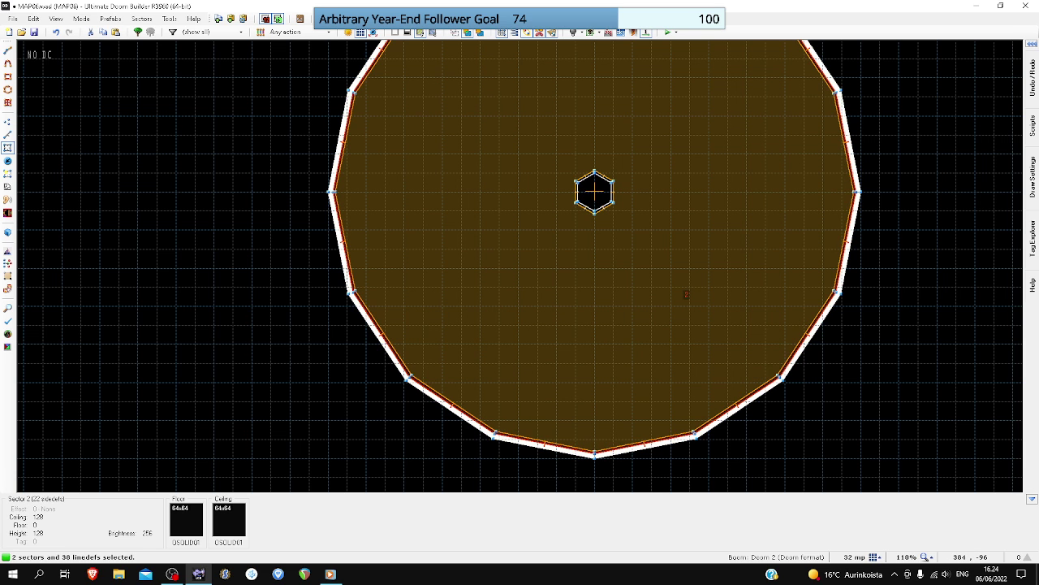
pyautogui.hotkey('shift', 'j')
# - In the 3D view, paste the OFLUOA01 flat onto the floor and ceiling of the thin sector around the pillar
pyautogui.press('q')
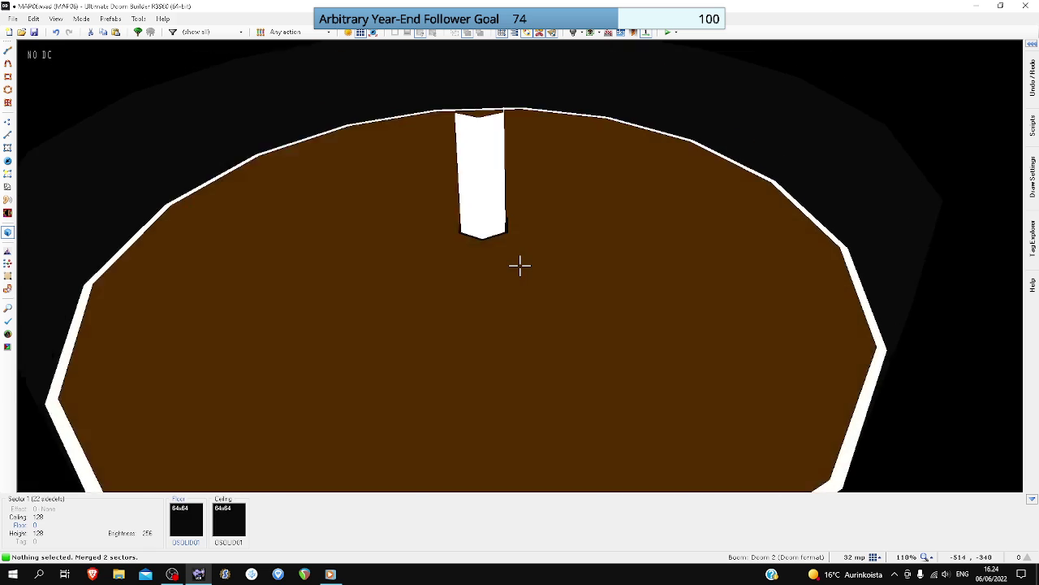
pyautogui.press('e')
pyautogui.press('e')
pyautogui.hotkey('ctrl', 'v')
pyautogui.press('e')
pyautogui.hotkey('ctrl', 'v')
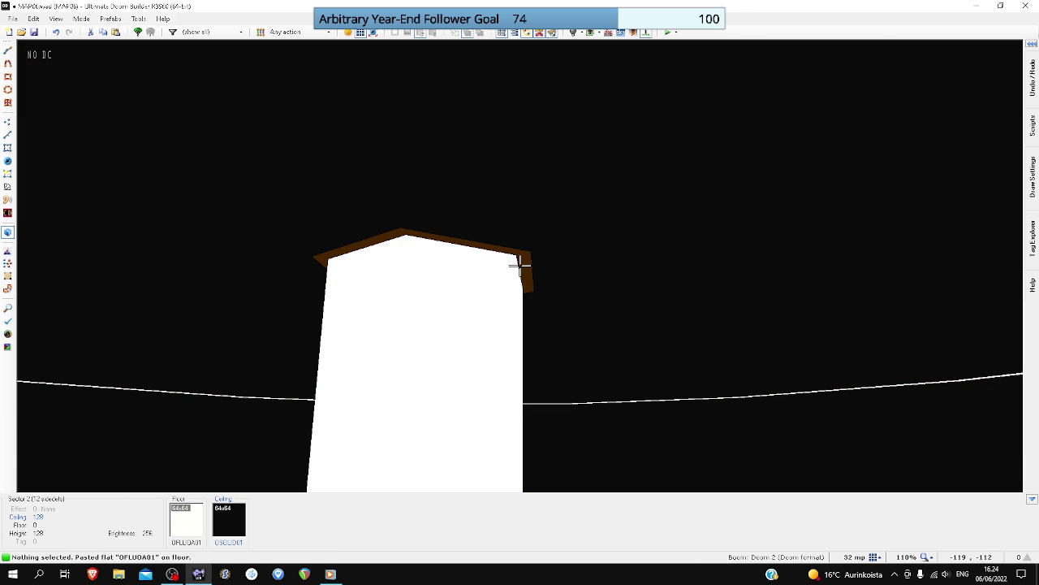
pyautogui.press('d')
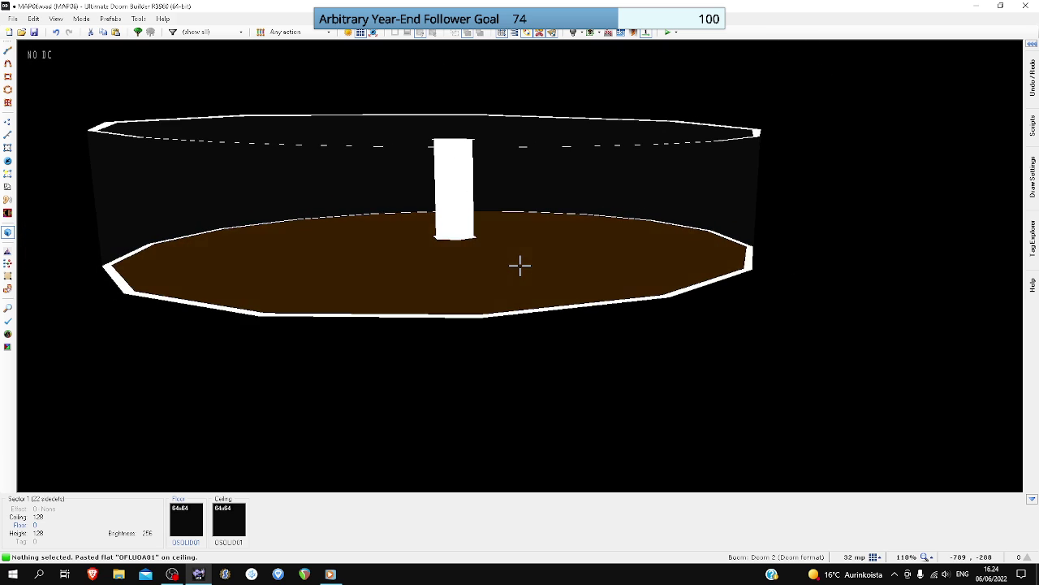
pyautogui.press('w')
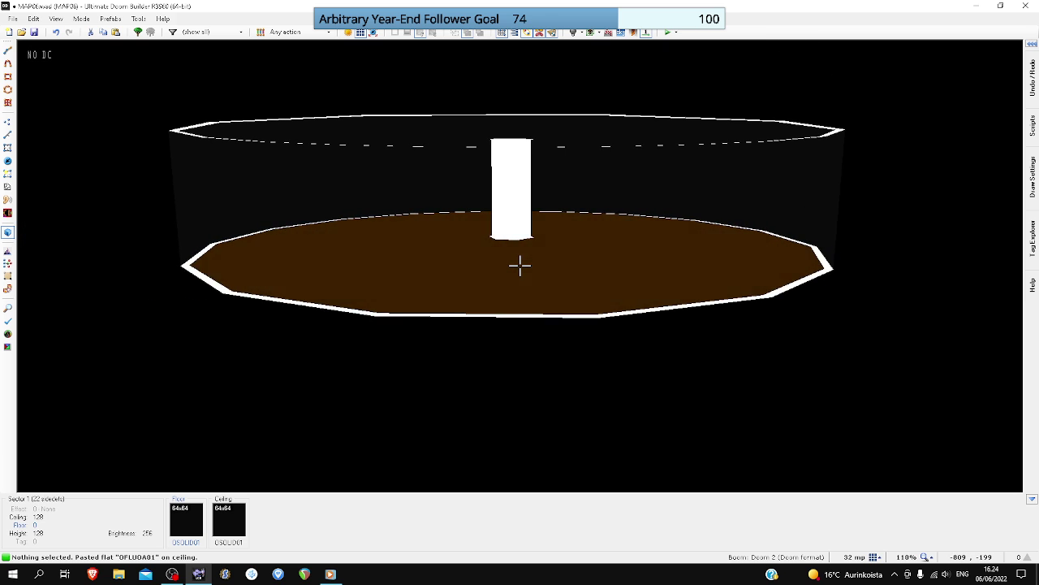
pyautogui.press('w')
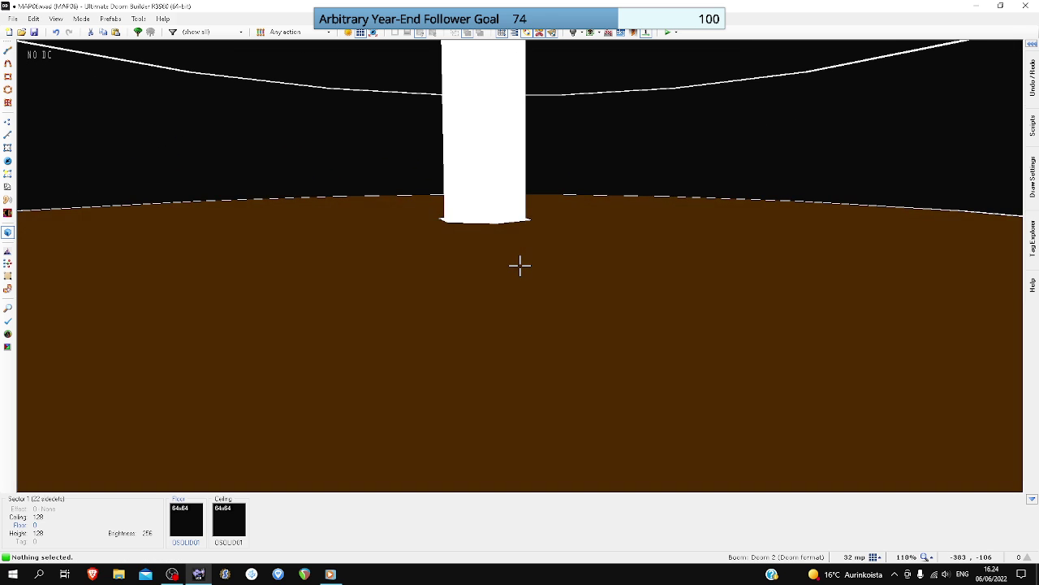
# - Back in the 2D map, place a Player 1 start at X 0, Y -352 with angle 90
pyautogui.press('q')
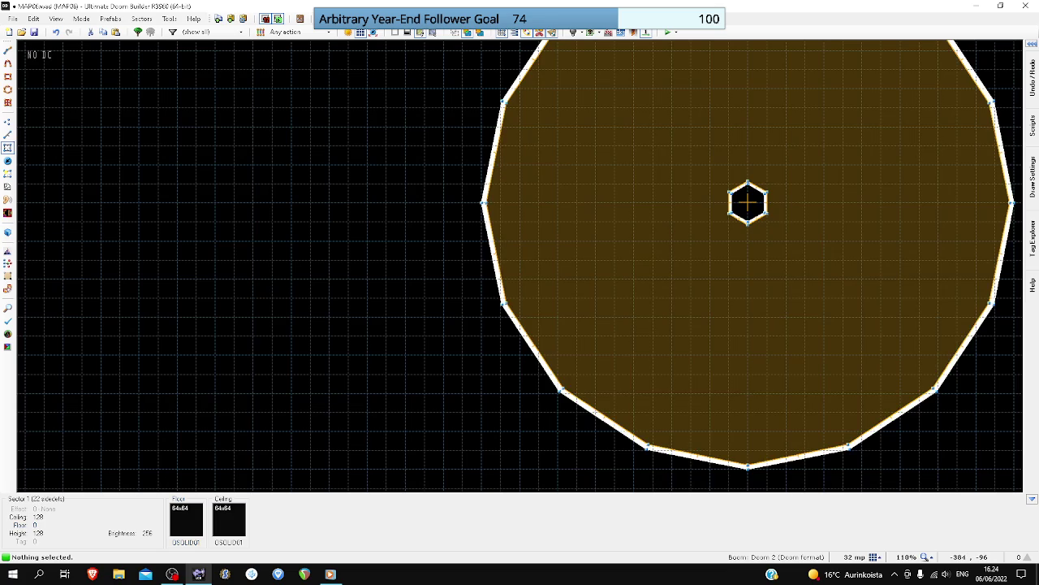
pyautogui.scroll(-4, 519, 266)
pyautogui.press('t')
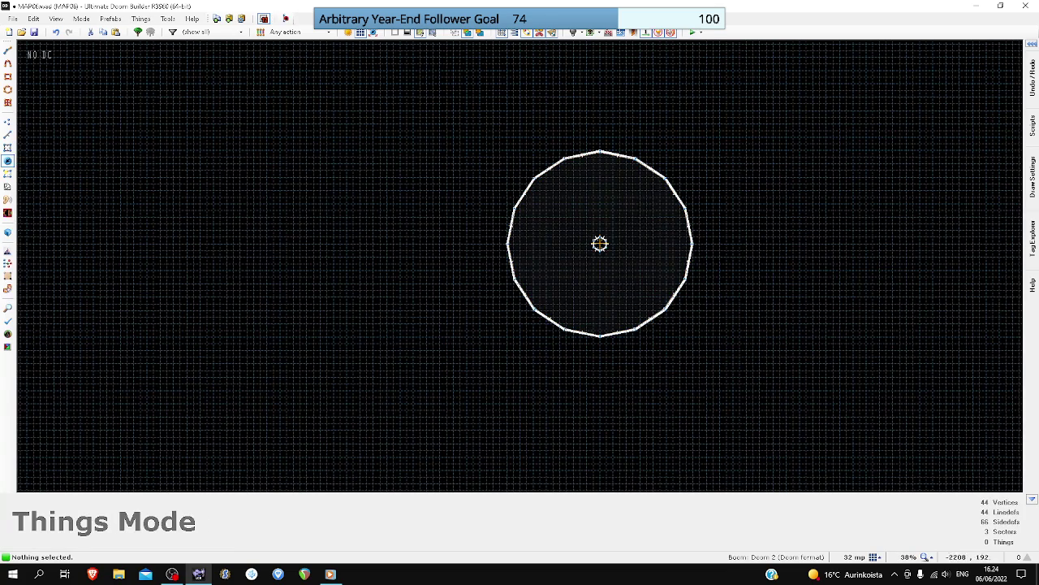
pyautogui.scroll(4, 599, 244)
pyautogui.rightClick(579, 329)
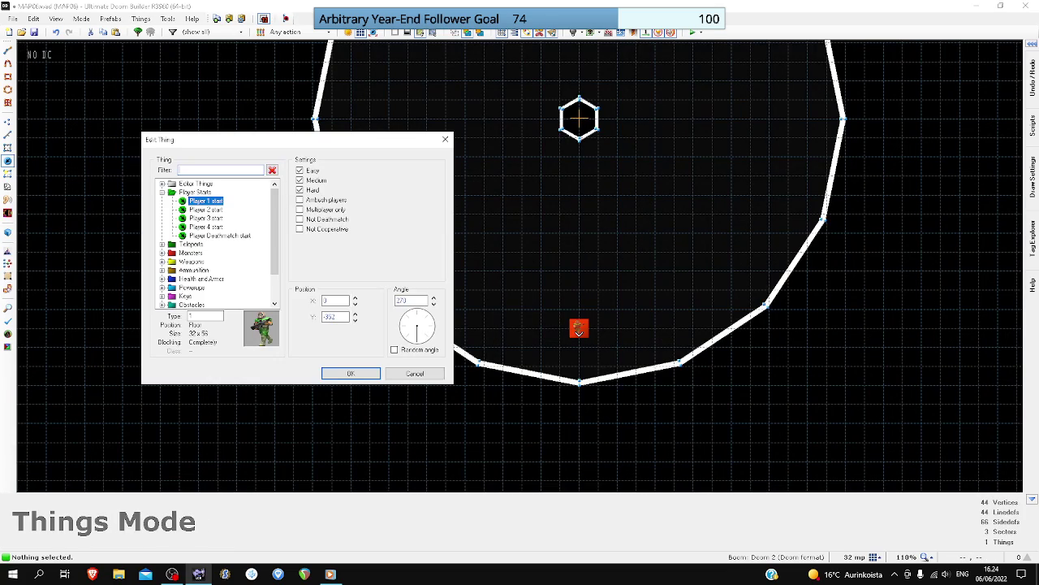
pyautogui.press('Return')
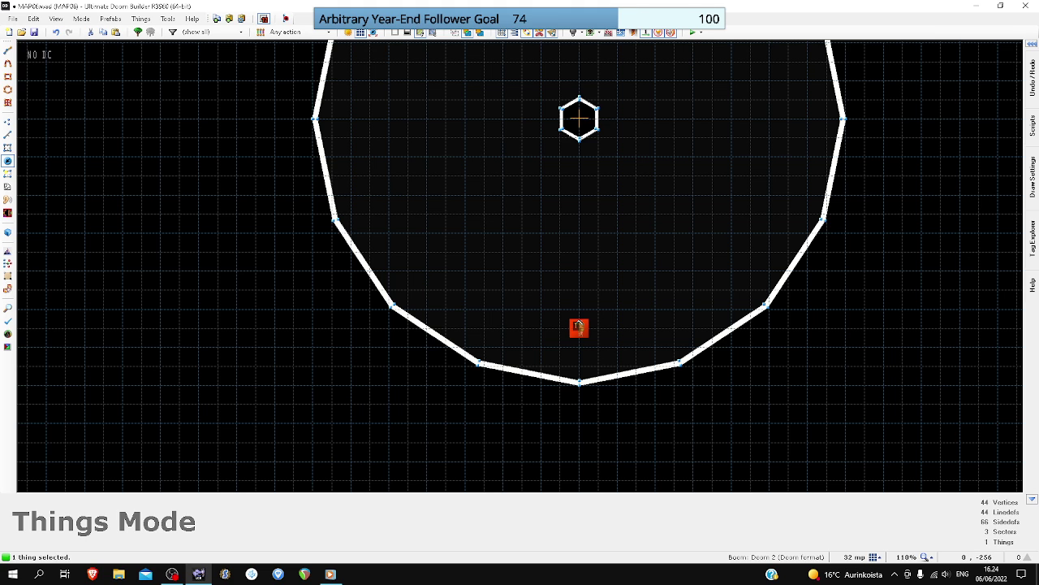
# - Place a Berserk powerup at X 0, Y -256, north of the player start
pyautogui.rightClick(578, 270)
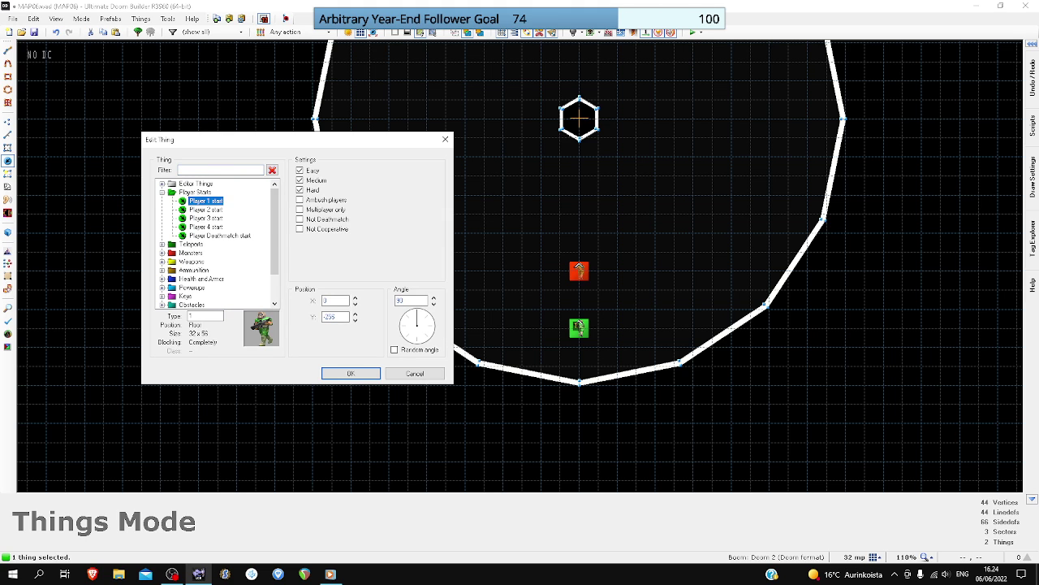
pyautogui.scroll(-1, 215, 244)
pyautogui.click(163, 262)
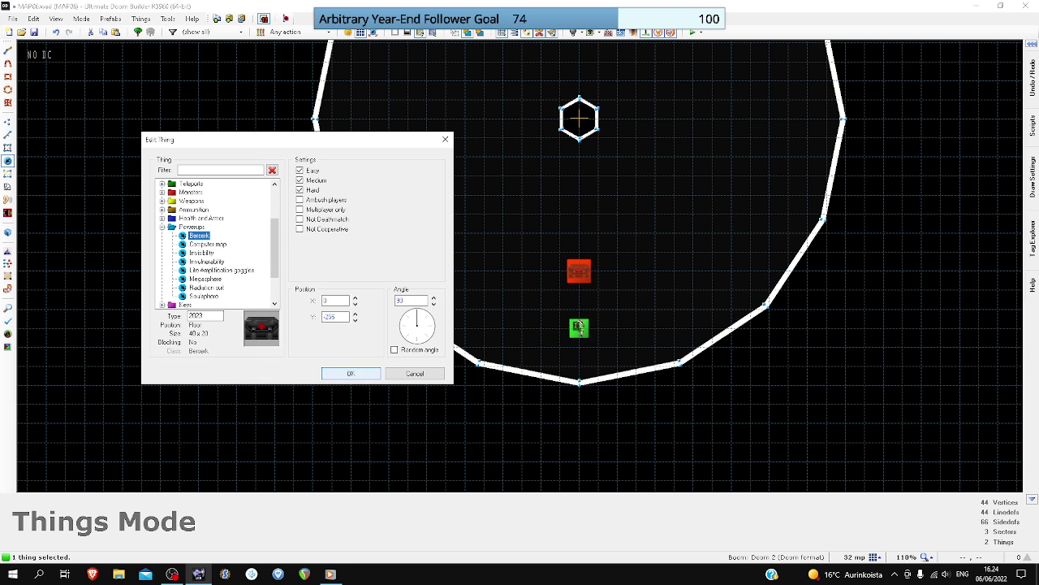
pyautogui.click(351, 373)
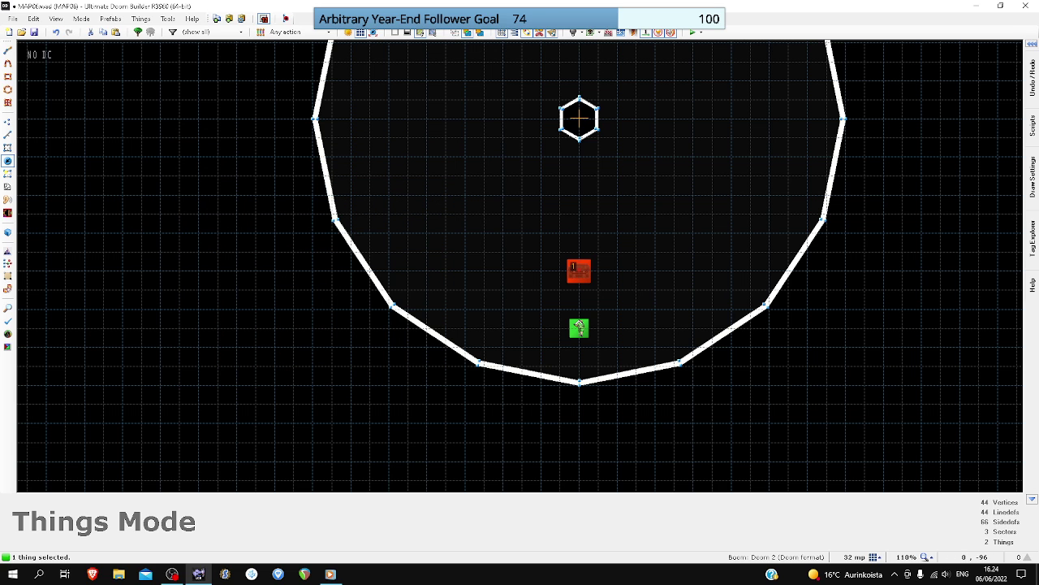
# - Insert an Archvile at X 0, Y -96, just south of the pillar
pyautogui.press('Insert')
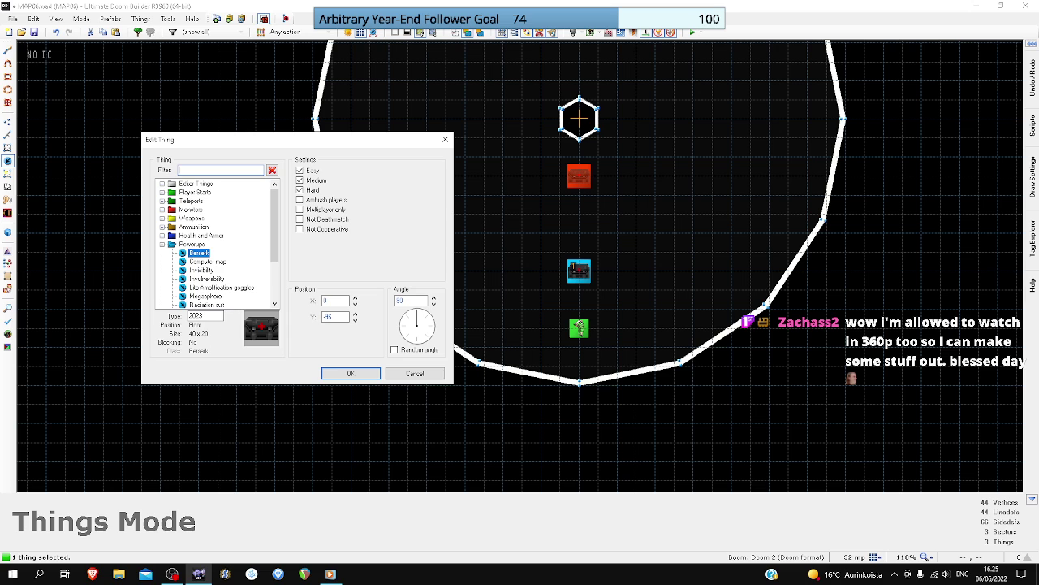
pyautogui.scroll(-1, 215, 245)
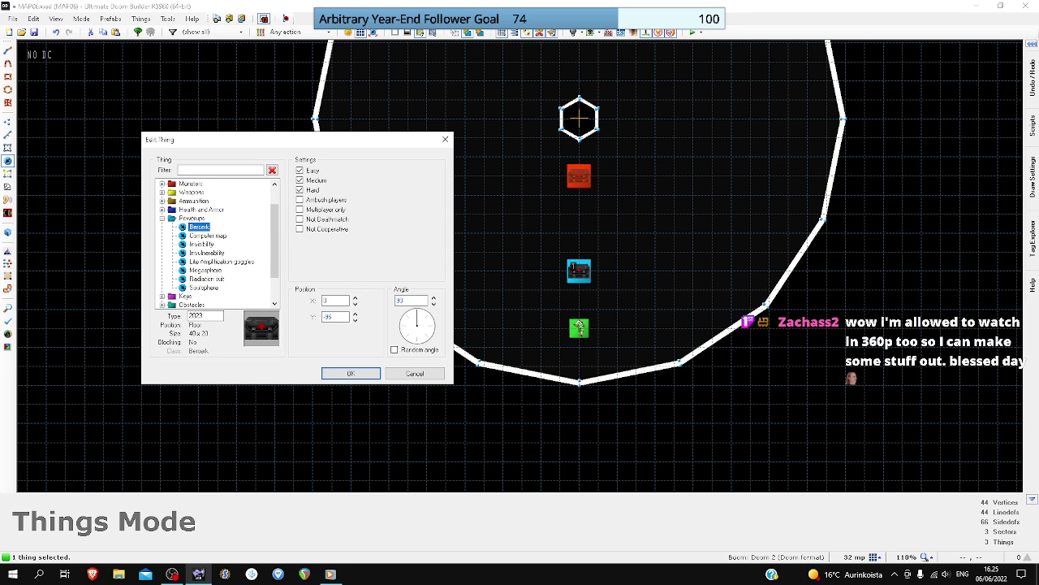
pyautogui.click(162, 183)
pyautogui.click(200, 200)
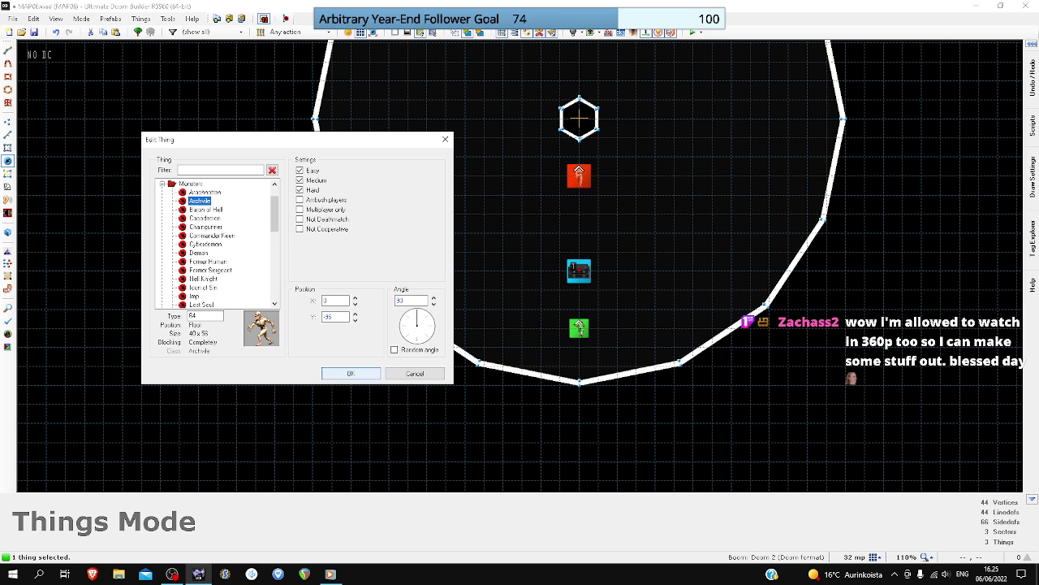
pyautogui.click(354, 374)
# - Paste a copy of the Archvile at X 0, Y 96, on the north side of the pillar
pyautogui.scroll(-2, 359, 366)
pyautogui.scroll(2, 500, 196)
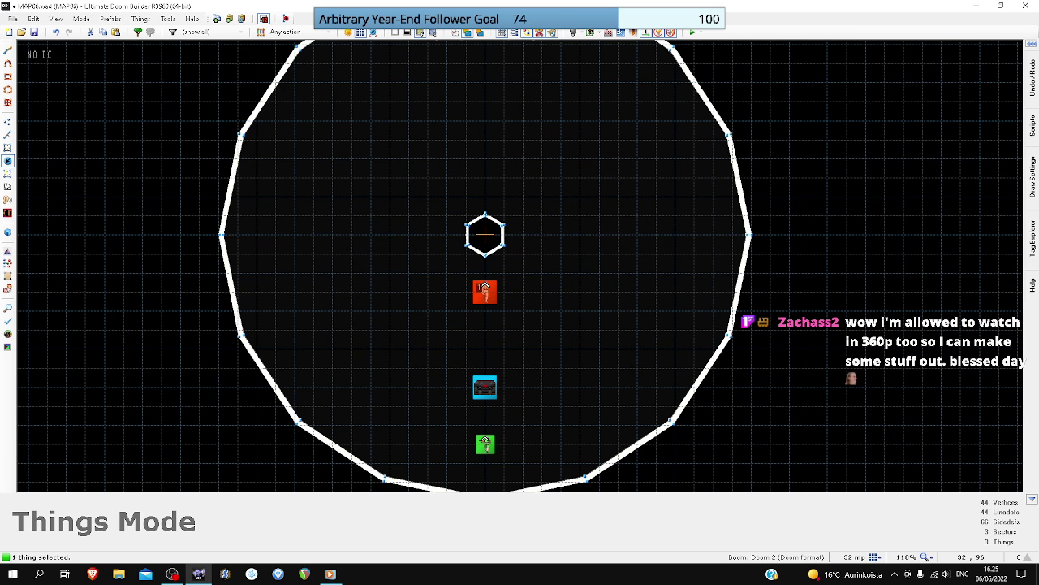
pyautogui.hotkey('ctrl', 'v')
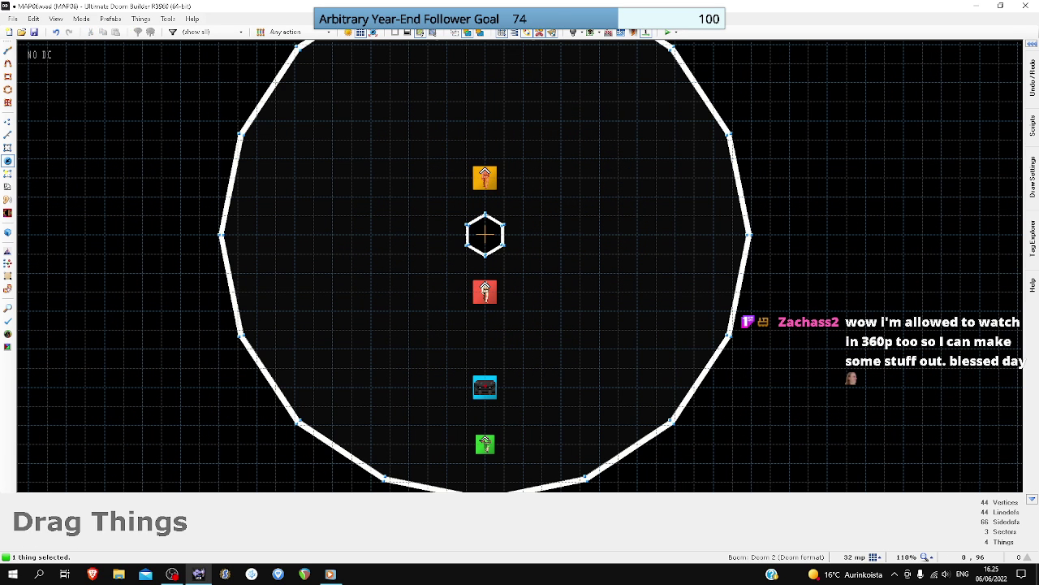
pyautogui.moveTo(485, 178); pyautogui.dragTo(485, 178, button='right')
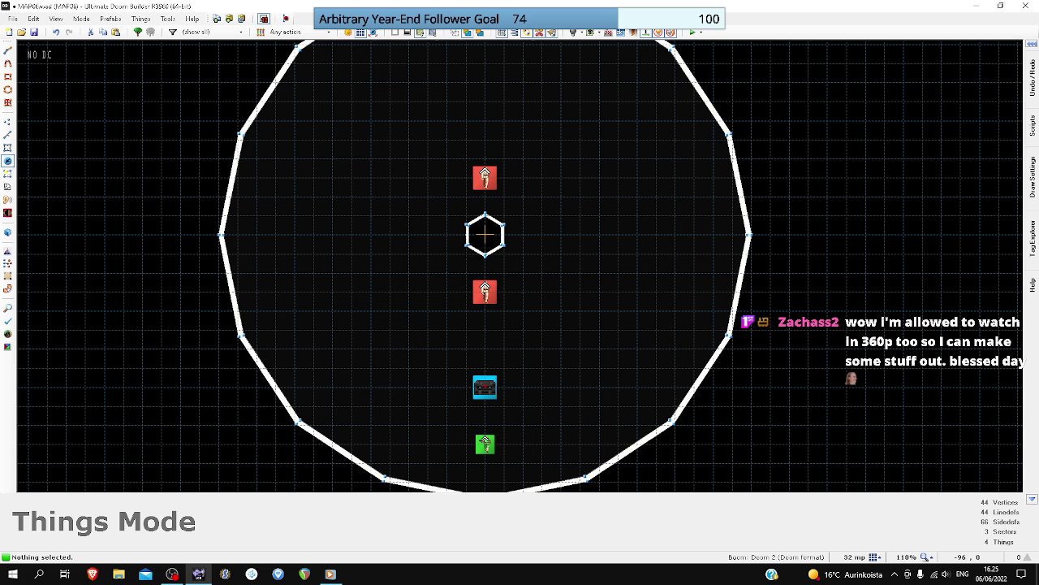
# - Save the map as MAP06 in the maps folder of the scorpion project
pyautogui.hotkey('ctrl', 's')
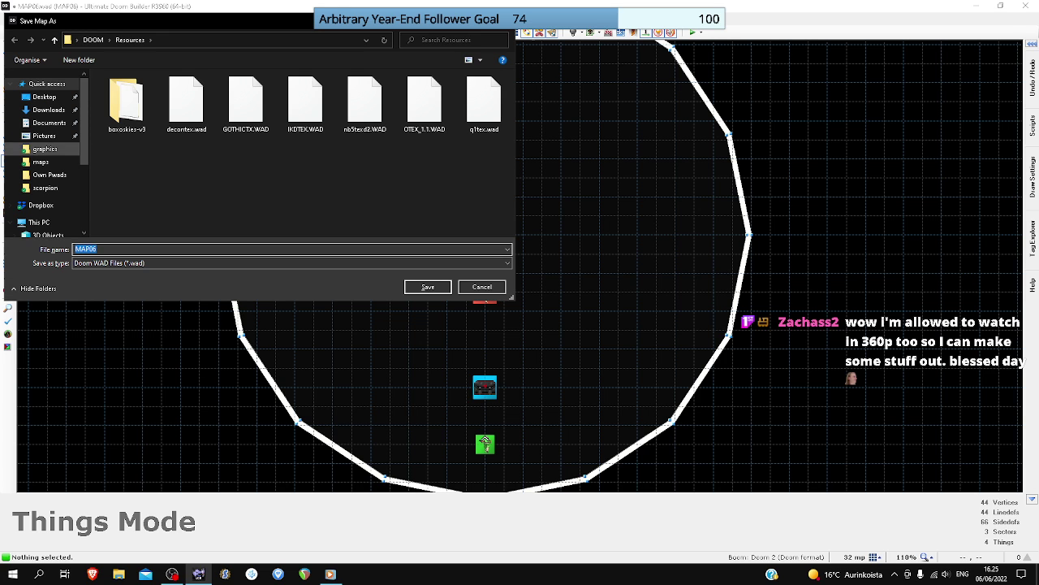
pyautogui.click(45, 187)
pyautogui.doubleClick(119, 102)
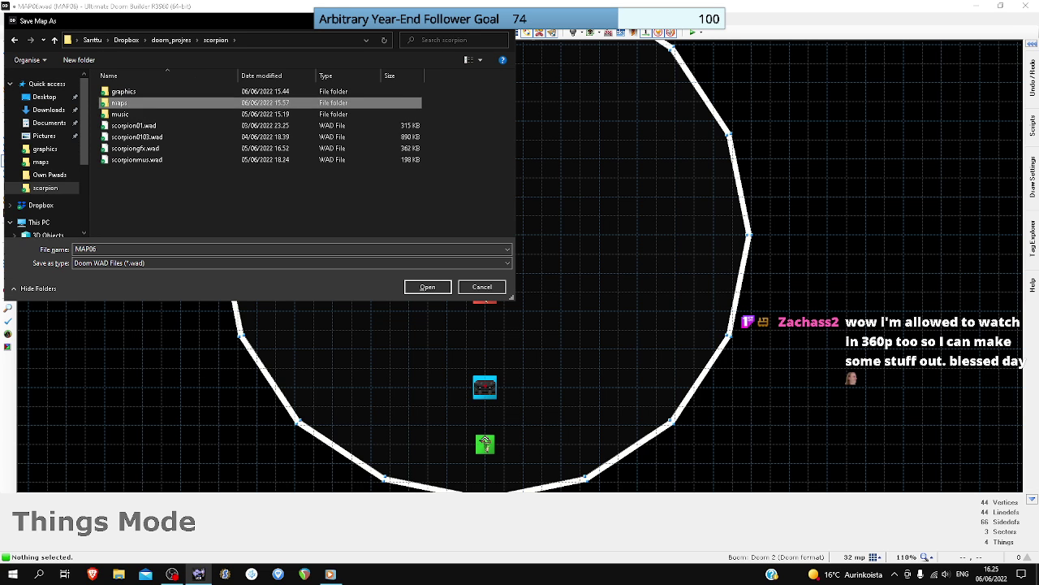
pyautogui.click(428, 287)
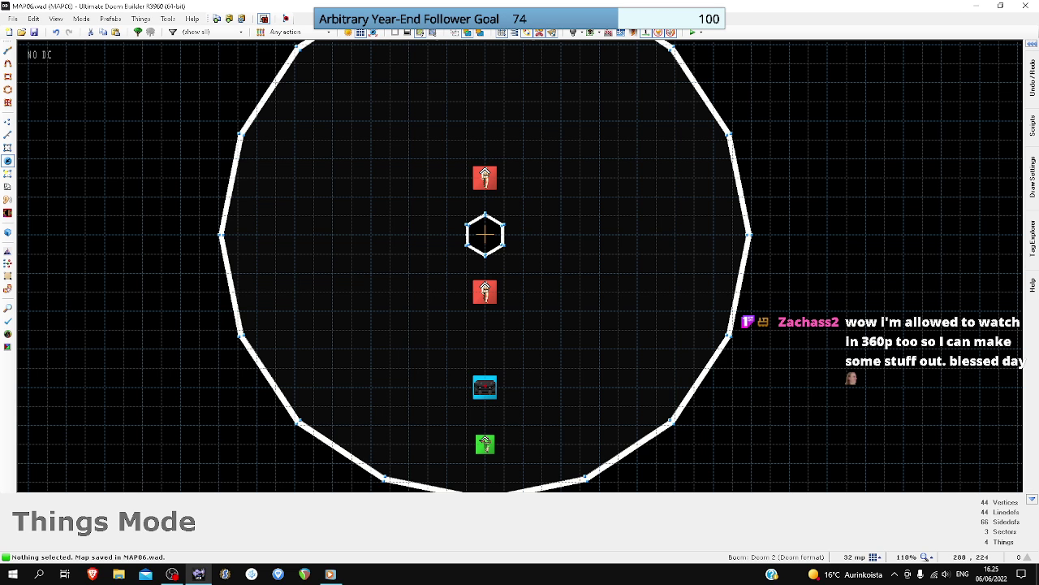
# - Test the map in the game, walk from the player start over the Berserk, and quit
pyautogui.click(693, 33)
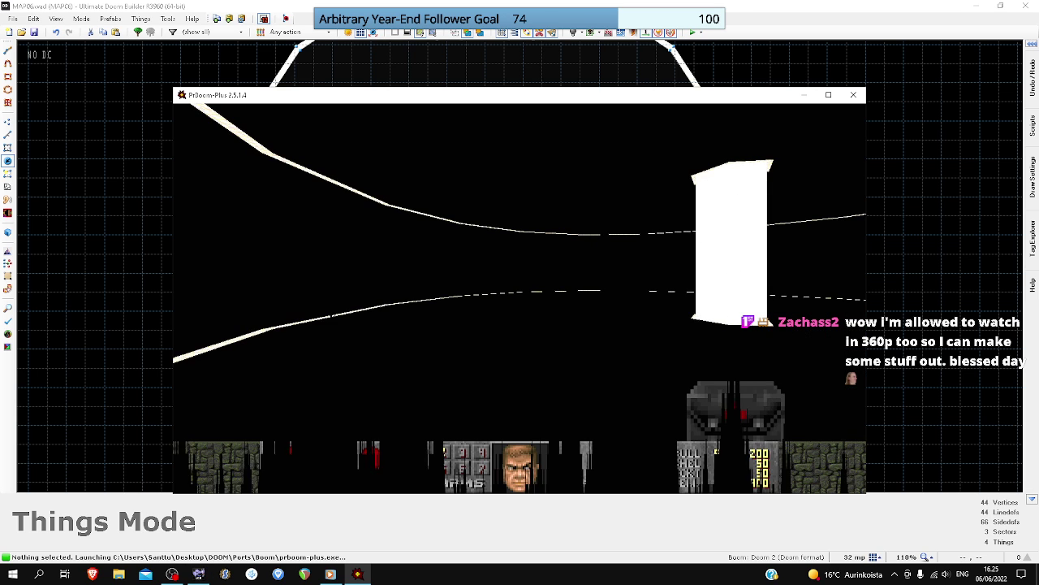
pyautogui.press('w')
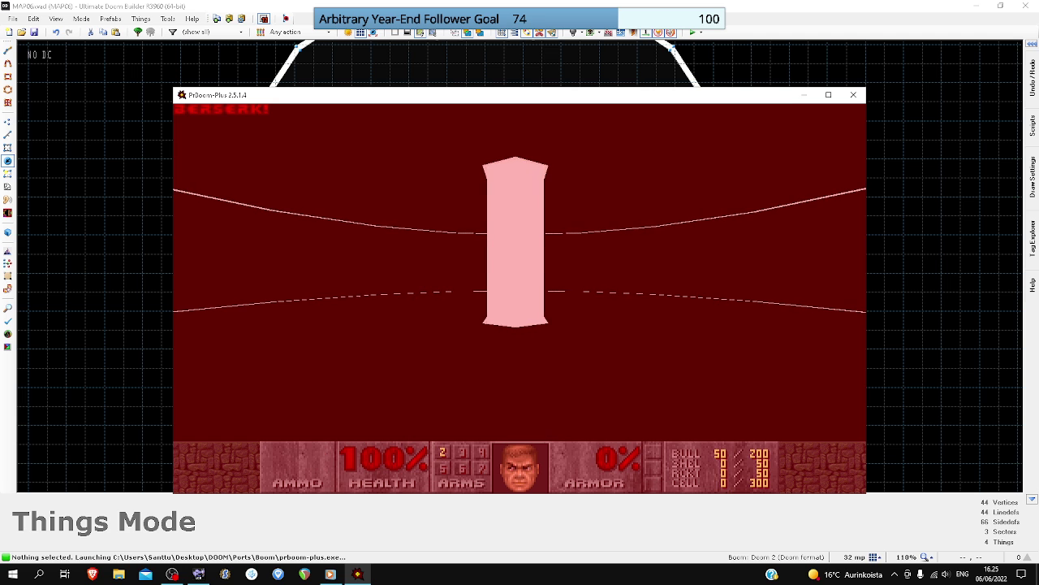
pyautogui.press('Escape')
pyautogui.press('Up')
pyautogui.press('Return')
pyautogui.press('y')
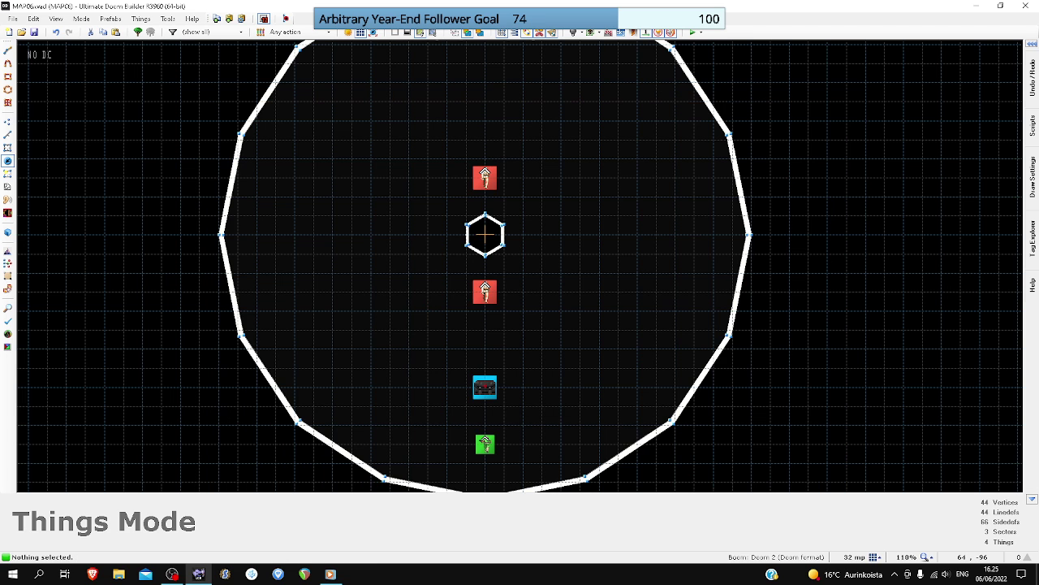
# - Switch map testing to a skill setting with monsters, relaunch the test and pick up the Berserk
pyautogui.click(700, 32)
pyautogui.click(734, 80)
pyautogui.click(693, 33)
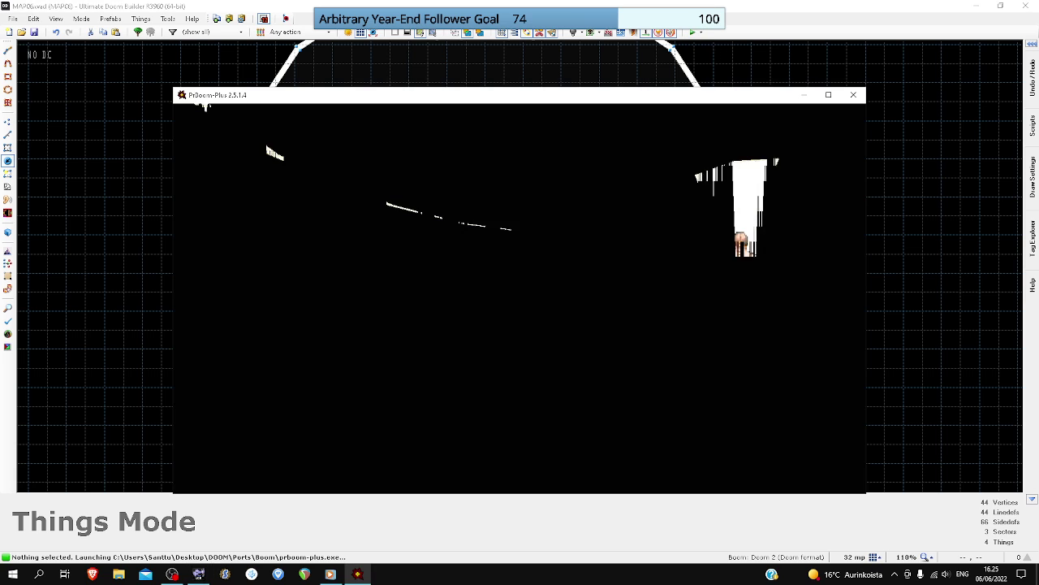
pyautogui.press('w')
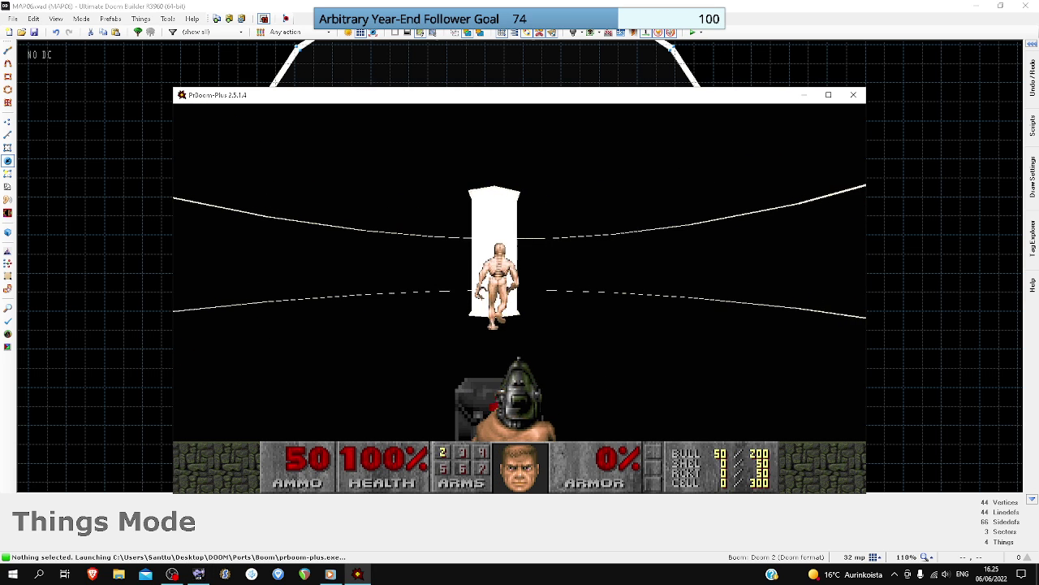
pyautogui.press('w')
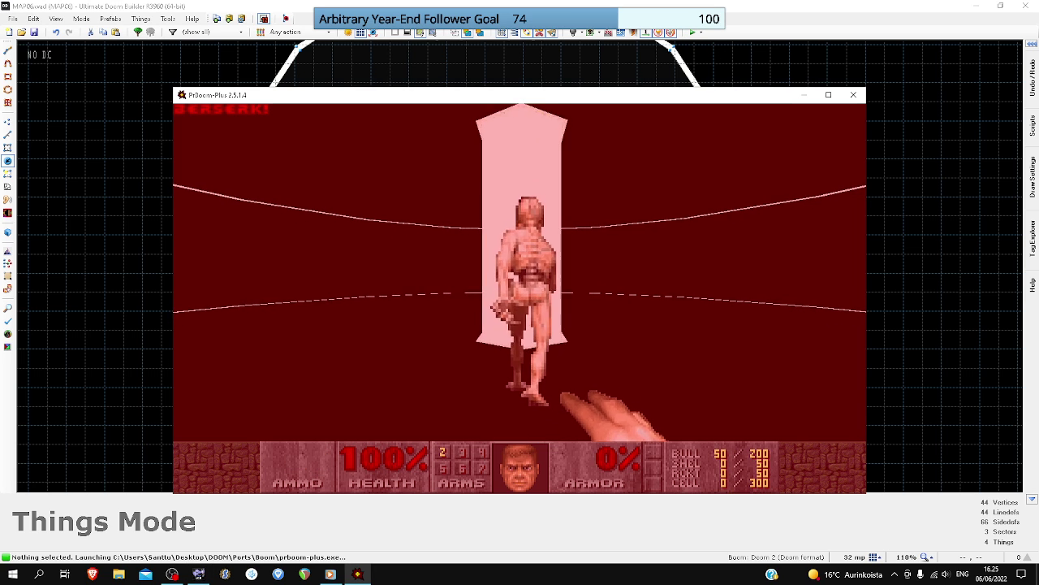
# - Playtest the fist fight with the Archviles around the pillar, restarting the level after each death, and quit the game
pyautogui.click(519, 272)
pyautogui.click(520, 272)
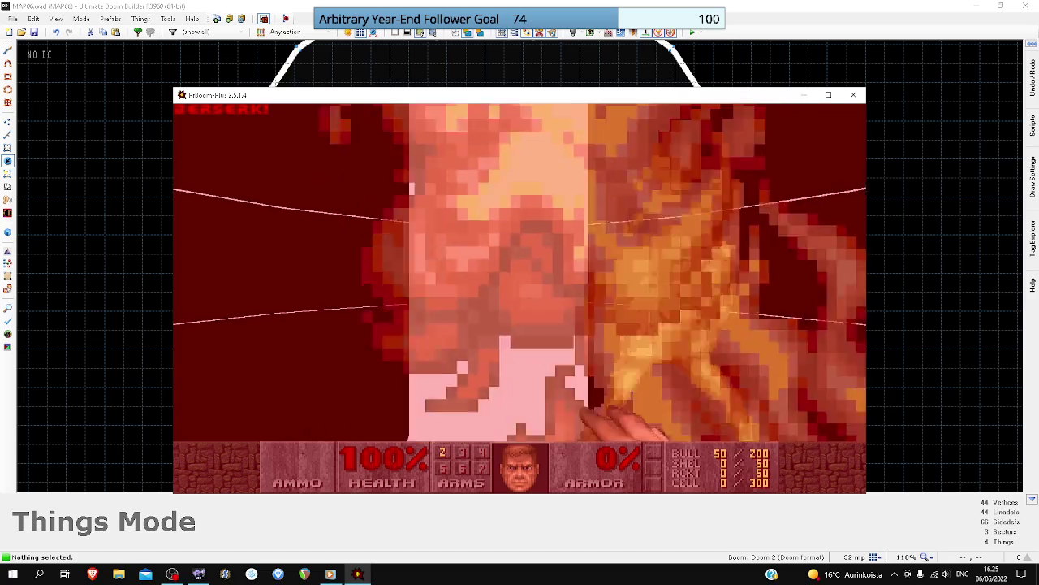
pyautogui.press('s')
pyautogui.press('space')
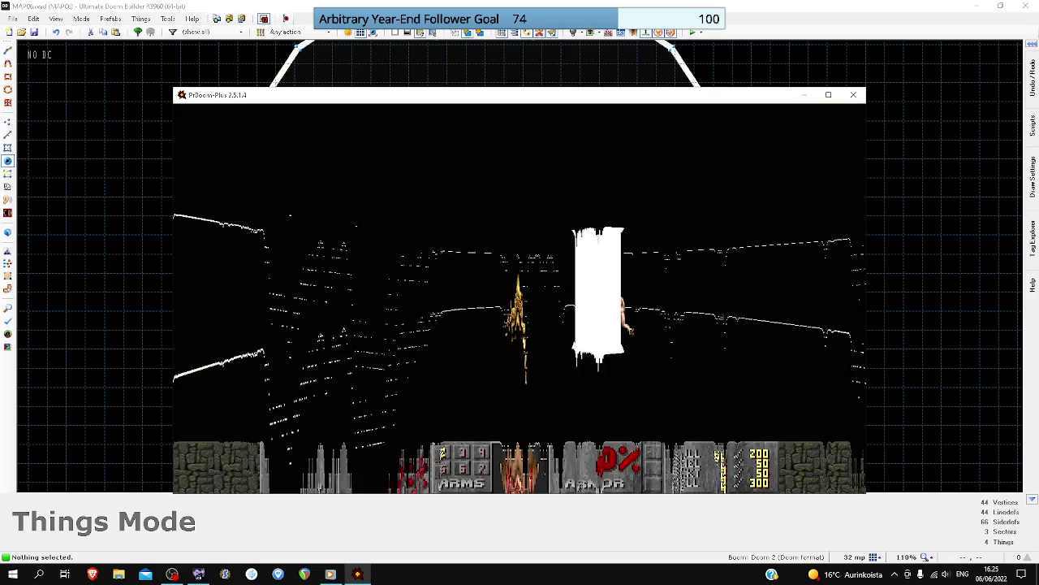
pyautogui.press('w')
pyautogui.press('w')
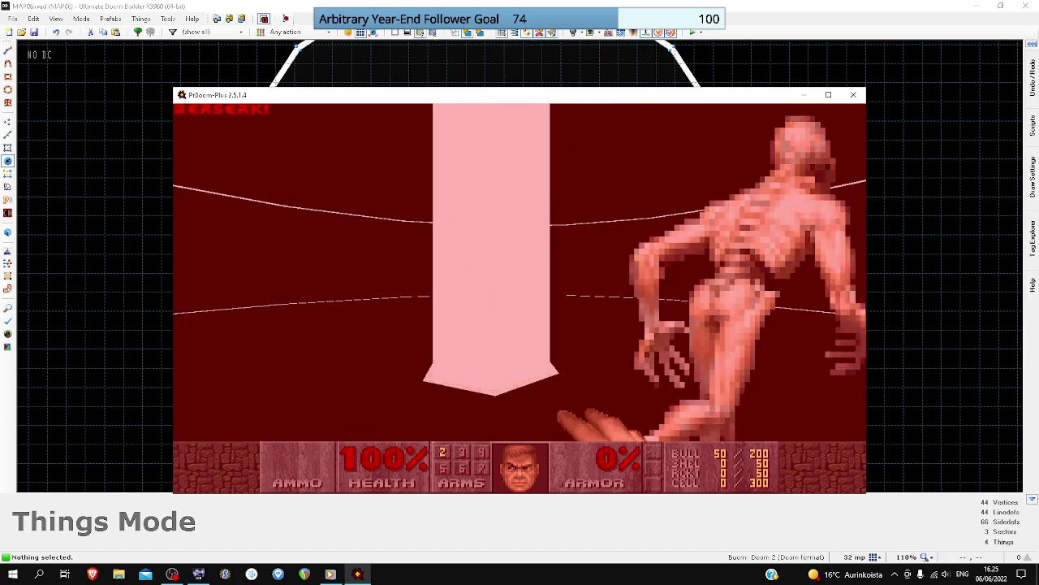
pyautogui.press('ctrl')
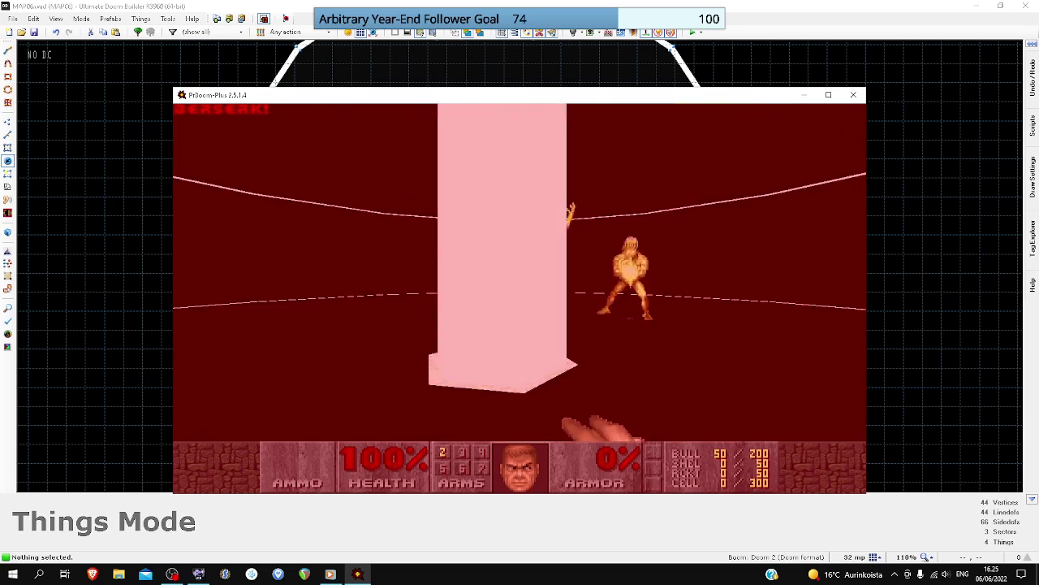
pyautogui.press('w')
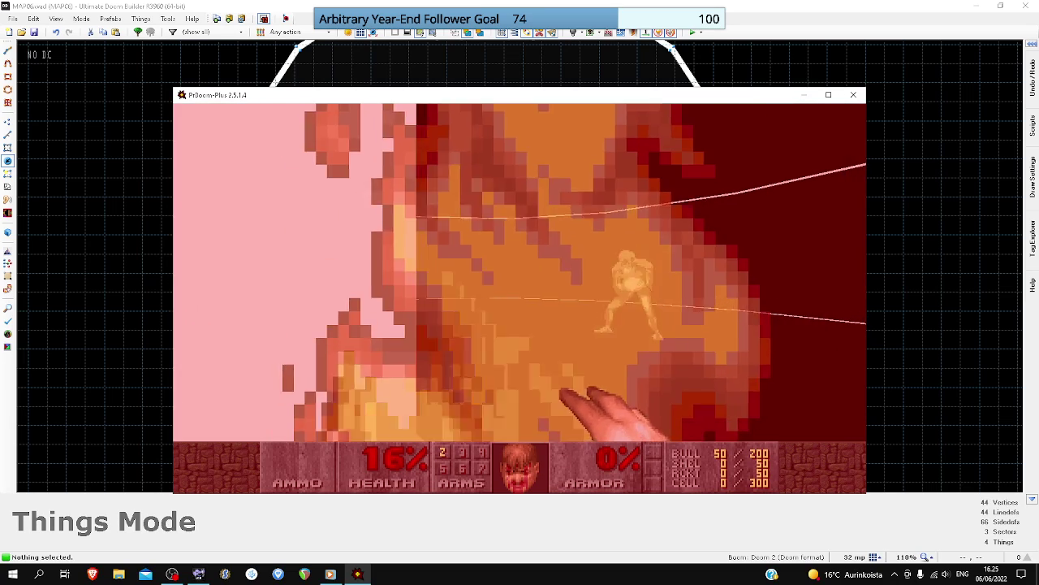
pyautogui.press('space')
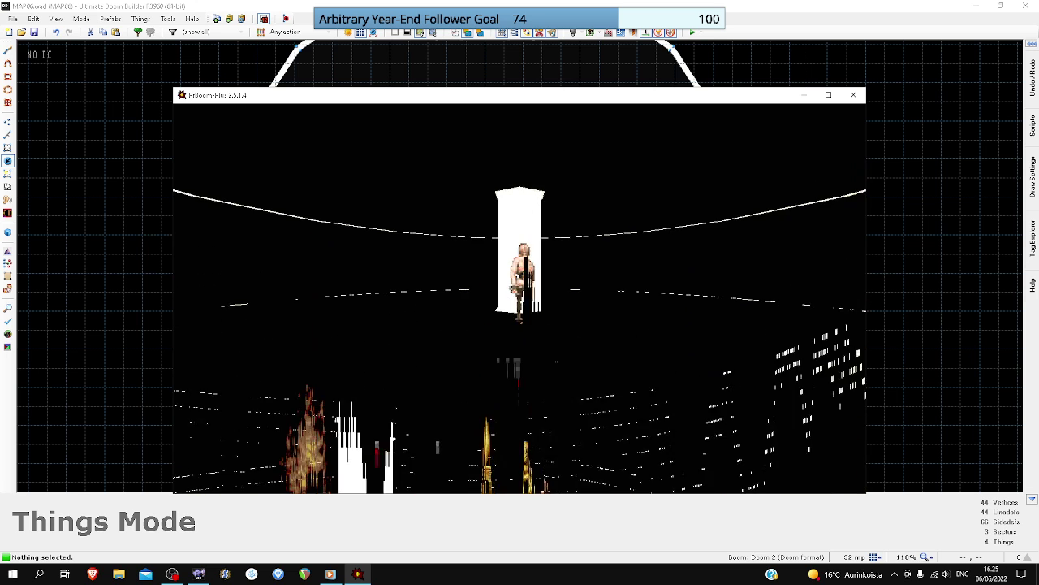
pyautogui.press('Up')
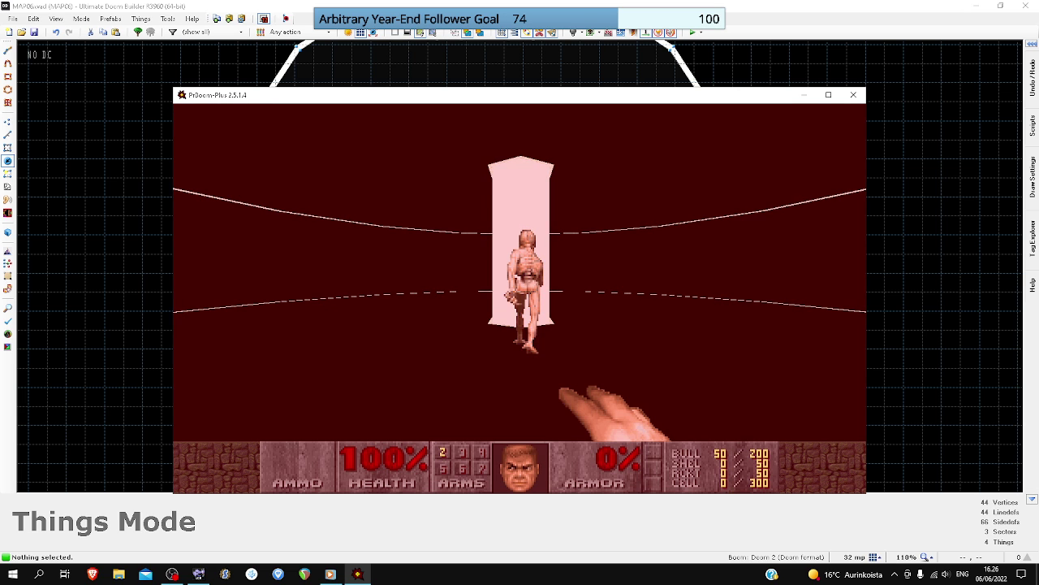
pyautogui.press('Escape')
pyautogui.press('Return')
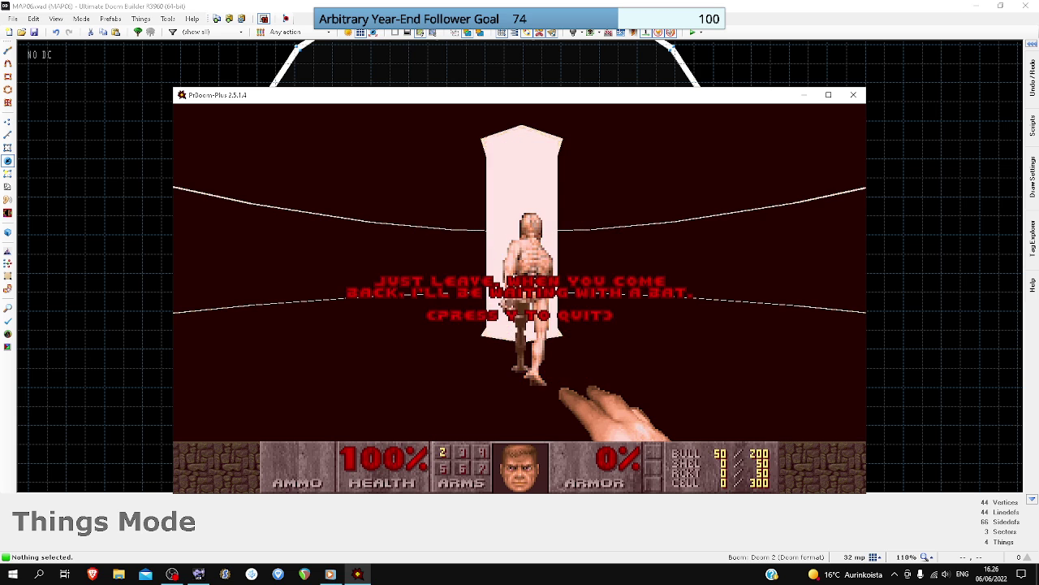
pyautogui.press('y')
# - Turn on Ambush players for both Archviles and save the map
pyautogui.moveTo(425, 130); pyautogui.dragTo(524, 316)
pyautogui.rightClick(487, 294)
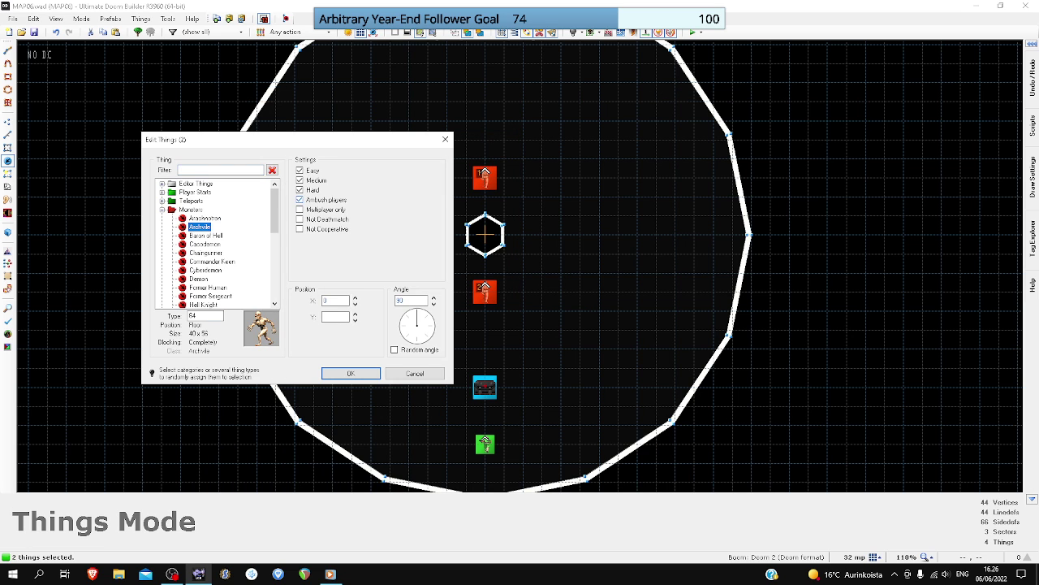
pyautogui.click(351, 373)
pyautogui.hotkey('ctrl', 's')
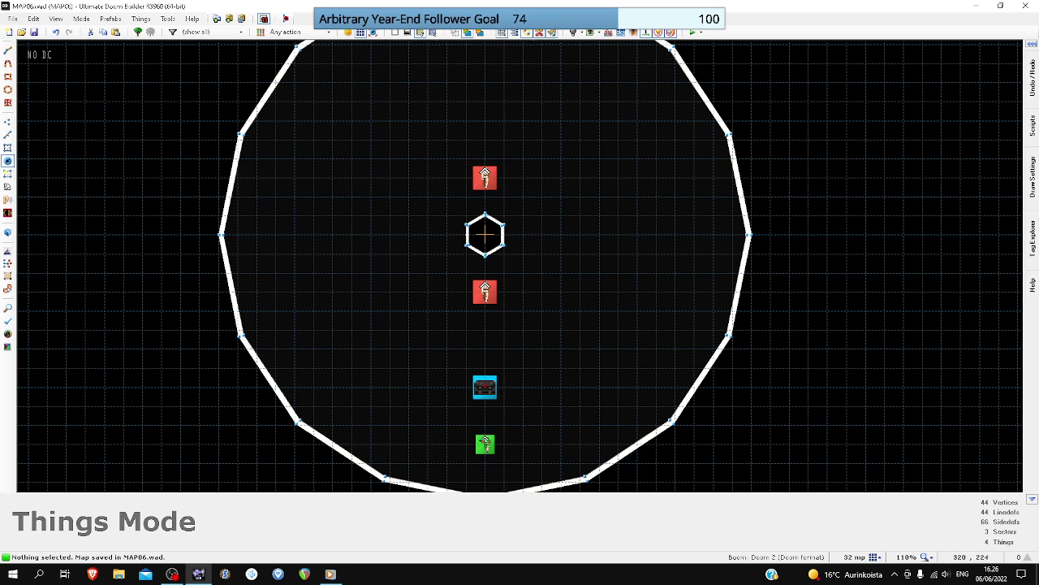
# - Test the map with the ambush Archviles, collect the Berserk and attack them, restarting the level after dying
pyautogui.click(692, 33)
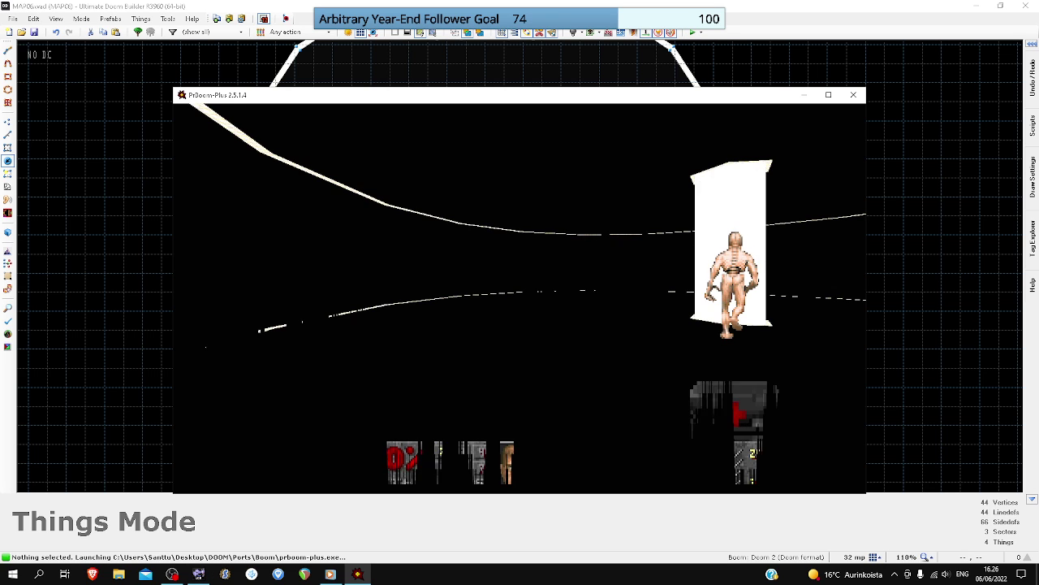
pyautogui.press('w')
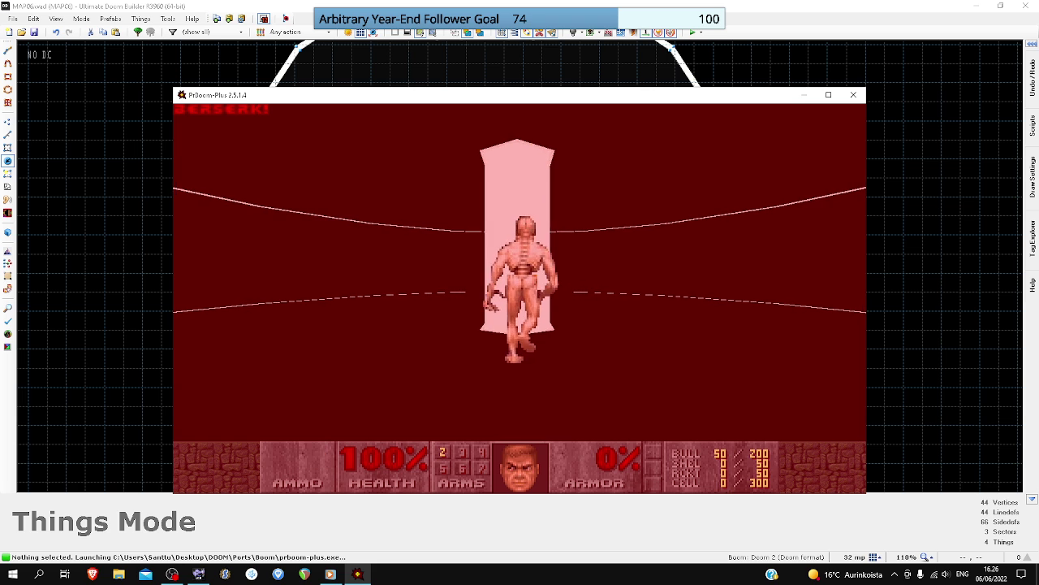
pyautogui.click(519, 298)
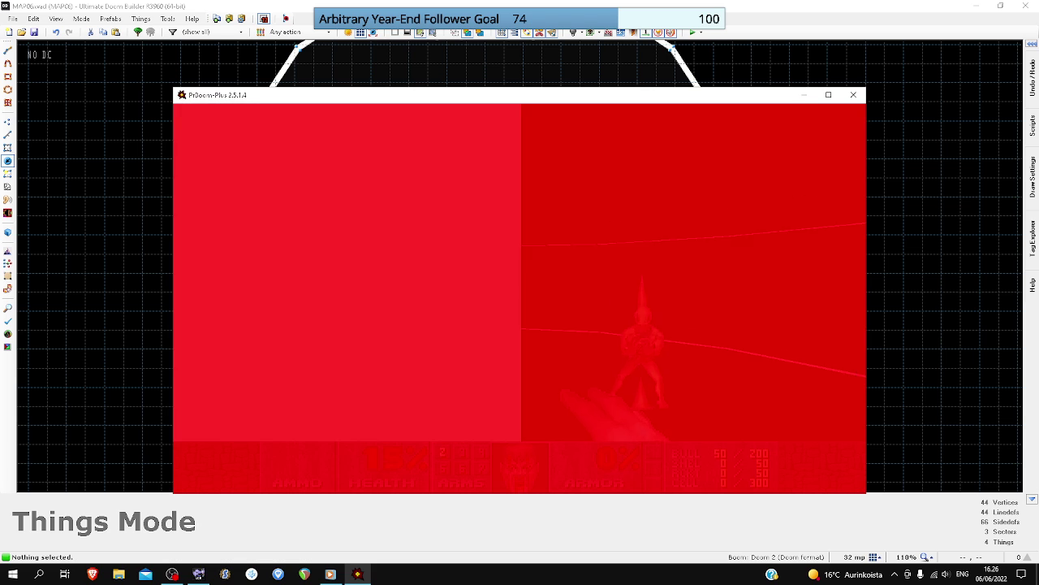
pyautogui.press('w')
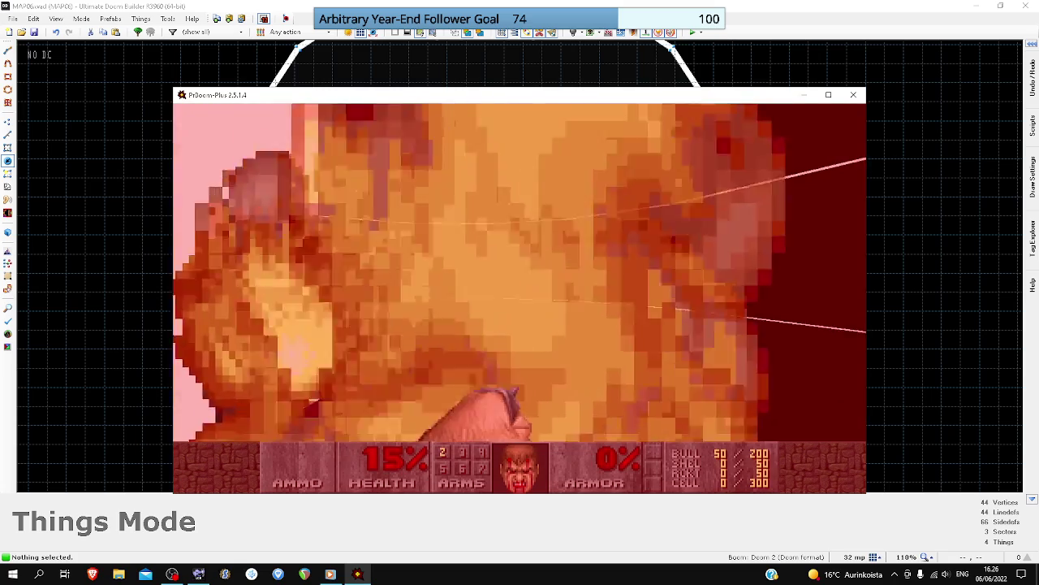
pyautogui.press('space')
# - Replay the level, using the pillar as cover while punching the Archviles, restart once more and quit the test
pyautogui.press('w')
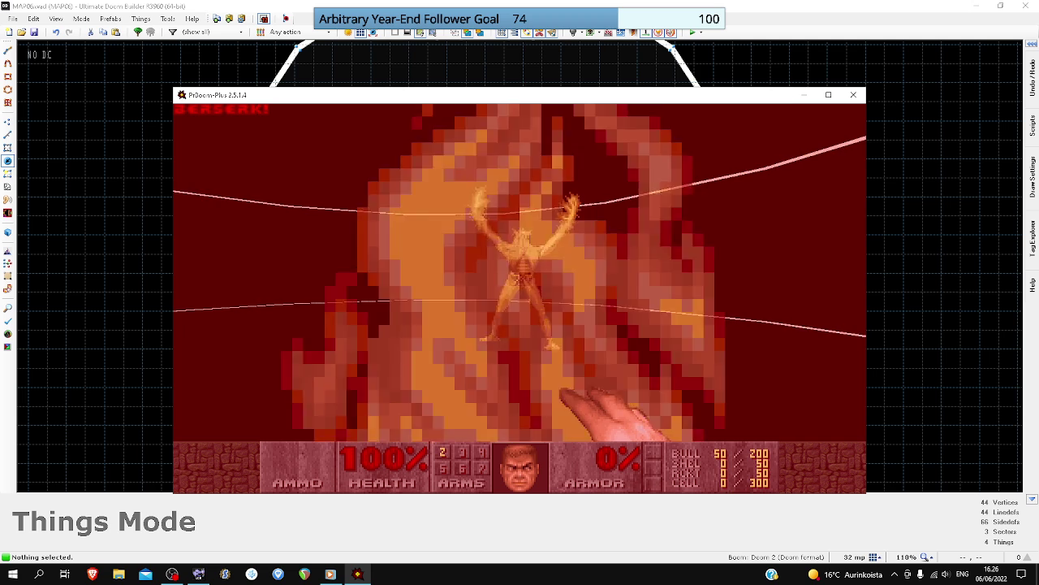
pyautogui.press('a')
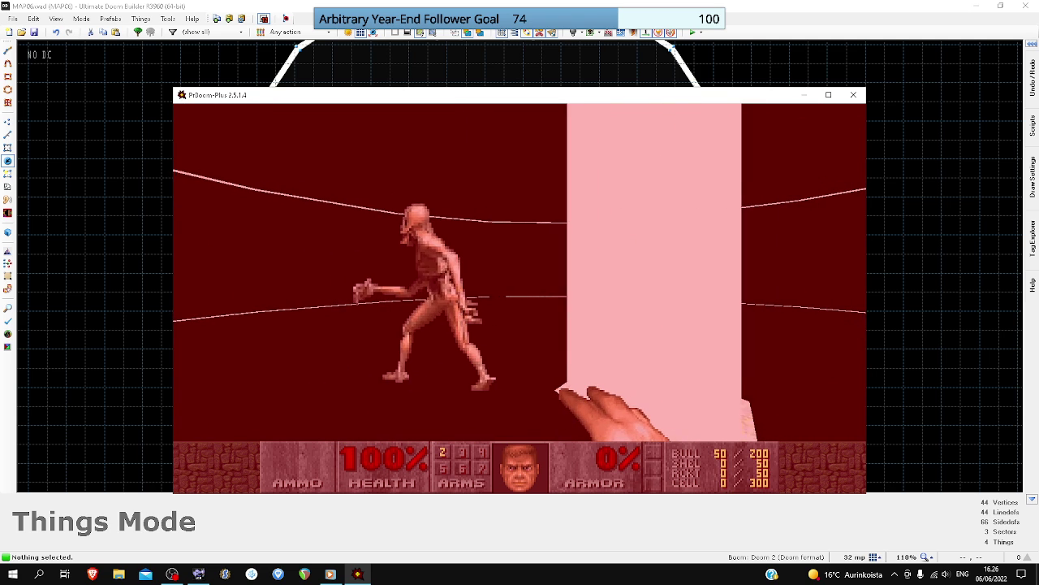
pyautogui.press('d')
pyautogui.press('w')
pyautogui.press('a')
pyautogui.press('a')
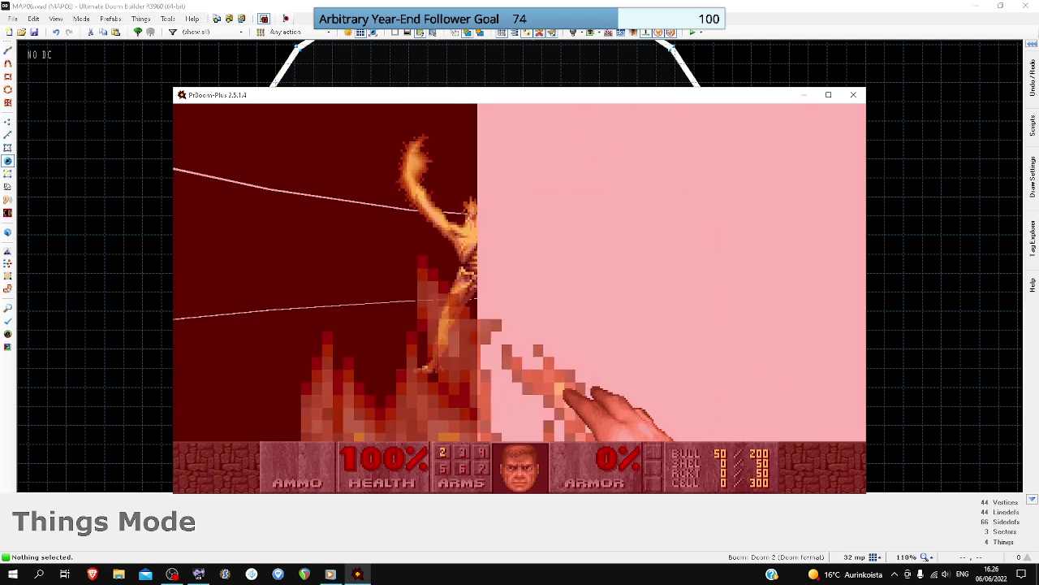
pyautogui.press('d')
pyautogui.press('Left')
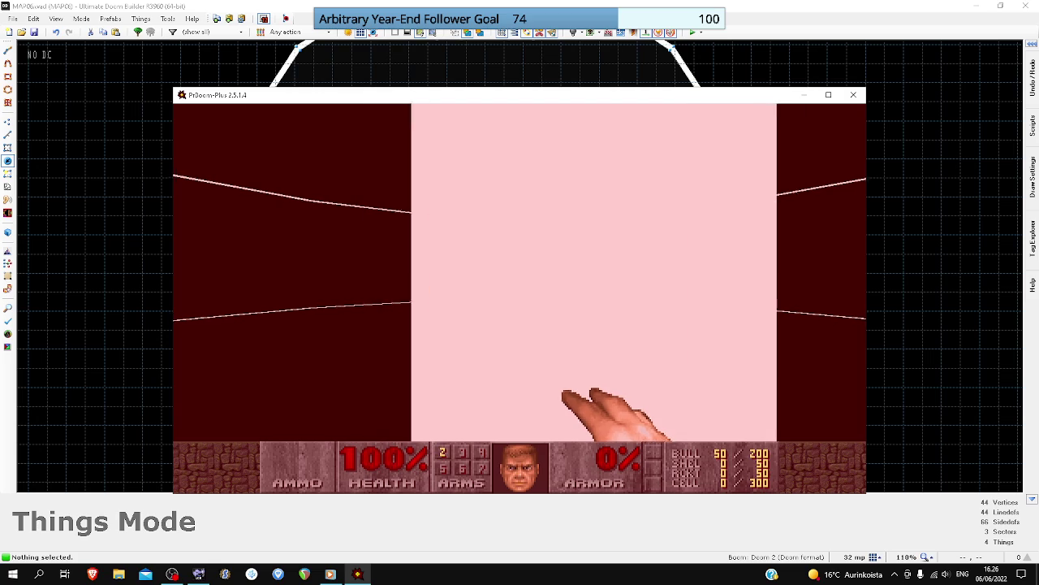
pyautogui.press('ctrl')
pyautogui.press('ctrl')
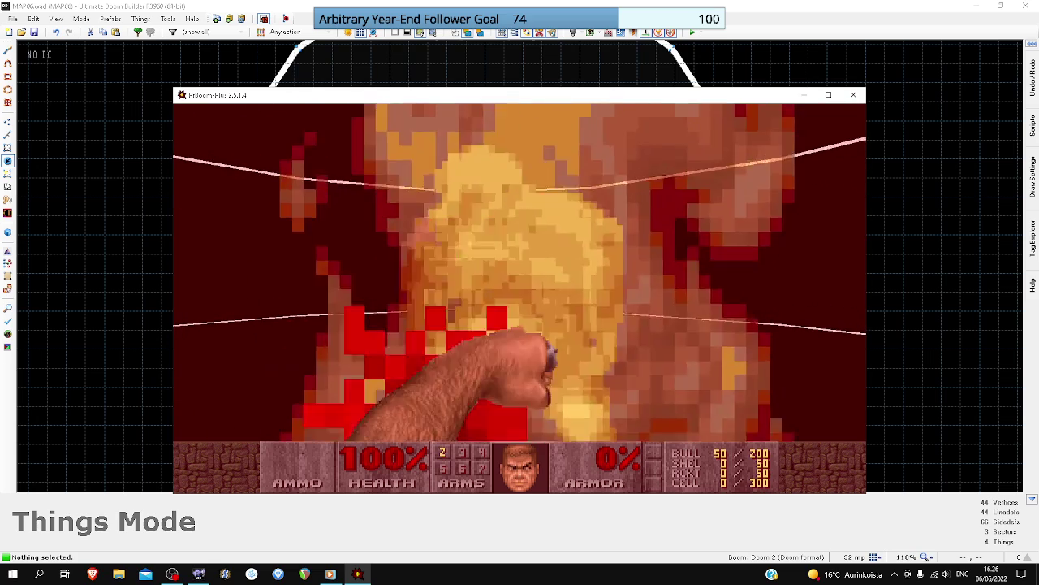
pyautogui.press('w')
pyautogui.press('ctrl')
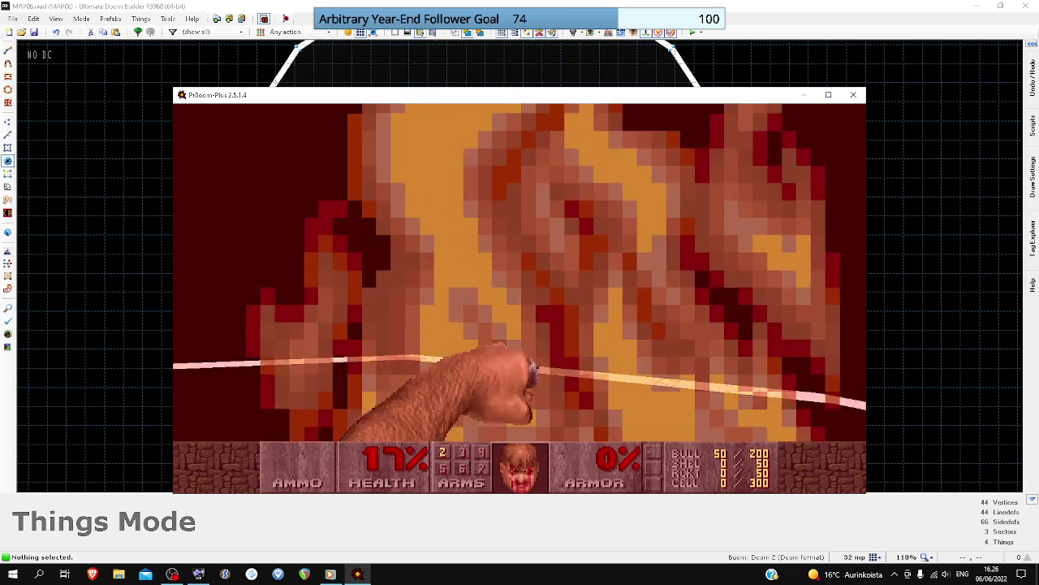
pyautogui.press('space')
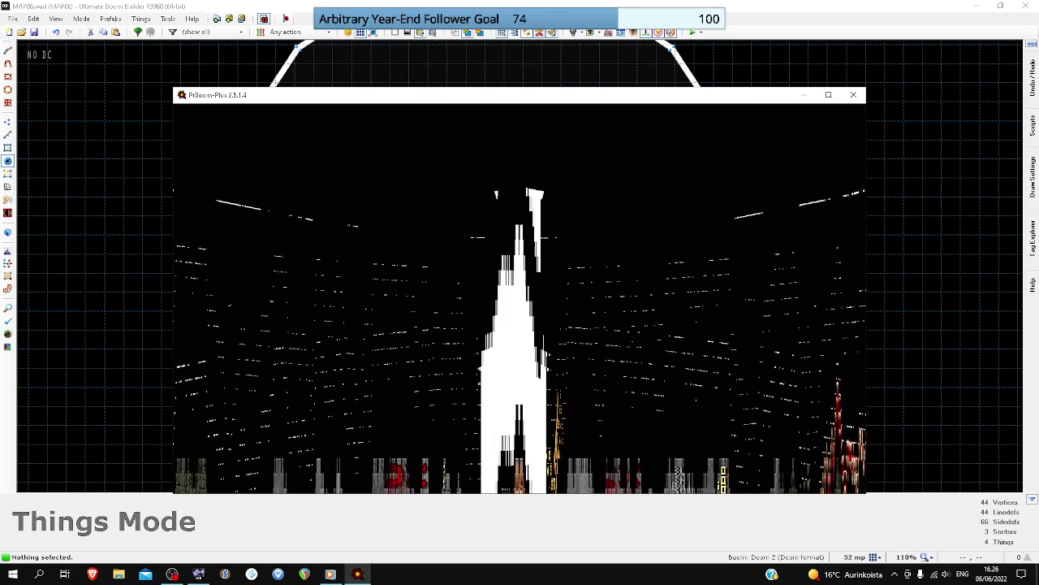
pyautogui.press('Escape')
pyautogui.press('Return')
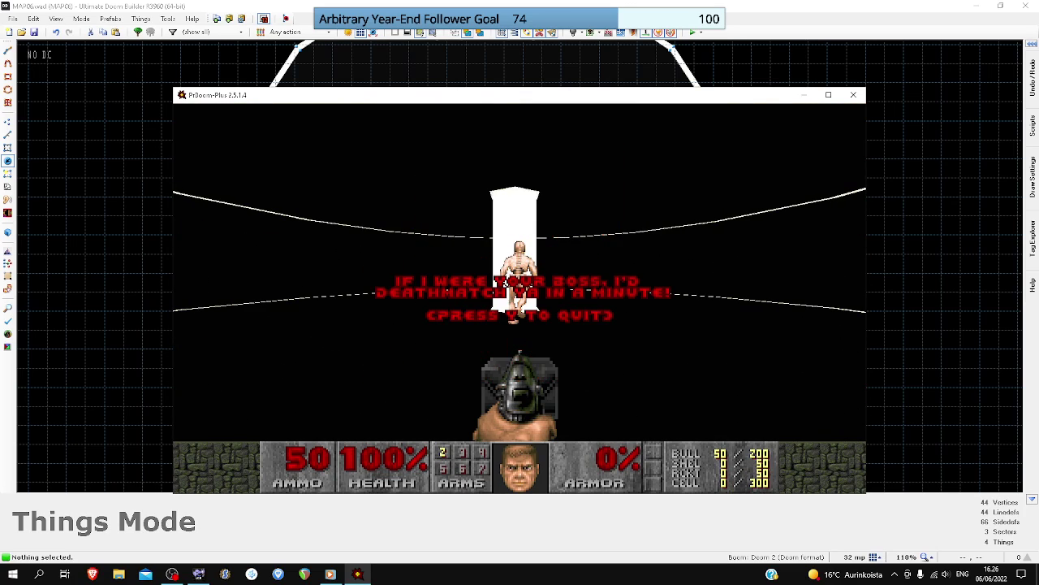
pyautogui.press('y')
# - Turn off Ambush players for both Archviles
pyautogui.moveTo(439, 129); pyautogui.dragTo(533, 325)
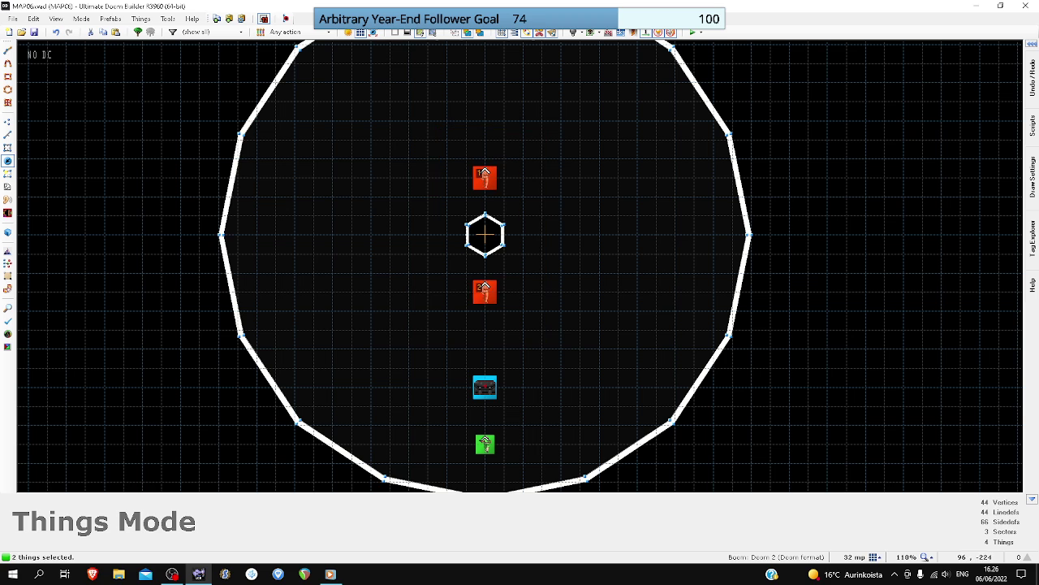
pyautogui.rightClick(485, 292)
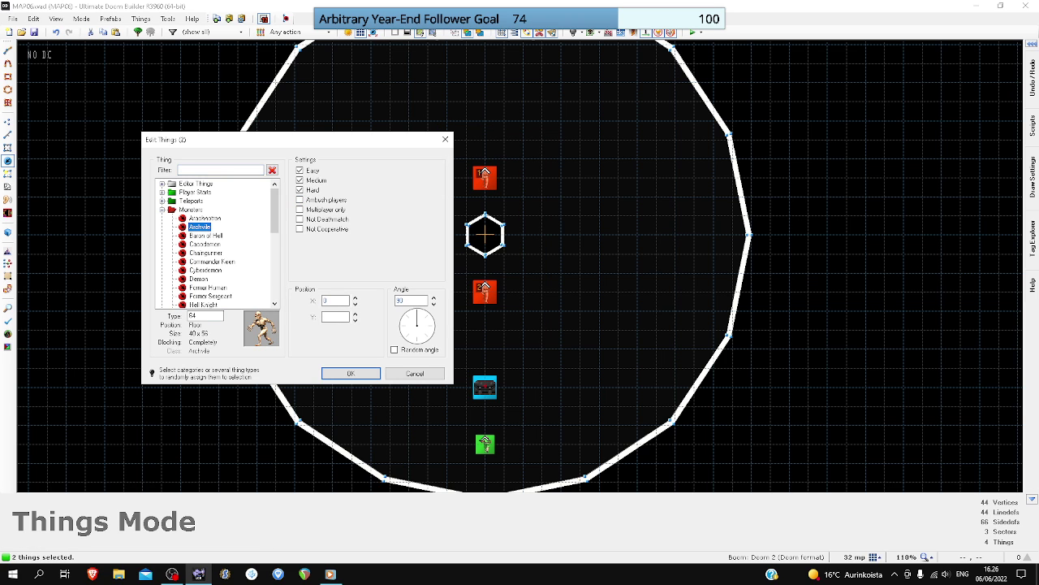
pyautogui.click(350, 373)
# - Delete the Archvile north of the pillar and save the map
pyautogui.press('c')
pyautogui.click(485, 178)
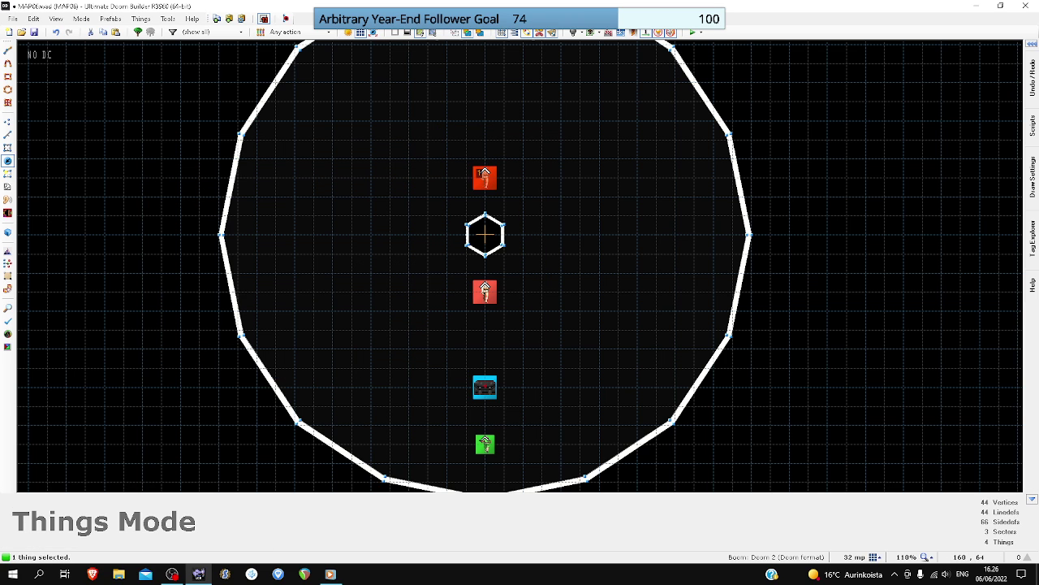
pyautogui.press('Delete')
pyautogui.hotkey('ctrl', 's')
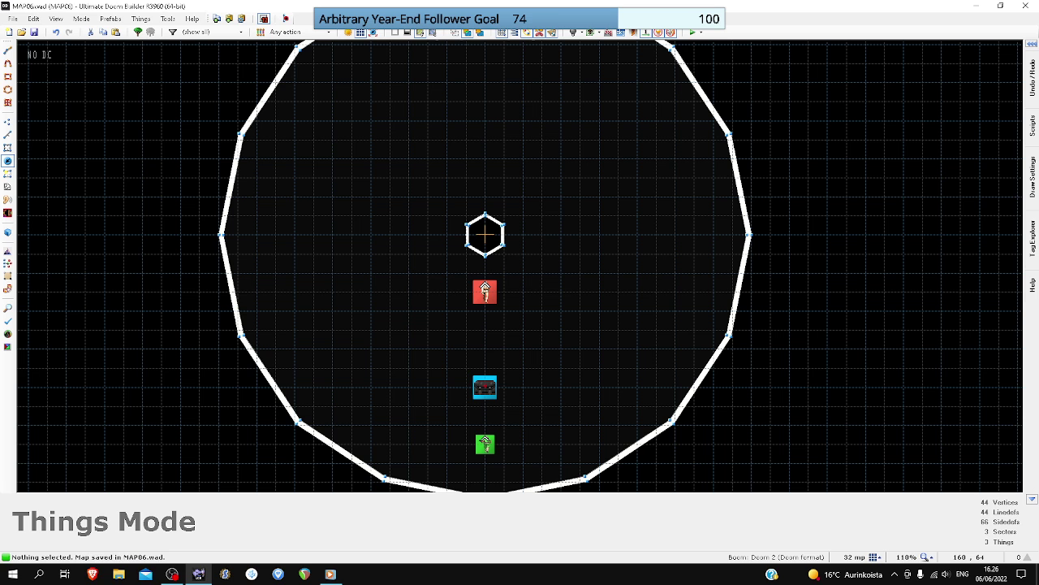
# - Test the map in PrBoom-Plus, collecting the Berserk and punching the Archvile in front of the pillar
pyautogui.scroll(-3, 568, 196)
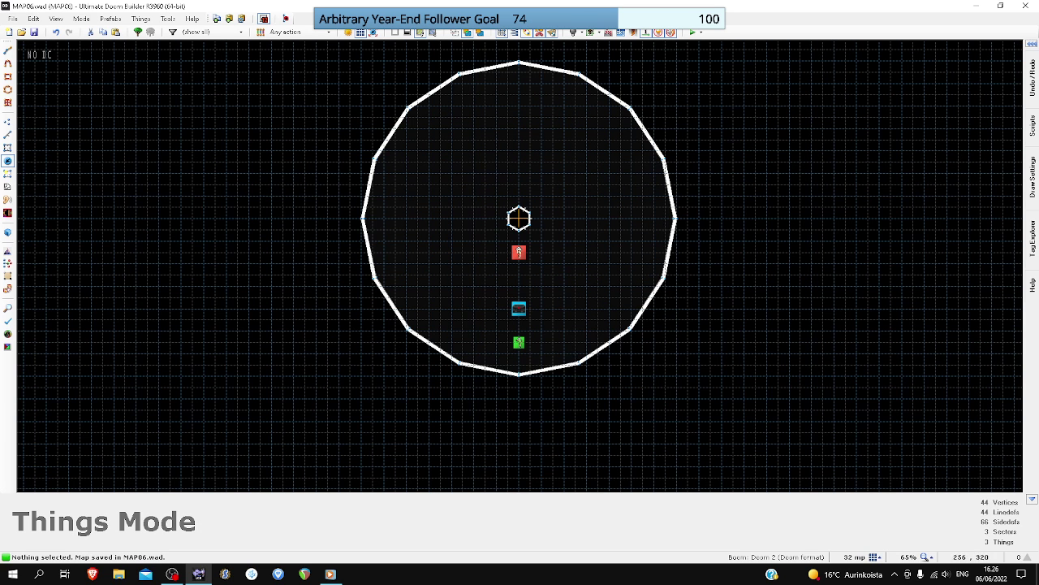
pyautogui.press('F9')
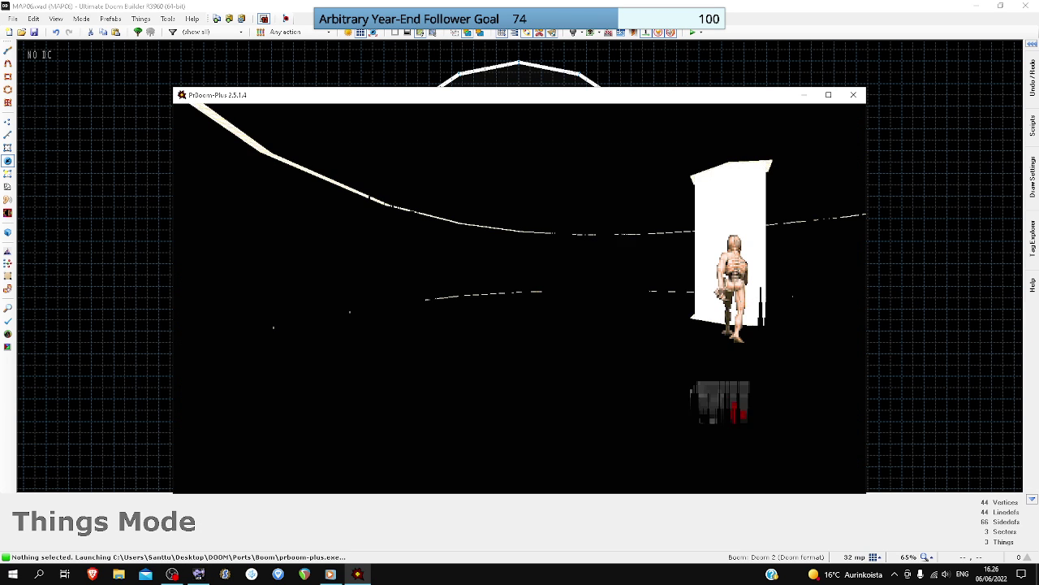
pyautogui.press('w')
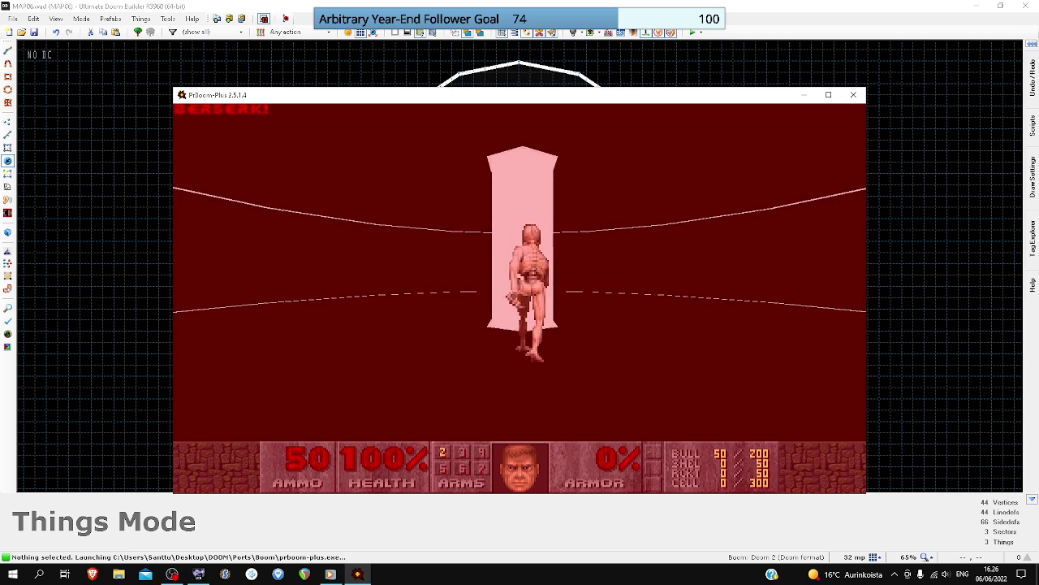
pyautogui.press('w')
pyautogui.click(520, 272)
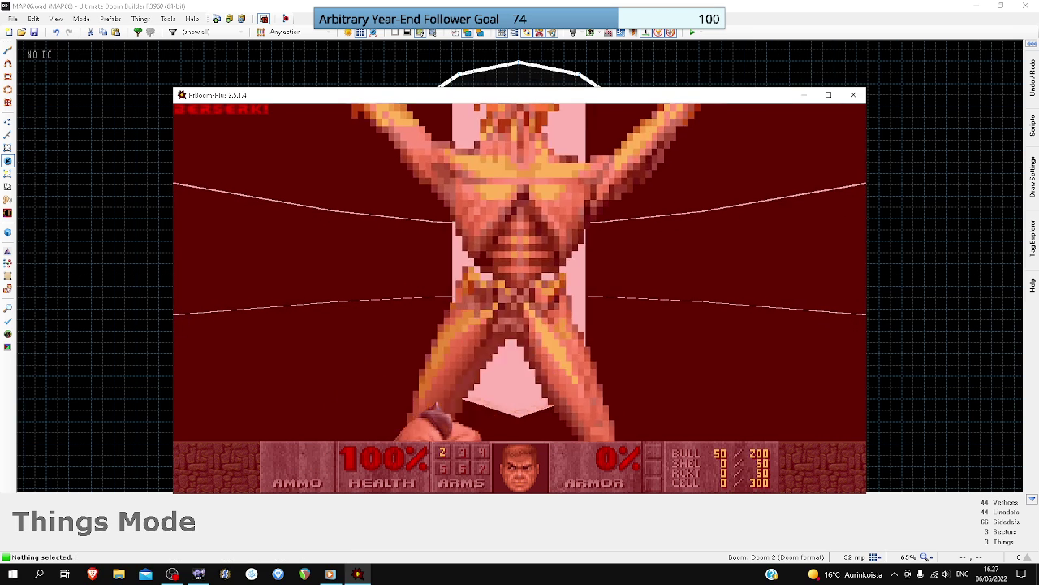
pyautogui.press('w')
pyautogui.click(519, 272)
pyautogui.press('a')
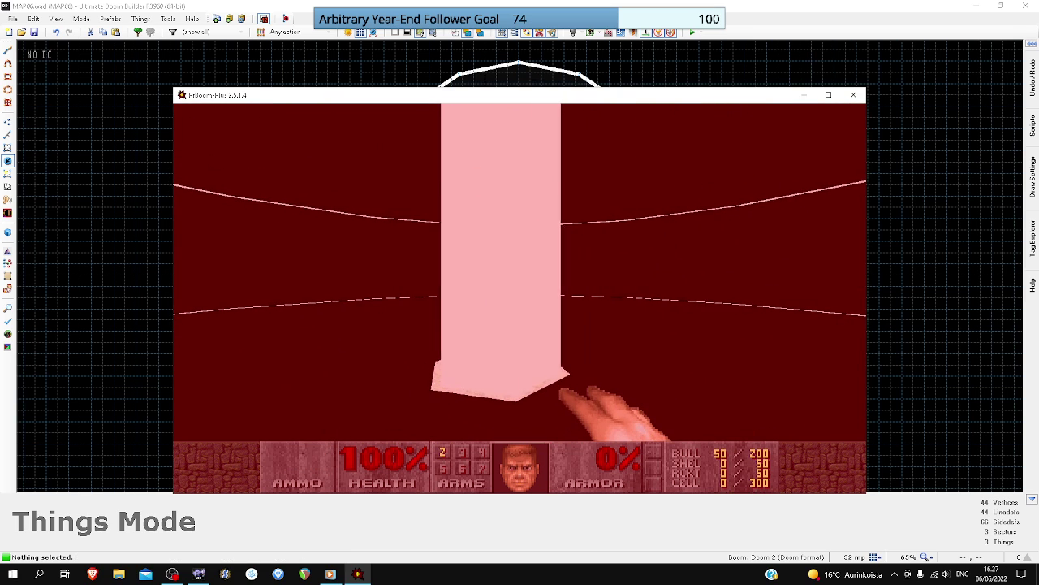
# - Dodge around the pillar and keep punching the single Archvile to judge the fight's difficulty
pyautogui.press('a')
pyautogui.press('d')
pyautogui.click(520, 272)
pyautogui.press('d')
pyautogui.press('a')
pyautogui.press('Right')
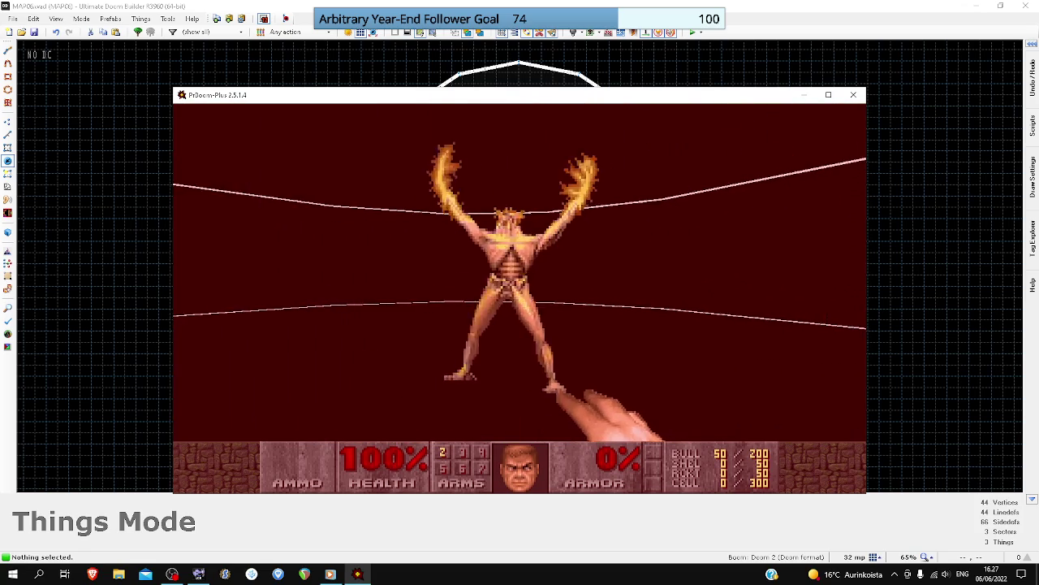
pyautogui.press('w')
pyautogui.click(519, 272)
pyautogui.press('s')
pyautogui.press('a')
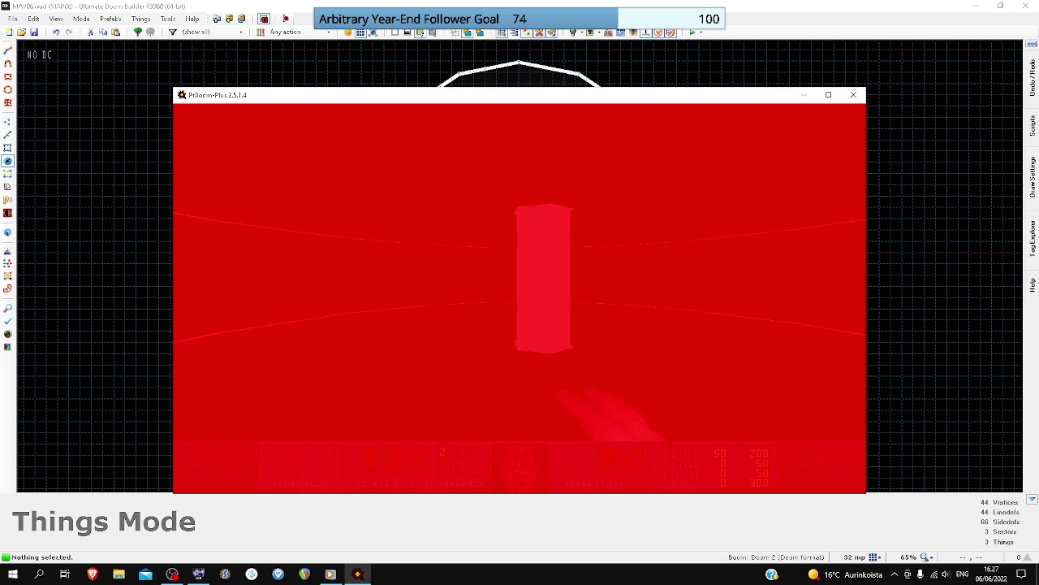
# - Finish the fight, look around the room once more and quit the test game
pyautogui.press('w')
pyautogui.click(519, 272)
pyautogui.press('ctrl')
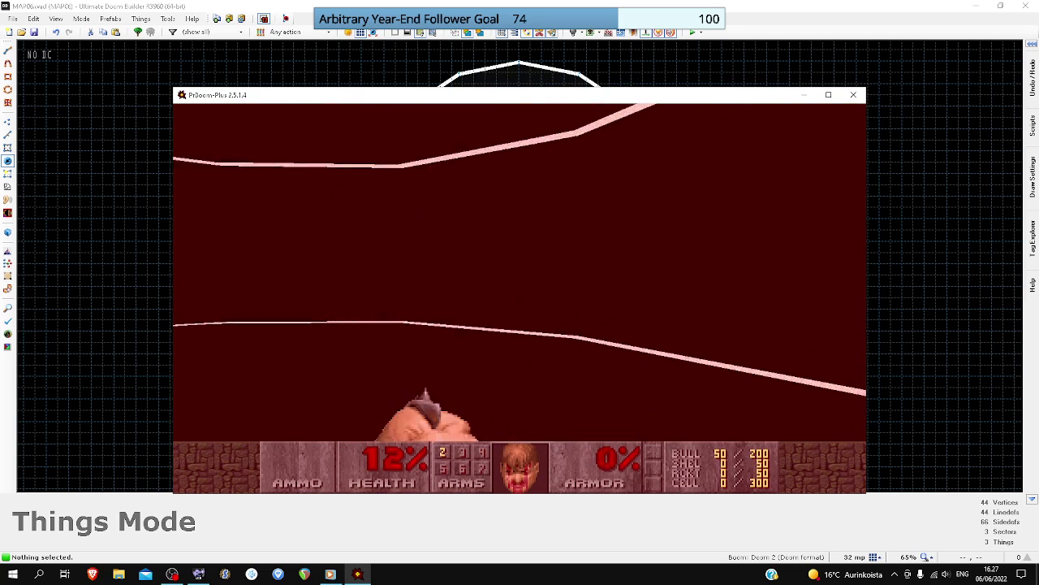
pyautogui.press('Right')
pyautogui.press('Escape')
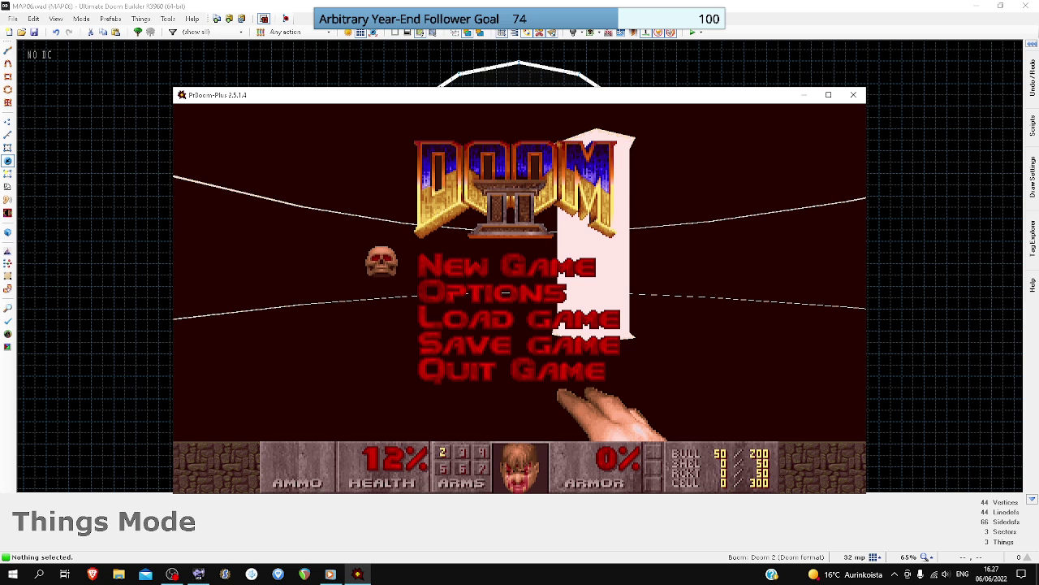
pyautogui.press('Up')
pyautogui.press('Return')
pyautogui.press('y')
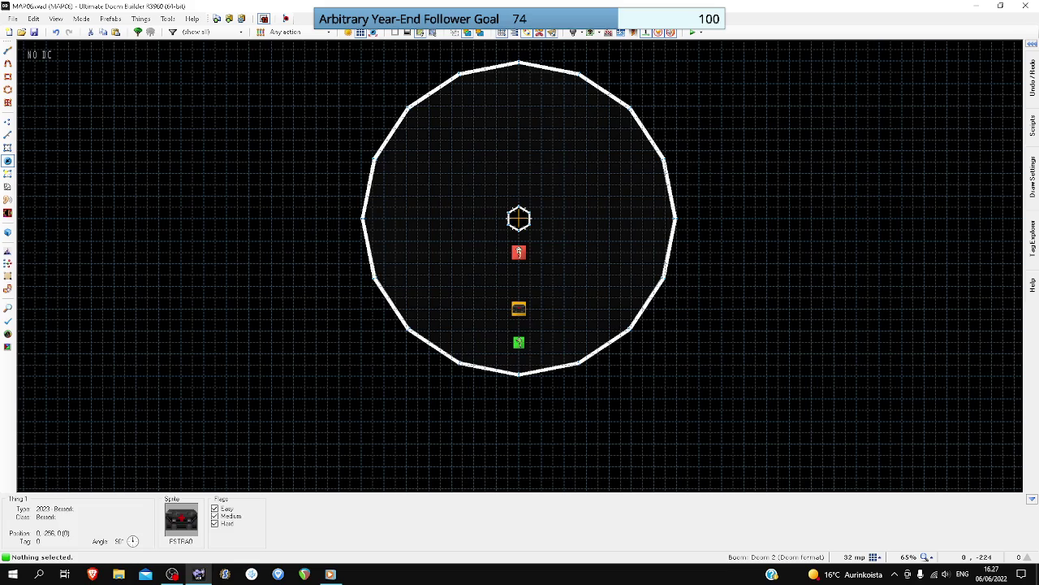
pyautogui.scroll(-3, 572, 174)
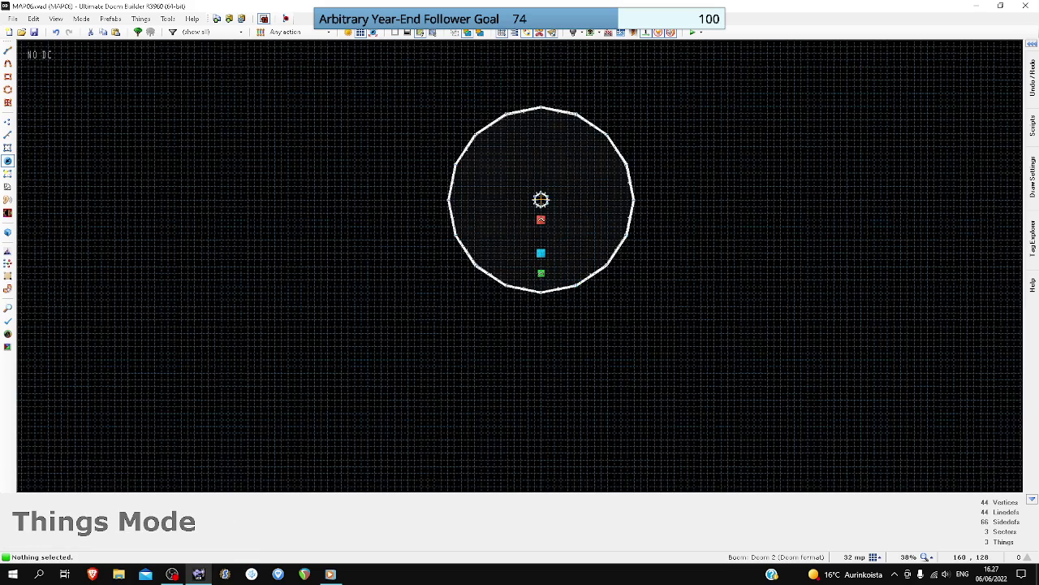
pyautogui.scroll(7, 606, 112)
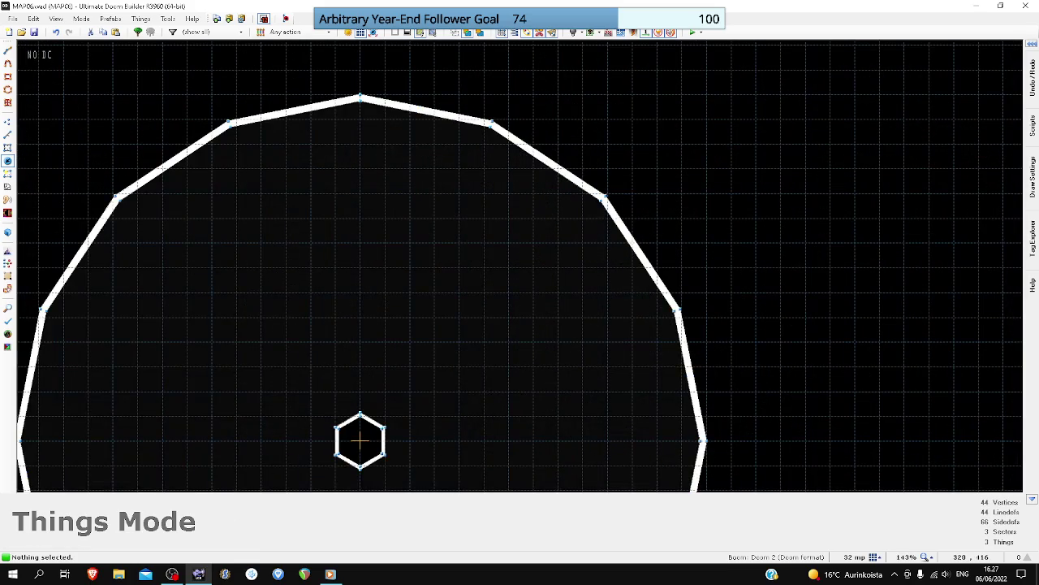
pyautogui.scroll(-7, 607, 112)
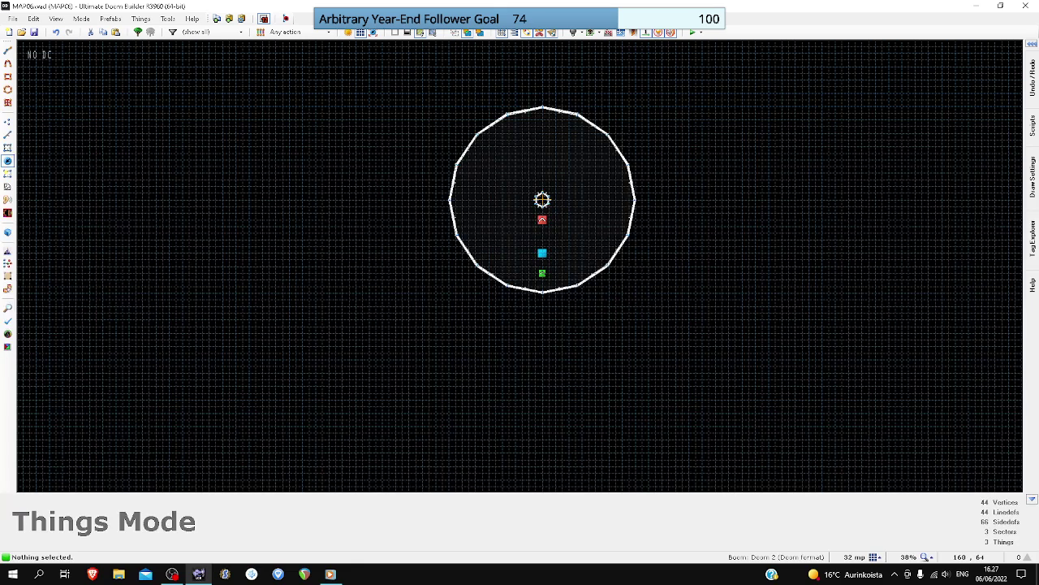
pyautogui.scroll(7, 571, 90)
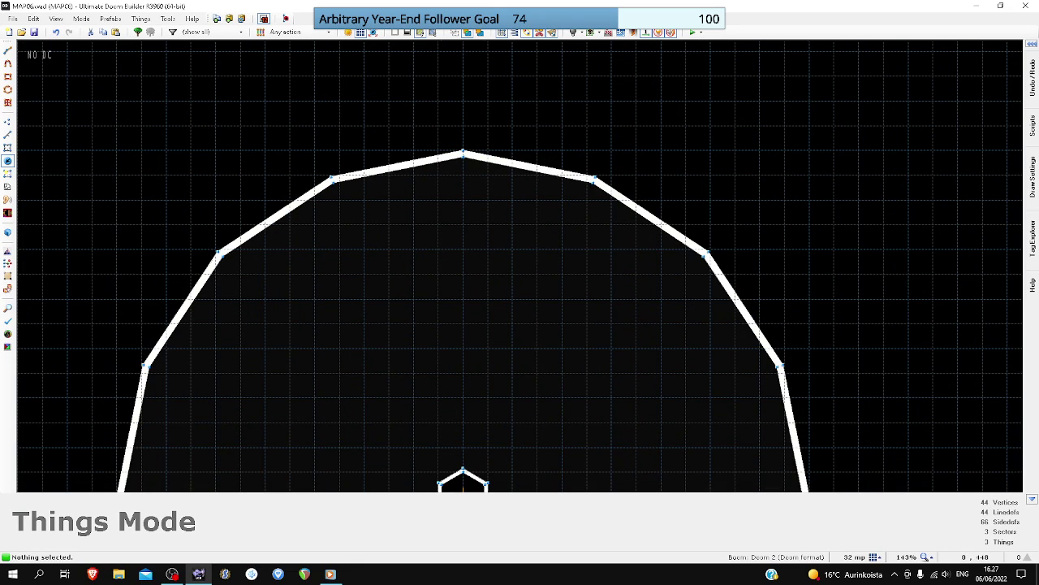
pyautogui.scroll(3, 457, 138)
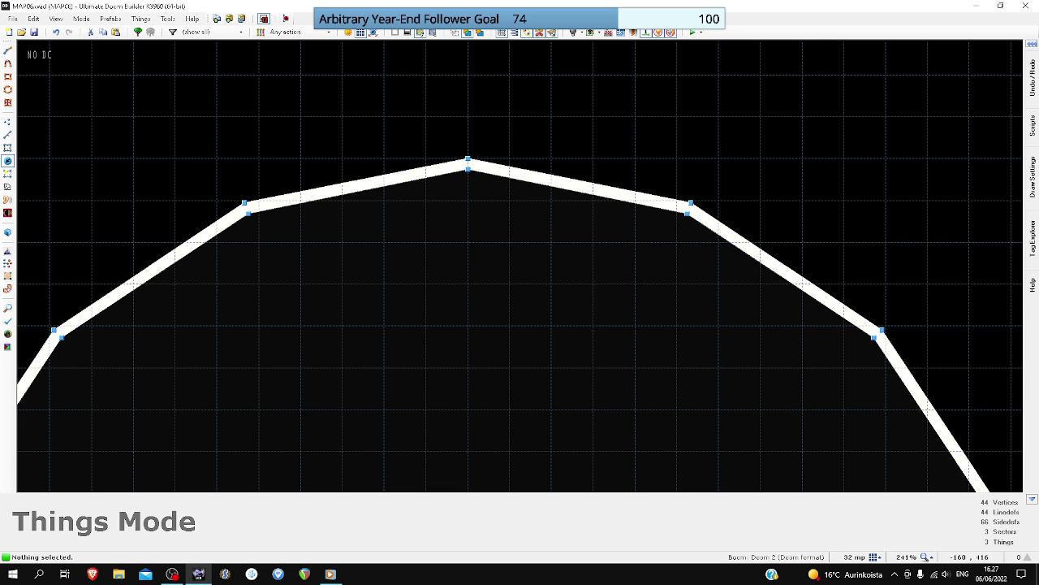
pyautogui.scroll(-7, 253, 181)
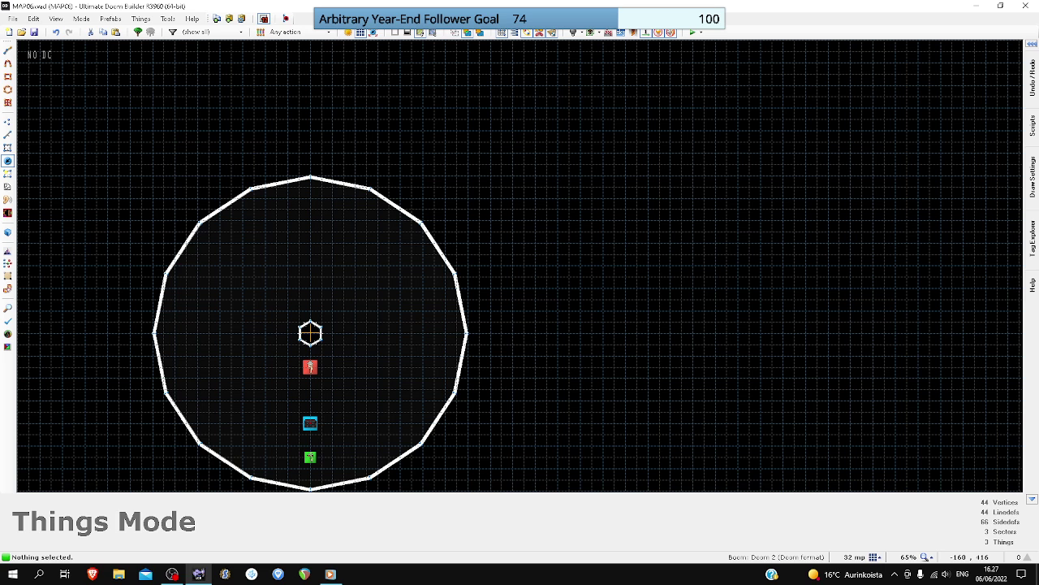
pyautogui.scroll(4, 253, 181)
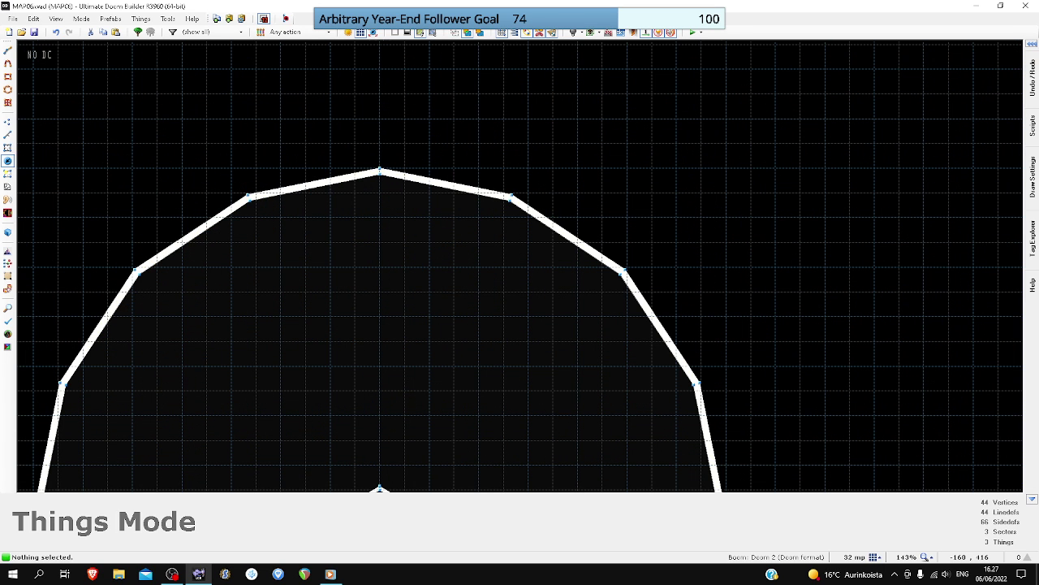
pyautogui.click(7, 134)
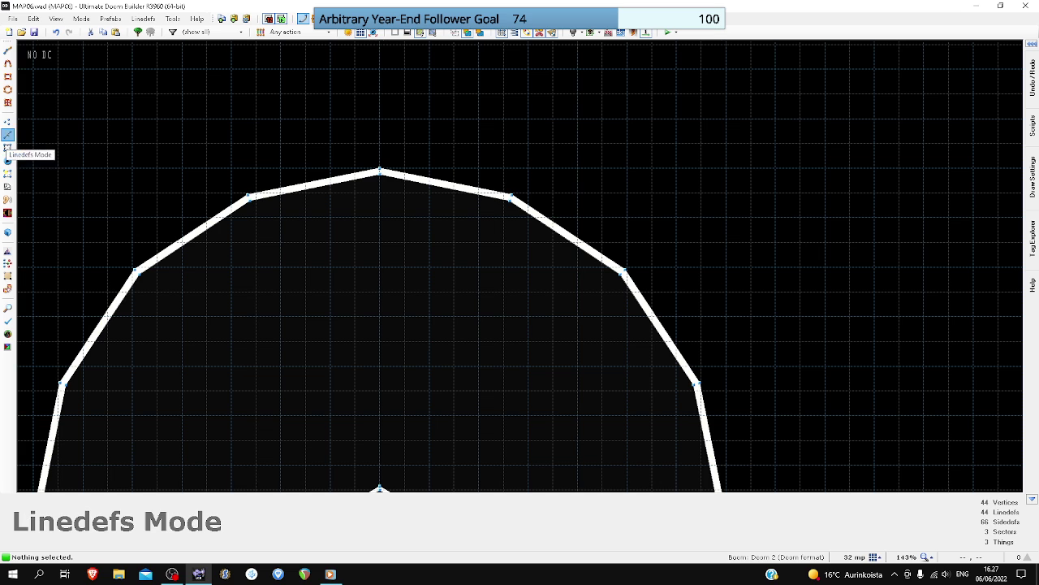
pyautogui.scroll(7, 296, 143)
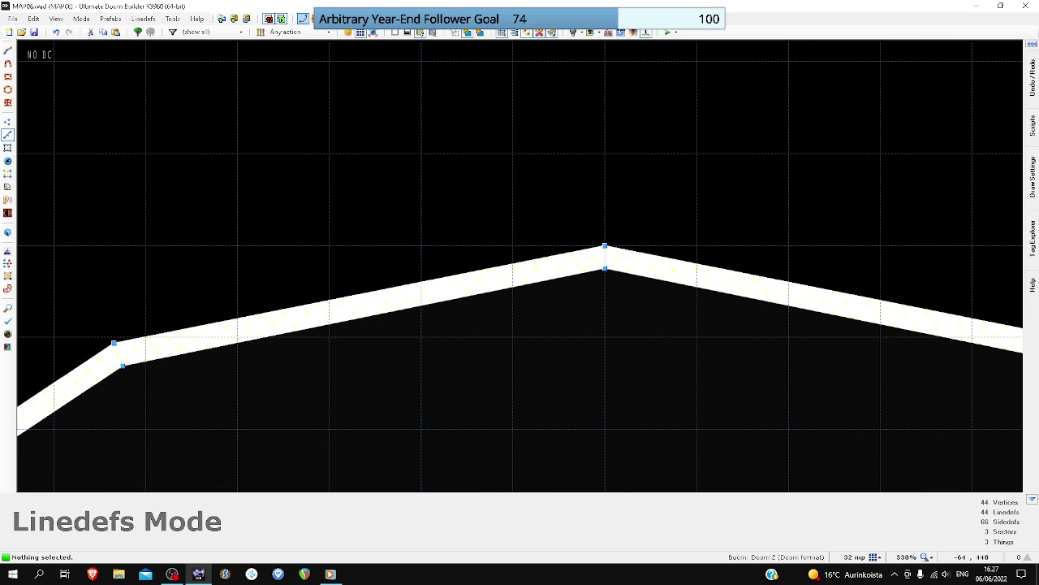
pyautogui.scroll(3, 330, 289)
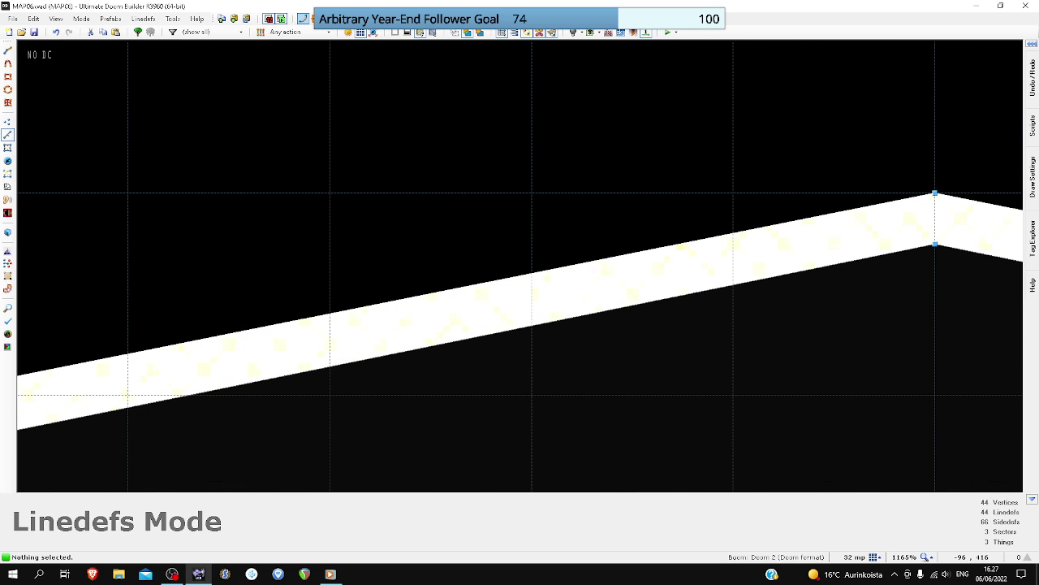
pyautogui.rightClick(329, 395)
pyautogui.rightClick(330, 395)
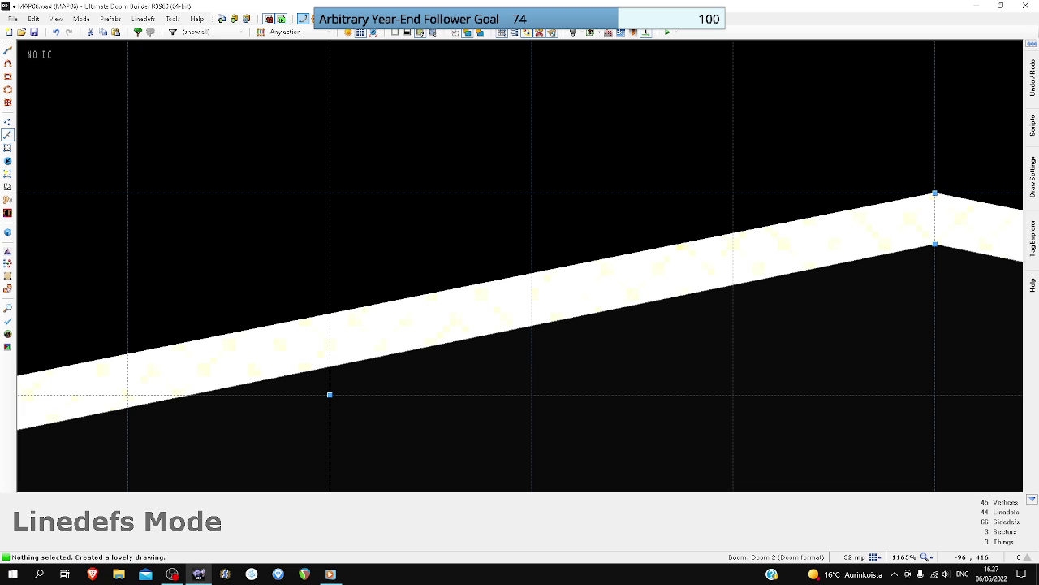
pyautogui.hotkey('ctrl', 'z')
# - Insert two vertices on the room's outer north edge, at x -96 and x 96 on either side of the topmost vertex
pyautogui.press('v')
pyautogui.press('Insert')
pyautogui.scroll(-4, 326, 237)
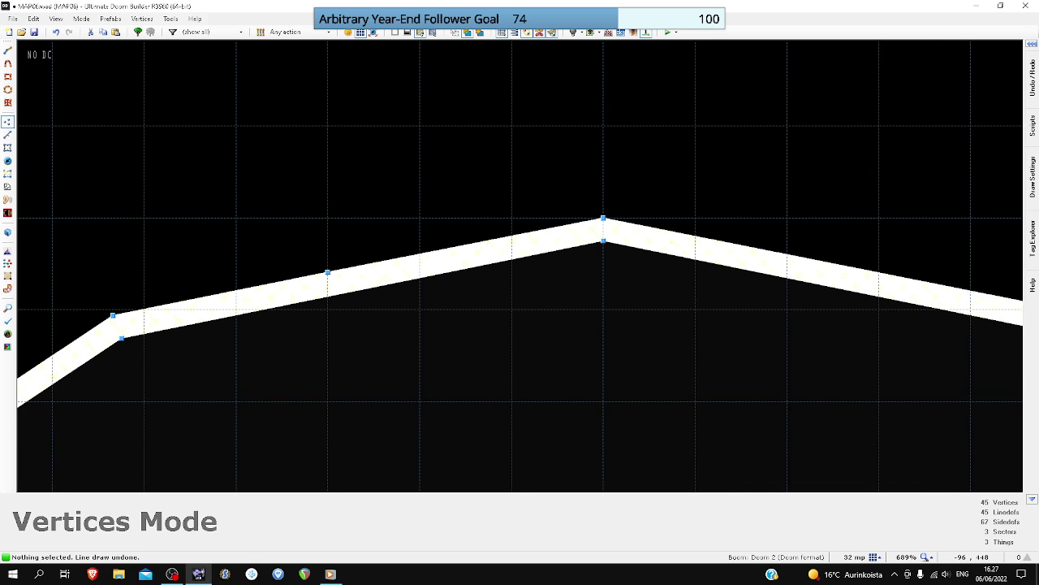
pyautogui.press('Insert')
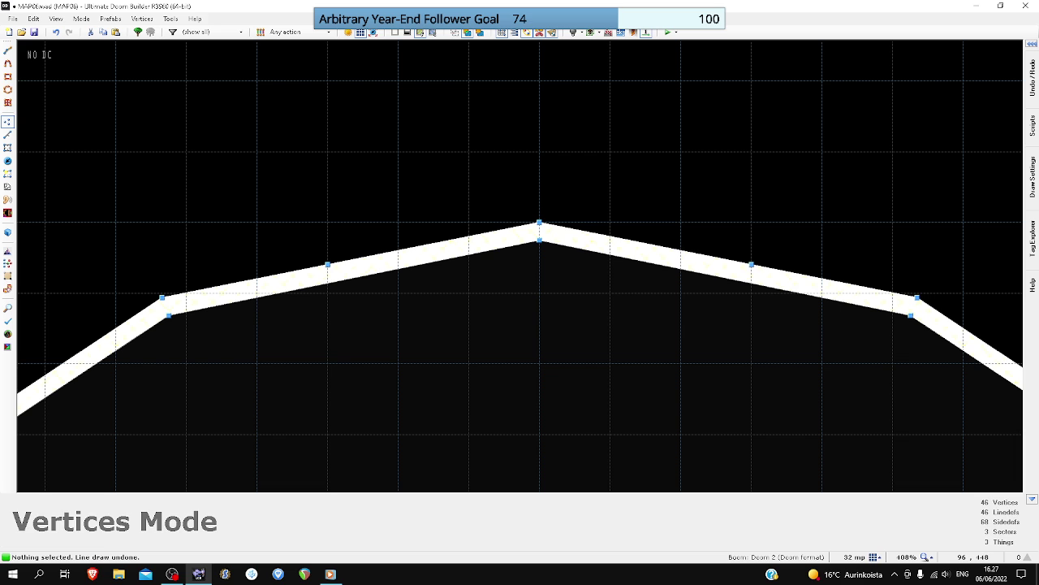
pyautogui.scroll(7, 751, 251)
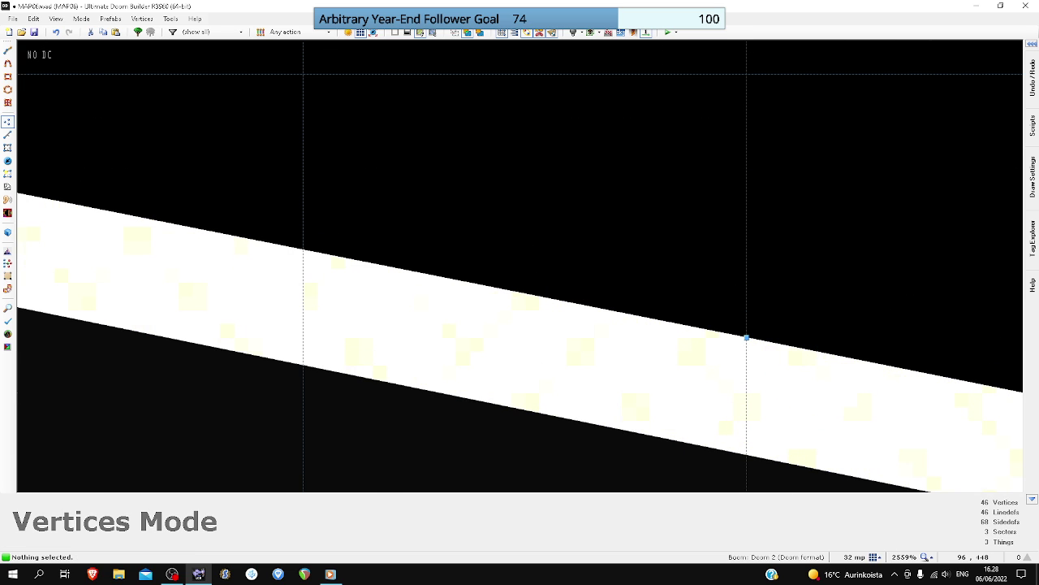
pyautogui.click(874, 557)
pyautogui.click(844, 494)
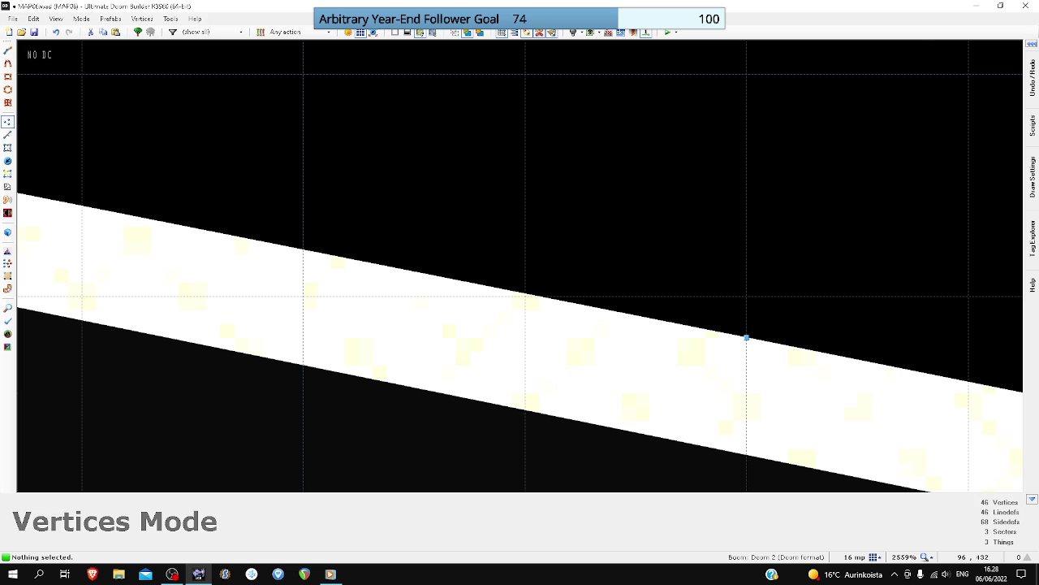
pyautogui.press('d')
pyautogui.rightClick(748, 320)
pyautogui.scroll(-4, 747, 320)
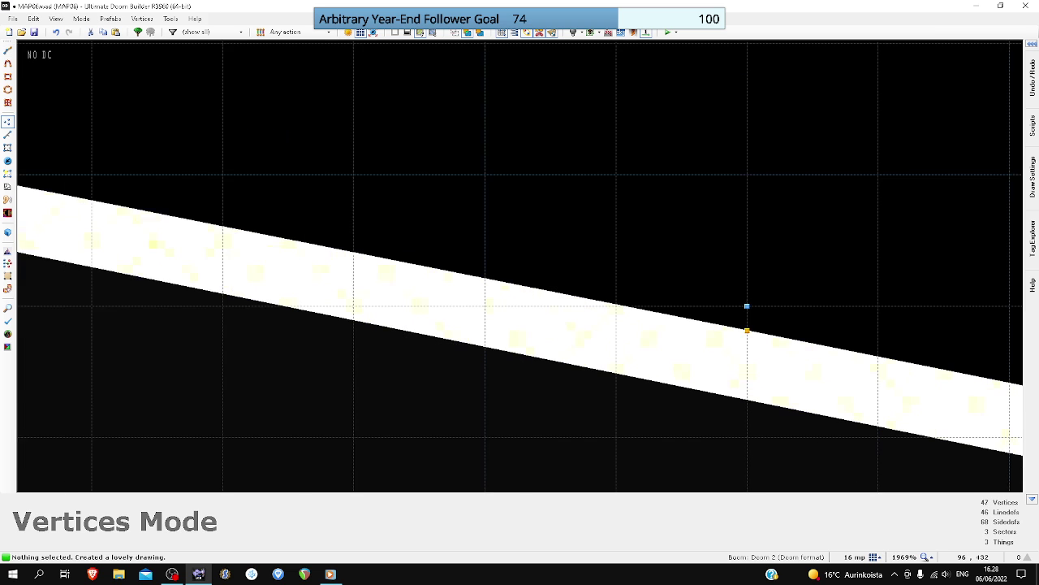
pyautogui.hotkey('ctrl', 'z')
pyautogui.scroll(-4, 748, 320)
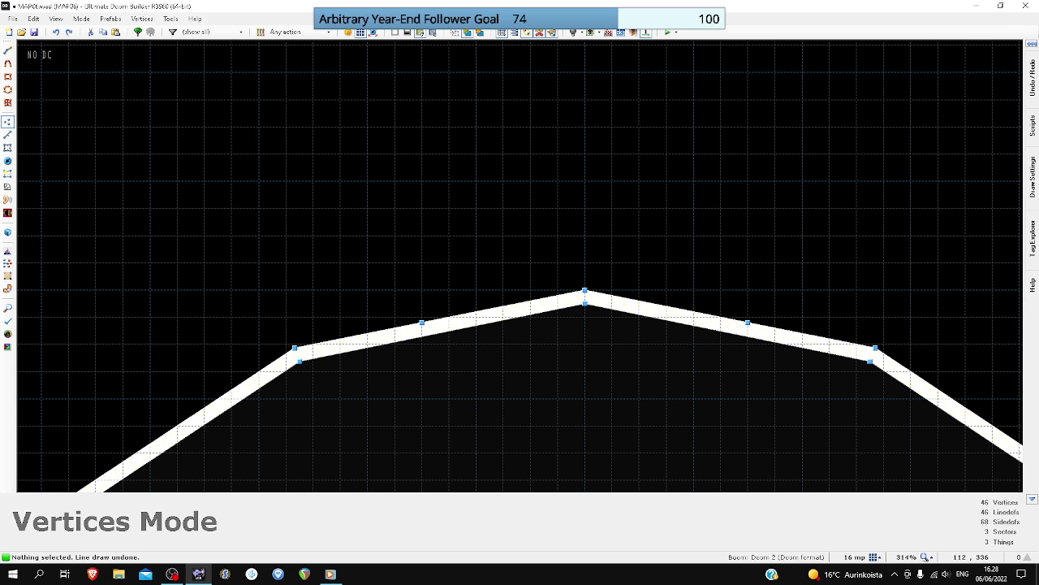
pyautogui.click(874, 557)
pyautogui.click(846, 481)
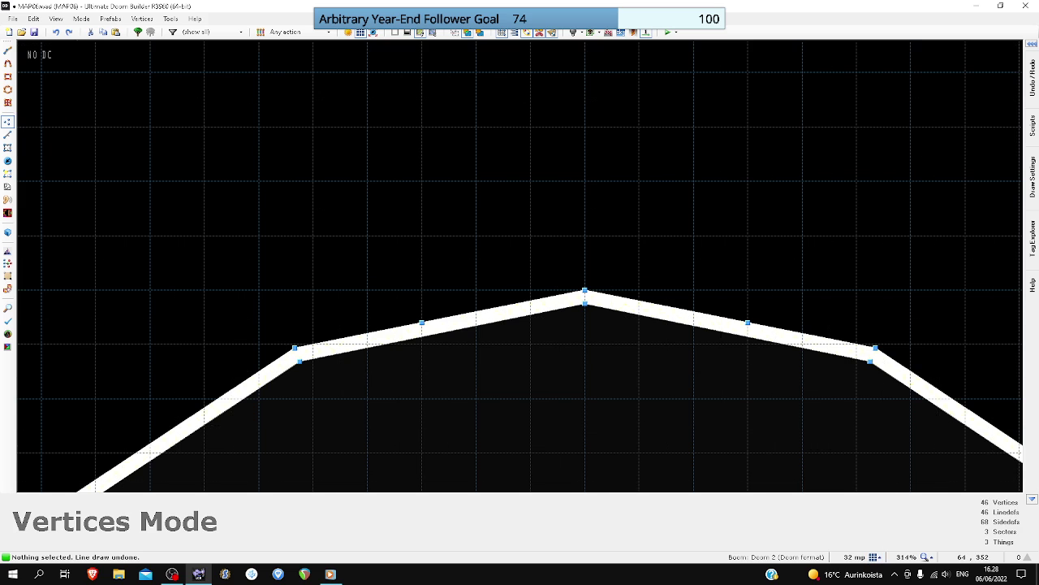
# - Draw an L-shaped corridor 192 wide from the room's north edge, about 659 north and 640 east, using the inserted vertices
pyautogui.scroll(5, 570, 282)
pyautogui.rightClick(605, 300)
pyautogui.scroll(-5, 604, 299)
pyautogui.click(445, 330)
pyautogui.scroll(-5, 445, 331)
pyautogui.scroll(-1, 445, 329)
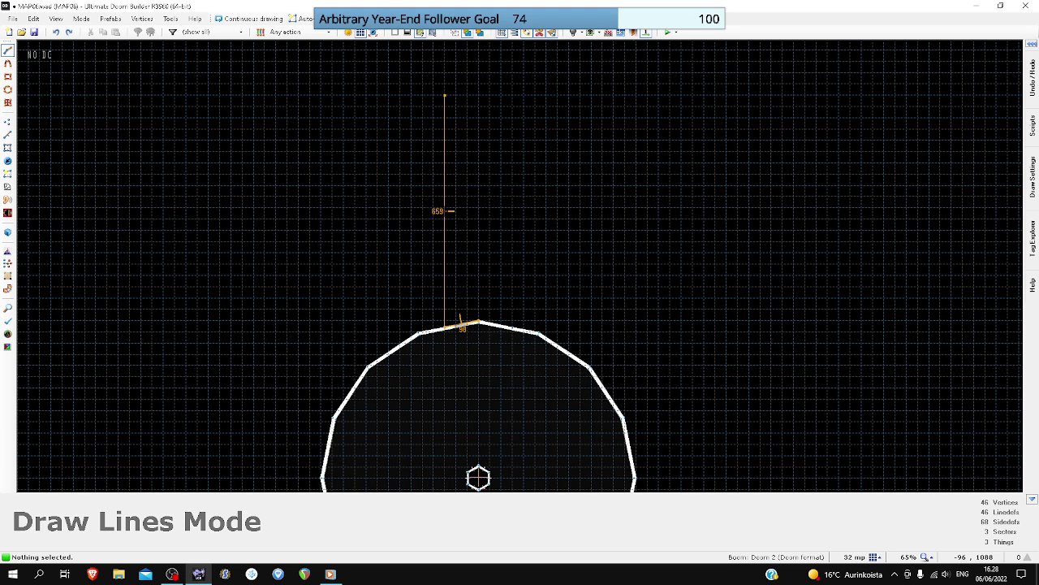
pyautogui.click(445, 96)
pyautogui.click(670, 162)
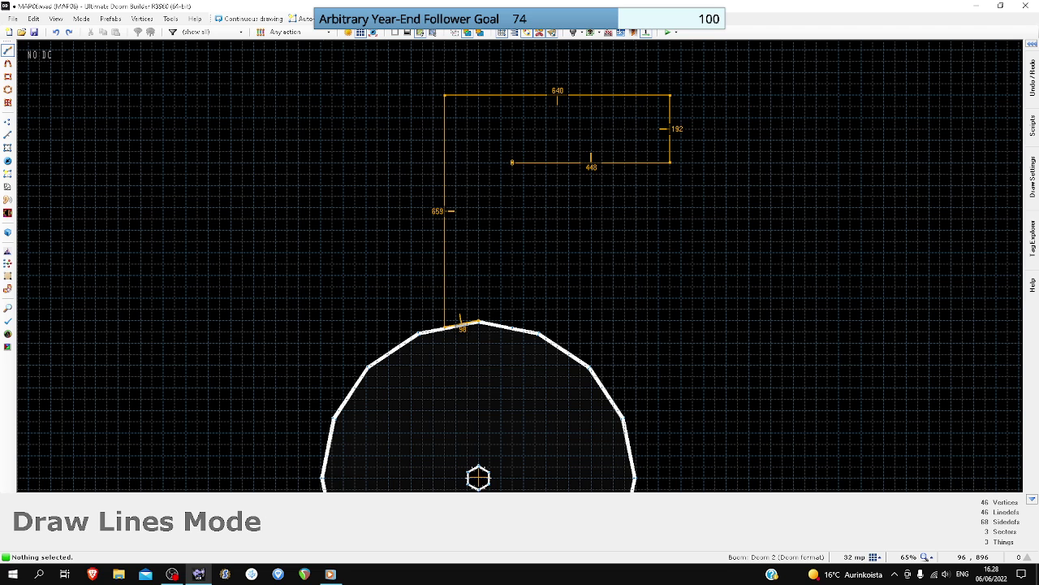
pyautogui.press('Return')
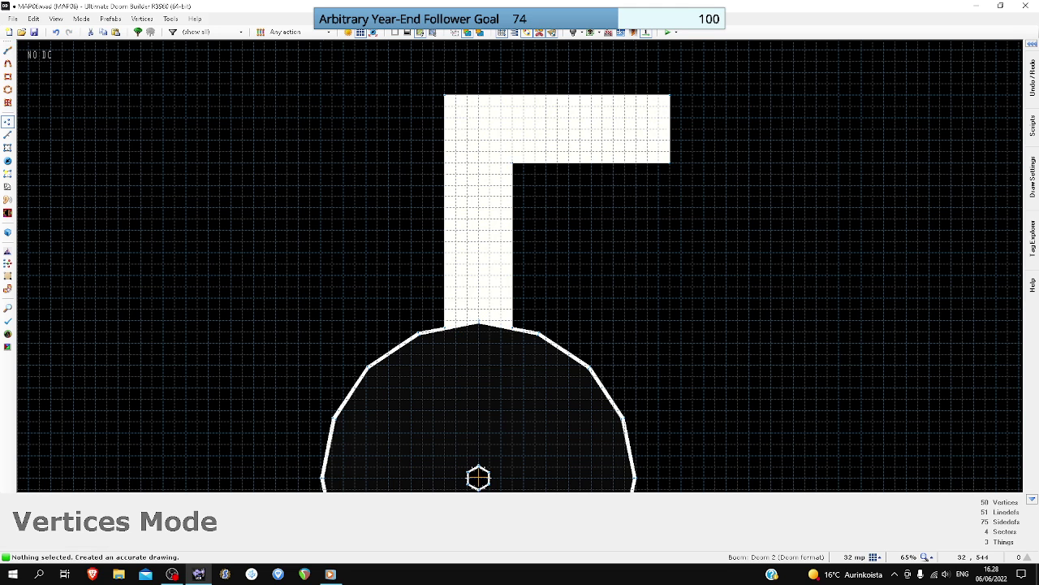
# - Apply the black OSOLID01 flat to the new corridor's floor and ceiling in the 3D view
pyautogui.press('q')
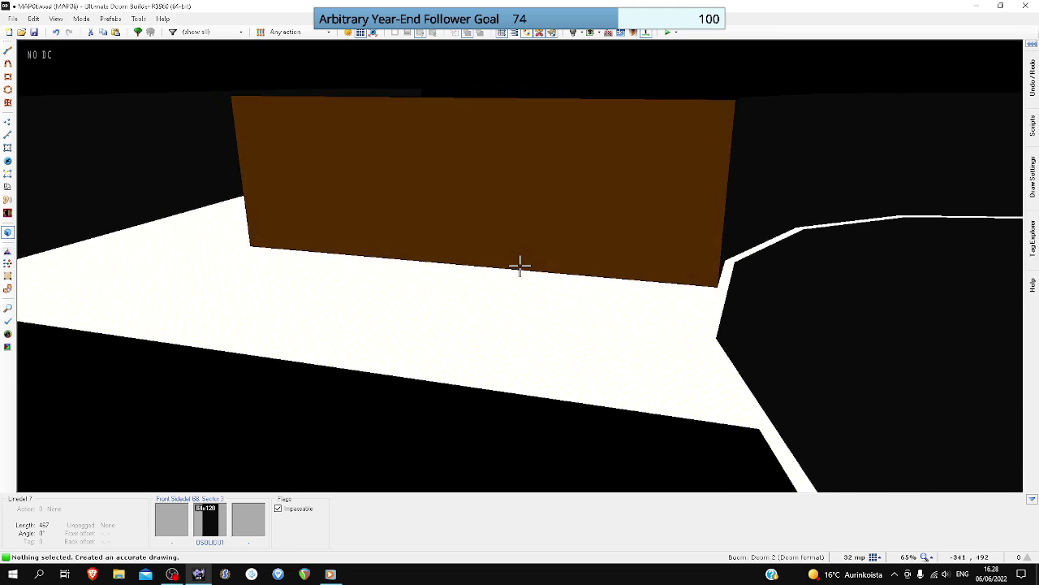
pyautogui.press('e')
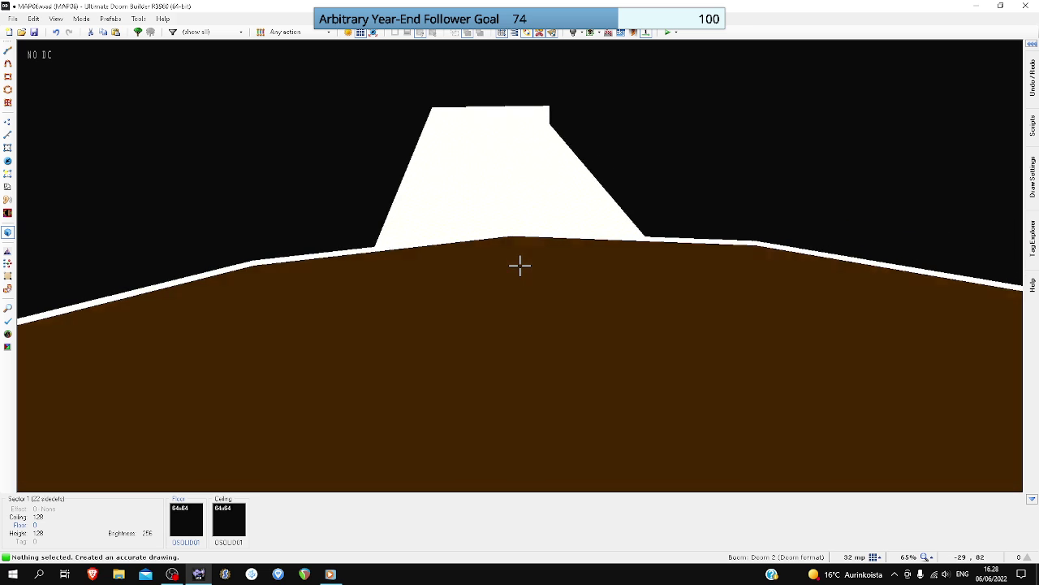
pyautogui.hotkey('ctrl', 'v')
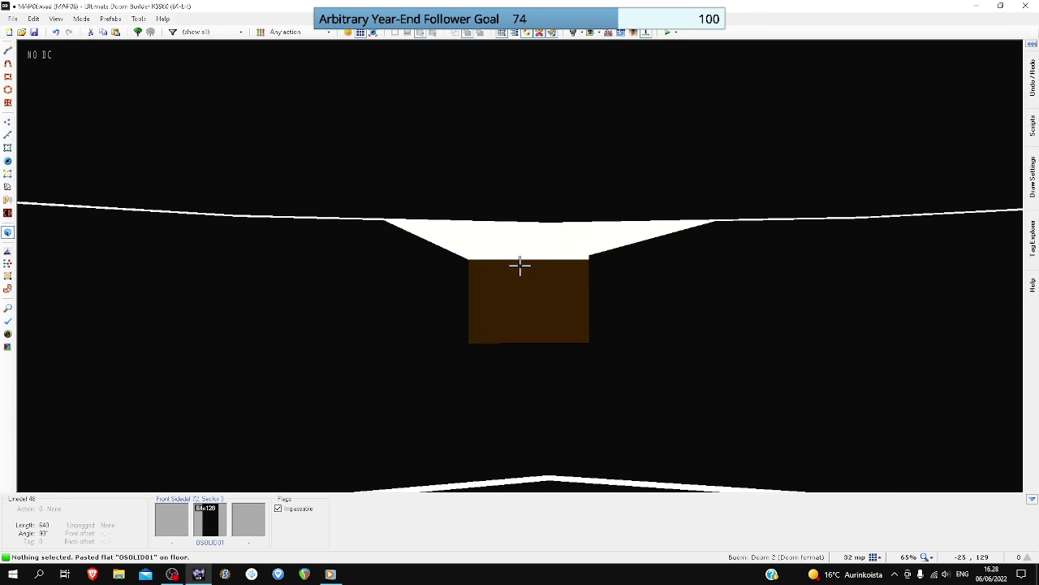
pyautogui.press('e')
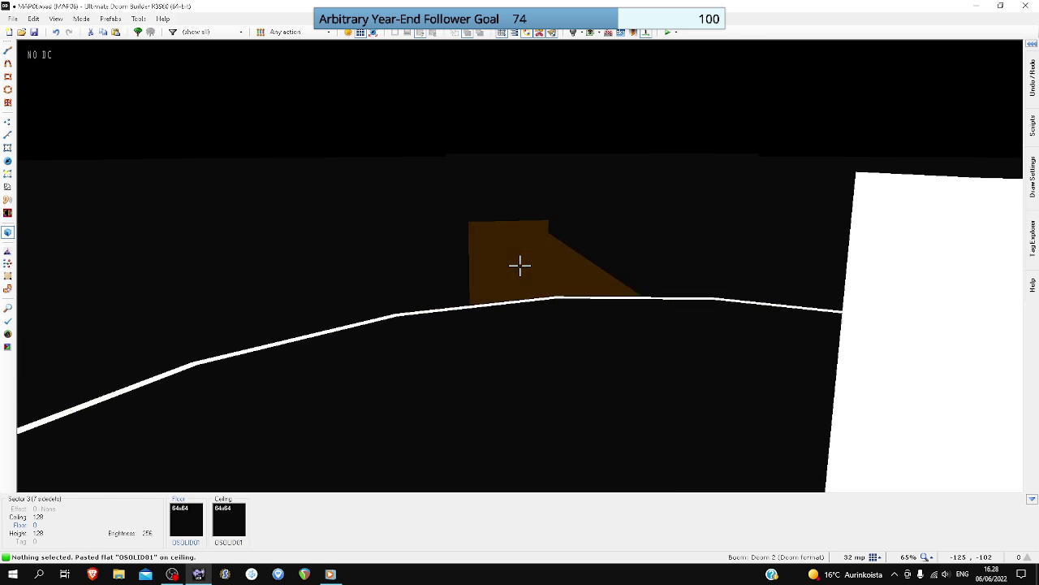
# - Draw a 64 by 64 square sector centred in the corner of the L-shaped corridor
pyautogui.press('e')
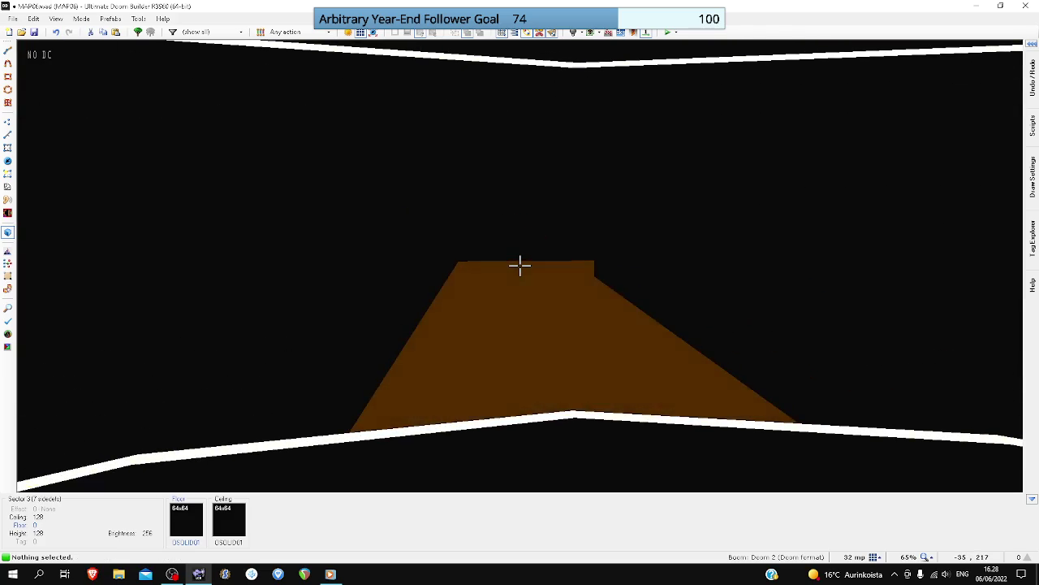
pyautogui.press('q')
pyautogui.scroll(10, 532, 163)
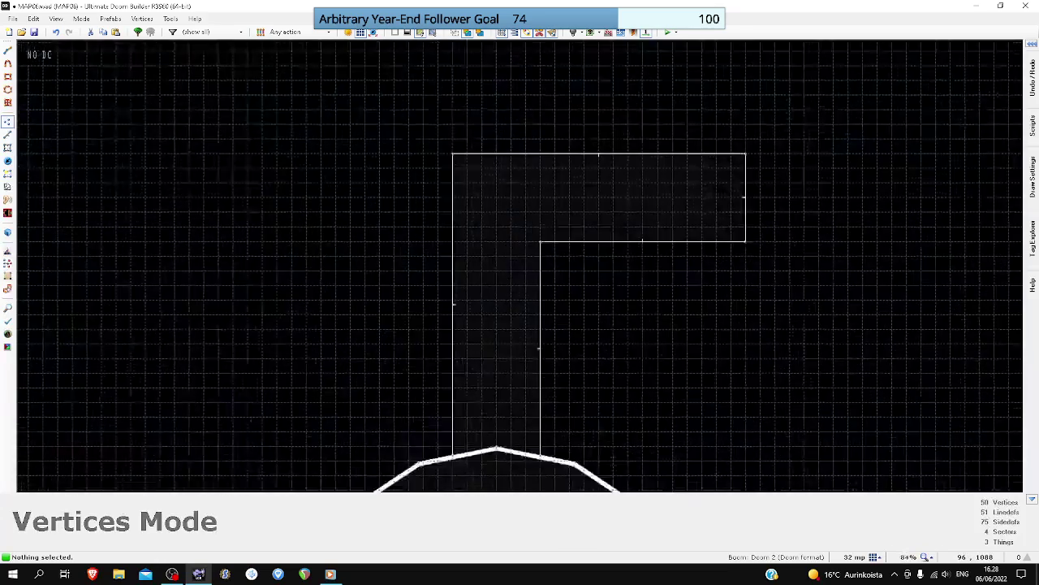
pyautogui.press('d')
pyautogui.click(438, 253)
pyautogui.click(437, 188)
pyautogui.click(502, 187)
pyautogui.click(503, 253)
pyautogui.click(438, 253)
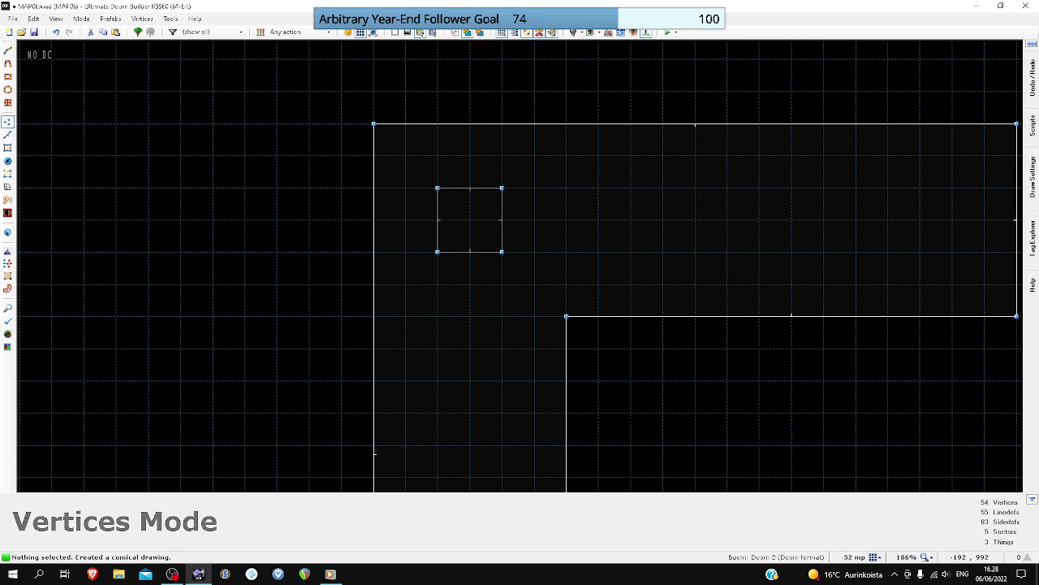
# - Insert a short techno floor lamp at 0, 992 in the middle of the new square
pyautogui.press('t')
pyautogui.press('Insert')
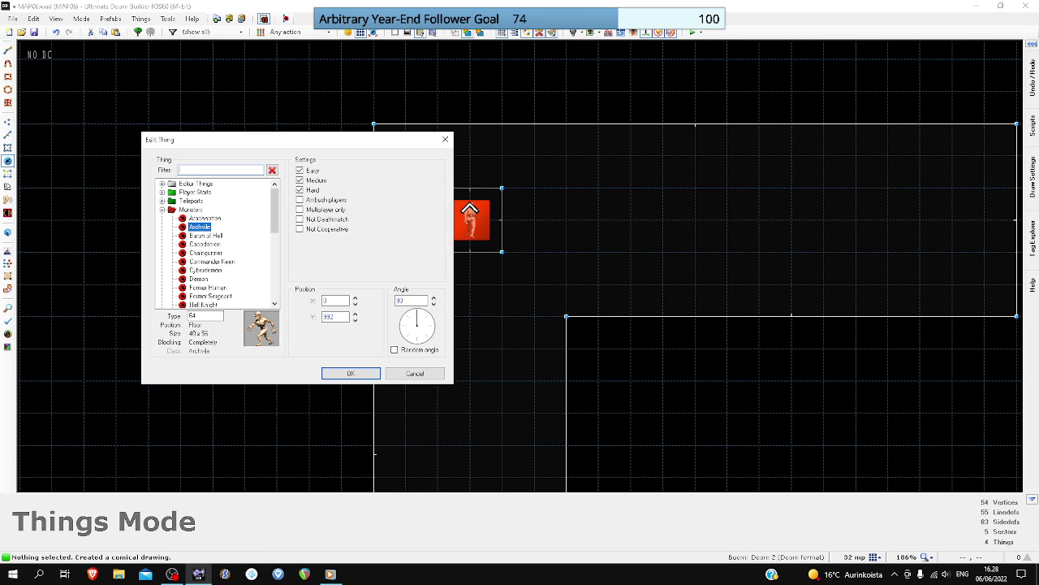
pyautogui.click(163, 210)
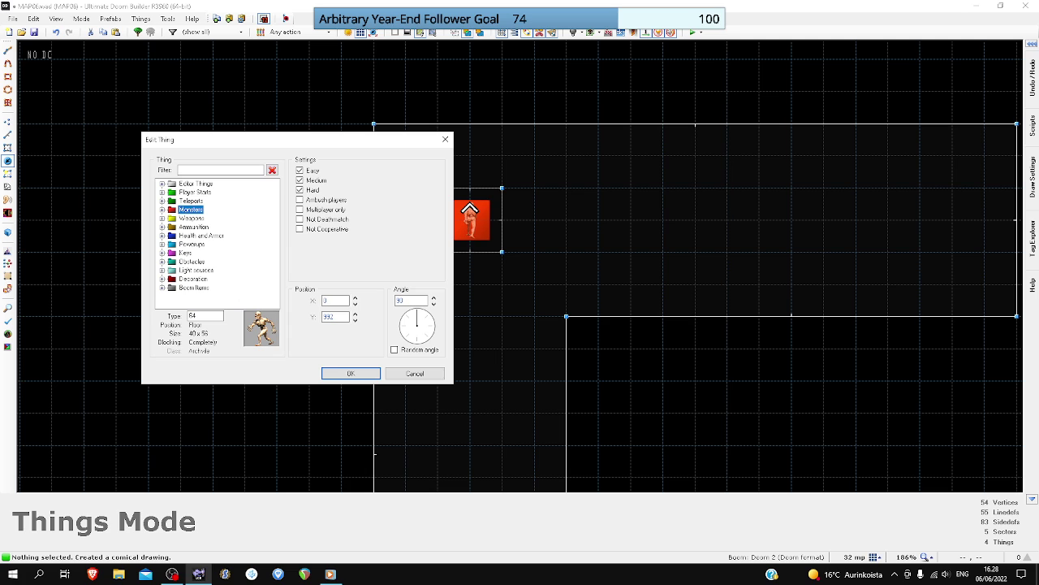
pyautogui.click(162, 271)
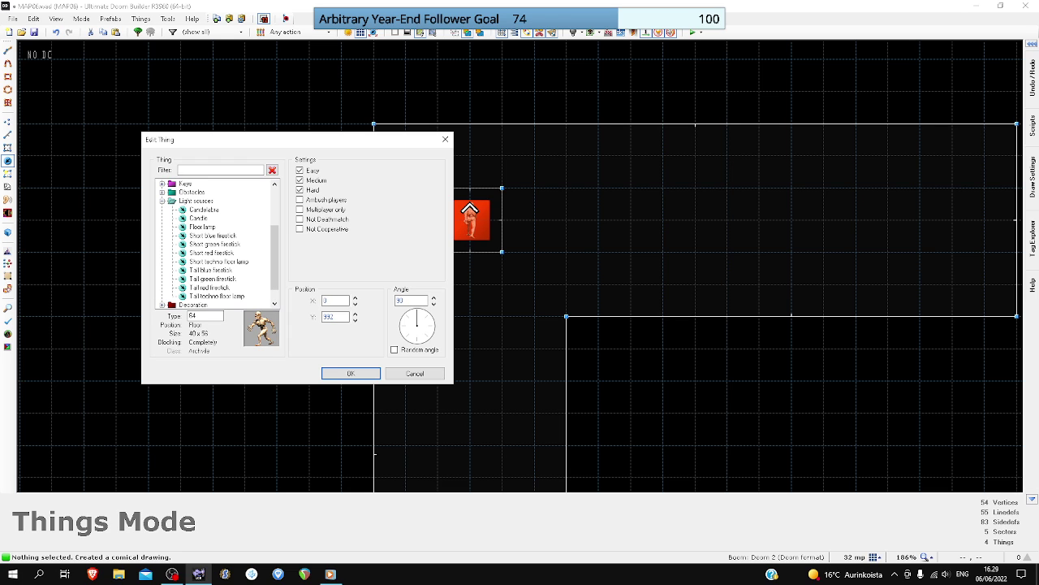
pyautogui.press('Down')
pyautogui.press('Down')
pyautogui.press('Down')
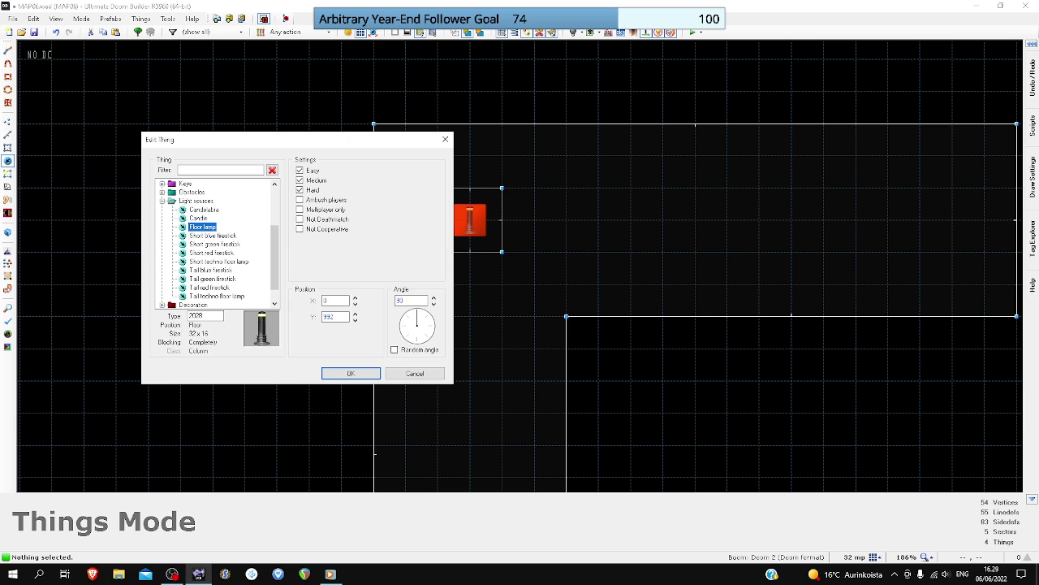
pyautogui.press('Down')
pyautogui.press('Down')
pyautogui.press('Down')
pyautogui.press('Down')
pyautogui.press('Return')
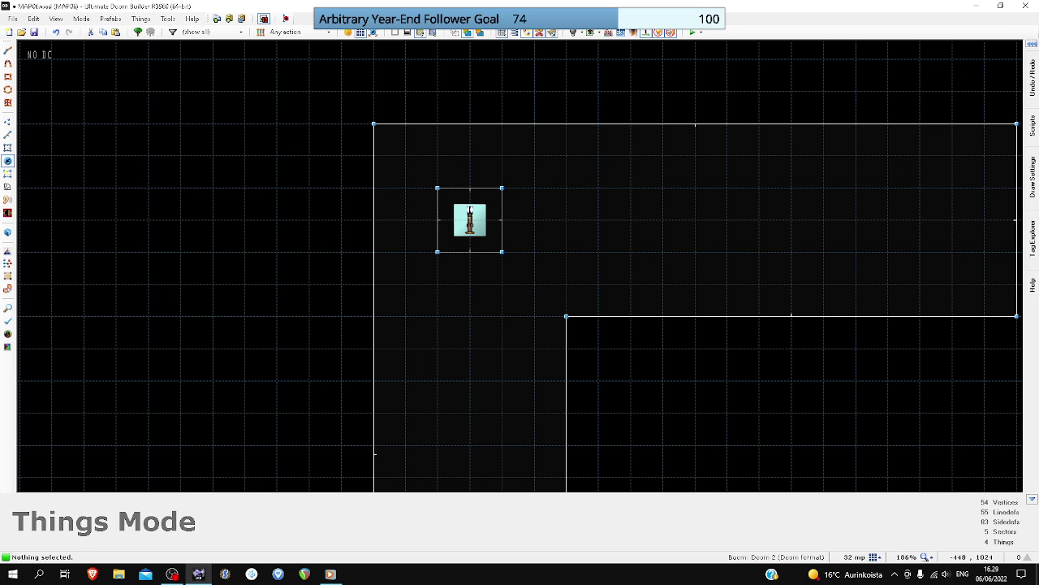
# - Build one inset sector inside the lamp's square with the Stair Sector Builder, using depth 8 and no upper or lower texture override
pyautogui.press('s')
pyautogui.click(470, 209)
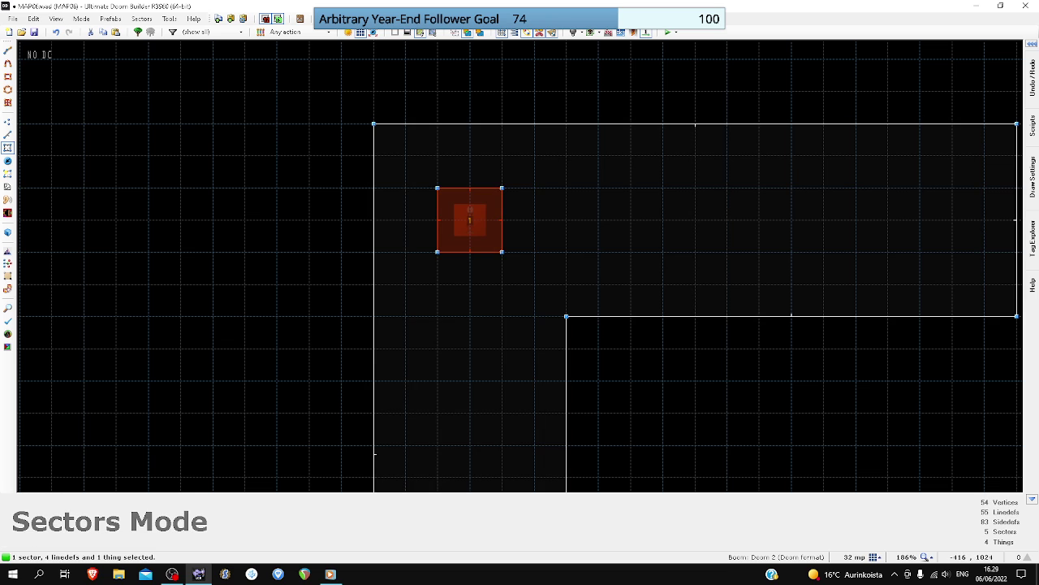
pyautogui.click(8, 187)
pyautogui.moveTo(471, 128); pyautogui.dragTo(648, 135)
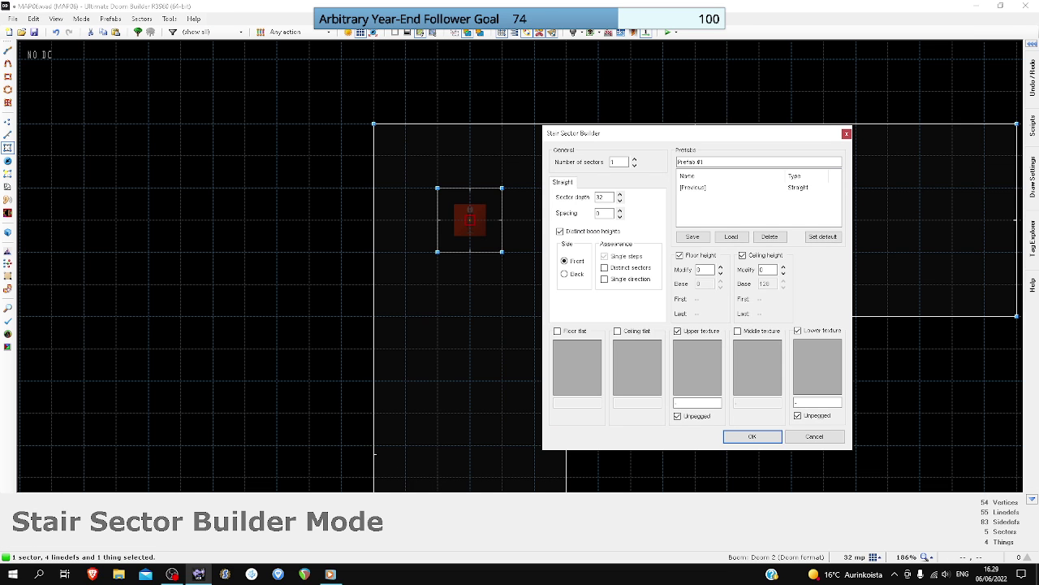
pyautogui.click(621, 201)
pyautogui.click(620, 200)
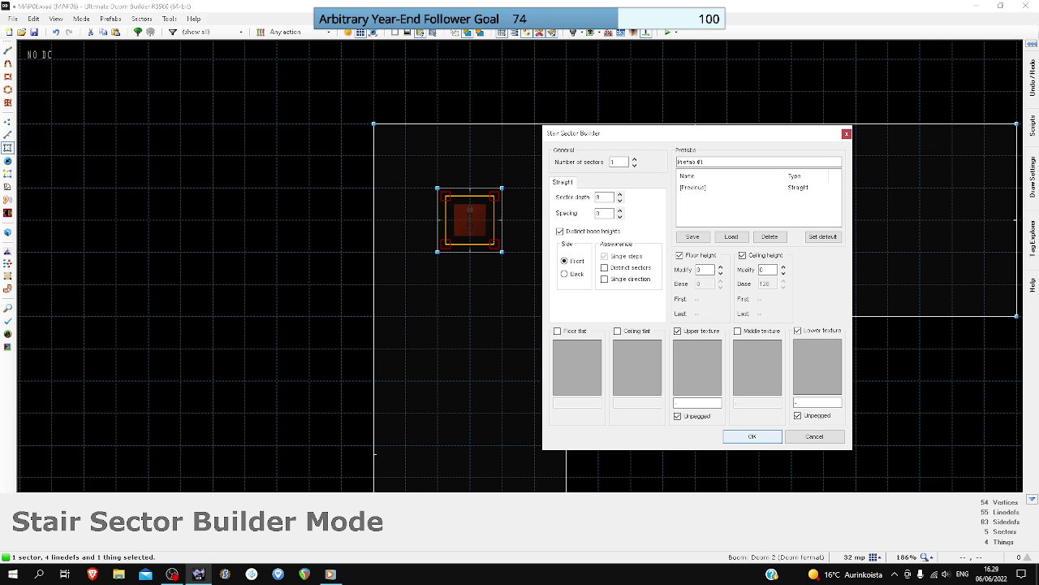
pyautogui.click(799, 331)
pyautogui.click(678, 330)
pyautogui.click(753, 436)
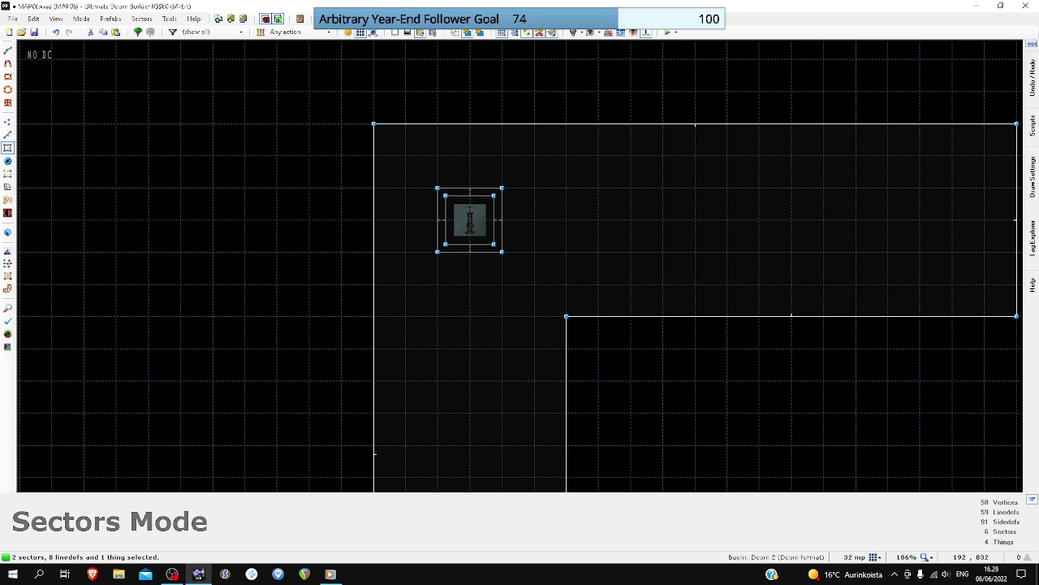
# - Copy the white OFLUOA01 flat in the 3D view and apply it to the floor and ceiling of the frame around the lamp
pyautogui.press('q')
pyautogui.press('e')
pyautogui.hotkey('ctrl', 'c')
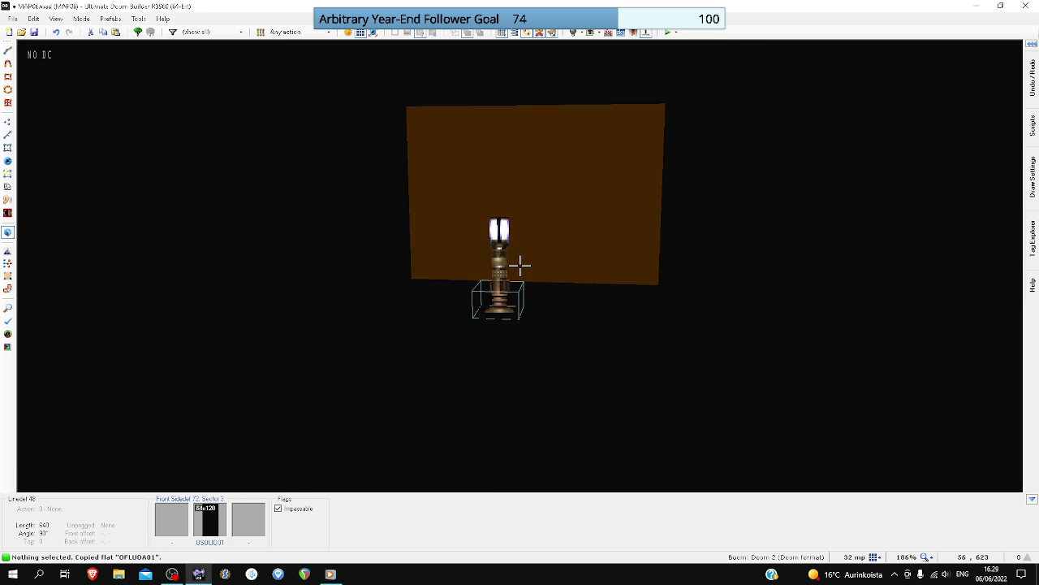
pyautogui.hotkey('ctrl', 'v')
pyautogui.hotkey('ctrl', 'v')
pyautogui.press('d')
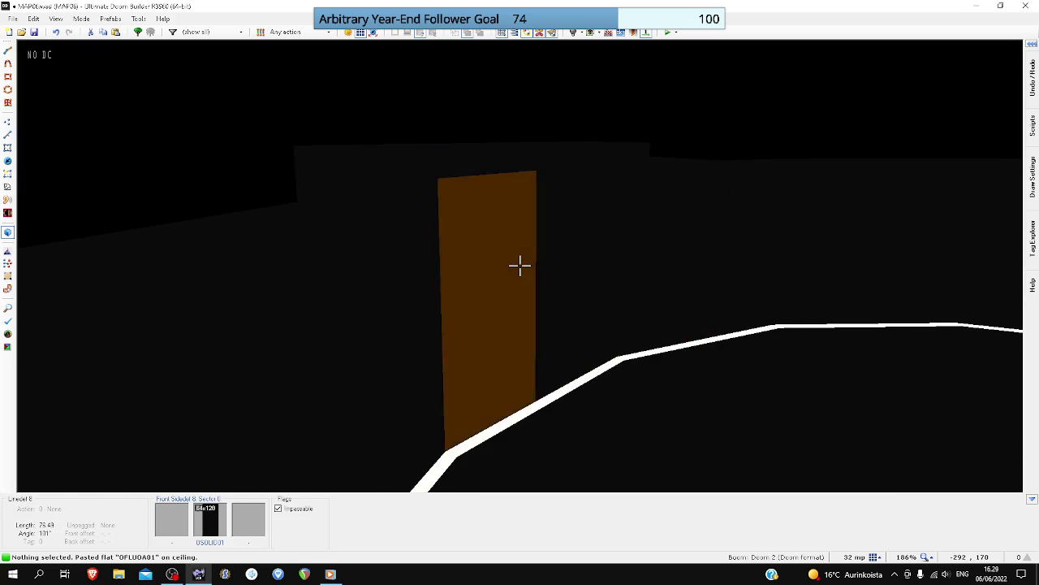
pyautogui.press('e')
pyautogui.press('q')
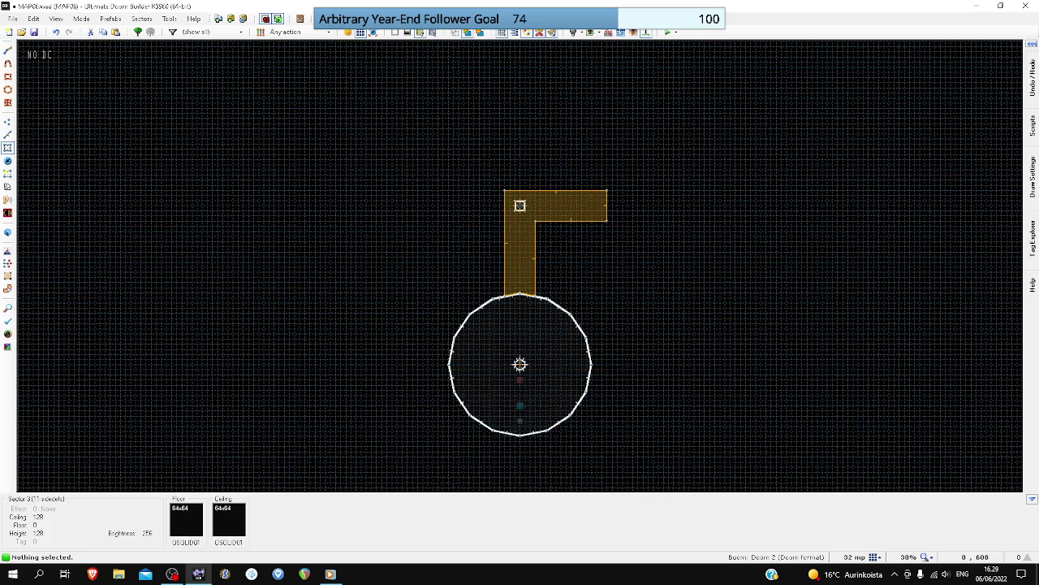
# - Check the layout as an automap and move the corridor's east end wall outward until the north wall is 1024 long
pyautogui.click(7, 213)
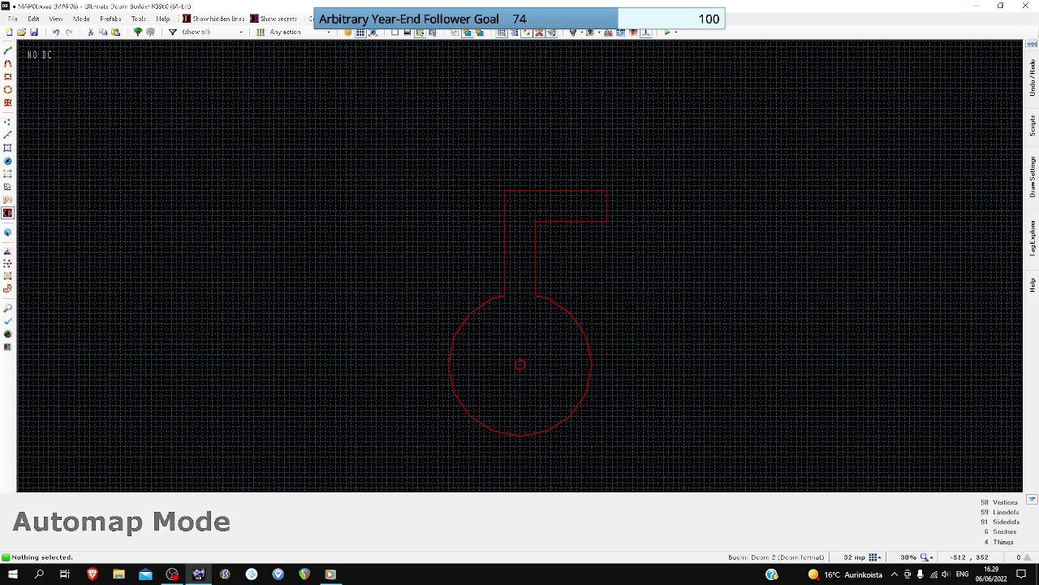
pyautogui.click(7, 135)
pyautogui.click(8, 122)
pyautogui.scroll(5, 599, 197)
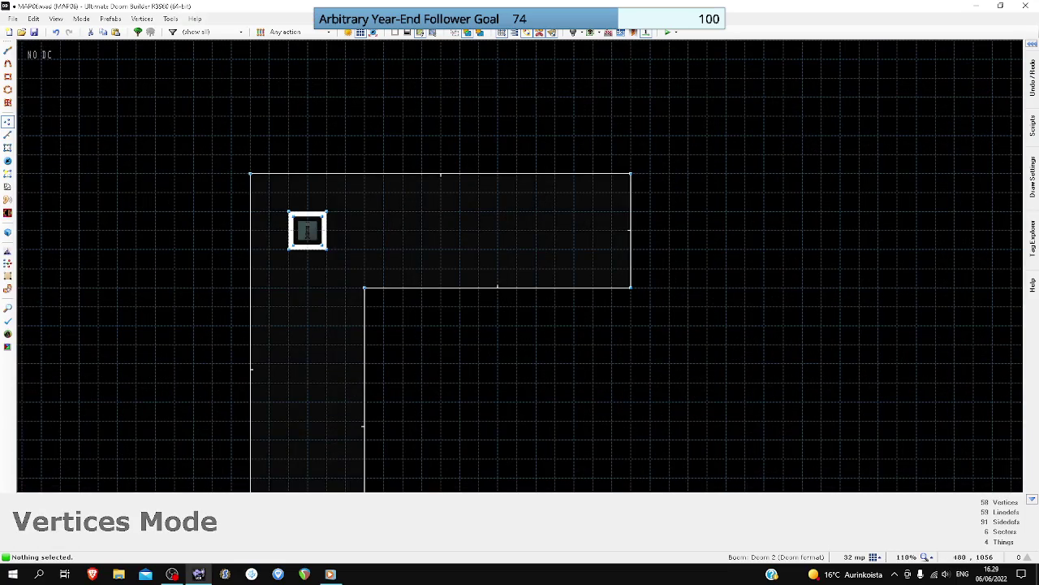
pyautogui.scroll(-4, 628, 231)
pyautogui.press('l')
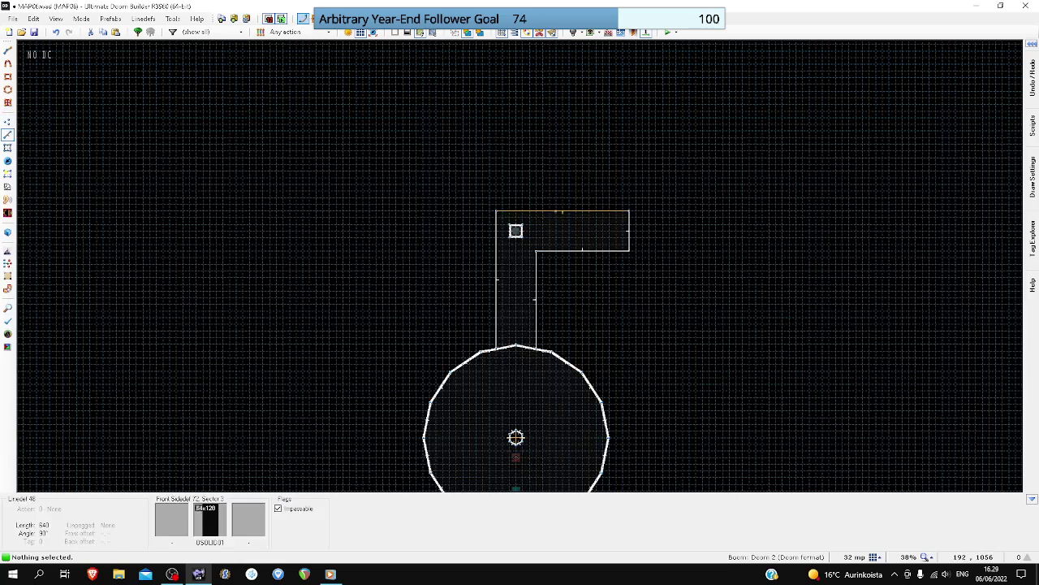
pyautogui.scroll(-1, 565, 221)
pyautogui.scroll(3, 615, 232)
pyautogui.moveTo(614, 232); pyautogui.dragTo(771, 232)
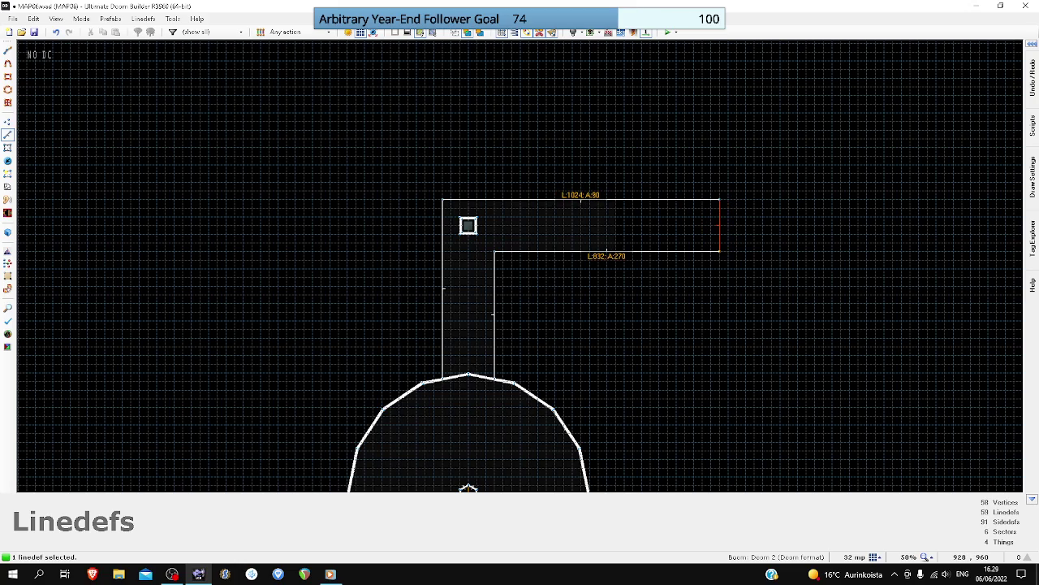
pyautogui.moveTo(719, 232); pyautogui.dragTo(719, 233)
pyautogui.scroll(-3, 718, 233)
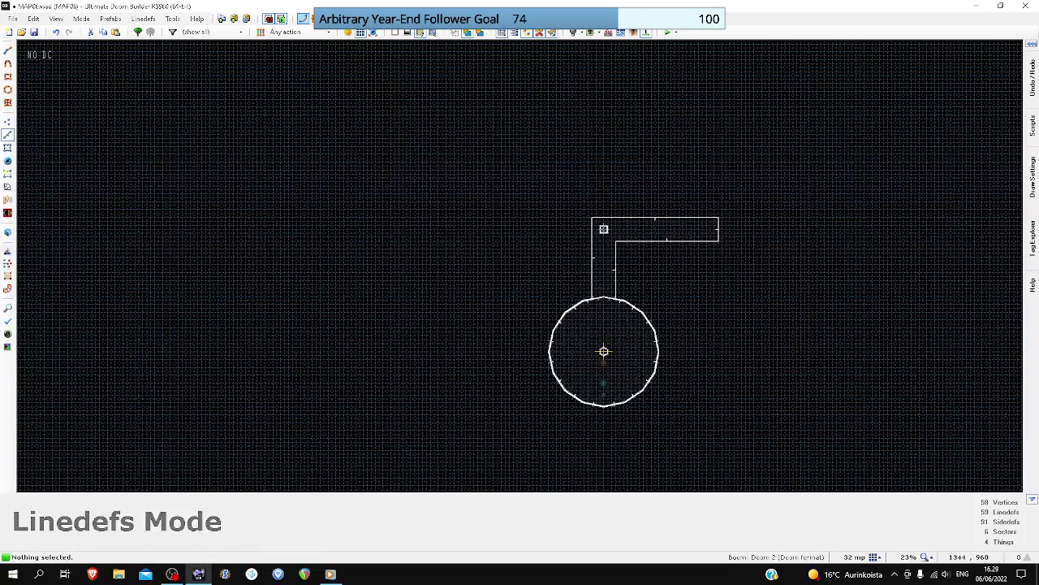
# - Copy the framed lamp square and paste it centred across the corridor's east end, 64 from the end wall
pyautogui.scroll(6, 719, 232)
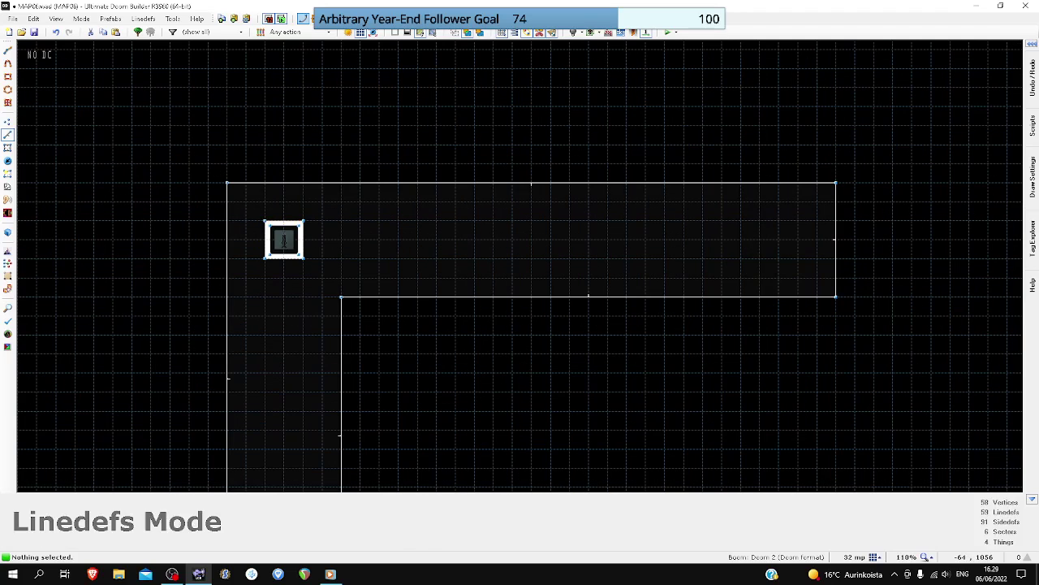
pyautogui.click(8, 148)
pyautogui.moveTo(243, 212); pyautogui.dragTo(362, 268)
pyautogui.hotkey('ctrl', 'c')
pyautogui.hotkey('ctrl', 'v')
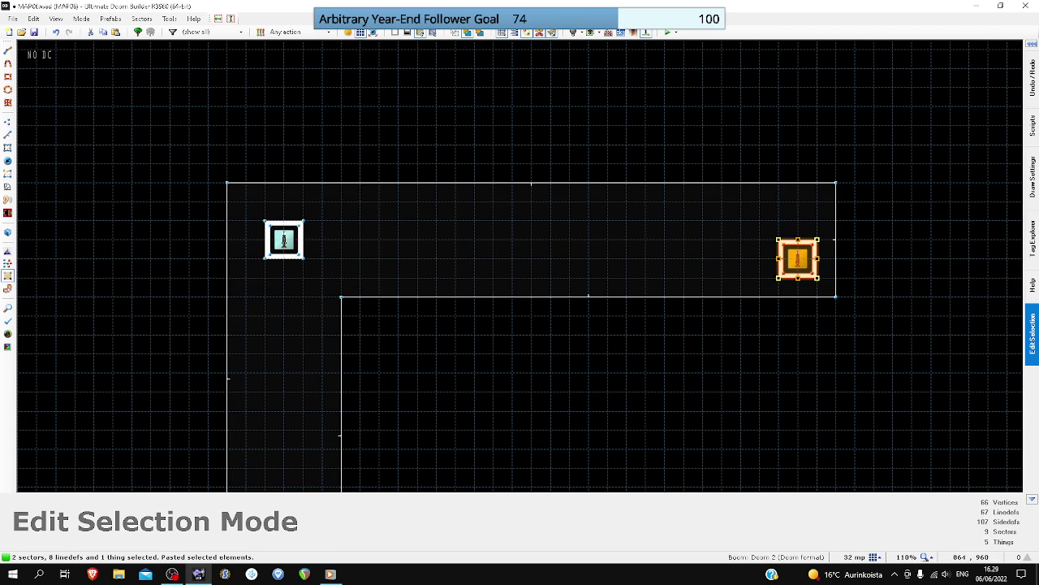
pyautogui.scroll(3, 792, 248)
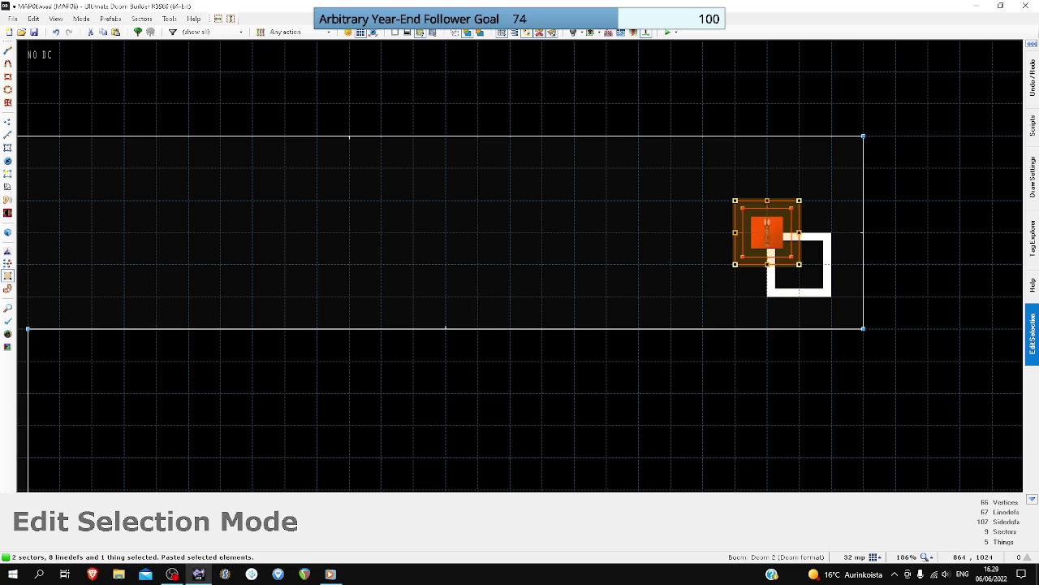
pyautogui.scroll(-4, 768, 232)
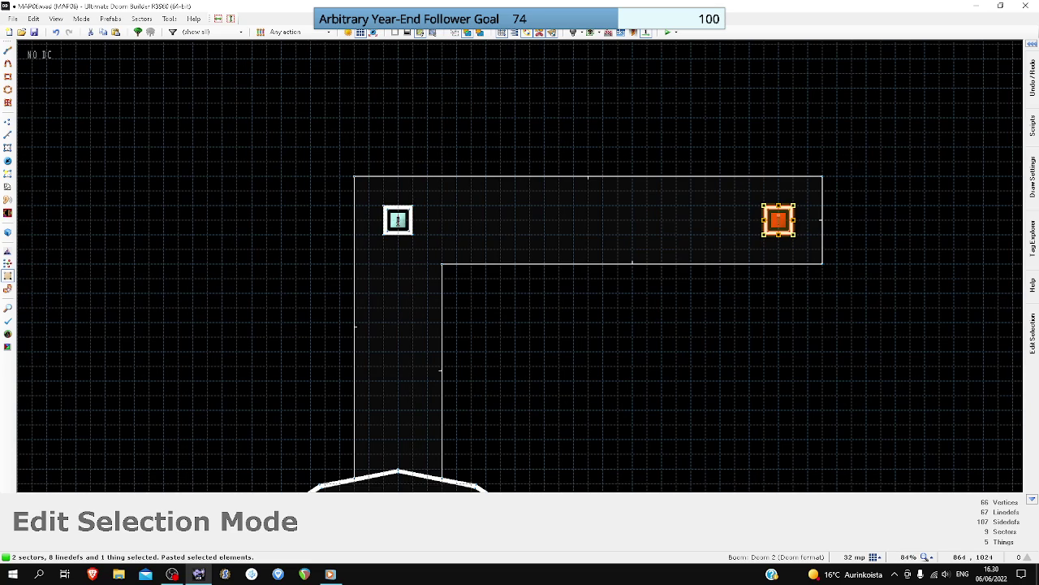
pyautogui.click(8, 148)
pyautogui.moveTo(517, 198); pyautogui.dragTo(581, 217)
pyautogui.scroll(-3, 581, 217)
pyautogui.scroll(1, 681, 248)
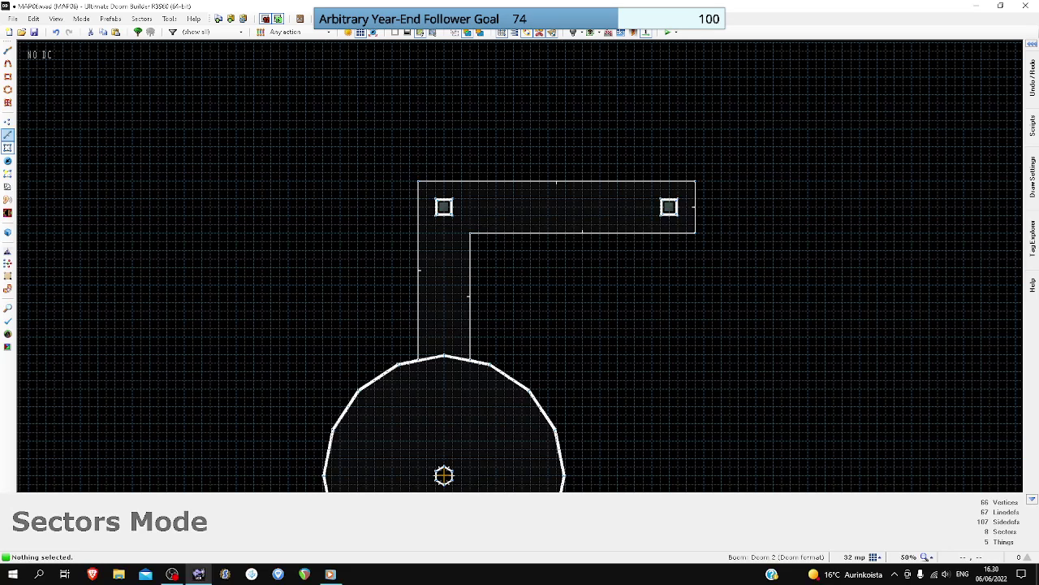
# - Split the corridor's south wall at 736, 896 and pull its eastern part 64 south, undoing the stray vertex split
pyautogui.press('v')
pyautogui.scroll(3, 644, 230)
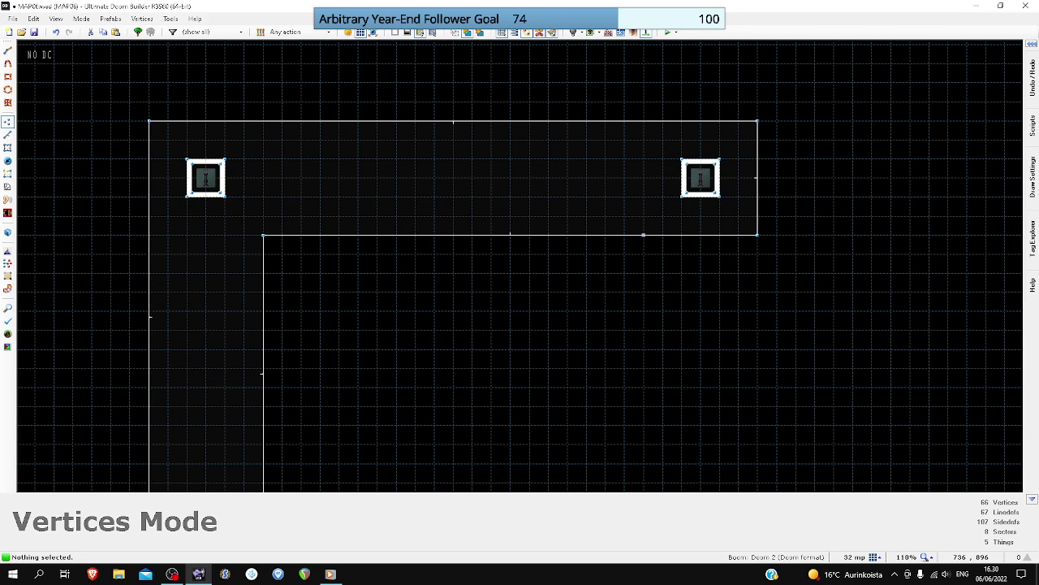
pyautogui.moveTo(647, 236); pyautogui.dragTo(623, 272)
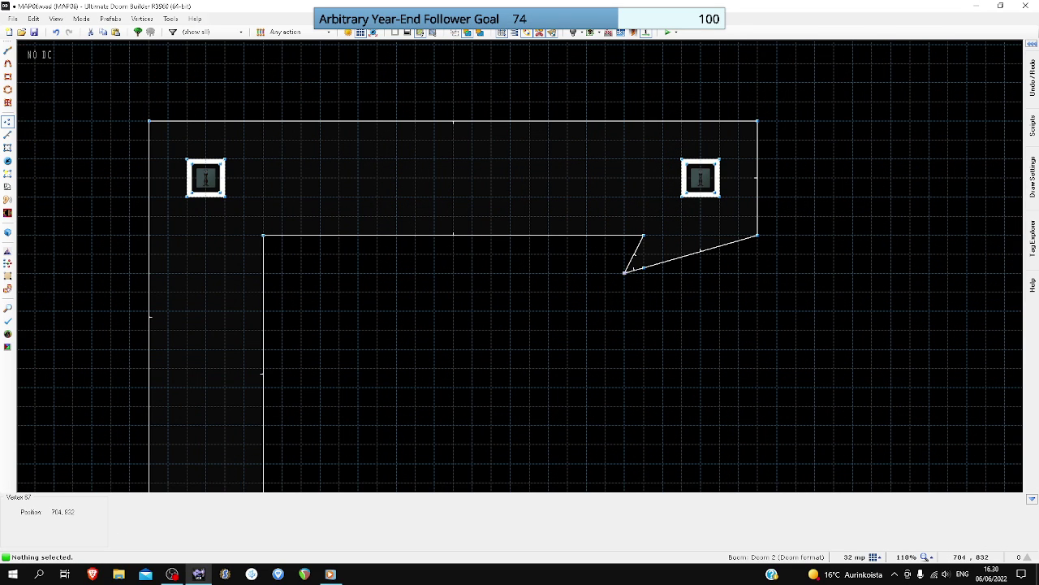
pyautogui.hotkey('ctrl', 'z')
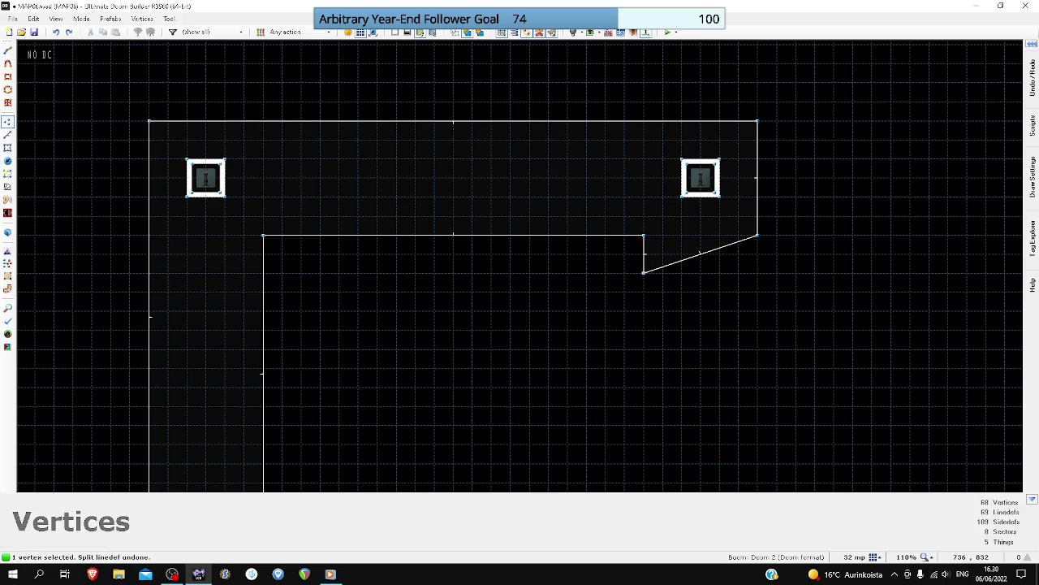
pyautogui.hotkey('ctrl', 'z')
pyautogui.scroll(-6, 710, 227)
pyautogui.scroll(1, 719, 268)
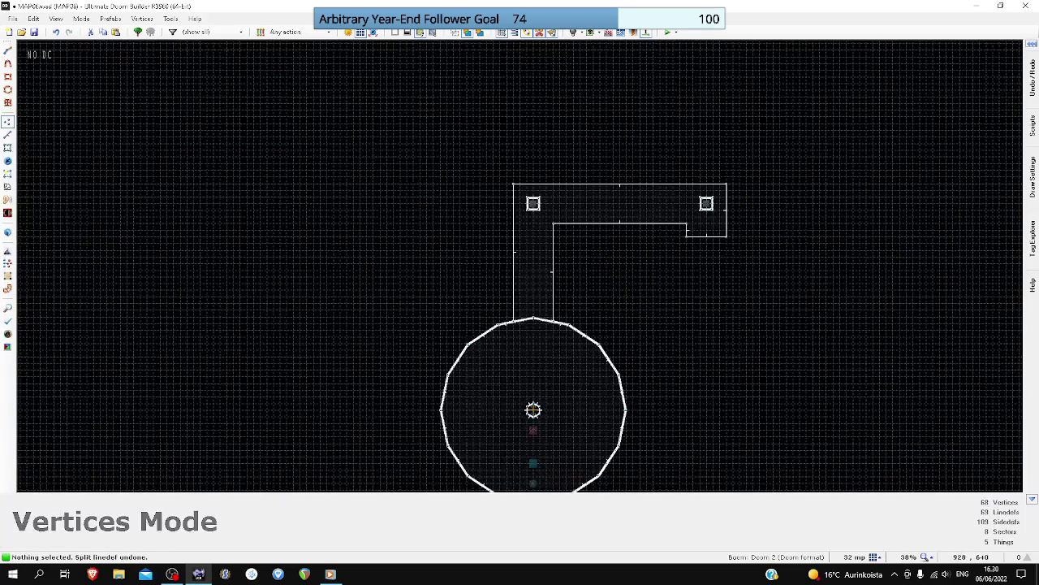
# - Move the short south wall at the corridor's east end down until the east wall is 2048 long
pyautogui.scroll(-1, 712, 262)
pyautogui.press('Down')
pyautogui.press('Down')
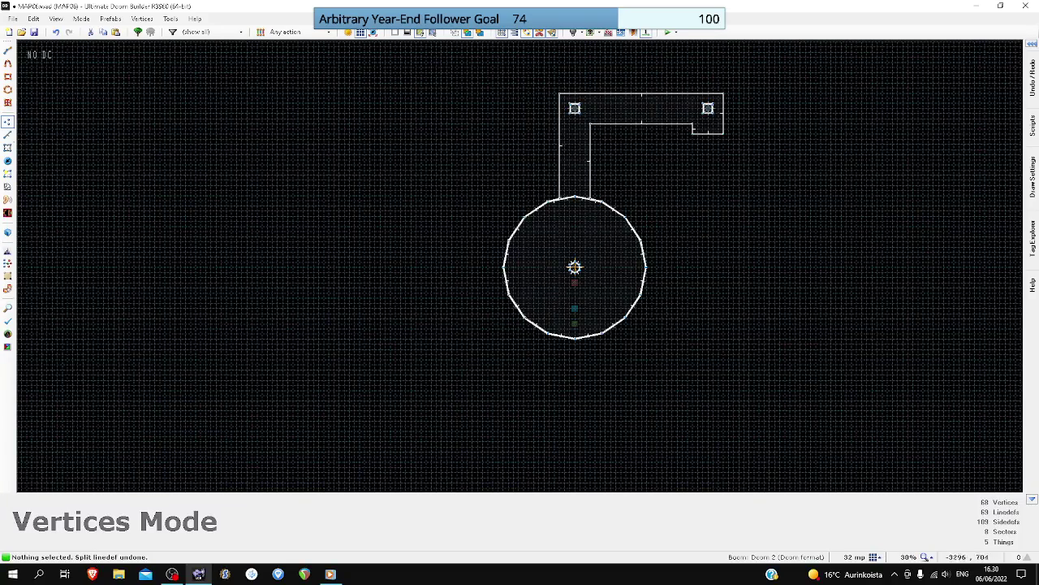
pyautogui.press('l')
pyautogui.moveTo(708, 133); pyautogui.dragTo(708, 385)
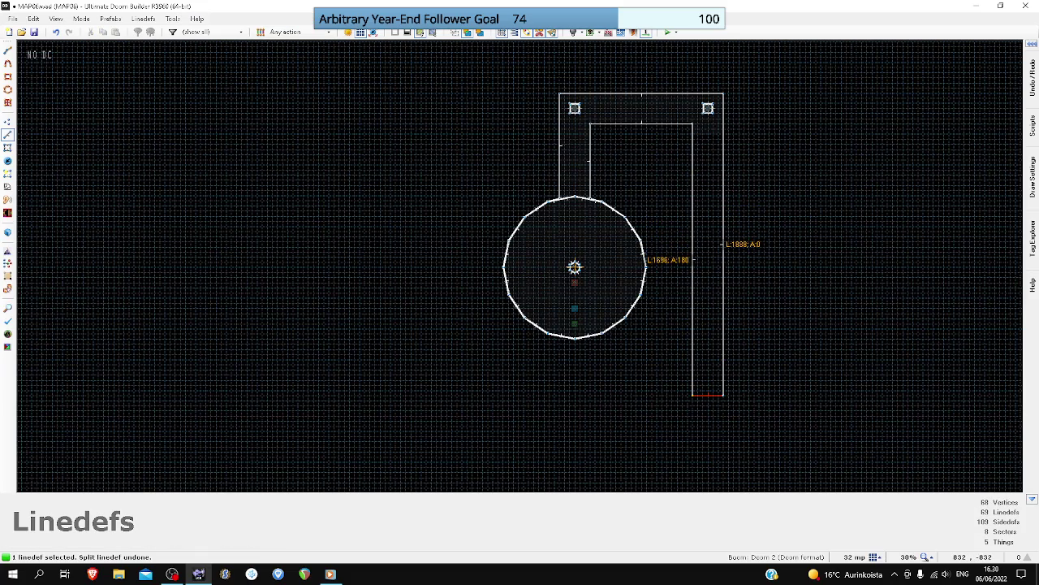
pyautogui.moveTo(708, 410); pyautogui.dragTo(708, 410)
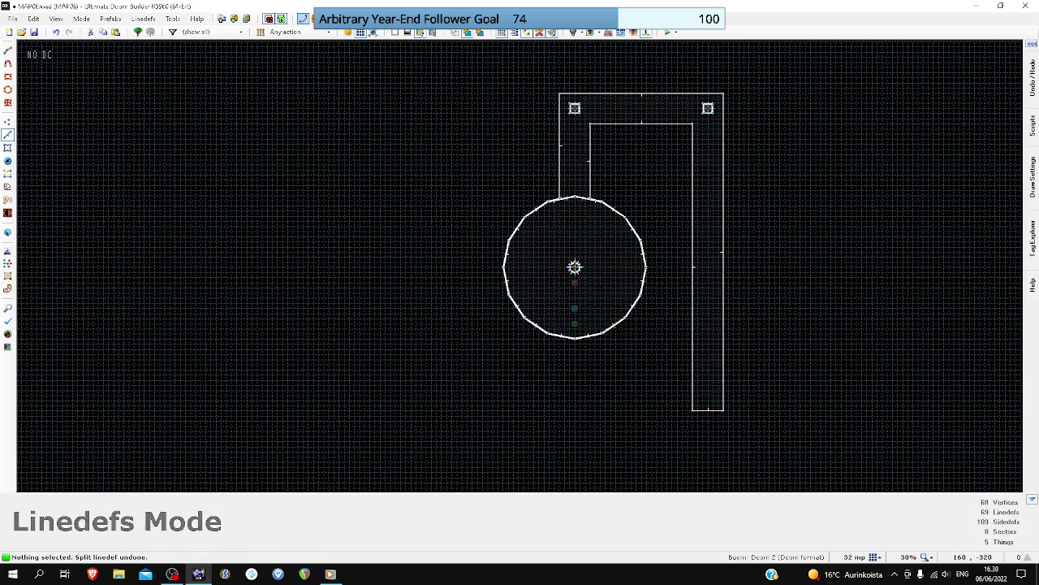
pyautogui.scroll(6, 713, 410)
pyautogui.scroll(-4, 707, 406)
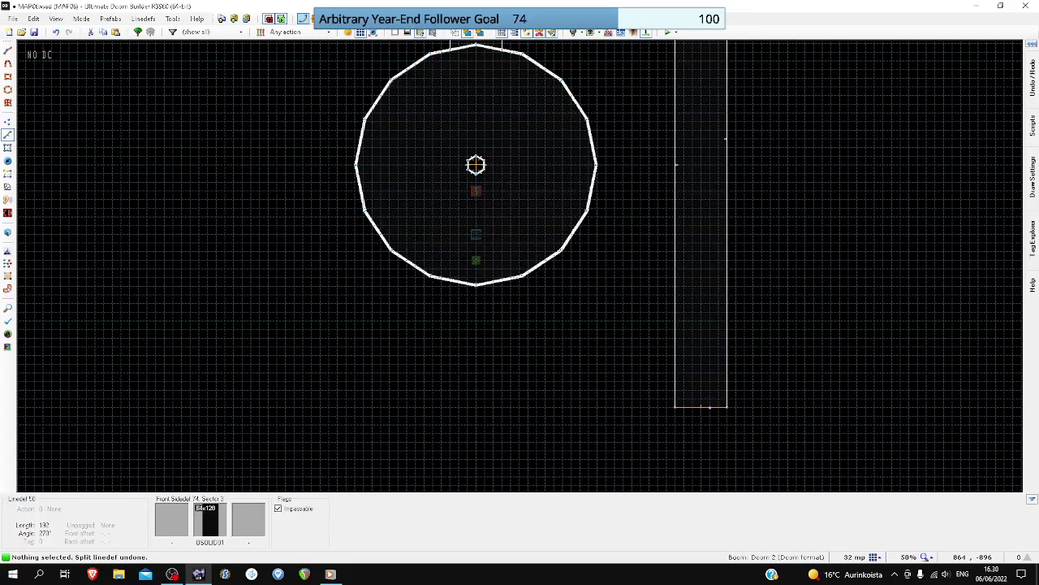
pyautogui.scroll(3, 705, 408)
pyautogui.scroll(2, 700, 398)
pyautogui.click(696, 406)
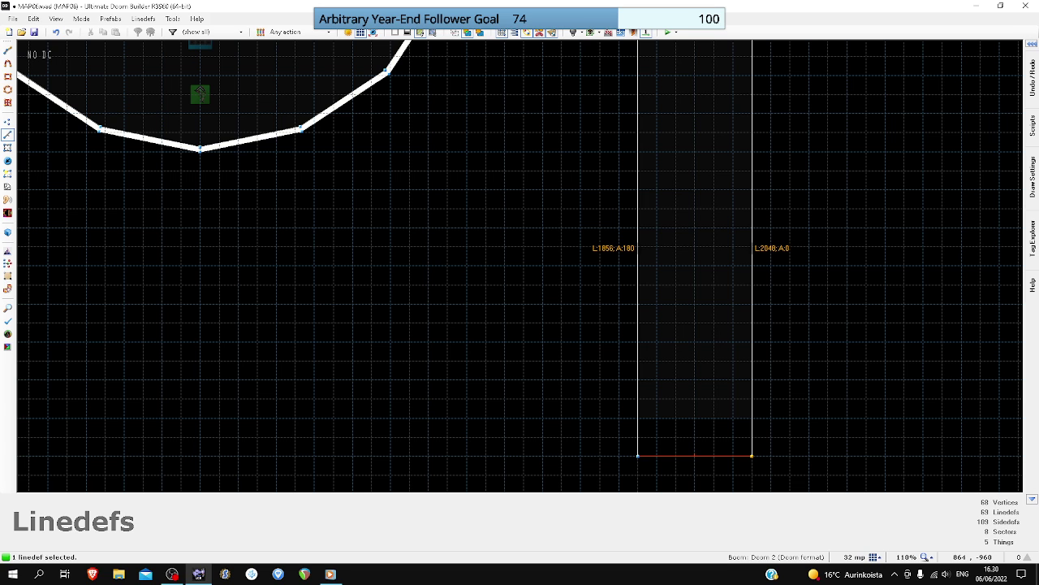
# - Paste the framed lamp square centred across the long corridor's south end, 64 from its south wall
pyautogui.hotkey('ctrl', 'v')
pyautogui.scroll(3, 702, 406)
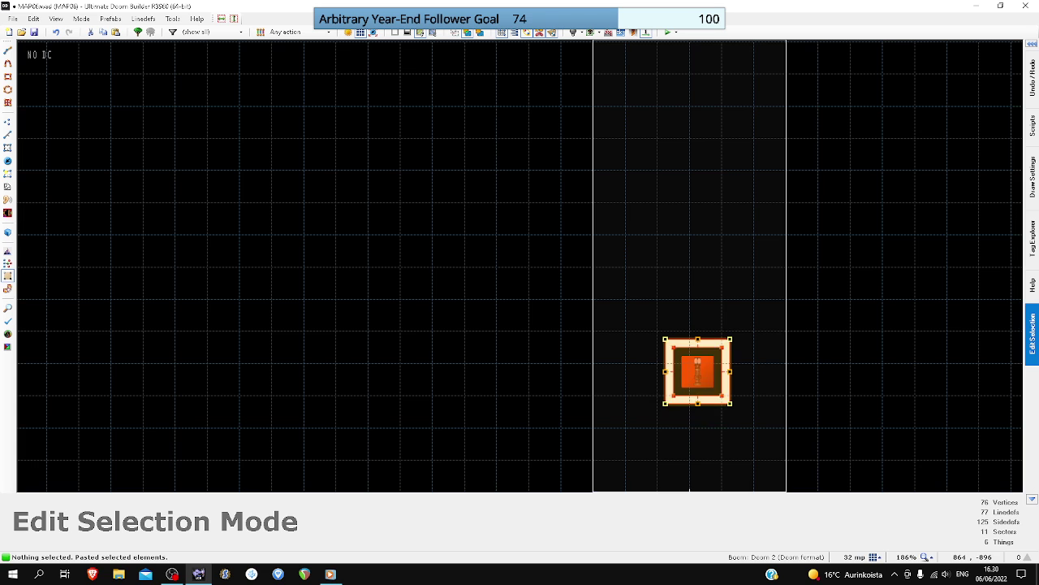
pyautogui.scroll(4, 696, 369)
pyautogui.moveTo(708, 372); pyautogui.dragTo(716, 422)
pyautogui.scroll(-5, 716, 422)
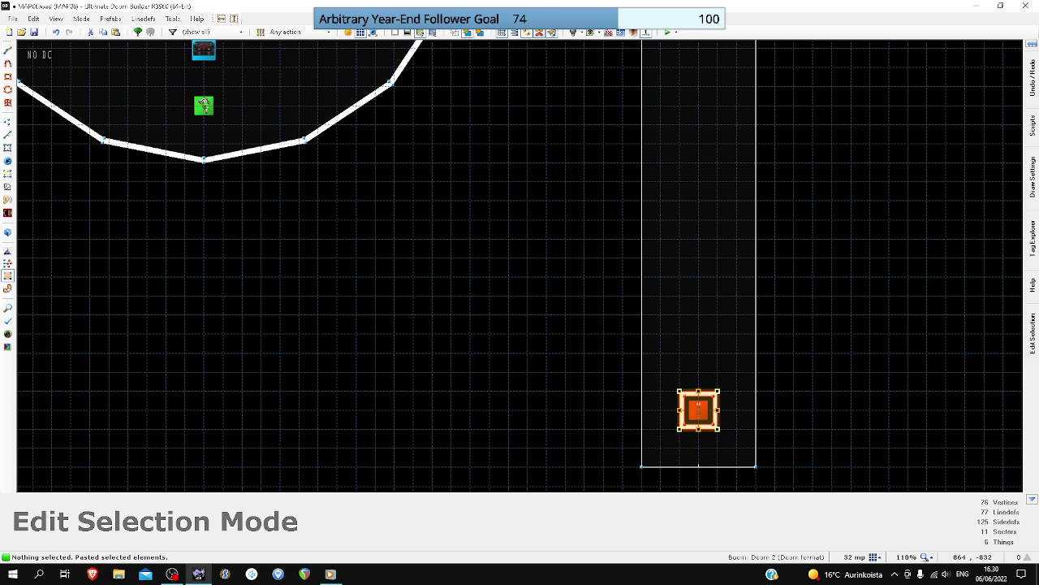
pyautogui.press('Return')
pyautogui.press('c')
# - Fly through the long corridor in the 3D view to examine its length and the framed lamps at both ends
pyautogui.press('q')
pyautogui.press('d')
pyautogui.press('w')
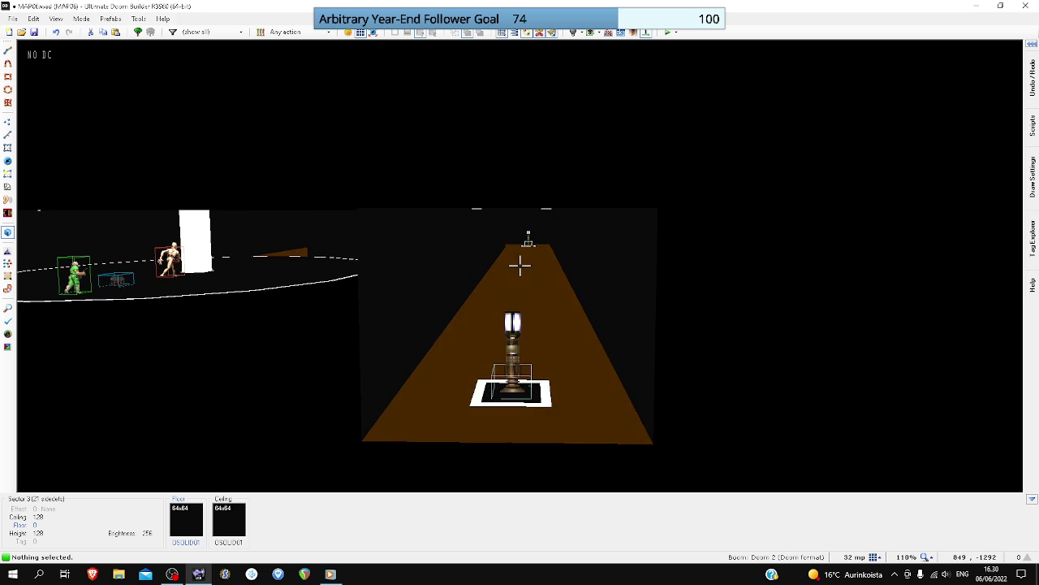
pyautogui.press('w')
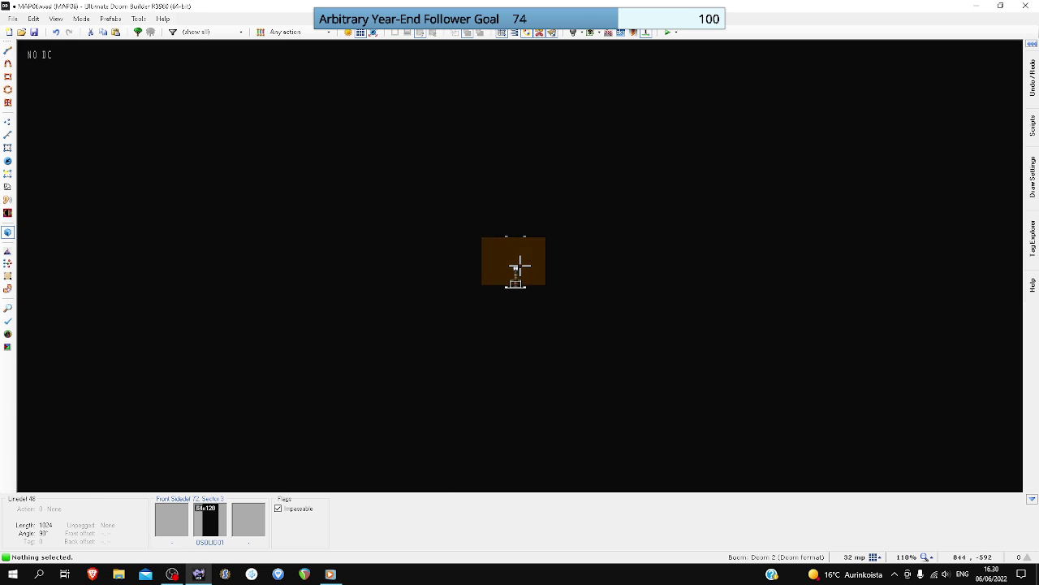
pyautogui.press('e')
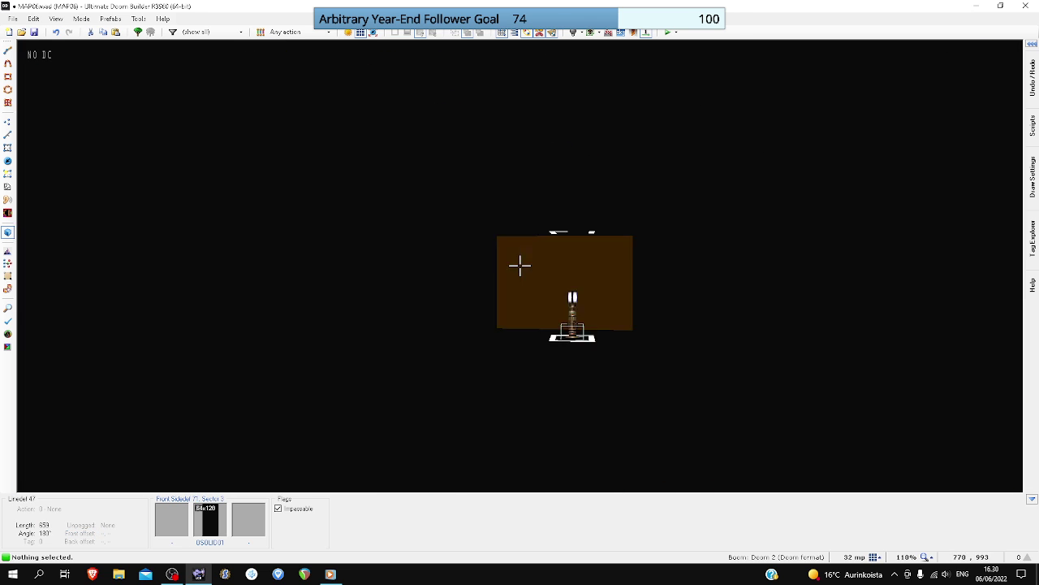
pyautogui.press('q')
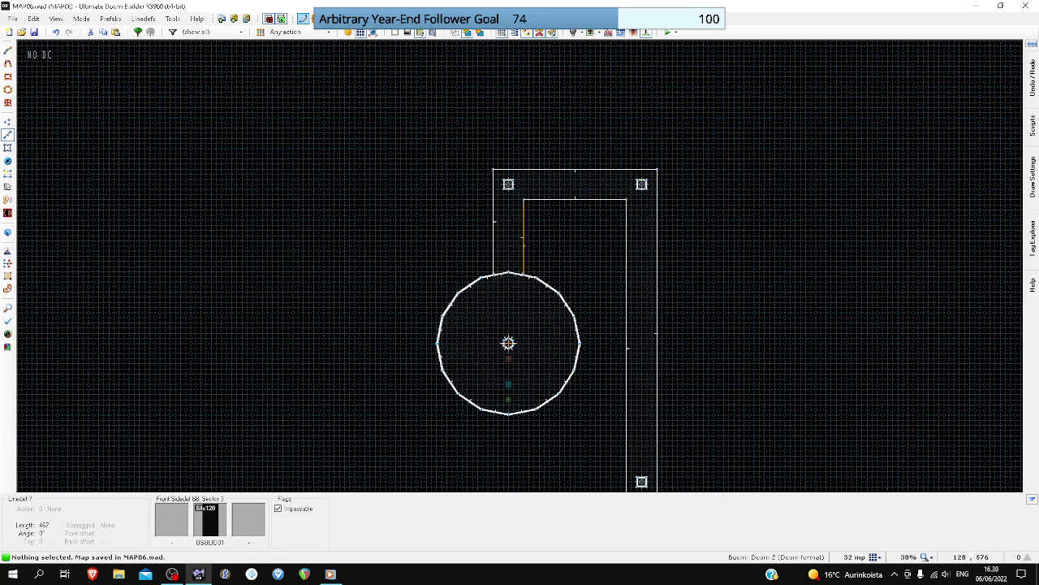
# - Launch a playtest of the map and pick up the berserk pack near the start
pyautogui.click(668, 32)
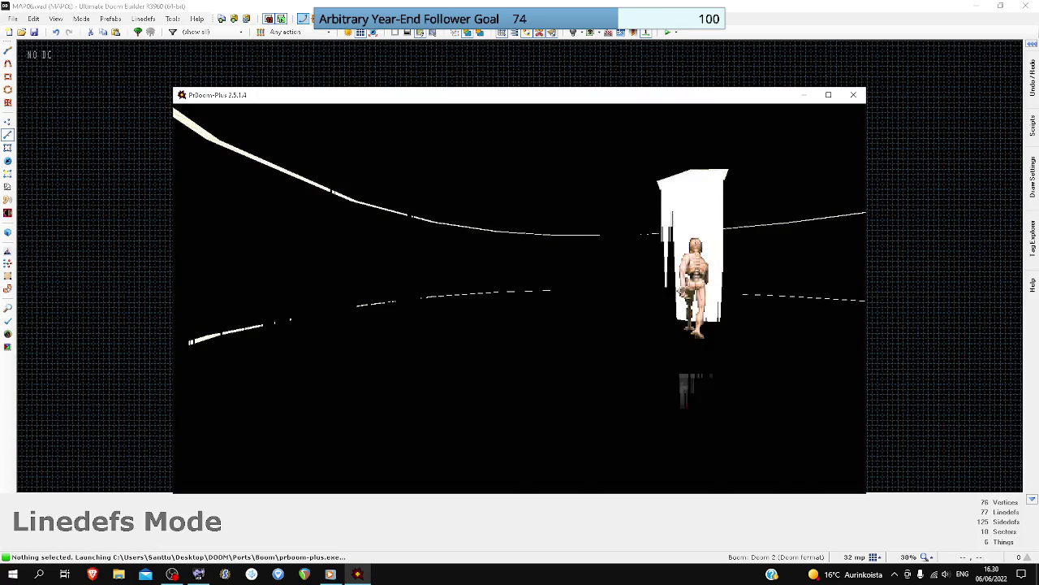
pyautogui.press('w')
pyautogui.press('w')
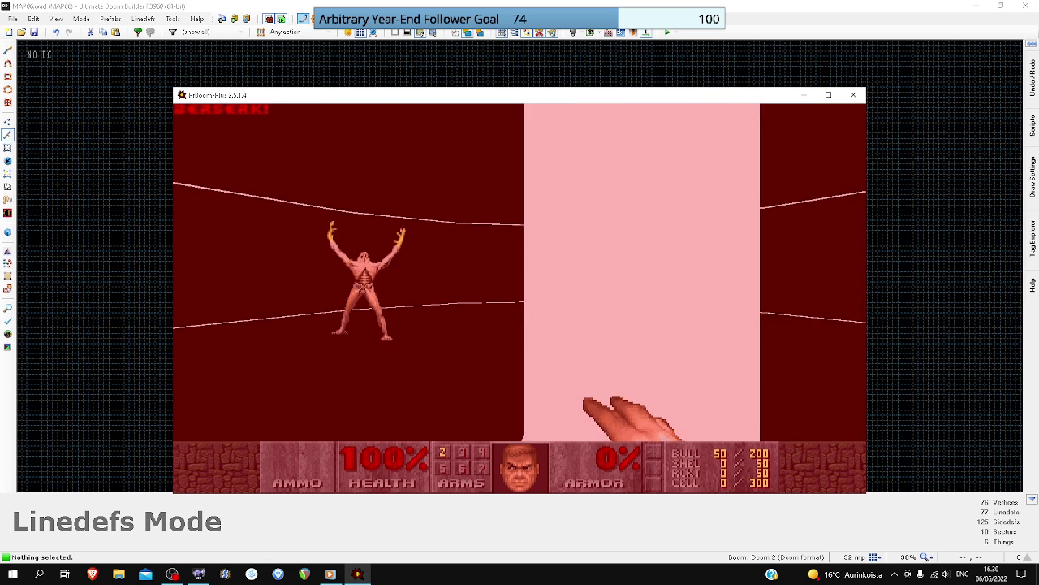
pyautogui.press('s')
pyautogui.press('d')
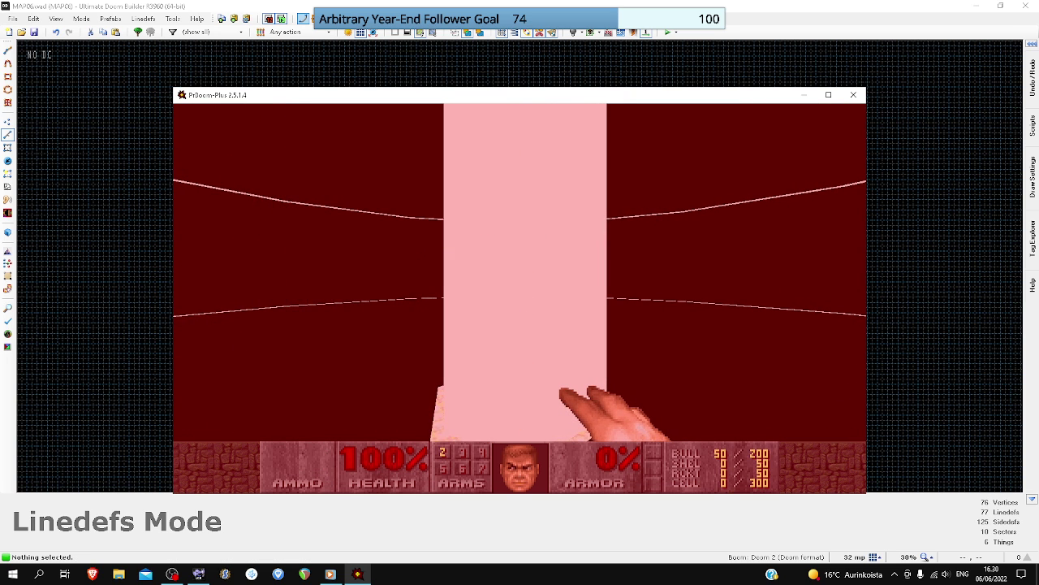
# - Test dodging and punching the Archvile while using the white central pillar as cover
pyautogui.press('a')
pyautogui.press('w')
pyautogui.press('d')
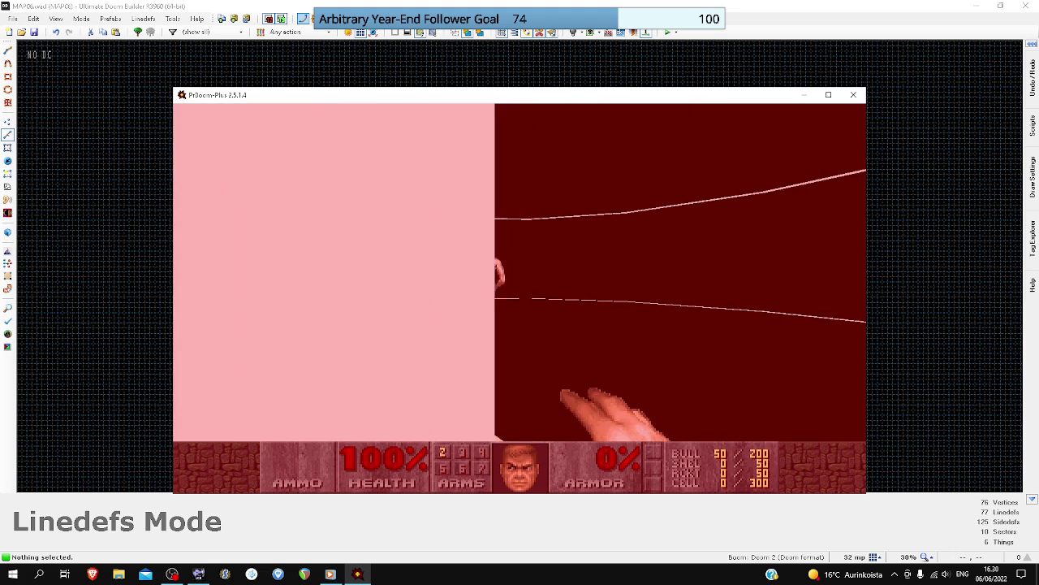
pyautogui.press('s')
pyautogui.press('a')
pyautogui.press('d')
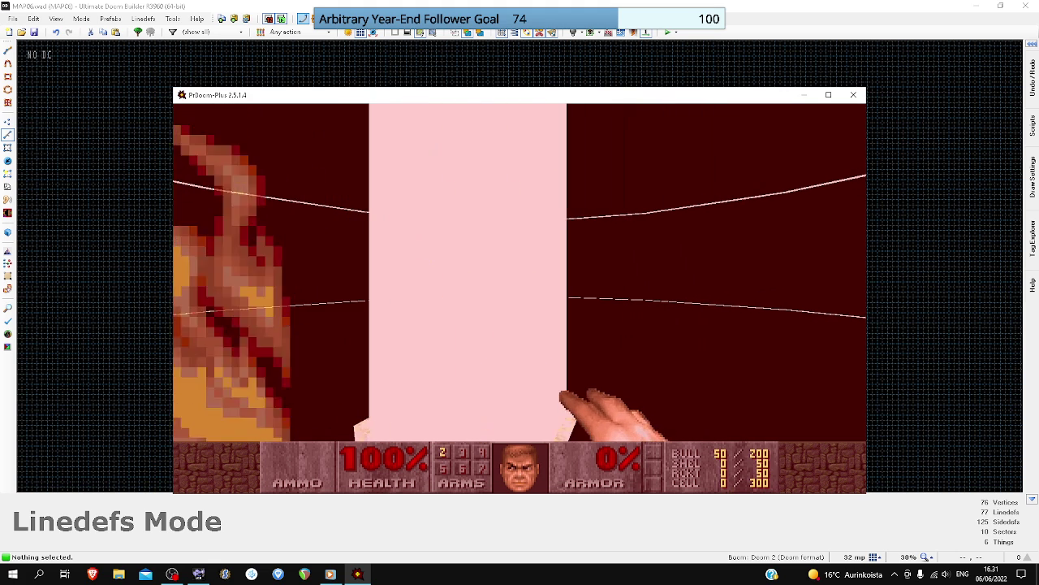
pyautogui.press('Left')
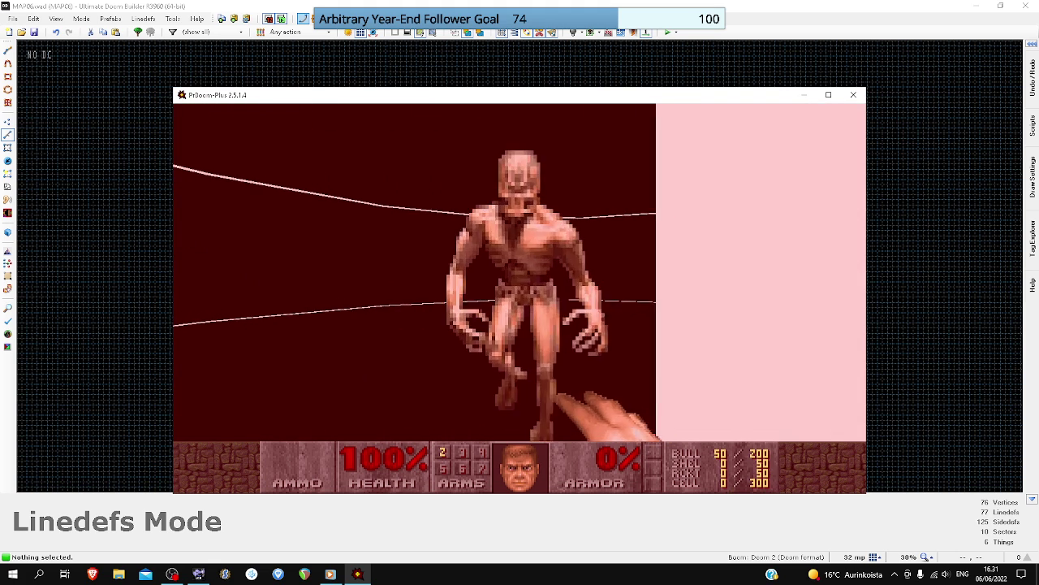
pyautogui.press('Right')
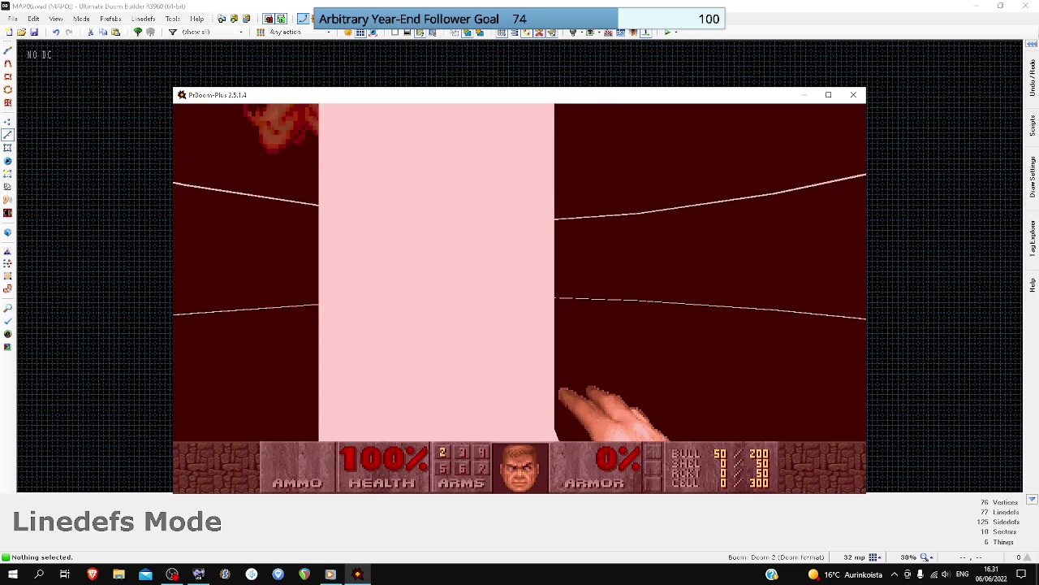
pyautogui.press('Left')
pyautogui.press('ctrl')
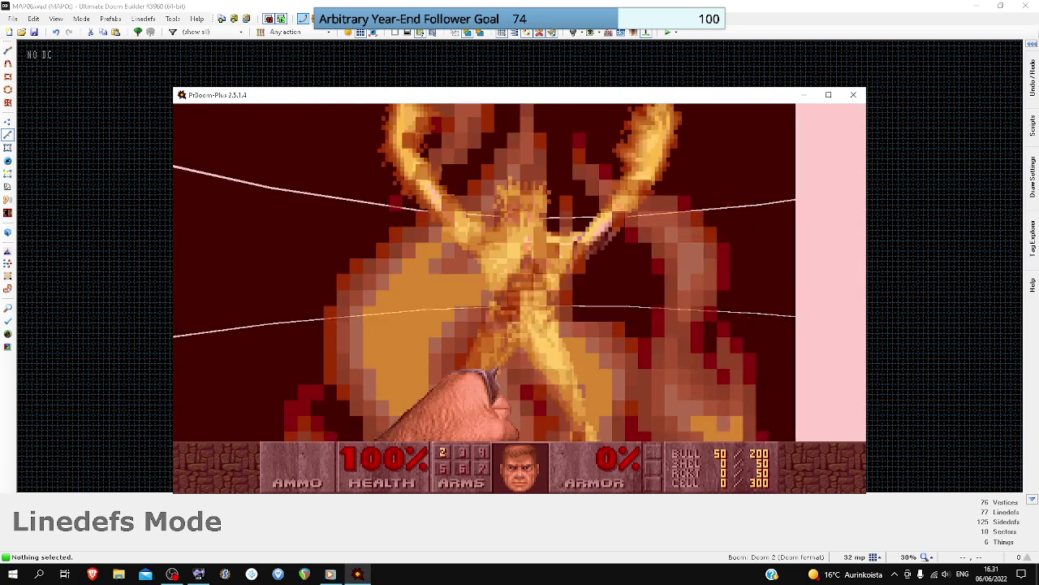
pyautogui.press('Right')
pyautogui.press('Right')
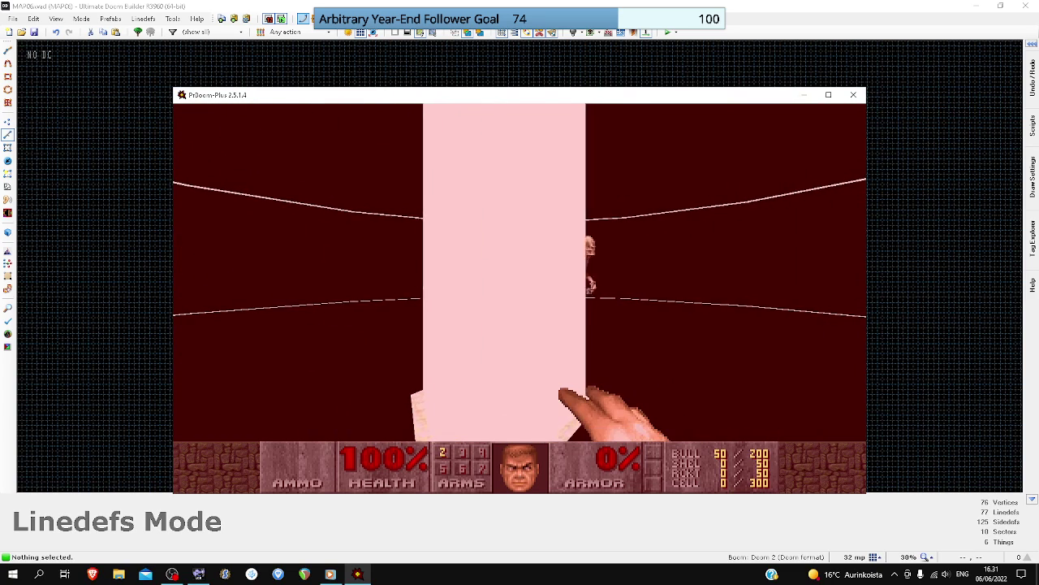
# - Strafe from side to side behind the pillar to keep it between the player and the Archvile
pyautogui.press('d')
pyautogui.press('a')
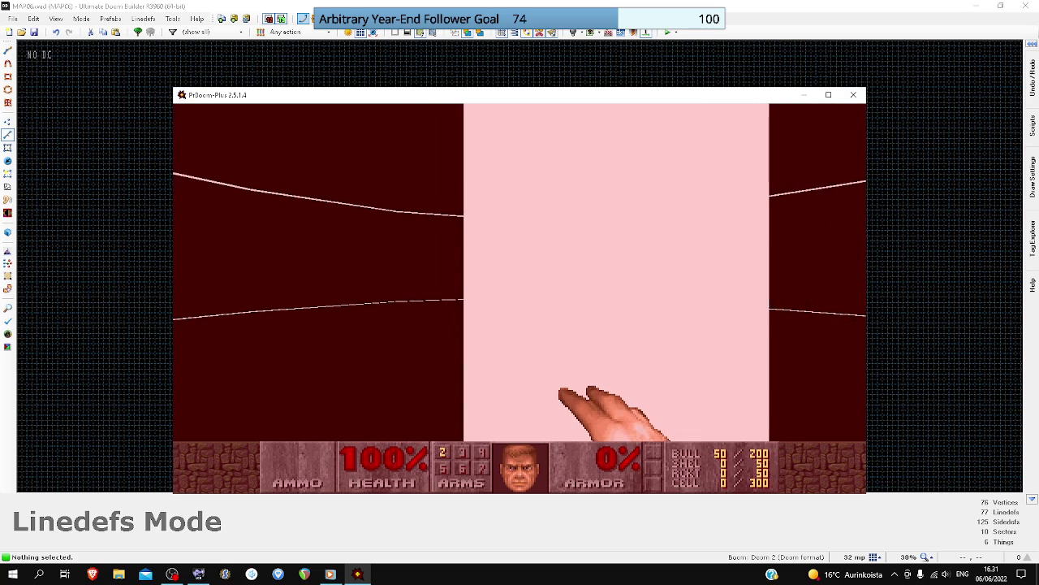
pyautogui.press('d')
pyautogui.press('a')
pyautogui.press('d')
pyautogui.press('a')
pyautogui.press('a')
pyautogui.press('d')
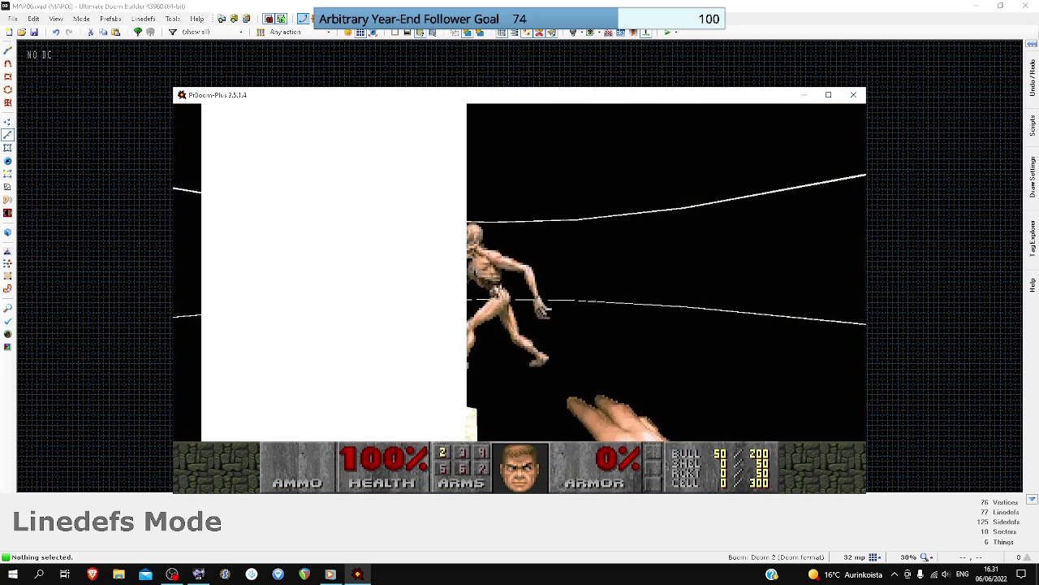
pyautogui.press('a')
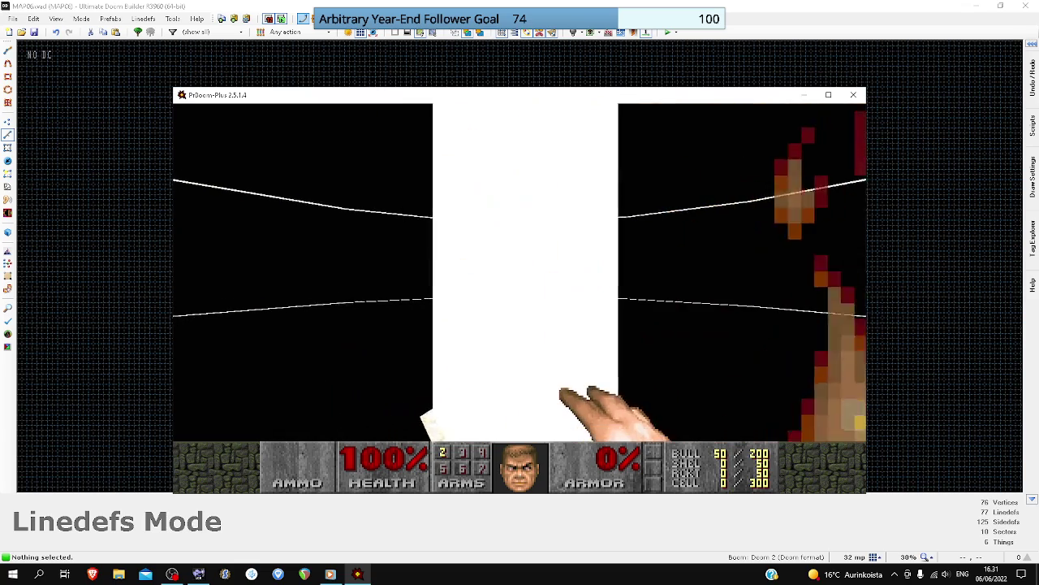
pyautogui.press('d')
# - Chase the Archvile into the open part of the circular room and retreat behind the pillar
pyautogui.press('w')
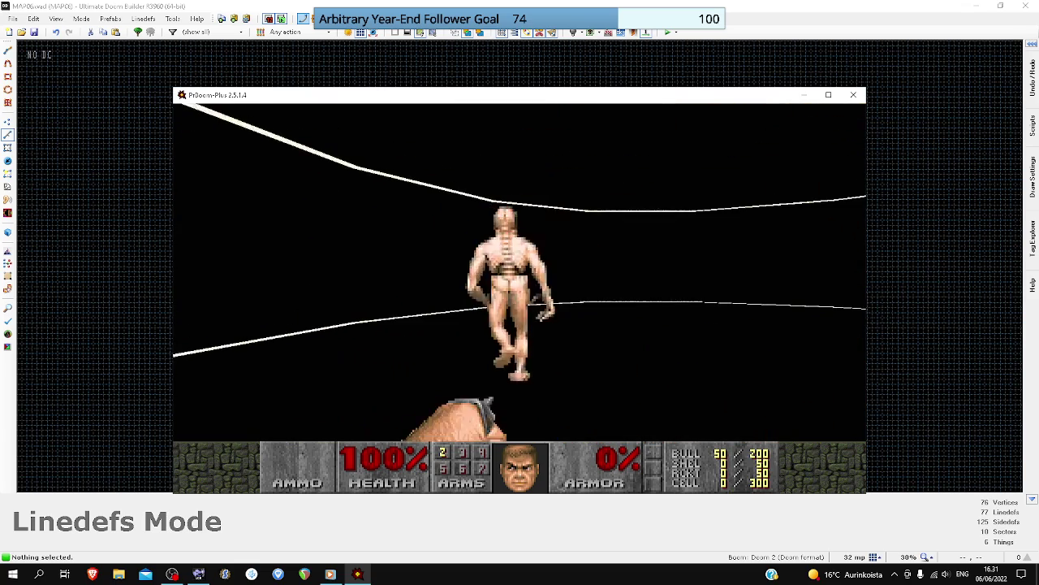
pyautogui.press('w')
pyautogui.press('s')
pyautogui.press('d')
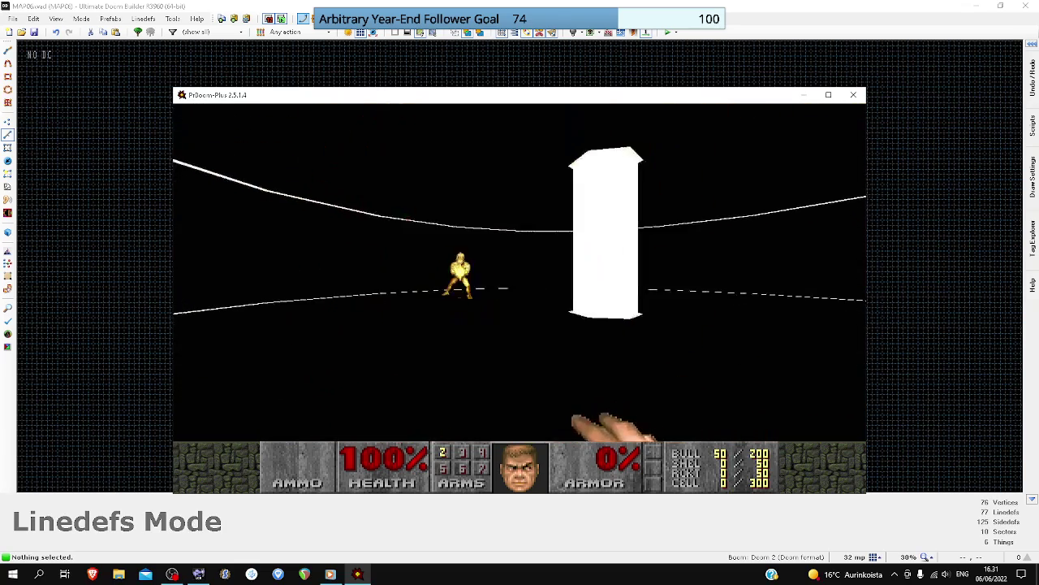
pyautogui.press('w')
pyautogui.press('a')
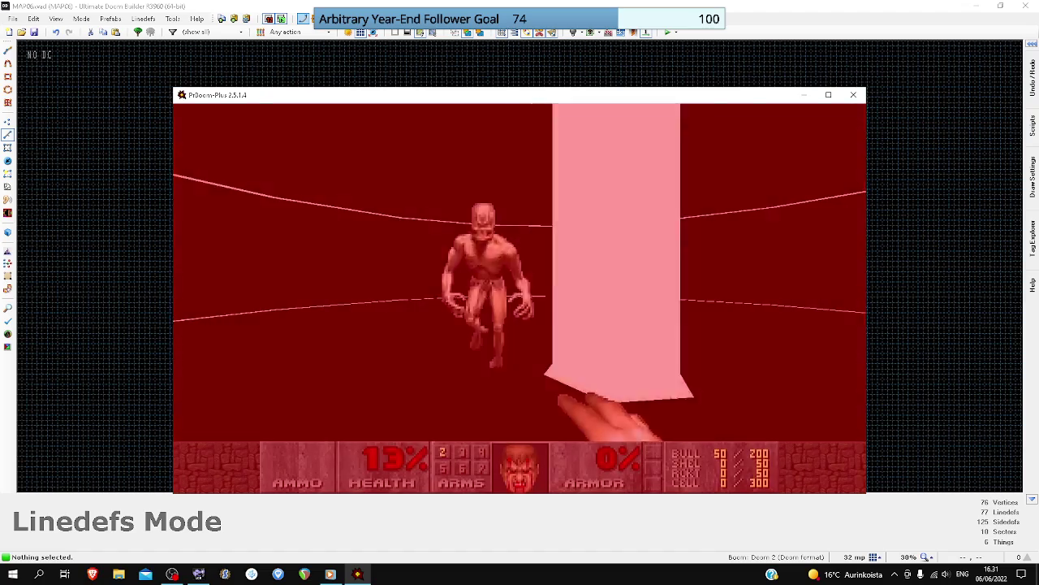
pyautogui.press('s')
pyautogui.press('d')
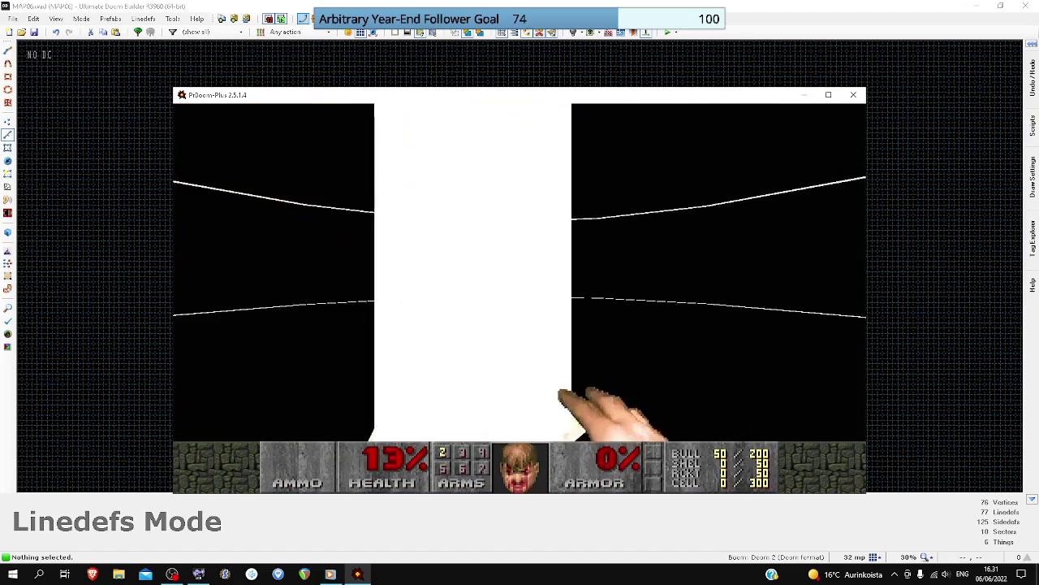
# - Leave the pillar's cover and punch the Archvile until it is dead
pyautogui.press('a')
pyautogui.press('w')
pyautogui.press('w')
pyautogui.press('s')
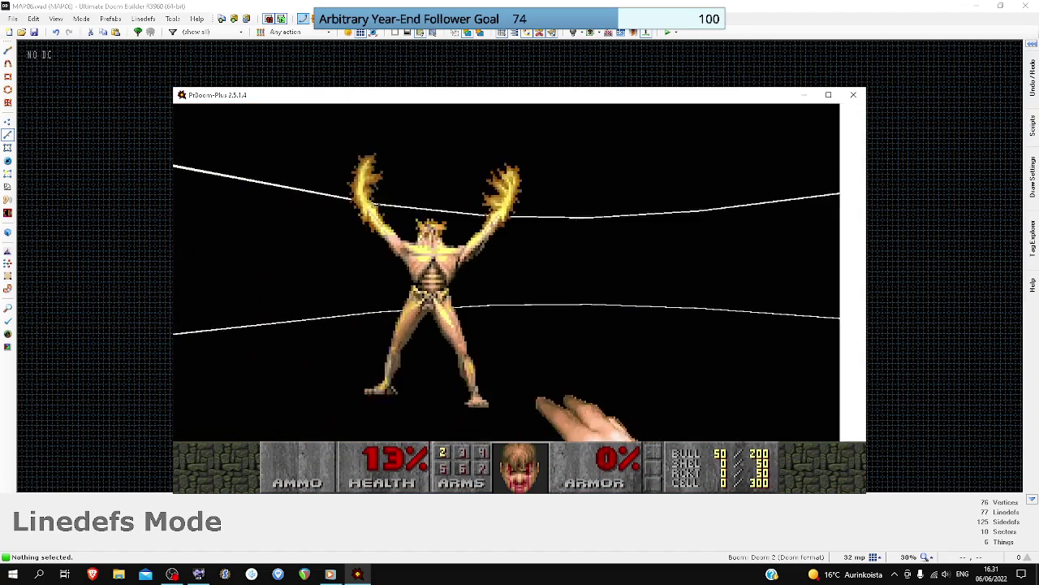
pyautogui.press('d')
pyautogui.press('Right')
pyautogui.press('Left')
pyautogui.press('ctrl')
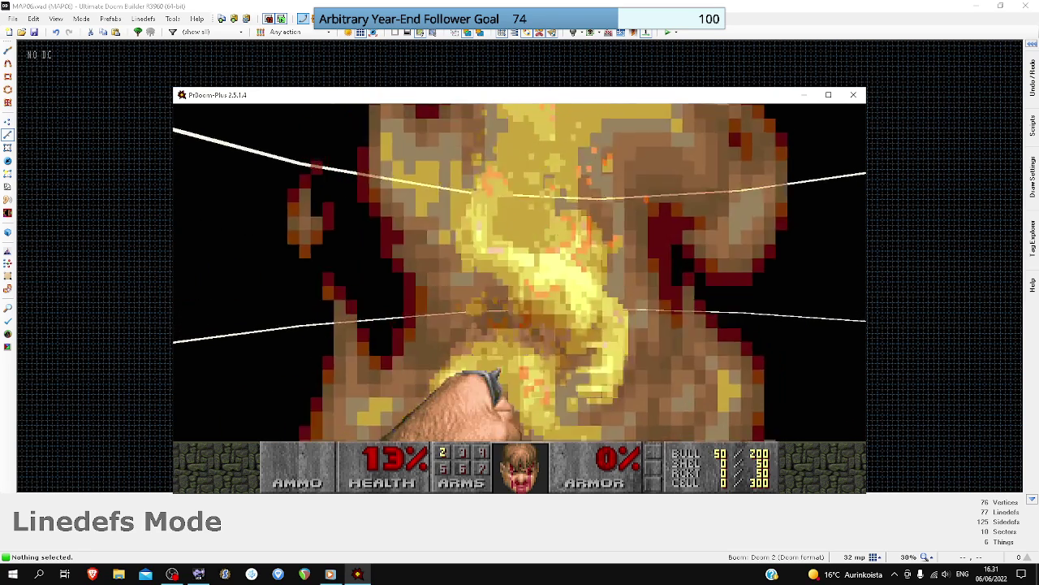
pyautogui.press('Left')
# - Walk out of the circular room to the first framed lamp and look along the corridor towards the next one
pyautogui.press('w')
pyautogui.press('w')
pyautogui.press('a')
pyautogui.press('w')
pyautogui.press('Up')
pyautogui.press('Right')
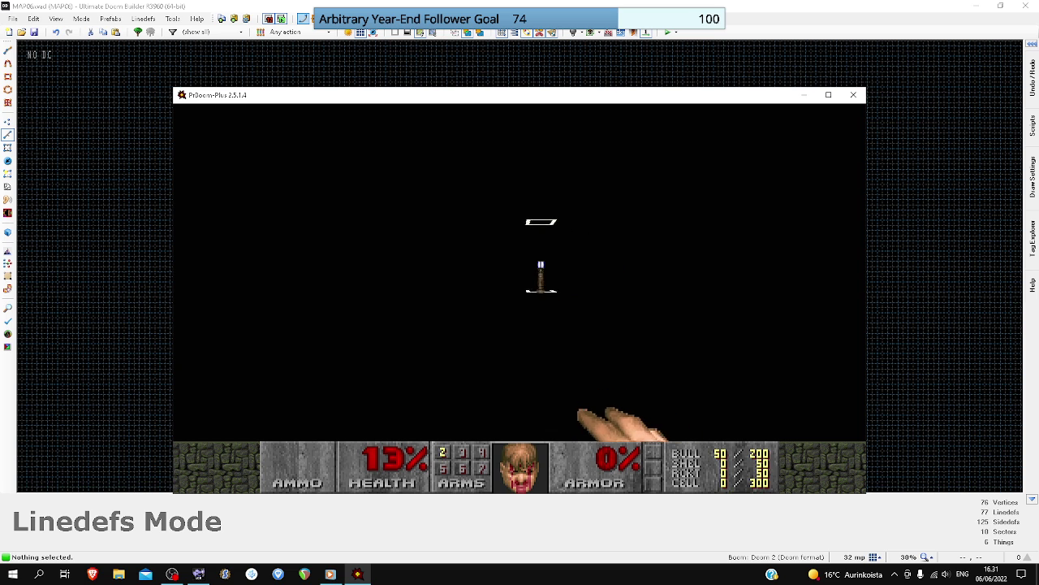
pyautogui.press('Up')
pyautogui.press('Left')
pyautogui.press('Down')
pyautogui.press('Right')
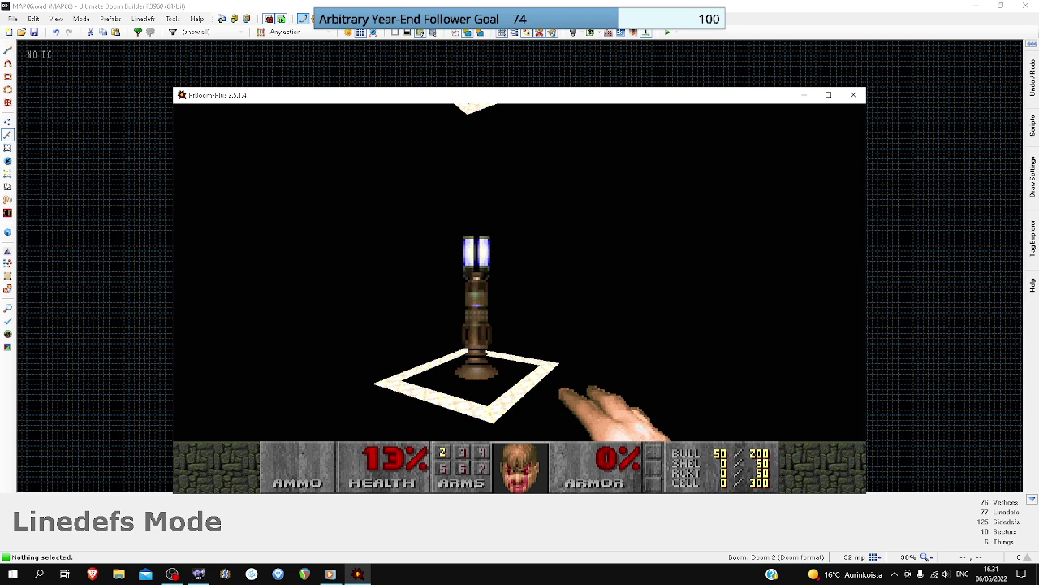
pyautogui.press('Up')
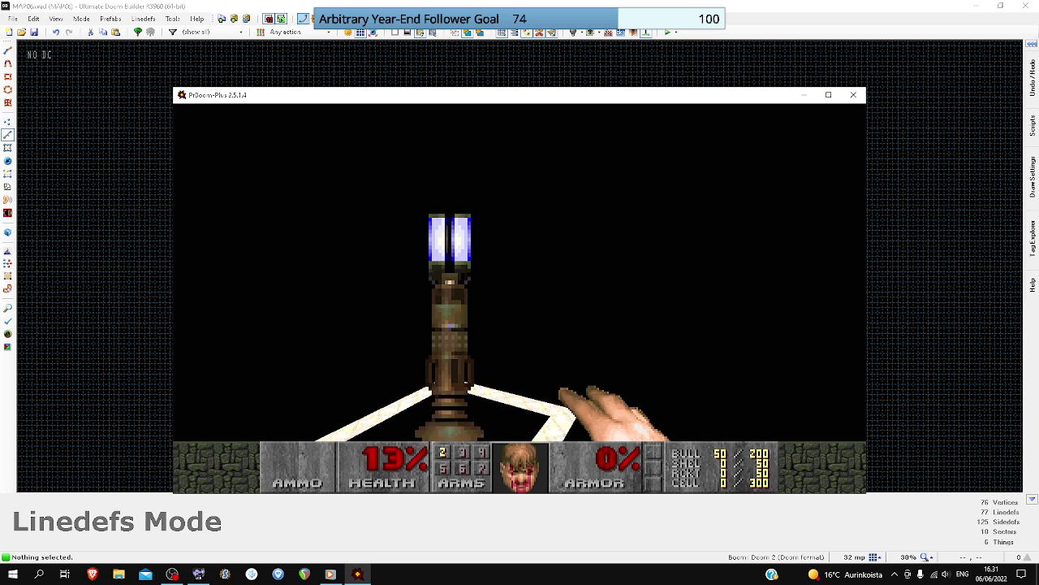
pyautogui.press('Right')
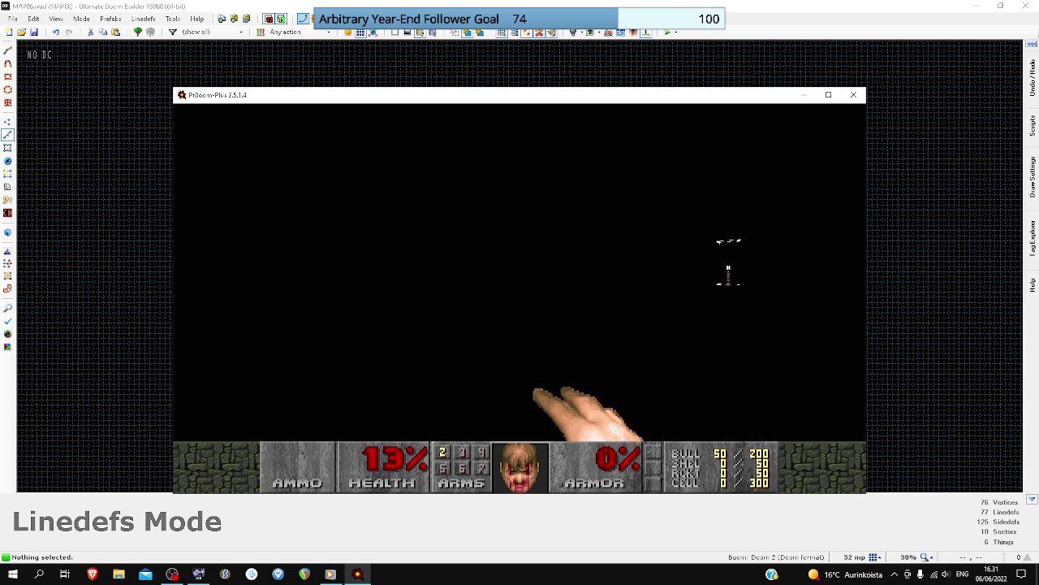
# - Return to the circular room, check the view of the corridor lamp from there, and quit the playtest
pyautogui.press('Up')
pyautogui.press('Right')
pyautogui.press('Left')
pyautogui.press('Up')
pyautogui.press('Right')
pyautogui.press('Right')
pyautogui.press('Left')
pyautogui.press('Up')
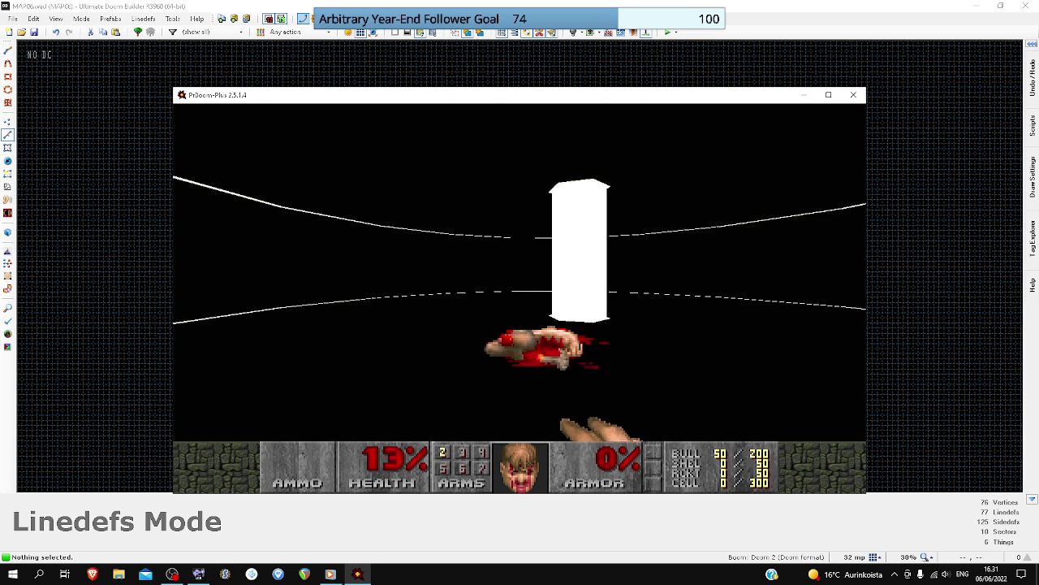
pyautogui.press('Right')
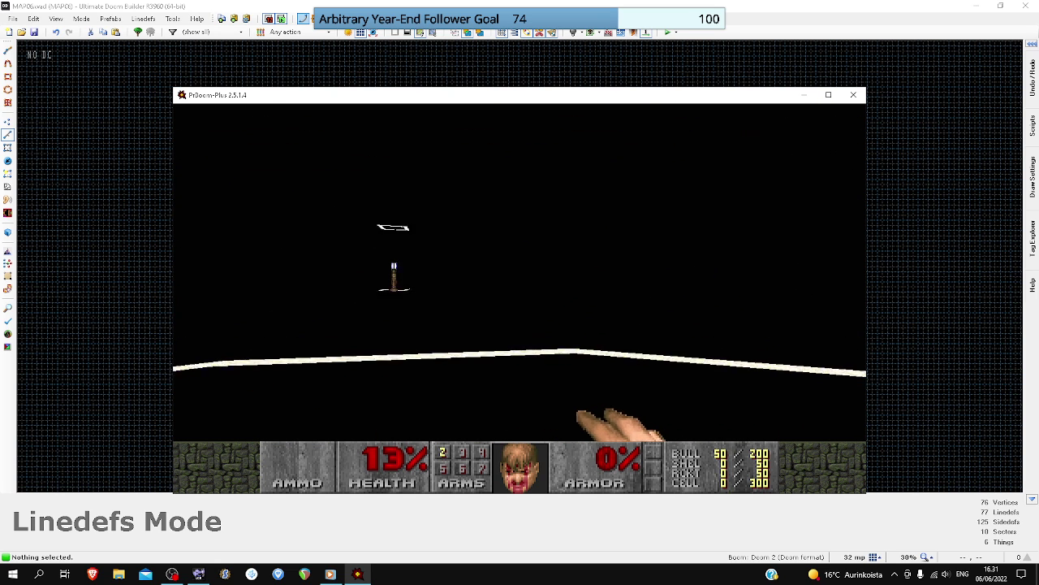
pyautogui.press('Escape')
pyautogui.press('Up')
pyautogui.press('Return')
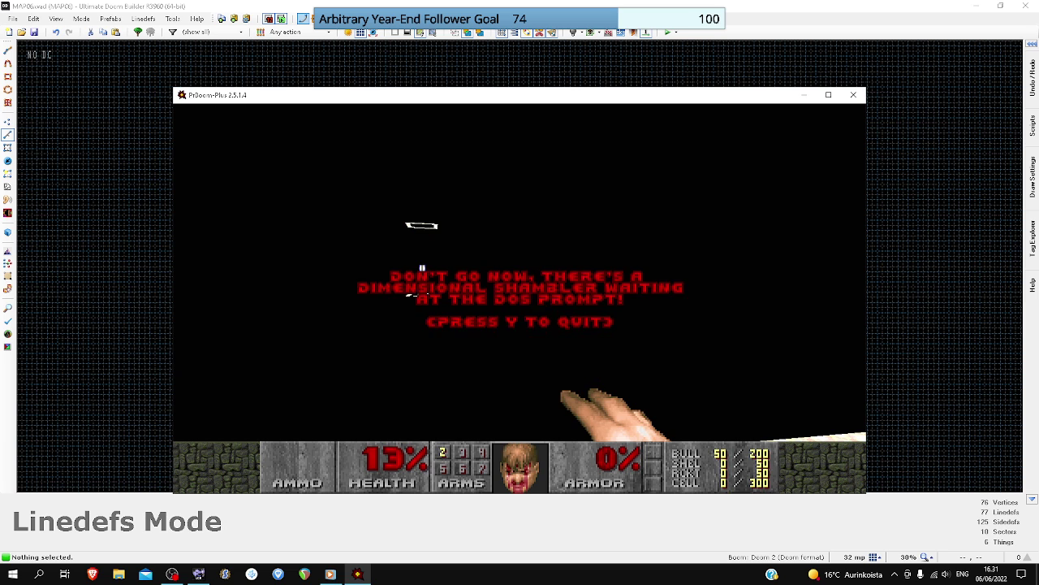
pyautogui.press('y')
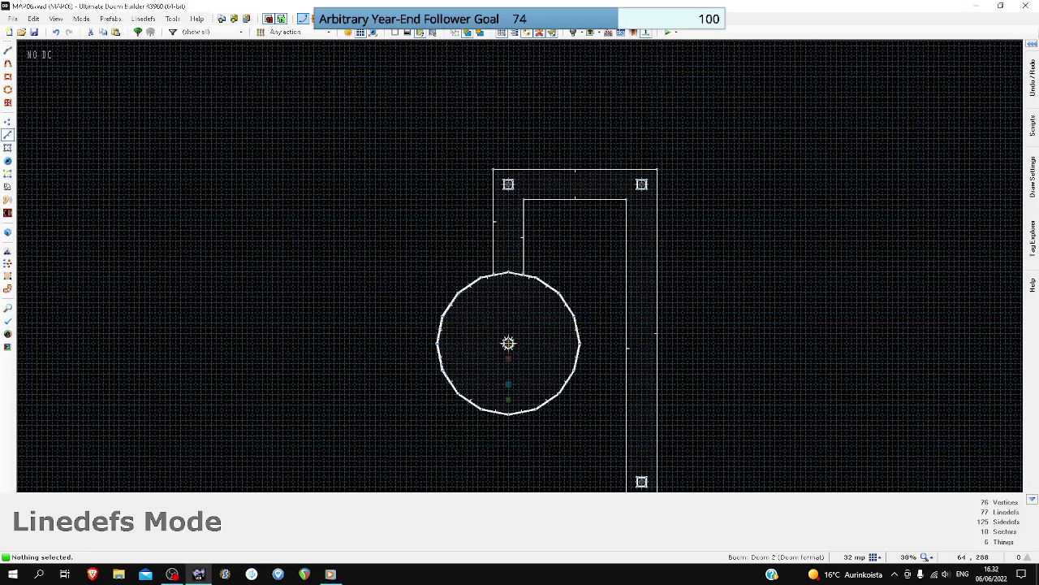
# - Split the long corridor's east wall one corridor width above its south end, undoing the stray vertex edit
pyautogui.press('Down')
pyautogui.press('Down')
pyautogui.press('Down')
pyautogui.press('Down')
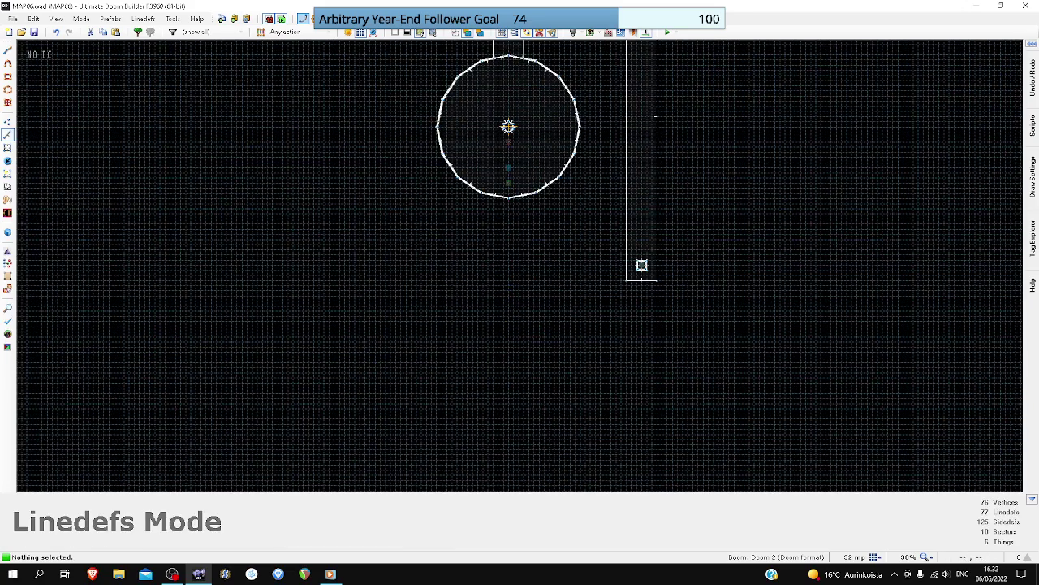
pyautogui.press('v')
pyautogui.scroll(3, 681, 235)
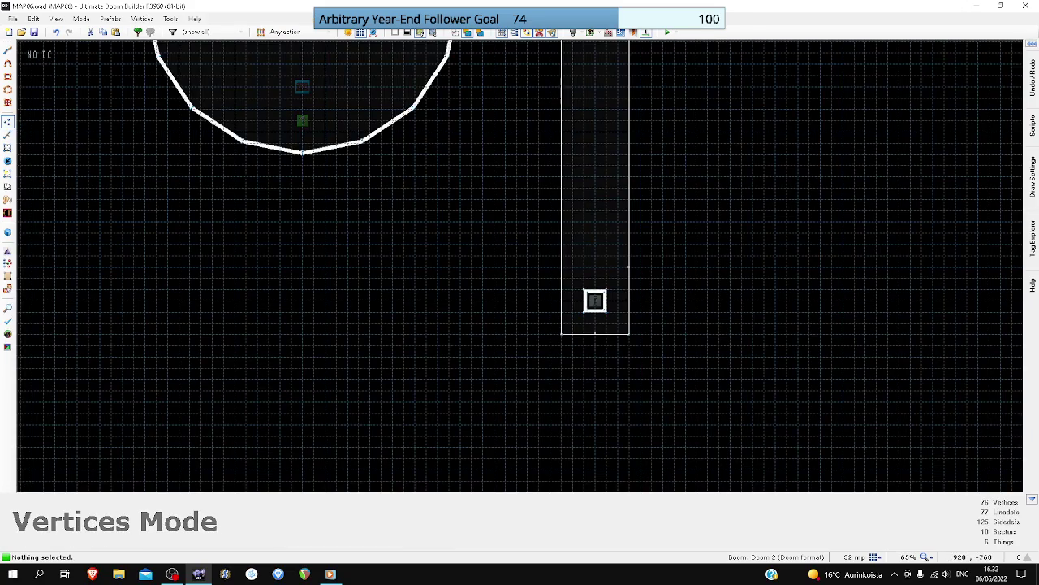
pyautogui.rightClick(630, 266)
pyautogui.rightClick(630, 278)
pyautogui.moveTo(629, 277); pyautogui.dragTo(651, 266, button='right')
pyautogui.hotkey('ctrl', 'z')
# - Pull the short wall section at the corridor's south end east until the new north wall is 1792 and the south wall 1984 long
pyautogui.scroll(-3, 651, 332)
pyautogui.click(7, 135)
pyautogui.scroll(-3, 8, 135)
pyautogui.scroll(3, 573, 283)
pyautogui.scroll(-3, 583, 295)
pyautogui.moveTo(578, 303); pyautogui.dragTo(714, 301)
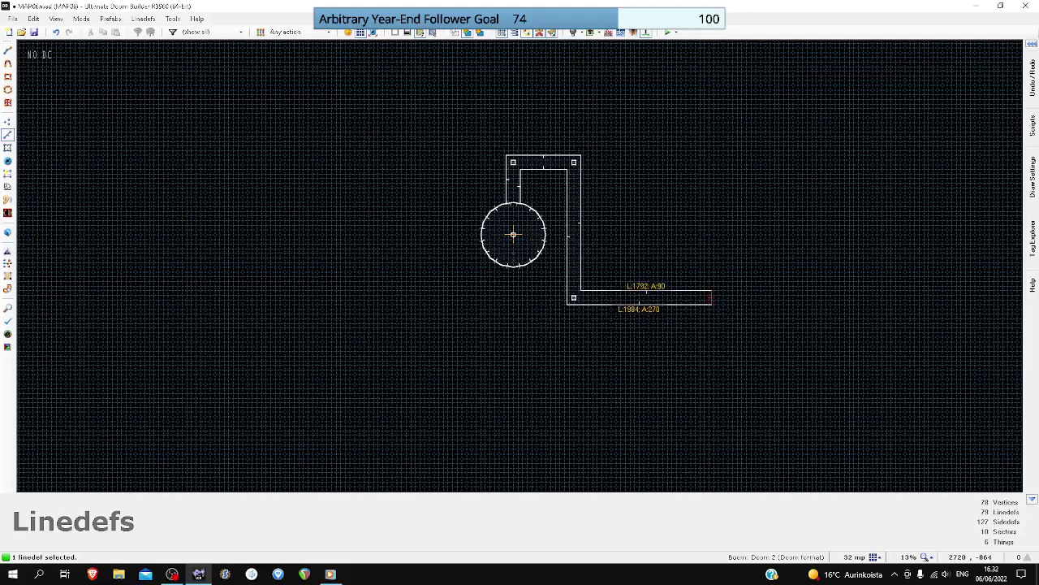
# - Pull the southern corridor's east end wall back west to about x 2272
pyautogui.scroll(4, 697, 294)
pyautogui.moveTo(697, 295); pyautogui.dragTo(670, 301, button='right')
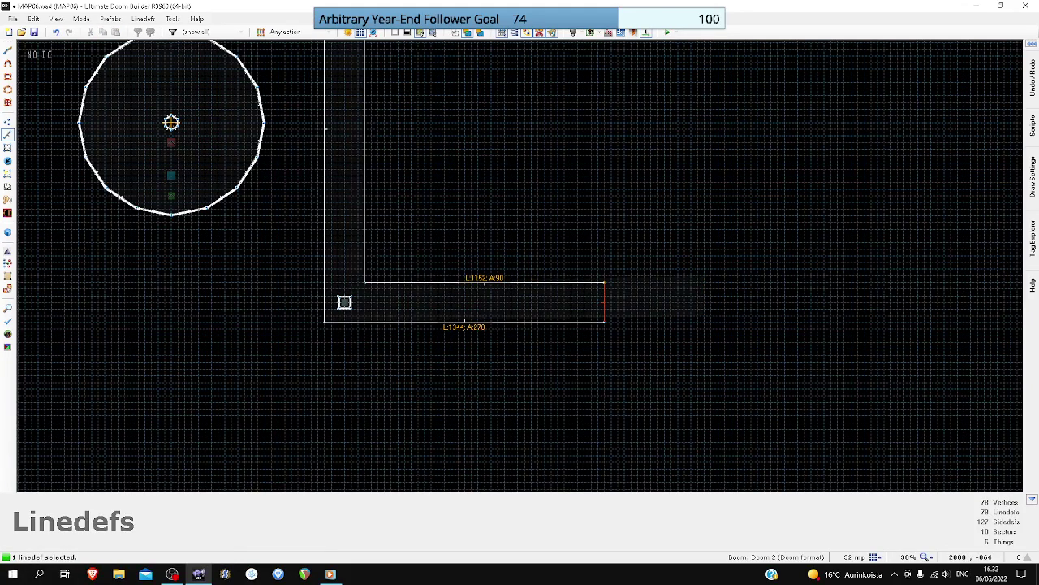
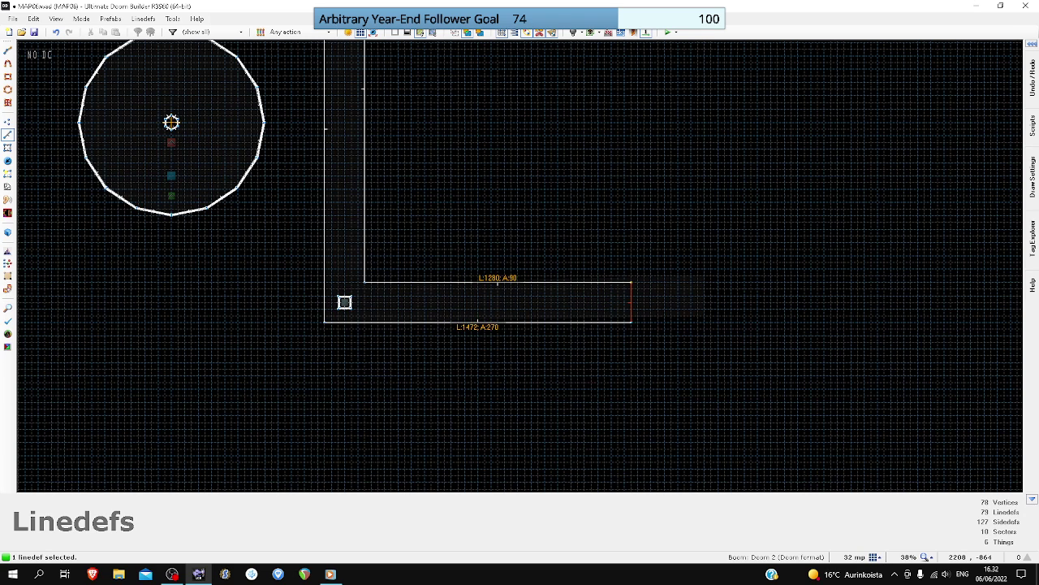
pyautogui.moveTo(643, 301); pyautogui.dragTo(639, 302, button='right')
# - Paste the white-framed lamp at the southern corridor's east end, centred between its walls, and clear the selection
pyautogui.scroll(5, 637, 301)
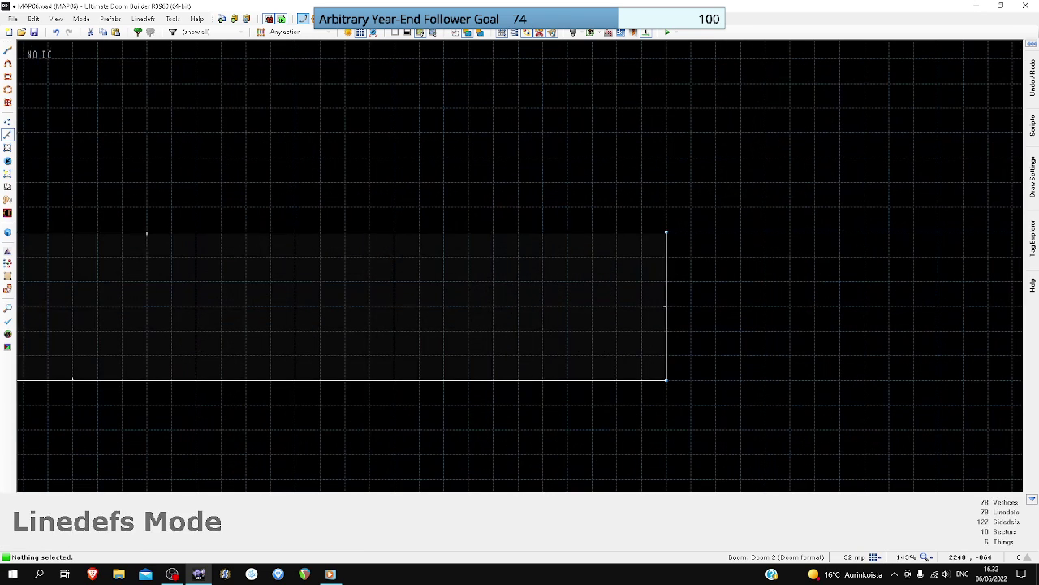
pyautogui.hotkey('ctrl', 'v')
pyautogui.scroll(1, 665, 294)
pyautogui.moveTo(648, 296); pyautogui.dragTo(586, 294)
pyautogui.scroll(-3, 585, 294)
pyautogui.click(509, 310)
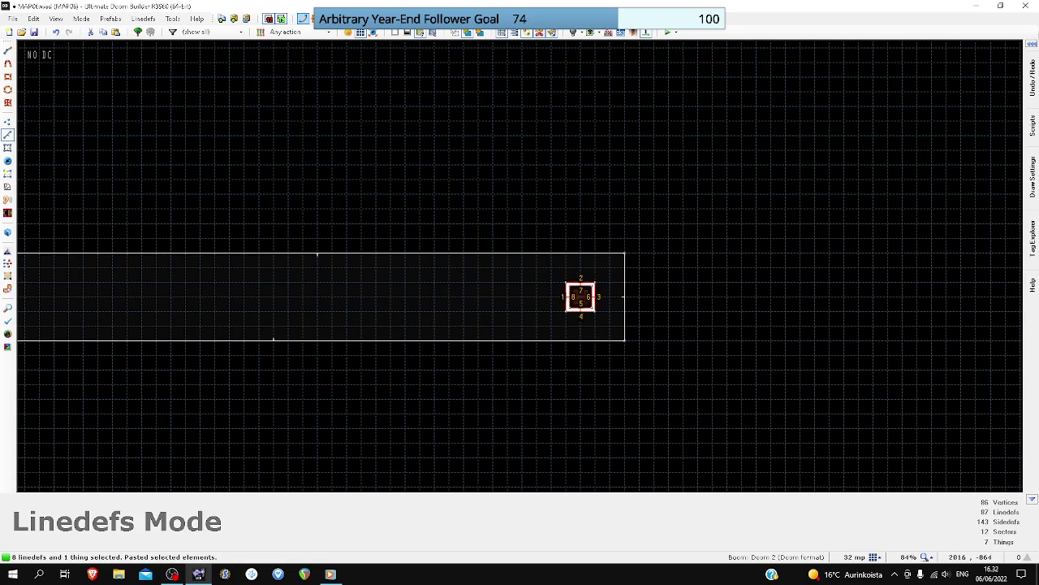
pyautogui.press('c')
pyautogui.scroll(-6, 520, 308)
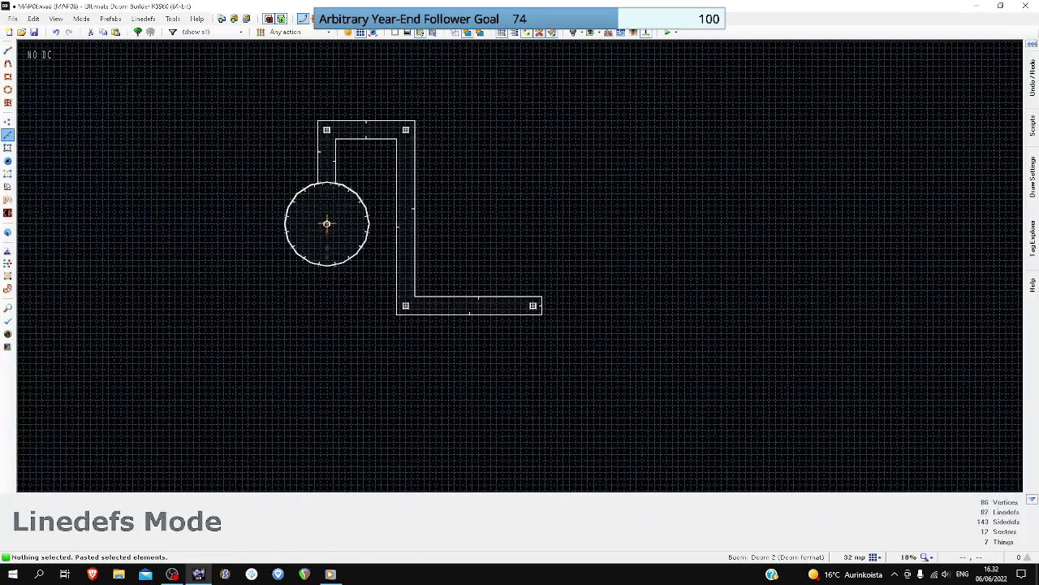
# - Split the southern corridor's north wall one corridor width from its east end and raise that end section 64 units north
pyautogui.click(6, 147)
pyautogui.scroll(5, 532, 305)
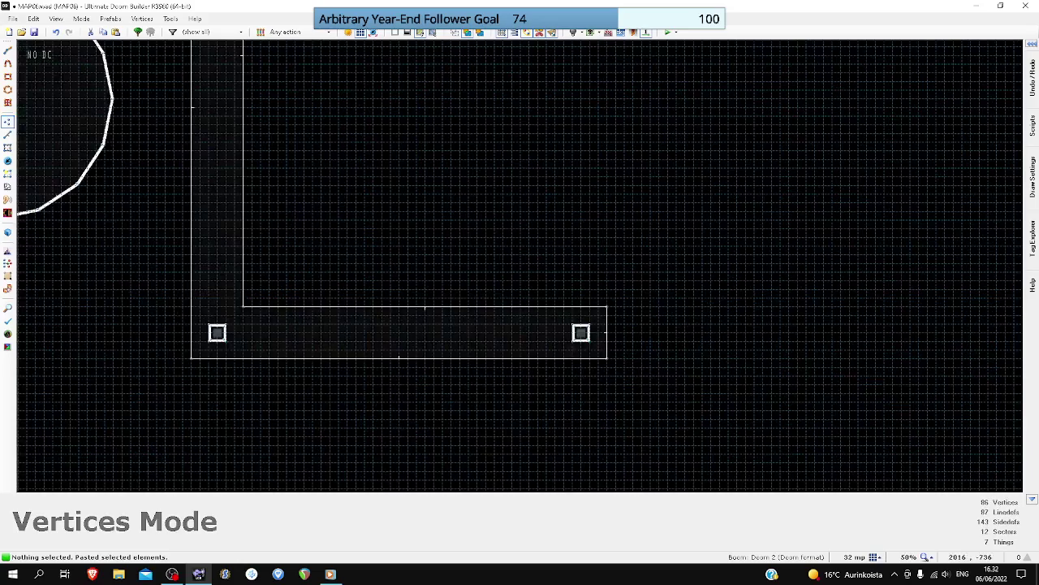
pyautogui.rightClick(515, 311)
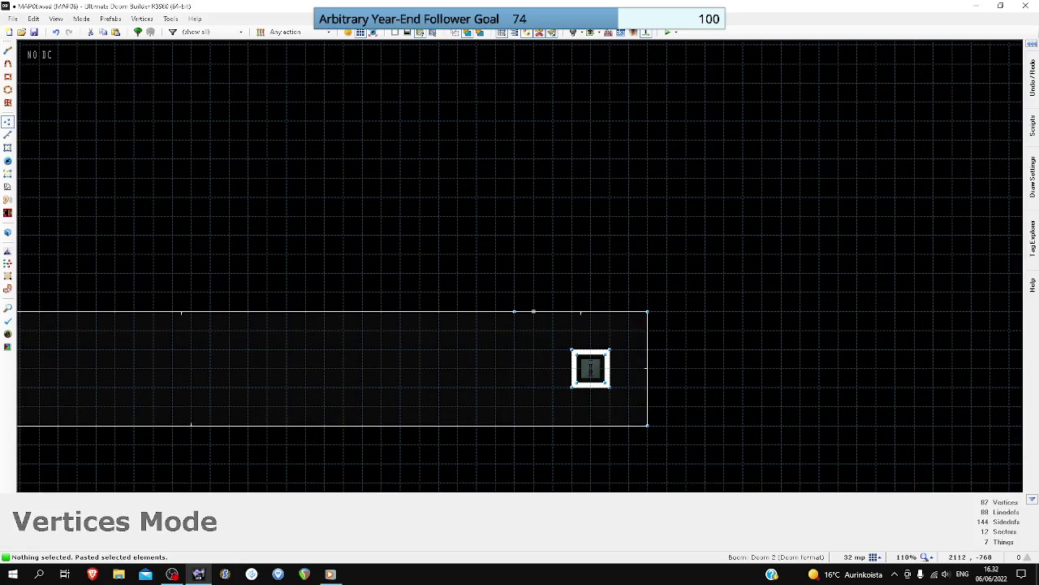
pyautogui.moveTo(515, 311); pyautogui.dragTo(533, 273, button='right')
pyautogui.rightClick(572, 311)
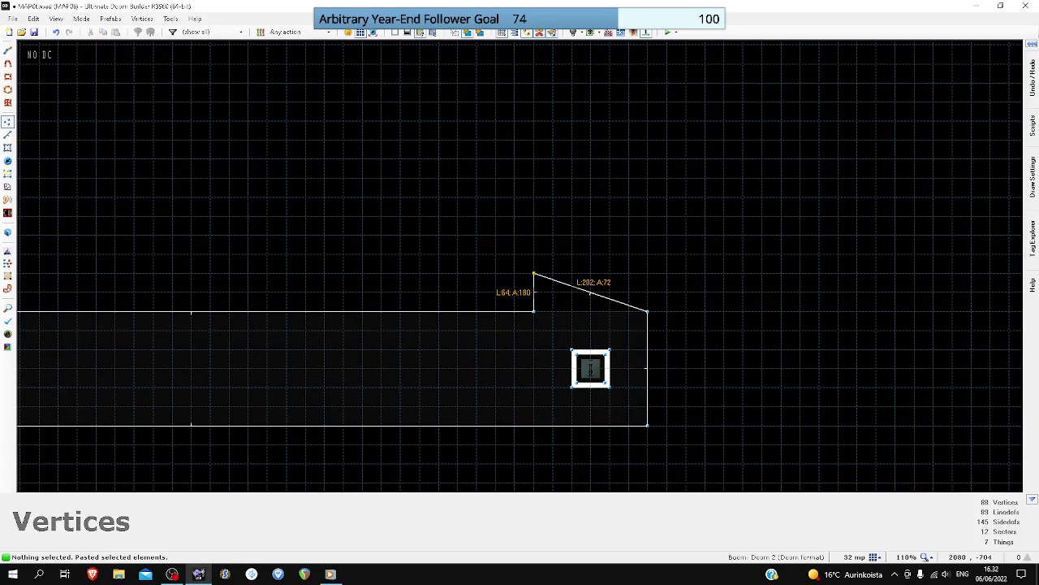
pyautogui.moveTo(647, 311); pyautogui.dragTo(647, 273, button='right')
pyautogui.scroll(-5, 651, 273)
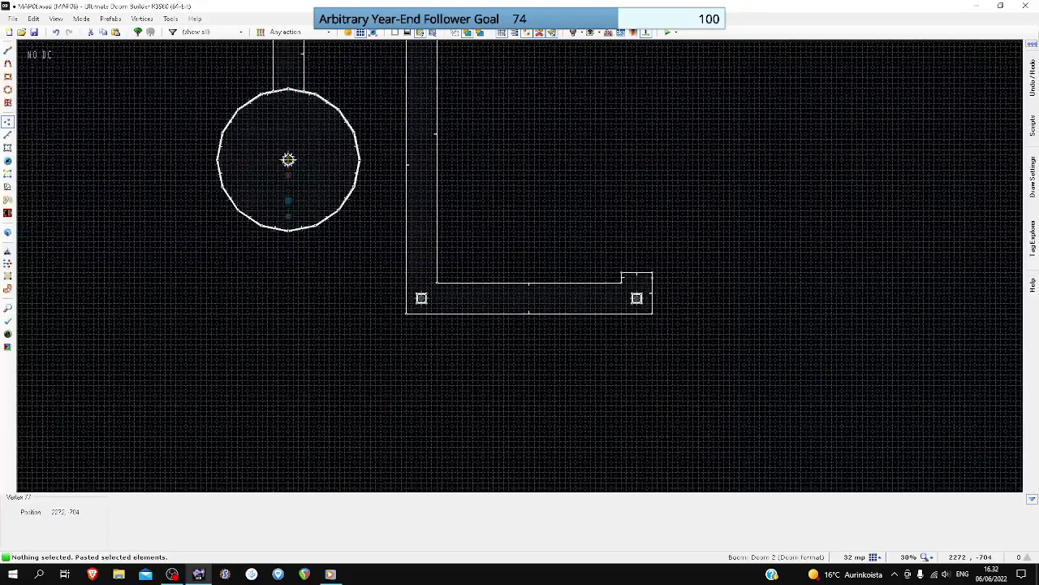
# - Pull the short raised wall section far north to y 1600 to form a long northbound corridor
pyautogui.press('Up')
pyautogui.press('Up')
pyautogui.click(7, 135)
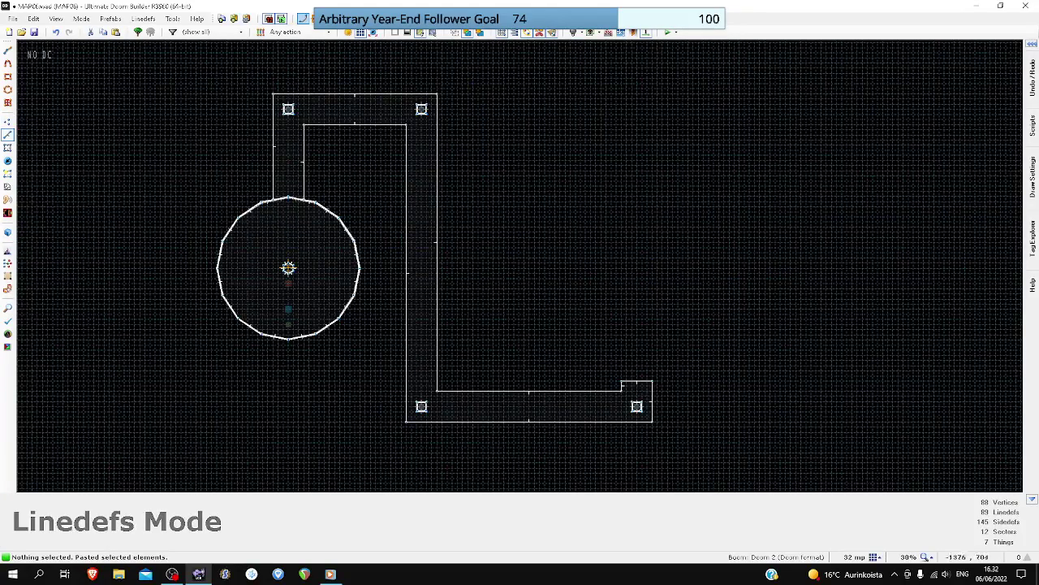
pyautogui.scroll(-1, 614, 320)
pyautogui.moveTo(632, 367); pyautogui.dragTo(632, 333, button='right')
pyautogui.press('Up')
pyautogui.press('Up')
pyautogui.moveTo(632, 337); pyautogui.dragTo(632, 266)
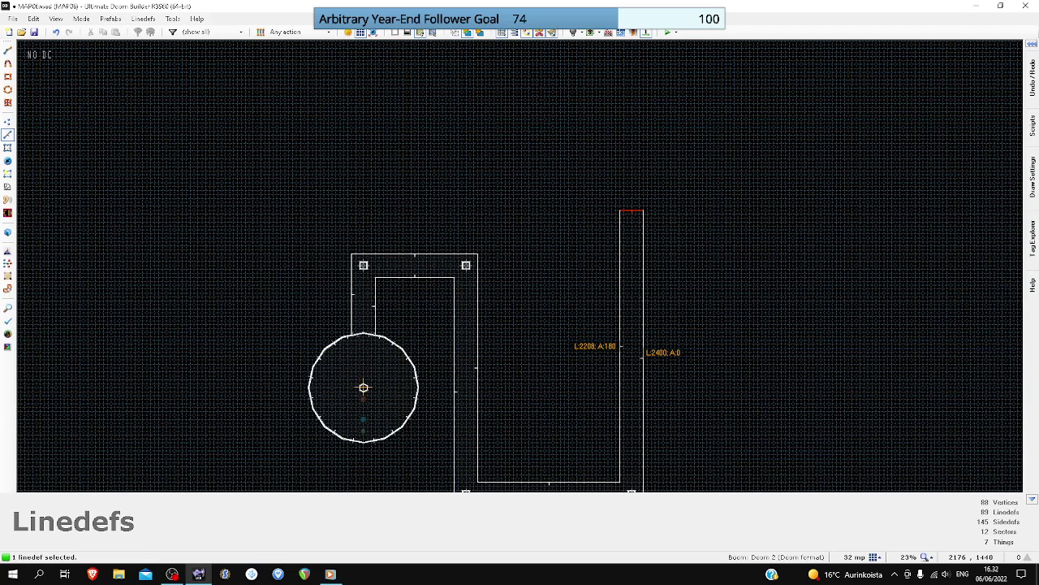
pyautogui.moveTo(632, 210); pyautogui.dragTo(632, 205, button='right')
pyautogui.moveTo(632, 205); pyautogui.dragTo(632, 190, button='right')
# - Paste another framed lamp at the north end of the northbound corridor, centred between its walls
pyautogui.scroll(12, 632, 199)
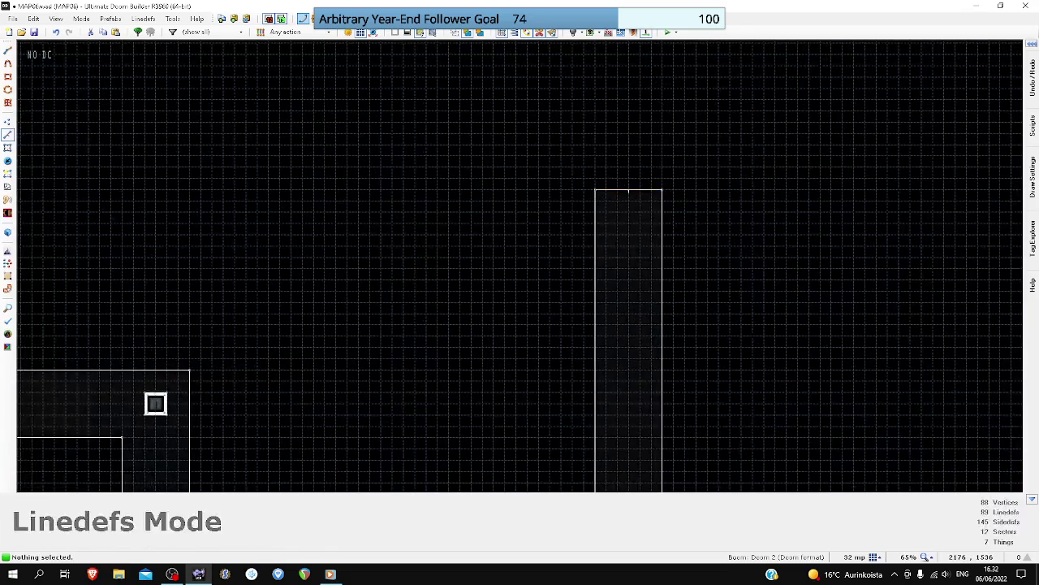
pyautogui.hotkey('ctrl', 'v')
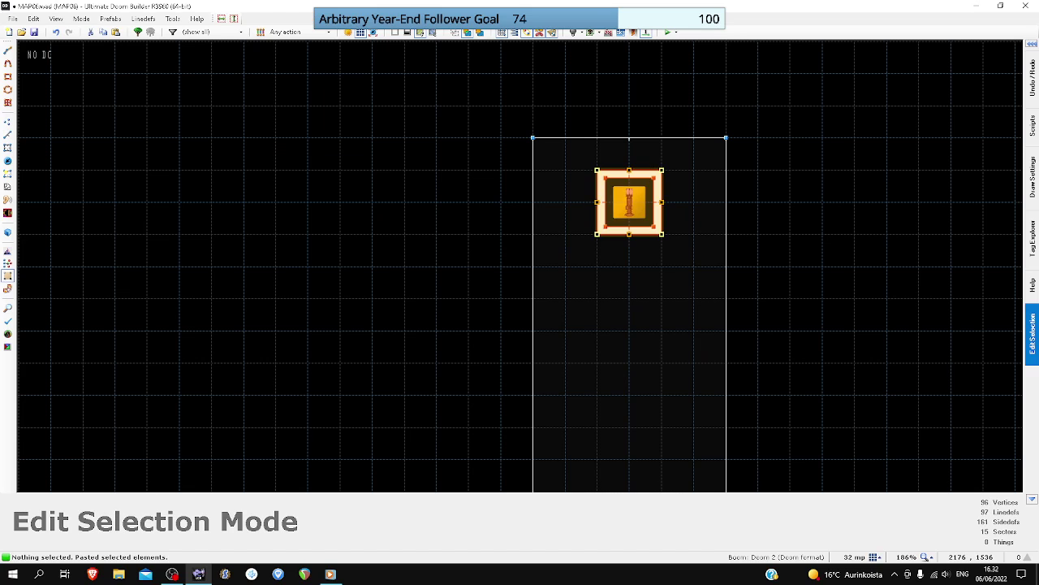
pyautogui.scroll(-6, 662, 197)
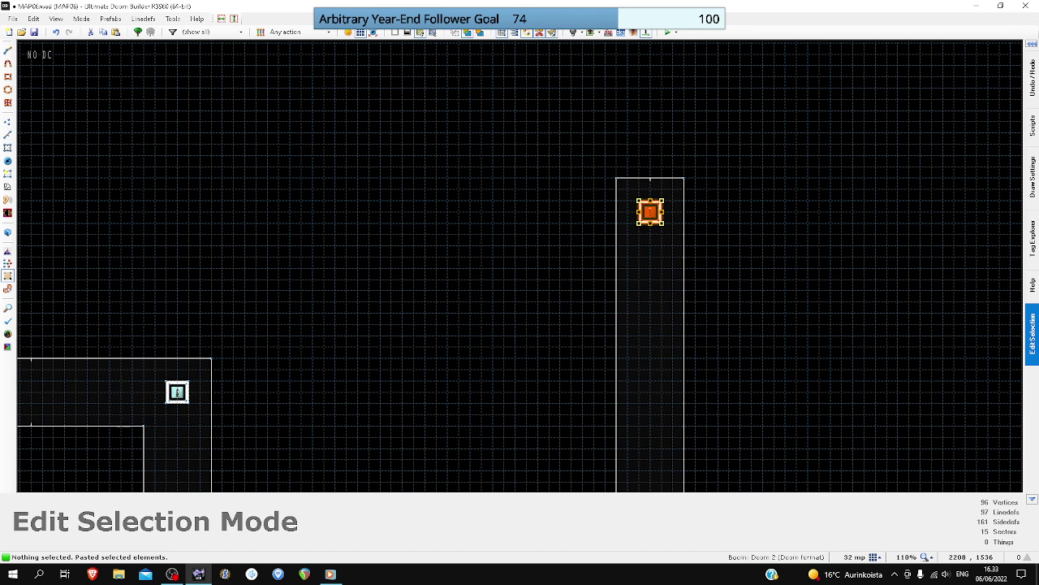
pyautogui.press('Return')
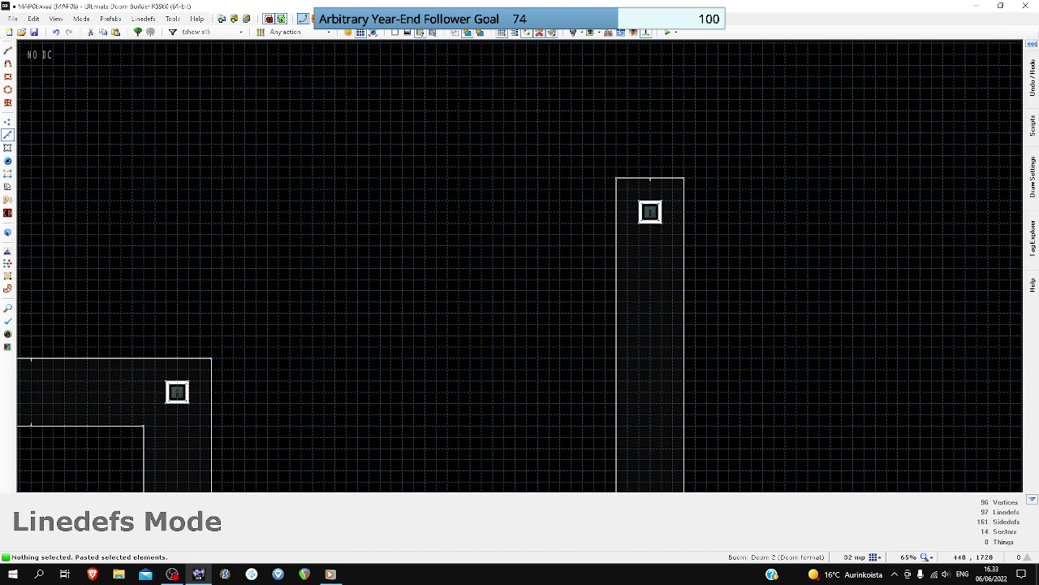
# - Split the northbound corridor's west wall one corridor width below its top, push that section 64 units west, and delete the leftover vertex
pyautogui.press('v')
pyautogui.scroll(3, 609, 199)
pyautogui.rightClick(621, 275)
pyautogui.moveTo(621, 218); pyautogui.dragTo(583, 161, button='right')
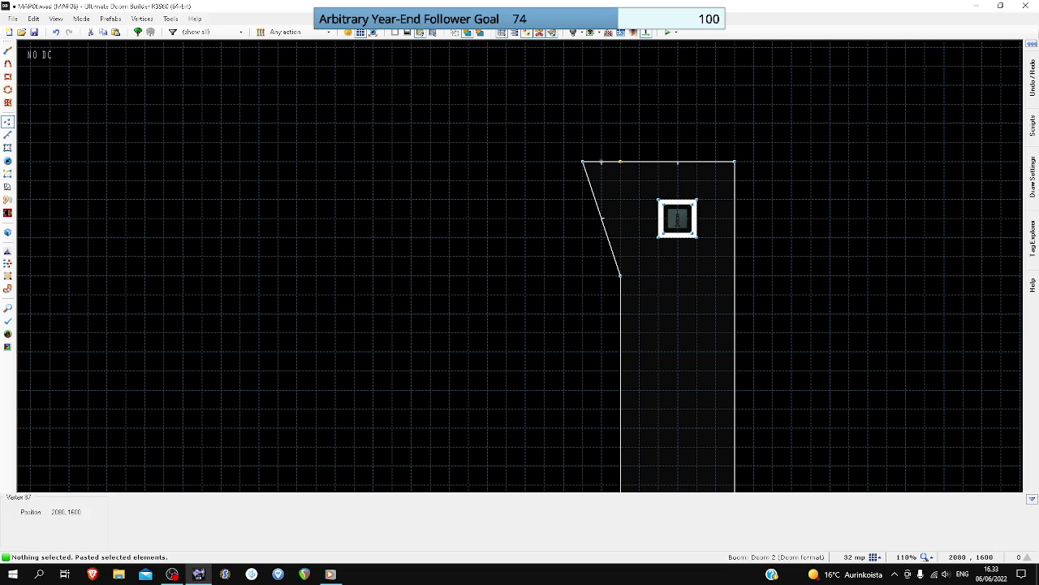
pyautogui.moveTo(601, 219); pyautogui.dragTo(583, 275, button='right')
pyautogui.moveTo(637, 180); pyautogui.dragTo(606, 156)
pyautogui.press('Delete')
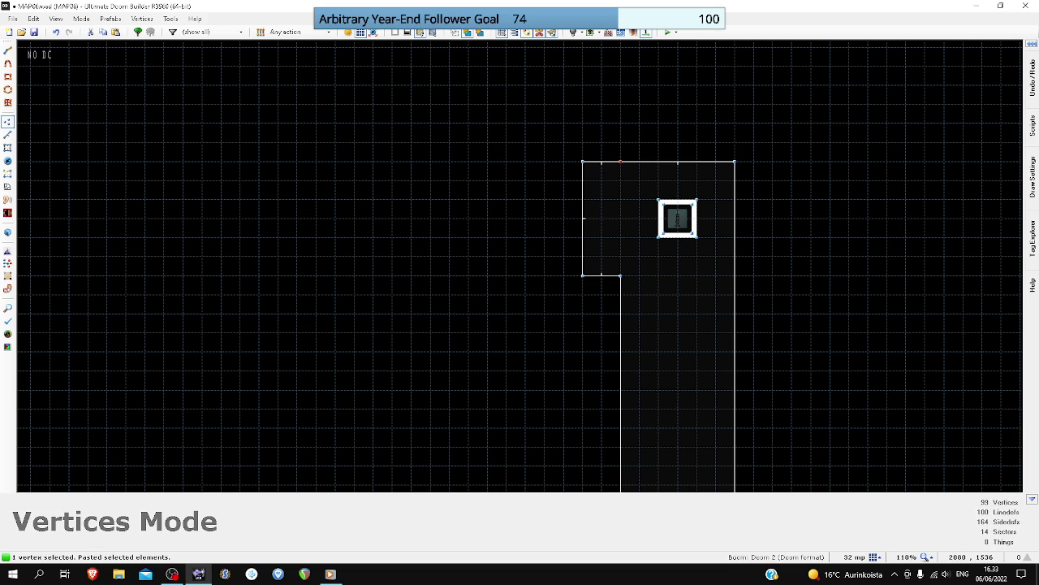
# - Extend the short west-facing section at the corridor's north end until the branch reaches about 384 units west
pyautogui.scroll(-6, 610, 196)
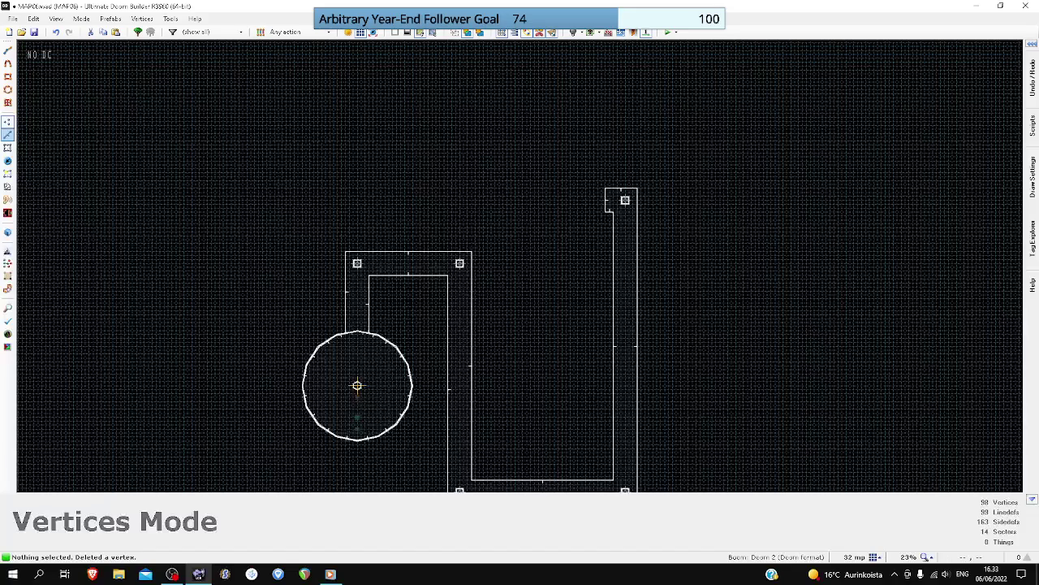
pyautogui.press('l')
pyautogui.moveTo(605, 200); pyautogui.dragTo(578, 200)
pyautogui.scroll(8, 582, 199)
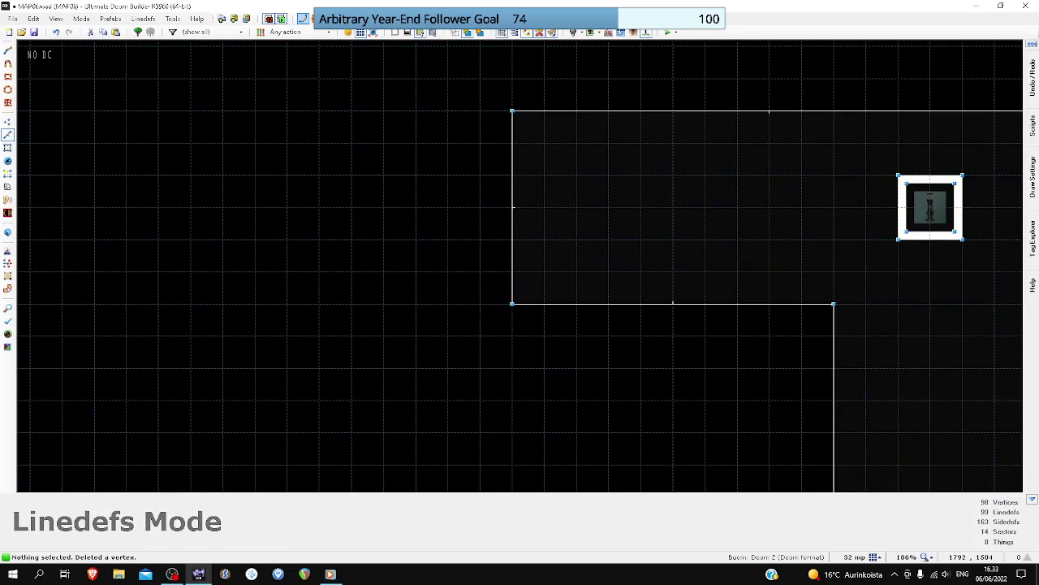
pyautogui.moveTo(512, 204); pyautogui.dragTo(447, 204, button='right')
# - Paste a framed lamp and move it to the west end of the short northern branch, one lamp width from the walls
pyautogui.hotkey('ctrl', 'v')
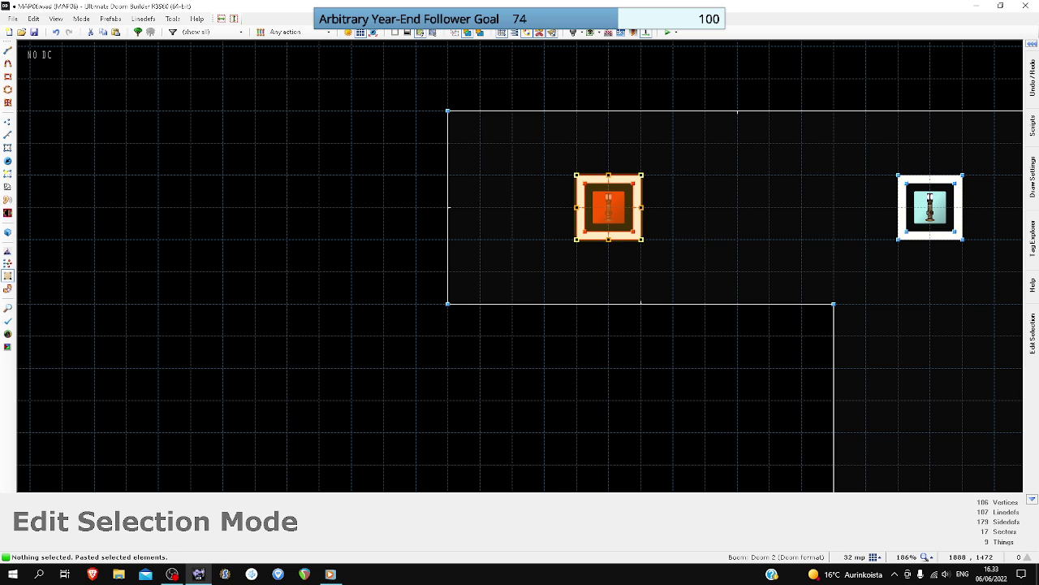
pyautogui.moveTo(608, 207); pyautogui.dragTo(544, 207)
pyautogui.scroll(-6, 572, 232)
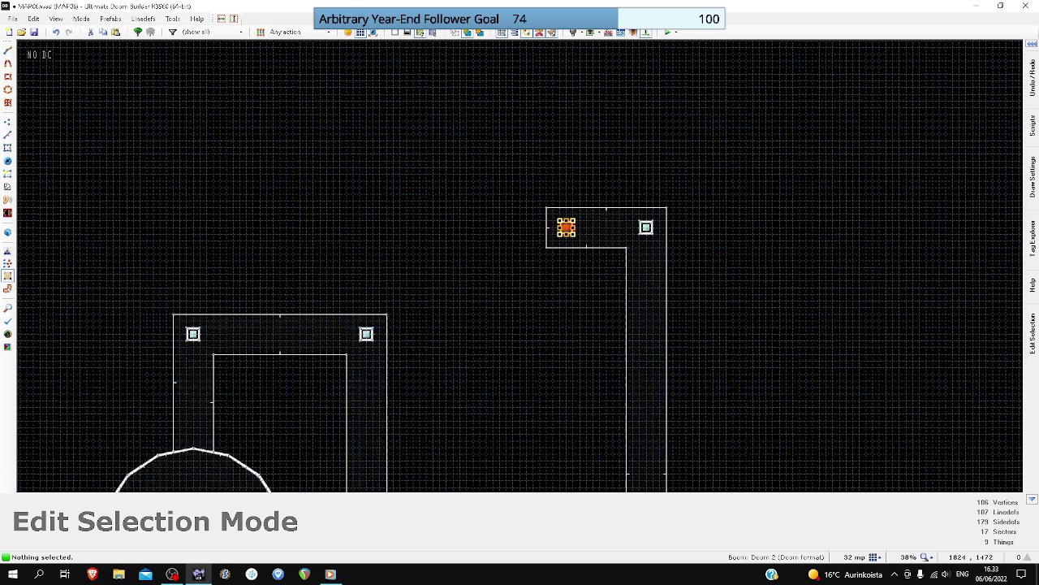
pyautogui.press('Return')
pyautogui.press('c')
# - Split the short branch's south wall one corridor width from its west end and lower that section 64 units south
pyautogui.press('Down')
pyautogui.press('Down')
pyautogui.press('Down')
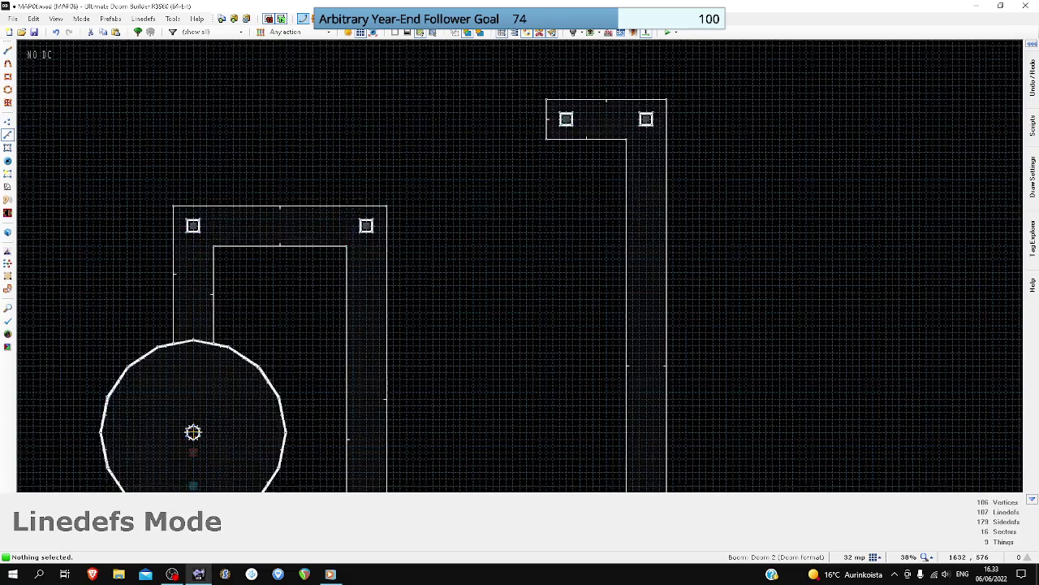
pyautogui.click(7, 122)
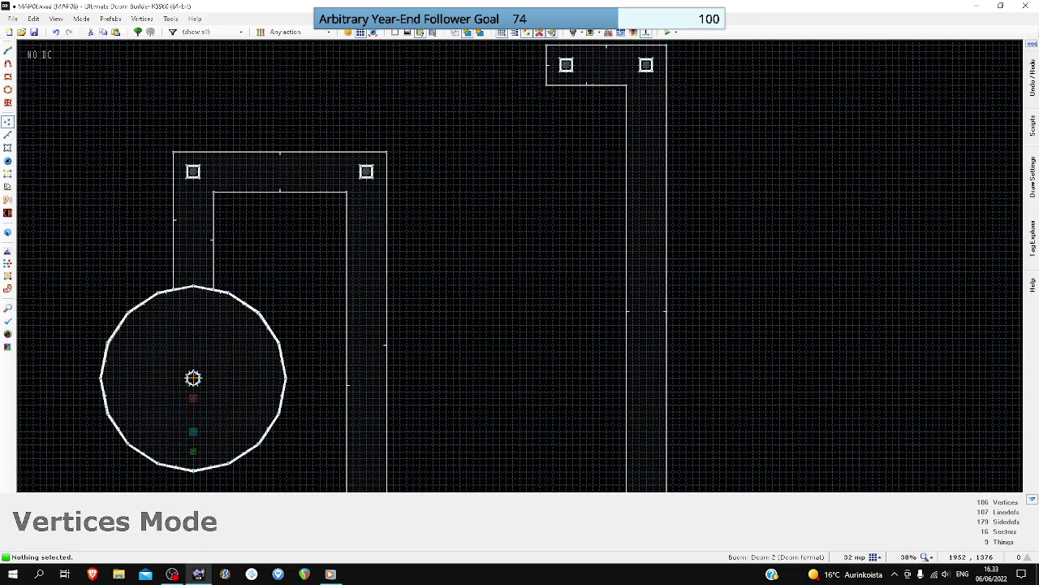
pyautogui.scroll(4, 588, 80)
pyautogui.scroll(1, 583, 87)
pyautogui.rightClick(583, 88)
pyautogui.moveTo(565, 88); pyautogui.dragTo(583, 126, button='right')
pyautogui.moveTo(462, 84); pyautogui.dragTo(504, 117)
pyautogui.moveTo(469, 89); pyautogui.dragTo(469, 126, button='right')
pyautogui.scroll(-3, 469, 126)
pyautogui.scroll(-3, 490, 194)
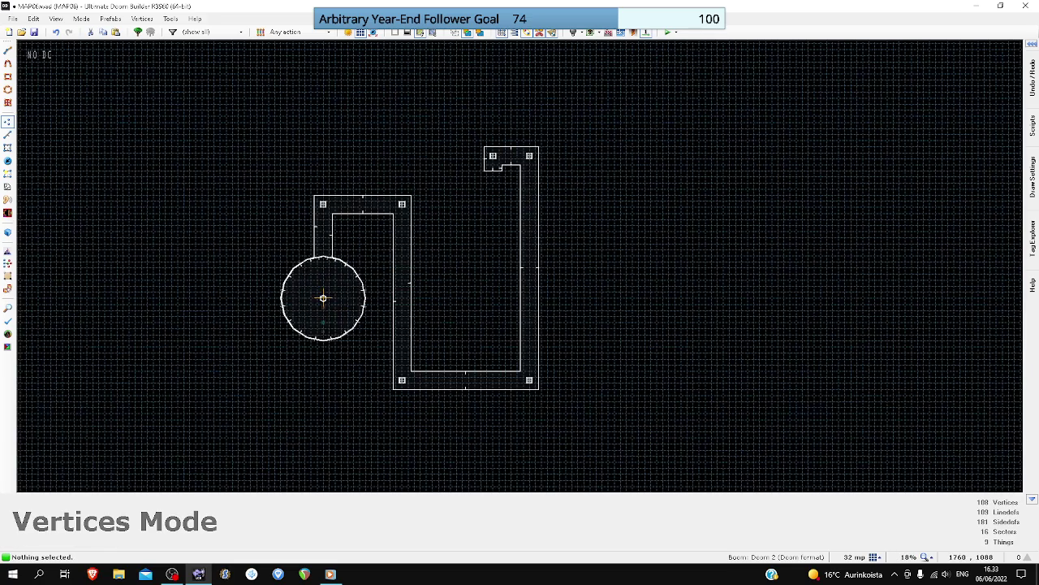
# - Pull the lowered section south until the new corridor's west wall is 1792 and its east wall 1600 long
pyautogui.press('l')
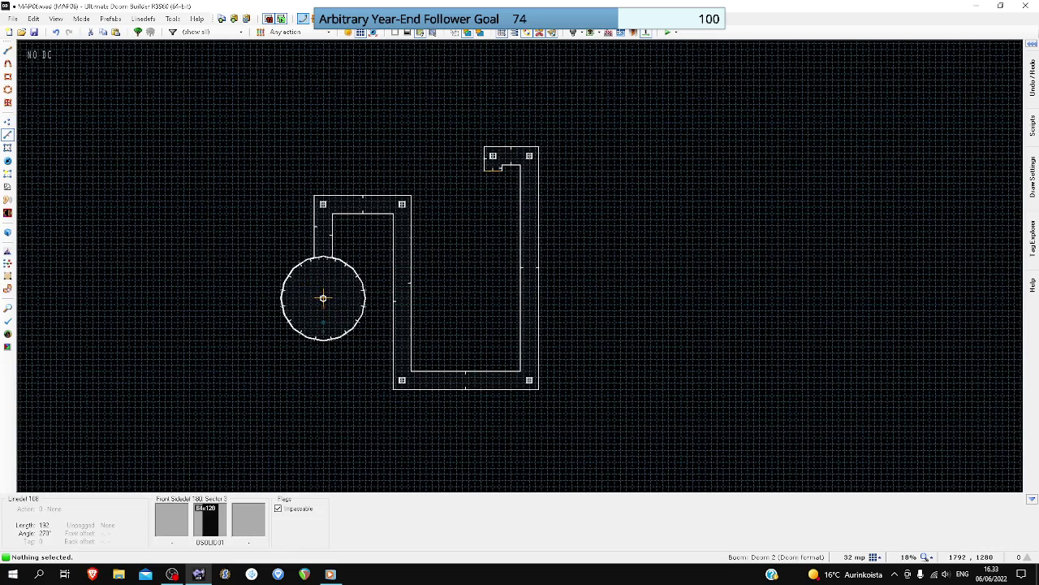
pyautogui.scroll(1, 493, 173)
pyautogui.moveTo(493, 170); pyautogui.dragTo(493, 398)
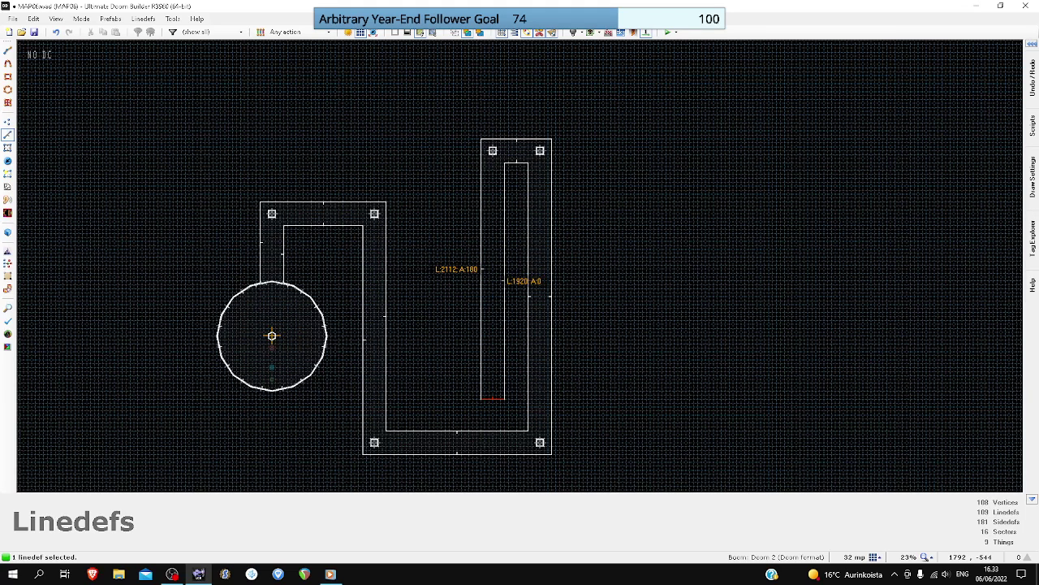
pyautogui.moveTo(493, 398); pyautogui.dragTo(493, 358)
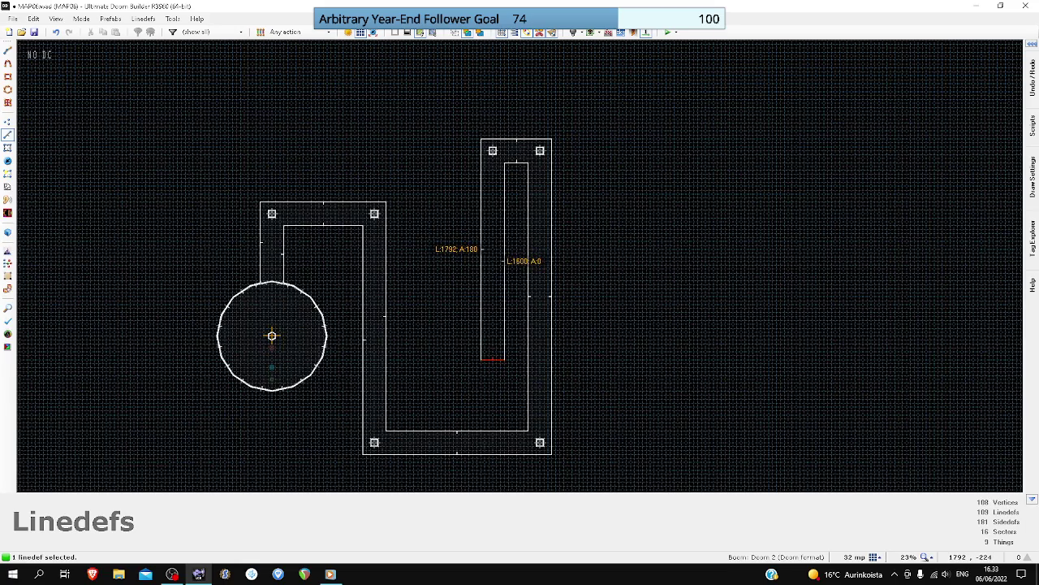
# - Paste a framed lamp at the south end of the new southbound corridor, centred one lamp width from the end wall
pyautogui.scroll(6, 496, 358)
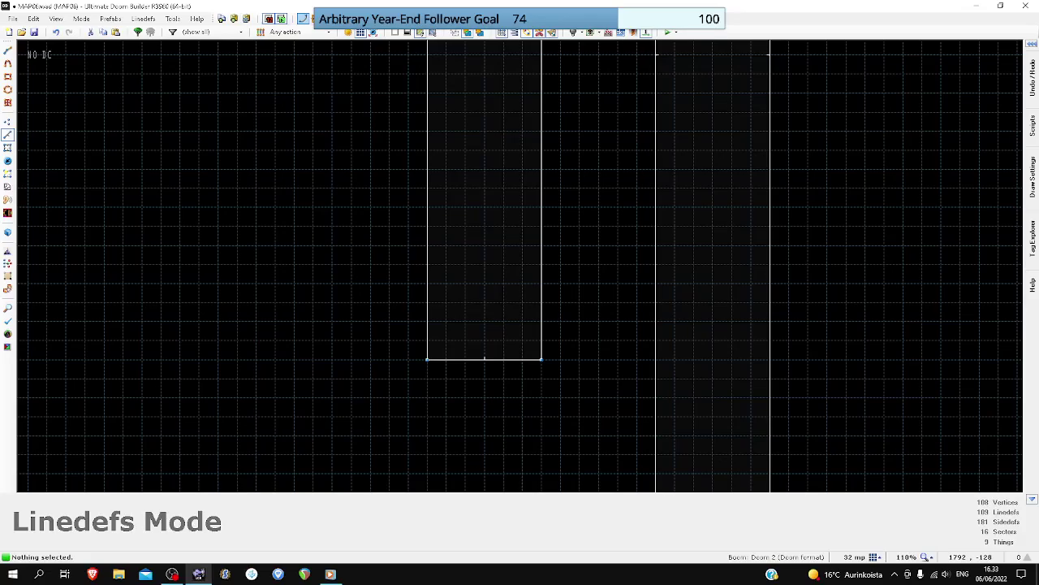
pyautogui.hotkey('ctrl', 'v')
pyautogui.scroll(3, 489, 314)
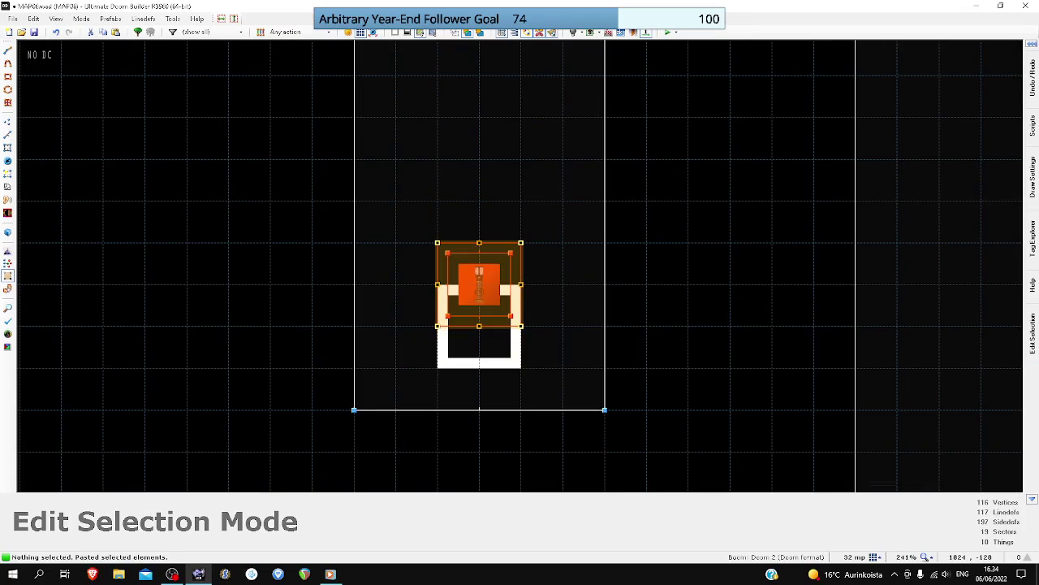
pyautogui.scroll(-5, 522, 321)
pyautogui.press('Return')
pyautogui.press('c')
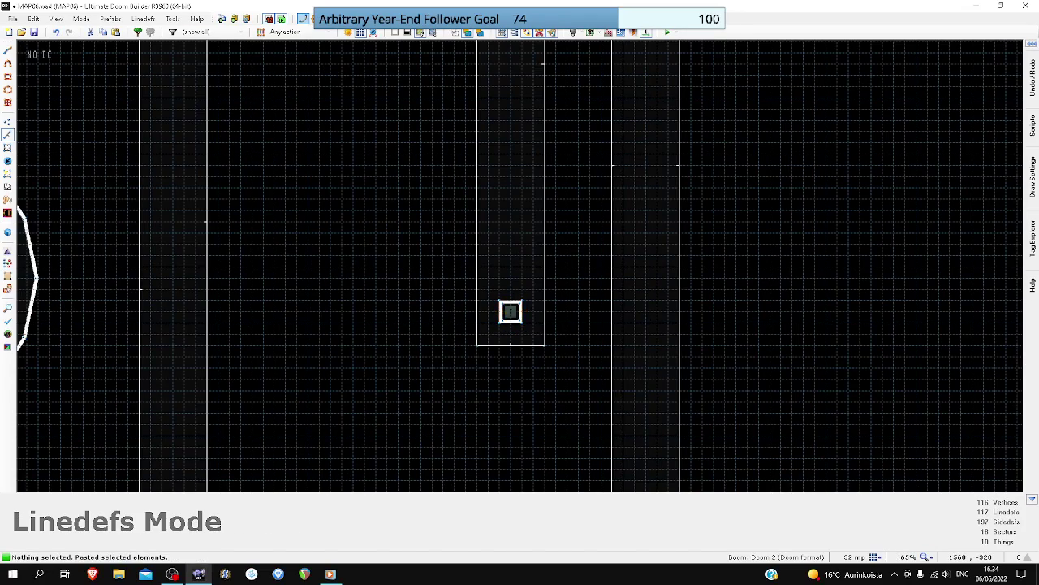
# - Split the southbound corridor's west wall one corridor width above its south end and pull out a corner about 96 units west
pyautogui.scroll(-4, 426, 373)
pyautogui.press('v')
pyautogui.scroll(4, 412, 340)
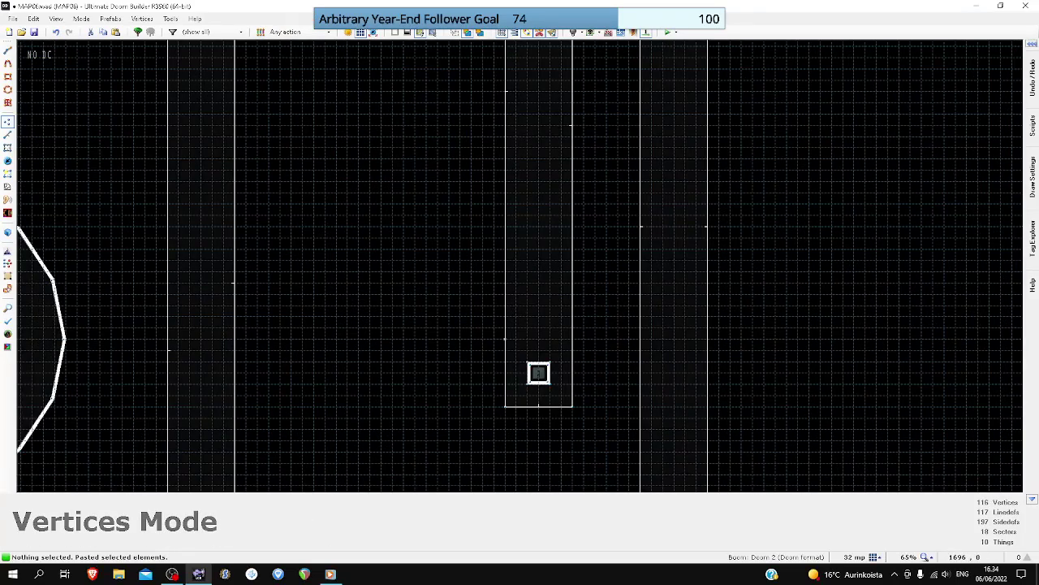
pyautogui.rightClick(505, 339)
pyautogui.moveTo(505, 350); pyautogui.dragTo(471, 339, button='right')
pyautogui.moveTo(491, 393); pyautogui.dragTo(535, 417)
pyautogui.moveTo(505, 406); pyautogui.dragTo(438, 406, button='right')
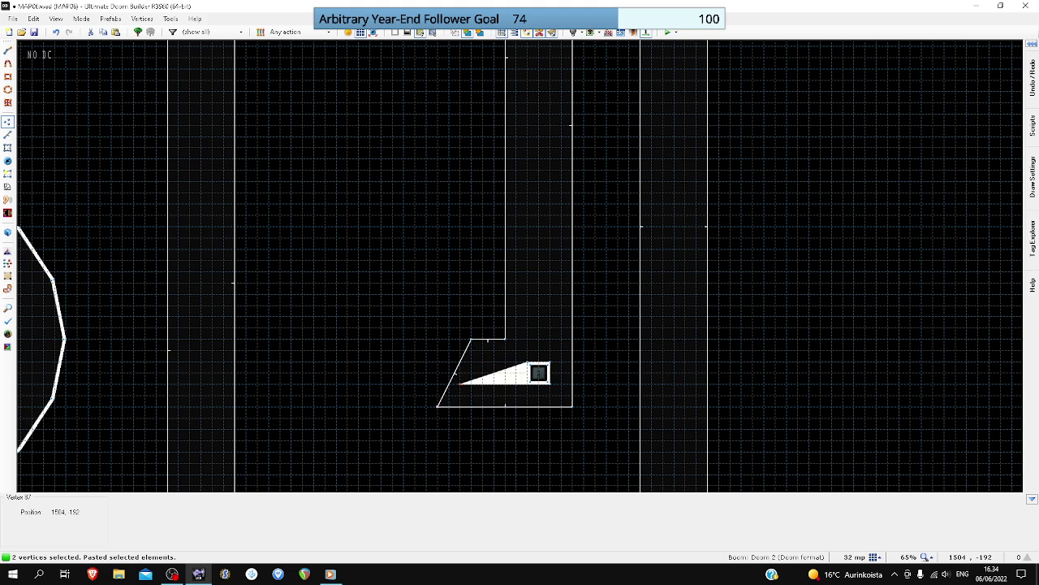
pyautogui.hotkey('ctrl', 'z')
# - Move both west corners of the corridor's south end west until the bottom wall is 768 long and the end wall vertical
pyautogui.moveTo(505, 406); pyautogui.dragTo(302, 406)
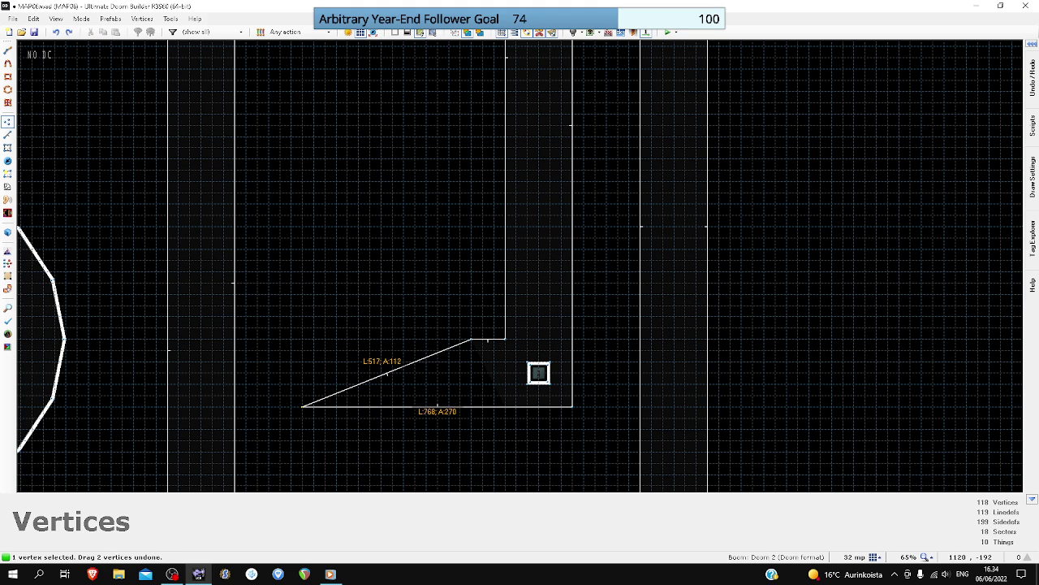
pyautogui.moveTo(471, 339); pyautogui.dragTo(302, 338)
# - Split the westward branch's north wall one corridor width from its west end and raise that section 64 units north
pyautogui.scroll(-4, 298, 338)
pyautogui.scroll(4, 292, 312)
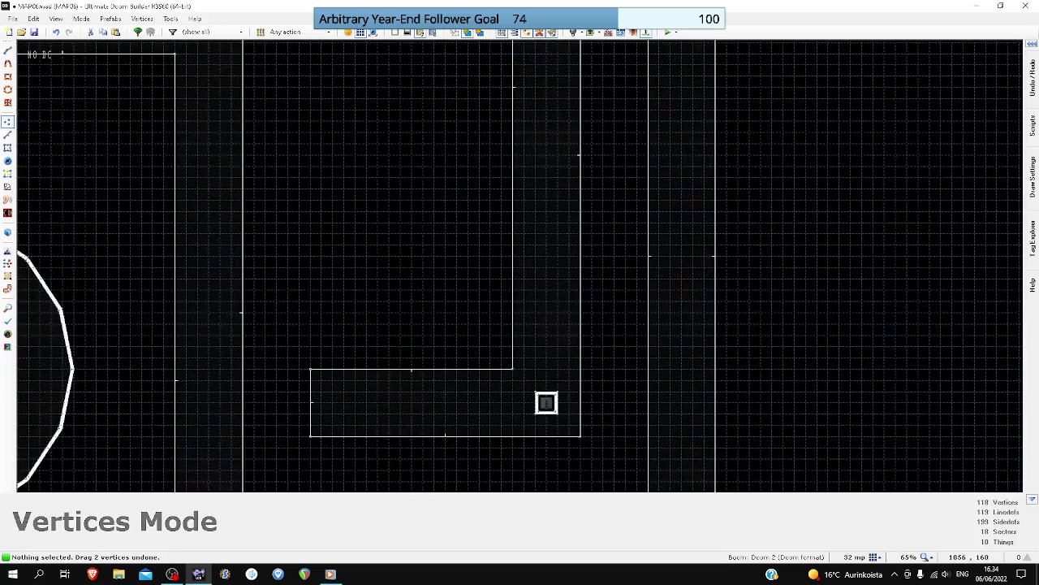
pyautogui.hotkey('ctrl', 'z')
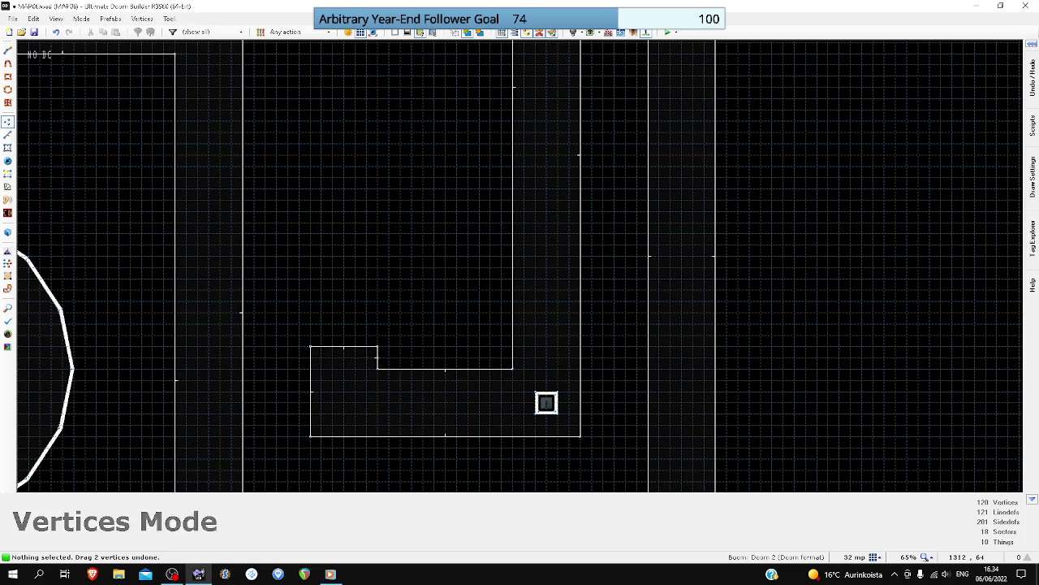
# - Paste a framed lamp in the westward branch's west end, one lamp width from its west and south walls, and save the map
pyautogui.scroll(-6, 378, 344)
pyautogui.scroll(6, 374, 345)
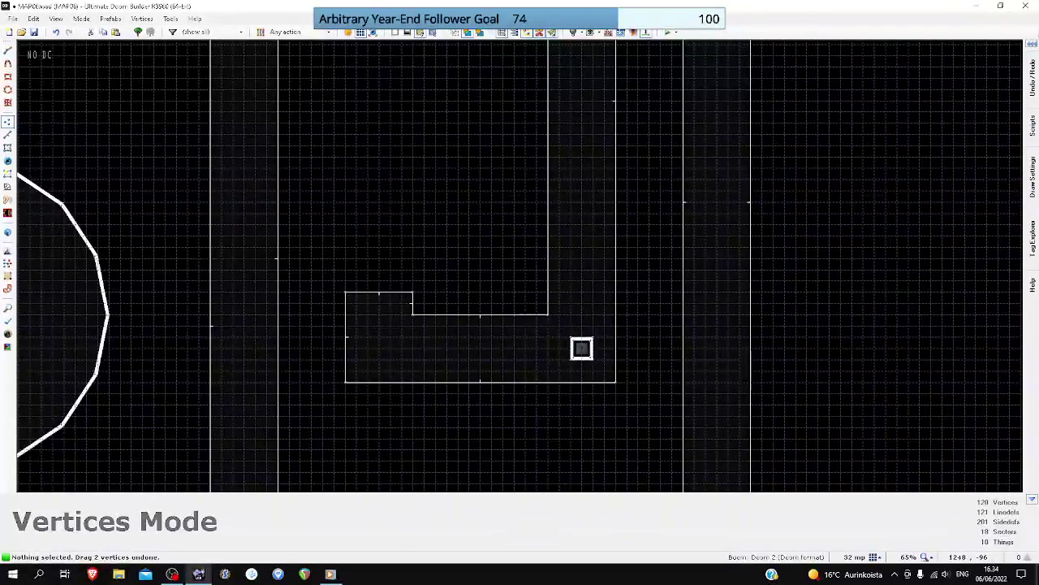
pyautogui.hotkey('ctrl', 'v')
pyautogui.scroll(4, 390, 349)
pyautogui.moveTo(393, 349); pyautogui.dragTo(369, 348)
pyautogui.press('Return')
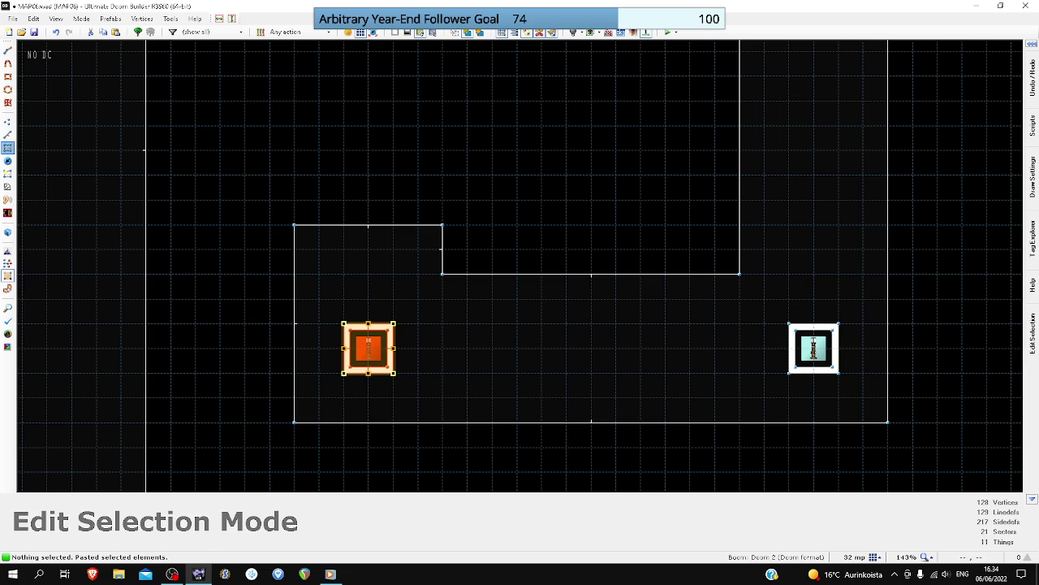
pyautogui.press('c')
pyautogui.scroll(-4, 514, 341)
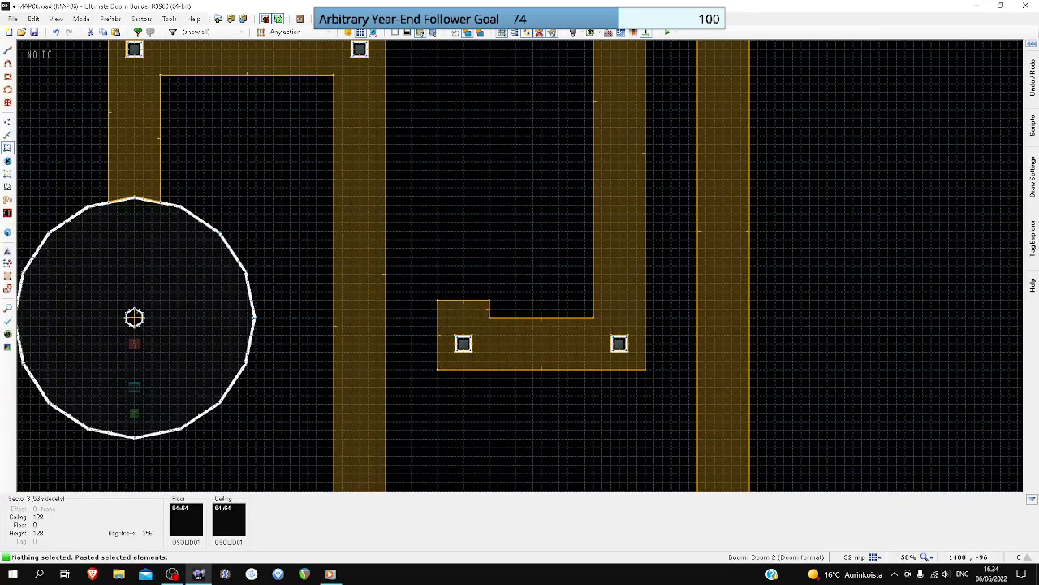
pyautogui.hotkey('ctrl', 's')
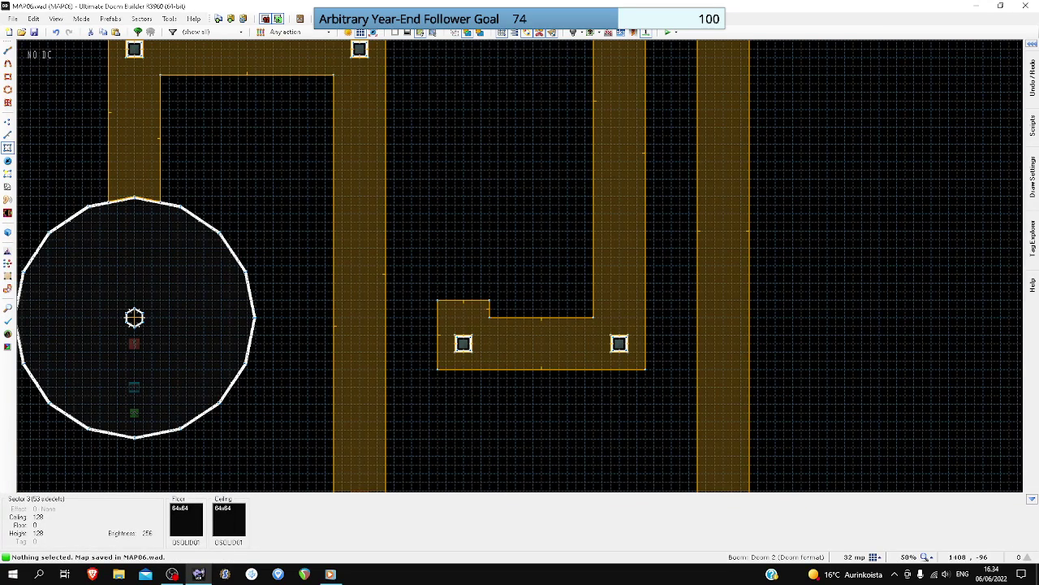
# - Extend the raised section at the branch's west end north into a long corridor until its east wall is 2016 long
pyautogui.press('s')
pyautogui.scroll(-5, 466, 310)
pyautogui.scroll(5, 465, 310)
pyautogui.scroll(-3, 465, 310)
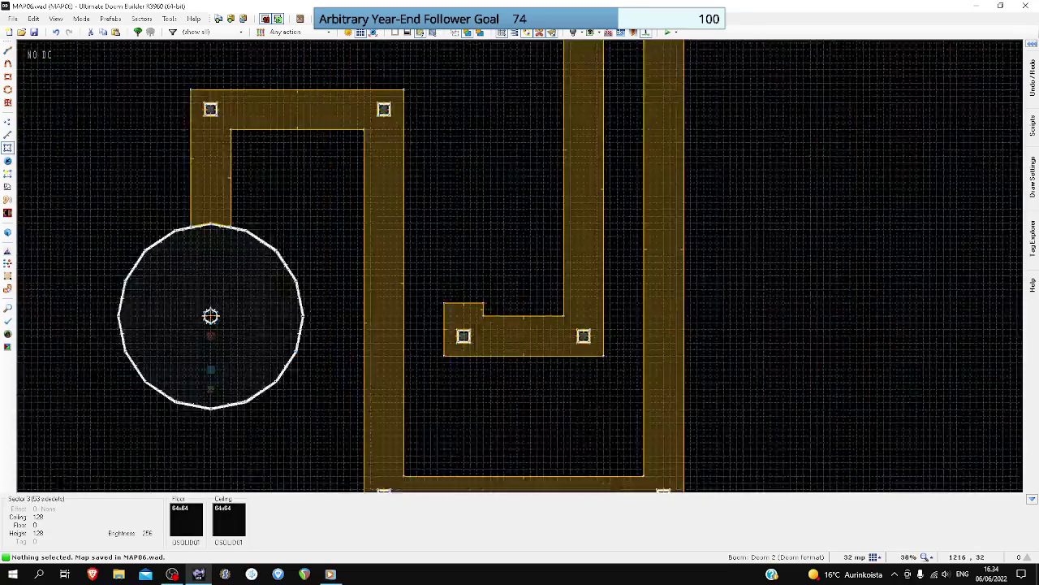
pyautogui.press('Up')
pyautogui.press('l')
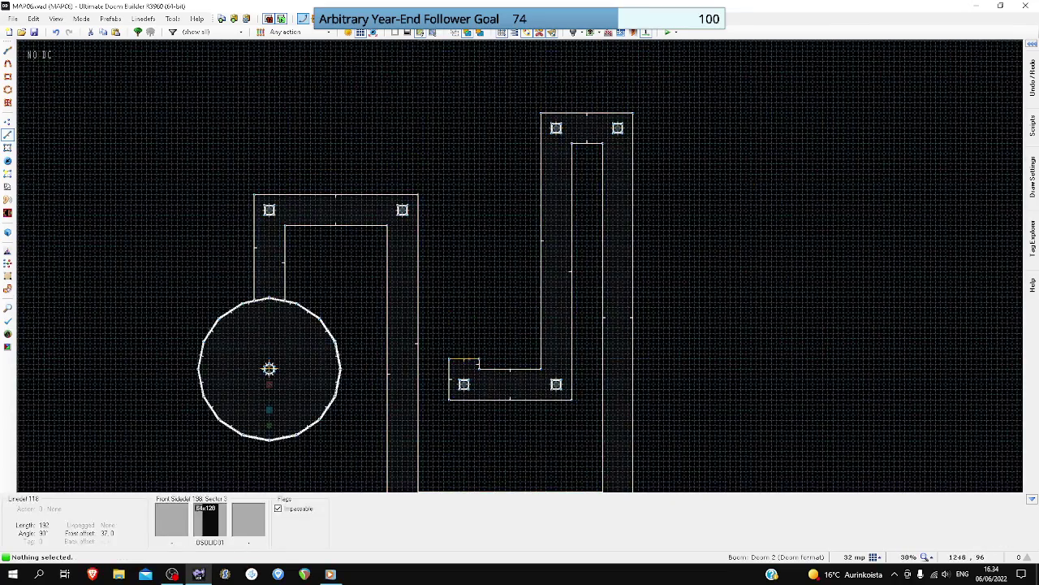
pyautogui.scroll(4, 463, 354)
pyautogui.moveTo(465, 354); pyautogui.dragTo(465, 302, button='right')
pyautogui.press('Up')
pyautogui.press('Up')
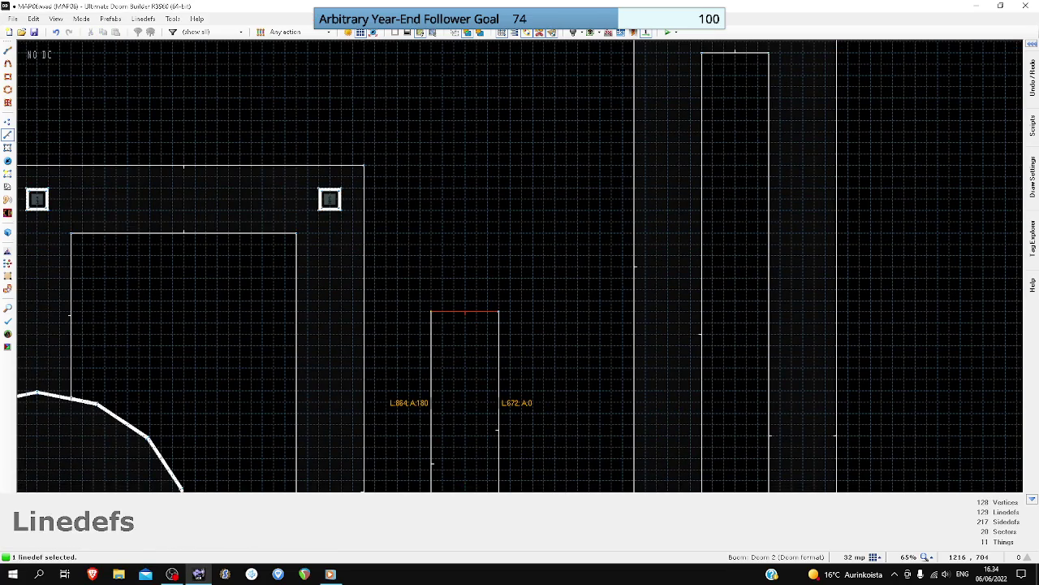
pyautogui.moveTo(465, 307); pyautogui.dragTo(462, 177, button='right')
pyautogui.scroll(-4, 461, 302)
pyautogui.moveTo(464, 178); pyautogui.dragTo(464, 158)
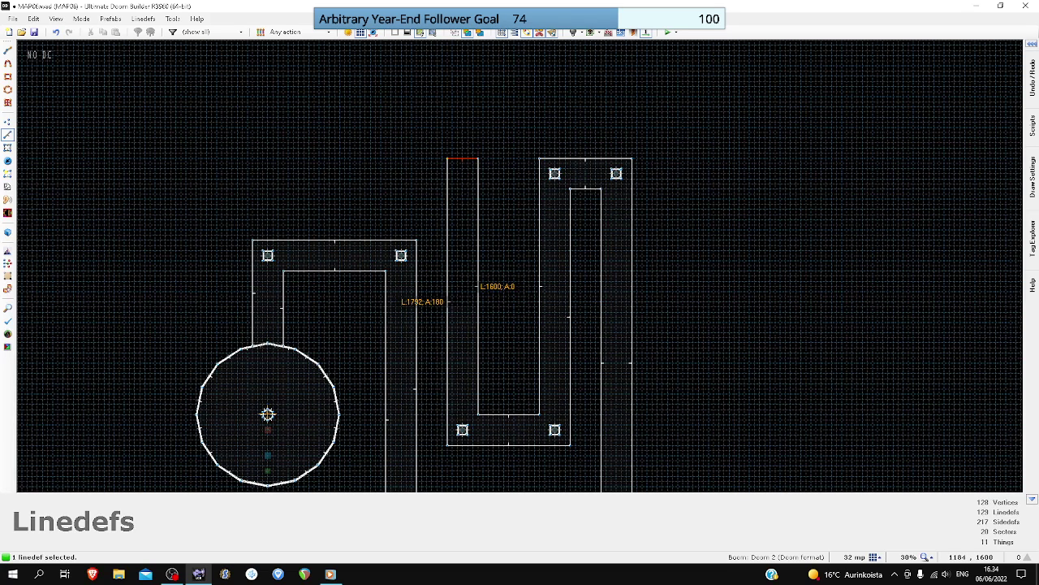
pyautogui.moveTo(464, 157); pyautogui.dragTo(464, 92)
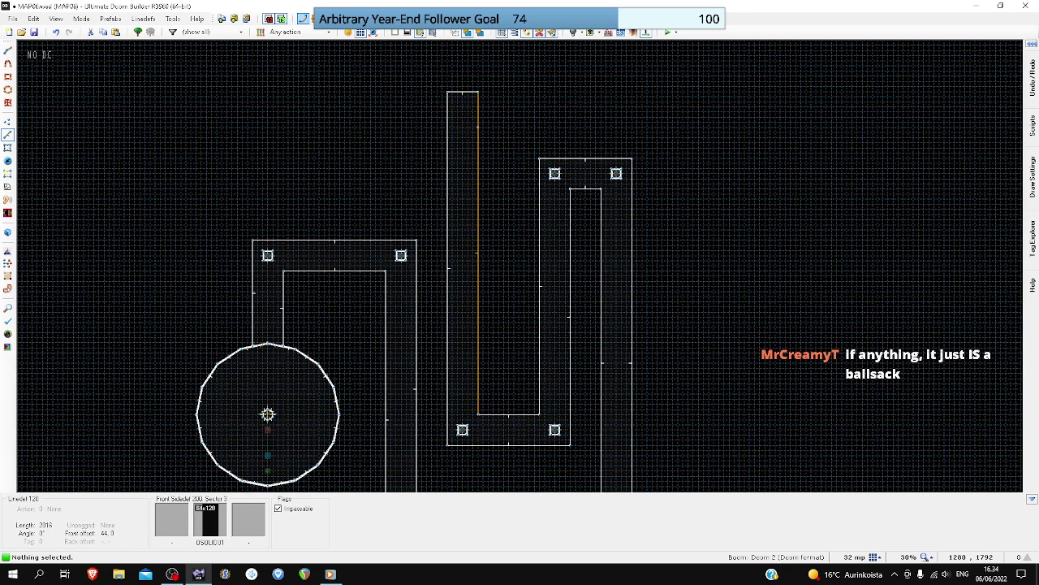
pyautogui.press('l')
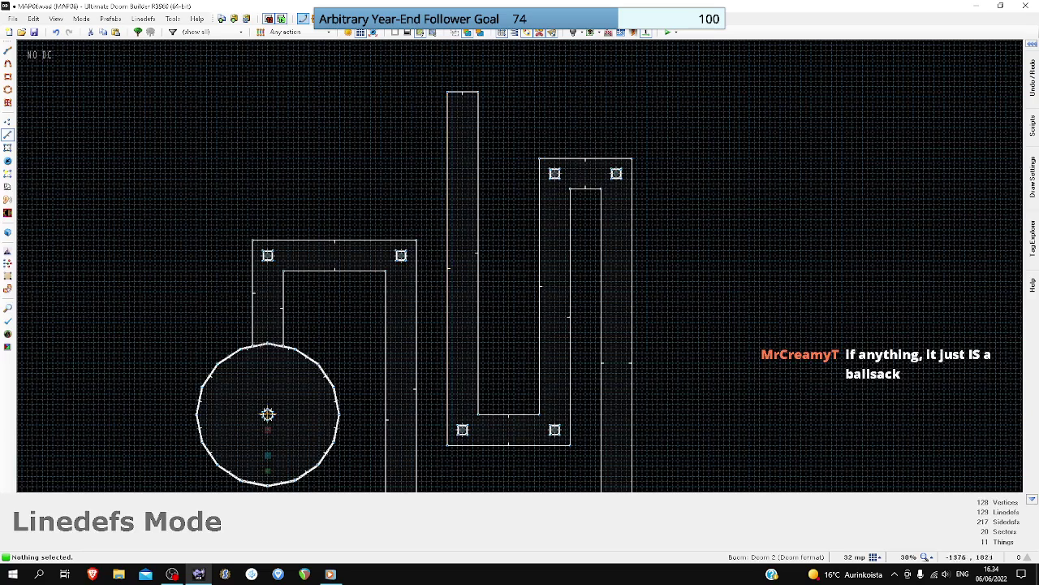
# - Paste a framed lamp at the north end of the new northbound corridor, centred between its side walls
pyautogui.press('v')
pyautogui.scroll(4, 531, 76)
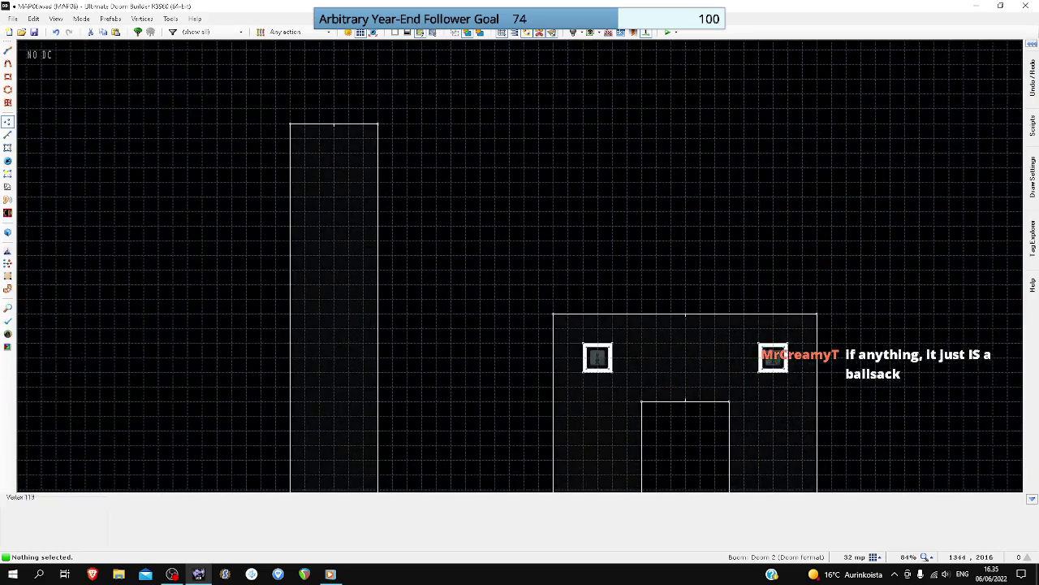
pyautogui.scroll(1, 309, 165)
pyautogui.hotkey('ctrl', 'v')
pyautogui.scroll(3, 312, 155)
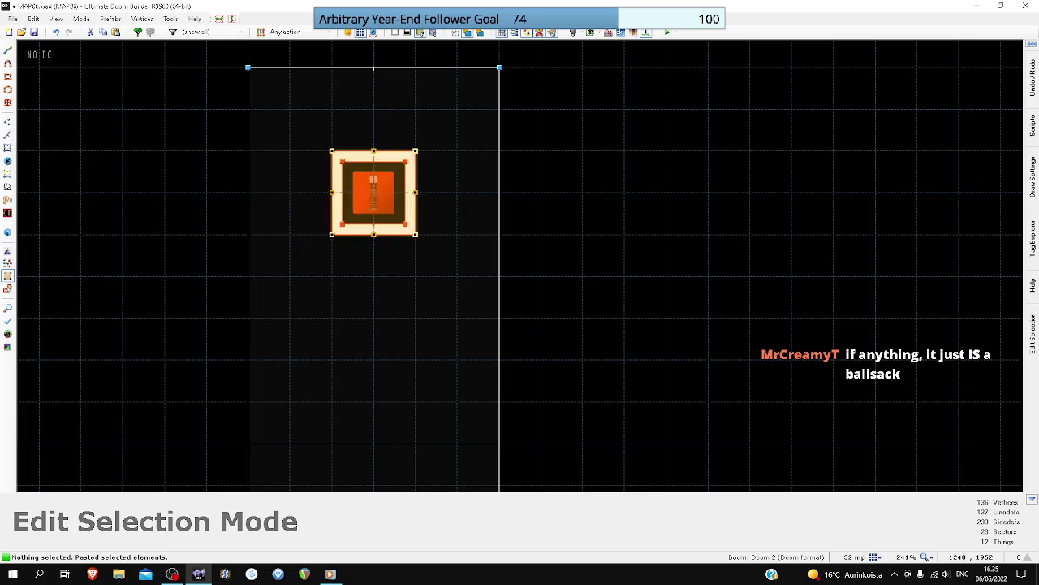
pyautogui.scroll(-4, 407, 154)
pyautogui.press('Return')
pyautogui.scroll(-4, 435, 153)
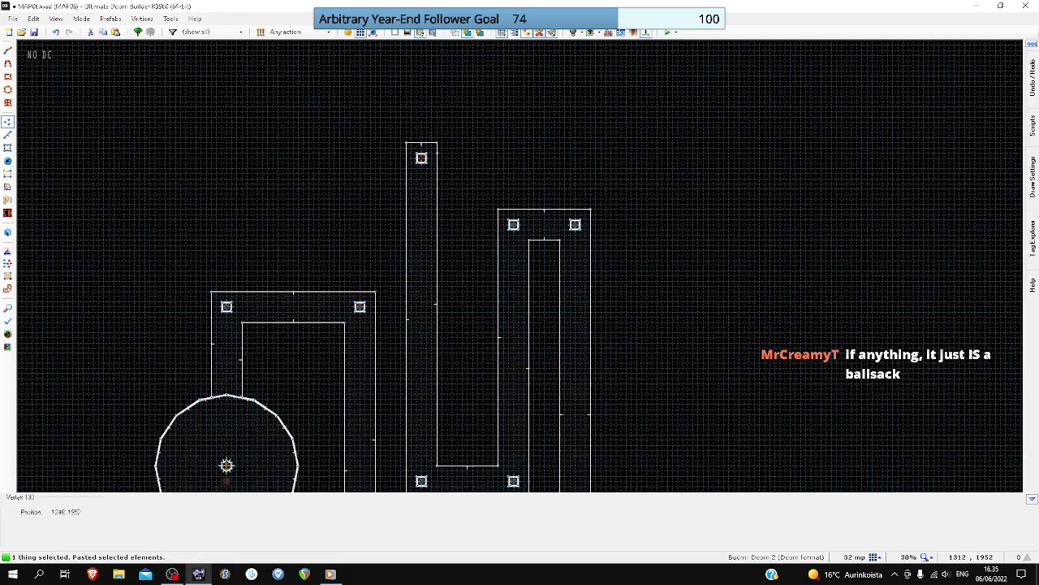
# - Move the corridor's north end wall together with its framed lamp 32 units north
pyautogui.scroll(4, 435, 152)
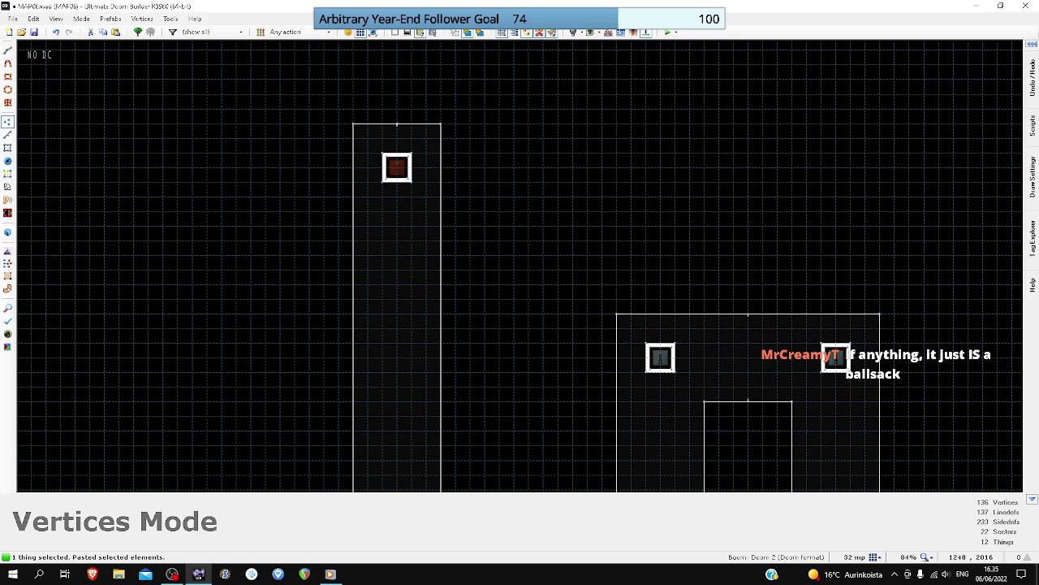
pyautogui.press('l')
pyautogui.moveTo(319, 94); pyautogui.dragTo(465, 203)
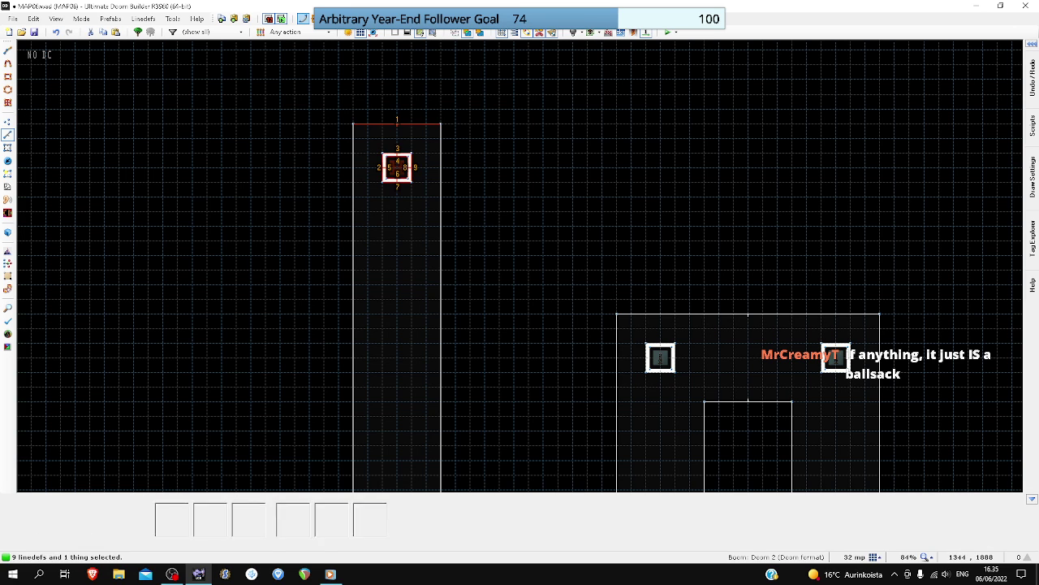
pyautogui.moveTo(397, 124)
pyautogui.mouseDown(button='right')
pyautogui.moveTo(397, 110)
pyautogui.moveTo(410, 153)
pyautogui.moveTo(409, 139)
pyautogui.mouseUp(button='right')
pyautogui.press('c')
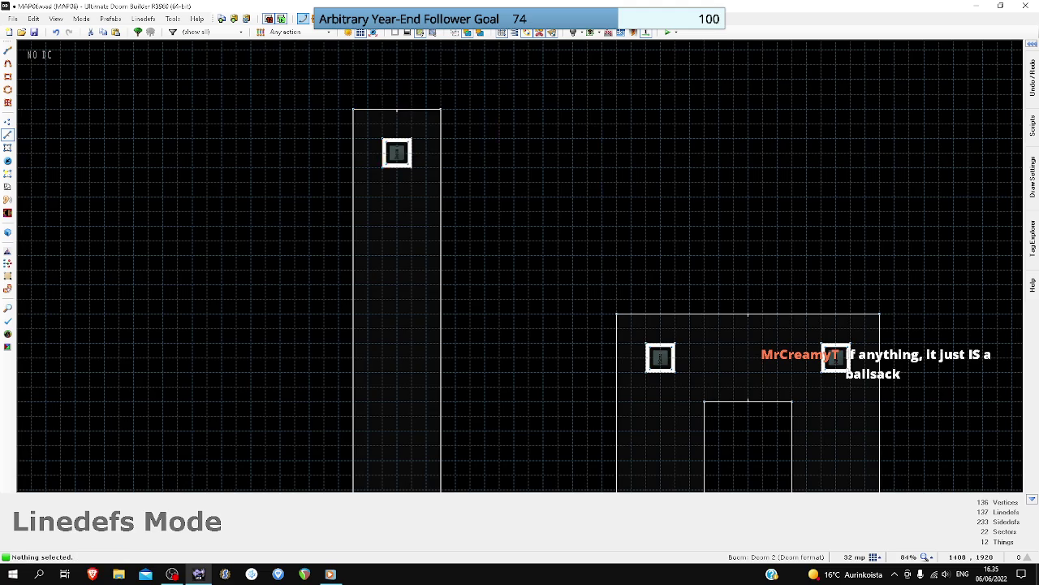
# - Split the northbound corridor's east wall one corridor width below its north end and pull out a corner 96 units east
pyautogui.scroll(-3, 490, 163)
pyautogui.press('v')
pyautogui.scroll(6, 481, 145)
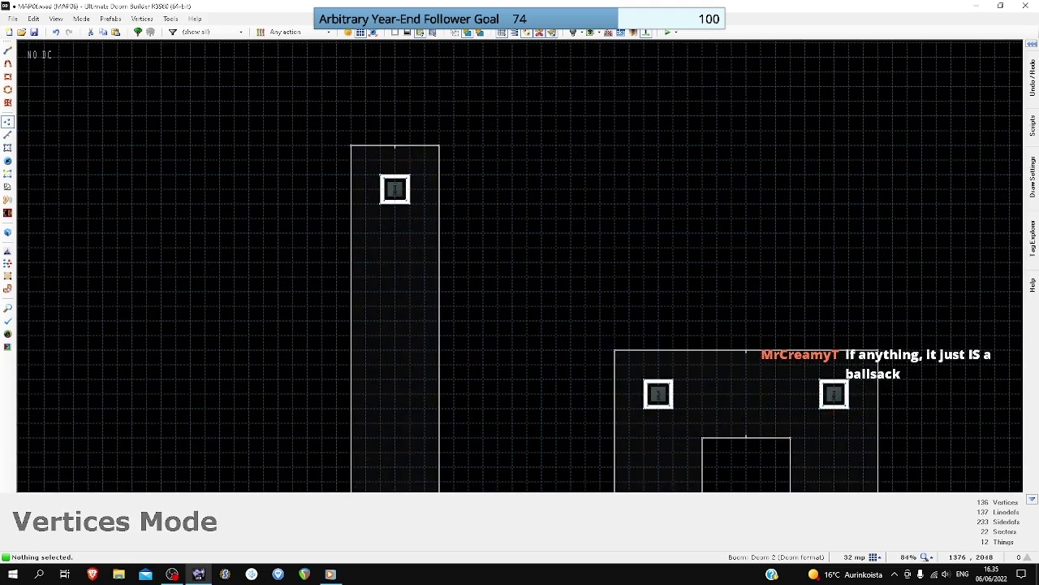
pyautogui.rightClick(433, 268)
pyautogui.moveTo(433, 243); pyautogui.dragTo(508, 267, button='right')
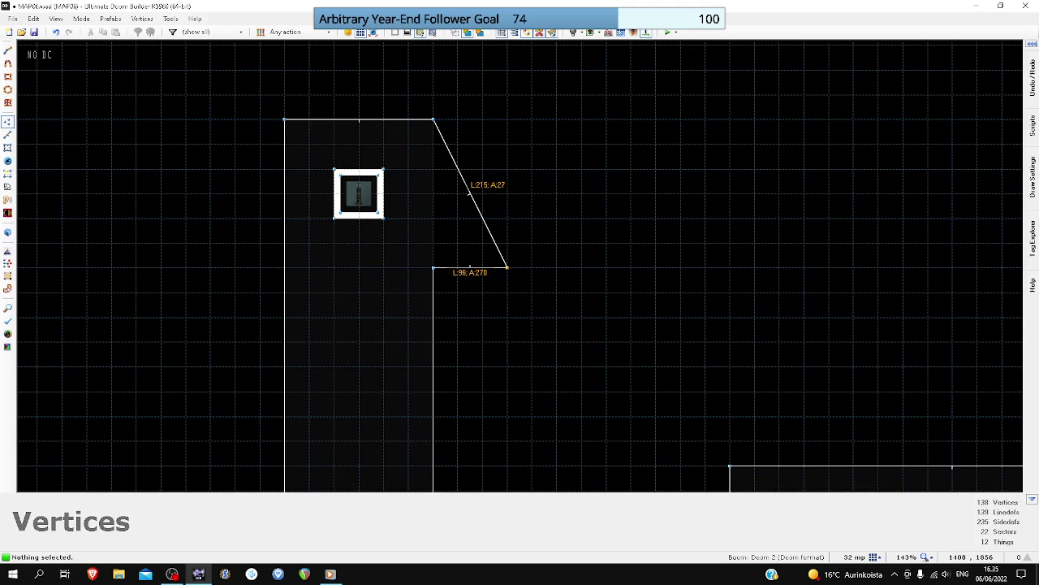
pyautogui.moveTo(506, 165); pyautogui.dragTo(411, 108)
pyautogui.scroll(-3, 433, 120)
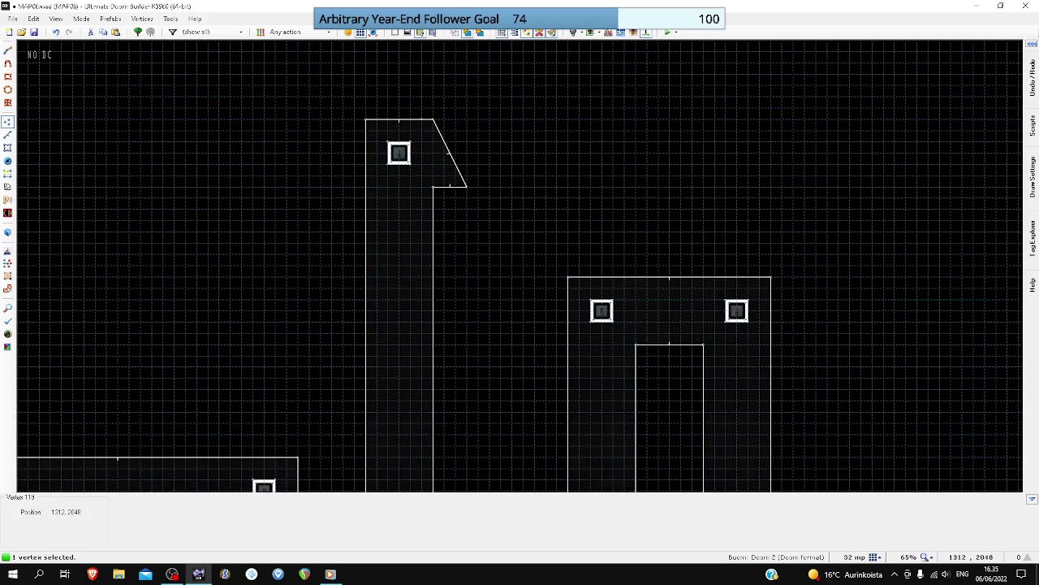
# - Move both corners of the corridor's top end east past the neighbouring corridor, making the branch one corridor wide with a vertical end wall
pyautogui.scroll(-3, 432, 119)
pyautogui.scroll(2, 454, 151)
pyautogui.moveTo(445, 150); pyautogui.dragTo(574, 159, button='right')
pyautogui.moveTo(575, 158); pyautogui.dragTo(739, 149)
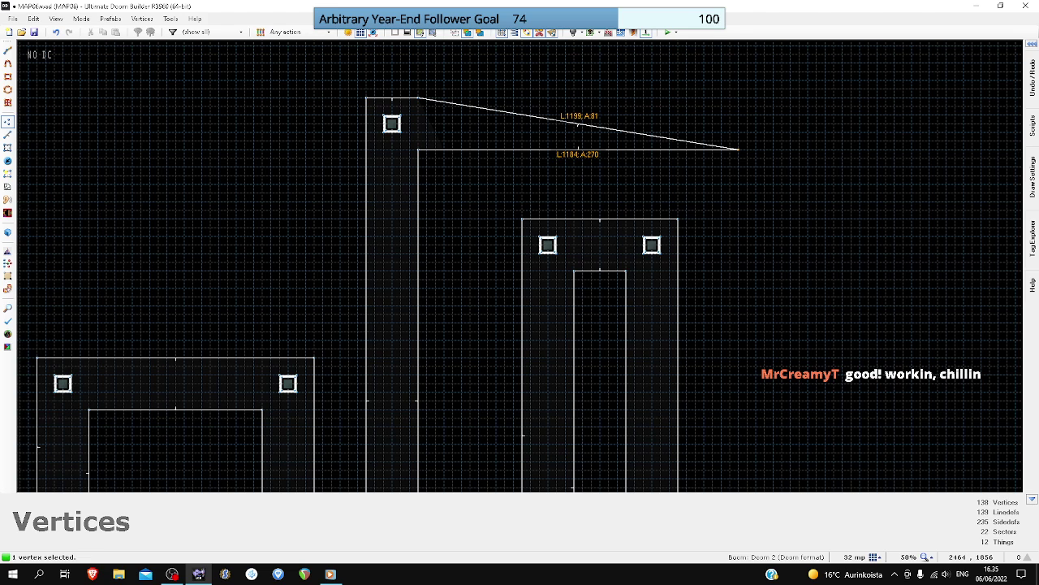
pyautogui.moveTo(739, 148); pyautogui.dragTo(739, 149)
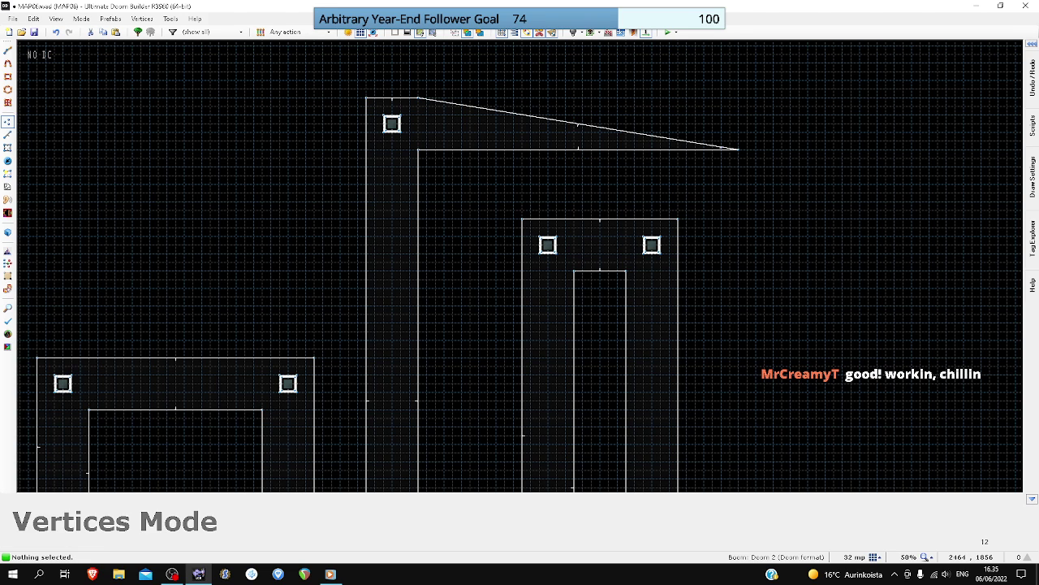
pyautogui.moveTo(418, 97); pyautogui.dragTo(799, 124)
# - Paste a framed lamp at the east end of the new eastward corridor, centred one lamp width from the end wall
pyautogui.press('l')
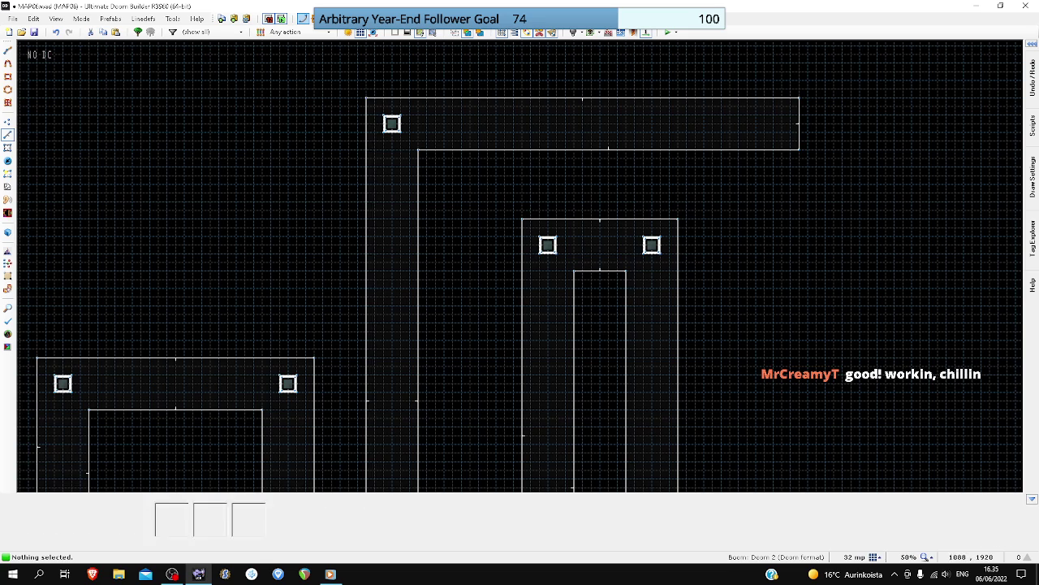
pyautogui.scroll(5, 800, 124)
pyautogui.hotkey('ctrl', 'v')
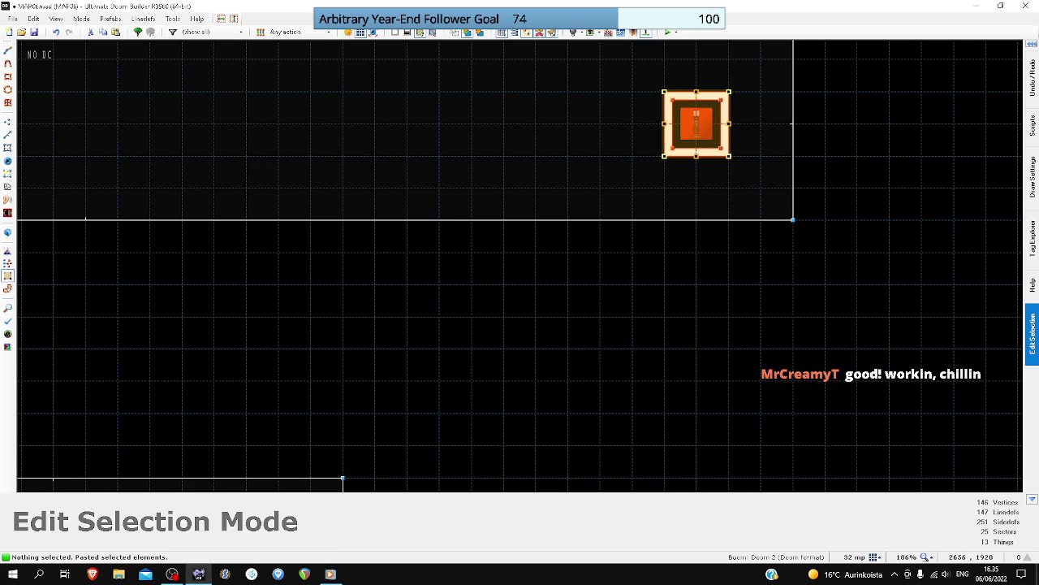
pyautogui.scroll(-4, 748, 139)
pyautogui.press('Return')
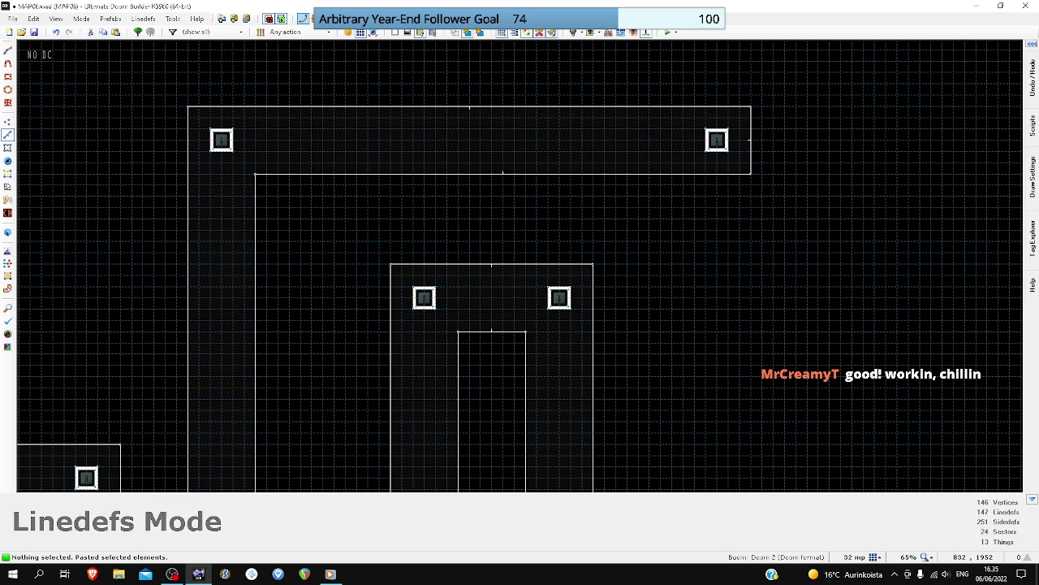
# - Split the eastward corridor's south wall one corridor width from its east end and lower that section about 64 units south
pyautogui.press('v')
pyautogui.scroll(2, 721, 176)
pyautogui.rightClick(675, 172)
pyautogui.moveTo(675, 172); pyautogui.dragTo(656, 209, button='right')
pyautogui.rightClick(694, 172)
pyautogui.moveTo(770, 172); pyautogui.dragTo(779, 183, button='right')
pyautogui.moveTo(770, 172); pyautogui.dragTo(769, 209)
# - Extend the lowered section south beyond the lowest corridor until its west wall is 3200 and its east wall 3392 long
pyautogui.scroll(-10, 768, 204)
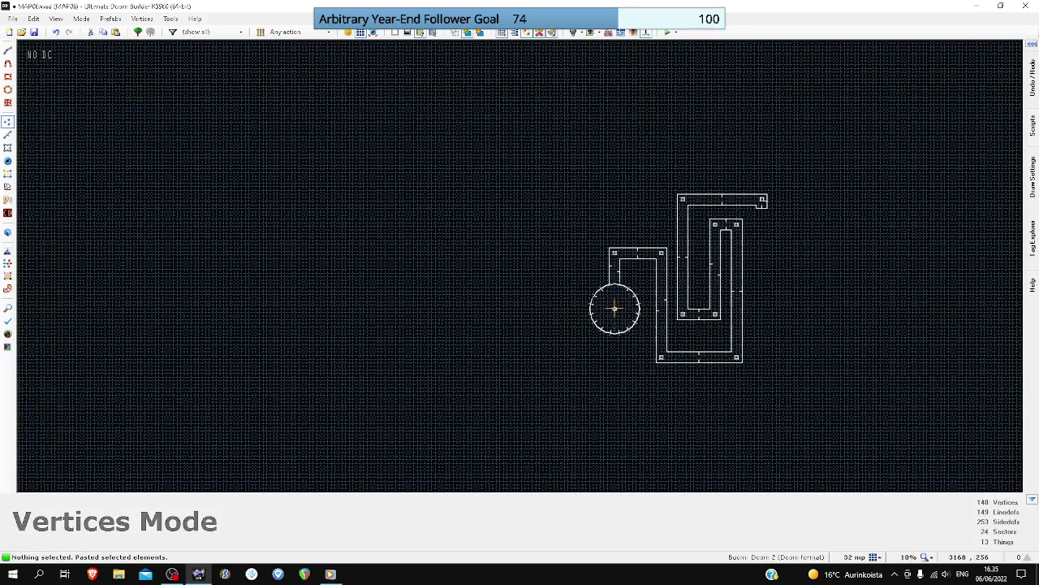
pyautogui.press('Down')
pyautogui.press('Right')
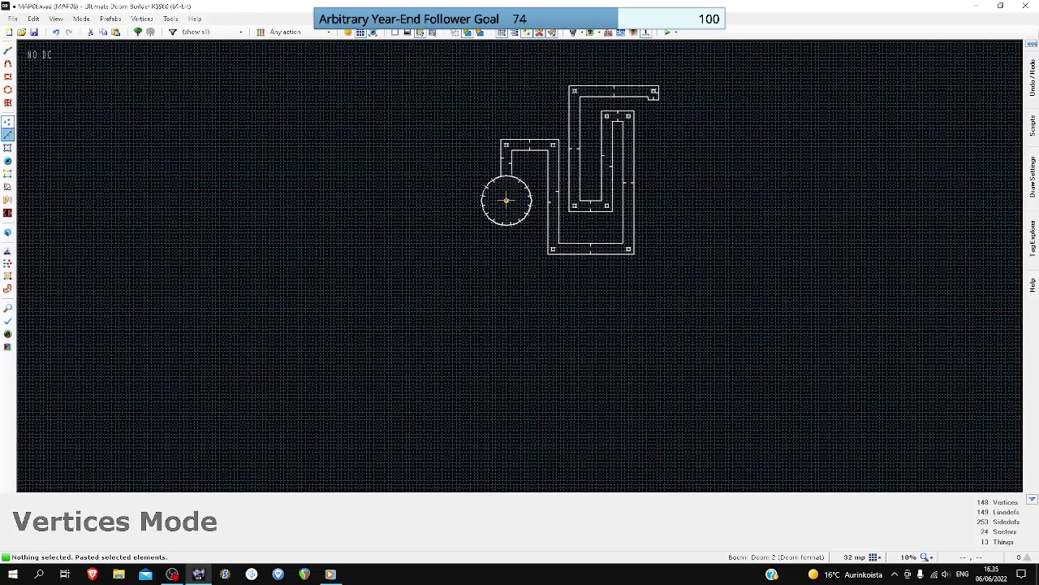
pyautogui.click(7, 134)
pyautogui.scroll(1, 660, 102)
pyautogui.moveTo(652, 101); pyautogui.dragTo(650, 196, button='right')
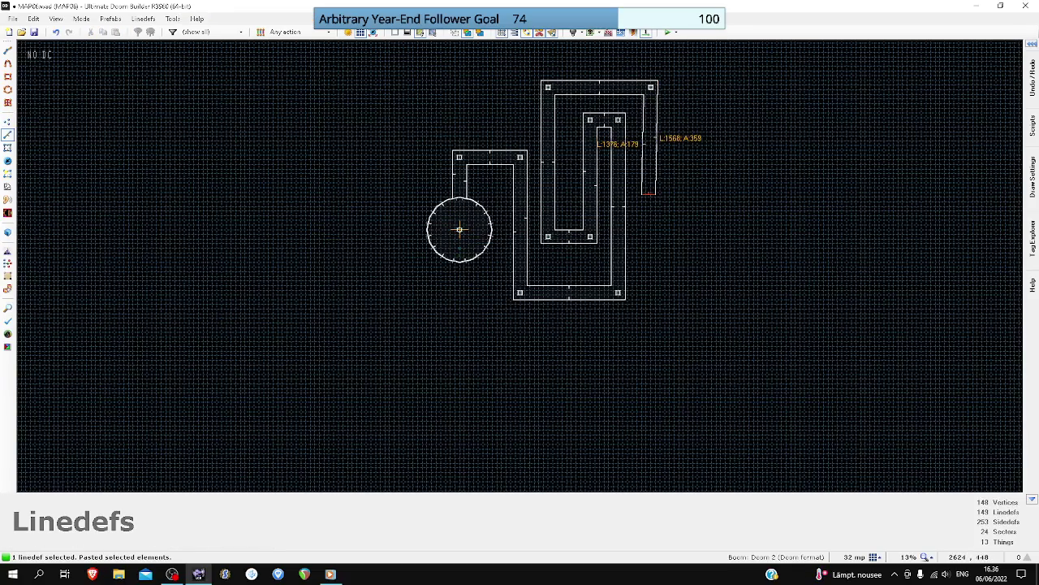
pyautogui.moveTo(650, 193); pyautogui.dragTo(650, 306)
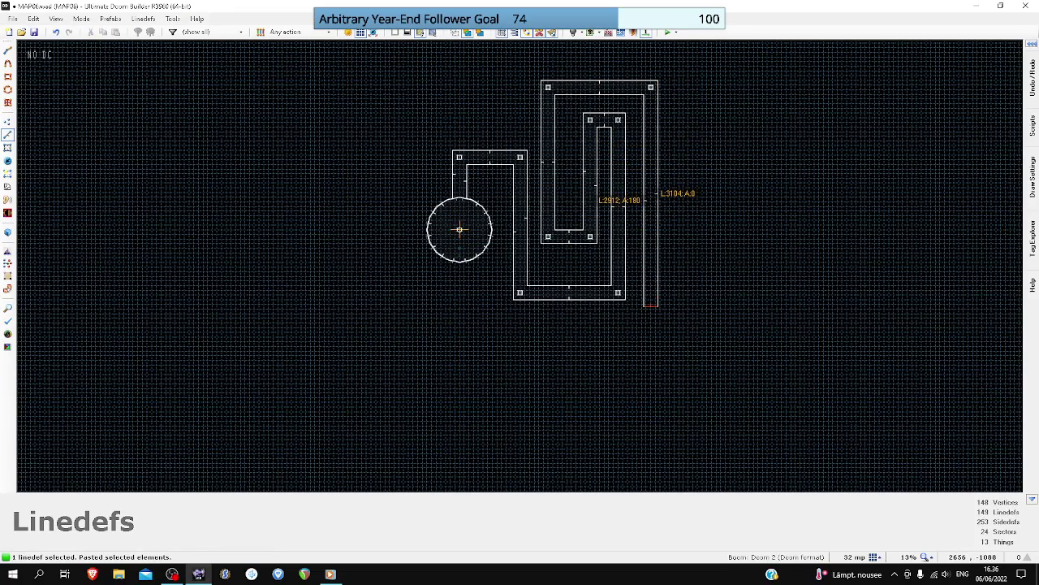
pyautogui.moveTo(651, 306); pyautogui.dragTo(650, 316, button='right')
pyautogui.scroll(3, 651, 307)
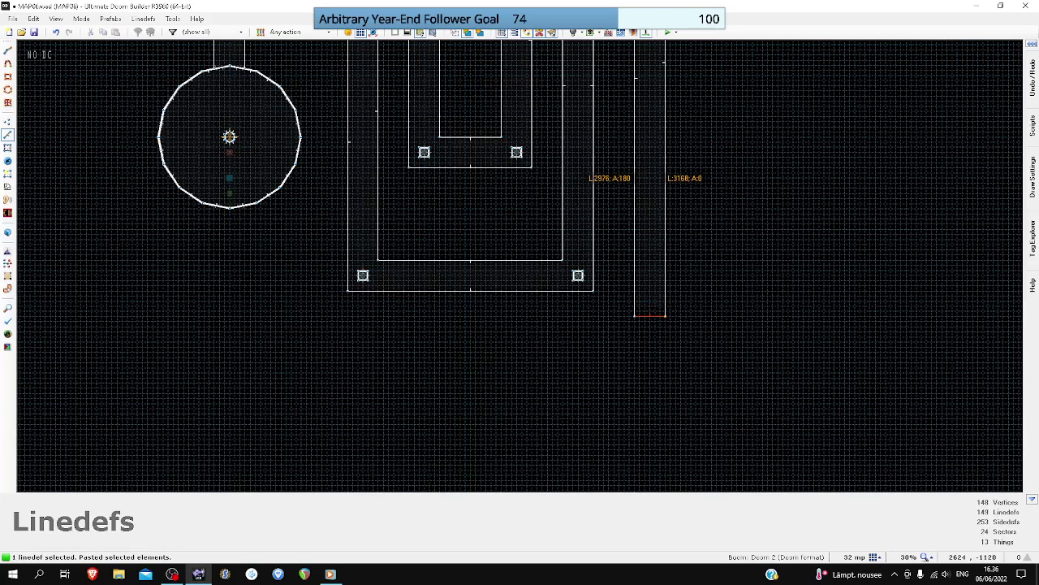
pyautogui.moveTo(650, 315); pyautogui.dragTo(649, 330)
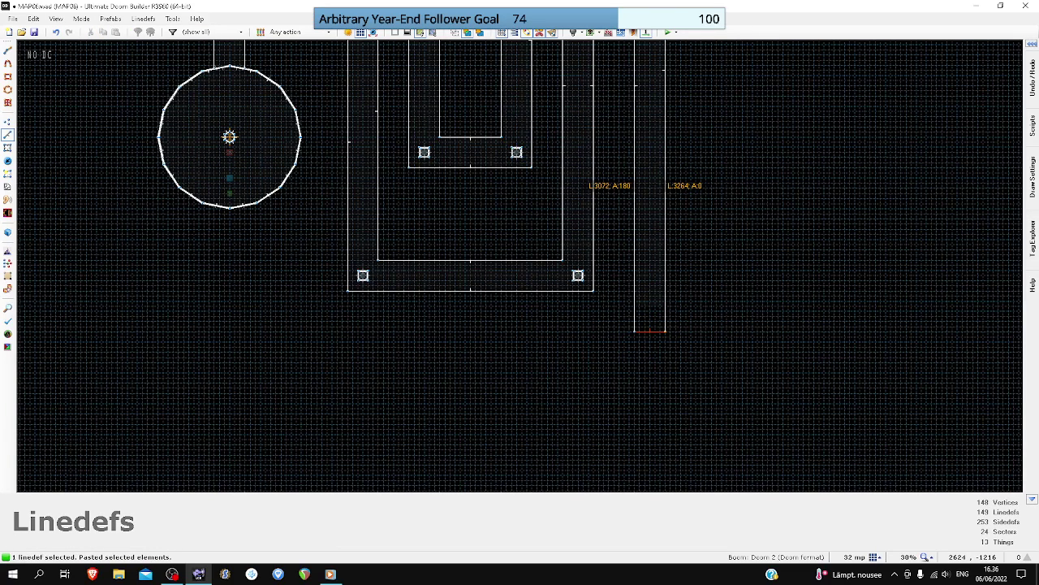
pyautogui.moveTo(645, 351); pyautogui.dragTo(650, 351, button='right')
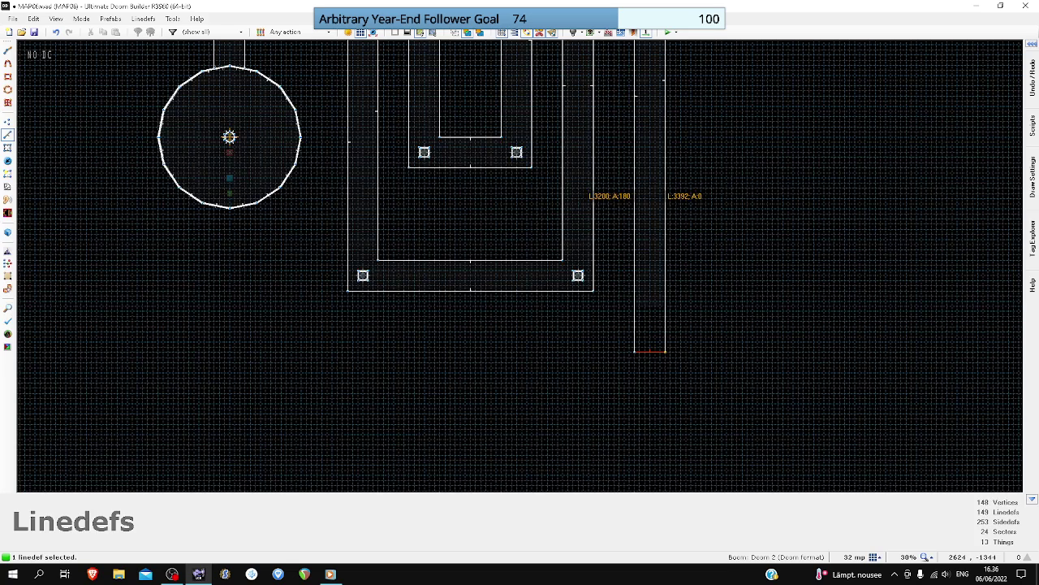
# - Paste a framed lamp at the south end of the new southbound corridor, centred one lamp width from the end wall
pyautogui.scroll(8, 650, 348)
pyautogui.hotkey('ctrl', 'v')
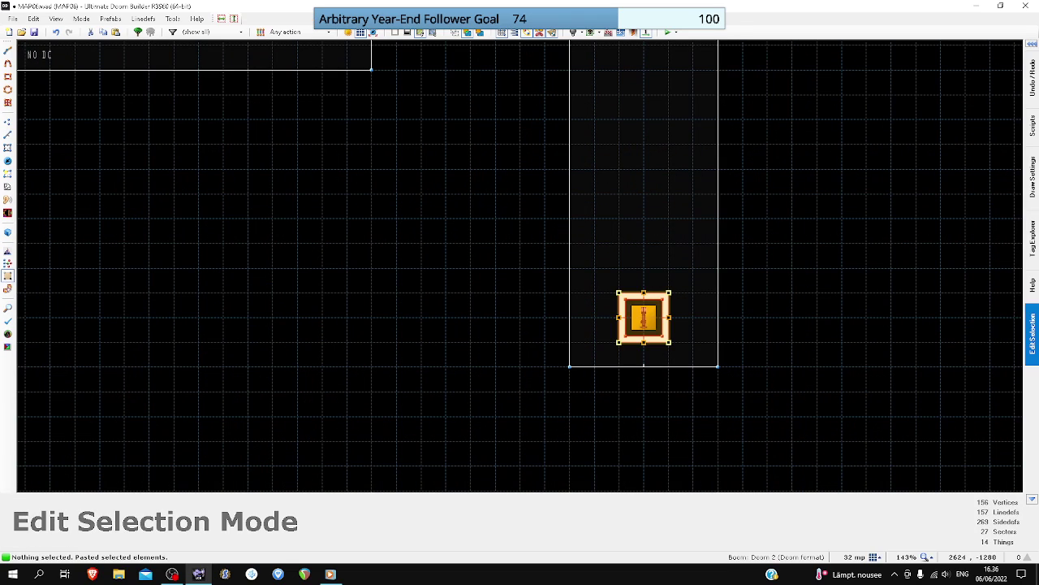
pyautogui.moveTo(644, 317); pyautogui.dragTo(644, 293)
pyautogui.click(495, 292)
pyautogui.press('c')
# - Save the map and launch a playtest at skill 3 - Hurt me plenty
pyautogui.hotkey('ctrl', 's')
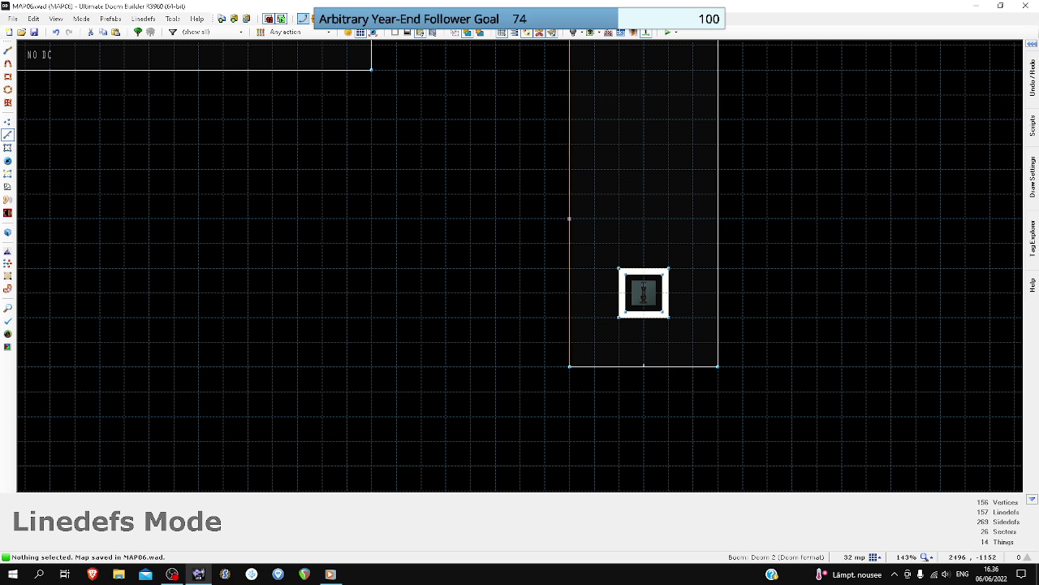
pyautogui.click(675, 33)
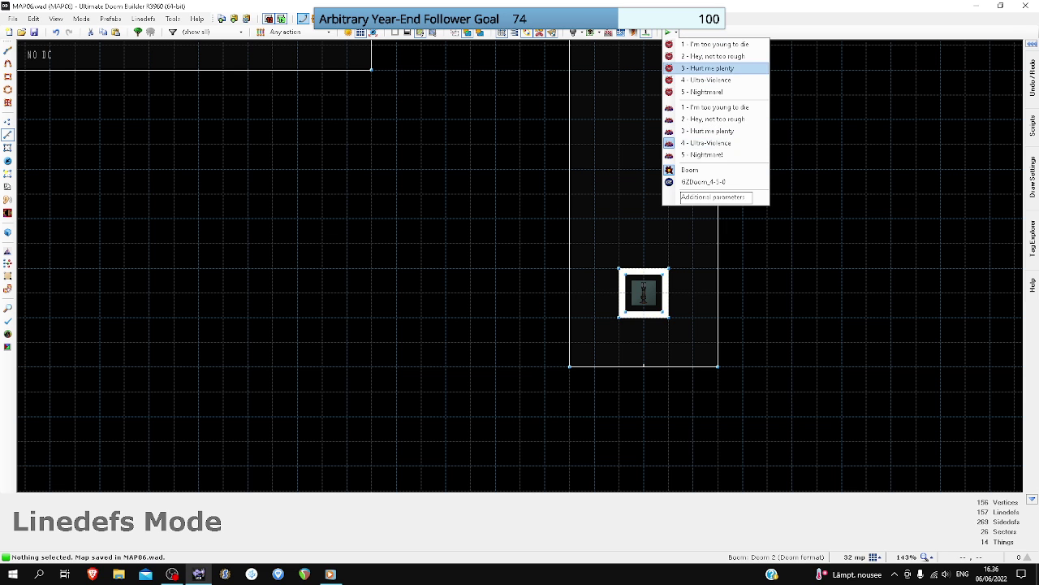
pyautogui.click(707, 68)
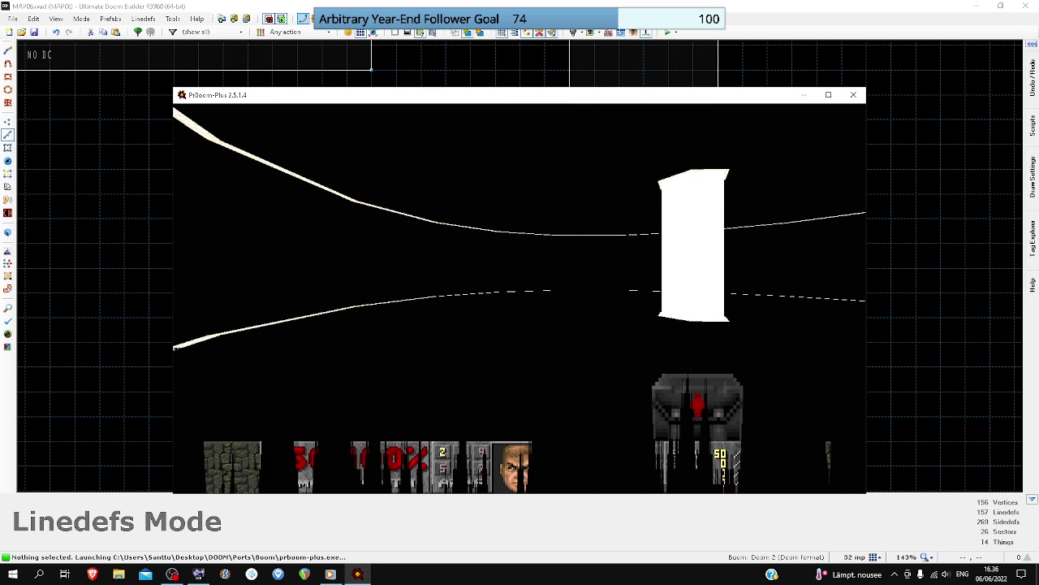
# - Walk the black corridors from lamp to lamp in the playtest to check the layout and quit the game
pyautogui.press('w')
pyautogui.press('w')
pyautogui.press('a')
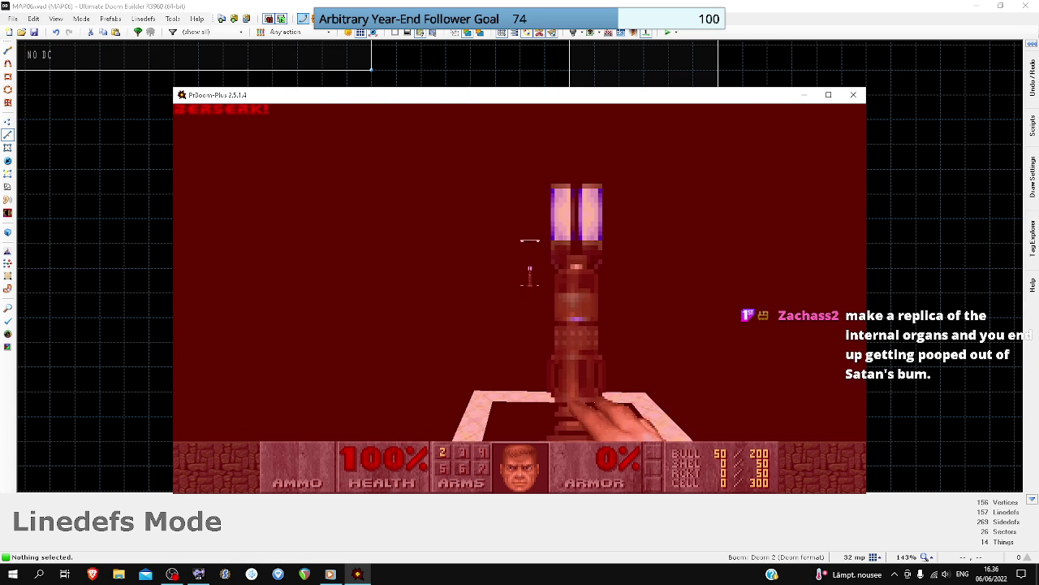
pyautogui.press('w')
pyautogui.press('Up')
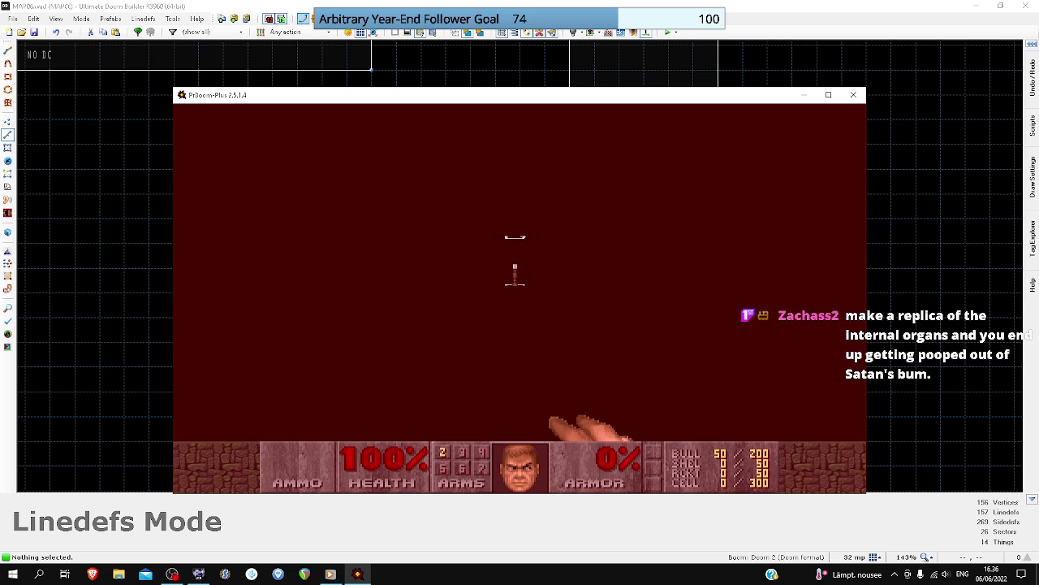
pyautogui.press('Up')
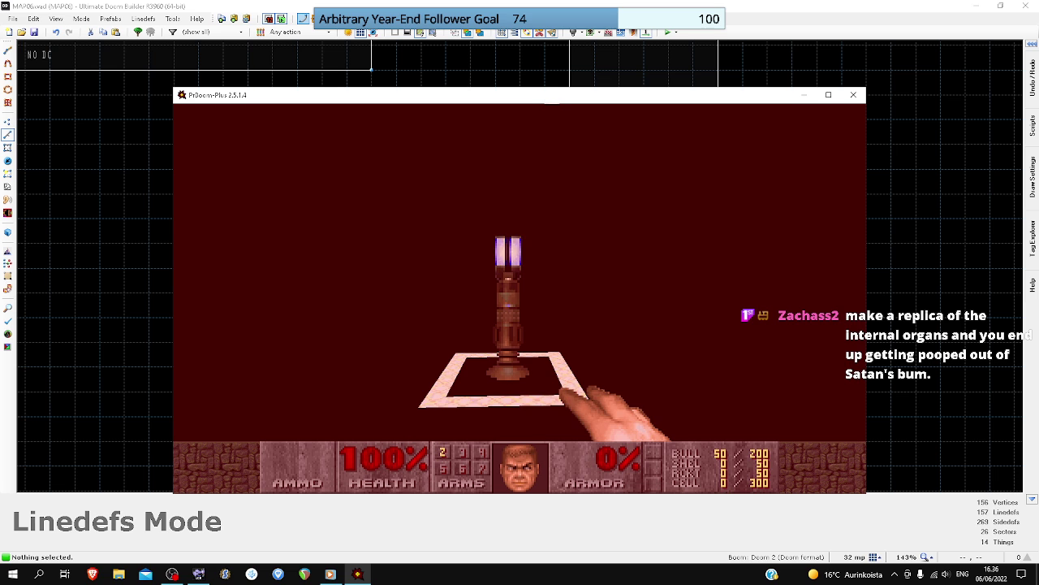
pyautogui.press('w')
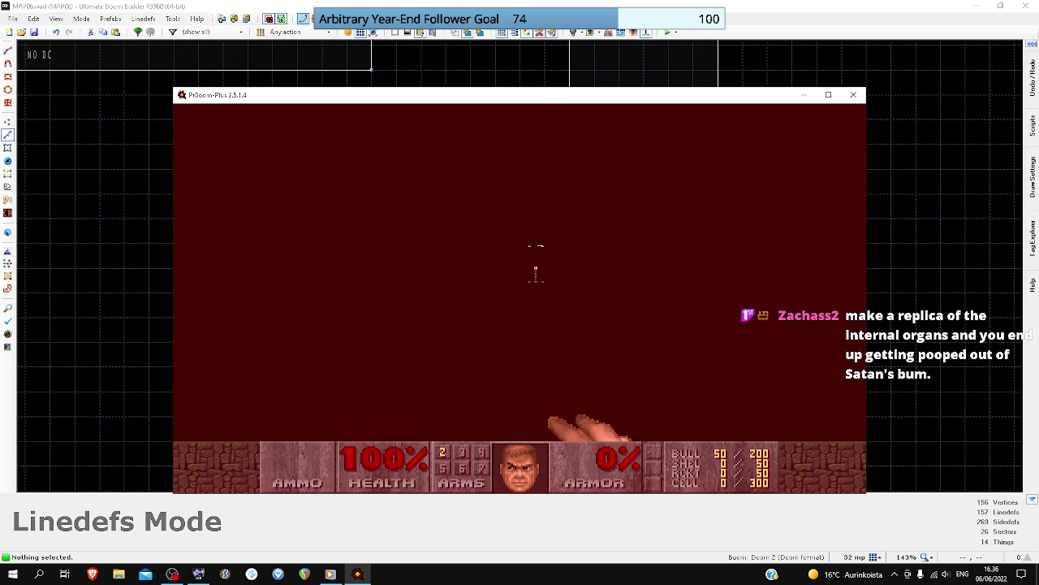
pyautogui.press('Up')
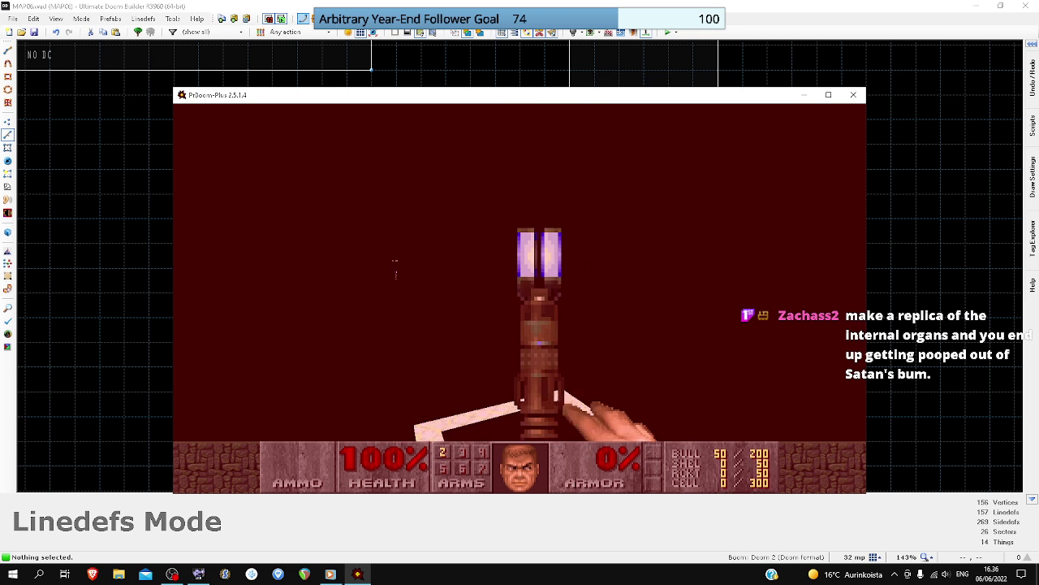
pyautogui.press('Up')
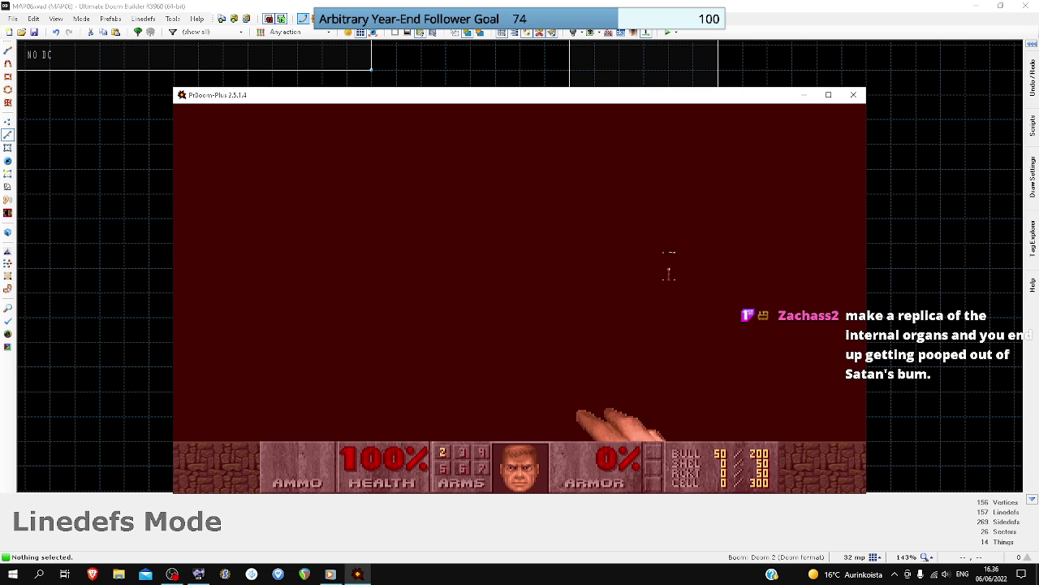
pyautogui.press('w')
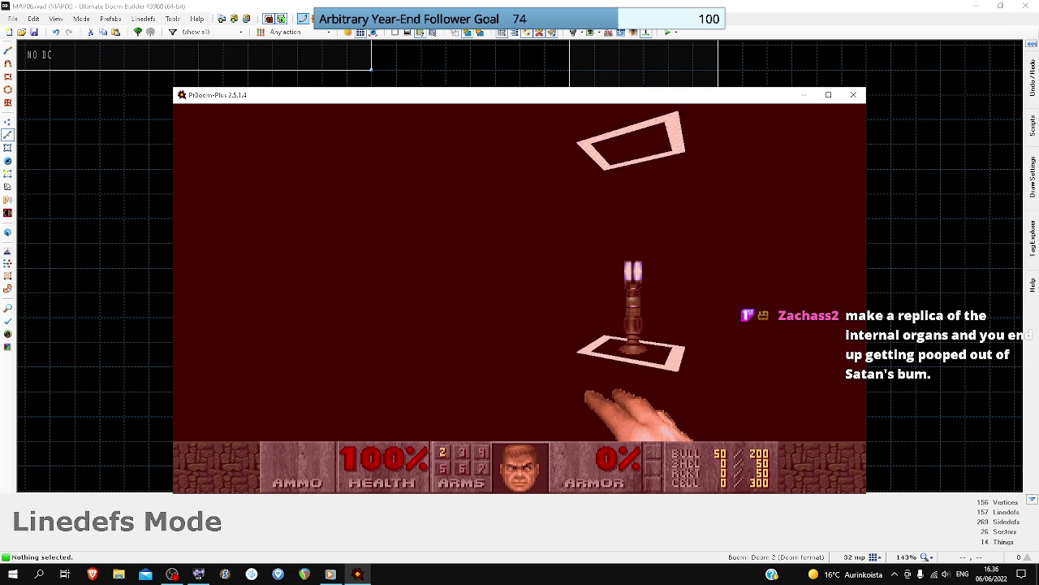
pyautogui.press('Up')
pyautogui.press('Right')
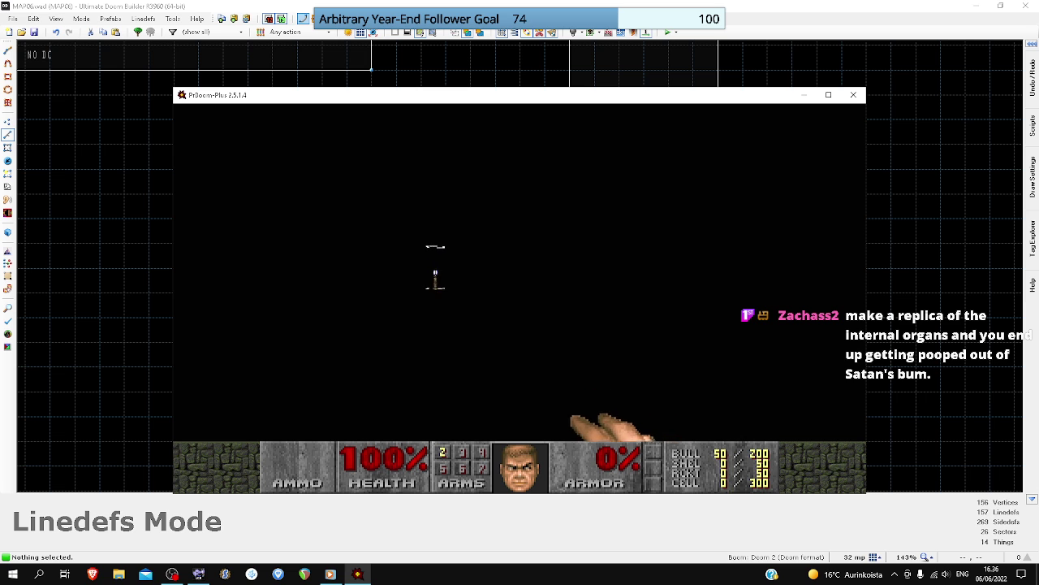
pyautogui.press('Up')
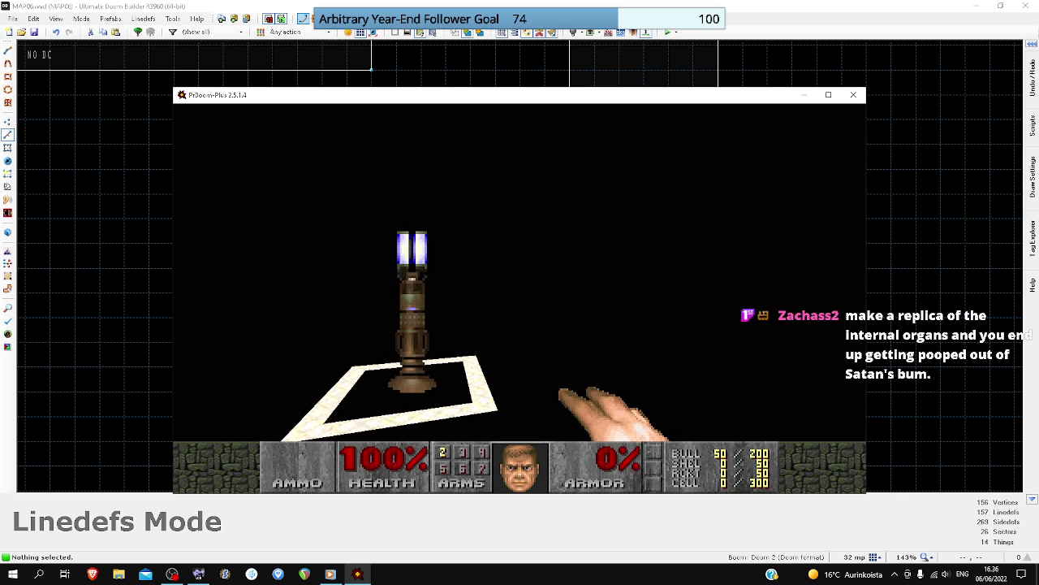
pyautogui.press('Left')
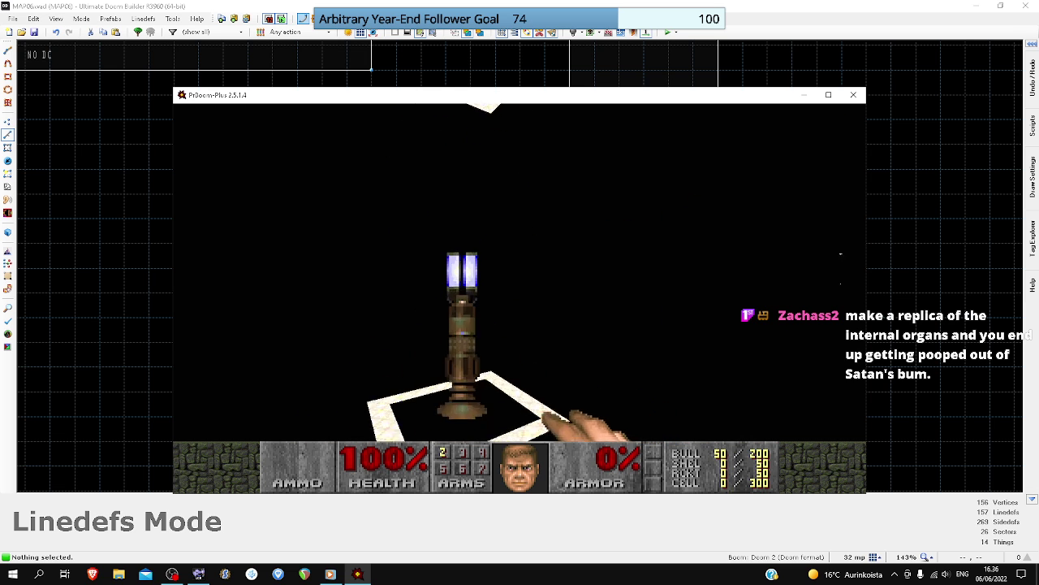
pyautogui.press('Left')
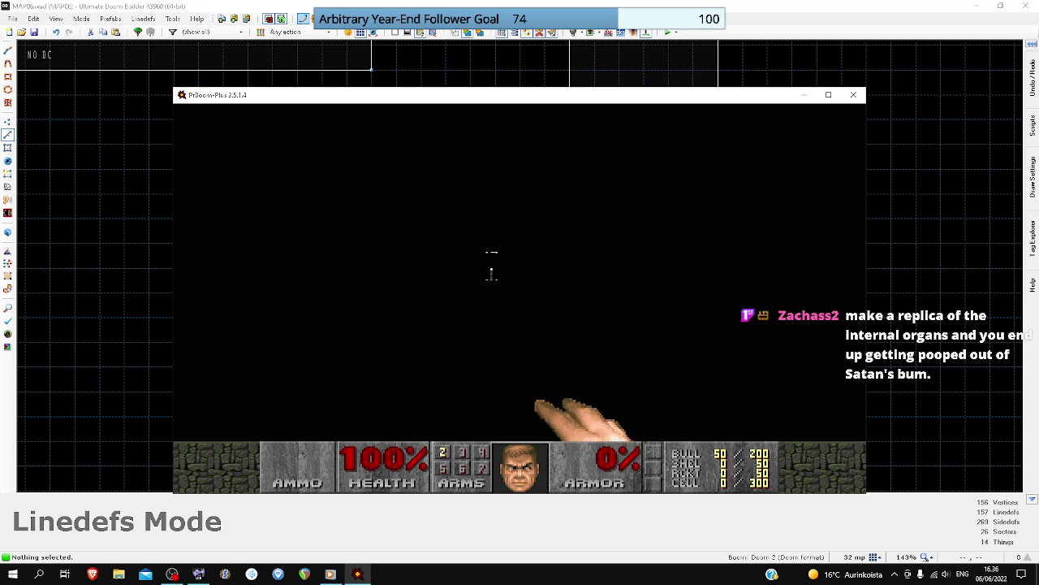
pyautogui.press('Up')
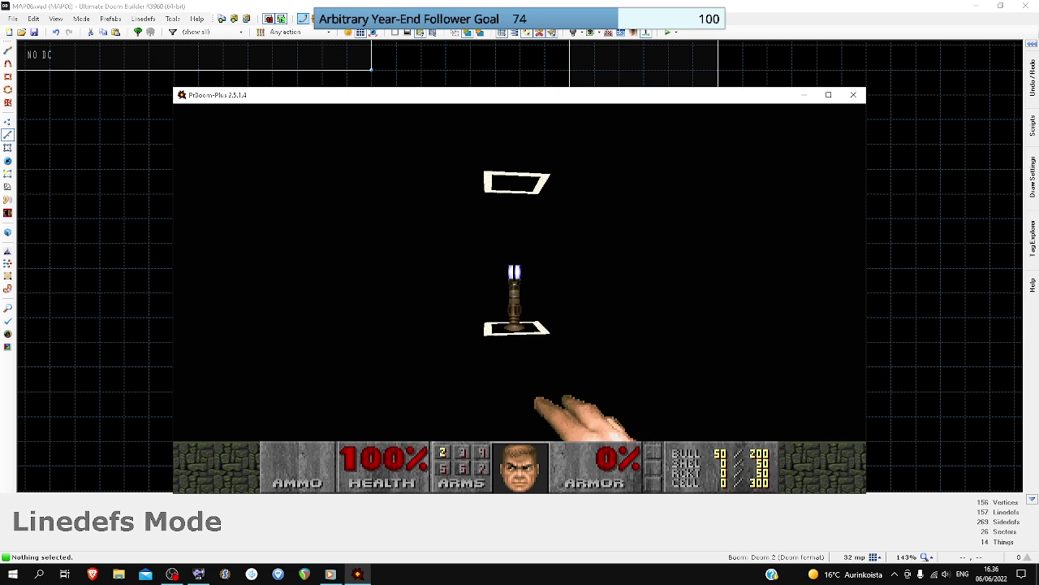
pyautogui.press('Right')
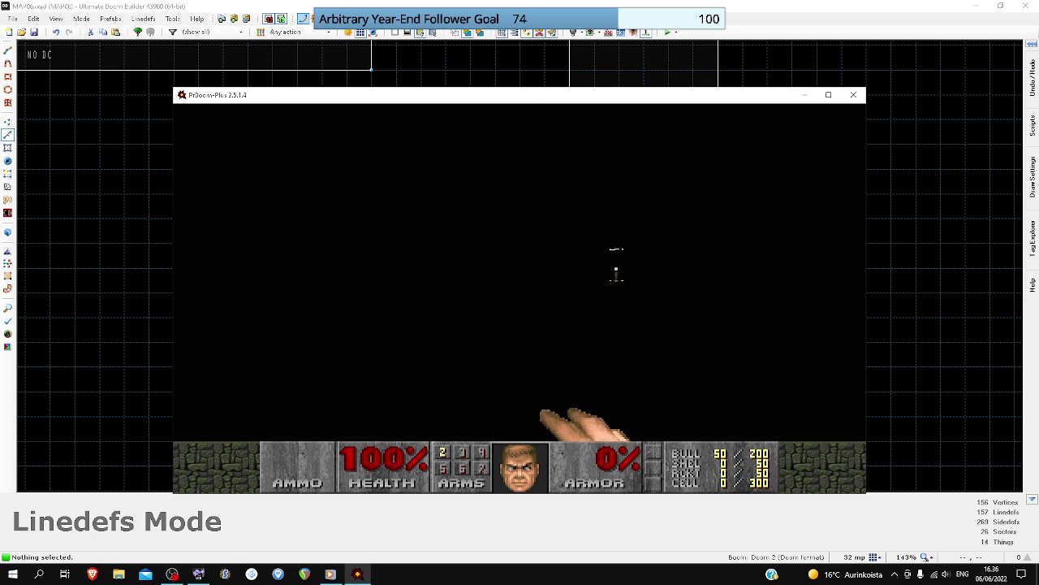
pyautogui.press('Up')
pyautogui.press('Right')
pyautogui.press('Left')
pyautogui.press('Right')
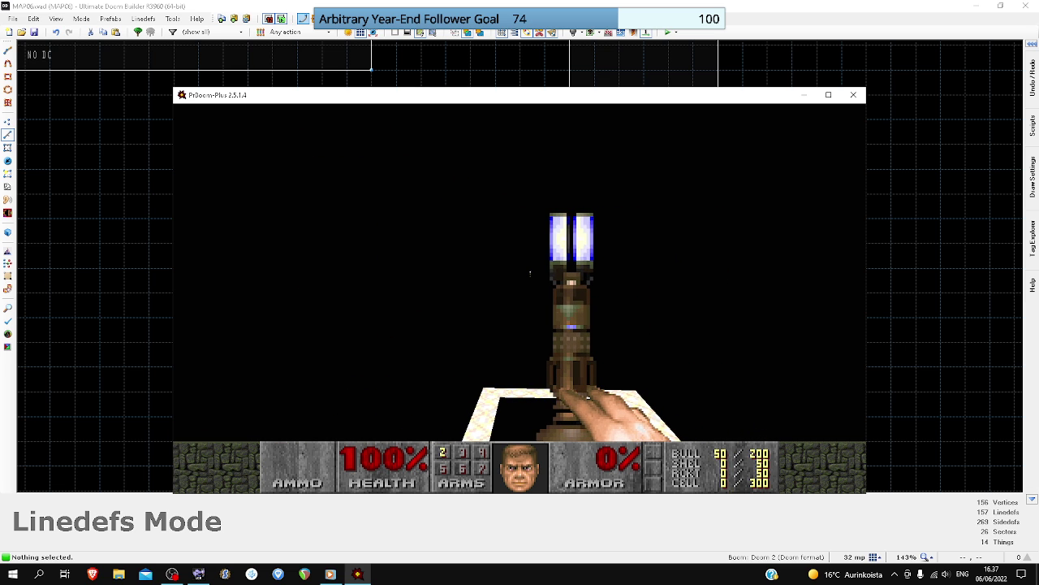
pyautogui.press('Right')
pyautogui.press('Up')
pyautogui.press('Right')
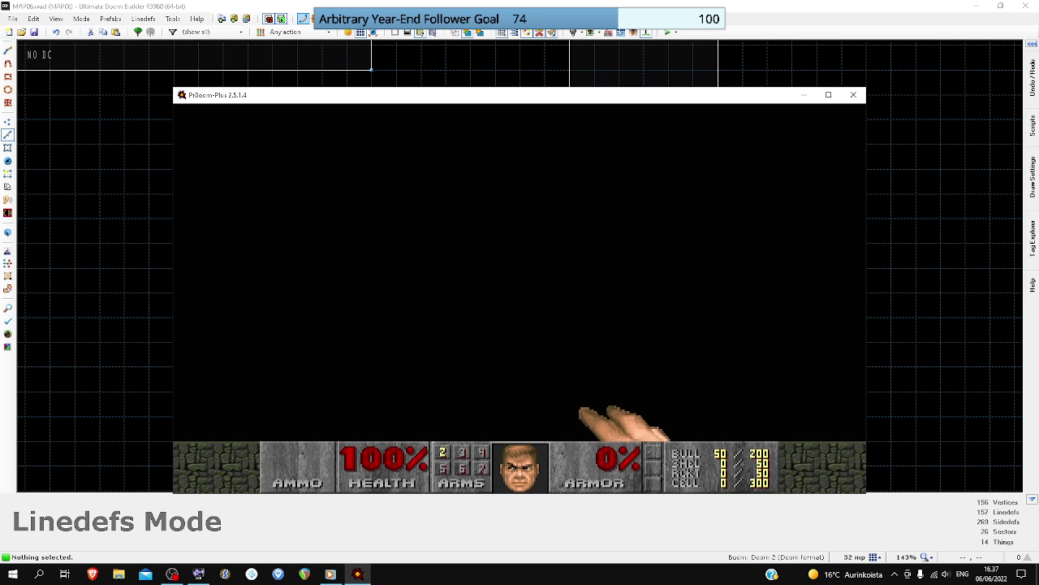
pyautogui.press('Left')
pyautogui.press('Escape')
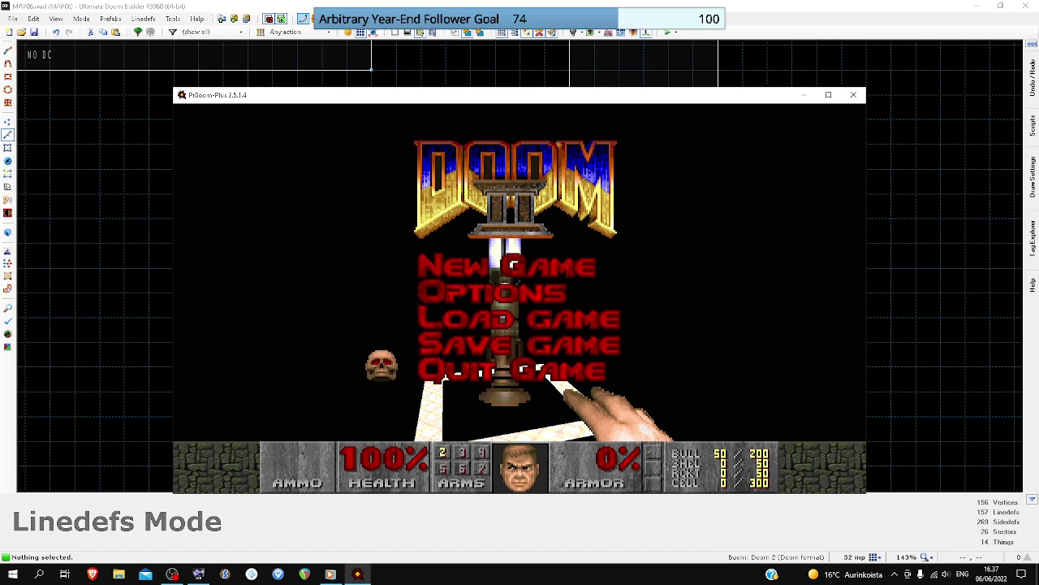
pyautogui.press('Return')
pyautogui.press('y')
# - Split the southbound corridor's west wall one corridor width above its south end and pull that lower section about 64 units west
pyautogui.scroll(-4, 532, 294)
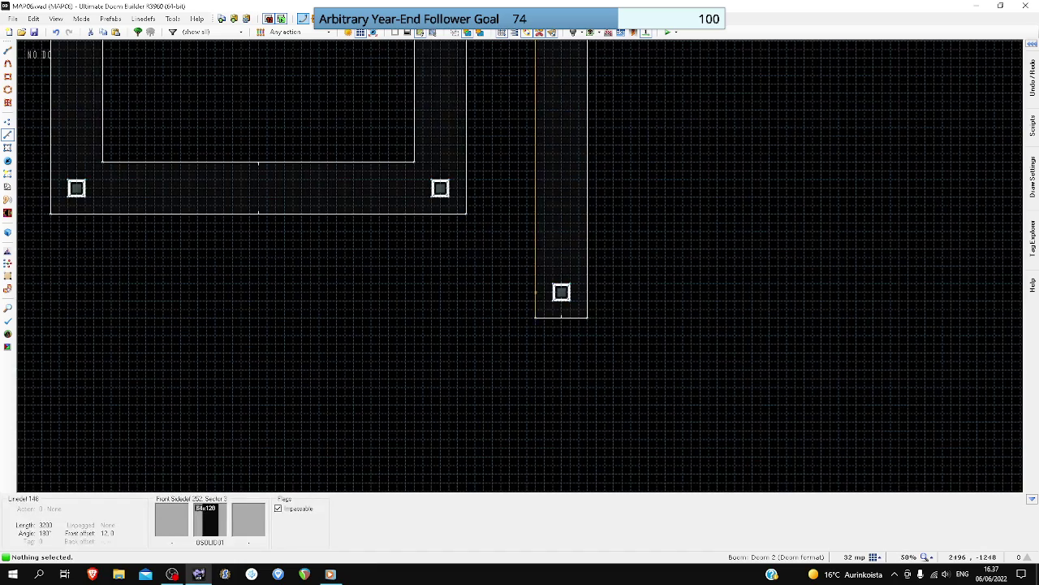
pyautogui.scroll(-4, 531, 290)
pyautogui.press('v')
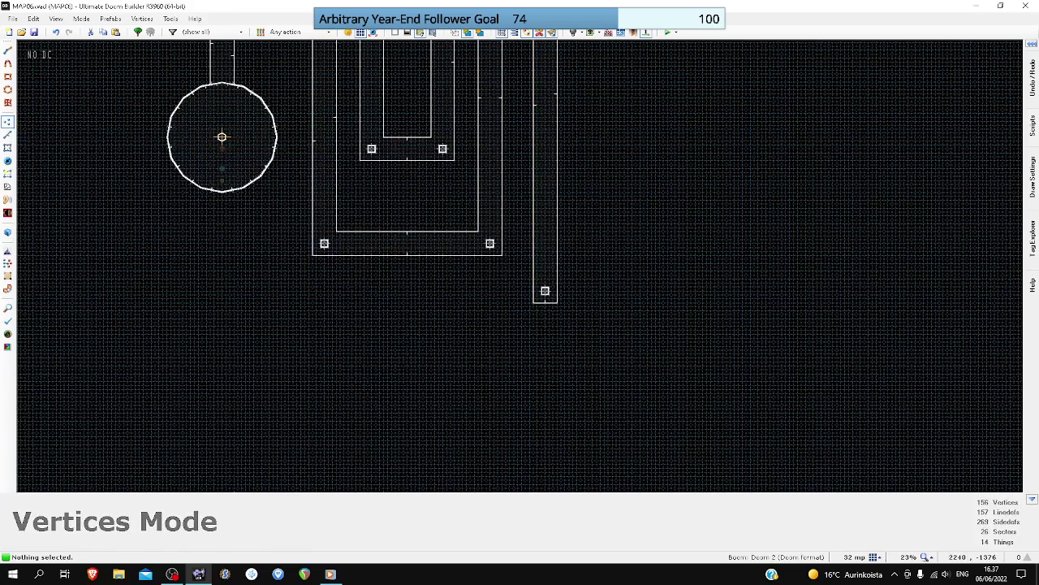
pyautogui.scroll(5, 509, 298)
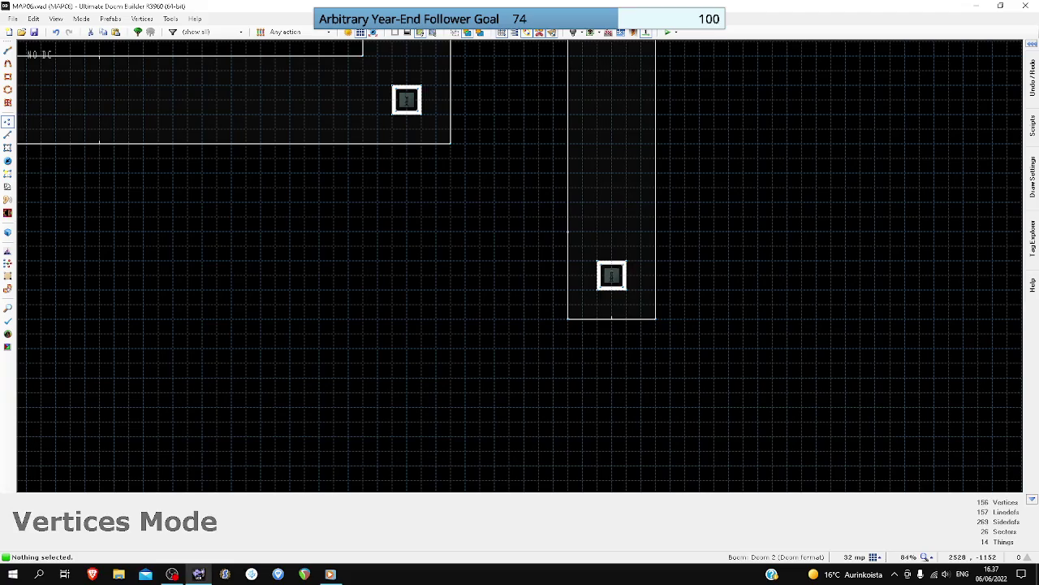
pyautogui.moveTo(567, 232); pyautogui.dragTo(538, 231, button='right')
pyautogui.moveTo(538, 283); pyautogui.dragTo(569, 319)
pyautogui.scroll(-2, 568, 318)
pyautogui.moveTo(568, 318); pyautogui.dragTo(548, 318, button='right')
pyautogui.scroll(-6, 547, 318)
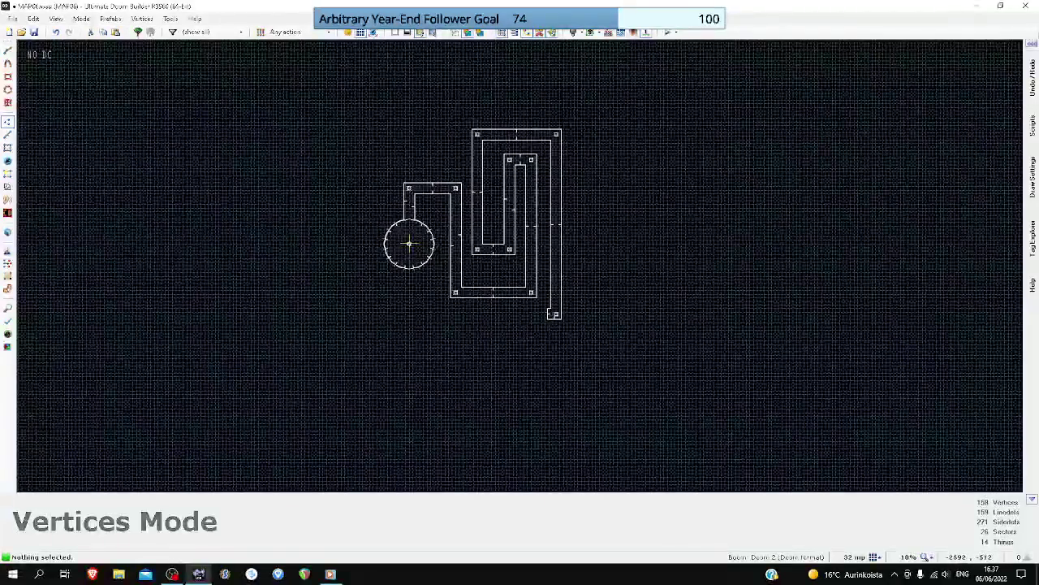
# - Extend the pulled-out section about 2200 units west beneath the lowest corridor, ending just below the circular room's east edge
pyautogui.scroll(4, 409, 244)
pyautogui.press('l')
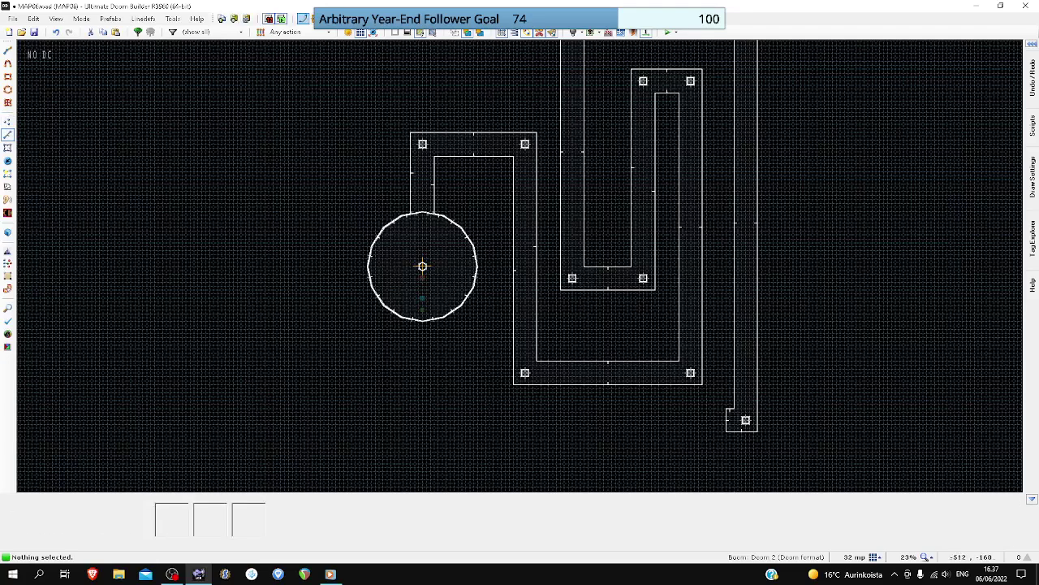
pyautogui.moveTo(727, 419); pyautogui.dragTo(490, 420)
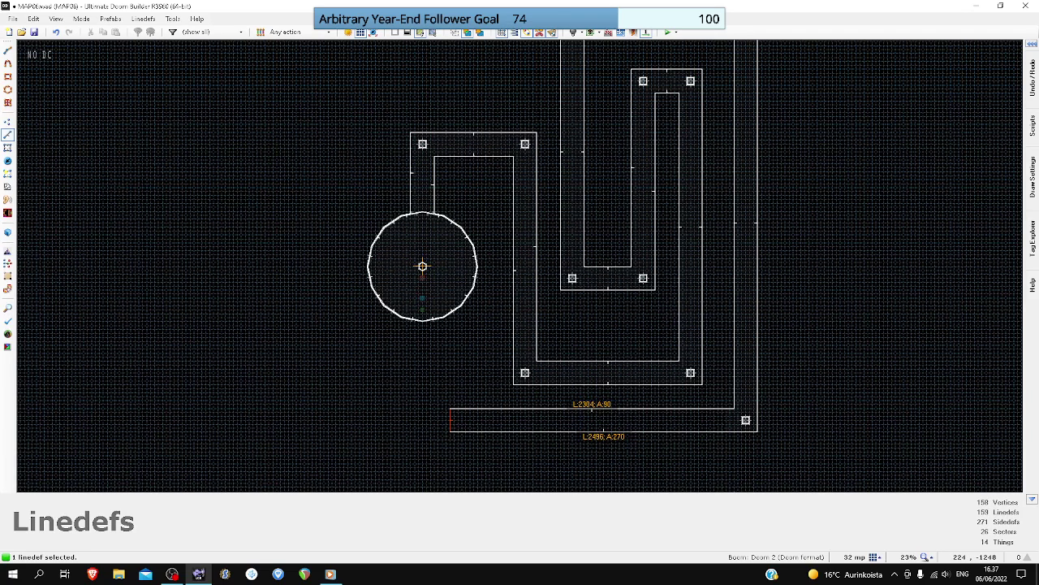
pyautogui.moveTo(446, 419)
pyautogui.mouseDown()
pyautogui.moveTo(506, 420)
pyautogui.moveTo(446, 420)
pyautogui.mouseUp()
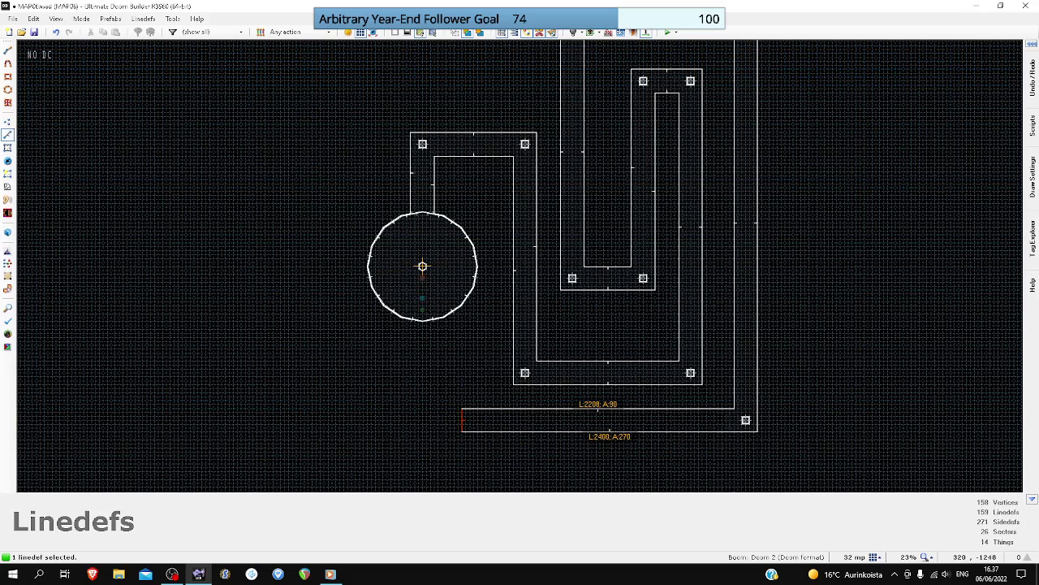
pyautogui.moveTo(462, 419); pyautogui.dragTo(477, 419)
pyautogui.scroll(6, 462, 420)
pyautogui.moveTo(476, 420); pyautogui.dragTo(477, 420, button='right')
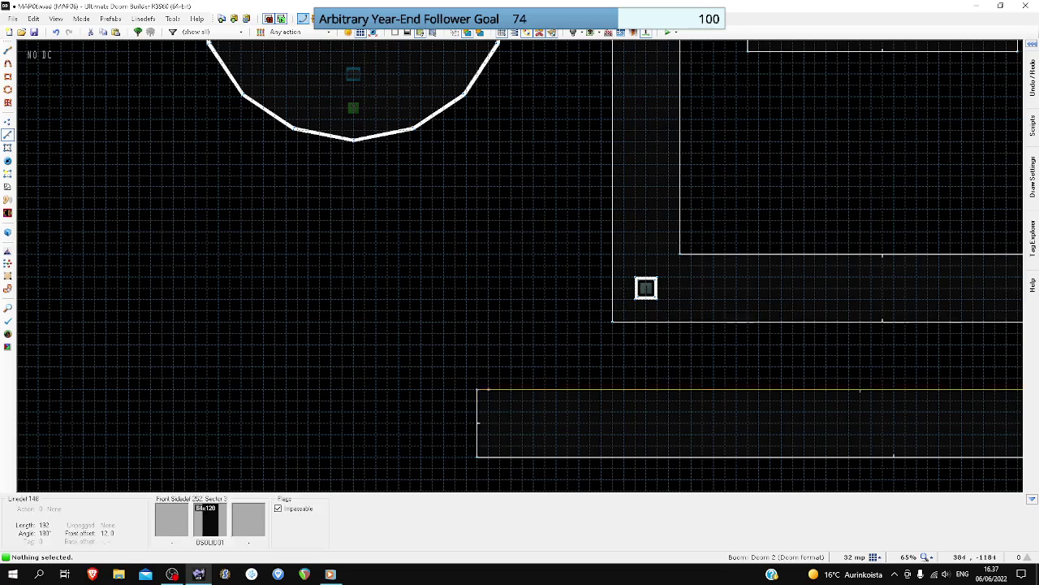
# - Split the westward corridor's north wall about 224 units from its west end and raise that section about 640 units north
pyautogui.scroll(-3, 535, 339)
pyautogui.scroll(-3, 532, 339)
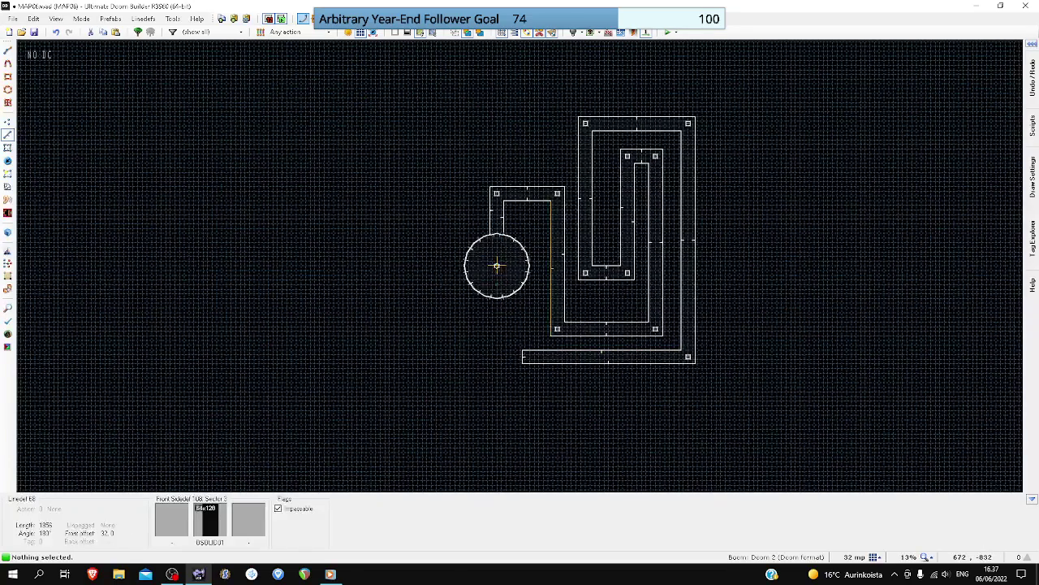
pyautogui.scroll(1, 545, 325)
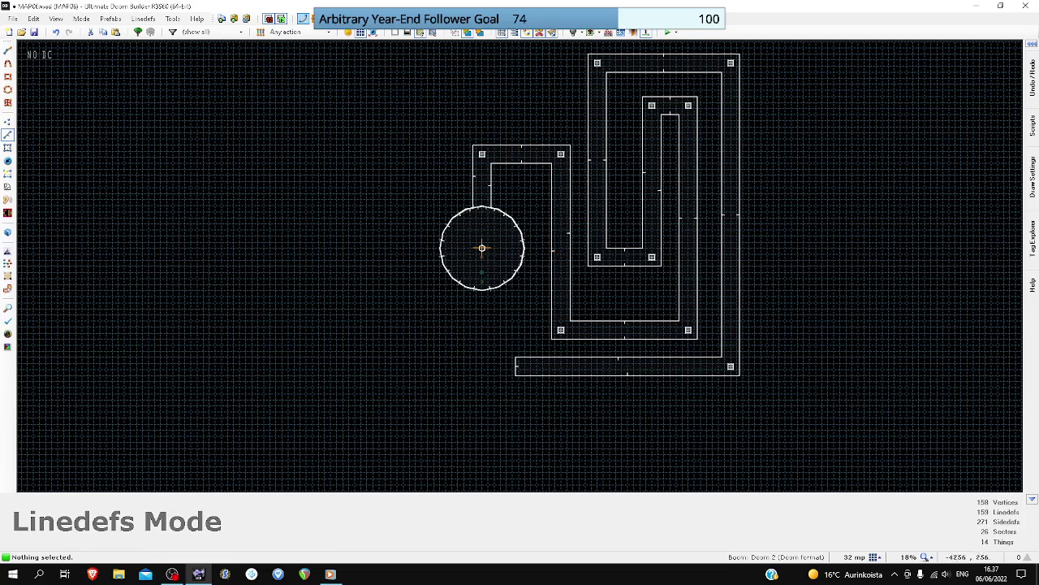
pyautogui.press('v')
pyautogui.scroll(3, 544, 364)
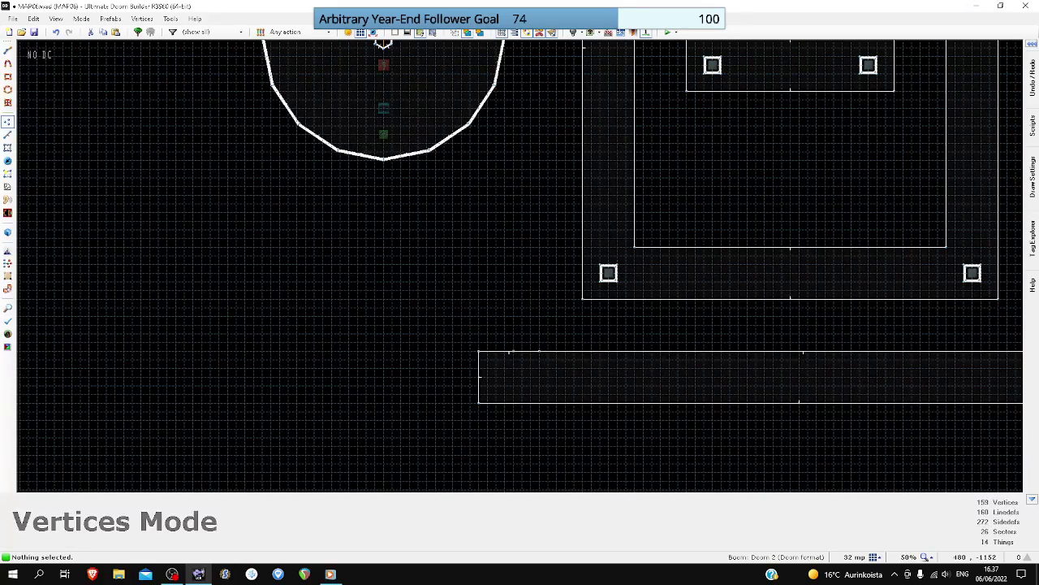
pyautogui.moveTo(510, 352); pyautogui.dragTo(539, 177)
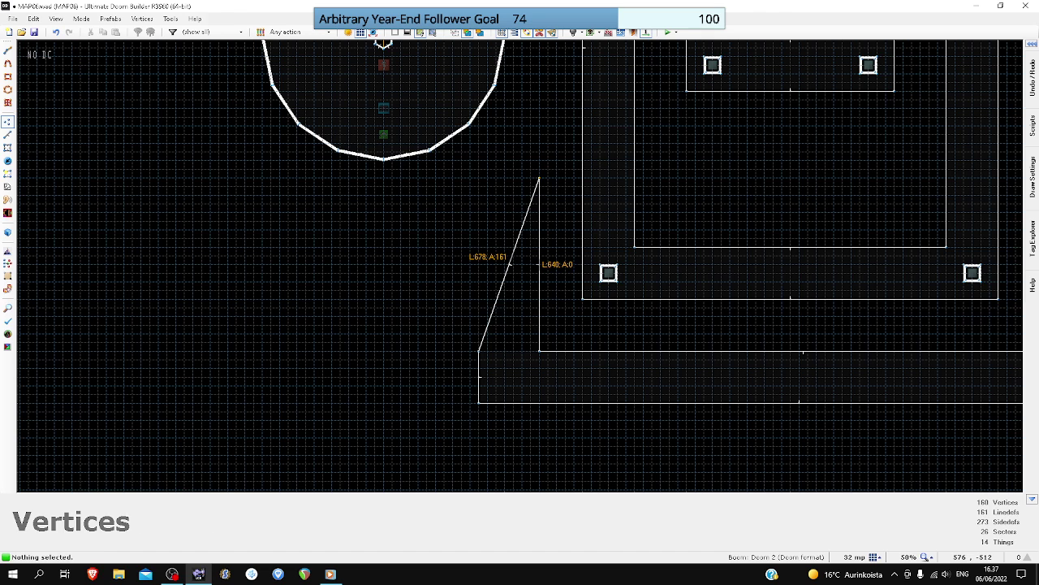
pyautogui.click(479, 350)
pyautogui.moveTo(479, 351); pyautogui.dragTo(479, 177)
# - Split the new northbound corridor's west wall below its north end and push the upper section about 64 units west
pyautogui.scroll(1, 479, 229)
pyautogui.rightClick(479, 229)
pyautogui.moveTo(479, 208); pyautogui.dragTo(456, 229, button='right')
pyautogui.moveTo(479, 162); pyautogui.dragTo(457, 162, button='right')
# - Paste a framed lamp at the corner where the long westward corridor turns north
pyautogui.scroll(-4, 459, 163)
pyautogui.scroll(5, 479, 207)
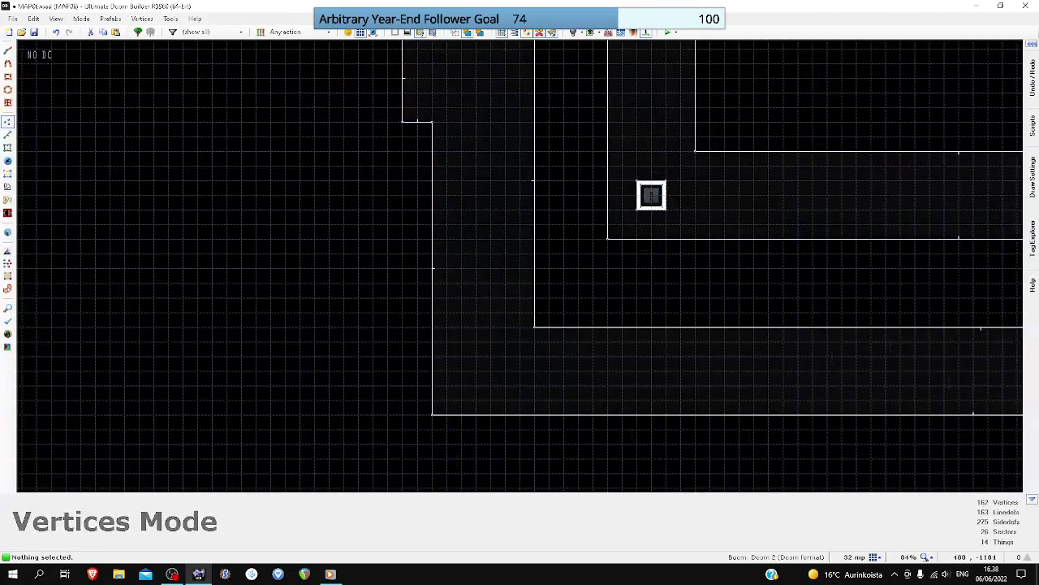
pyautogui.hotkey('ctrl', 'v')
pyautogui.scroll(3, 491, 369)
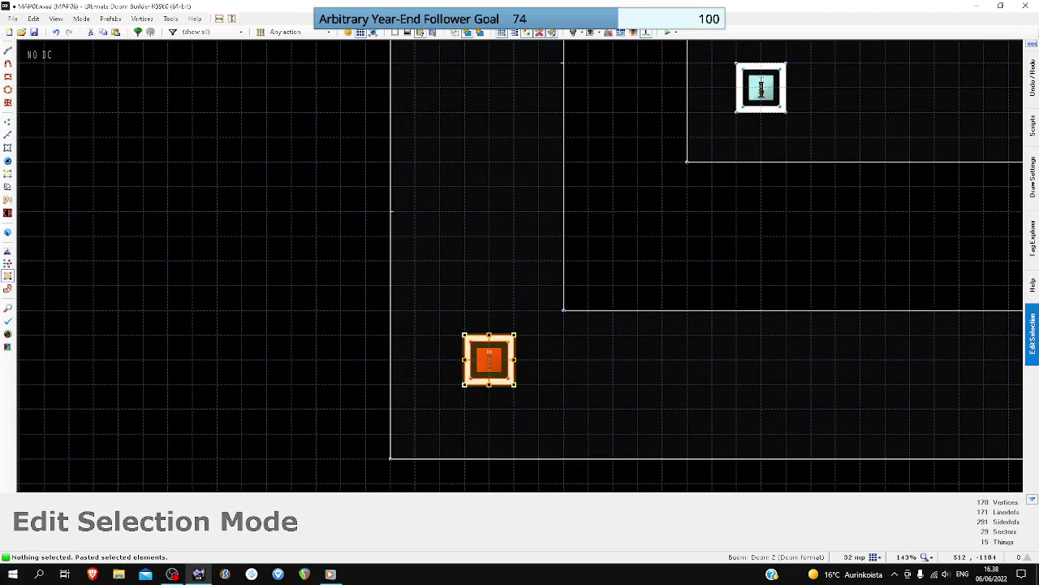
pyautogui.scroll(2, 494, 375)
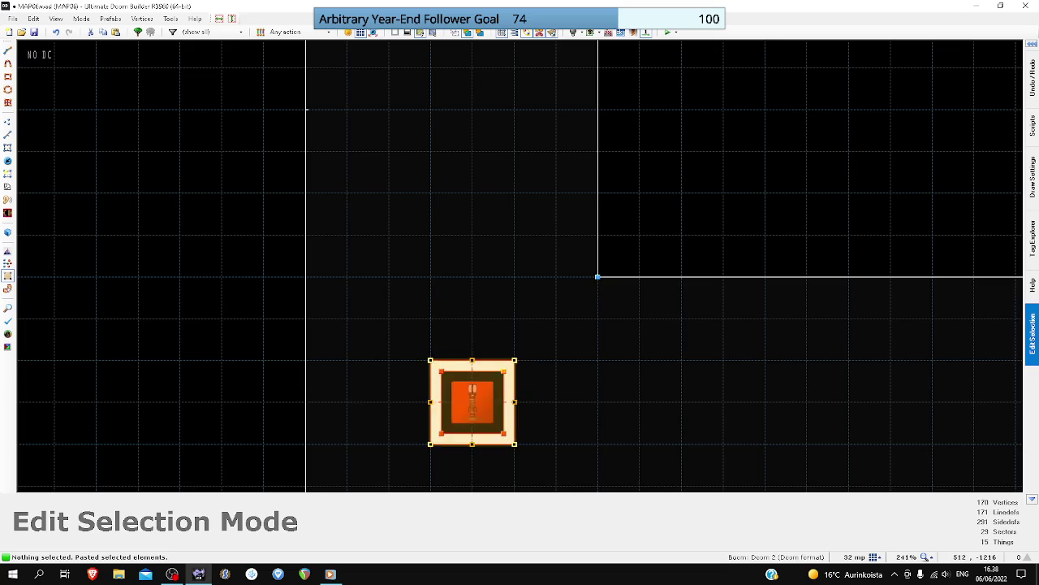
# - Paste another framed lamp at the north end of the northbound corridor, centred vertically in its west-facing turn
pyautogui.scroll(-6, 491, 380)
pyautogui.scroll(5, 499, 237)
pyautogui.hotkey('ctrl', 'v')
pyautogui.scroll(4, 498, 237)
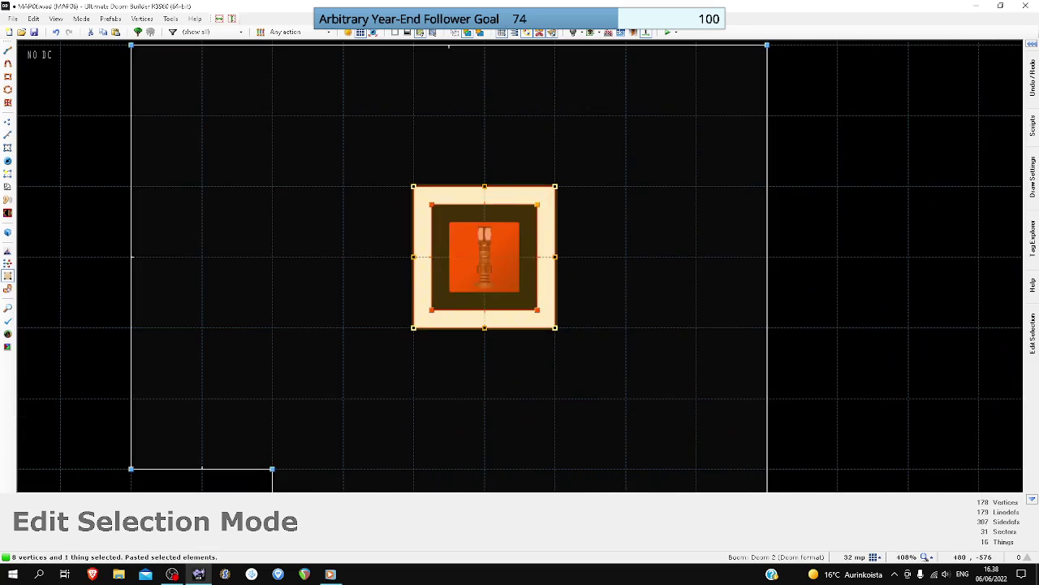
pyautogui.moveTo(592, 149); pyautogui.dragTo(552, 197)
# - Extend the turn's west end wall beneath the circular room until the north wall is 1408 and the south wall 1184 long
pyautogui.scroll(-7, 551, 197)
pyautogui.click(8, 134)
pyautogui.moveTo(152, 177); pyautogui.dragTo(161, 187)
pyautogui.scroll(-4, 315, 263)
pyautogui.scroll(2, 356, 231)
pyautogui.moveTo(386, 248); pyautogui.dragTo(325, 248, button='right')
pyautogui.moveTo(325, 253); pyautogui.dragTo(146, 253)
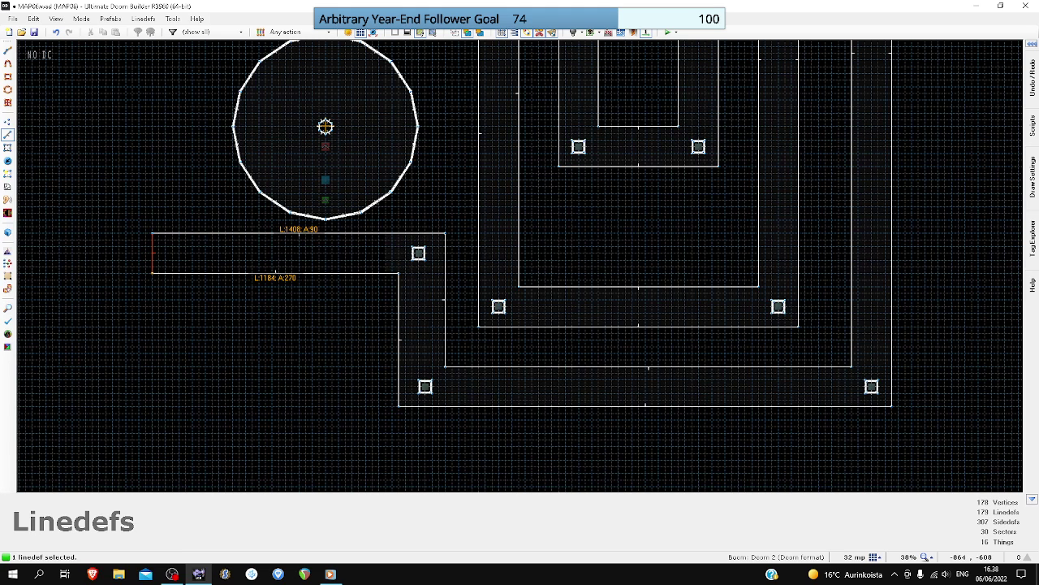
pyautogui.moveTo(147, 253); pyautogui.dragTo(149, 253, button='right')
# - Paste a framed lamp near the west end of the corridor below the circular room, then move the end wall 32 units east
pyautogui.scroll(4, 149, 253)
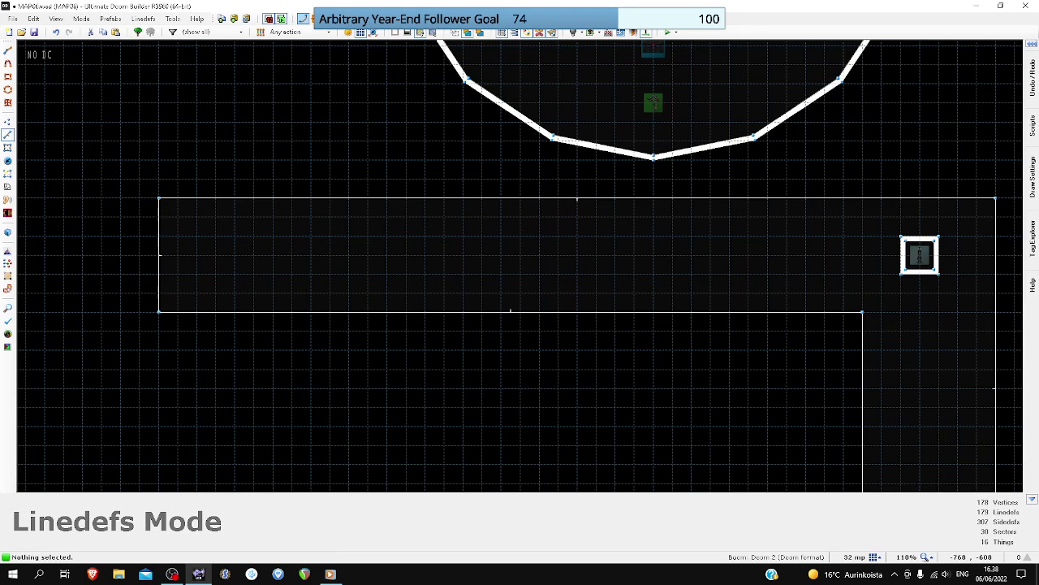
pyautogui.hotkey('ctrl', 'v')
pyautogui.scroll(4, 189, 255)
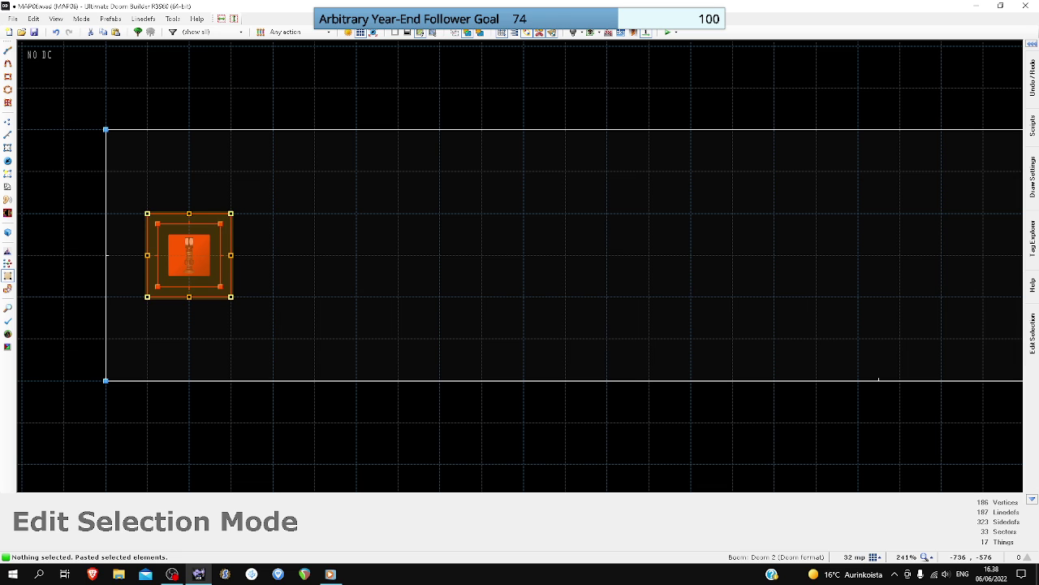
pyautogui.moveTo(189, 255); pyautogui.dragTo(230, 254)
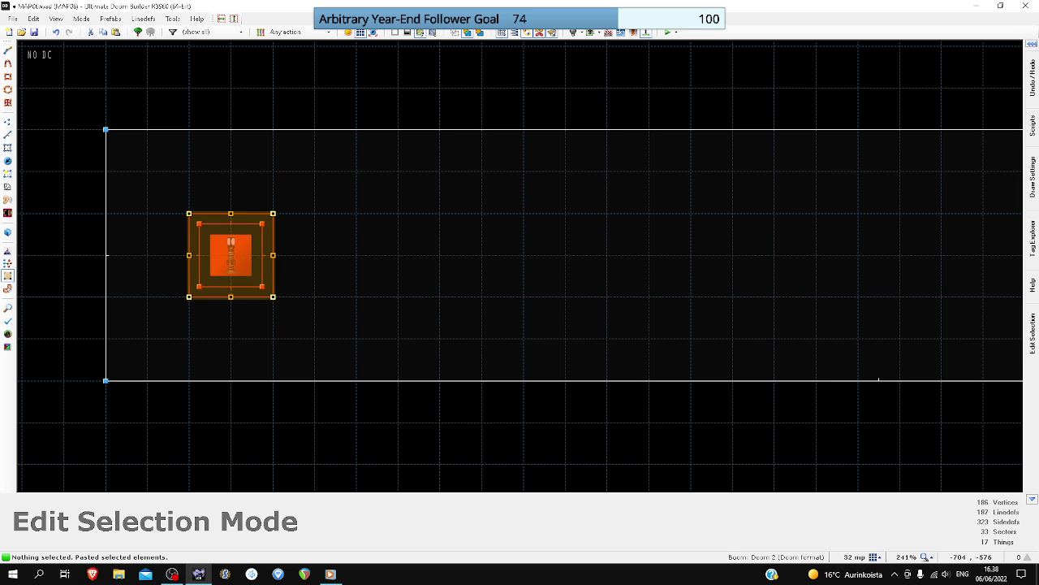
pyautogui.moveTo(231, 255); pyautogui.dragTo(272, 255)
pyautogui.scroll(-5, 289, 221)
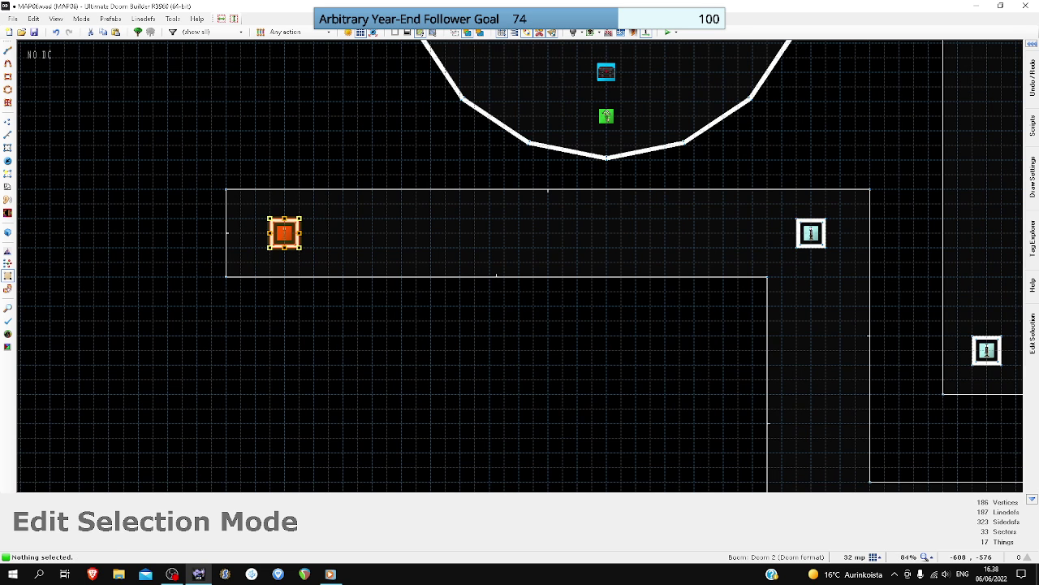
pyautogui.press('Return')
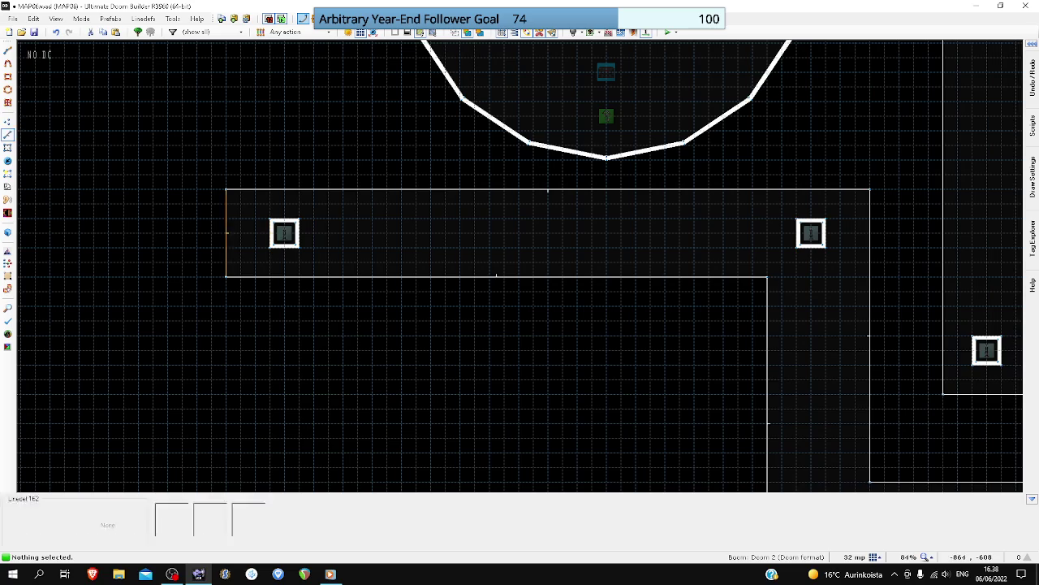
pyautogui.moveTo(226, 233); pyautogui.dragTo(241, 233)
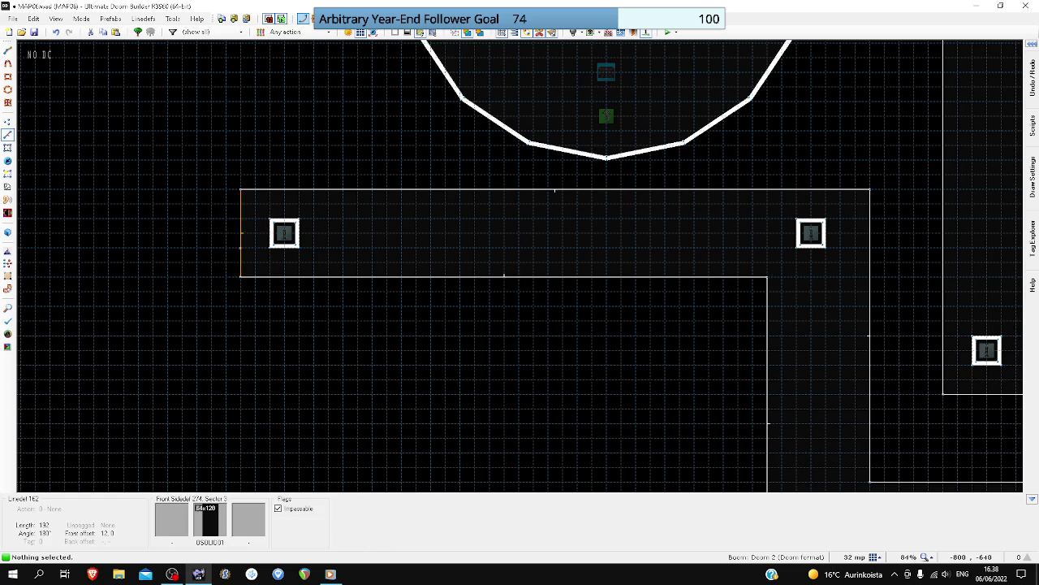
# - Split the corridor's north wall 192 units from its west end and raise the short end section about 64 units north
pyautogui.scroll(-5, 244, 237)
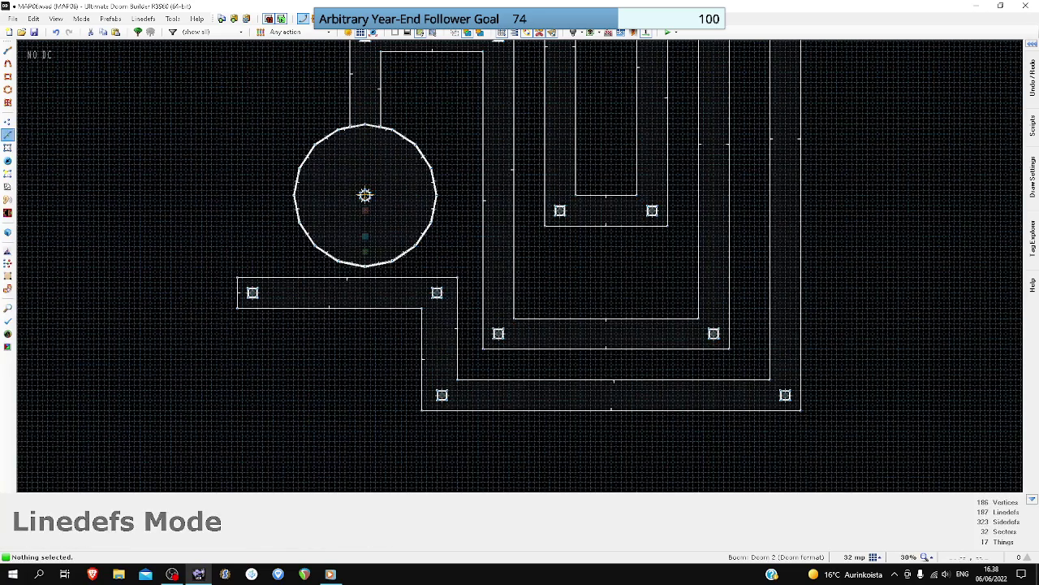
pyautogui.press('v')
pyautogui.scroll(7, 255, 261)
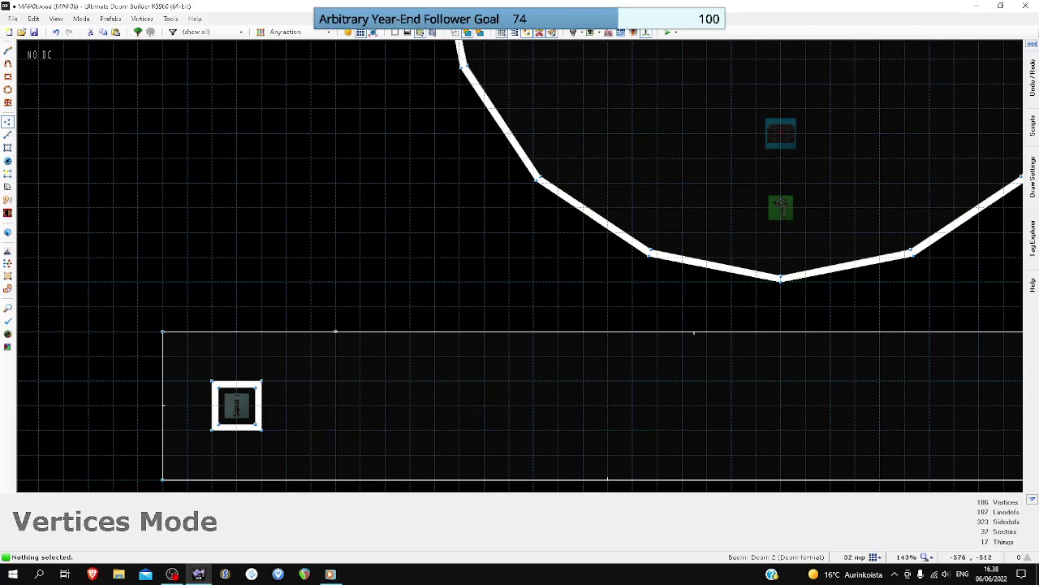
pyautogui.rightClick(311, 332)
pyautogui.moveTo(261, 331); pyautogui.dragTo(262, 268, button='right')
pyautogui.scroll(-2, 311, 282)
pyautogui.scroll(-2, 313, 281)
pyautogui.scroll(2, 259, 298)
pyautogui.scroll(-5, 262, 269)
# - Extend the raised section north past the circular room, level with the north wall of the room's upper corridor
pyautogui.press('Up')
pyautogui.press('Up')
pyautogui.press('Up')
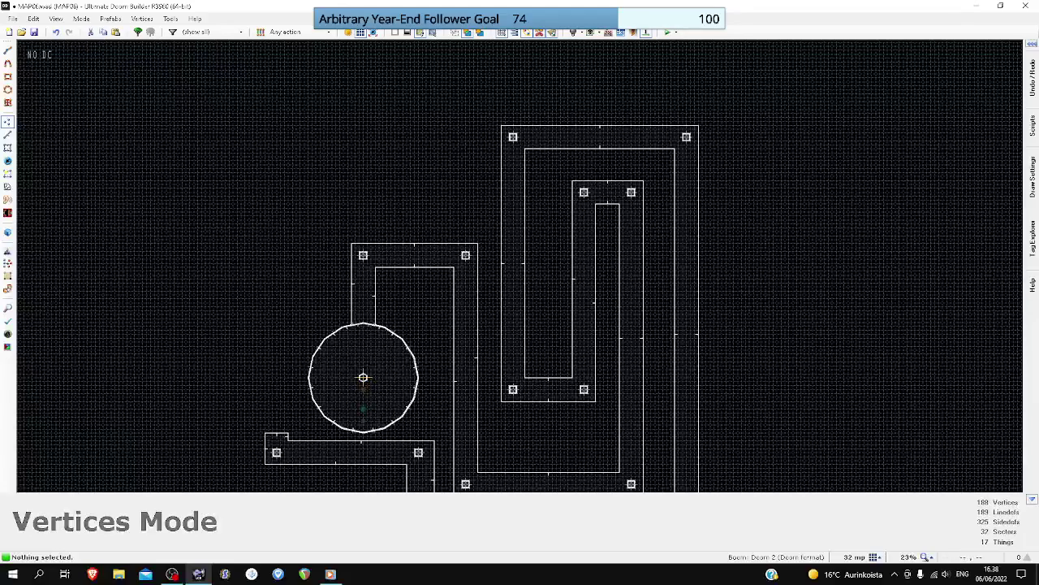
pyautogui.press('l')
pyautogui.moveTo(277, 435); pyautogui.dragTo(277, 242)
# - Draw a 128 by 64 rectangle inside the north end of the new northbound corridor
pyautogui.scroll(6, 278, 244)
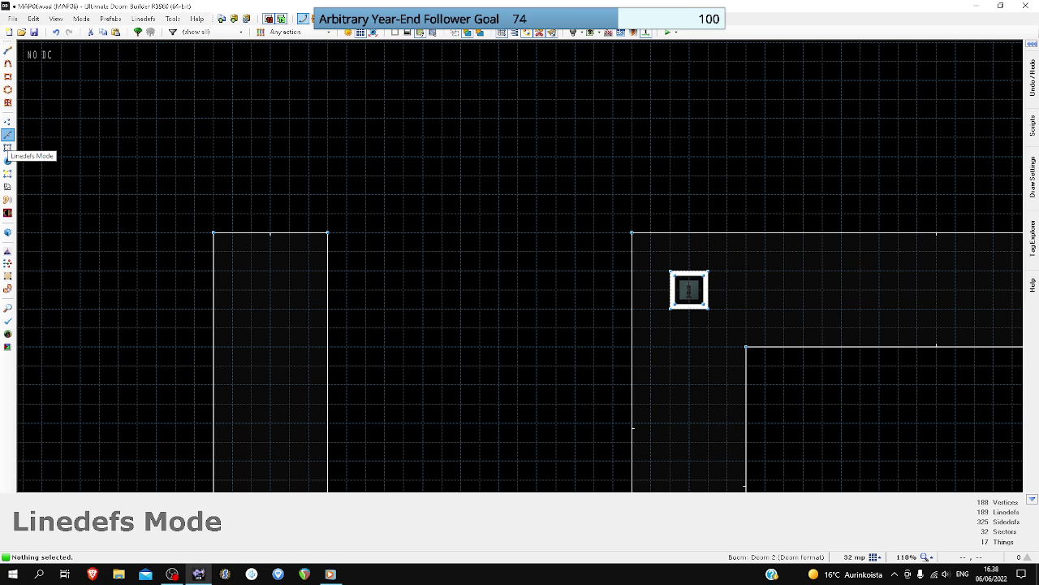
pyautogui.scroll(4, 241, 302)
pyautogui.press('d')
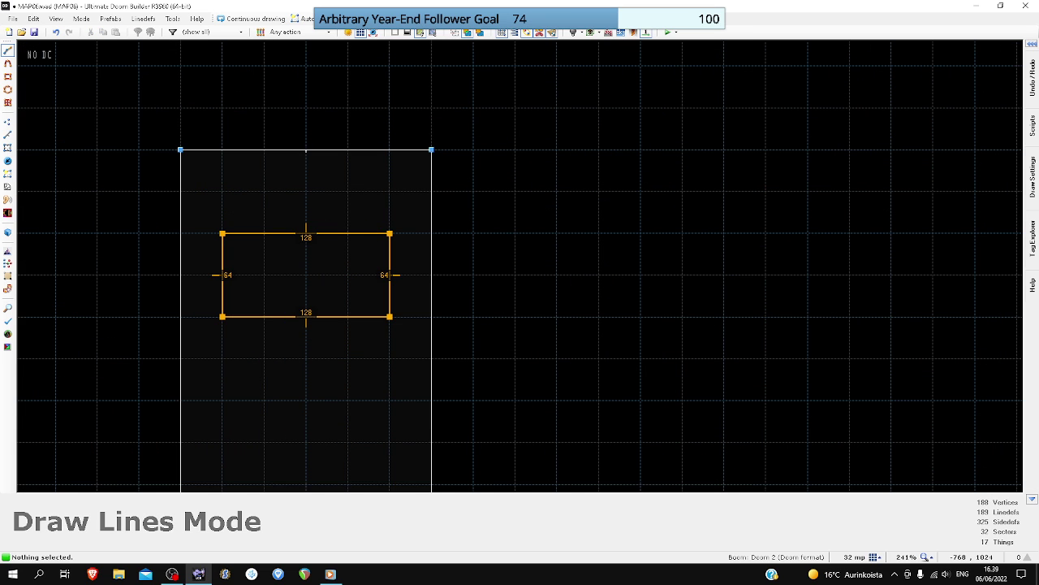
pyautogui.click(222, 317)
# - Select the northbound corridor west of the circular room and move it about 32 units east, closer to the room
pyautogui.scroll(-11, 225, 312)
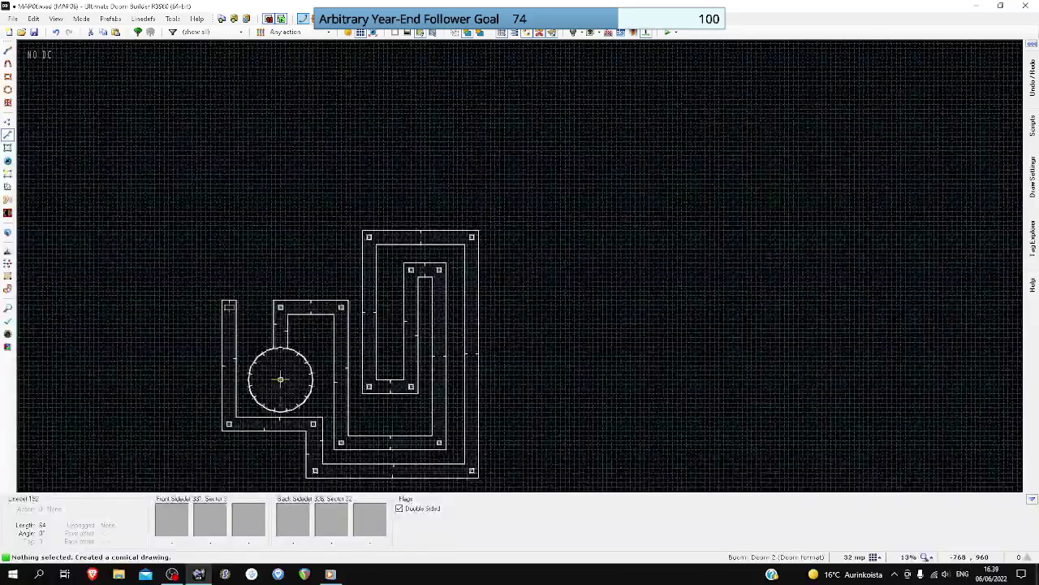
pyautogui.scroll(5, 223, 339)
pyautogui.scroll(-3, 189, 192)
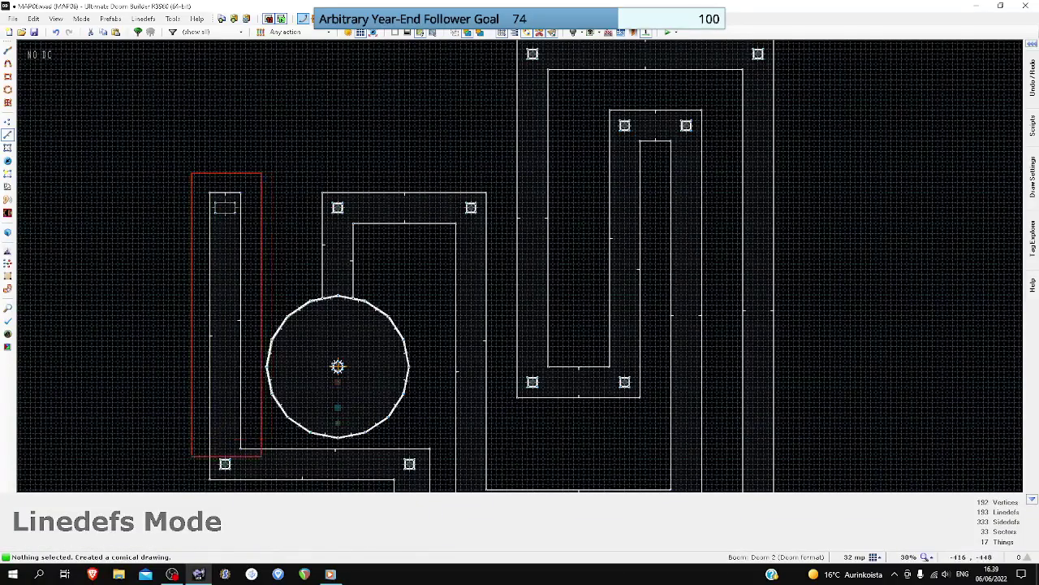
pyautogui.moveTo(251, 486); pyautogui.dragTo(251, 486)
pyautogui.scroll(1, 236, 406)
pyautogui.moveTo(237, 413); pyautogui.dragTo(243, 415, button='right')
pyautogui.press('c')
# - Narrow the rectangle at the corridor's north end to a 64 by 64 square centred between the side walls
pyautogui.scroll(5, 239, 139)
pyautogui.moveTo(244, 169); pyautogui.dragTo(215, 171, button='right')
pyautogui.moveTo(152, 171); pyautogui.dragTo(175, 174, button='right')
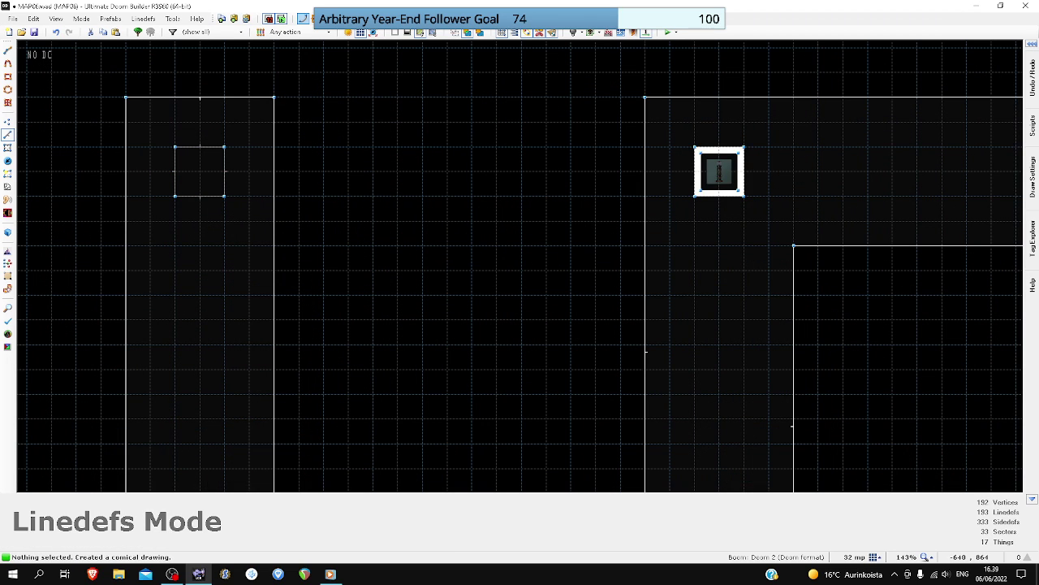
# - In the 3D view, set the floor flat of the small square to GATE4, filtering all flats by G4
pyautogui.press('q')
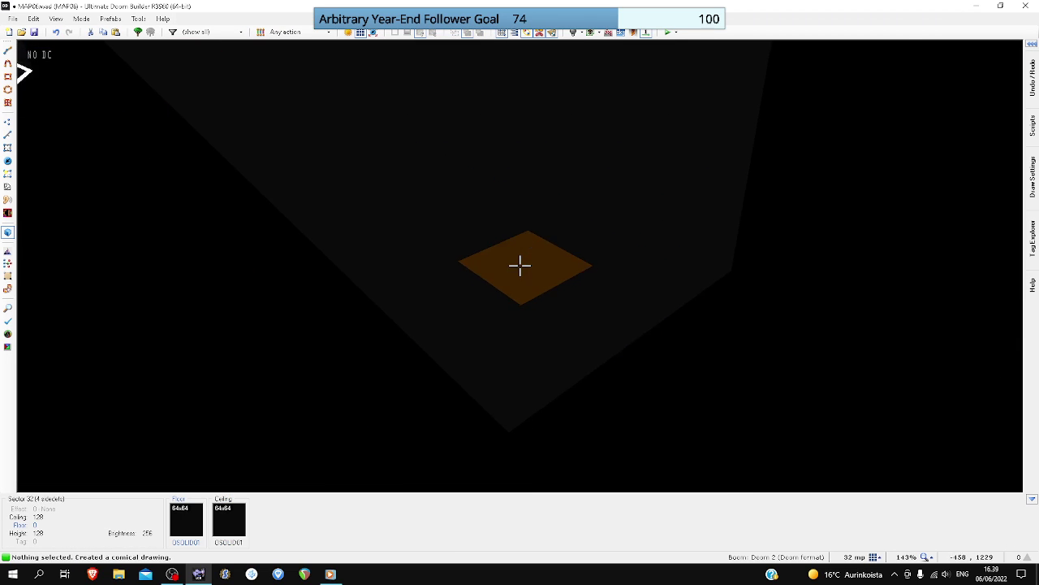
pyautogui.rightClick(519, 265)
pyautogui.click(519, 266)
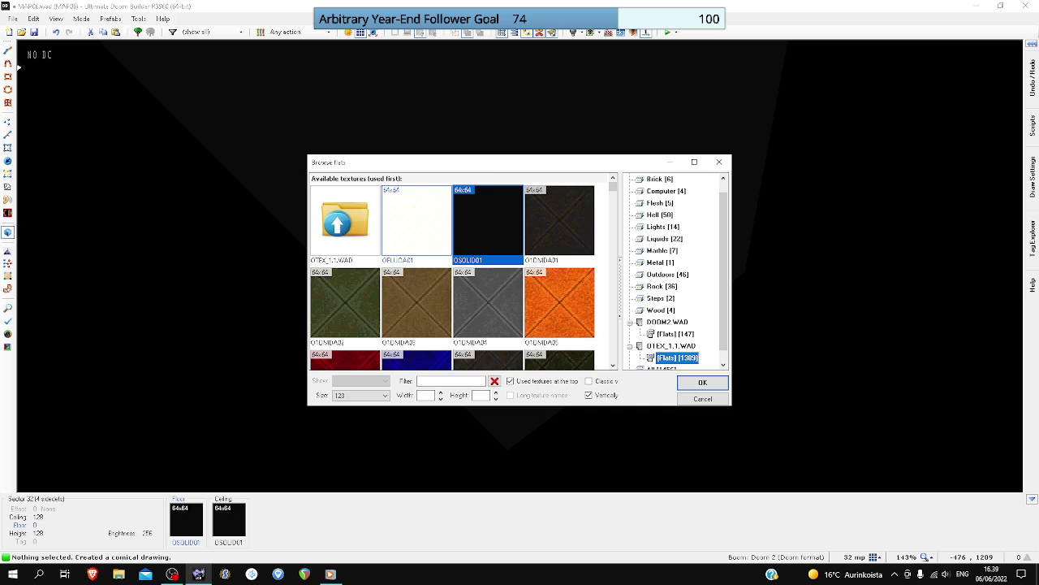
pyautogui.scroll(-10, 462, 276)
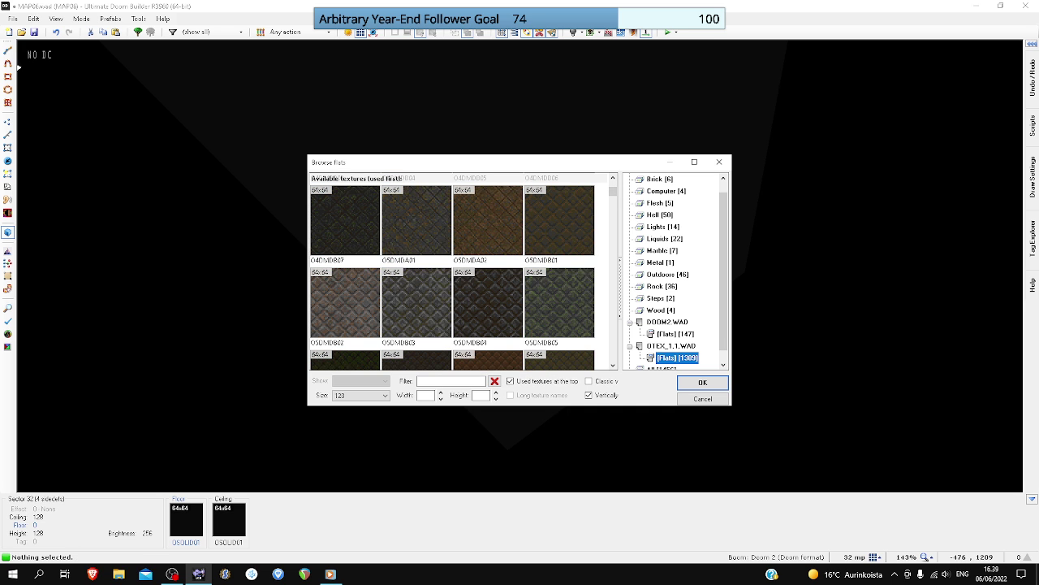
pyautogui.scroll(-1, 666, 354)
pyautogui.click(662, 358)
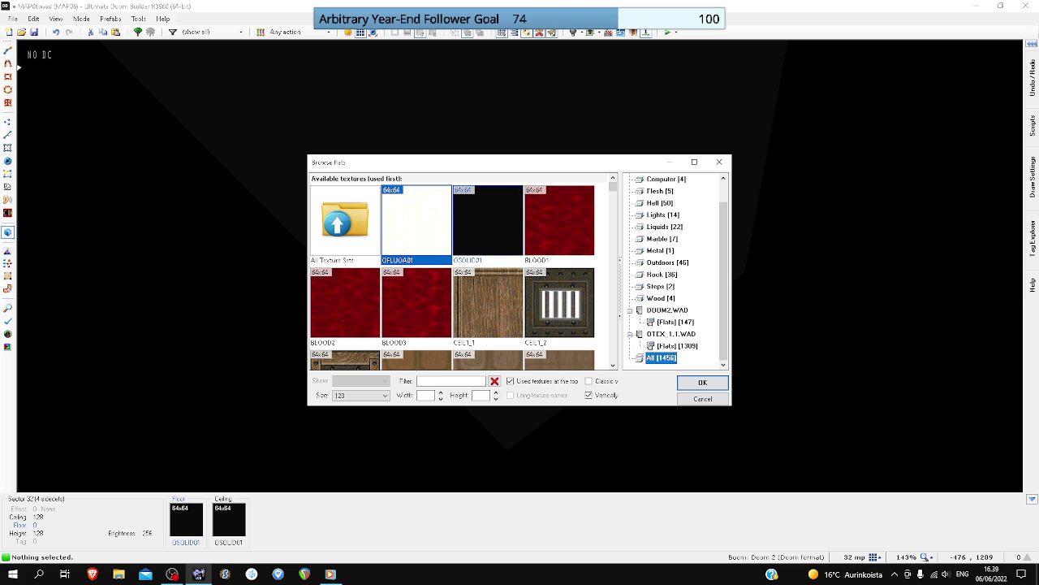
pyautogui.write('G4')
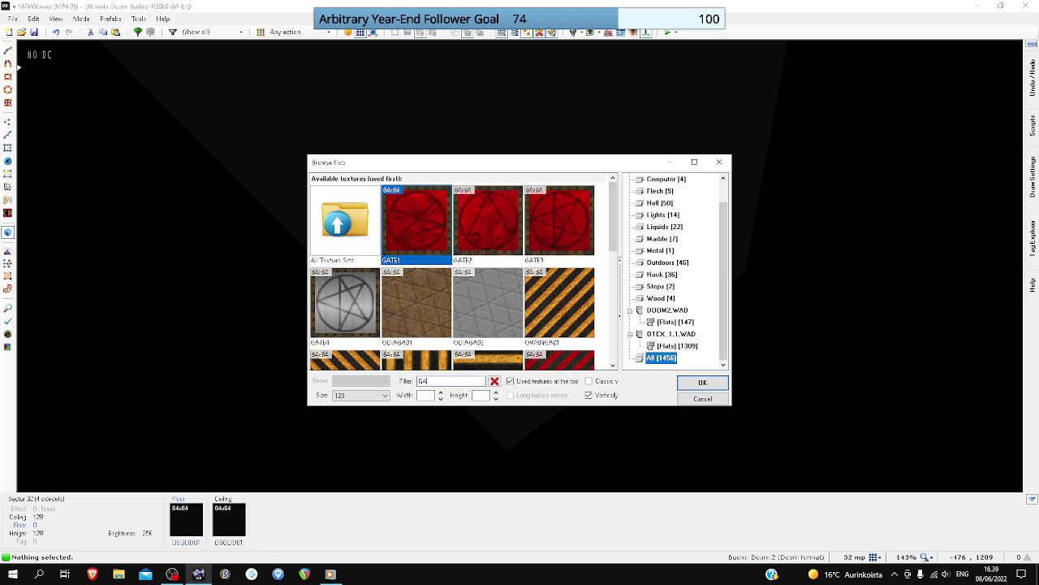
pyautogui.doubleClick(345, 303)
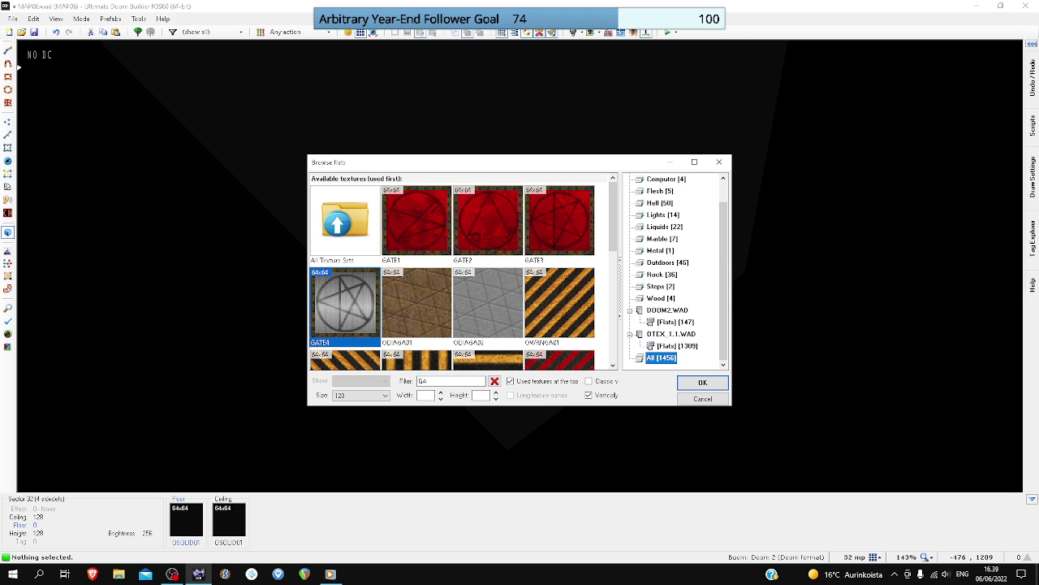
# - Apply the GATE4 flat to the small square sector's floor, copy it onto the ceiling, and set the sector brightness to 256
pyautogui.click(545, 369)
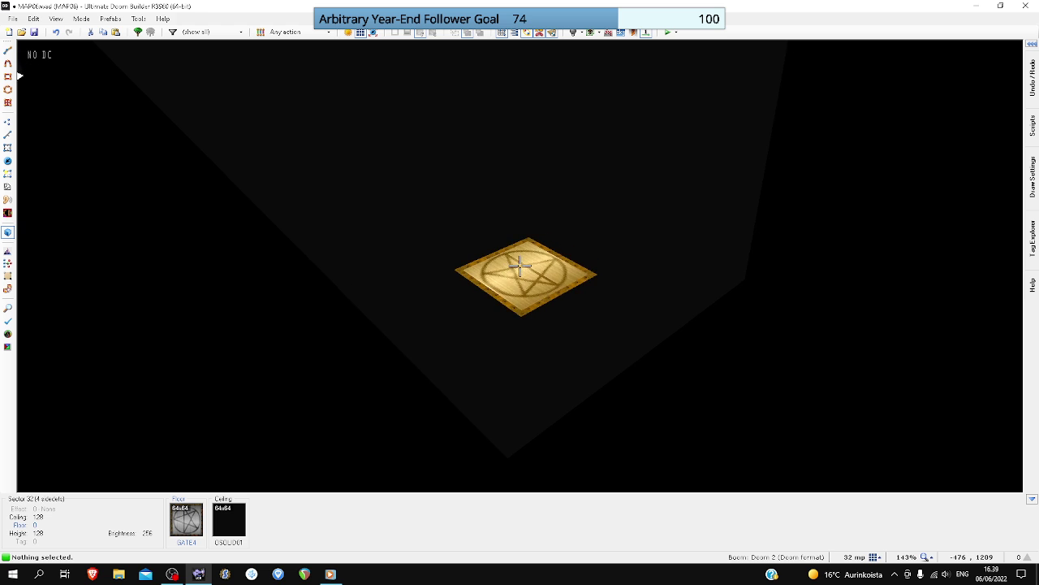
pyautogui.press('e')
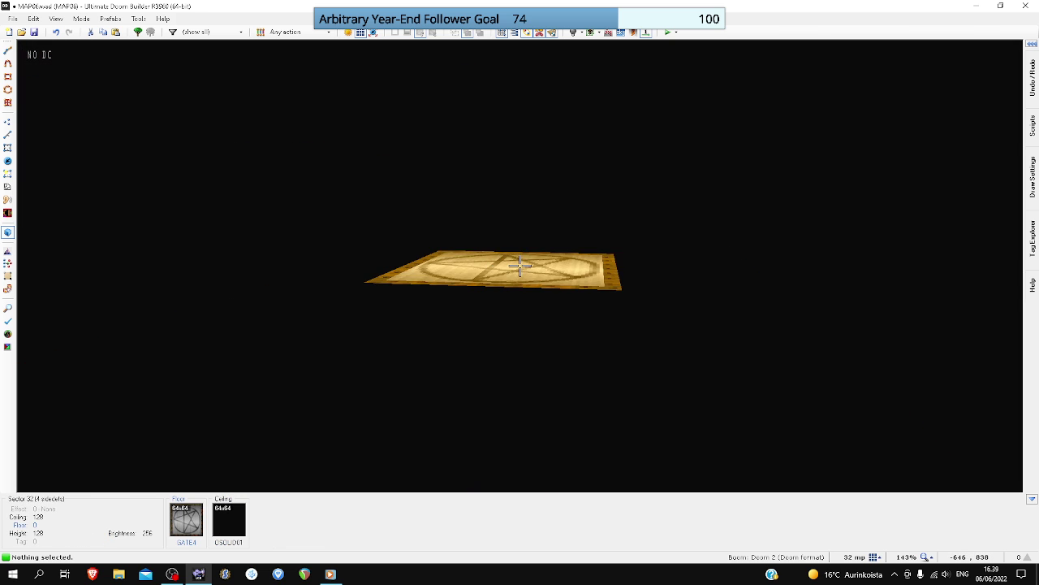
pyautogui.hotkey('ctrl', 'c')
pyautogui.hotkey('ctrl', 'v')
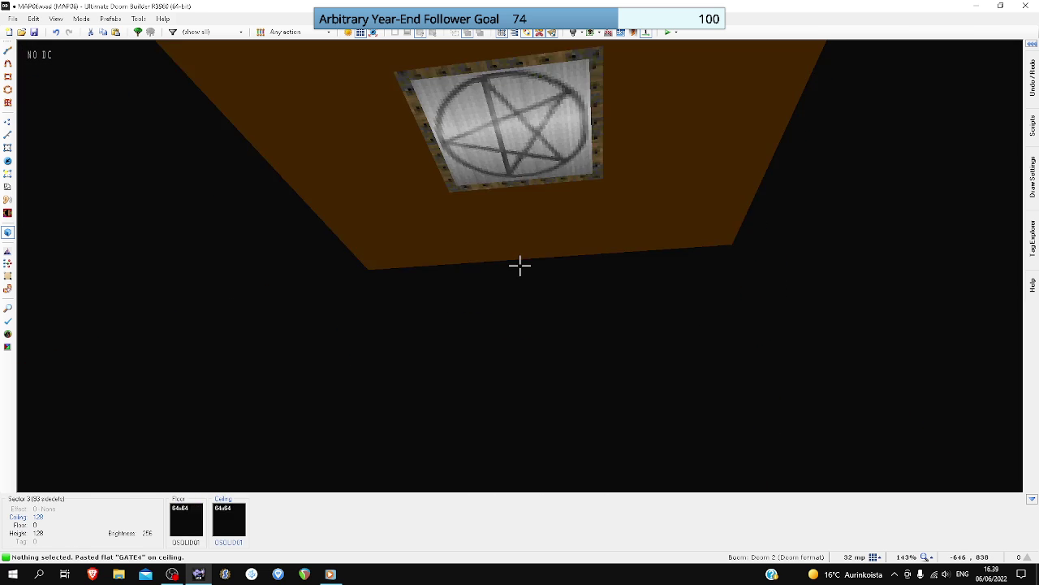
pyautogui.press('d')
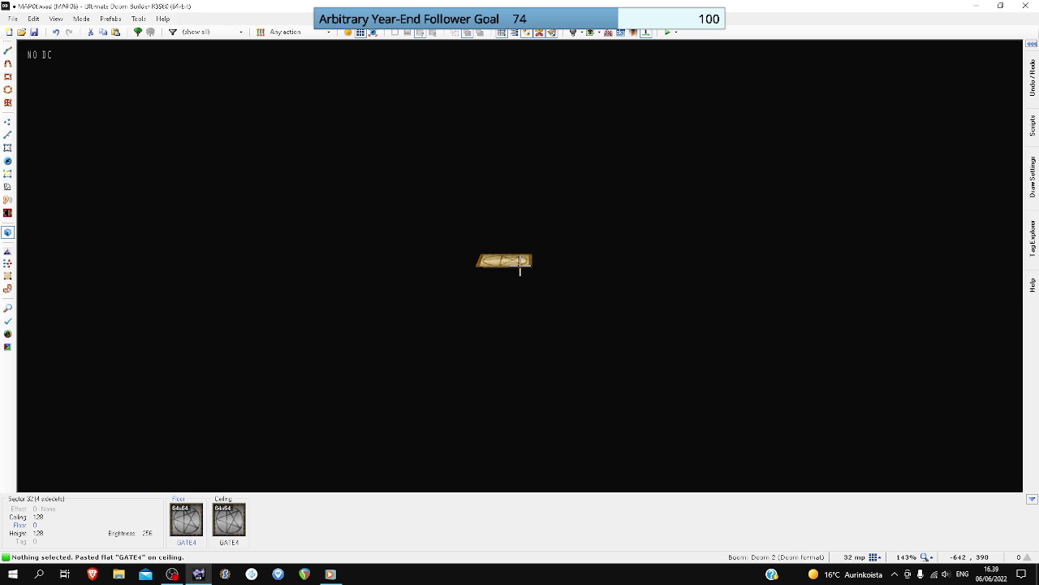
pyautogui.keyDown('ctrl'); pyautogui.scroll(1, 520, 265); pyautogui.keyUp('ctrl')
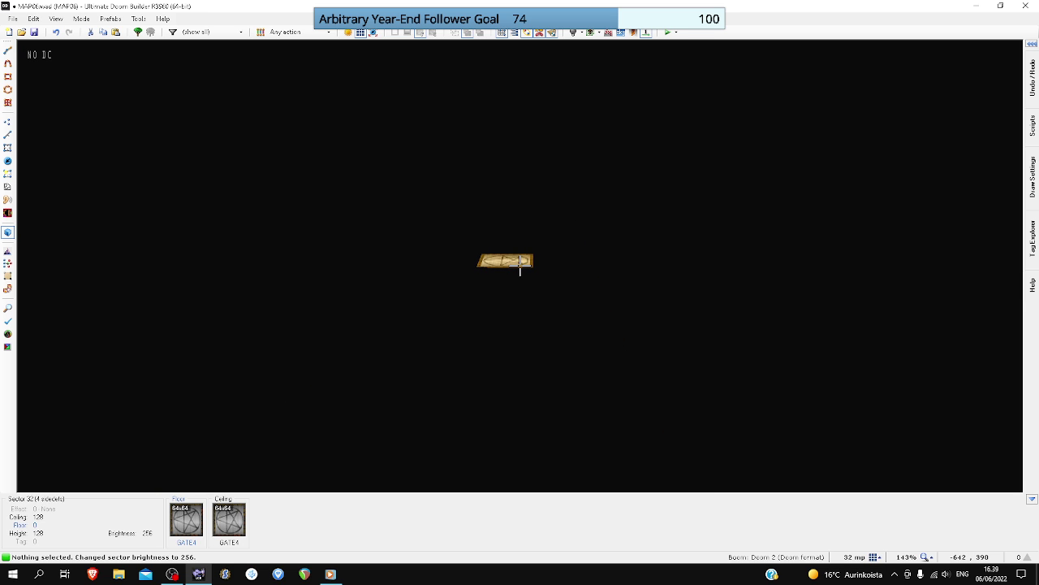
pyautogui.press('d')
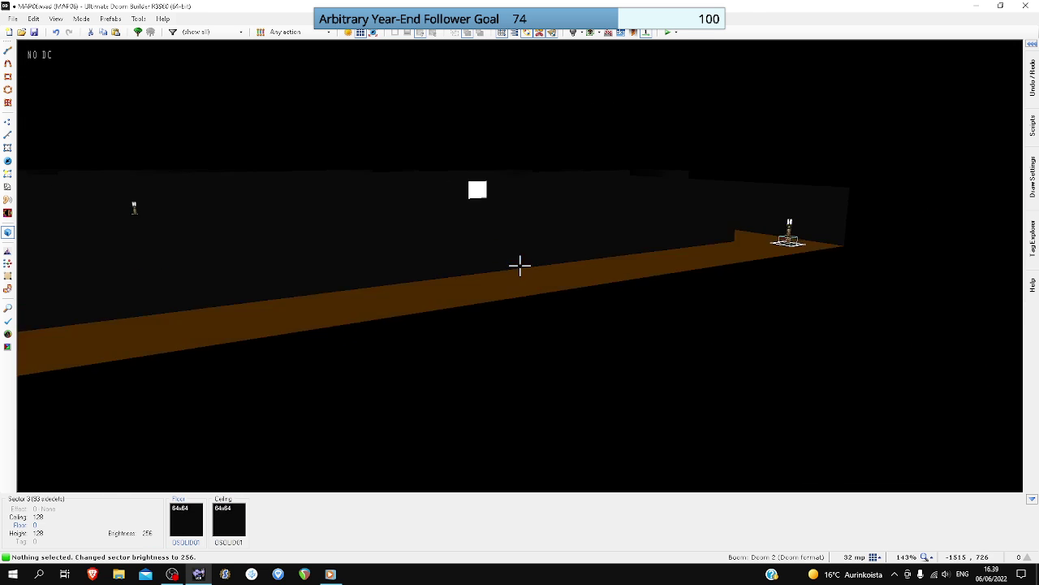
pyautogui.press('q')
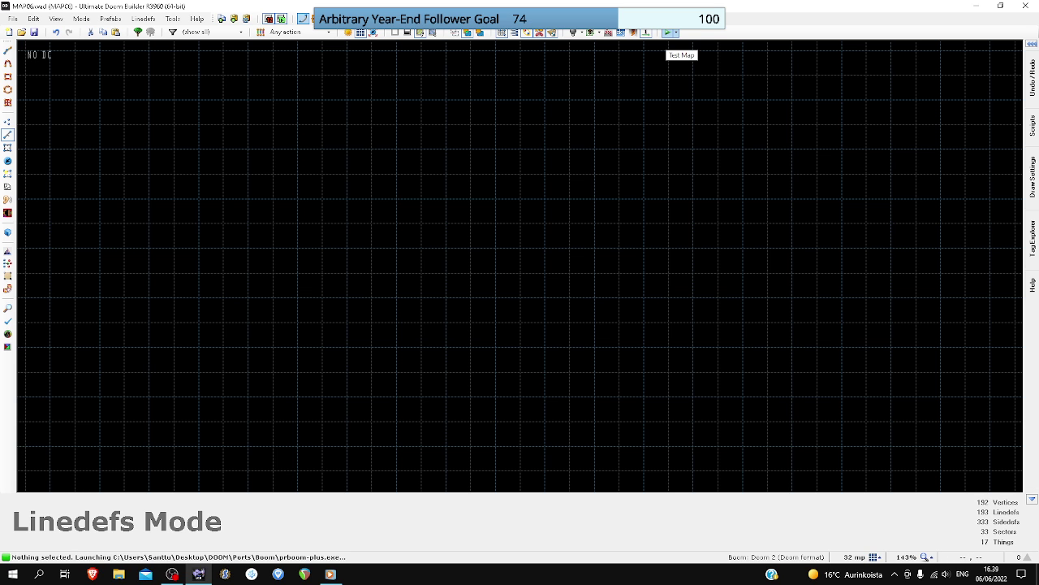
# - Playtest the map in PrBoom-Plus and walk from the round starting room past the first corridor lamps
pyautogui.press('w')
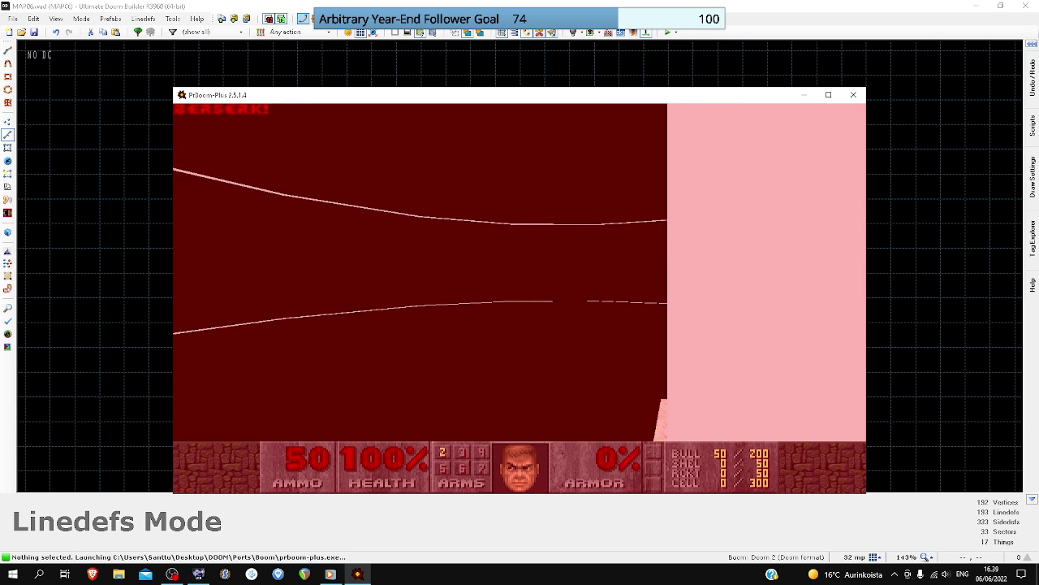
pyautogui.press('w')
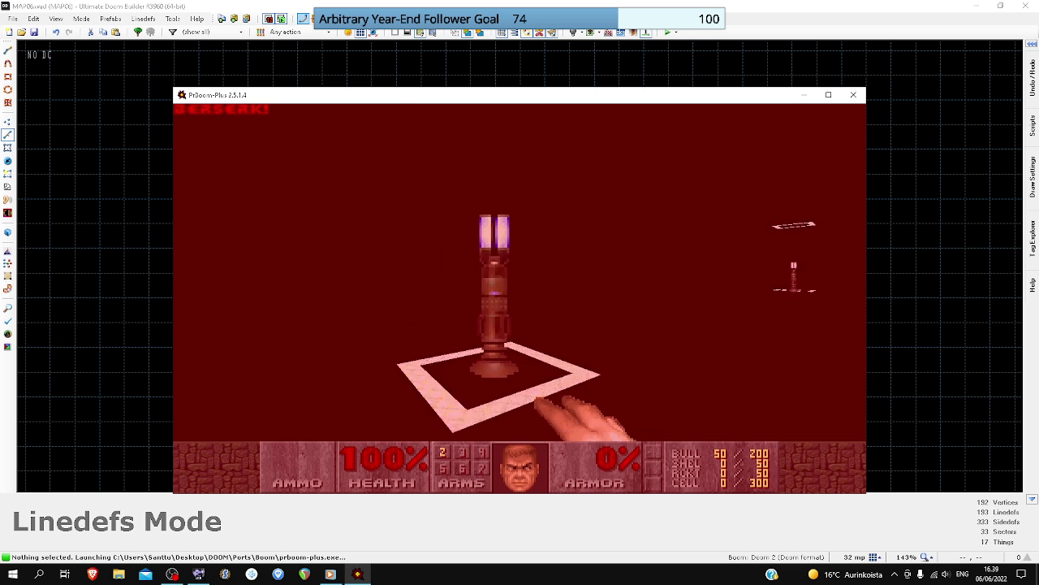
pyautogui.press('w')
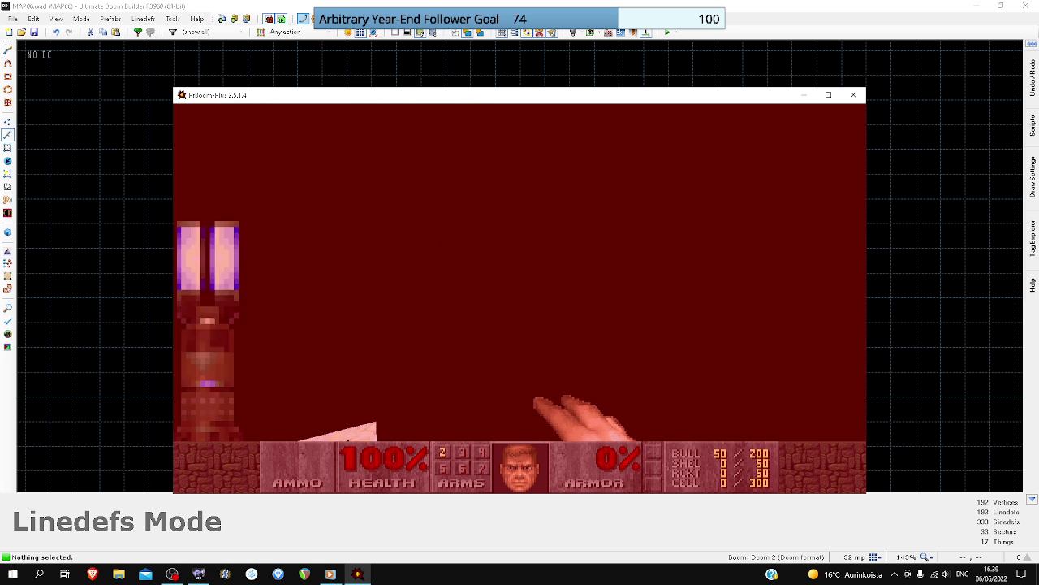
pyautogui.press('w')
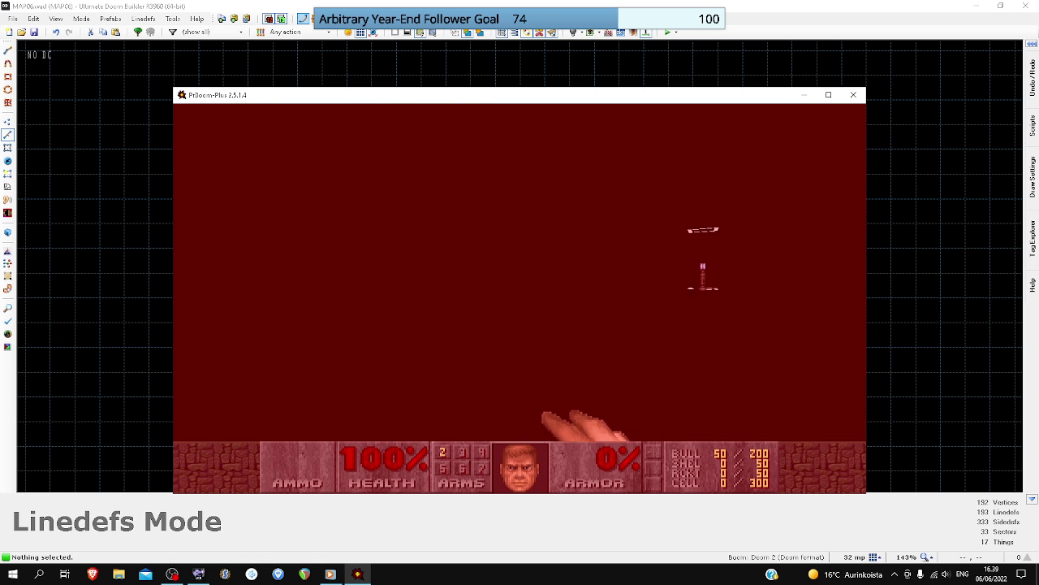
pyautogui.press('Up')
pyautogui.press('Left')
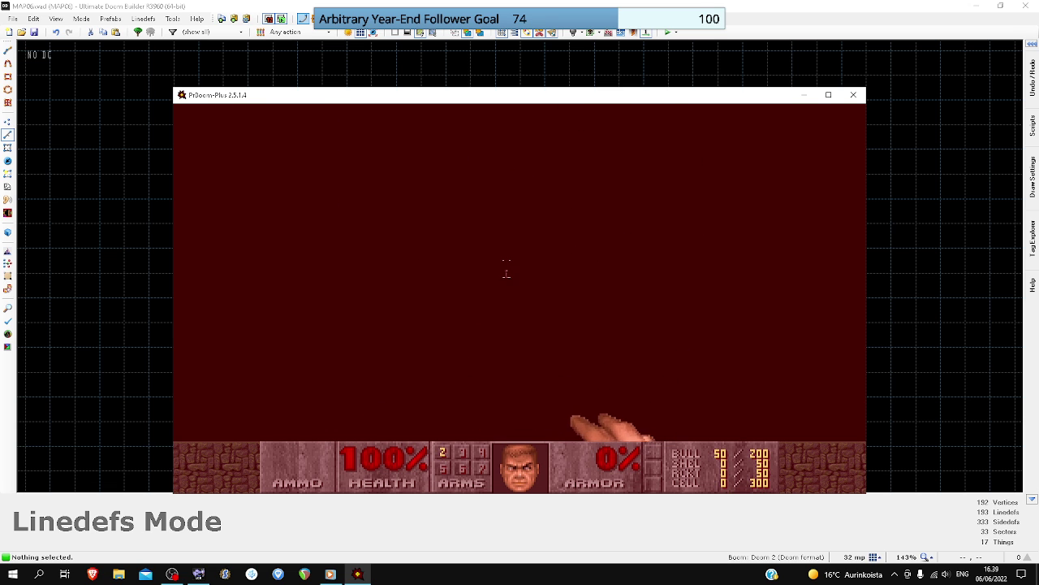
# - Check the in-game automap to see how the corridor walls are drawn
pyautogui.press('Tab')
pyautogui.press('Up')
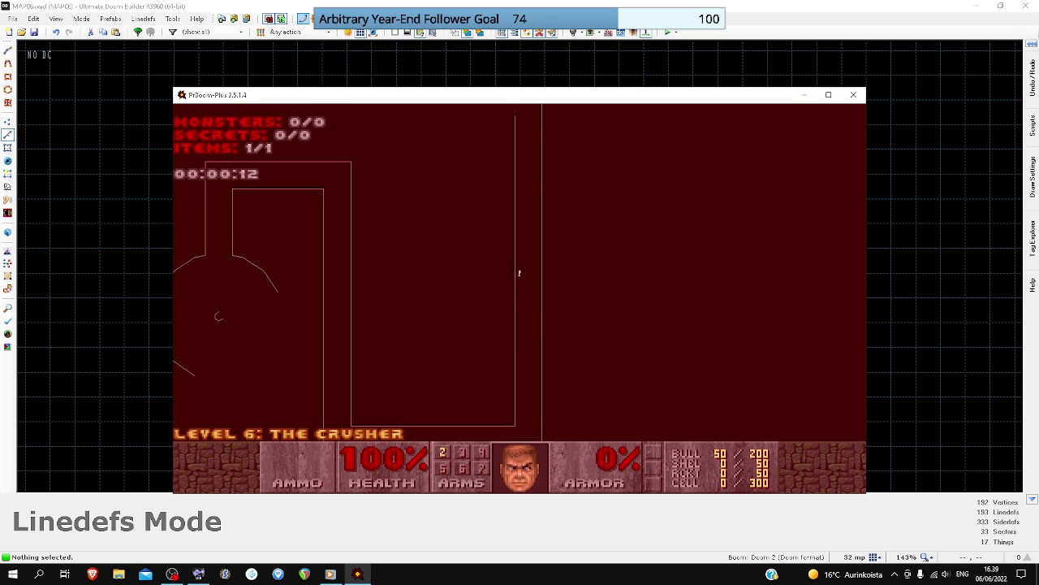
pyautogui.press('Tab')
# - Follow the dark corridor from lamp to lamp to its end to examine how the lights guide the player
pyautogui.press('Up')
pyautogui.press('Right')
pyautogui.press('Left')
pyautogui.press('Up')
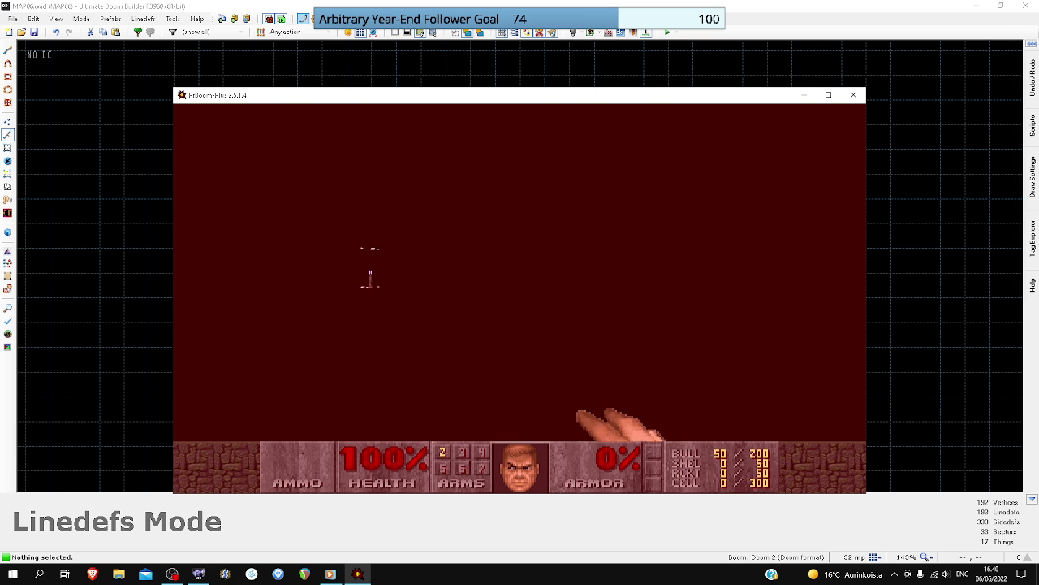
pyautogui.press('Up')
pyautogui.press('Left')
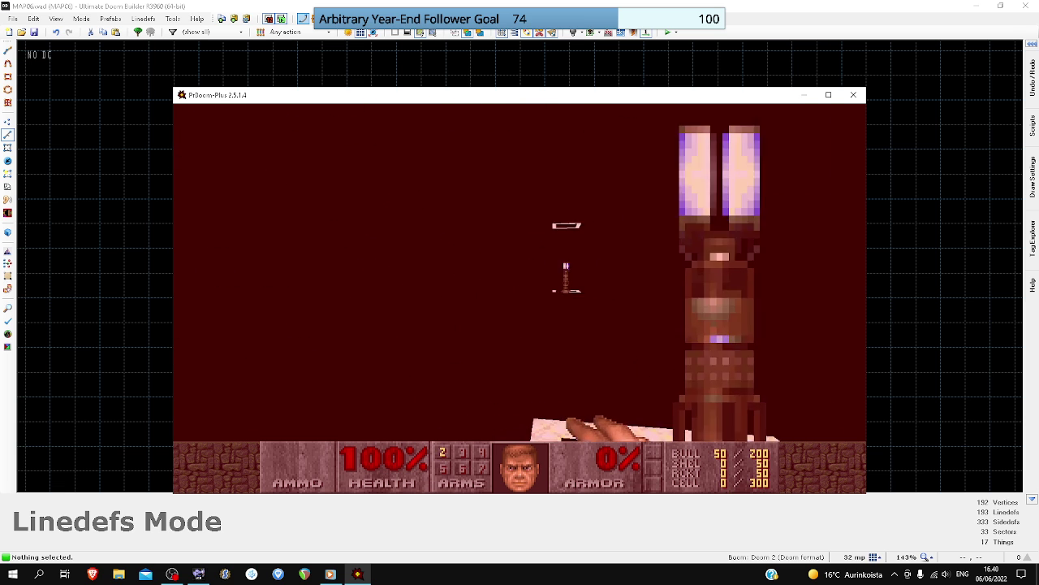
pyautogui.press('Up')
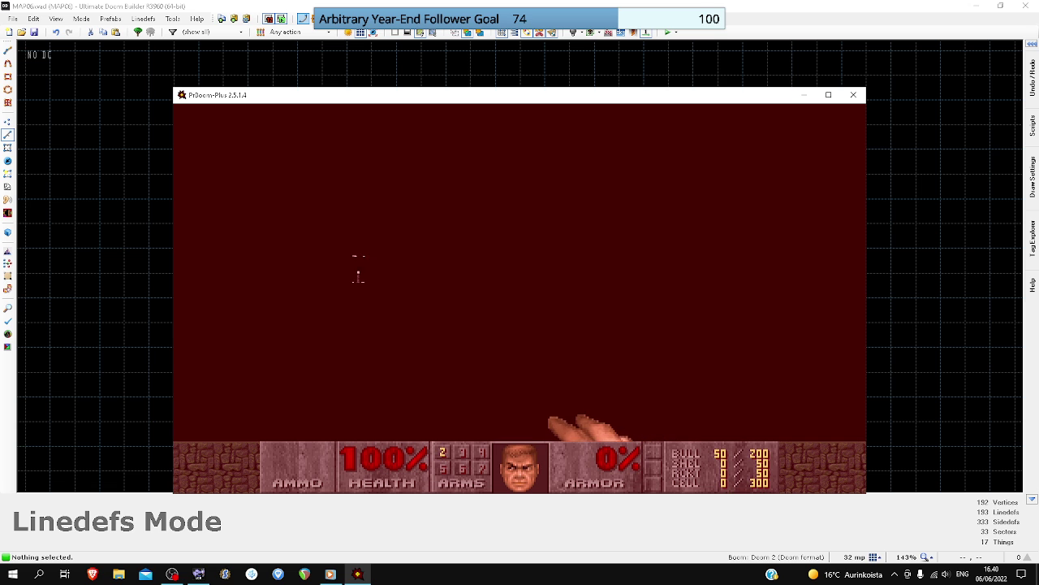
pyautogui.press('Up')
pyautogui.press('Left')
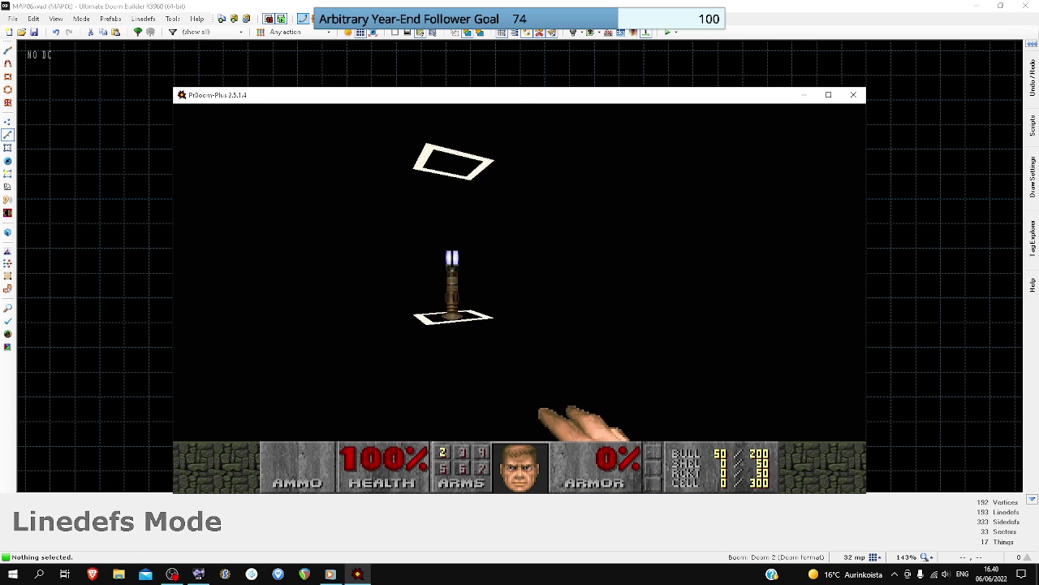
pyautogui.press('Up')
pyautogui.press('Left')
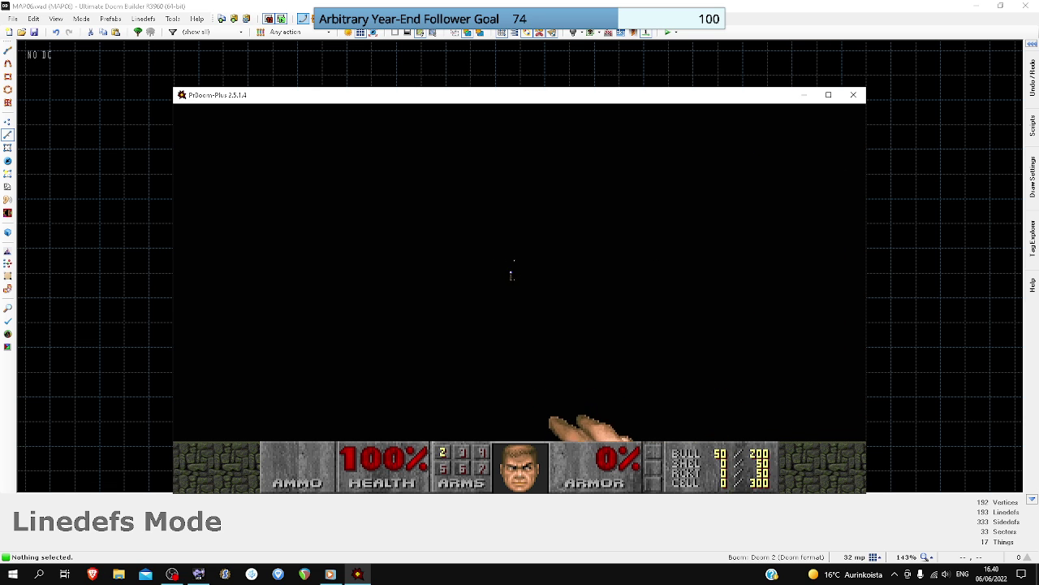
pyautogui.press('Up')
pyautogui.press('Left')
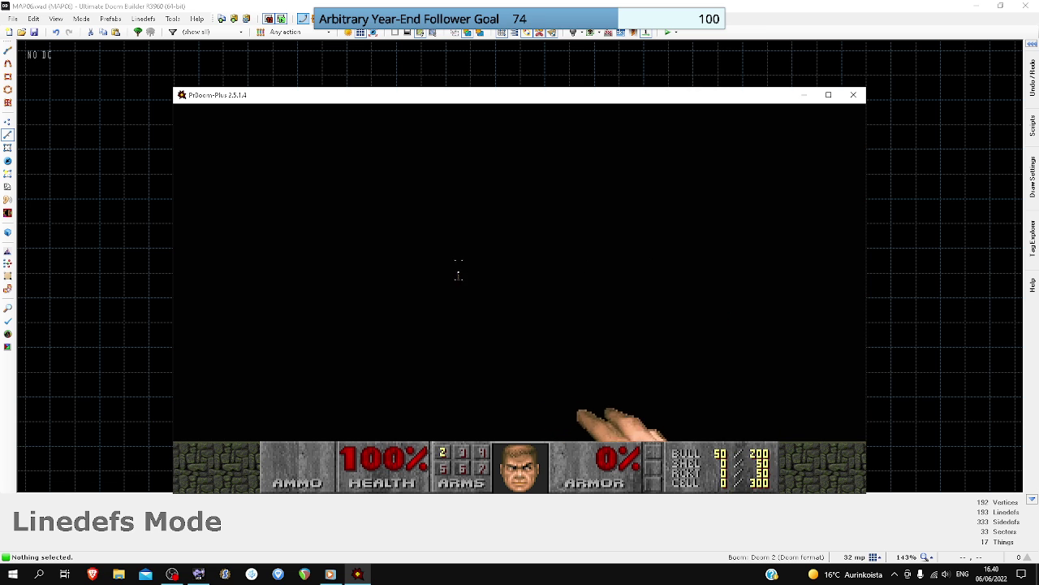
pyautogui.press('Up')
pyautogui.press('w')
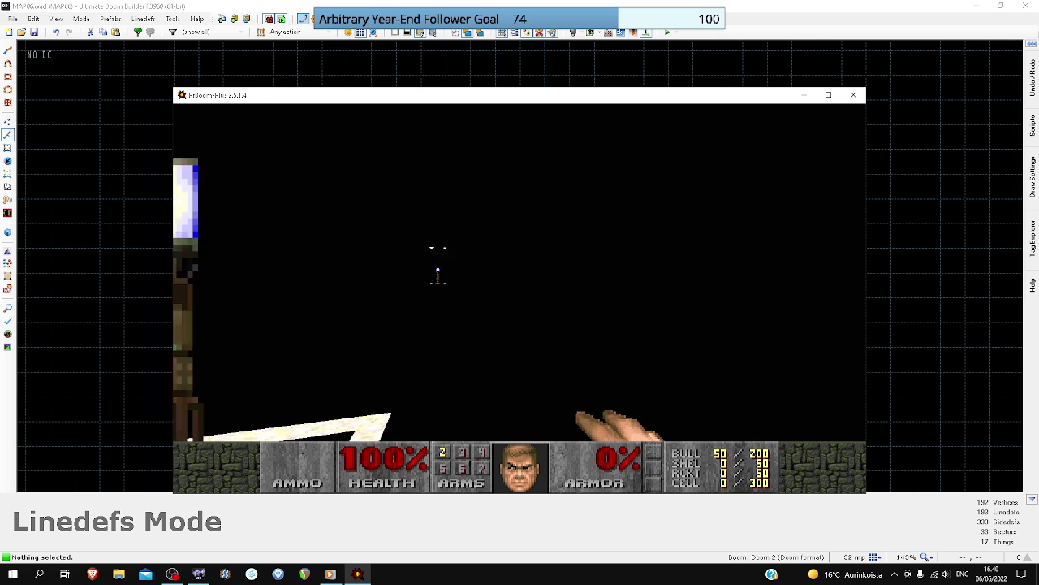
pyautogui.press('Up')
pyautogui.press('Left')
pyautogui.press('Up')
pyautogui.press('Left')
pyautogui.press('Up')
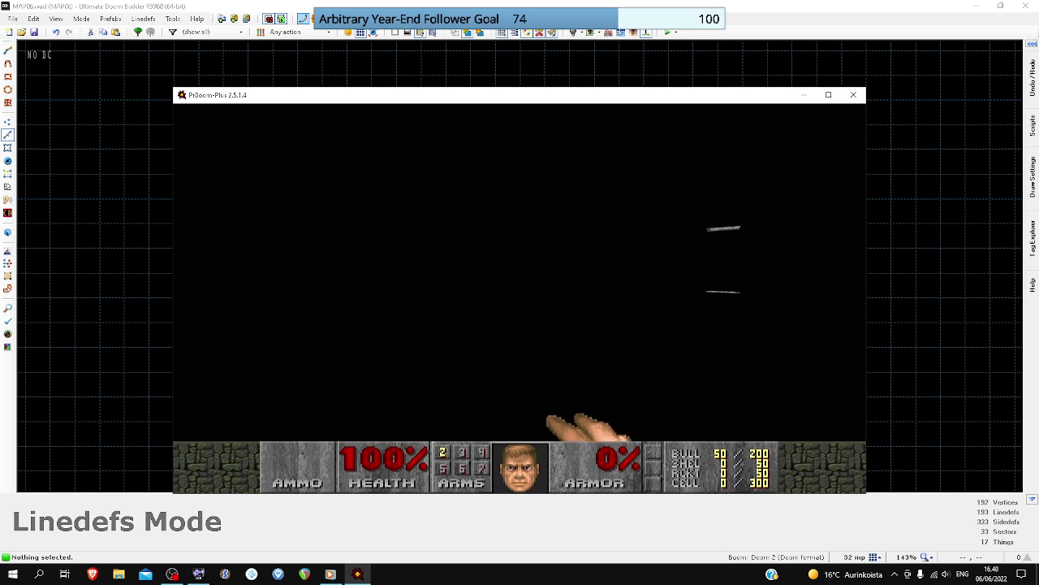
# - Quit the playtest and return to Ultimate Doom Builder
pyautogui.press('Escape')
pyautogui.press('Up')
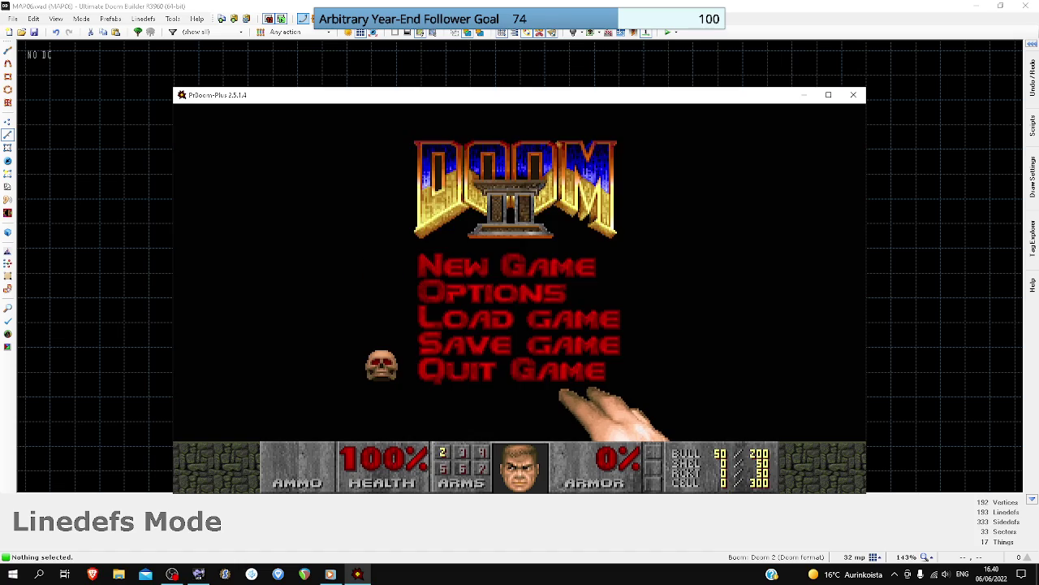
pyautogui.press('Return')
pyautogui.press('y')
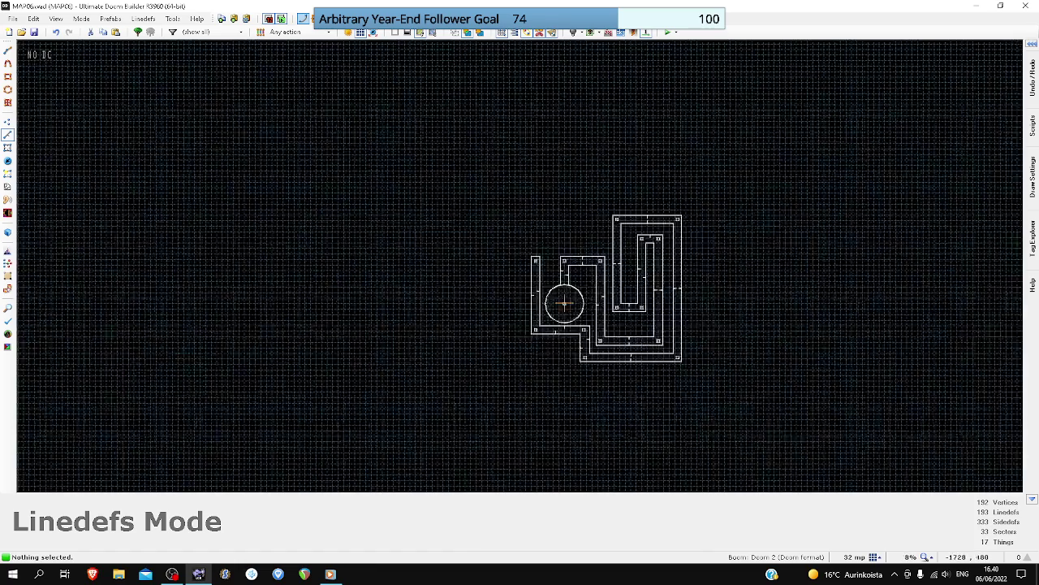
# - In Automap mode, hide all corridor wall linedefs from the automap, leaving only the circular room and its central pillar
pyautogui.scroll(2, 584, 272)
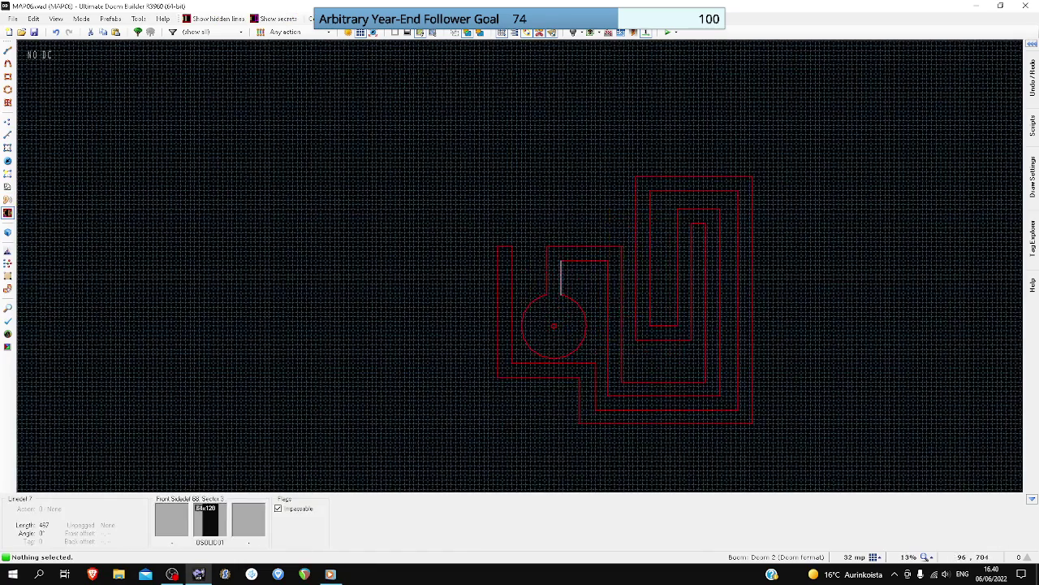
pyautogui.click(608, 263)
pyautogui.click(621, 257)
pyautogui.click(636, 241)
pyautogui.click(650, 218)
pyautogui.click(672, 191)
pyautogui.click(686, 177)
pyautogui.click(737, 197)
pyautogui.click(750, 209)
pyautogui.click(720, 231)
pyautogui.click(706, 235)
pyautogui.click(704, 209)
pyautogui.click(699, 223)
pyautogui.click(678, 272)
pyautogui.click(690, 283)
pyautogui.click(682, 341)
pyautogui.click(672, 326)
pyautogui.click(673, 381)
pyautogui.click(673, 396)
pyautogui.click(674, 410)
pyautogui.click(670, 423)
pyautogui.click(576, 374)
pyautogui.click(562, 363)
pyautogui.click(515, 329)
pyautogui.click(499, 284)
pyautogui.click(505, 247)
# - Make the two doorway linedefs of the circular room appear as solid one-sided walls on the automap, and save the map
pyautogui.scroll(4, 557, 308)
pyautogui.scroll(3, 546, 288)
pyautogui.keyDown('ctrl'); pyautogui.click(528, 250); pyautogui.keyUp('ctrl')
pyautogui.keyDown('ctrl'); pyautogui.click(565, 250); pyautogui.keyUp('ctrl')
pyautogui.press('h')
pyautogui.scroll(-4, 563, 271)
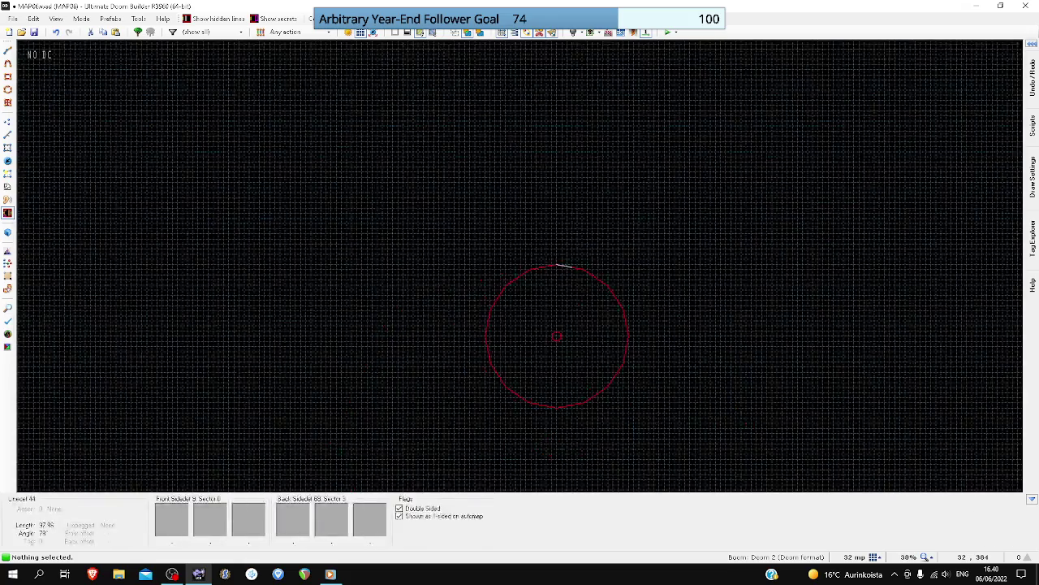
pyautogui.hotkey('ctrl', 's')
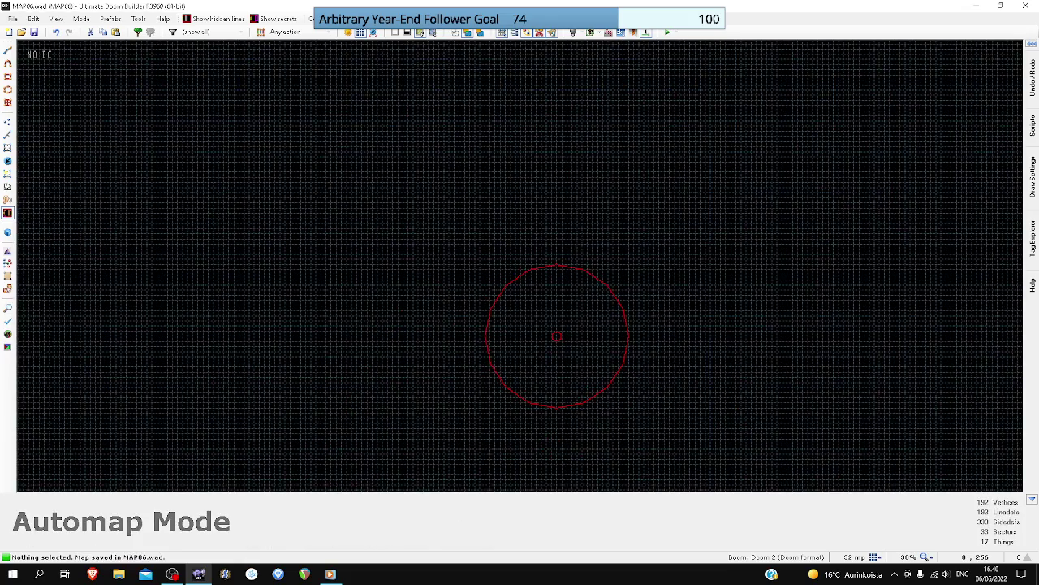
# - Return to Linedefs mode and playtest the map, checking the in-game automap while leaving the round room
pyautogui.scroll(-3, 559, 295)
pyautogui.scroll(3, 558, 313)
pyautogui.scroll(-4, 558, 295)
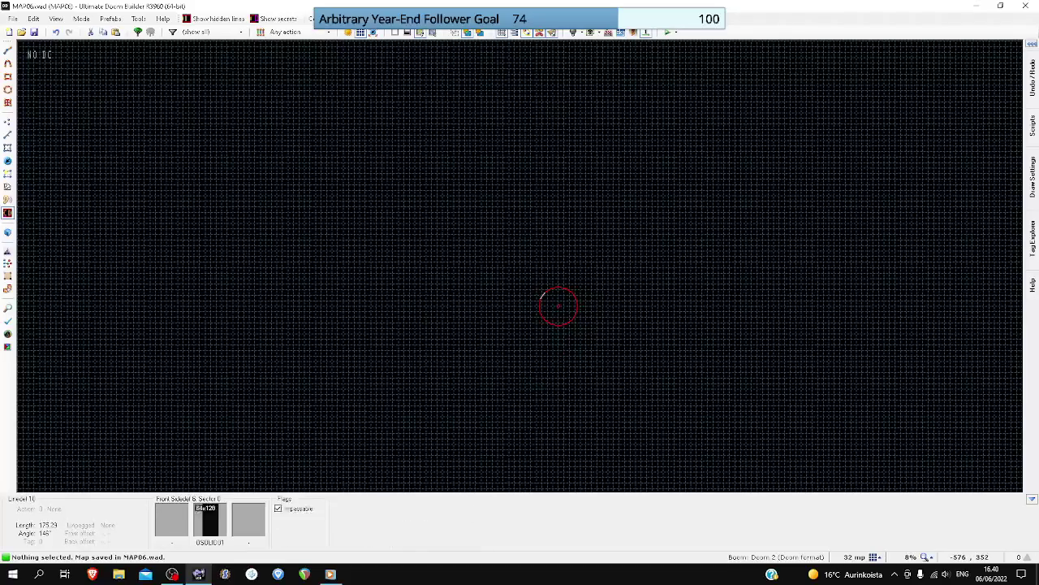
pyautogui.click(7, 135)
pyautogui.scroll(5, 557, 305)
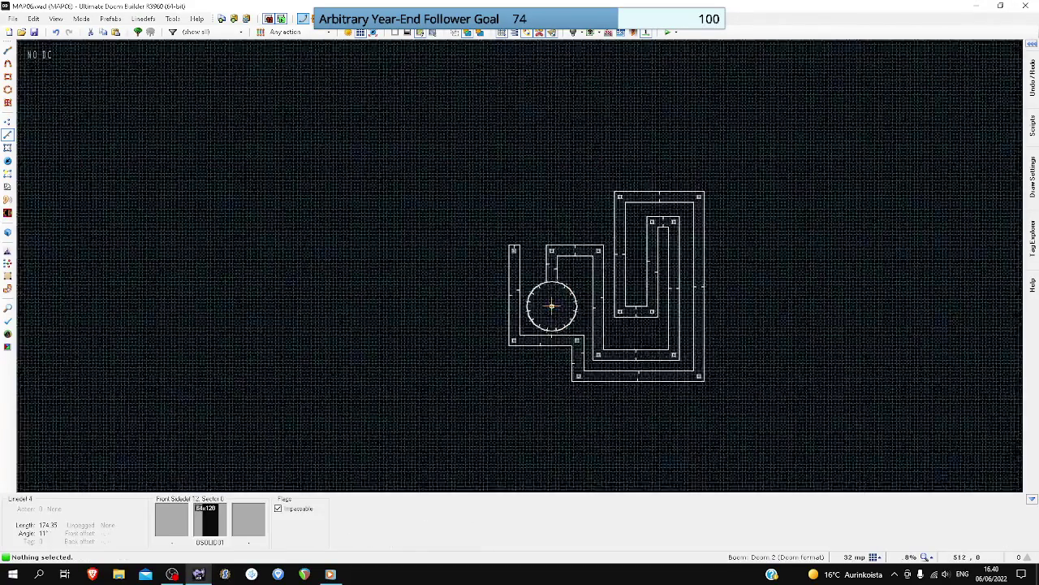
pyautogui.scroll(-3, 541, 305)
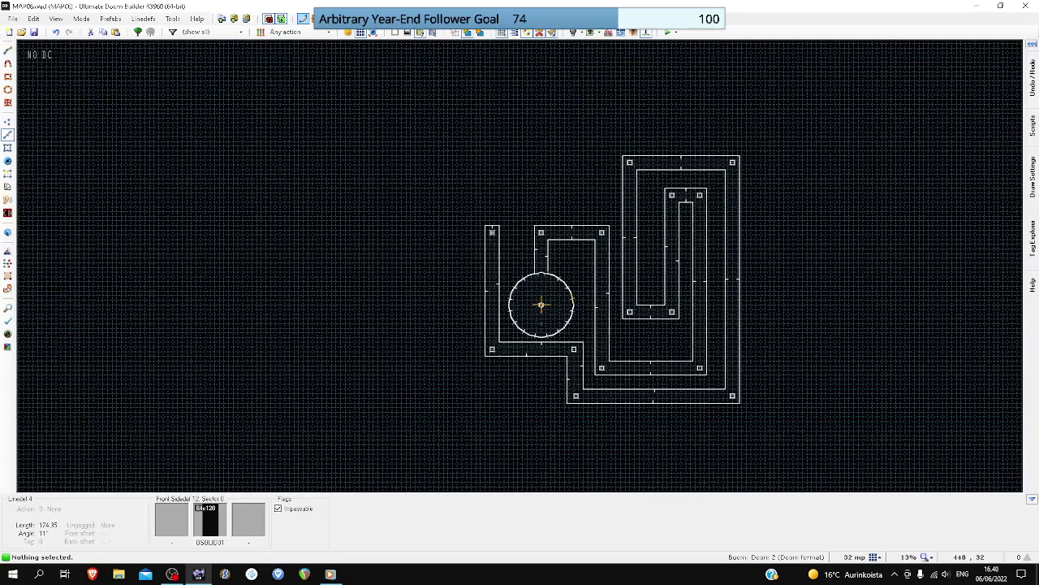
pyautogui.press('F9')
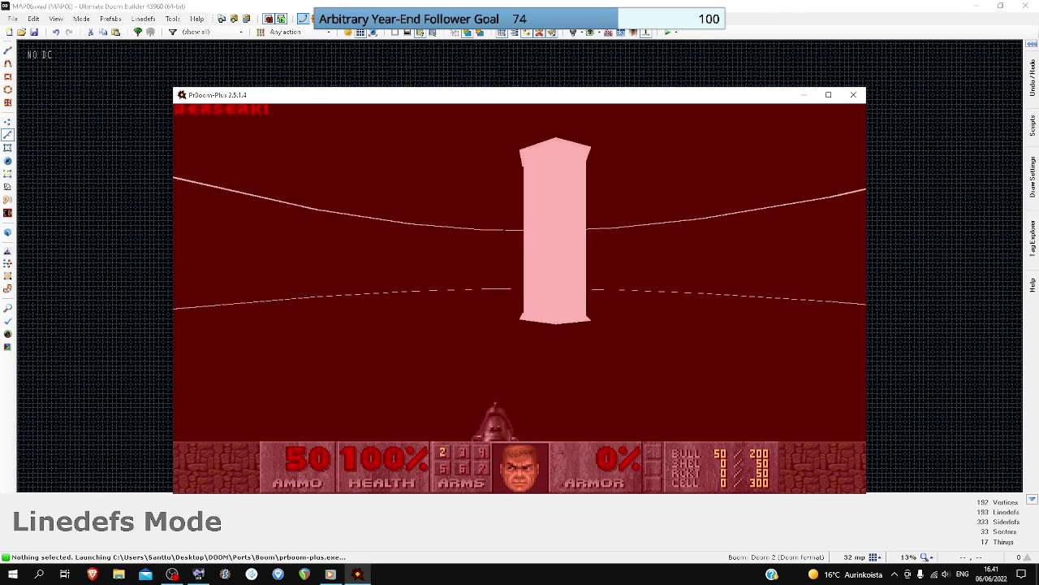
pyautogui.press('Tab')
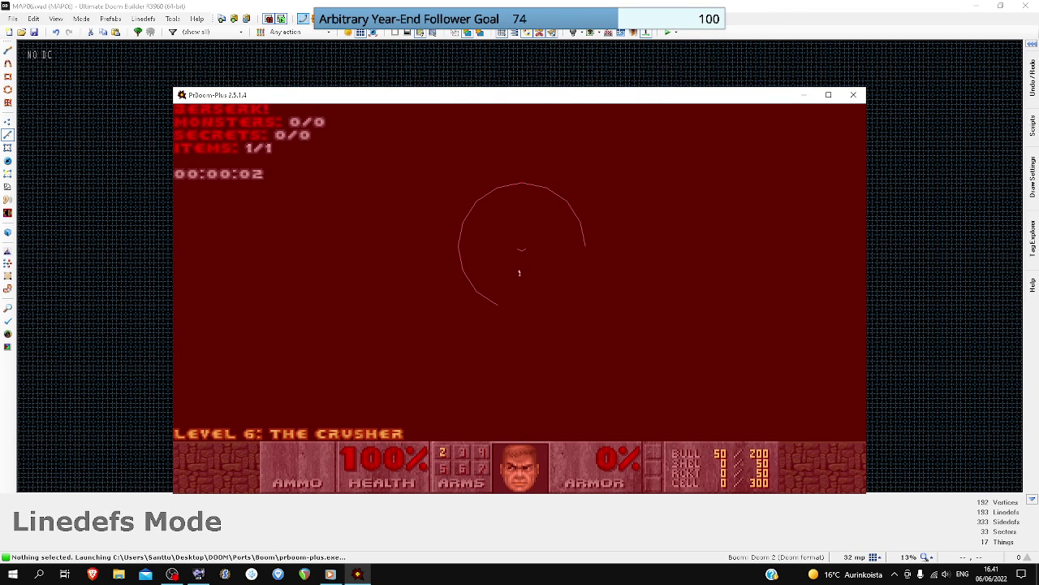
pyautogui.press('Left')
pyautogui.press('w')
pyautogui.press('Tab')
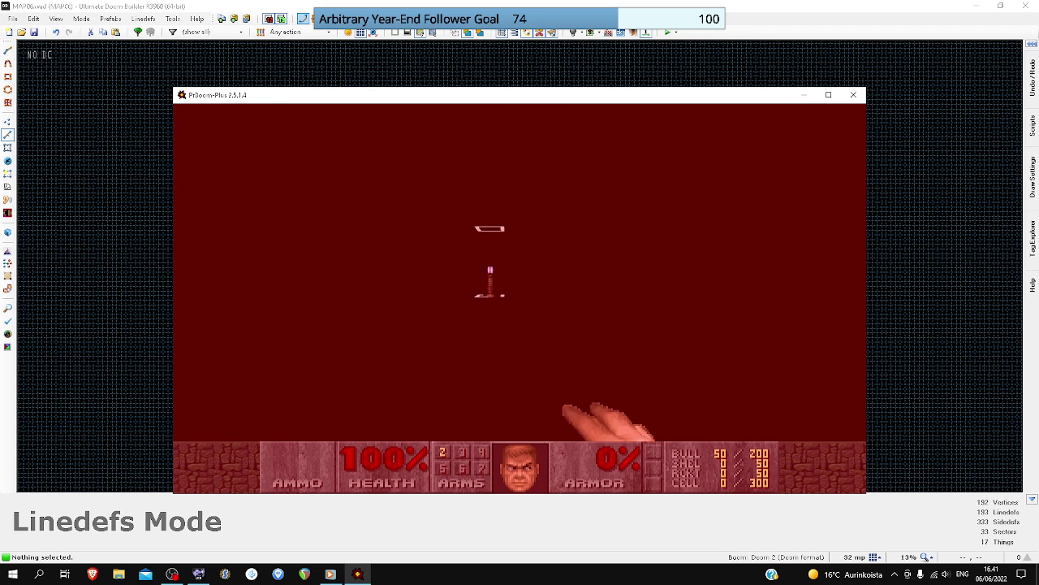
# - Quit the second playtest and return to the circular room in the map editor
pyautogui.press('Escape')
pyautogui.press('Up')
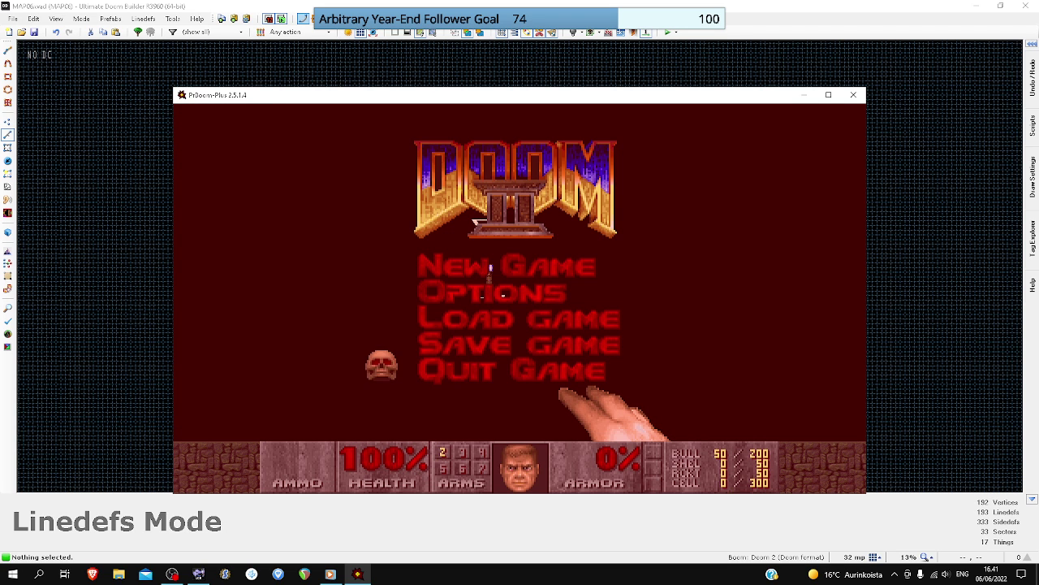
pyautogui.press('Return')
pyautogui.press('y')
pyautogui.scroll(6, 539, 317)
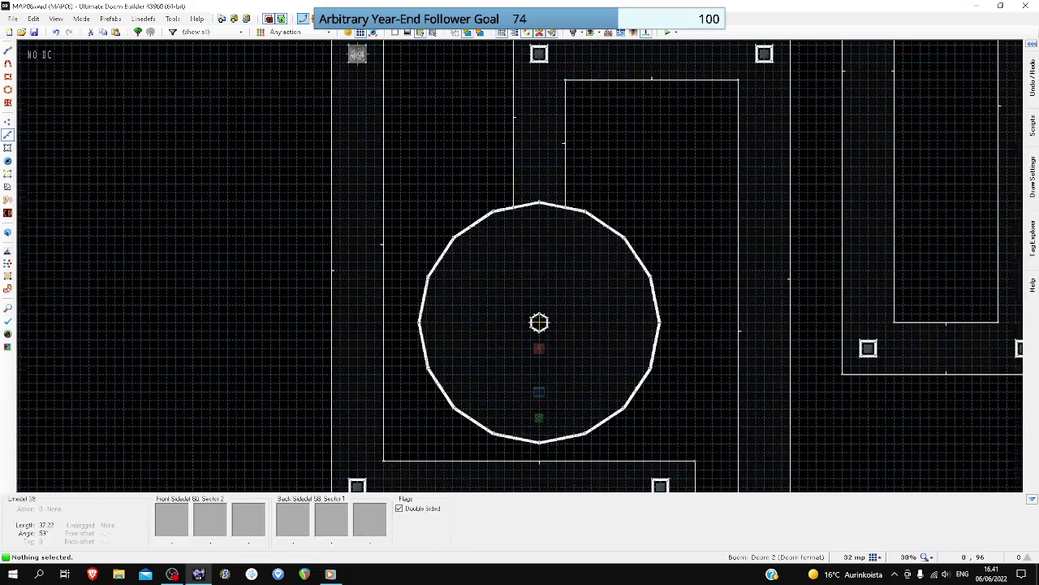
pyautogui.scroll(4, 544, 277)
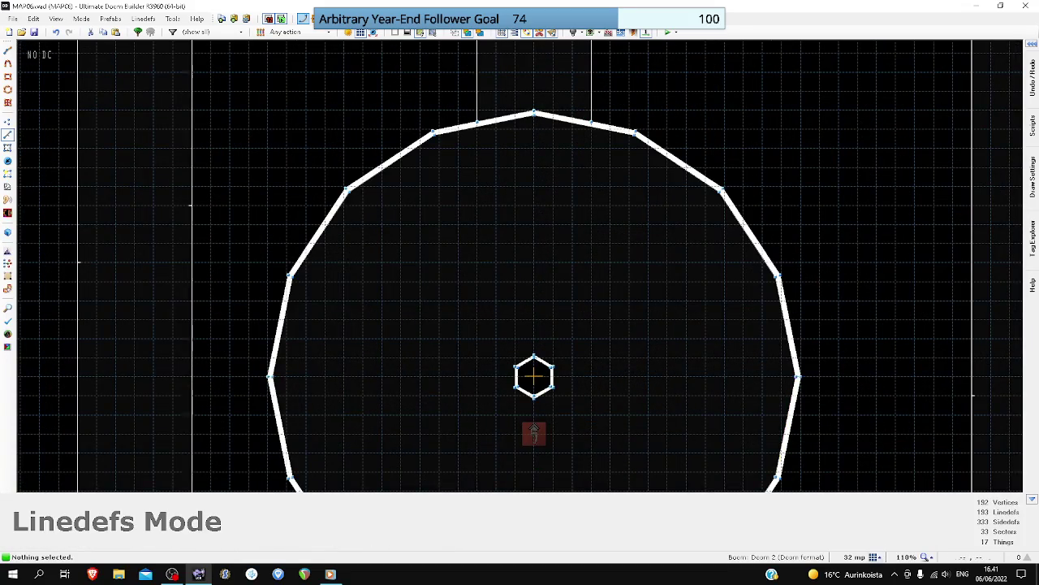
# - Set the grid to 8 mp and draw a slanted block-letter N outline, about 137 mp along its outer stroke, northwest of the central pillar
pyautogui.click(861, 556)
pyautogui.click(836, 518)
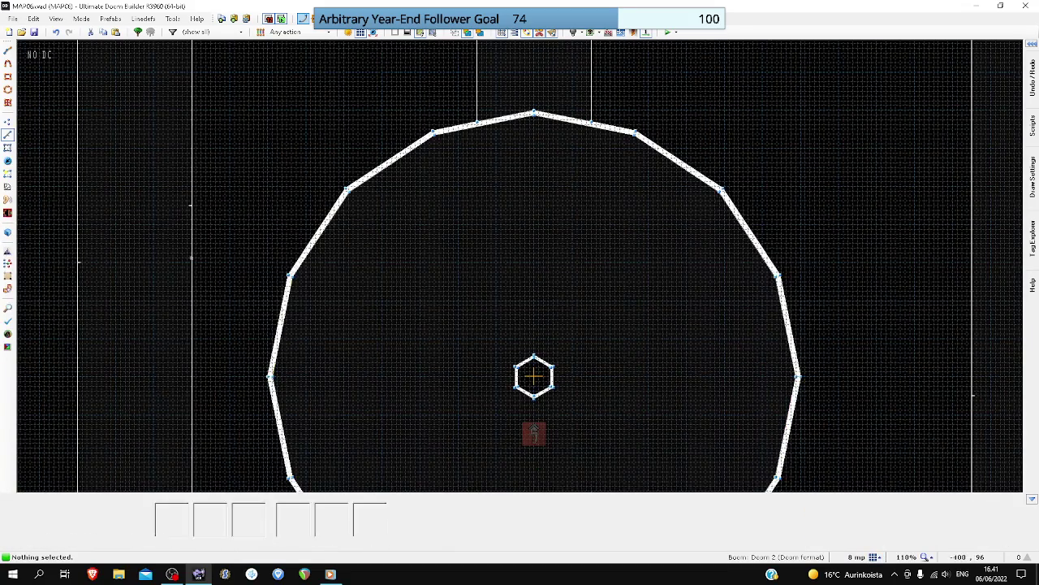
pyautogui.press('l')
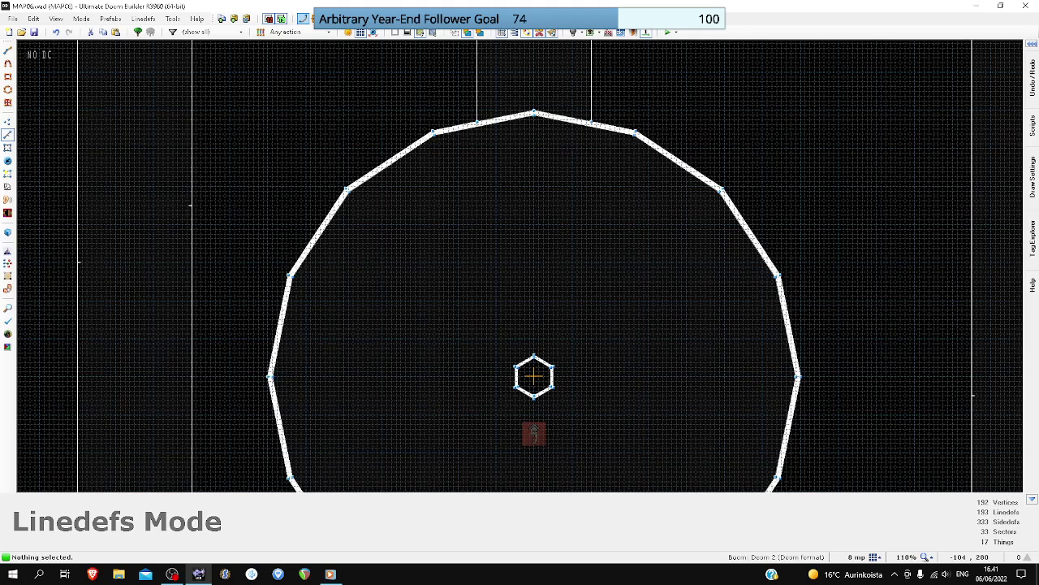
pyautogui.scroll(1, 471, 211)
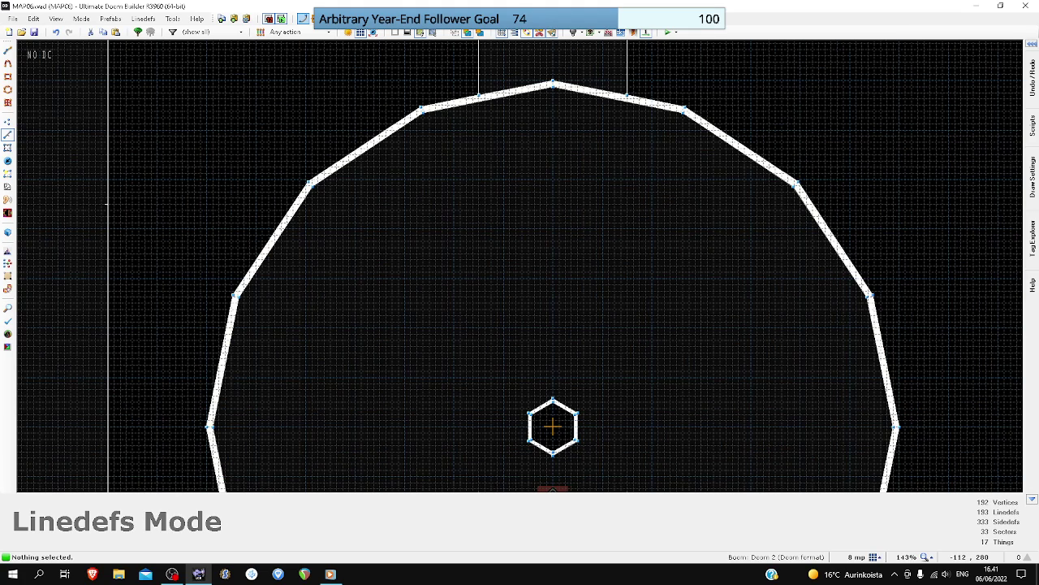
pyautogui.press('d')
pyautogui.click(337, 302)
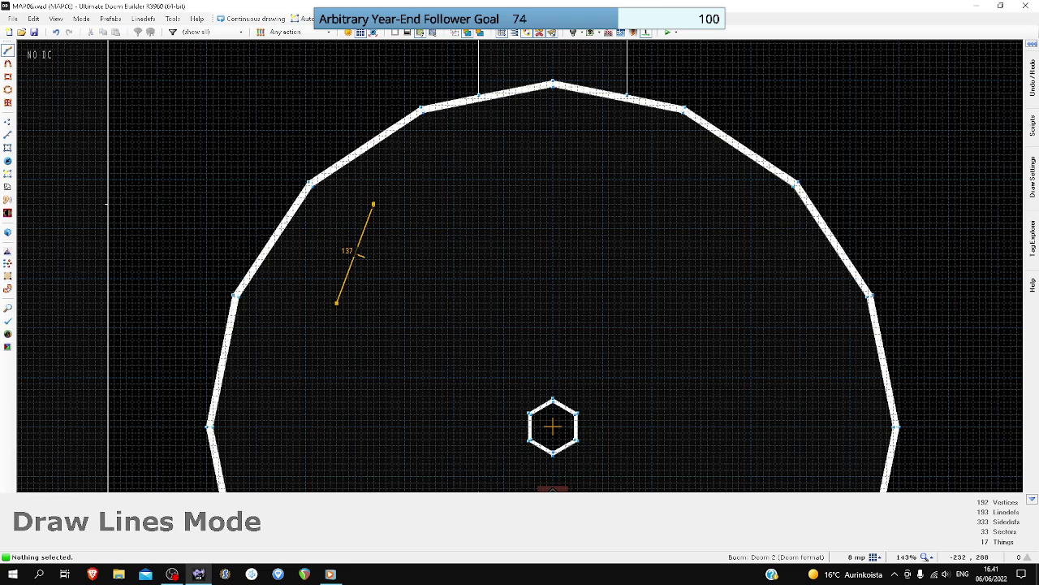
pyautogui.click(447, 203)
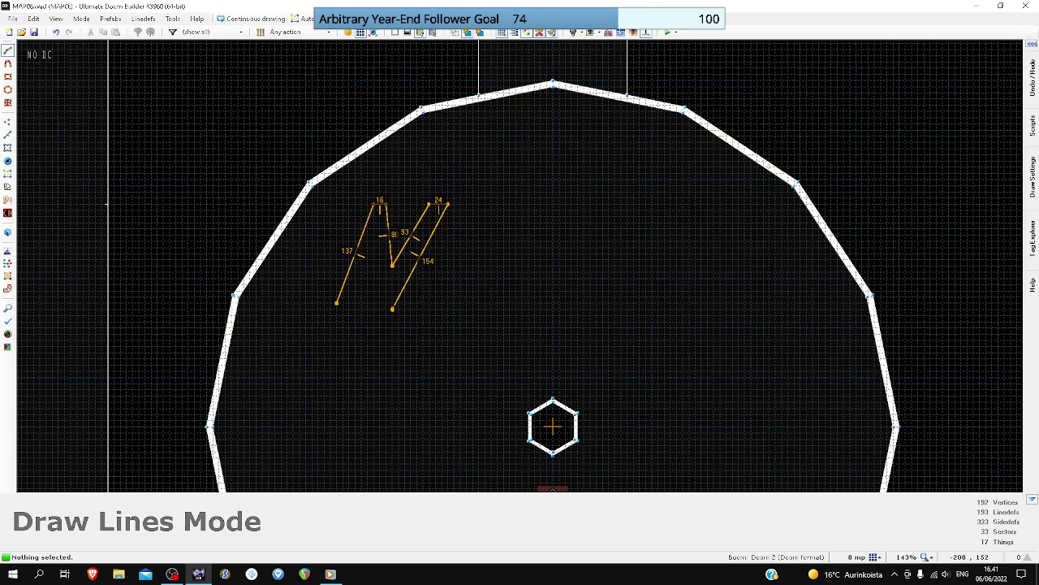
pyautogui.click(355, 302)
pyautogui.click(337, 302)
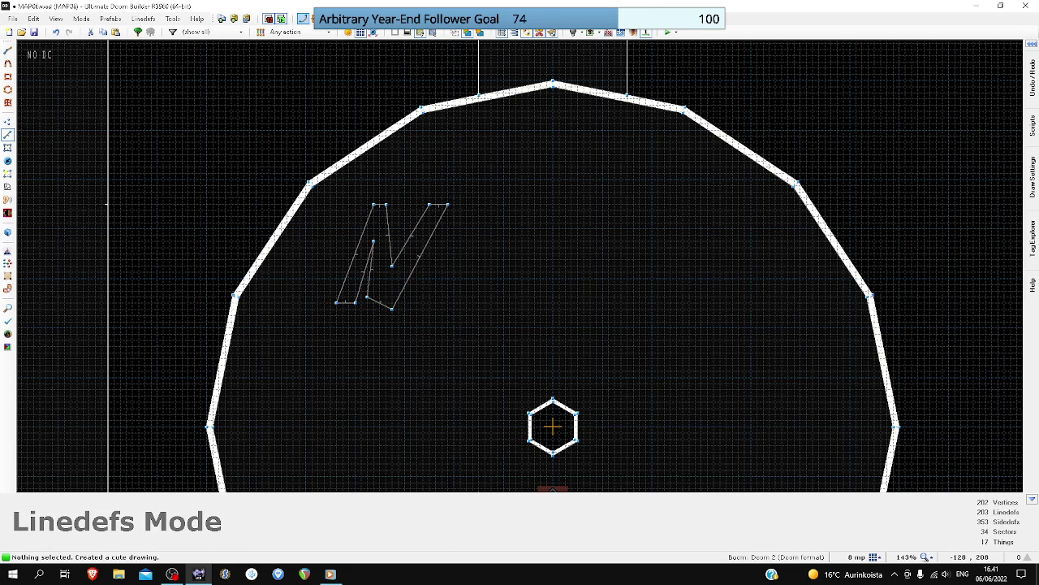
# - Draw an angular block-letter O beside the N, with an outer outline and a six-sided inner hole
pyautogui.press('d')
pyautogui.click(454, 265)
pyautogui.click(515, 197)
pyautogui.click(454, 265)
pyautogui.press('d')
pyautogui.click(490, 223)
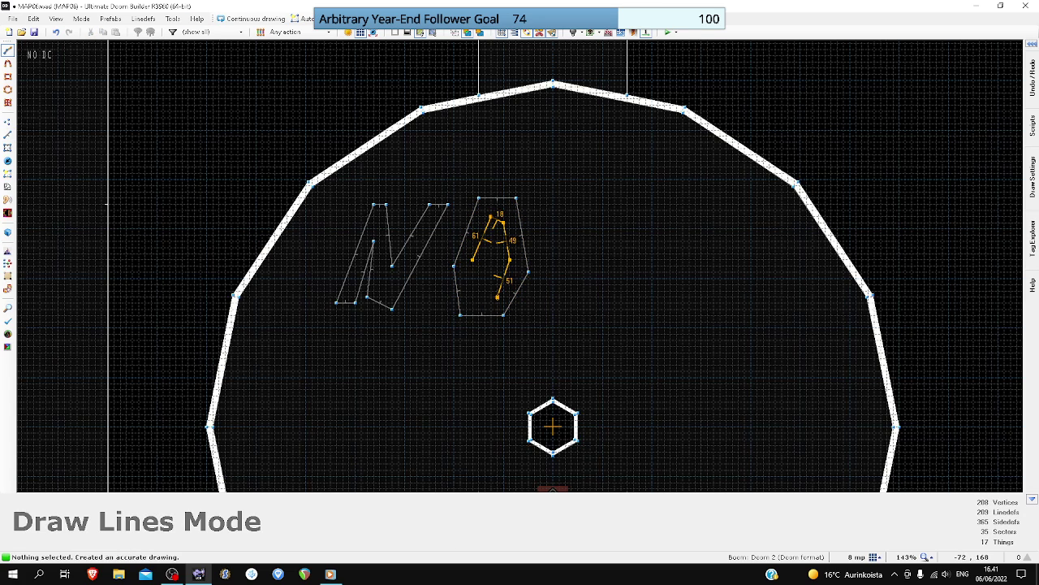
pyautogui.click(498, 297)
pyautogui.click(479, 297)
pyautogui.click(472, 260)
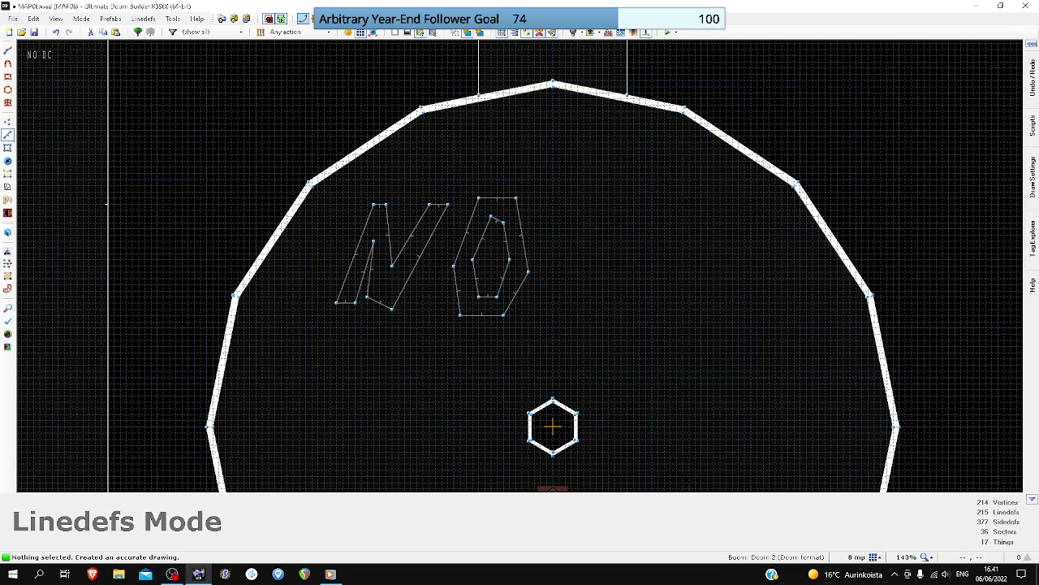
# - In Sectors Mode, select both O sectors and move them about 24 mp closer to the N and 8 mp down
pyautogui.press('s')
pyautogui.moveTo(459, 181); pyautogui.dragTo(521, 305)
pyautogui.click(465, 269)
pyautogui.moveTo(489, 260); pyautogui.dragTo(472, 266, button='right')
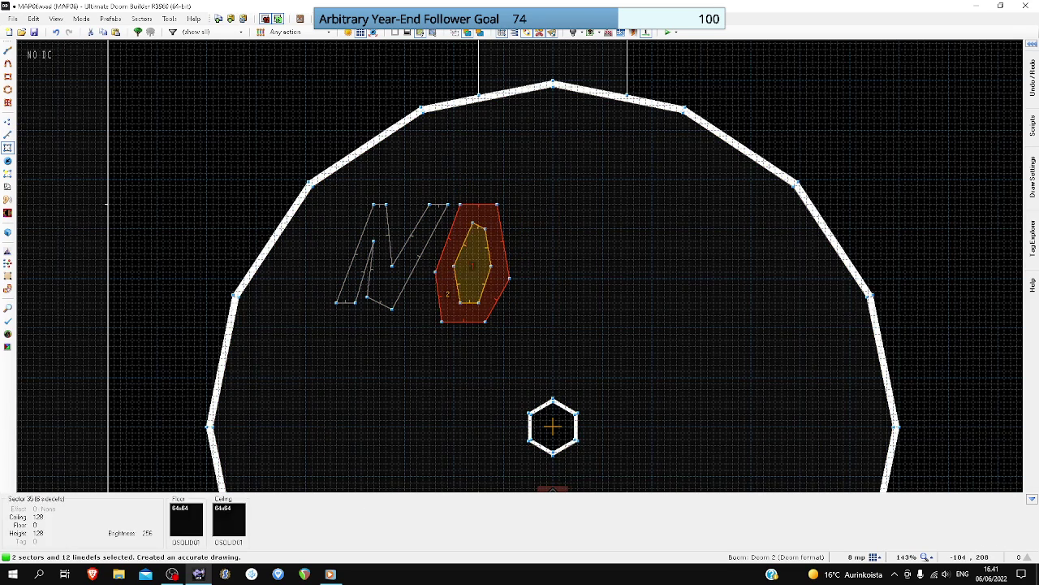
# - Return to Linedefs Mode and draw a block-letter P to the right of the O, with a small four-sided inner hole
pyautogui.press('l')
pyautogui.press('d')
pyautogui.click(517, 321)
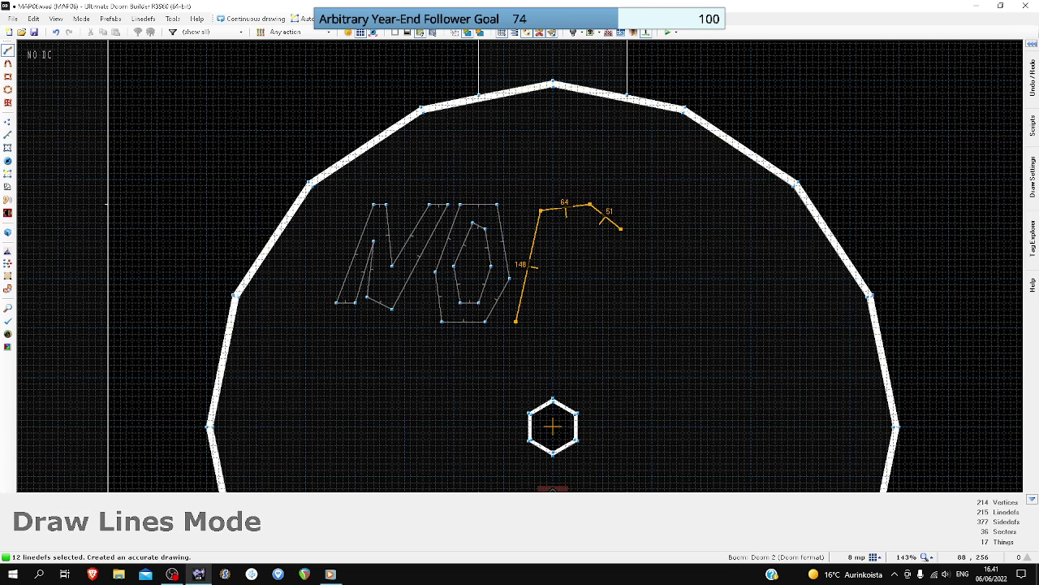
pyautogui.click(534, 321)
pyautogui.click(516, 321)
pyautogui.press('d')
pyautogui.click(583, 253)
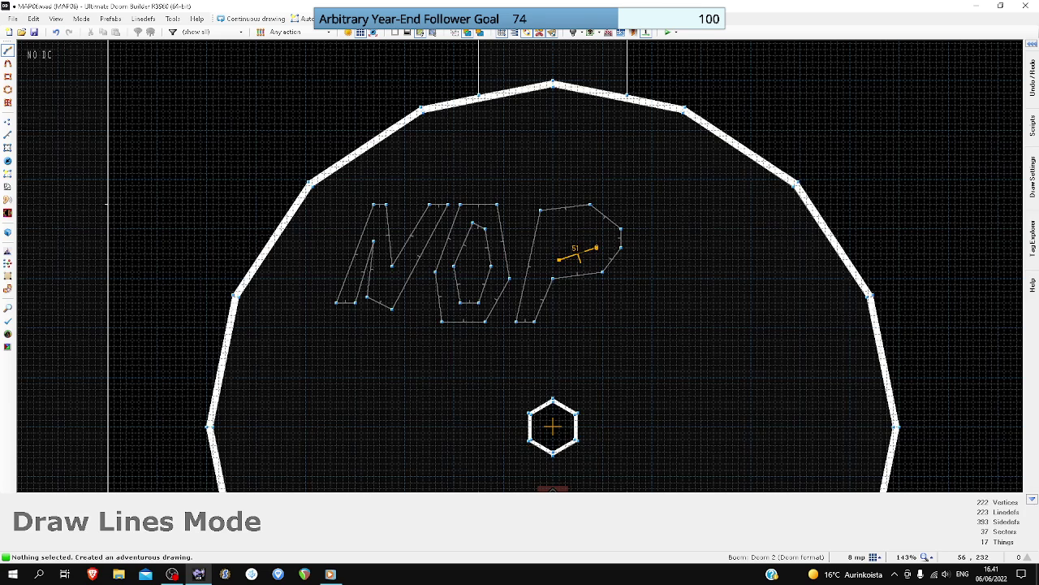
pyautogui.click(597, 247)
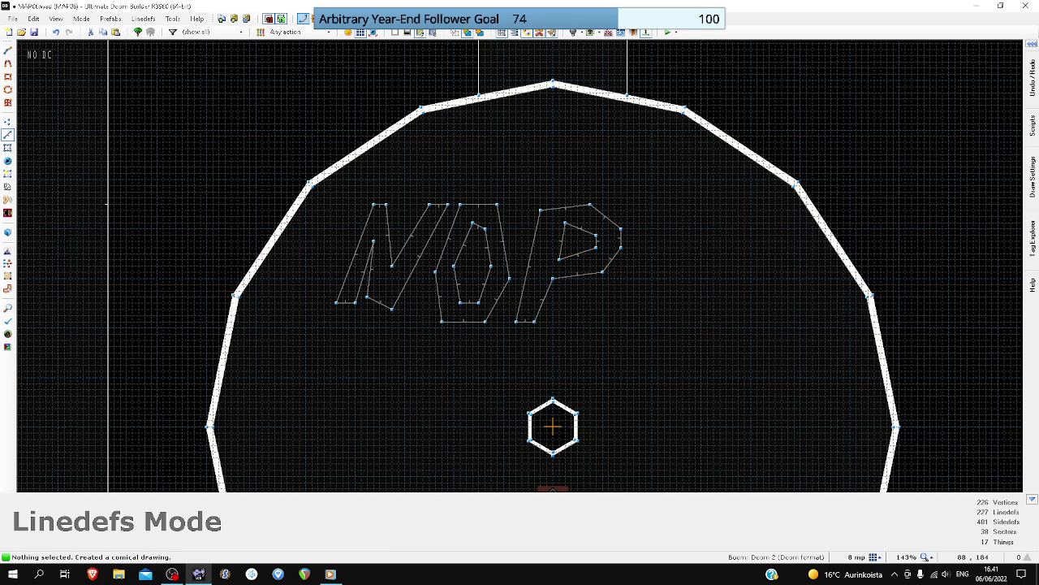
# - Draw a slanted block-letter E outline, with an outer stroke about 132 mp long, to the right of the P
pyautogui.press('d')
pyautogui.click(640, 216)
pyautogui.click(689, 210)
pyautogui.click(683, 228)
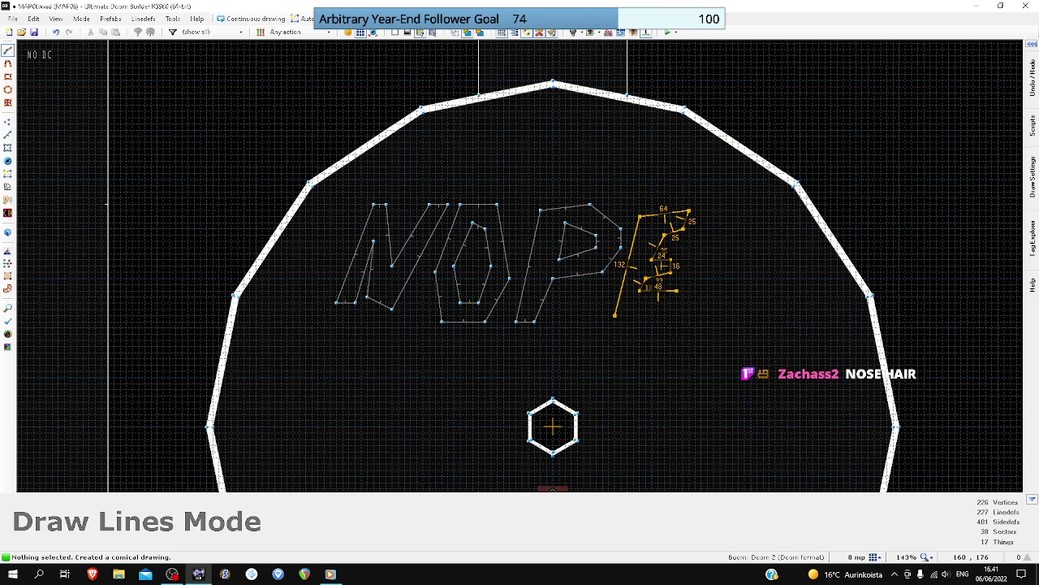
pyautogui.click(683, 309)
pyautogui.click(614, 315)
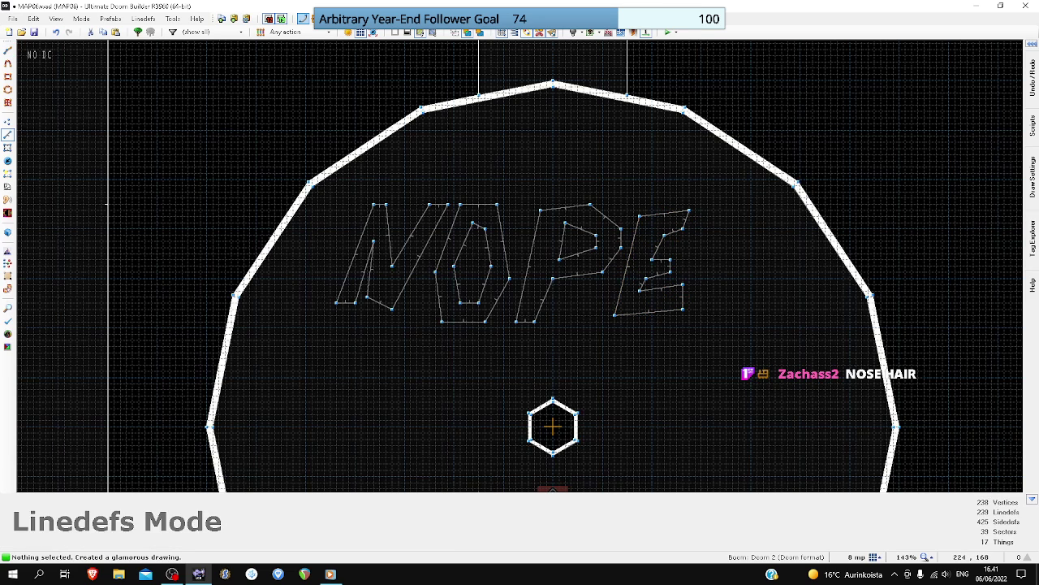
# - Draw an exclamation mark after the E, with a tapered stroke about 57 mp wide at its top and a six-sided dot below
pyautogui.press('d')
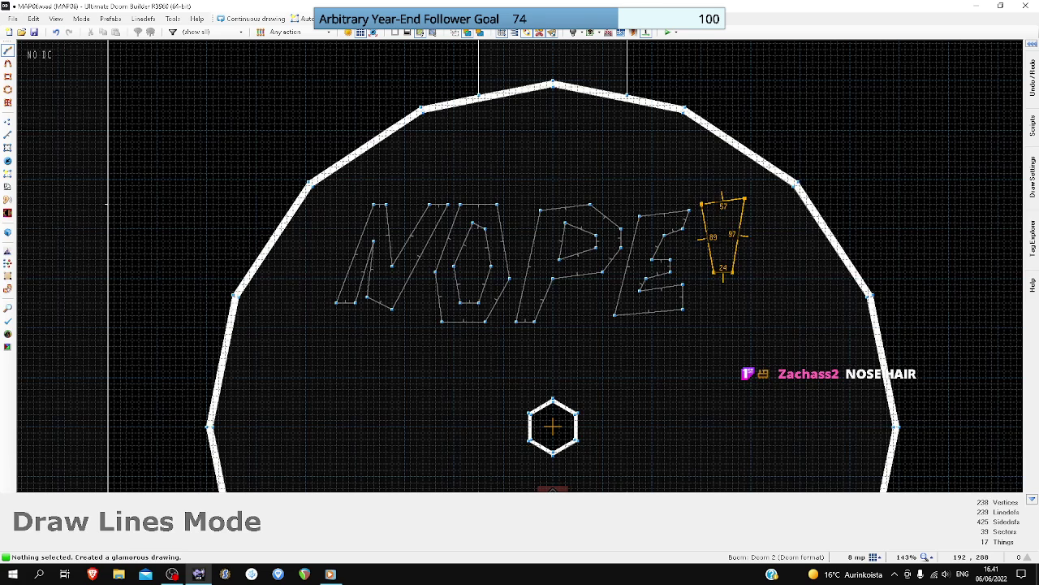
pyautogui.click(701, 204)
pyautogui.press('d')
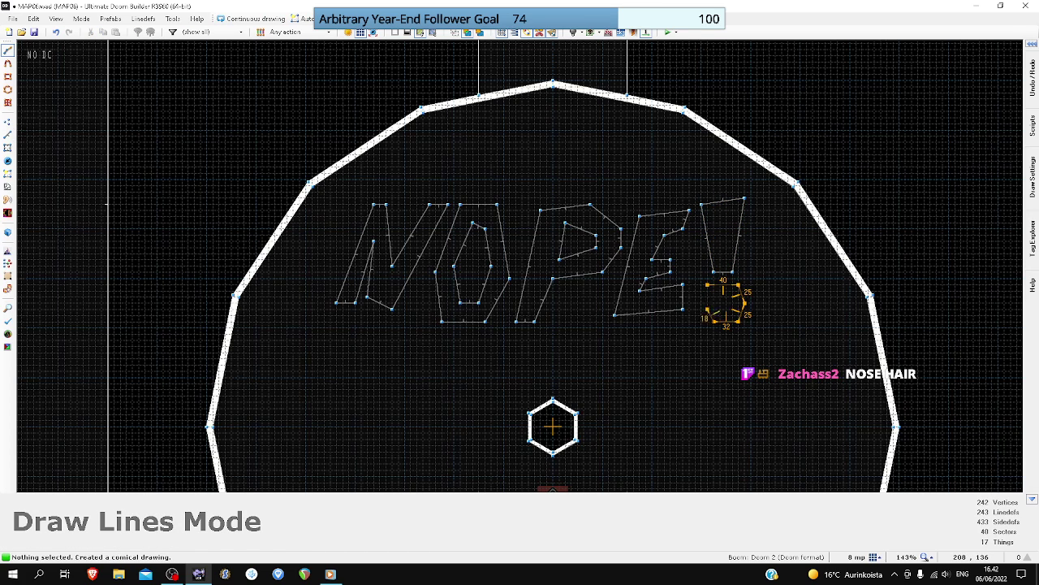
pyautogui.click(704, 286)
# - Flag all 56 linedefs of the NOPE! lettering as initially shown on the automap, clear the selection, and save the map
pyautogui.scroll(-5, 552, 425)
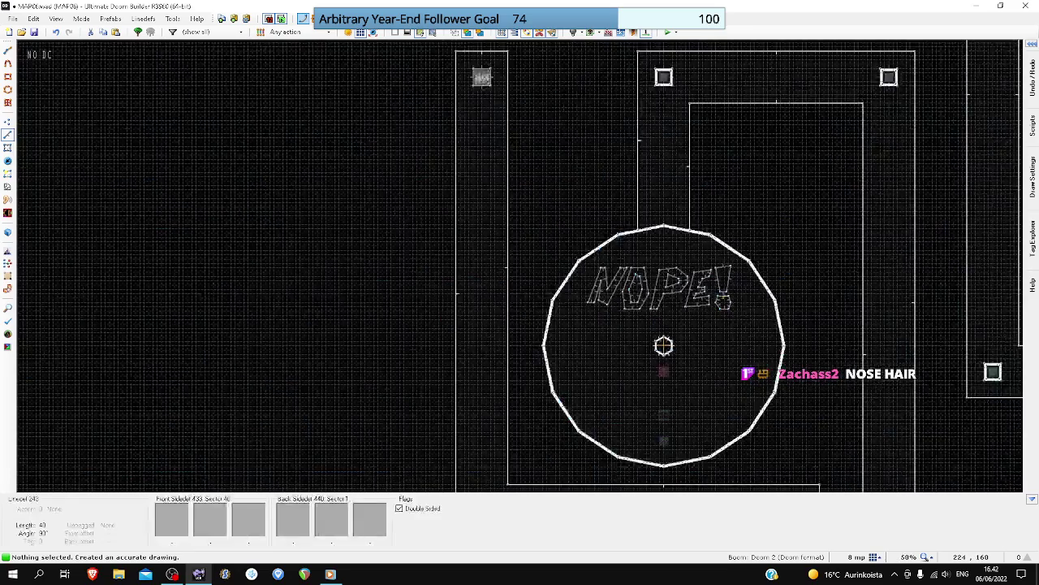
pyautogui.scroll(4, 732, 319)
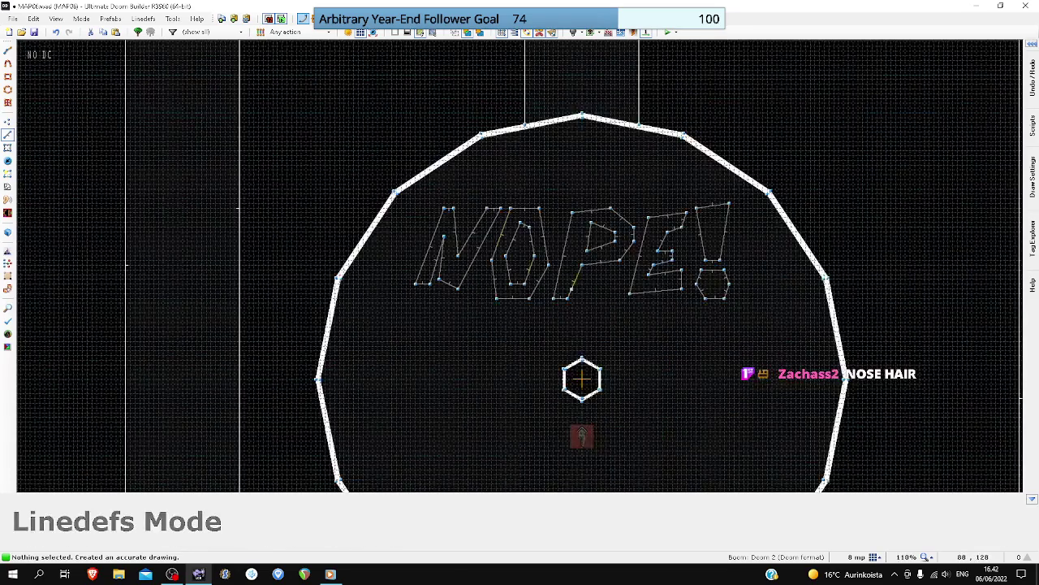
pyautogui.moveTo(418, 201); pyautogui.dragTo(754, 339)
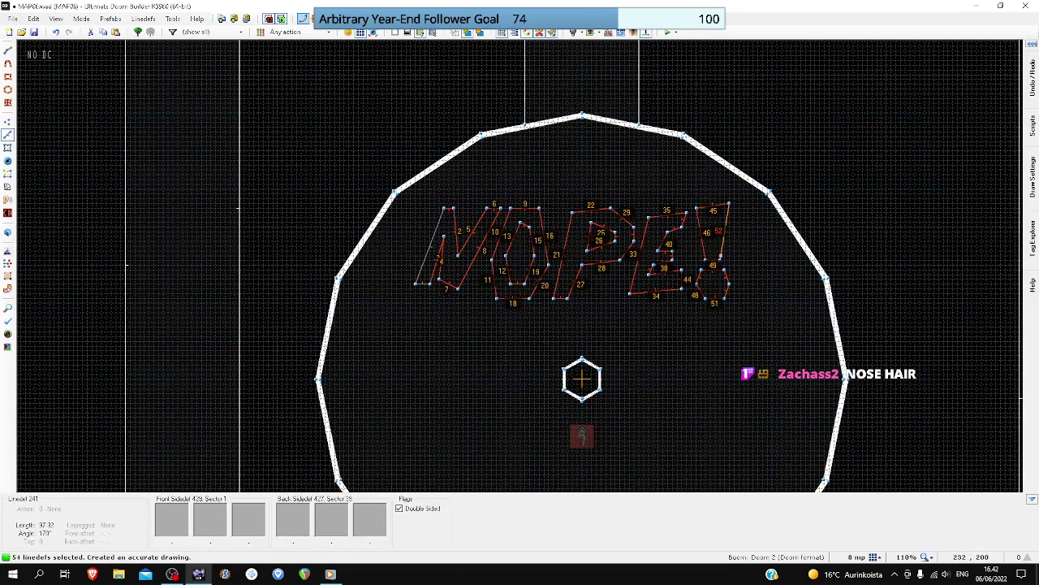
pyautogui.rightClick(753, 339)
pyautogui.click(569, 442)
pyautogui.rightClick(415, 270)
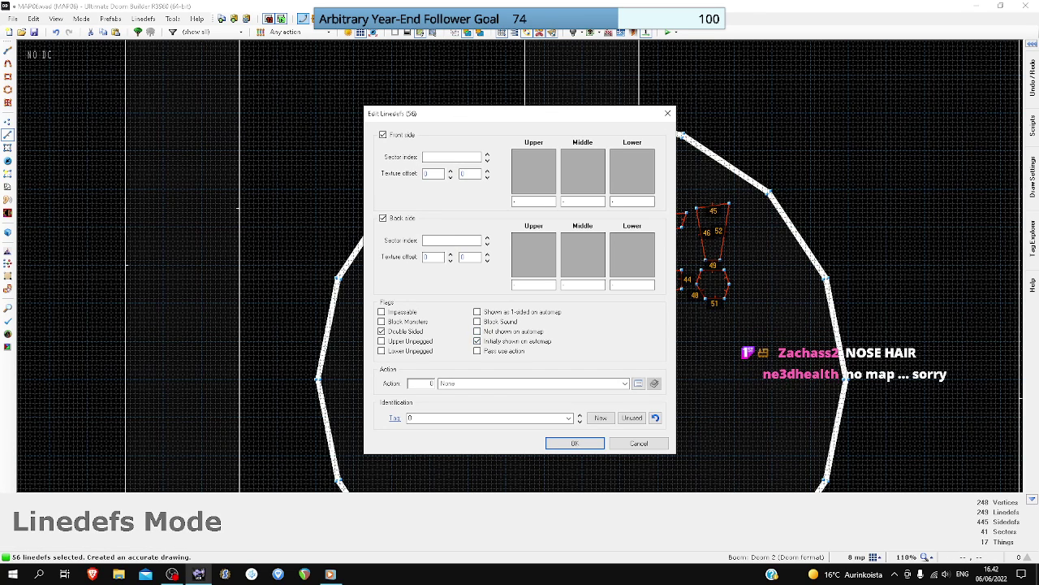
pyautogui.click(574, 443)
pyautogui.moveTo(667, 359); pyautogui.dragTo(748, 401)
pyautogui.hotkey('ctrl', 's')
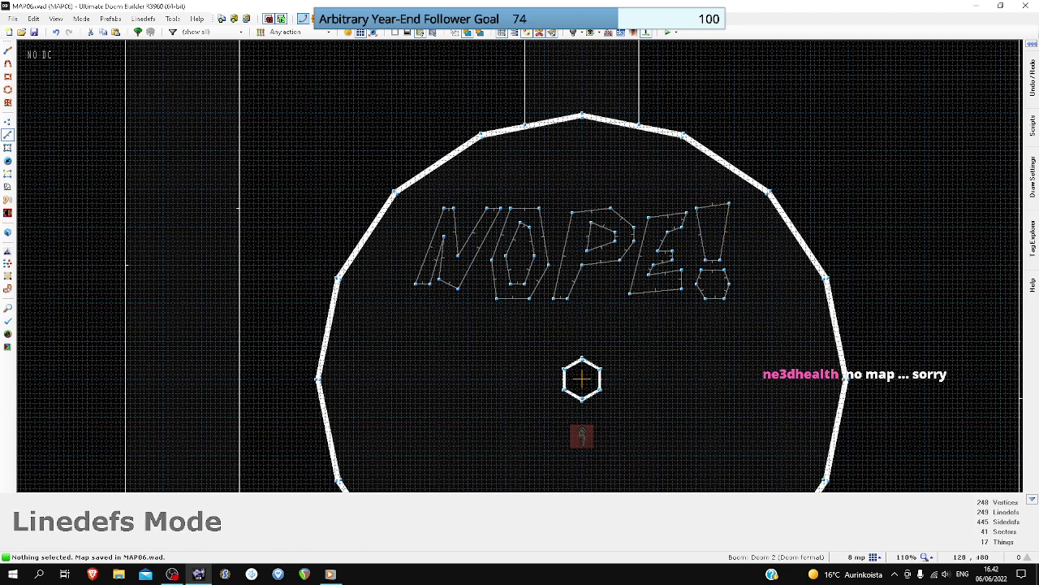
# - Playtest the map, check the in-game automap for the lettering inside the round room, and quit the game
pyautogui.press('F9')
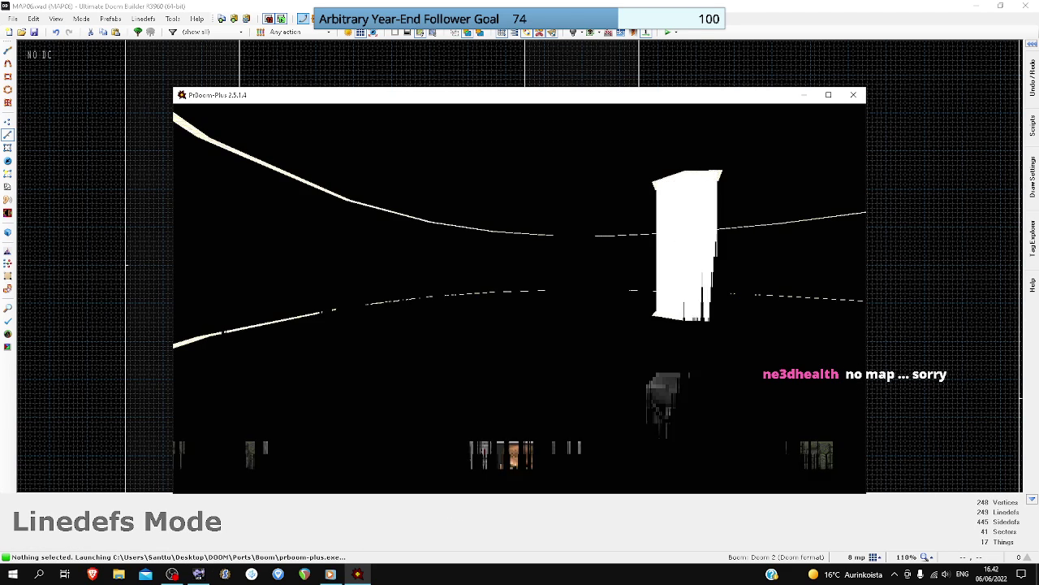
pyautogui.press('Tab')
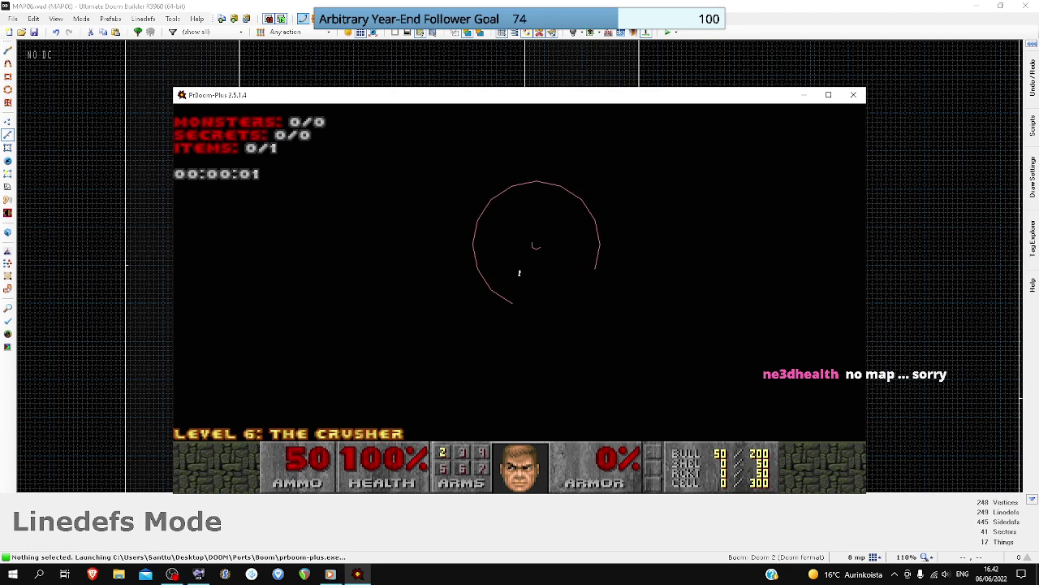
pyautogui.press('w')
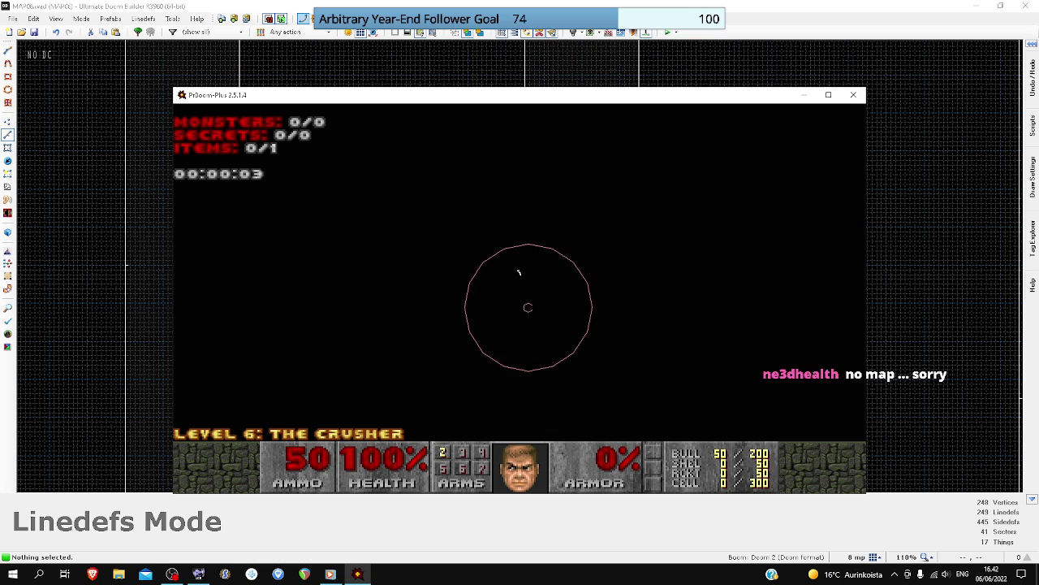
pyautogui.press('Tab')
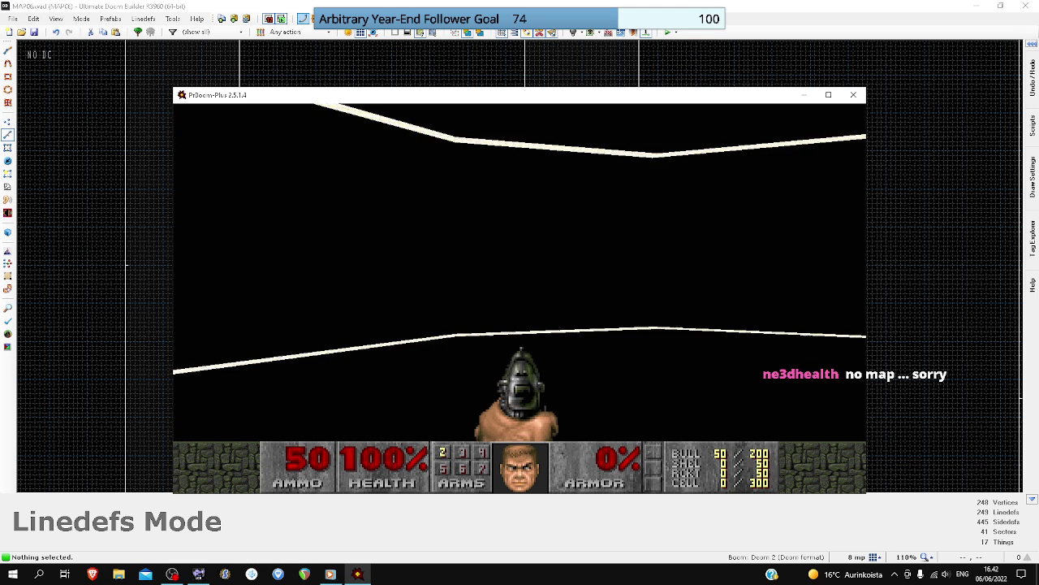
pyautogui.press('Right')
pyautogui.press('Escape')
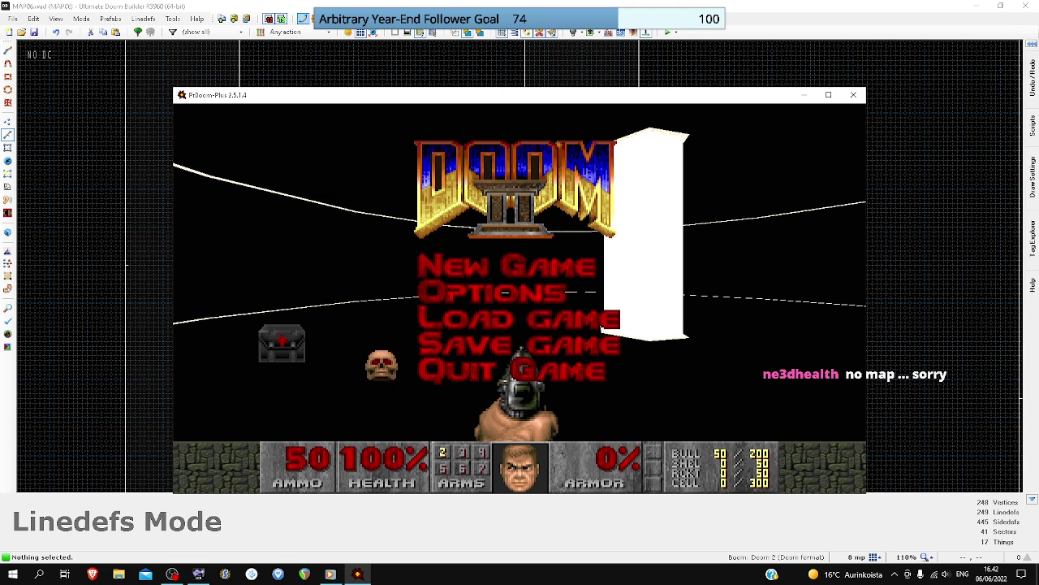
pyautogui.press('Return')
pyautogui.press('y')
# - Select all NOPE! linedefs again, review their automap flags in the linedef properties, and clear the selection
pyautogui.scroll(-2, 520, 268)
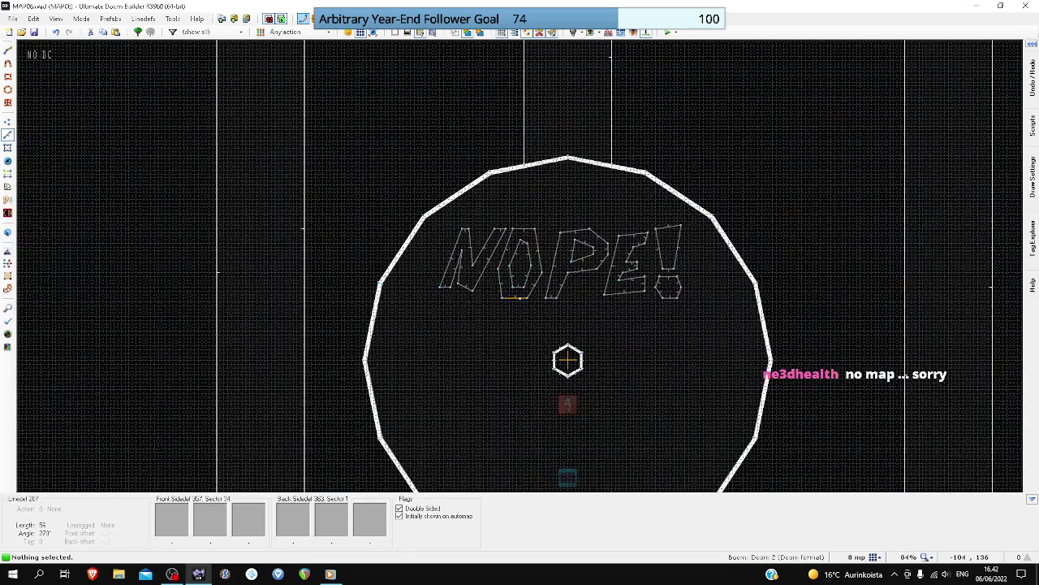
pyautogui.moveTo(699, 304); pyautogui.dragTo(699, 304)
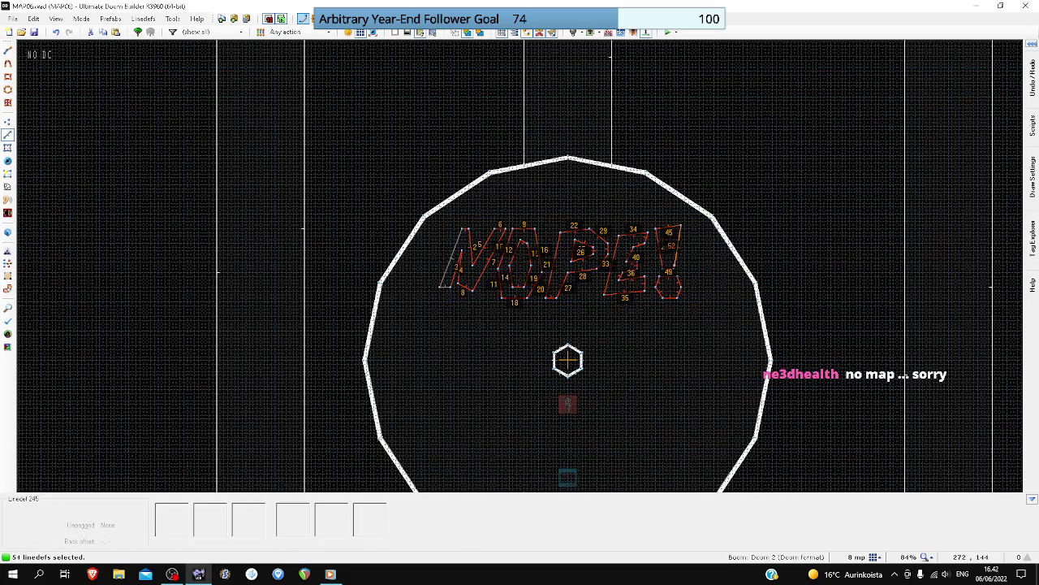
pyautogui.rightClick(441, 279)
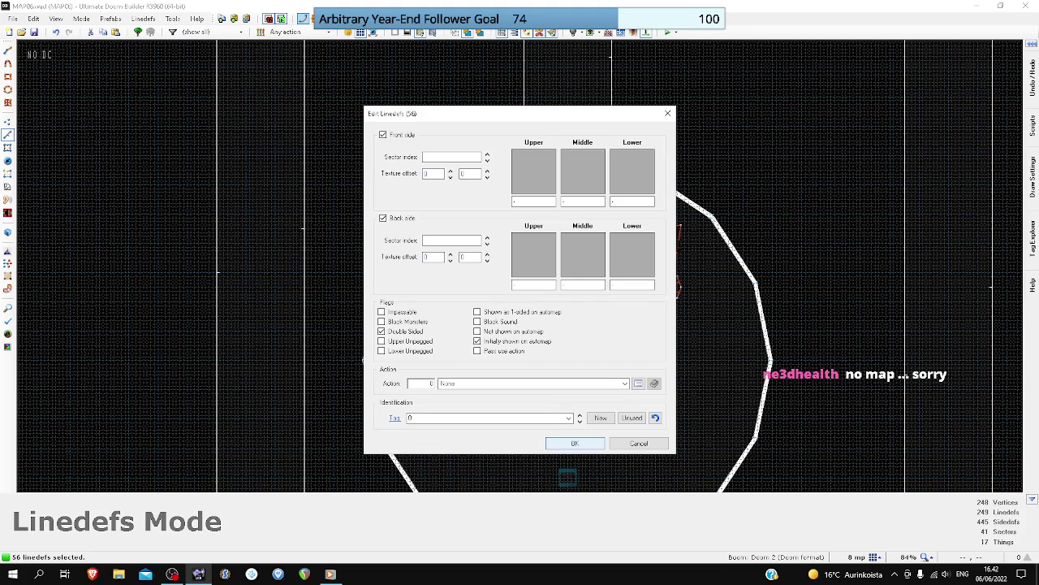
pyautogui.click(575, 443)
pyautogui.moveTo(649, 357); pyautogui.dragTo(613, 332)
pyautogui.press('Escape')
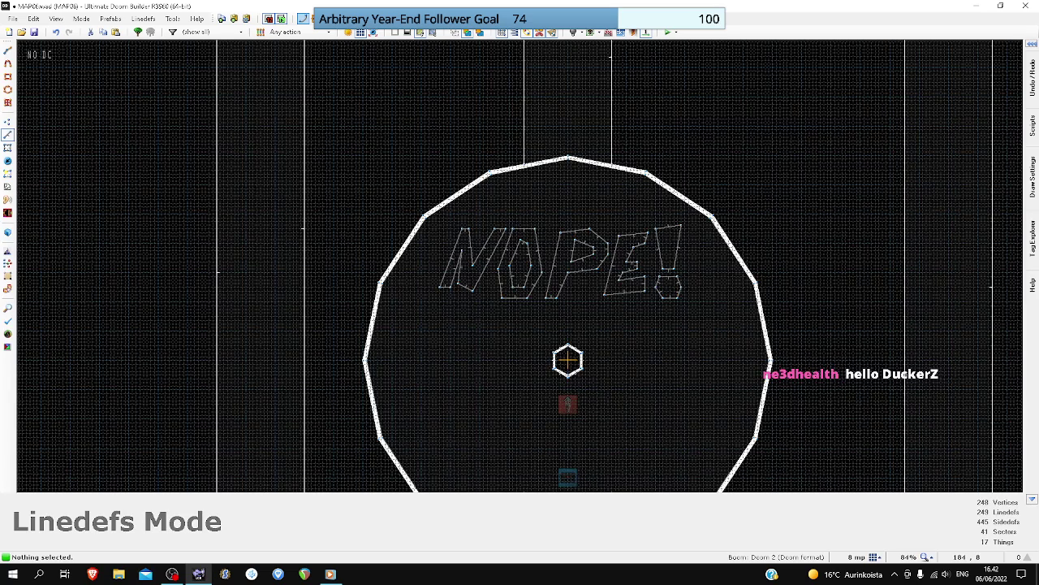
# - In Visual Mode, select the floors of all four letters and both exclamation-mark parts and lower them to height -1
pyautogui.press('w')
pyautogui.press('d')
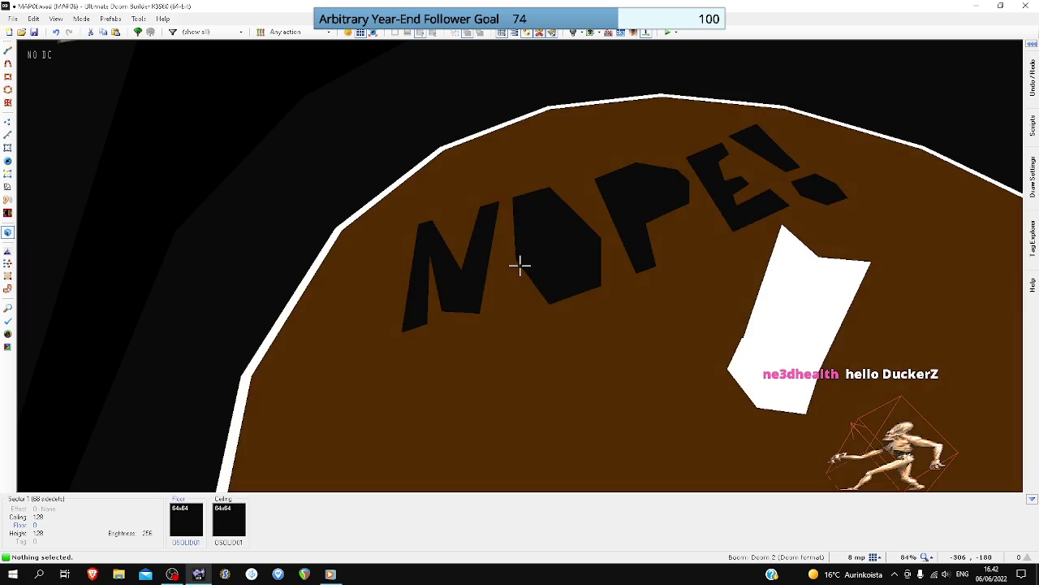
pyautogui.press('q')
pyautogui.press('q')
pyautogui.press('w')
pyautogui.click(520, 266)
pyautogui.press('w')
pyautogui.click(519, 265)
pyautogui.click(520, 265)
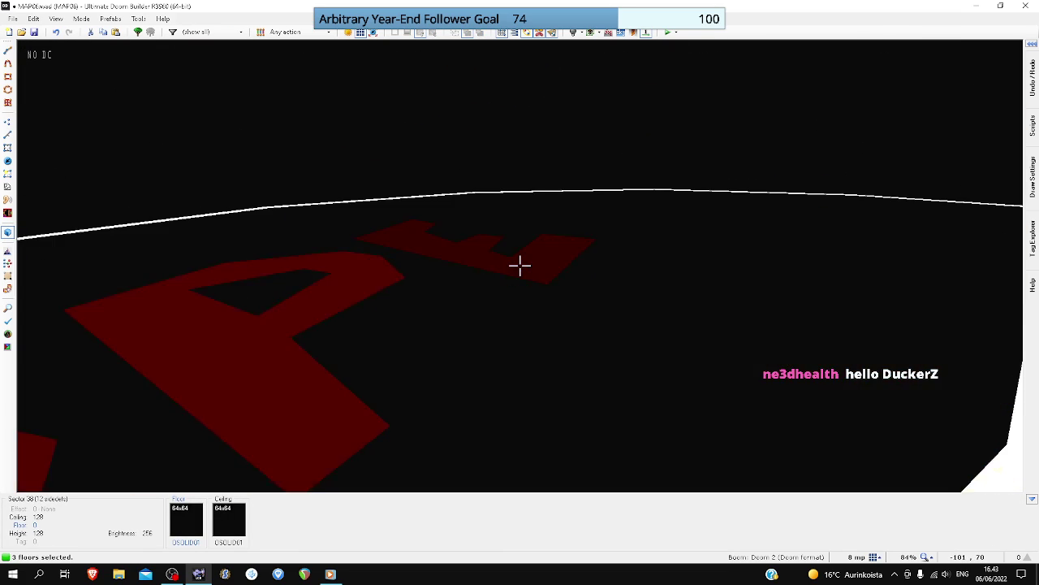
pyautogui.press('d')
pyautogui.click(520, 266)
pyautogui.click(519, 266)
pyautogui.keyDown('shift'); pyautogui.scroll(-1, 519, 266); pyautogui.keyUp('shift')
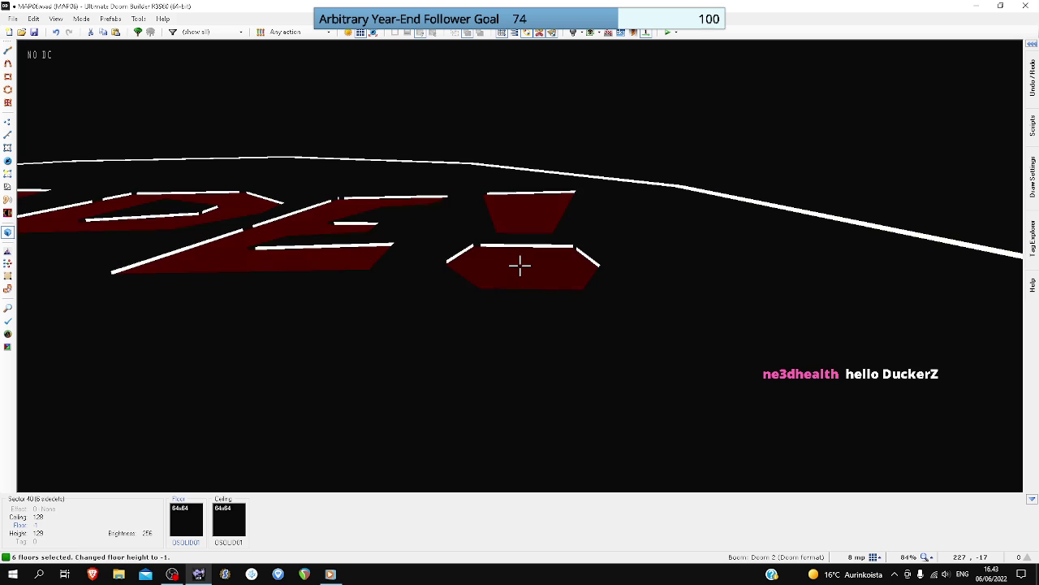
# - Clear the floor selection and select all 56 lower sidedefs around the NOPE! letters and both exclamation-mark parts
pyautogui.press('w')
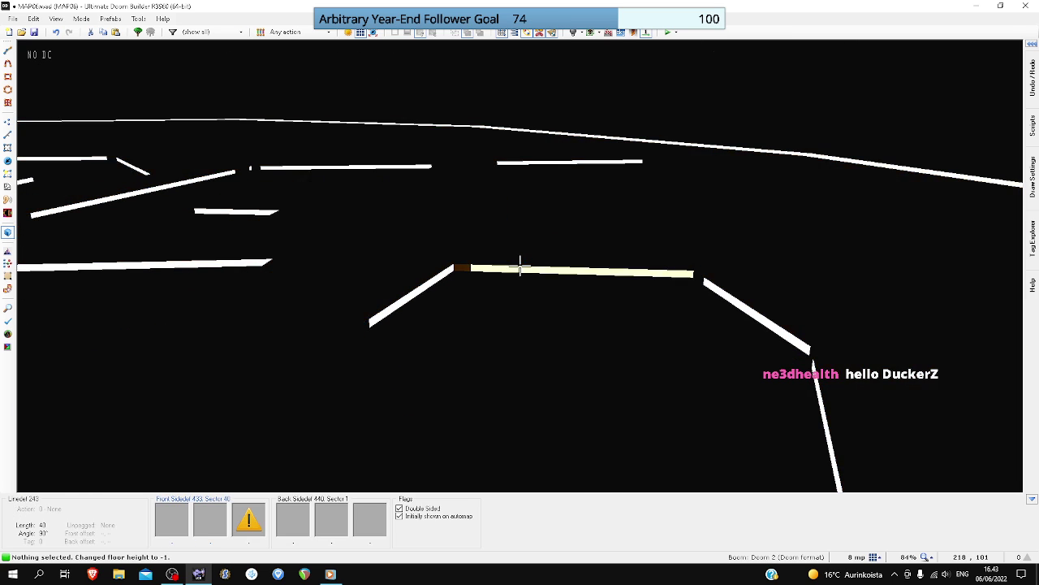
pyautogui.keyDown('shift'); pyautogui.click(520, 265); pyautogui.keyUp('shift')
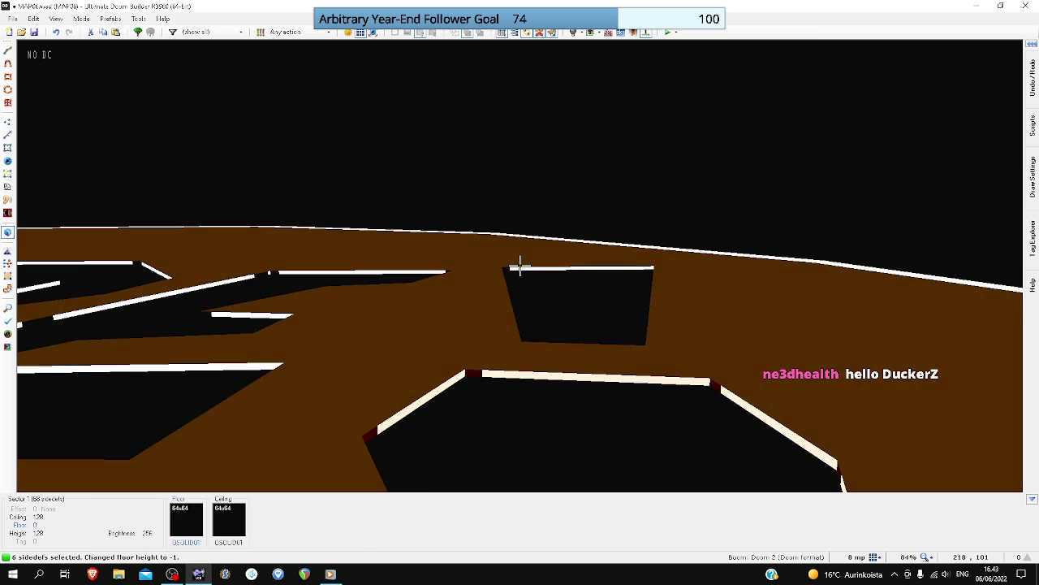
pyautogui.keyDown('shift'); pyautogui.click(520, 265); pyautogui.keyUp('shift')
pyautogui.press('w')
pyautogui.press('w')
pyautogui.keyDown('shift'); pyautogui.click(519, 266); pyautogui.keyUp('shift')
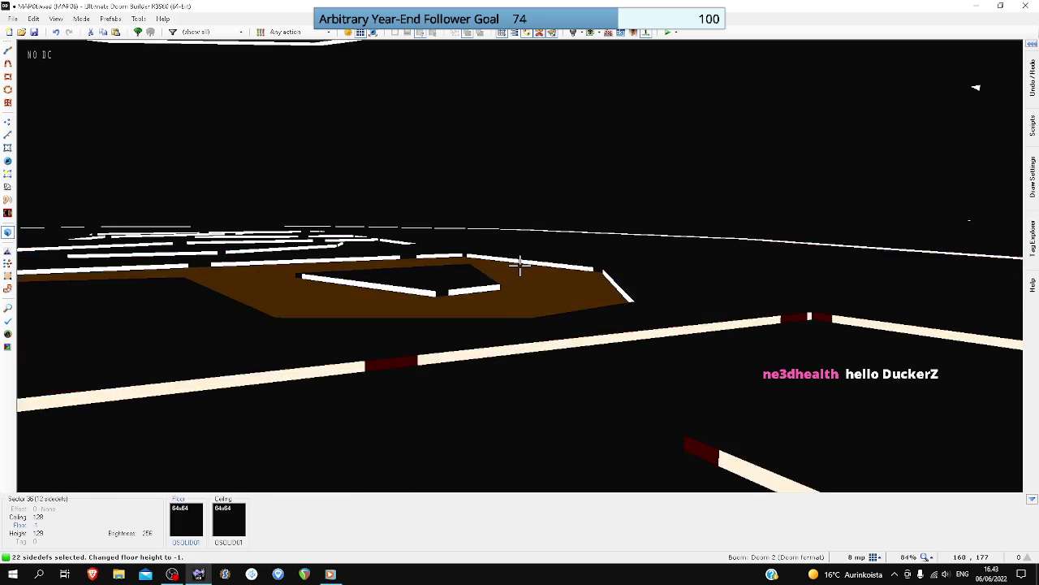
pyautogui.keyDown('shift'); pyautogui.click(519, 265); pyautogui.keyUp('shift')
pyautogui.keyDown('shift'); pyautogui.click(519, 265); pyautogui.keyUp('shift')
pyautogui.press('a')
pyautogui.keyDown('shift'); pyautogui.click(519, 263); pyautogui.keyUp('shift')
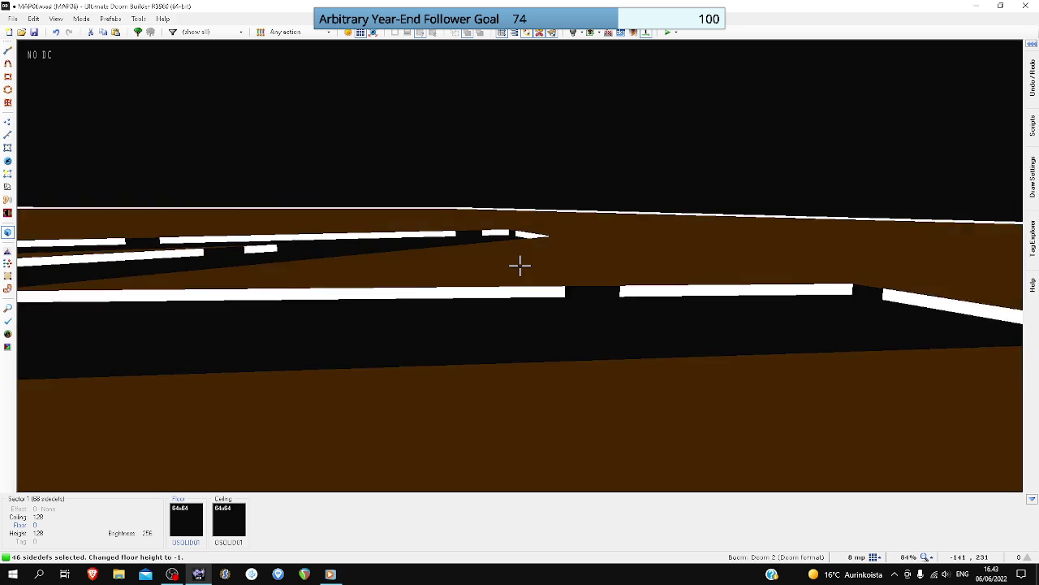
pyautogui.press('s')
pyautogui.keyDown('shift'); pyautogui.click(520, 265); pyautogui.keyUp('shift')
# - Set the front lower texture of the selected lettering sidedefs to OSOLID02, return to the 2D map, and save it
pyautogui.rightClick(520, 264)
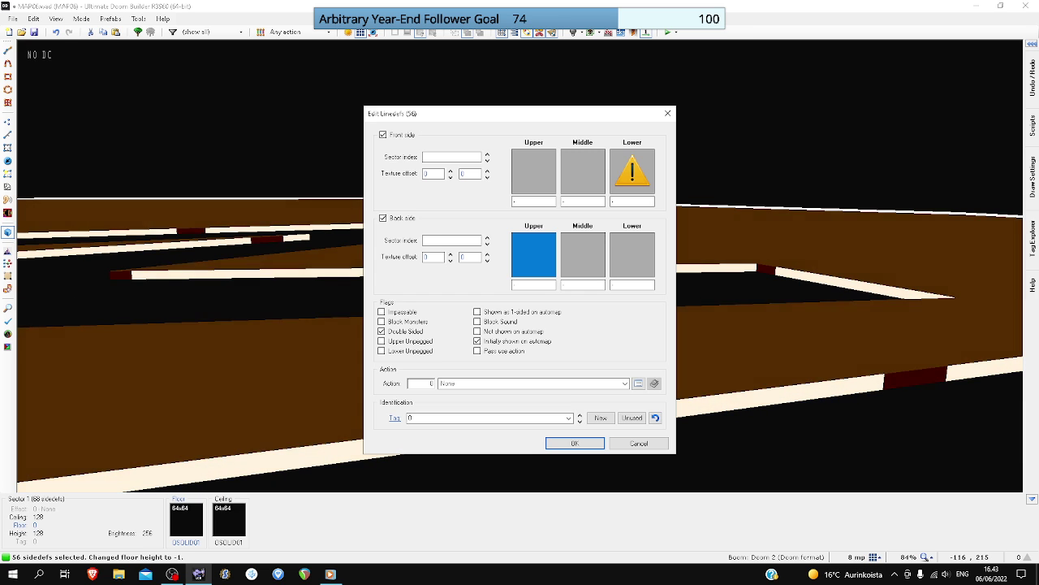
pyautogui.write('OSO')
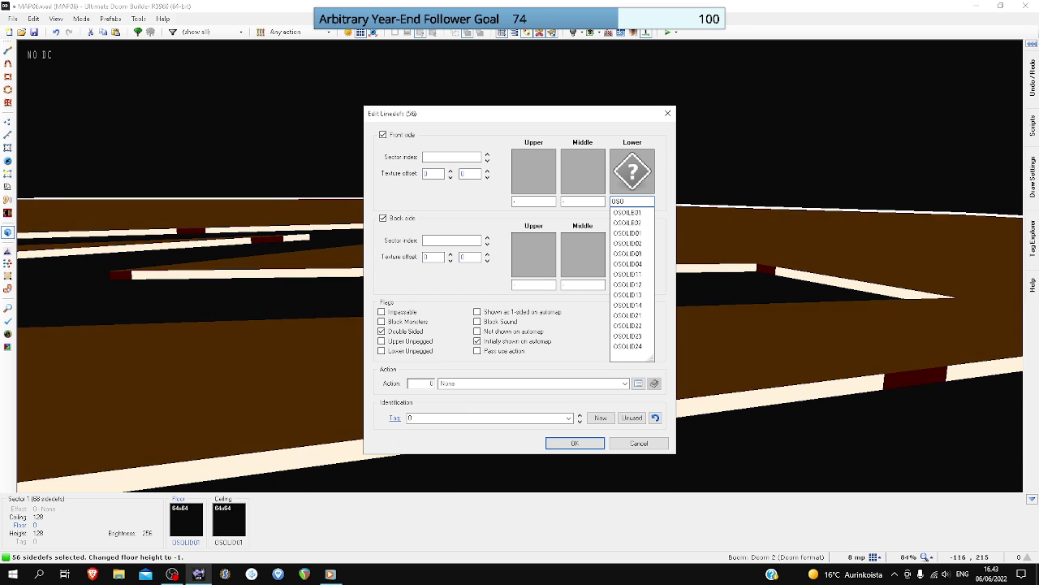
pyautogui.write('LID02')
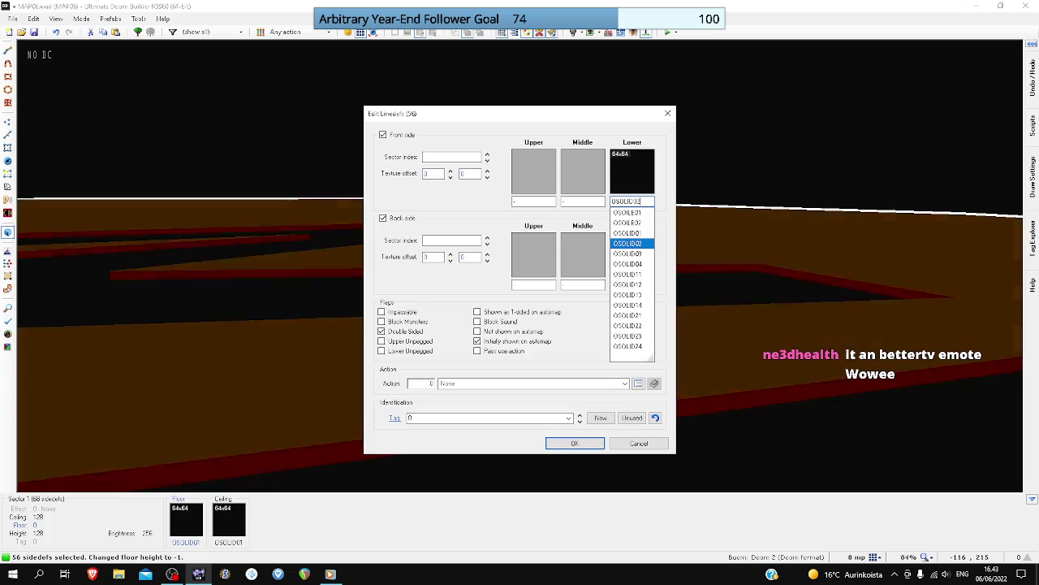
pyautogui.press('Return')
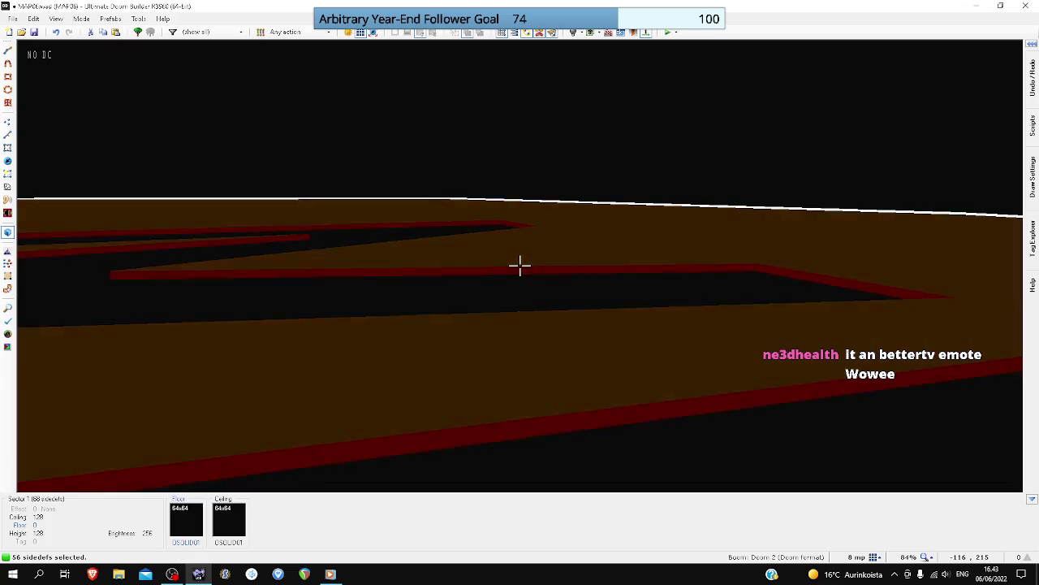
pyautogui.press('q')
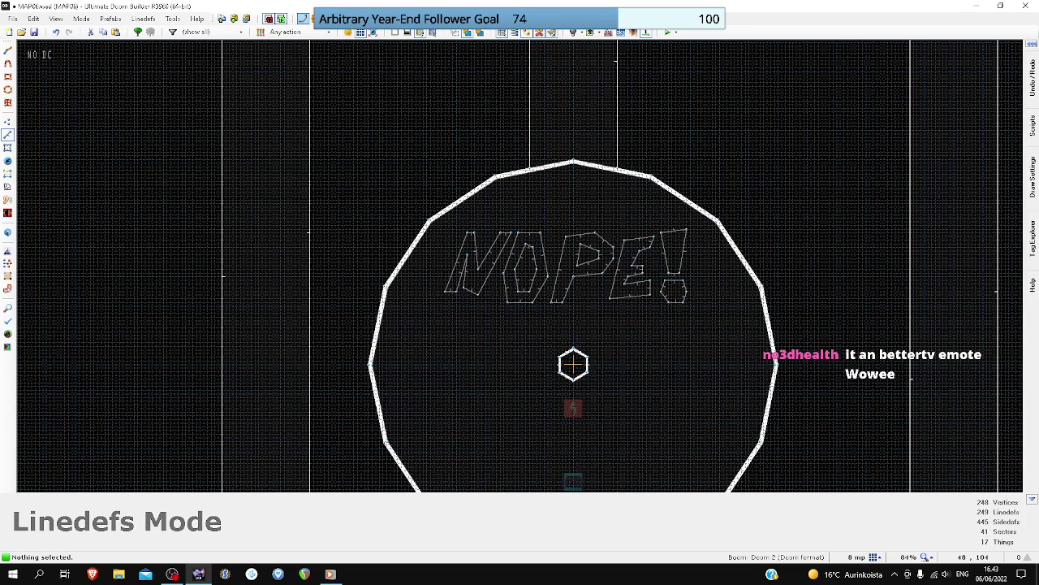
pyautogui.hotkey('ctrl', 's')
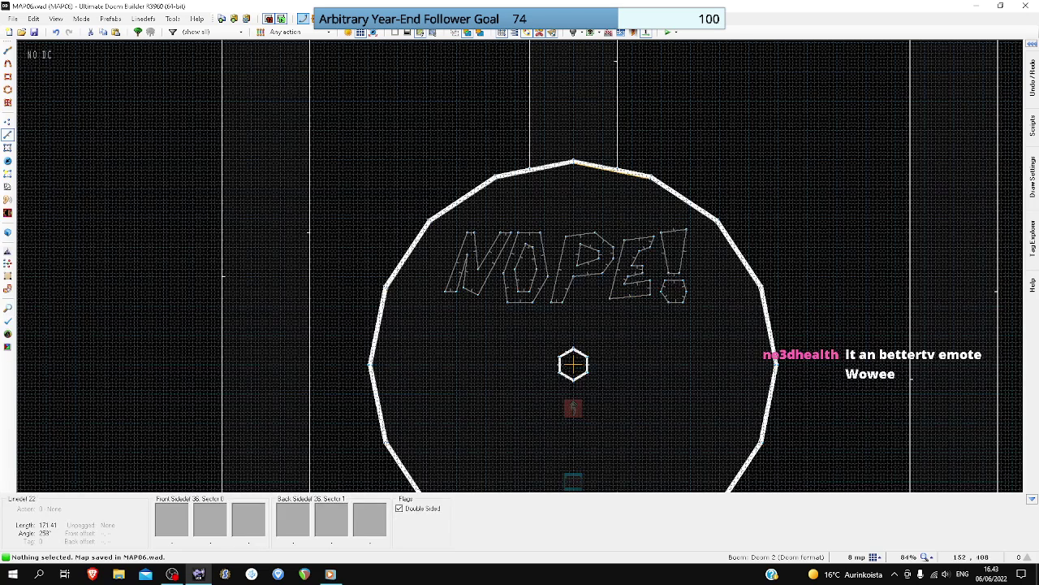
# - Launch a playtest of the map and check the in-game automap for the NOPE! lettering
pyautogui.click(669, 33)
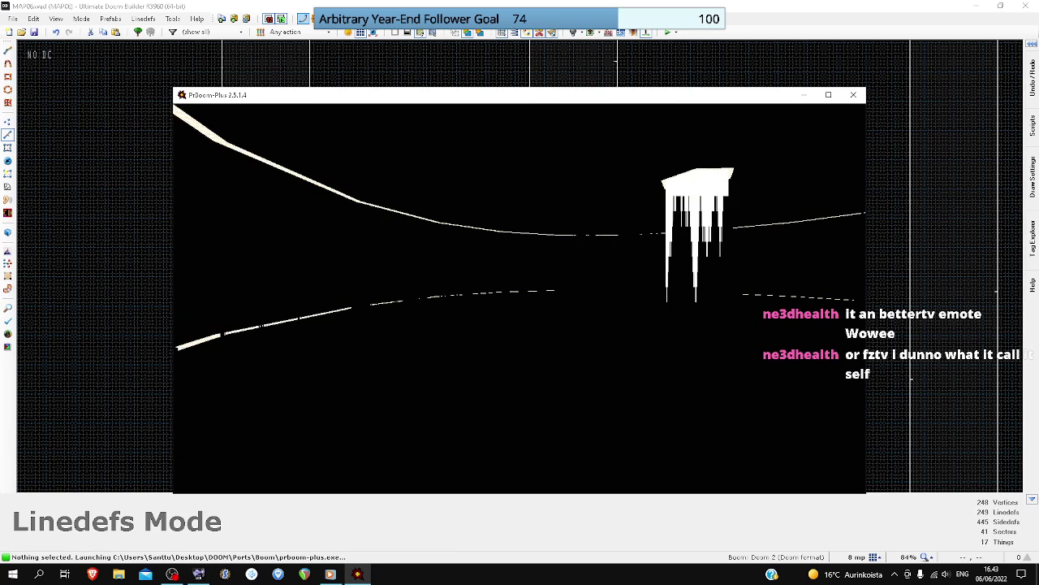
pyautogui.press('Tab')
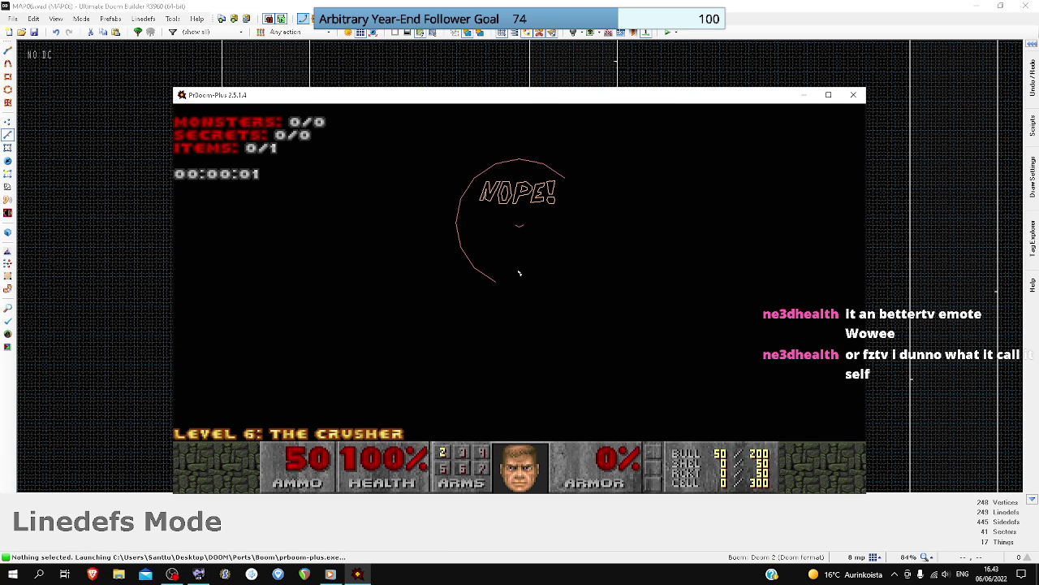
pyautogui.press('Tab')
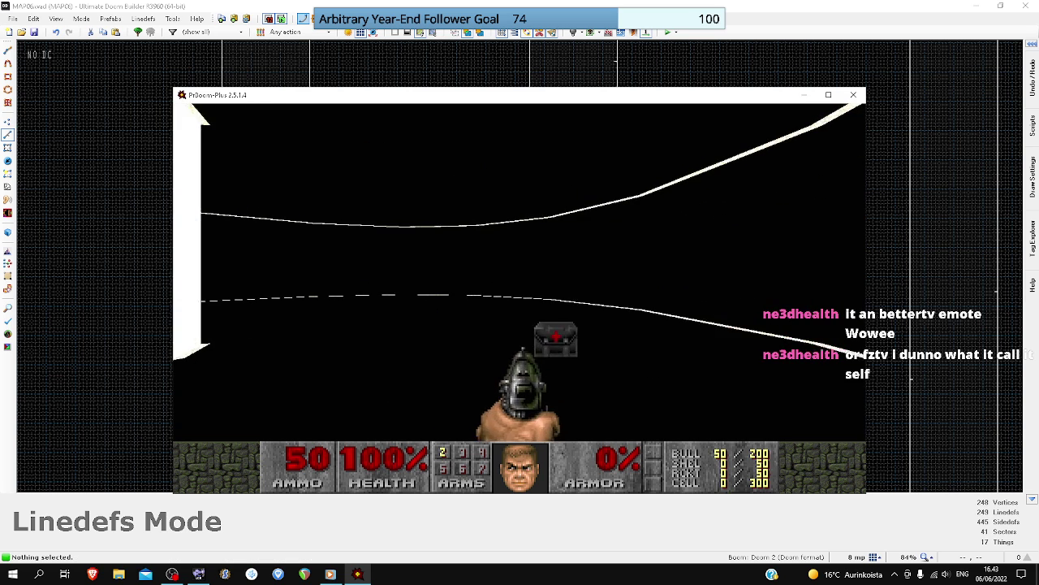
# - Pick up the berserk pack, follow the lamps through the dark corridor, and check the automap from inside the corridor
pyautogui.press('w')
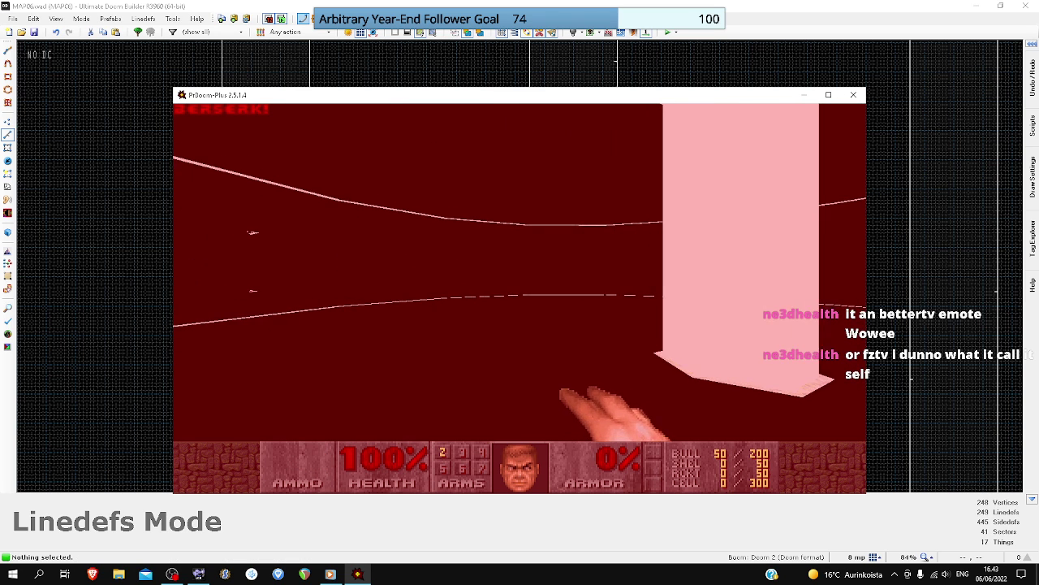
pyautogui.press('w')
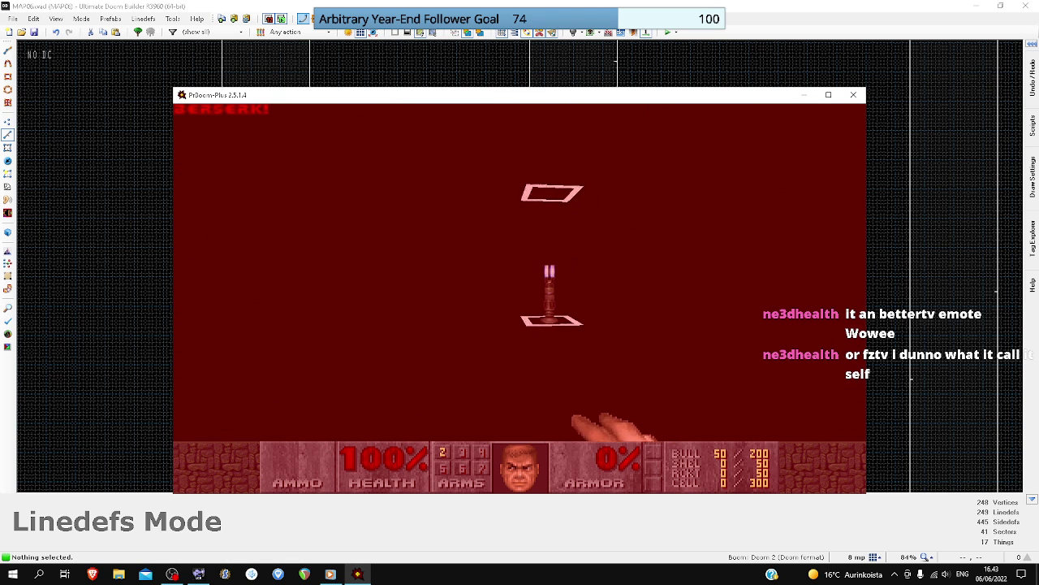
pyautogui.press('w')
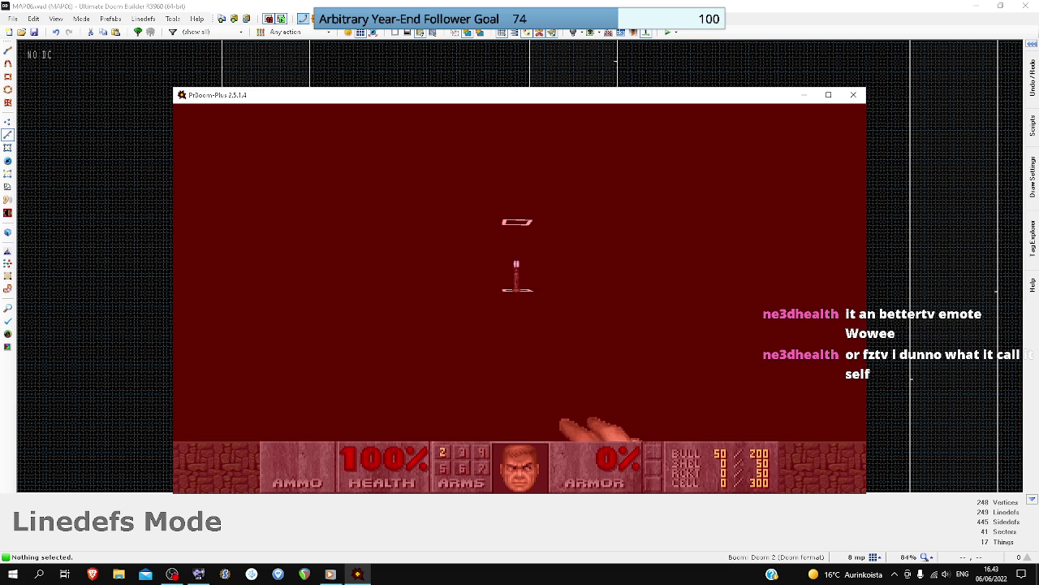
pyautogui.press('Up')
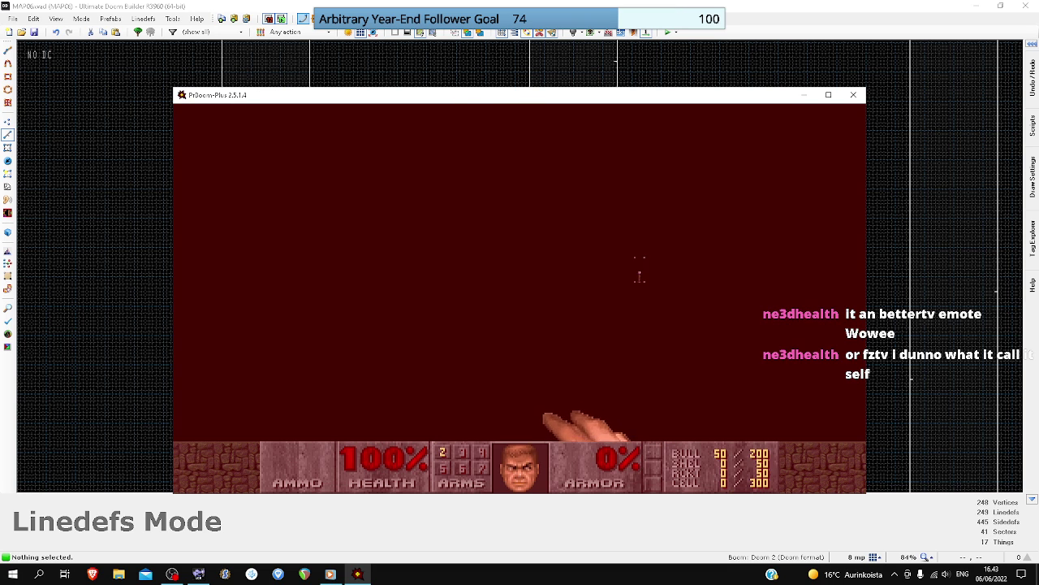
pyautogui.press('Right')
pyautogui.press('Up')
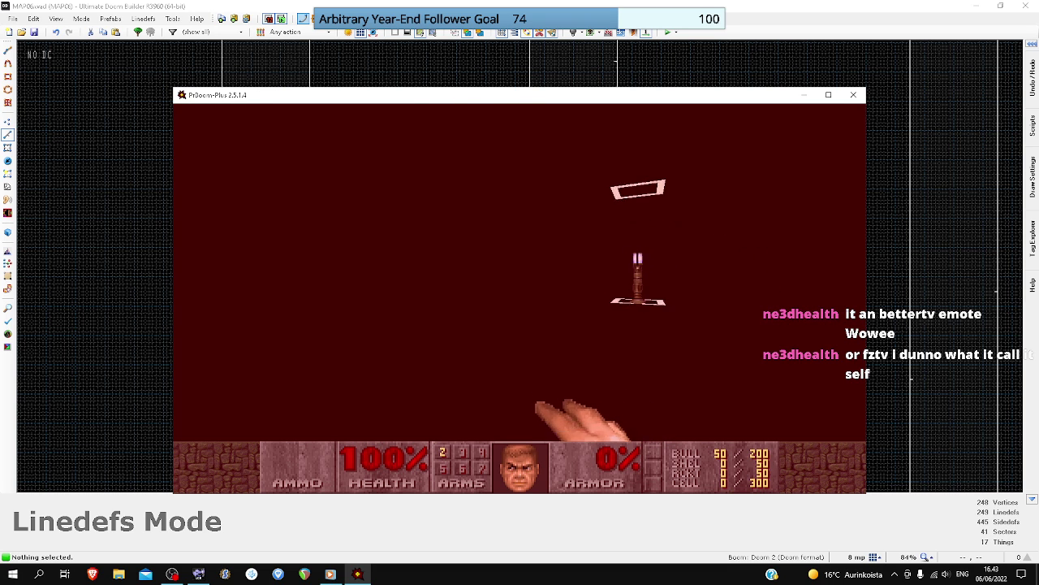
pyautogui.press('w')
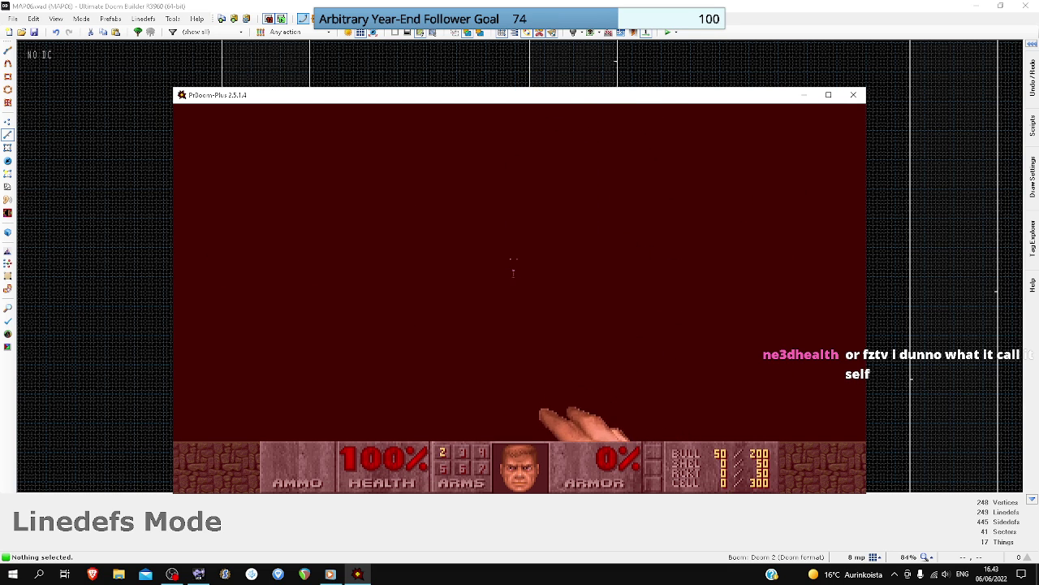
pyautogui.press('w')
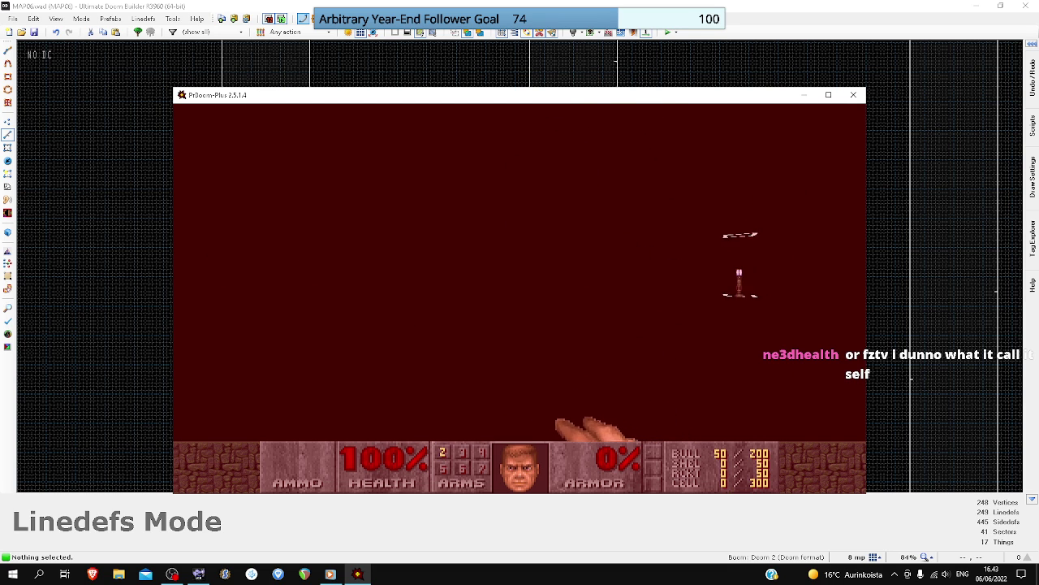
pyautogui.press('Left')
pyautogui.press('Up')
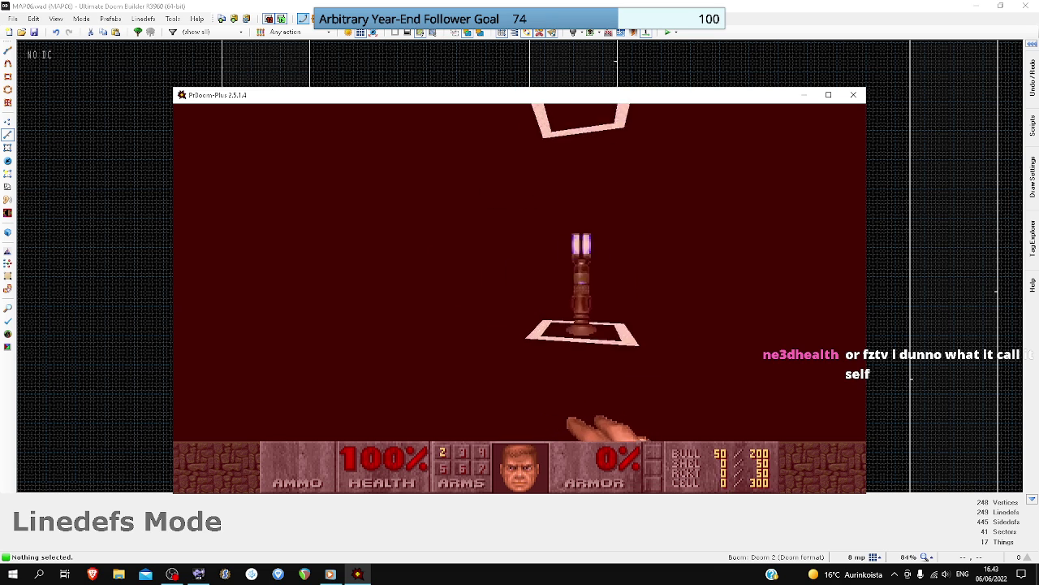
pyautogui.press('Up')
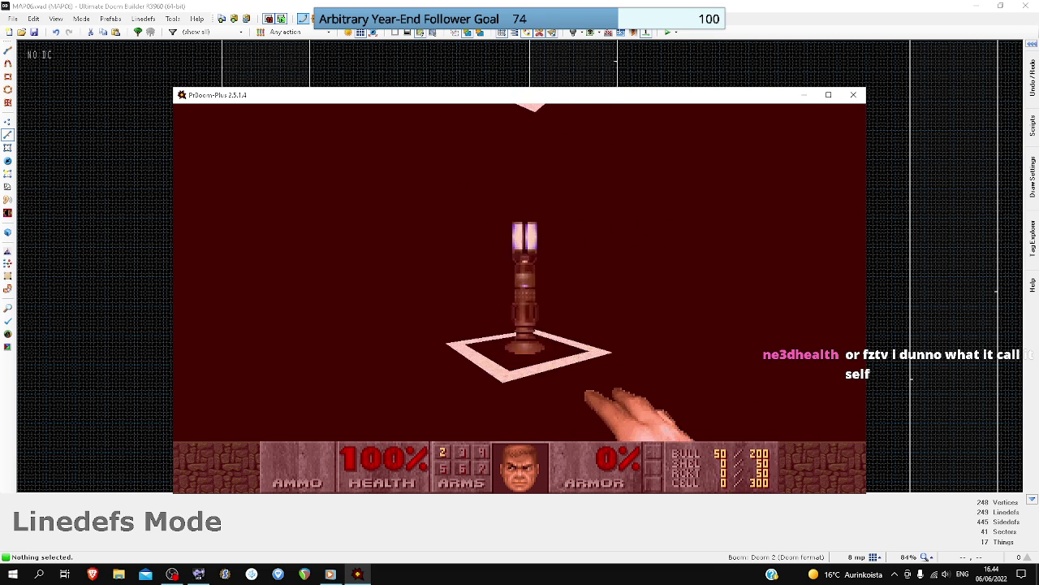
pyautogui.press('Tab')
pyautogui.press('Up')
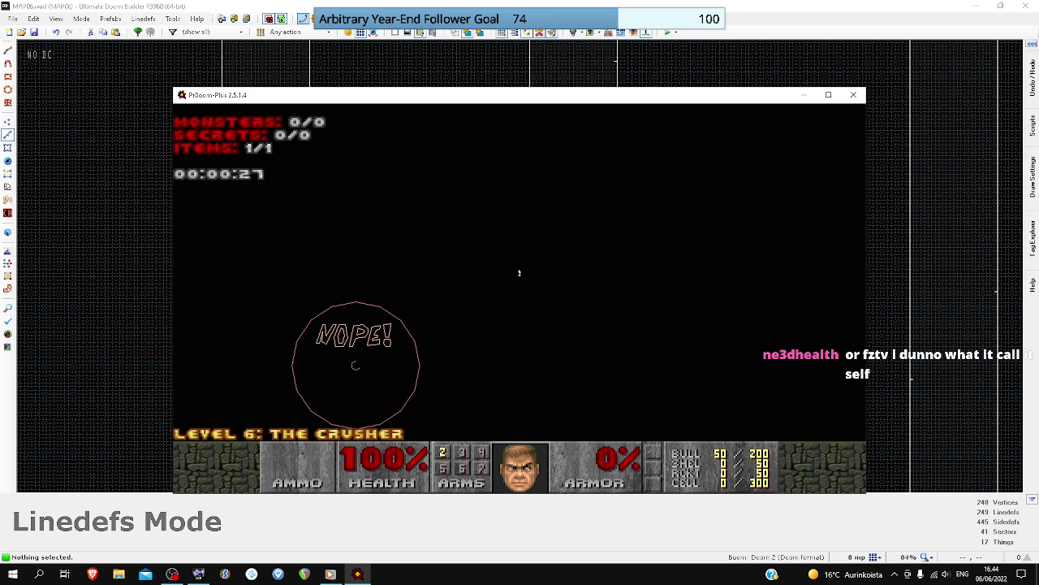
pyautogui.press('Tab')
# - Follow the remaining lamps to the end of the dark corridor, quit the game, and view the whole map layout
pyautogui.press('Up')
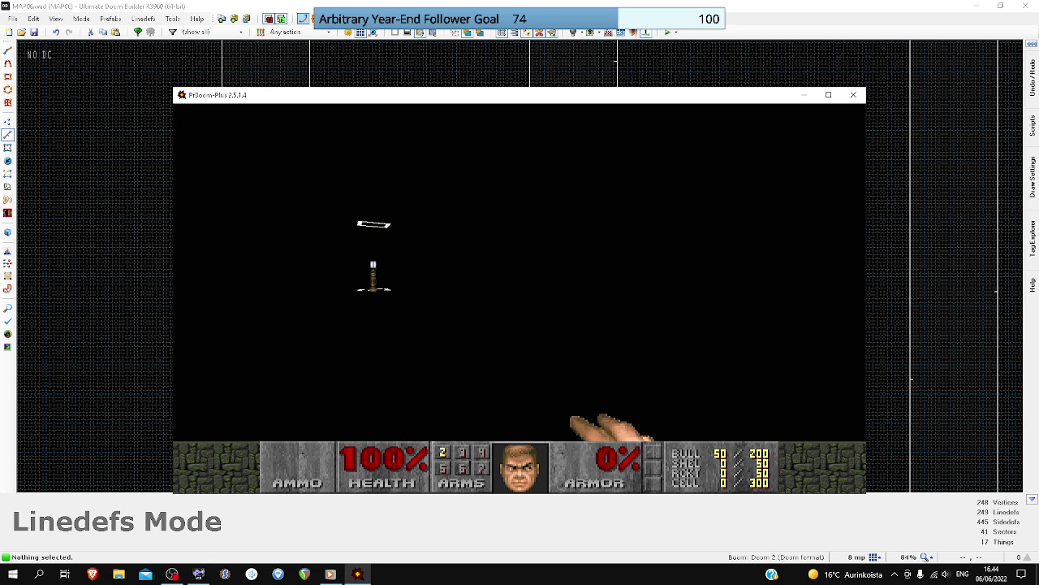
pyautogui.press('Up')
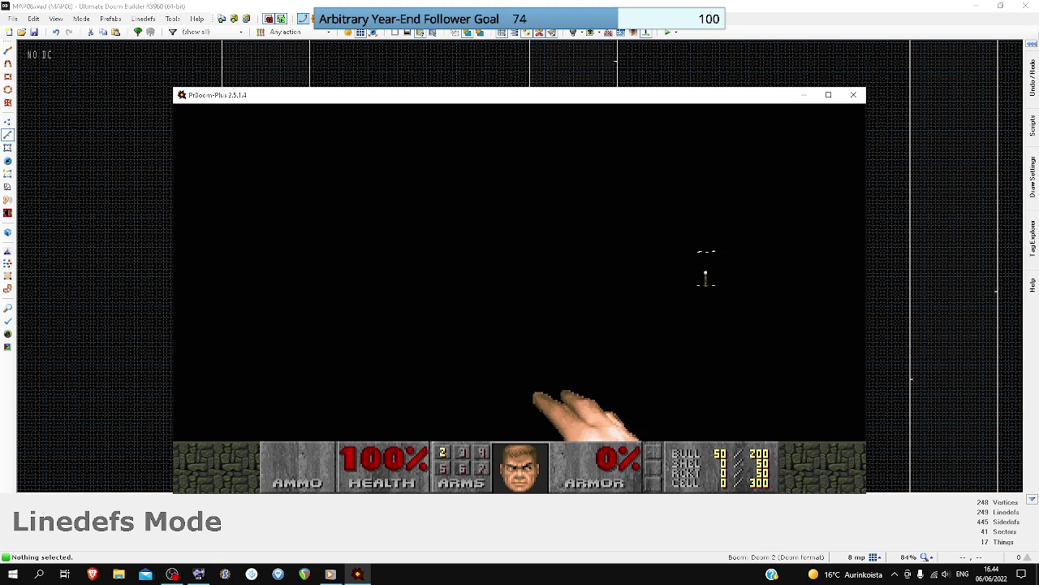
pyautogui.press('Up')
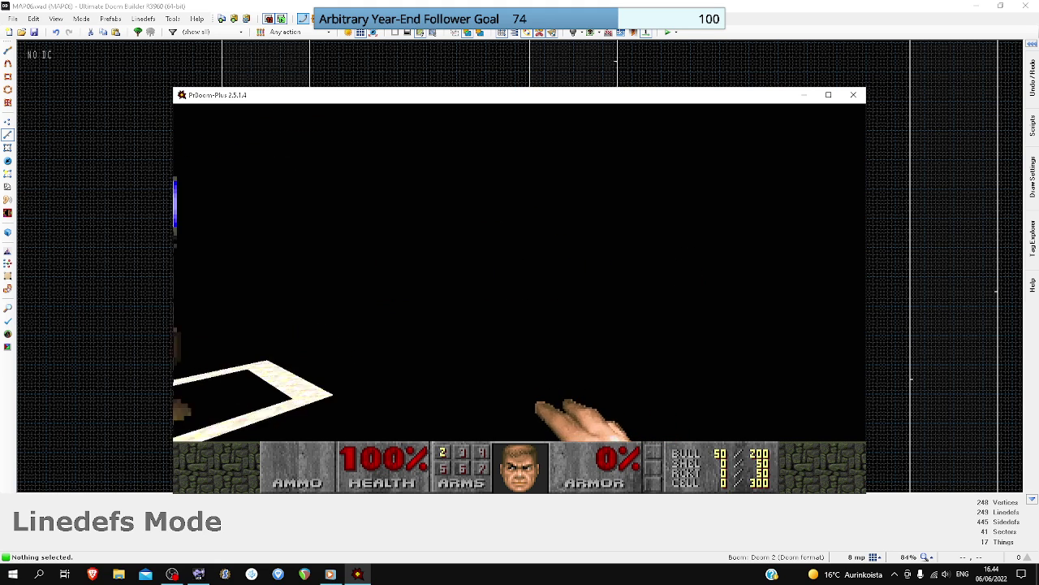
pyautogui.press('Right')
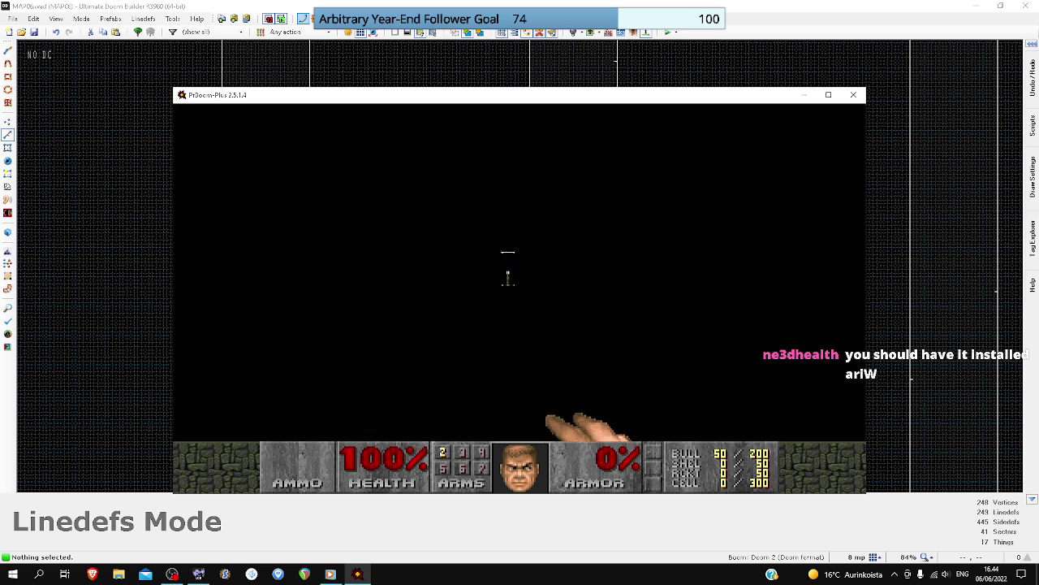
pyautogui.press('Up')
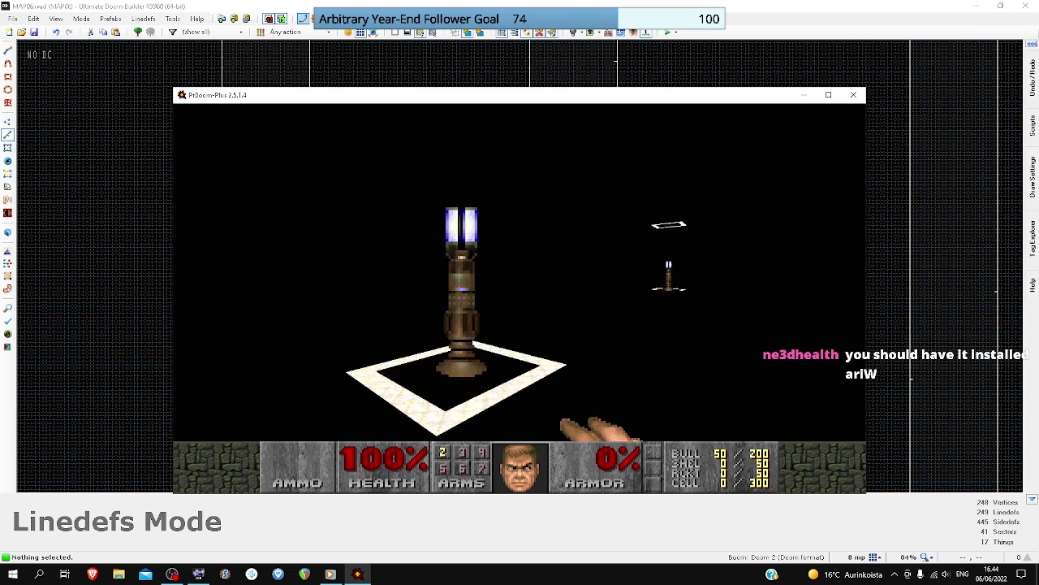
pyautogui.press('Right')
pyautogui.press('Up')
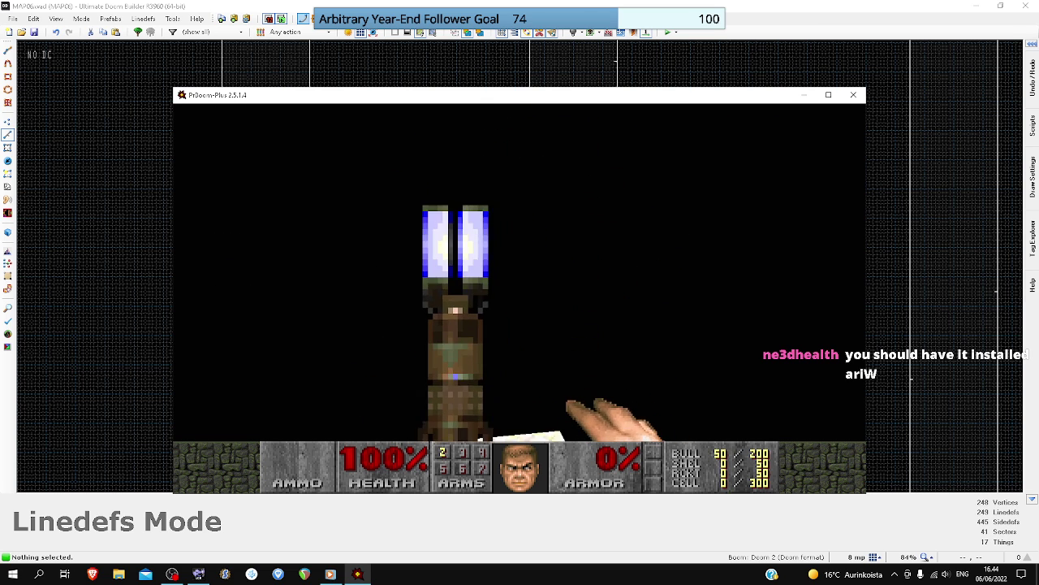
pyautogui.press('Up')
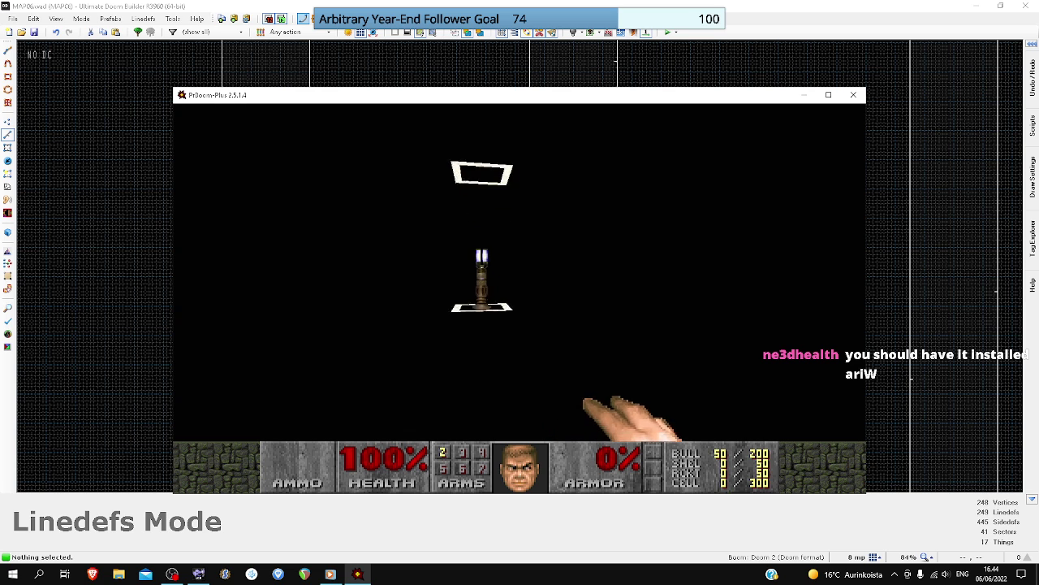
pyautogui.press('Up')
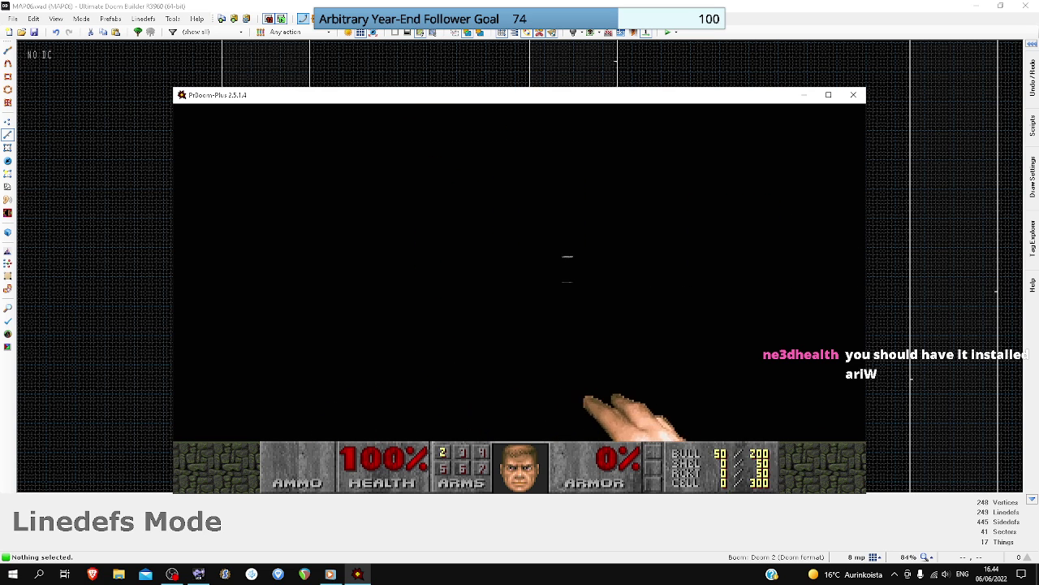
pyautogui.press('Up')
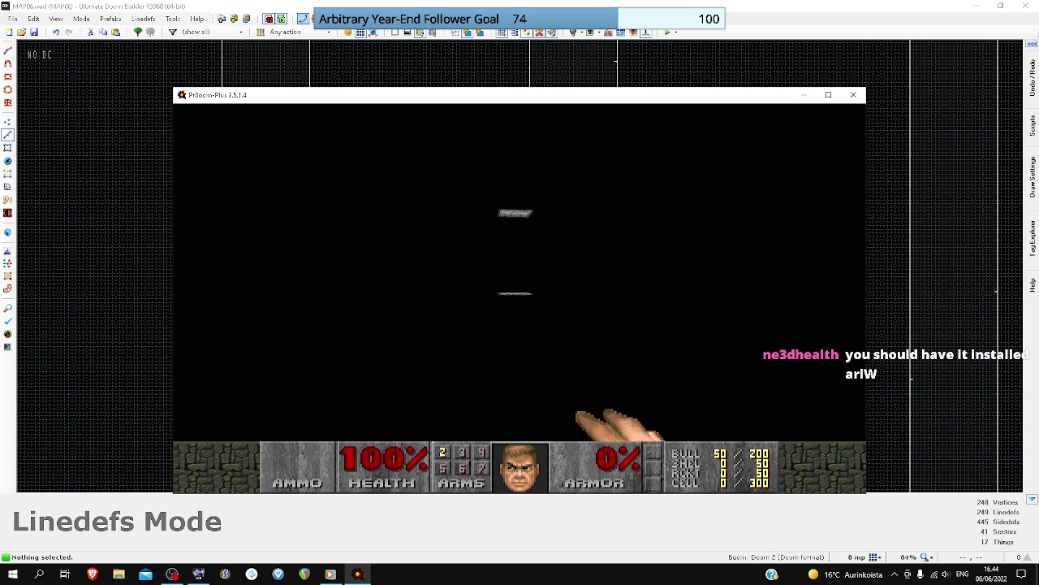
pyautogui.press('Escape')
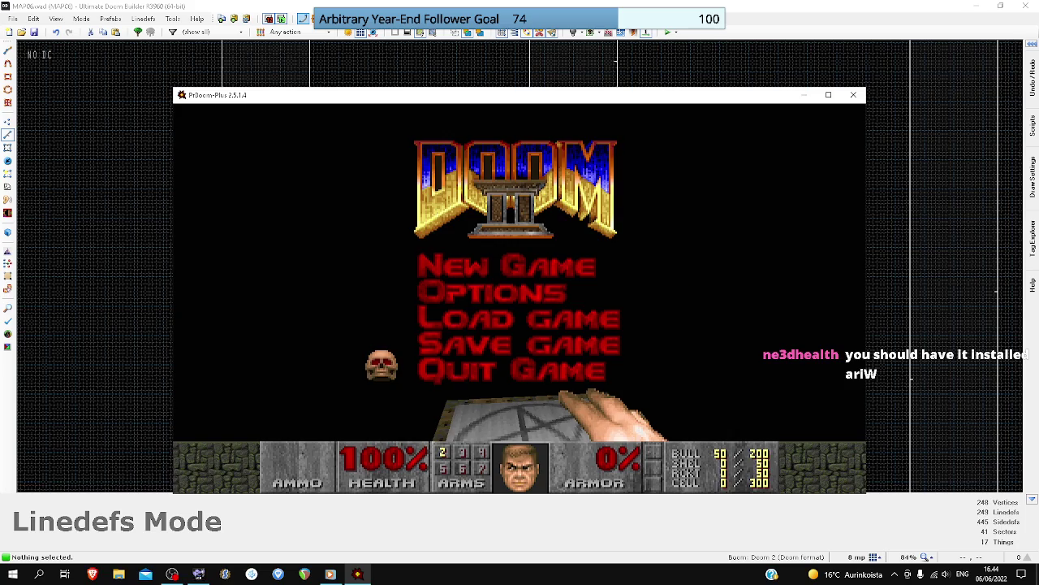
pyautogui.press('Return')
pyautogui.press('y')
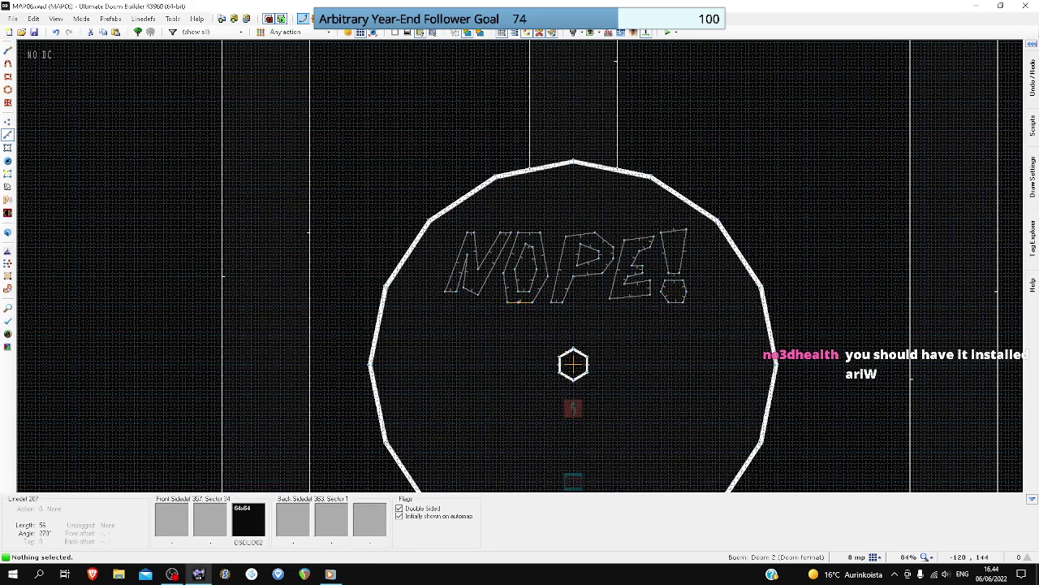
pyautogui.scroll(-8, 523, 292)
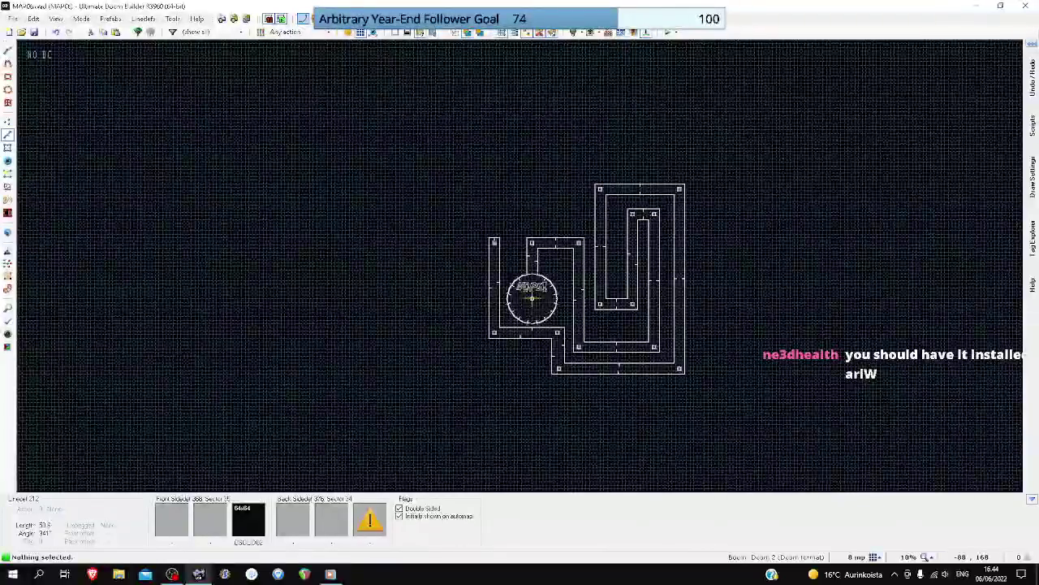
# - Apply texture OSOLID02 to the six untextured back lower sidedefs inside the letter O of the NOPE! lettering, and save the map
pyautogui.scroll(5, 523, 293)
pyautogui.scroll(7, 527, 289)
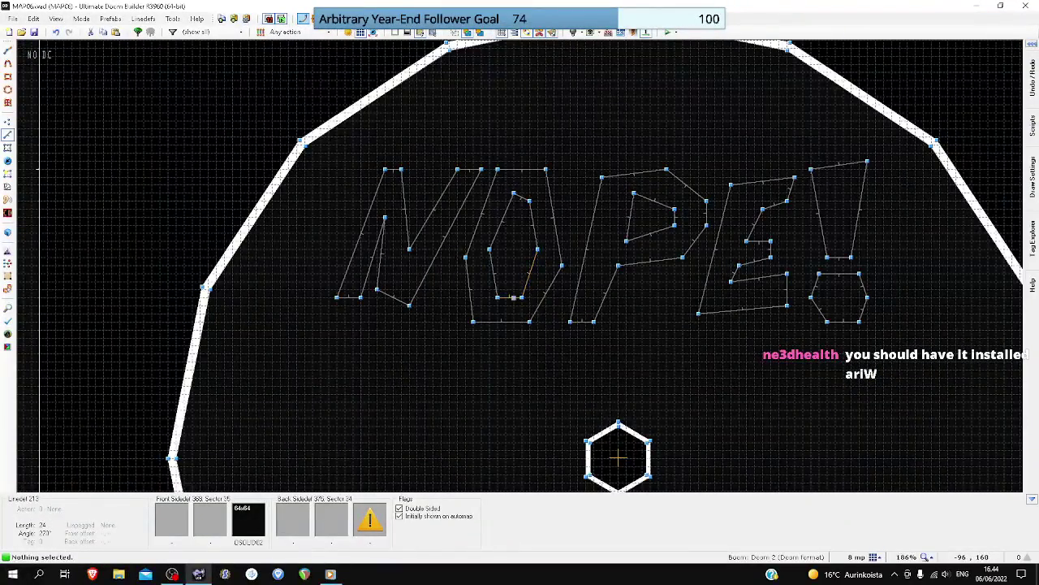
pyautogui.scroll(1, 523, 290)
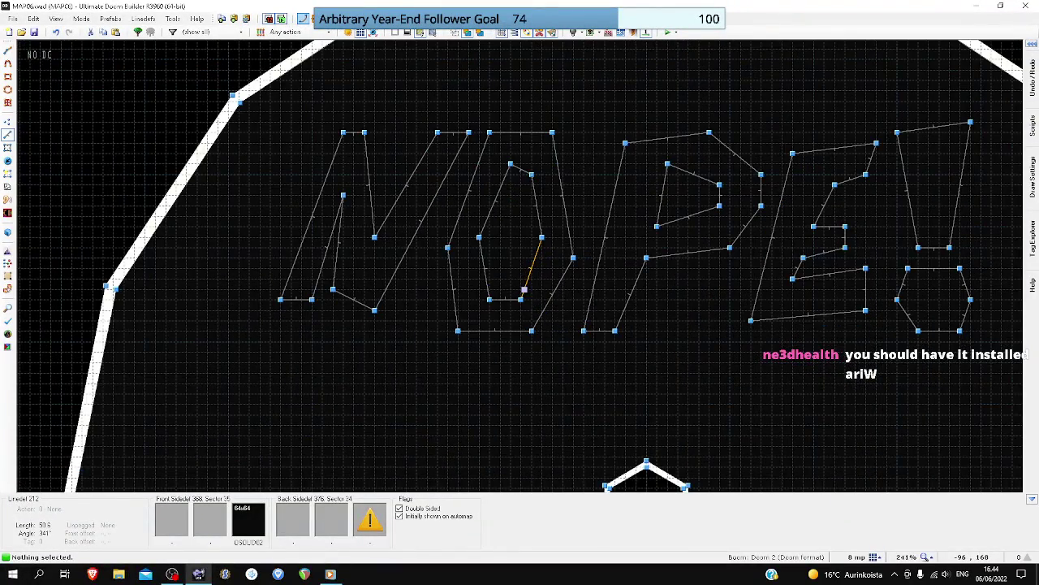
pyautogui.press('q')
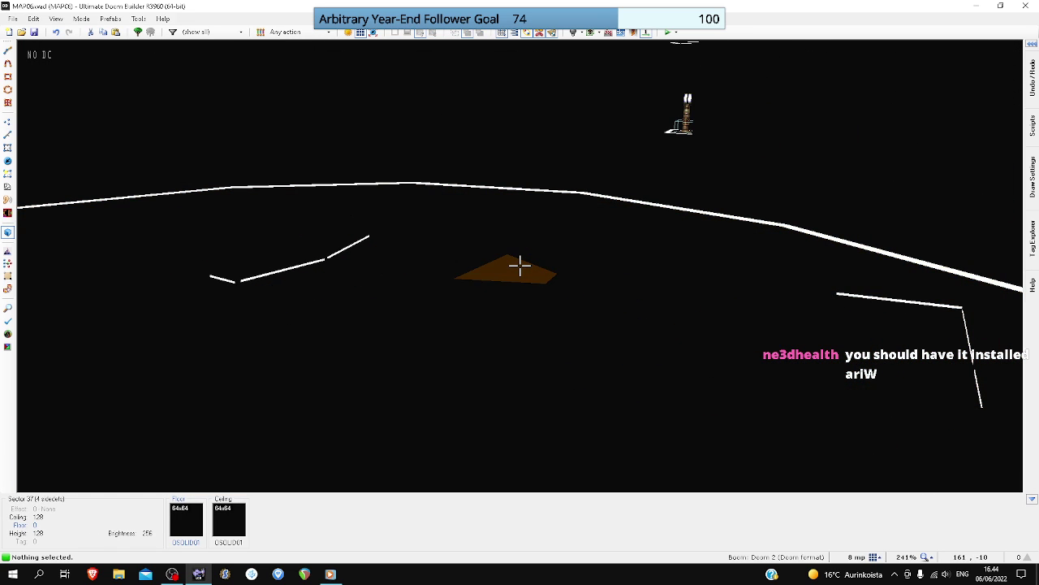
pyautogui.press('e')
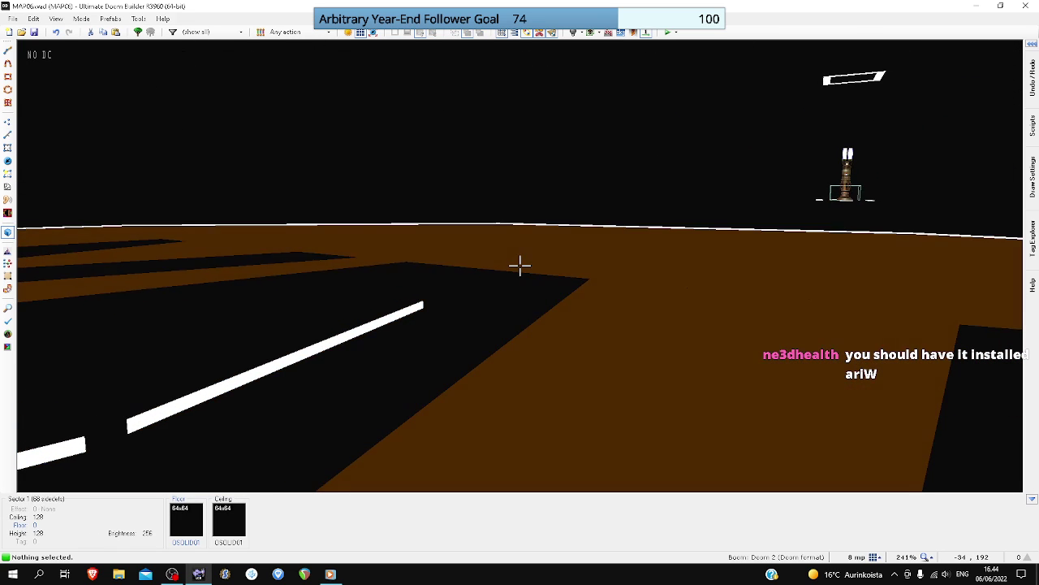
pyautogui.keyDown('shift'); pyautogui.click(519, 264); pyautogui.keyUp('shift')
pyautogui.hotkey('ctrl', 'c')
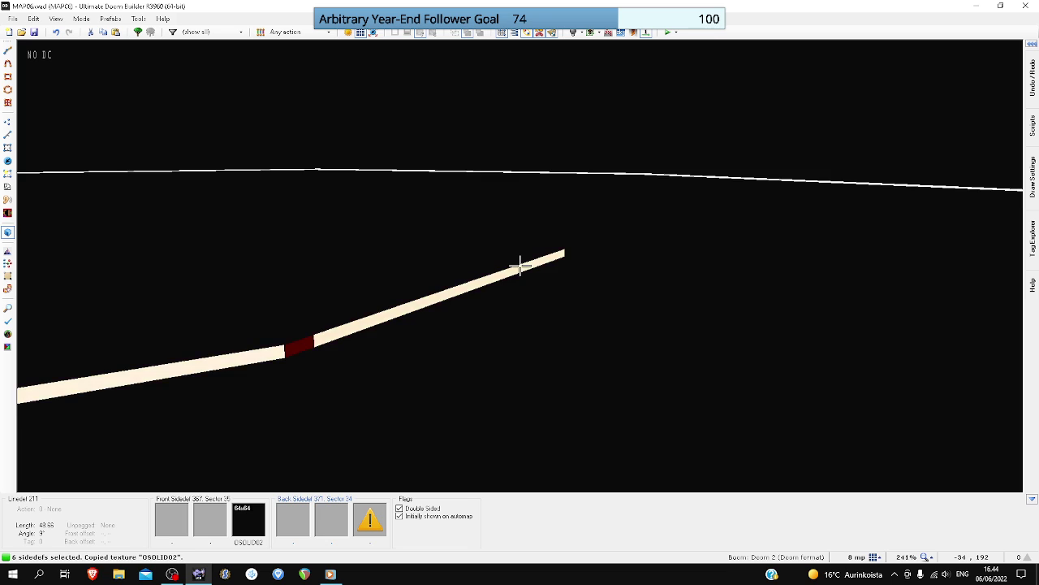
pyautogui.press('e')
pyautogui.hotkey('ctrl', 'v')
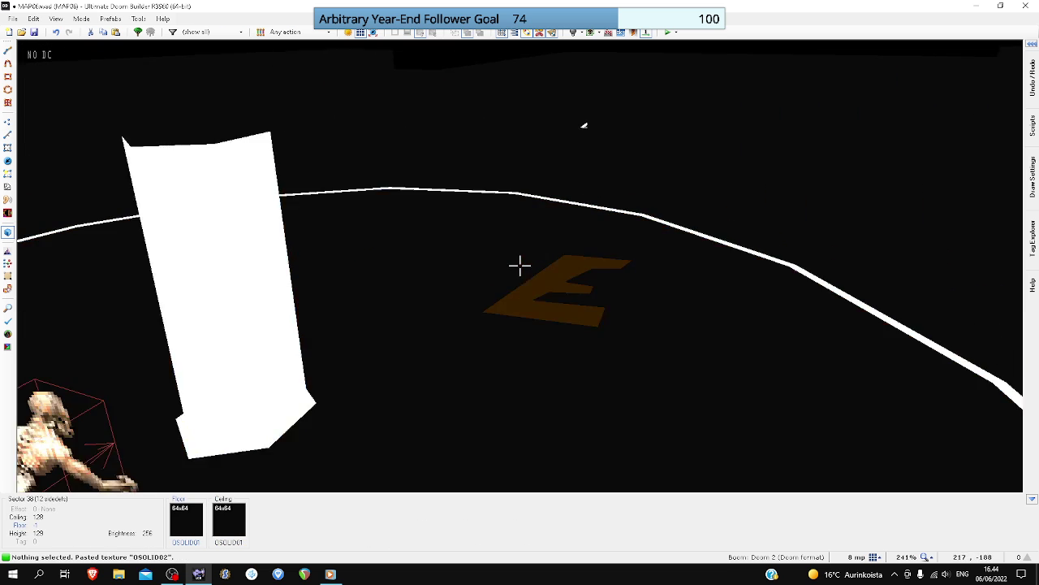
pyautogui.press('q')
pyautogui.hotkey('ctrl', 's')
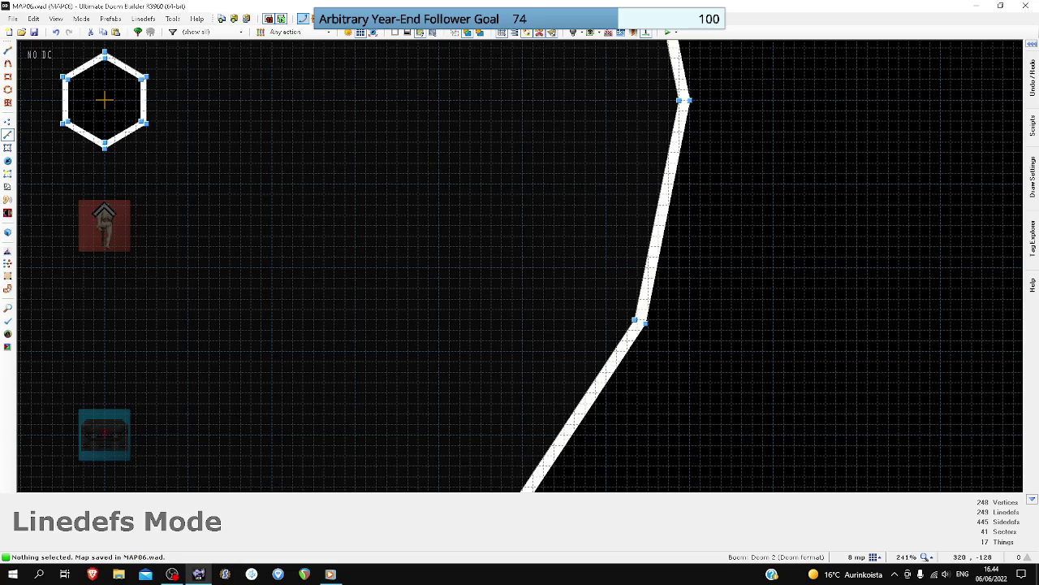
# - Launch a playtest, check the NOPE! lettering on the in-game automap, and quit the game
pyautogui.scroll(-6, 520, 266)
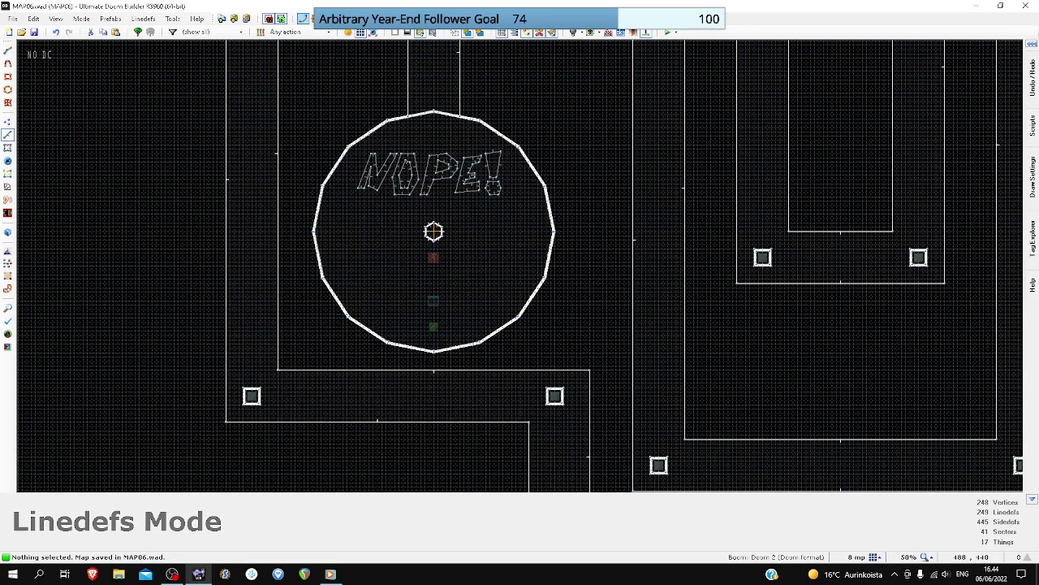
pyautogui.press('F9')
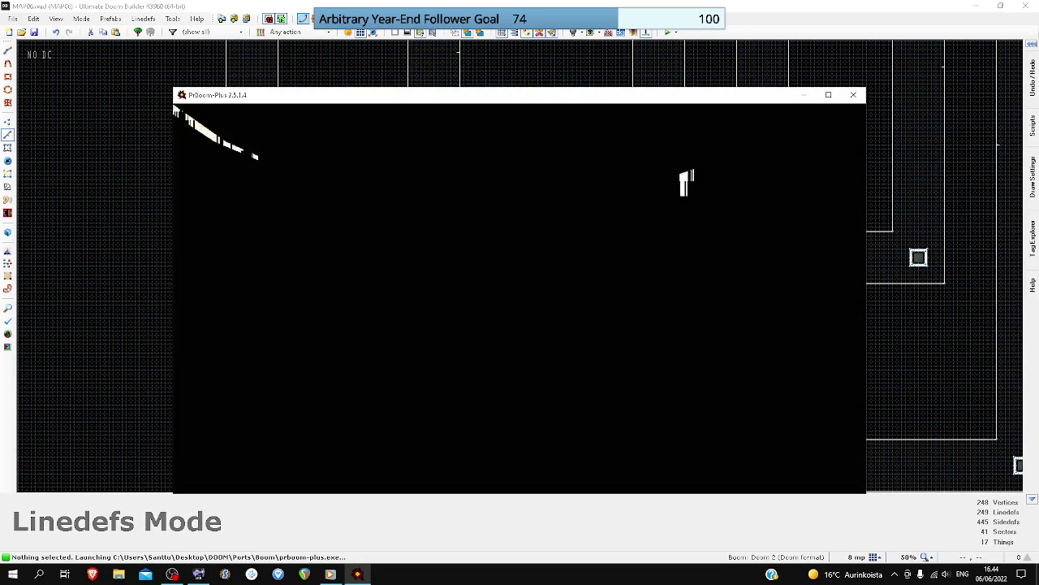
pyautogui.press('w')
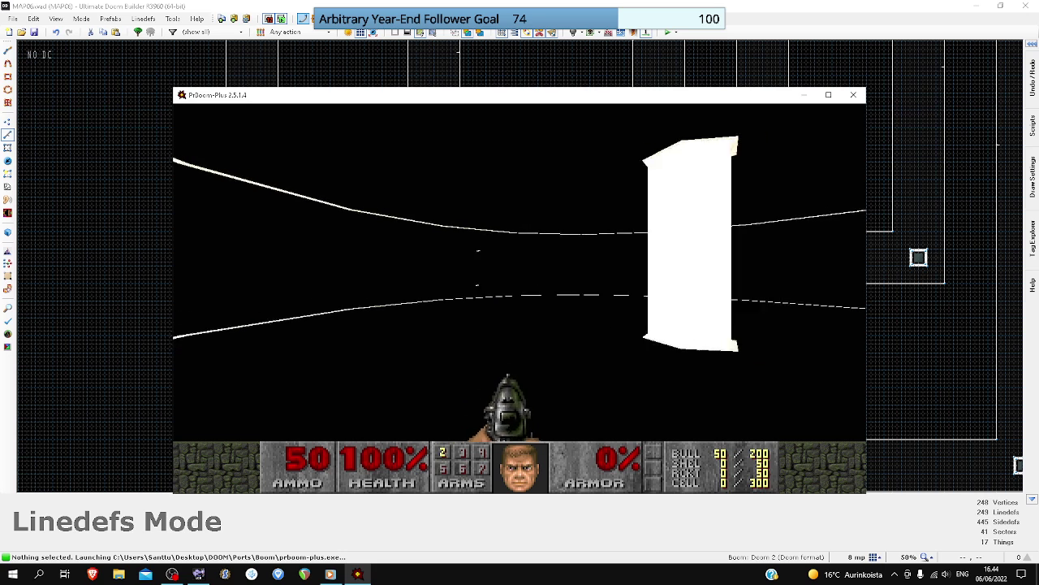
pyautogui.press('Tab')
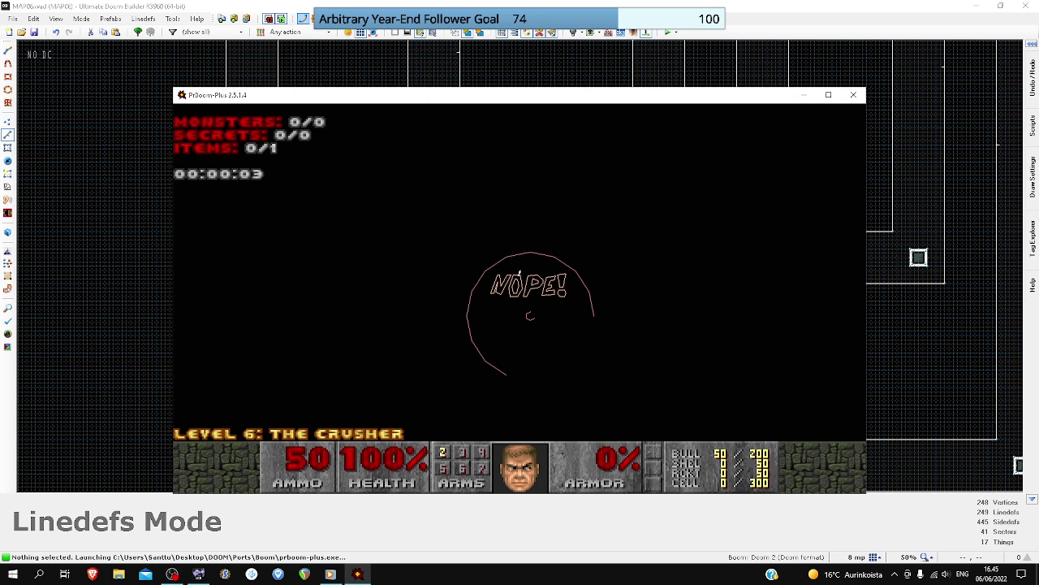
pyautogui.press('Tab')
pyautogui.press('Escape')
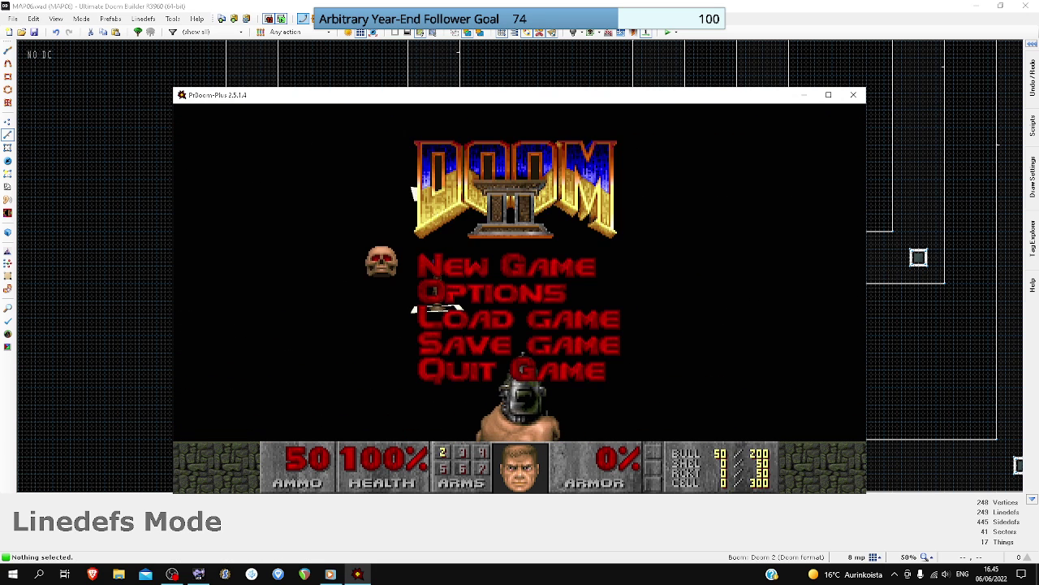
pyautogui.press('Up')
pyautogui.press('Return')
pyautogui.press('y')
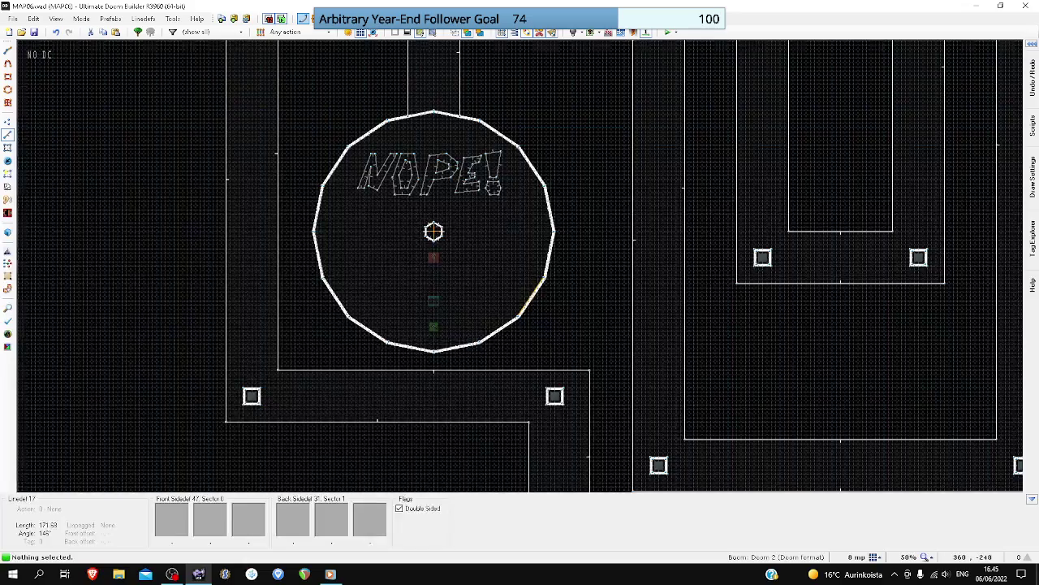
# - Activate the Draw Ellipse tool and set the grid size to 64 mp
pyautogui.scroll(-5, 539, 294)
pyautogui.scroll(-1, 537, 290)
pyautogui.scroll(4, 579, 232)
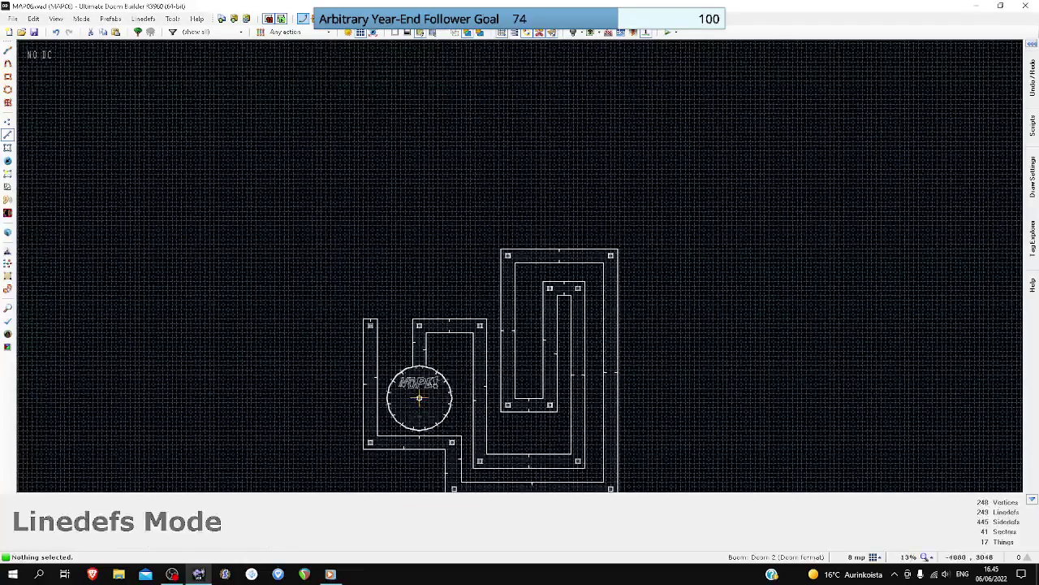
pyautogui.click(7, 89)
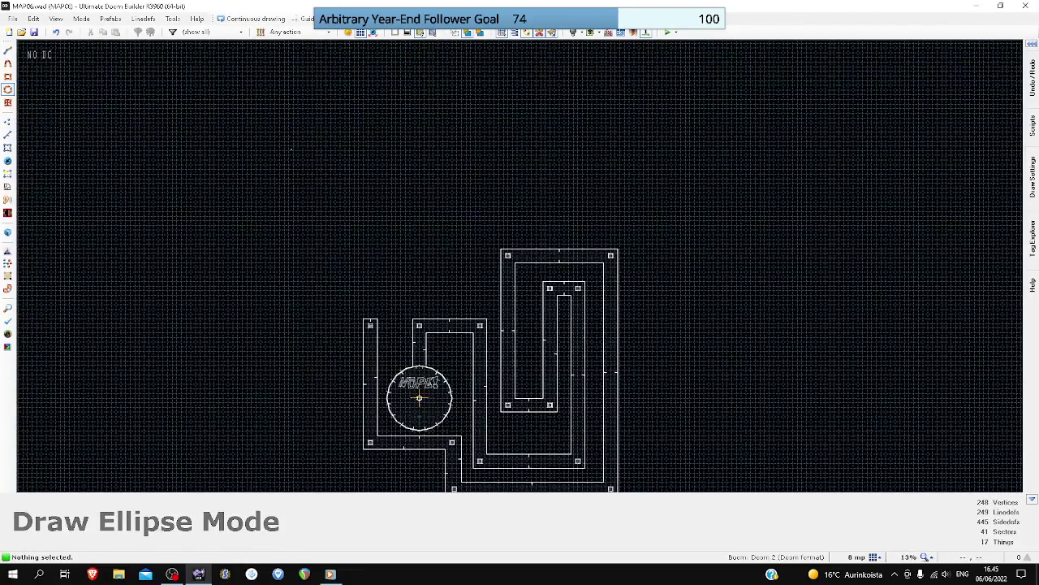
pyautogui.scroll(-3, 313, 157)
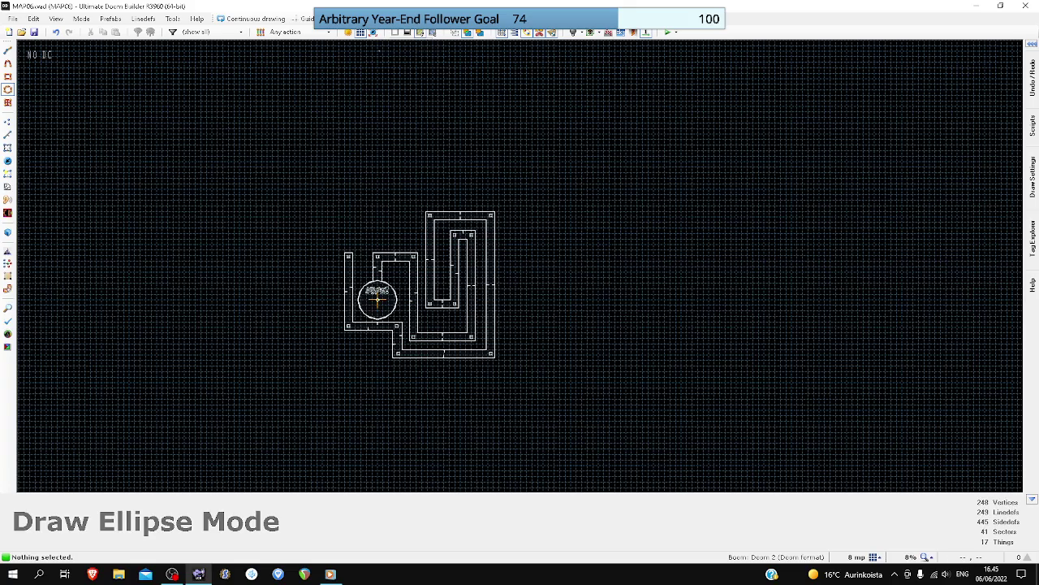
pyautogui.press('Up')
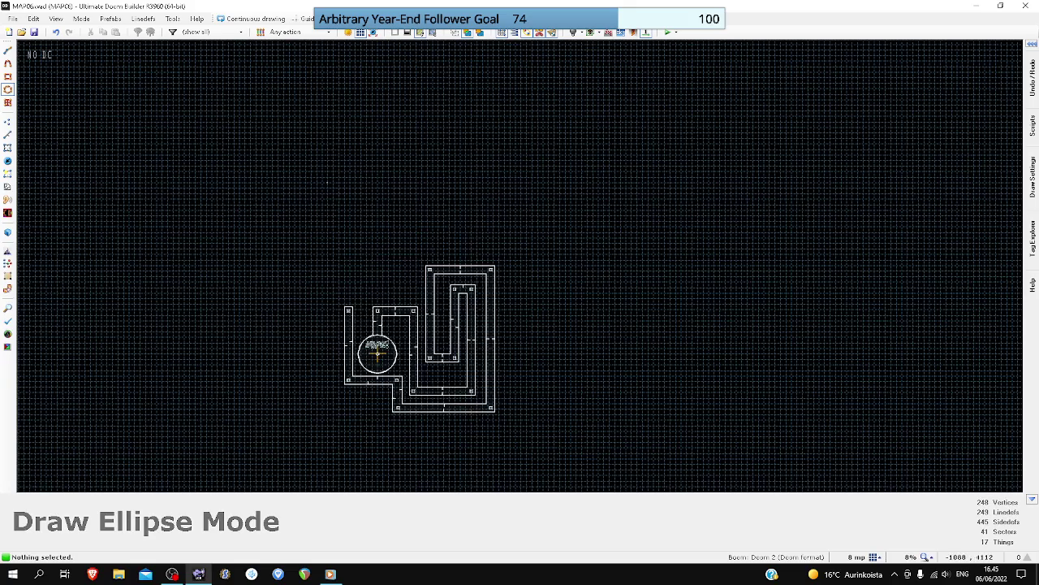
pyautogui.scroll(6, 332, 232)
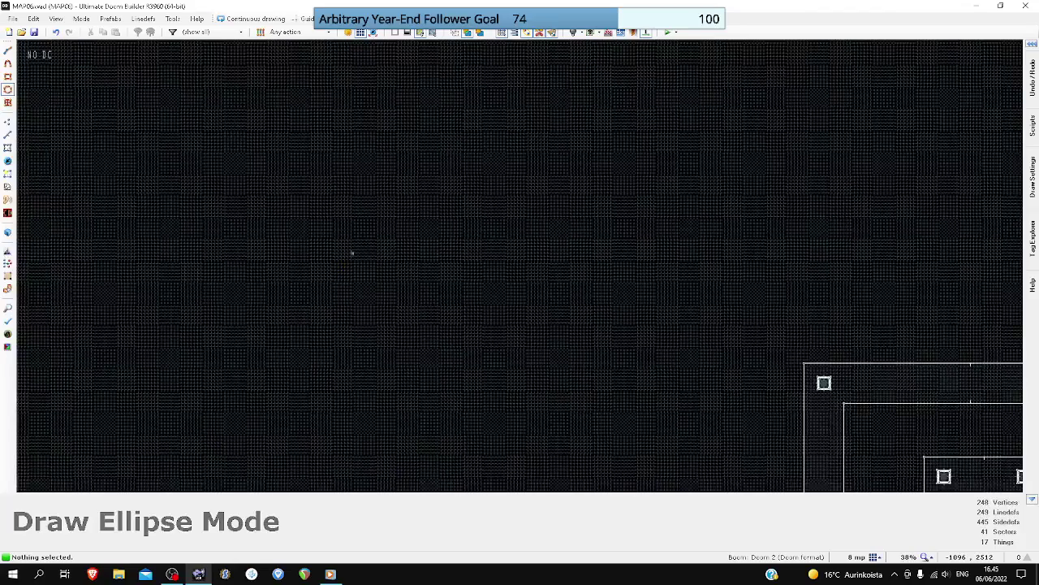
pyautogui.scroll(1, 339, 267)
pyautogui.click(856, 557)
pyautogui.click(836, 471)
# - Draw a 12-vertex circle 1280 by 1280 units in the empty area above the round room and dark corridors
pyautogui.scroll(-4, 839, 471)
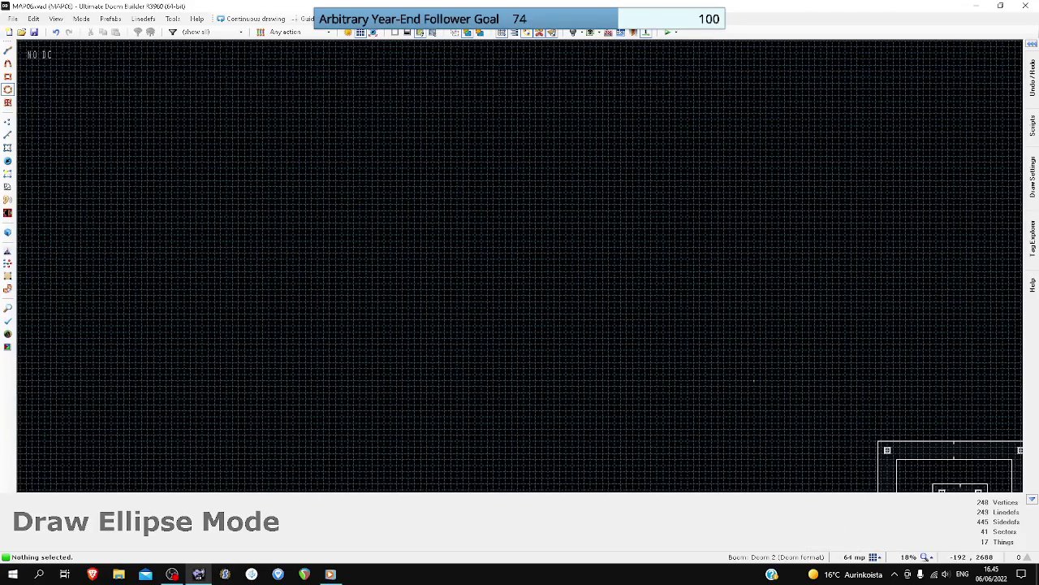
pyautogui.scroll(3, 635, 334)
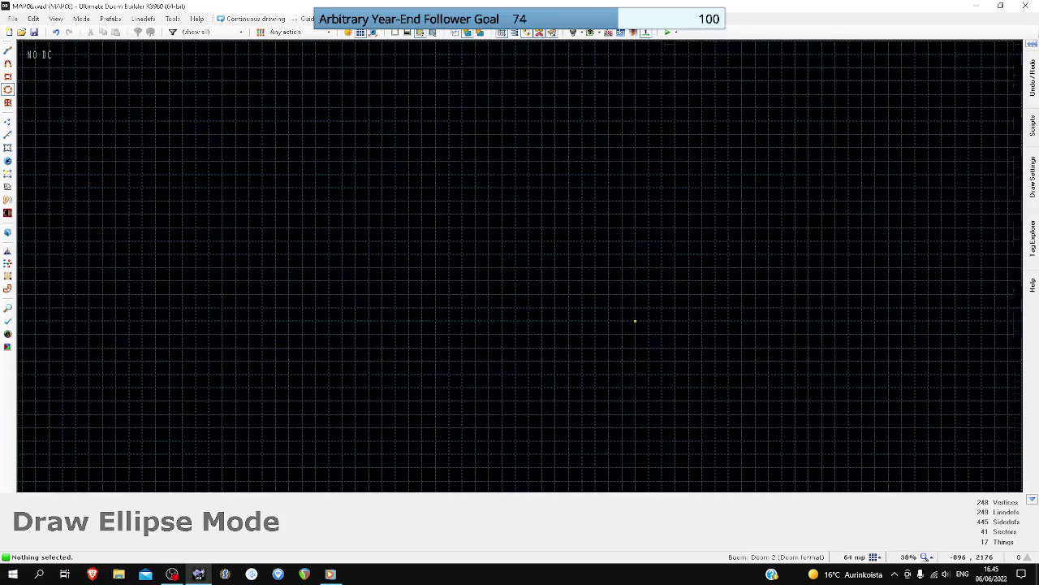
pyautogui.scroll(-3, 635, 334)
pyautogui.scroll(3, 645, 355)
pyautogui.scroll(-5, 645, 355)
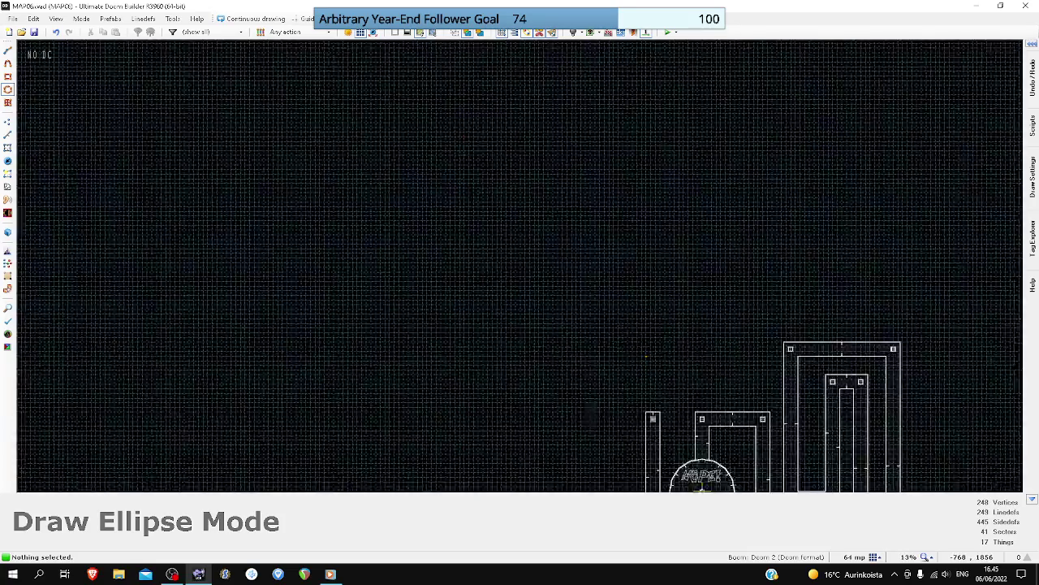
pyautogui.scroll(3, 646, 355)
pyautogui.moveTo(503, 345); pyautogui.dragTo(708, 141)
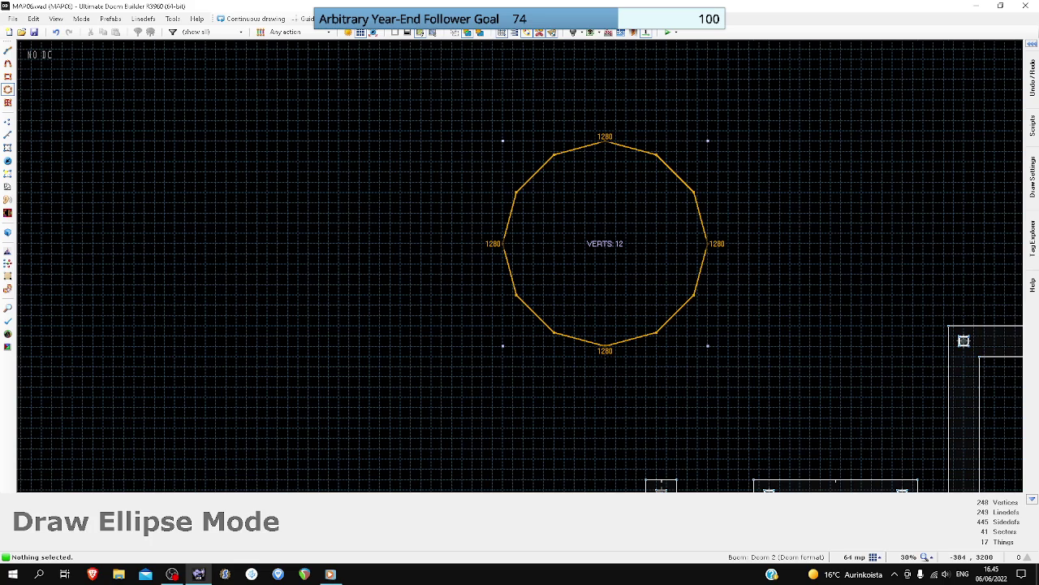
pyautogui.click(708, 141)
# - Delete every other vertex of the new circle, six in all, to turn it into a hexagon
pyautogui.scroll(-2, 708, 141)
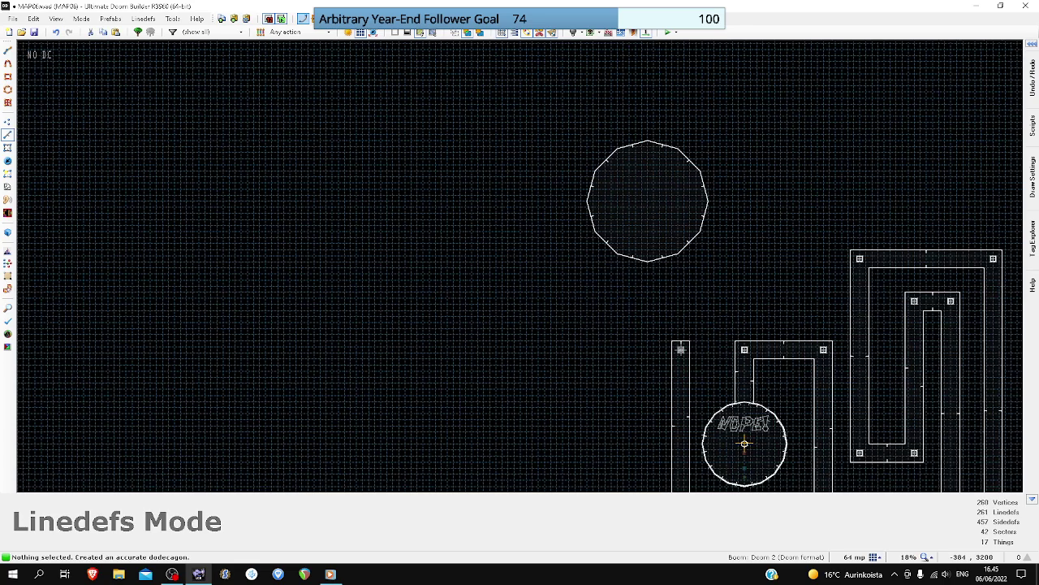
pyautogui.click(7, 123)
pyautogui.scroll(3, 640, 138)
pyautogui.click(657, 143)
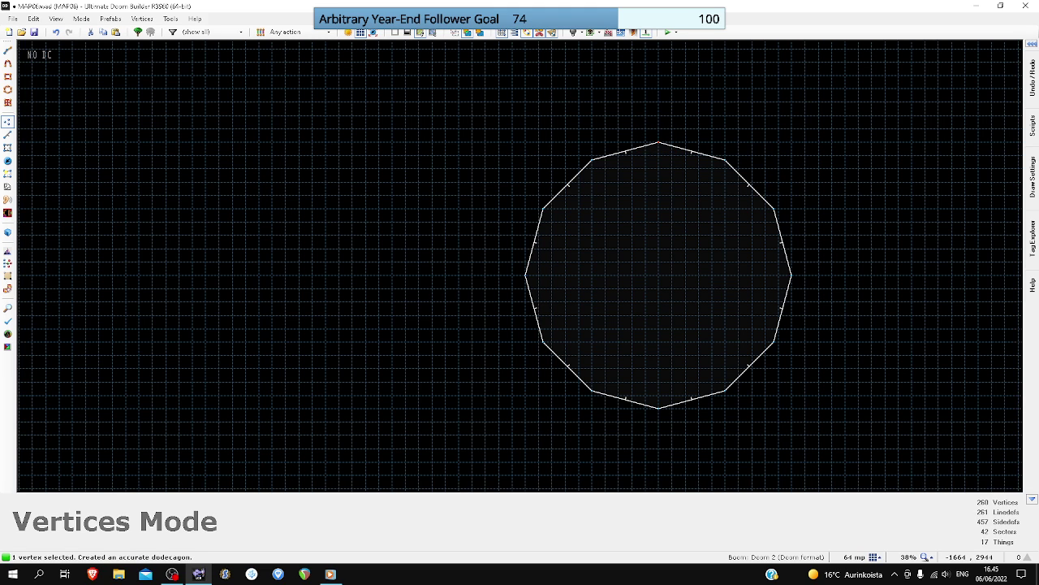
pyautogui.click(543, 209)
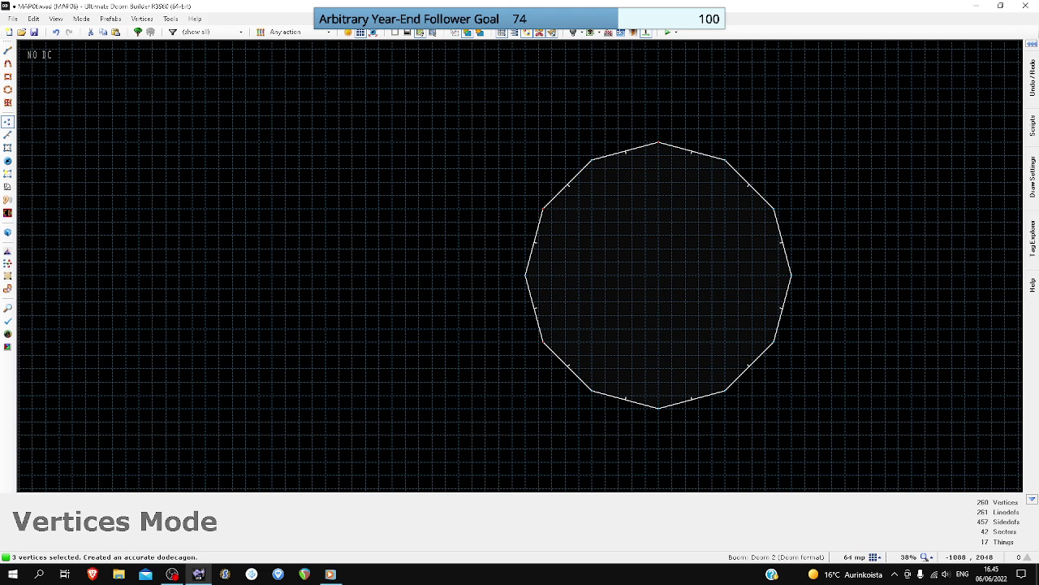
pyautogui.click(773, 210)
pyautogui.press('Delete')
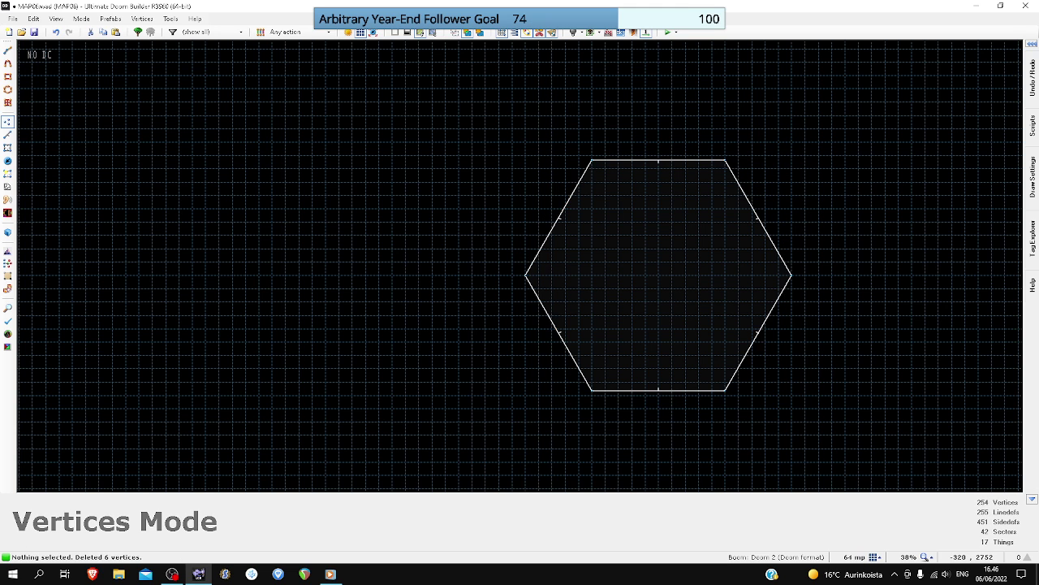
# - Select all six linedefs of the hexagon and start the Curve Linedefs operation with 1 vertex per line
pyautogui.scroll(-3, 759, 222)
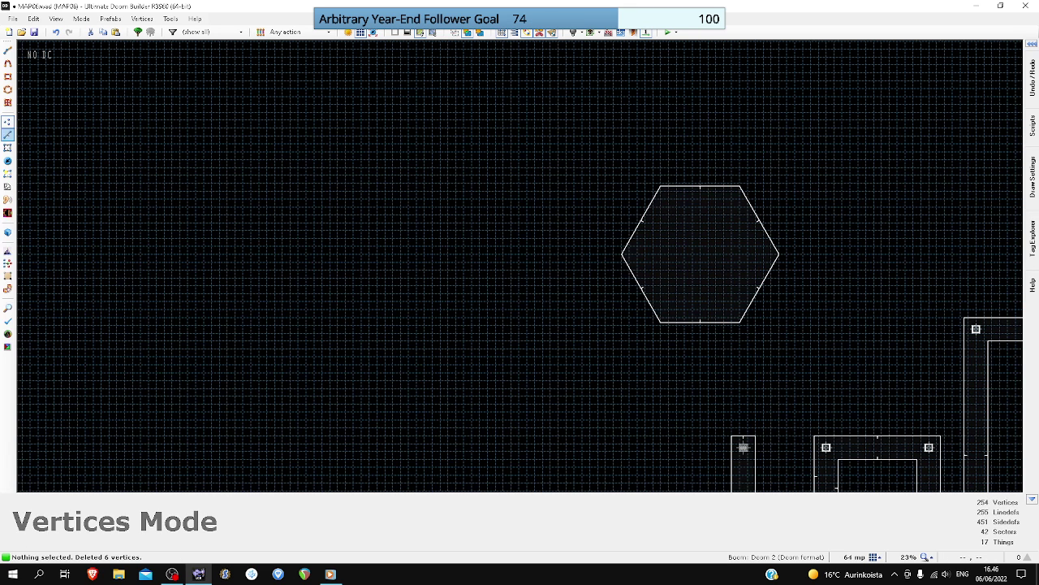
pyautogui.click(7, 135)
pyautogui.click(694, 187)
pyautogui.click(641, 221)
pyautogui.click(701, 323)
pyautogui.click(758, 288)
pyautogui.click(759, 221)
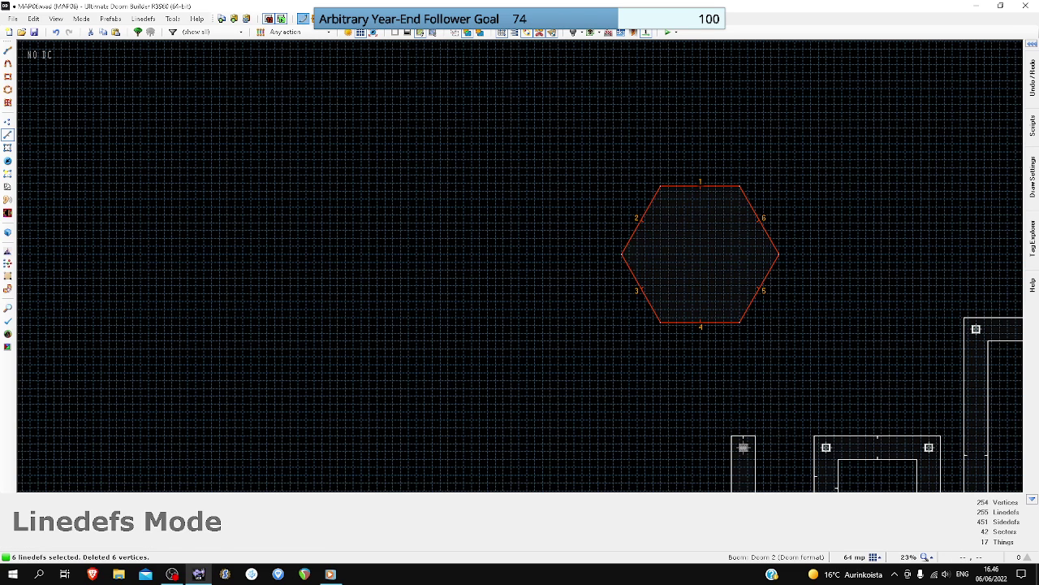
pyautogui.hotkey('shift', 'c')
pyautogui.press('Down')
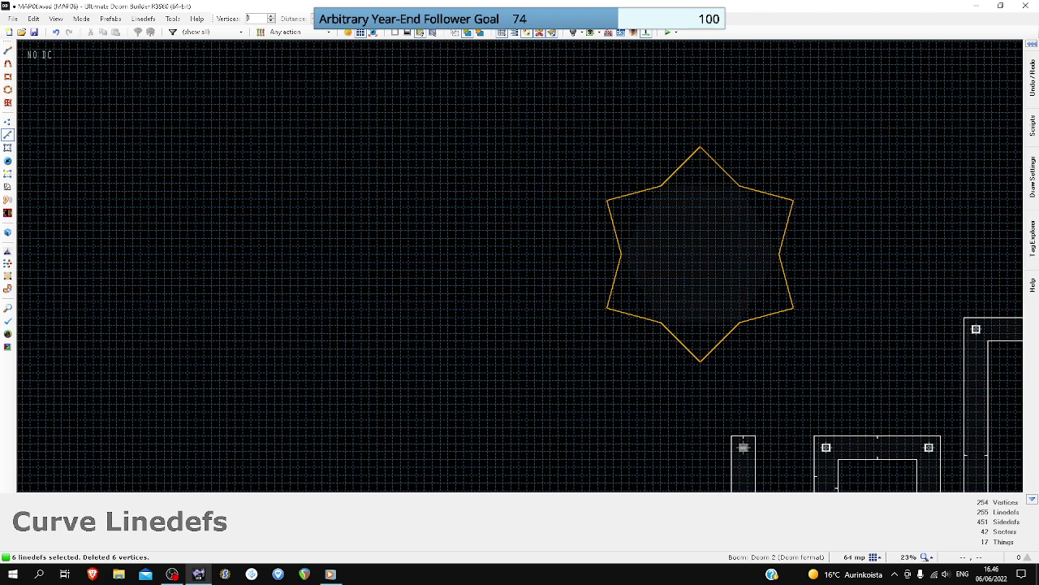
# - Increase the curve distance until the hexagon's sides become long points, and apply it as a six-pointed star
pyautogui.press('Up')
pyautogui.press('Up')
pyautogui.press('Up')
pyautogui.press('Up')
pyautogui.press('Up')
pyautogui.press('Up')
pyautogui.press('Up')
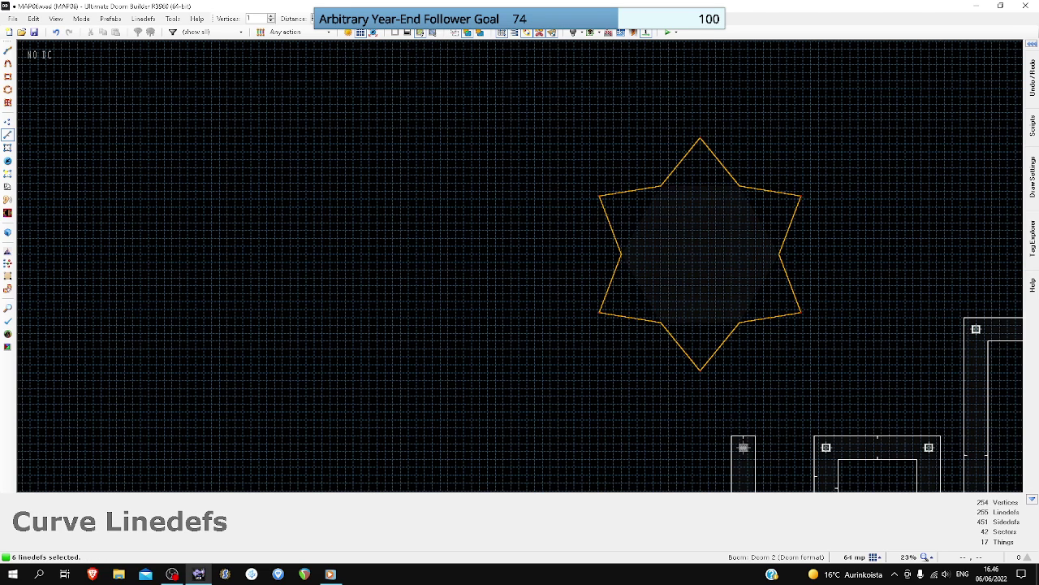
pyautogui.press('Up')
pyautogui.press('Up')
pyautogui.press('Up')
pyautogui.press('Up')
pyautogui.press('Up')
pyautogui.press('Up')
pyautogui.press('Up')
pyautogui.press('Up')
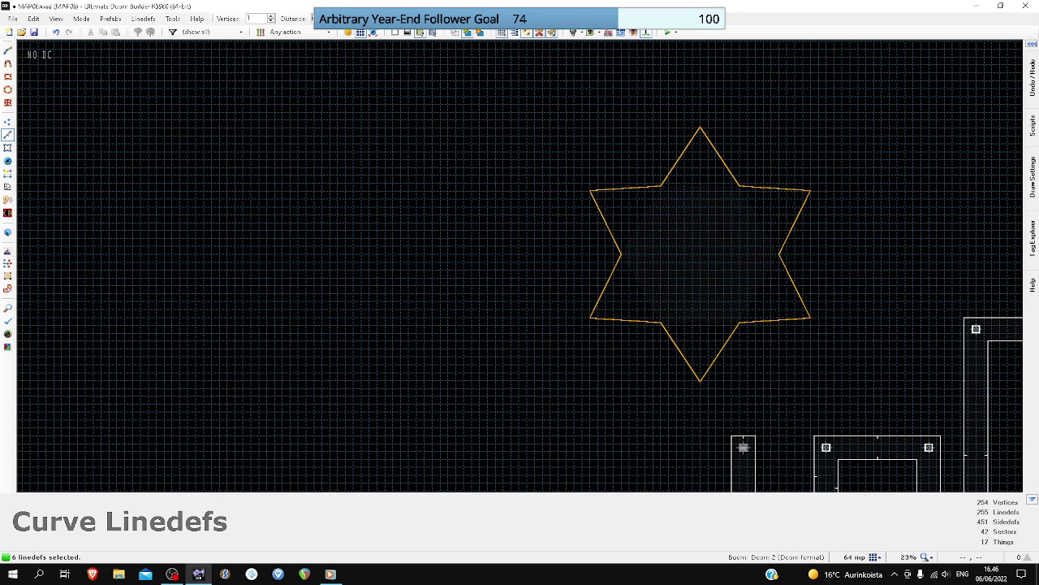
pyautogui.press('Up')
pyautogui.press('Up')
pyautogui.press('Up')
pyautogui.press('Up')
pyautogui.press('Up')
pyautogui.press('Up')
pyautogui.press('Up')
pyautogui.press('Up')
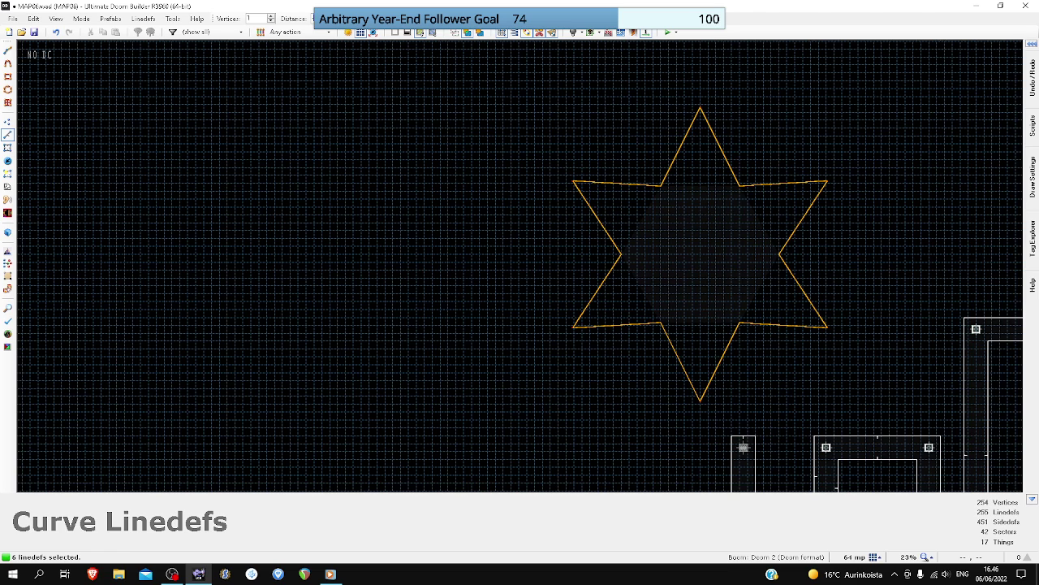
pyautogui.click(341, 16)
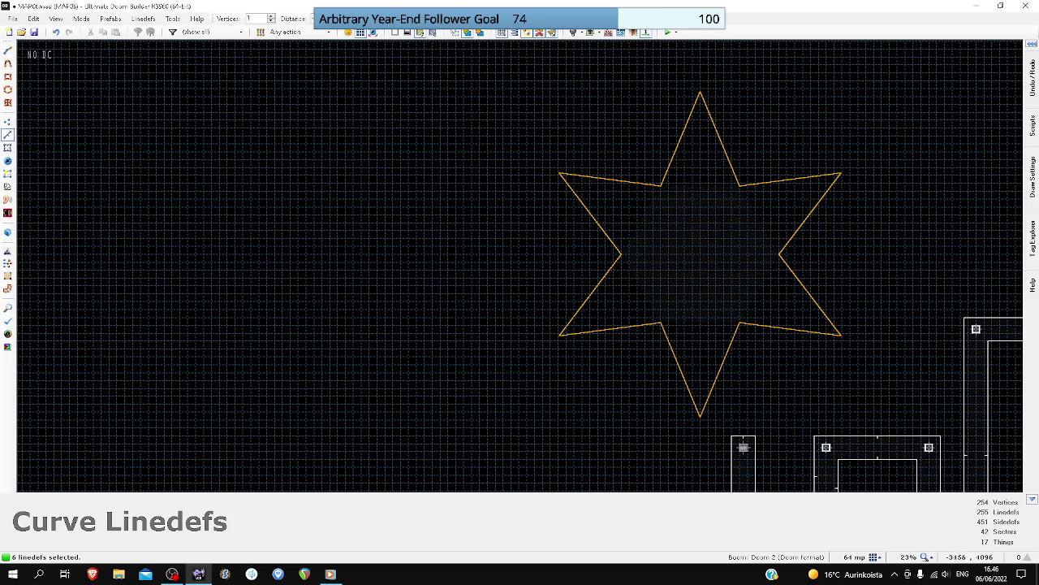
pyautogui.press('Return')
# - Select all twelve linedefs of the star, start the Curve Linedefs operation and adjust the distance until the sides bend inward
pyautogui.press('c')
pyautogui.scroll(-2, 528, 116)
pyautogui.moveTo(510, 90); pyautogui.dragTo(732, 298)
pyautogui.hotkey('shift', 'c')
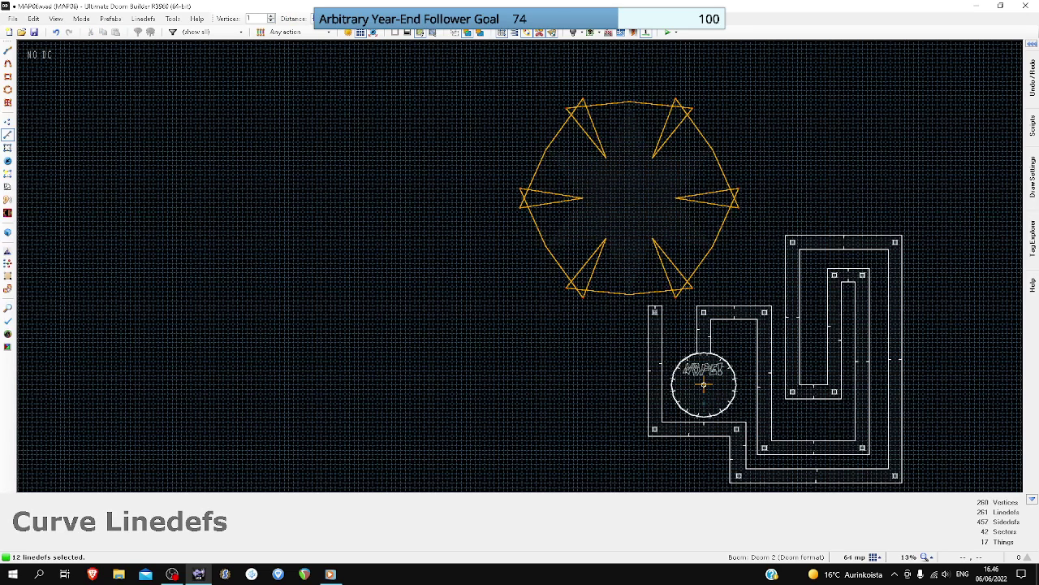
pyautogui.scroll(-2, 327, 19)
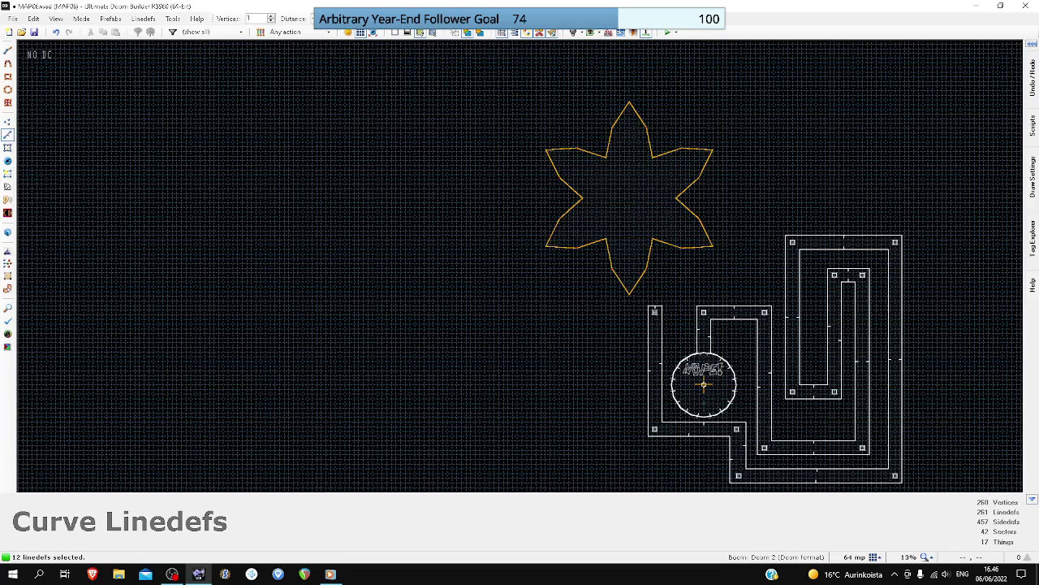
pyautogui.scroll(-1, 327, 18)
pyautogui.scroll(4, 641, 135)
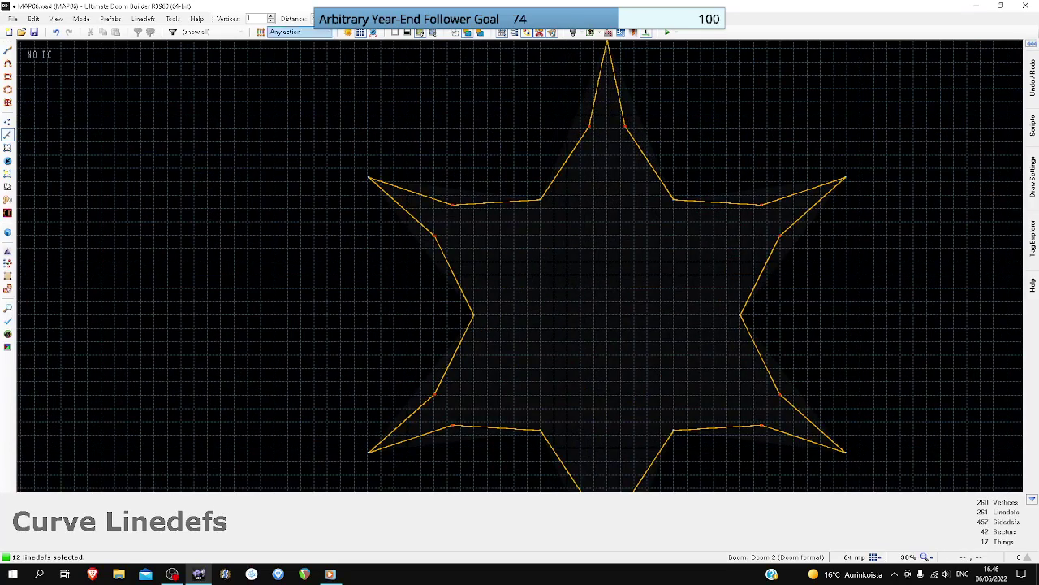
# - Raise the curve to 7 vertices per line so the star's sides become smooth
pyautogui.click(271, 16)
pyautogui.press('+')
pyautogui.press('+')
pyautogui.press('+')
pyautogui.press('+')
pyautogui.press('+')
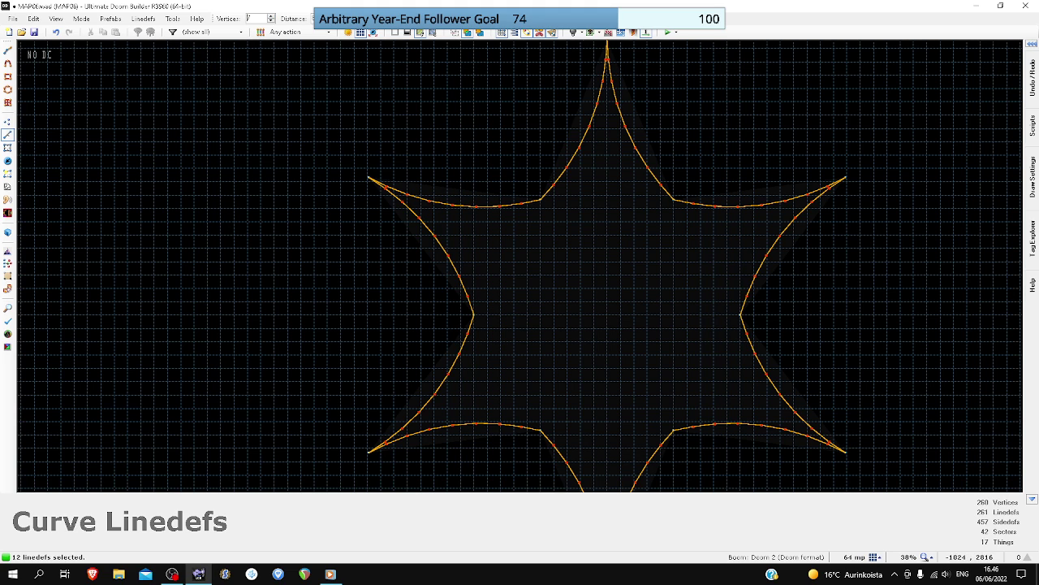
pyautogui.scroll(6, 735, 310)
pyautogui.scroll(-8, 744, 320)
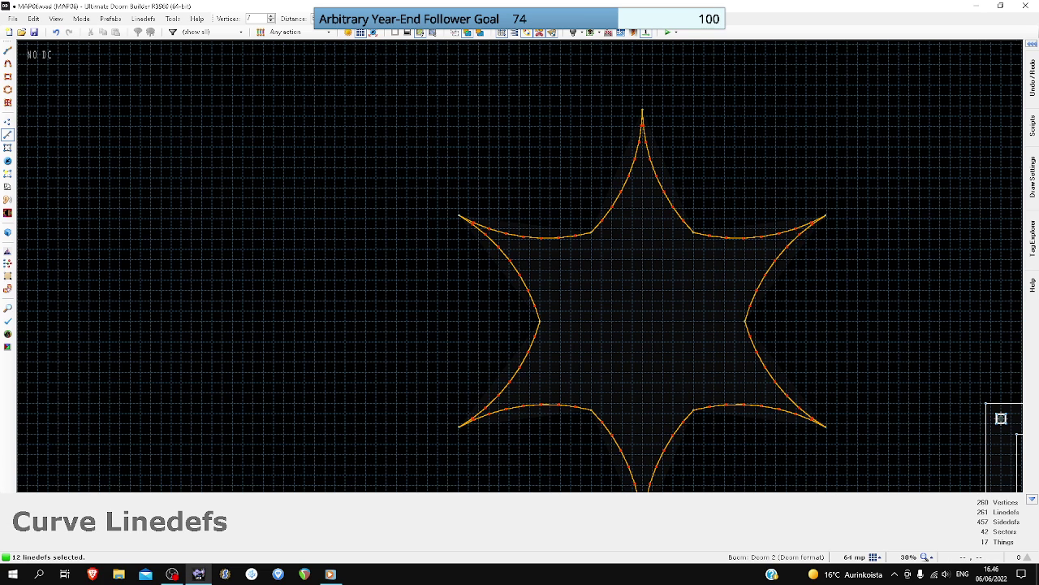
# - Adjust the curve distance for a slightly shallower inward bend and apply the curve to the star's sides
pyautogui.click(337, 22)
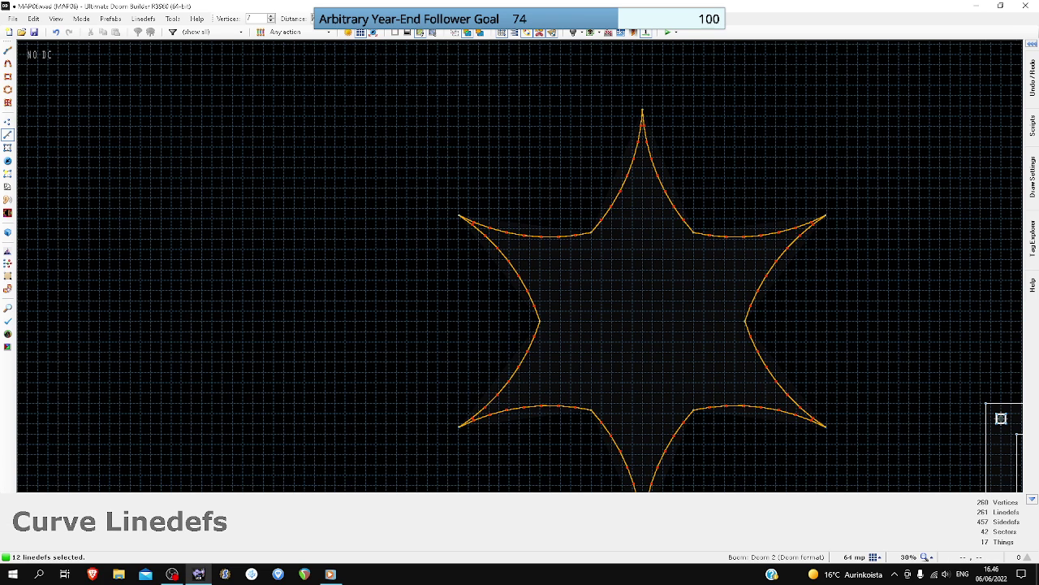
pyautogui.click(337, 21)
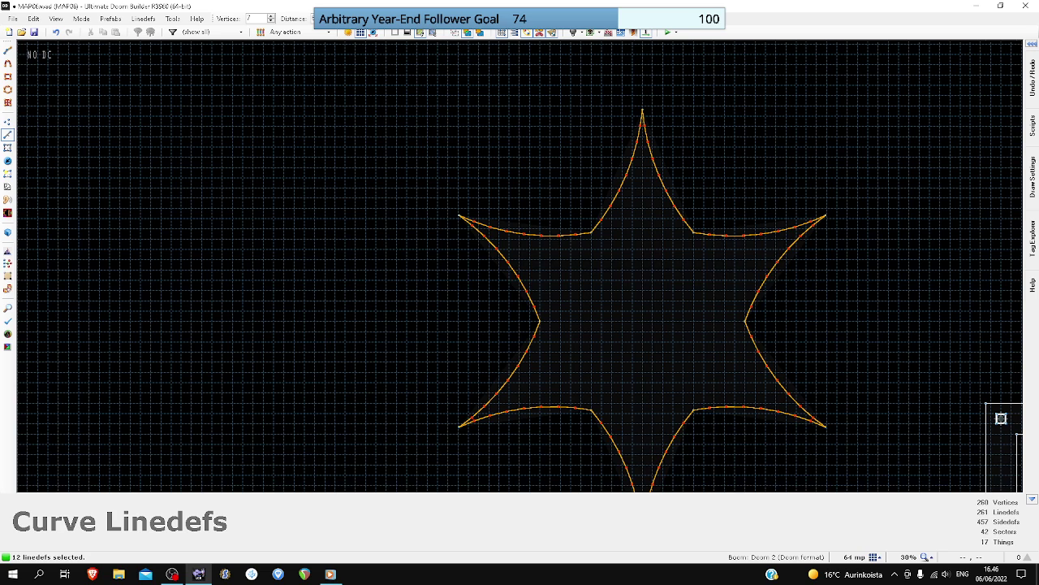
pyautogui.click(337, 21)
pyautogui.click(337, 21)
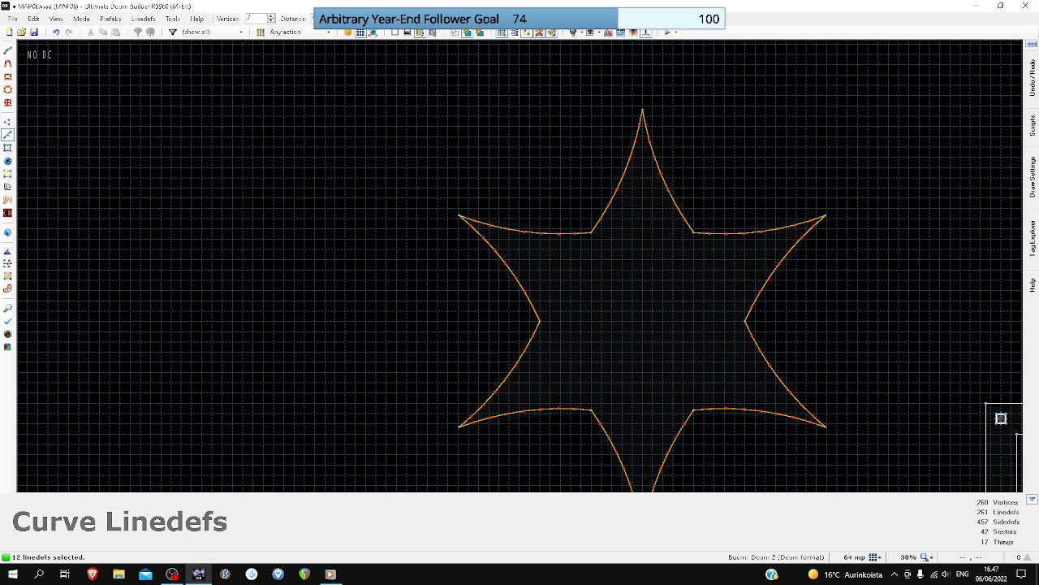
pyautogui.click(337, 15)
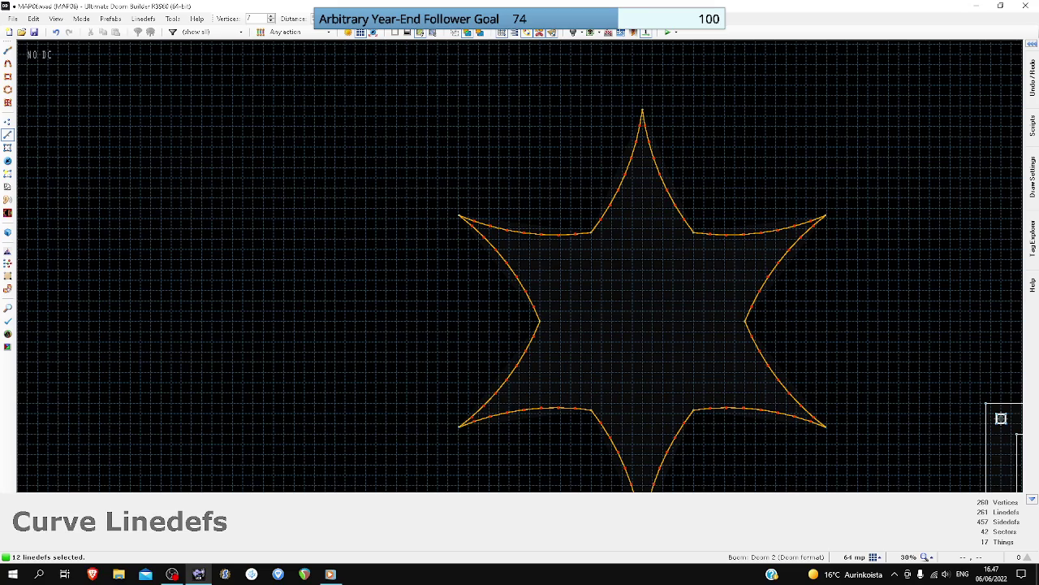
pyautogui.click(526, 32)
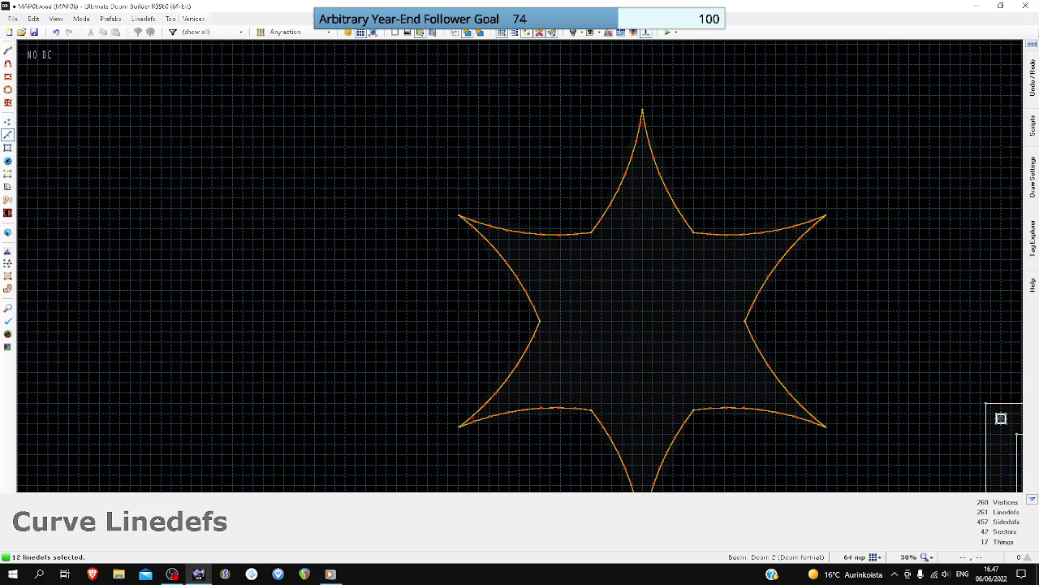
pyautogui.scroll(-2, 466, 128)
pyautogui.scroll(3, 645, 259)
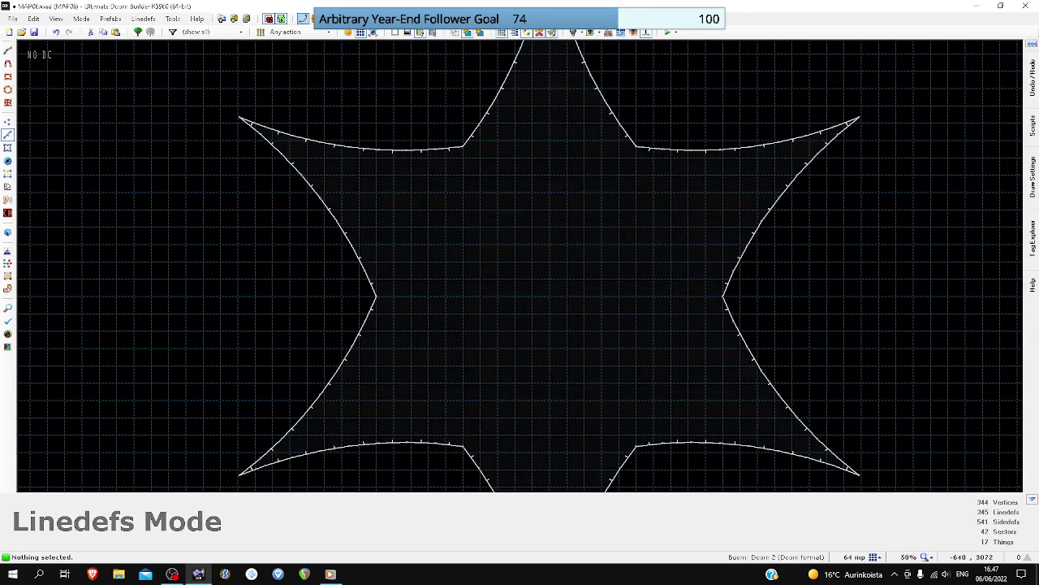
# - Build a border sector 8 units deep along the inside of the star with the Stair Sector Builder, with upper and lower textures switched off
pyautogui.scroll(-2, 647, 149)
pyautogui.press('s')
pyautogui.click(605, 219)
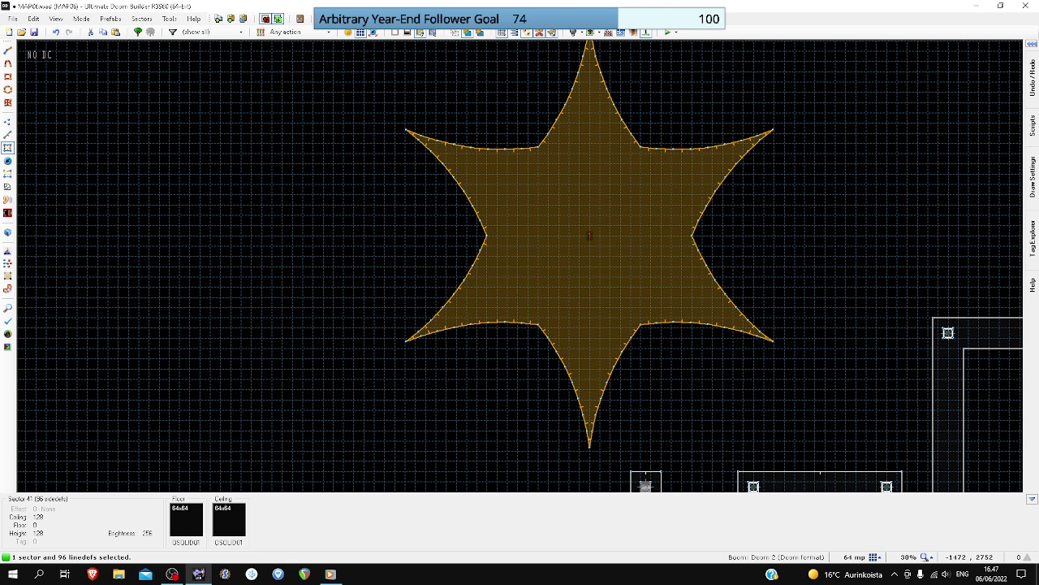
pyautogui.click(7, 200)
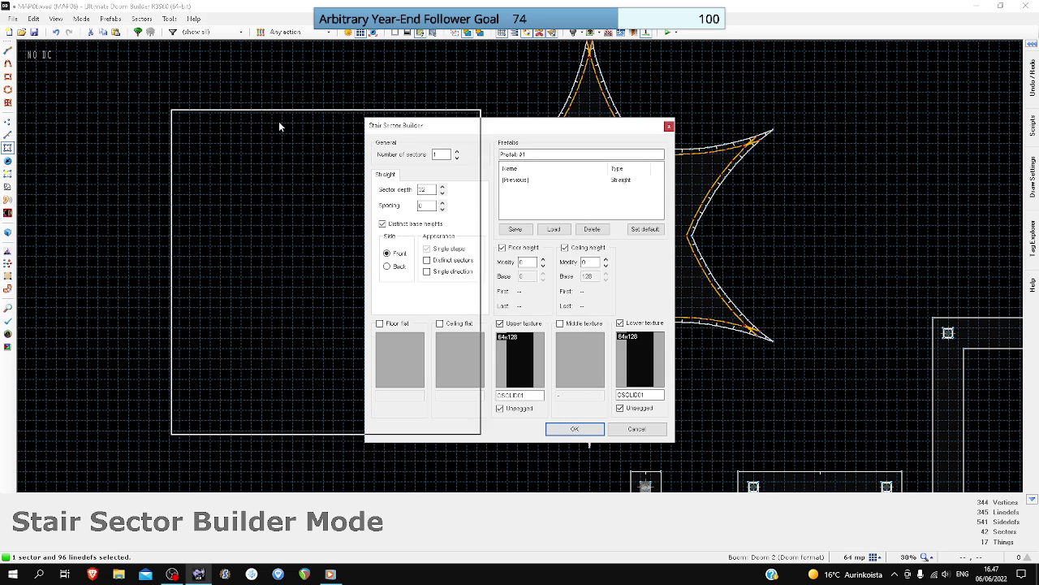
pyautogui.moveTo(322, 128); pyautogui.dragTo(267, 125)
pyautogui.write('8')
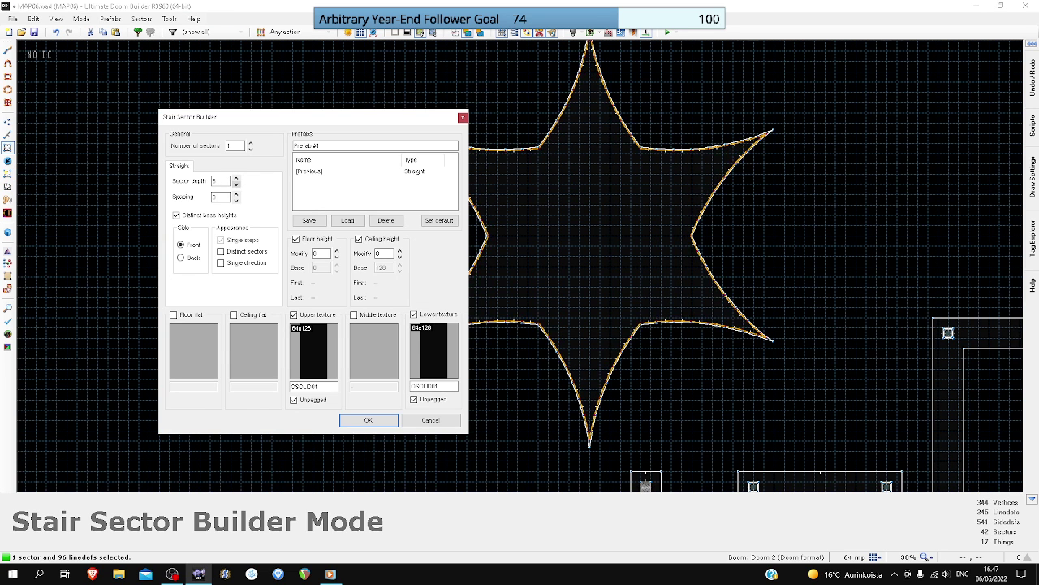
pyautogui.scroll(5, 588, 427)
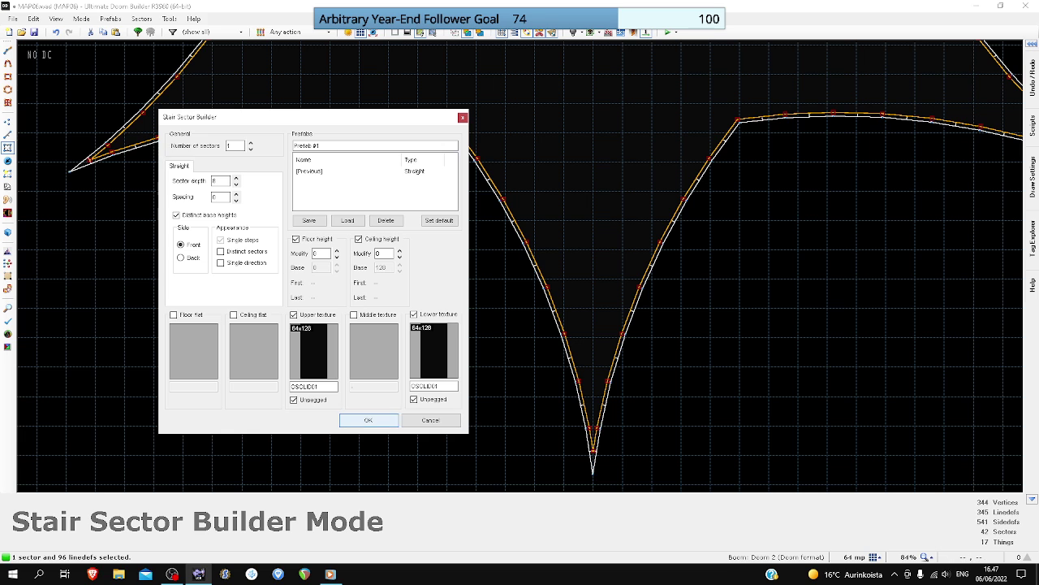
pyautogui.click(414, 313)
pyautogui.click(294, 314)
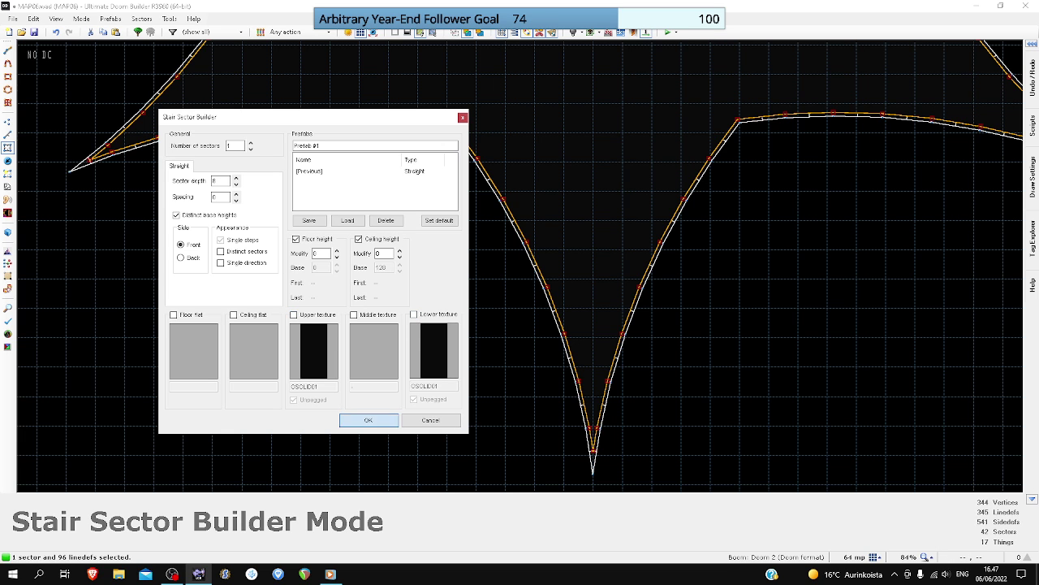
pyautogui.click(368, 420)
# - Set both the floor and ceiling flats of the star's thin border sector to the white OFLUOA01
pyautogui.press('w')
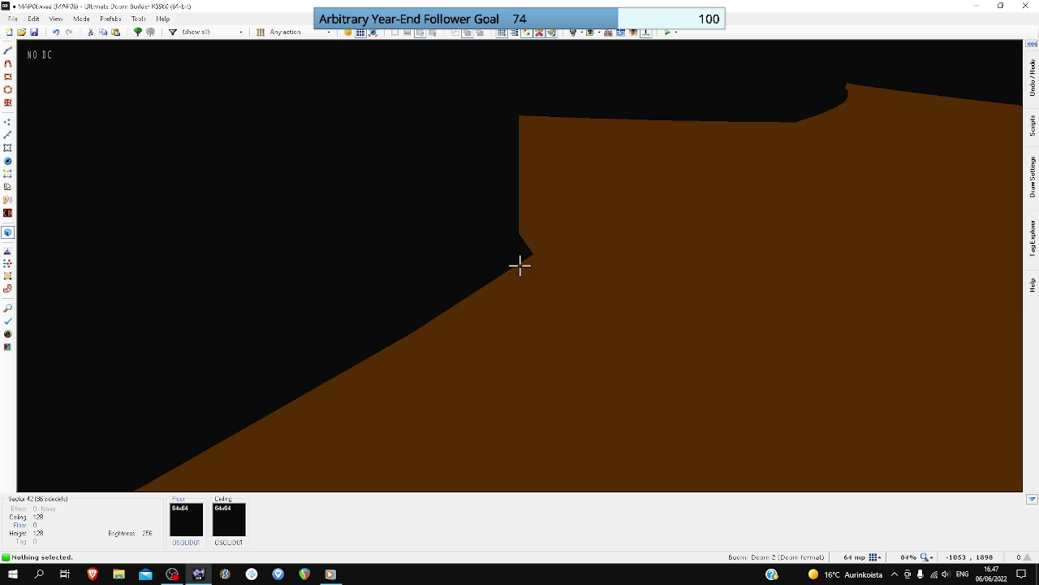
pyautogui.rightClick(520, 264)
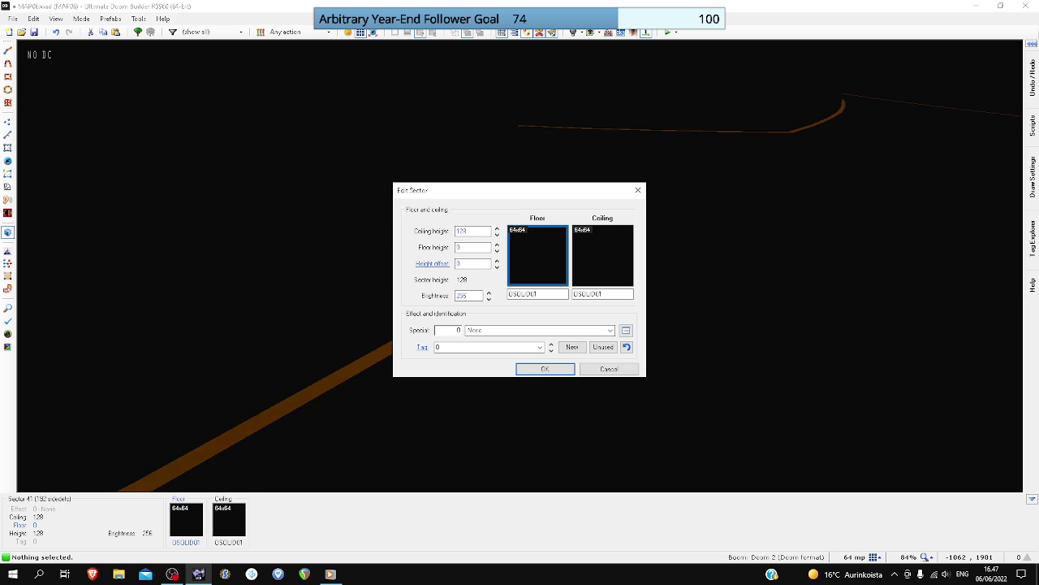
pyautogui.click(537, 258)
pyautogui.doubleClick(488, 224)
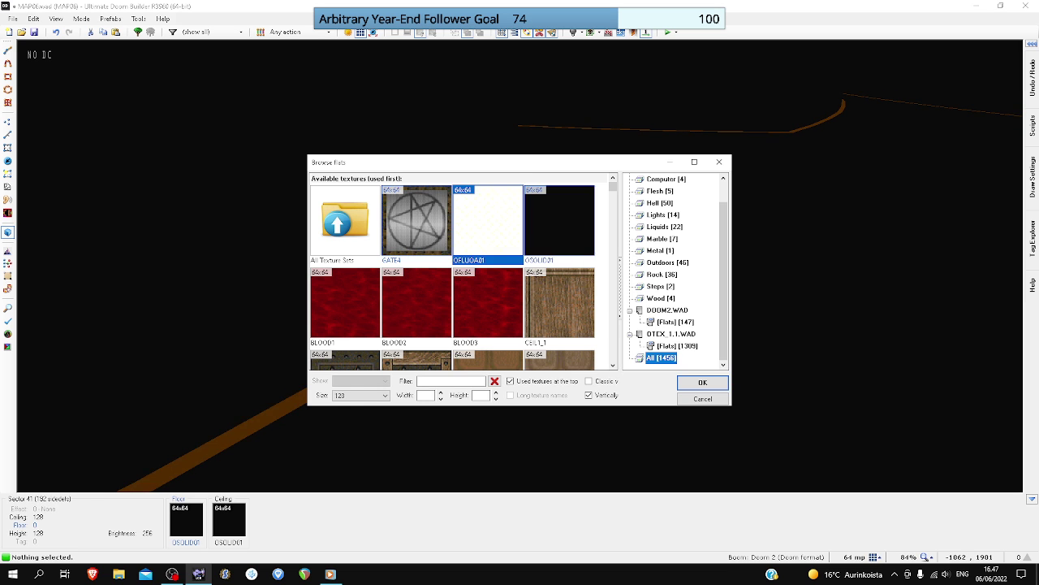
pyautogui.doubleClick(532, 294)
pyautogui.hotkey('ctrl', 'c')
pyautogui.press('Tab')
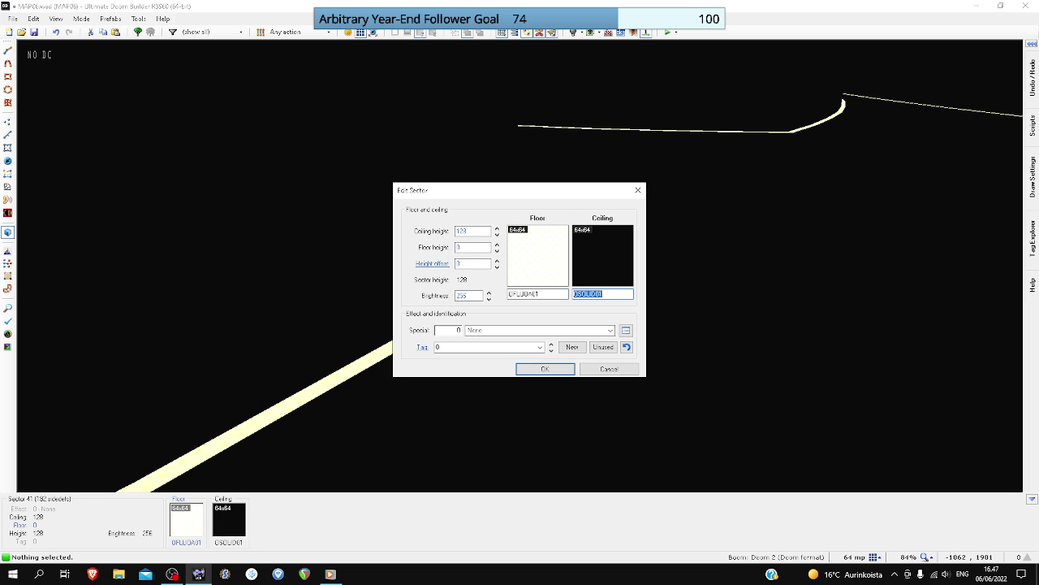
pyautogui.hotkey('ctrl', 'v')
pyautogui.click(544, 368)
pyautogui.press('e')
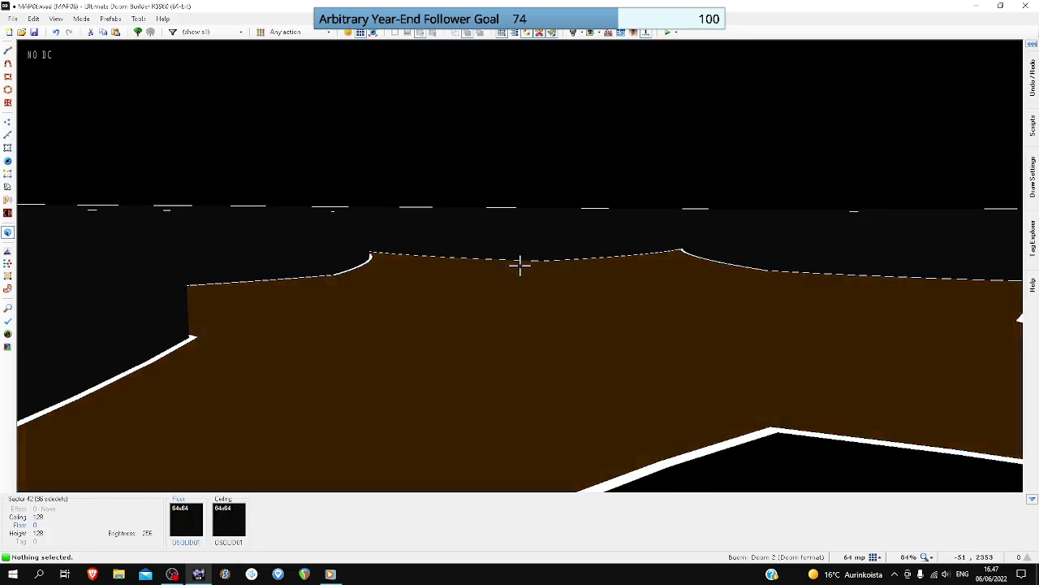
pyautogui.press('q')
# - Select both star sectors and move them so the star's lower tip sits just above the narrow dead-end corridor
pyautogui.scroll(-8, 520, 266)
pyautogui.scroll(3, 520, 265)
pyautogui.scroll(4, 451, 260)
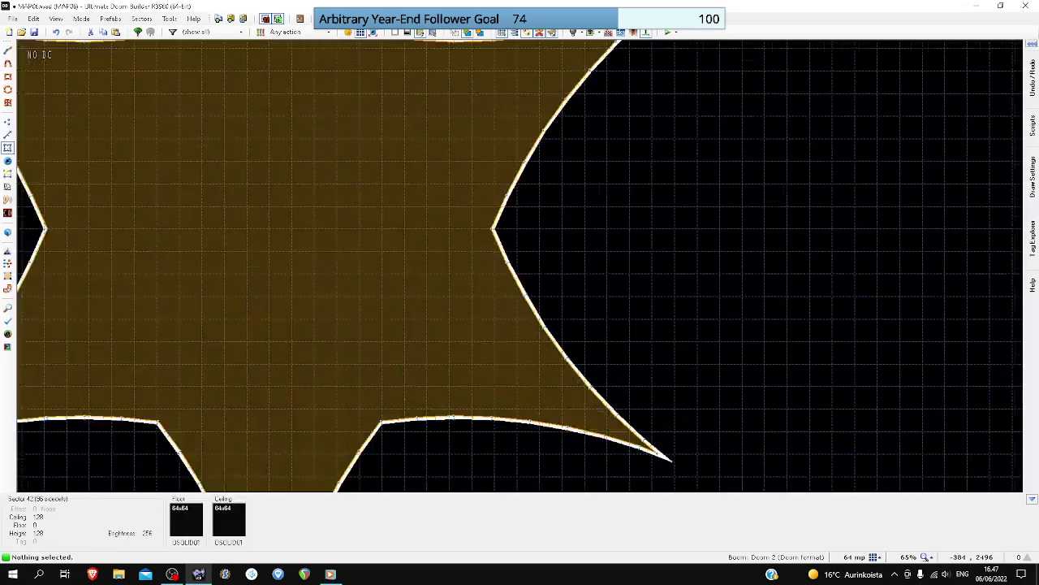
pyautogui.scroll(-5, 451, 260)
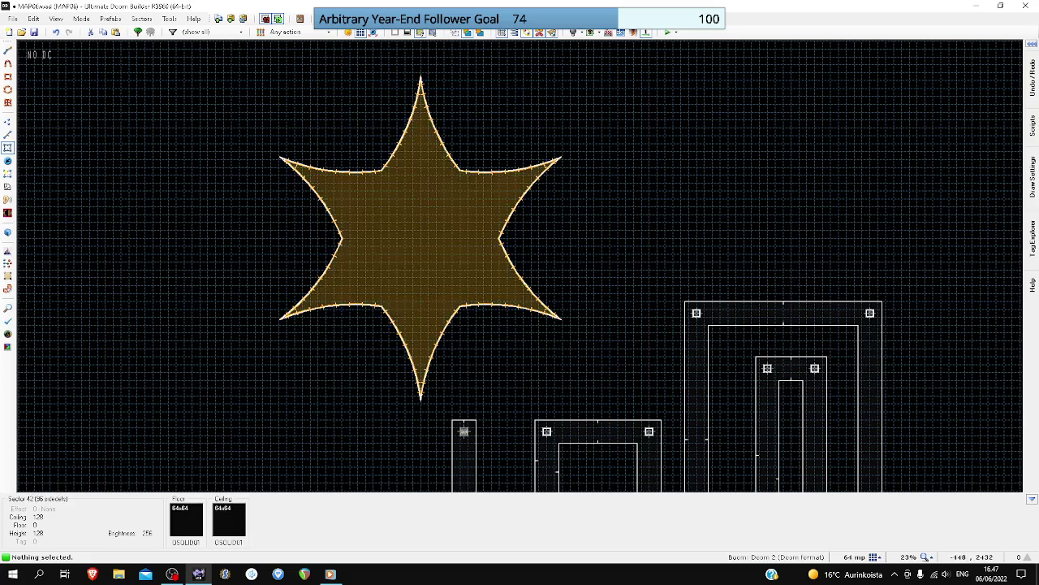
pyautogui.press('s')
pyautogui.scroll(-1, 288, 201)
pyautogui.moveTo(261, 91); pyautogui.dragTo(523, 360)
pyautogui.scroll(8, 391, 352)
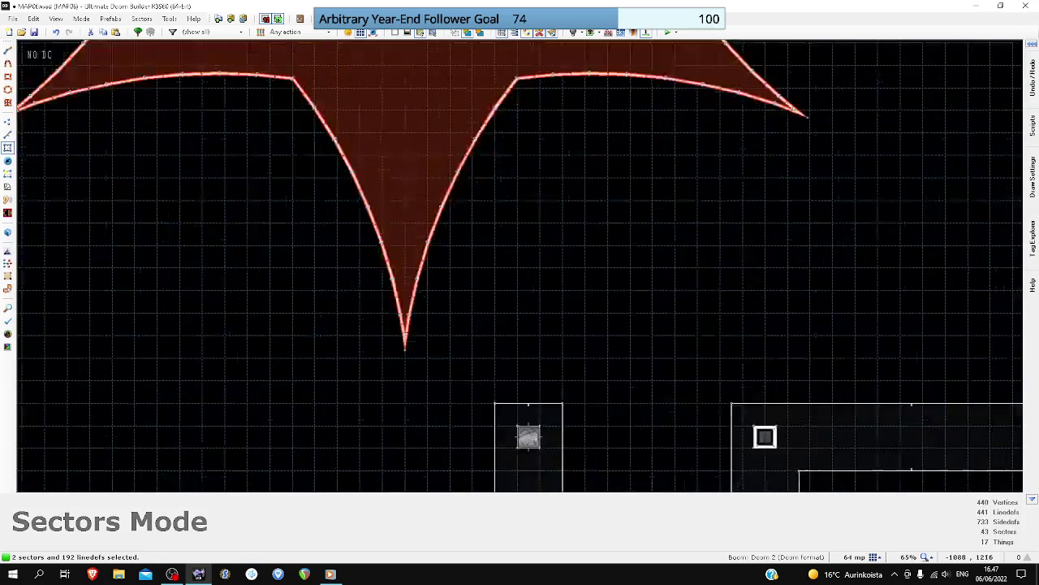
pyautogui.moveTo(406, 369); pyautogui.dragTo(653, 321)
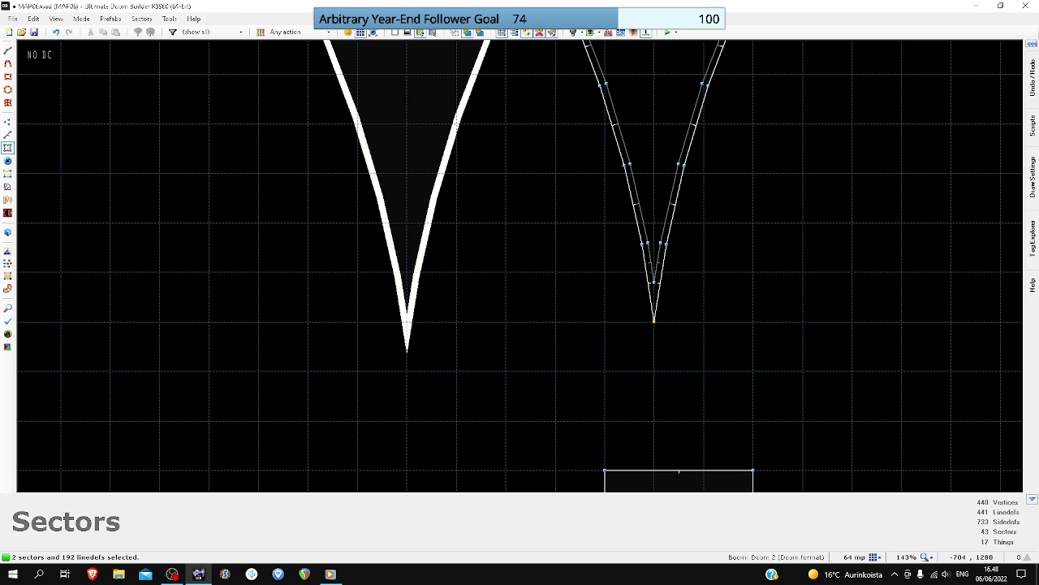
pyautogui.moveTo(654, 321); pyautogui.dragTo(654, 321)
pyautogui.scroll(-7, 657, 319)
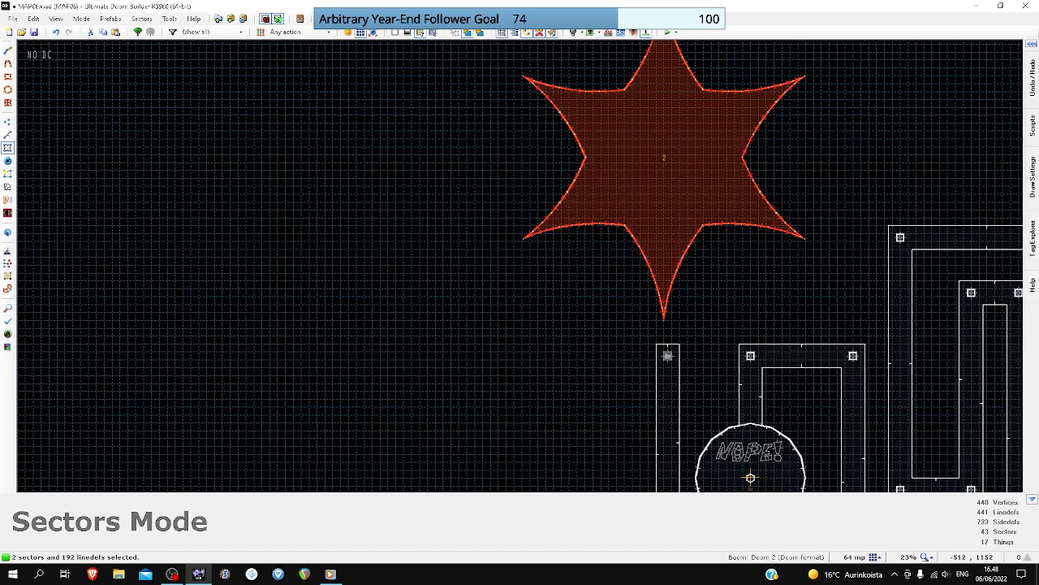
# - Set the grid size to 32 mp, shift the star sideways to centre its lower tip over the corridor, and save the map
pyautogui.scroll(2, 704, 364)
pyautogui.click(874, 557)
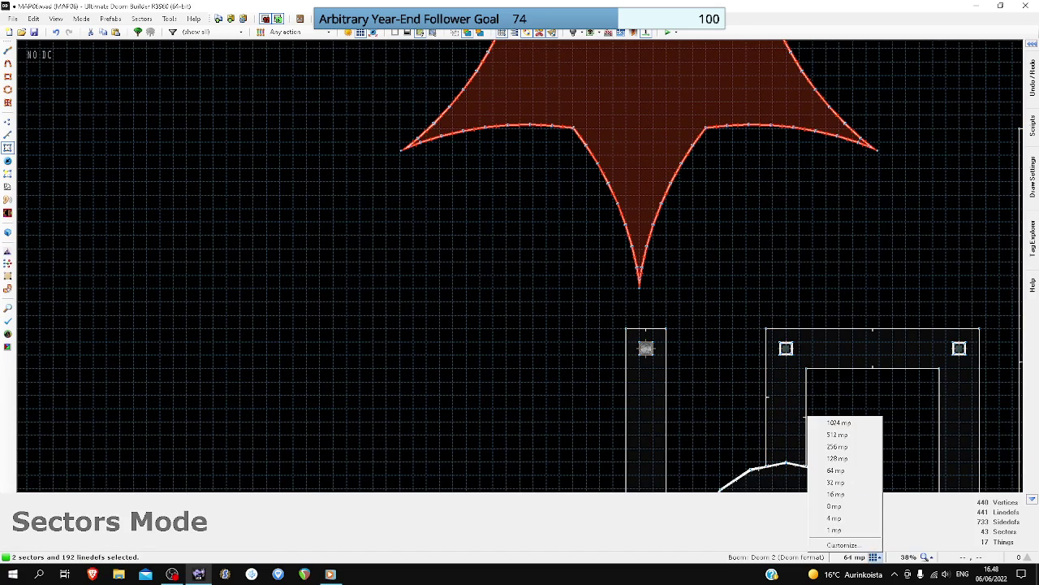
pyautogui.click(835, 482)
pyautogui.scroll(5, 629, 269)
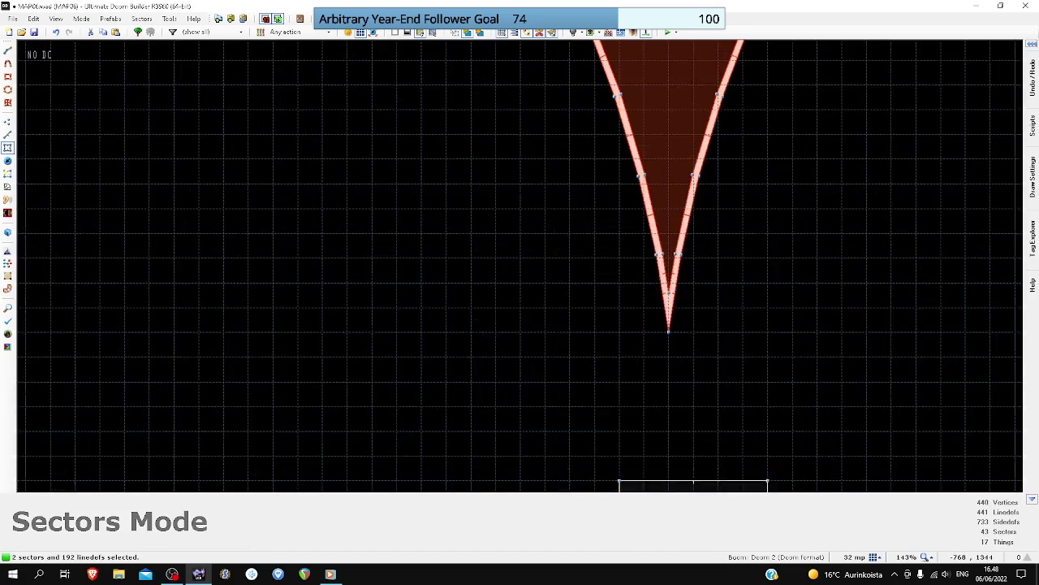
pyautogui.scroll(1, 630, 274)
pyautogui.moveTo(677, 340); pyautogui.dragTo(705, 340, button='right')
pyautogui.scroll(-1, 705, 339)
pyautogui.scroll(-5, 704, 331)
pyautogui.scroll(-4, 704, 328)
pyautogui.press('c')
pyautogui.hotkey('ctrl', 's')
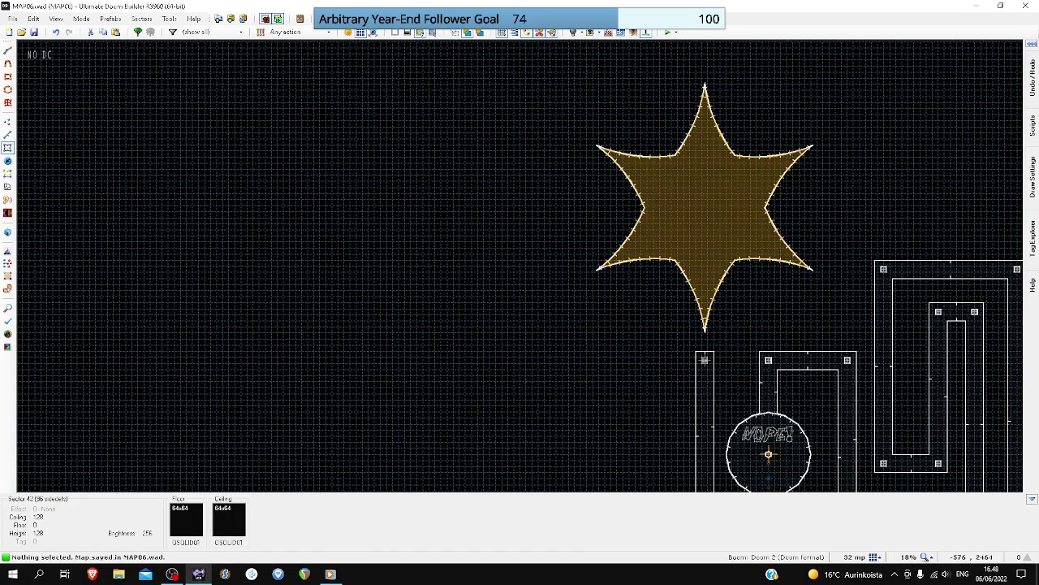
# - Examine the star-shaped room and its white border in the 3D view
pyautogui.press('q')
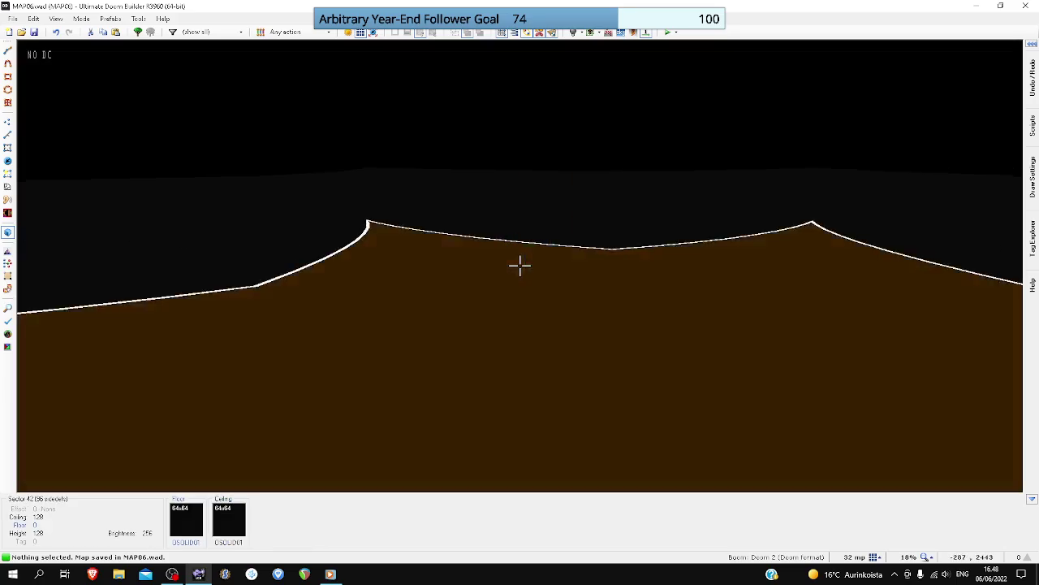
pyautogui.press('w')
pyautogui.press('q')
pyautogui.scroll(7, 442, 256)
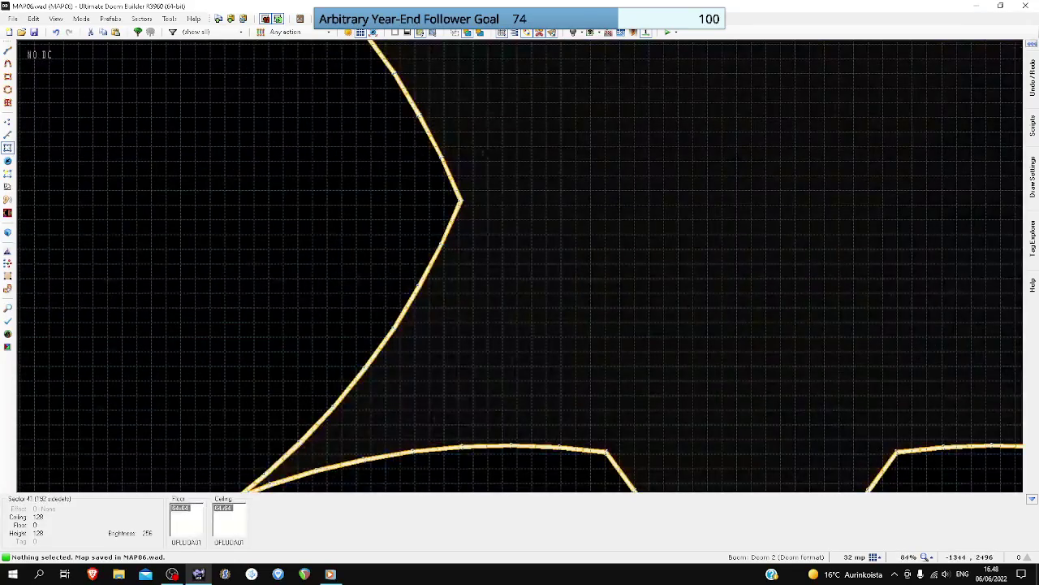
# - Switch to editing linedefs and select three spaced outer wall segments on each edge of the star's upper-left point
pyautogui.press('l')
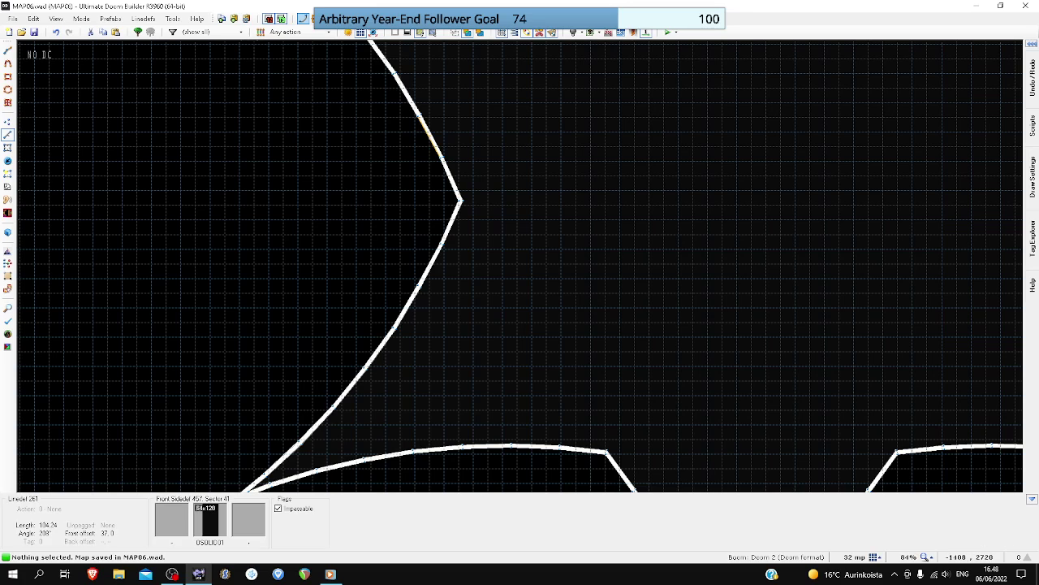
pyautogui.scroll(-2, 422, 144)
pyautogui.click(413, 115)
pyautogui.press('Up')
pyautogui.press('Up')
pyautogui.press('Up')
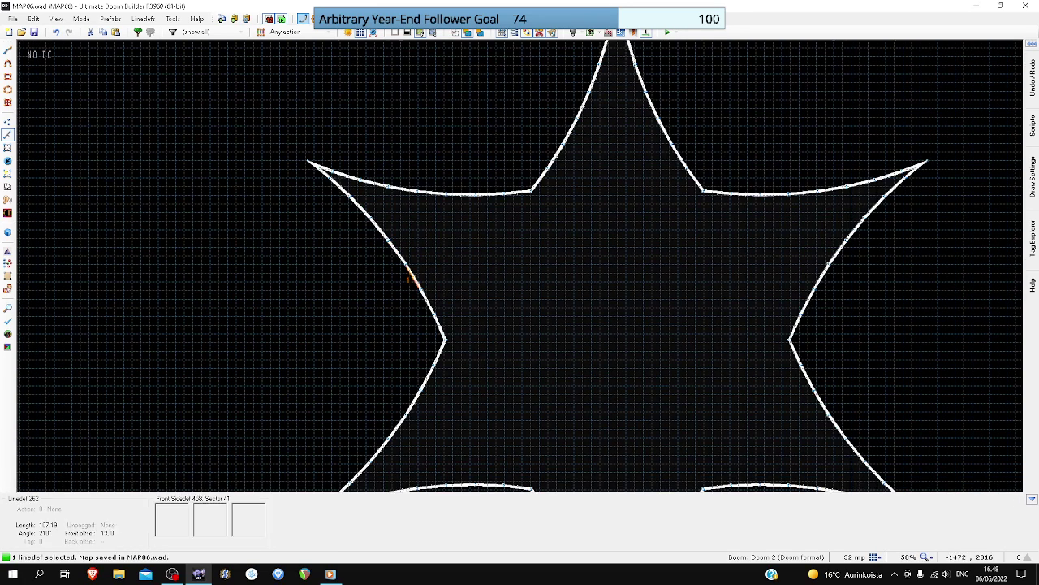
pyautogui.click(413, 278)
pyautogui.click(427, 303)
pyautogui.click(395, 254)
pyautogui.click(360, 207)
pyautogui.click(375, 182)
pyautogui.click(432, 192)
pyautogui.click(489, 193)
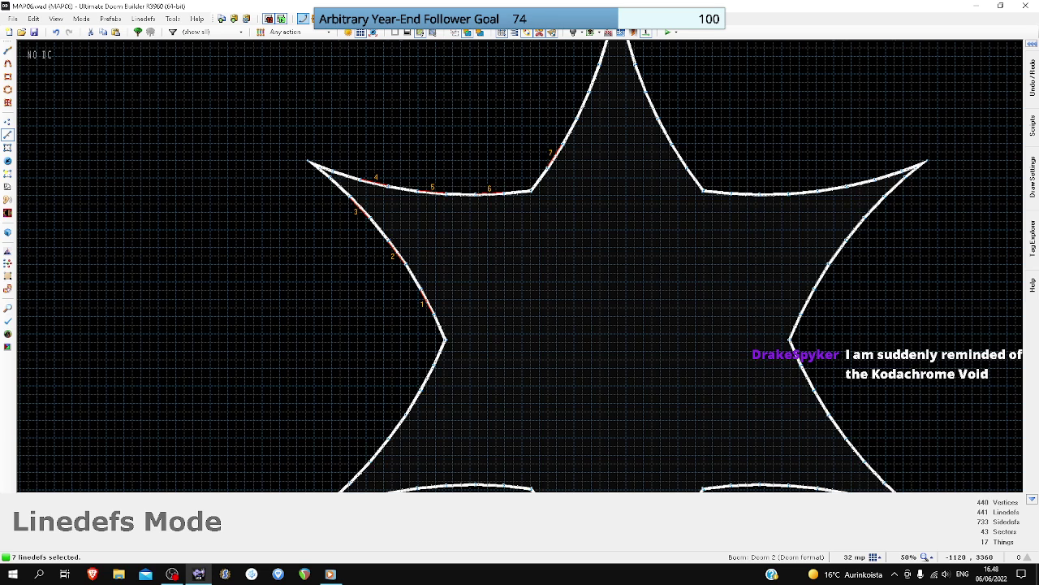
# - Add three spaced outer wall segments on each edge of the star's top point to the selection
pyautogui.press('Up')
pyautogui.press('Up')
pyautogui.click(582, 213)
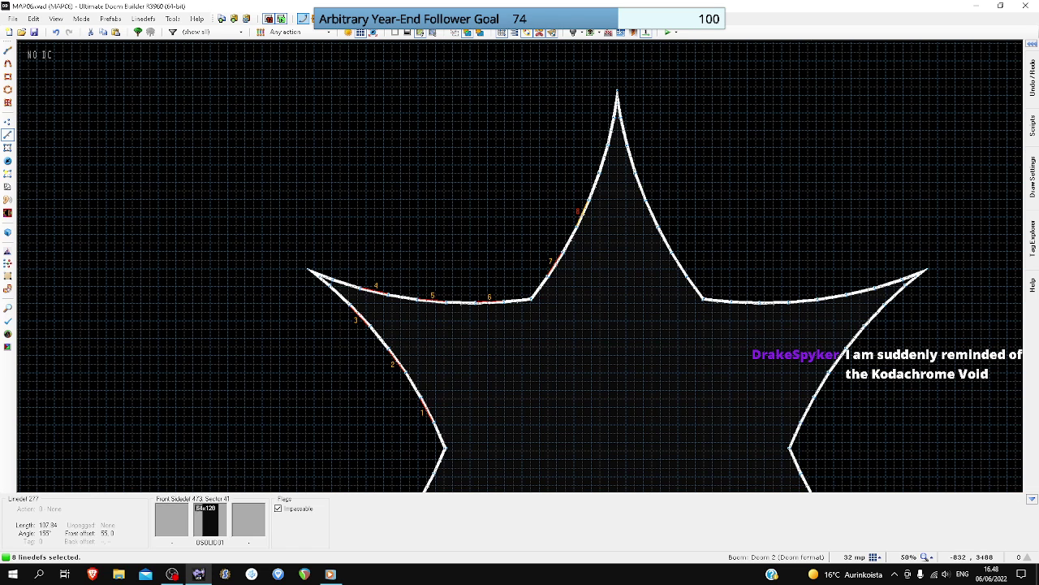
pyautogui.click(603, 154)
pyautogui.click(632, 159)
pyautogui.click(654, 208)
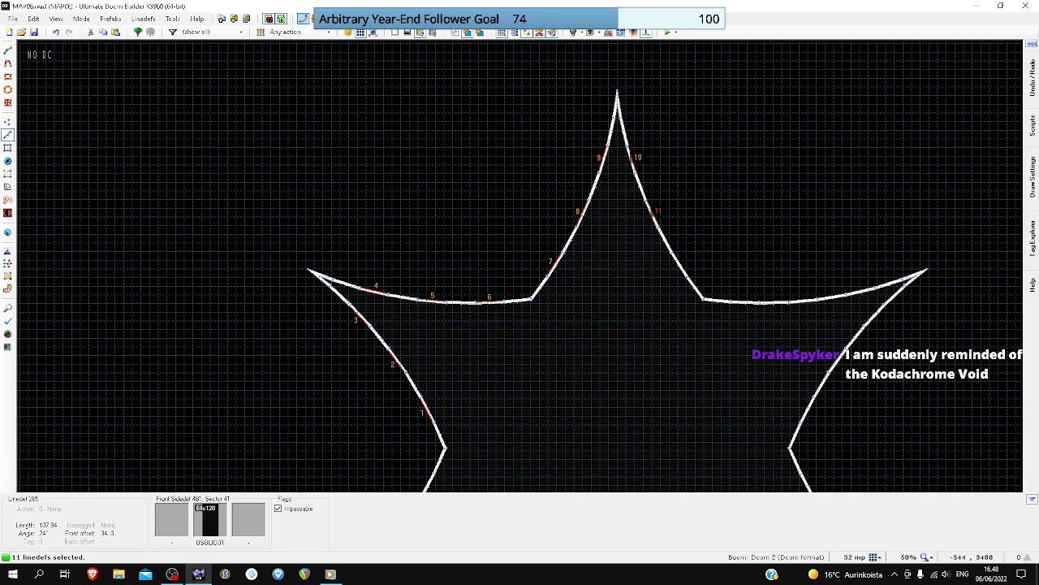
pyautogui.click(681, 263)
# - Add three spaced outer wall segments on each edge of the star's upper-right point to the selection
pyautogui.press('Right')
pyautogui.click(692, 301)
pyautogui.click(748, 299)
pyautogui.click(808, 289)
pyautogui.click(823, 319)
pyautogui.press('Down')
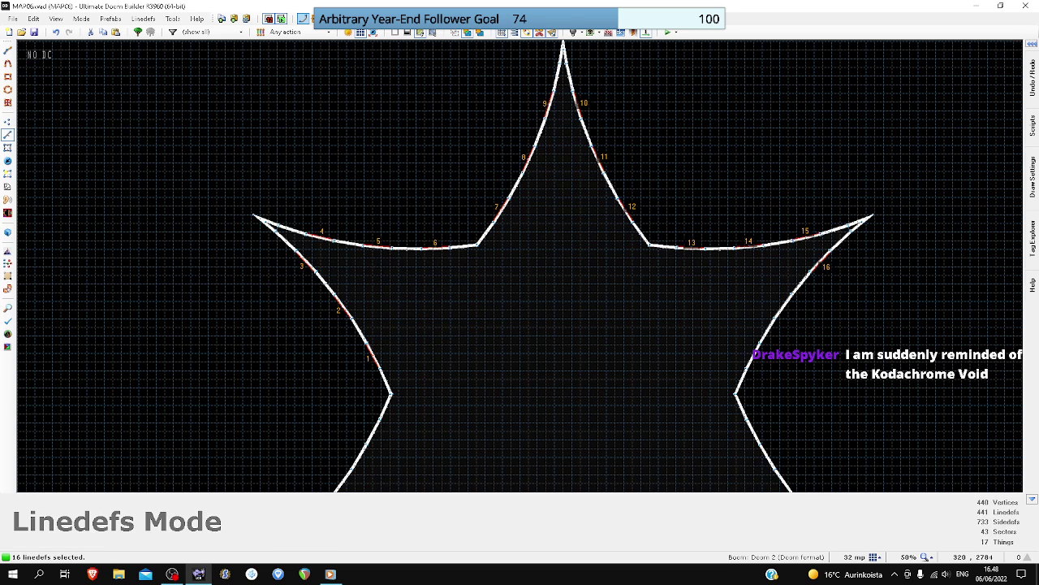
pyautogui.click(784, 308)
pyautogui.click(755, 354)
# - Add three spaced outer wall segments on each edge of the star's lower-right point to the selection
pyautogui.press('Down')
pyautogui.press('Down')
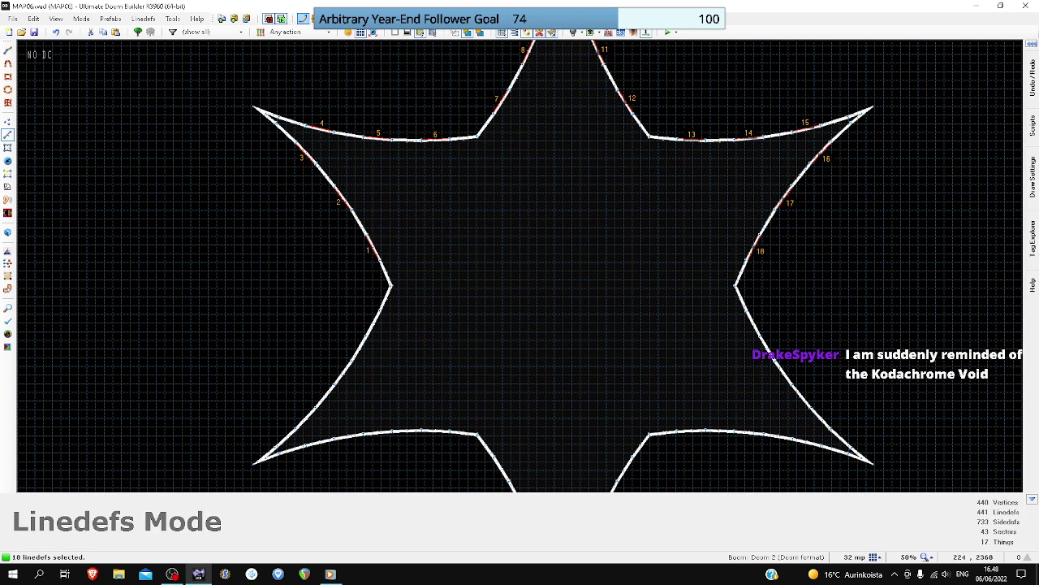
pyautogui.click(754, 318)
pyautogui.click(785, 367)
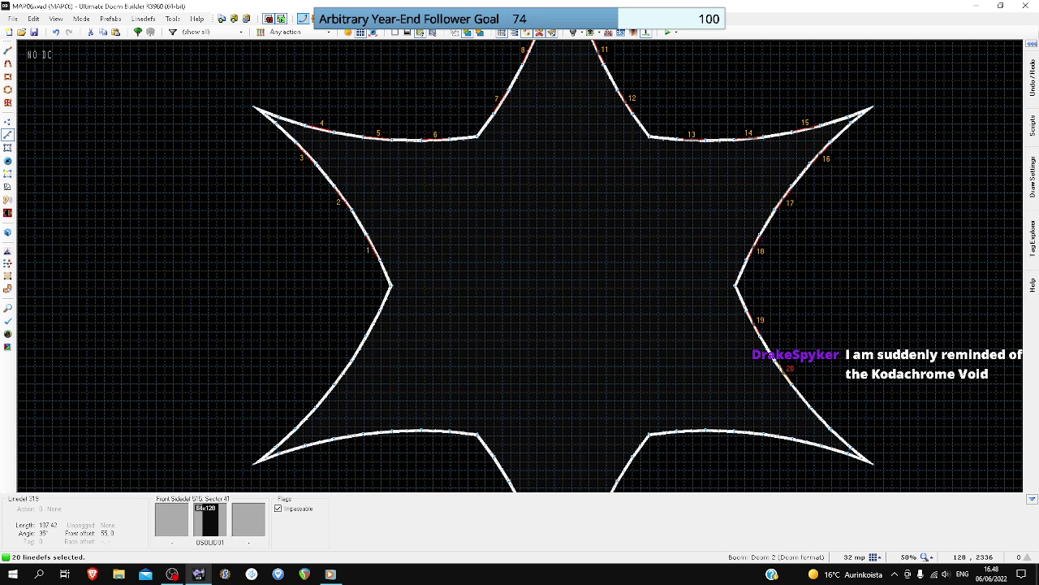
pyautogui.click(820, 412)
pyautogui.press('Down')
pyautogui.click(803, 389)
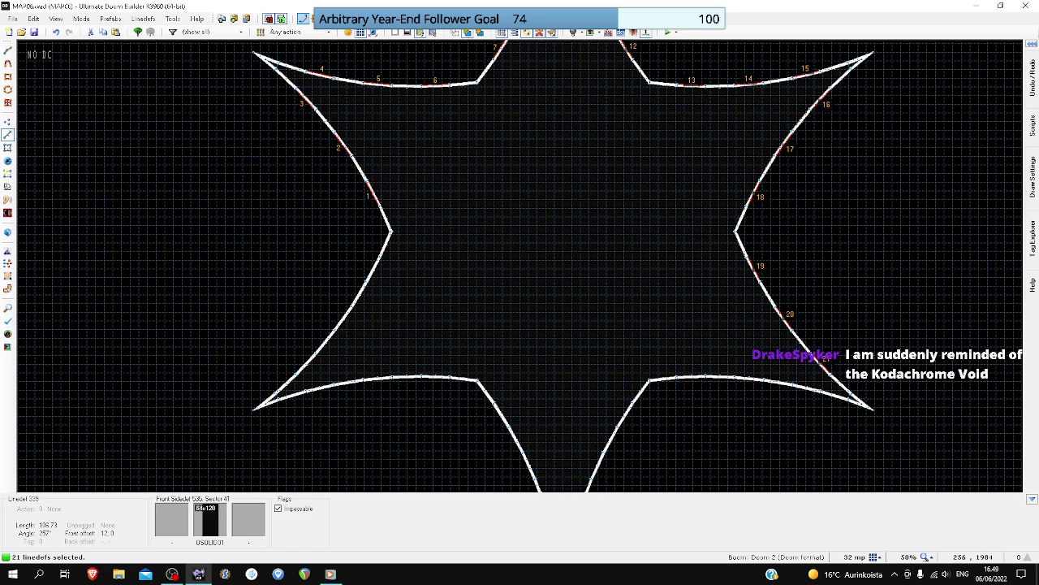
pyautogui.click(747, 379)
pyautogui.click(691, 376)
# - Add three spaced outer wall segments on each edge of the star's bottom point to the selection
pyautogui.press('Down')
pyautogui.click(626, 367)
pyautogui.click(598, 411)
pyautogui.press('Down')
pyautogui.click(577, 411)
pyautogui.click(549, 413)
pyautogui.click(529, 357)
pyautogui.click(501, 307)
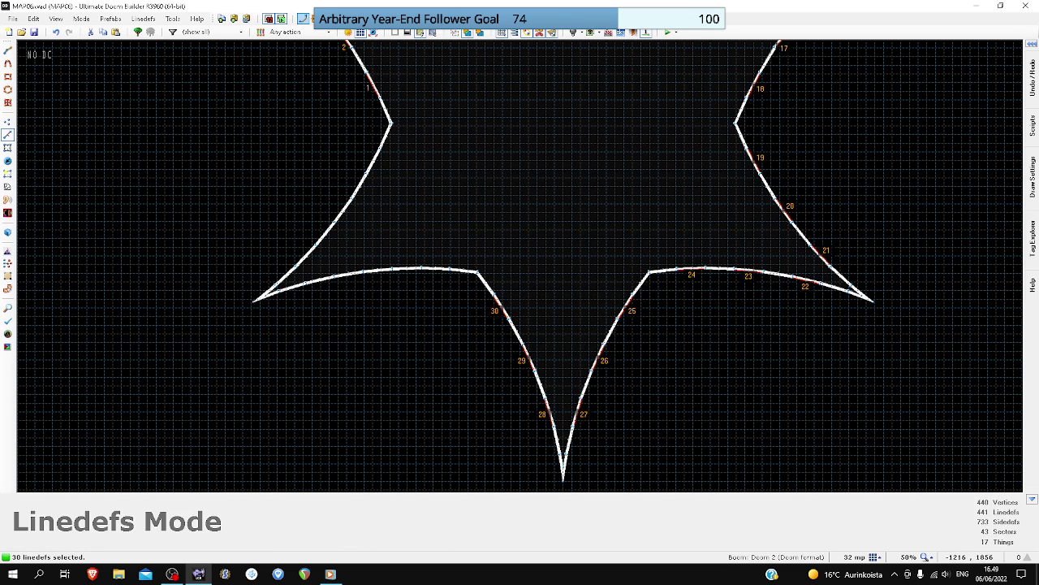
# - Add three spaced outer wall segments on each edge of the star's lower-left point to the selection
pyautogui.click(436, 269)
pyautogui.click(379, 271)
pyautogui.click(321, 281)
pyautogui.click(304, 253)
pyautogui.click(340, 208)
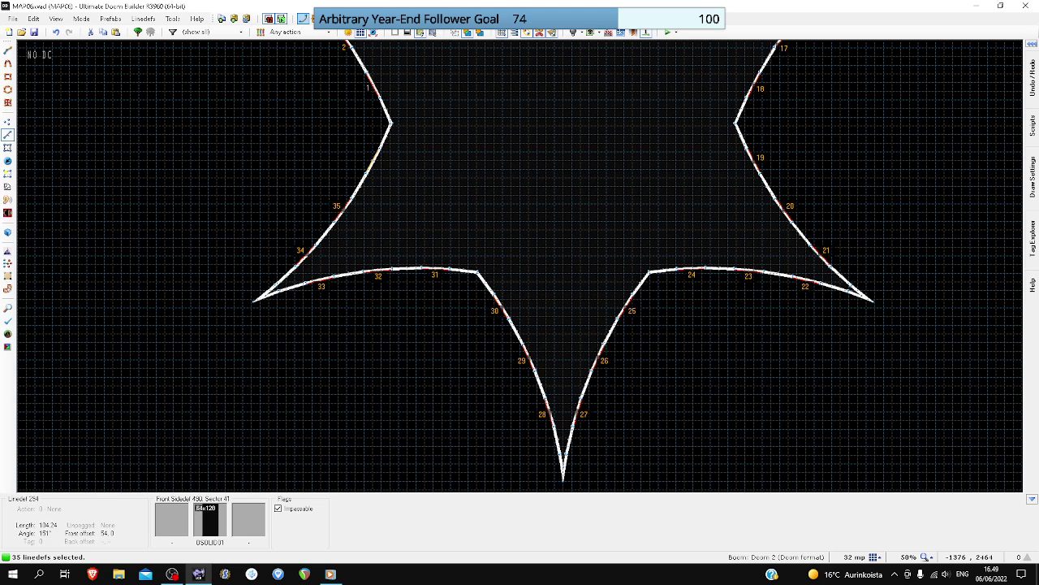
pyautogui.click(370, 161)
# - Build one straight recess sector 8 deep behind each selected wall segment with the Stair Sector Builder, and check the recesses in 3D
pyautogui.click(7, 186)
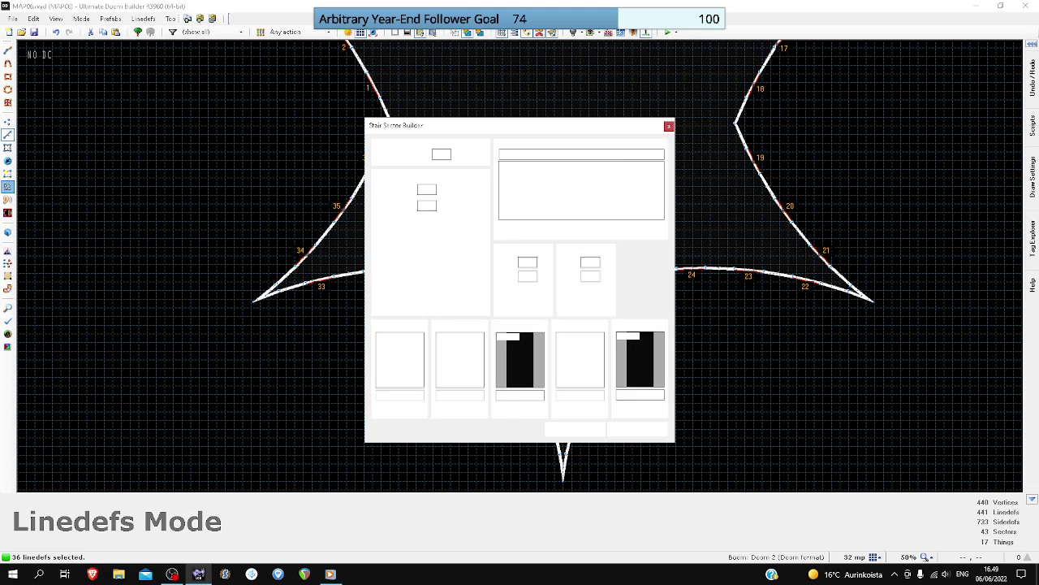
pyautogui.click(388, 267)
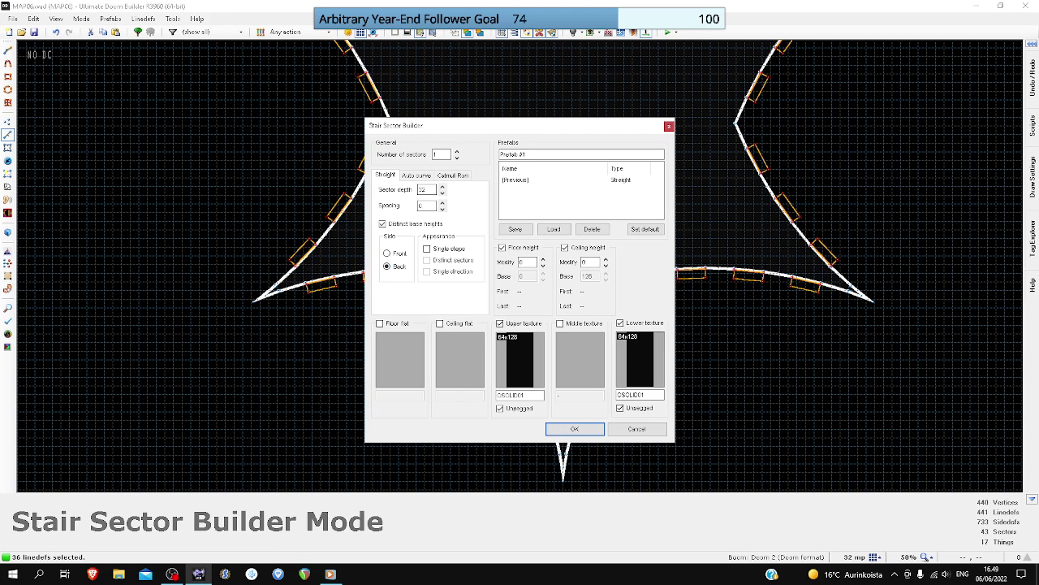
pyautogui.write('8')
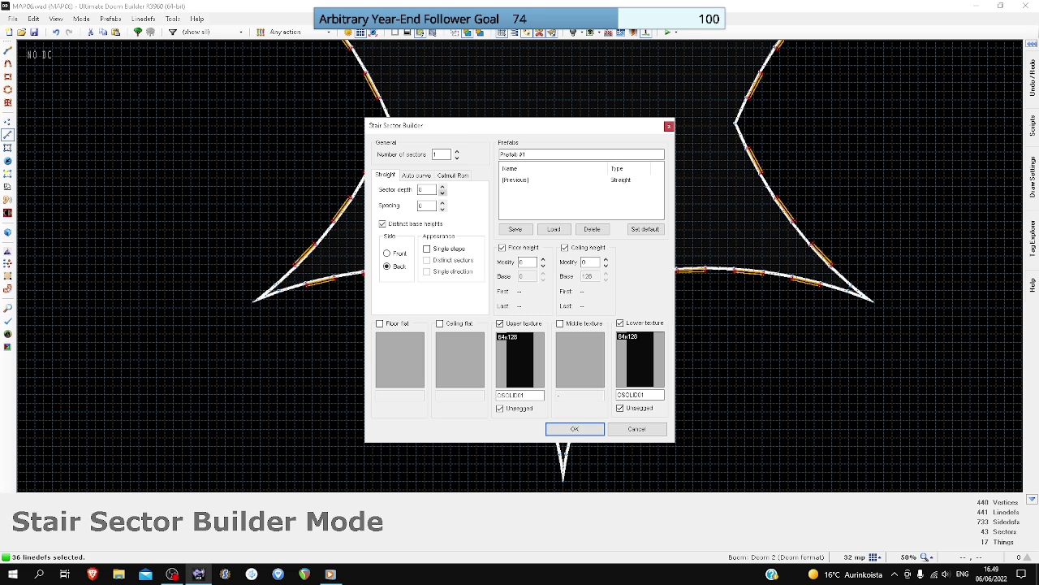
pyautogui.moveTo(431, 123); pyautogui.dragTo(614, 120)
pyautogui.scroll(10, 317, 227)
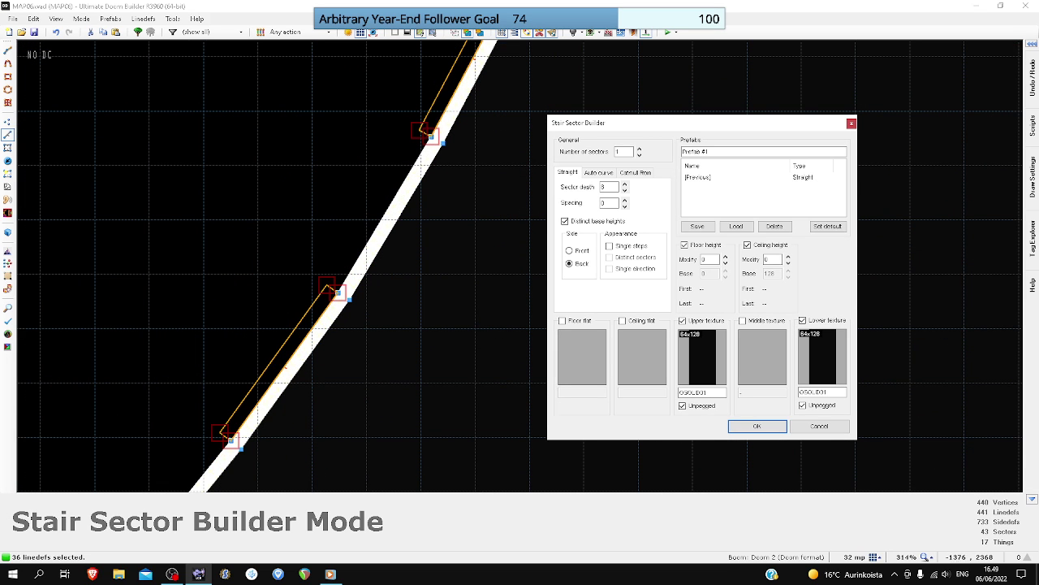
pyautogui.click(624, 201)
pyautogui.press('Return')
pyautogui.press('w')
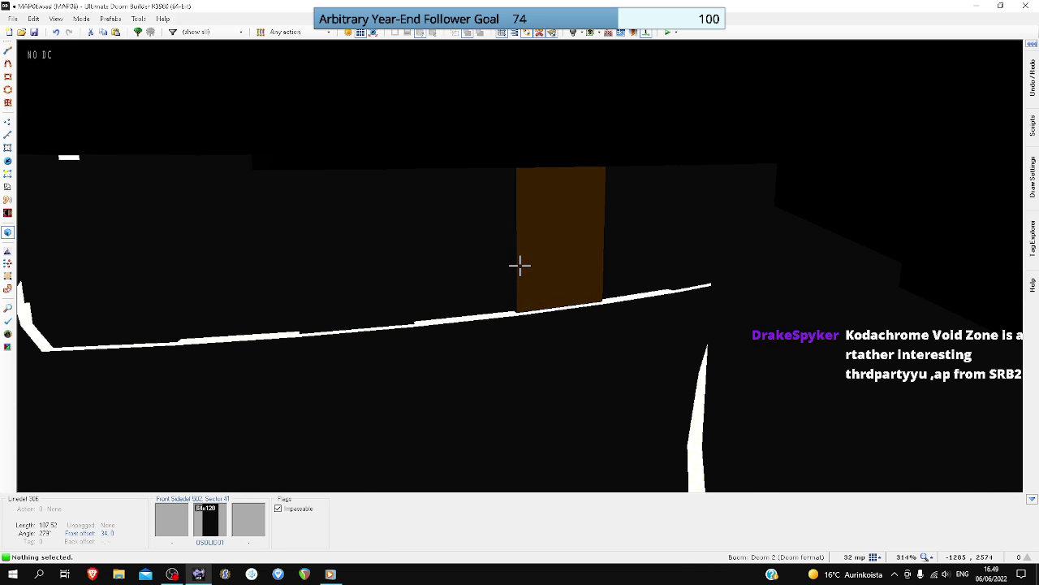
pyautogui.press('w')
pyautogui.scroll(-1, 524, 259)
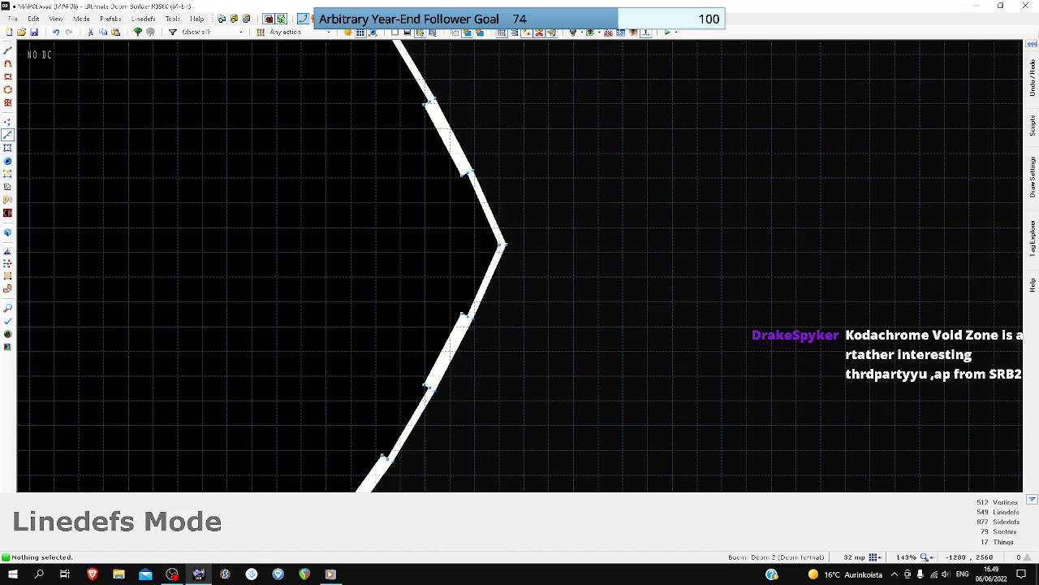
pyautogui.scroll(-5, 520, 259)
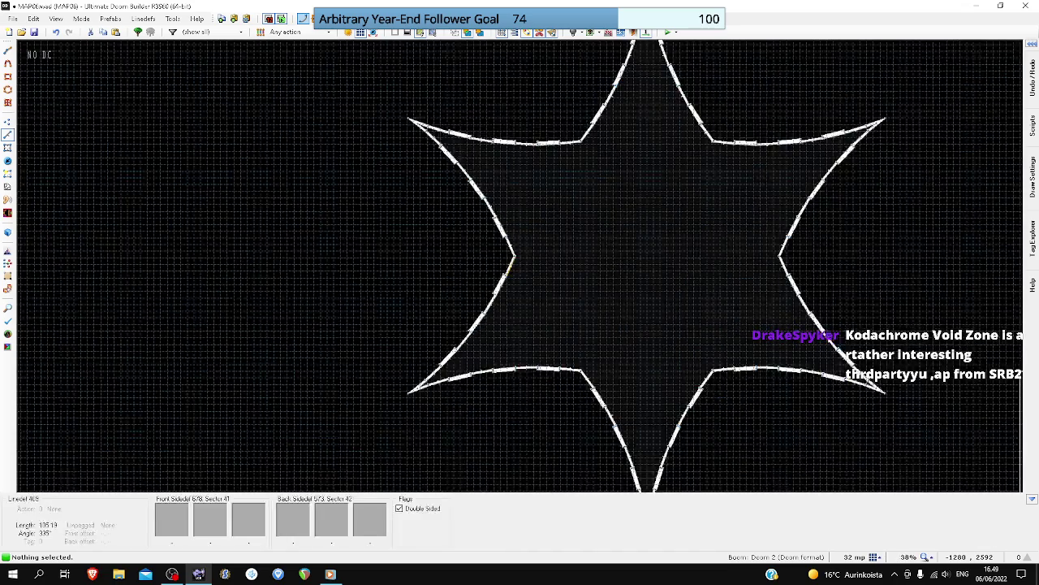
pyautogui.scroll(-3, 514, 259)
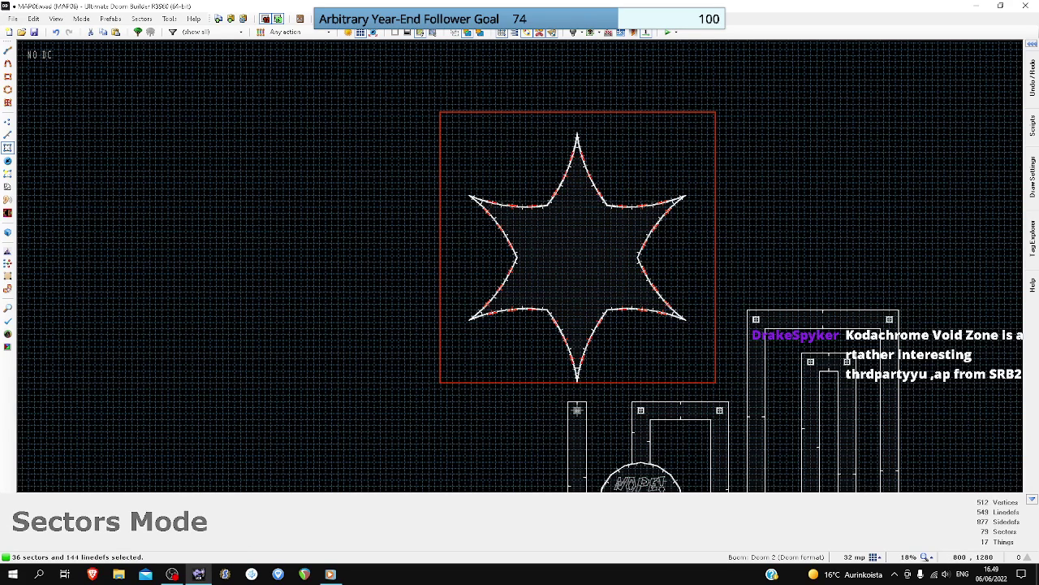
pyautogui.moveTo(716, 382); pyautogui.dragTo(716, 383)
pyautogui.scroll(4, 573, 221)
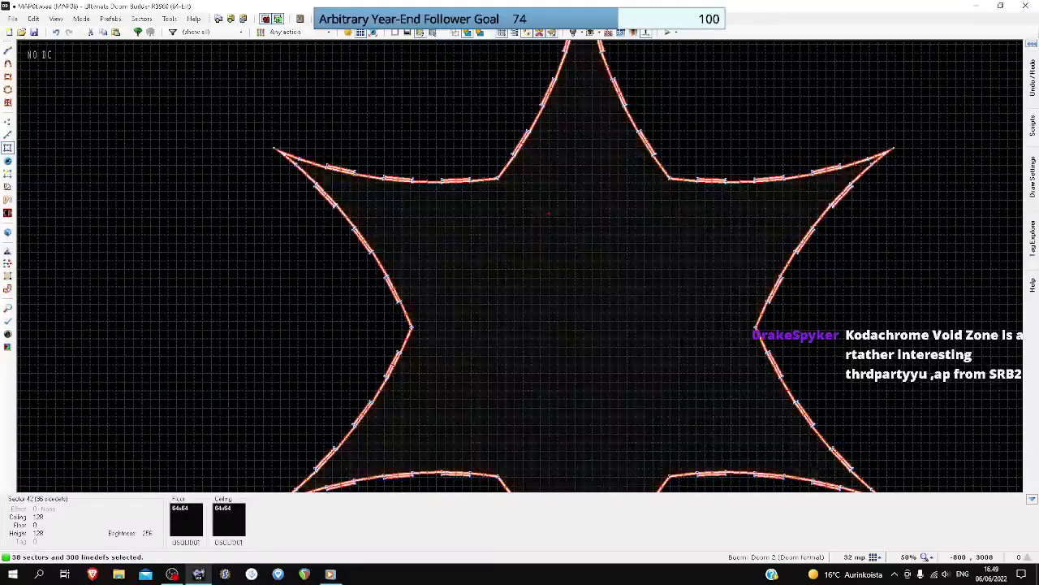
pyautogui.press('c')
pyautogui.scroll(2, 520, 268)
pyautogui.press('s')
pyautogui.scroll(-3, 520, 268)
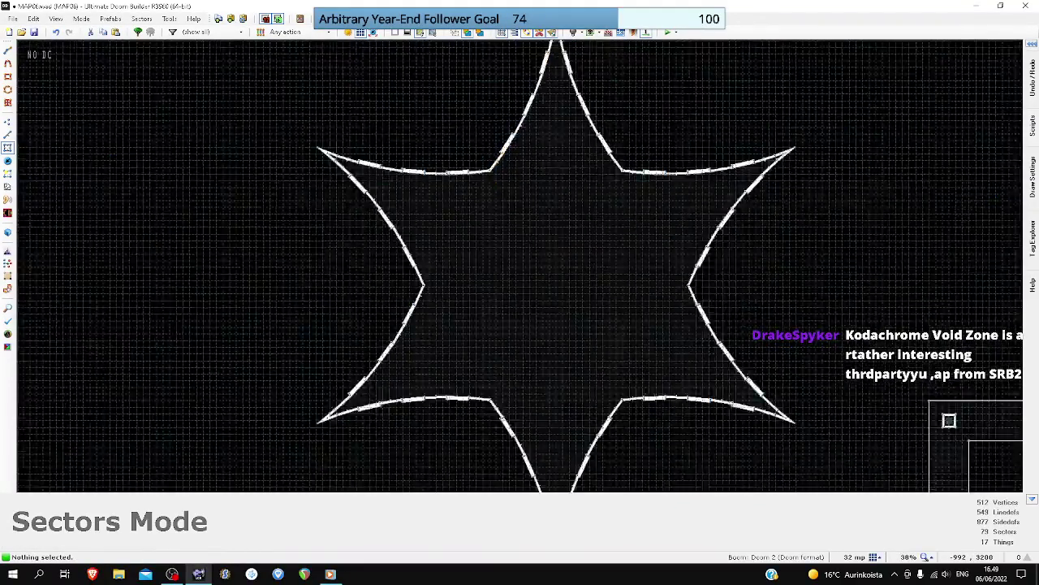
pyautogui.scroll(3, 519, 268)
pyautogui.scroll(-8, 504, 163)
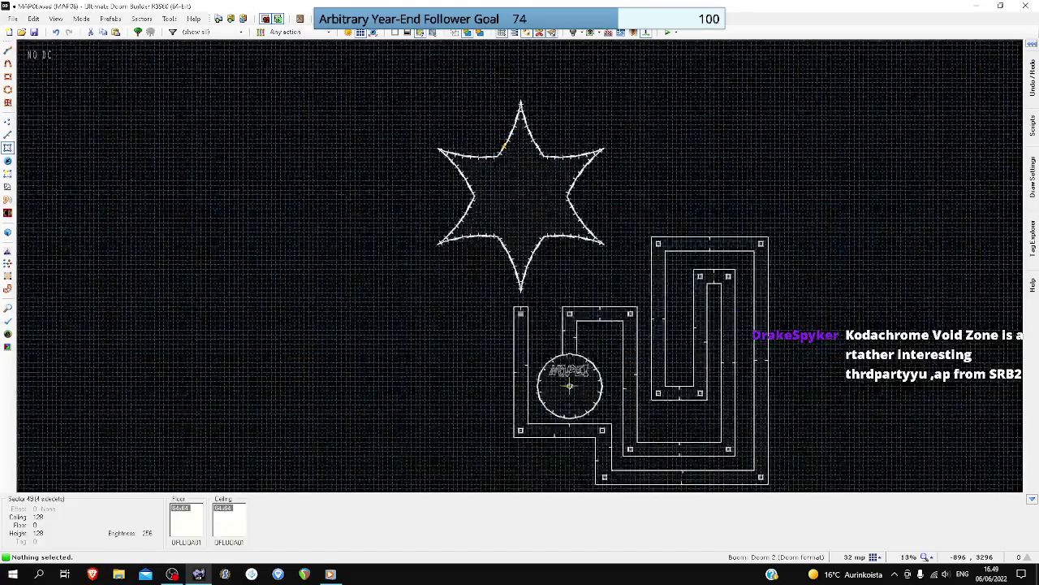
# - Select only the star's wall recess sectors and set their ceiling height to 96, floor height to 32 and both flats to OSOLID01
pyautogui.press('s')
pyautogui.moveTo(640, 265); pyautogui.dragTo(636, 294)
pyautogui.scroll(5, 549, 195)
pyautogui.scroll(3, 590, 198)
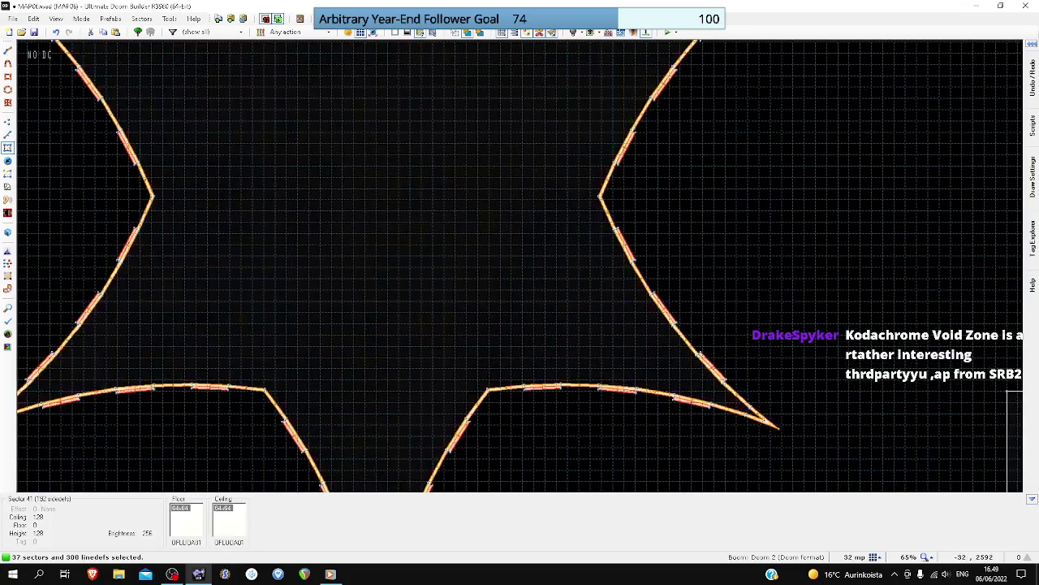
pyautogui.rightClick(625, 148)
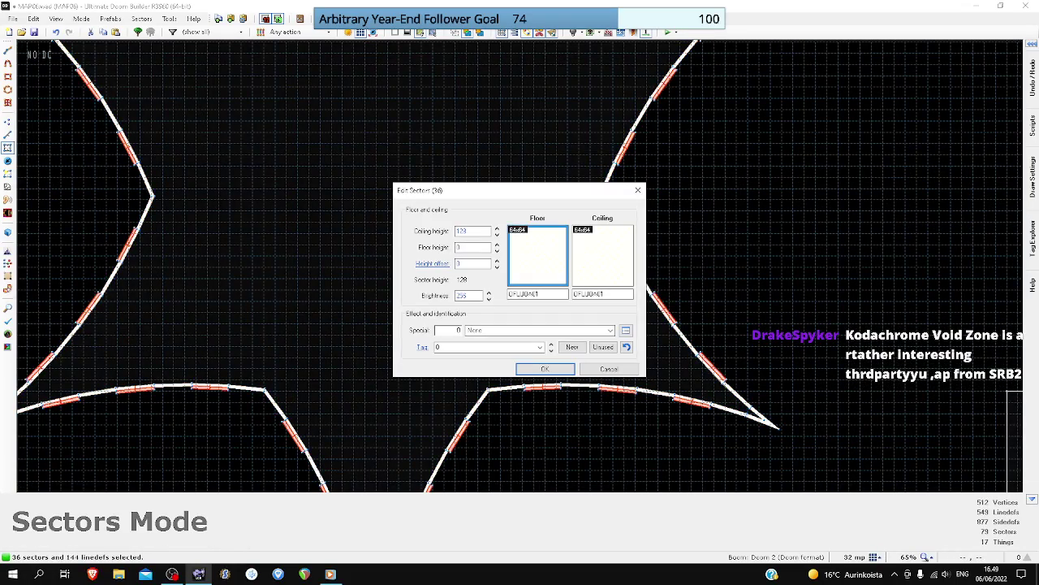
pyautogui.click(538, 250)
pyautogui.press('Escape')
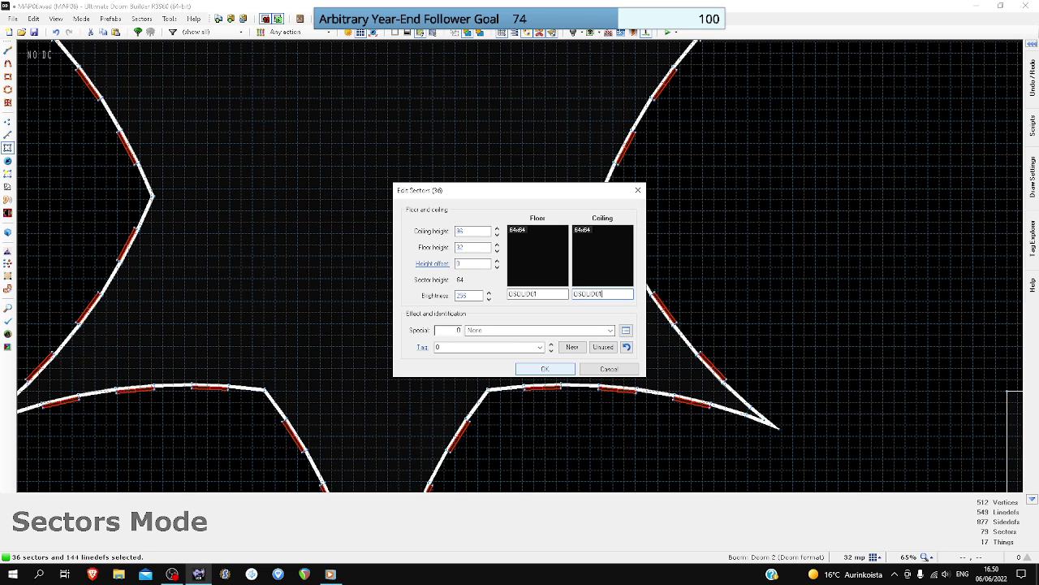
pyautogui.press('Return')
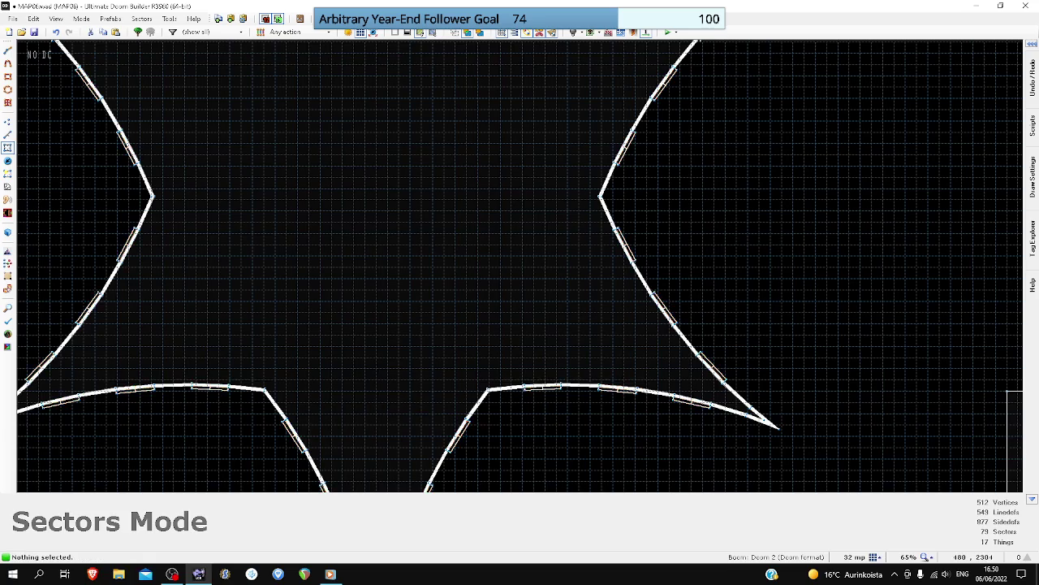
# - In the 3D view, select the back walls of the recesses along both edges of the star's bottom point
pyautogui.press('w')
pyautogui.press('d')
pyautogui.press('f')
pyautogui.press('e')
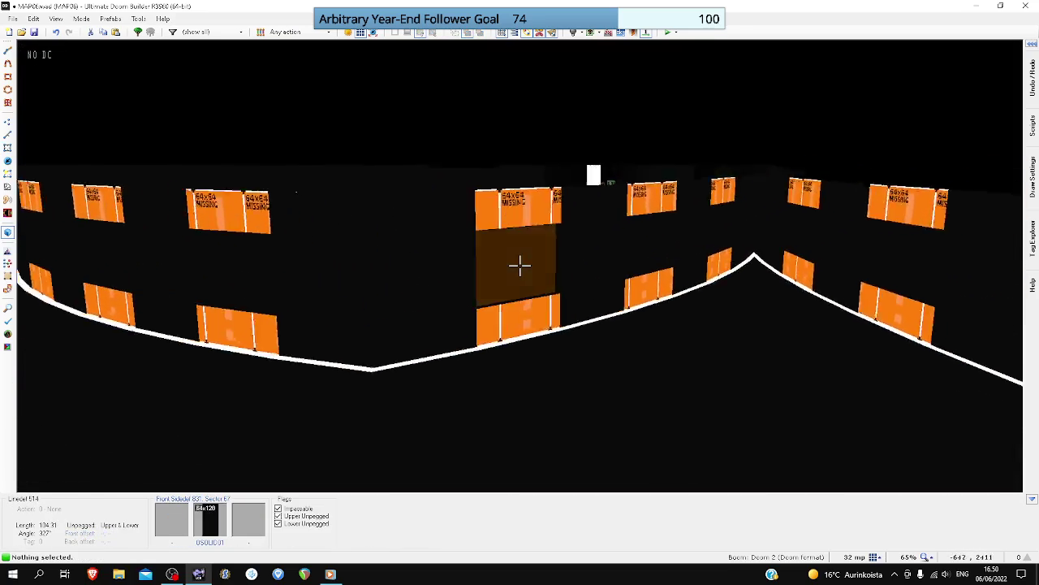
pyautogui.press('w')
pyautogui.click(519, 264)
pyautogui.click(519, 264)
pyautogui.click(520, 264)
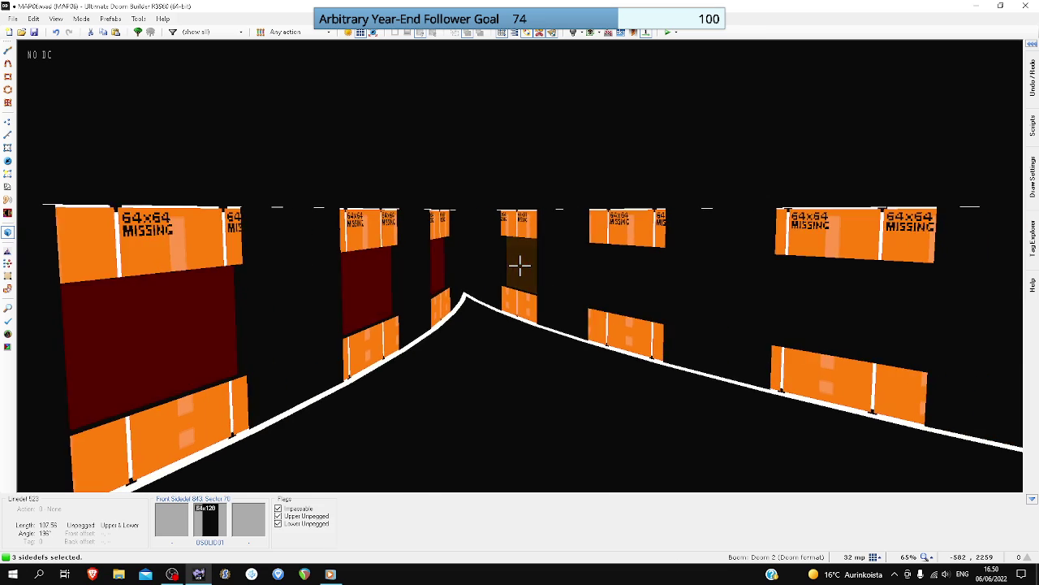
pyautogui.click(519, 265)
pyautogui.click(520, 265)
pyautogui.click(519, 266)
# - Add the back walls of the recesses in the star's lower-left point to the 3D selection
pyautogui.press('f')
pyautogui.click(520, 266)
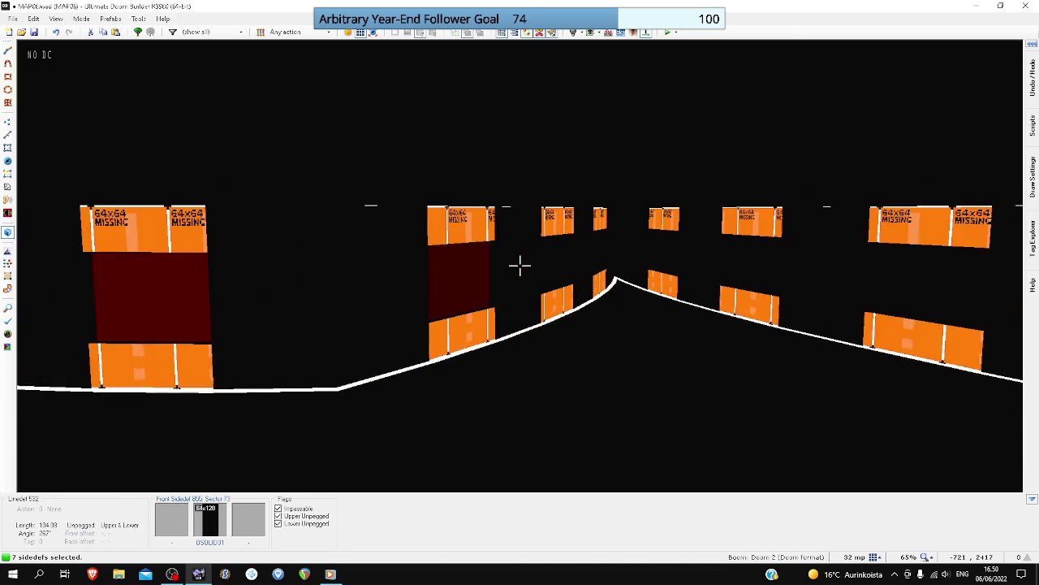
pyautogui.click(520, 264)
pyautogui.click(520, 264)
pyautogui.click(519, 264)
pyautogui.click(519, 266)
pyautogui.click(519, 266)
# - Add the back walls of the recesses in the star's upper-left point to the 3D selection
pyautogui.press('f')
pyautogui.click(519, 265)
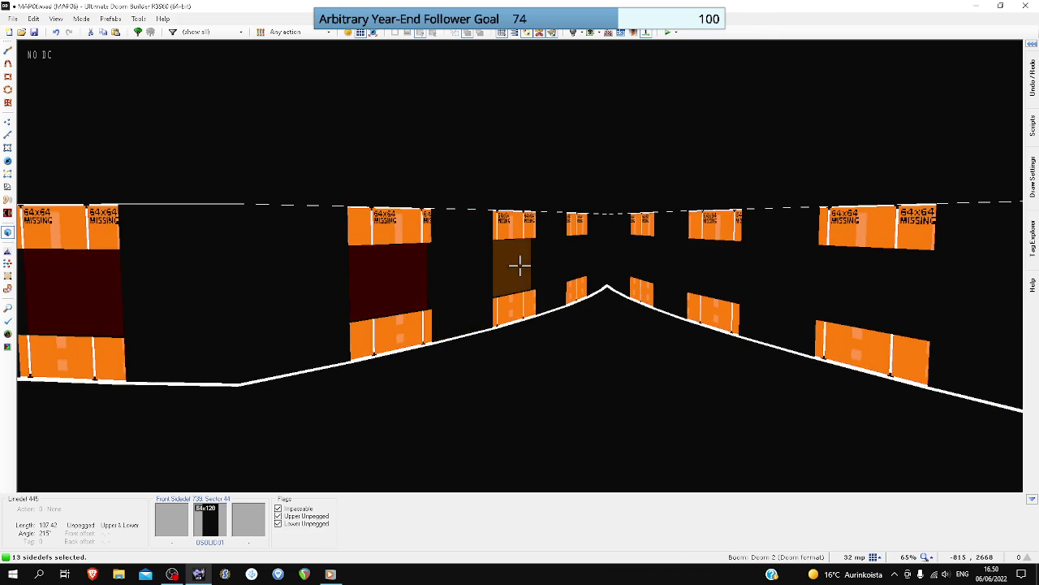
pyautogui.click(519, 264)
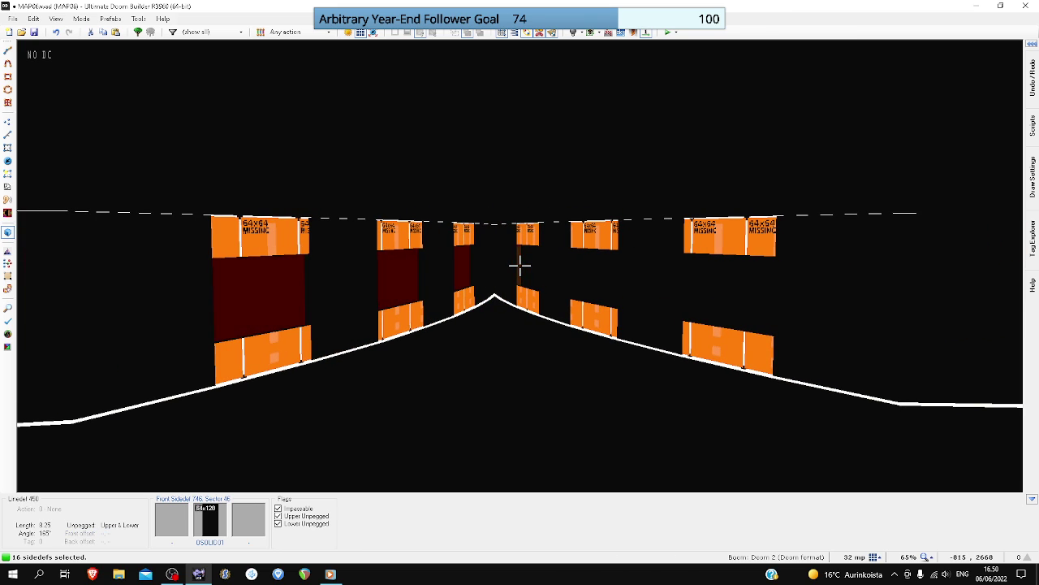
pyautogui.click(520, 264)
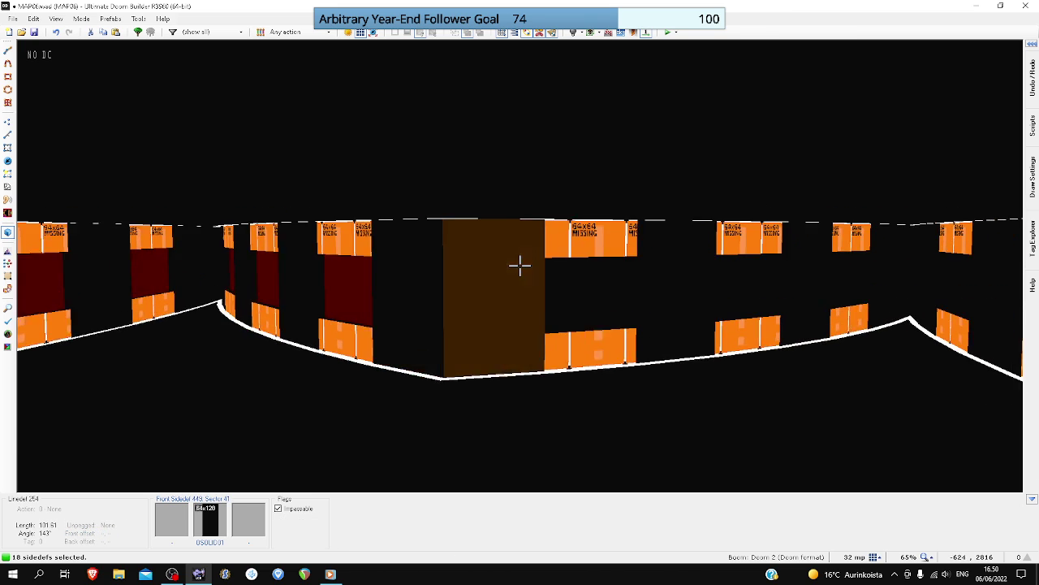
# - Add the back walls of the recesses in the star's top point to the 3D selection
pyautogui.click(520, 264)
pyautogui.click(519, 266)
pyautogui.click(520, 266)
pyautogui.click(520, 266)
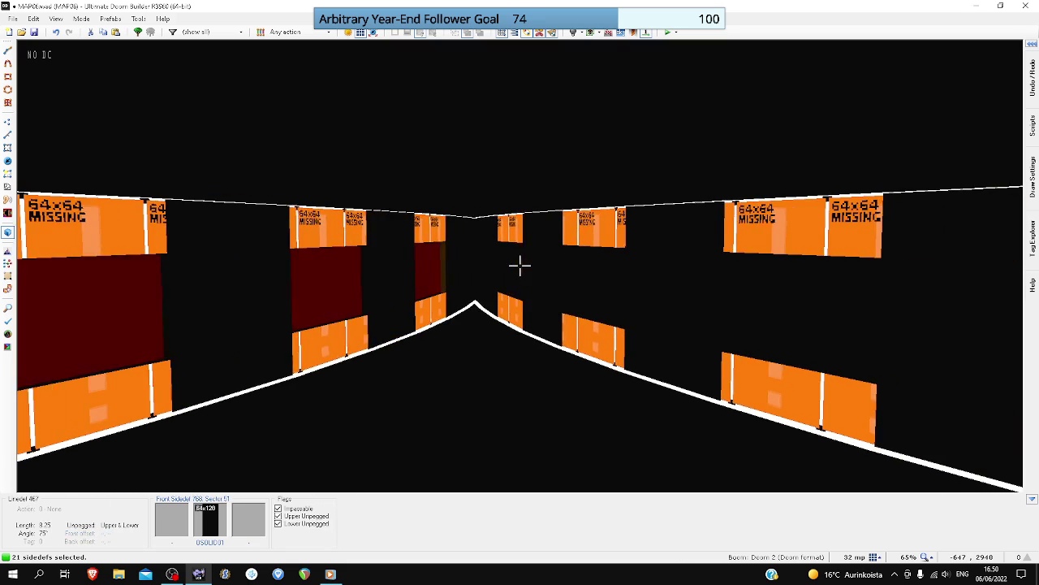
pyautogui.click(519, 263)
pyautogui.click(520, 264)
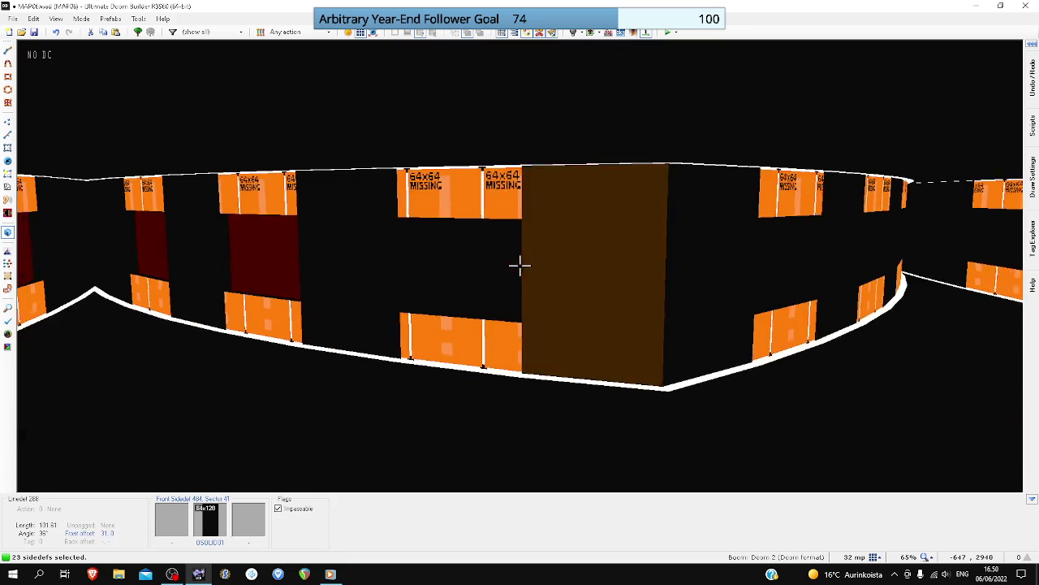
pyautogui.click(519, 264)
# - Add the back walls of the recesses in the star's upper-right point to the 3D selection
pyautogui.click(520, 263)
pyautogui.click(520, 264)
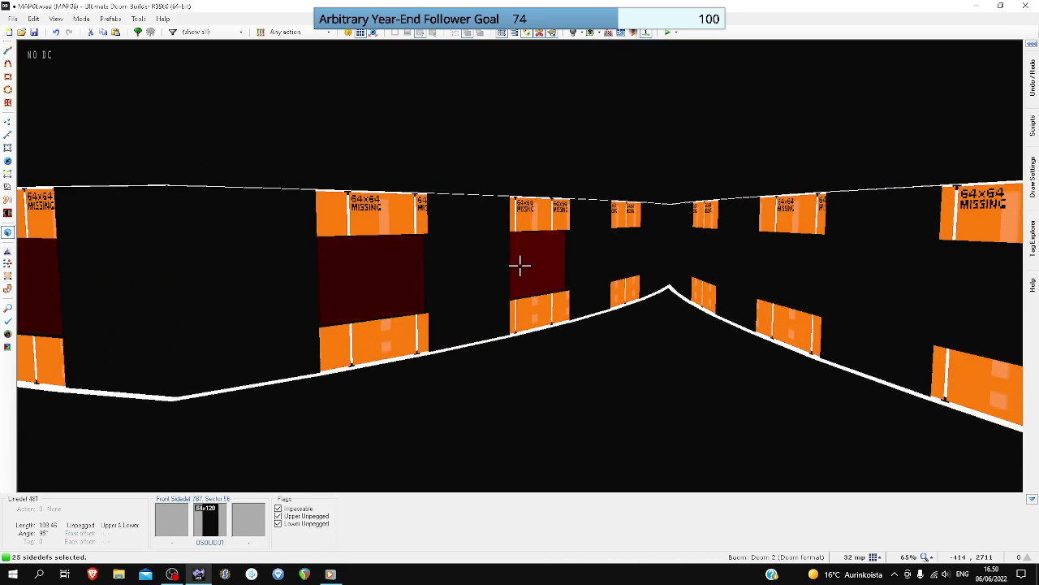
pyautogui.click(520, 264)
pyautogui.click(520, 264)
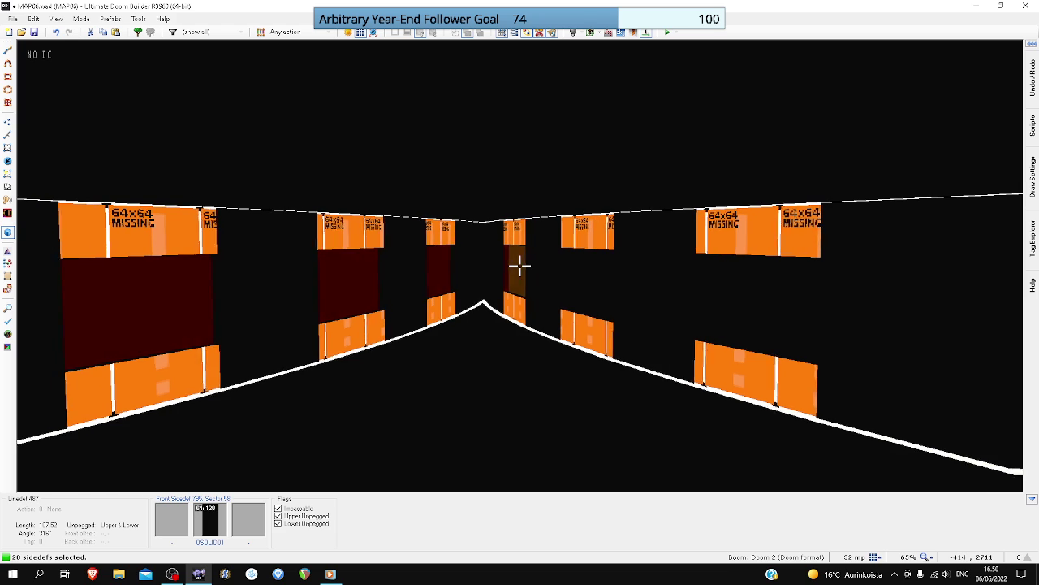
pyautogui.click(520, 264)
pyautogui.click(520, 264)
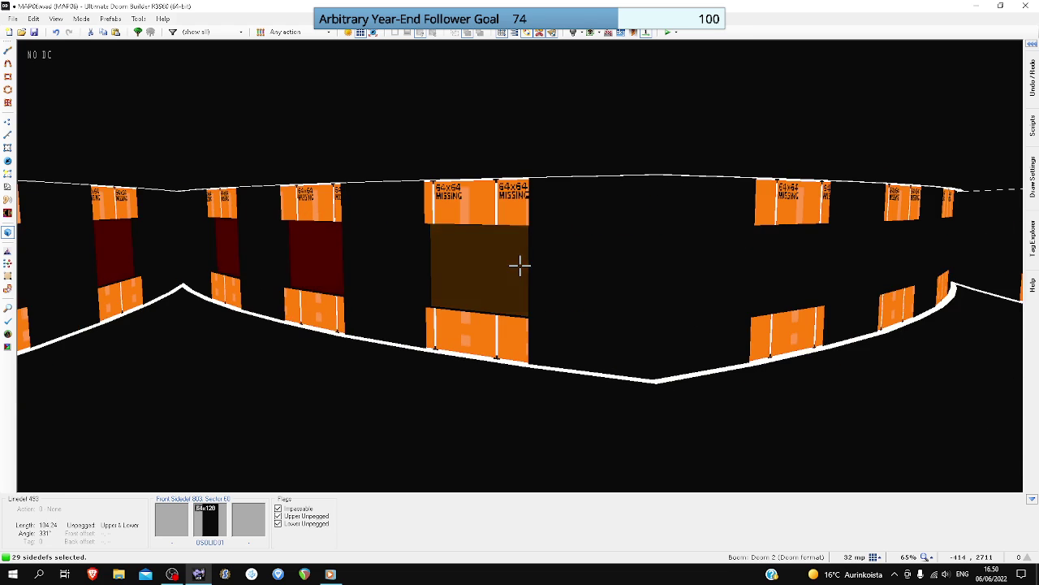
pyautogui.click(520, 264)
# - Add the back walls of the recesses in the star's lower-right point to the 3D selection
pyautogui.click(520, 264)
pyautogui.click(520, 264)
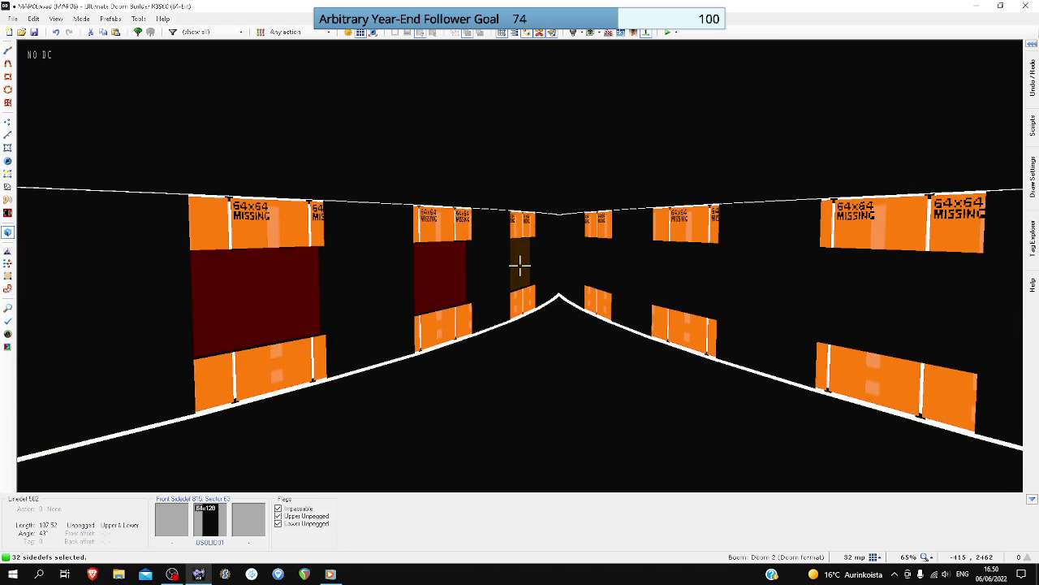
pyautogui.click(519, 263)
pyautogui.click(520, 264)
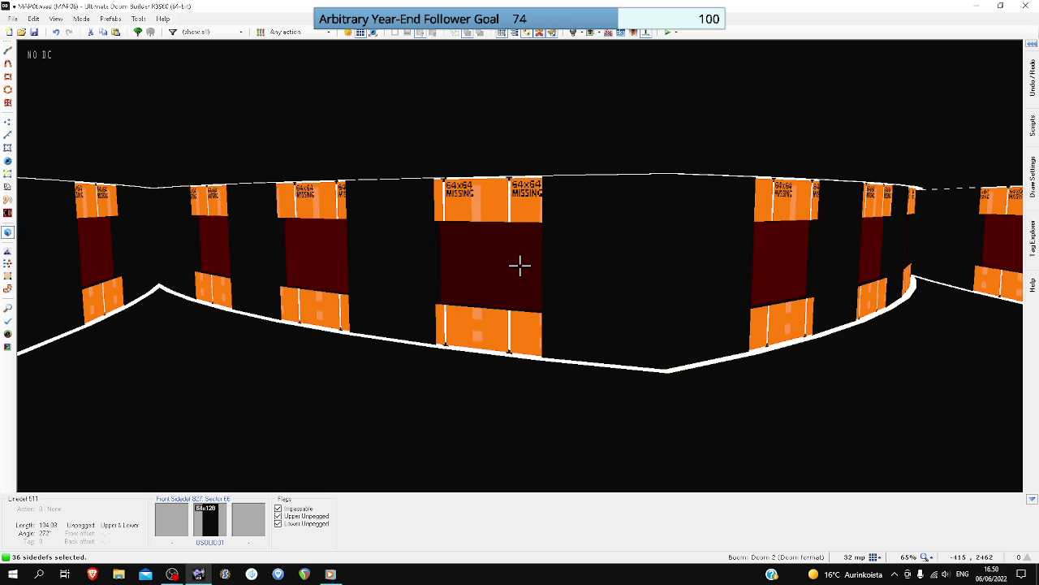
# - Set the middle texture of all selected recess back walls to OSOLID21
pyautogui.rightClick(520, 264)
pyautogui.click(583, 172)
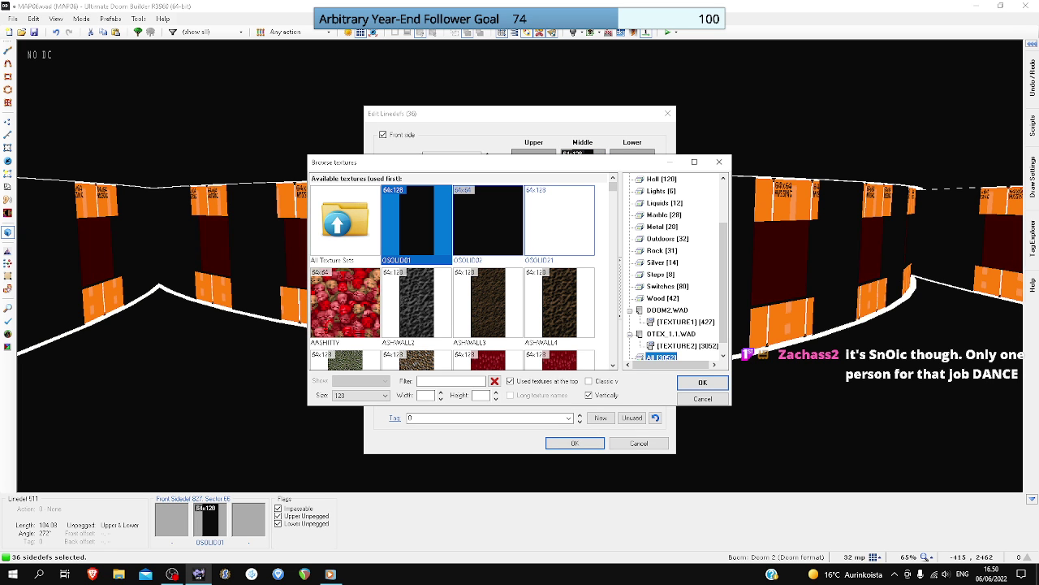
pyautogui.doubleClick(560, 222)
pyautogui.click(574, 442)
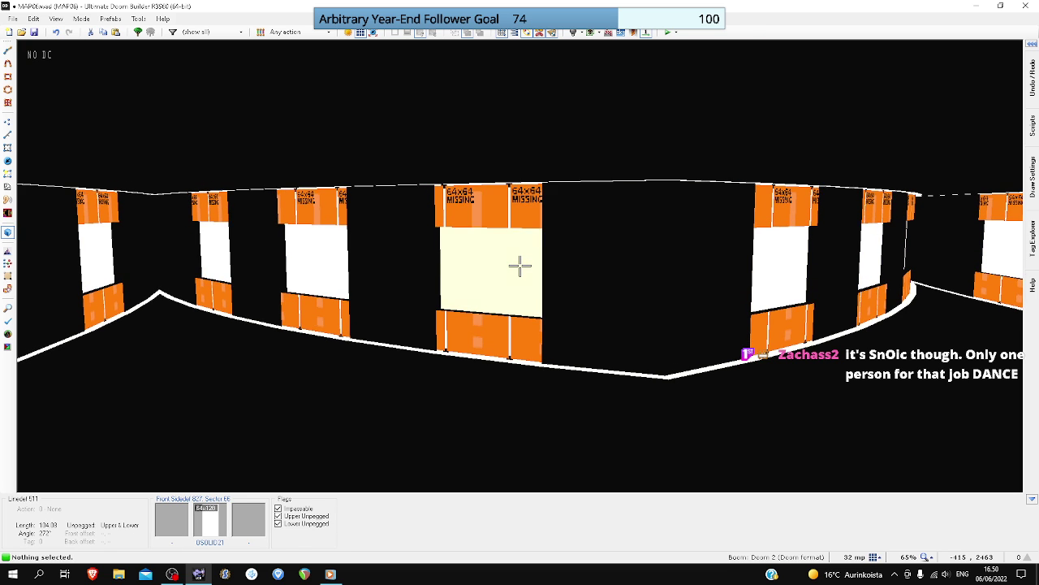
# - Paste the OSOLID01 texture onto the missing upper and lower walls around the recesses of the star's bottom point
pyautogui.press('s')
pyautogui.hotkey('ctrl', 'v')
pyautogui.press('s')
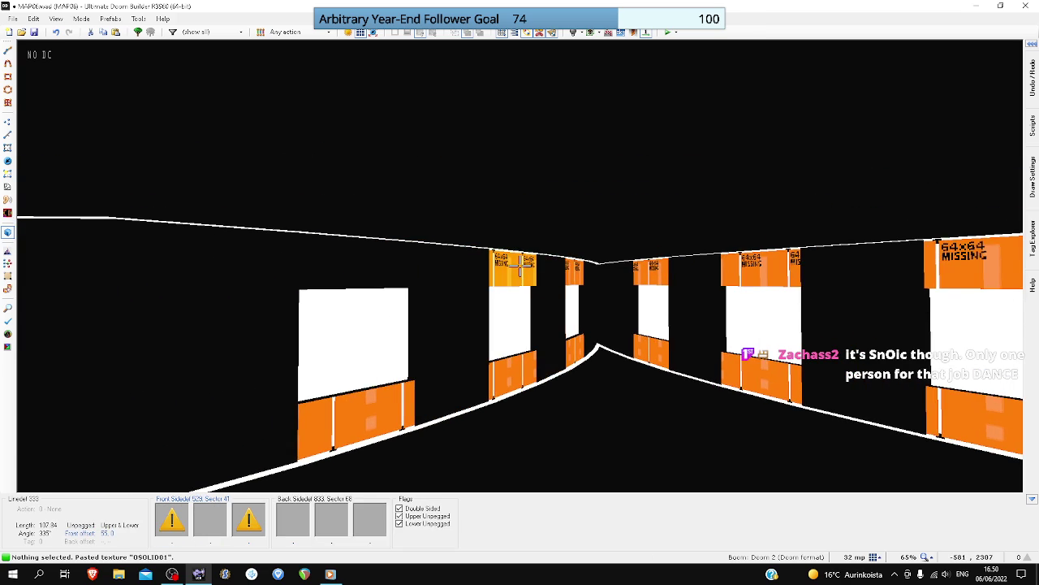
pyautogui.hotkey('ctrl', 'v')
pyautogui.hotkey('ctrl', 'v')
pyautogui.hotkey('ctrl', 'v')
pyautogui.hotkey('ctrl', 'v')
pyautogui.hotkey('ctrl', 'v')
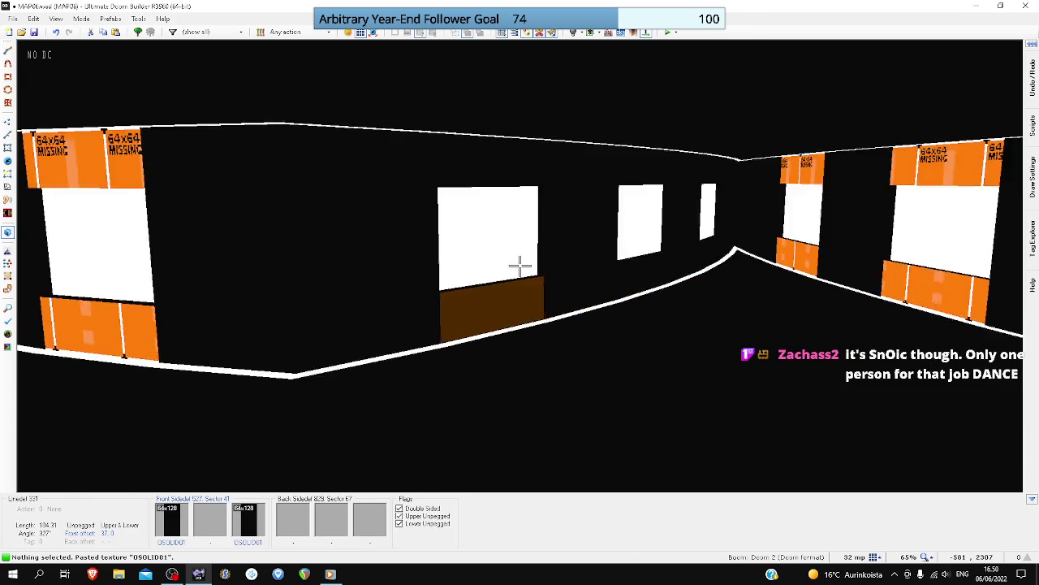
pyautogui.hotkey('ctrl', 'v')
pyautogui.hotkey('ctrl', 'v')
pyautogui.hotkey('ctrl', 'v')
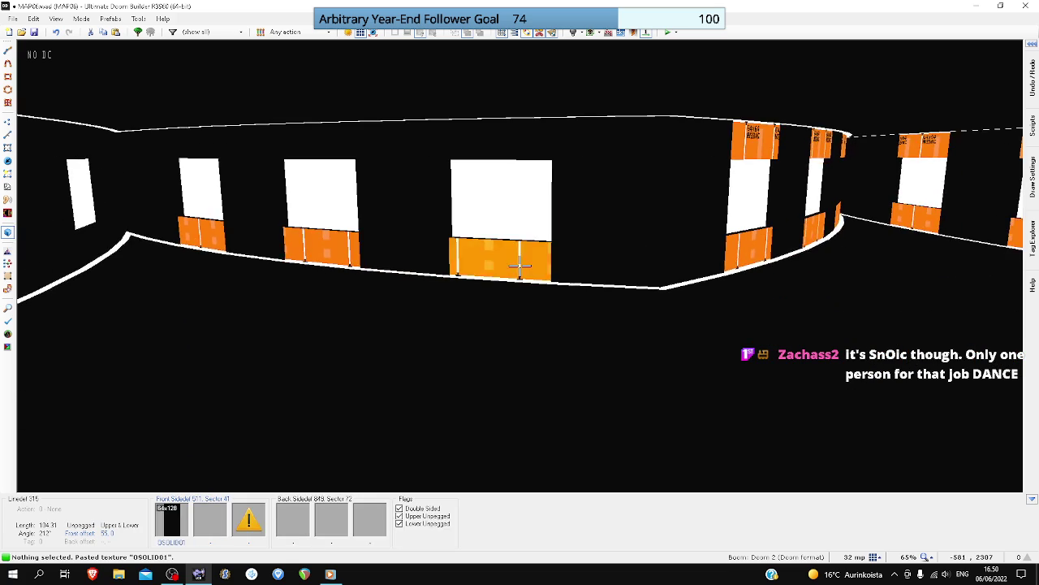
pyautogui.hotkey('ctrl', 'v')
pyautogui.hotkey('ctrl', 'v')
pyautogui.hotkey('ctrl', 'v')
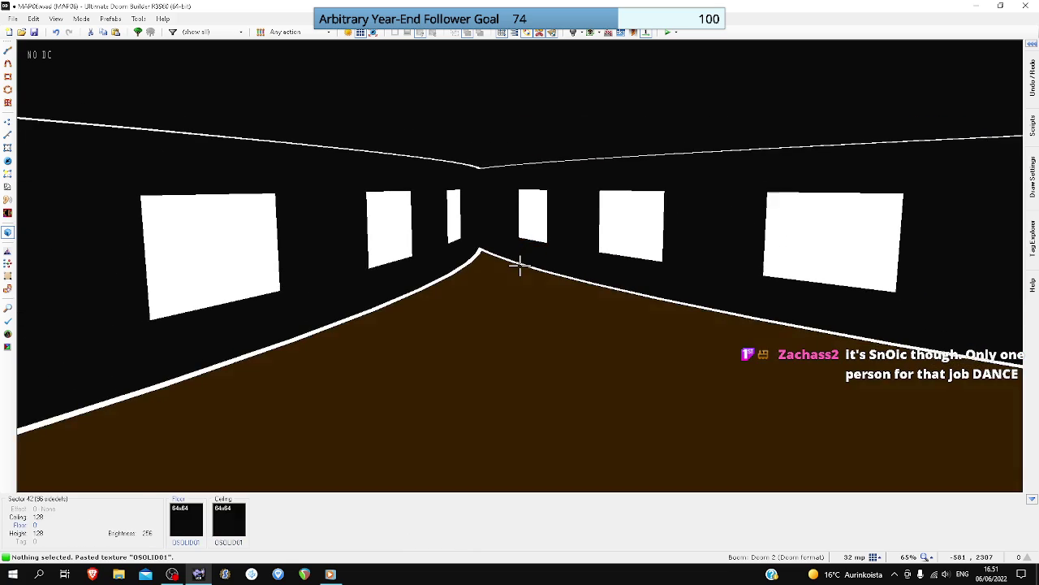
# - Paste OSOLID01 onto the missing upper and lower walls around the recesses of the star's lower-left point
pyautogui.press('d')
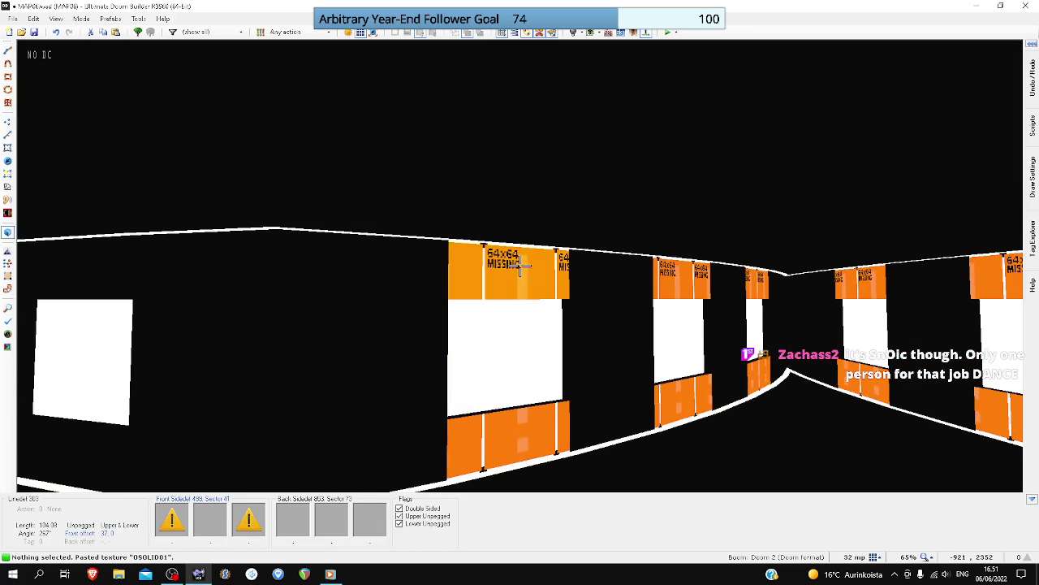
pyautogui.hotkey('ctrl', 'v')
pyautogui.hotkey('ctrl', 'v')
pyautogui.hotkey('ctrl', 'v')
pyautogui.hotkey('ctrl', 'v')
pyautogui.hotkey('ctrl', 'v')
pyautogui.hotkey('ctrl', 'v')
pyautogui.hotkey('ctrl', 'v')
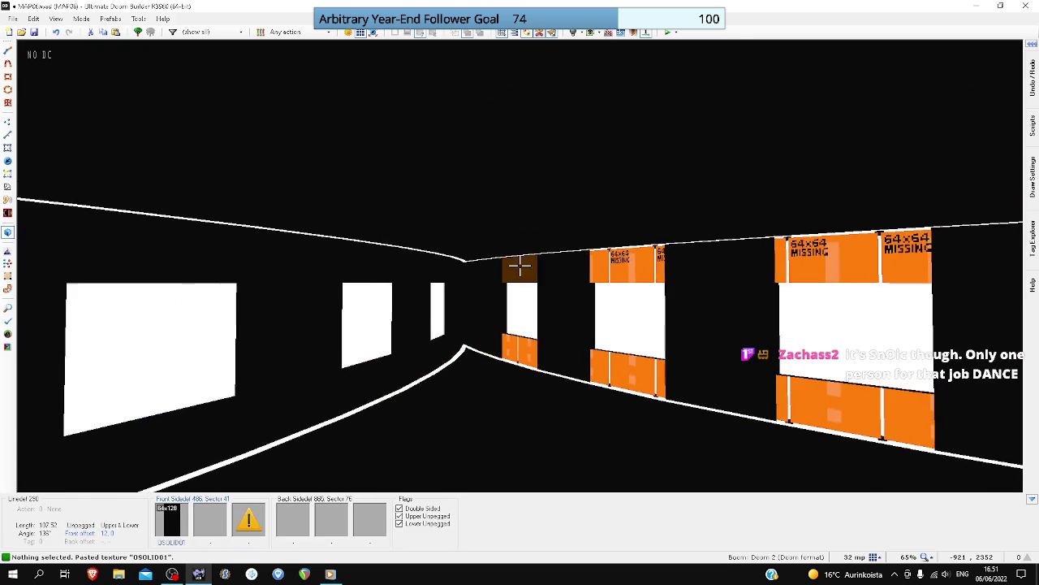
pyautogui.hotkey('ctrl', 'v')
pyautogui.hotkey('ctrl', 'v')
pyautogui.hotkey('ctrl', 'v')
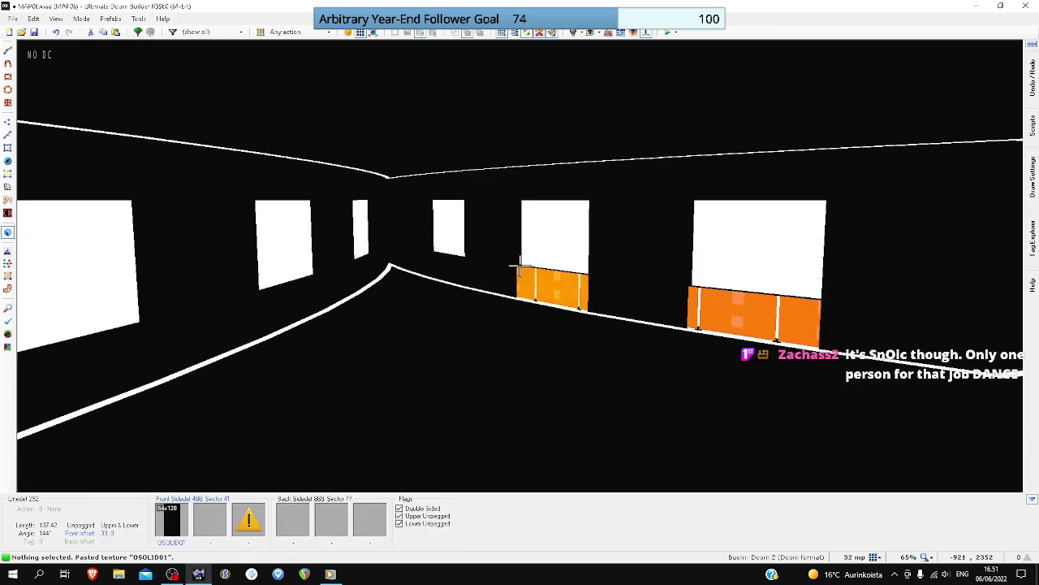
pyautogui.hotkey('ctrl', 'v')
# - Paste OSOLID01 onto the missing upper and lower walls around the recesses of the star's upper-left point
pyautogui.press('w')
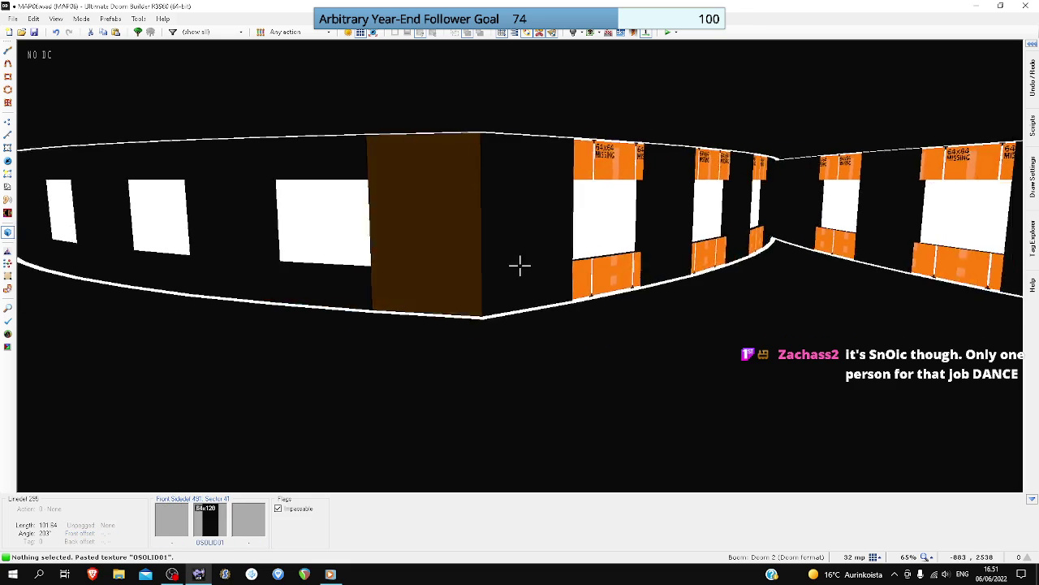
pyautogui.press('w')
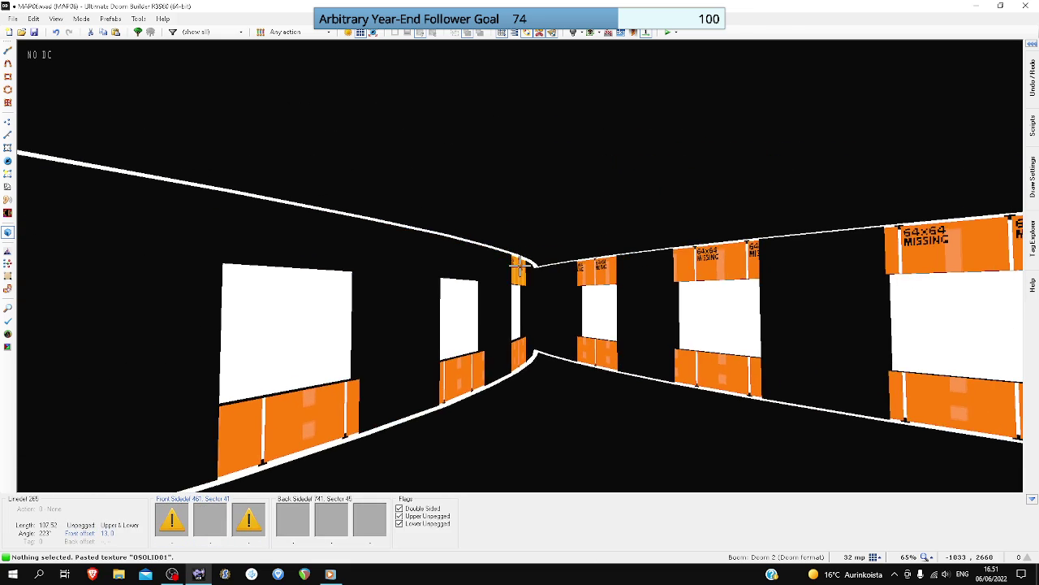
pyautogui.press('w')
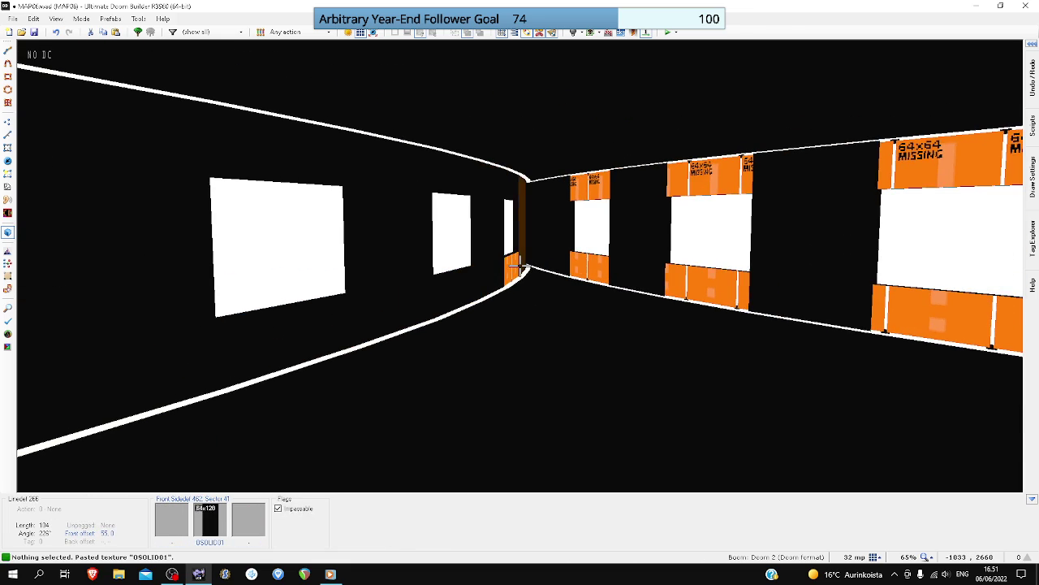
pyautogui.hotkey('ctrl', 'v')
pyautogui.hotkey('ctrl', 'v')
pyautogui.hotkey('ctrl', 'v')
pyautogui.hotkey('ctrl', 'v')
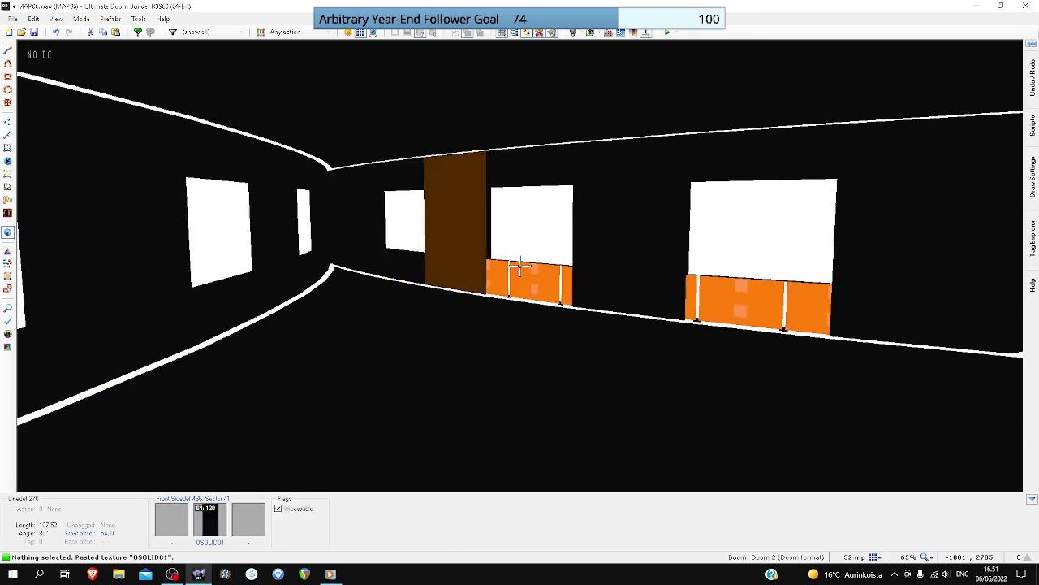
pyautogui.hotkey('ctrl', 'v')
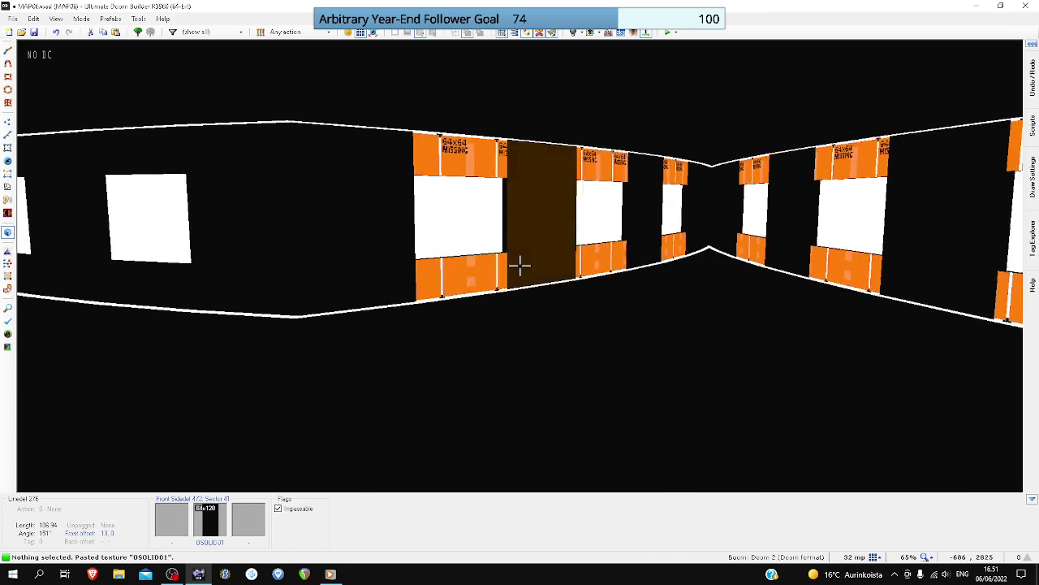
# - Paste OSOLID01 onto all remaining missing upper and lower recess walls, from the star's top point through both right-hand points
pyautogui.hotkey('ctrl', 'v')
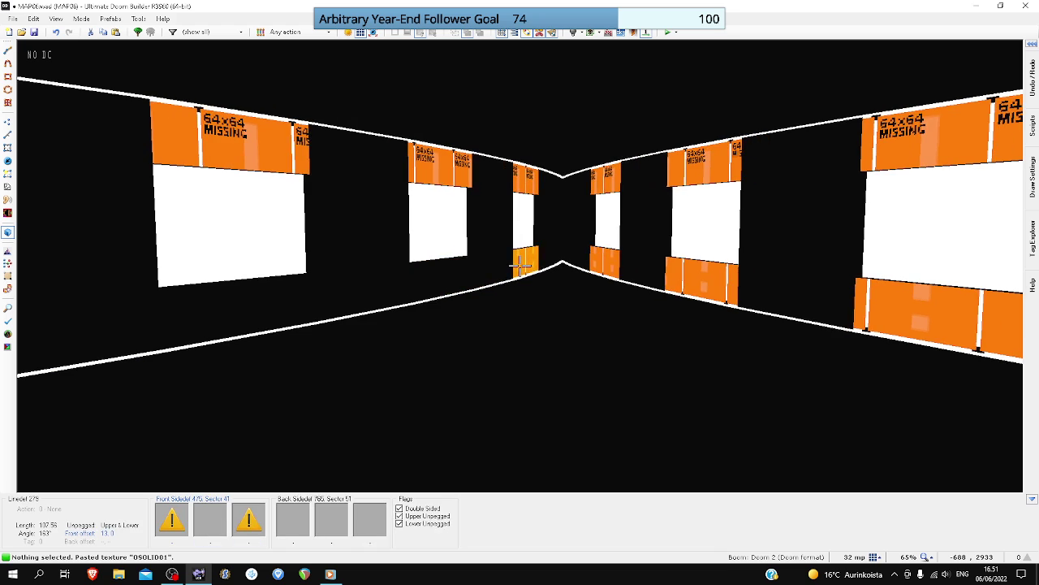
pyautogui.hotkey('ctrl', 'v')
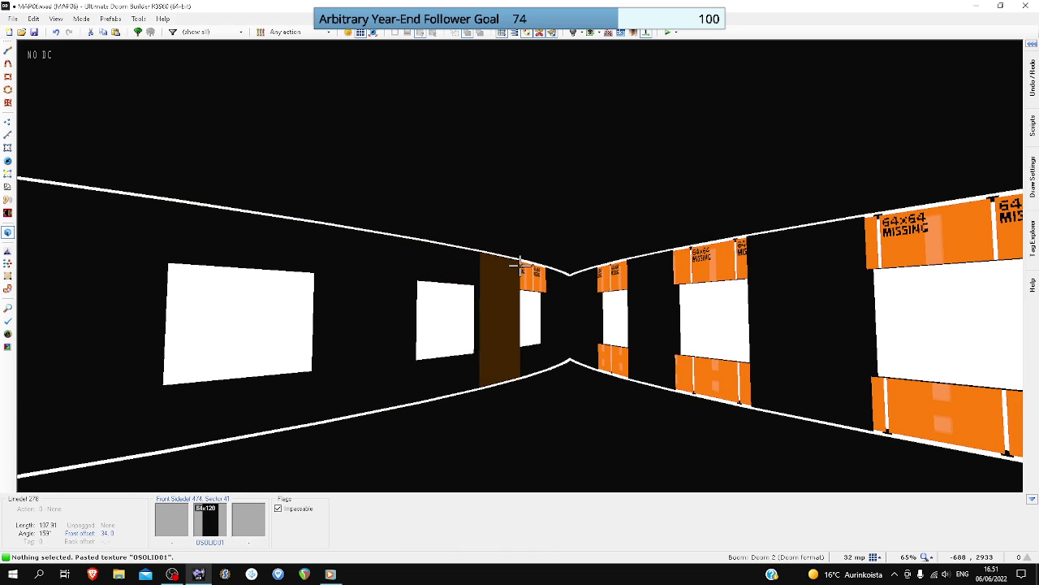
pyautogui.hotkey('ctrl', 'v')
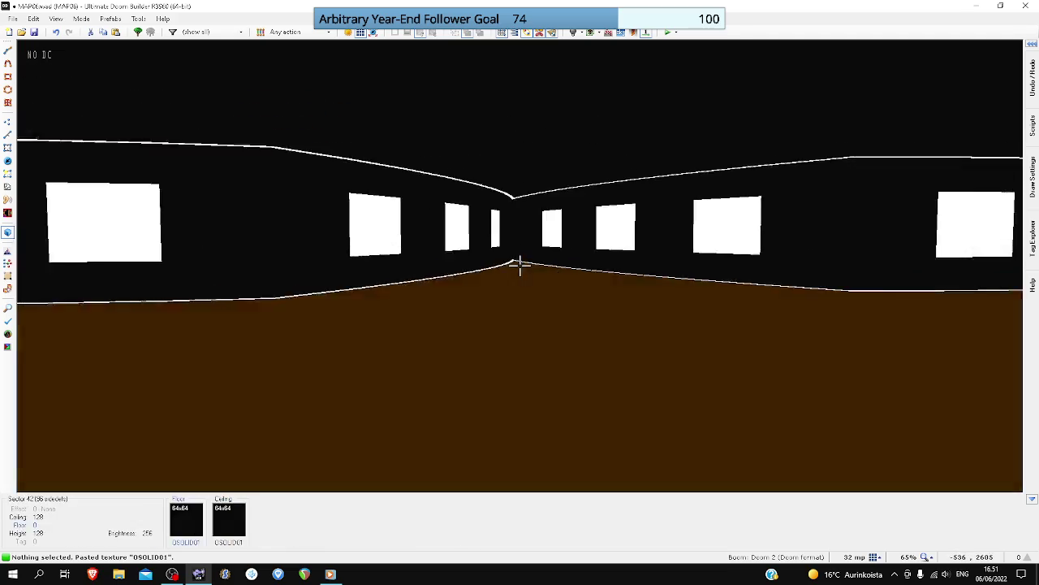
# - Back in the 2D map, select only the star's recess sectors and set their ceiling height to 80 and floor height to 48
pyautogui.press('q')
pyautogui.scroll(-5, 520, 267)
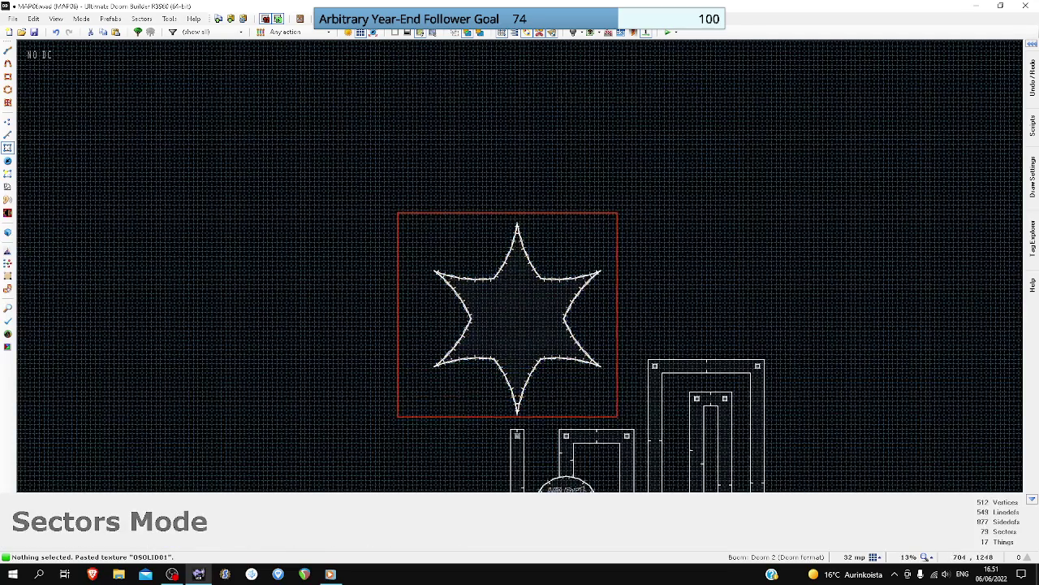
pyautogui.moveTo(617, 417); pyautogui.dragTo(618, 418)
pyautogui.scroll(6, 540, 289)
pyautogui.click(484, 269)
pyautogui.rightClick(509, 287)
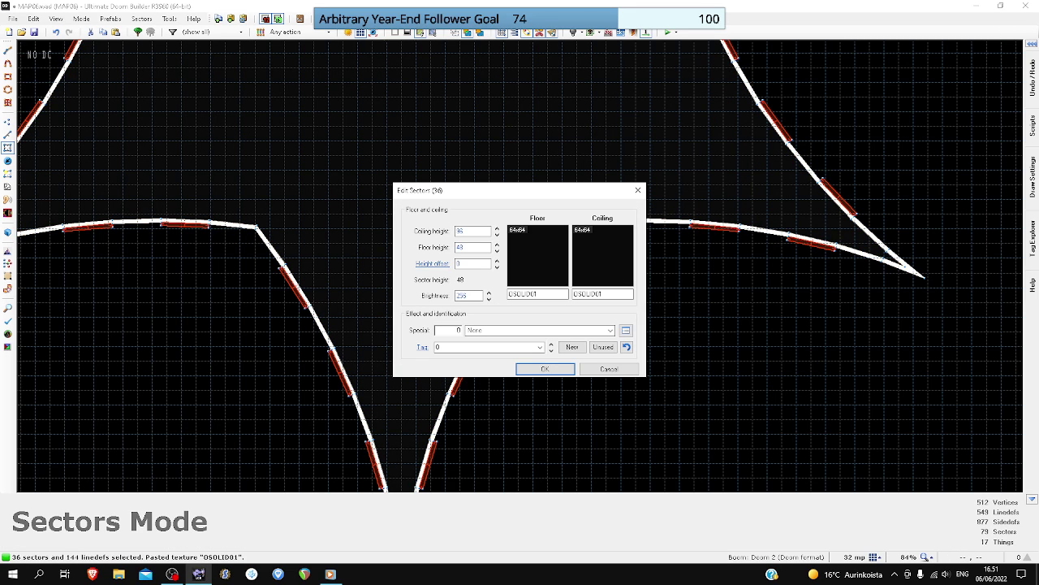
pyautogui.click(545, 369)
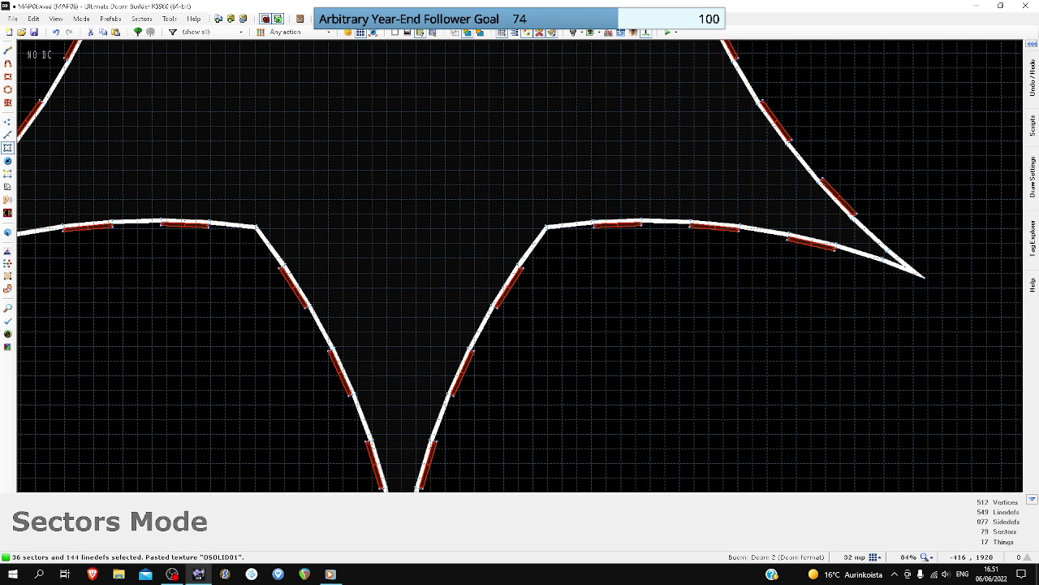
# - Deselect and reselect one recess sector on the bottom point's right edge and examine the selection-order numbers of the recesses
pyautogui.scroll(-3, 510, 284)
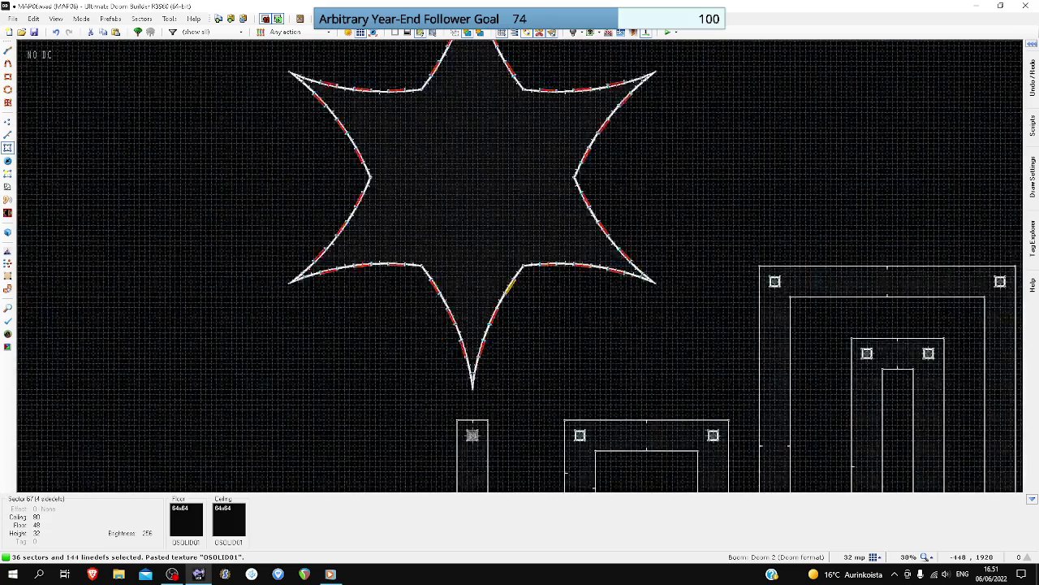
pyautogui.scroll(10, 510, 286)
pyautogui.click(510, 286)
pyautogui.scroll(-6, 510, 286)
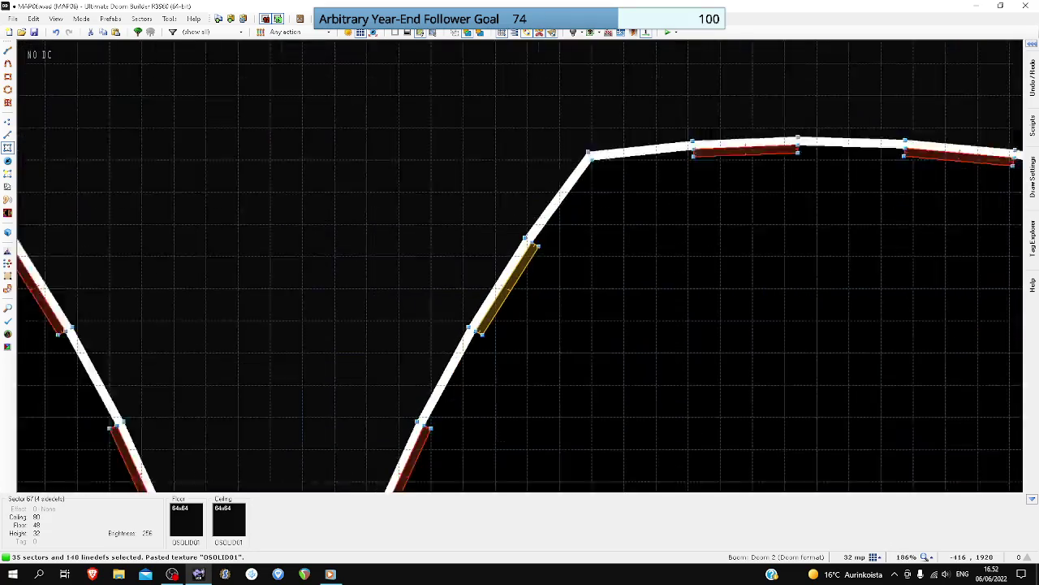
pyautogui.scroll(-4, 511, 286)
pyautogui.scroll(5, 512, 300)
pyautogui.click(490, 258)
pyautogui.scroll(5, 517, 244)
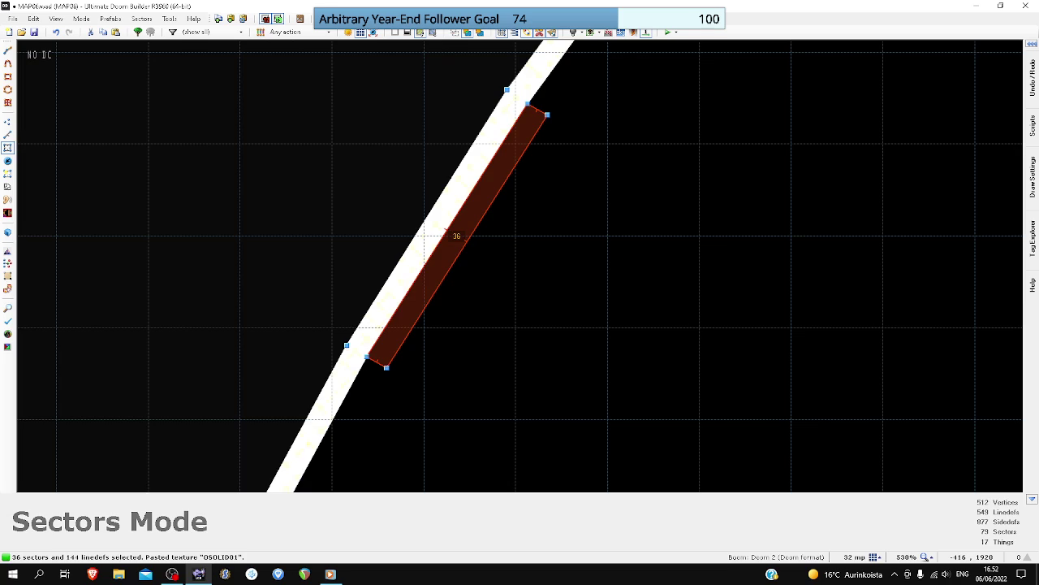
pyautogui.scroll(-5, 516, 244)
pyautogui.scroll(5, 519, 268)
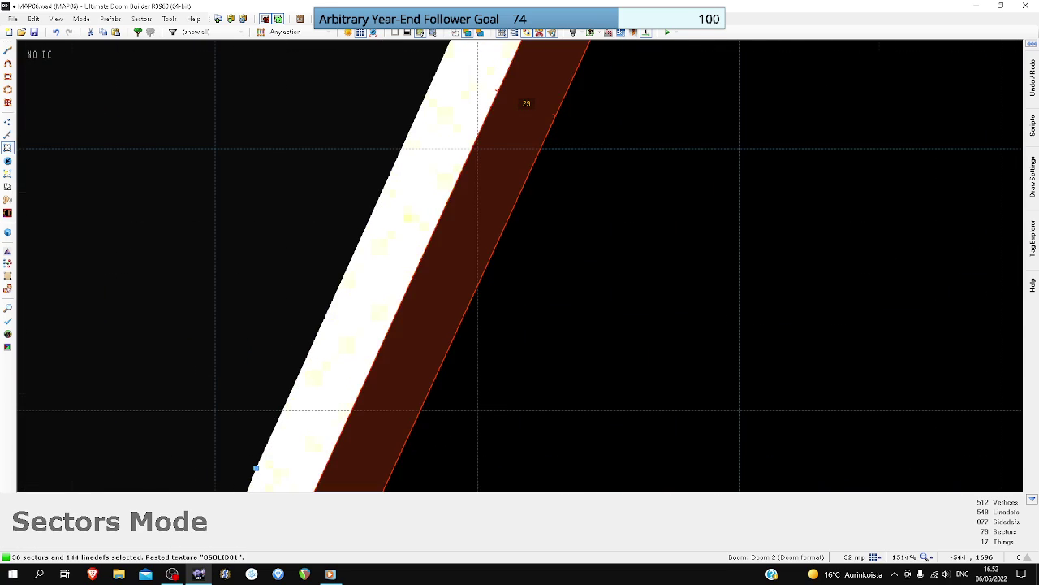
# - Reselect the recess sectors one by one, in order around the star's bottom point and then its lower-left point
pyautogui.scroll(-7, 520, 268)
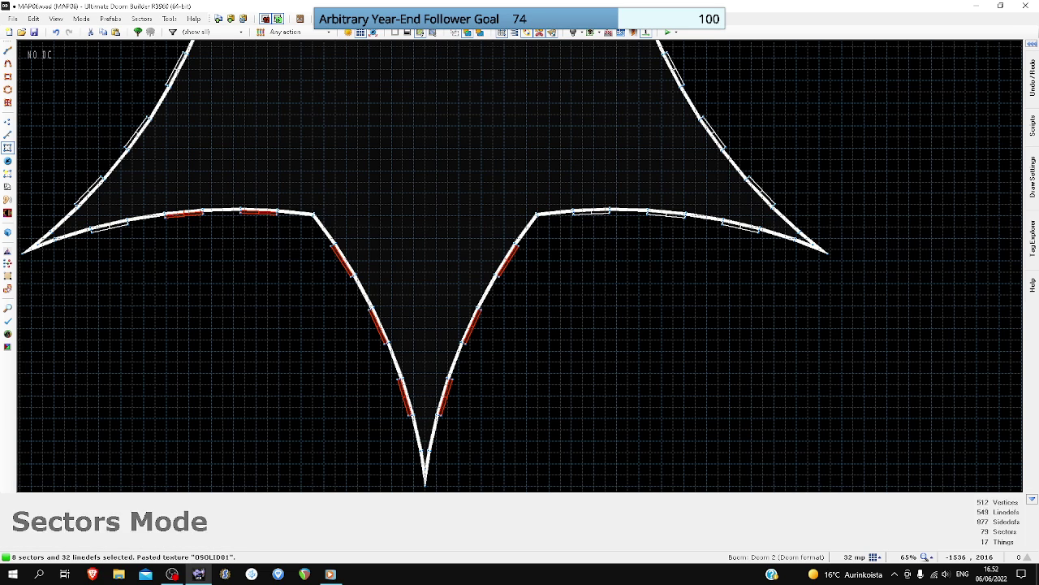
pyautogui.click(109, 227)
pyautogui.click(89, 191)
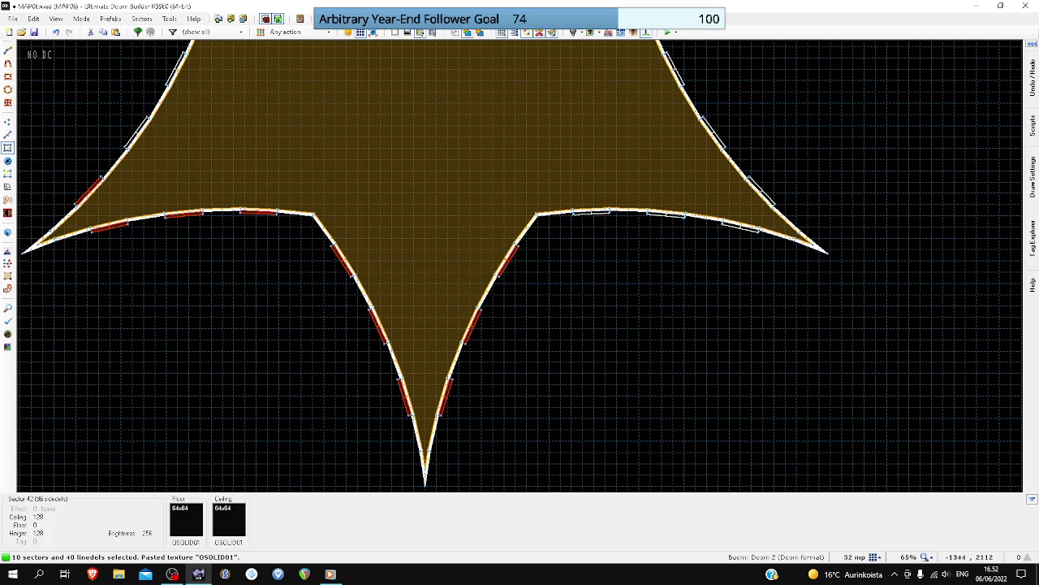
pyautogui.press('Up')
pyautogui.press('Up')
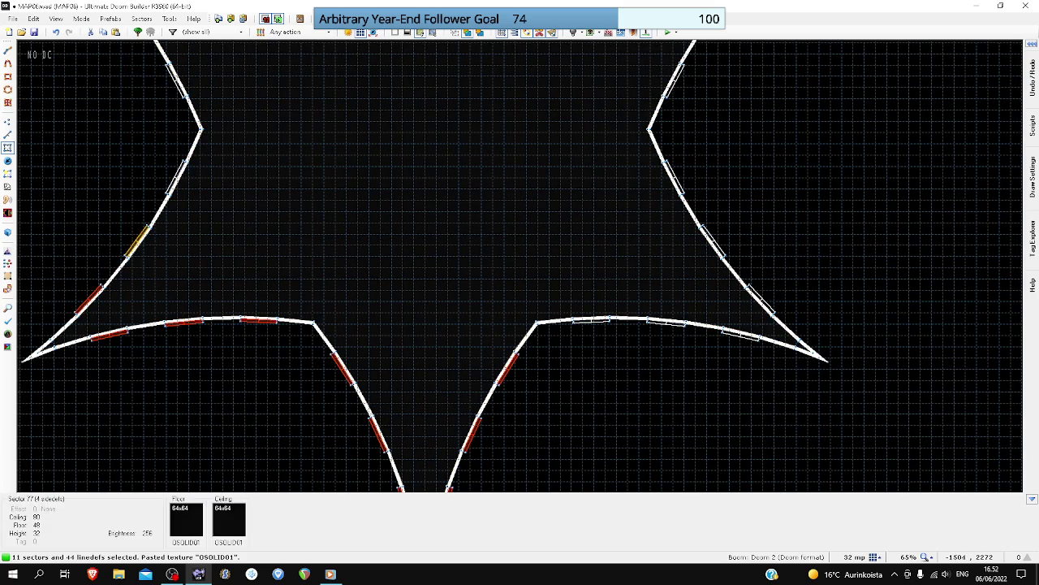
pyautogui.click(173, 186)
# - Add the next recess sectors to the selection in order, finishing the lower-left point and covering the upper-left point's lower edge
pyautogui.press('Up')
pyautogui.press('Up')
pyautogui.press('Up')
pyautogui.scroll(4, 175, 243)
pyautogui.click(175, 243)
pyautogui.press('Left')
pyautogui.press('Up')
pyautogui.click(122, 123)
pyautogui.press('Up')
pyautogui.press('Left')
pyautogui.press('Up')
pyautogui.press('Up')
pyautogui.press('Left')
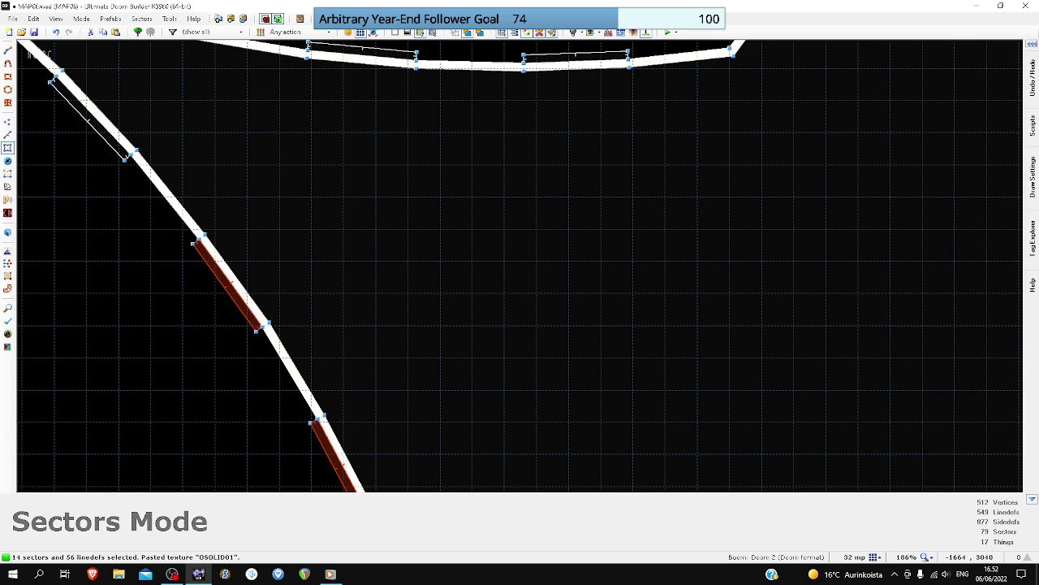
pyautogui.click(90, 120)
pyautogui.press('Up')
pyautogui.press('Up')
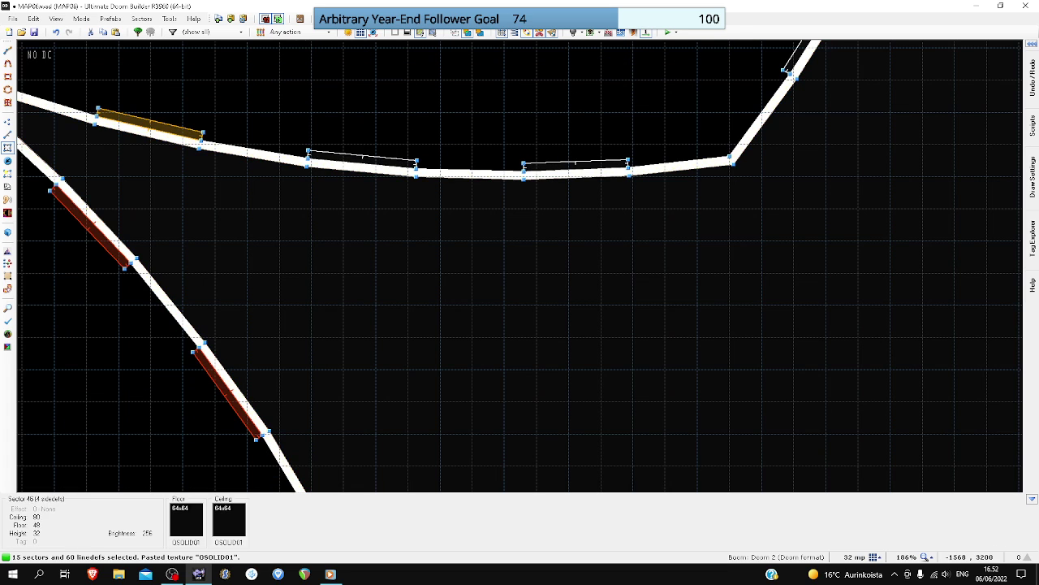
# - Continue selecting recess sectors in order along the upper-left point's upper edge and around both edges of the star's top point
pyautogui.scroll(-2, 503, 323)
pyautogui.press('s')
pyautogui.click(686, 150)
pyautogui.press('Up')
pyautogui.press('Up')
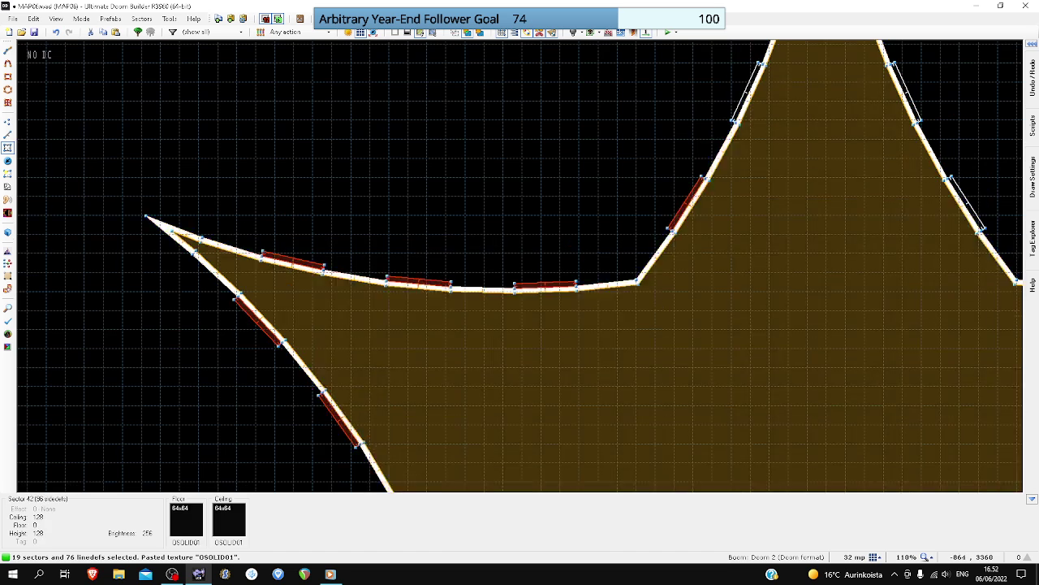
pyautogui.press('Up')
pyautogui.press('s')
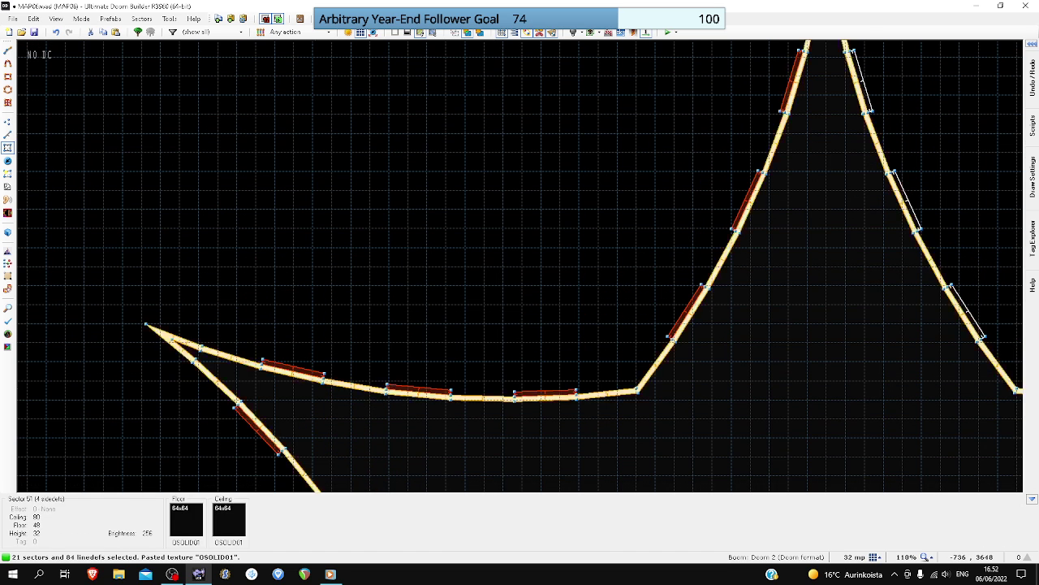
pyautogui.click(905, 201)
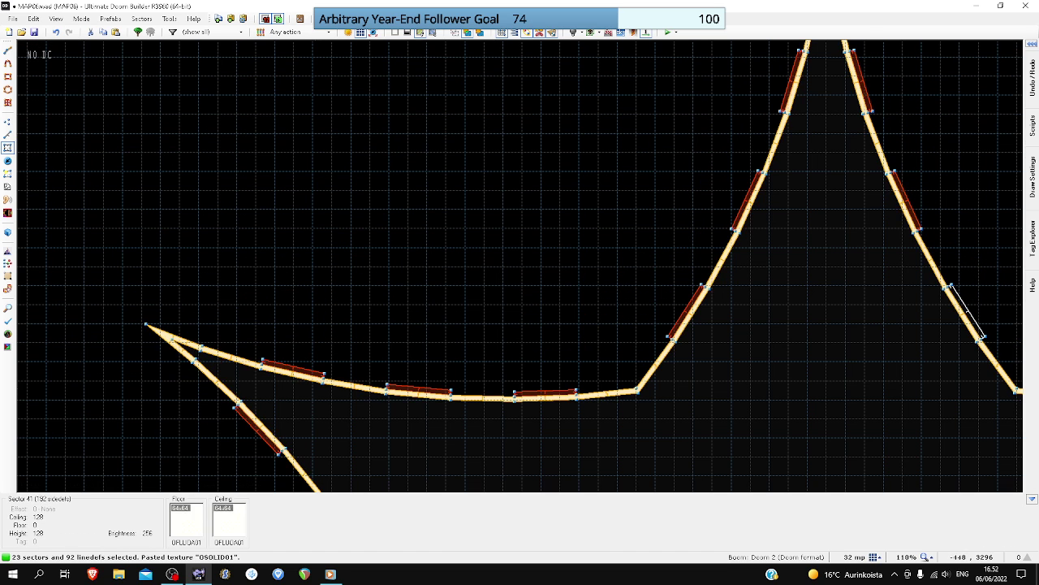
pyautogui.click(966, 311)
# - Add the upper-right point's six recess sectors to the selection in order, along its upper edge and then its lower edge
pyautogui.press('Down')
pyautogui.press('Down')
pyautogui.press('Down')
pyautogui.press('Right')
pyautogui.press('Right')
pyautogui.press('Right')
pyautogui.press('Right')
pyautogui.press('Right')
pyautogui.press('Right')
pyautogui.press('Right')
pyautogui.press('Right')
pyautogui.press('Right')
pyautogui.press('Right')
pyautogui.press('Right')
pyautogui.press('Right')
pyautogui.press('Right')
pyautogui.press('Right')
pyautogui.press('Right')
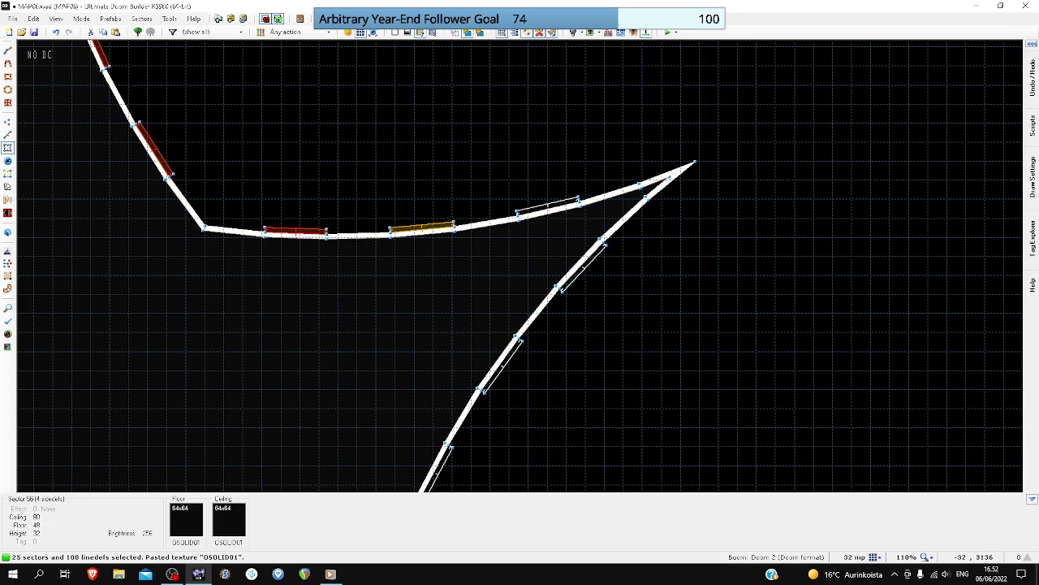
pyautogui.click(419, 228)
pyautogui.click(549, 206)
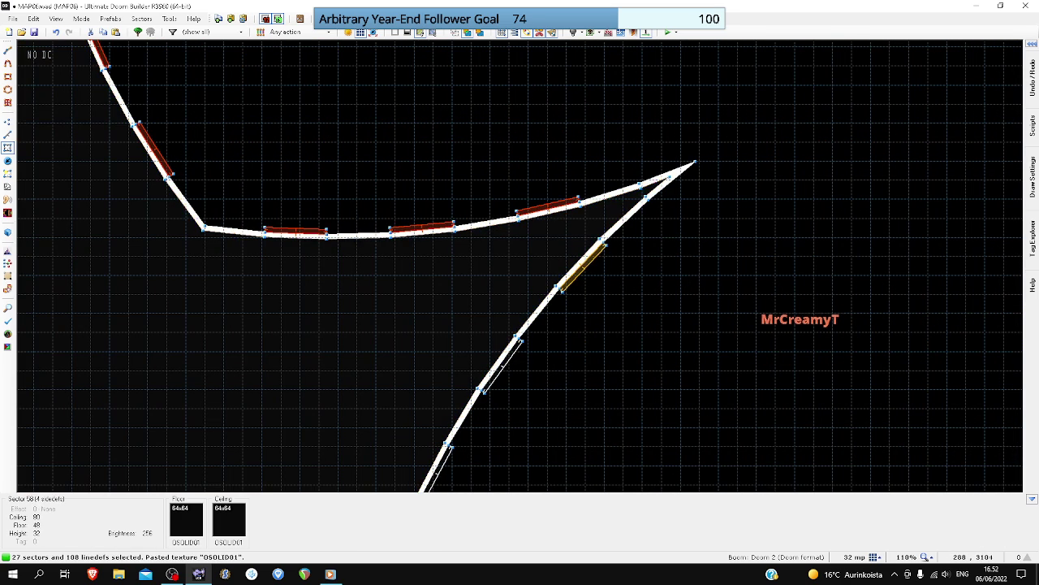
pyautogui.click(583, 268)
pyautogui.press('Down')
pyautogui.click(502, 311)
pyautogui.press('Down')
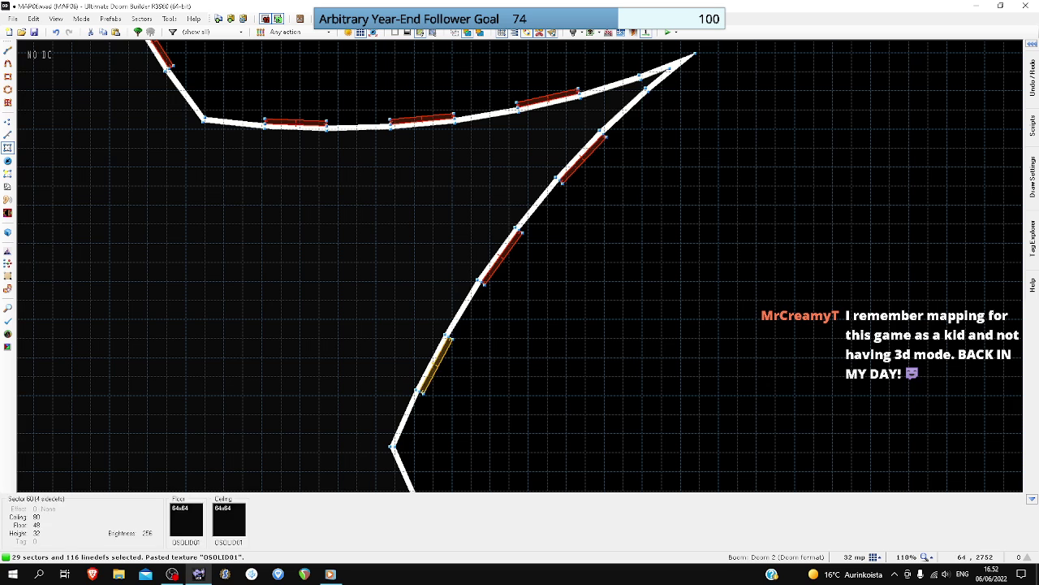
pyautogui.press('s')
# - Complete the ordered selection with the six recess sectors around the star's lower-right point
pyautogui.press('Down')
pyautogui.press('Down')
pyautogui.press('Down')
pyautogui.press('Down')
pyautogui.press('Down')
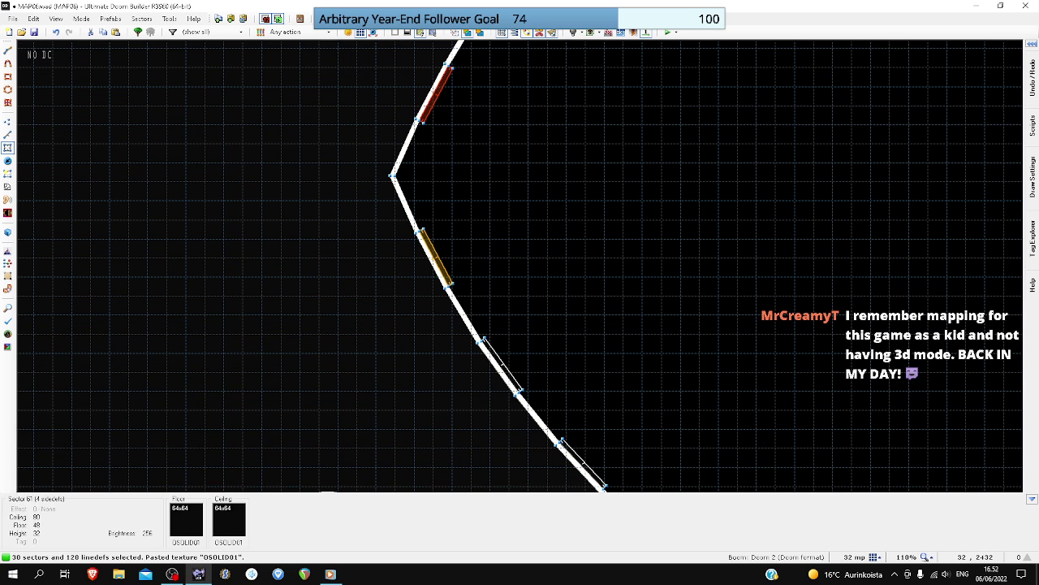
pyautogui.press('s')
pyautogui.press('Down')
pyautogui.press('Down')
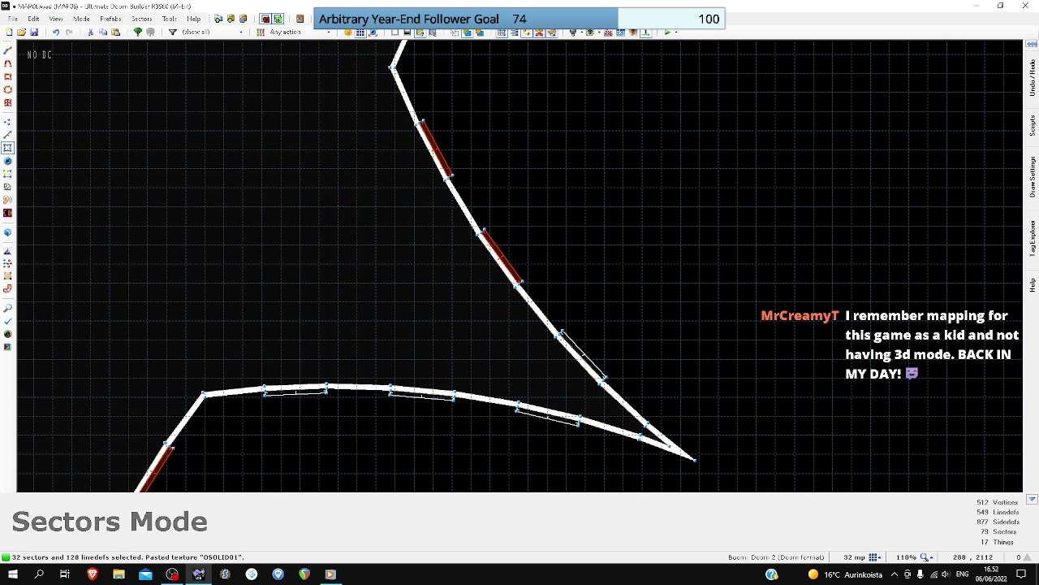
pyautogui.press('s')
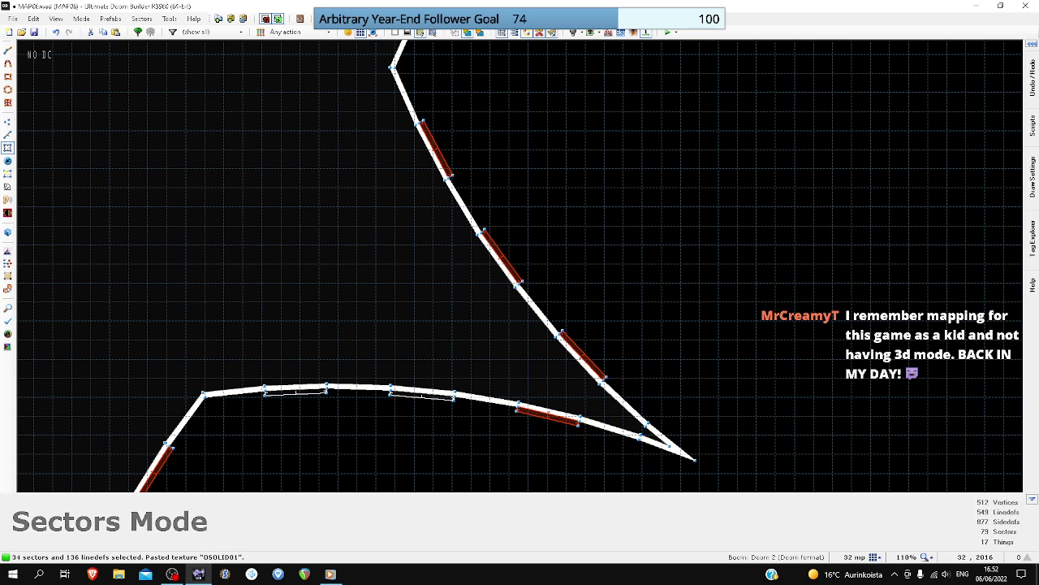
pyautogui.scroll(3, 310, 391)
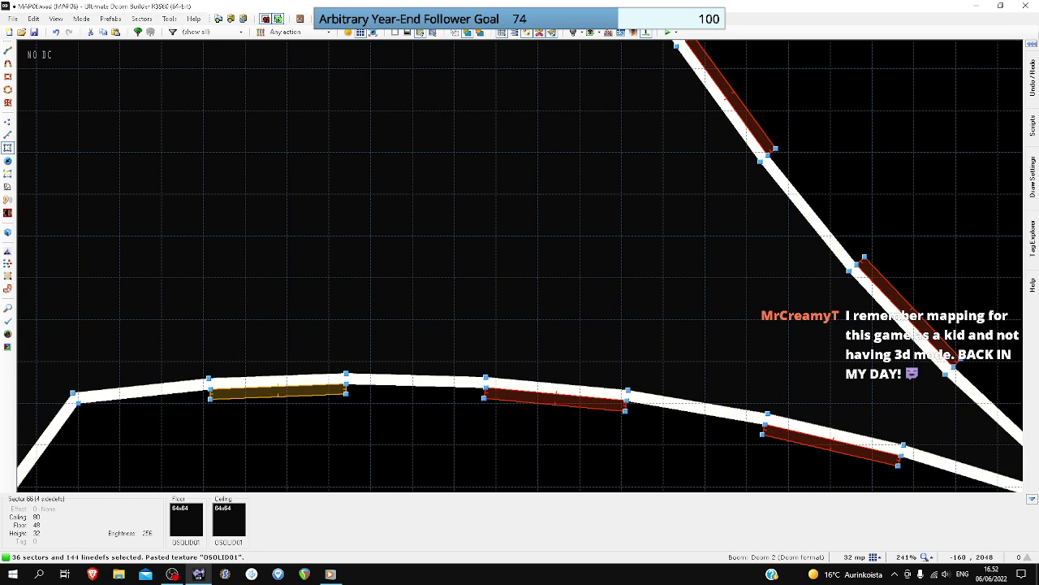
# - Edit the tag of all selected recess sectors together, clear the selection and save the map
pyautogui.rightClick(310, 391)
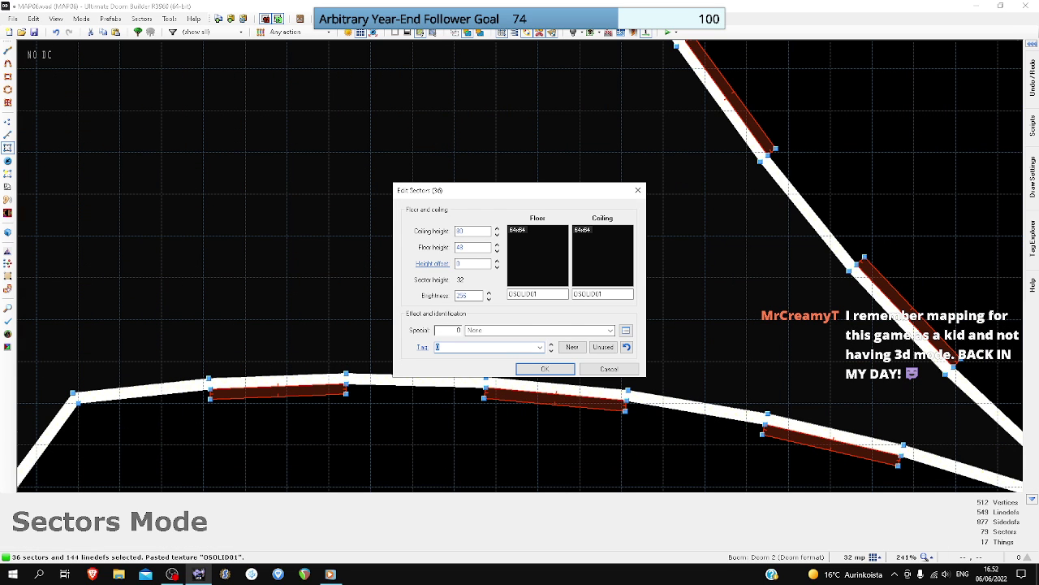
pyautogui.press('Return')
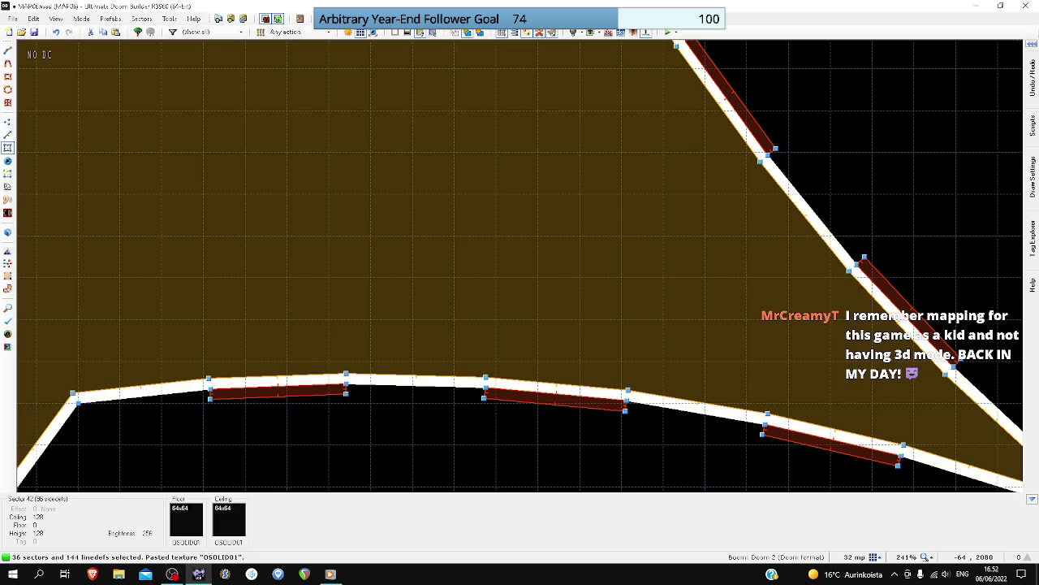
pyautogui.scroll(-7, 904, 396)
pyautogui.moveTo(383, 395); pyautogui.dragTo(452, 445)
pyautogui.hotkey('ctrl', 's')
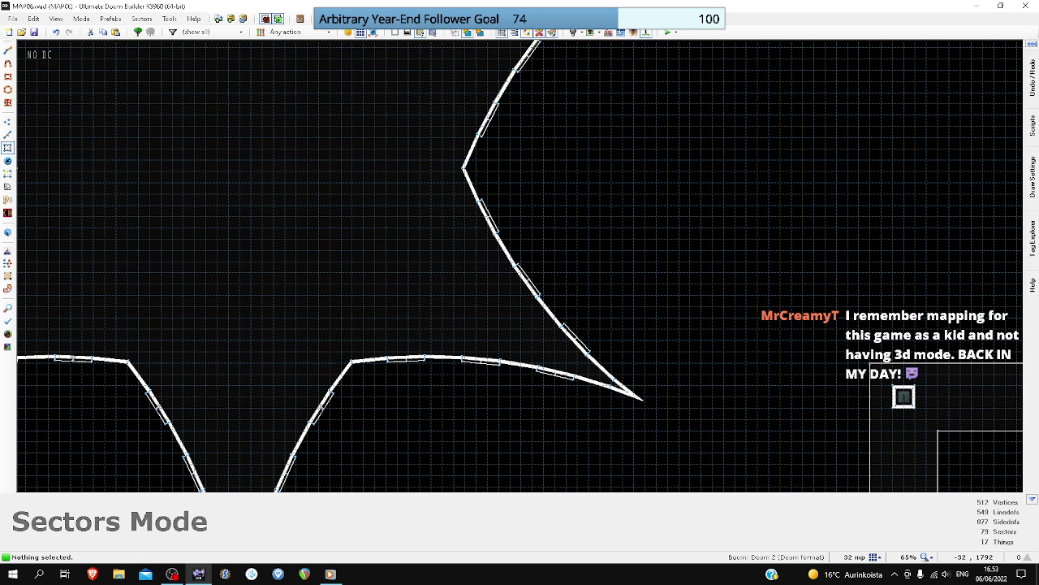
# - Examine the star room's white recesses in the 3D view and return to the 2D map
pyautogui.press('q')
pyautogui.press('w')
pyautogui.press('s')
pyautogui.press('w')
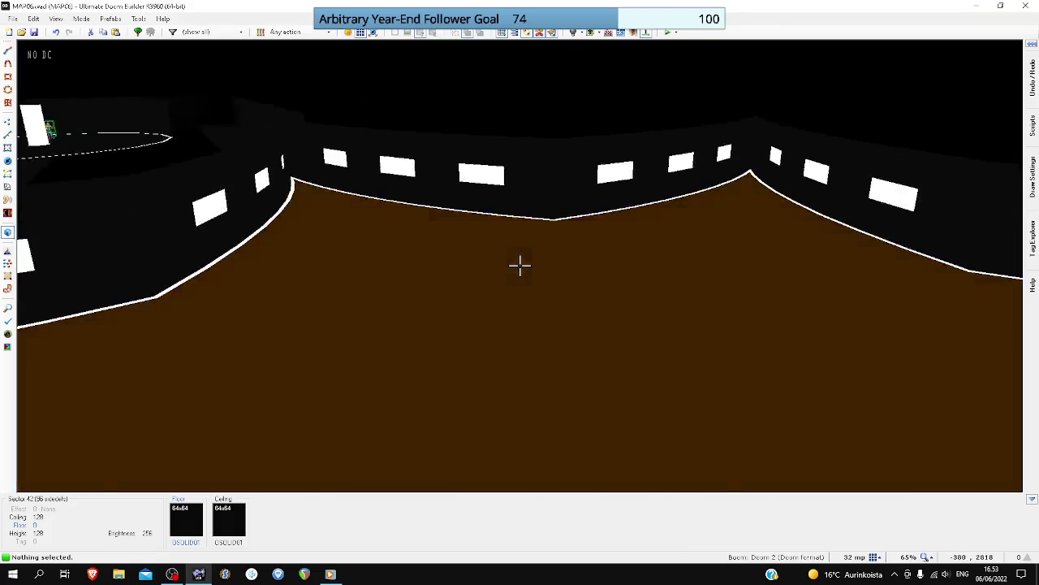
pyautogui.press('q')
# - Draw a 64 by 64 square sector centred in the star's bottom point
pyautogui.scroll(-1, 521, 265)
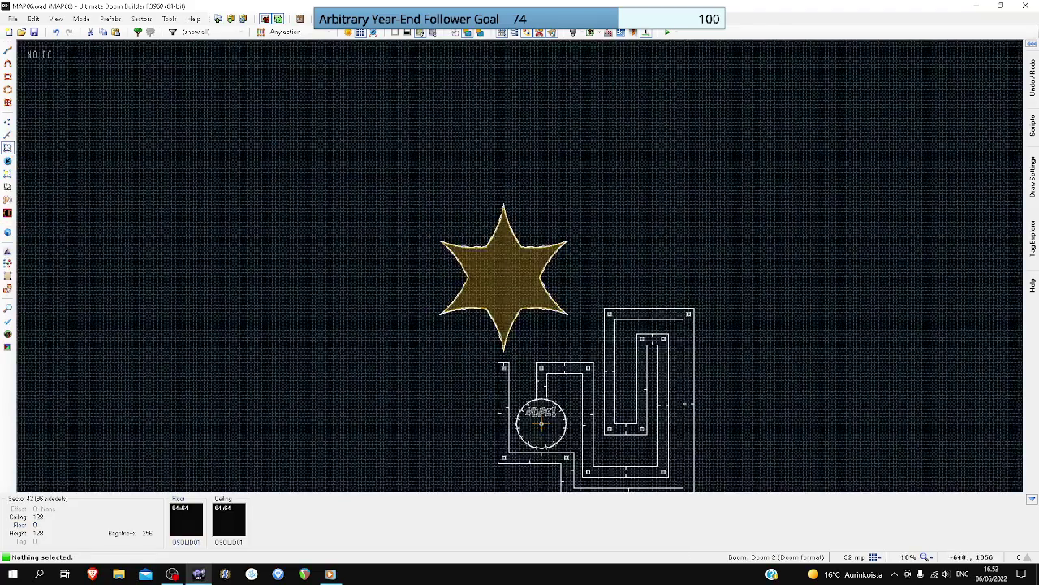
pyautogui.scroll(4, 500, 371)
pyautogui.scroll(6, 510, 363)
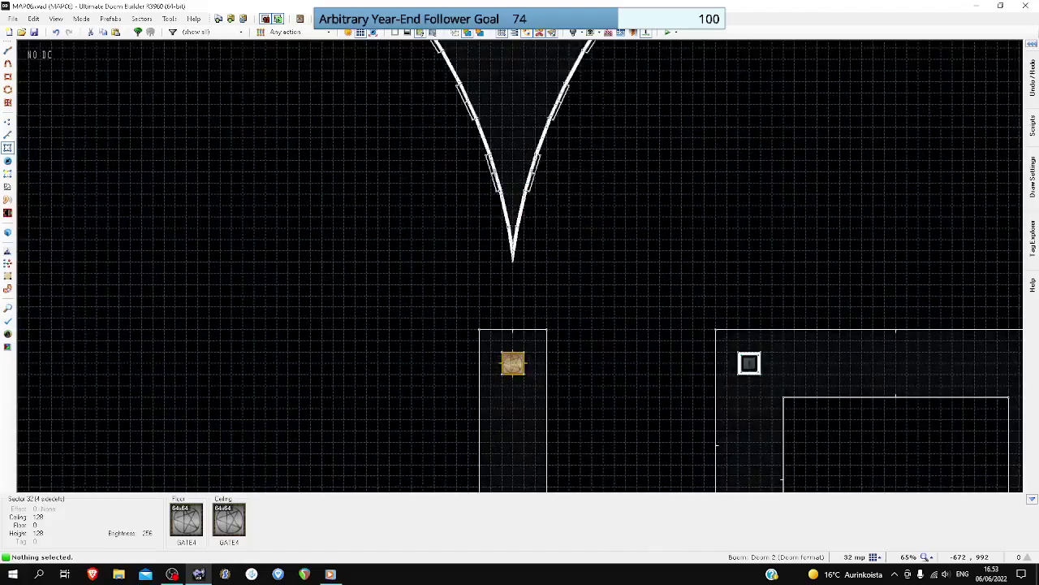
pyautogui.scroll(-11, 511, 363)
pyautogui.scroll(7, 512, 323)
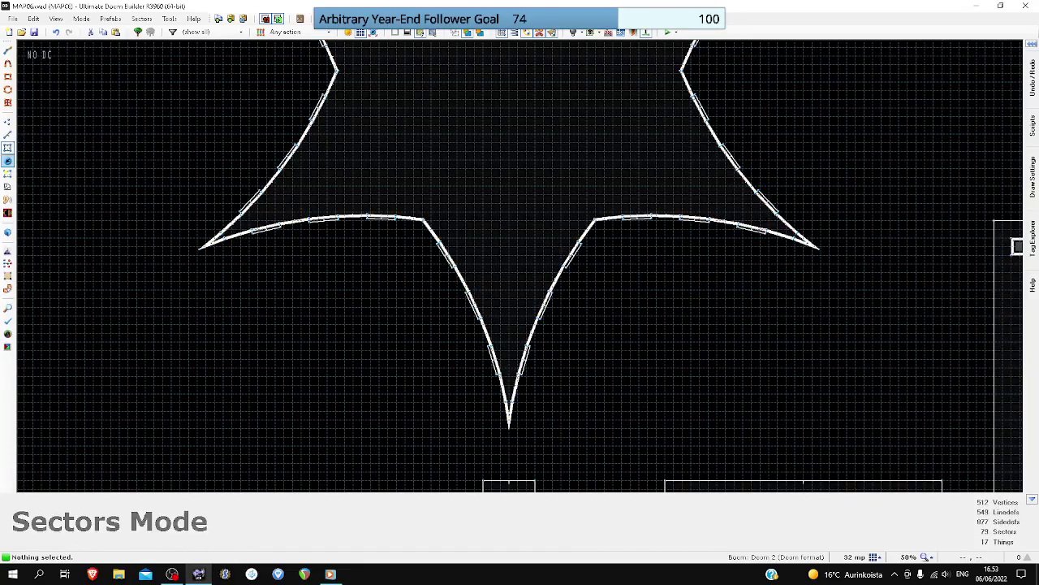
pyautogui.click(8, 134)
pyautogui.scroll(2, 541, 310)
pyautogui.press('d')
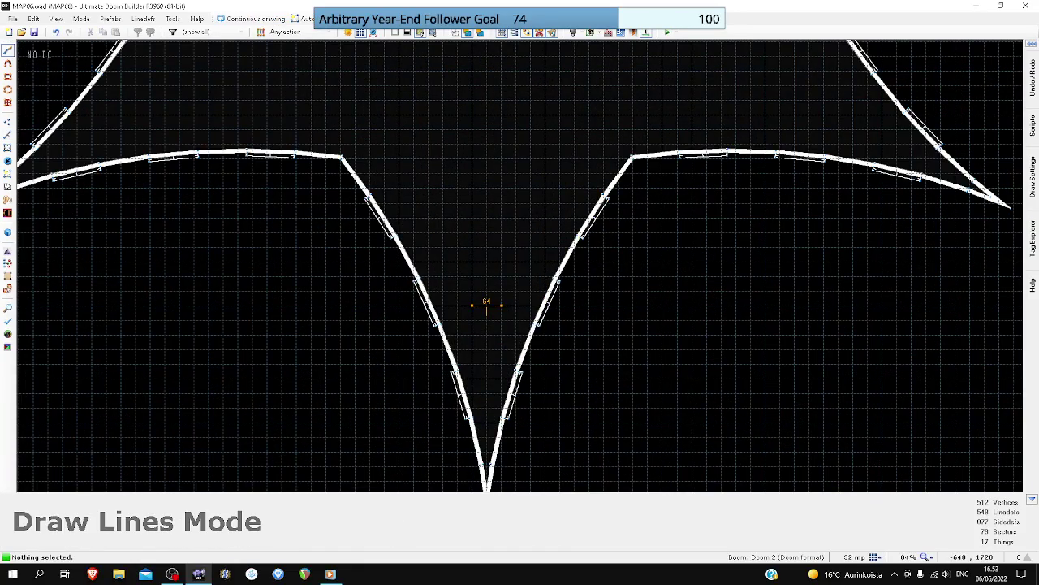
pyautogui.click(471, 277)
pyautogui.press('s')
# - Assign the new tag 37 to the square sector in the star's bottom point
pyautogui.rightClick(487, 290)
pyautogui.click(571, 348)
pyautogui.click(546, 369)
# - Place a Teleport Destination thing at the square sector's centre with an angle of 90
pyautogui.scroll(3, 487, 292)
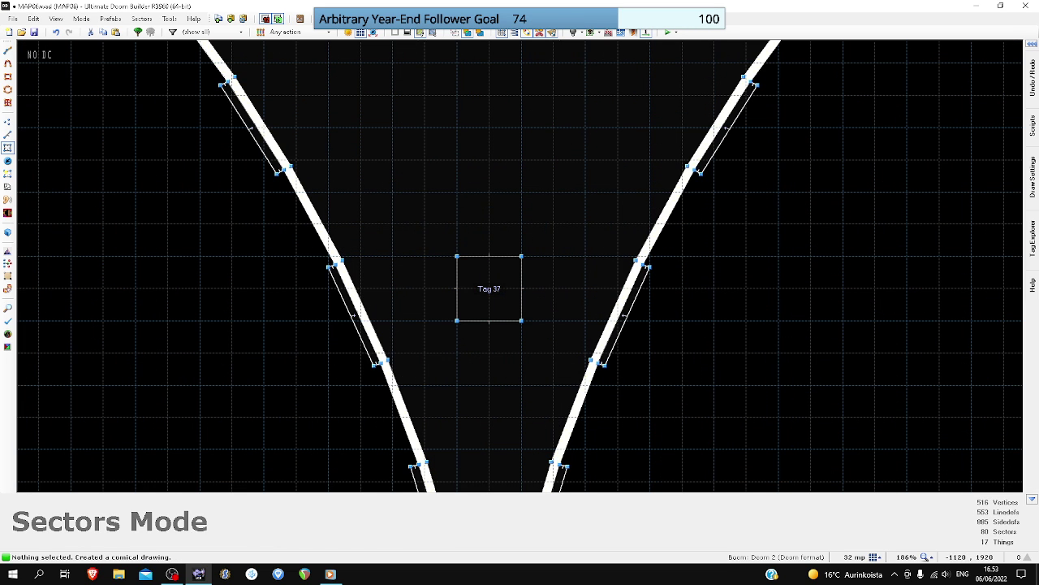
pyautogui.press('t')
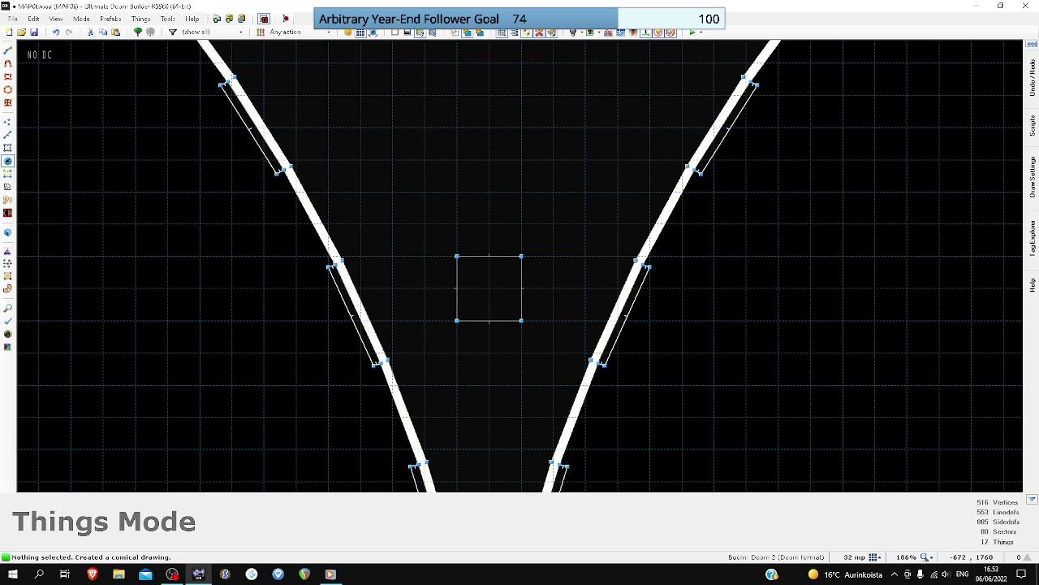
pyautogui.rightClick(489, 289)
pyautogui.scroll(2, 215, 244)
pyautogui.click(162, 200)
pyautogui.click(214, 209)
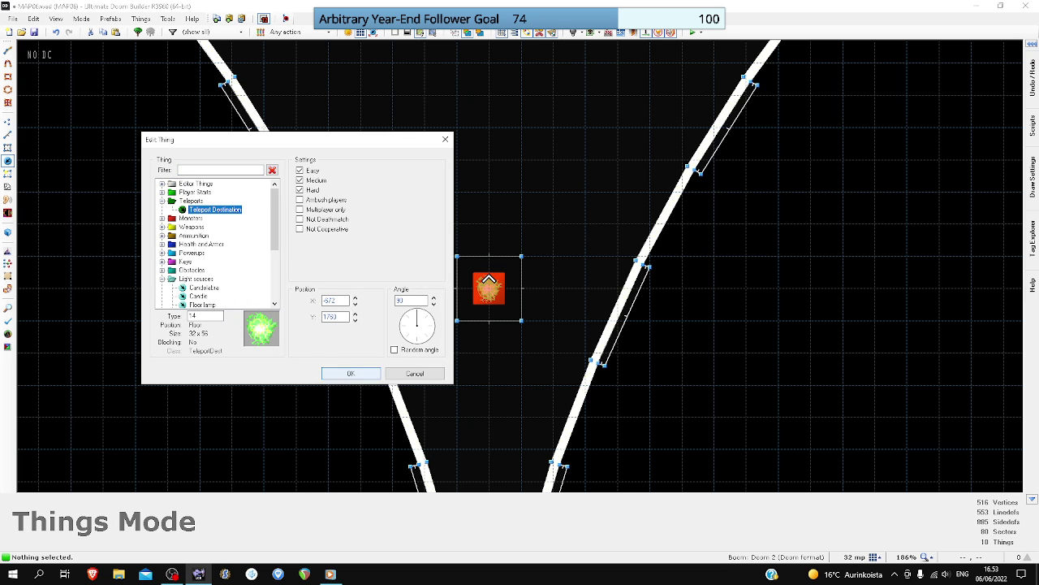
pyautogui.press('Return')
# - Give the four linedefs around the pentagram pad below the star action 97 WR Teleport with tag 37, and save the map
pyautogui.scroll(-5, 489, 292)
pyautogui.scroll(-6, 488, 294)
pyautogui.press('t')
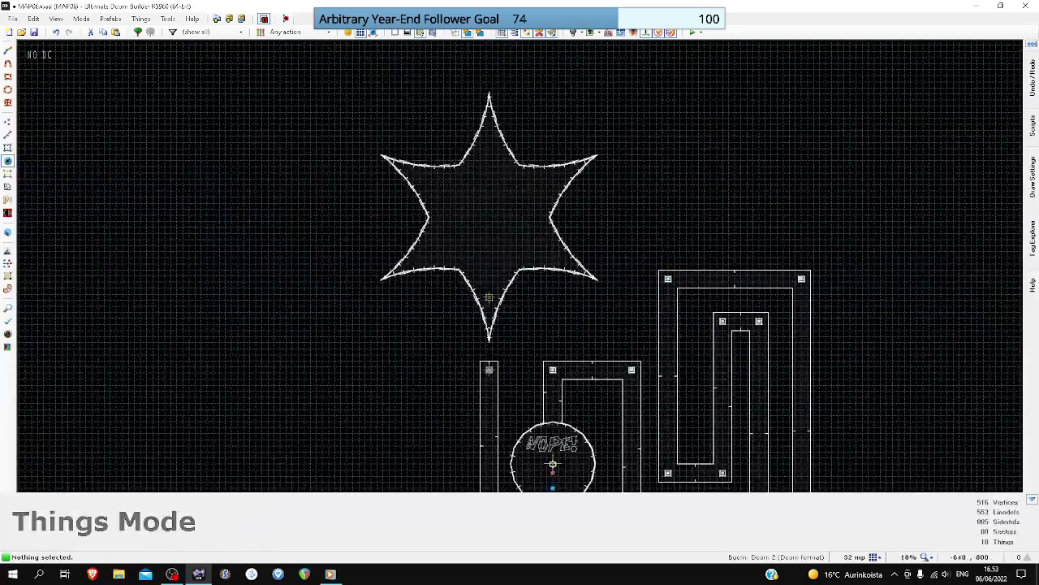
pyautogui.scroll(7, 511, 438)
pyautogui.press('l')
pyautogui.scroll(3, 466, 314)
pyautogui.moveTo(455, 292); pyautogui.dragTo(532, 366)
pyautogui.rightClick(529, 359)
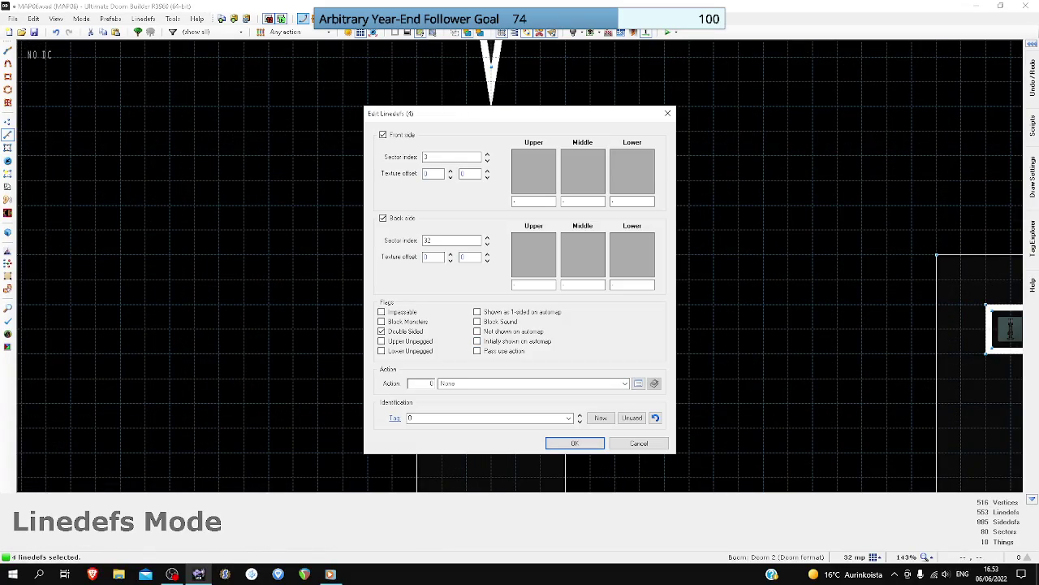
pyautogui.write('97')
pyautogui.click(410, 417)
pyautogui.press('Return')
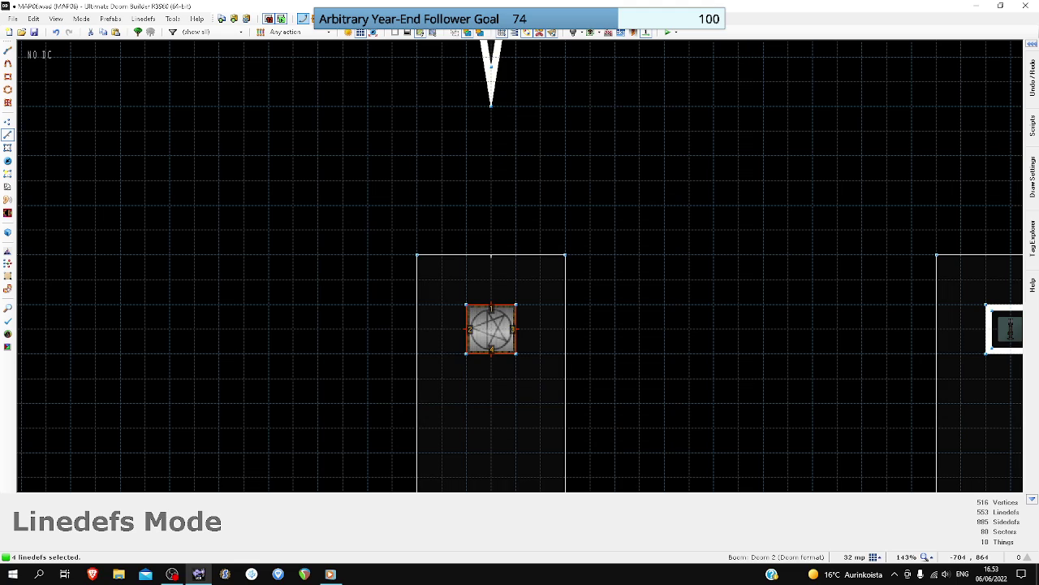
pyautogui.press('c')
pyautogui.scroll(-2, 487, 353)
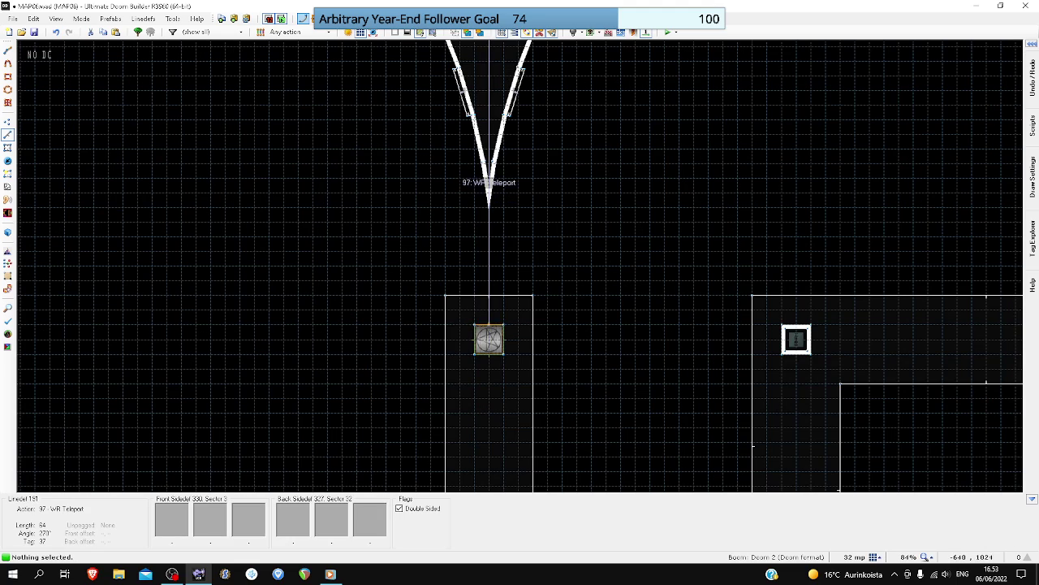
pyautogui.scroll(-6, 503, 334)
pyautogui.hotkey('ctrl', 's')
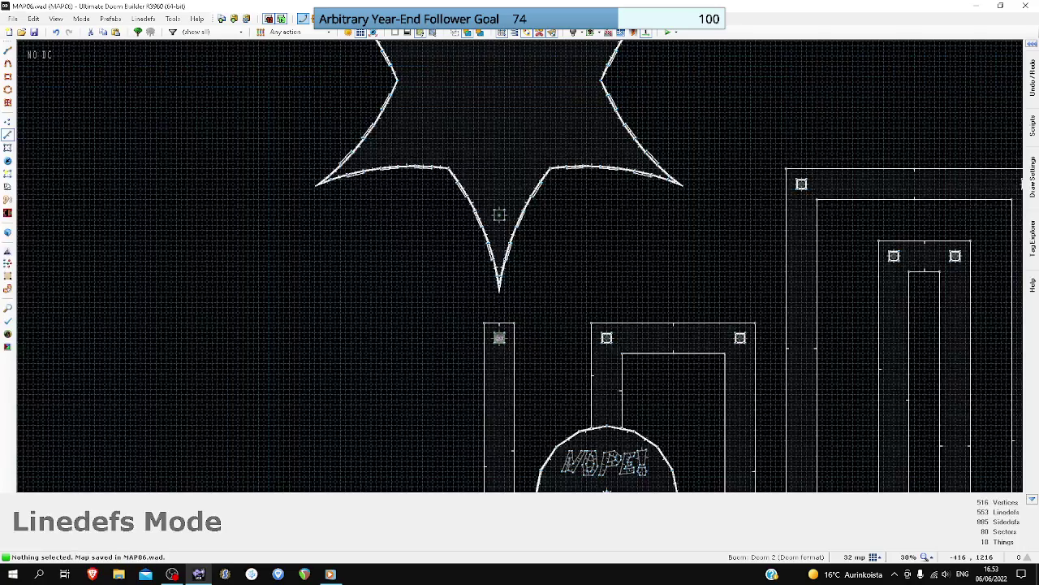
# - Examine the map layout and how the star and circular rooms appear on the automap, then return to linedef editing
pyautogui.scroll(-4, 536, 252)
pyautogui.scroll(4, 613, 370)
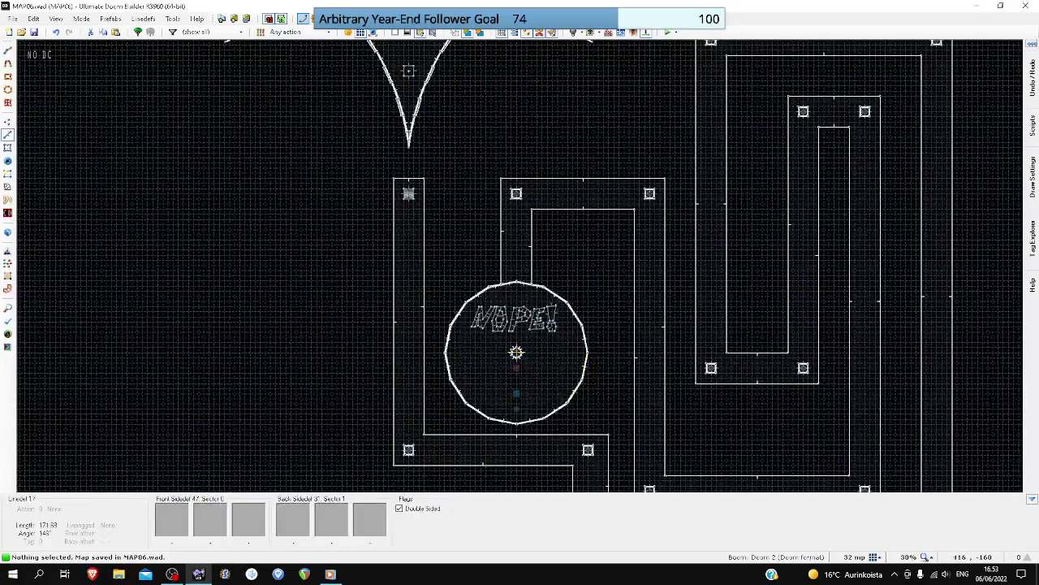
pyautogui.scroll(-3, 540, 382)
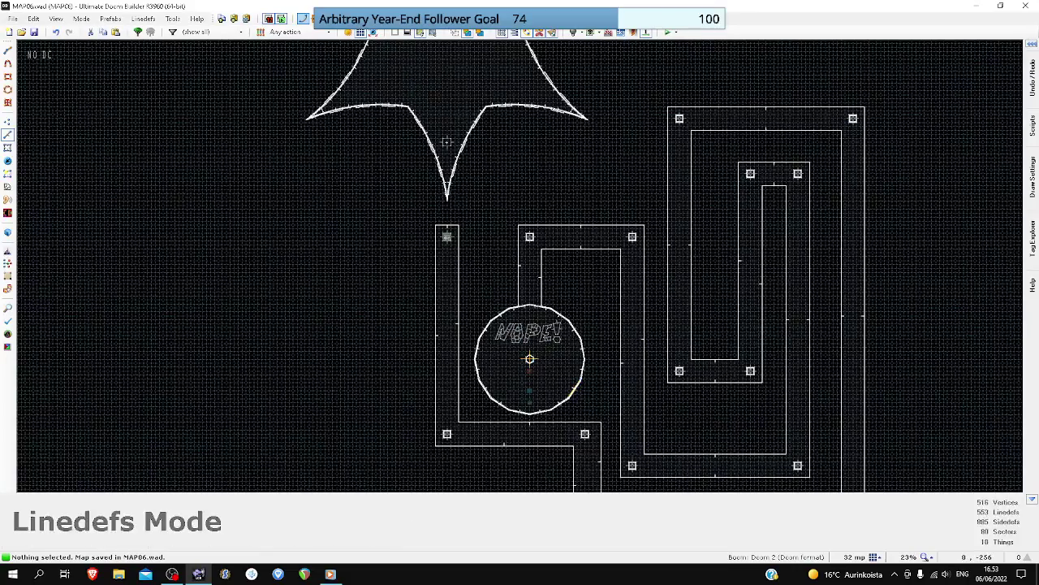
pyautogui.scroll(-3, 540, 382)
pyautogui.scroll(9, 530, 386)
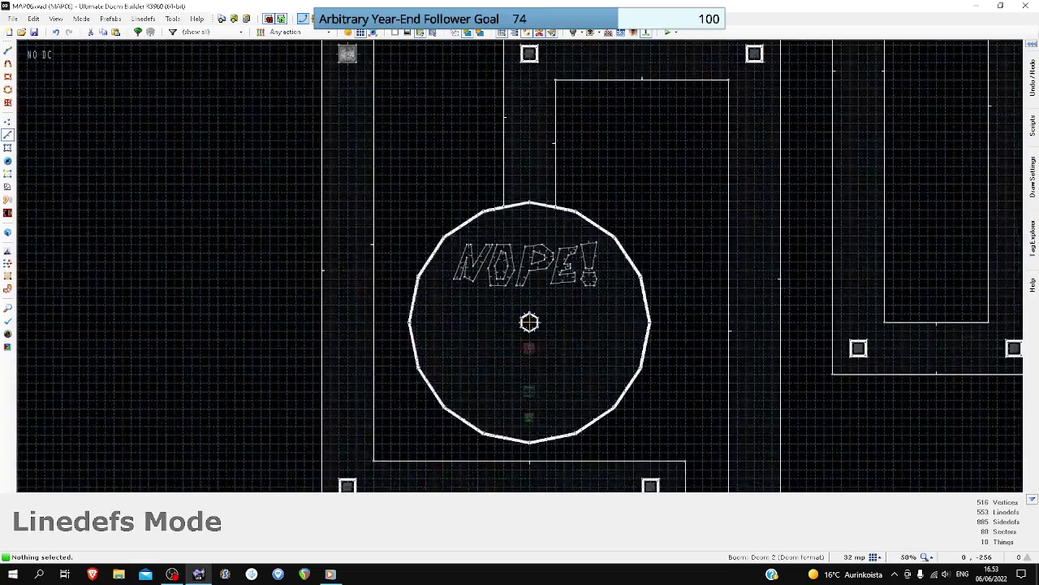
pyautogui.scroll(-3, 530, 385)
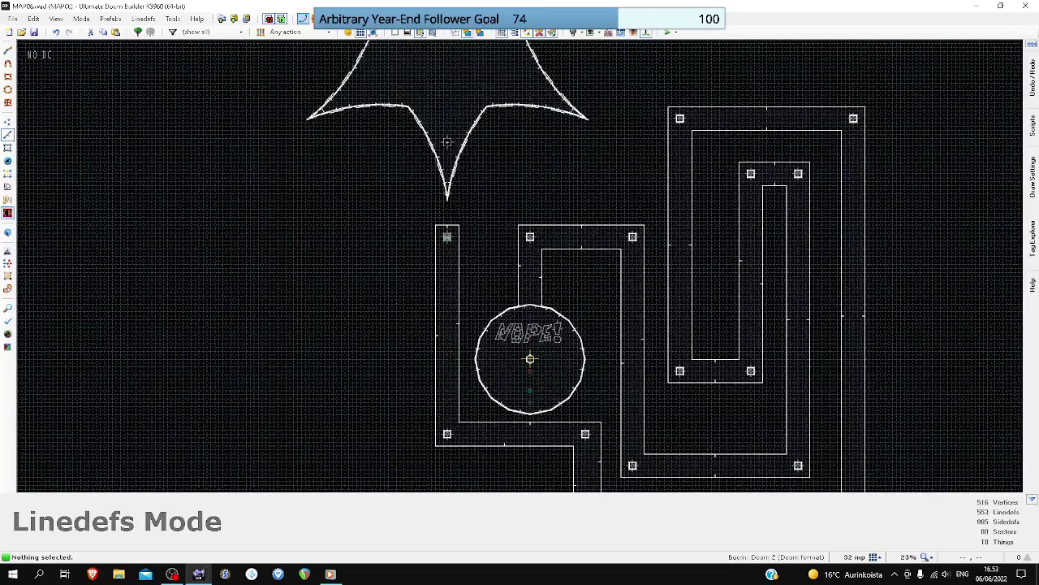
pyautogui.click(8, 213)
pyautogui.scroll(-2, 521, 272)
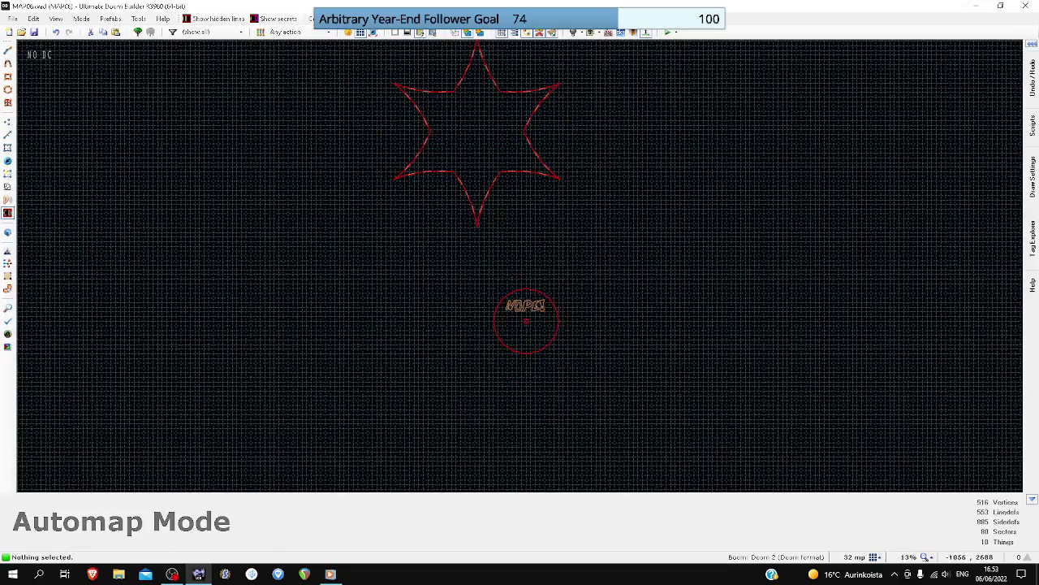
pyautogui.scroll(5, 498, 101)
pyautogui.scroll(-2, 510, 97)
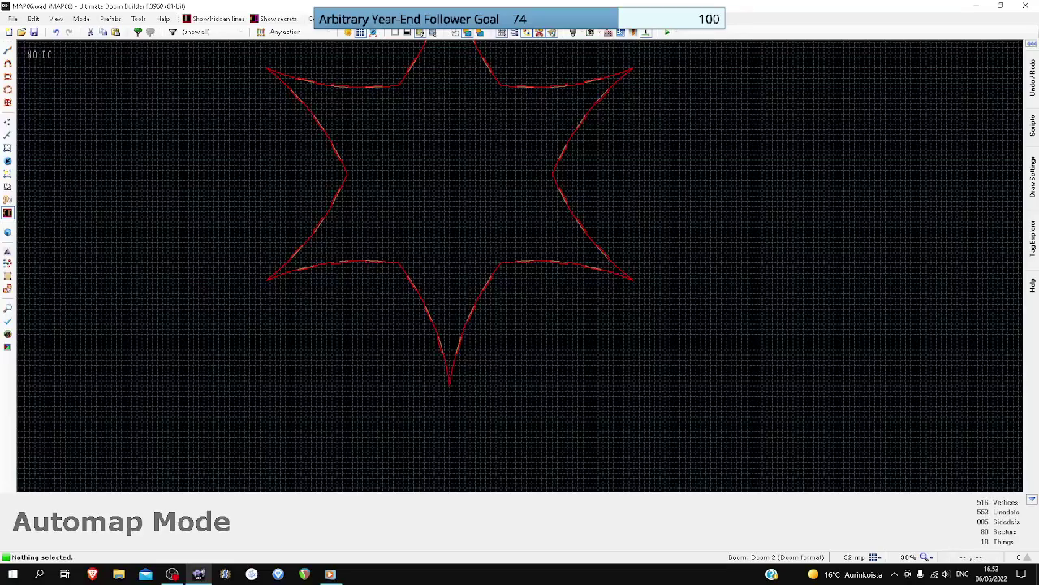
pyautogui.scroll(-3, 435, 184)
pyautogui.press('l')
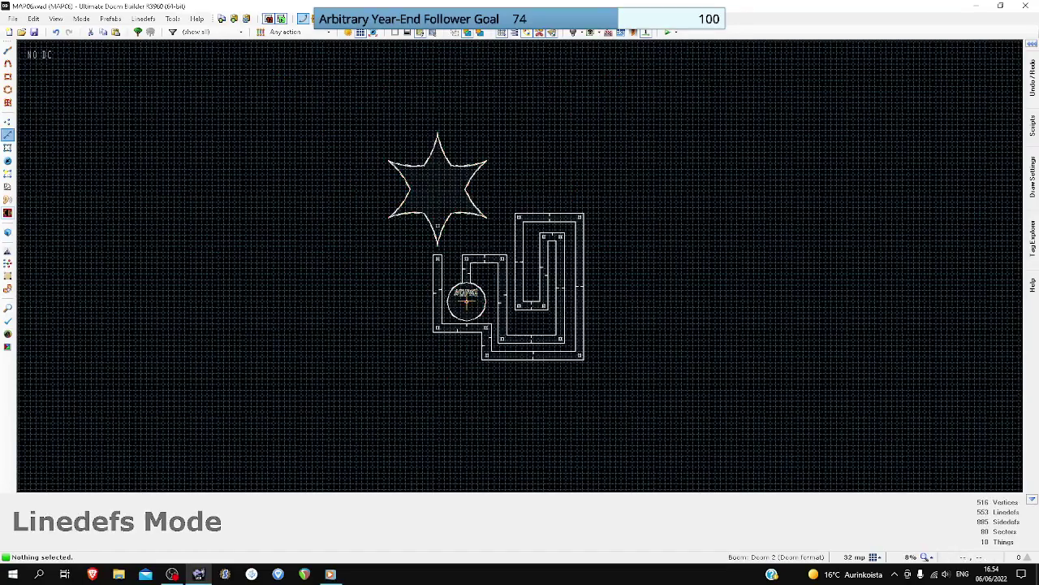
# - Set the two linedefs where the corridor meets the top of the circular room to show as 1-sided on the automap, and save the map
pyautogui.scroll(3, 439, 260)
pyautogui.scroll(2, 444, 260)
pyautogui.scroll(-5, 440, 256)
pyautogui.scroll(5, 526, 319)
pyautogui.click(521, 323)
pyautogui.scroll(4, 485, 305)
pyautogui.press('c')
pyautogui.click(425, 223)
pyautogui.click(331, 217)
pyautogui.rightClick(330, 217)
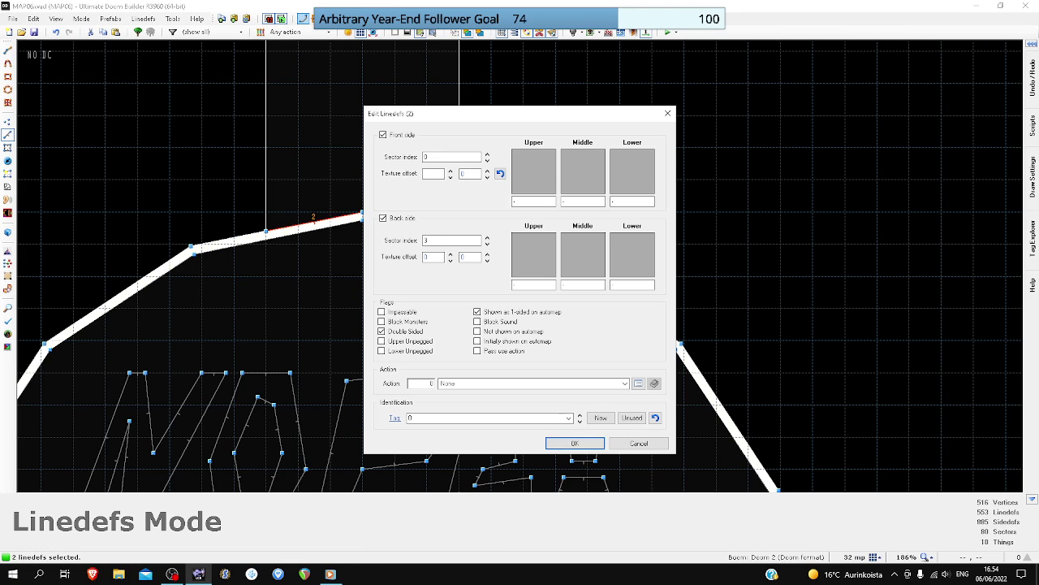
pyautogui.click(574, 443)
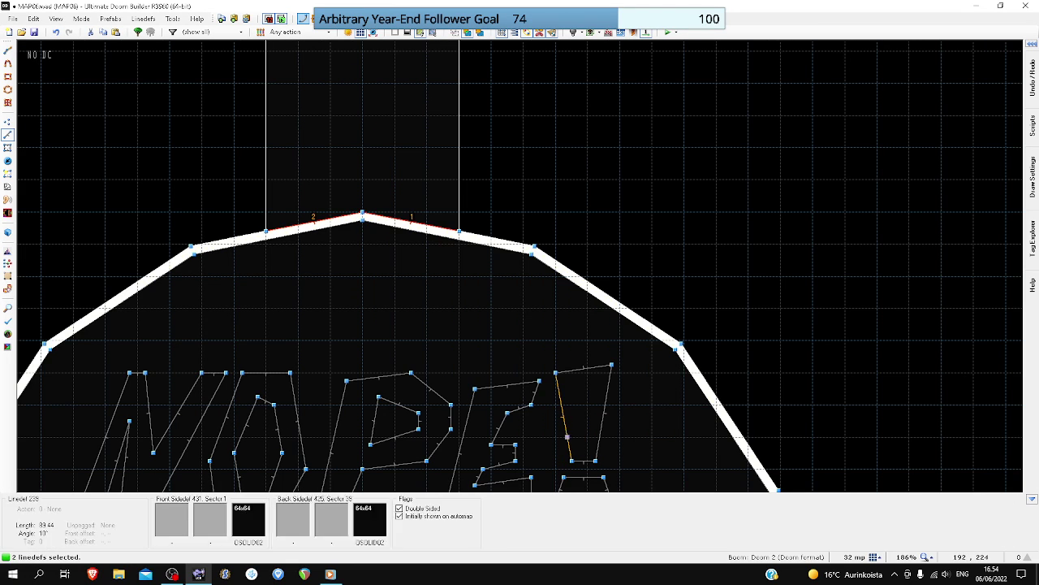
pyautogui.press('c')
pyautogui.scroll(-4, 371, 220)
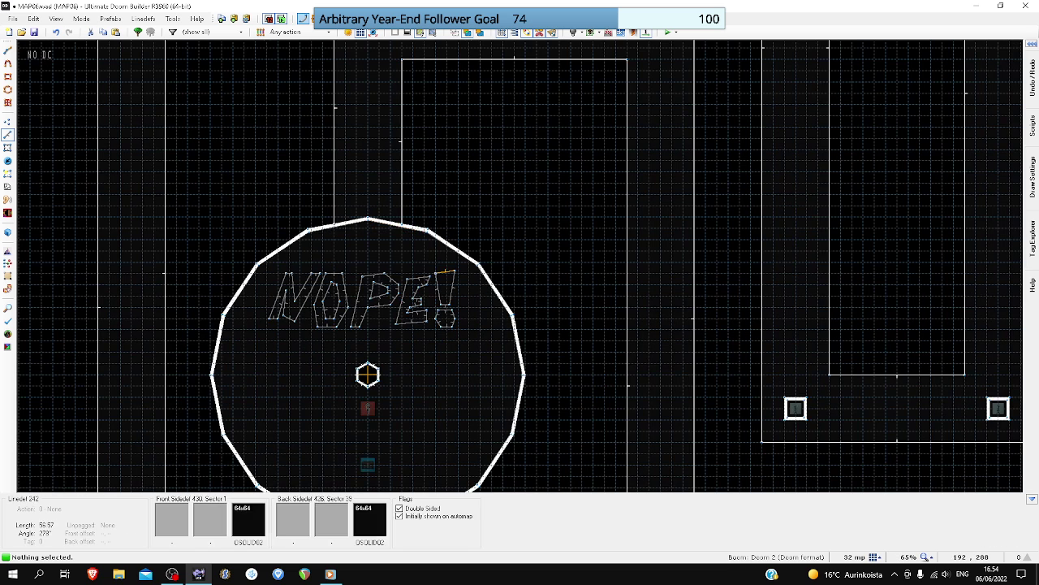
pyautogui.hotkey('ctrl', 's')
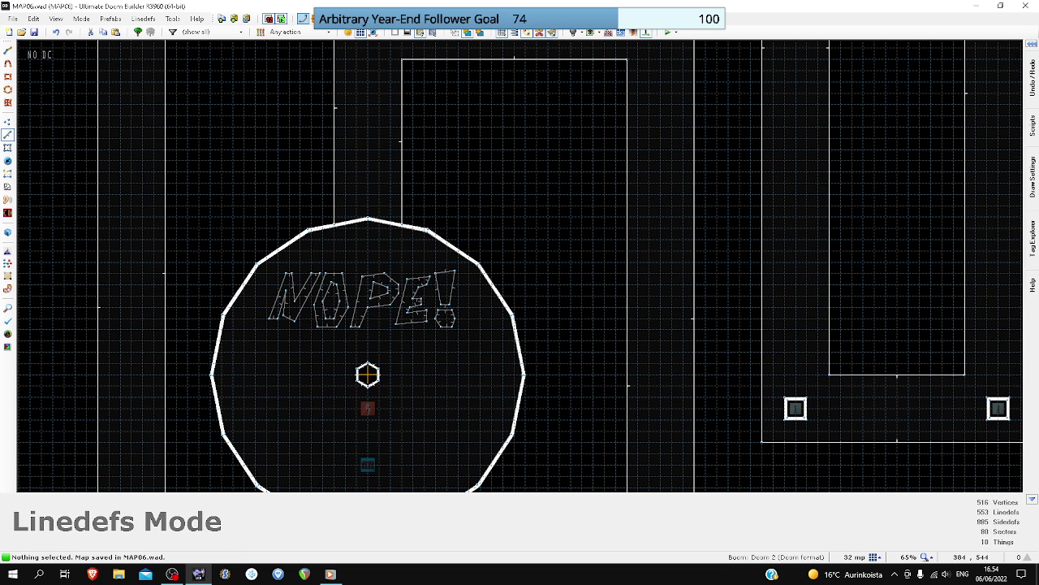
# - Playtest the map, picking up the berserk pack and following the lamps into the dark corridor
pyautogui.click(668, 33)
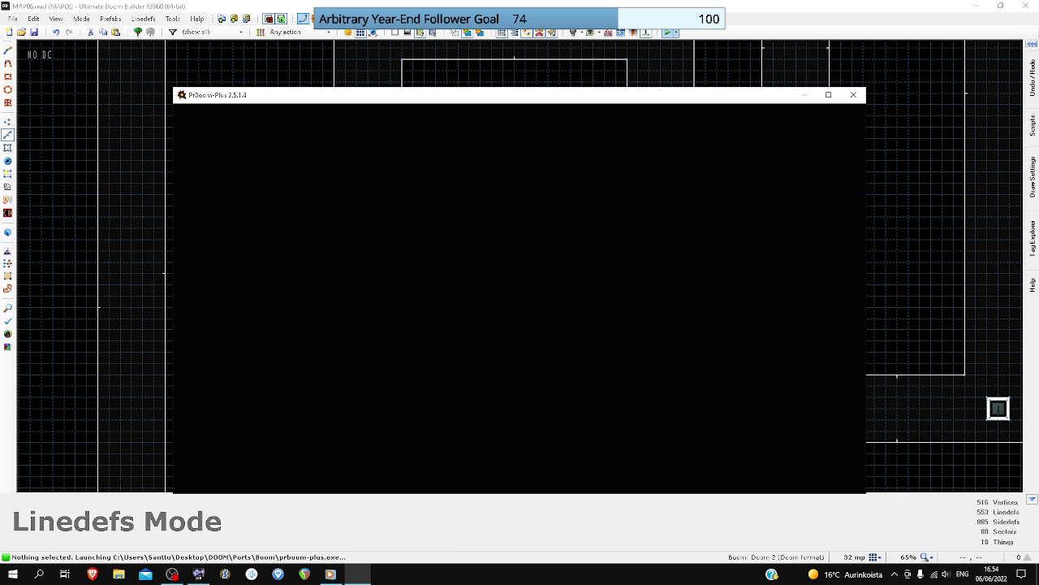
pyautogui.press('w')
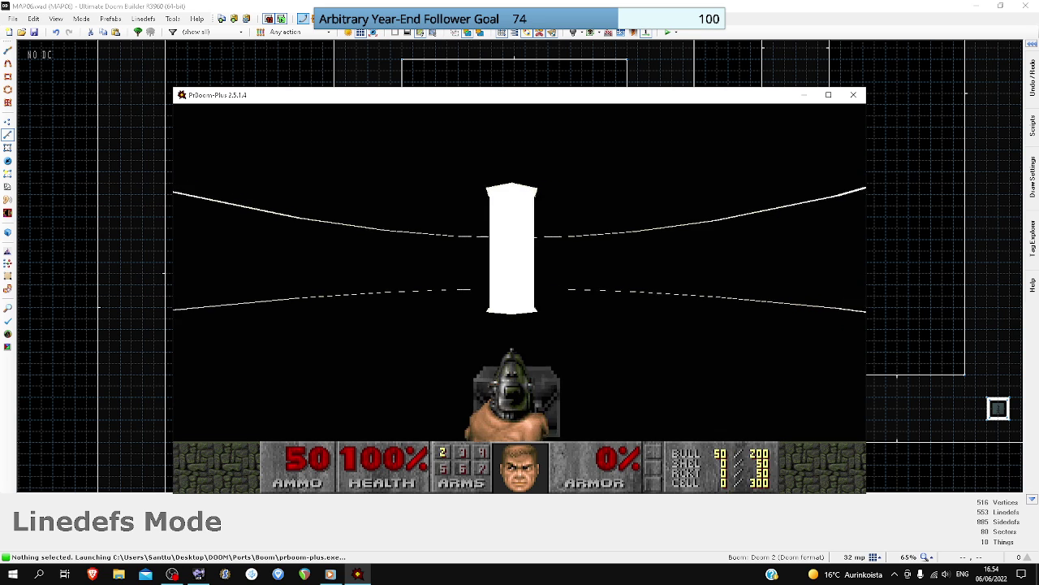
pyautogui.press('w')
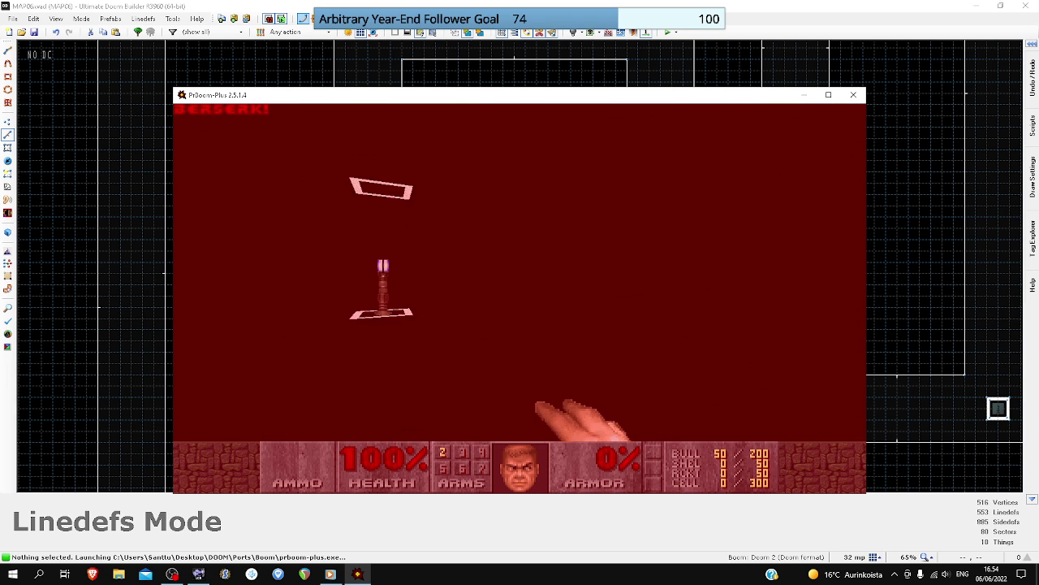
pyautogui.press('w')
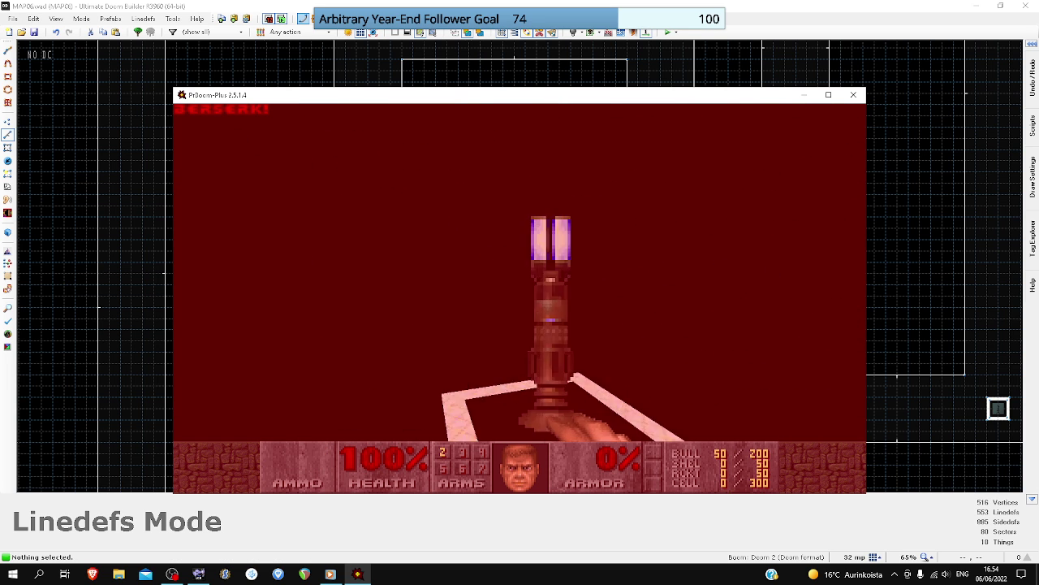
pyautogui.press('Up')
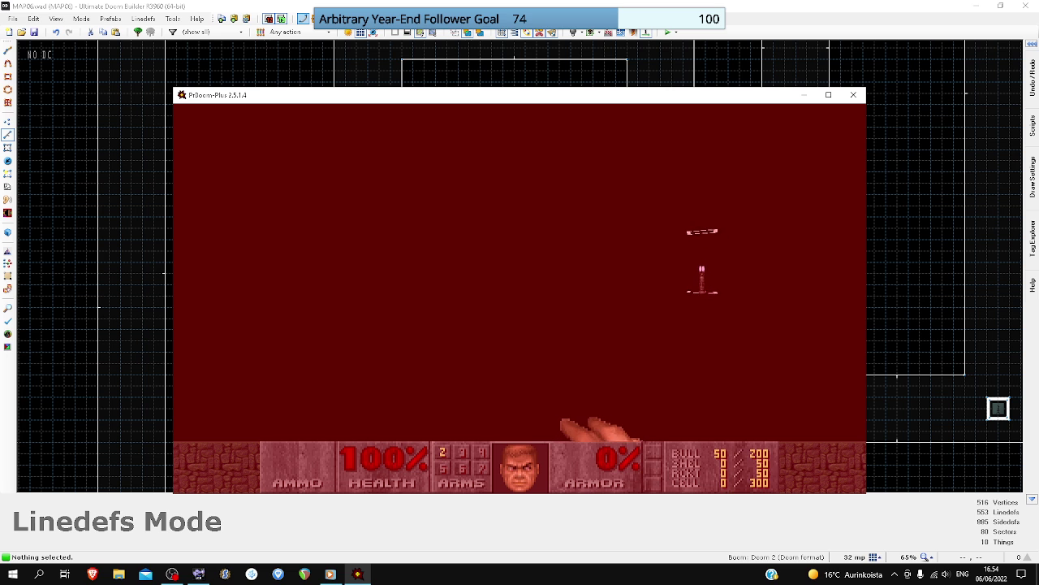
pyautogui.press('Right')
pyautogui.press('Down')
pyautogui.press('Up')
pyautogui.press('Right')
pyautogui.press('Down')
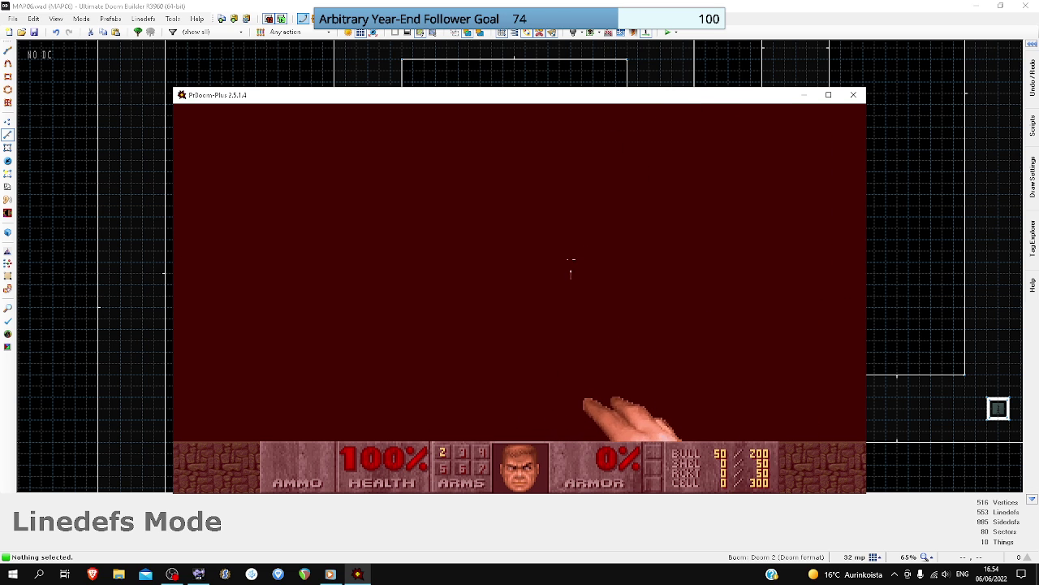
pyautogui.press('w')
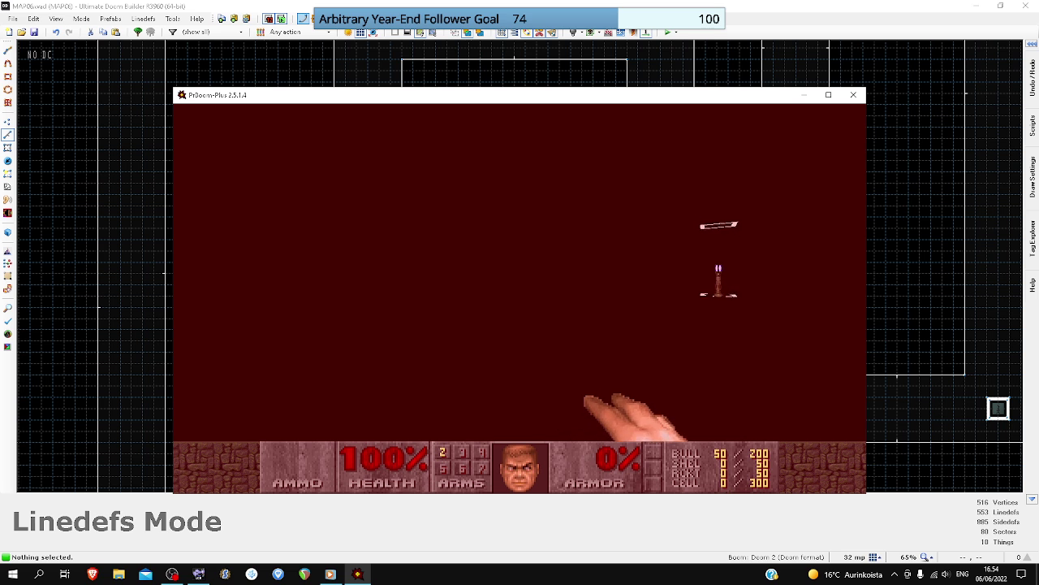
pyautogui.press('Down')
pyautogui.press('Right')
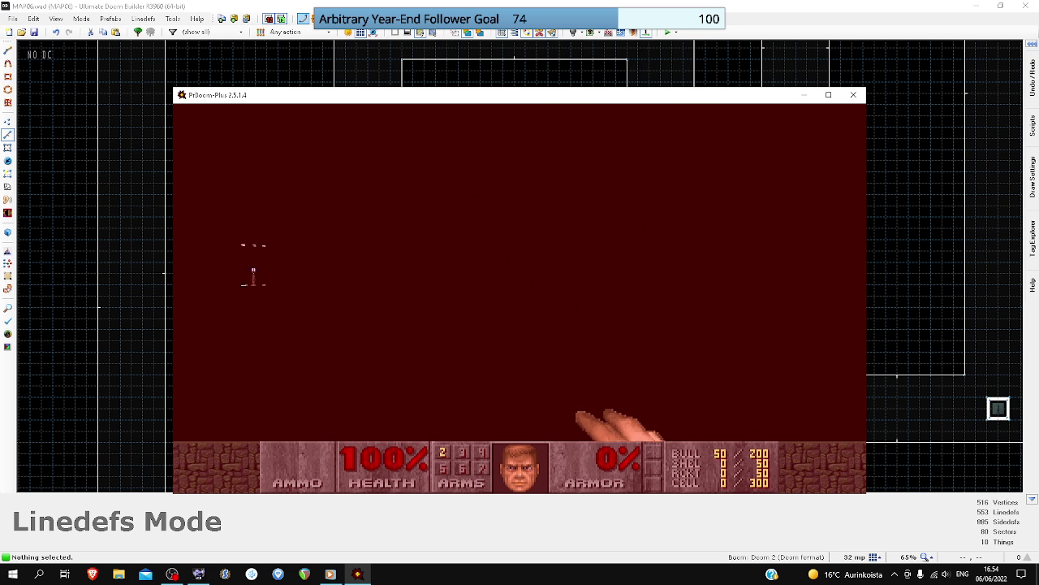
pyautogui.press('w')
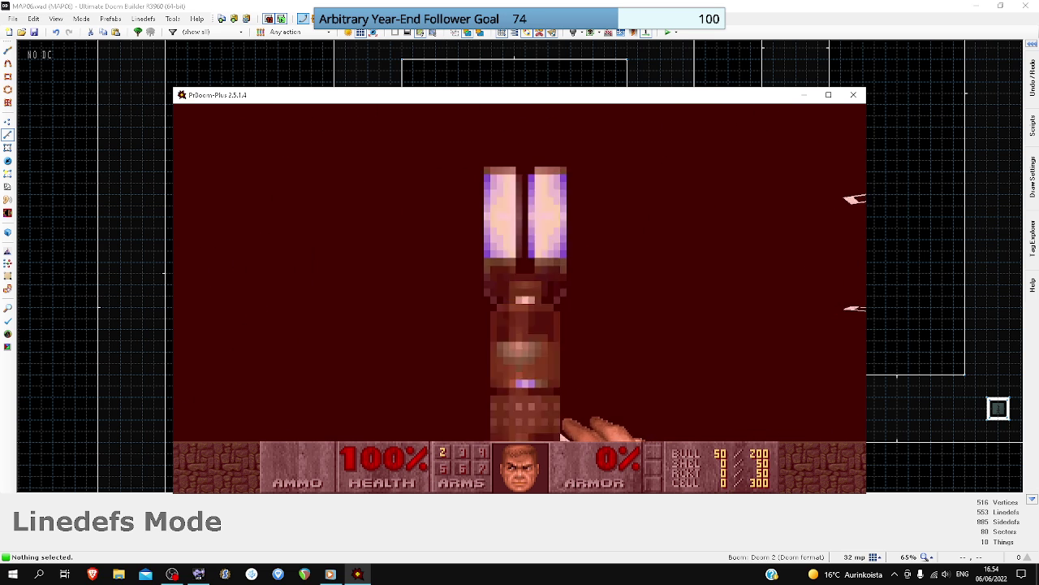
pyautogui.press('w')
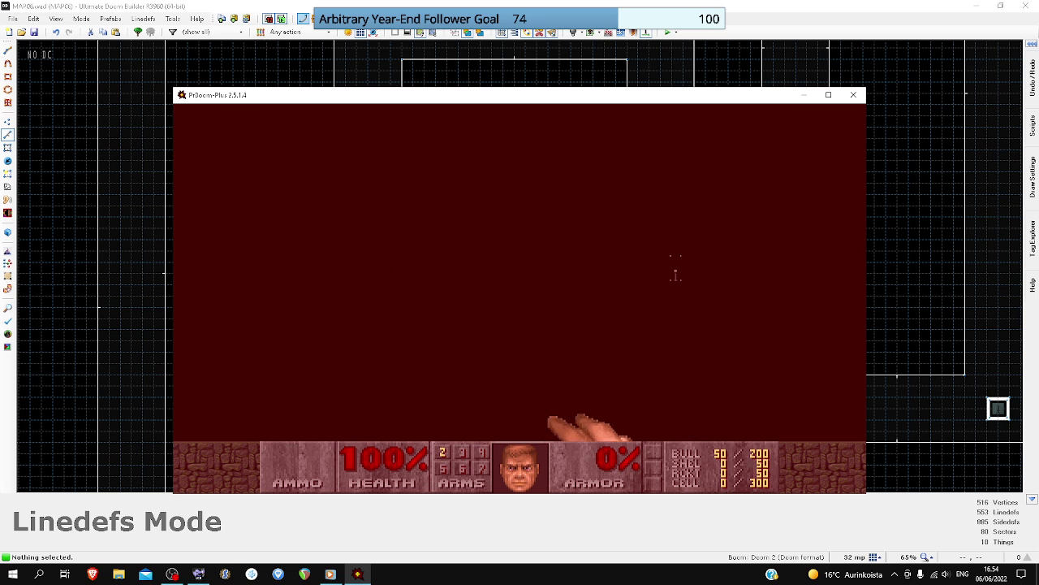
# - Follow the remaining corridor lamps to the teleporter and enter the star room, checking the automap on the way
pyautogui.press('Left')
pyautogui.press('Up')
pyautogui.press('Down')
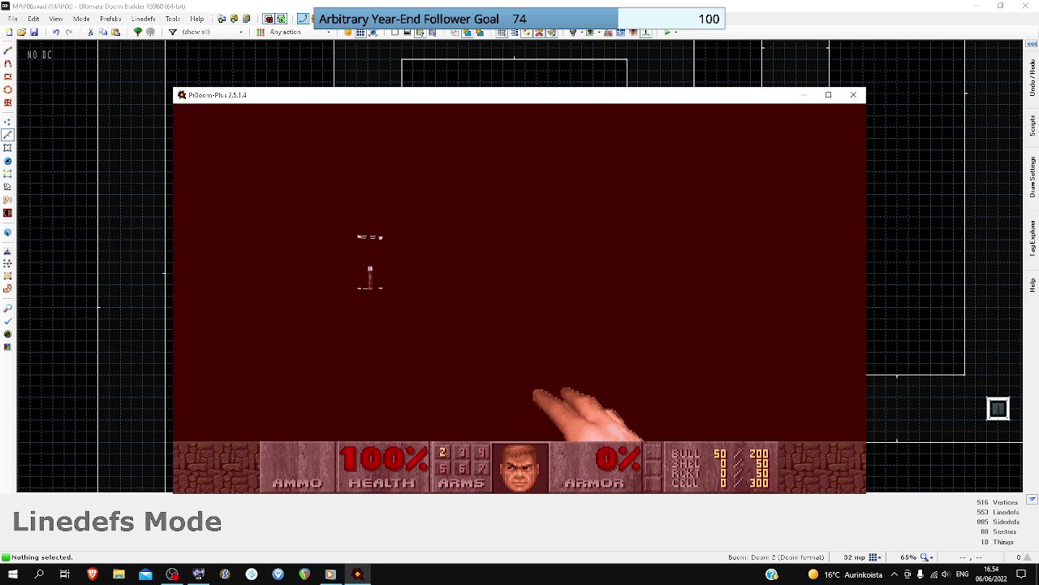
pyautogui.press('w')
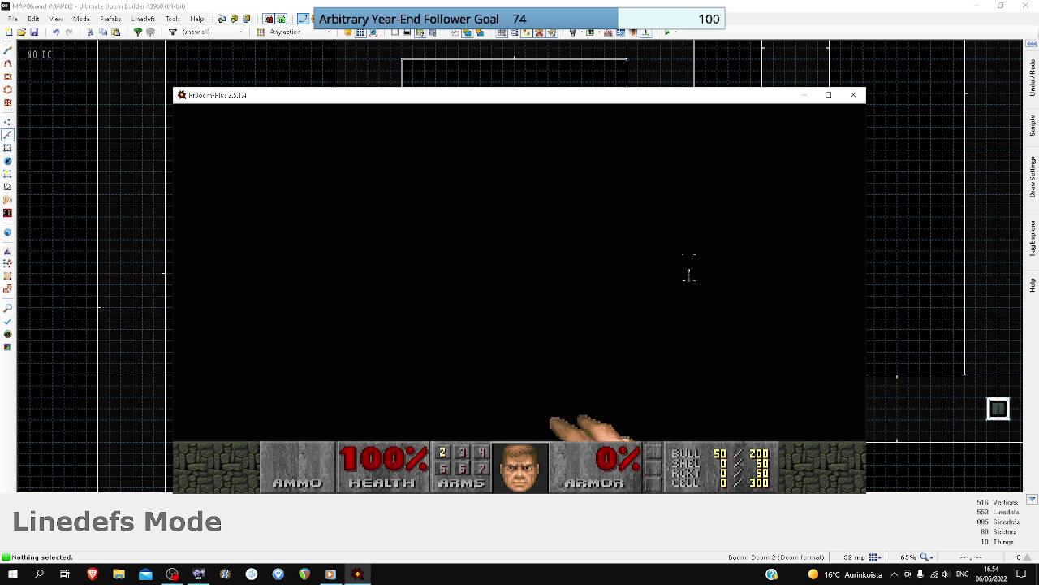
pyautogui.press('Right')
pyautogui.press('Up')
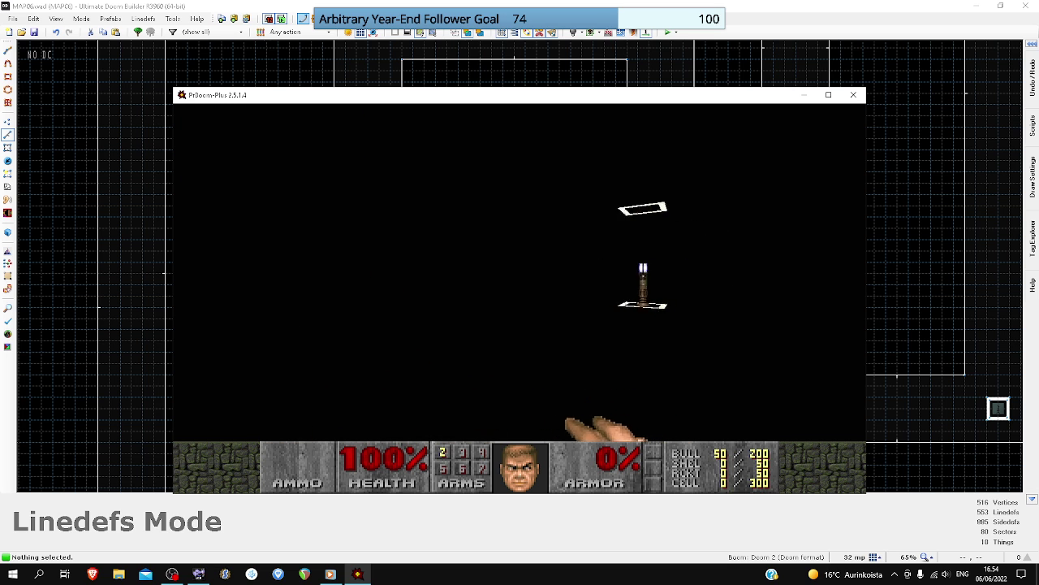
pyautogui.press('Down')
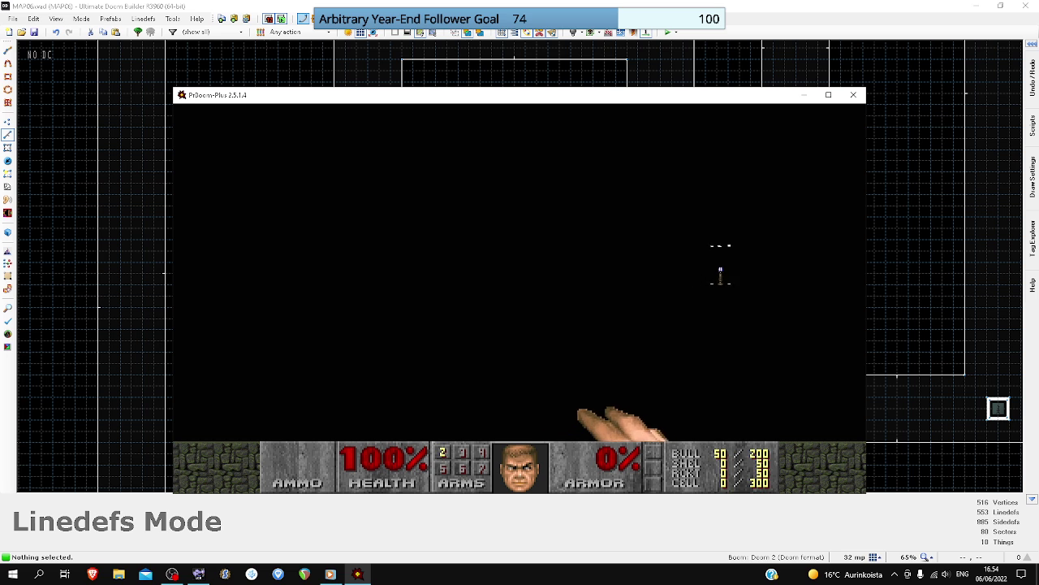
pyautogui.press('w')
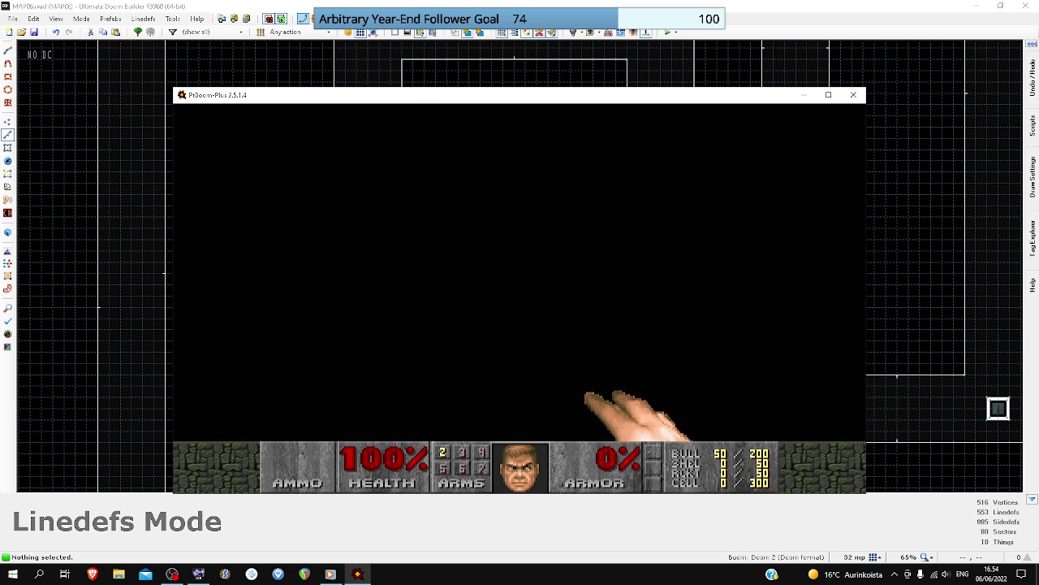
pyautogui.press('w')
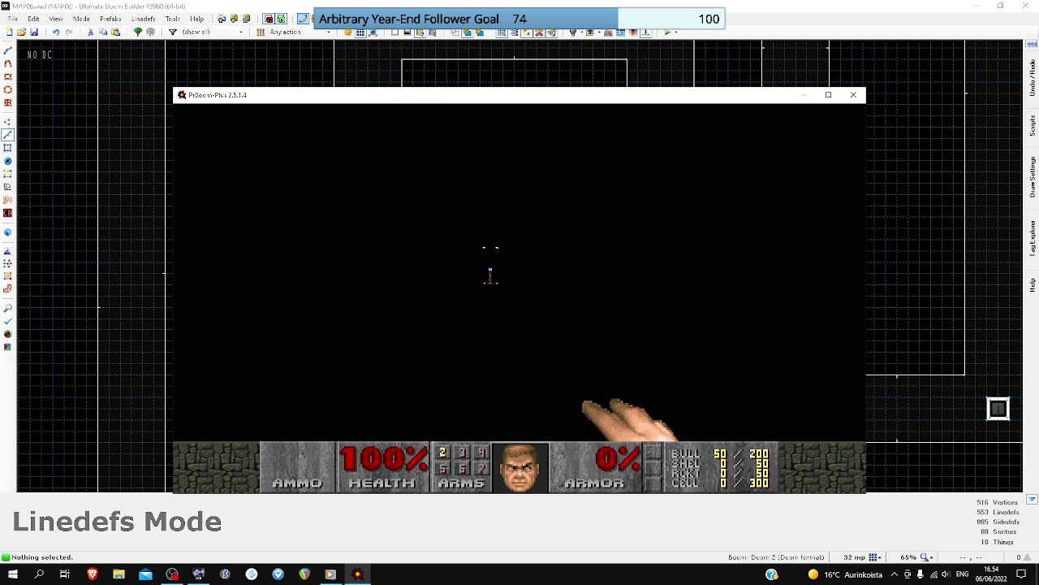
pyautogui.press('w')
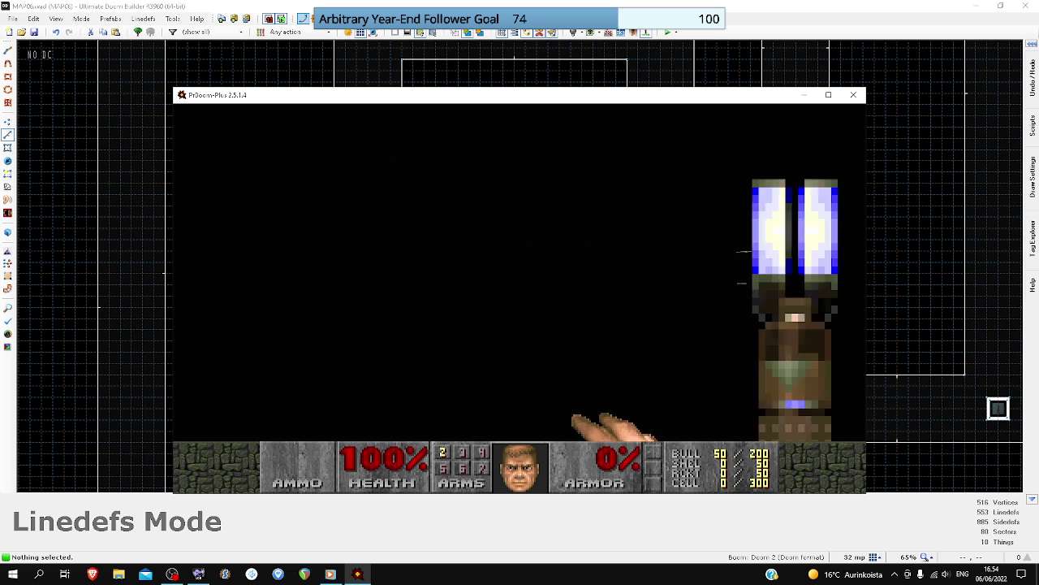
pyautogui.press('w')
pyautogui.press('Tab')
pyautogui.press('Tab')
pyautogui.press('w')
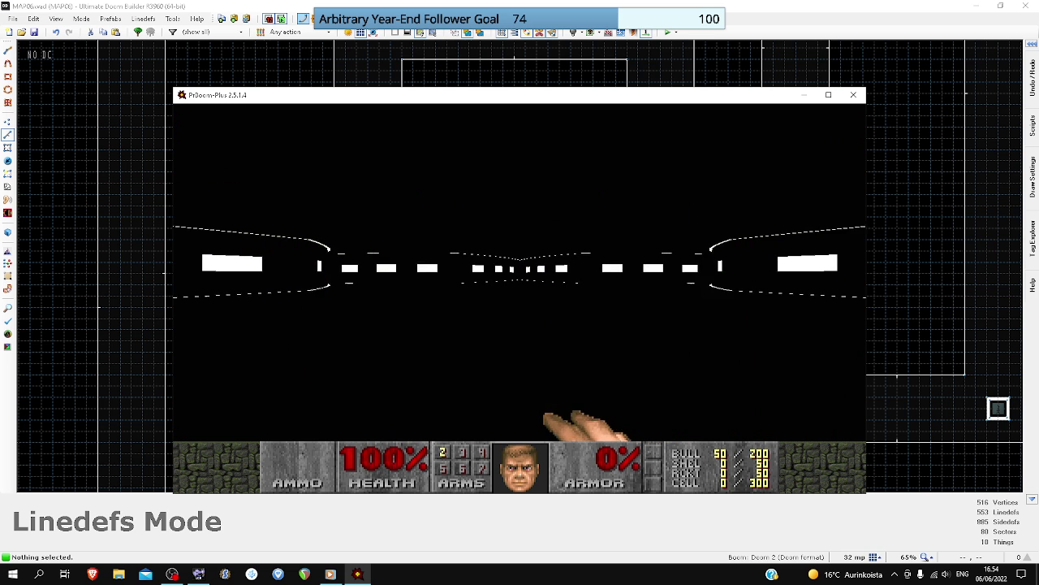
# - Examine the white wall recesses inside the star room, and quit the playtest
pyautogui.press('Up')
pyautogui.press('Left')
pyautogui.press('Right')
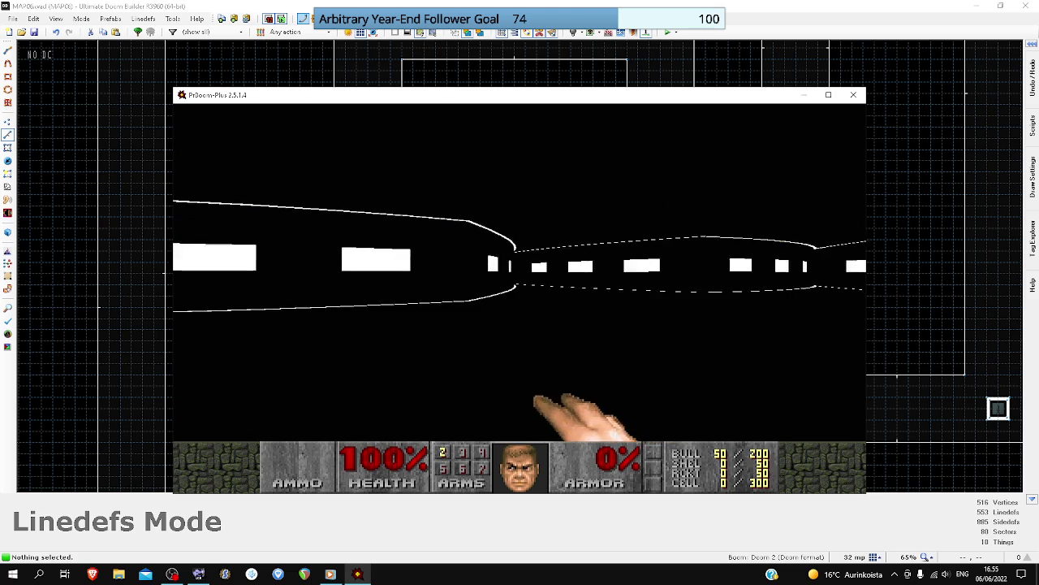
pyautogui.press('Escape')
pyautogui.press('Up')
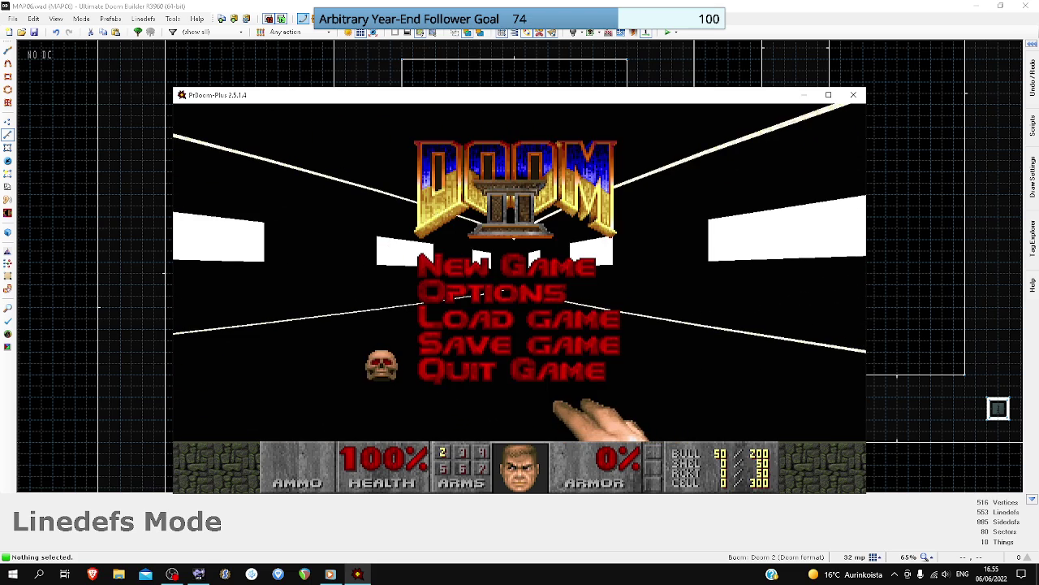
pyautogui.press('Return')
pyautogui.press('y')
# - Set the grid size to 64 mp and draw a 2560 by 64 rectangular sector in the empty space west of the corridors
pyautogui.scroll(-5, 519, 302)
pyautogui.scroll(-4, 524, 282)
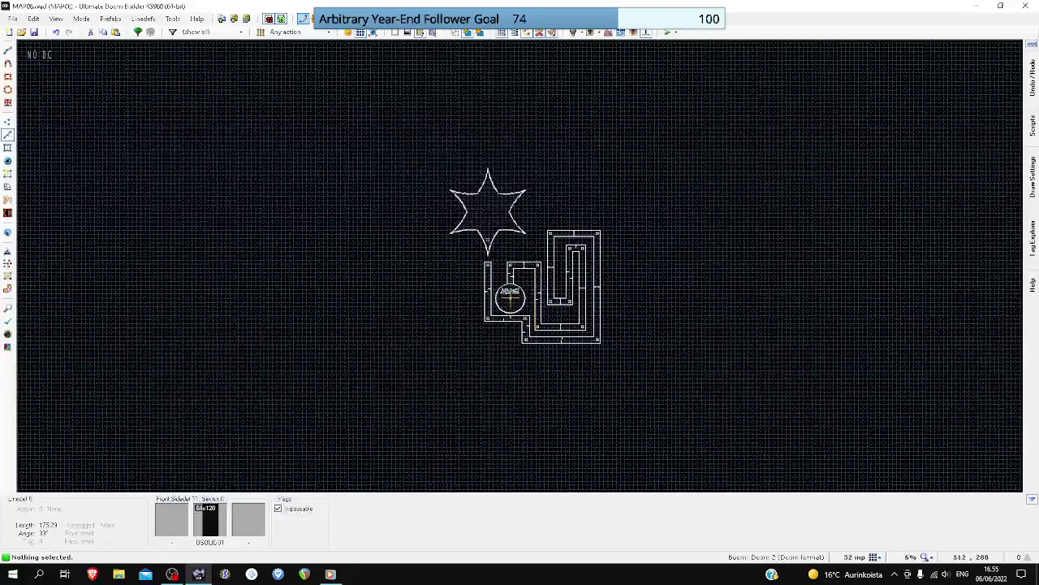
pyautogui.click(877, 557)
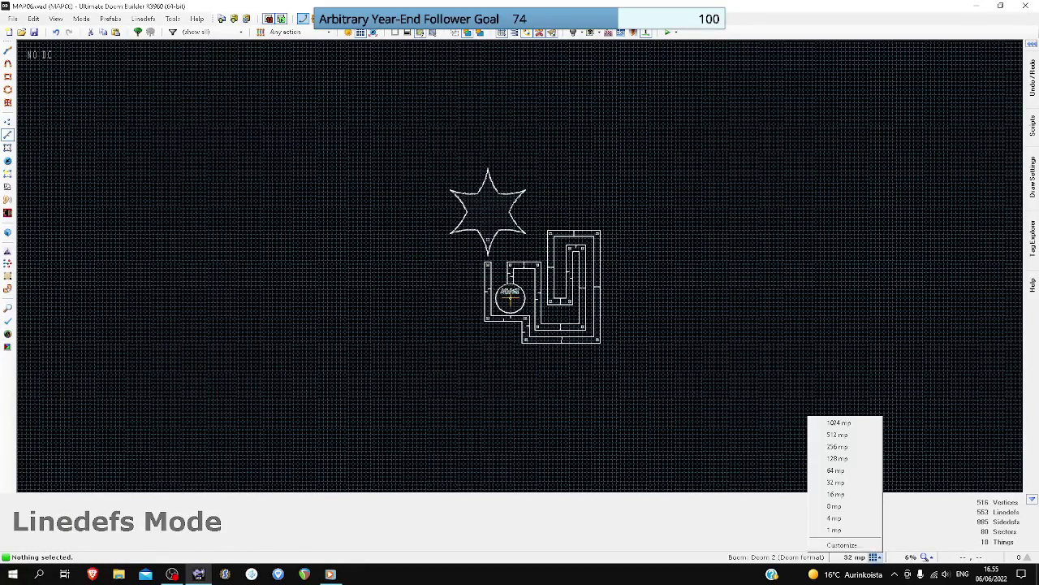
pyautogui.click(844, 478)
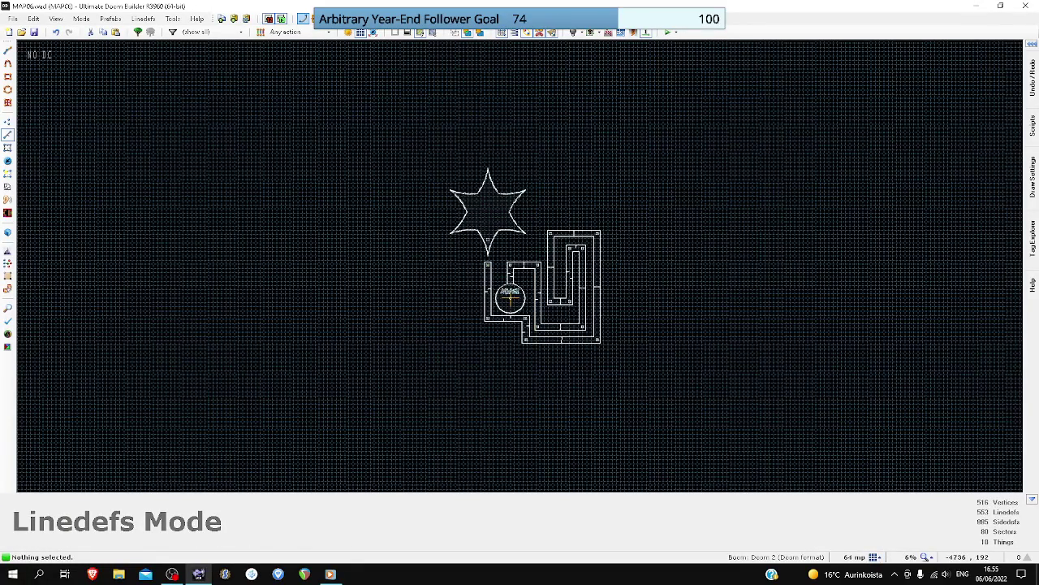
pyautogui.scroll(3, 333, 294)
pyautogui.scroll(6, 366, 268)
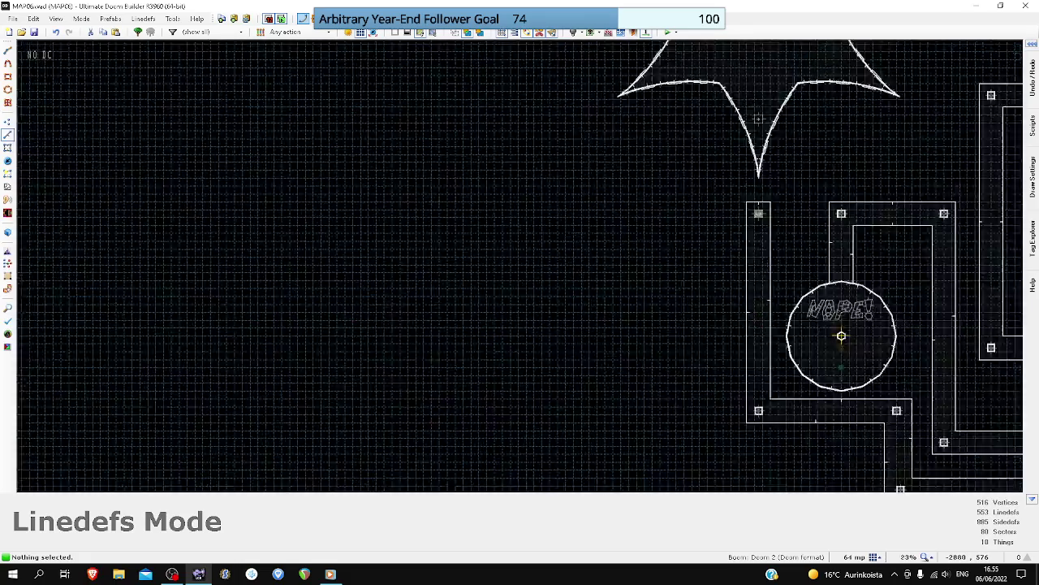
pyautogui.press('space')
pyautogui.scroll(-1, 327, 261)
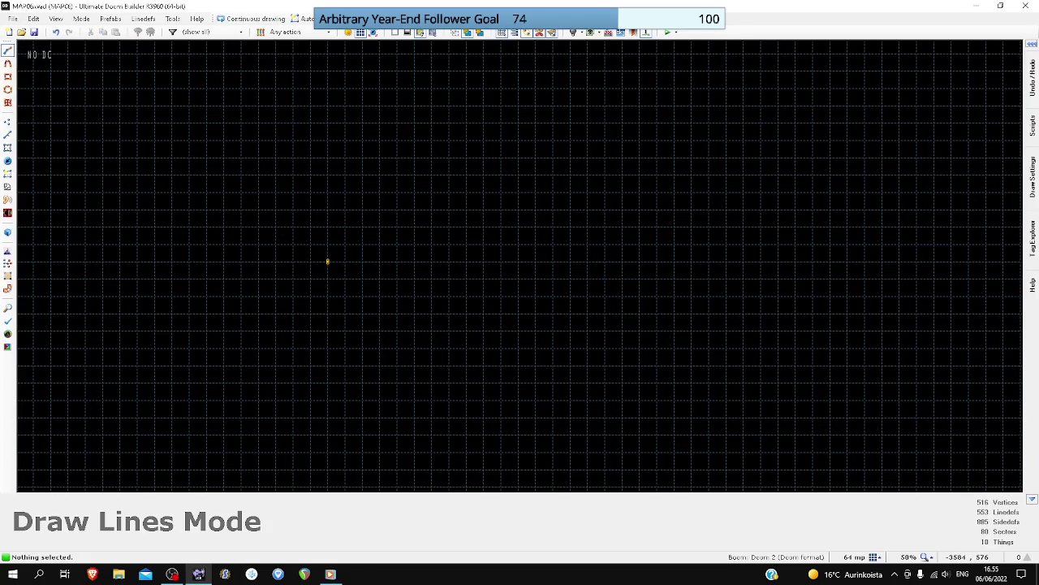
pyautogui.scroll(-2, 327, 270)
pyautogui.click(327, 272)
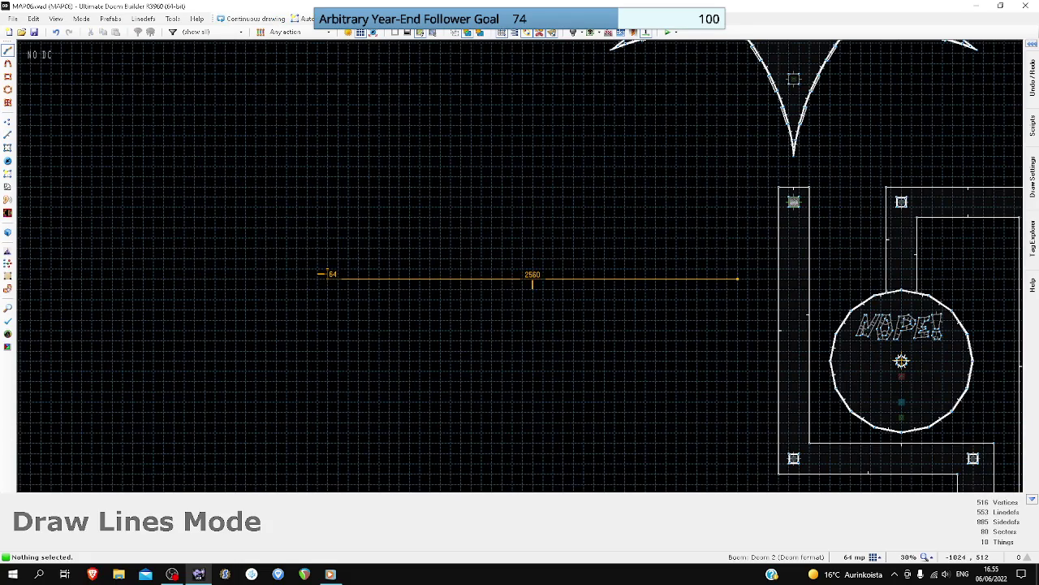
pyautogui.scroll(1, 738, 279)
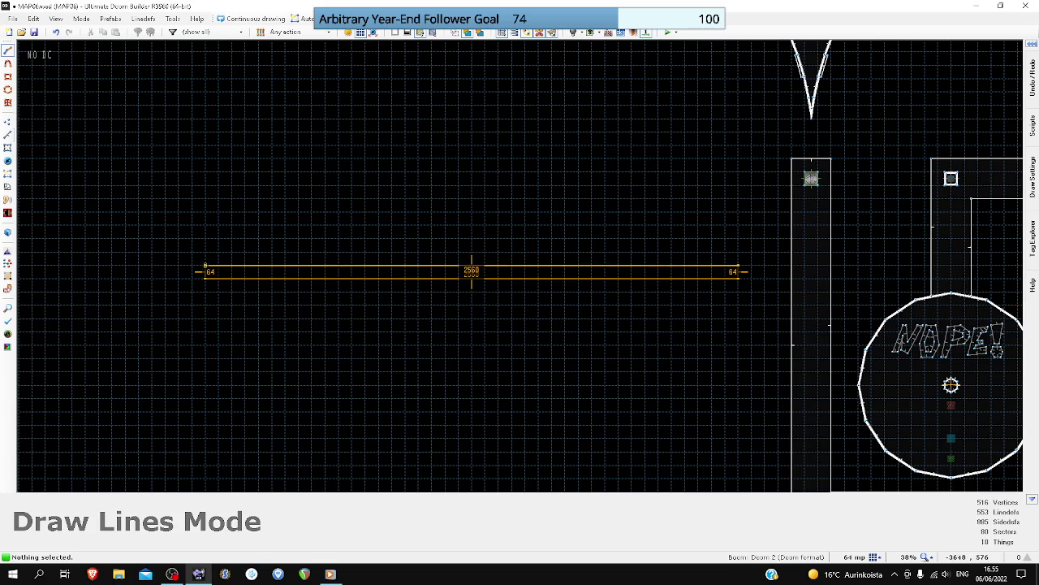
pyautogui.click(203, 264)
pyautogui.scroll(-5, 198, 262)
# - Move the long thin rectangular sector southwest, well clear of the star room and corridors
pyautogui.press('s')
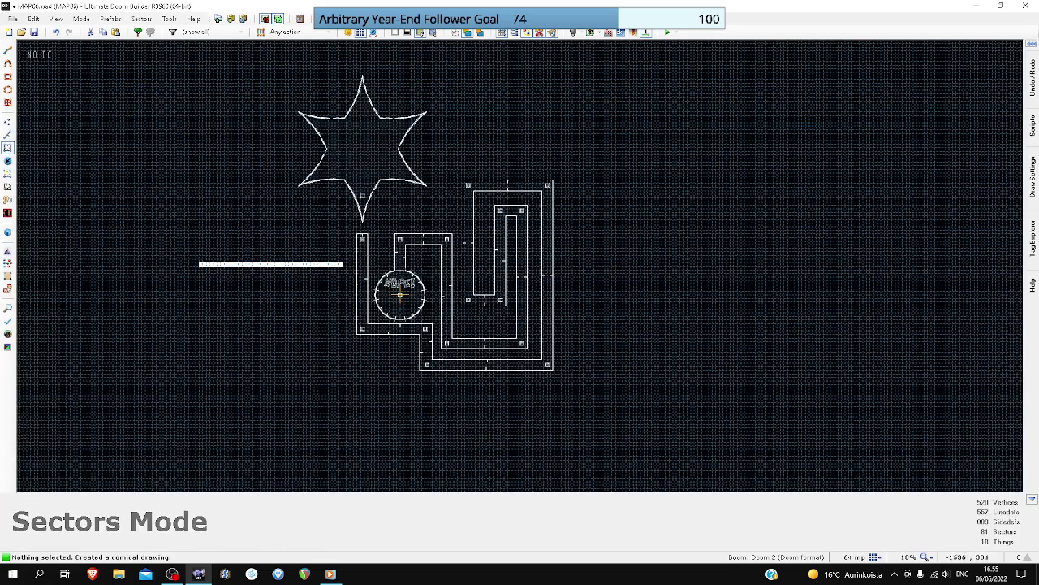
pyautogui.scroll(-2, 297, 265)
pyautogui.moveTo(297, 265); pyautogui.dragTo(233, 344, button='right')
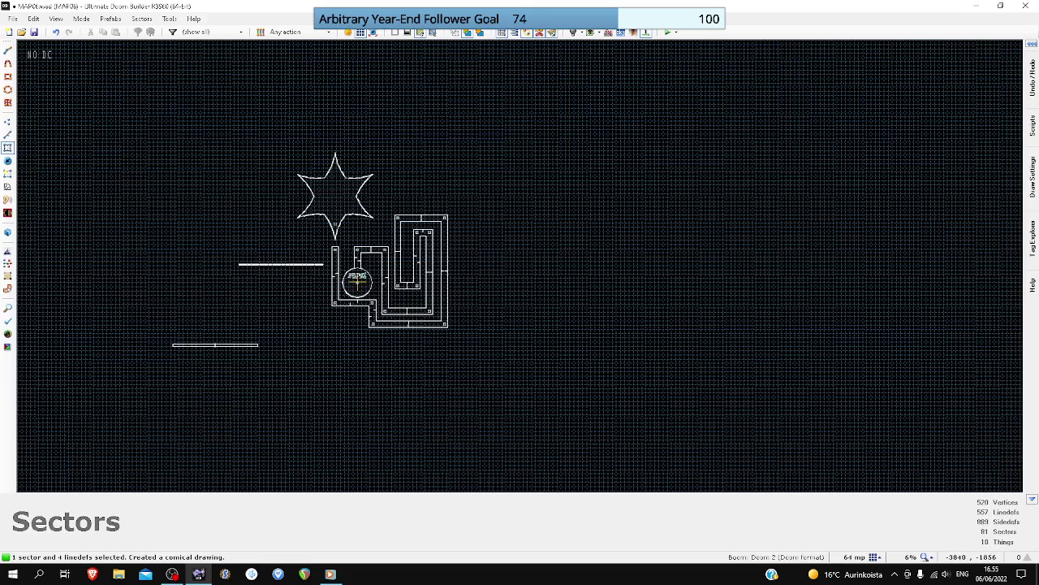
pyautogui.moveTo(216, 344); pyautogui.dragTo(175, 341)
pyautogui.scroll(6, 138, 341)
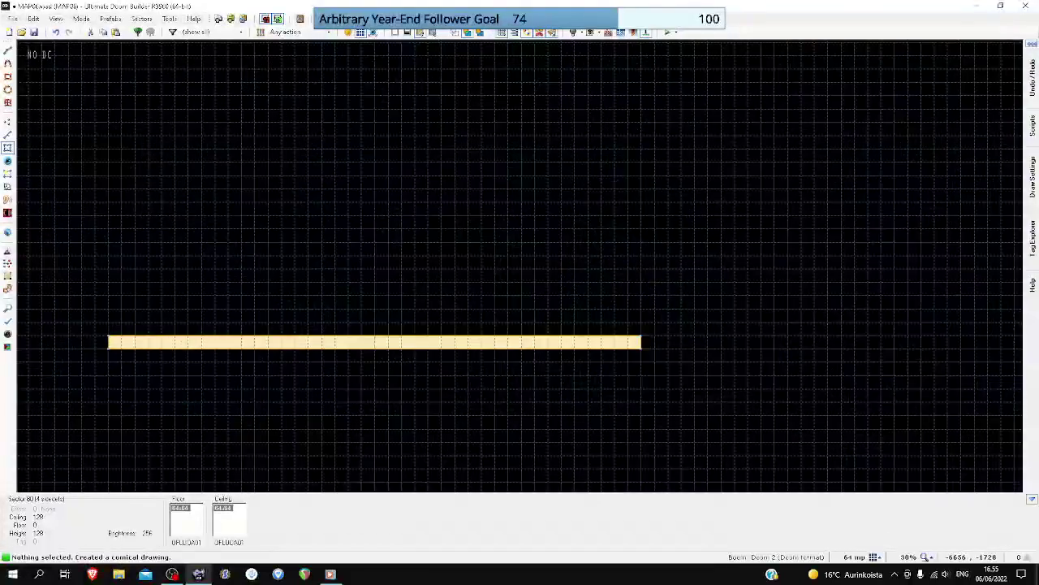
pyautogui.scroll(-6, 138, 341)
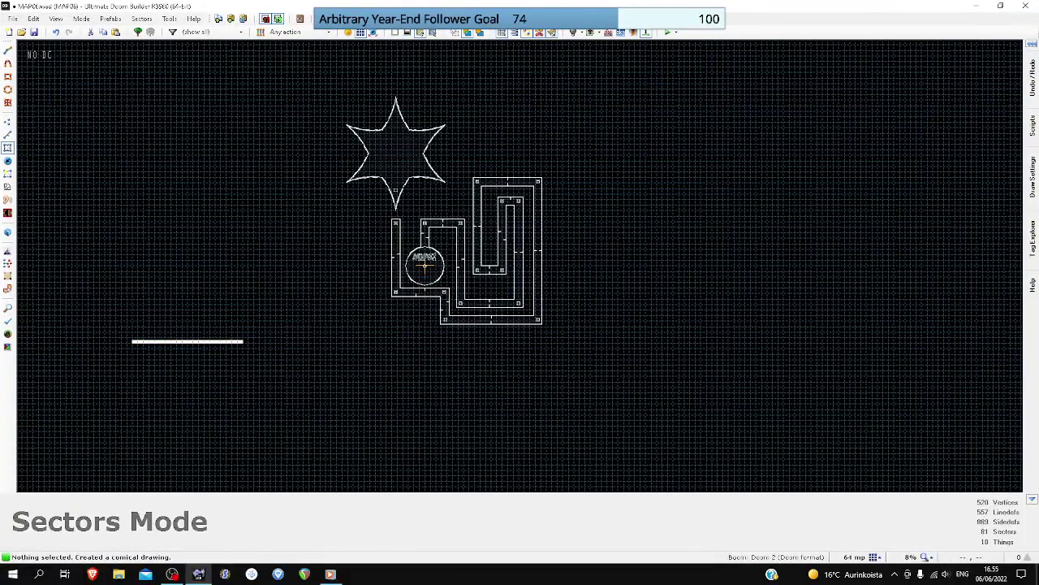
# - Hide the long thin sector's lines from the automap
pyautogui.click(8, 213)
pyautogui.rightClick(233, 344)
pyautogui.rightClick(235, 339)
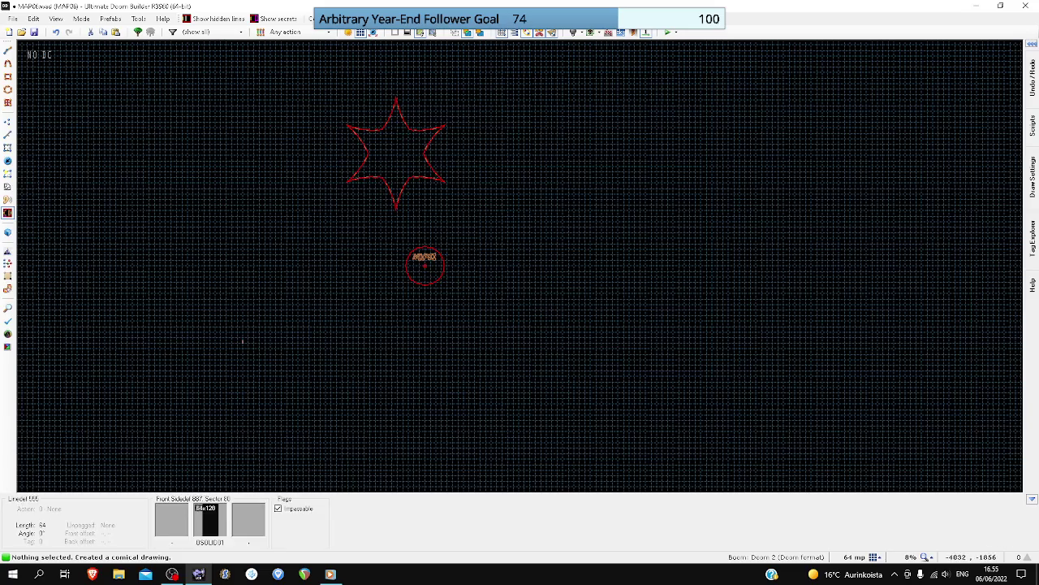
pyautogui.press('l')
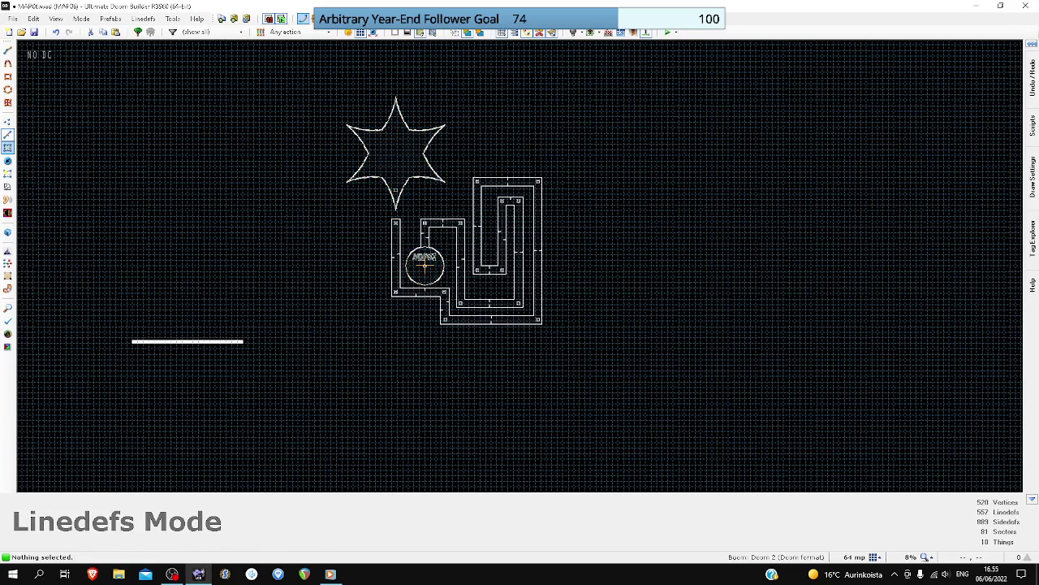
# - Insert an additional Player 1 start in the map near the circular NOPE! room
pyautogui.press('t')
pyautogui.scroll(5, 455, 276)
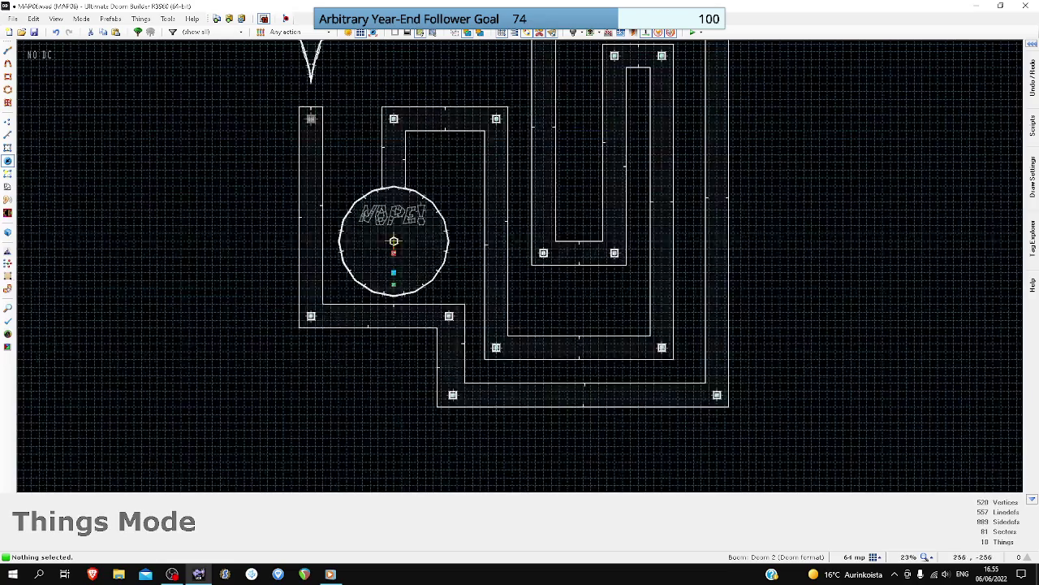
pyautogui.scroll(-3, 454, 276)
pyautogui.scroll(-1, 396, 280)
pyautogui.moveTo(395, 278); pyautogui.dragTo(395, 278)
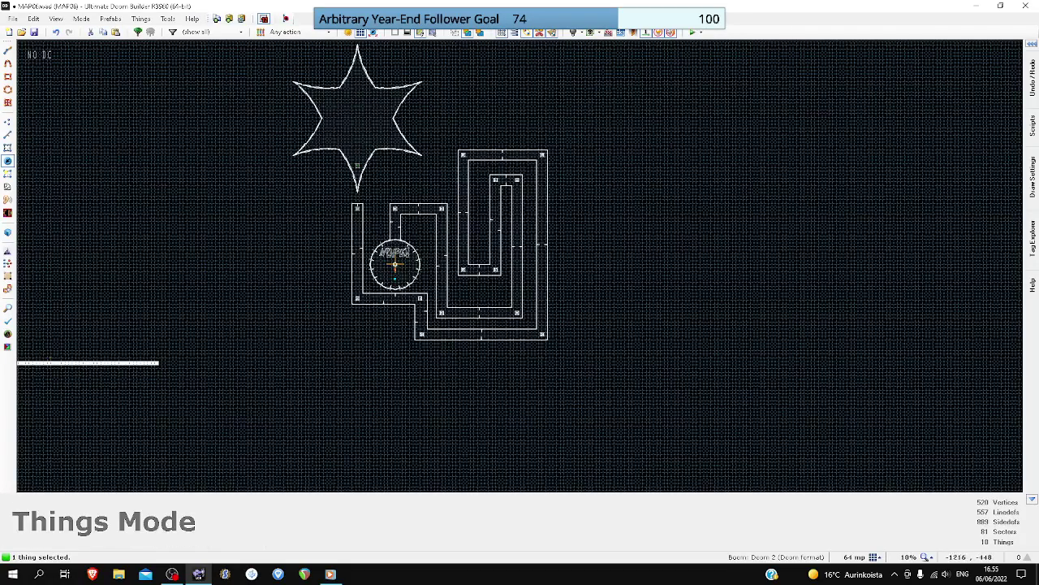
pyautogui.scroll(8, 383, 286)
pyautogui.press('Insert')
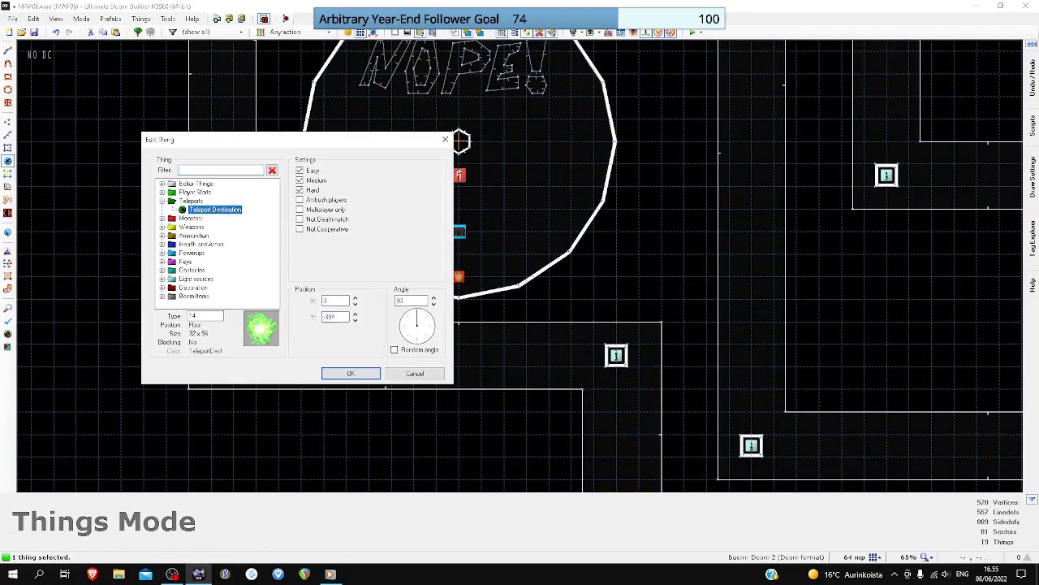
pyautogui.click(163, 193)
pyautogui.click(205, 201)
pyautogui.click(350, 372)
pyautogui.moveTo(415, 266); pyautogui.dragTo(422, 272)
# - Set the grid size to 32 mp, move the new player start into the long thin sector's west end, and check it in 3D
pyautogui.scroll(-9, 425, 274)
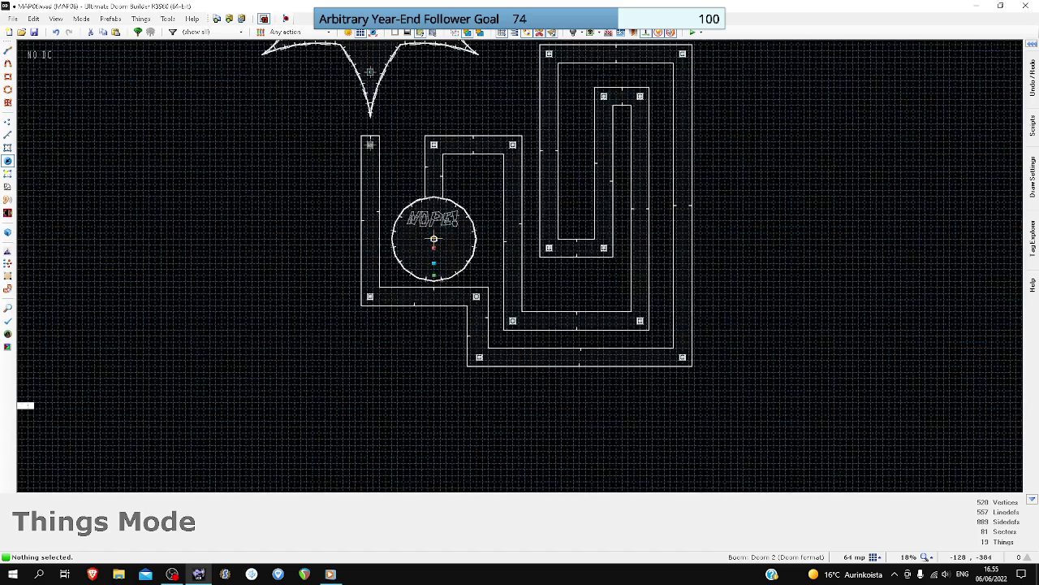
pyautogui.click(878, 557)
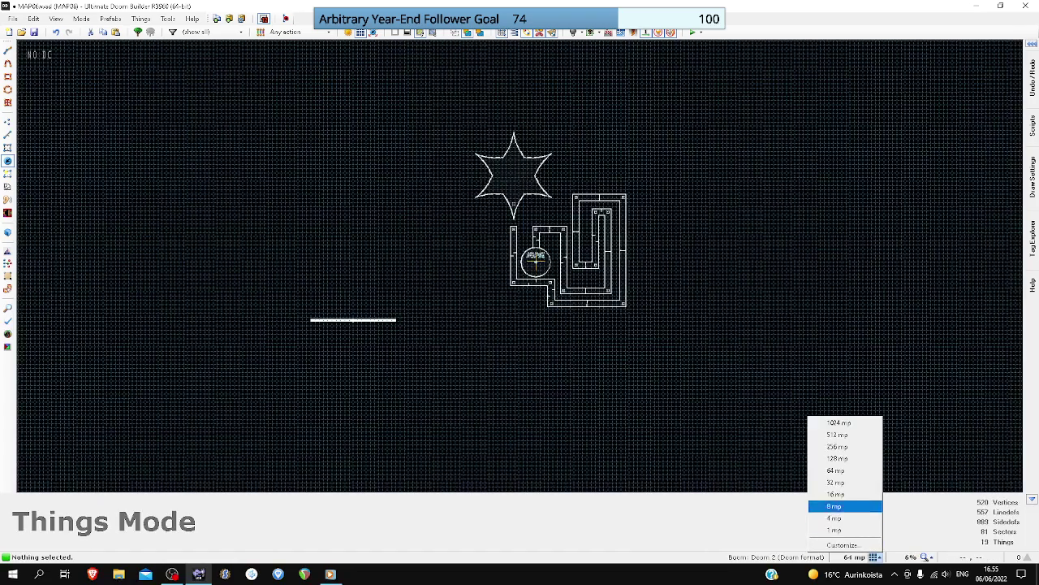
pyautogui.click(835, 482)
pyautogui.scroll(10, 325, 317)
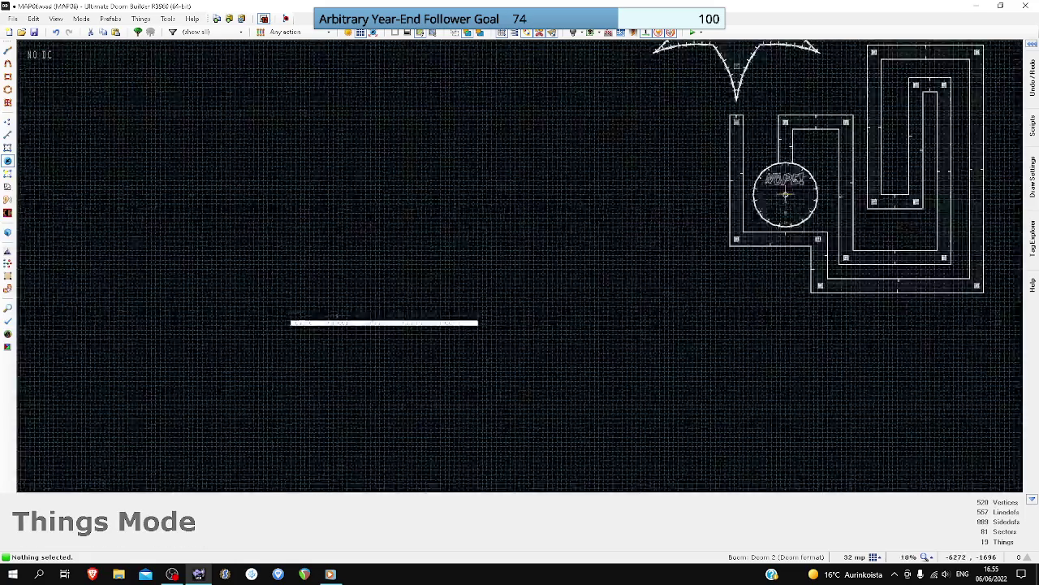
pyautogui.moveTo(413, 287); pyautogui.dragTo(198, 332)
pyautogui.moveTo(199, 322); pyautogui.dragTo(199, 321, button='right')
pyautogui.moveTo(224, 244); pyautogui.dragTo(251, 268)
pyautogui.press('q')
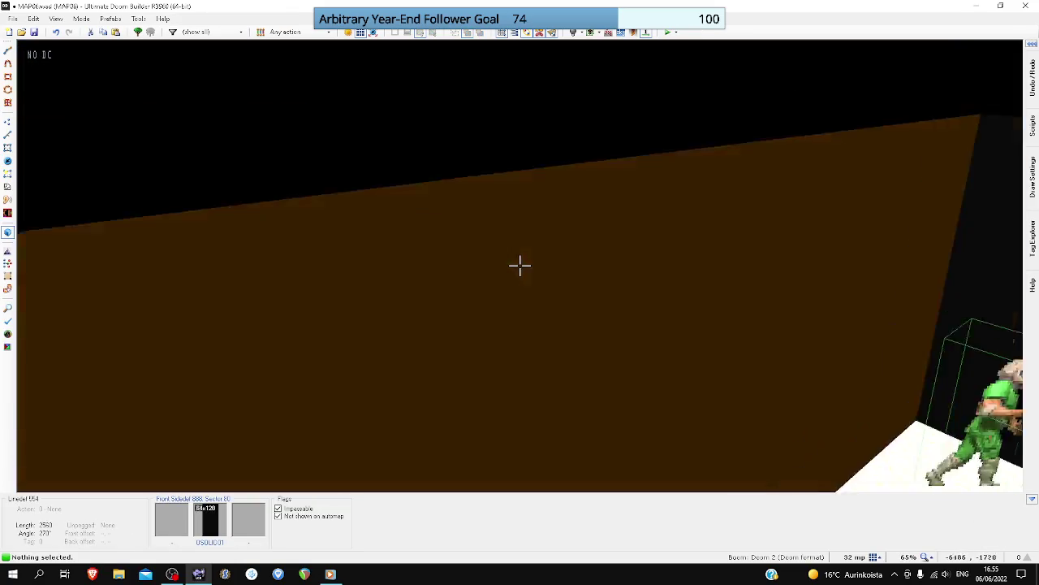
pyautogui.press('q')
# - Give the long thin sector a new tag in its sector properties
pyautogui.scroll(2, 528, 263)
pyautogui.press('s')
pyautogui.rightClick(527, 262)
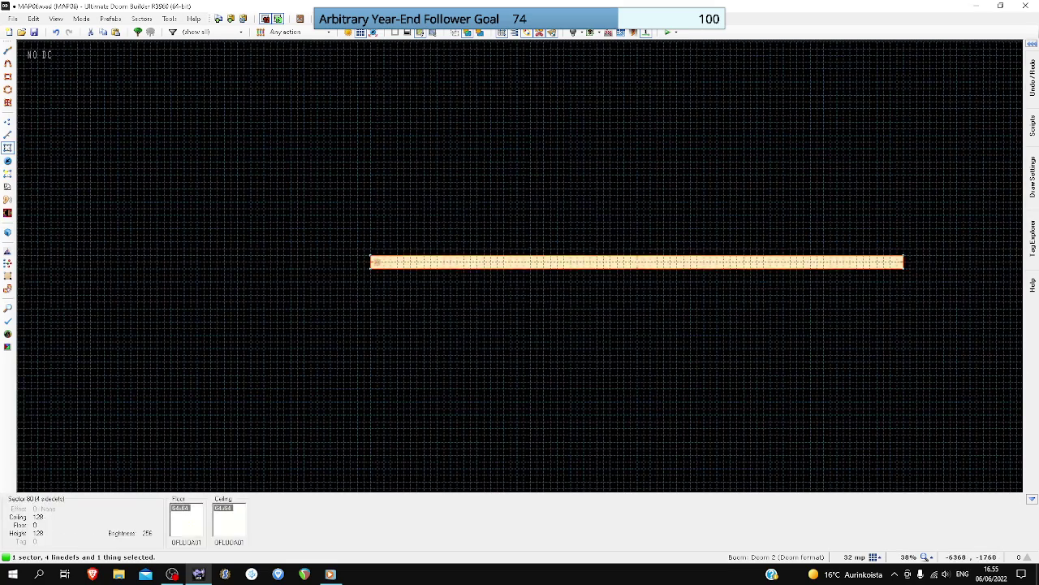
pyautogui.click(568, 346)
pyautogui.click(545, 369)
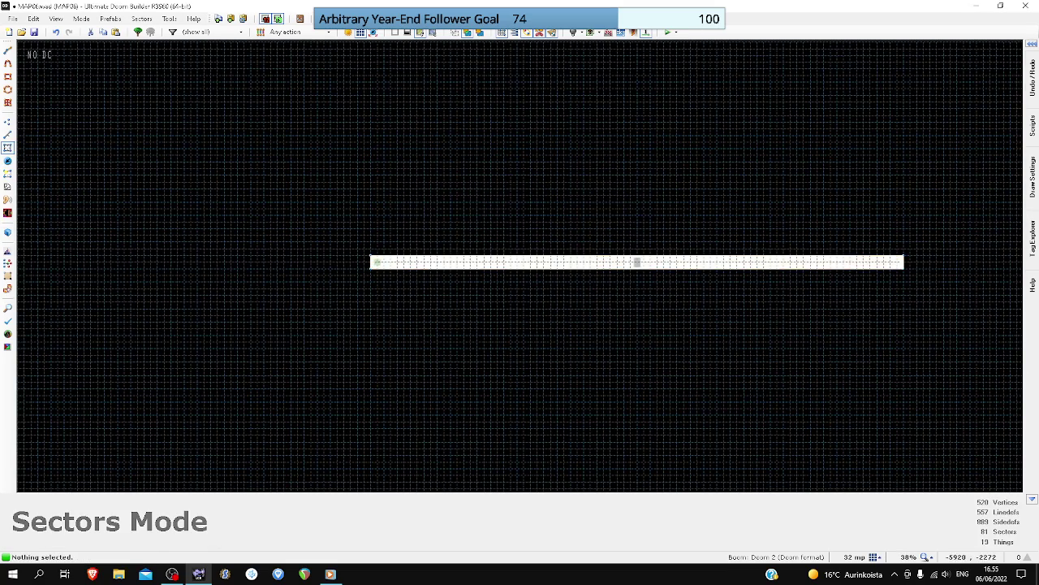
# - Split the thin sector's north line with a vertex 128 mp from its west end
pyautogui.scroll(-2, 545, 273)
pyautogui.scroll(2, 570, 266)
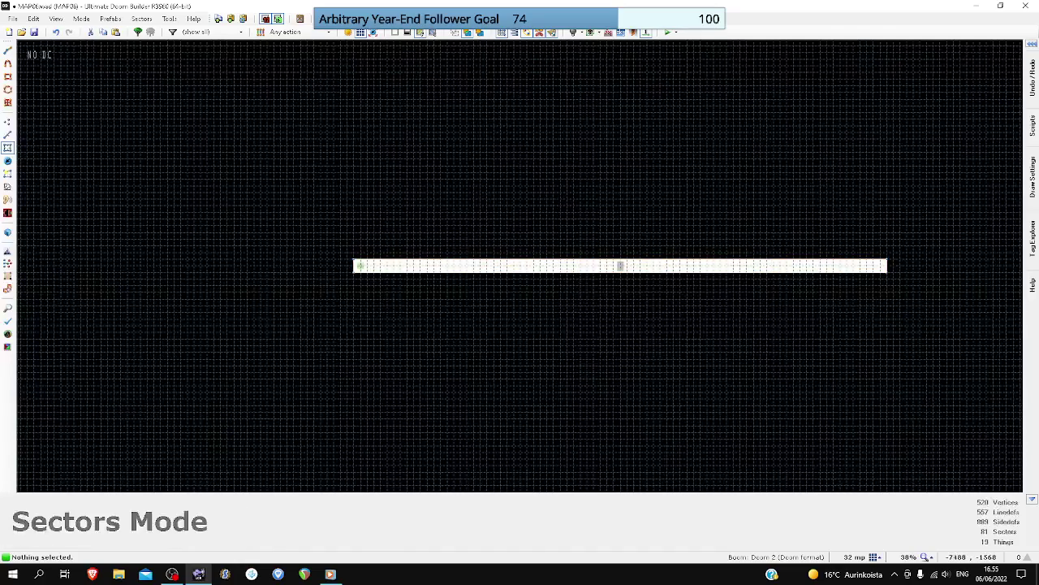
pyautogui.press('l')
pyautogui.scroll(4, 352, 256)
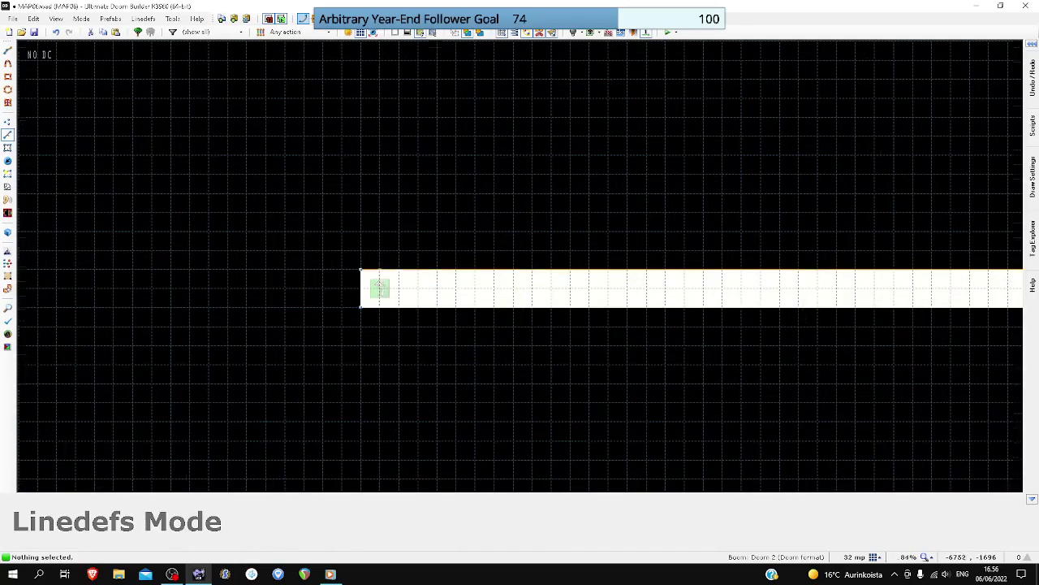
pyautogui.press('v')
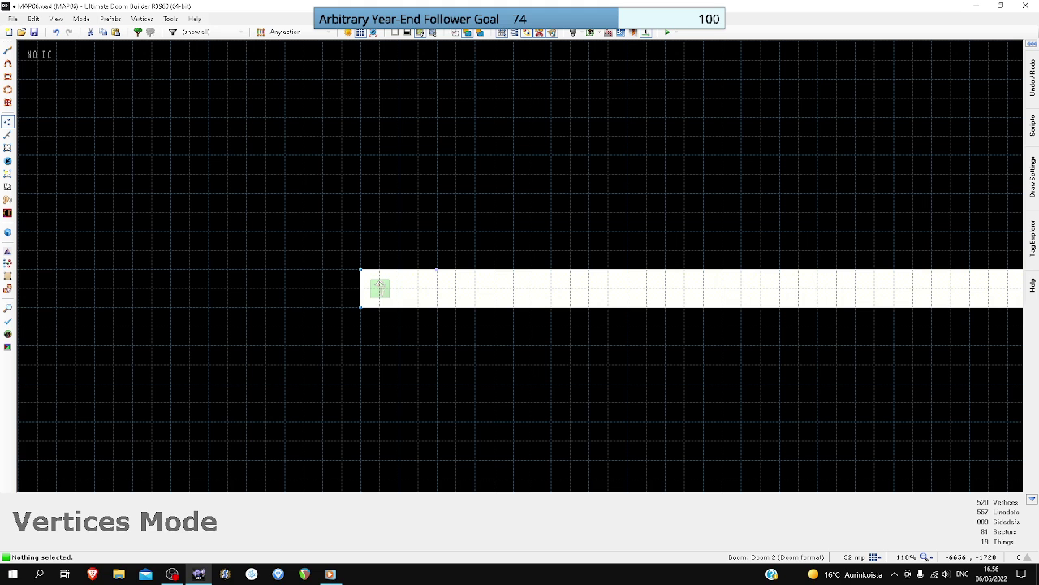
pyautogui.rightClick(436, 270)
pyautogui.scroll(-3, 431, 234)
pyautogui.scroll(2, 428, 248)
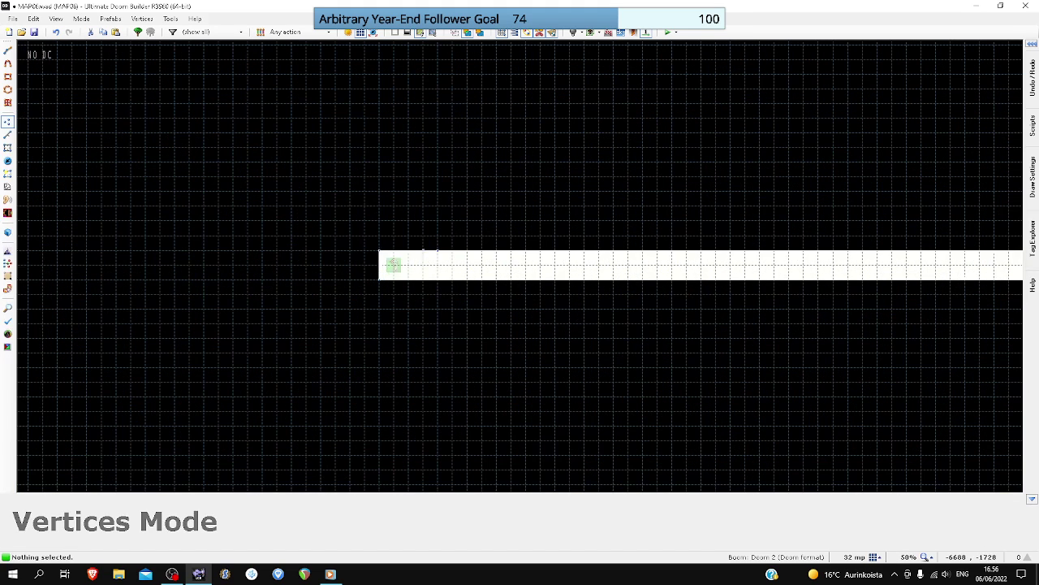
# - Assign action 253 (Scroll Floor, Move Things) to the 128 mp line at the west end, using the thin sector's tag
pyautogui.rightClick(408, 251)
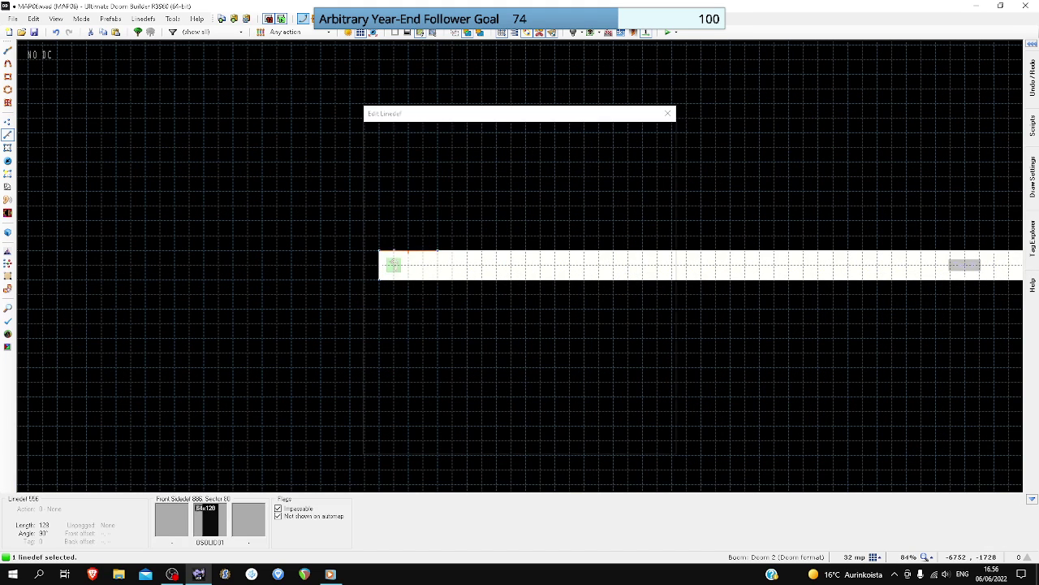
pyautogui.write('253')
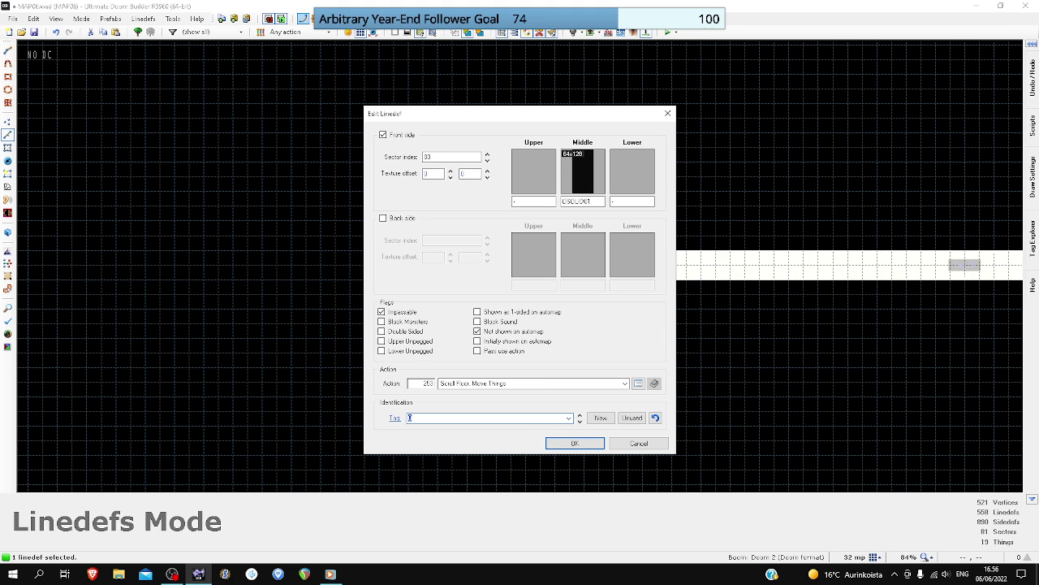
pyautogui.press('Return')
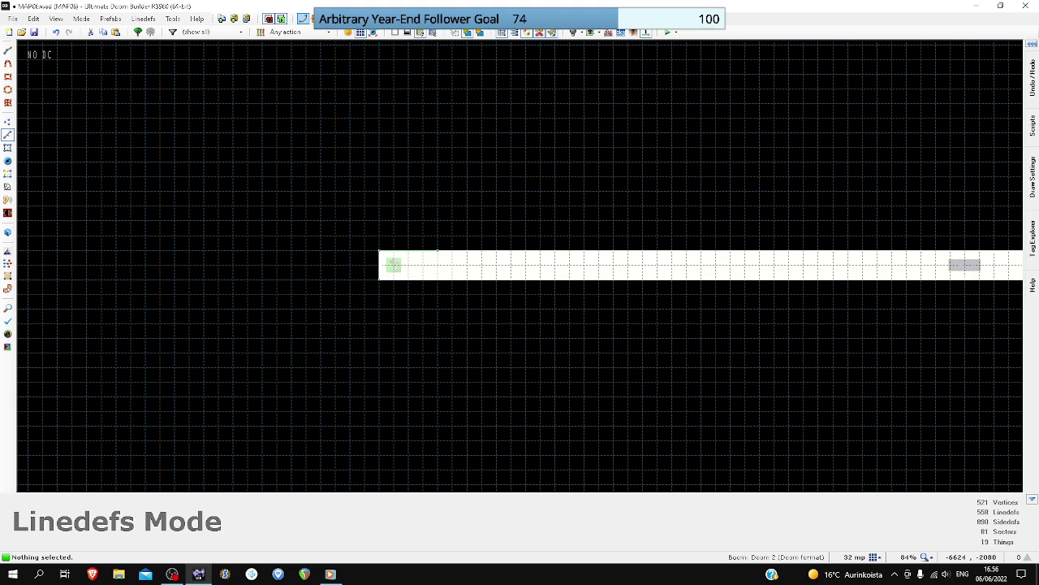
# - Set the grid to 8 mp and draw a zigzag of lines about 48 mp tall, peaking every 32 mp, east of the strip's player start
pyautogui.scroll(-4, 413, 254)
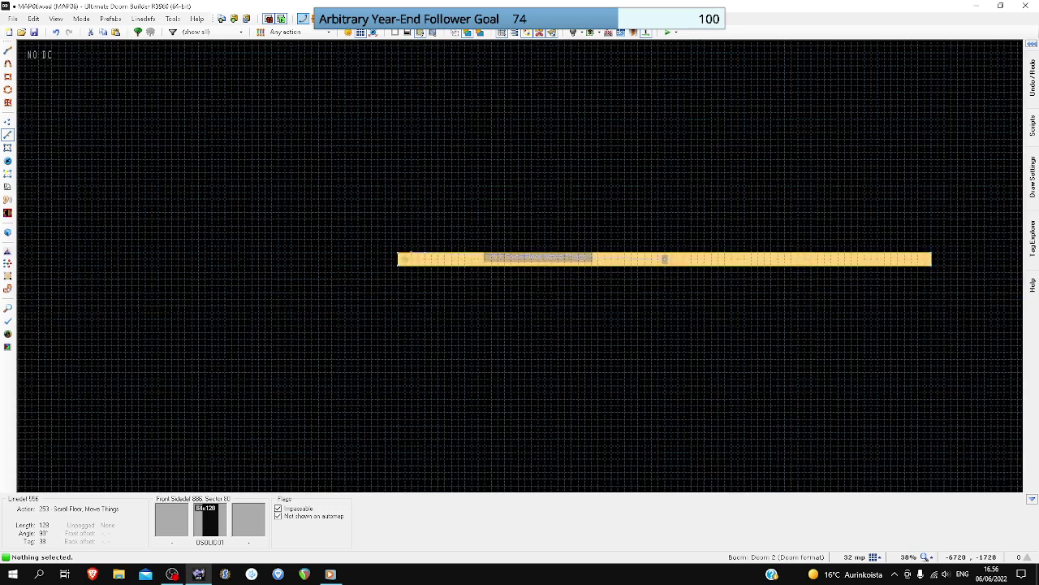
pyautogui.scroll(6, 406, 259)
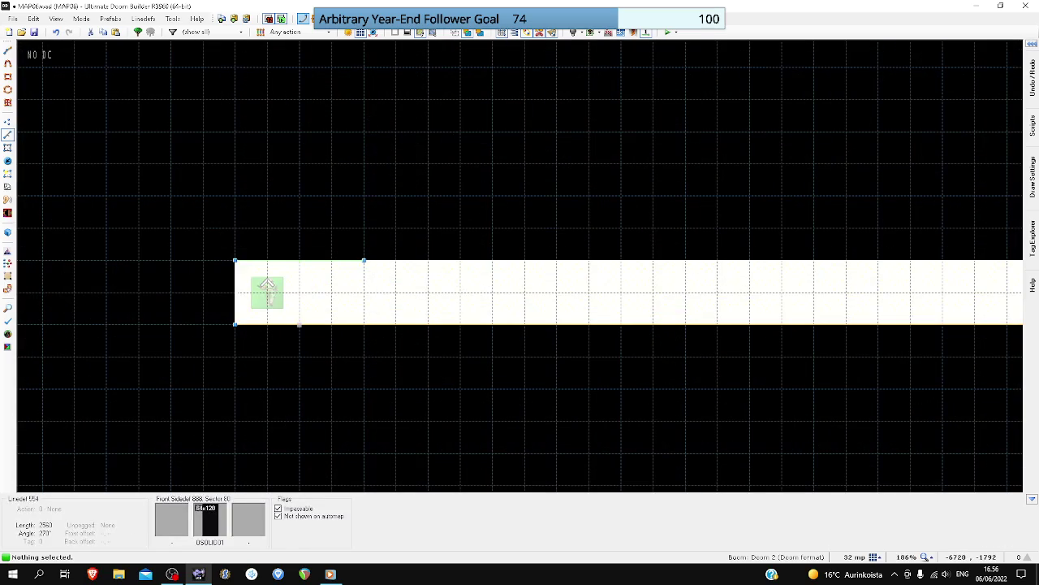
pyautogui.click(877, 557)
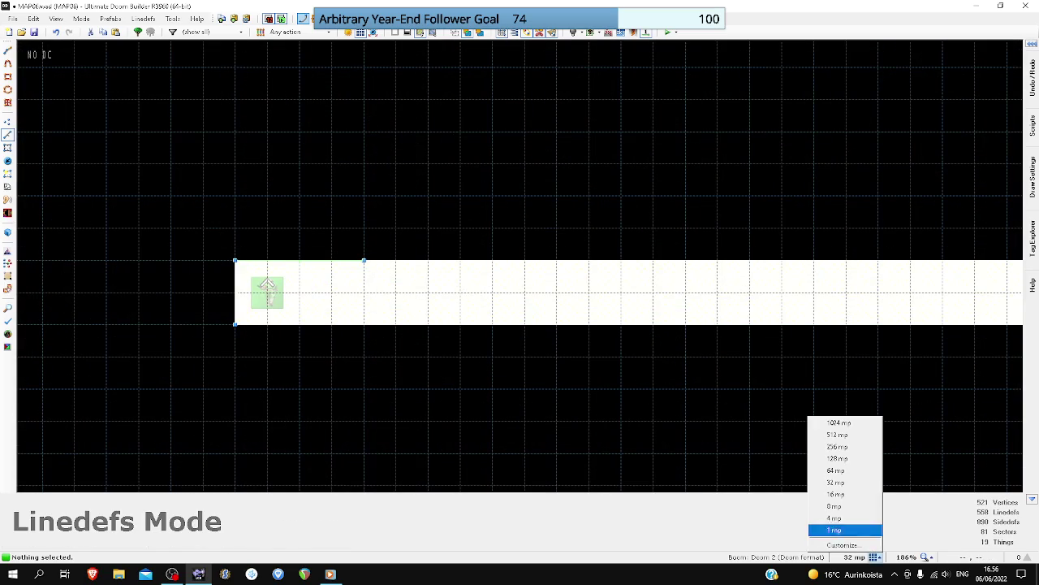
pyautogui.click(844, 506)
pyautogui.scroll(3, 310, 316)
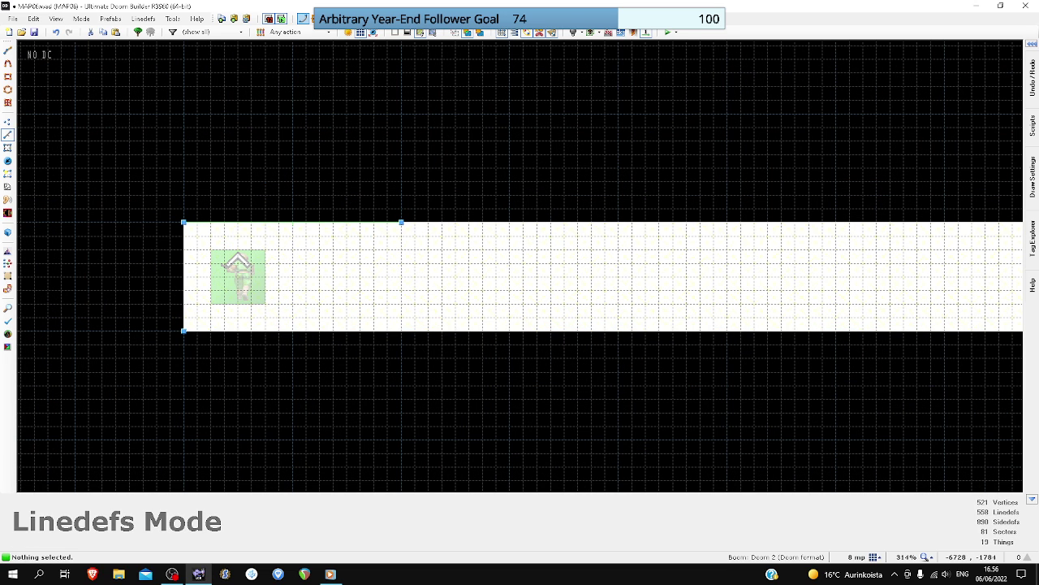
pyautogui.press('d')
pyautogui.click(278, 318)
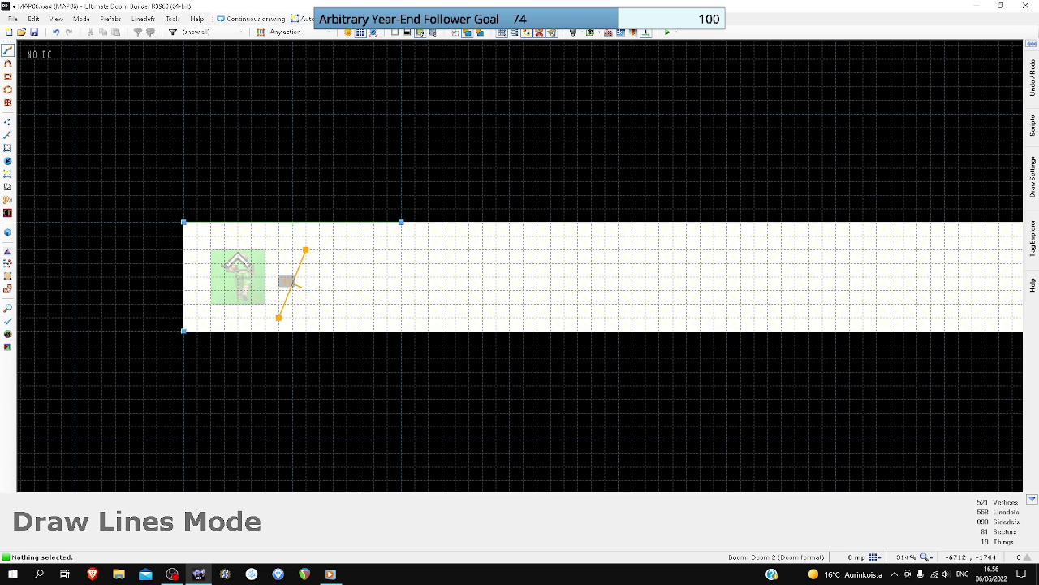
pyautogui.click(305, 236)
pyautogui.click(333, 317)
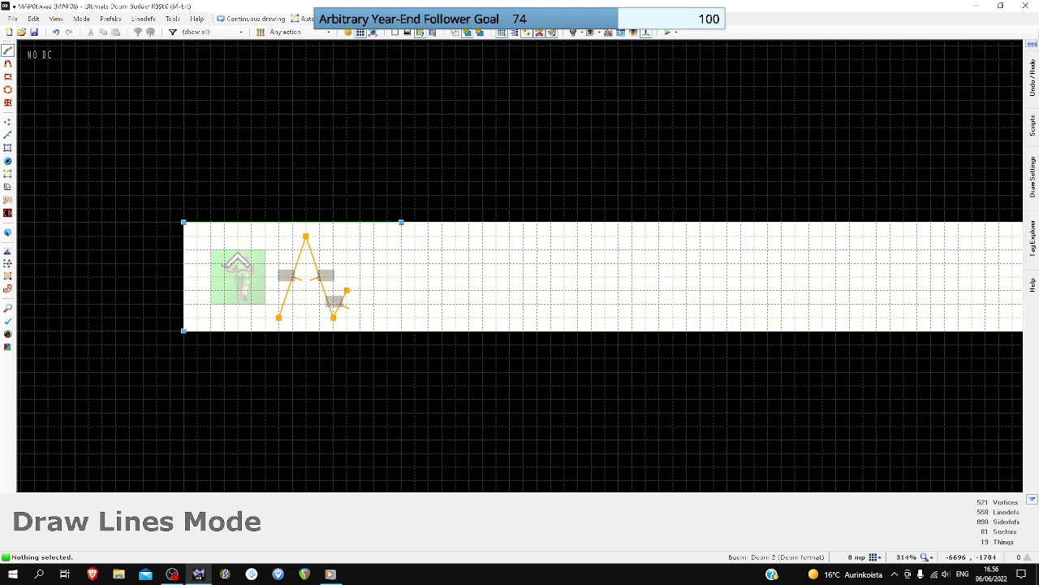
pyautogui.click(360, 236)
pyautogui.click(388, 318)
pyautogui.click(414, 236)
pyautogui.click(442, 318)
pyautogui.click(469, 237)
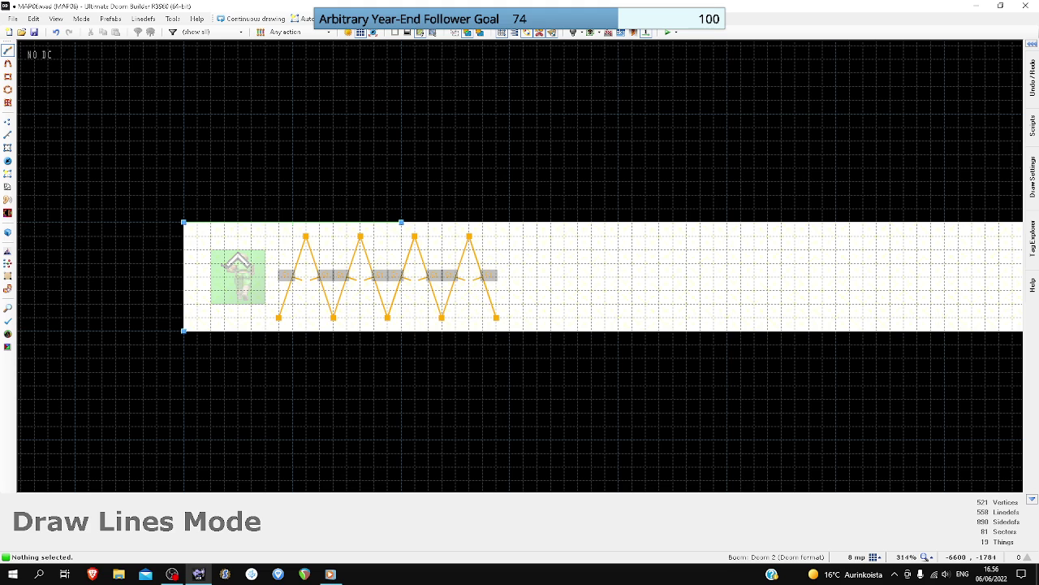
pyautogui.click(496, 318)
pyautogui.click(523, 236)
pyautogui.click(550, 317)
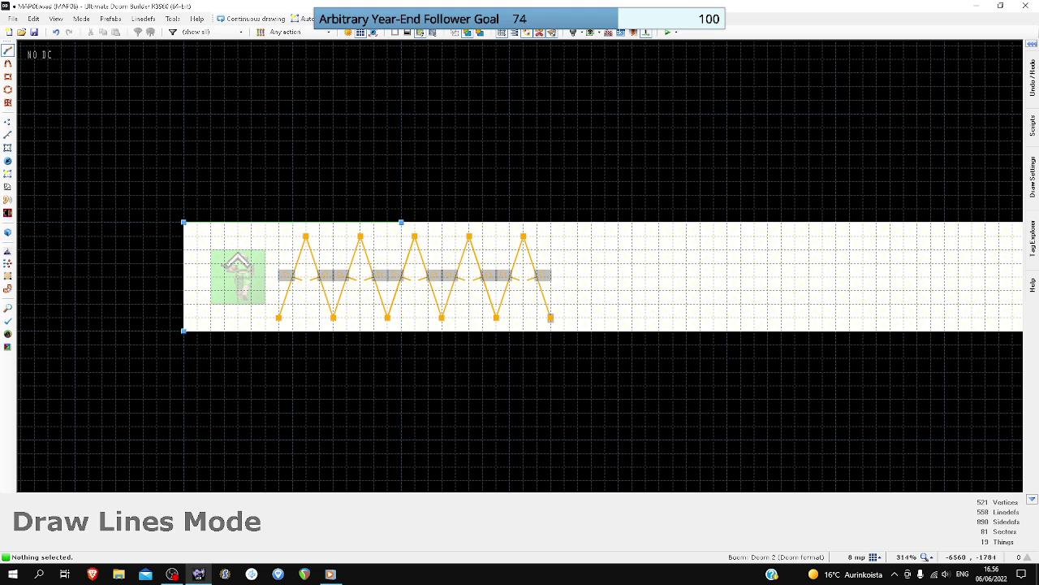
pyautogui.click(577, 236)
pyautogui.click(605, 318)
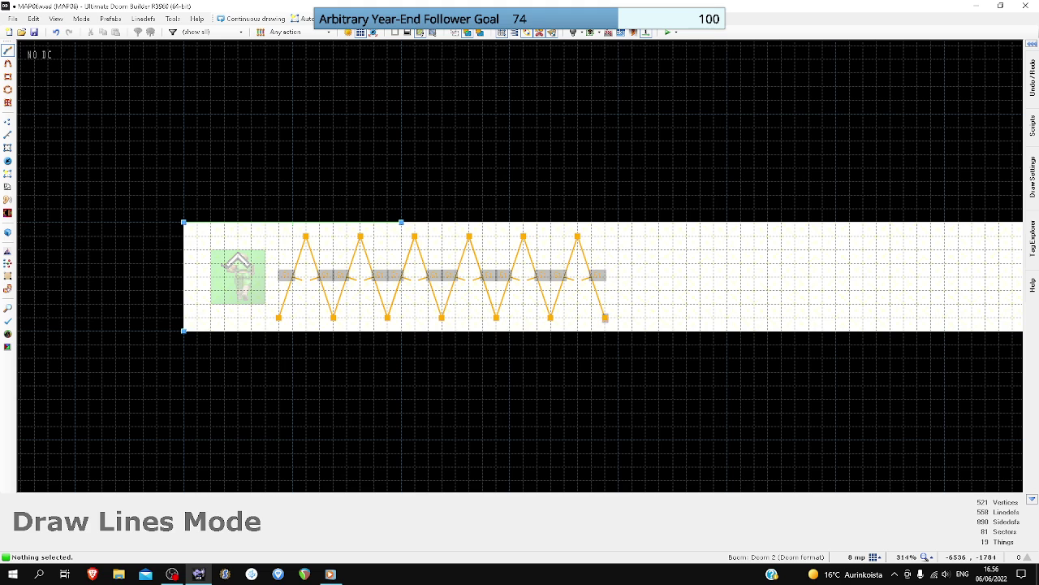
pyautogui.click(631, 237)
pyautogui.click(659, 317)
pyautogui.click(686, 236)
pyautogui.click(714, 318)
pyautogui.click(741, 237)
pyautogui.click(768, 318)
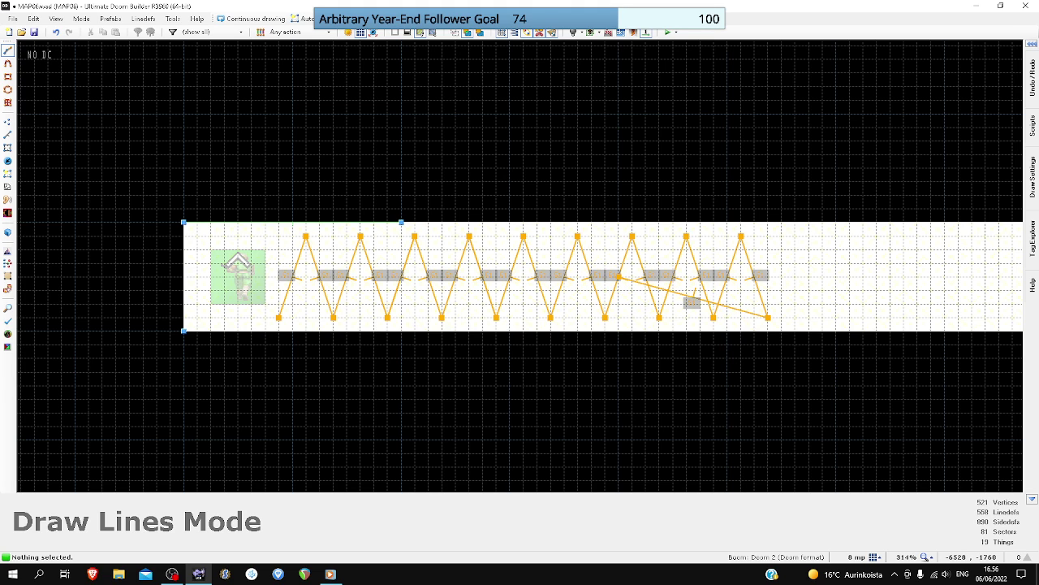
pyautogui.click(795, 236)
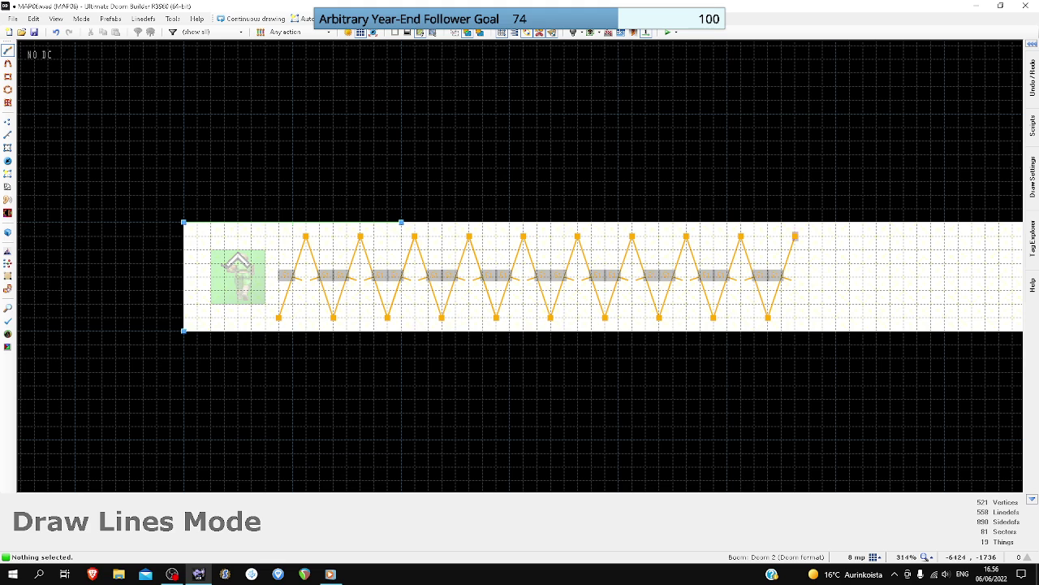
pyautogui.click(822, 318)
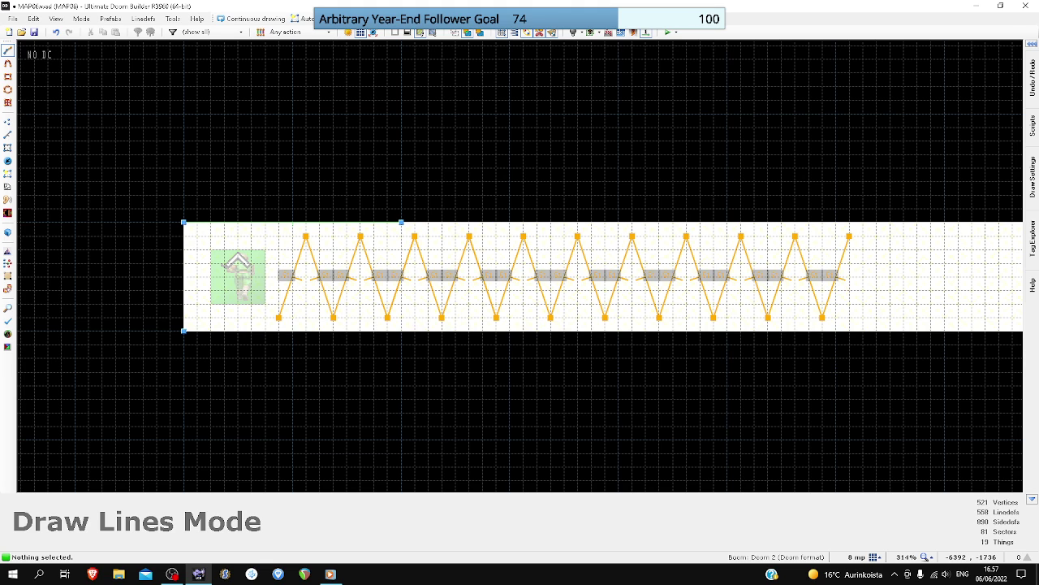
pyautogui.click(849, 237)
pyautogui.click(877, 318)
pyautogui.click(904, 236)
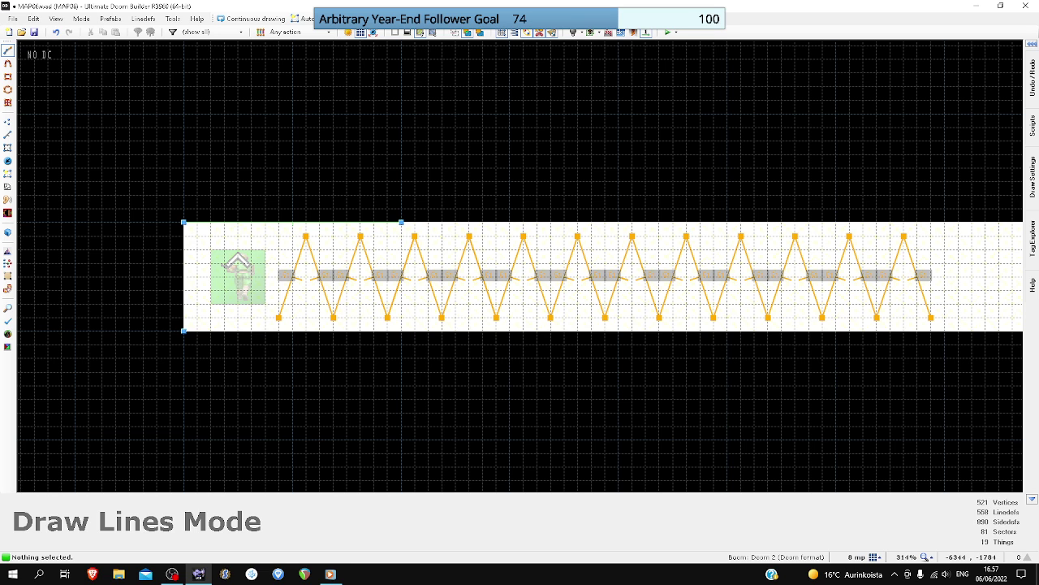
pyautogui.click(932, 317)
pyautogui.press('Right')
pyautogui.press('Right')
pyautogui.press('Right')
pyautogui.click(795, 236)
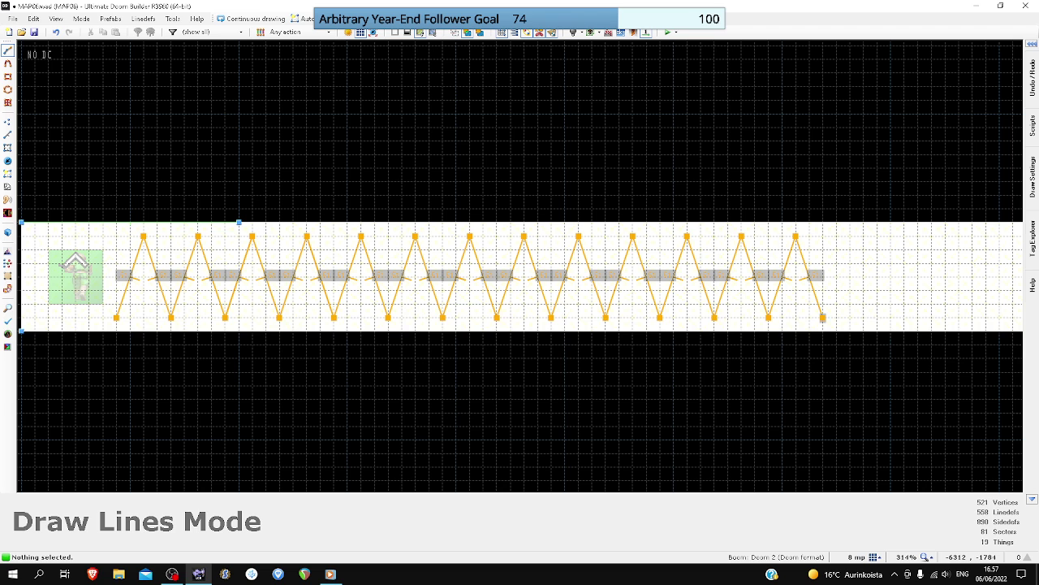
pyautogui.scroll(-1, 822, 317)
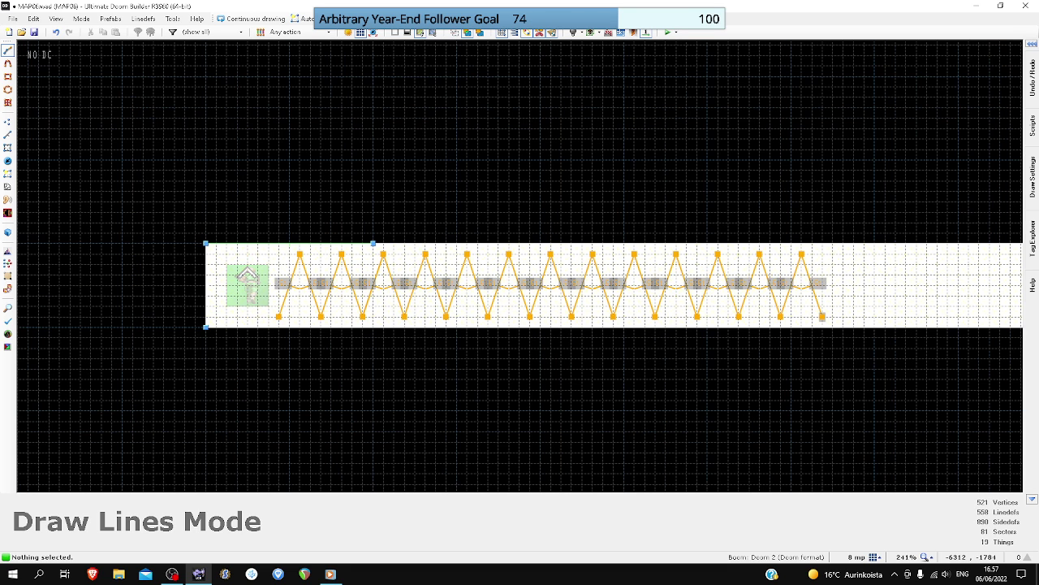
pyautogui.scroll(1, 822, 318)
pyautogui.click(822, 318)
pyautogui.click(849, 237)
pyautogui.click(877, 318)
pyautogui.click(904, 236)
pyautogui.click(932, 318)
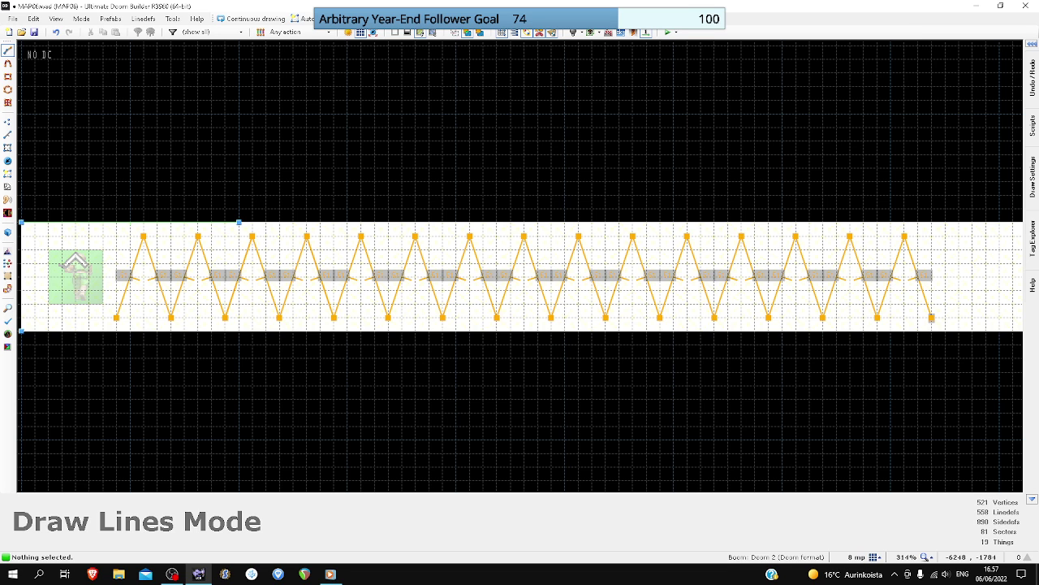
pyautogui.press('Right')
pyautogui.press('Right')
pyautogui.click(795, 236)
pyautogui.click(795, 236)
pyautogui.click(823, 318)
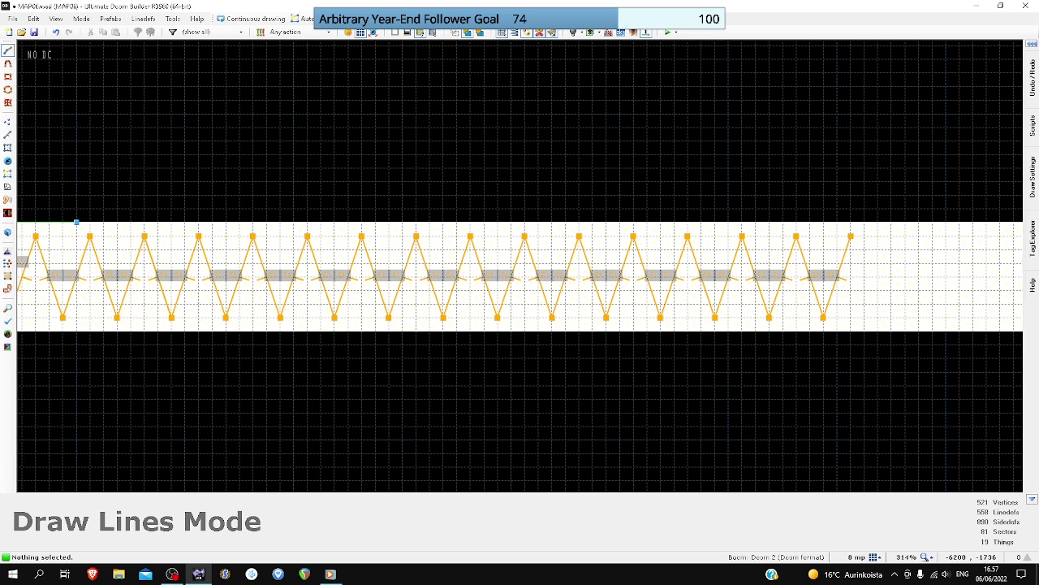
pyautogui.click(850, 236)
pyautogui.rightClick(878, 317)
pyautogui.scroll(-3, 877, 317)
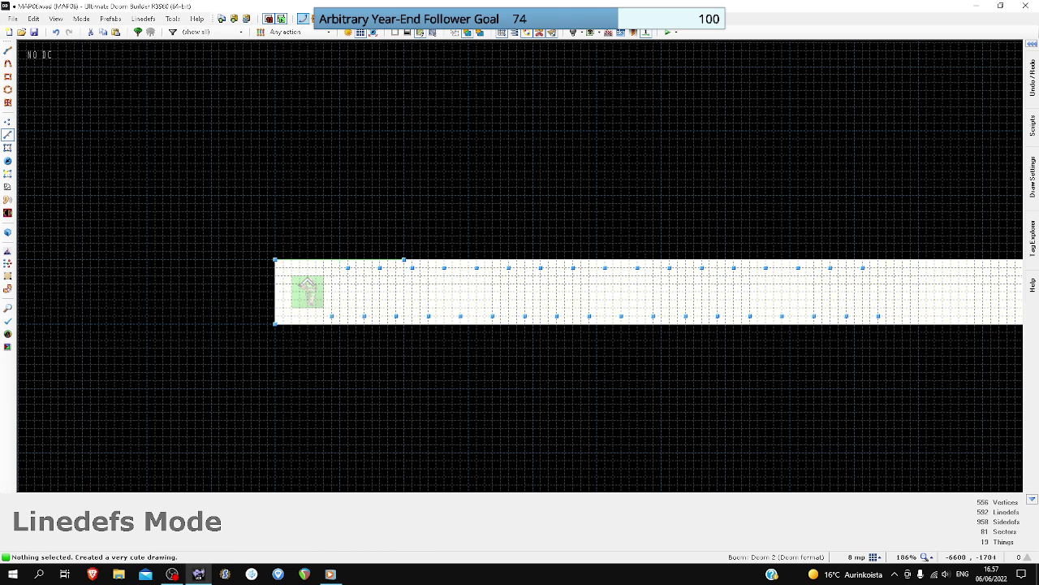
# - Change the thin strip sector's floor to the solid black texture
pyautogui.click(7, 148)
pyautogui.rightClick(357, 286)
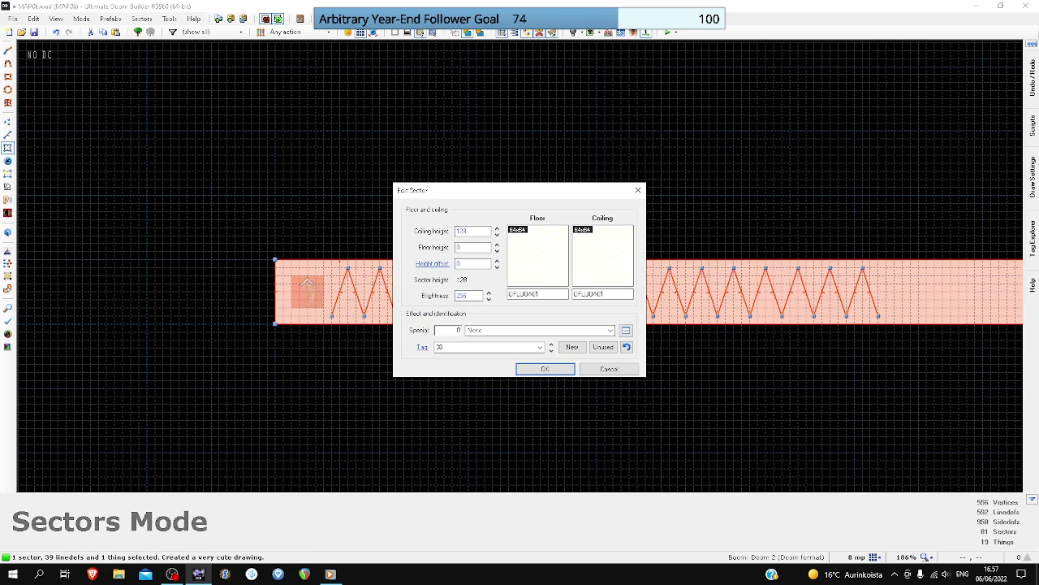
pyautogui.click(538, 257)
pyautogui.press('Return')
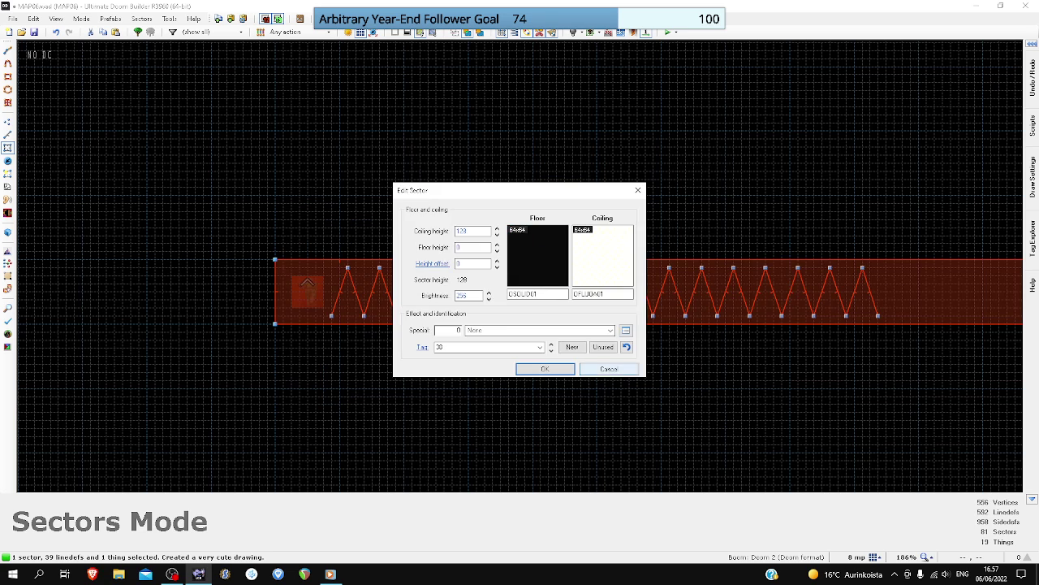
pyautogui.press('Return')
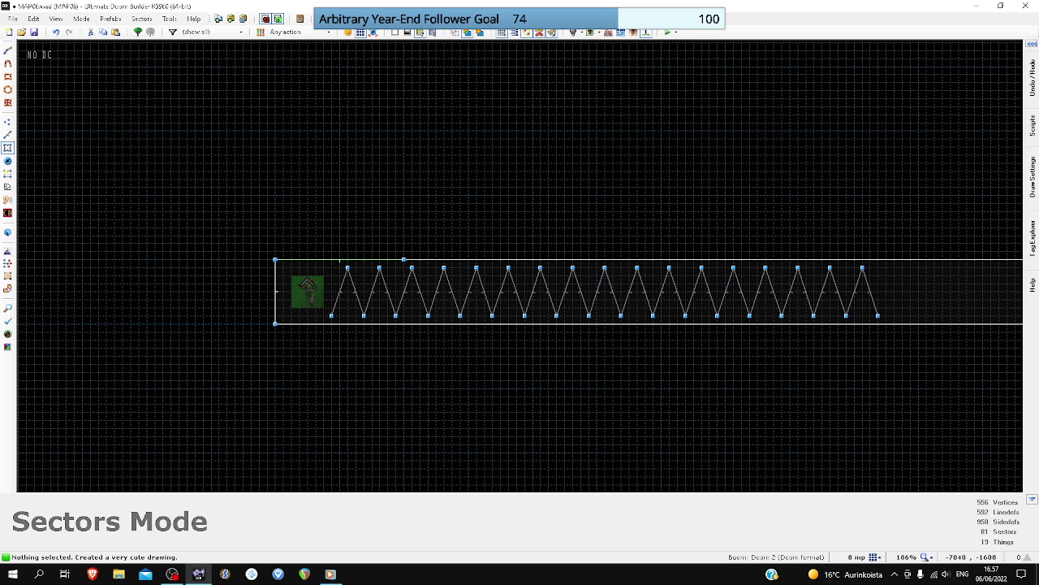
# - Flip the direction of the zigzag's 17 rising lines so they face the same way as the falling ones
pyautogui.press('l')
pyautogui.click(340, 288)
pyautogui.click(372, 289)
pyautogui.click(405, 289)
pyautogui.click(438, 288)
pyautogui.click(469, 289)
pyautogui.click(501, 289)
pyautogui.click(533, 289)
pyautogui.click(565, 290)
pyautogui.click(597, 290)
pyautogui.click(629, 290)
pyautogui.click(662, 285)
pyautogui.click(692, 289)
pyautogui.click(725, 289)
pyautogui.click(772, 283)
pyautogui.click(772, 283)
pyautogui.click(758, 292)
pyautogui.click(789, 291)
pyautogui.click(823, 291)
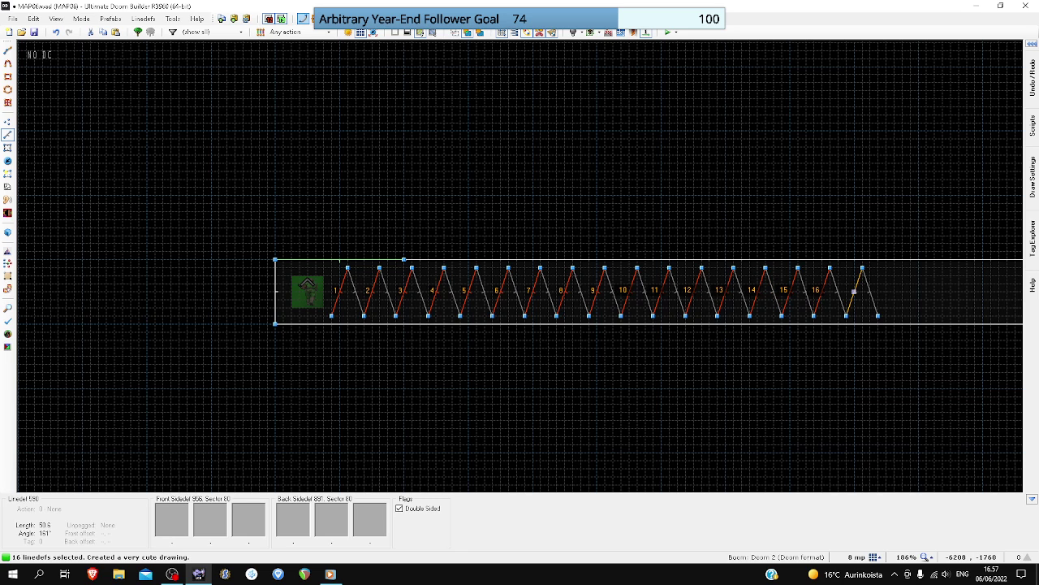
pyautogui.click(854, 291)
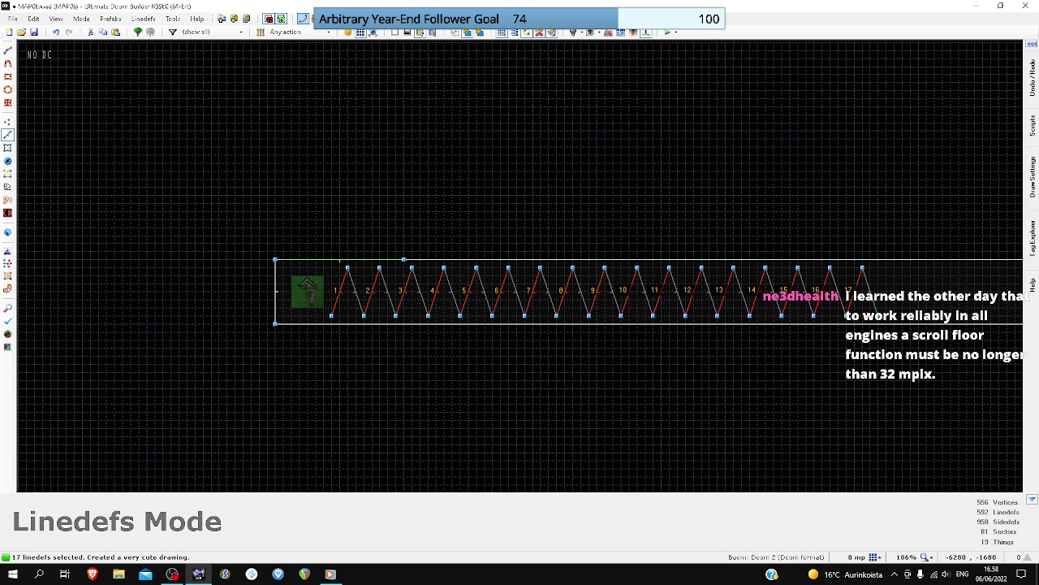
pyautogui.press('f')
pyautogui.press('c')
# - Extend the zigzag by one more peak at its east end and flip the new rising line
pyautogui.scroll(7, 887, 315)
pyautogui.rightClick(830, 305)
pyautogui.scroll(-4, 832, 302)
pyautogui.click(863, 201)
pyautogui.click(898, 306)
pyautogui.rightClick(898, 306)
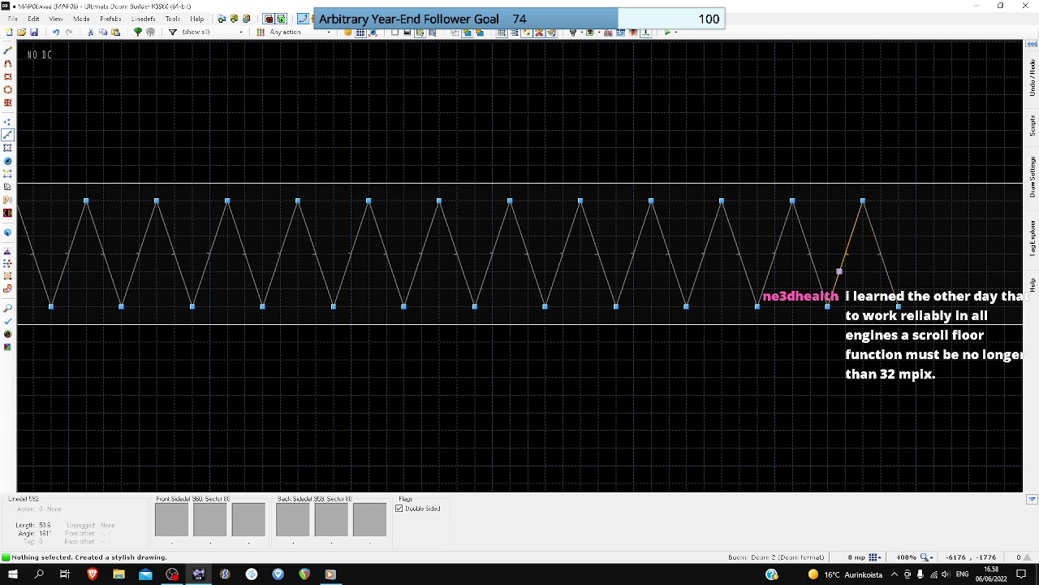
pyautogui.scroll(-3, 821, 266)
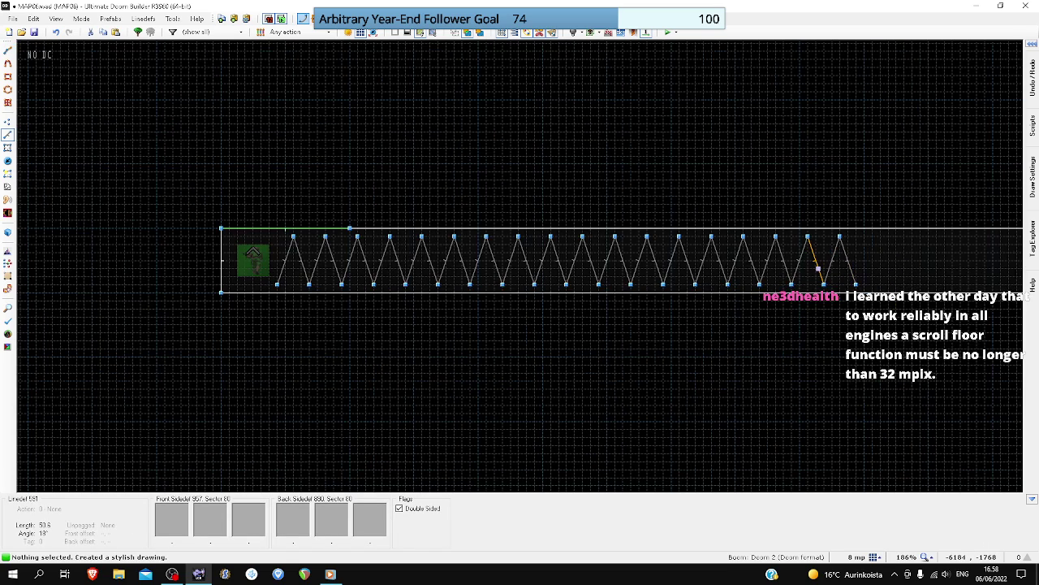
pyautogui.scroll(3, 821, 265)
pyautogui.press('f')
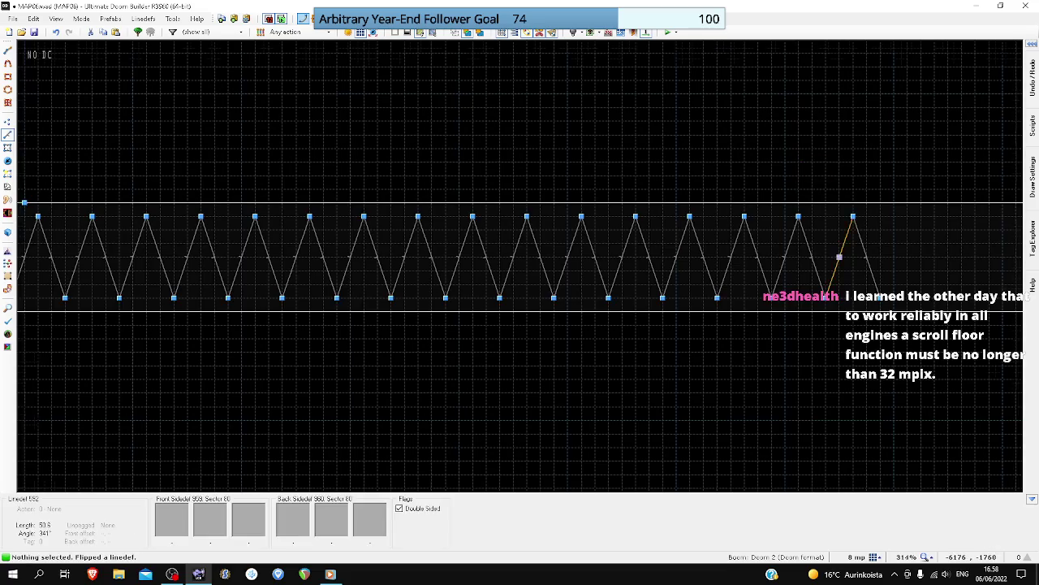
# - Assign action 80 (WR Light Change to Brightest Adjacent) to all 36 zigzag lines, with tags incrementing from 1 to 36
pyautogui.scroll(-4, 830, 259)
pyautogui.scroll(6, 516, 241)
pyautogui.rightClick(489, 254)
pyautogui.scroll(-4, 505, 260)
pyautogui.moveTo(505, 260); pyautogui.dragTo(988, 316)
pyautogui.scroll(-3, 886, 318)
pyautogui.scroll(2, 964, 315)
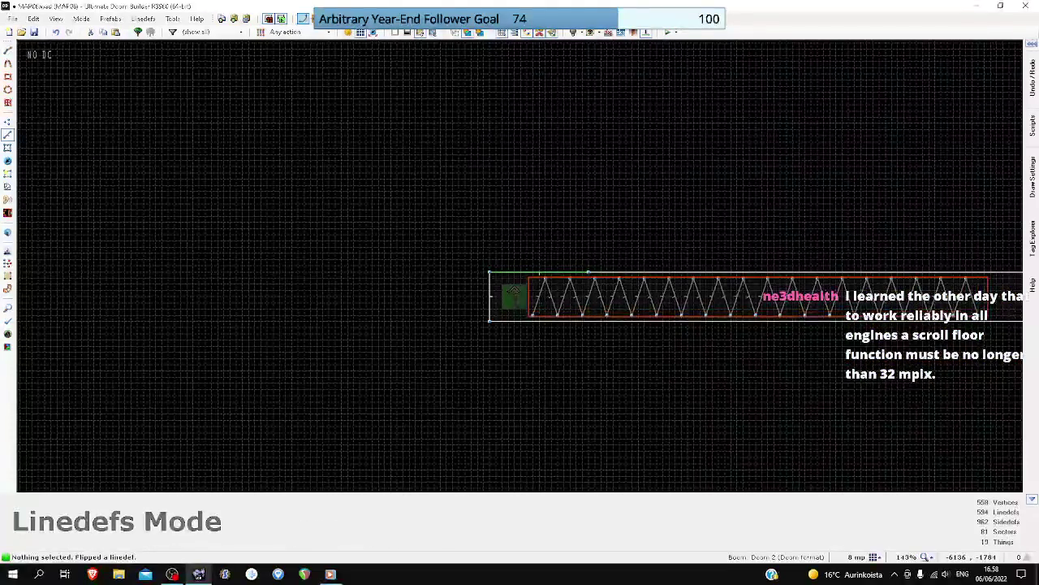
pyautogui.click(514, 292)
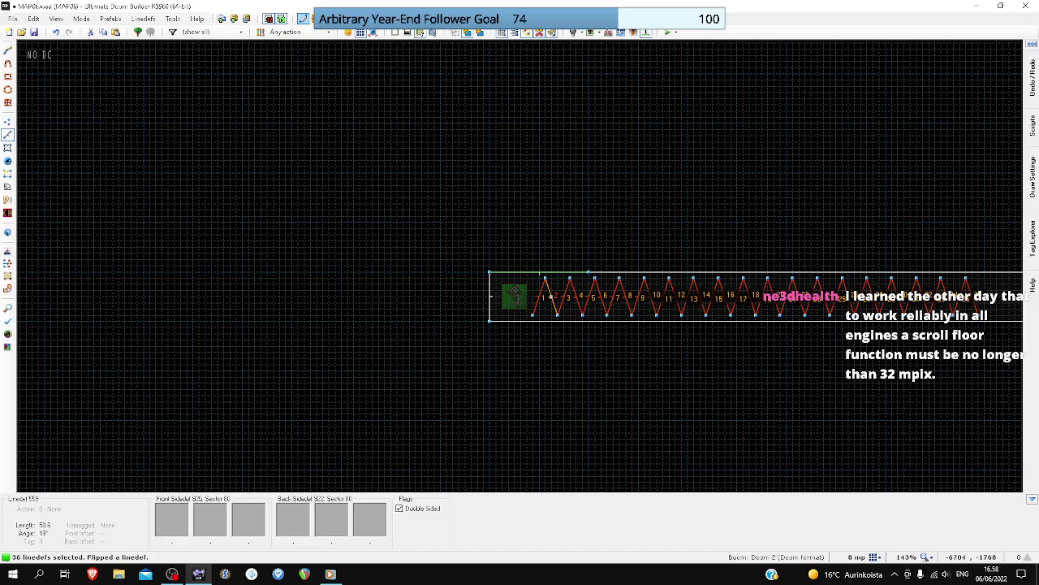
pyautogui.rightClick(550, 296)
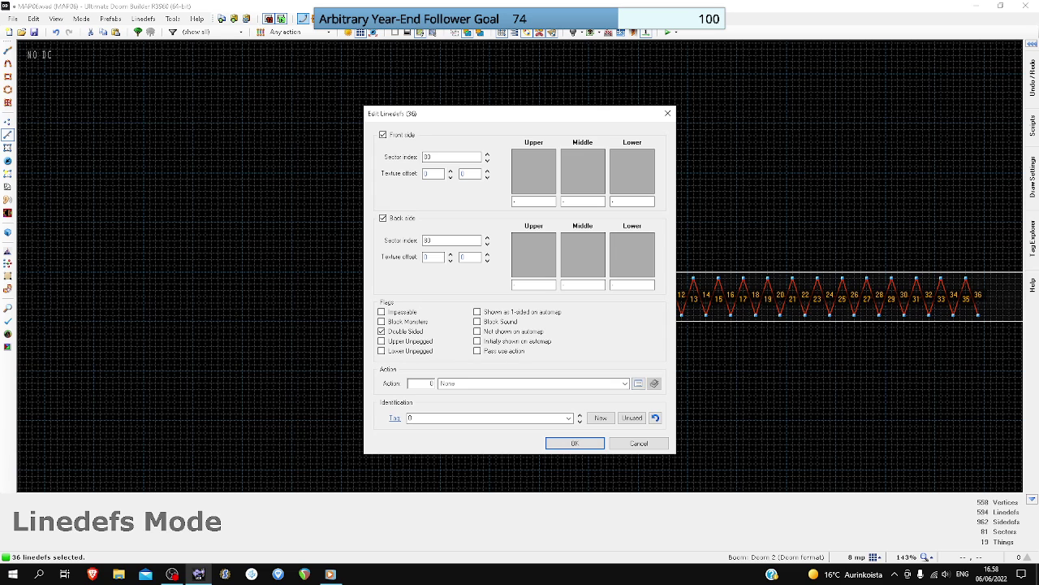
pyautogui.click(638, 383)
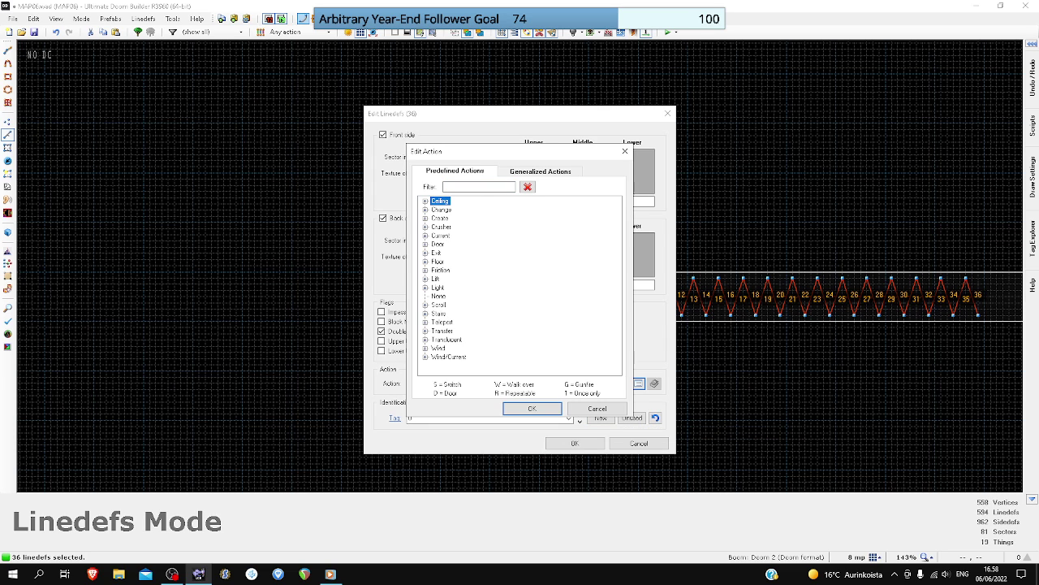
pyautogui.click(425, 287)
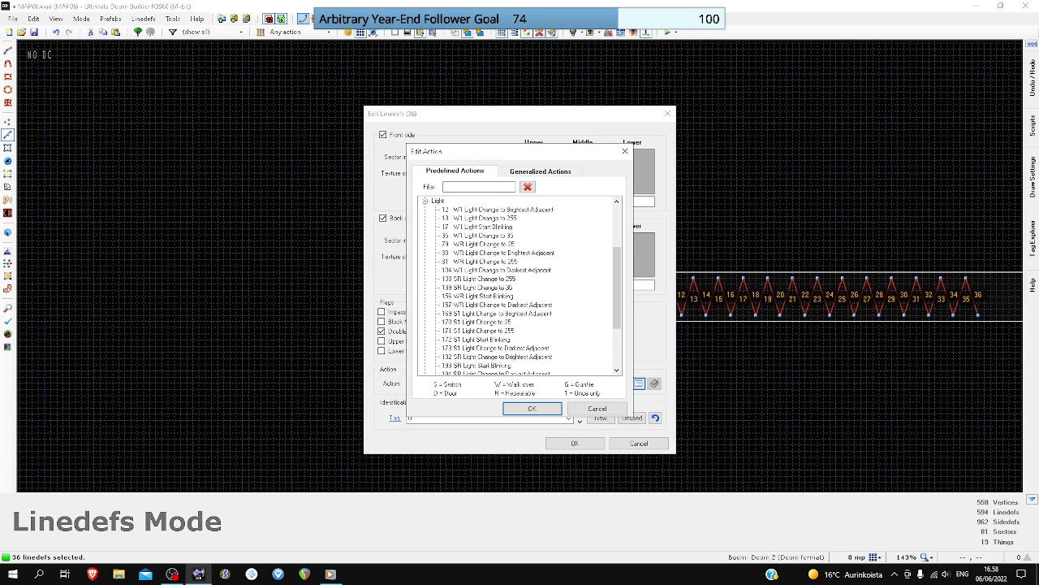
pyautogui.click(500, 252)
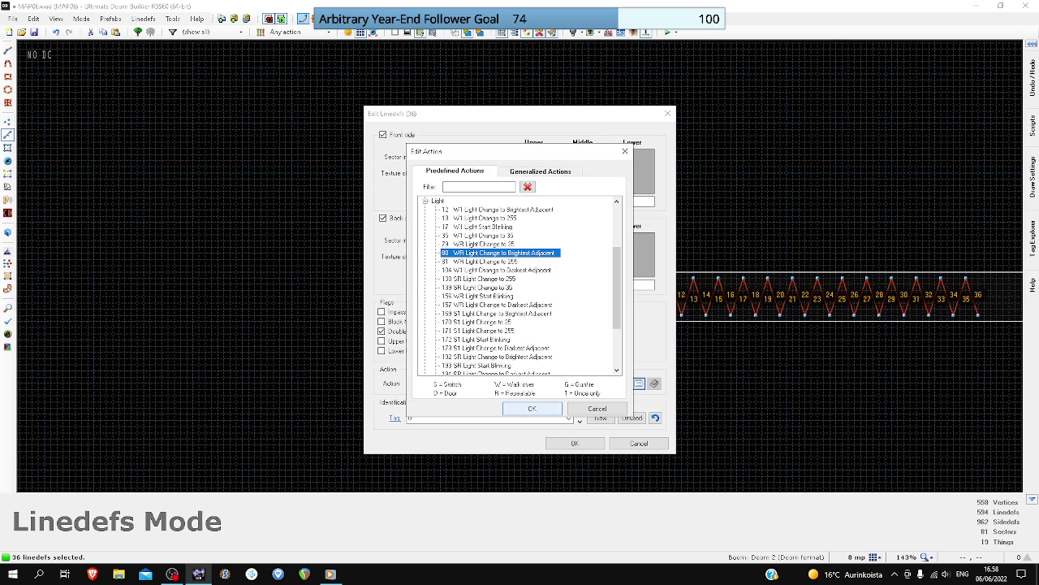
pyautogui.click(532, 407)
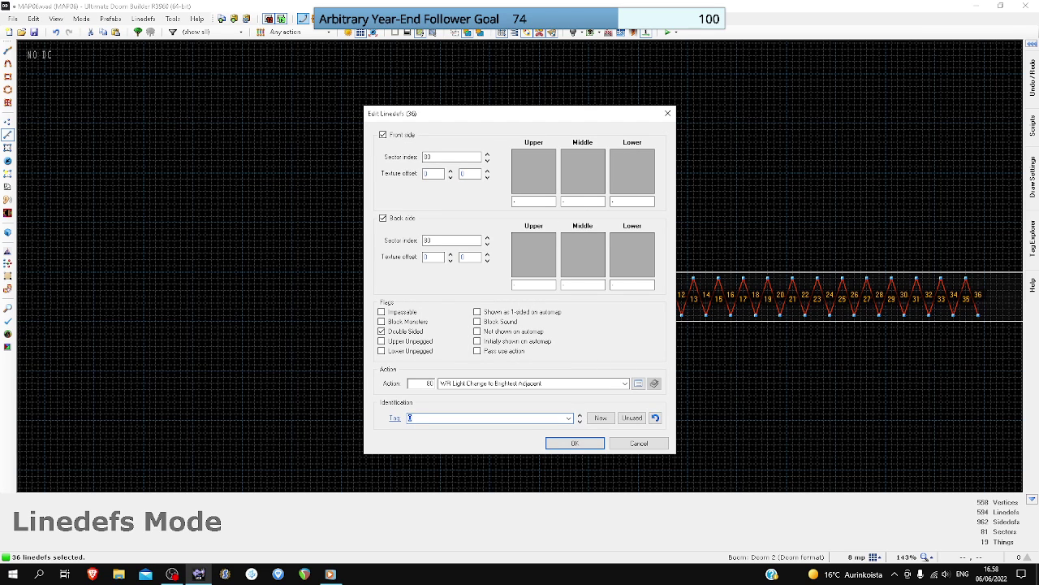
pyautogui.write('3')
pyautogui.press('Return')
pyautogui.scroll(-1, 497, 397)
pyautogui.press('c')
# - Select the sectors of the star-shaped area in the north, excluding the large central star sector from the selection
pyautogui.scroll(-4, 527, 319)
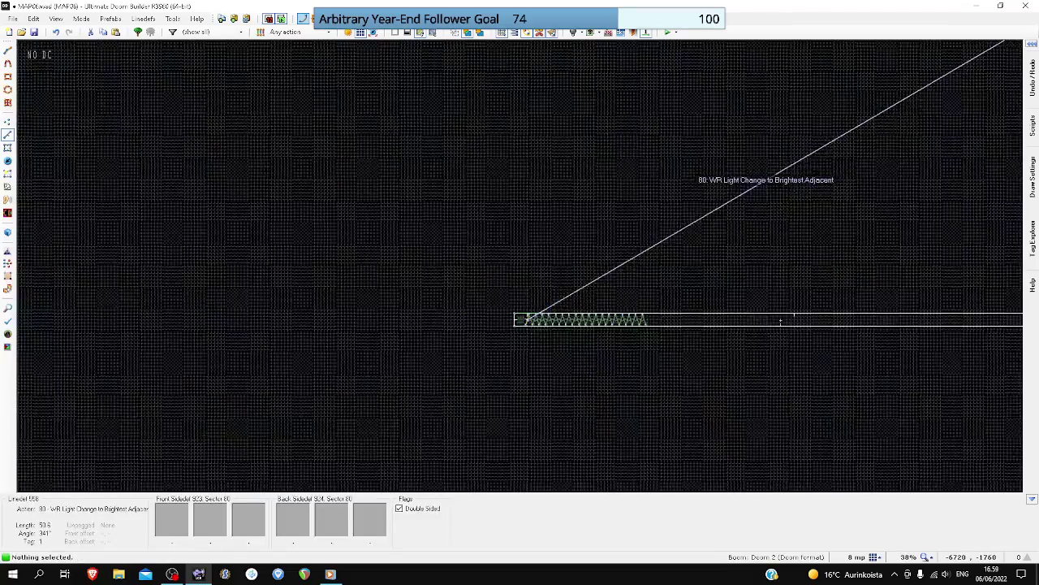
pyautogui.scroll(-2, 649, 320)
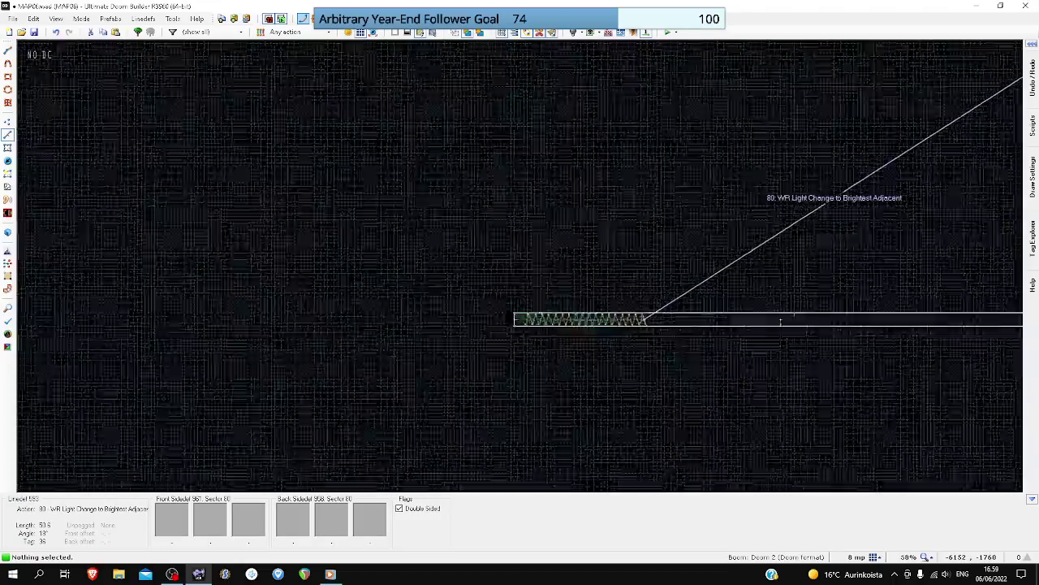
pyautogui.scroll(8, 647, 319)
pyautogui.scroll(-3, 492, 319)
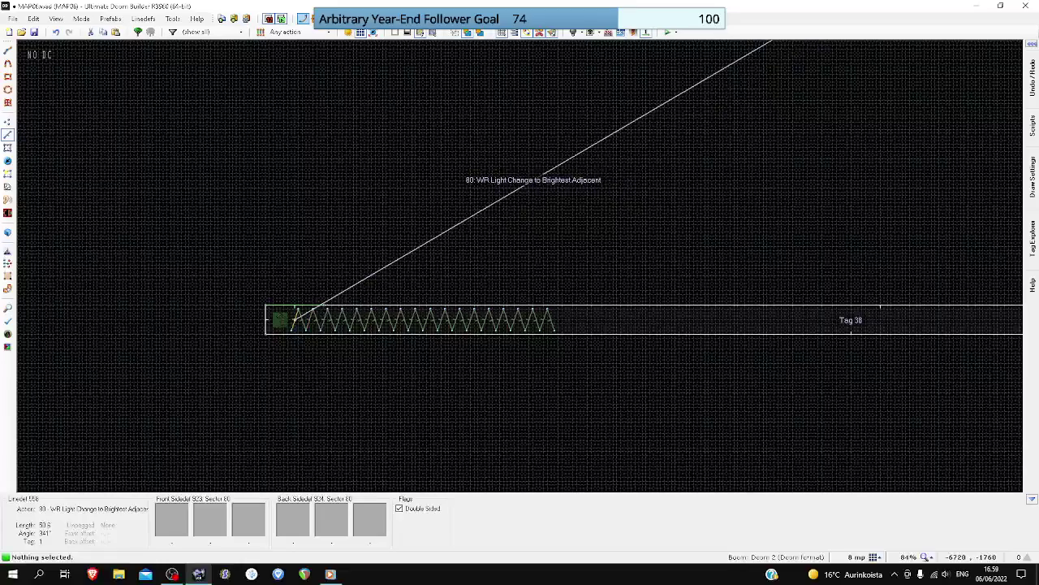
pyautogui.scroll(4, 310, 323)
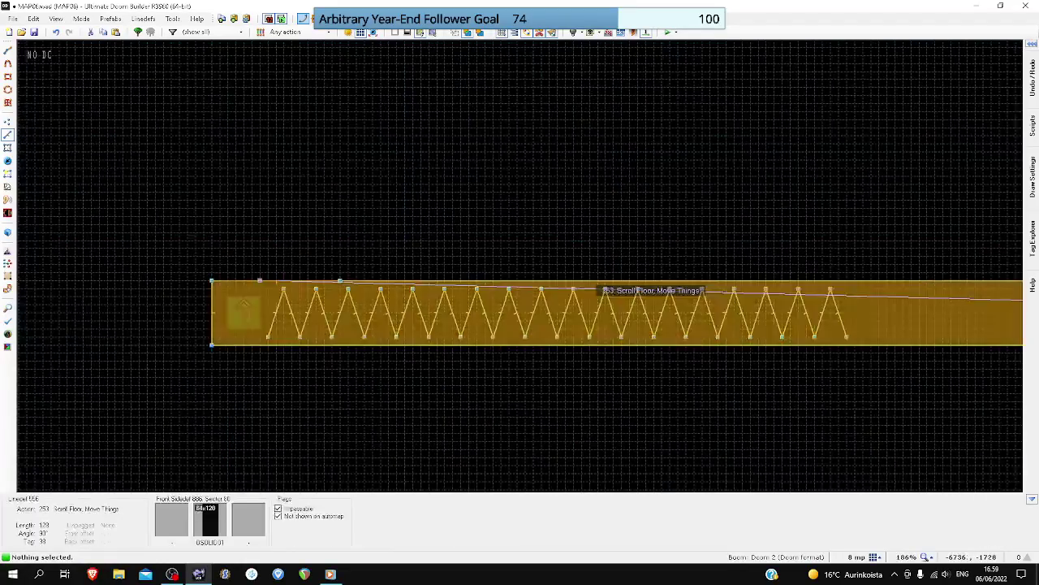
pyautogui.scroll(-15, 300, 294)
pyautogui.press('l')
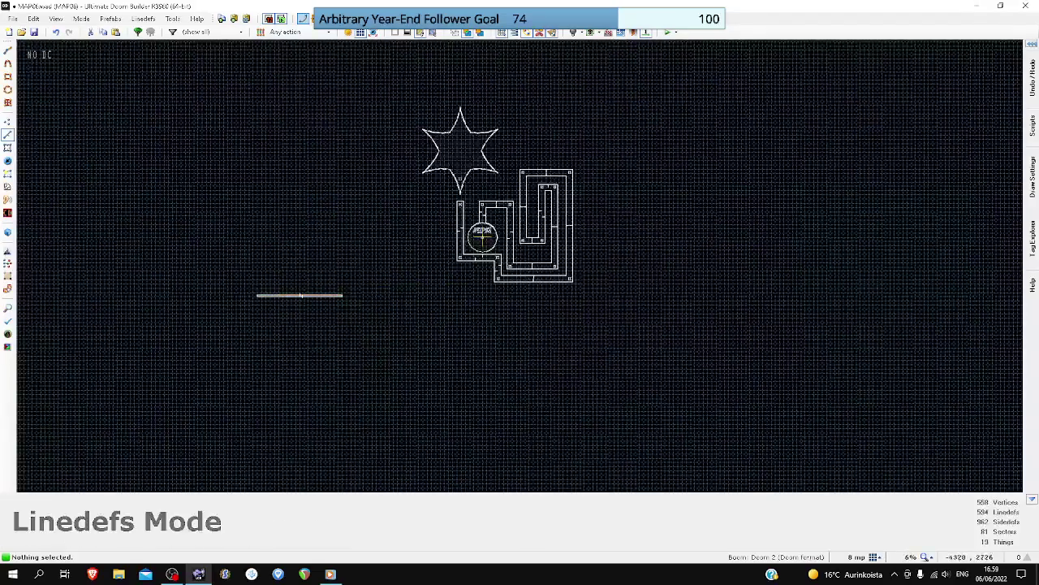
pyautogui.press('s')
pyautogui.scroll(4, 433, 100)
pyautogui.moveTo(393, 100); pyautogui.dragTo(588, 298)
pyautogui.scroll(5, 500, 268)
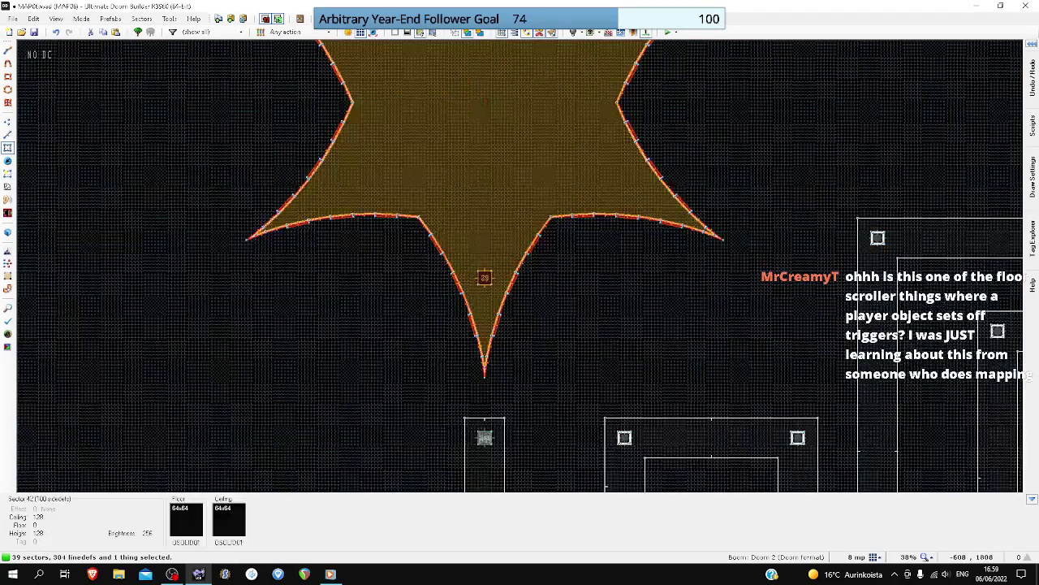
pyautogui.scroll(2, 507, 281)
pyautogui.click(513, 282)
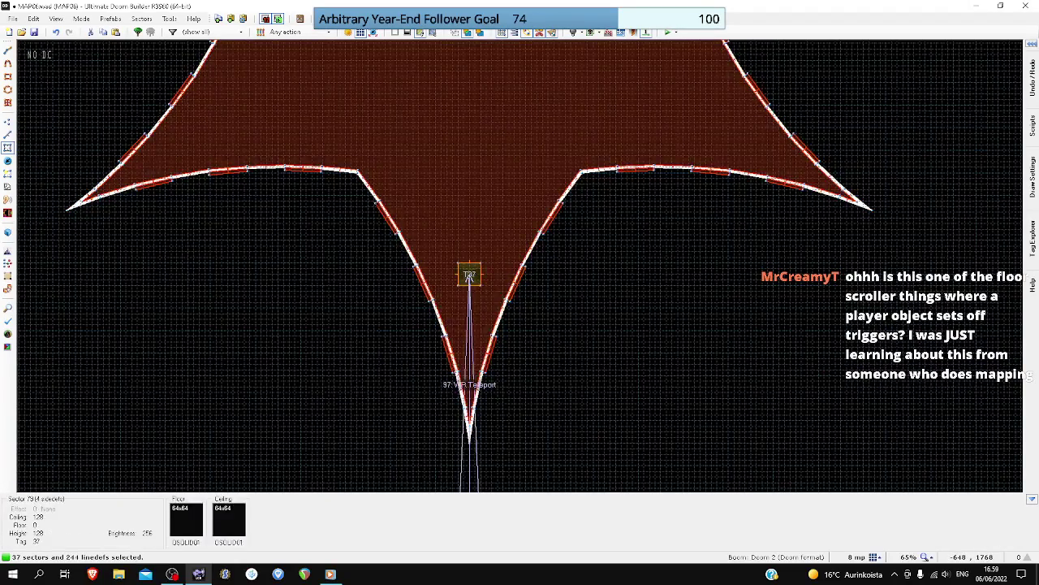
# - Deselect the tag 37 teleport sector, set the remaining 36 sectors to brightness 0 with the Light Glows (1+ sec) special, and save the map
pyautogui.scroll(5, 503, 280)
pyautogui.click(477, 284)
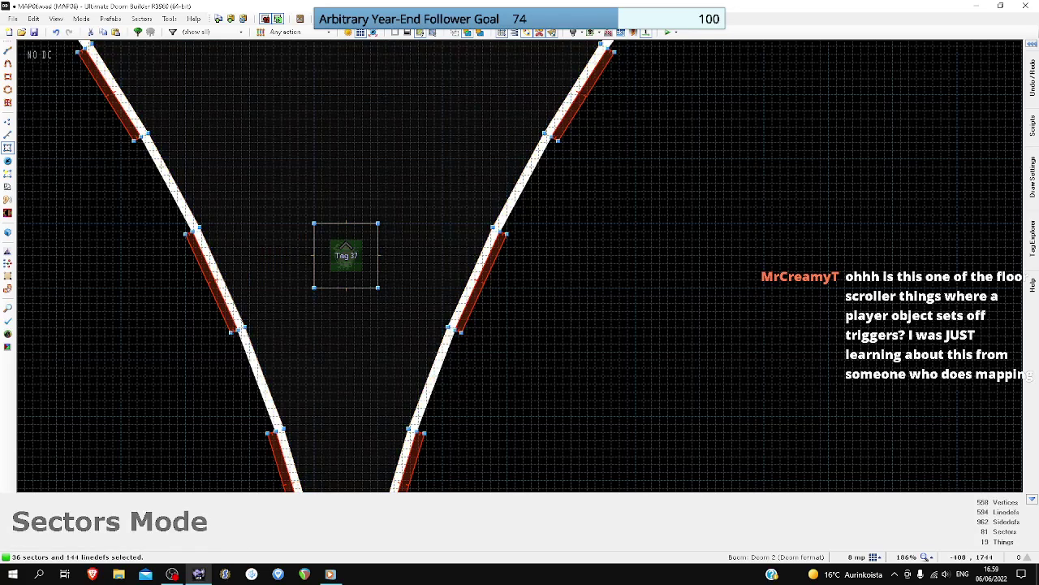
pyautogui.rightClick(478, 284)
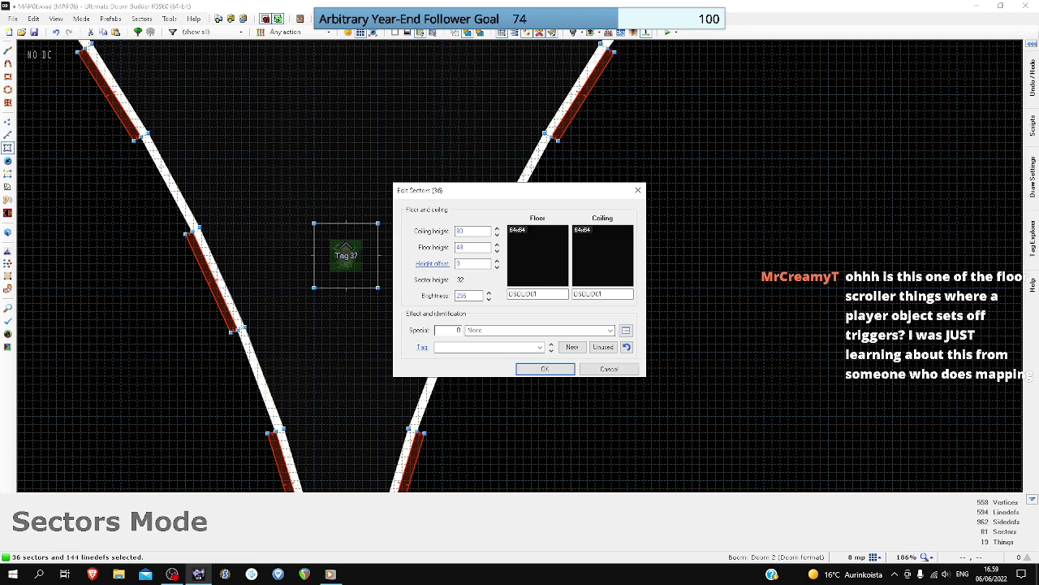
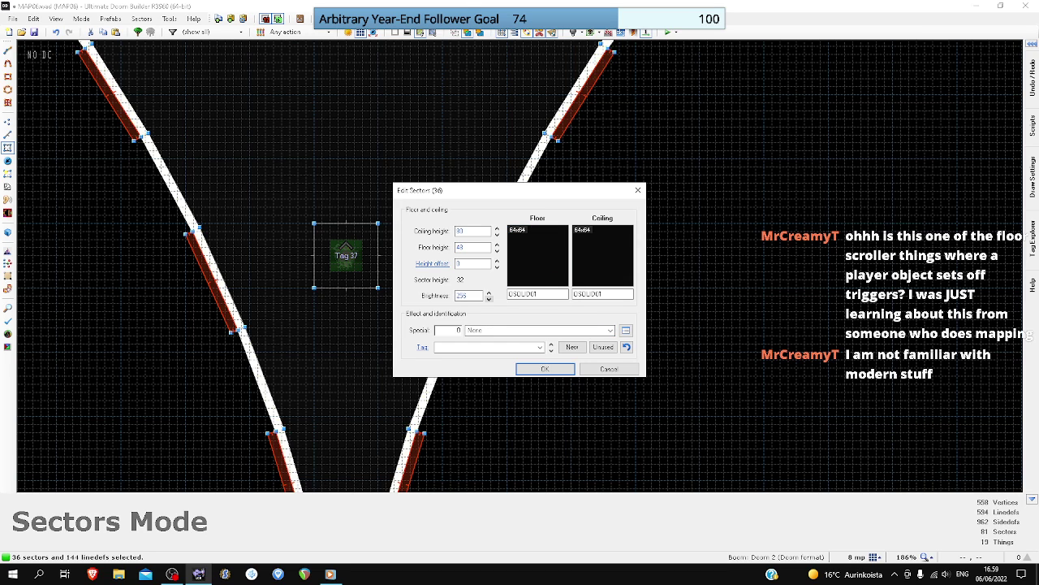
pyautogui.doubleClick(464, 295)
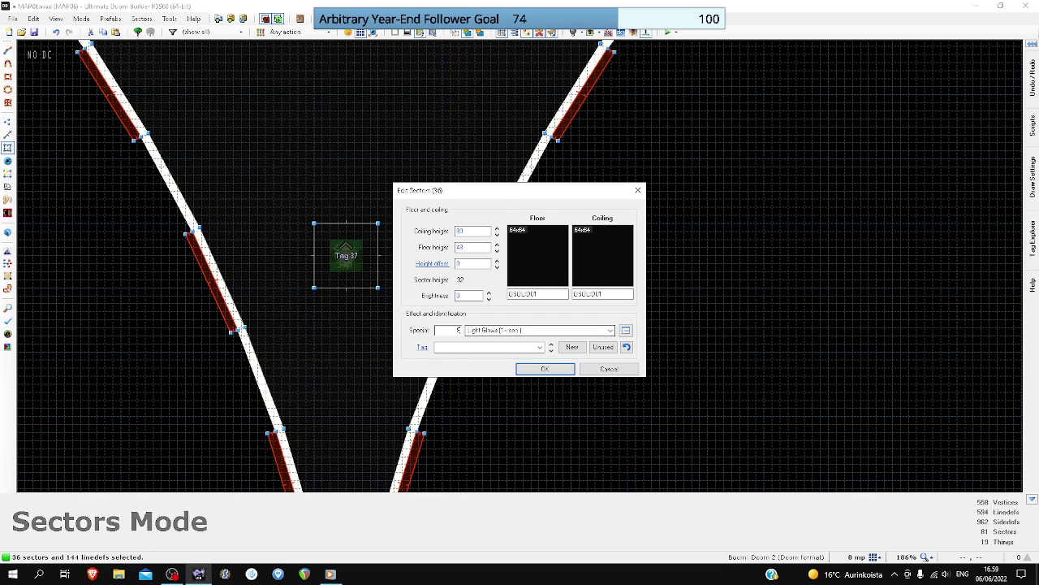
pyautogui.press('Return')
pyautogui.hotkey('ctrl', 's')
# - Clear the sector selection, then select and copy the 36 zigzag light-trigger lines inside the long narrow sector
pyautogui.scroll(-5, 543, 323)
pyautogui.press('c')
pyautogui.scroll(-6, 624, 358)
pyautogui.scroll(-2, 627, 367)
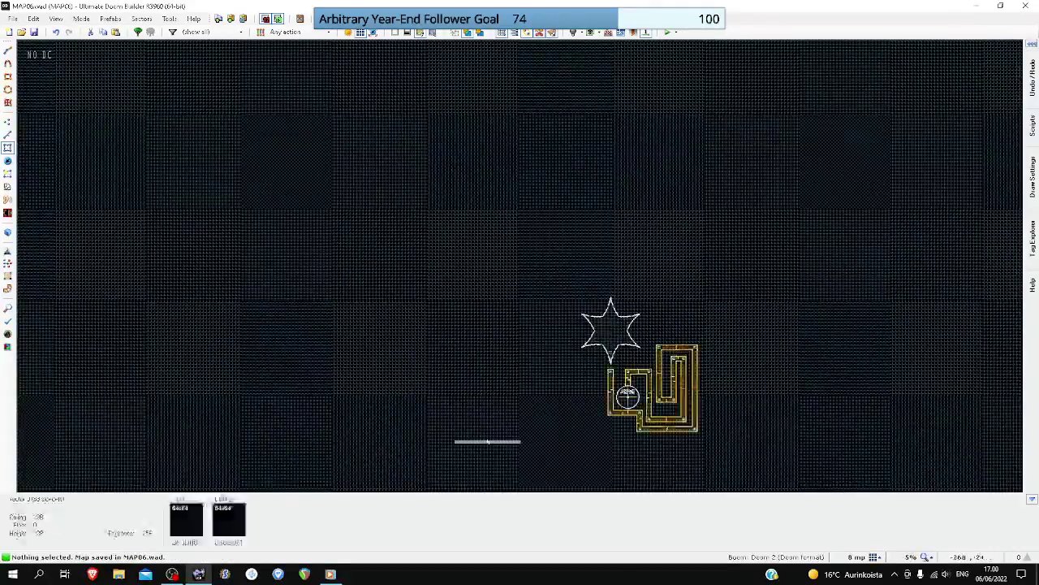
pyautogui.scroll(5, 504, 395)
pyautogui.scroll(2, 420, 348)
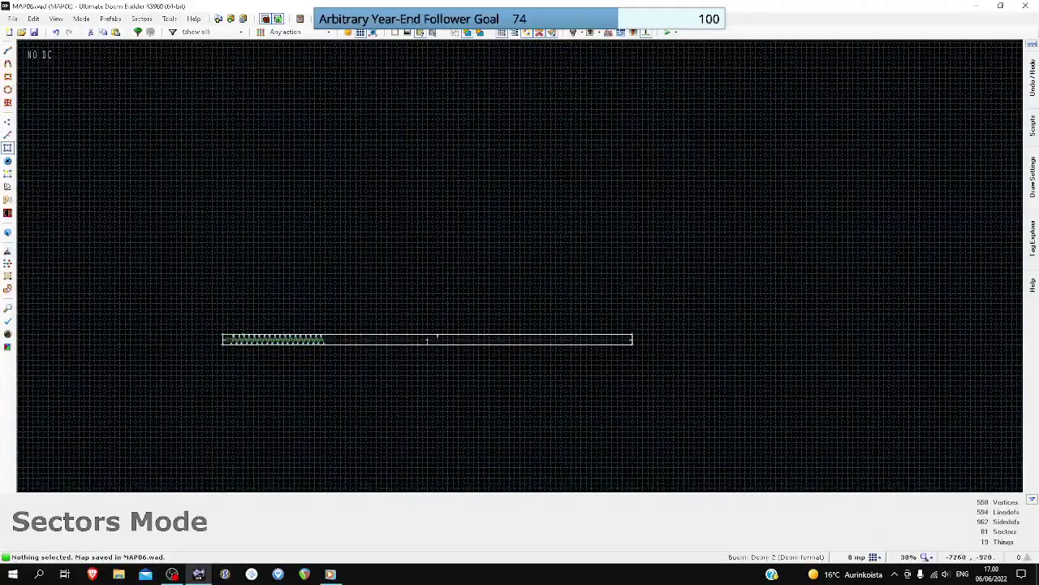
pyautogui.press('l')
pyautogui.scroll(5, 227, 338)
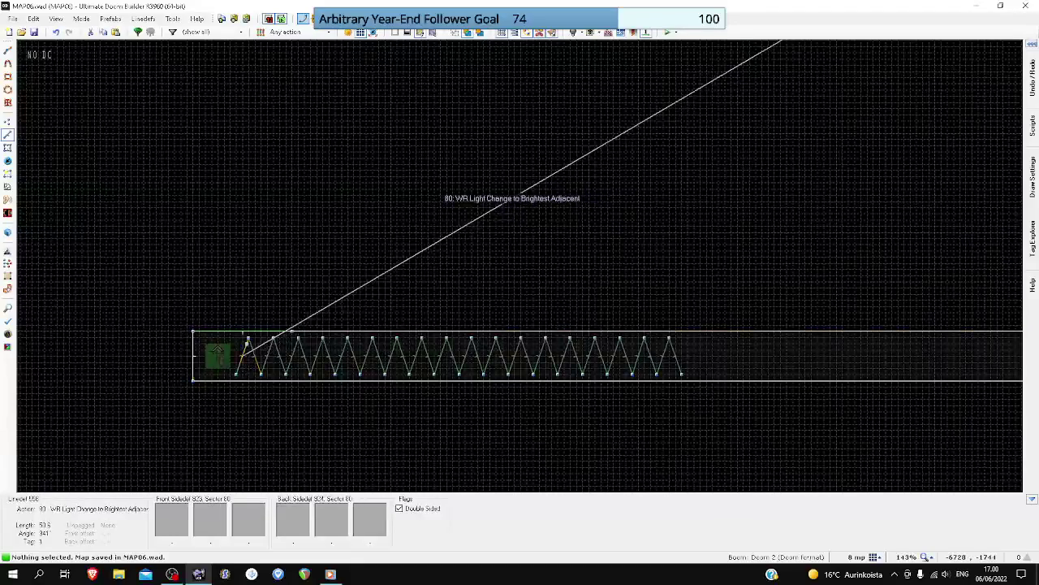
pyautogui.scroll(1, 233, 336)
pyautogui.moveTo(235, 336); pyautogui.dragTo(825, 388)
pyautogui.scroll(-3, 798, 366)
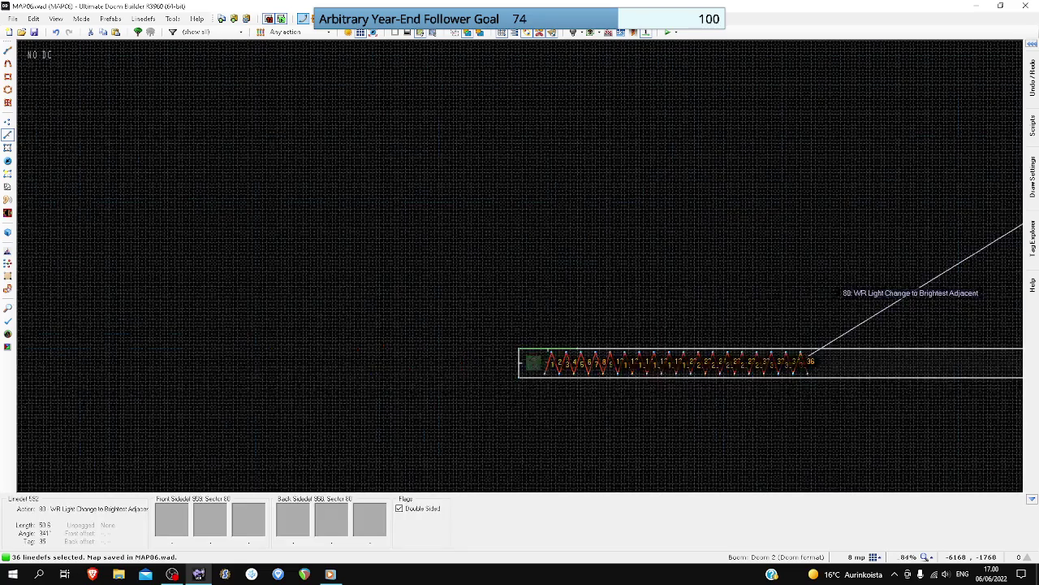
pyautogui.scroll(3, 873, 427)
pyautogui.press('Right')
pyautogui.press('Right')
pyautogui.press('Right')
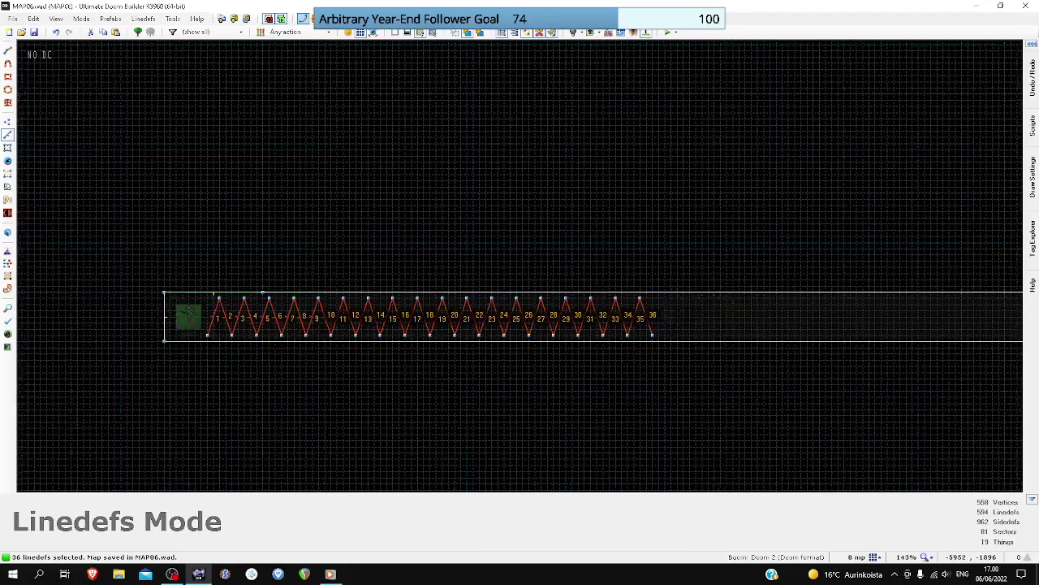
# - Paste two copies of the zigzag trigger lines end to end, continuing the original row along the narrow sector
pyautogui.hotkey('ctrl', 'v')
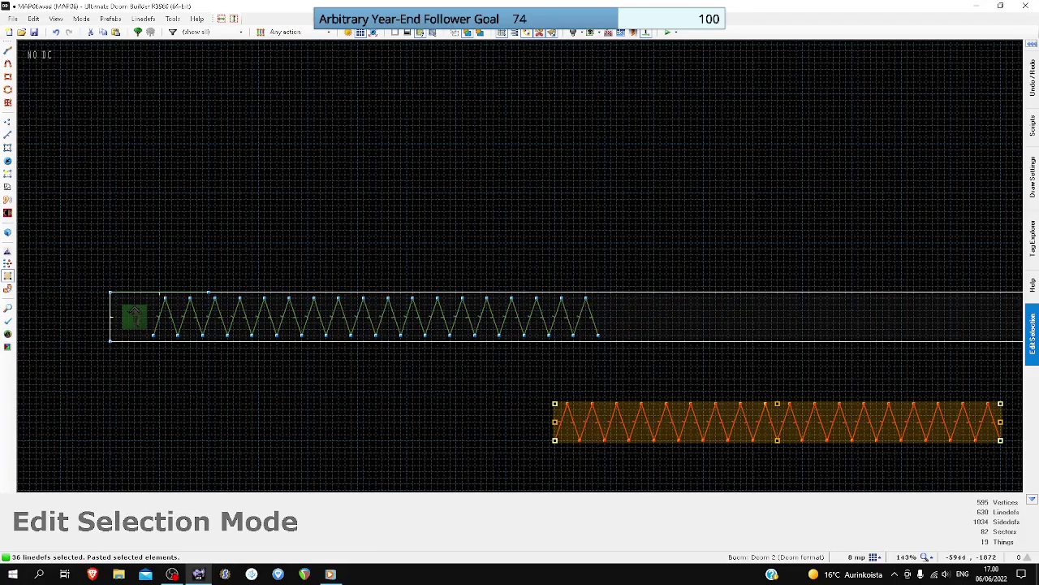
pyautogui.moveTo(802, 427); pyautogui.dragTo(850, 324)
pyautogui.scroll(-8, 605, 325)
pyautogui.scroll(10, 690, 321)
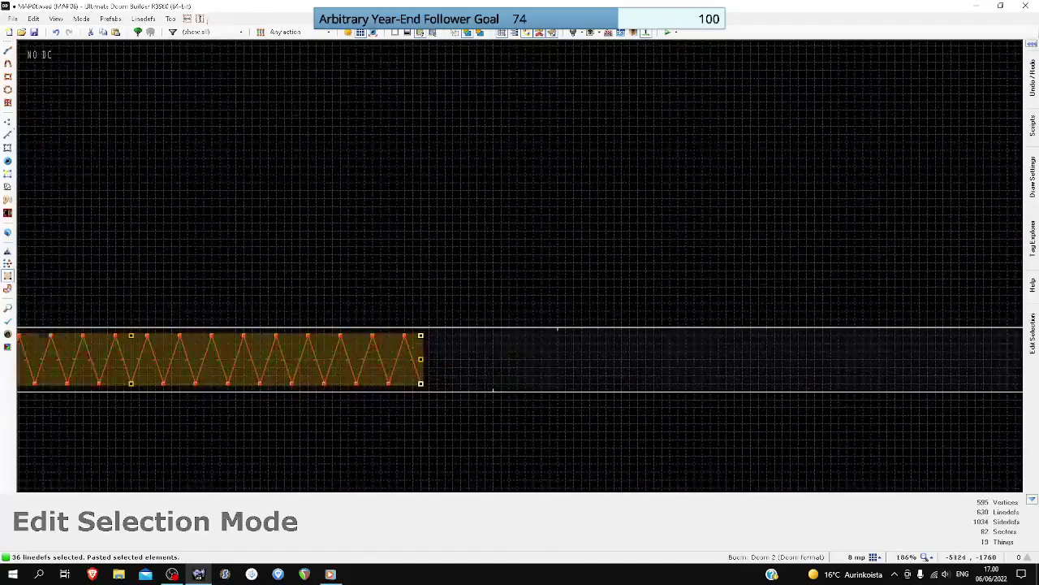
pyautogui.hotkey('ctrl', 'v')
pyautogui.moveTo(318, 359); pyautogui.dragTo(407, 366)
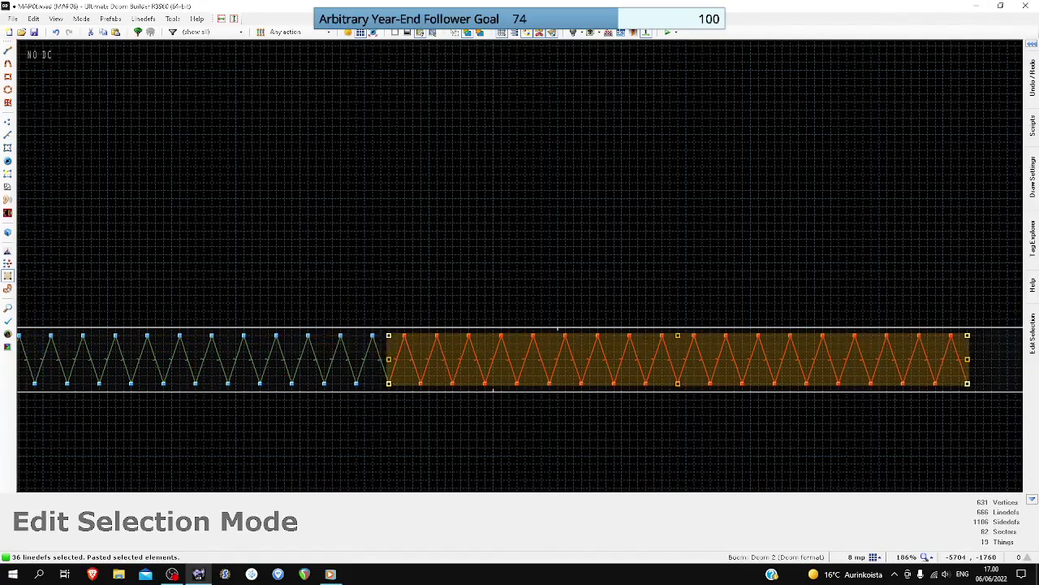
pyautogui.scroll(-4, 601, 350)
pyautogui.press('Return')
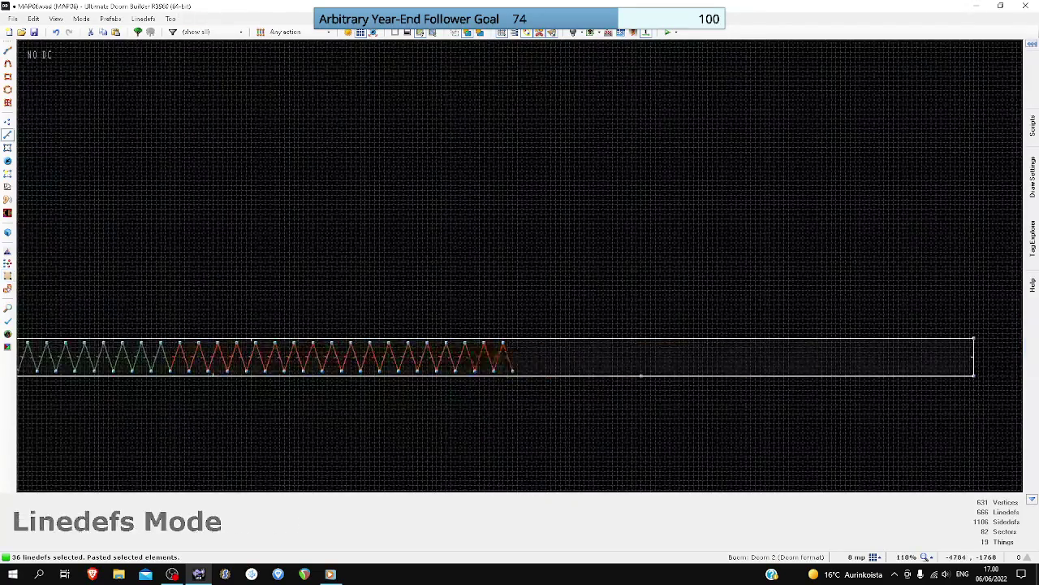
# - Paste one more copy of the zigzag lines onto the row's open end and clear the selection
pyautogui.hotkey('ctrl', 'v')
pyautogui.scroll(2, 470, 363)
pyautogui.moveTo(477, 364); pyautogui.dragTo(519, 356)
pyautogui.scroll(-1, 520, 356)
pyautogui.scroll(-3, 530, 355)
pyautogui.press('Return')
pyautogui.press('c')
pyautogui.scroll(-5, 580, 307)
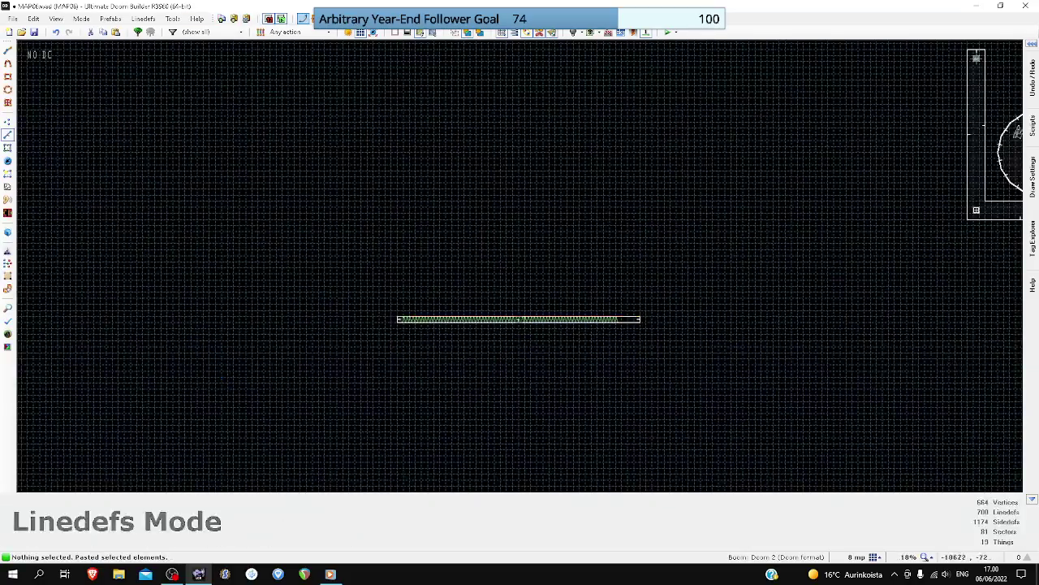
# - Insert a Player 1 start at about (-672, 1832), just above the teleport square in the star's lower spike, and save the map
pyautogui.press('t')
pyautogui.scroll(-5, 570, 309)
pyautogui.scroll(9, 645, 188)
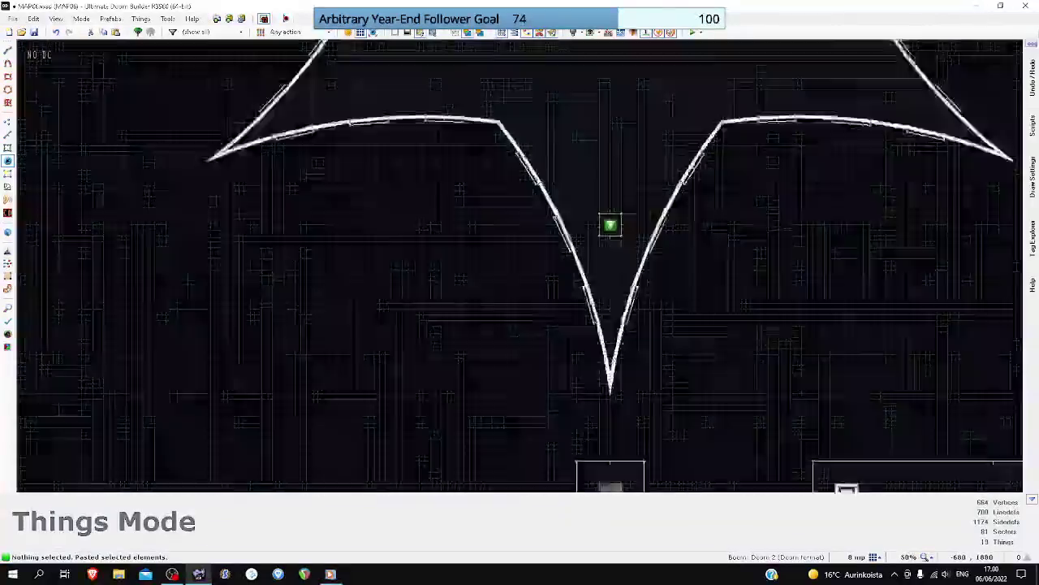
pyautogui.scroll(4, 609, 187)
pyautogui.press('Insert')
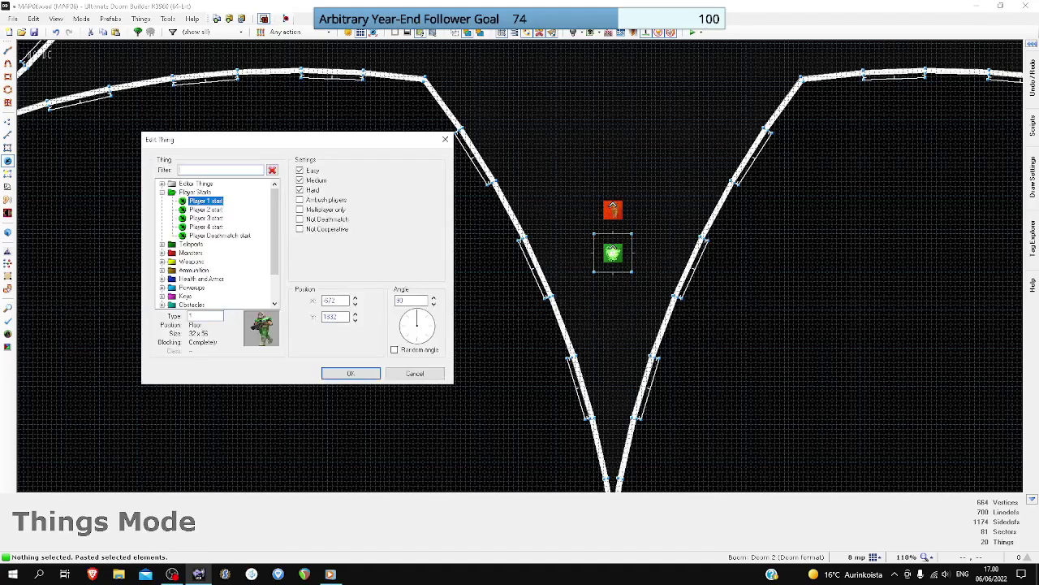
pyautogui.press('Return')
pyautogui.hotkey('ctrl', 's')
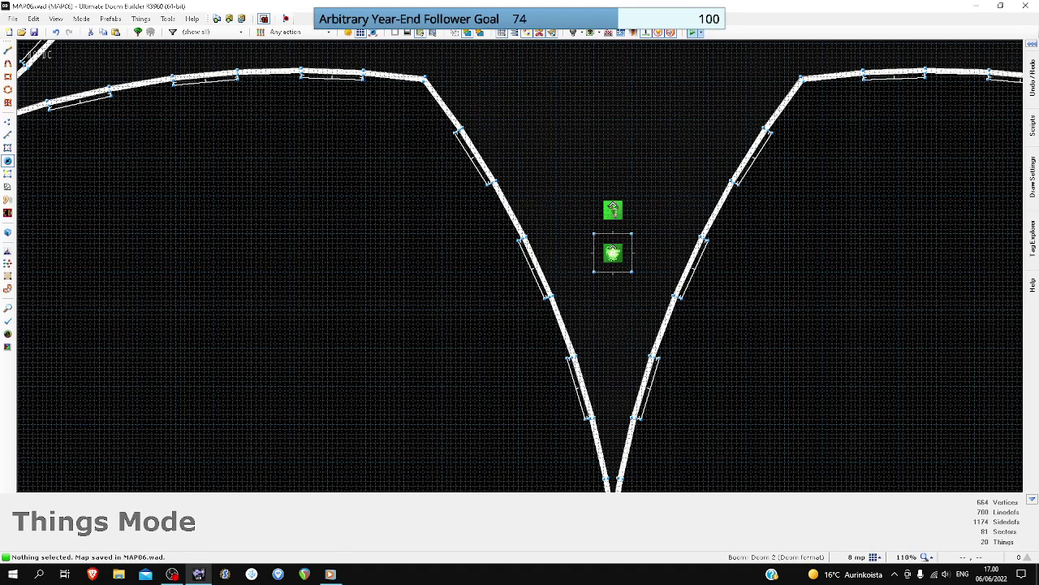
# - Test the map in the game and walk through the star room to watch the wall lights change
pyautogui.click(693, 33)
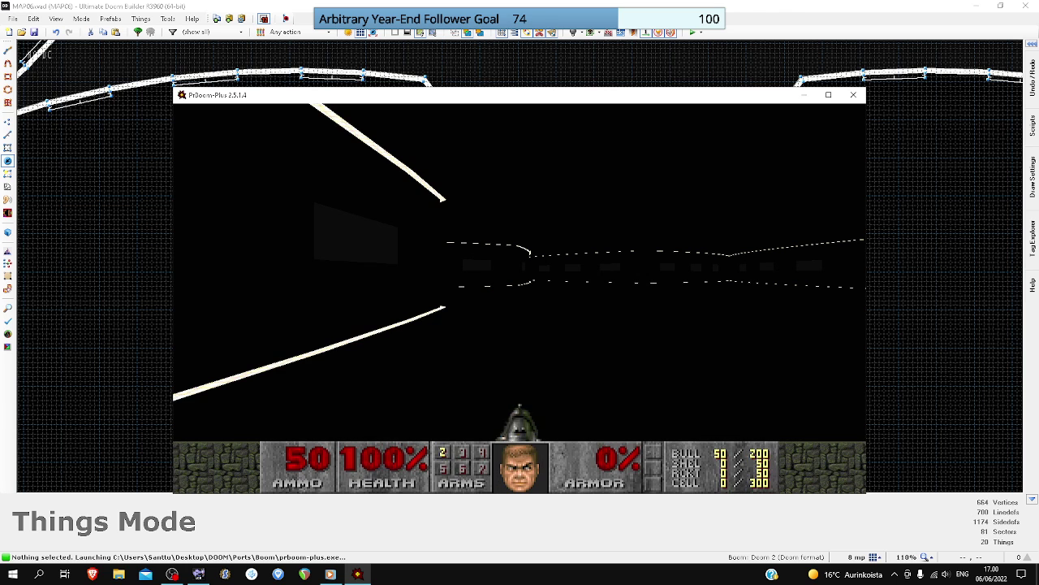
pyautogui.press('w')
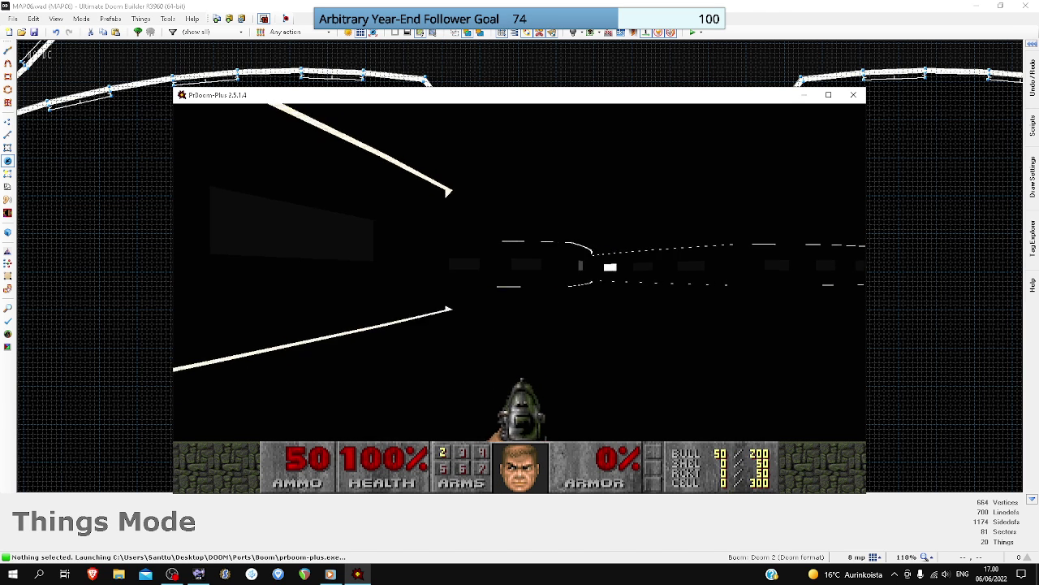
pyautogui.press('Up')
pyautogui.press('Left')
pyautogui.press('Up')
pyautogui.press('Right')
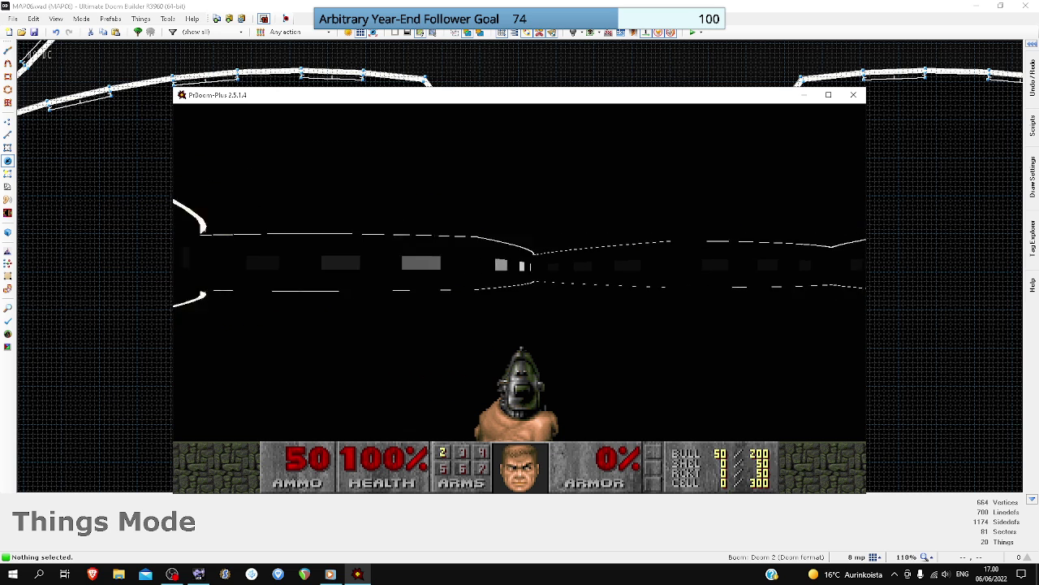
pyautogui.press('Up')
pyautogui.press('Left')
pyautogui.press('w')
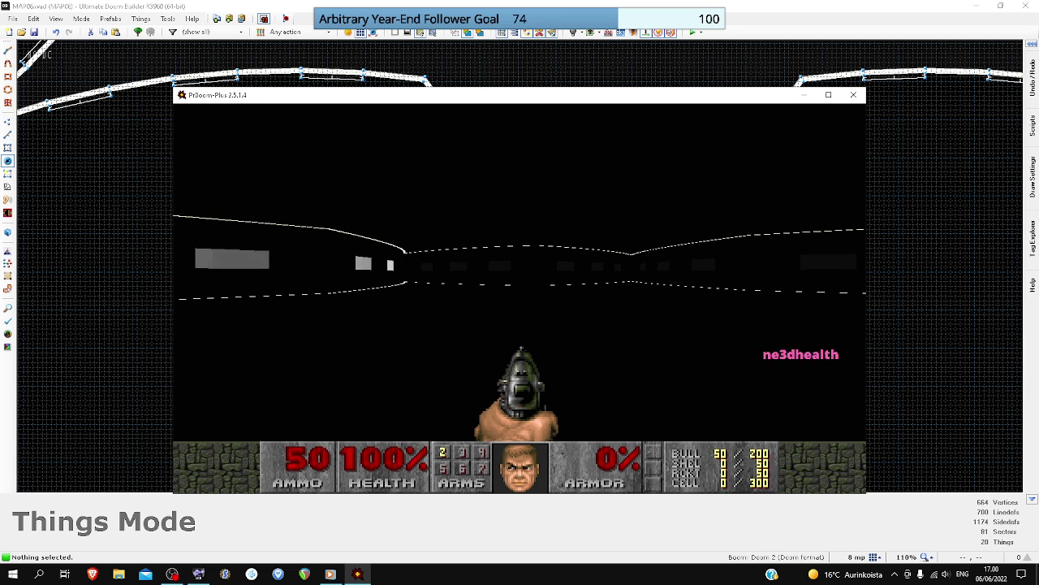
# - Look around the star room at the light sequence, then quit the test game
pyautogui.press('Right')
pyautogui.press('Right')
pyautogui.press('Left')
pyautogui.press('Left')
pyautogui.press('Escape')
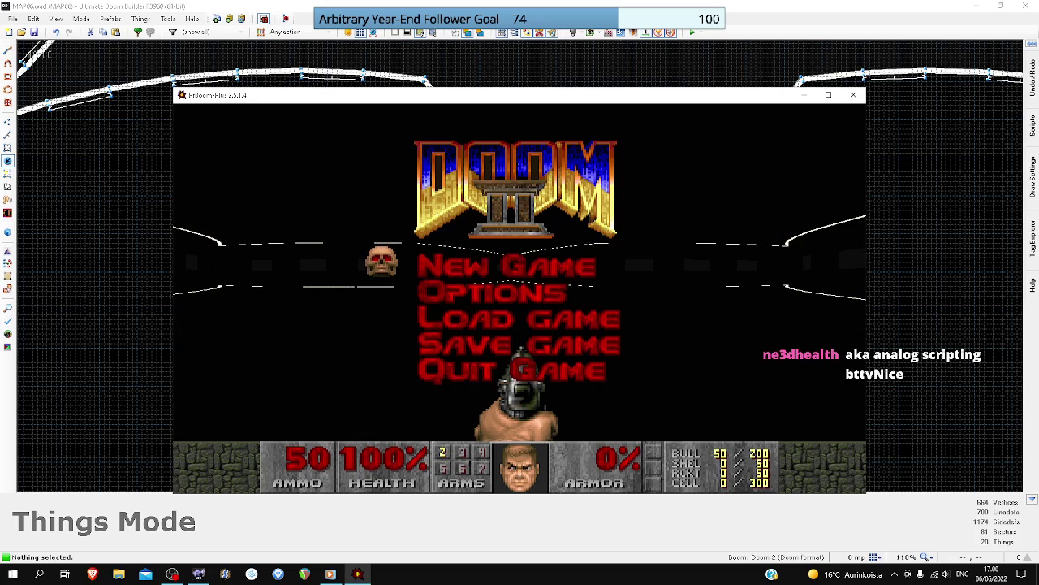
pyautogui.press('Up')
pyautogui.press('Return')
pyautogui.press('y')
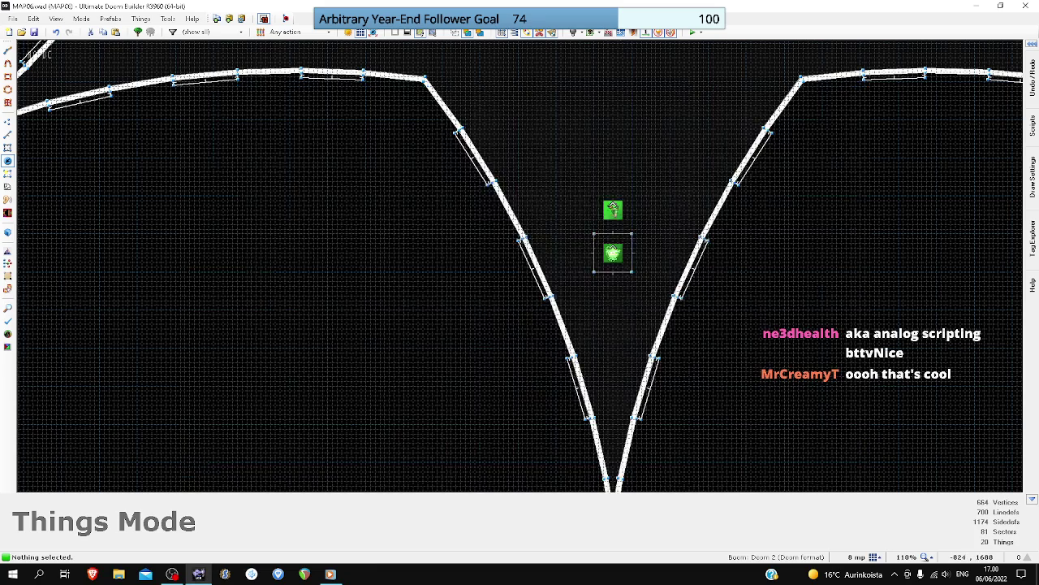
# - Examine the zigzag trigger row in linedefs mode, from the player start to the empty far end of the narrow sector
pyautogui.scroll(-12, 520, 268)
pyautogui.scroll(6, 235, 474)
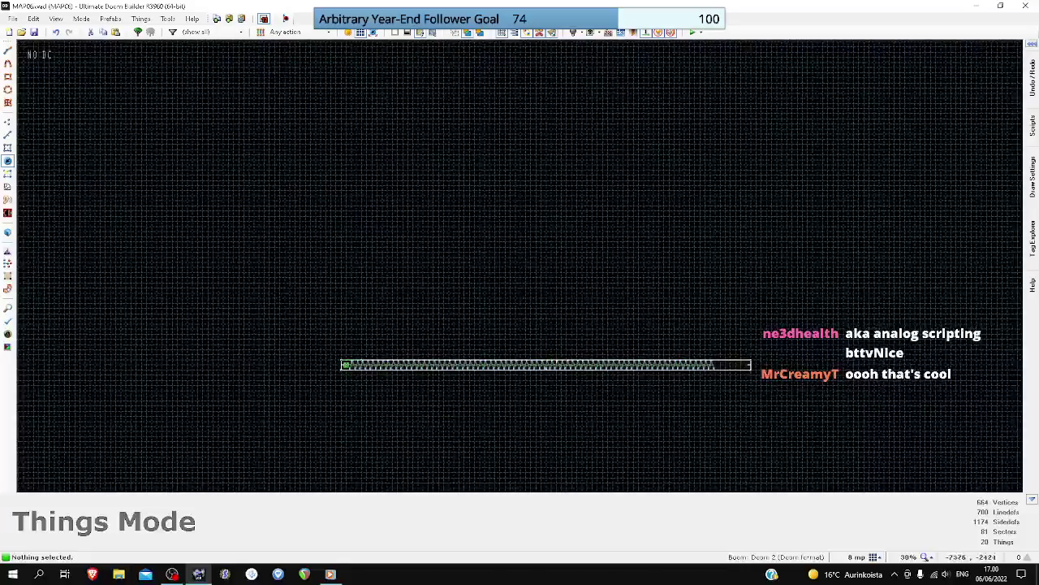
pyautogui.scroll(6, 345, 364)
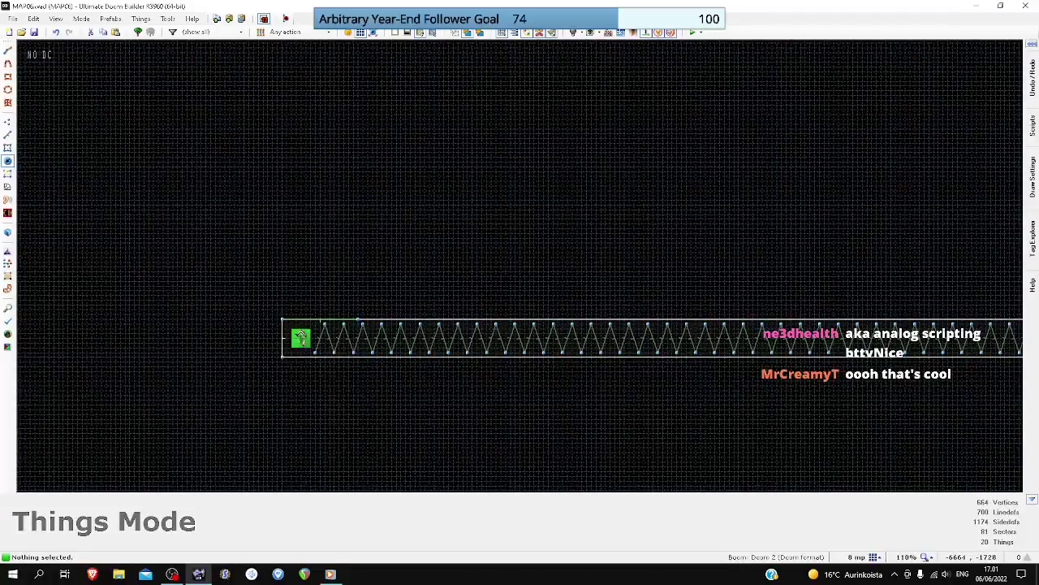
pyautogui.scroll(-7, 365, 329)
pyautogui.scroll(11, 398, 331)
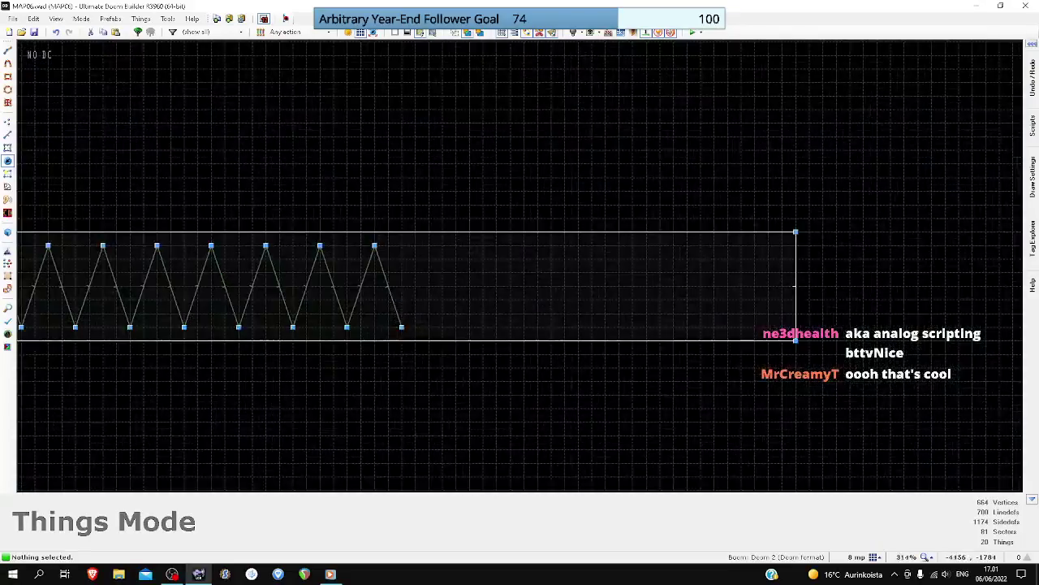
pyautogui.scroll(-14, 401, 326)
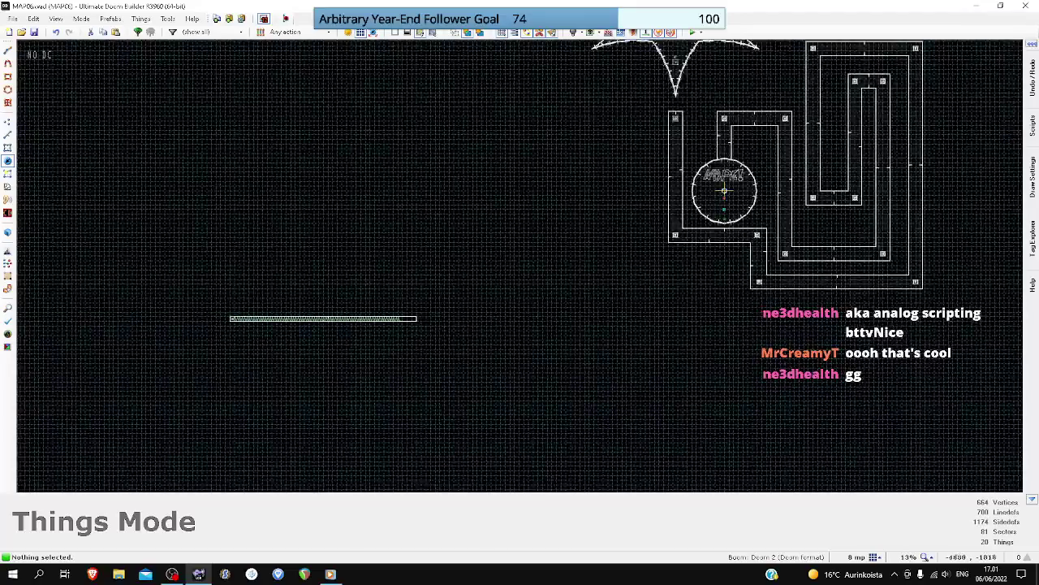
pyautogui.scroll(4, 162, 320)
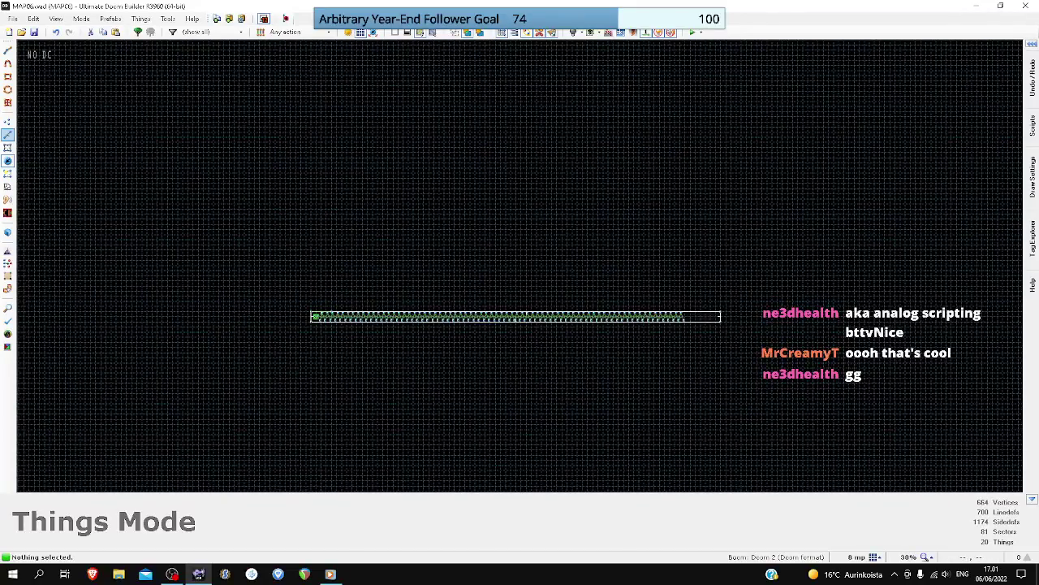
pyautogui.press('l')
pyautogui.scroll(11, 313, 316)
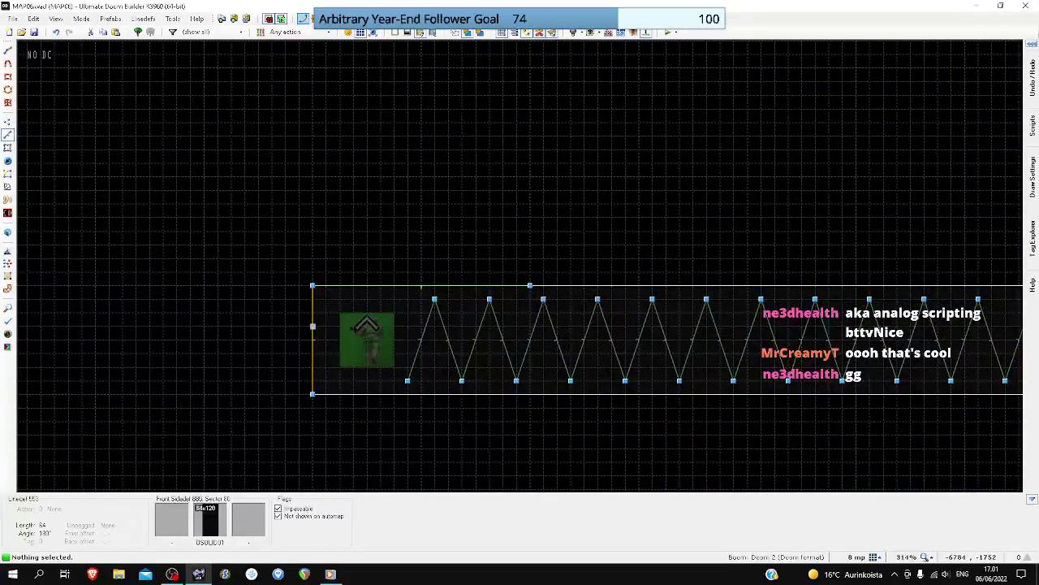
pyautogui.scroll(-2, 313, 334)
pyautogui.scroll(-6, 313, 335)
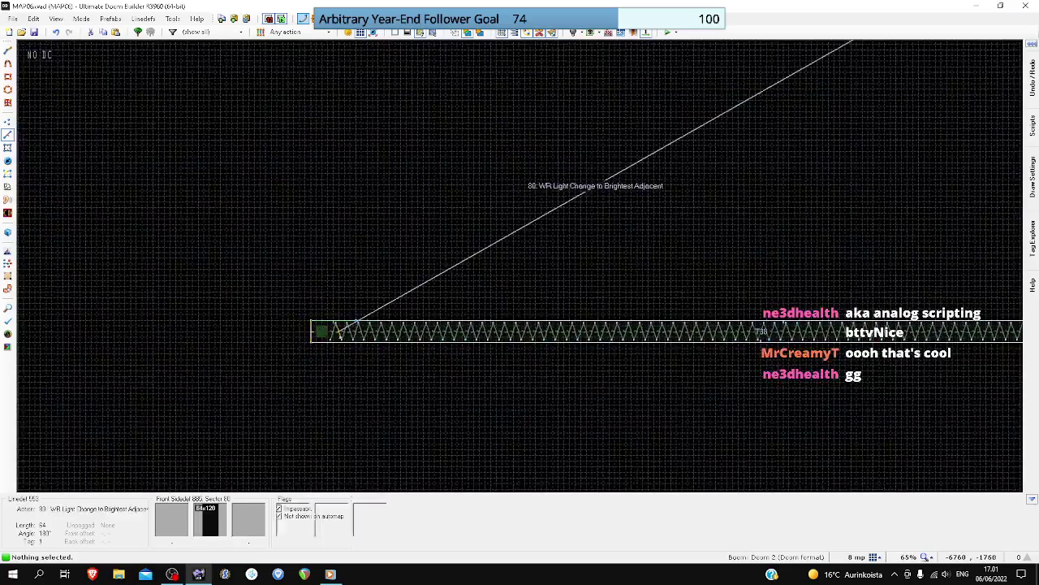
pyautogui.scroll(5, 315, 335)
pyautogui.scroll(5, 315, 334)
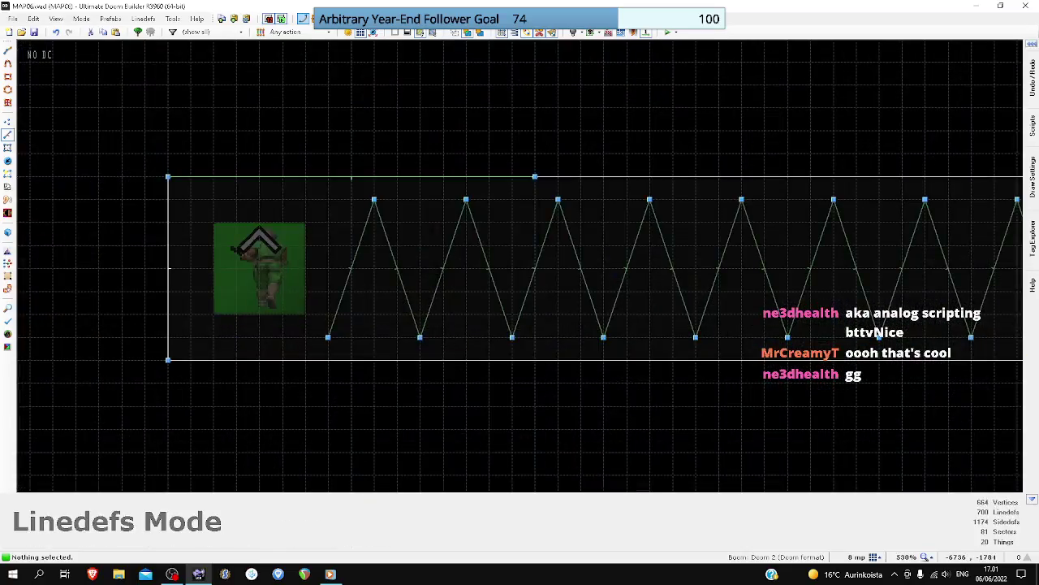
pyautogui.scroll(-15, 544, 336)
pyautogui.scroll(10, 821, 340)
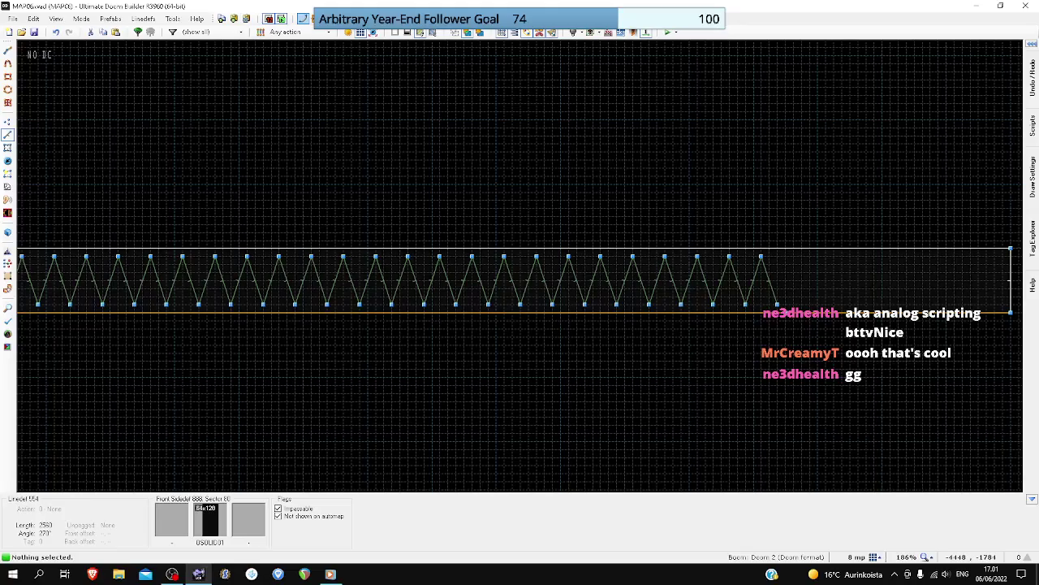
# - Shift the whole row of zigzag trigger linedefs 16 units away from the player start, then clear the selection
pyautogui.scroll(-10, 274, 268)
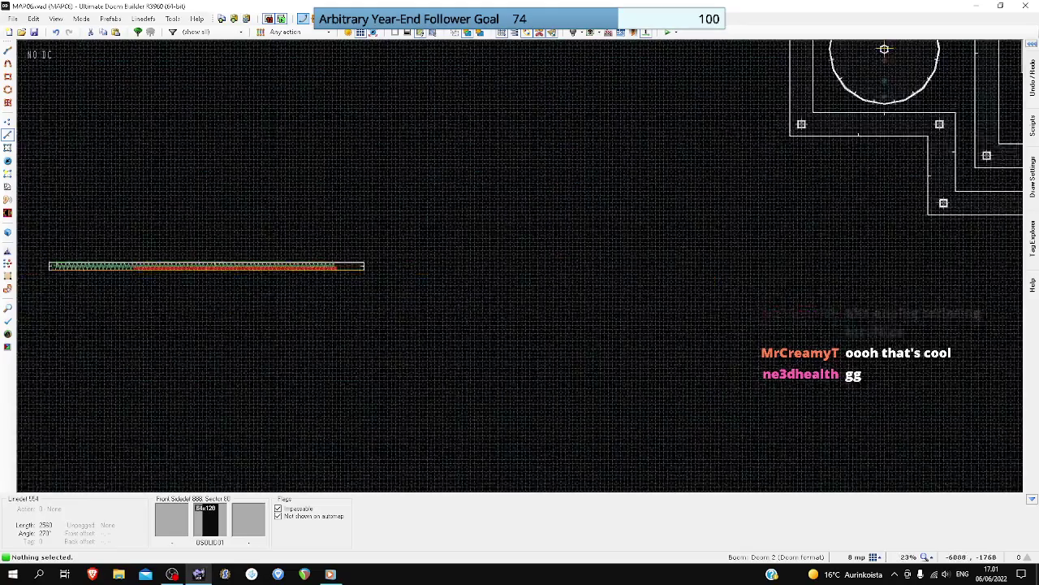
pyautogui.scroll(10, 520, 268)
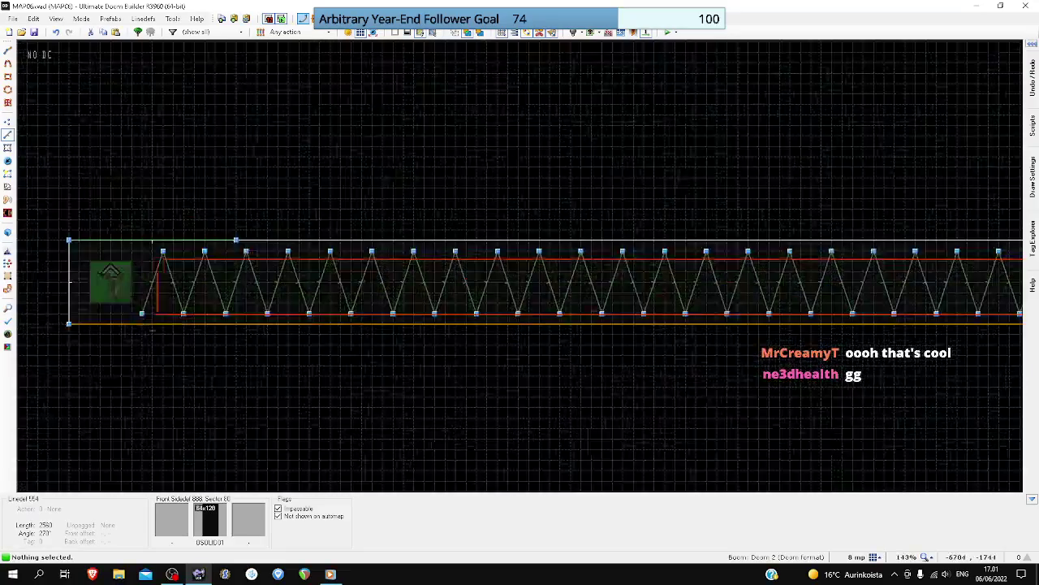
pyautogui.moveTo(129, 251); pyautogui.dragTo(130, 250)
pyautogui.hotkey('ctrl', 'z')
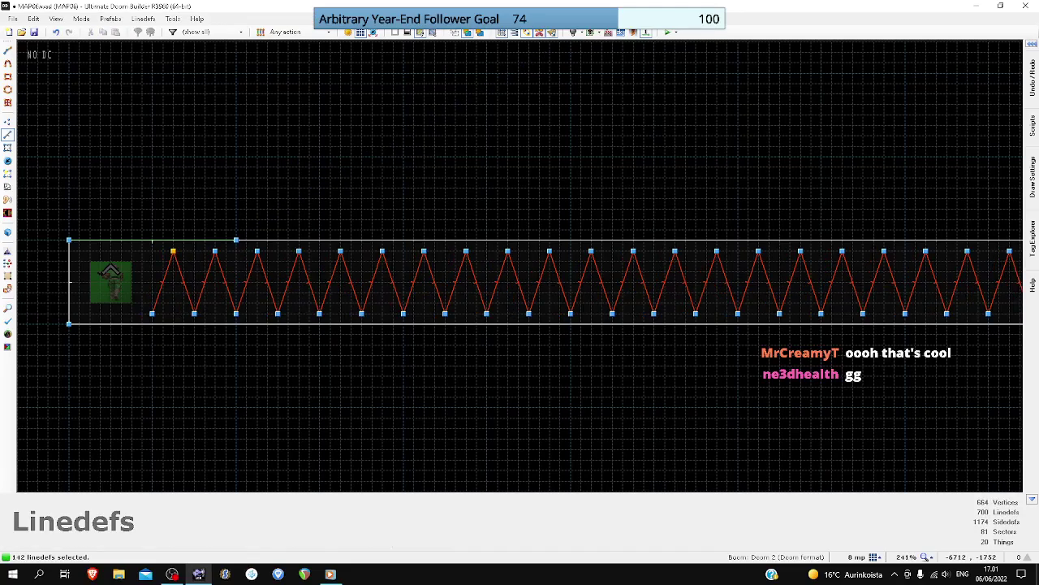
pyautogui.moveTo(164, 272); pyautogui.dragTo(174, 272, button='right')
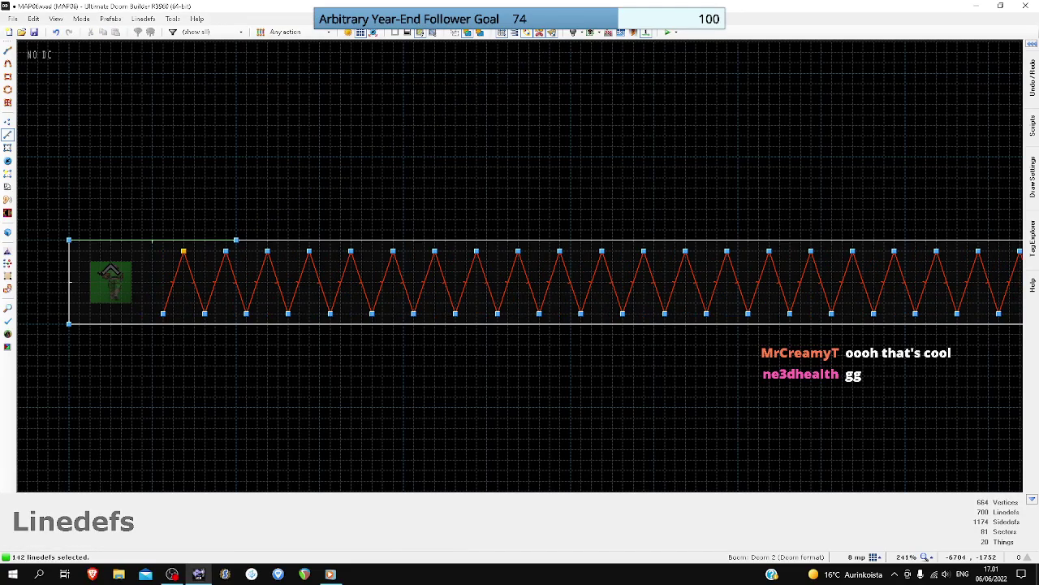
pyautogui.scroll(-10, 178, 272)
pyautogui.press('c')
pyautogui.scroll(-4, 341, 229)
pyautogui.scroll(5, 570, 251)
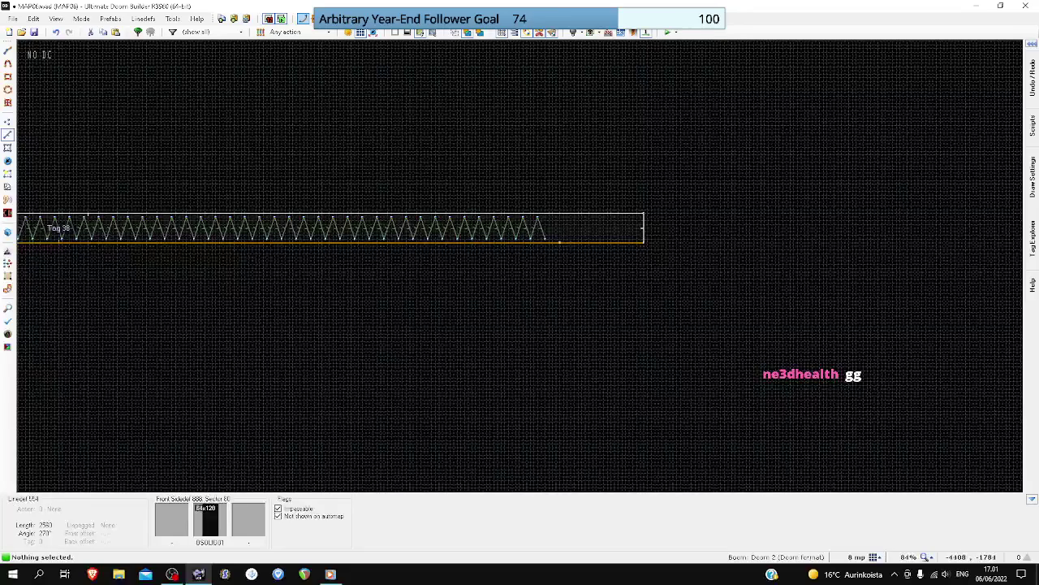
pyautogui.scroll(3, 531, 219)
pyautogui.scroll(-4, 527, 217)
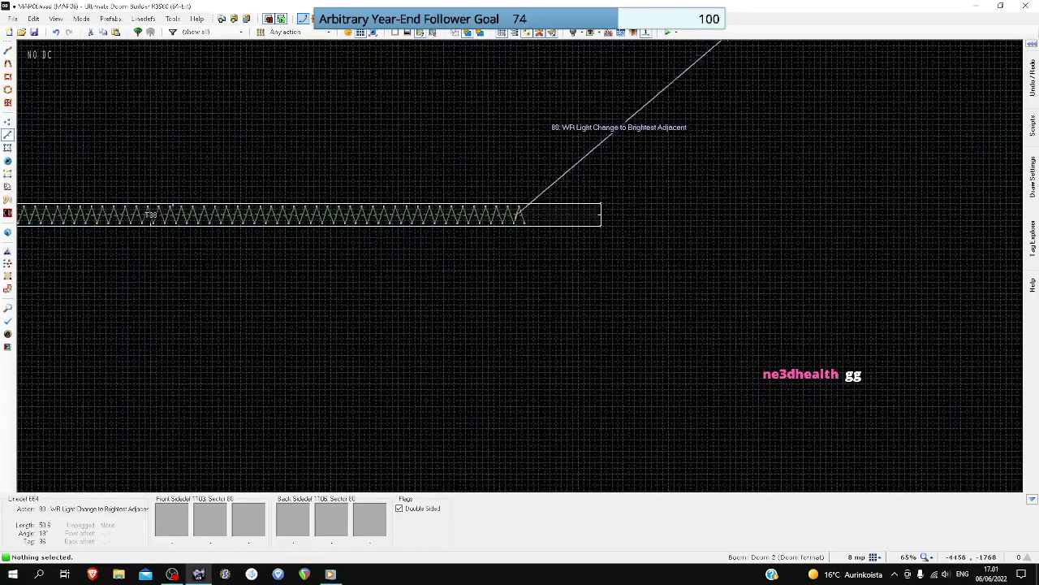
pyautogui.press('l')
pyautogui.scroll(4, 559, 214)
pyautogui.press('v')
pyautogui.moveTo(562, 217); pyautogui.dragTo(505, 218)
pyautogui.hotkey('ctrl', 'z')
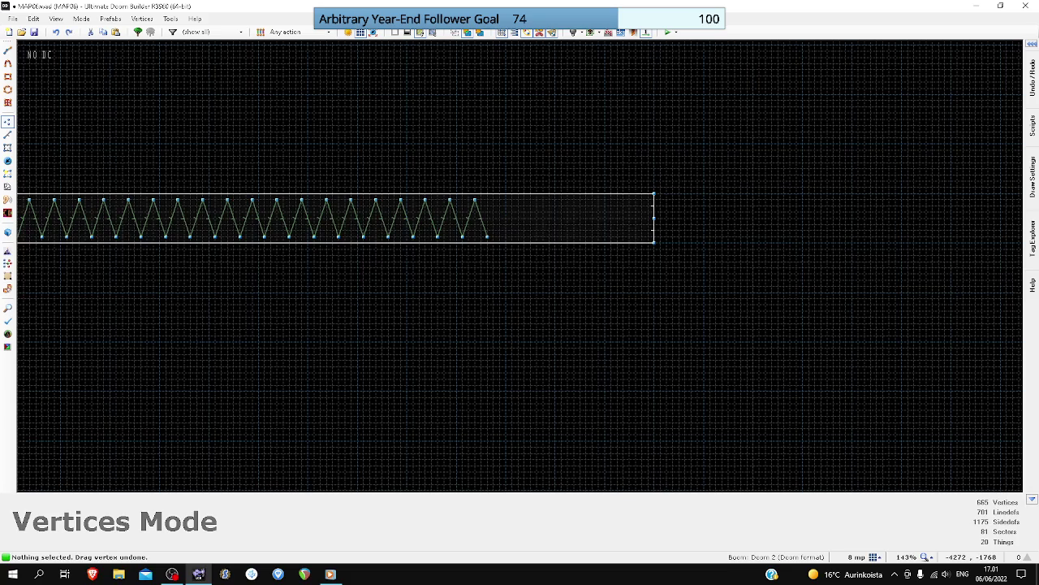
# - Move the wall at the sector's empty far end inward until it sits just past the last zigzag line
pyautogui.press('l')
pyautogui.moveTo(653, 217); pyautogui.dragTo(493, 217)
pyautogui.scroll(-9, 493, 217)
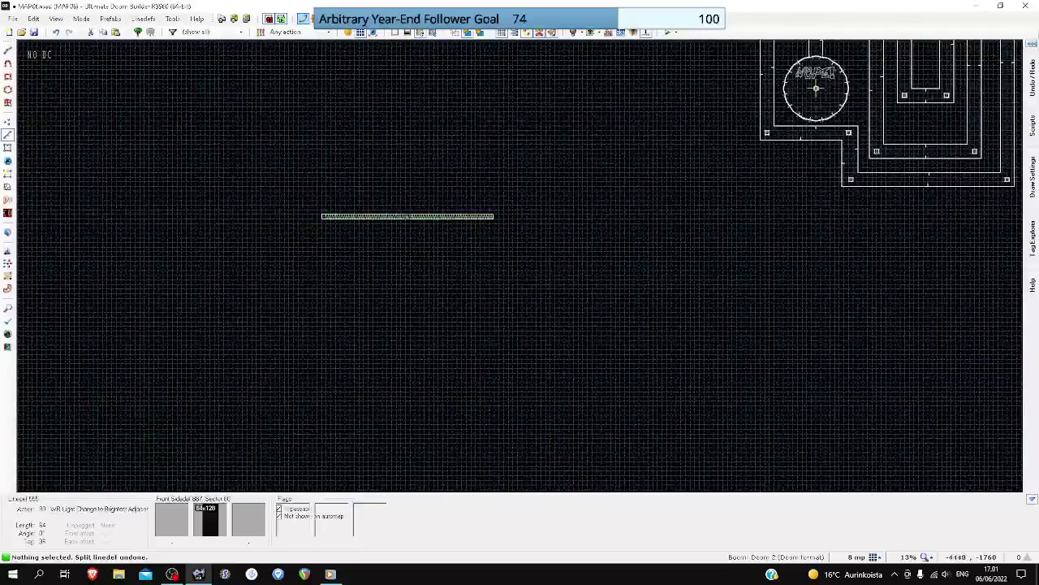
# - Slant the sector's player-start end by moving its lower corner vertex 64 units toward the zigzag row
pyautogui.scroll(5, 333, 206)
pyautogui.scroll(7, 300, 244)
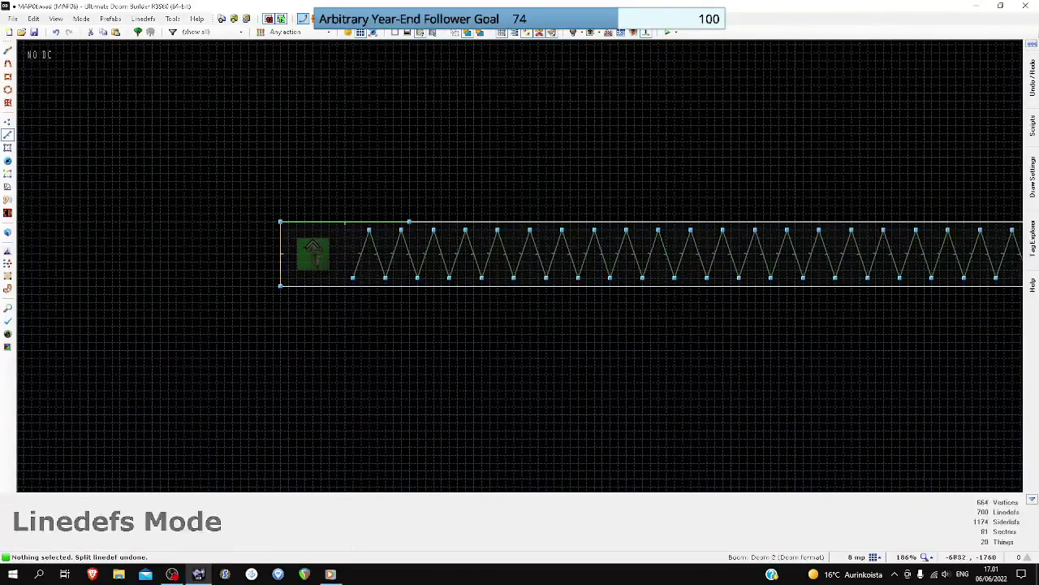
pyautogui.press('v')
pyautogui.scroll(4, 280, 276)
pyautogui.moveTo(280, 297); pyautogui.dragTo(420, 299)
pyautogui.press('t')
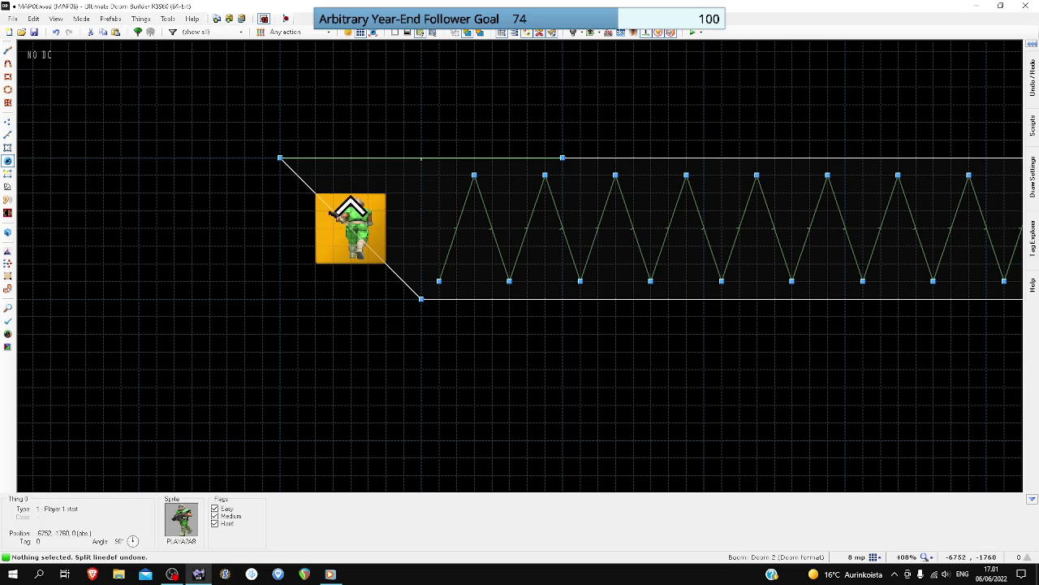
# - Copy the entire slanted trigger sector with its zigzag lines and paste a duplicate near its far end
pyautogui.scroll(-10, 358, 234)
pyautogui.press('s')
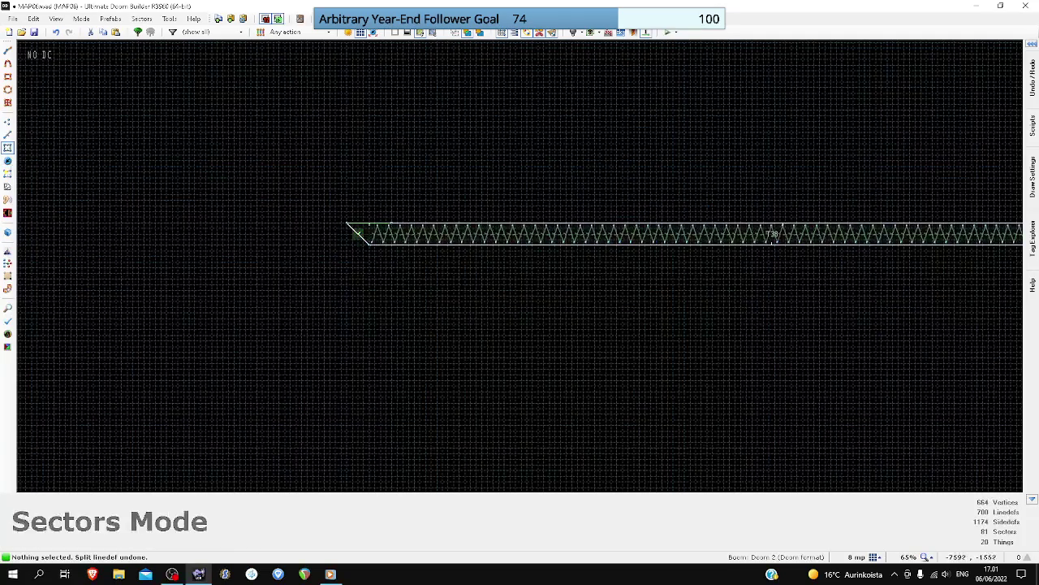
pyautogui.click(359, 234)
pyautogui.scroll(-5, 359, 234)
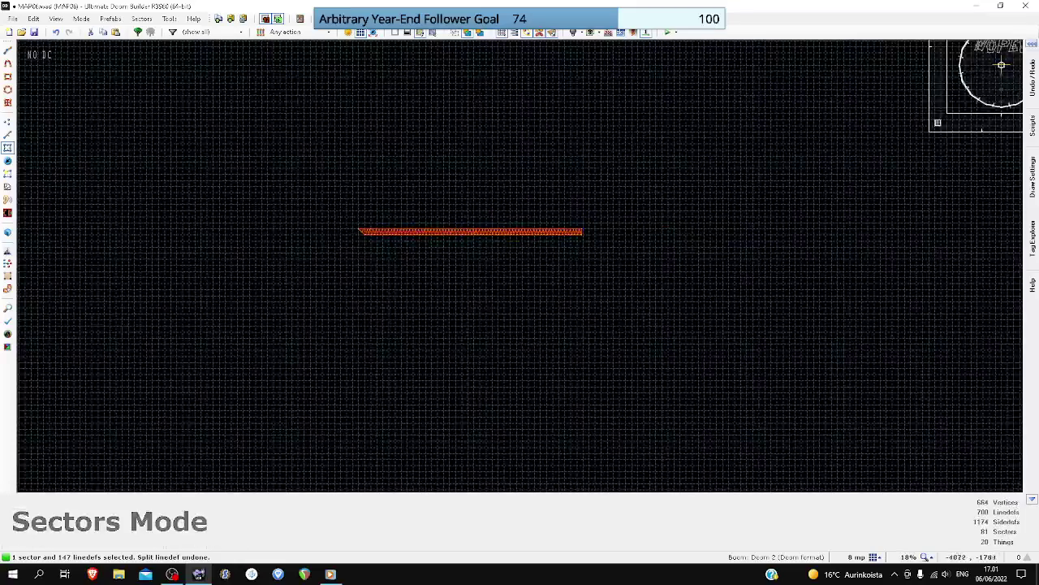
pyautogui.scroll(5, 608, 233)
pyautogui.press('l')
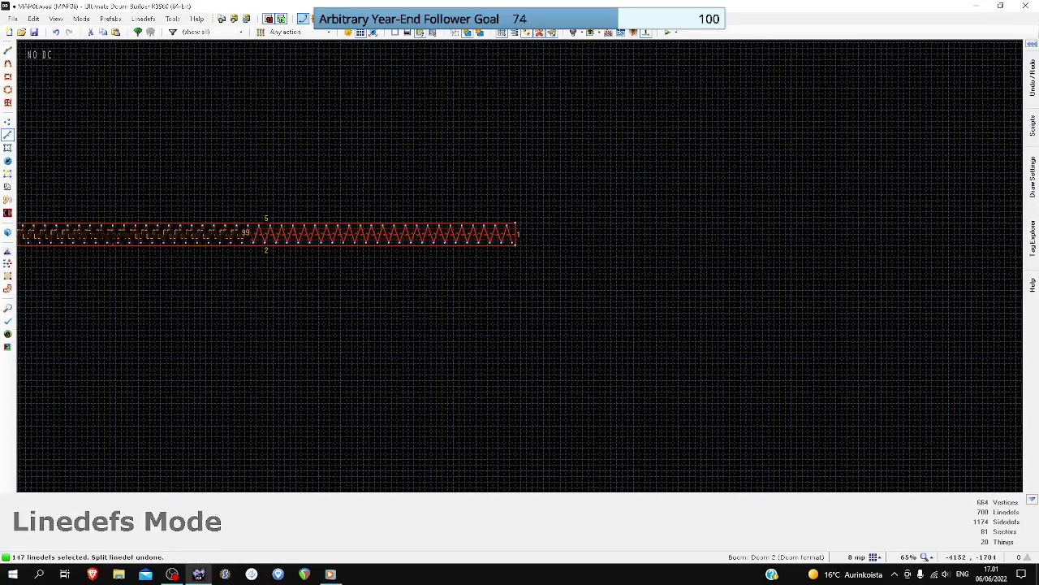
pyautogui.hotkey('ctrl', 'v')
# - Rotate the pasted sector 90 degrees so it runs downward and place its slanted end against the horizontal sector's far lower corner
pyautogui.scroll(-5, 613, 214)
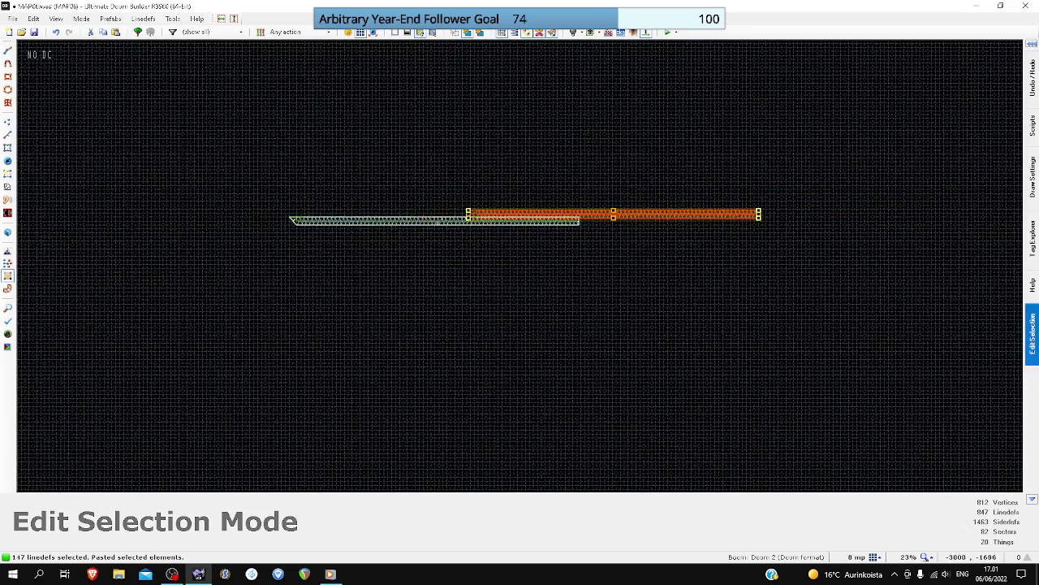
pyautogui.moveTo(759, 218); pyautogui.dragTo(611, 359)
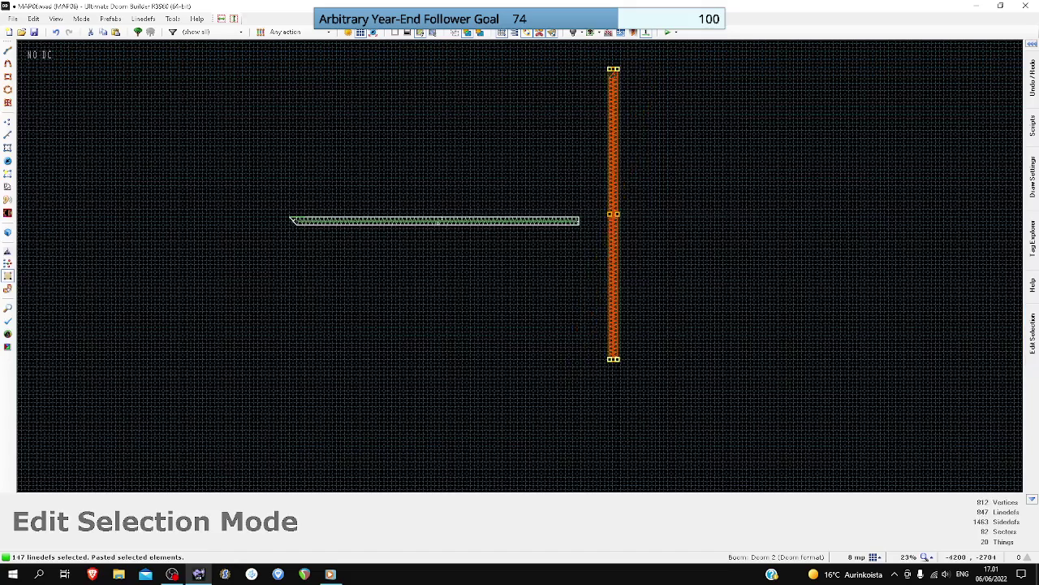
pyautogui.scroll(4, 609, 81)
pyautogui.moveTo(613, 79); pyautogui.dragTo(557, 402)
pyautogui.scroll(8, 557, 402)
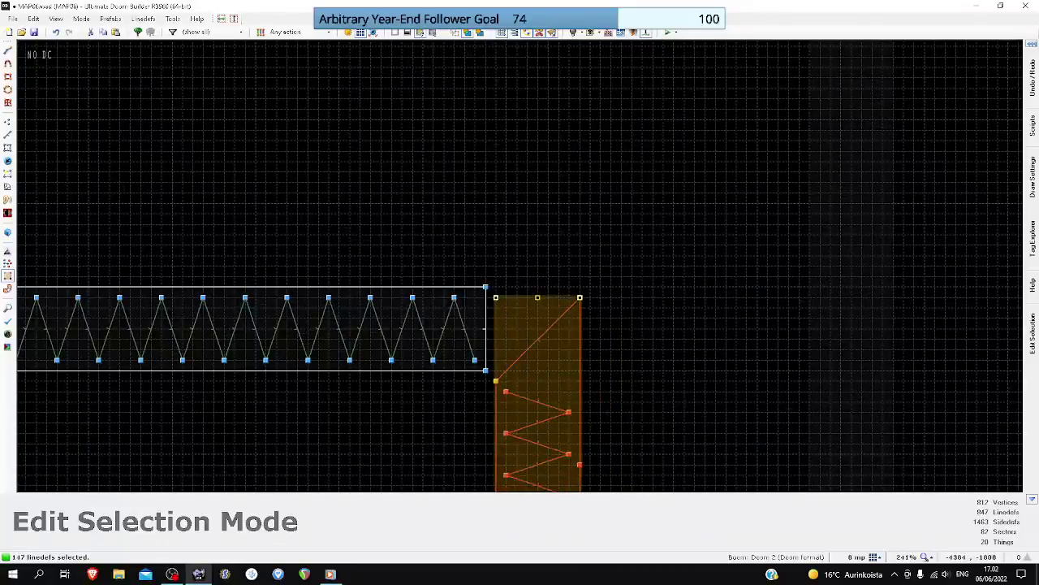
pyautogui.scroll(-4, 511, 359)
pyautogui.press('Return')
pyautogui.moveTo(539, 258); pyautogui.dragTo(538, 258)
# - Extend the horizontal sector's upper end vertex onto the vertical copy's outer corner to join both sectors along the diagonal
pyautogui.press('v')
pyautogui.scroll(2, 497, 318)
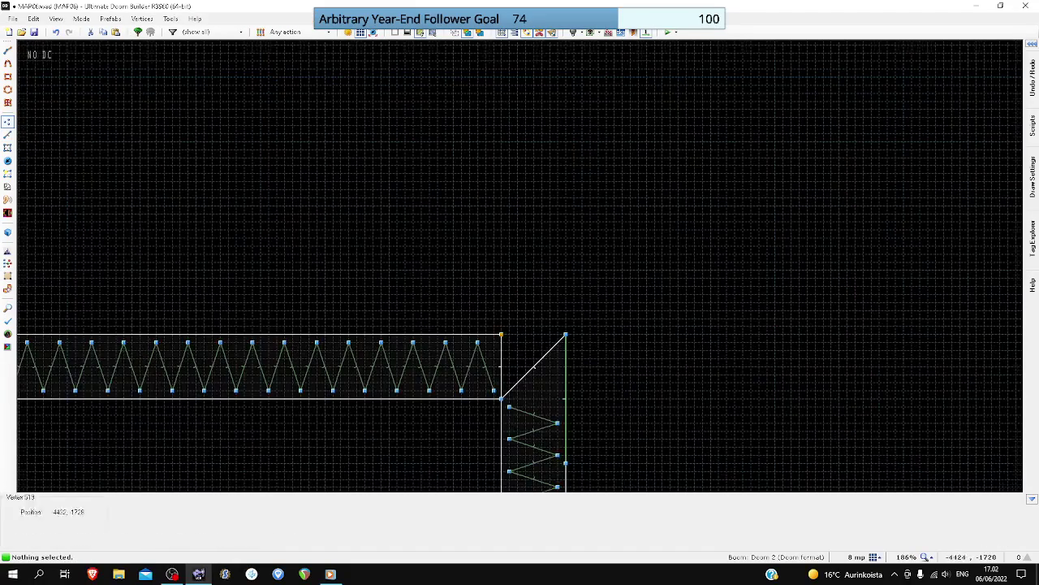
pyautogui.moveTo(501, 342); pyautogui.dragTo(566, 336, button='right')
pyautogui.scroll(-4, 565, 335)
pyautogui.scroll(3, 558, 383)
pyautogui.scroll(1, 559, 367)
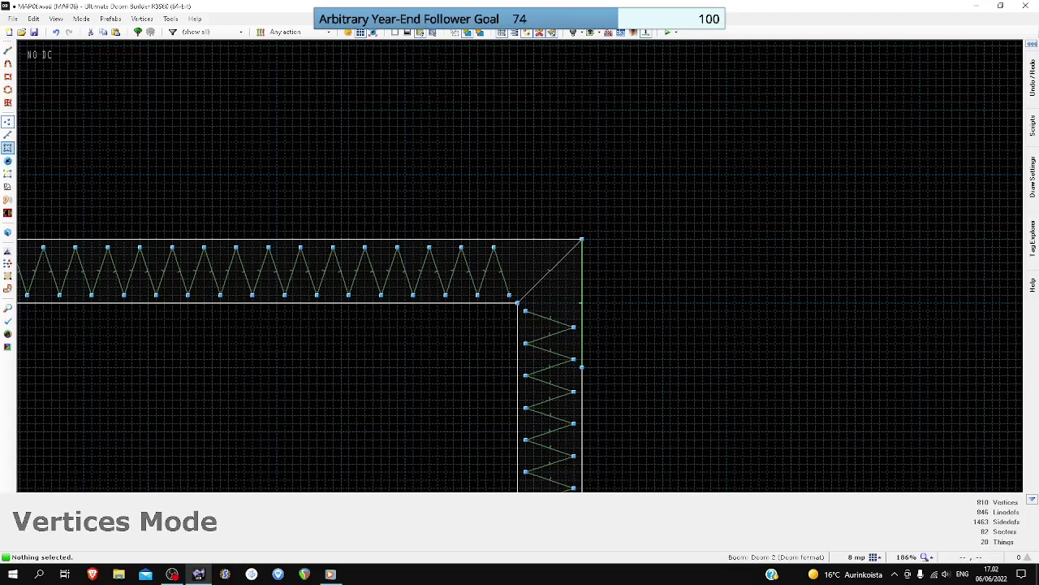
# - Assign the new tag 39 to the vertical sector and to its Scroll Floor, Move Things linedef (action 253)
pyautogui.press('s')
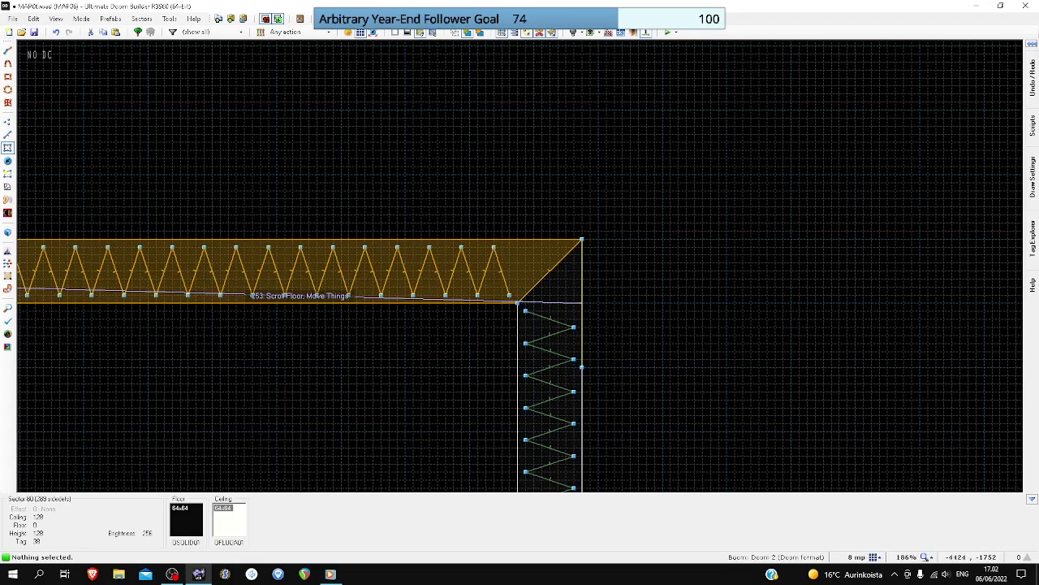
pyautogui.scroll(-2, 556, 294)
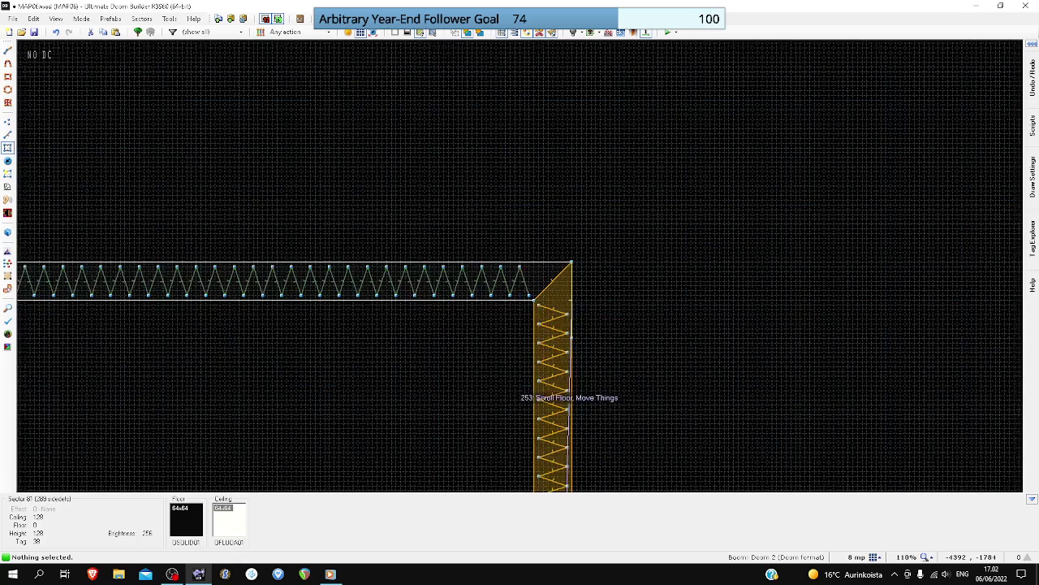
pyautogui.scroll(3, 556, 294)
pyautogui.rightClick(556, 295)
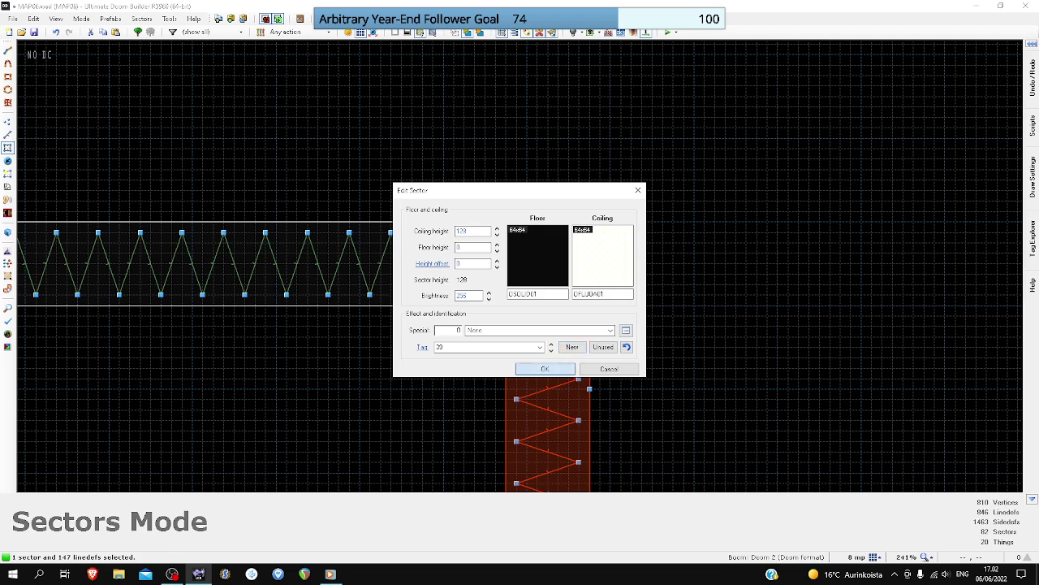
pyautogui.click(545, 368)
pyautogui.click(7, 134)
pyautogui.rightClick(589, 305)
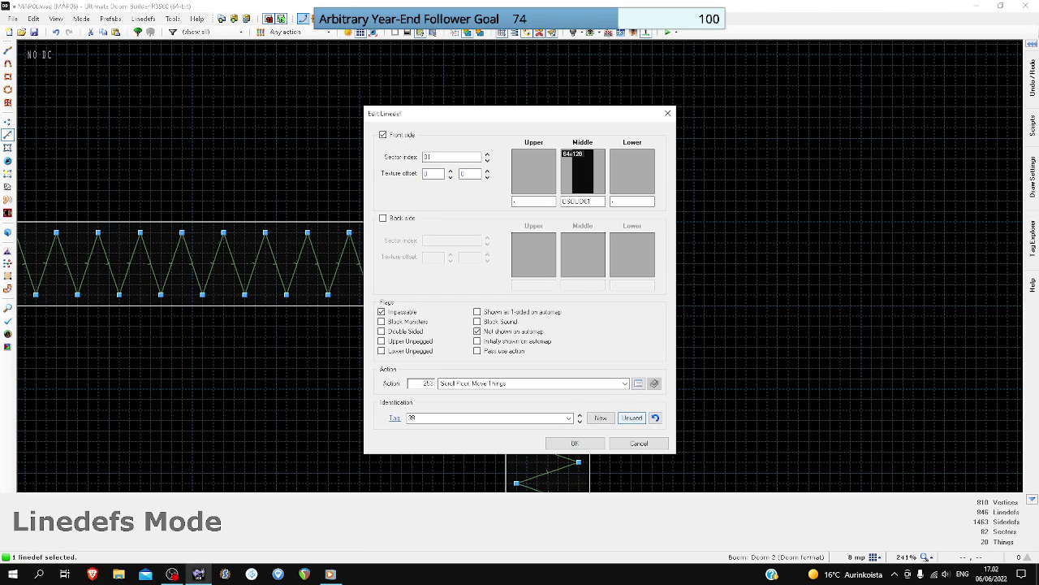
pyautogui.click(574, 443)
# - Paste another trigger sector copy, rotate it 180 degrees and attach its slanted end below the vertical sector's lower end
pyautogui.scroll(-10, 616, 358)
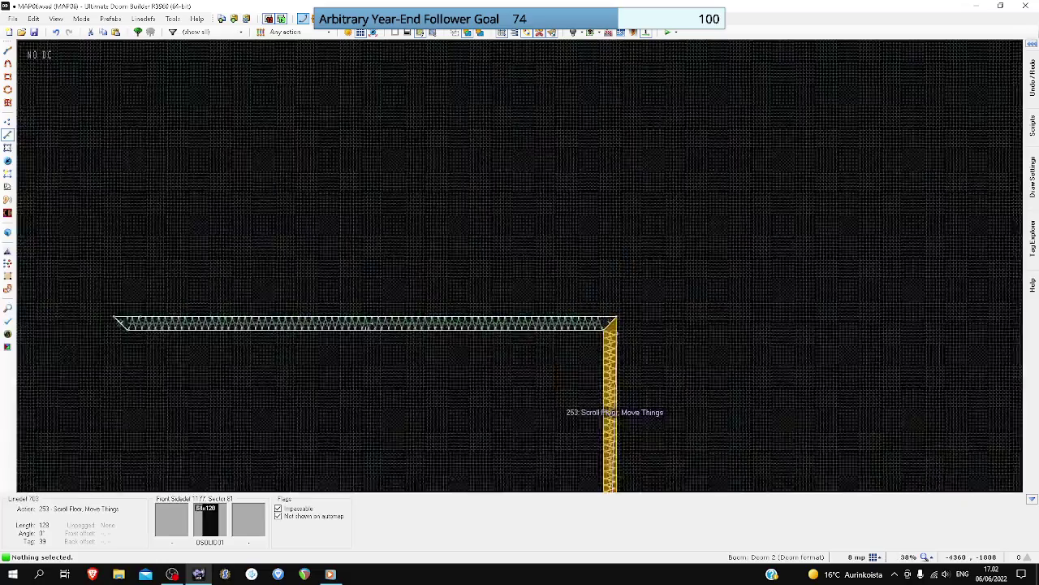
pyautogui.scroll(-2, 615, 436)
pyautogui.scroll(6, 621, 438)
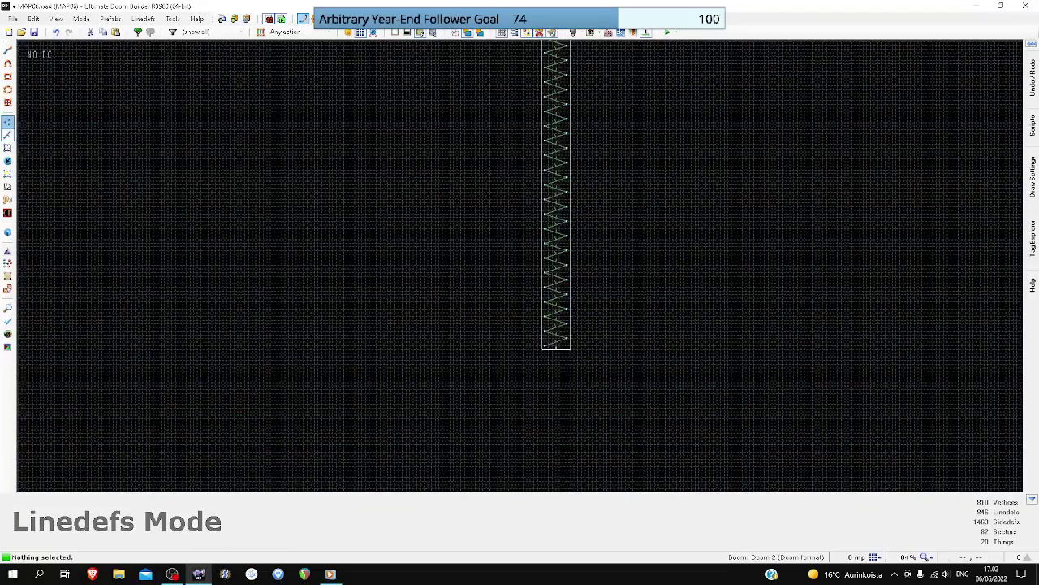
pyautogui.press('v')
pyautogui.scroll(-4, 556, 356)
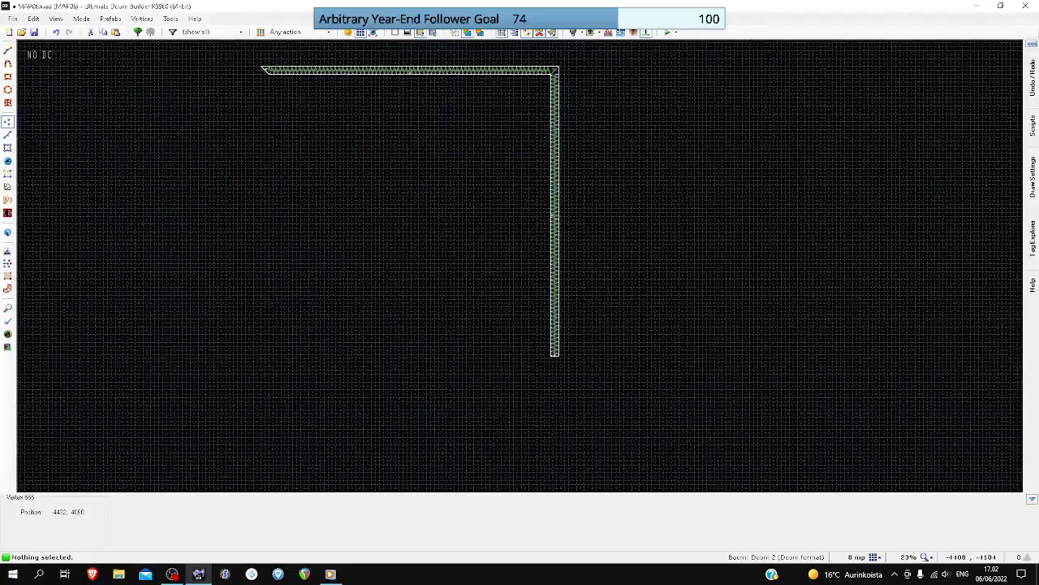
pyautogui.hotkey('ctrl', 'v')
pyautogui.moveTo(593, 348); pyautogui.dragTo(303, 340)
pyautogui.scroll(4, 601, 355)
pyautogui.moveTo(561, 311); pyautogui.dragTo(489, 311)
pyautogui.scroll(4, 445, 380)
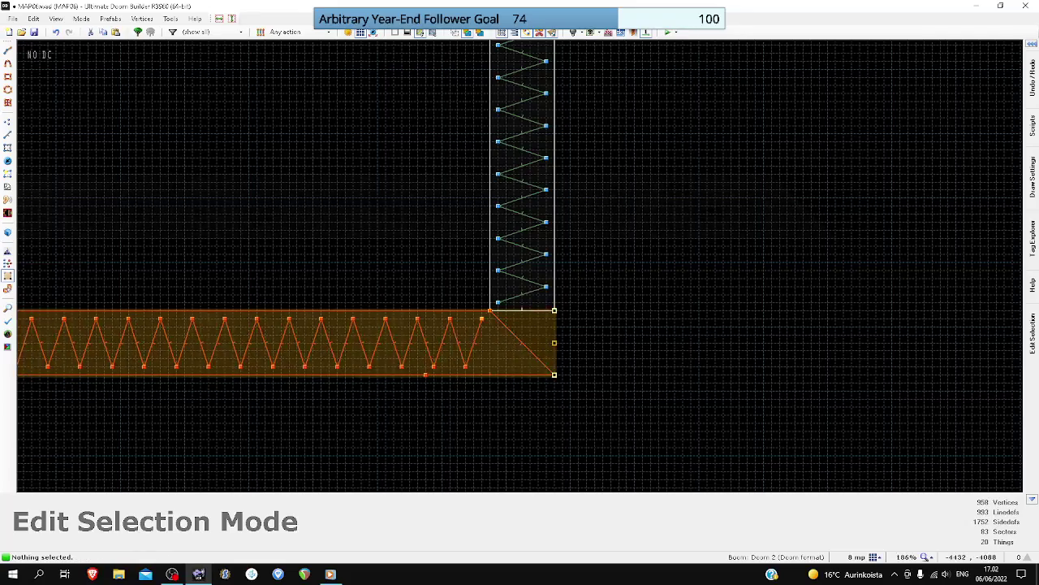
pyautogui.scroll(-4, 493, 320)
pyautogui.press('Return')
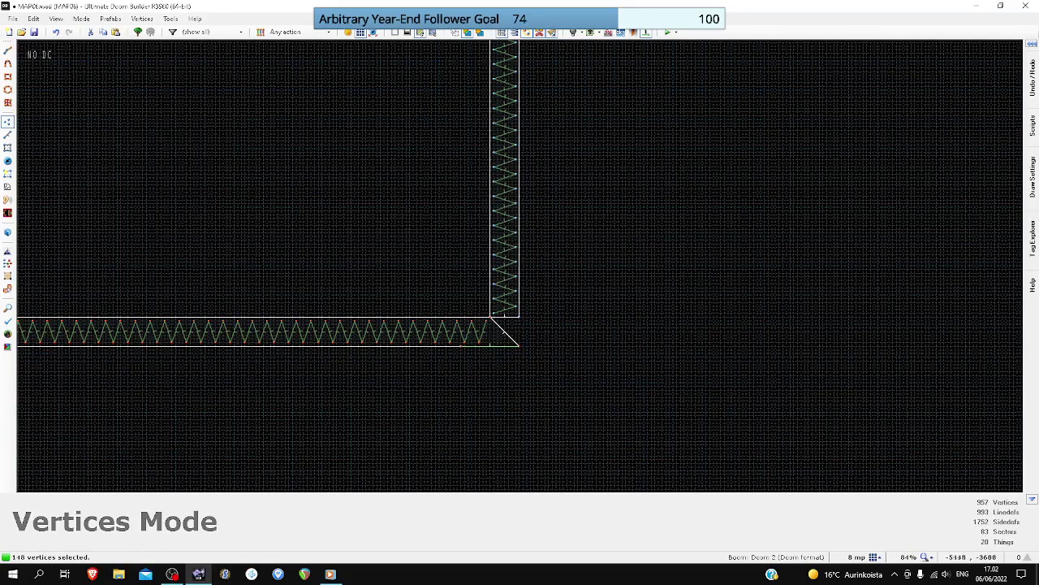
# - Pull the vertical sector's lower outer vertex down onto the new sector's outer corner to close the diagonal joint
pyautogui.press('c')
pyautogui.scroll(4, 526, 328)
pyautogui.moveTo(504, 296); pyautogui.dragTo(504, 377, button='right')
pyautogui.scroll(-4, 509, 377)
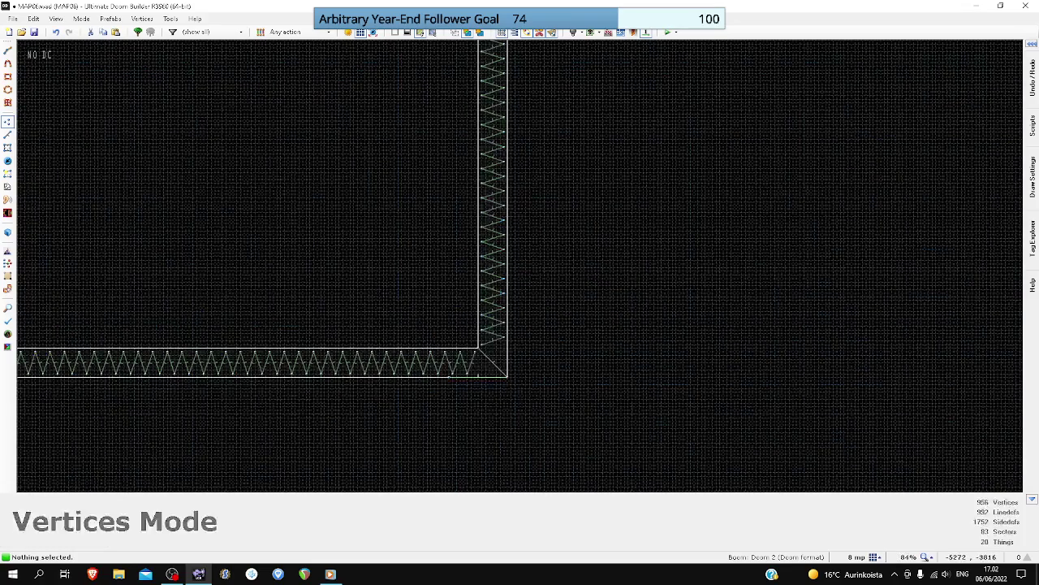
# - Assign a new tag to the lower horizontal sector and an unused one to its Scroll Floor, Move Things linedef
pyautogui.click(7, 148)
pyautogui.rightClick(390, 363)
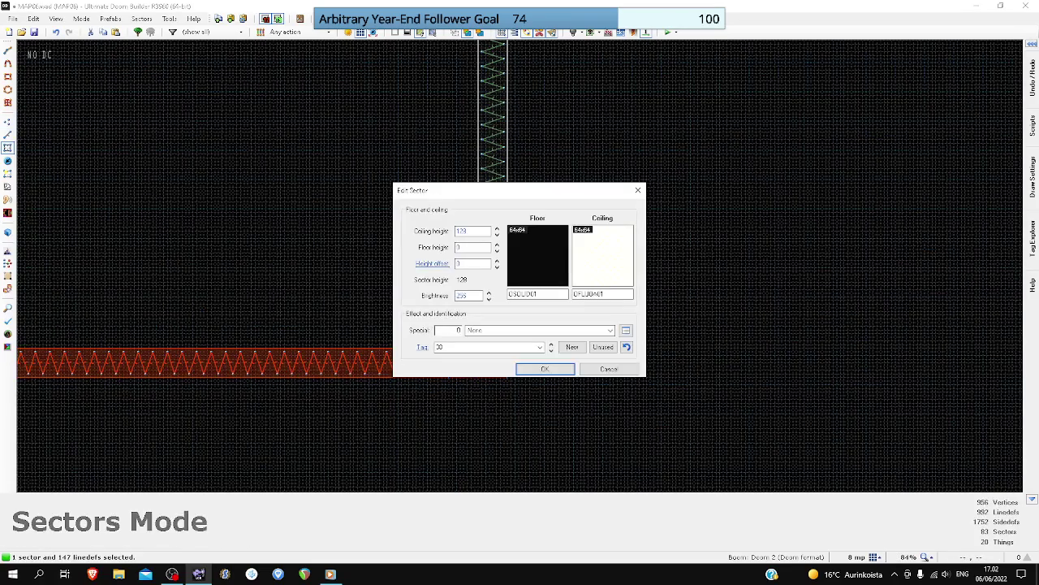
pyautogui.click(572, 347)
pyautogui.click(545, 368)
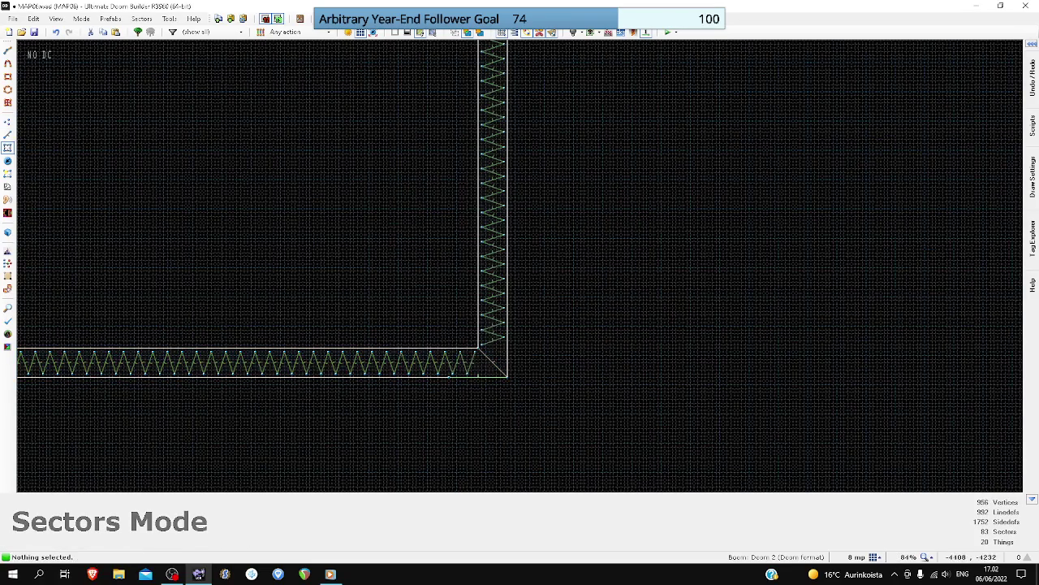
pyautogui.press('l')
pyautogui.rightClick(492, 362)
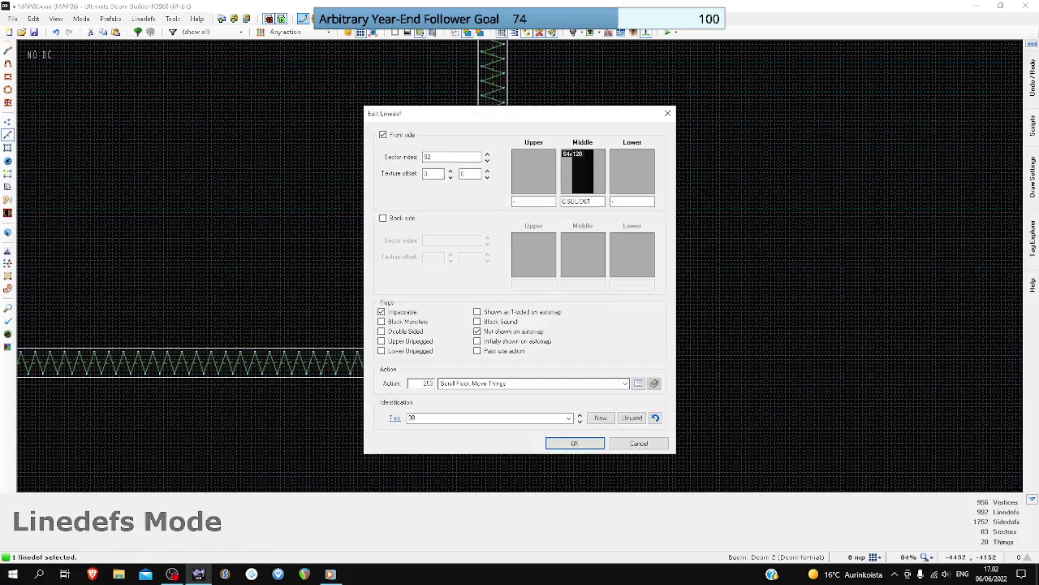
pyautogui.click(631, 417)
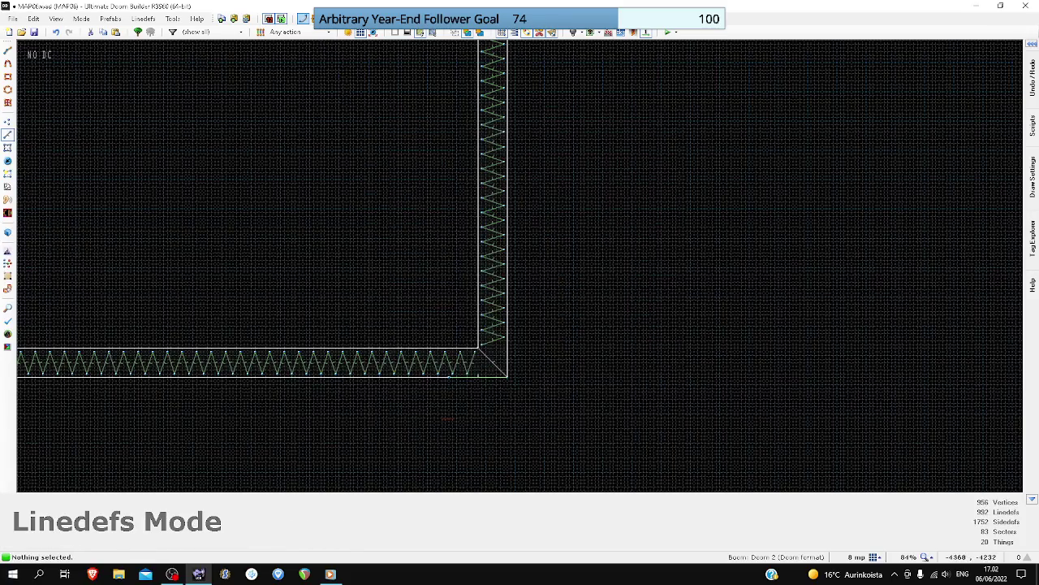
# - Paste another trigger sector copy, rotate it 90 degrees to vertical and place it as the square loop's left side
pyautogui.scroll(-6, 478, 376)
pyautogui.scroll(3, 260, 365)
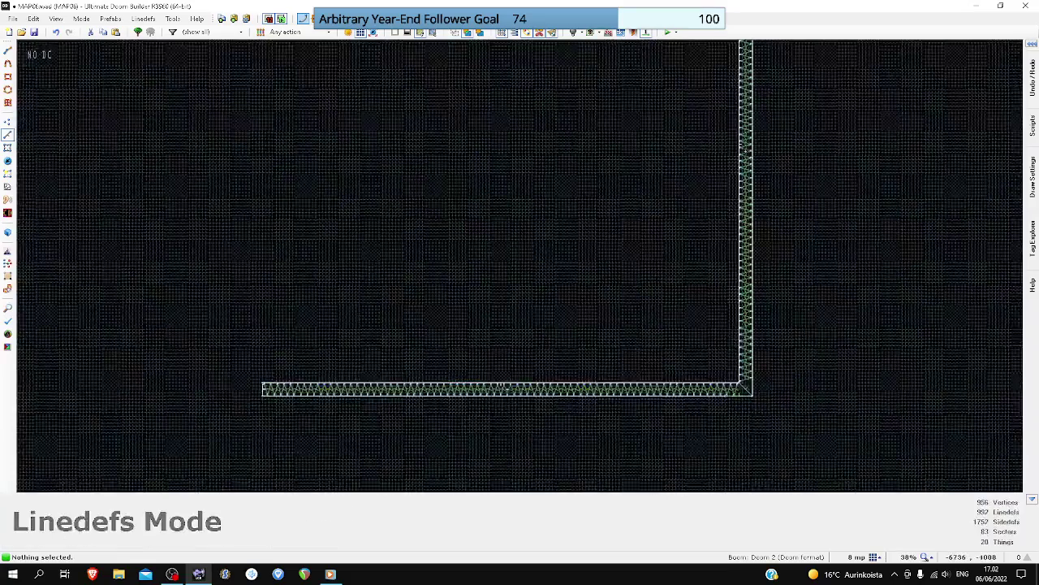
pyautogui.scroll(-2, 261, 384)
pyautogui.hotkey('ctrl', 'v')
pyautogui.scroll(-1, 262, 370)
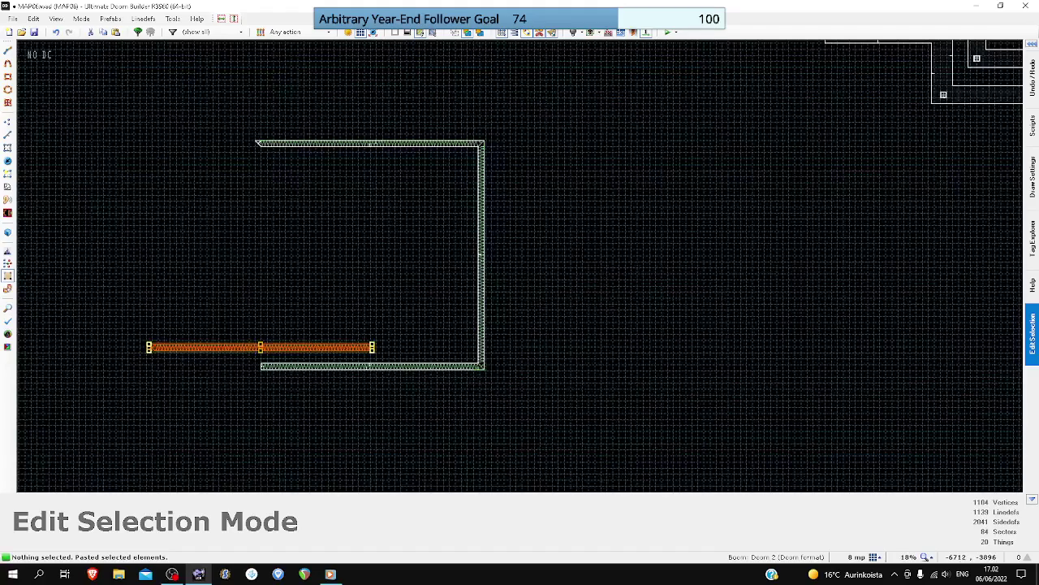
pyautogui.moveTo(372, 346); pyautogui.dragTo(260, 235)
pyautogui.scroll(5, 254, 139)
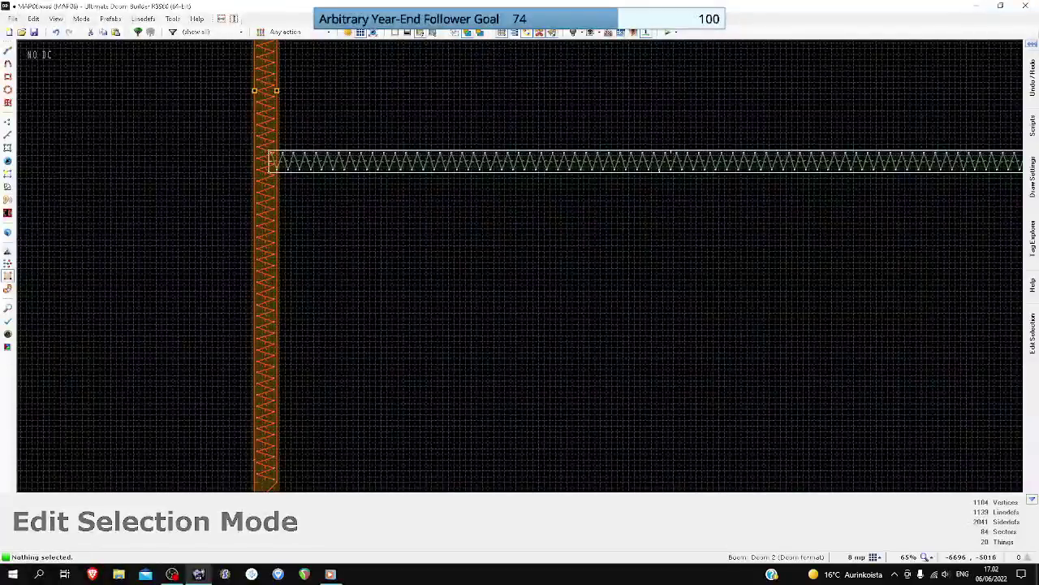
pyautogui.moveTo(266, 467); pyautogui.dragTo(255, 132)
pyautogui.scroll(-5, 256, 144)
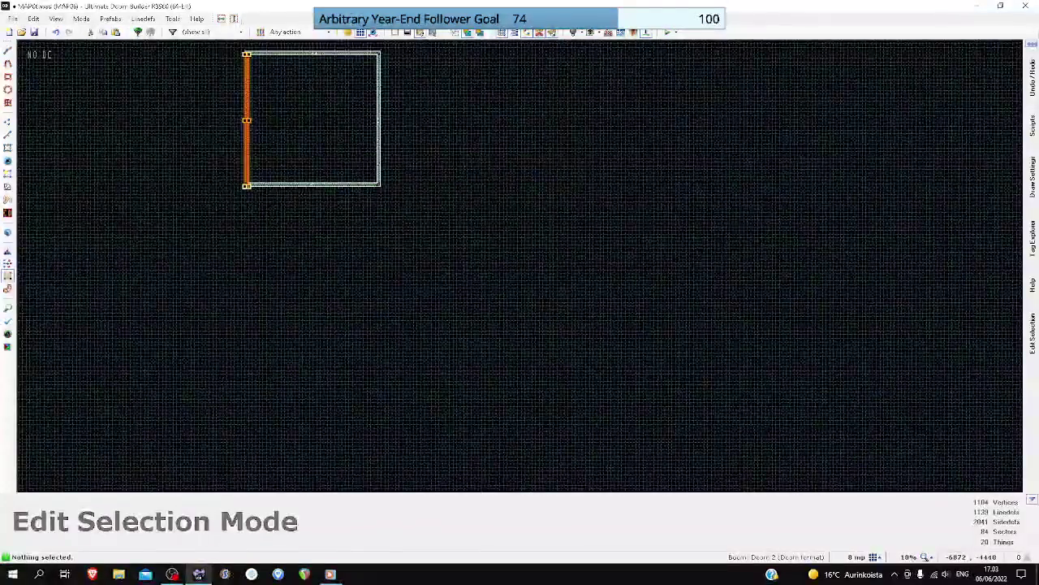
pyautogui.scroll(2, 244, 146)
pyautogui.press('Return')
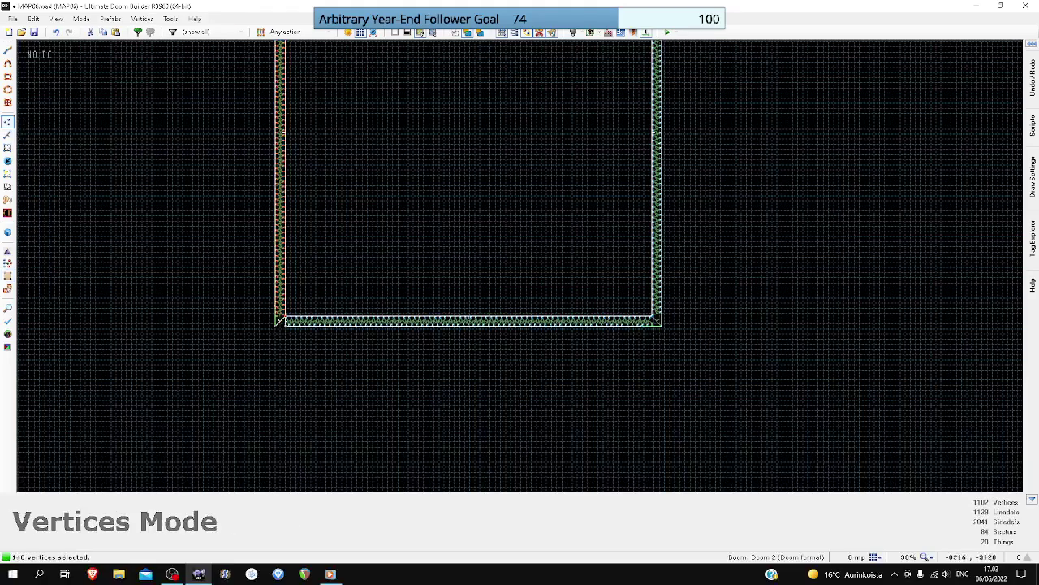
# - Pull the lower horizontal sector's outer left vertex onto the new vertical sector's outer corner to close the diagonal joint
pyautogui.scroll(4, 220, 326)
pyautogui.moveTo(221, 325); pyautogui.dragTo(395, 339)
pyautogui.scroll(3, 408, 339)
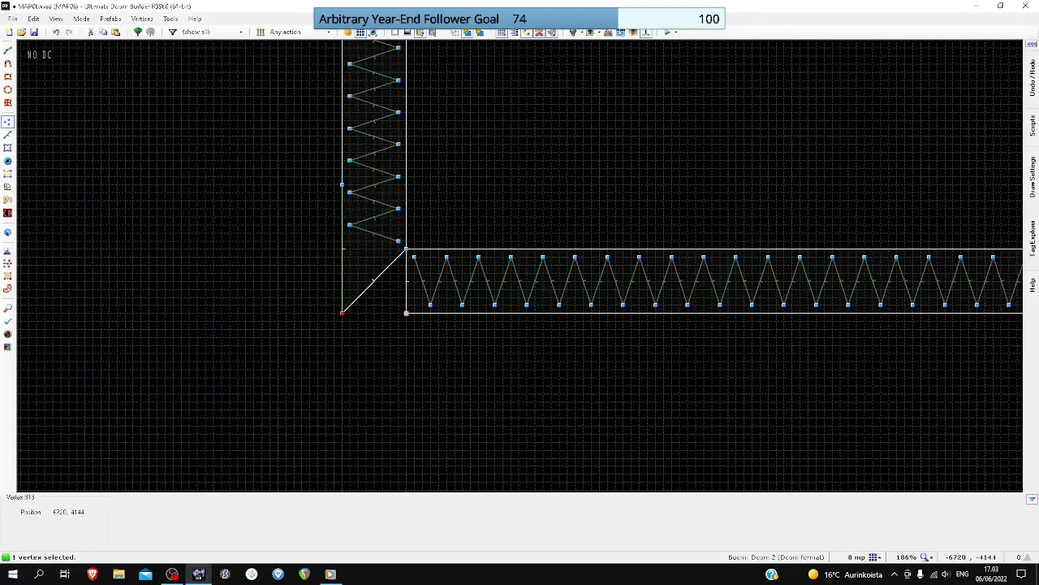
pyautogui.moveTo(429, 408); pyautogui.dragTo(316, 350)
pyautogui.moveTo(406, 313); pyautogui.dragTo(342, 312)
pyautogui.scroll(-4, 342, 312)
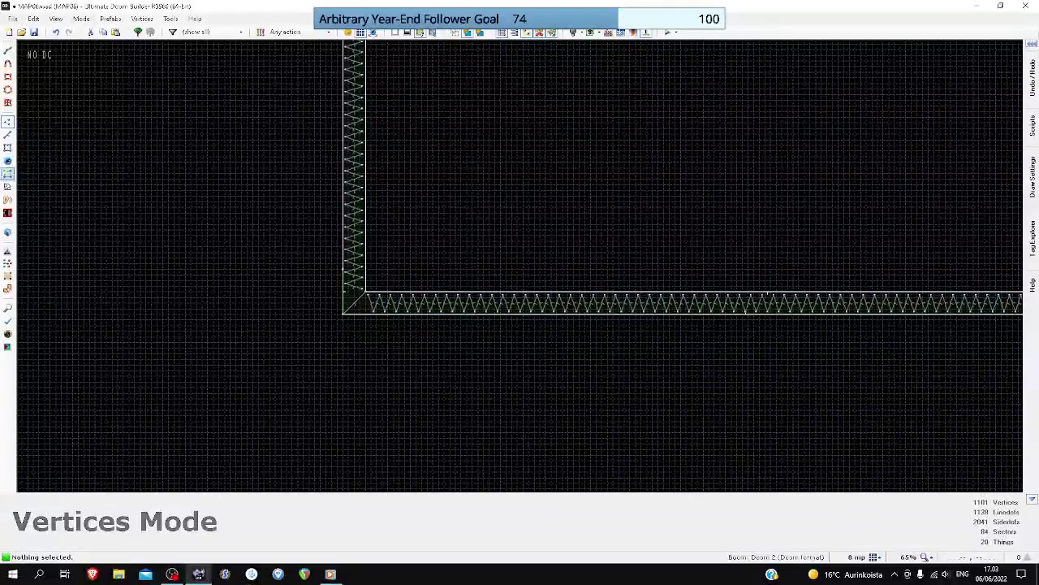
# - Assign the new tag 41 to the left vertical sector and update the tag of its Scroll Floor, Move Things linedef
pyautogui.click(7, 147)
pyautogui.rightClick(343, 269)
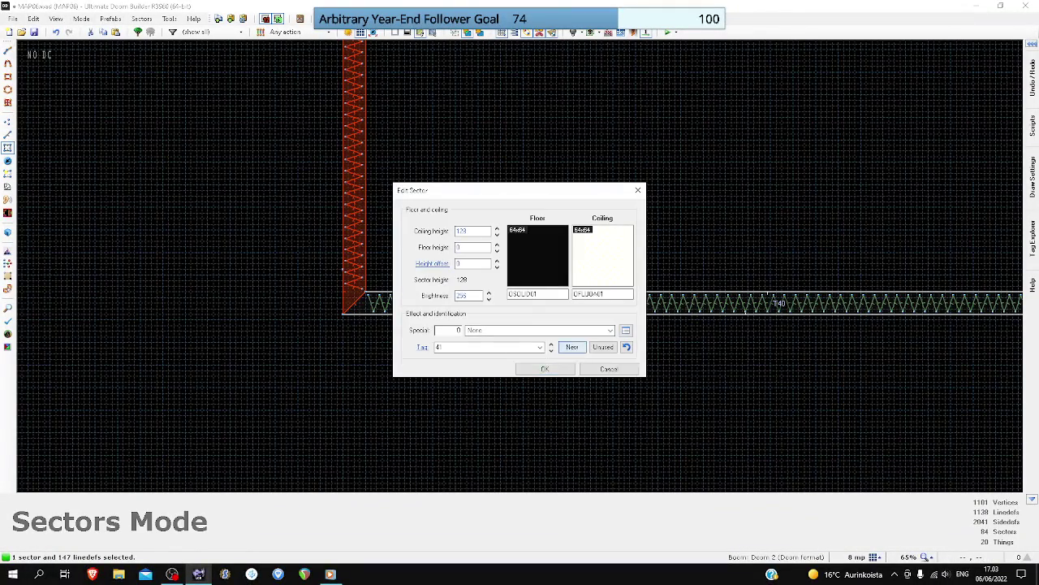
pyautogui.click(545, 369)
pyautogui.scroll(3, 279, 299)
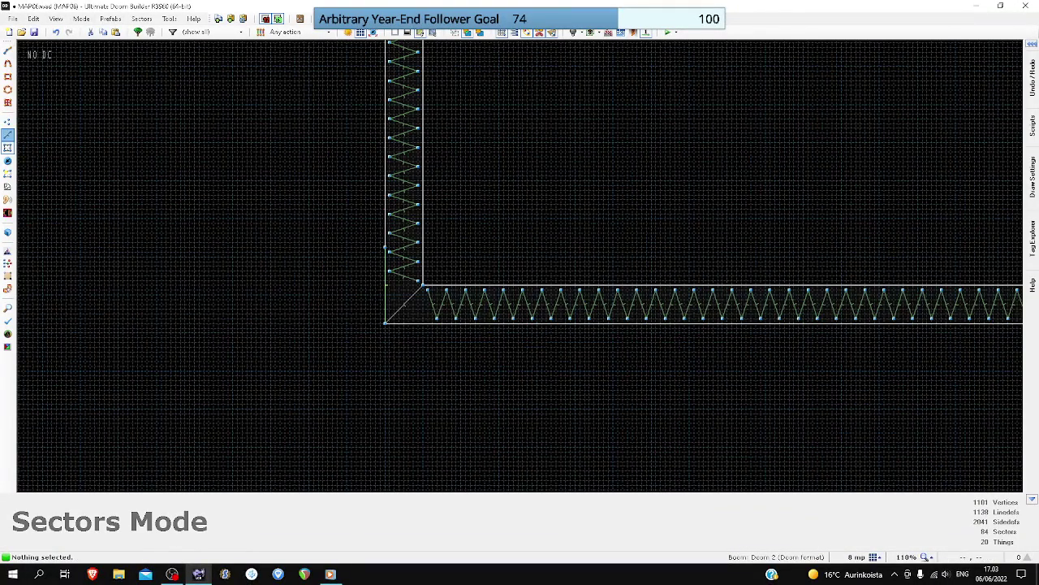
pyautogui.press('l')
pyautogui.rightClick(404, 304)
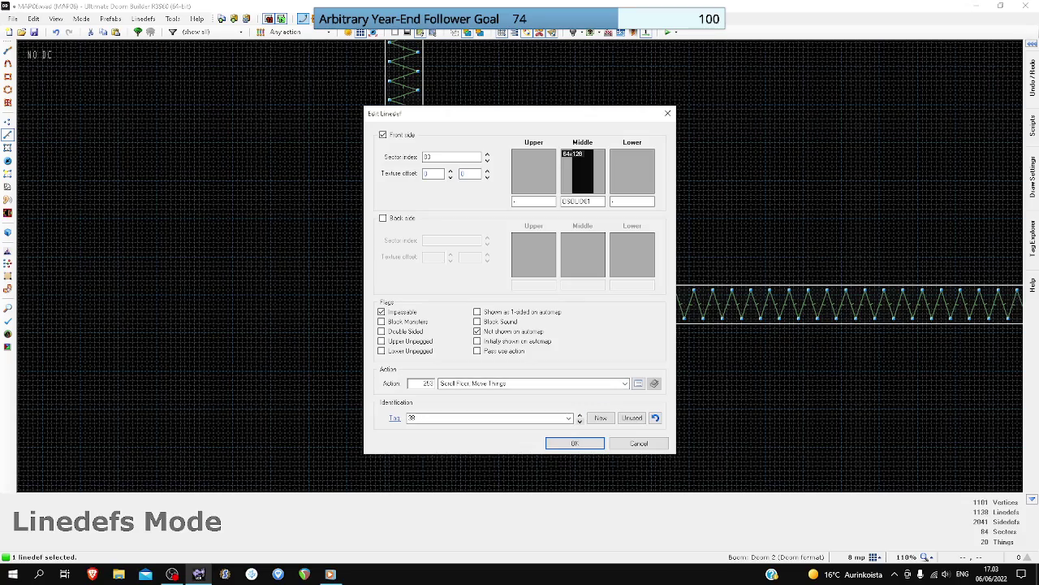
pyautogui.click(575, 442)
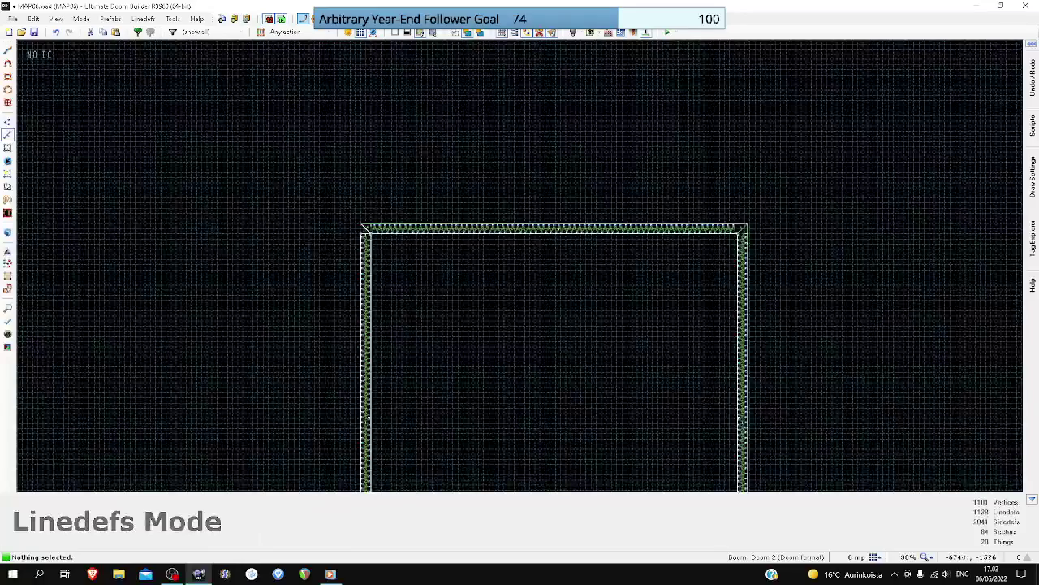
# - Pull the left vertical sector's upper outer vertex onto the top sector's outer corner to close the square loop, and save the map
pyautogui.scroll(4, 365, 209)
pyautogui.click(7, 122)
pyautogui.scroll(3, 326, 261)
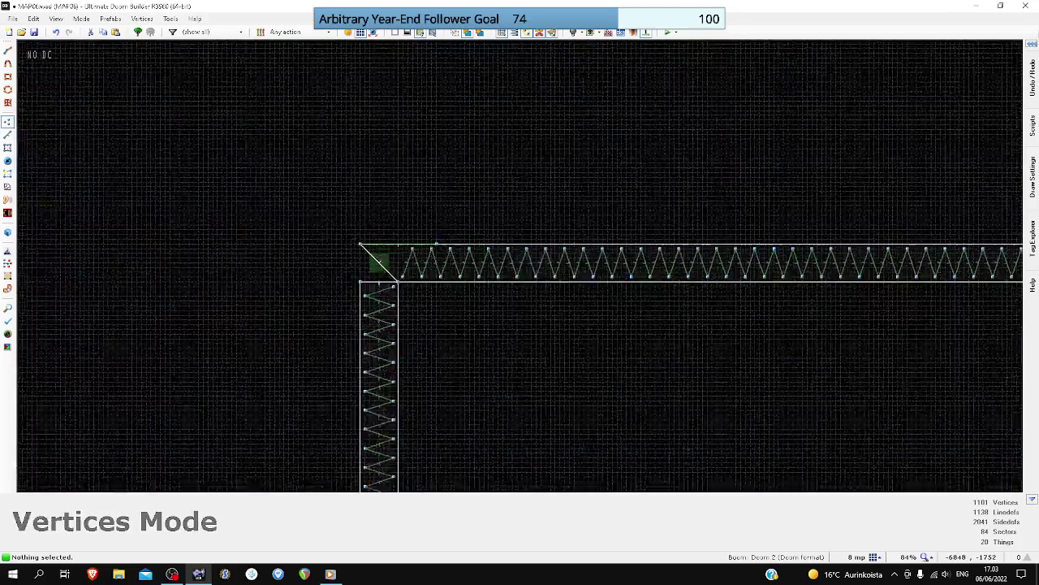
pyautogui.moveTo(385, 296); pyautogui.dragTo(385, 233, button='right')
pyautogui.press('Delete')
pyautogui.scroll(-7, 386, 234)
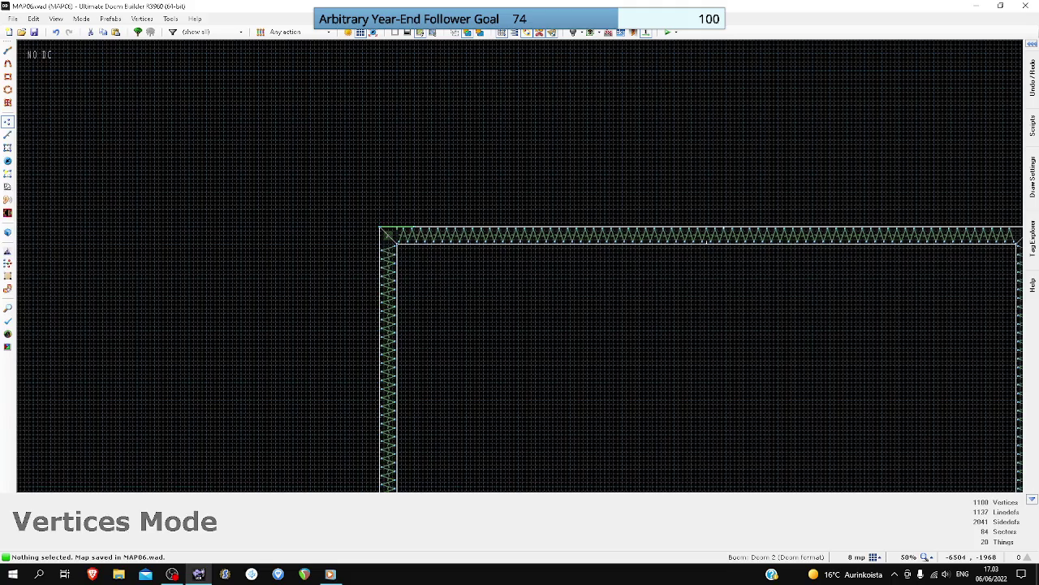
# - Test the map in PrBoom-Plus, moving around the star-shaped room to watch whether its light sequence repeats, and quit the game
pyautogui.scroll(-5, 452, 290)
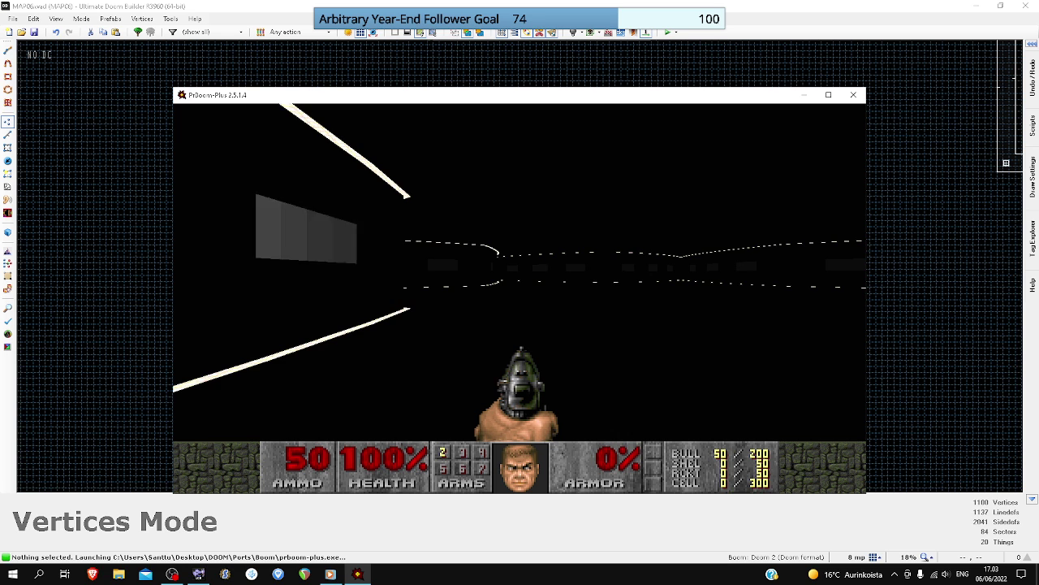
pyautogui.press('d')
pyautogui.press('w')
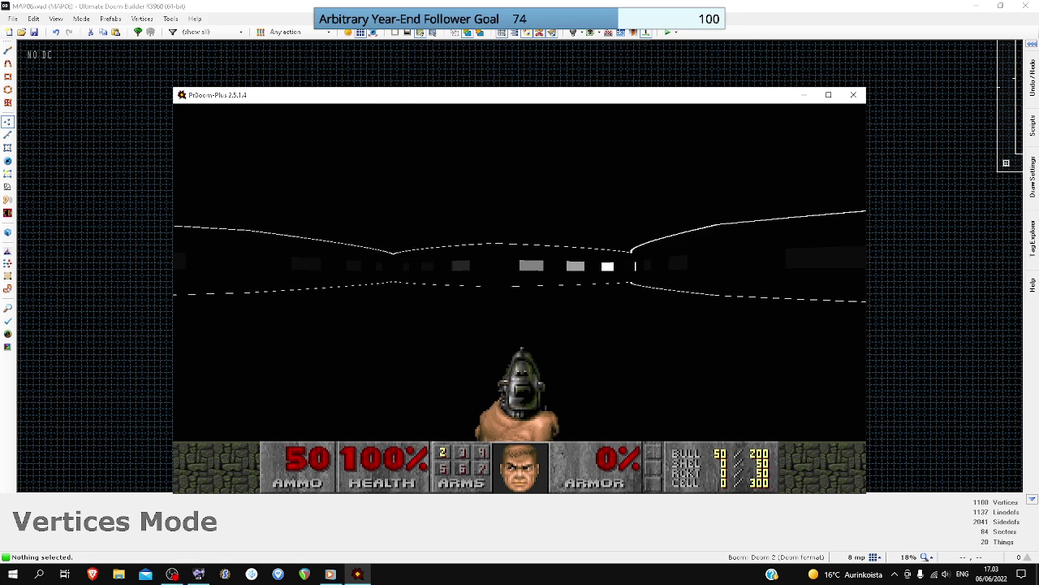
pyautogui.press('w')
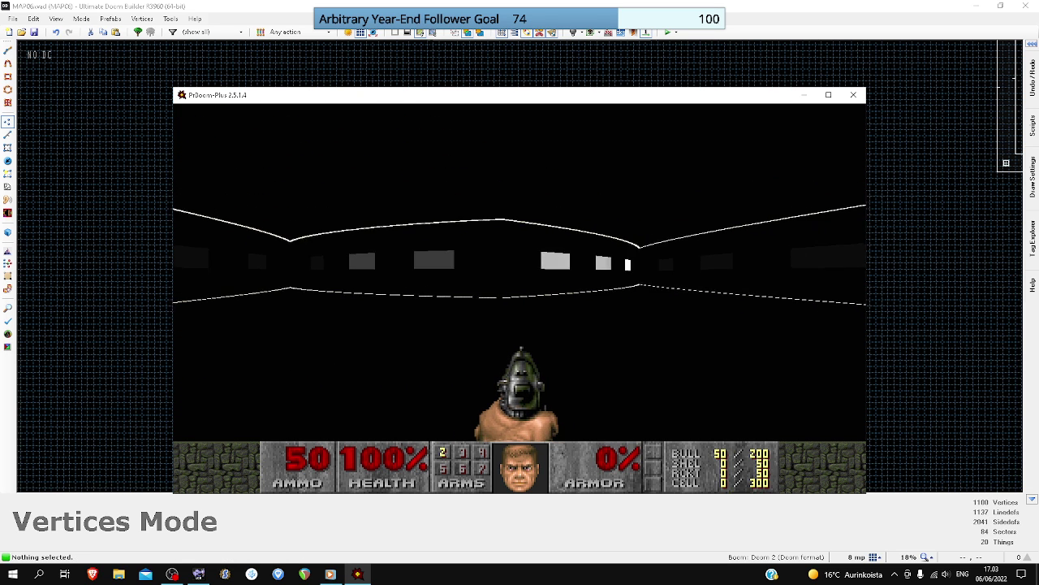
pyautogui.press('w')
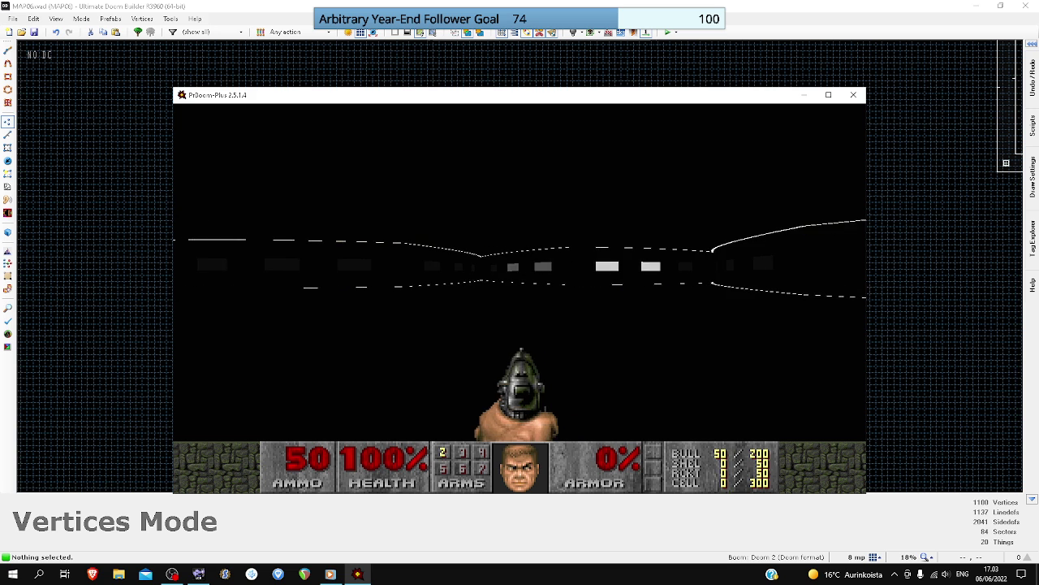
pyautogui.press('Up')
pyautogui.press('Right')
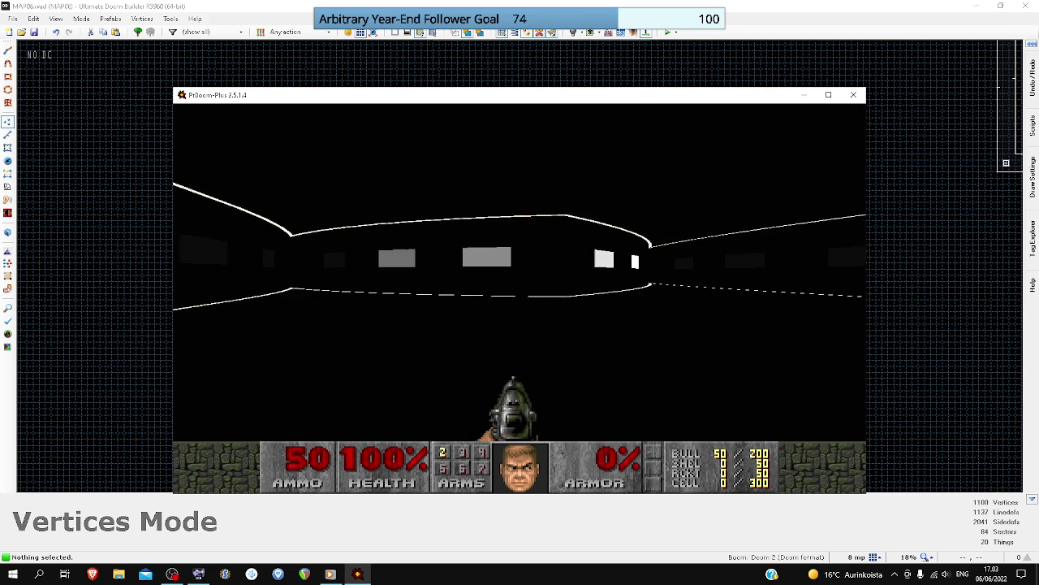
pyautogui.press('Up')
pyautogui.press('Left')
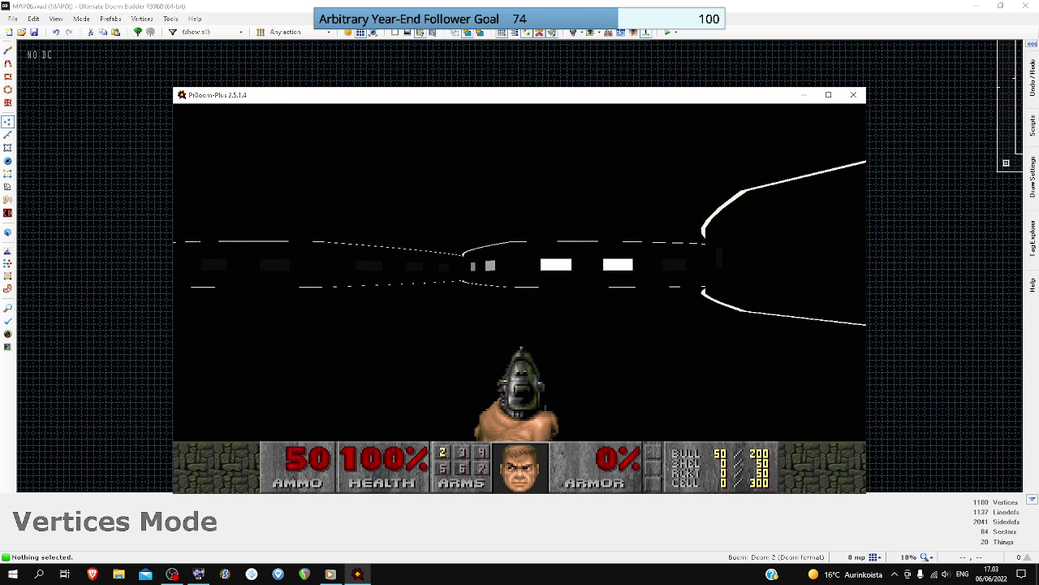
pyautogui.press('Up')
pyautogui.press('Left')
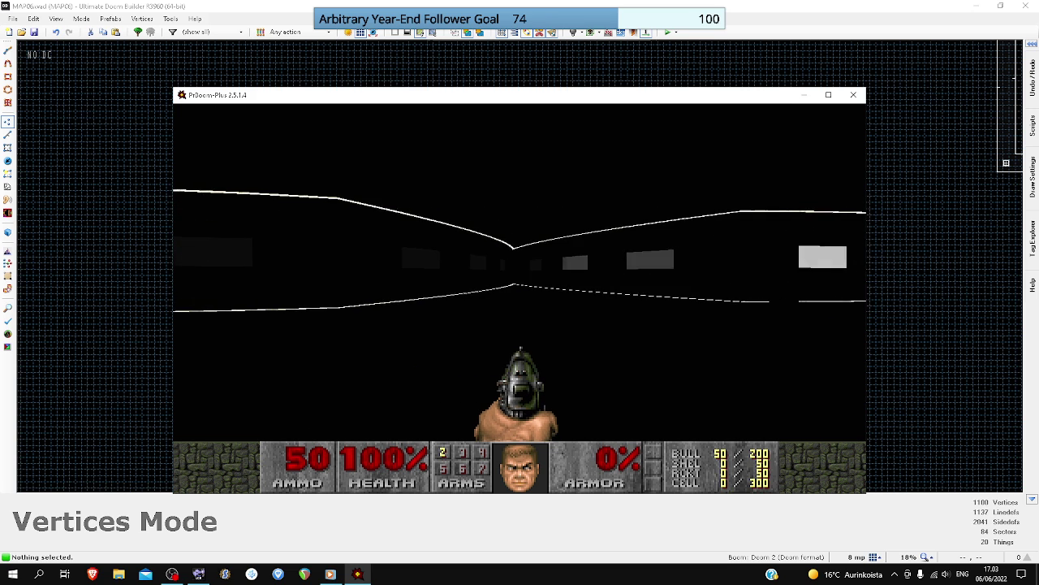
pyautogui.press('Left')
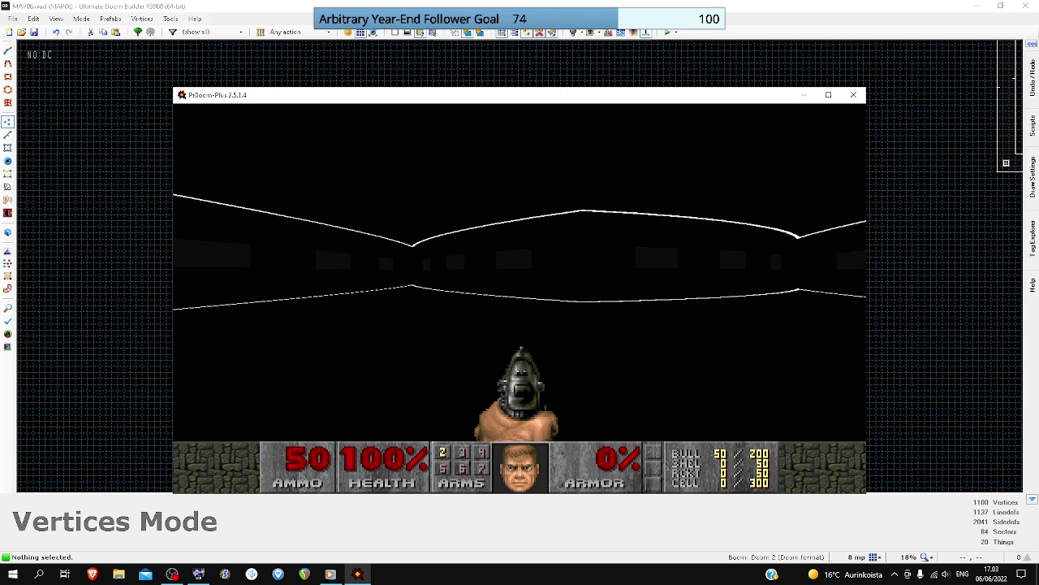
pyautogui.press('Up')
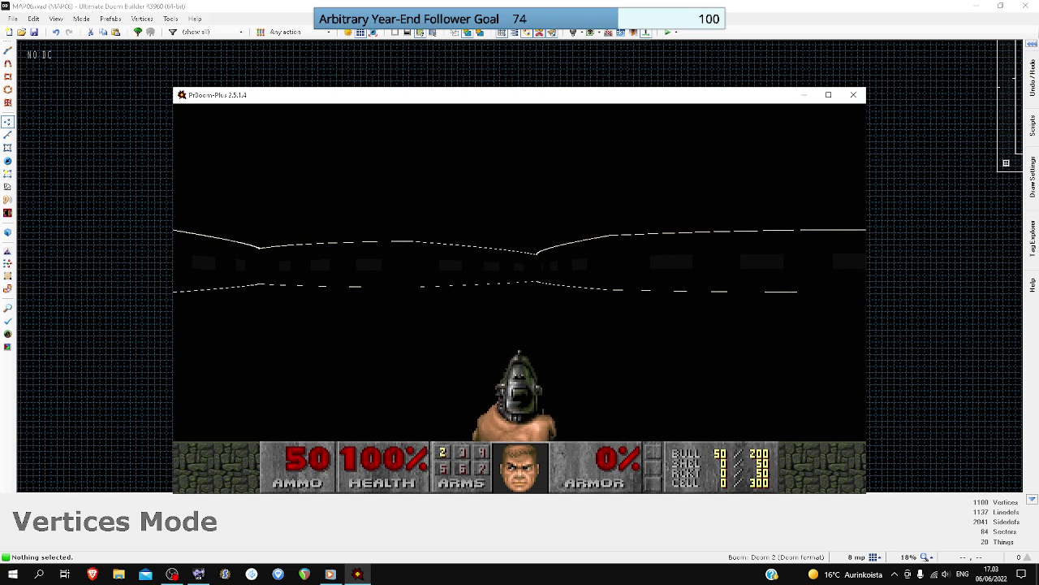
pyautogui.press('Up')
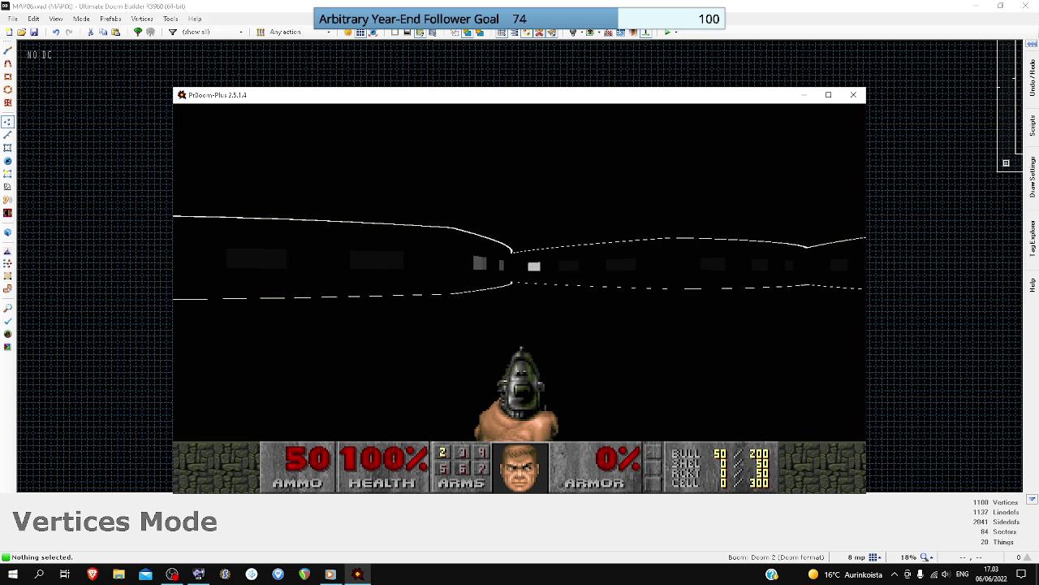
pyautogui.press('Up')
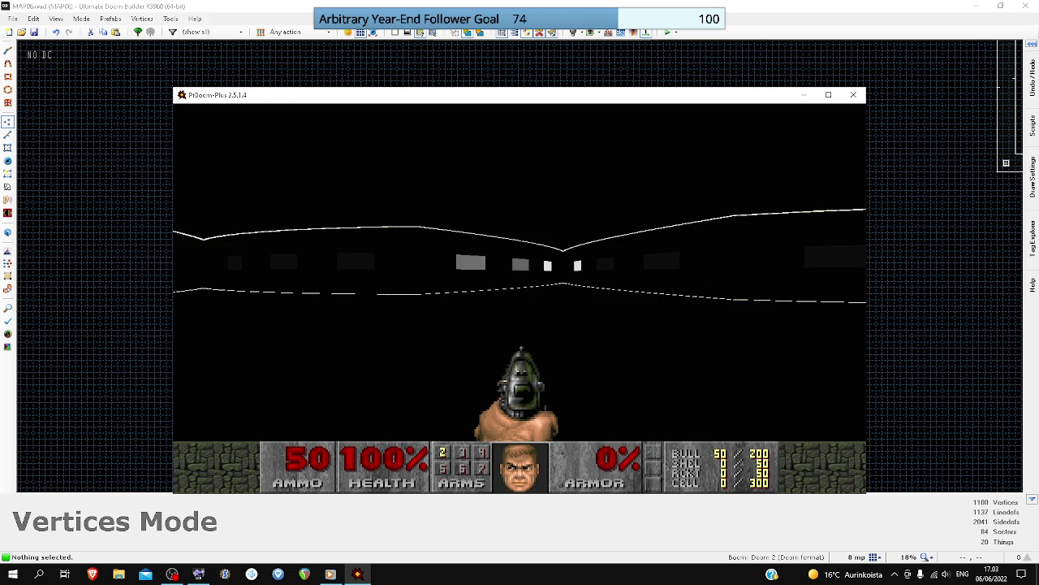
pyautogui.press('Up')
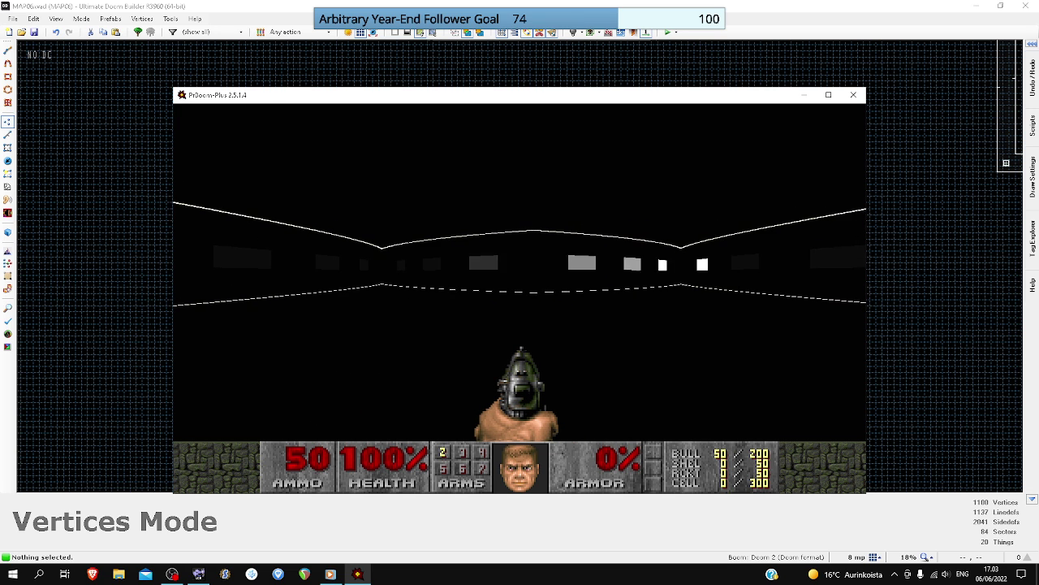
pyautogui.press('Up')
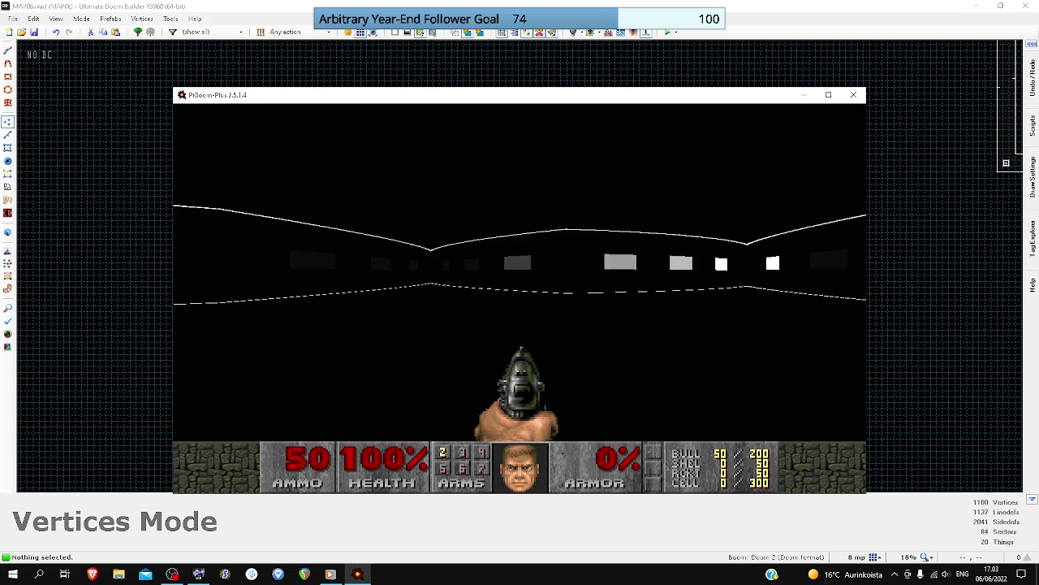
pyautogui.press('Up')
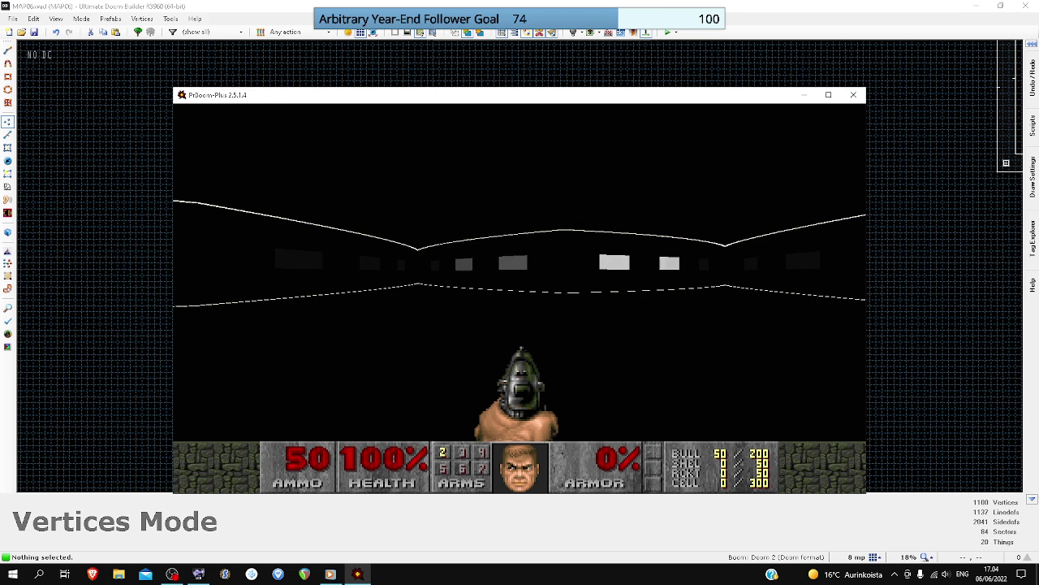
pyautogui.press('Up')
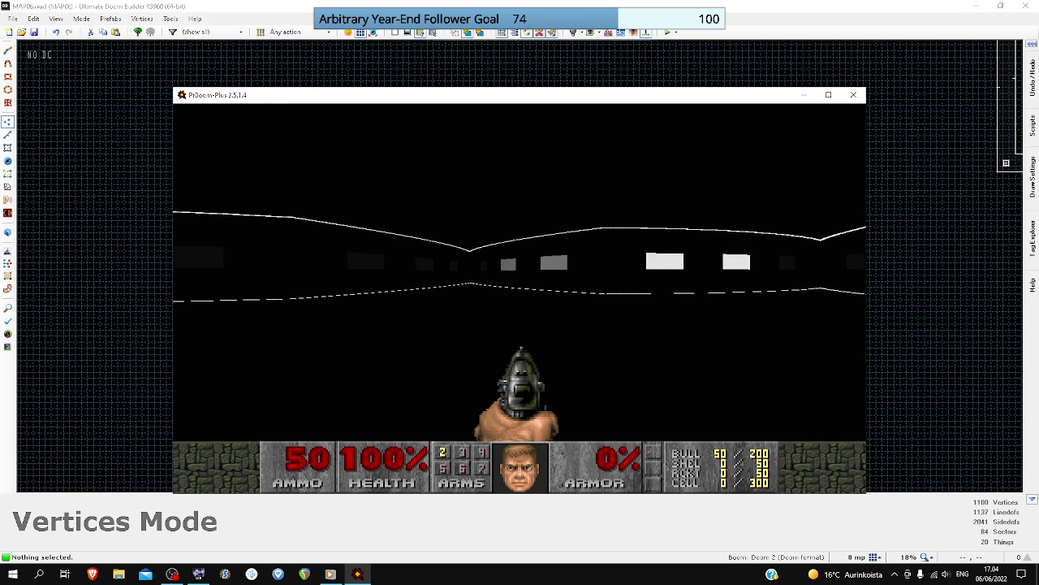
pyautogui.press('Up')
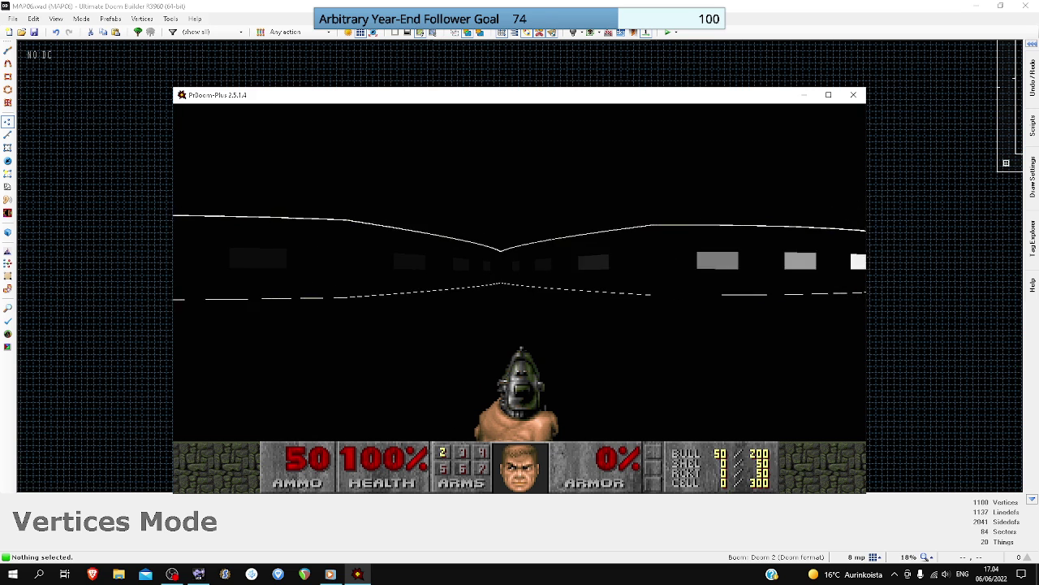
pyautogui.press('Up')
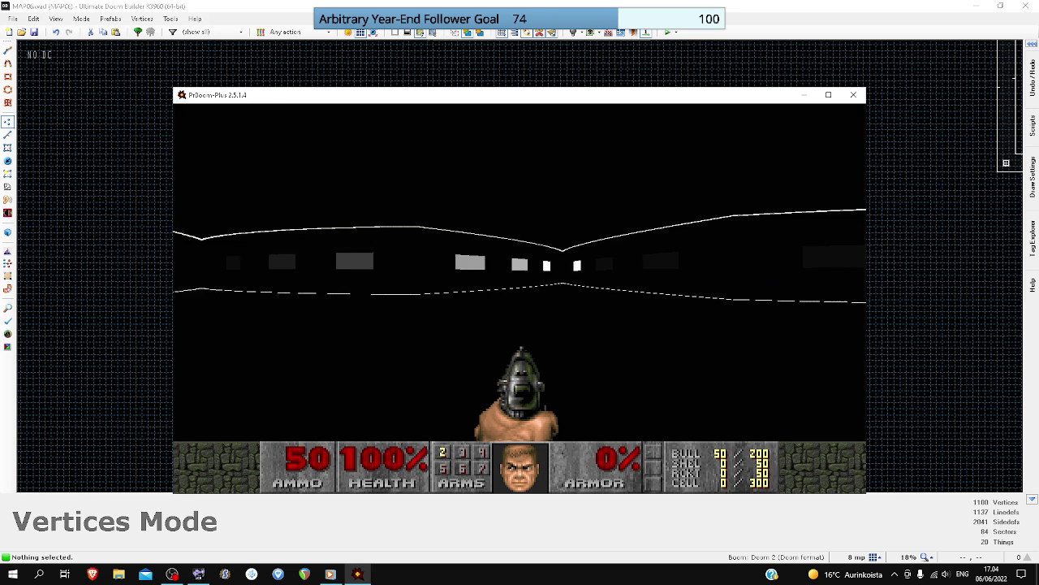
pyautogui.press('Up')
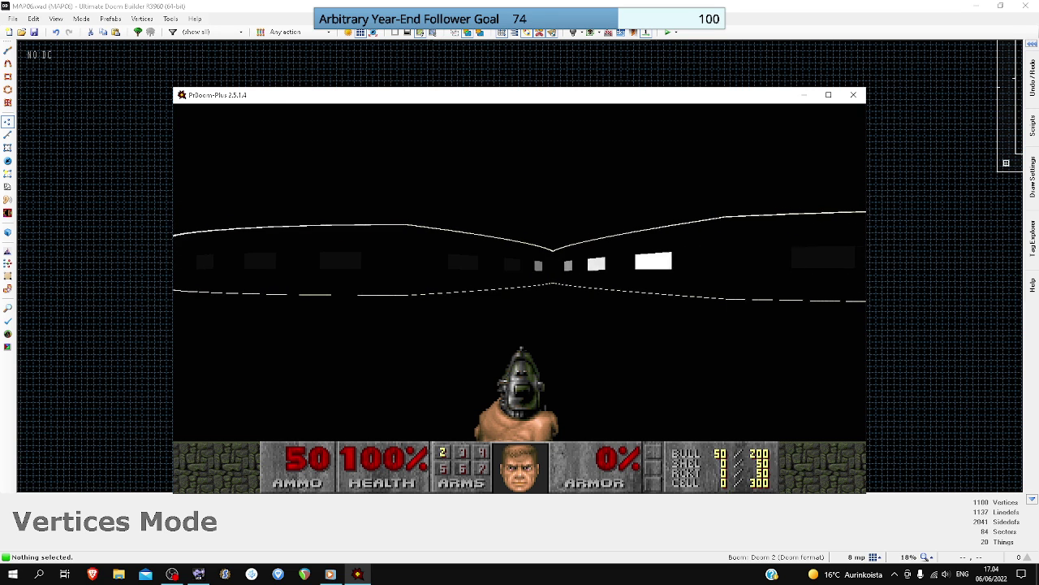
pyautogui.press('Left')
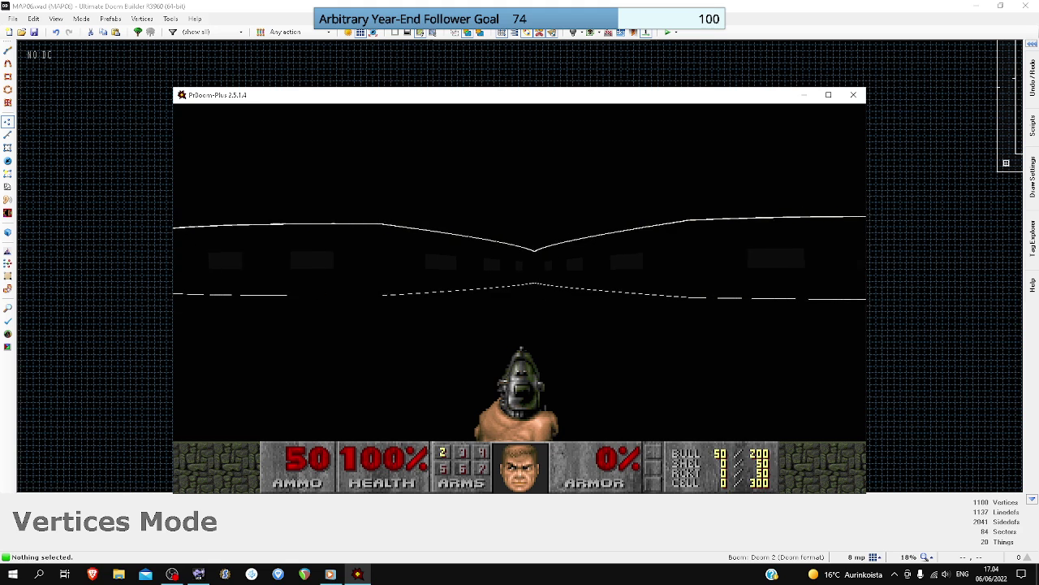
pyautogui.press('Escape')
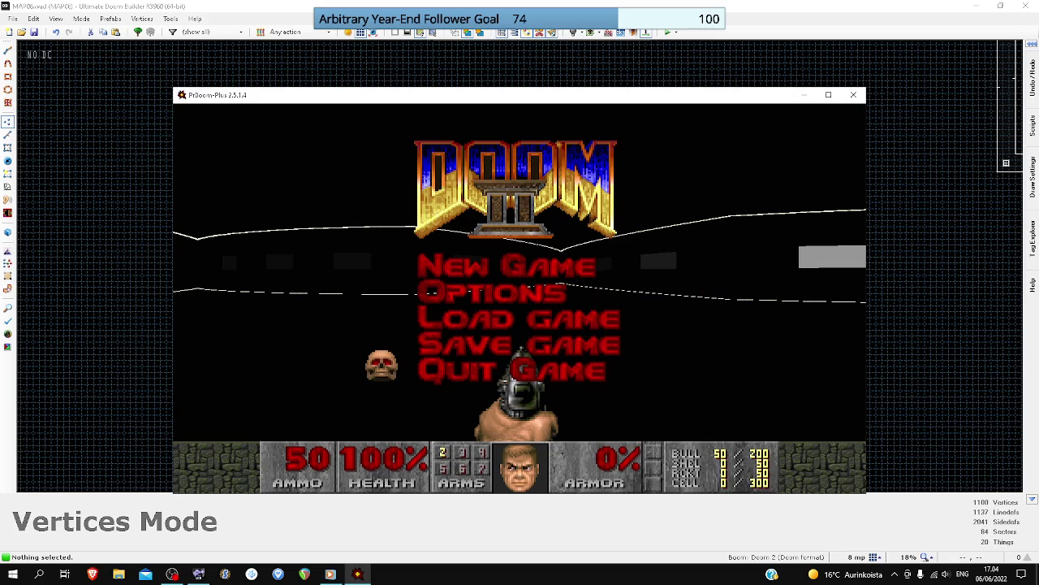
pyautogui.press('Return')
pyautogui.press('y')
# - Examine the square loop's upper corner joint and the star-shaped room with its surrounding light sectors
pyautogui.scroll(12, 439, 272)
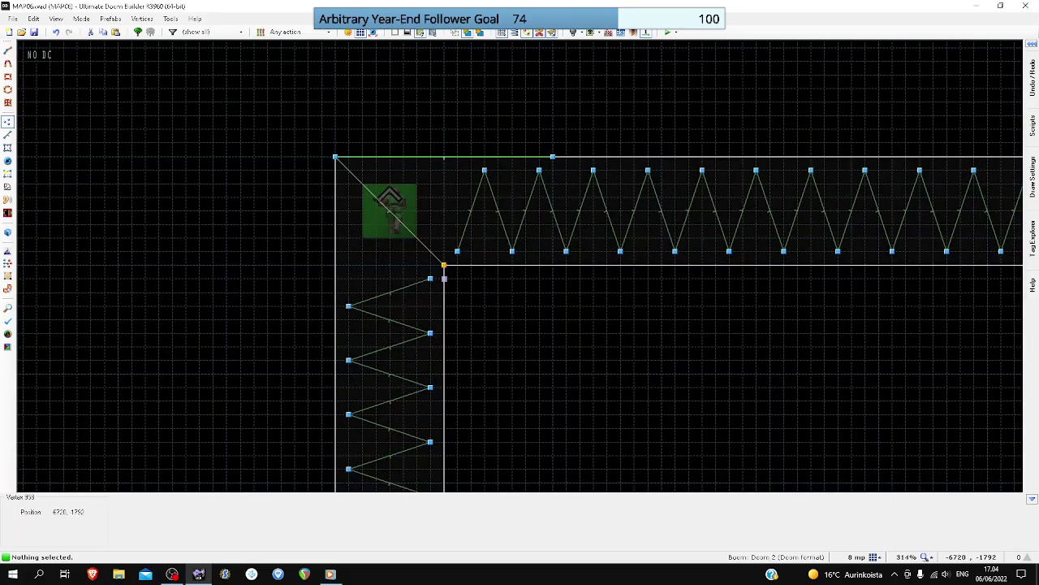
pyautogui.scroll(-3, 444, 265)
pyautogui.press('v')
pyautogui.scroll(5, 506, 210)
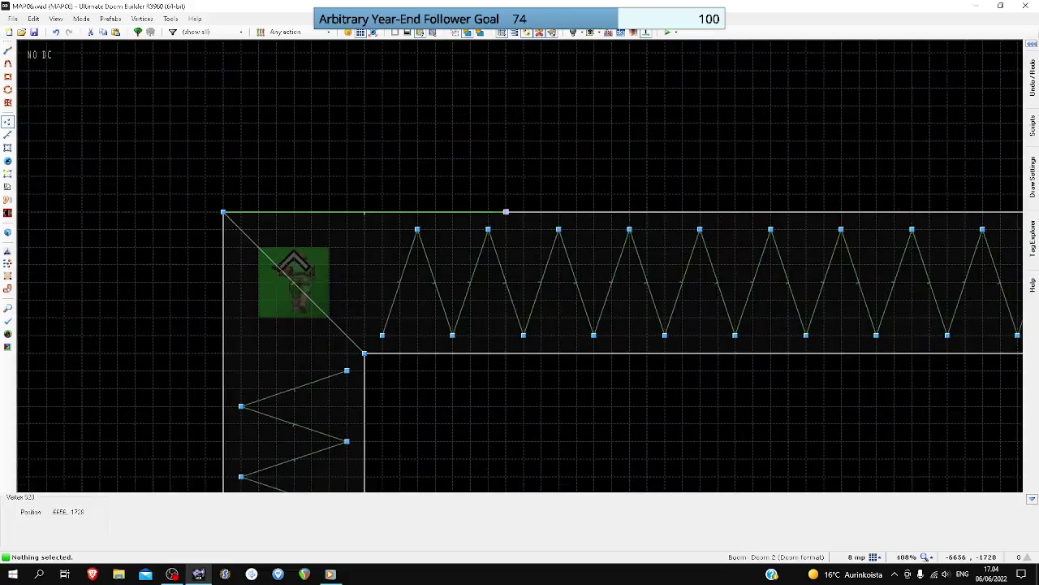
pyautogui.scroll(-18, 506, 212)
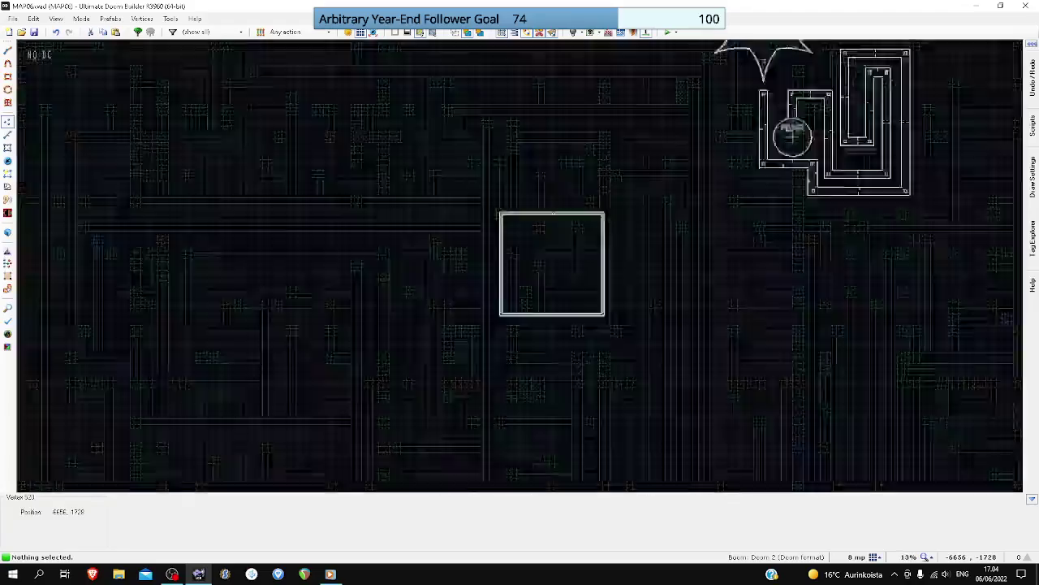
pyautogui.scroll(11, 657, 122)
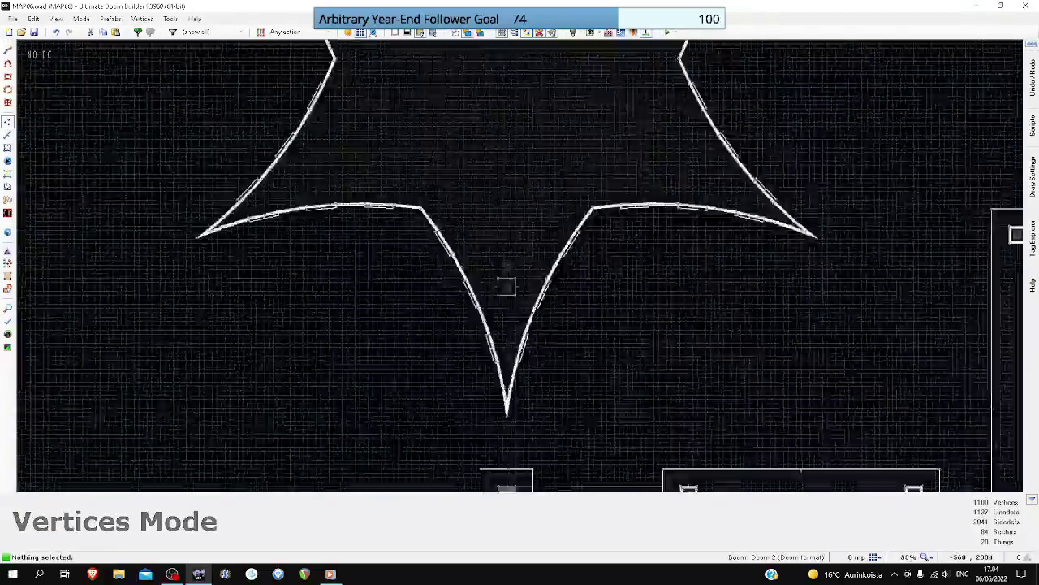
pyautogui.scroll(-2, 514, 154)
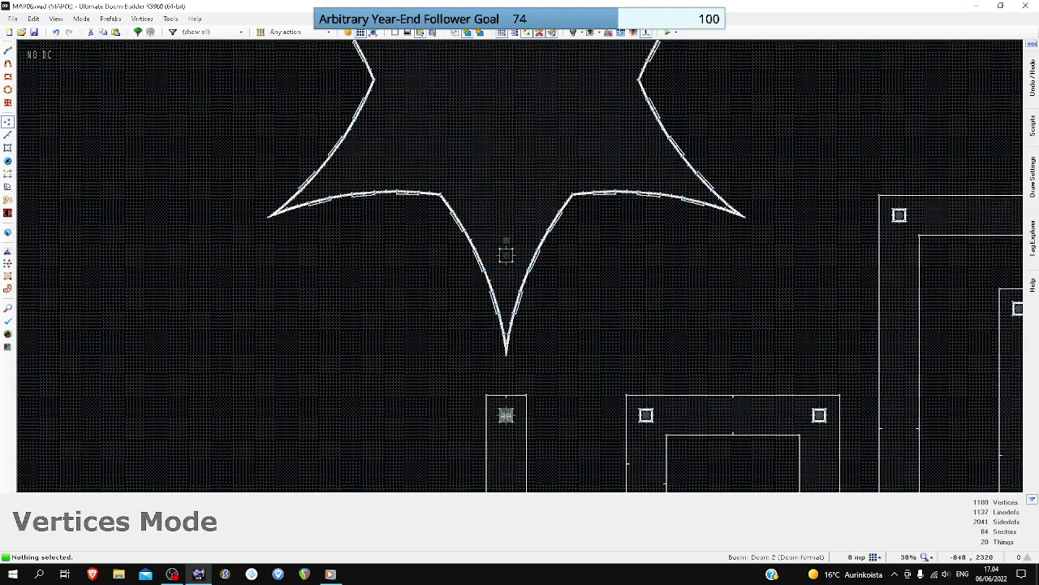
pyautogui.scroll(-1, 468, 134)
pyautogui.scroll(2, 498, 101)
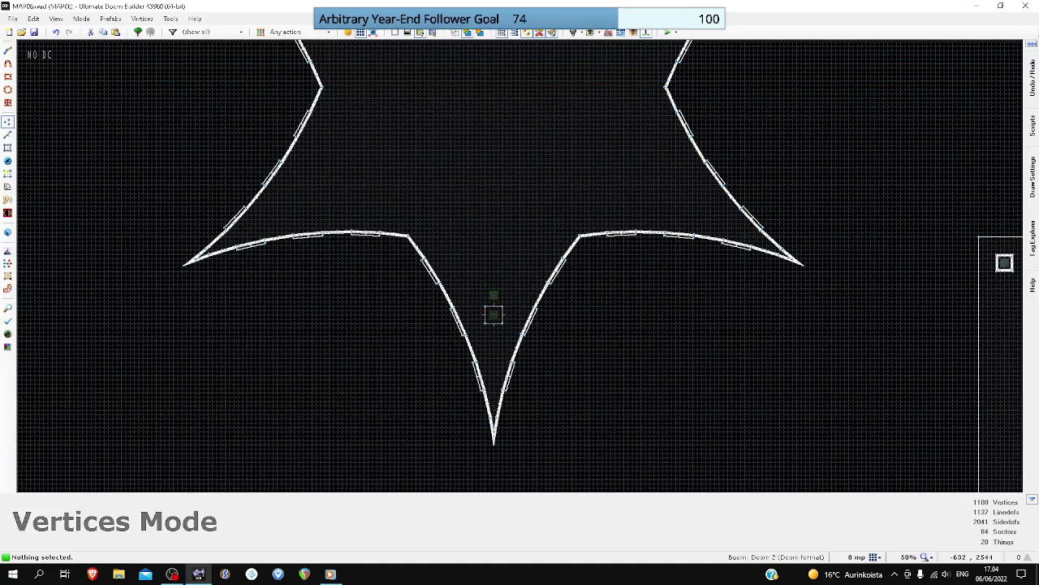
pyautogui.scroll(-3, 494, 315)
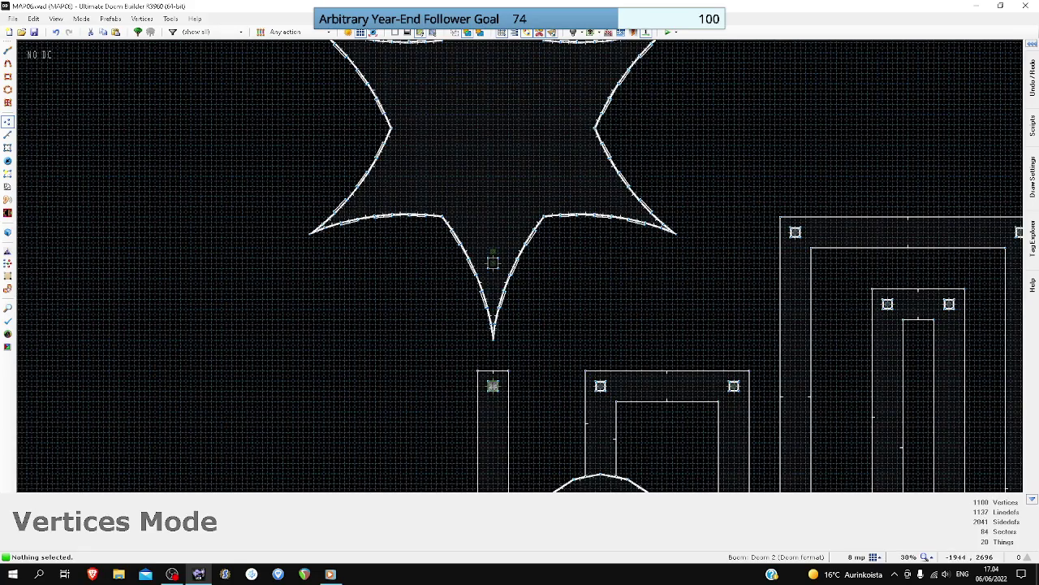
pyautogui.scroll(3, 493, 263)
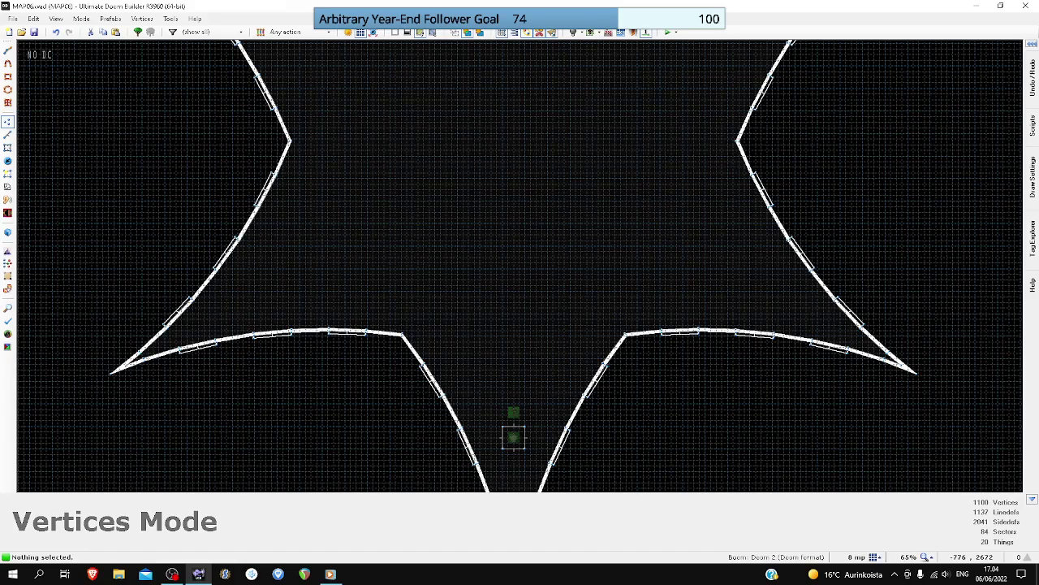
pyautogui.scroll(-3, 476, 115)
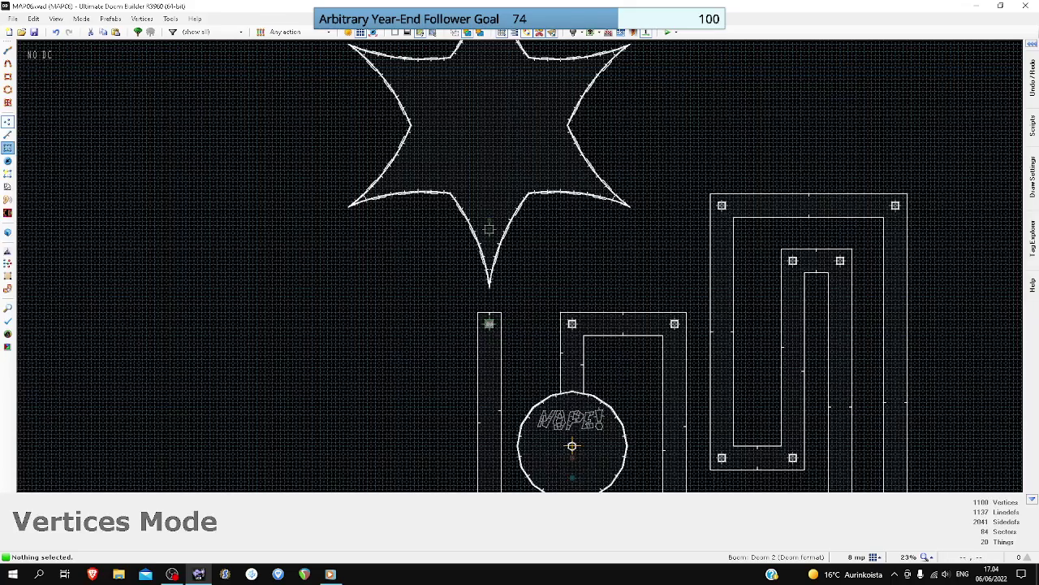
pyautogui.press('s')
pyautogui.scroll(-2, 375, 112)
pyautogui.press('Up')
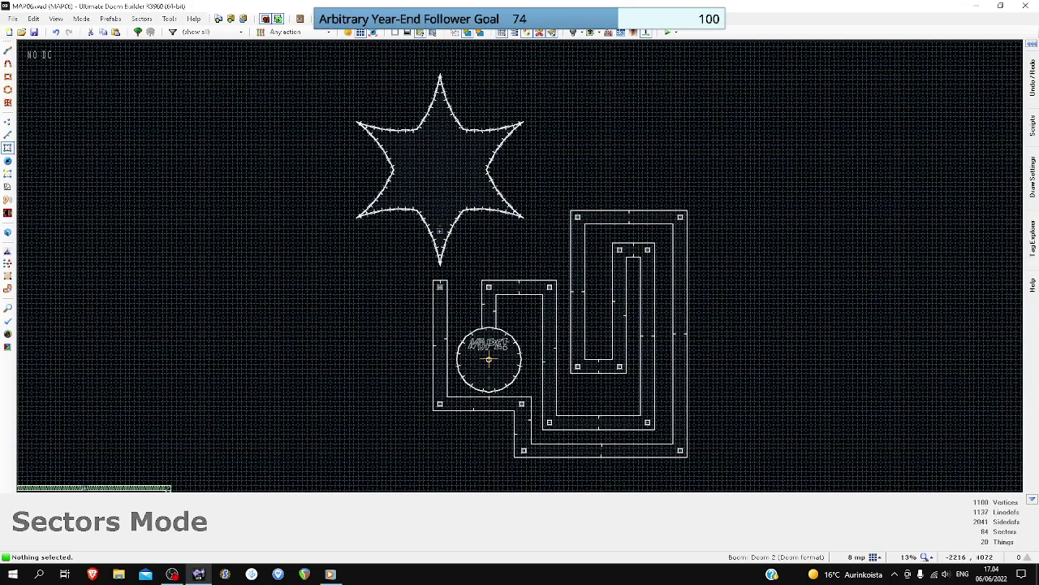
# - Set the grid size to 1 mp and draw a 1262-unit horizontal line across the star between its two side inner corners
pyautogui.scroll(3, 439, 231)
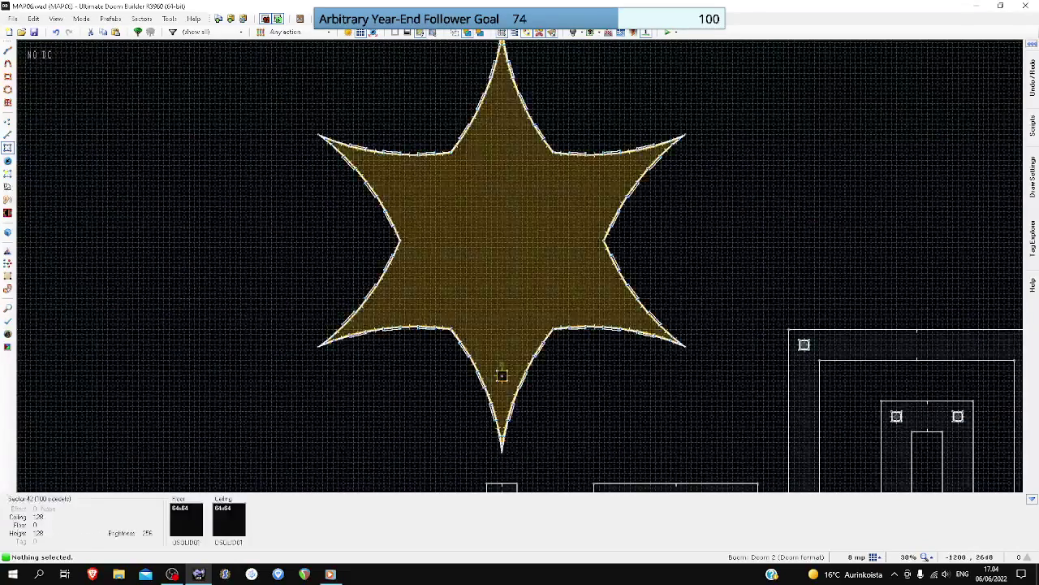
pyautogui.press('l')
pyautogui.scroll(15, 608, 241)
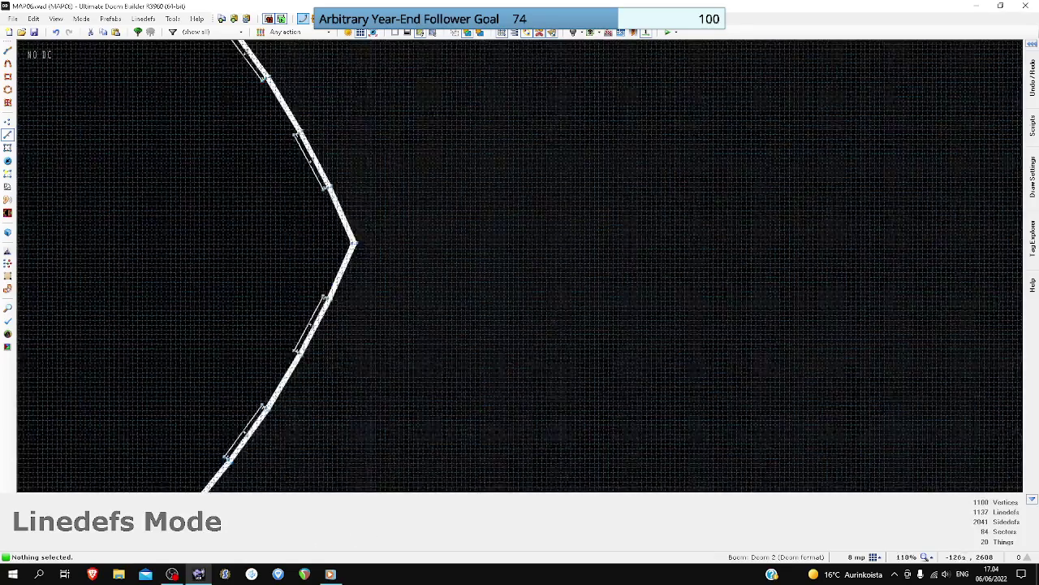
pyautogui.scroll(1, 350, 244)
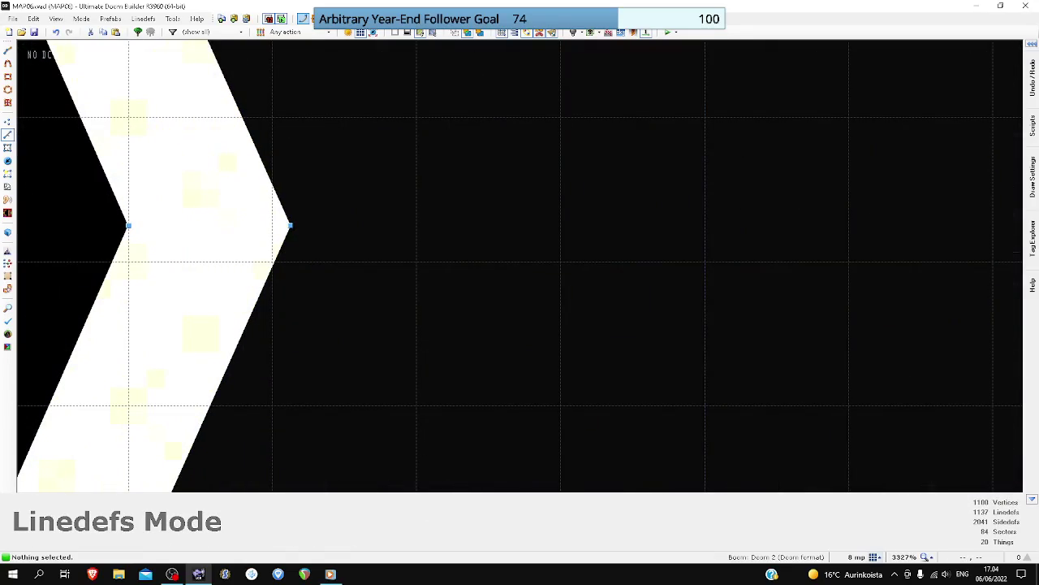
pyautogui.click(856, 557)
pyautogui.click(845, 527)
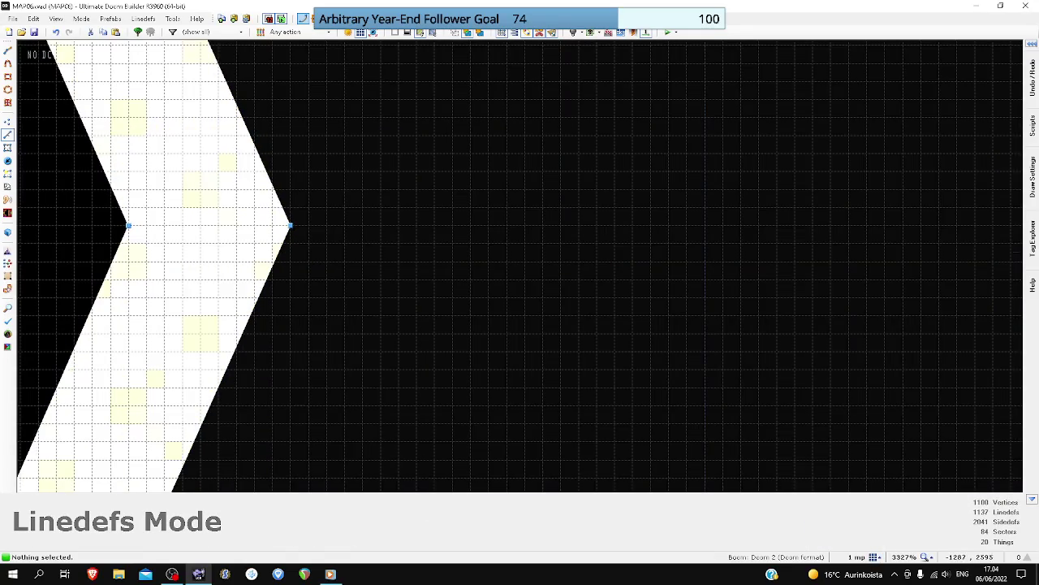
pyautogui.scroll(2, 298, 217)
pyautogui.press('d')
pyautogui.scroll(-15, 285, 229)
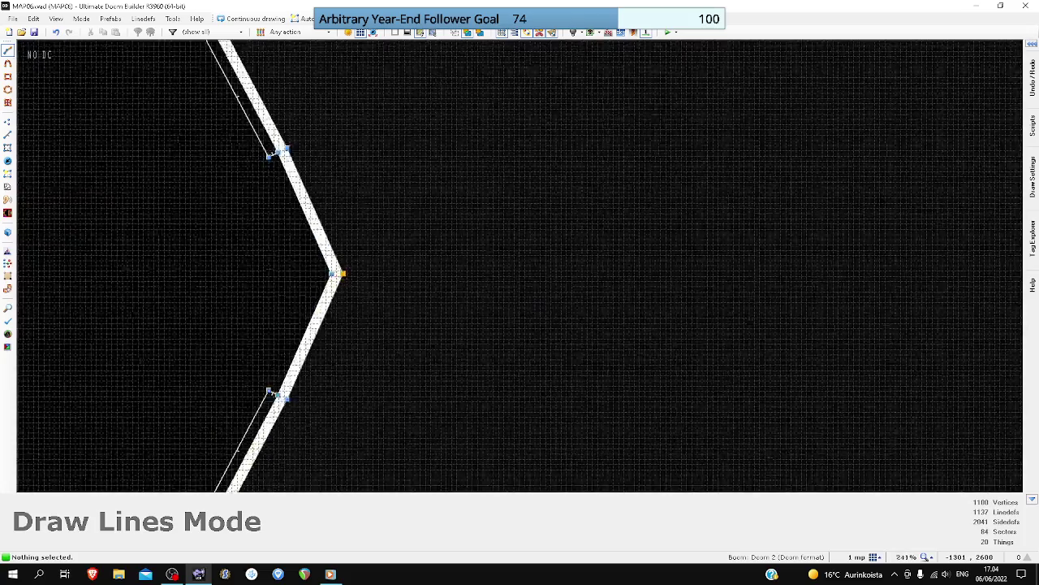
pyautogui.scroll(-3, 358, 278)
pyautogui.scroll(3, 592, 291)
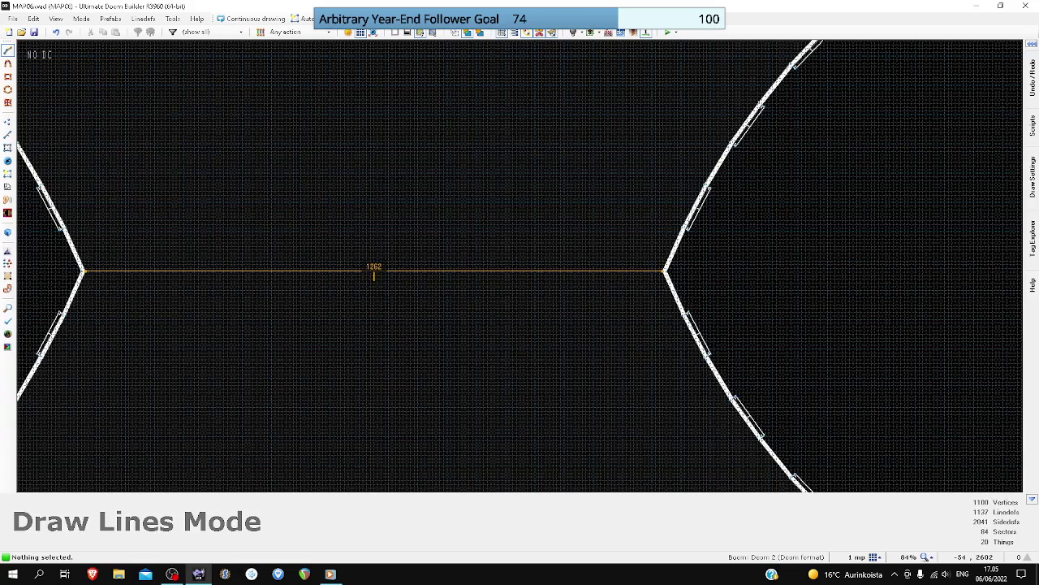
pyautogui.click(663, 270)
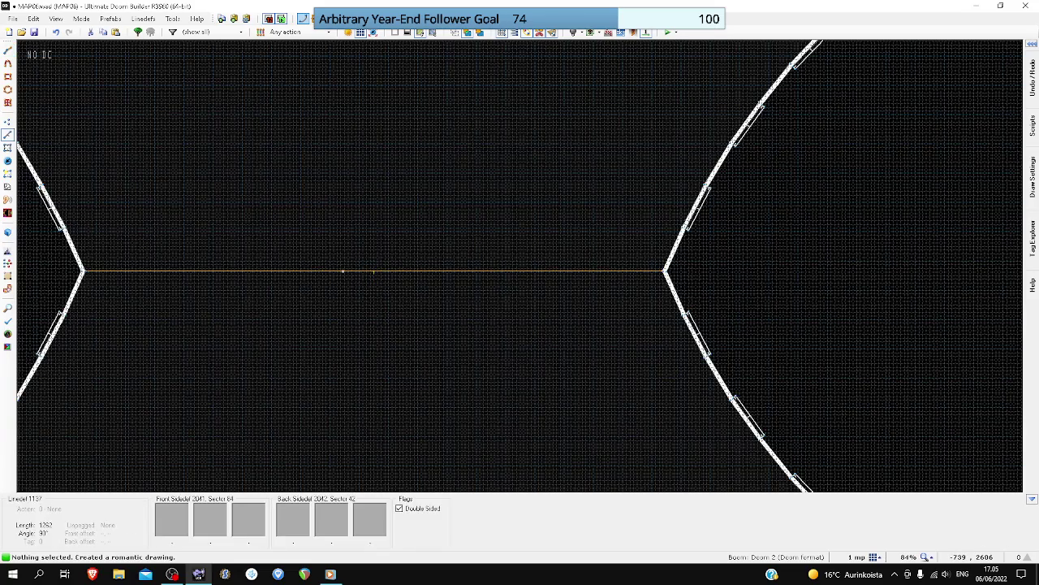
# - Draw a 1262-unit diagonal line from the star's lower-left inner corner to its upper-right inner corner
pyautogui.scroll(-5, 345, 269)
pyautogui.scroll(20, 351, 373)
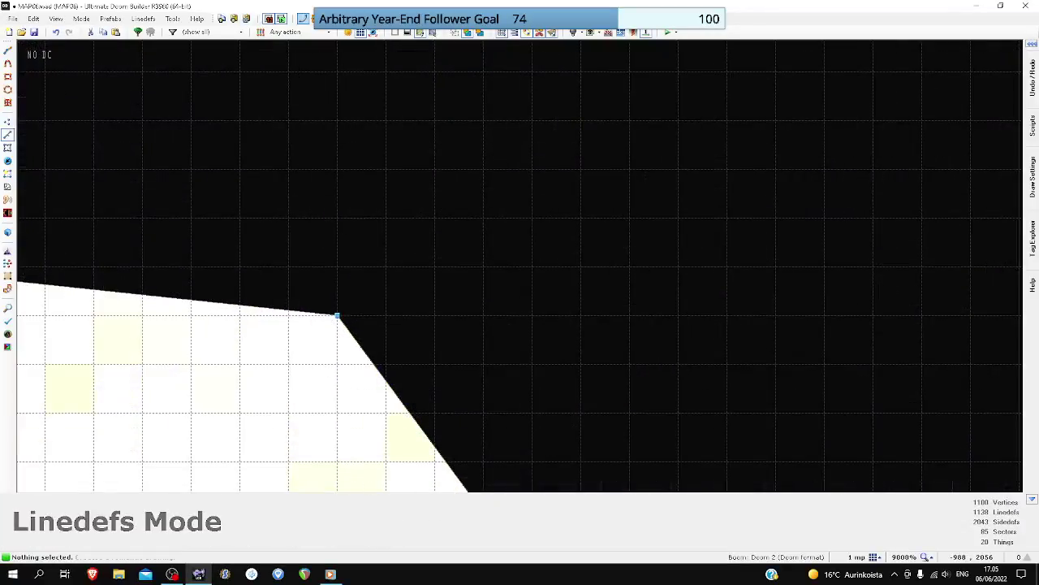
pyautogui.press('d')
pyautogui.scroll(-14, 345, 309)
pyautogui.click(345, 309)
pyautogui.scroll(-6, 355, 297)
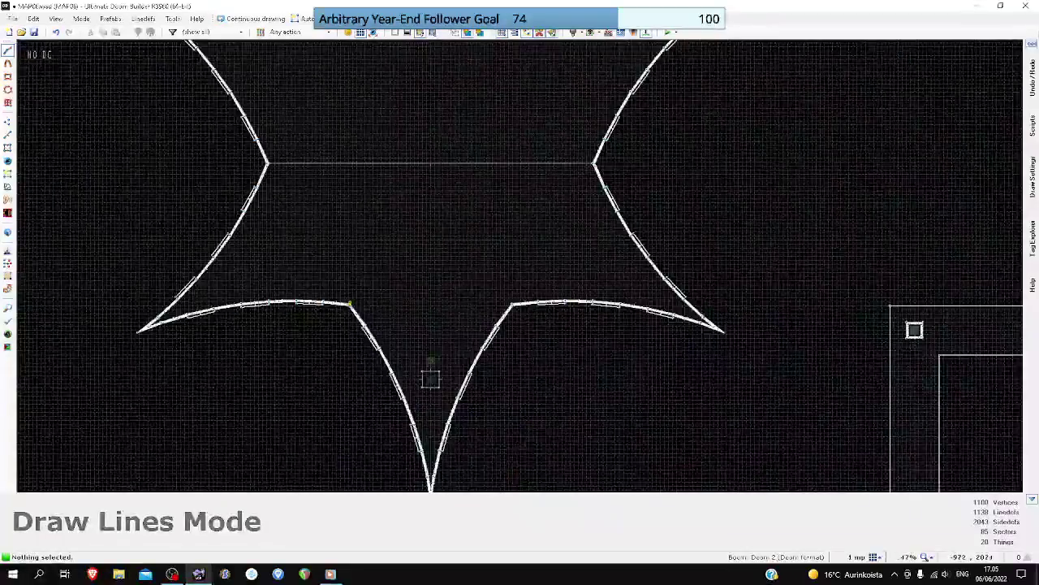
pyautogui.scroll(4, 419, 190)
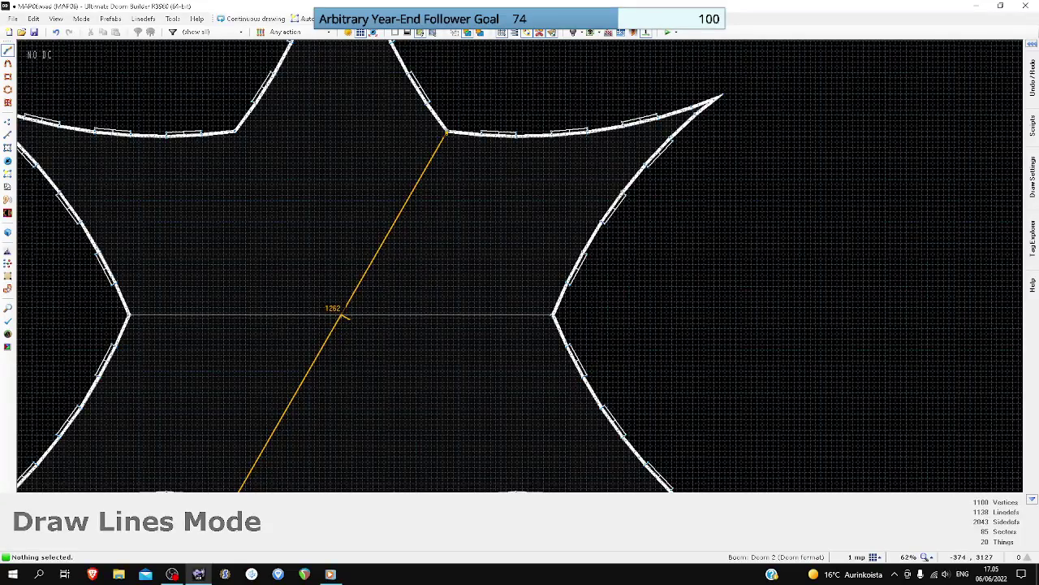
pyautogui.click(443, 136)
pyautogui.rightClick(443, 136)
# - Draw the opposite 1262-unit diagonal from the star's lower-right inner corner to its upper-left inner corner
pyautogui.scroll(-4, 441, 138)
pyautogui.scroll(5, 428, 260)
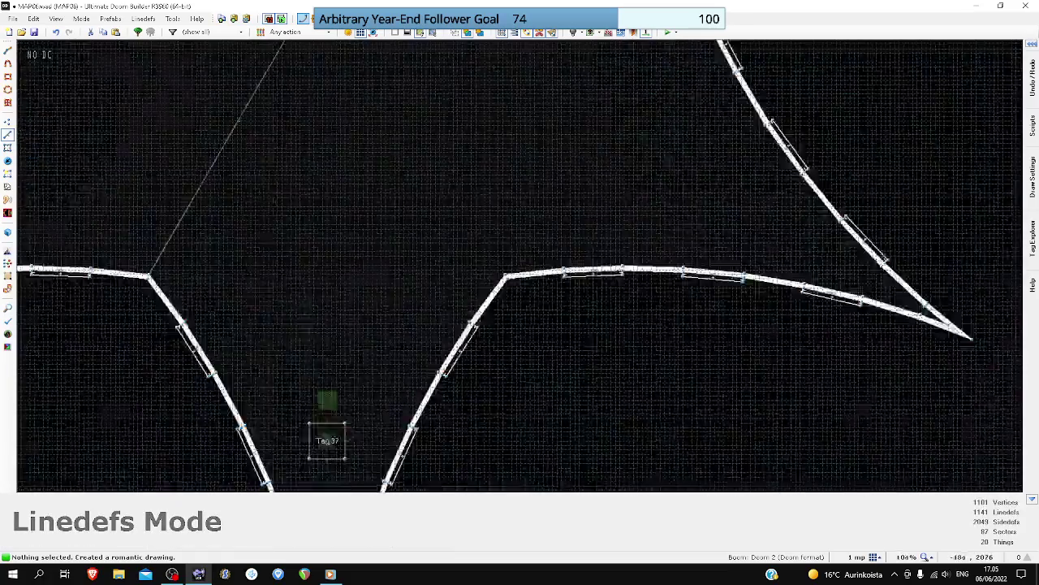
pyautogui.scroll(15, 552, 293)
pyautogui.scroll(1, 570, 311)
pyautogui.hotkey('ctrl', 'd')
pyautogui.scroll(-5, 570, 310)
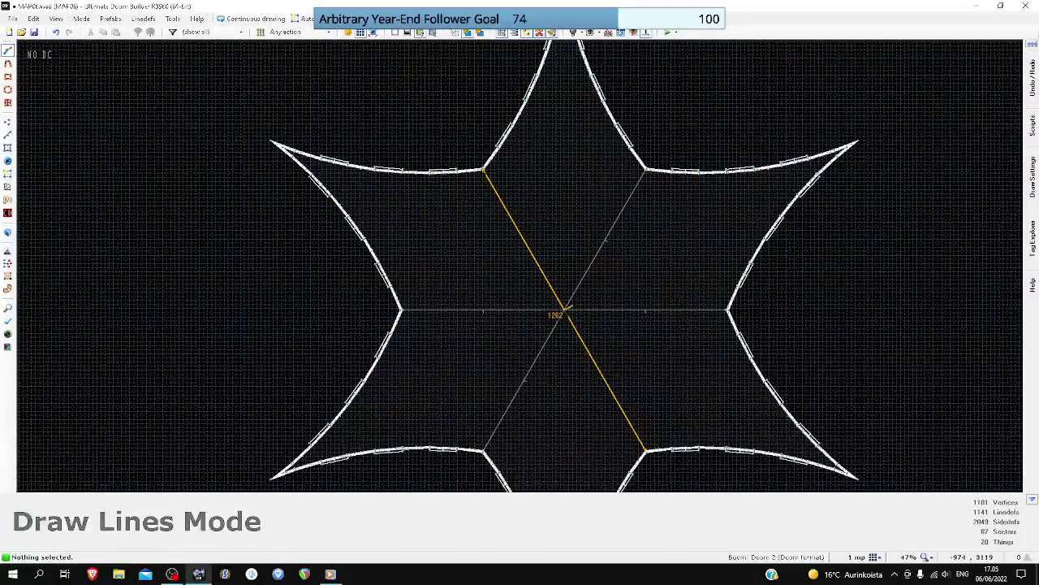
pyautogui.rightClick(568, 307)
pyautogui.scroll(5, 564, 307)
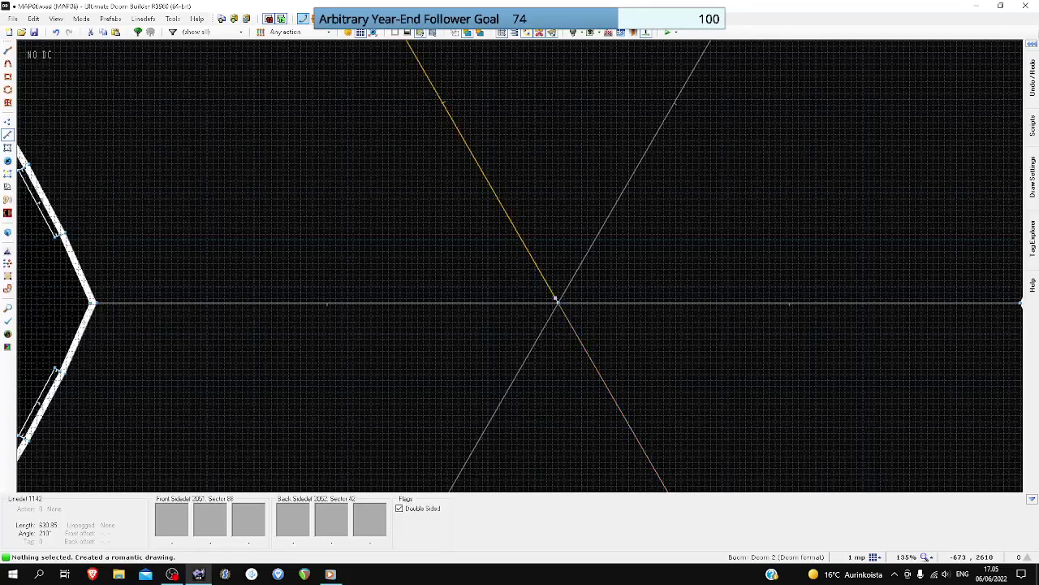
# - Set the grid size to 32 mp and move the whole star with its contents so its centre vertex snaps onto the grid
pyautogui.scroll(-12, 557, 300)
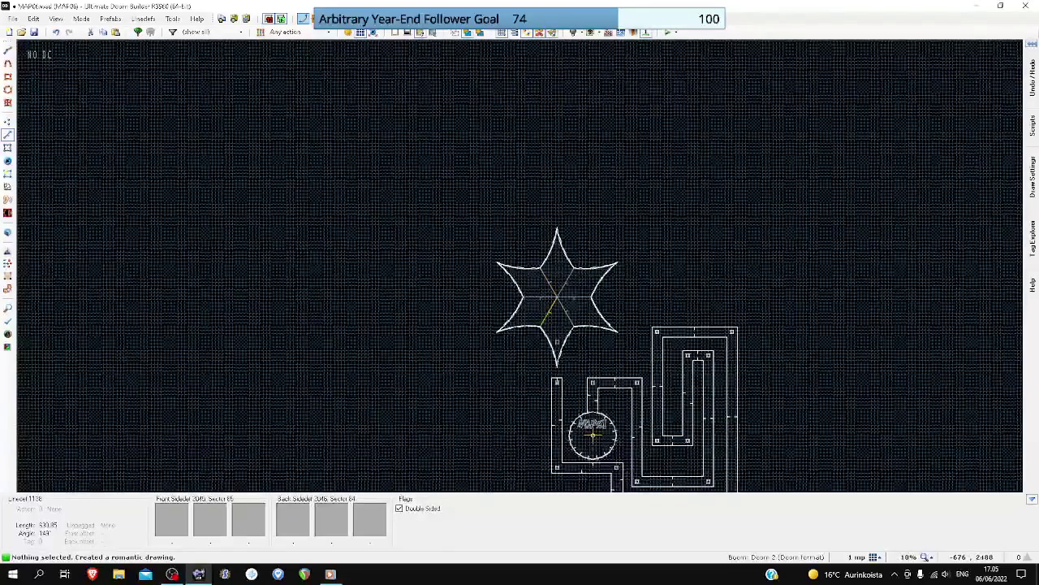
pyautogui.press('s')
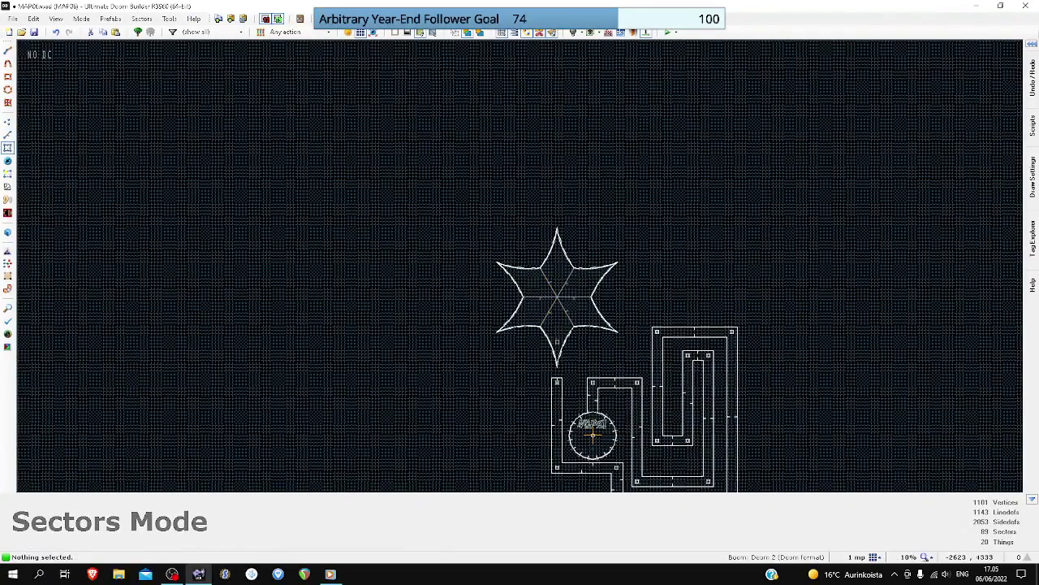
pyautogui.moveTo(637, 371); pyautogui.dragTo(636, 371)
pyautogui.scroll(10, 557, 300)
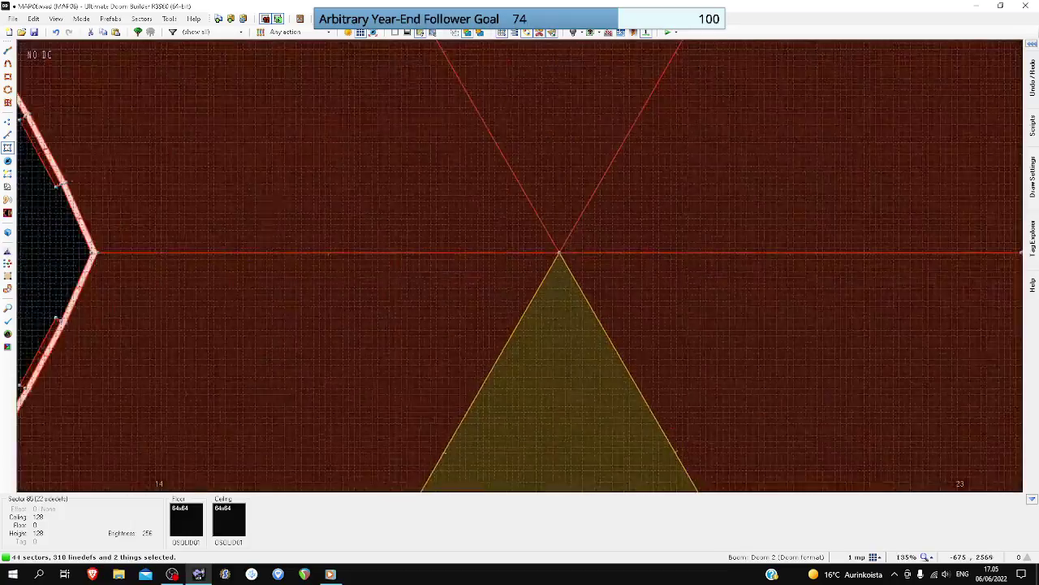
pyautogui.scroll(-12, 579, 341)
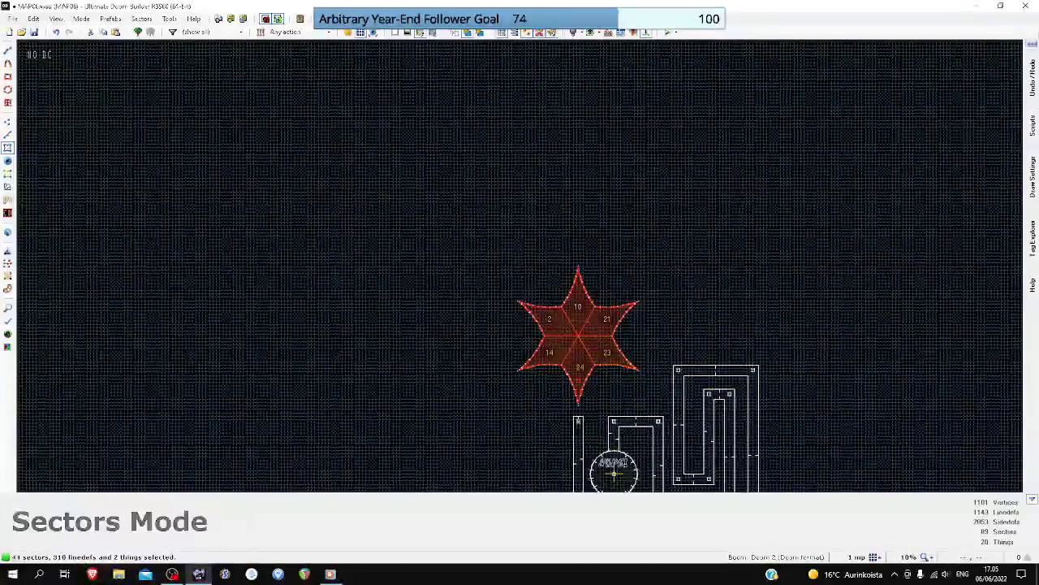
pyautogui.click(859, 557)
pyautogui.click(844, 479)
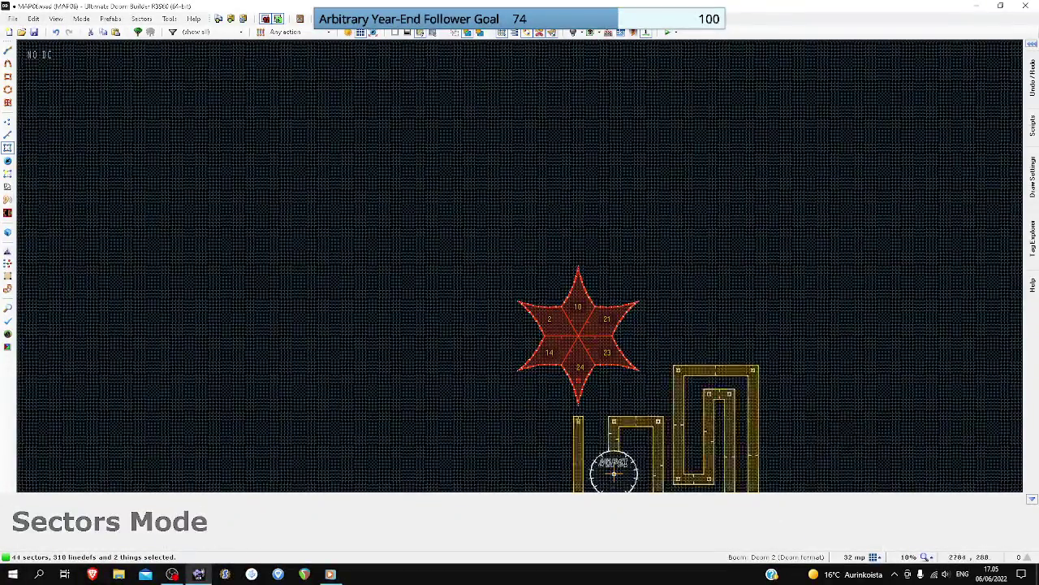
pyautogui.scroll(16, 563, 347)
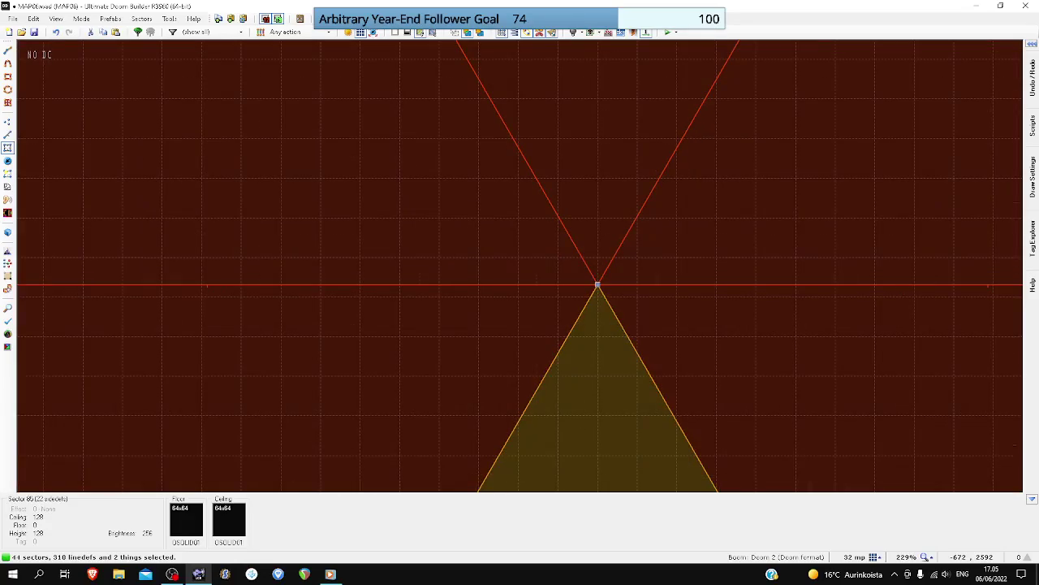
pyautogui.moveTo(598, 292); pyautogui.dragTo(597, 297, button='right')
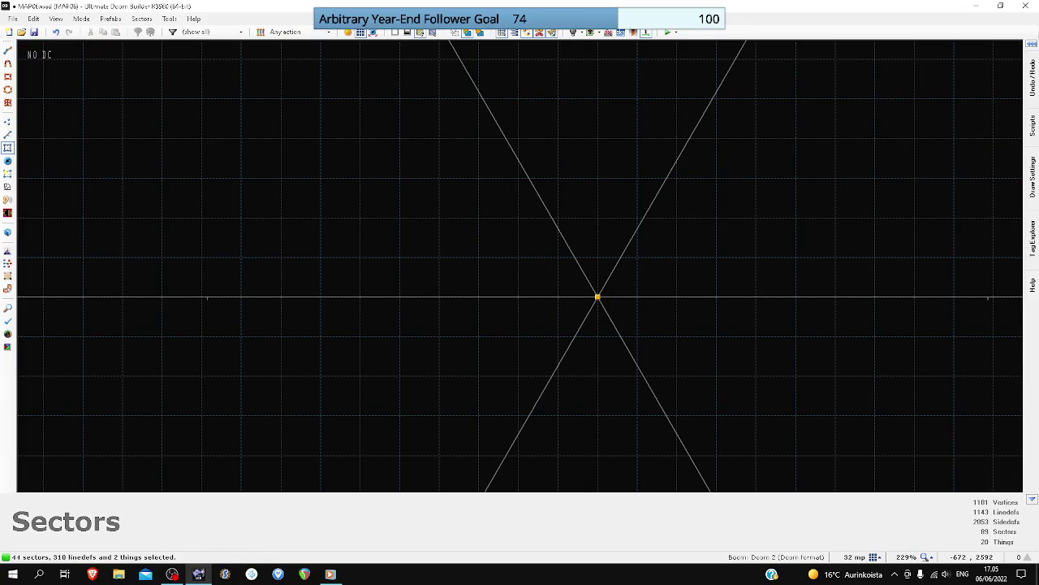
pyautogui.scroll(-12, 597, 298)
pyautogui.scroll(8, 597, 297)
pyautogui.scroll(-4, 597, 299)
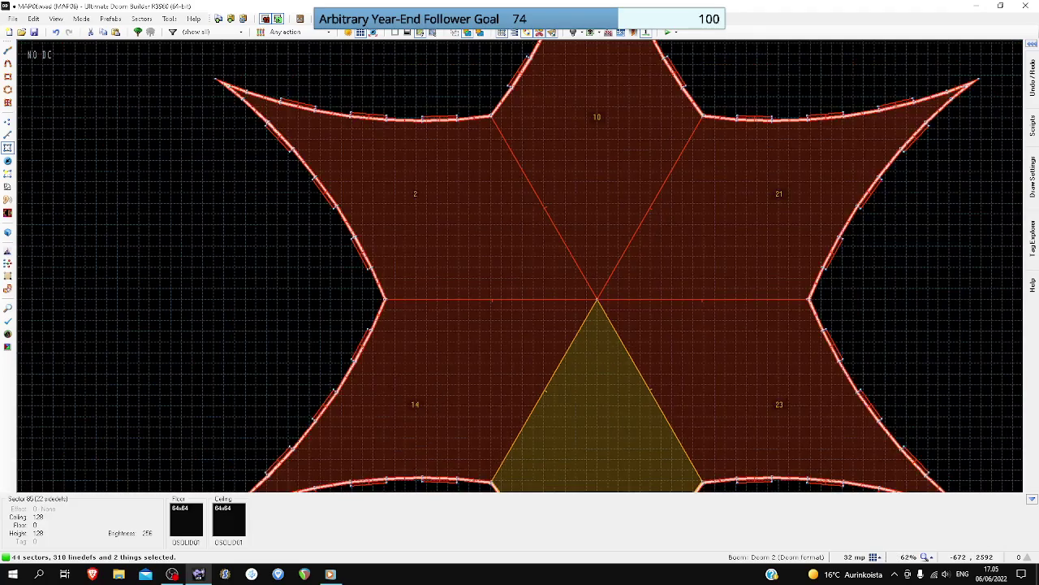
# - Clear the selection and move the small square tag 37 sector in the star's lower point slightly upward onto the grid
pyautogui.press('s')
pyautogui.scroll(-7, 597, 302)
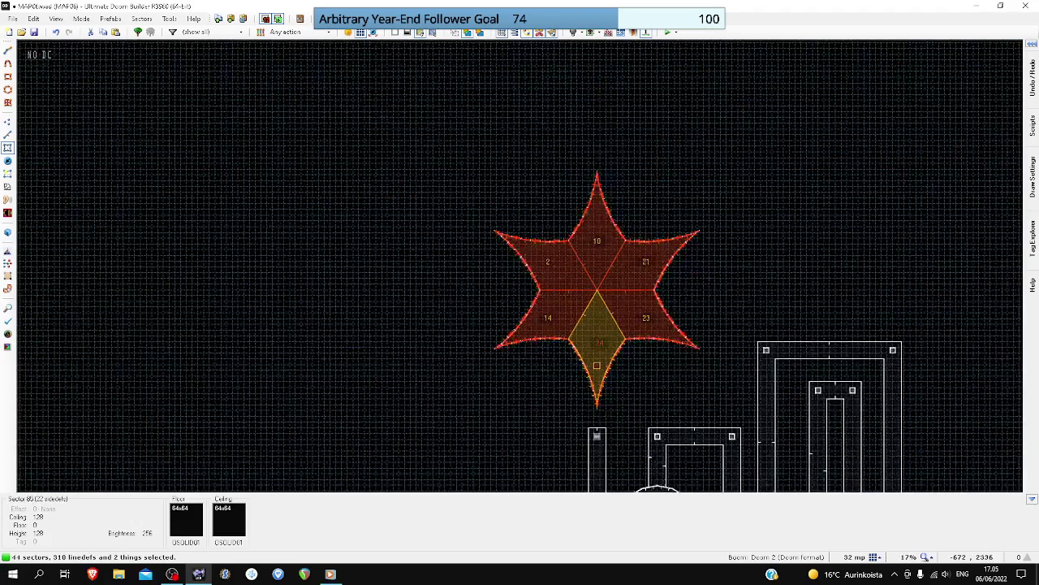
pyautogui.scroll(5, 594, 325)
pyautogui.moveTo(582, 339); pyautogui.dragTo(609, 376)
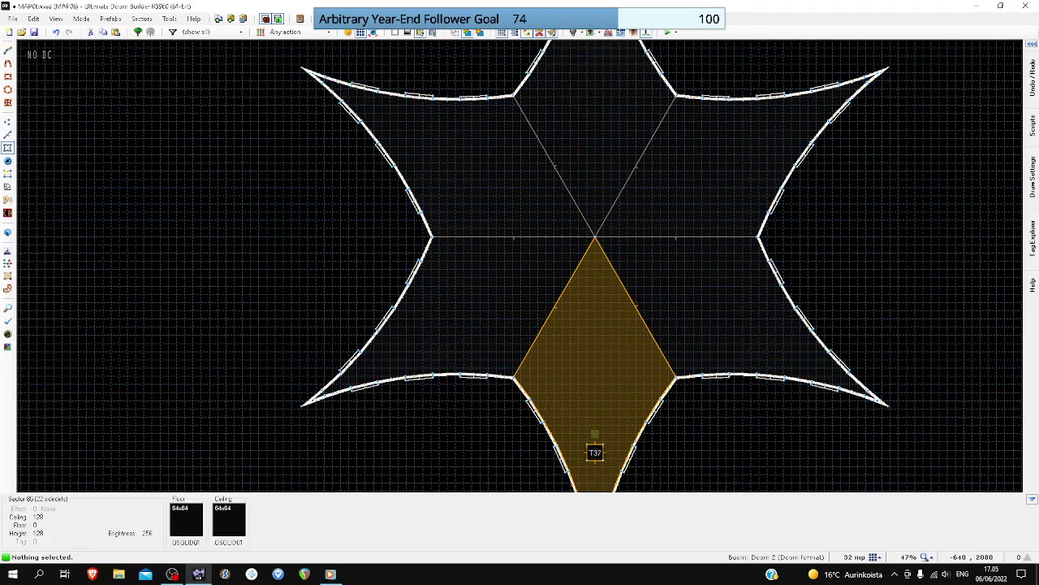
pyautogui.scroll(8, 595, 466)
pyautogui.moveTo(607, 419); pyautogui.dragTo(611, 391, button='right')
pyautogui.scroll(-9, 610, 391)
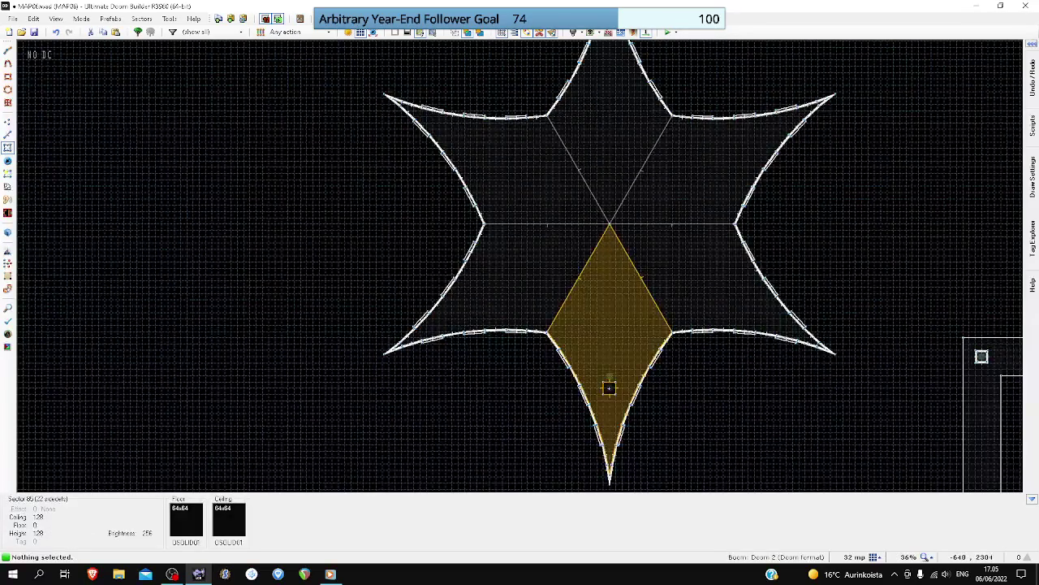
pyautogui.scroll(2, 609, 287)
pyautogui.scroll(-3, 609, 443)
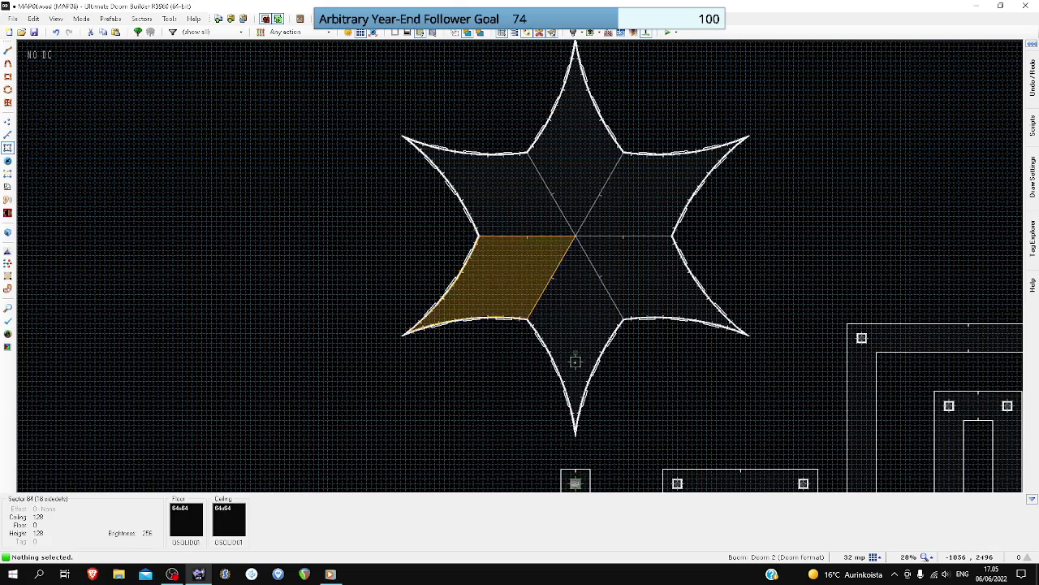
# - Select all six segments of the star and merge them into a single sector
pyautogui.click(492, 281)
pyautogui.click(492, 187)
pyautogui.click(575, 143)
pyautogui.moveTo(656, 188); pyautogui.dragTo(655, 276)
pyautogui.click(578, 321)
pyautogui.click(511, 280)
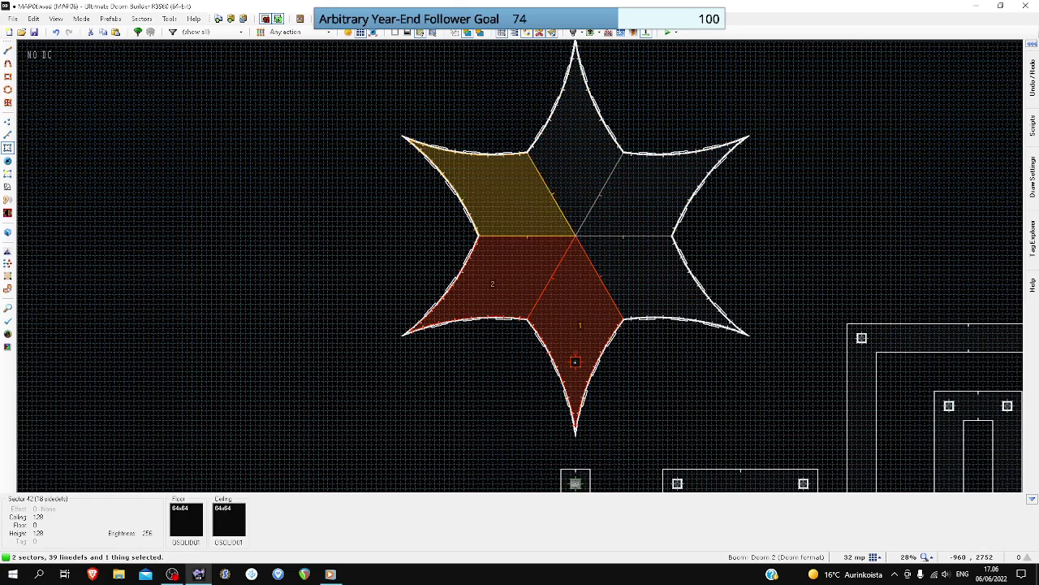
pyautogui.click(511, 191)
pyautogui.click(576, 158)
pyautogui.click(637, 193)
pyautogui.click(630, 279)
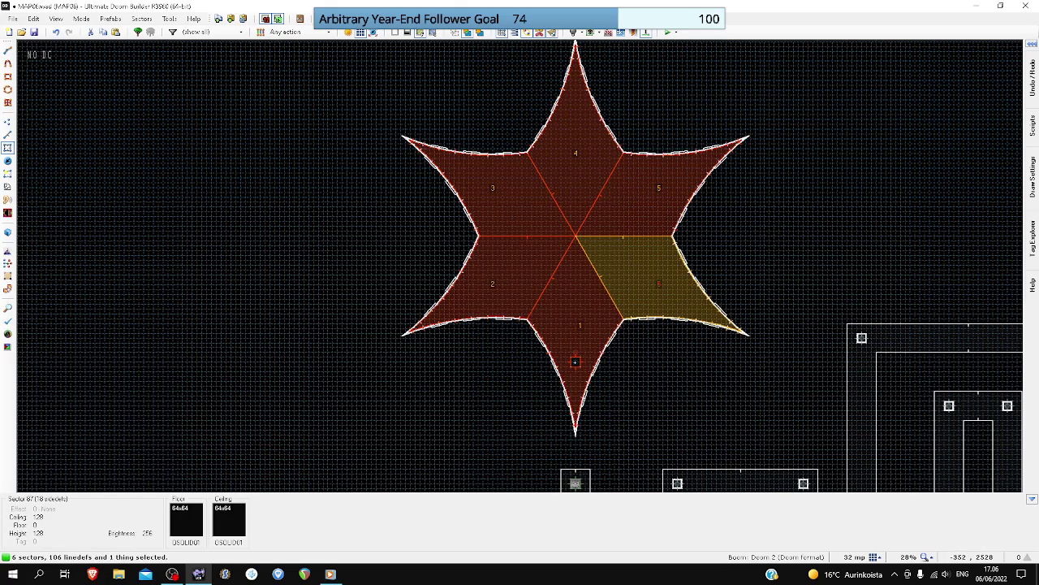
pyautogui.hotkey('shift', 'j')
pyautogui.scroll(3, 626, 247)
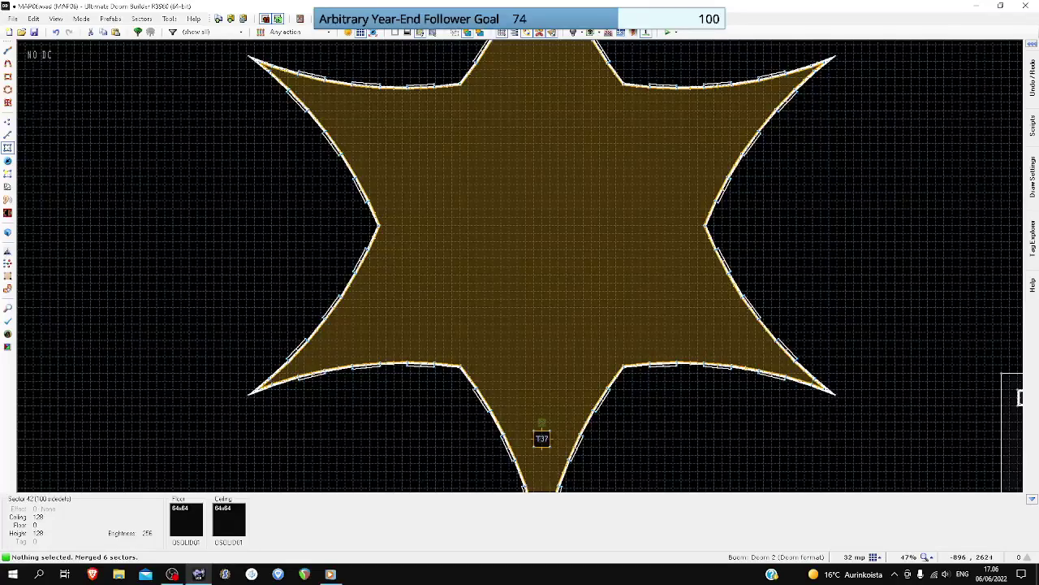
pyautogui.scroll(3, 542, 233)
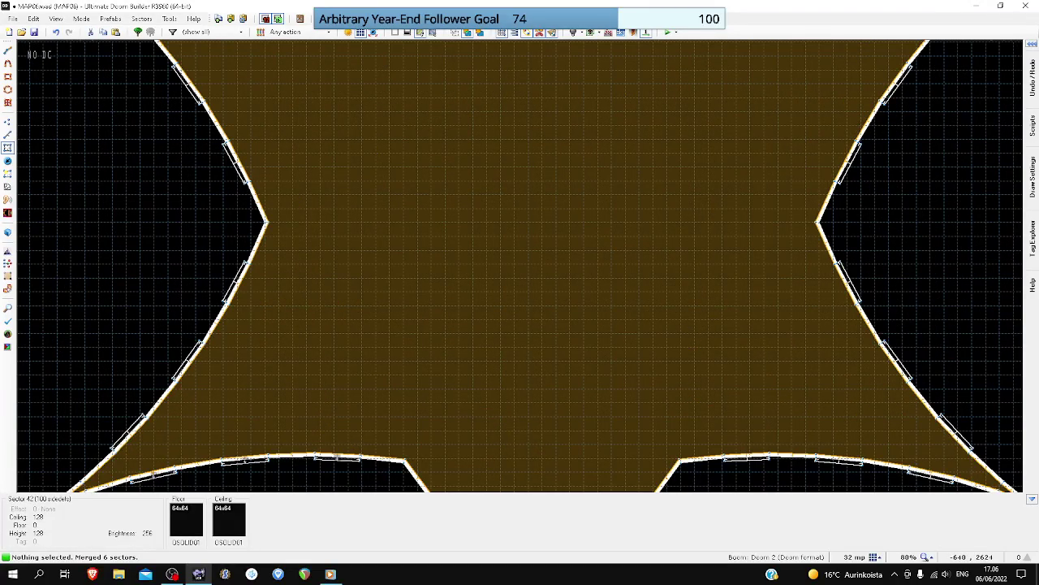
pyautogui.scroll(-1, 543, 387)
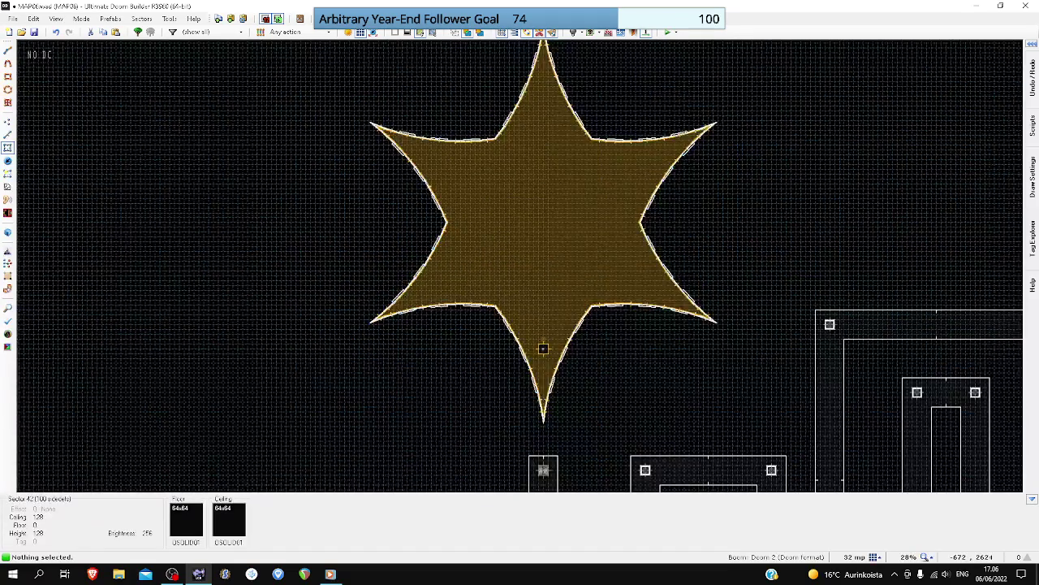
pyautogui.scroll(7, 542, 347)
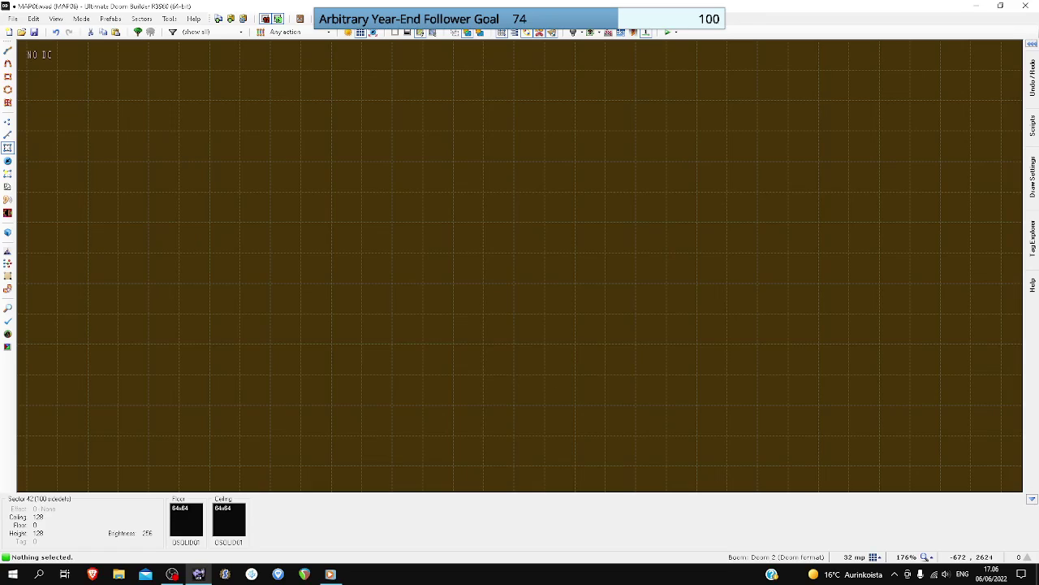
pyautogui.scroll(-5, 543, 481)
# - Draw a 1280-unit horizontal guide line between the star's two side inner corners to locate its centre, and undo it
pyautogui.press('s')
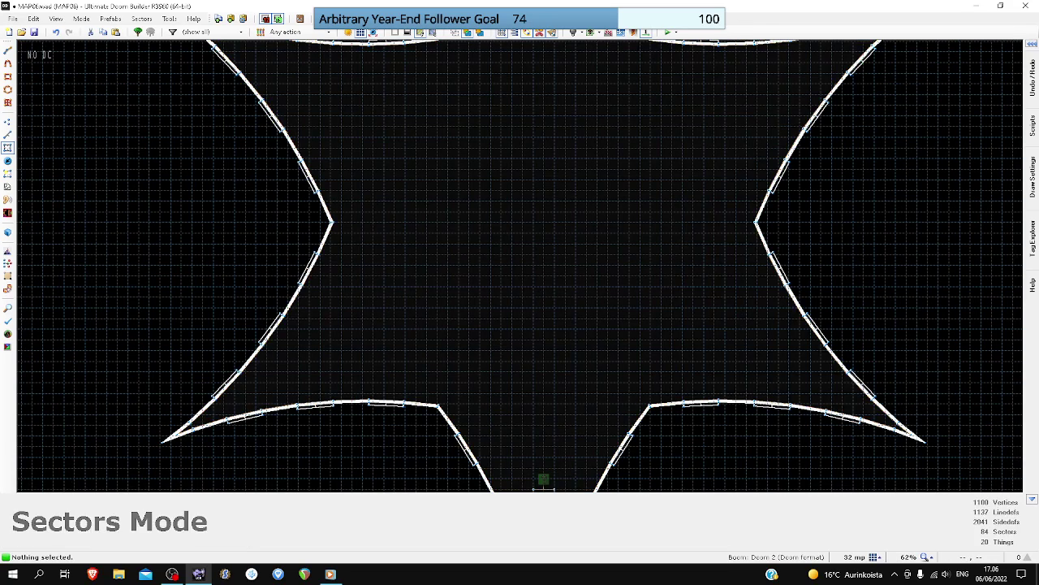
pyautogui.press('l')
pyautogui.scroll(5, 339, 218)
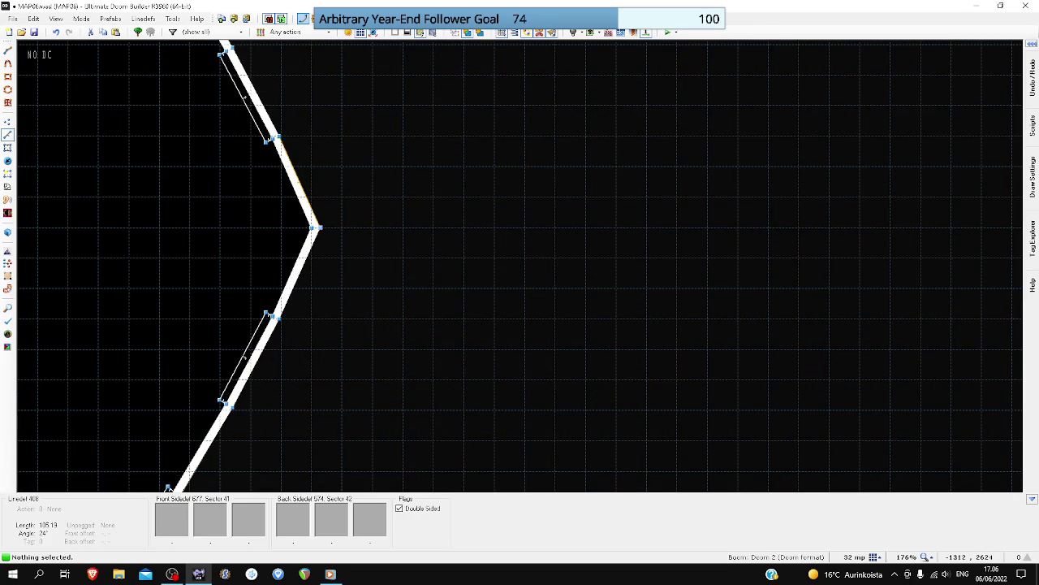
pyautogui.scroll(4, 330, 227)
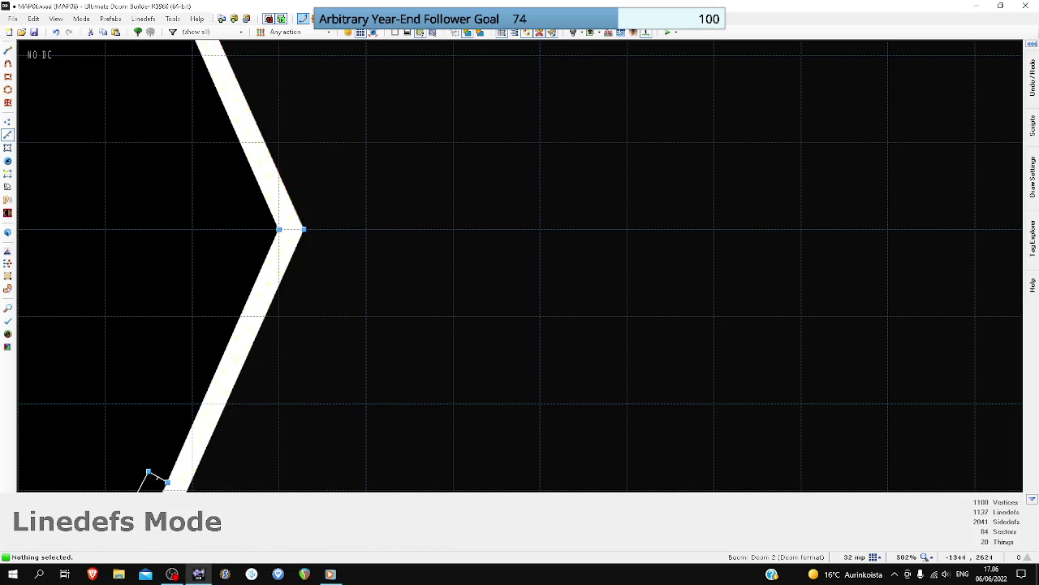
pyautogui.rightClick(263, 229)
pyautogui.scroll(-13, 280, 230)
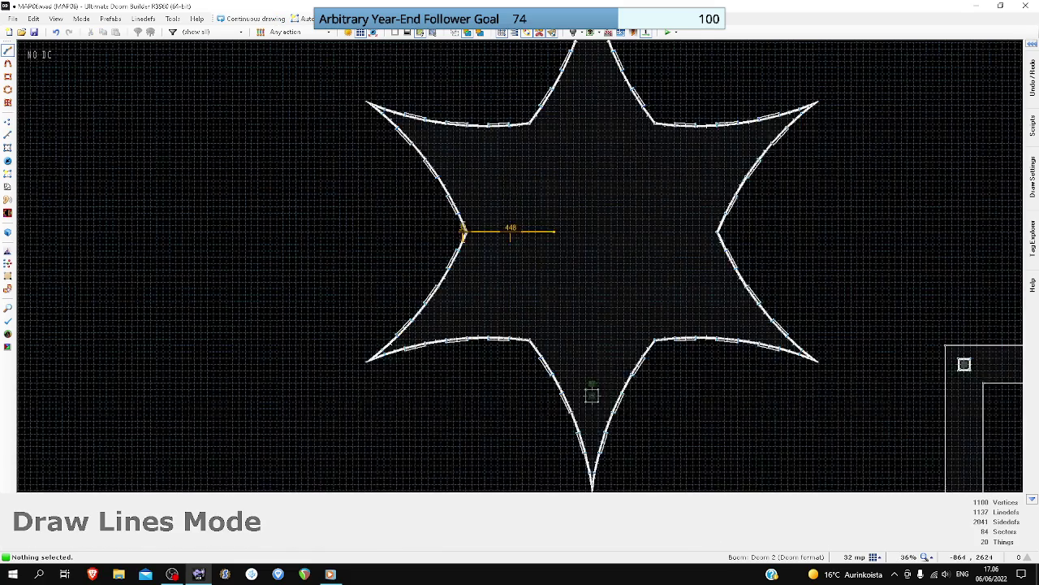
pyautogui.scroll(3, 720, 232)
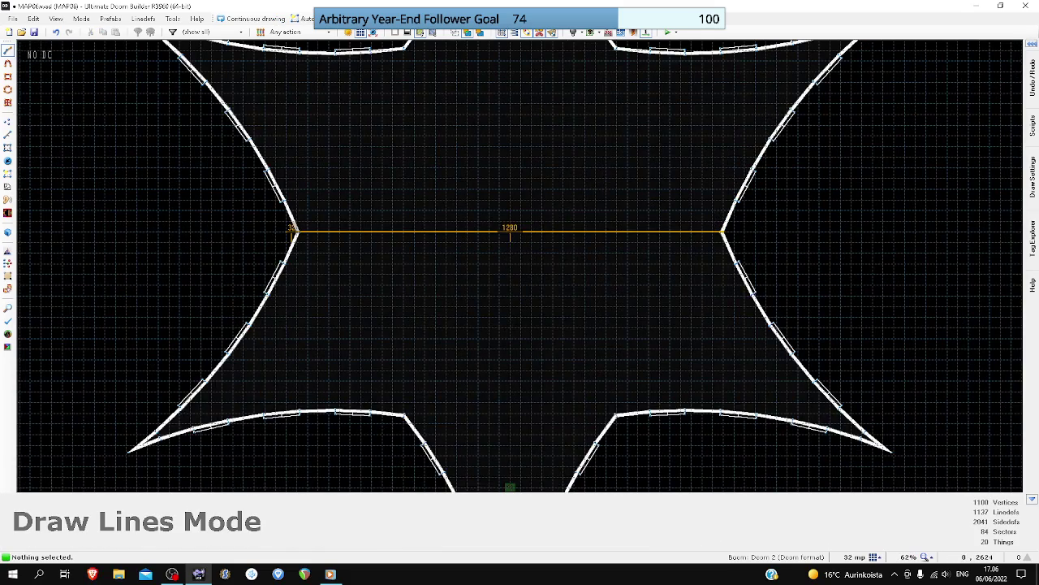
pyautogui.scroll(-1, 722, 232)
pyautogui.scroll(4, 725, 232)
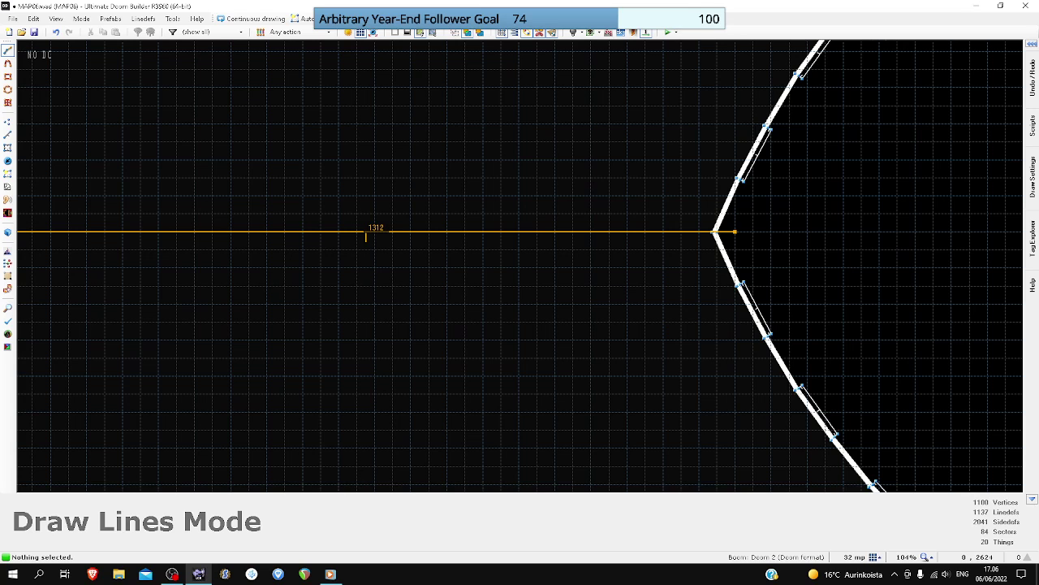
pyautogui.scroll(-1, 723, 231)
pyautogui.scroll(5, 449, 233)
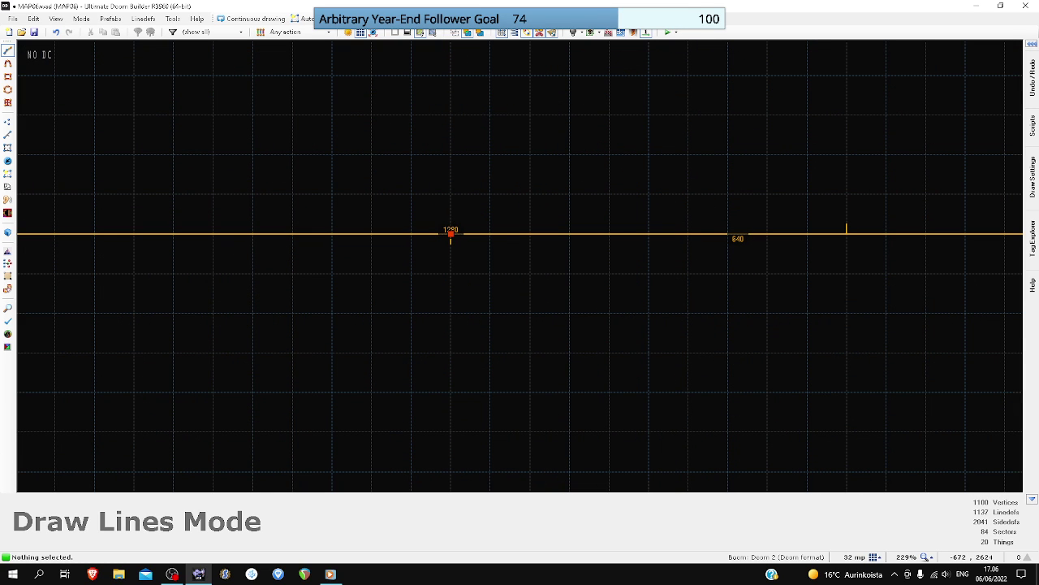
pyautogui.click(451, 234)
pyautogui.rightClick(450, 234)
pyautogui.hotkey('ctrl', 'z')
# - Mark the star's centre with a small X made of two crossing diagonal lines, each arm 45.25 units long
pyautogui.rightClick(410, 195)
pyautogui.click(451, 234)
pyautogui.click(490, 273)
pyautogui.rightClick(490, 274)
pyautogui.scroll(-1, 487, 274)
pyautogui.scroll(2, 416, 272)
pyautogui.rightClick(439, 275)
pyautogui.click(491, 223)
pyautogui.rightClick(542, 173)
pyautogui.scroll(-10, 540, 178)
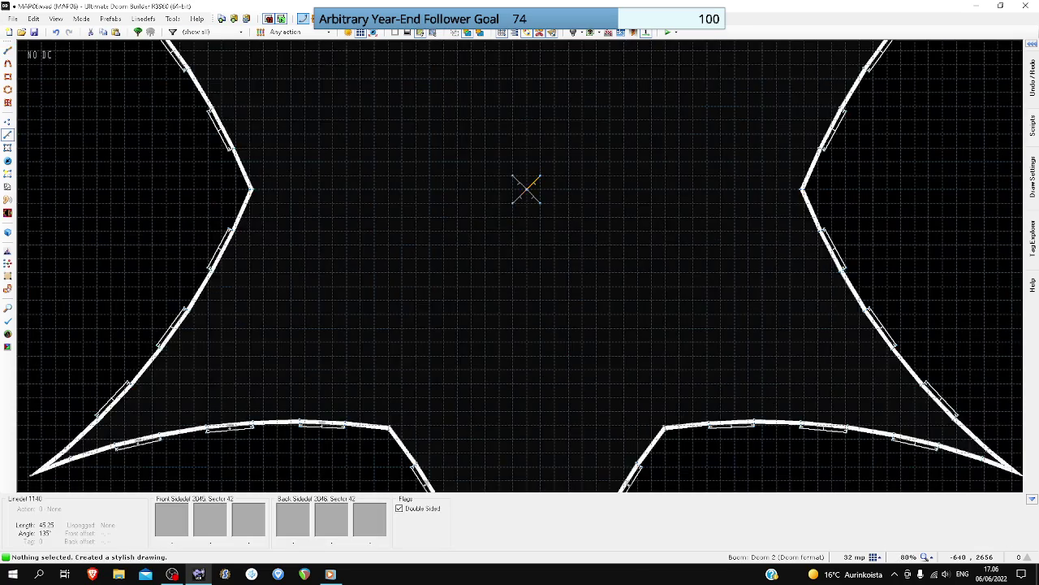
pyautogui.press('Up')
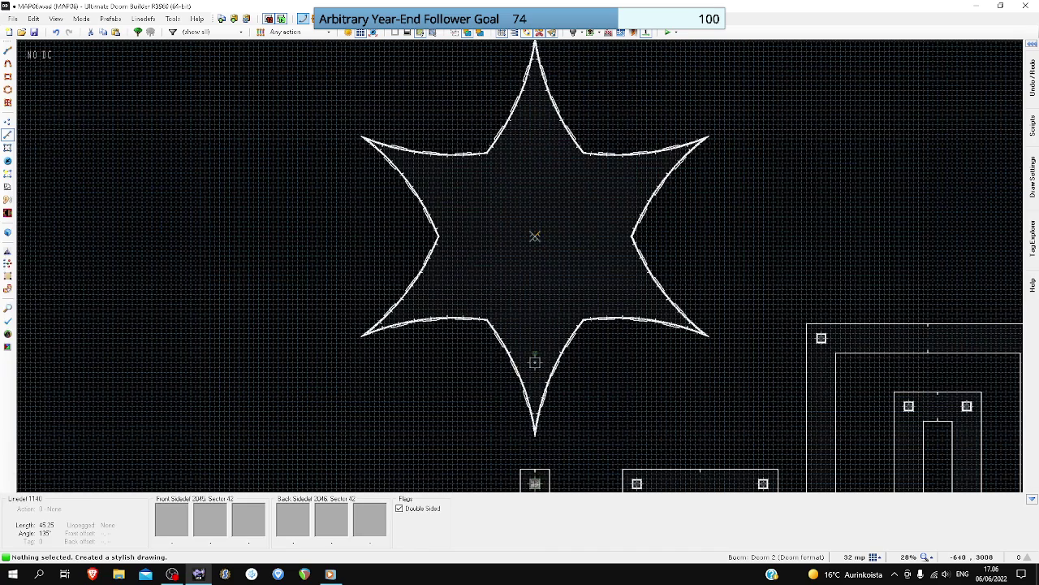
# - Draw a 768-unit circle with 36 vertices radially from the star's centre mark, and delete the four lines of the X
pyautogui.click(8, 89)
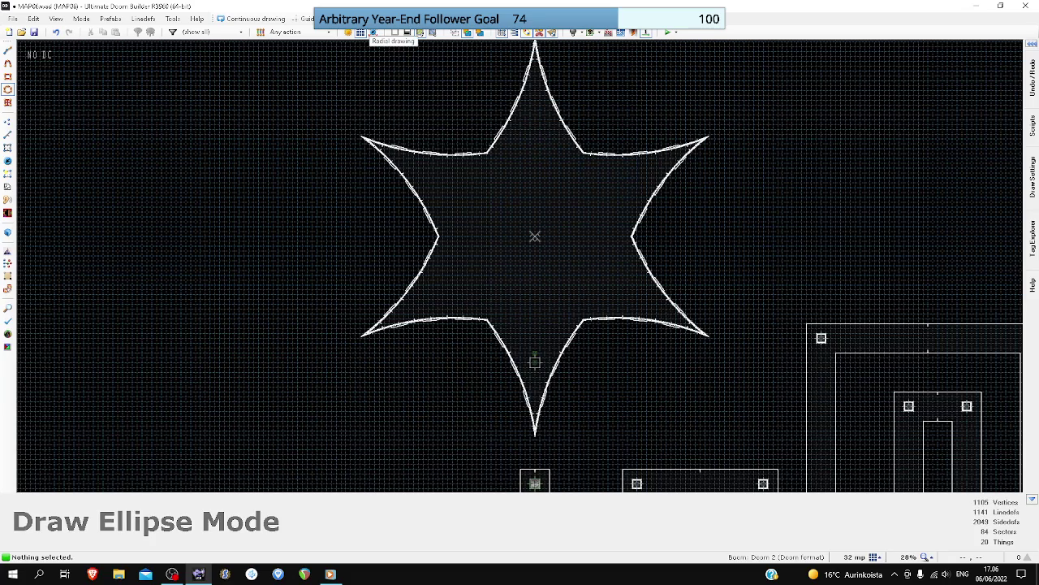
pyautogui.scroll(4, 548, 252)
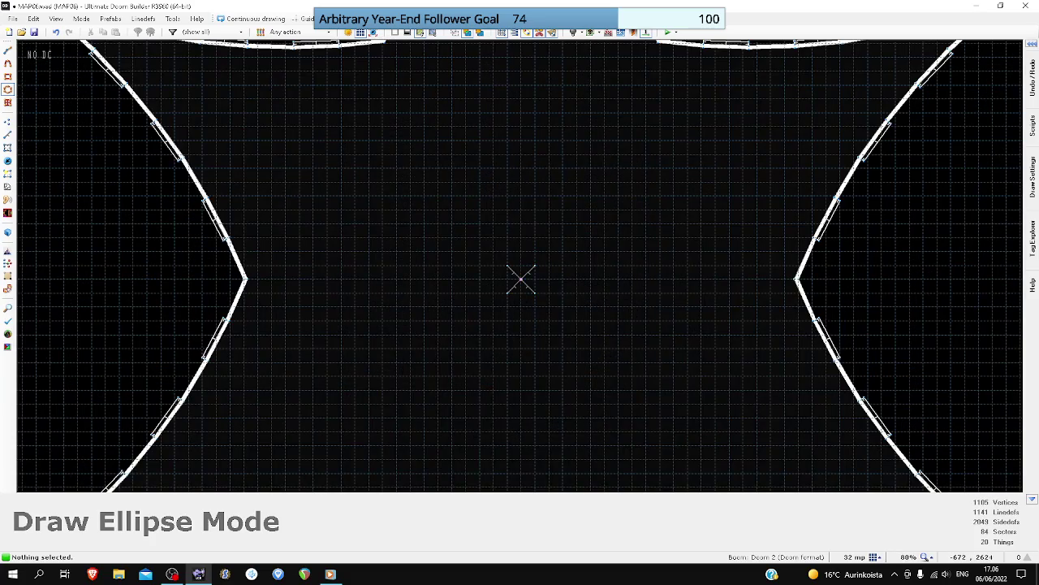
pyautogui.scroll(-1, 522, 279)
pyautogui.click(521, 278)
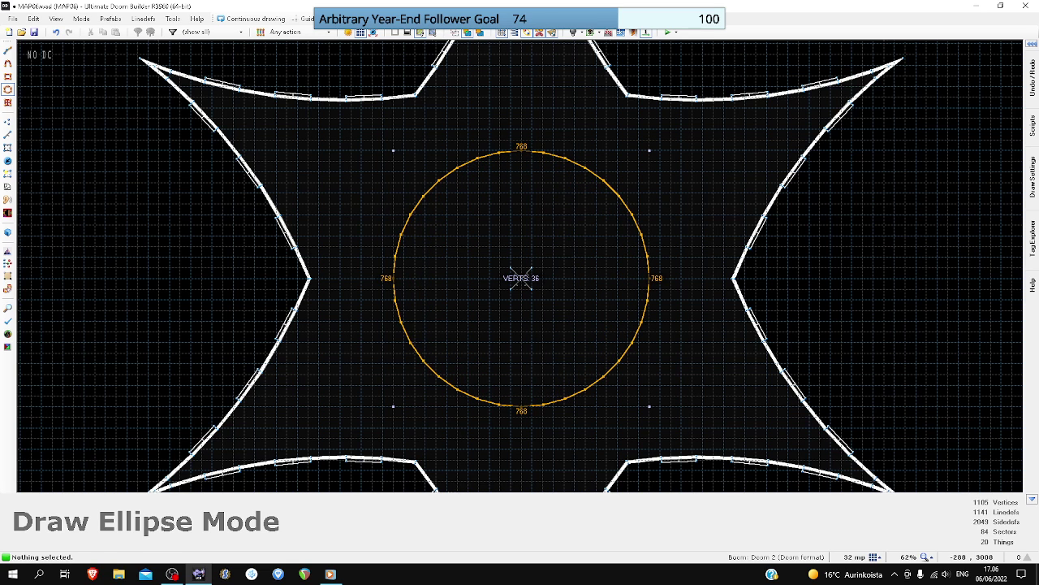
pyautogui.click(650, 406)
pyautogui.scroll(1, 520, 277)
pyautogui.moveTo(484, 248); pyautogui.dragTo(569, 323)
pyautogui.press('Delete')
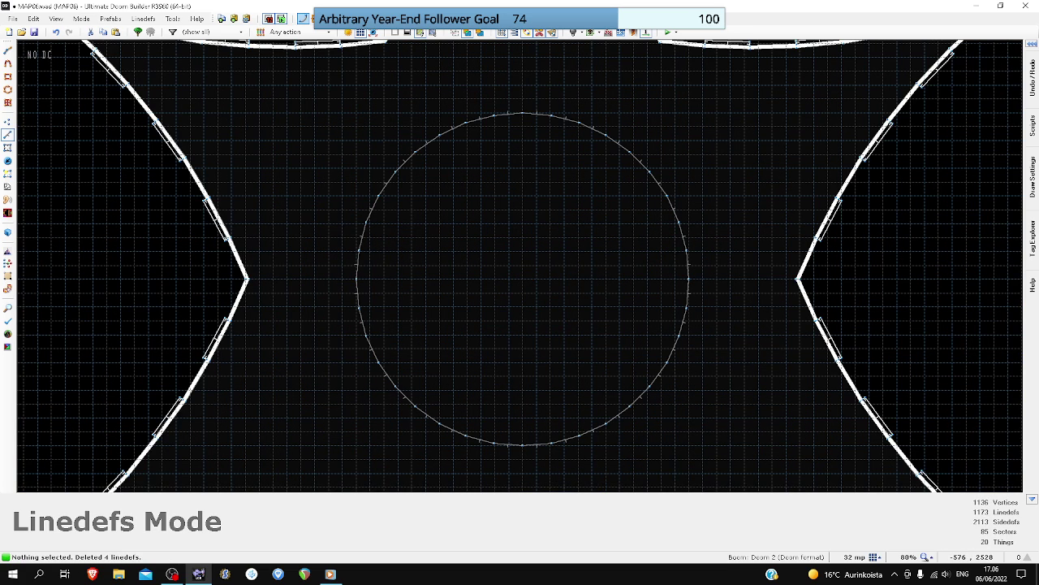
pyautogui.scroll(-1, 568, 323)
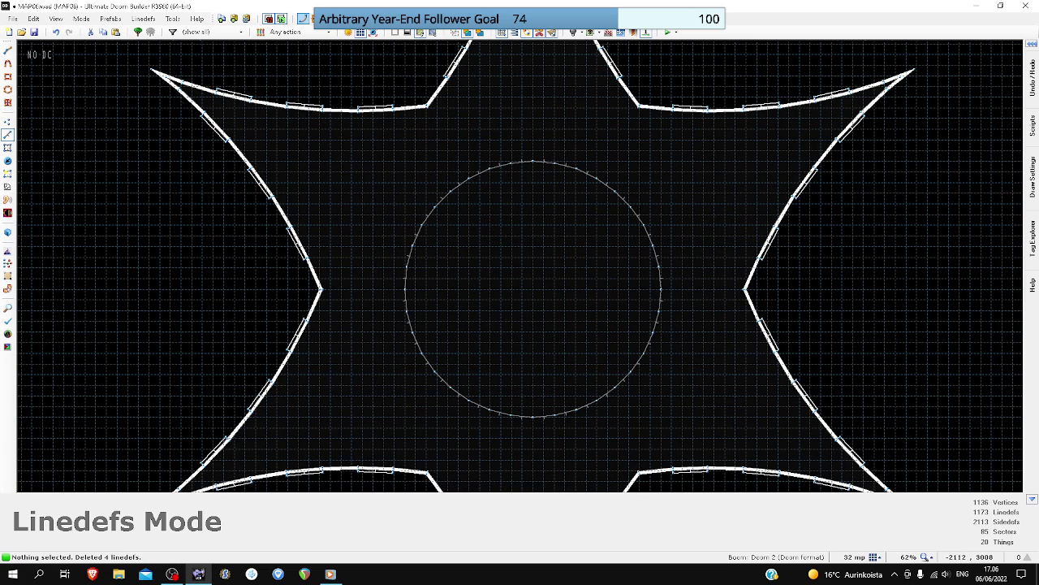
# - Select the circle sector and set up the Stair Sector Builder with a sector depth of 48
pyautogui.press('s')
pyautogui.click(588, 362)
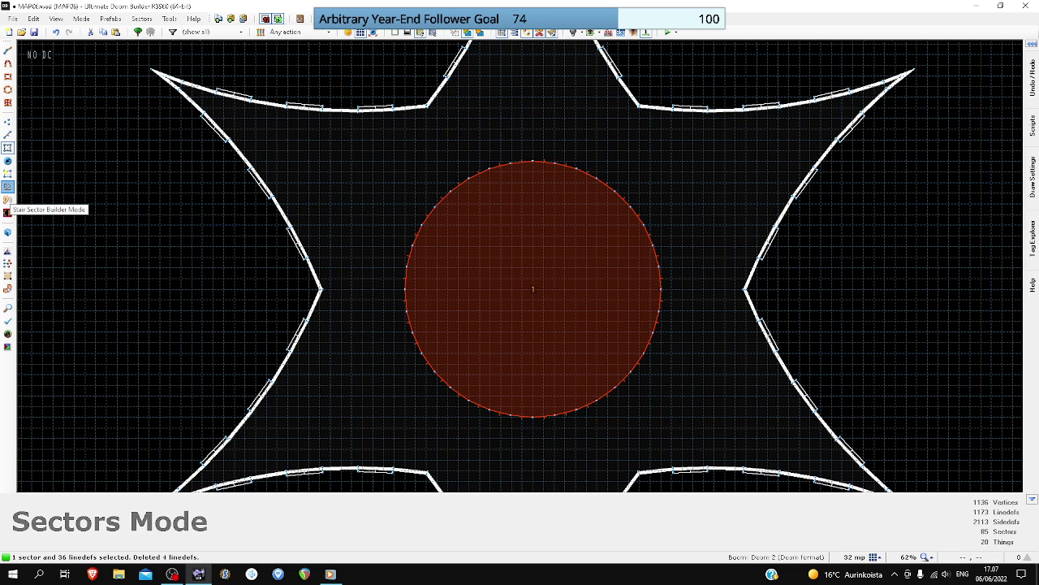
pyautogui.click(7, 200)
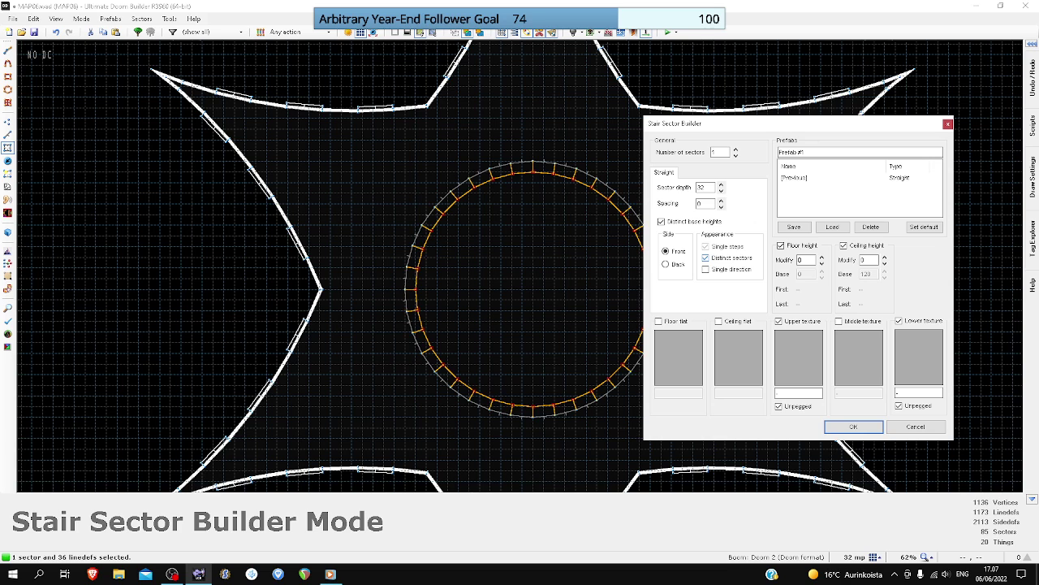
pyautogui.write('40')
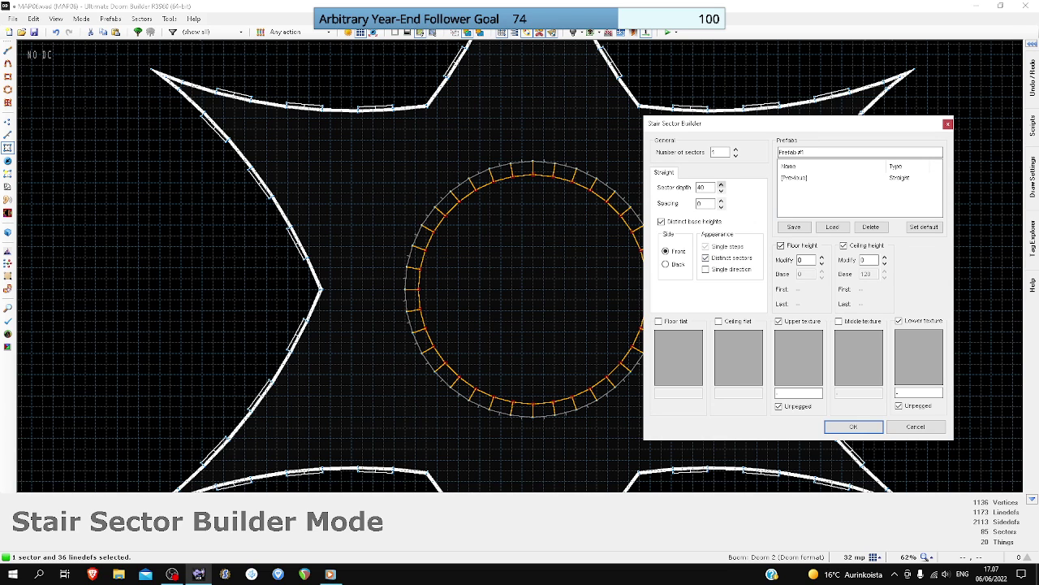
pyautogui.scroll(3, 532, 175)
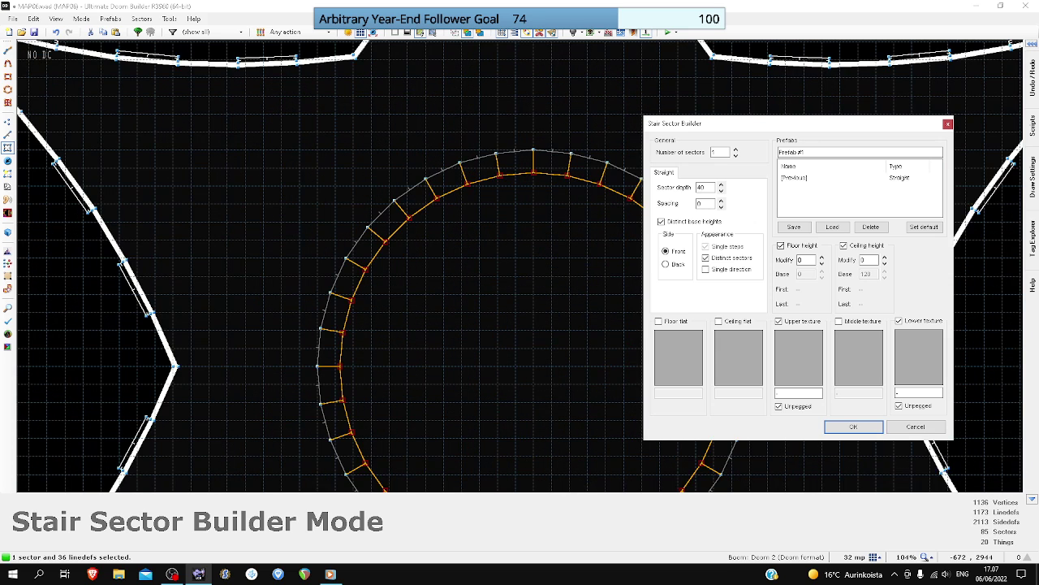
pyautogui.press('BackSpace')
pyautogui.write('8')
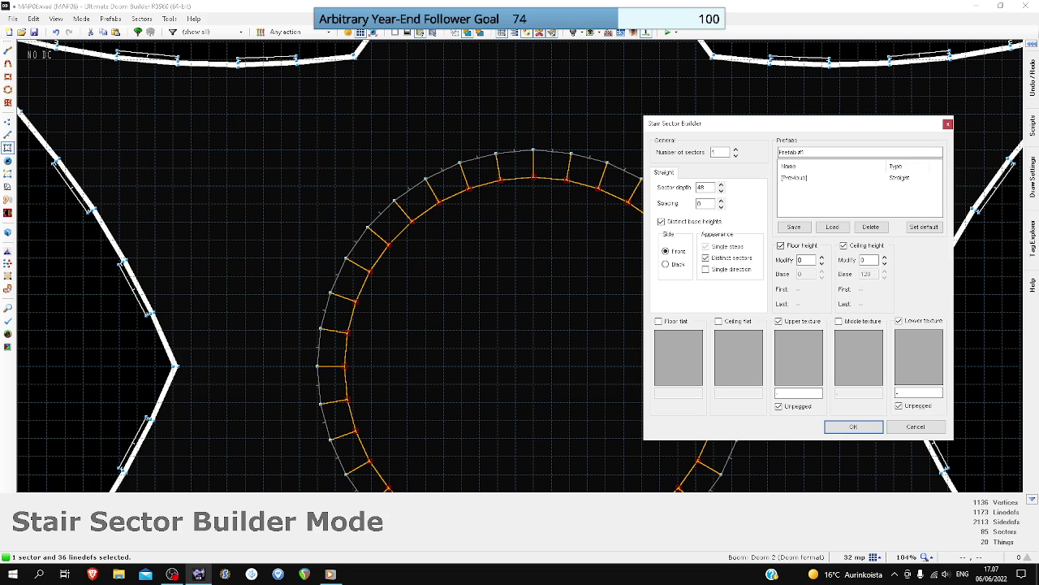
# - Turn off the lower and upper textures, set the number of sectors to 3, and build the rings inside the circle
pyautogui.click(899, 320)
pyautogui.click(779, 321)
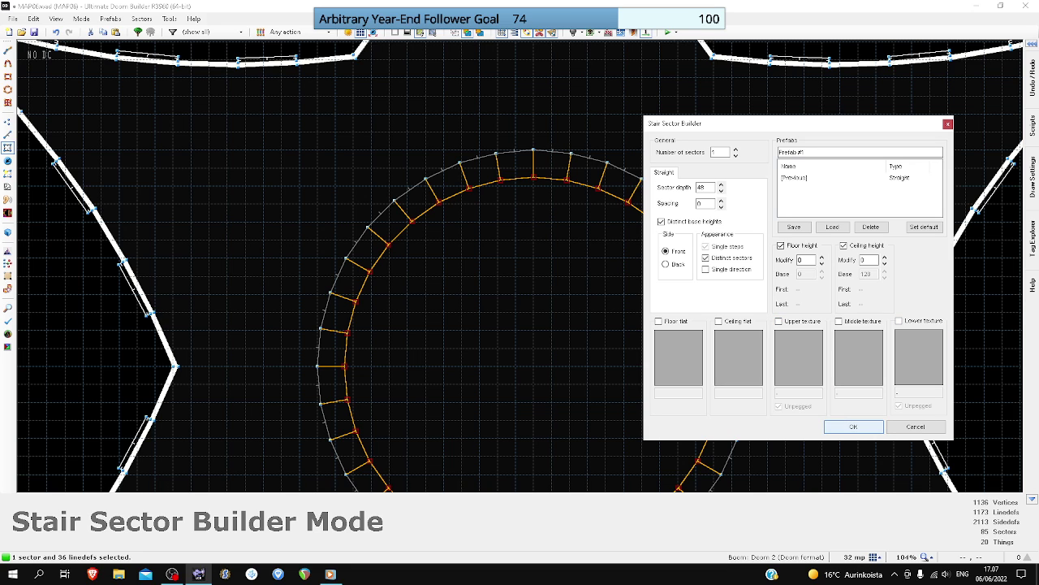
pyautogui.click(735, 149)
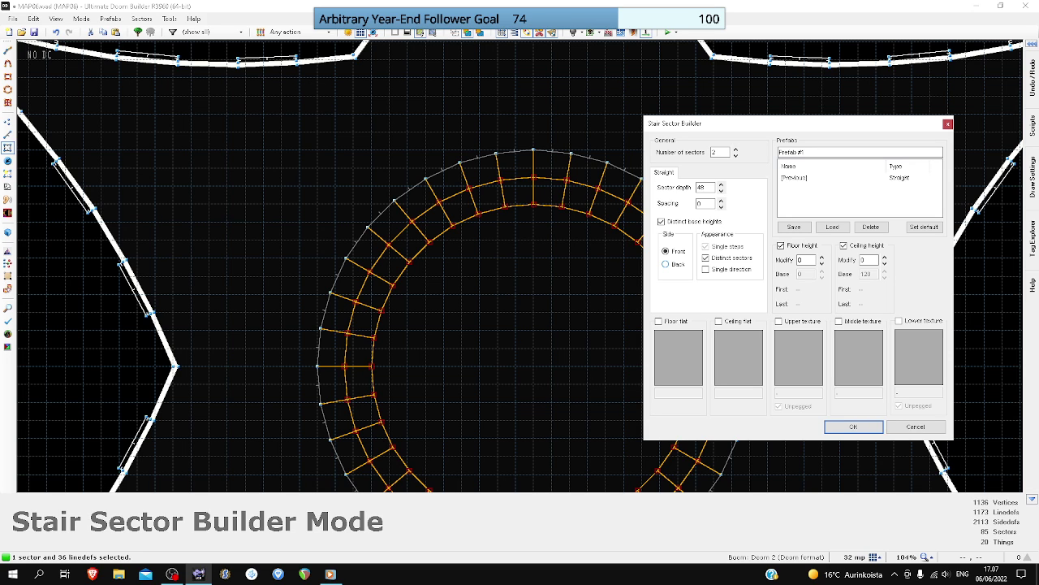
pyautogui.press('Up')
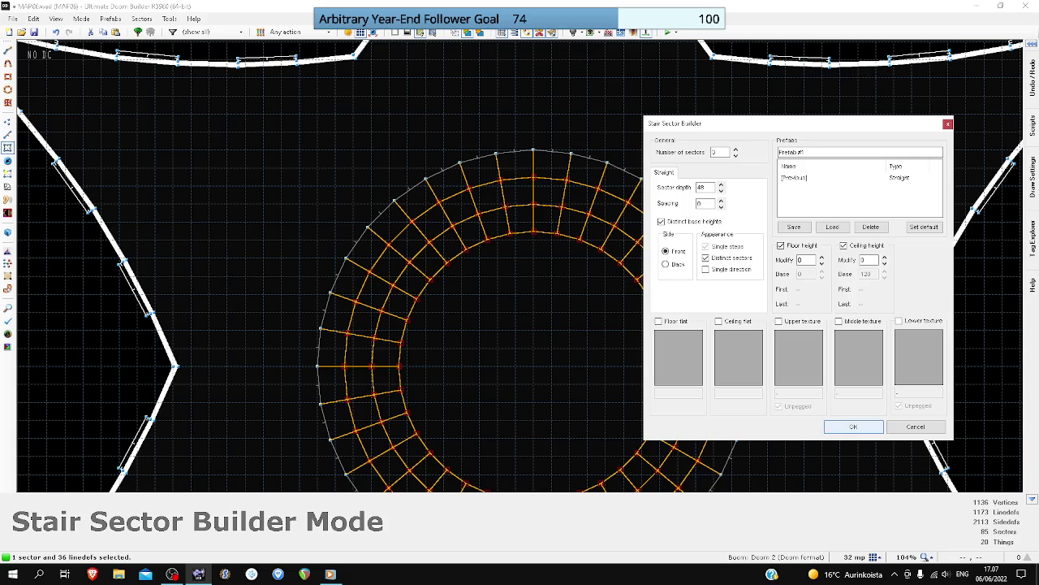
pyautogui.click(854, 426)
# - Build one inset sector 8 units deep inside every ring sector with the Stair Sector Builder, with lower and upper textures turned off
pyautogui.scroll(-3, 717, 271)
pyautogui.click(685, 291)
pyautogui.scroll(3, 693, 287)
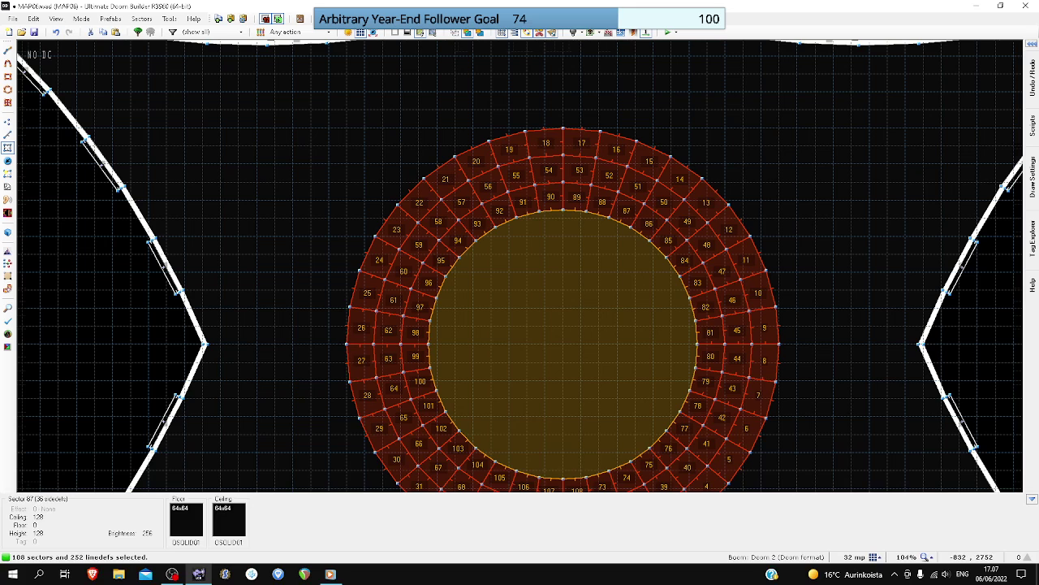
pyautogui.scroll(-1, 469, 280)
pyautogui.click(8, 186)
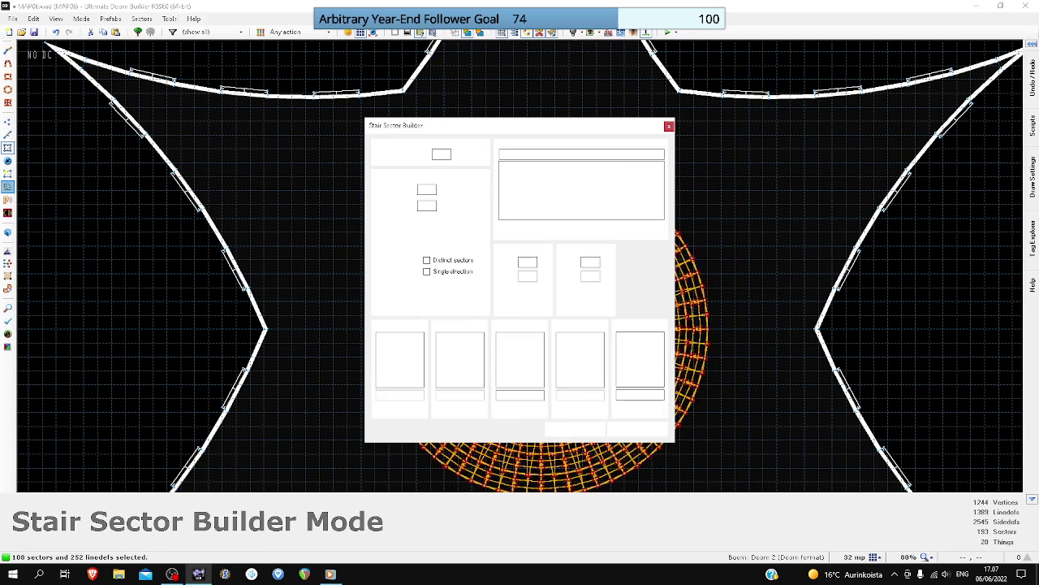
pyautogui.moveTo(455, 125); pyautogui.dragTo(685, 127)
pyautogui.press('BackSpace')
pyautogui.scroll(4, 479, 180)
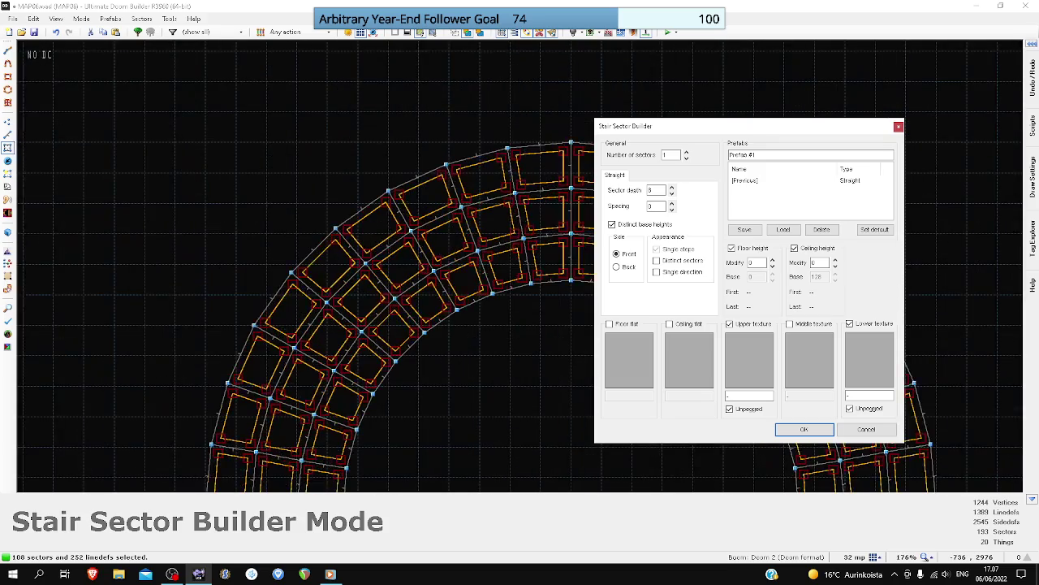
pyautogui.click(849, 323)
pyautogui.click(729, 323)
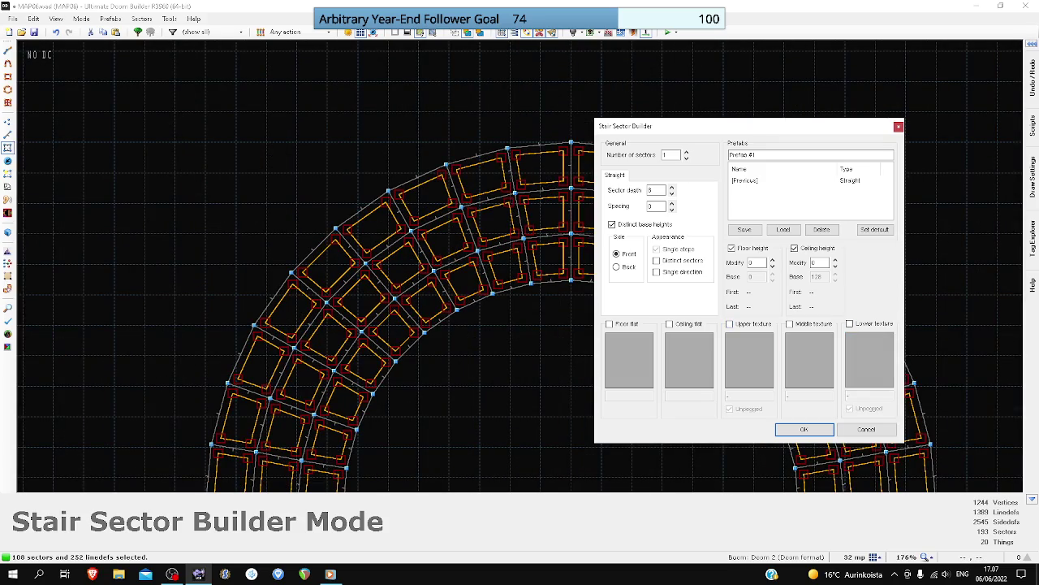
pyautogui.click(804, 429)
# - Select all ring sectors with their inset sectors, and add the central circle sector to the selection
pyautogui.scroll(-4, 566, 352)
pyautogui.moveTo(550, 357); pyautogui.dragTo(587, 402)
pyautogui.scroll(3, 587, 401)
pyautogui.scroll(-7, 578, 375)
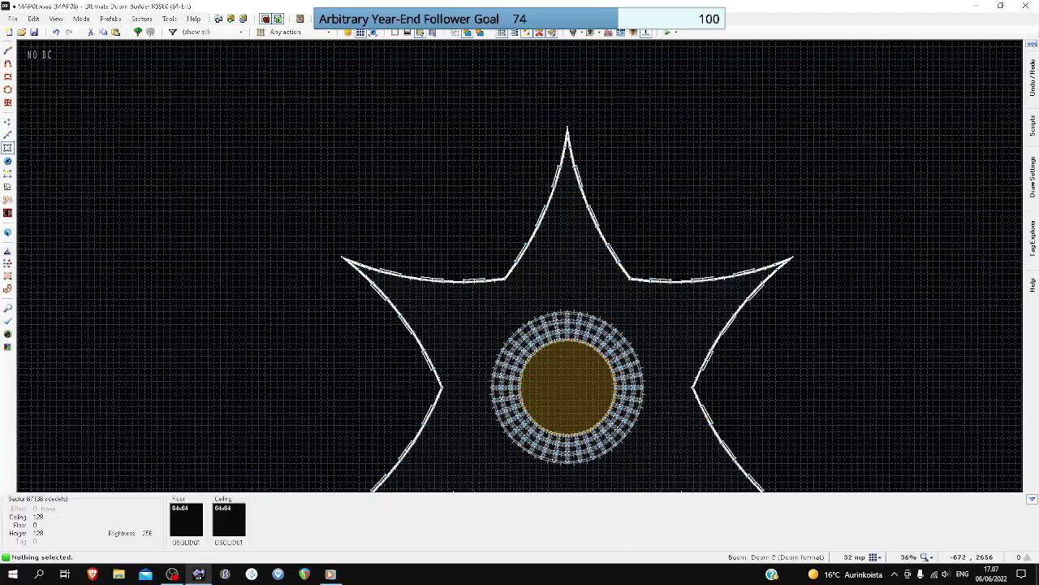
pyautogui.scroll(-1, 568, 387)
pyautogui.scroll(7, 568, 388)
pyautogui.scroll(-8, 637, 320)
pyautogui.moveTo(536, 256); pyautogui.dragTo(671, 382)
pyautogui.scroll(4, 658, 352)
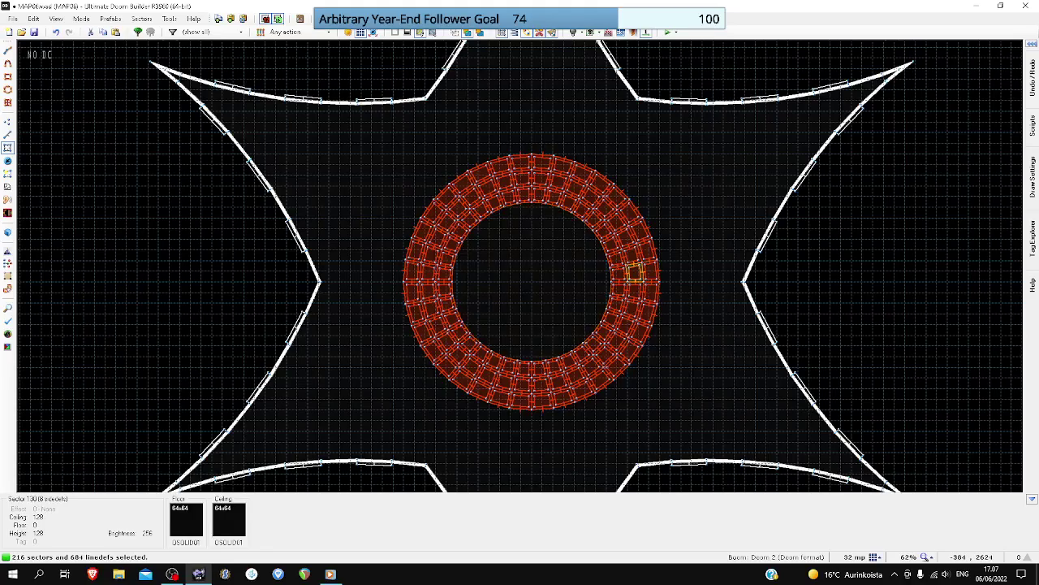
pyautogui.click(532, 282)
pyautogui.scroll(5, 632, 274)
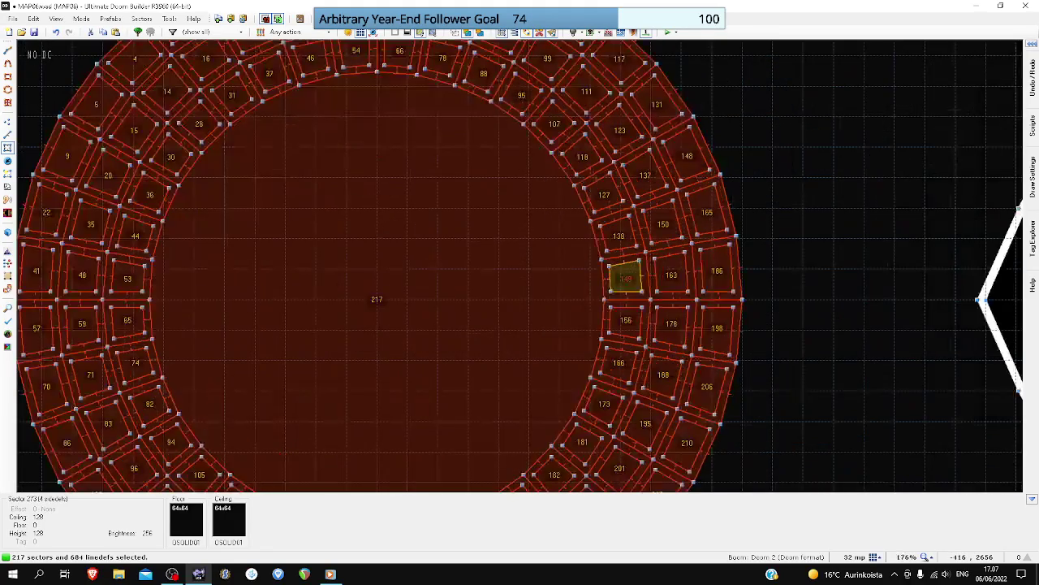
# - Deselect the inset sectors in the ring's lower half, keeping the frame sectors around them and the central circle selected
pyautogui.press('Delete')
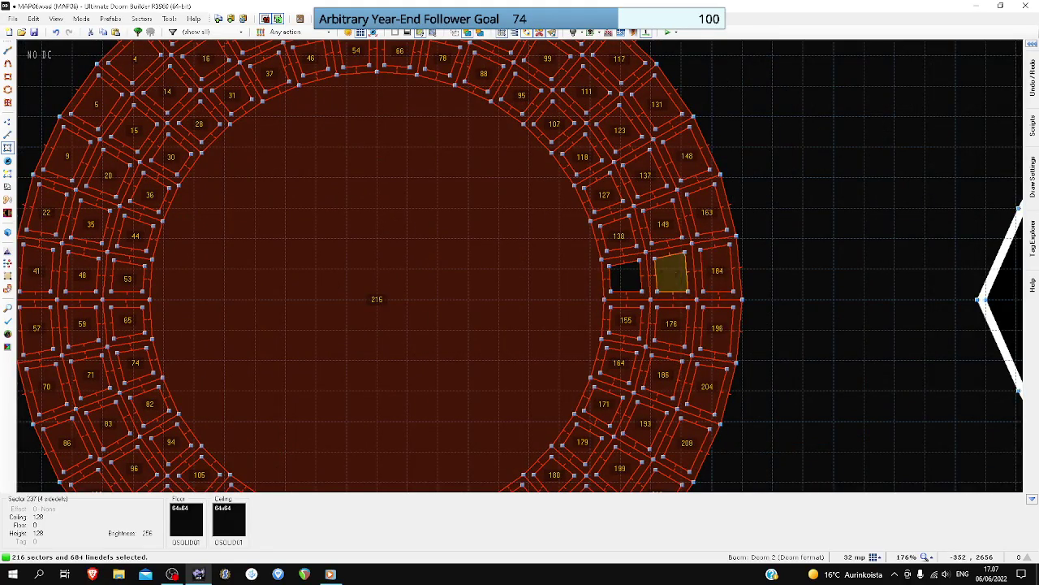
pyautogui.press('Delete')
pyautogui.press('Delete')
pyautogui.press('Delete')
pyautogui.press('Delete')
pyautogui.scroll(-3, 626, 319)
pyautogui.press('Delete')
pyautogui.press('Delete')
pyautogui.press('Delete')
pyautogui.press('Delete')
pyautogui.press('Delete')
pyautogui.press('Delete')
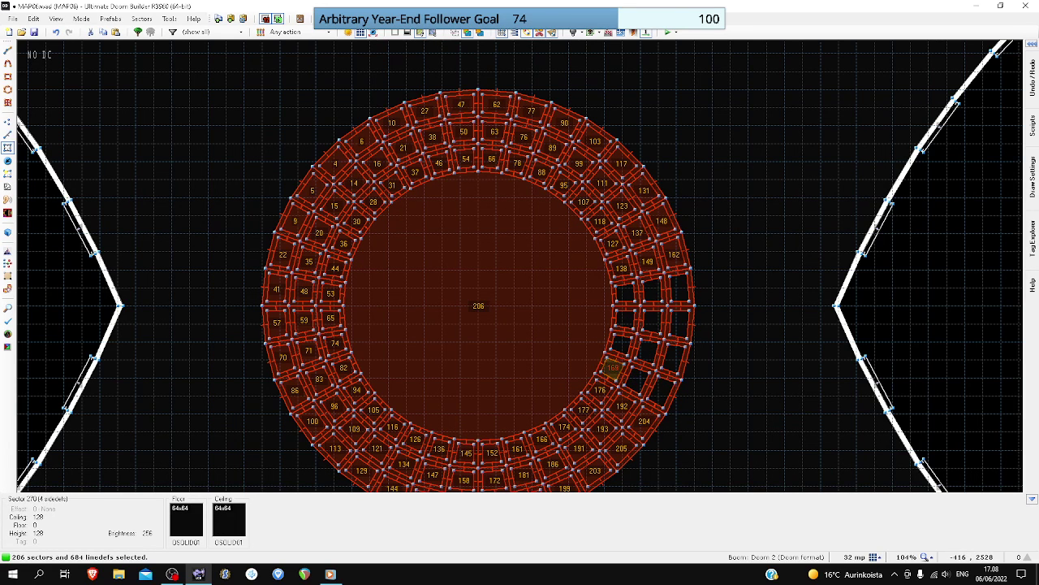
pyautogui.press('Down')
pyautogui.click(600, 336)
pyautogui.click(622, 352)
pyautogui.click(644, 367)
pyautogui.press('Delete')
pyautogui.press('Delete')
pyautogui.press('Delete')
pyautogui.press('Delete')
pyautogui.press('Delete')
pyautogui.press('Delete')
pyautogui.press('Delete')
pyautogui.press('Delete')
pyautogui.press('Delete')
pyautogui.press('Delete')
pyautogui.press('Delete')
pyautogui.press('Delete')
pyautogui.press('Delete')
pyautogui.press('Delete')
pyautogui.press('Delete')
pyautogui.press('Delete')
pyautogui.press('Delete')
pyautogui.press('Delete')
pyautogui.press('Delete')
pyautogui.press('Delete')
pyautogui.press('Delete')
pyautogui.press('Delete')
pyautogui.press('Delete')
pyautogui.press('Delete')
pyautogui.press('Delete')
pyautogui.press('Delete')
pyautogui.press('Delete')
pyautogui.press('Delete')
pyautogui.press('Delete')
pyautogui.press('Delete')
pyautogui.press('Delete')
pyautogui.press('Delete')
pyautogui.press('Delete')
pyautogui.press('Delete')
pyautogui.press('Delete')
pyautogui.press('Delete')
pyautogui.press('Up')
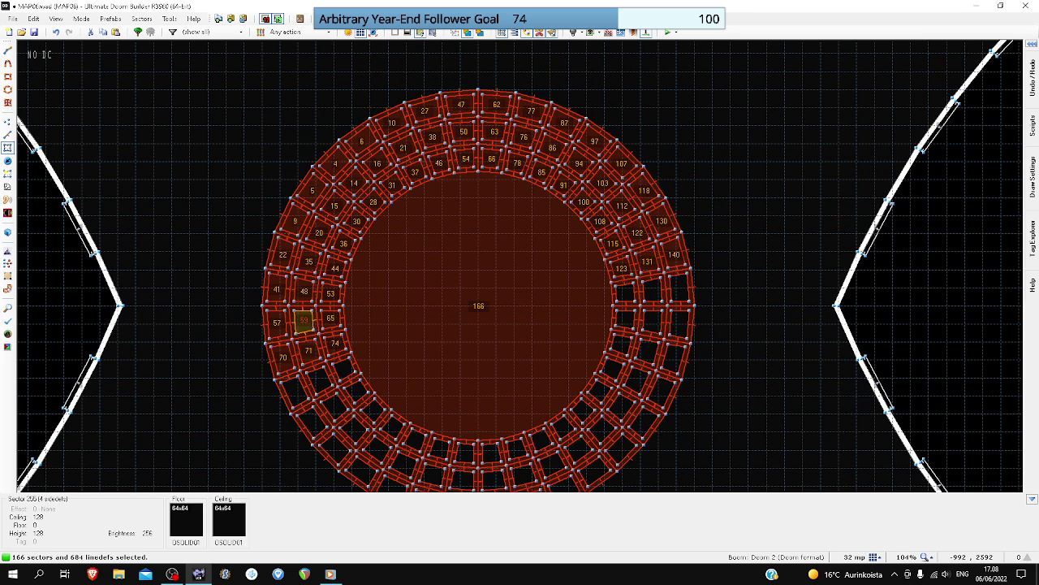
pyautogui.scroll(1, 315, 343)
pyautogui.click(275, 363)
pyautogui.click(308, 353)
pyautogui.press('Delete')
pyautogui.press('Delete')
pyautogui.press('Delete')
pyautogui.press('Delete')
pyautogui.press('Delete')
pyautogui.press('Delete')
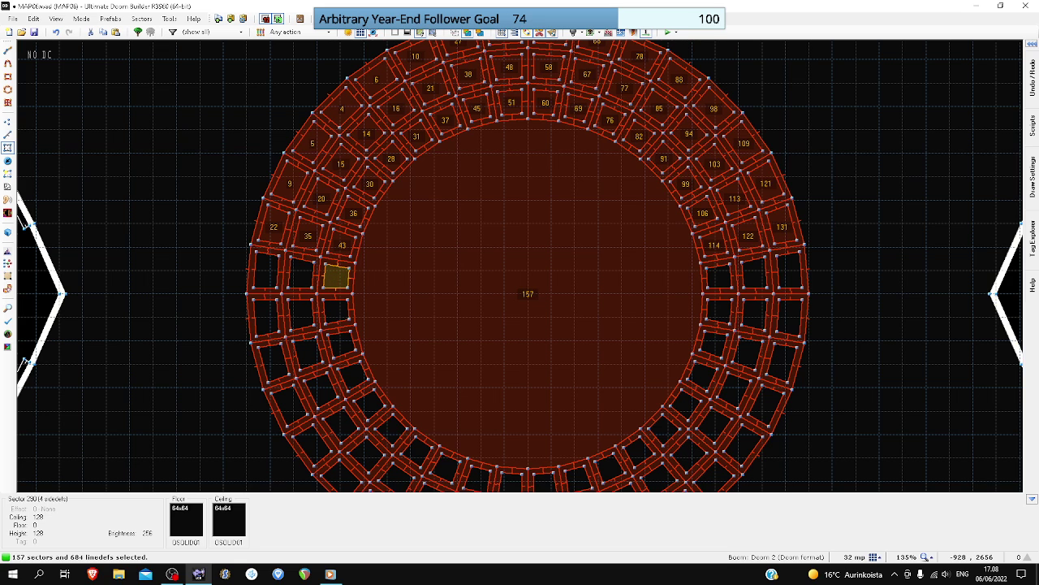
# - Deselect the remaining inset sectors in the ring's upper half so only the frame sectors and central circle stay selected
pyautogui.press('Delete')
pyautogui.press('Delete')
pyautogui.press('Delete')
pyautogui.press('Delete')
pyautogui.press('Delete')
pyautogui.press('Delete')
pyautogui.press('Up')
pyautogui.click(369, 239)
pyautogui.click(341, 218)
pyautogui.click(312, 197)
pyautogui.click(342, 163)
pyautogui.press('Delete')
pyautogui.press('Delete')
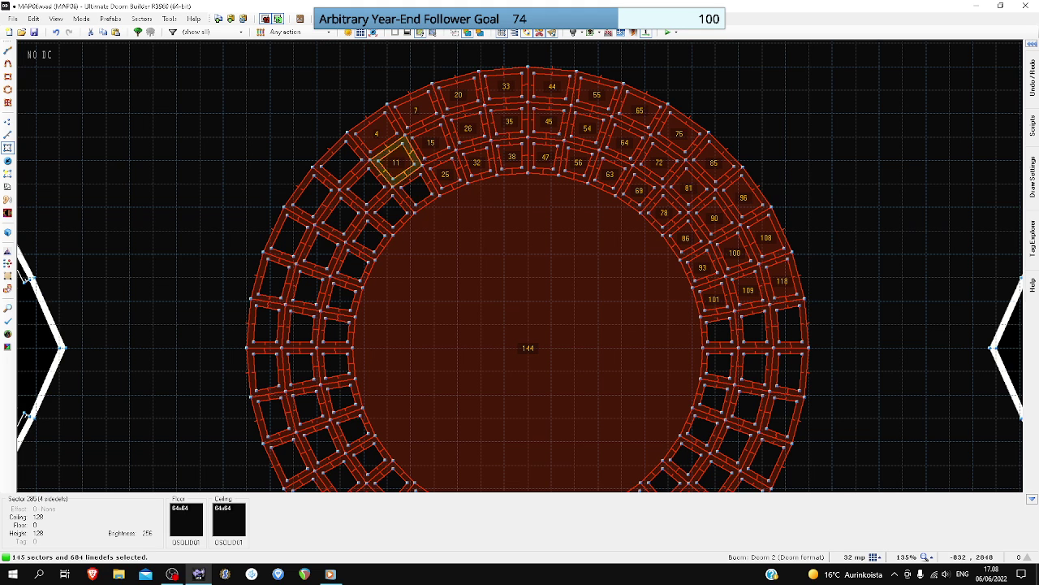
pyautogui.press('Delete')
pyautogui.press('Delete')
pyautogui.press('Delete')
pyautogui.press('Delete')
pyautogui.press('Delete')
pyautogui.press('Delete')
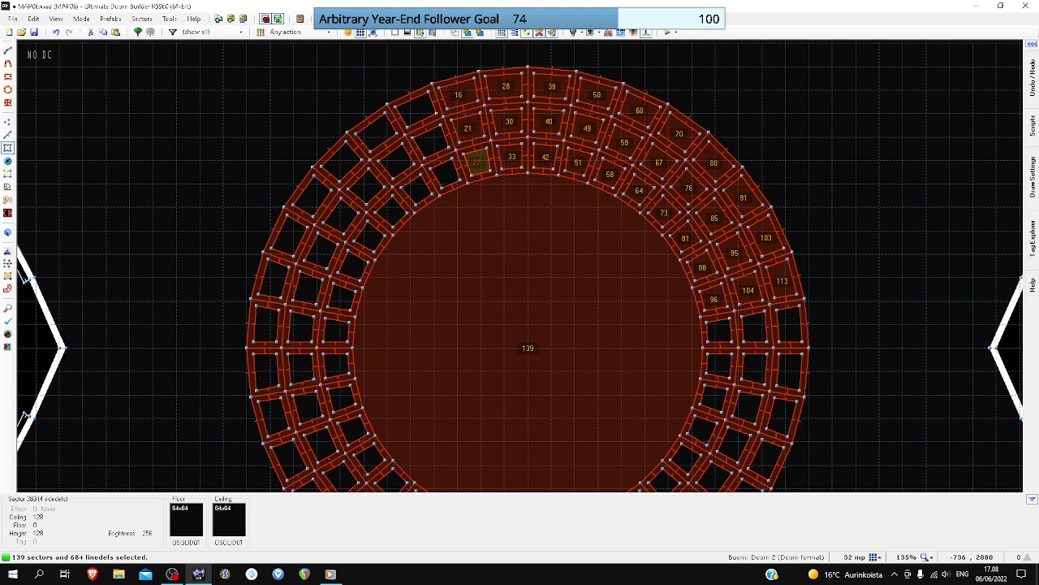
pyautogui.press('Delete')
pyautogui.press('Delete')
pyautogui.press('Delete')
pyautogui.press('Delete')
pyautogui.press('Delete')
pyautogui.press('Delete')
pyautogui.press('Delete')
pyautogui.press('Delete')
pyautogui.press('Delete')
pyautogui.press('Delete')
pyautogui.press('Delete')
pyautogui.press('Delete')
pyautogui.press('Delete')
pyautogui.press('Delete')
pyautogui.press('Delete')
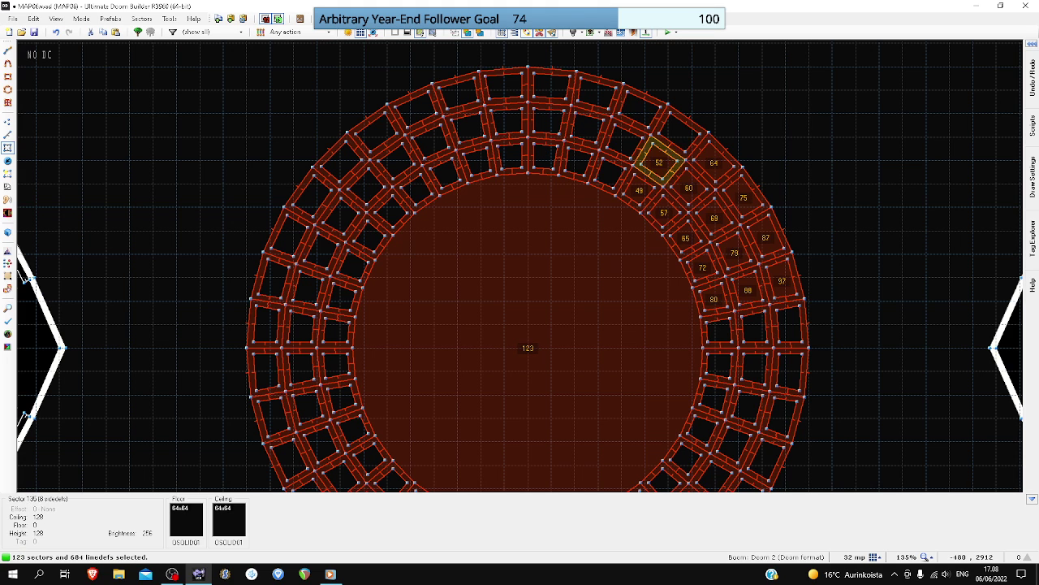
pyautogui.press('Delete')
pyautogui.press('Delete')
pyautogui.press('Delete')
pyautogui.press('Delete')
pyautogui.press('Delete')
pyautogui.press('Delete')
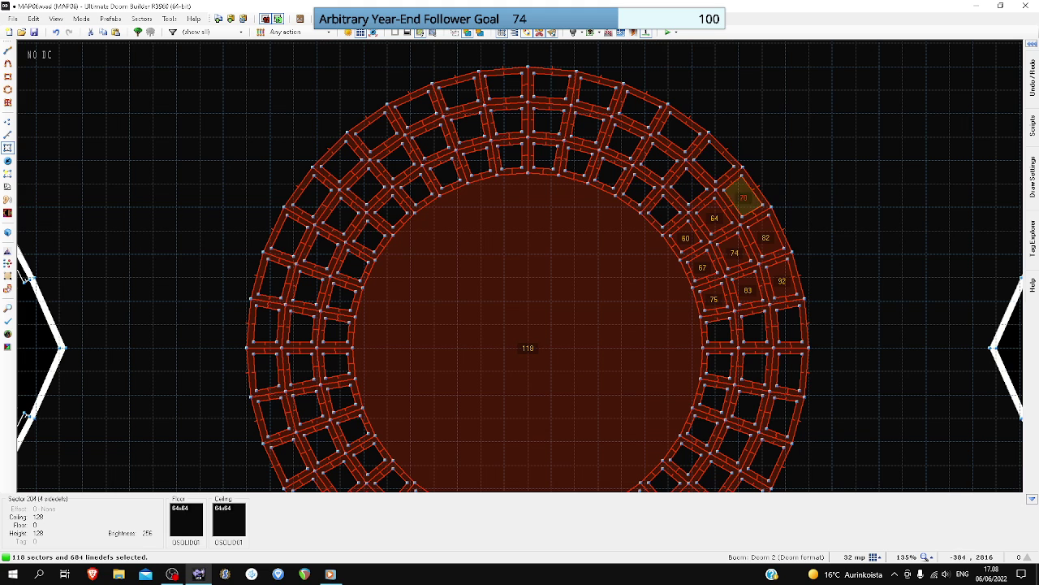
pyautogui.press('Delete')
pyautogui.press('Delete')
pyautogui.press('Delete')
pyautogui.press('Delete')
pyautogui.press('Delete')
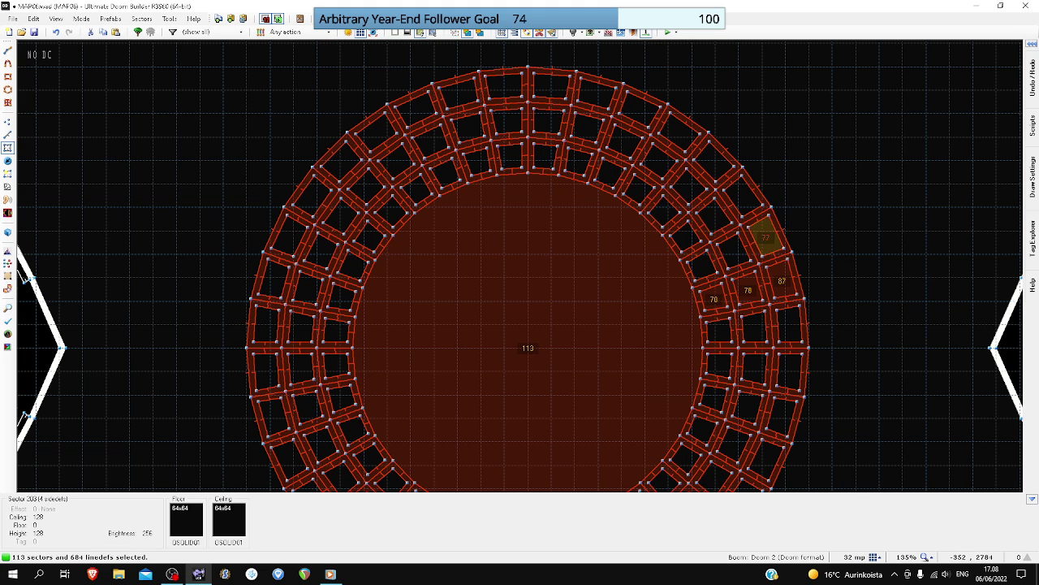
pyautogui.press('Delete')
pyautogui.press('Delete')
pyautogui.press('Delete')
pyautogui.press('Delete')
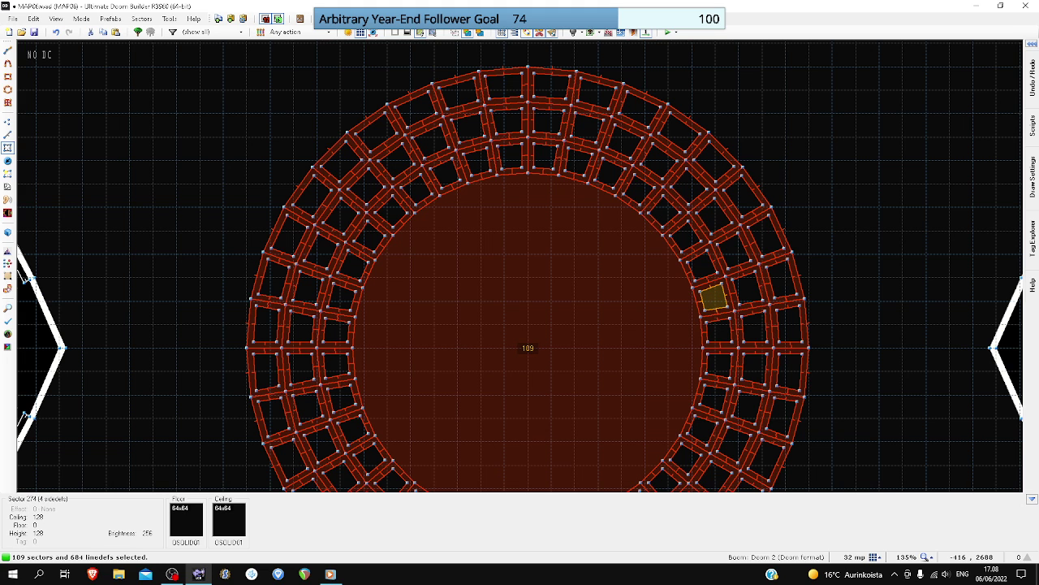
# - Merge the selected frame and centre sectors into one, and merge that sector with the surrounding star-shaped sector
pyautogui.hotkey('ctrl', 'j')
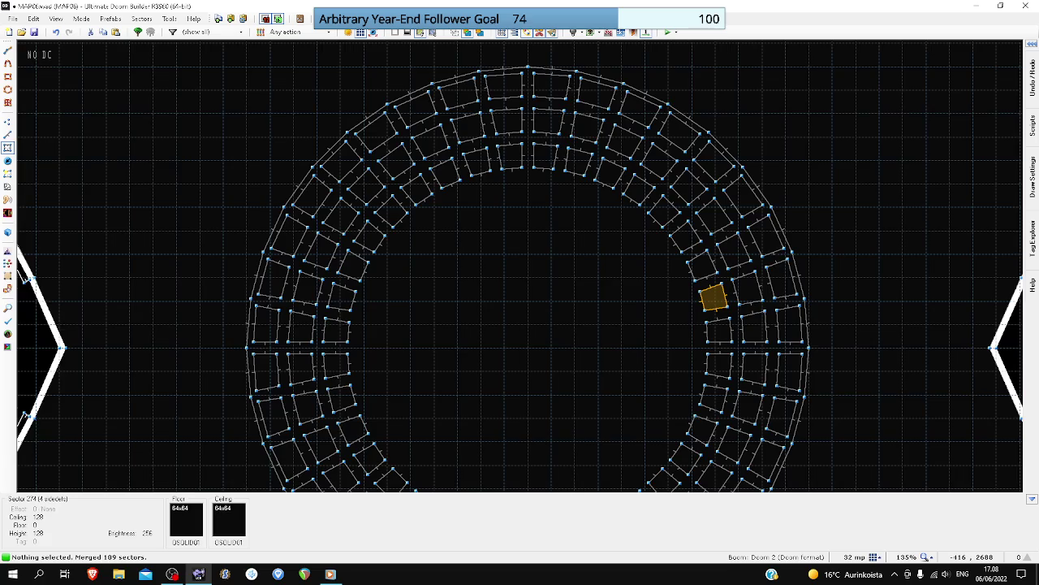
pyautogui.scroll(-2, 713, 299)
pyautogui.click(735, 290)
pyautogui.scroll(2, 735, 289)
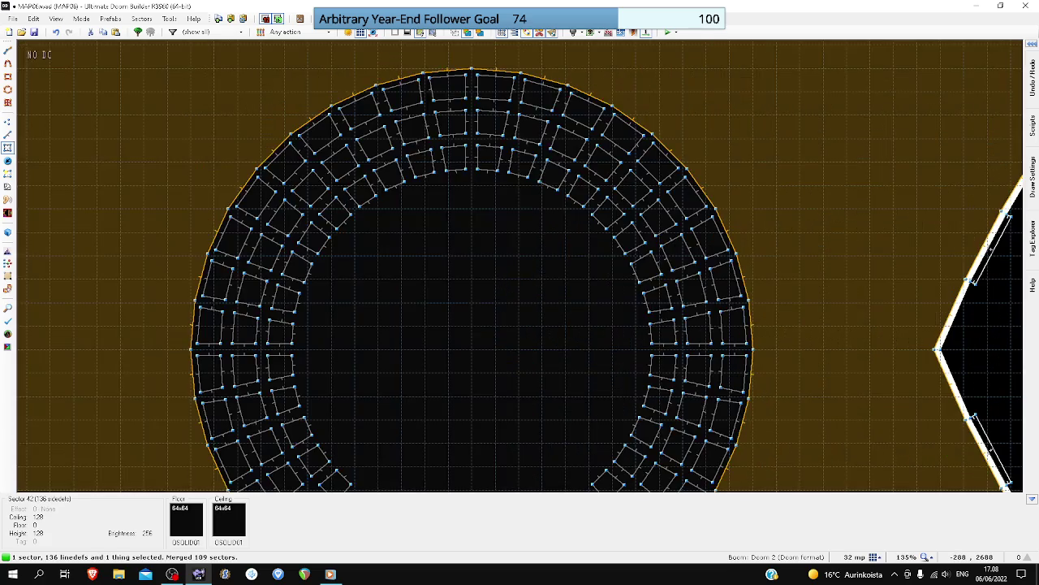
pyautogui.click(737, 302)
pyautogui.hotkey('ctrl', 'j')
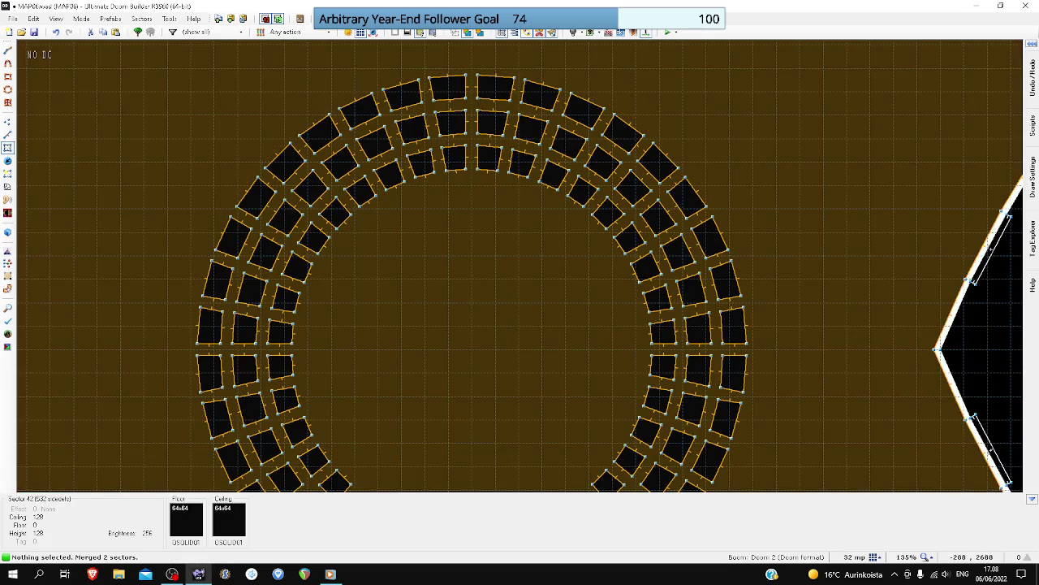
# - Select all inset sectors of the ring and set both their floor and ceiling textures to OFLUOA01
pyautogui.scroll(-3, 750, 300)
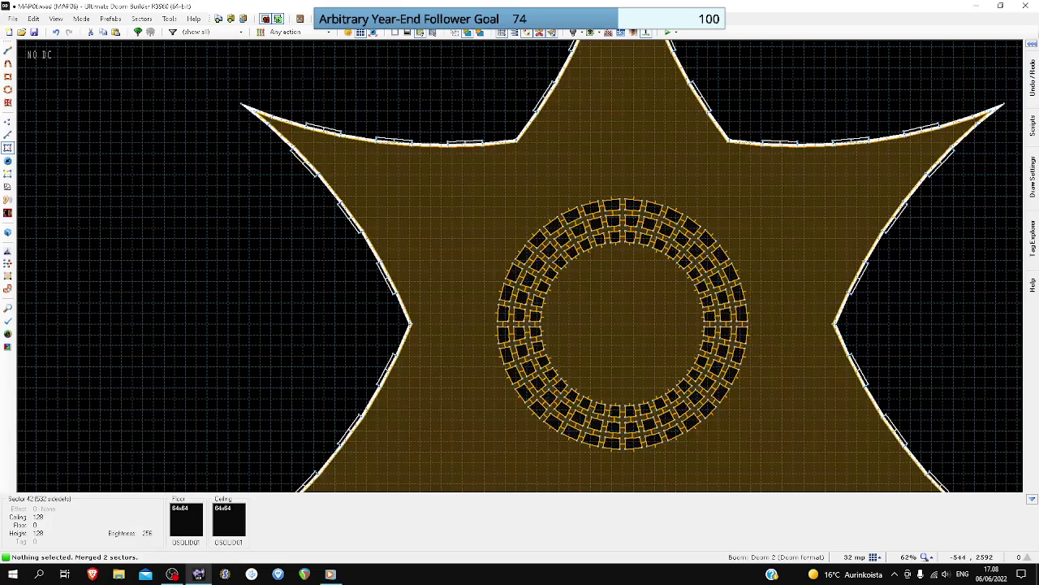
pyautogui.scroll(-2, 664, 326)
pyautogui.moveTo(554, 237); pyautogui.dragTo(734, 407)
pyautogui.rightClick(670, 389)
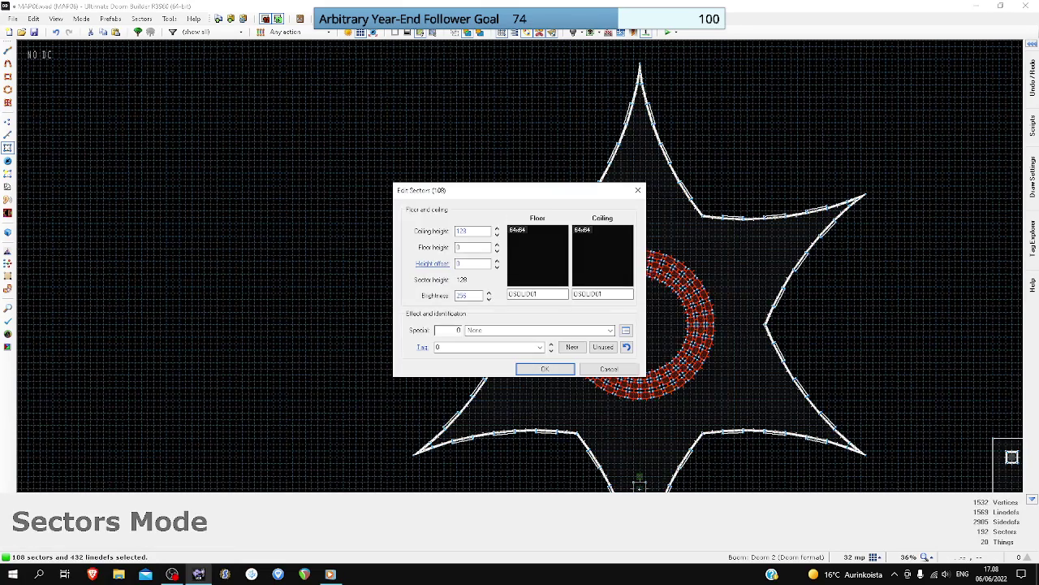
pyautogui.click(537, 255)
pyautogui.doubleClick(485, 223)
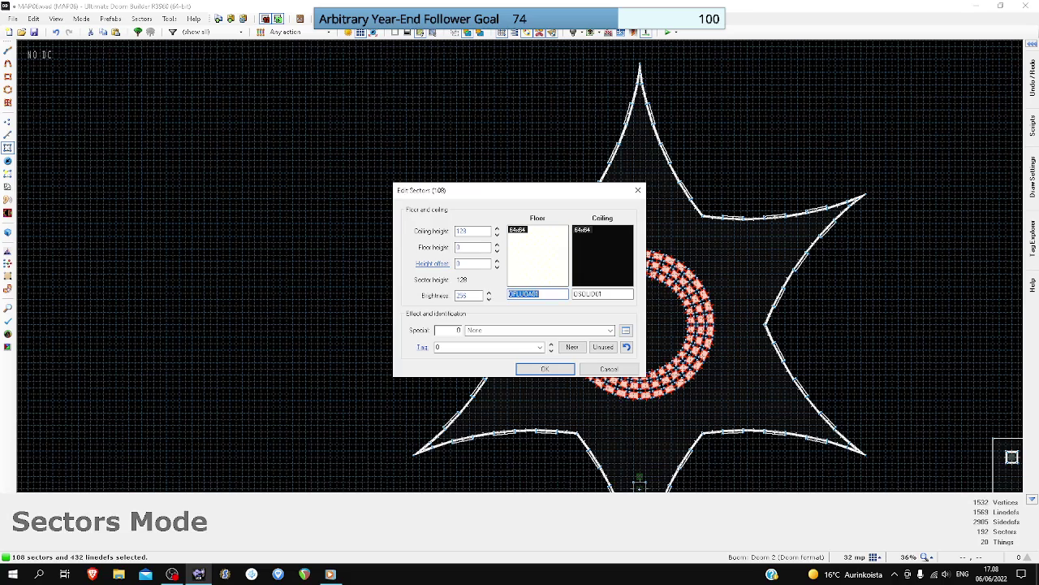
pyautogui.press('Tab')
pyautogui.write('OFLUOA01')
pyautogui.click(552, 368)
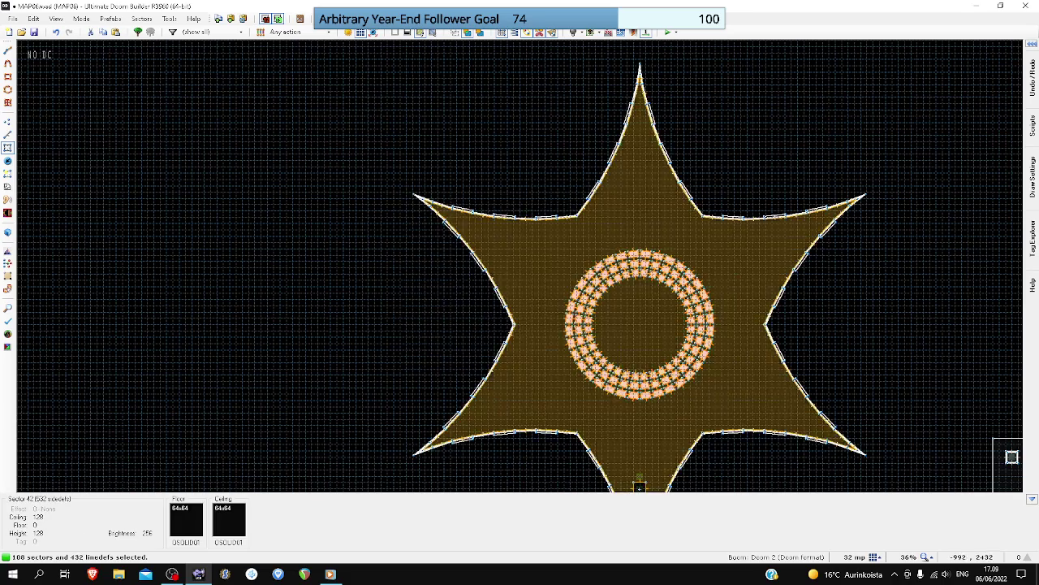
# - Inspect the retextured ring cells on the star room's floor in the 3D view
pyautogui.scroll(3, 635, 323)
pyautogui.press('c')
pyautogui.press('w')
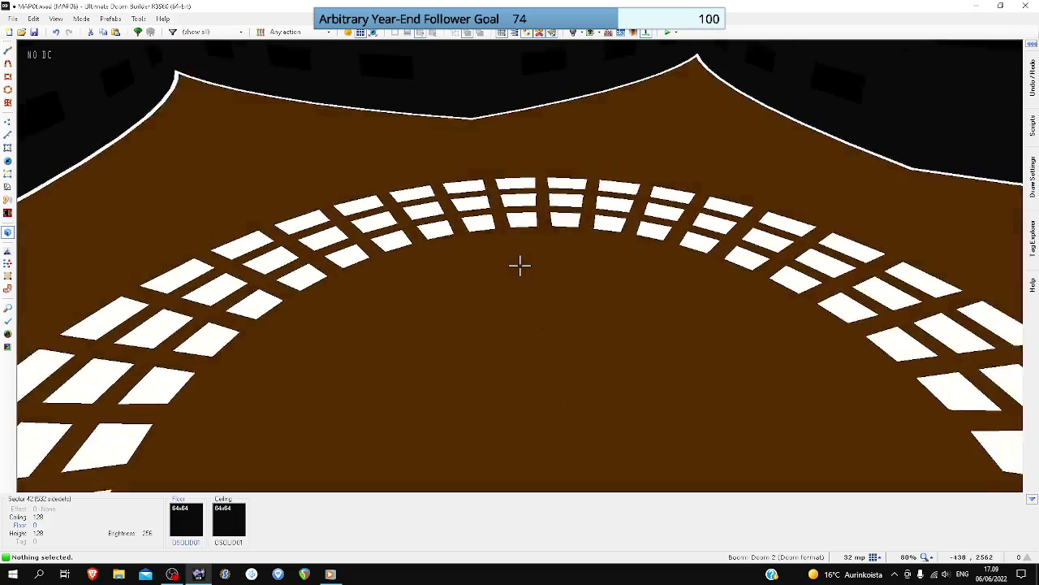
pyautogui.press('d')
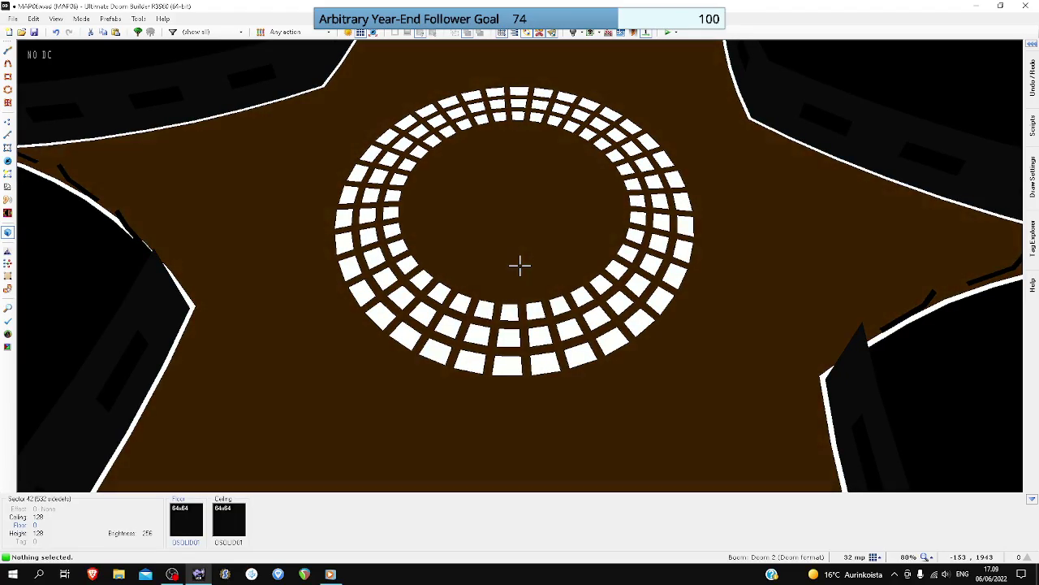
pyautogui.press('w')
# - Select all sectors of the three-row ring and set their brightness to 0
pyautogui.scroll(-1, 471, 176)
pyautogui.scroll(3, 375, 81)
pyautogui.moveTo(378, 82); pyautogui.dragTo(642, 349)
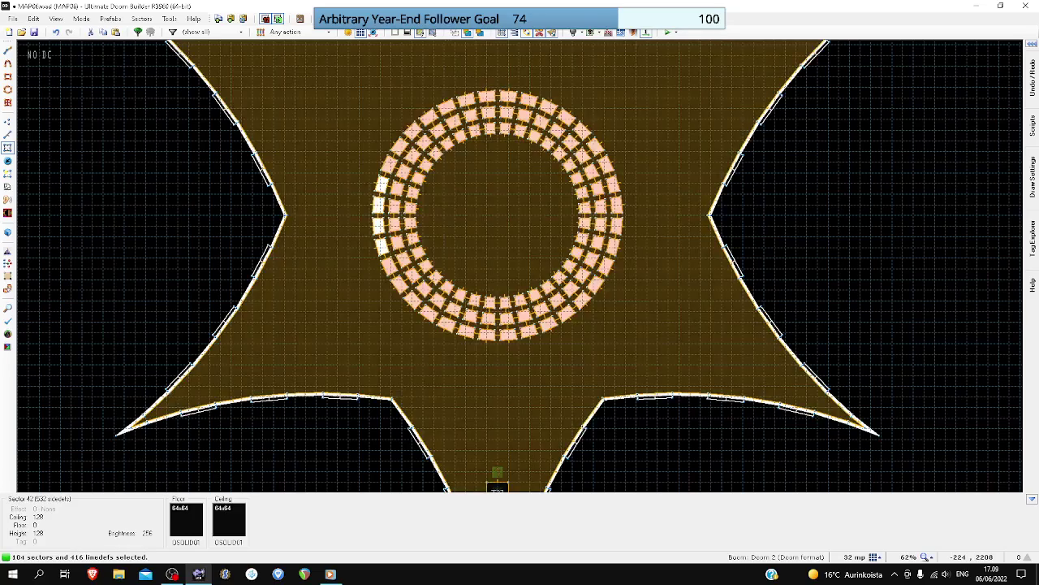
pyautogui.moveTo(357, 100); pyautogui.dragTo(619, 335)
pyautogui.moveTo(343, 78); pyautogui.dragTo(651, 357)
pyautogui.rightClick(545, 311)
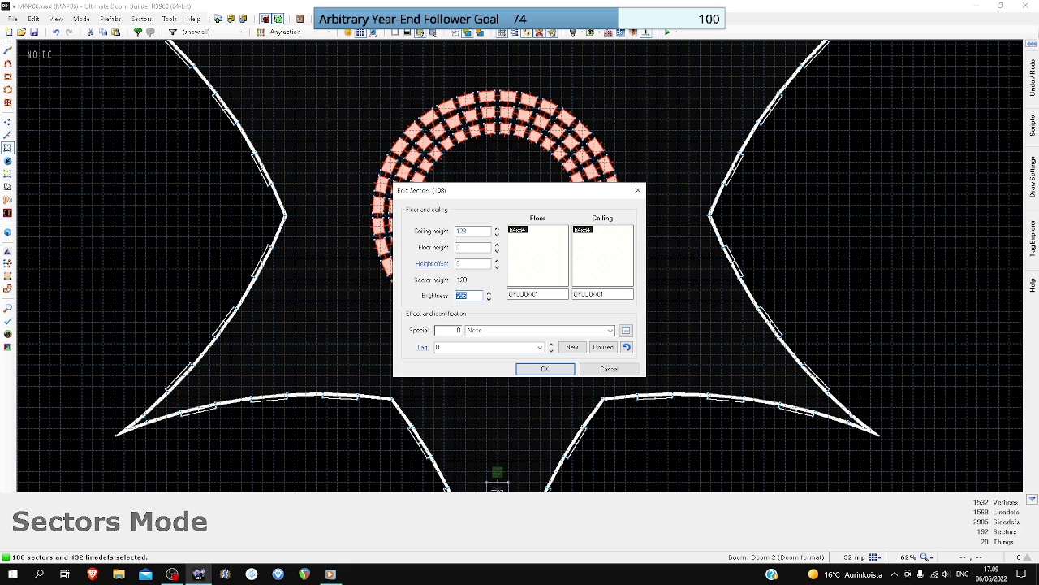
pyautogui.write('4')
pyautogui.press('Return')
# - Select the ring's 36 outer-row sectors counterclockwise, starting just right of bottom centre, and assign them ascending tags 1 to 36
pyautogui.click(508, 335)
pyautogui.click(529, 332)
pyautogui.click(548, 324)
pyautogui.click(566, 314)
pyautogui.click(583, 301)
pyautogui.click(596, 284)
pyautogui.click(606, 267)
pyautogui.moveTo(606, 266)
pyautogui.mouseDown()
pyautogui.moveTo(622, 216)
pyautogui.moveTo(596, 146)
pyautogui.moveTo(566, 111)
pyautogui.moveTo(497, 94)
pyautogui.moveTo(420, 120)
pyautogui.mouseUp()
pyautogui.click(388, 165)
pyautogui.click(381, 246)
pyautogui.click(399, 284)
pyautogui.click(412, 299)
pyautogui.click(429, 313)
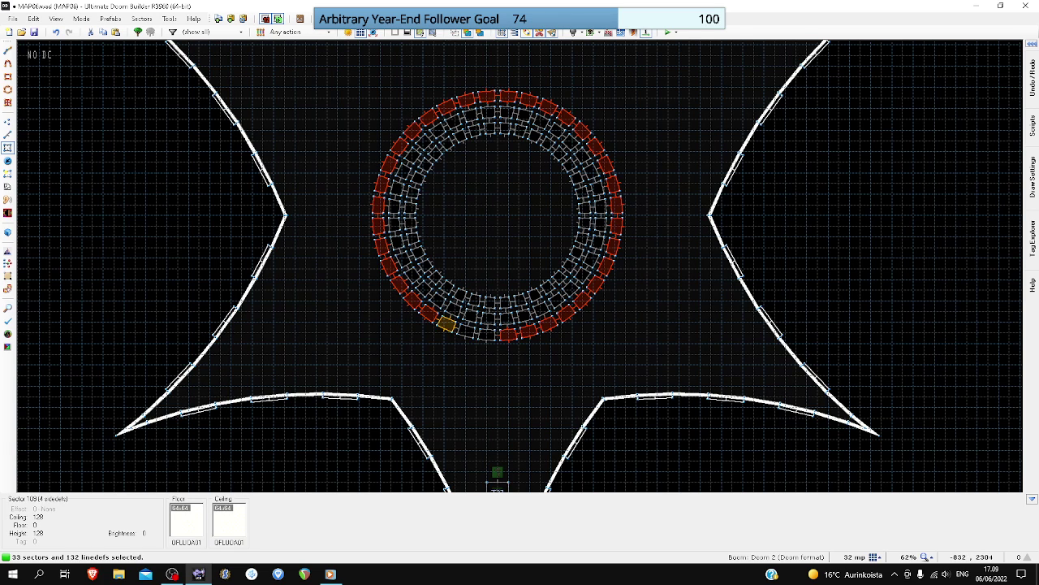
pyautogui.click(467, 331)
pyautogui.click(487, 333)
pyautogui.rightClick(508, 334)
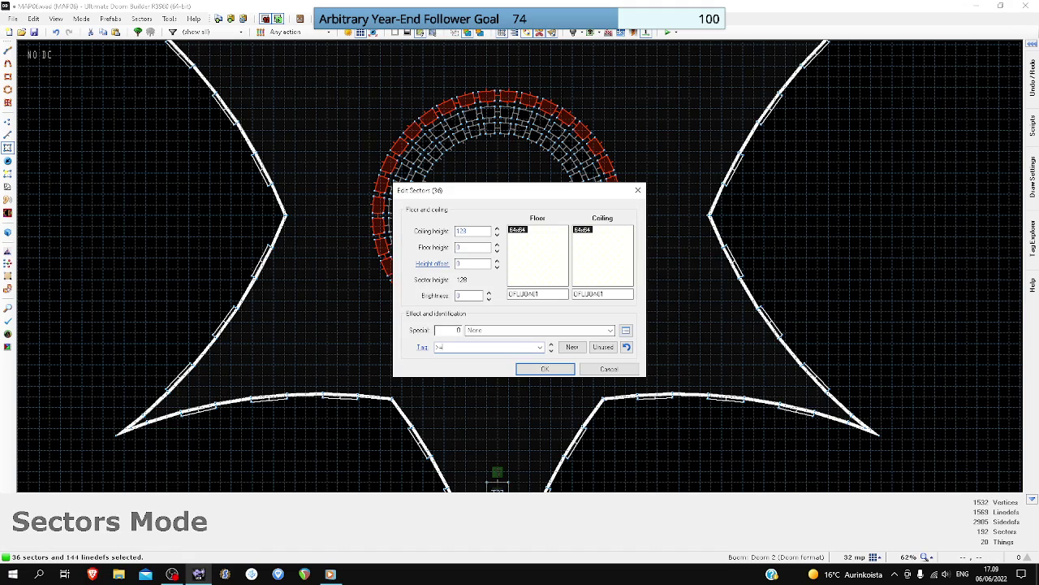
pyautogui.press('Return')
pyautogui.scroll(3, 507, 349)
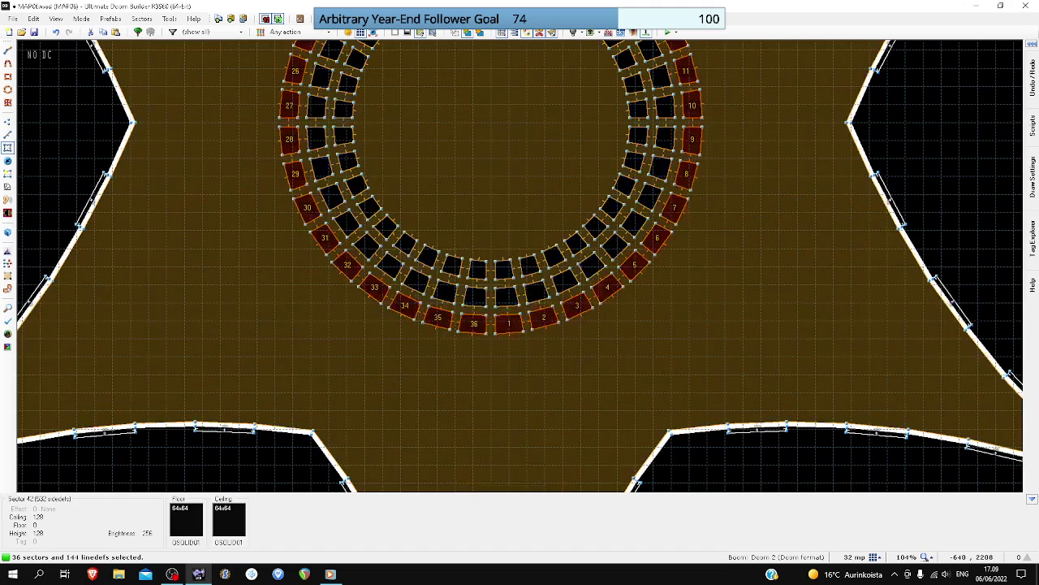
pyautogui.press('Escape')
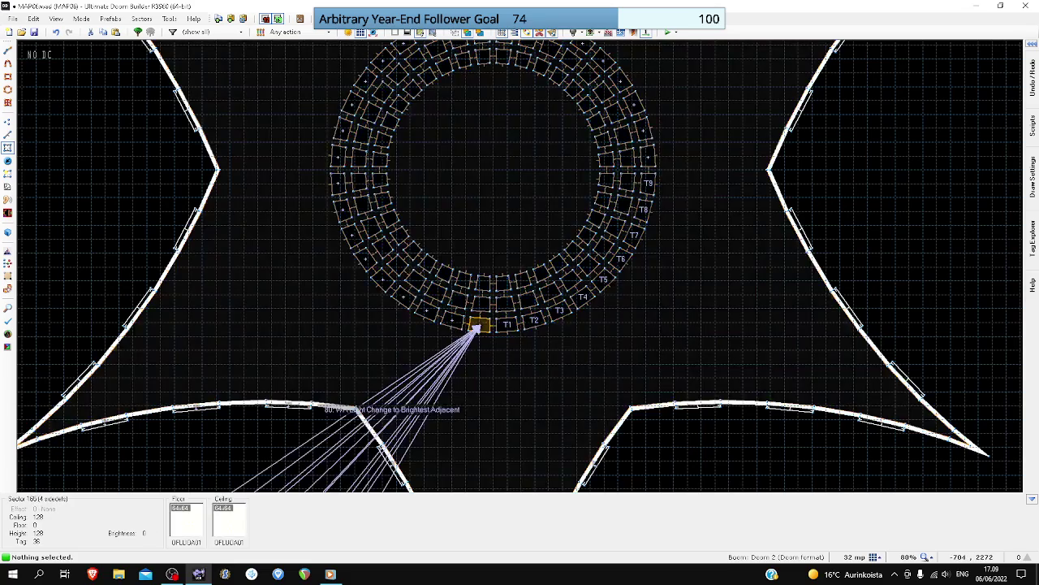
# - Examine the tag order around the outer row and the untagged middle-row cells beside it
pyautogui.scroll(3, 508, 323)
pyautogui.scroll(-5, 515, 305)
pyautogui.scroll(6, 515, 304)
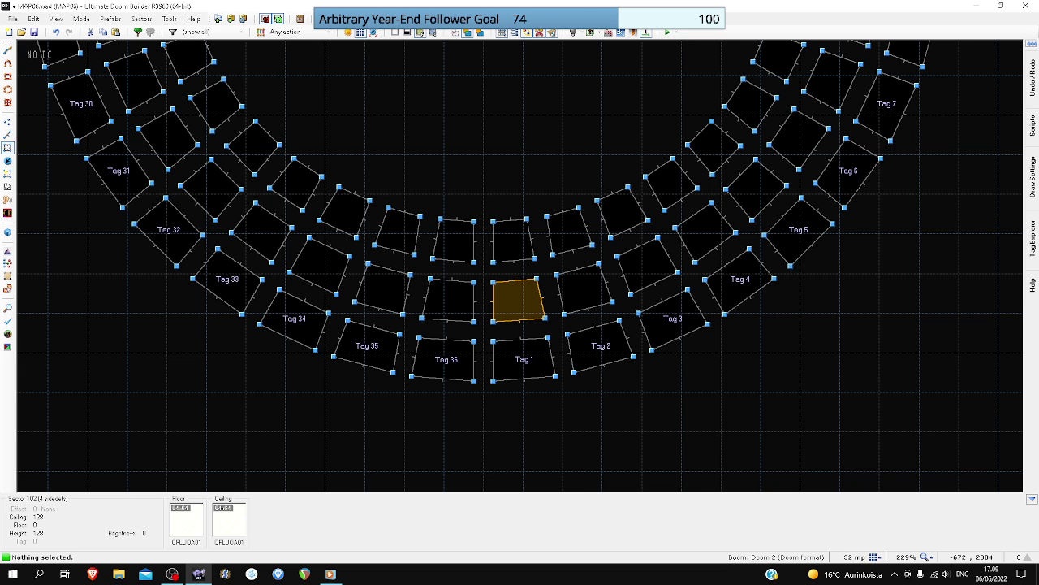
pyautogui.scroll(-3, 512, 300)
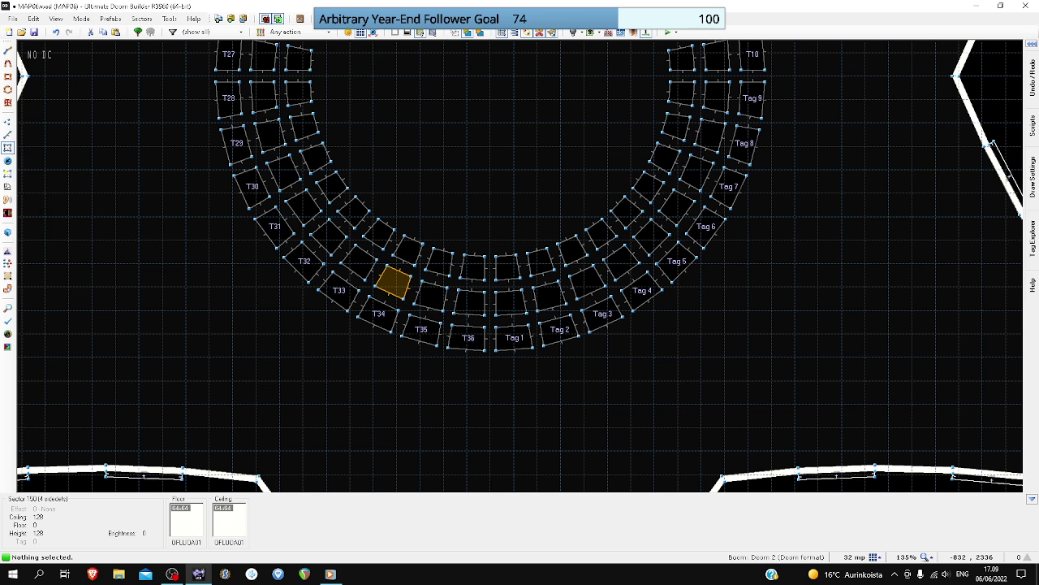
pyautogui.scroll(3, 383, 277)
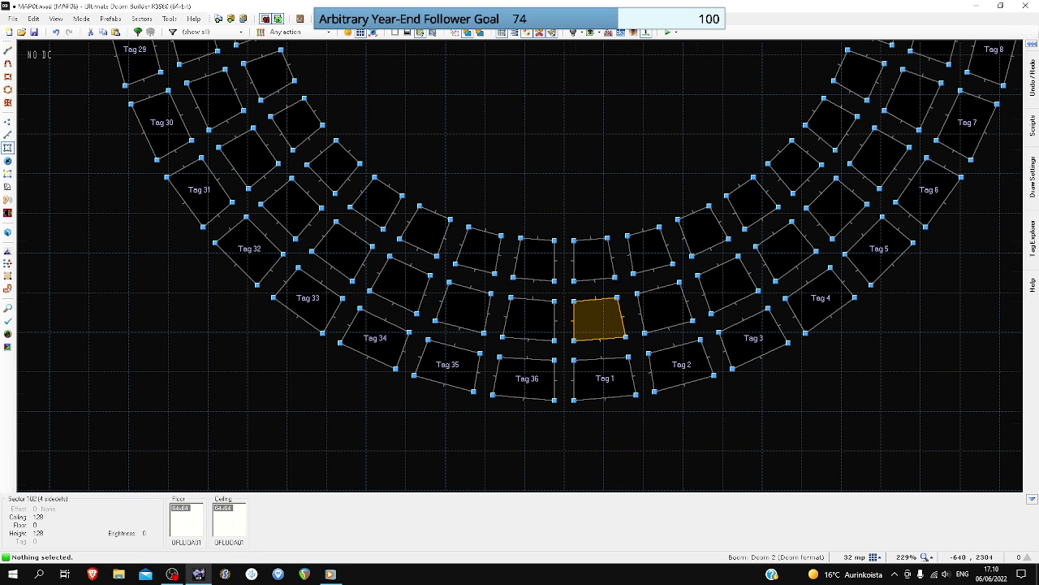
pyautogui.scroll(-2, 613, 336)
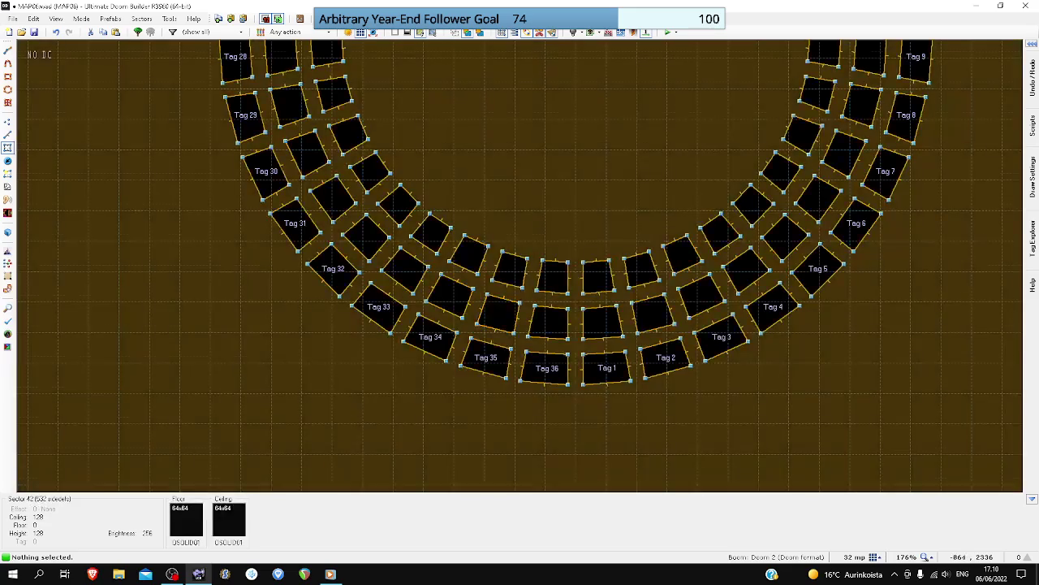
pyautogui.press('Up')
pyautogui.press('Up')
pyautogui.press('Up')
pyautogui.press('Up')
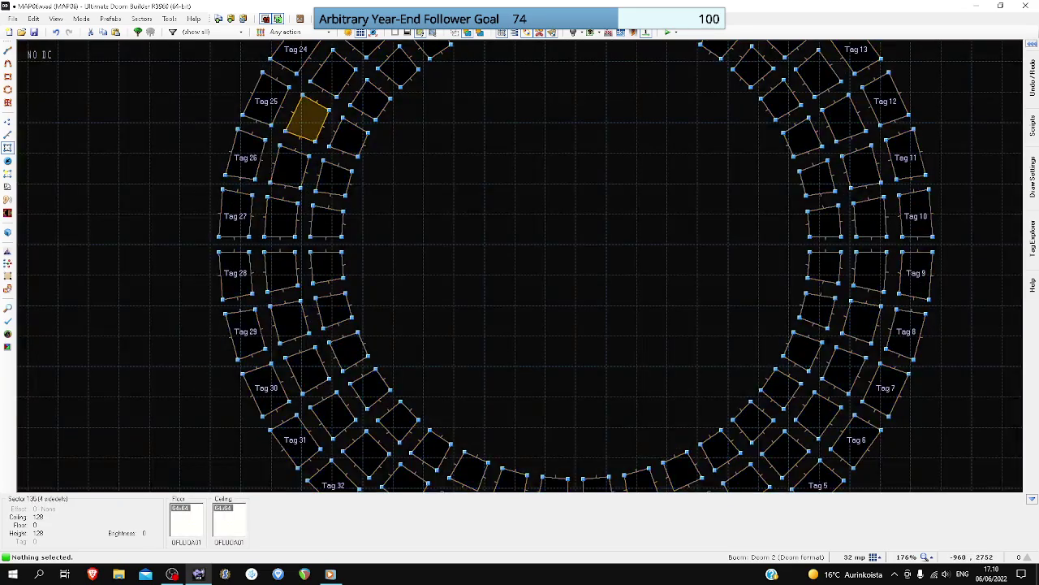
pyautogui.scroll(-2, 303, 117)
# - Select the 36 middle-row sectors clockwise, starting at the cell beside outer tag 25, and assign them ascending tags 1 to 36
pyautogui.click(305, 118)
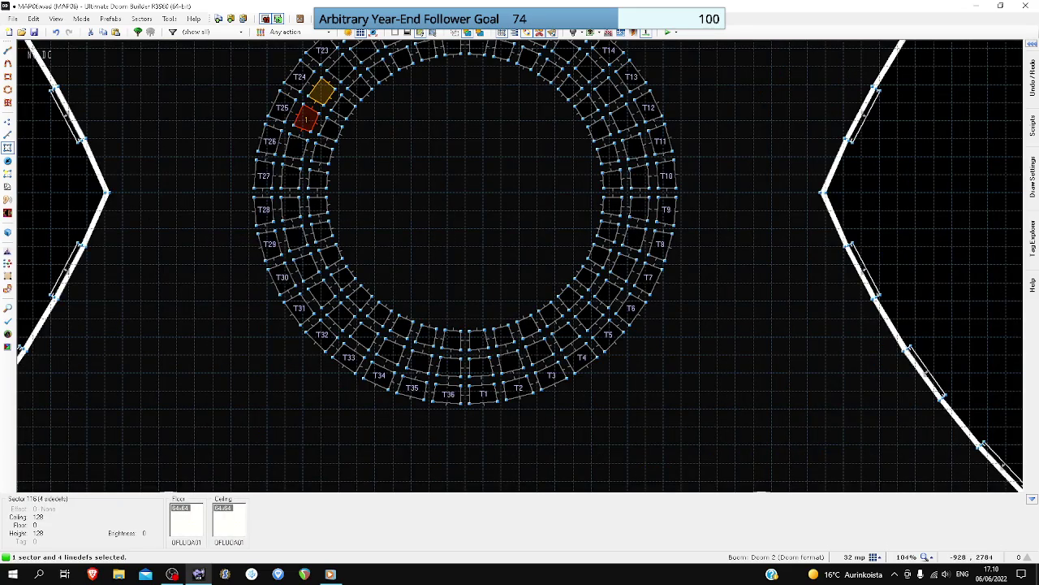
pyautogui.click(322, 91)
pyautogui.press('Up')
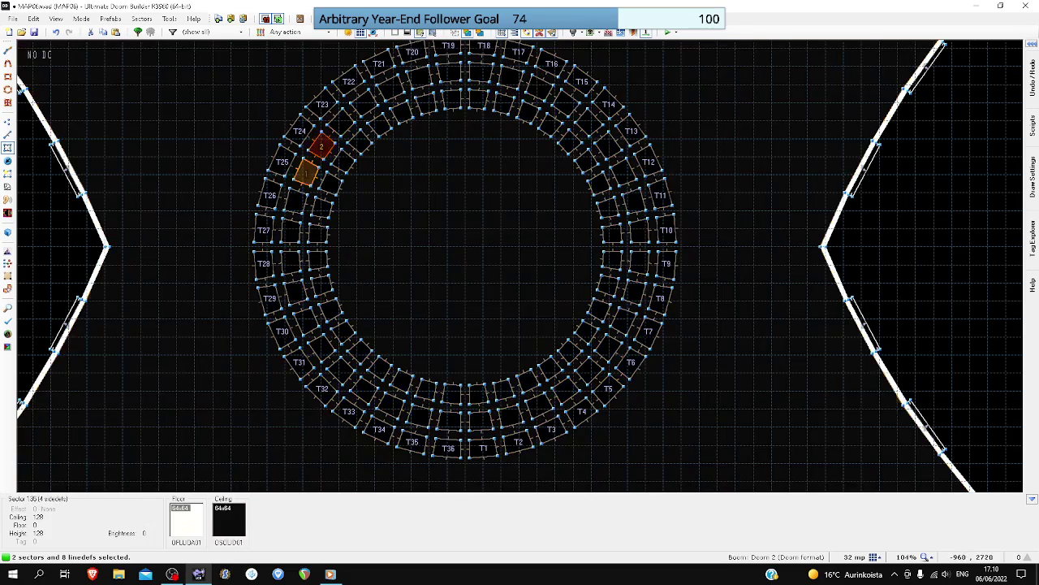
pyautogui.click(341, 123)
pyautogui.click(365, 105)
pyautogui.click(391, 88)
pyautogui.click(419, 78)
pyautogui.click(450, 73)
pyautogui.click(481, 73)
pyautogui.click(510, 78)
pyautogui.click(540, 88)
pyautogui.click(566, 104)
pyautogui.click(589, 124)
pyautogui.click(609, 147)
pyautogui.click(634, 202)
pyautogui.click(639, 233)
pyautogui.click(634, 290)
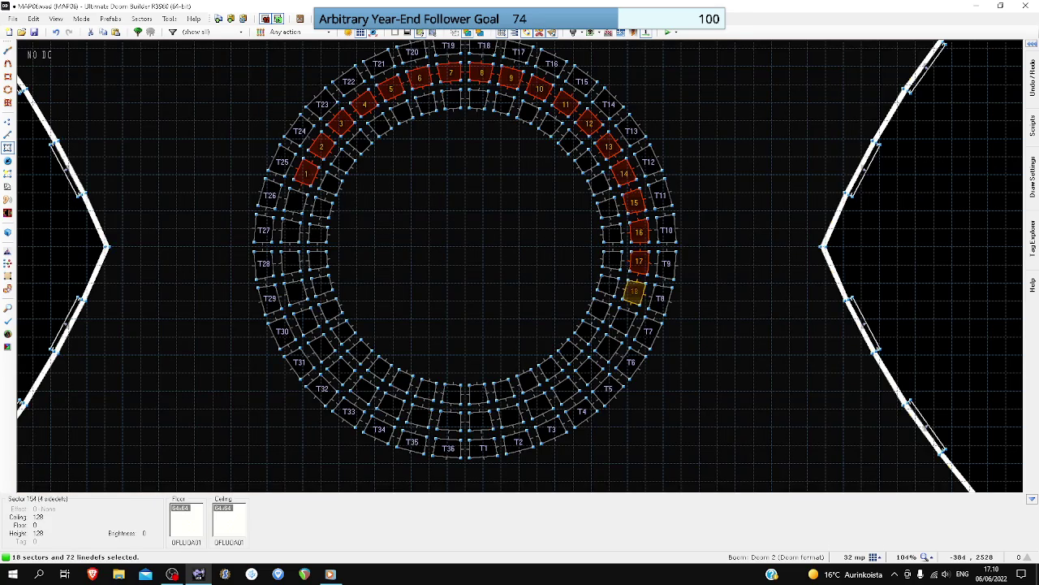
pyautogui.click(624, 320)
pyautogui.click(608, 346)
pyautogui.click(589, 371)
pyautogui.click(566, 389)
pyautogui.click(539, 404)
pyautogui.click(510, 416)
pyautogui.click(482, 421)
pyautogui.click(451, 420)
pyautogui.click(419, 416)
pyautogui.click(391, 404)
pyautogui.click(364, 389)
pyautogui.click(341, 371)
pyautogui.click(322, 347)
pyautogui.click(306, 320)
pyautogui.click(295, 291)
pyautogui.click(290, 261)
pyautogui.click(290, 231)
pyautogui.click(296, 201)
pyautogui.rightClick(305, 173)
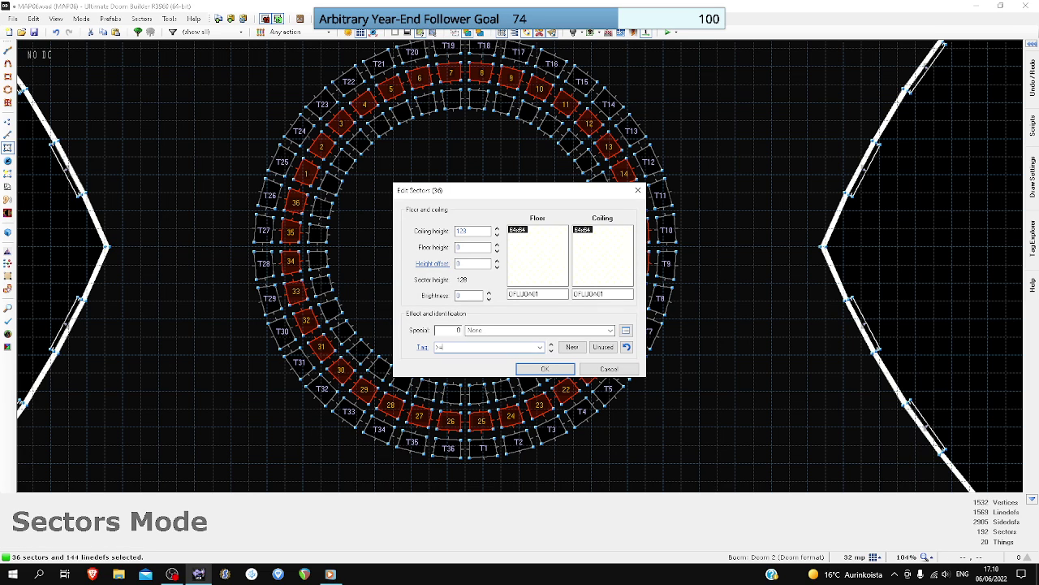
pyautogui.write('>4')
pyautogui.press('Return')
pyautogui.press('c')
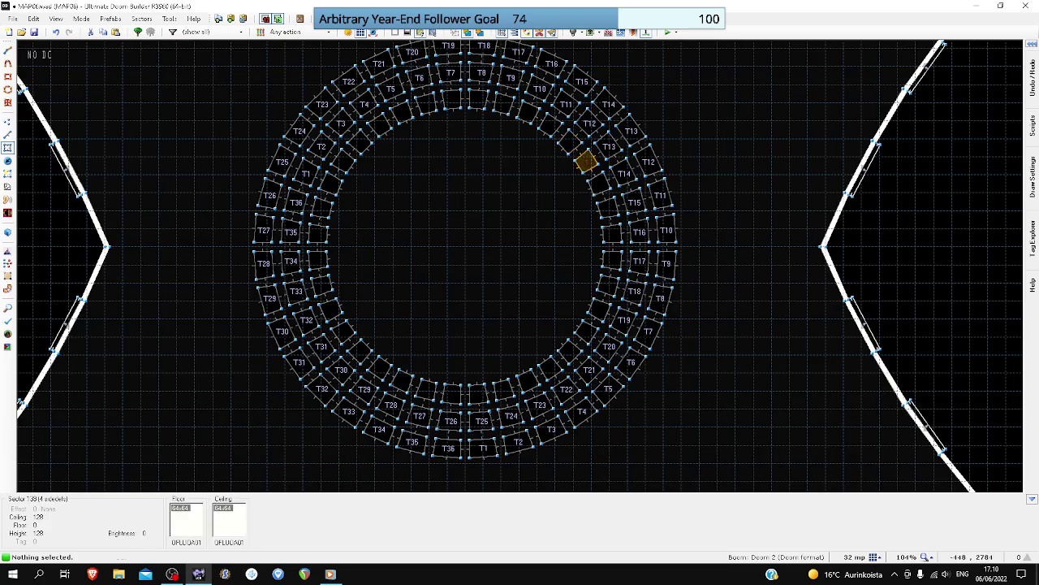
# - Select the 36 inner-row sectors counterclockwise, starting at the cell beside middle-row tag 13, and assign them ascending tags in that order
pyautogui.click(586, 162)
pyautogui.click(570, 143)
pyautogui.click(551, 126)
pyautogui.click(528, 112)
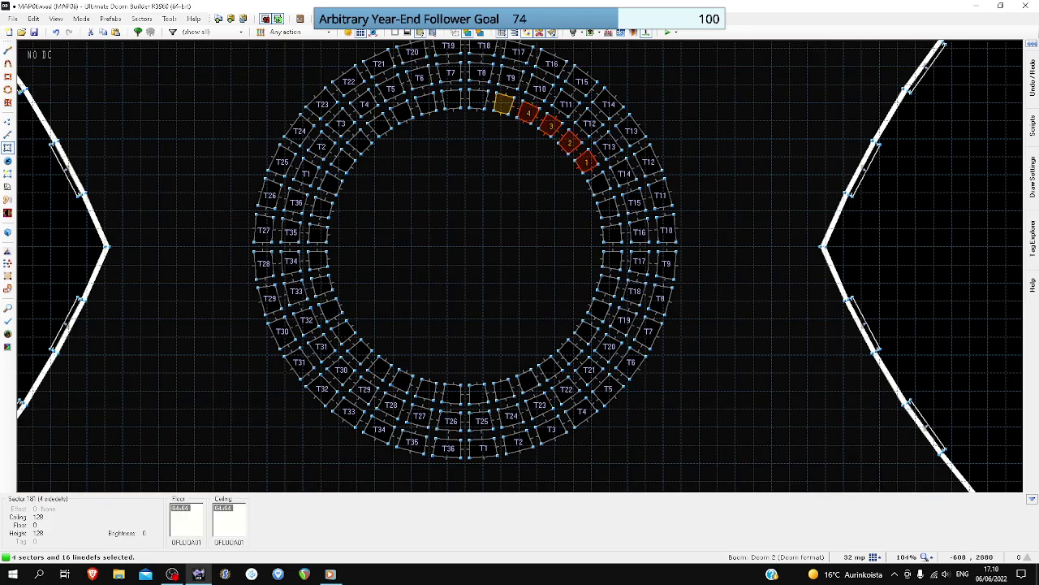
pyautogui.click(478, 99)
pyautogui.click(453, 99)
pyautogui.click(426, 103)
pyautogui.click(402, 112)
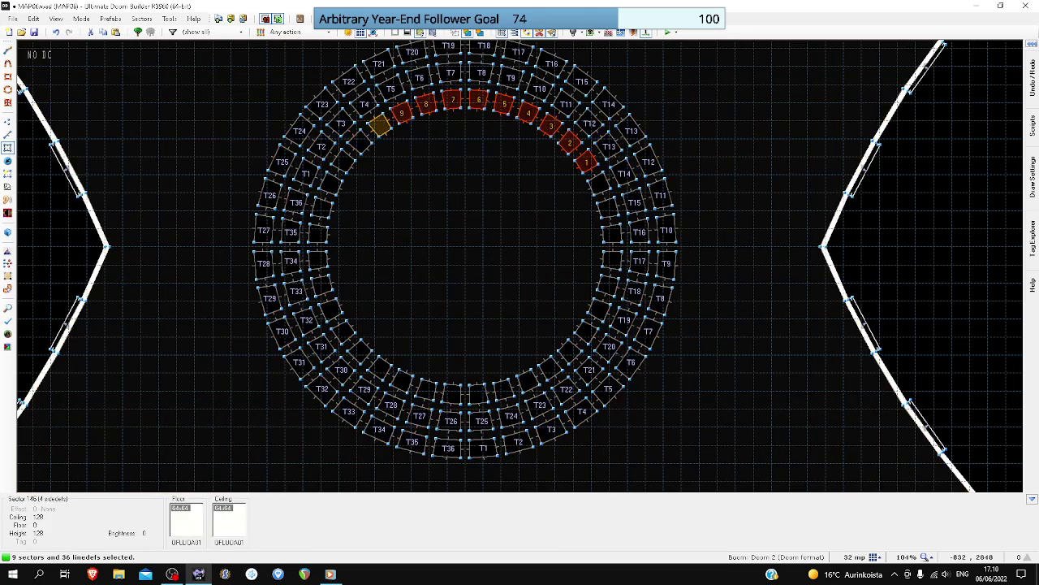
pyautogui.click(322, 209)
pyautogui.click(317, 234)
pyautogui.click(318, 259)
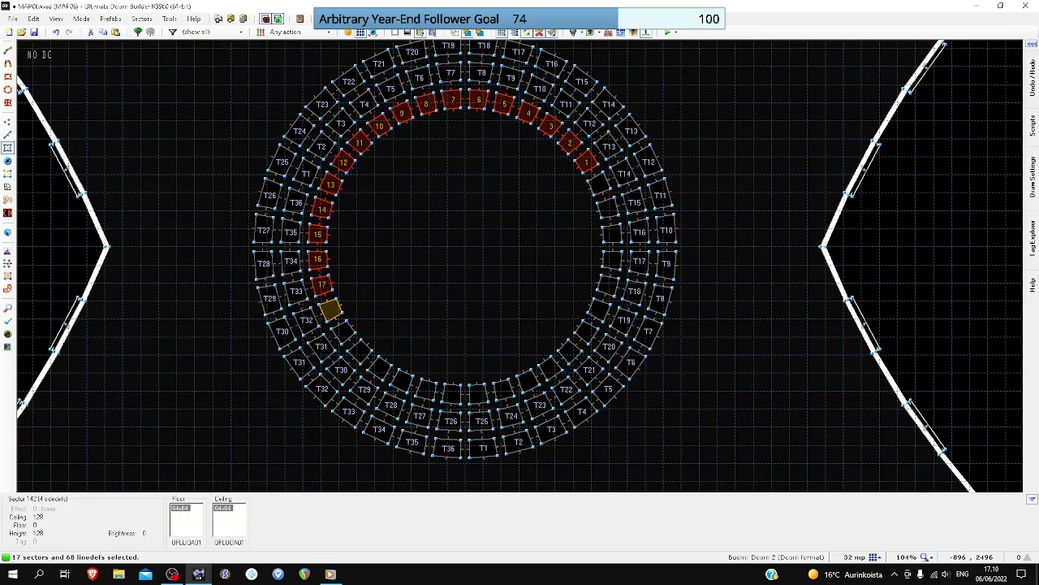
pyautogui.click(344, 332)
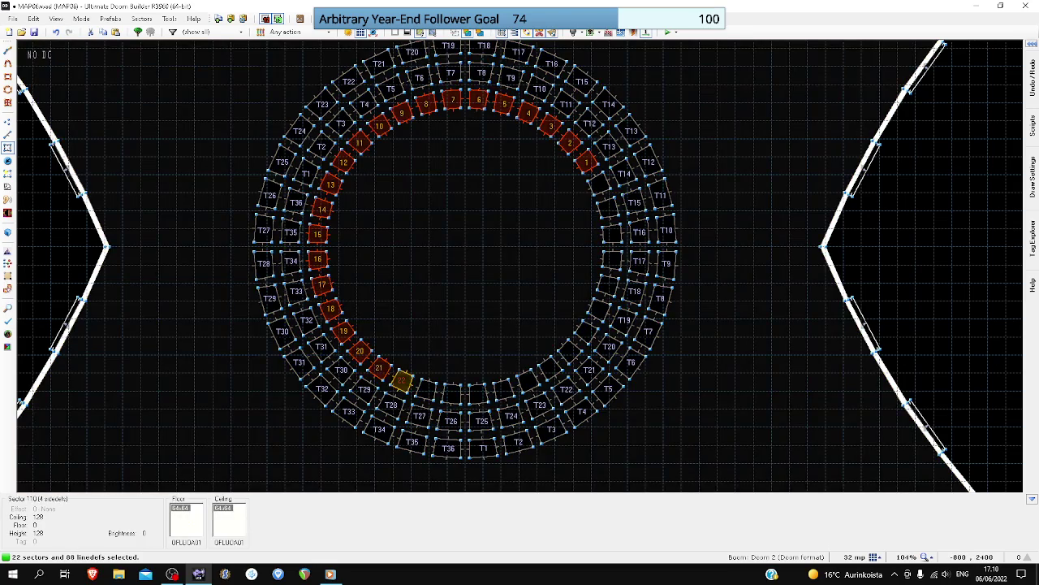
pyautogui.click(426, 390)
pyautogui.click(453, 393)
pyautogui.click(478, 393)
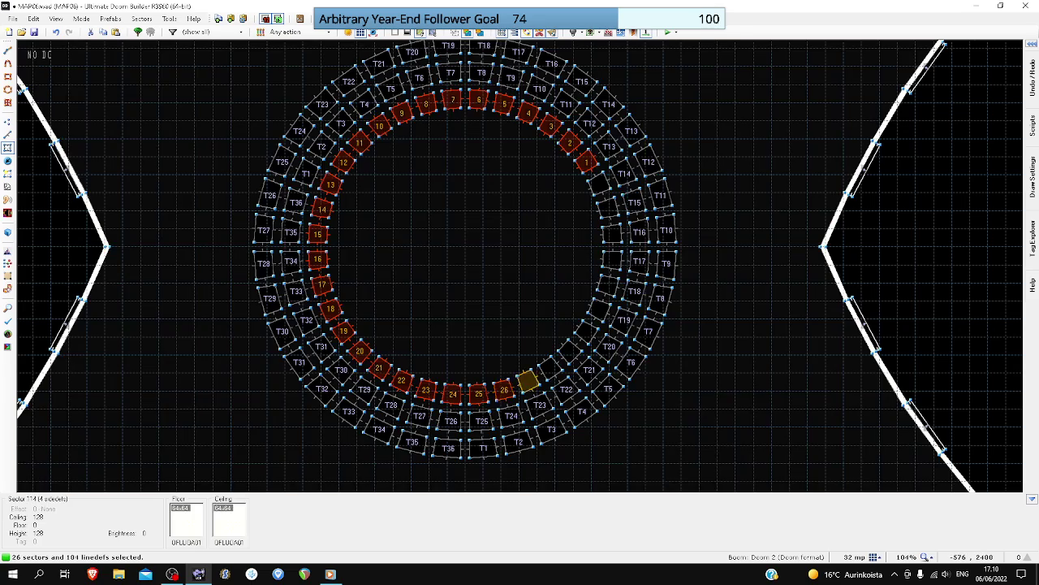
pyautogui.click(550, 368)
pyautogui.click(570, 351)
pyautogui.click(586, 330)
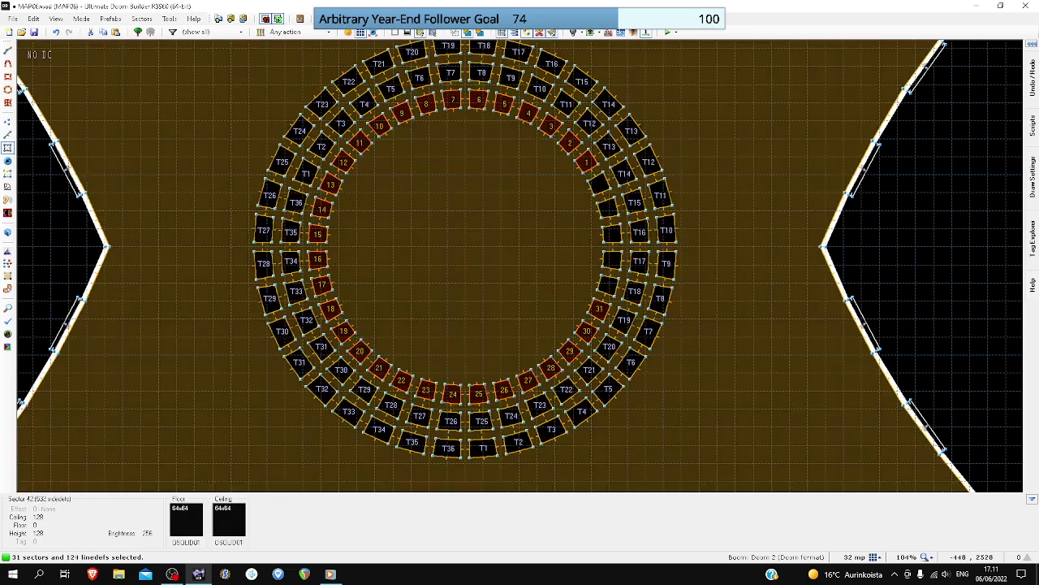
pyautogui.click(599, 309)
pyautogui.click(608, 284)
pyautogui.click(612, 234)
pyautogui.click(608, 208)
pyautogui.click(599, 184)
pyautogui.rightClick(599, 183)
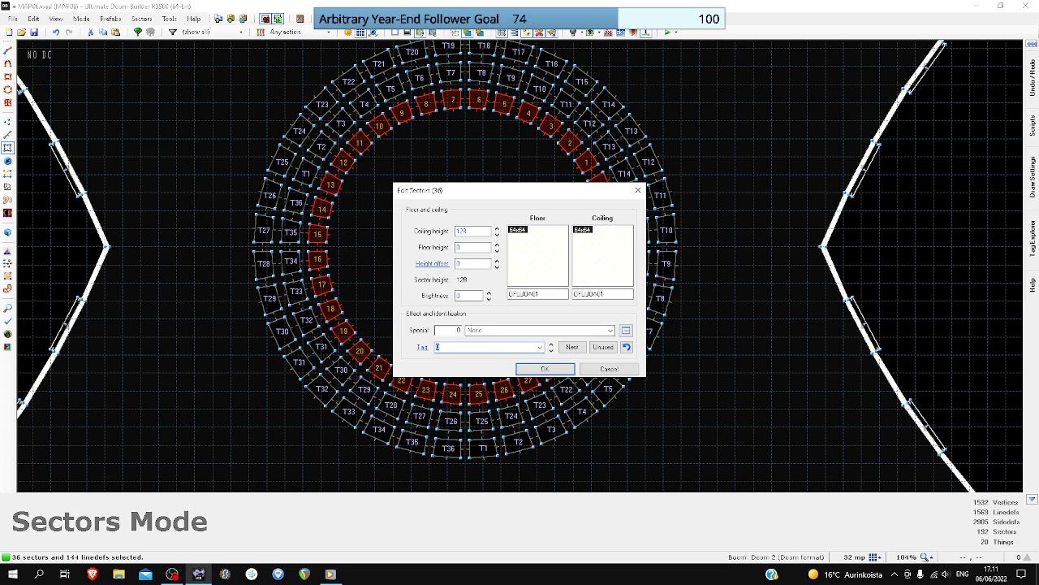
pyautogui.press('Return')
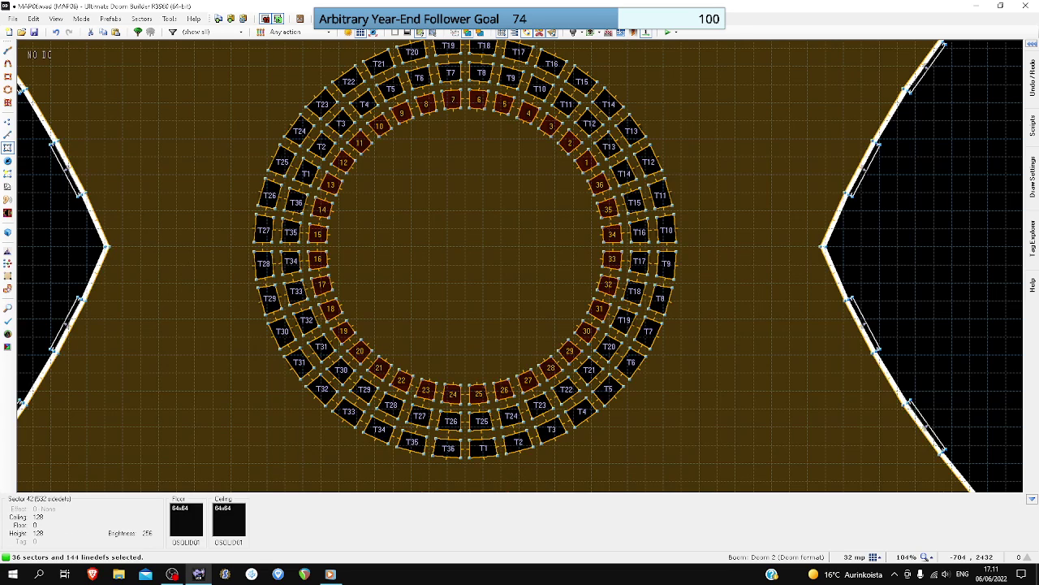
pyautogui.press('c')
# - Set the special of all 108 ring sectors to Light Glows (1+ sec.) and save the map
pyautogui.scroll(-2, 485, 279)
pyautogui.moveTo(333, 98); pyautogui.dragTo(625, 407)
pyautogui.rightClick(557, 339)
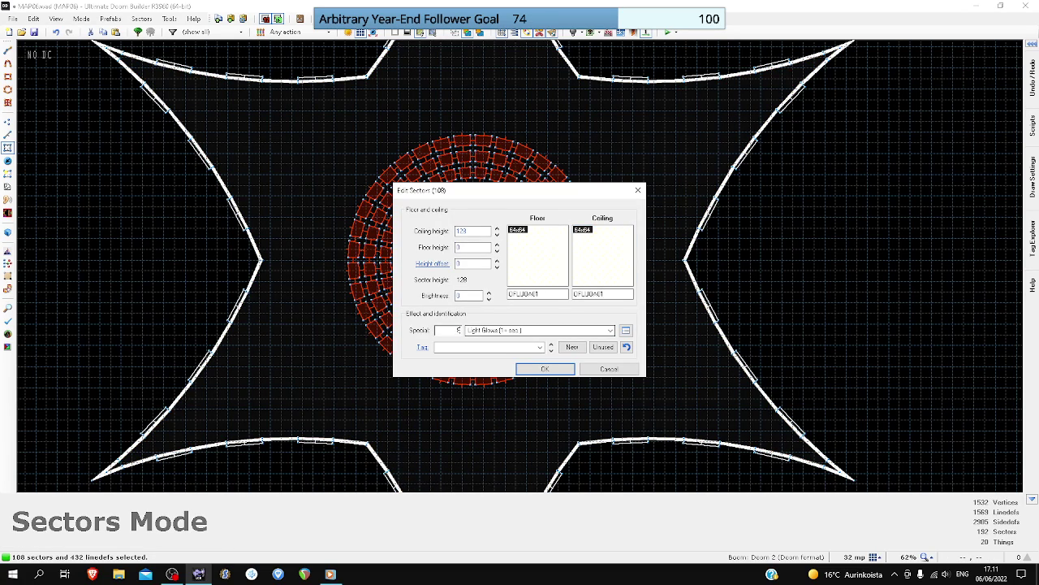
pyautogui.press('Return')
pyautogui.press('c')
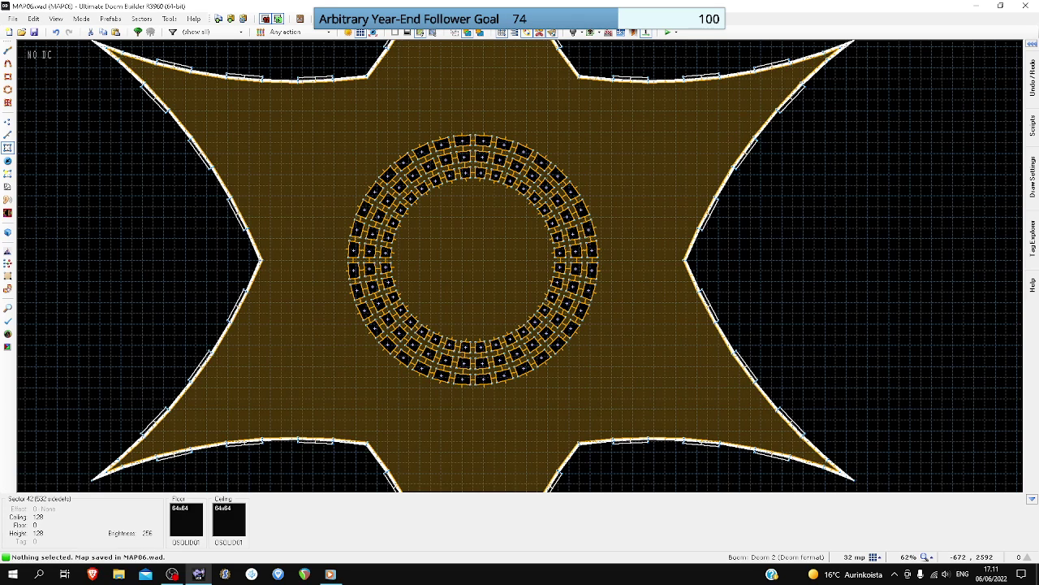
# - Test the map in PrBoom-Plus and walk around the star room to watch the light sequence on the ring's floor and ceiling
pyautogui.scroll(-2, 469, 266)
pyautogui.press('s')
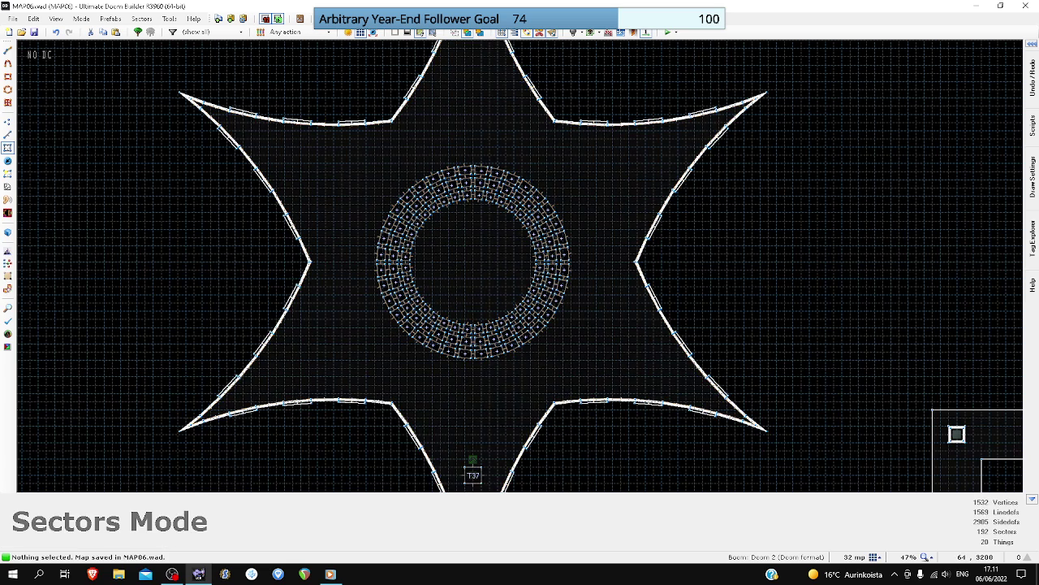
pyautogui.click(670, 33)
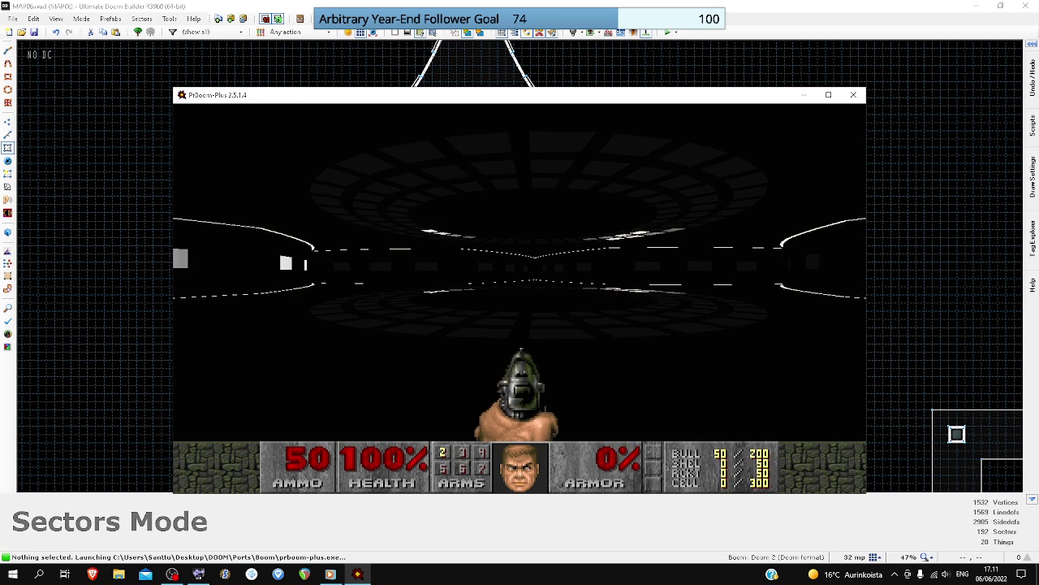
pyautogui.press('w')
pyautogui.press('Up')
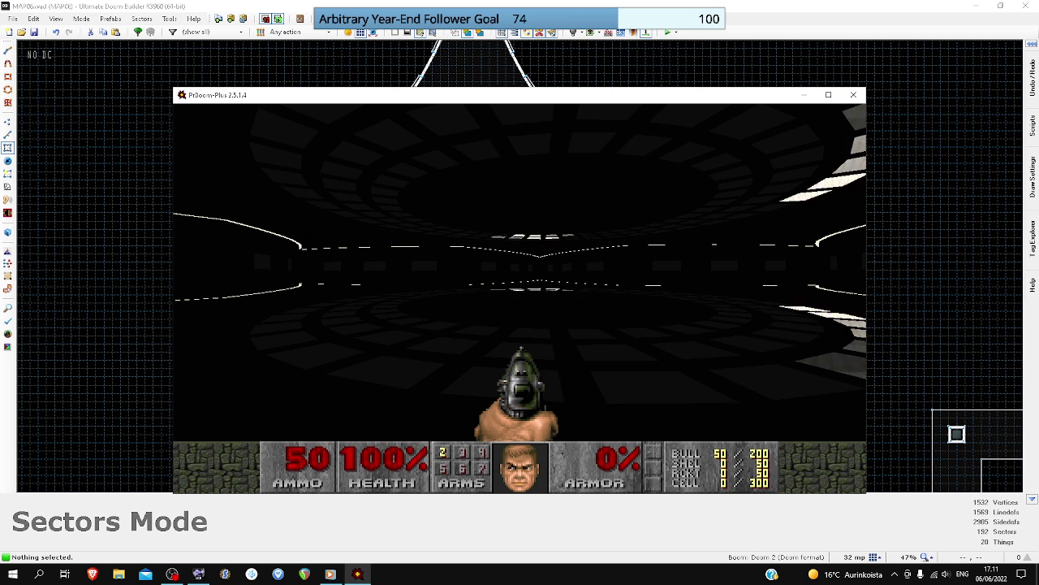
pyautogui.press('s')
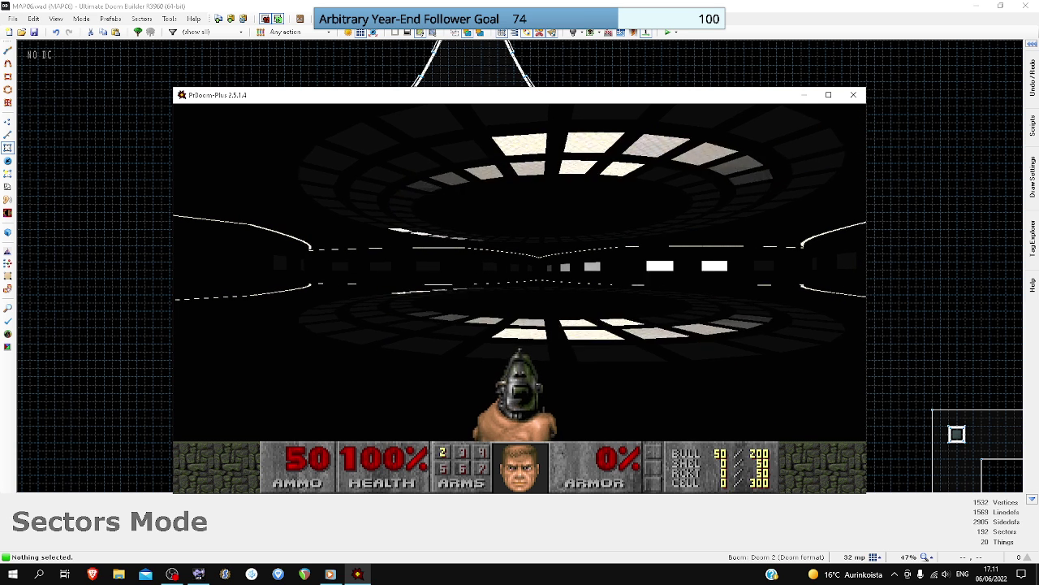
pyautogui.press('s')
pyautogui.press('a')
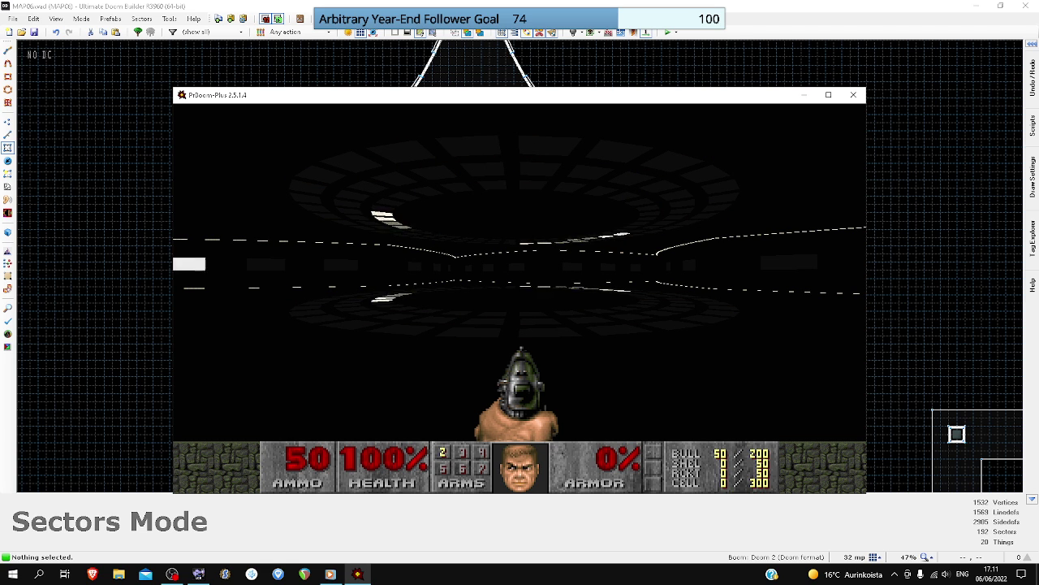
pyautogui.press('w')
pyautogui.press('w')
pyautogui.press('s')
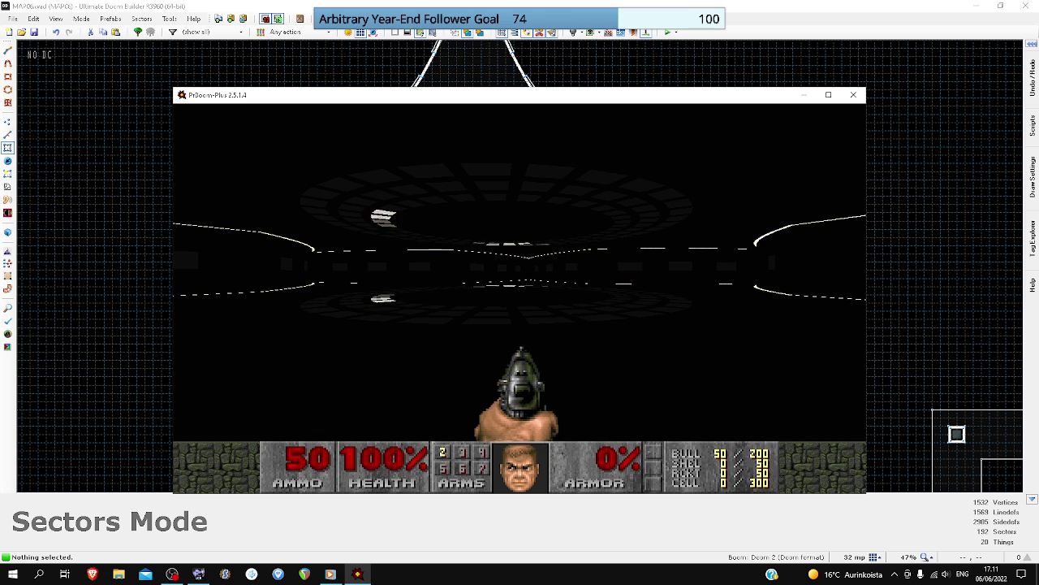
pyautogui.press('w')
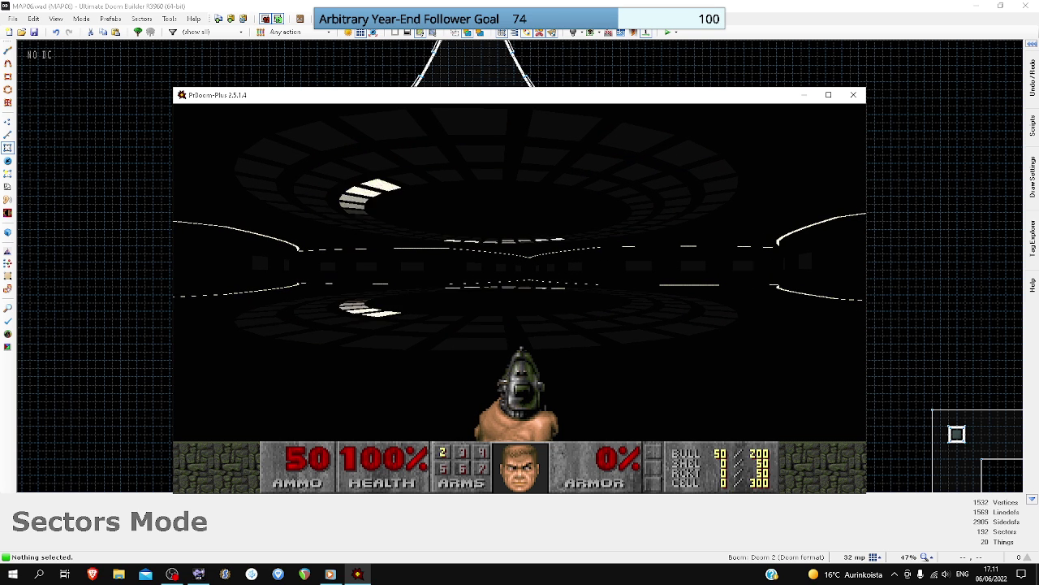
pyautogui.press('s')
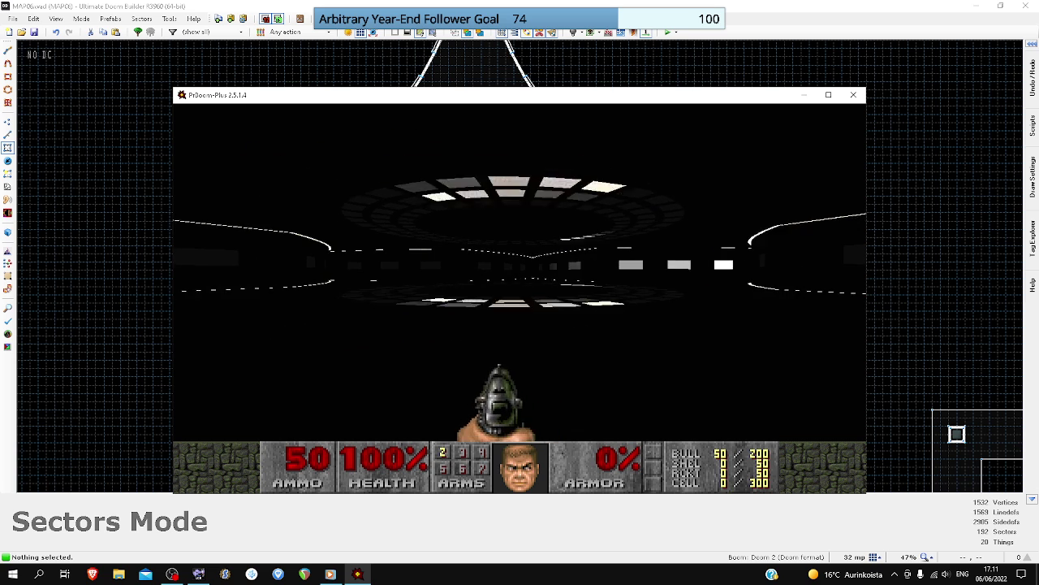
pyautogui.press('w')
pyautogui.press('w')
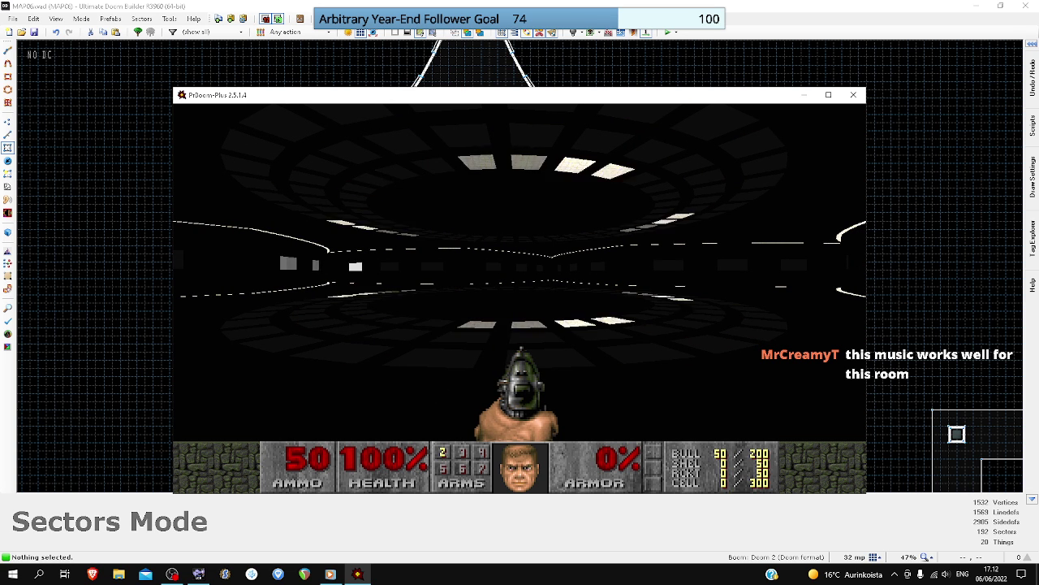
# - Take a last look at the light sequence in the star room and quit the PrBoom-Plus test
pyautogui.press('d')
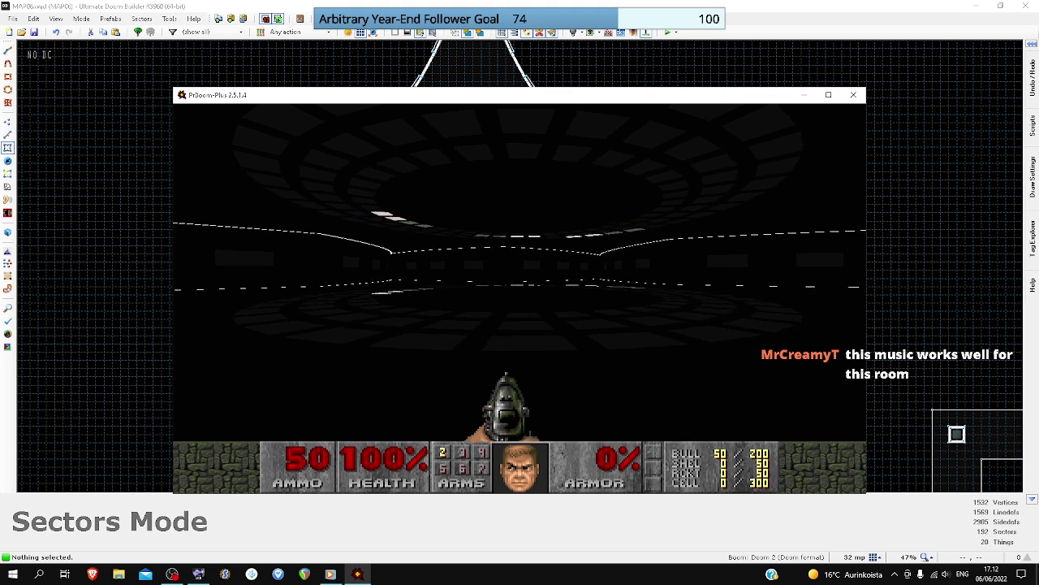
pyautogui.press('Escape')
pyautogui.press('Return')
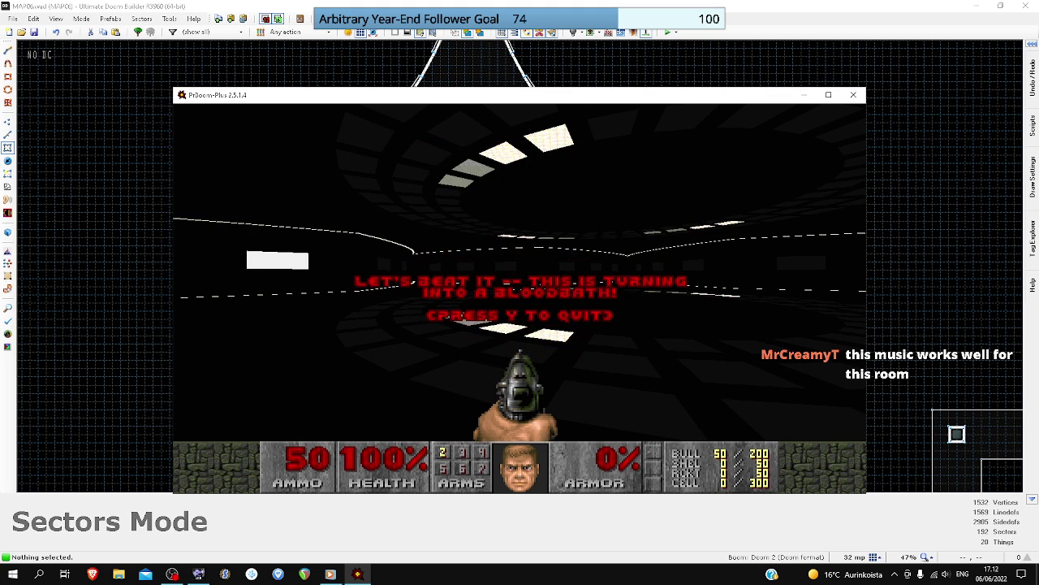
pyautogui.press('y')
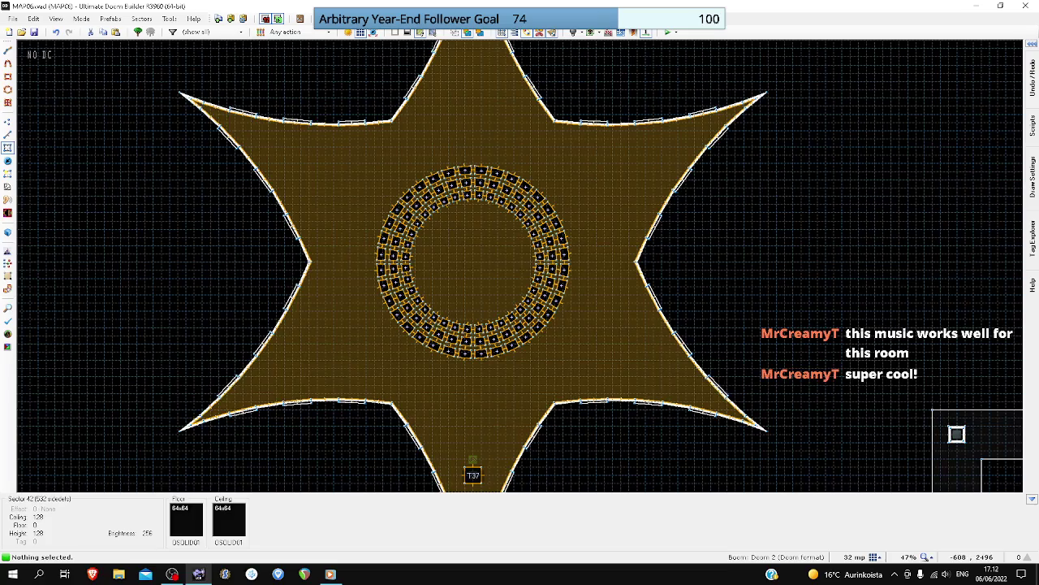
pyautogui.scroll(6, 476, 260)
pyautogui.scroll(-10, 471, 260)
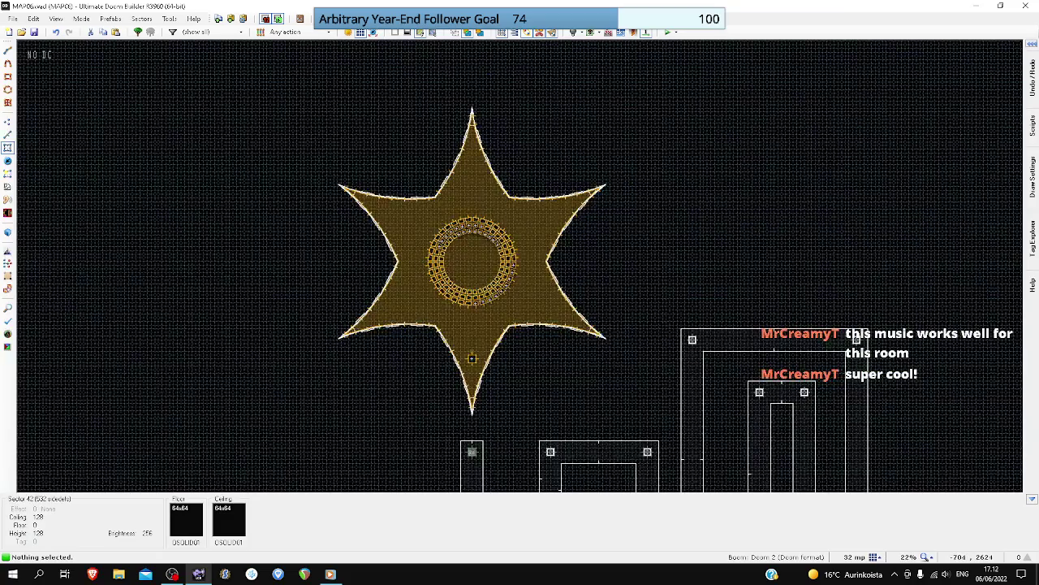
pyautogui.scroll(6, 475, 276)
pyautogui.scroll(-8, 475, 277)
pyautogui.press('s')
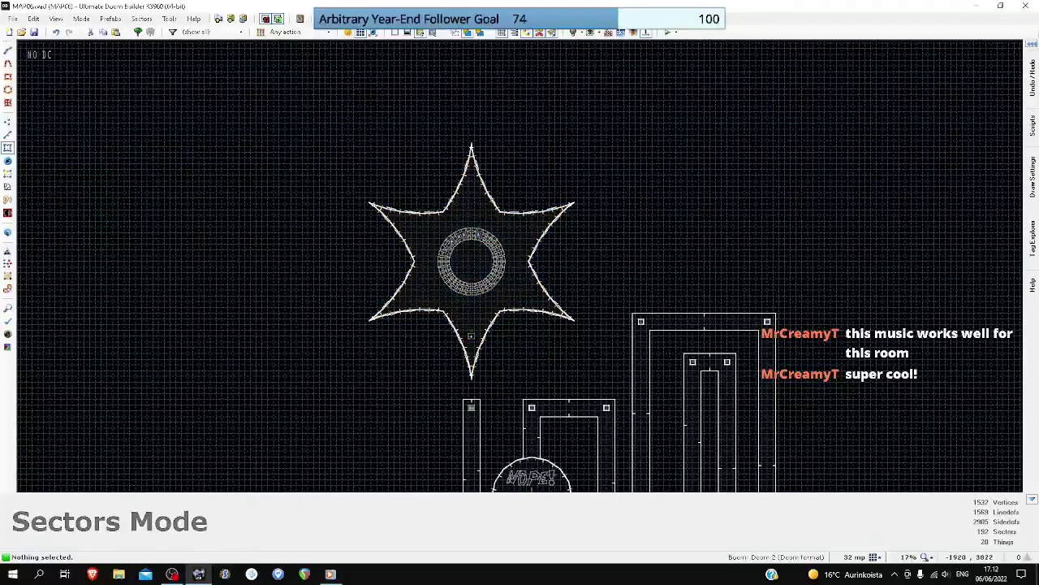
pyautogui.moveTo(342, 125); pyautogui.dragTo(594, 382)
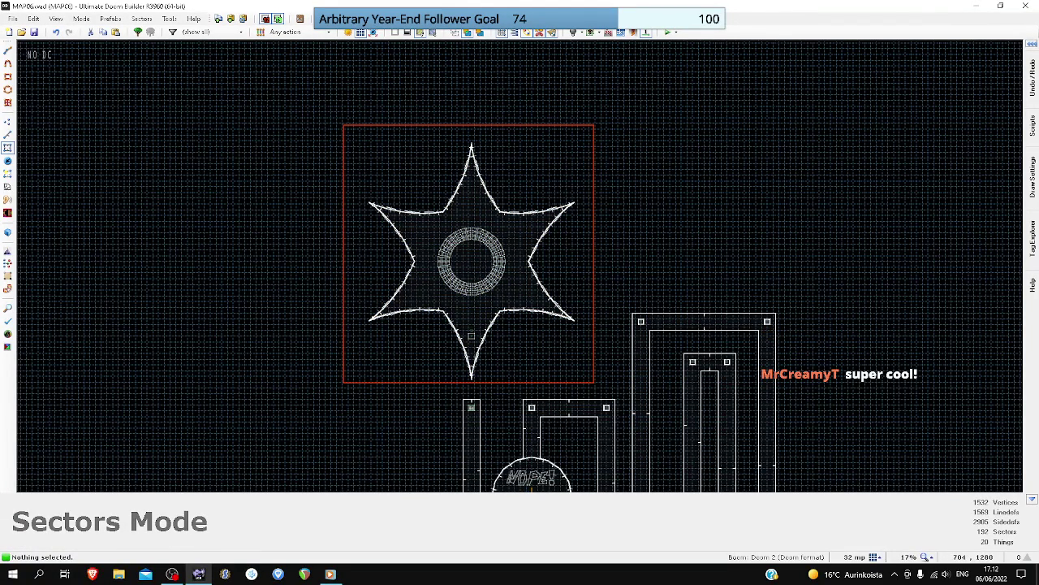
pyautogui.moveTo(594, 381); pyautogui.dragTo(593, 382)
pyautogui.scroll(10, 478, 261)
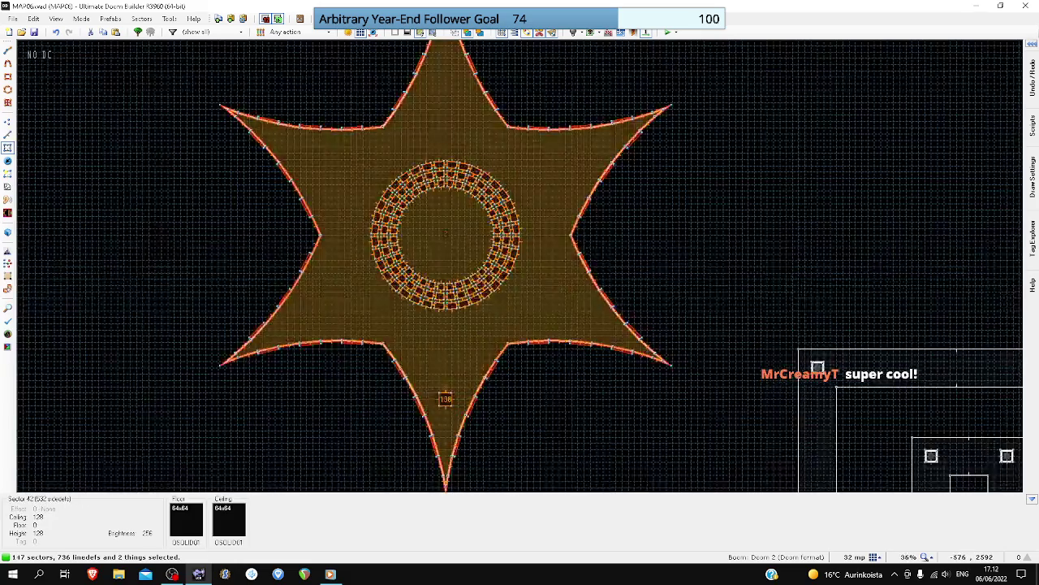
pyautogui.press('s')
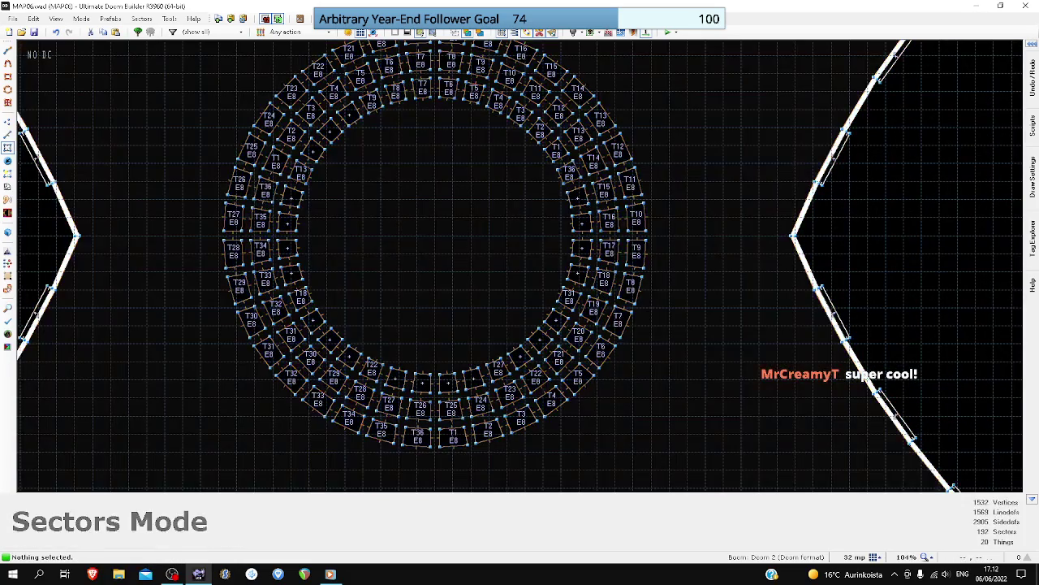
# - Draw a 64 × 64 square sector at the centre of the light ring
pyautogui.press('l')
pyautogui.press('d')
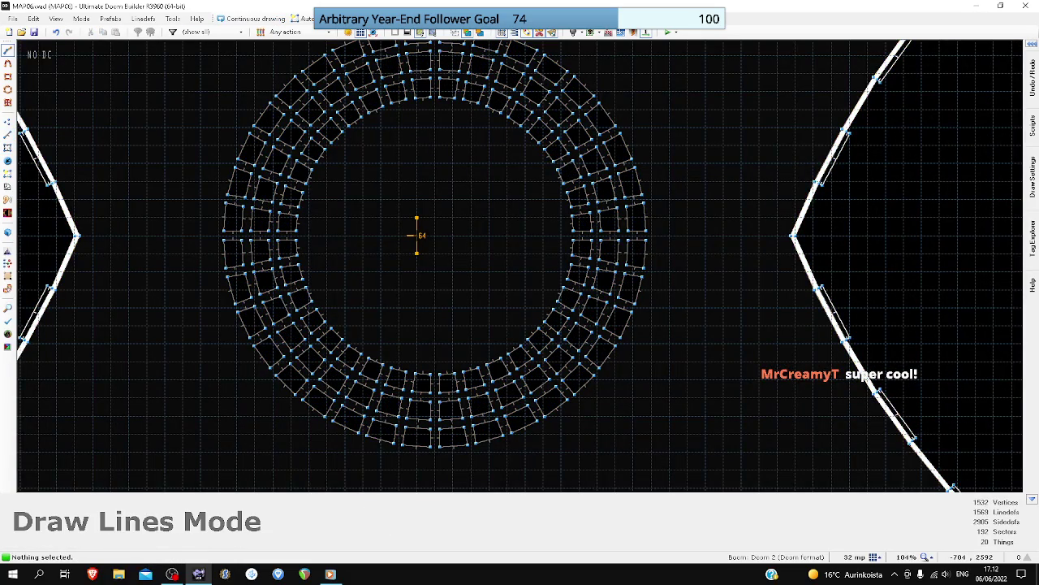
pyautogui.click(417, 218)
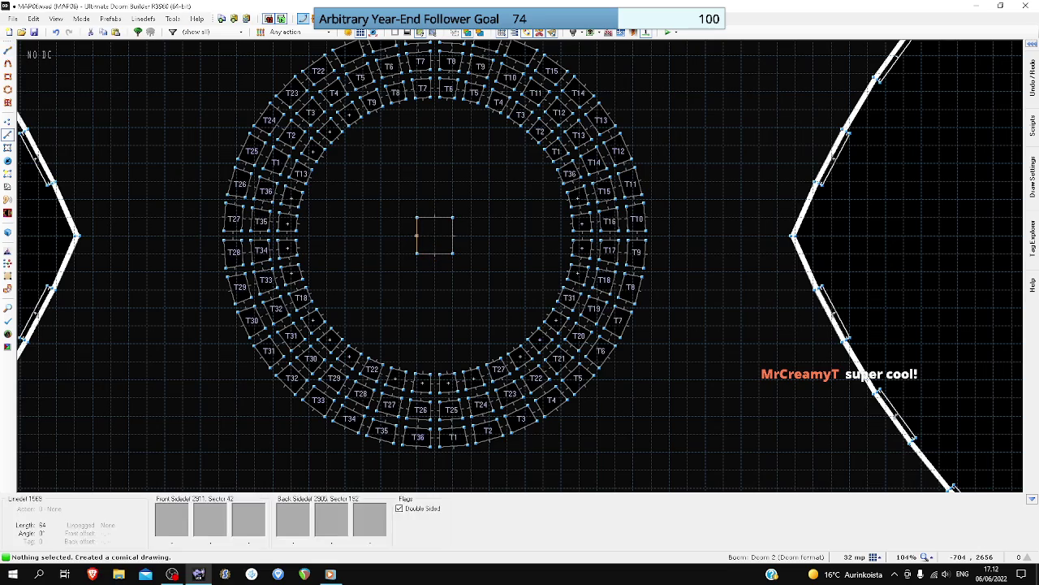
pyautogui.scroll(-6, 430, 235)
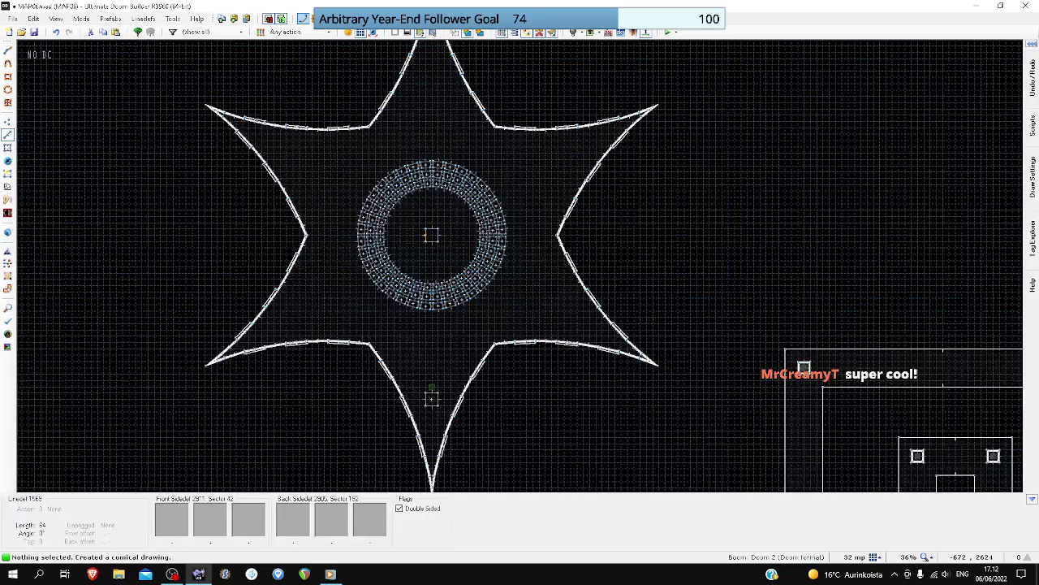
pyautogui.scroll(-6, 431, 235)
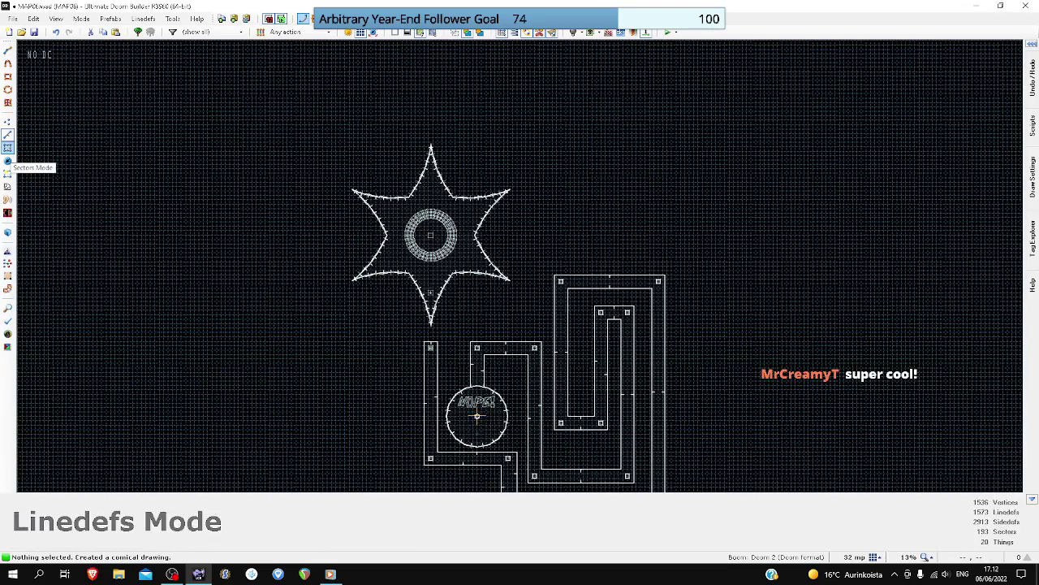
pyautogui.click(7, 146)
pyautogui.moveTo(301, 114); pyautogui.dragTo(535, 331)
pyautogui.scroll(4, 434, 220)
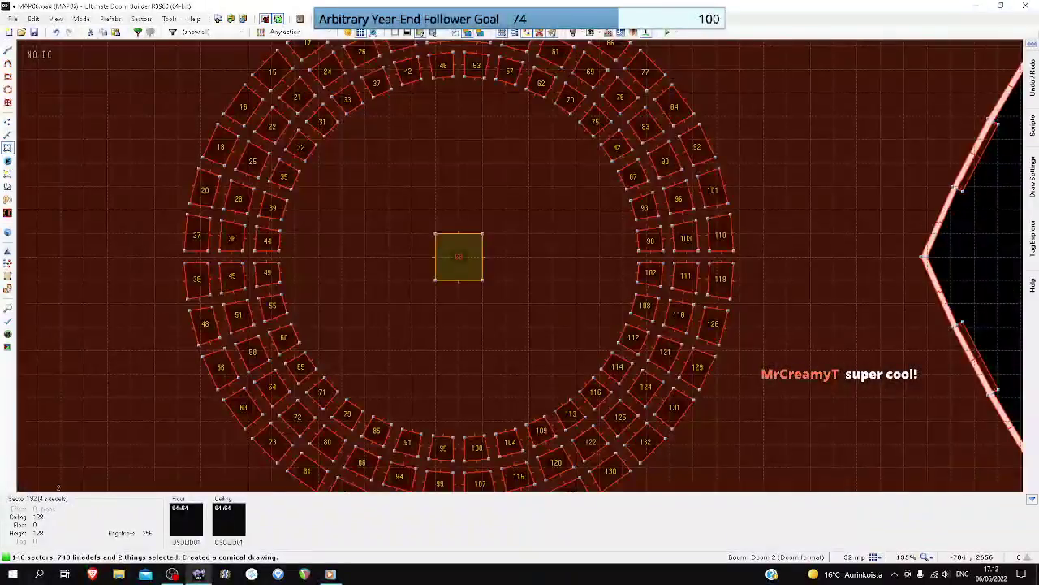
pyautogui.scroll(-10, 440, 259)
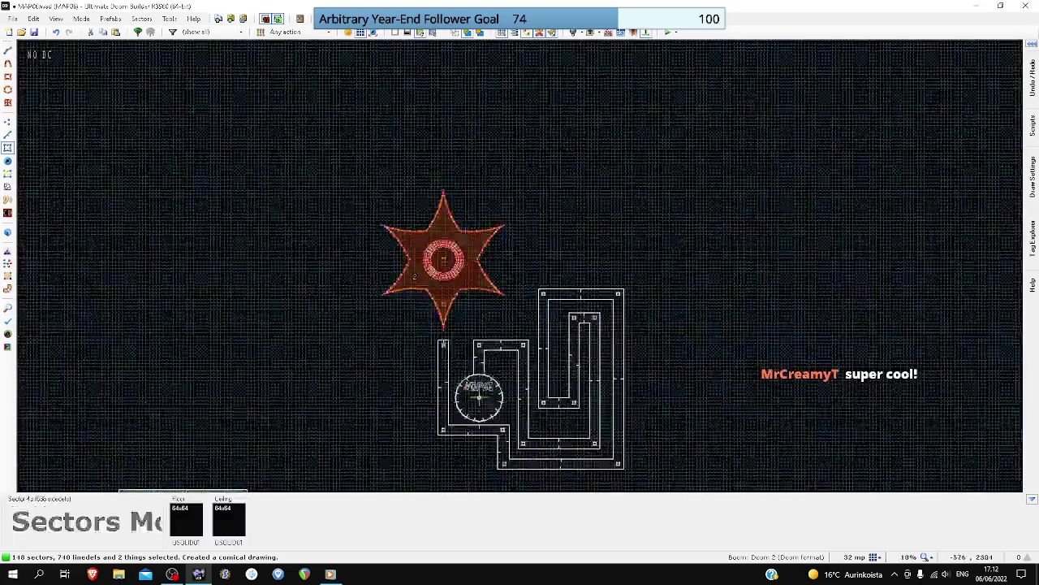
pyautogui.scroll(5, 469, 318)
pyautogui.press('c')
pyautogui.scroll(-10, 483, 307)
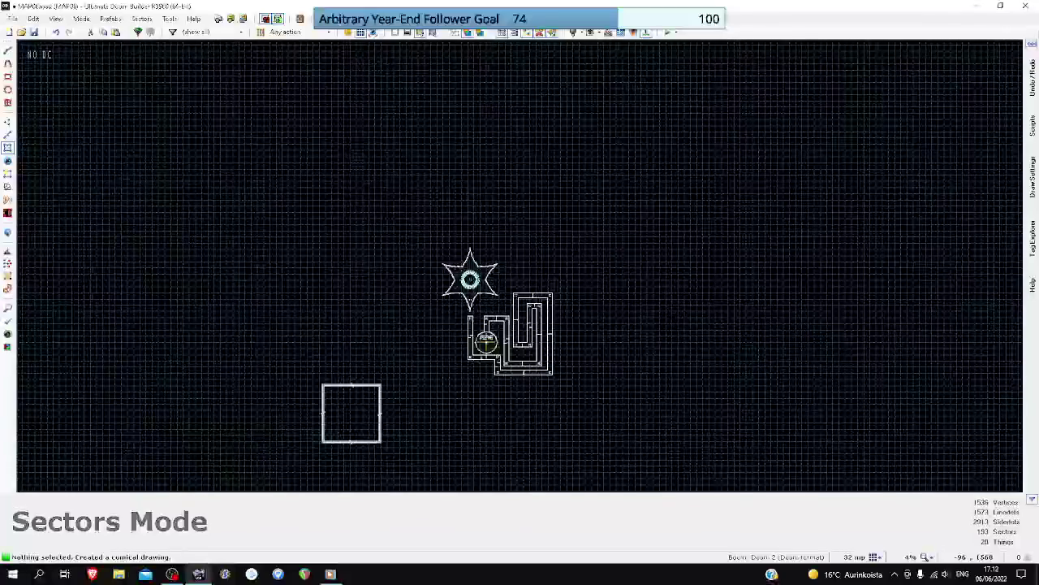
# - View the star room in Automap Mode, return to Linedefs Mode and save the map
pyautogui.click(7, 233)
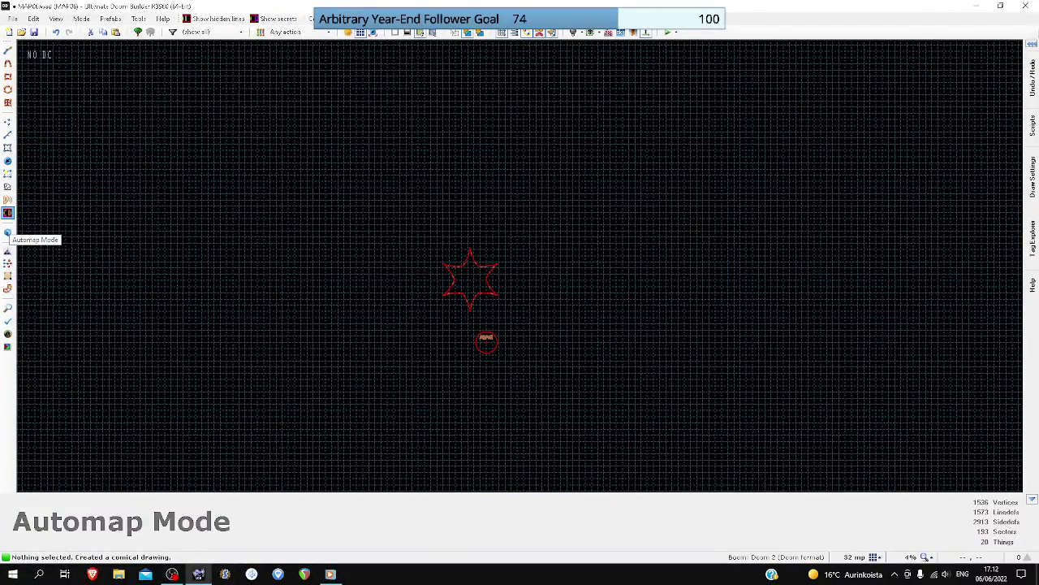
pyautogui.scroll(6, 471, 293)
pyautogui.scroll(4, 475, 279)
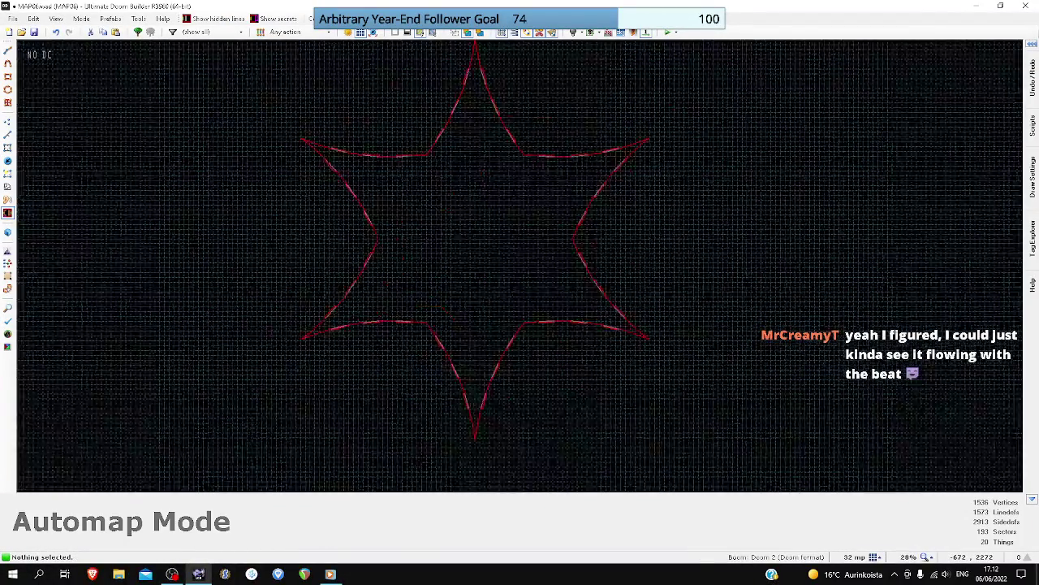
pyautogui.press('l')
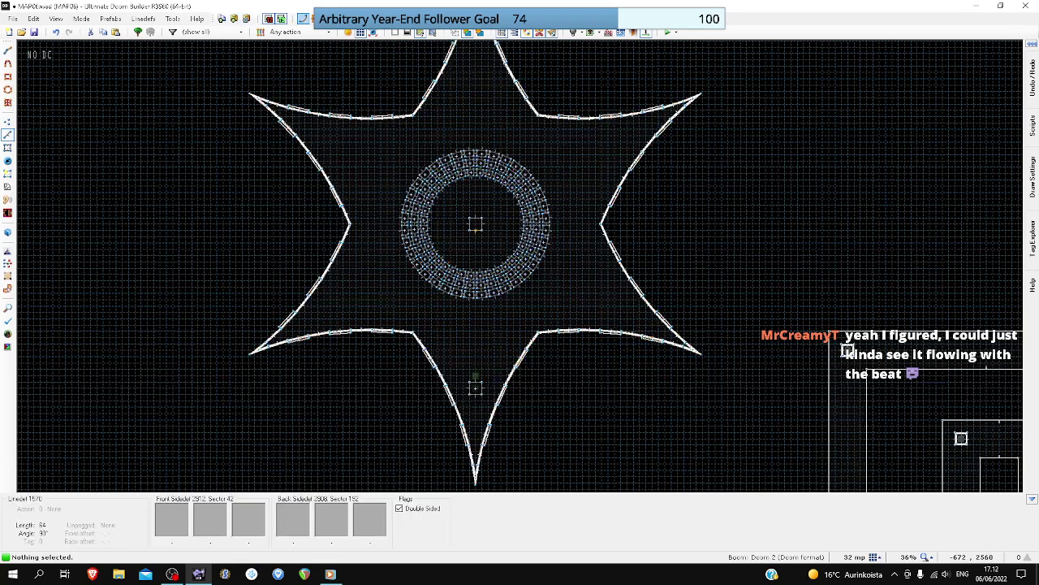
pyautogui.scroll(3, 475, 249)
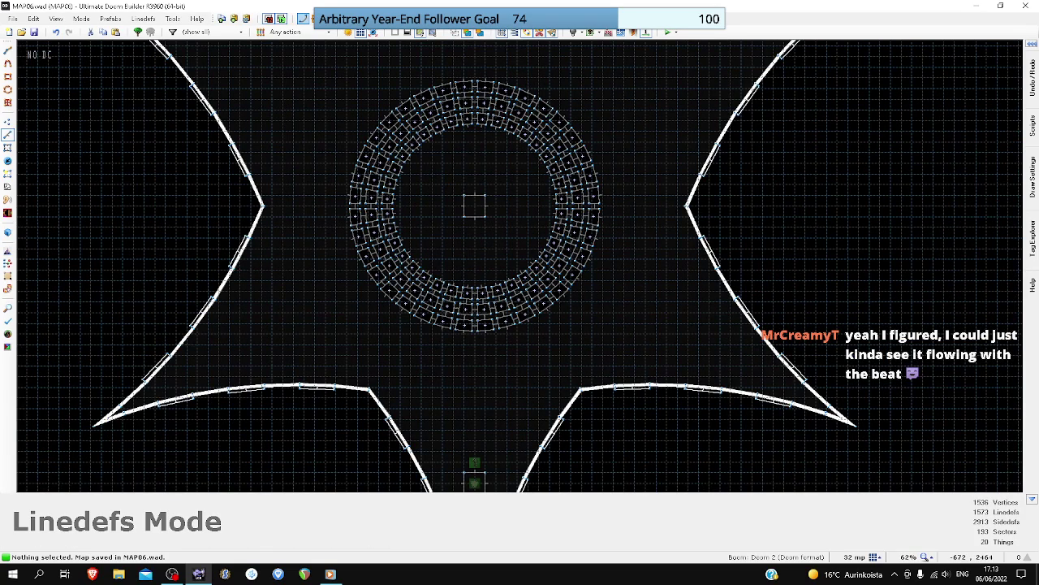
# - In visual mode, try the GATE4 floor on the central square sector, and settle on FLAT22 for its floor texture
pyautogui.press('q')
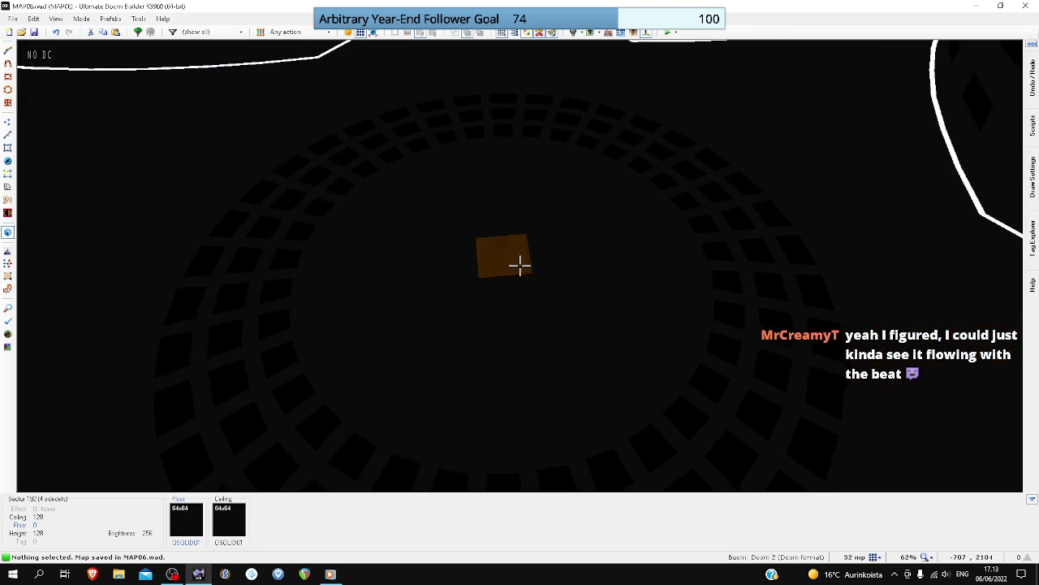
pyautogui.rightClick(520, 265)
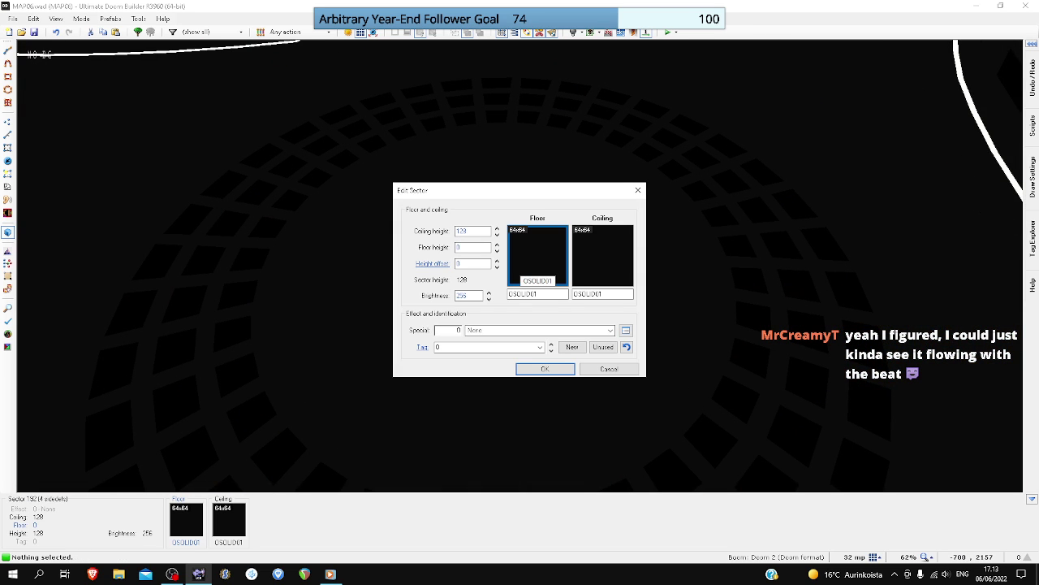
pyautogui.click(537, 253)
pyautogui.doubleClick(417, 223)
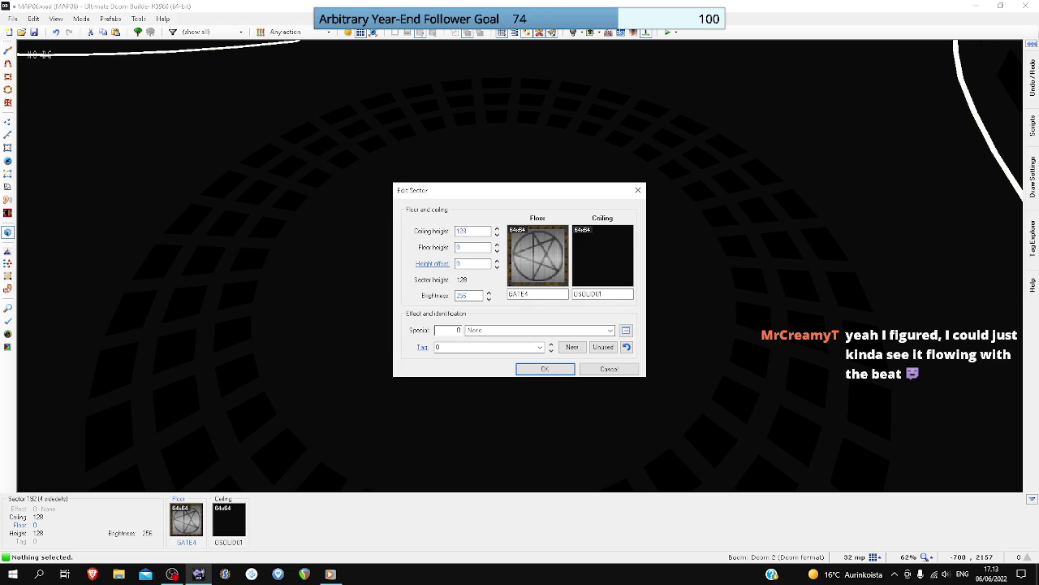
pyautogui.click(538, 256)
pyautogui.scroll(-12, 528, 260)
pyautogui.scroll(-2, 453, 272)
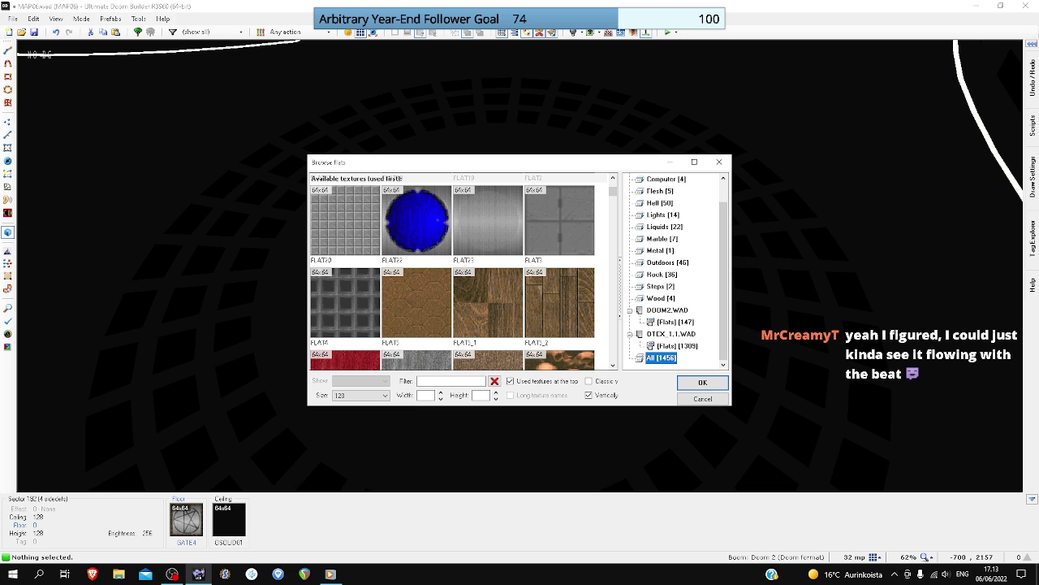
pyautogui.doubleClick(416, 223)
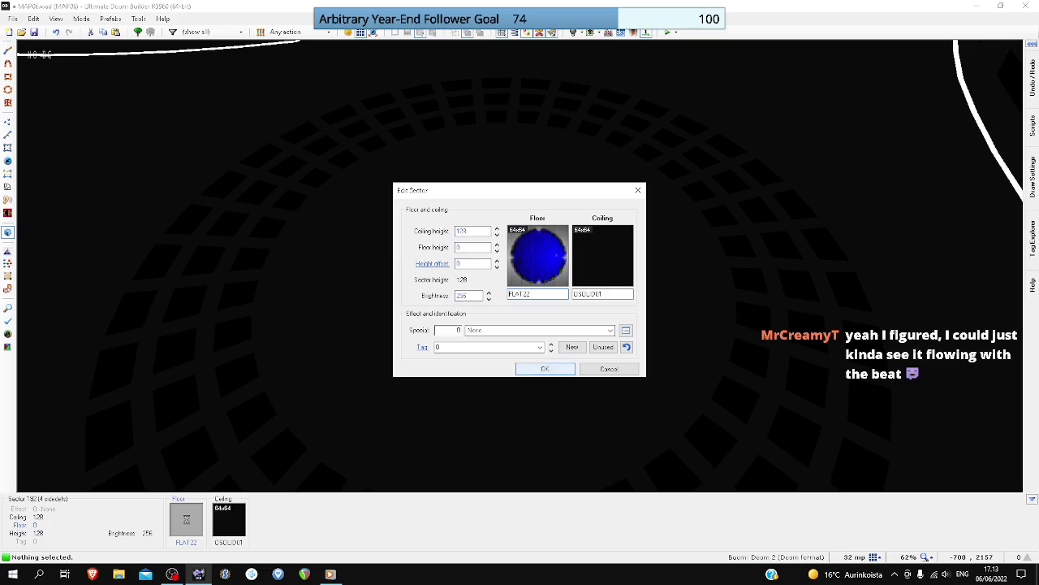
pyautogui.press('Return')
pyautogui.press('w')
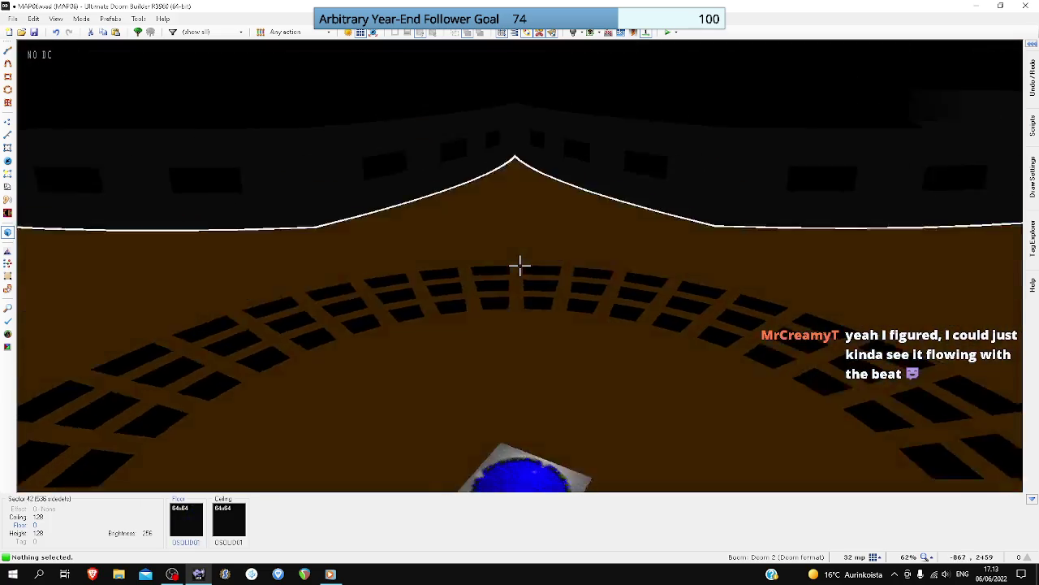
pyautogui.press('w')
# - Set the grid size to 8 mp and draw an 80 × 80 rectangle as a border around the central square
pyautogui.scroll(6, 544, 259)
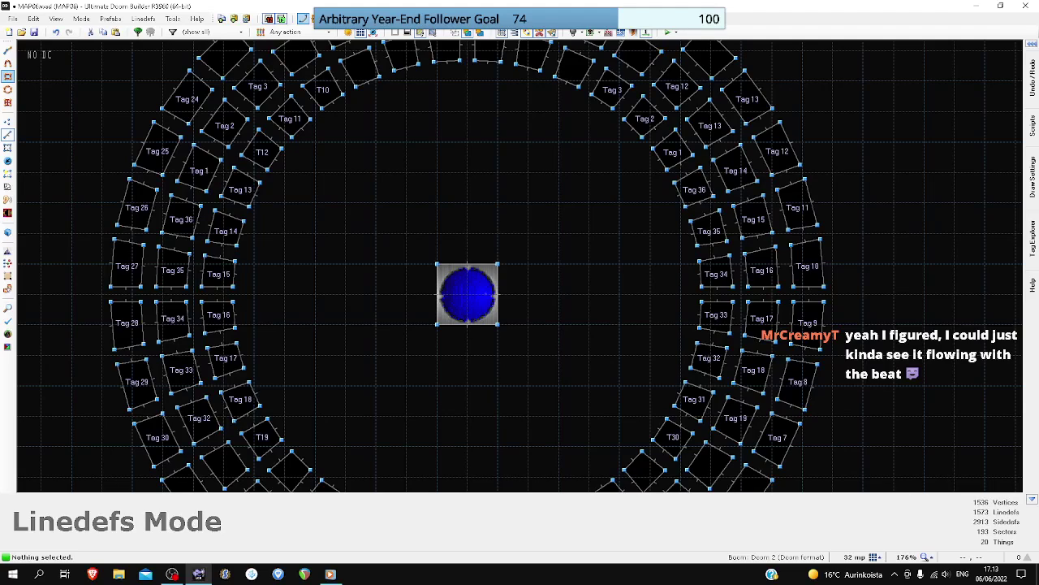
pyautogui.click(8, 77)
pyautogui.click(856, 557)
pyautogui.click(845, 506)
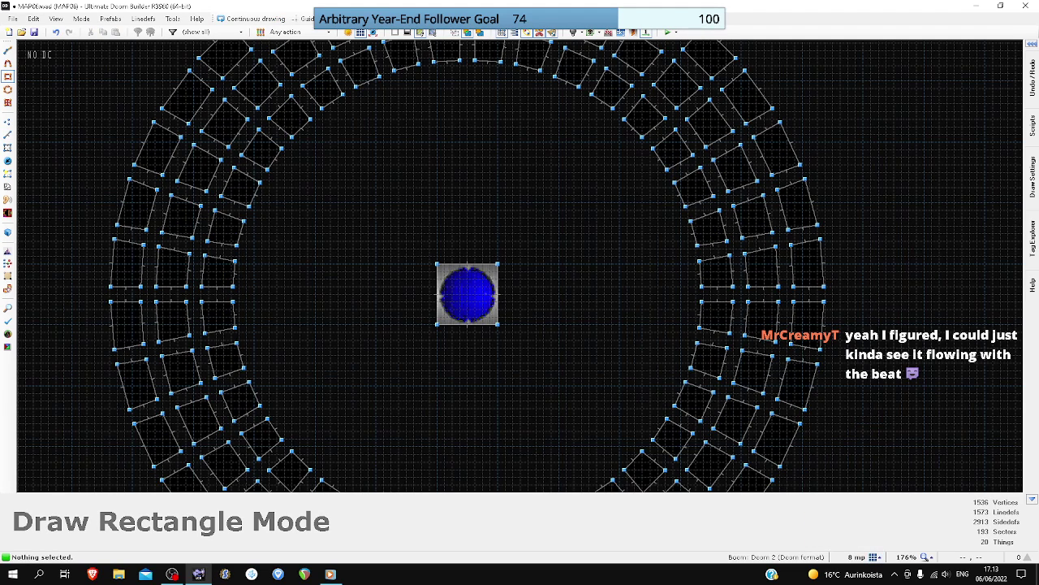
pyautogui.scroll(3, 437, 256)
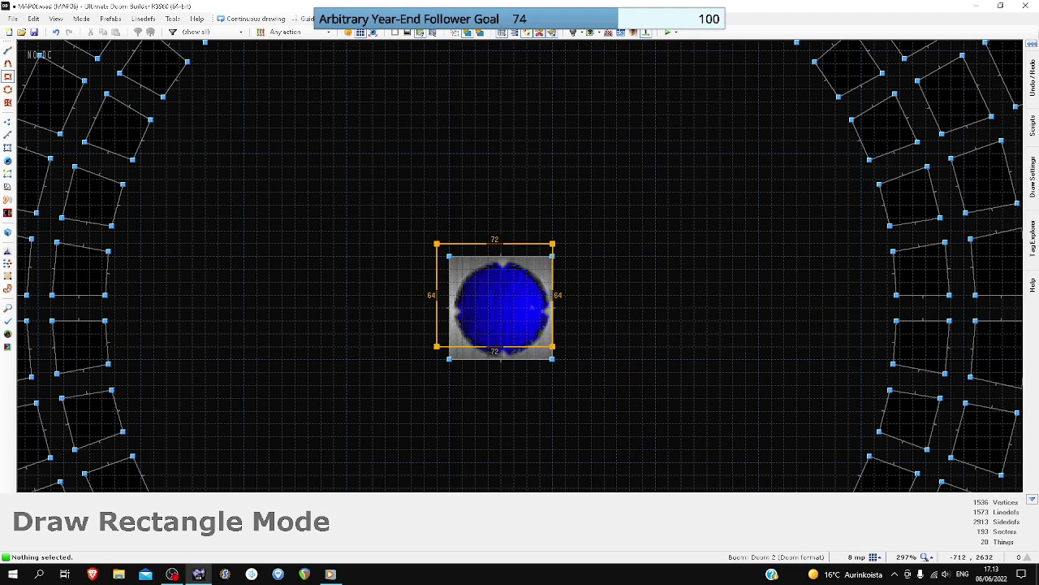
pyautogui.click(566, 372)
# - In visual mode, select the floors of the central square and its border and raise them to a height of 128
pyautogui.press('w')
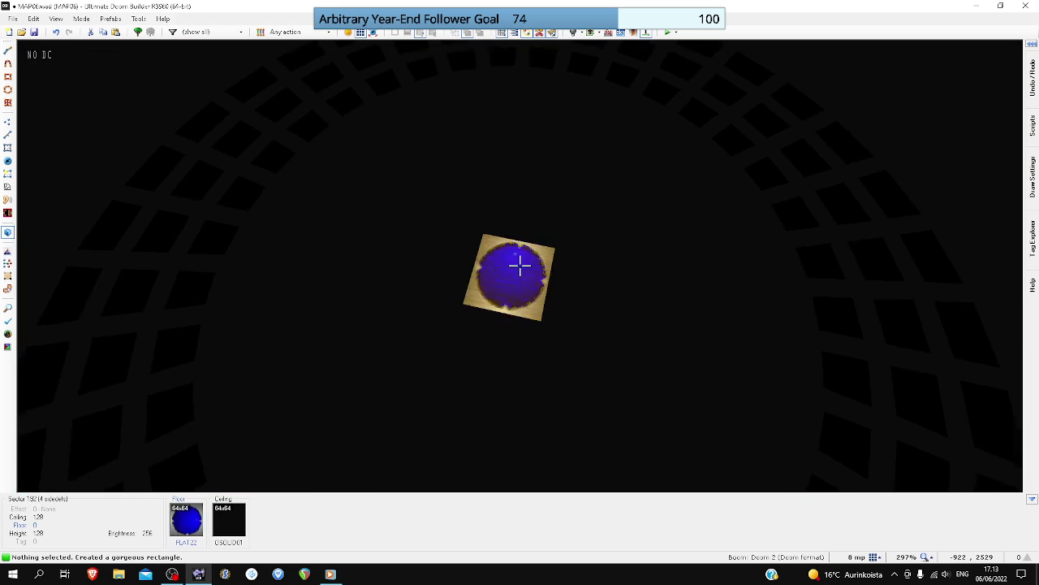
pyautogui.click(520, 264)
pyautogui.scroll(14, 520, 264)
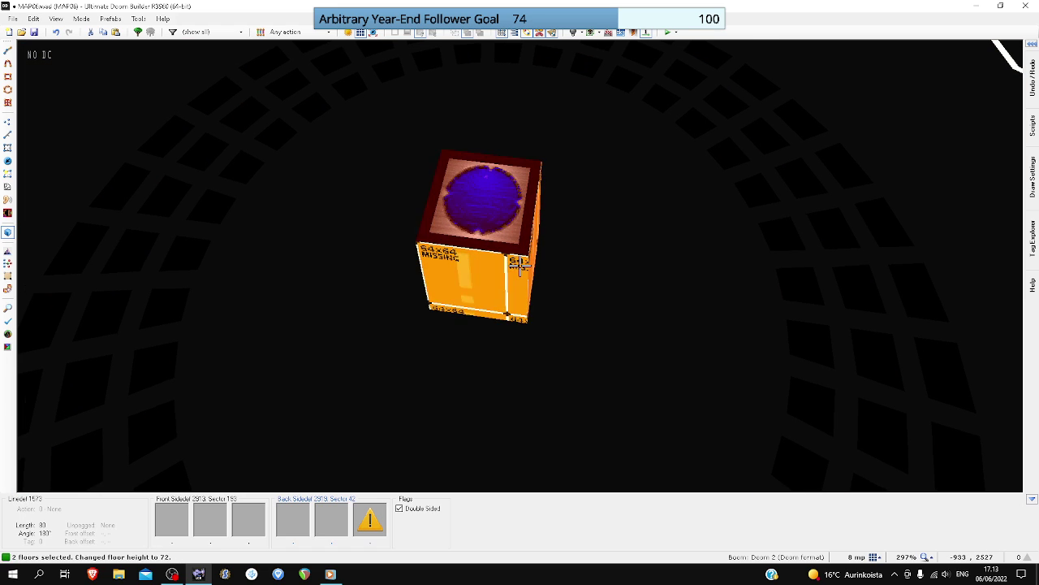
pyautogui.scroll(2, 519, 266)
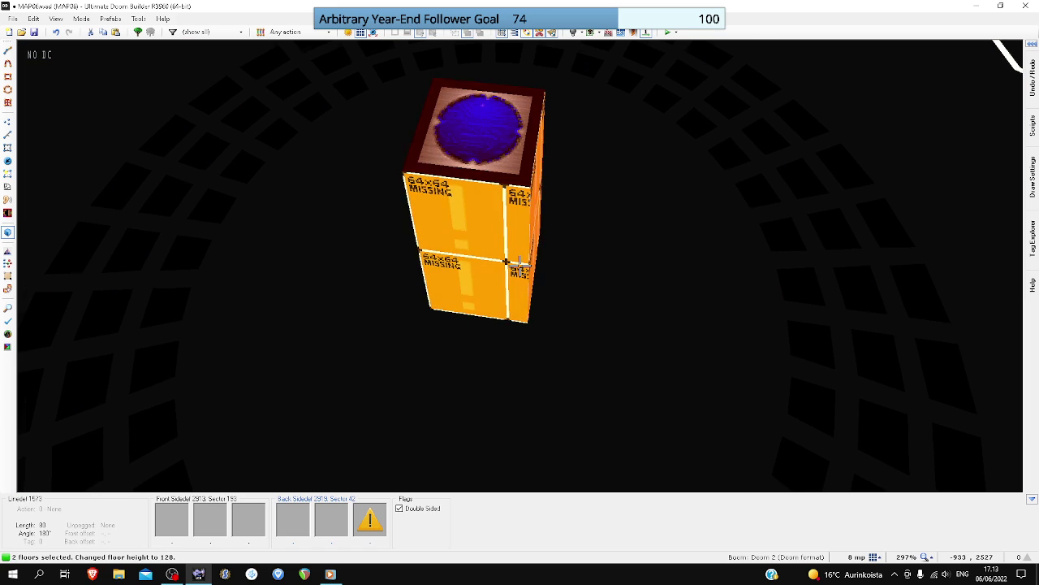
# - Examine the raised central pillar and the ceiling above it from several spots in the star room, and clear the floor selection
pyautogui.press('w')
pyautogui.press('s')
pyautogui.press('s')
pyautogui.press('w')
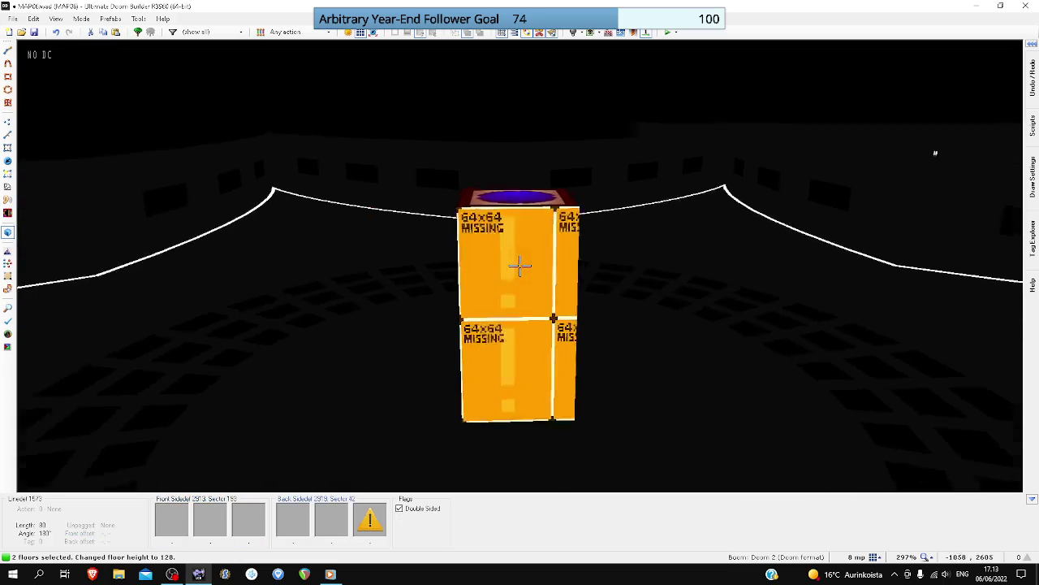
pyautogui.press('s')
pyautogui.press('s')
pyautogui.press('w')
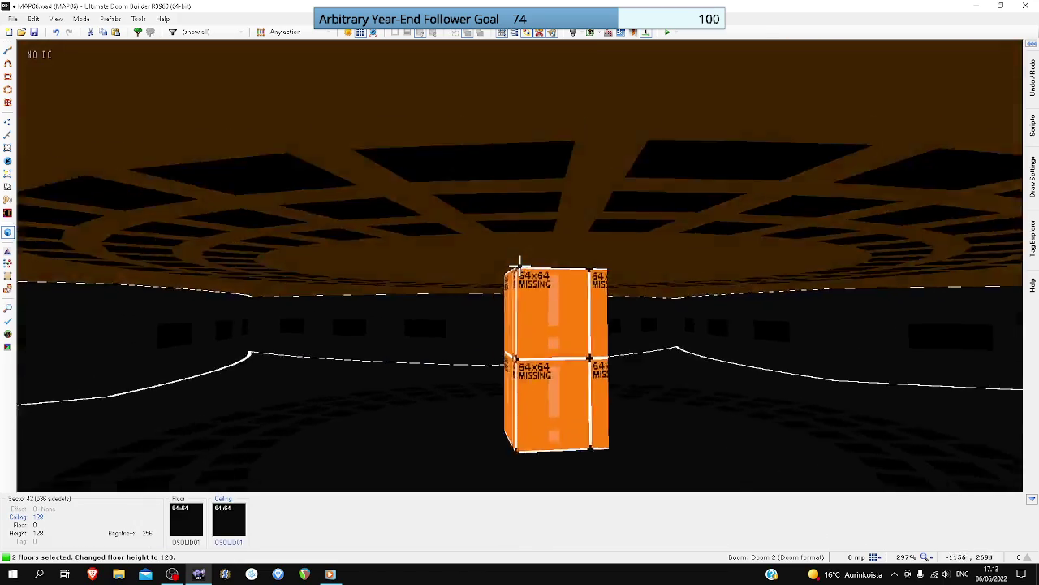
pyautogui.press('s')
pyautogui.press('s')
pyautogui.press('w')
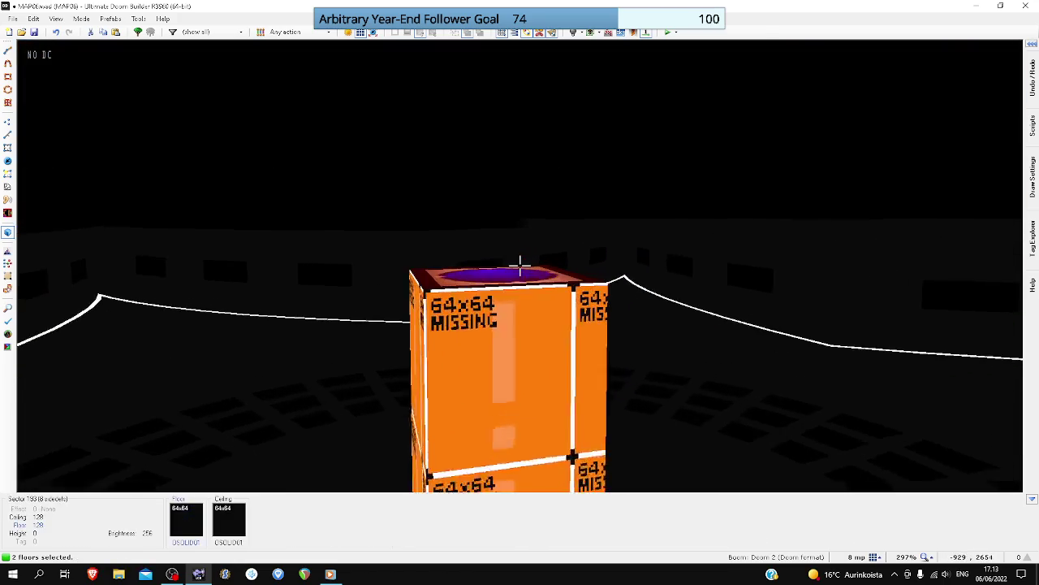
pyautogui.press('q')
pyautogui.press('q')
pyautogui.press('s')
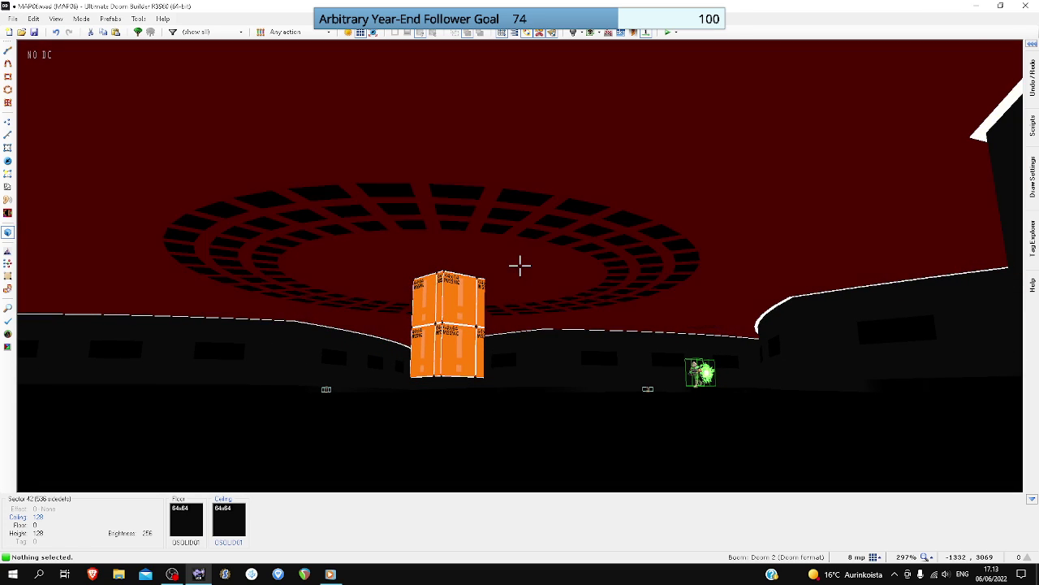
# - In visual mode, select all the connected star room ceilings, raise them to a height of 192, and clear the selection
pyautogui.keyDown('shift'); pyautogui.click(520, 265); pyautogui.keyUp('shift')
pyautogui.keyDown('shift'); pyautogui.click(520, 265); pyautogui.keyUp('shift')
pyautogui.keyDown('shift'); pyautogui.click(519, 266); pyautogui.keyUp('shift')
pyautogui.keyDown('ctrl'); pyautogui.click(519, 266); pyautogui.keyUp('ctrl')
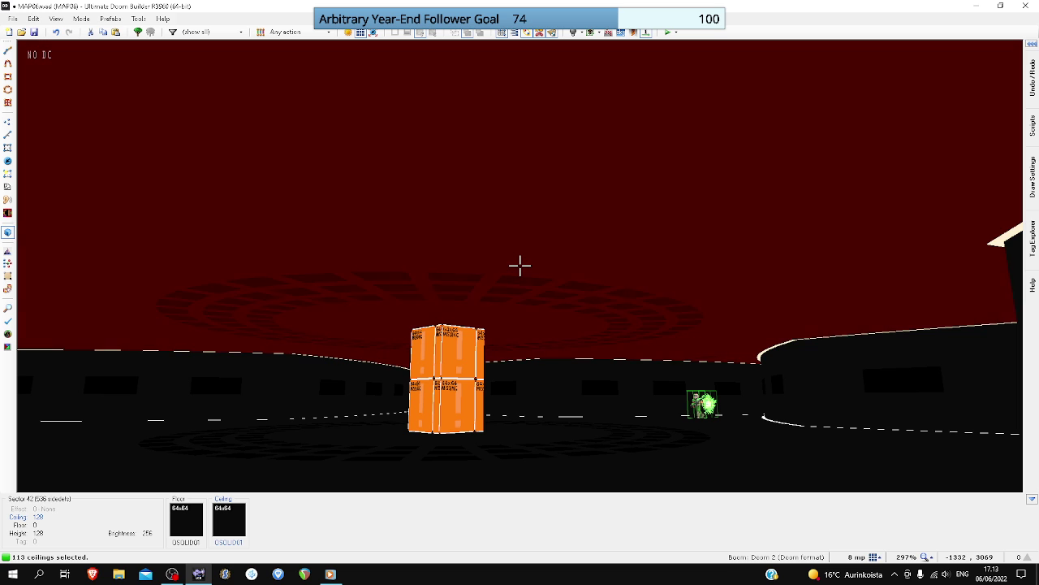
pyautogui.scroll(2, 520, 263)
pyautogui.scroll(2, 520, 264)
pyautogui.scroll(4, 519, 264)
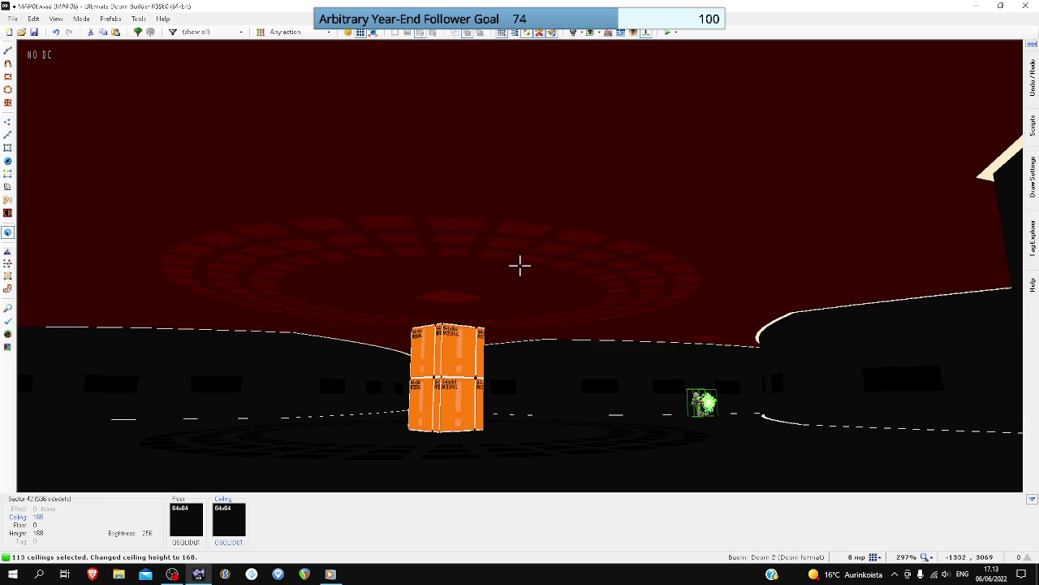
pyautogui.press('c')
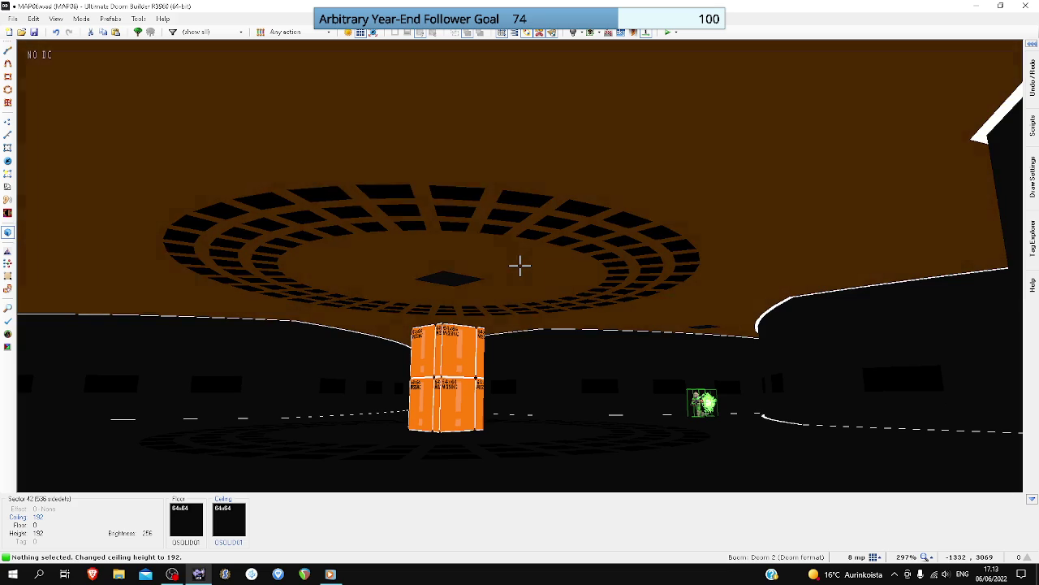
# - Return to the 2D map in Sectors Mode and select the six wall light sectors along the star's upper-right point
pyautogui.press('w')
pyautogui.press('w')
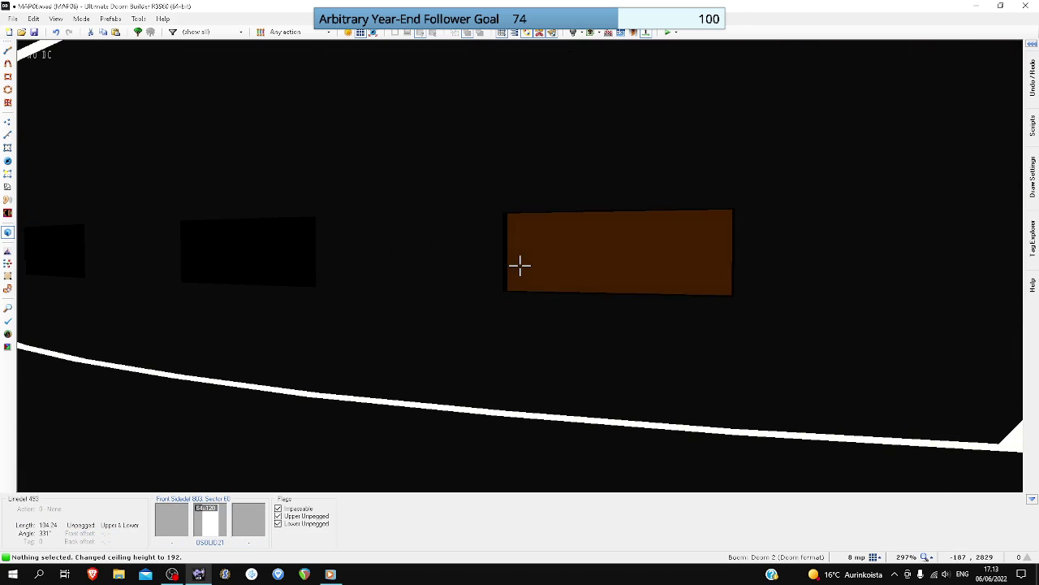
pyautogui.press('q')
pyautogui.scroll(-8, 521, 265)
pyautogui.scroll(-4, 519, 266)
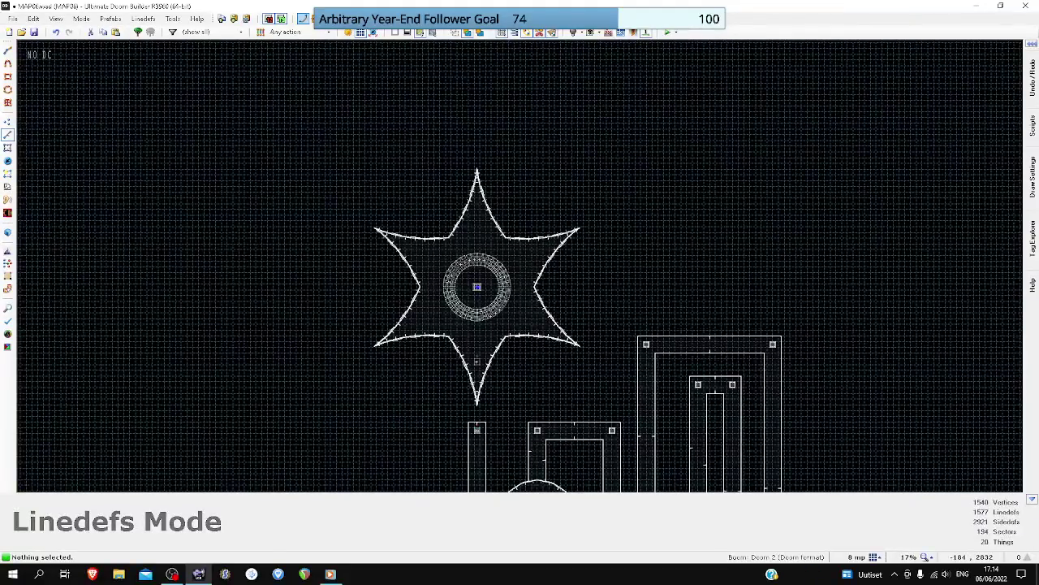
pyautogui.scroll(10, 541, 273)
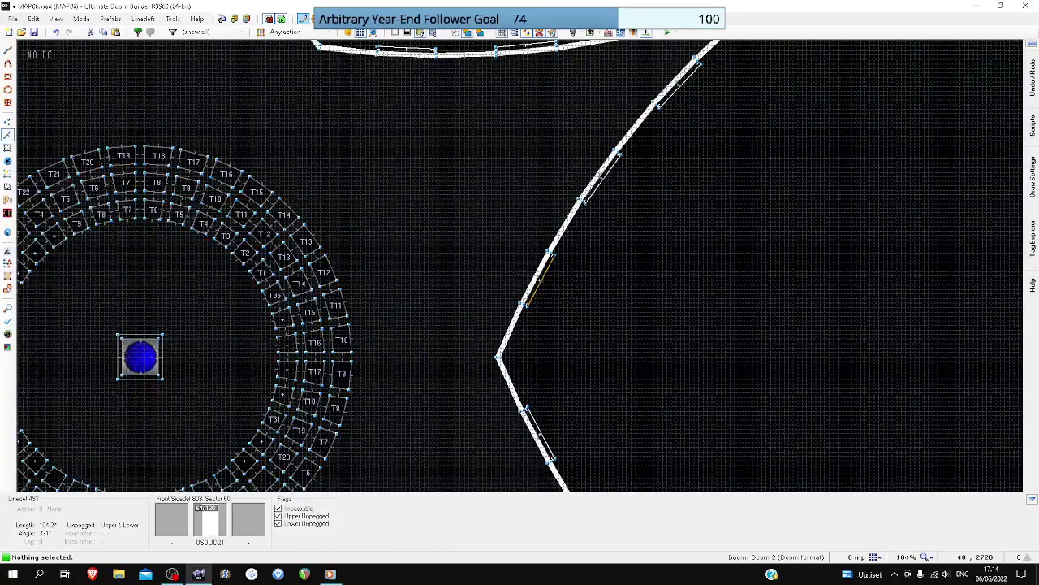
pyautogui.press('q')
pyautogui.press('s')
pyautogui.press('q')
pyautogui.scroll(-3, 503, 262)
pyautogui.scroll(7, 568, 266)
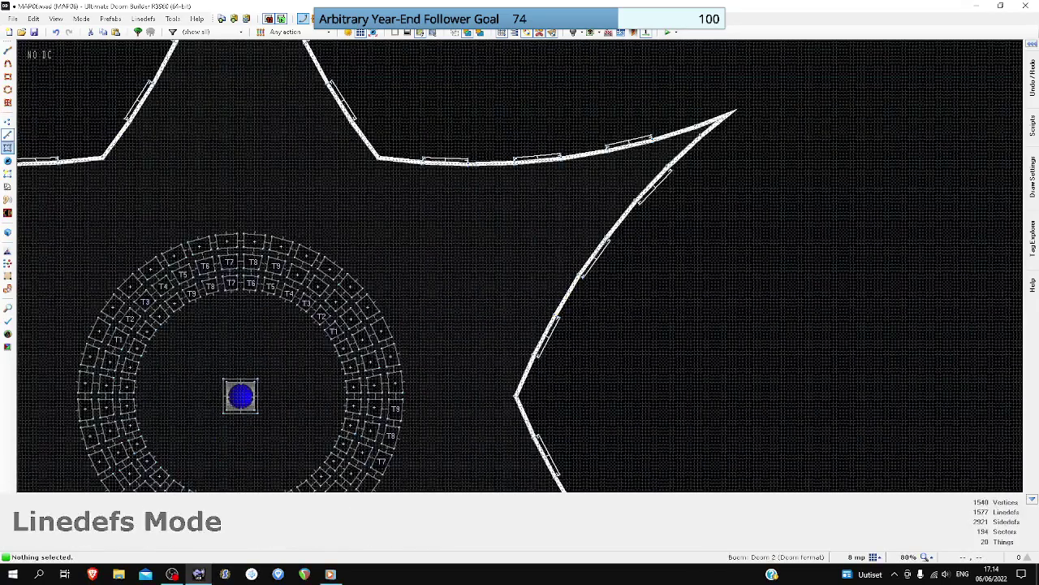
pyautogui.press('s')
pyautogui.click(549, 335)
pyautogui.click(598, 256)
pyautogui.click(654, 186)
pyautogui.click(622, 143)
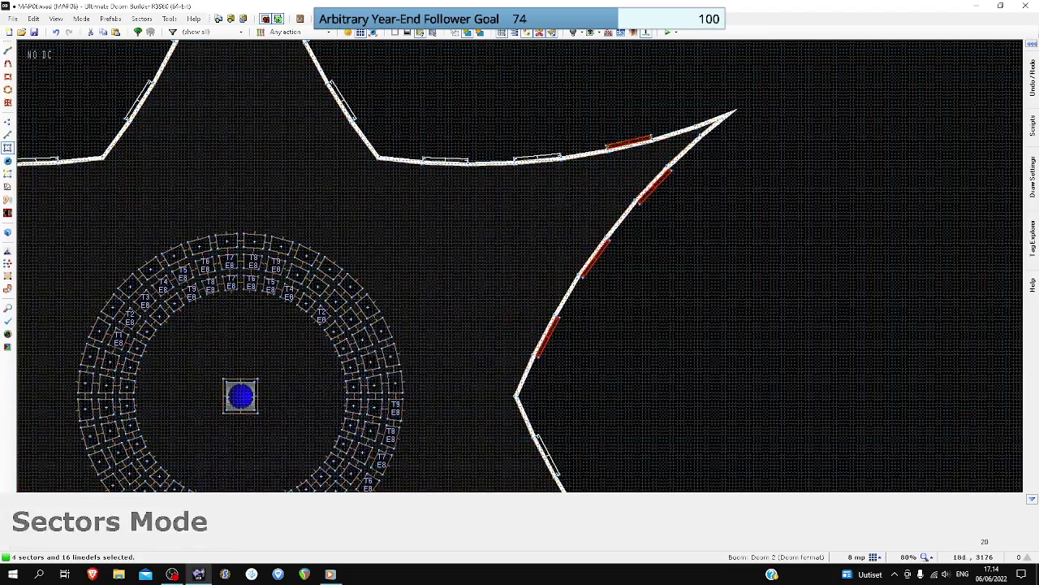
pyautogui.click(538, 157)
pyautogui.click(445, 160)
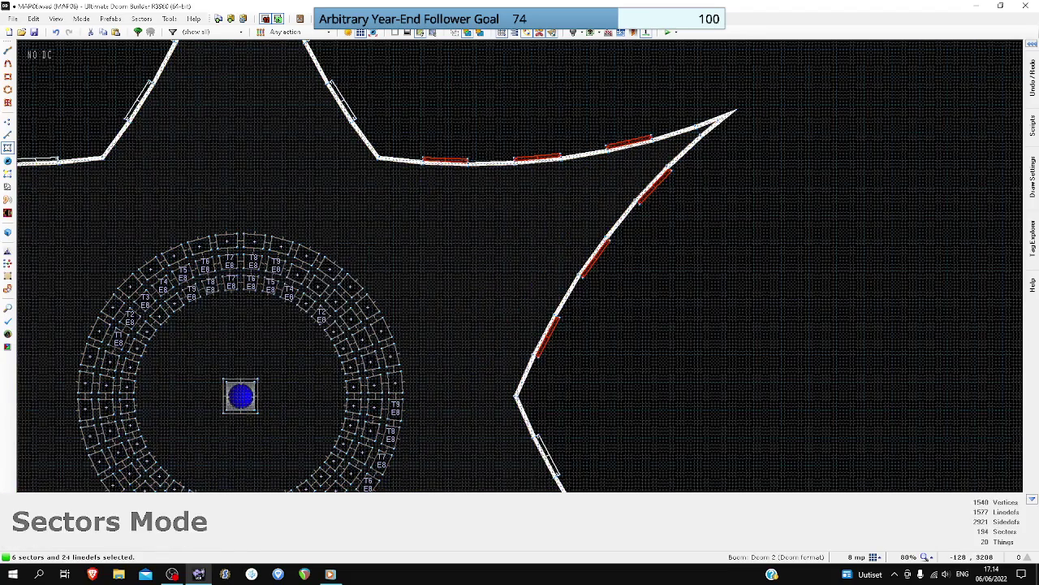
# - Add the six wall light sectors along both sides of the star's top point to the selection
pyautogui.press('Up')
pyautogui.press('Up')
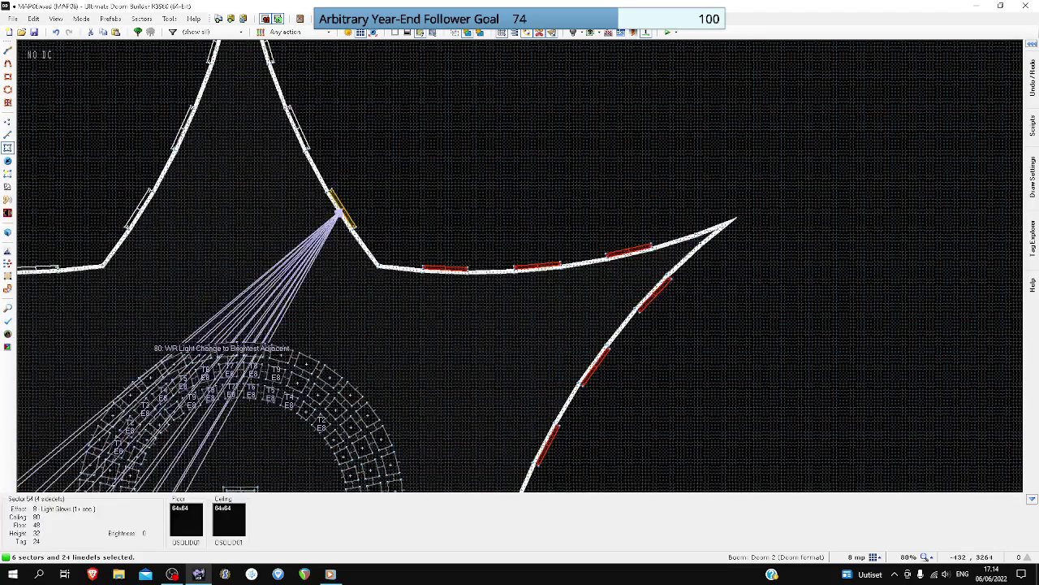
pyautogui.click(342, 210)
pyautogui.click(297, 129)
pyautogui.press('Up')
pyautogui.click(266, 96)
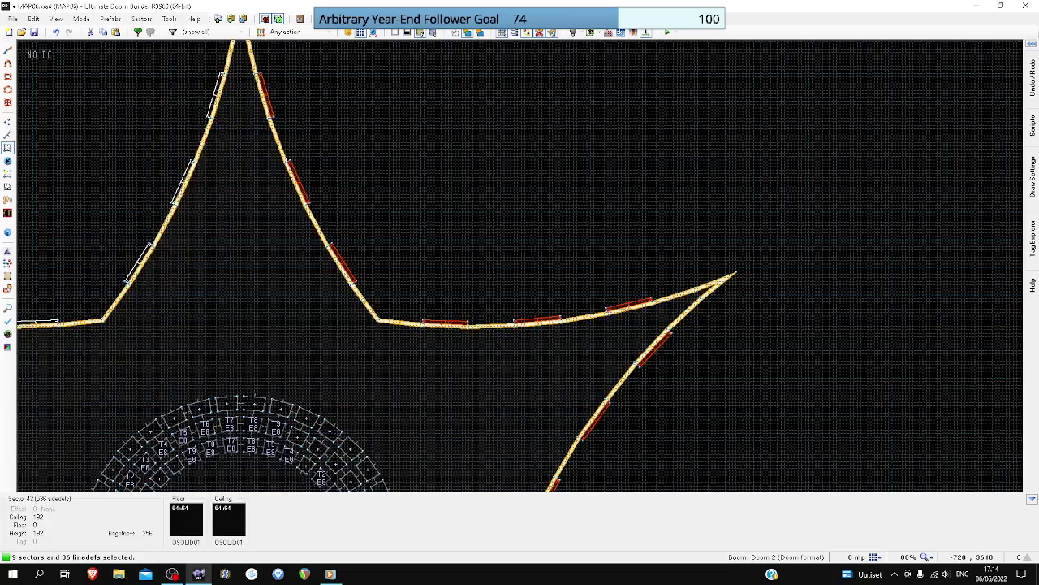
pyautogui.click(216, 97)
pyautogui.click(184, 180)
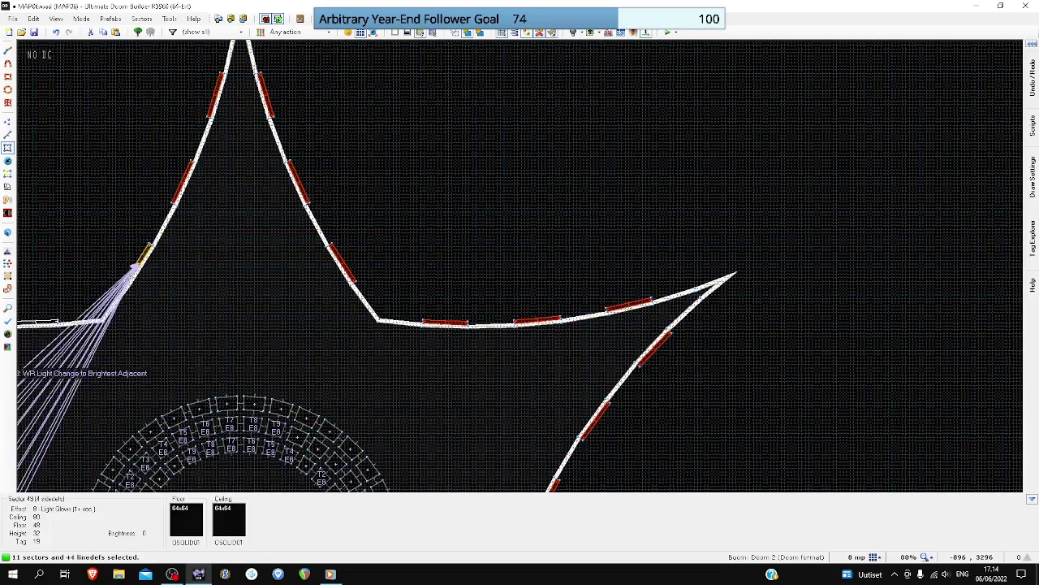
pyautogui.click(139, 262)
# - Add the six wall light sectors along the star's upper-left point to the selection
pyautogui.press('Left')
pyautogui.press('Left')
pyautogui.press('Left')
pyautogui.press('Left')
pyautogui.press('Left')
pyautogui.press('Left')
pyautogui.press('Left')
pyautogui.press('Left')
pyautogui.press('Left')
pyautogui.press('Left')
pyautogui.press('Left')
pyautogui.press('Left')
pyautogui.press('Left')
pyautogui.press('Left')
pyautogui.press('Left')
pyautogui.click(847, 324)
pyautogui.click(755, 320)
pyautogui.click(664, 307)
pyautogui.moveTo(665, 307); pyautogui.dragTo(664, 199, button='middle')
pyautogui.click(633, 241)
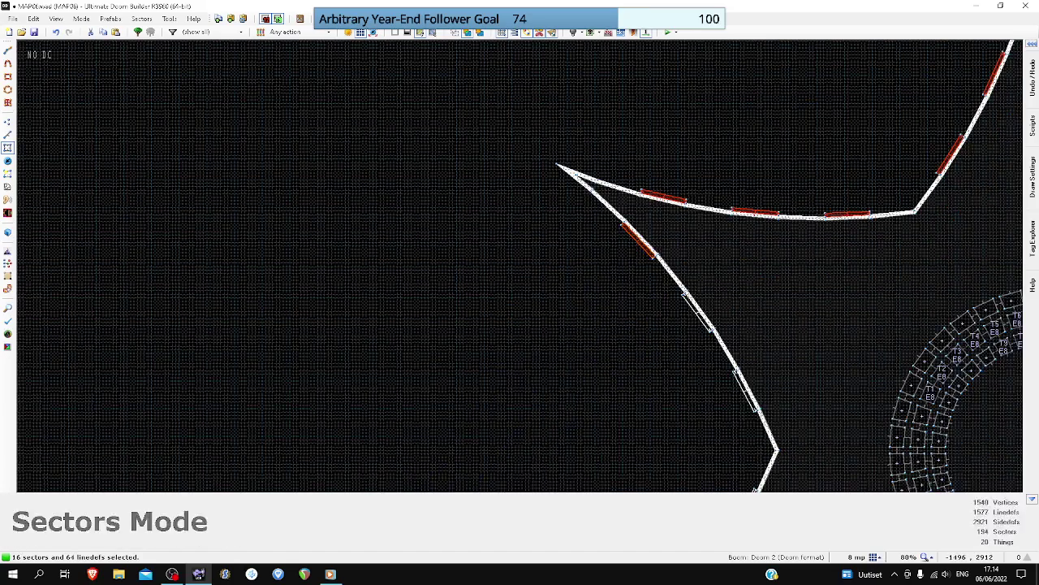
pyautogui.click(698, 312)
pyautogui.click(746, 391)
# - Add the six wall light sectors along the star's lower-left point to the selection
pyautogui.press('Down')
pyautogui.press('Down')
pyautogui.press('Down')
pyautogui.press('Down')
pyautogui.press('Down')
pyautogui.press('Down')
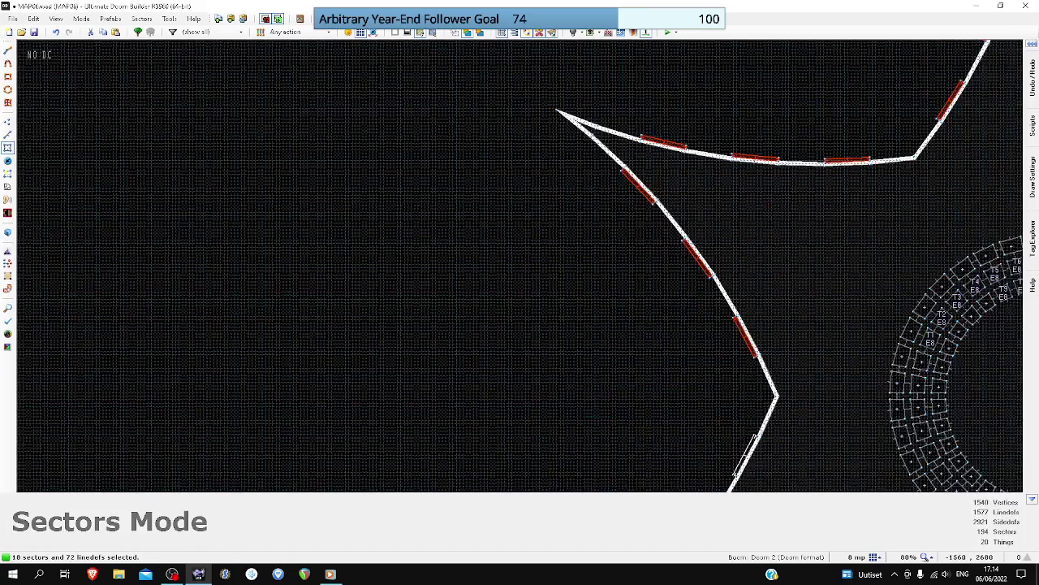
pyautogui.press('s')
pyautogui.click(745, 185)
pyautogui.click(696, 264)
pyautogui.click(645, 326)
pyautogui.click(664, 378)
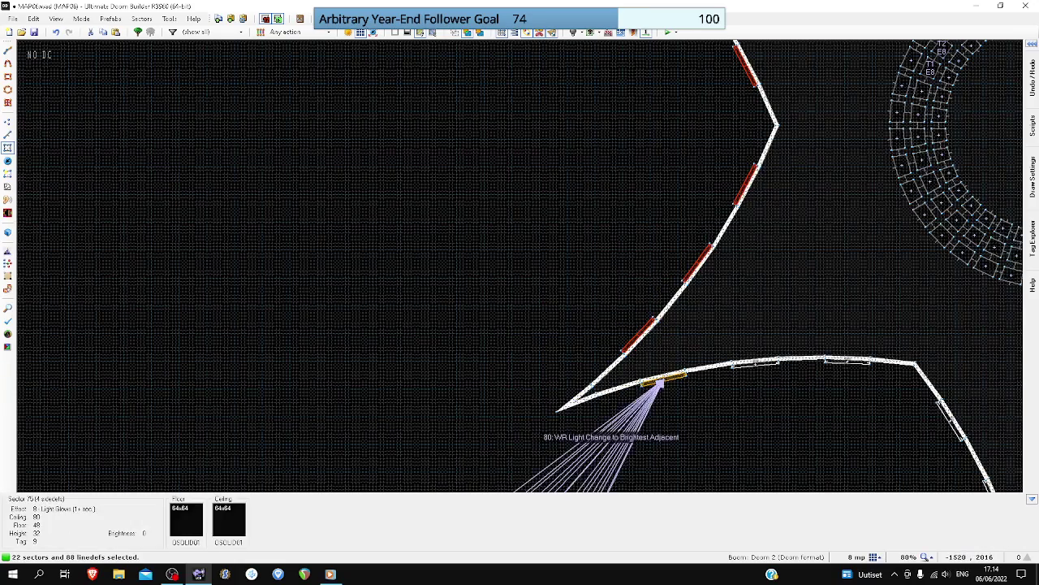
pyautogui.click(752, 367)
pyautogui.click(848, 362)
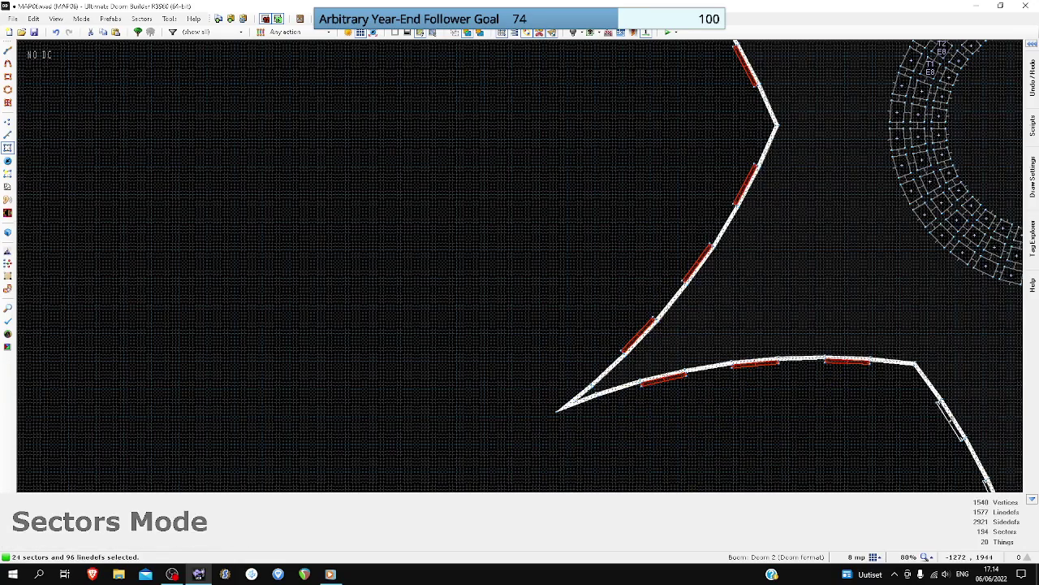
# - Add the six wall light sectors along both sides of the star's bottom point to the selection
pyautogui.press('Right')
pyautogui.press('Right')
pyautogui.press('Right')
pyautogui.press('Down')
pyautogui.press('Down')
pyautogui.click(788, 313)
pyautogui.click(830, 395)
pyautogui.press('Down')
pyautogui.click(866, 426)
pyautogui.click(915, 427)
pyautogui.click(948, 340)
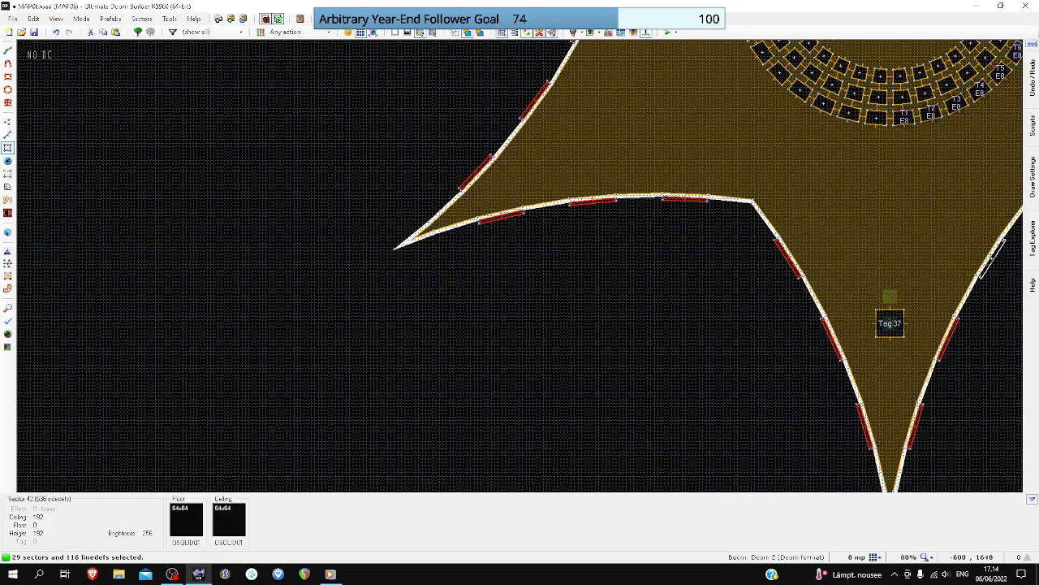
pyautogui.press('Right')
pyautogui.press('Right')
pyautogui.press('Right')
pyautogui.press('Up')
pyautogui.click(830, 312)
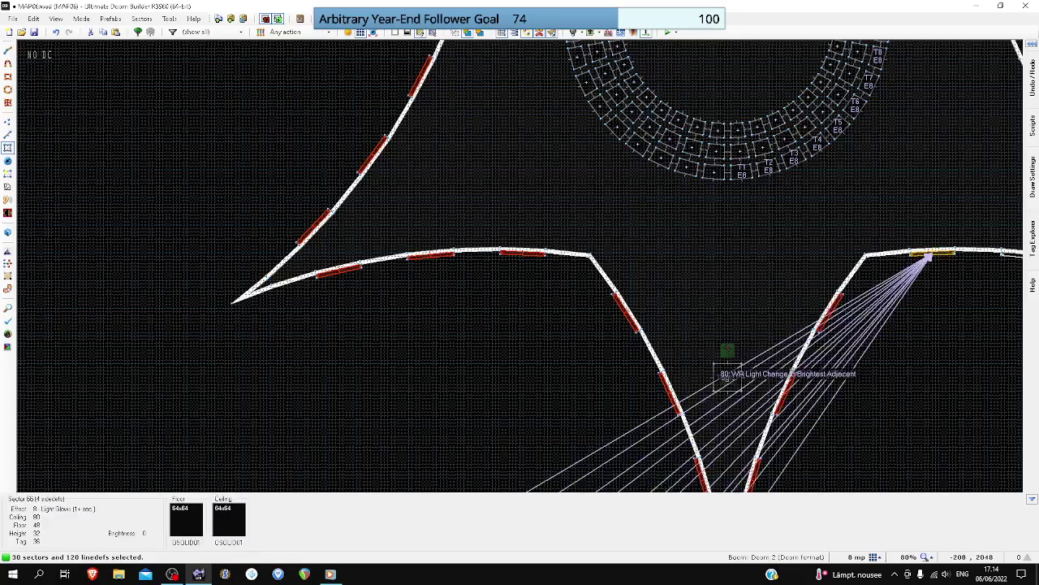
# - Add the remaining wall light sectors along the star's lower-right point, completing the selection of all 36
pyautogui.click(932, 254)
pyautogui.press('Right')
pyautogui.press('Right')
pyautogui.press('Right')
pyautogui.press('Right')
pyautogui.press('Right')
pyautogui.press('Right')
pyautogui.press('Right')
pyautogui.press('Right')
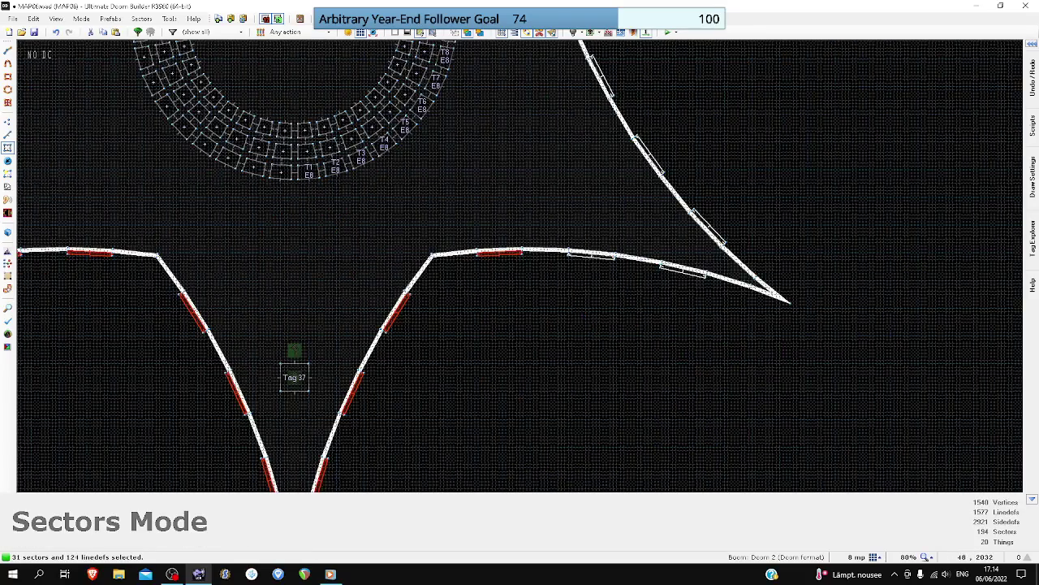
pyautogui.click(594, 256)
pyautogui.click(684, 271)
pyautogui.click(707, 228)
pyautogui.press('Up')
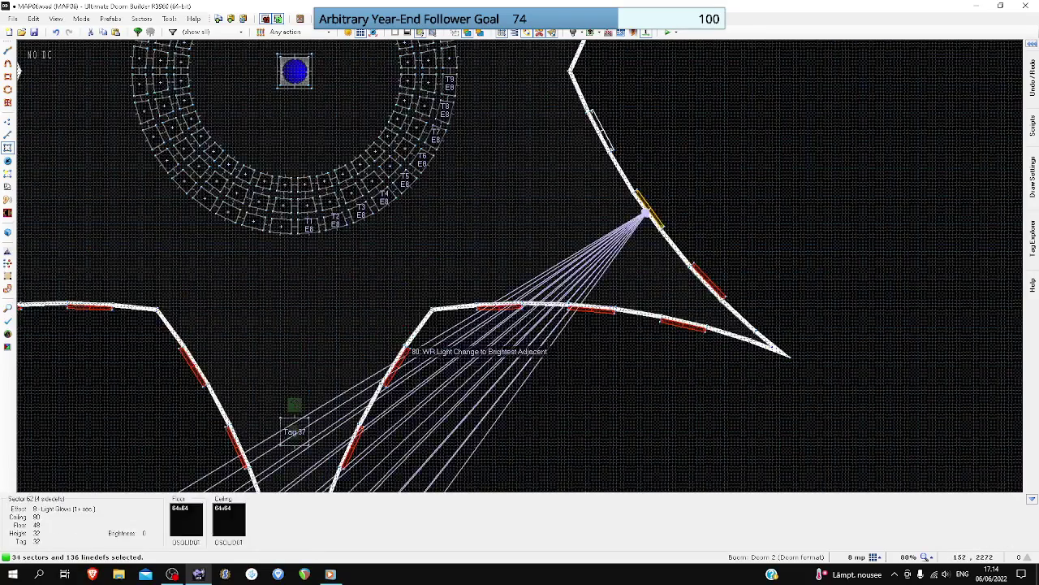
pyautogui.click(646, 215)
pyautogui.moveTo(646, 215); pyautogui.dragTo(645, 269, button='middle')
# - Raise both the floor and ceiling heights of the 36 selected wall light sectors by 32, and clear the selection
pyautogui.rightClick(599, 189)
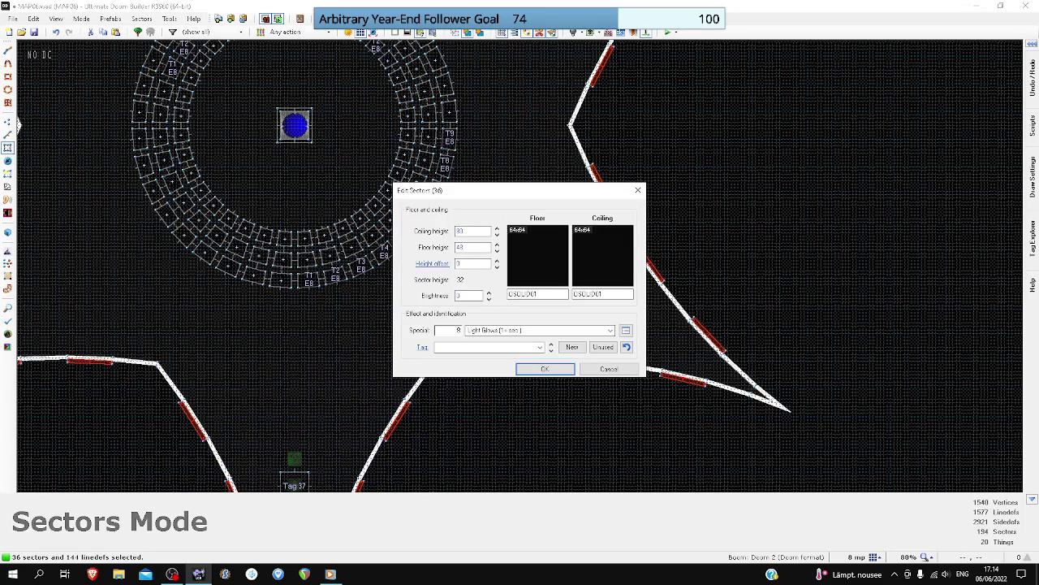
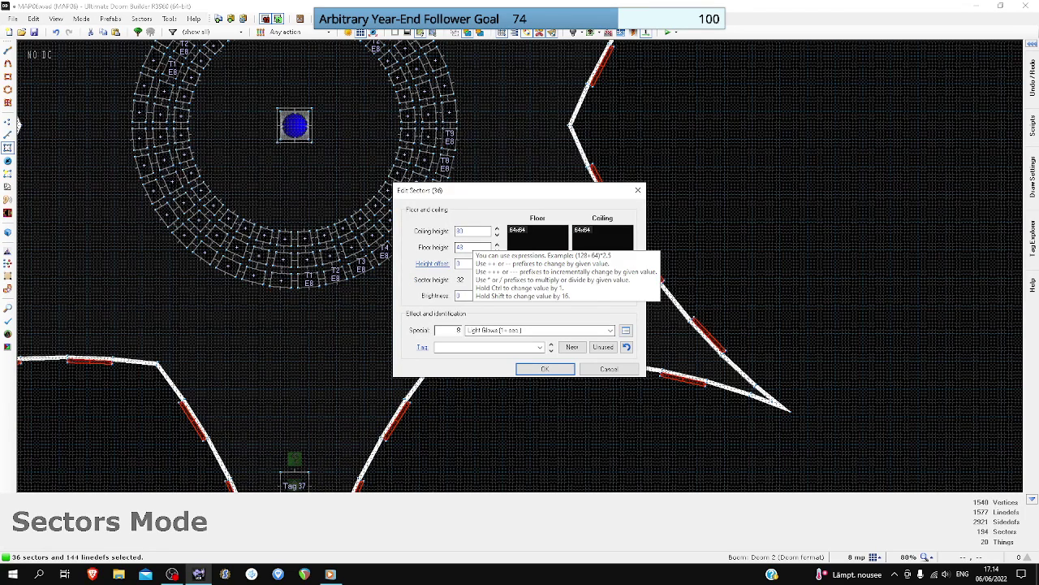
pyautogui.doubleClick(472, 247)
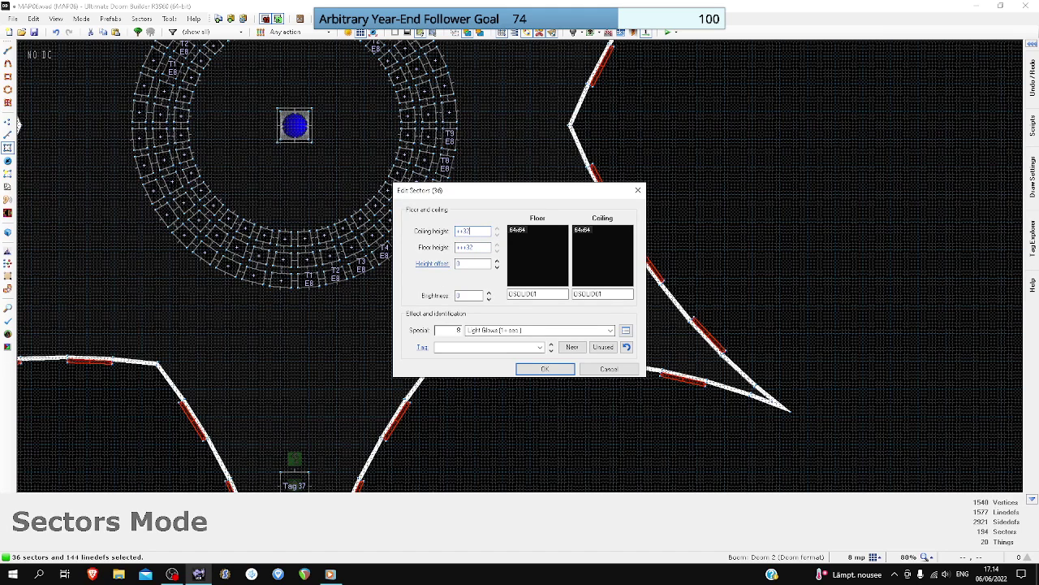
pyautogui.click(473, 247)
pyautogui.press('Return')
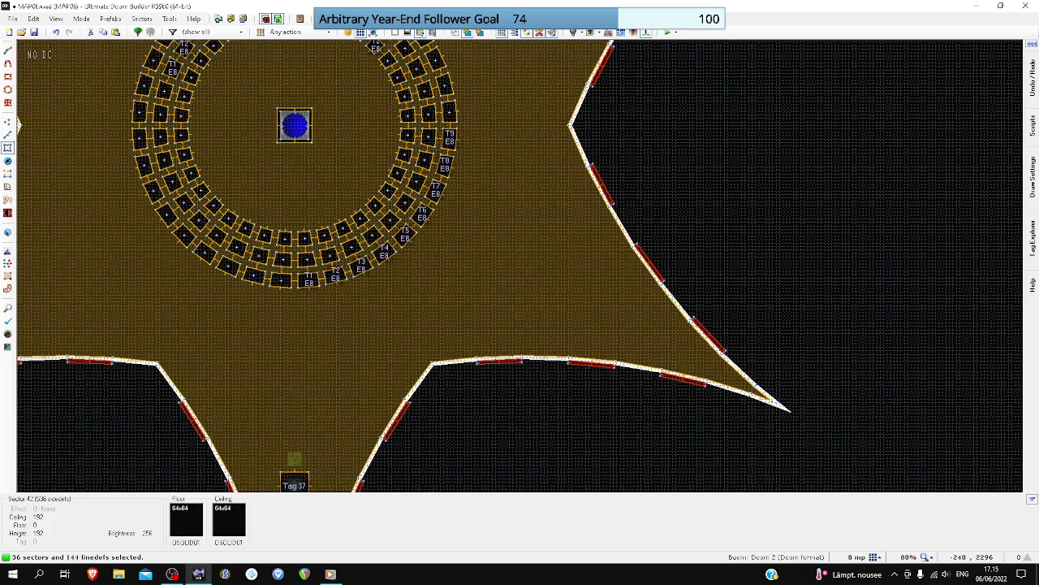
pyautogui.press('c')
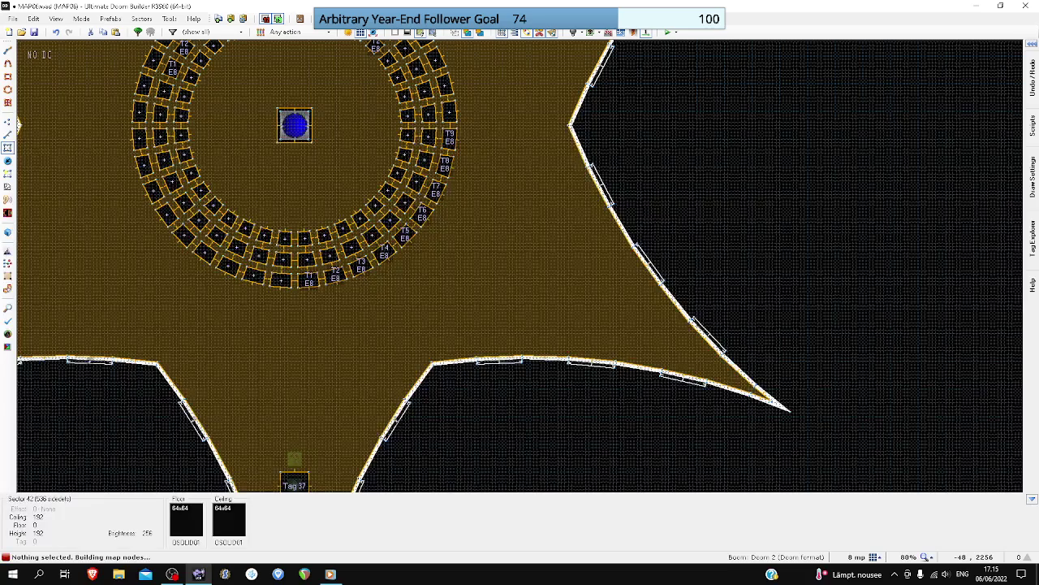
# - Test the map in PrBoom-Plus, walking around the star room to check the ring and wall light sequences, and quit the game
pyautogui.press('s')
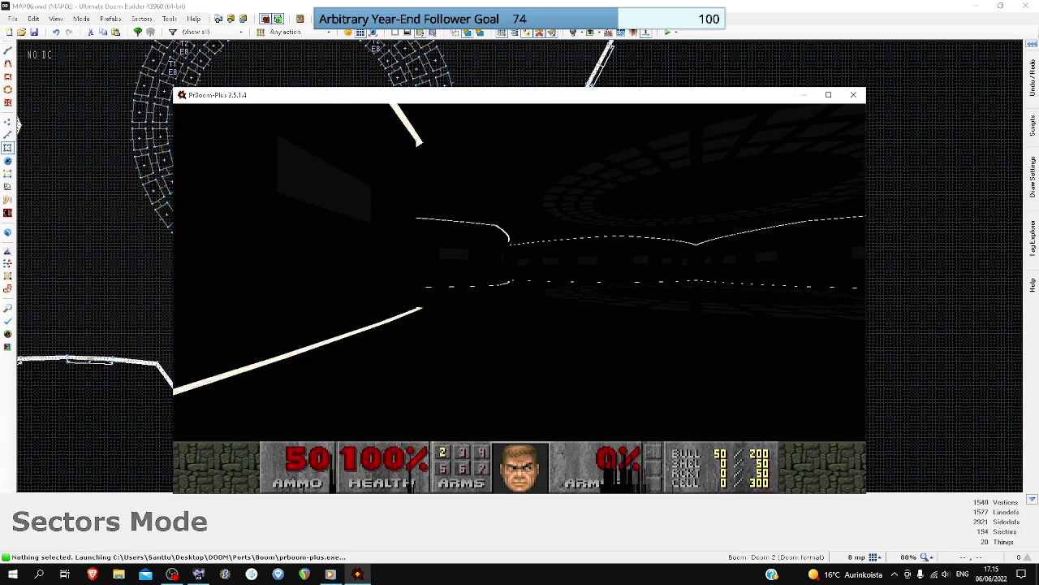
pyautogui.press('w')
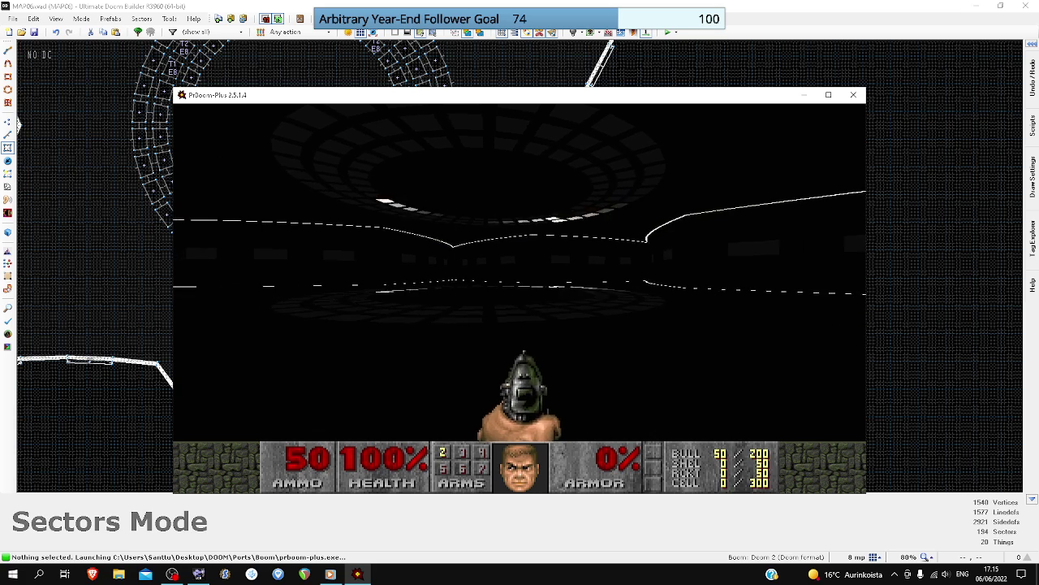
pyautogui.press('w')
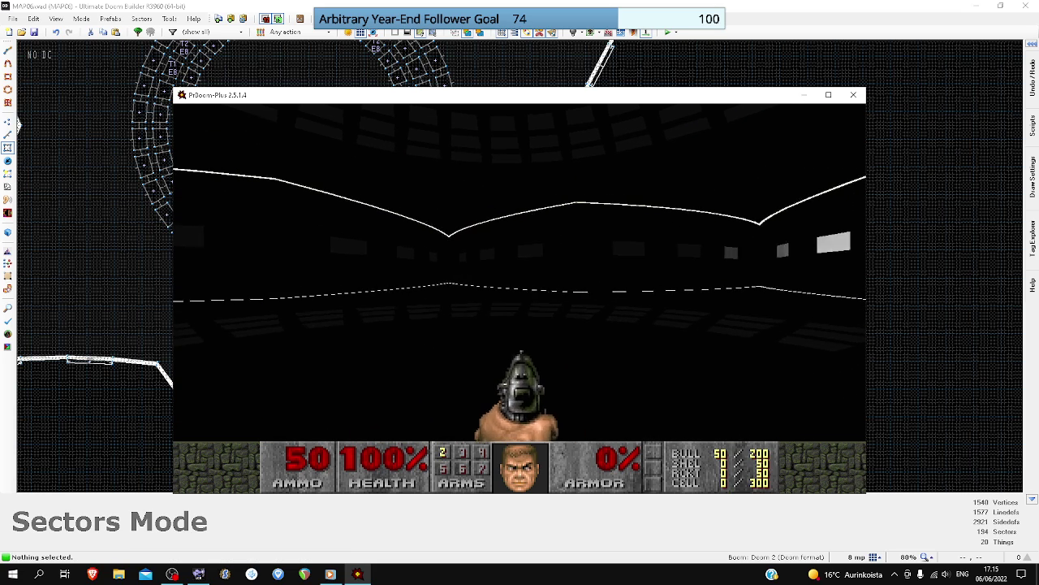
pyautogui.press('s')
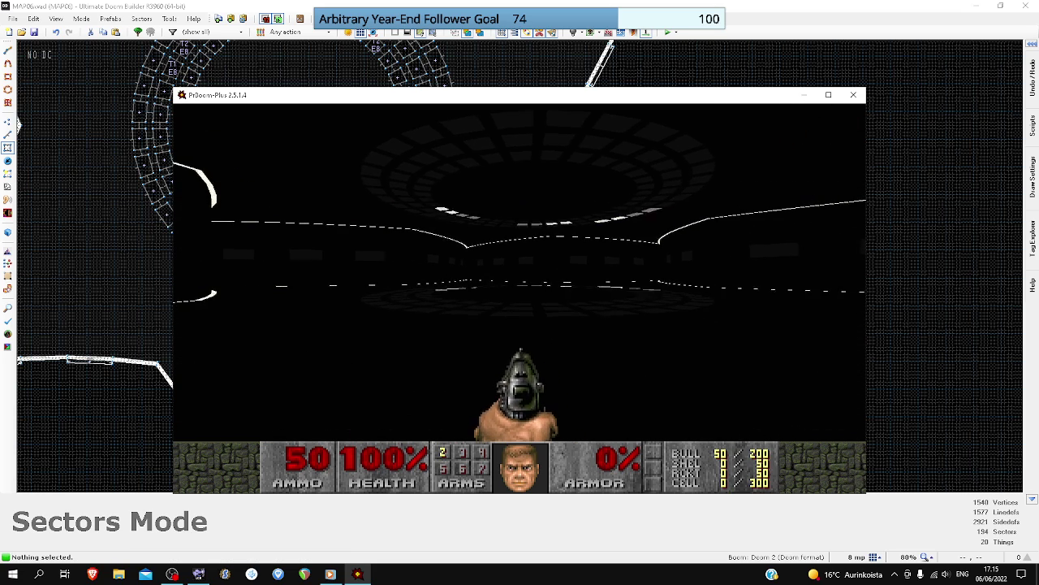
pyautogui.press('w')
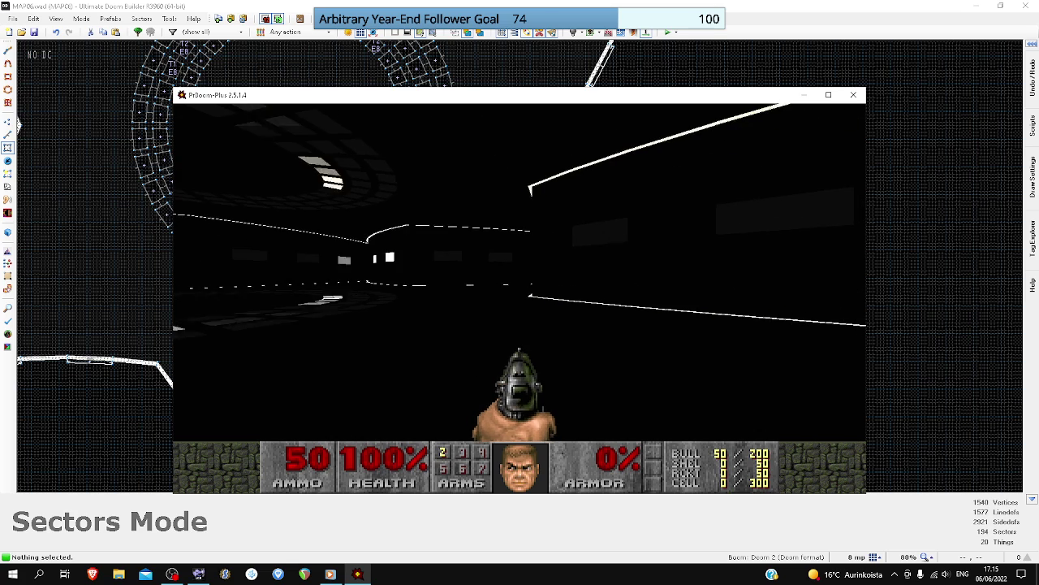
pyautogui.press('w')
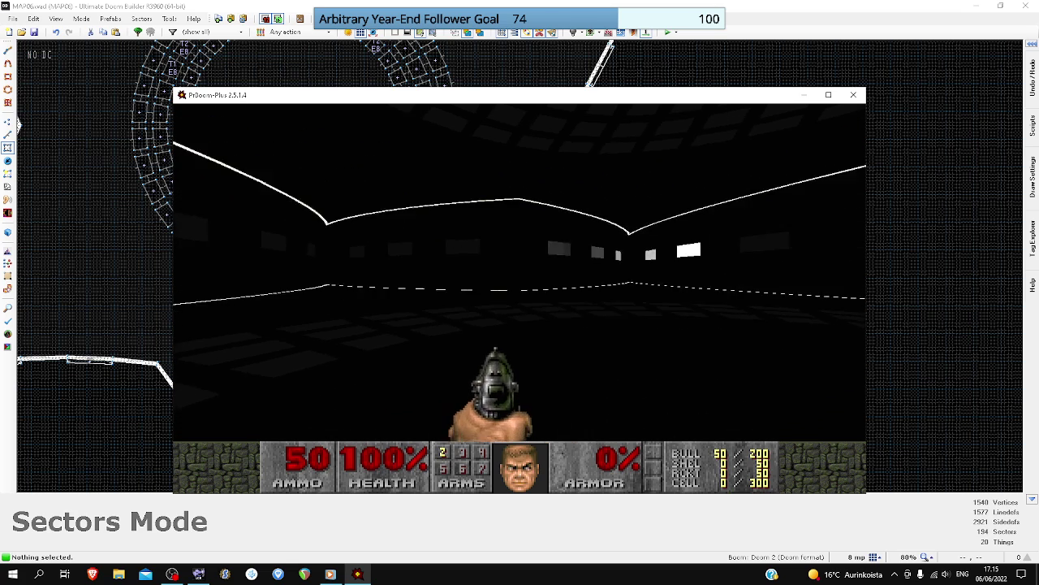
pyautogui.press('Right')
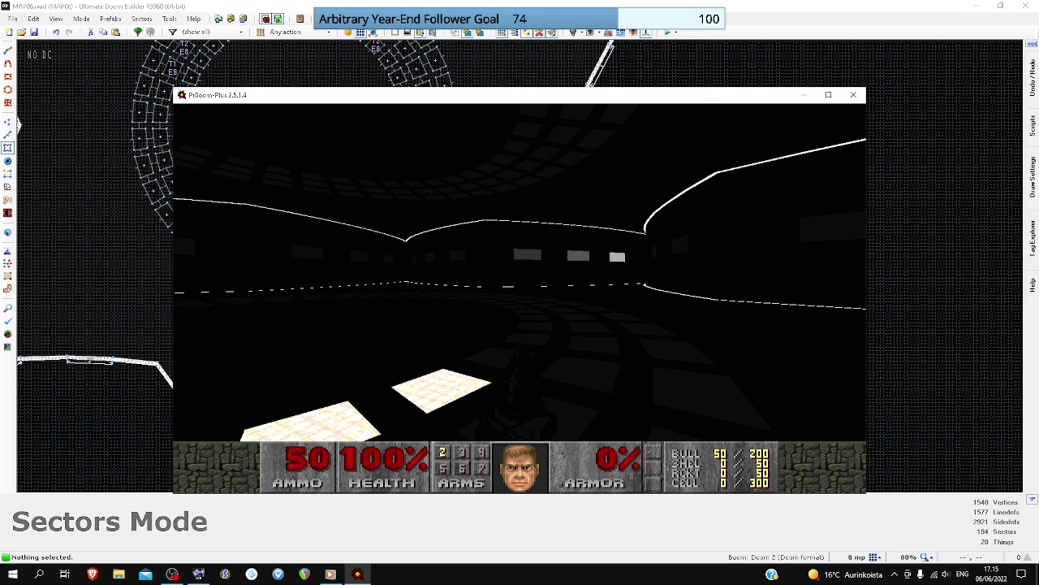
pyautogui.press('Escape')
pyautogui.press('Return')
pyautogui.press('y')
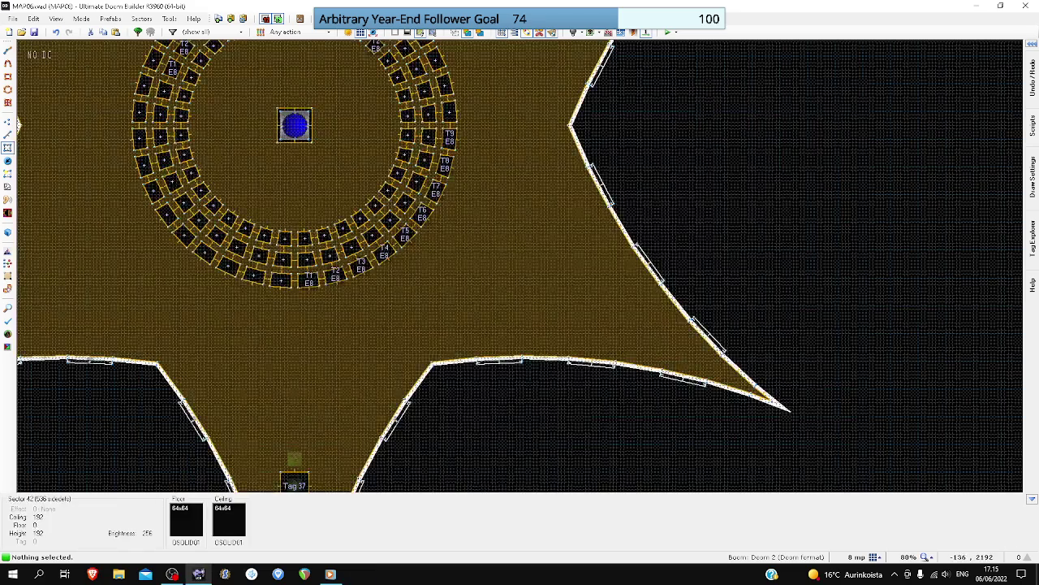
# - Apply the white OSOLID21 texture to the missing lower walls on all four sides of the central pillar
pyautogui.scroll(-3, 519, 266)
pyautogui.scroll(3, 520, 266)
pyautogui.scroll(5, 420, 222)
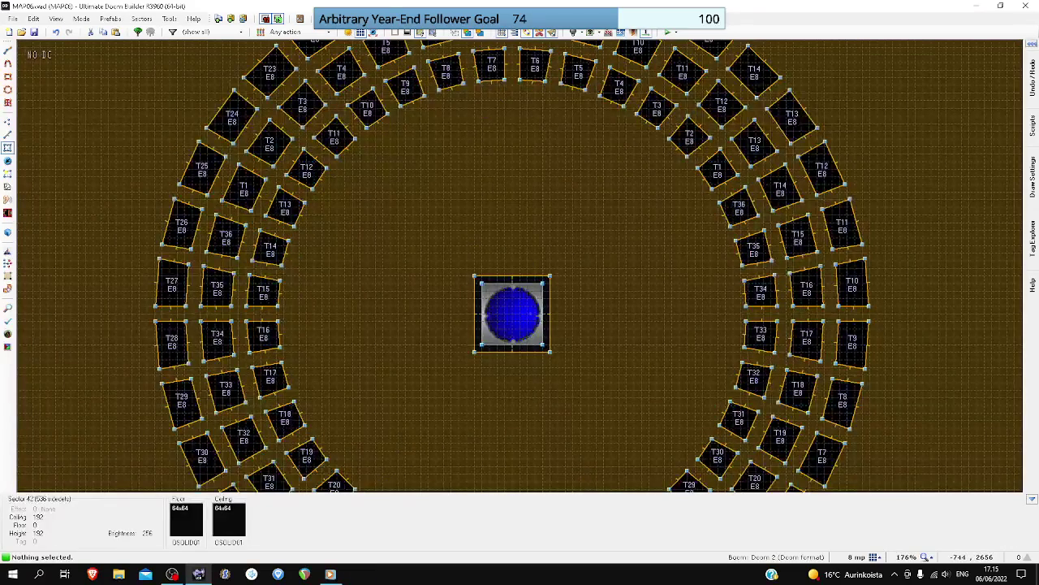
pyautogui.press('q')
pyautogui.press('s')
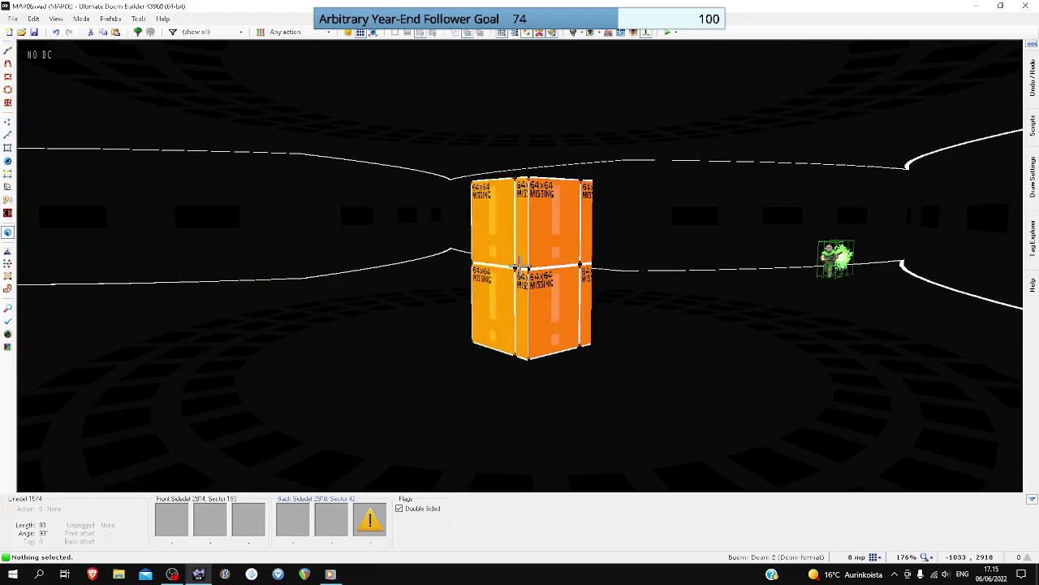
pyautogui.rightClick(519, 266)
pyautogui.click(632, 255)
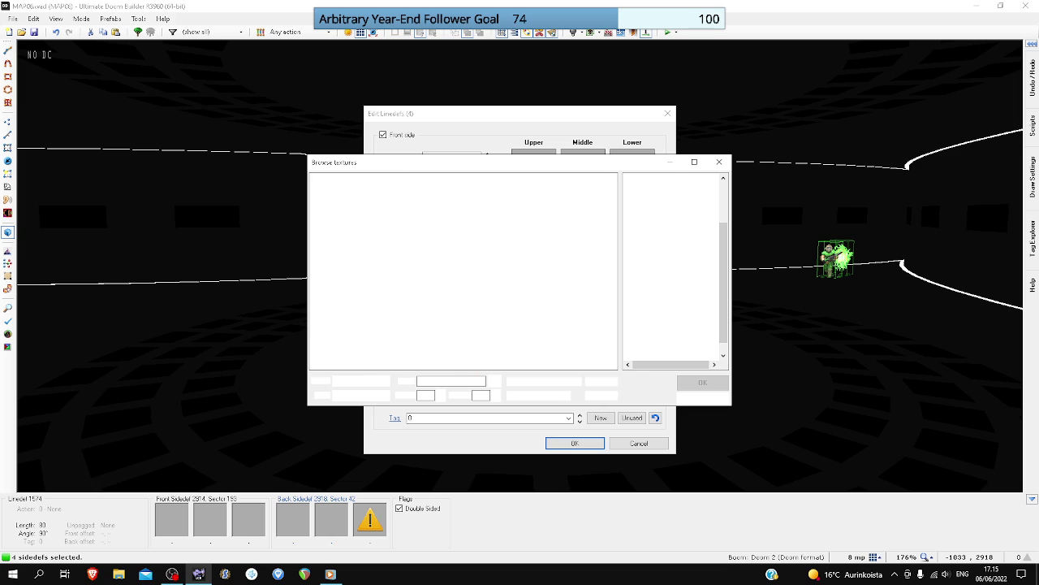
pyautogui.doubleClick(559, 225)
pyautogui.click(577, 443)
pyautogui.press('c')
pyautogui.press('s')
pyautogui.press('w')
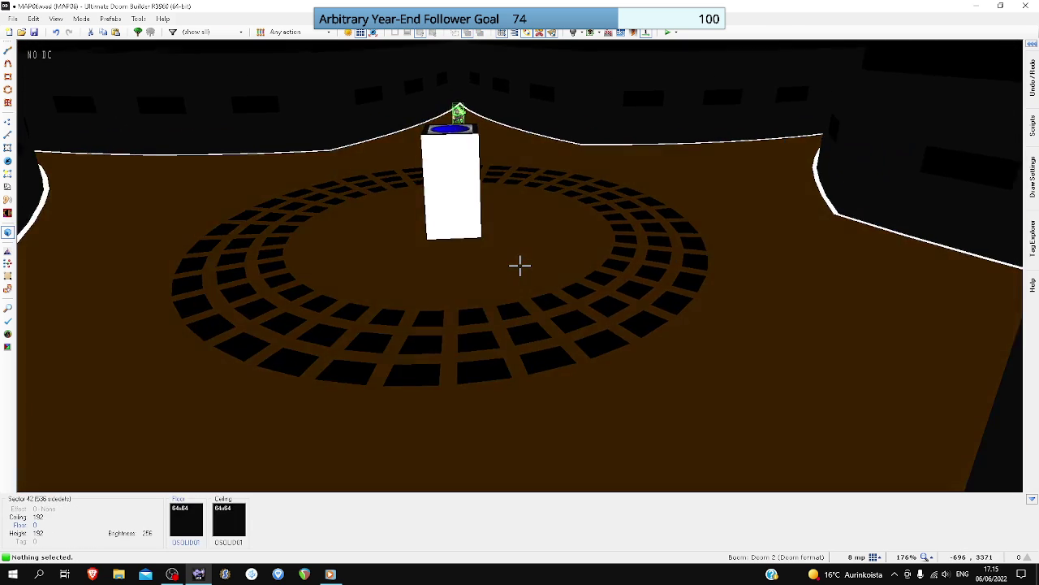
pyautogui.press('s')
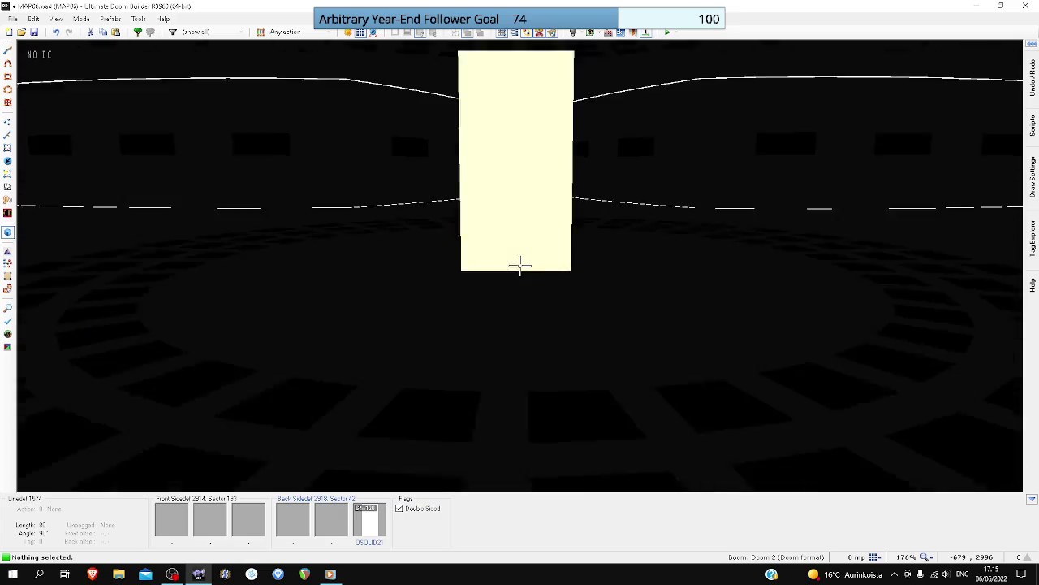
pyautogui.press('w')
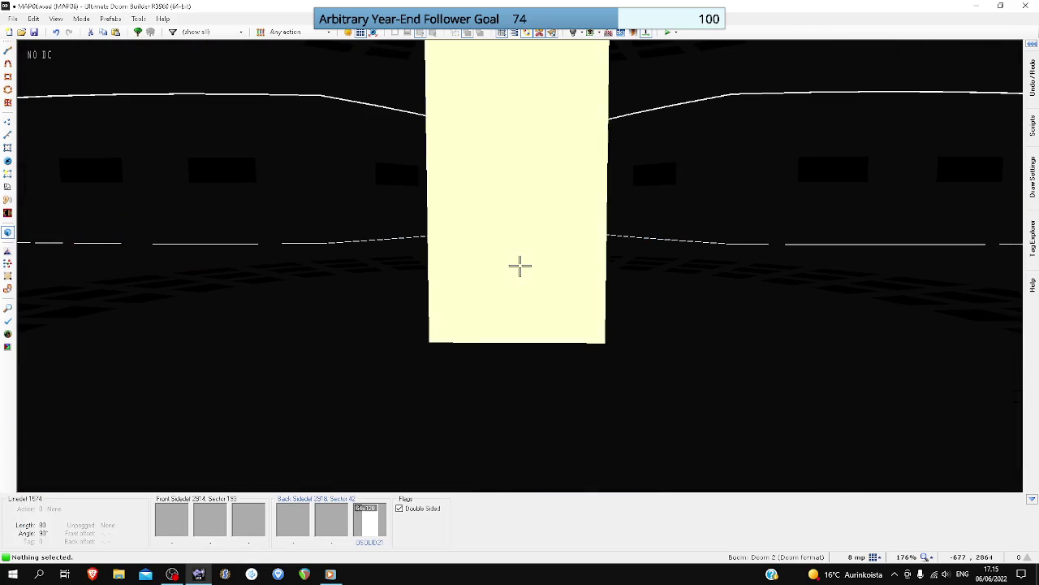
pyautogui.press('q')
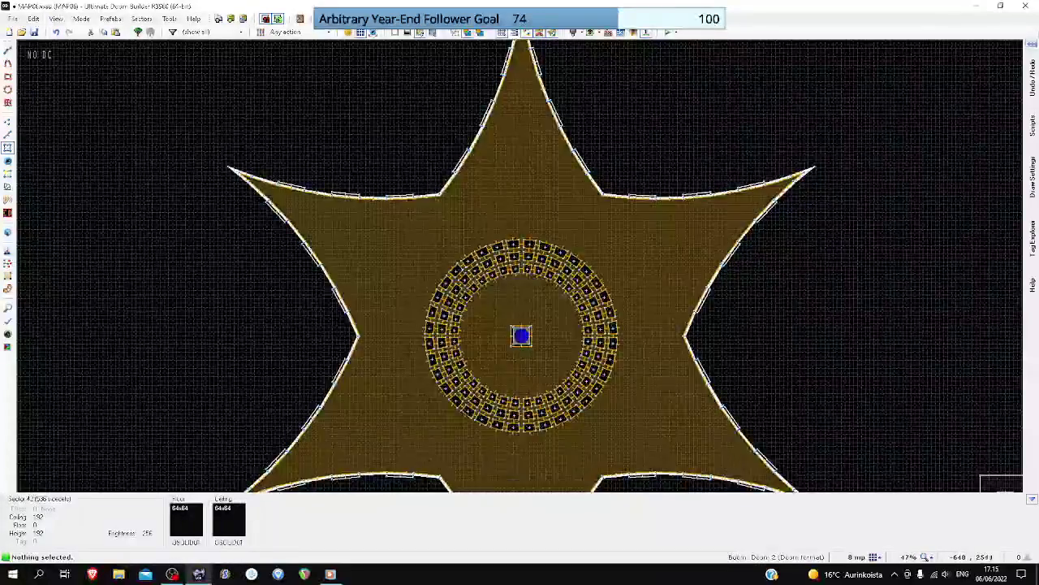
# - Save the map and set the grid size to 4 mp for detailing lines at the pillar's south edge
pyautogui.scroll(6, 524, 350)
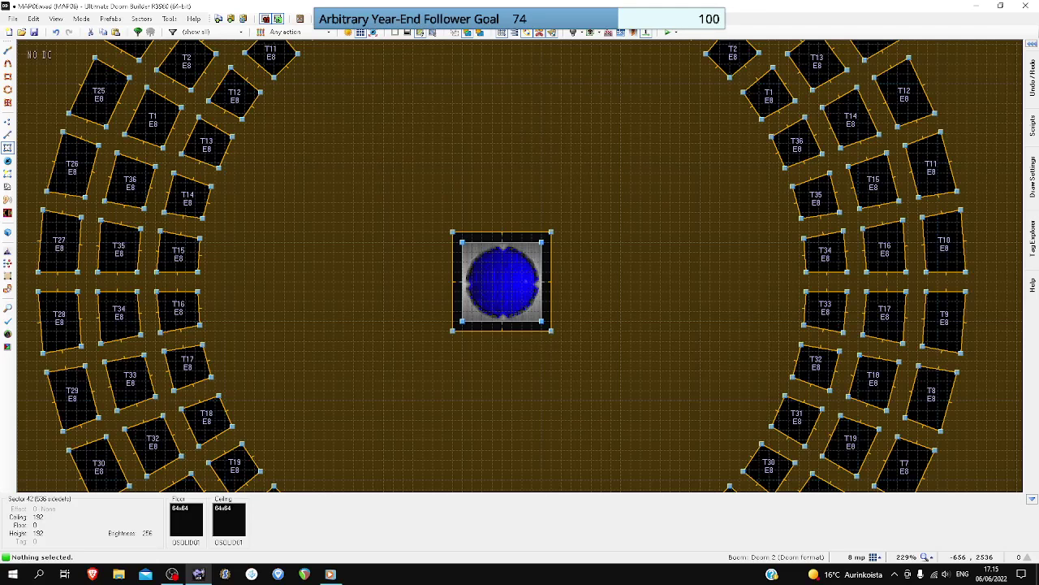
pyautogui.scroll(7, 526, 348)
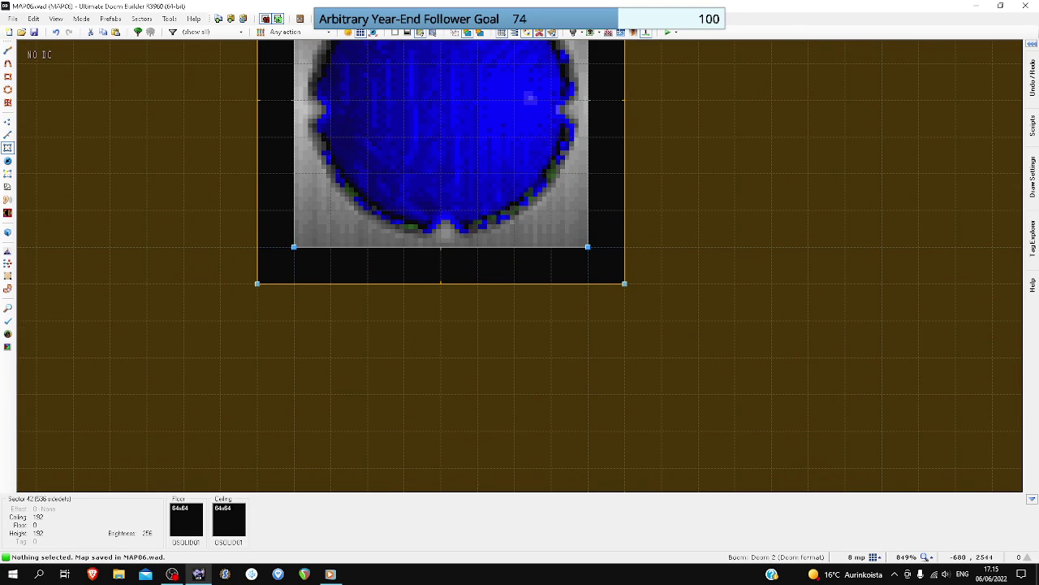
pyautogui.press('s')
pyautogui.press('l')
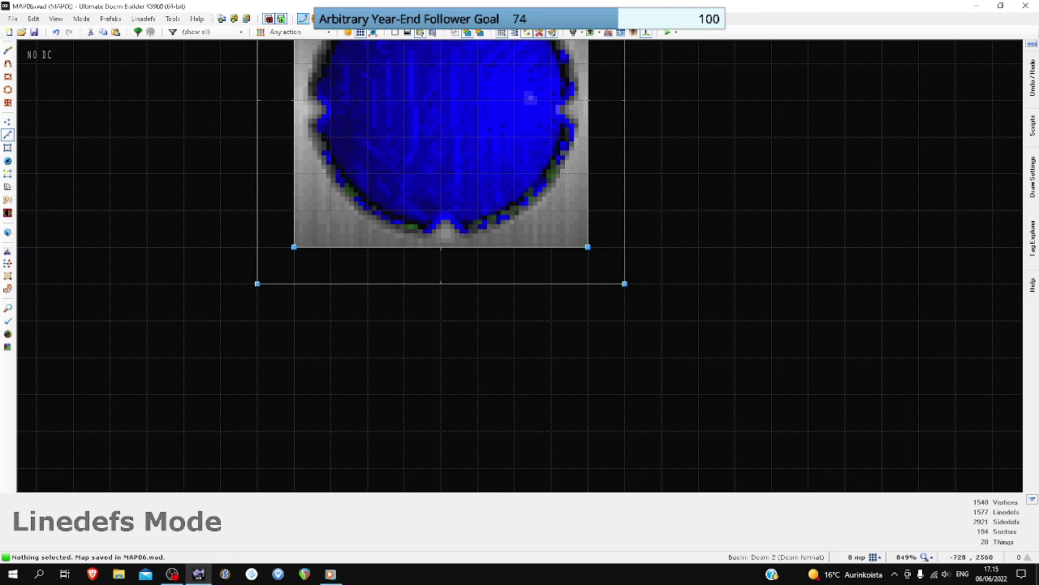
pyautogui.click(877, 557)
pyautogui.click(844, 518)
pyautogui.scroll(1, 425, 298)
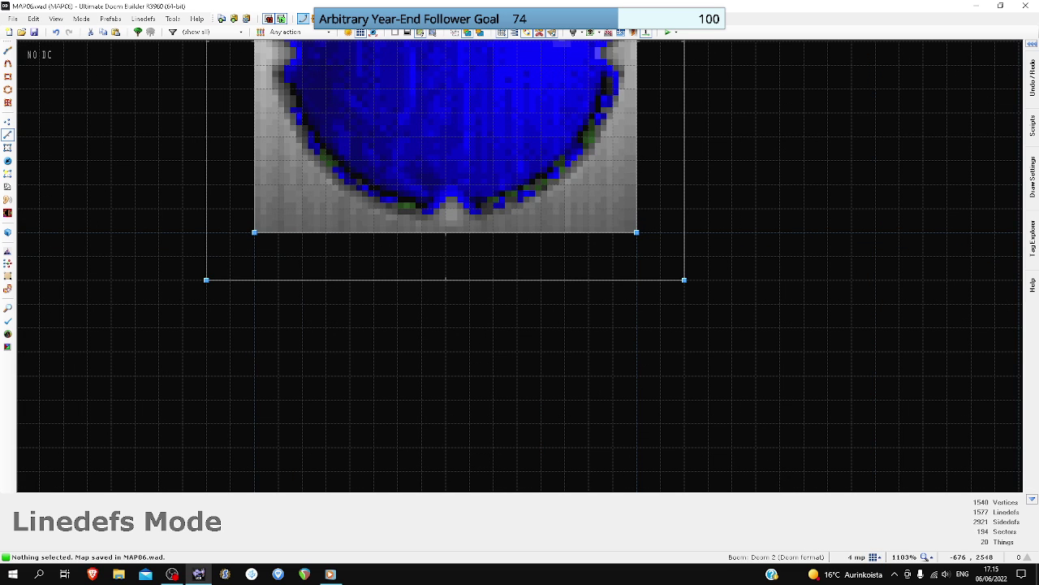
# - Draw three separate 8-unit lines just outside the pillar's south side, running from its middle towards the east corner
pyautogui.press('d')
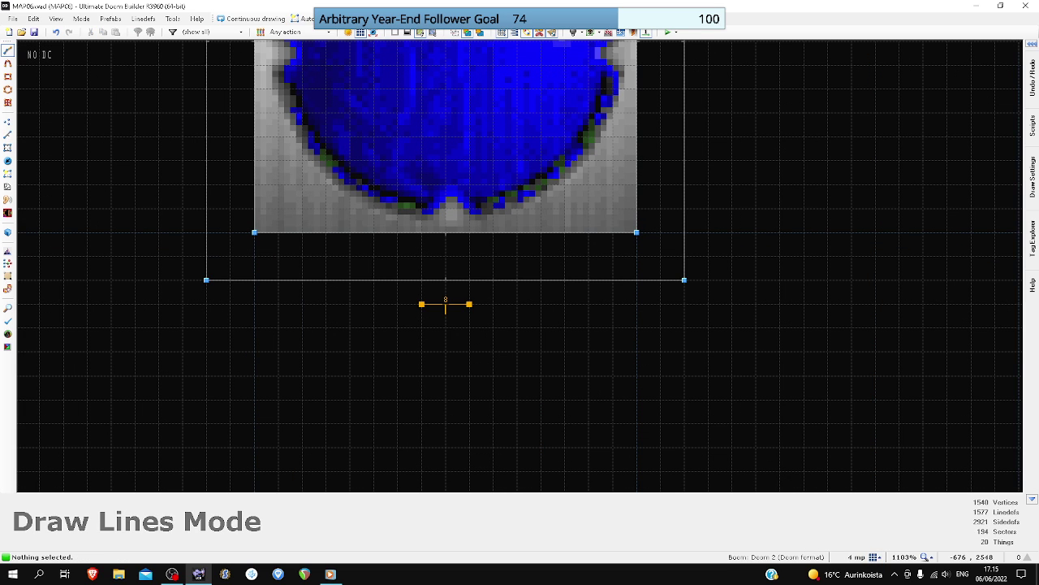
pyautogui.rightClick(445, 303)
pyautogui.rightClick(516, 303)
pyautogui.click(564, 304)
pyautogui.rightClick(565, 304)
pyautogui.rightClick(612, 303)
pyautogui.click(660, 304)
pyautogui.rightClick(660, 304)
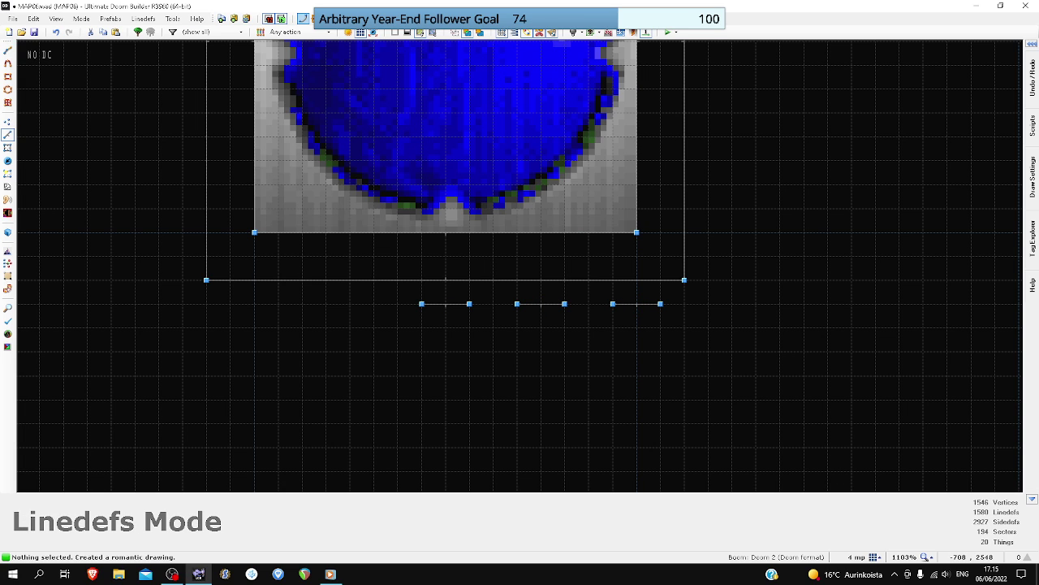
# - Draw two more 8-unit lines in the same row, on the western half of the pillar's south side
pyautogui.press('d')
pyautogui.click(230, 303)
pyautogui.click(278, 304)
pyautogui.rightClick(254, 304)
pyautogui.press('d')
pyautogui.click(326, 304)
pyautogui.click(373, 304)
pyautogui.rightClick(350, 304)
# - Shift the lines on either side of the middle one 4 units outward and delete the two outermost lines
pyautogui.moveTo(363, 303); pyautogui.dragTo(336, 303, button='right')
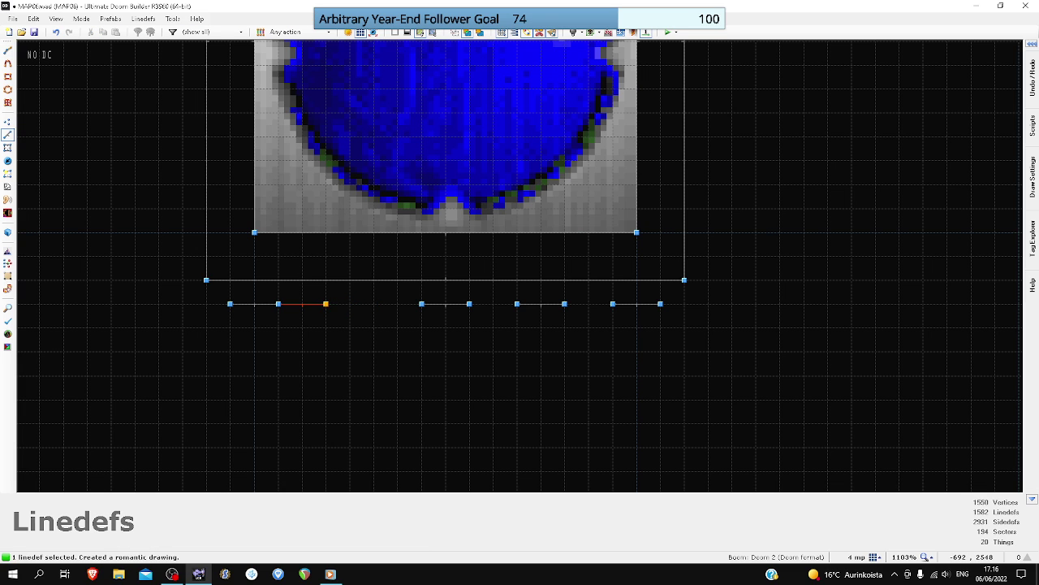
pyautogui.moveTo(541, 304); pyautogui.dragTo(678, 322)
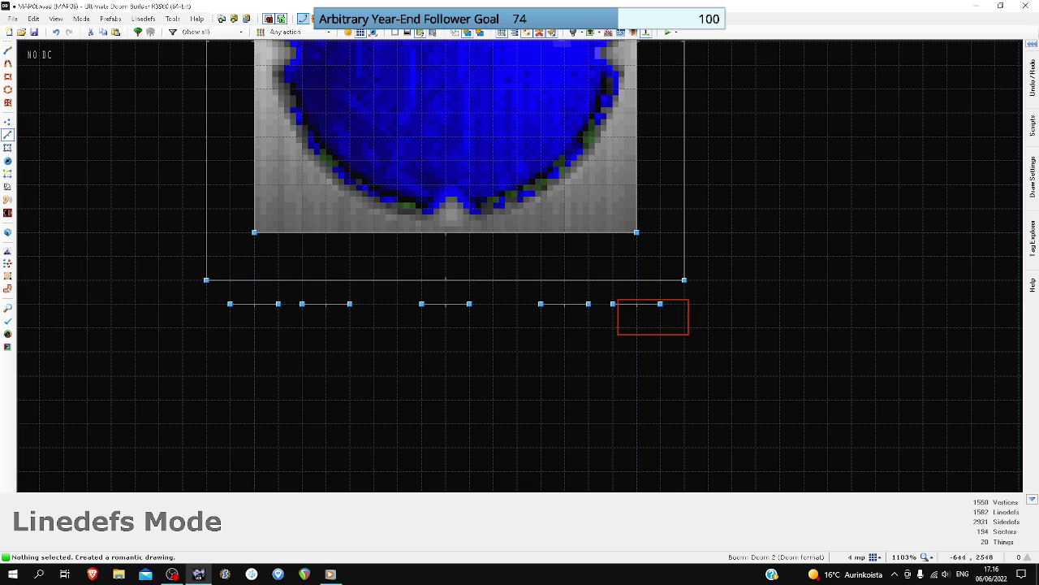
pyautogui.press('Delete')
# - Give the three remaining short lines the black 64x64 solid texture as their front middle texture
pyautogui.click(312, 303)
pyautogui.click(446, 304)
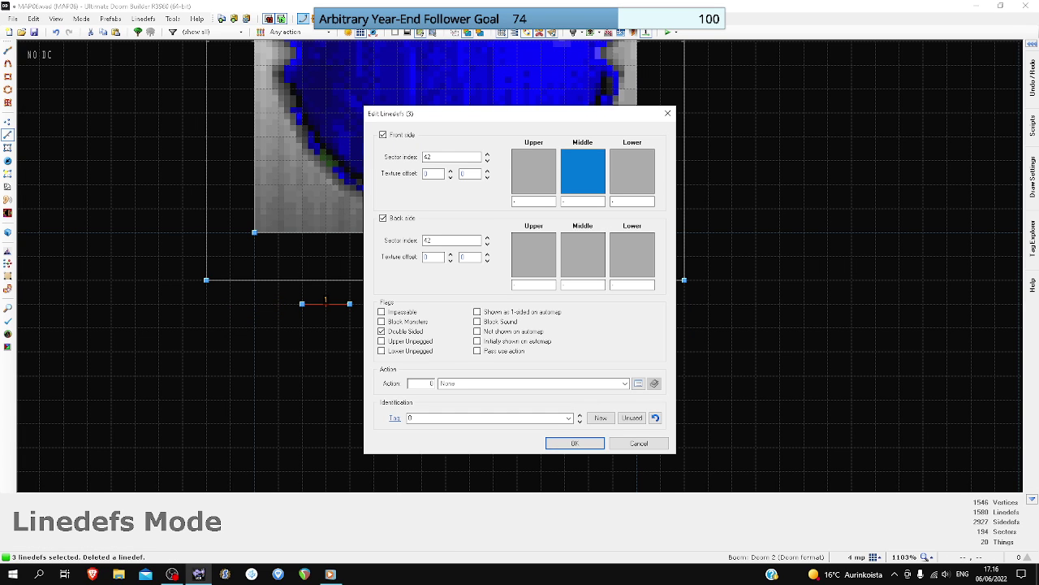
pyautogui.click(603, 178)
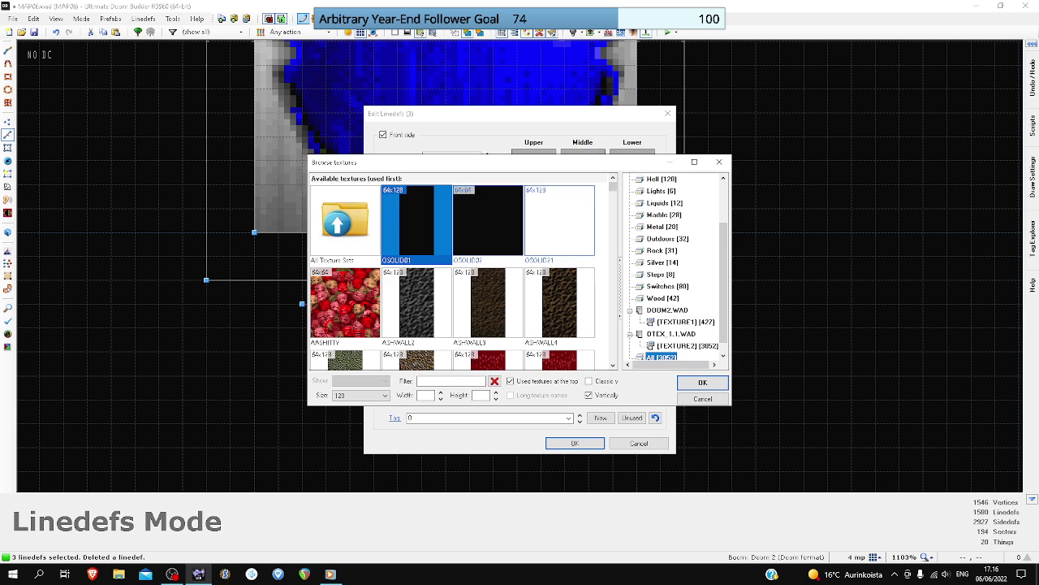
pyautogui.doubleClick(487, 221)
pyautogui.press('Return')
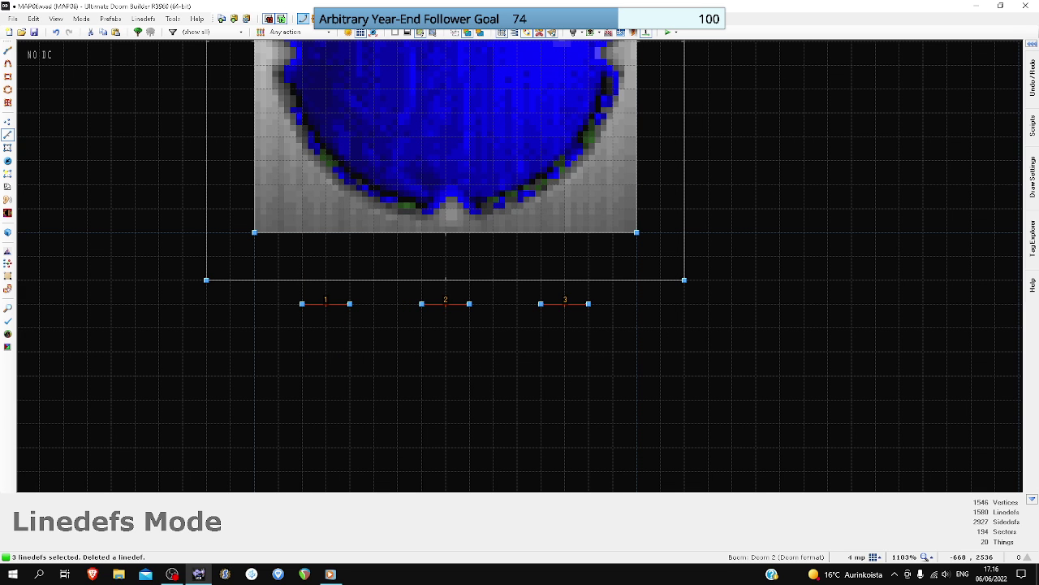
# - Select the three black strips in 3D view and lower them onto the pillar's face with a vertical texture offset of -96
pyautogui.press('q')
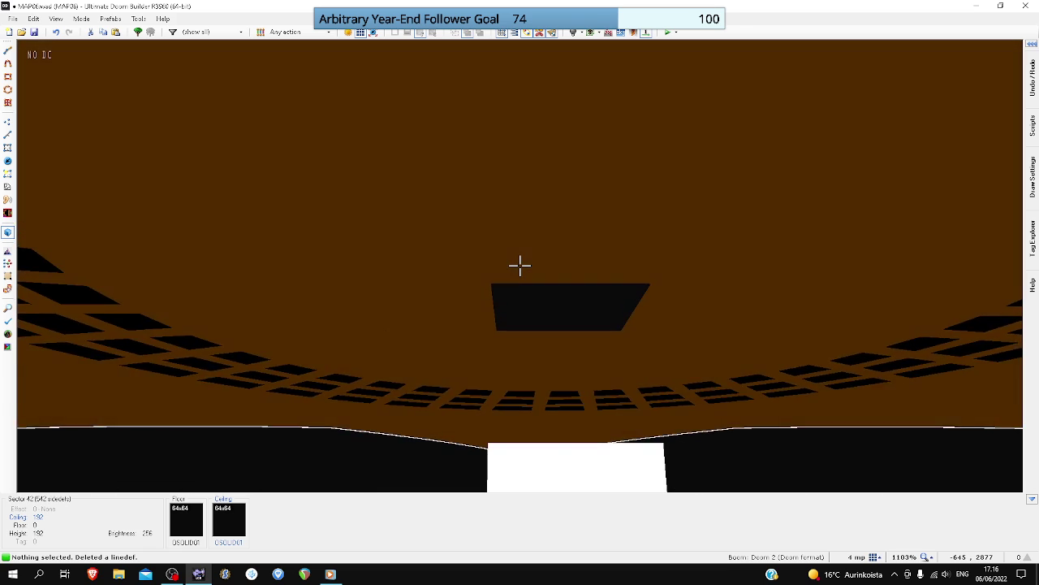
pyautogui.press('f')
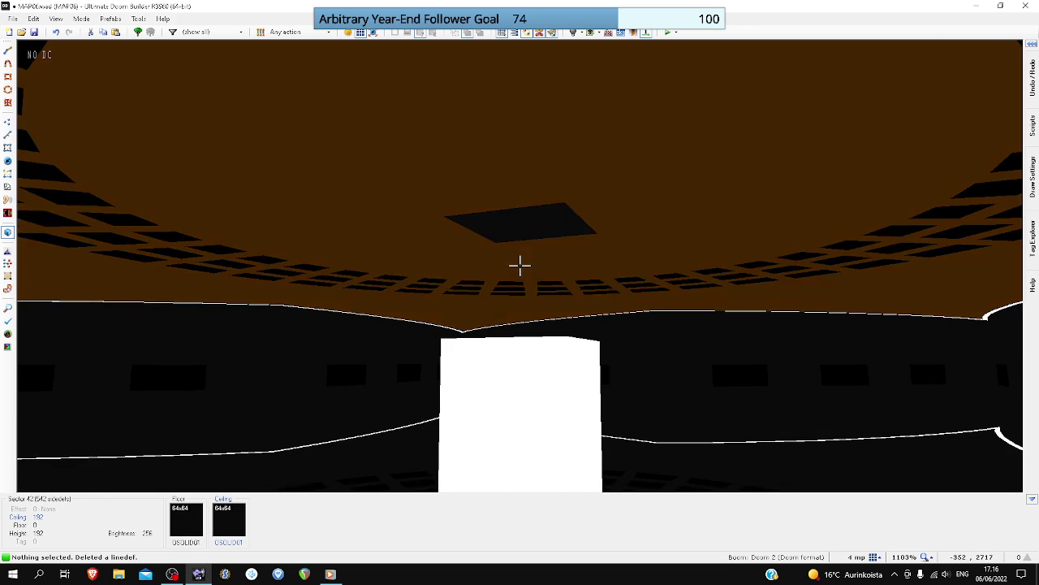
pyautogui.press('e')
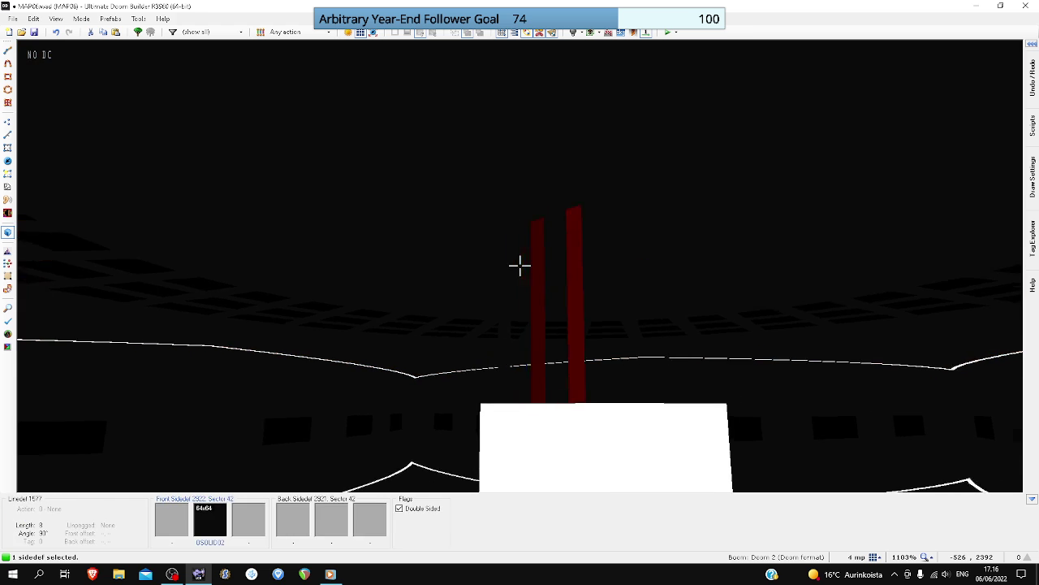
pyautogui.click(519, 264)
pyautogui.press('d')
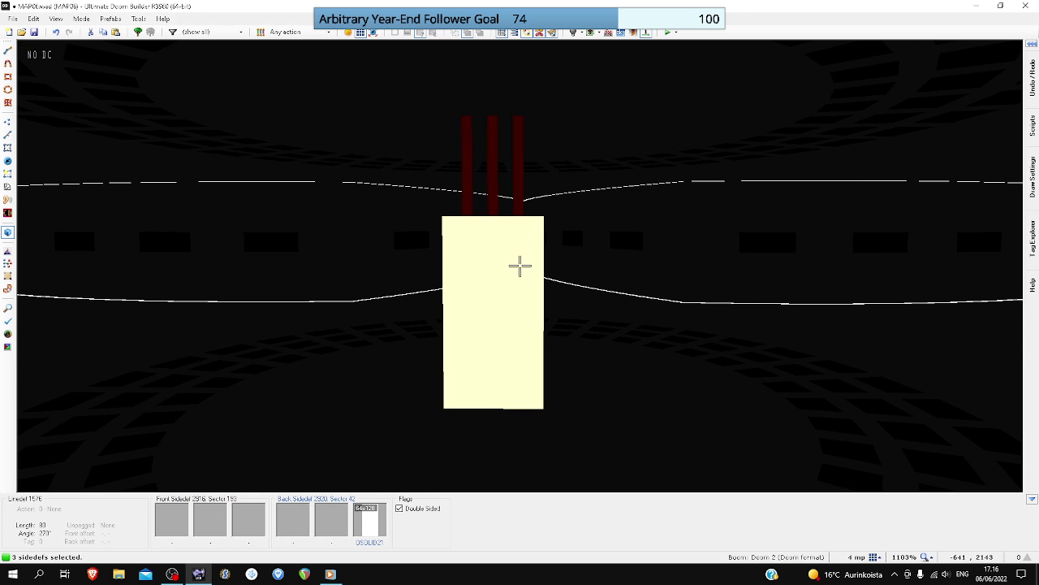
pyautogui.hotkey('shift', 'Down')
pyautogui.hotkey('shift', 'Down')
pyautogui.hotkey('shift', 'Down')
pyautogui.hotkey('shift', 'Down')
pyautogui.hotkey('shift', 'Down')
pyautogui.press('Down')
pyautogui.press('Down')
pyautogui.press('Down')
pyautogui.press('Down')
pyautogui.press('Down')
pyautogui.press('Down')
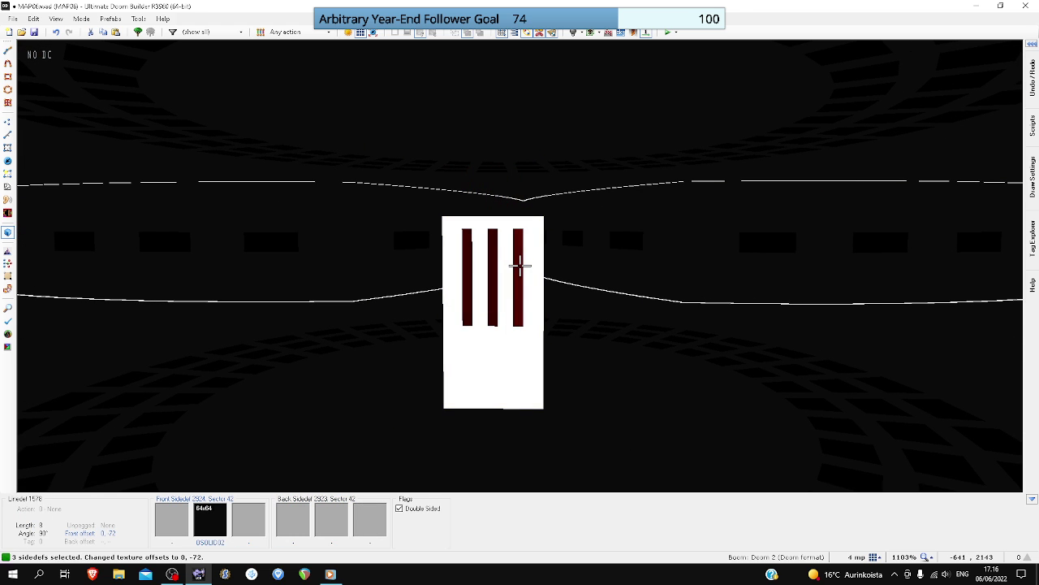
pyautogui.hotkey('shift', 'Down')
pyautogui.press('e')
pyautogui.press('d')
pyautogui.press('e')
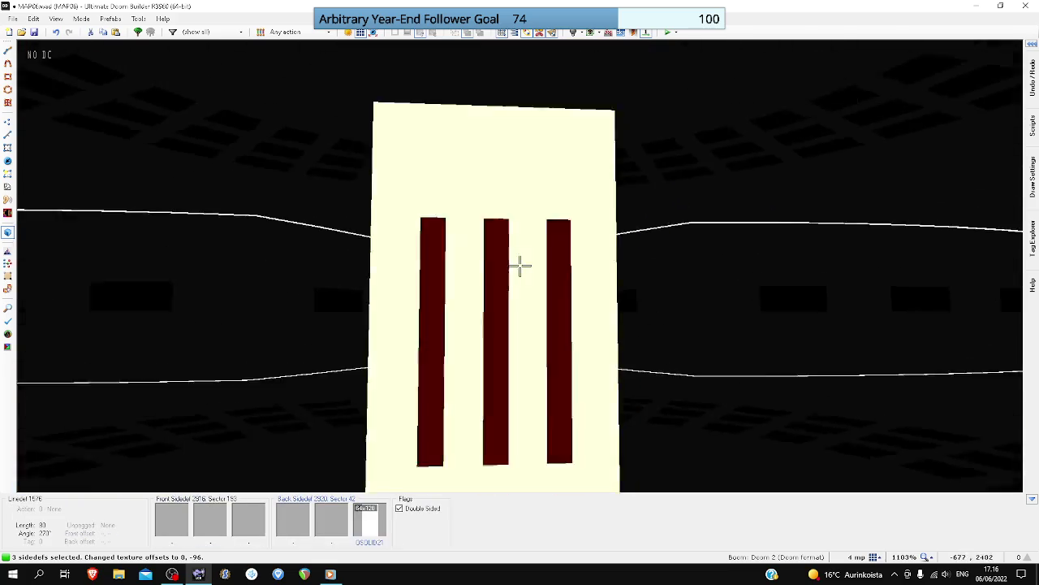
# - Examine the three black stripes on the white pillar from a distance in 3D view
pyautogui.press('d')
pyautogui.press('w')
pyautogui.press('q')
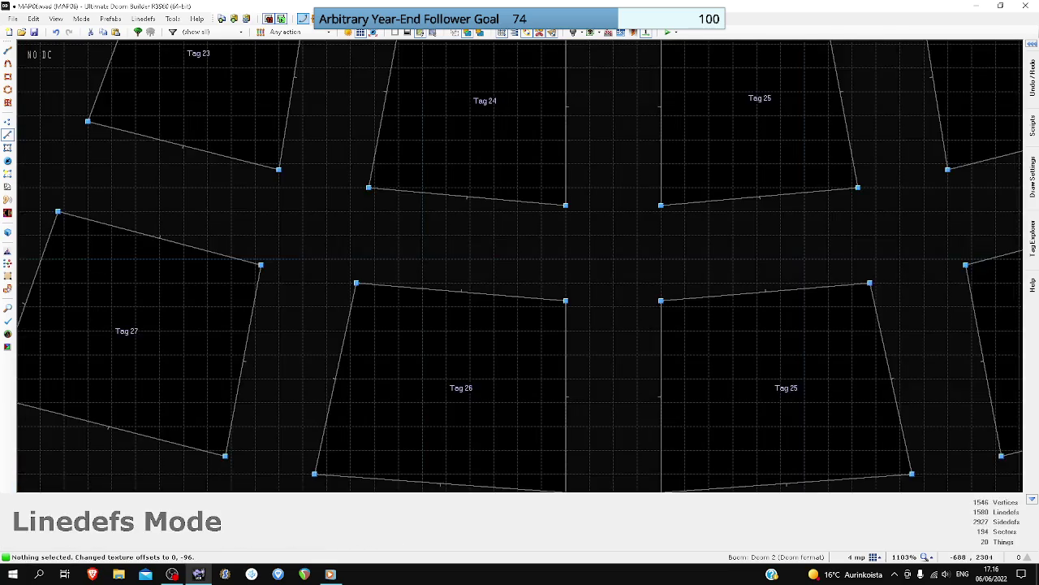
pyautogui.scroll(-10, 520, 267)
pyautogui.press('q')
pyautogui.press('s')
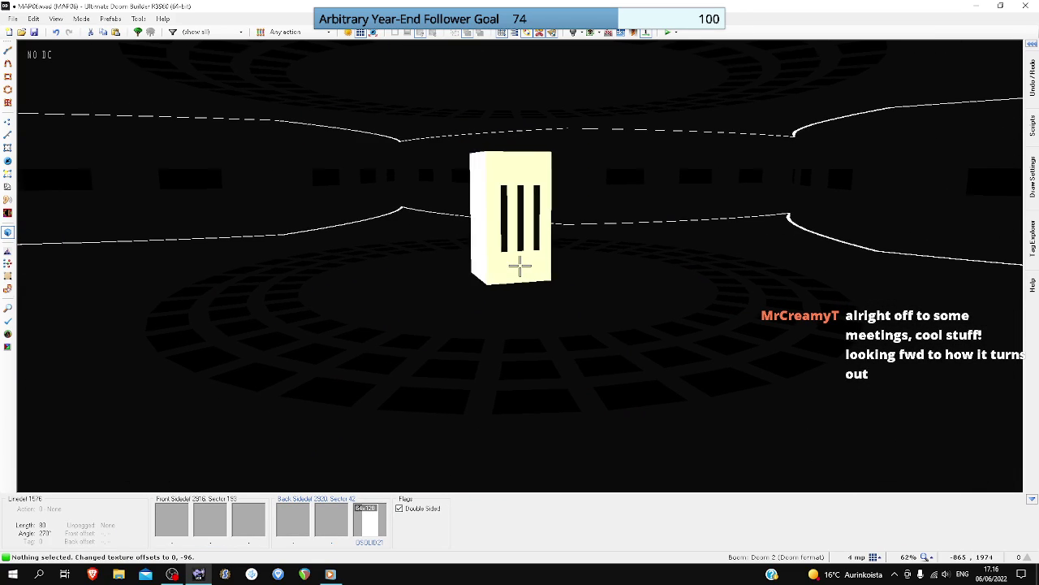
pyautogui.press('w')
pyautogui.press('q')
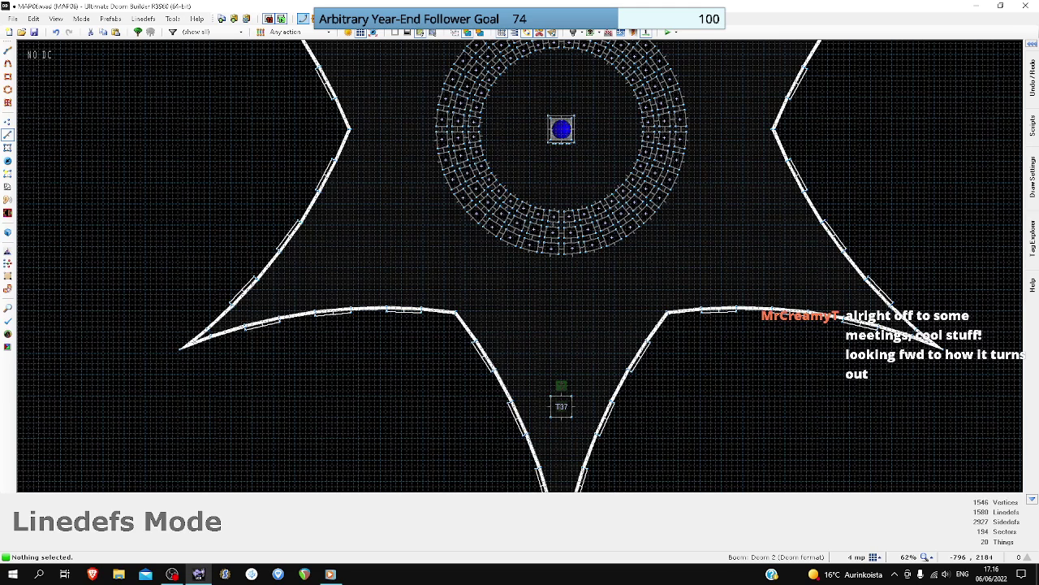
# - Copy the three stripe lines and place the duplicate just outside the pillar's north side, centred and facing outward
pyautogui.scroll(10, 561, 129)
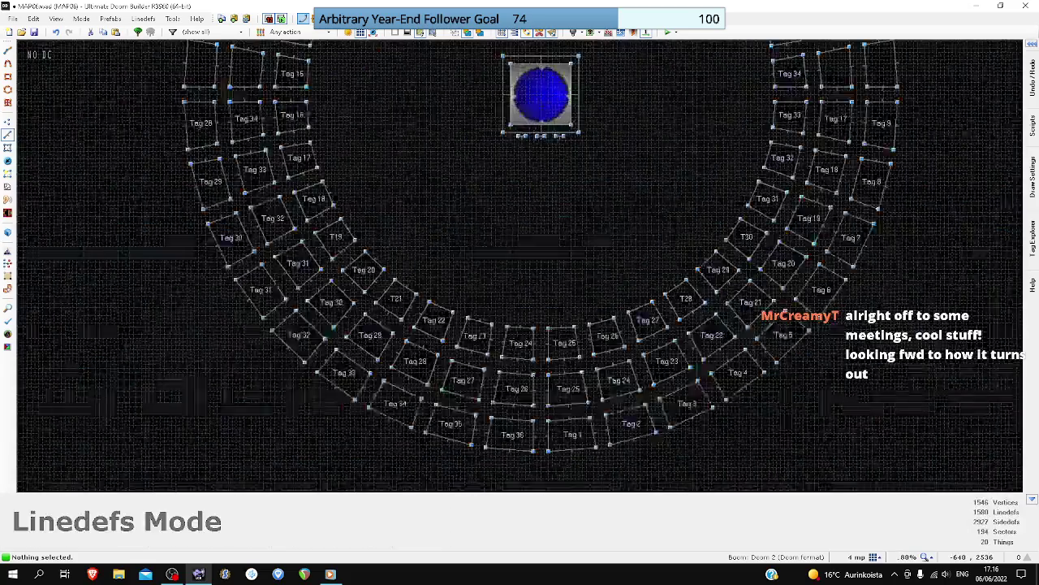
pyautogui.moveTo(339, 143); pyautogui.dragTo(338, 143)
pyautogui.scroll(-7, 326, 145)
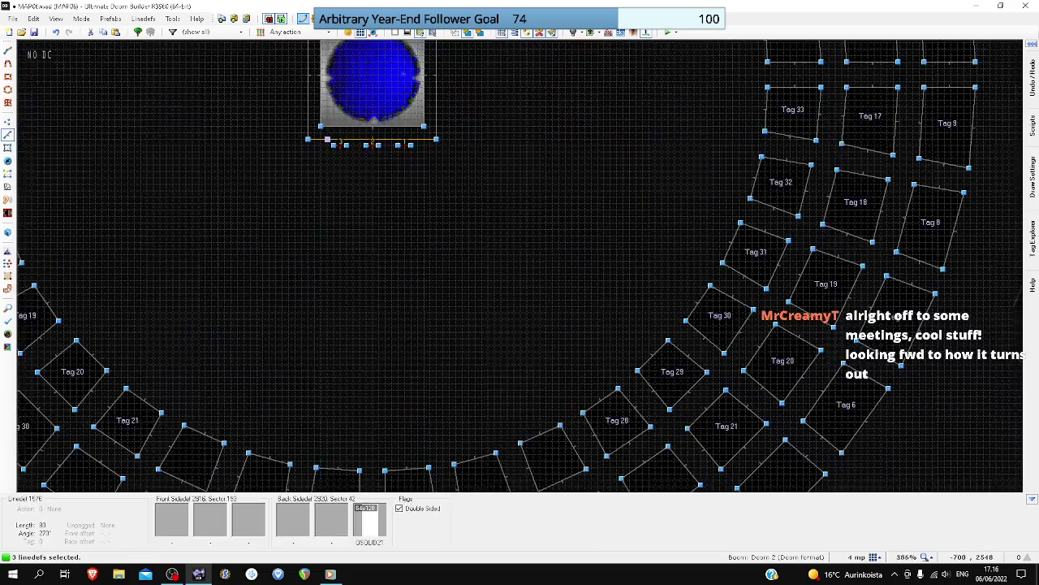
pyautogui.press('Up')
pyautogui.press('Up')
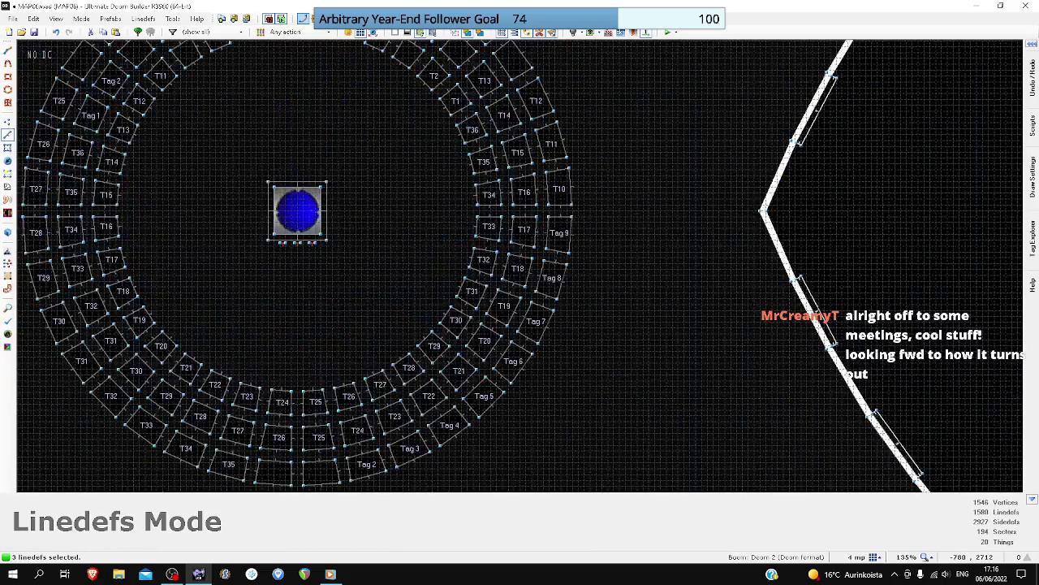
pyautogui.scroll(3, 219, 125)
pyautogui.hotkey('ctrl', 'v')
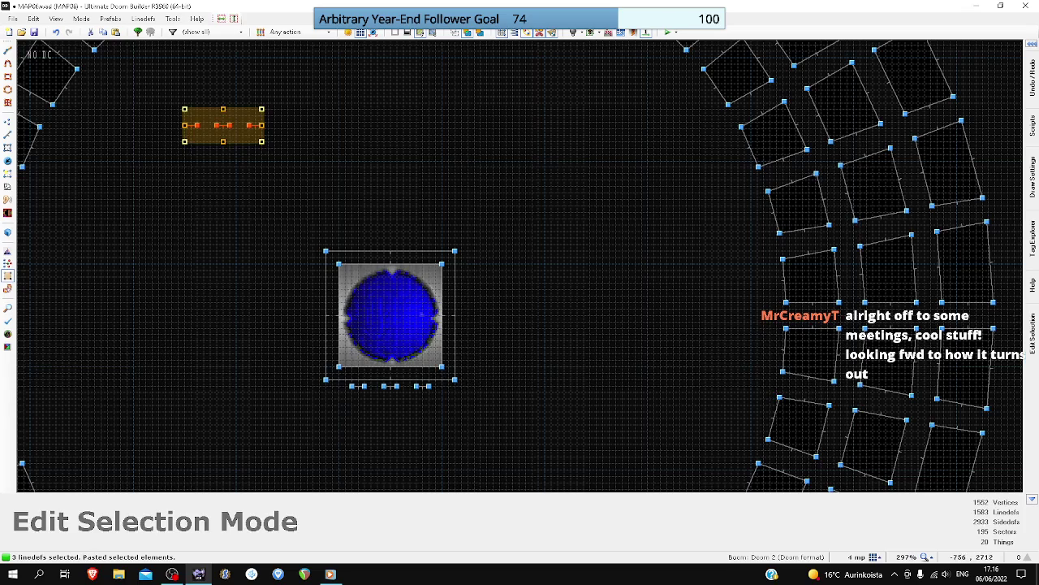
pyautogui.moveTo(261, 109); pyautogui.dragTo(409, 232)
pyautogui.scroll(2, 410, 233)
pyautogui.scroll(2, 404, 235)
pyautogui.scroll(-4, 366, 276)
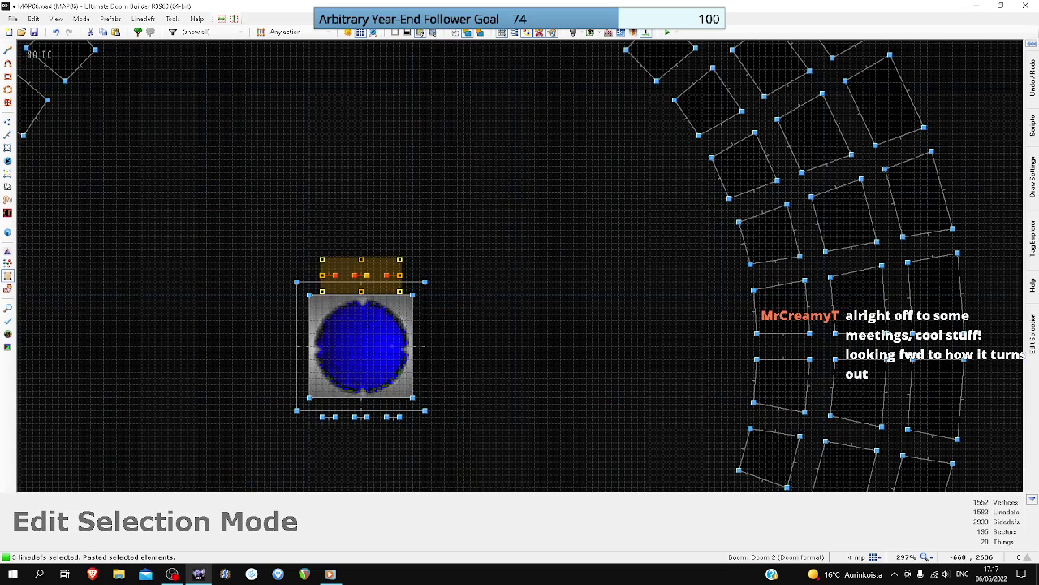
pyautogui.click(362, 274)
pyautogui.scroll(2, 316, 422)
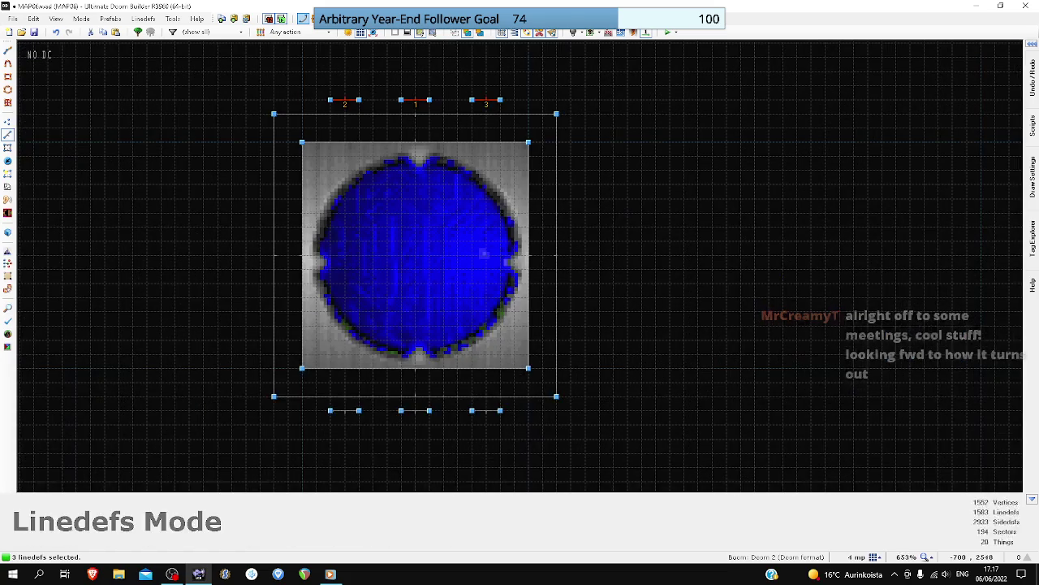
# - Paste a copy of the six stripe lines, rotate it 90 degrees to sit outside the pillar's east and west sides, and save the map
pyautogui.scroll(-2, 569, 479)
pyautogui.hotkey('ctrl', 'v')
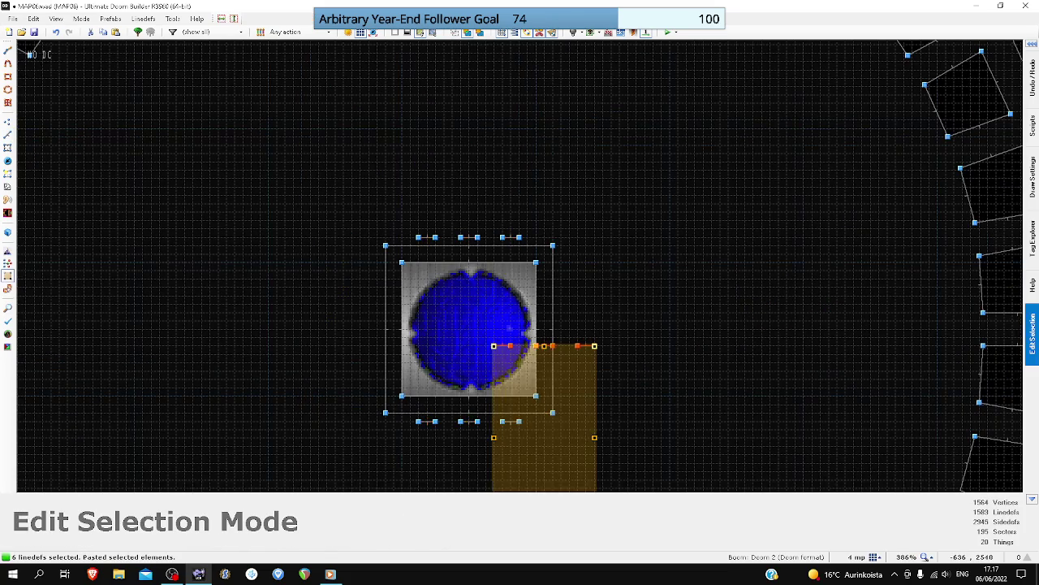
pyautogui.scroll(1, 487, 341)
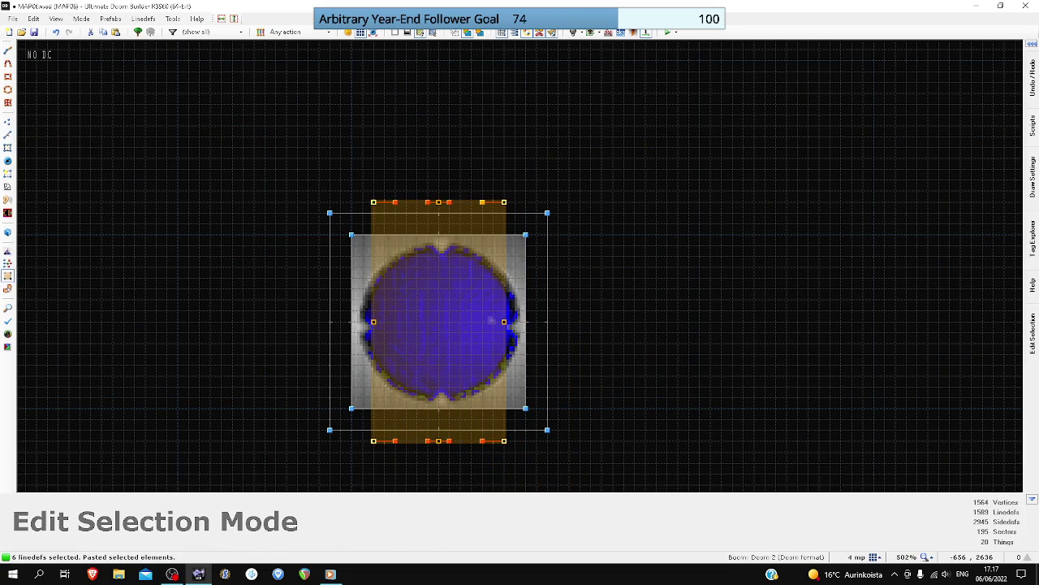
pyautogui.moveTo(504, 202); pyautogui.dragTo(602, 398)
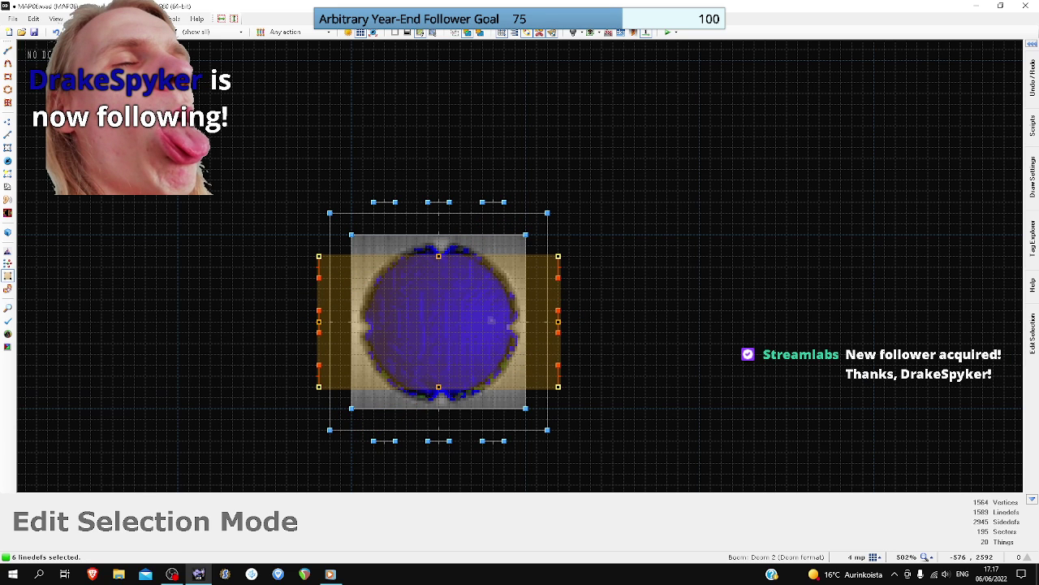
pyautogui.press('Return')
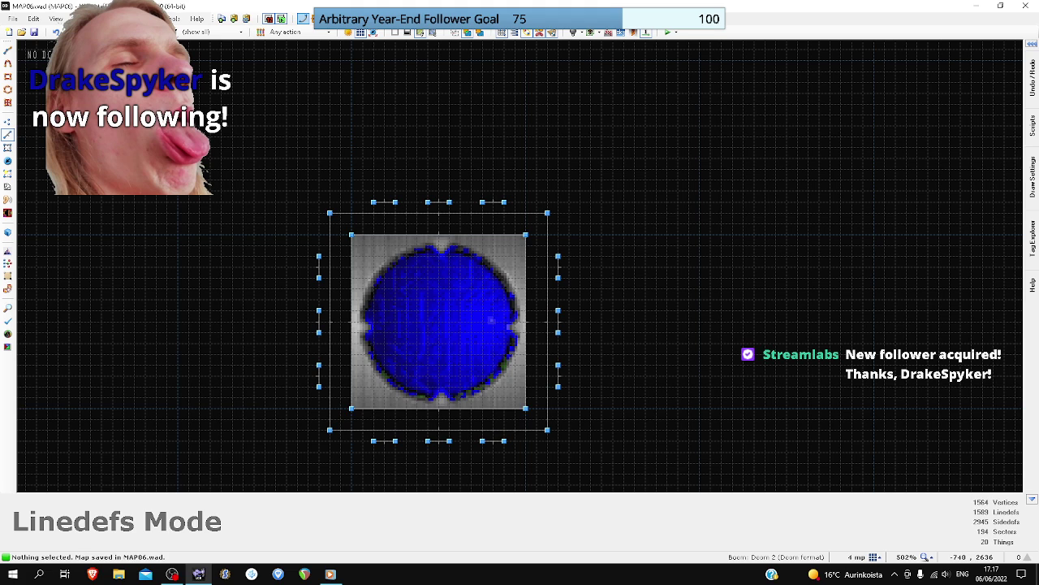
# - Examine the black stripes on all sides of the white pillar in 3D view, up close and from a distance
pyautogui.press('w')
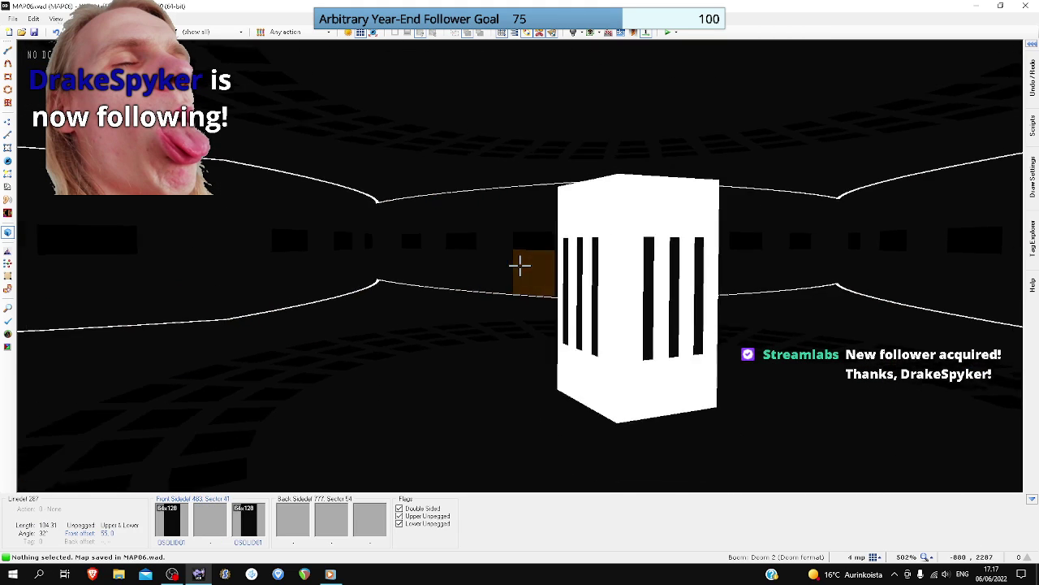
pyautogui.press('e')
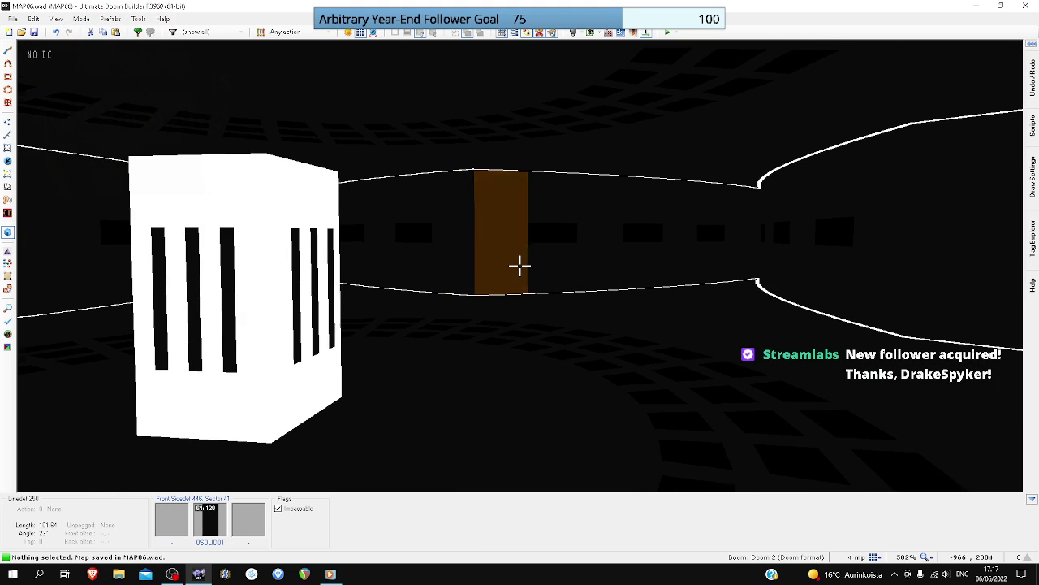
pyautogui.press('s')
pyautogui.press('d')
pyautogui.press('s')
pyautogui.press('e')
pyautogui.press('w')
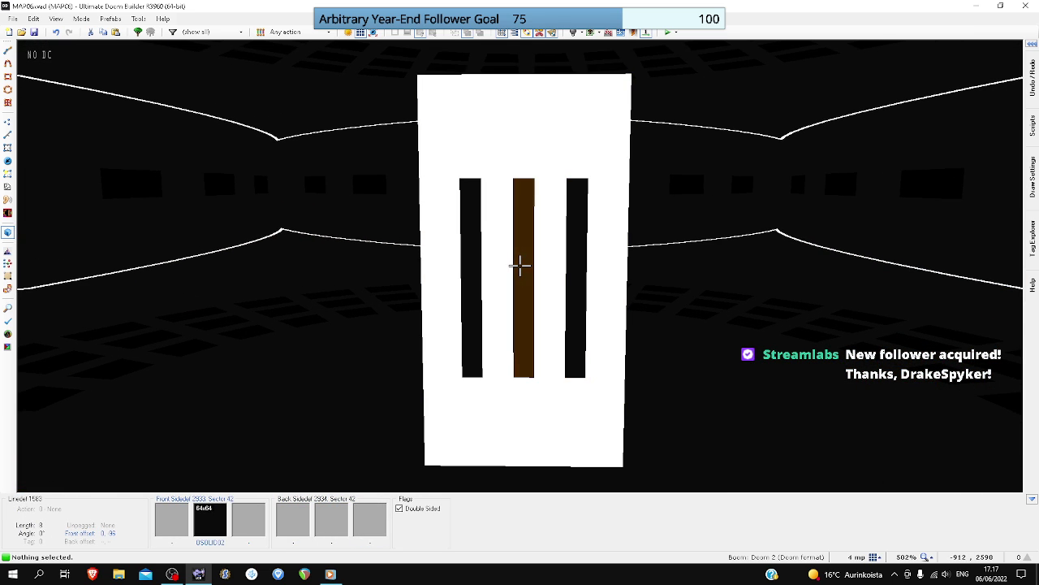
pyautogui.press('s')
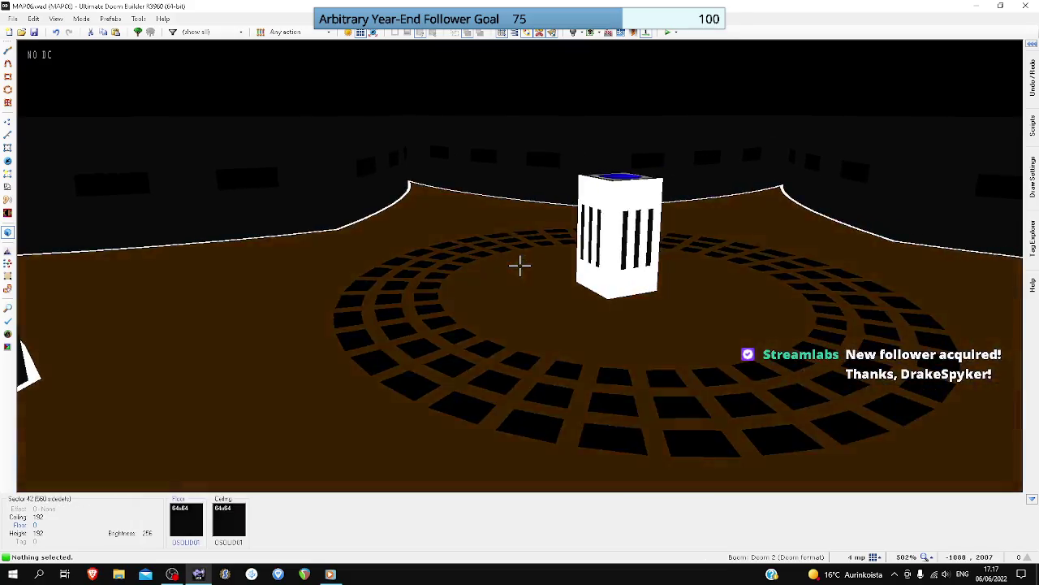
pyautogui.press('q')
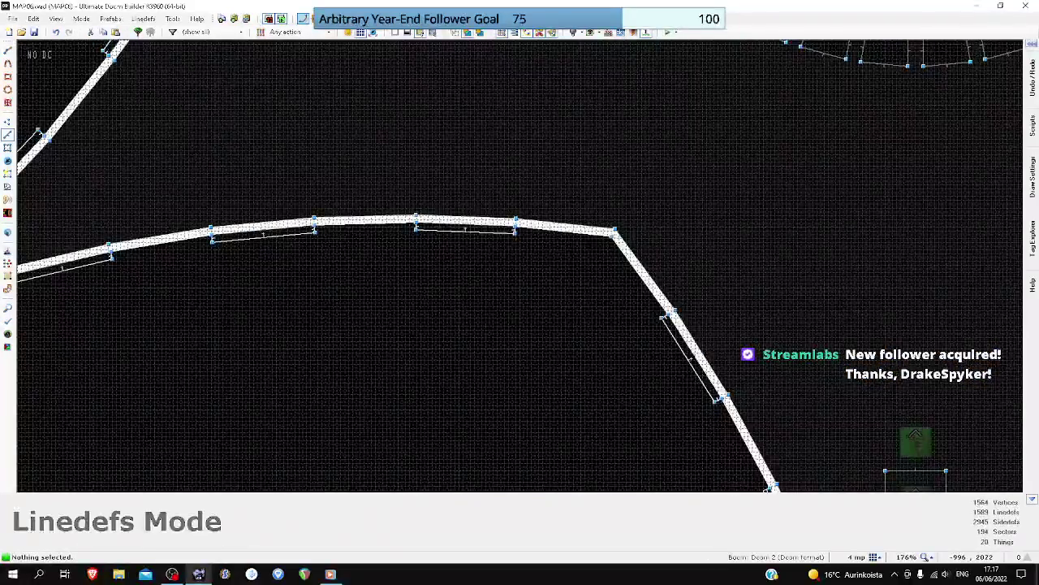
# - Test the map in PrBoom-Plus, walking around the room to check the striped pillar and light sequences, and quit the game
pyautogui.scroll(-6, 614, 206)
pyautogui.scroll(5, 693, 106)
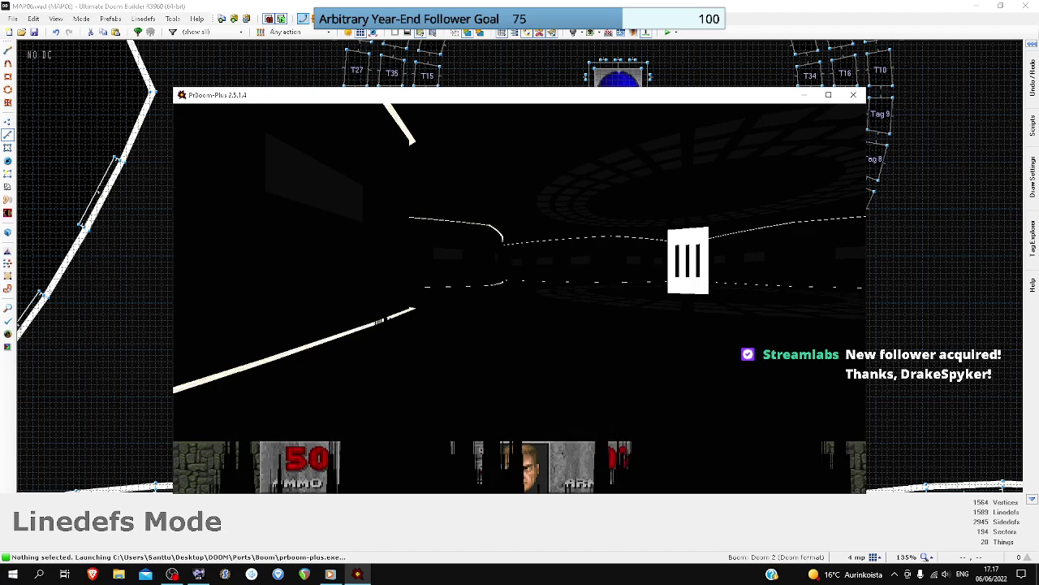
pyautogui.press('w')
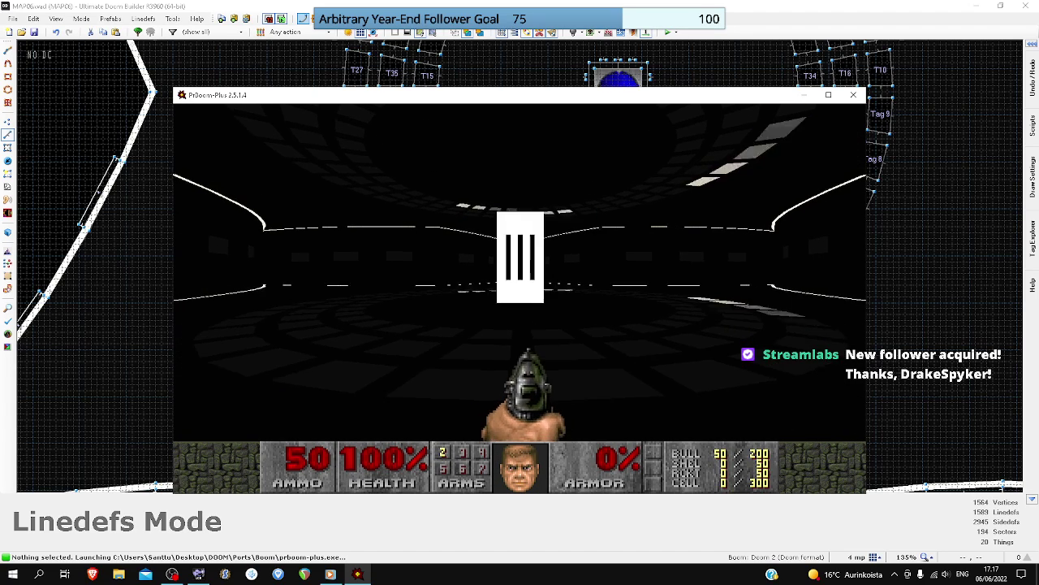
pyautogui.press('d')
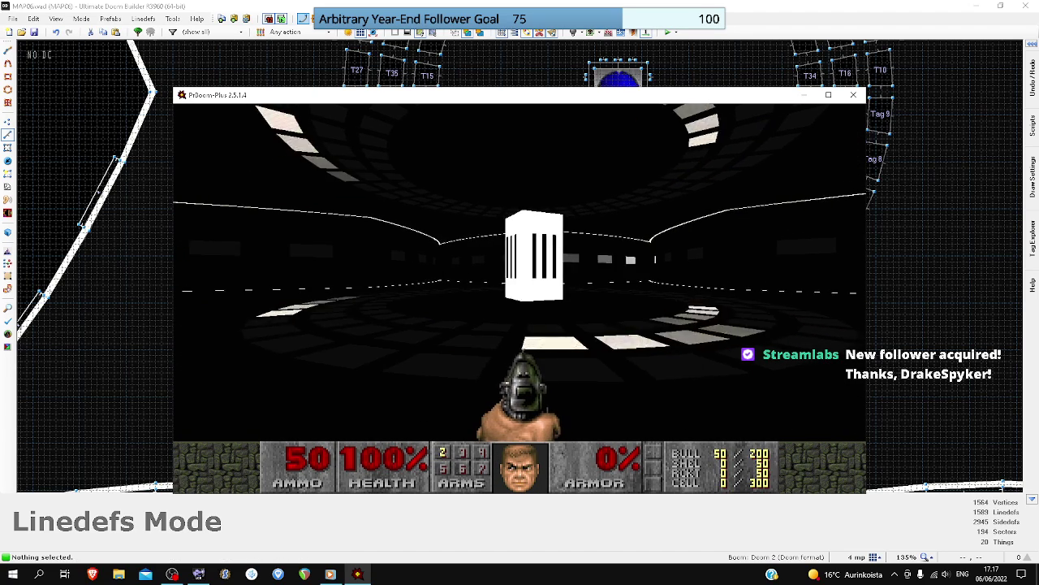
pyautogui.press('w')
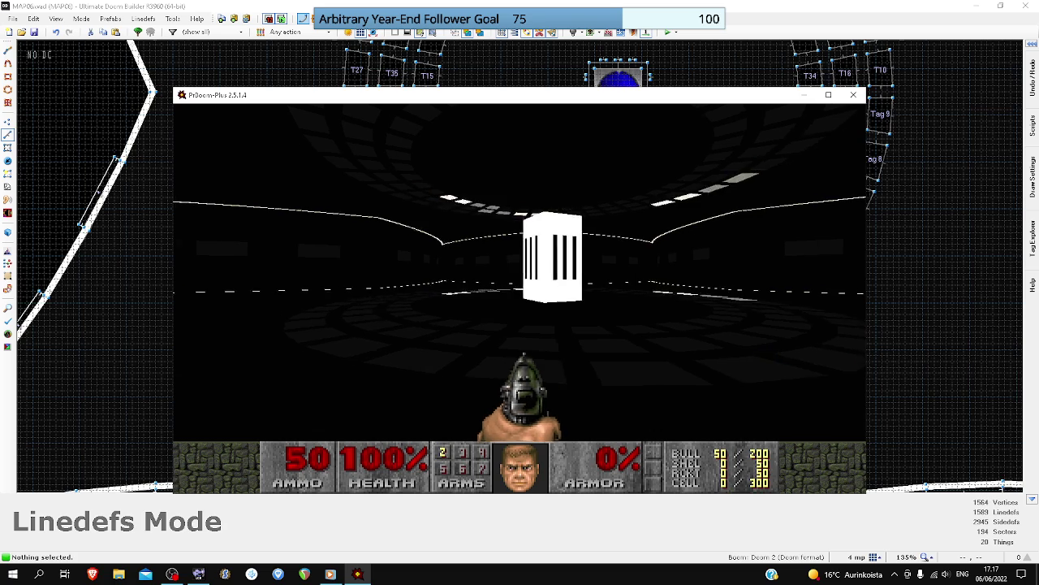
pyautogui.press('w')
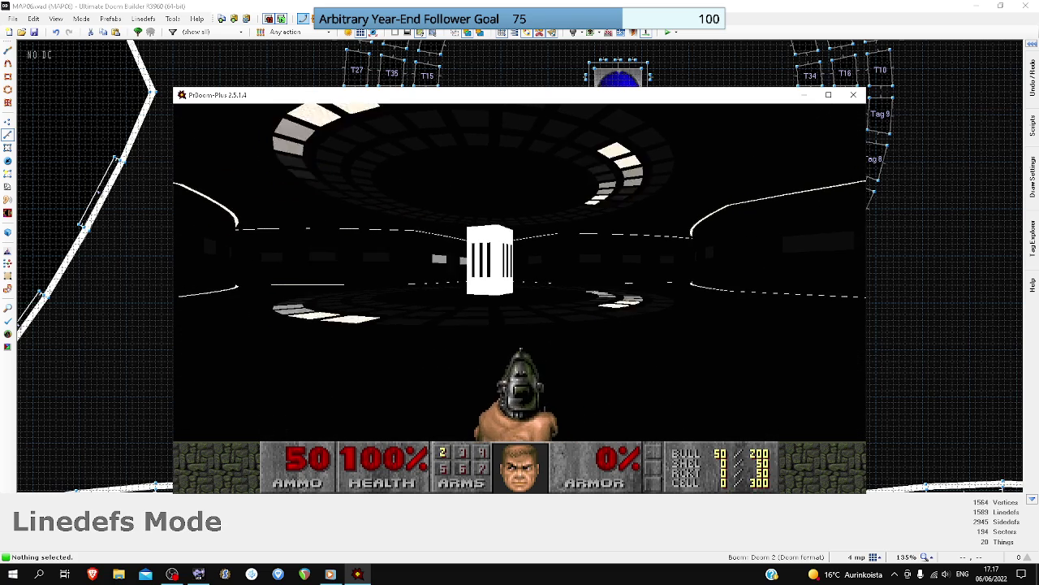
pyautogui.press('a')
pyautogui.press('s')
pyautogui.press('w')
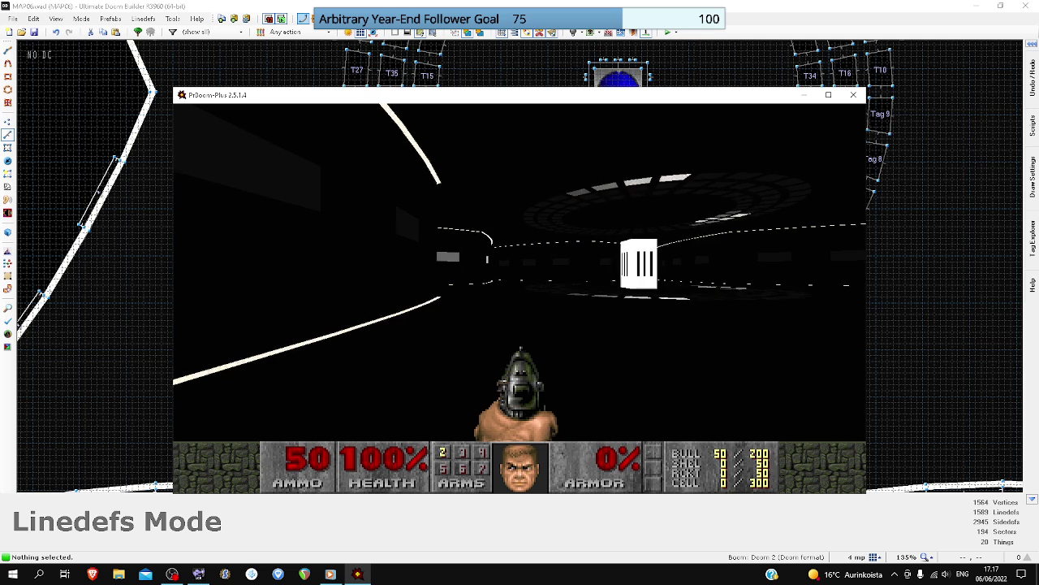
pyautogui.press('w')
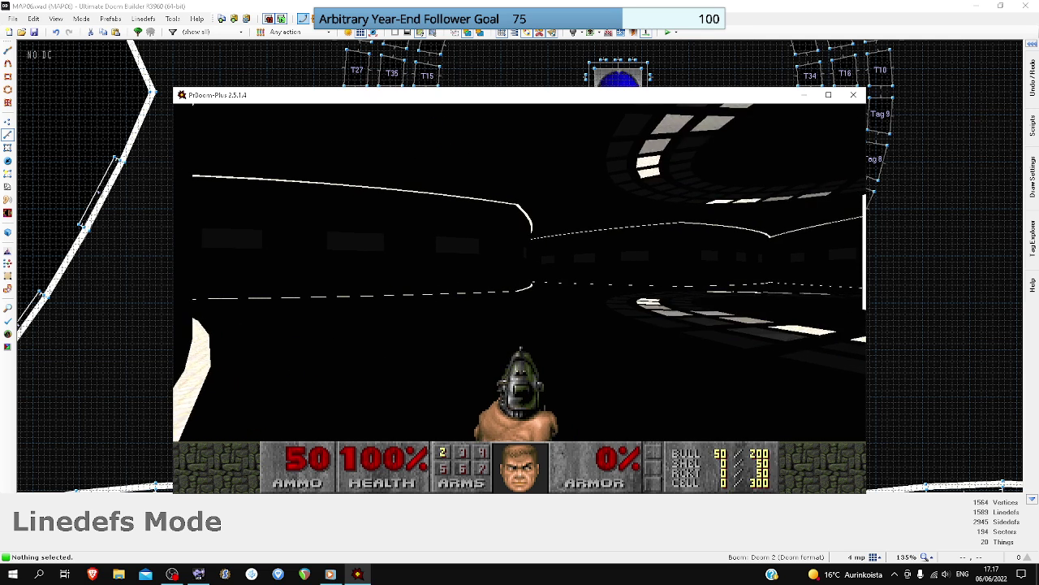
pyautogui.press('a')
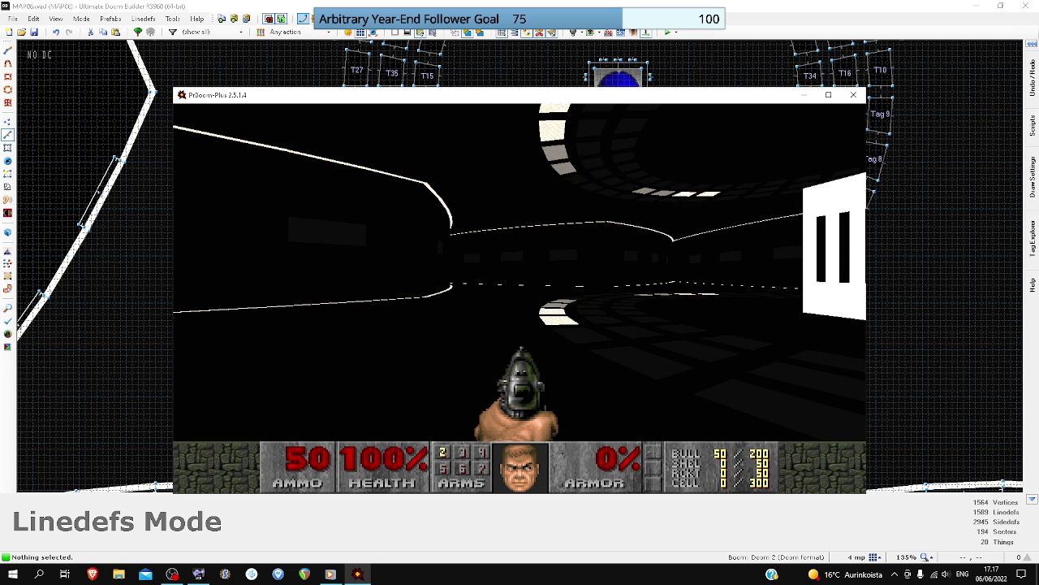
pyautogui.press('s')
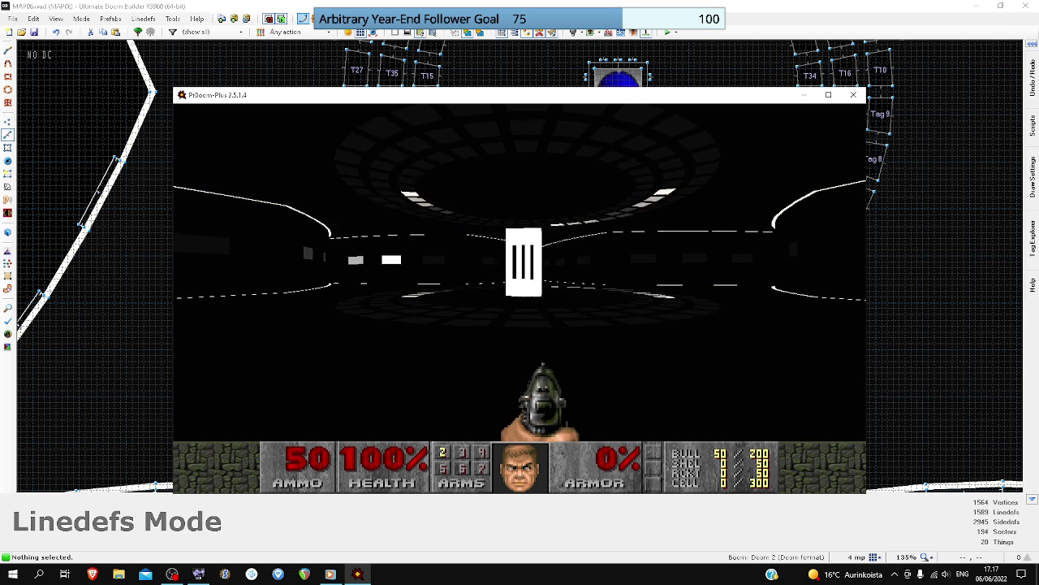
pyautogui.press('w')
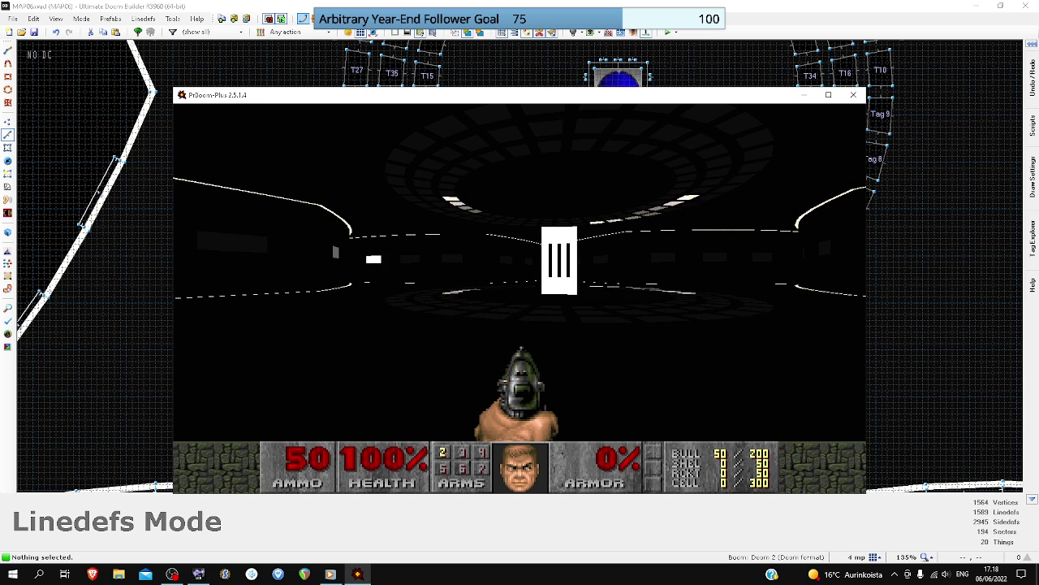
pyautogui.press('w')
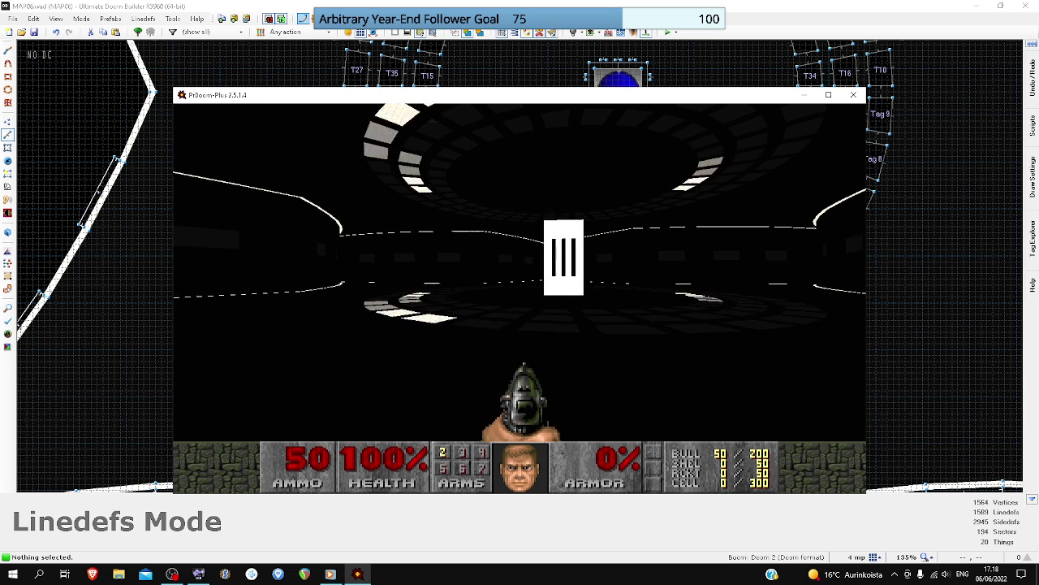
pyautogui.press('Right')
pyautogui.press('a')
pyautogui.press('d')
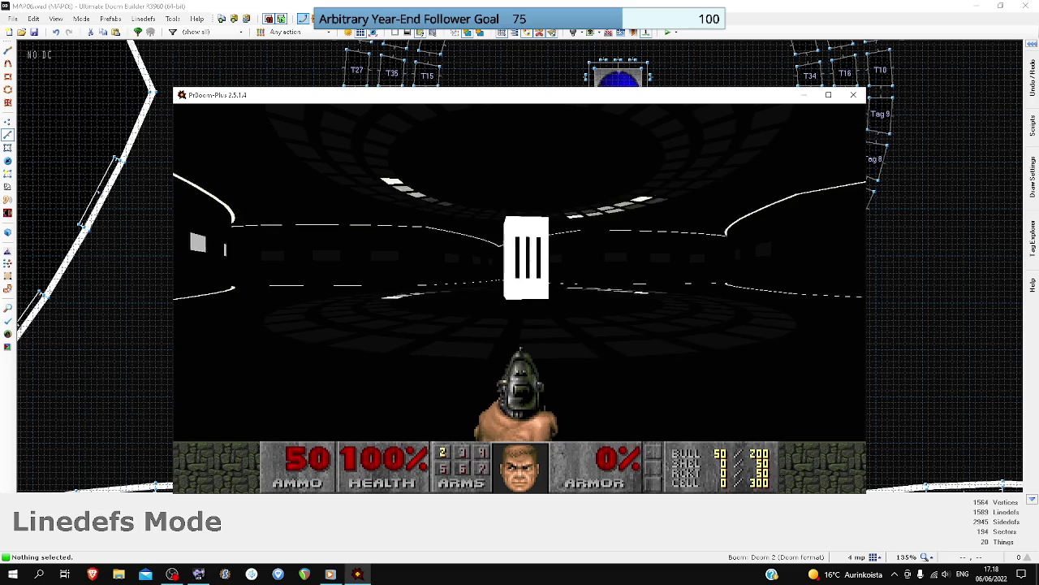
pyautogui.press('Escape')
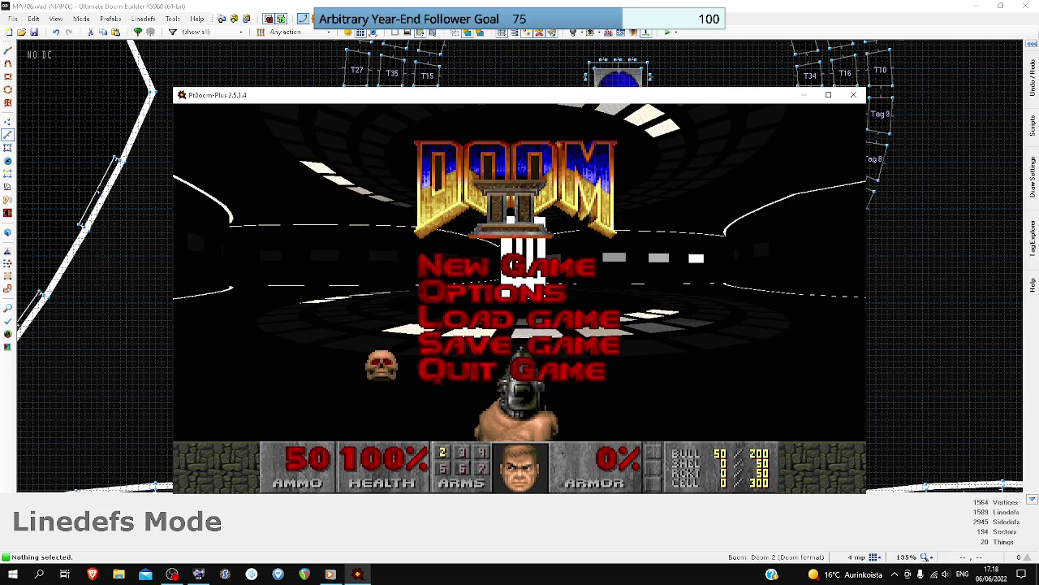
pyautogui.press('Return')
pyautogui.press('y')
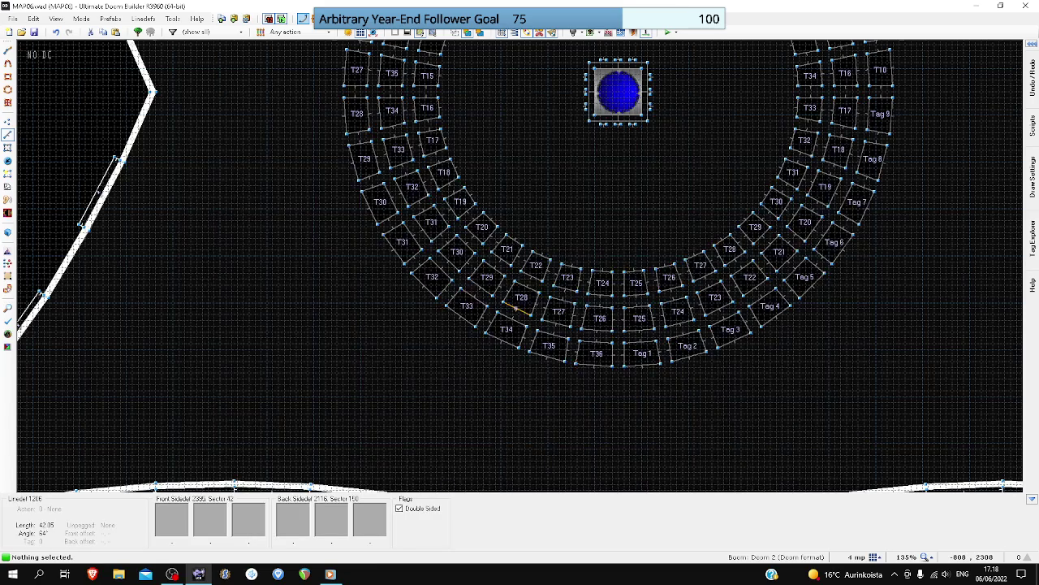
# - Set the grid size to 1 mp and move the three south stripe lines to 1 mp outside the pillar's edge
pyautogui.scroll(-5, 536, 272)
pyautogui.scroll(10, 569, 236)
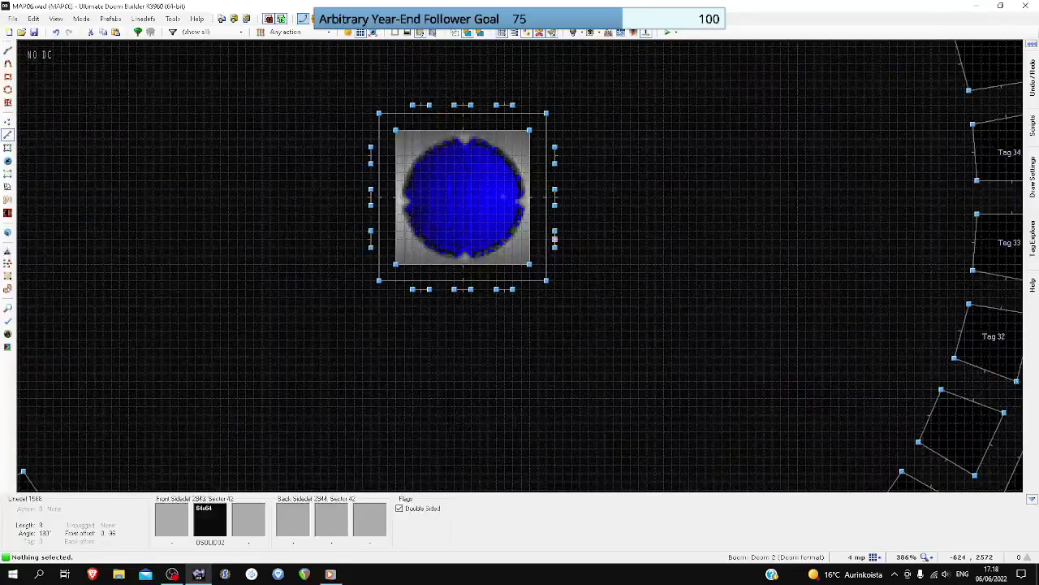
pyautogui.scroll(4, 563, 159)
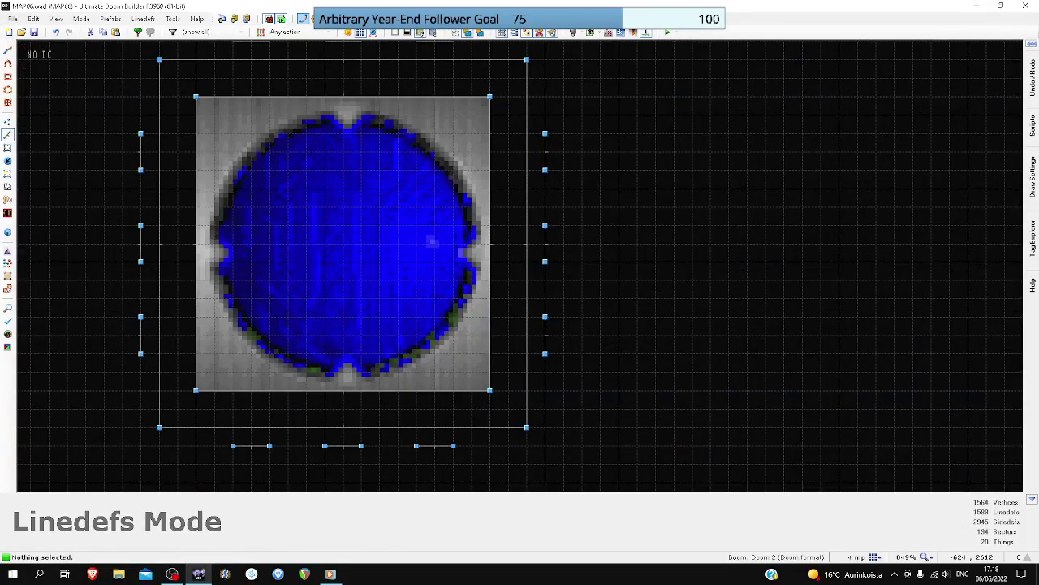
pyautogui.scroll(-6, 560, 156)
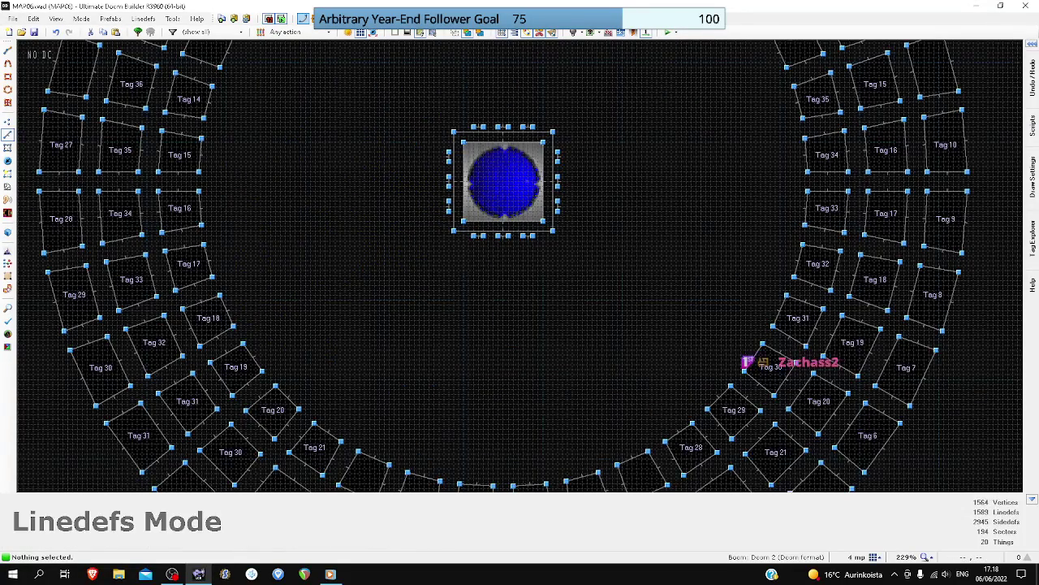
pyautogui.click(874, 557)
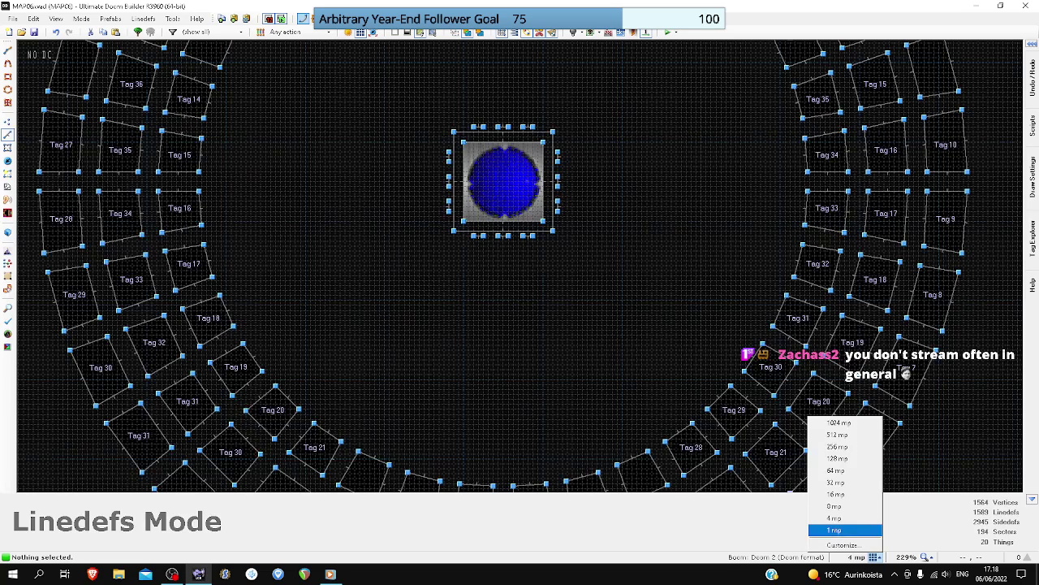
pyautogui.click(836, 530)
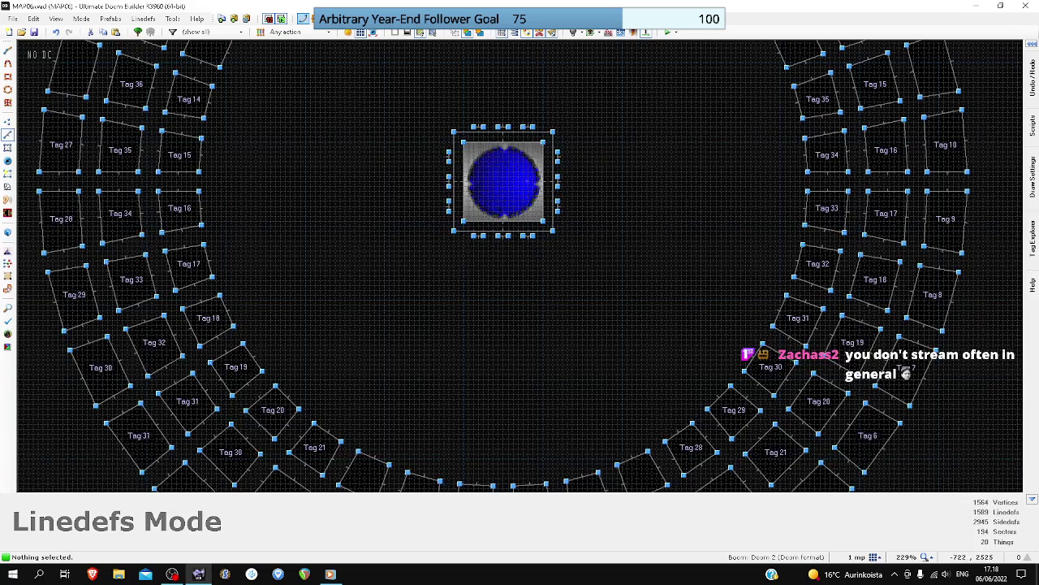
pyautogui.scroll(10, 513, 235)
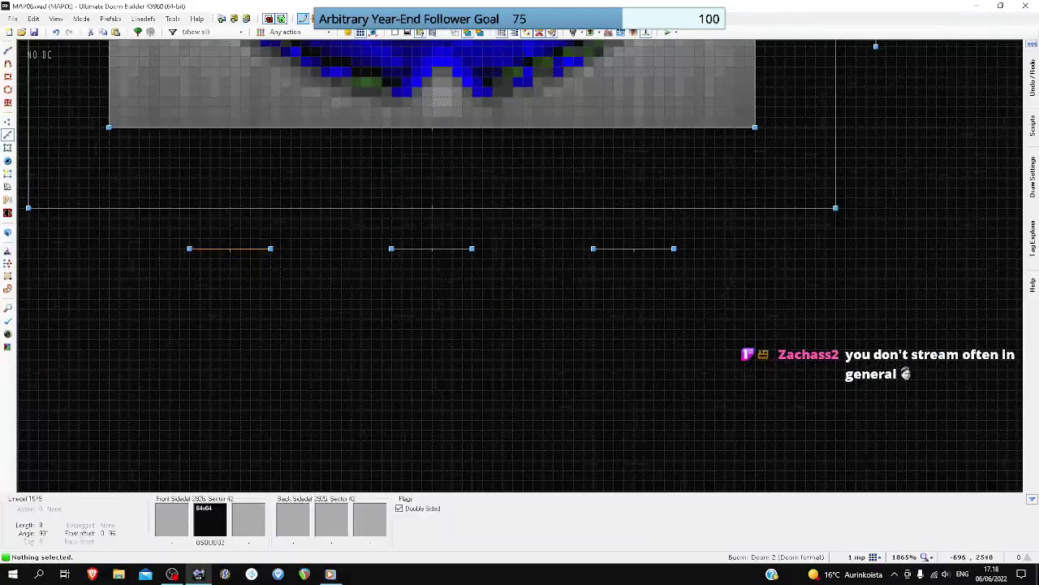
pyautogui.moveTo(164, 232); pyautogui.dragTo(669, 261)
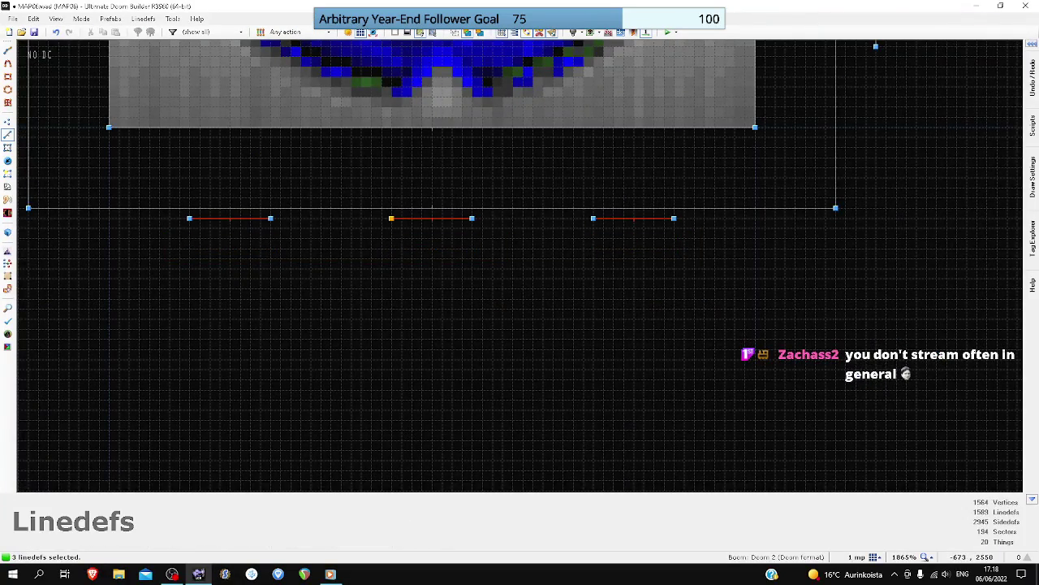
pyautogui.scroll(-7, 457, 262)
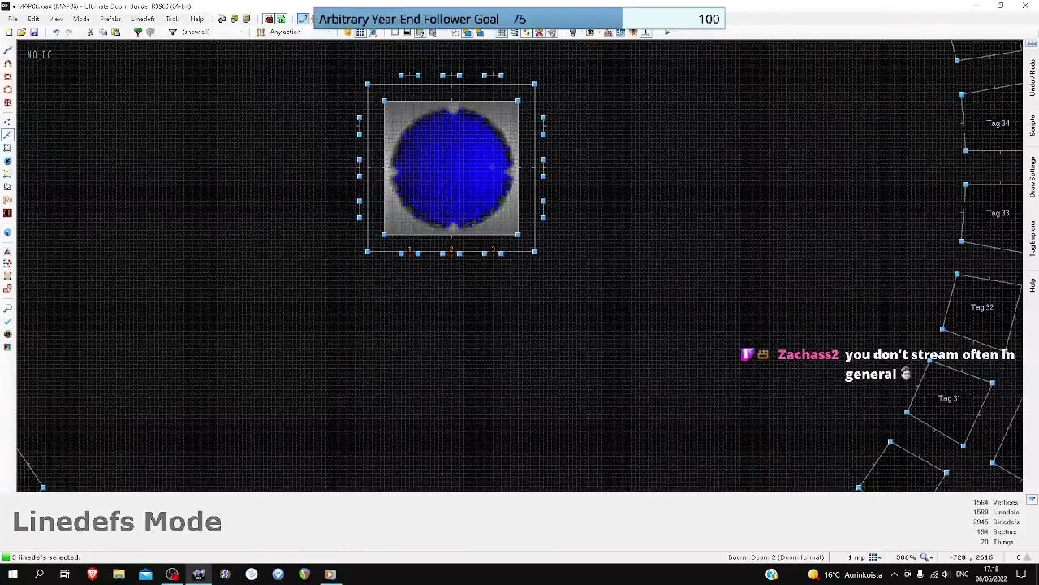
# - Move the west and east stripe lines to 1 mp outside the pillar's edges and clear the selection
pyautogui.scroll(5, 365, 171)
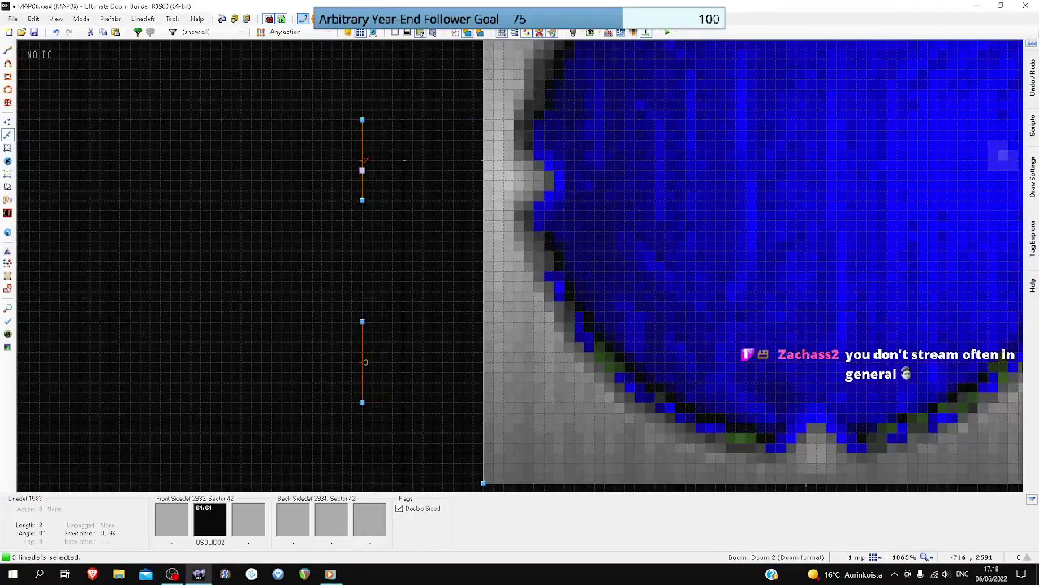
pyautogui.scroll(-2, 367, 170)
pyautogui.scroll(-3, 345, 177)
pyautogui.scroll(2, 551, 130)
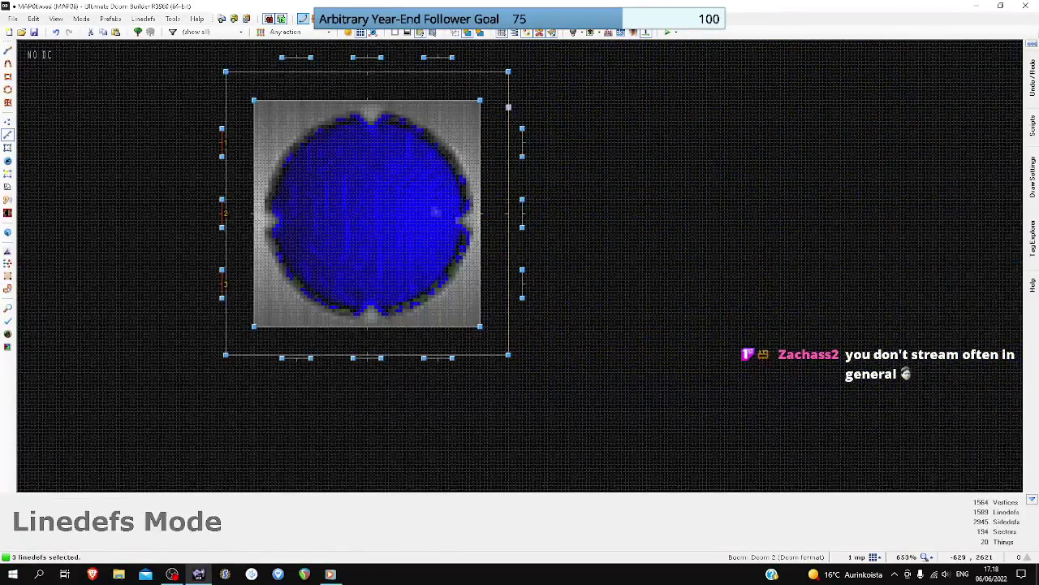
pyautogui.scroll(3, 522, 216)
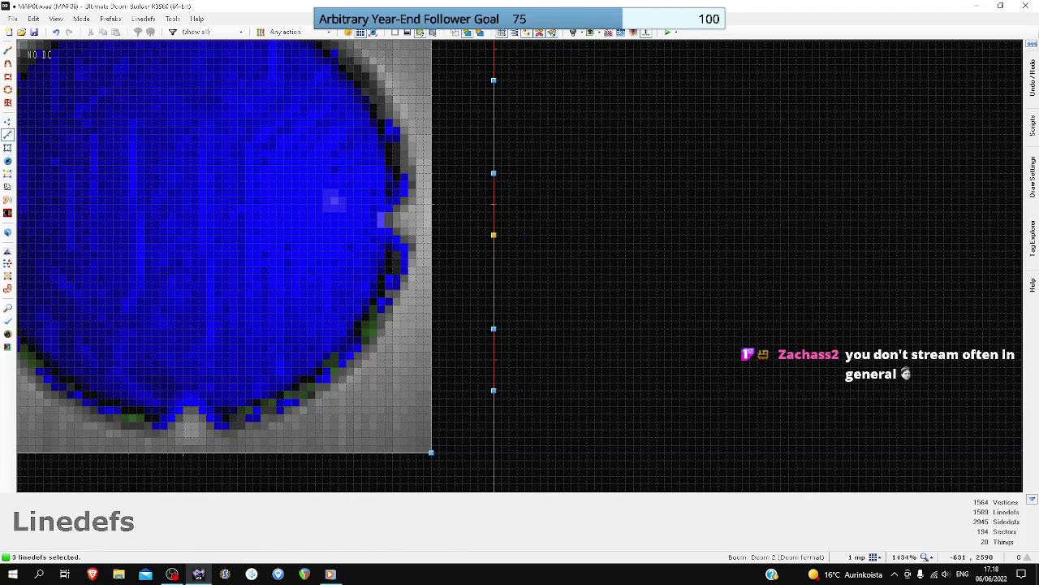
pyautogui.scroll(3, 519, 209)
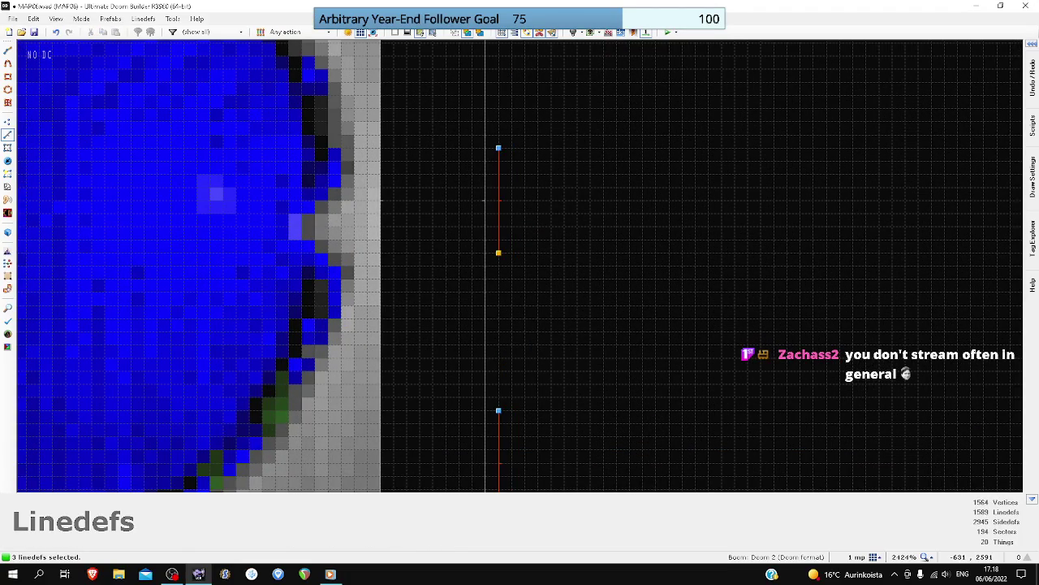
pyautogui.press('c')
# - Move the three north stripe lines to 1 mp outside the pillar's edge and save the map
pyautogui.scroll(-5, 632, 268)
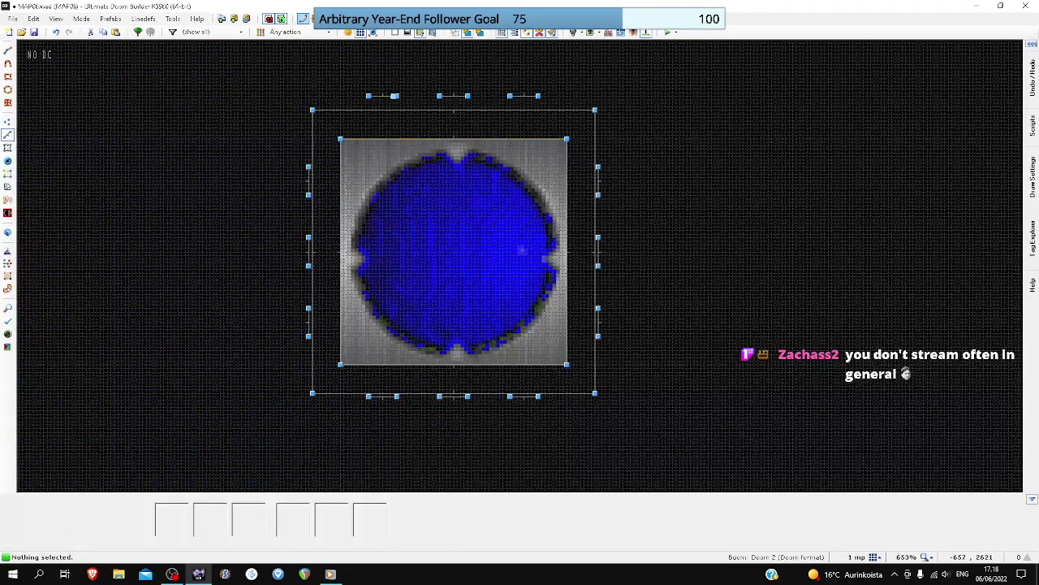
pyautogui.scroll(2, 343, 71)
pyautogui.moveTo(345, 73); pyautogui.dragTo(667, 118)
pyautogui.scroll(3, 528, 93)
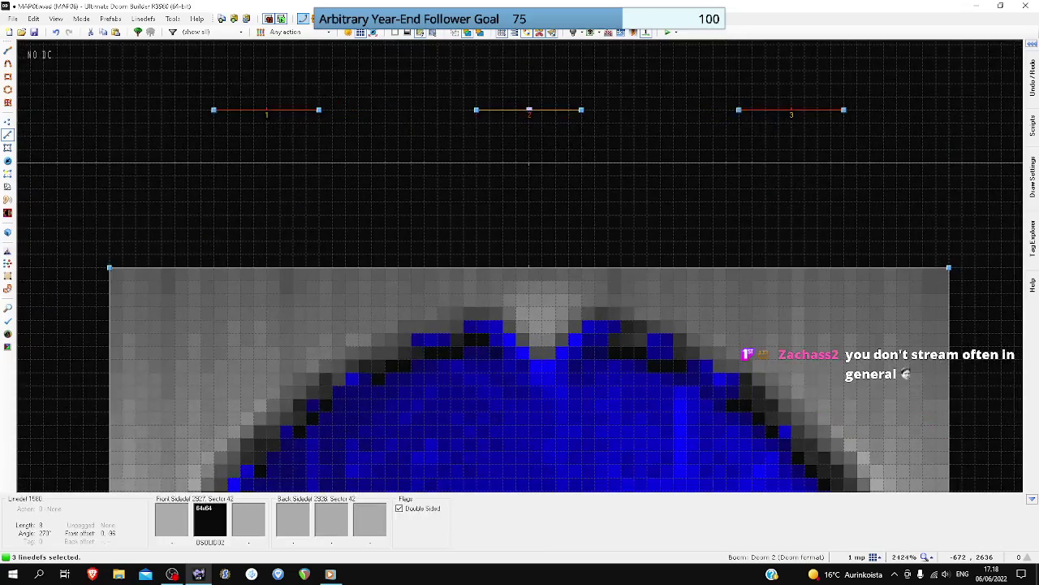
pyautogui.scroll(-7, 528, 162)
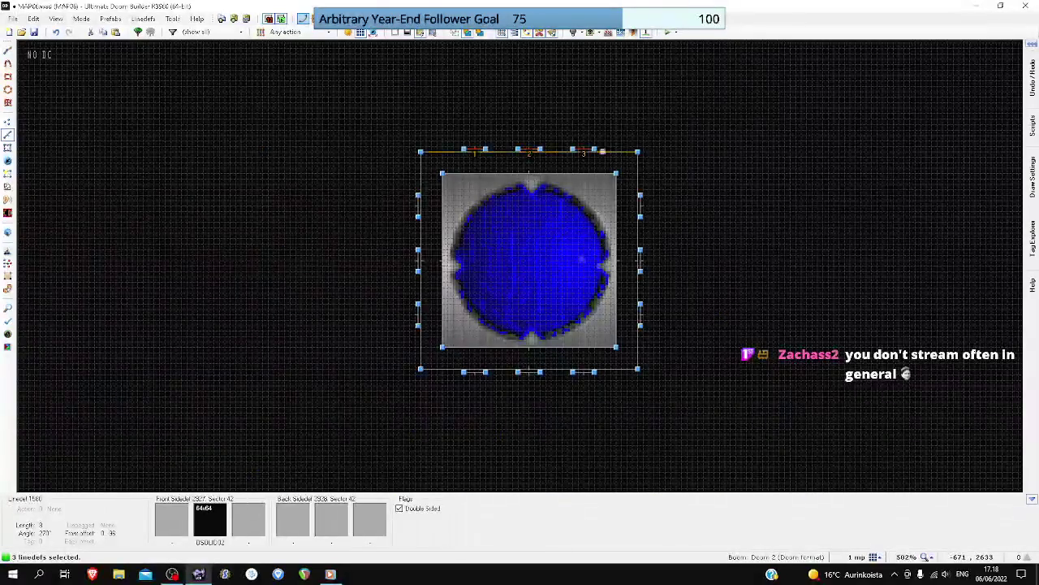
pyautogui.hotkey('ctrl', 's')
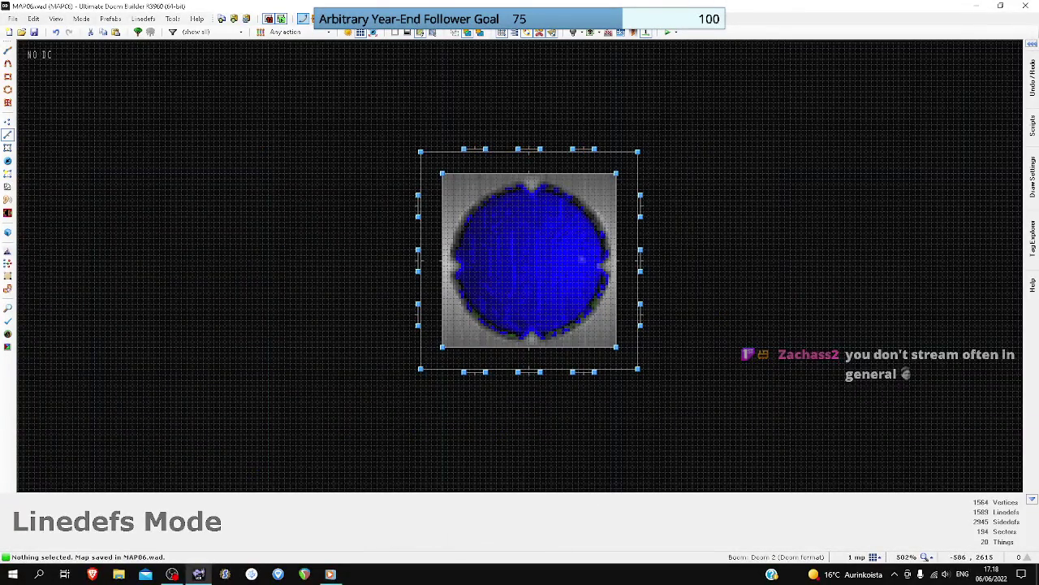
# - Inspect the pillar in 3D view to check how closely the stripes sit against its faces
pyautogui.press('q')
pyautogui.press('w')
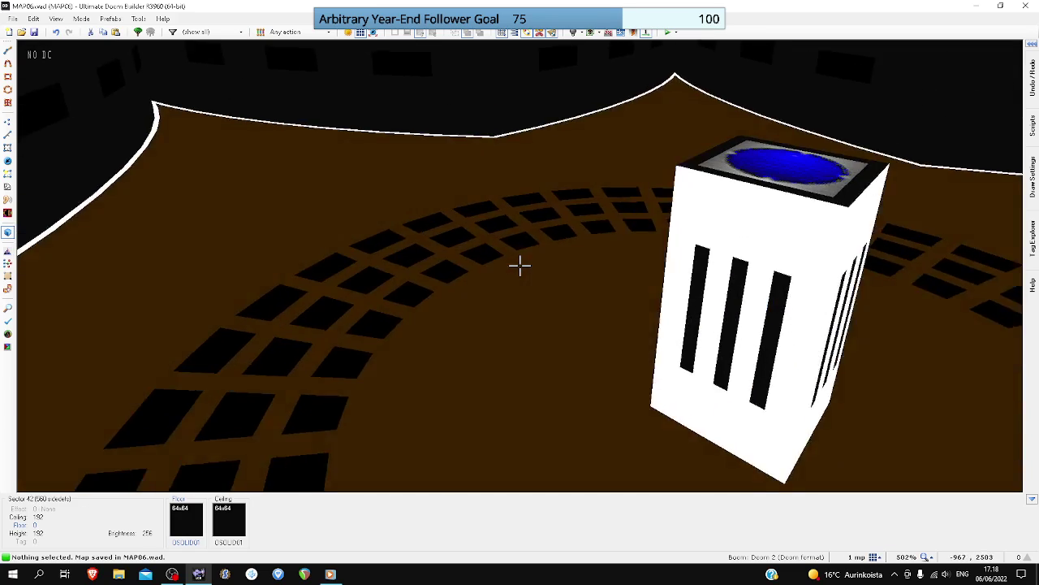
# - Change the floor texture on top of the central pillar to the plain white 64x64 texture
pyautogui.press('s')
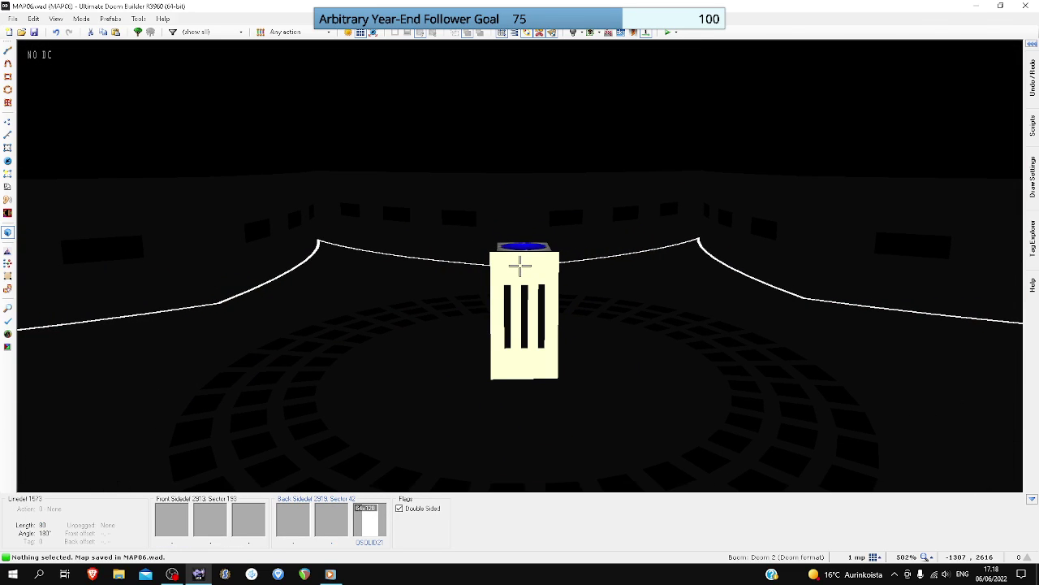
pyautogui.press('w')
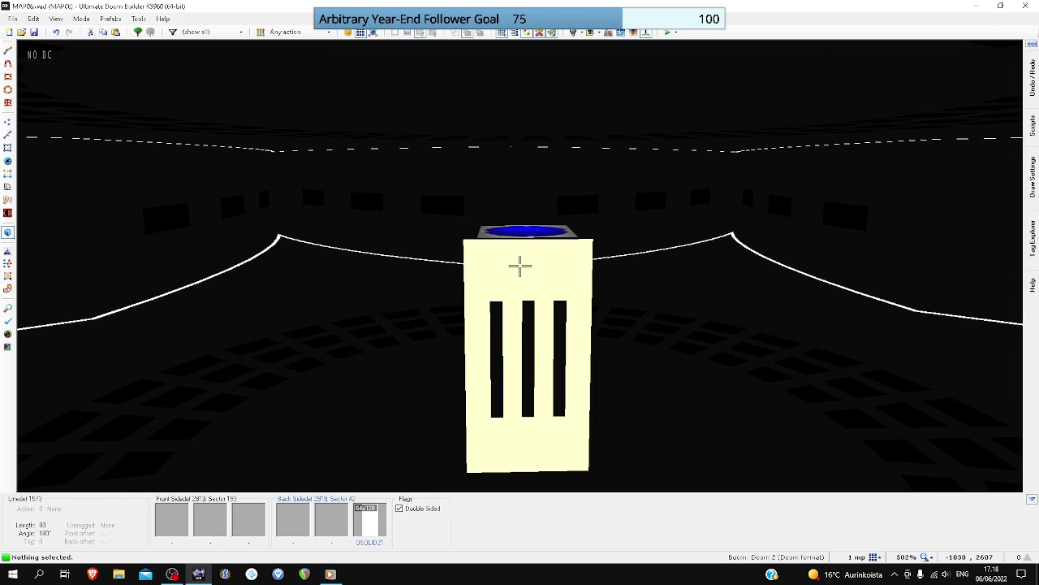
pyautogui.press('a')
pyautogui.press('w')
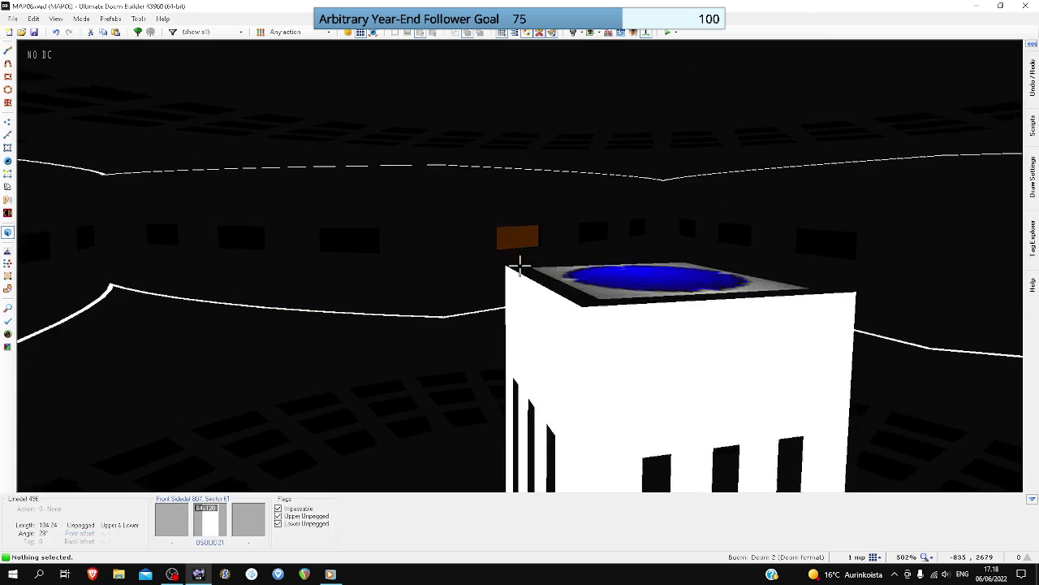
pyautogui.press('w')
pyautogui.rightClick(520, 265)
pyautogui.click(529, 260)
pyautogui.doubleClick(562, 227)
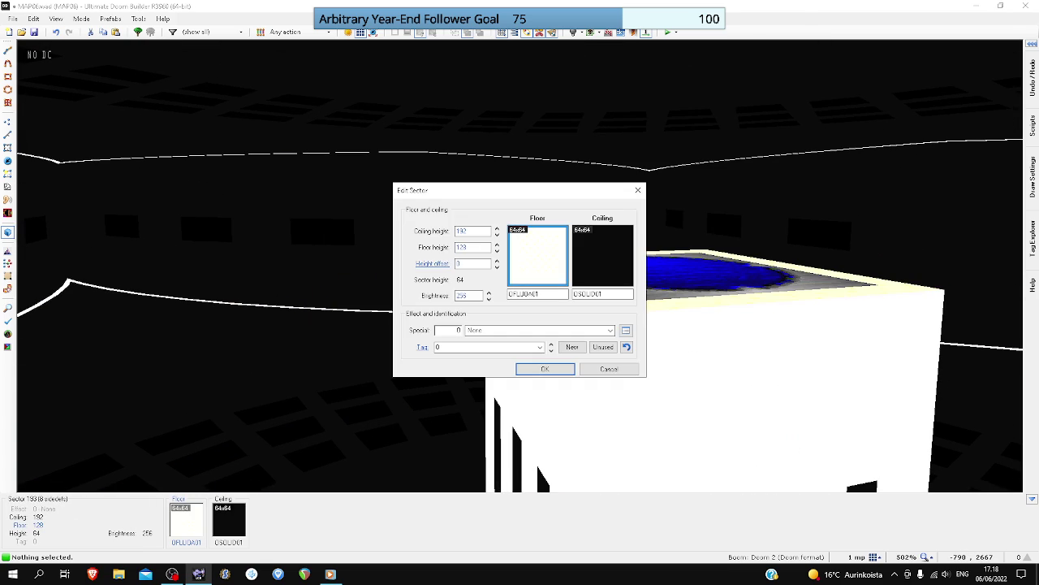
pyautogui.press('Return')
# - Examine the star-shaped arena around the central pillar in the 3D view and on the 2D map
pyautogui.press('s')
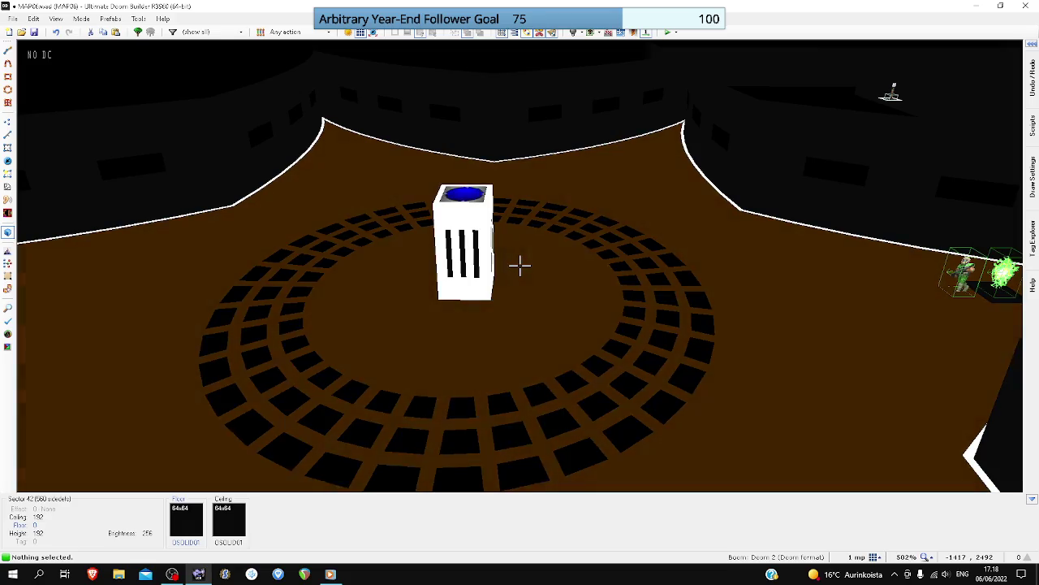
pyautogui.press('w')
pyautogui.press('s')
pyautogui.press('q')
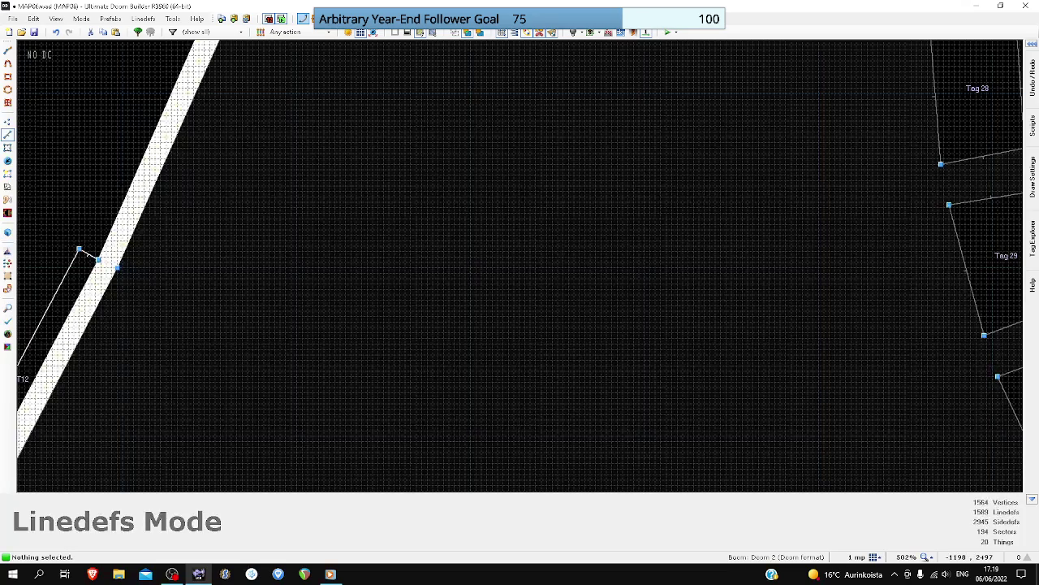
pyautogui.scroll(-3, 519, 266)
pyautogui.scroll(-4, 520, 267)
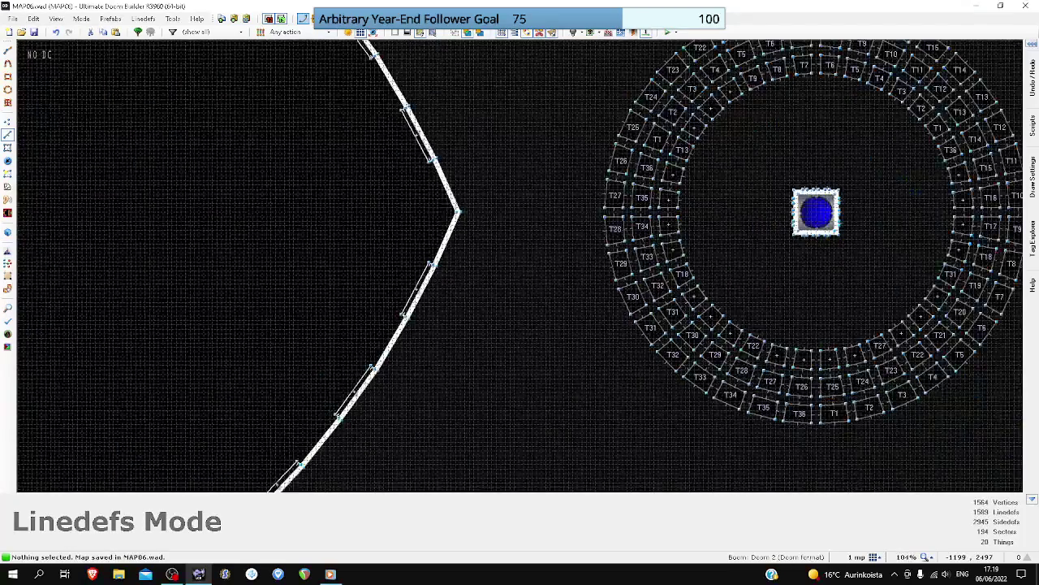
pyautogui.scroll(-5, 479, 261)
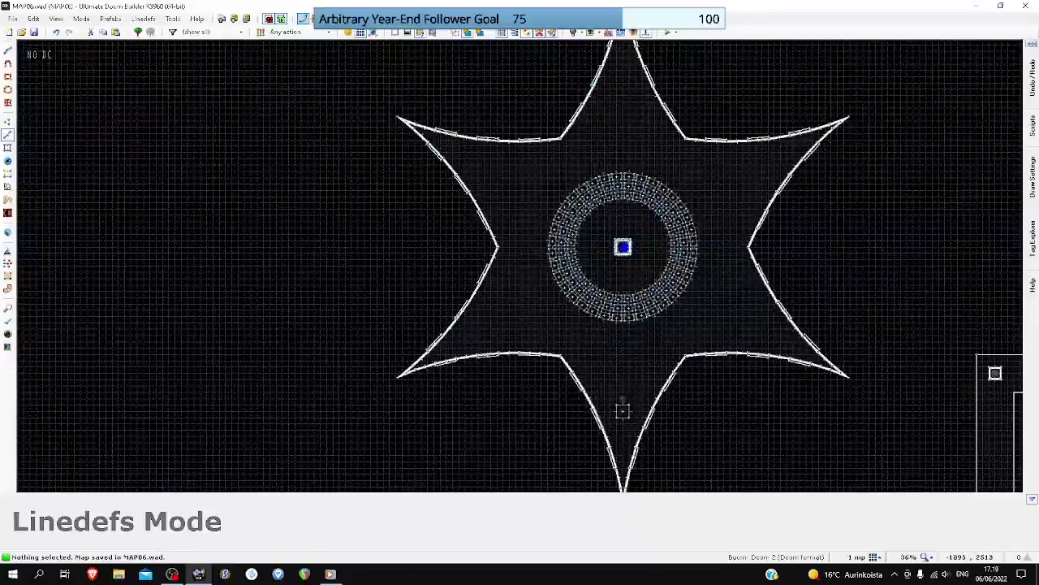
pyautogui.scroll(7, 646, 243)
pyautogui.scroll(-14, 586, 233)
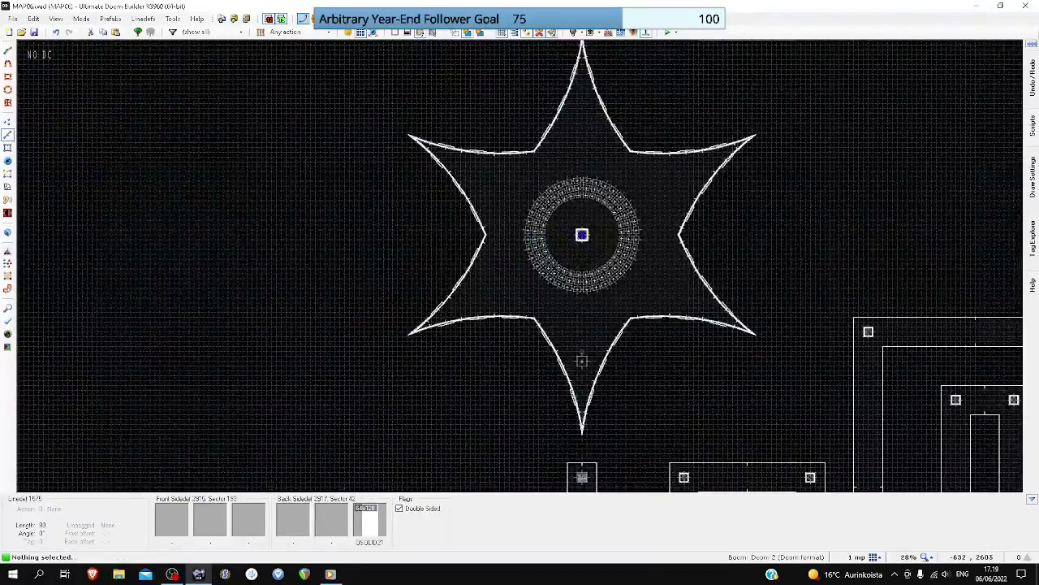
pyautogui.scroll(12, 595, 264)
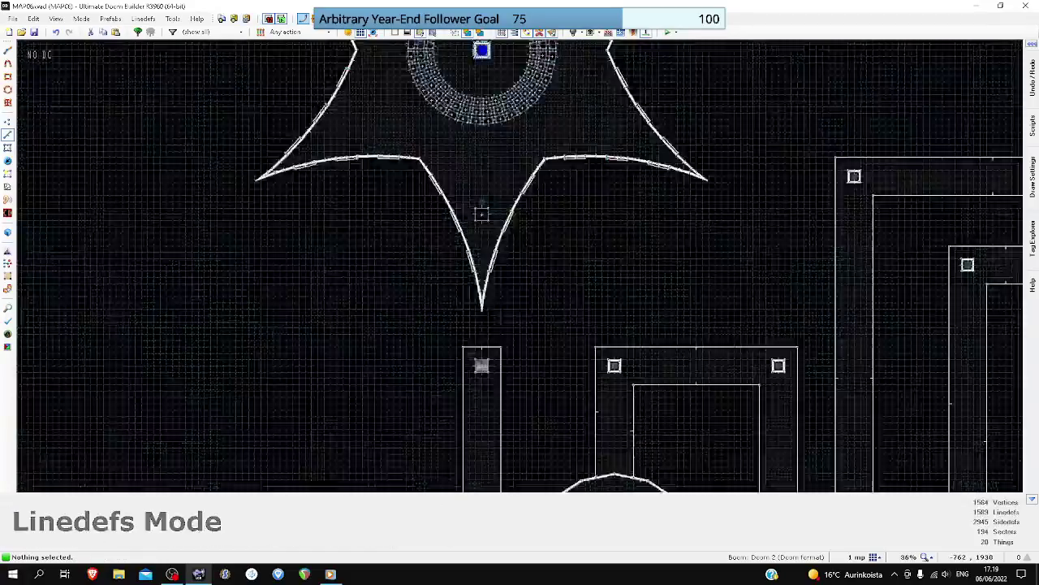
# - Switch to Things mode and set the grid size to 32 mp
pyautogui.press('t')
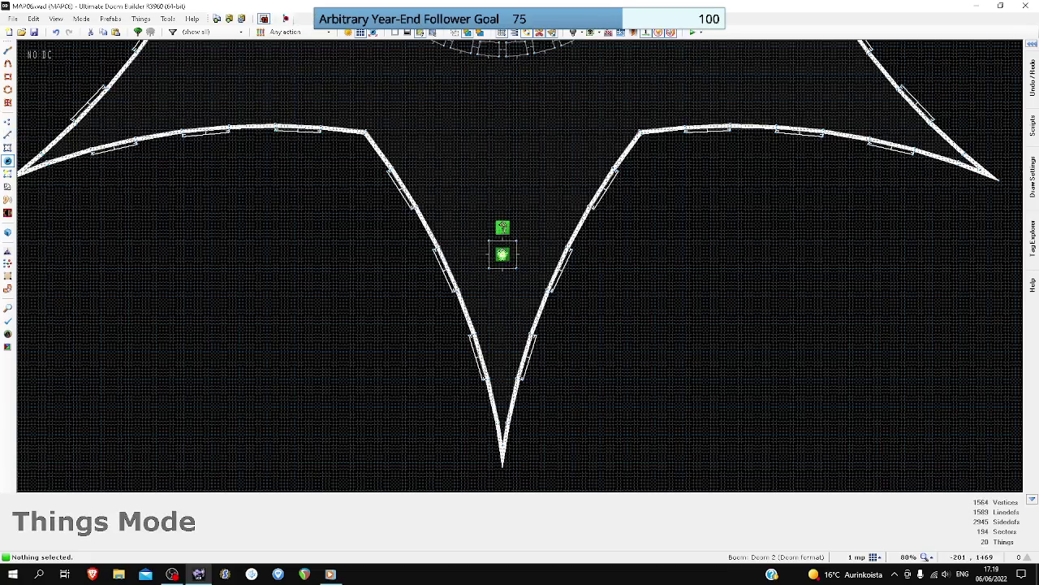
pyautogui.click(876, 557)
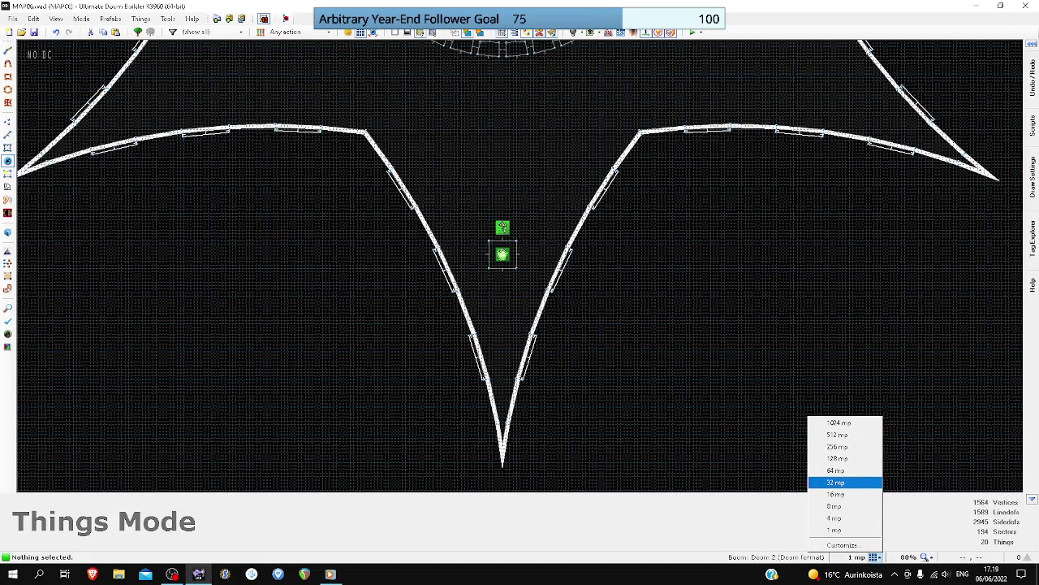
pyautogui.click(836, 482)
# - Insert a Cyberdemon just south of the ring of tiles, at X -672, Y 2176
pyautogui.scroll(-4, 841, 467)
pyautogui.scroll(4, 690, 341)
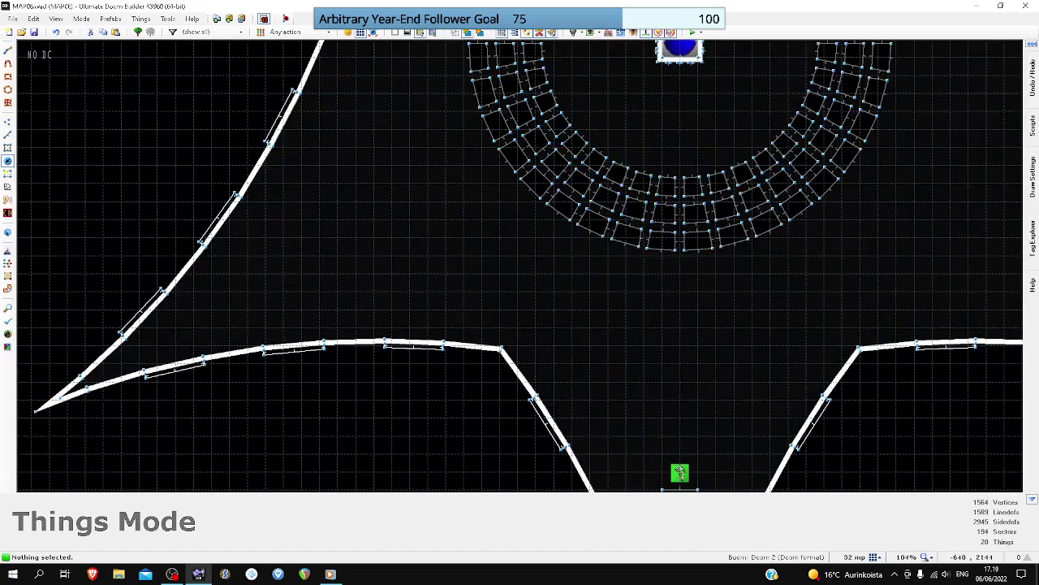
pyautogui.press('Insert')
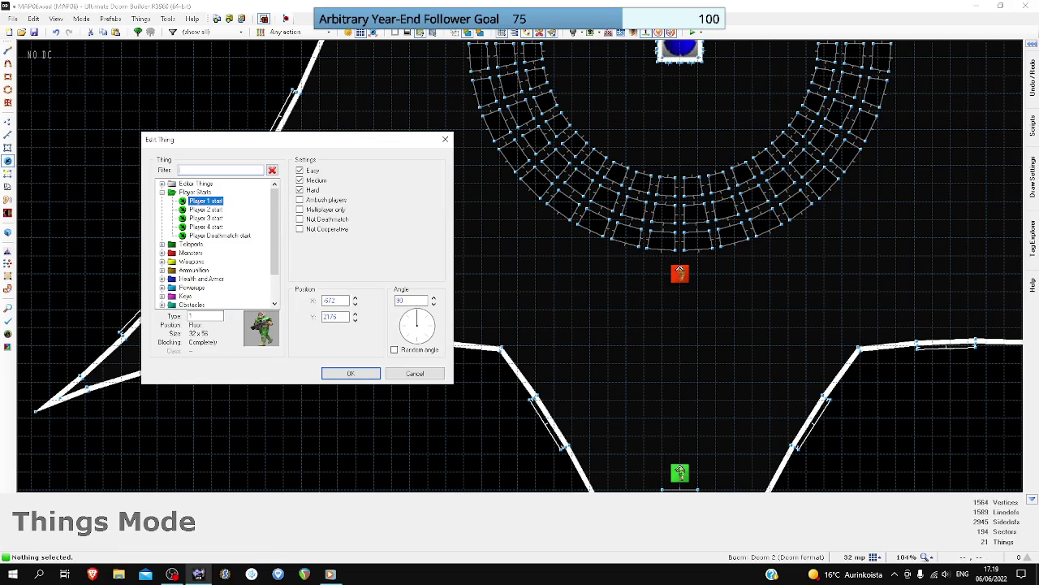
pyautogui.click(162, 253)
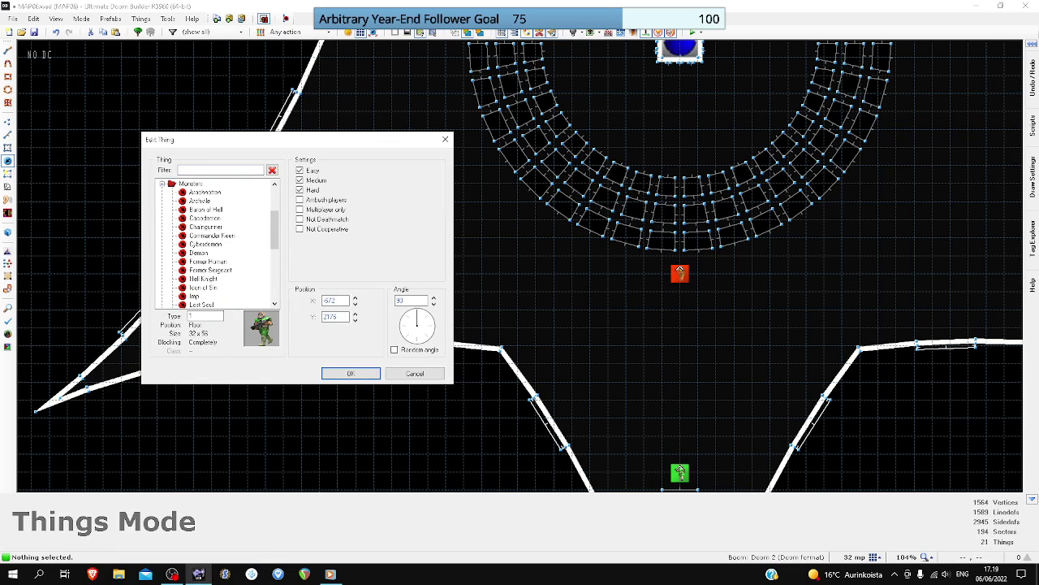
pyautogui.click(205, 244)
pyautogui.click(351, 373)
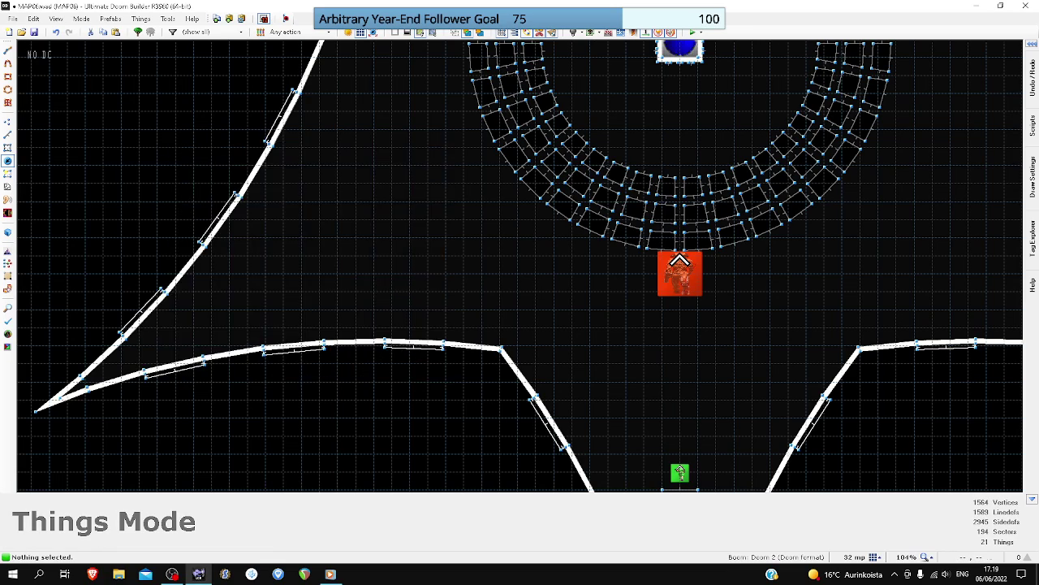
# - Move the Cyberdemon north inside the ring, directly south of the central pillar
pyautogui.scroll(-4, 333, 364)
pyautogui.click(489, 320)
pyautogui.scroll(3, 490, 320)
pyautogui.moveTo(490, 309); pyautogui.dragTo(490, 212)
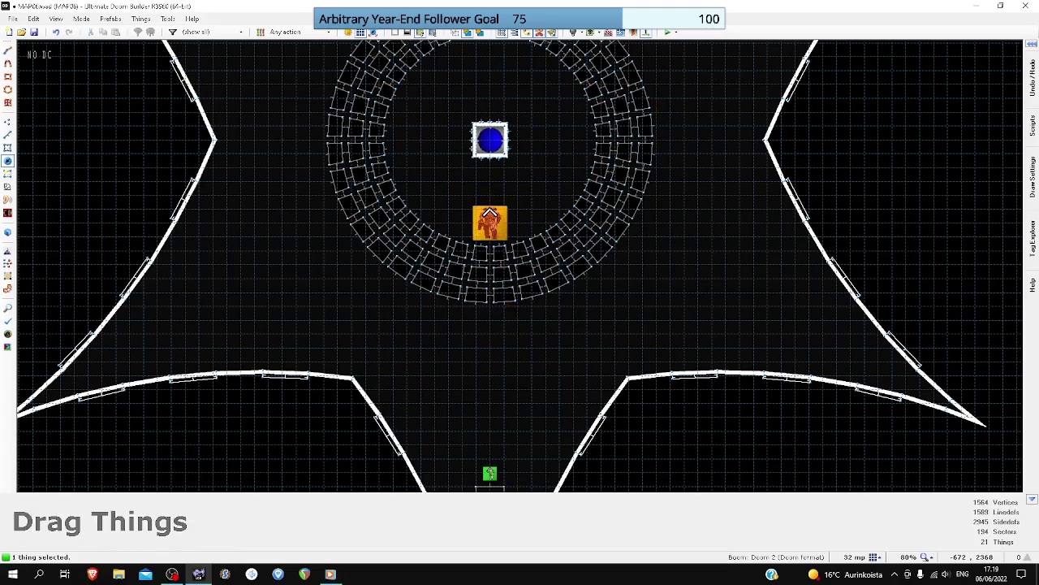
pyautogui.moveTo(490, 171); pyautogui.dragTo(489, 172)
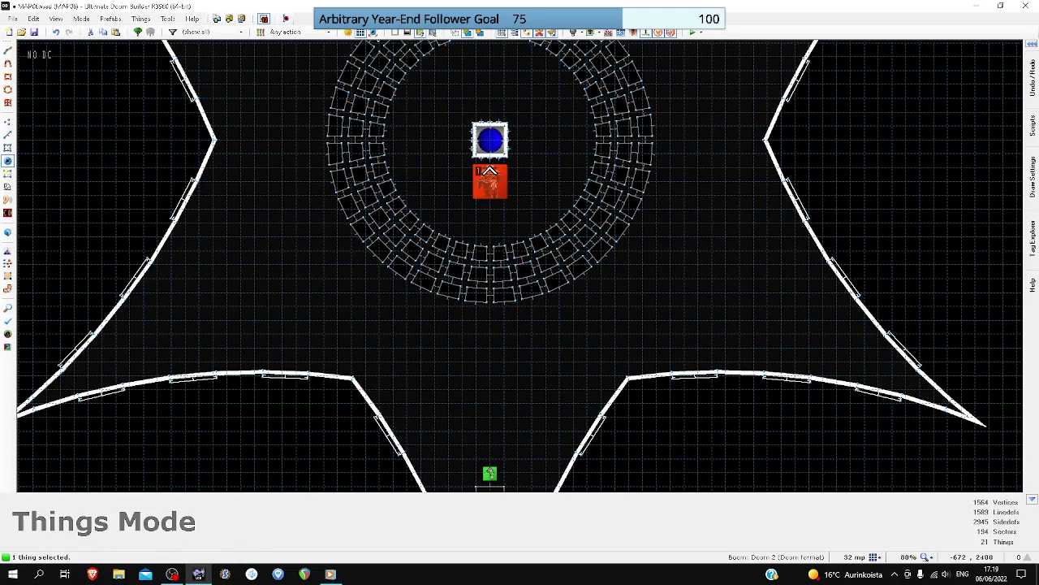
# - Insert a Lost Soul north of the ring, centred at the base of the star's north point, at X -672, Y 3136
pyautogui.scroll(-4, 490, 172)
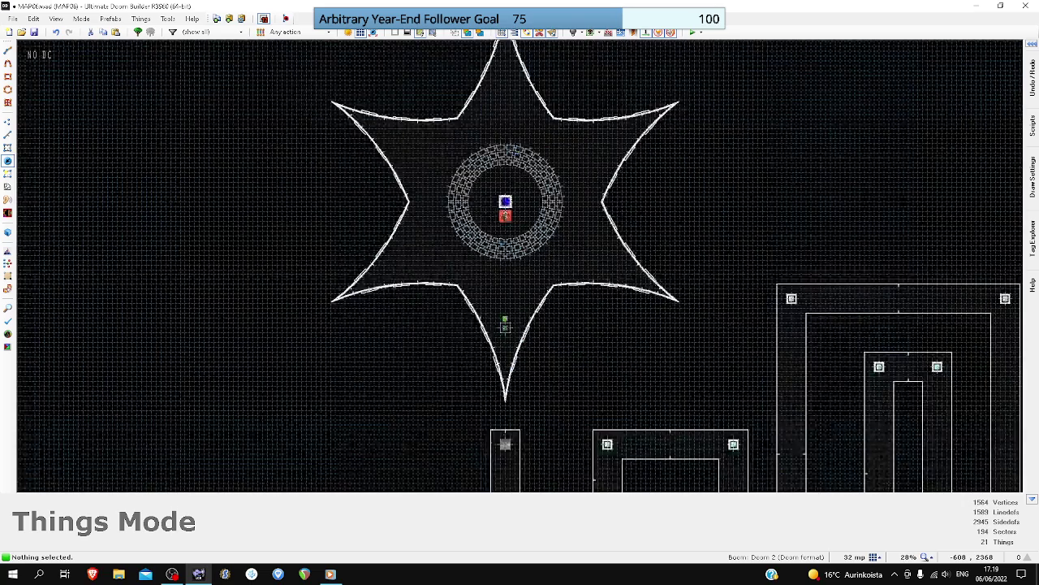
pyautogui.scroll(4, 505, 113)
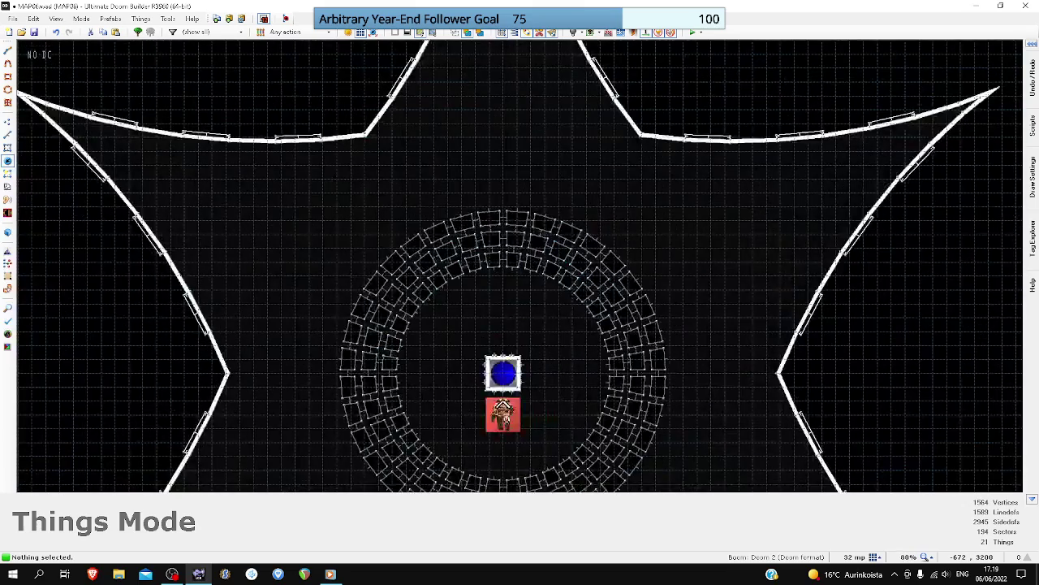
pyautogui.scroll(-2, 503, 166)
pyautogui.scroll(4, 507, 108)
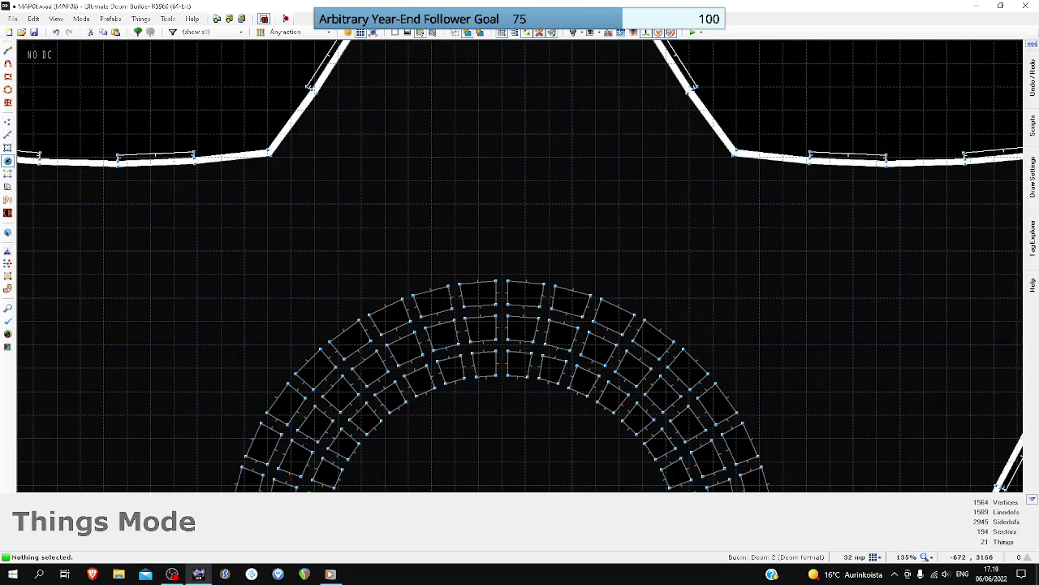
pyautogui.press('Insert')
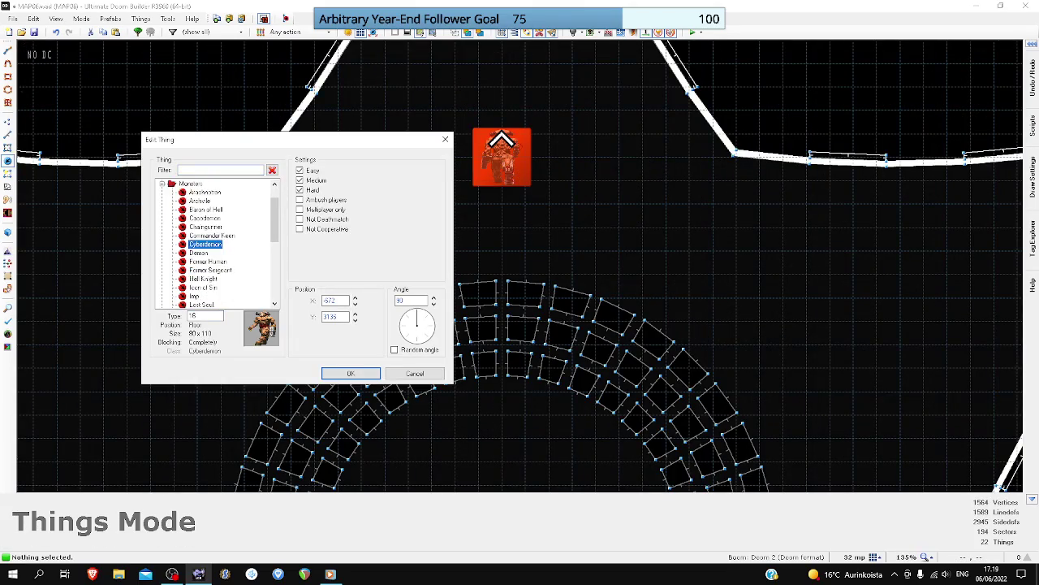
pyautogui.scroll(-1, 205, 262)
pyautogui.click(203, 277)
pyautogui.click(351, 373)
# - Duplicate the Lost Soul into a row of nine, two grid squares apart, across the base of the star's north point
pyautogui.moveTo(502, 160)
pyautogui.keyDown('shift'); pyautogui.mouseDown(button='right')
pyautogui.moveTo(454, 160)
pyautogui.moveTo(689, 159)
pyautogui.mouseUp(button='right'); pyautogui.keyUp('shift')
pyautogui.keyDown('shift'); pyautogui.moveTo(455, 159); pyautogui.dragTo(407, 159, button='right'); pyautogui.keyUp('shift')
pyautogui.click(408, 157)
pyautogui.hotkey('ctrl', 'v')
pyautogui.click(361, 156)
pyautogui.hotkey('ctrl', 'v')
pyautogui.click(314, 157)
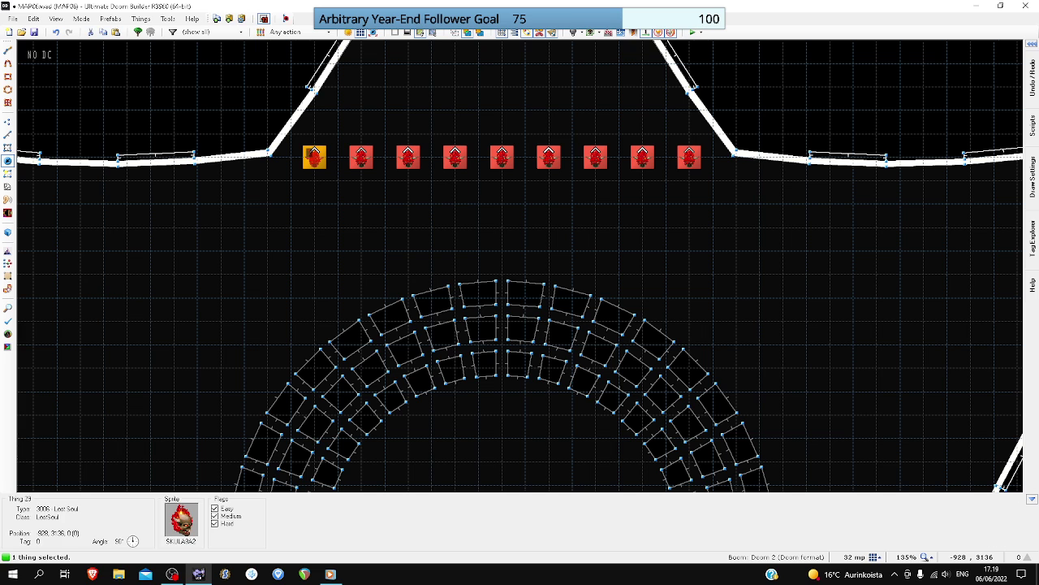
# - Paste a second row of seven Lost Souls two grid squares north of the nine-monster row
pyautogui.press('Up')
pyautogui.press('Up')
pyautogui.hotkey('ctrl', 'v')
pyautogui.click(501, 272)
pyautogui.hotkey('ctrl', 'v')
pyautogui.click(455, 273)
pyautogui.hotkey('ctrl', 'v')
pyautogui.click(408, 272)
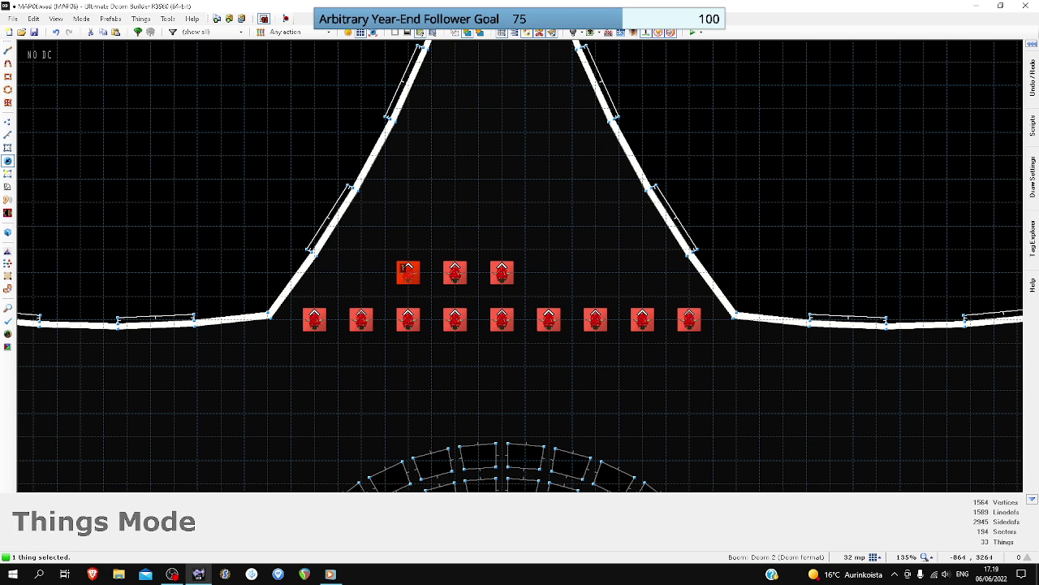
pyautogui.hotkey('ctrl', 'v')
pyautogui.click(361, 273)
pyautogui.hotkey('ctrl', 'v')
pyautogui.click(548, 273)
pyautogui.hotkey('ctrl', 'v')
pyautogui.click(595, 273)
pyautogui.hotkey('ctrl', 'v')
pyautogui.click(642, 273)
# - Paste a third row of seven Lost Souls two grid squares north of the second row, aligned with its columns
pyautogui.hotkey('ctrl', 'v')
pyautogui.click(407, 226)
pyautogui.hotkey('ctrl', 'v')
pyautogui.click(455, 226)
pyautogui.hotkey('ctrl', 'v')
pyautogui.click(501, 226)
pyautogui.hotkey('ctrl', 'v')
pyautogui.click(549, 226)
pyautogui.hotkey('ctrl', 'v')
pyautogui.click(595, 226)
pyautogui.hotkey('ctrl', 'v')
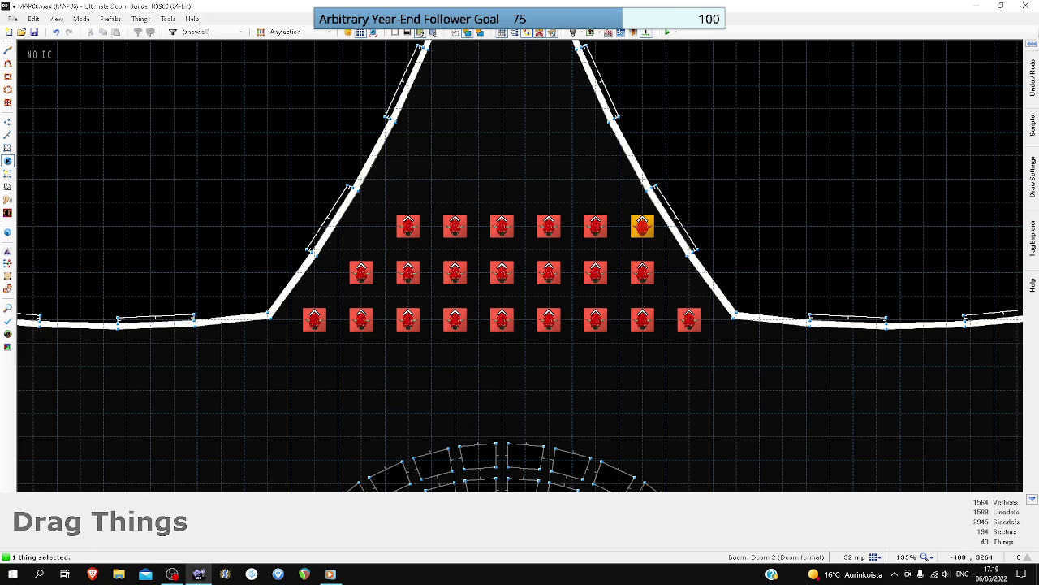
pyautogui.click(642, 225)
pyautogui.hotkey('ctrl', 'v')
pyautogui.click(360, 225)
# - Paste a fourth row of five Lost Souls, centred two grid squares north of the third row
pyautogui.scroll(-4, 360, 226)
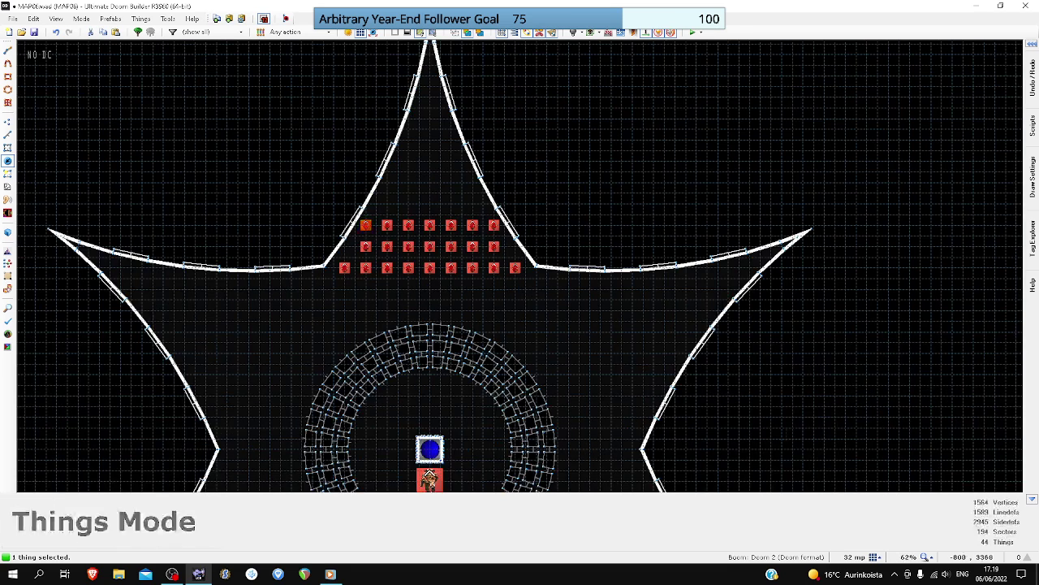
pyautogui.scroll(4, 343, 265)
pyautogui.hotkey('ctrl', 'v')
pyautogui.click(393, 223)
pyautogui.hotkey('ctrl', 'v')
pyautogui.click(439, 223)
pyautogui.hotkey('ctrl', 'v')
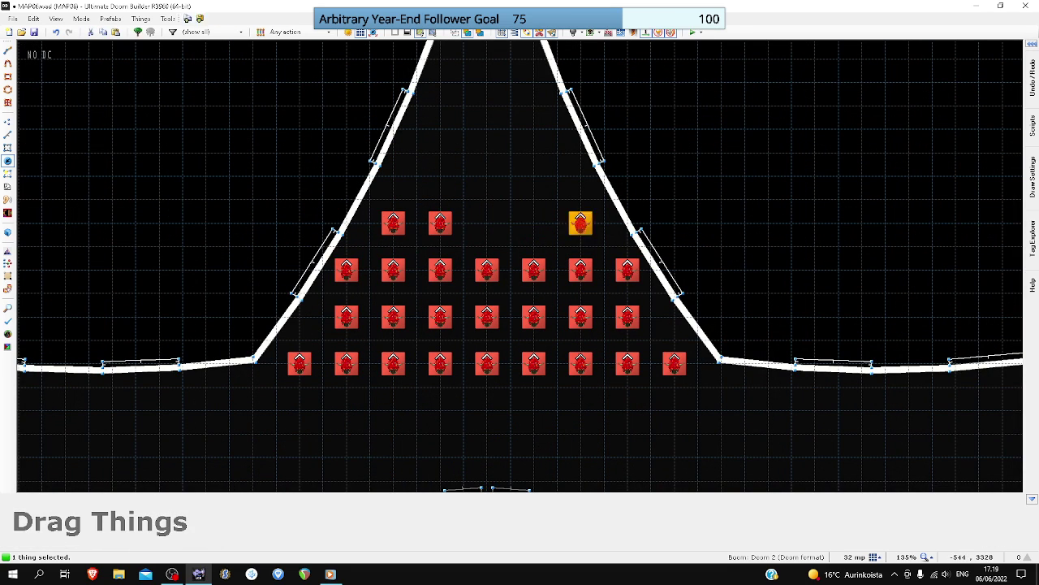
pyautogui.click(487, 220)
pyautogui.hotkey('ctrl', 'v')
pyautogui.click(533, 223)
pyautogui.hotkey('ctrl', 'v')
pyautogui.click(580, 223)
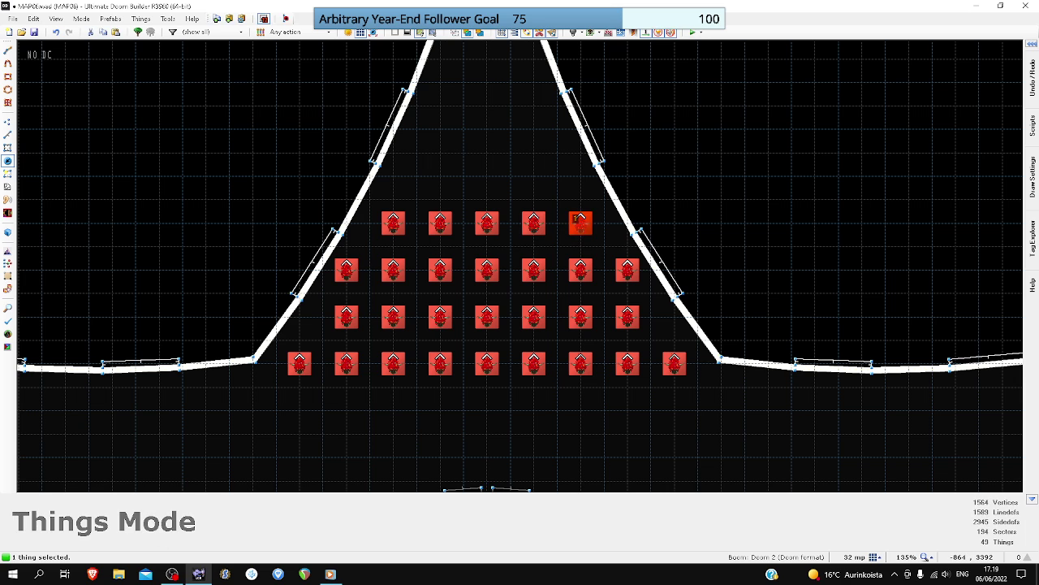
# - Paste a fifth row of five Lost Souls at Y 3392, aligned with the fourth row
pyautogui.hotkey('ctrl', 'v')
pyautogui.click(393, 176)
pyautogui.hotkey('ctrl', 'v')
pyautogui.click(439, 176)
pyautogui.hotkey('ctrl', 'v')
pyautogui.click(487, 176)
pyautogui.hotkey('ctrl', 'v')
pyautogui.click(533, 176)
pyautogui.hotkey('ctrl', 'v')
pyautogui.click(580, 176)
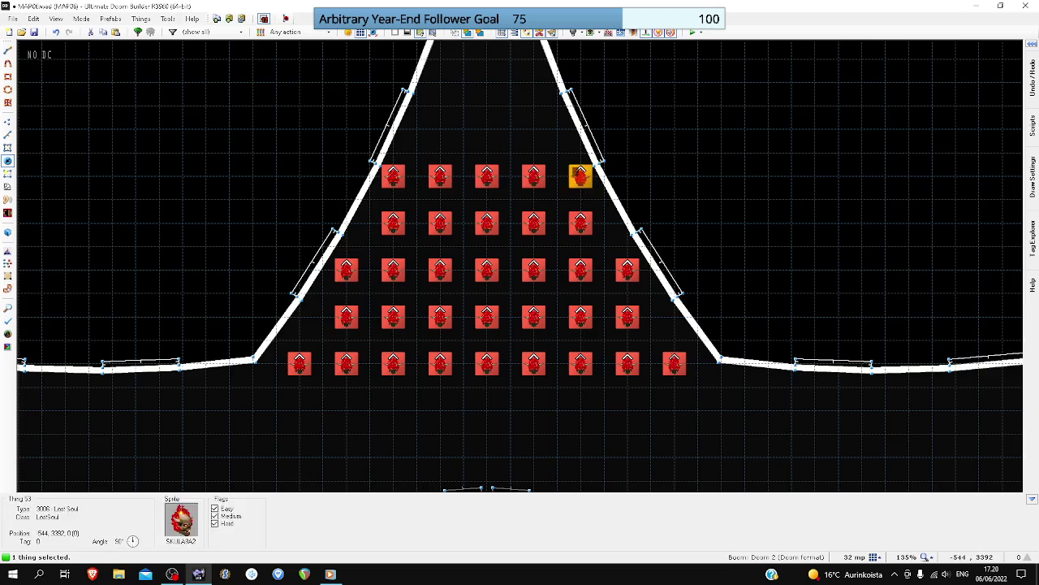
# - Paste two more rows of three Lost Souls each, centred north of the fifth row
pyautogui.scroll(2, 580, 176)
pyautogui.hotkey('ctrl', 'v')
pyautogui.click(440, 129)
pyautogui.hotkey('ctrl', 'v')
pyautogui.click(581, 156)
pyautogui.hotkey('ctrl', 'v')
pyautogui.click(643, 157)
pyautogui.hotkey('ctrl', 'v')
pyautogui.click(520, 96)
pyautogui.hotkey('ctrl', 'v')
pyautogui.click(581, 96)
pyautogui.hotkey('ctrl', 'v')
pyautogui.click(642, 96)
# - Paste three single Lost Souls in a column up the centre of the star's narrow north tip
pyautogui.scroll(-1, 643, 95)
pyautogui.moveTo(642, 96); pyautogui.dragTo(707, 151, button='middle')
pyautogui.hotkey('ctrl', 'v')
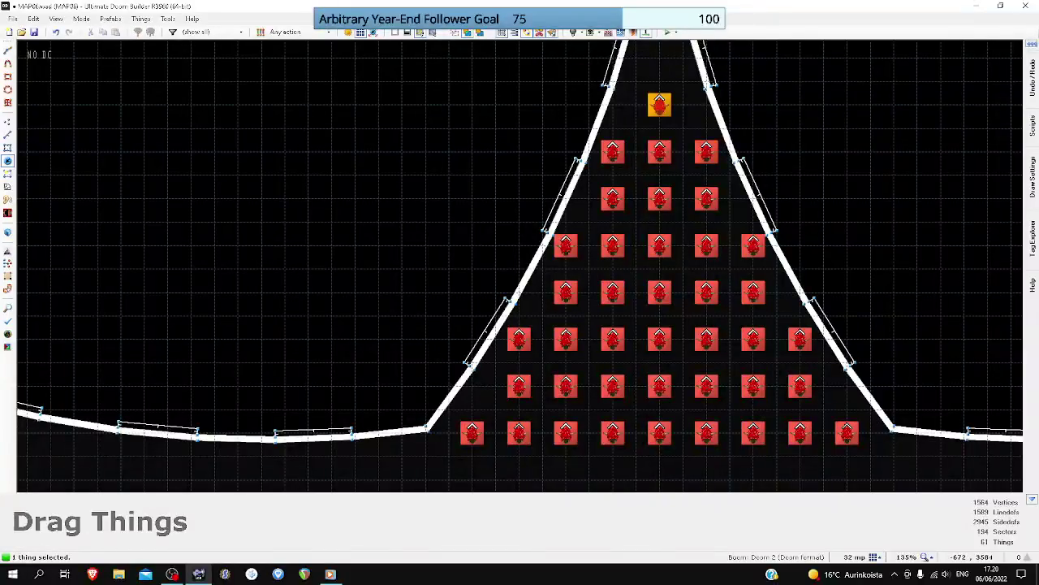
pyautogui.click(659, 104)
pyautogui.moveTo(664, 121); pyautogui.dragTo(664, 229, button='middle')
pyautogui.hotkey('ctrl', 'v')
pyautogui.click(658, 165)
pyautogui.hotkey('ctrl', 'v')
pyautogui.click(659, 116)
# - Select all 42 Lost Souls in the star's north point
pyautogui.scroll(-6, 659, 116)
pyautogui.moveTo(574, 98); pyautogui.dragTo(737, 241)
pyautogui.scroll(6, 726, 230)
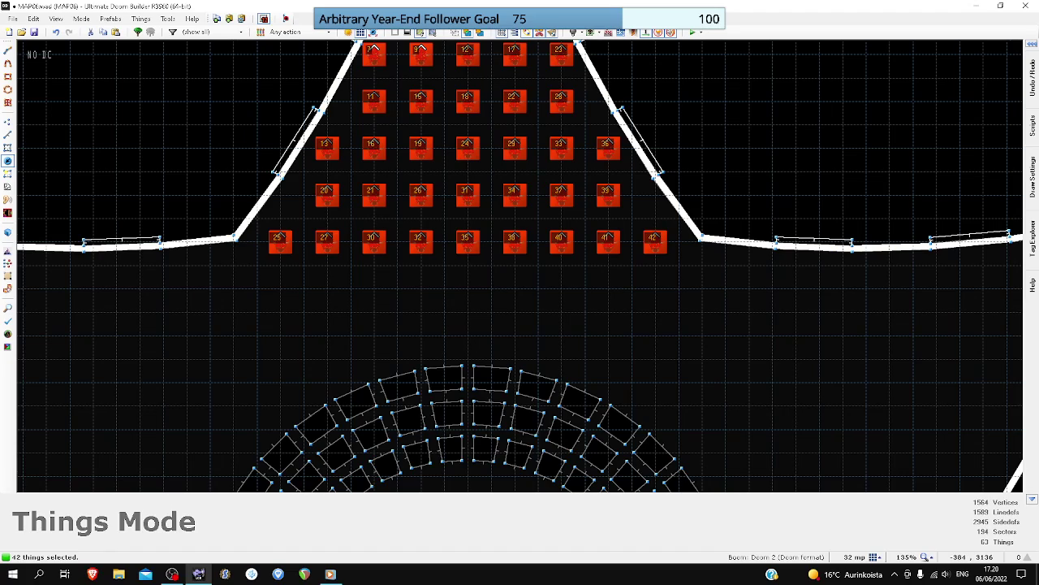
# - Examine the selected Lost Soul formation and how it fits within the star-shaped arena
pyautogui.press('Up')
pyautogui.press('Up')
pyautogui.press('Up')
pyautogui.press('Up')
pyautogui.press('Up')
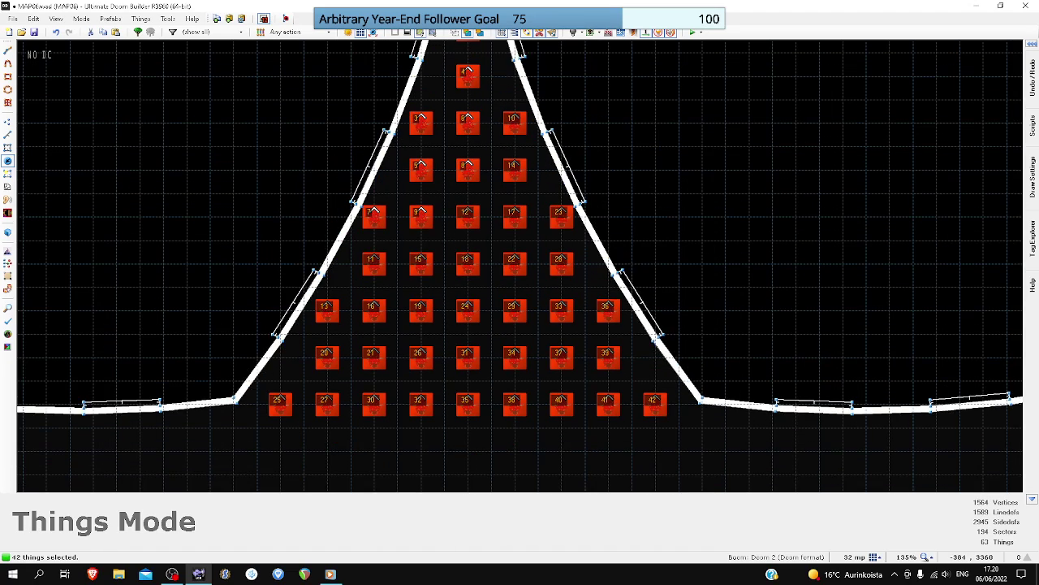
pyautogui.scroll(-2, 678, 244)
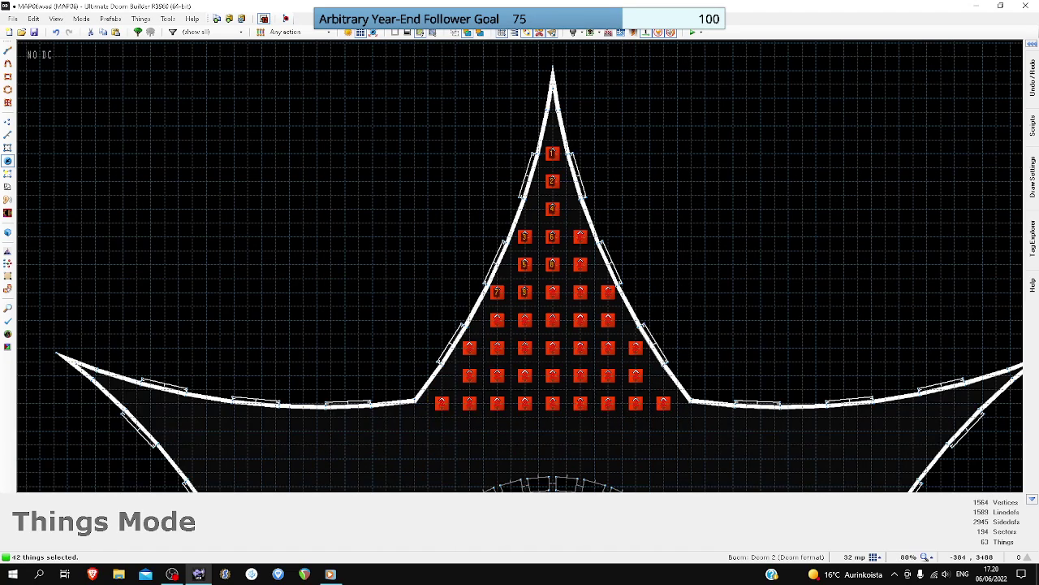
pyautogui.press('Down')
pyautogui.scroll(6, 669, 317)
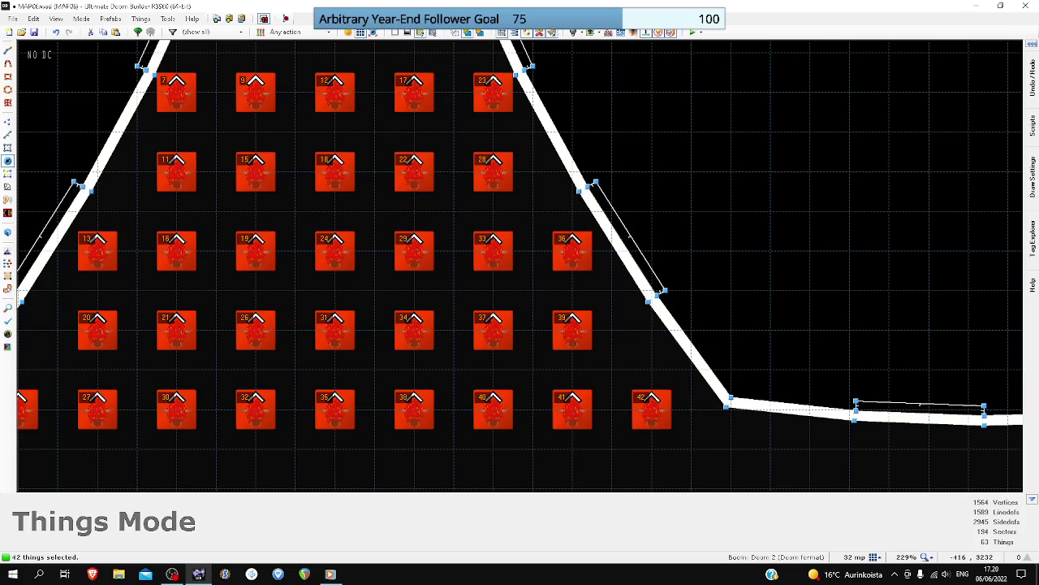
pyautogui.scroll(-7, 663, 292)
pyautogui.scroll(-6, 665, 298)
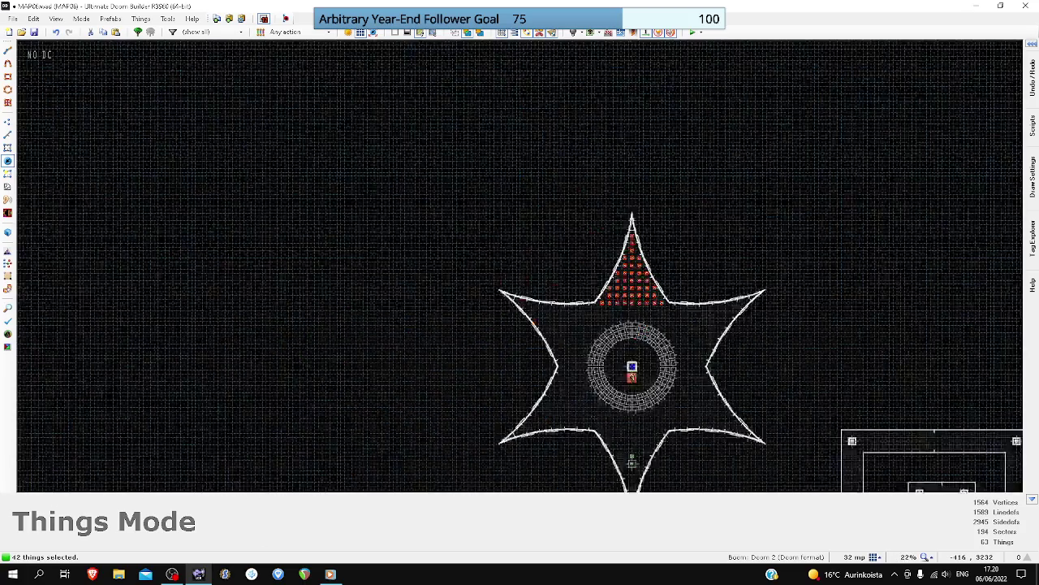
# - Paste a copy of the 42 Lost Souls, rotate it about 60° clockwise and move it into the star's north-east point
pyautogui.scroll(3, 698, 352)
pyautogui.scroll(-3, 699, 351)
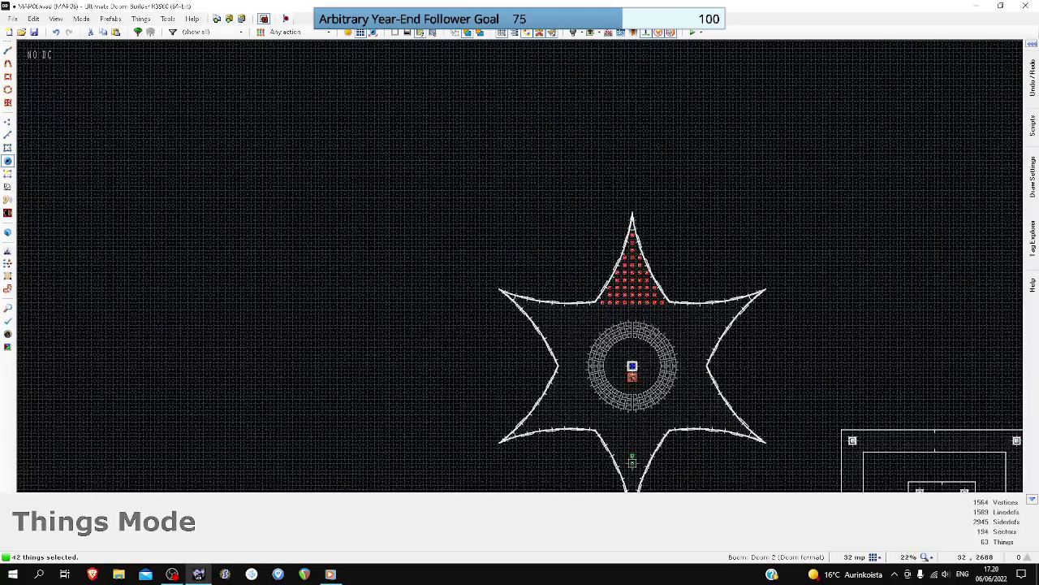
pyautogui.scroll(3, 717, 355)
pyautogui.hotkey('ctrl', 'v')
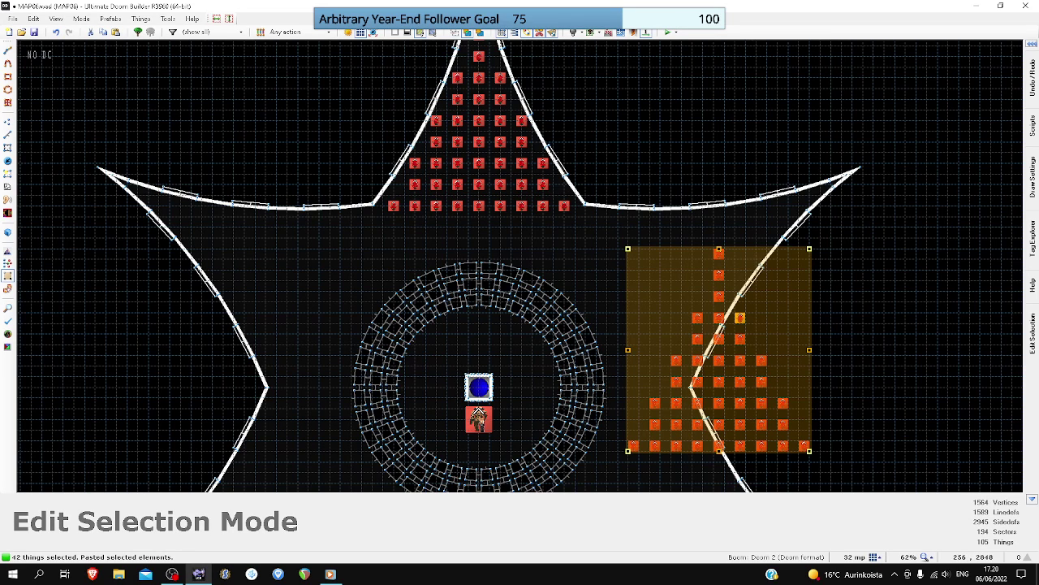
pyautogui.moveTo(627, 248); pyautogui.dragTo(657, 228)
pyautogui.moveTo(835, 273); pyautogui.dragTo(851, 376)
pyautogui.scroll(1, 804, 308)
pyautogui.moveTo(804, 305); pyautogui.dragTo(795, 155)
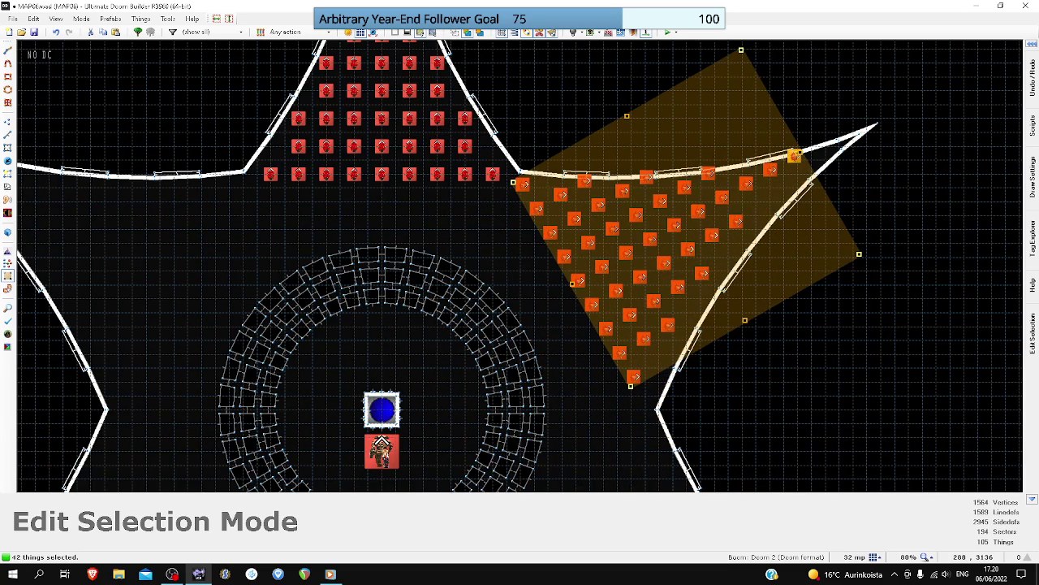
# - Shift the rotated Lost Soul formation 32 units west so it fits between the walls of the north-east point
pyautogui.scroll(5, 794, 142)
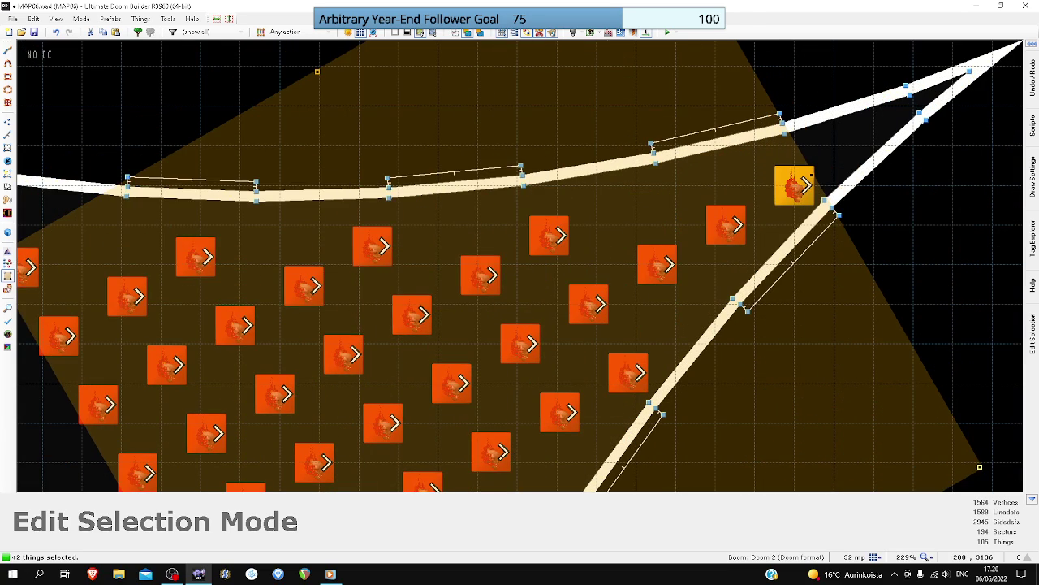
pyautogui.moveTo(809, 178); pyautogui.dragTo(769, 178)
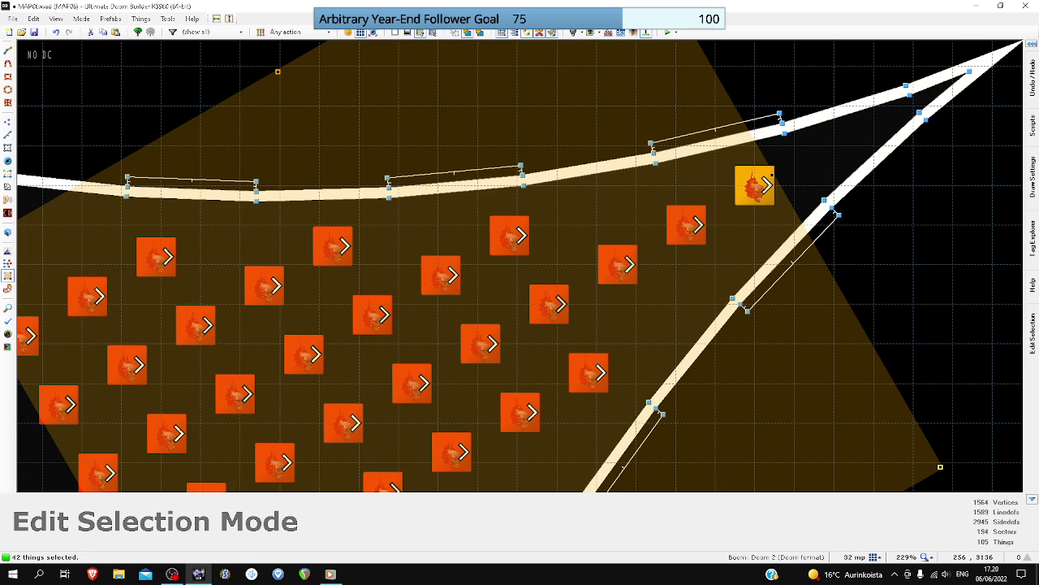
pyautogui.scroll(-5, 764, 178)
pyautogui.scroll(4, 546, 306)
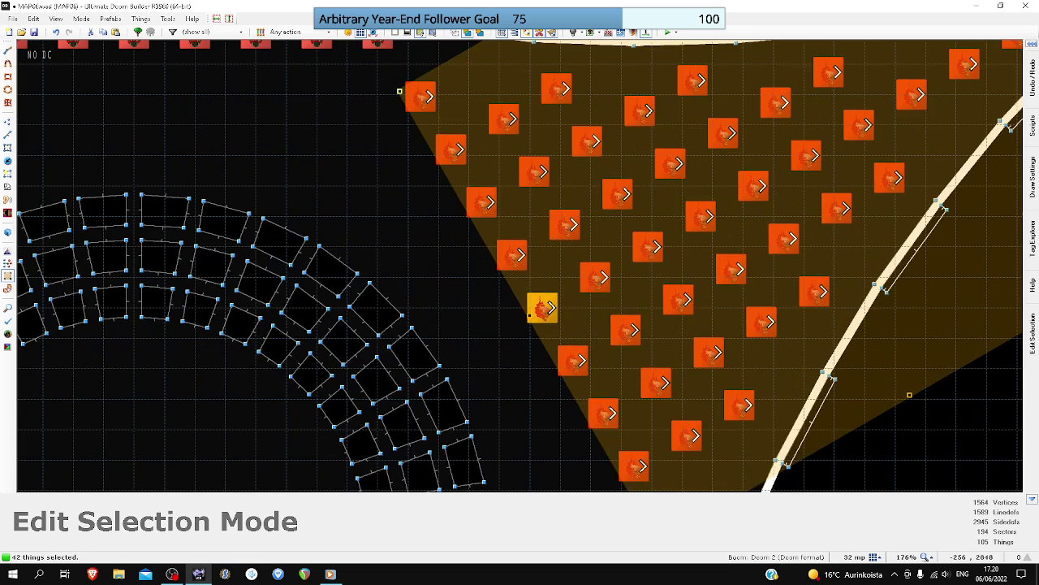
pyautogui.scroll(-4, 547, 306)
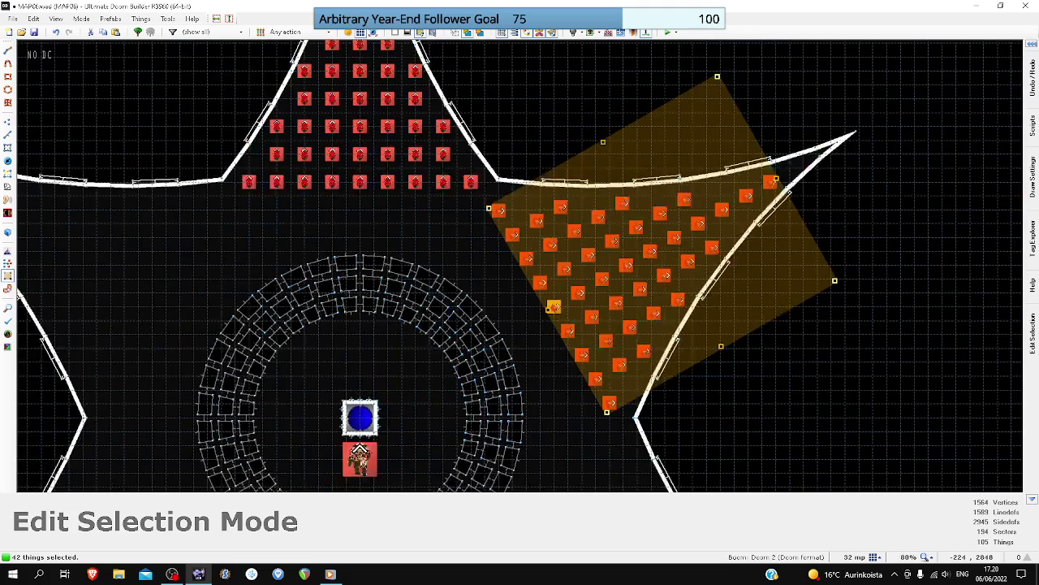
pyautogui.scroll(-3, 552, 306)
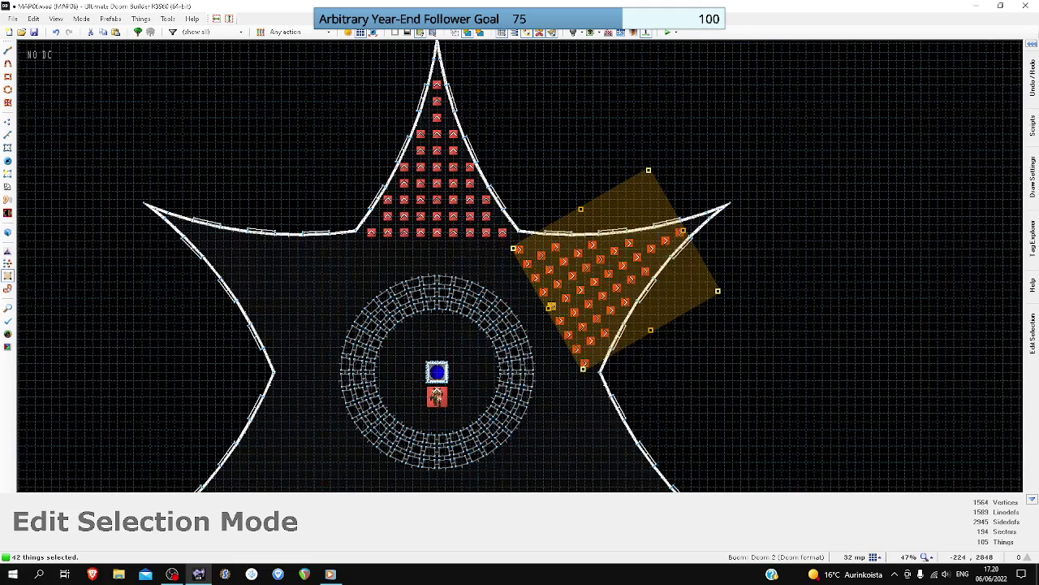
pyautogui.scroll(3, 551, 306)
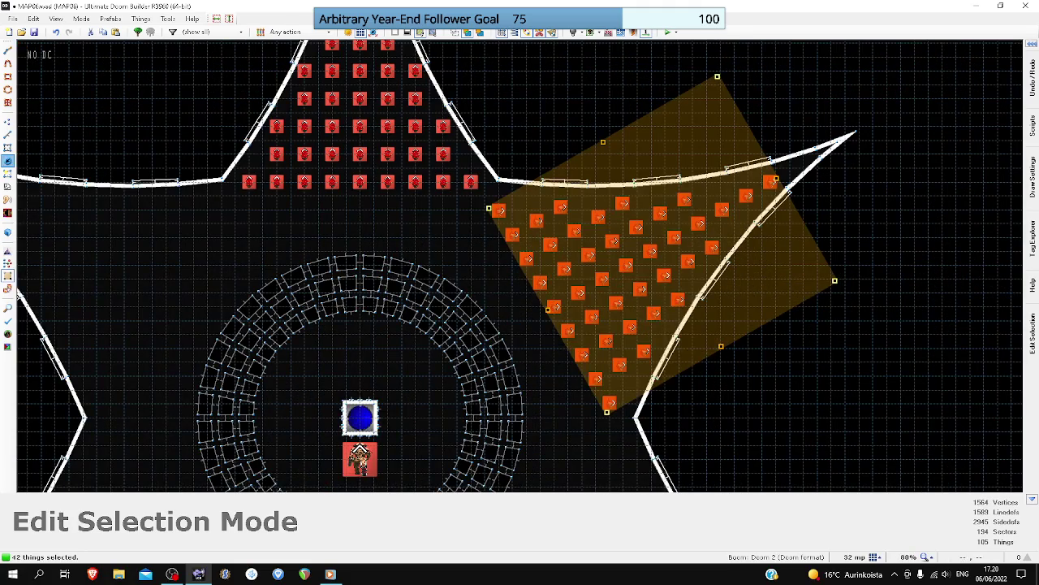
# - Finalize the north-east formation's placement and turn its 42 Lost Souls to face north
pyautogui.press('Return')
pyautogui.rightClick(649, 251)
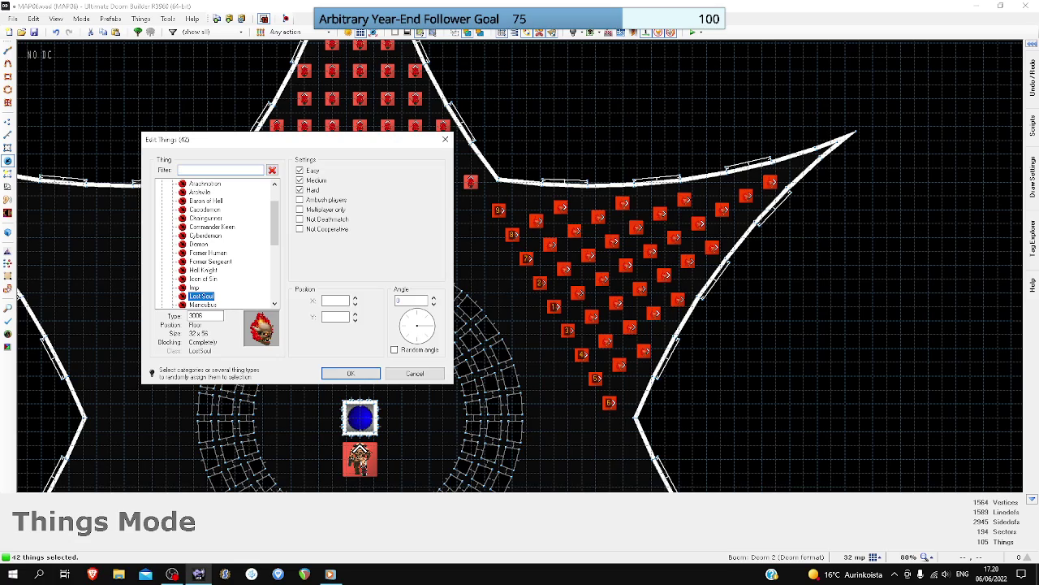
pyautogui.click(350, 373)
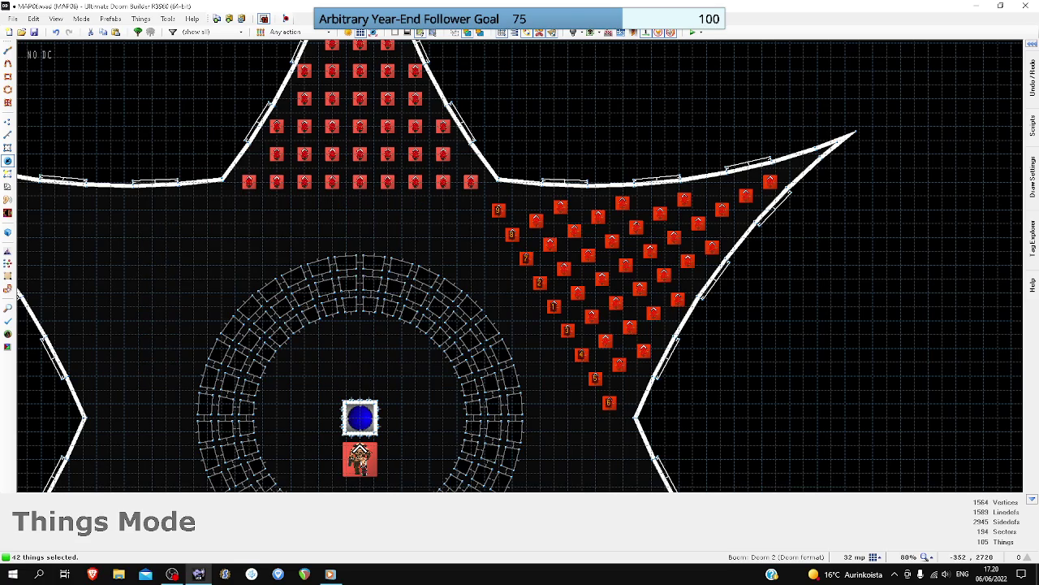
# - Copy the north-east Lost Soul formation, paste it near the north-west point and flip the copy horizontally
pyautogui.scroll(-3, 360, 449)
pyautogui.scroll(3, 271, 325)
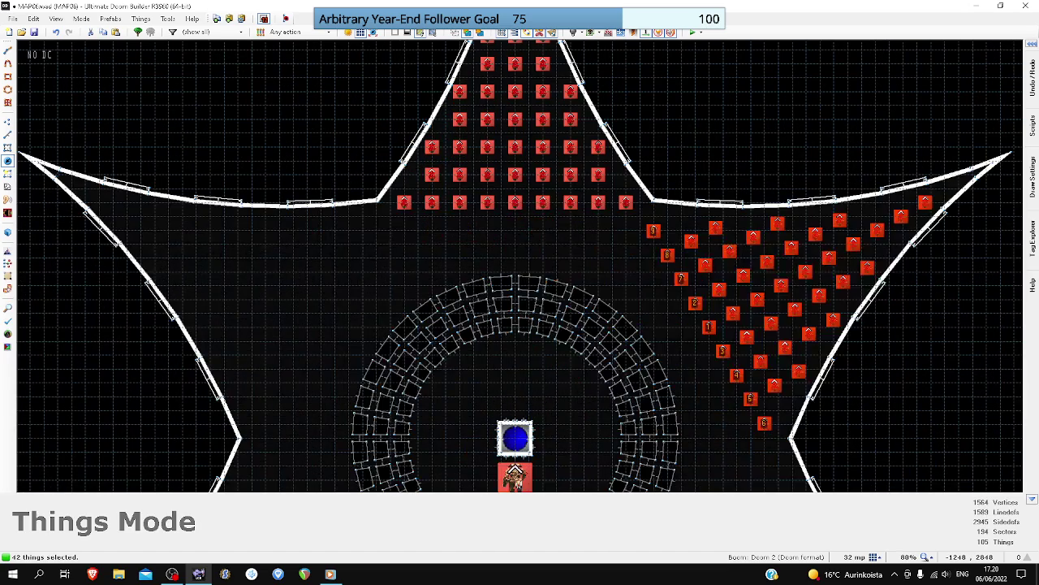
pyautogui.hotkey('ctrl', 'c')
pyautogui.hotkey('ctrl', 'v')
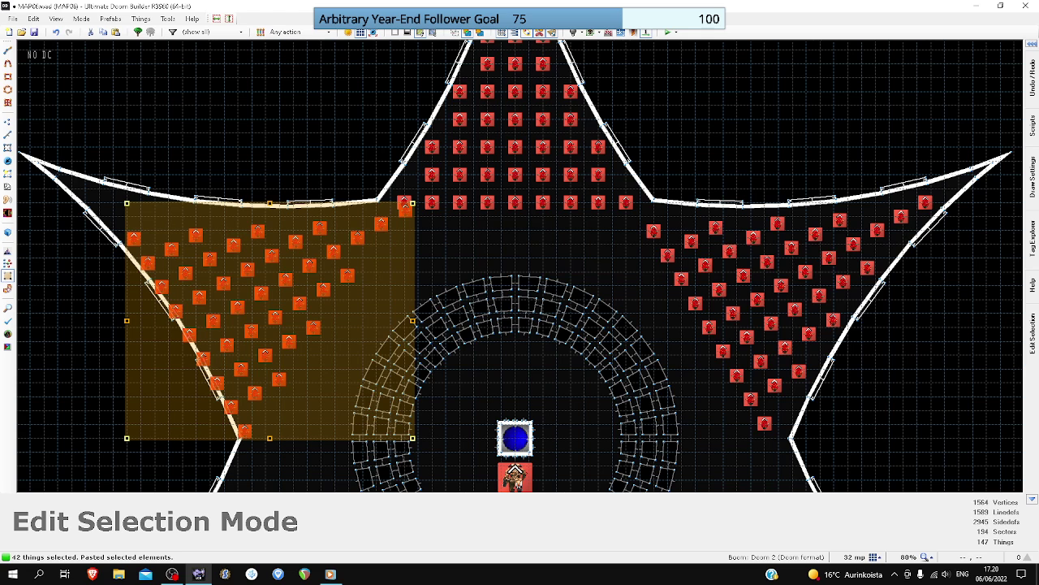
pyautogui.click(216, 18)
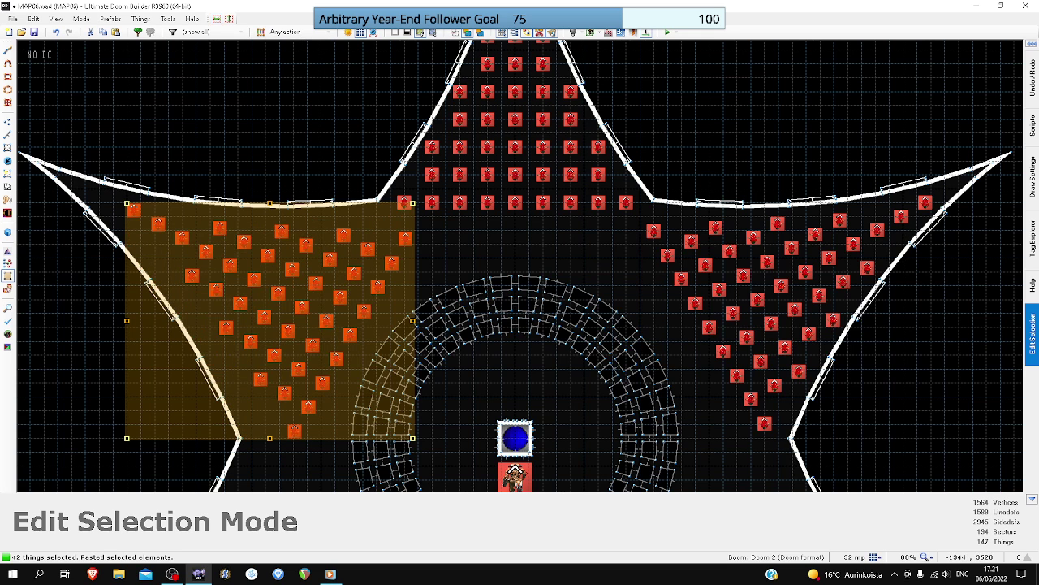
# - Move the mirrored formation west into the north-west point, symmetric to the north-east one, and apply the placement
pyautogui.scroll(2, 326, 322)
pyautogui.moveTo(327, 322); pyautogui.dragTo(301, 321)
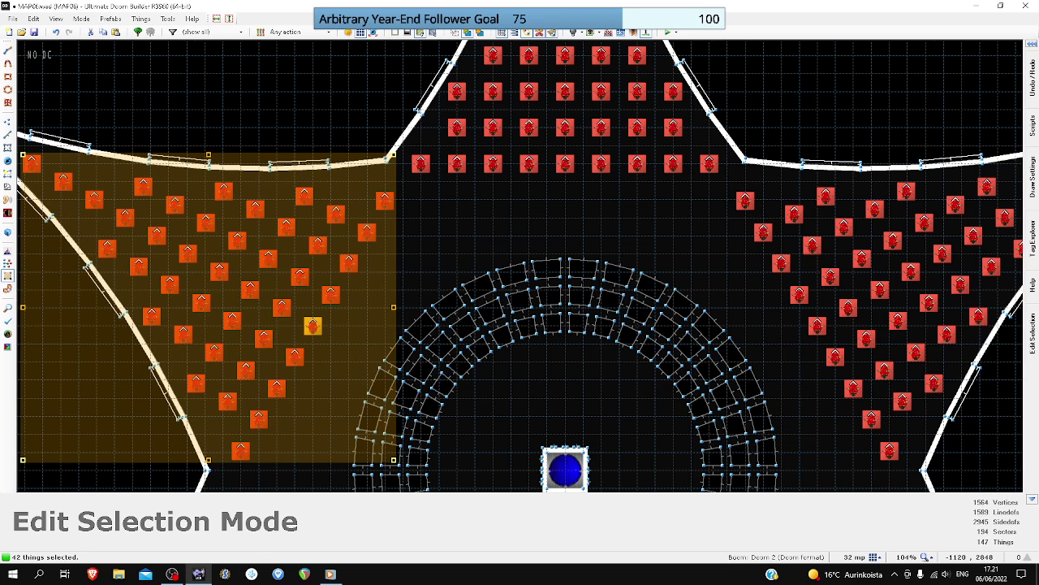
pyautogui.scroll(-6, 313, 326)
pyautogui.scroll(5, 578, 333)
pyautogui.scroll(-10, 578, 333)
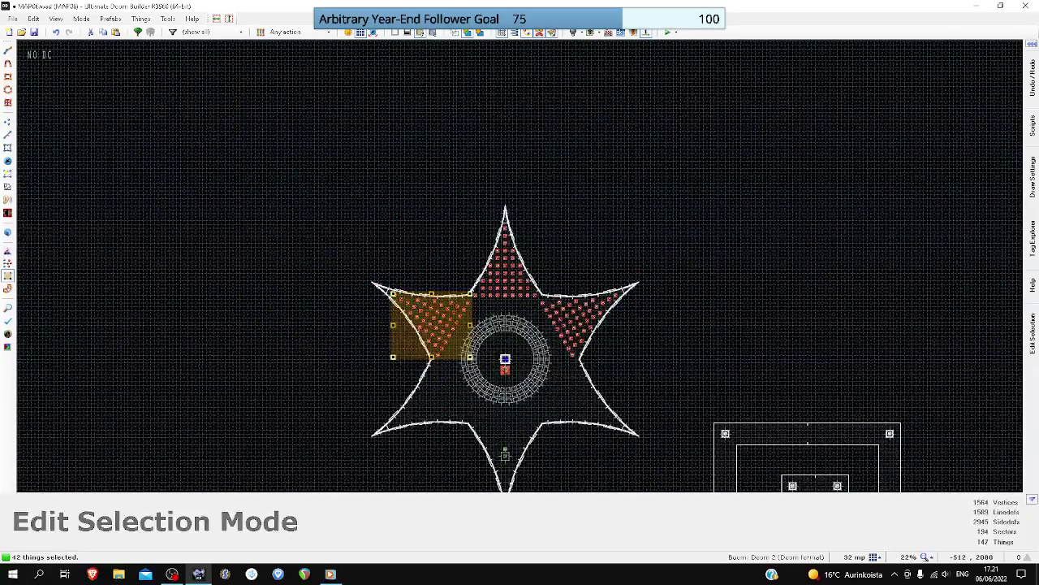
pyautogui.scroll(6, 520, 410)
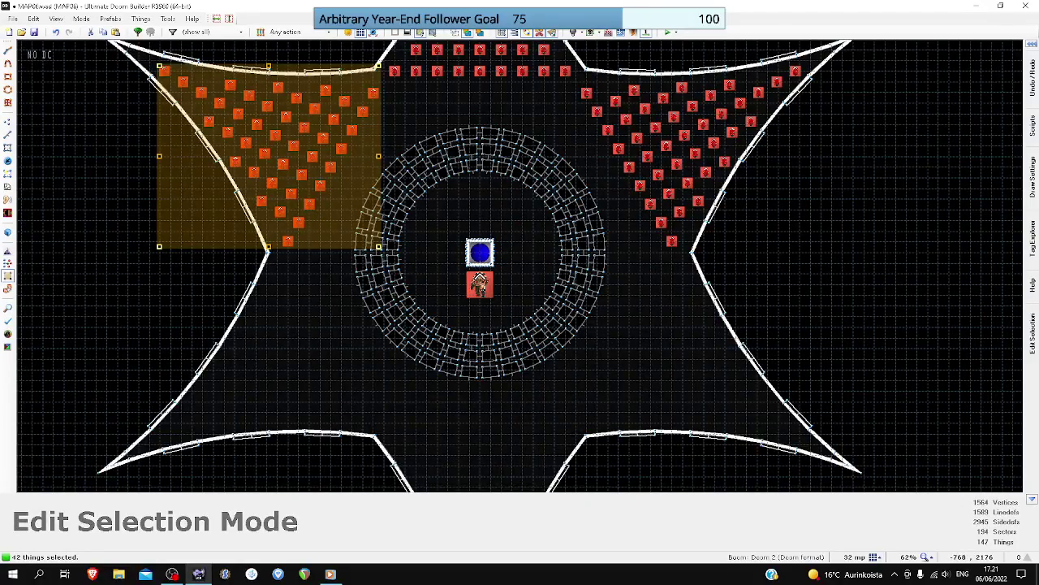
pyautogui.press('Return')
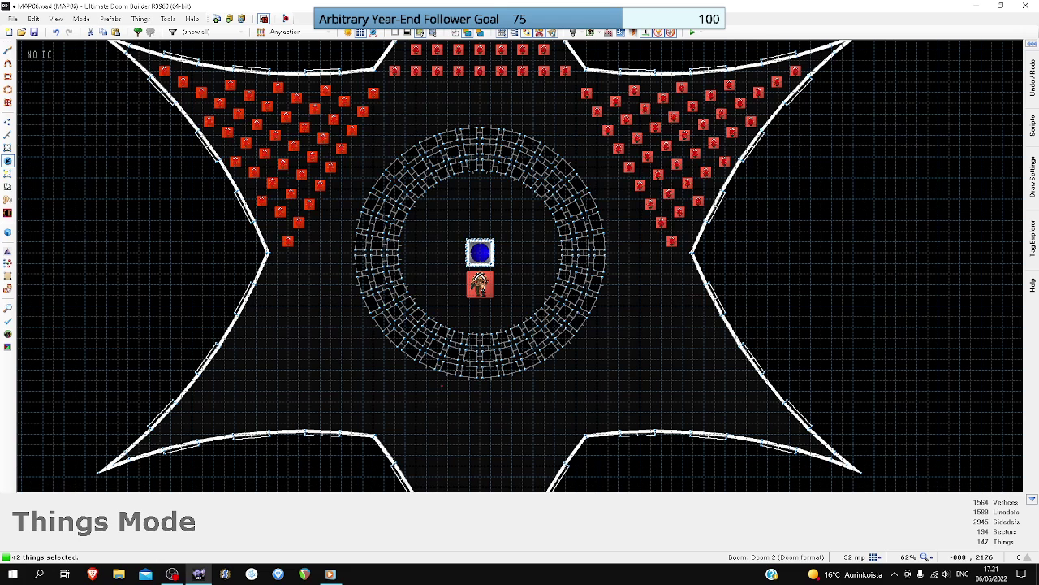
# - Clear the selection and select the 84 Lost Souls in the star's north-west and north-east points
pyautogui.moveTo(441, 385); pyautogui.dragTo(490, 421)
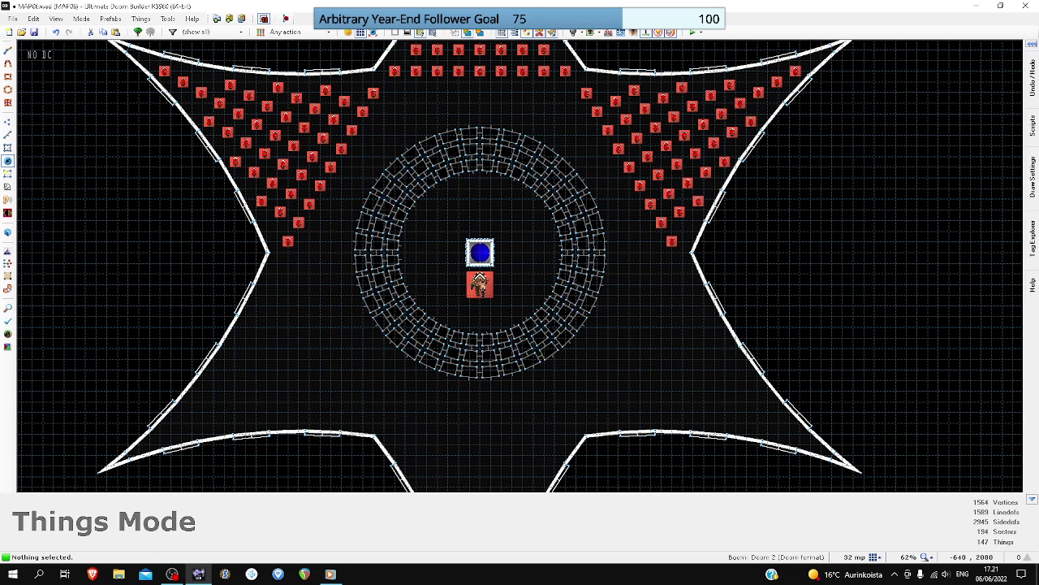
pyautogui.scroll(-2, 486, 410)
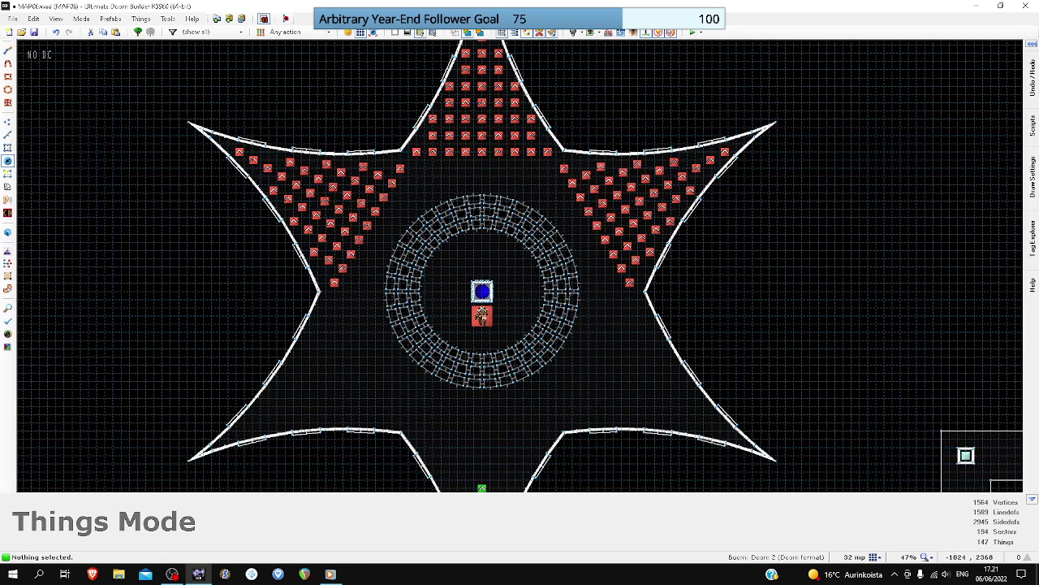
pyautogui.moveTo(211, 141); pyautogui.dragTo(771, 299)
pyautogui.scroll(3, 530, 151)
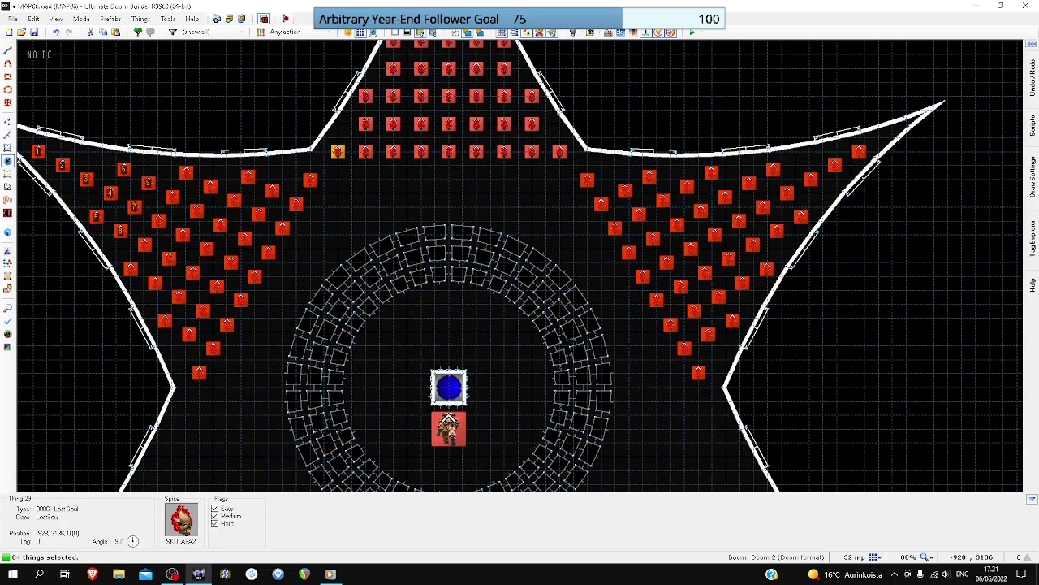
# - Paste a copy of the 84 Lost Souls, flipped vertically, into the star's south-west and south-east points
pyautogui.scroll(-5, 337, 152)
pyautogui.scroll(3, 203, 276)
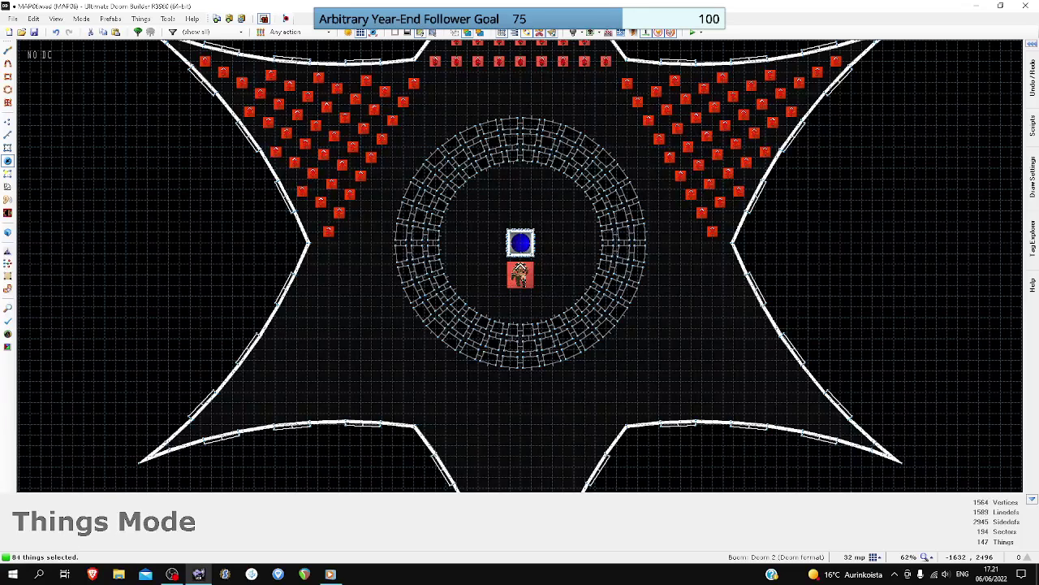
pyautogui.scroll(2, 184, 273)
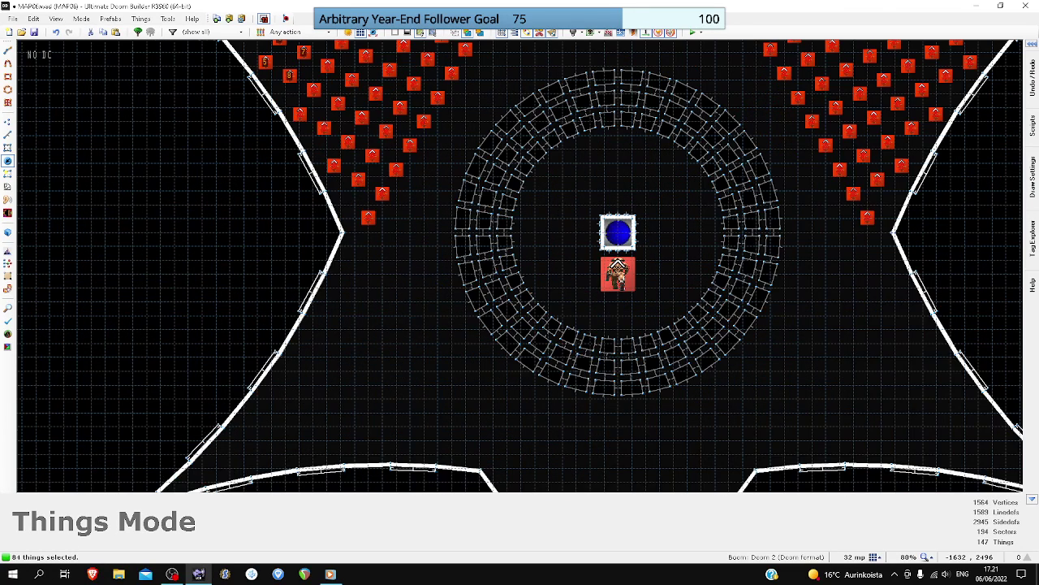
pyautogui.hotkey('ctrl', 'v')
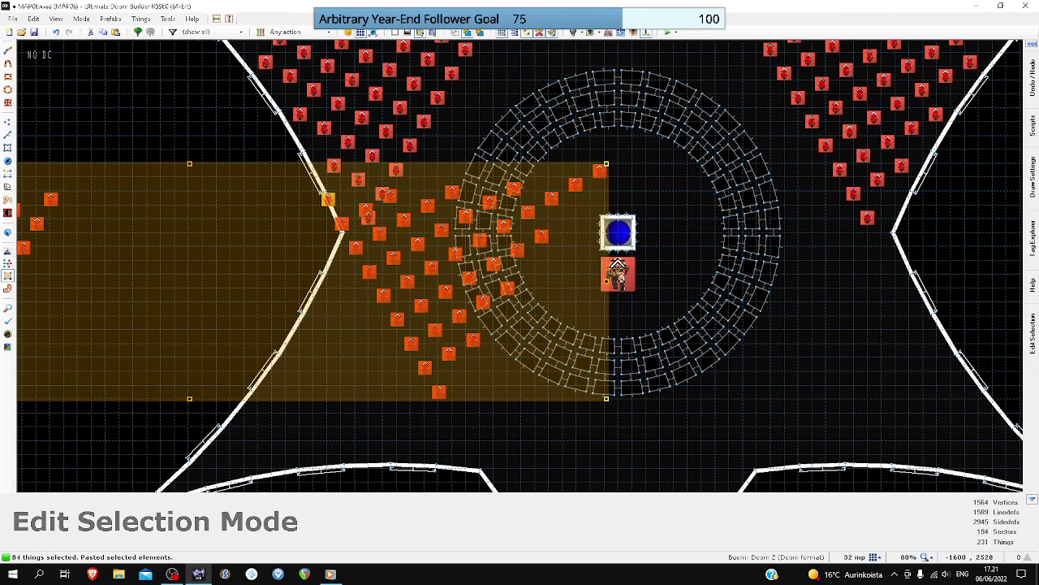
pyautogui.click(229, 18)
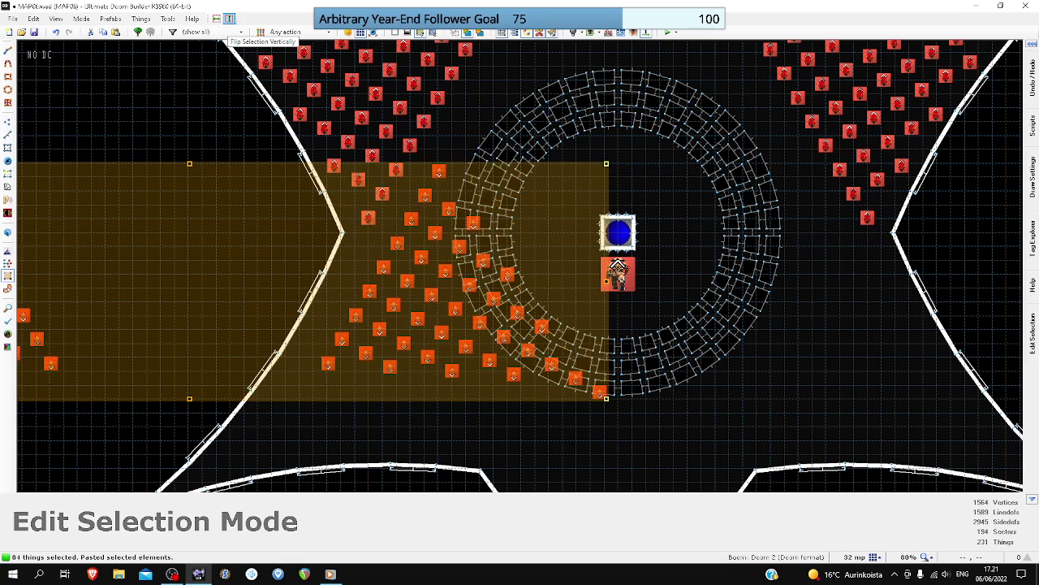
pyautogui.moveTo(439, 172); pyautogui.dragTo(868, 246)
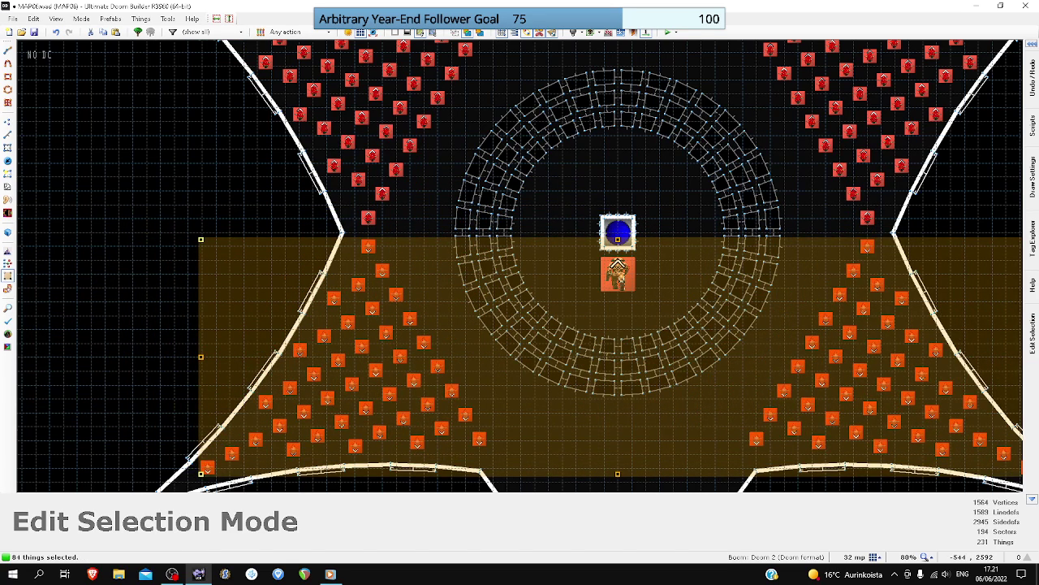
pyautogui.press('Return')
# - Set the angle of the 84 pasted Lost Souls to 90 and clear the selection
pyautogui.rightClick(383, 271)
pyautogui.doubleClick(406, 300)
pyautogui.write('90')
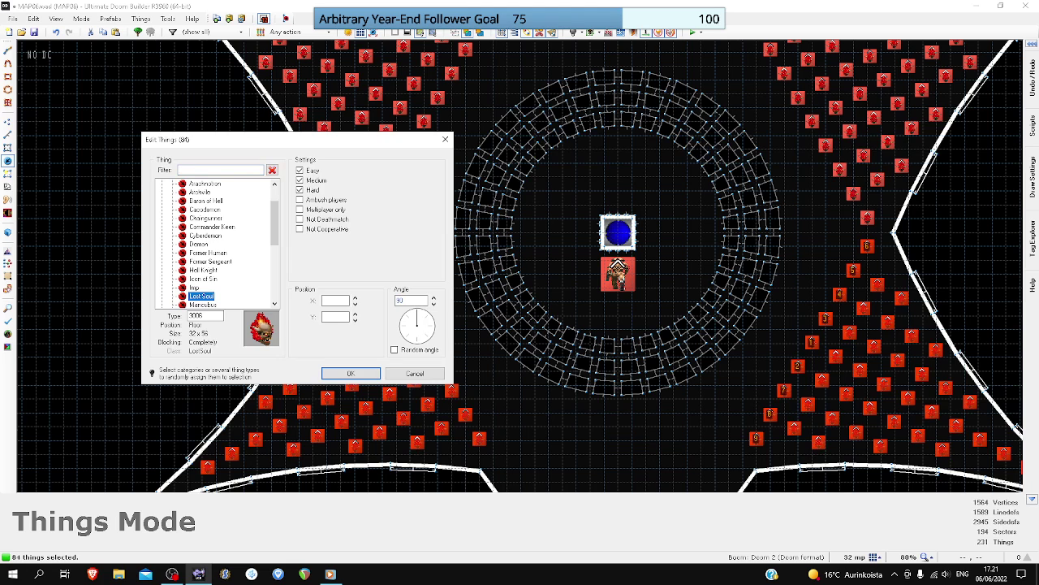
pyautogui.click(350, 373)
pyautogui.press('c')
# - Save the map and run a brief test of it in PrBoom-Plus, quitting the game at the end
pyautogui.hotkey('ctrl', 's')
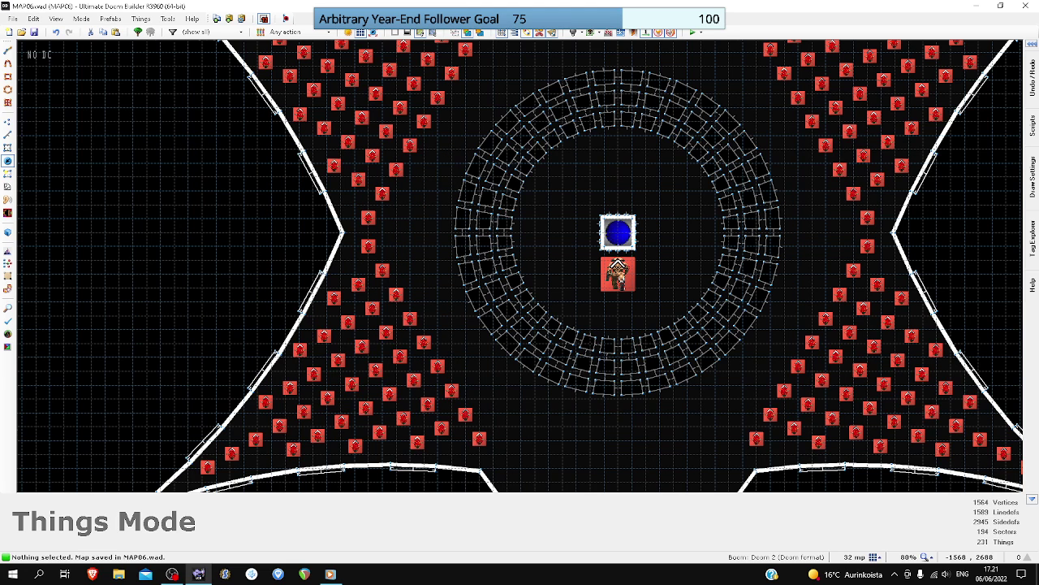
pyautogui.press('F9')
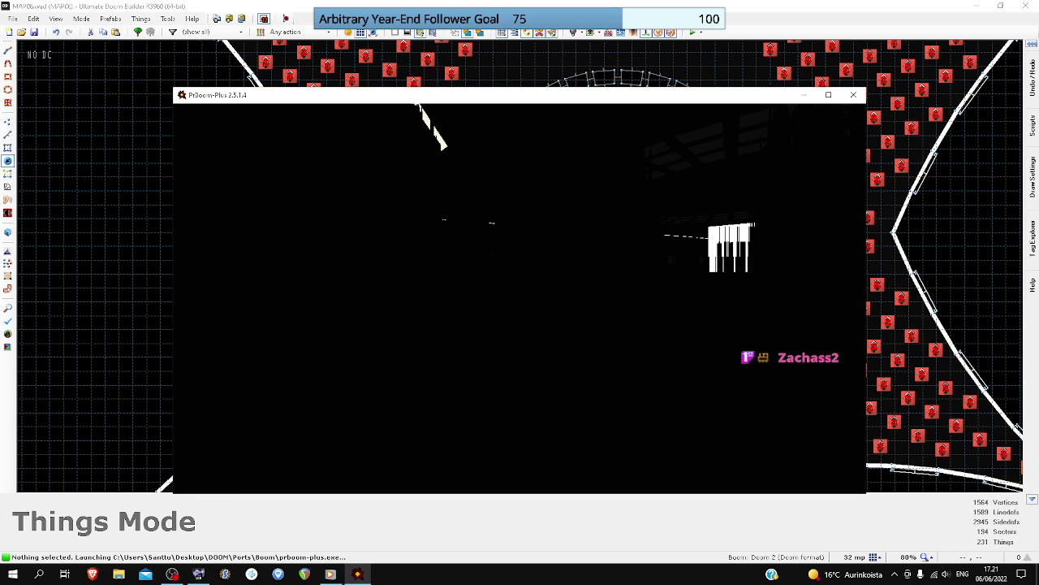
pyautogui.press('Escape')
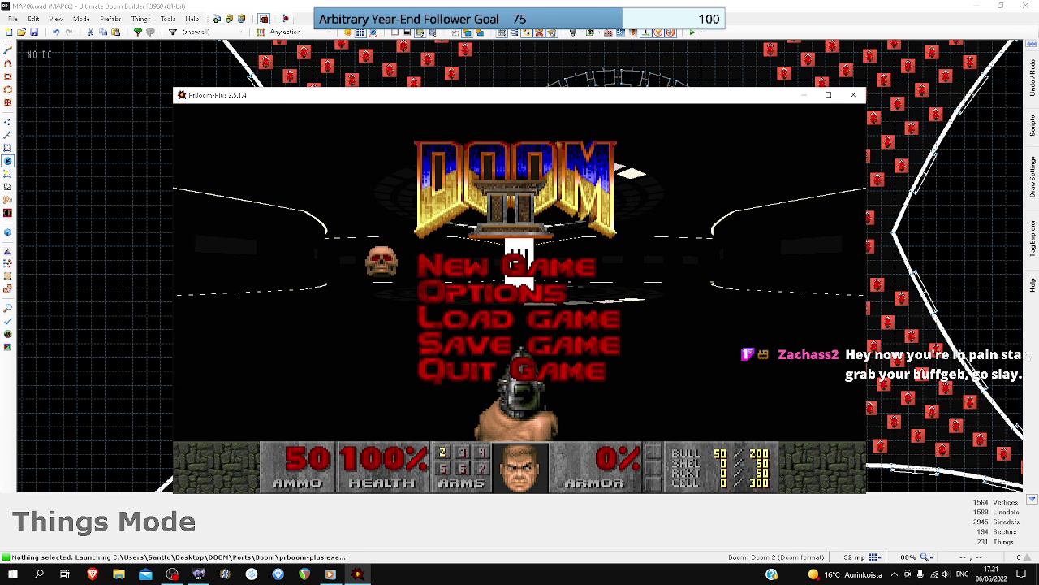
pyautogui.press('Return')
pyautogui.press('y')
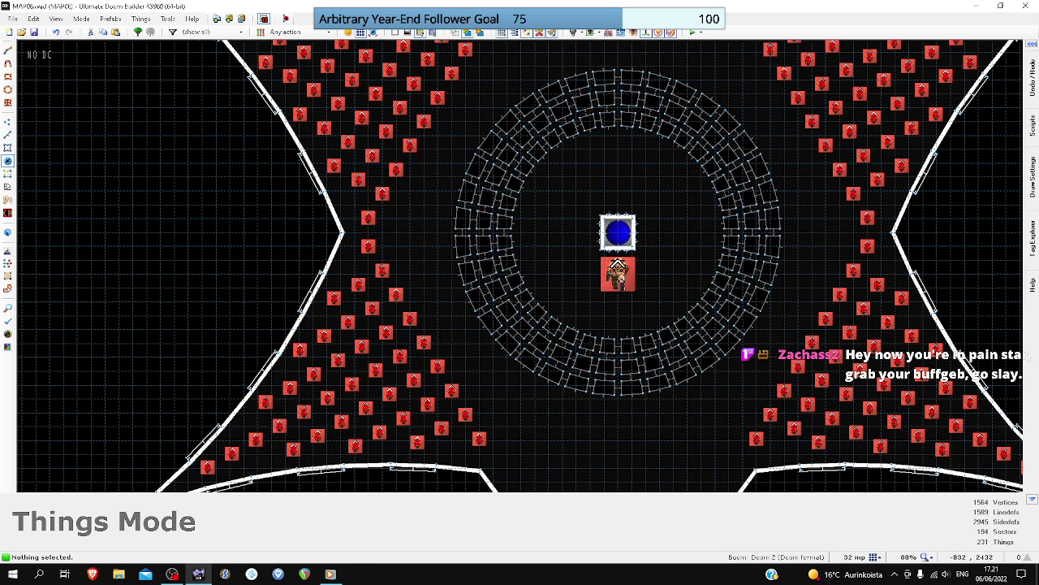
# - Test the map with monsters on the Ultra-Violence skill level and check the in-game automap
pyautogui.click(700, 33)
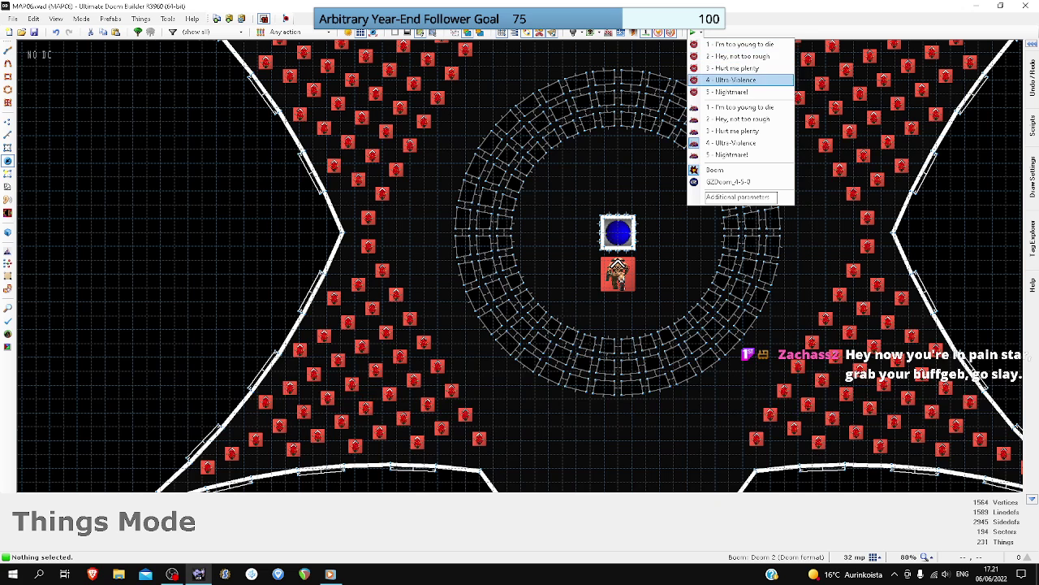
pyautogui.click(692, 33)
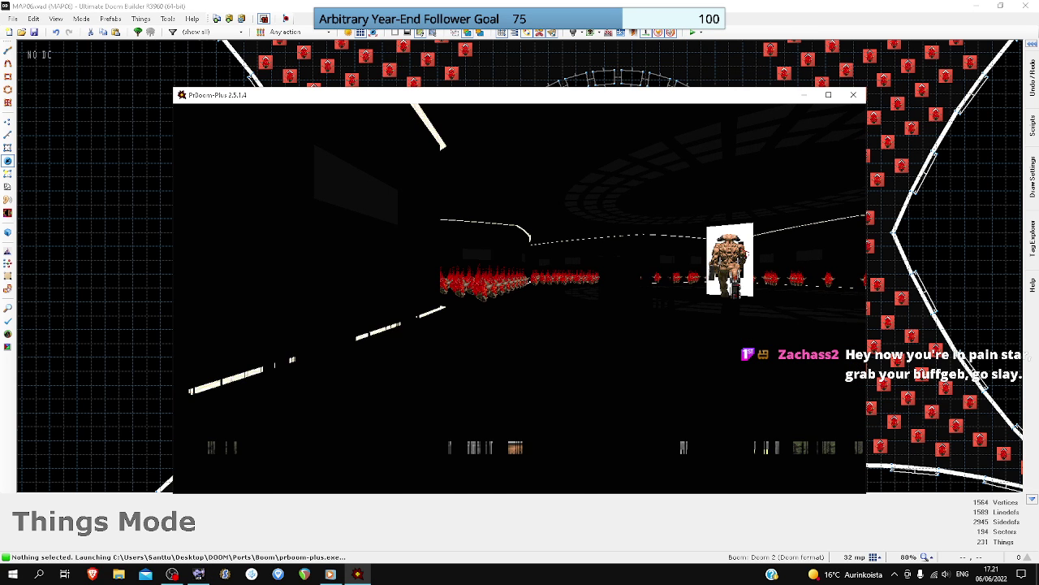
pyautogui.press('Tab')
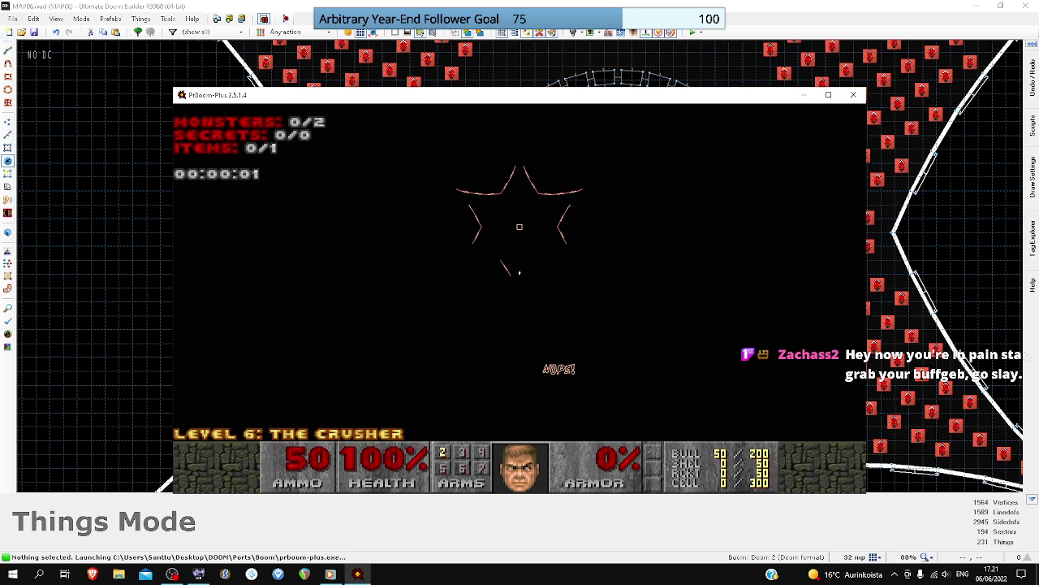
pyautogui.press('Tab')
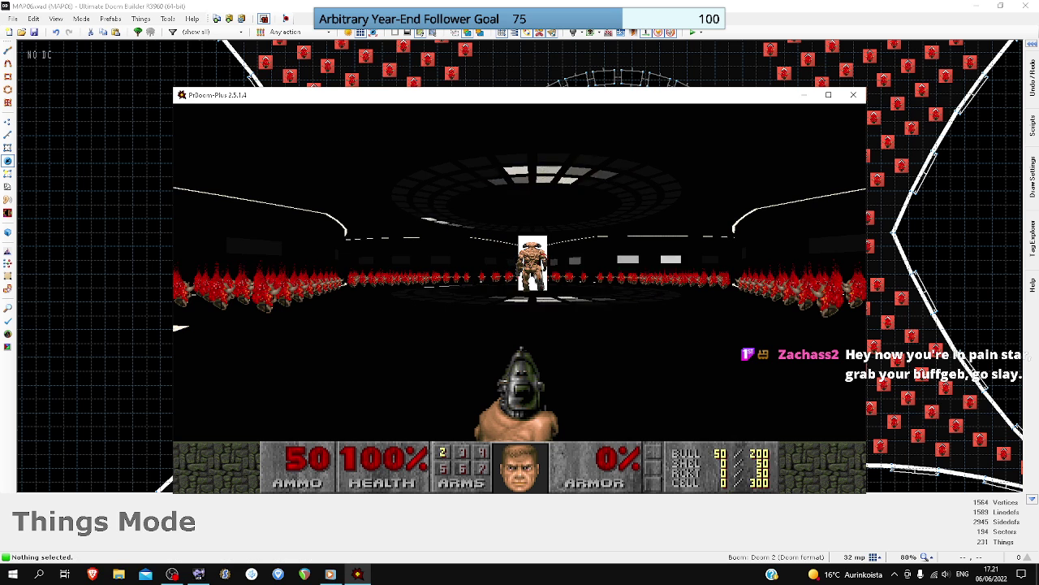
# - Check the in-game automap and playtest the fight by approaching the Cyberdemon and Lost Souls with bare fists
pyautogui.press('Down')
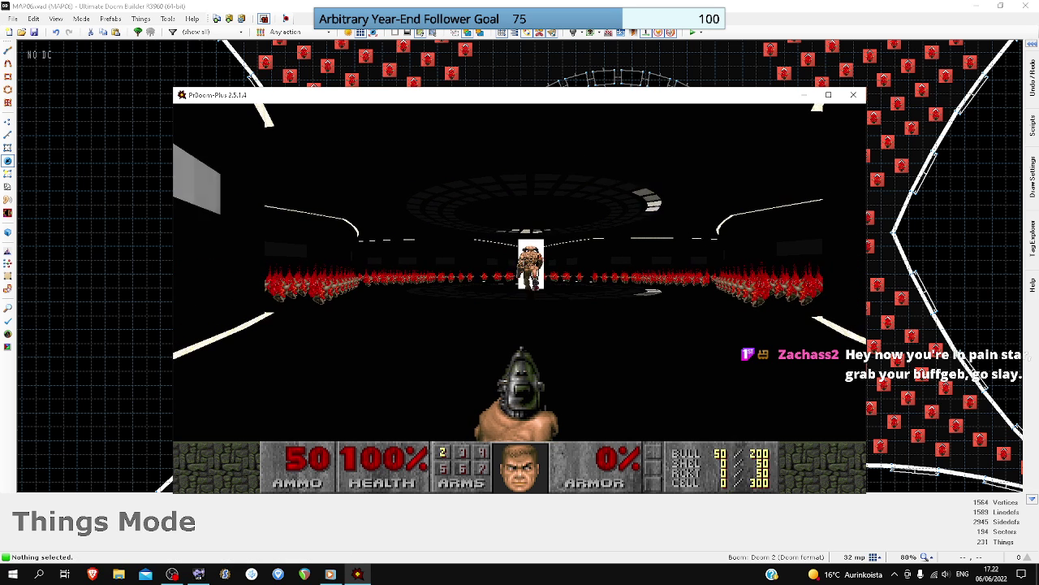
pyautogui.press('Tab')
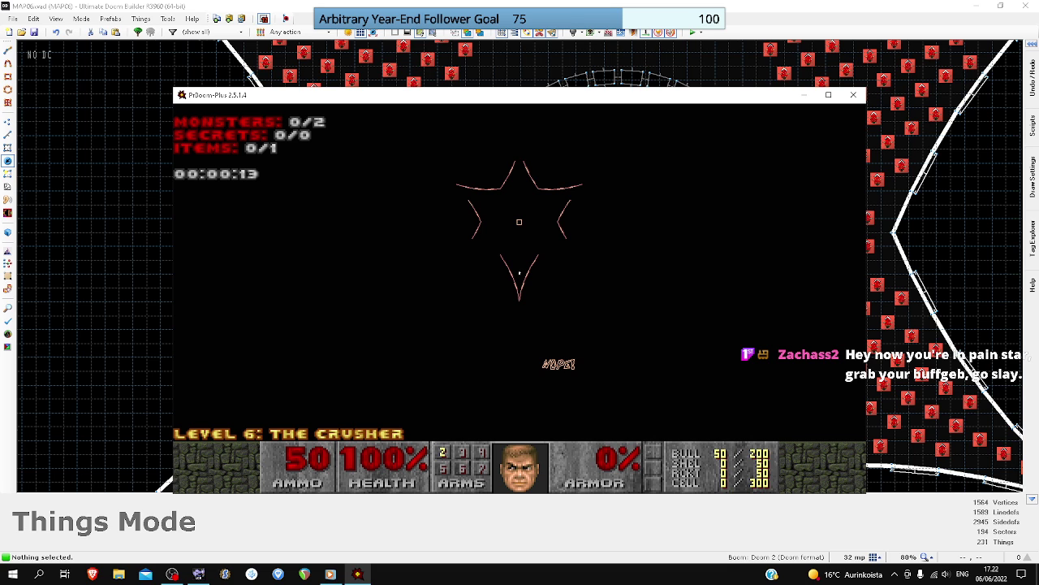
pyautogui.press('Tab')
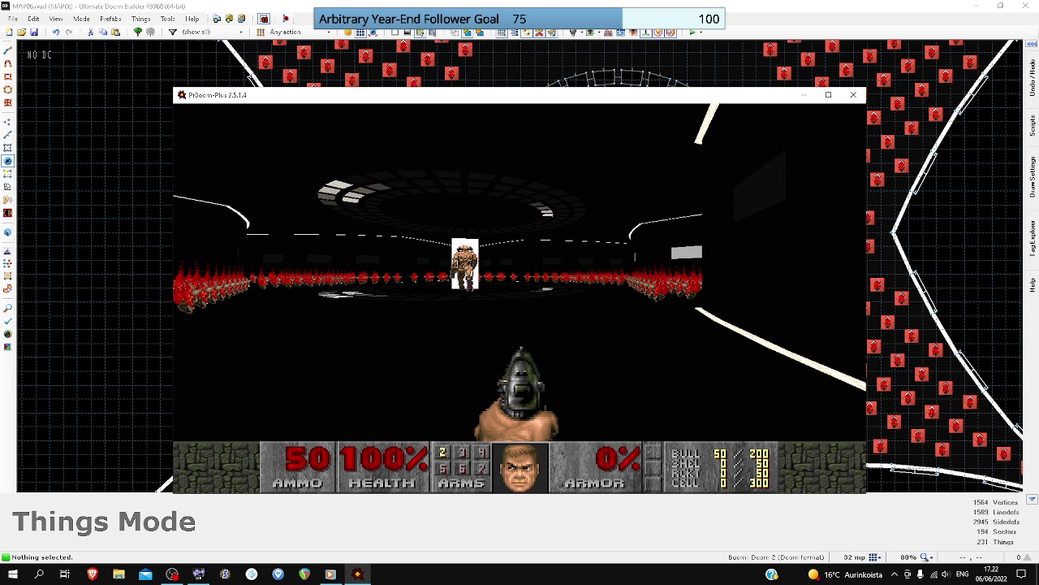
pyautogui.press('1')
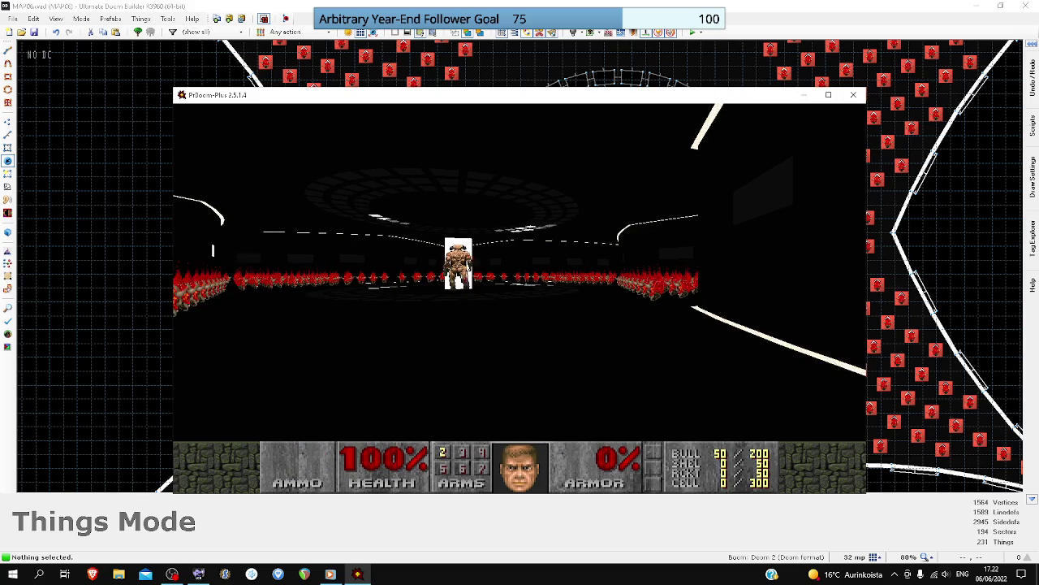
pyautogui.press('w')
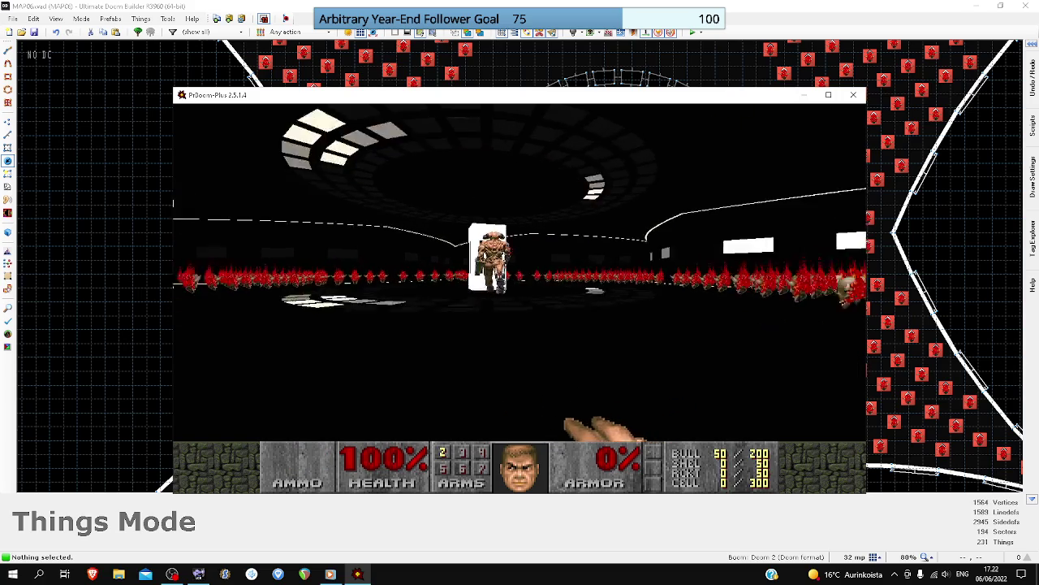
pyautogui.press('w')
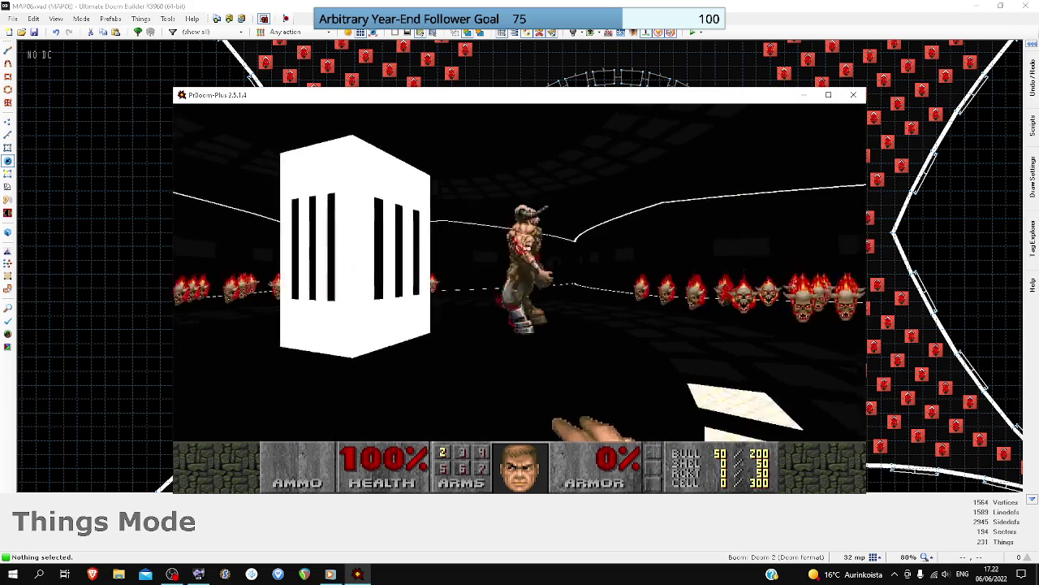
pyautogui.press('w')
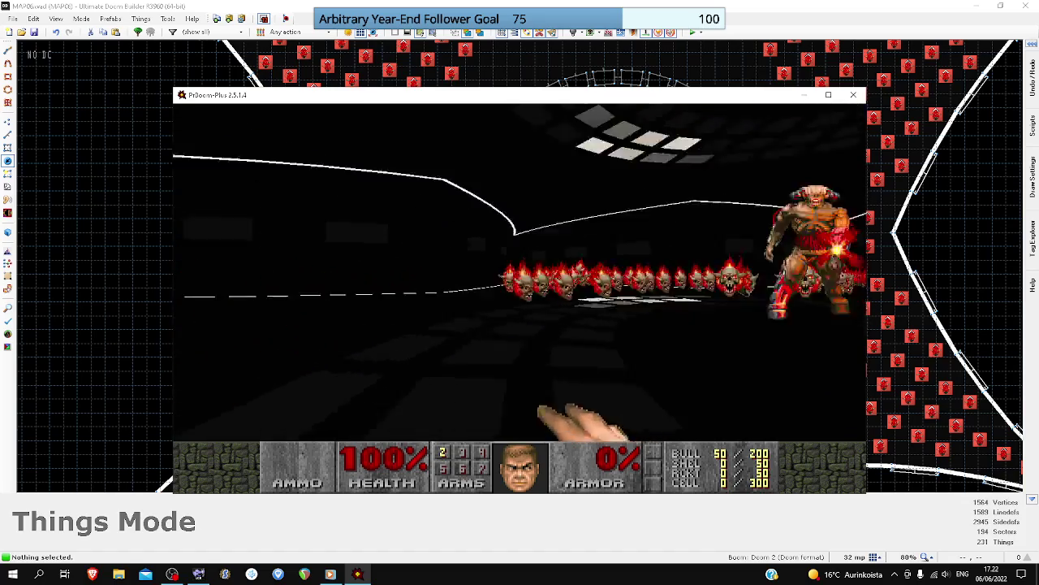
pyautogui.press('d')
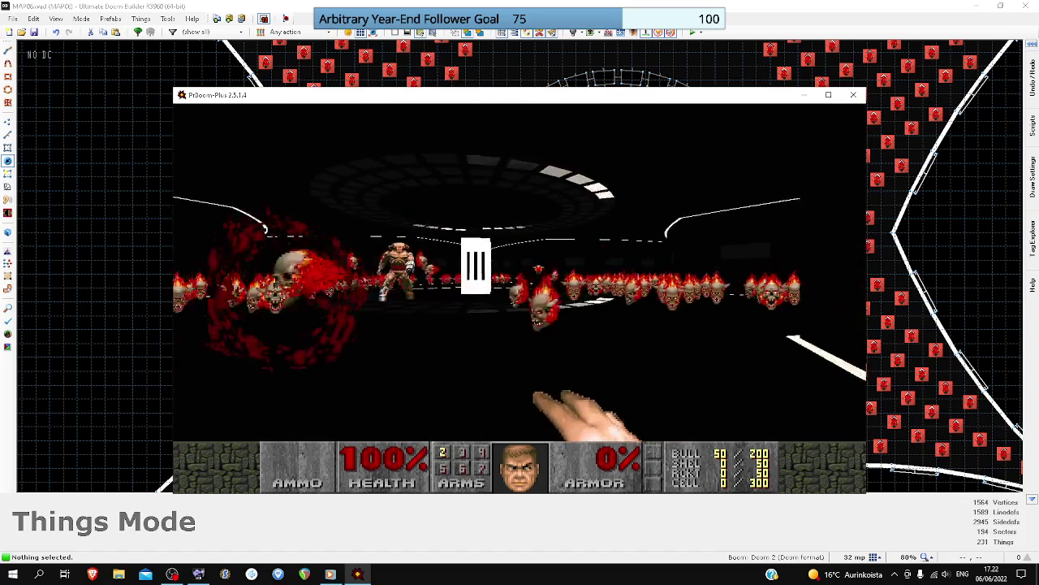
pyautogui.press('w')
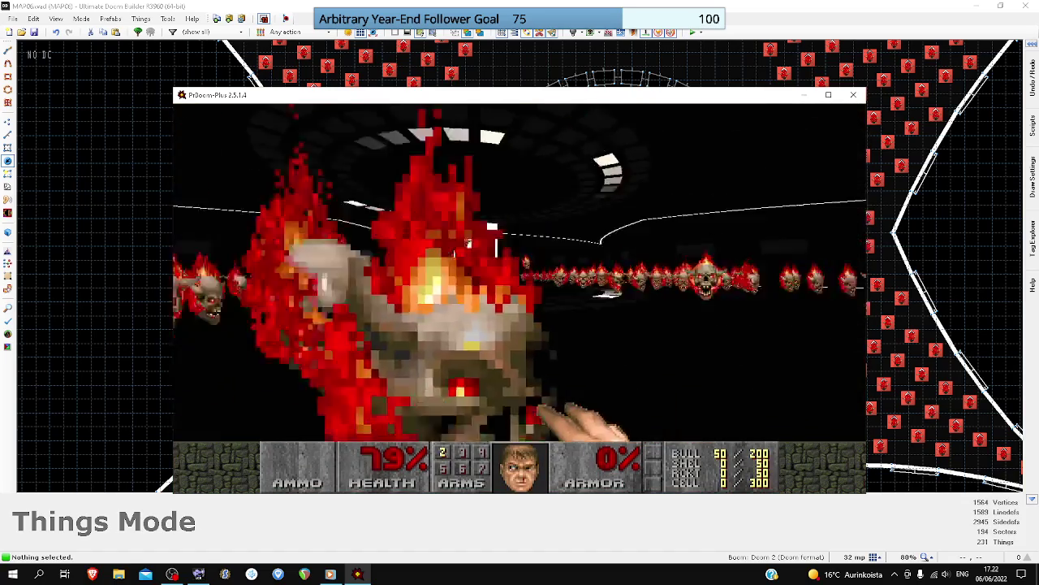
# - Restart the level for another bare-fisted run around the Cyberdemon and the Lost Souls, and quit the game at the end
pyautogui.press('space')
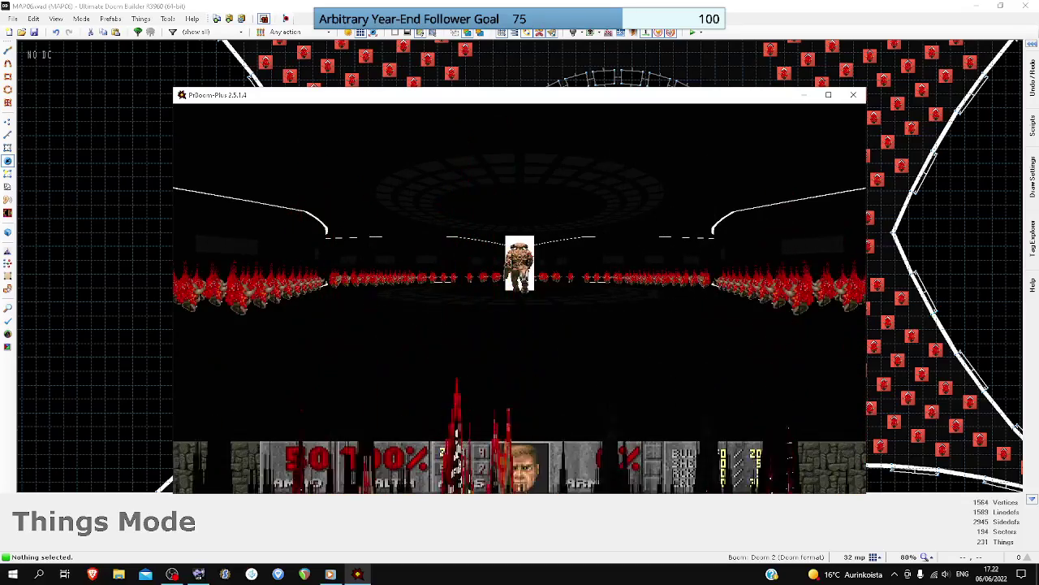
pyautogui.press('1')
pyautogui.press('Up')
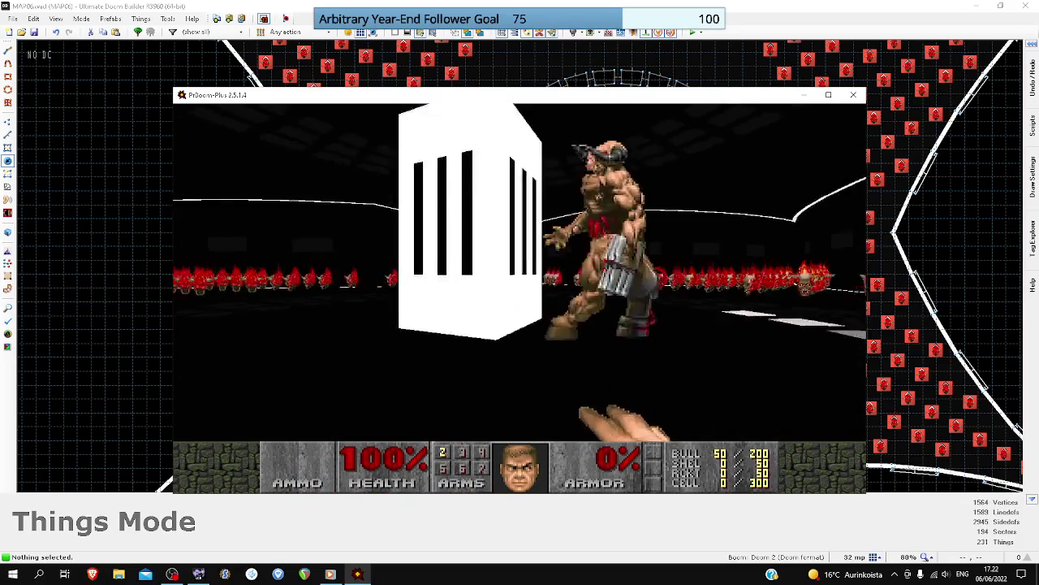
pyautogui.press('Up')
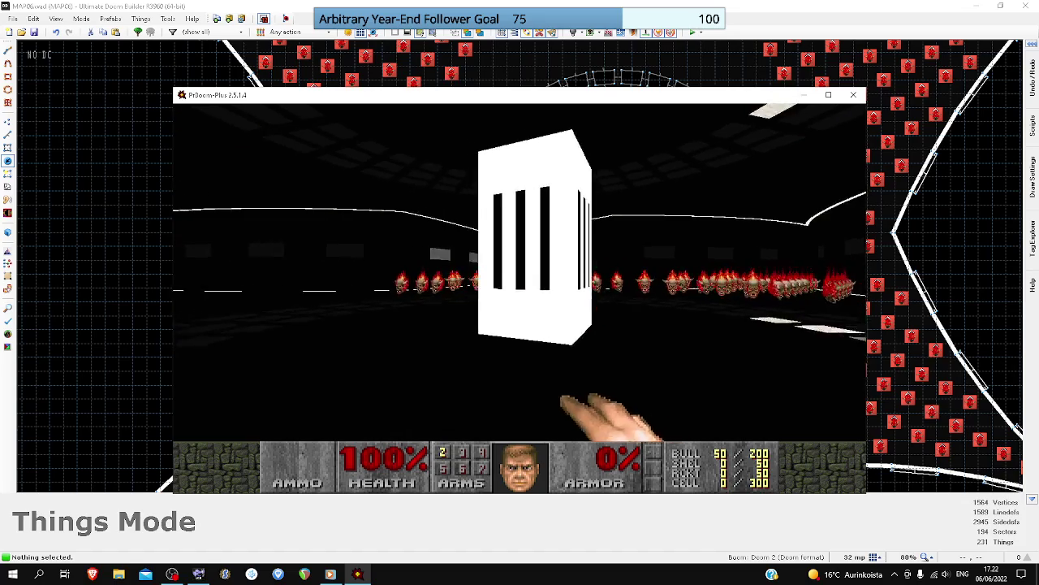
pyautogui.press('s')
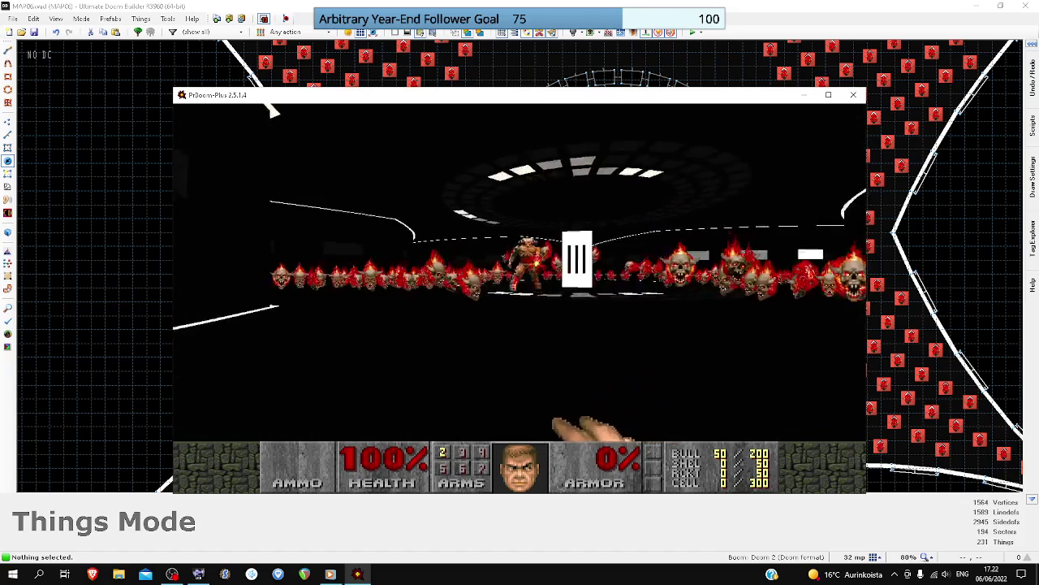
pyautogui.press('w')
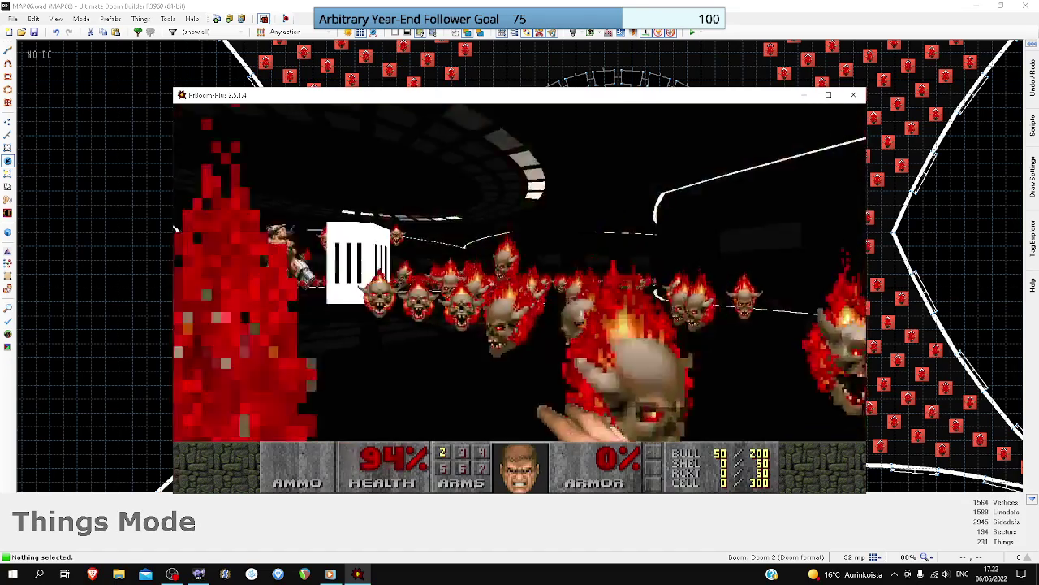
pyautogui.press('ctrl')
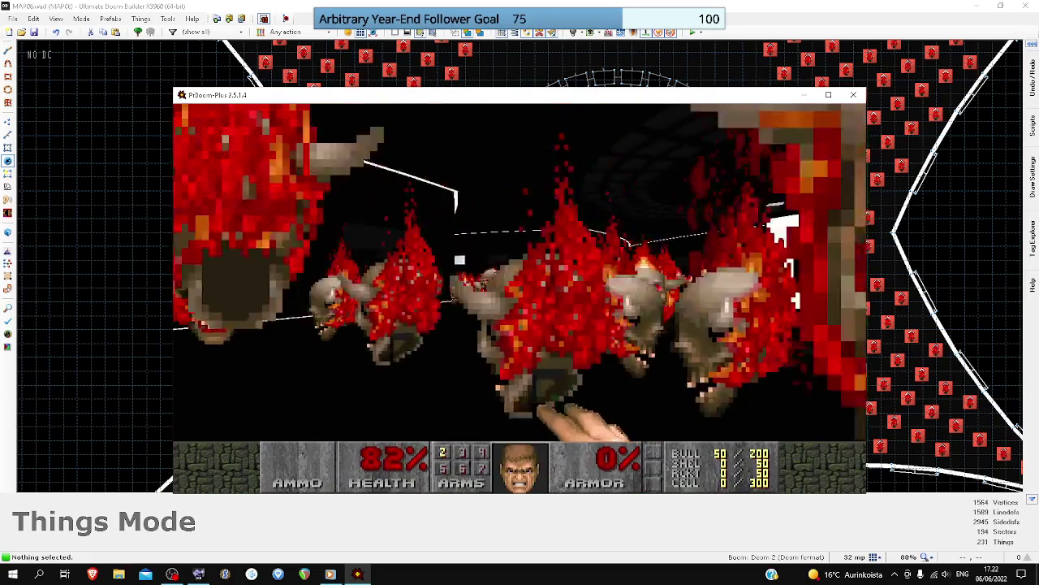
pyautogui.press('space')
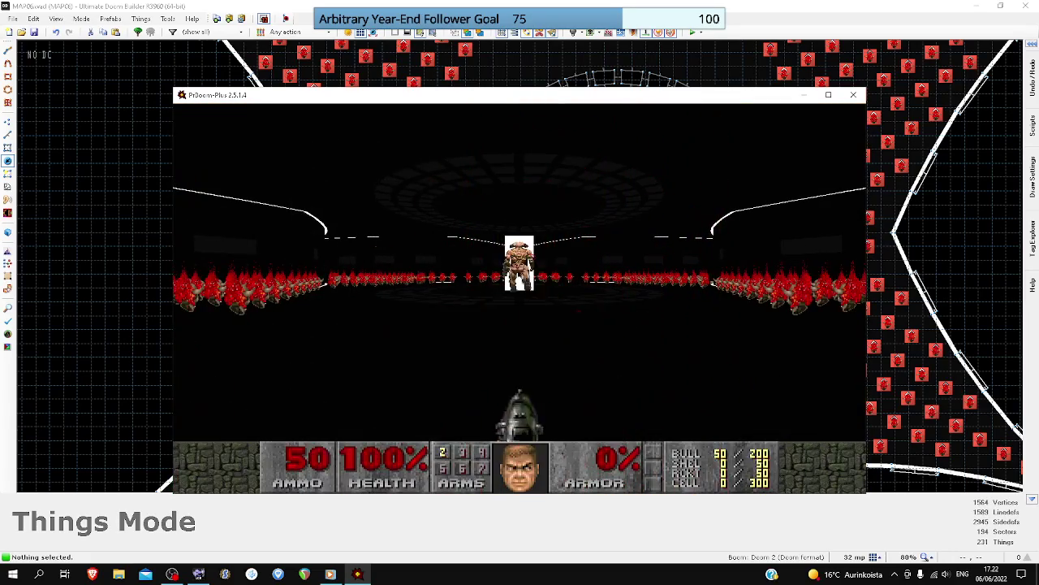
pyautogui.press('Escape')
pyautogui.press('Return')
pyautogui.press('y')
# - Insert an Invulnerability powerup at -672, 1952, between the player starts and the central ring
pyautogui.scroll(-4, 523, 289)
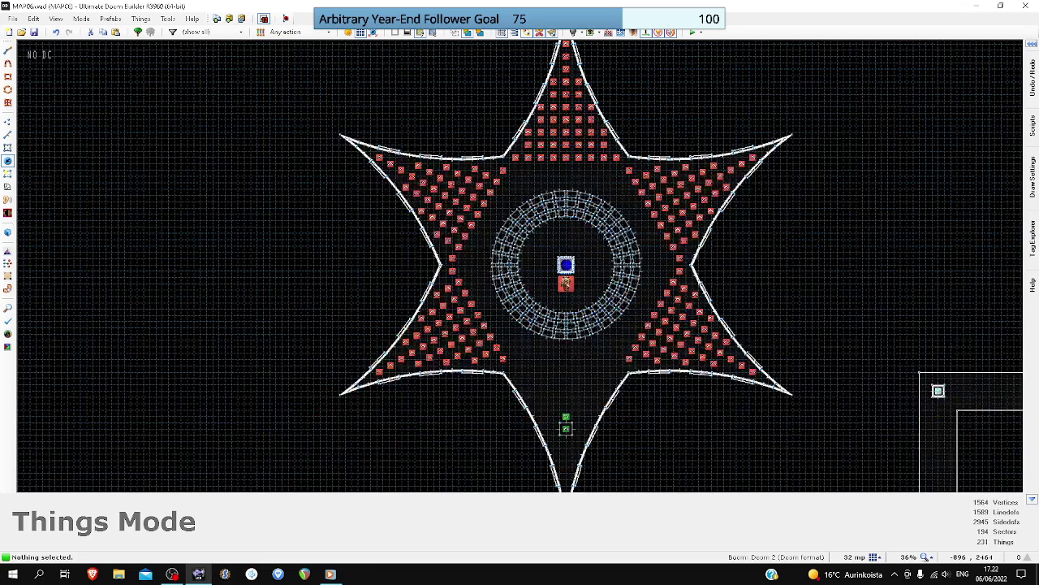
pyautogui.scroll(5, 565, 408)
pyautogui.scroll(-1, 563, 375)
pyautogui.press('Insert')
pyautogui.scroll(2, 212, 243)
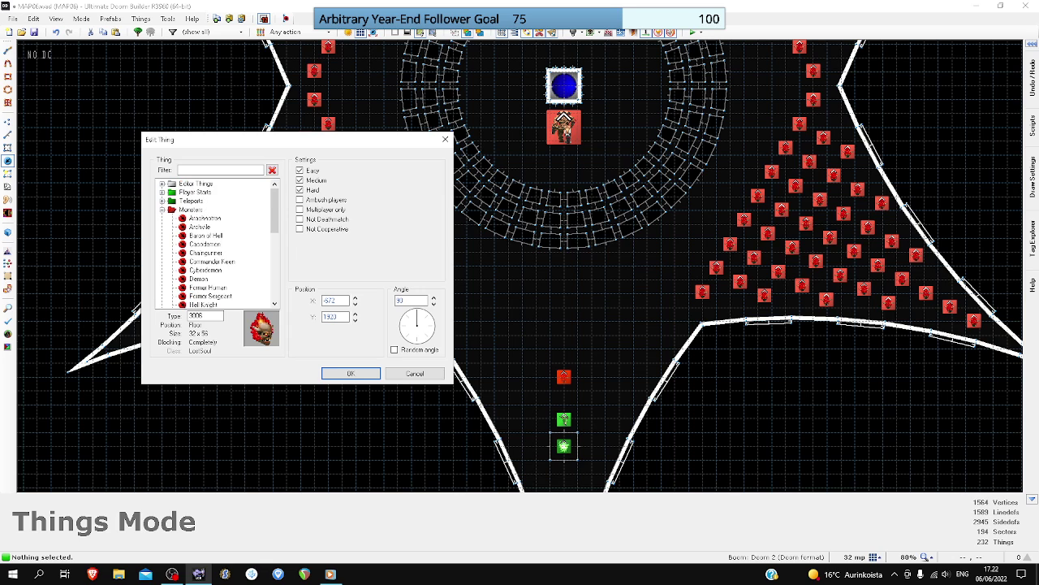
pyautogui.click(162, 210)
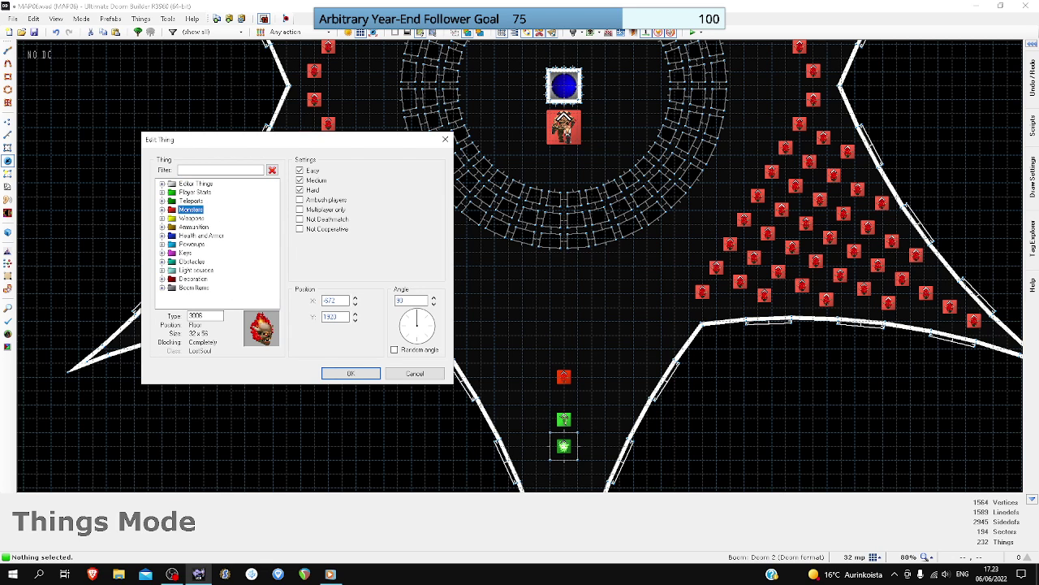
pyautogui.click(162, 245)
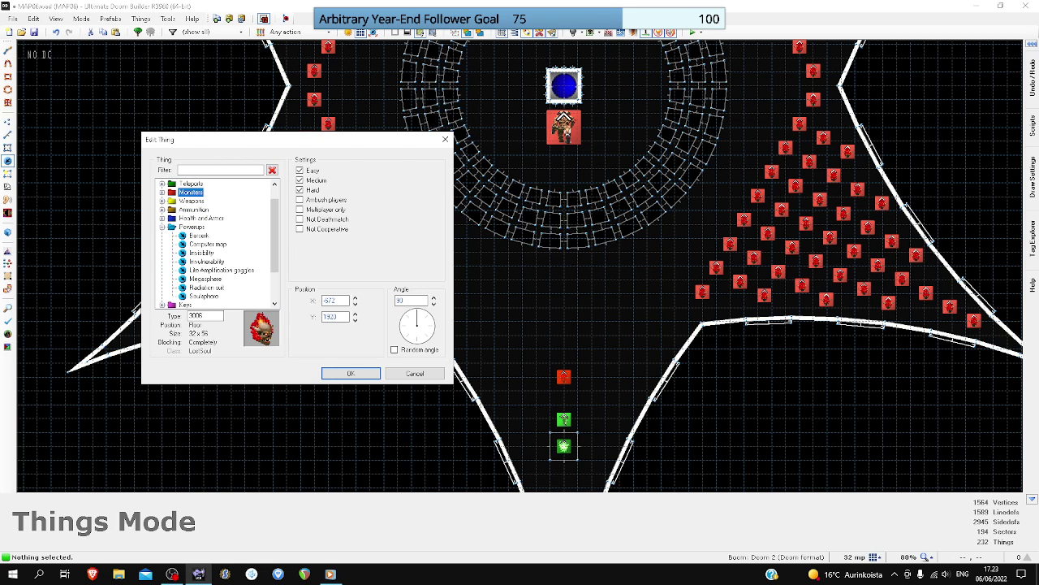
pyautogui.click(207, 261)
pyautogui.click(351, 373)
pyautogui.moveTo(563, 377); pyautogui.dragTo(564, 362, button='right')
# - Move the Cyberdemon from the south side of the central pillar to its north side
pyautogui.moveTo(537, 305); pyautogui.dragTo(503, 291)
pyautogui.scroll(-6, 563, 120)
pyautogui.scroll(5, 585, 244)
pyautogui.moveTo(587, 244); pyautogui.dragTo(577, 162)
pyautogui.scroll(-4, 590, 265)
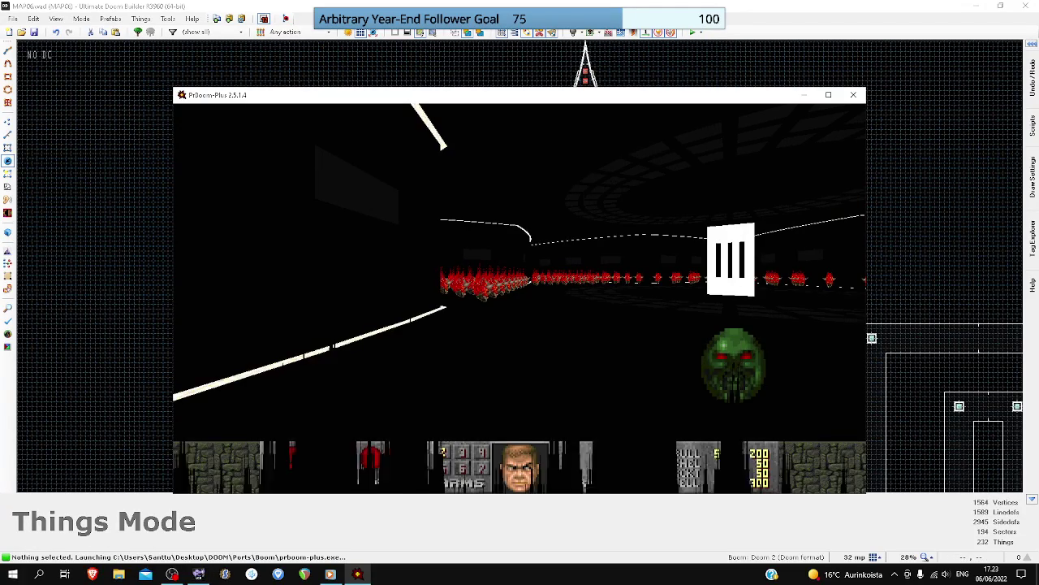
# - Test the map in PrBoom-Plus, picking up the Invulnerability sphere and running around the arena among the Lost Souls
pyautogui.press('w')
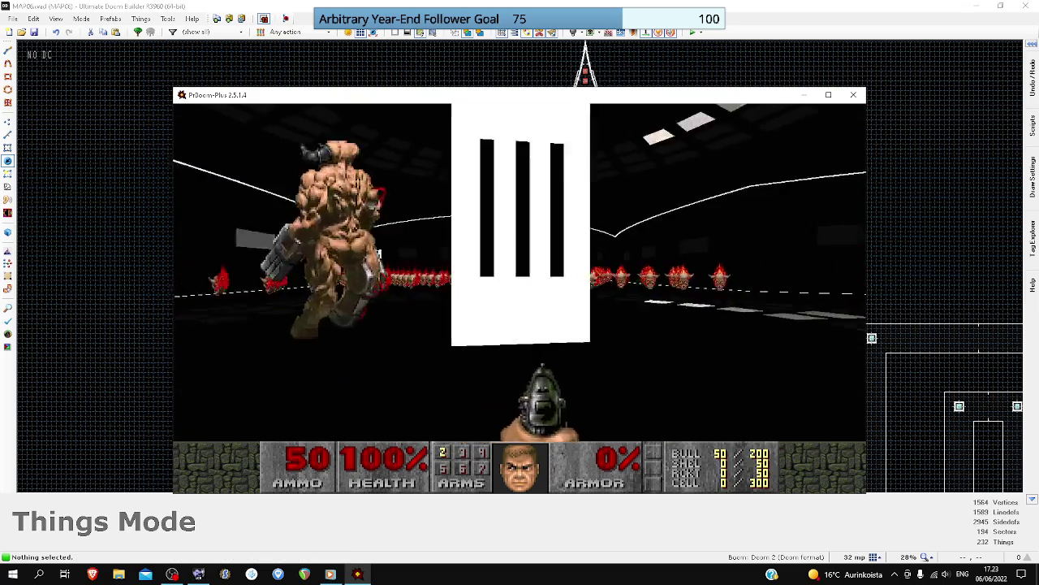
pyautogui.press('w')
pyautogui.press('w')
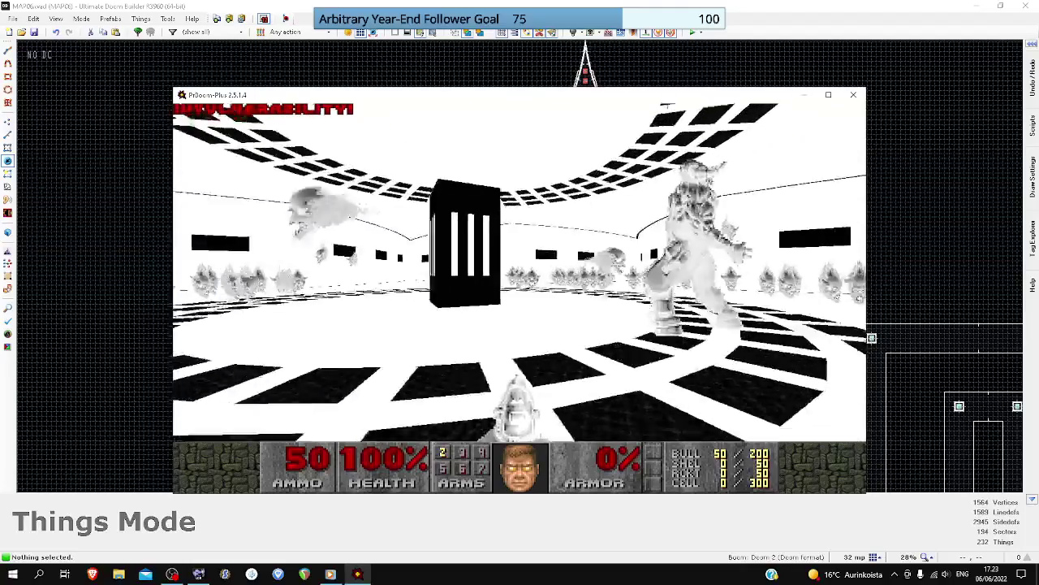
pyautogui.press('w')
pyautogui.press('s')
pyautogui.press('Left')
pyautogui.press('w')
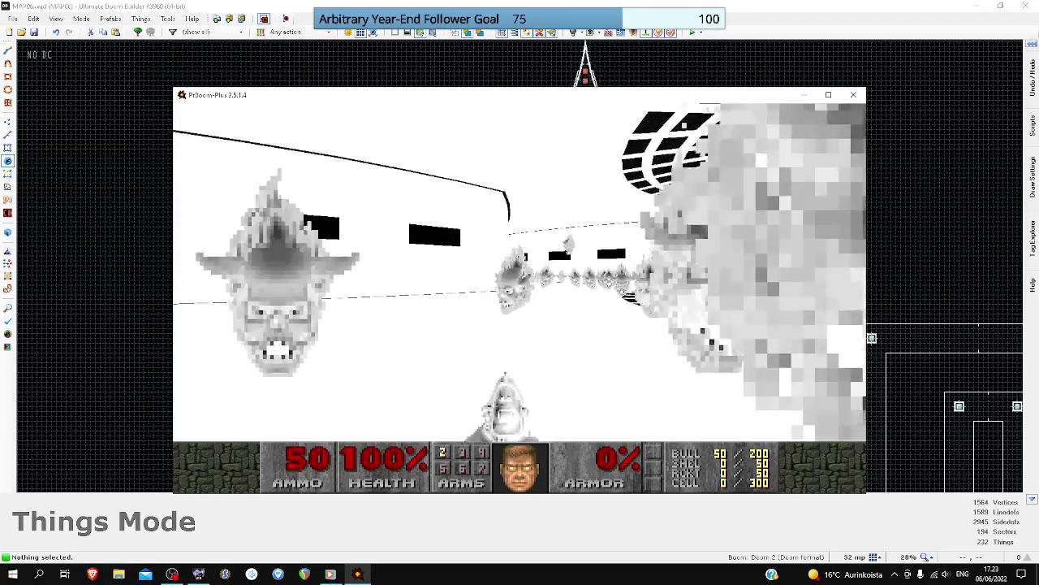
pyautogui.press('w')
pyautogui.press('w')
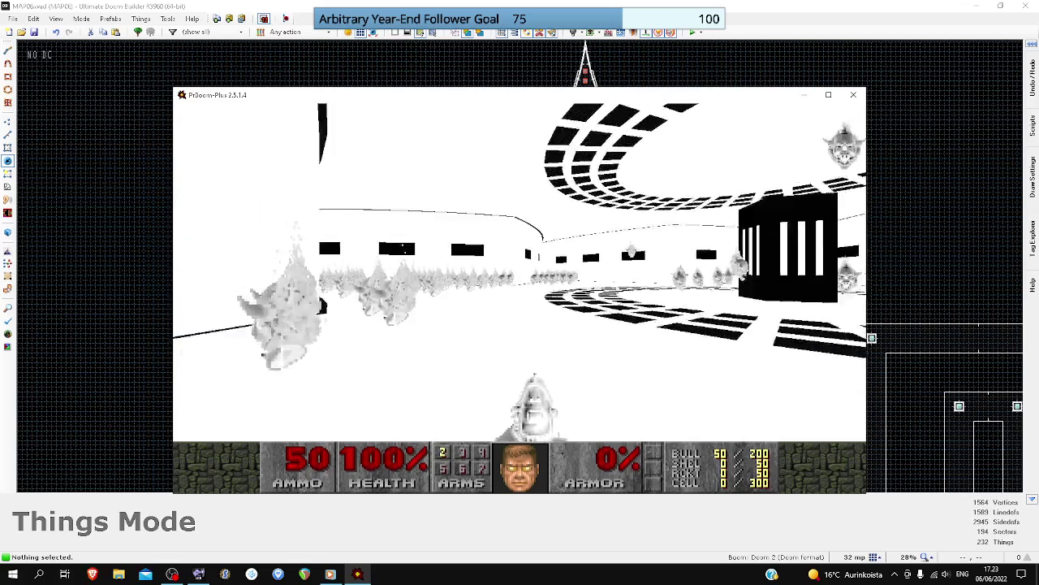
pyautogui.press('w')
# - Continue the test with bare fists until the player dies, restart the level and quit the game
pyautogui.press('1')
pyautogui.press('w')
pyautogui.press('w')
pyautogui.press('w')
pyautogui.press('w')
pyautogui.press('w')
pyautogui.press('w')
pyautogui.press('w')
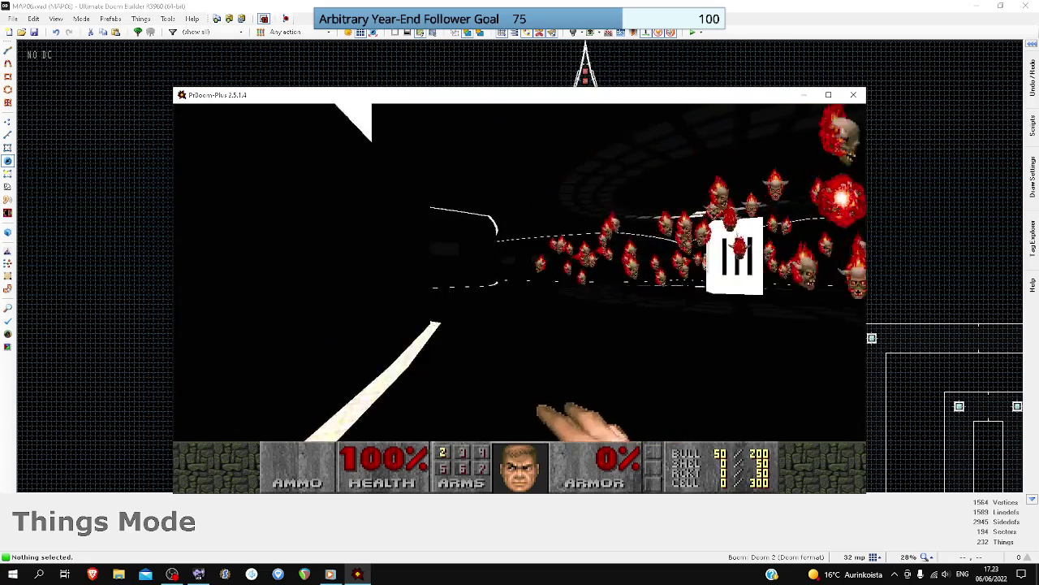
pyautogui.press('w')
pyautogui.press('w')
pyautogui.press('space')
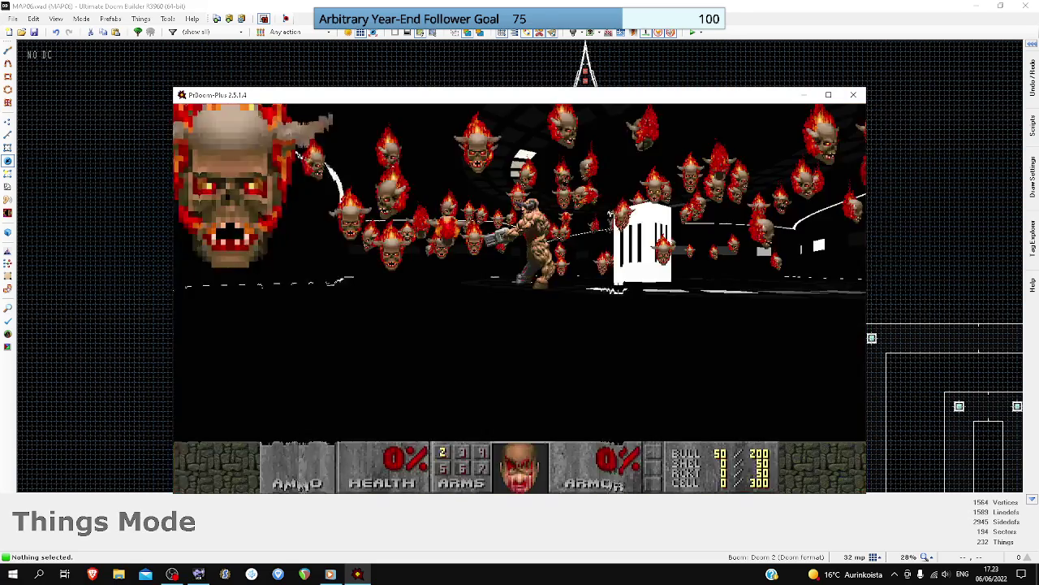
pyautogui.press('space')
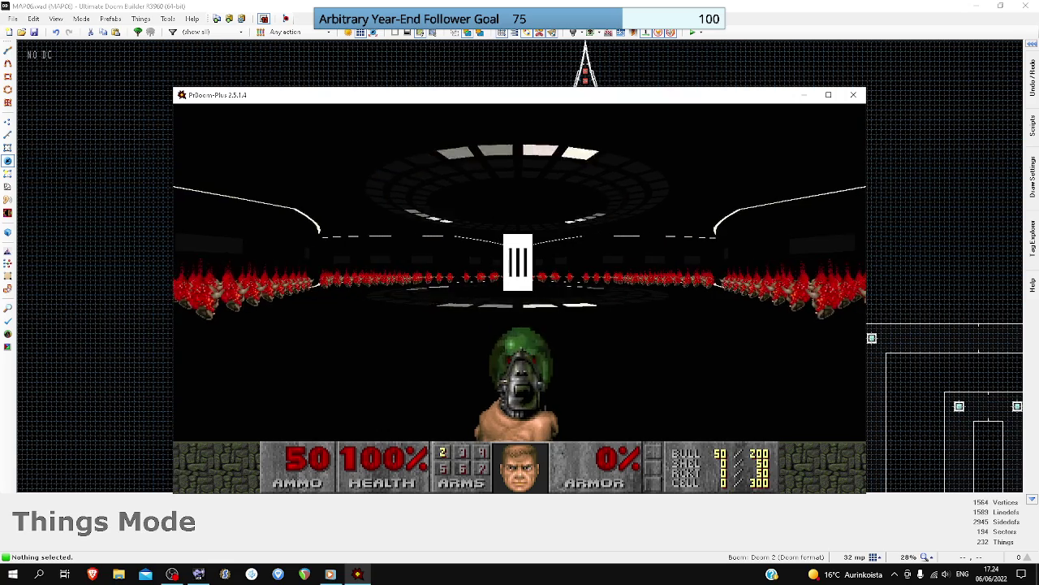
pyautogui.press('Escape')
pyautogui.press('Return')
pyautogui.press('y')
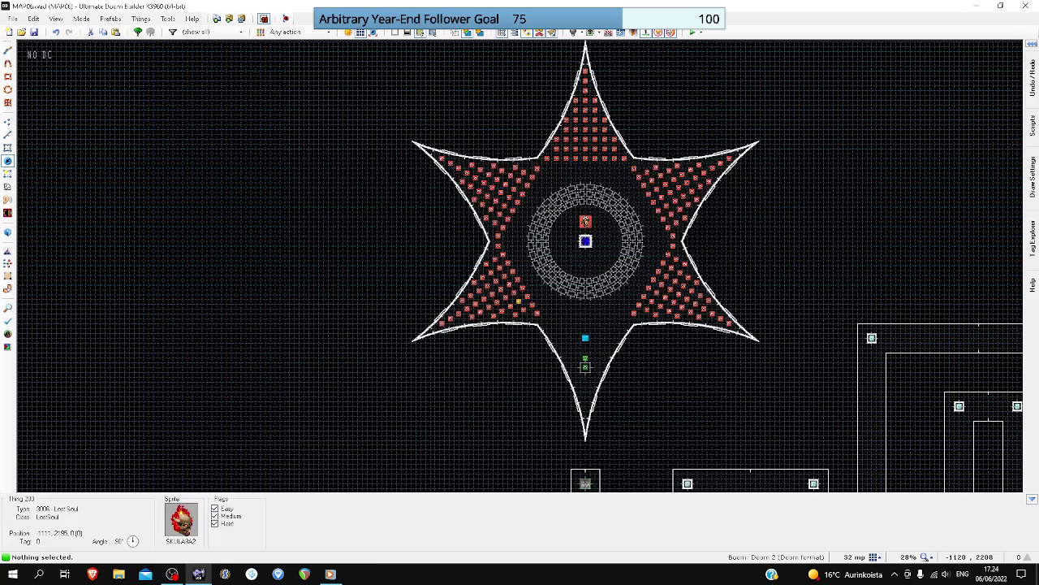
# - Change the Invulnerability powerup north of the player starts to a Berserk pack
pyautogui.scroll(4, 575, 391)
pyautogui.rightClick(575, 323)
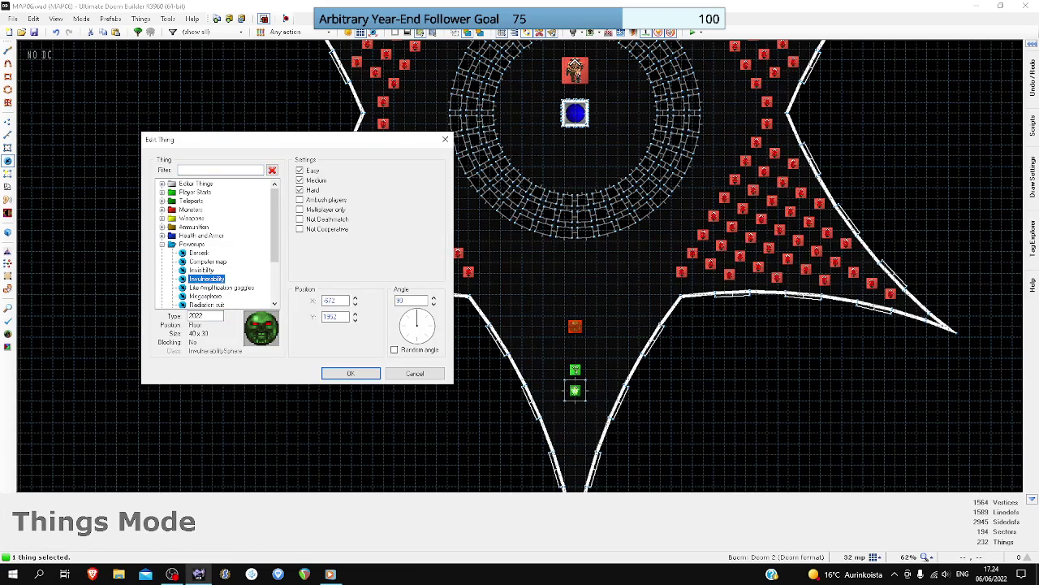
pyautogui.click(200, 252)
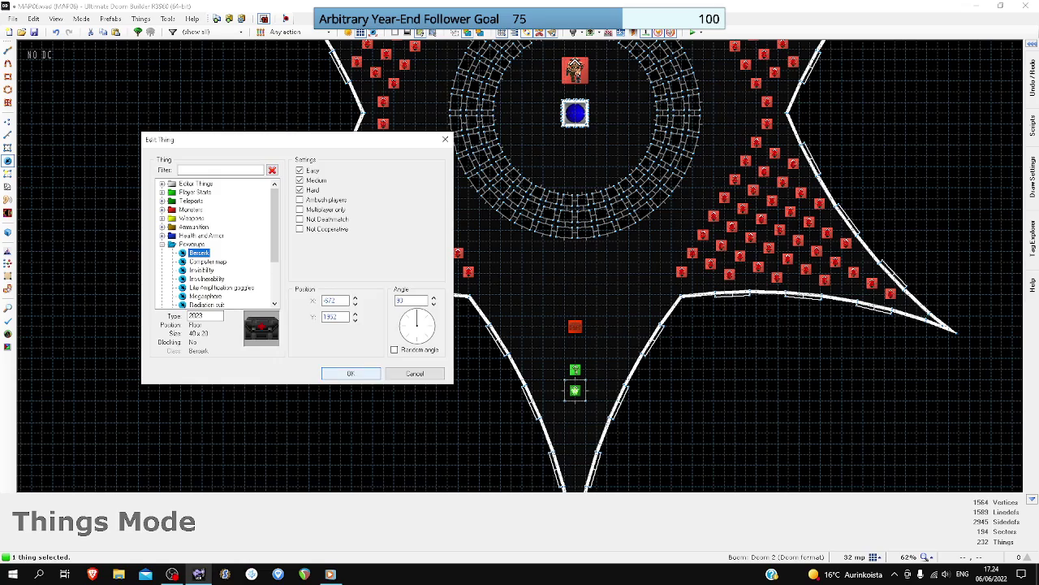
pyautogui.press('Return')
pyautogui.scroll(-3, 575, 326)
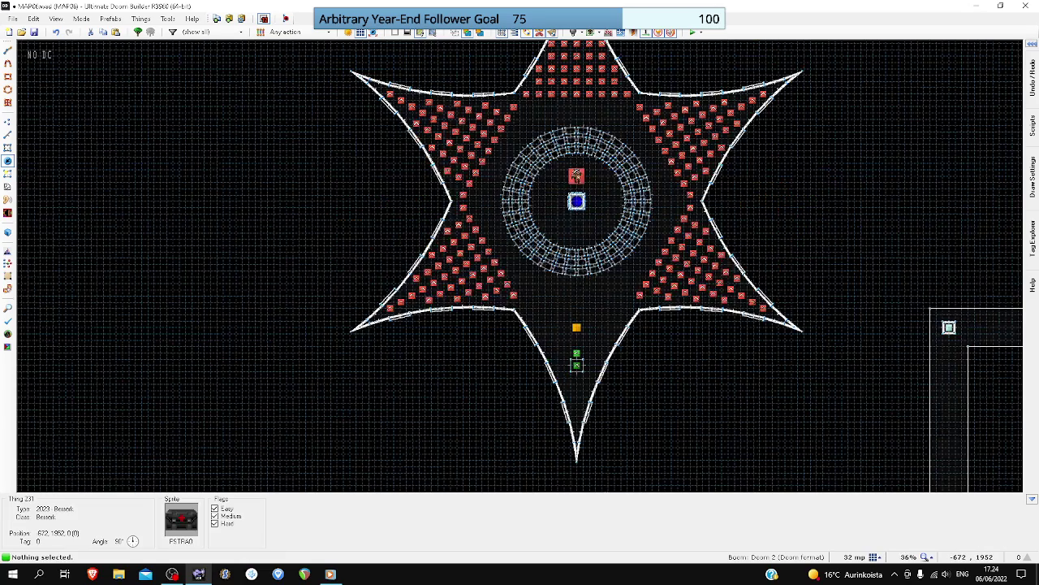
pyautogui.scroll(-2, 577, 327)
pyautogui.scroll(3, 576, 327)
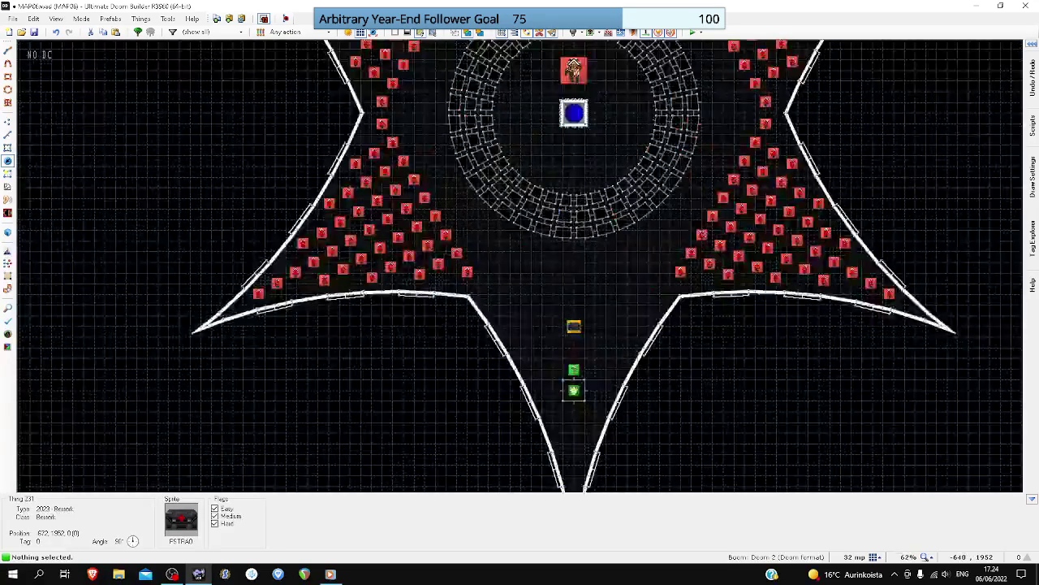
pyautogui.scroll(-4, 580, 291)
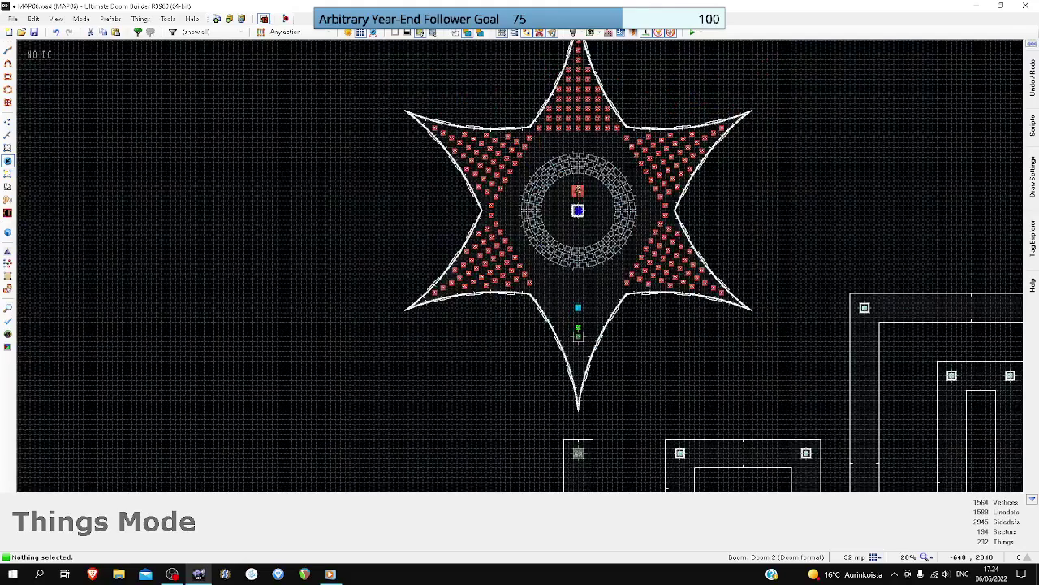
pyautogui.scroll(4, 582, 182)
pyautogui.scroll(-3, 580, 176)
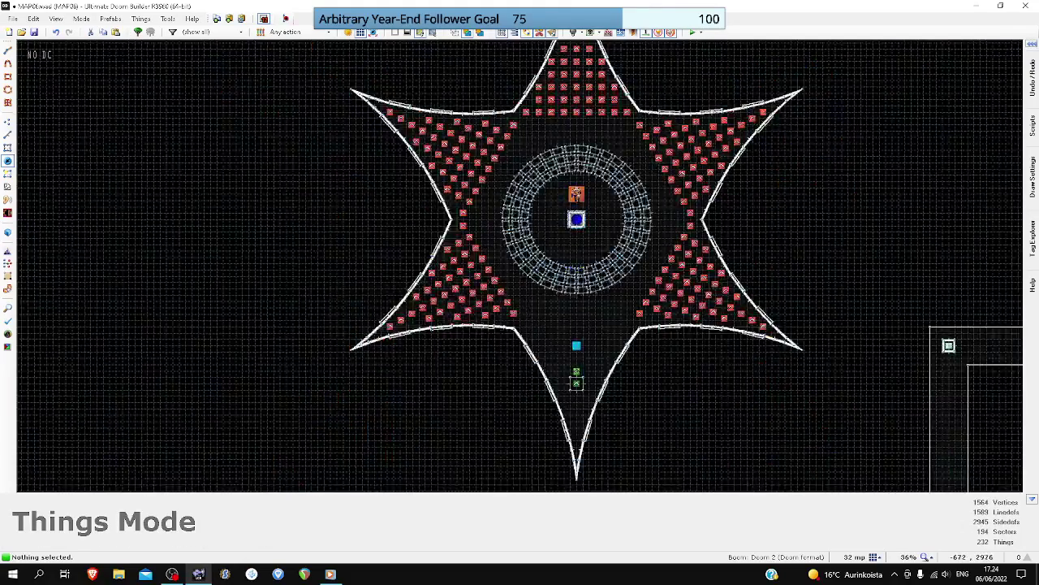
# - Place an Invulnerability sphere just north of the circular tile ring, between the ring and the northern Lost Souls, and save the map
pyautogui.scroll(3, 575, 132)
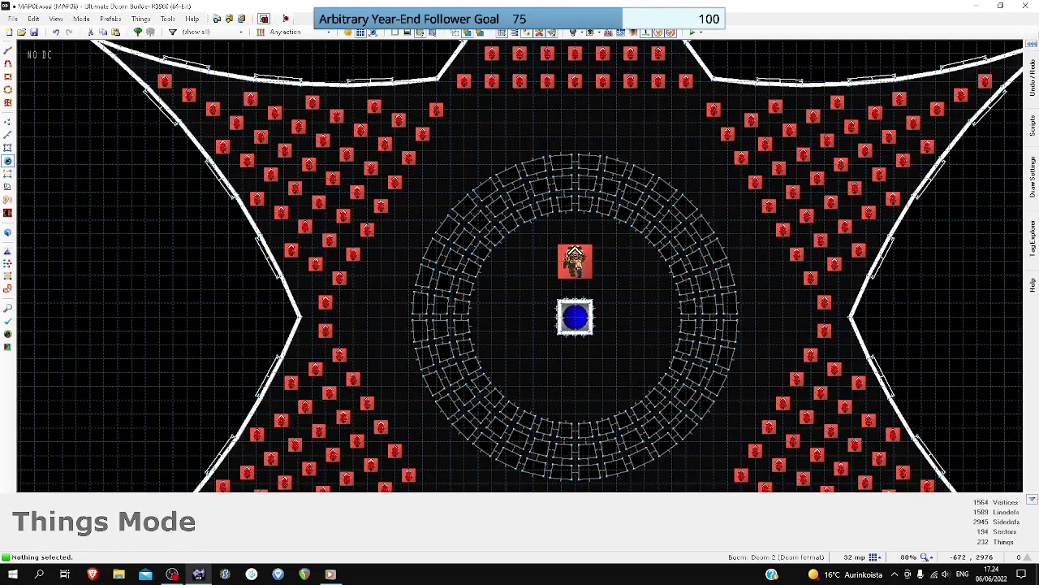
pyautogui.rightClick(575, 136)
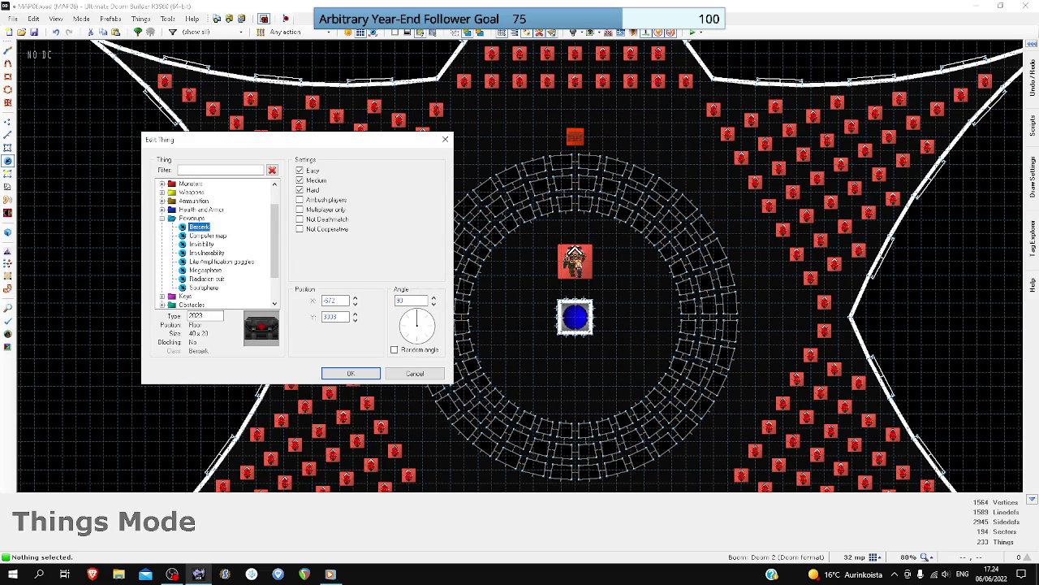
pyautogui.press('Return')
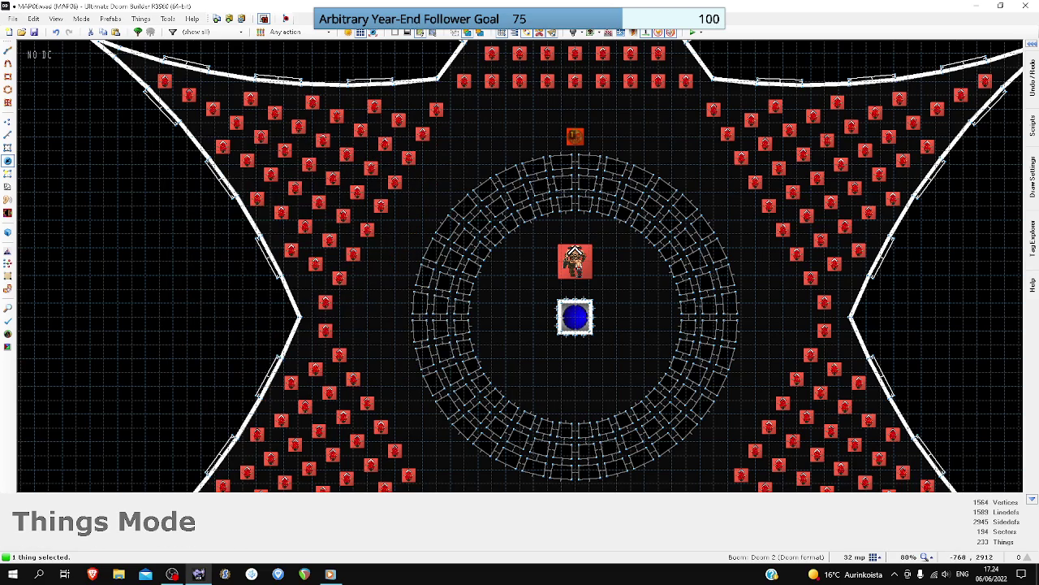
pyautogui.scroll(-4, 548, 145)
pyautogui.scroll(5, 548, 145)
pyautogui.scroll(-6, 548, 144)
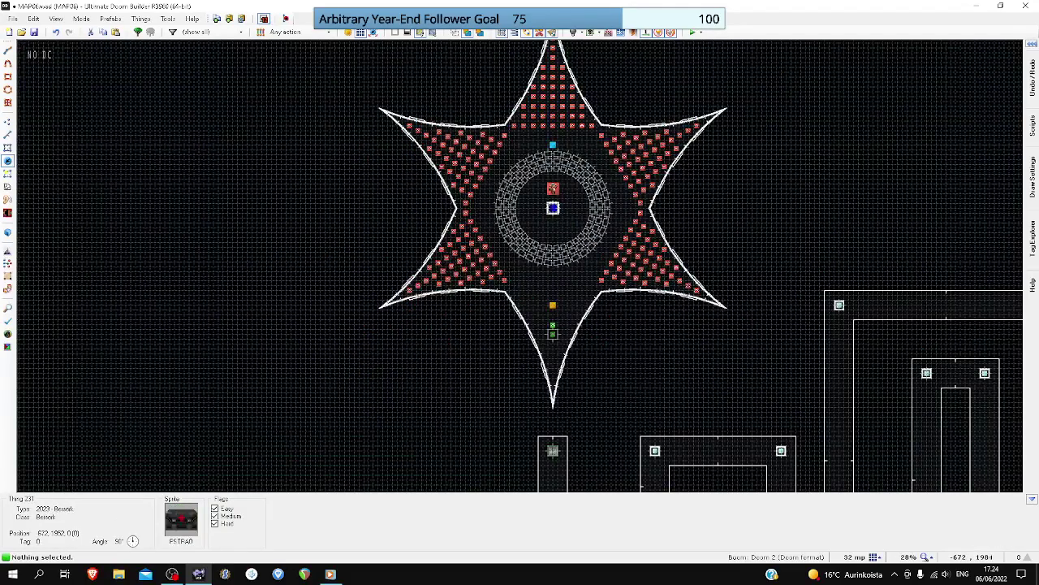
pyautogui.scroll(6, 552, 297)
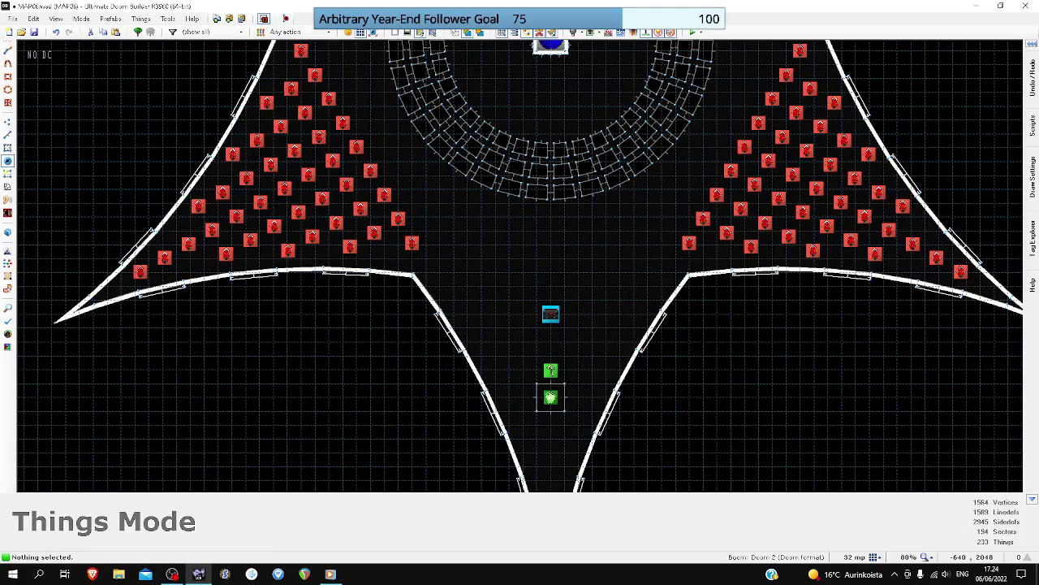
pyautogui.scroll(-5, 563, 271)
pyautogui.scroll(6, 556, 192)
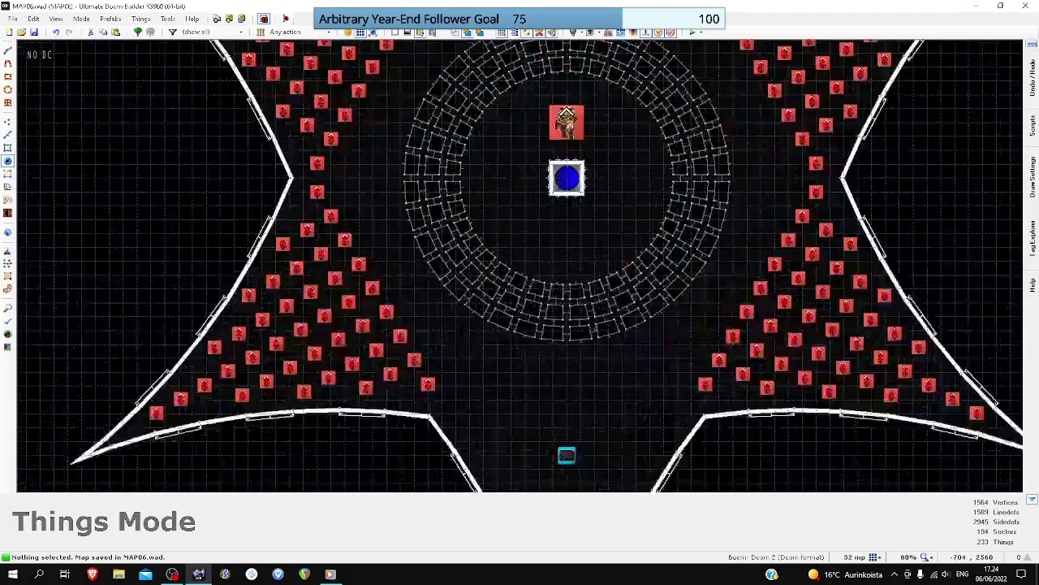
# - Place an Invulnerability sphere at the centre of the central pillar
pyautogui.rightClick(567, 177)
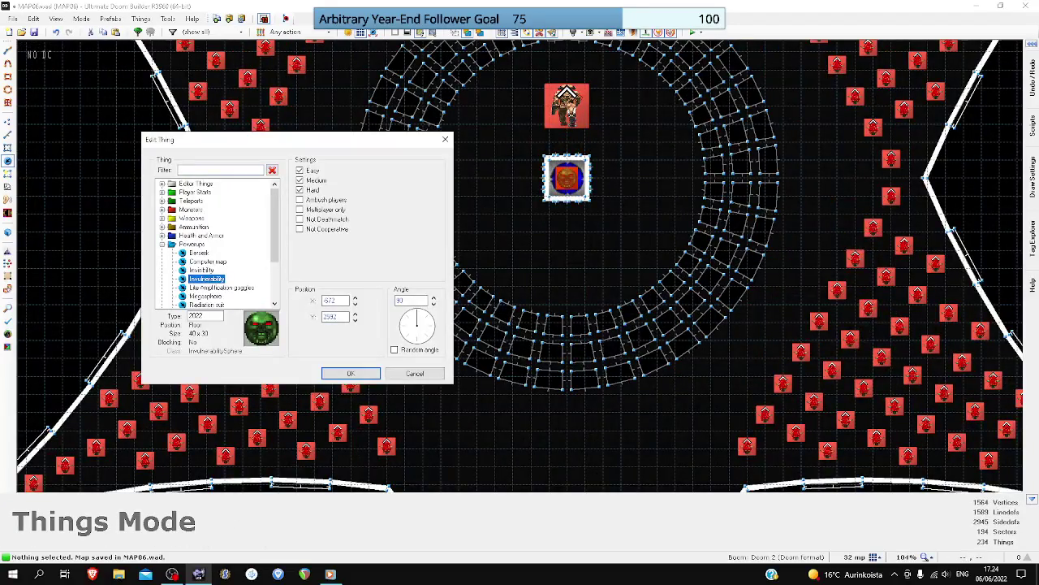
pyautogui.click(415, 373)
pyautogui.scroll(-2, 484, 275)
pyautogui.scroll(-5, 534, 167)
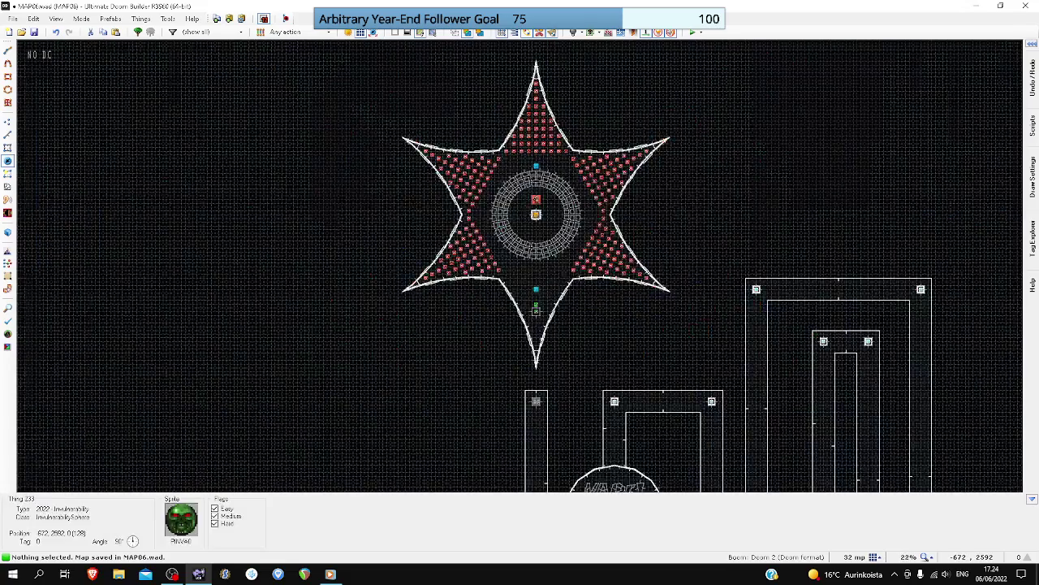
# - Place a Soulsphere near the tip of the star's north arm, in line with the pillar's centre
pyautogui.scroll(4, 527, 329)
pyautogui.scroll(4, 540, 97)
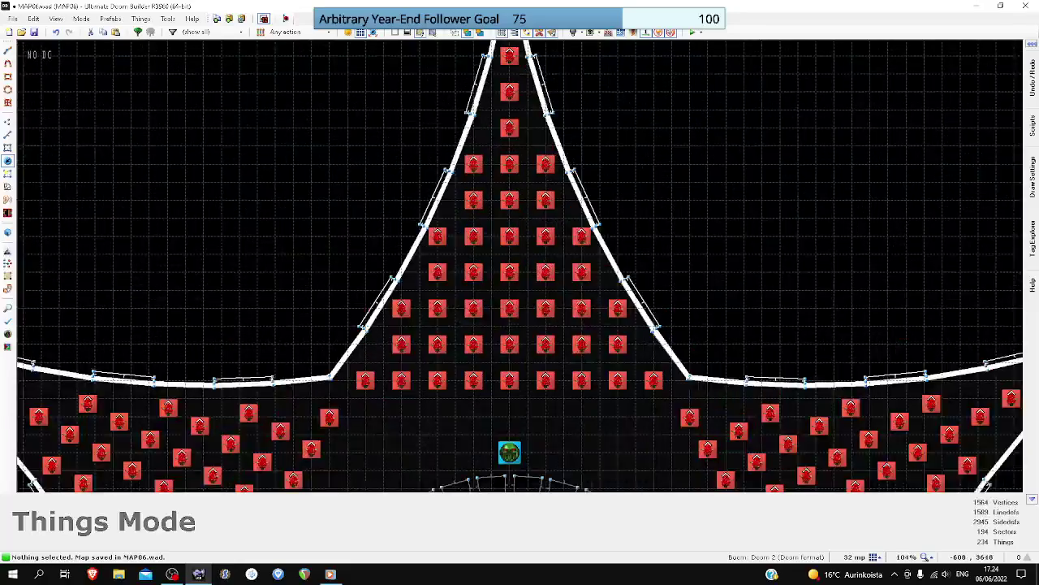
pyautogui.moveTo(533, 111); pyautogui.dragTo(500, 114, button='right')
pyautogui.rightClick(500, 114)
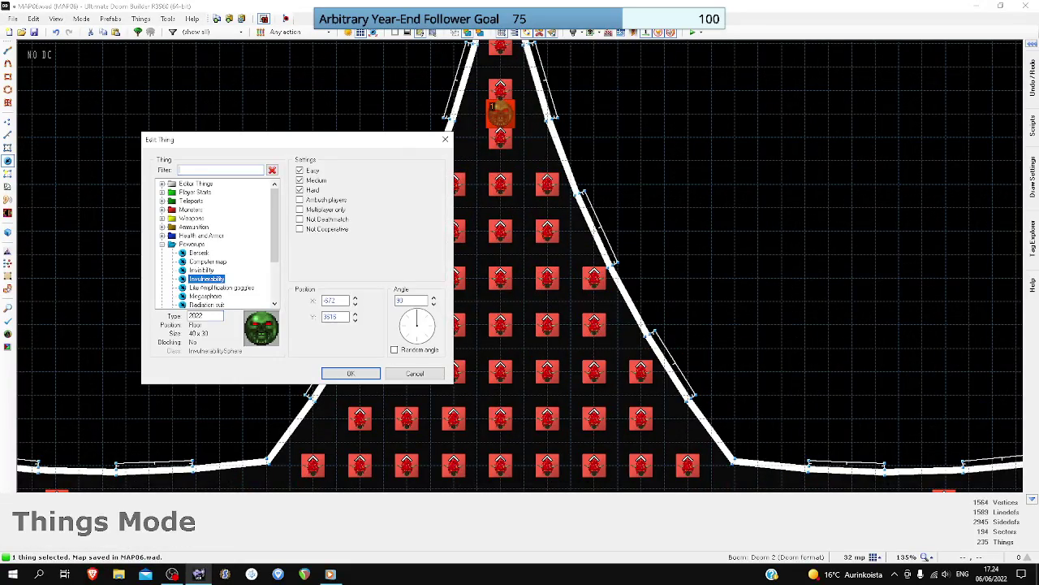
pyautogui.scroll(-1, 216, 244)
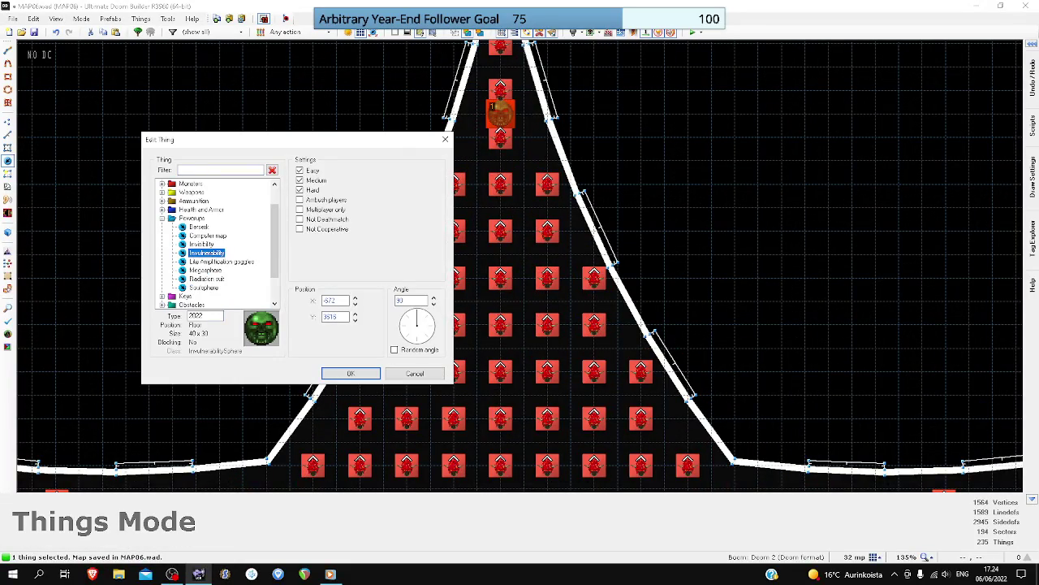
pyautogui.click(350, 372)
pyautogui.scroll(-6, 457, 203)
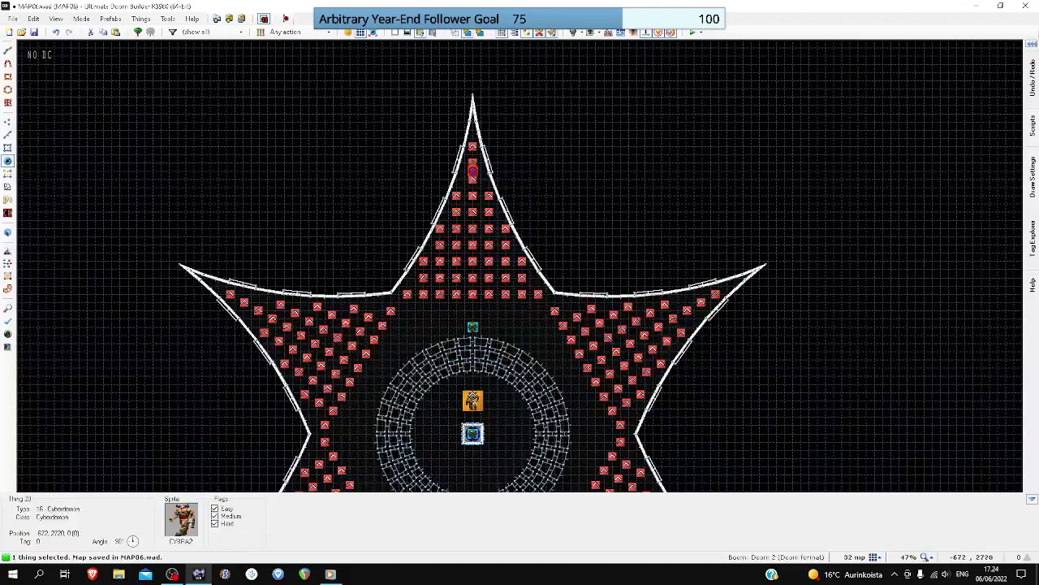
# - Duplicate the north arm's Soulsphere together with the Invulnerability sphere on the central pillar
pyautogui.click(473, 432)
pyautogui.hotkey('ctrl', 'c')
pyautogui.hotkey('ctrl', 'v')
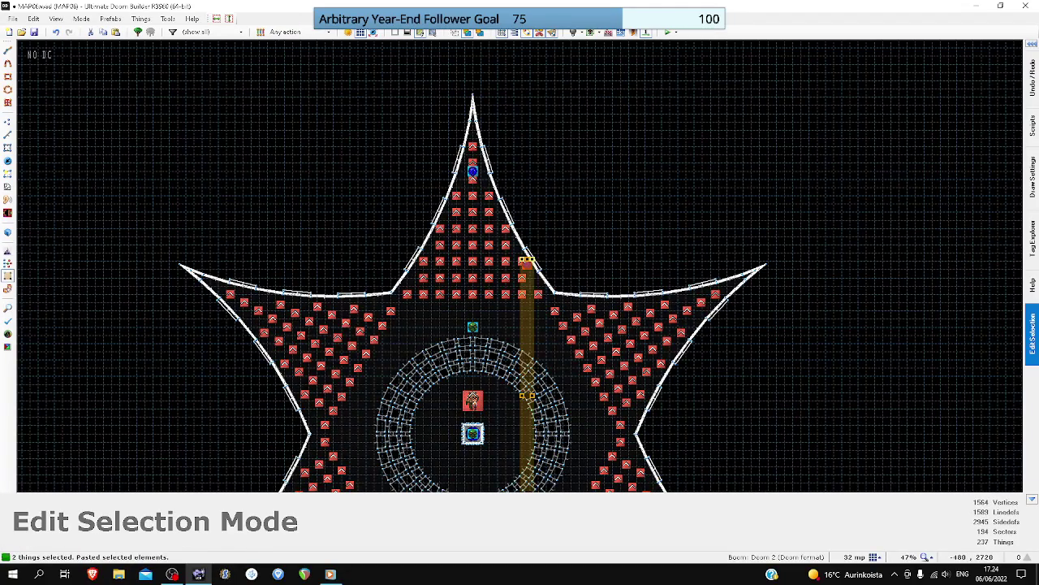
# - Rotate the pasted pair toward the northeast arm and align its Invulnerability sphere with the pillar's centre, putting the Soulsphere near the arm's tip
pyautogui.scroll(3, 529, 410)
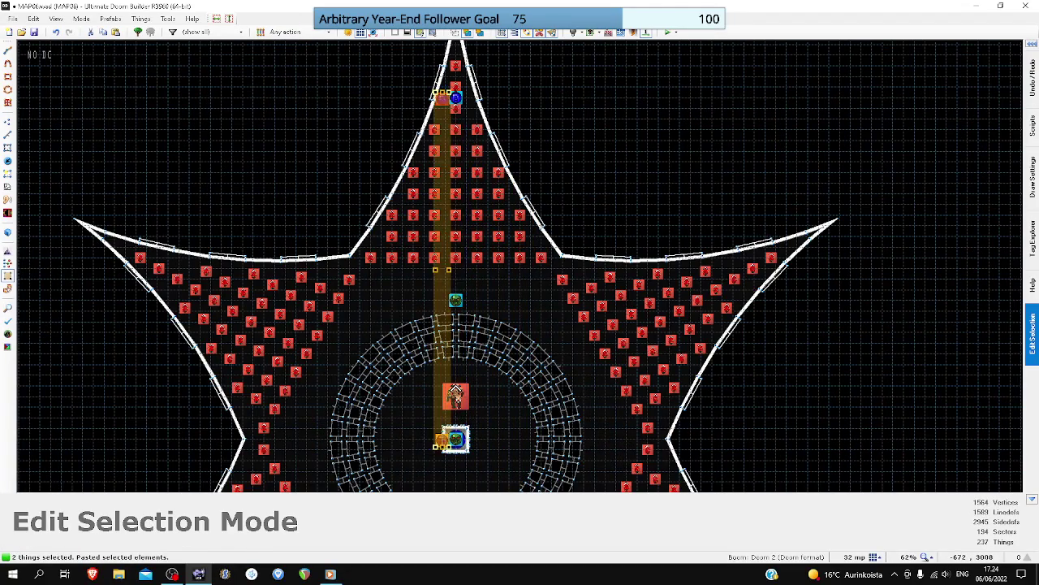
pyautogui.scroll(3, 454, 99)
pyautogui.moveTo(455, 68); pyautogui.dragTo(610, 171)
pyautogui.scroll(-3, 459, 91)
pyautogui.moveTo(308, 349); pyautogui.dragTo(459, 434)
pyautogui.scroll(5, 458, 433)
pyautogui.scroll(-5, 459, 433)
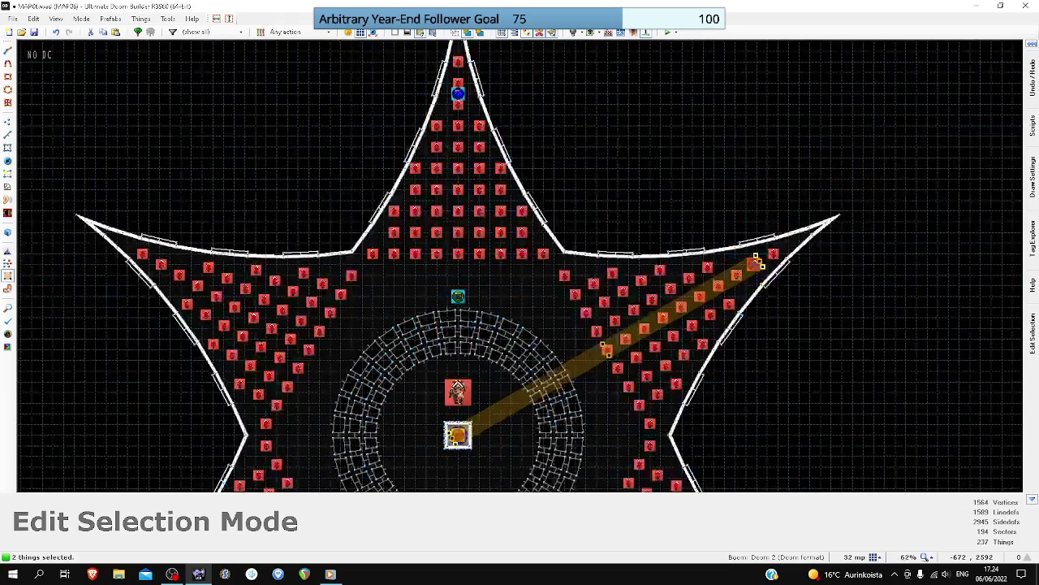
pyautogui.scroll(5, 757, 263)
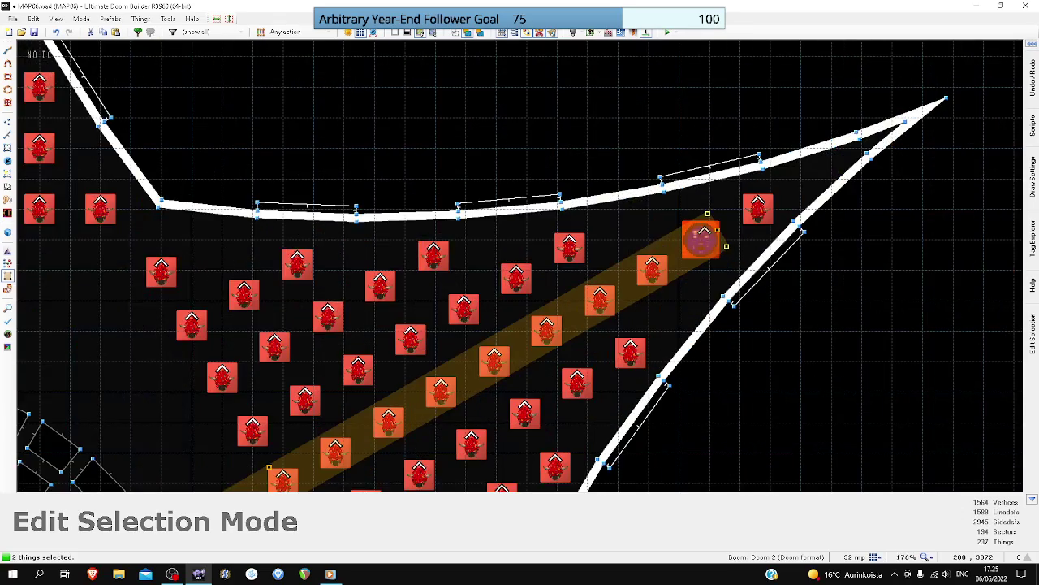
pyautogui.scroll(4, 783, 276)
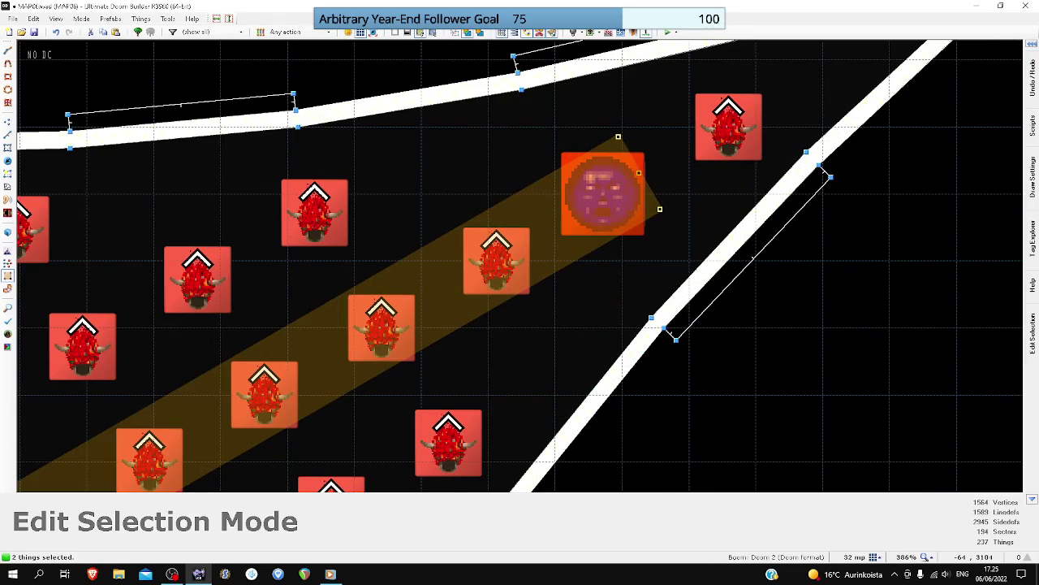
pyautogui.click(7, 160)
pyautogui.press('c')
pyautogui.scroll(-10, 603, 193)
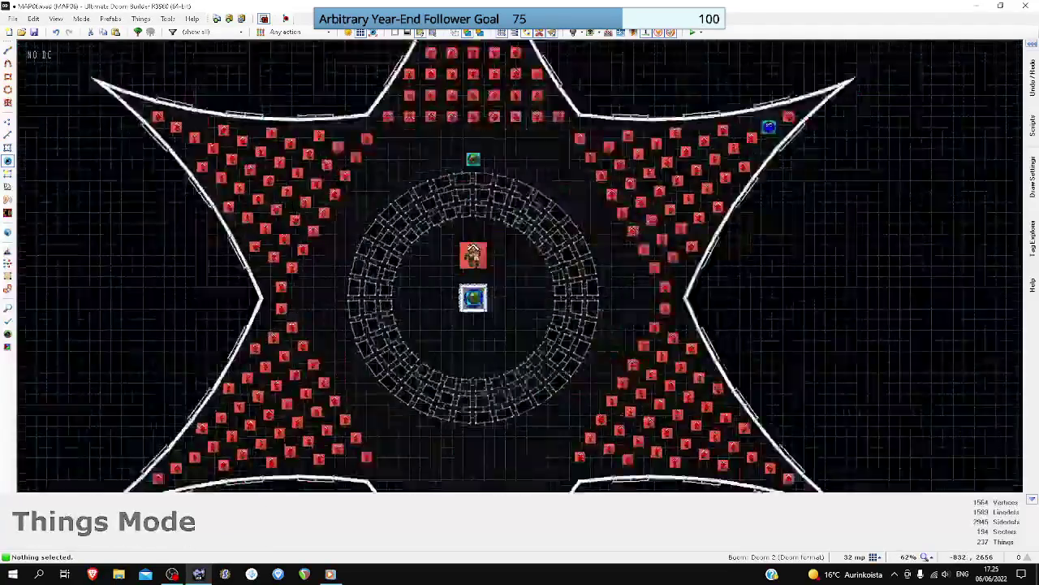
# - Paste the sphere pair again, rotated about the pillar's centre so its Soulsphere lies near the tip of the northwest arm
pyautogui.scroll(3, 414, 272)
pyautogui.hotkey('ctrl', 'v')
pyautogui.scroll(-4, 414, 273)
pyautogui.scroll(3, 408, 202)
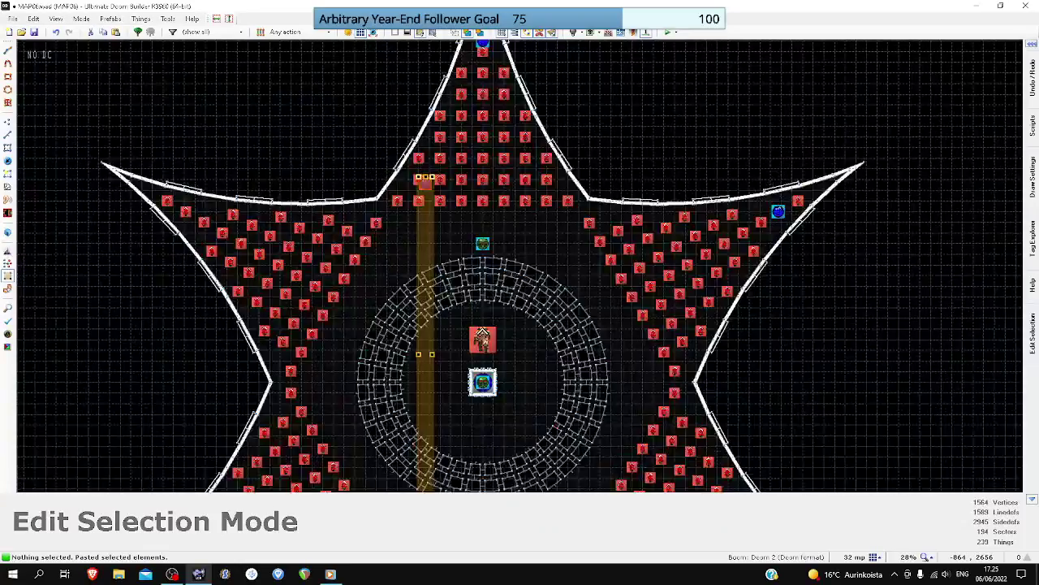
pyautogui.moveTo(419, 177); pyautogui.dragTo(292, 261)
pyautogui.scroll(2, 592, 438)
pyautogui.moveTo(560, 442); pyautogui.dragTo(404, 345)
pyautogui.scroll(4, 404, 345)
pyautogui.scroll(-10, 403, 345)
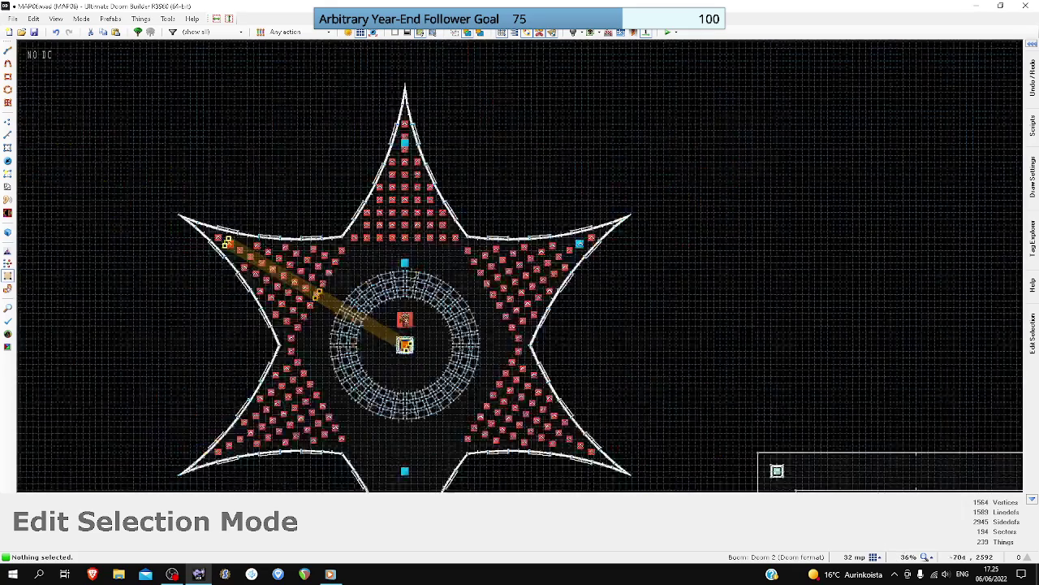
pyautogui.press('Return')
# - Paste another sphere pair, rotate it toward the southwest arm and anchor it on the pillar's centre
pyautogui.hotkey('ctrl', 'v')
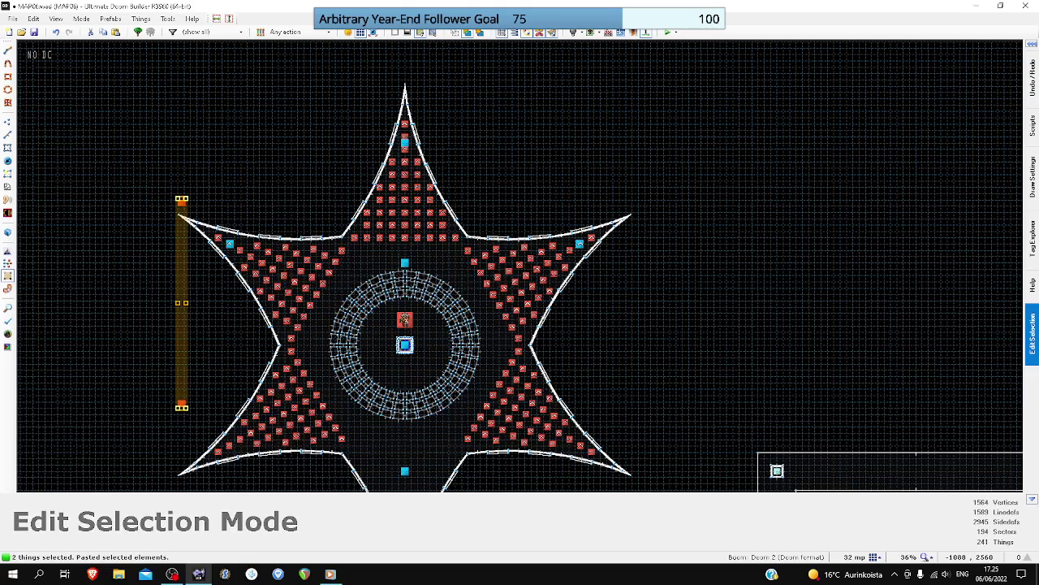
pyautogui.moveTo(182, 407); pyautogui.dragTo(272, 250)
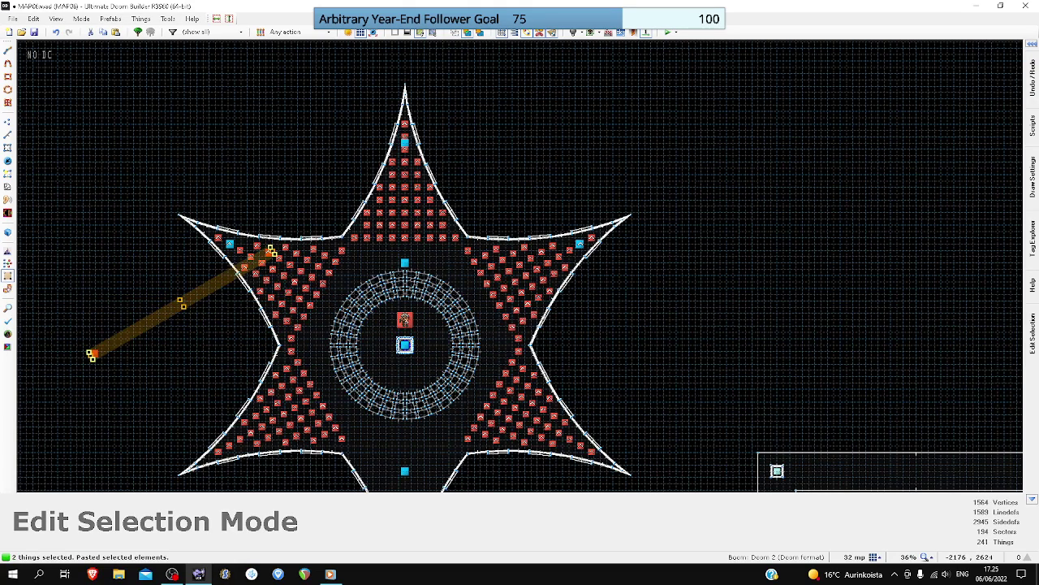
pyautogui.scroll(3, 272, 250)
pyautogui.moveTo(270, 249); pyautogui.dragTo(490, 405)
pyautogui.scroll(4, 490, 405)
pyautogui.scroll(-13, 490, 404)
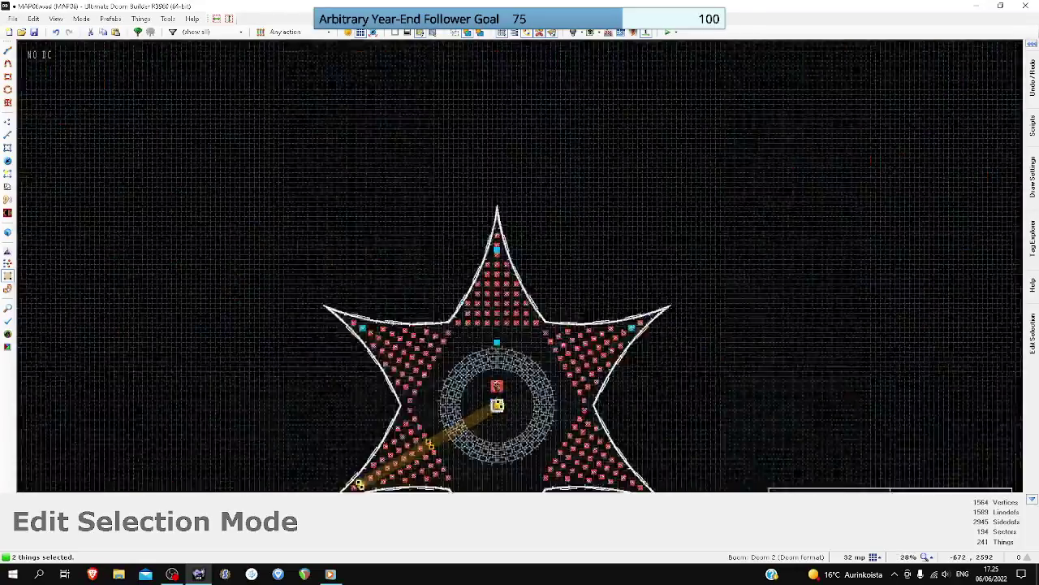
pyautogui.scroll(10, 459, 442)
pyautogui.scroll(-6, 455, 434)
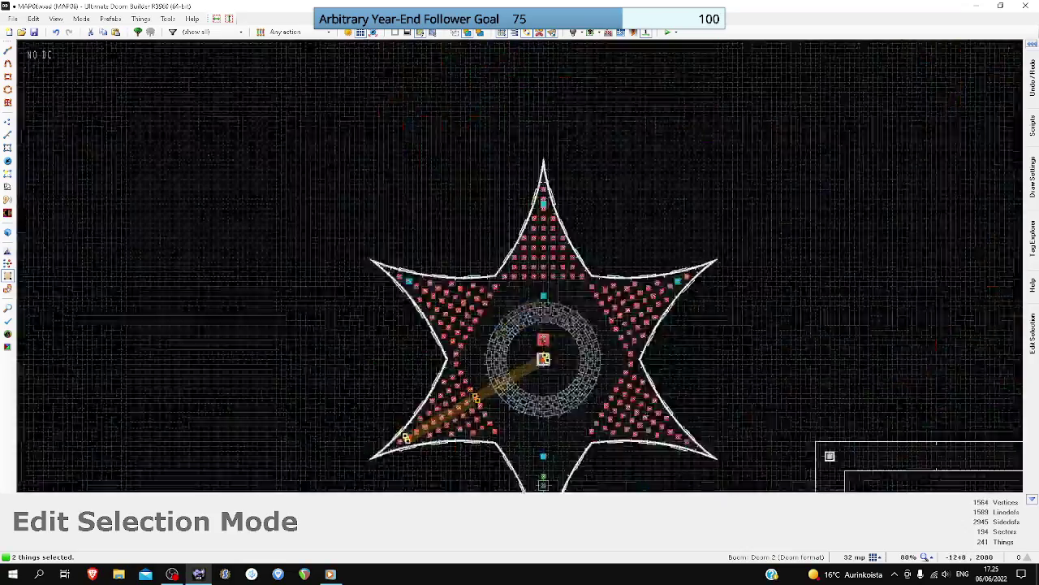
pyautogui.scroll(3, 520, 362)
pyautogui.press('Return')
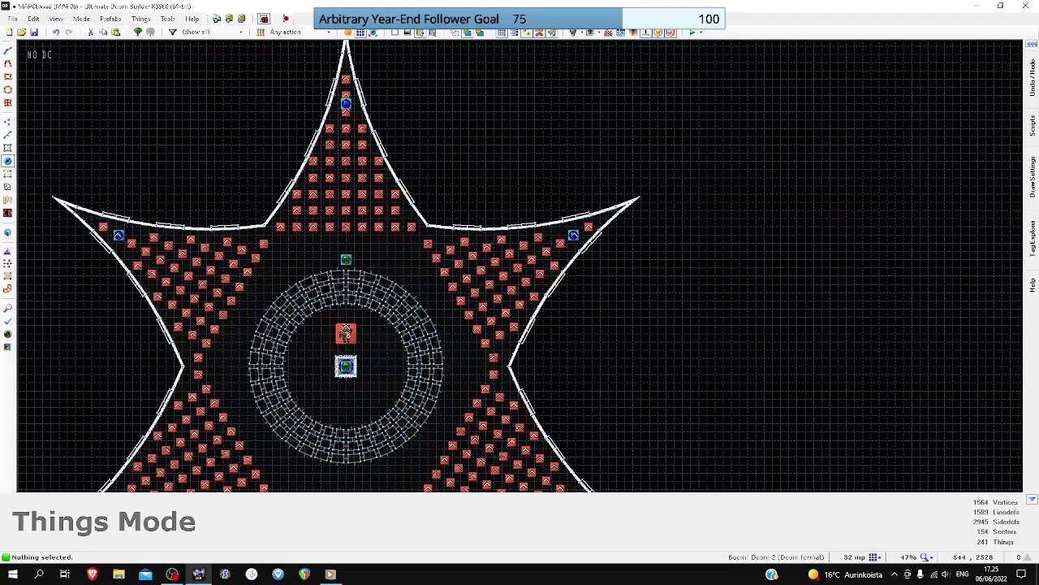
# - Paste a further sphere pair with its Invulnerability sphere on the pillar's centre and its Soulsphere in the southeast arm
pyautogui.scroll(-4, 662, 383)
pyautogui.hotkey('ctrl', 'v')
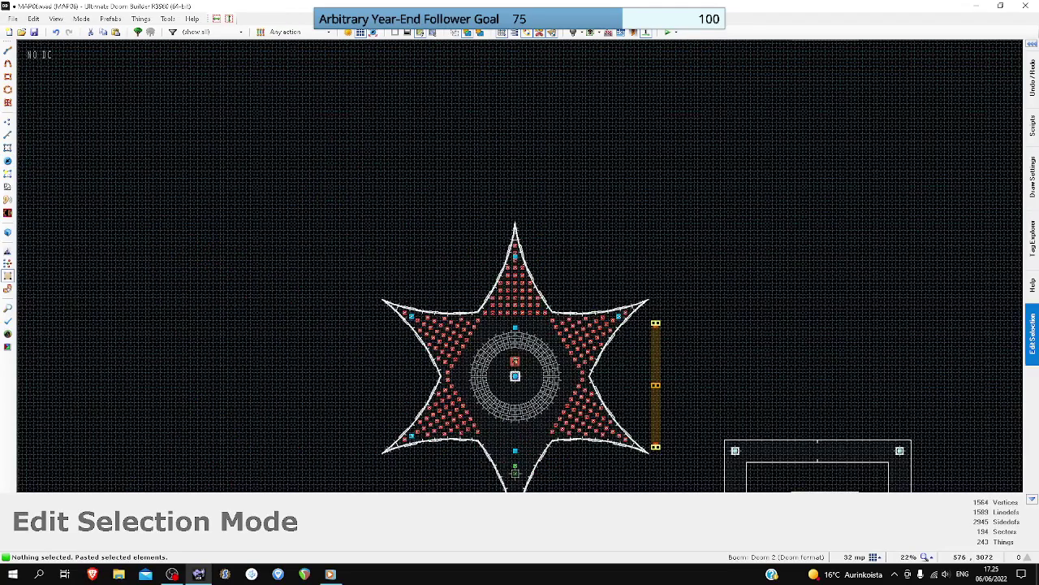
pyautogui.moveTo(653, 323); pyautogui.dragTo(602, 355)
pyautogui.scroll(5, 634, 386)
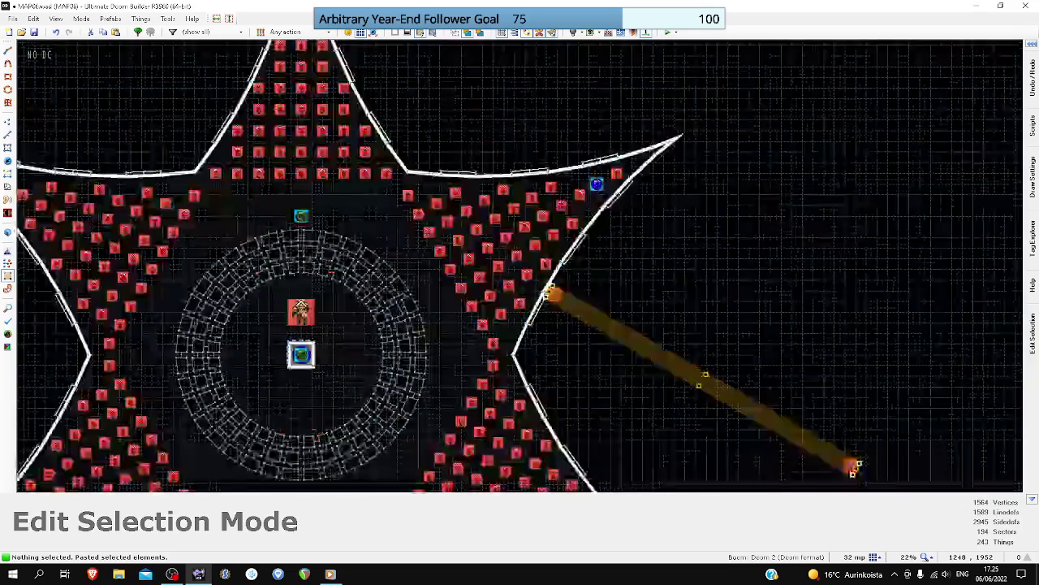
pyautogui.moveTo(698, 380); pyautogui.dragTo(459, 435)
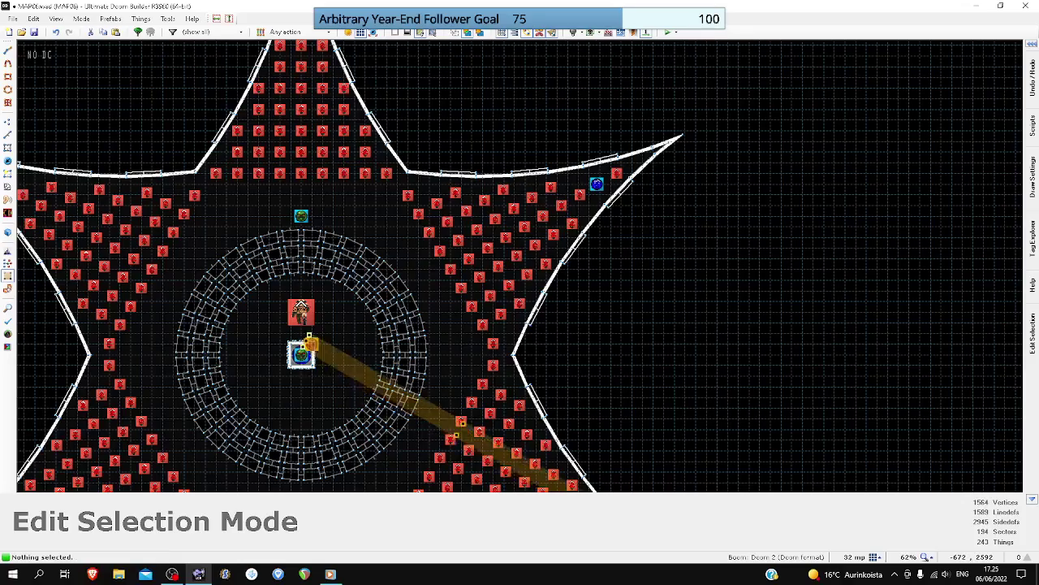
pyautogui.scroll(5, 299, 357)
pyautogui.scroll(-7, 300, 358)
pyautogui.scroll(-1, 431, 376)
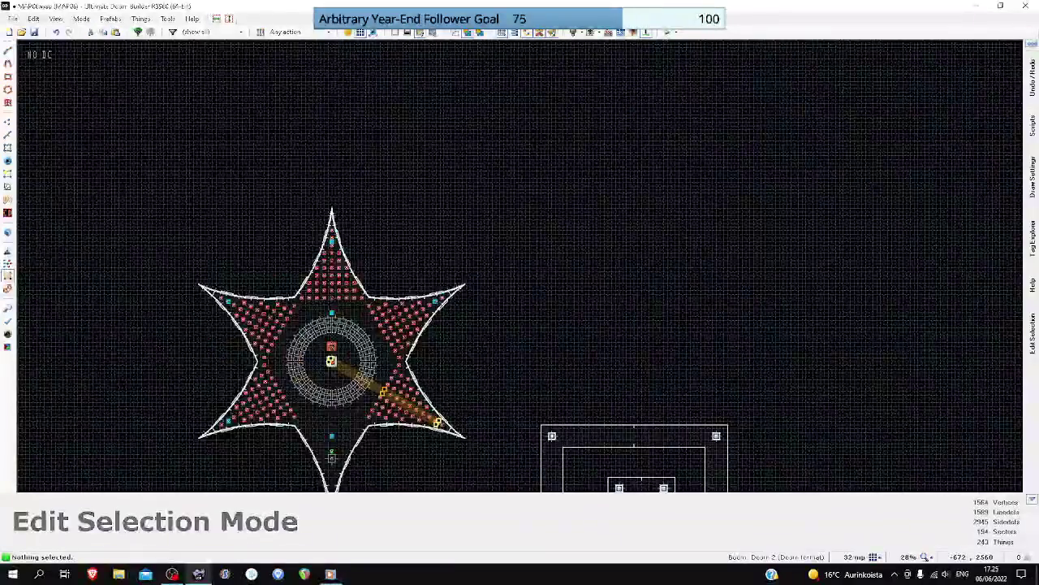
# - Apply the last paste, delete the Invulnerability spheres stacked on the central pillar and save the map
pyautogui.scroll(3, 458, 399)
pyautogui.click(519, 409)
pyautogui.moveTo(519, 409); pyautogui.dragTo(483, 381)
pyautogui.scroll(5, 164, 319)
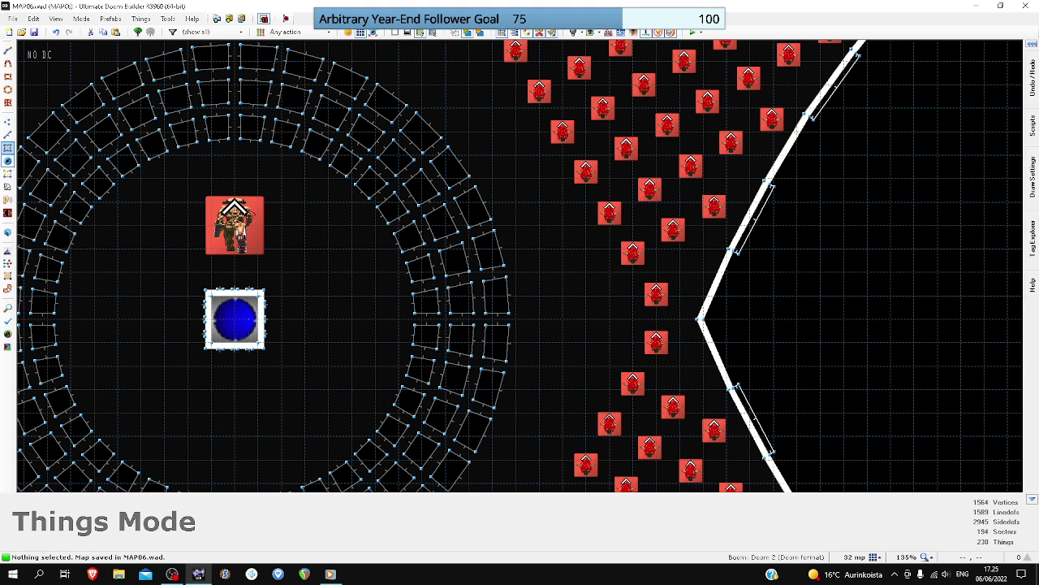
# - Select the two sectors of the central pillar and assign them tag 42
pyautogui.press('s')
pyautogui.moveTo(166, 277); pyautogui.dragTo(312, 366)
pyautogui.rightClick(235, 320)
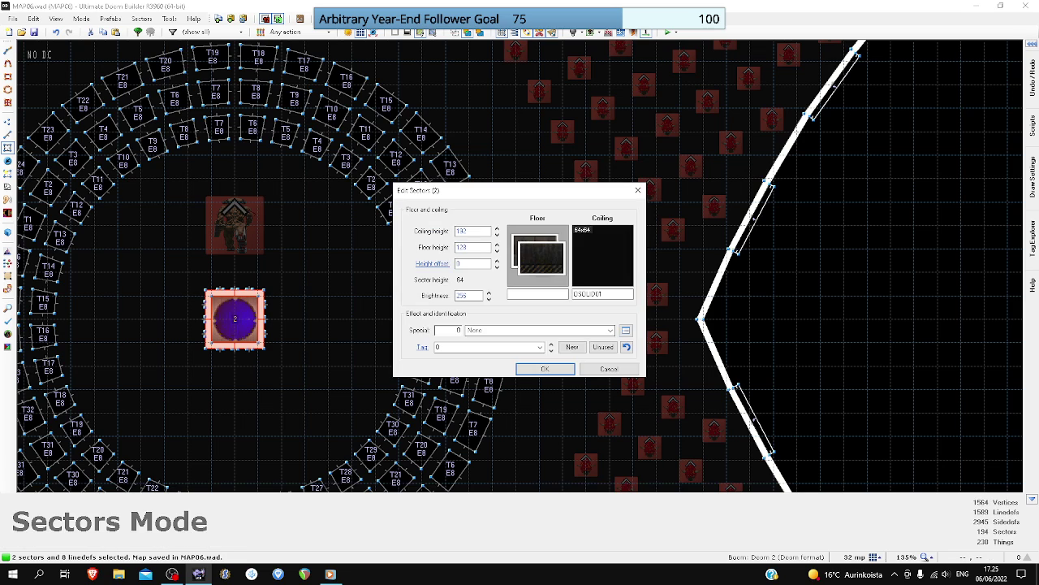
pyautogui.click(544, 368)
pyautogui.moveTo(301, 305); pyautogui.dragTo(296, 305)
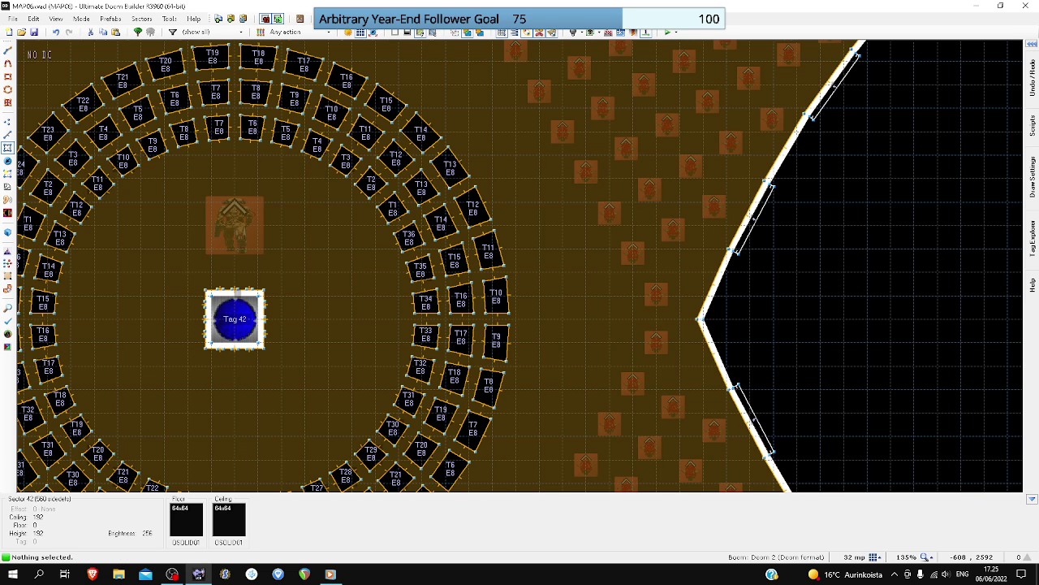
# - Inspect the arena in the 3D view, flying back and sideways to see the pillar, the monsters and the powerups
pyautogui.press('q')
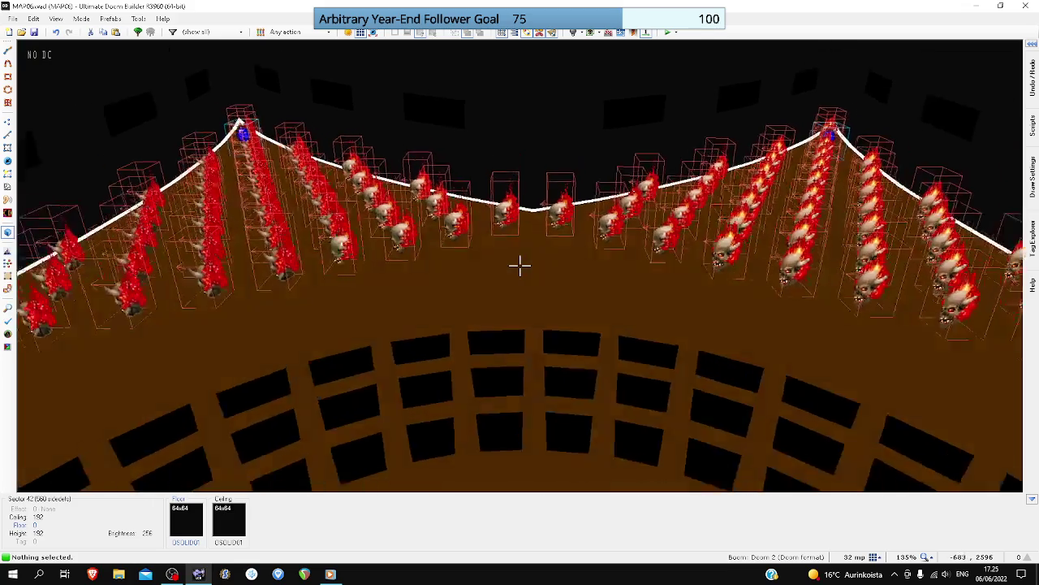
pyautogui.press('s')
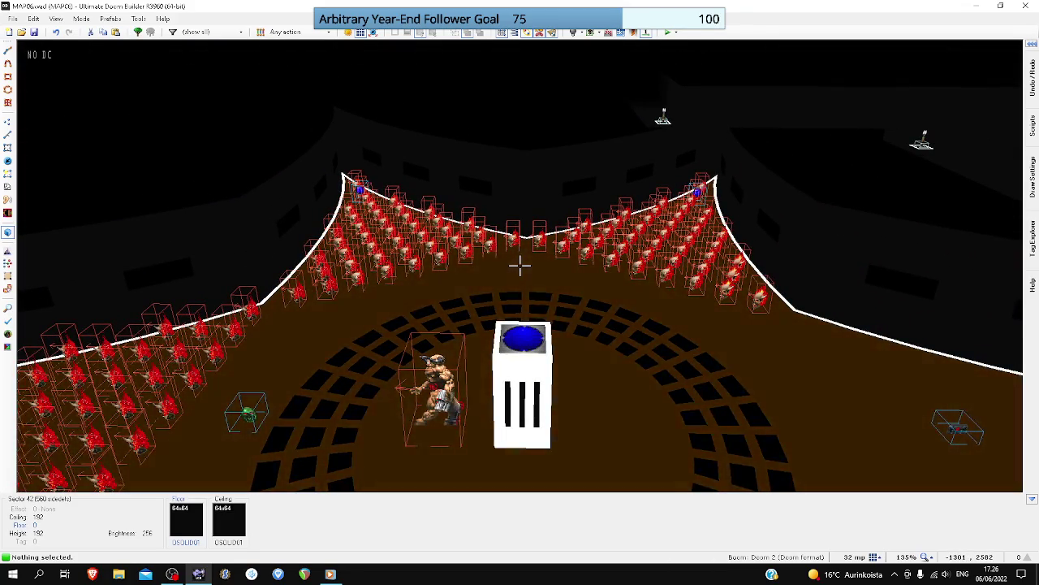
pyautogui.press('d')
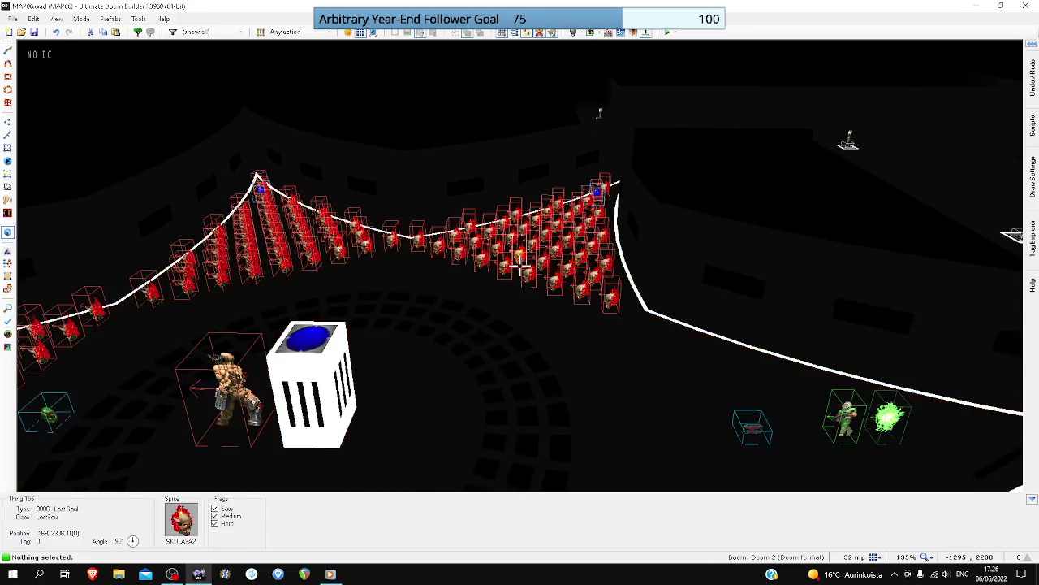
# - Select the four linedefs bordering the blue top of the central pillar and apply their linedef properties
pyautogui.press('d')
pyautogui.press('w')
pyautogui.press('e')
pyautogui.press('w')
pyautogui.scroll(4, 563, 232)
pyautogui.press('s')
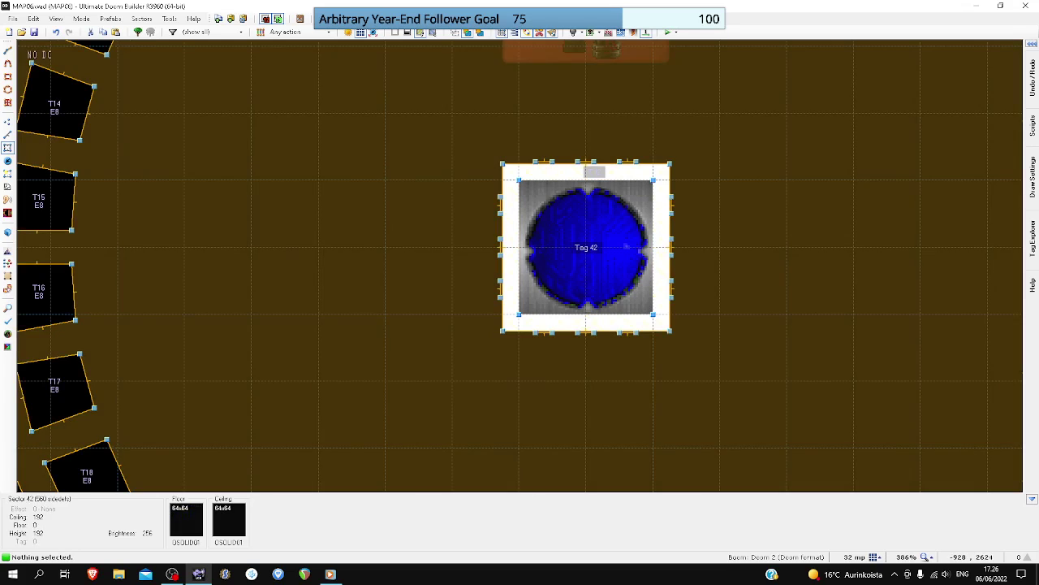
pyautogui.click(519, 241)
pyautogui.click(580, 180)
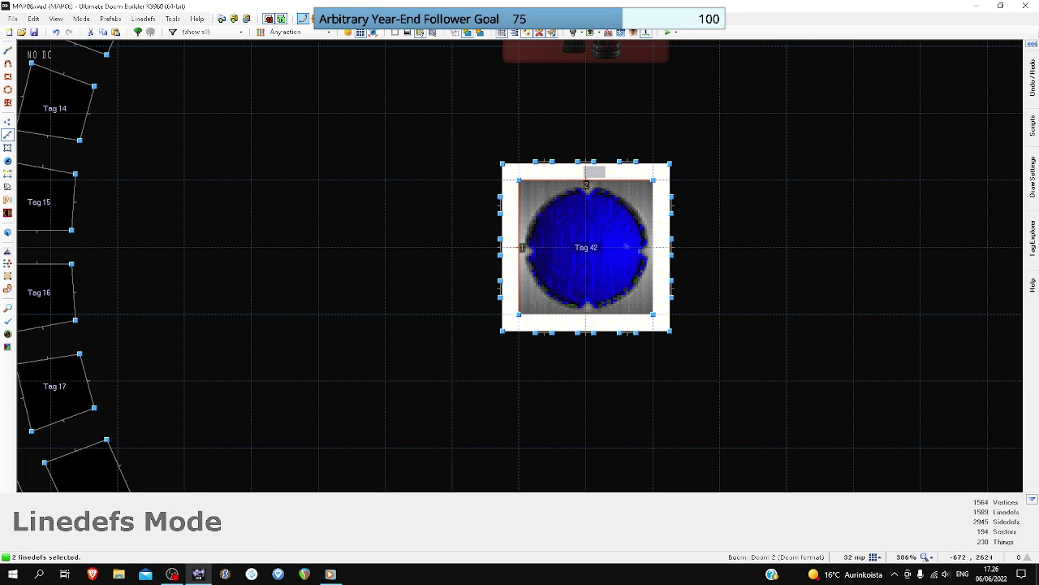
pyautogui.click(652, 247)
pyautogui.click(627, 313)
pyautogui.rightClick(627, 314)
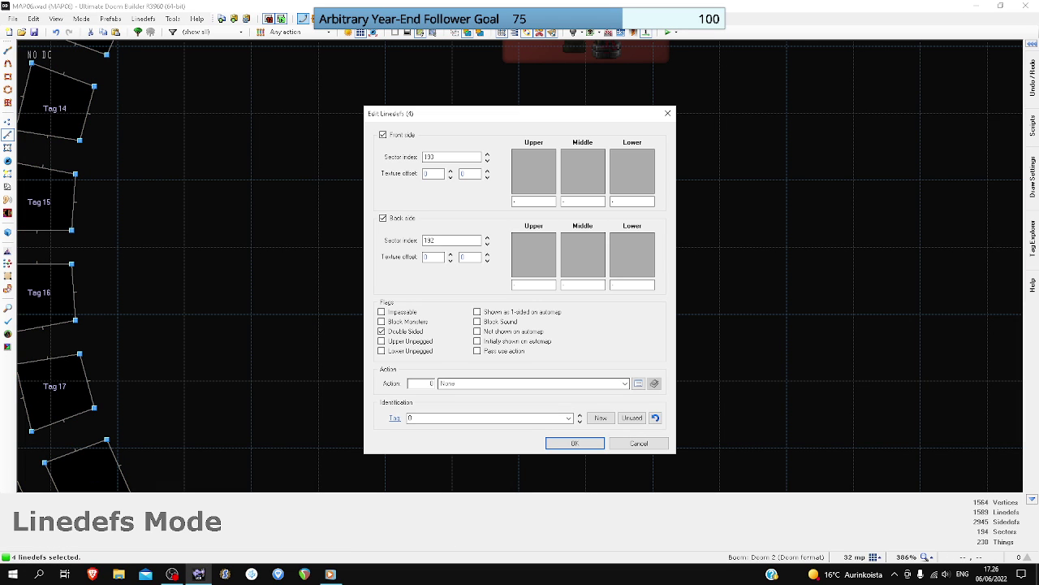
pyautogui.press('Return')
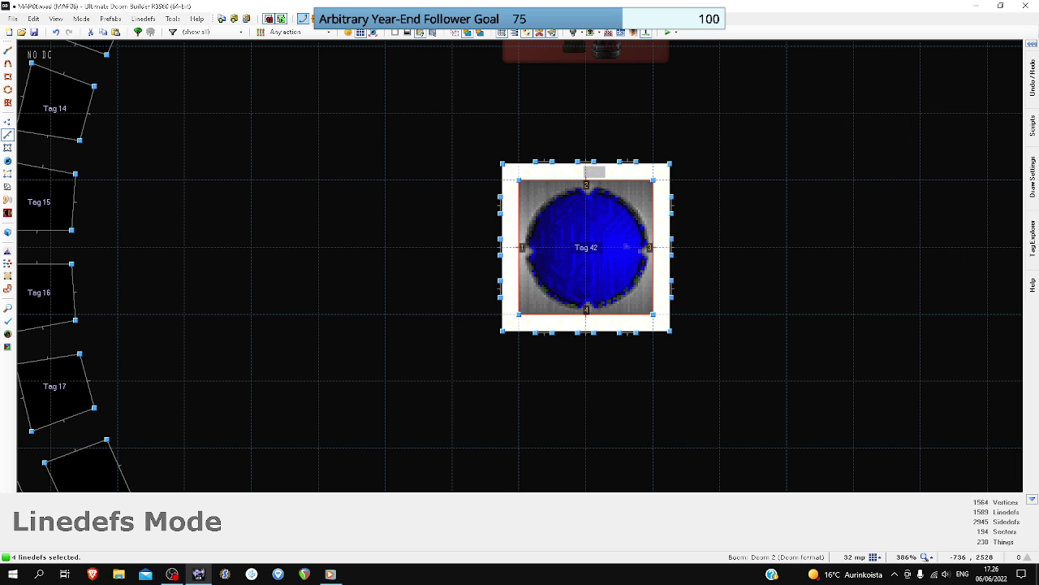
# - Save the map and playtest it in PrBoom-Plus, taking the Berserk pack and running around the central pillar
pyautogui.scroll(-3, 514, 267)
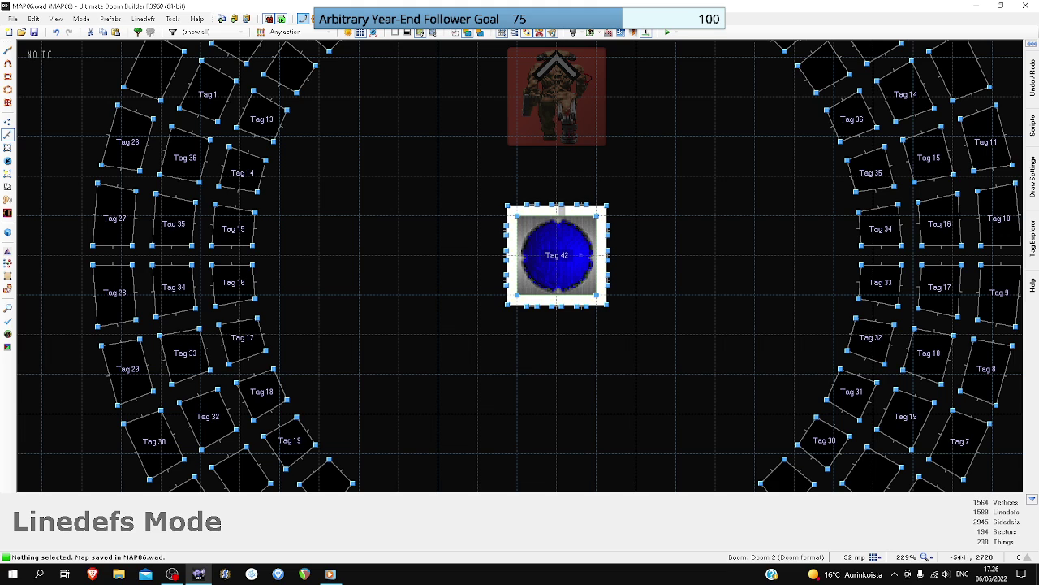
pyautogui.press('F9')
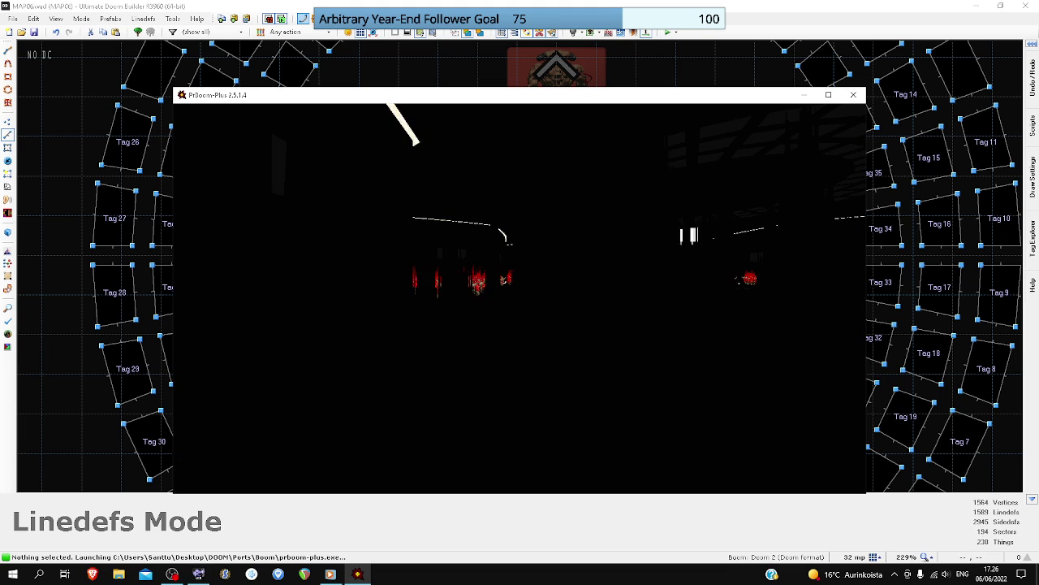
pyautogui.press('w')
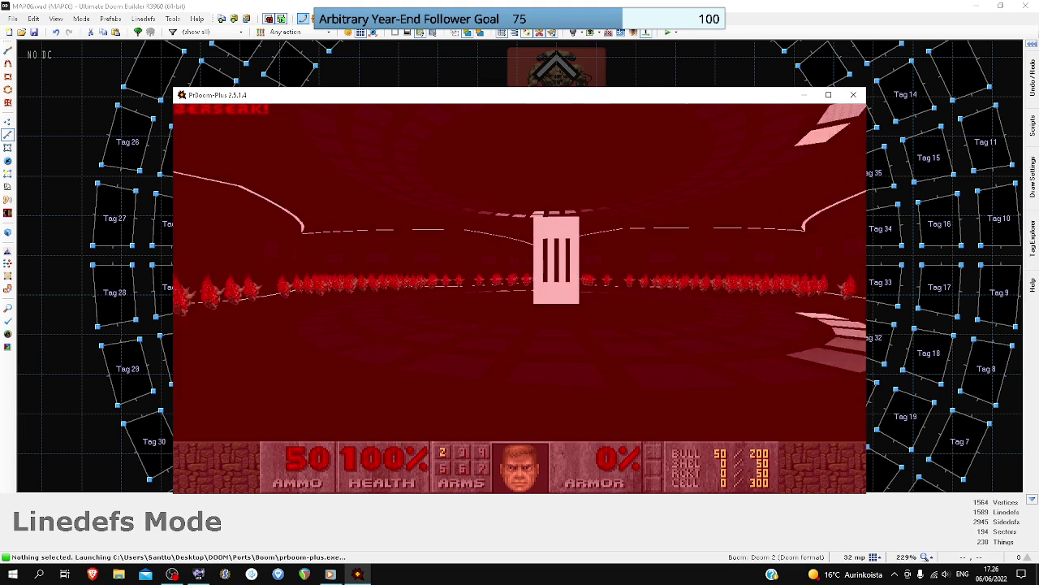
pyautogui.press('w')
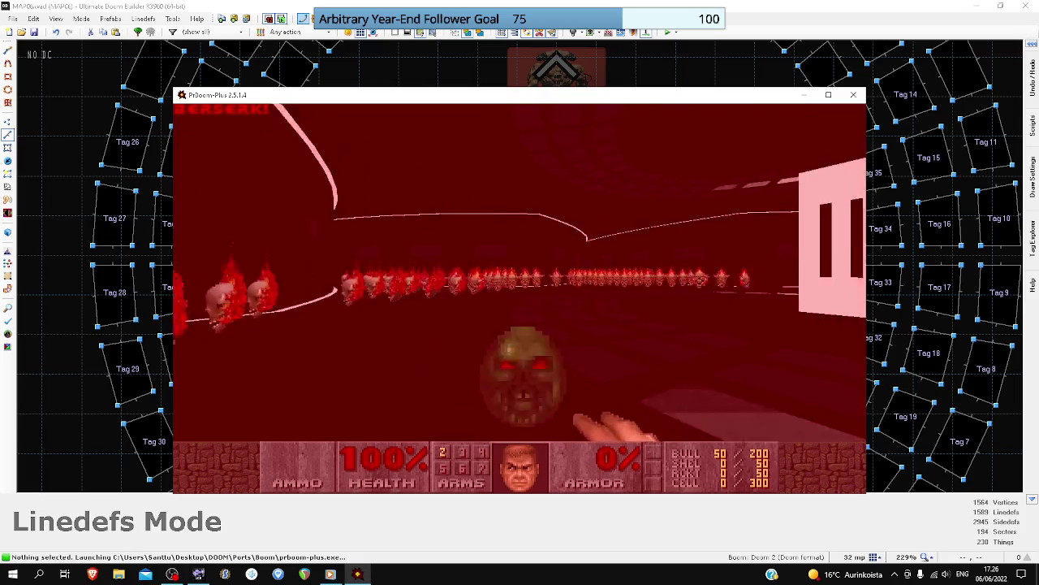
pyautogui.press('w')
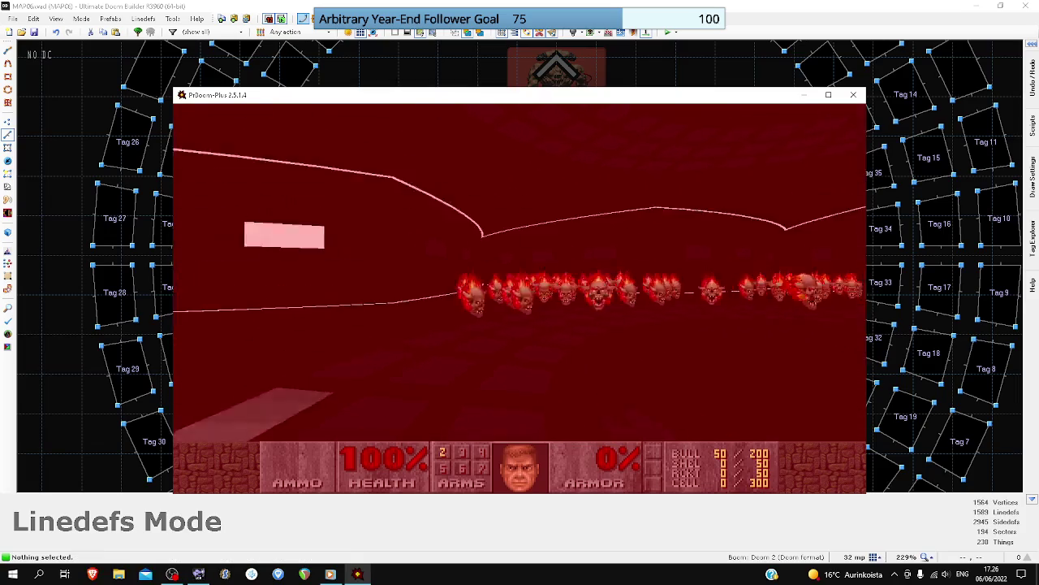
pyautogui.press('w')
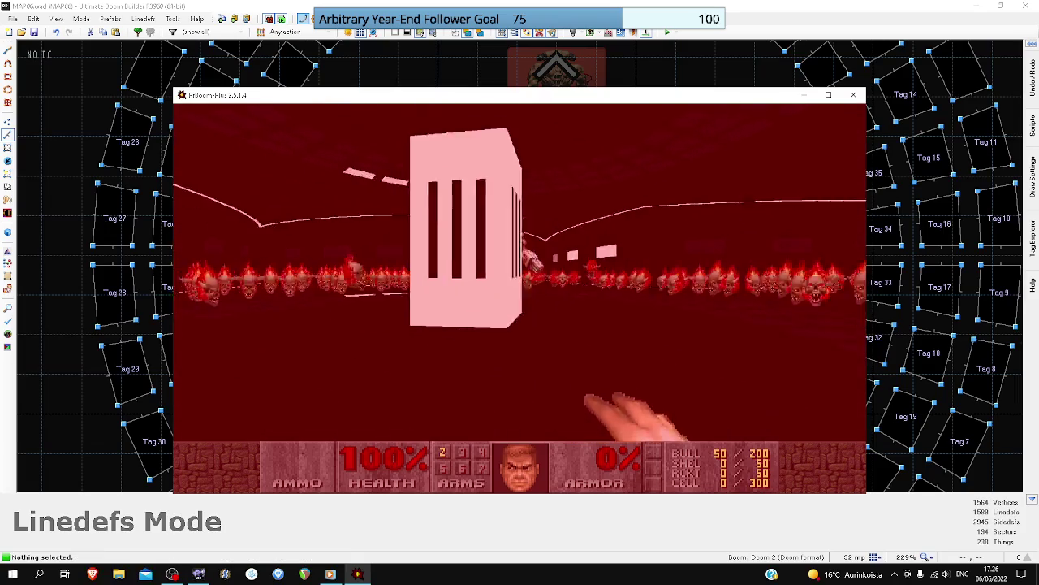
pyautogui.press('Right')
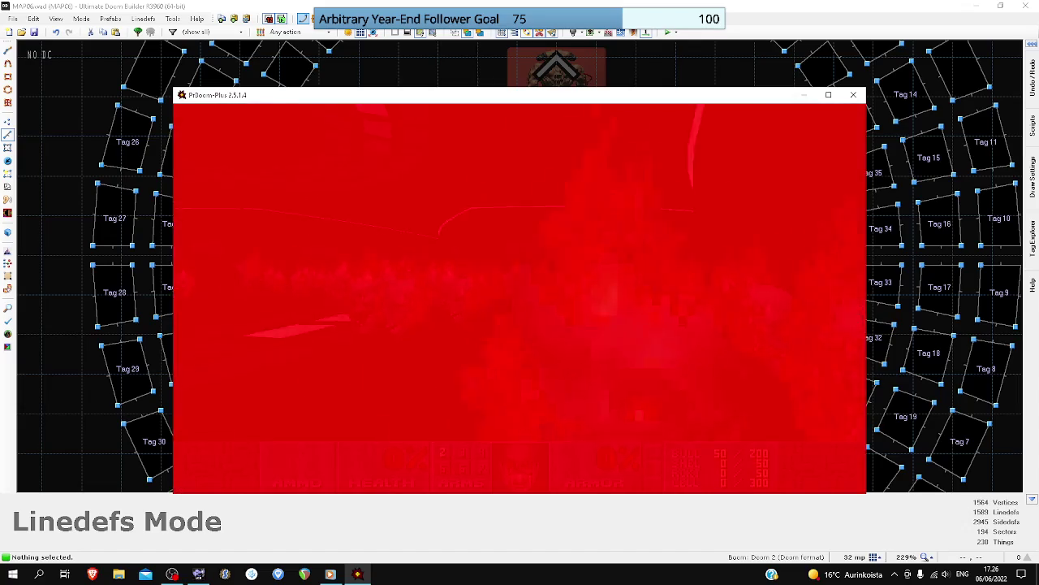
# - Restart the level and collect the Berserk pack and an Invulnerability sphere while running past the Cyberdemon
pyautogui.press('space')
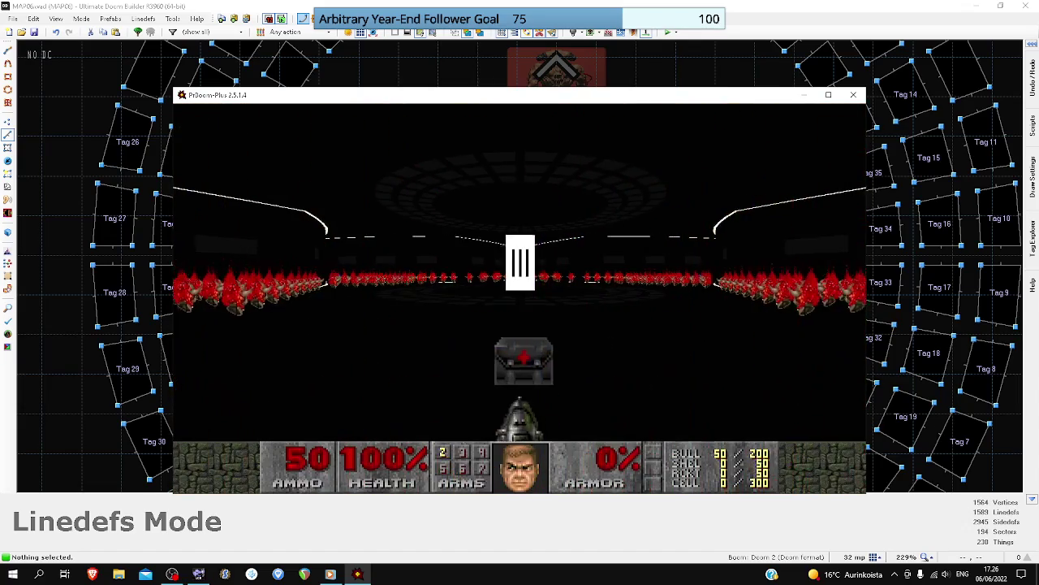
pyautogui.press('Up')
pyautogui.press('Left')
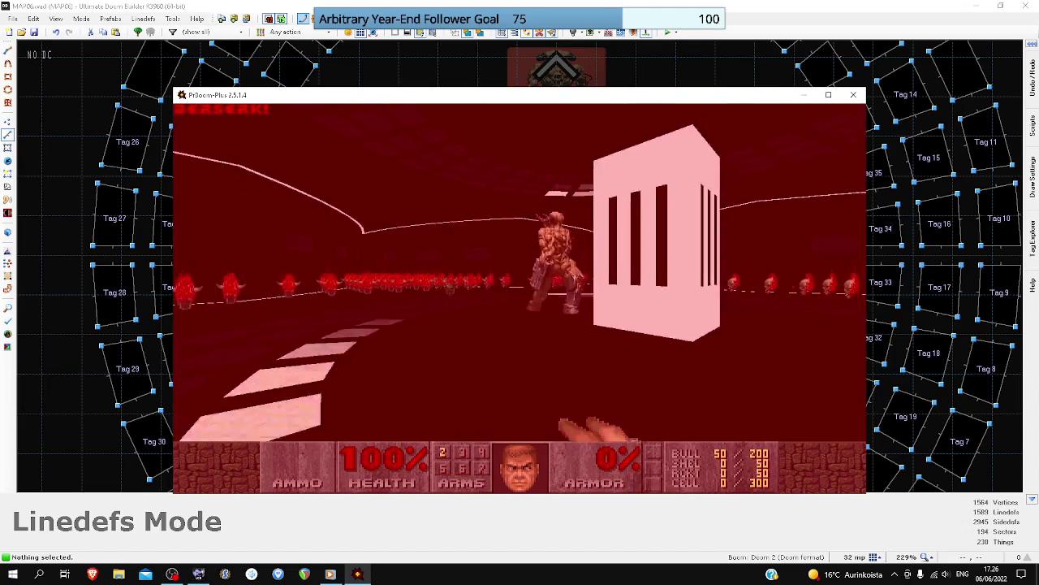
pyautogui.press('w')
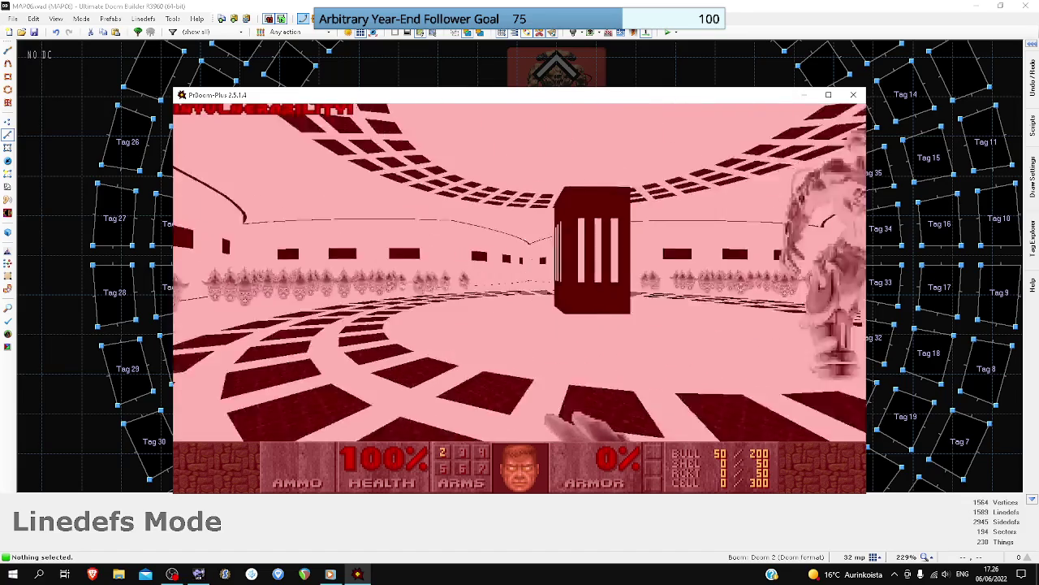
pyautogui.press('w')
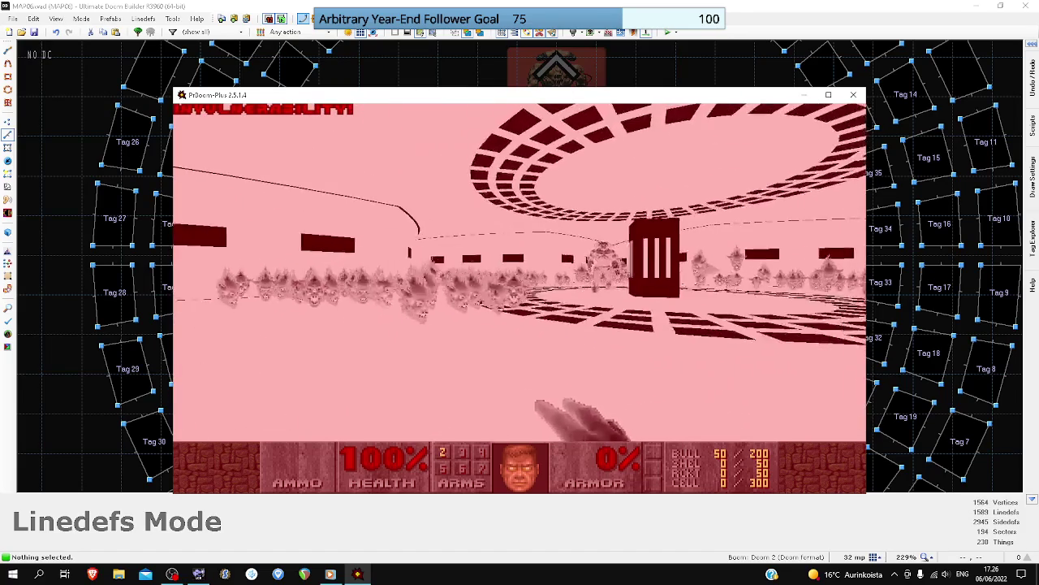
# - Playtest the Lost Soul swarm while invulnerable, circling along the arena wall and luring the Cyberdemon's rockets into it
pyautogui.press('w')
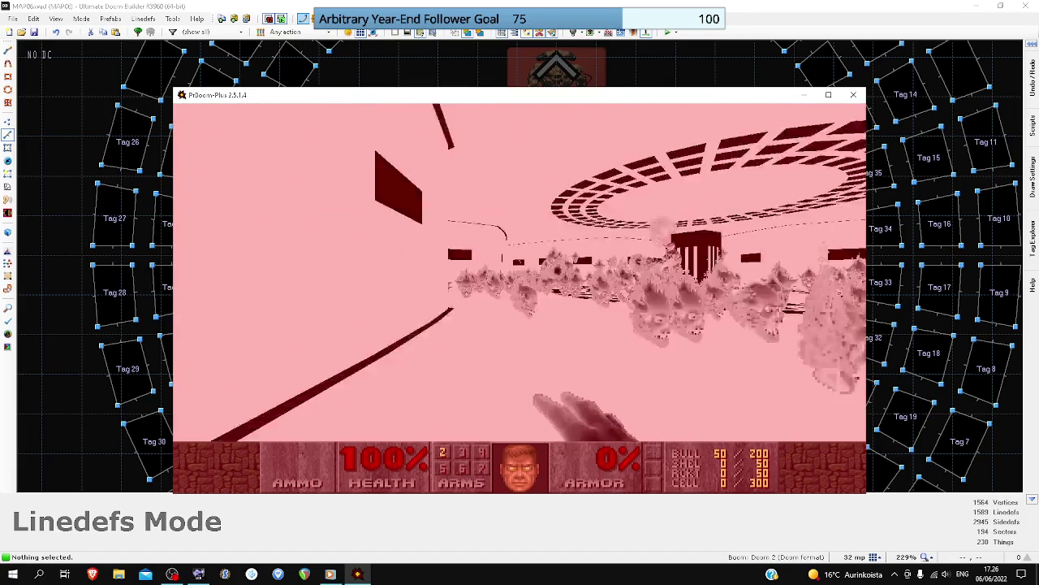
pyautogui.press('w')
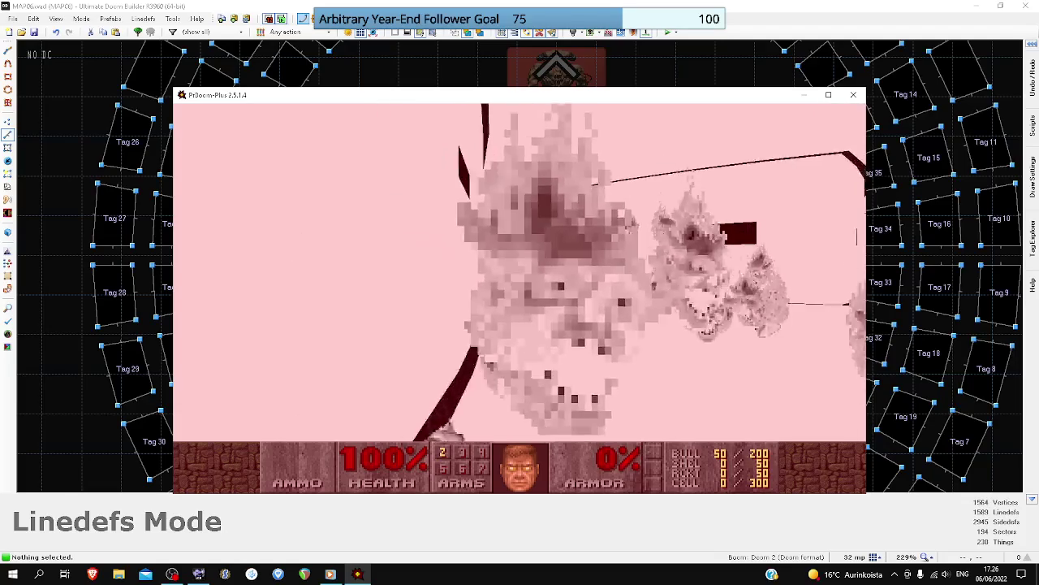
pyautogui.press('w')
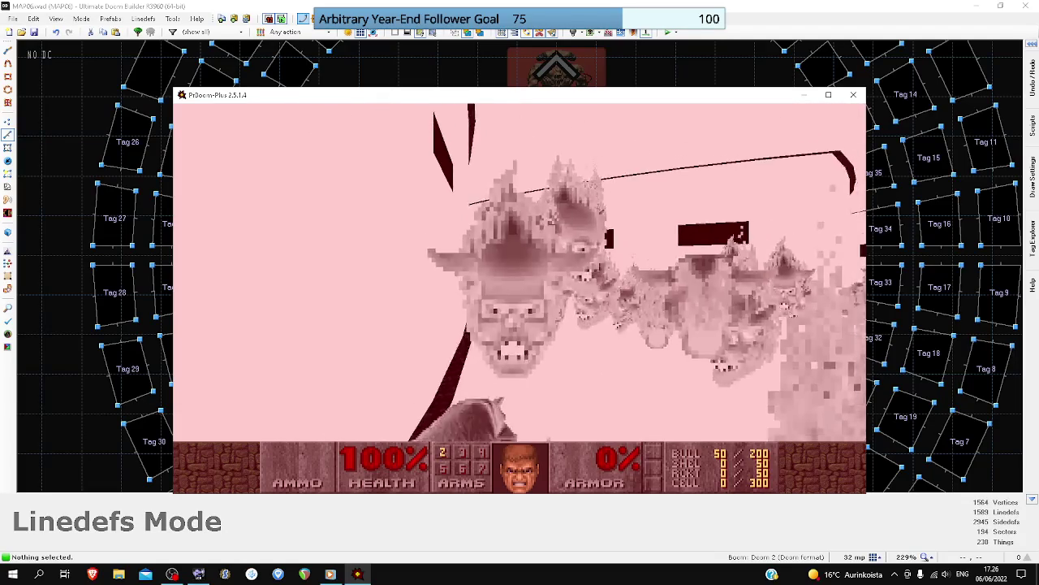
pyautogui.press('w')
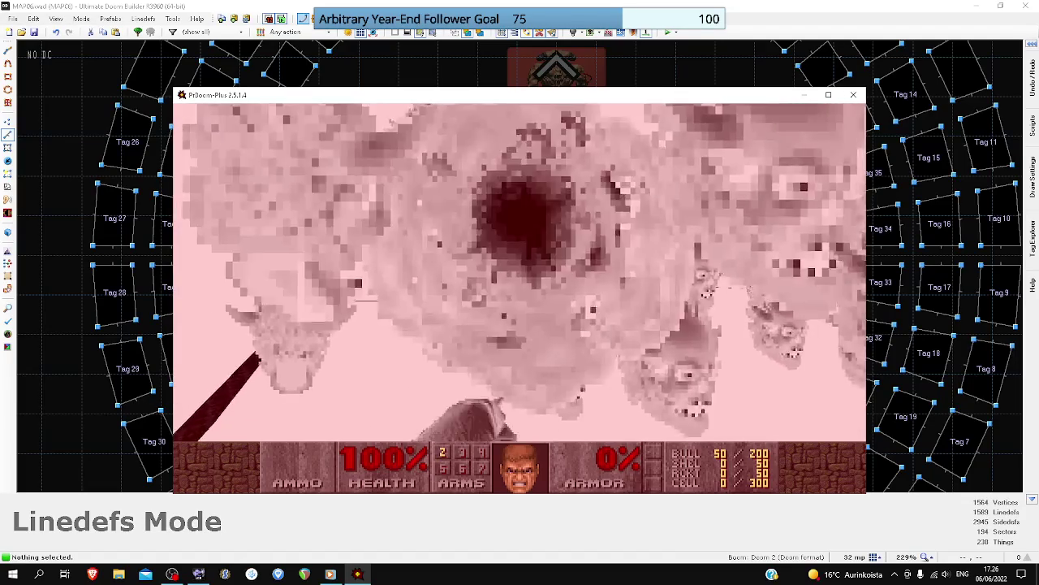
pyautogui.press('w')
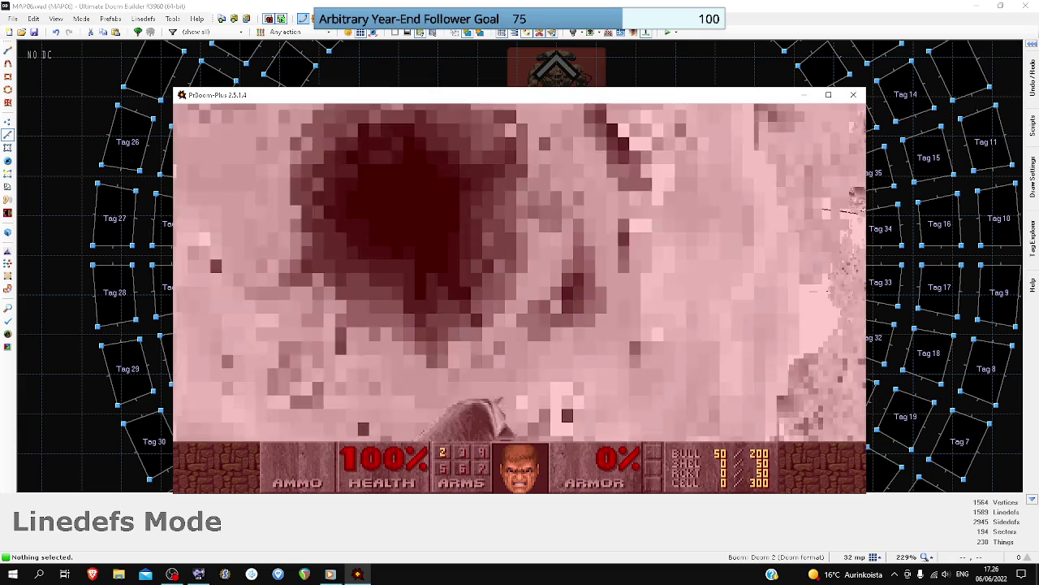
pyautogui.press('w')
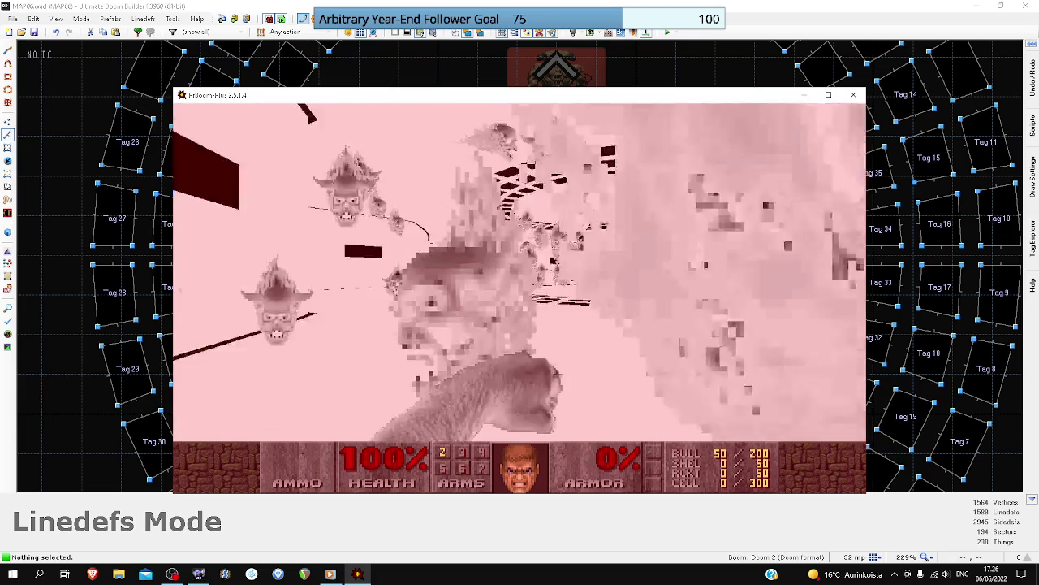
pyautogui.press('w')
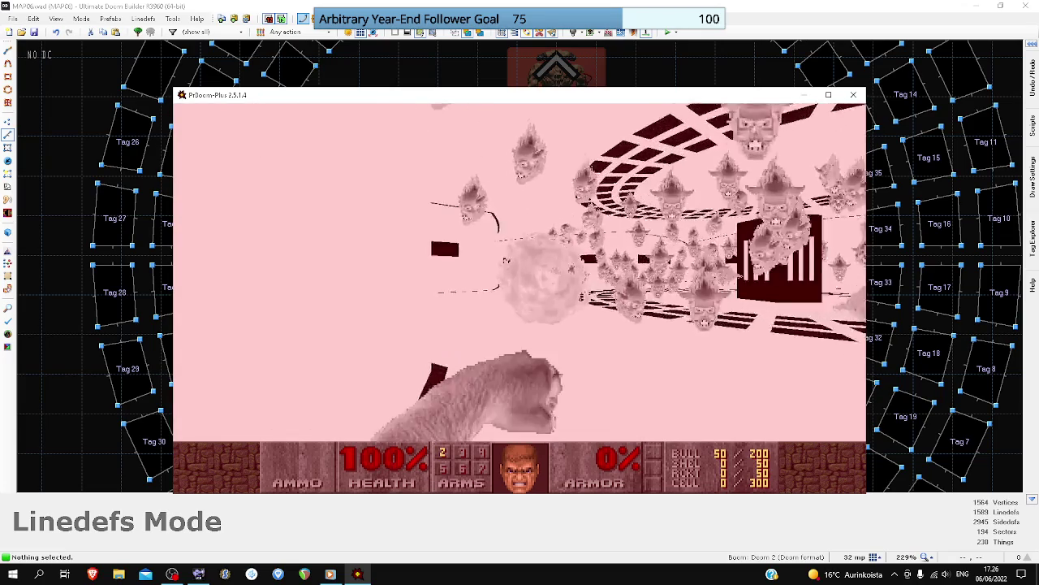
pyautogui.press('w')
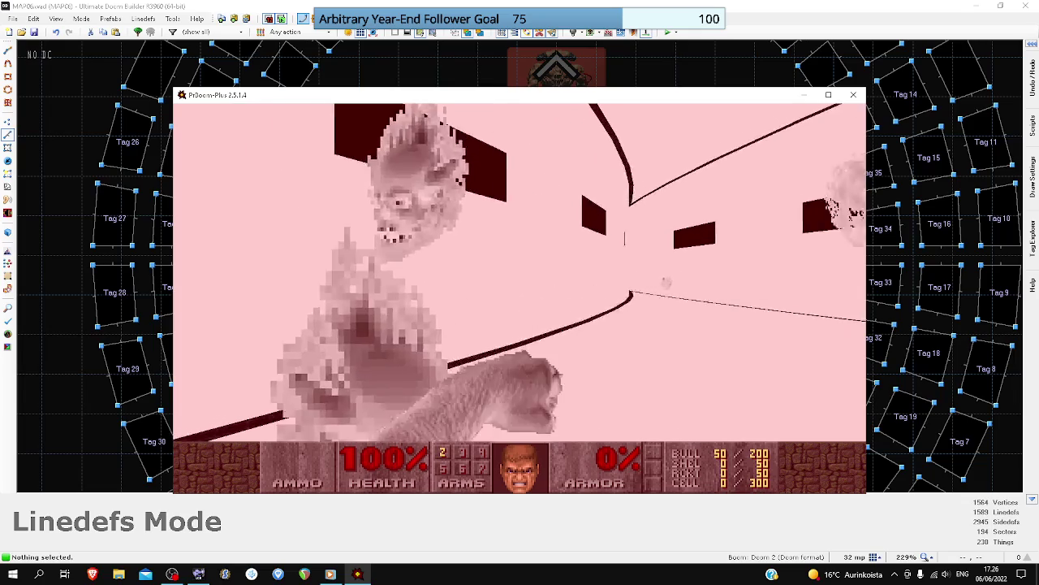
# - Continue circling the central pillar through the Lost Souls to test another Invulnerability sphere in the fight
pyautogui.press('s')
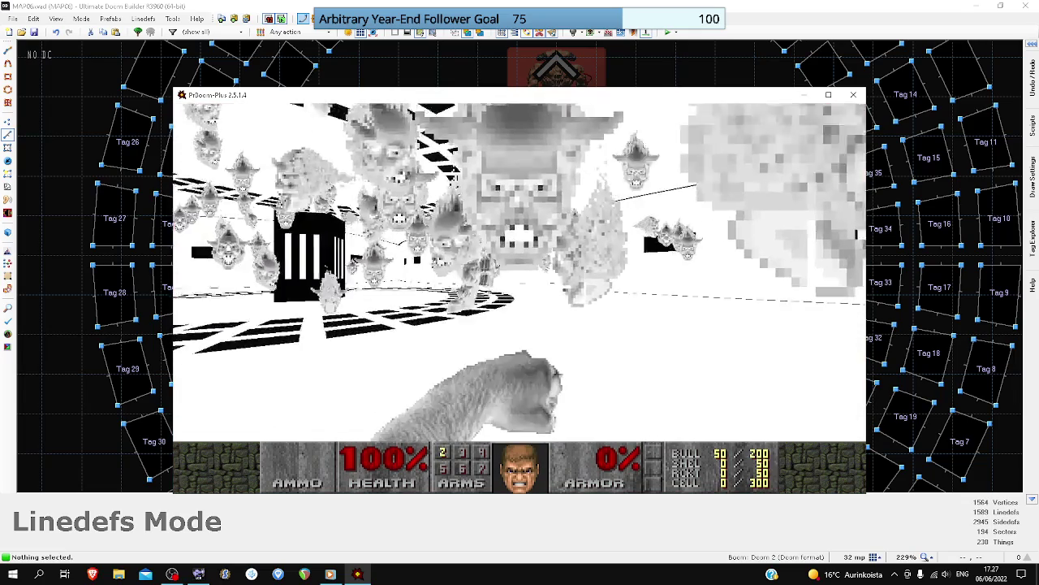
pyautogui.press('w')
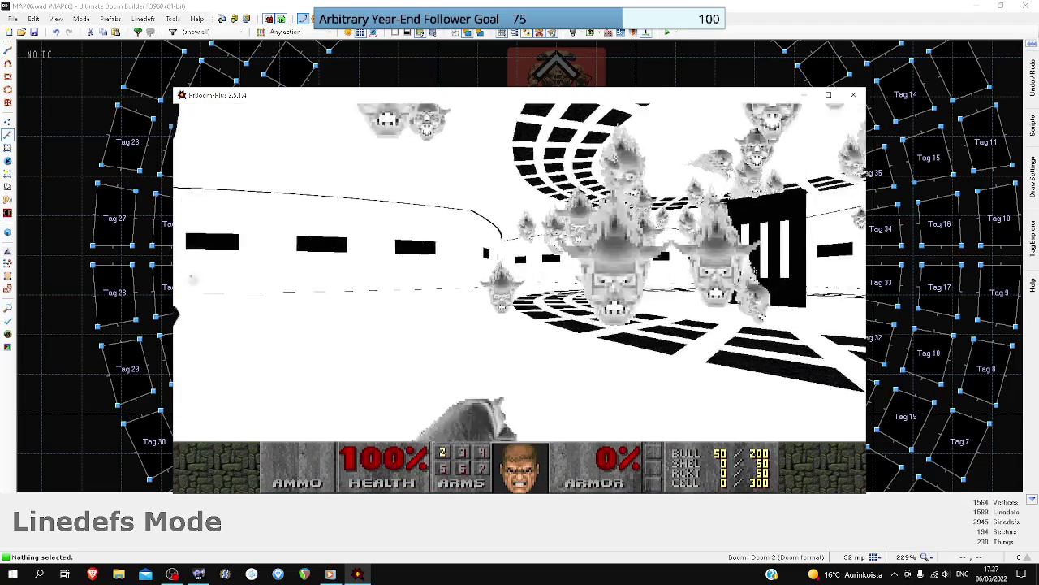
pyautogui.press('Right')
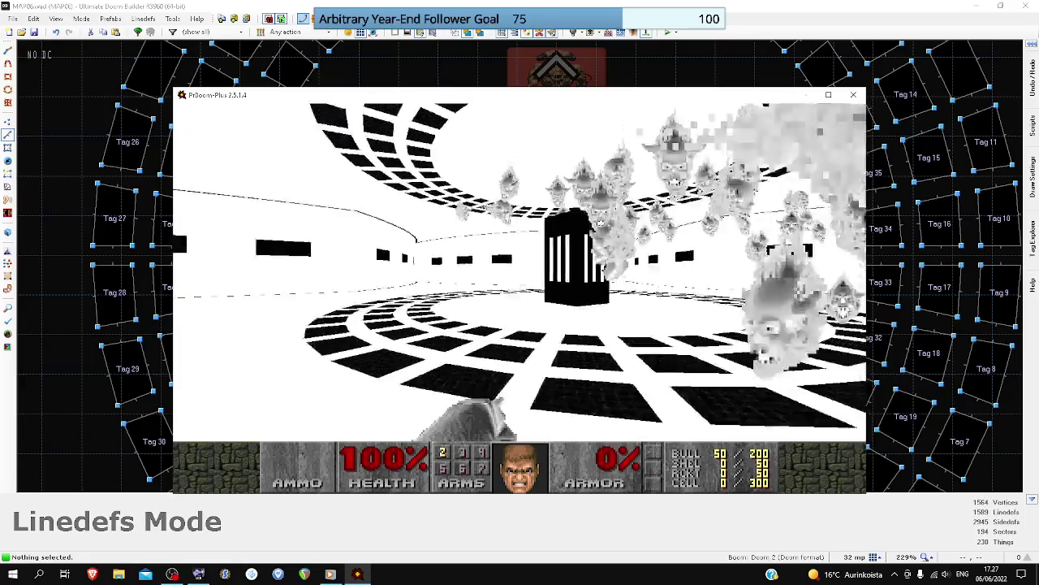
pyautogui.press('Left')
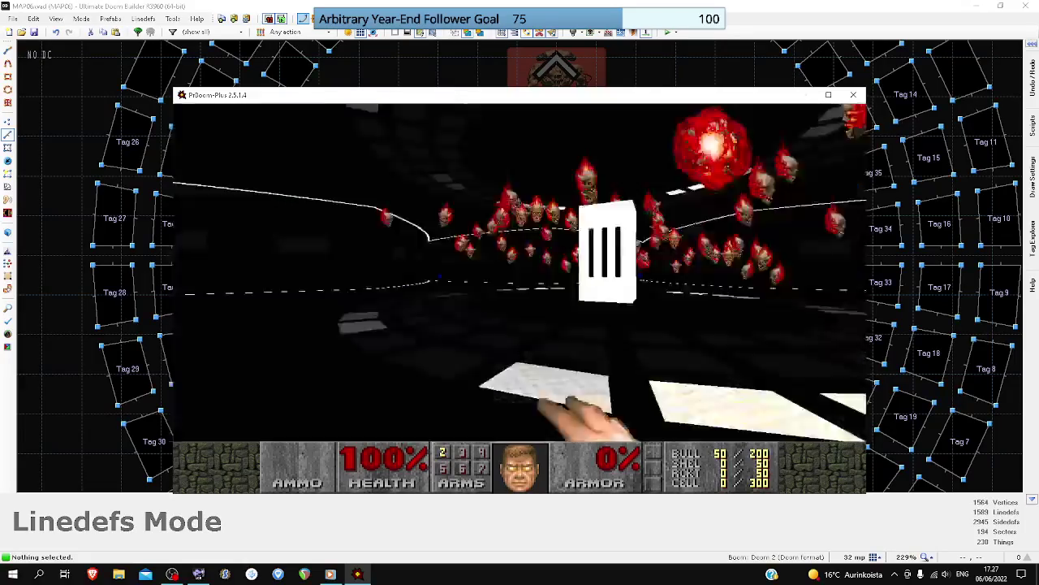
pyautogui.press('Left')
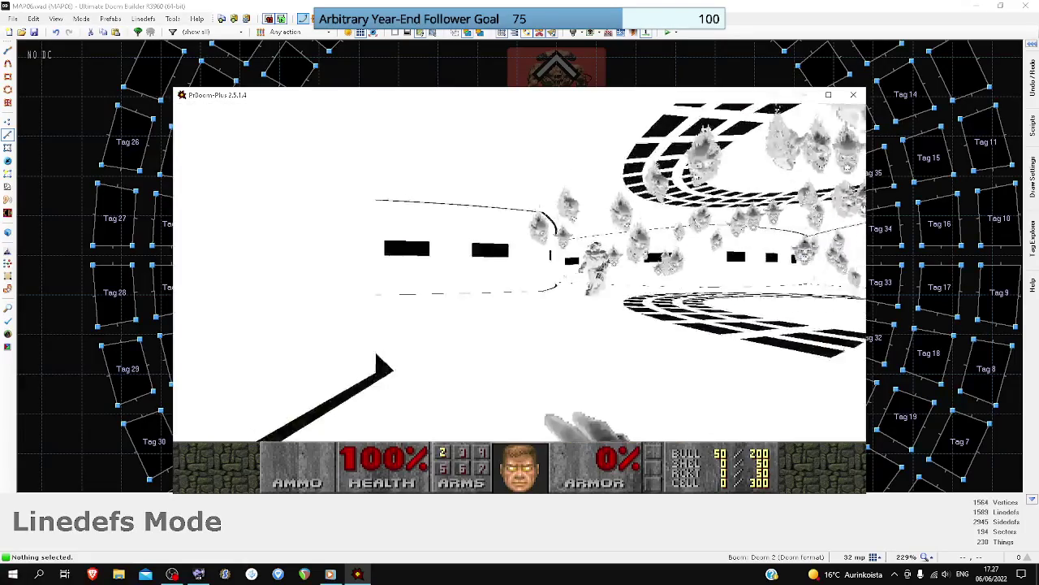
pyautogui.press('w')
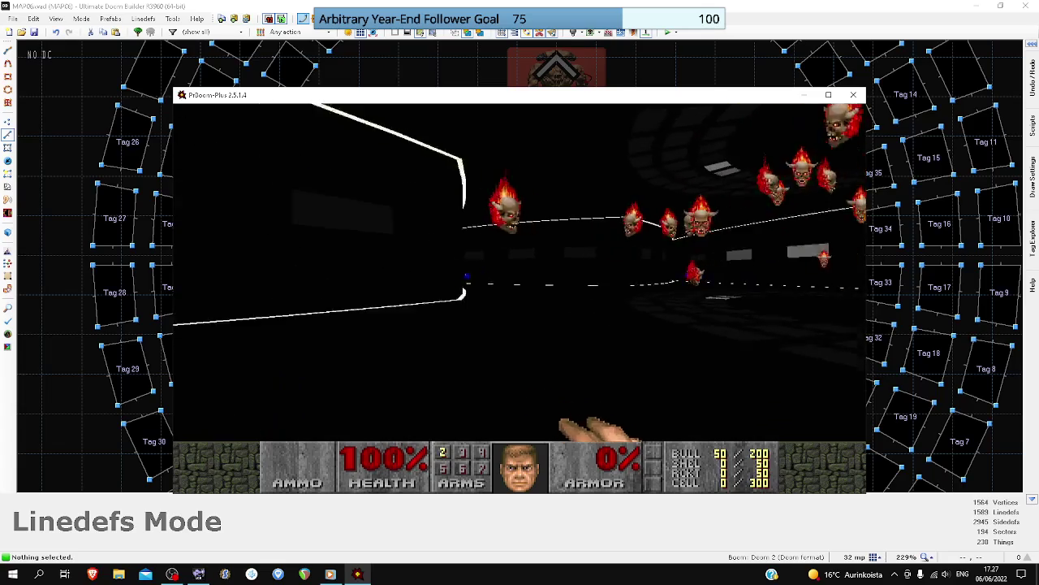
# - Keep circling the arena through the remaining Lost Souls and pick up a Soulsphere to test the health supply
pyautogui.press('w')
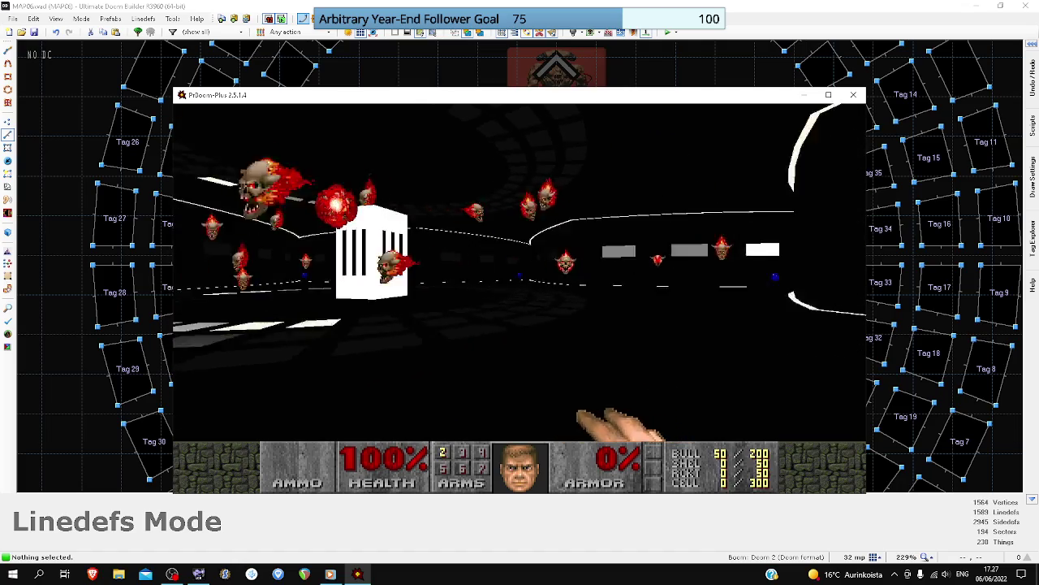
pyautogui.press('w')
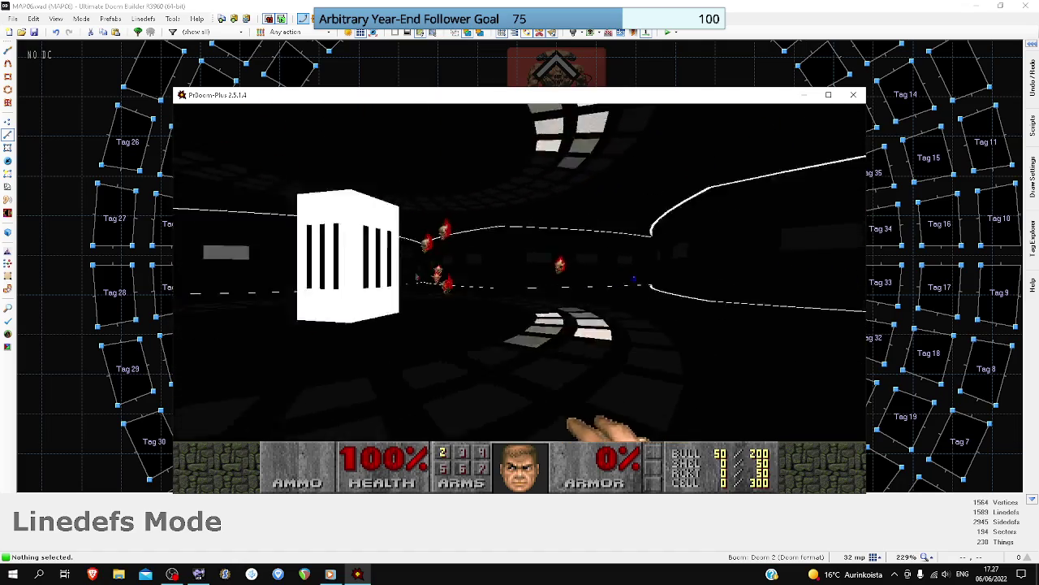
pyautogui.press('s')
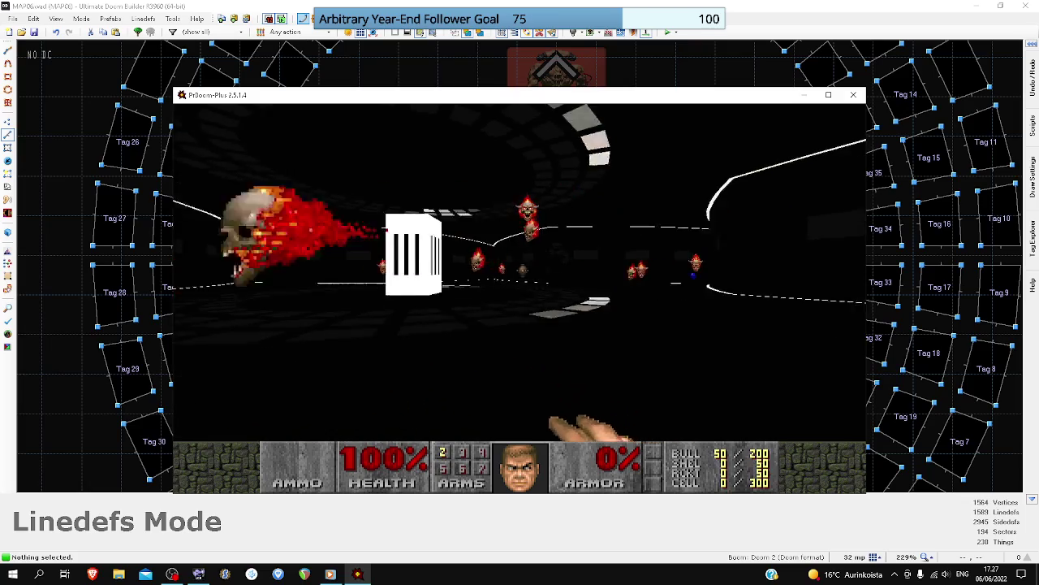
pyautogui.press('w')
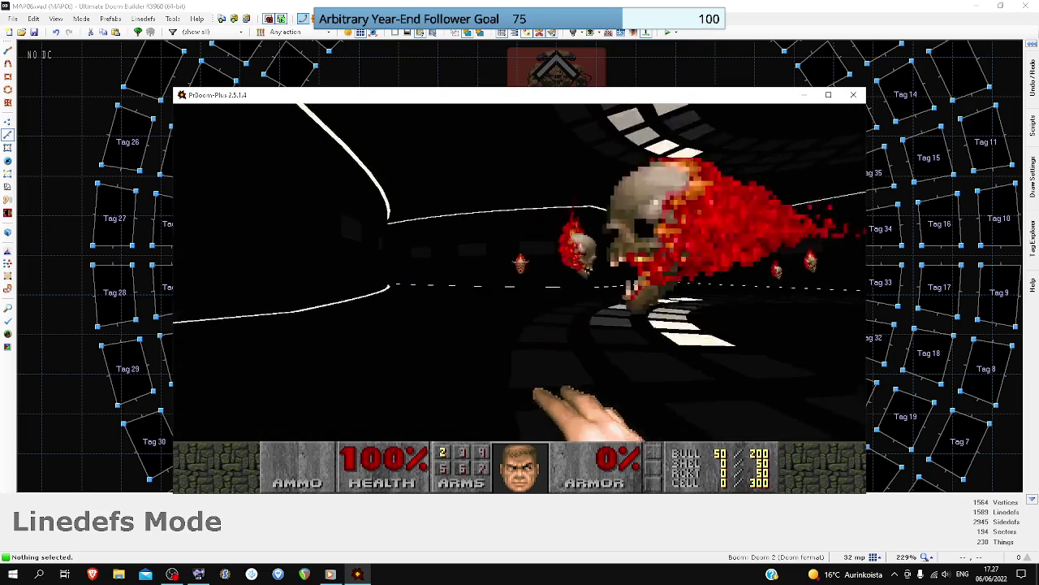
pyautogui.press('w')
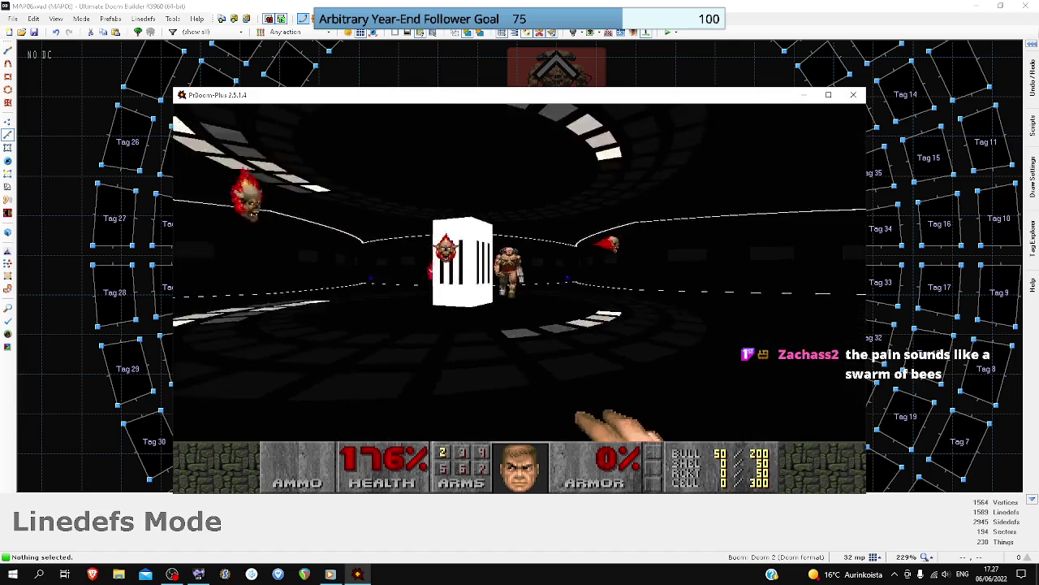
pyautogui.press('a')
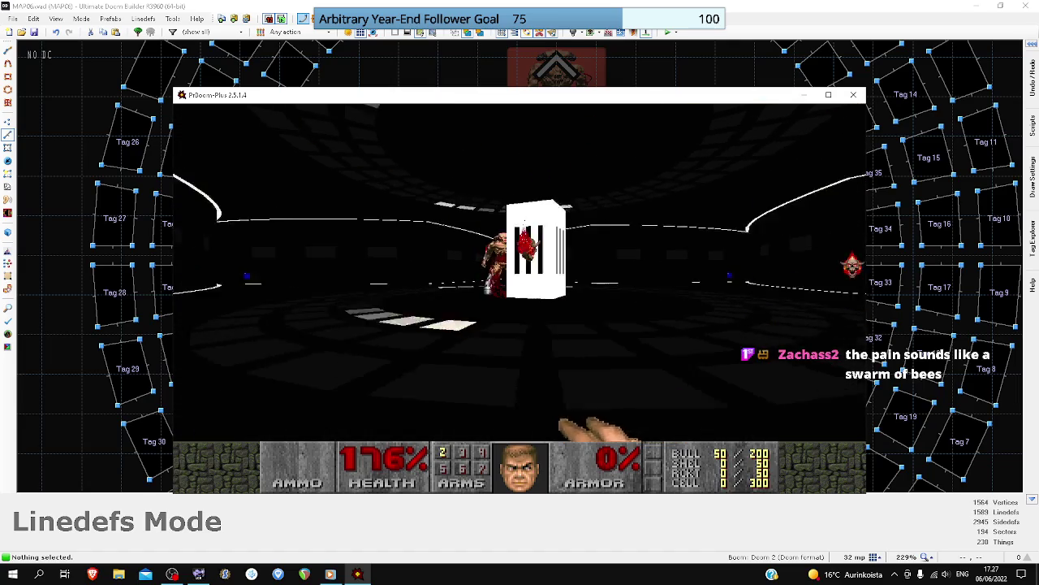
pyautogui.press('Right')
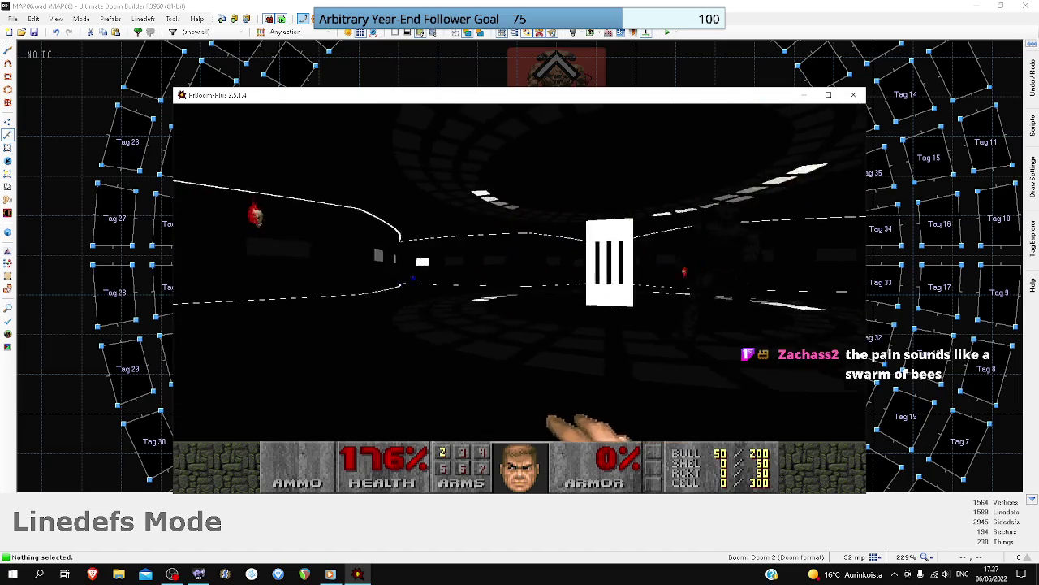
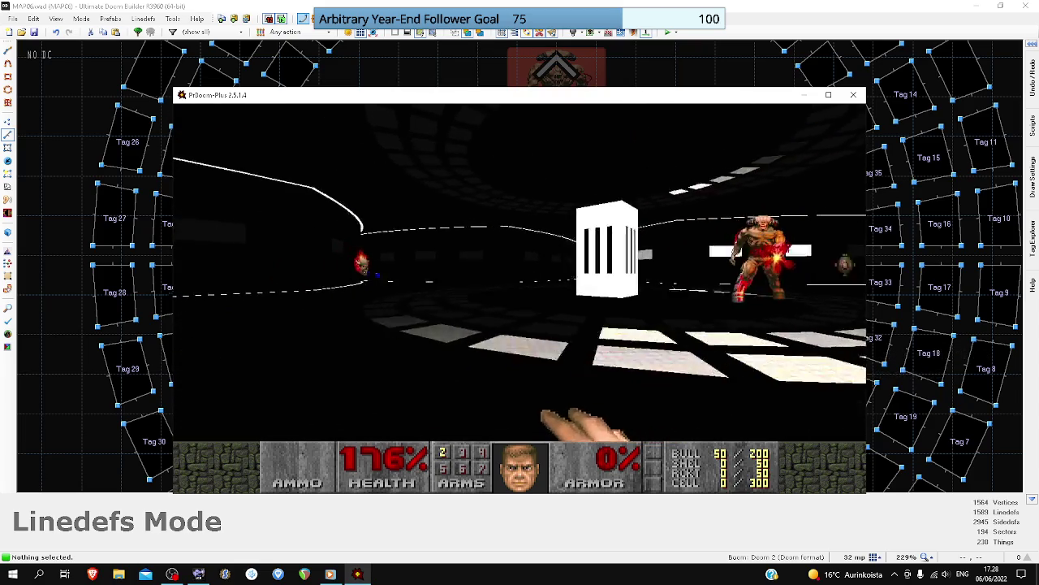
# - Playtest the Cyberdemon duel at close range, strafing around the central pillar to dodge its rockets
pyautogui.press('a')
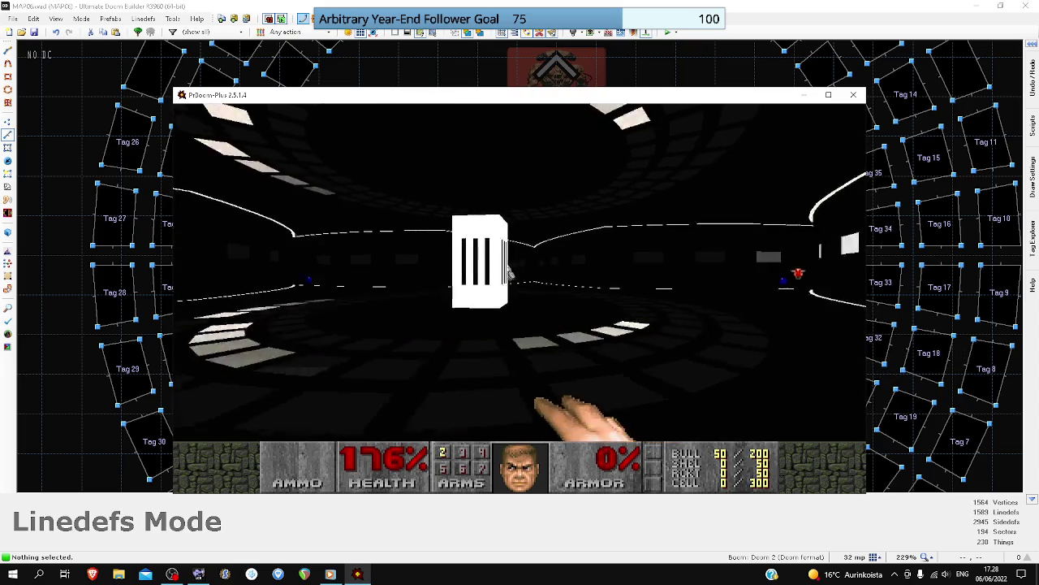
pyautogui.press('w')
pyautogui.press('Left')
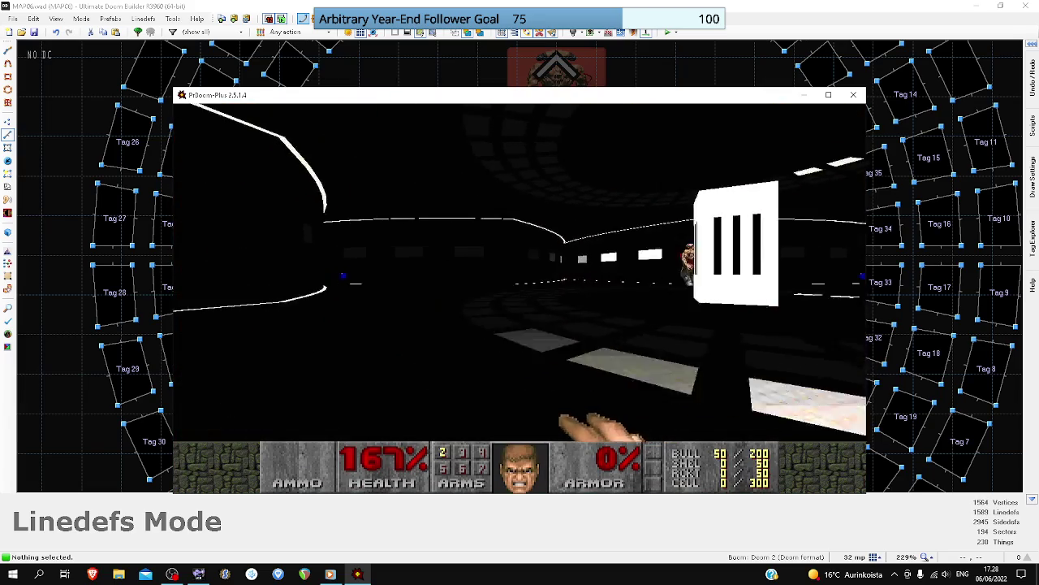
pyautogui.press('a')
pyautogui.press('Right')
pyautogui.press('Left')
pyautogui.press('Right')
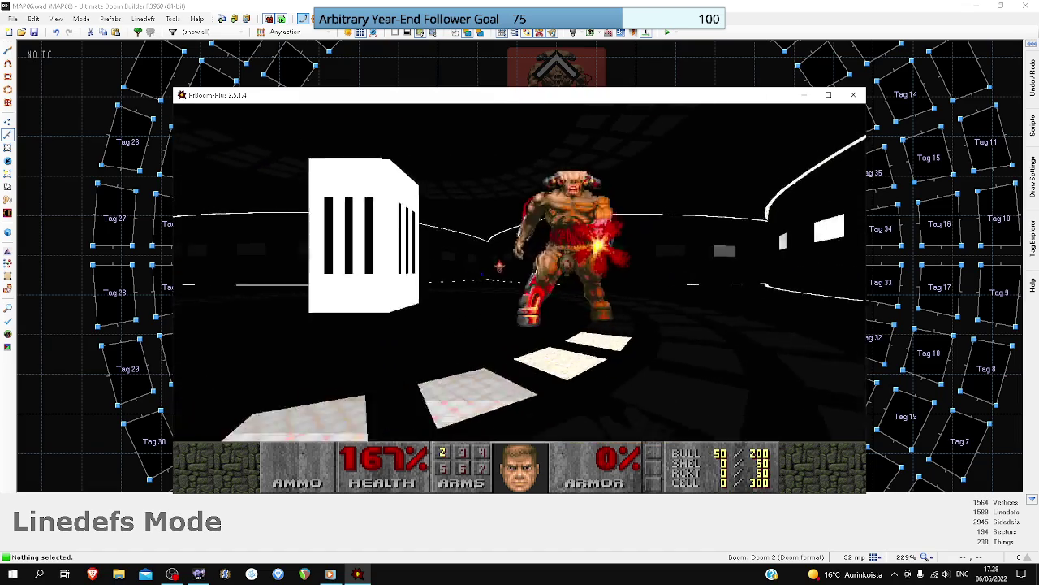
# - Restart the level, collect the Berserk pack and run past the Cyberdemon to an Invulnerability sphere
pyautogui.press('space')
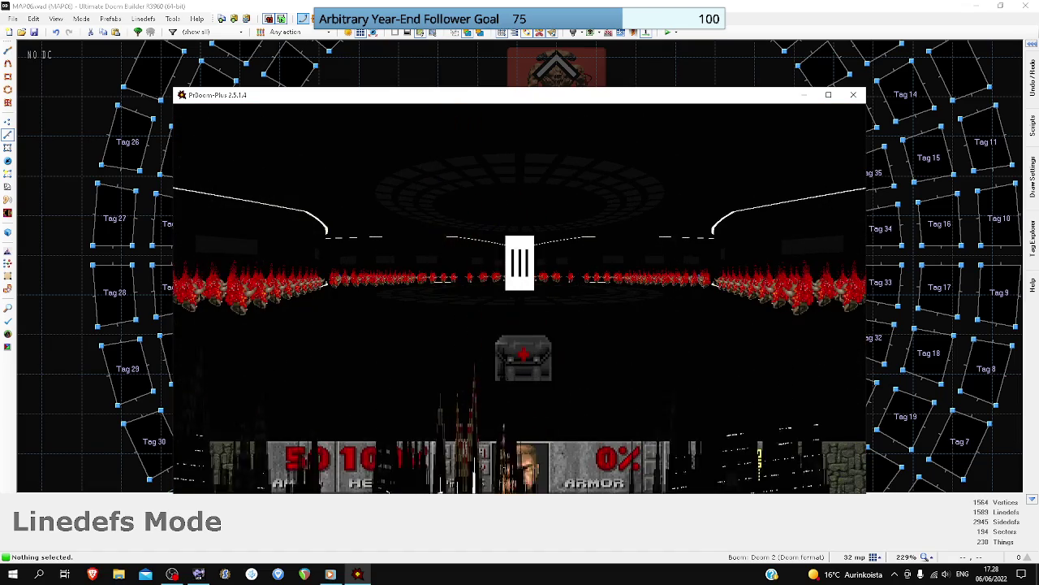
pyautogui.press('w')
pyautogui.press('a')
pyautogui.press('Up')
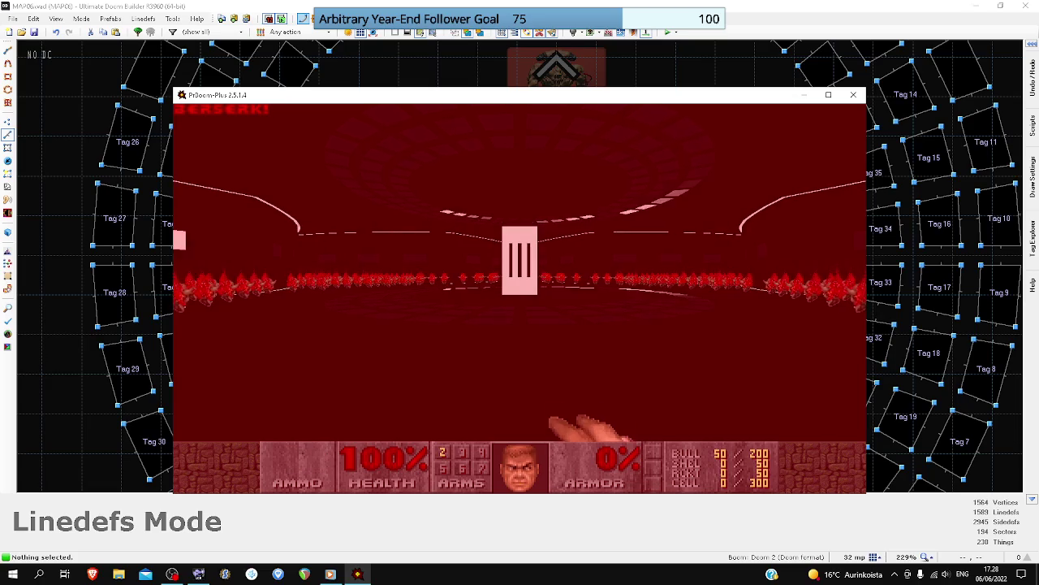
pyautogui.press('w')
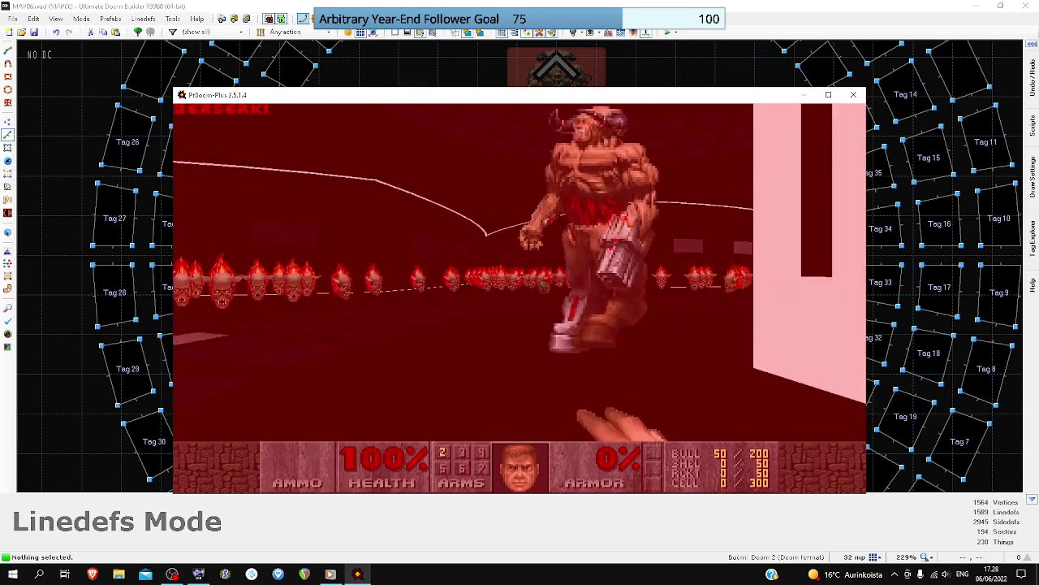
pyautogui.press('w')
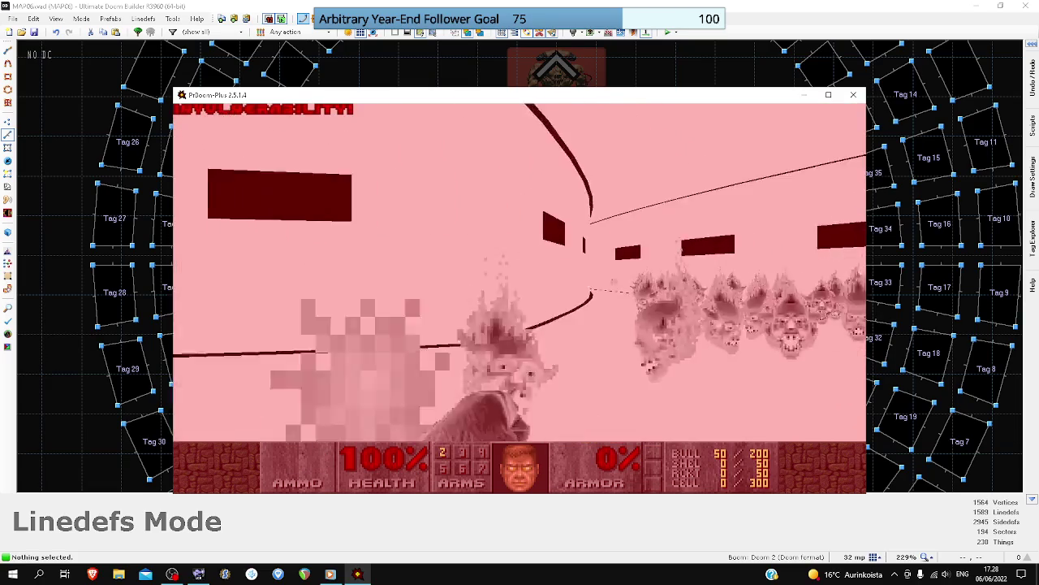
# - Punch through the Lost Souls at the arena wall while invulnerable and collect the Soulsphere
pyautogui.press('w')
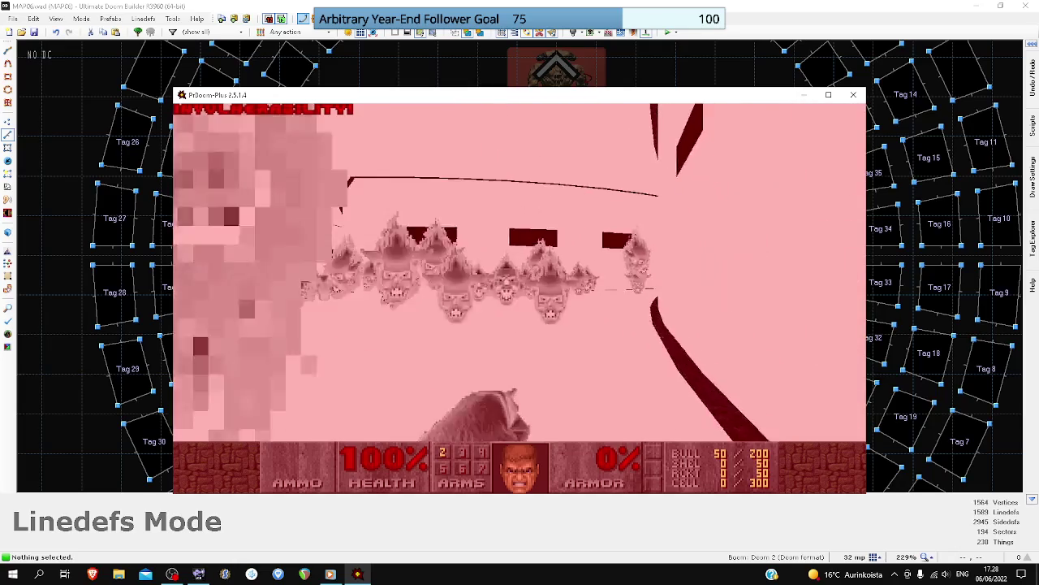
pyautogui.press('w')
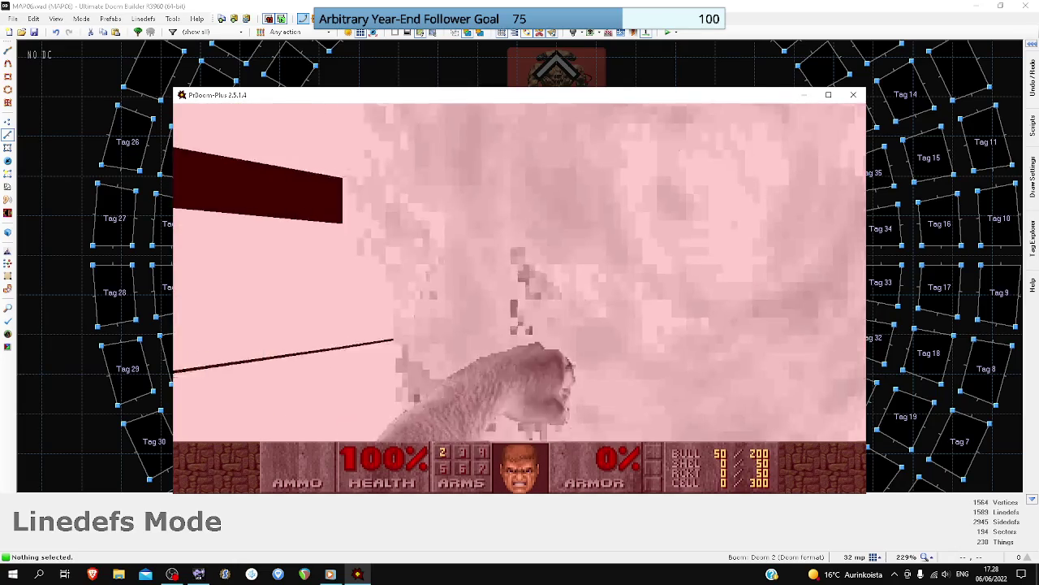
pyautogui.press('Up')
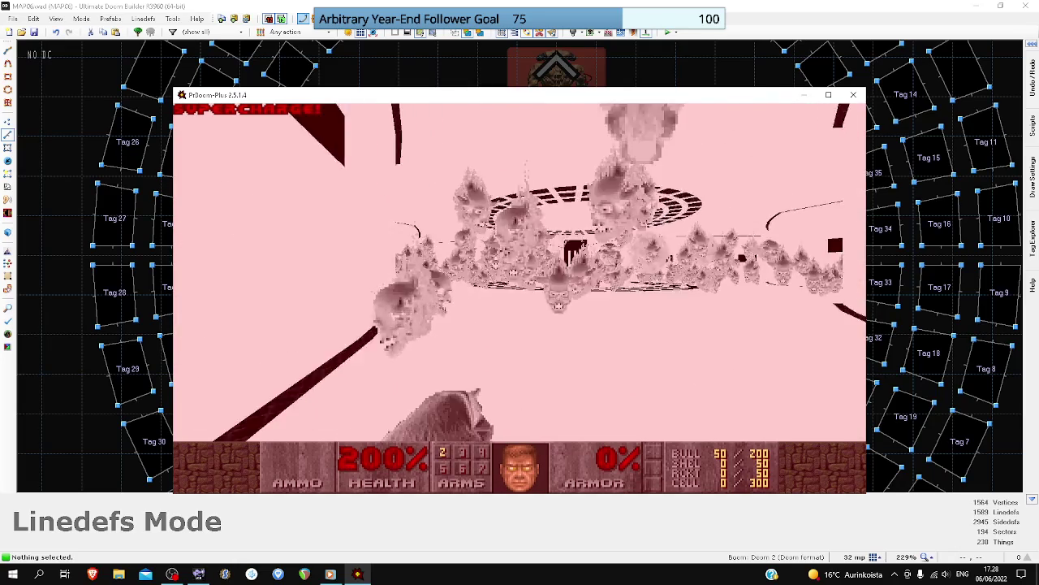
pyautogui.press('w')
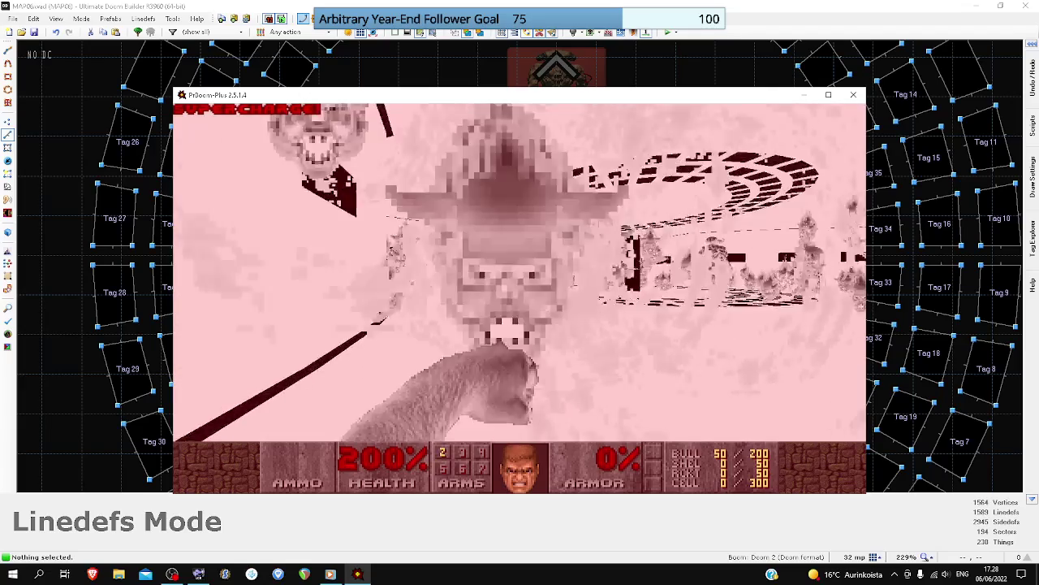
pyautogui.press('w')
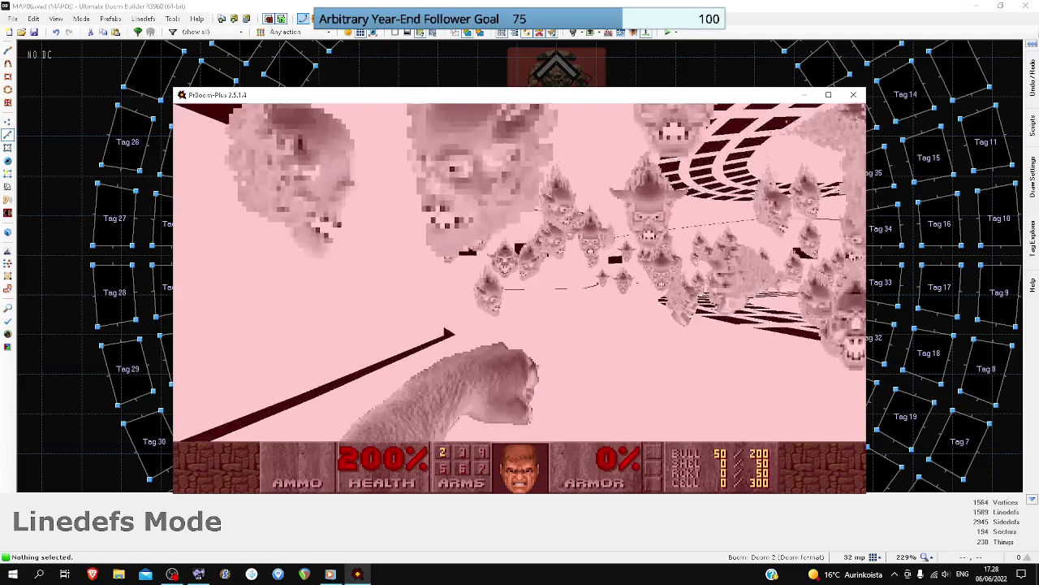
# - Follow the arena wall through the airborne Lost Souls and run out toward the central pillar
pyautogui.press('w')
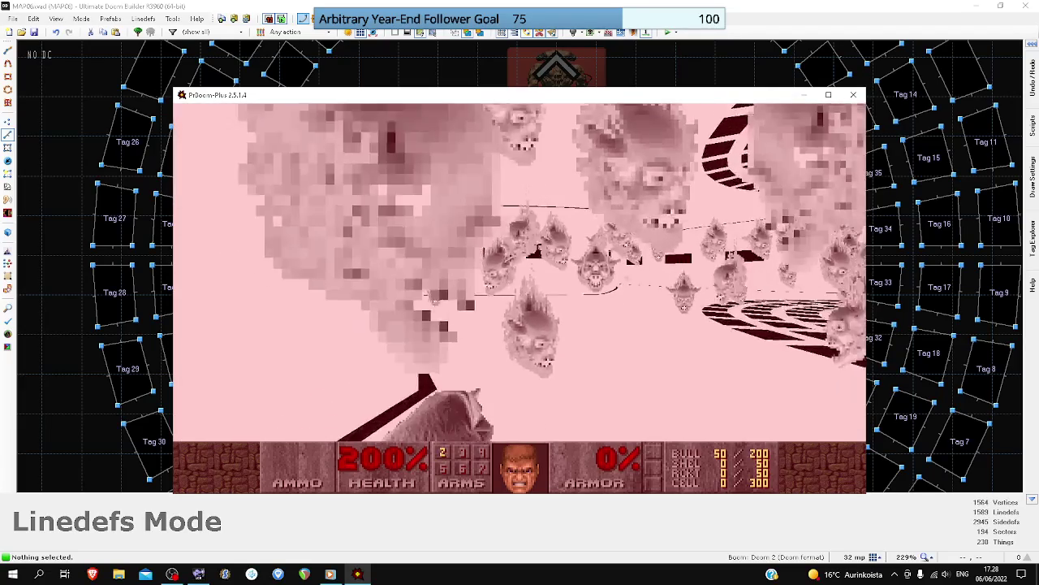
pyautogui.press('w')
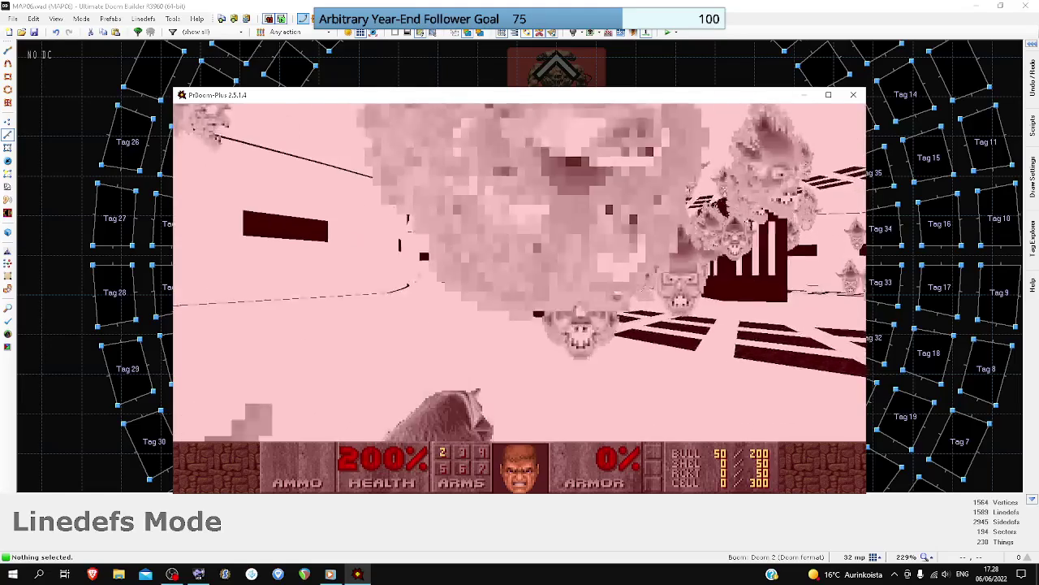
pyautogui.press('w')
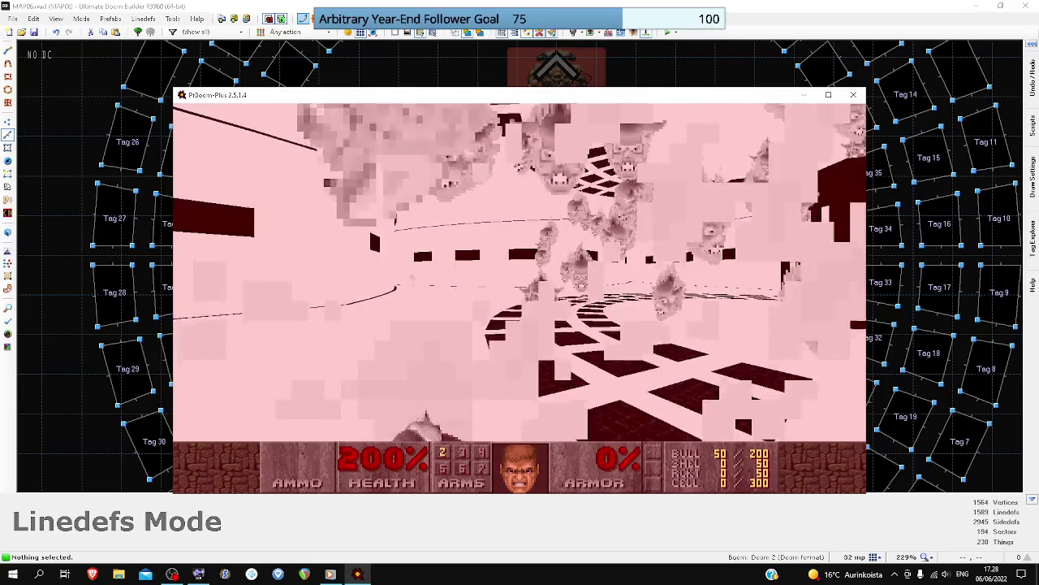
pyautogui.press('Left')
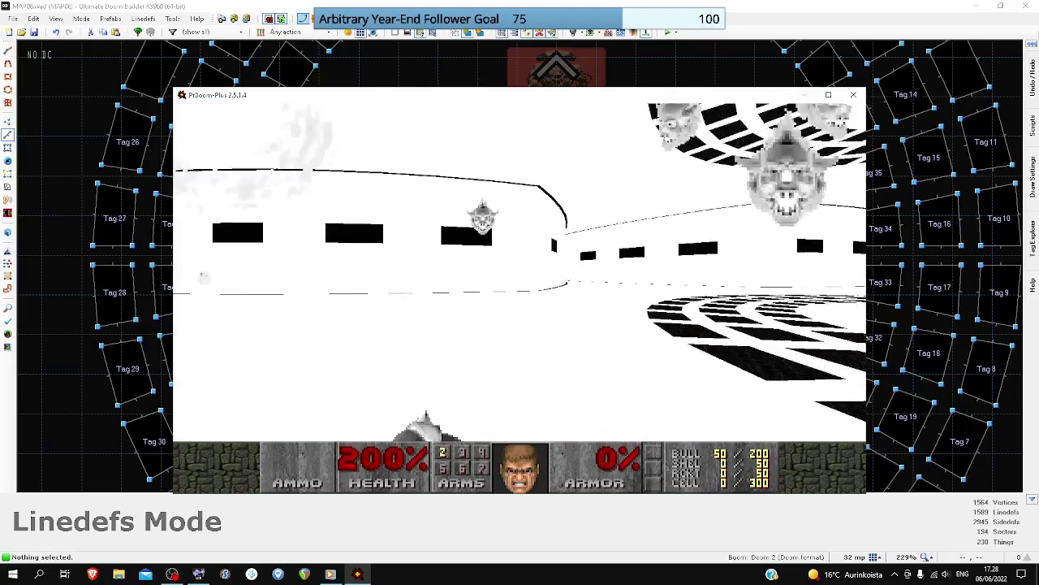
pyautogui.press('w')
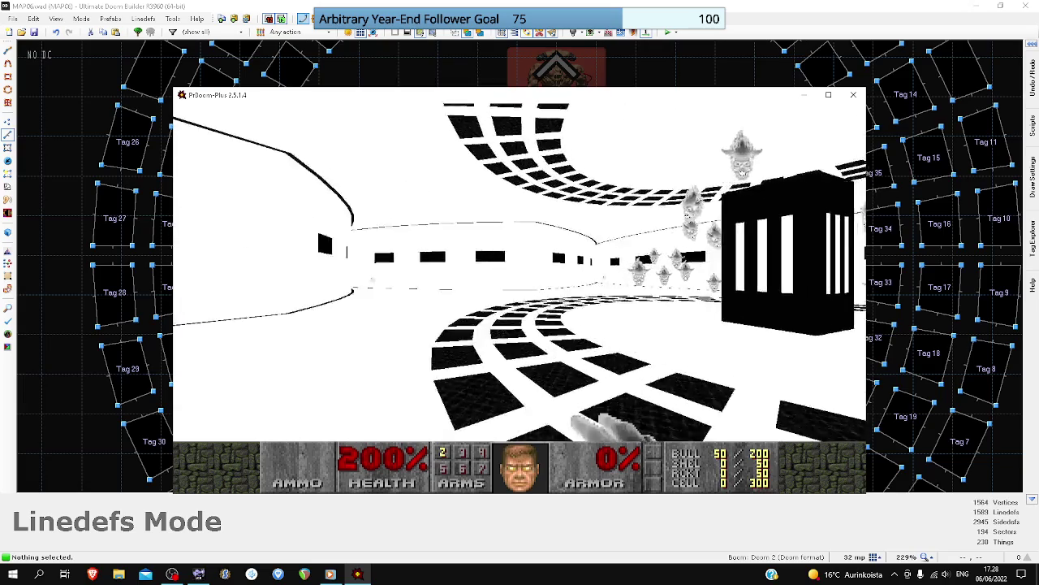
# - Lower the sound effects volume in the game's sound options and return to the fight
pyautogui.press('Escape')
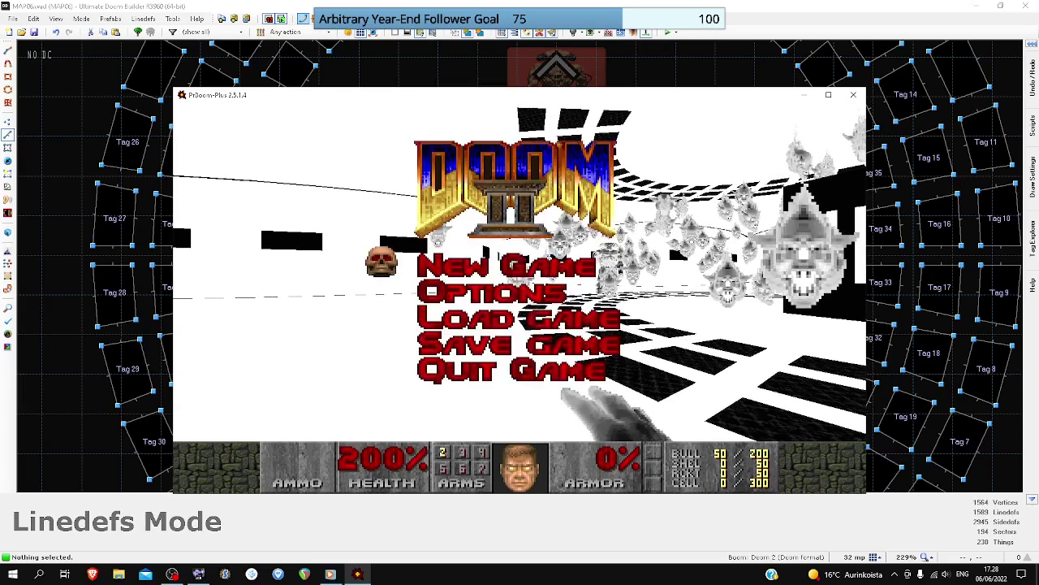
pyautogui.press('Down')
pyautogui.press('Return')
pyautogui.press('Up')
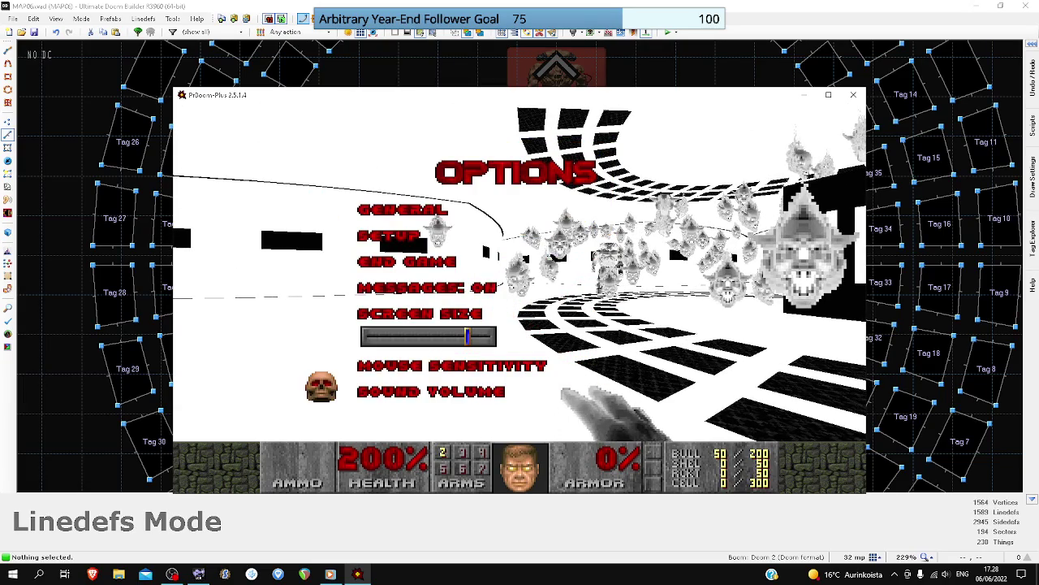
pyautogui.press('Return')
pyautogui.press('Down')
pyautogui.press('Up')
pyautogui.press('Left')
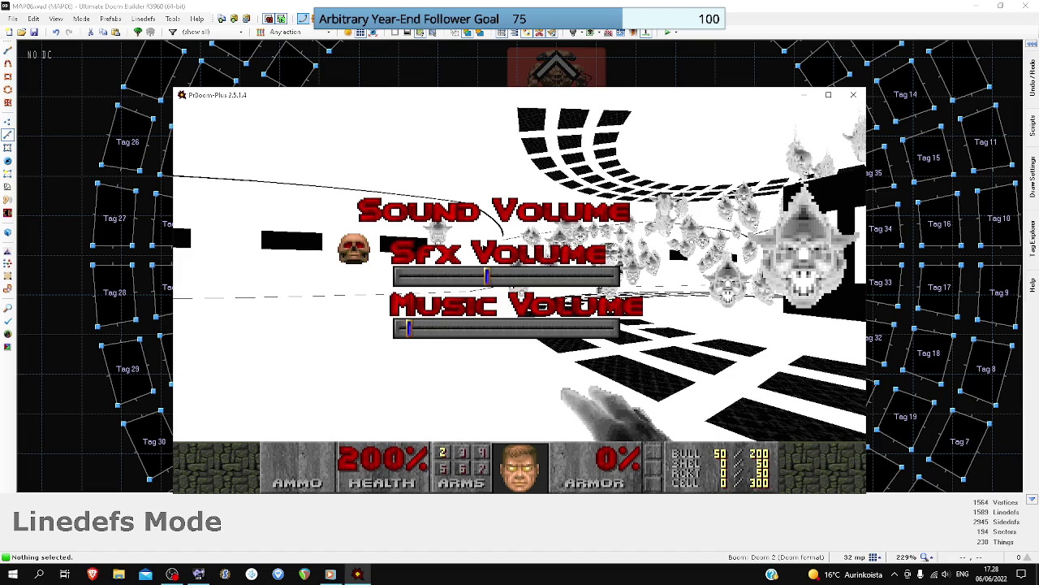
pyautogui.press('Escape')
pyautogui.press('Escape')
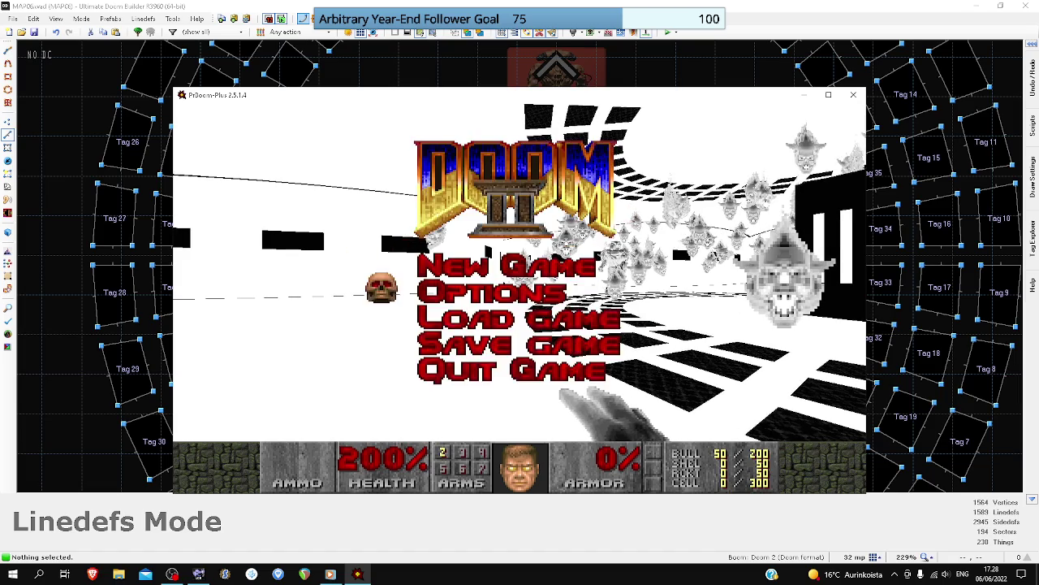
pyautogui.press('Escape')
# - Resume the playtest, circling the arena through the Lost Souls while the Cyberdemon fires rockets into the swarm
pyautogui.press('w')
pyautogui.press('s')
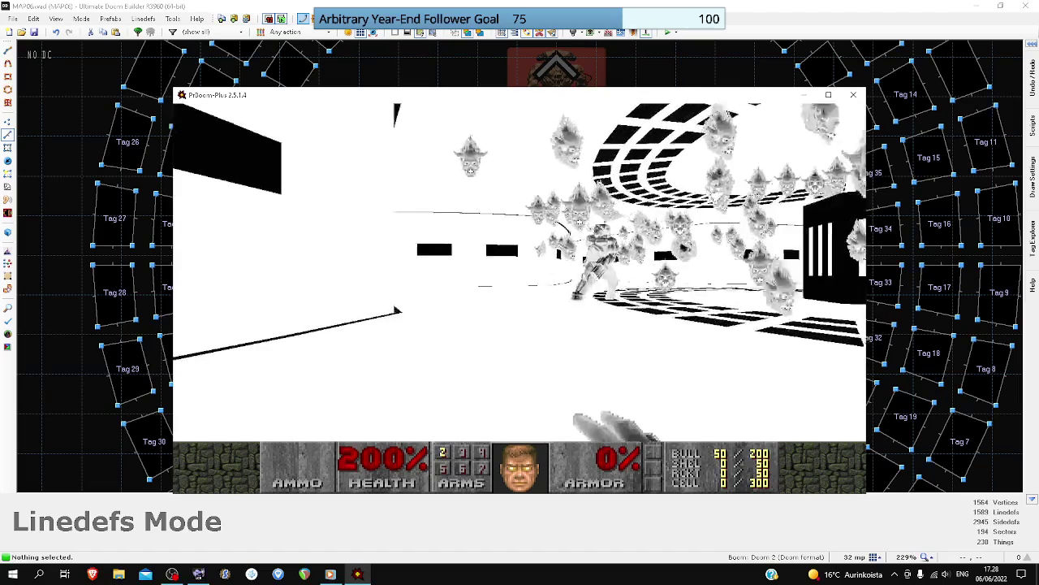
pyautogui.press('w')
pyautogui.press('w')
pyautogui.click(519, 272)
pyautogui.press('w')
pyautogui.press('Up')
pyautogui.press('Left')
pyautogui.press('w')
pyautogui.press('Up')
pyautogui.press('Left')
pyautogui.press('Right')
pyautogui.press('Left')
pyautogui.press('w')
pyautogui.press('Up')
pyautogui.press('Right')
pyautogui.press('d')
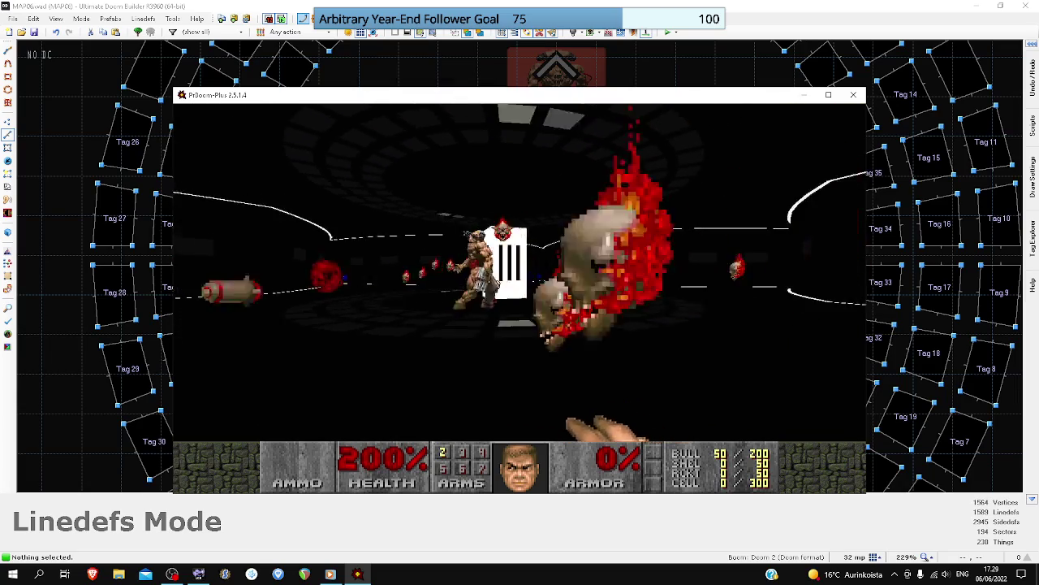
# - Circle the central pillar past the Cyberdemon, dodging its rockets and the charging Lost Souls
pyautogui.press('w')
pyautogui.press('d')
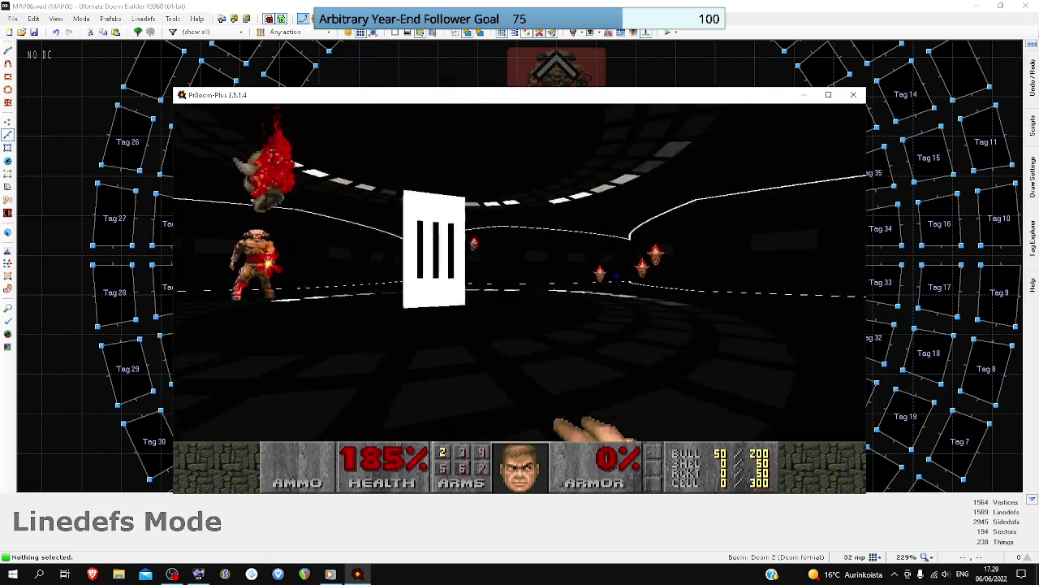
pyautogui.press('w')
pyautogui.press('d')
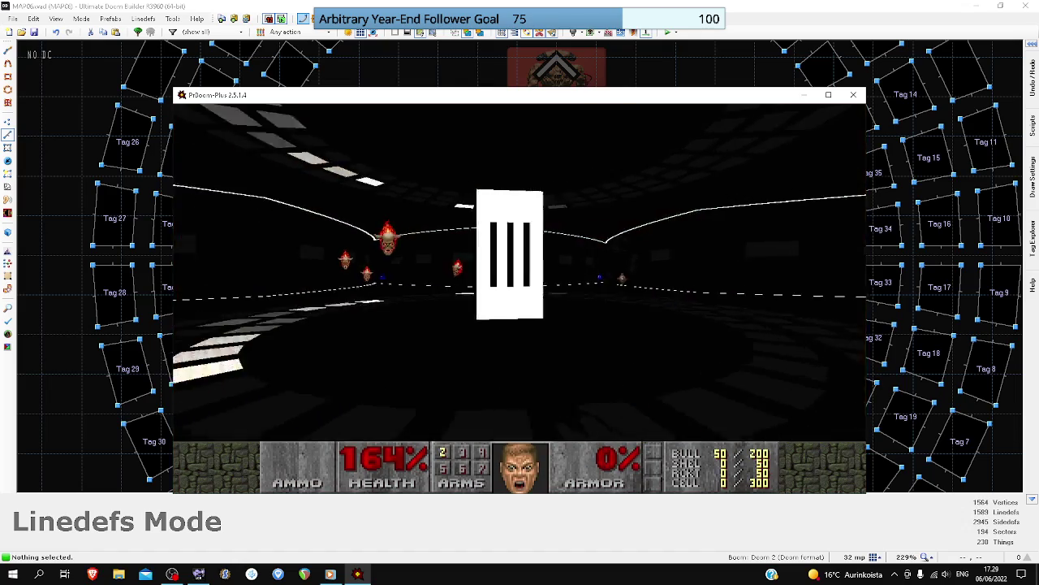
pyautogui.press('Left')
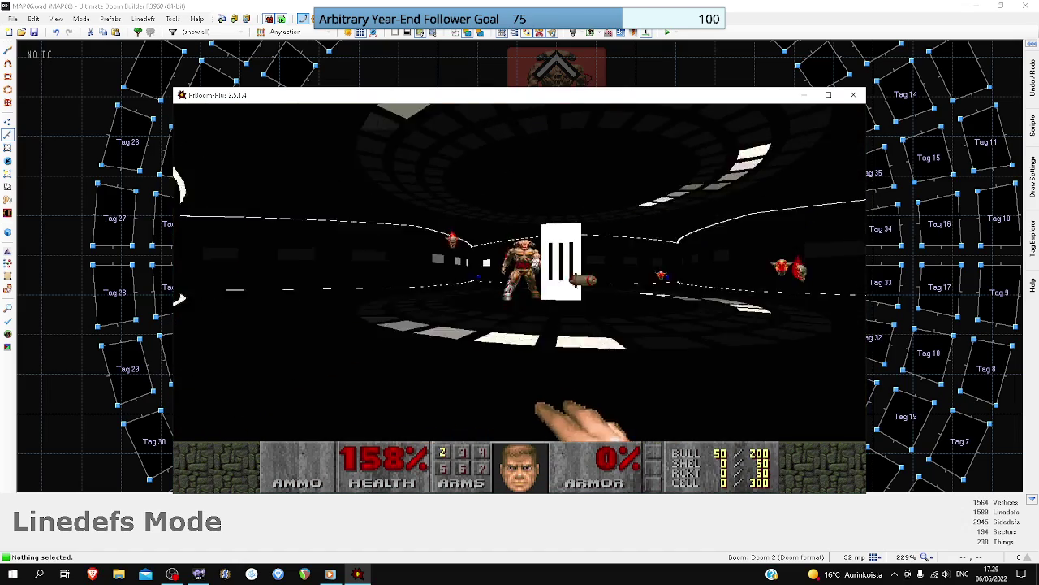
pyautogui.press('w')
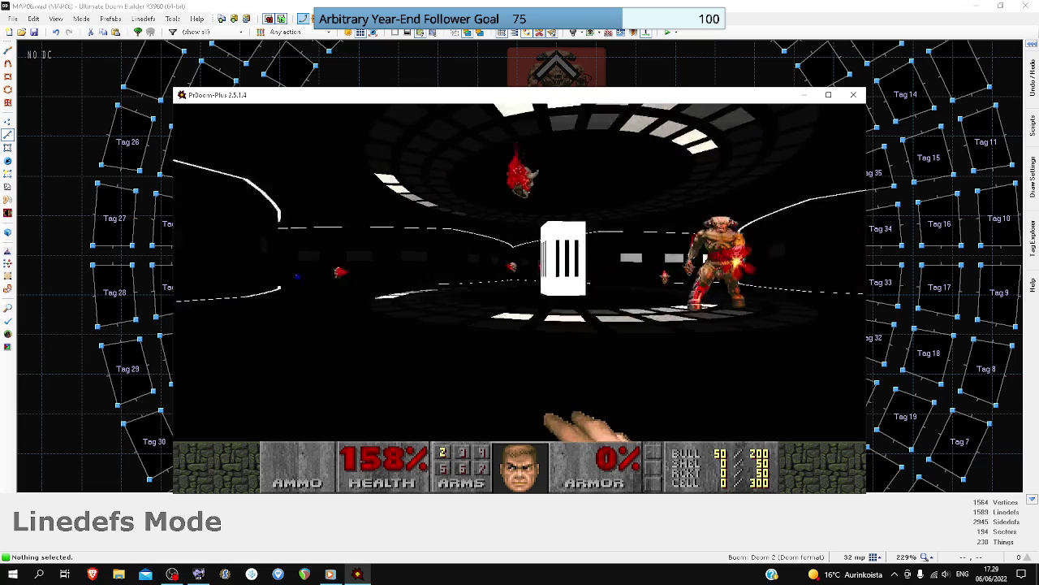
pyautogui.press('w')
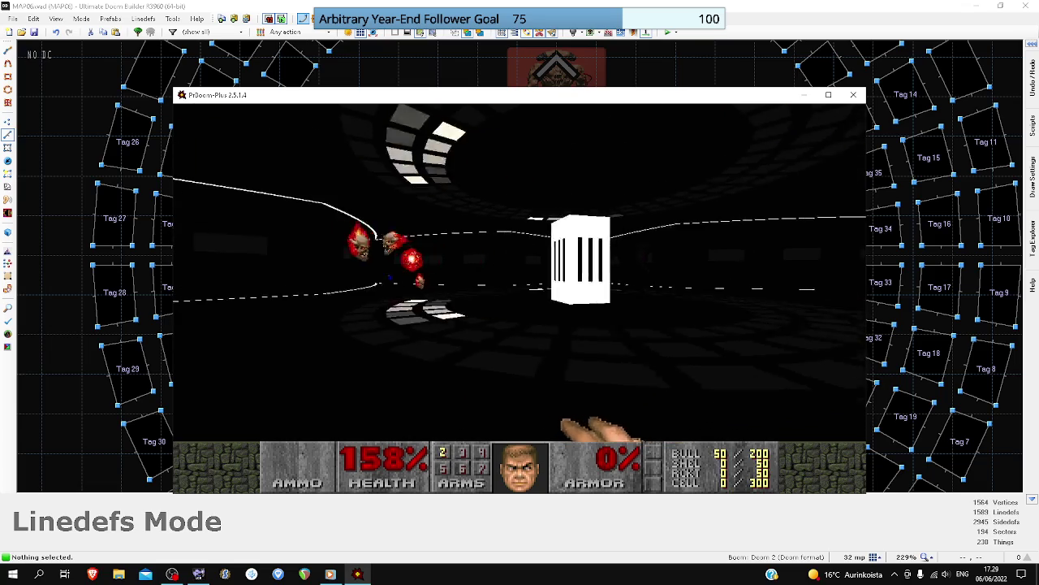
# - Retreat from the approaching Lost Soul, run along the outer arena wall and turn back to face the Cyberdemon
pyautogui.press('s')
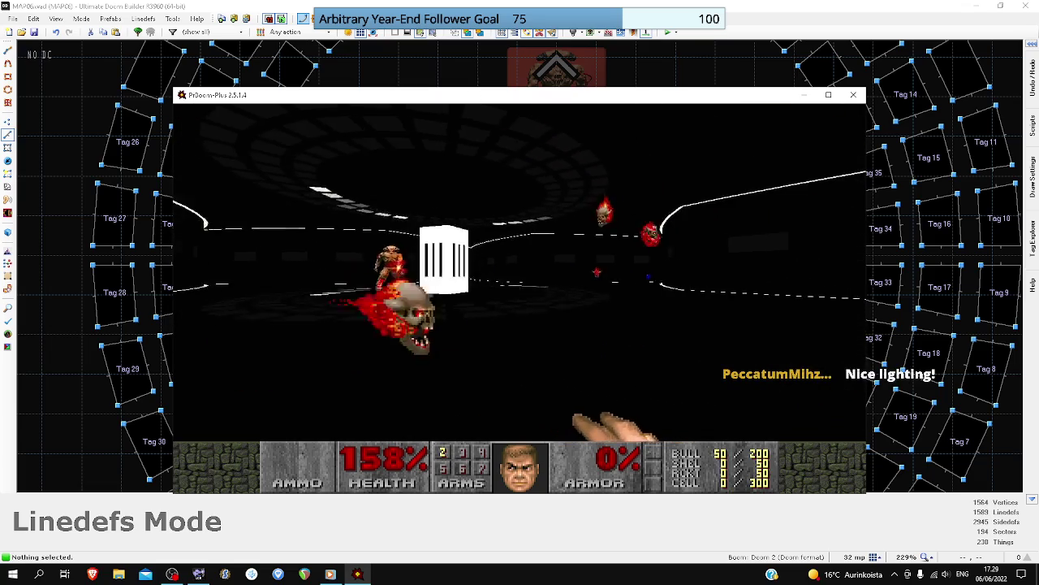
pyautogui.press('w')
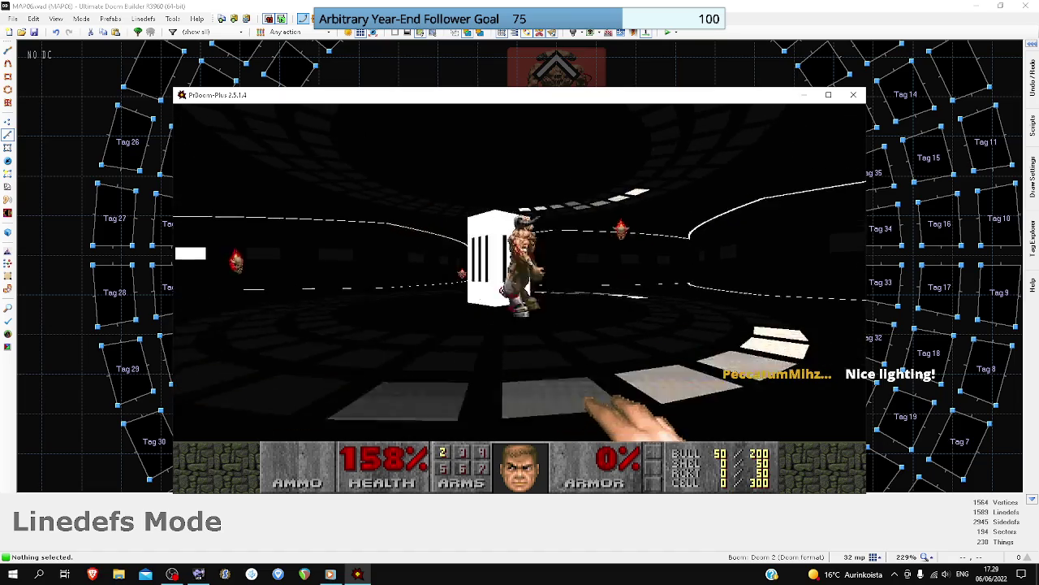
pyautogui.press('w')
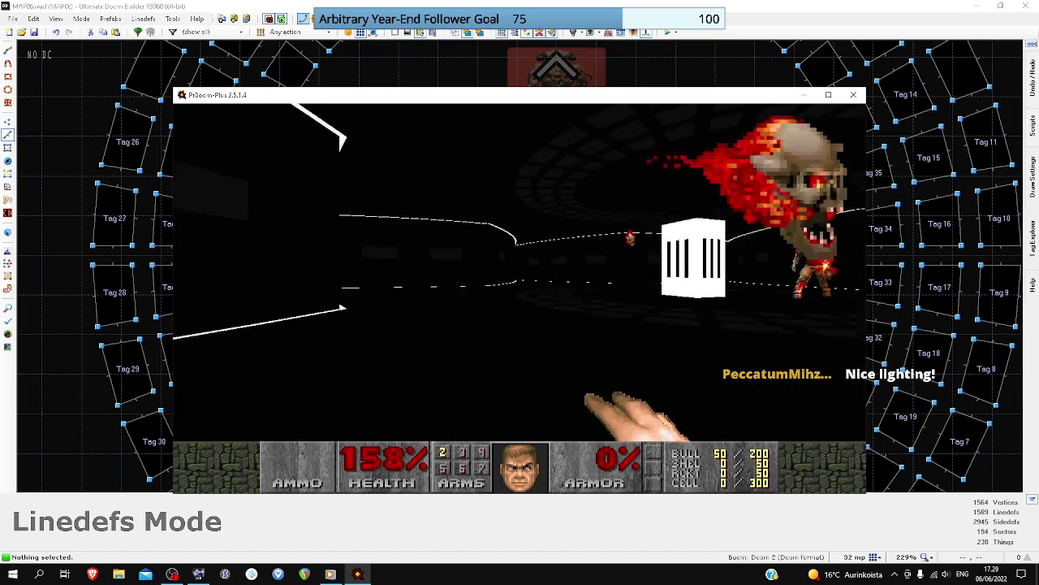
pyautogui.press('w')
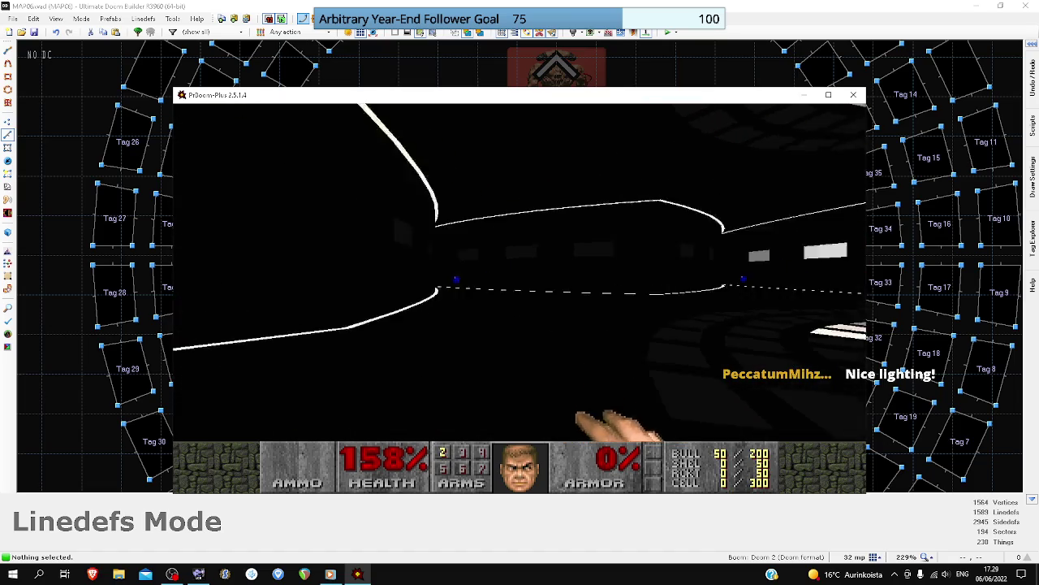
pyautogui.press('Right')
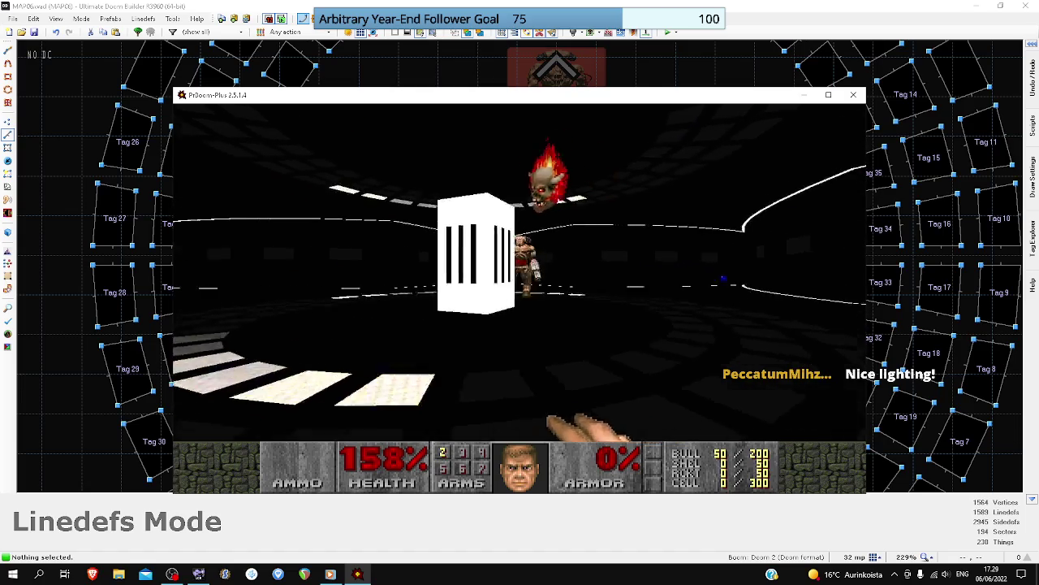
pyautogui.press('Left')
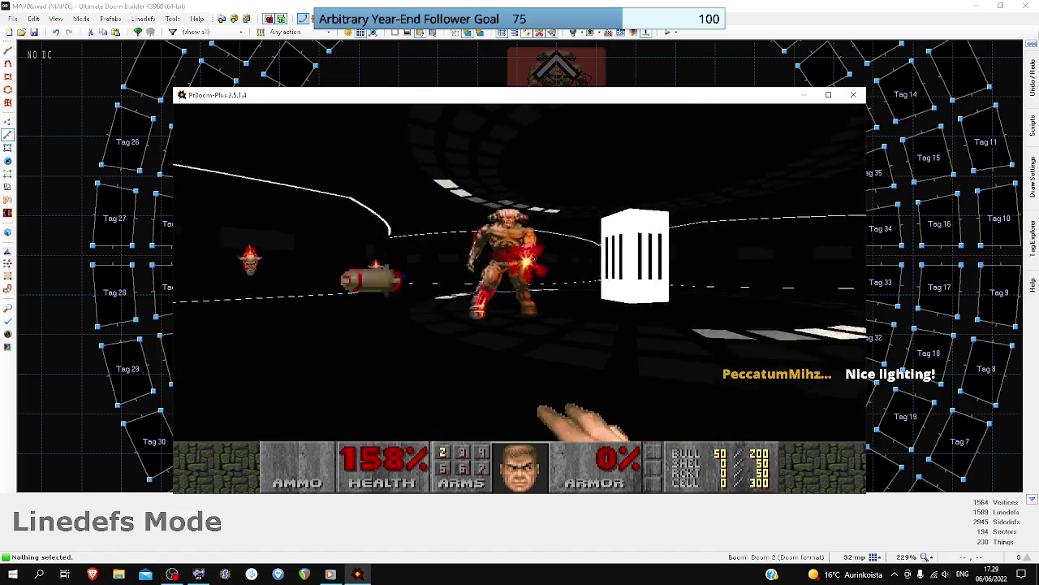
# - Sidestep back and forth to dodge the Cyberdemon's rockets, then back away from the pillar
pyautogui.press('d')
pyautogui.press('d')
pyautogui.press('a')
pyautogui.press('a')
pyautogui.press('Right')
pyautogui.press('Left')
pyautogui.press('s')
pyautogui.press('d')
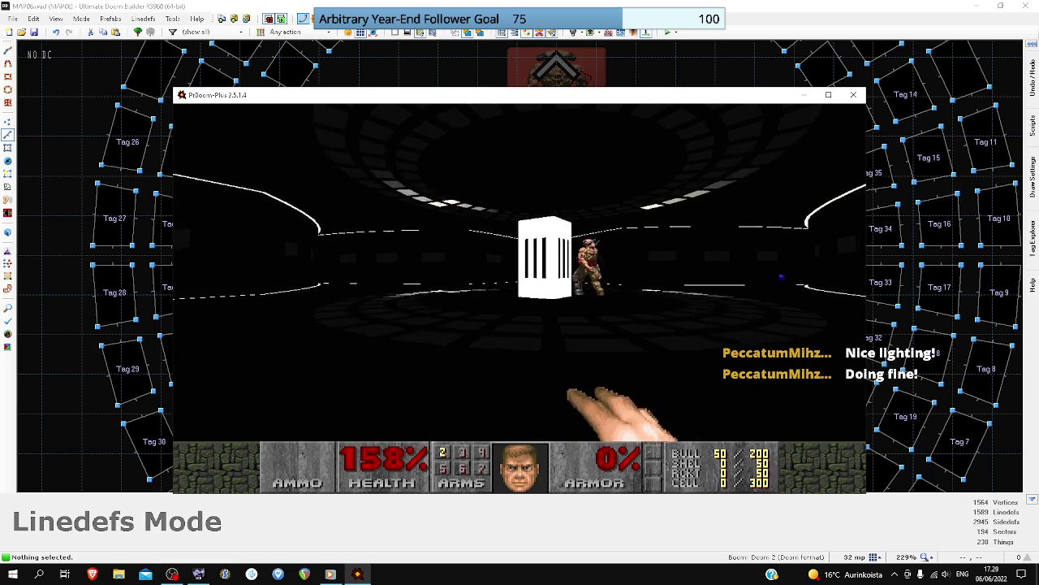
# - Run in beside the central pillar, fight the Lost Soul there at close range and strafe clear of it
pyautogui.press('w')
pyautogui.press('d')
pyautogui.press('s')
pyautogui.press('w')
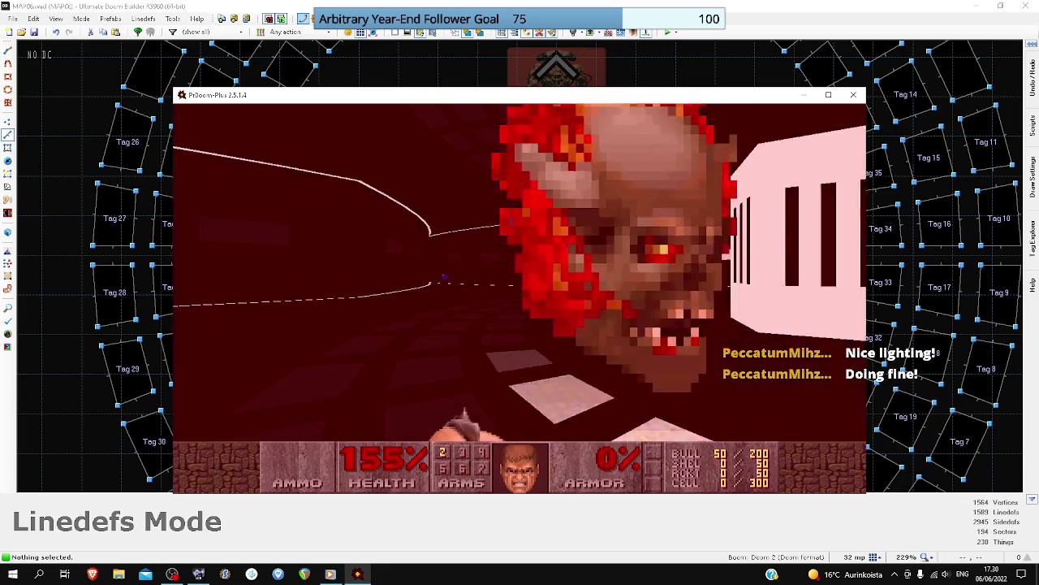
pyautogui.press('s')
pyautogui.press('d')
pyautogui.press('d')
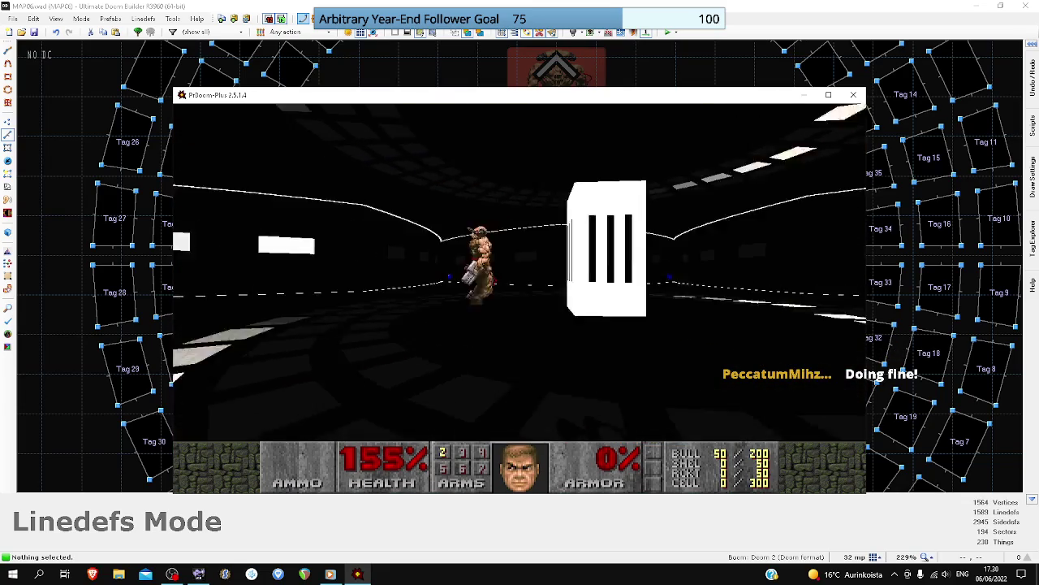
# - Back off and strafe around the arena, using the central pillar as cover from the Cyberdemon
pyautogui.press('Down')
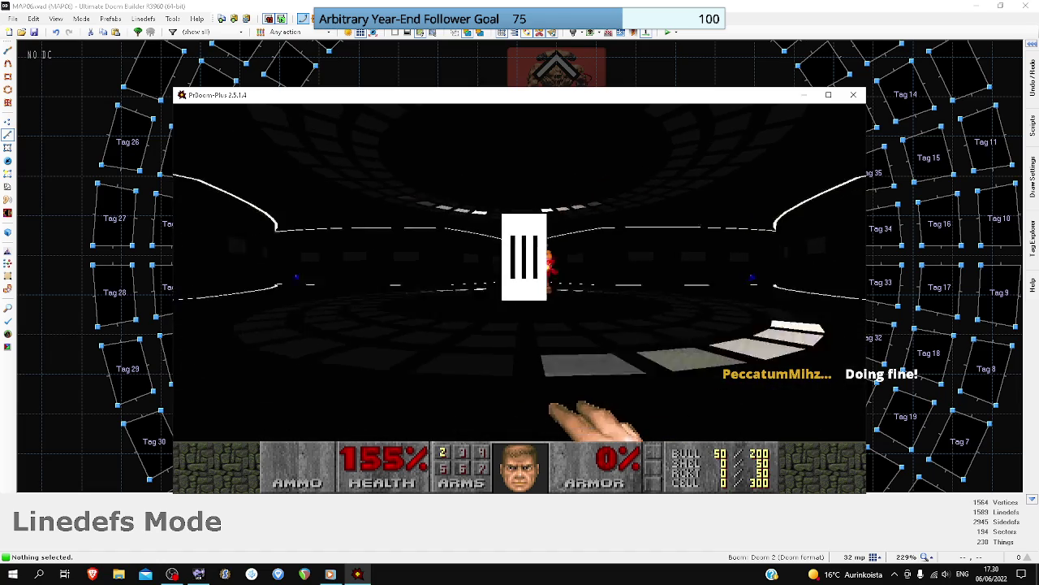
pyautogui.press('a')
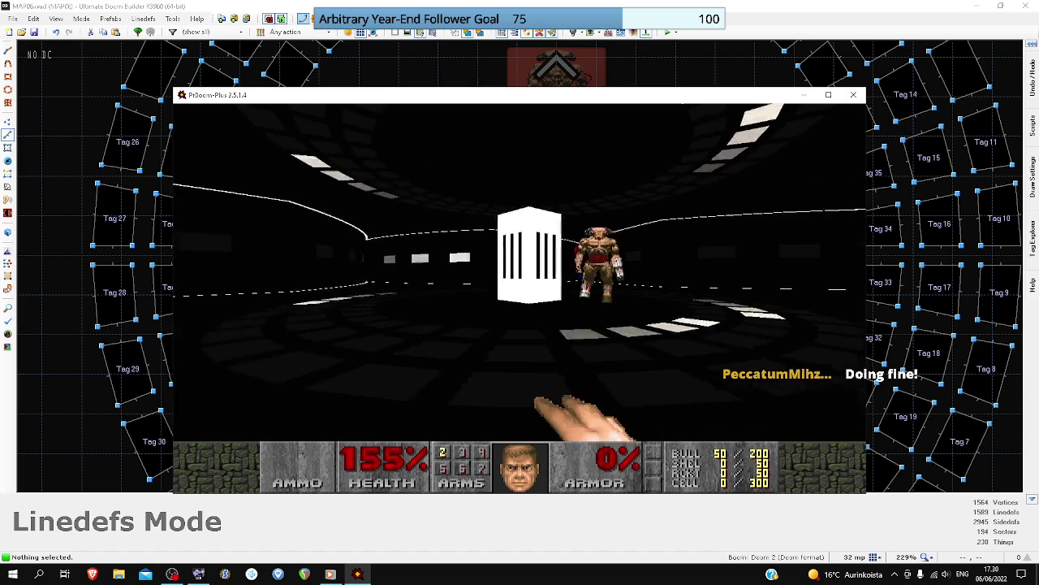
pyautogui.press('s')
pyautogui.press('d')
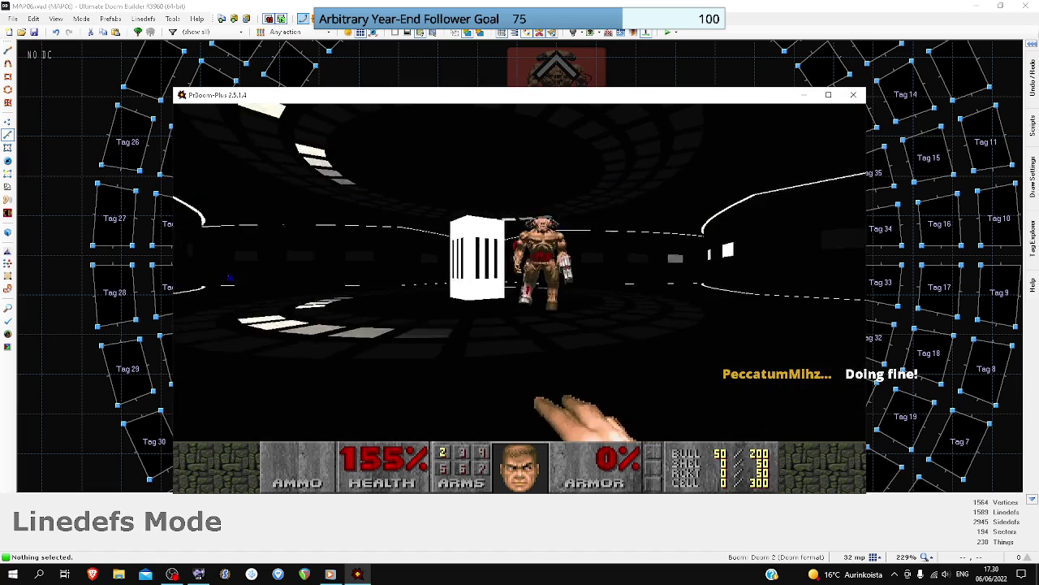
pyautogui.press('a')
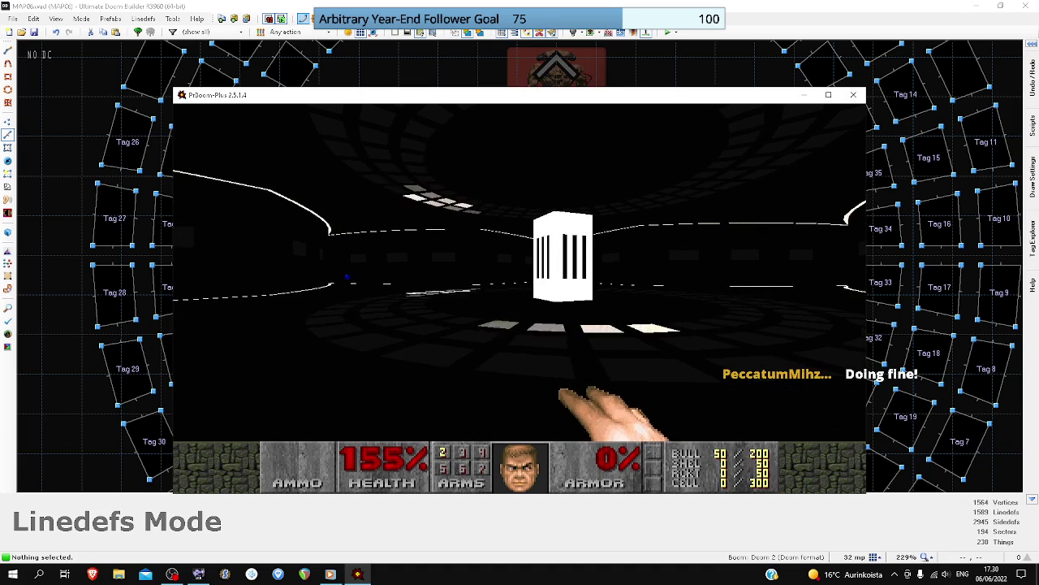
pyautogui.press('d')
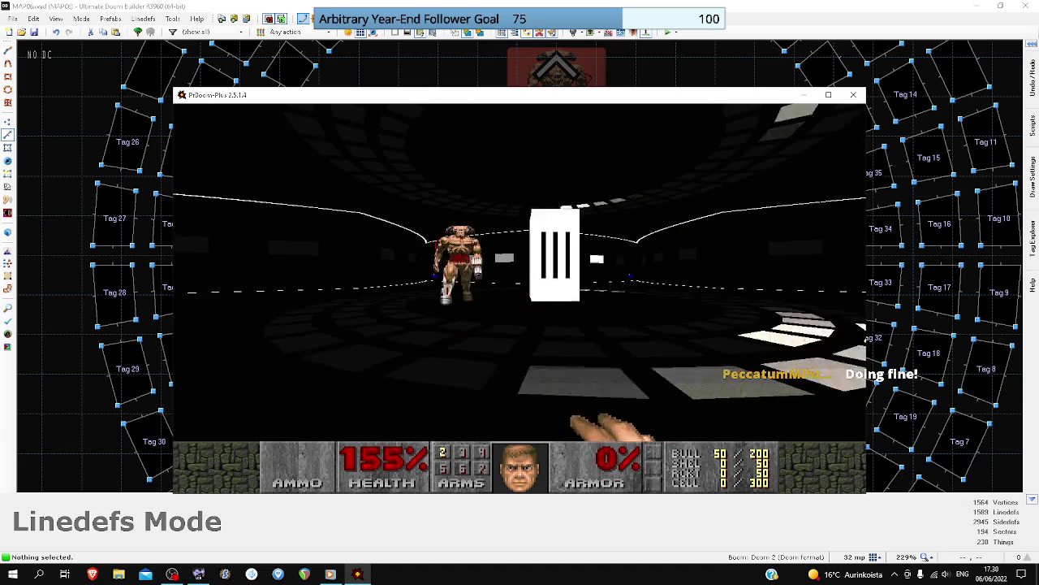
pyautogui.press('d')
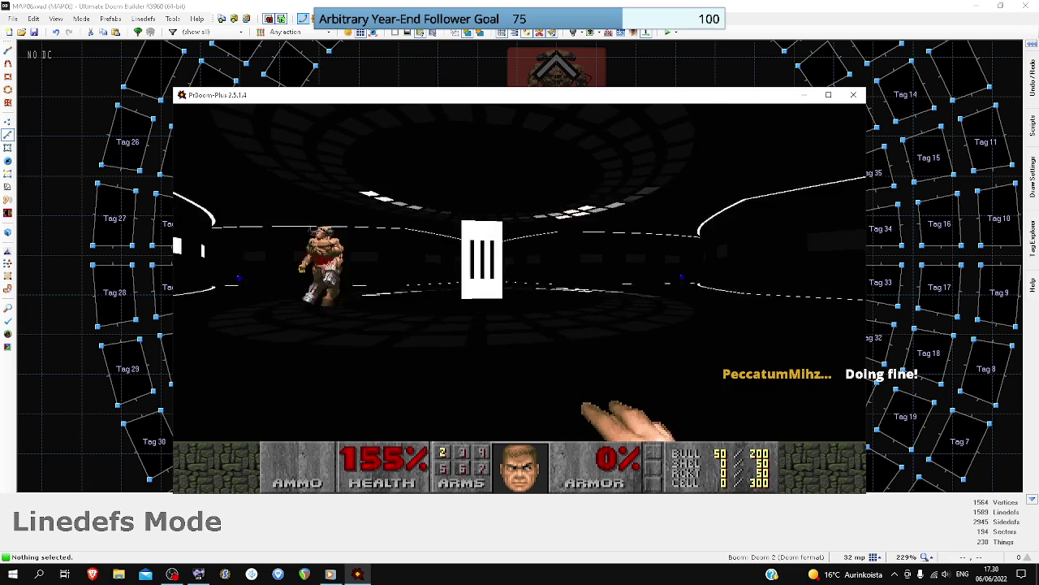
pyautogui.press('d')
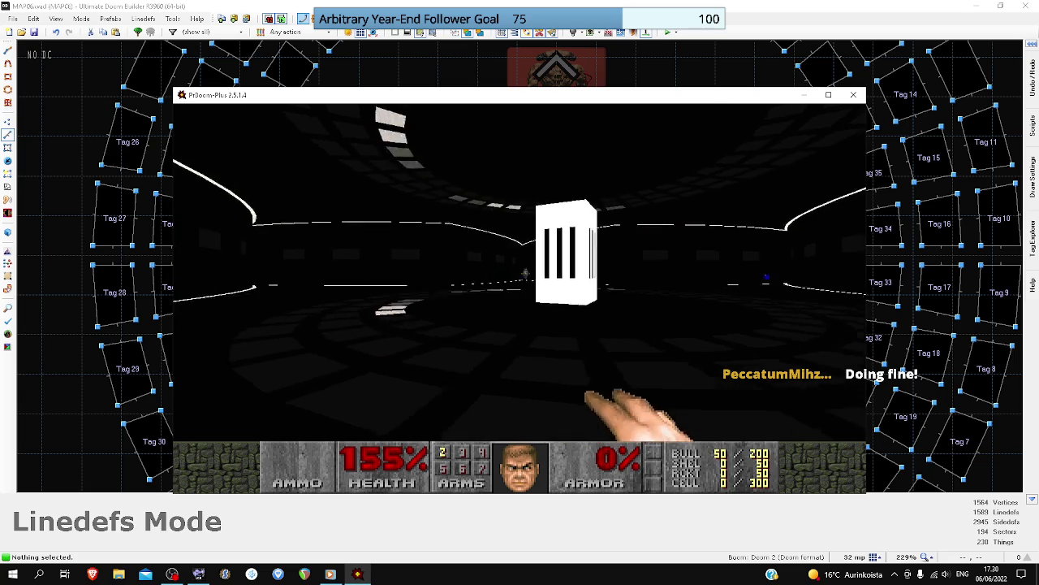
# - Glance at the automap while running along the arena wall and turn back toward the pillar
pyautogui.press('Left')
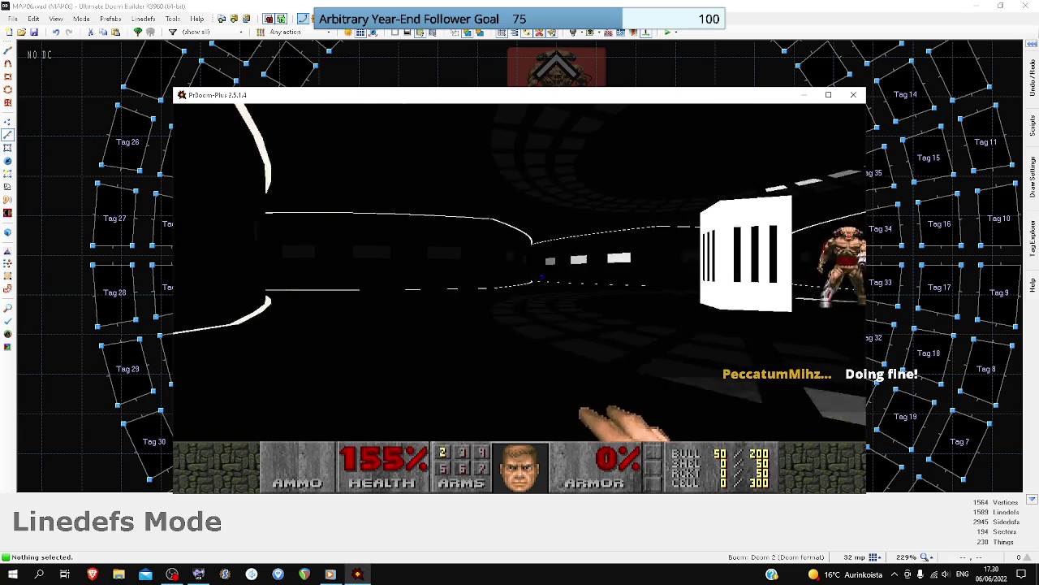
pyautogui.press('Tab')
pyautogui.press('Tab')
pyautogui.press('w')
pyautogui.press('Right')
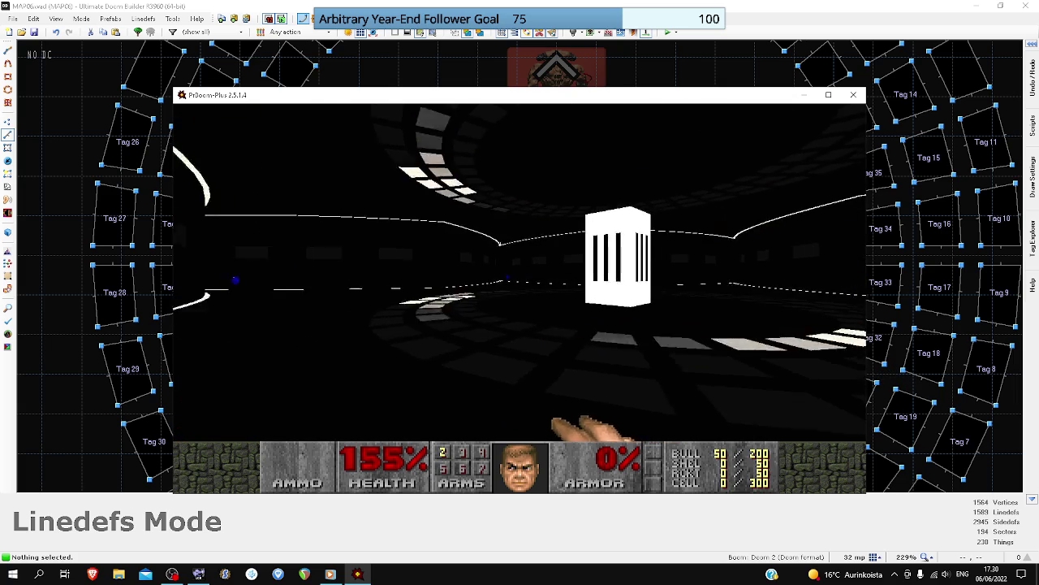
# - Run around the central pillar past the Cyberdemon and continue along the outer arena wall
pyautogui.press('Left')
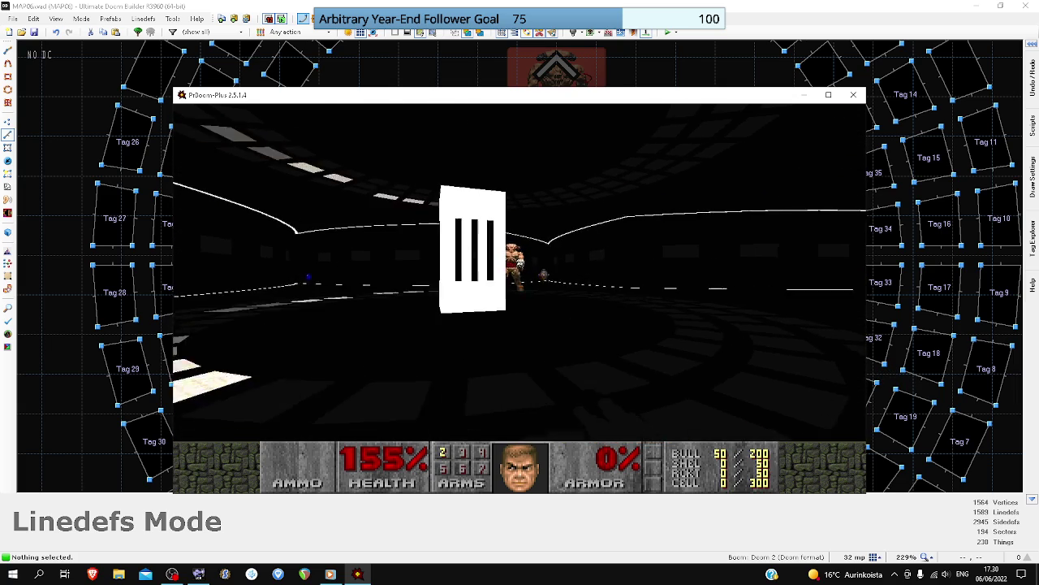
pyautogui.press('Right')
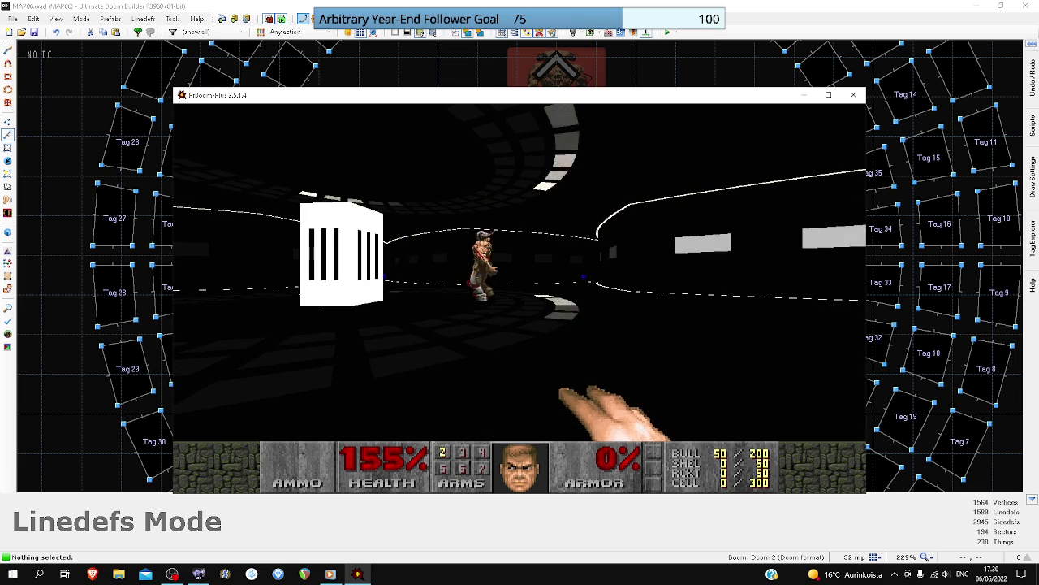
pyautogui.press('w')
pyautogui.press('Left')
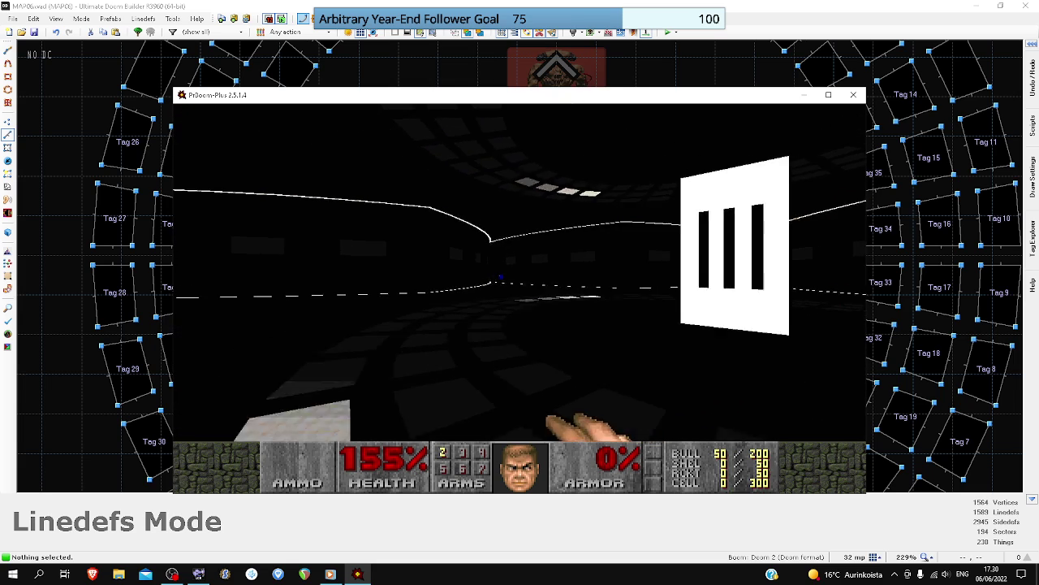
pyautogui.press('w')
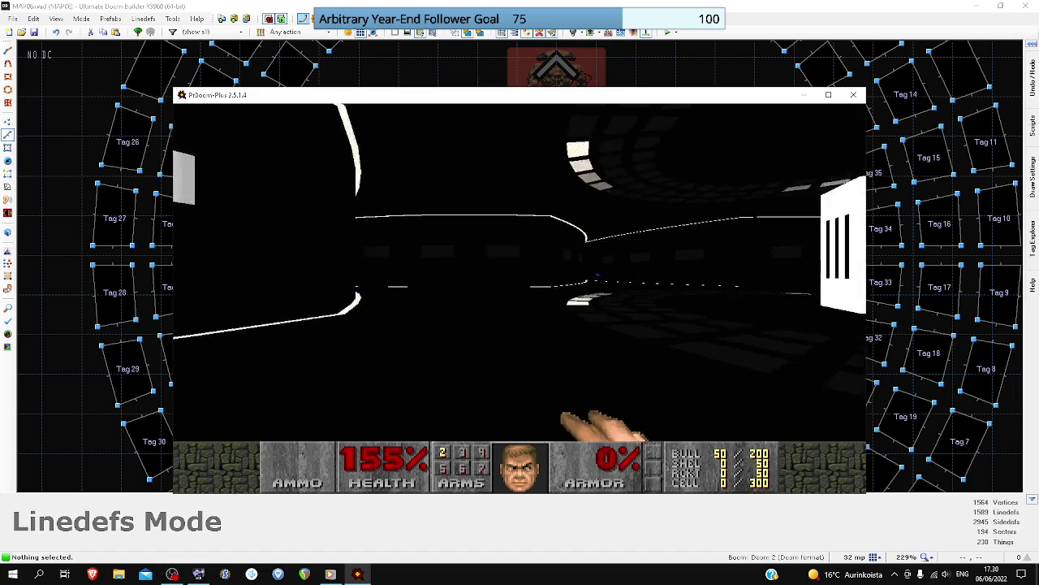
# - Strafe away from the Cyberdemon's incoming rockets and advance toward the central pillar
pyautogui.press('a')
pyautogui.press('d')
pyautogui.press('d')
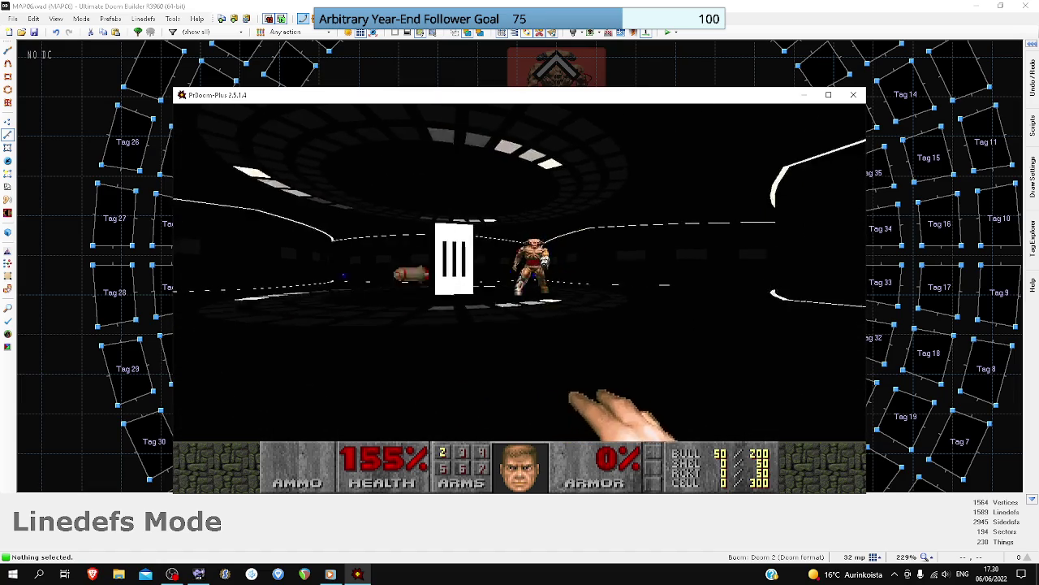
pyautogui.press('a')
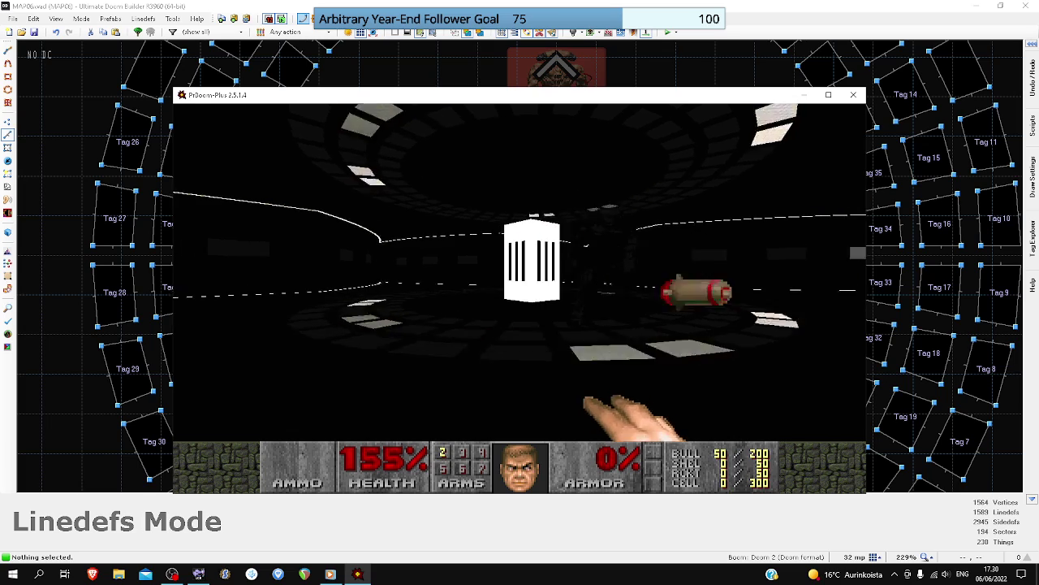
pyautogui.press('w')
pyautogui.press('Right')
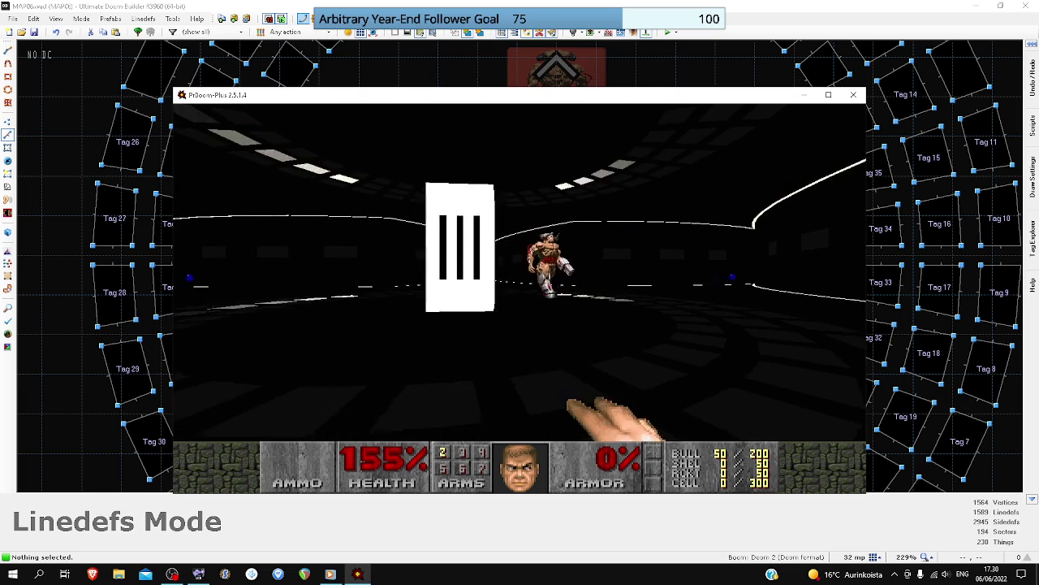
# - Check the automap again while moving over the lit floor panels near the pillar
pyautogui.press('Left')
pyautogui.press('Up')
pyautogui.press('Tab')
pyautogui.press('Tab')
pyautogui.press('Right')
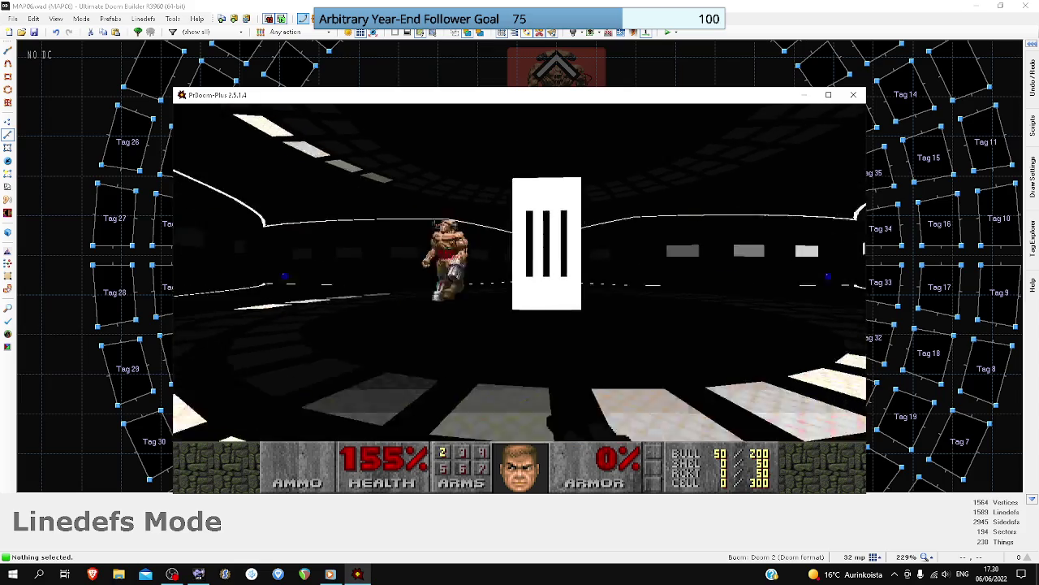
# - Circle-strafe around the Cyberdemon and the pillar over the lit floor panels to evade its rockets
pyautogui.press('d')
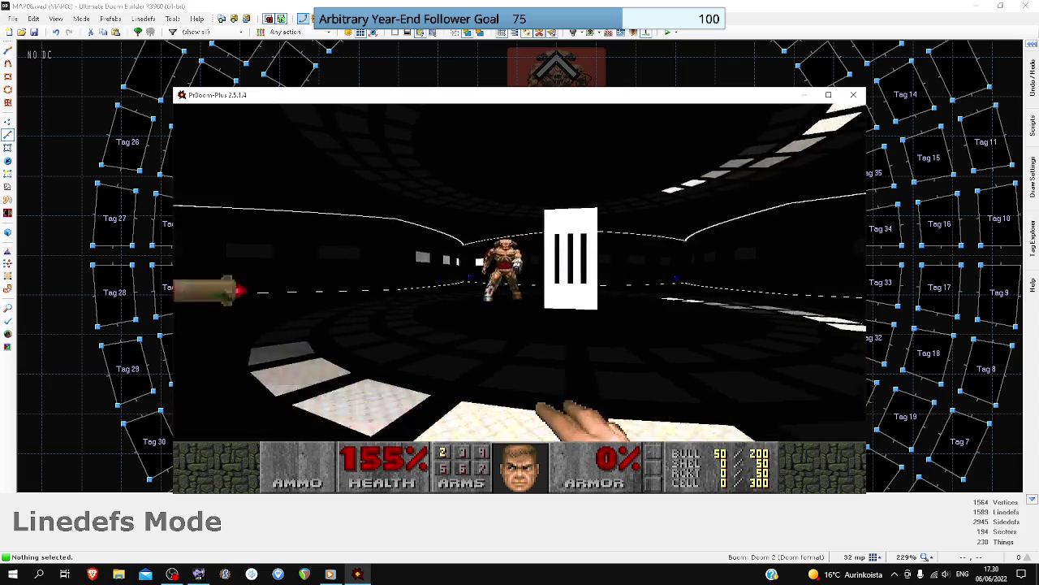
pyautogui.press('d')
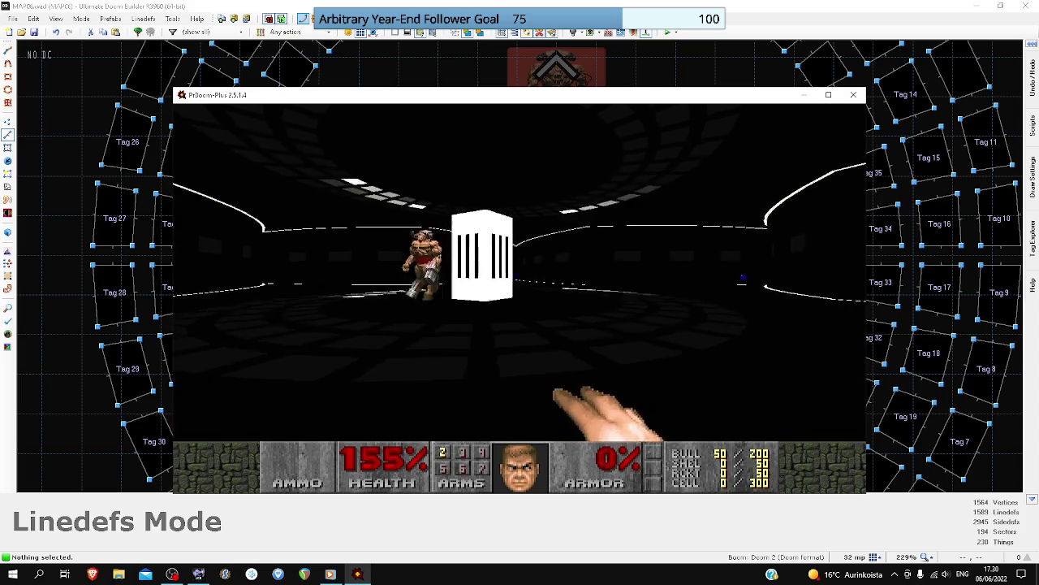
pyautogui.press('w')
pyautogui.press('d')
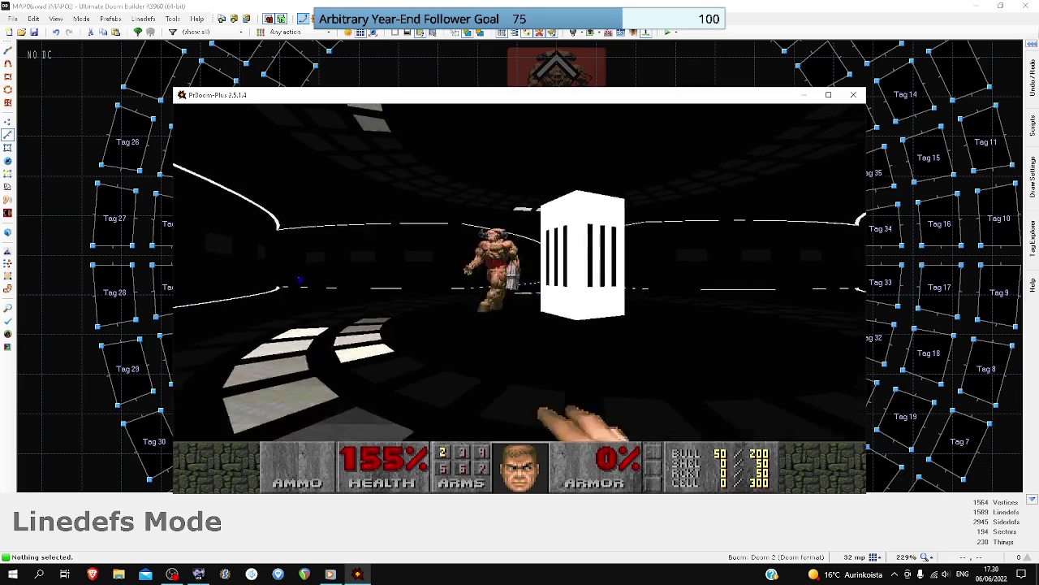
pyautogui.press('d')
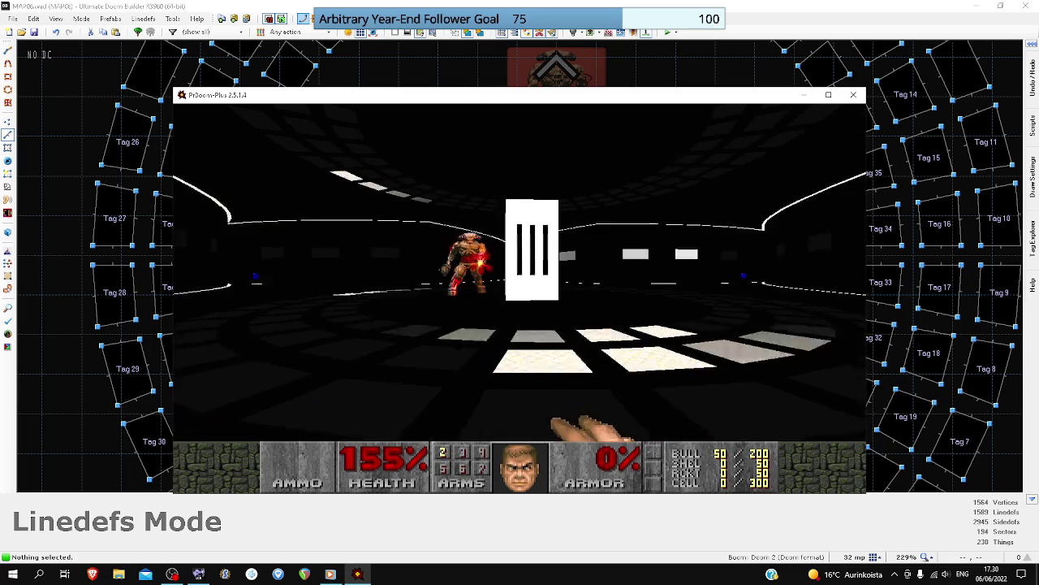
# - Strafe around the central pillar and advance along the arena past the Cyberdemon
pyautogui.press('d')
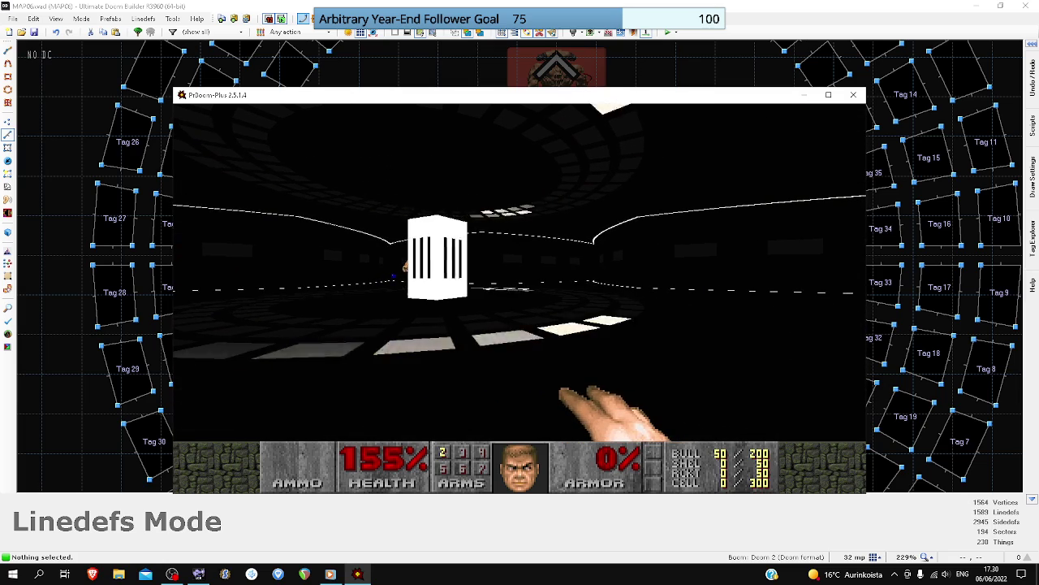
pyautogui.press('d')
pyautogui.press('w')
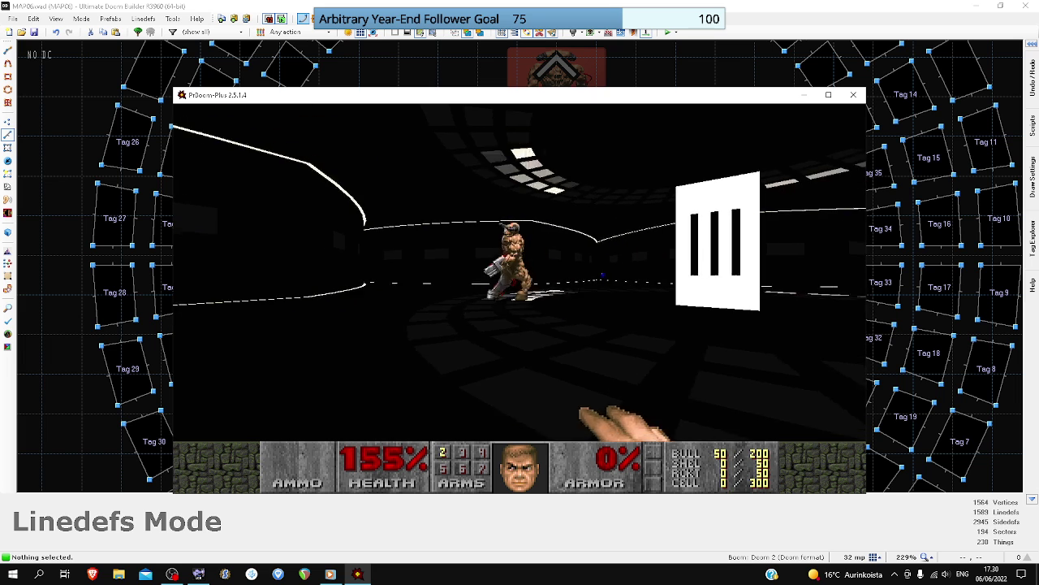
# - Quit the playtest and return to the map editor
pyautogui.press('Escape')
pyautogui.press('Up')
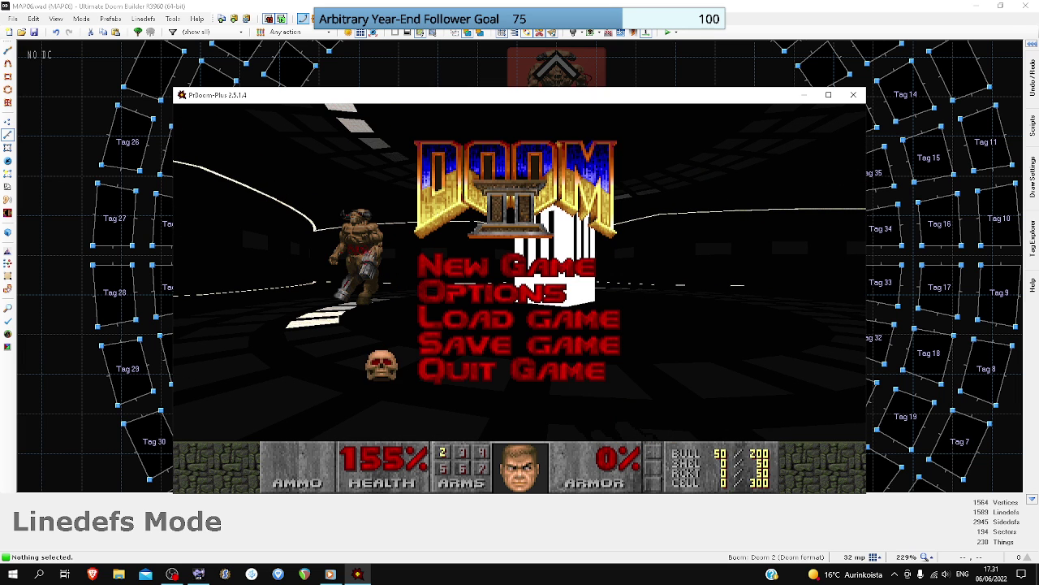
pyautogui.press('Return')
pyautogui.press('y')
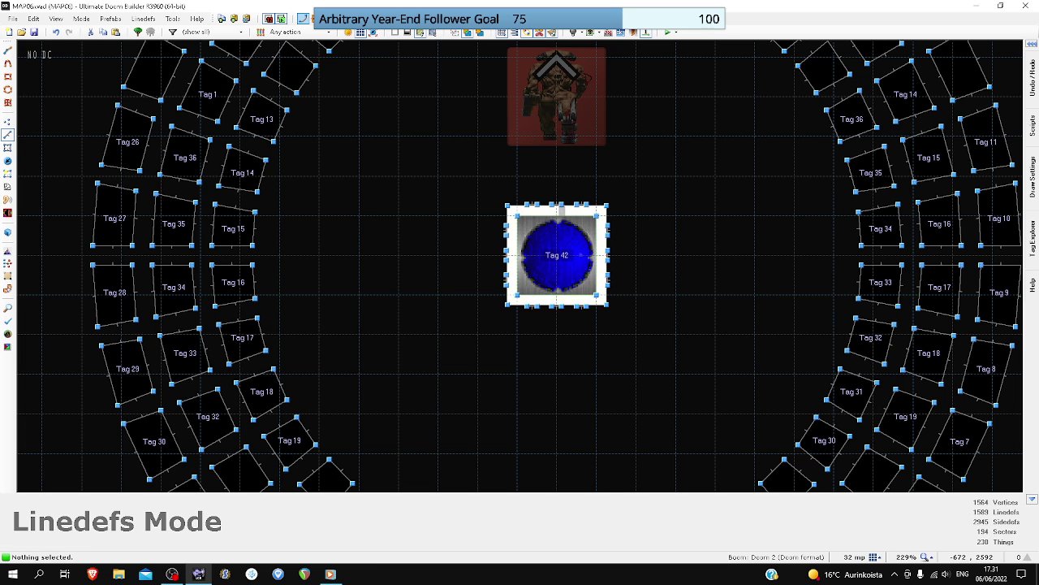
# - Examine the central pillar's linedefs and its placement within the star-shaped arena
pyautogui.scroll(3, 571, 254)
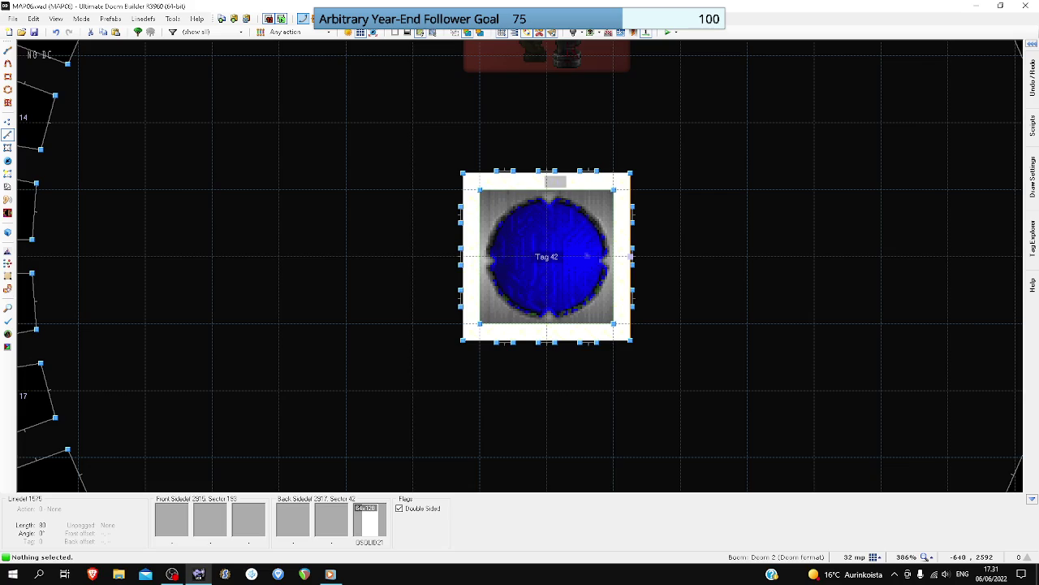
pyautogui.scroll(-15, 632, 256)
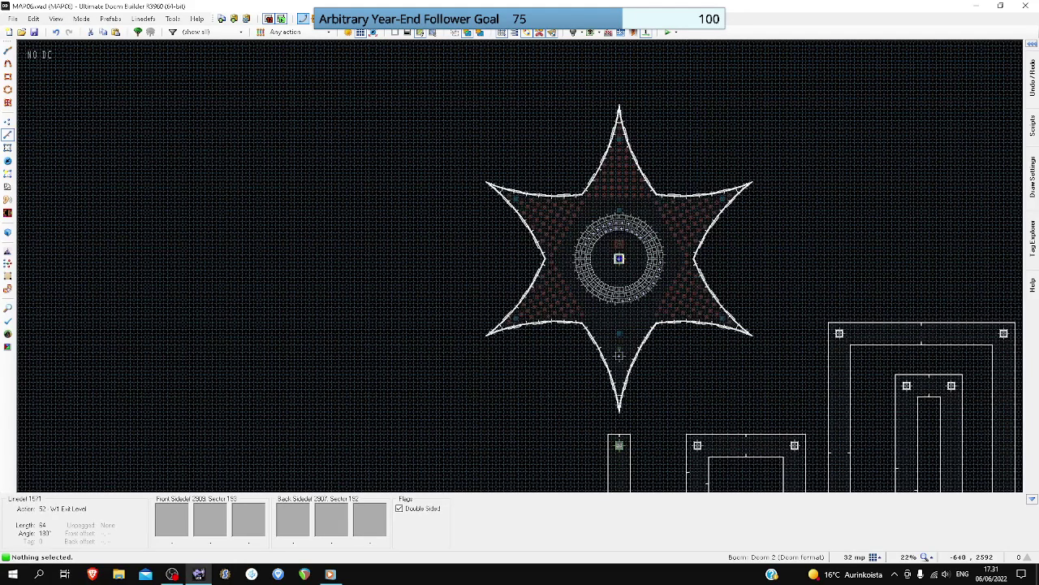
pyautogui.scroll(8, 652, 249)
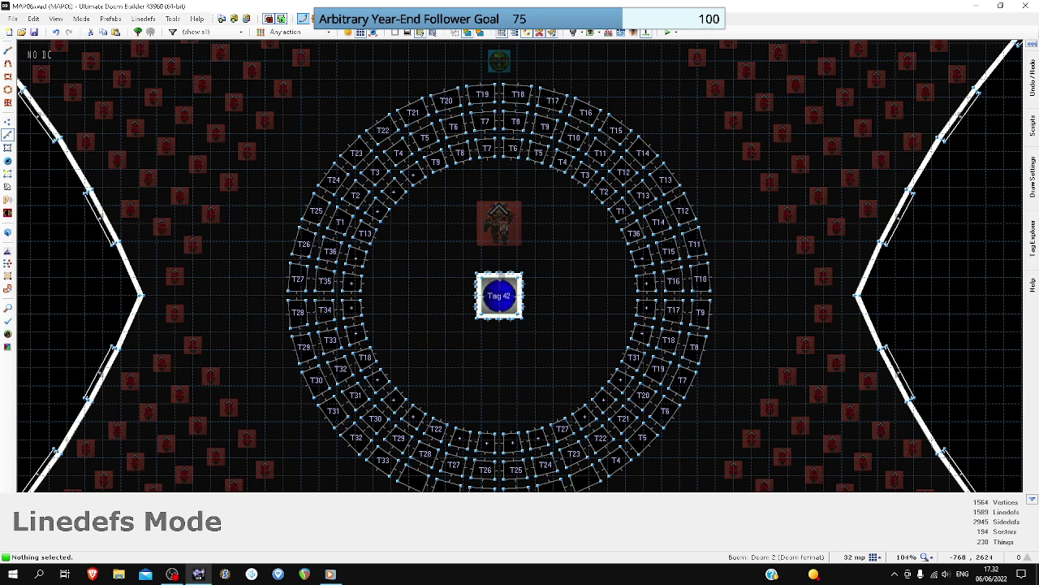
pyautogui.scroll(4, 487, 300)
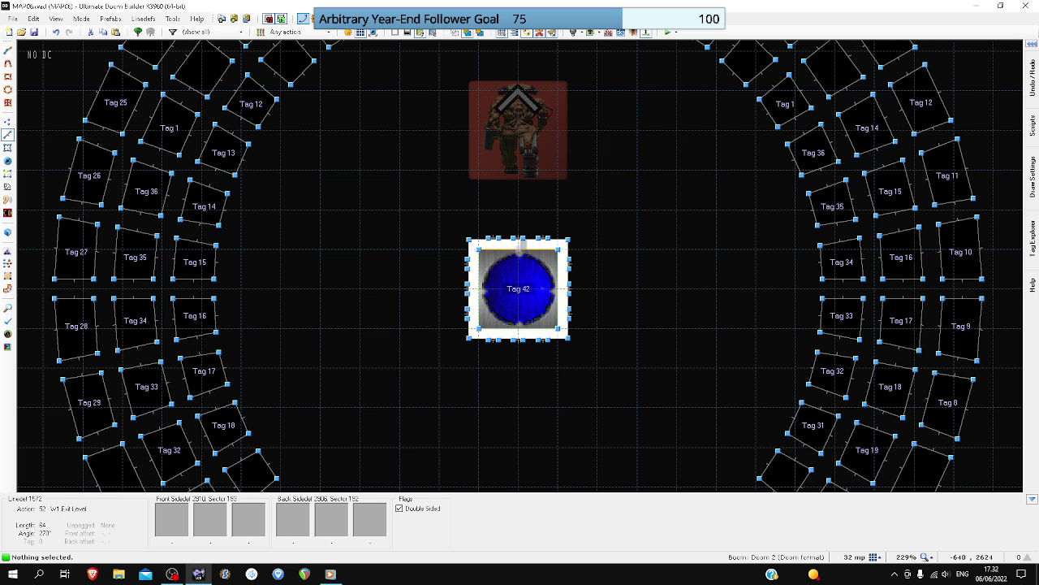
pyautogui.scroll(-4, 545, 254)
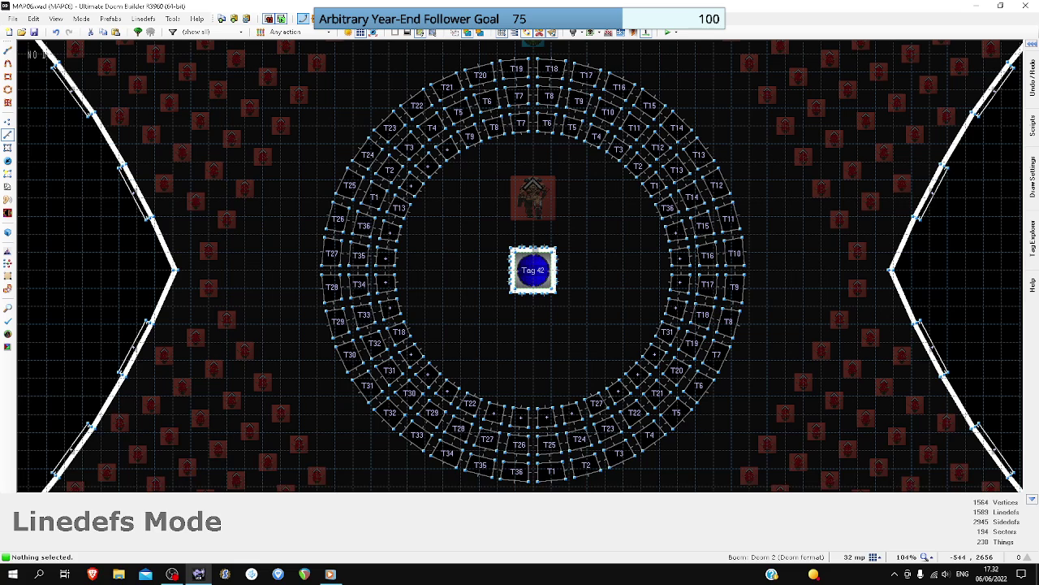
pyautogui.scroll(-4, 602, 239)
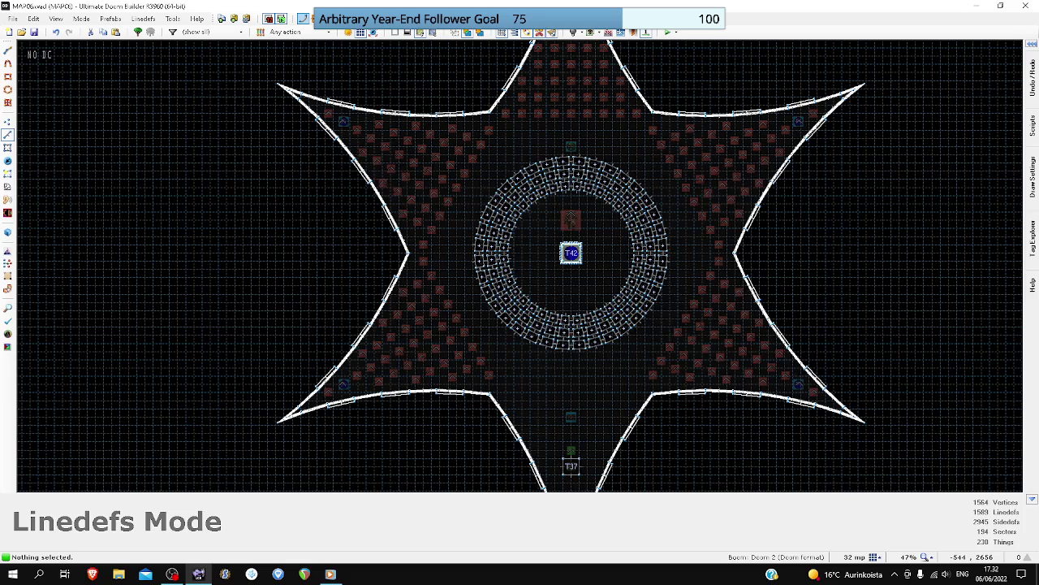
pyautogui.scroll(-4, 583, 372)
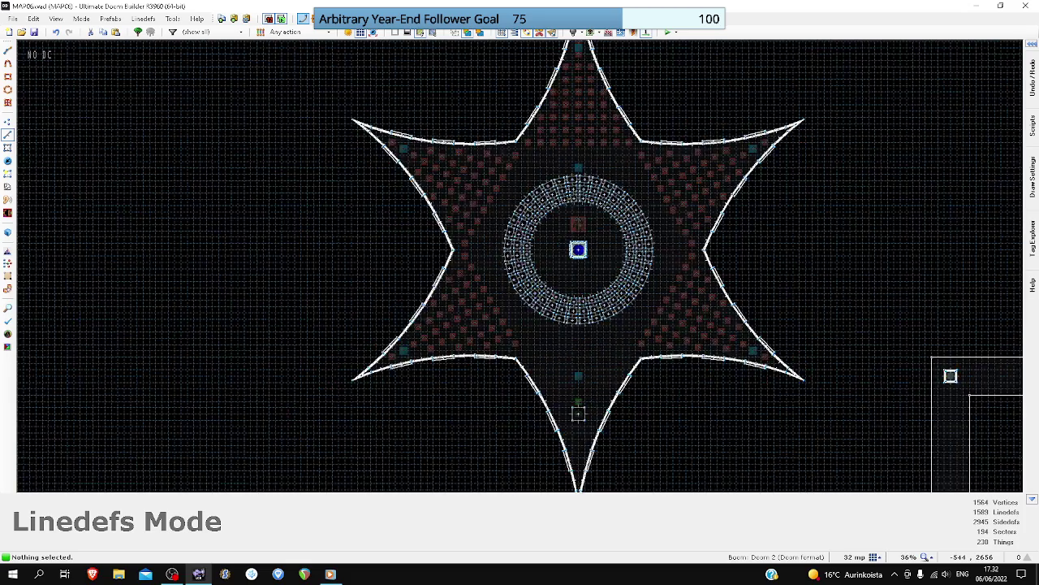
pyautogui.scroll(4, 583, 372)
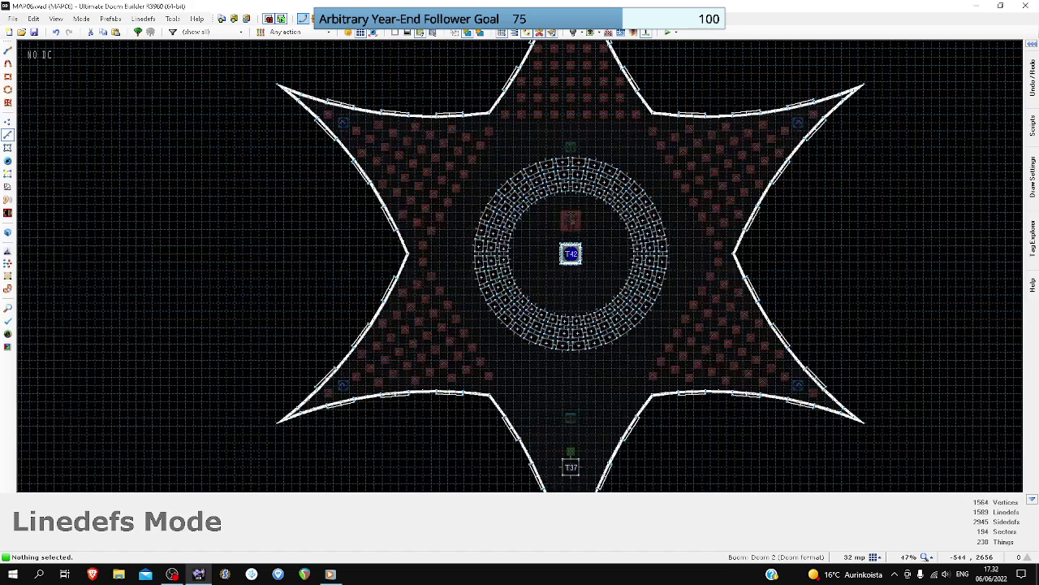
pyautogui.scroll(4, 601, 239)
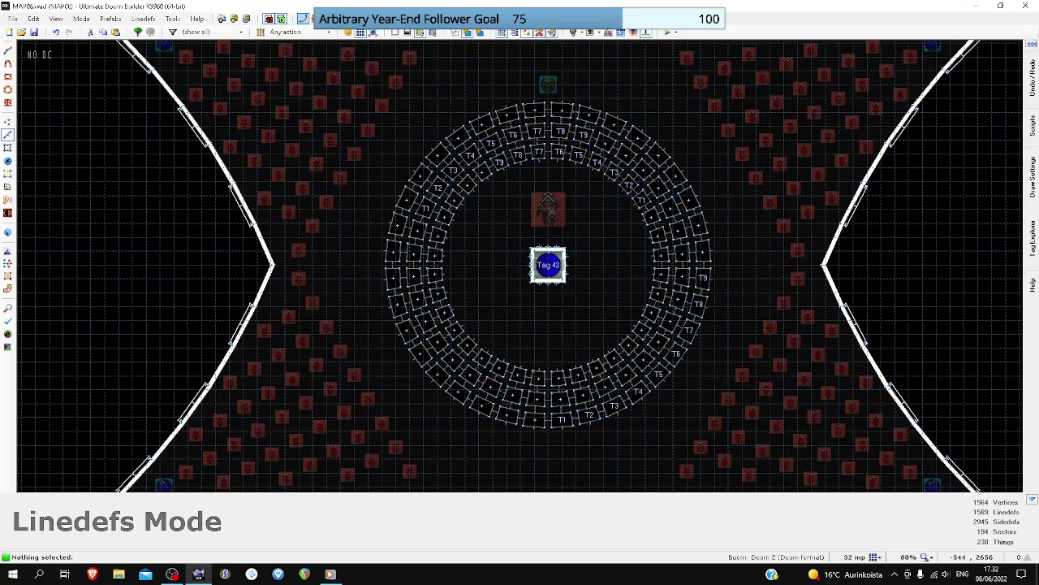
pyautogui.scroll(-4, 603, 240)
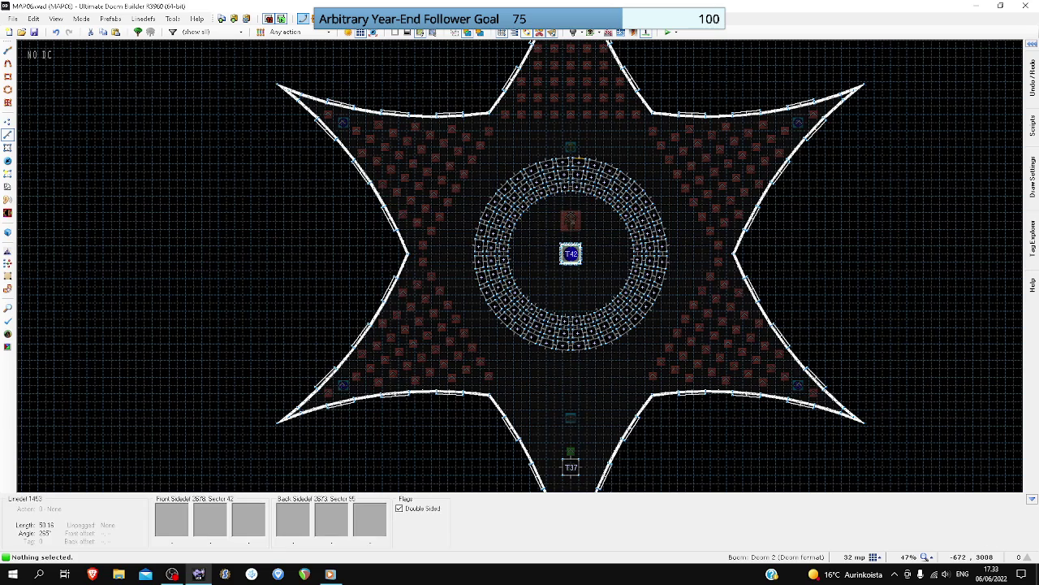
# - Examine the tagged ring panels around the Cyberdemon and compare them with the central pillar
pyautogui.scroll(10, 574, 148)
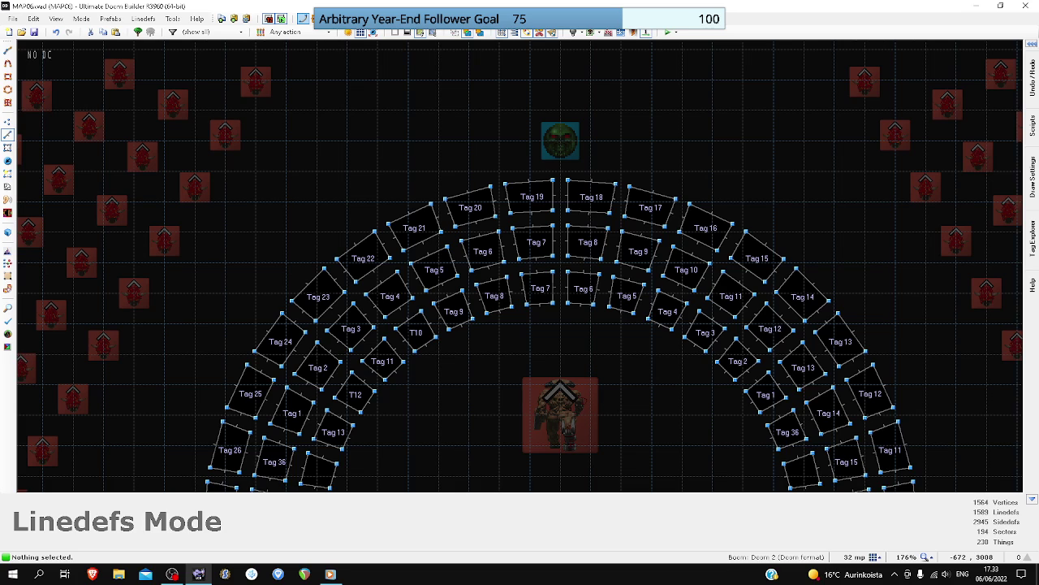
pyautogui.scroll(-6, 574, 147)
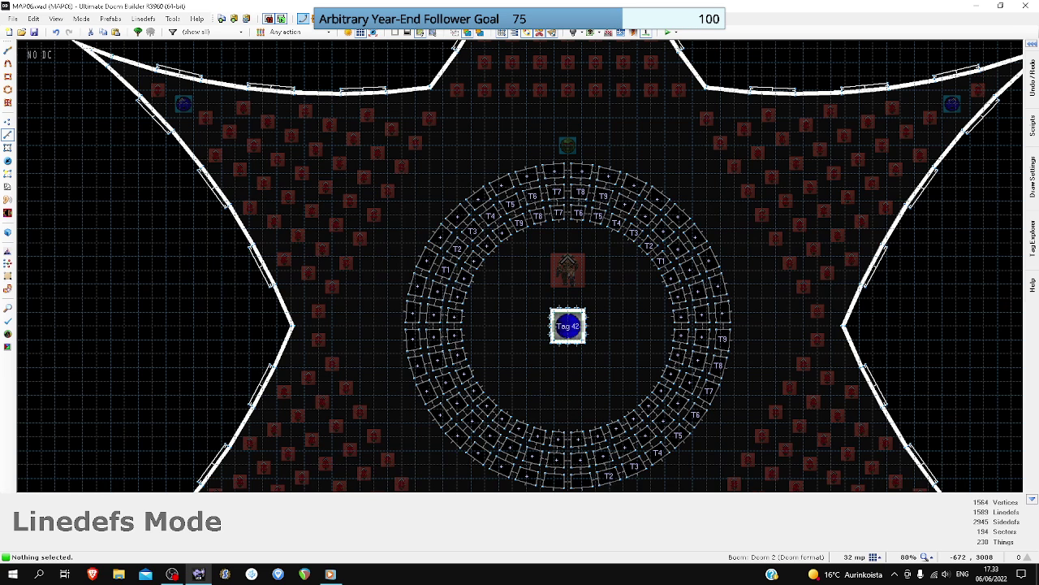
pyautogui.scroll(8, 569, 146)
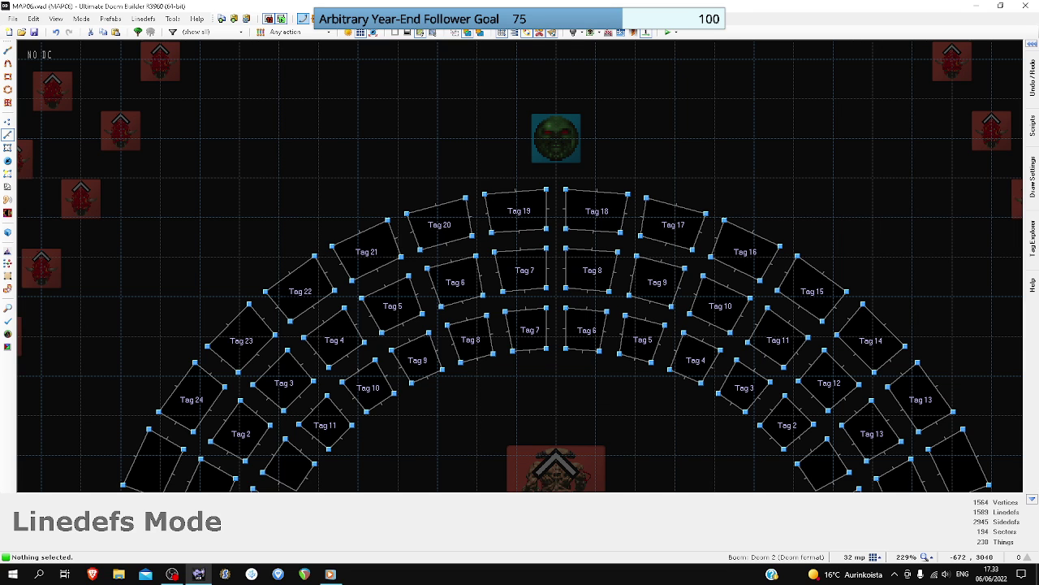
pyautogui.scroll(-5, 560, 106)
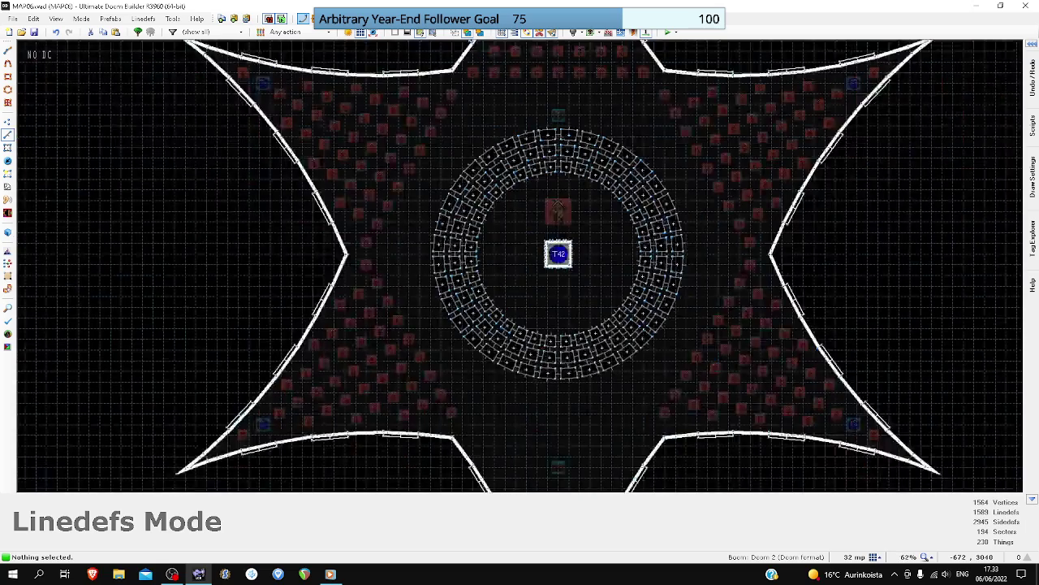
pyautogui.scroll(10, 567, 266)
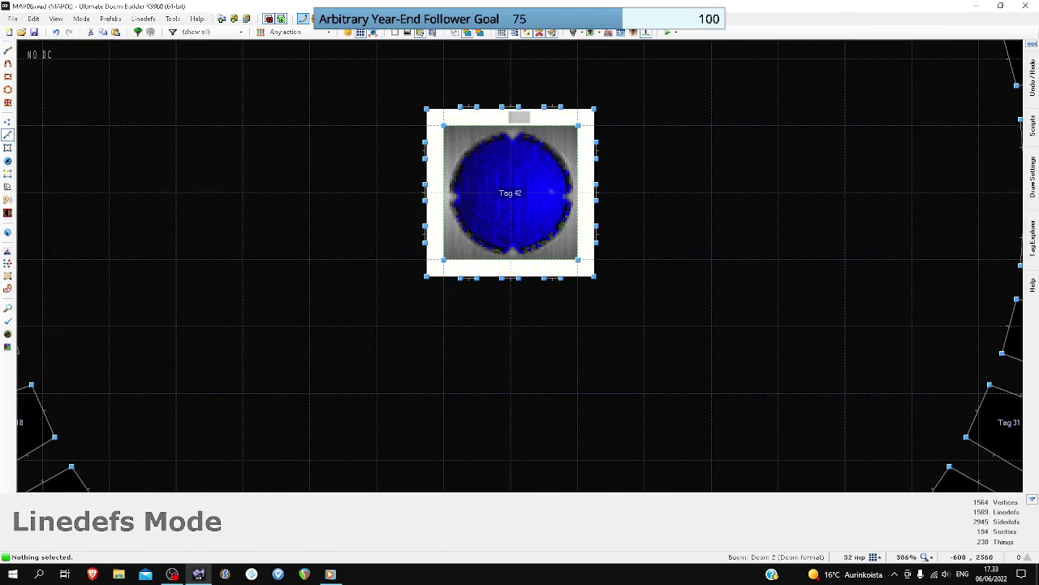
pyautogui.scroll(-7, 625, 274)
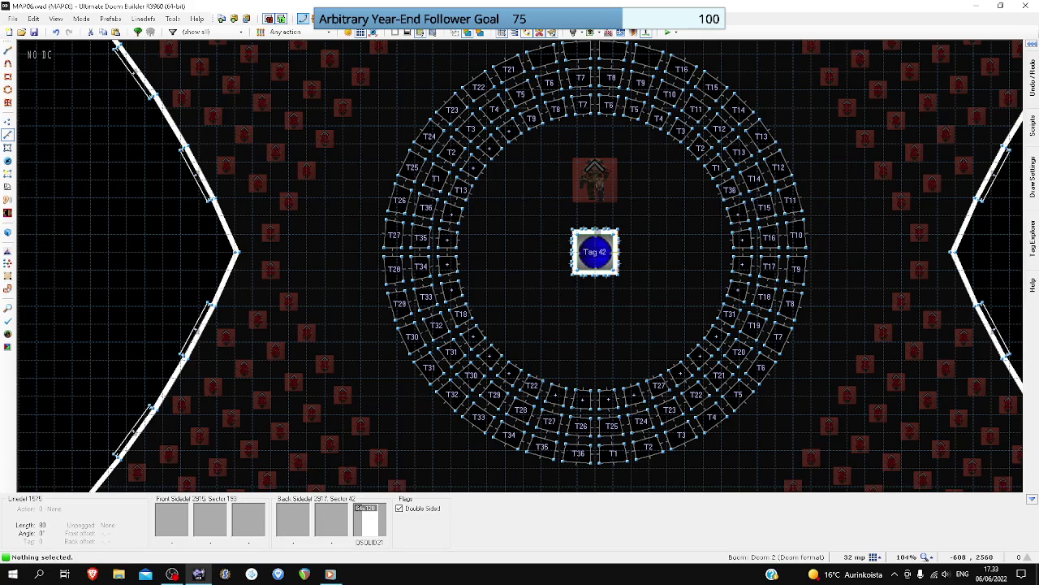
pyautogui.scroll(-7, 625, 271)
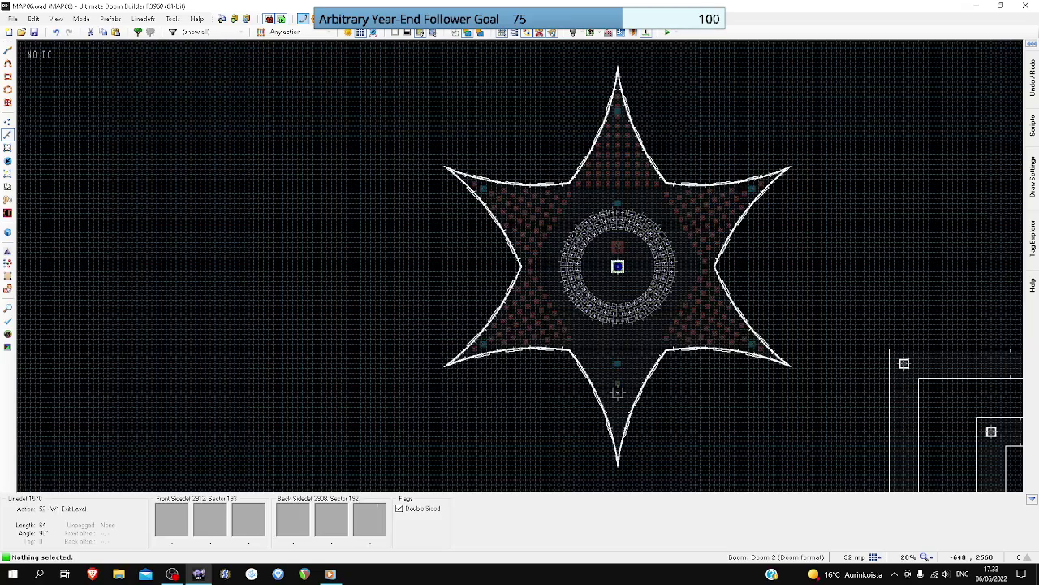
# - Examine the Lost Souls, blue sphere powerup and wall recesses in the arena's northern spike
pyautogui.scroll(12, 602, 117)
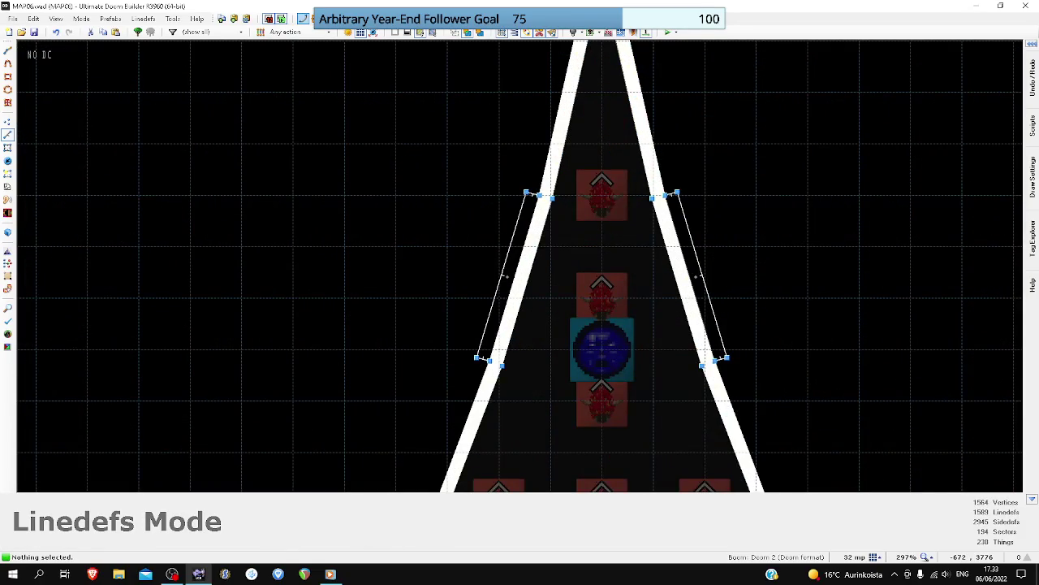
pyautogui.scroll(4, 607, 92)
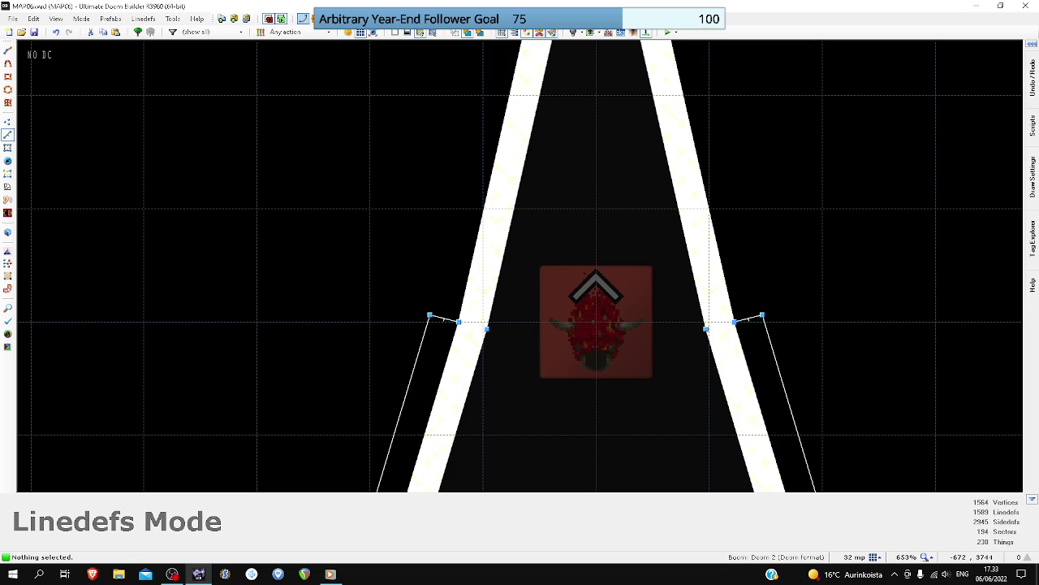
pyautogui.scroll(-10, 562, 216)
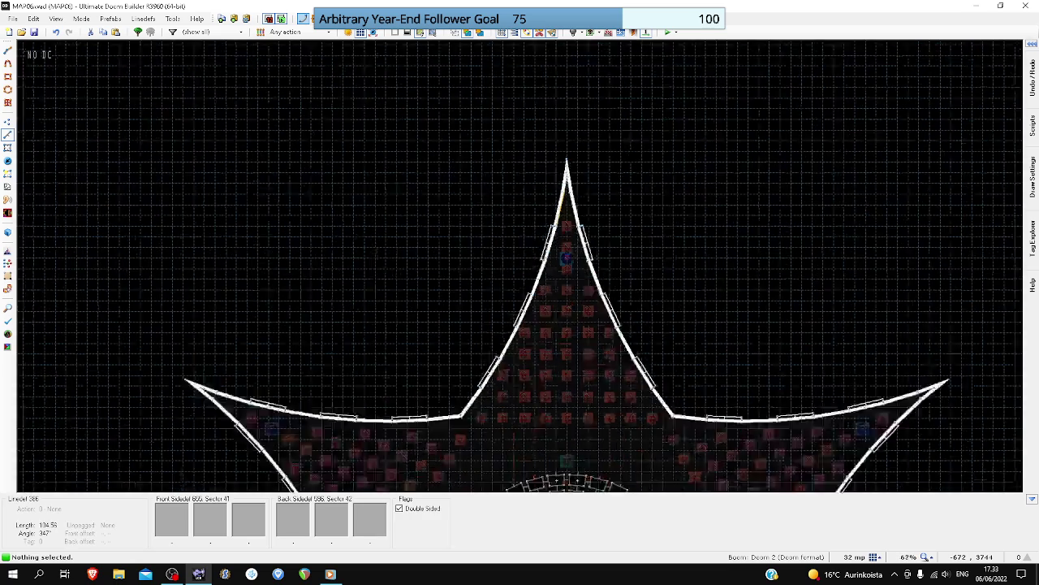
pyautogui.scroll(5, 557, 227)
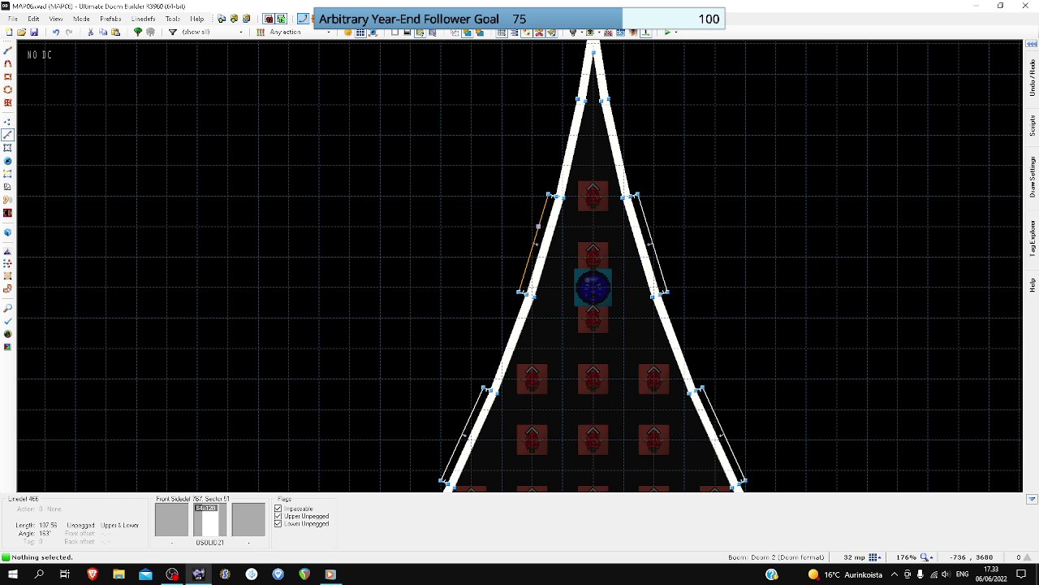
pyautogui.scroll(-3, 535, 230)
pyautogui.scroll(4, 598, 231)
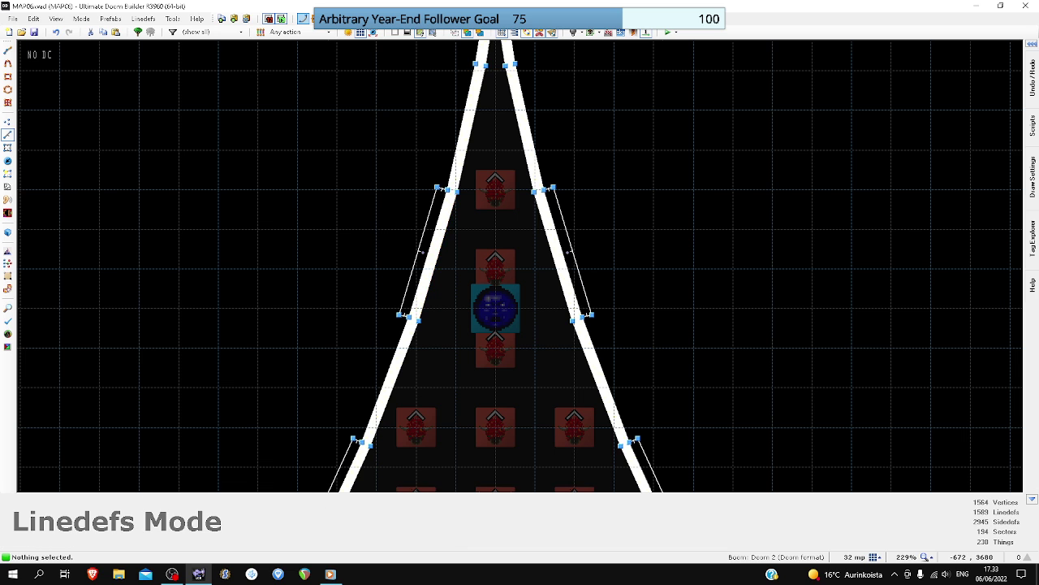
pyautogui.scroll(5, 476, 225)
pyautogui.scroll(-5, 476, 225)
# - Inspect the blue sphere and surrounding Lost Souls of the northern spike in the 3D view
pyautogui.press('w')
pyautogui.press('s')
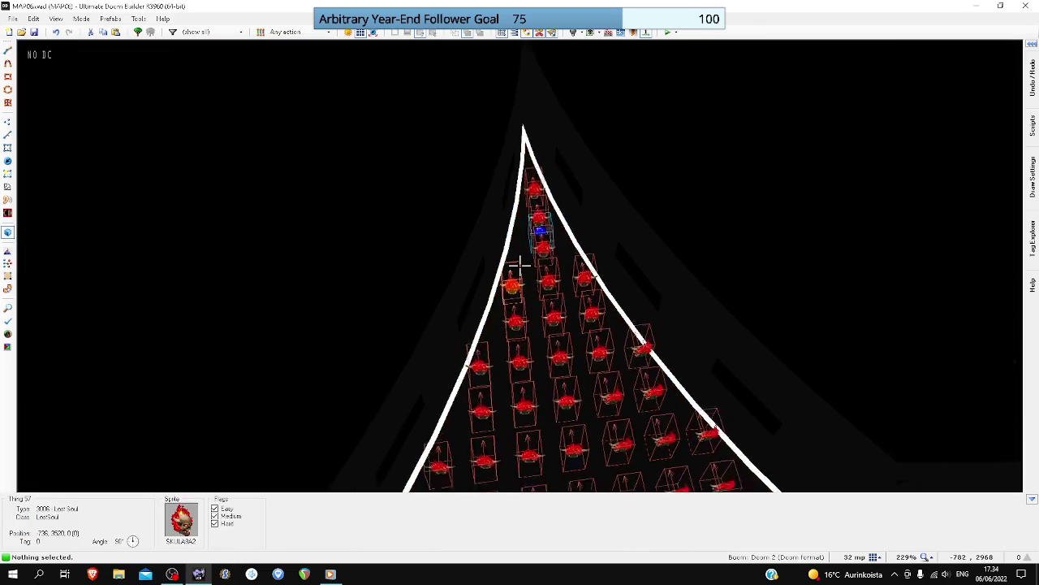
pyautogui.press('w')
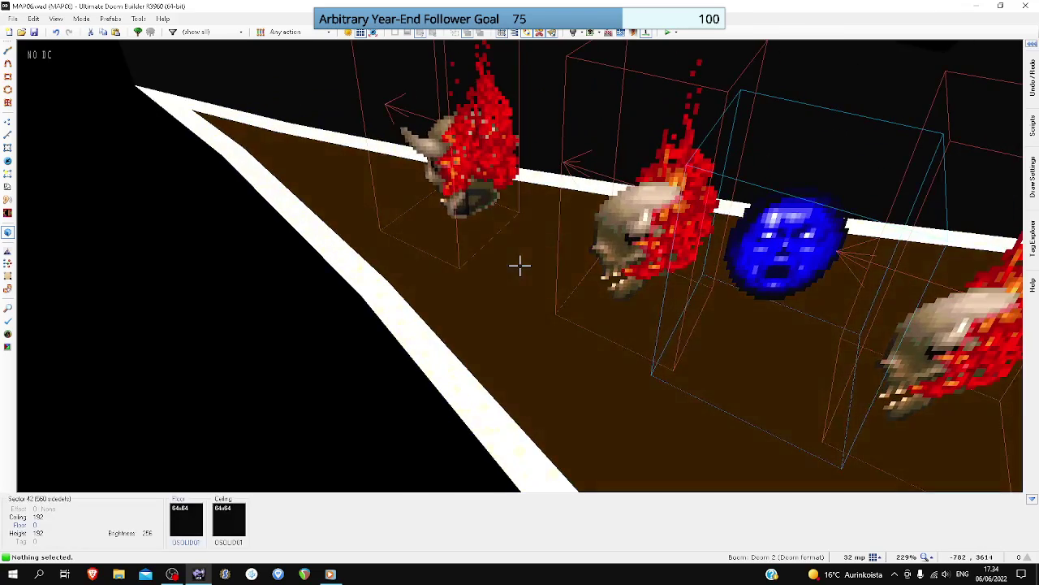
pyautogui.press('w')
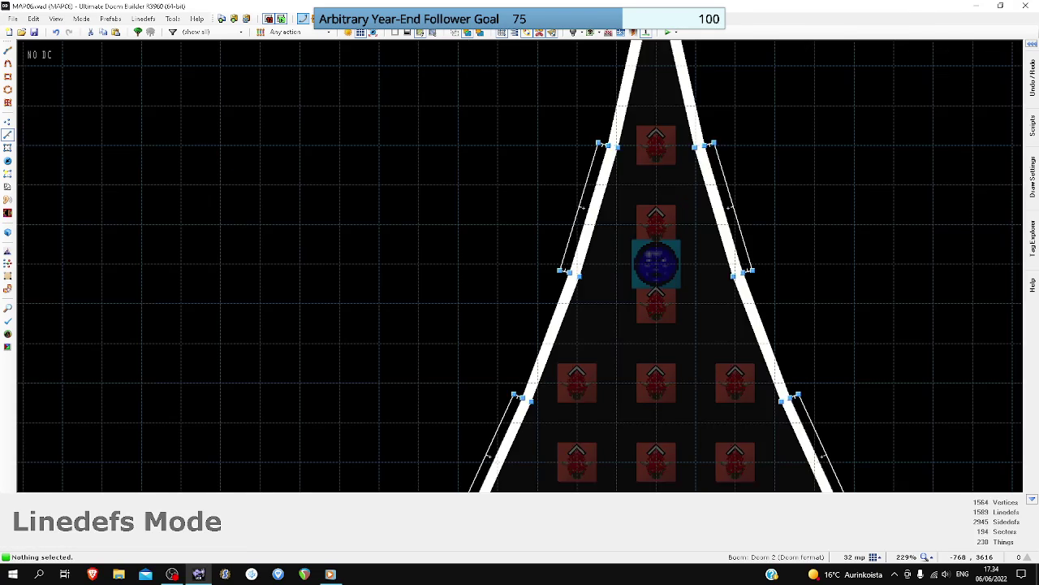
# - Draw a 64 by 64 square sector around the blue sphere in the northern spike
pyautogui.scroll(-4, 522, 265)
pyautogui.scroll(6, 564, 281)
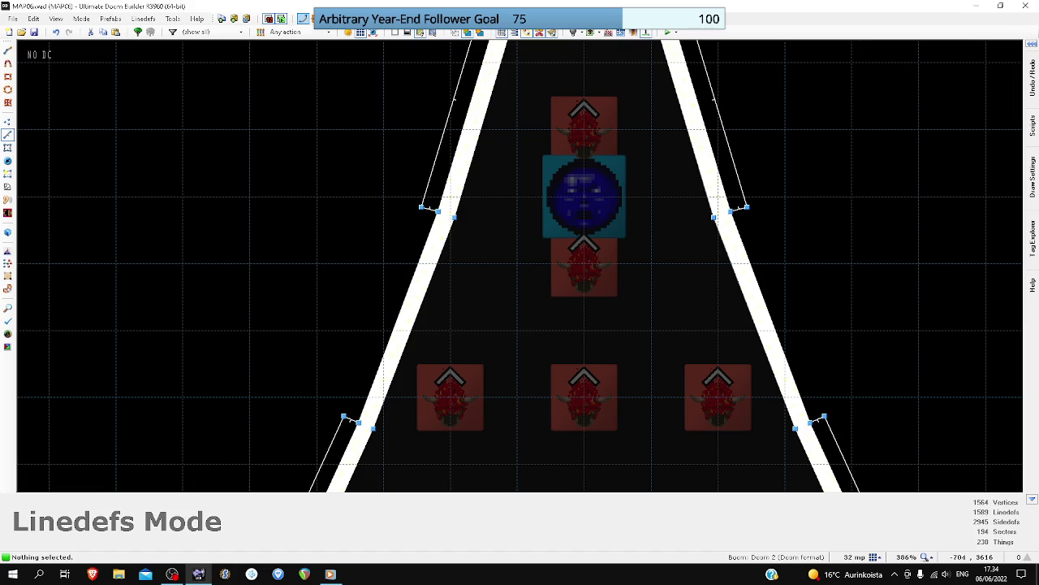
pyautogui.press('d')
pyautogui.click(518, 129)
pyautogui.click(517, 263)
pyautogui.click(651, 263)
pyautogui.click(517, 130)
pyautogui.scroll(-10, 500, 341)
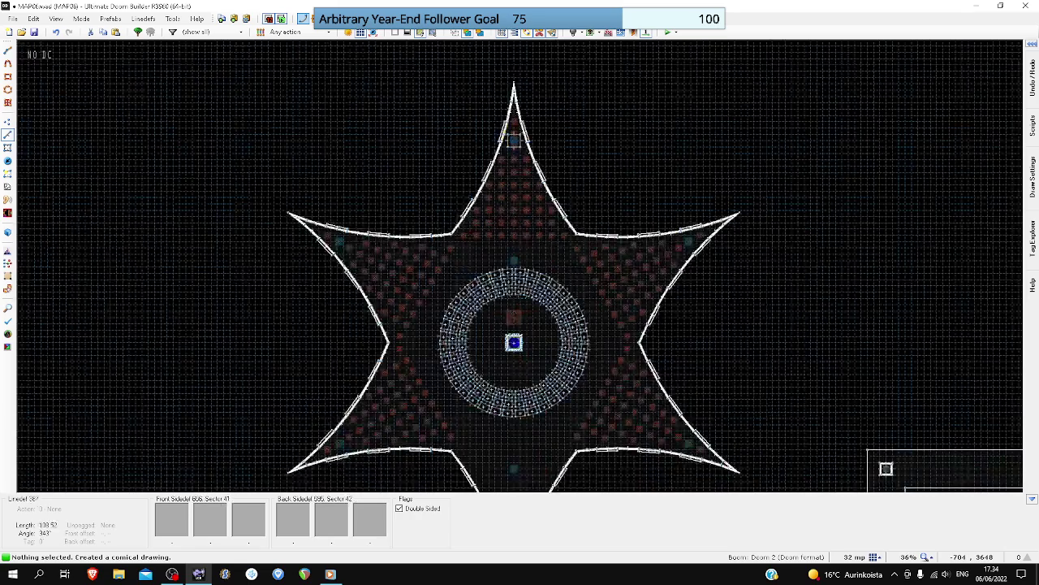
# - Check the new square's position in the northern spike and inspect the tagged ring panels around the Cyberdemon
pyautogui.scroll(6, 513, 140)
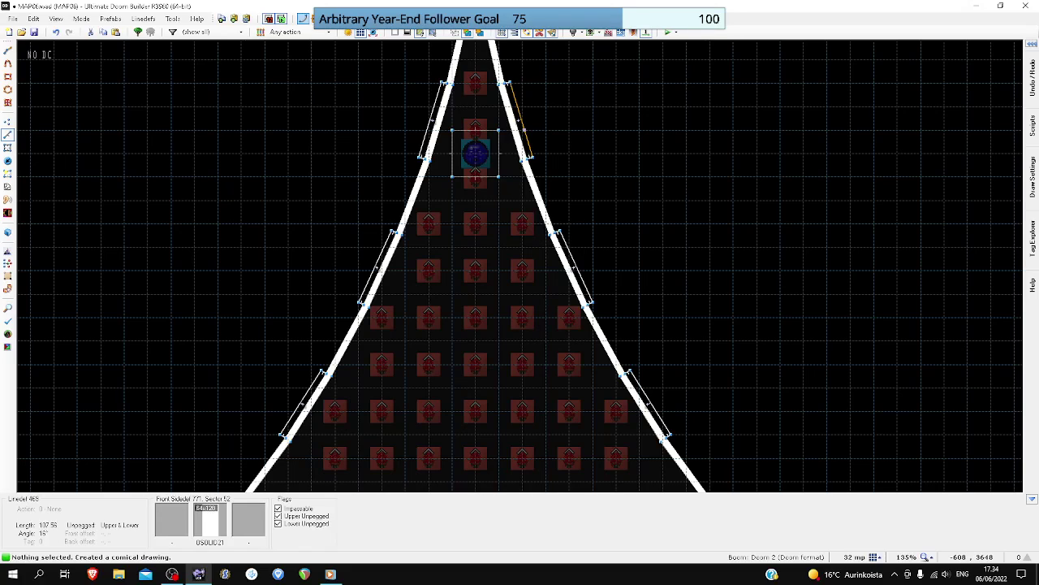
pyautogui.scroll(-4, 524, 134)
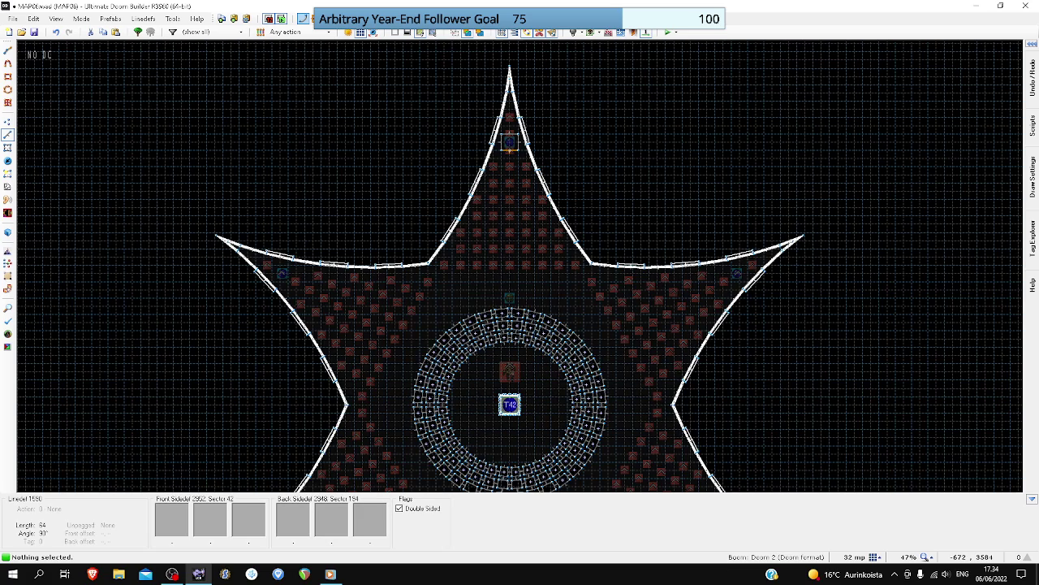
pyautogui.press('l')
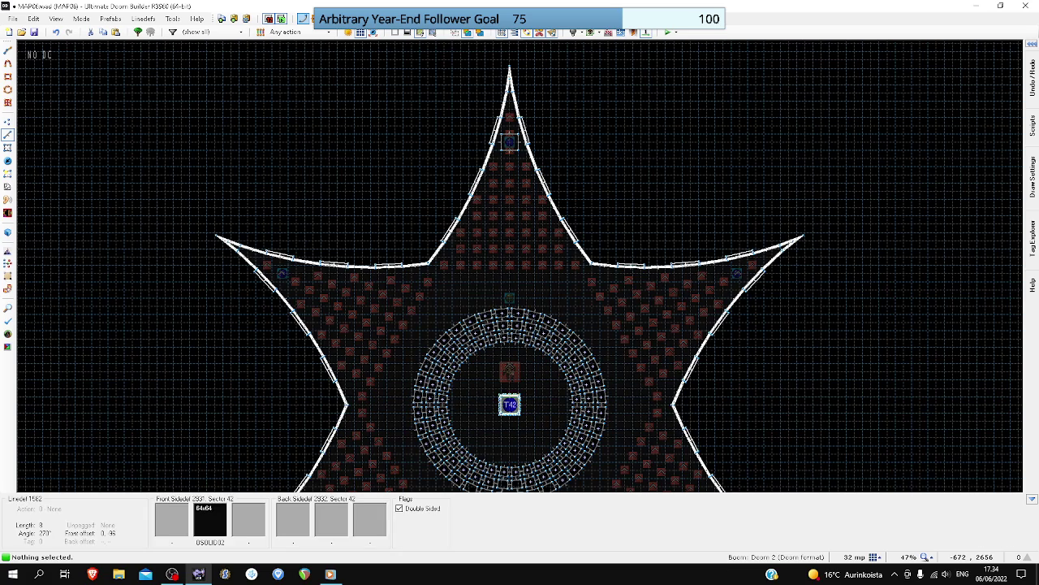
pyautogui.scroll(6, 507, 385)
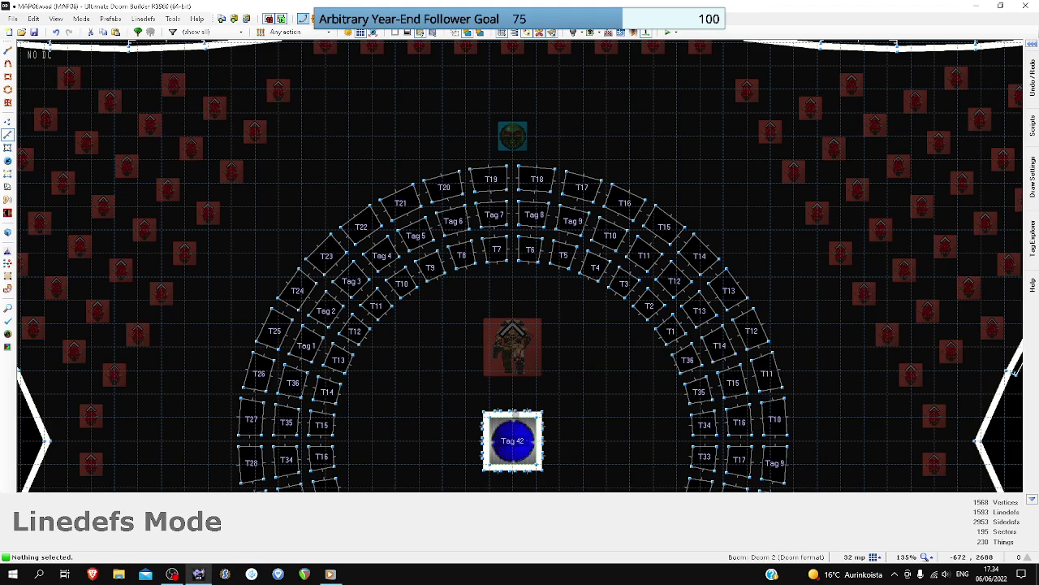
# - Set the grid to 16 mp and draw a two-segment diagonal guide line through the centre of the Tag 42 pillar
pyautogui.scroll(-3, 517, 452)
pyautogui.scroll(11, 517, 452)
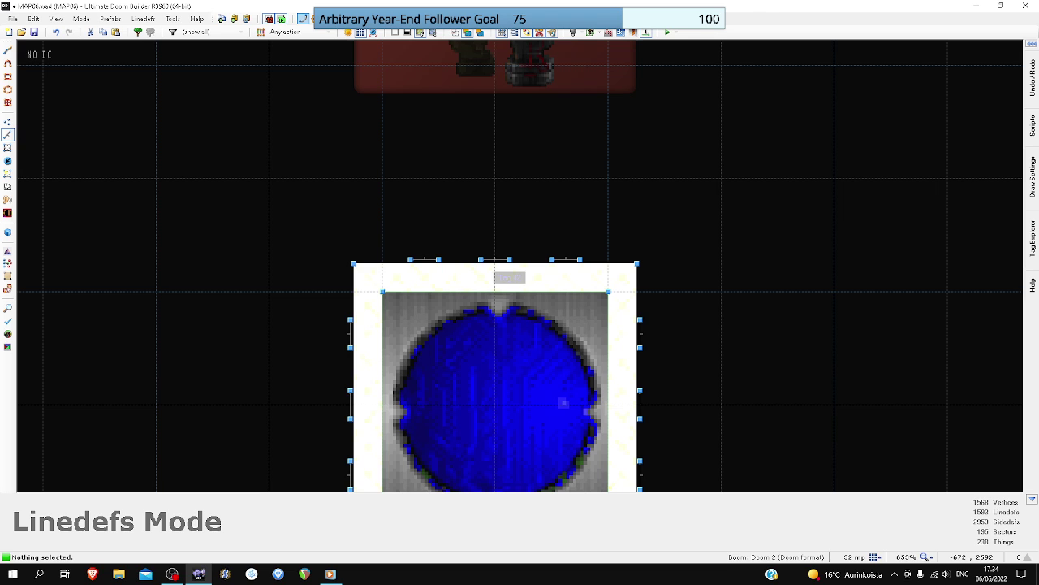
pyautogui.click(875, 556)
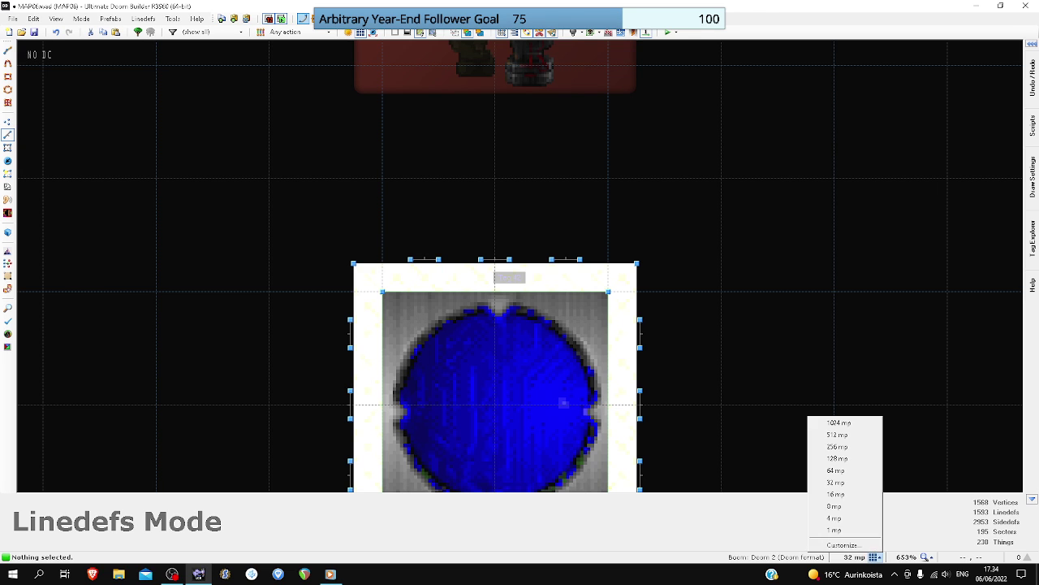
pyautogui.click(845, 493)
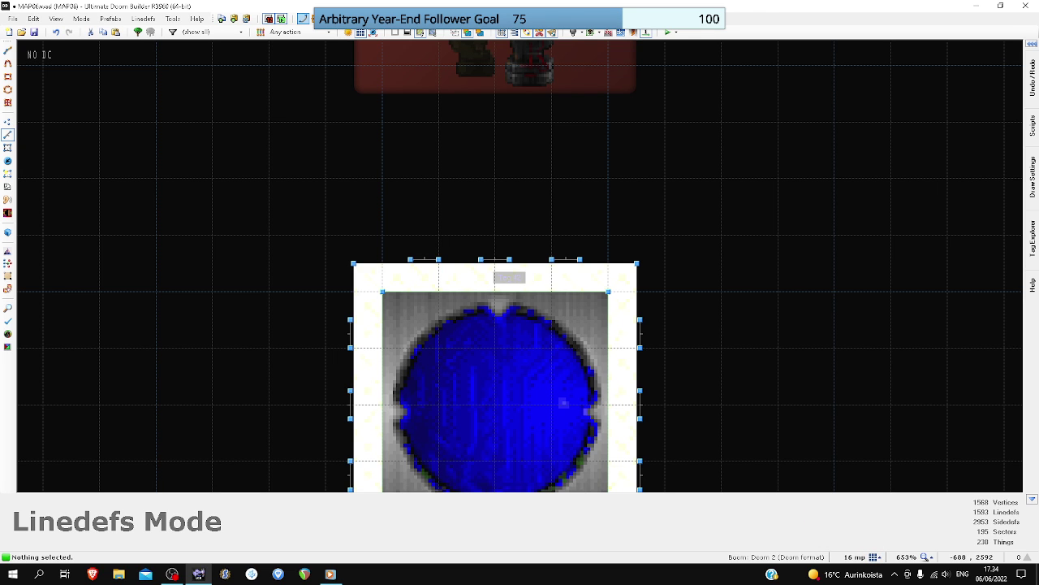
pyautogui.press('d')
pyautogui.click(439, 348)
pyautogui.click(495, 404)
pyautogui.click(552, 461)
pyautogui.rightClick(552, 461)
# - Try to paste a copy of the guide line, northern square and its things over the originals, and undo the paste
pyautogui.scroll(-7, 522, 441)
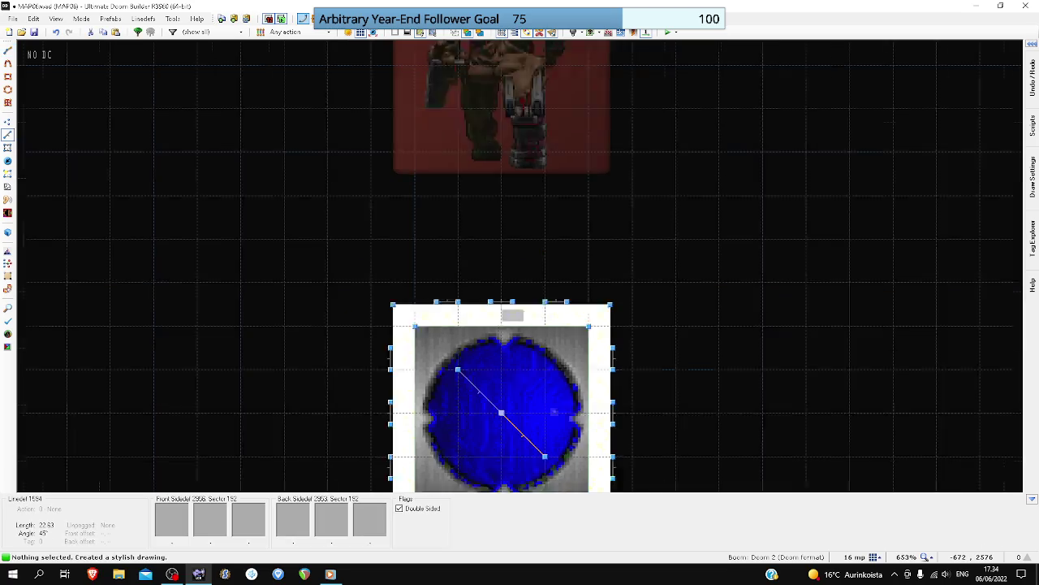
pyautogui.scroll(3, 519, 433)
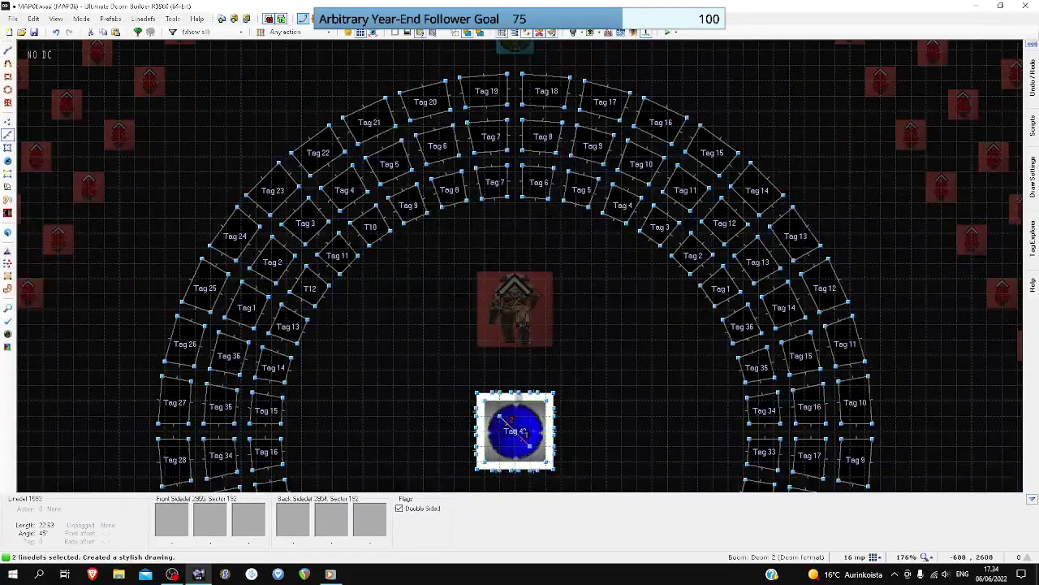
pyautogui.scroll(-6, 509, 426)
pyautogui.scroll(10, 496, 69)
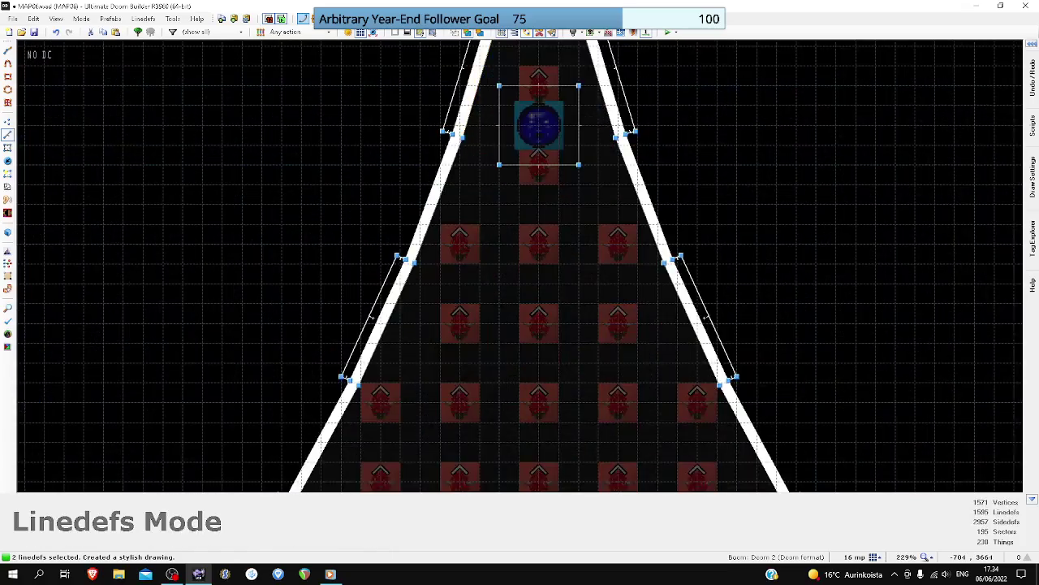
pyautogui.moveTo(636, 229); pyautogui.dragTo(663, 265)
pyautogui.scroll(-10, 588, 156)
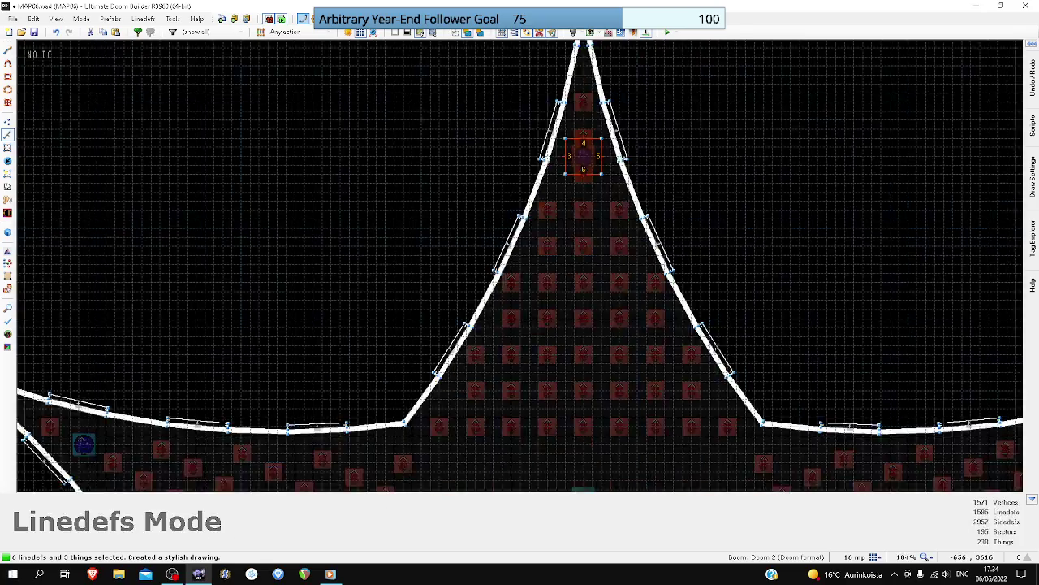
pyautogui.scroll(5, 597, 216)
pyautogui.scroll(-4, 576, 374)
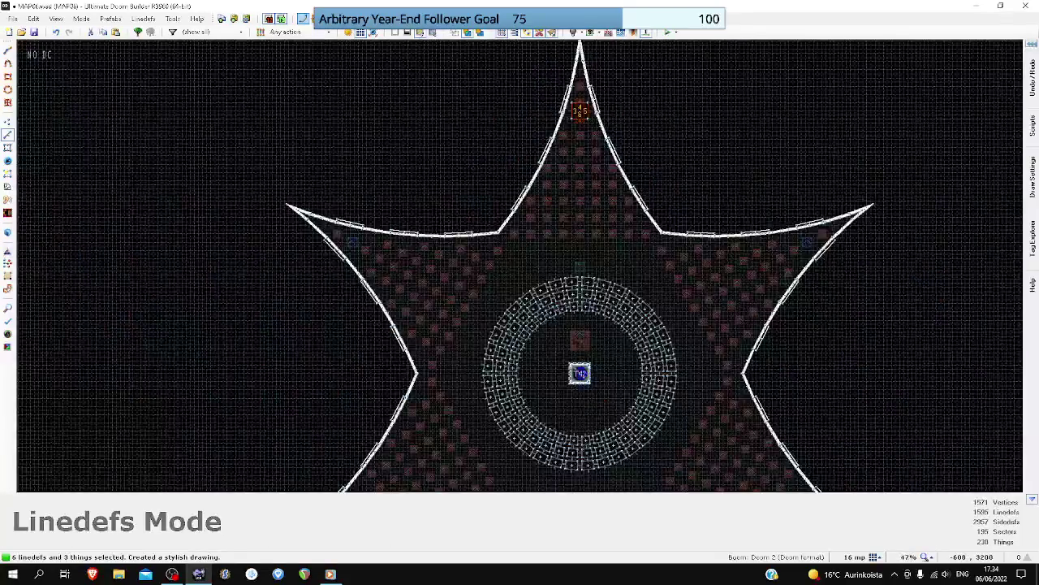
pyautogui.scroll(2, 577, 374)
pyautogui.hotkey('ctrl', 'v')
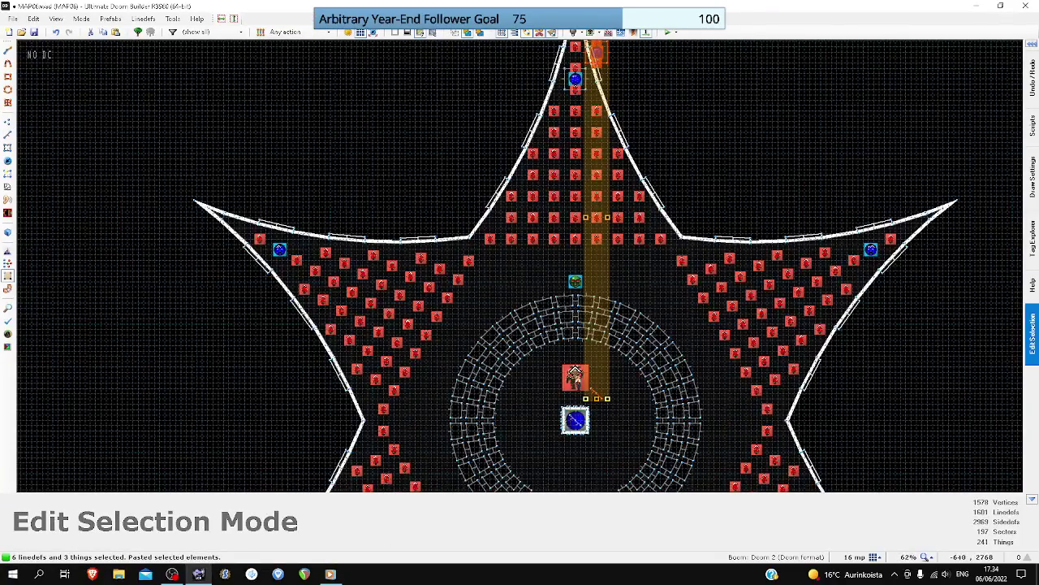
pyautogui.moveTo(597, 216); pyautogui.dragTo(576, 242)
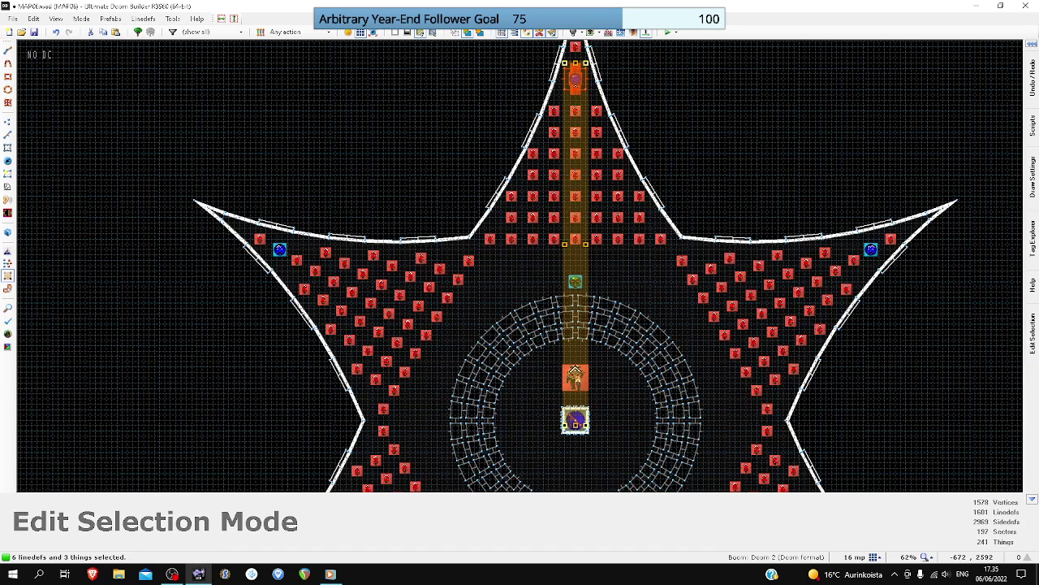
pyautogui.press('Return')
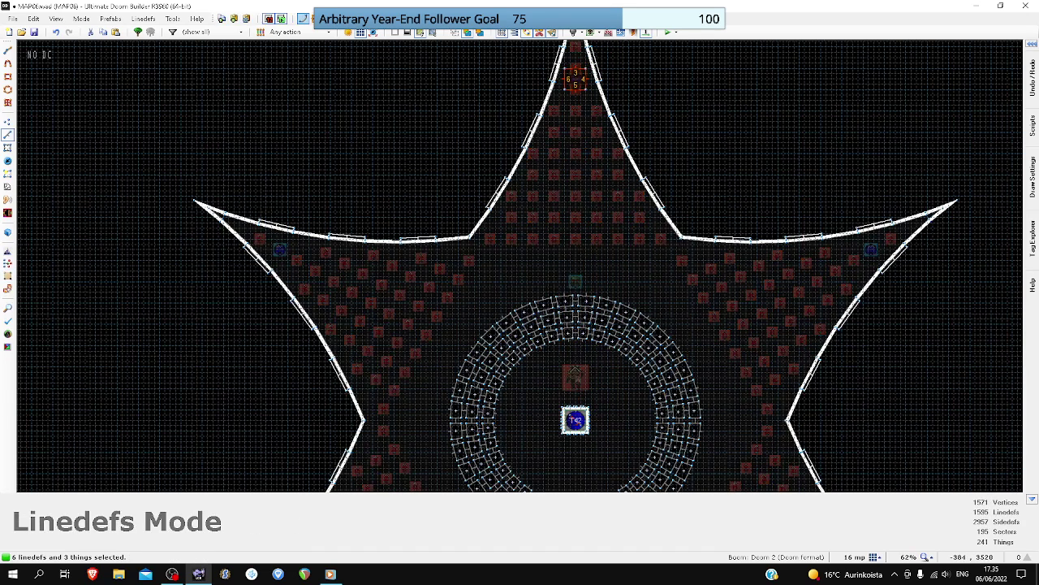
pyautogui.hotkey('ctrl', 'z')
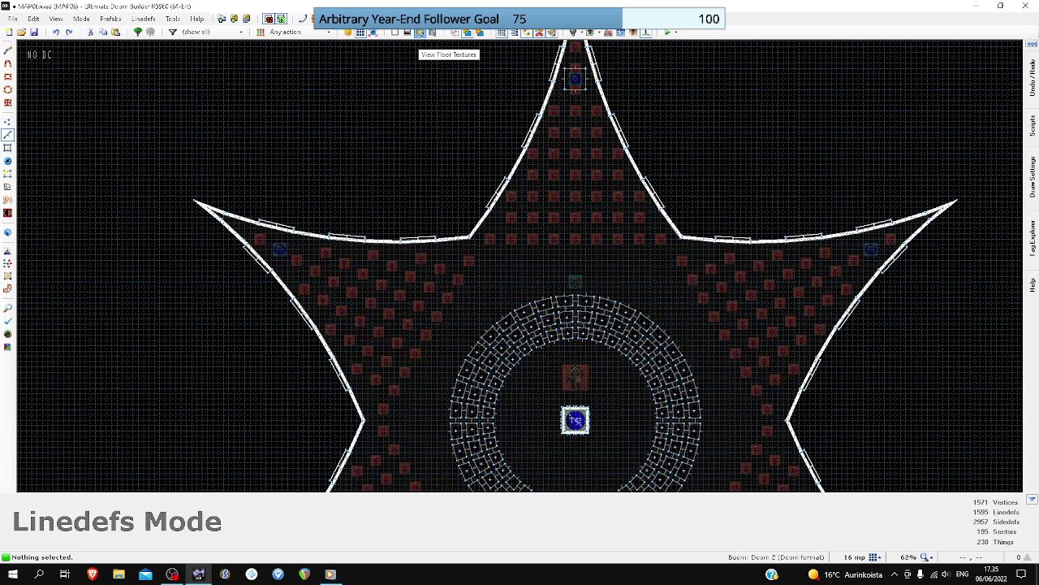
# - Select for copying only the pillar's two diagonal guide lines and the four lines of the northern spike's square, leaving out the things
pyautogui.scroll(7, 583, 58)
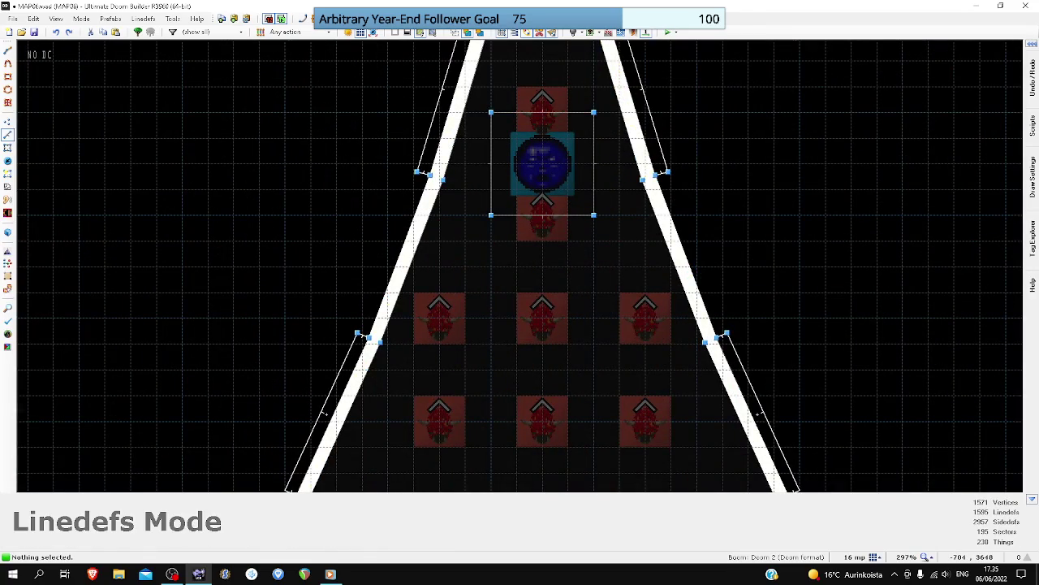
pyautogui.scroll(-12, 511, 326)
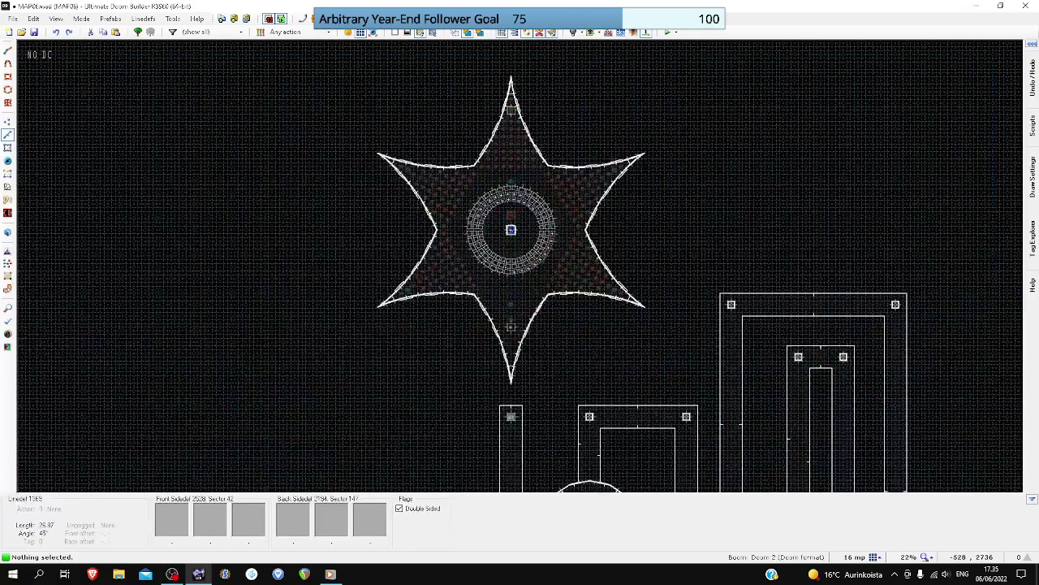
pyautogui.scroll(9, 515, 222)
pyautogui.click(504, 241)
pyautogui.click(519, 260)
pyautogui.scroll(-8, 519, 260)
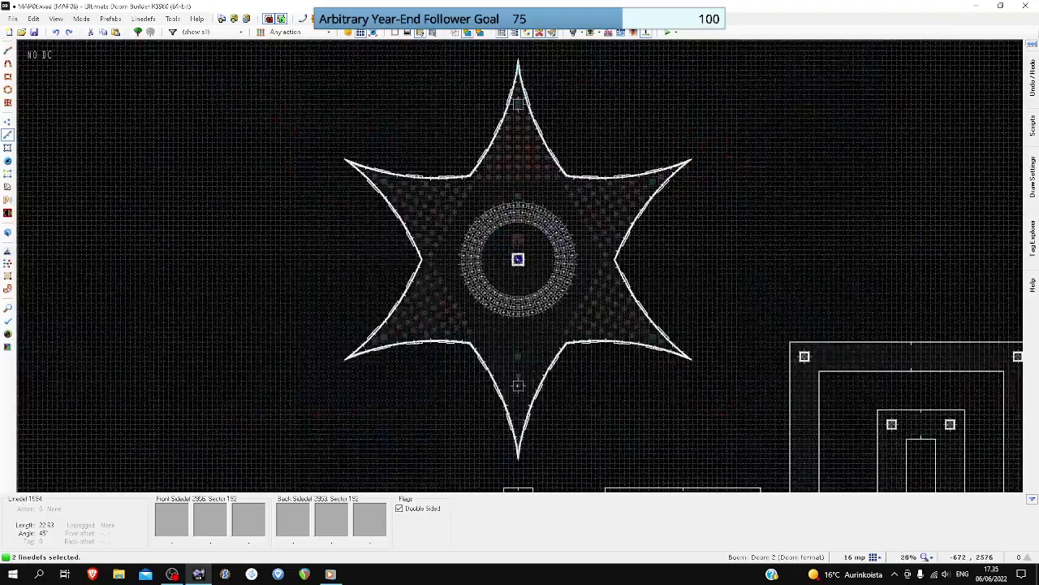
pyautogui.scroll(10, 516, 106)
pyautogui.click(566, 86)
pyautogui.scroll(-7, 687, 101)
pyautogui.scroll(3, 752, 118)
pyautogui.scroll(-1, 595, 87)
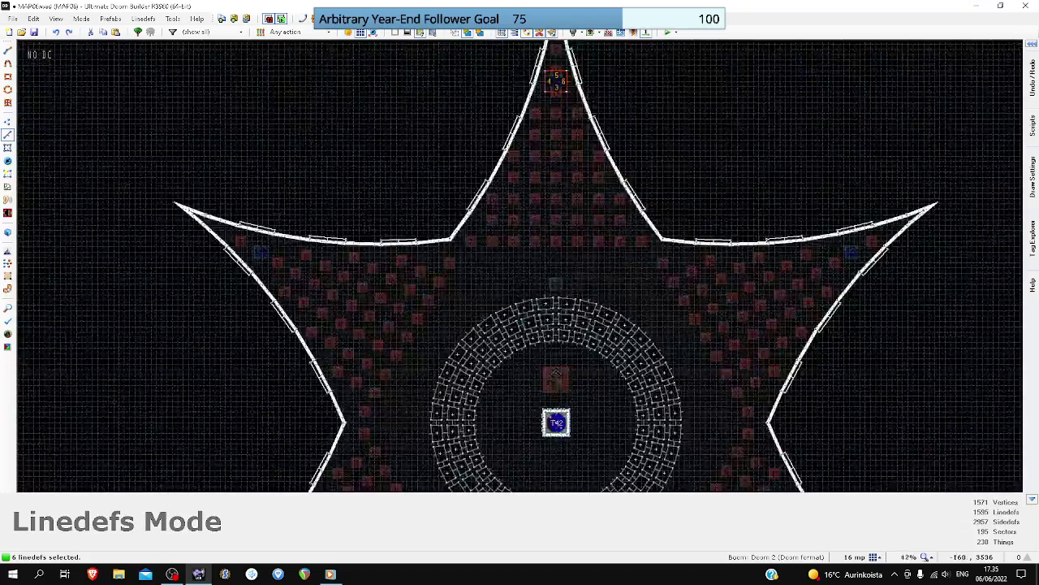
# - Paste the copied square and guide line, rotated about the pillar's centre so the square surrounds the northeastern spike's blue sphere
pyautogui.hotkey('ctrl', 'v')
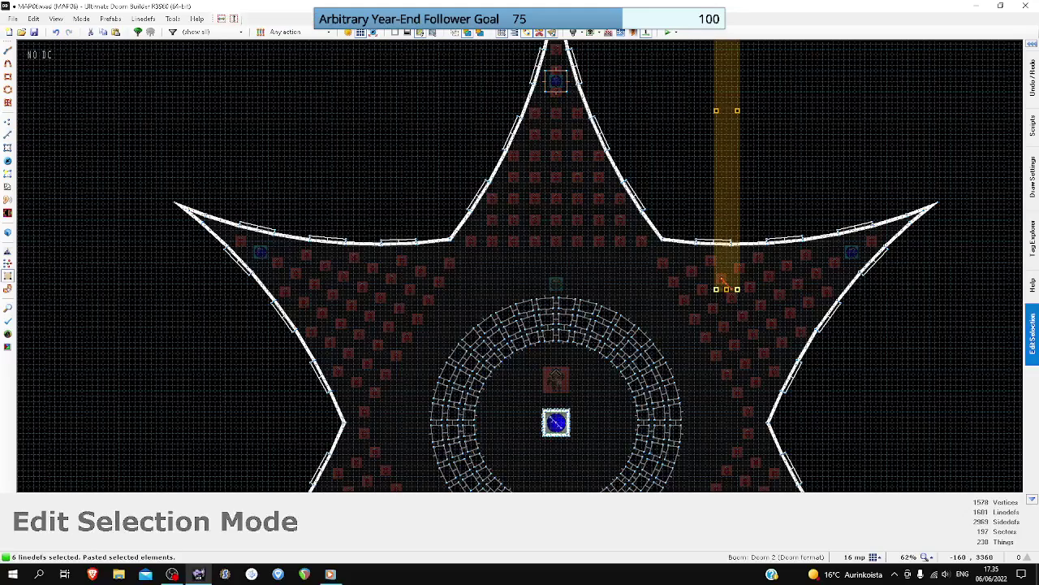
pyautogui.scroll(-1, 718, 250)
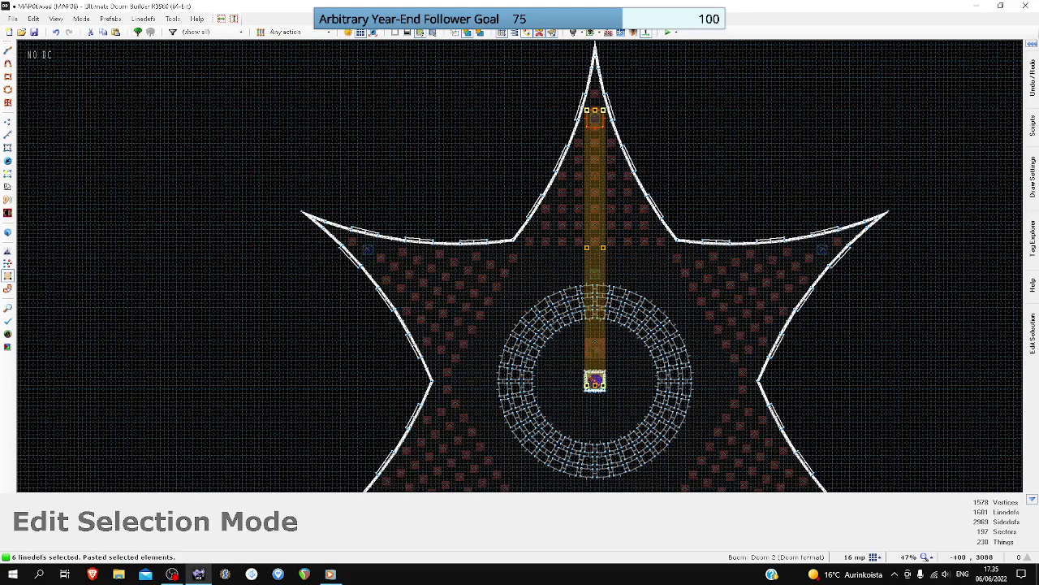
pyautogui.moveTo(603, 109); pyautogui.dragTo(717, 183)
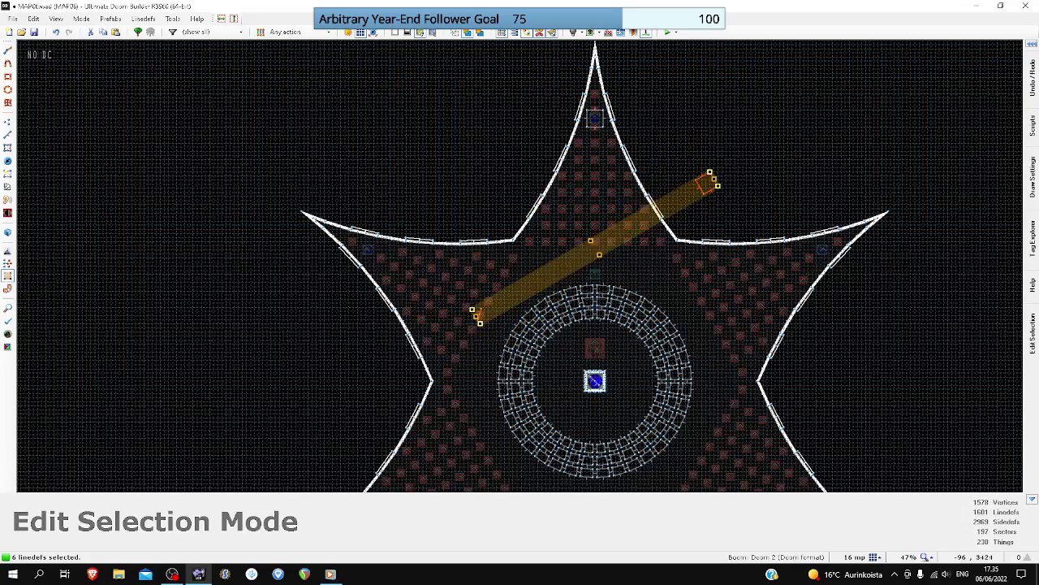
pyautogui.scroll(3, 477, 315)
pyautogui.moveTo(476, 315); pyautogui.dragTo(668, 421)
pyautogui.scroll(3, 668, 421)
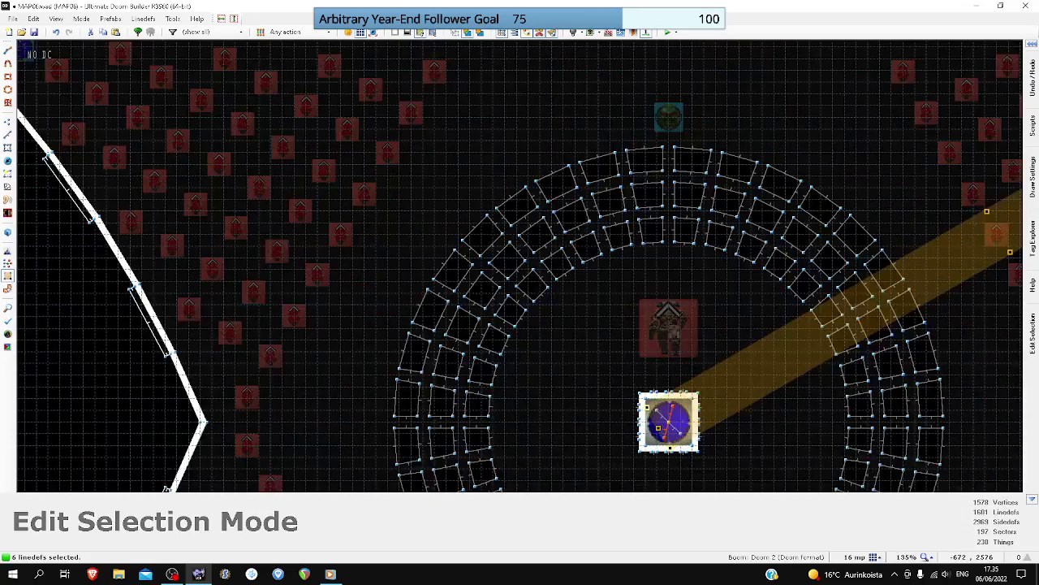
pyautogui.scroll(-5, 668, 421)
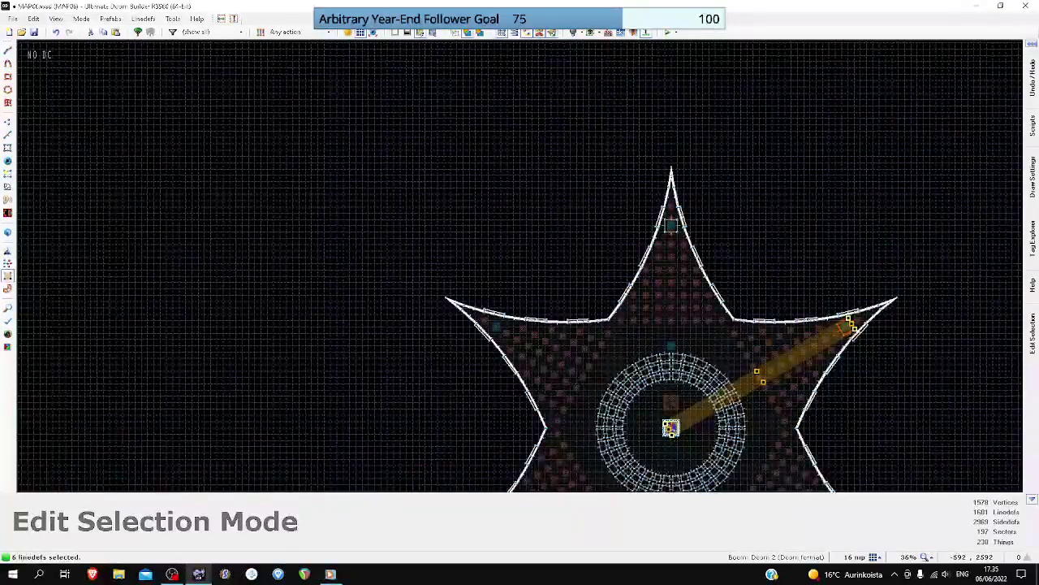
pyautogui.scroll(4, 855, 326)
pyautogui.scroll(-1, 857, 329)
pyautogui.scroll(-4, 840, 312)
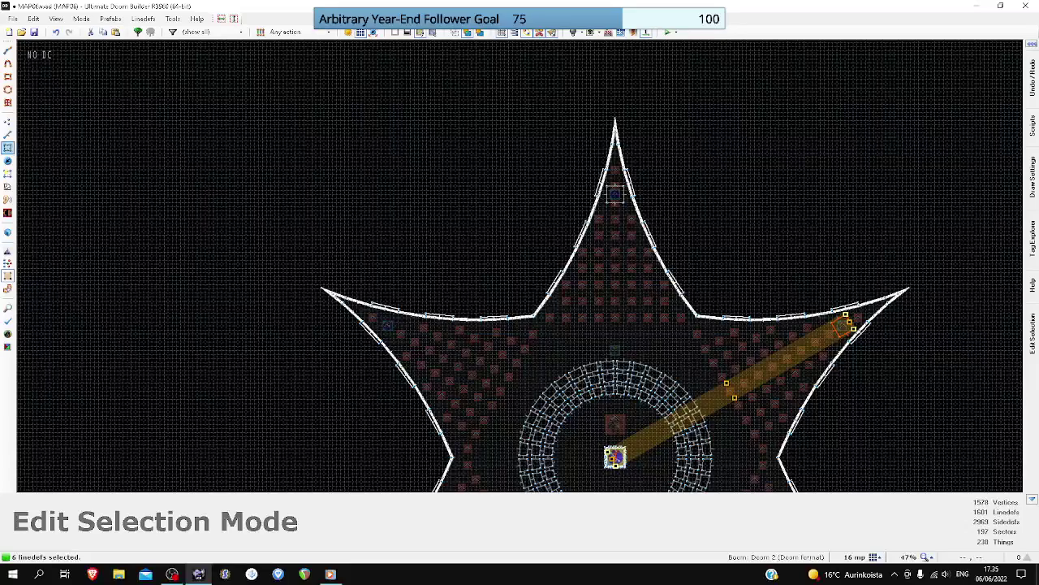
pyautogui.click(7, 160)
# - Paste another copy, rotated with its guide line centred on the pillar so the square surrounds the northwestern spike's blue sphere
pyautogui.scroll(-3, 399, 228)
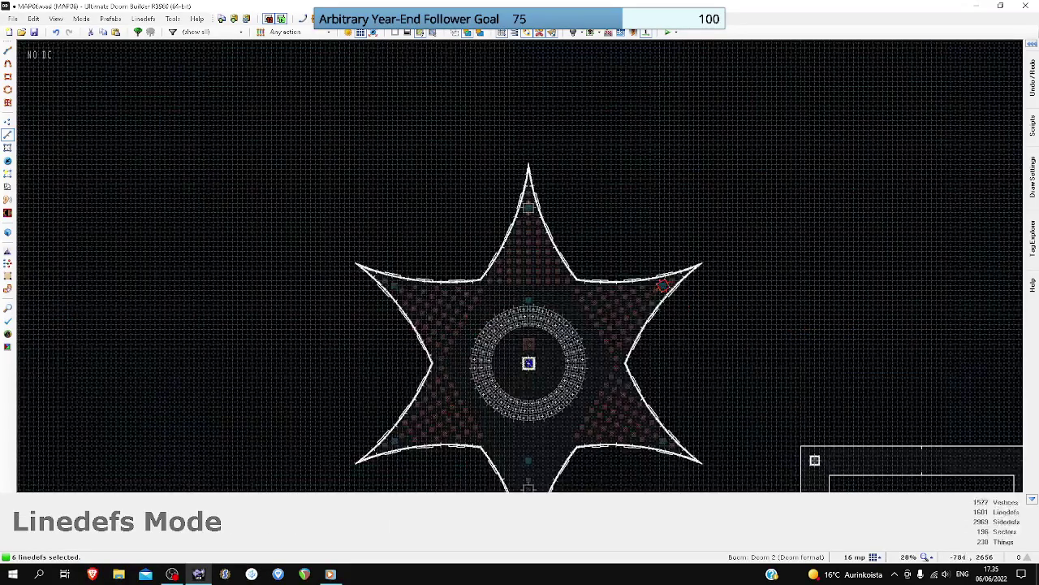
pyautogui.scroll(5, 518, 359)
pyautogui.hotkey('ctrl', 'v')
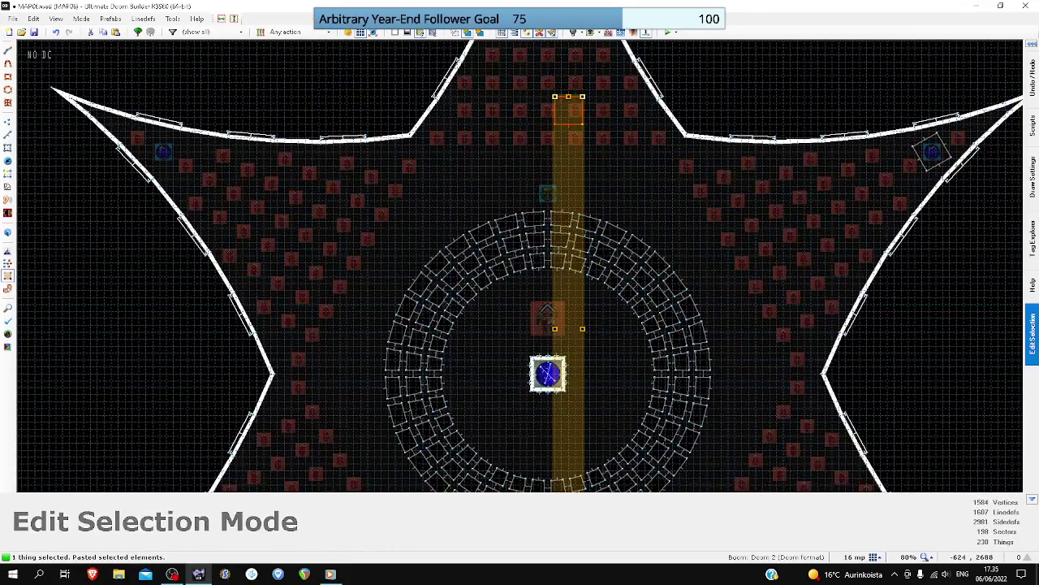
pyautogui.scroll(-3, 565, 235)
pyautogui.moveTo(576, 152); pyautogui.dragTo(454, 214)
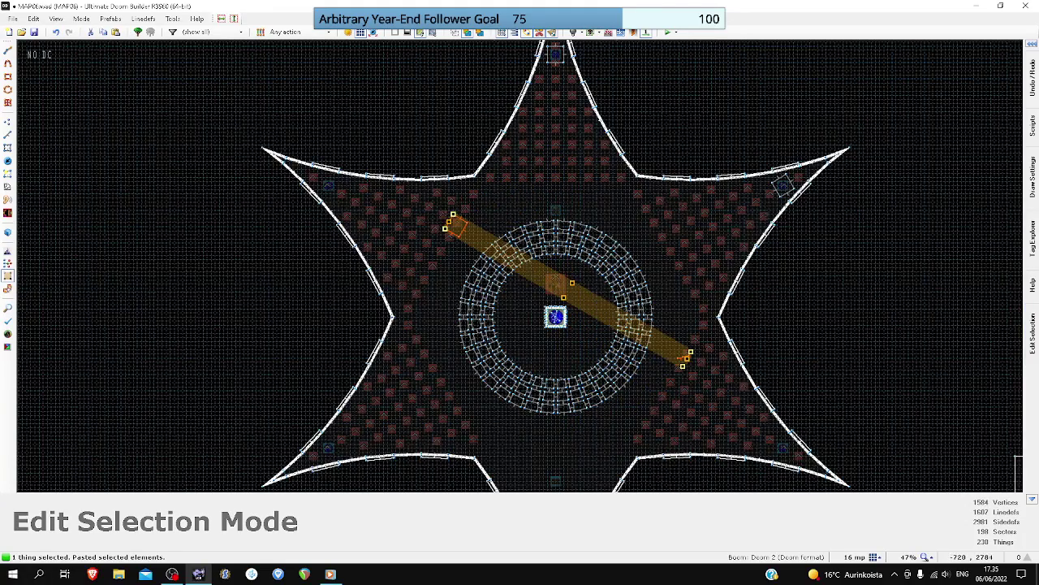
pyautogui.scroll(3, 695, 345)
pyautogui.moveTo(675, 369); pyautogui.dragTo(385, 283)
pyautogui.scroll(3, 385, 284)
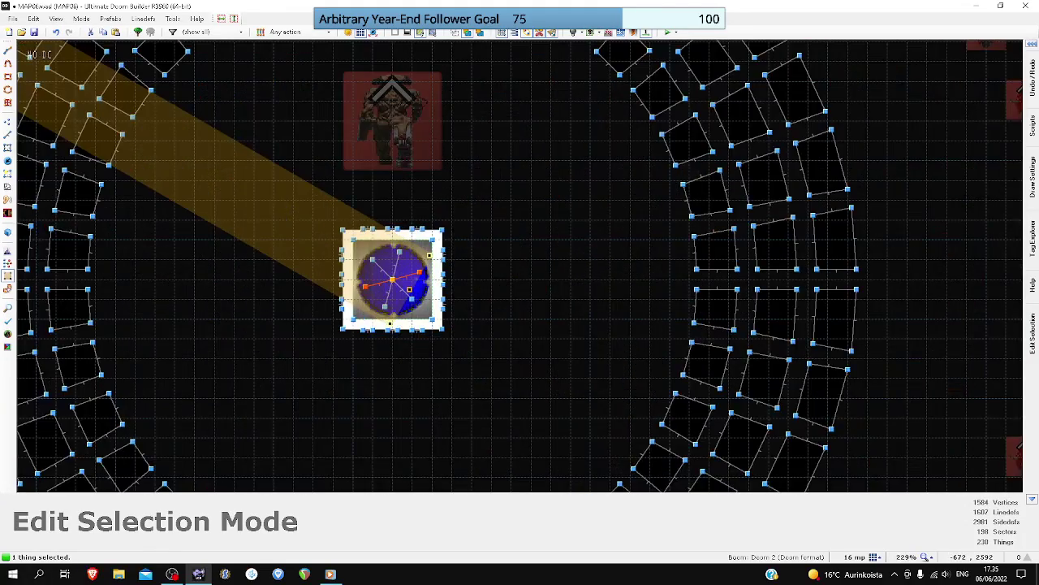
pyautogui.scroll(-8, 390, 281)
pyautogui.scroll(4, 391, 280)
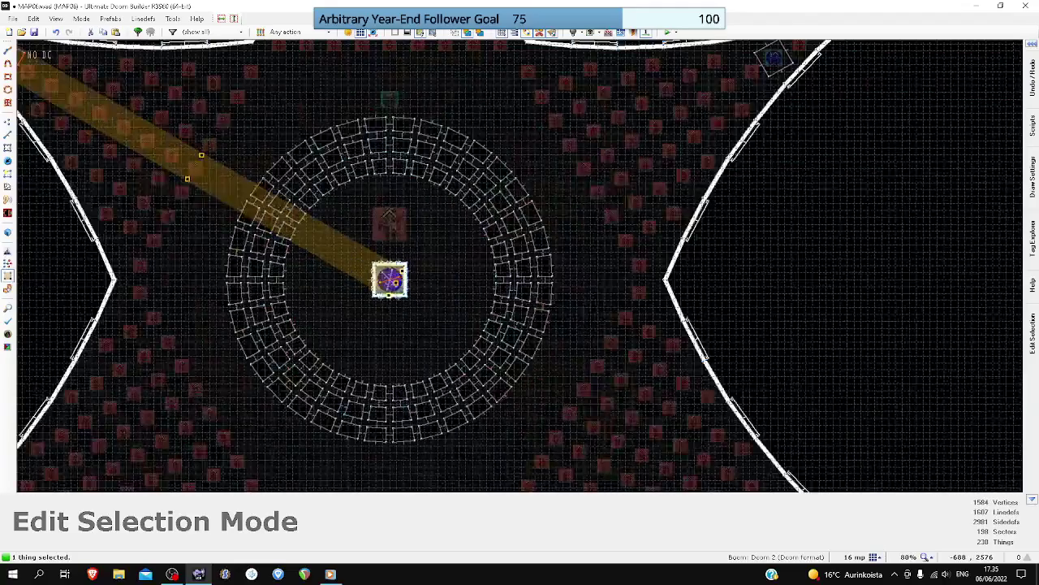
pyautogui.press('Escape')
# - Paste a copy with its guide line centred on the pillar, rotated so the square surrounds the southeastern spike's blue sphere
pyautogui.hotkey('ctrl', 'v')
pyautogui.scroll(-4, 434, 271)
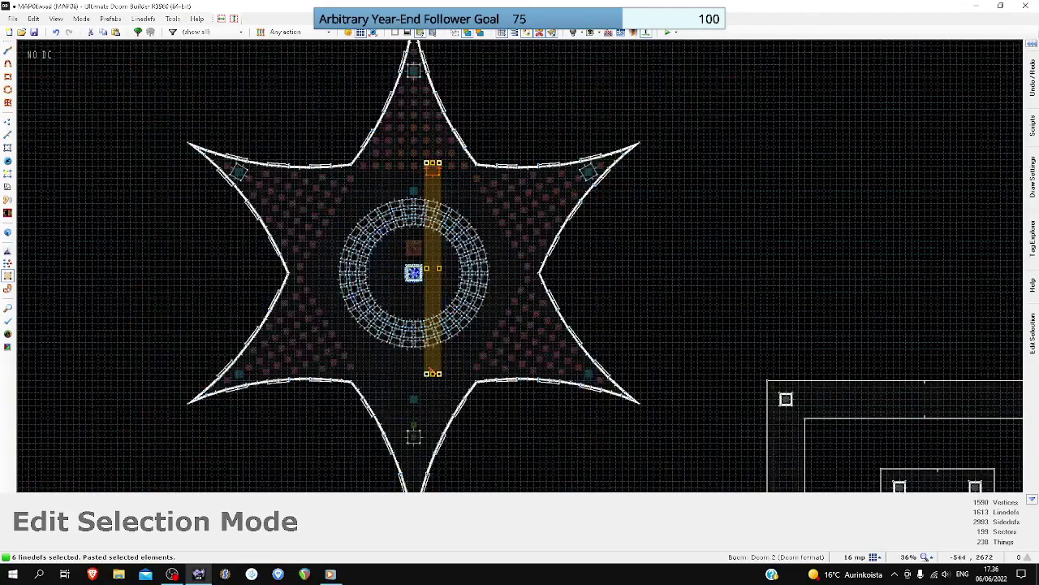
pyautogui.moveTo(432, 166); pyautogui.dragTo(492, 345)
pyautogui.scroll(4, 343, 216)
pyautogui.scroll(4, 491, 345)
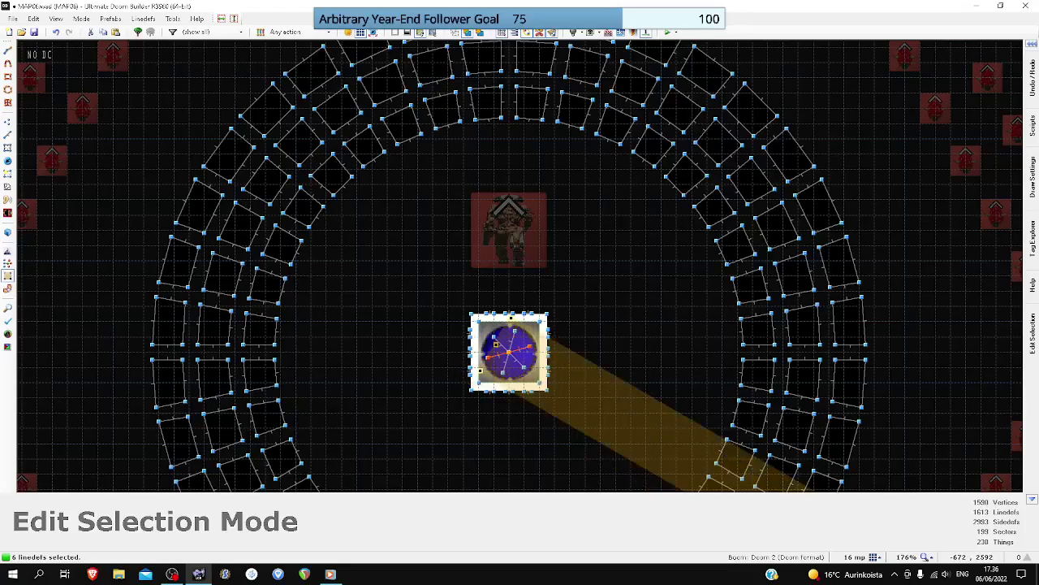
pyautogui.scroll(-8, 509, 351)
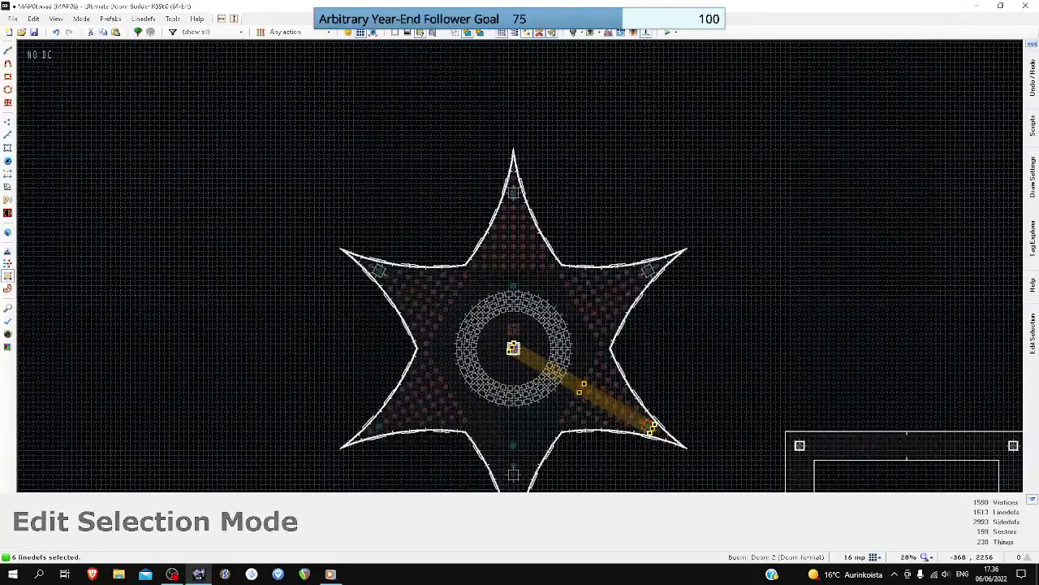
pyautogui.scroll(6, 570, 415)
pyautogui.scroll(-2, 566, 406)
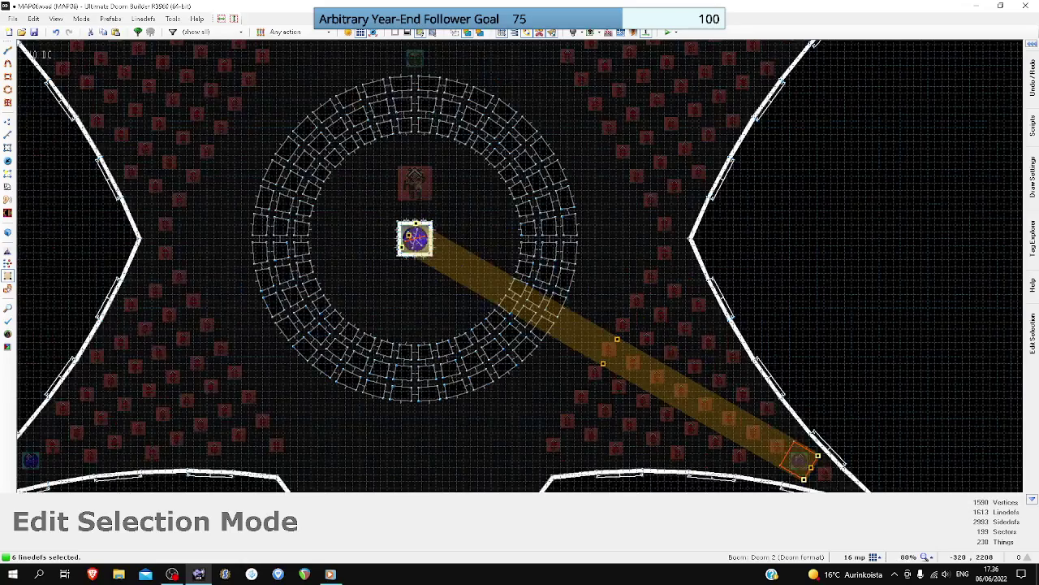
pyautogui.press('Return')
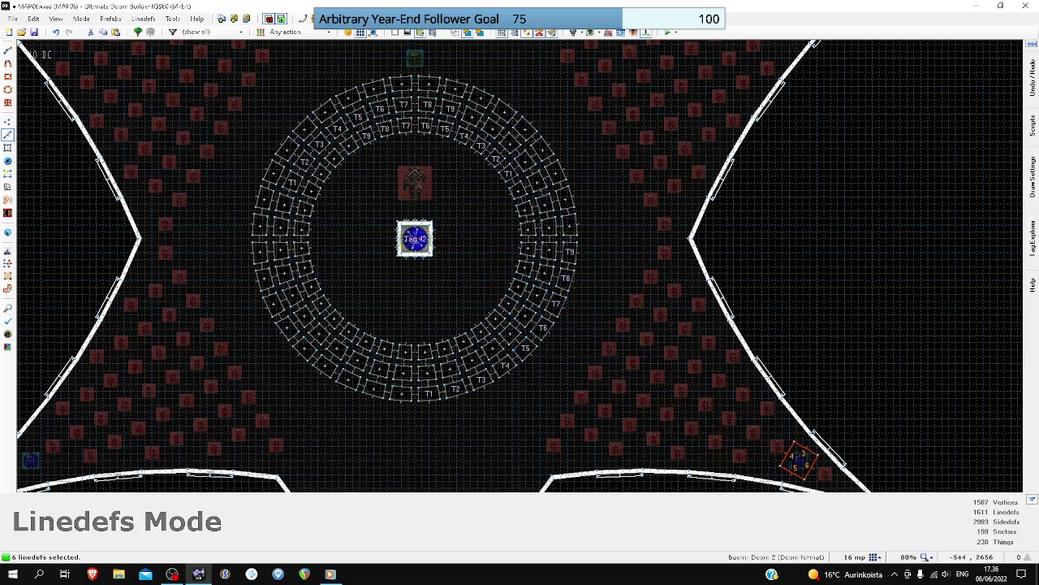
# - Paste another copy of the square and guide line, centred on the pillar and rotated so the square surrounds the southwestern spike's blue sphere
pyautogui.scroll(3, 428, 194)
pyautogui.scroll(-3, 465, 233)
pyautogui.hotkey('ctrl', 'c')
pyautogui.hotkey('ctrl', 'v')
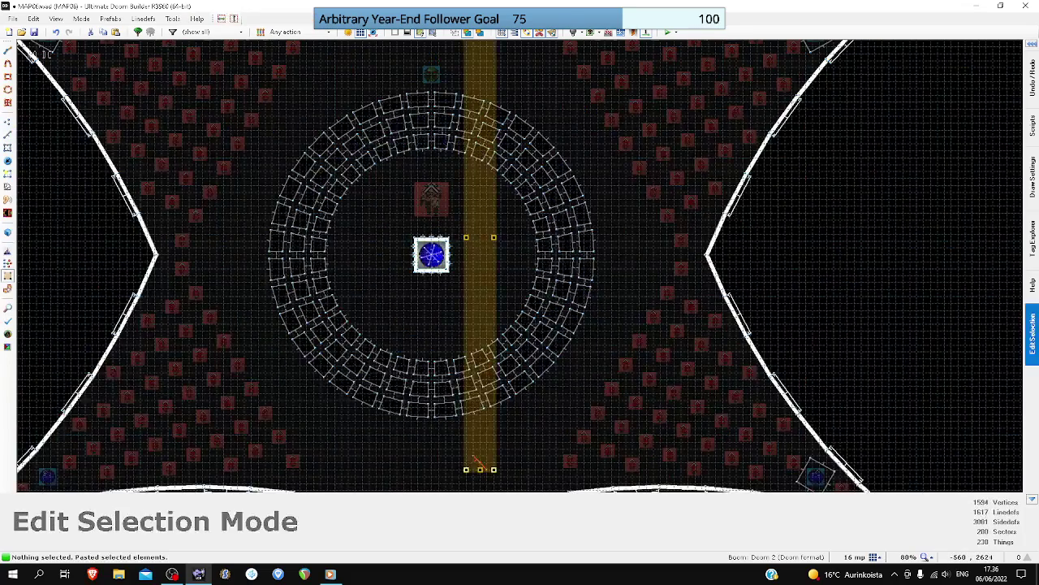
pyautogui.scroll(-4, 479, 238)
pyautogui.moveTo(487, 133); pyautogui.dragTo(376, 278)
pyautogui.scroll(-2, 568, 187)
pyautogui.scroll(4, 568, 187)
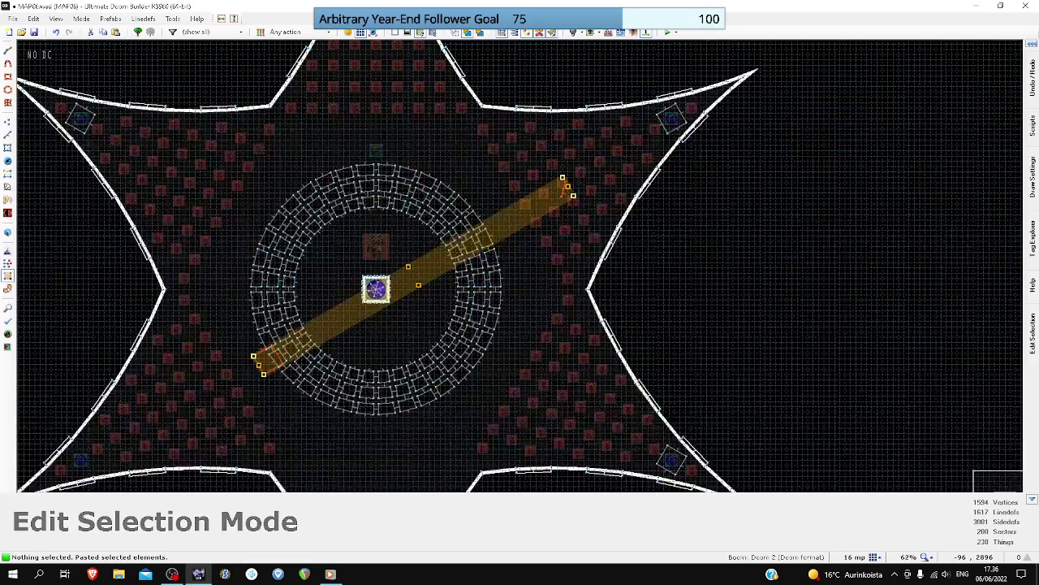
pyautogui.moveTo(566, 188); pyautogui.dragTo(380, 284)
pyautogui.scroll(5, 378, 285)
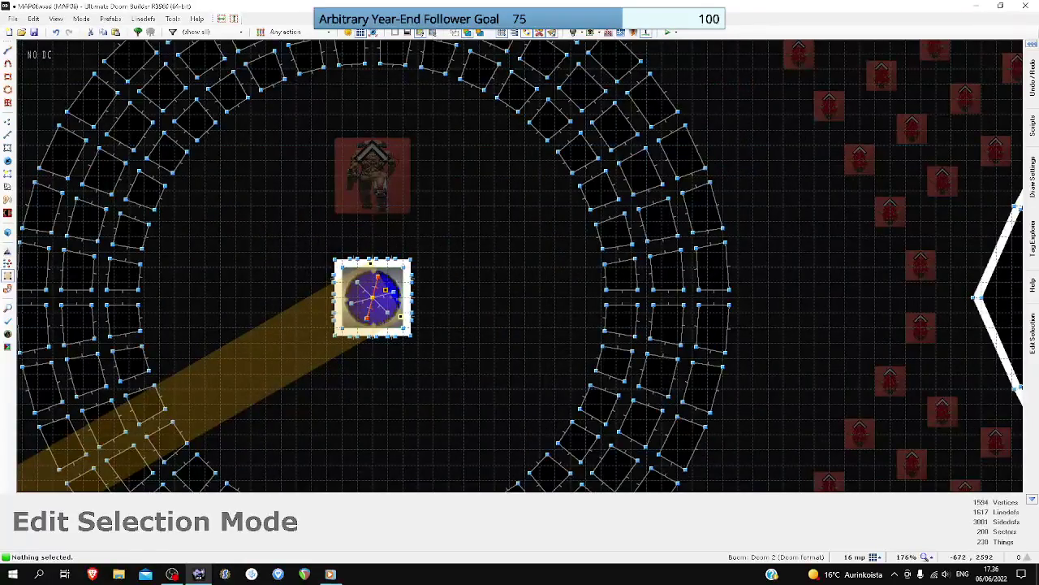
pyautogui.scroll(5, 370, 292)
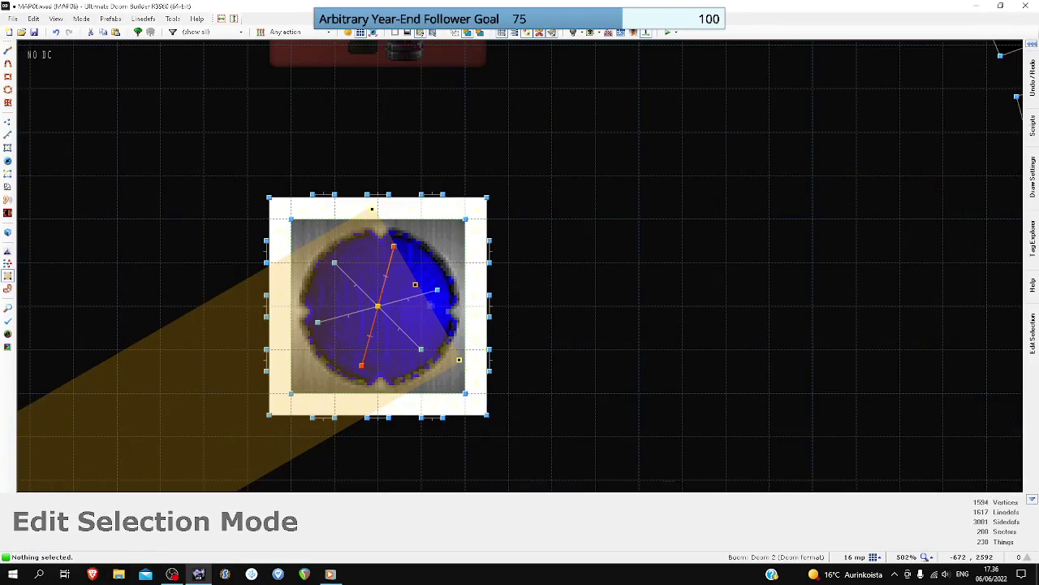
pyautogui.scroll(-8, 581, 247)
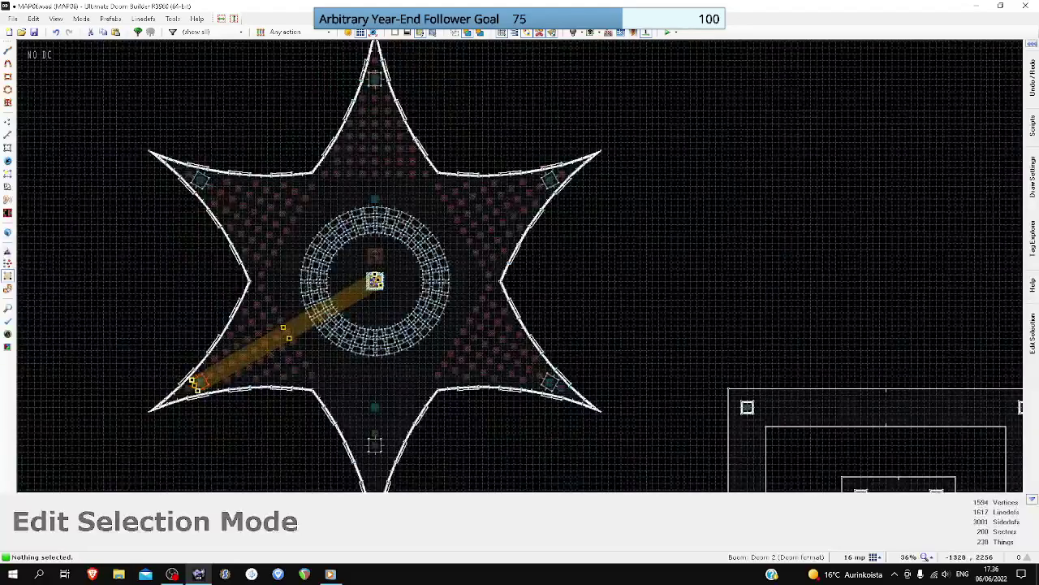
pyautogui.scroll(3, 581, 247)
pyautogui.click(8, 136)
pyautogui.scroll(2, 388, 372)
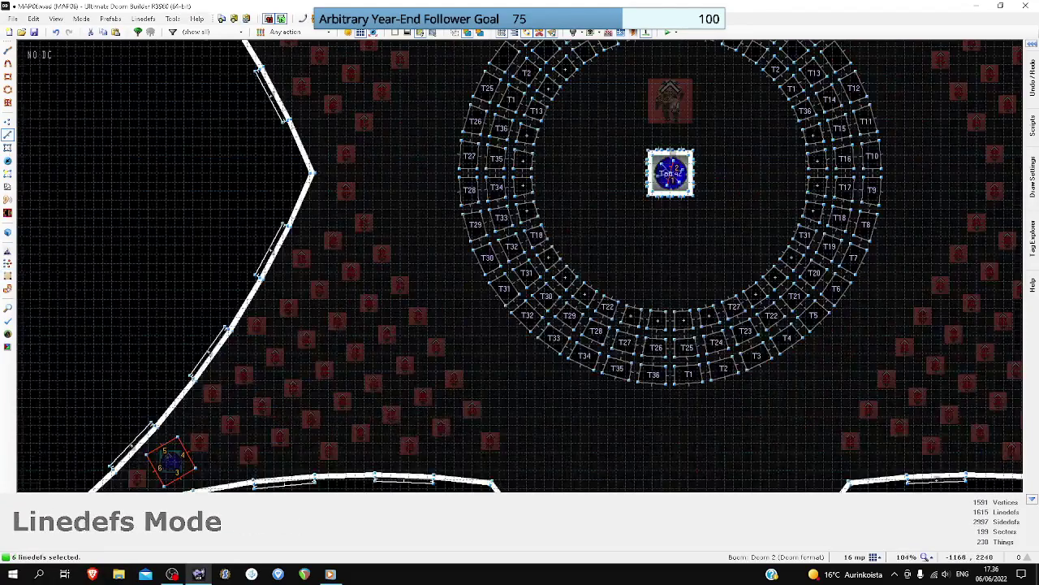
# - Delete the six guide lines inside the pillar and save the map
pyautogui.scroll(10, 662, 167)
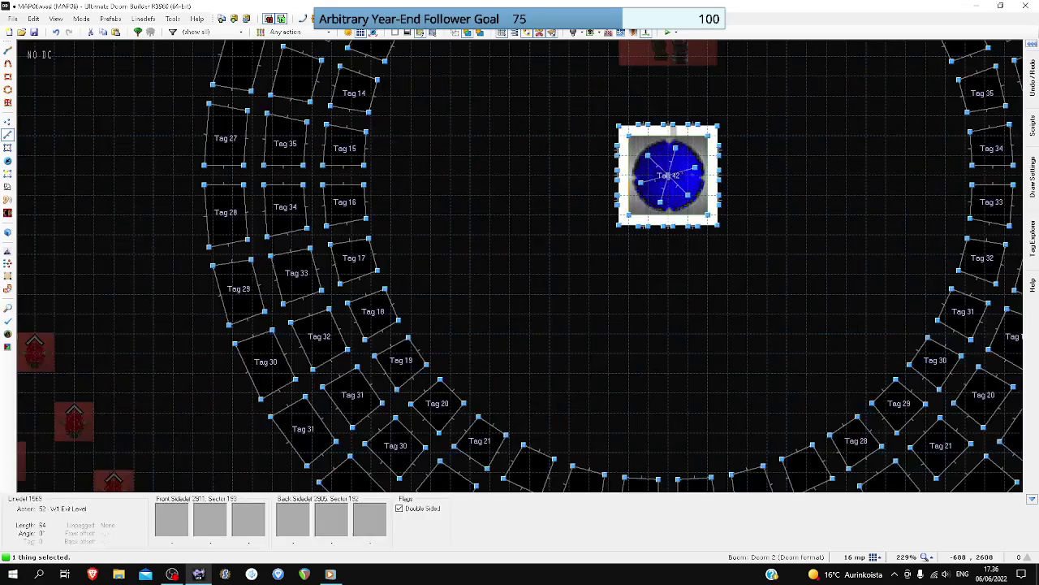
pyautogui.moveTo(673, 154); pyautogui.dragTo(817, 332)
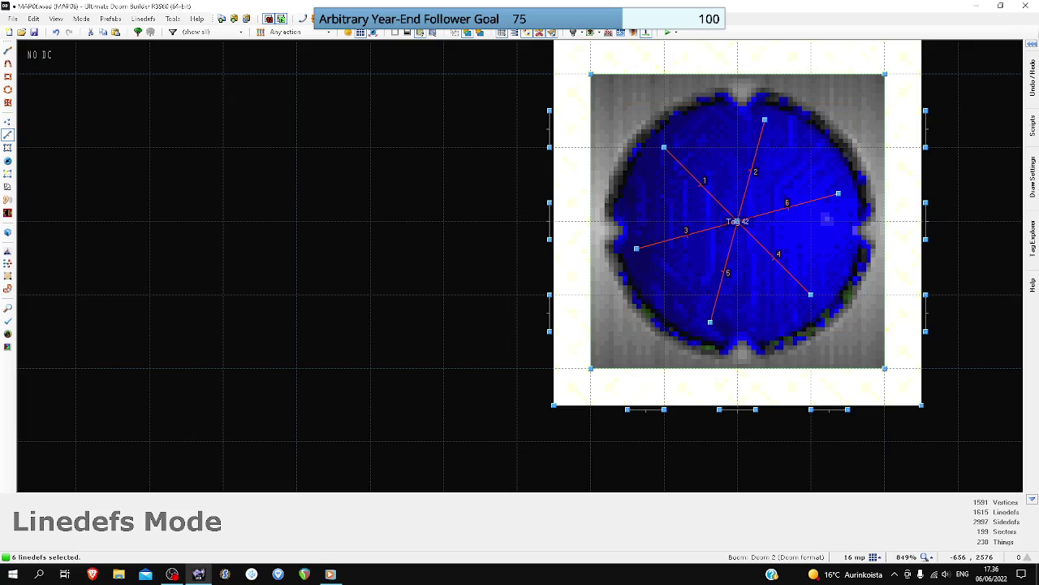
pyautogui.press('Delete')
pyautogui.hotkey('ctrl', 's')
# - Draw a rectangular sector 320 wide and 64 high in the empty space east of the star arena
pyautogui.scroll(-20, 826, 219)
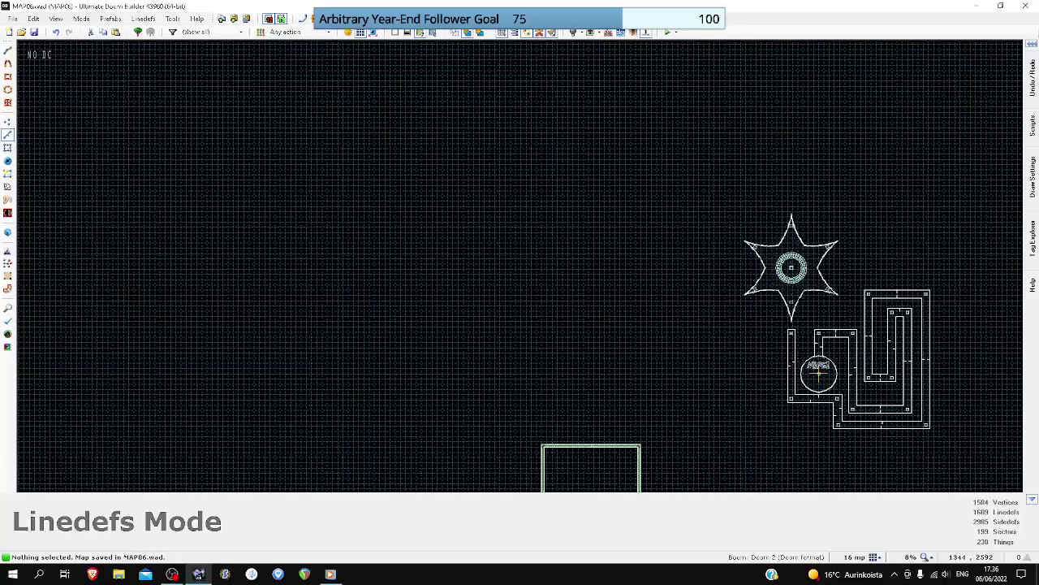
pyautogui.scroll(9, 875, 267)
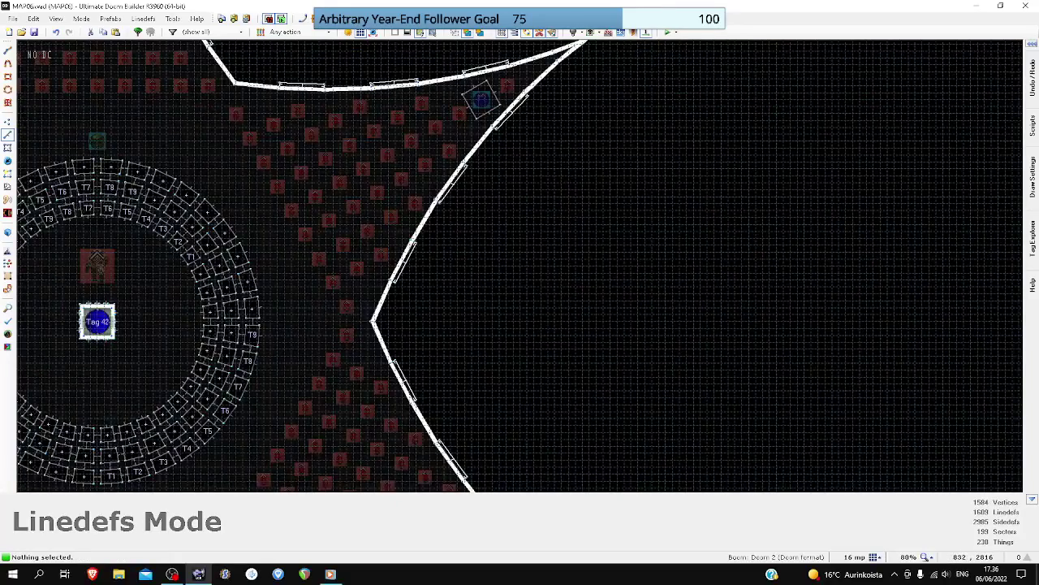
pyautogui.scroll(2, 754, 222)
pyautogui.press('d')
pyautogui.scroll(-2, 747, 222)
pyautogui.click(746, 195)
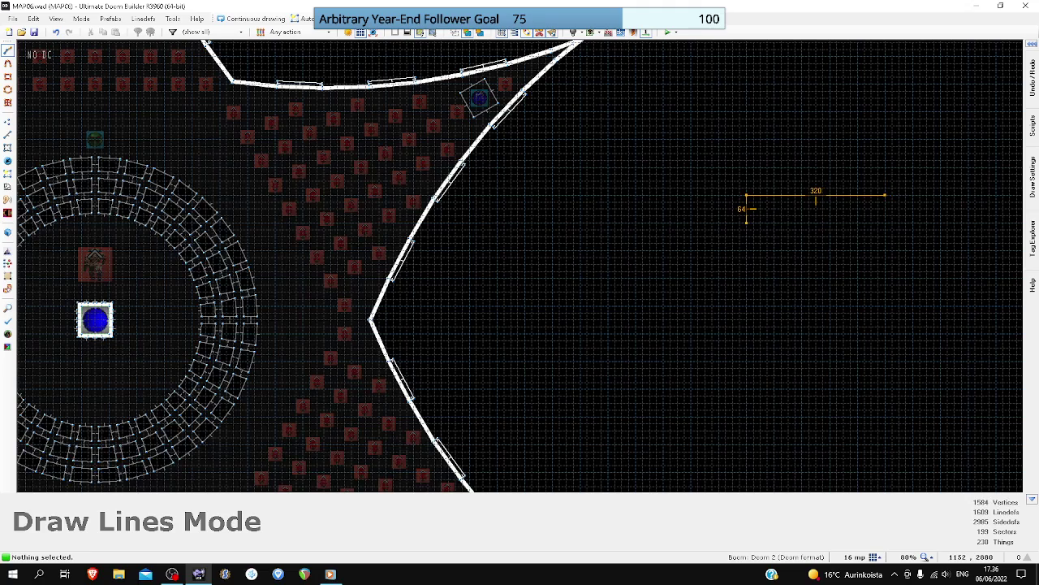
pyautogui.click(746, 222)
pyautogui.scroll(-2, 747, 222)
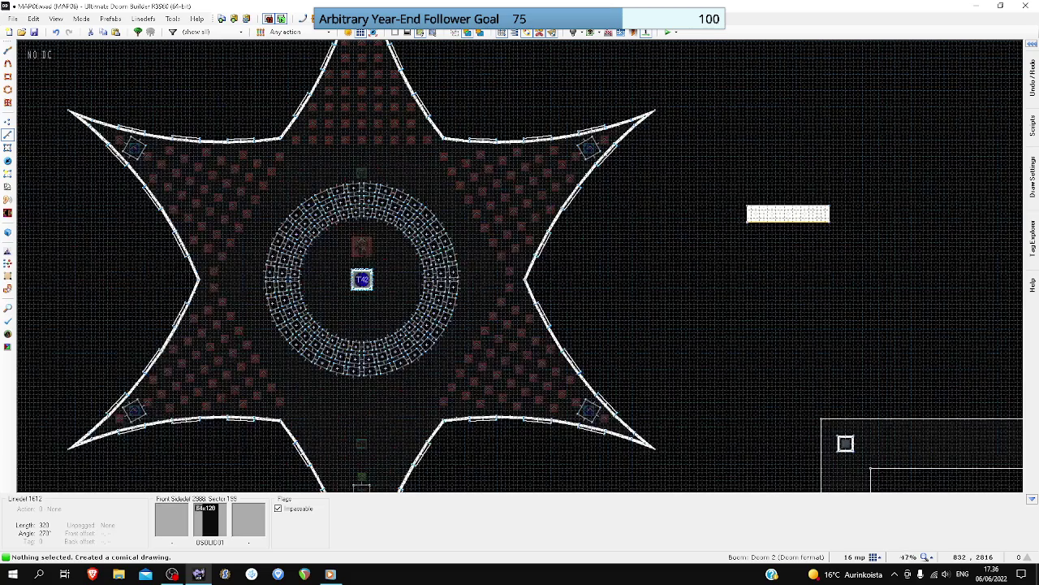
# - Divide the 320 by 64 rectangle into five 64-unit square sectors with four vertical lines
pyautogui.scroll(5, 830, 218)
pyautogui.scroll(3, 590, 223)
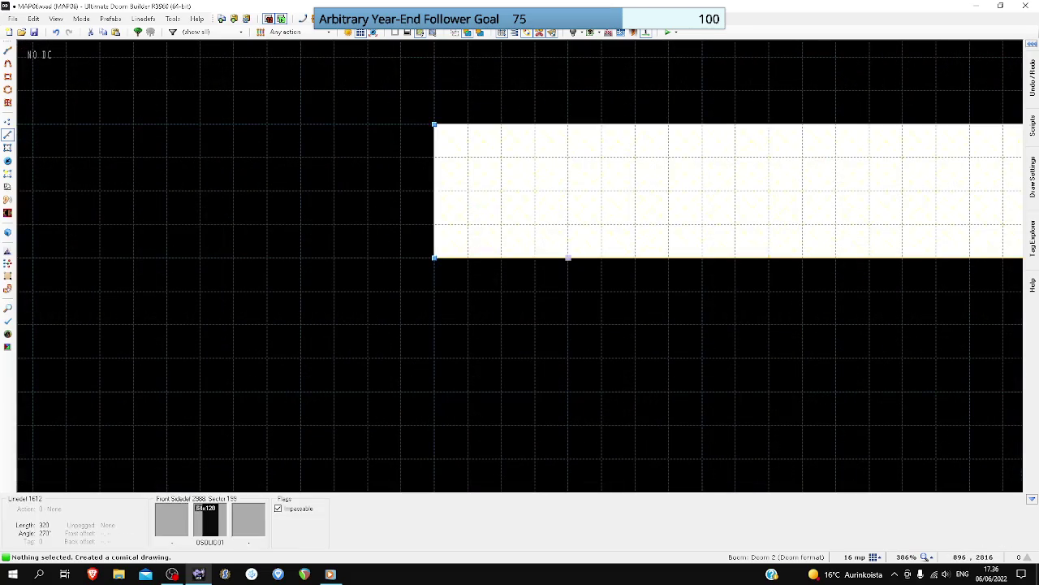
pyautogui.hotkey('ctrl', 'd')
pyautogui.scroll(-3, 567, 245)
pyautogui.click(567, 249)
pyautogui.click(568, 191)
pyautogui.click(628, 190)
pyautogui.click(628, 251)
pyautogui.click(689, 251)
pyautogui.click(689, 190)
pyautogui.click(750, 190)
pyautogui.click(750, 251)
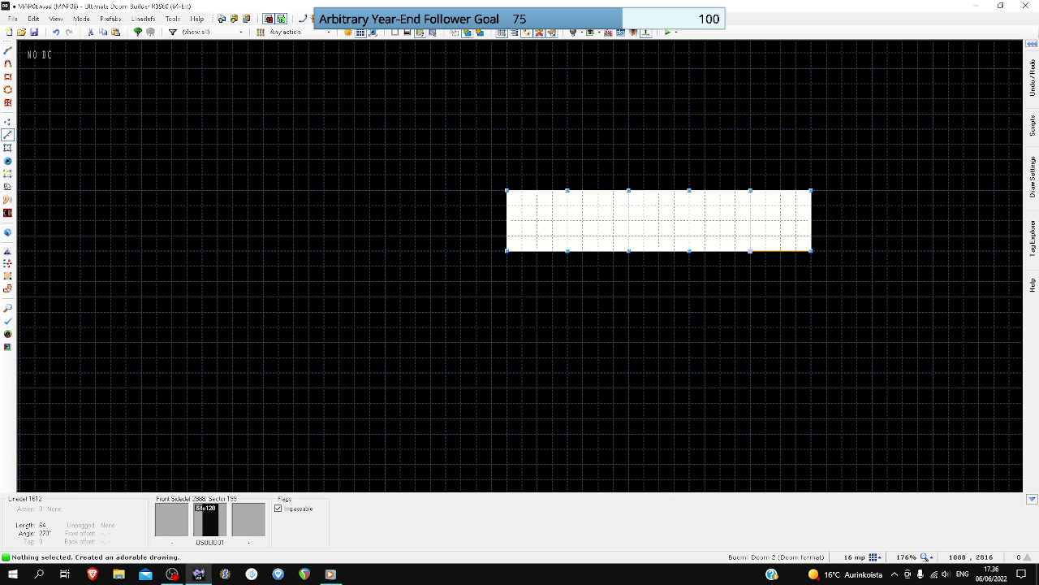
# - Set both the floor and ceiling textures of all five square sectors to OSOLID01, then clear the selection
pyautogui.press('s')
pyautogui.moveTo(331, 159); pyautogui.dragTo(825, 264)
pyautogui.rightClick(795, 220)
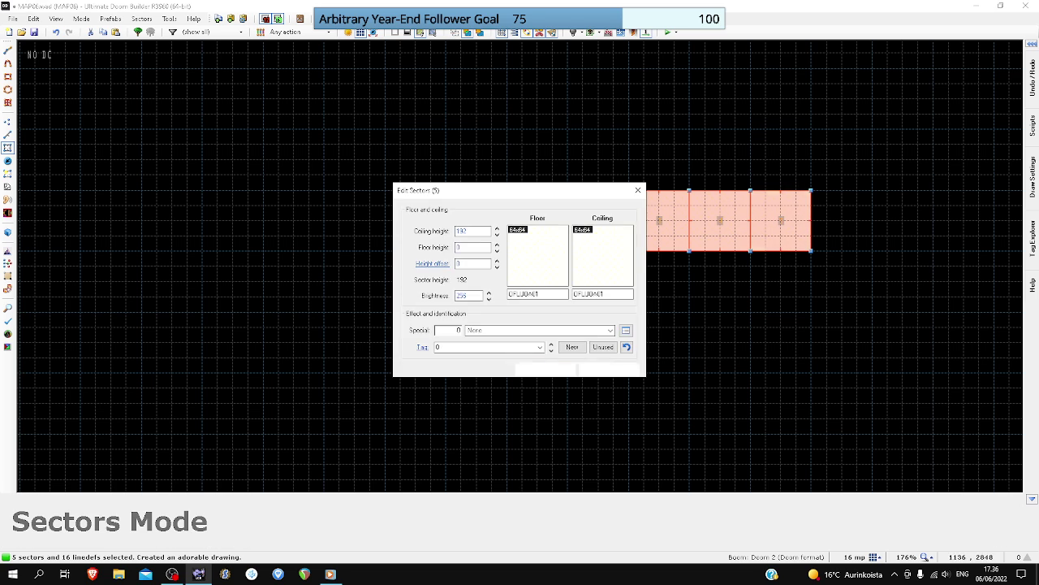
pyautogui.click(538, 255)
pyautogui.doubleClick(345, 302)
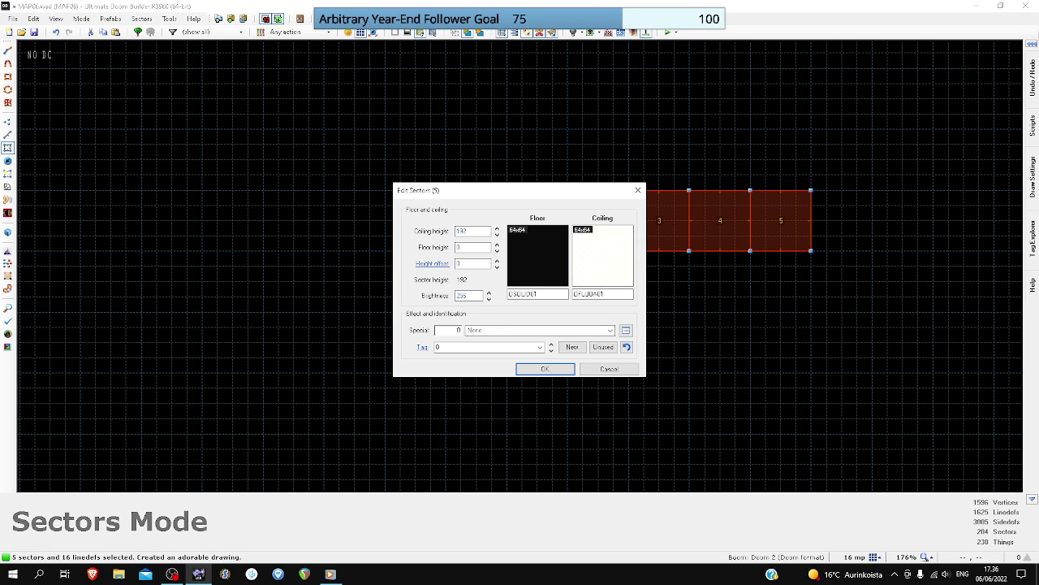
pyautogui.hotkey('ctrl', 'c')
pyautogui.press('Tab')
pyautogui.hotkey('ctrl', 'v')
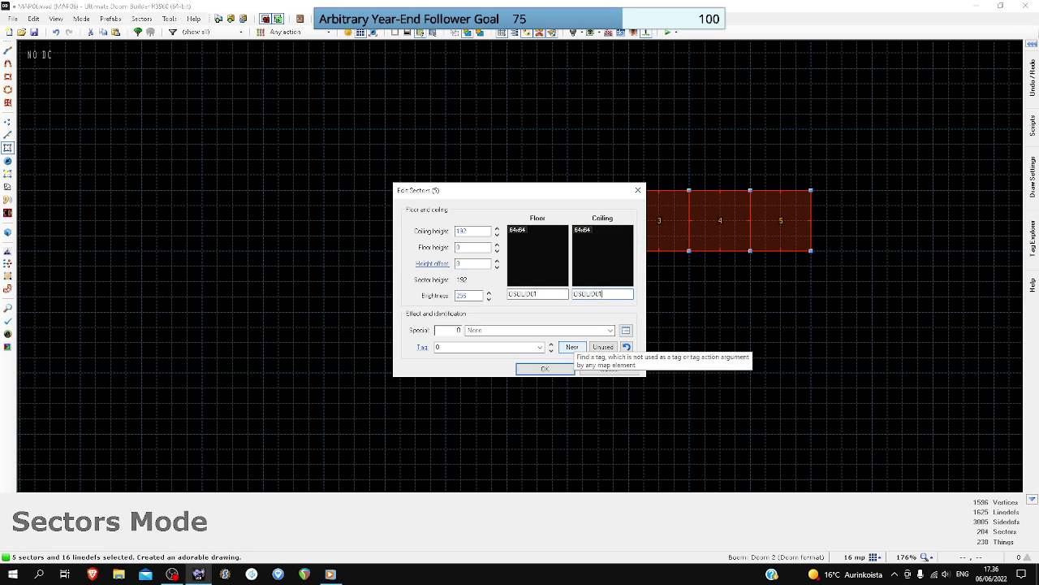
pyautogui.click(552, 368)
pyautogui.press('c')
# - Set the grid size to 4 mp
pyautogui.scroll(1, 537, 225)
pyautogui.scroll(1, 535, 223)
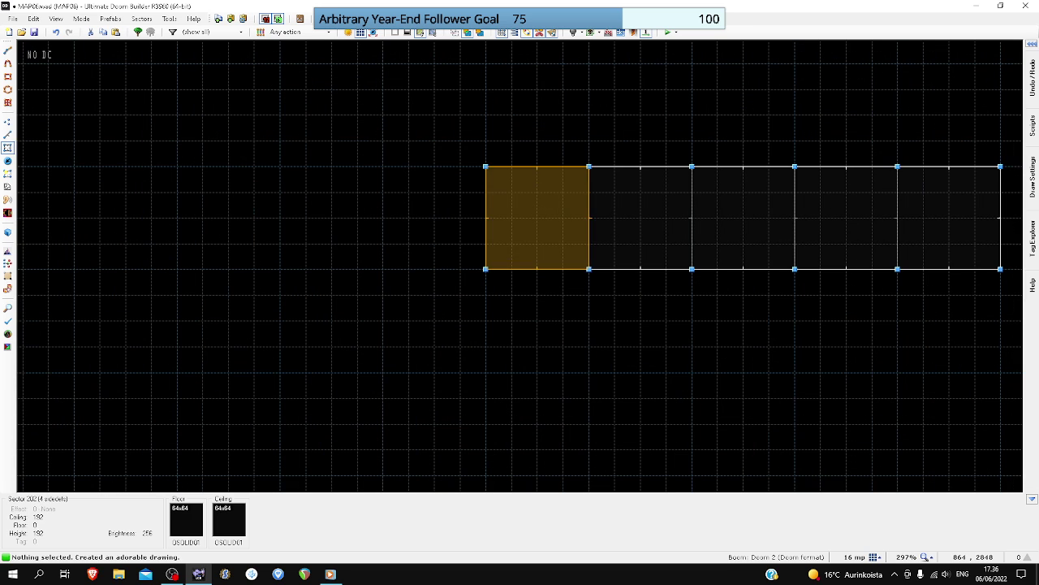
pyautogui.click(875, 557)
pyautogui.click(836, 529)
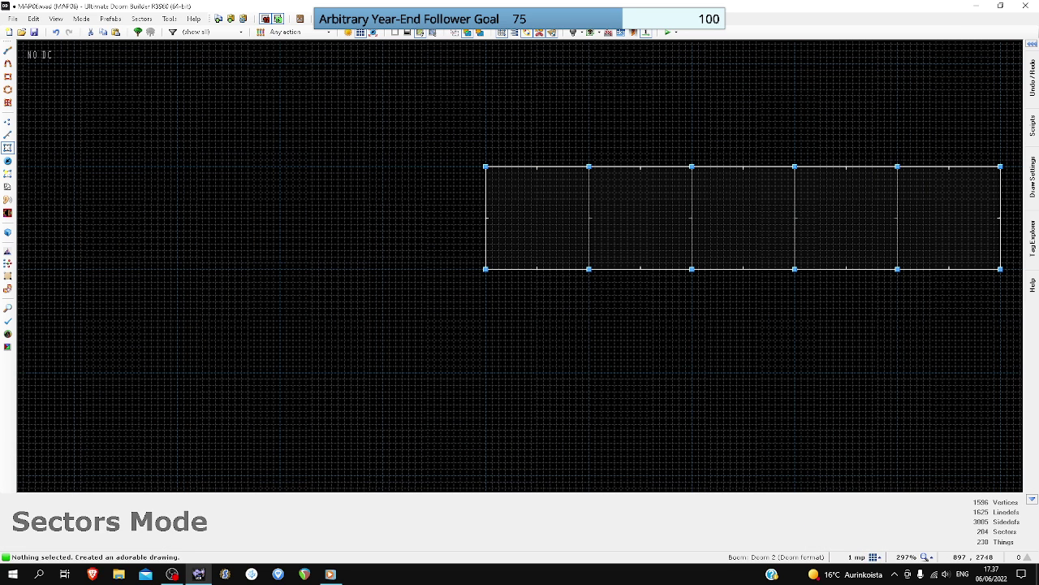
pyautogui.click(875, 557)
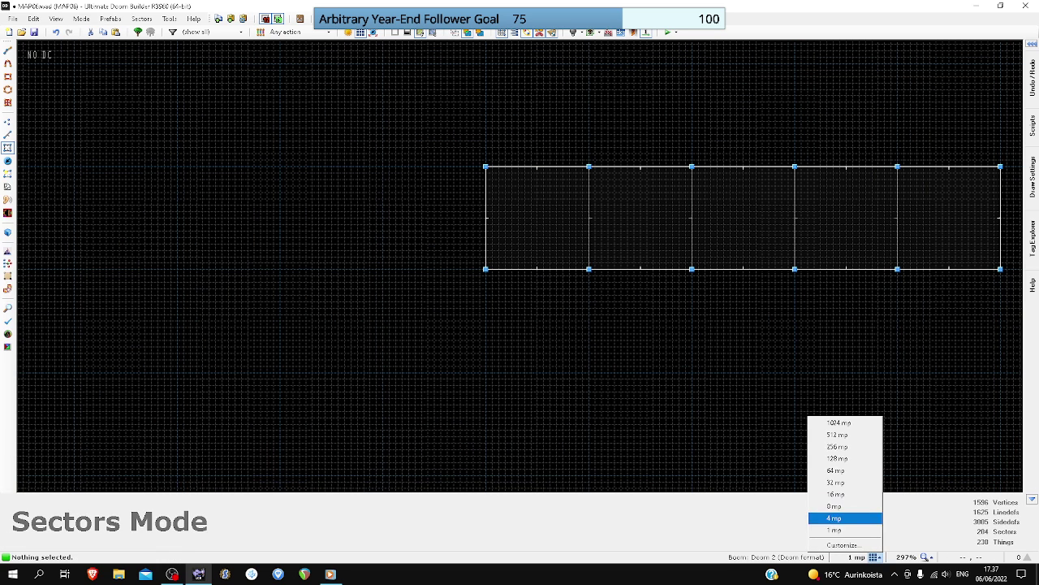
pyautogui.click(841, 513)
# - Draw a Roman numeral I, 24 wide and 48 high with an 8-unit-wide stem, in the westernmost square
pyautogui.press('l')
pyautogui.scroll(3, 497, 185)
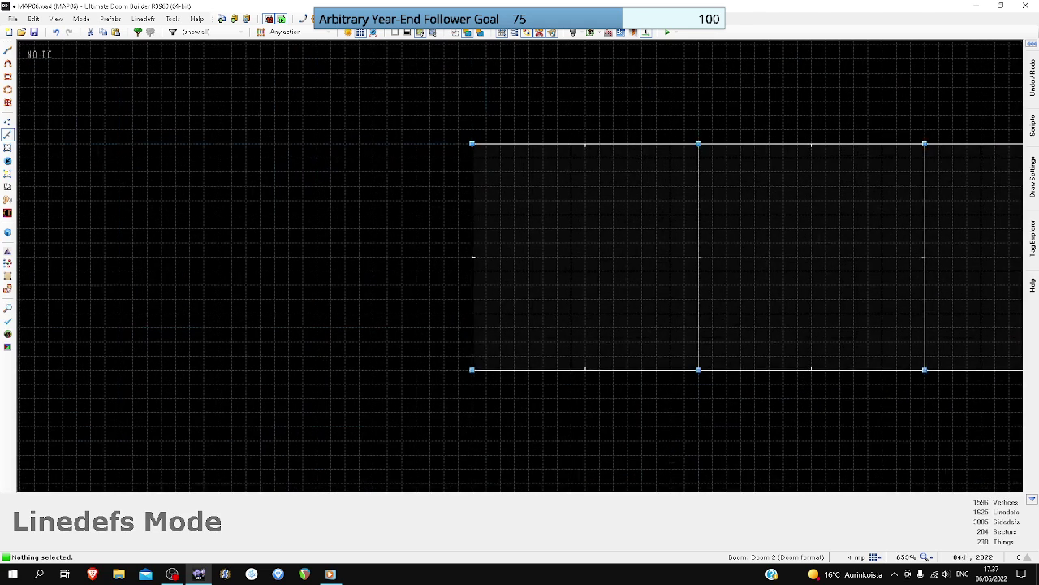
pyautogui.scroll(1, 569, 174)
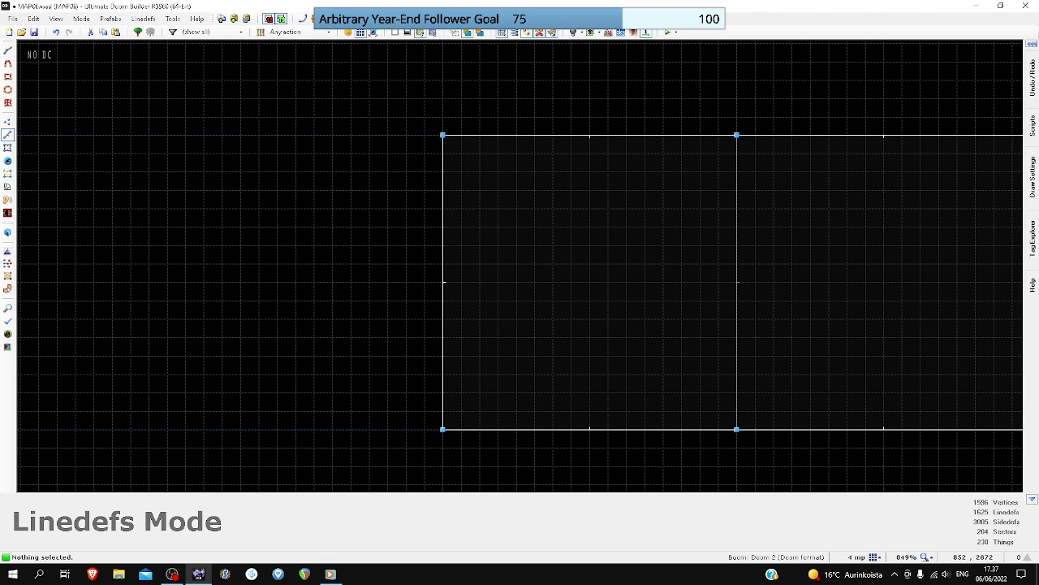
pyautogui.press('d')
pyautogui.click(534, 172)
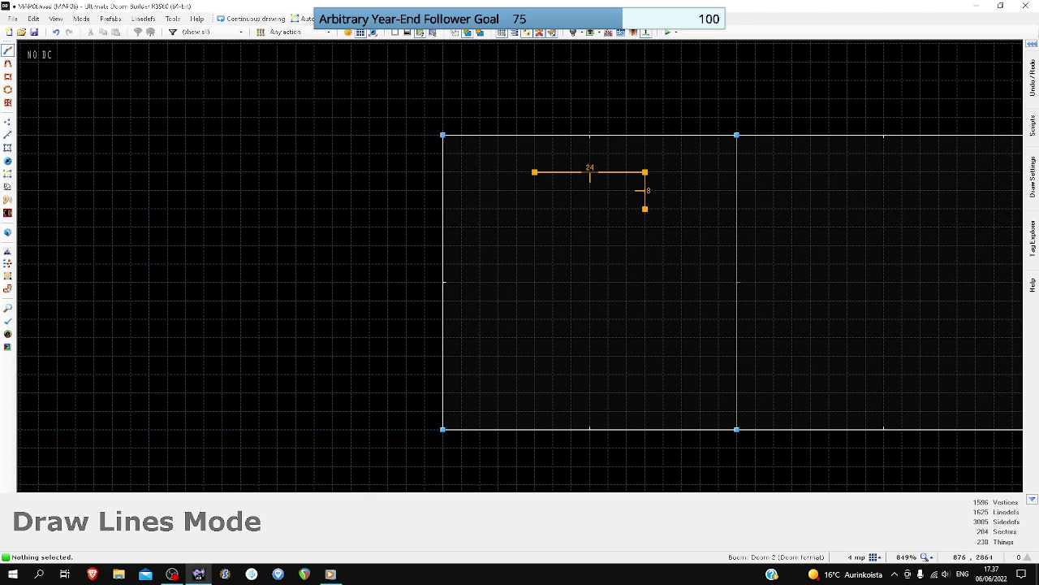
pyautogui.click(608, 209)
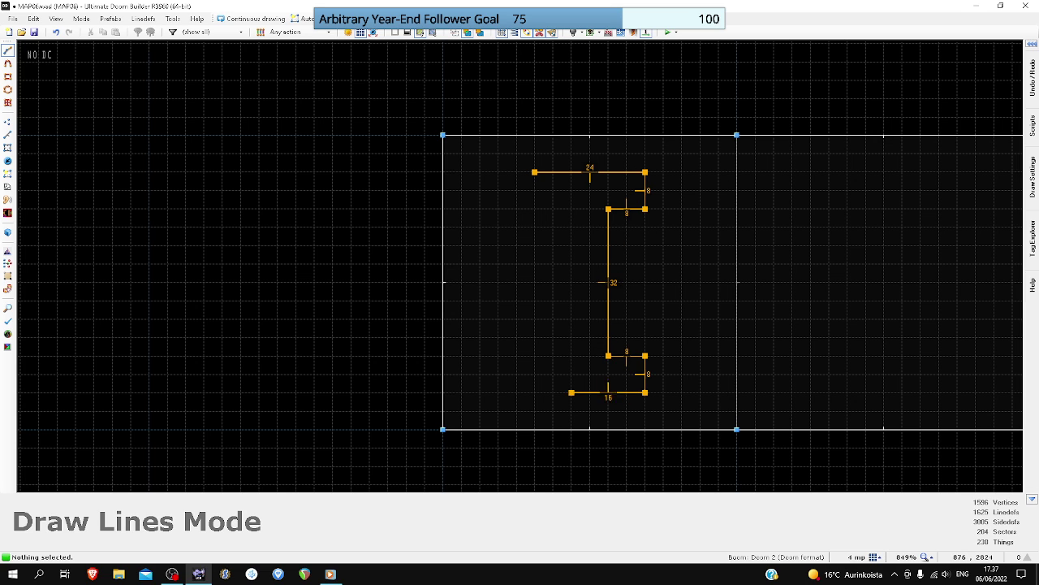
pyautogui.click(572, 355)
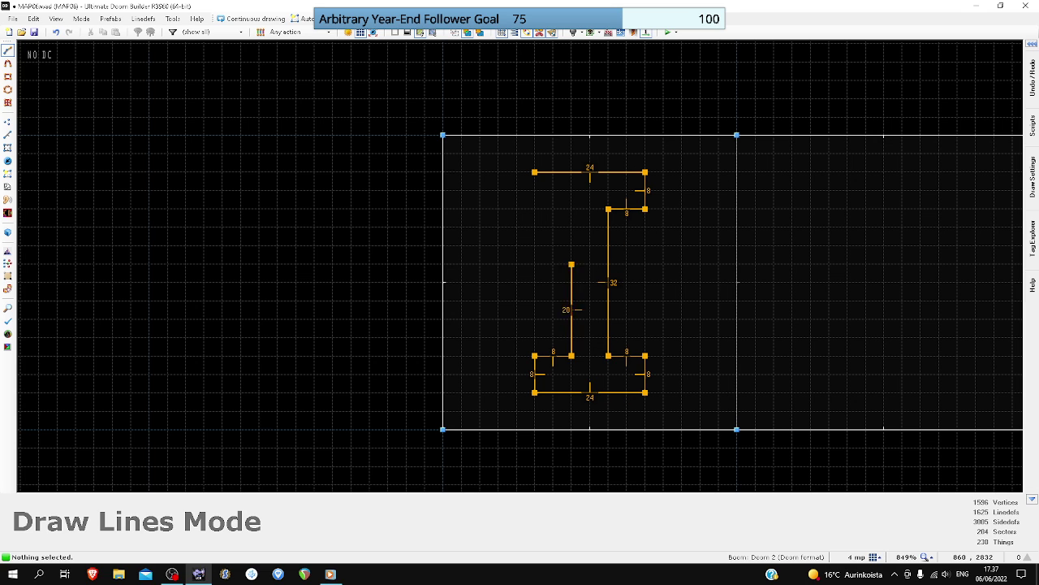
pyautogui.click(535, 172)
pyautogui.scroll(-4, 529, 181)
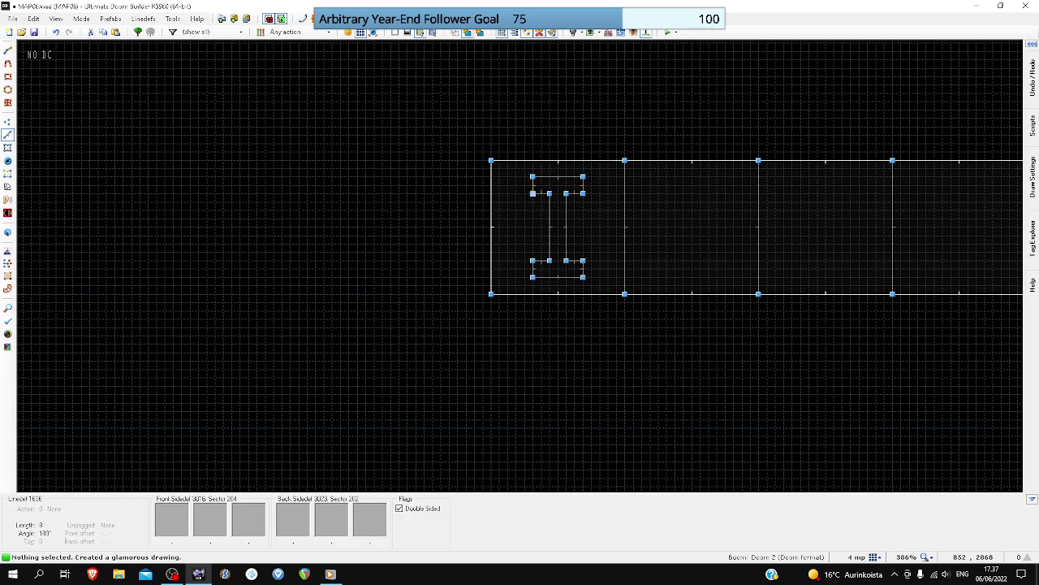
# - Draw the outer outline of a Roman numeral II, 40 wide and 48 high with 8-unit serifs, in the second square
pyautogui.scroll(4, 667, 193)
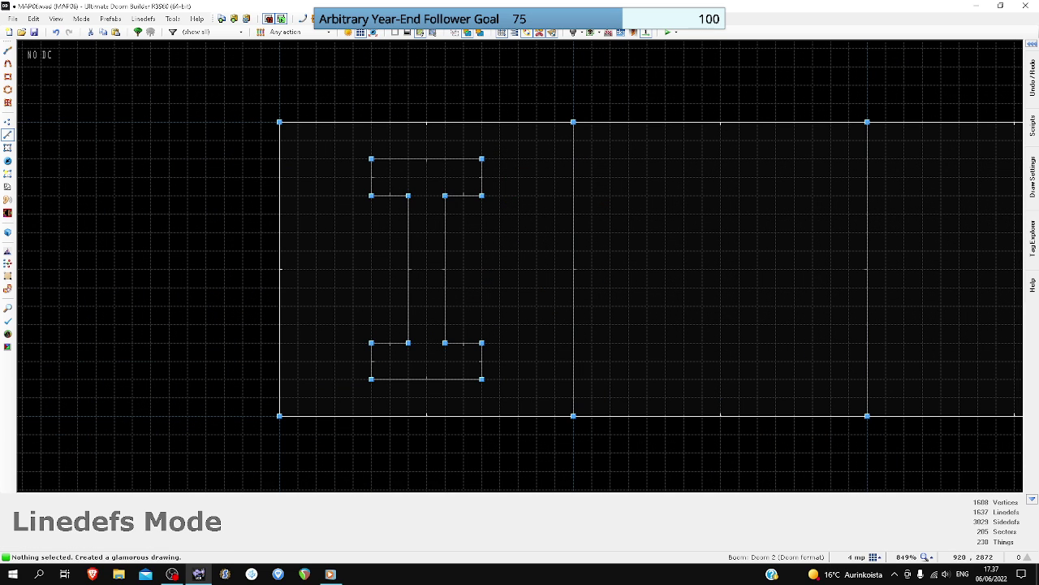
pyautogui.press('d')
pyautogui.click(629, 159)
pyautogui.click(812, 159)
pyautogui.click(775, 196)
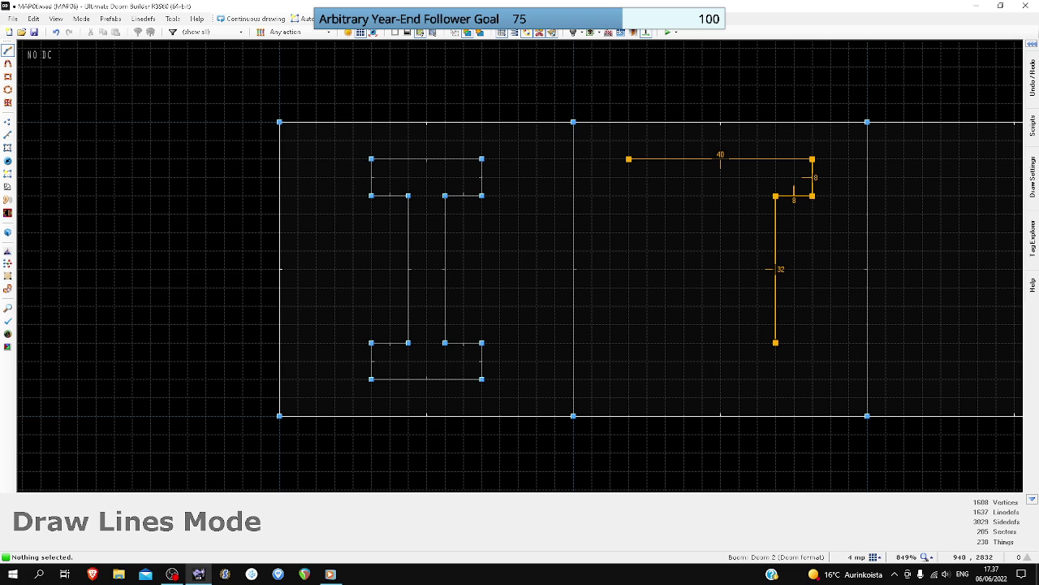
pyautogui.click(812, 343)
pyautogui.click(811, 379)
pyautogui.click(629, 380)
pyautogui.click(628, 342)
pyautogui.click(665, 343)
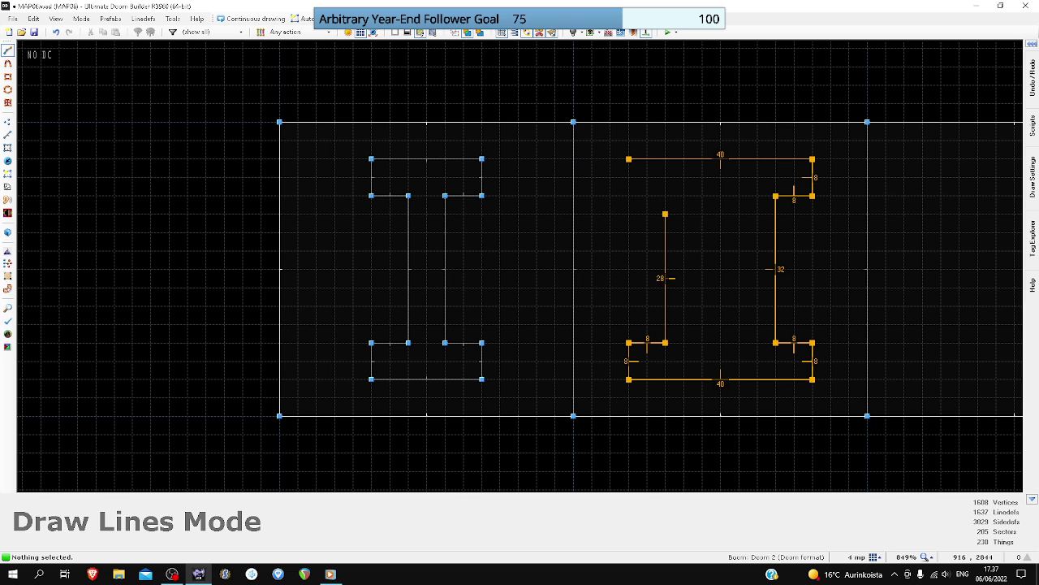
pyautogui.click(629, 196)
pyautogui.click(628, 158)
# - Draw an 8 by 32 rectangle centred inside the numeral II to separate its two stems
pyautogui.rightClick(702, 195)
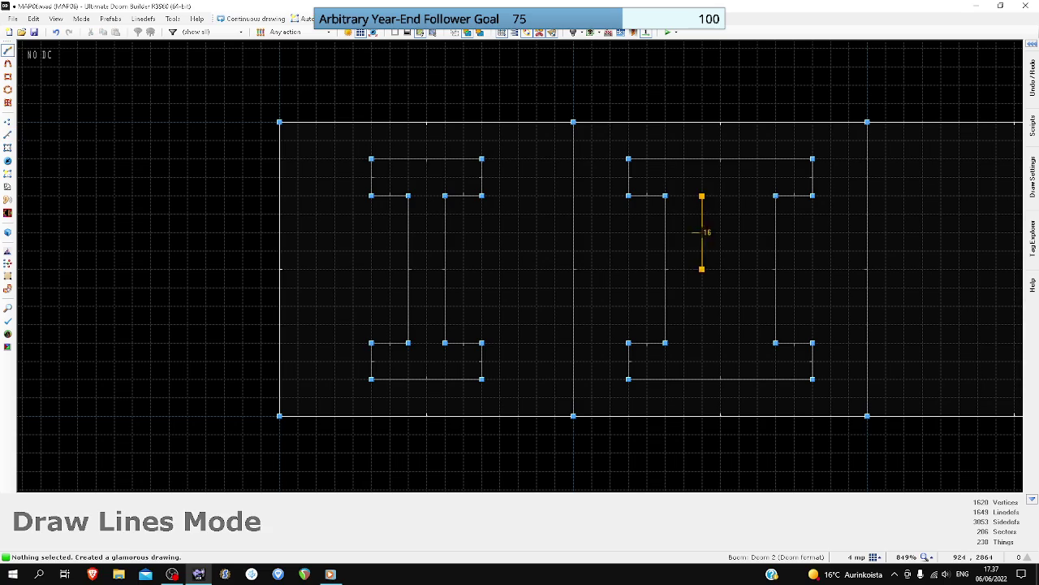
pyautogui.click(738, 343)
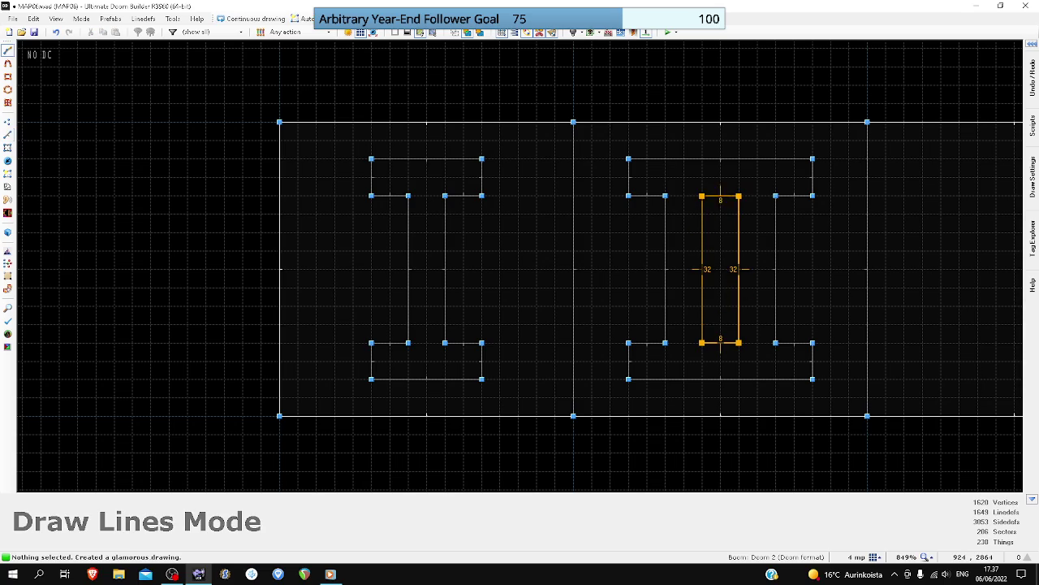
pyautogui.click(703, 197)
# - Draw the outer outline of a Roman numeral III, 56 wide and 48 high with 8-unit serifs, in the third square
pyautogui.scroll(-5, 704, 197)
pyautogui.scroll(4, 824, 197)
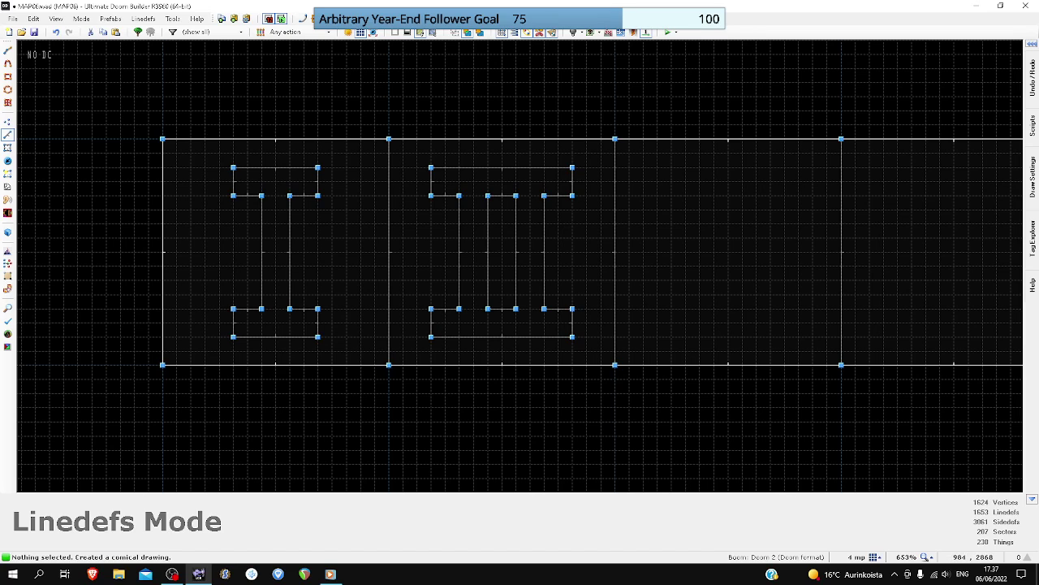
pyautogui.scroll(1, 647, 172)
pyautogui.press('d')
pyautogui.click(623, 167)
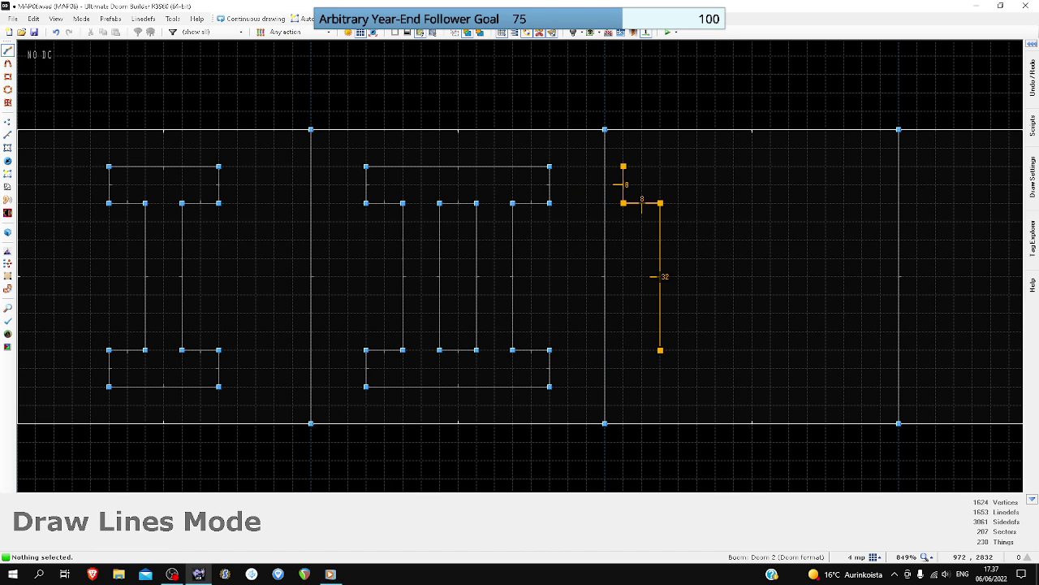
pyautogui.click(881, 387)
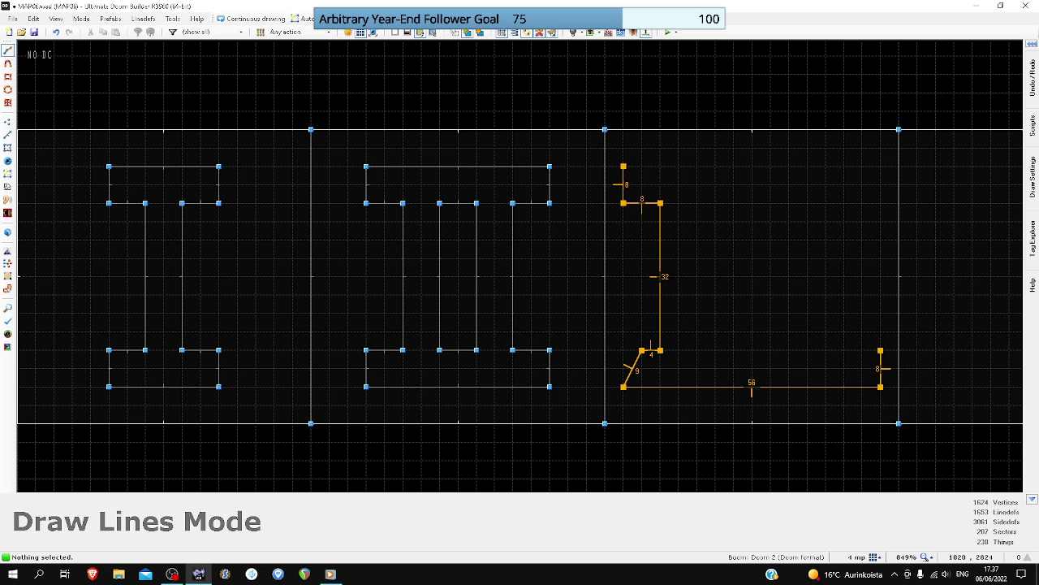
pyautogui.click(844, 203)
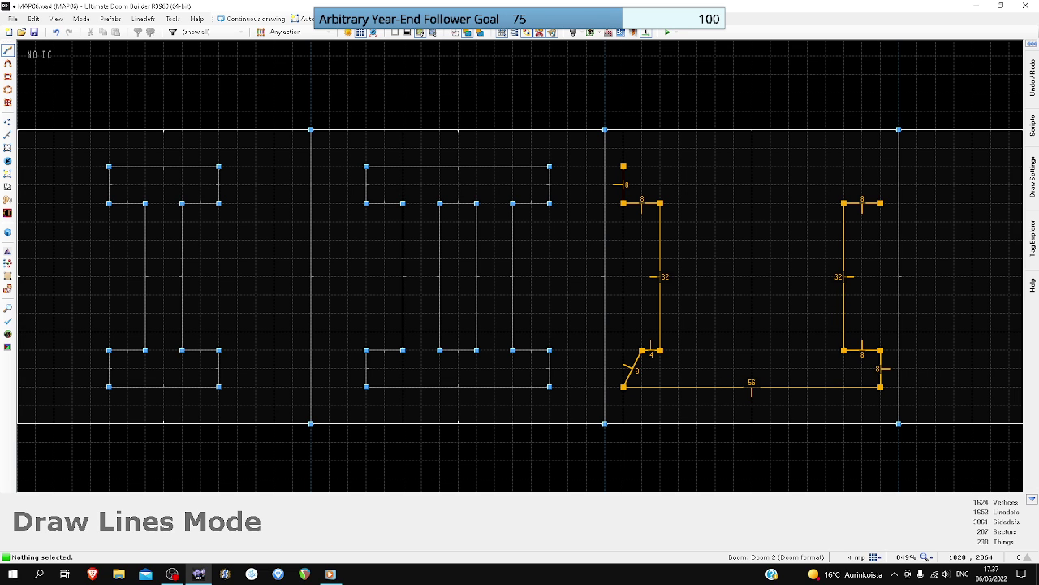
pyautogui.click(881, 167)
pyautogui.click(623, 167)
pyautogui.scroll(1, 641, 354)
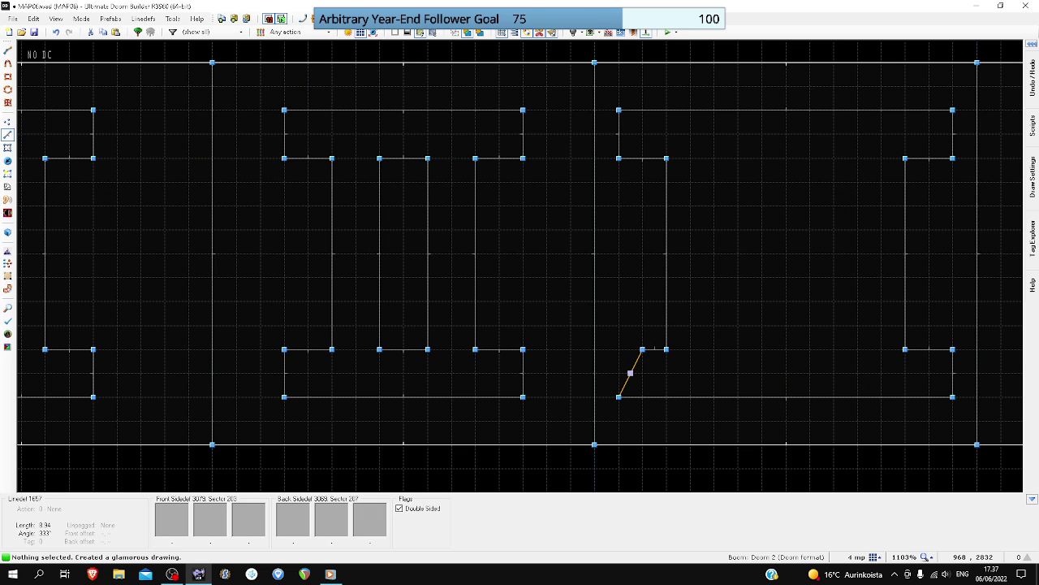
pyautogui.press('v')
pyautogui.moveTo(642, 349); pyautogui.dragTo(618, 349)
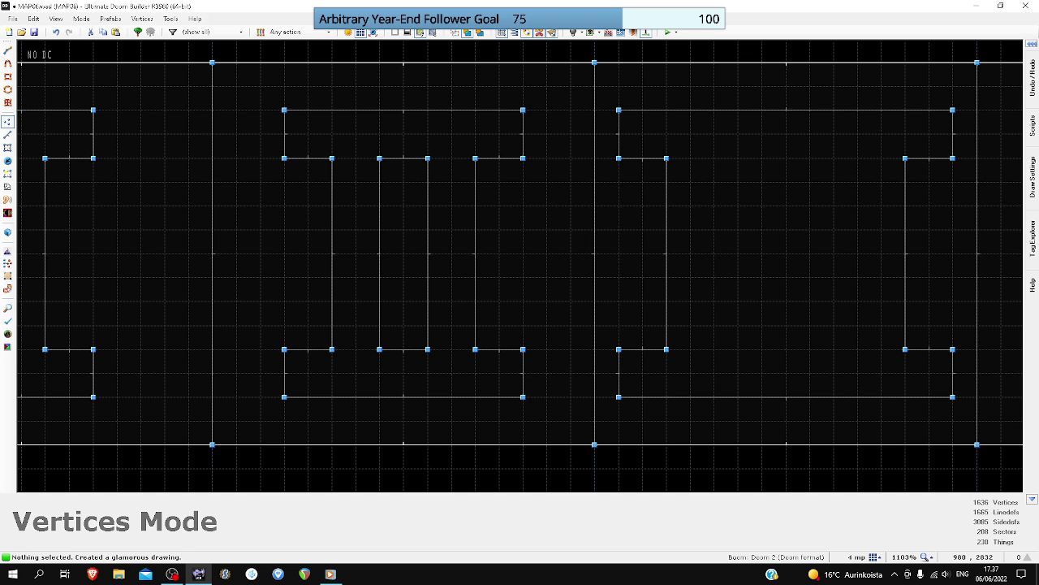
# - Draw two 8 by 32 rectangles, 8 units apart, inside the numeral III to separate its three stems
pyautogui.press('space')
pyautogui.click(714, 158)
pyautogui.click(762, 157)
pyautogui.click(762, 349)
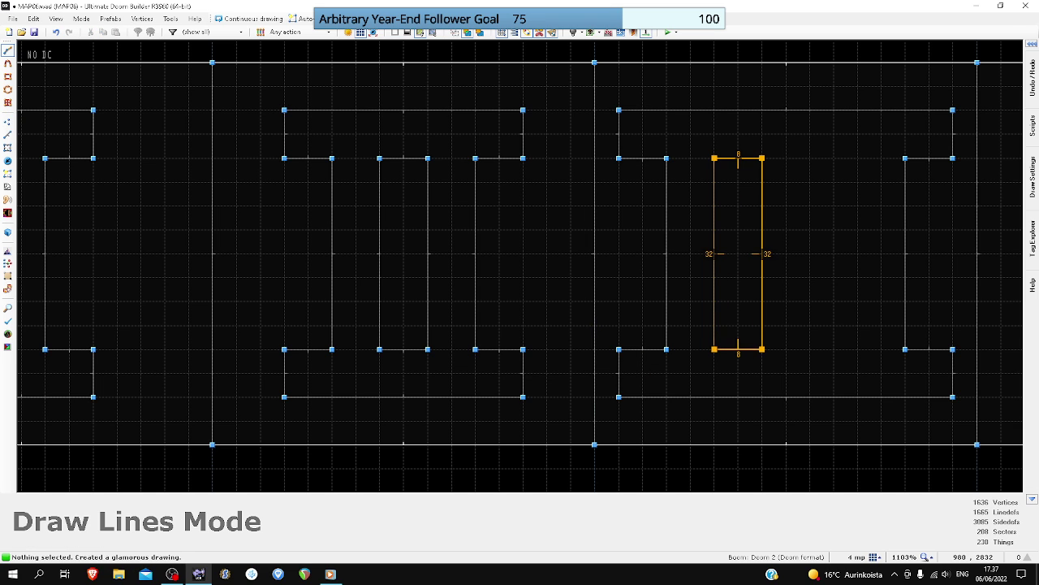
pyautogui.press('space')
pyautogui.click(809, 157)
pyautogui.click(810, 349)
pyautogui.click(857, 349)
pyautogui.click(858, 157)
pyautogui.click(809, 158)
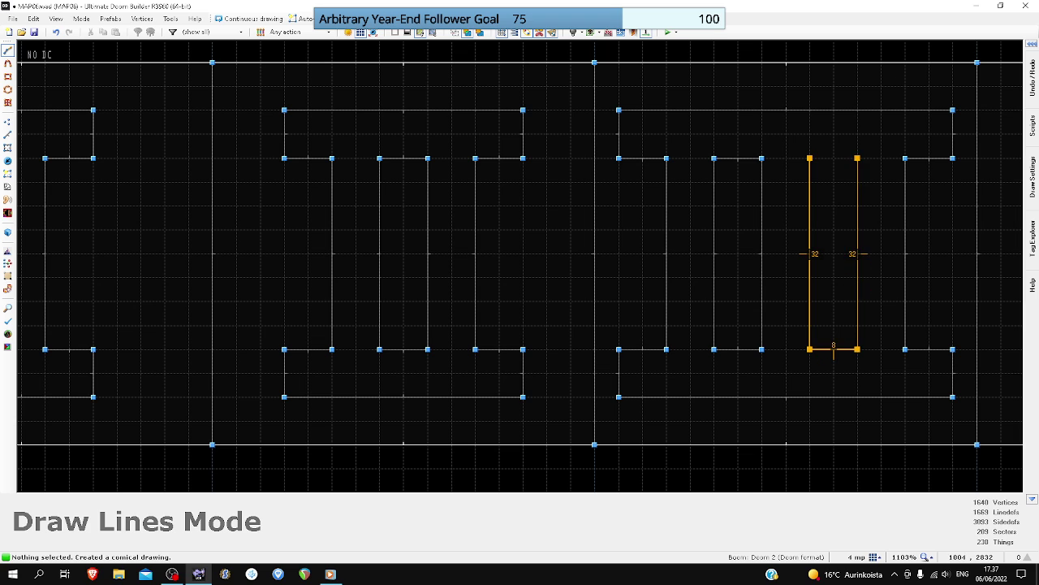
pyautogui.moveTo(857, 204); pyautogui.dragTo(834, 205, button='right')
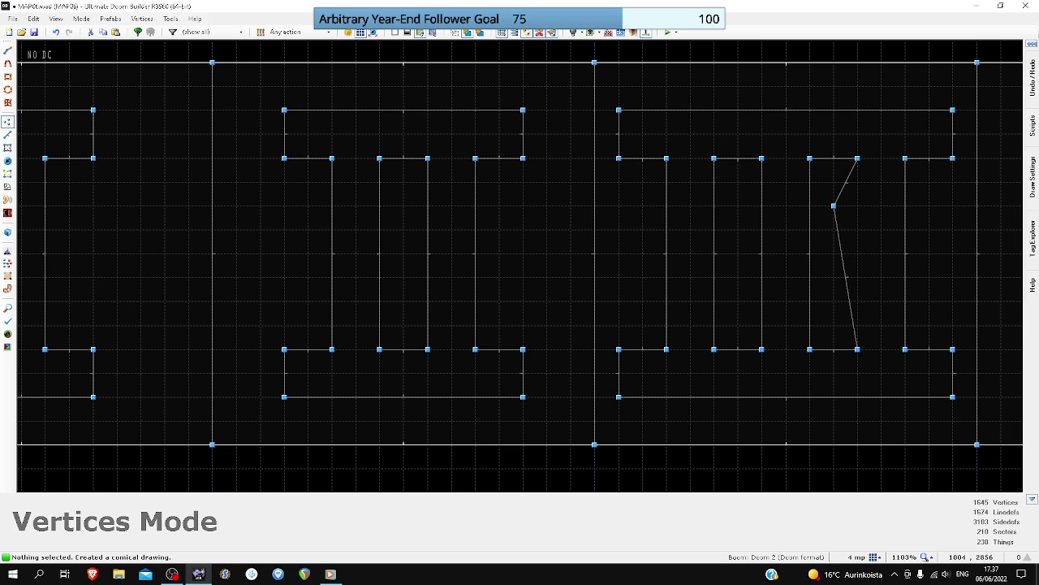
pyautogui.hotkey('ctrl', 'z')
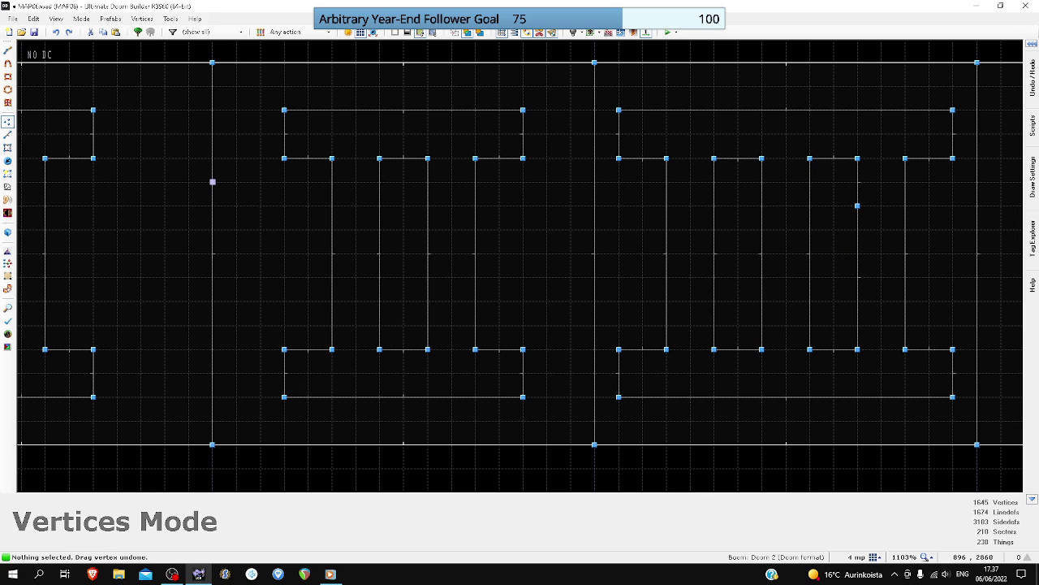
pyautogui.hotkey('ctrl', 'z')
# - Narrow the numeral III to 48 units by moving both outer sides 4 units inward and reducing the two inner rectangles to 4 wide
pyautogui.press('l')
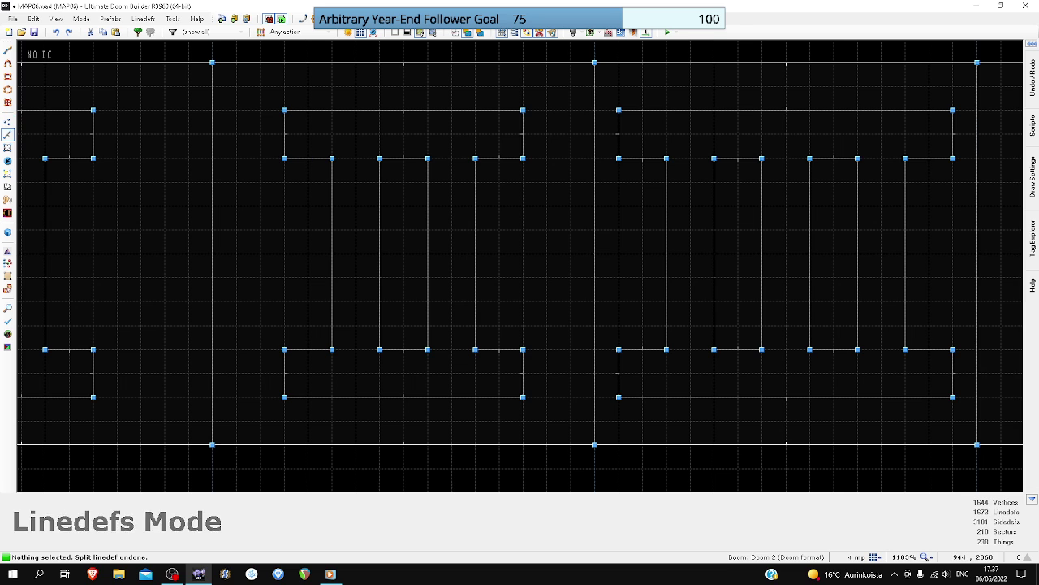
pyautogui.scroll(-1, 722, 210)
pyautogui.moveTo(812, 120); pyautogui.dragTo(909, 363)
pyautogui.moveTo(863, 244); pyautogui.dragTo(844, 244)
pyautogui.moveTo(635, 124); pyautogui.dragTo(691, 365)
pyautogui.scroll(-5, 696, 279)
pyautogui.scroll(5, 737, 279)
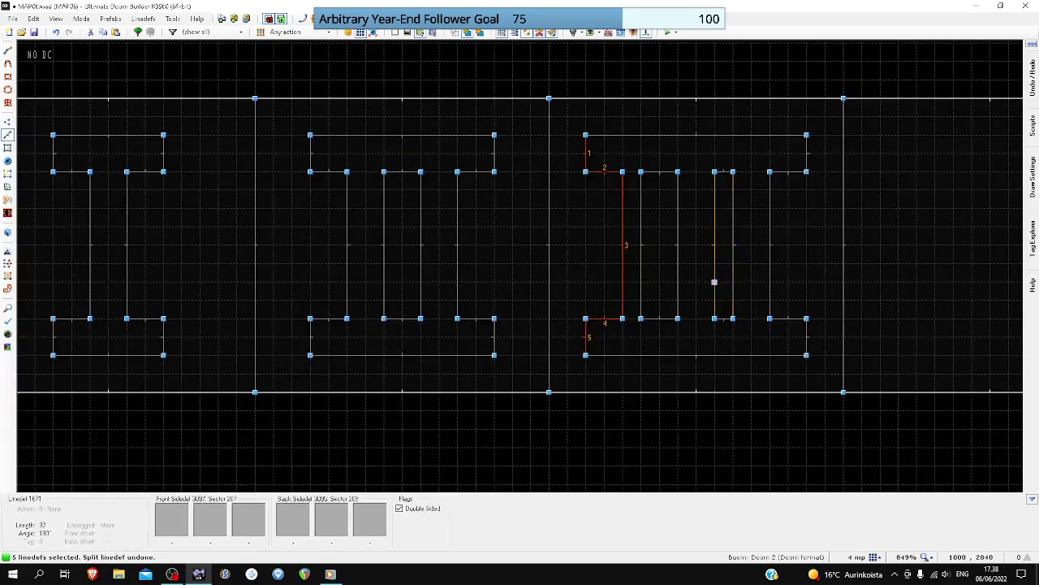
pyautogui.moveTo(634, 157); pyautogui.dragTo(675, 362)
pyautogui.moveTo(641, 244); pyautogui.dragTo(659, 245, button='right')
# - Draw the outer outline of a Roman numeral IV, 48 wide and 48 high with a slanted right side, in the fourth square
pyautogui.scroll(-3, 659, 244)
pyautogui.scroll(4, 855, 247)
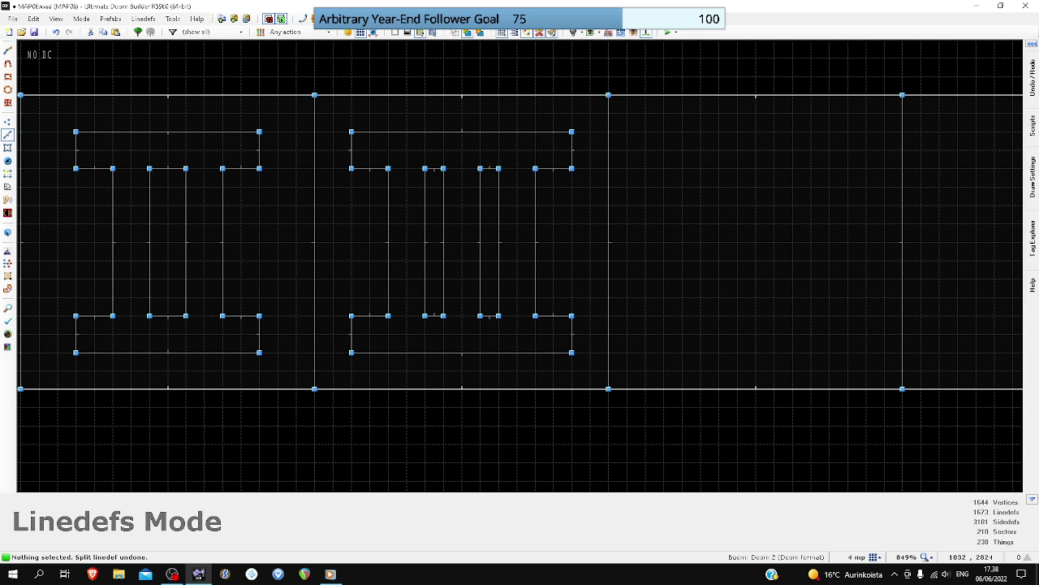
pyautogui.press('d')
pyautogui.click(682, 315)
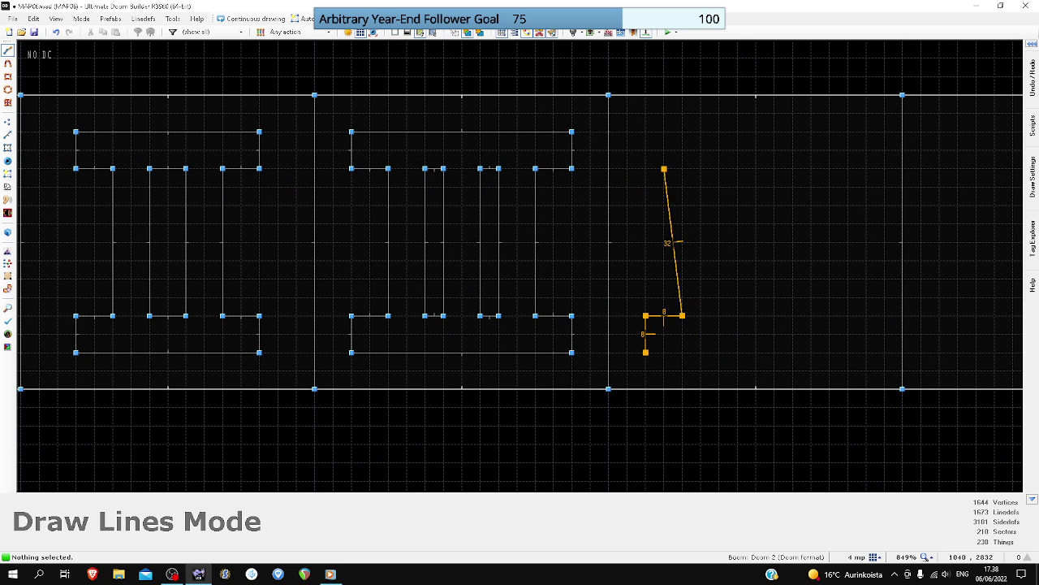
pyautogui.click(645, 132)
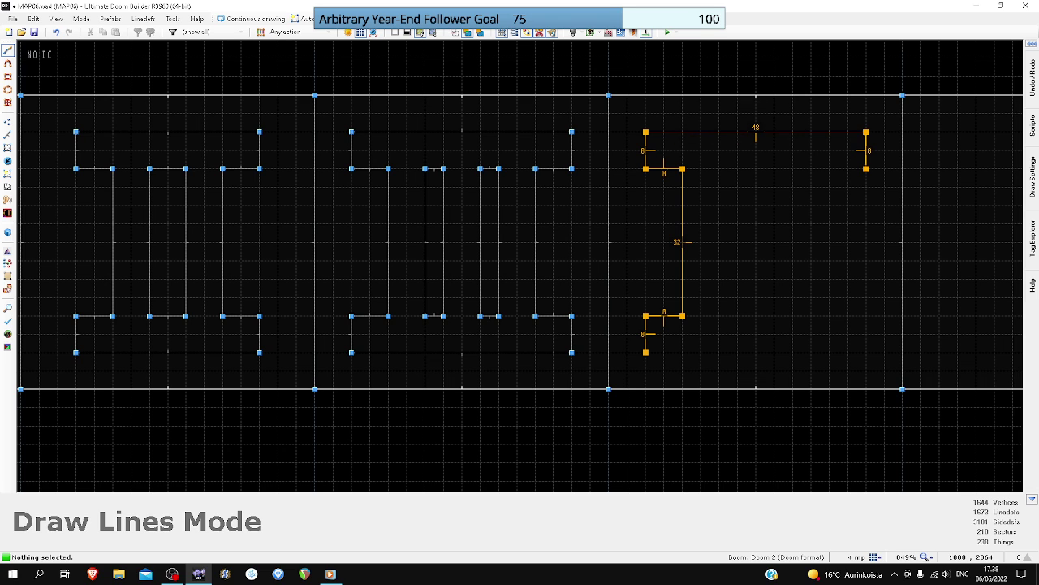
pyautogui.click(829, 168)
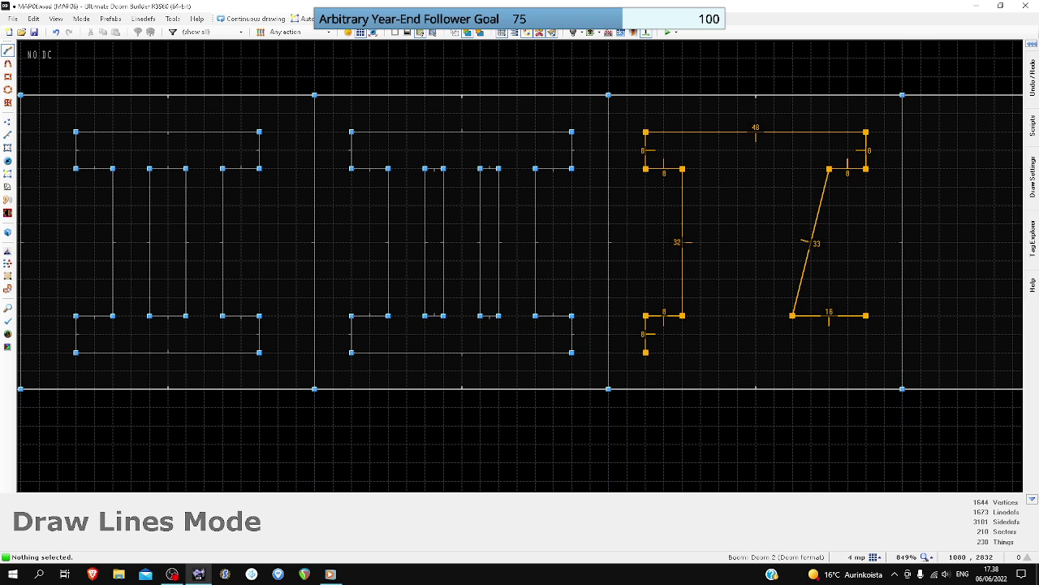
pyautogui.click(646, 351)
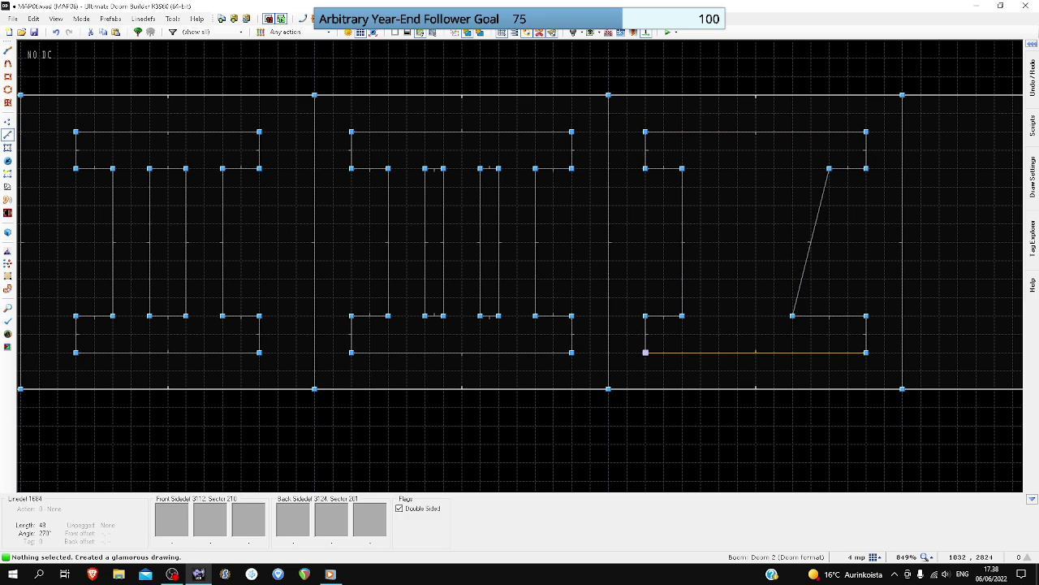
# - Draw a four-sided gap between the I and V of numeral IV, 32 high, 4 wide at the top and 8 at the bottom
pyautogui.press('d')
pyautogui.click(719, 169)
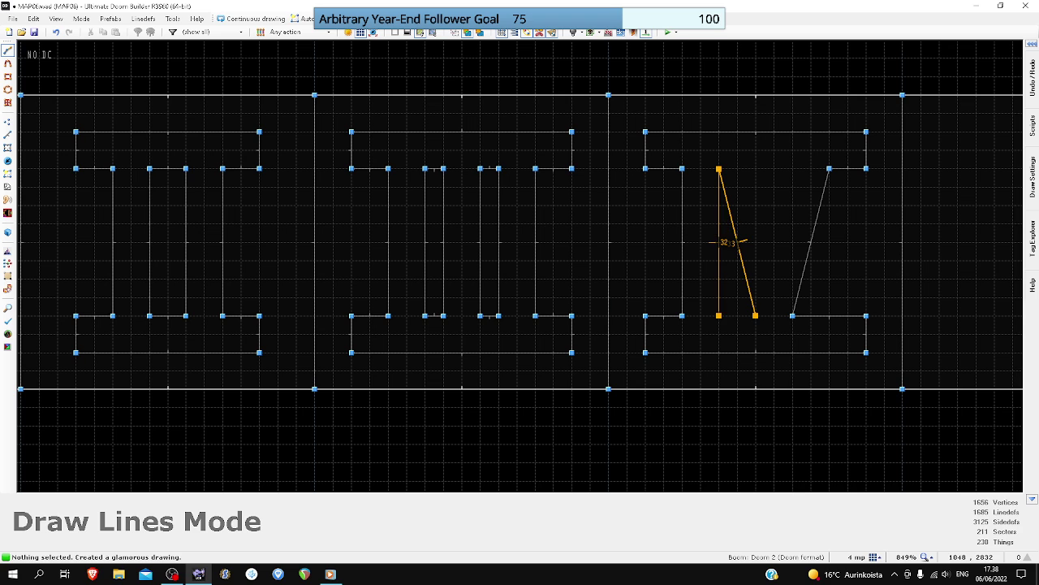
pyautogui.click(755, 315)
pyautogui.press('v')
pyautogui.moveTo(728, 206); pyautogui.dragTo(737, 169, button='right')
# - Move both lower vertices of the V and the upper vertex of its outer right edge 4 units east
pyautogui.moveTo(792, 316); pyautogui.dragTo(812, 316, button='right')
pyautogui.moveTo(829, 168); pyautogui.dragTo(848, 168)
pyautogui.moveTo(755, 315); pyautogui.dragTo(773, 315)
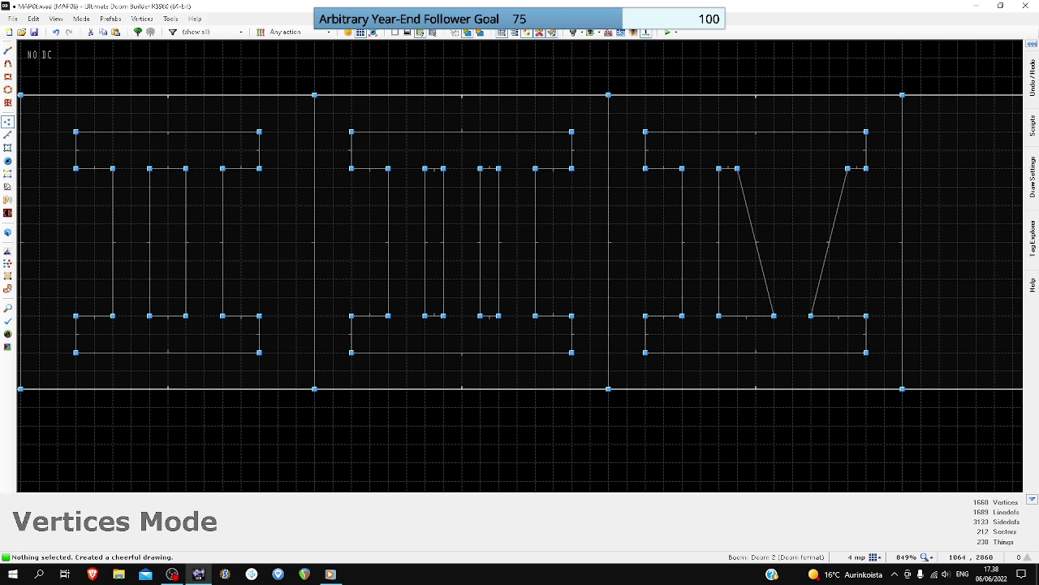
# - Draw a downward-pointing triangle, 16 wide and 24 high, inside the V of numeral IV
pyautogui.scroll(2, 788, 255)
pyautogui.rightClick(796, 293)
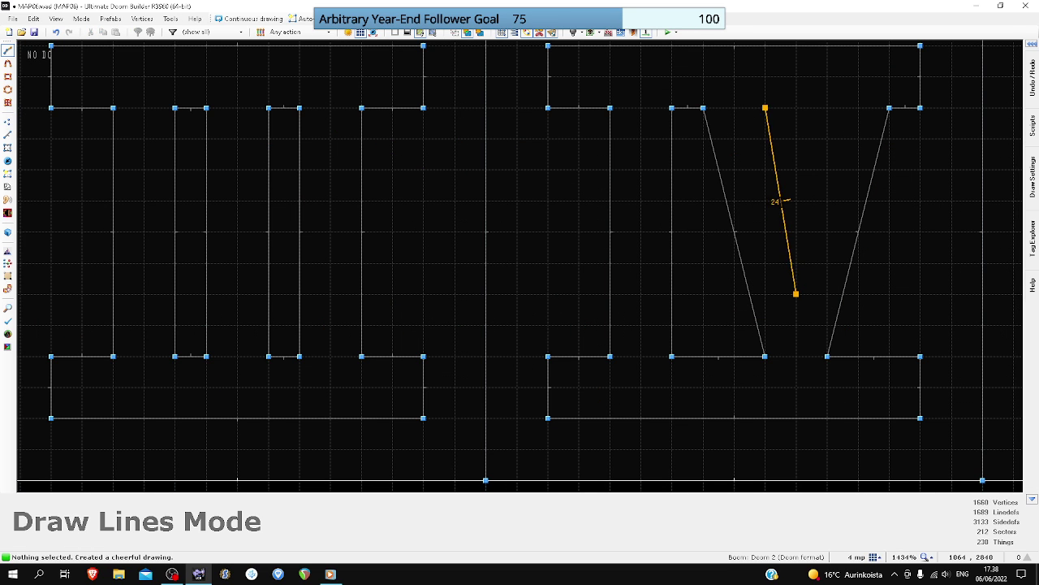
pyautogui.click(734, 107)
pyautogui.click(858, 107)
pyautogui.click(796, 293)
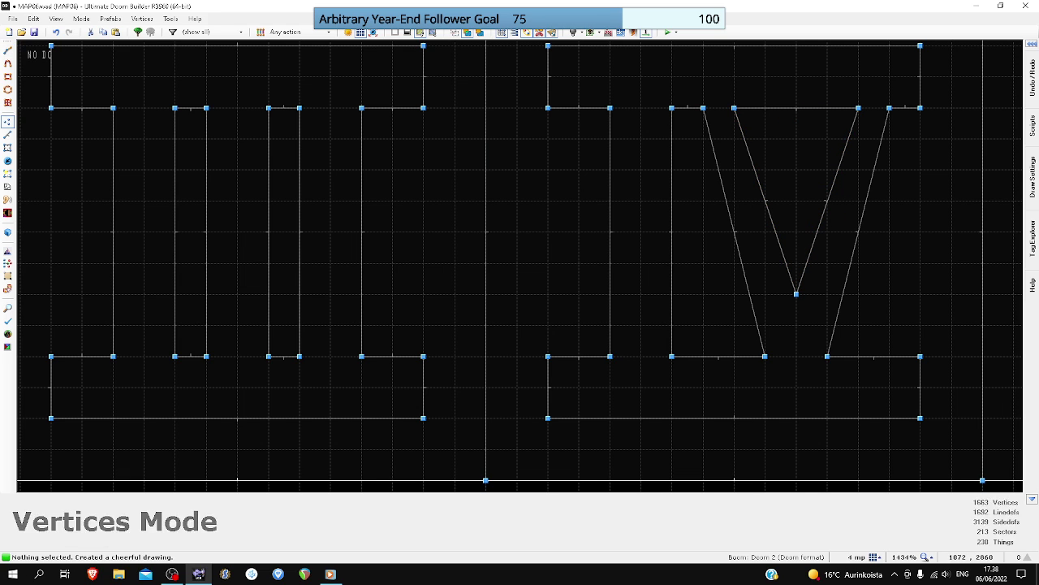
# - Shrink the V's inner triangle to 8 wide and 20 high
pyautogui.moveTo(859, 108); pyautogui.dragTo(827, 107, button='right')
pyautogui.moveTo(734, 107); pyautogui.dragTo(765, 108)
pyautogui.moveTo(796, 293); pyautogui.dragTo(796, 262)
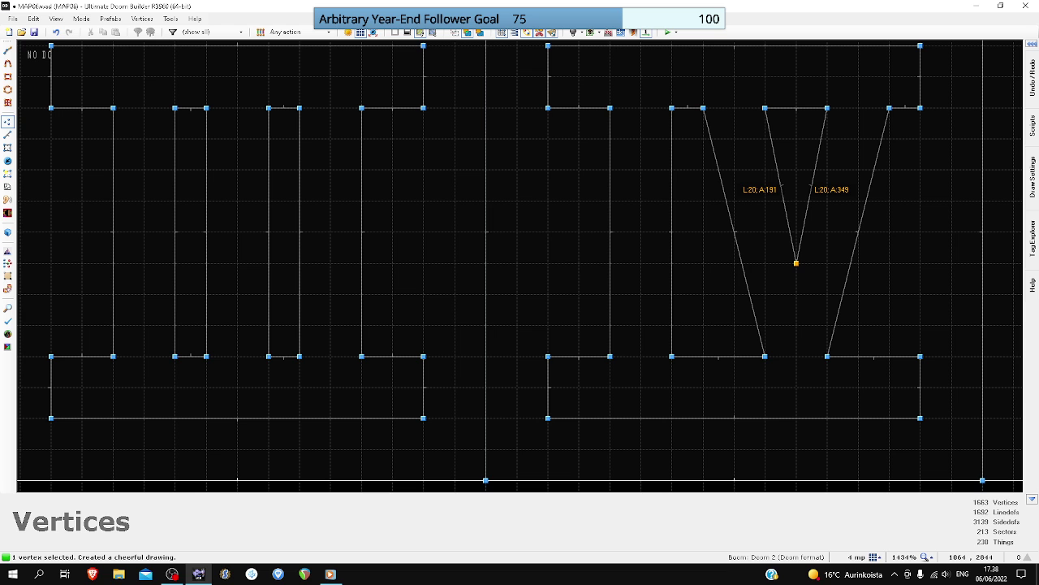
pyautogui.moveTo(796, 263); pyautogui.dragTo(795, 264, button='right')
# - Set the grid size to 1 mp and widen the top edge of the V's inner triangle to 12 units
pyautogui.scroll(-4, 808, 145)
pyautogui.scroll(4, 860, 135)
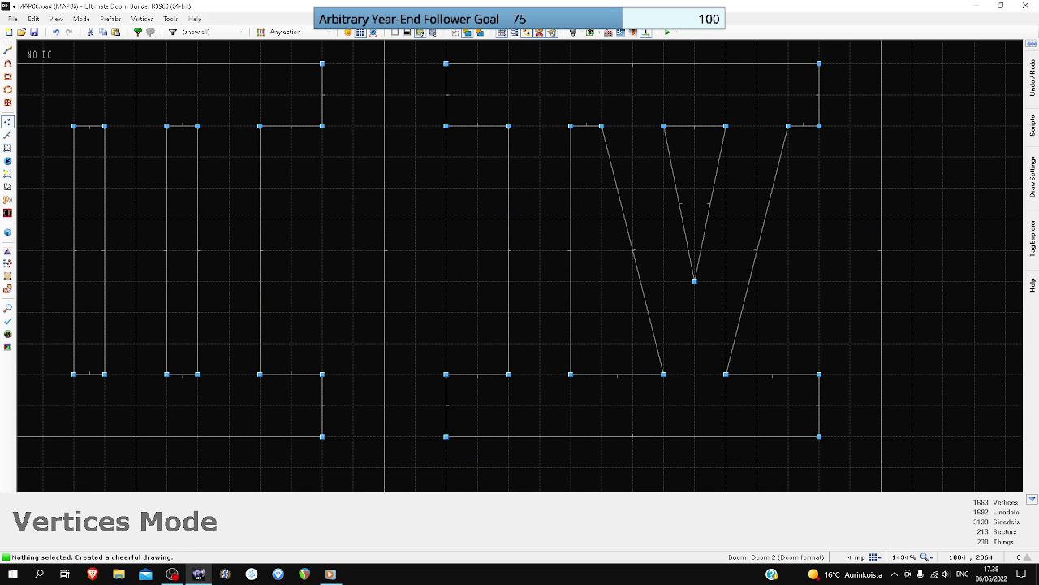
pyautogui.press('l')
pyautogui.press('v')
pyautogui.click(877, 557)
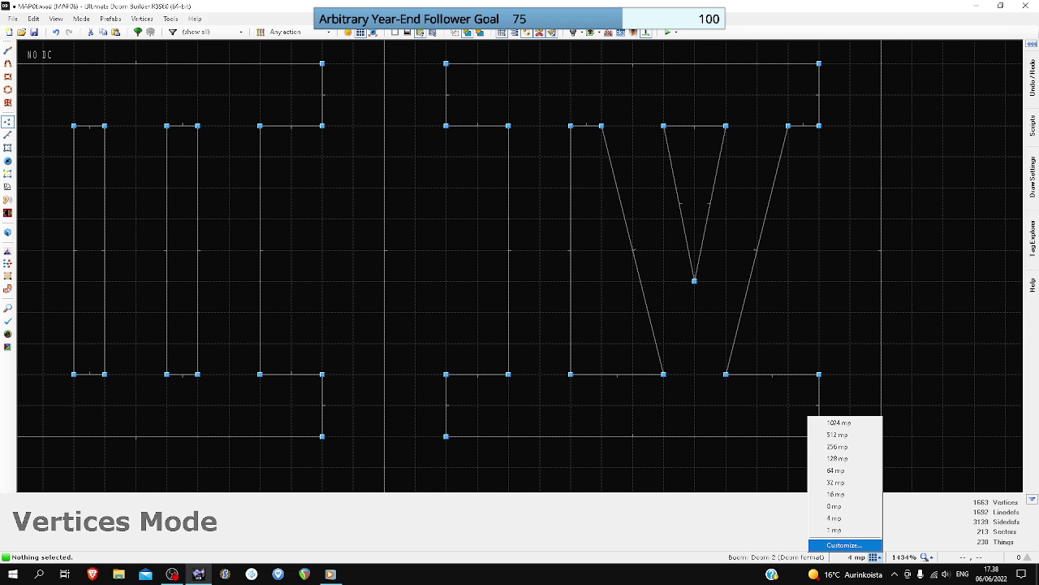
pyautogui.click(844, 530)
pyautogui.scroll(3, 664, 127)
pyautogui.click(665, 129)
pyautogui.moveTo(664, 130); pyautogui.dragTo(638, 129)
pyautogui.moveTo(769, 130); pyautogui.dragTo(782, 129)
pyautogui.moveTo(782, 129); pyautogui.dragTo(795, 129, button='right')
# - Lower the point of the V's inner triangle to make the triangle 24 high
pyautogui.scroll(-2, 794, 129)
pyautogui.scroll(2, 749, 288)
pyautogui.moveTo(748, 282); pyautogui.dragTo(749, 294, button='right')
pyautogui.moveTo(748, 294); pyautogui.dragTo(748, 333)
pyautogui.scroll(-3, 748, 334)
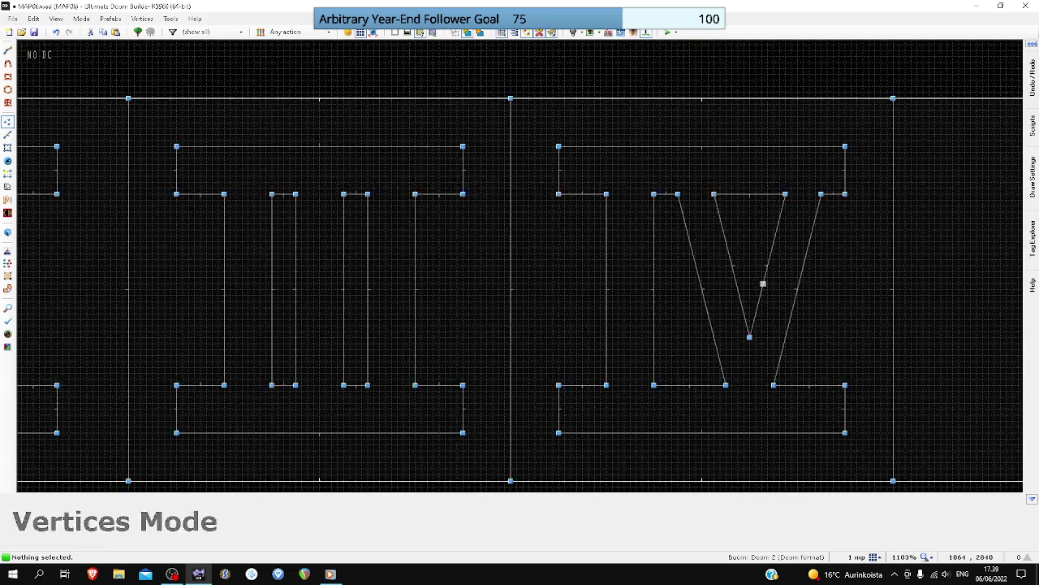
# - Set the grid size to 4 mp and switch to Linedefs mode
pyautogui.scroll(-2, 764, 277)
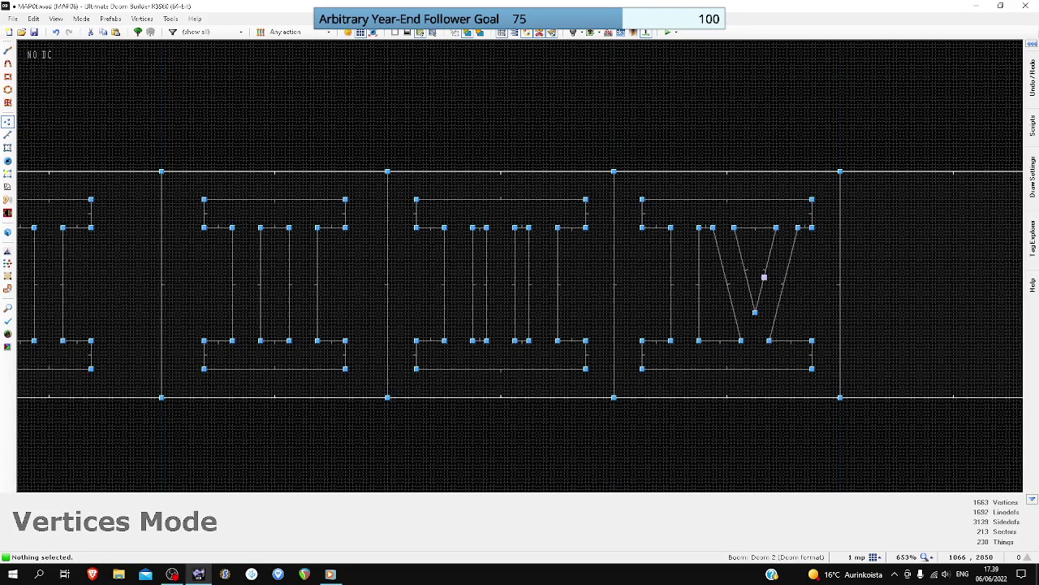
pyautogui.scroll(-1, 764, 277)
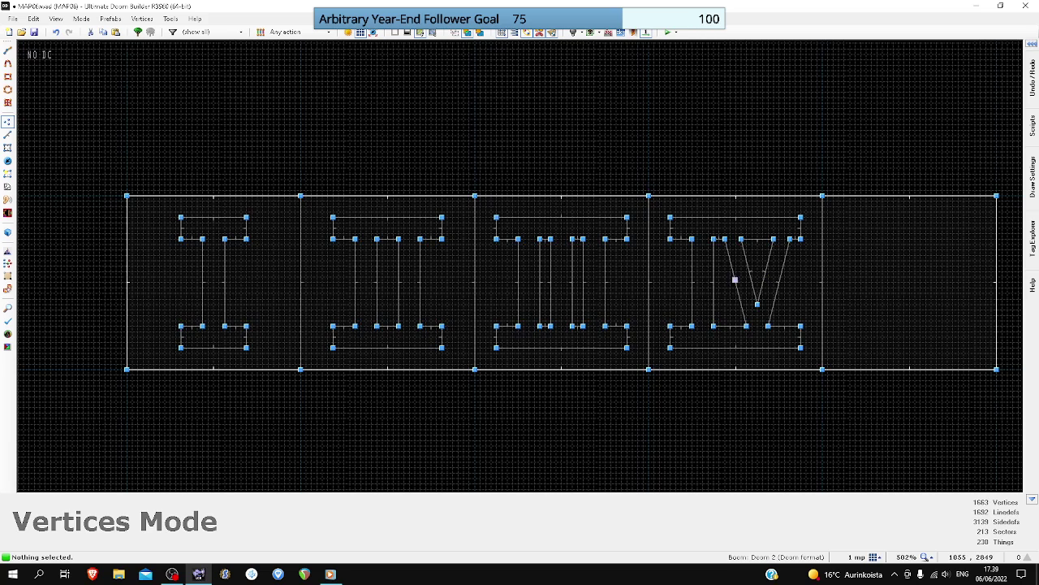
pyautogui.click(876, 557)
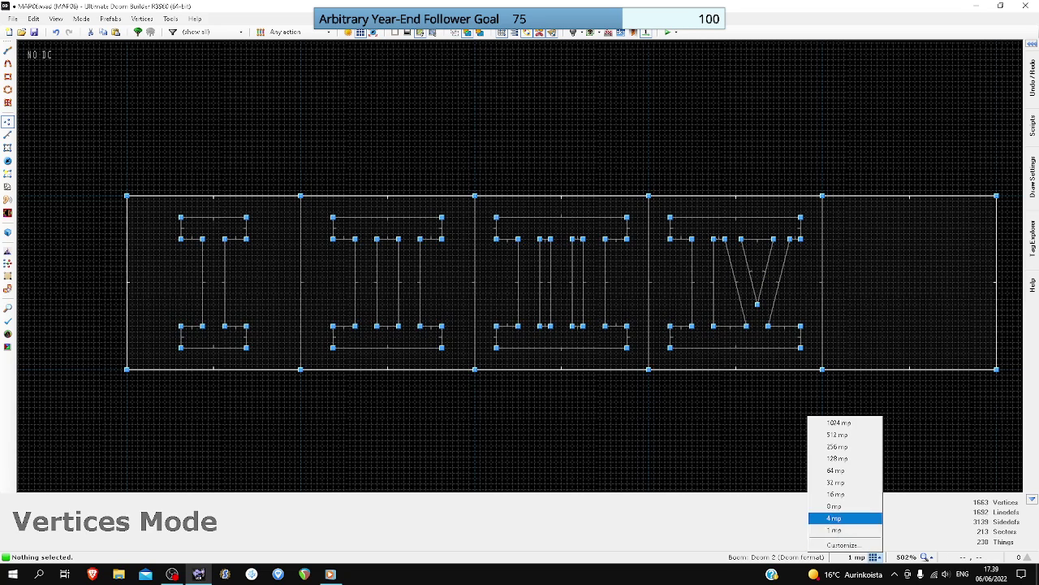
pyautogui.click(840, 510)
pyautogui.press('l')
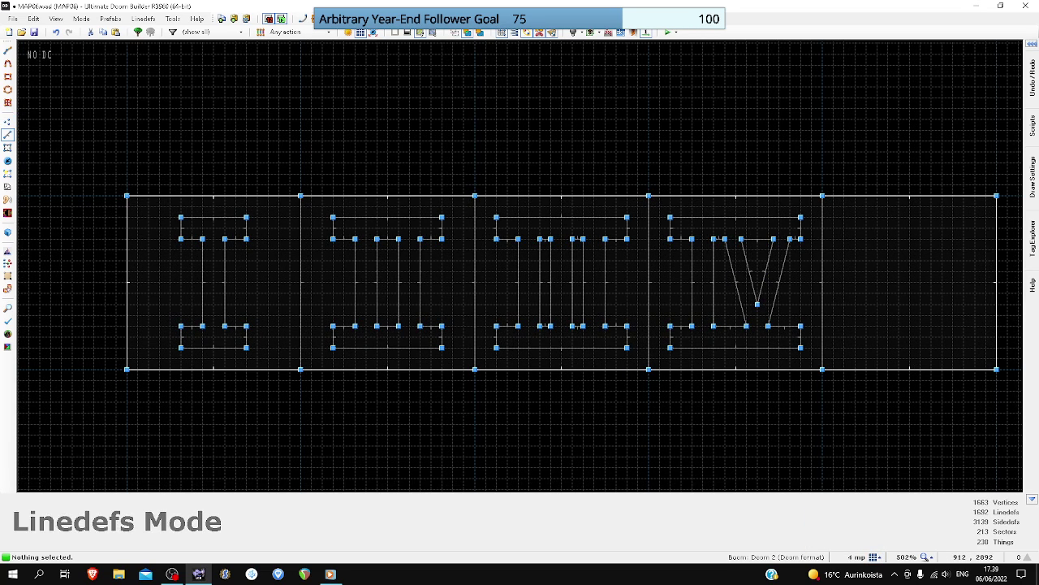
# - Shorten numeral IV's left serifs and both sides of III's serifs by moving their end lines inward 4 mp
pyautogui.scroll(2, 669, 216)
pyautogui.moveTo(674, 208); pyautogui.dragTo(658, 460)
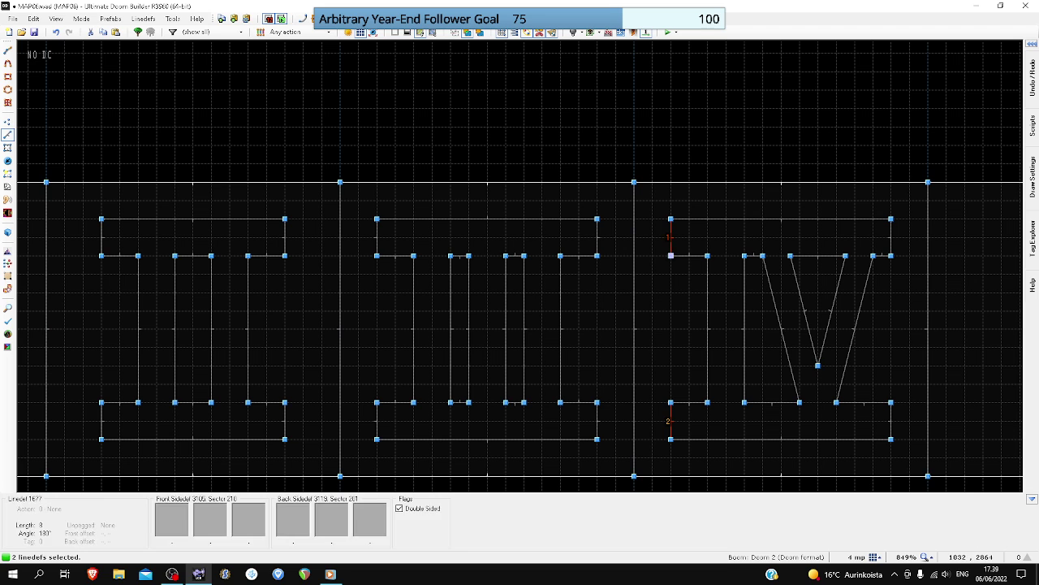
pyautogui.scroll(-1, 676, 246)
pyautogui.moveTo(606, 213); pyautogui.dragTo(636, 414)
pyautogui.moveTo(616, 245); pyautogui.dragTo(602, 245, button='right')
pyautogui.moveTo(436, 214); pyautogui.dragTo(454, 407)
pyautogui.moveTo(447, 309); pyautogui.dragTo(460, 309)
# - Shorten the serifs of numerals II and I on both sides by moving their end lines inward 4 mp
pyautogui.moveTo(221, 217); pyautogui.dragTo(244, 400)
pyautogui.moveTo(235, 240); pyautogui.dragTo(248, 240)
pyautogui.moveTo(357, 213); pyautogui.dragTo(388, 399)
pyautogui.moveTo(376, 238); pyautogui.dragTo(362, 239)
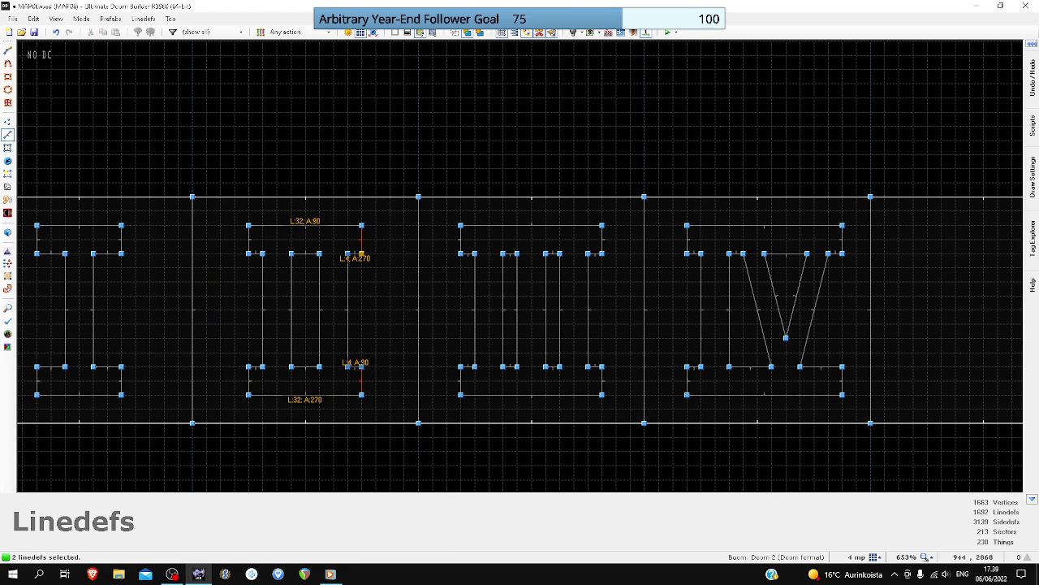
pyautogui.scroll(-2, 361, 238)
pyautogui.moveTo(146, 399); pyautogui.dragTo(146, 400)
pyautogui.moveTo(140, 237); pyautogui.dragTo(155, 235, button='right')
pyautogui.moveTo(211, 209); pyautogui.dragTo(232, 402)
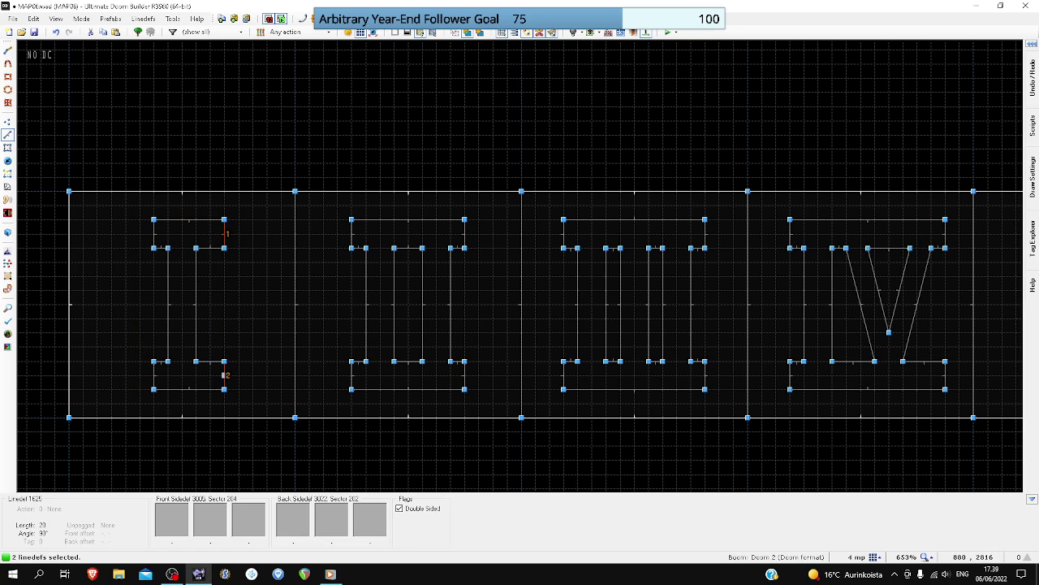
pyautogui.moveTo(225, 238); pyautogui.dragTo(211, 239, button='right')
pyautogui.press('c')
pyautogui.scroll(-3, 266, 327)
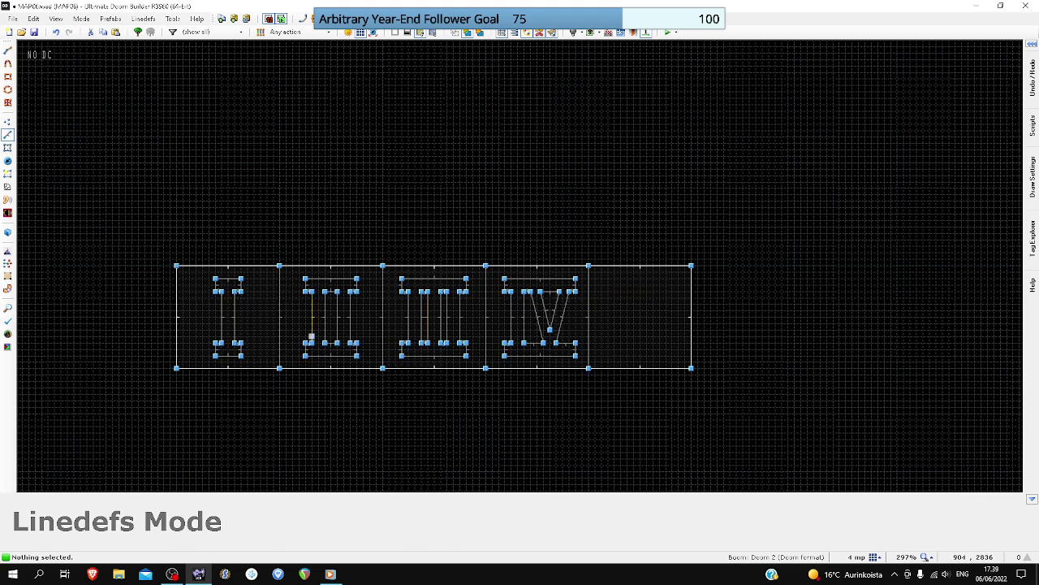
# - Set the grid to 1 mp and move all of numeral IV's linedefs 2 mp left to centre it in its square
pyautogui.scroll(3, 588, 310)
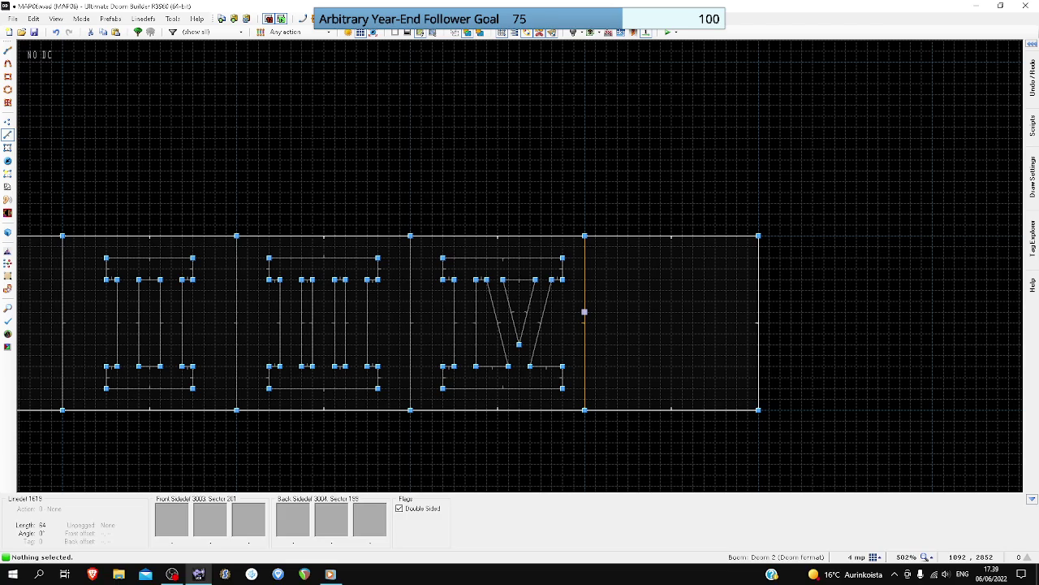
pyautogui.moveTo(425, 247); pyautogui.dragTo(584, 399)
pyautogui.click(874, 557)
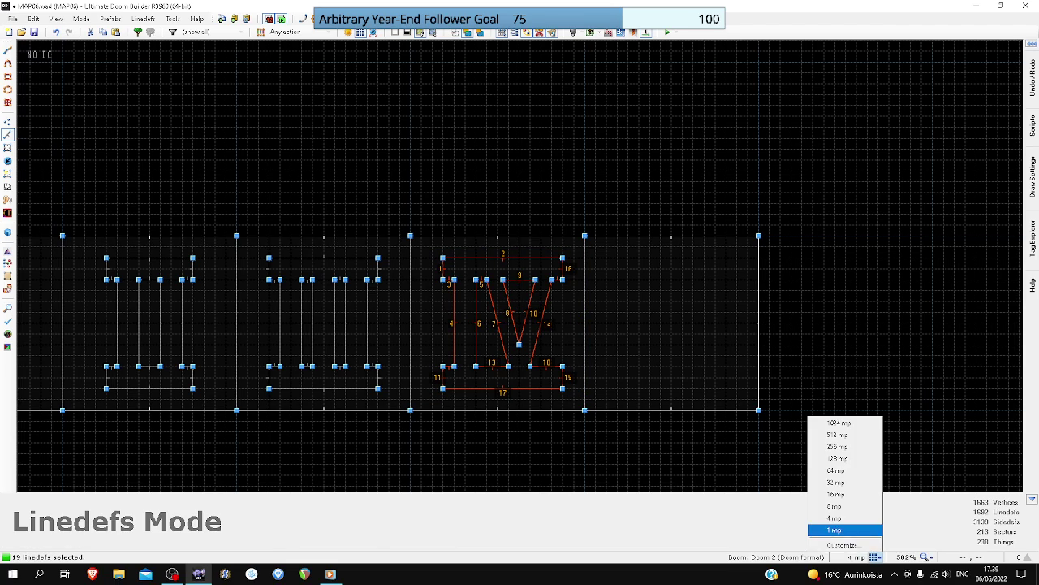
pyautogui.click(861, 529)
pyautogui.scroll(2, 573, 379)
pyautogui.moveTo(554, 379); pyautogui.dragTo(546, 380, button='right')
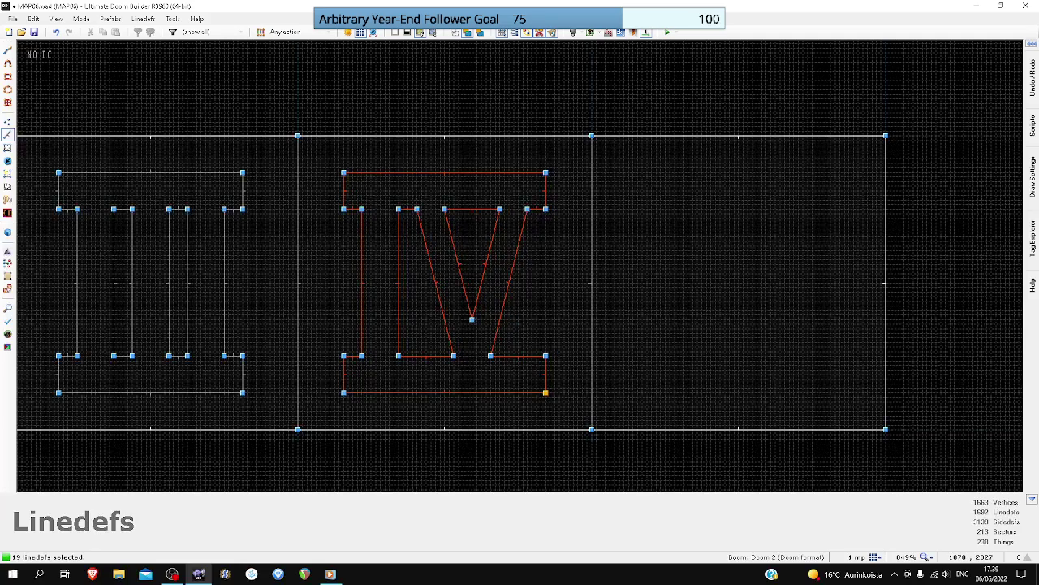
pyautogui.scroll(-2, 545, 379)
pyautogui.press('c')
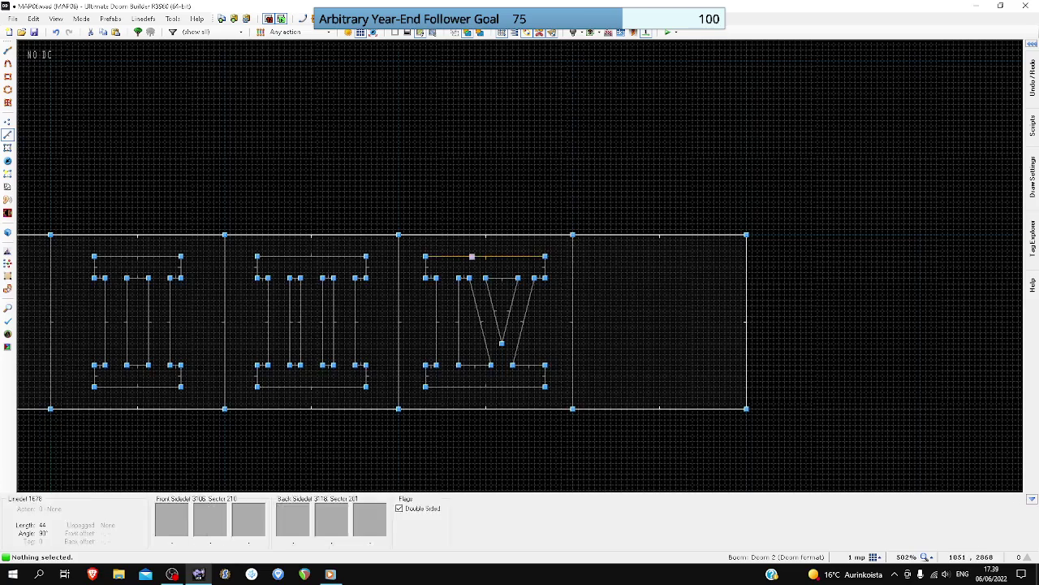
# - Draw a vertical line across numeral IV's upper serif bar, in line with the right edge of its I stroke
pyautogui.scroll(6, 463, 269)
pyautogui.scroll(4, 448, 293)
pyautogui.hotkey('ctrl', 'd')
pyautogui.click(444, 302)
pyautogui.scroll(-4, 445, 301)
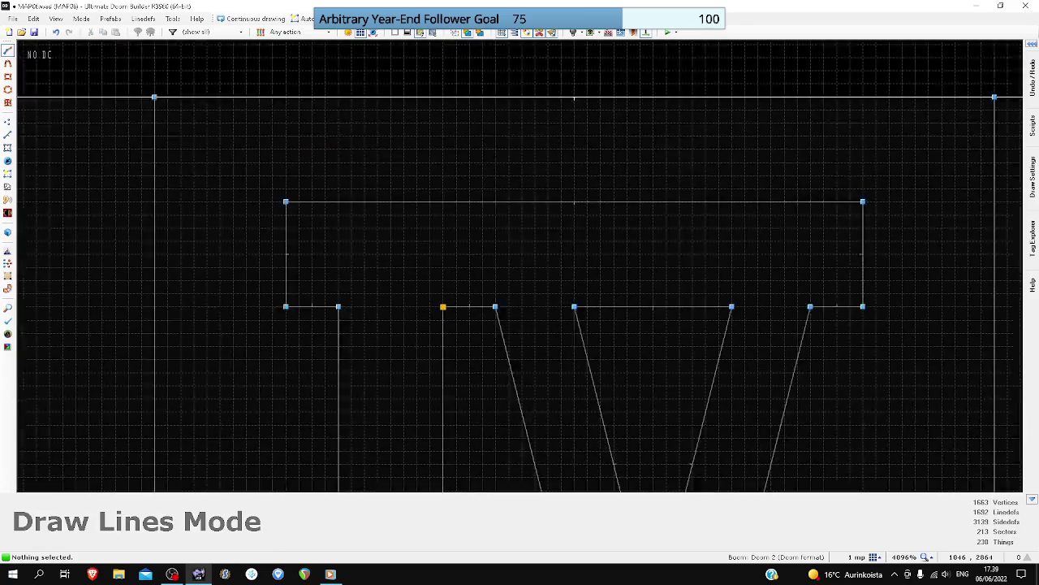
pyautogui.press('Return')
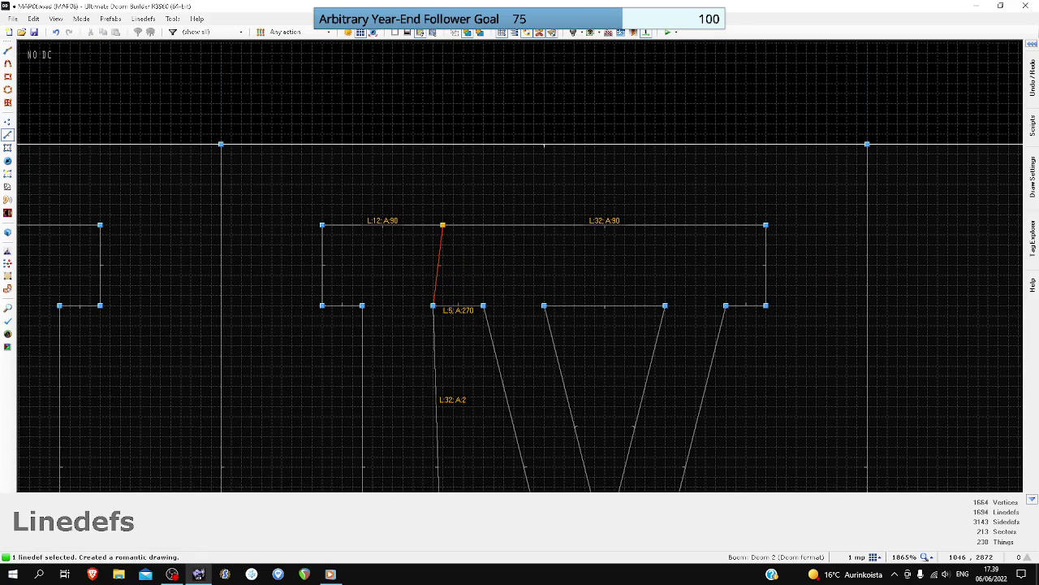
pyautogui.press('Escape')
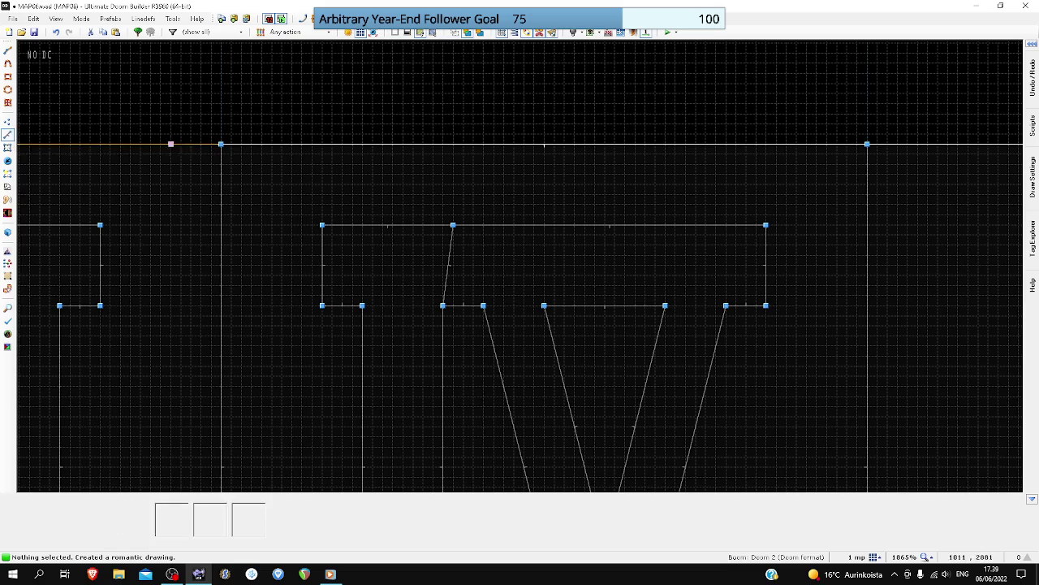
pyautogui.press('v')
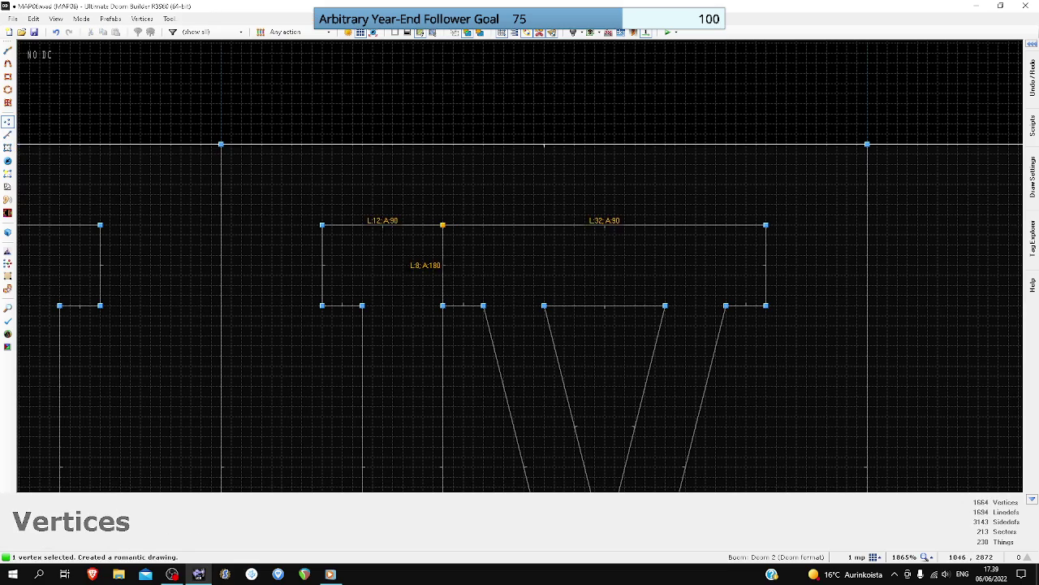
# - Draw a matching vertical line across numeral IV's lower serif bar to split the I from the V
pyautogui.scroll(-5, 447, 357)
pyautogui.scroll(5, 446, 369)
pyautogui.press('d')
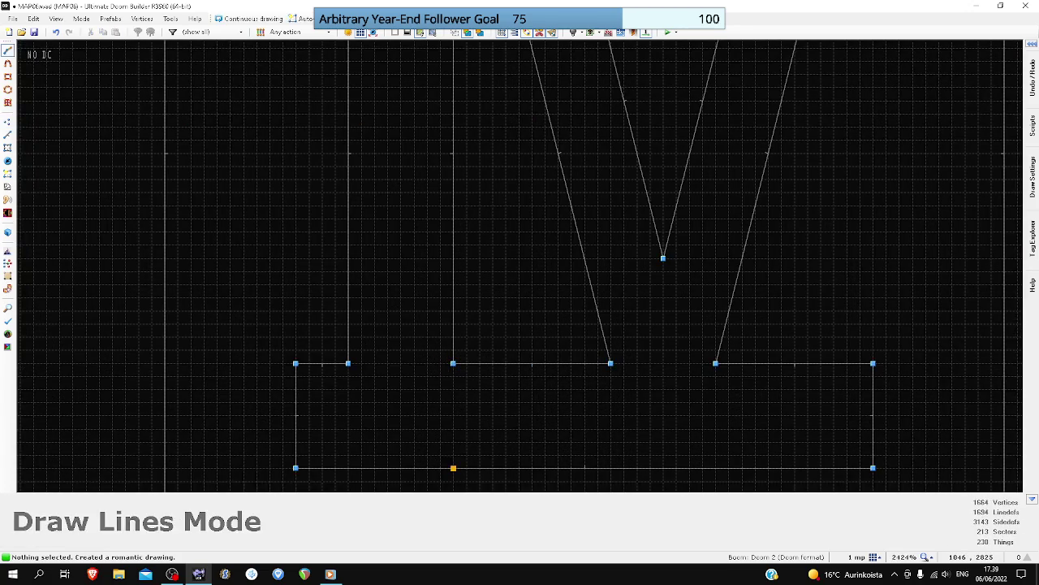
pyautogui.click(453, 468)
pyautogui.scroll(-5, 450, 368)
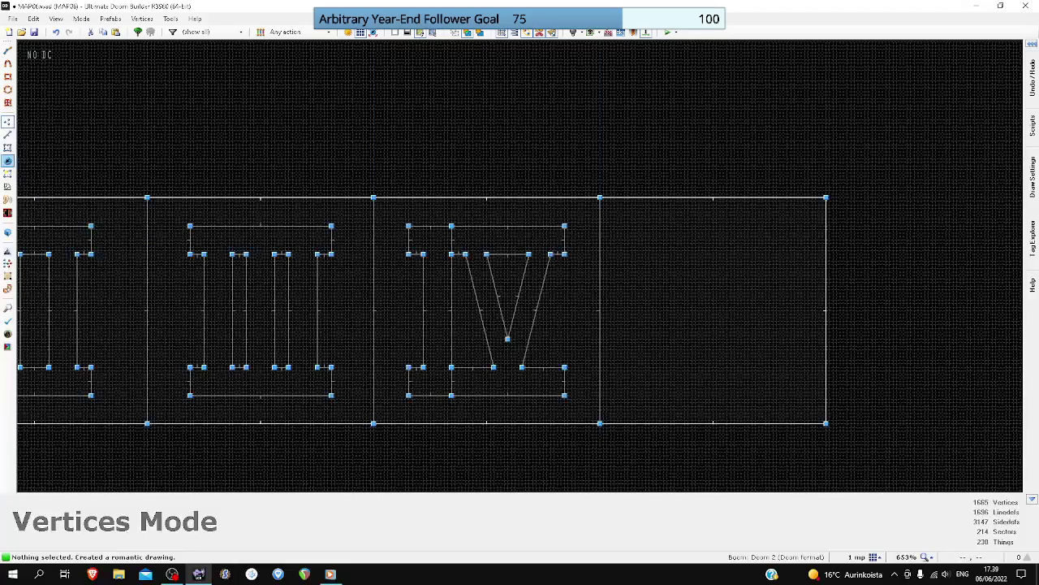
# - Copy the V sector into the empty fifth square and centre it there, with the grid set to 4 mp
pyautogui.press('s')
pyautogui.click(525, 239)
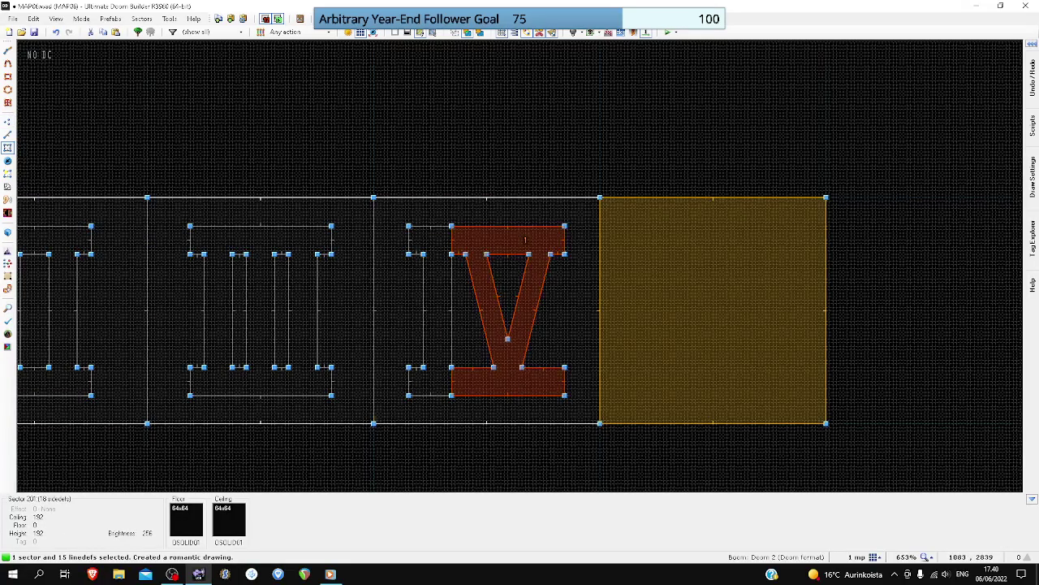
pyautogui.hotkey('ctrl', 'v')
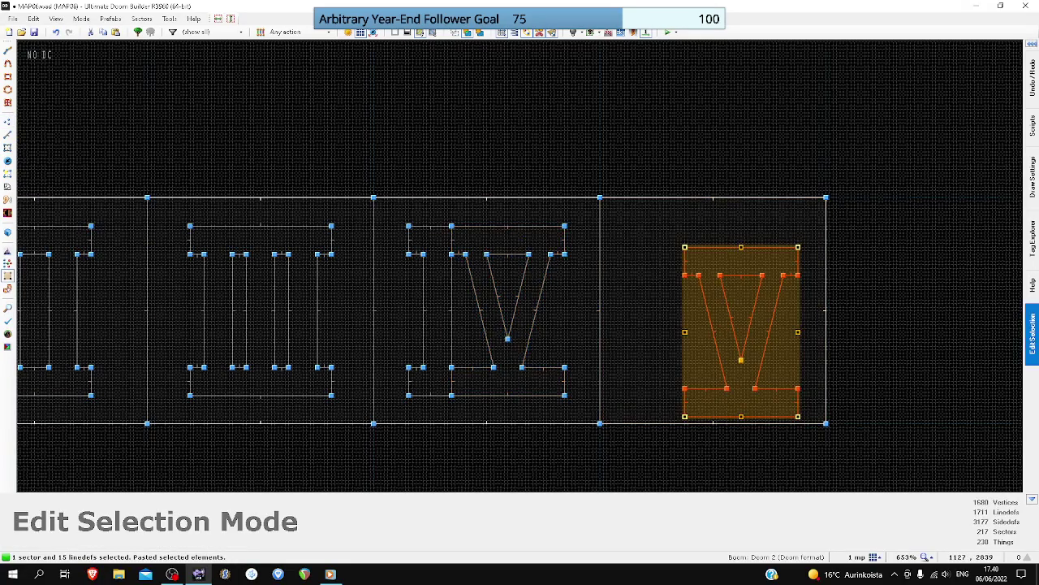
pyautogui.scroll(1, 739, 405)
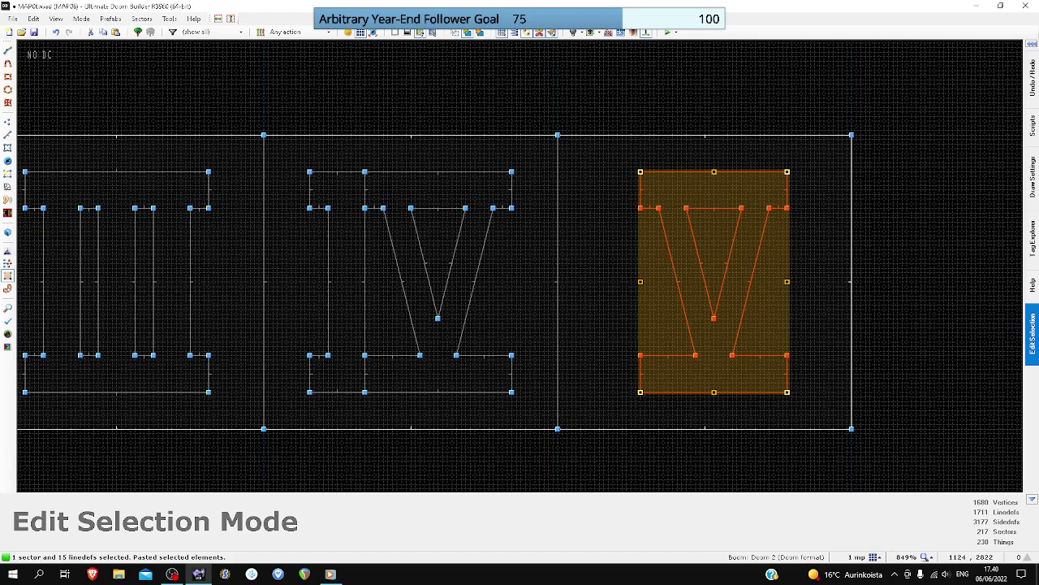
pyautogui.click(875, 557)
pyautogui.click(836, 507)
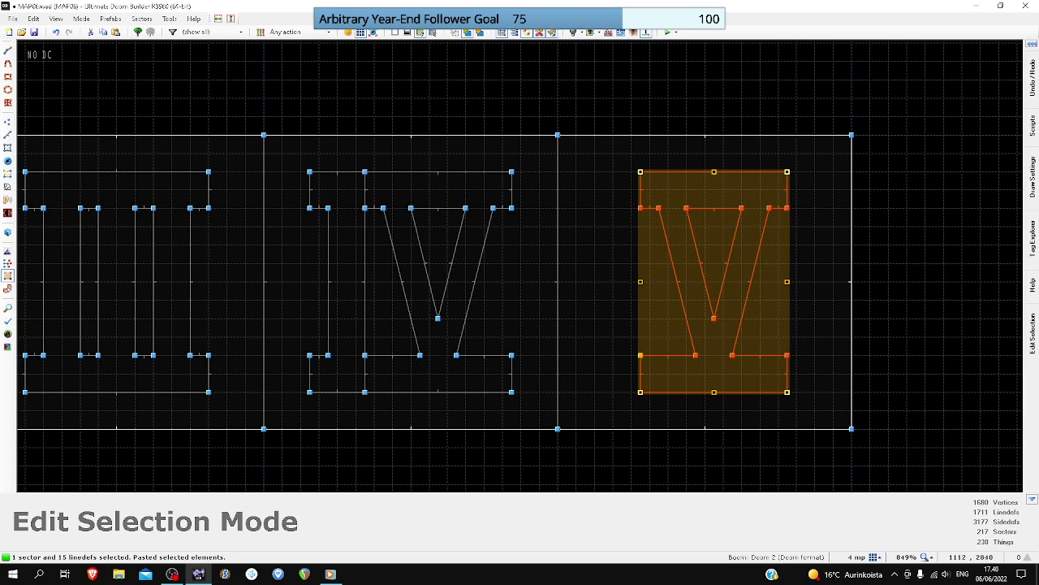
pyautogui.press('Left')
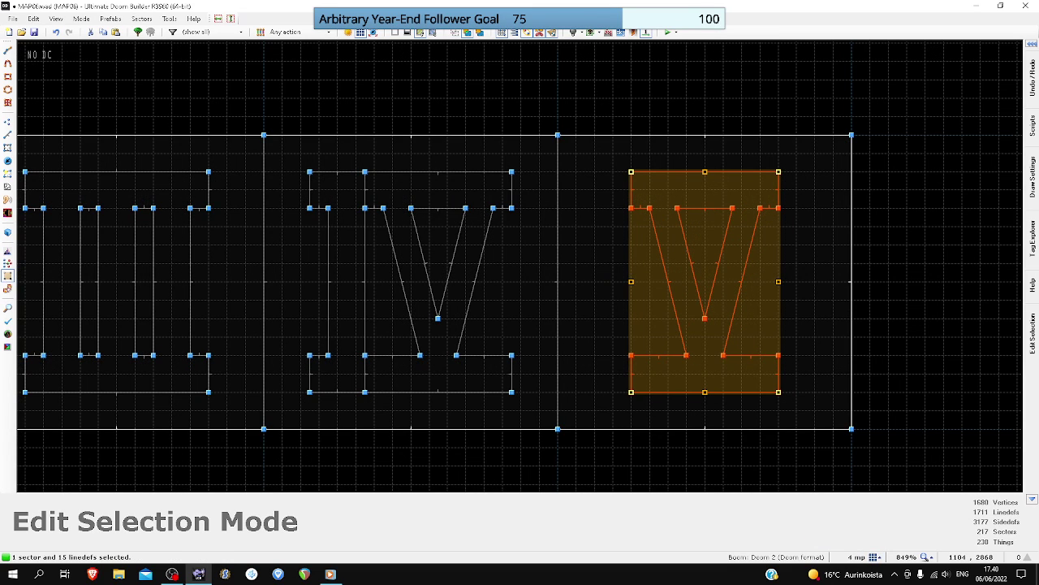
pyautogui.scroll(-1, 638, 184)
pyautogui.click(8, 148)
# - Merge the I and V sectors of numeral IV and delete the two leftover split vertices on its serif bars
pyautogui.moveTo(284, 75); pyautogui.dragTo(323, 90)
pyautogui.click(463, 190)
pyautogui.click(407, 189)
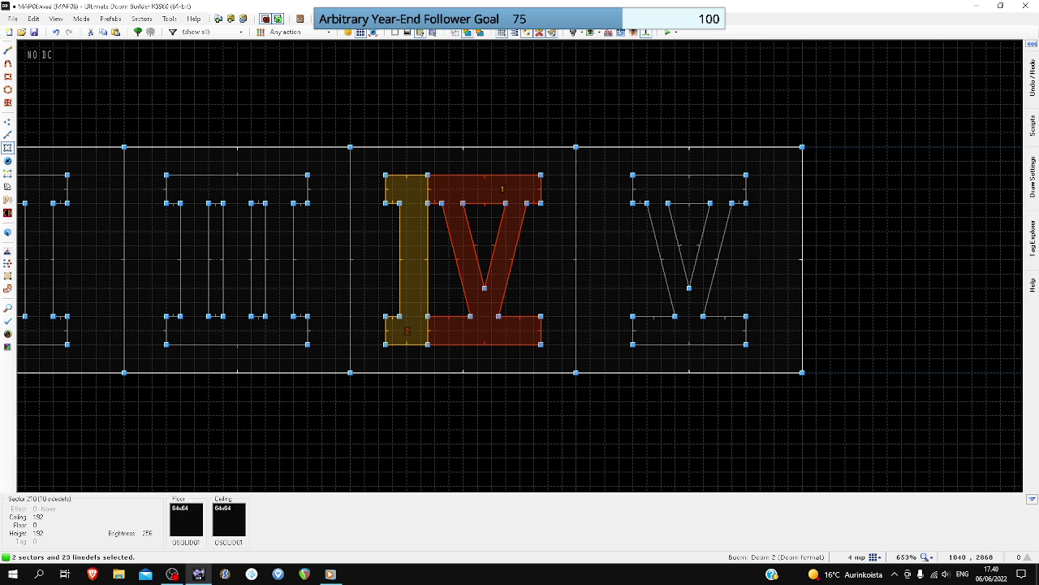
pyautogui.hotkey('shift', 'j')
pyautogui.scroll(-2, 413, 182)
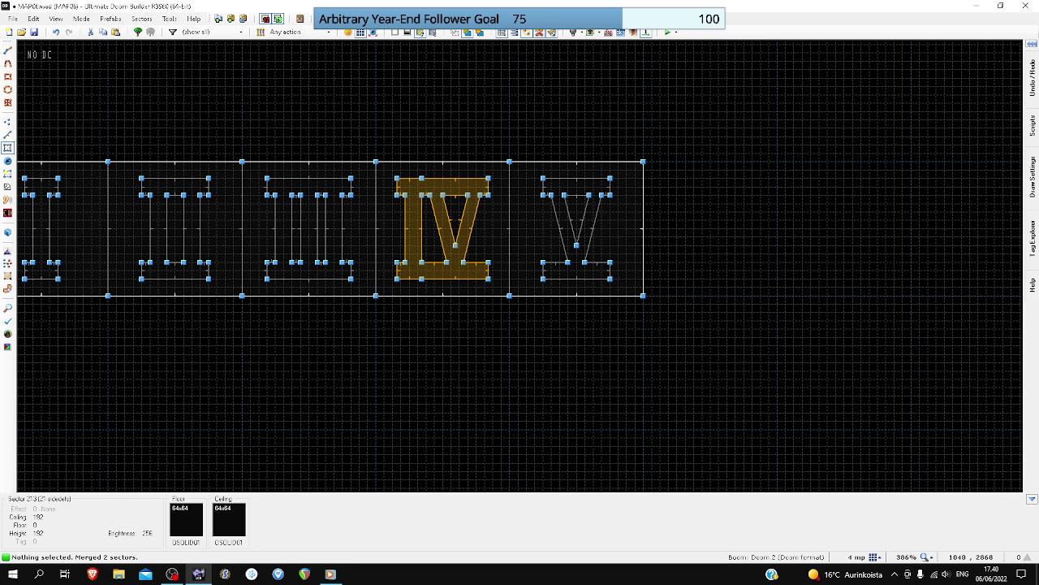
pyautogui.press('v')
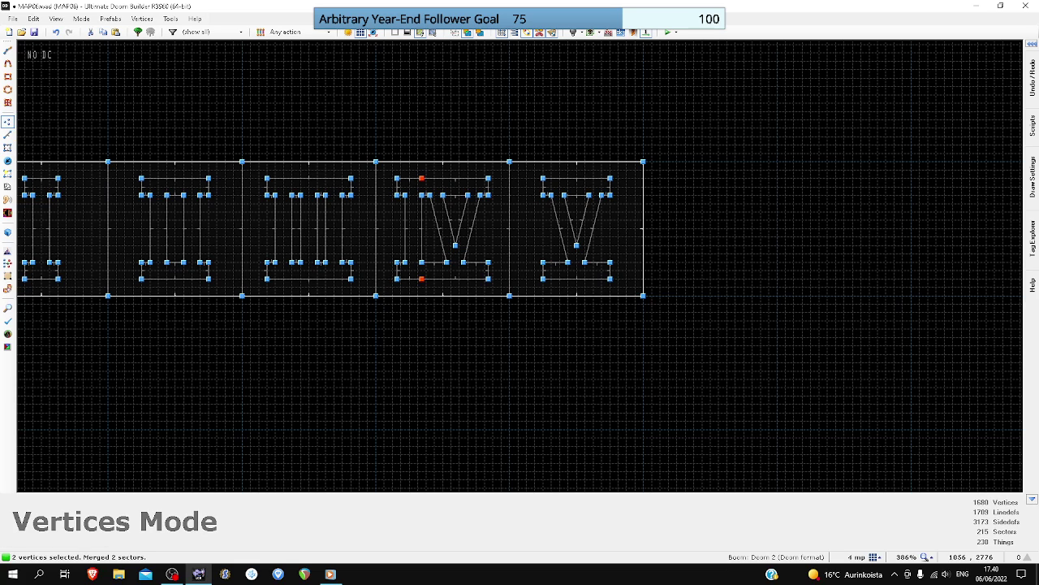
pyautogui.scroll(-2, 446, 376)
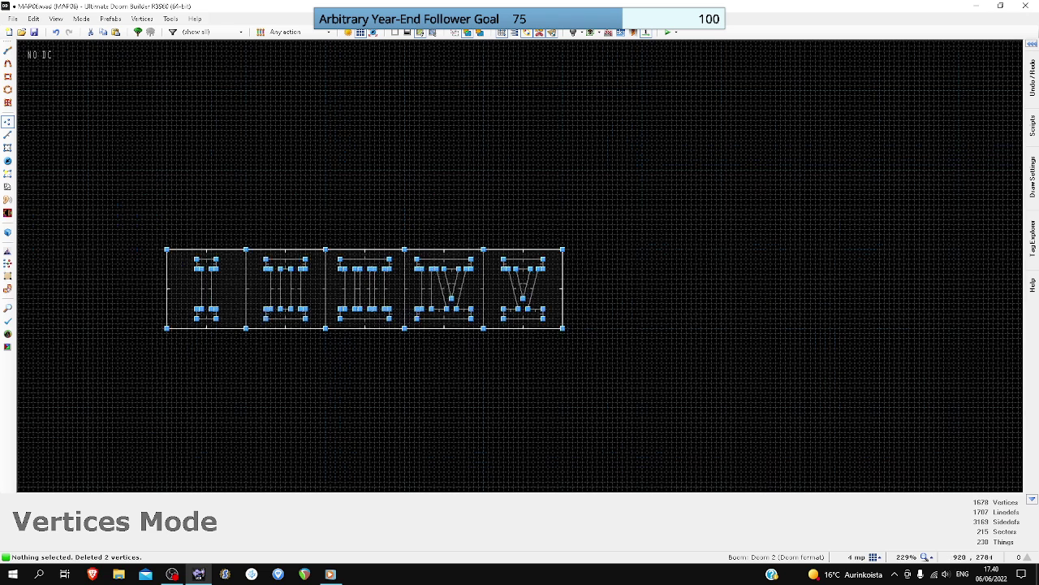
pyautogui.press('s')
pyautogui.scroll(1, 151, 237)
pyautogui.moveTo(151, 236); pyautogui.dragTo(721, 370)
pyautogui.click(543, 291)
pyautogui.click(570, 296)
pyautogui.click(599, 299)
pyautogui.scroll(1, 459, 297)
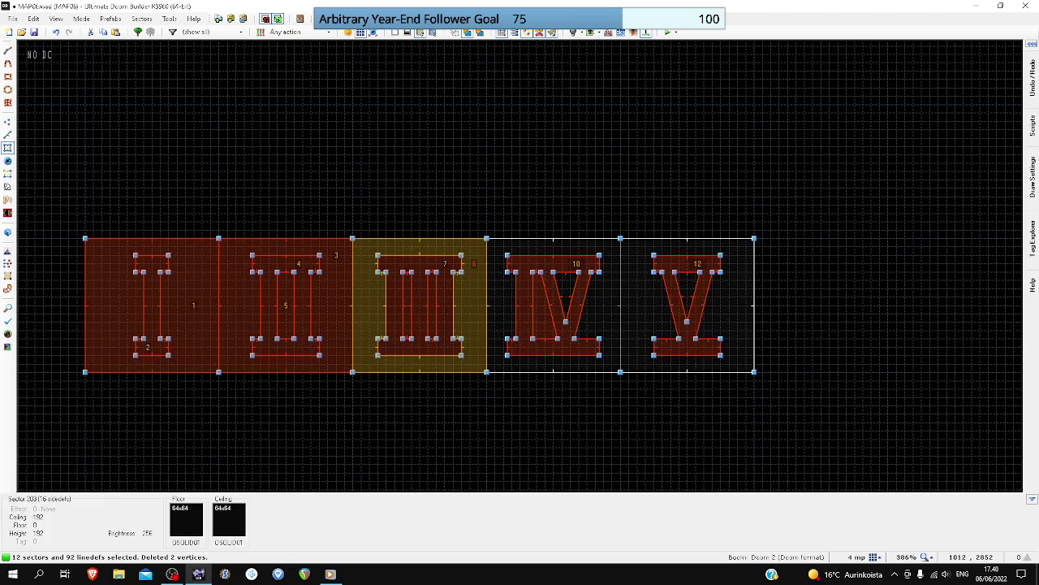
pyautogui.press('c')
# - Set both floor and ceiling textures of the five numeral sectors to OFLUOA01, leaving out the gaps inside the numerals
pyautogui.moveTo(124, 247); pyautogui.dragTo(734, 360)
pyautogui.click(570, 288)
pyautogui.click(540, 291)
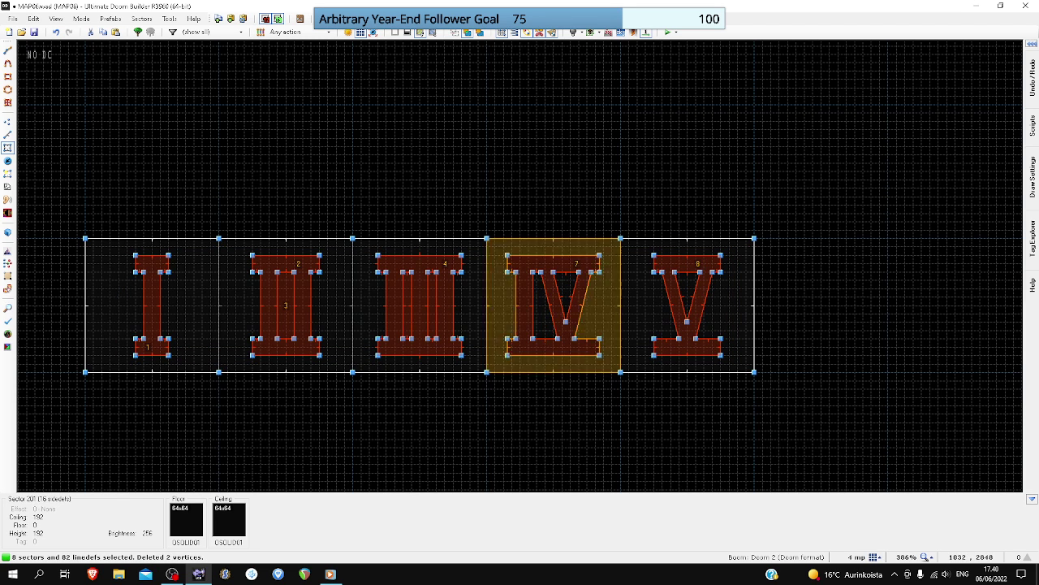
pyautogui.click(432, 293)
pyautogui.click(408, 295)
pyautogui.click(286, 298)
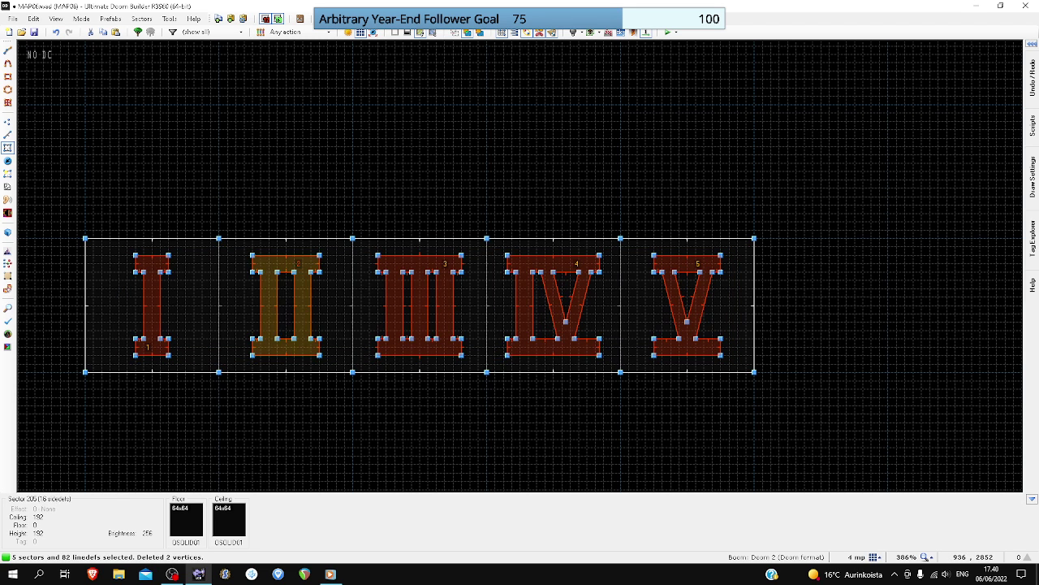
pyautogui.rightClick(271, 299)
pyautogui.click(539, 255)
pyautogui.doubleClick(551, 241)
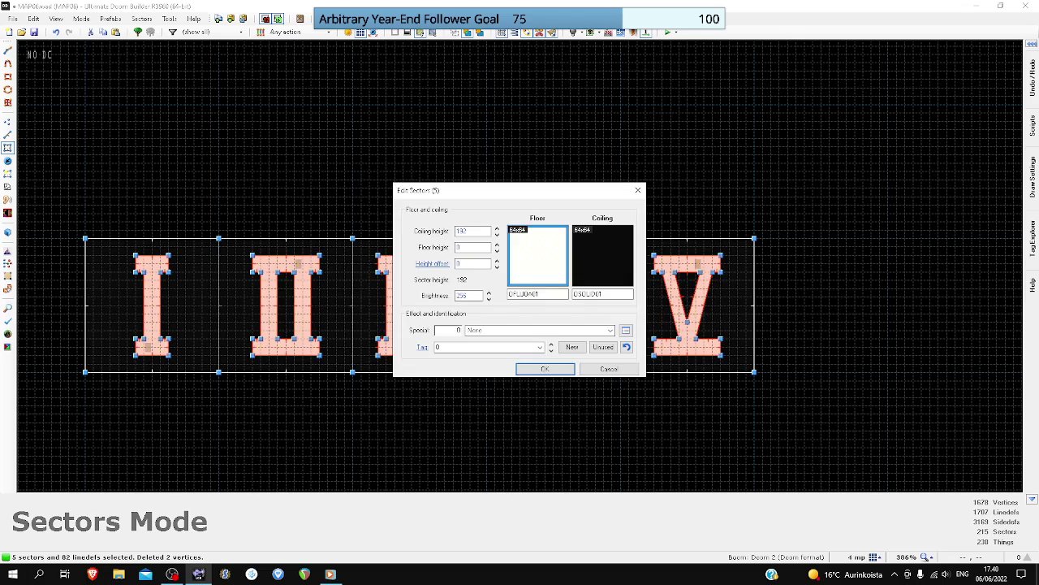
pyautogui.press('Tab')
pyautogui.write('OFLUOA01')
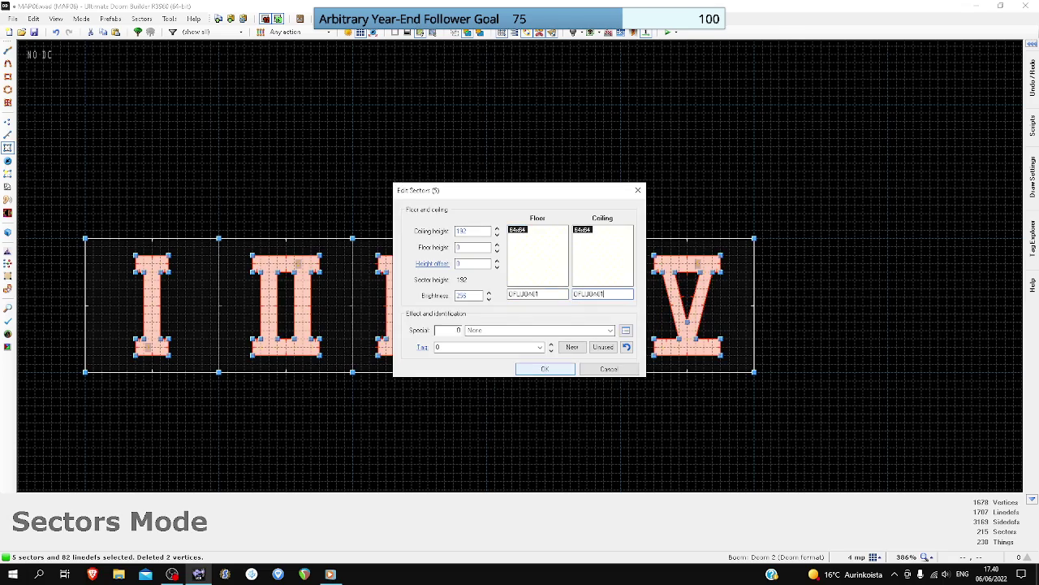
pyautogui.click(544, 368)
pyautogui.moveTo(461, 412); pyautogui.dragTo(560, 445)
# - Cut numeral I together with its surrounding square out of the row of numerals
pyautogui.scroll(-5, 560, 444)
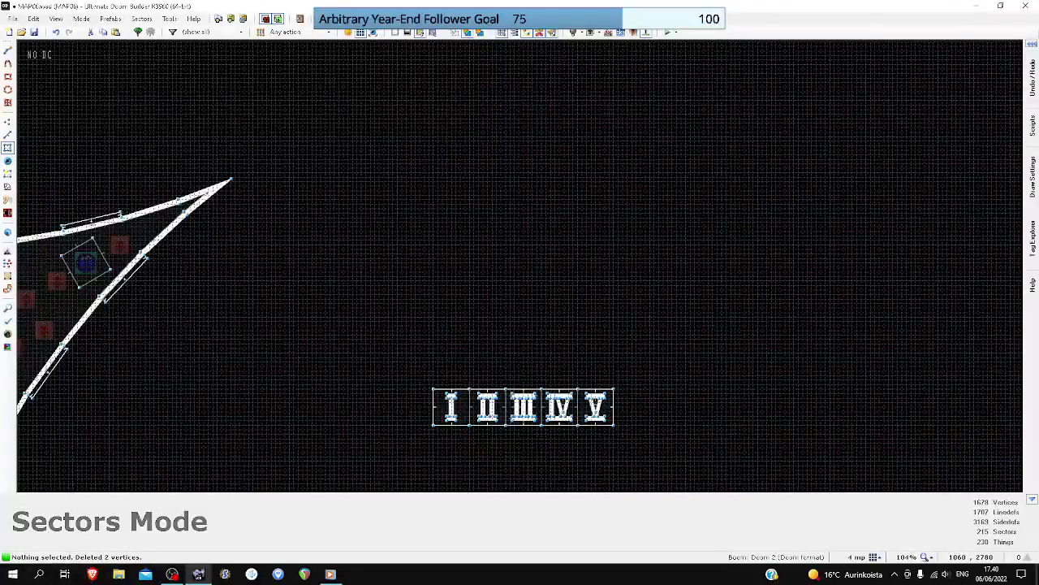
pyautogui.scroll(-3, 563, 340)
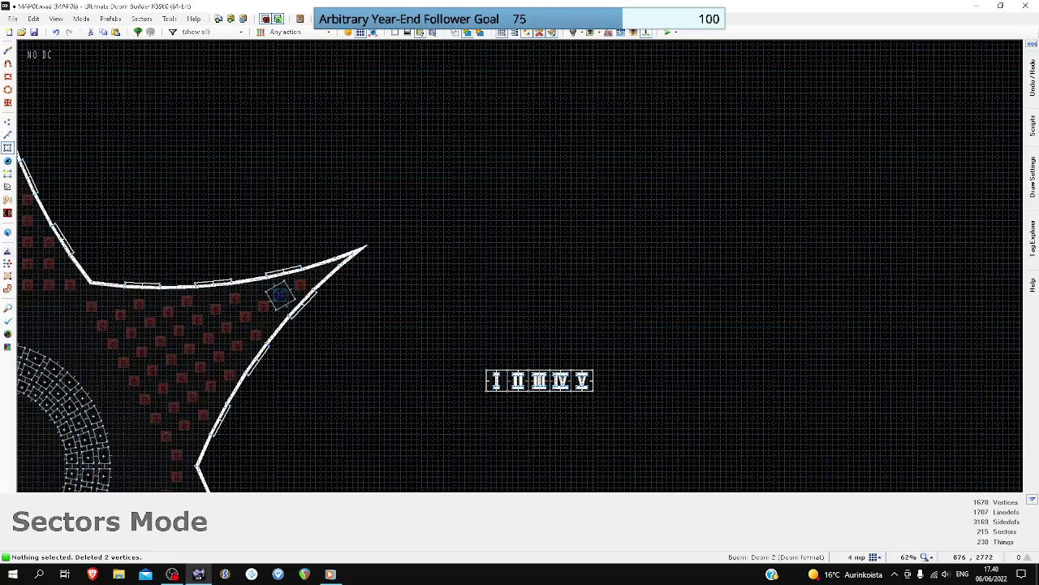
pyautogui.scroll(3, 499, 379)
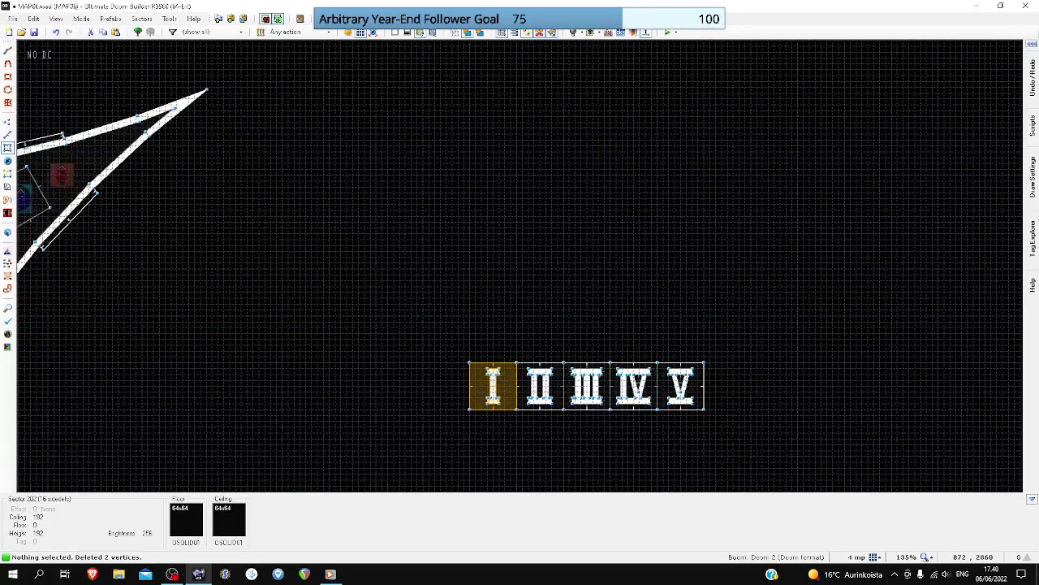
pyautogui.press('s')
pyautogui.click(513, 367)
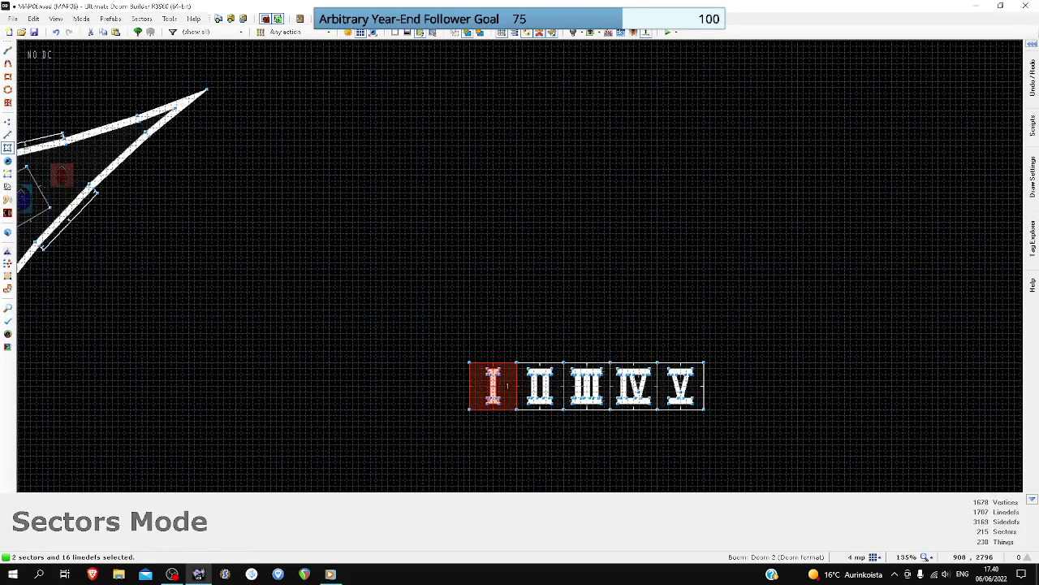
pyautogui.scroll(-10, 520, 366)
pyautogui.scroll(6, 475, 372)
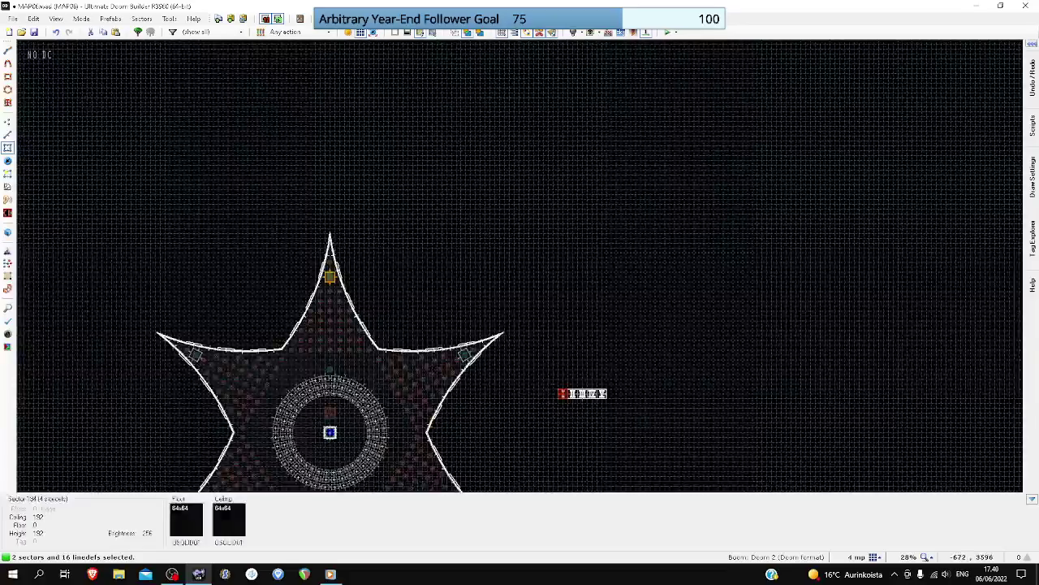
pyautogui.scroll(-5, 487, 406)
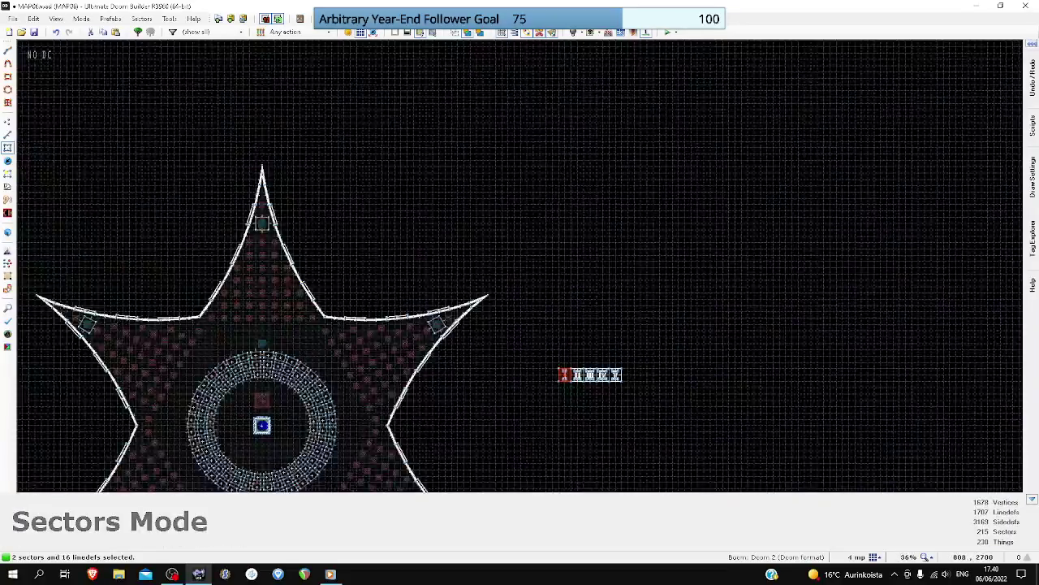
pyautogui.press('Delete')
# - Paste numeral I into the star's north point and align its square exactly with the marker square there
pyautogui.scroll(6, 390, 309)
pyautogui.scroll(6, 408, 299)
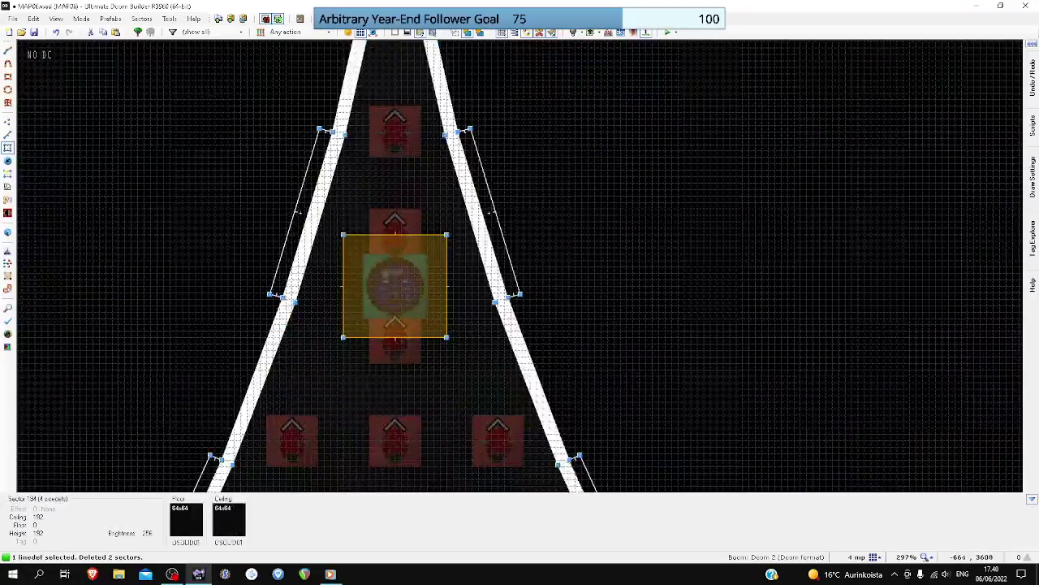
pyautogui.hotkey('ctrl', 'v')
pyautogui.scroll(3, 403, 298)
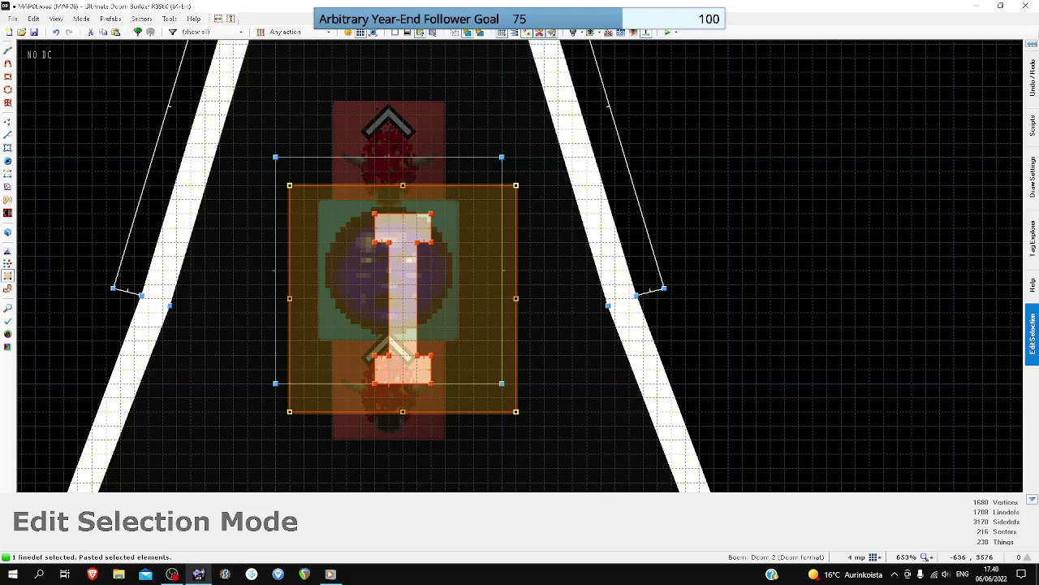
pyautogui.moveTo(403, 298); pyautogui.dragTo(389, 270)
pyautogui.scroll(-3, 495, 383)
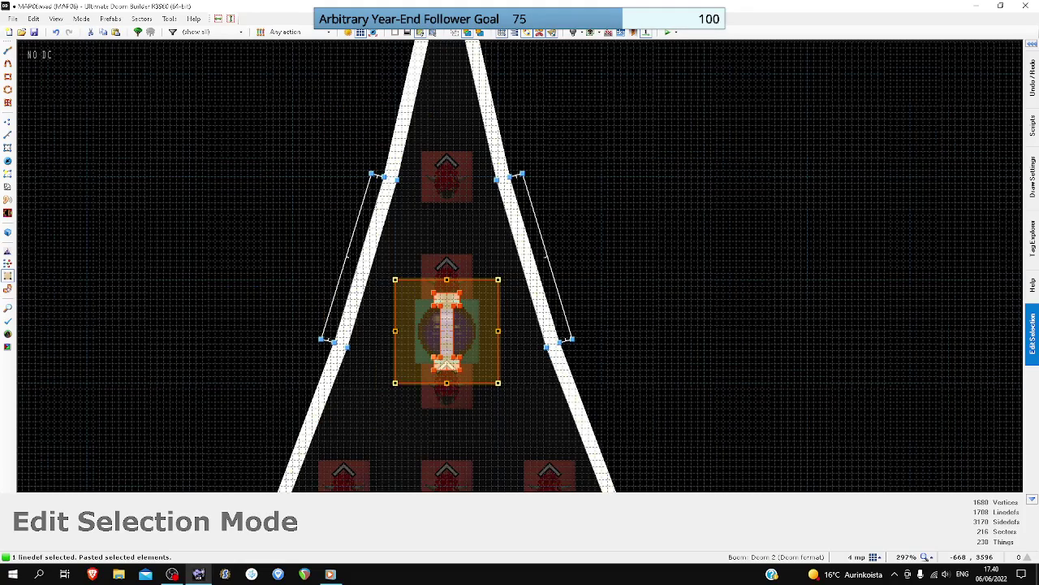
pyautogui.press('l')
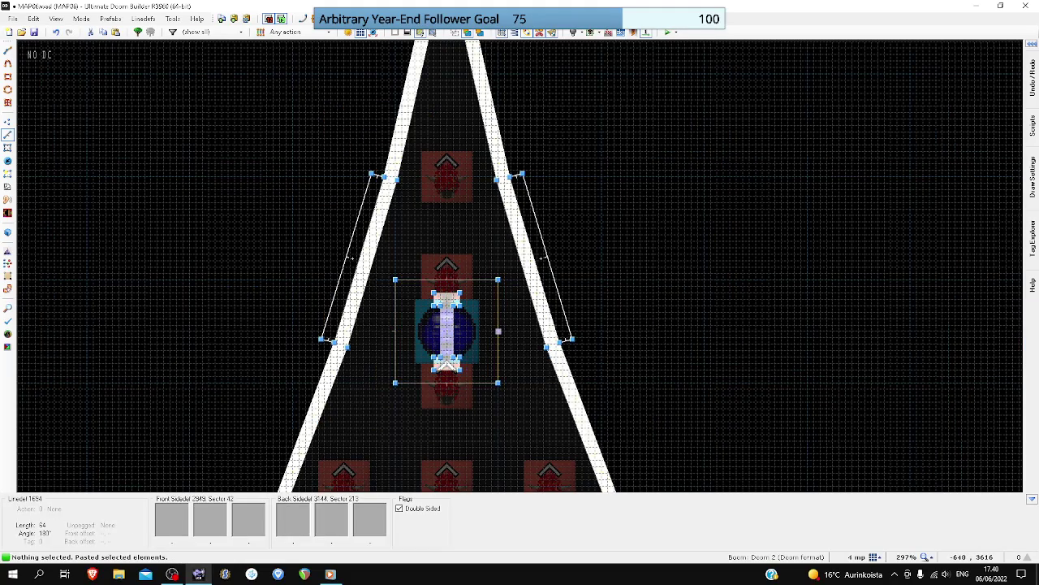
pyautogui.scroll(-1, 448, 346)
pyautogui.scroll(4, 449, 345)
pyautogui.scroll(-14, 478, 306)
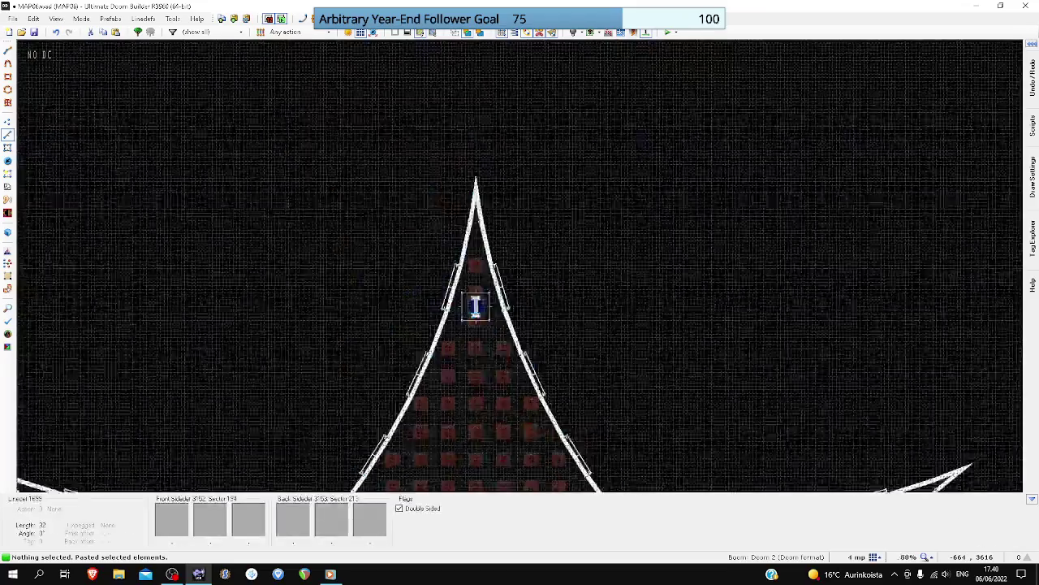
# - Cut numeral II together with its surrounding square out of the row of numerals
pyautogui.scroll(7, 649, 408)
pyautogui.moveTo(705, 323); pyautogui.dragTo(738, 360)
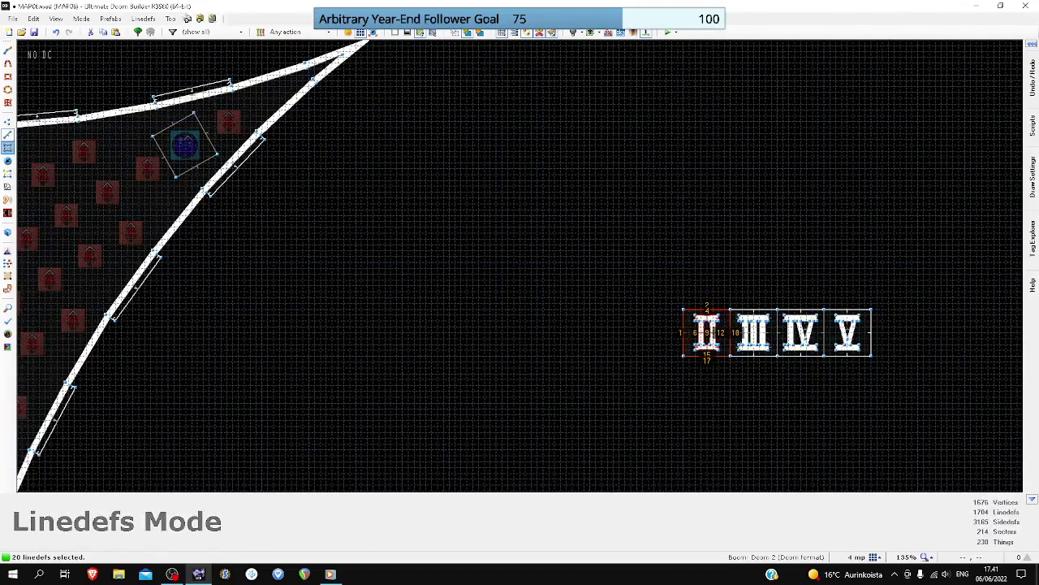
pyautogui.press('s')
pyautogui.scroll(-3, 568, 235)
pyautogui.scroll(-1, 568, 235)
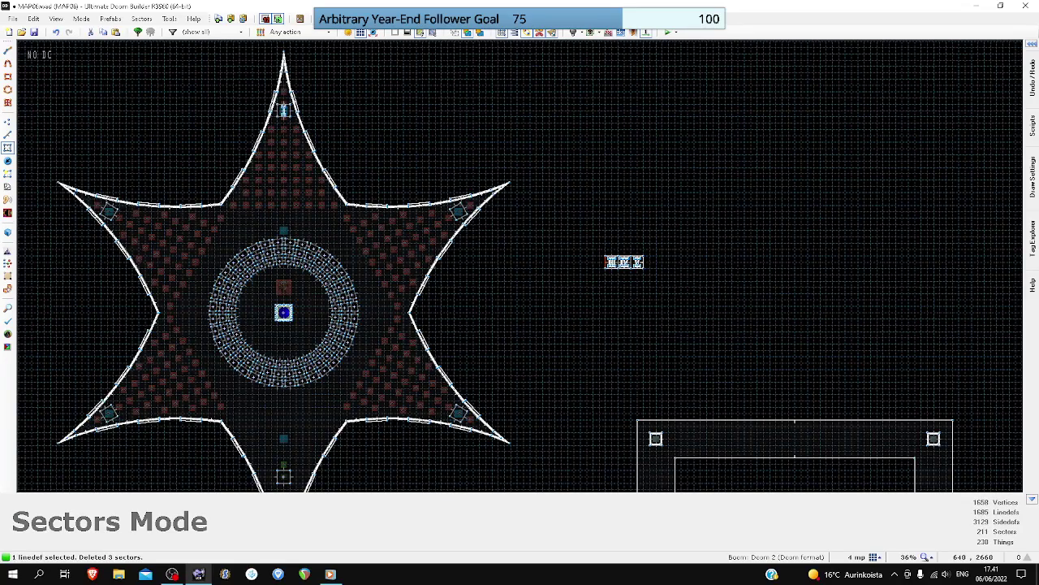
# - Paste numeral II near the star's southeast point, rotate it to match the tilted marker square and place it over that square
pyautogui.scroll(3, 483, 411)
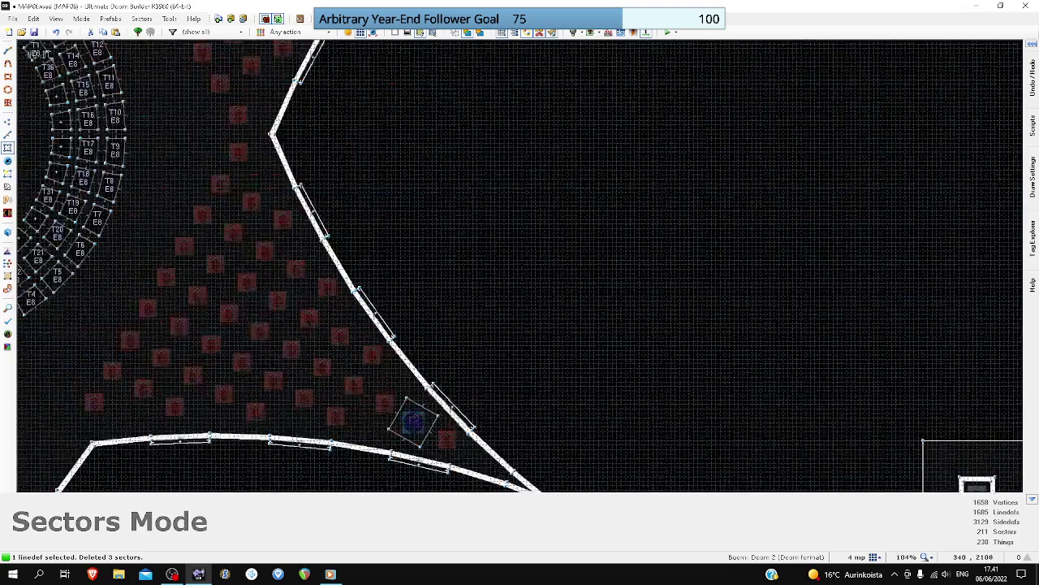
pyautogui.hotkey('ctrl', 'v')
pyautogui.moveTo(508, 372); pyautogui.dragTo(482, 370)
pyautogui.scroll(1, 479, 375)
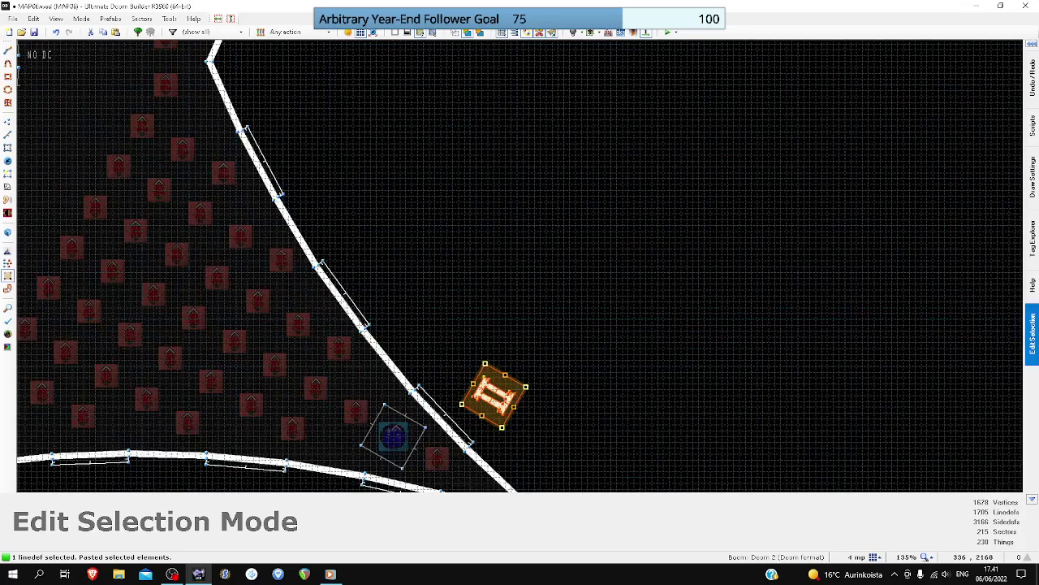
pyautogui.scroll(2, 480, 373)
pyautogui.moveTo(494, 406); pyautogui.dragTo(308, 444)
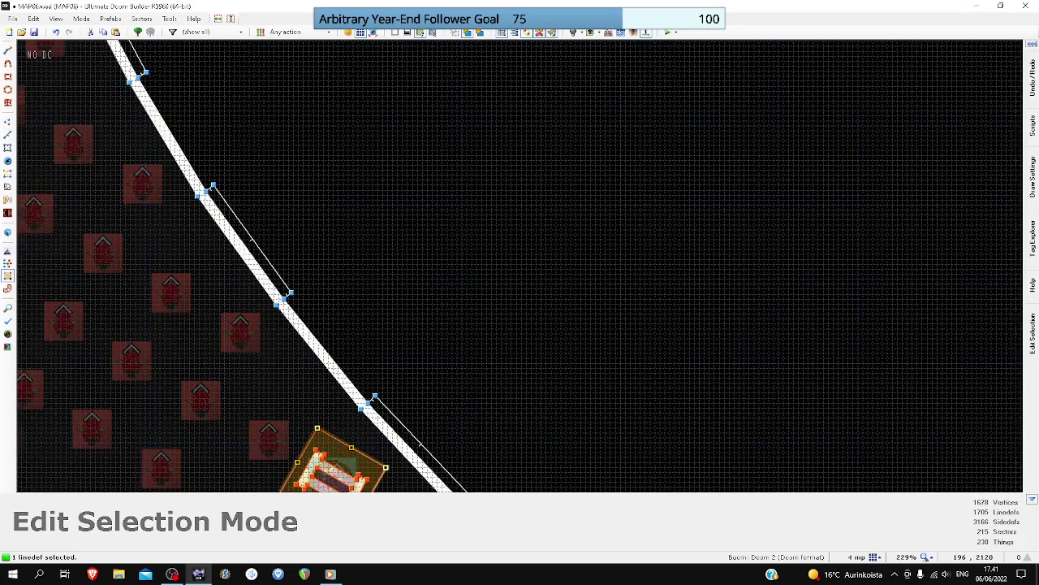
pyautogui.scroll(-4, 308, 444)
pyautogui.press('Return')
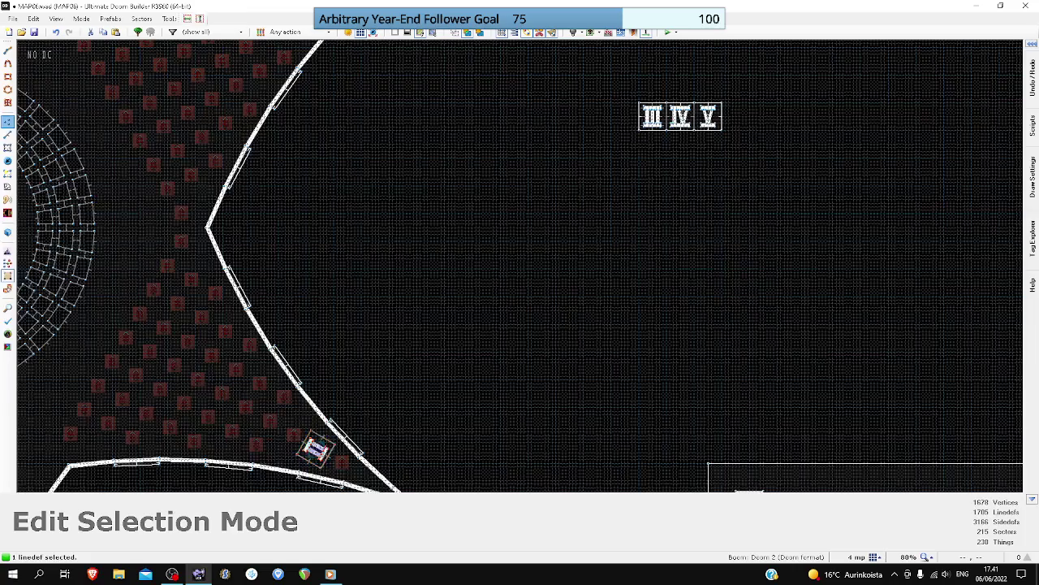
# - Merge the mismatched corner vertices of numeral II's square with the corners of the marker square in the southeast point
pyautogui.scroll(1, 378, 376)
pyautogui.moveTo(376, 369); pyautogui.dragTo(441, 417)
pyautogui.scroll(-2, 440, 418)
pyautogui.scroll(6, 362, 461)
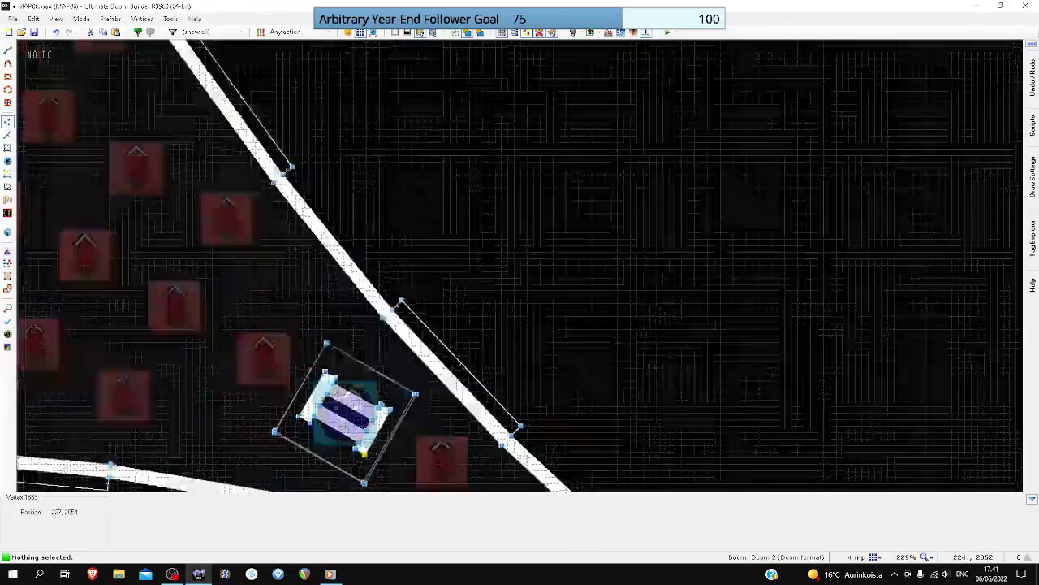
pyautogui.scroll(-2, 366, 466)
pyautogui.scroll(3, 370, 469)
pyautogui.scroll(4, 376, 473)
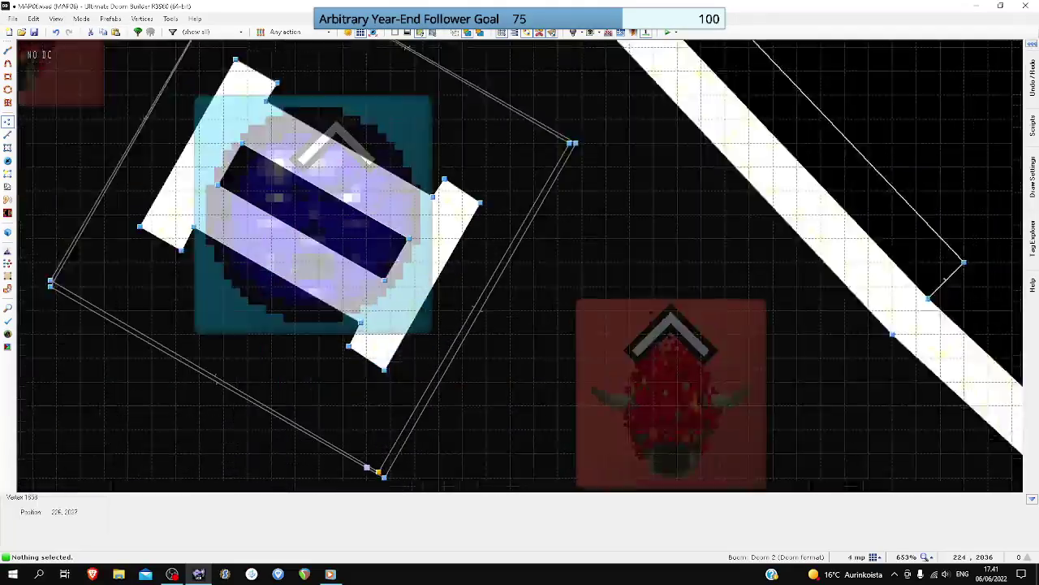
pyautogui.scroll(-3, 384, 471)
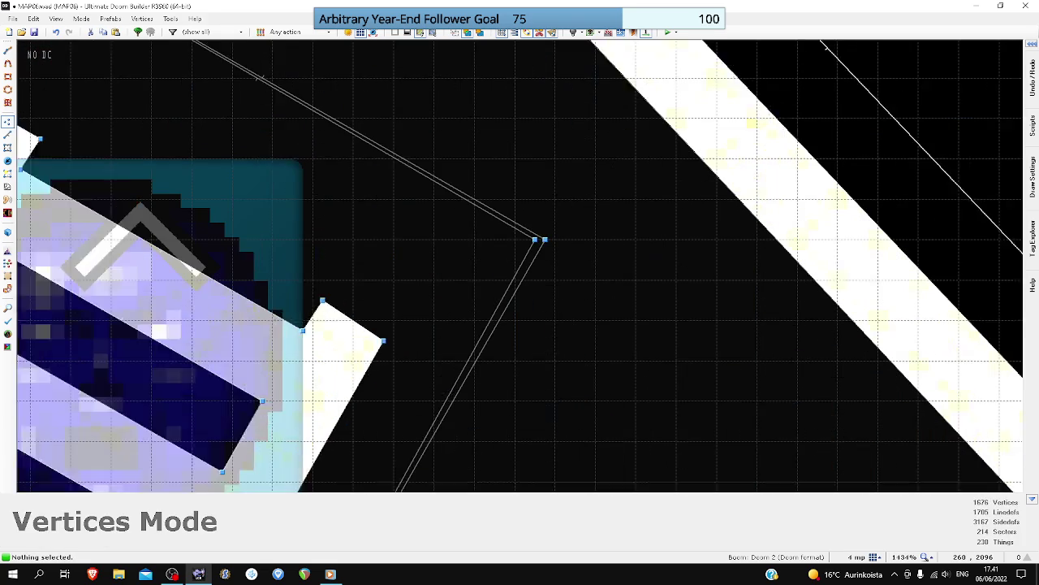
pyautogui.scroll(2, 536, 246)
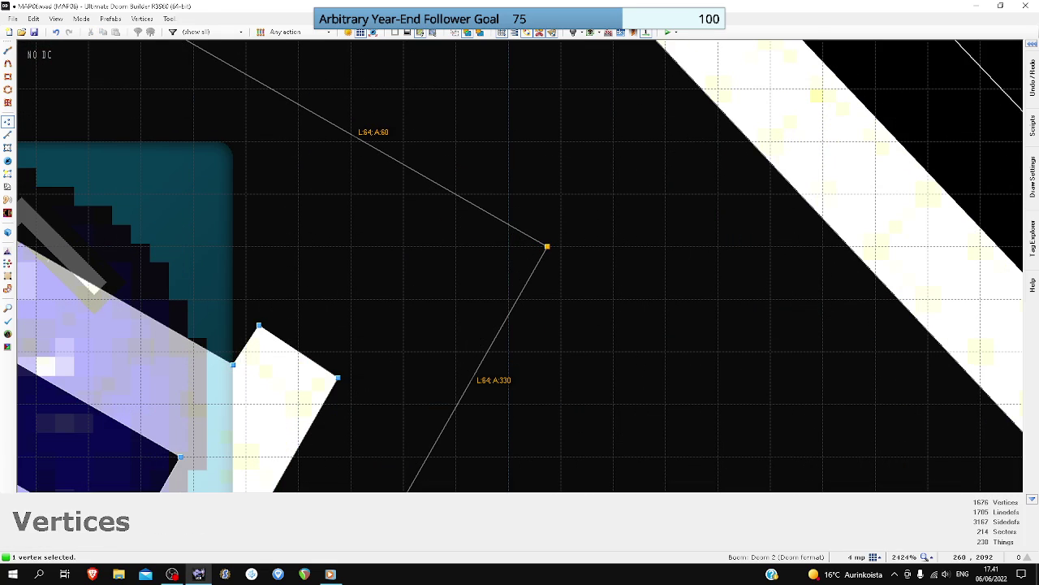
pyautogui.scroll(-3, 540, 247)
pyautogui.scroll(6, 143, 356)
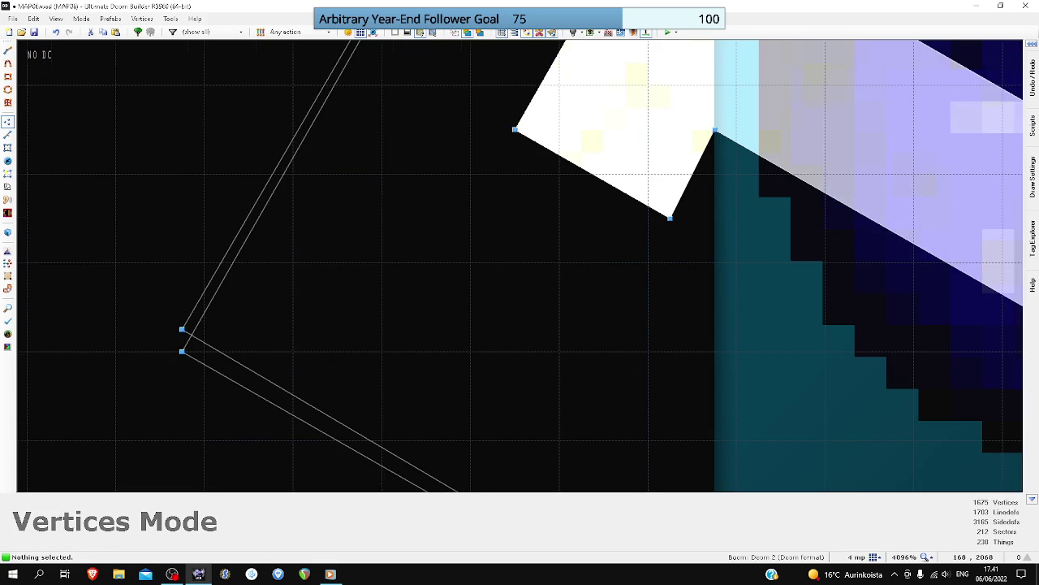
pyautogui.moveTo(183, 350); pyautogui.dragTo(184, 311)
pyautogui.scroll(-7, 182, 311)
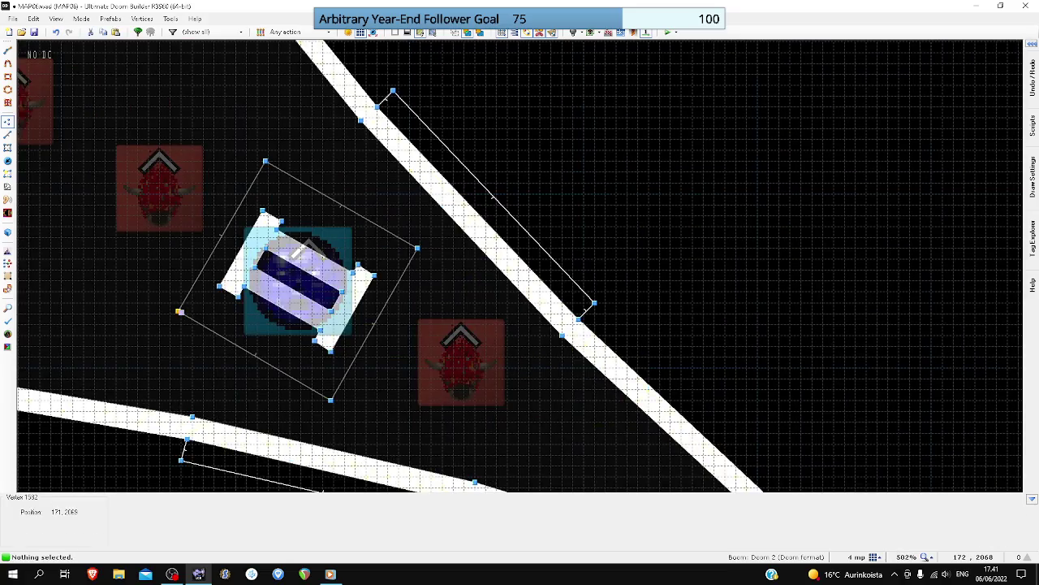
# - Cut numeral III together with its surrounding square out of the row of numerals
pyautogui.scroll(-8, 180, 311)
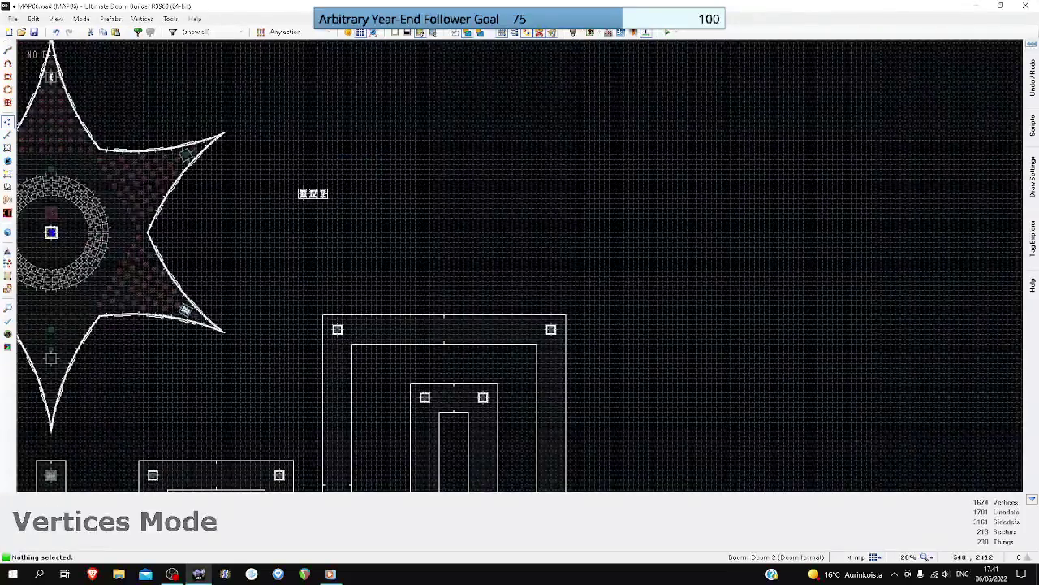
pyautogui.scroll(3, 256, 193)
pyautogui.press('s')
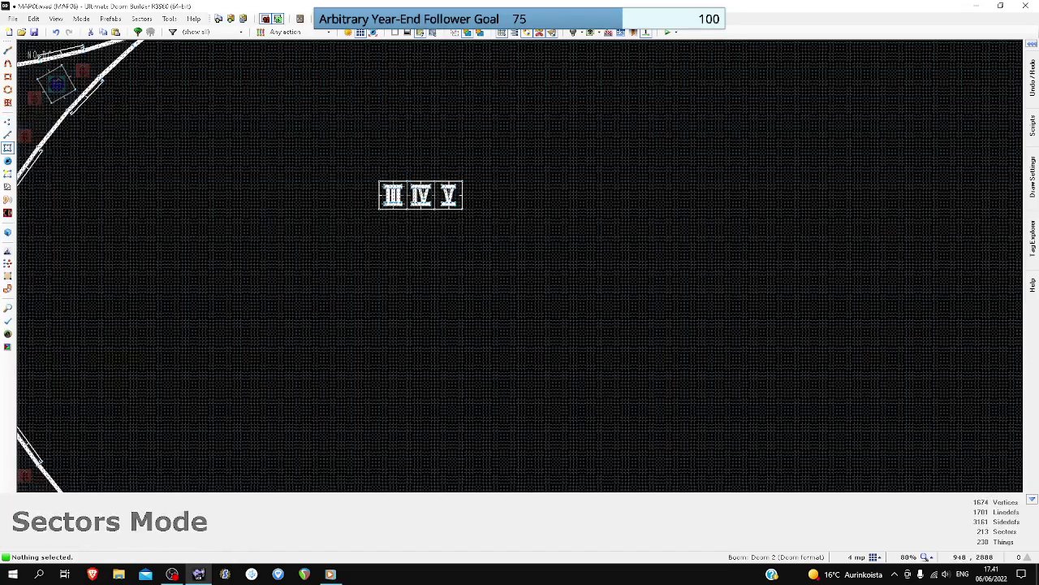
pyautogui.scroll(2, 371, 176)
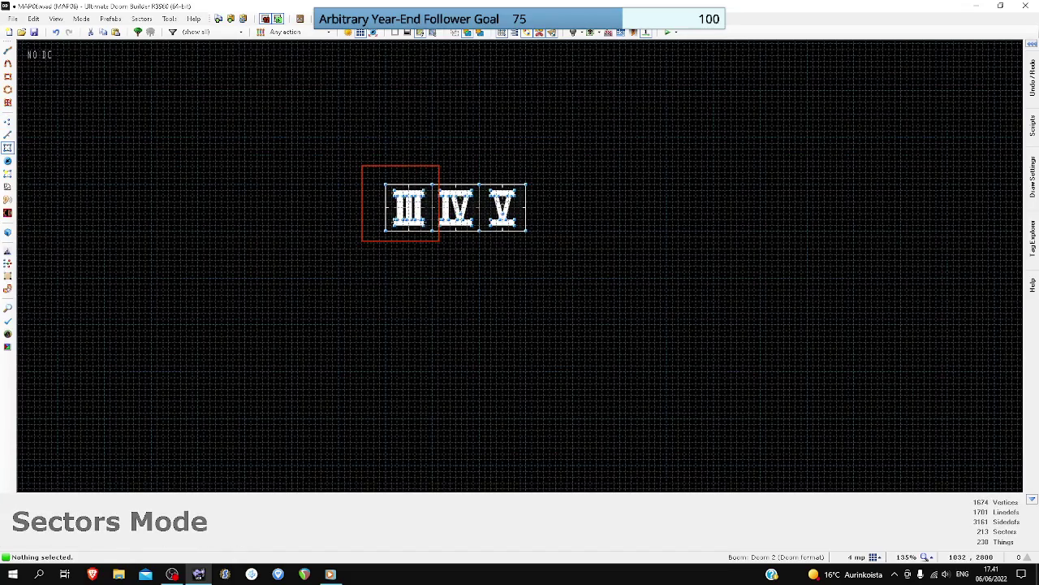
pyautogui.moveTo(362, 165); pyautogui.dragTo(440, 241)
pyautogui.scroll(-8, 427, 239)
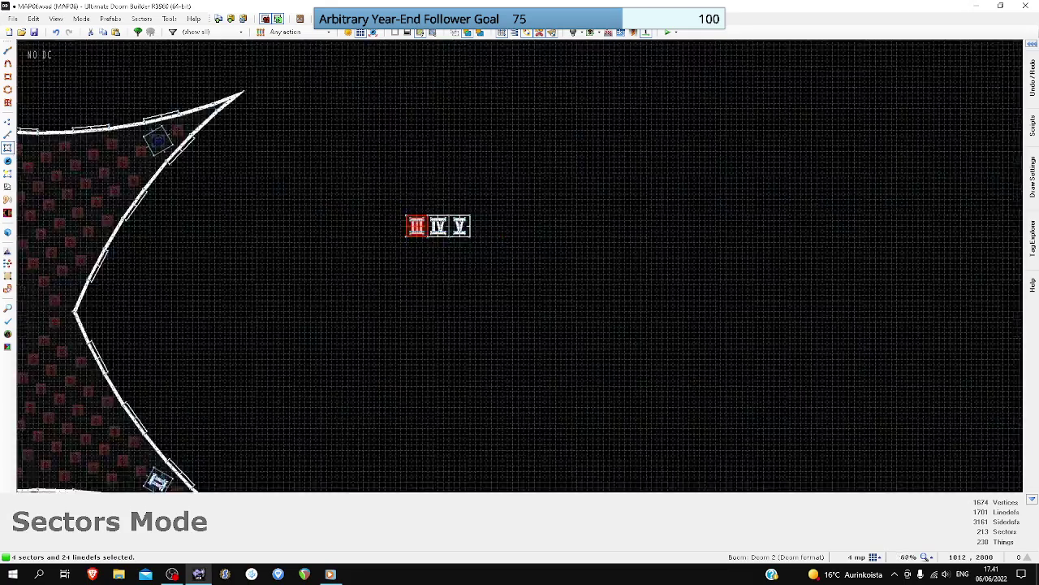
pyautogui.scroll(4, 228, 204)
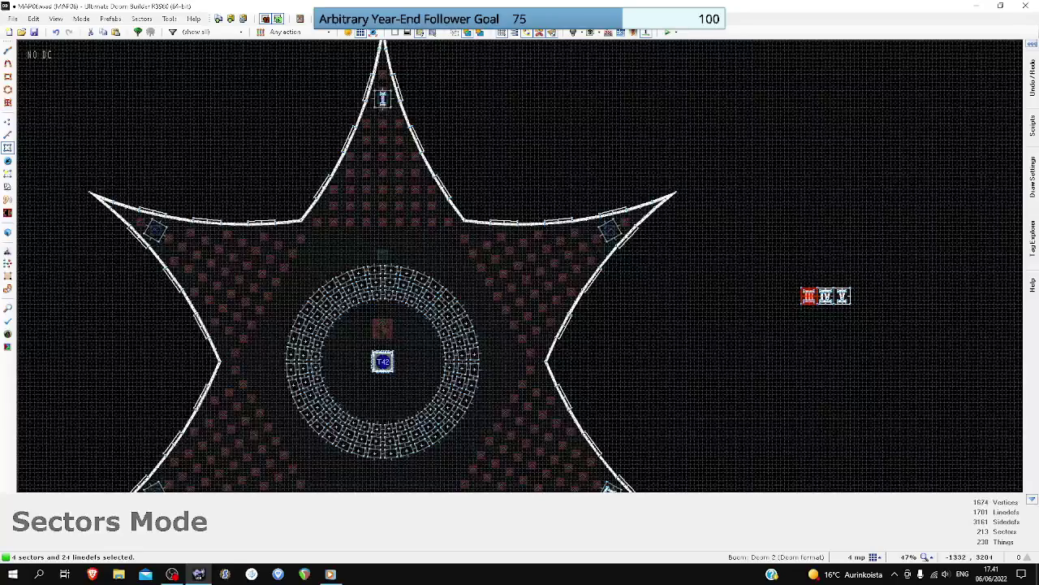
pyautogui.hotkey('ctrl', 'c')
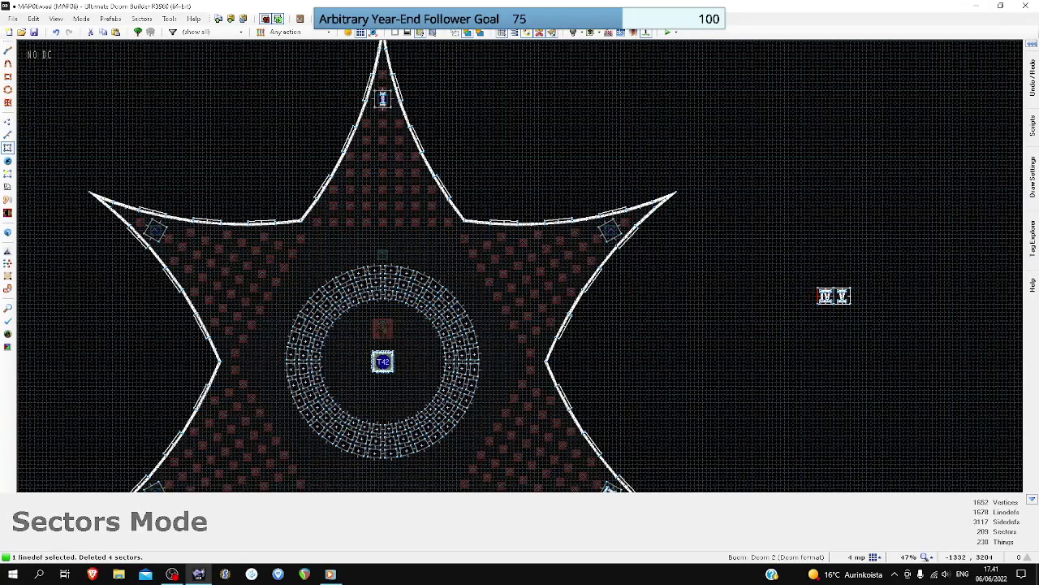
# - Paste numeral III near the star's northwest point, rotate it to match the tilted marker square and place it over that square
pyautogui.hotkey('ctrl', 'v')
pyautogui.scroll(3, 217, 204)
pyautogui.moveTo(225, 193); pyautogui.dragTo(207, 188)
pyautogui.scroll(3, 208, 206)
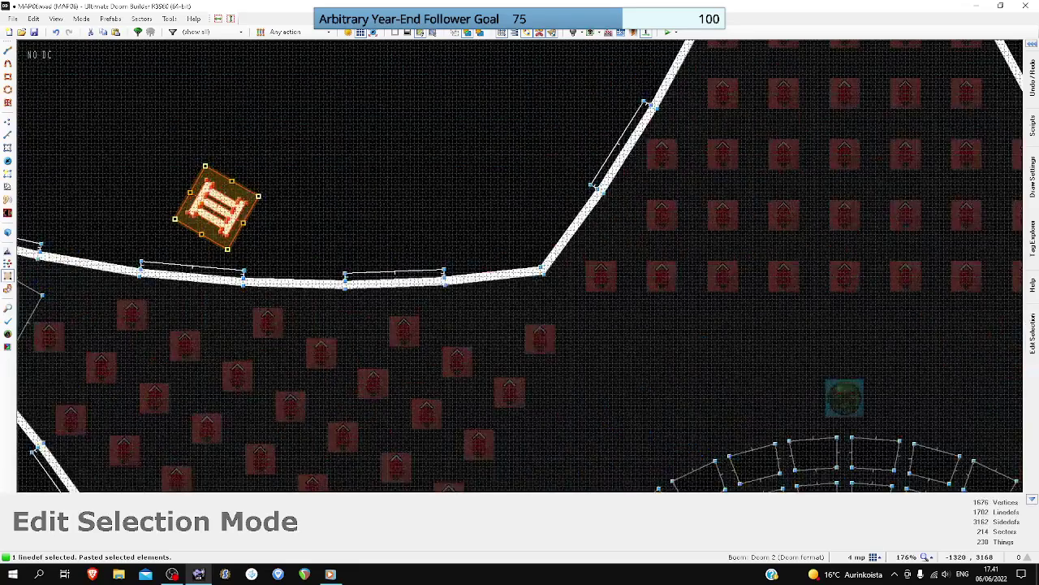
pyautogui.moveTo(228, 233); pyautogui.dragTo(95, 253)
pyautogui.scroll(4, 82, 218)
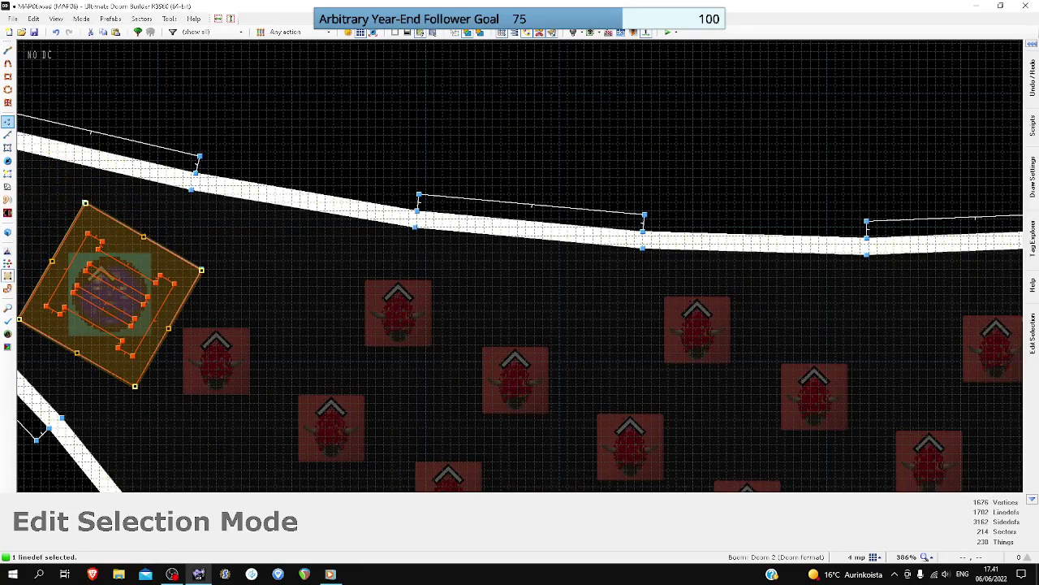
pyautogui.press('v')
# - Merge the mismatched corner vertices of numeral III's square with the corners of the marker square in the northwest point
pyautogui.scroll(1, 193, 236)
pyautogui.moveTo(197, 229); pyautogui.dragTo(196, 230)
pyautogui.scroll(2, 206, 287)
pyautogui.moveTo(201, 283); pyautogui.dragTo(203, 276, button='right')
pyautogui.scroll(-3, 203, 277)
pyautogui.scroll(-2, 134, 392)
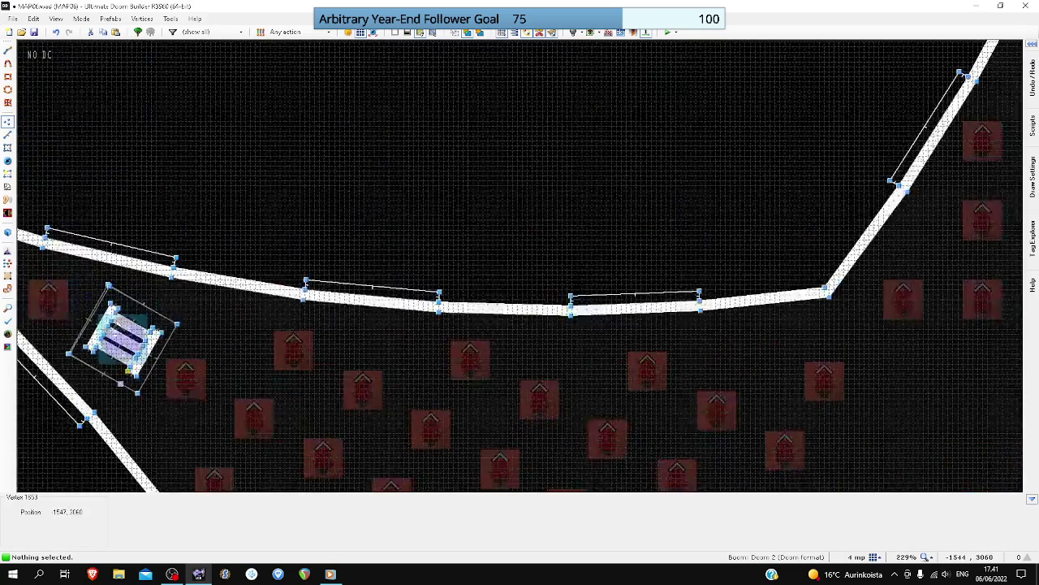
pyautogui.scroll(6, 71, 355)
pyautogui.moveTo(69, 359); pyautogui.dragTo(61, 354, button='right')
pyautogui.scroll(-2, 62, 354)
pyautogui.moveTo(179, 160); pyautogui.dragTo(175, 156, button='right')
pyautogui.scroll(-13, 175, 157)
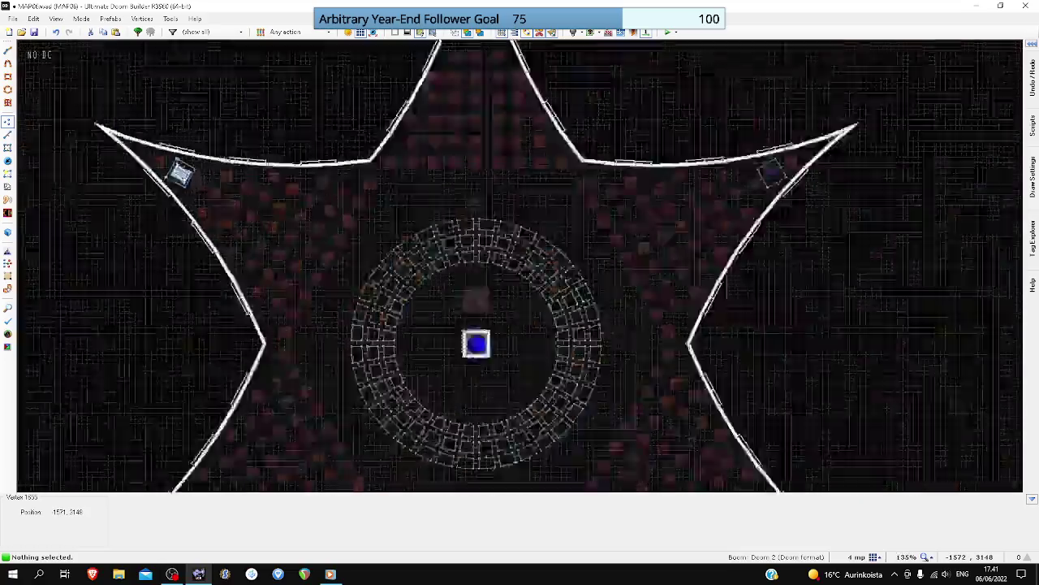
# - Cut numeral IV together with its surrounding square out of the row of numerals
pyautogui.scroll(4, 497, 183)
pyautogui.scroll(4, 448, 191)
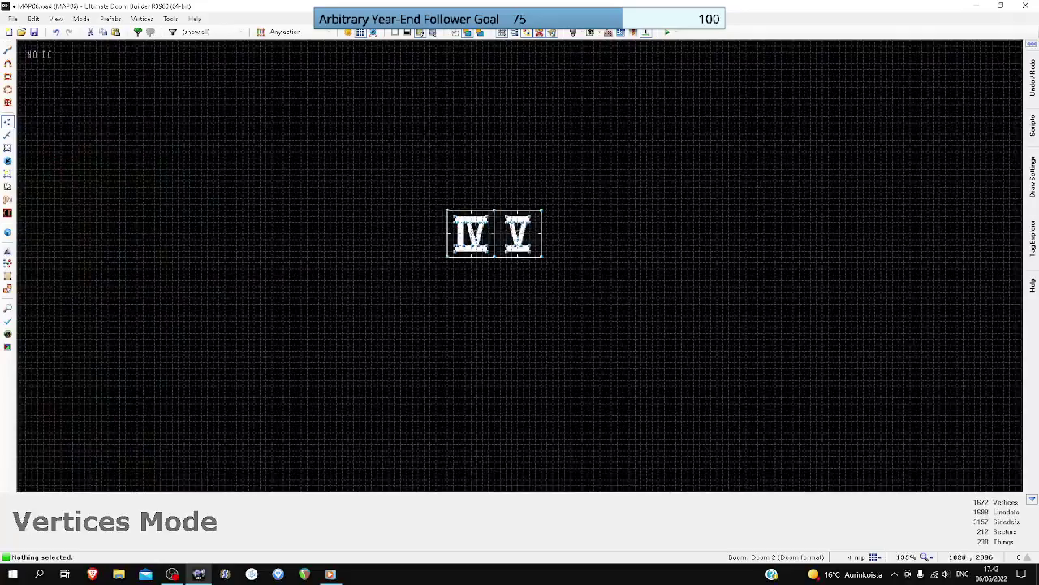
pyautogui.click(8, 148)
pyautogui.moveTo(398, 180); pyautogui.dragTo(499, 266)
pyautogui.scroll(-7, 488, 228)
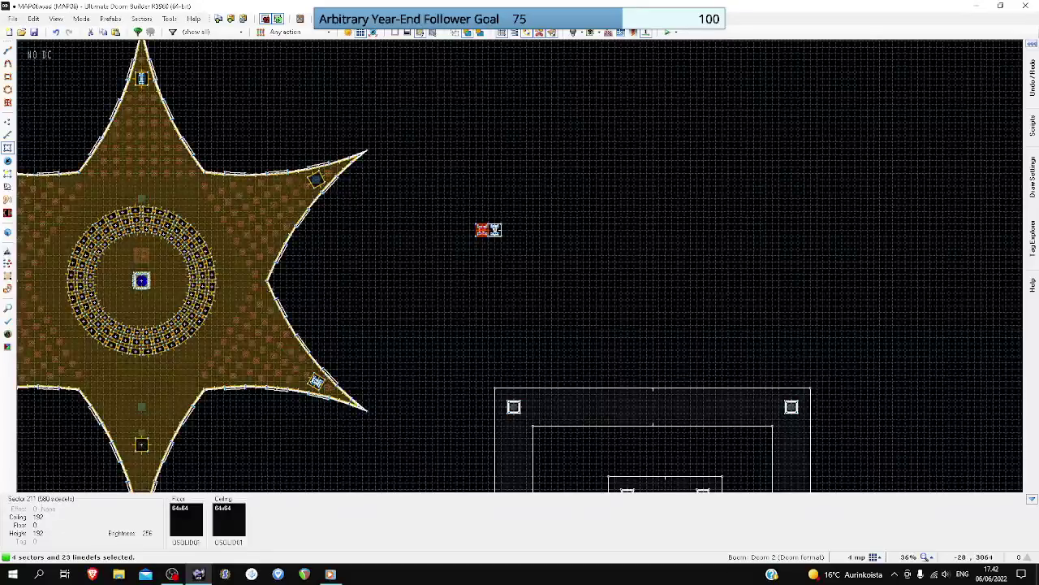
# - Paste numeral IV near the star's northeast point, rotate it to match the tilted marker square and place it over that square
pyautogui.scroll(-2, 260, 187)
pyautogui.scroll(4, 243, 185)
pyautogui.scroll(8, 417, 186)
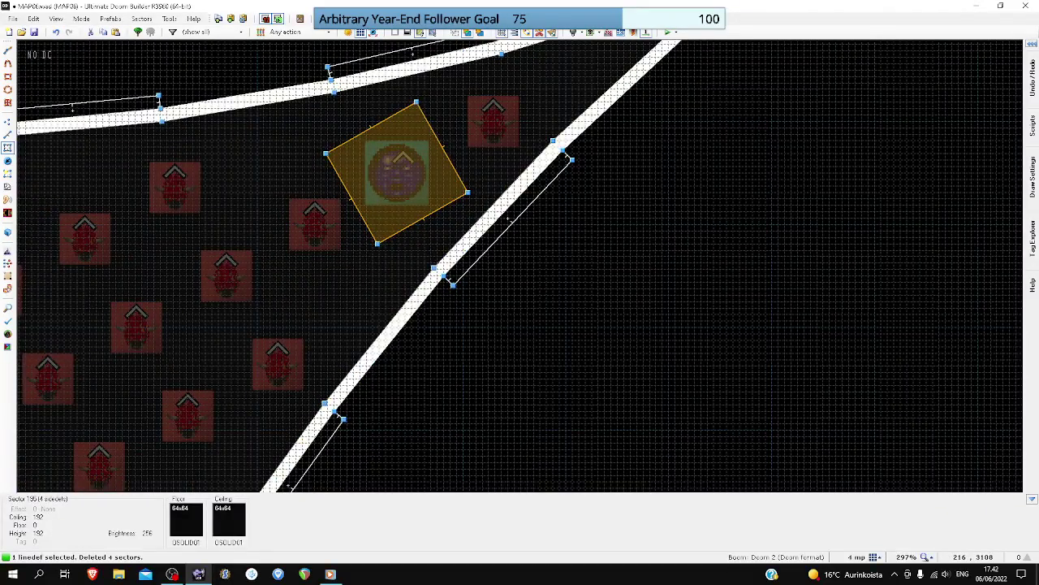
pyautogui.hotkey('ctrl', 'v')
pyautogui.moveTo(451, 109); pyautogui.dragTo(469, 179)
pyautogui.scroll(2, 365, 143)
pyautogui.moveTo(364, 143); pyautogui.dragTo(364, 164)
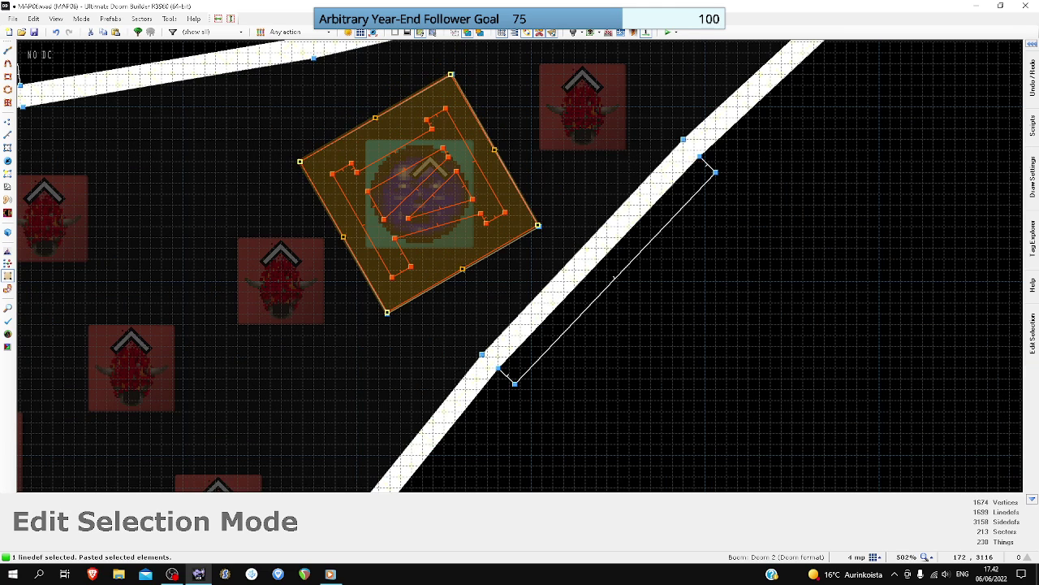
# - Merge the mismatched corner vertices of numeral IV's square with the corners of the marker square in the northeast point
pyautogui.click(8, 120)
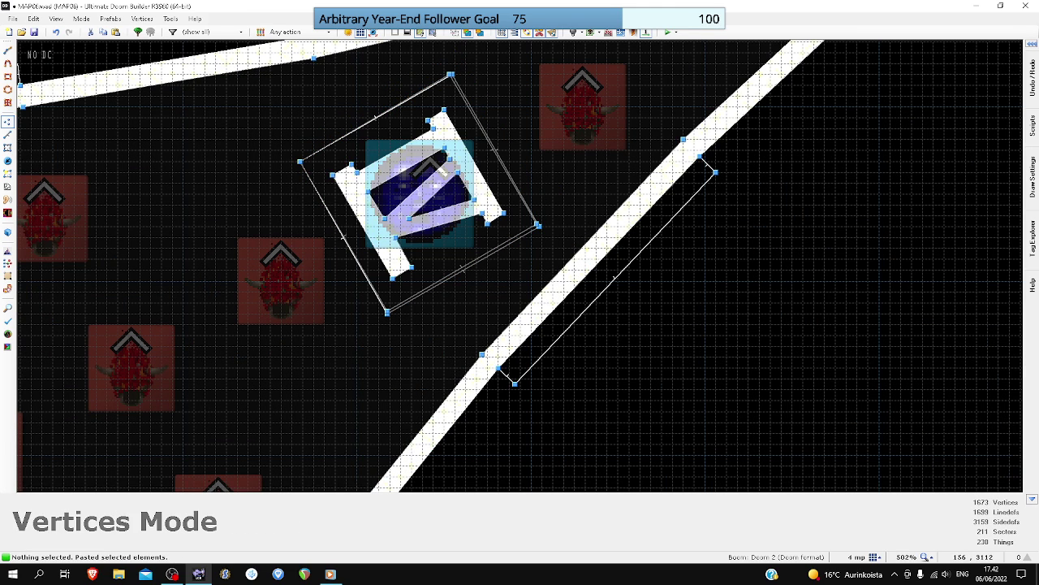
pyautogui.moveTo(386, 311); pyautogui.dragTo(388, 314, button='right')
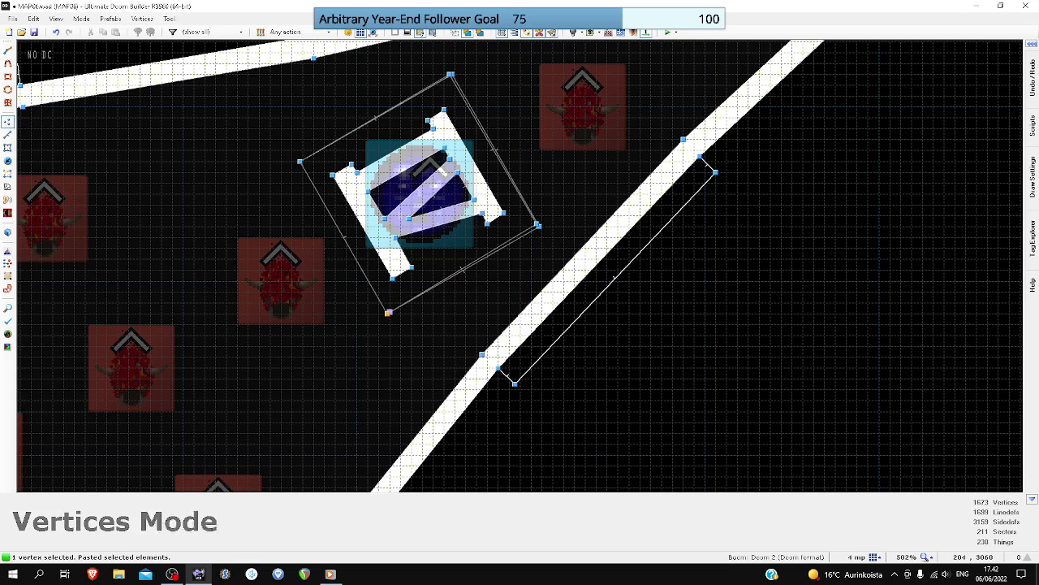
pyautogui.moveTo(539, 226); pyautogui.dragTo(537, 224, button='right')
pyautogui.moveTo(450, 75); pyautogui.dragTo(453, 75, button='right')
pyautogui.click(453, 75)
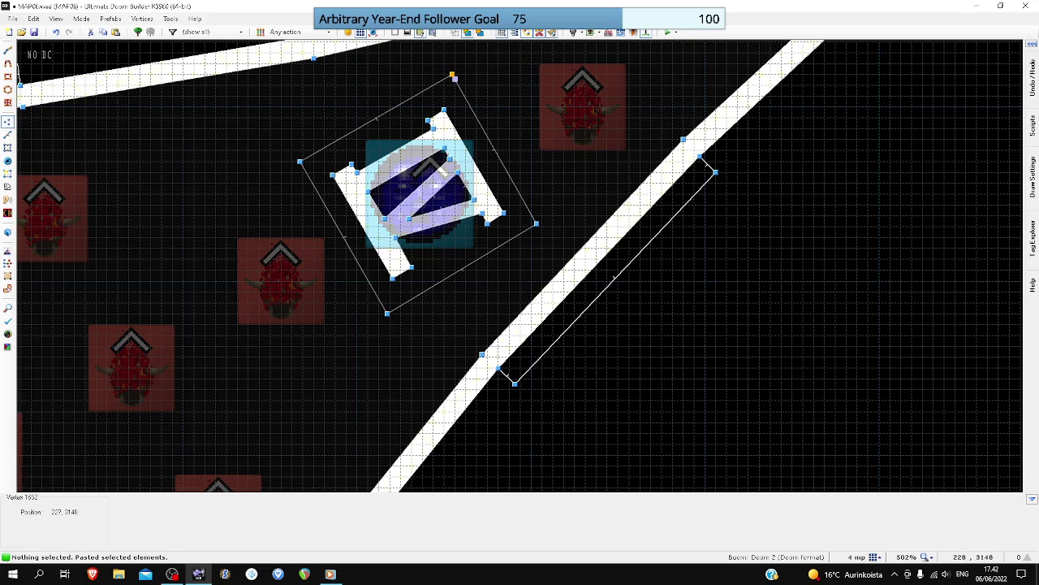
# - Cut the remaining numeral V together with its surrounding square from the area beside the star
pyautogui.scroll(-10, 454, 78)
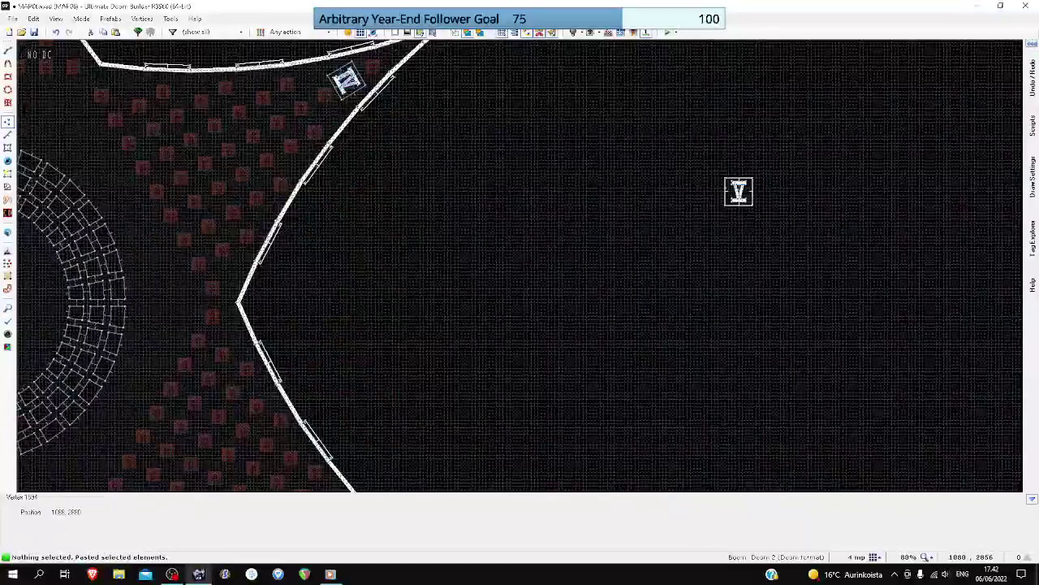
pyautogui.scroll(1, 720, 189)
pyautogui.press('s')
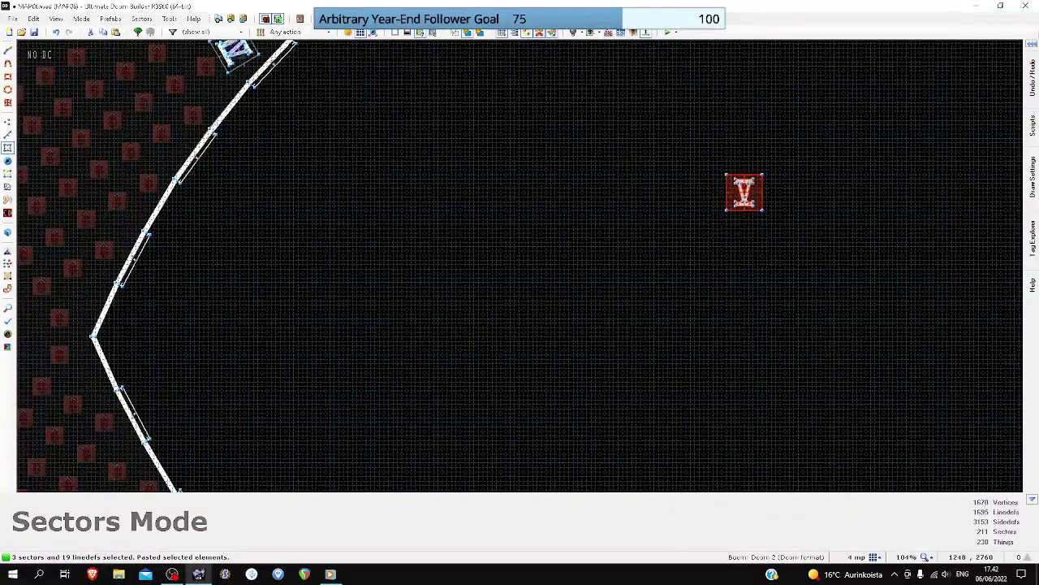
pyautogui.scroll(-9, 804, 225)
# - Paste numeral V near the star's southwest point, rotate it to match the tilted marker square and place it over that square
pyautogui.scroll(9, 560, 306)
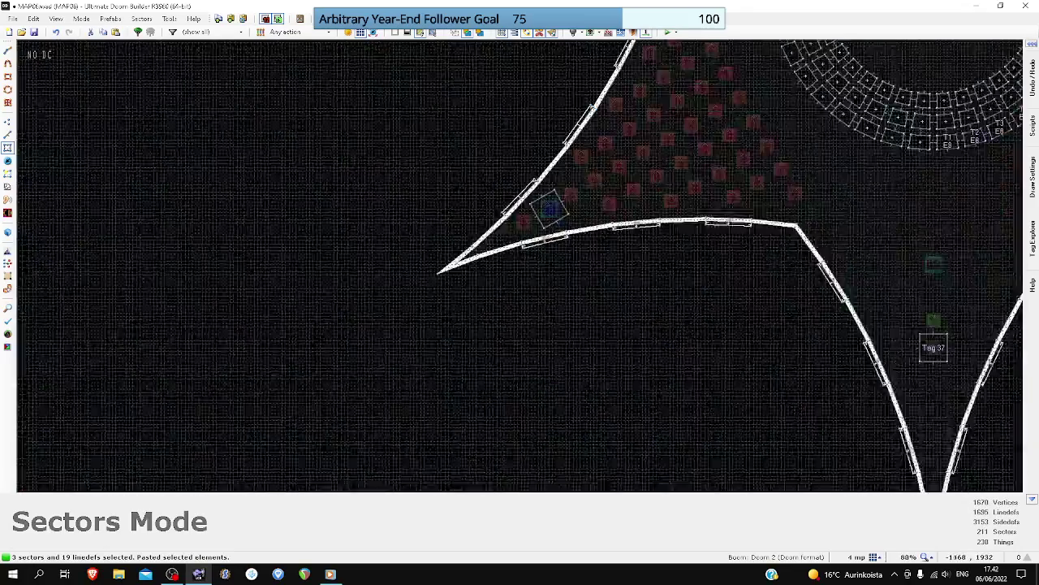
pyautogui.hotkey('ctrl', 'v')
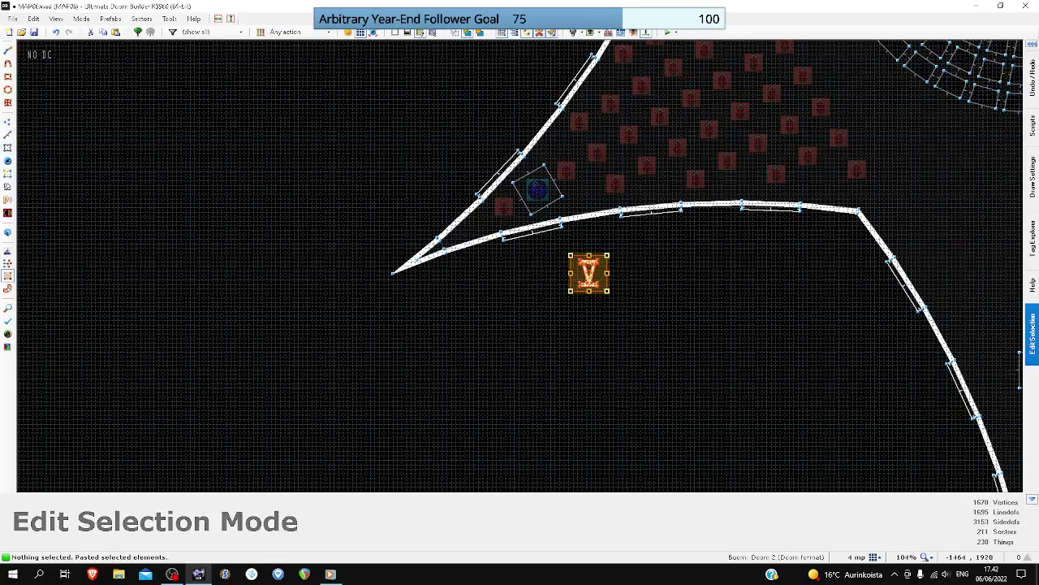
pyautogui.scroll(3, 605, 261)
pyautogui.moveTo(608, 248); pyautogui.dragTo(515, 273)
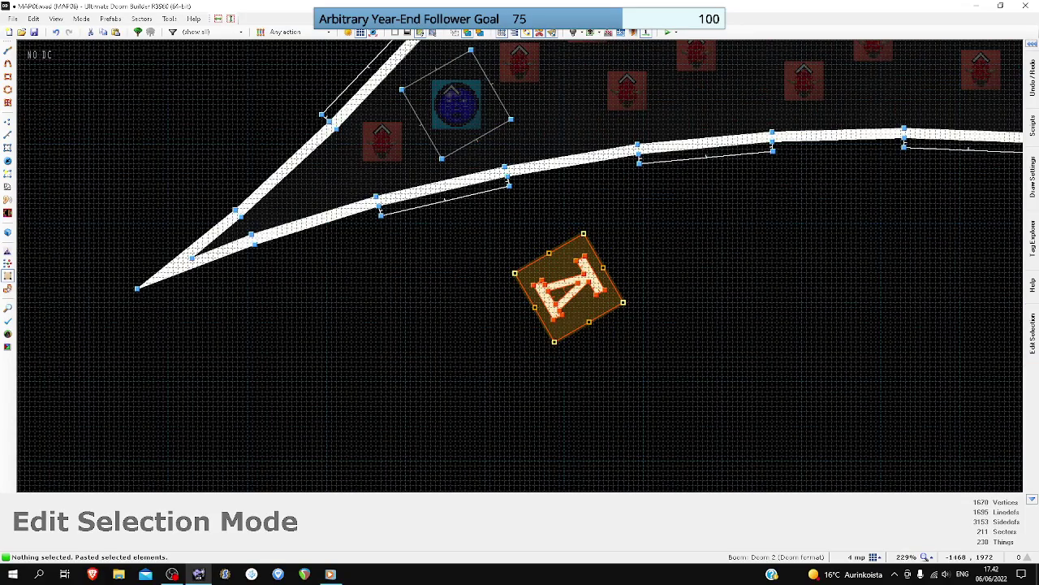
pyautogui.moveTo(580, 252); pyautogui.dragTo(473, 114)
pyautogui.press('Up')
pyautogui.scroll(3, 475, 115)
# - Merge the mismatched corner vertices of numeral V's square with the marker square's corners in the southwest point and save the map
pyautogui.press('v')
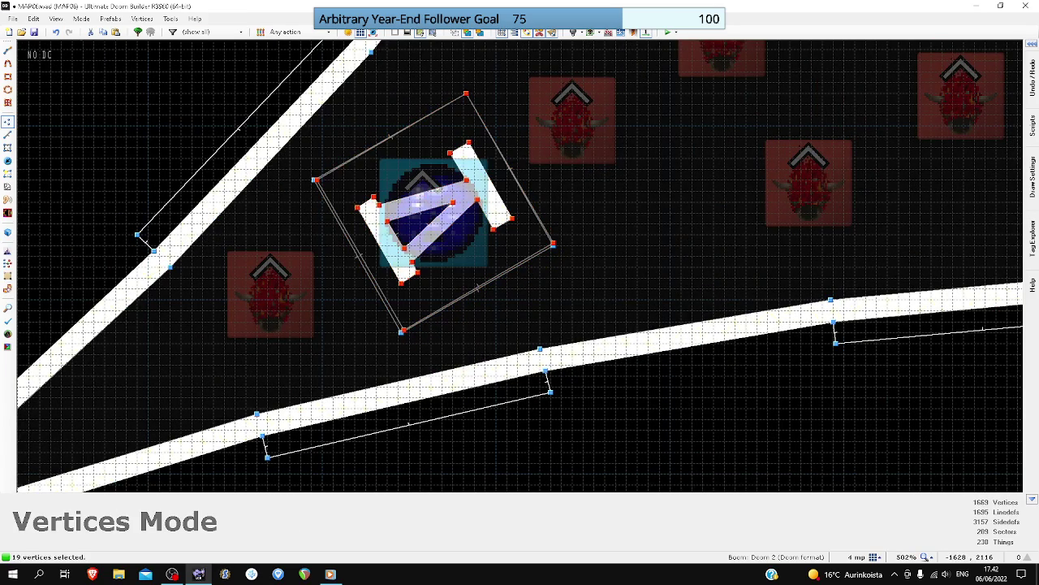
pyautogui.moveTo(600, 136); pyautogui.dragTo(600, 136)
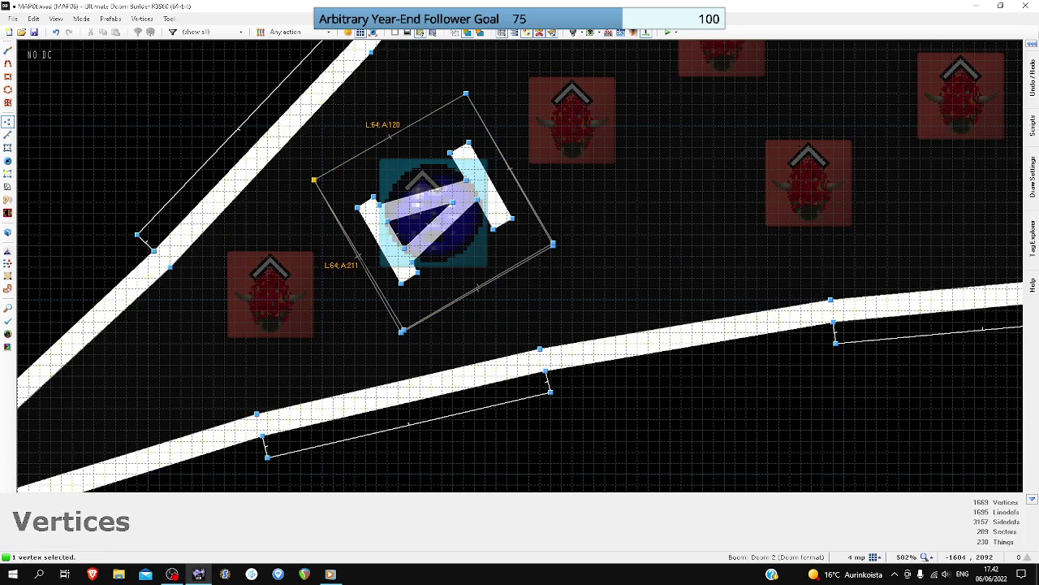
pyautogui.moveTo(552, 242); pyautogui.dragTo(553, 246, button='right')
pyautogui.scroll(-3, 553, 245)
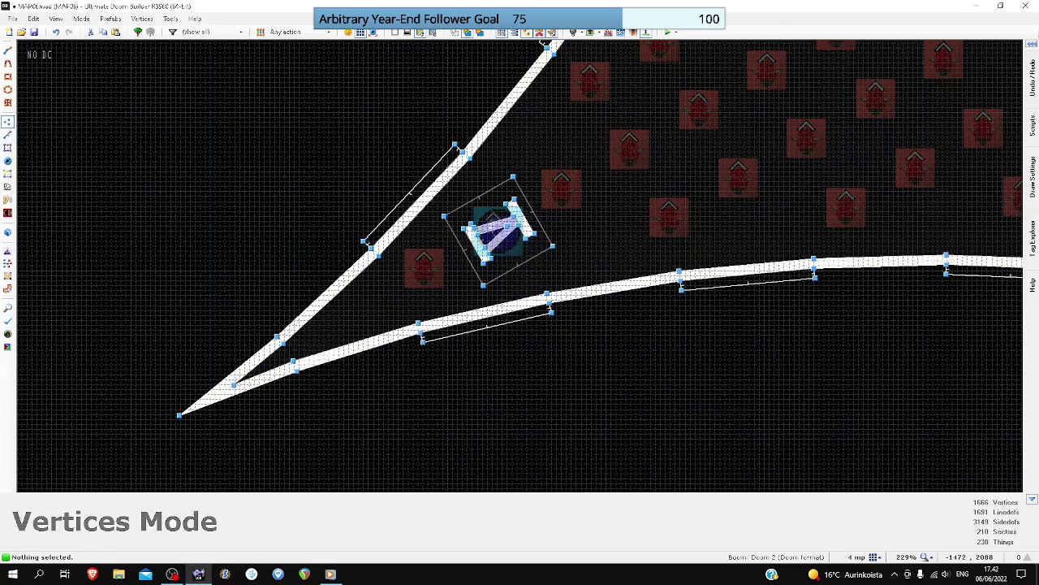
pyautogui.hotkey('ctrl', 's')
# - Examine the placed numerals and the star arena in the 3D view and on the 2D map
pyautogui.press('q')
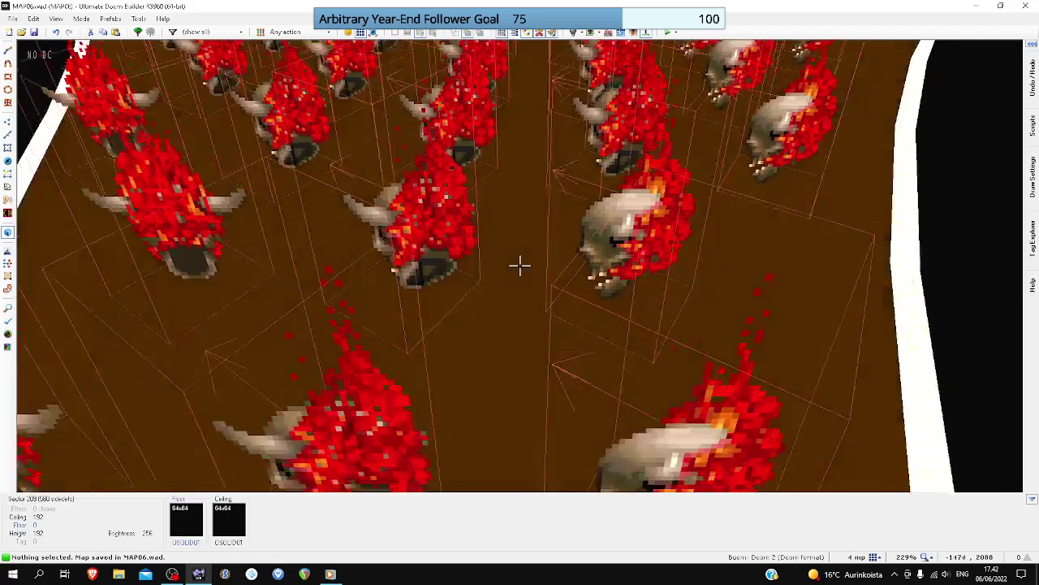
pyautogui.press('d')
pyautogui.press('e')
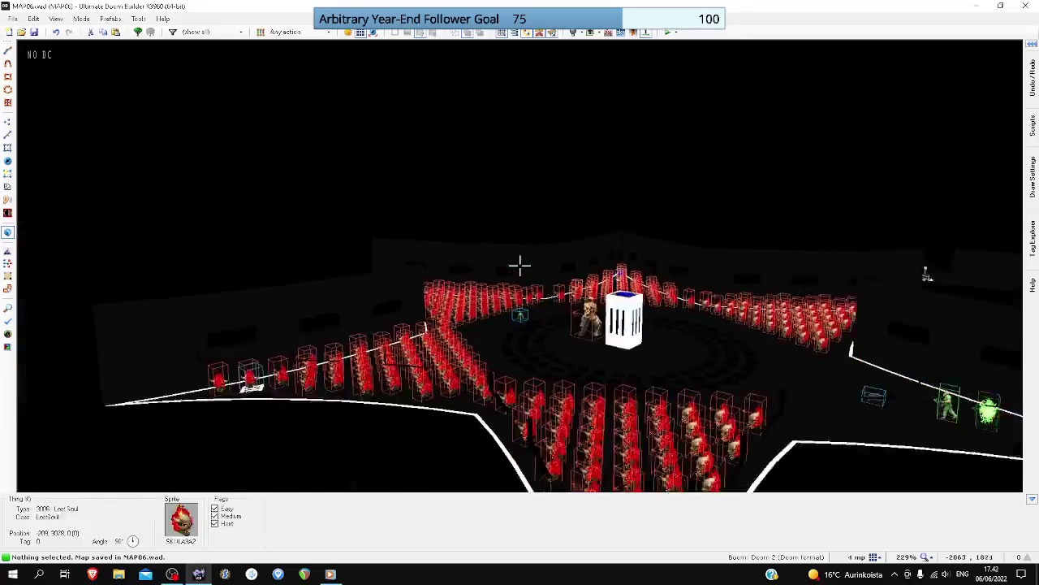
pyautogui.press('w')
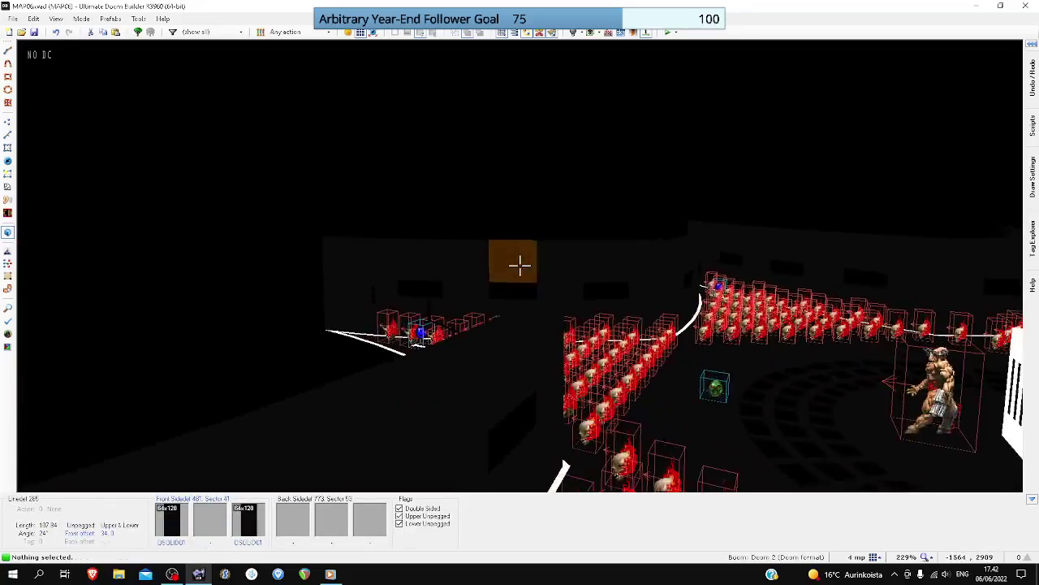
pyautogui.press('w')
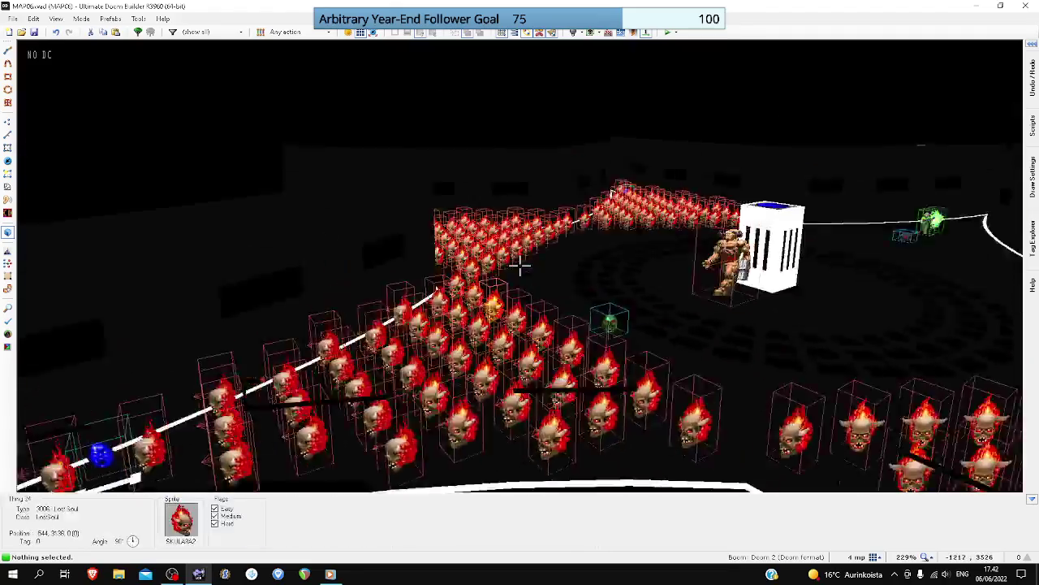
pyautogui.press('w')
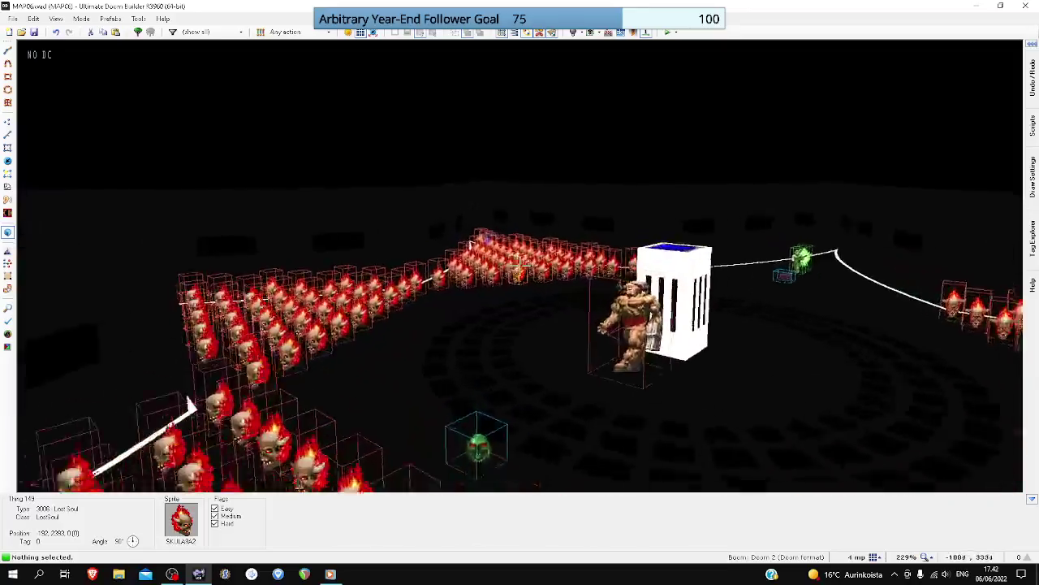
pyautogui.press('w')
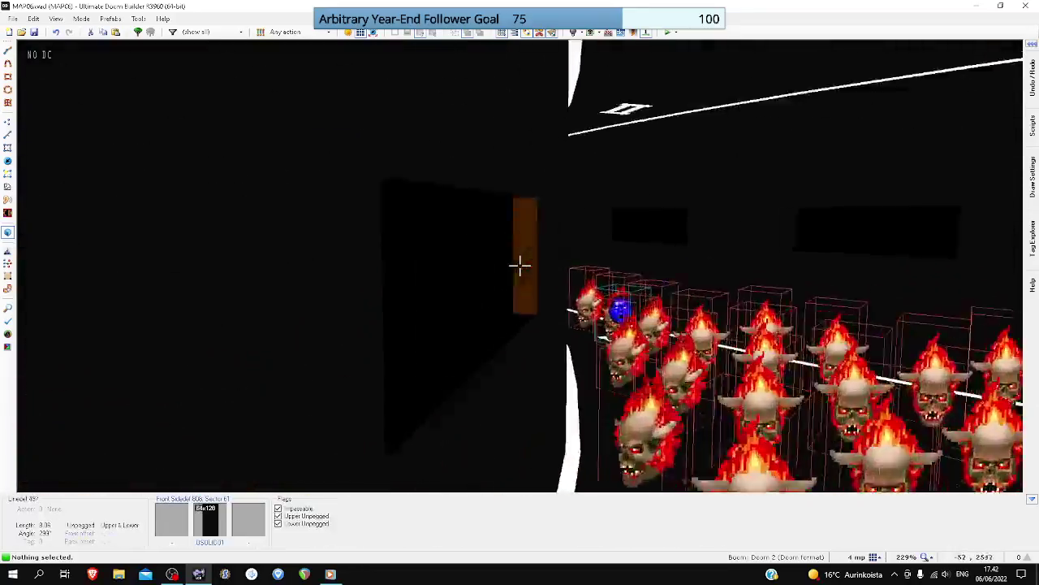
pyautogui.press('w')
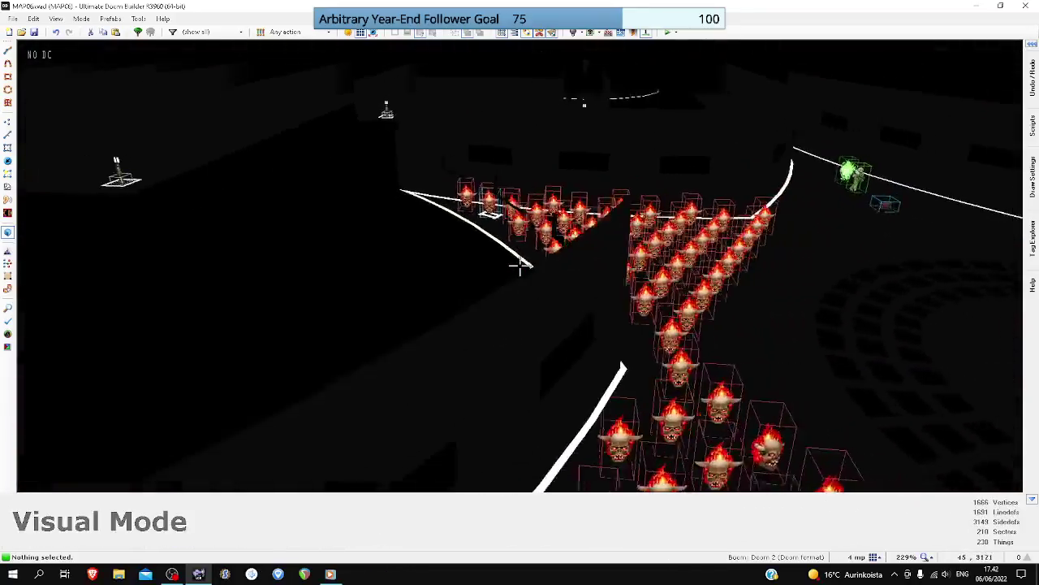
pyautogui.press('v')
pyautogui.scroll(-12, 553, 243)
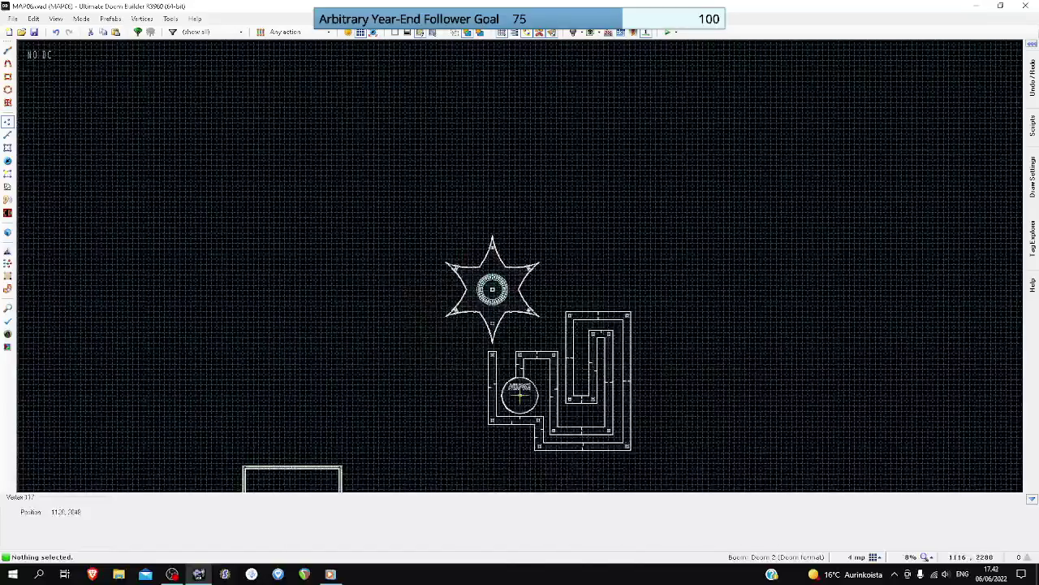
pyautogui.scroll(4, 570, 300)
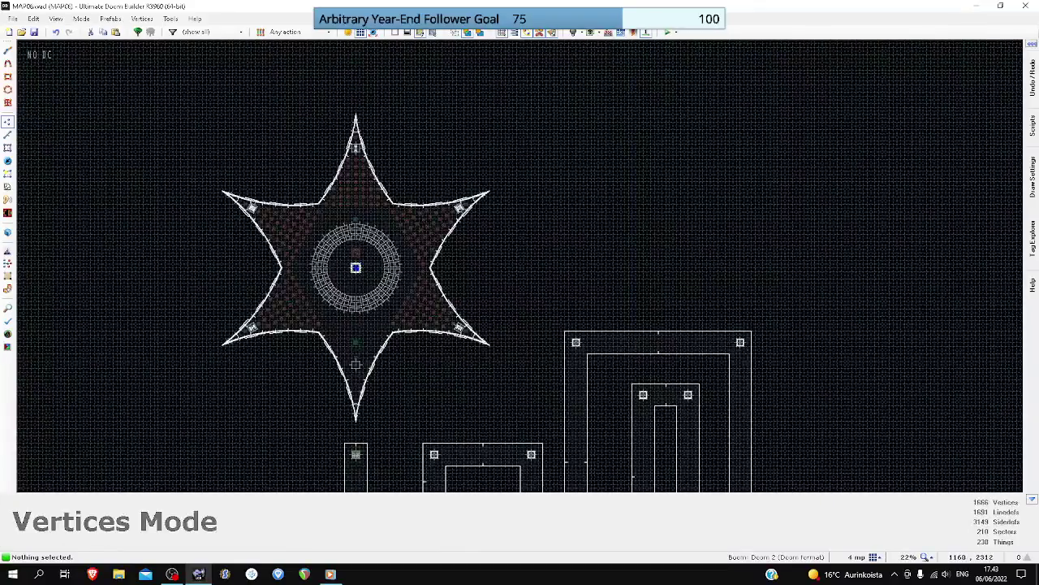
# - Set the grid to 64 mp and draw a 1024 by 64 rectangular sector just above the square room's northwest corner
pyautogui.press('l')
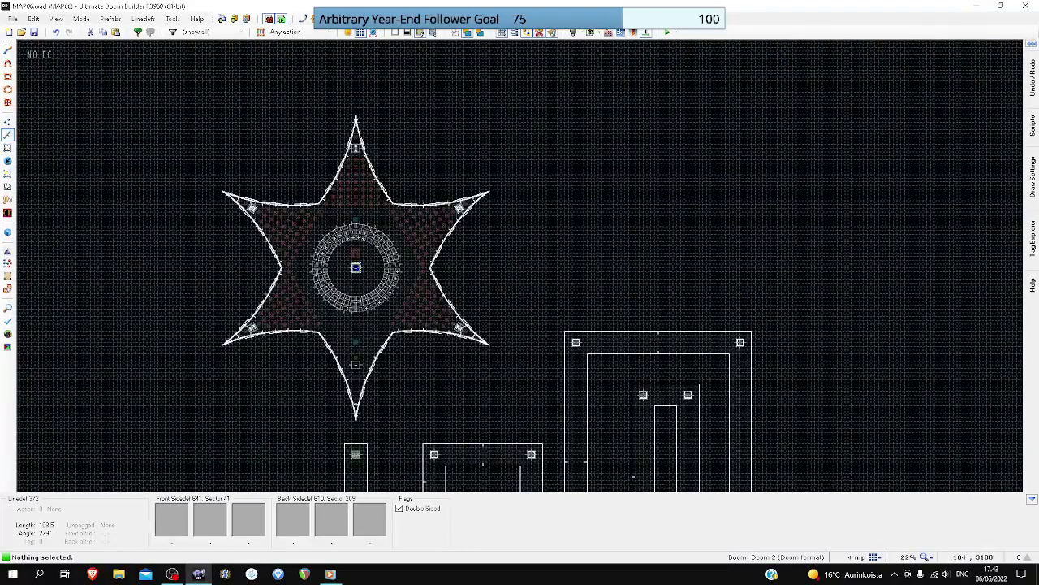
pyautogui.scroll(3, 473, 201)
pyautogui.scroll(-5, 473, 201)
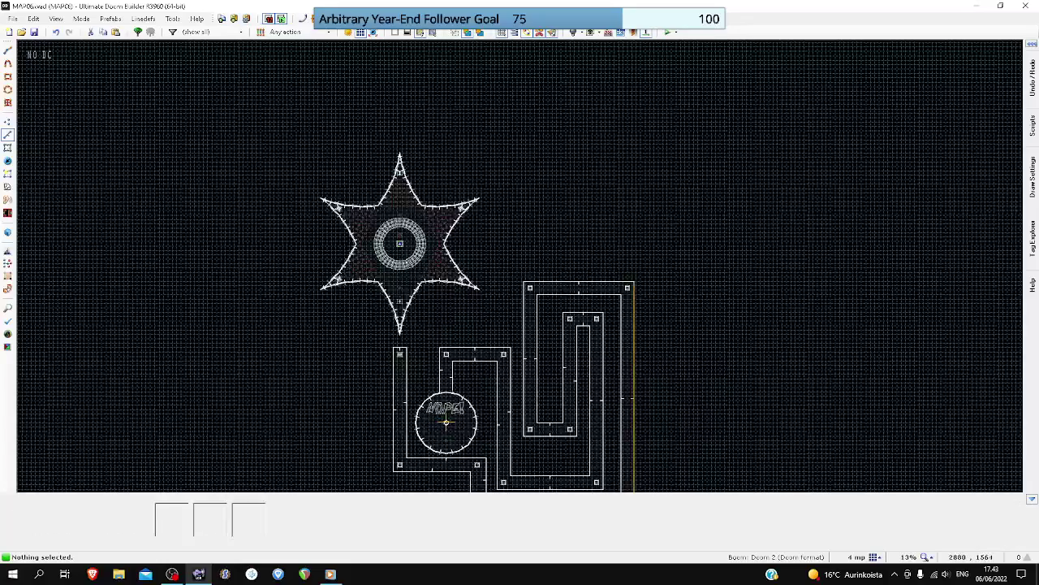
pyautogui.scroll(-4, 640, 308)
pyautogui.click(875, 557)
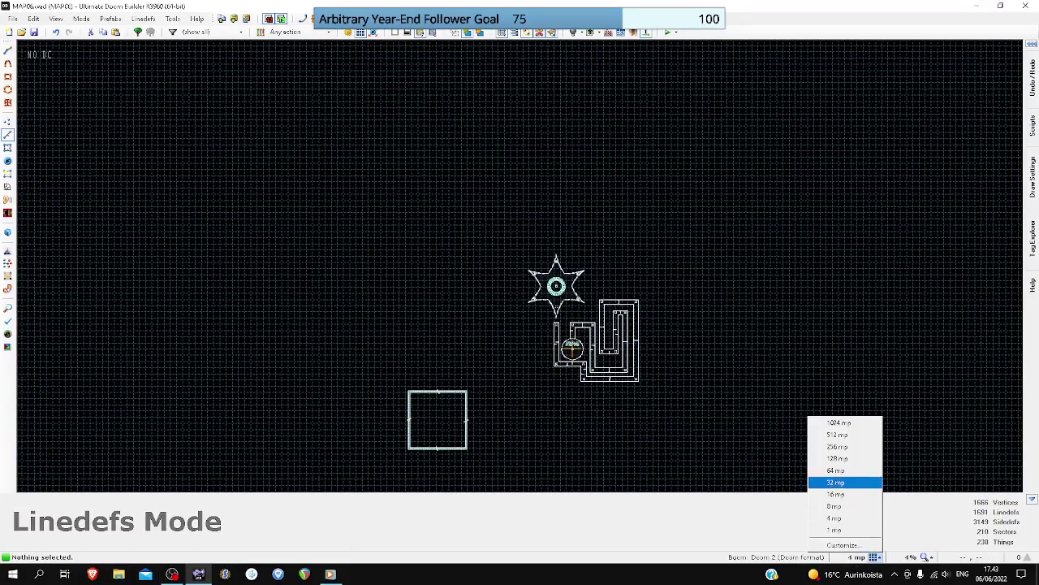
pyautogui.click(846, 482)
pyautogui.scroll(10, 410, 400)
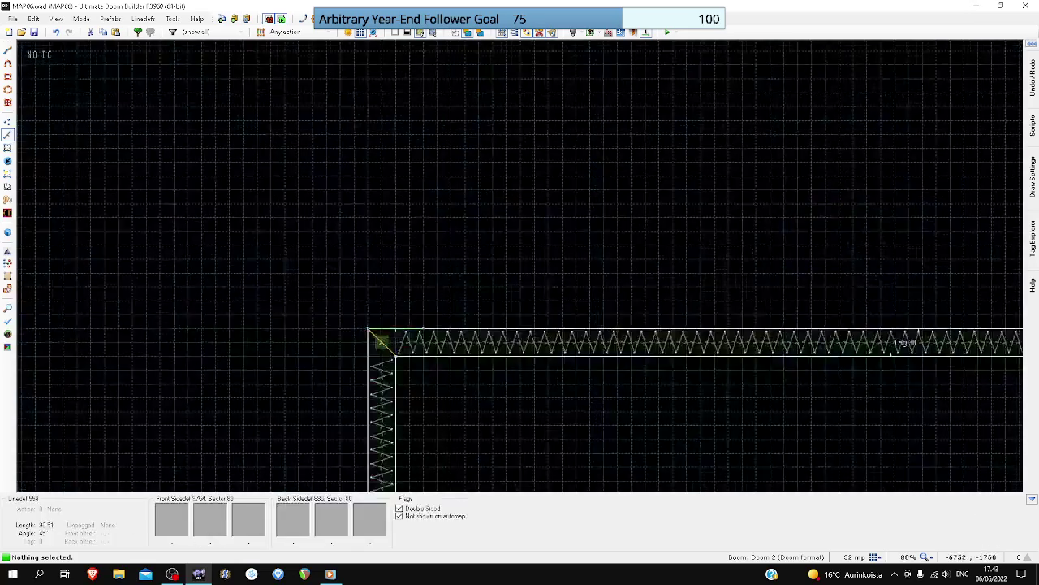
pyautogui.click(877, 557)
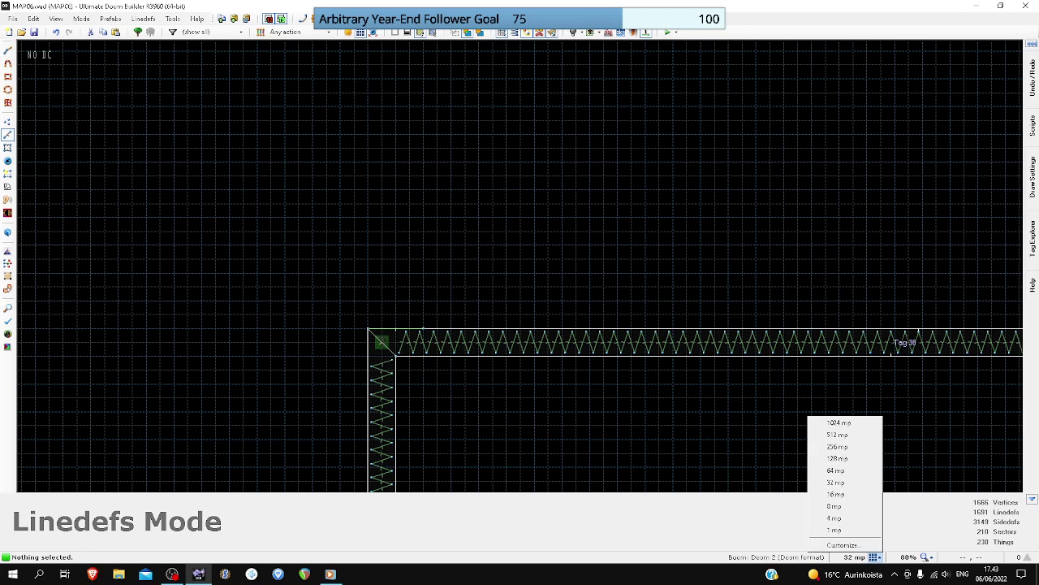
pyautogui.click(845, 471)
pyautogui.press('d')
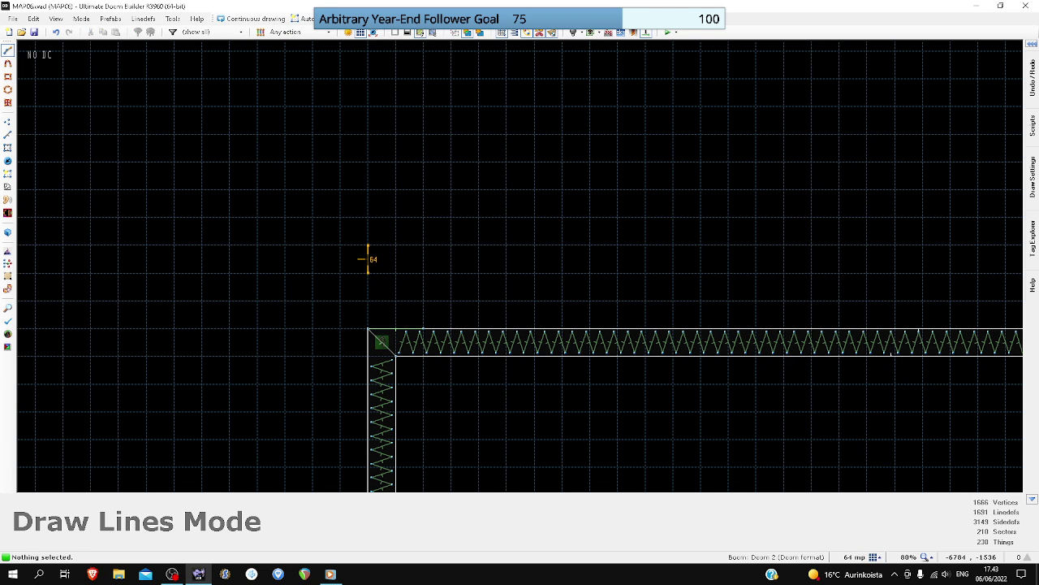
pyautogui.scroll(-3, 366, 265)
pyautogui.click(368, 273)
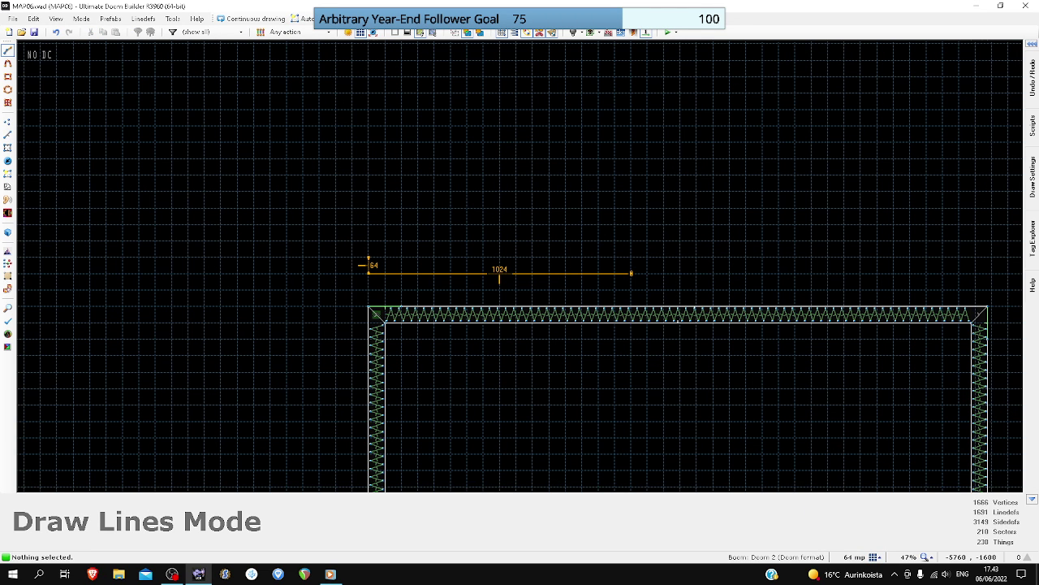
pyautogui.click(369, 258)
pyautogui.scroll(3, 368, 257)
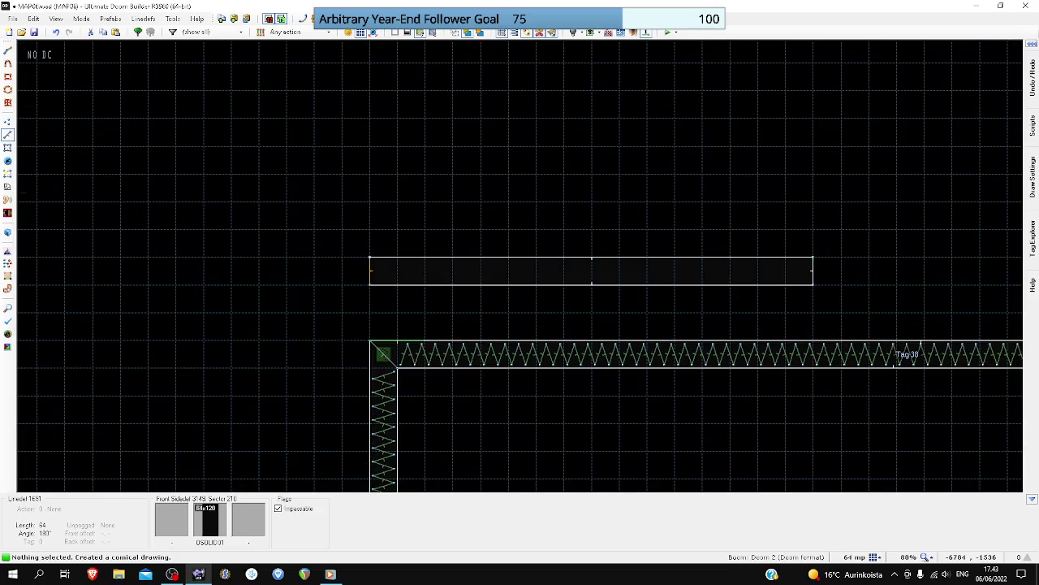
# - Move a Player 1 start from the NOPE! circle into the west end of the narrow sector, placing it on a 32 mp grid
pyautogui.press('t')
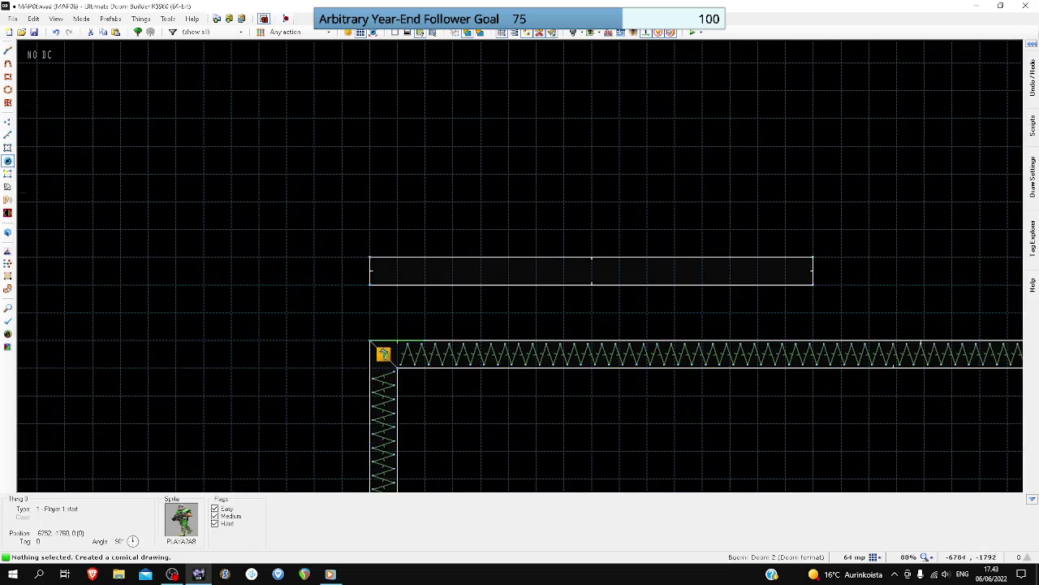
pyautogui.scroll(-15, 383, 354)
pyautogui.scroll(7, 598, 298)
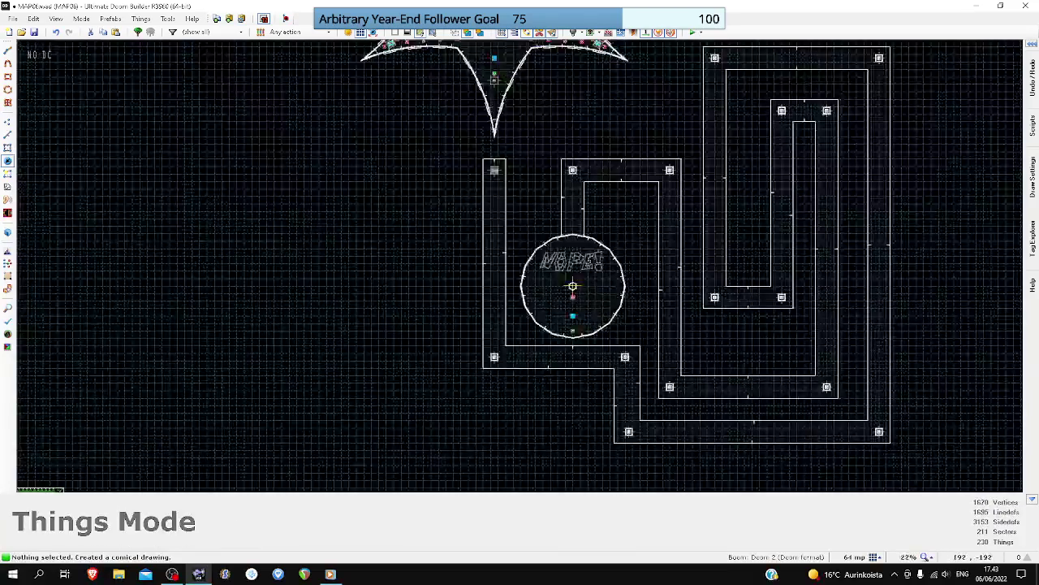
pyautogui.scroll(-6, 574, 324)
pyautogui.scroll(2, 574, 331)
pyautogui.moveTo(573, 297); pyautogui.dragTo(573, 297)
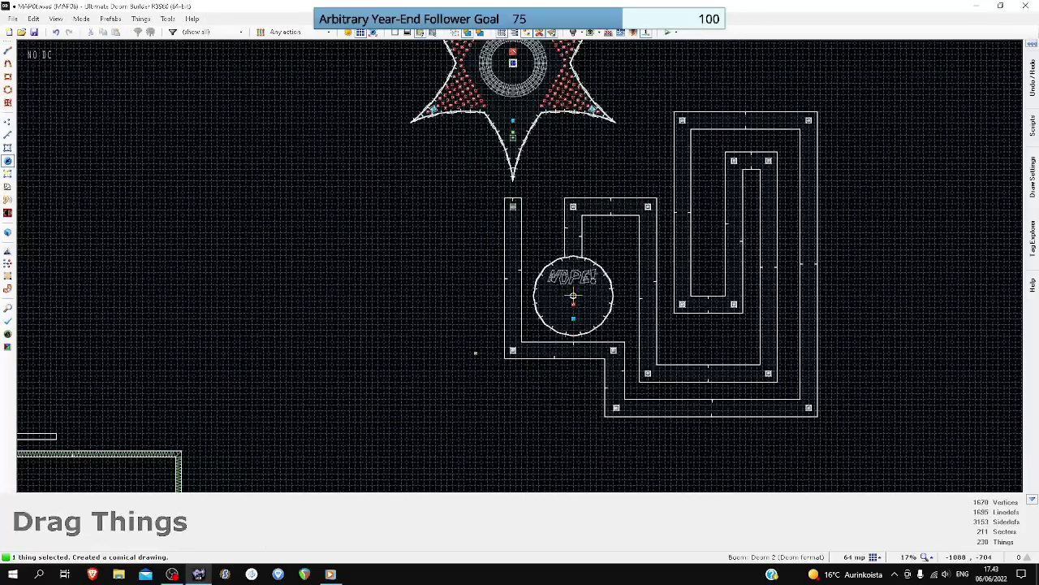
pyautogui.press('Left')
pyautogui.press('Left')
pyautogui.press('Left')
pyautogui.press('Left')
pyautogui.moveTo(471, 353); pyautogui.dragTo(185, 428)
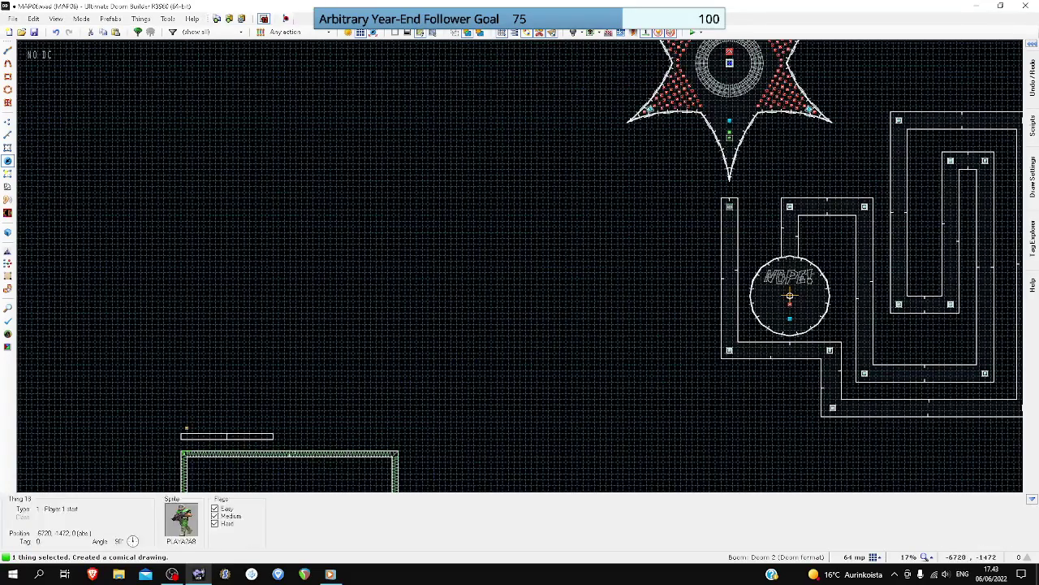
pyautogui.scroll(6, 181, 443)
pyautogui.click(874, 557)
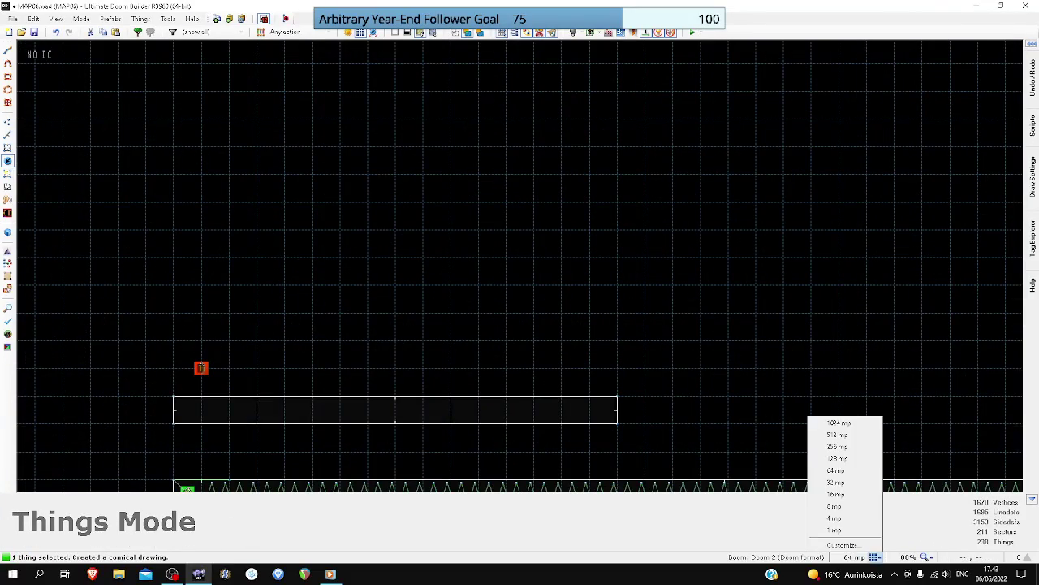
pyautogui.click(844, 492)
pyautogui.scroll(1, 254, 411)
pyautogui.moveTo(186, 354); pyautogui.dragTo(166, 409)
# - Move the remaining Player 1 start below the berserk pack in the NOPE! circle, at 0, -352, and save the map
pyautogui.scroll(-8, 423, 378)
pyautogui.scroll(5, 646, 289)
pyautogui.scroll(1, 648, 213)
pyautogui.scroll(-2, 636, 200)
pyautogui.moveTo(634, 199); pyautogui.dragTo(694, 379, button='right')
pyautogui.scroll(9, 695, 378)
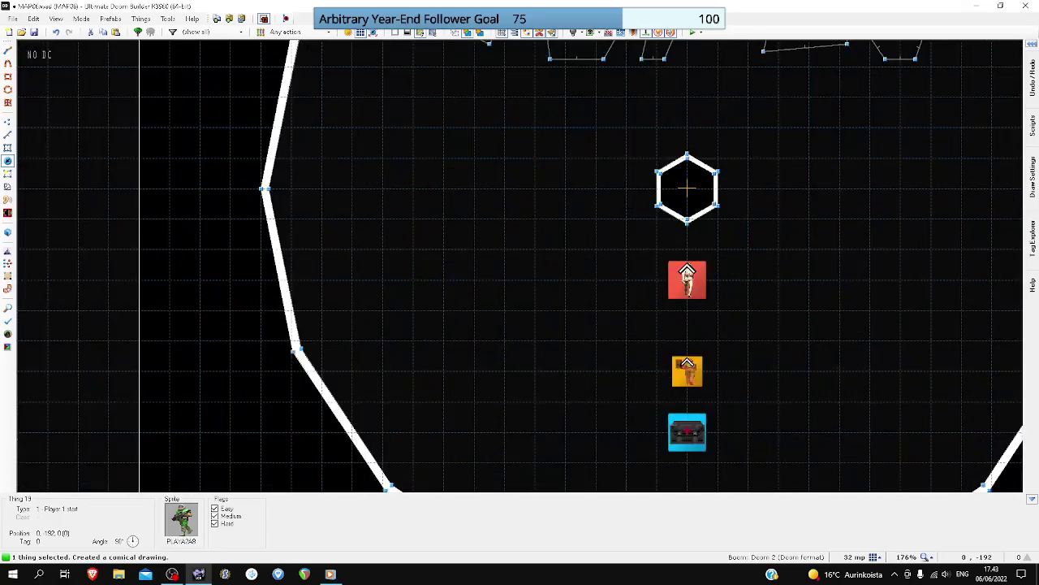
pyautogui.scroll(-4, 695, 371)
pyautogui.moveTo(694, 371); pyautogui.dragTo(698, 424, button='right')
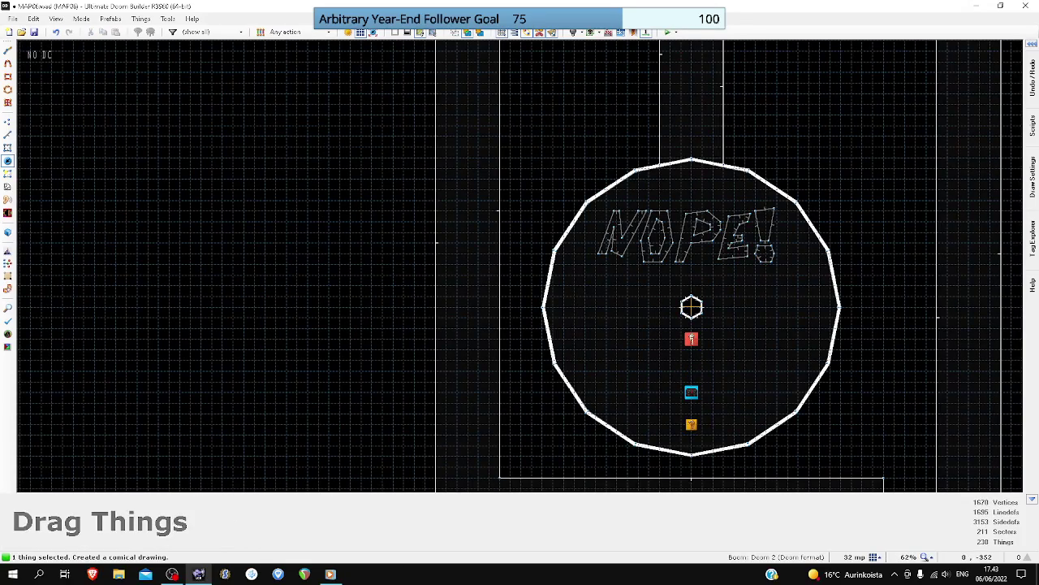
pyautogui.hotkey('ctrl', 's')
# - Split the narrow sector's north edge 64 mp from its west end and assign the sector the unused tag 43
pyautogui.scroll(-10, 725, 361)
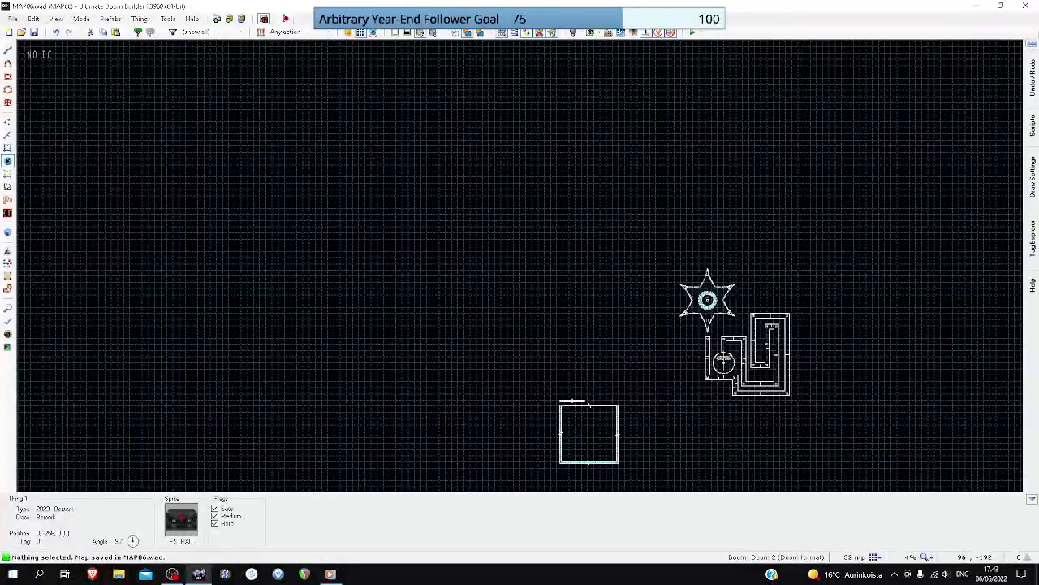
pyautogui.scroll(11, 590, 410)
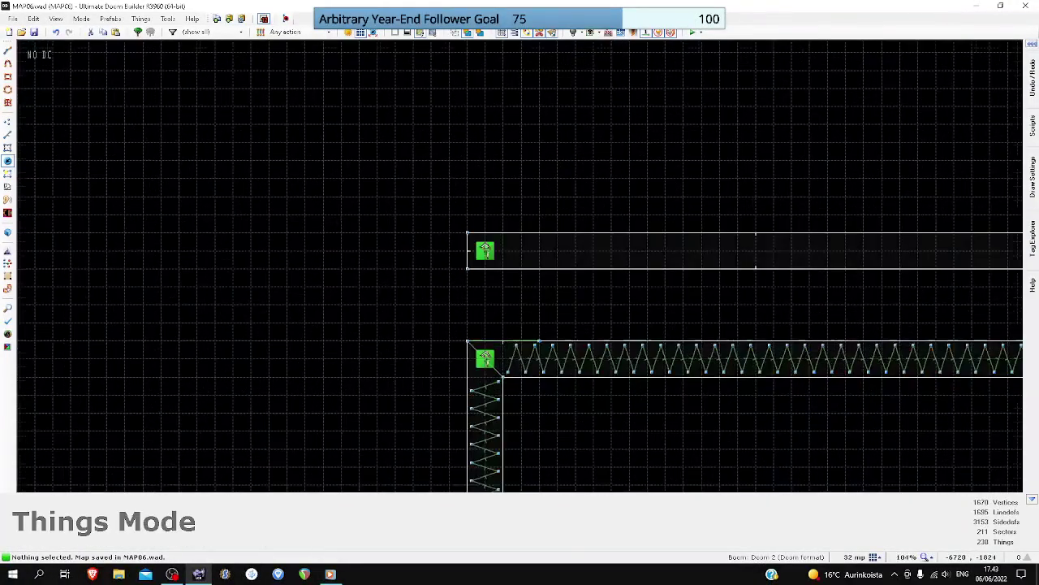
pyautogui.press('v')
pyautogui.scroll(1, 511, 233)
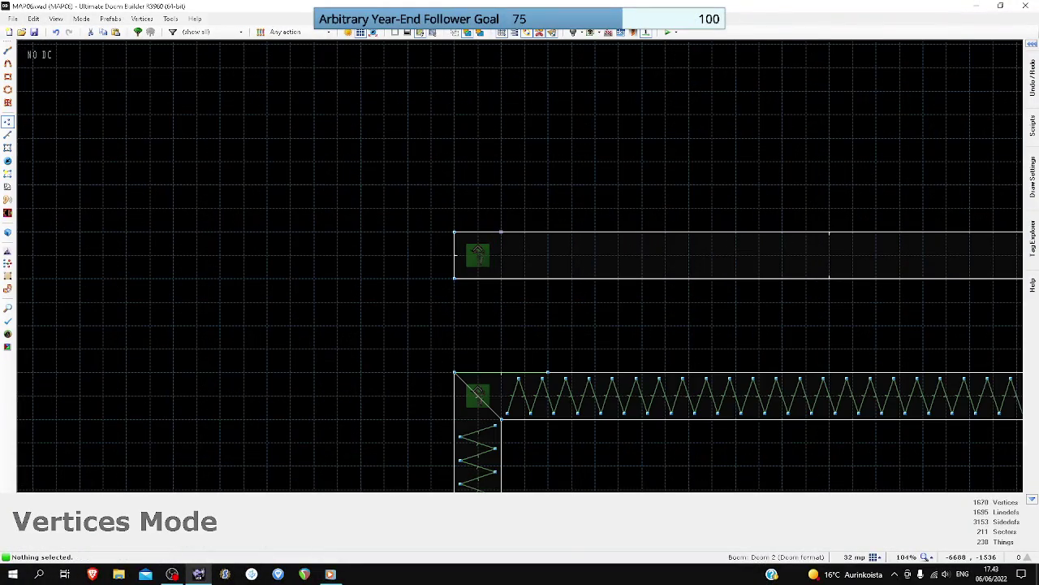
pyautogui.press('s')
pyautogui.rightClick(524, 257)
pyautogui.click(574, 347)
pyautogui.click(546, 370)
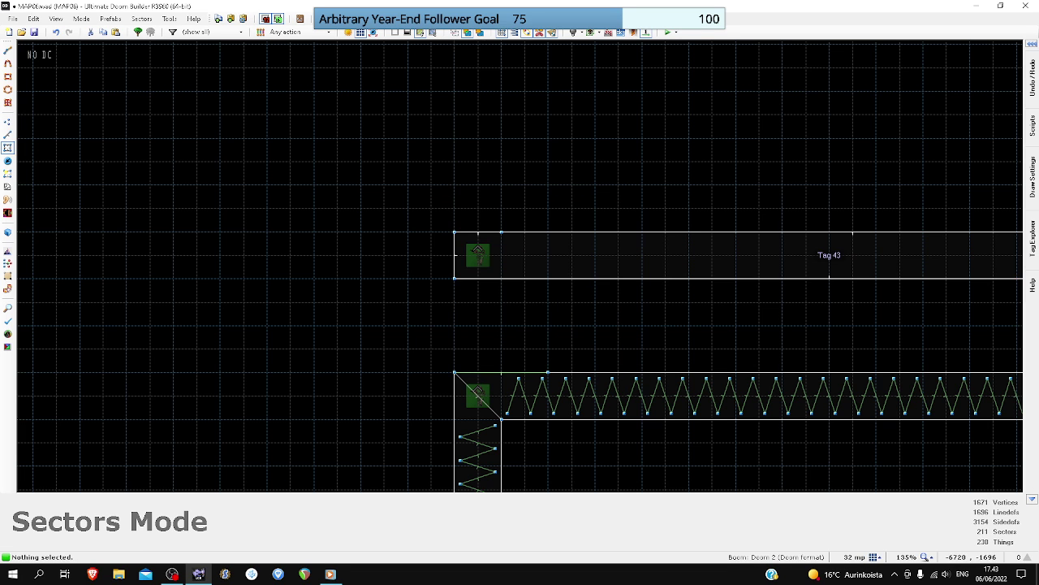
# - Give the short north line above the player start action 253 Scroll Floor, Move Things, targeting the narrow sector's tag, and save the map
pyautogui.press('l')
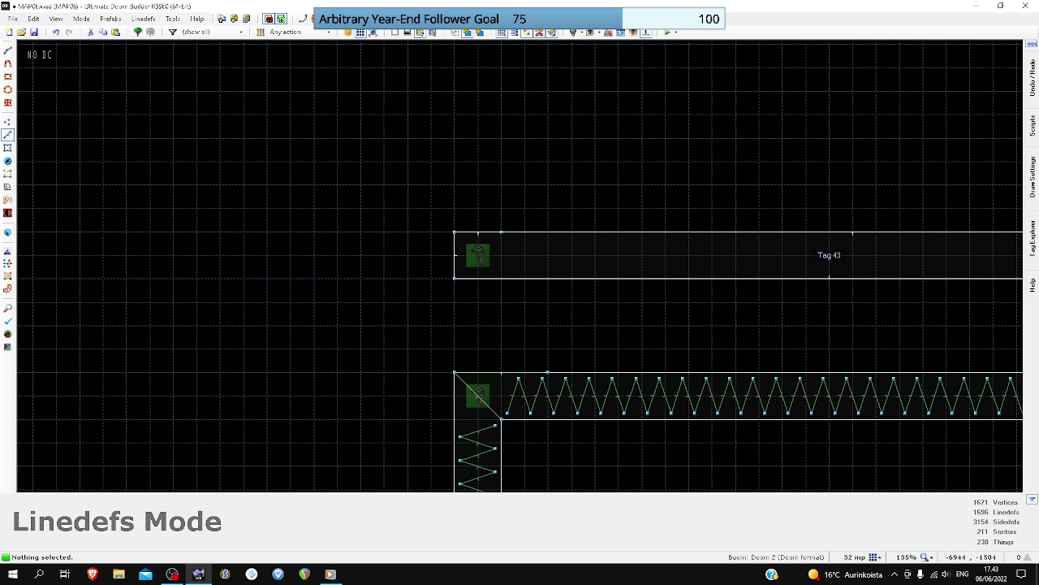
pyautogui.rightClick(477, 233)
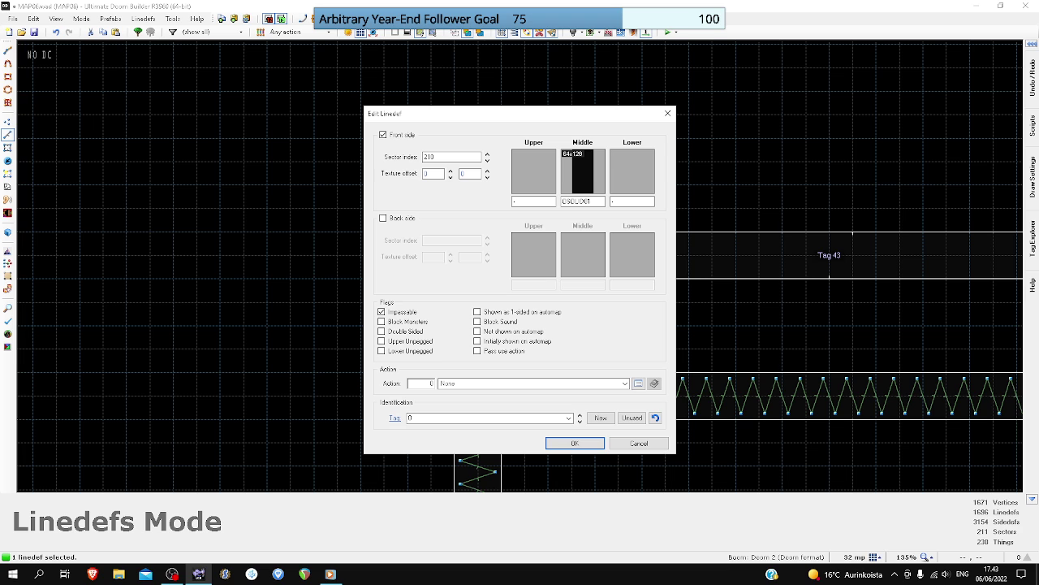
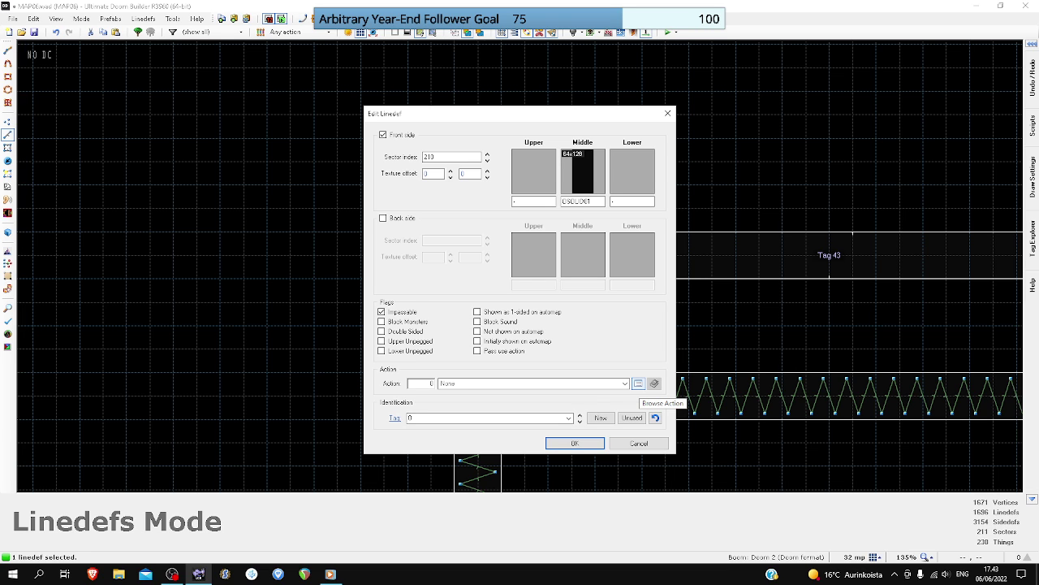
pyautogui.click(632, 418)
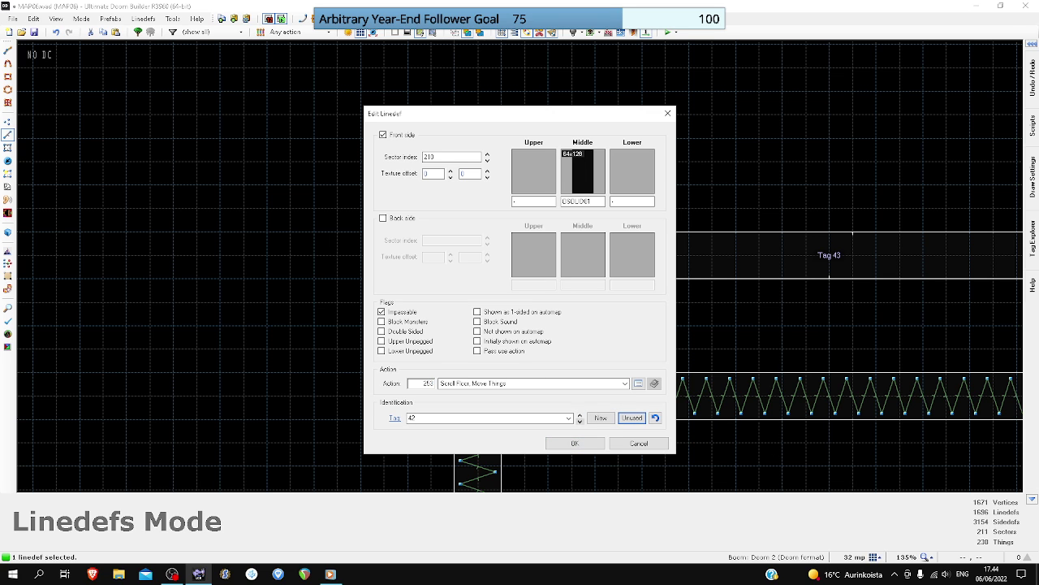
pyautogui.click(574, 442)
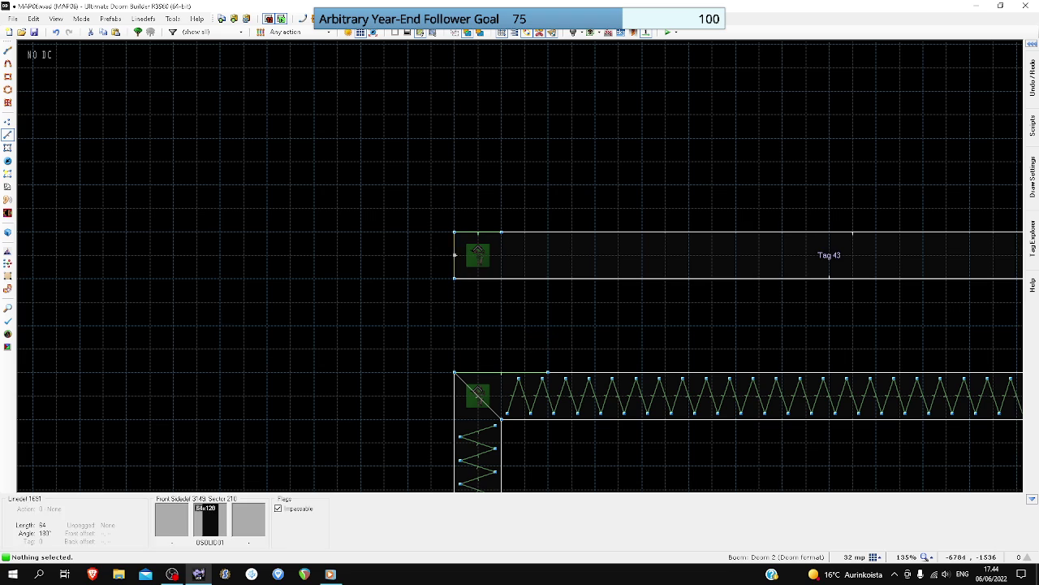
pyautogui.scroll(-4, 476, 233)
pyautogui.scroll(3, 534, 208)
pyautogui.hotkey('ctrl', 's')
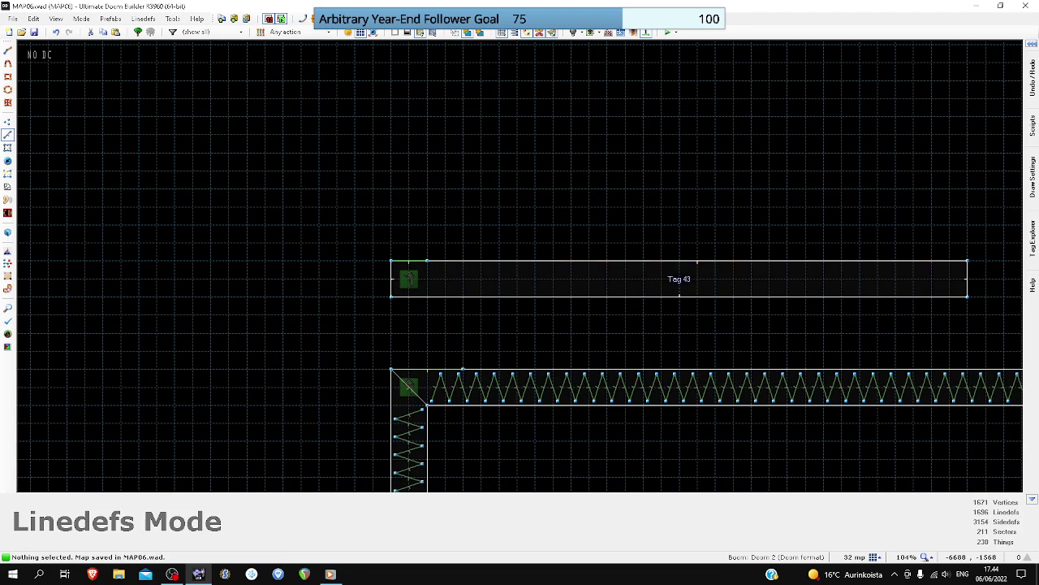
# - Set the grid to 8 mp and draw a 16 by 32 rectangular sector just east of the player start in the narrow sector
pyautogui.scroll(5, 442, 275)
pyautogui.click(876, 557)
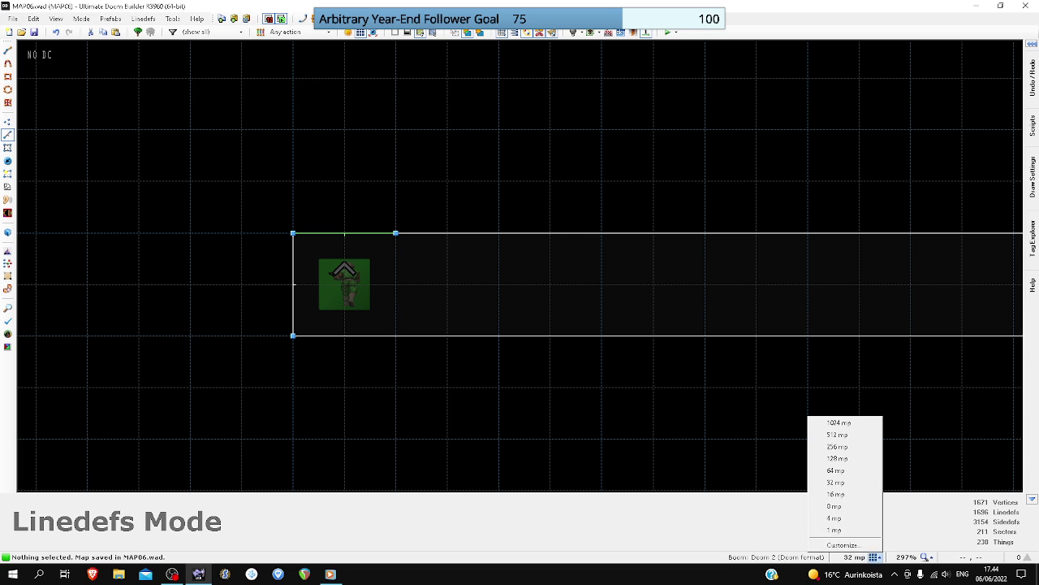
pyautogui.click(829, 506)
pyautogui.scroll(3, 395, 276)
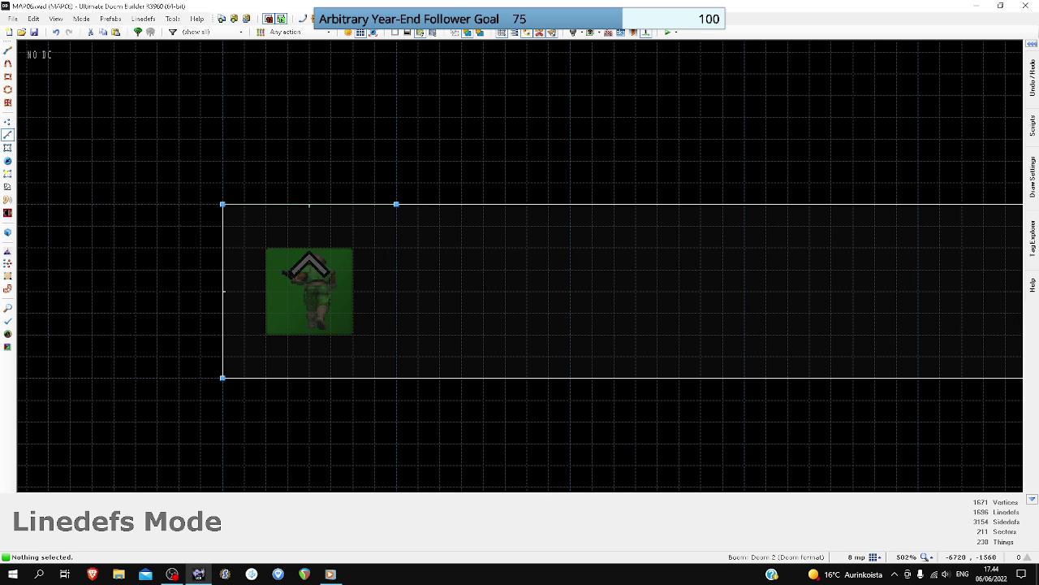
pyautogui.press('d')
pyautogui.click(397, 269)
pyautogui.click(440, 270)
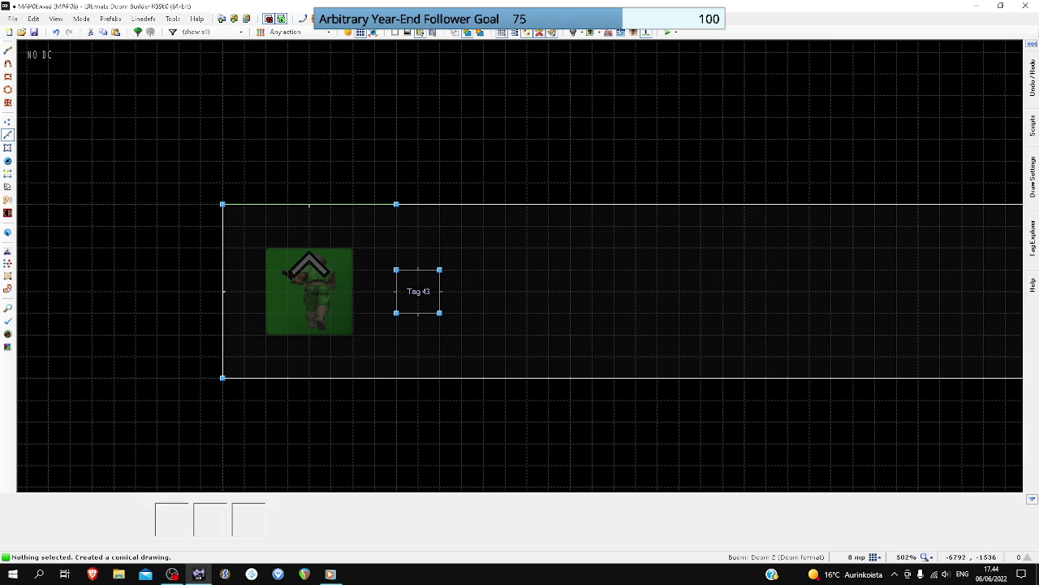
pyautogui.moveTo(418, 269); pyautogui.dragTo(418, 248, button='right')
pyautogui.moveTo(418, 313); pyautogui.dragTo(418, 334, button='right')
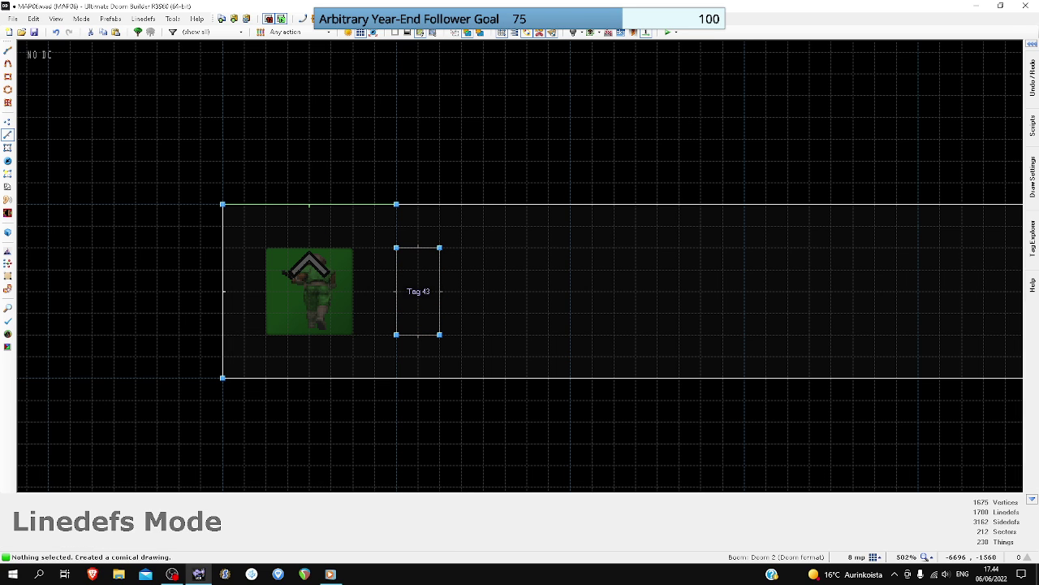
# - Draw two more 16 by 32 rectangles to the east at 16 mp gaps and delete the stray vertex on the last one
pyautogui.press('space')
pyautogui.click(483, 248)
pyautogui.click(483, 248)
pyautogui.press('space')
pyautogui.click(570, 248)
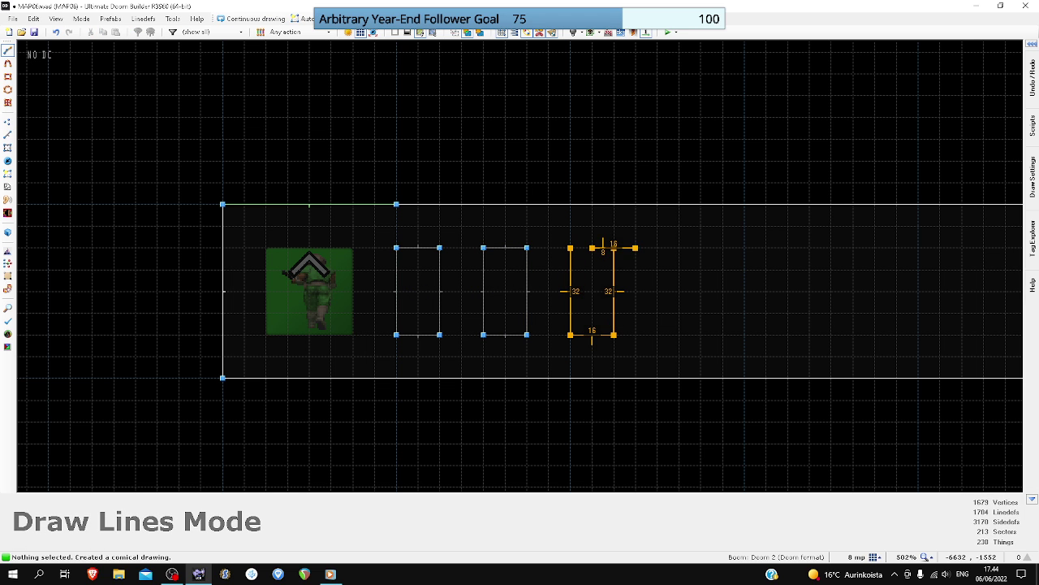
pyautogui.click(570, 248)
pyautogui.press('v')
pyautogui.scroll(1, 587, 242)
pyautogui.click(591, 243)
pyautogui.press('Delete')
pyautogui.scroll(-2, 609, 261)
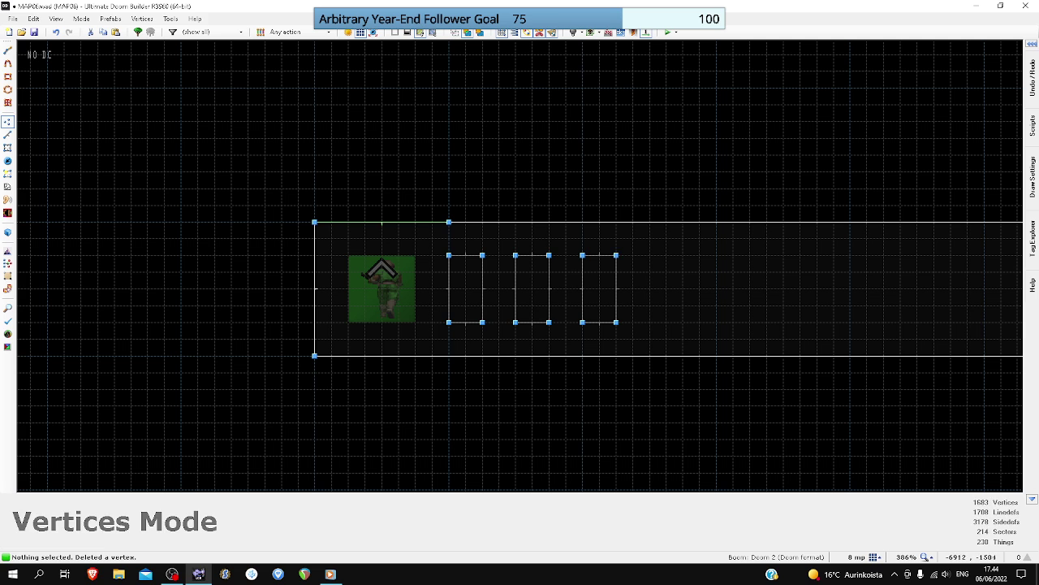
# - Draw a fourth and fifth 16 by 32 rectangle along the same row, keeping the 16 mp spacing
pyautogui.press('l')
pyautogui.press('d')
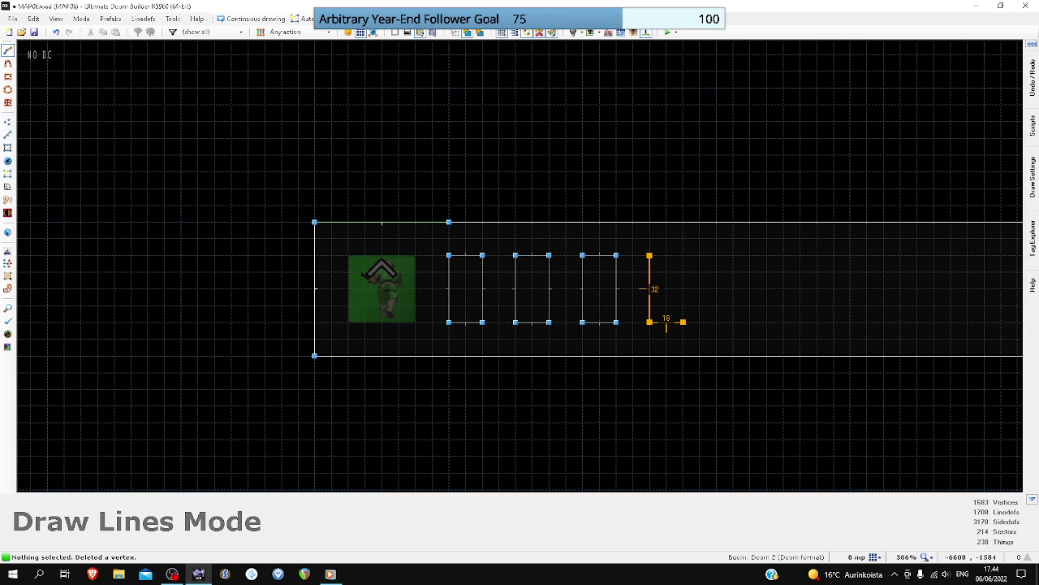
pyautogui.click(682, 255)
pyautogui.click(649, 255)
pyautogui.rightClick(717, 255)
pyautogui.click(716, 322)
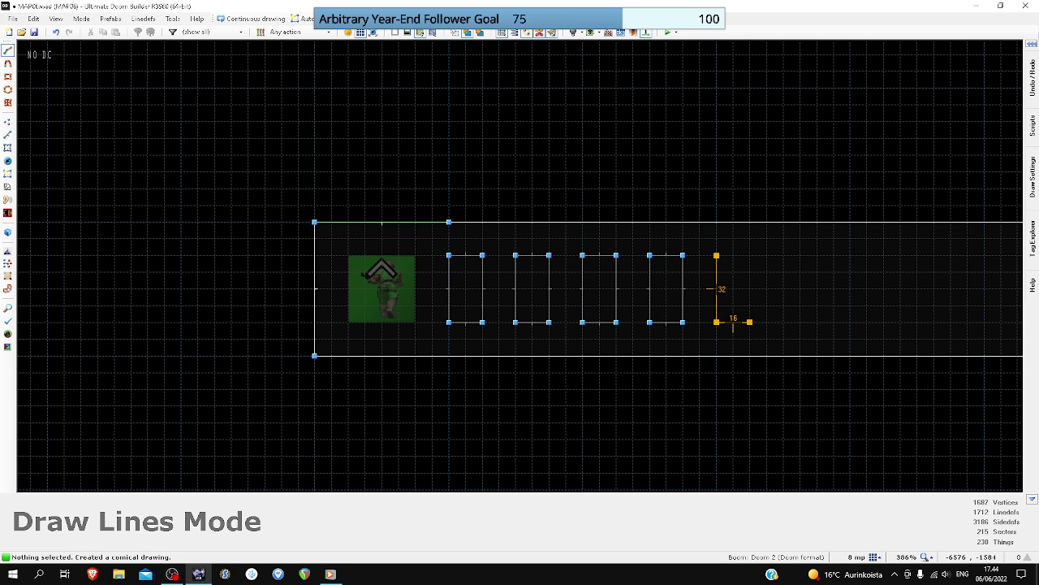
pyautogui.click(750, 255)
pyautogui.click(716, 255)
pyautogui.scroll(-2, 720, 256)
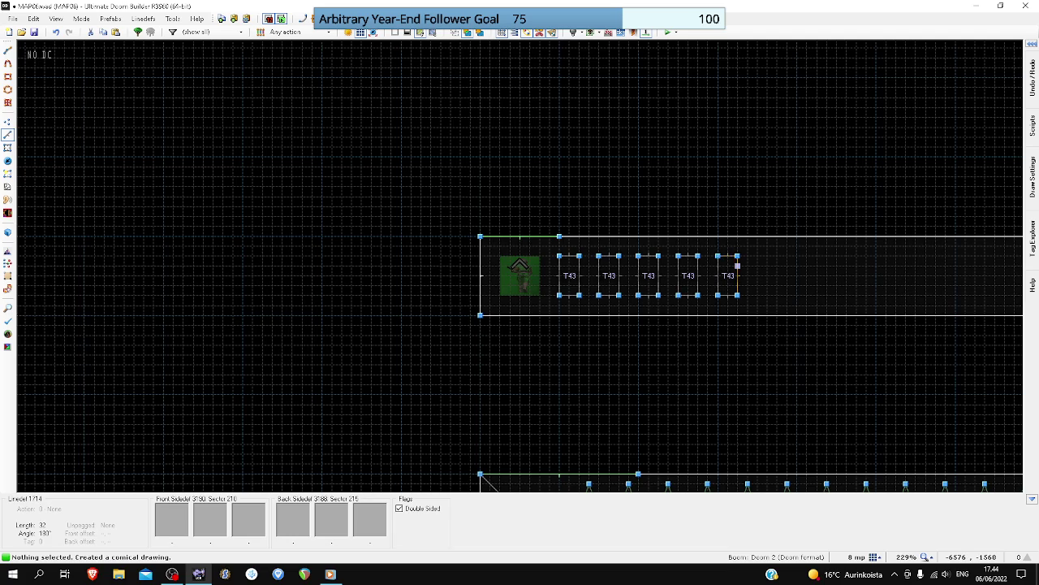
# - Shift the second to fifth small rectangles west so that the gaps between all five are 8 mp
pyautogui.scroll(6, 739, 266)
pyautogui.scroll(-3, 741, 267)
pyautogui.press('s')
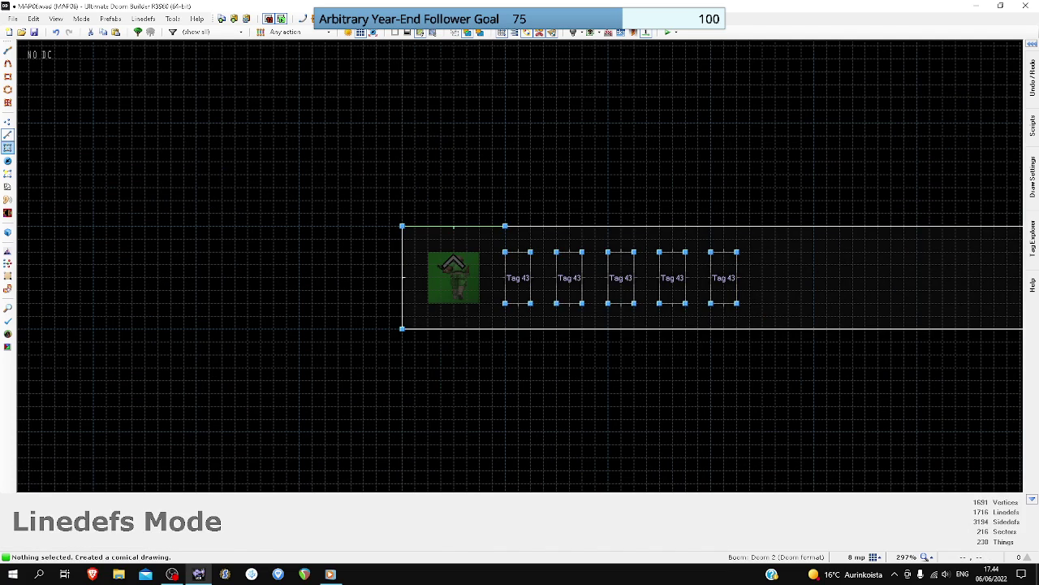
pyautogui.scroll(2, 566, 283)
pyautogui.moveTo(566, 283); pyautogui.dragTo(547, 281, button='right')
pyautogui.moveTo(664, 269); pyautogui.dragTo(621, 269, button='right')
pyautogui.moveTo(745, 269); pyautogui.dragTo(679, 269, button='right')
pyautogui.moveTo(682, 270); pyautogui.dragTo(682, 270)
pyautogui.moveTo(833, 271); pyautogui.dragTo(747, 270)
# - Give the five small sectors incrementing tags from 44 in west-to-east order and raise their floors
pyautogui.click(486, 270)
pyautogui.click(551, 271)
pyautogui.click(616, 270)
pyautogui.click(682, 270)
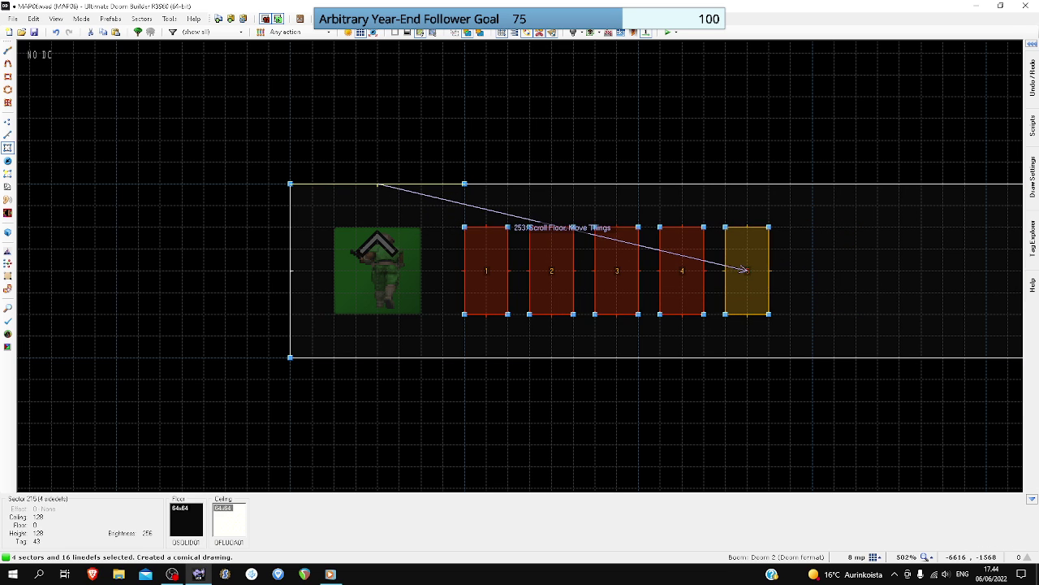
pyautogui.click(747, 270)
pyautogui.rightClick(747, 270)
pyautogui.doubleClick(446, 347)
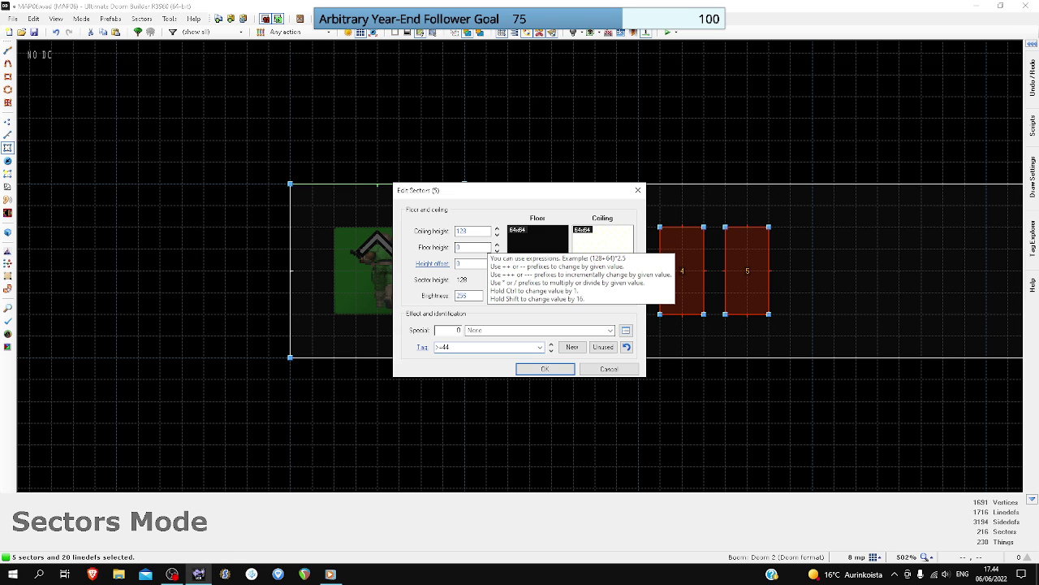
pyautogui.doubleClick(486, 245)
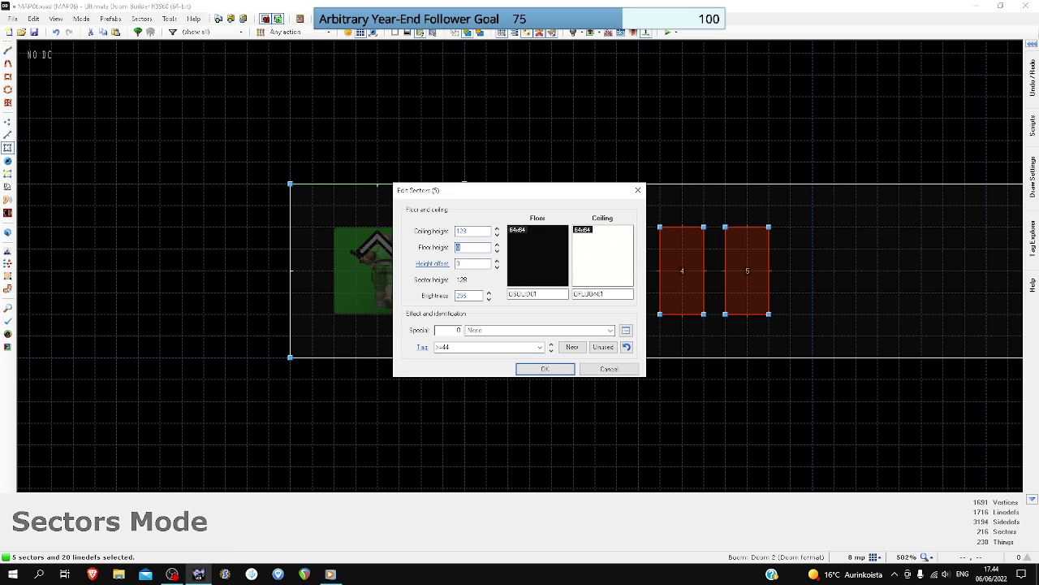
pyautogui.press('Return')
pyautogui.moveTo(522, 139); pyautogui.dragTo(533, 128)
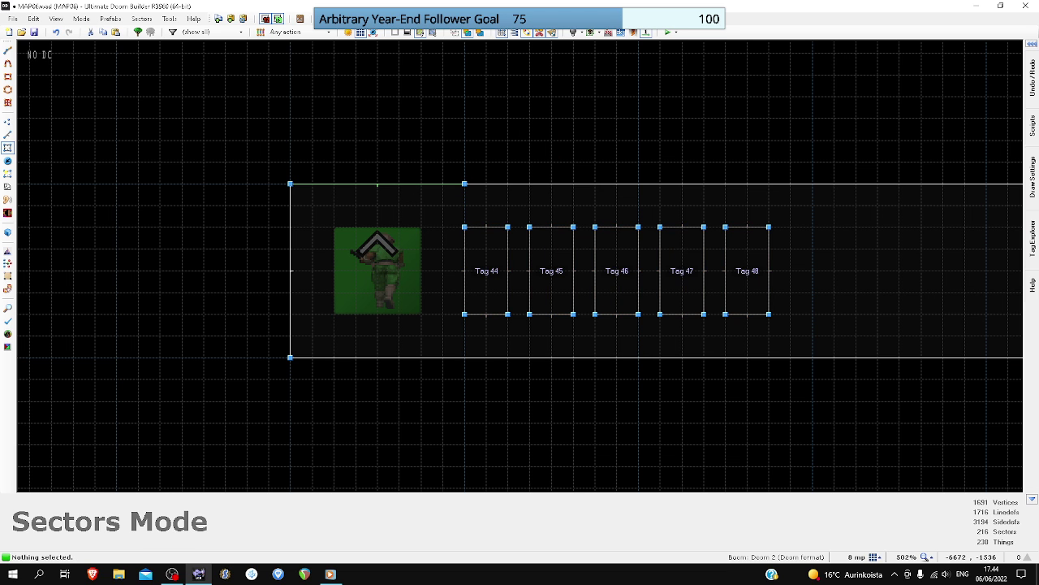
# - In the 3D view, apply the OSOLID21 lower texture to all 20 sides of the five raised blocks
pyautogui.press('w')
pyautogui.press('d')
pyautogui.press('f')
pyautogui.keyDown('shift'); pyautogui.click(520, 266); pyautogui.keyUp('shift')
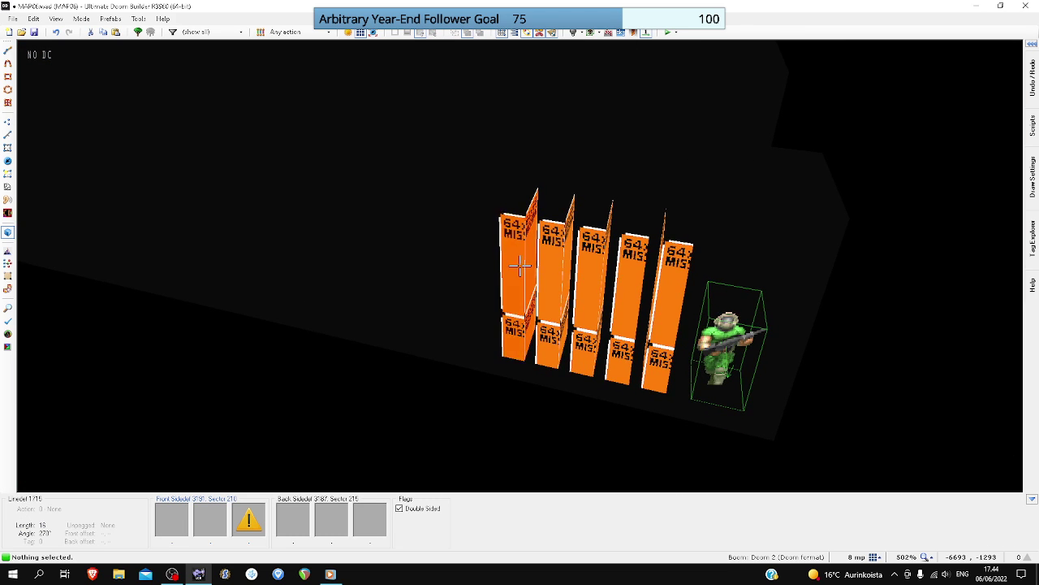
pyautogui.keyDown('shift'); pyautogui.click(520, 266); pyautogui.keyUp('shift')
pyautogui.press('s')
pyautogui.keyDown('shift'); pyautogui.click(520, 265); pyautogui.keyUp('shift')
pyautogui.keyDown('shift'); pyautogui.click(520, 266); pyautogui.keyUp('shift')
pyautogui.keyDown('shift'); pyautogui.click(520, 266); pyautogui.keyUp('shift')
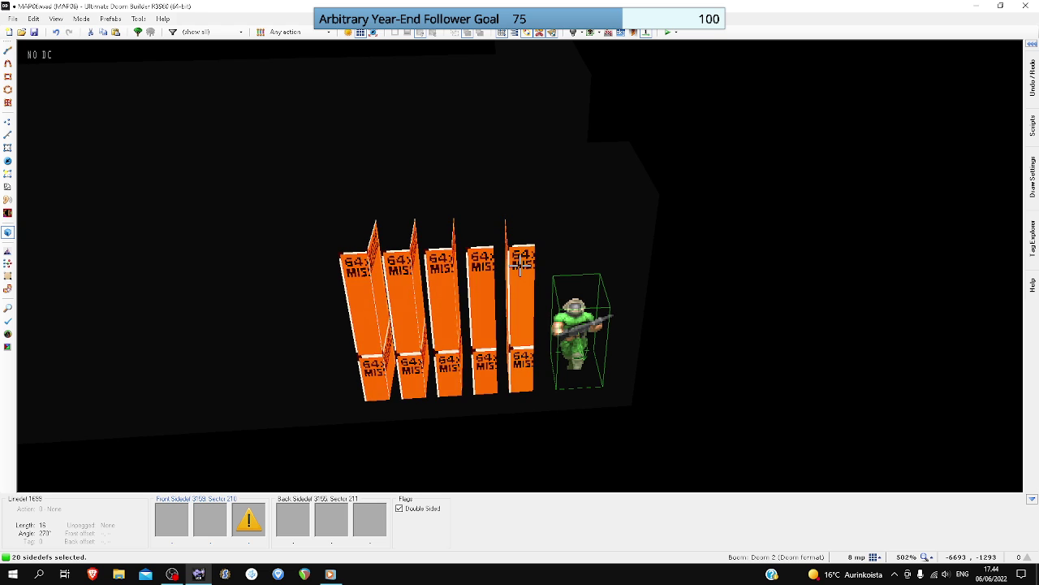
pyautogui.rightClick(520, 266)
pyautogui.click(632, 172)
pyautogui.doubleClick(562, 219)
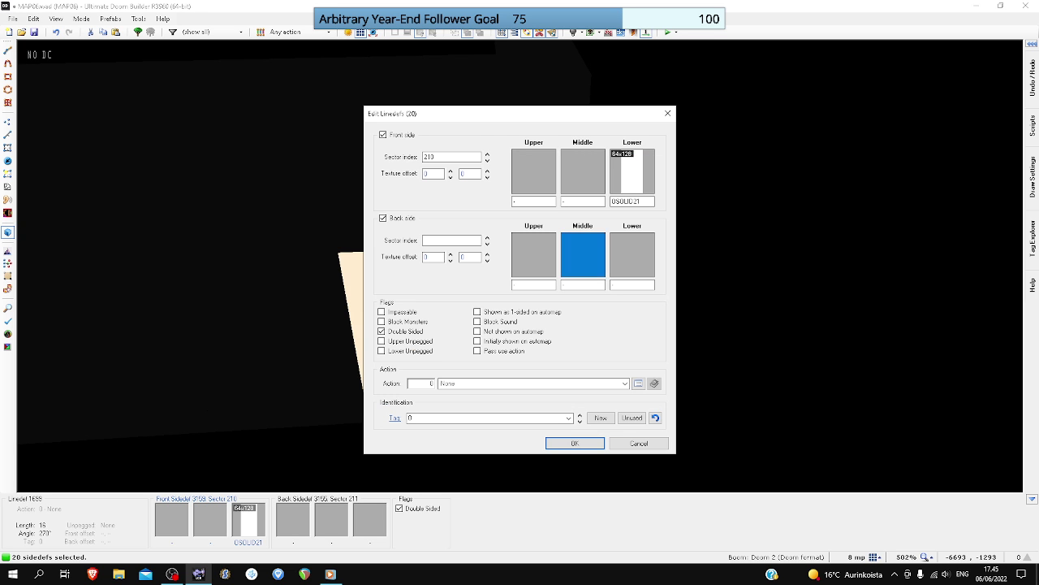
pyautogui.click(575, 442)
pyautogui.press('c')
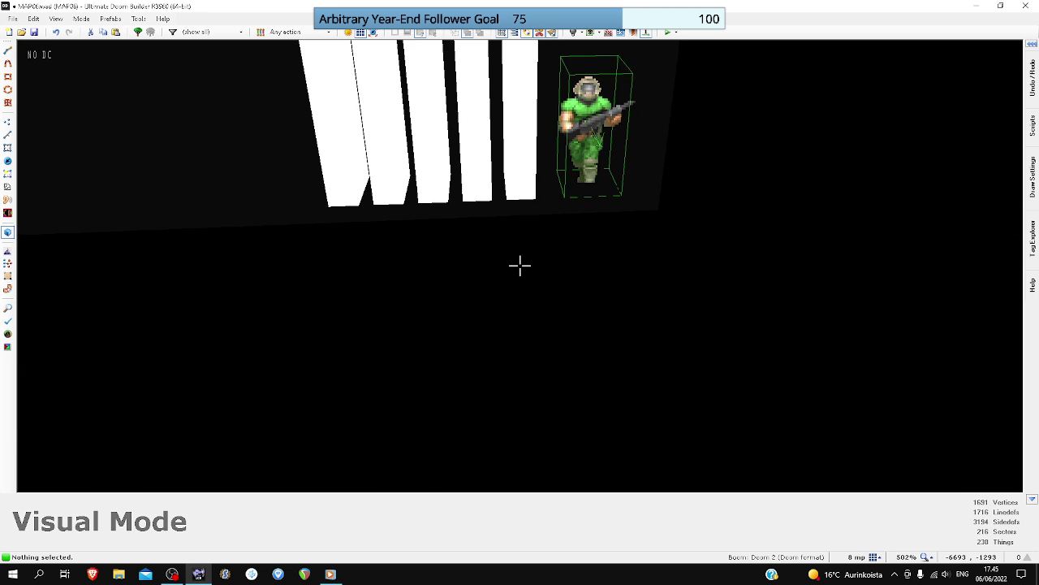
# - Leave the 3D view after inspecting the five raised blocks and save the map
pyautogui.press('e')
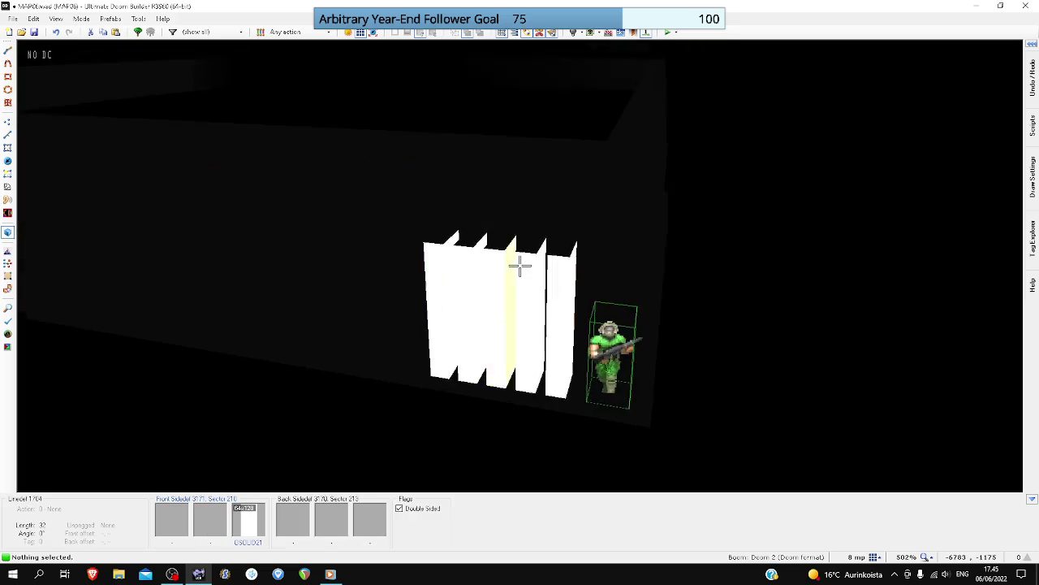
pyautogui.press('q')
pyautogui.scroll(-1, 520, 266)
pyautogui.scroll(-10, 519, 266)
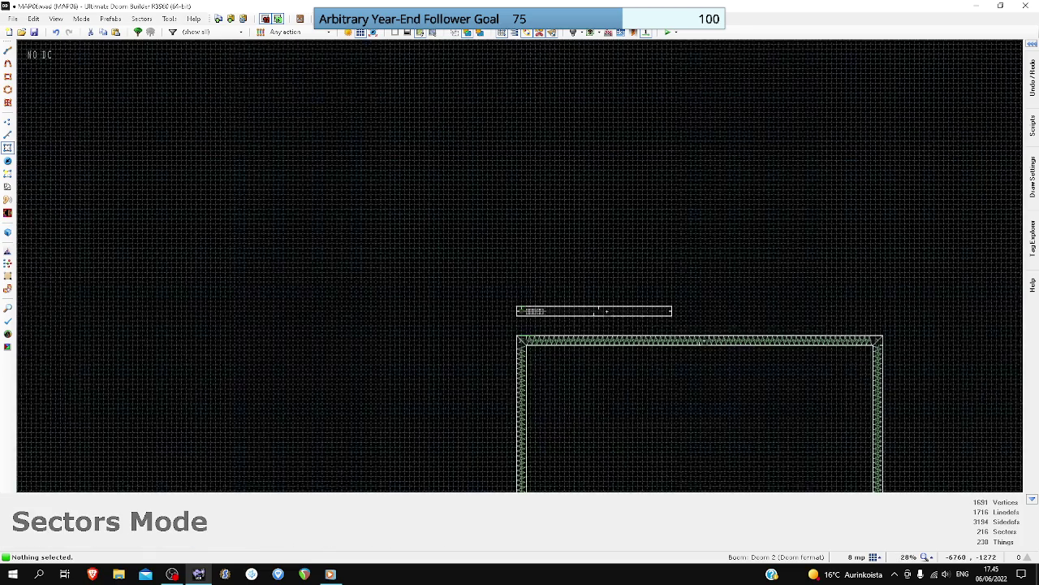
pyautogui.scroll(5, 580, 324)
pyautogui.scroll(2, 494, 302)
pyautogui.hotkey('ctrl', 's')
pyautogui.scroll(-4, 495, 300)
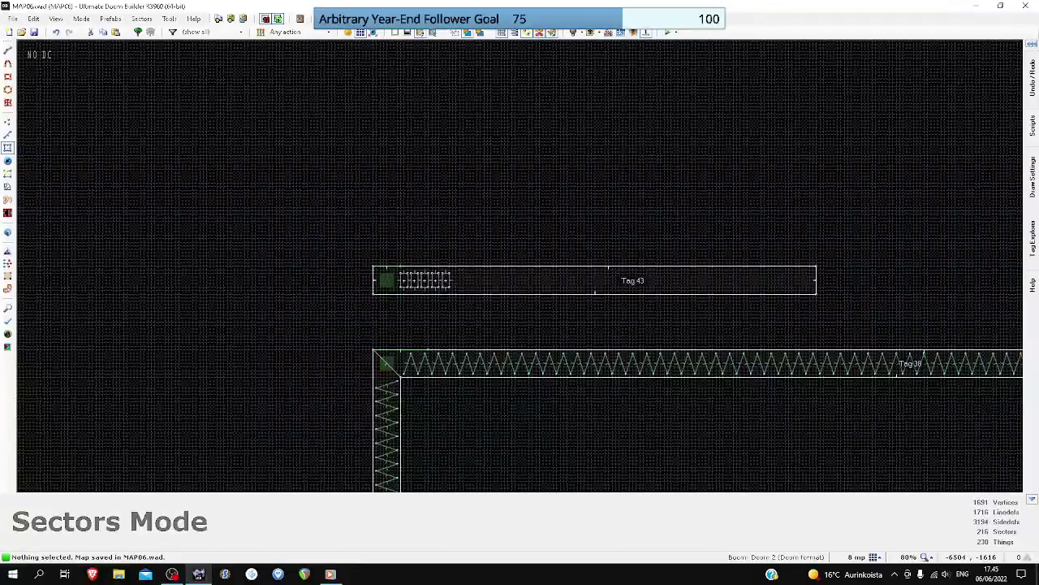
# - Assign action 120 WR Lift Lower Wait Raise (fast) with incrementing tags from 44 to one linedef at each numbered square, I to V in order
pyautogui.scroll(3, 533, 279)
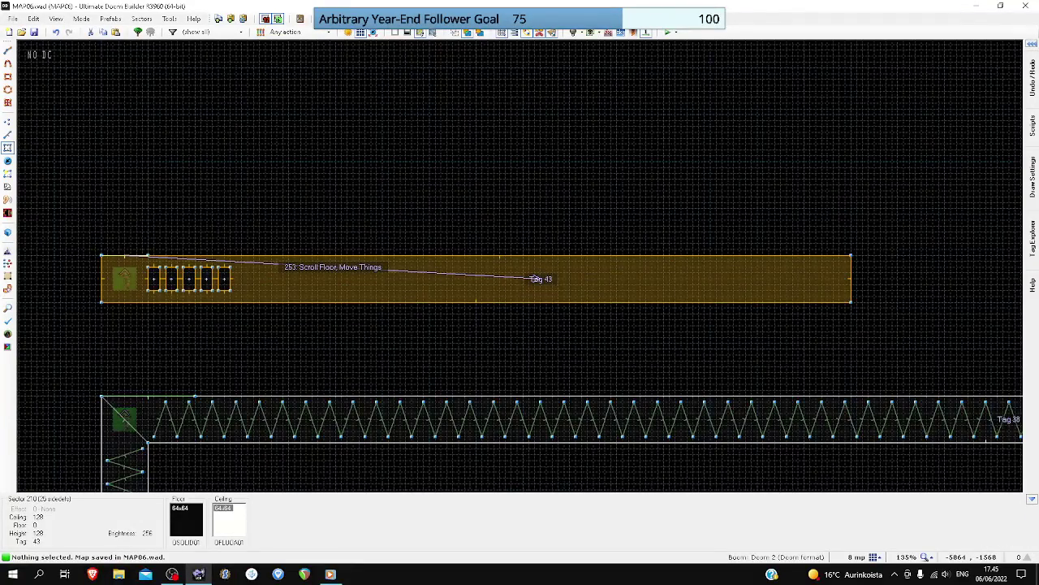
pyautogui.scroll(-7, 711, 279)
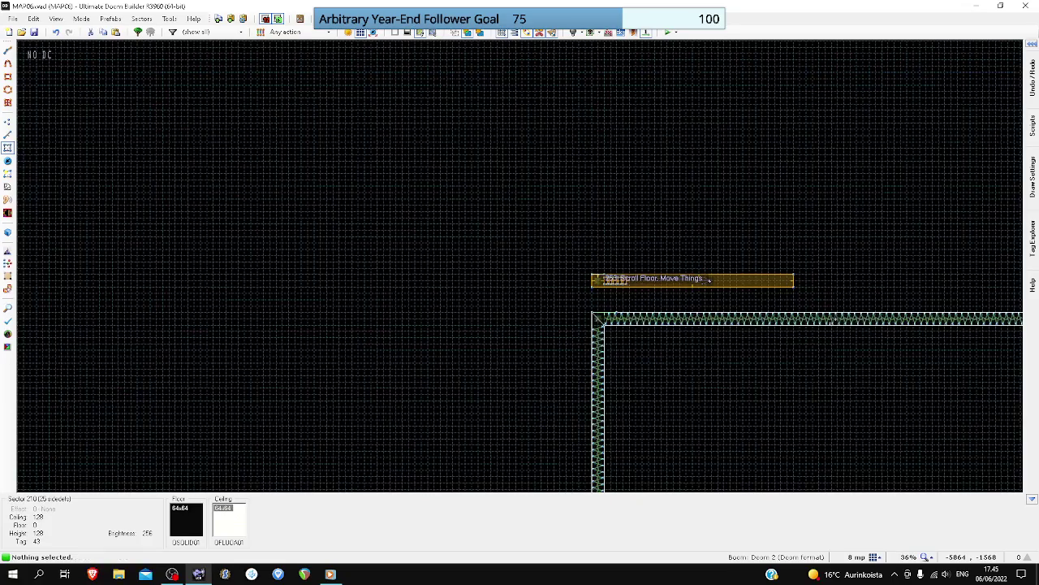
pyautogui.scroll(-3, 711, 279)
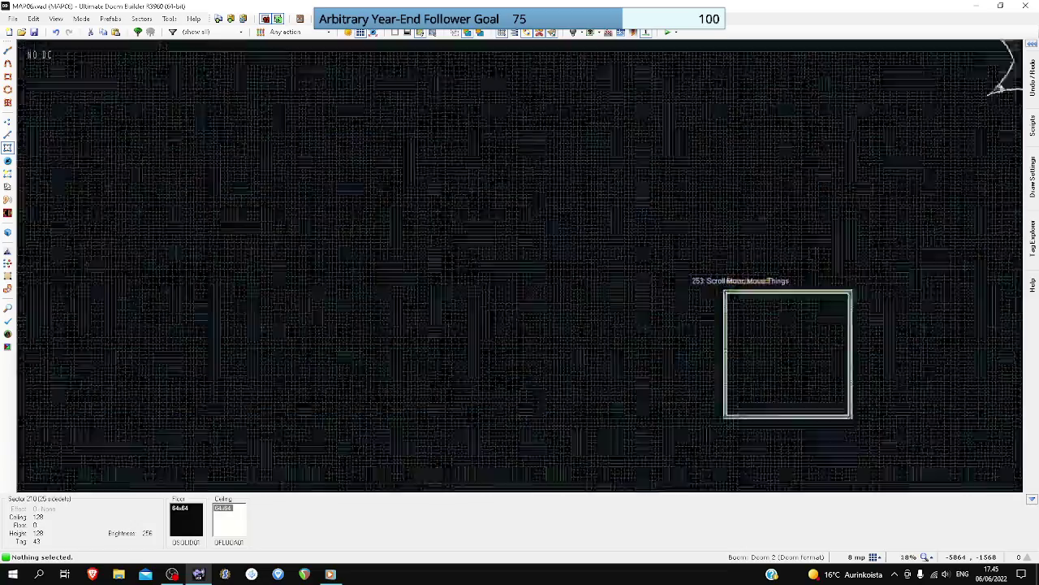
pyautogui.press('s')
pyautogui.scroll(3, 625, 256)
pyautogui.scroll(1, 625, 223)
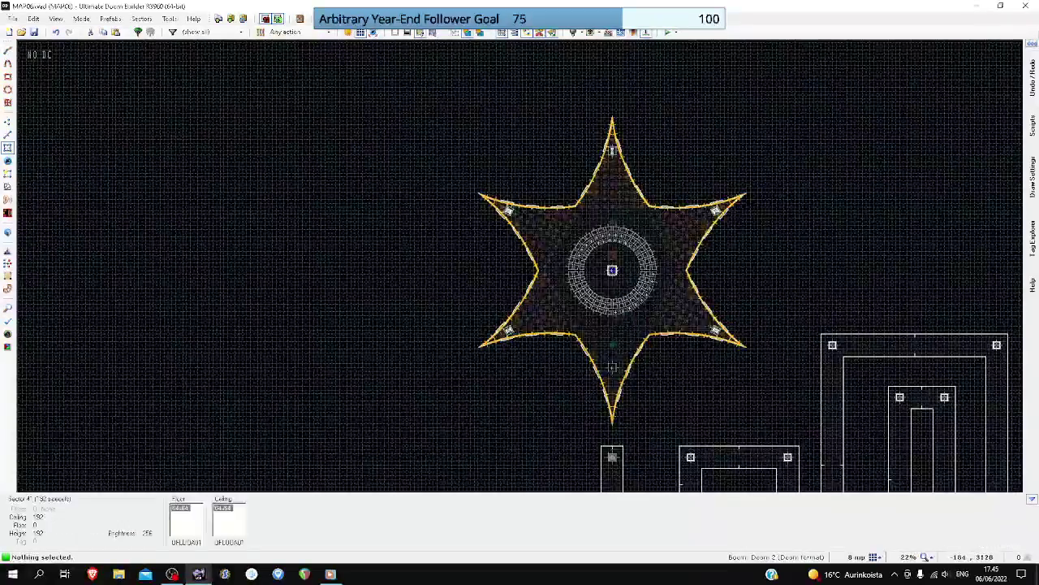
pyautogui.press('l')
pyautogui.scroll(3, 625, 203)
pyautogui.scroll(3, 590, 165)
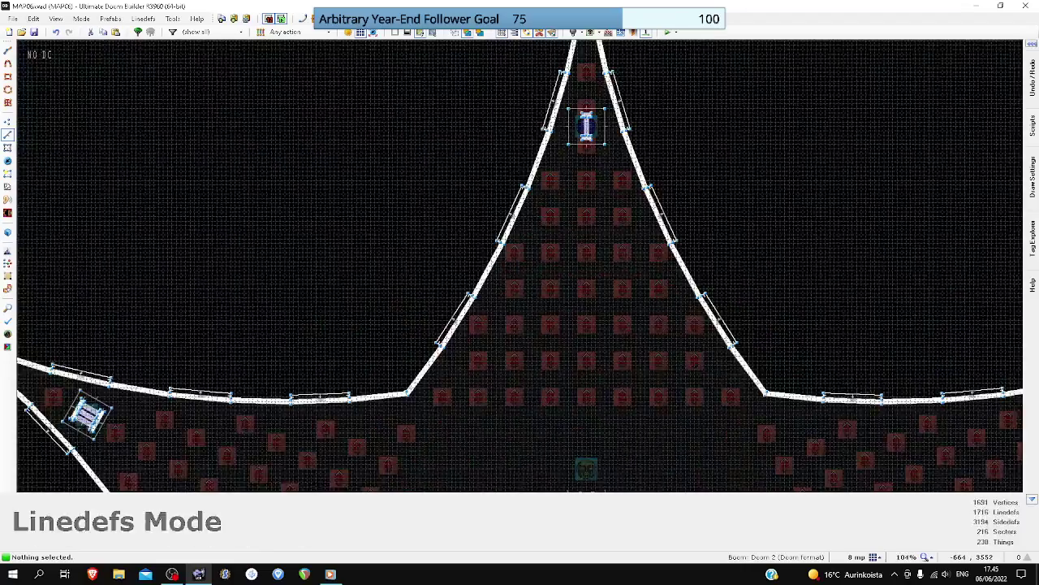
pyautogui.scroll(-3, 592, 149)
pyautogui.scroll(-3, 690, 306)
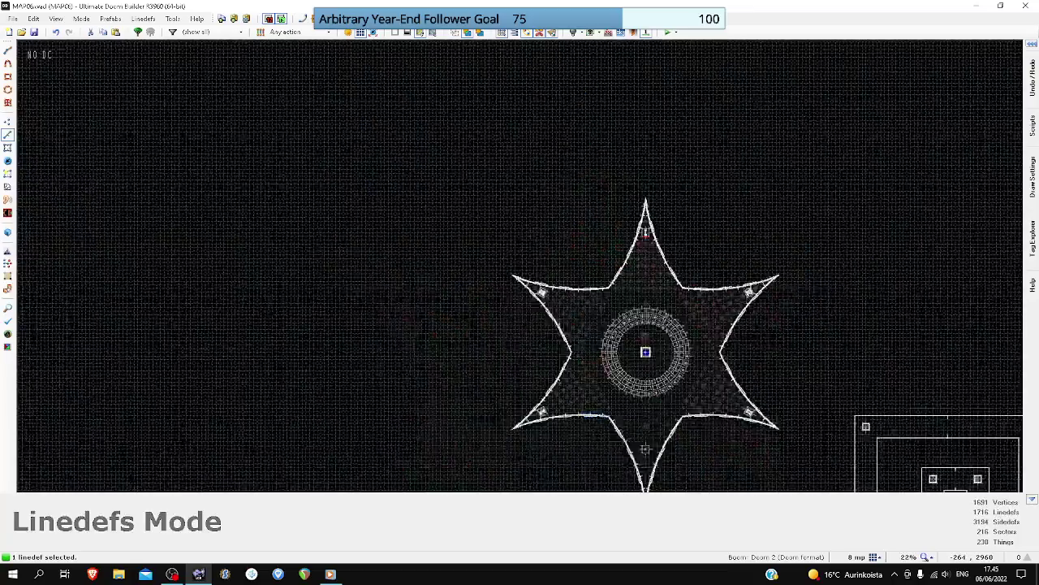
pyautogui.scroll(5, 727, 413)
pyautogui.scroll(1, 761, 400)
pyautogui.click(786, 396)
pyautogui.scroll(-4, 778, 395)
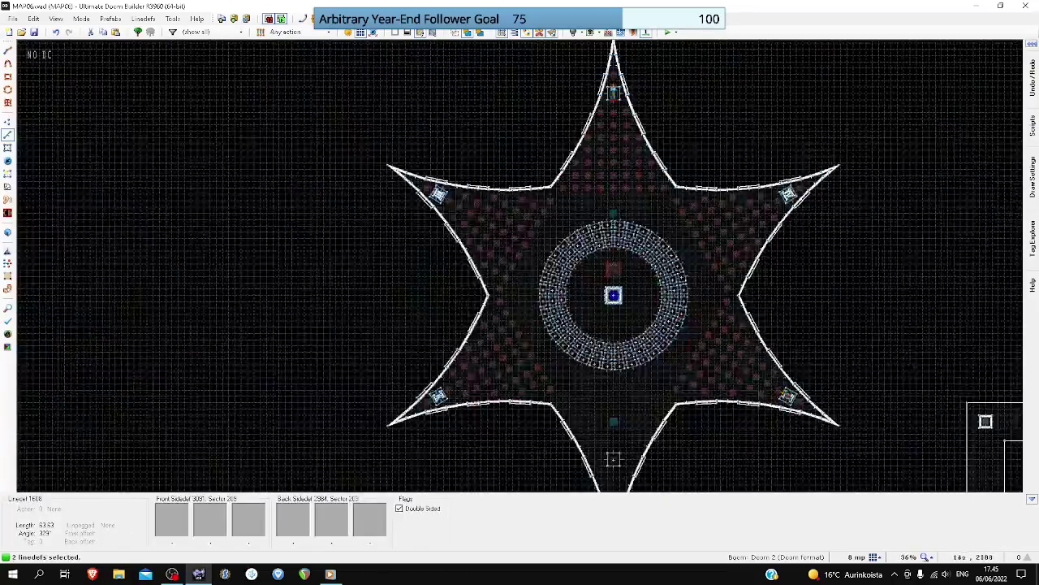
pyautogui.scroll(4, 469, 208)
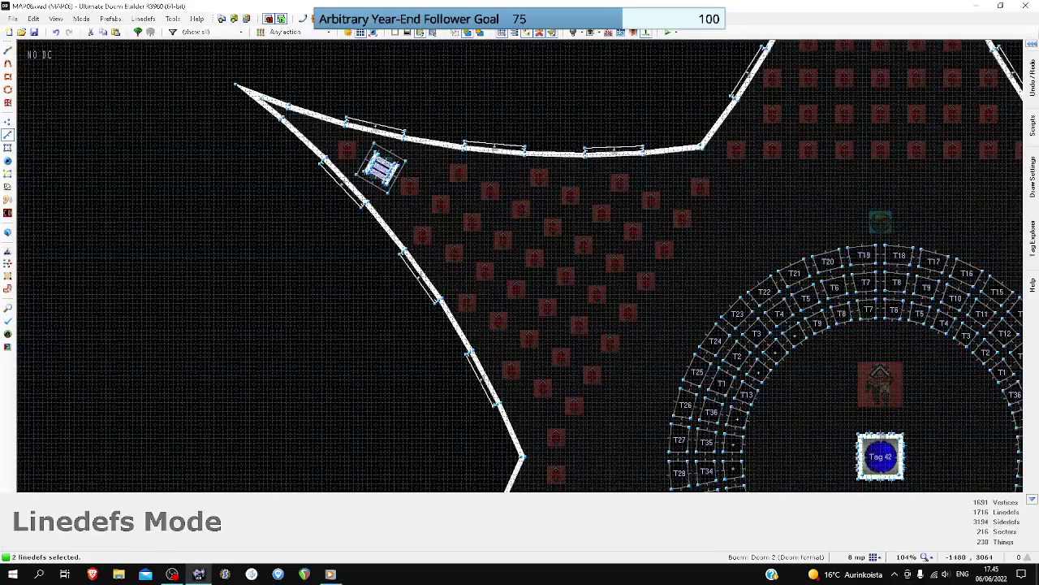
pyautogui.click(399, 180)
pyautogui.scroll(-3, 405, 181)
pyautogui.scroll(3, 805, 199)
pyautogui.click(877, 155)
pyautogui.scroll(-4, 876, 154)
pyautogui.scroll(5, 562, 338)
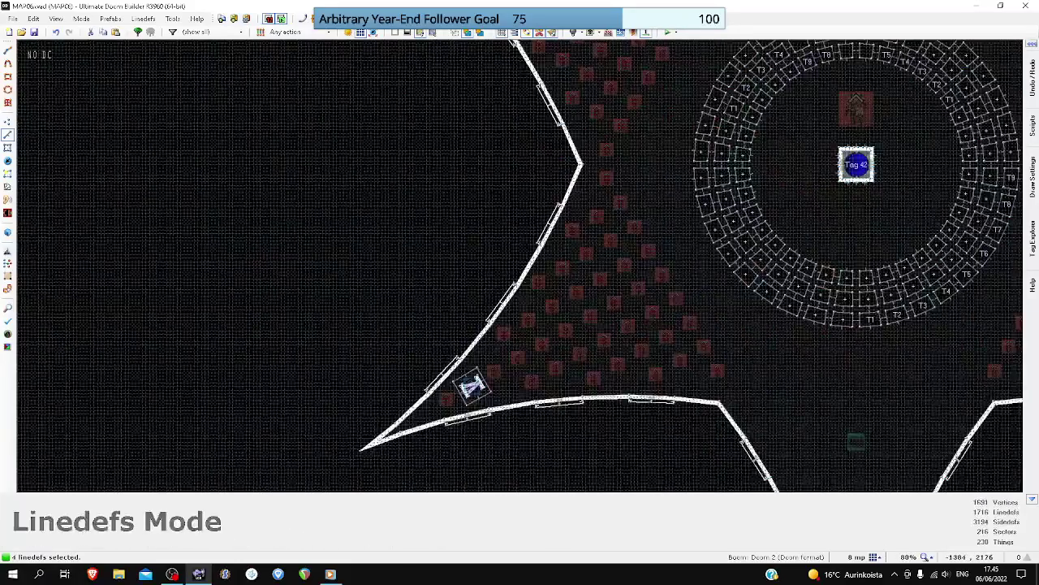
pyautogui.rightClick(475, 386)
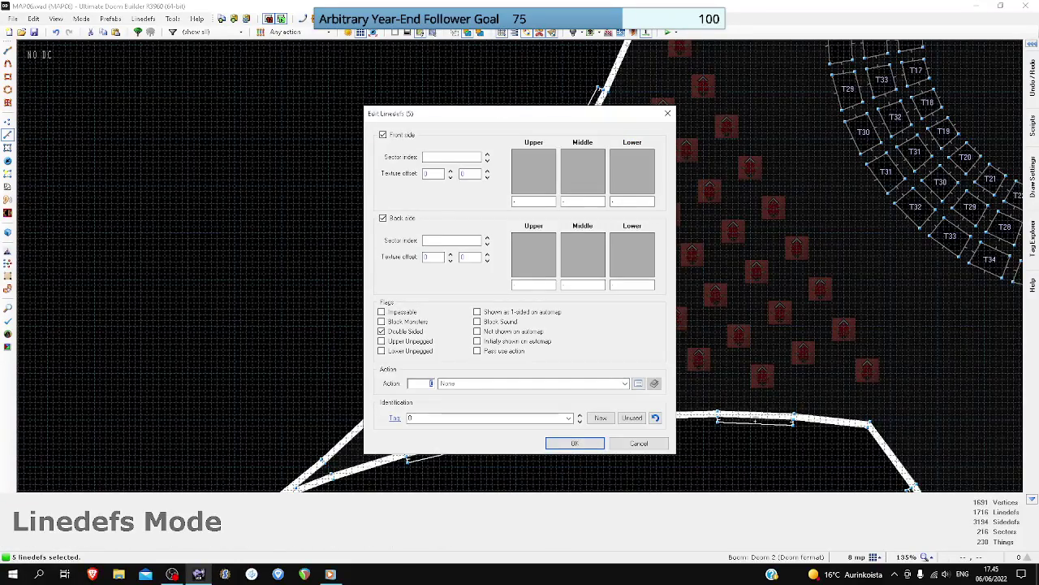
pyautogui.click(638, 383)
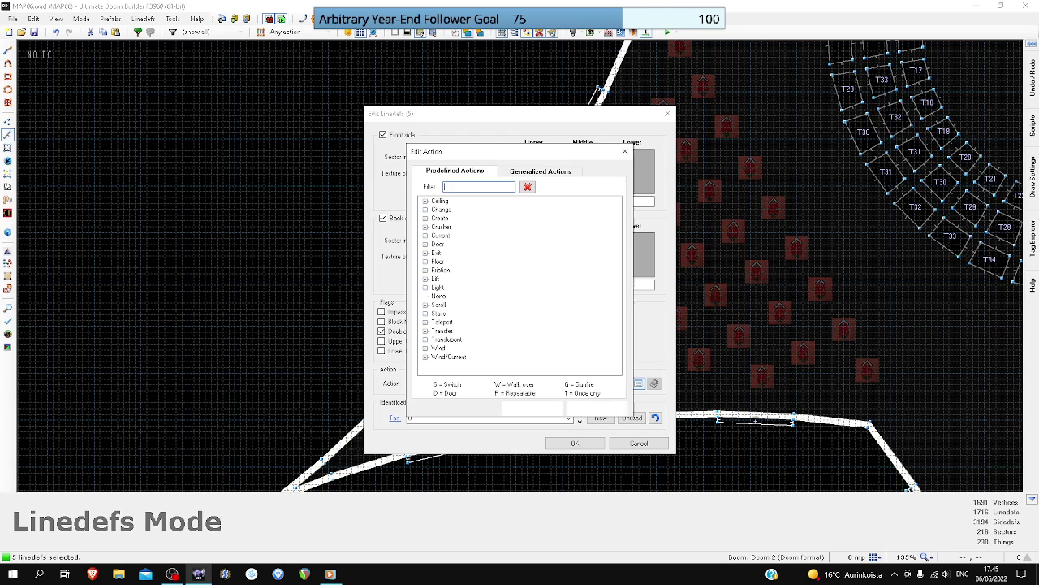
pyautogui.click(425, 278)
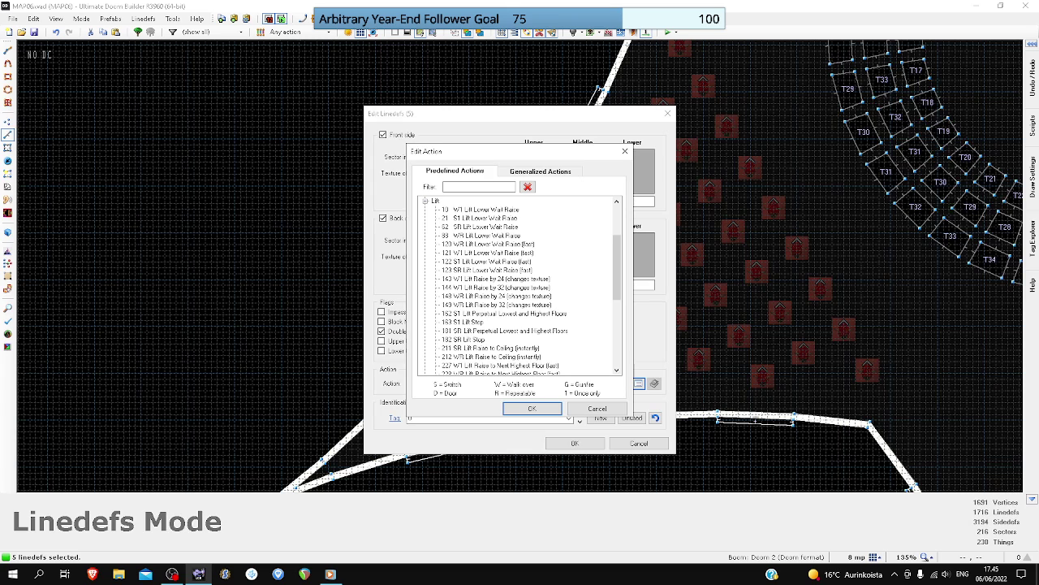
pyautogui.click(490, 244)
pyautogui.click(532, 408)
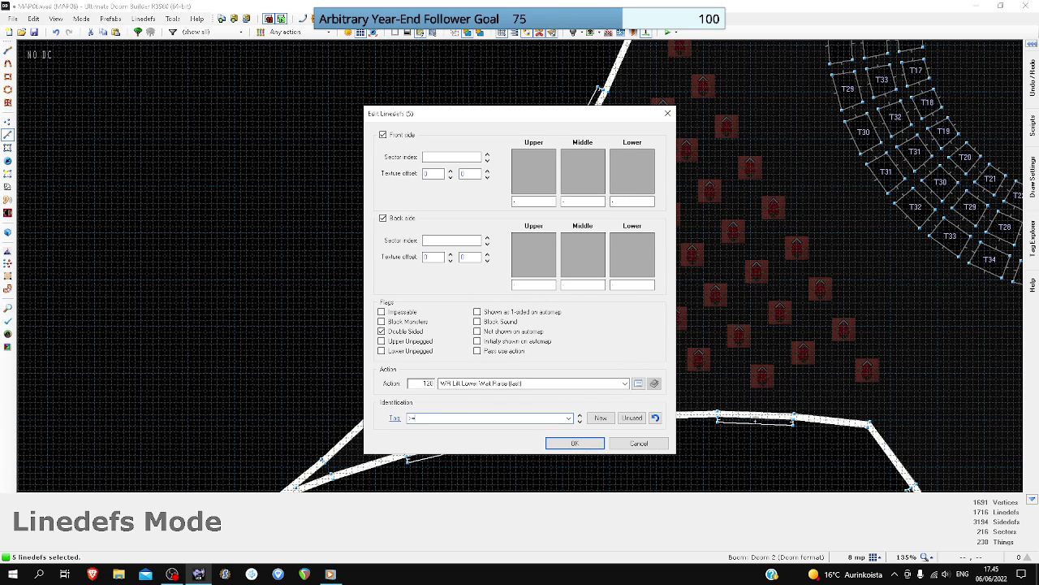
pyautogui.press('Return')
# - Flip the lift trigger linedef at square V and two more of the trigger linedefs in the star room, and save the map
pyautogui.press('c')
pyautogui.click(474, 384)
pyautogui.press('f')
pyautogui.press('c')
pyautogui.scroll(-3, 644, 360)
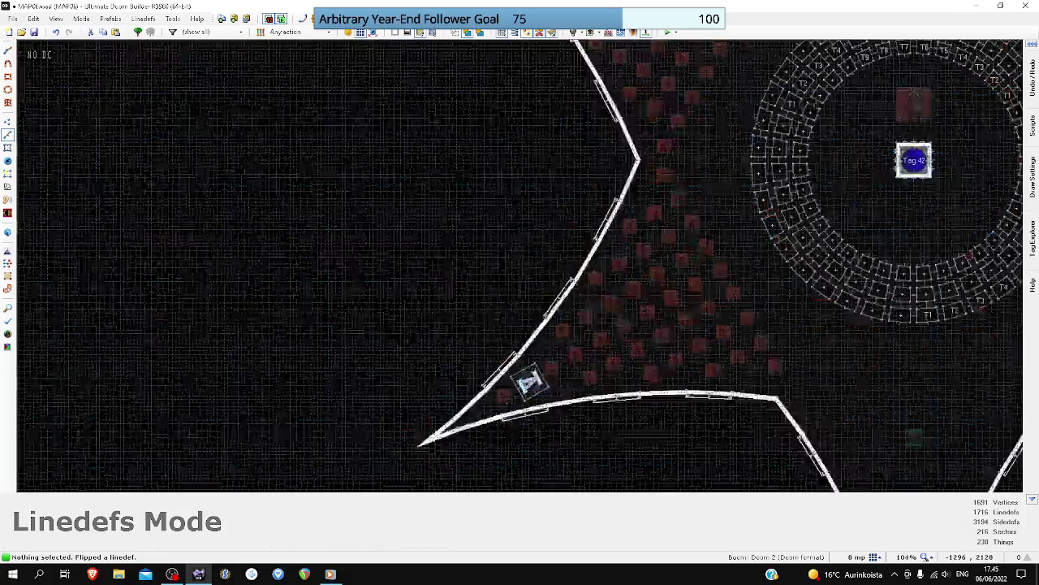
pyautogui.scroll(-4, 898, 404)
pyautogui.scroll(7, 993, 398)
pyautogui.scroll(-6, 907, 375)
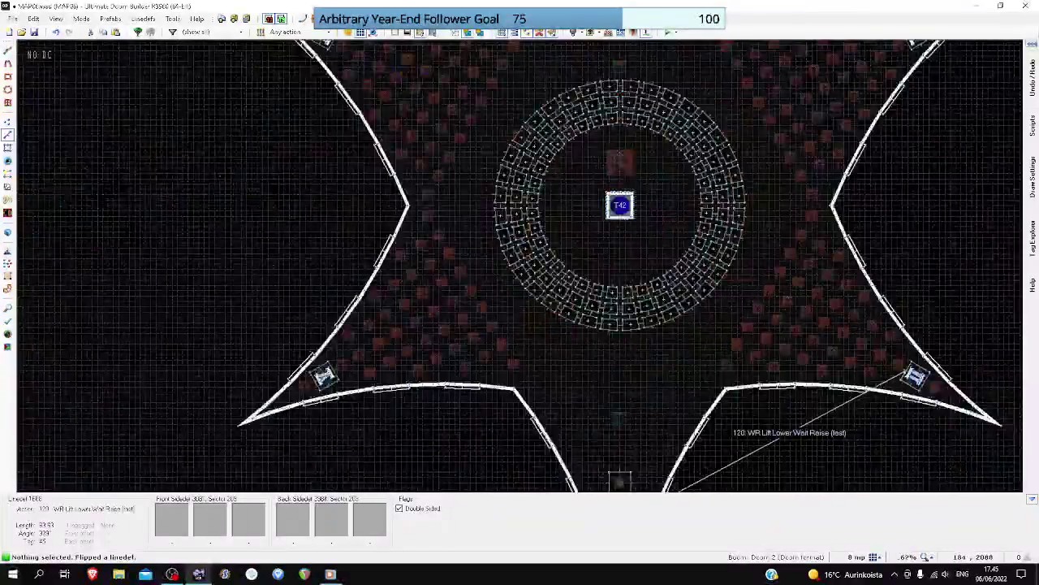
pyautogui.scroll(5, 911, 227)
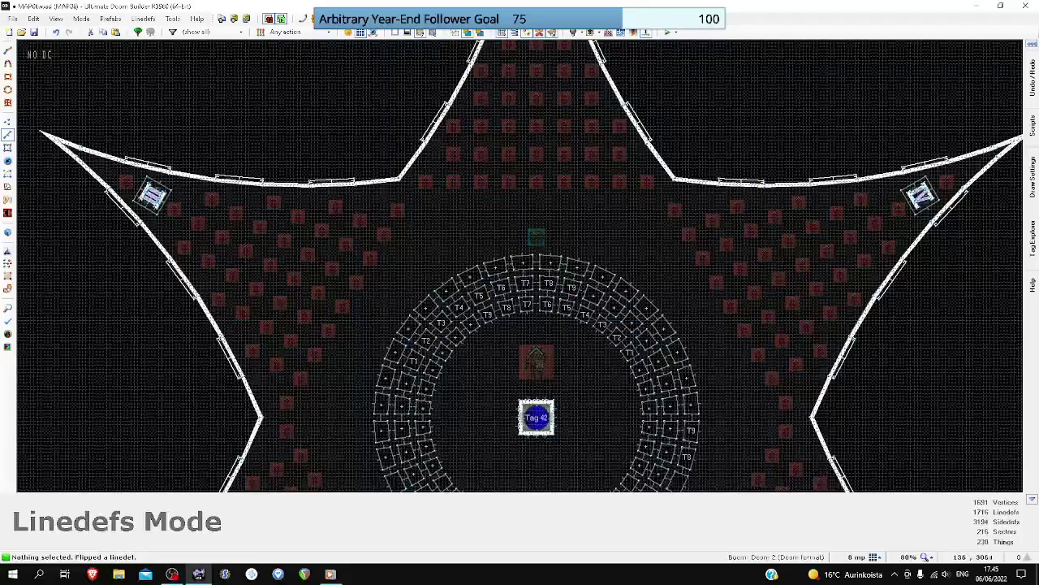
pyautogui.press('f')
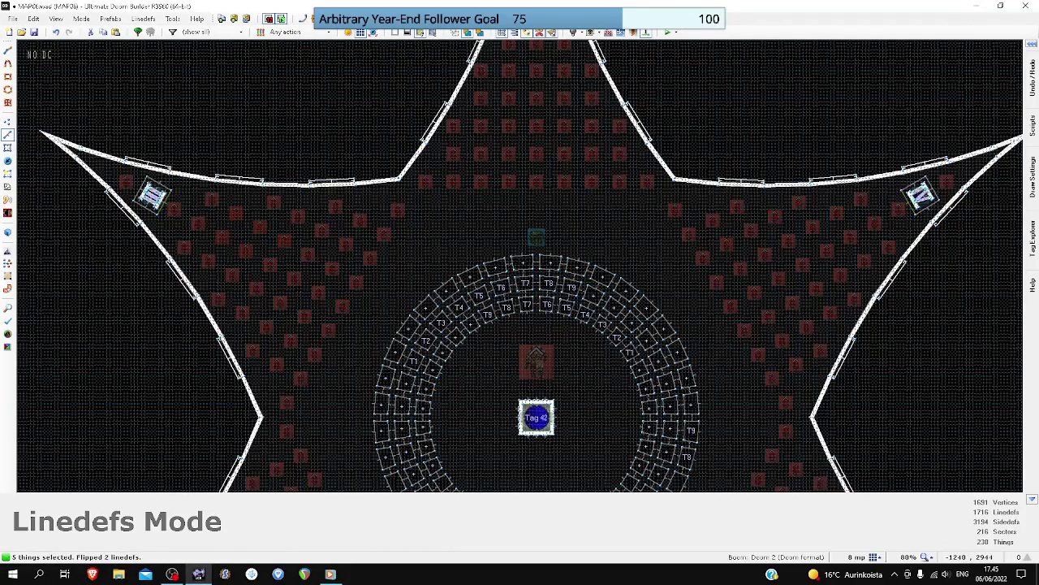
pyautogui.hotkey('ctrl', 's')
# - Playtest the map in PrBoom-Plus, walking through the star room to check the lamp-topped squares, and quit the game
pyautogui.scroll(-4, 290, 262)
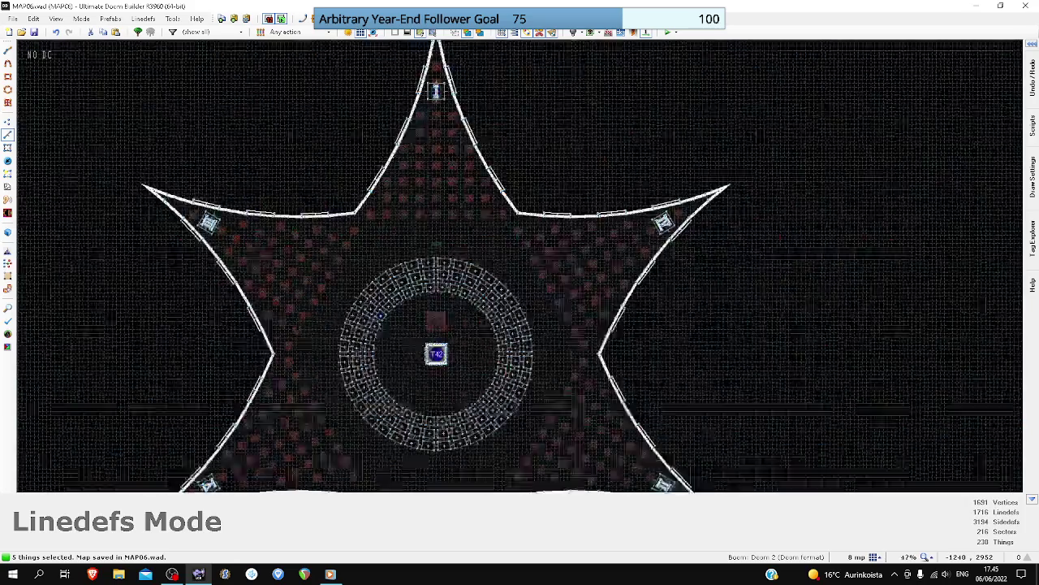
pyautogui.click(674, 32)
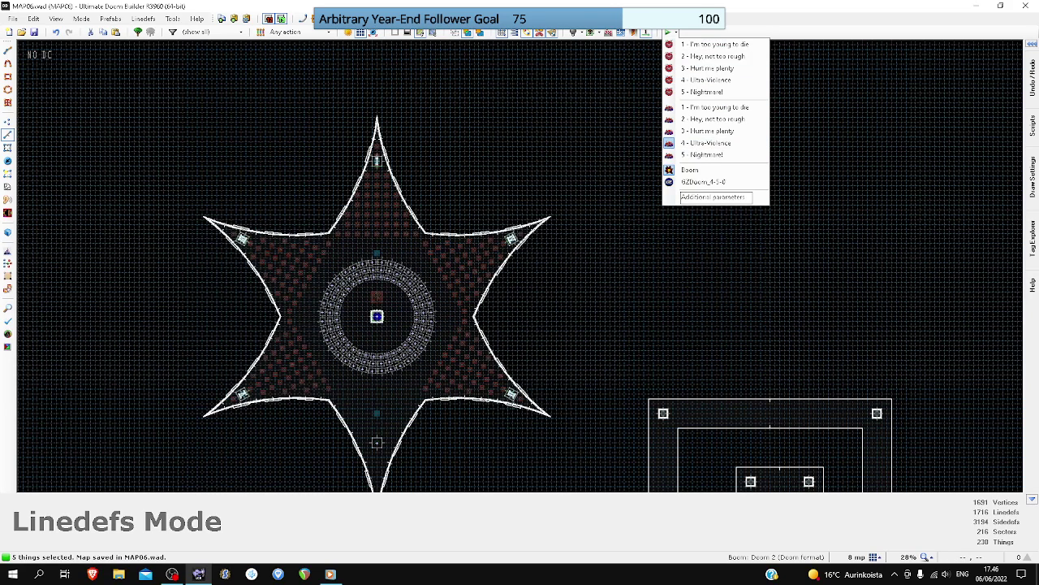
pyautogui.click(667, 32)
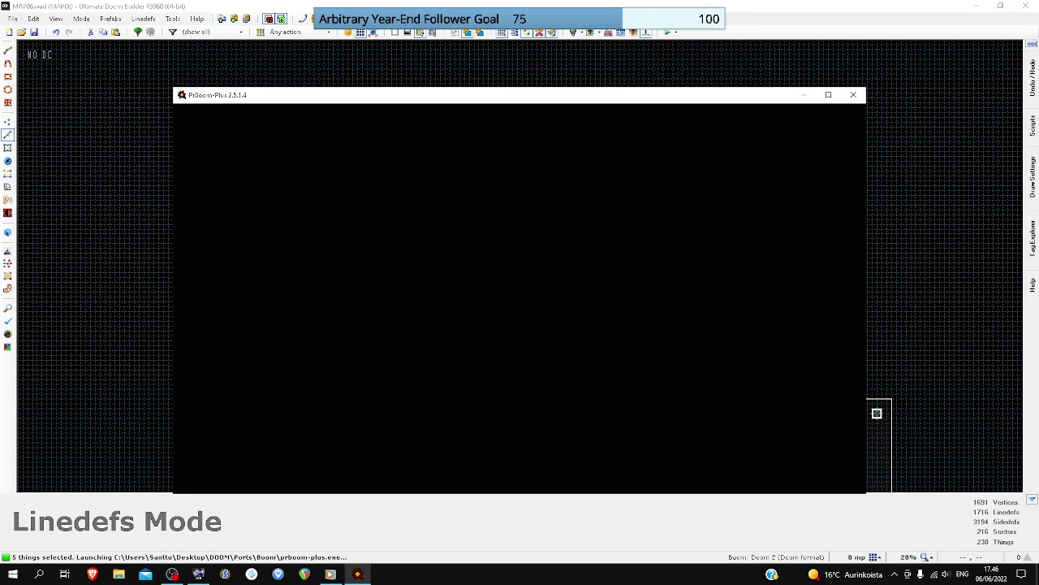
pyautogui.press('w')
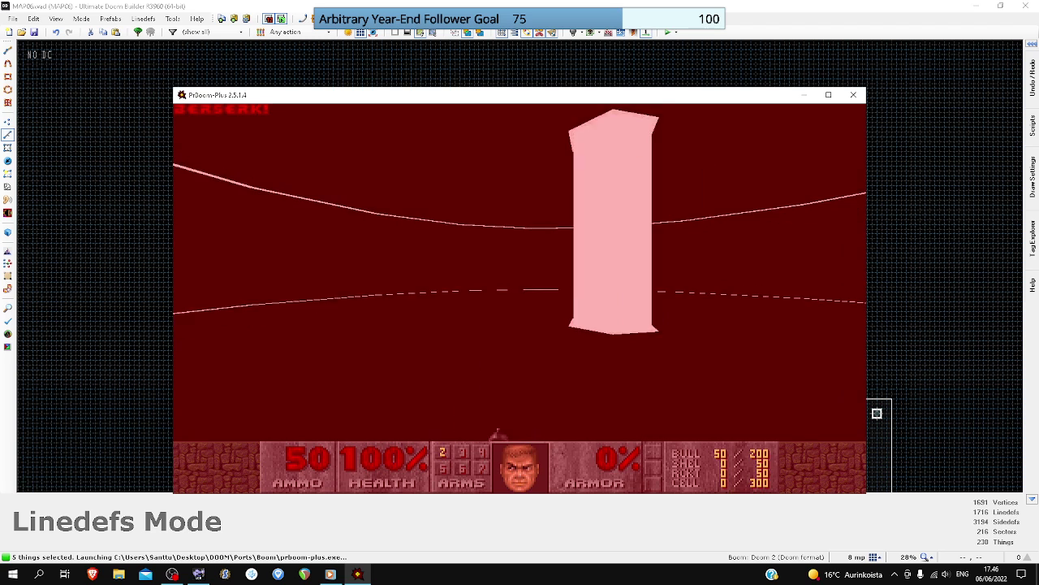
pyautogui.press('w')
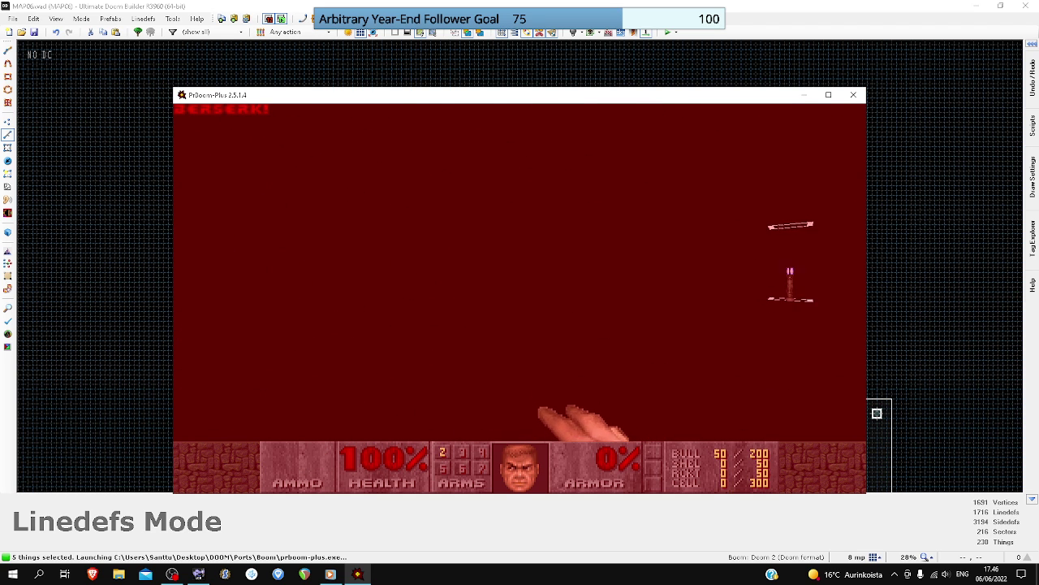
pyautogui.press('w')
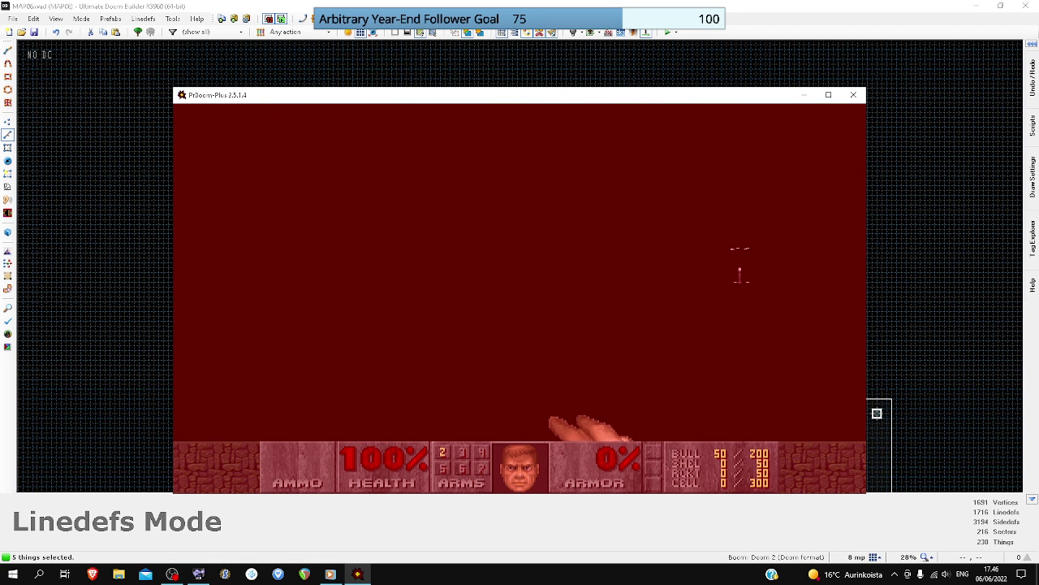
pyautogui.press('ctrl')
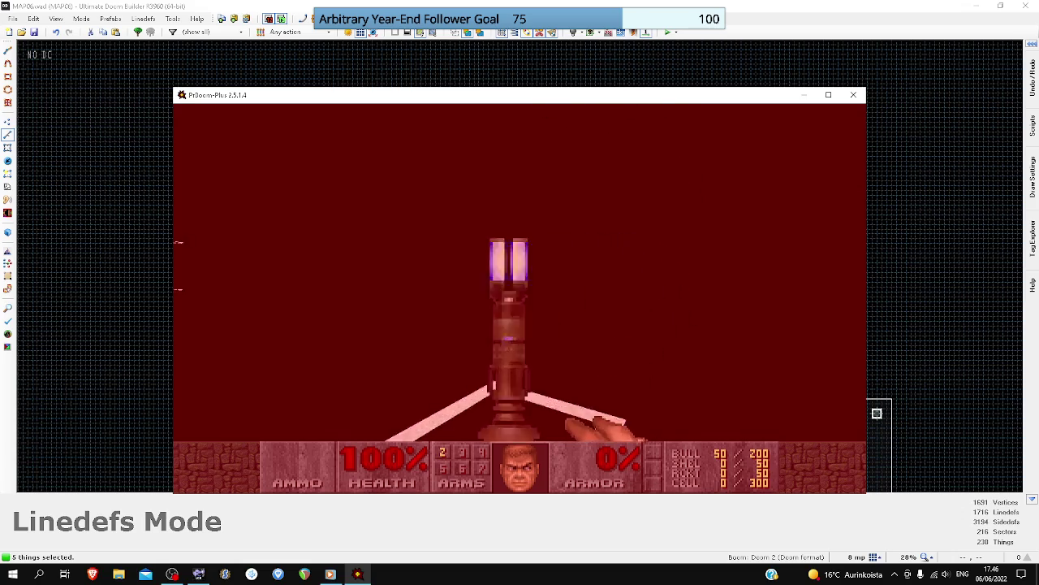
pyautogui.press('w')
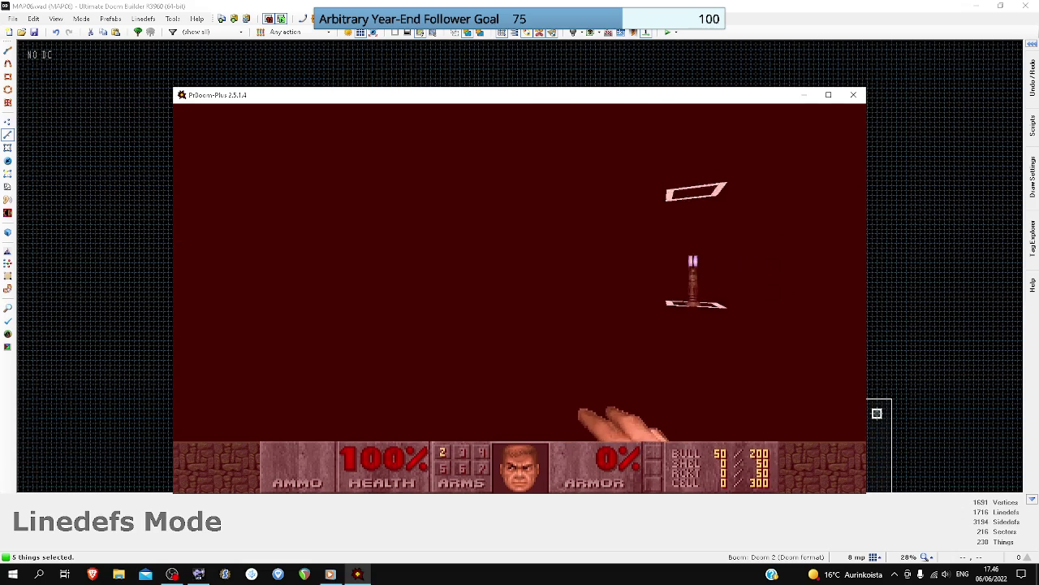
pyautogui.press('Escape')
pyautogui.press('Up')
pyautogui.press('Return')
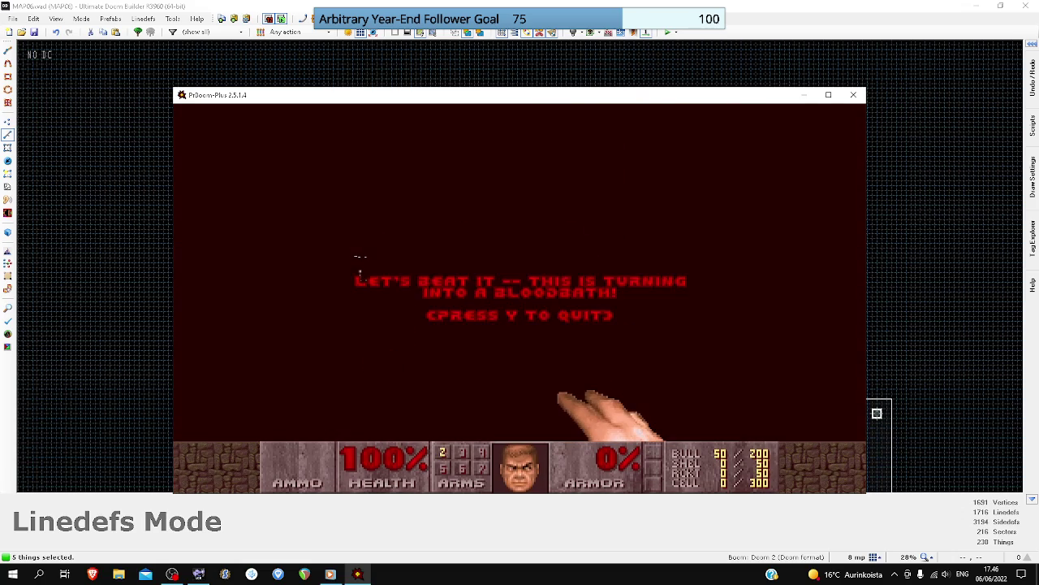
pyautogui.press('y')
# - Draw a 48 mp north-south line inside the conveyor sector just east of the Tag 48 block and flip it
pyautogui.scroll(-6, 521, 298)
pyautogui.scroll(6, 489, 312)
pyautogui.scroll(-7, 492, 306)
pyautogui.scroll(18, 351, 403)
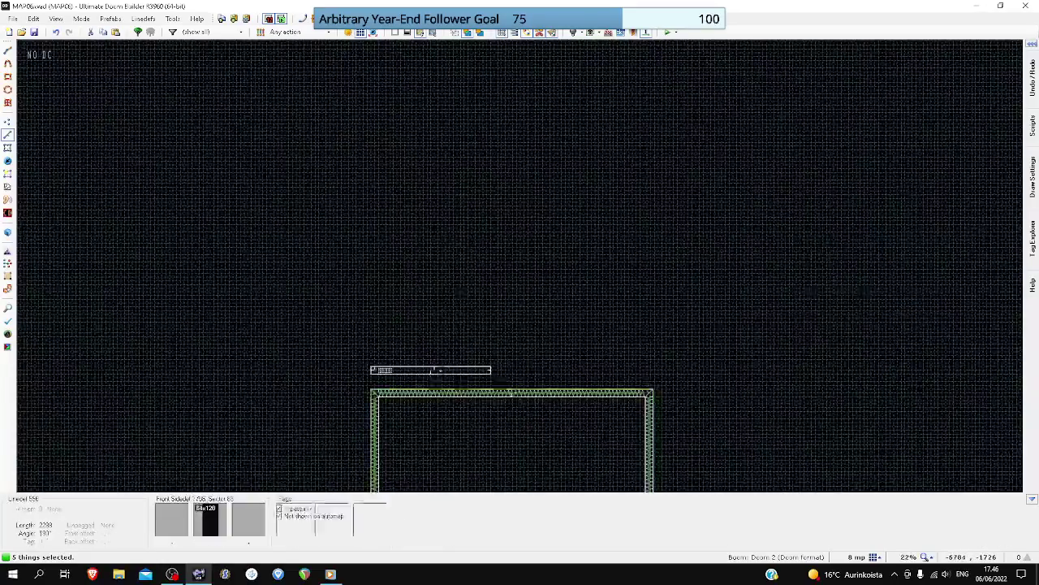
pyautogui.rightClick(306, 324)
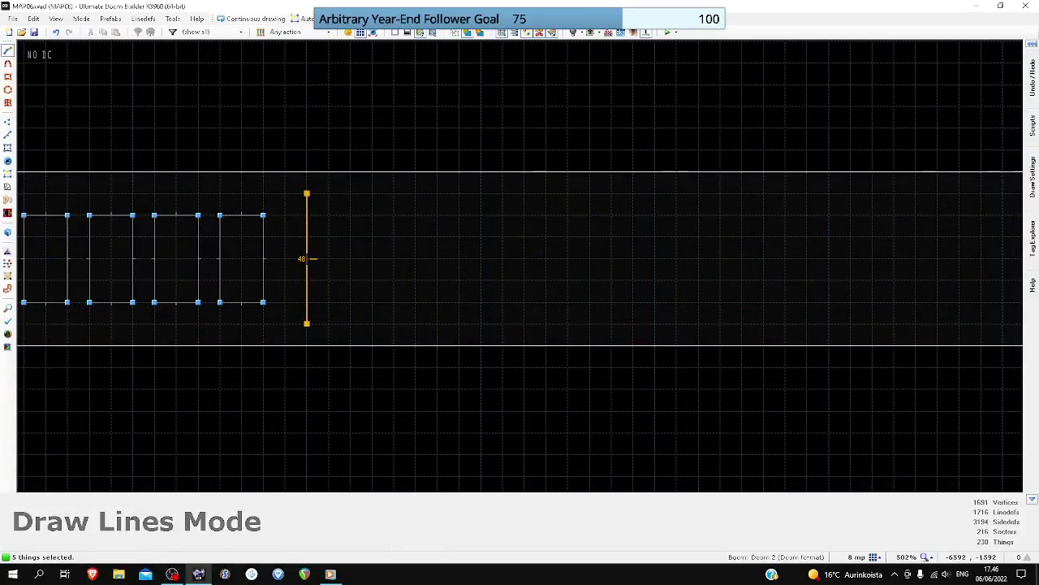
pyautogui.click(306, 194)
pyautogui.rightClick(306, 194)
pyautogui.click(309, 215)
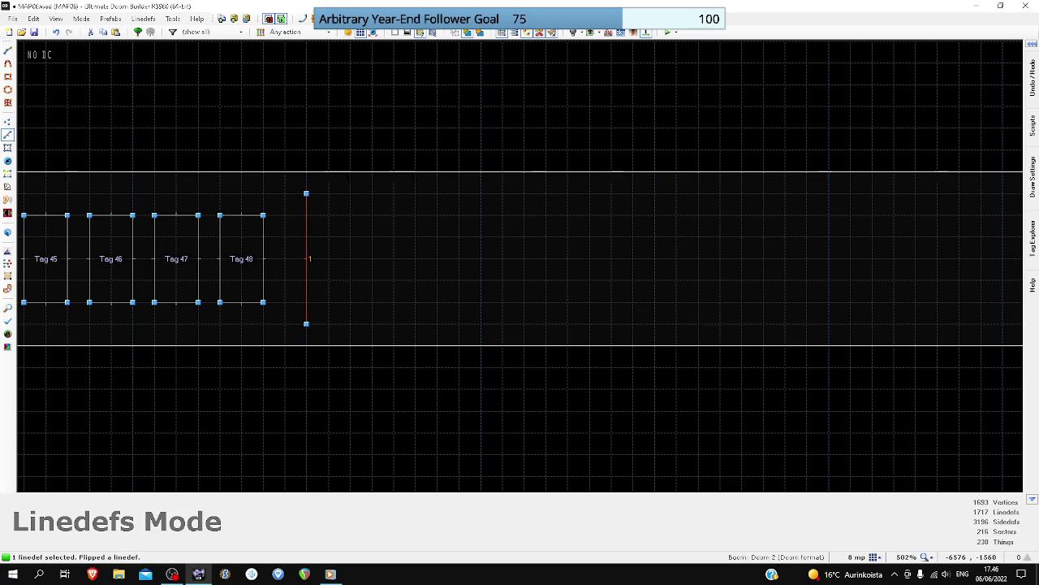
pyautogui.press('c')
# - Set the grid to 64 mp and shorten the conveyor sector by moving its east edge to about 64 mp east of the new line
pyautogui.scroll(-8, 483, 281)
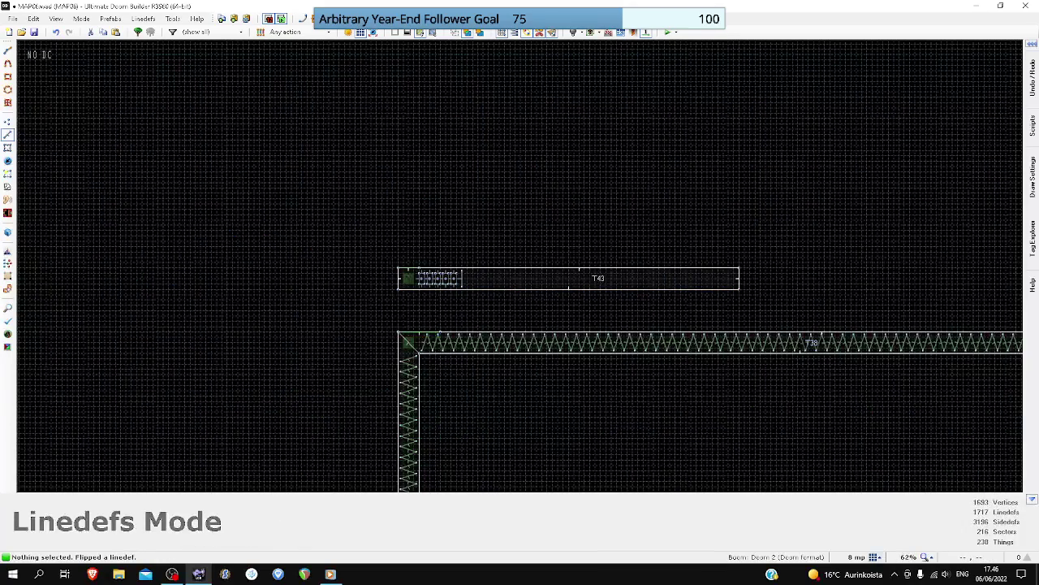
pyautogui.click(859, 556)
pyautogui.click(840, 459)
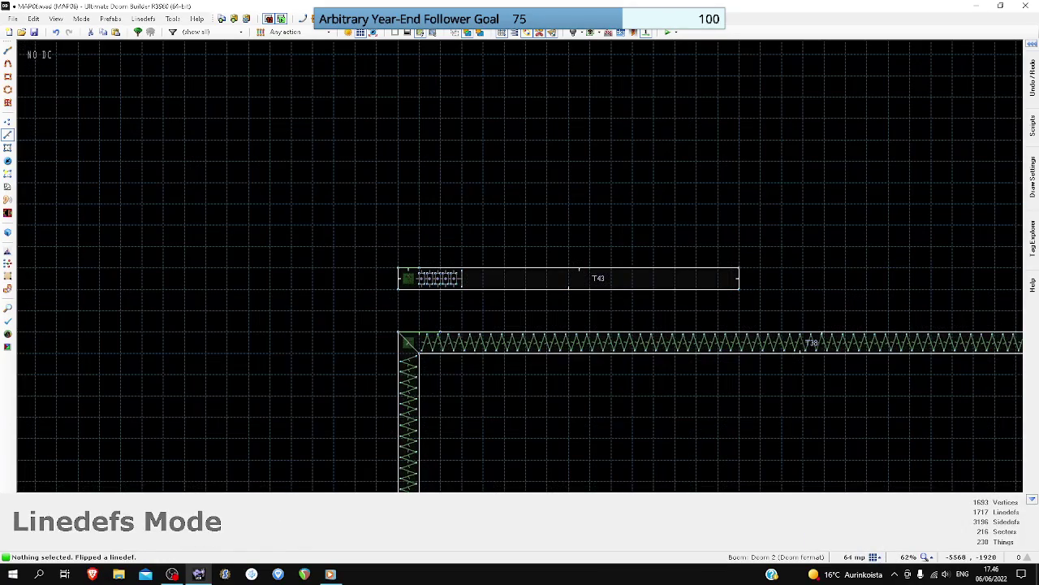
pyautogui.scroll(3, 742, 272)
pyautogui.moveTo(736, 280); pyautogui.dragTo(219, 284, button='right')
pyautogui.moveTo(218, 284); pyautogui.dragTo(171, 284)
pyautogui.moveTo(171, 286); pyautogui.dragTo(174, 284, button='right')
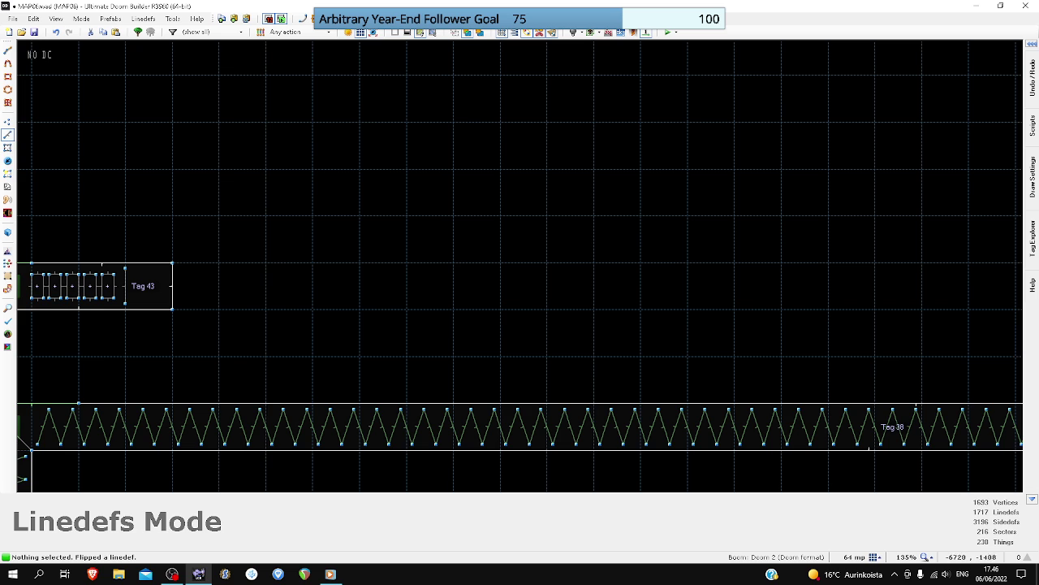
# - Assign the action 82 W/R Floor Lower to Lowest Floor to the north-south line just east of the Tag 48 block
pyautogui.scroll(2, 125, 279)
pyautogui.rightClick(125, 279)
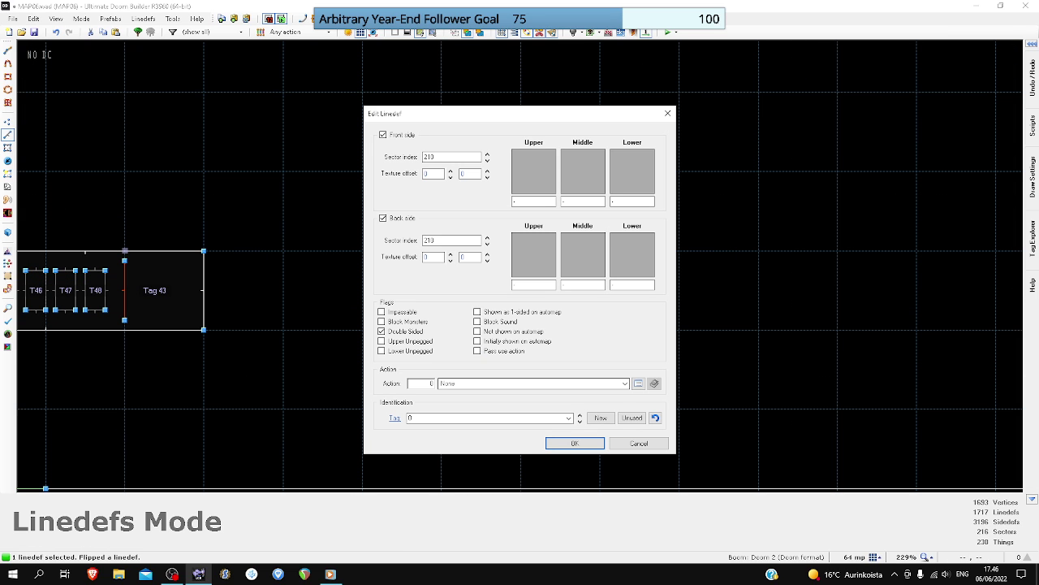
pyautogui.click(638, 383)
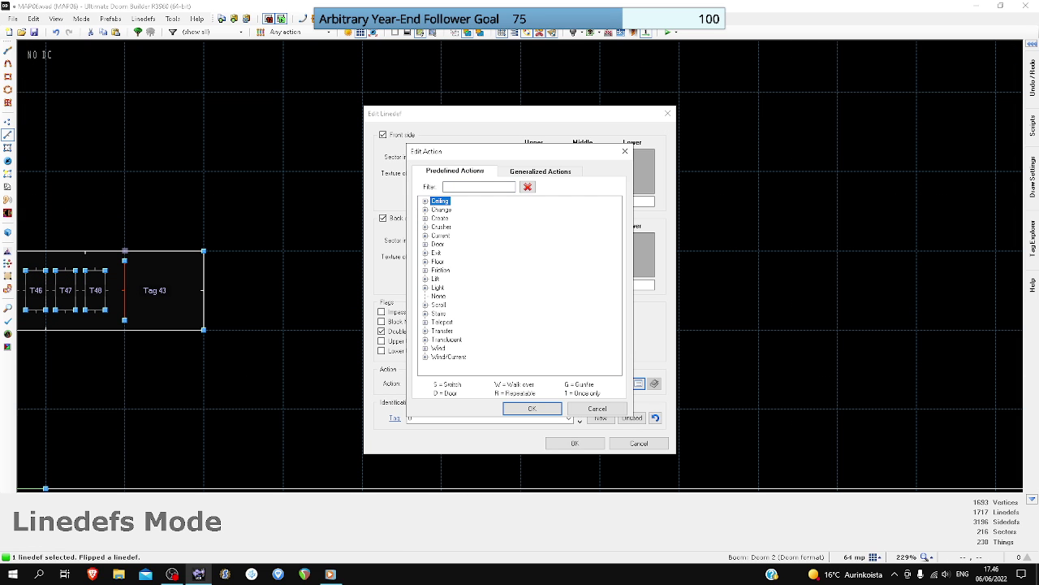
pyautogui.click(426, 261)
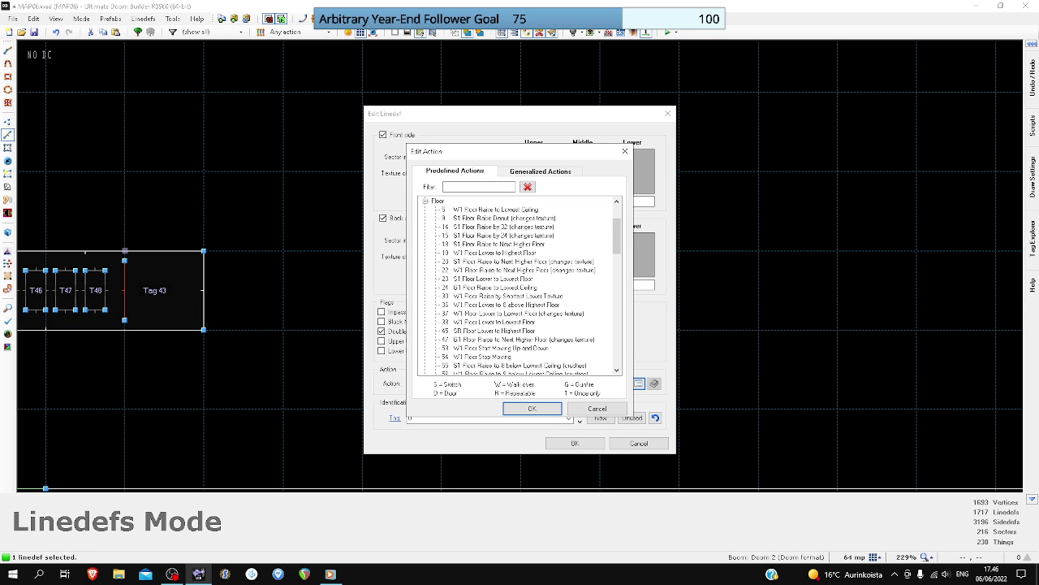
pyautogui.scroll(-2, 520, 284)
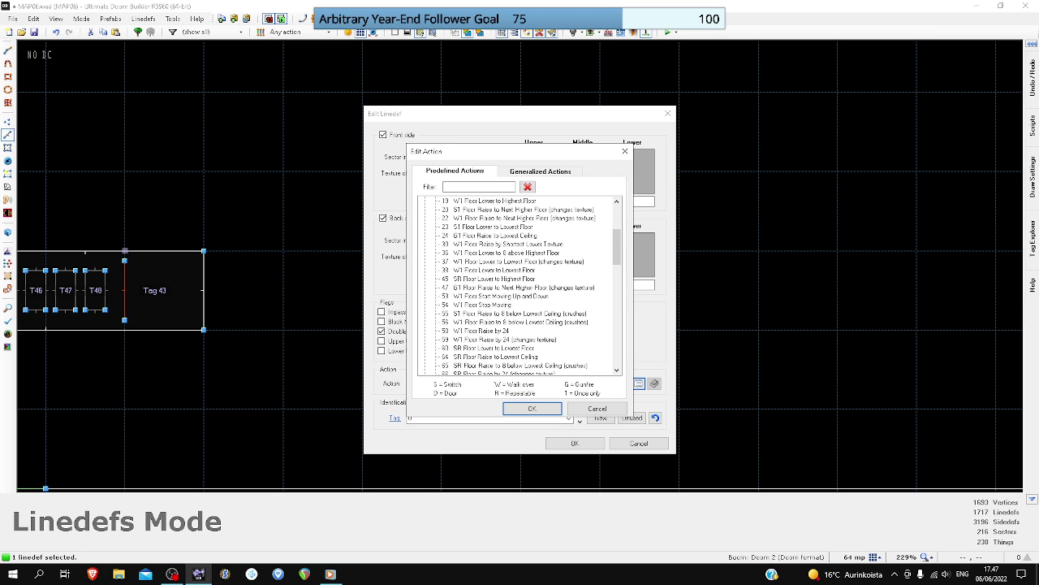
pyautogui.scroll(-2, 519, 284)
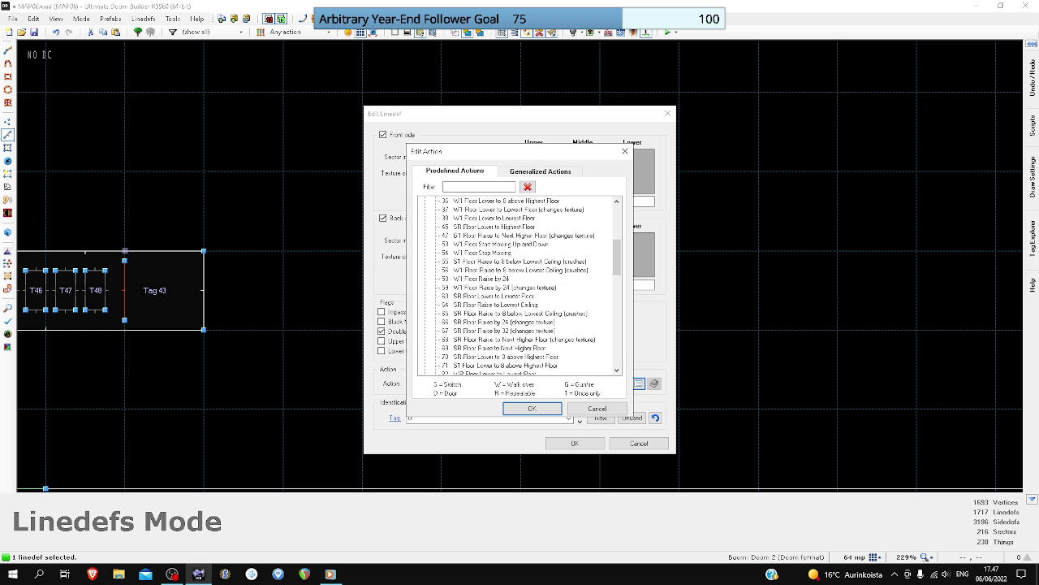
pyautogui.scroll(-2, 520, 284)
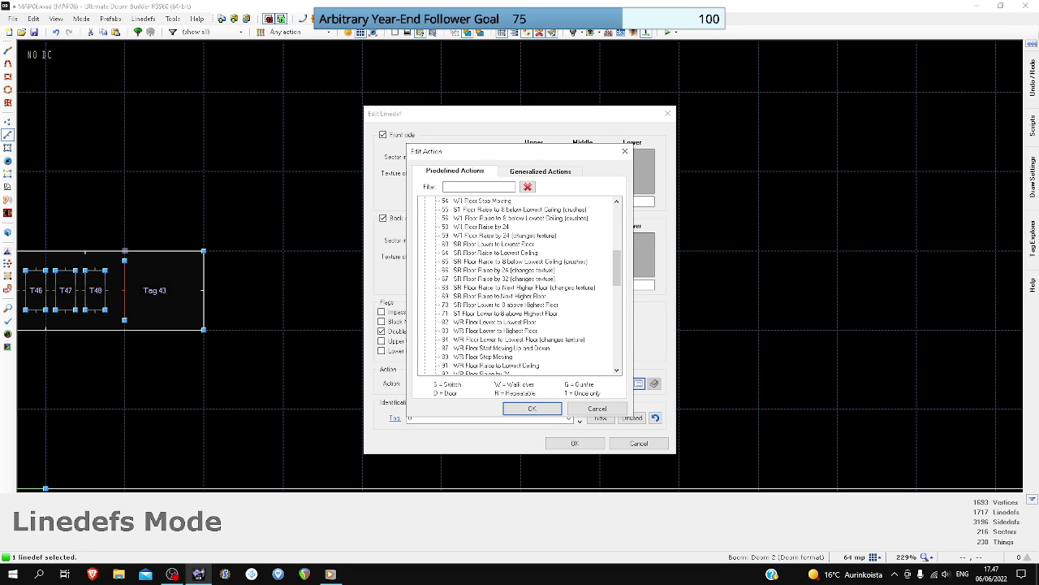
pyautogui.scroll(-1, 519, 284)
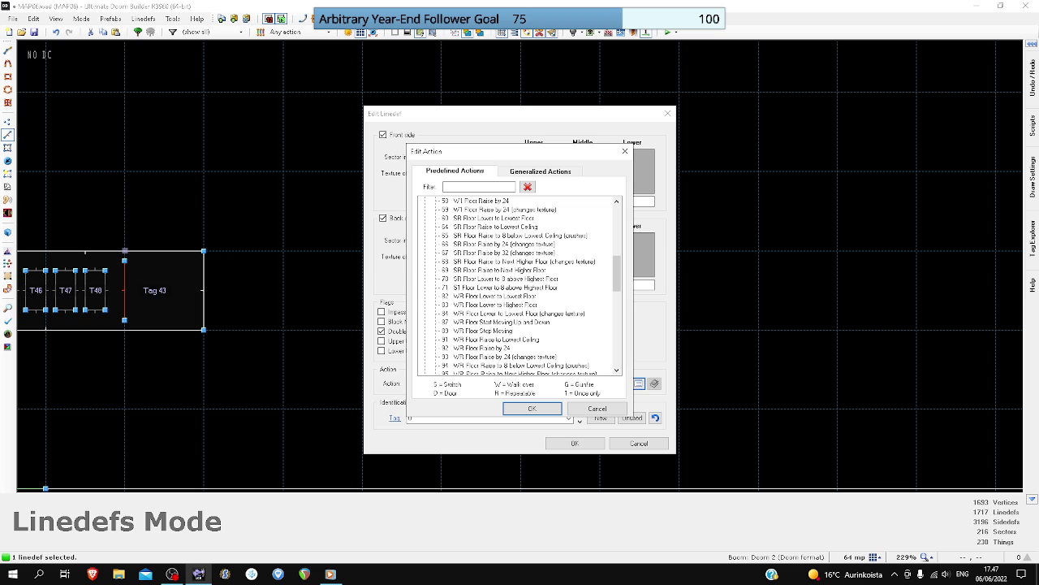
pyautogui.scroll(-3, 520, 284)
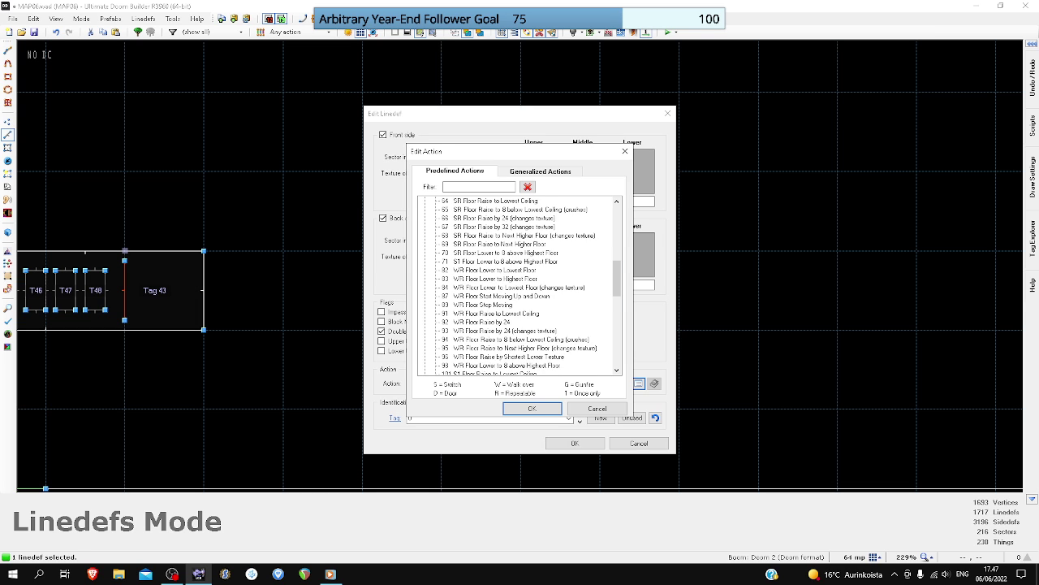
pyautogui.scroll(-2, 520, 284)
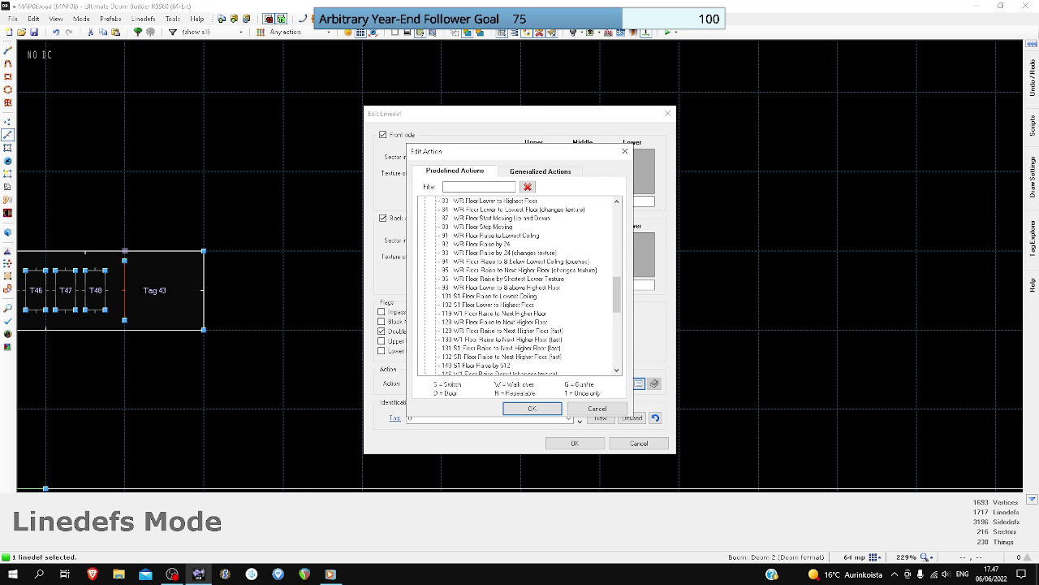
pyautogui.scroll(-1, 520, 285)
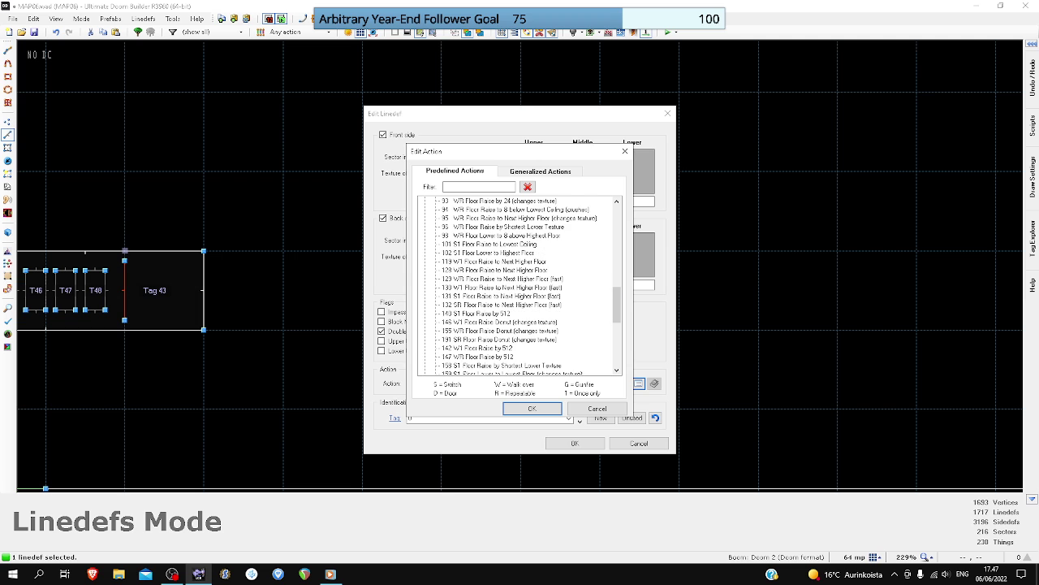
pyautogui.scroll(-2, 520, 284)
pyautogui.scroll(-3, 520, 284)
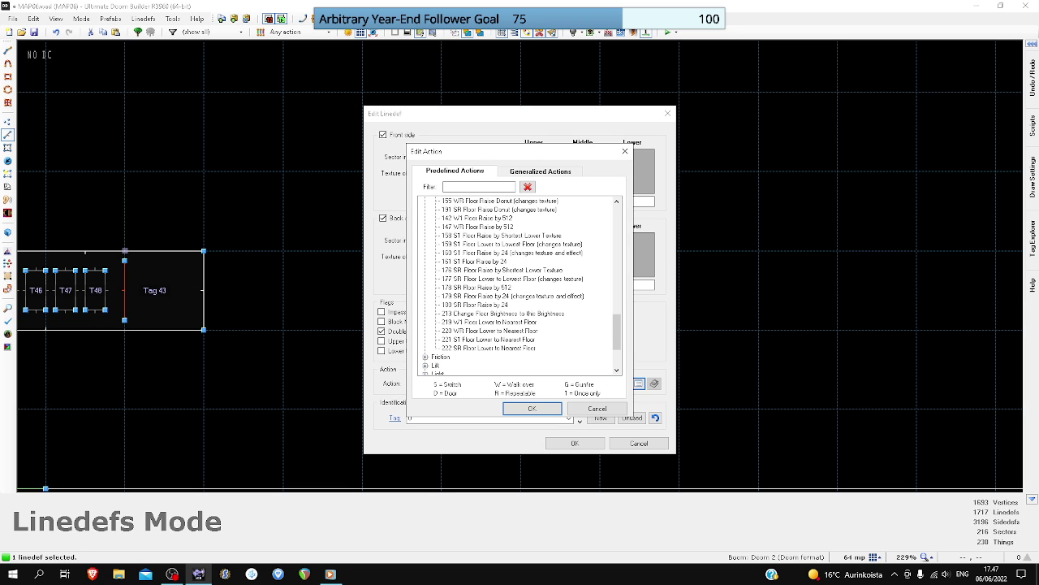
pyautogui.scroll(6, 520, 284)
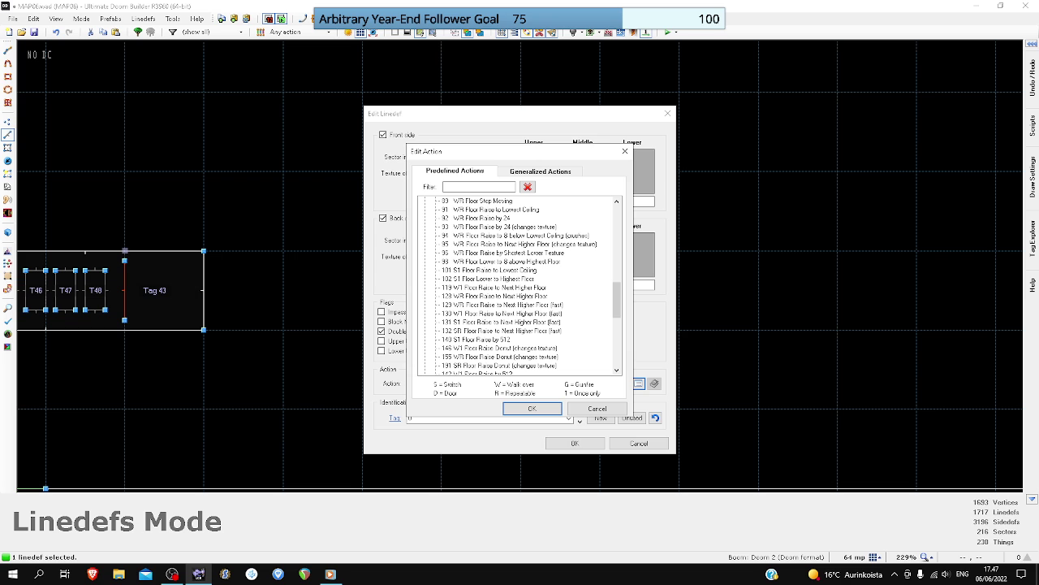
pyautogui.scroll(2, 520, 284)
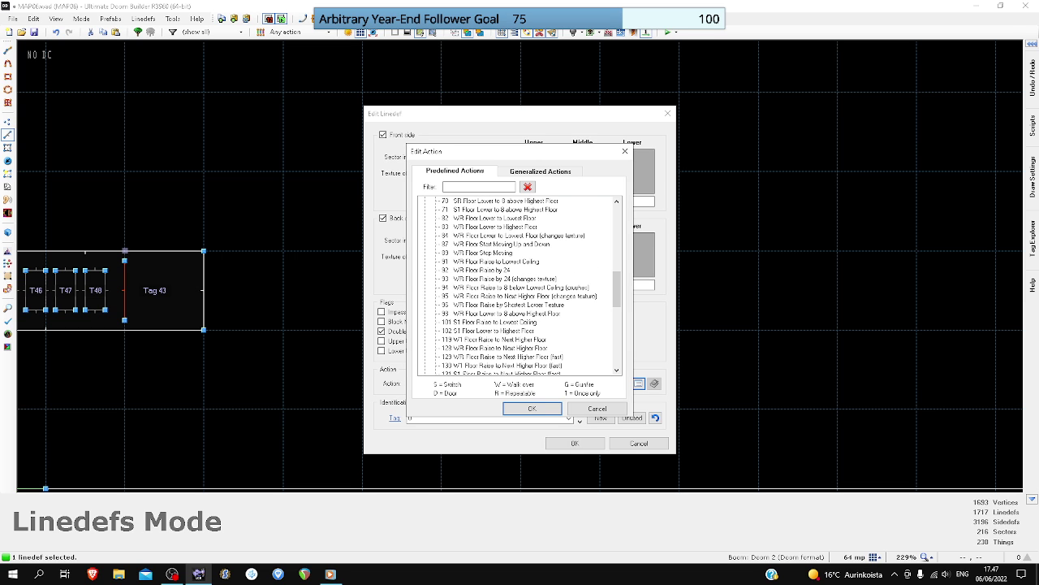
pyautogui.click(487, 218)
pyautogui.click(532, 408)
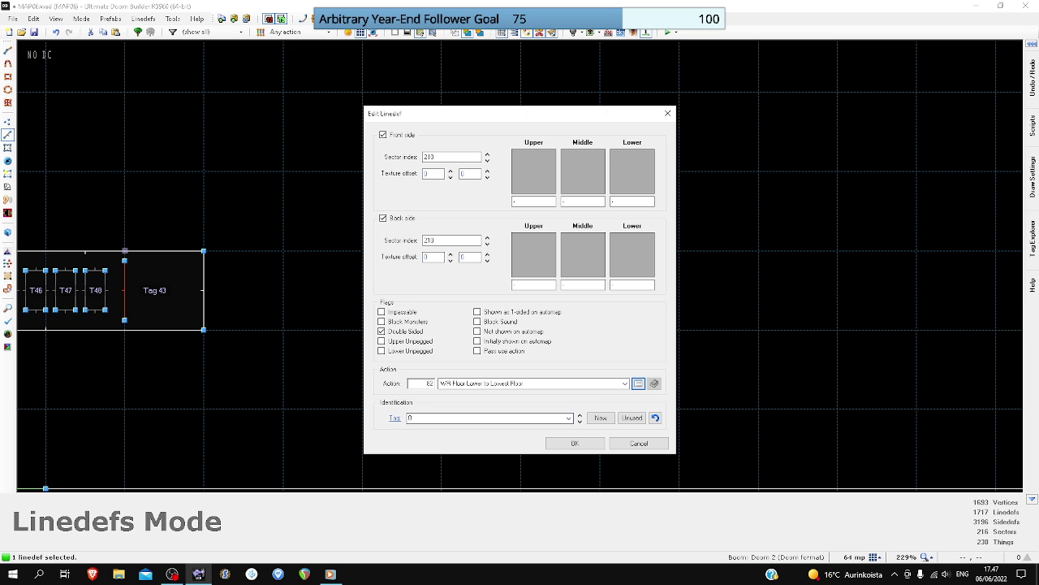
# - Give that trigger line the unused tag 42, apply the linedef properties and save the map
pyautogui.click(631, 418)
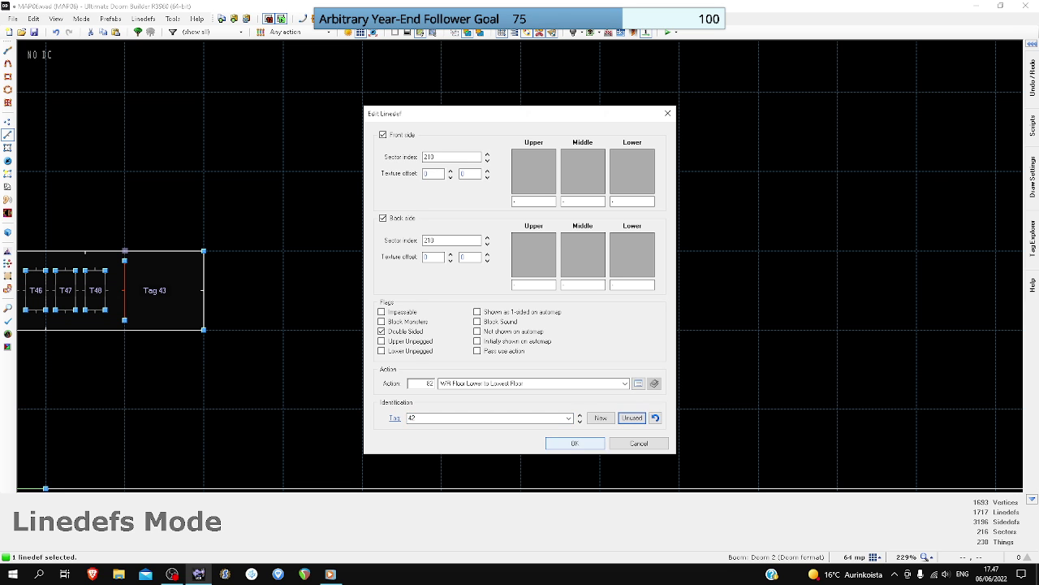
pyautogui.click(575, 443)
pyautogui.scroll(-3, 407, 342)
pyautogui.scroll(-4, 277, 325)
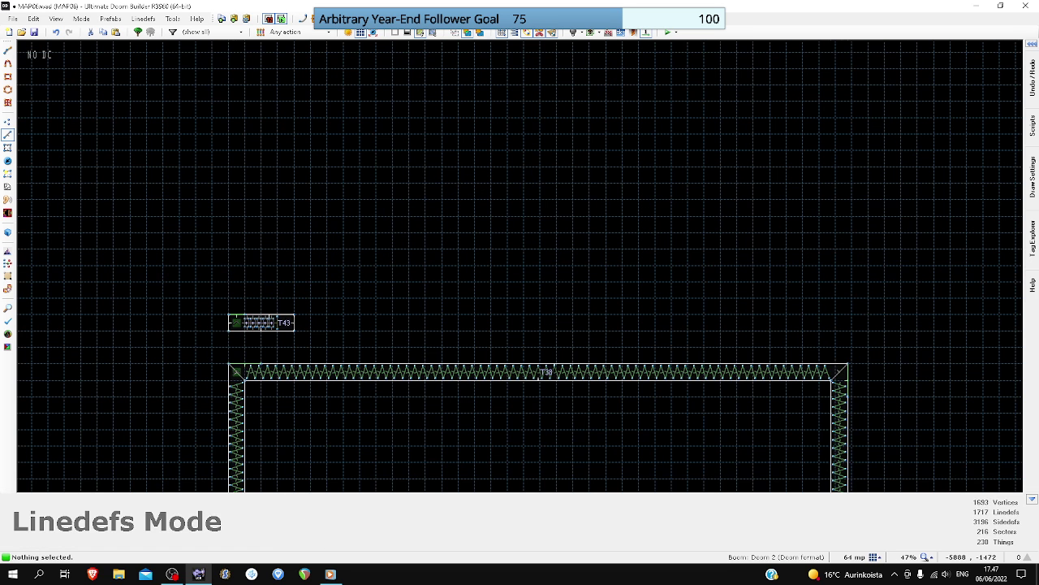
pyautogui.hotkey('ctrl', 's')
# - Flag all linedefs of the Tag 43 conveyor as not shown on automap and check them in Automap Mode
pyautogui.moveTo(154, 267); pyautogui.dragTo(347, 348)
pyautogui.rightClick(295, 328)
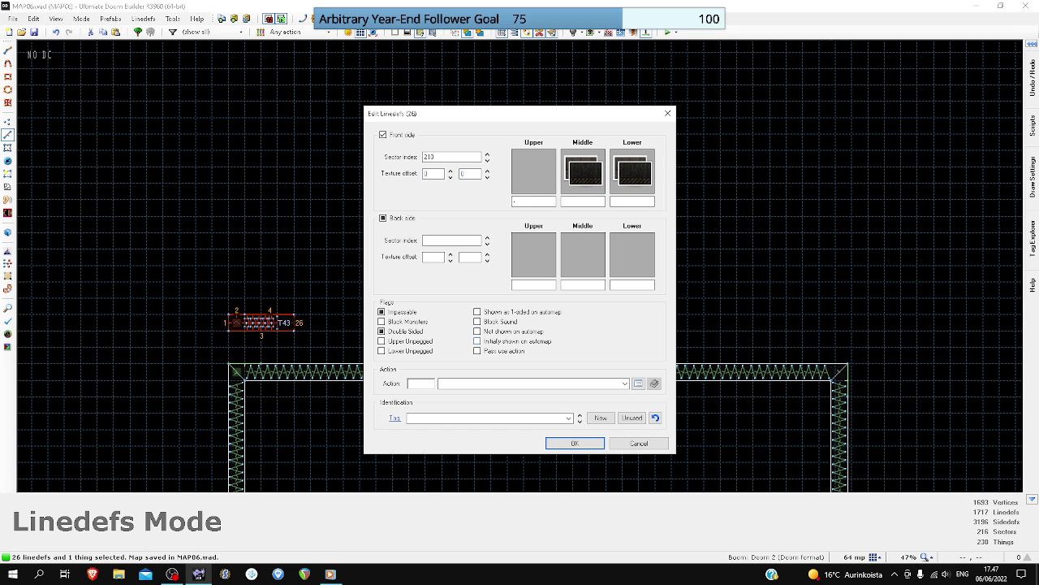
pyautogui.click(574, 443)
pyautogui.press('l')
pyautogui.click(8, 213)
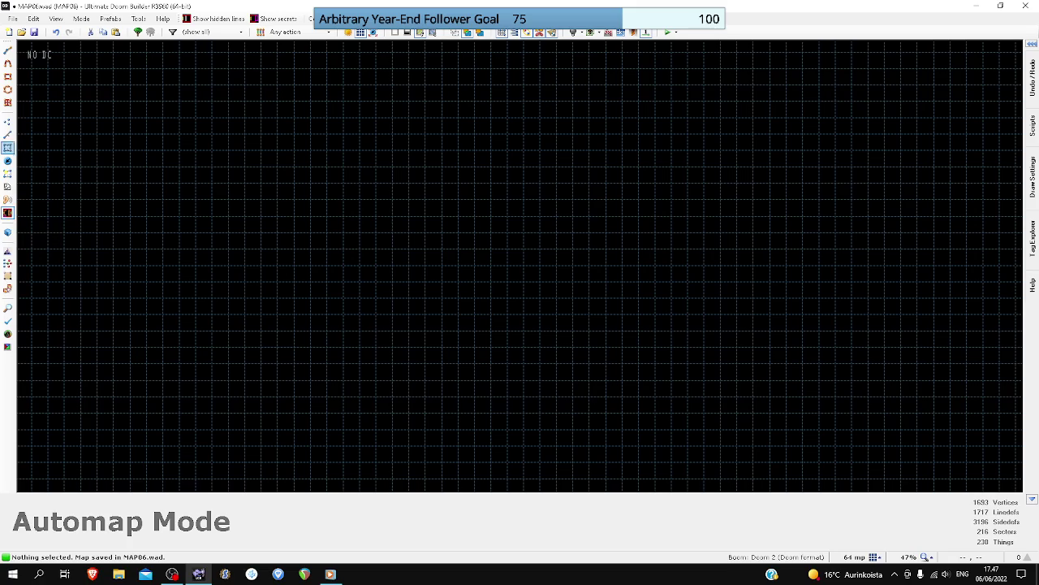
pyautogui.click(7, 135)
# - Launch a playtest of the map in PrBoom-Plus and walk out of the NOPE circle past the first corridor lamp
pyautogui.scroll(-5, 268, 219)
pyautogui.scroll(-2, 290, 216)
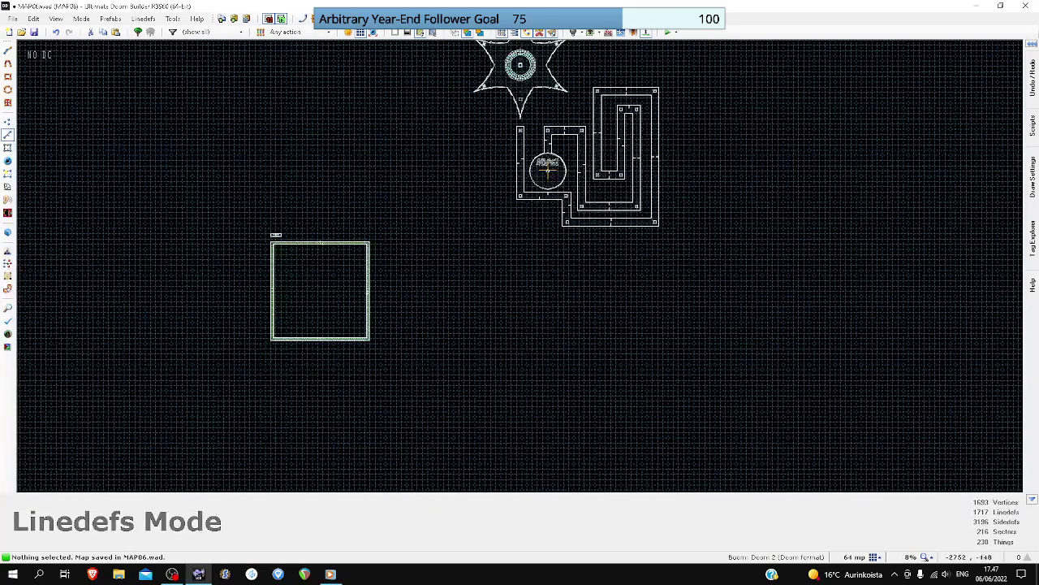
pyautogui.press('Up')
pyautogui.press('Up')
pyautogui.scroll(3, 477, 184)
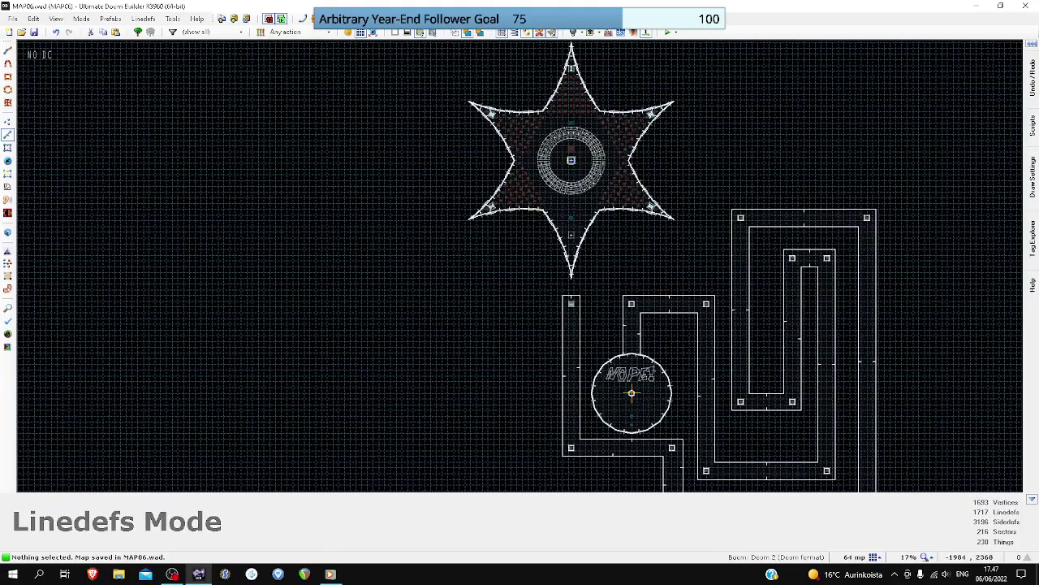
pyautogui.click(667, 32)
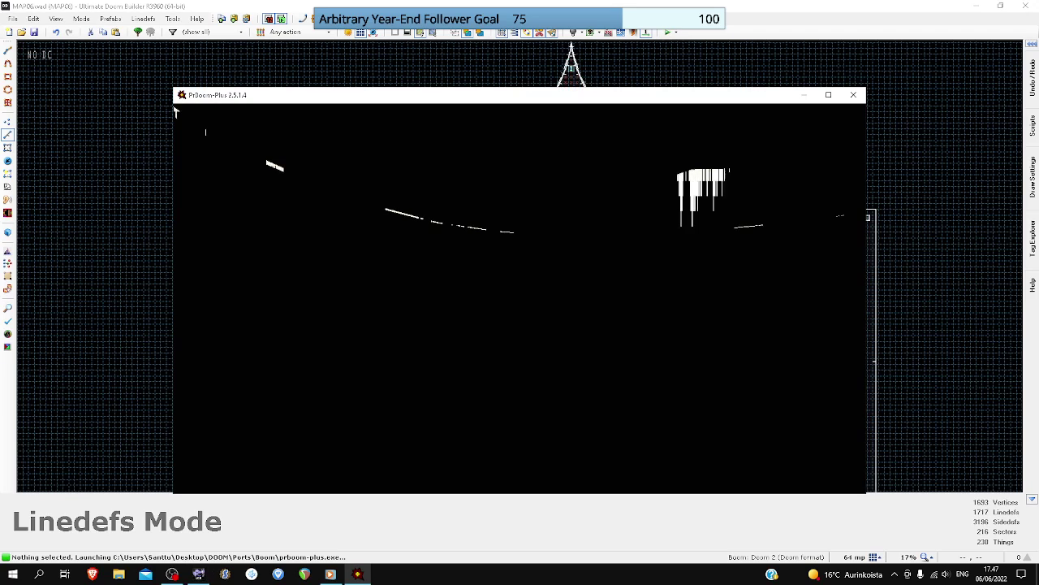
pyautogui.press('w')
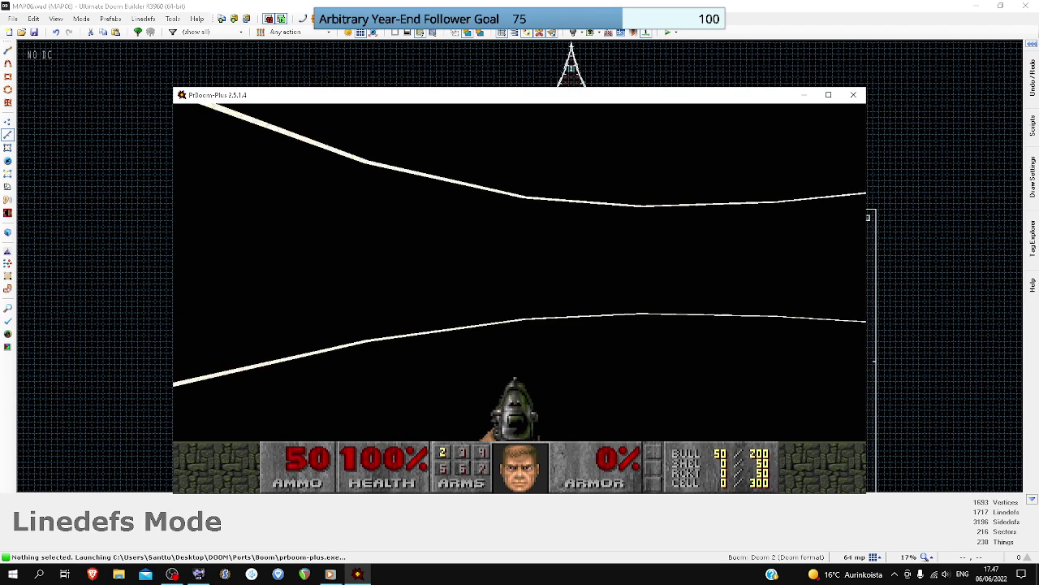
pyautogui.press('w')
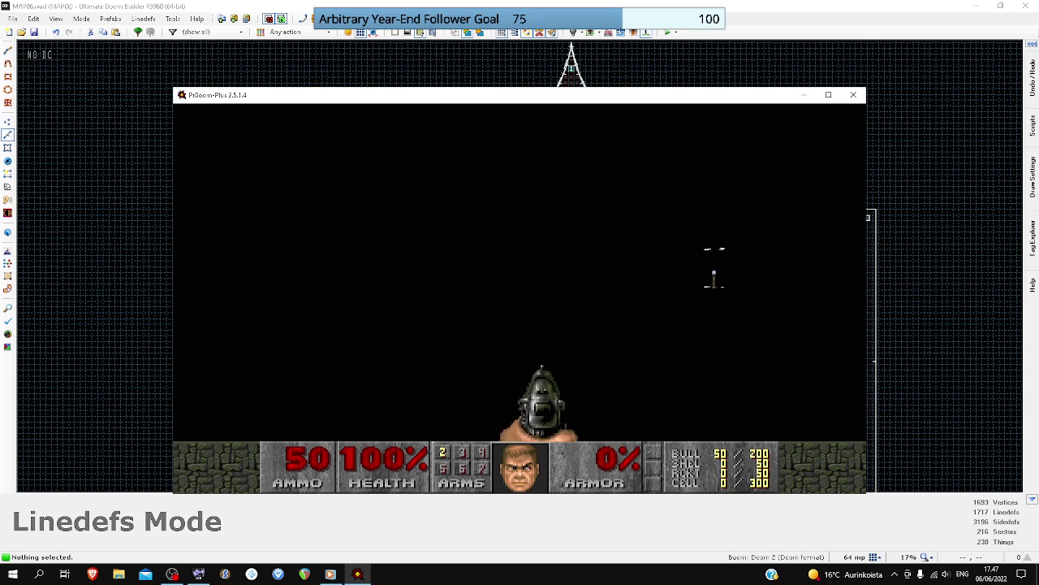
pyautogui.press('w')
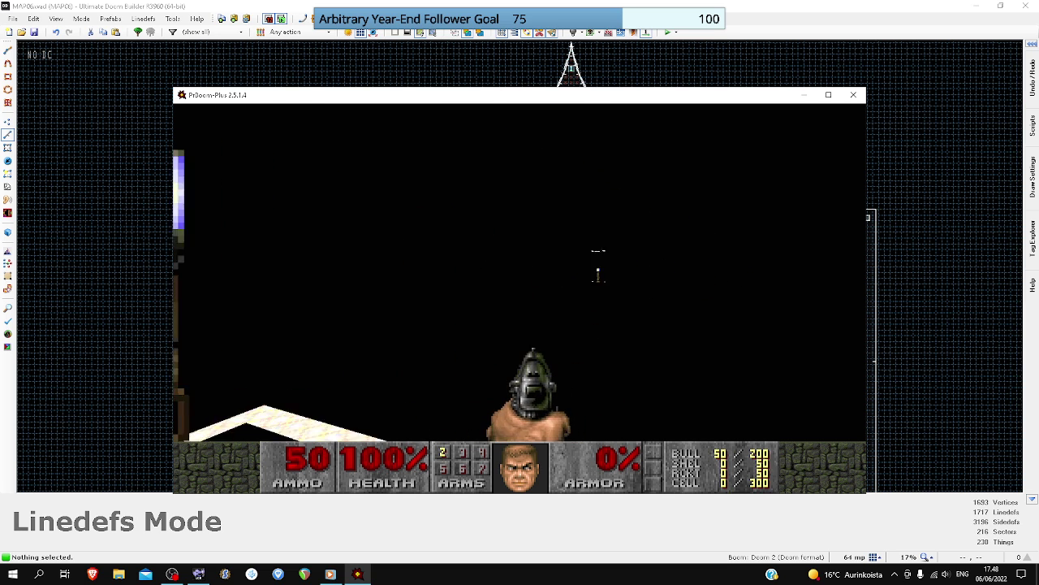
pyautogui.press('Up')
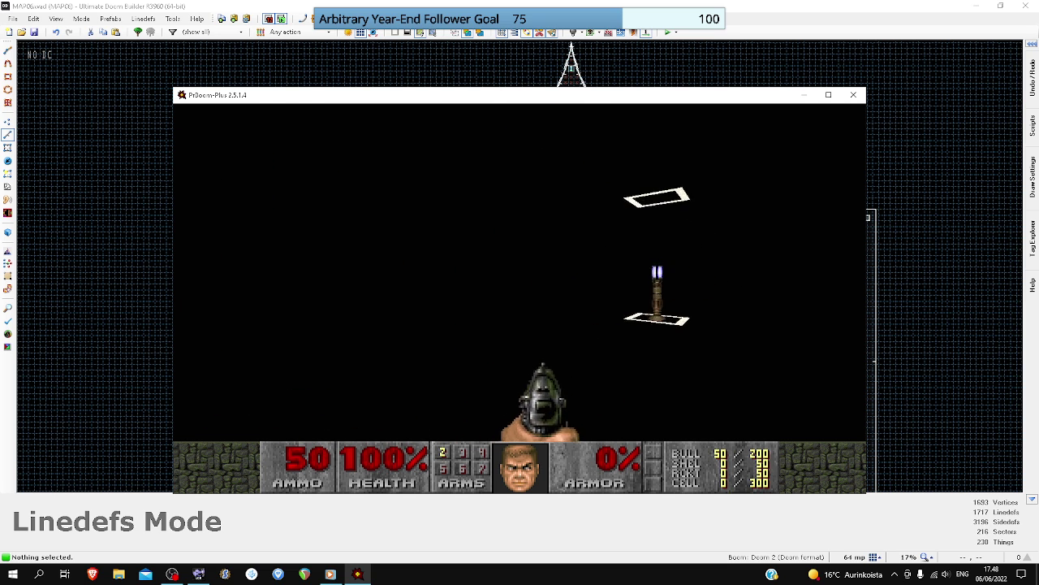
# - Walk the dark corridor from lamp to lamp in the playtest, checking the automap along the way
pyautogui.press('Left')
pyautogui.press('Tab')
pyautogui.press('Tab')
pyautogui.press('Up')
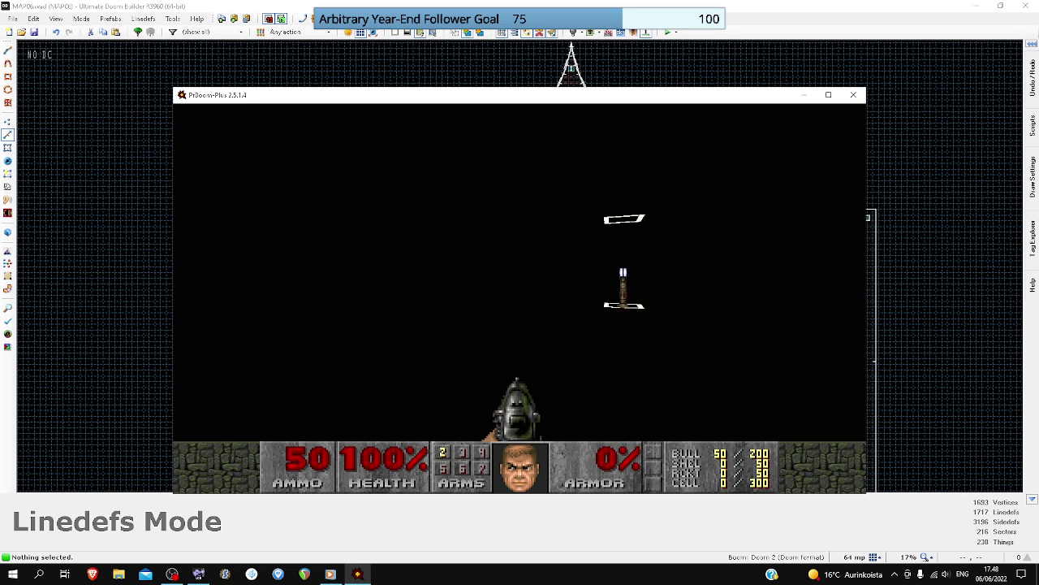
pyautogui.press('Right')
pyautogui.press('Left')
pyautogui.press('Left')
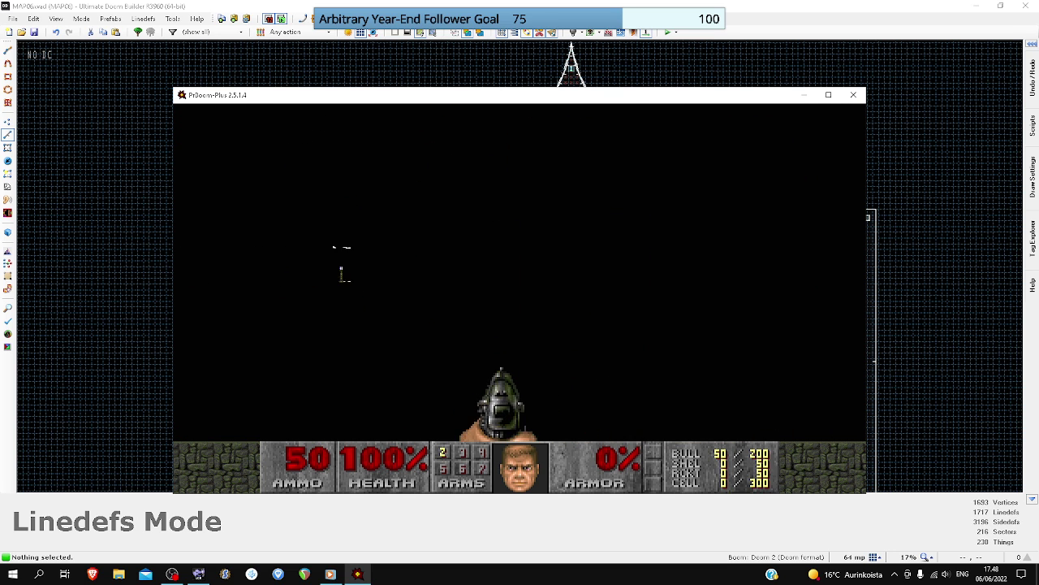
pyautogui.press('w')
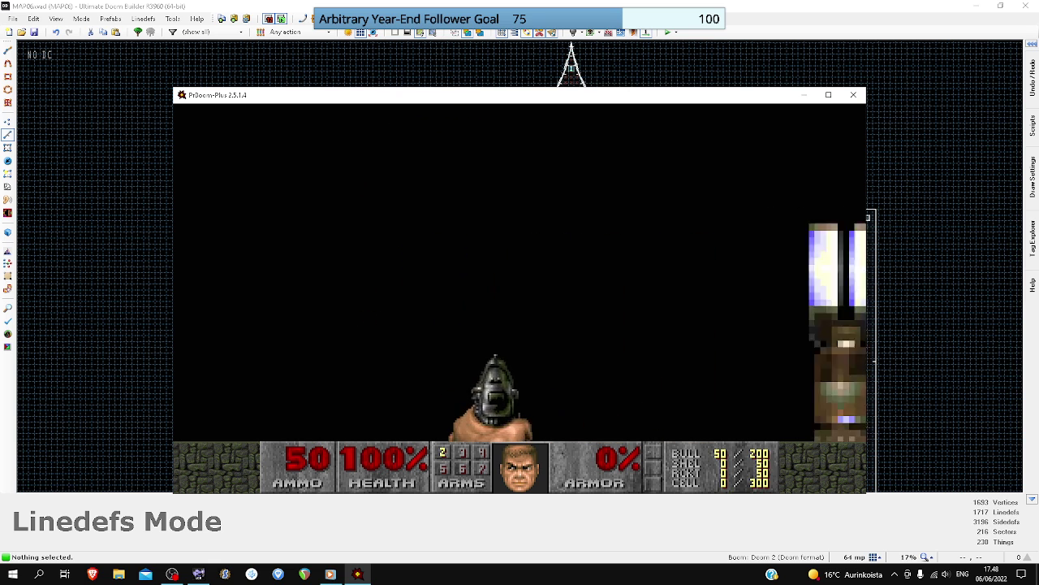
pyautogui.press('Left')
pyautogui.press('Tab')
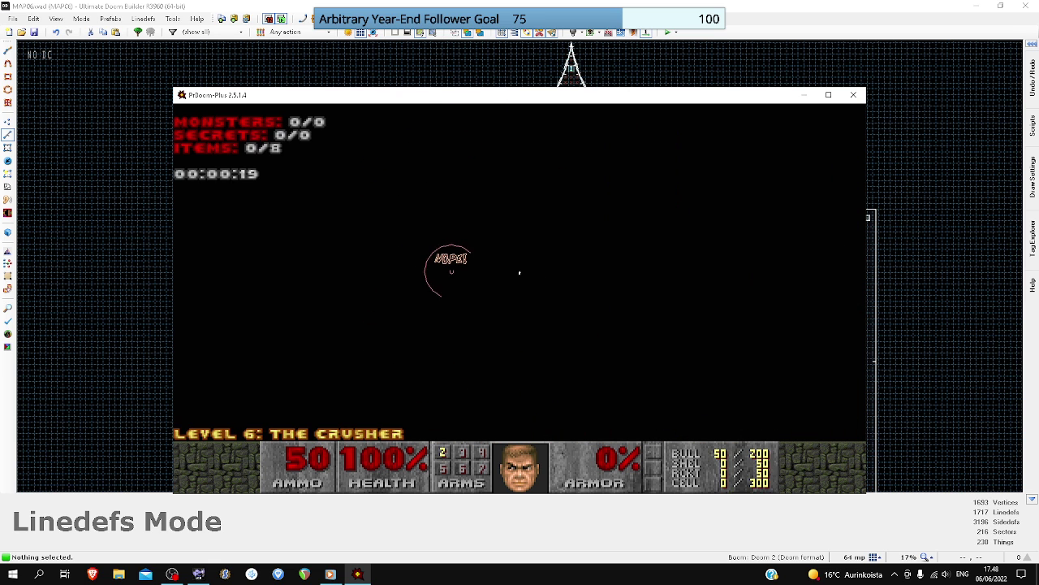
pyautogui.press('Tab')
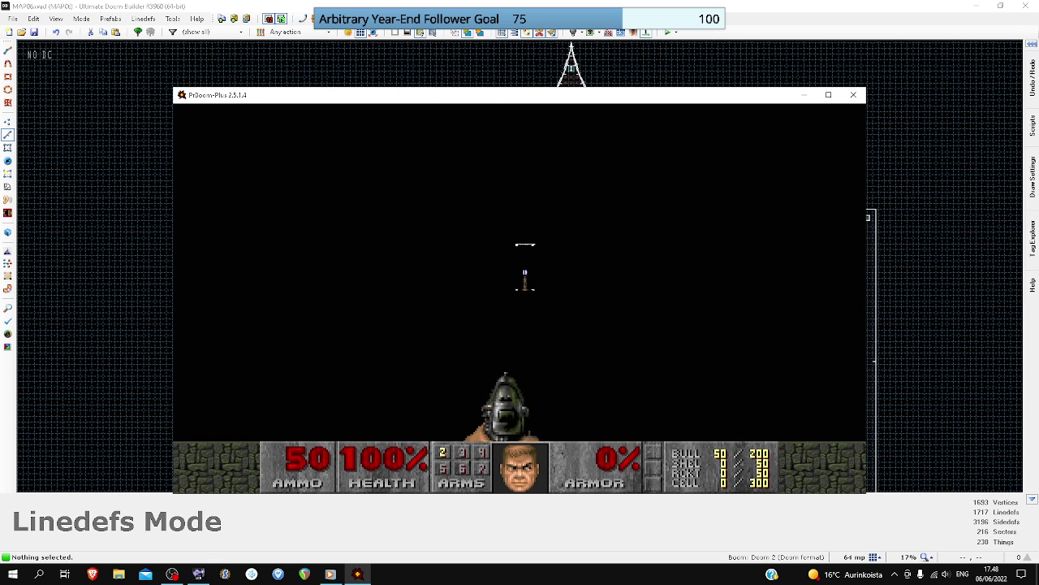
# - Follow the remaining corridor lamps to the star room, checking the automap again during the walk
pyautogui.press('w')
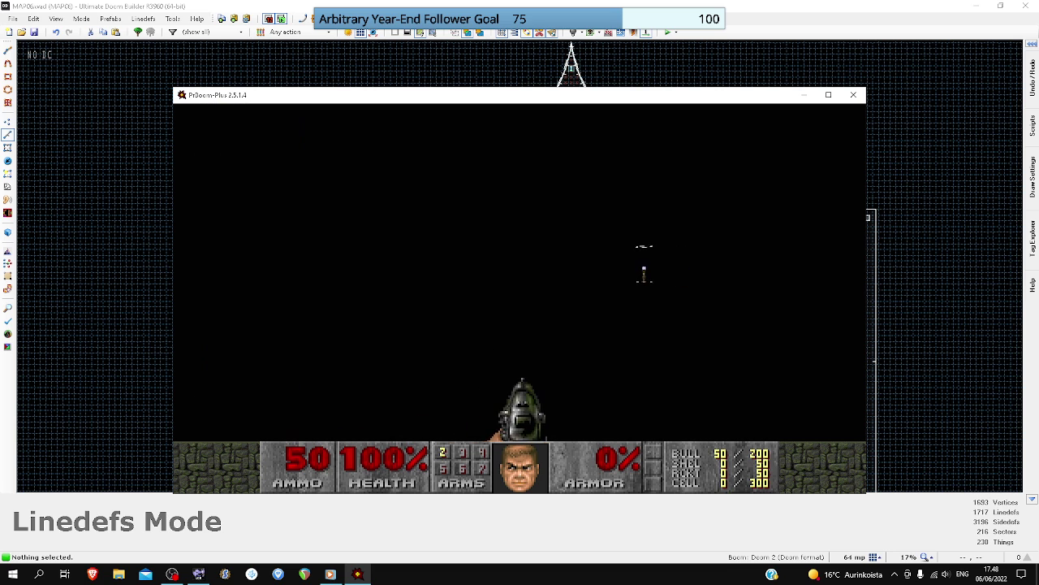
pyautogui.press('Up')
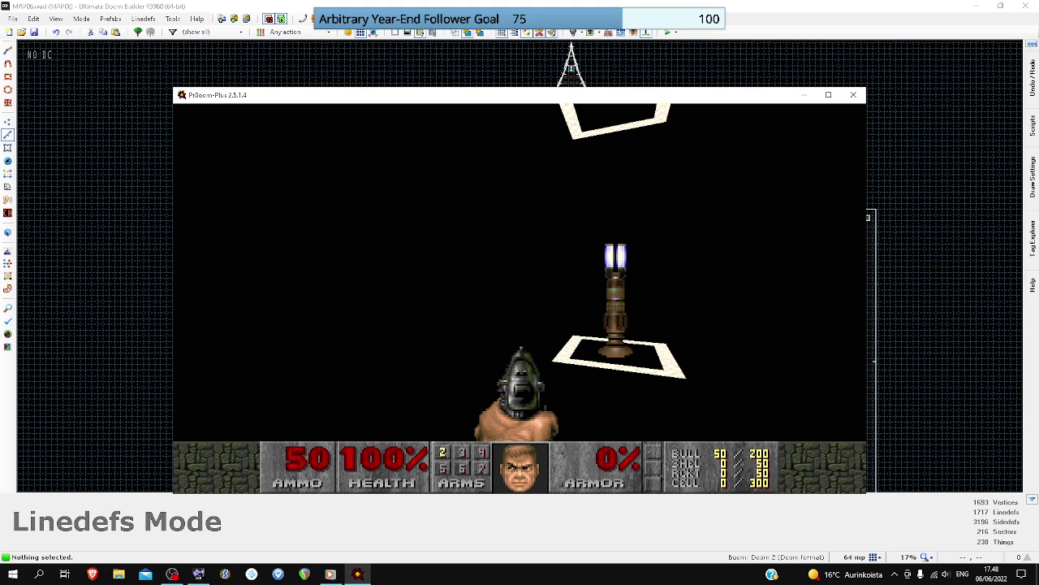
pyautogui.press('Right')
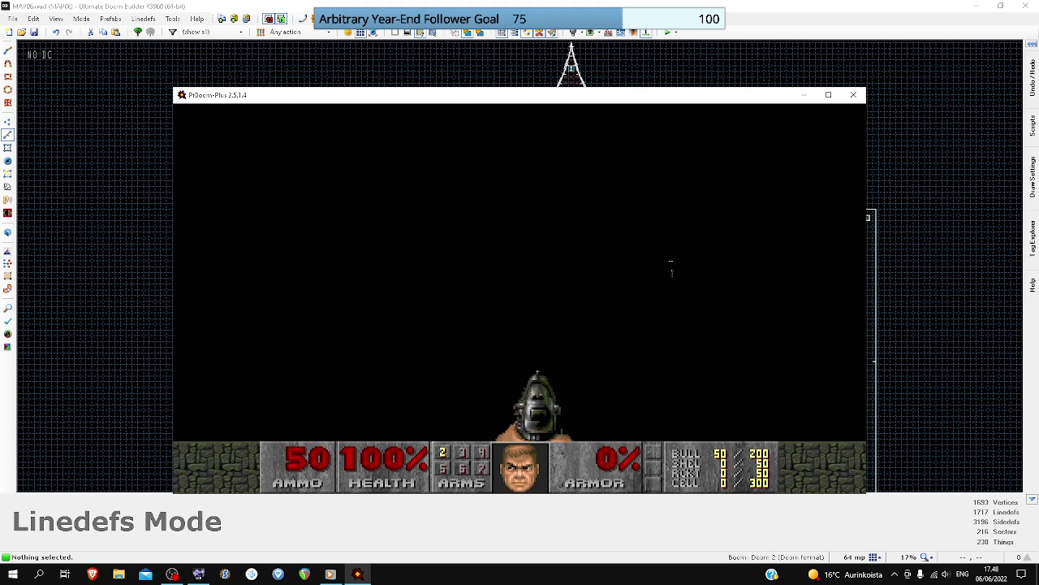
pyautogui.press('Tab')
pyautogui.press('Tab')
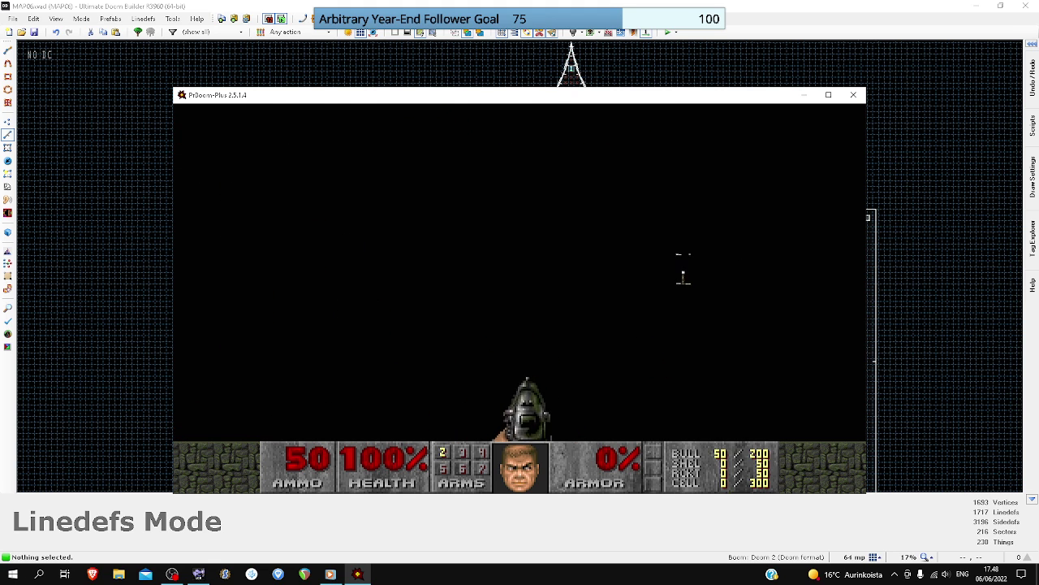
pyautogui.press('Tab')
pyautogui.press('Tab')
pyautogui.press('Up')
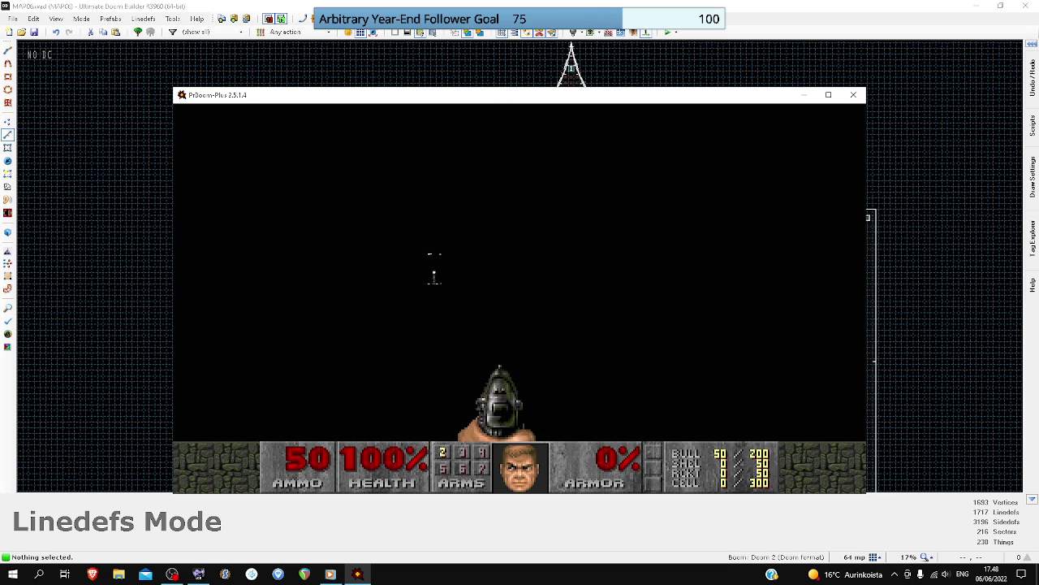
pyautogui.press('w')
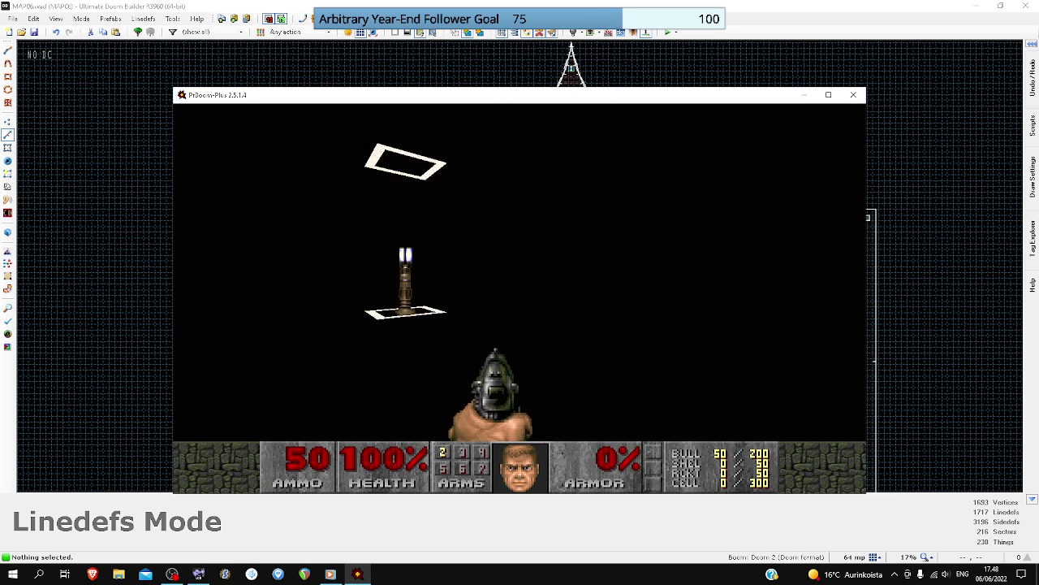
pyautogui.press('w')
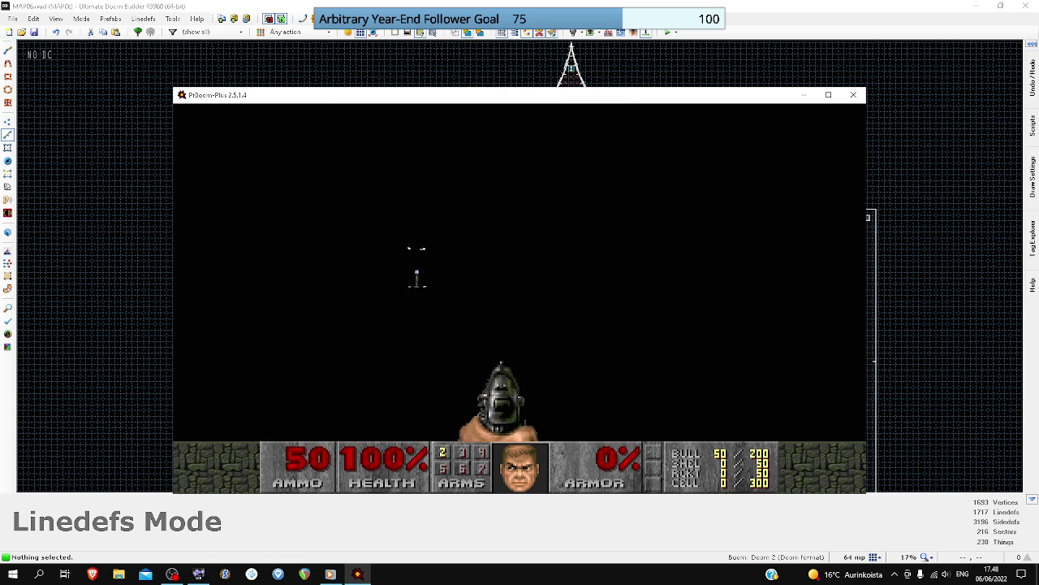
pyautogui.press('Up')
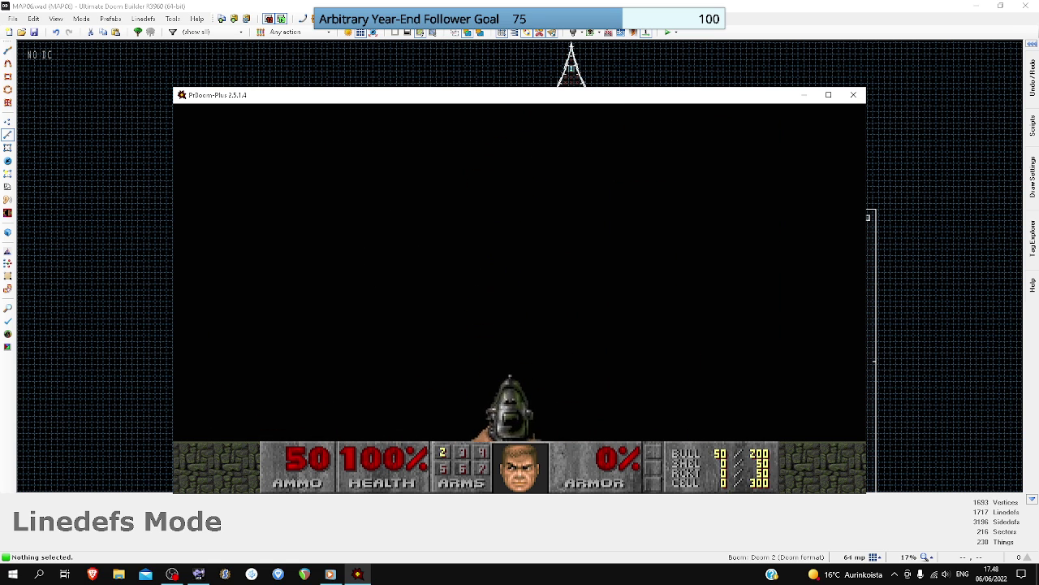
pyautogui.press('Up')
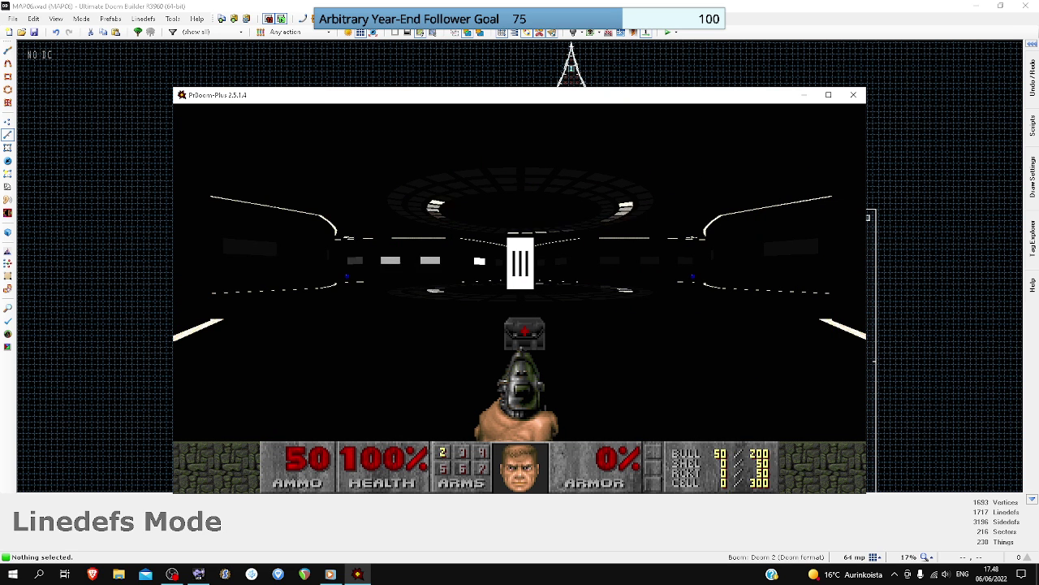
# - Pick up the berserk pack in the star room and walk up to the central pillar
pyautogui.press('Up')
pyautogui.press('Left')
pyautogui.press('w')
pyautogui.press('d')
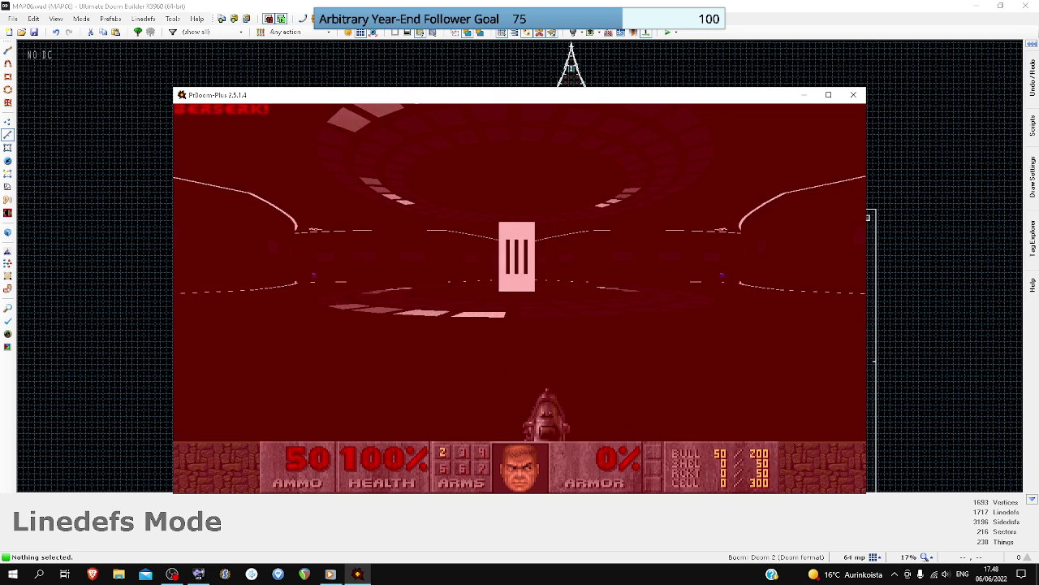
pyautogui.press('Right')
pyautogui.press('Up')
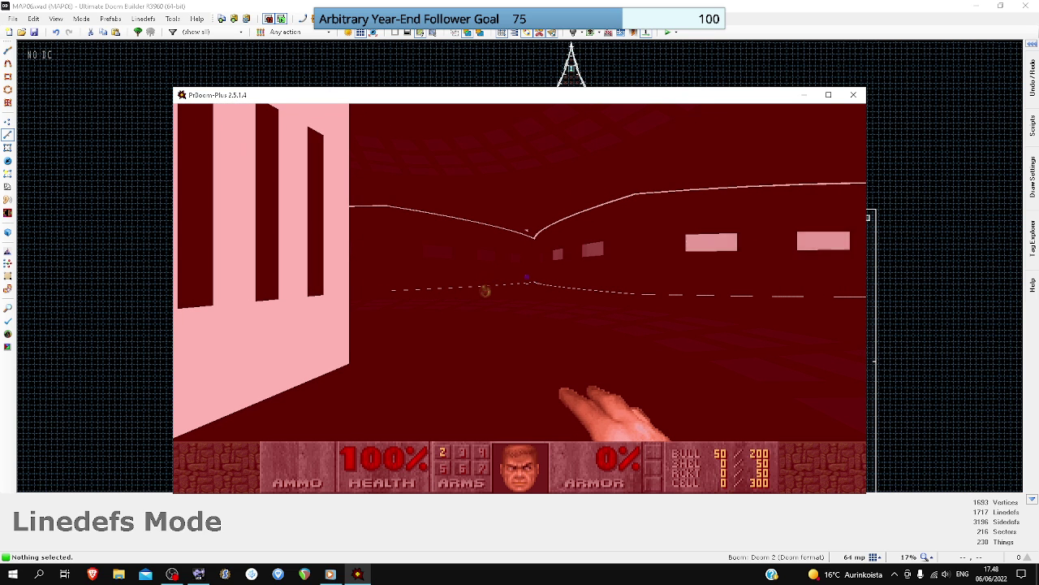
# - Walk past the pillar into the first star arms, including the one marked III, and collect a soulsphere
pyautogui.press('w')
pyautogui.press('Up')
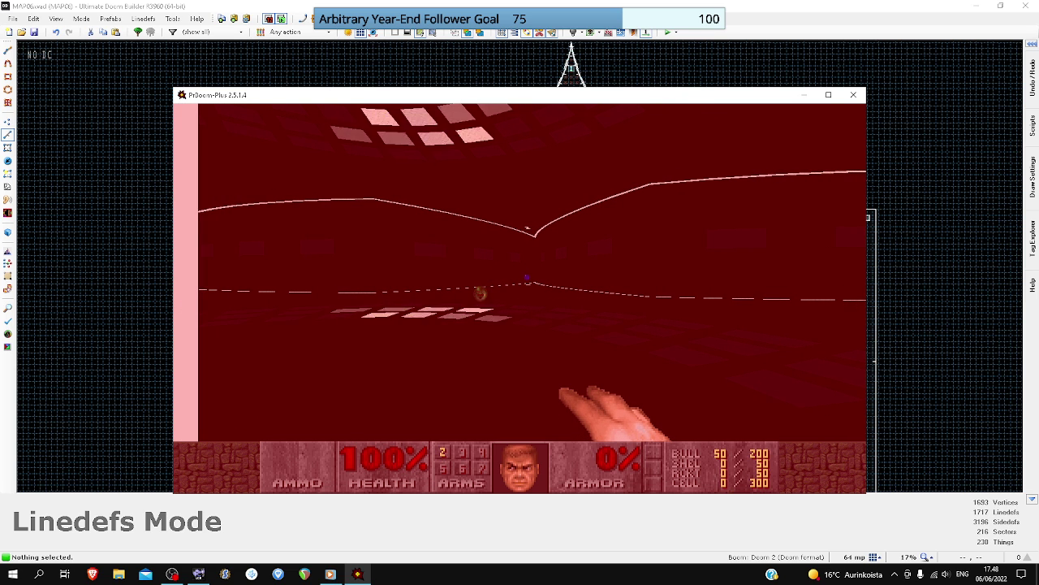
pyautogui.press('Up')
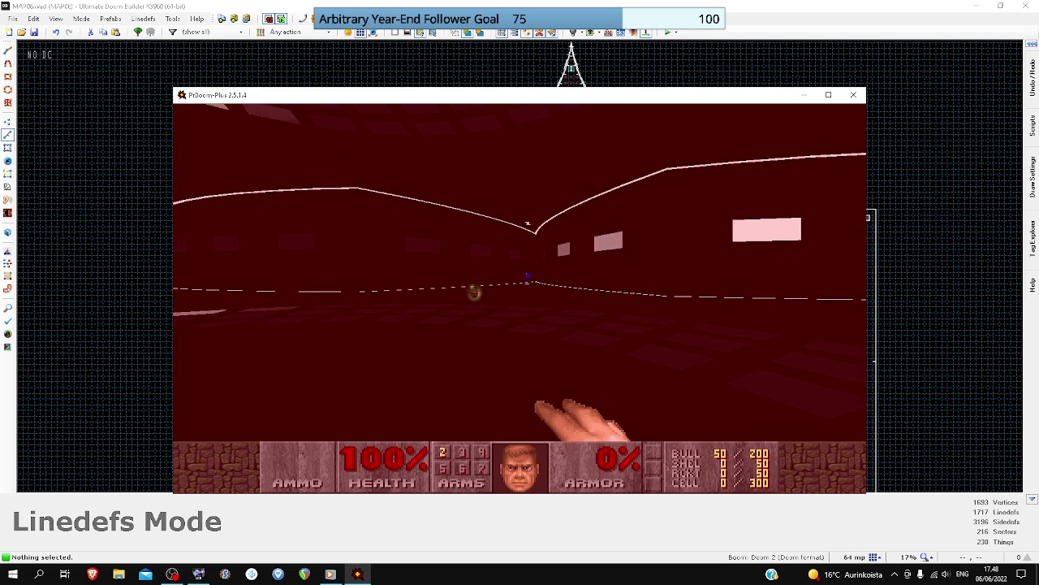
pyautogui.press('d')
pyautogui.press('w')
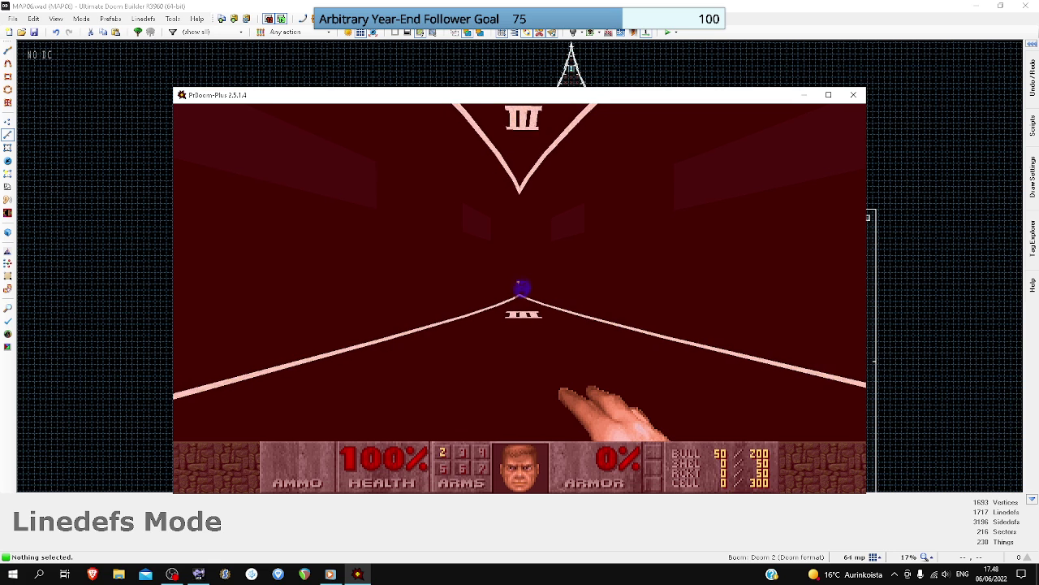
pyautogui.press('Right')
pyautogui.press('w')
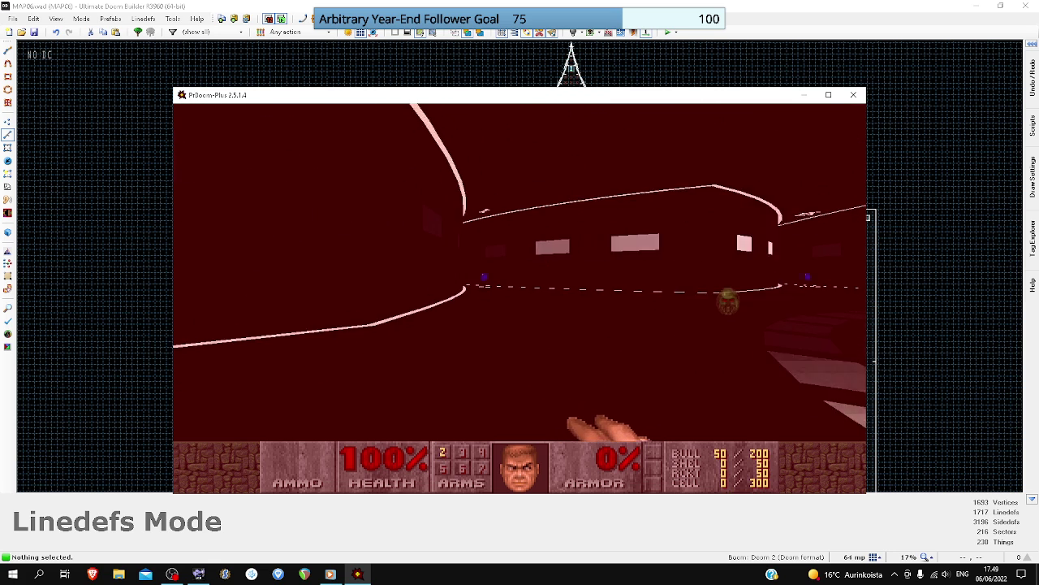
pyautogui.press('w')
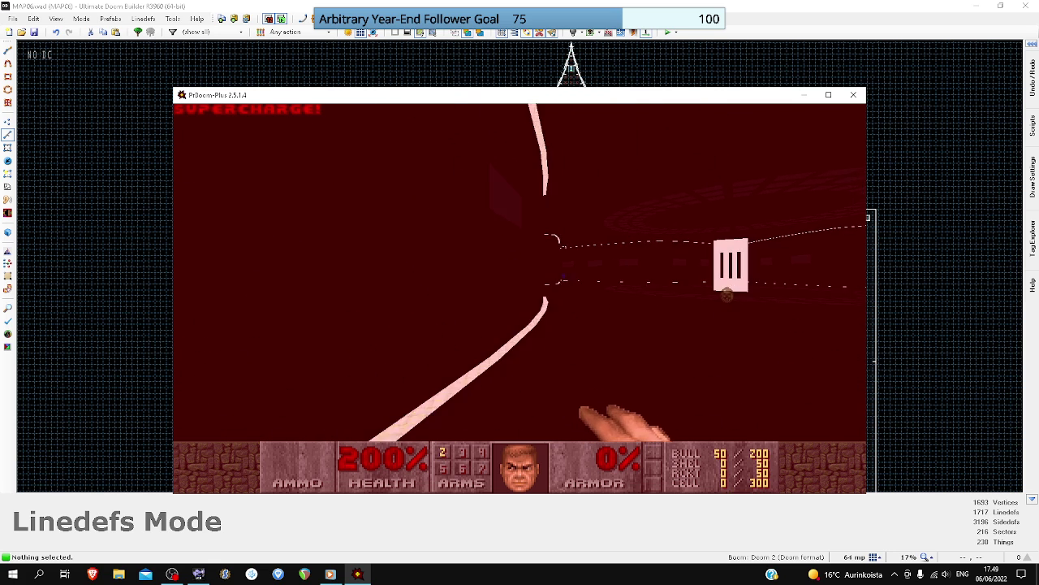
# - Visit the remaining numbered star arms to cross their walk-over triggers
pyautogui.press('Left')
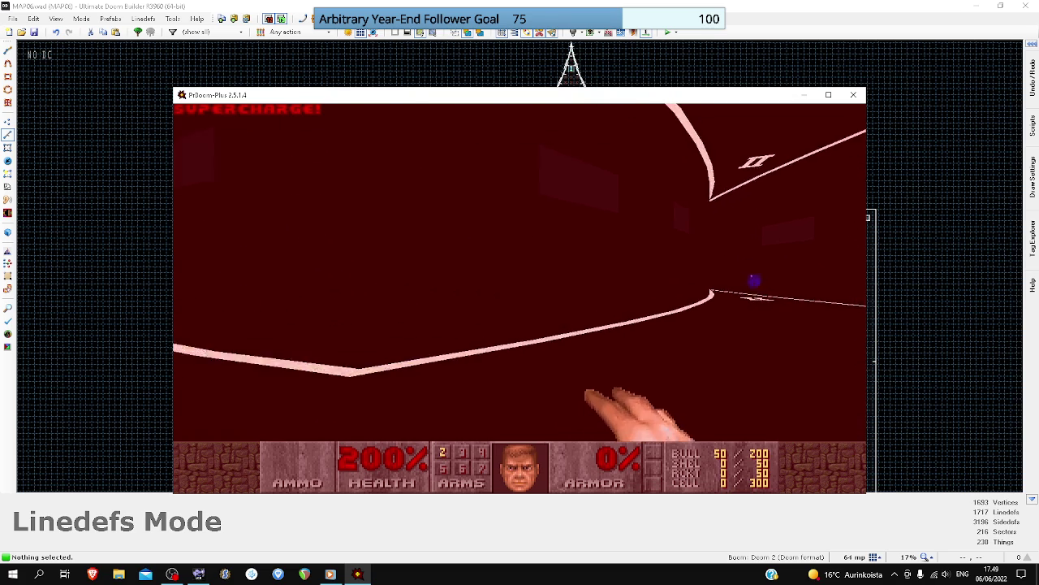
pyautogui.press('Left')
pyautogui.press('Up')
pyautogui.press('w')
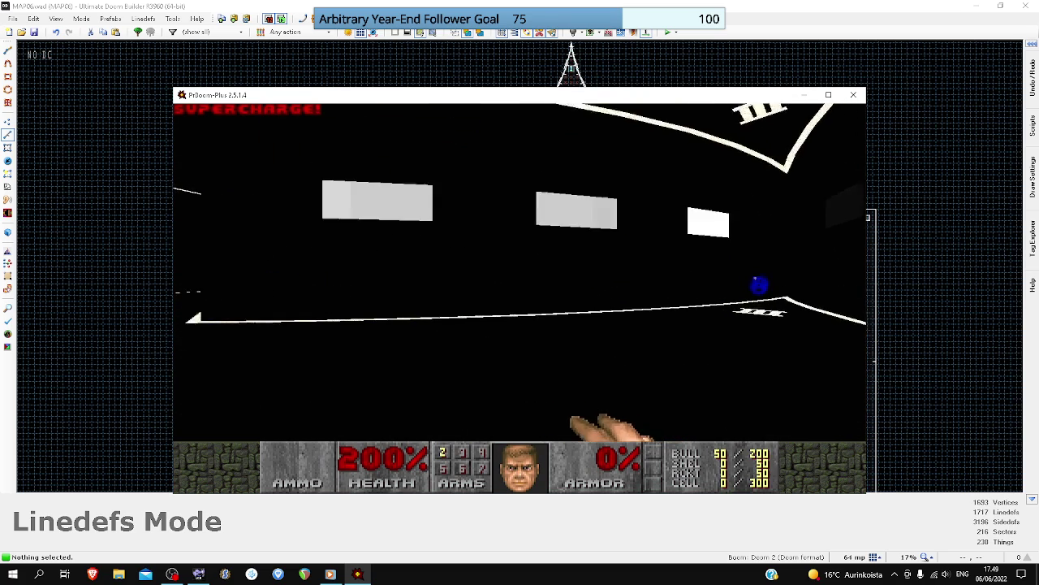
pyautogui.press('w')
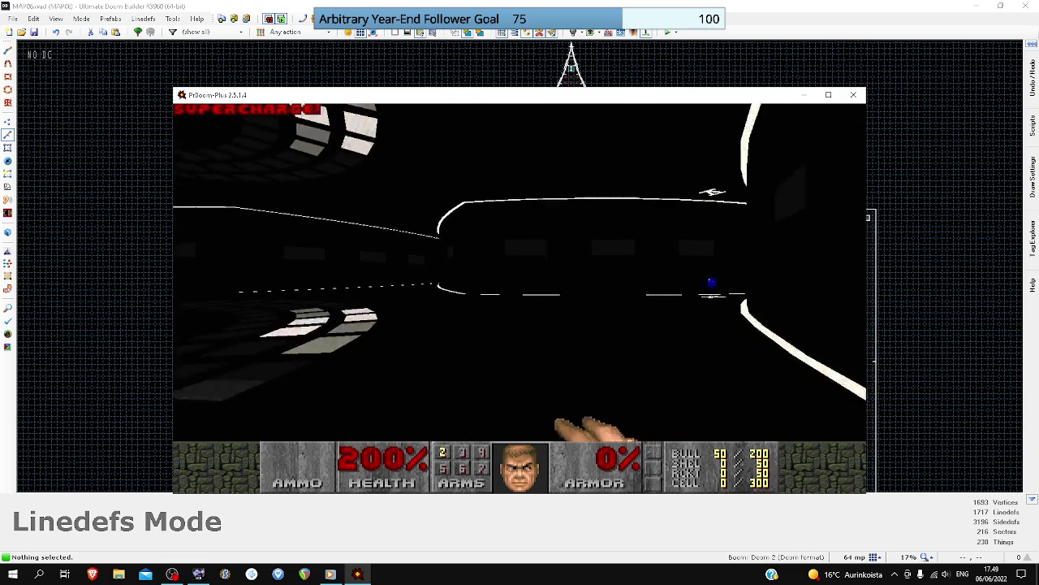
pyautogui.press('Right')
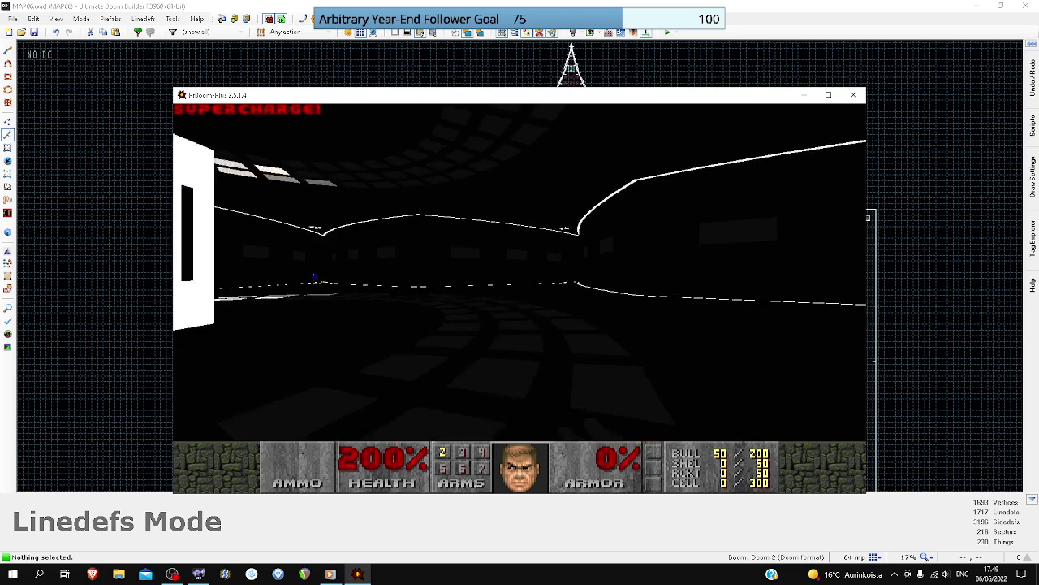
pyautogui.press('w')
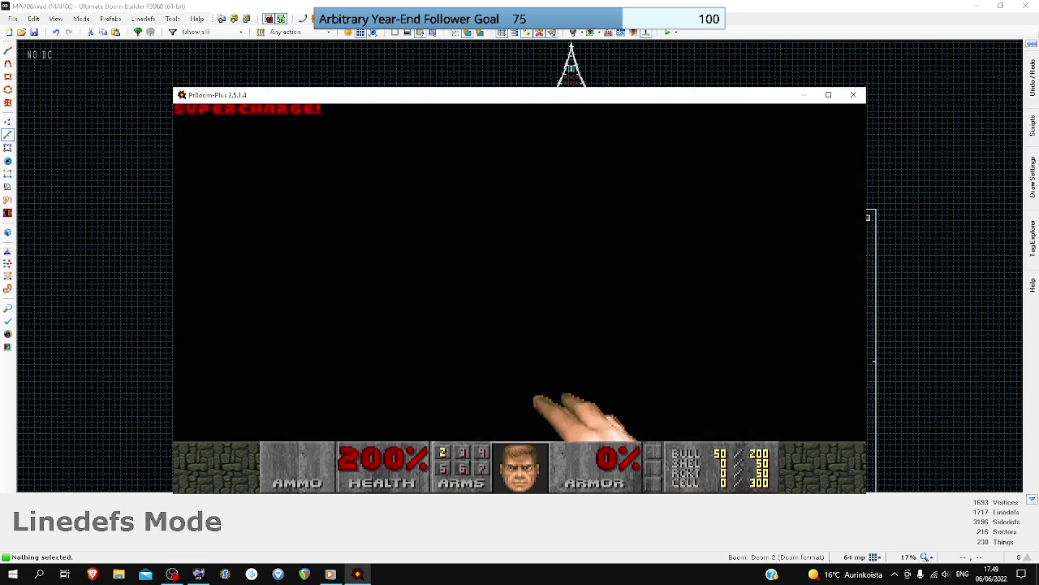
pyautogui.press('Right')
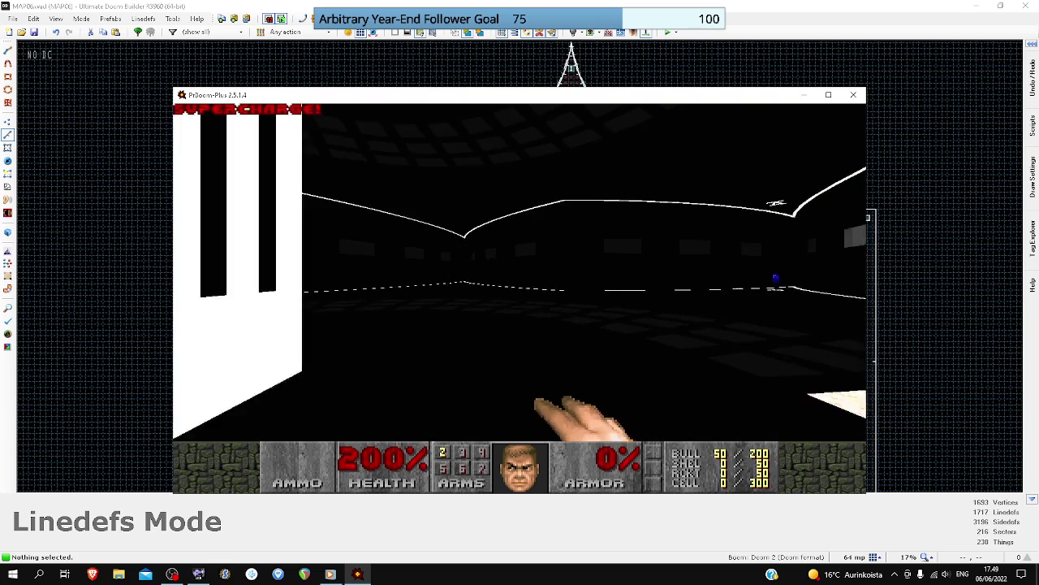
pyautogui.press('Left')
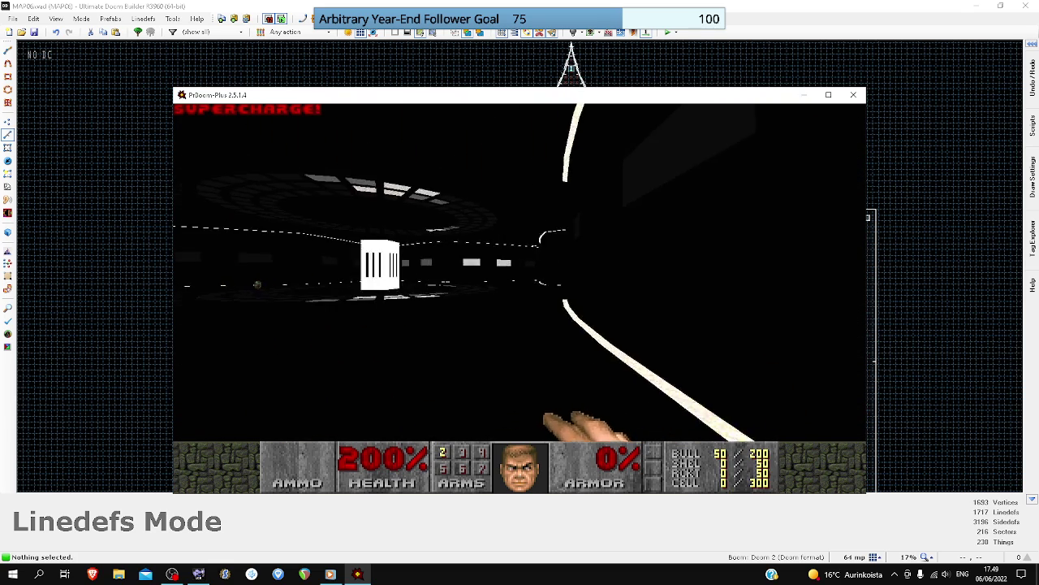
# - Return to the central pillar to check that its floor lowers, and quit the playtest
pyautogui.press('w')
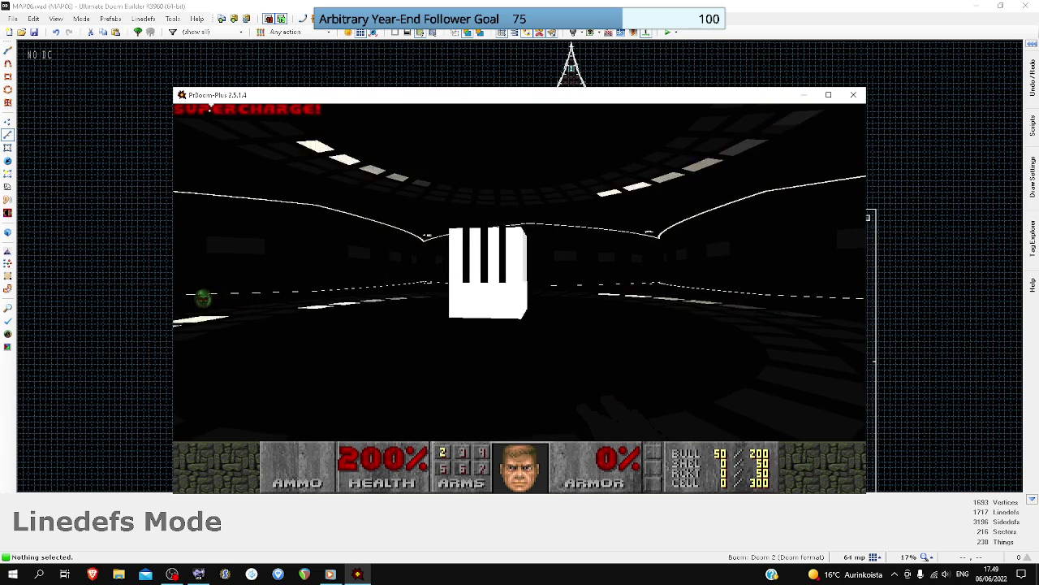
pyautogui.press('Up')
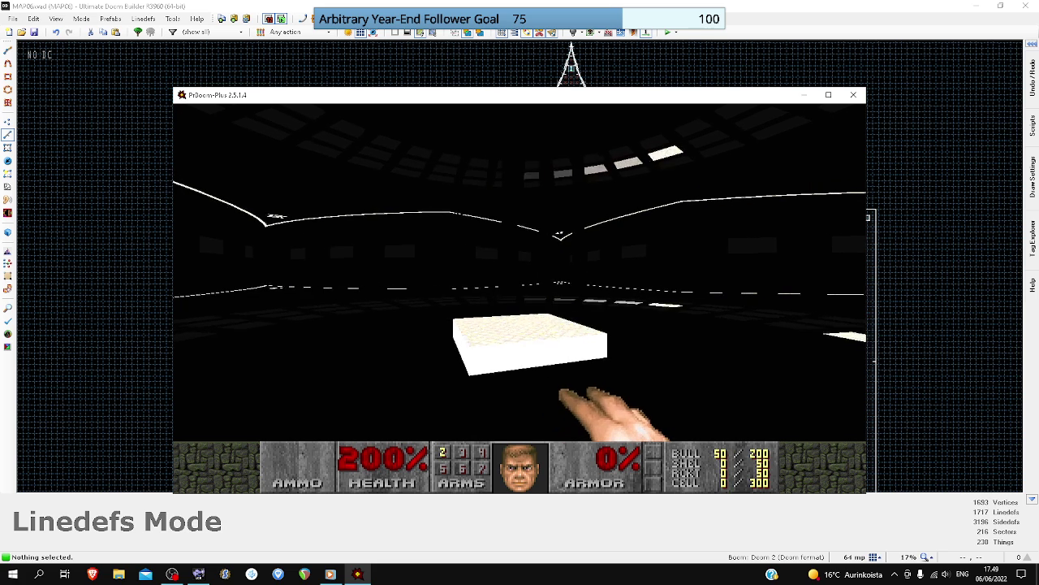
pyautogui.press('Up')
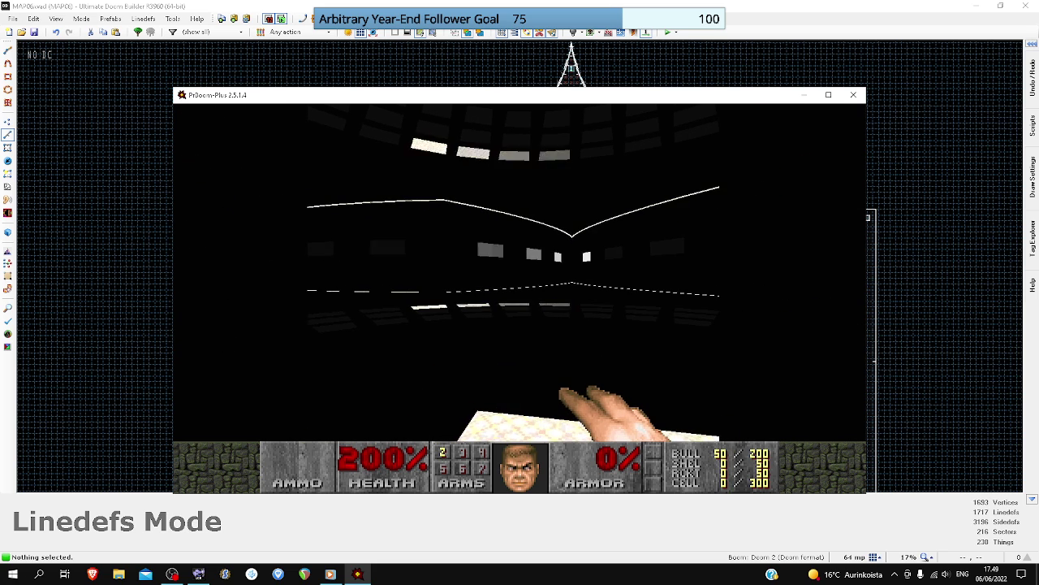
pyautogui.press('Right')
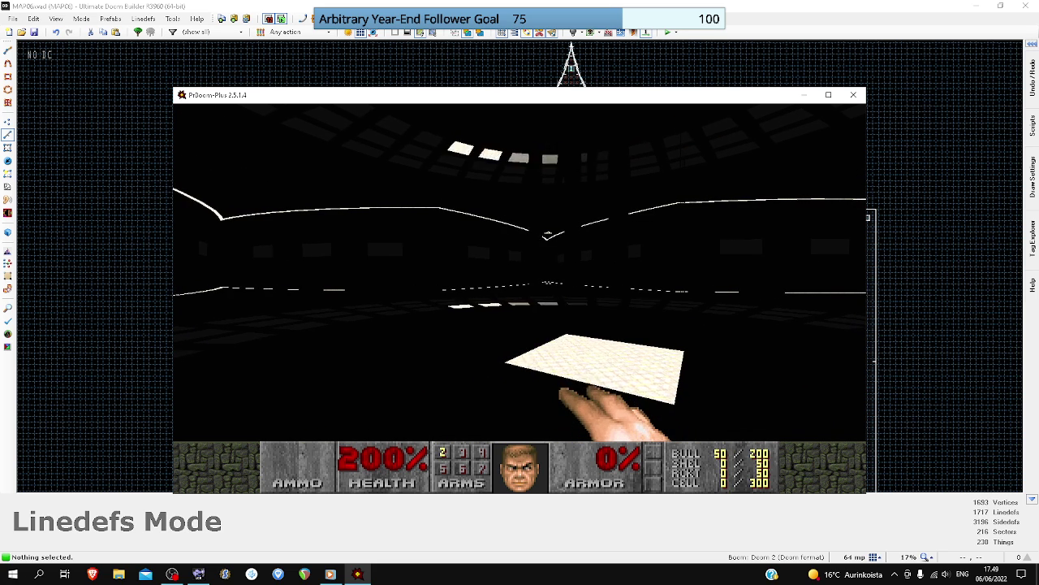
pyautogui.press('Escape')
pyautogui.press('y')
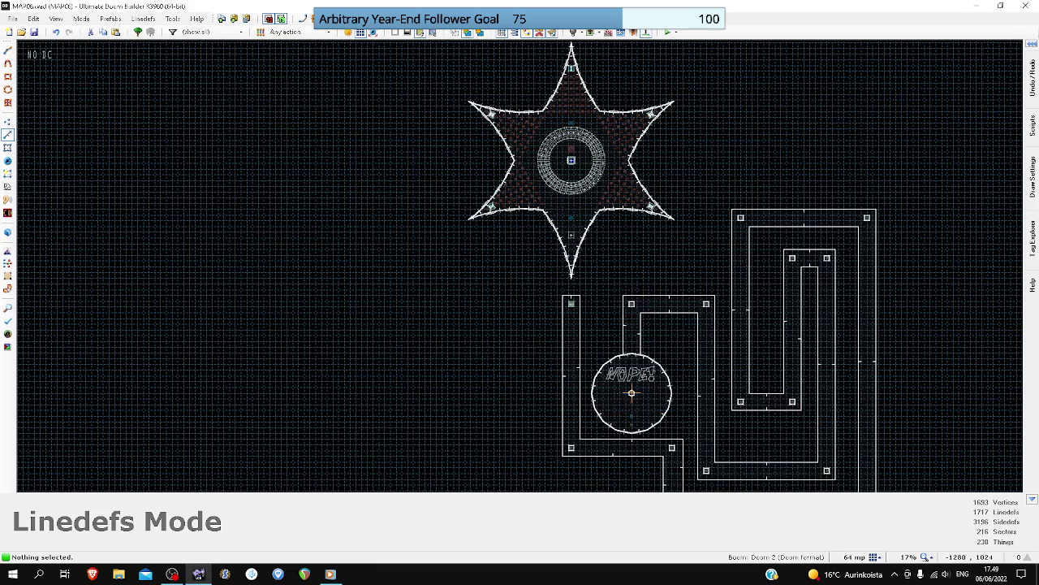
# - Draw a separate 128 by 64 rectangular sector beside the Tag 43 voodoo-doll conveyor
pyautogui.scroll(5, 570, 158)
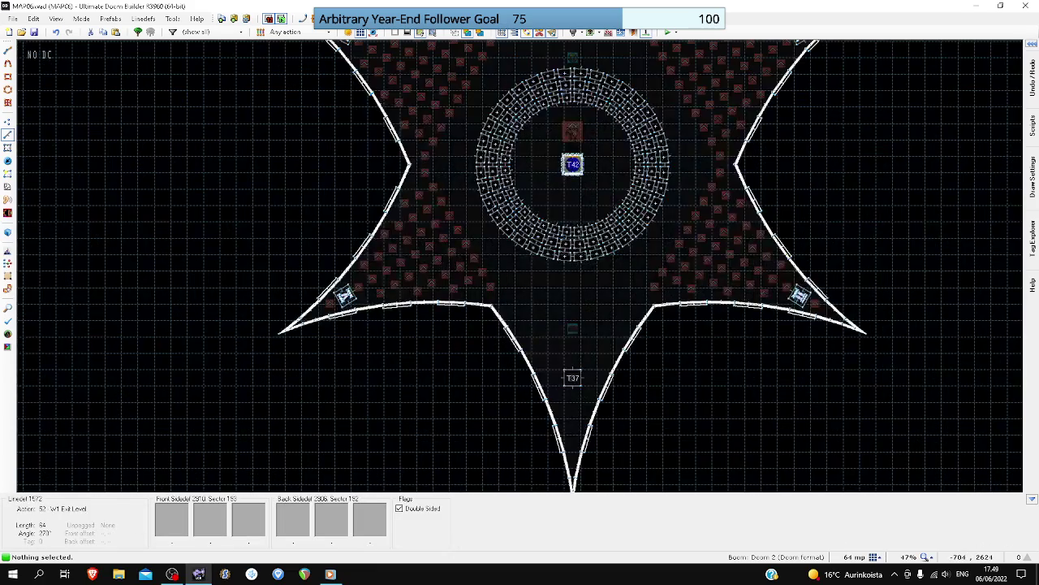
pyautogui.scroll(-4, 571, 157)
pyautogui.scroll(6, 634, 251)
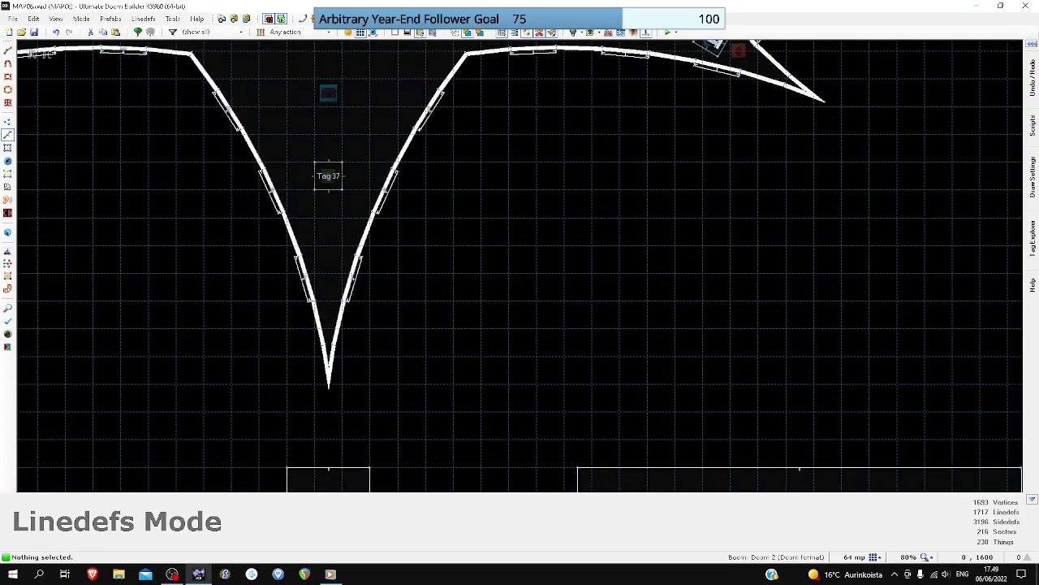
pyautogui.scroll(-9, 619, 236)
pyautogui.scroll(8, 349, 371)
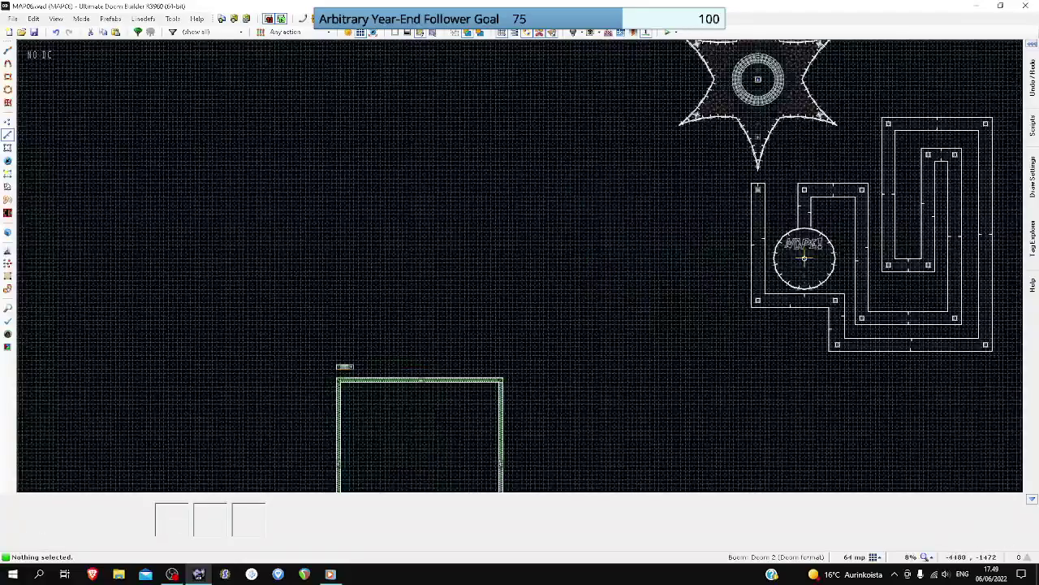
pyautogui.scroll(5, 357, 325)
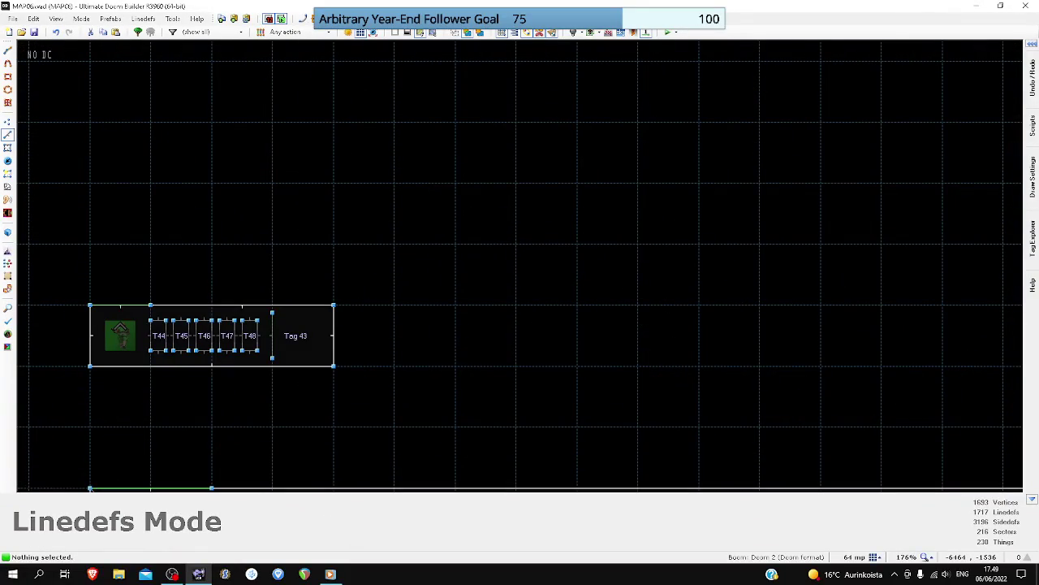
pyautogui.press('d')
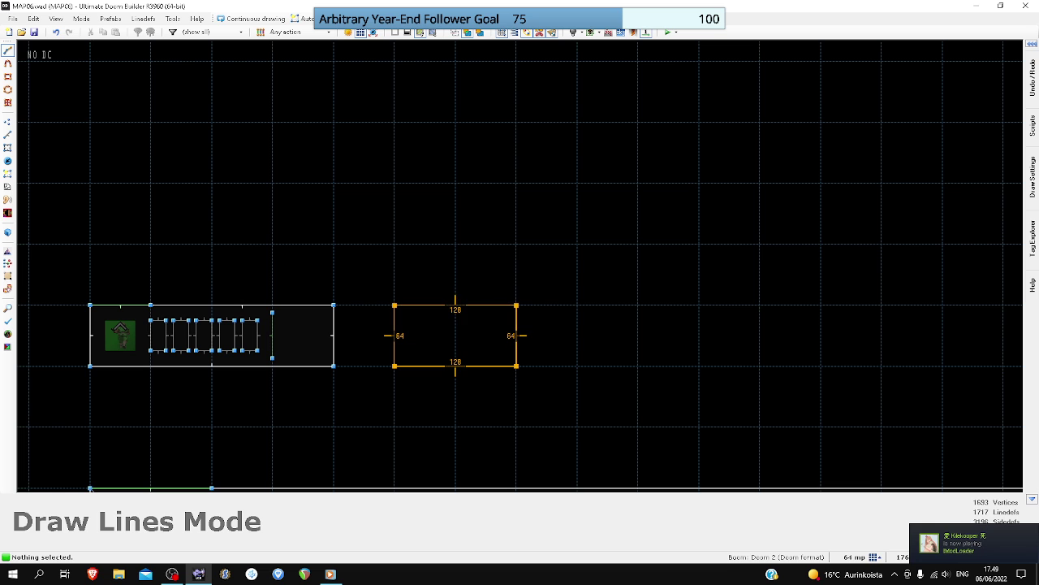
pyautogui.click(394, 304)
pyautogui.scroll(2, 395, 293)
# - Draw a second 128 by 64 sector directly above the new rectangle and split it into two 64-unit squares
pyautogui.press('d')
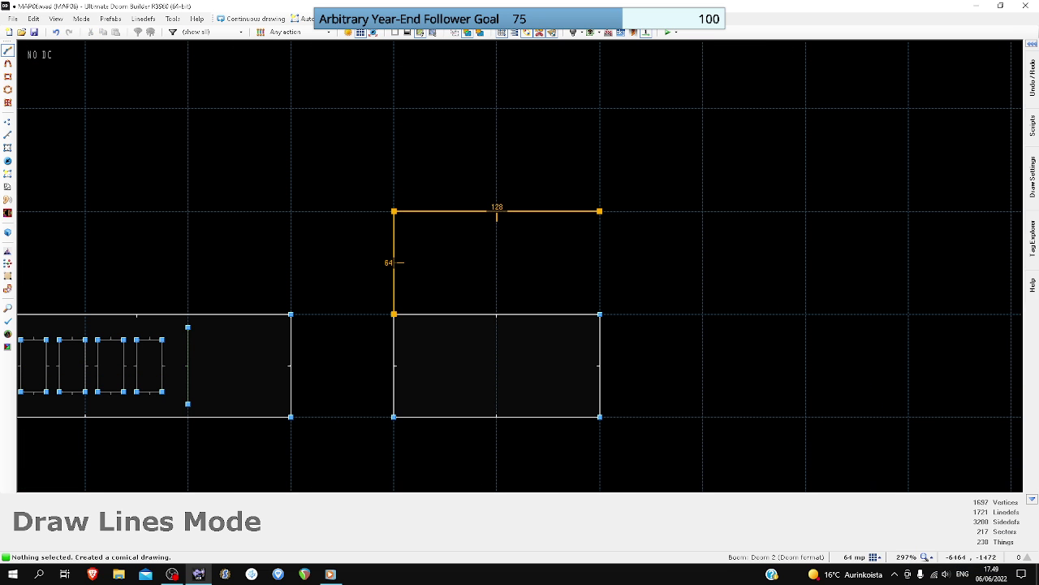
pyautogui.click(599, 313)
pyautogui.press('d')
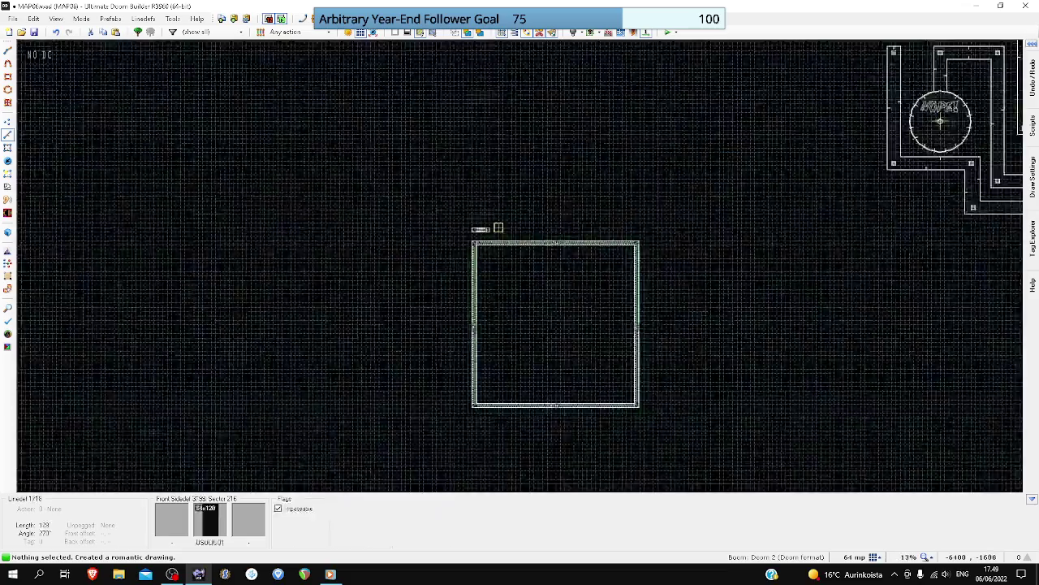
# - Join the left new square with the white sector at the star room's central pillar
pyautogui.scroll(-3, 498, 228)
pyautogui.scroll(7, 647, 138)
pyautogui.scroll(4, 590, 90)
pyautogui.click(591, 90)
pyautogui.scroll(-4, 590, 89)
pyautogui.scroll(-3, 590, 91)
pyautogui.scroll(4, 184, 382)
pyautogui.click(209, 352)
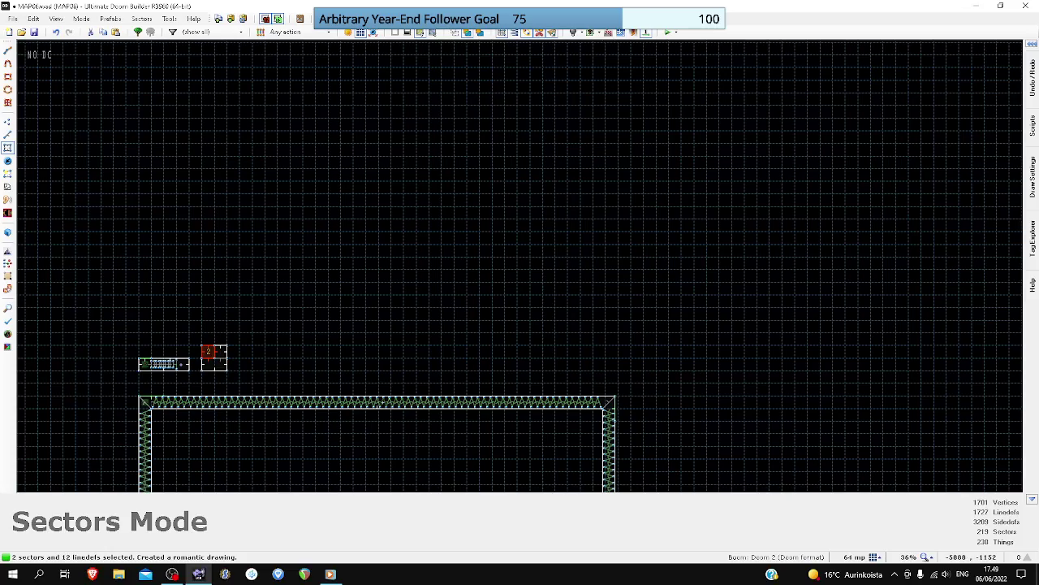
pyautogui.press('j')
# - Join the right new square with the star room's central Tag 42 pillar sector
pyautogui.scroll(-3, 208, 351)
pyautogui.scroll(5, 592, 61)
pyautogui.click(592, 61)
pyautogui.scroll(-3, 592, 61)
pyautogui.scroll(-3, 348, 266)
pyautogui.scroll(7, 122, 428)
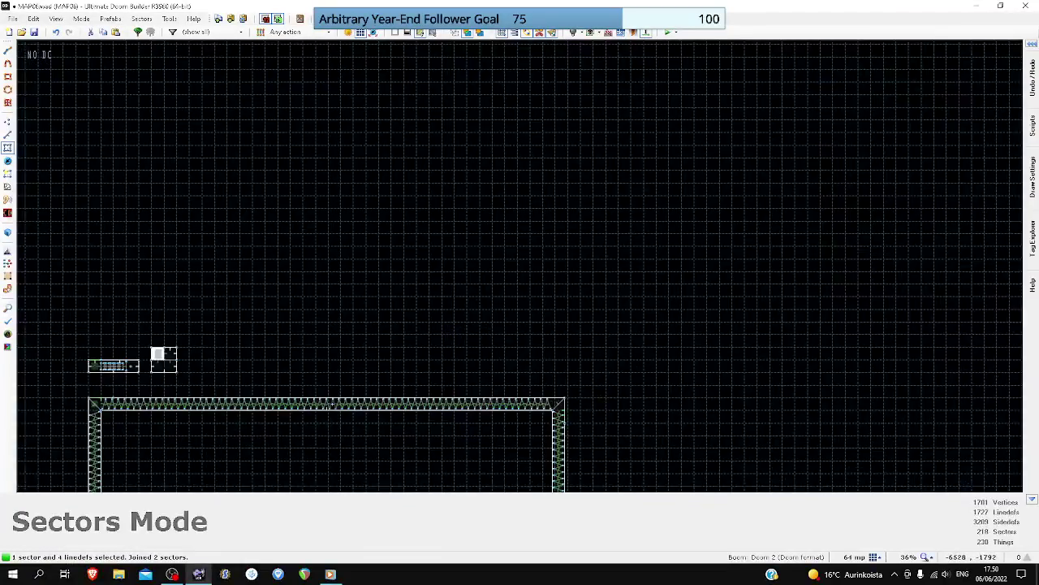
pyautogui.click(178, 339)
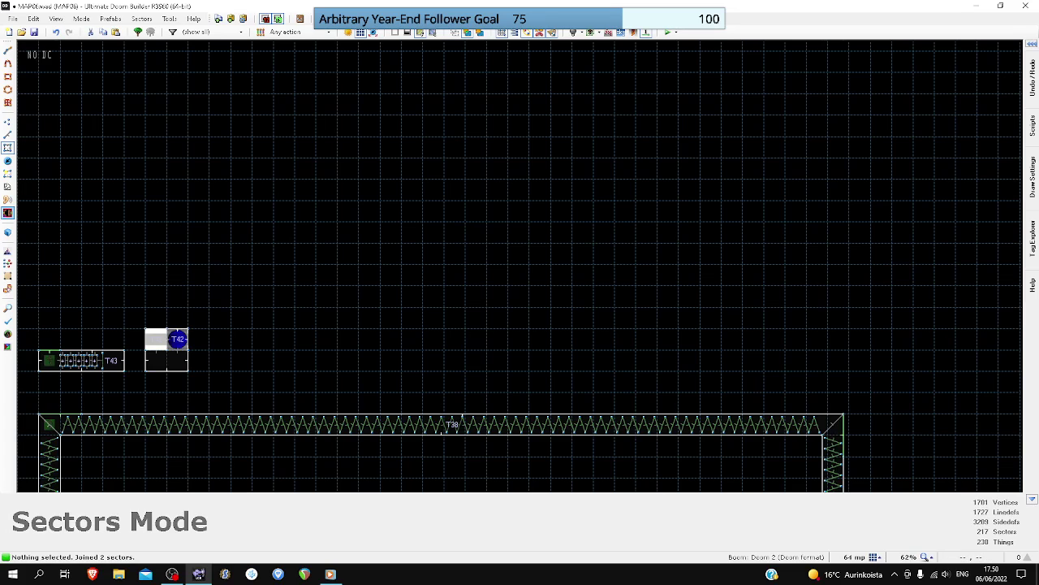
# - Hide the lines of the new rectangle and squares on the automap, and save the map
pyautogui.click(7, 213)
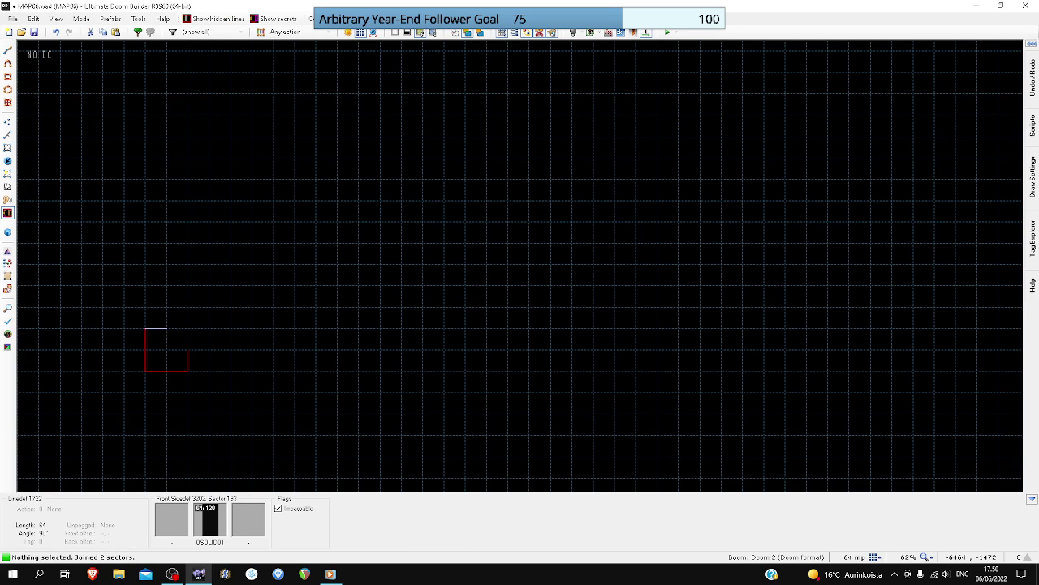
pyautogui.click(147, 359)
pyautogui.click(166, 372)
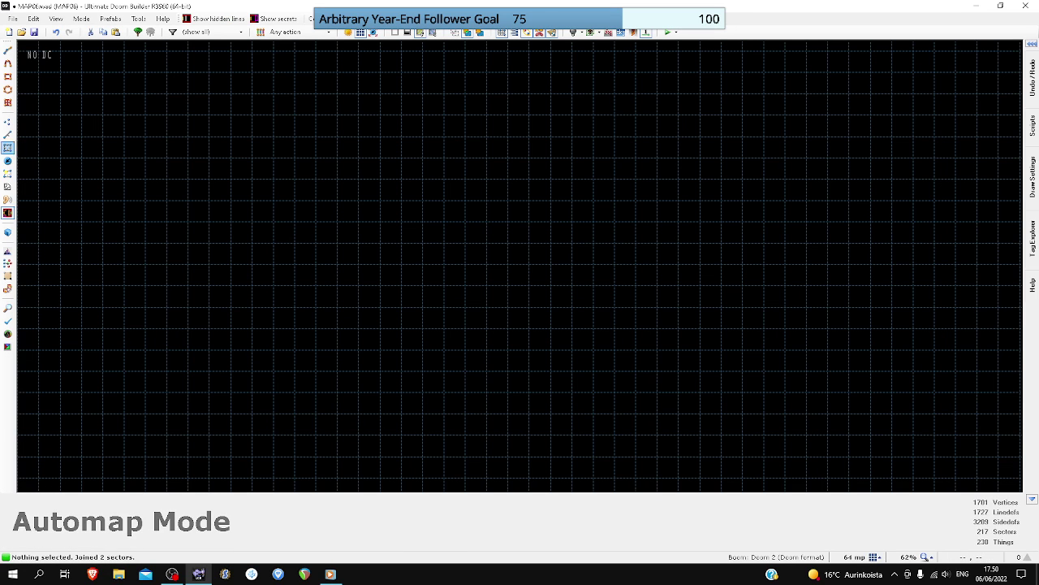
pyautogui.press('l')
pyautogui.moveTo(187, 376); pyautogui.dragTo(202, 387)
pyautogui.rightClick(200, 385)
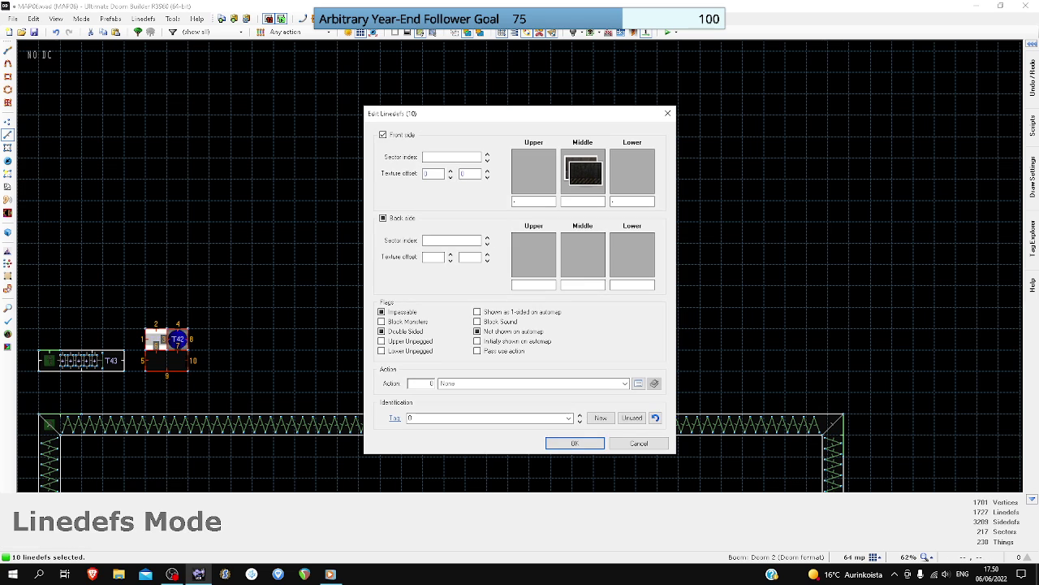
pyautogui.click(575, 443)
pyautogui.press('c')
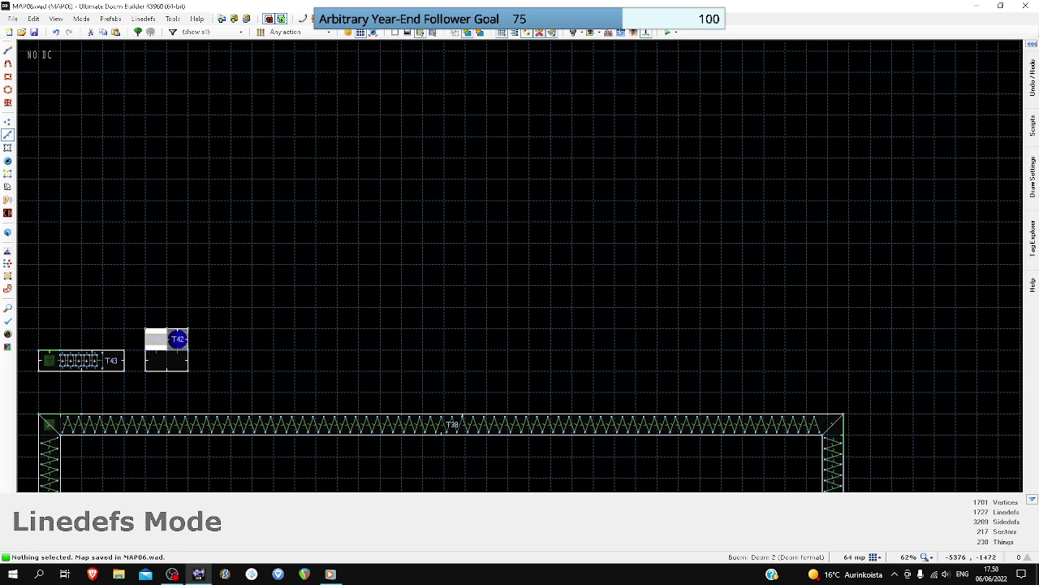
# - Inspect the conveyor area and the new sectors in the 3D view
pyautogui.press('w')
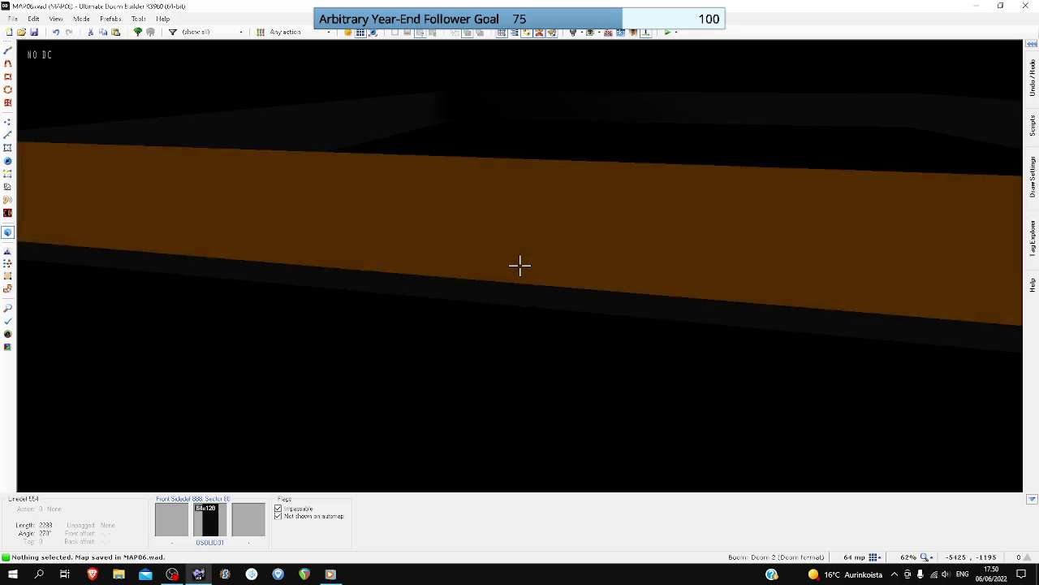
pyautogui.press('e')
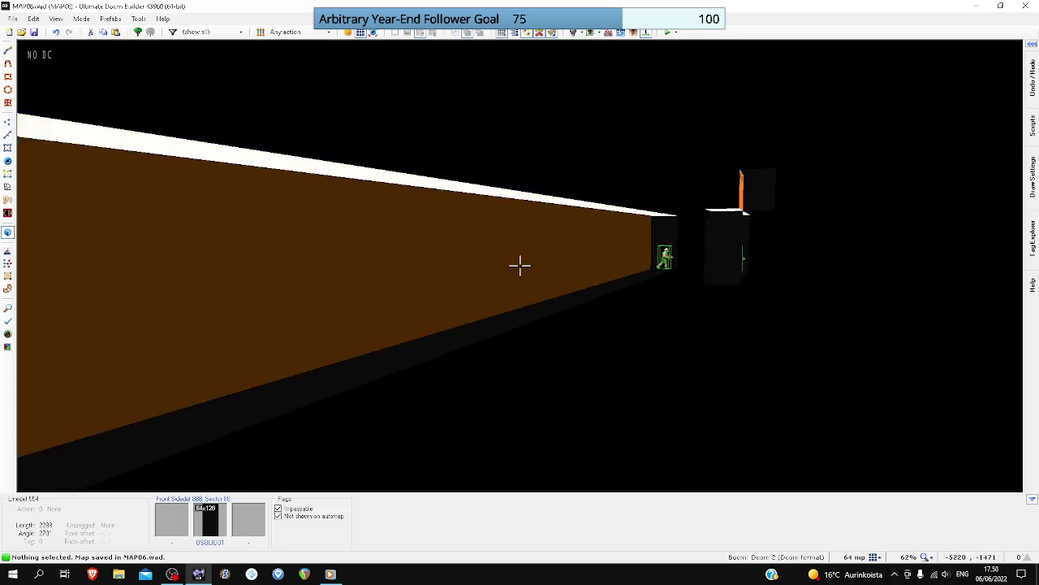
pyautogui.press('w')
# - Launch a brief playtest to view the star room's pillar, and quit the game
pyautogui.scroll(-8, 519, 264)
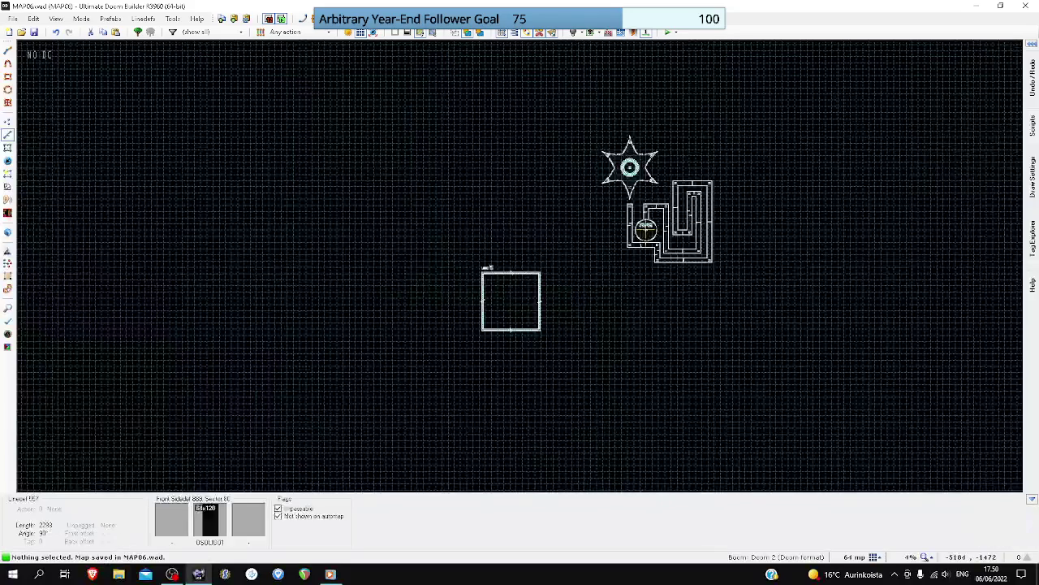
pyautogui.scroll(8, 642, 174)
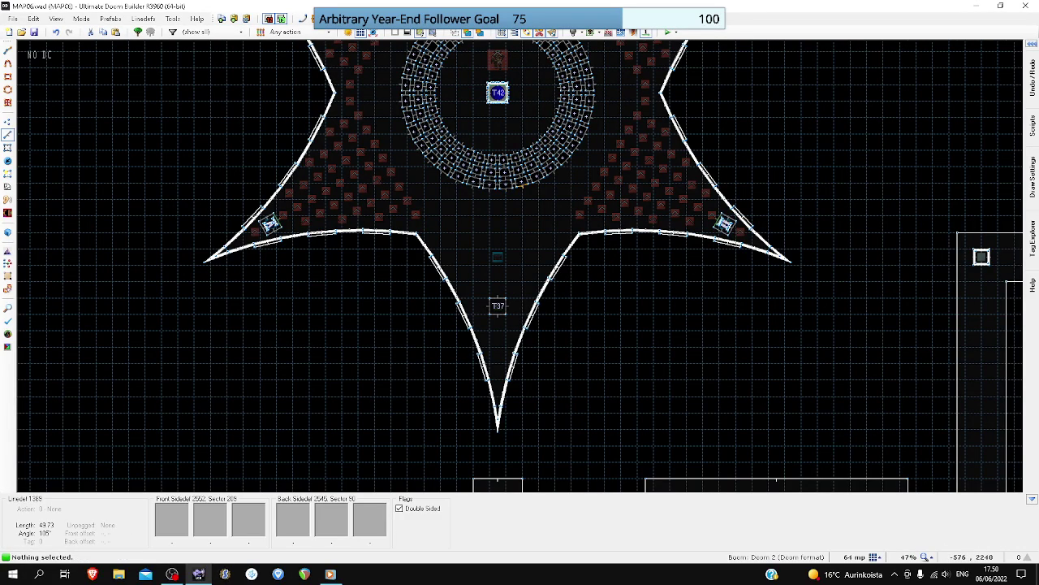
pyautogui.scroll(-5, 516, 179)
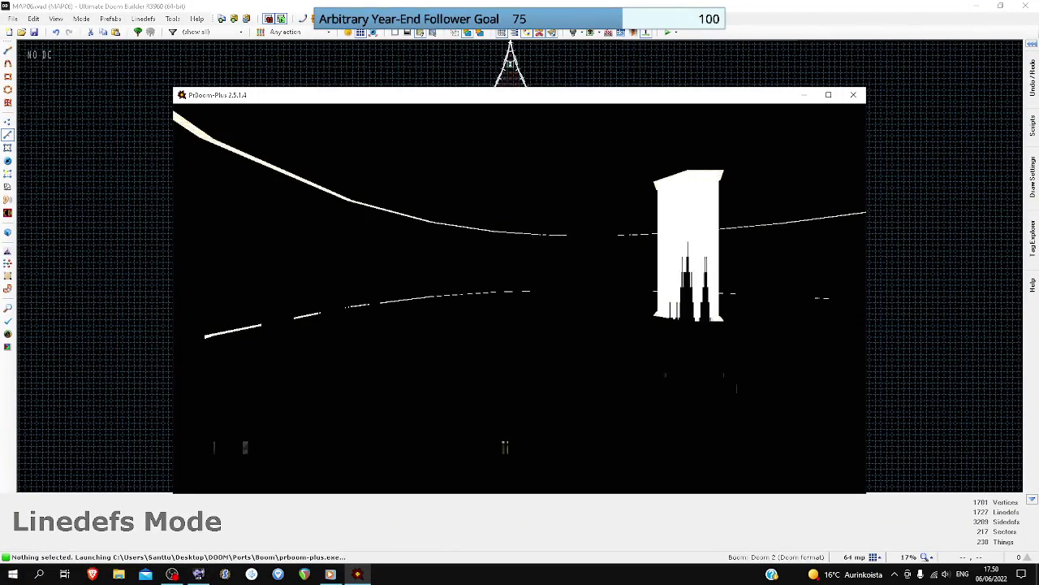
pyautogui.press('w')
pyautogui.press('Escape')
pyautogui.press('Up')
pyautogui.press('Return')
pyautogui.press('y')
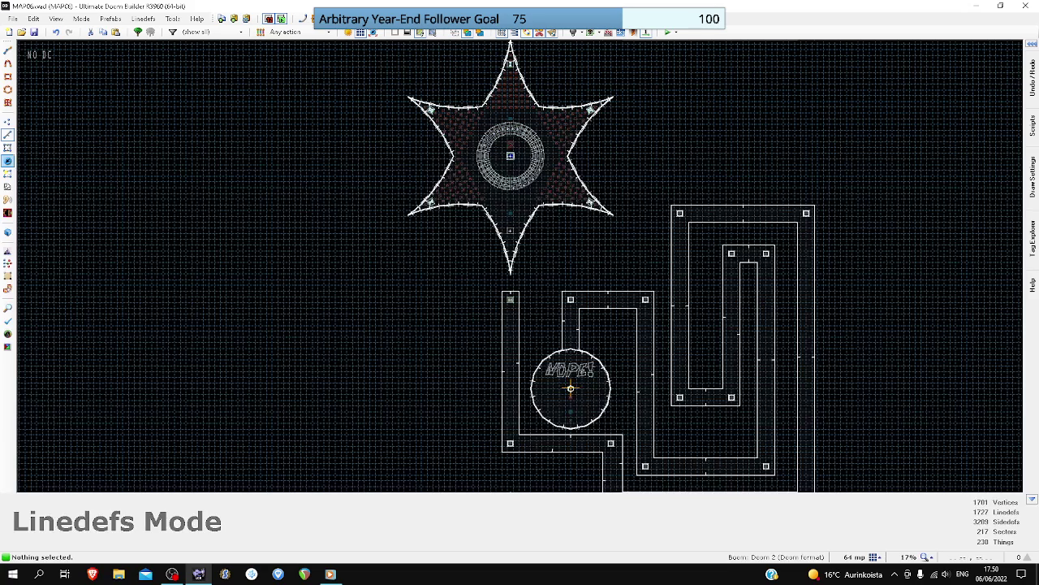
# - Set the grid to 32 mp and add a Player 1 start at -672, 1824 with angle 90 in the Tag 37 star arm
pyautogui.press('t')
pyautogui.scroll(5, 511, 226)
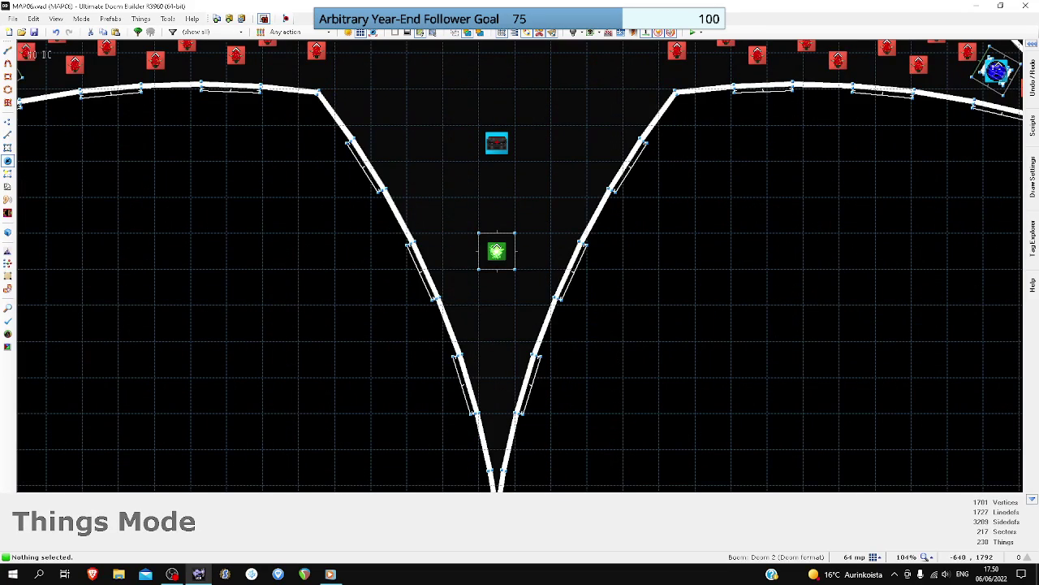
pyautogui.click(878, 557)
pyautogui.click(836, 482)
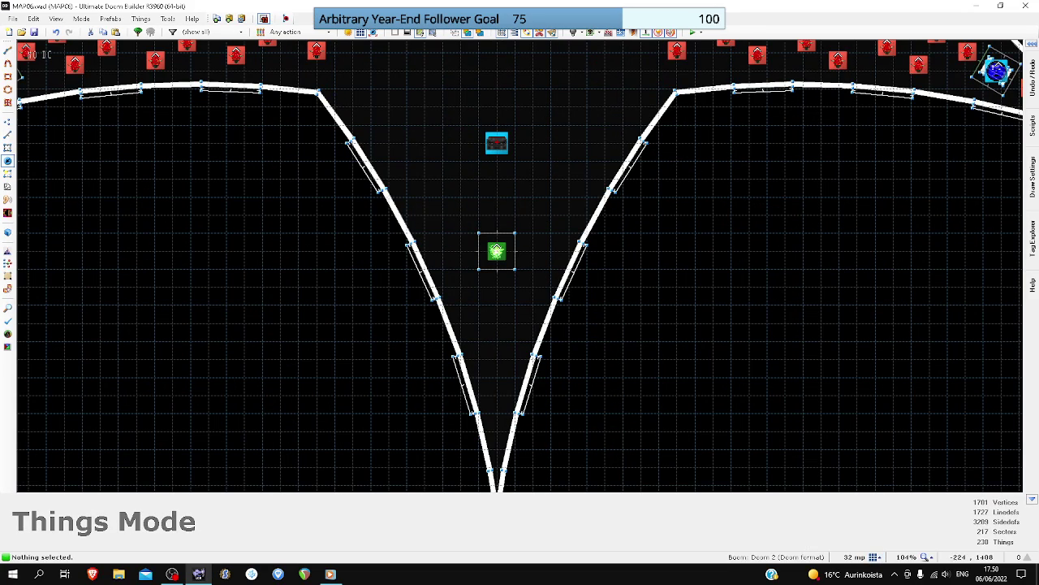
pyautogui.press('Insert')
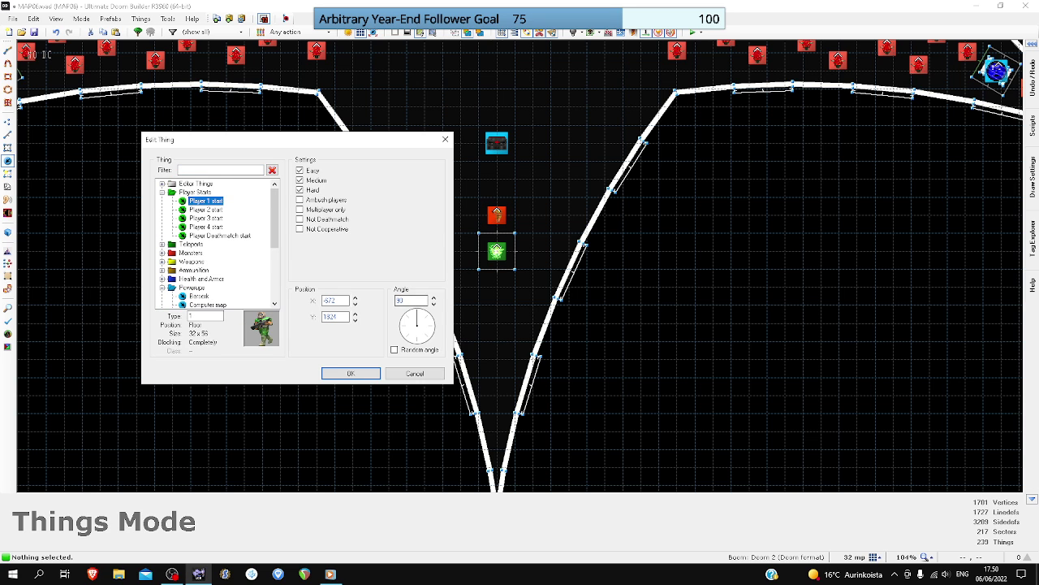
pyautogui.press('Return')
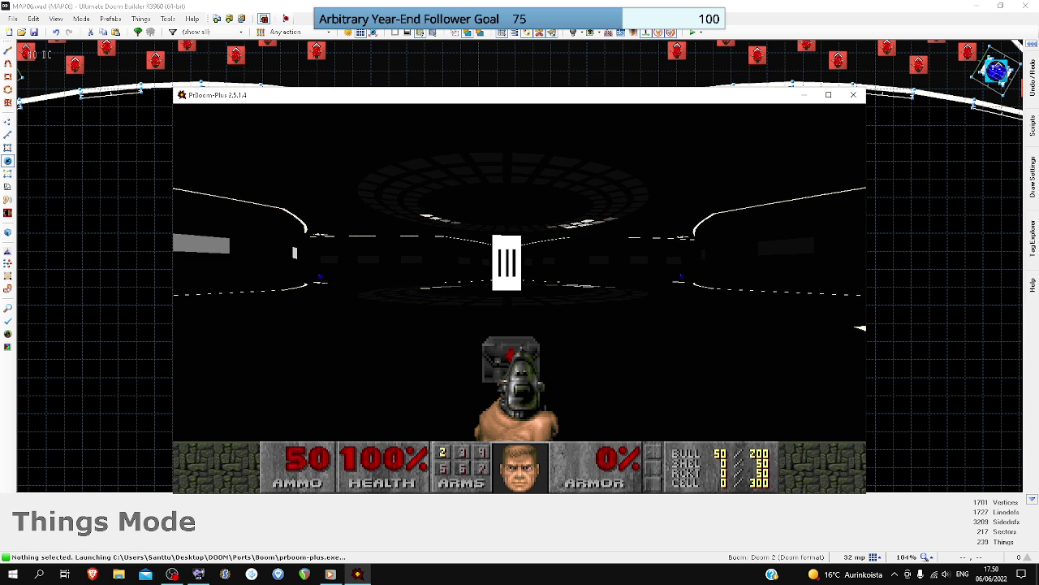
# - Playtest from the new start, look around the star room and walk up to the central pillar
pyautogui.press('w')
pyautogui.press('a')
pyautogui.press('w')
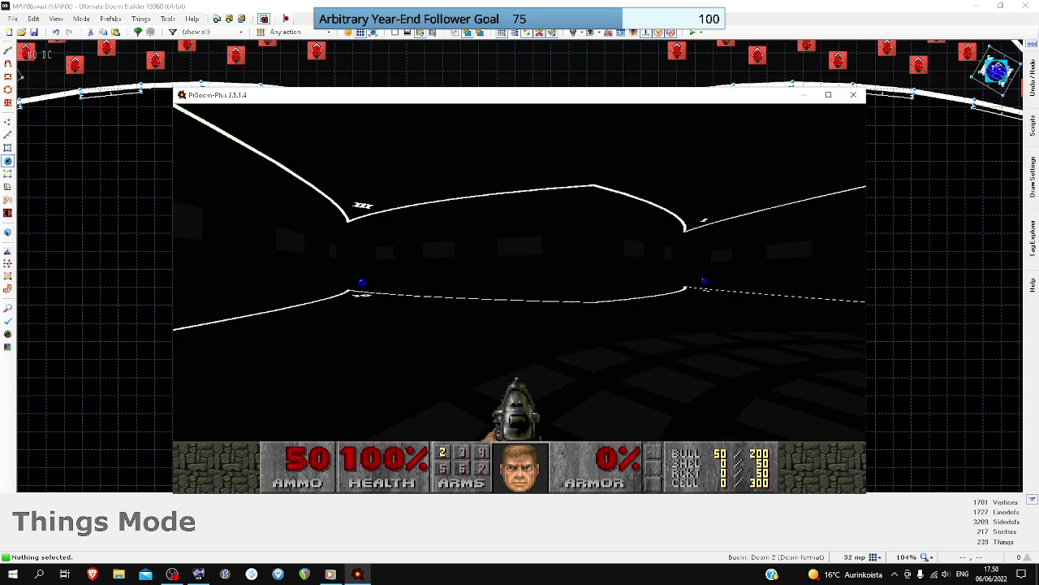
pyautogui.press('Up')
pyautogui.press('Left')
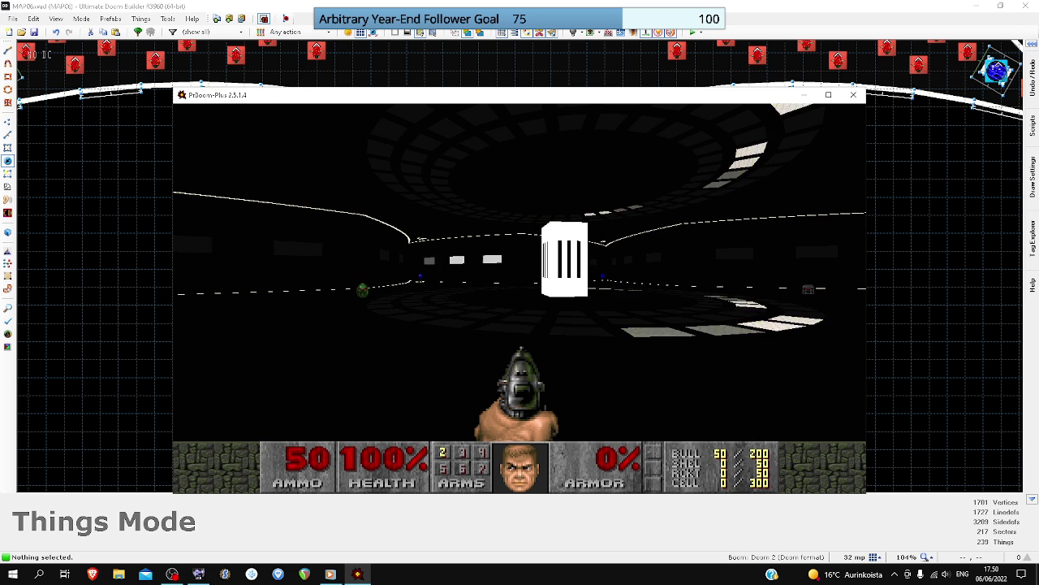
pyautogui.press('Left')
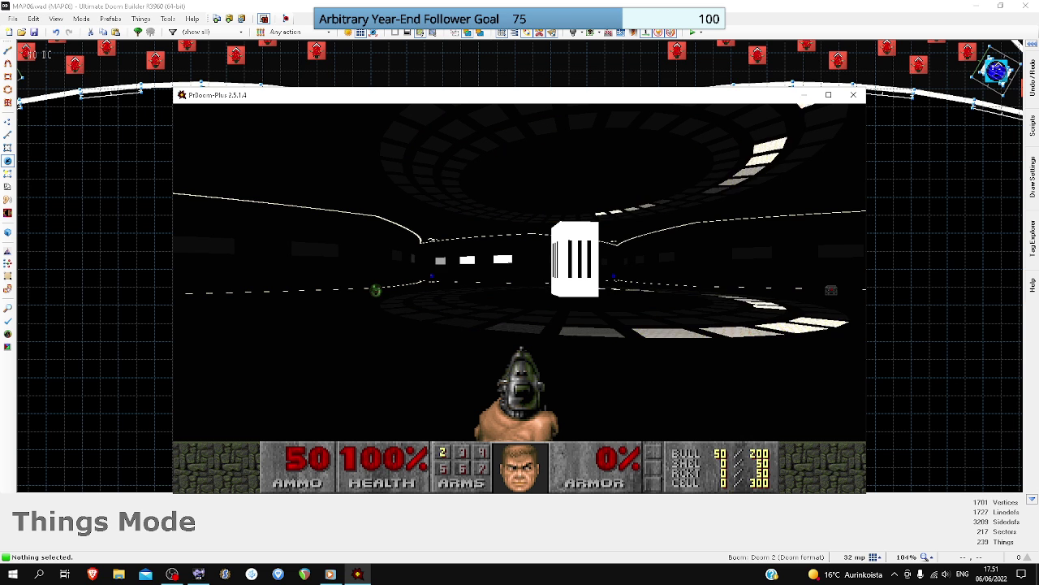
pyautogui.press('w')
pyautogui.press('d')
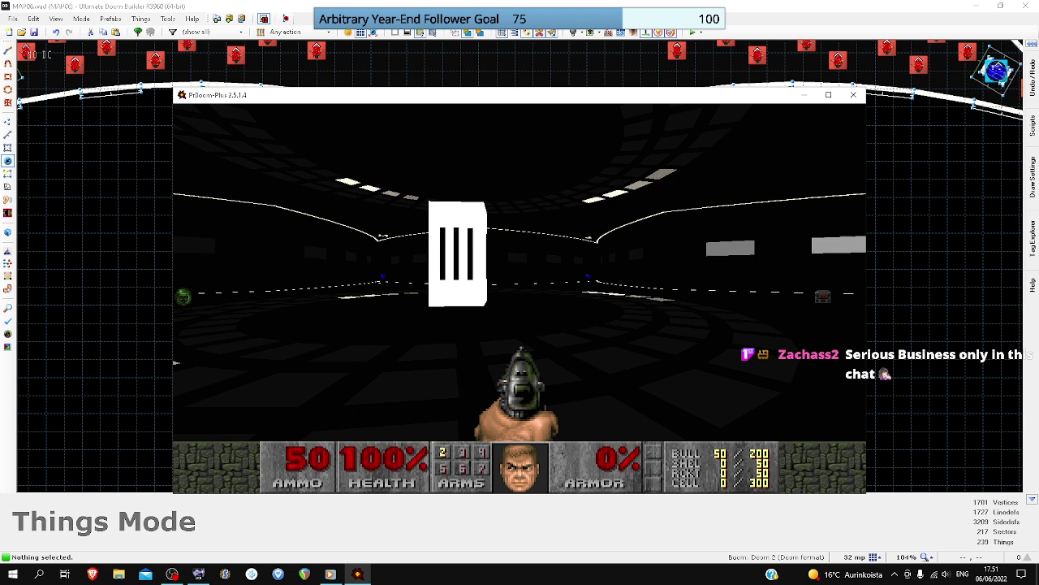
pyautogui.press('w')
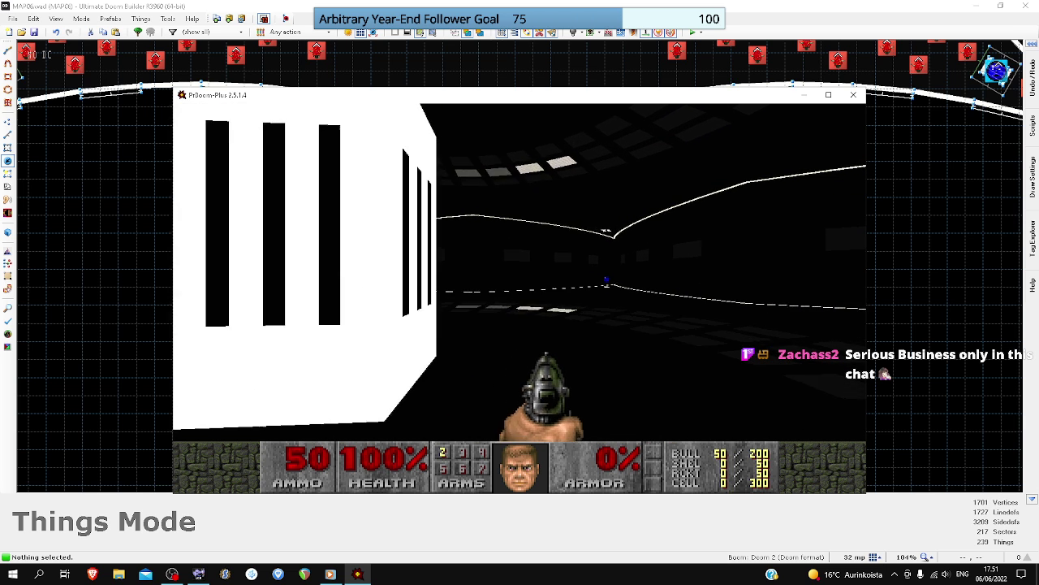
# - Walk past the central pillar into a star arm and collect its soulsphere
pyautogui.press('Up')
pyautogui.press('Right')
pyautogui.press('w')
pyautogui.press('Left')
pyautogui.press('Up')
pyautogui.press('w')
pyautogui.press('w')
pyautogui.press('w')
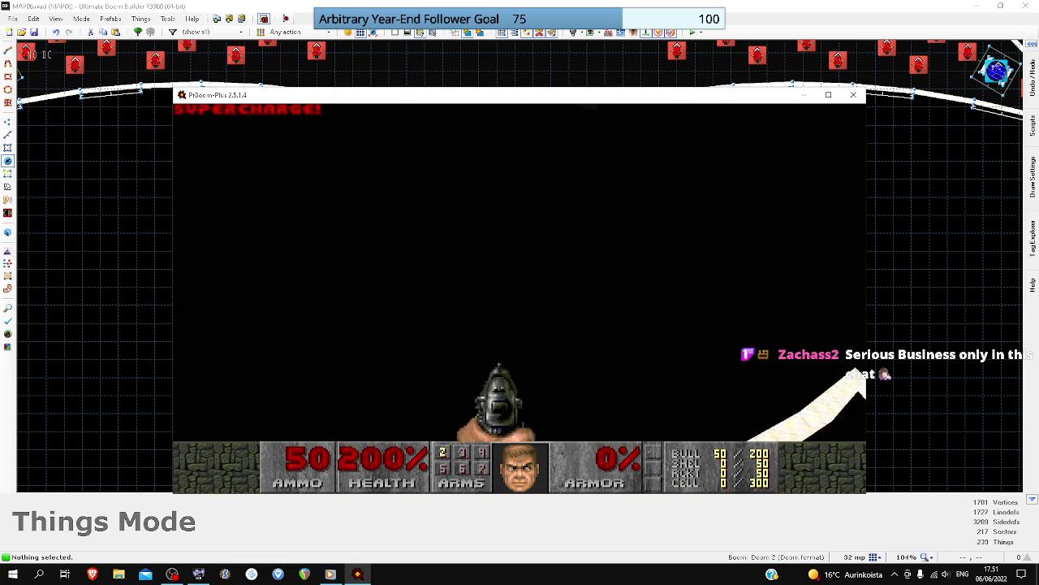
# - Walk through the star arms around the central pillar to try the remaining walk-over triggers
pyautogui.press('w')
pyautogui.press('w')
pyautogui.press('Up')
pyautogui.press('Left')
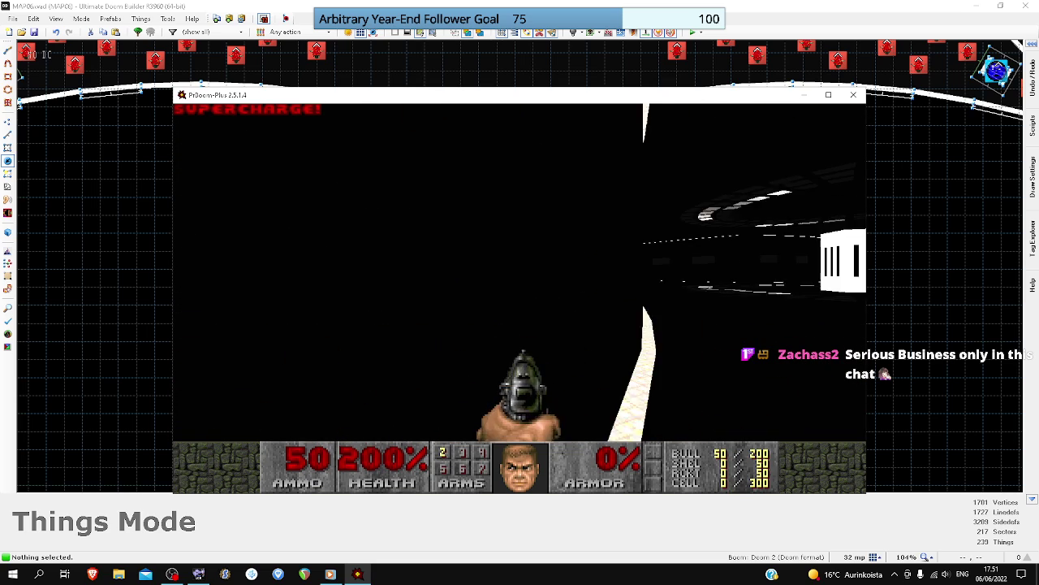
pyautogui.press('w')
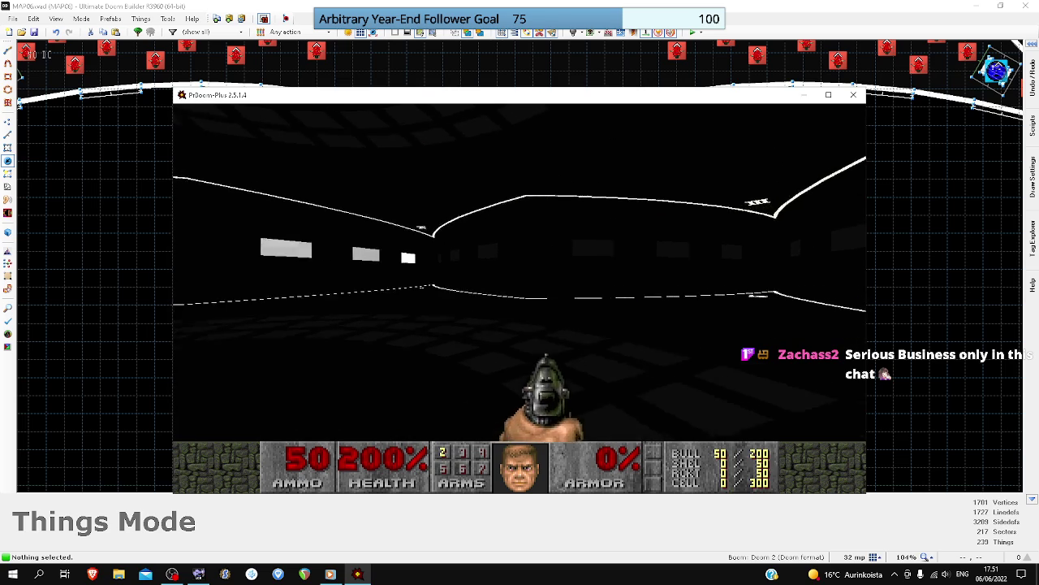
pyautogui.press('w')
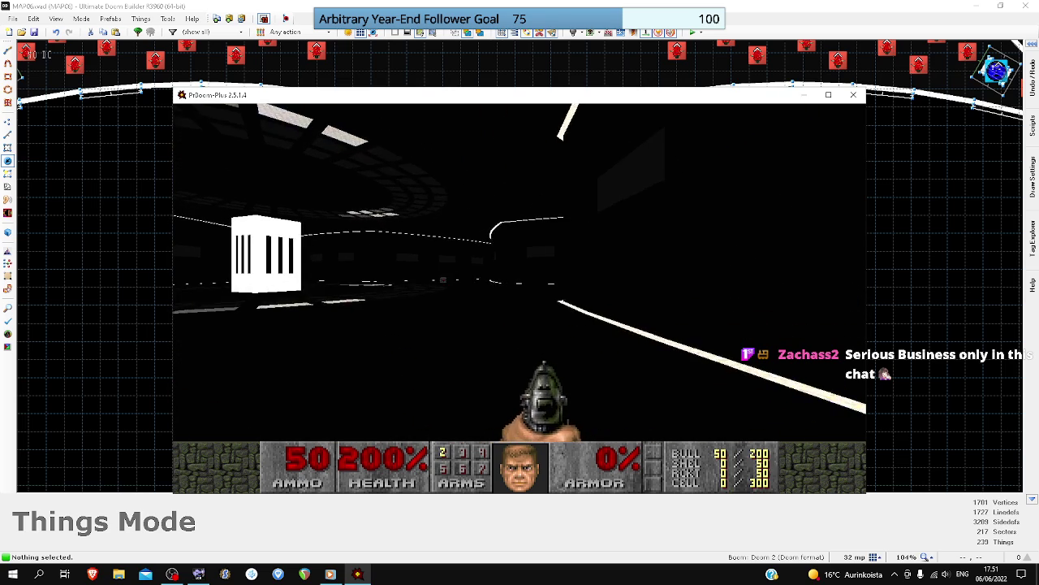
pyautogui.press('w')
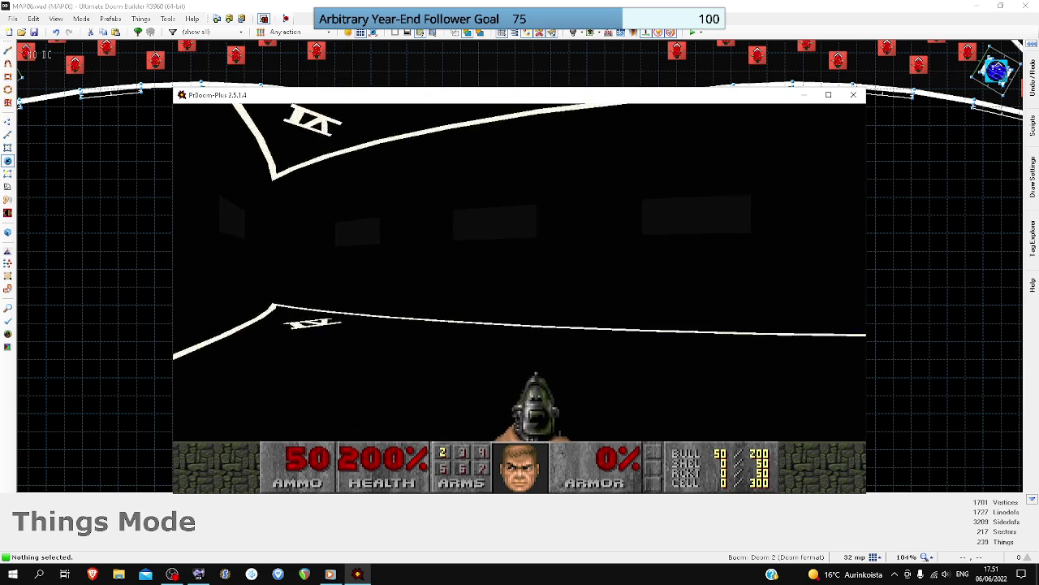
pyautogui.press('Up')
pyautogui.press('Left')
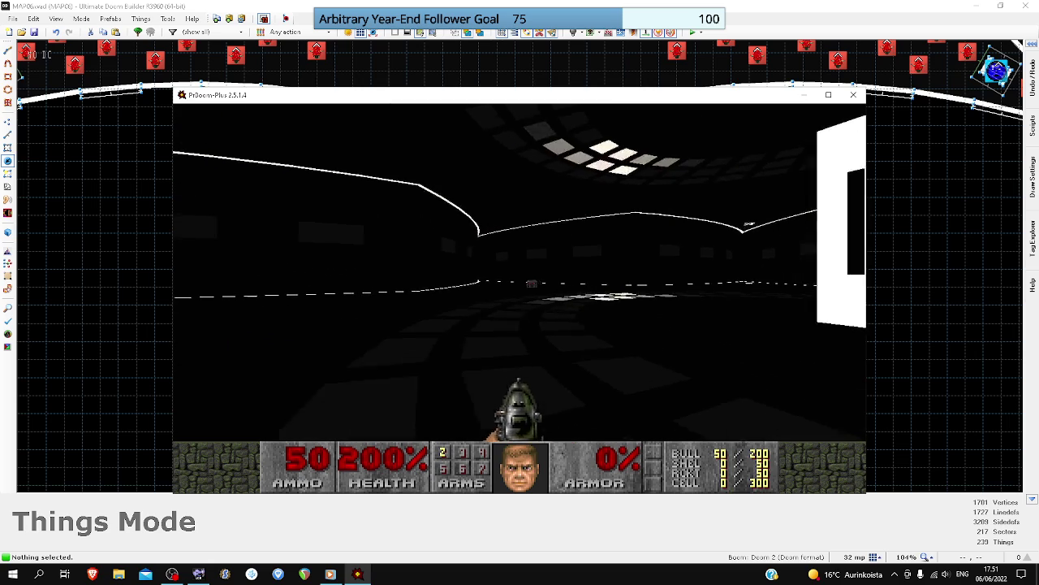
pyautogui.press('w')
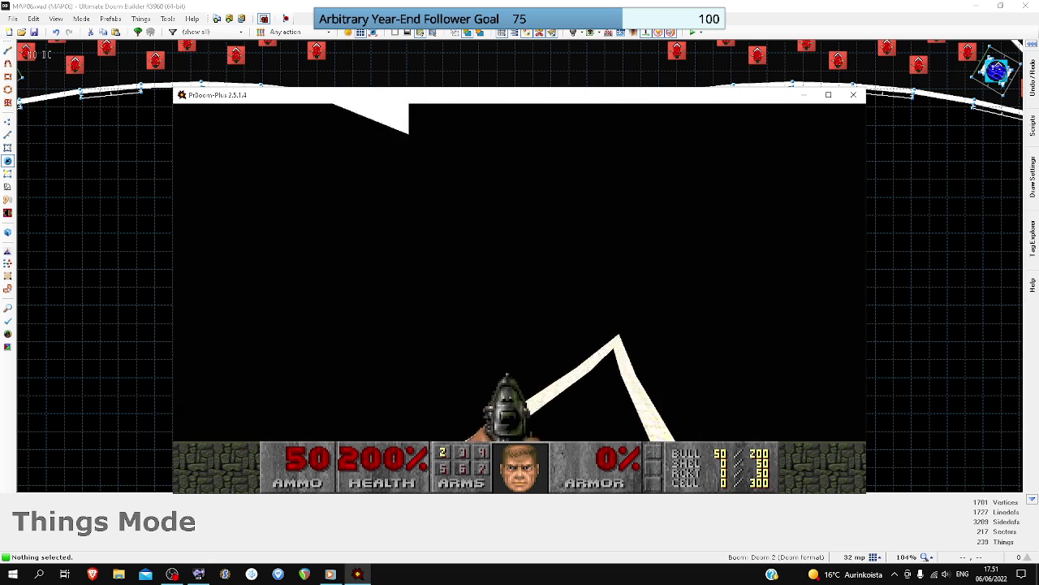
# - Return to the central pillar to finish the level, and quit the game
pyautogui.press('Up')
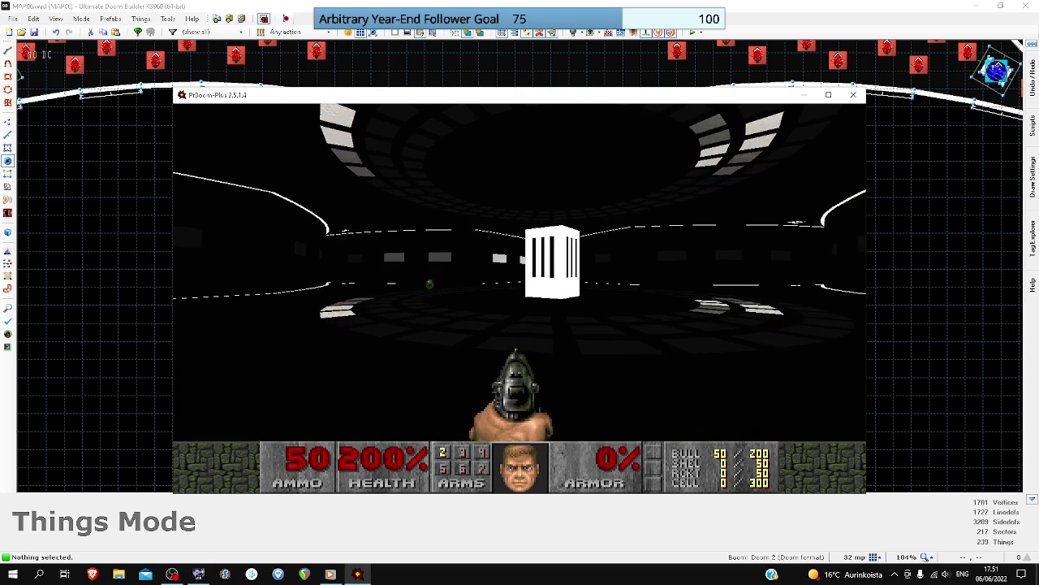
pyautogui.press('Up')
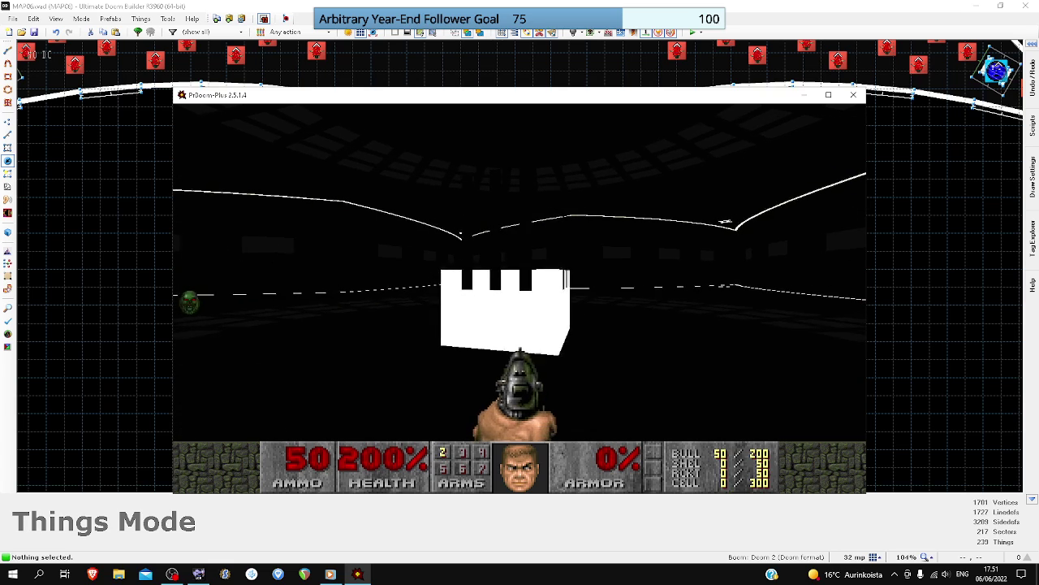
pyautogui.press('Up')
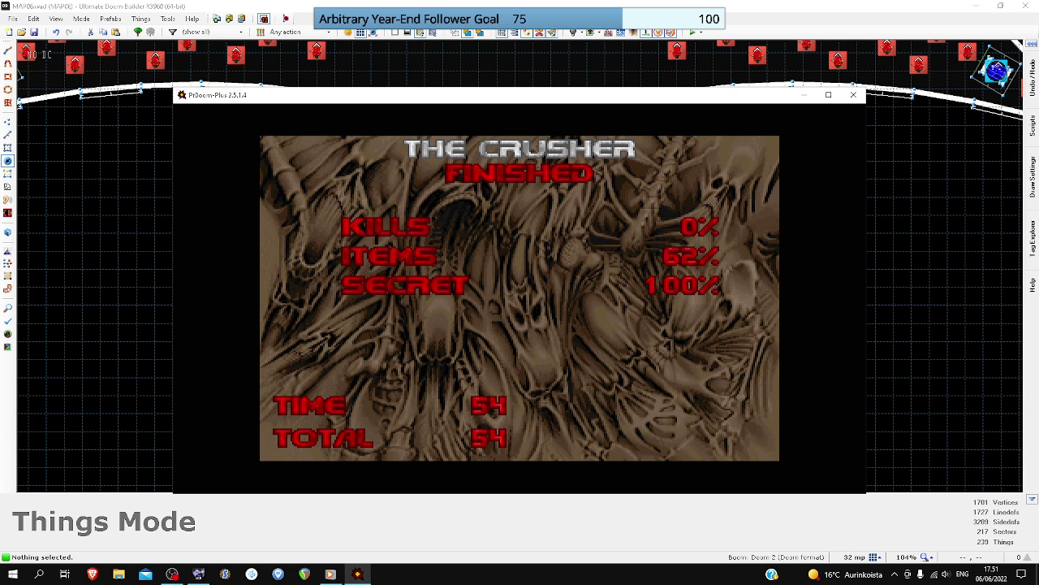
pyautogui.press('Escape')
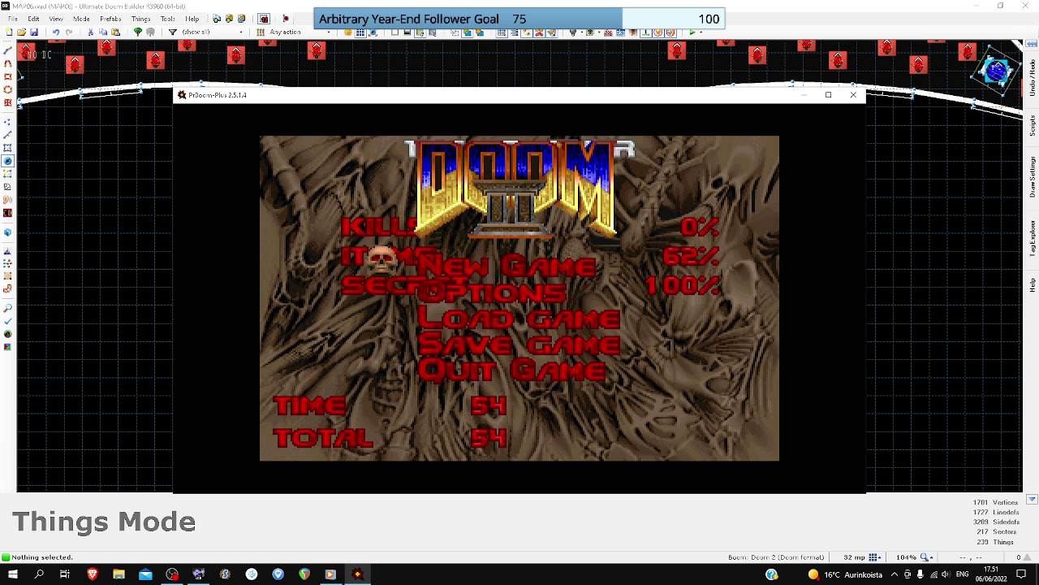
pyautogui.press('Return')
pyautogui.press('y')
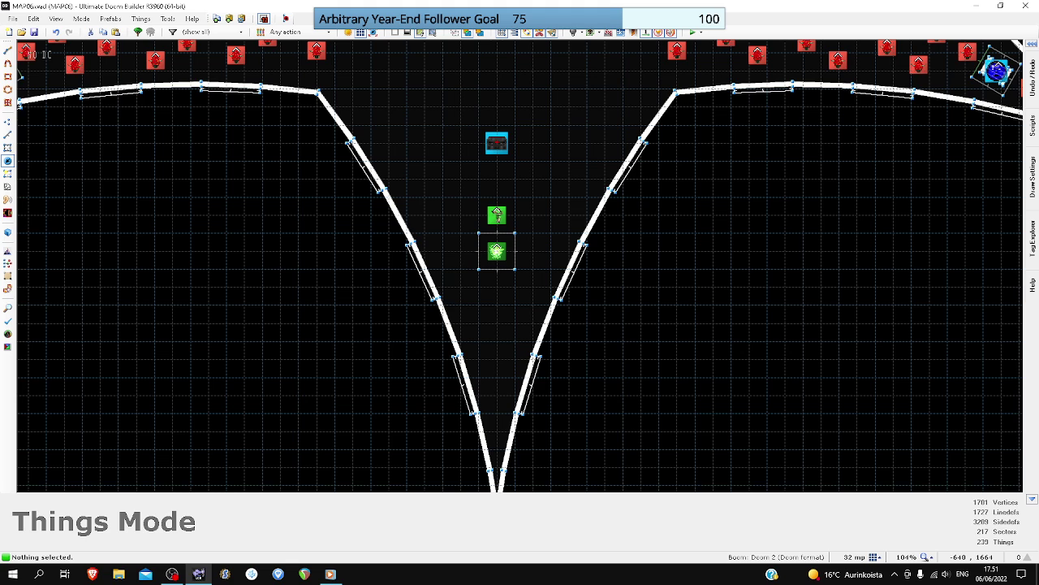
# - Delete the extra Player 1 start from the star arm, save the map, and launch an Ultra-Violence playtest
pyautogui.scroll(-4, 511, 268)
pyautogui.scroll(6, 507, 248)
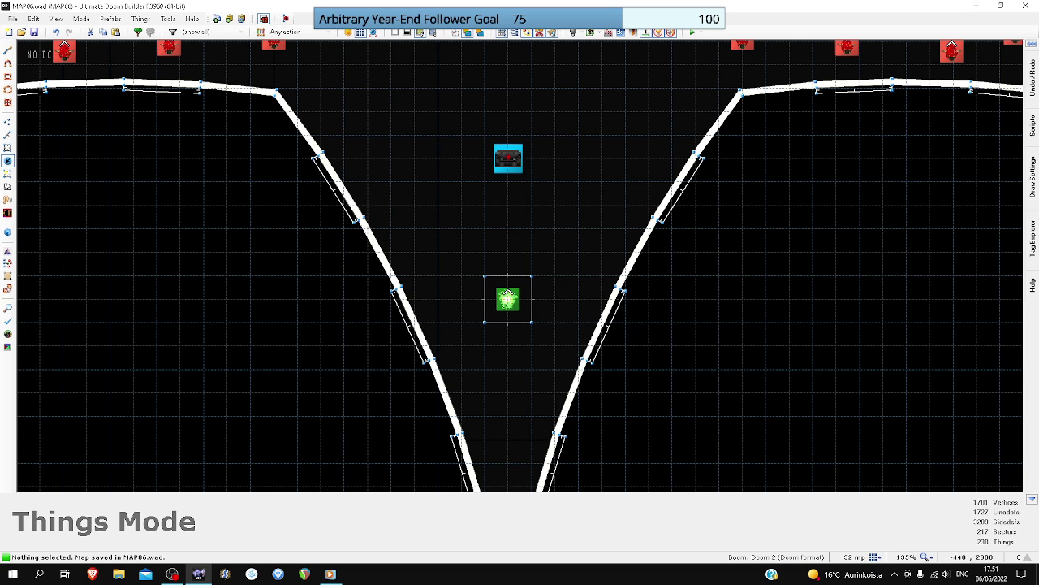
pyautogui.click(697, 33)
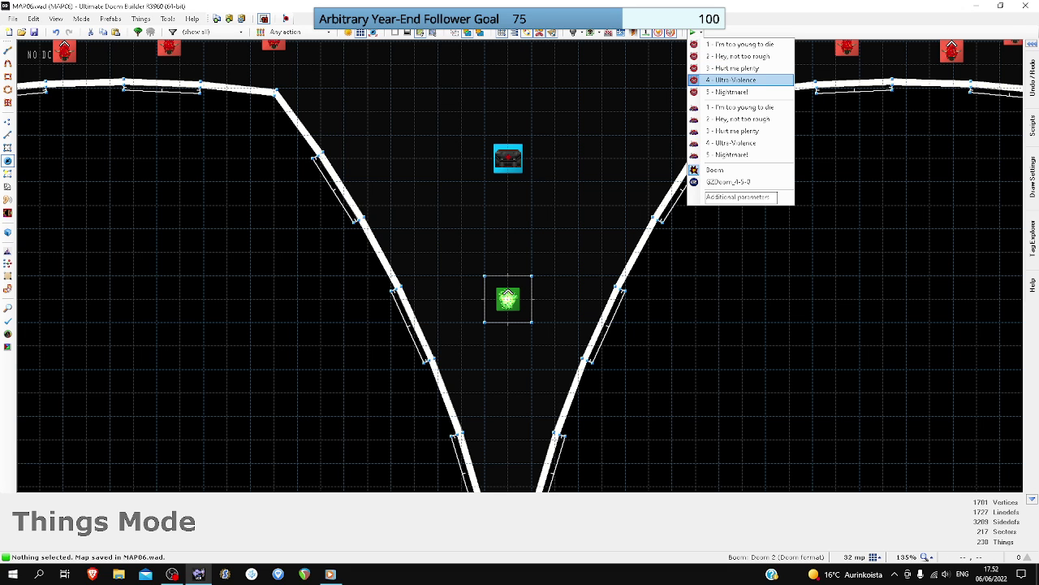
pyautogui.press('Escape')
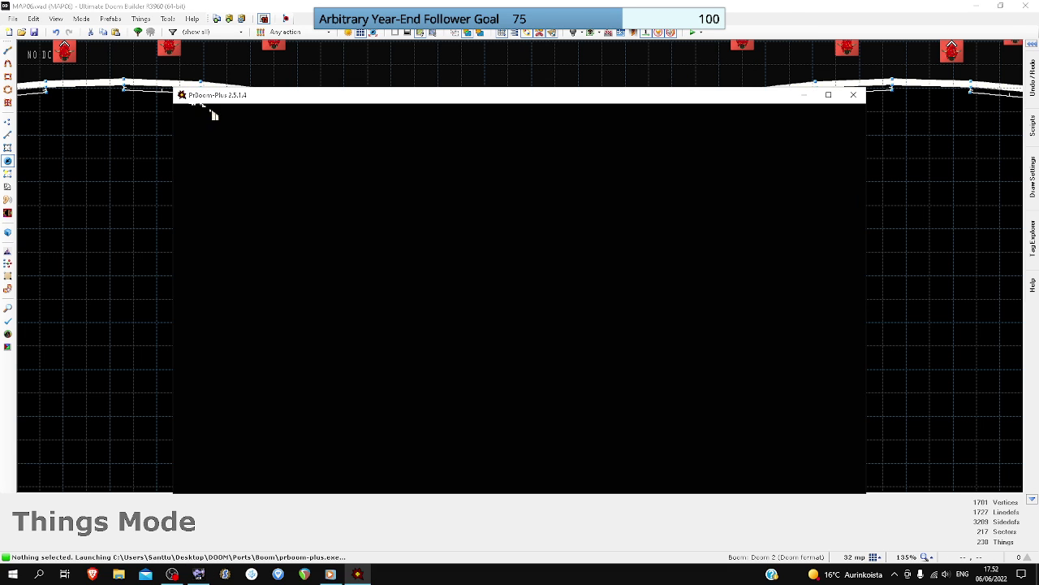
# - Collect the berserk pack in front of the start and check the automap
pyautogui.press('Up')
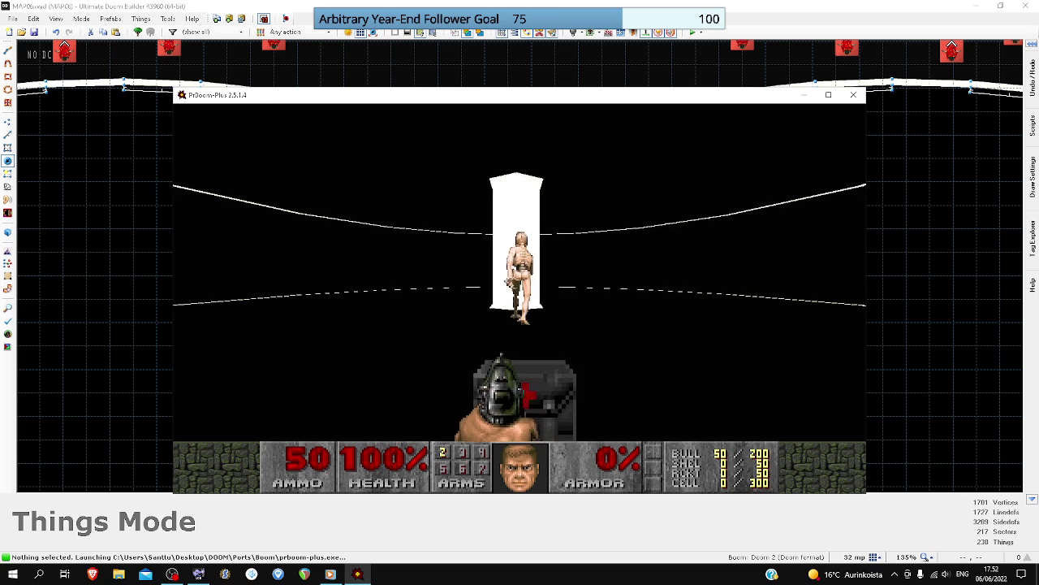
pyautogui.press('Tab')
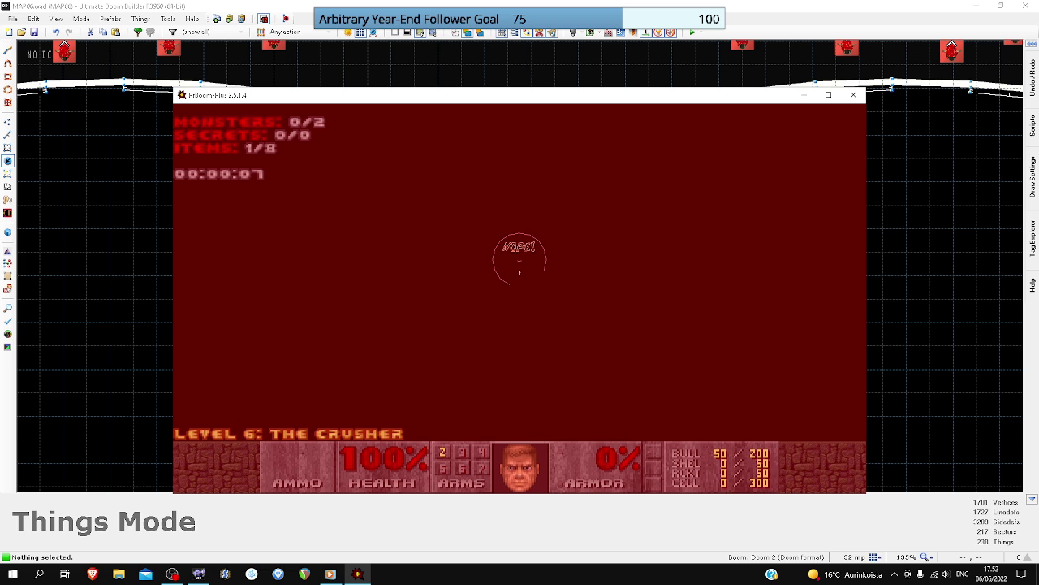
pyautogui.press('Tab')
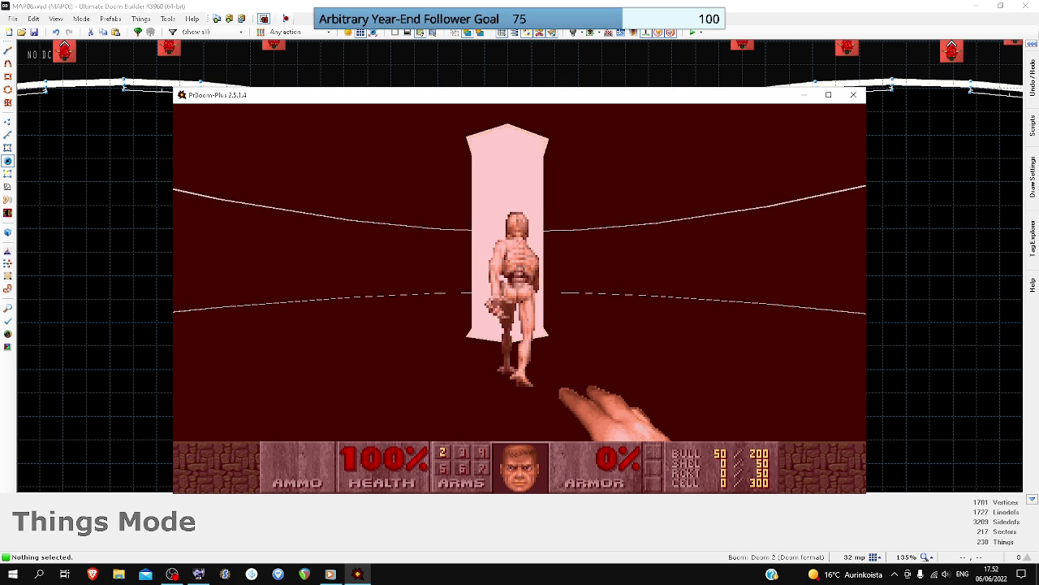
# - Approach the arch-vile and sidestep around the white pillar for cover from its attacks
pyautogui.press('w')
pyautogui.press('d')
pyautogui.press('a')
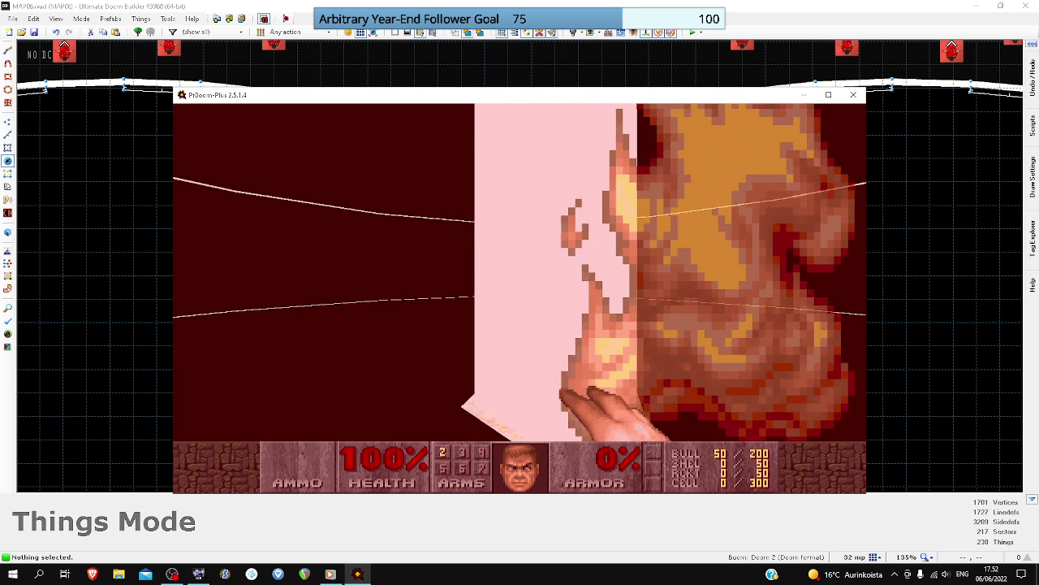
pyautogui.press('d')
pyautogui.press('w')
pyautogui.press('d')
pyautogui.press('a')
pyautogui.press('d')
pyautogui.press('w')
pyautogui.press('s')
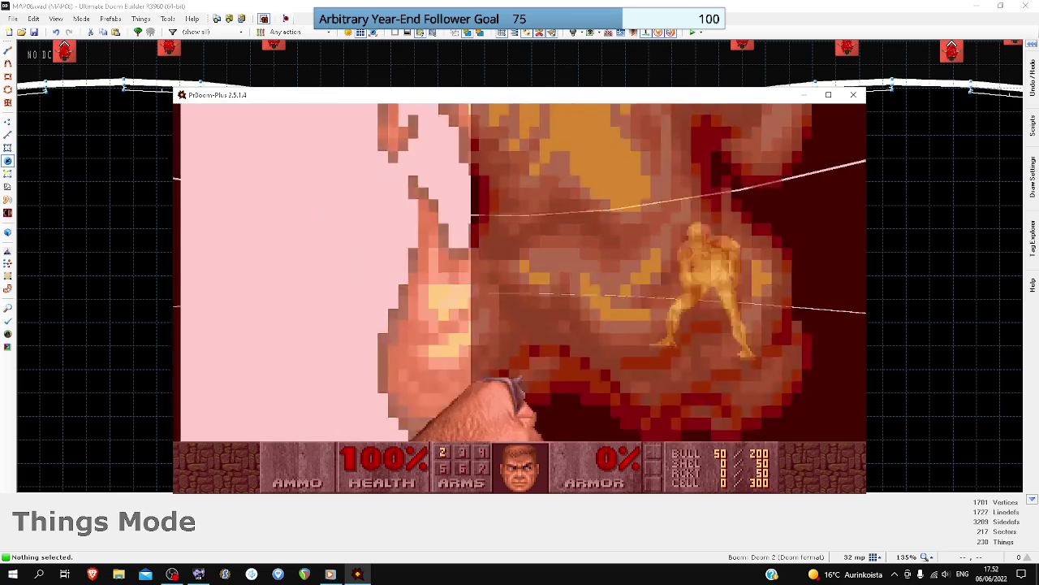
# - Punch the arch-vile beside the pillar, backing behind cover between attacks
pyautogui.press('a')
pyautogui.press('d')
pyautogui.press('w')
pyautogui.press('w')
pyautogui.click(520, 298)
pyautogui.press('s')
pyautogui.press('a')
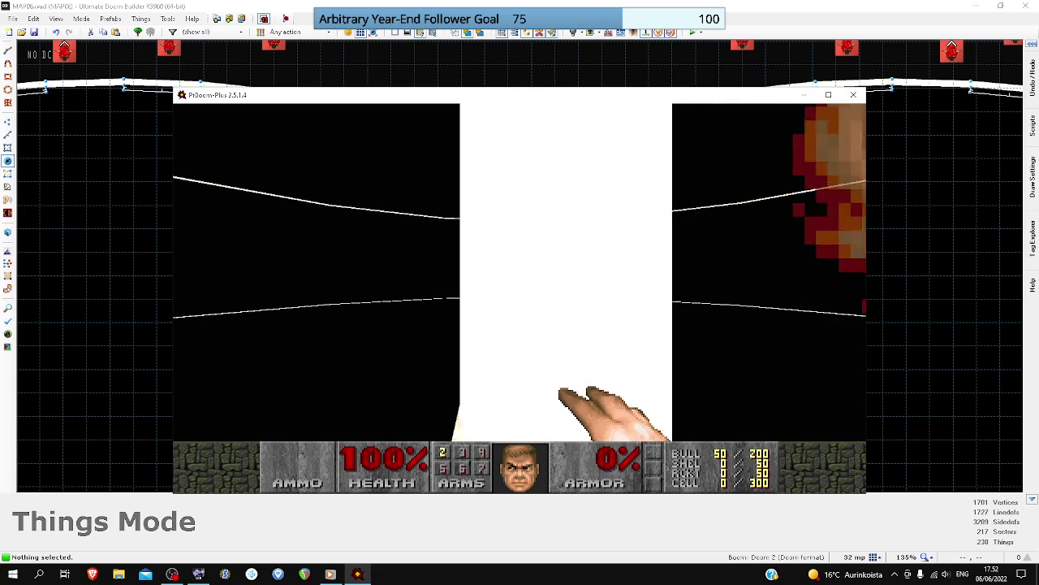
pyautogui.press('w')
pyautogui.click(520, 298)
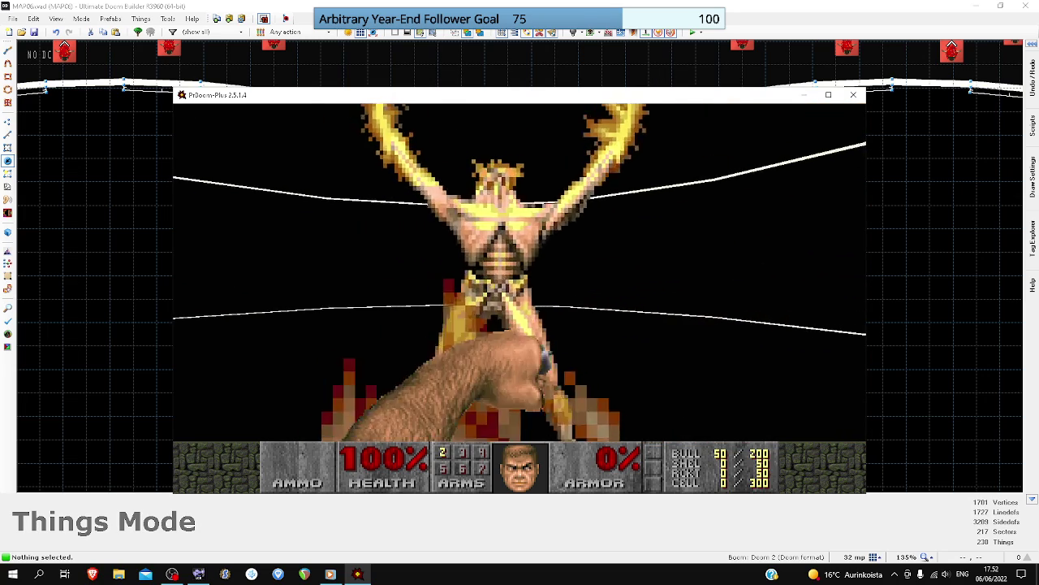
pyautogui.press('s')
pyautogui.press('a')
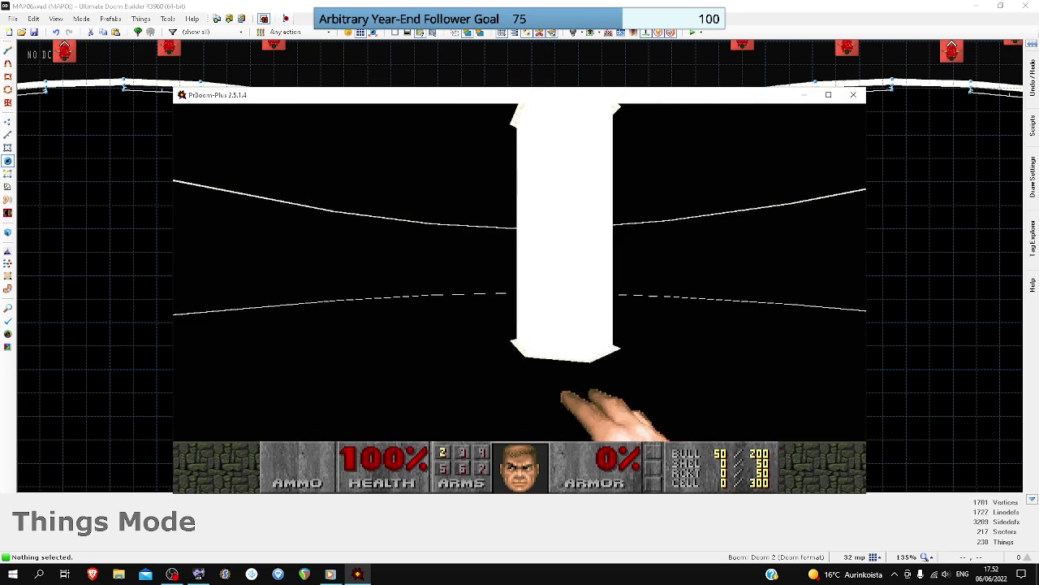
# - Chase the arch-vile with further punches, and head out into the dark area past the white pillar
pyautogui.press('Right')
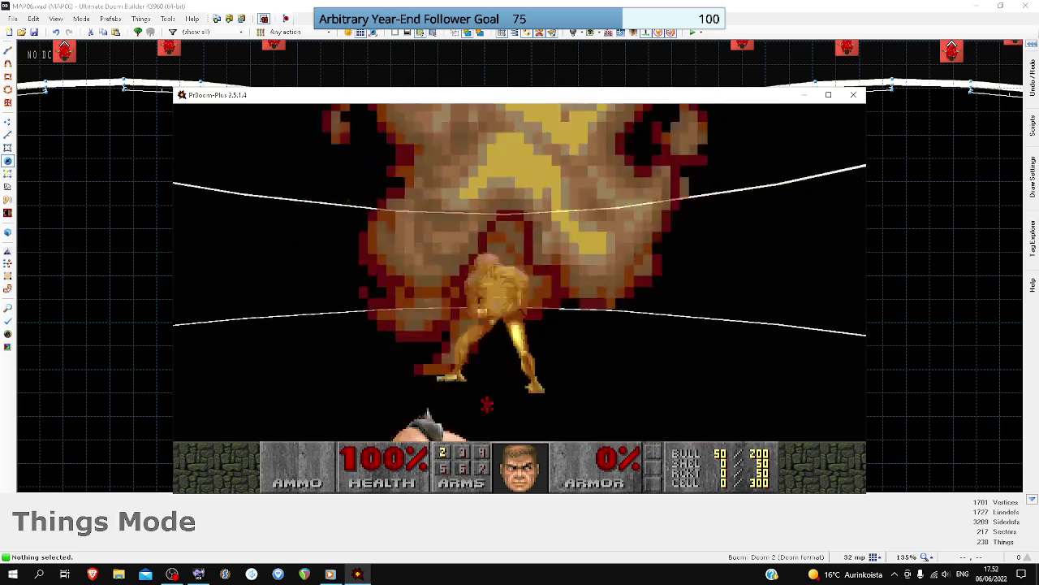
pyautogui.press('a')
pyautogui.press('d')
pyautogui.press('w')
pyautogui.click(520, 298)
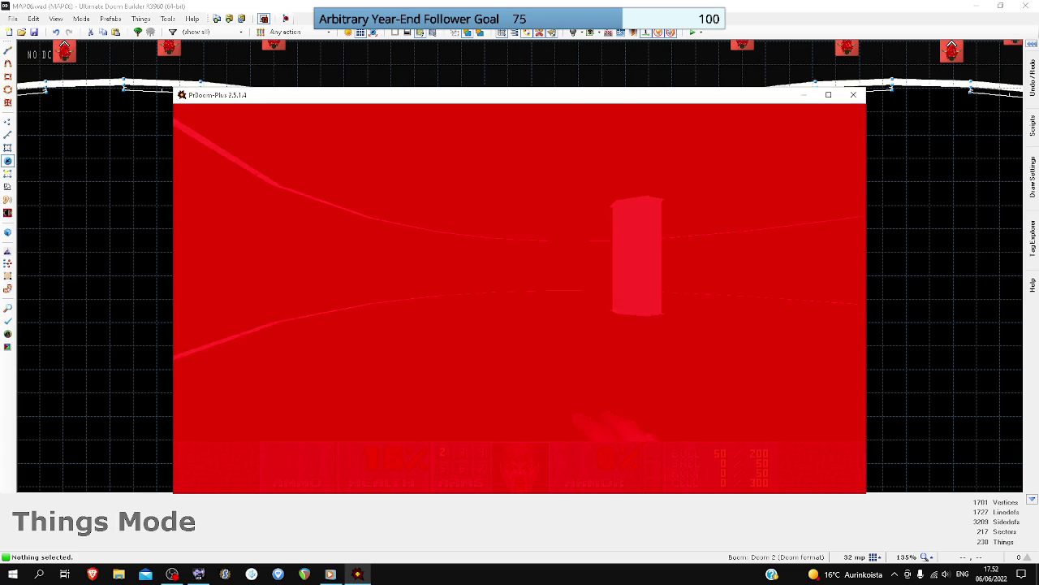
pyautogui.press('w')
pyautogui.click(519, 298)
pyautogui.click(520, 298)
pyautogui.press('ctrl')
pyautogui.press('Right')
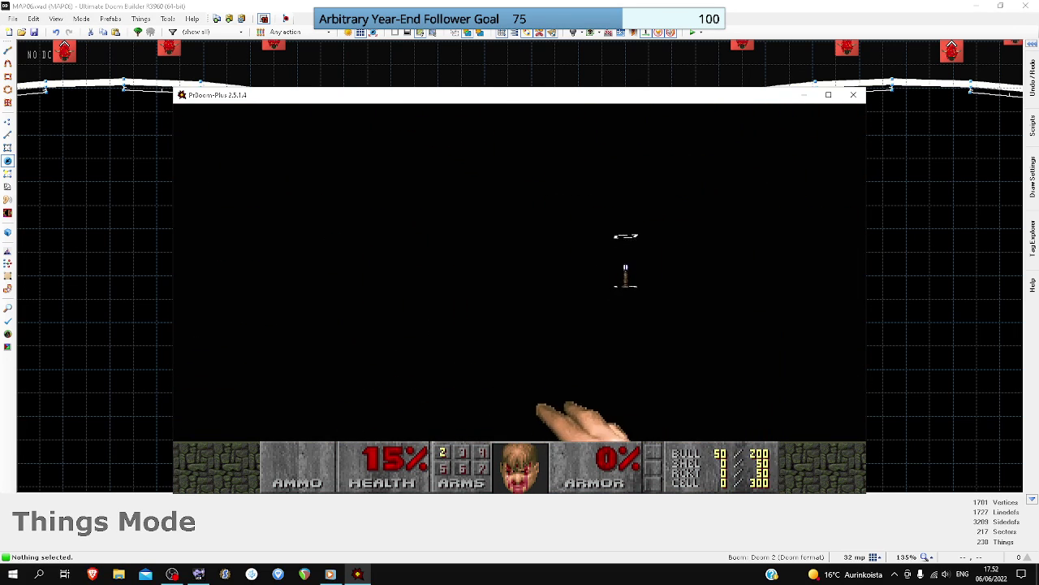
# - Check the automap and walk through the dark area towards a distant lamp
pyautogui.press('Tab')
pyautogui.press('Up')
pyautogui.press('Tab')
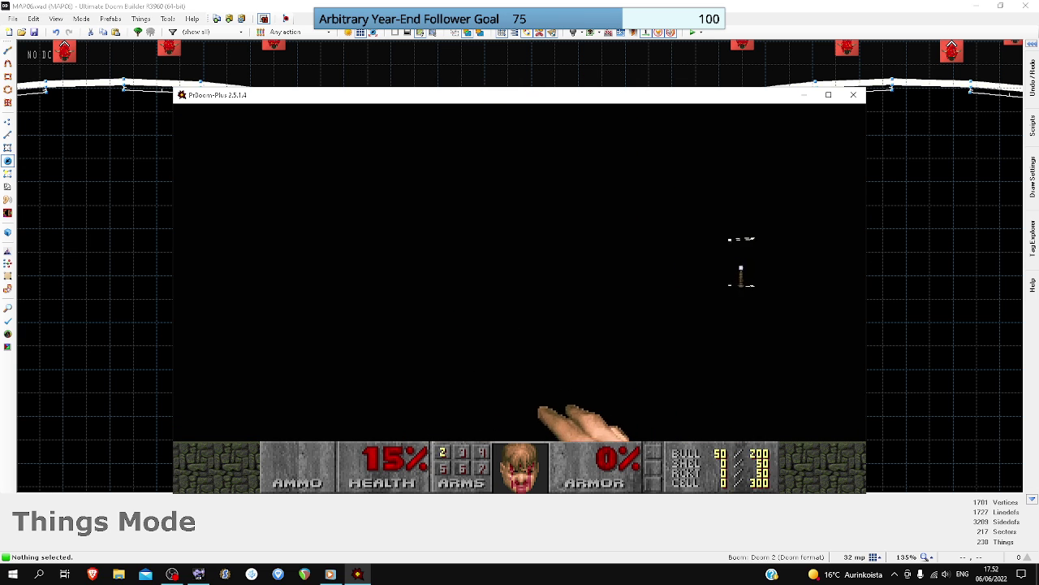
pyautogui.press('w')
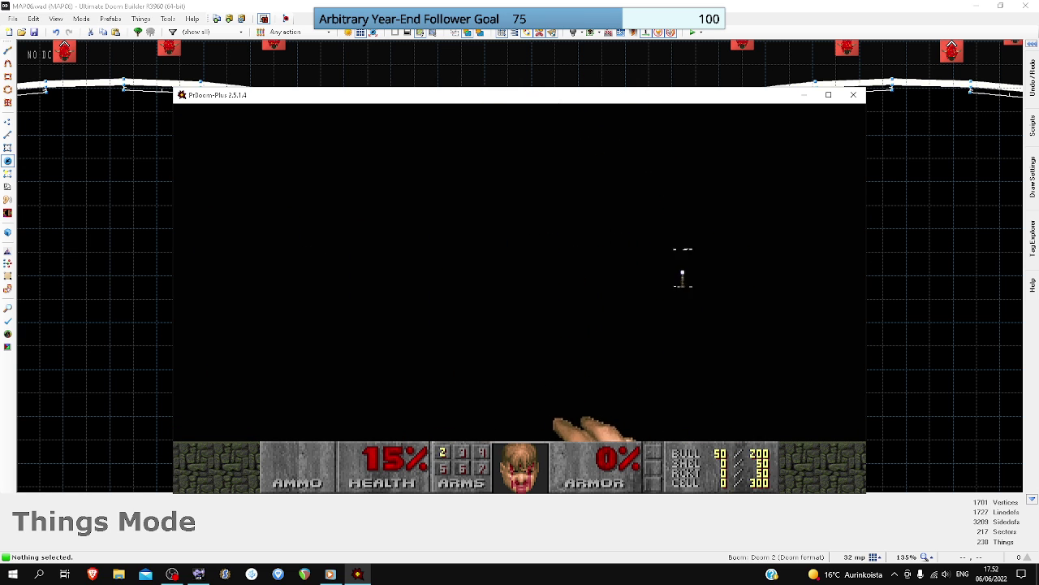
pyautogui.press('Up')
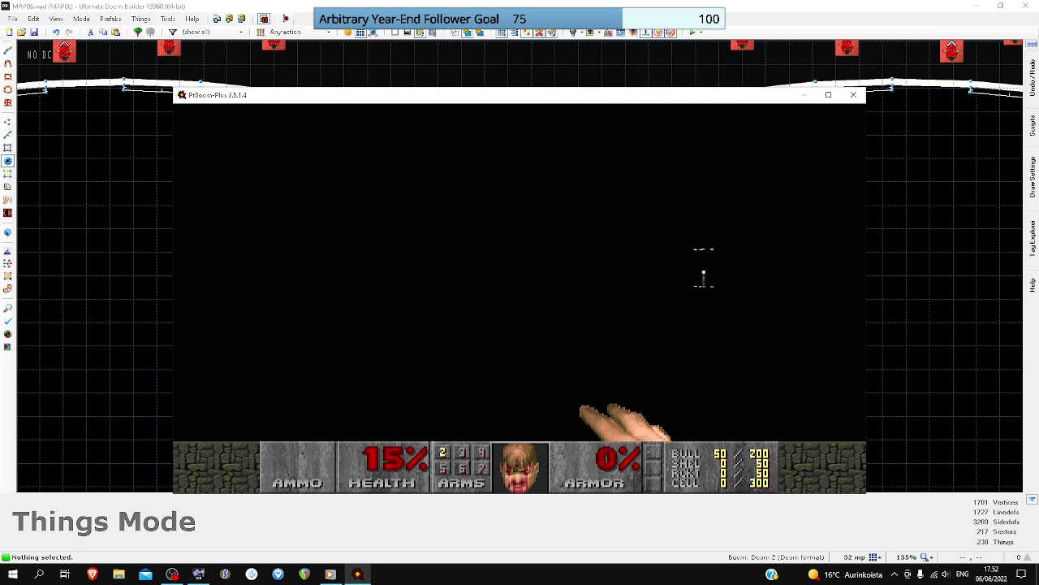
pyautogui.press('w')
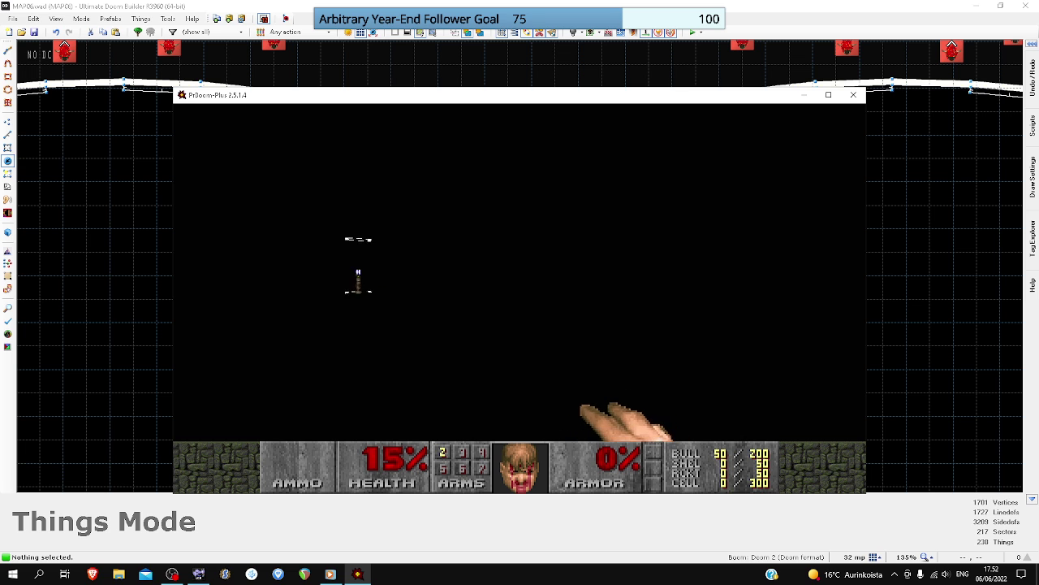
pyautogui.press('w')
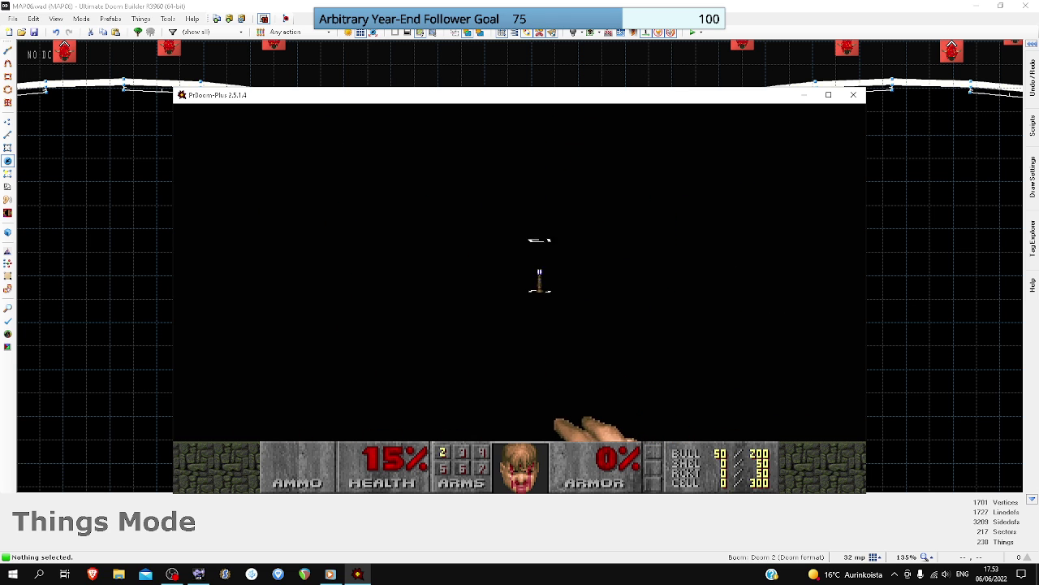
# - Cross the dark area to another white-framed lamp, checking the automap on the way
pyautogui.press('Up')
pyautogui.press('Right')
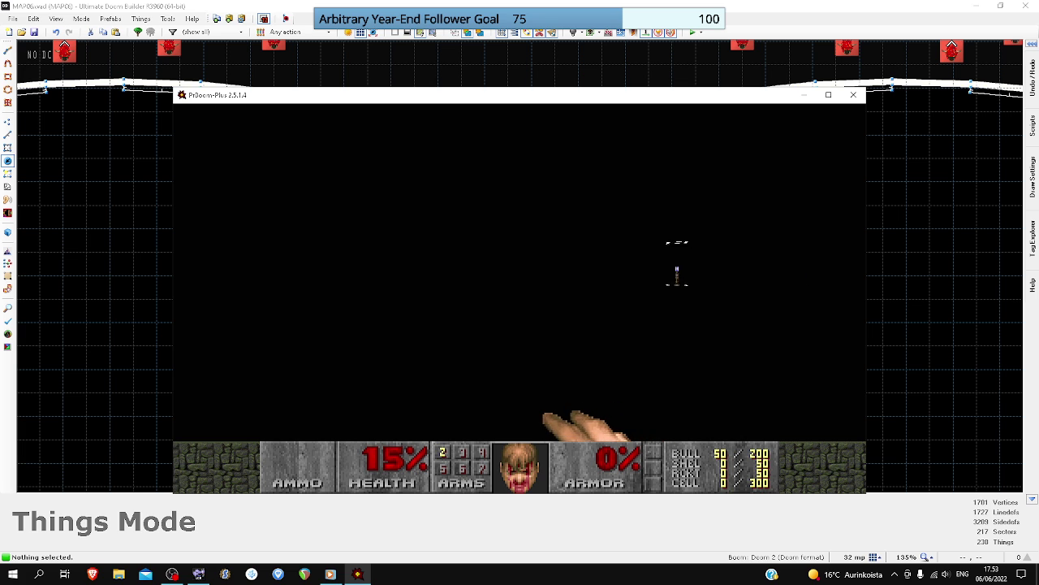
pyautogui.press('Right')
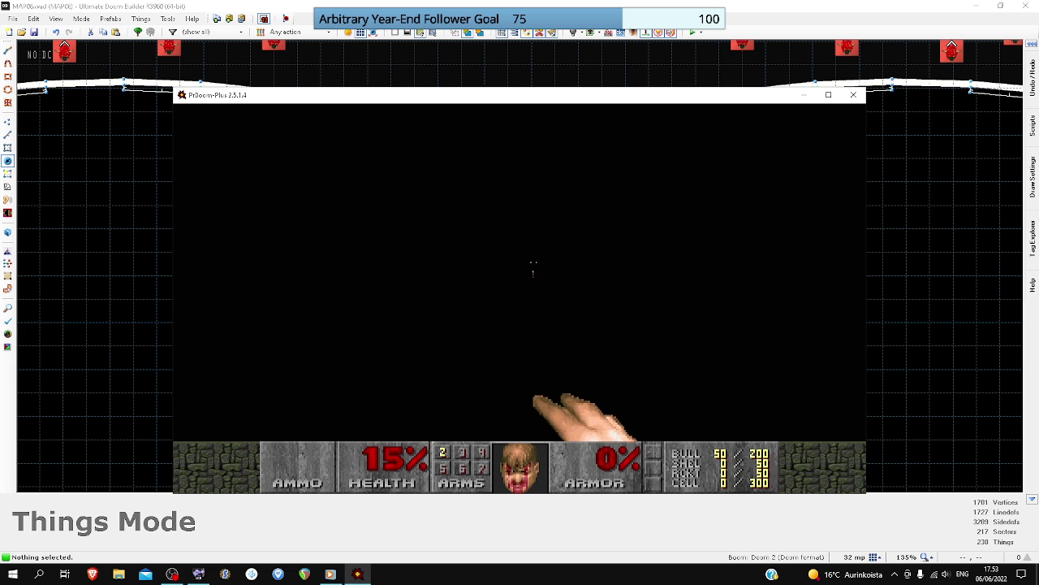
pyautogui.press('Tab')
pyautogui.press('Tab')
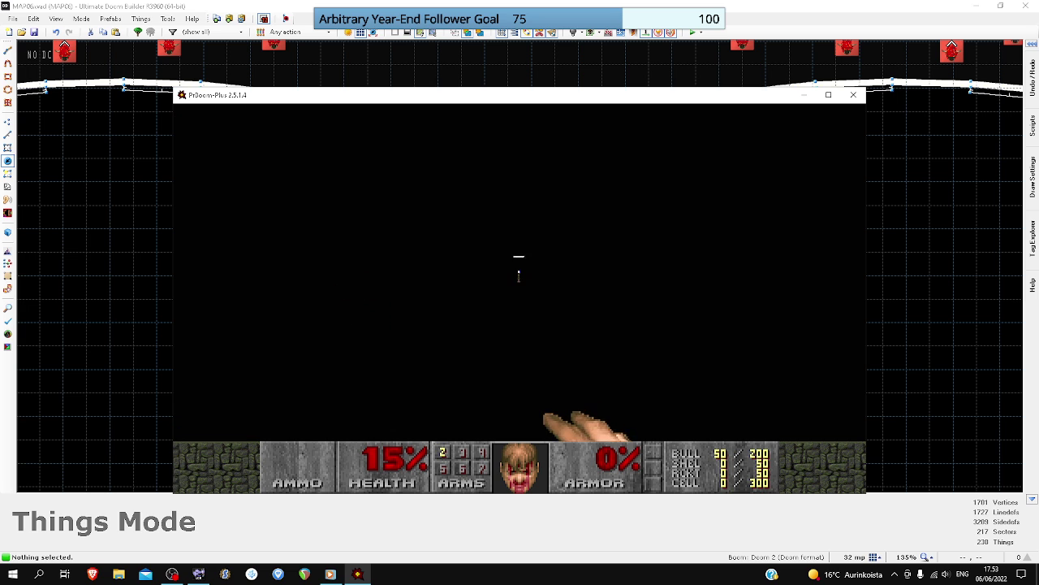
pyautogui.press('w')
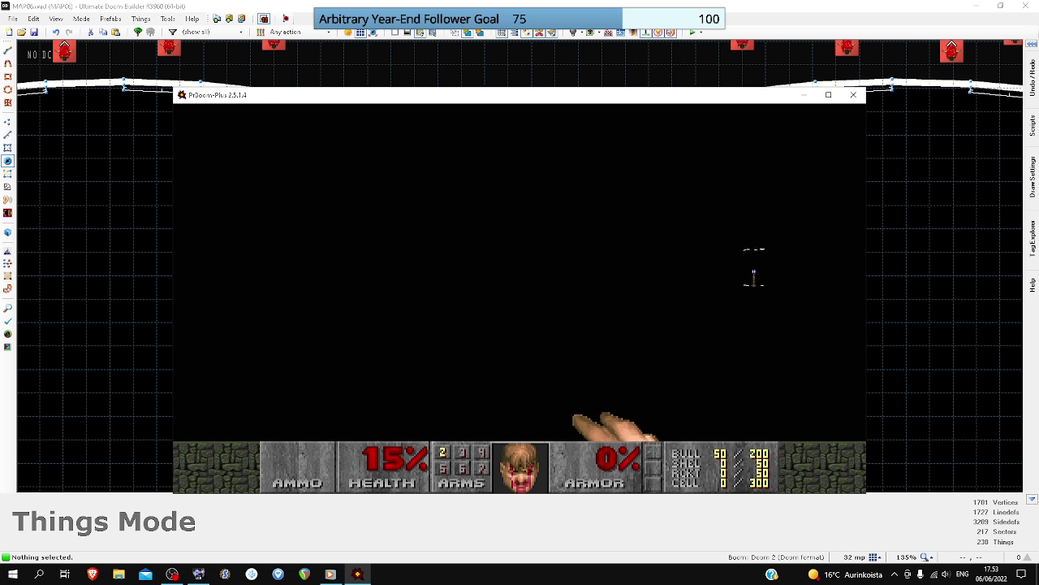
pyautogui.press('Up')
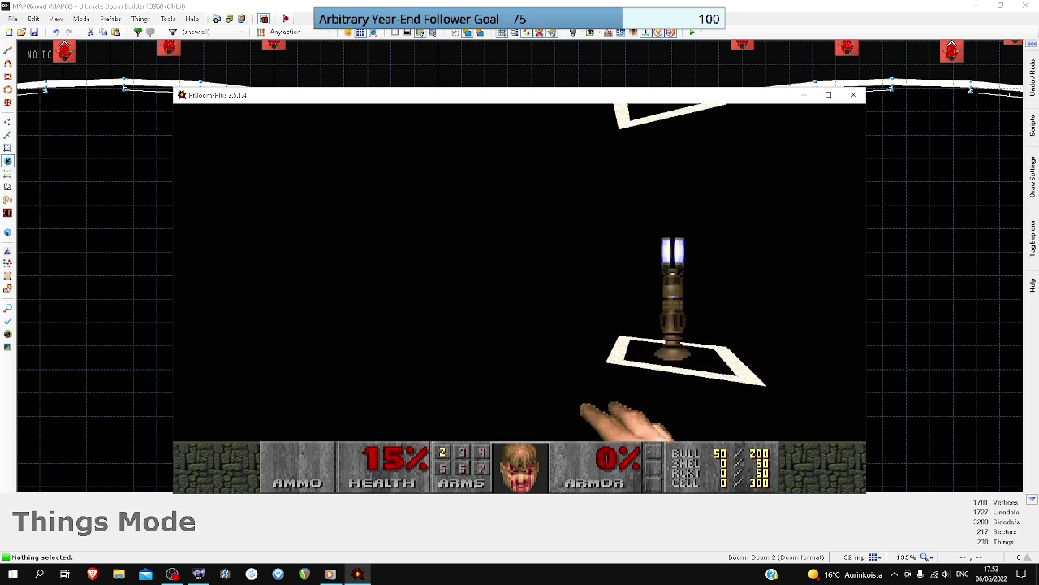
# - Walk past the white-framed lamps and continue across the dark area towards the next distant light
pyautogui.press('Left')
pyautogui.press('d')
pyautogui.press('s')
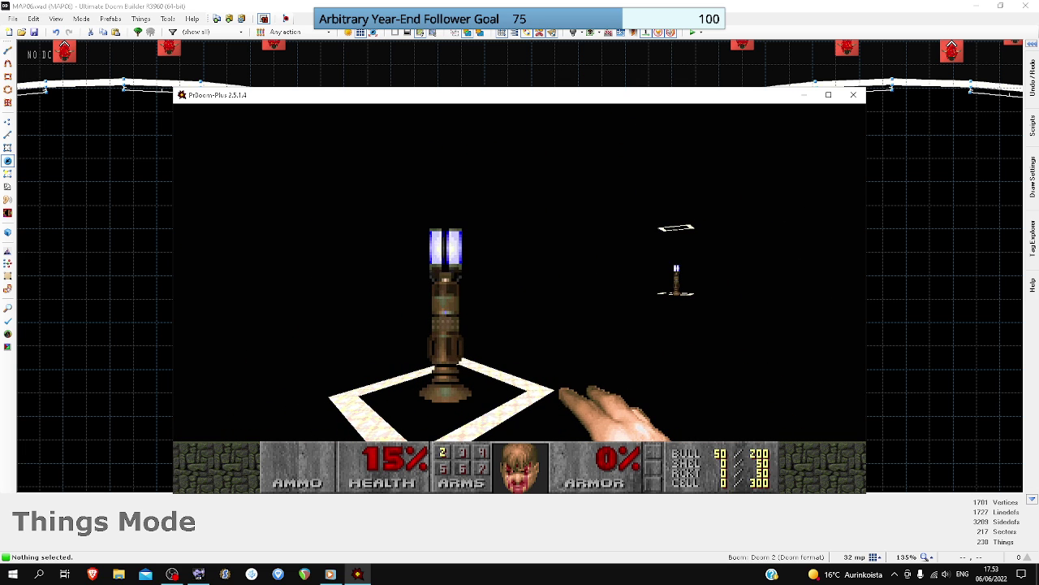
pyautogui.press('w')
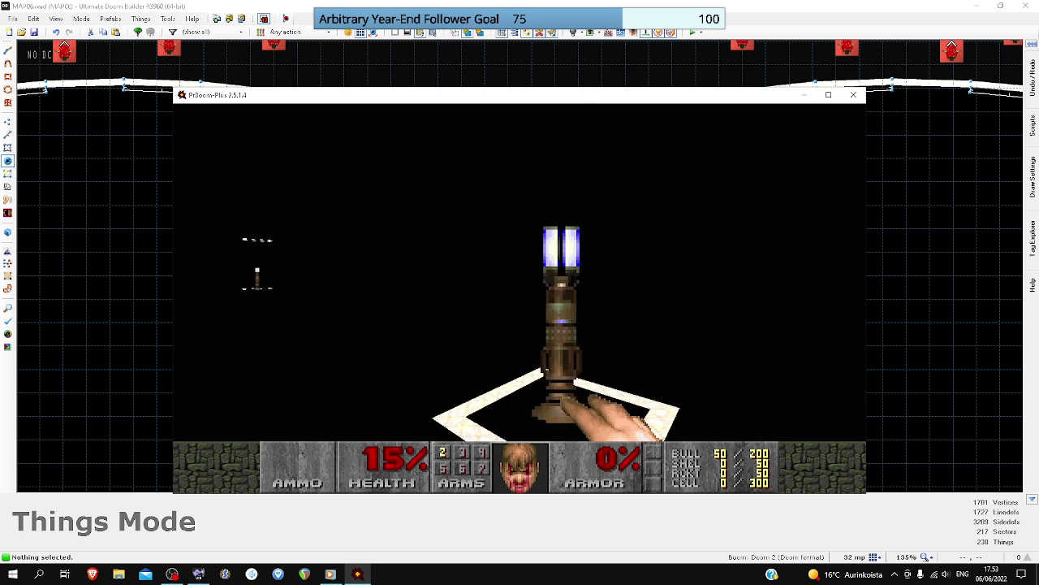
pyautogui.press('Left')
pyautogui.press('w')
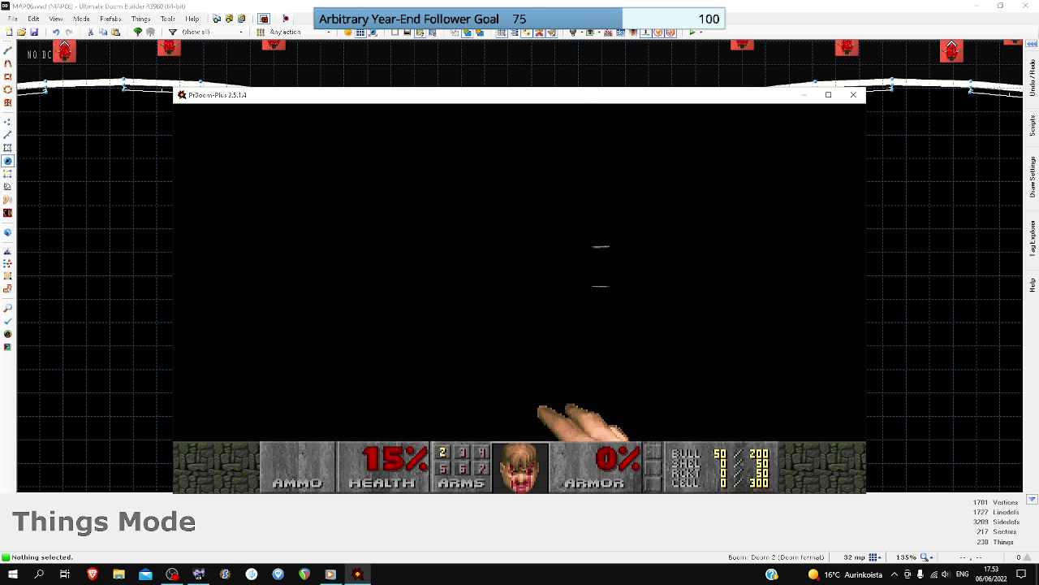
# - Enter the round arena full of lost souls and collect the berserk pack and the invulnerability sphere
pyautogui.press('Up')
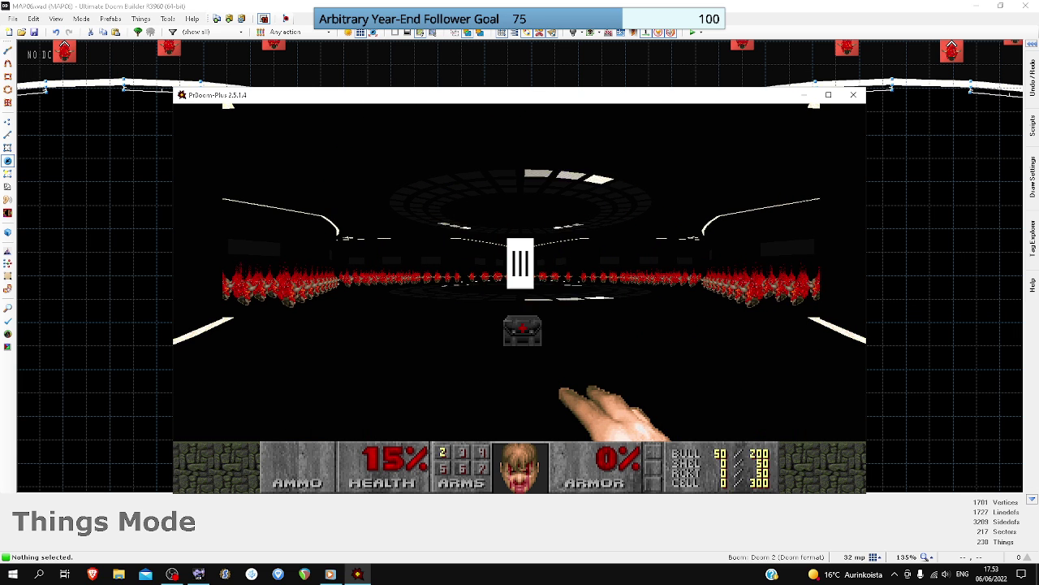
pyautogui.press('Up')
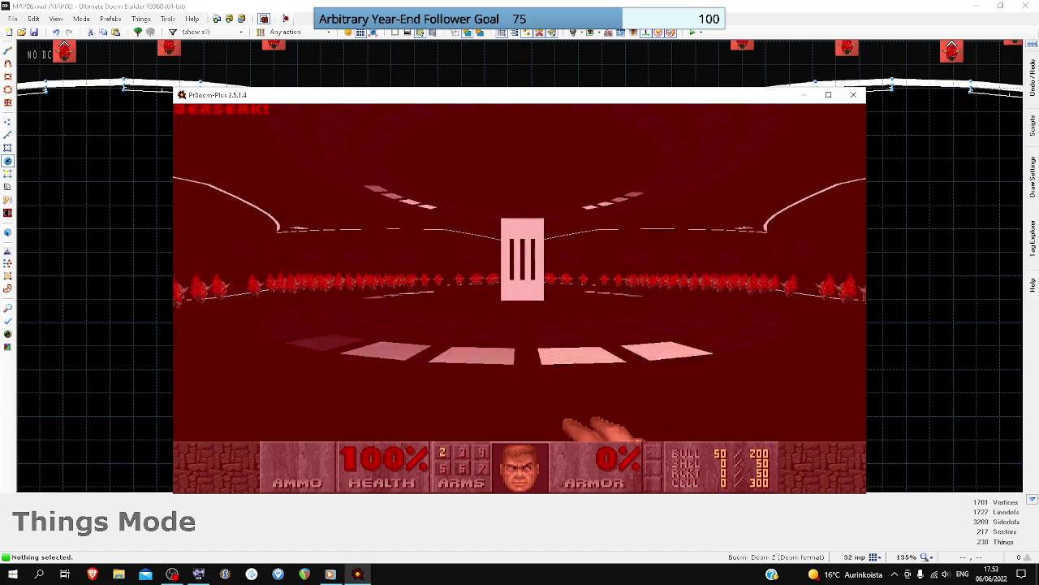
pyautogui.press('Up')
pyautogui.press('Left')
pyautogui.press('Up')
pyautogui.press('Left')
# - Punch the nearest lost souls while advancing into the swarm along the arena wall
pyautogui.press('ctrl')
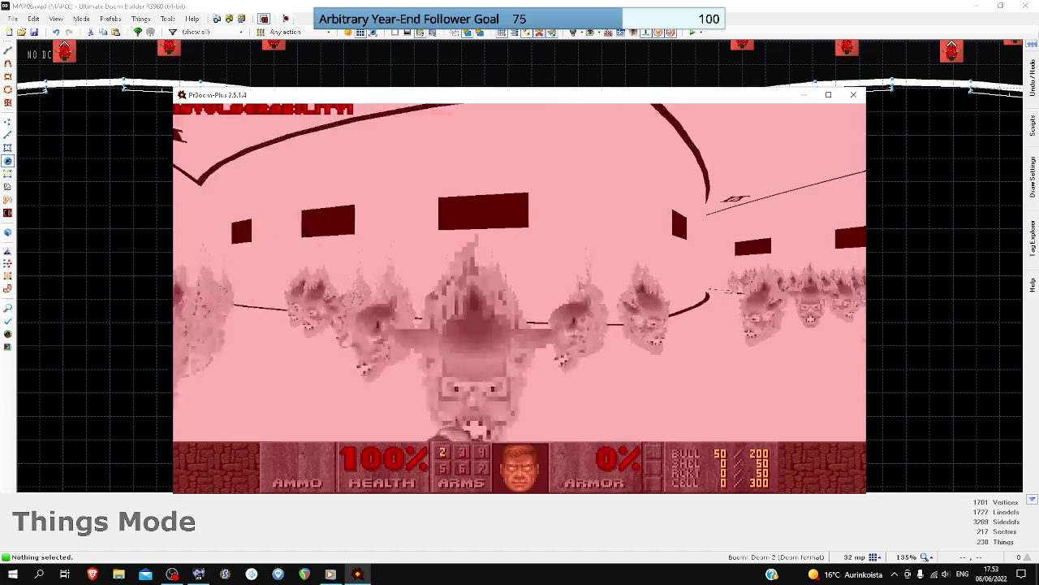
pyautogui.press('Right')
pyautogui.press('Up')
pyautogui.press('Right')
pyautogui.press('ctrl')
pyautogui.press('Left')
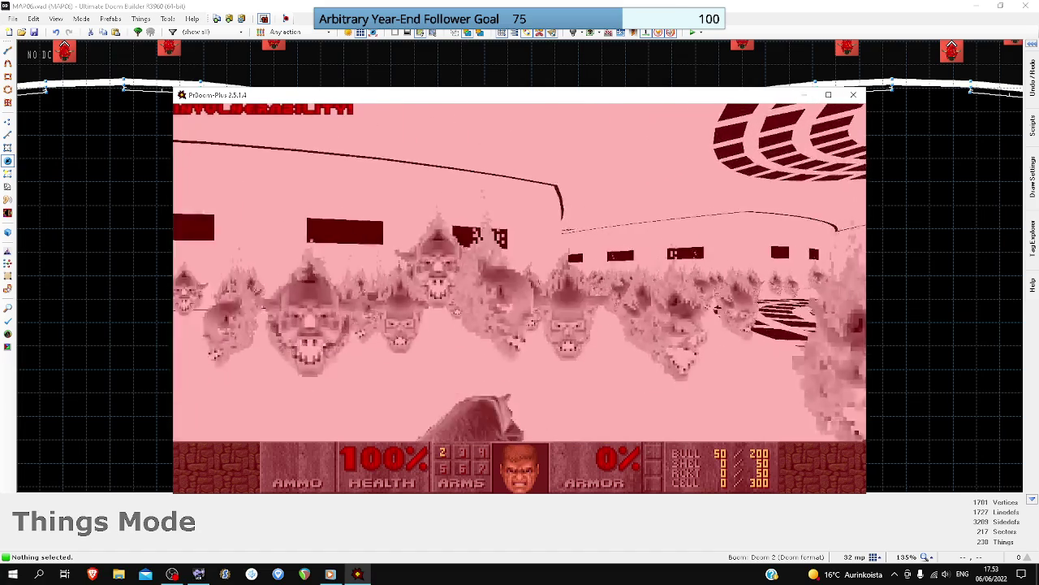
pyautogui.press('Up')
pyautogui.press('Left')
pyautogui.press('Right')
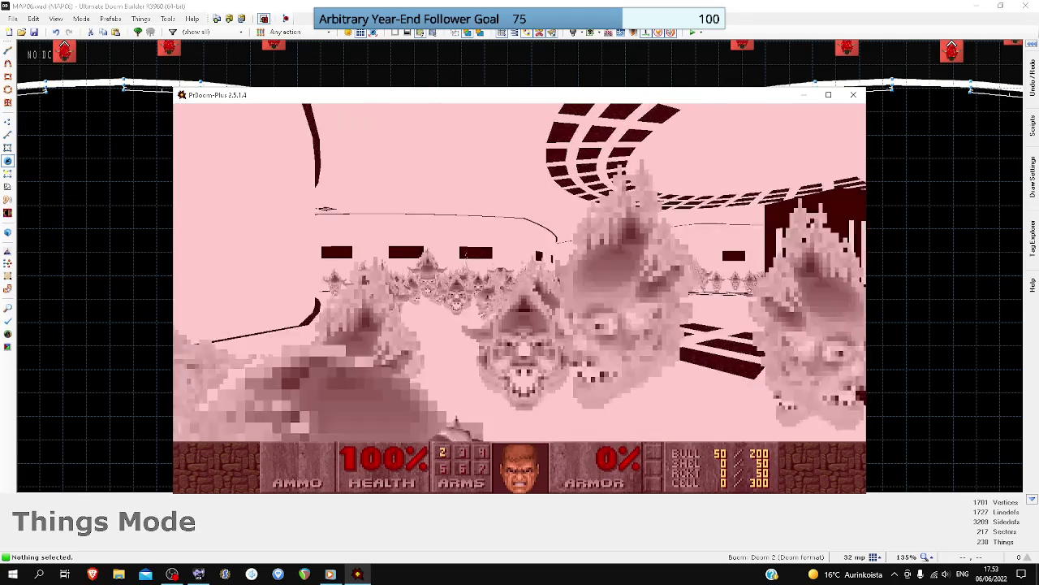
# - Push deeper into the dense lost-soul swarm, turning between targets and punching those directly ahead
pyautogui.press('Left')
pyautogui.press('Up')
pyautogui.press('Left')
pyautogui.press('Right')
pyautogui.press('Left')
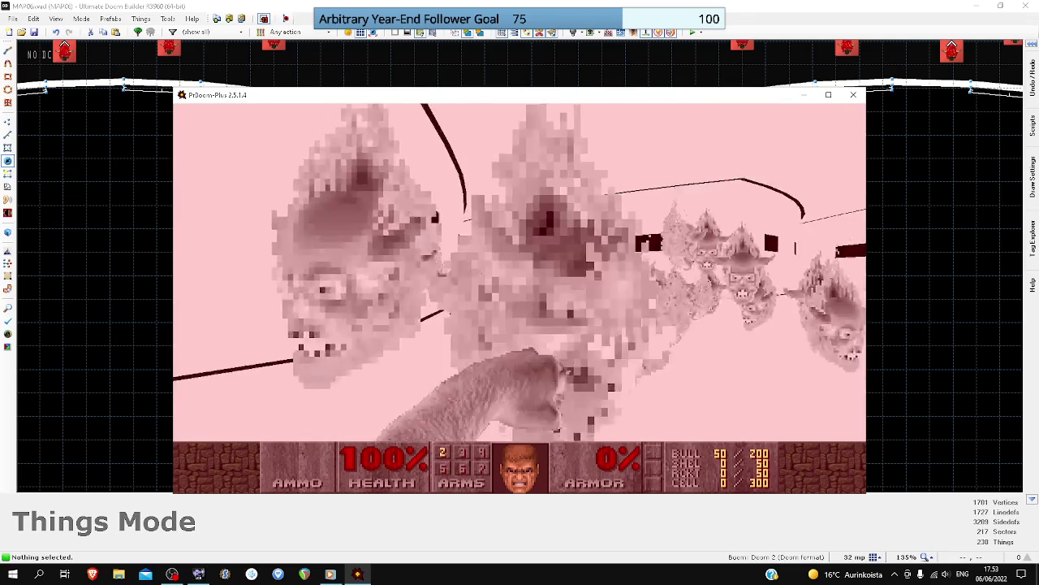
pyautogui.press('Up')
pyautogui.press('ctrl')
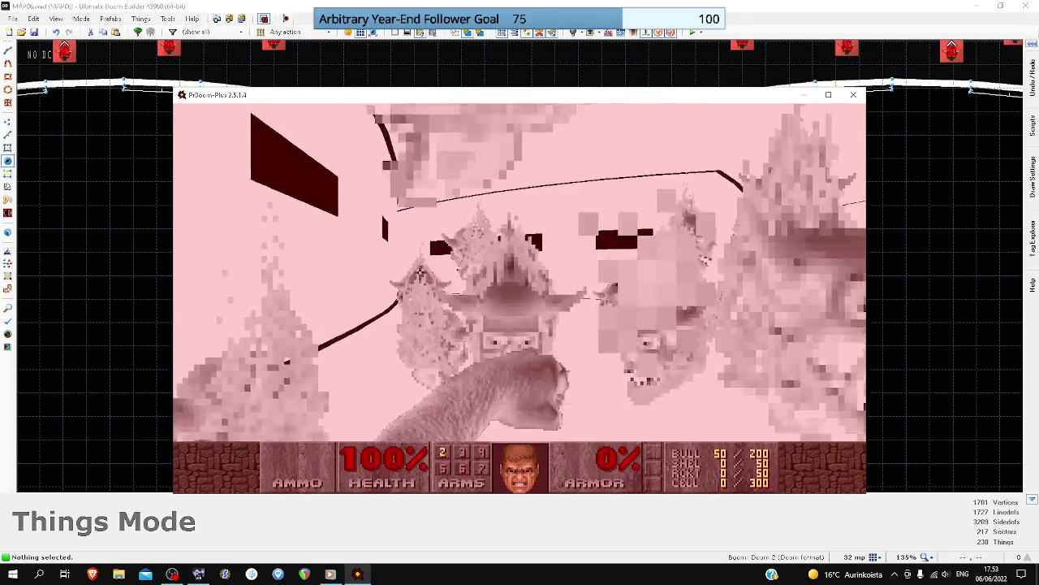
pyautogui.press('Right')
pyautogui.press('Left')
pyautogui.press('Right')
pyautogui.press('Left')
pyautogui.press('ctrl')
# - Run to the wall recess with the II floor marking, and turn back towards the central pillar
pyautogui.press('Right')
pyautogui.press('Up')
pyautogui.press('Left')
pyautogui.press('Left')
pyautogui.press('Up')
pyautogui.press('Right')
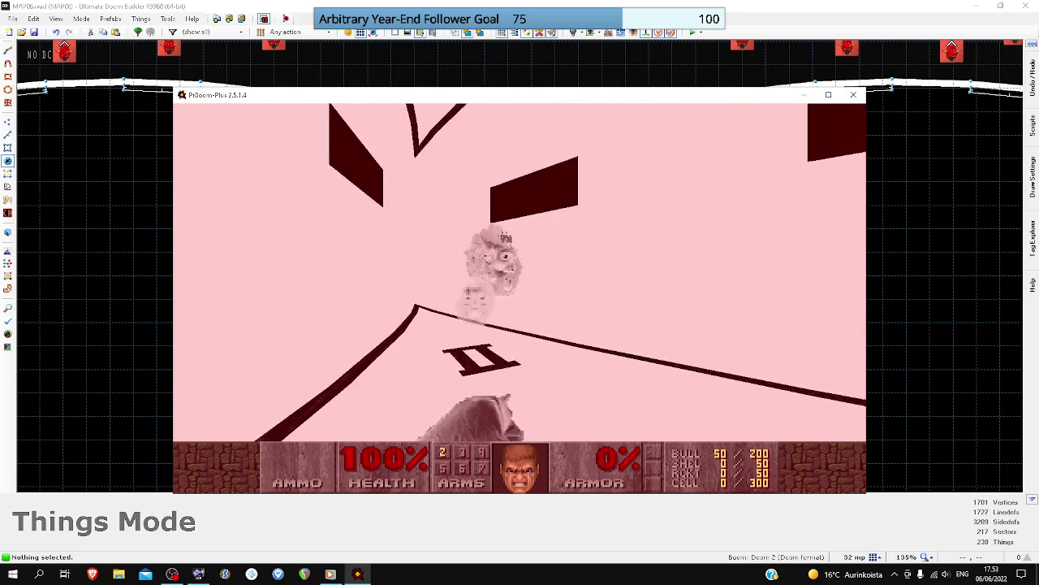
pyautogui.press('Right')
pyautogui.press('Up')
pyautogui.press('Left')
pyautogui.press('Left')
pyautogui.press('Right')
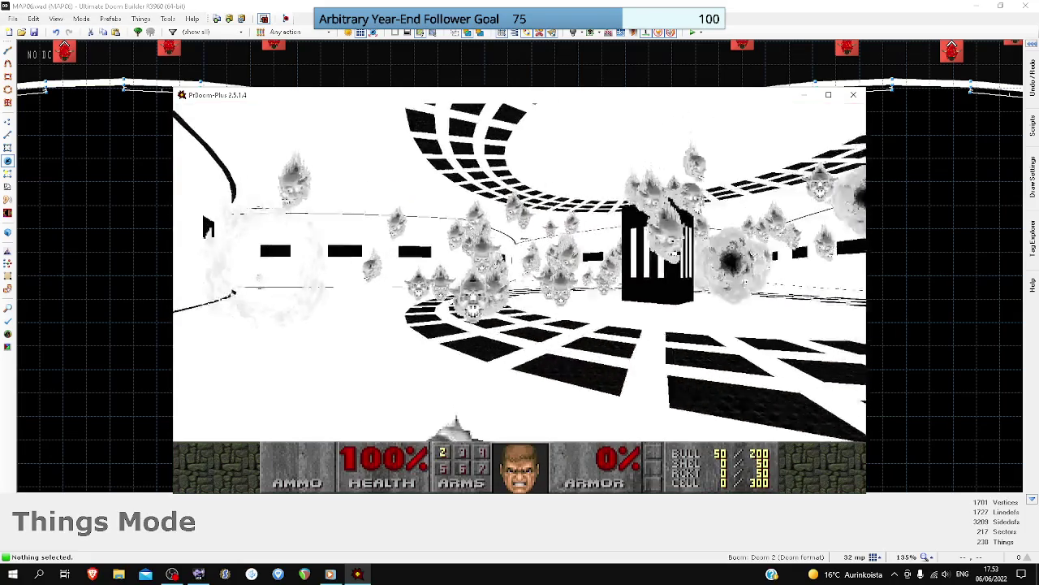
# - Circle the central pillar through the flying lost souls while the invulnerability is active
pyautogui.press('Up')
pyautogui.press('Left')
pyautogui.press('Up')
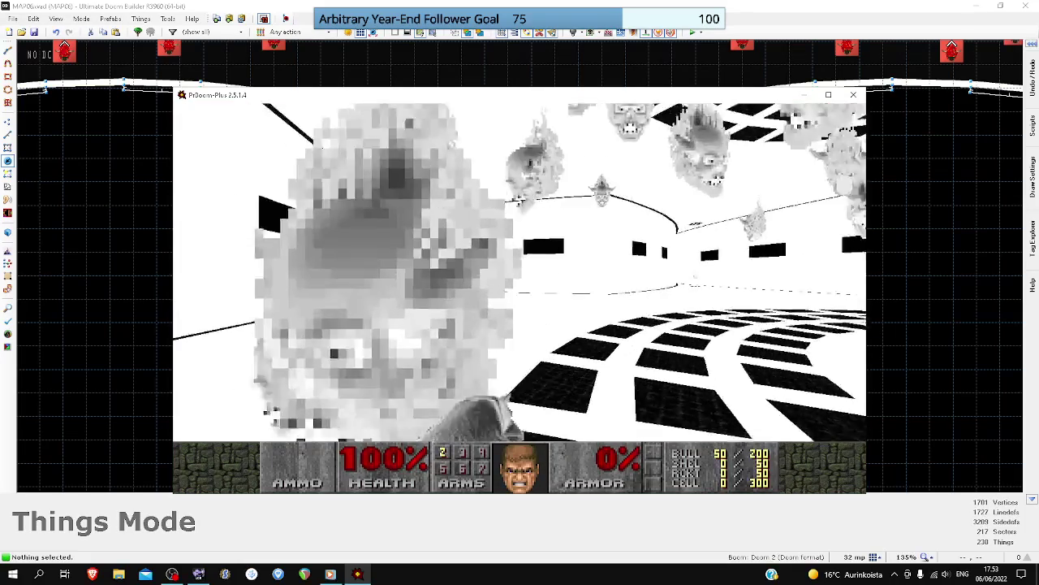
pyautogui.press('Up')
pyautogui.press('Right')
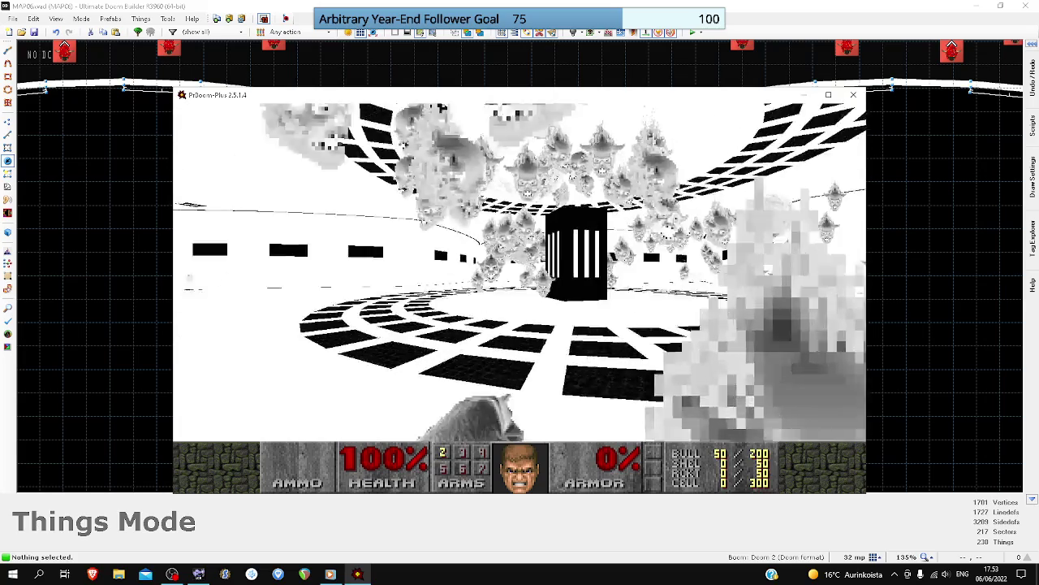
pyautogui.press('w')
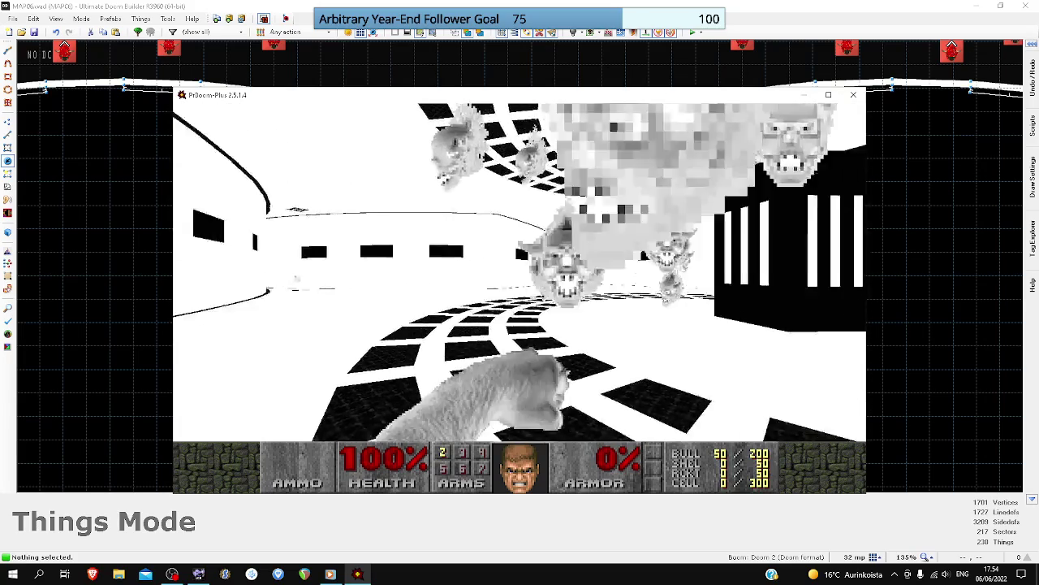
pyautogui.press('w')
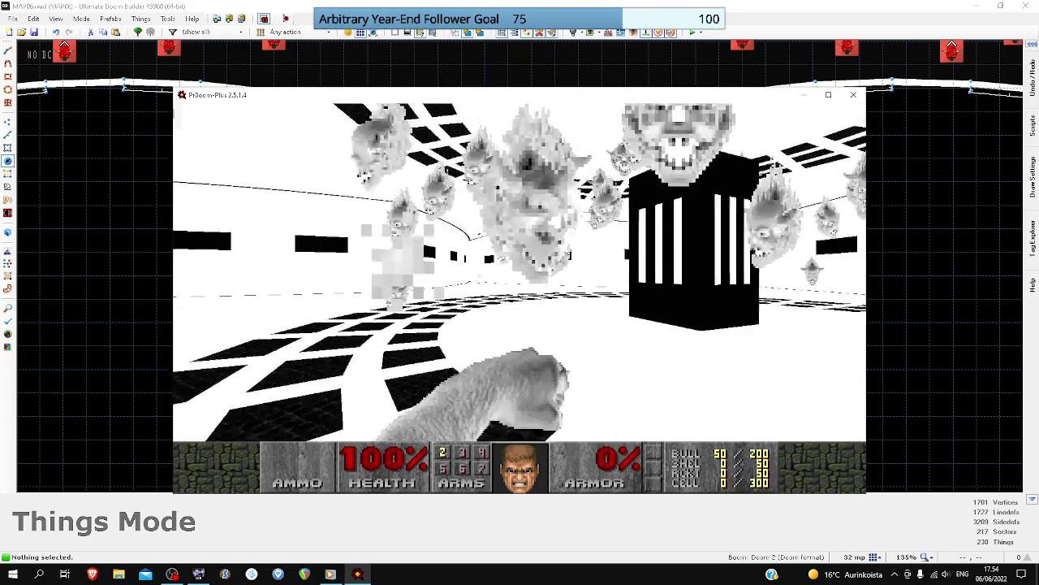
pyautogui.press('w')
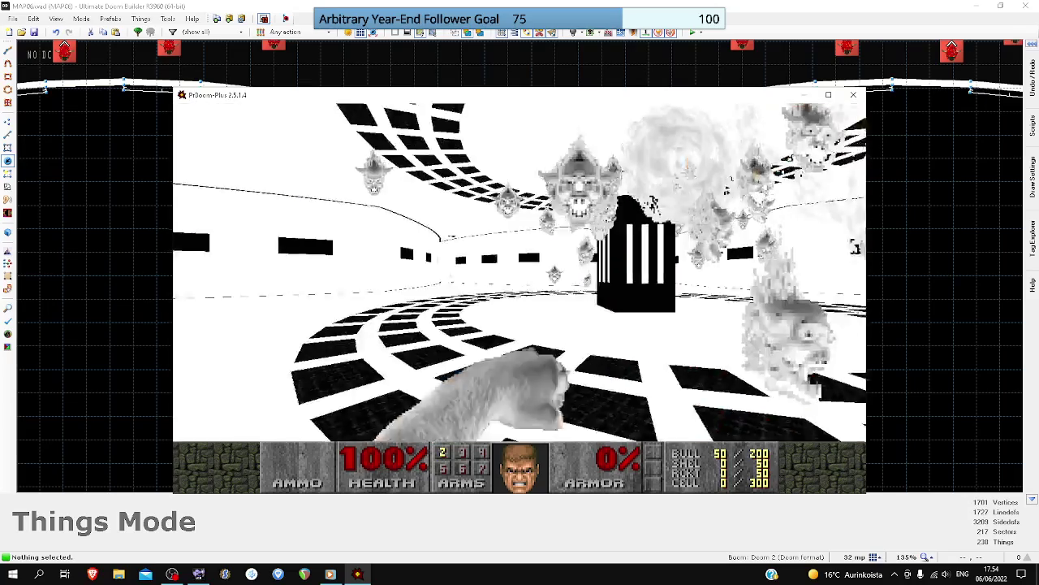
# - Keep circling the arena around the white pillar, evading the cyberdemon and the remaining lost souls
pyautogui.press('w')
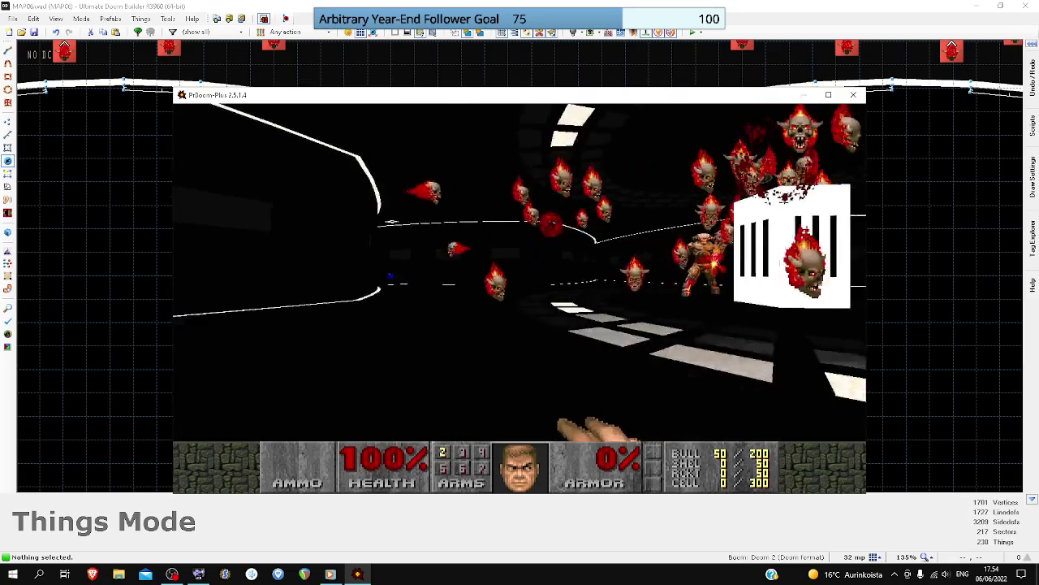
pyautogui.press('w')
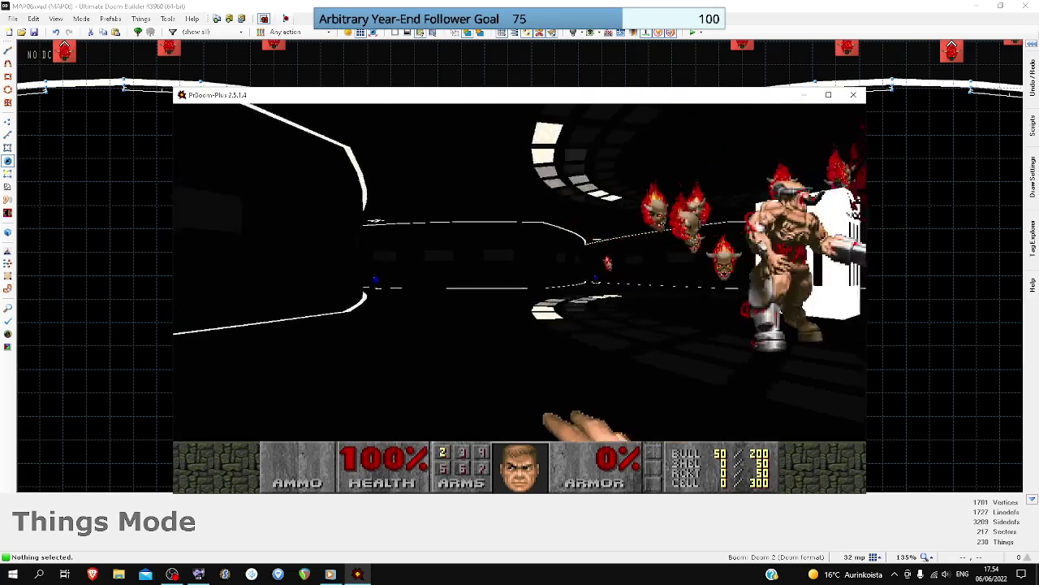
pyautogui.press('w')
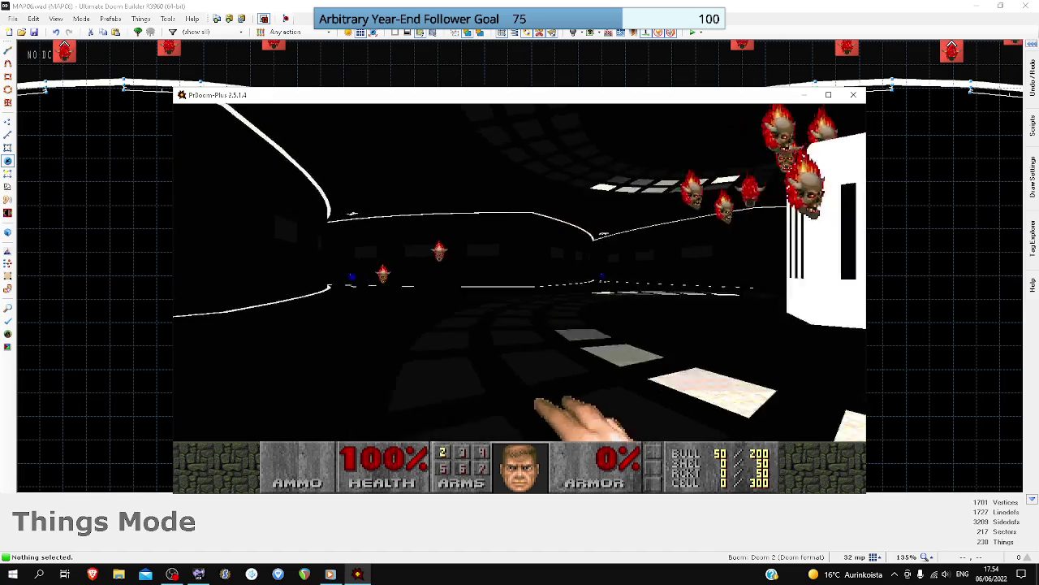
pyautogui.press('w')
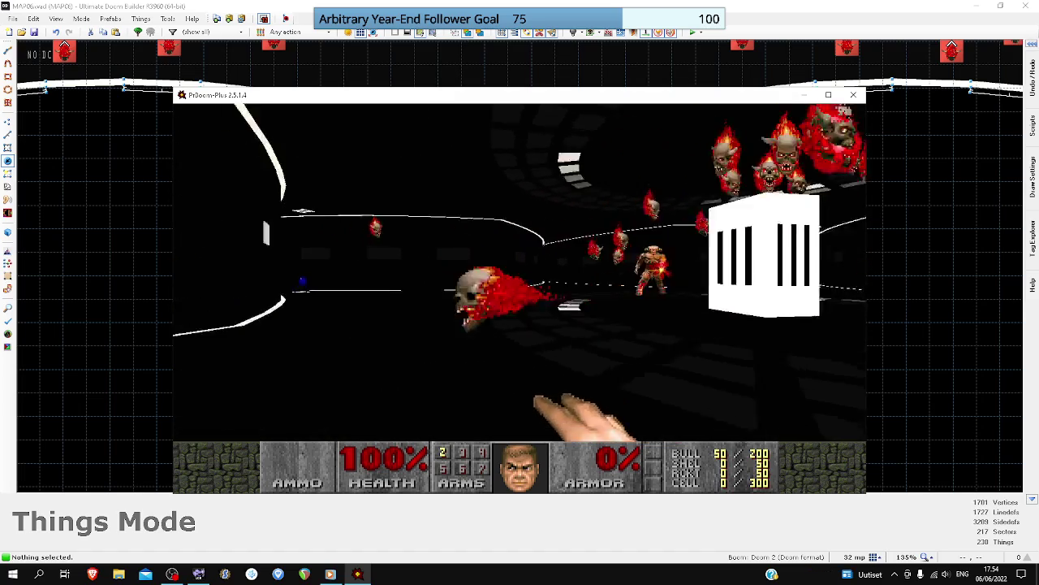
pyautogui.press('w')
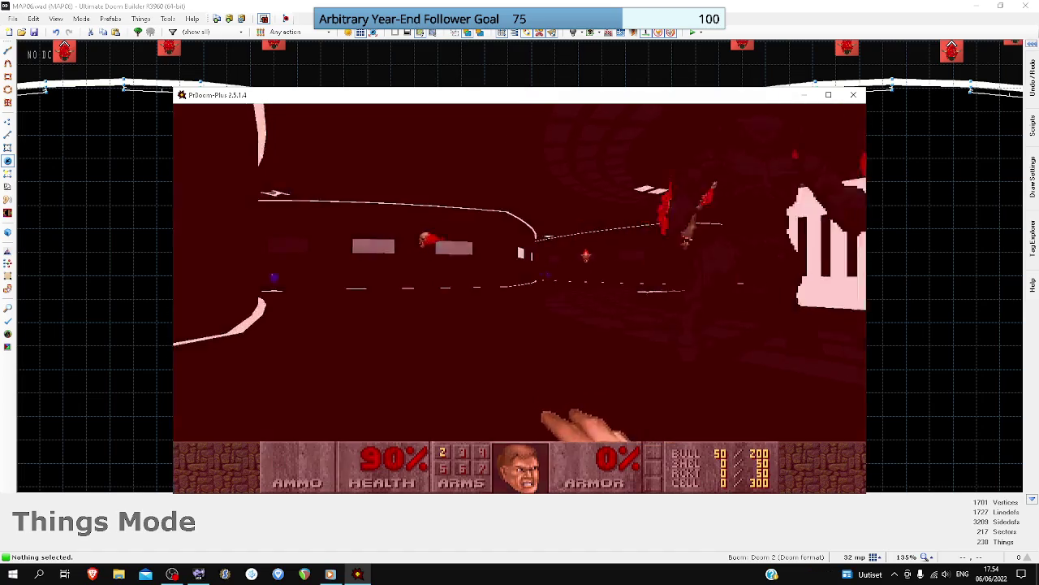
pyautogui.press('Left')
pyautogui.press('Right')
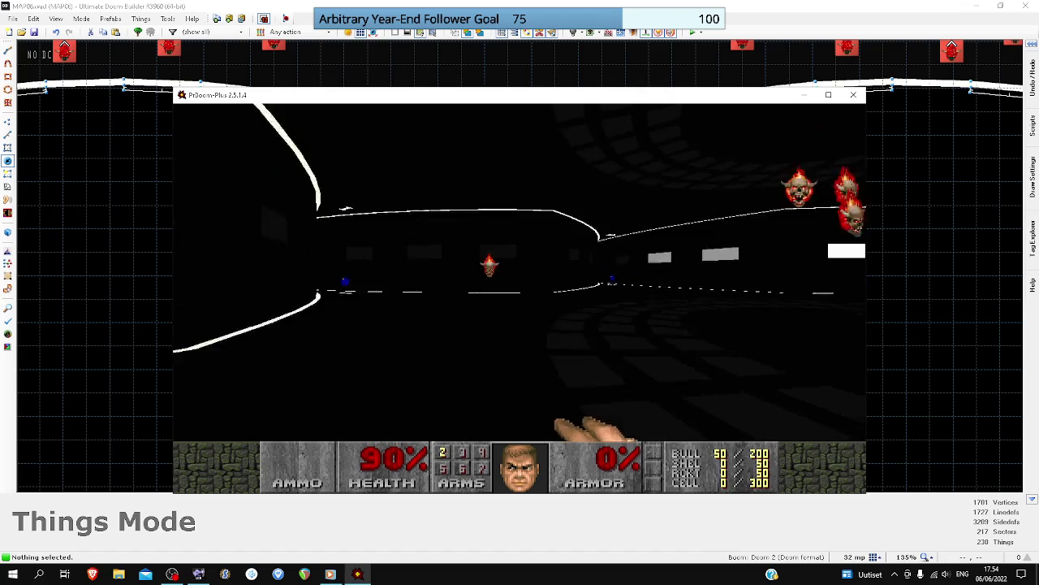
# - Dodge the attacks between the pillar and the outer wall, and punch at the approaching lost souls
pyautogui.press('a')
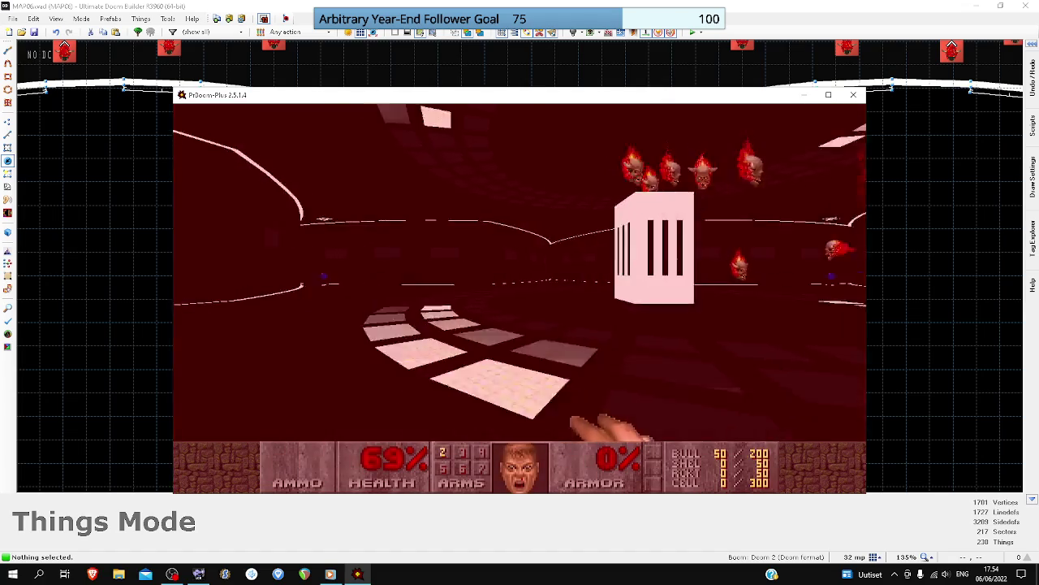
pyautogui.press('Left')
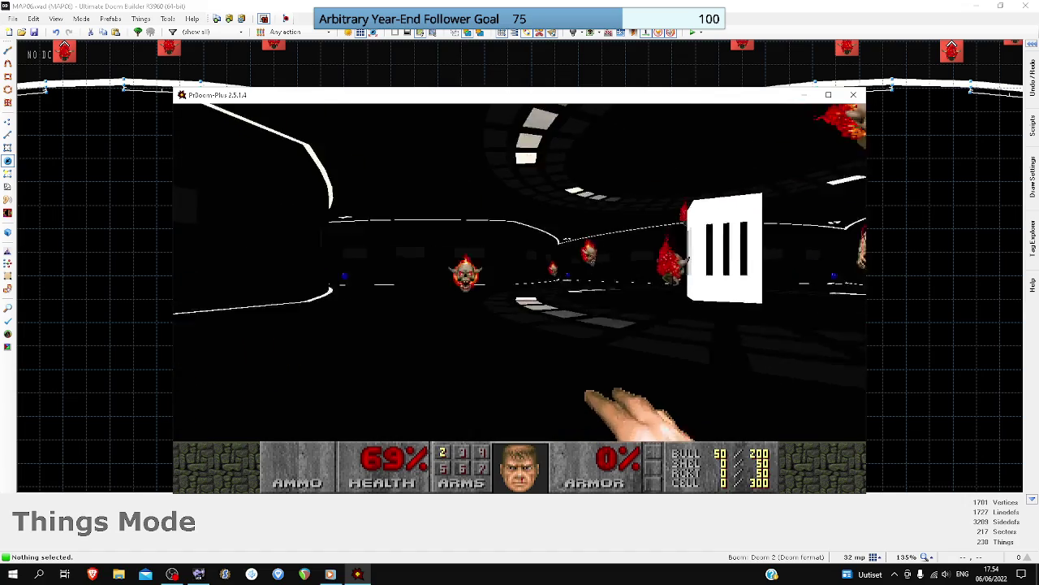
pyautogui.press('s')
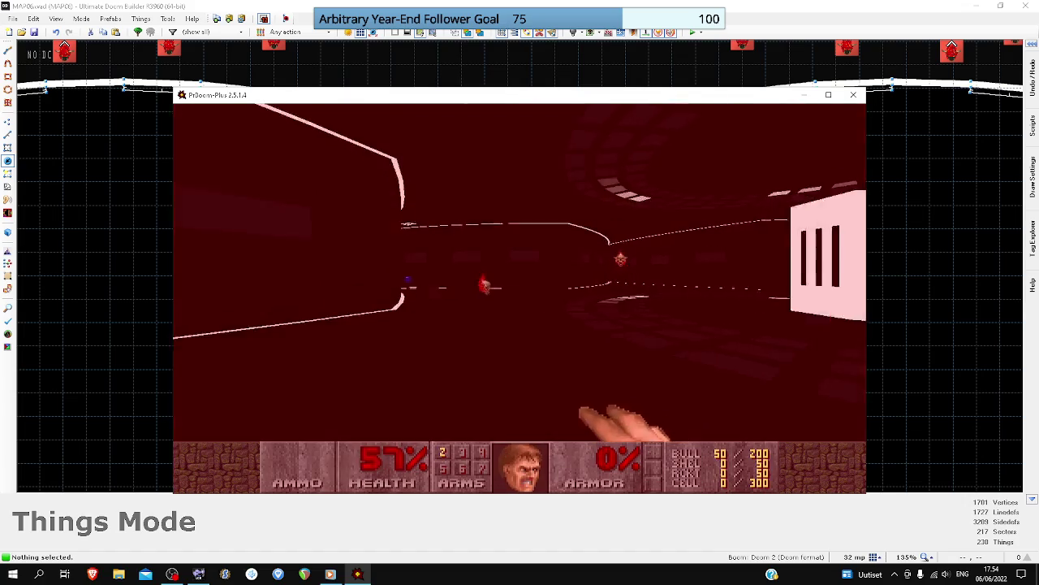
pyautogui.press('w')
pyautogui.press('ctrl')
pyautogui.press('Right')
pyautogui.press('ctrl')
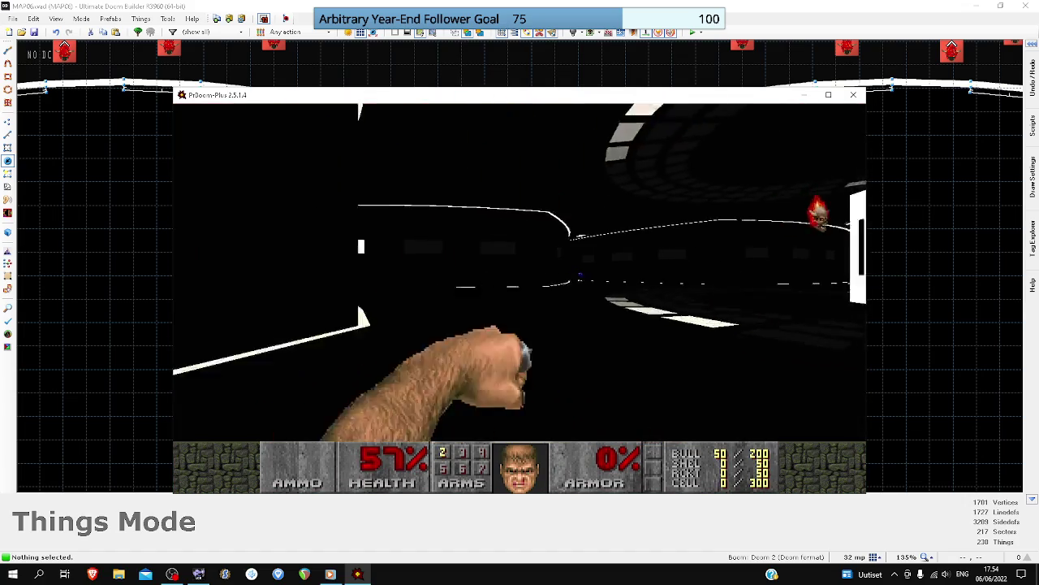
# - Collect a soulsphere at the arena's outer edge and run back past the central pillar
pyautogui.press('w')
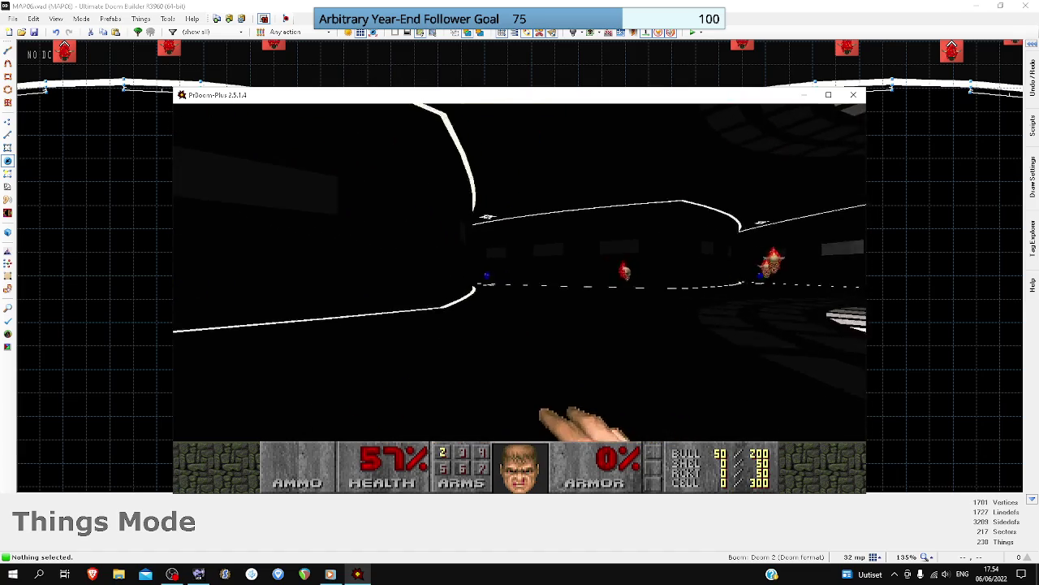
pyautogui.press('w')
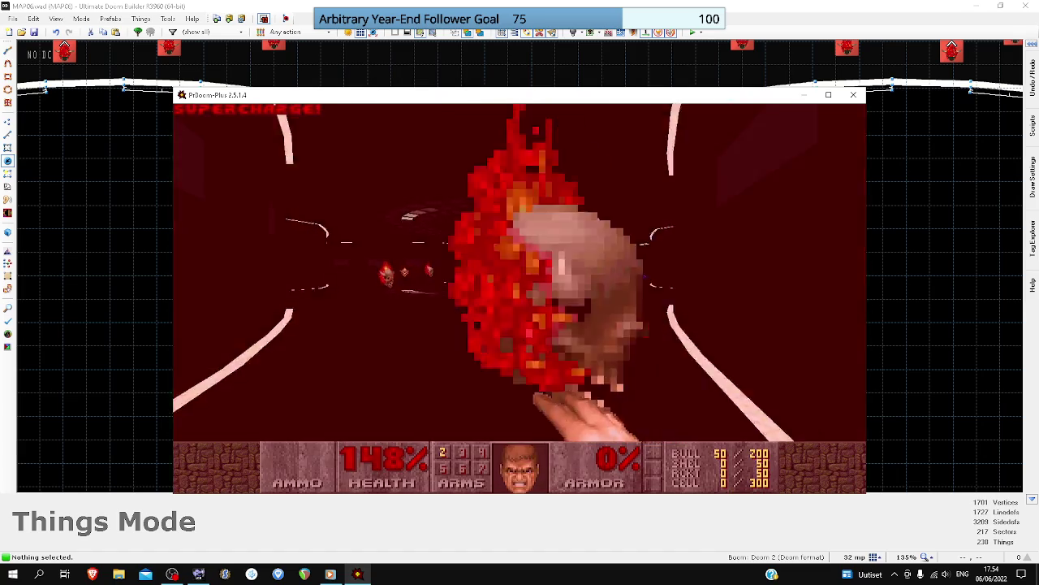
pyautogui.press('w')
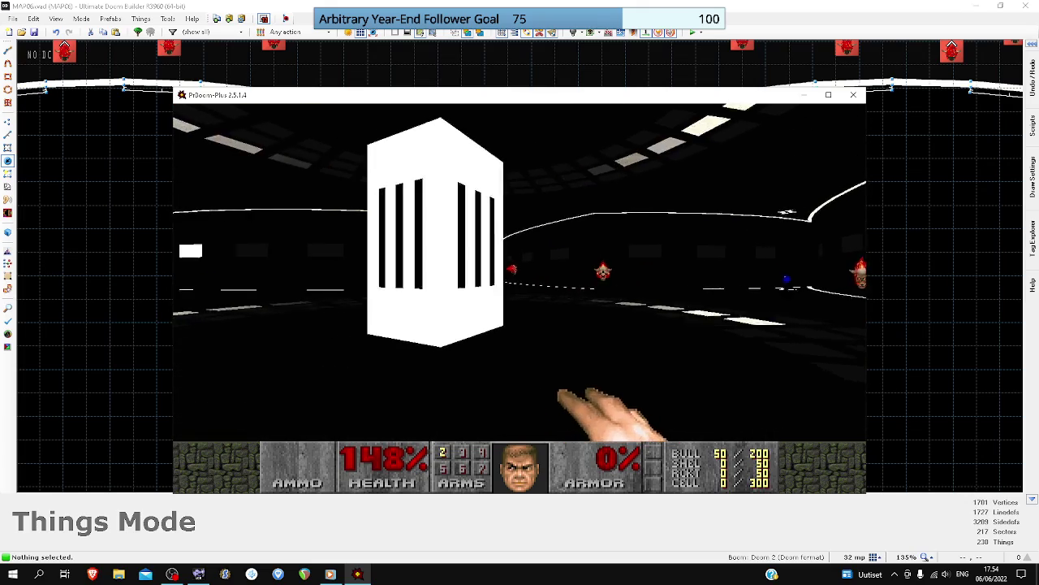
# - Collect further soulspheres along the outer wall while running around the pillar away from the cyberdemon
pyautogui.press('Left')
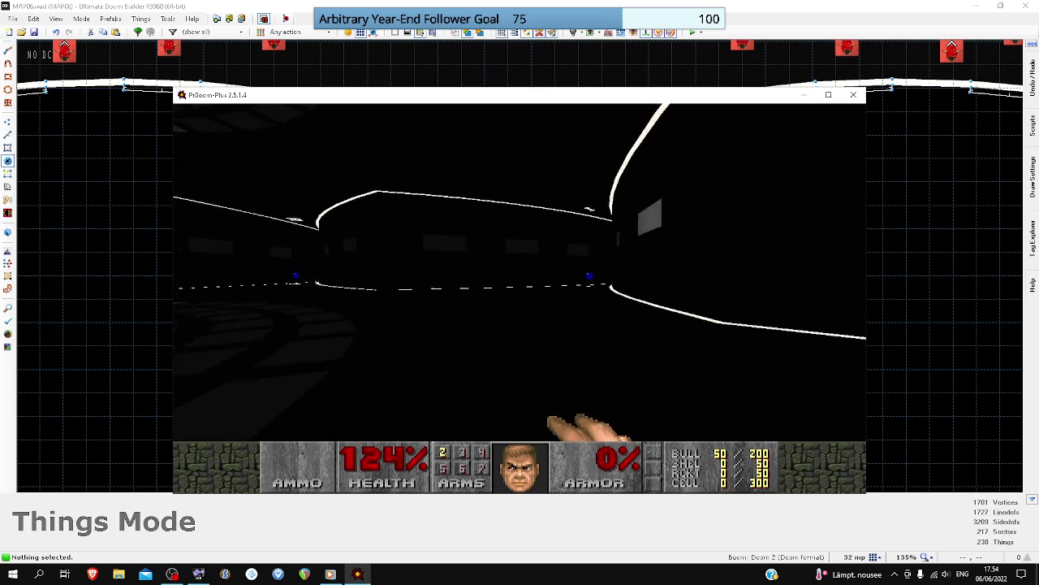
pyautogui.press('w')
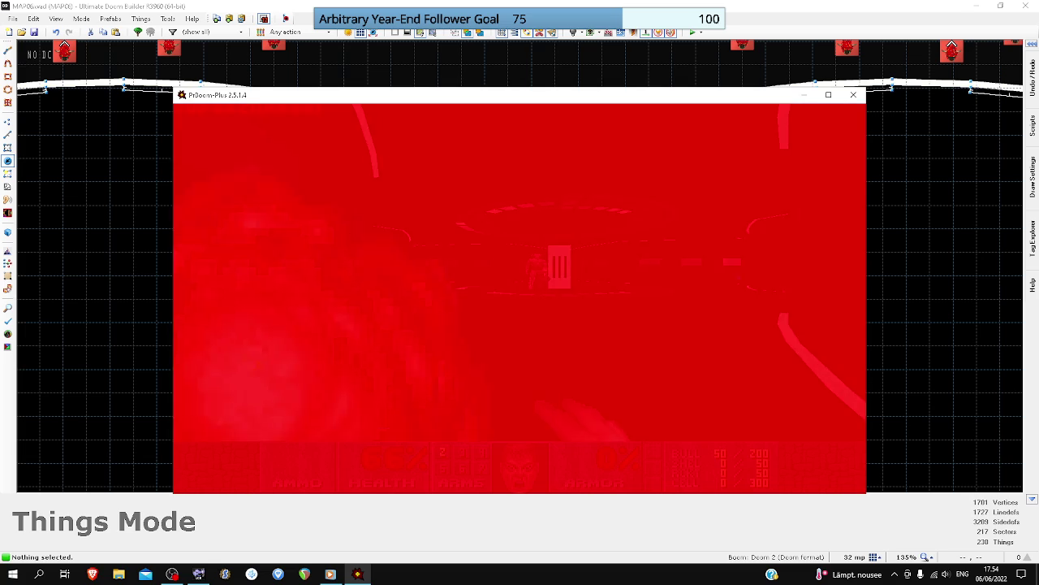
pyautogui.press('w')
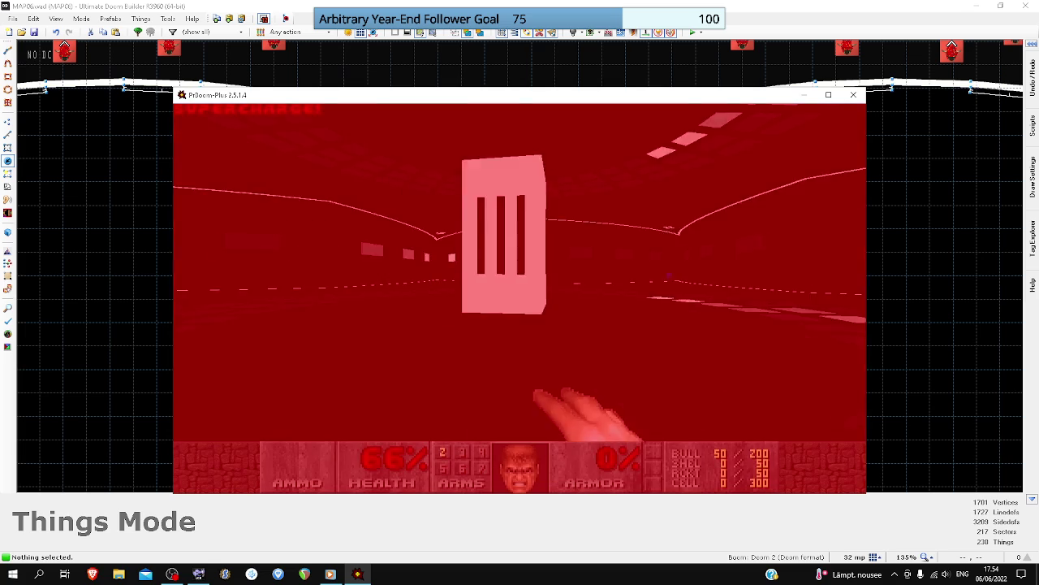
pyautogui.press('w')
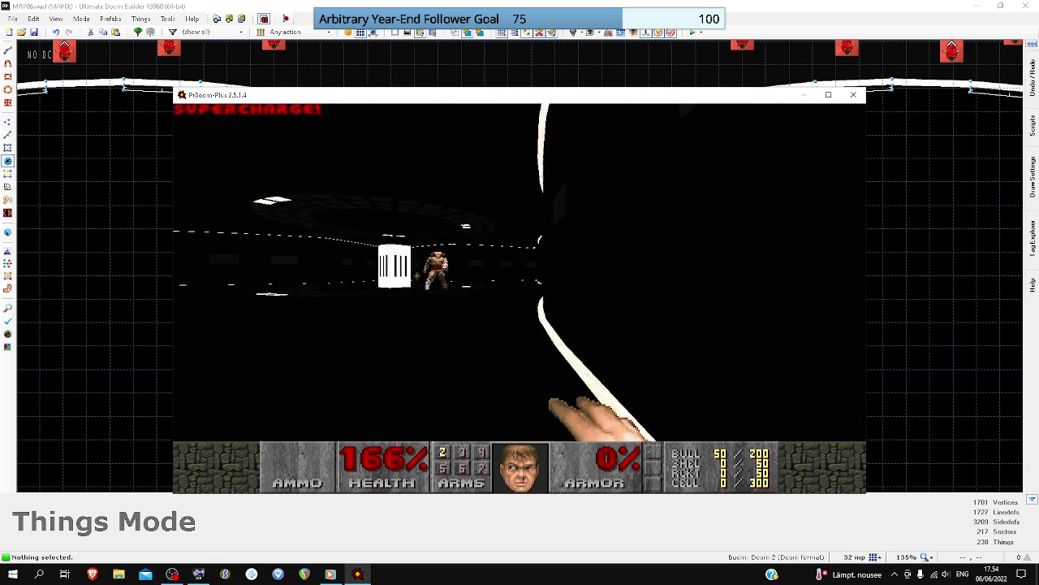
pyautogui.press('w')
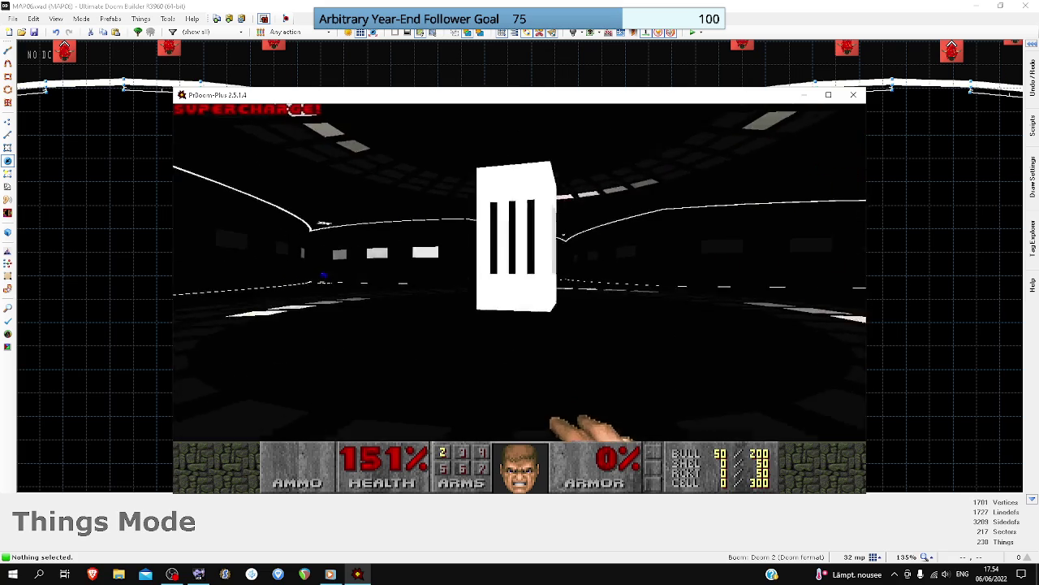
# - Keep running around the outer arena away from the cyberdemon's rockets, and restart the level after dying
pyautogui.press('w')
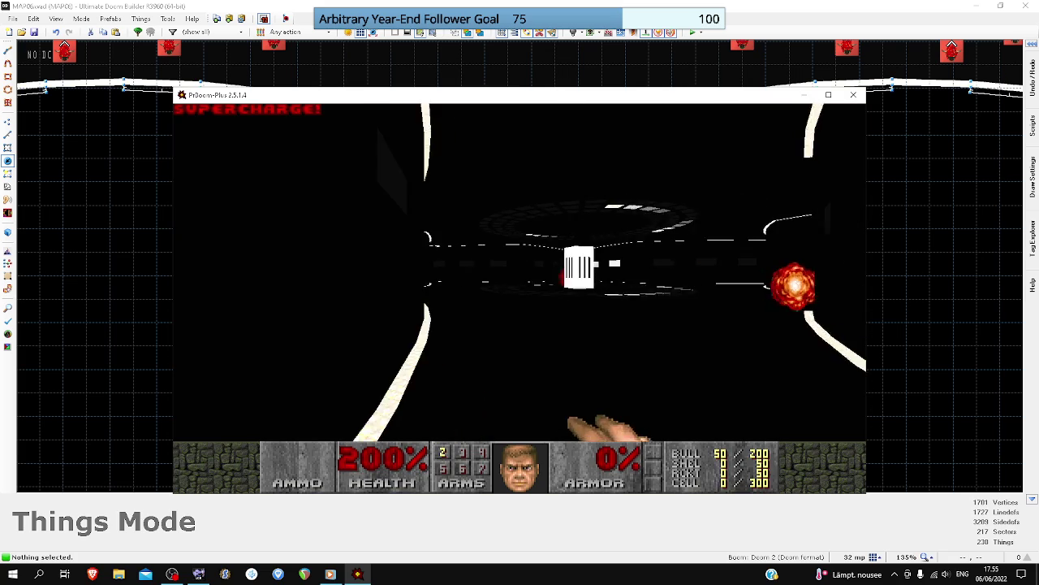
pyautogui.press('w')
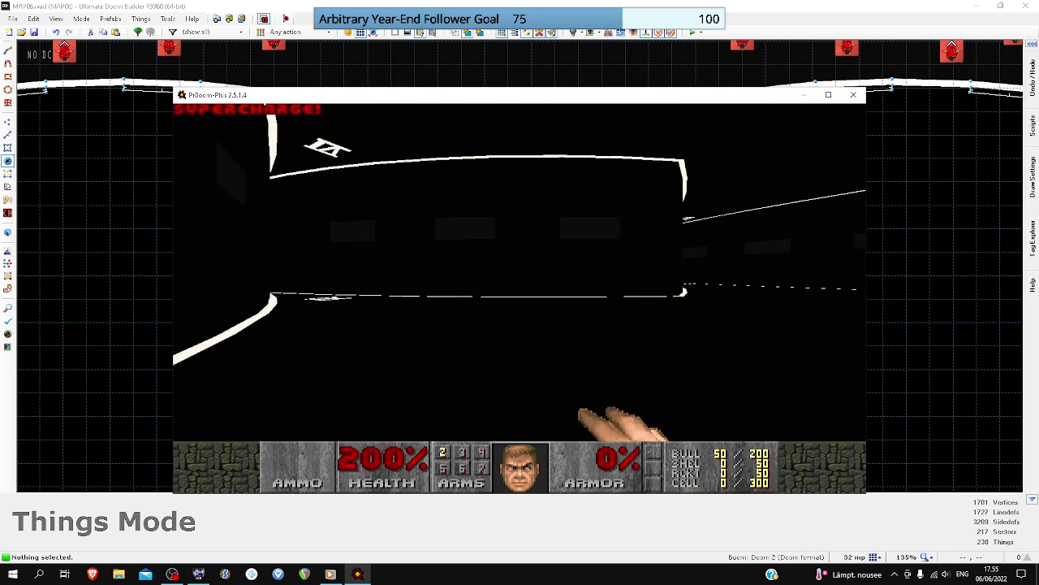
pyautogui.press('w')
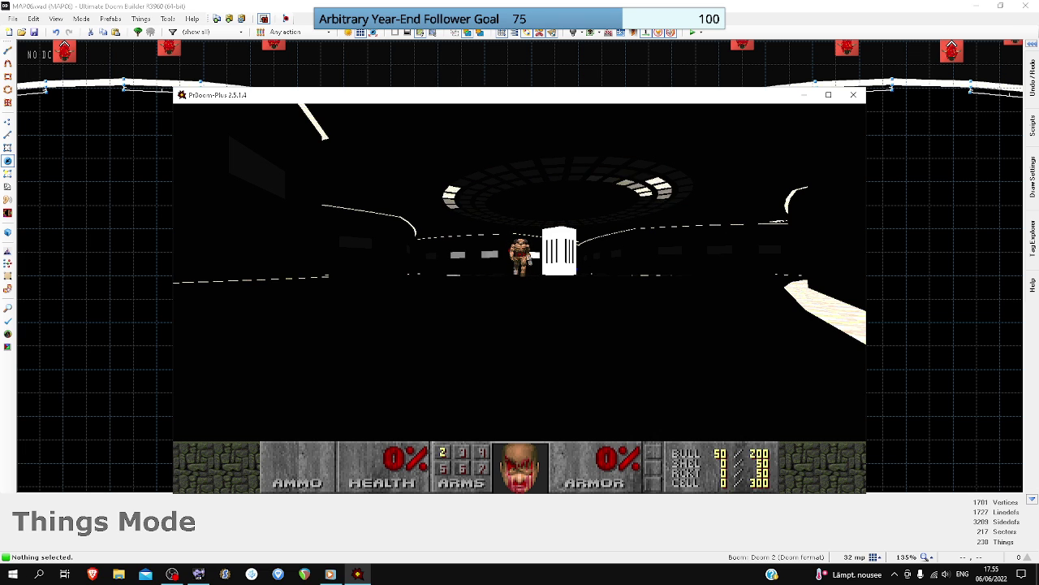
pyautogui.press('space')
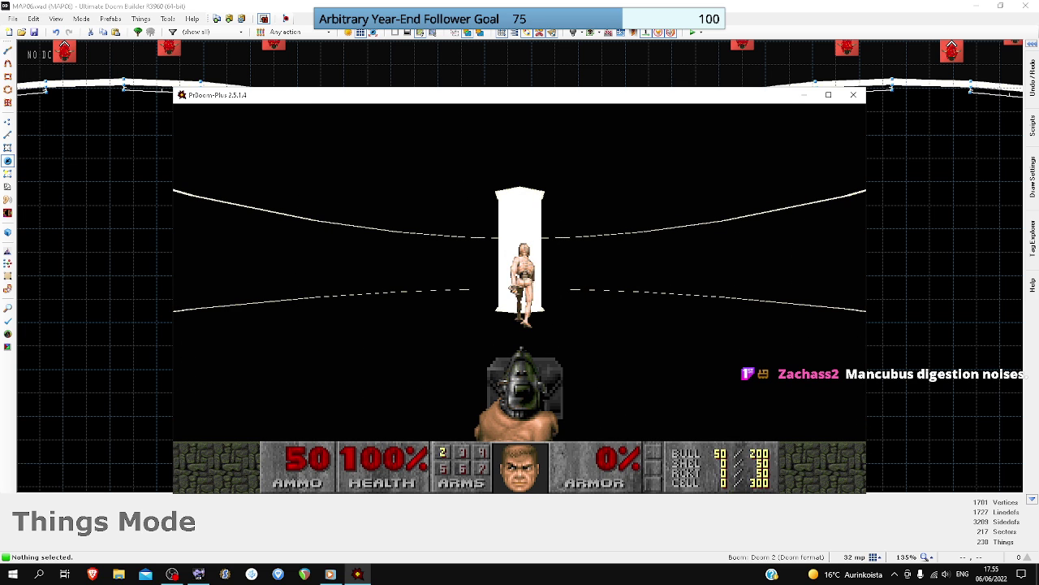
# - Run up to the arch-vile standing in front of the white pillar and attack it with the fists
pyautogui.press('Up')
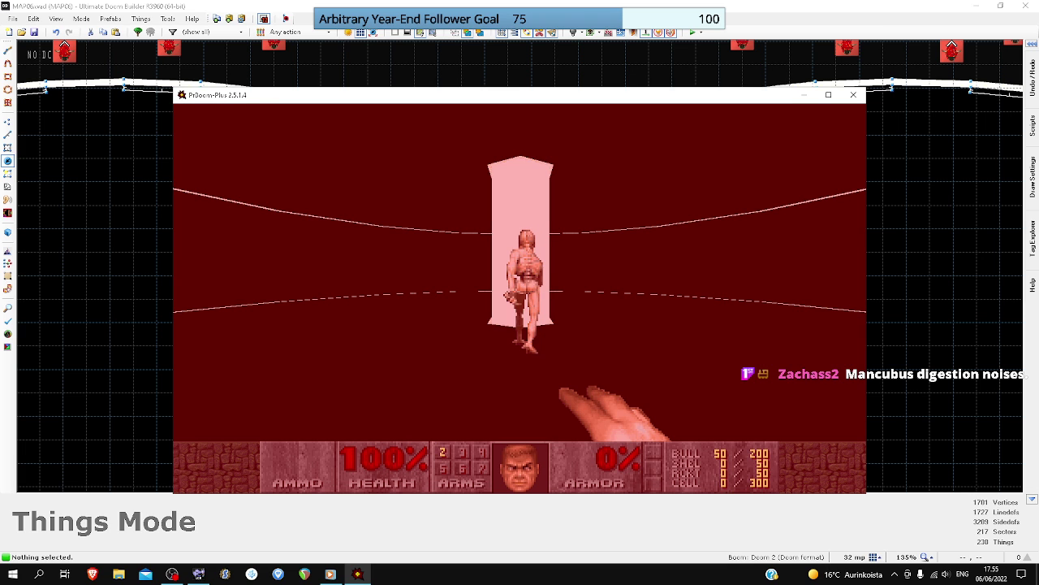
pyautogui.press('w')
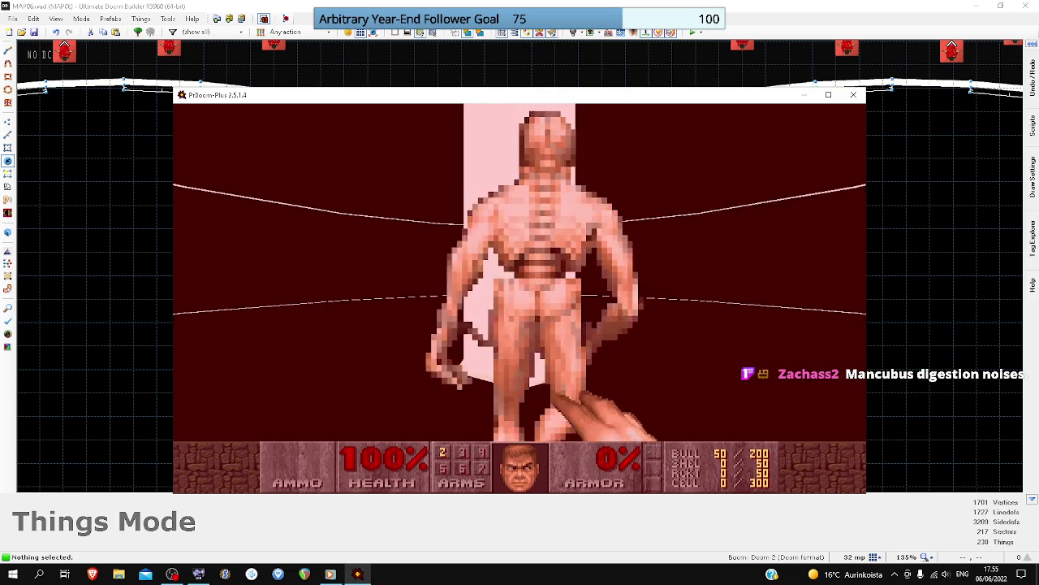
pyautogui.click(520, 290)
pyautogui.press('w')
pyautogui.click(520, 290)
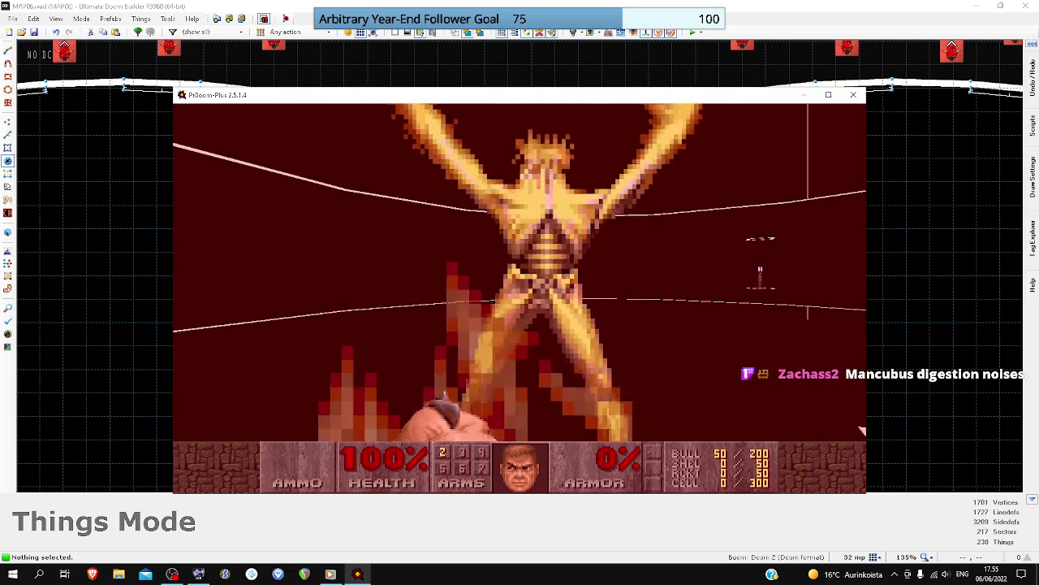
pyautogui.click(519, 290)
# - Sidestep around the white pillar to use it as cover from the arch-vile's fire attack
pyautogui.press('d')
pyautogui.press('a')
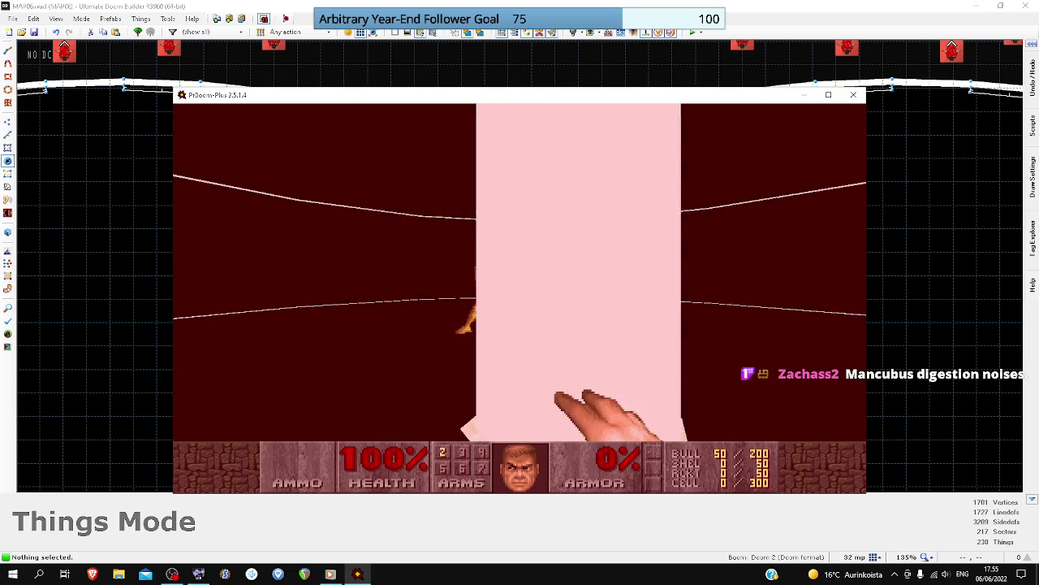
pyautogui.press('d')
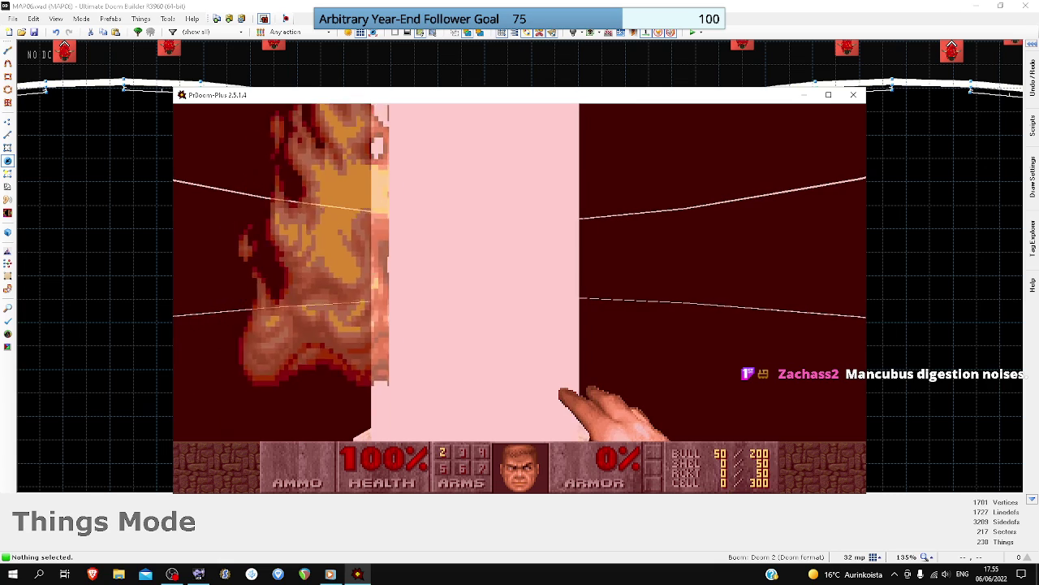
pyautogui.press('a')
pyautogui.press('Left')
pyautogui.press('ctrl')
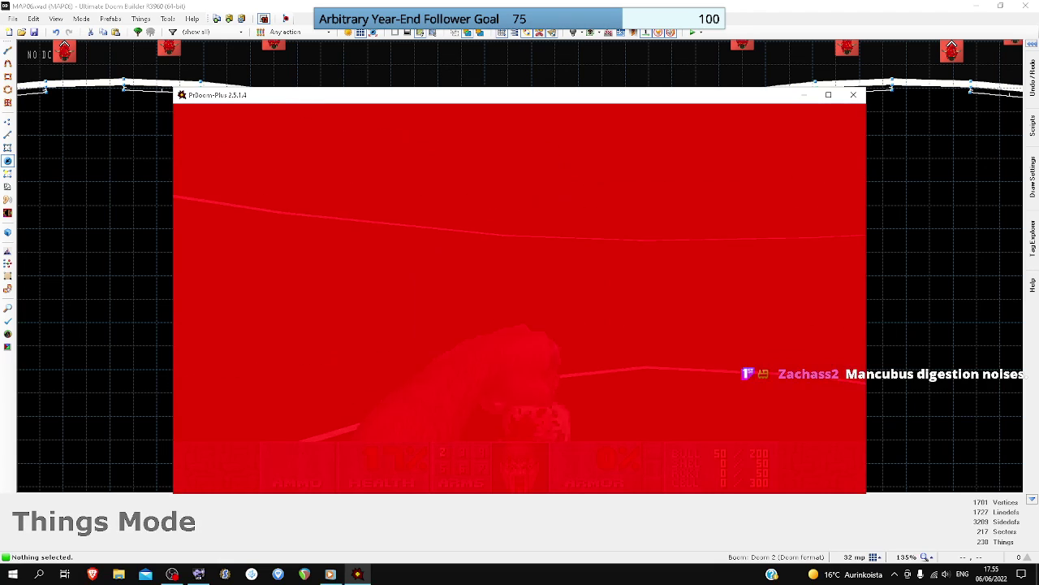
# - Flee from the arch-vile into the dark area and run up to the lamp in its outlined square
pyautogui.press('d')
pyautogui.press('w')
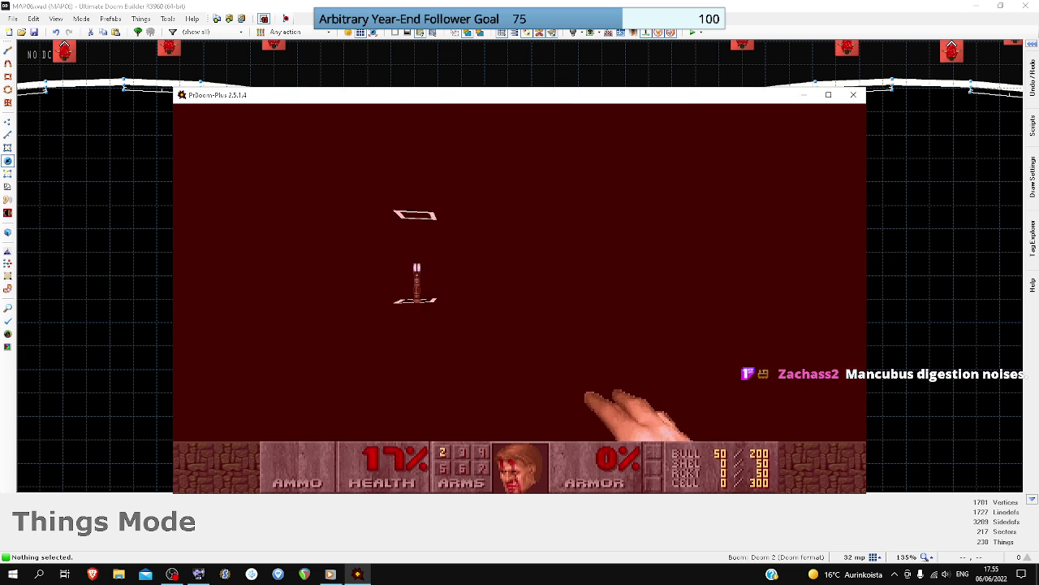
pyautogui.press('w')
pyautogui.press('w')
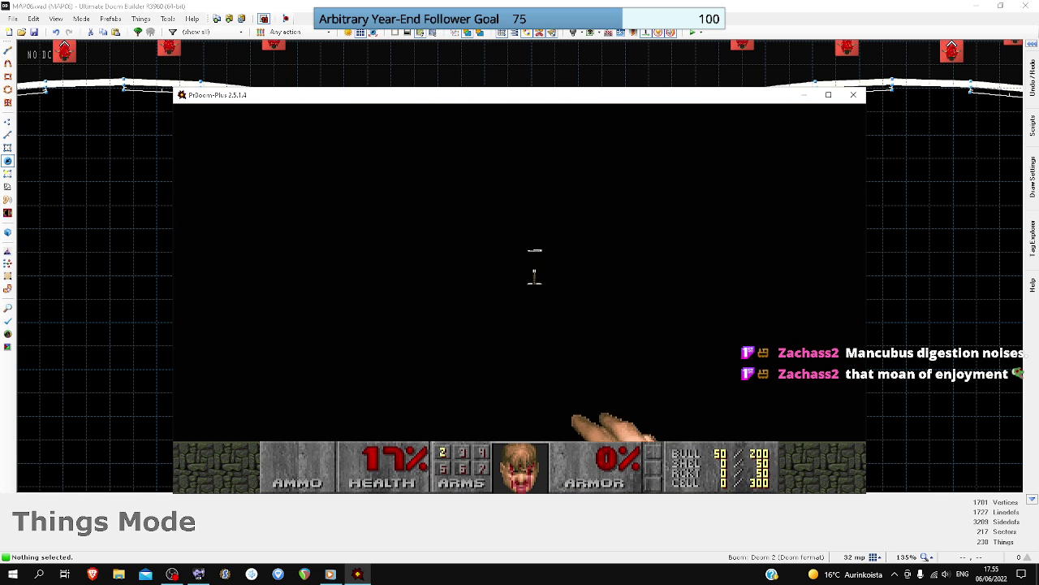
pyautogui.press('w')
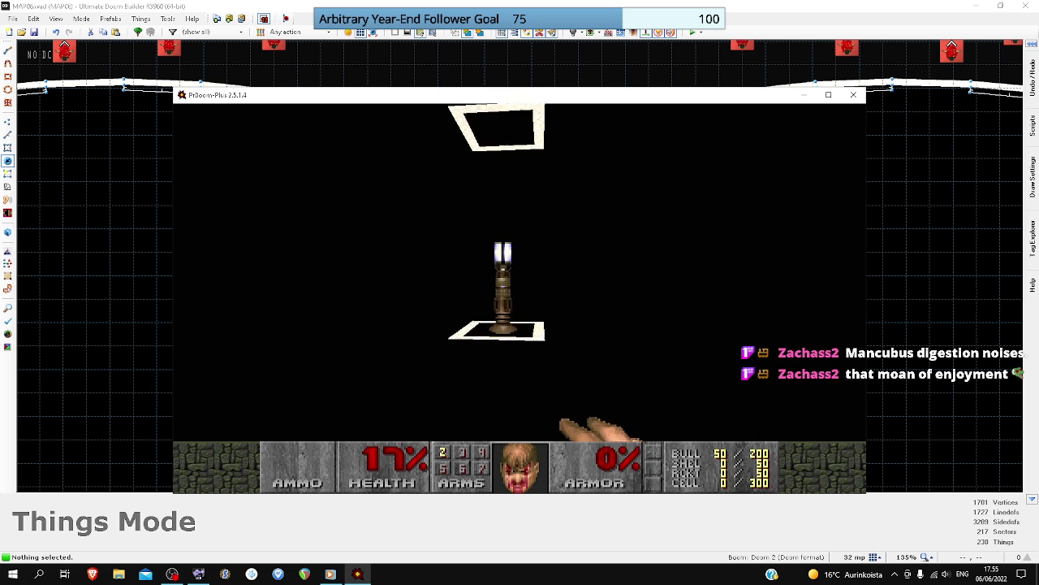
pyautogui.press('Up')
pyautogui.press('Right')
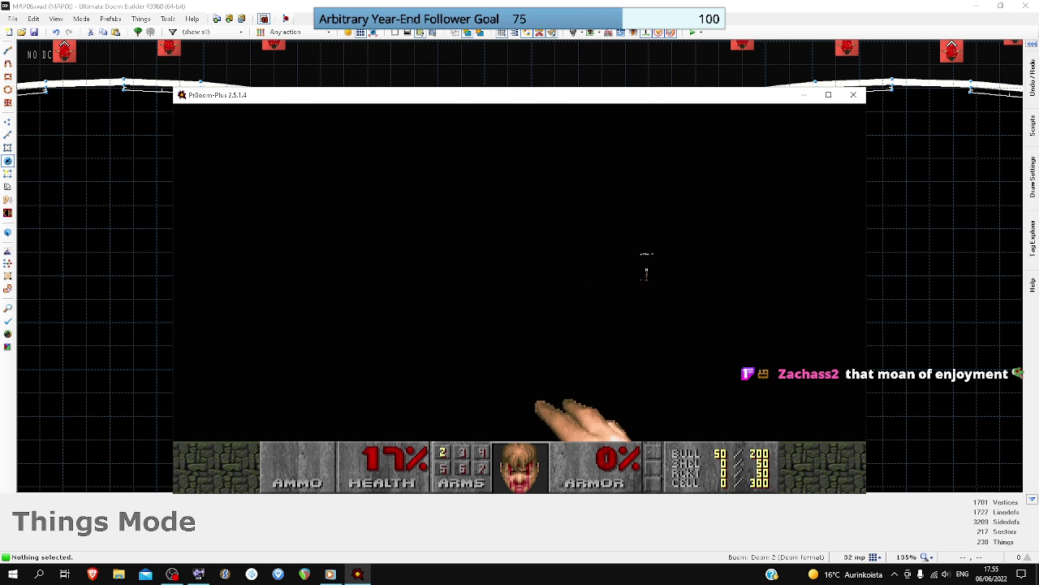
# - Run from lamp to lamp through the dark area to test navigation, and quit the playtest
pyautogui.press('w')
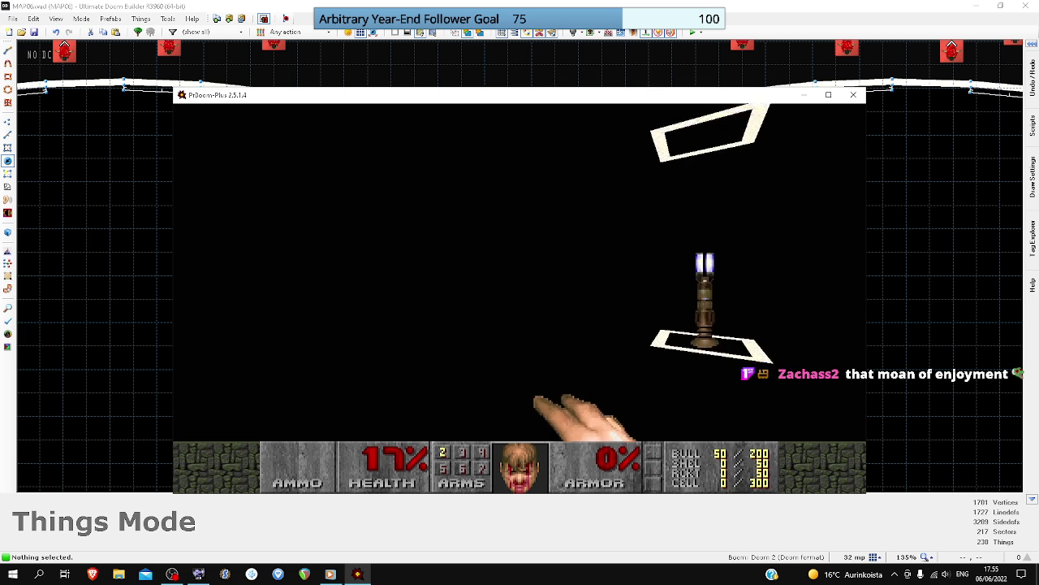
pyautogui.press('w')
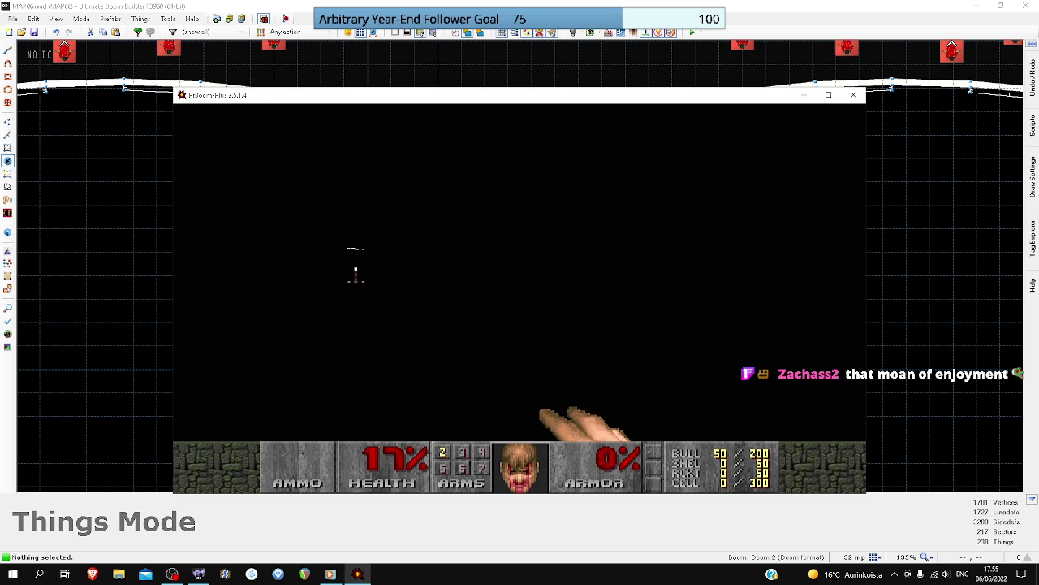
pyautogui.press('w')
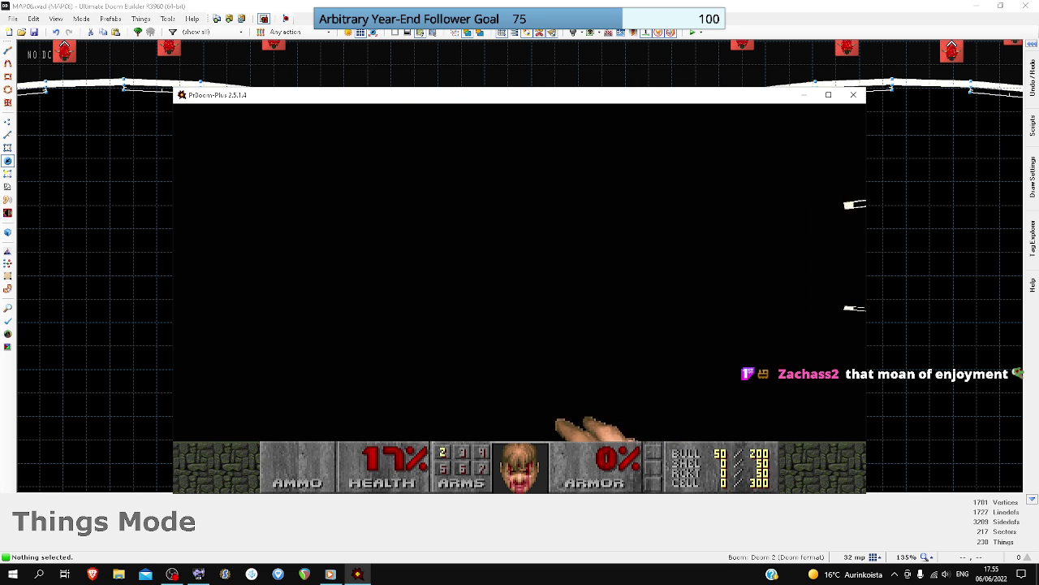
pyautogui.press('Left')
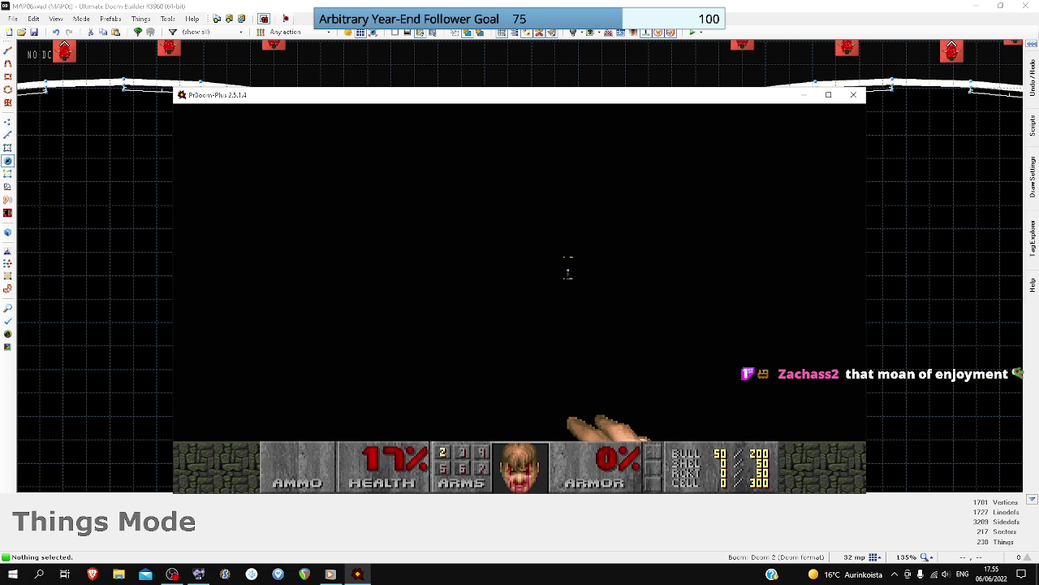
pyautogui.press('Tab')
pyautogui.press('Tab')
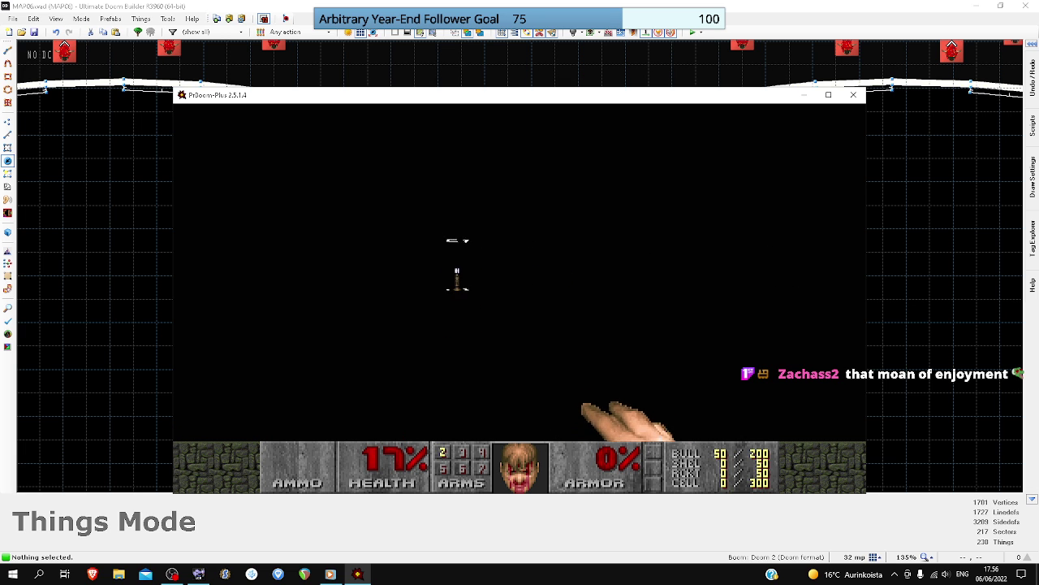
pyautogui.press('w')
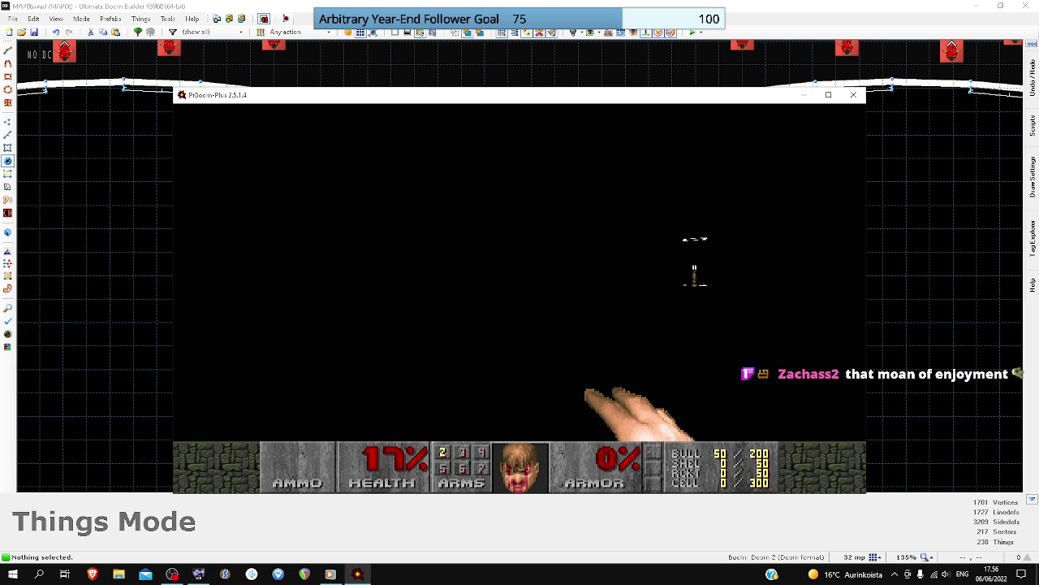
pyautogui.press('w')
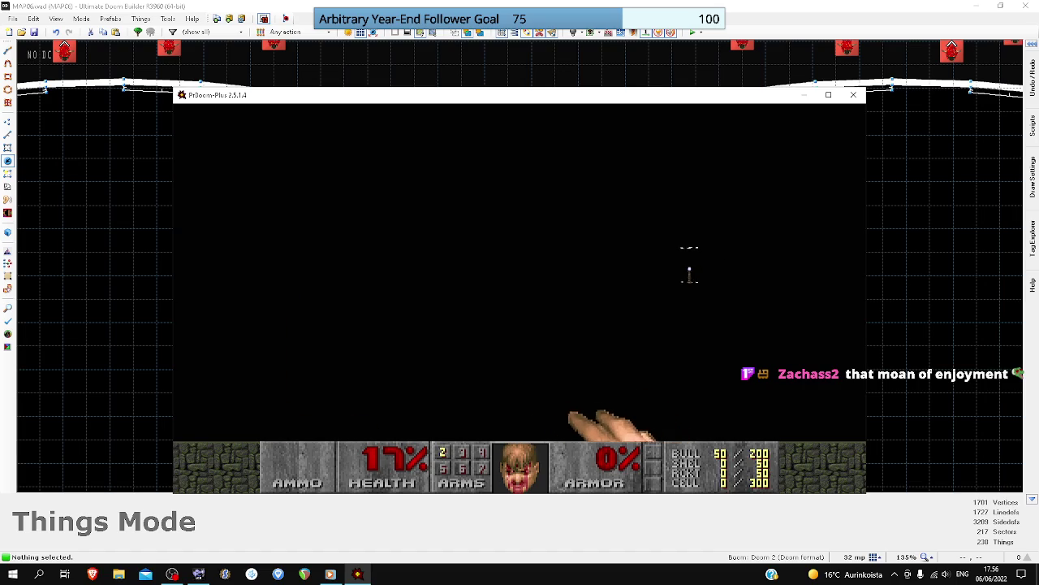
pyautogui.press('Escape')
pyautogui.press('y')
pyautogui.scroll(-8, 524, 295)
pyautogui.moveTo(384, 90); pyautogui.dragTo(663, 285)
pyautogui.scroll(2, 522, 279)
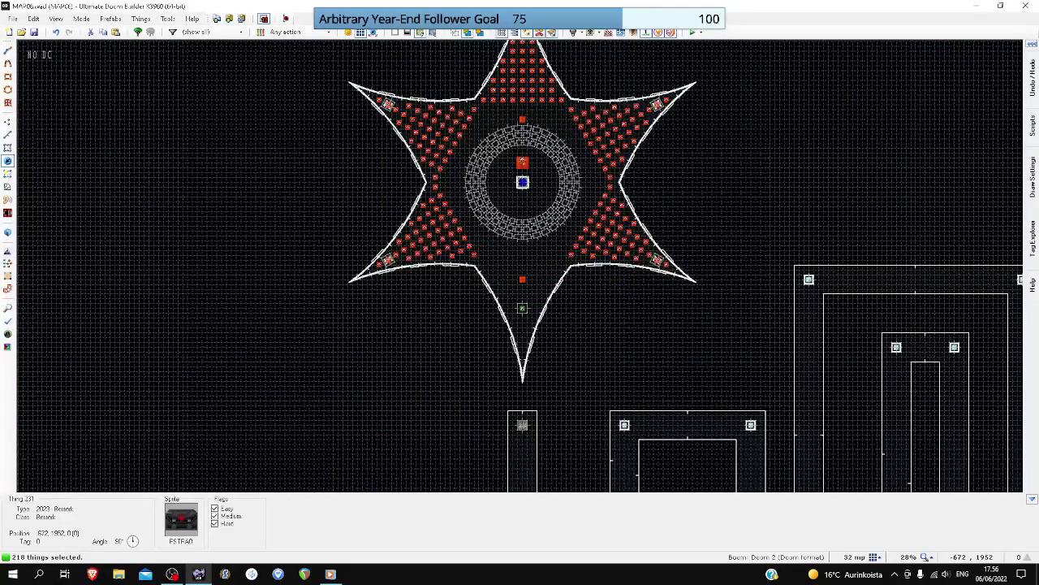
pyautogui.scroll(6, 387, 270)
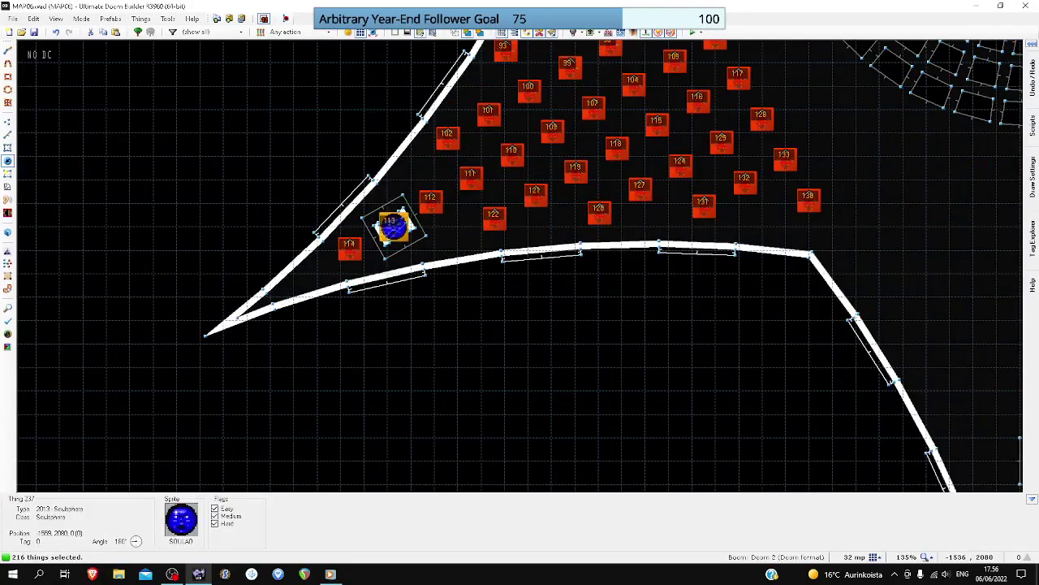
pyautogui.scroll(-9, 393, 228)
pyautogui.scroll(11, 755, 302)
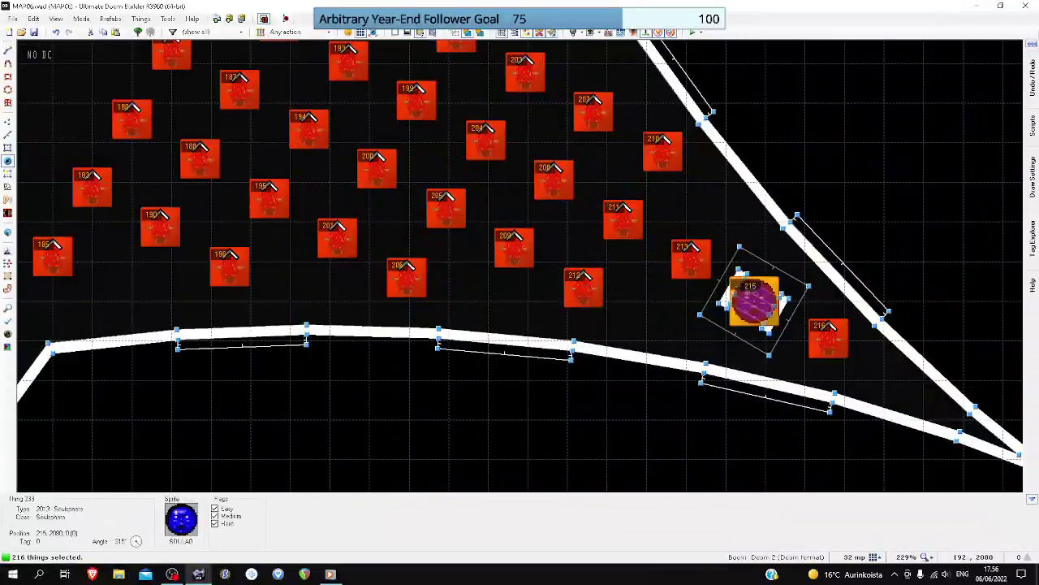
pyautogui.click(743, 305)
pyautogui.scroll(-1, 743, 305)
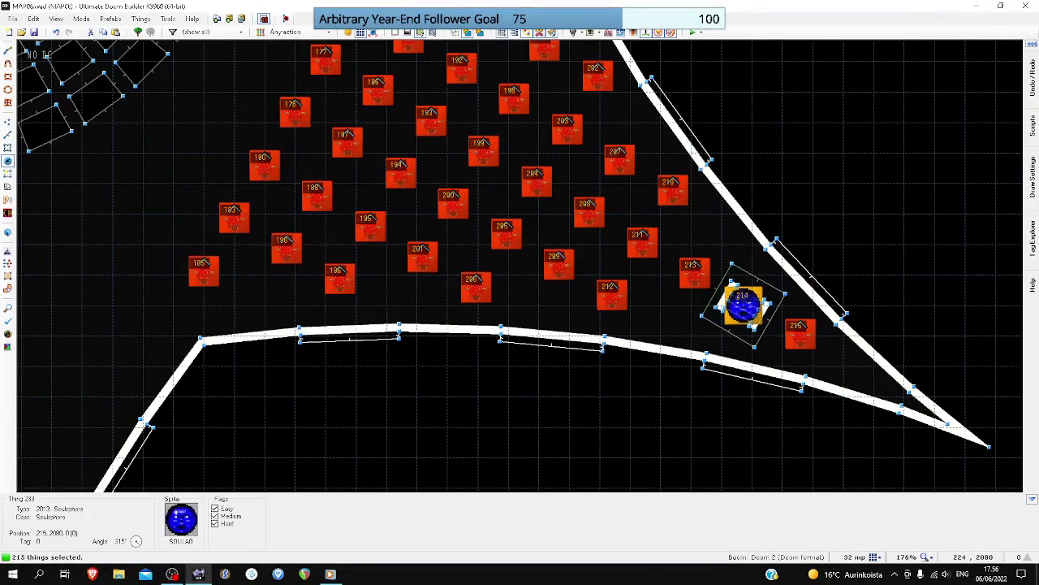
pyautogui.scroll(5, 745, 302)
pyautogui.scroll(-6, 812, 264)
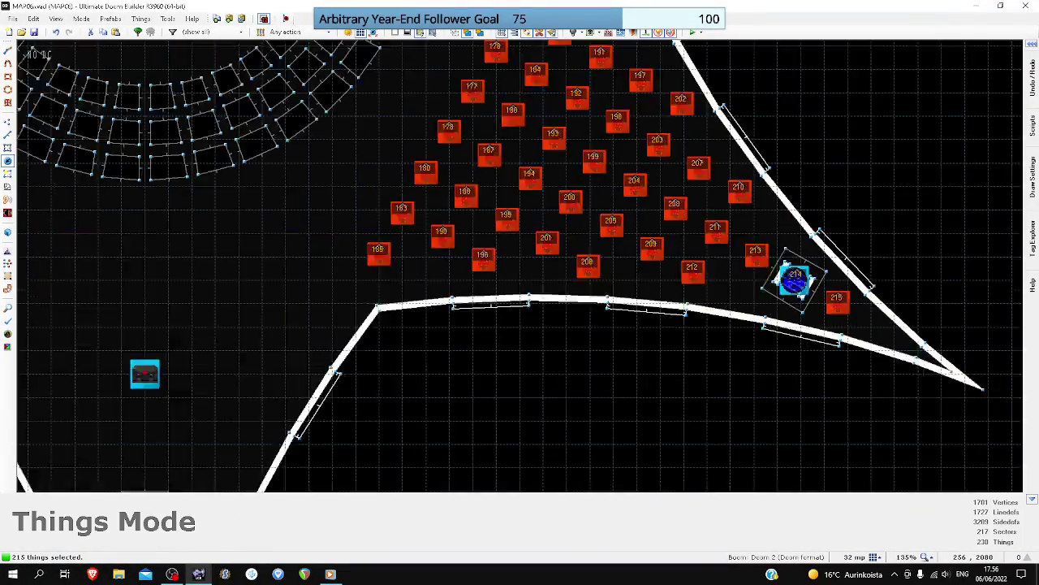
pyautogui.scroll(-4, 817, 275)
pyautogui.press('c')
# - Select one lost soul in the star-shaped arena and extend the selection to all similar things
pyautogui.scroll(3, 633, 263)
pyautogui.scroll(-2, 616, 247)
pyautogui.click(670, 260)
pyautogui.click(141, 19)
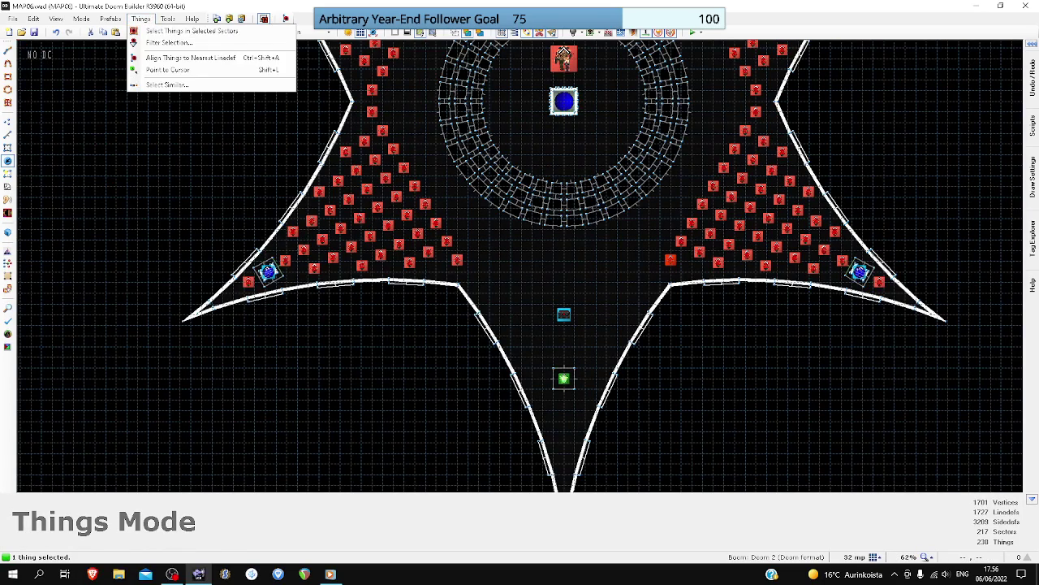
pyautogui.click(167, 85)
pyautogui.click(411, 278)
pyautogui.click(411, 289)
pyautogui.click(542, 323)
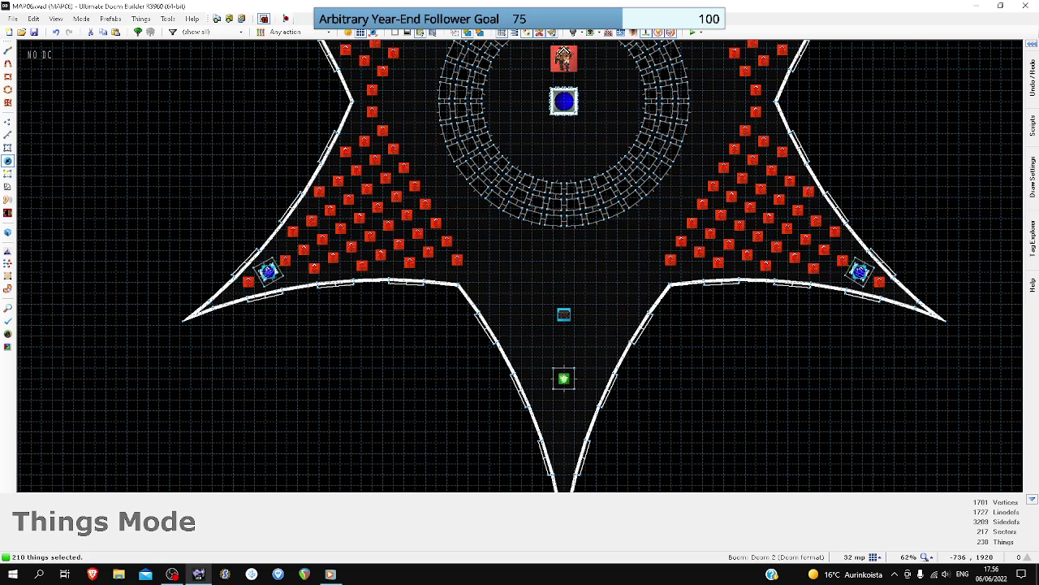
# - Examine the selection numbering of the lost souls across the star arena's south-western and western points
pyautogui.scroll(6, 451, 273)
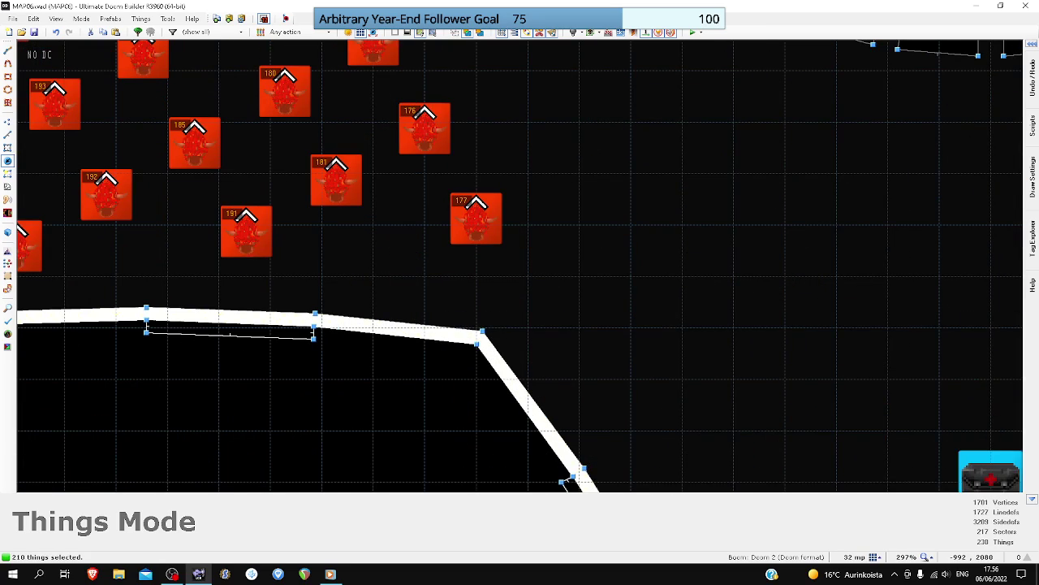
pyautogui.scroll(-1, 448, 271)
pyautogui.press('Left')
pyautogui.press('Left')
pyautogui.press('Left')
pyautogui.press('Left')
pyautogui.press('Left')
pyautogui.press('Left')
pyautogui.press('Left')
pyautogui.press('Left')
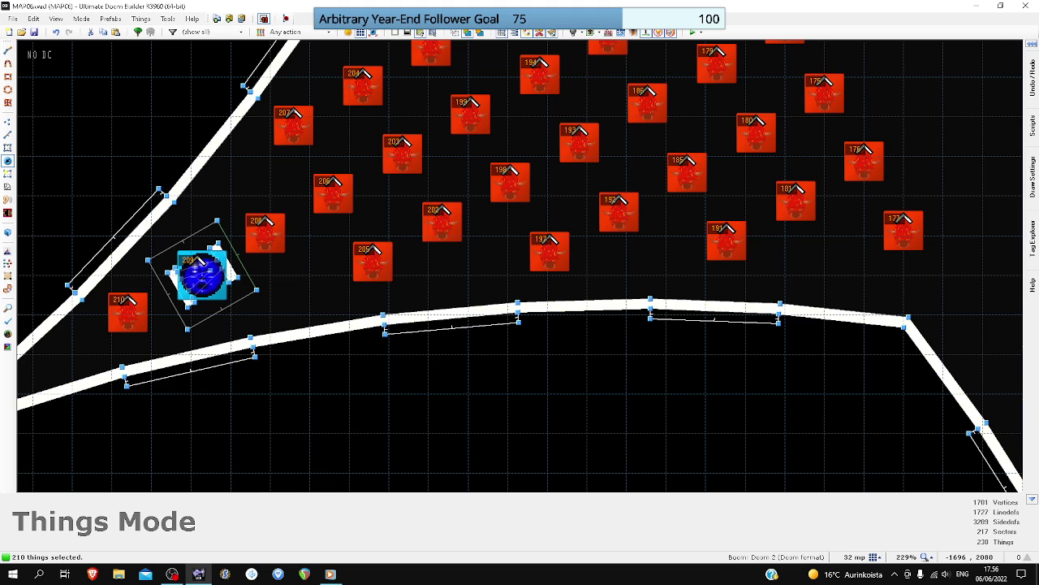
pyautogui.press('Up')
pyautogui.press('Up')
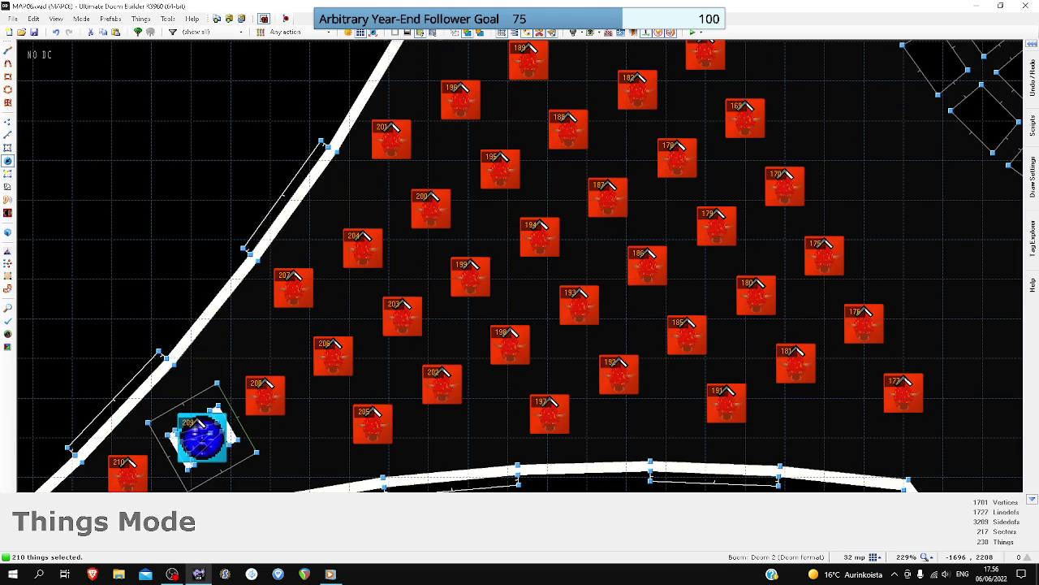
pyautogui.press('Up')
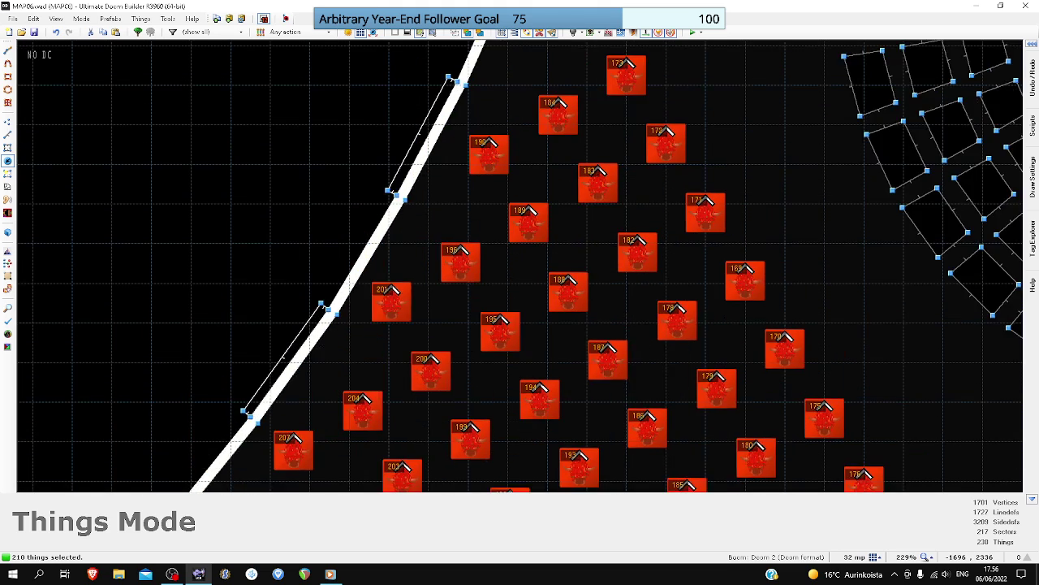
pyautogui.press('Up')
# - Examine how the selected lost souls are numbered and laid out in the star arena's northern and north-eastern points
pyautogui.scroll(-3, 32, 269)
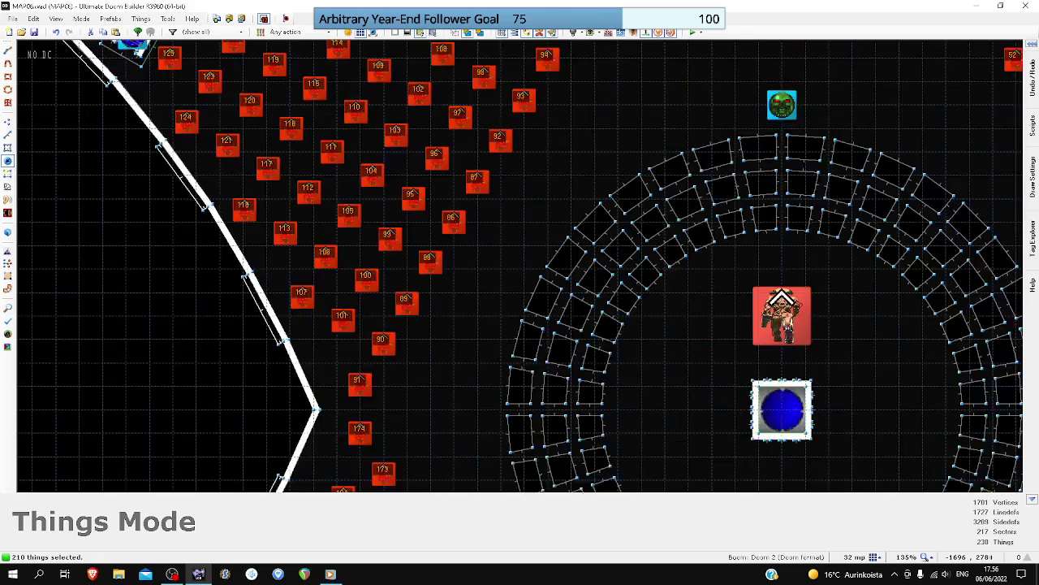
pyautogui.press('Up')
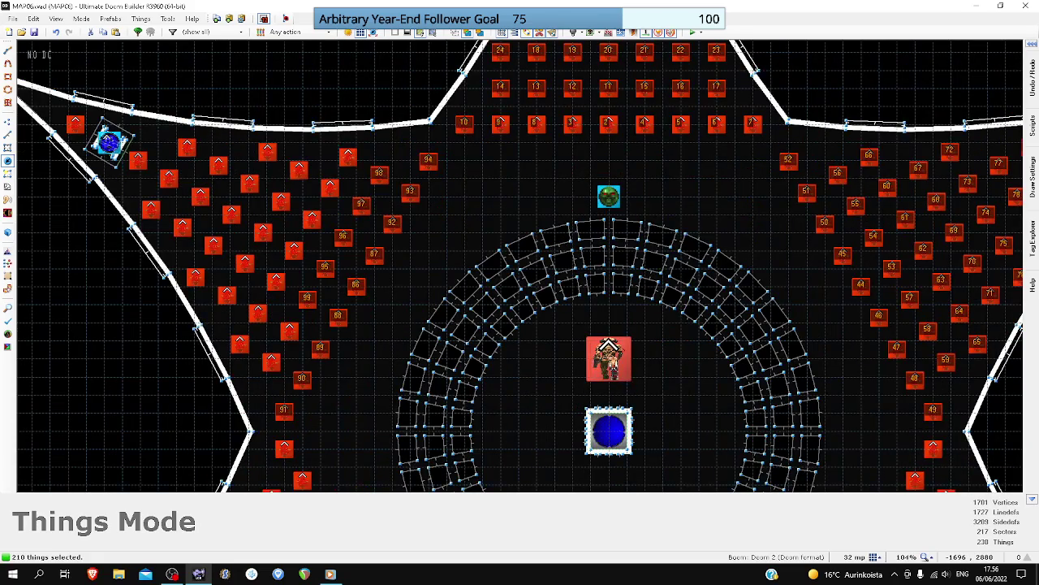
pyautogui.press('Up')
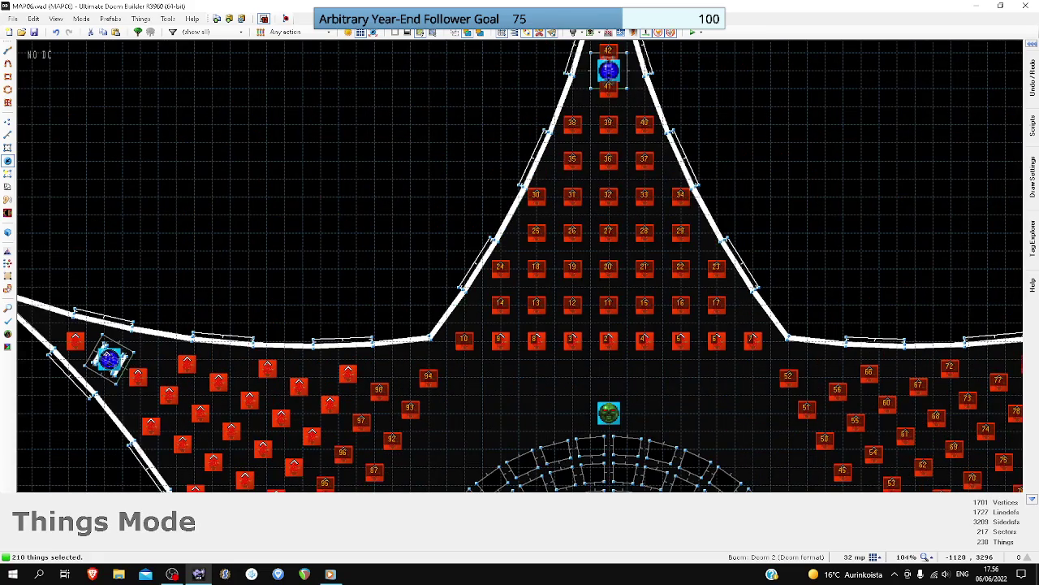
pyautogui.press('Right')
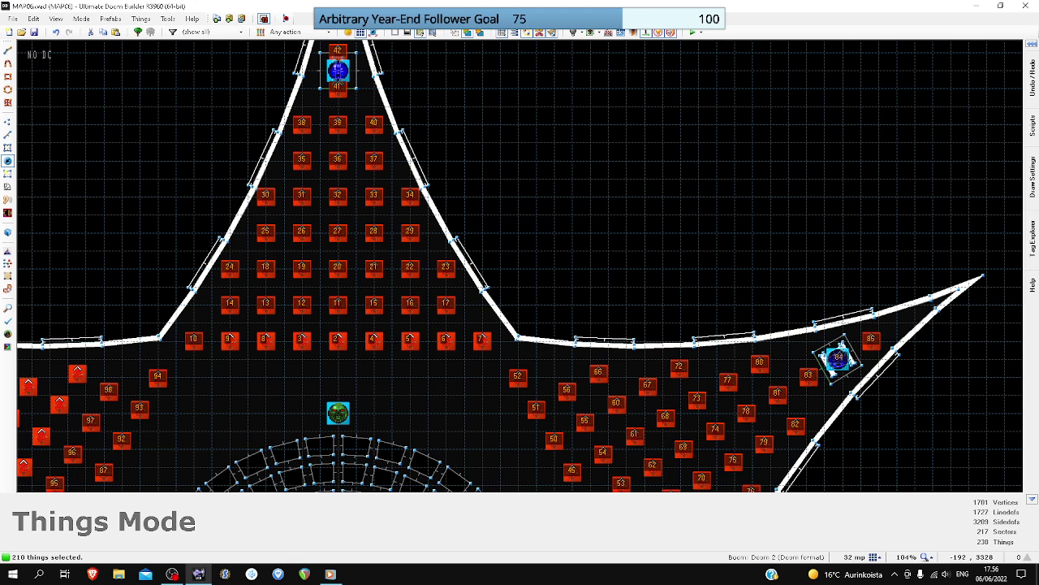
pyautogui.press('Right')
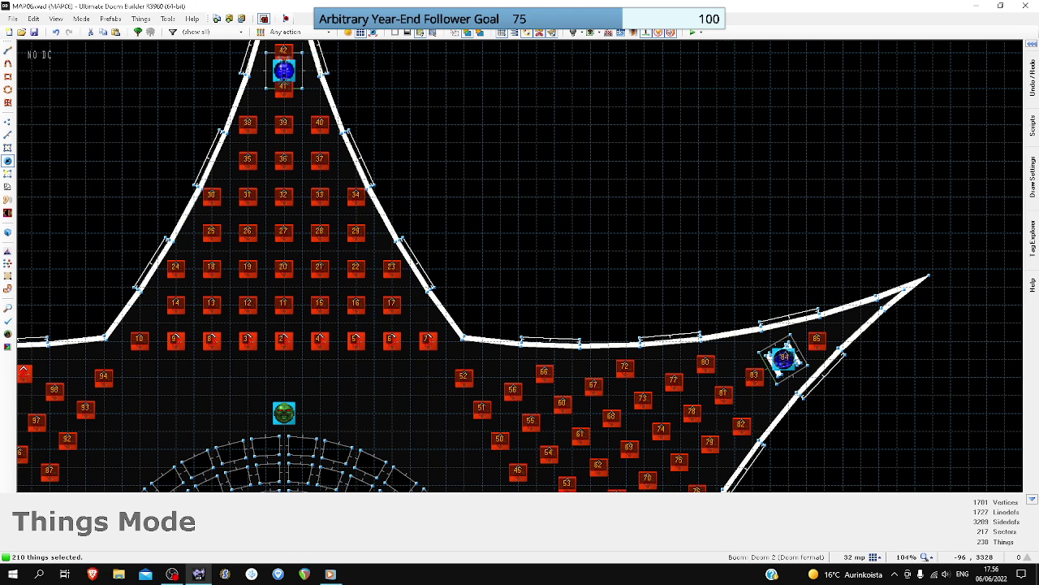
pyautogui.press('Up')
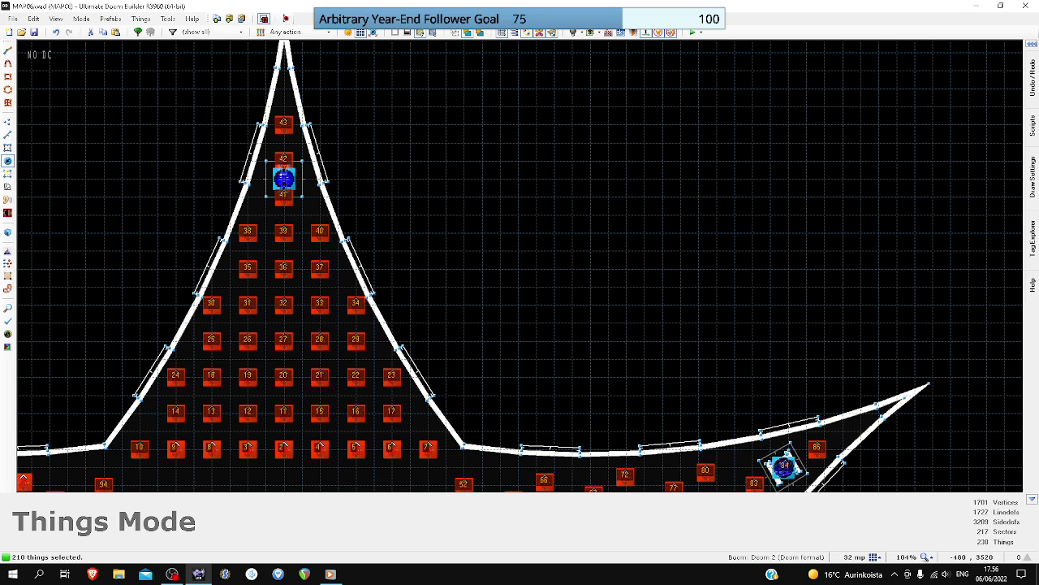
pyautogui.press('Down')
pyautogui.press('Left')
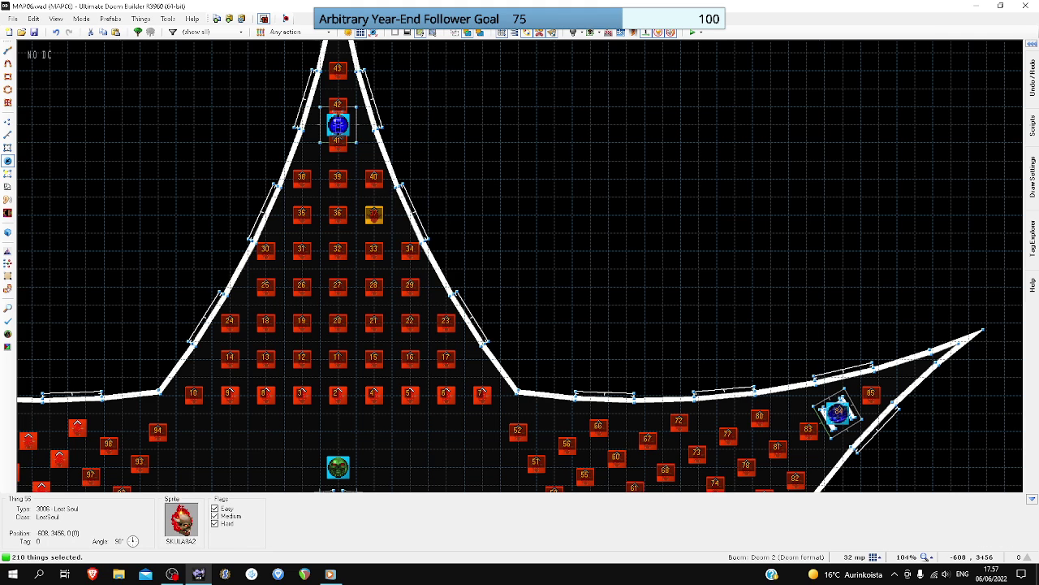
pyautogui.press('t')
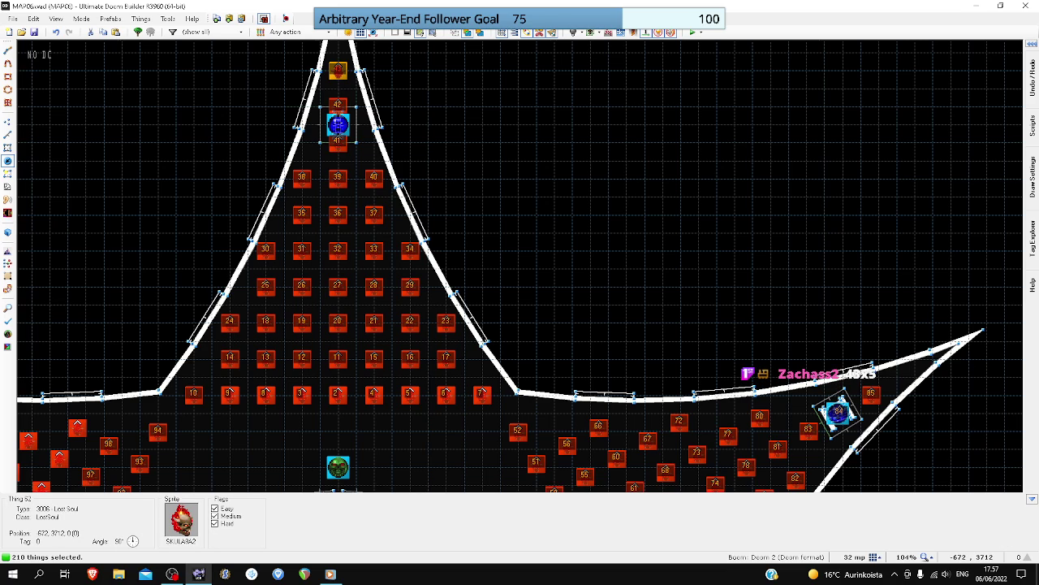
# - Examine the monster placement across the arms and centre of the star-shaped arena
pyautogui.scroll(-3, 338, 71)
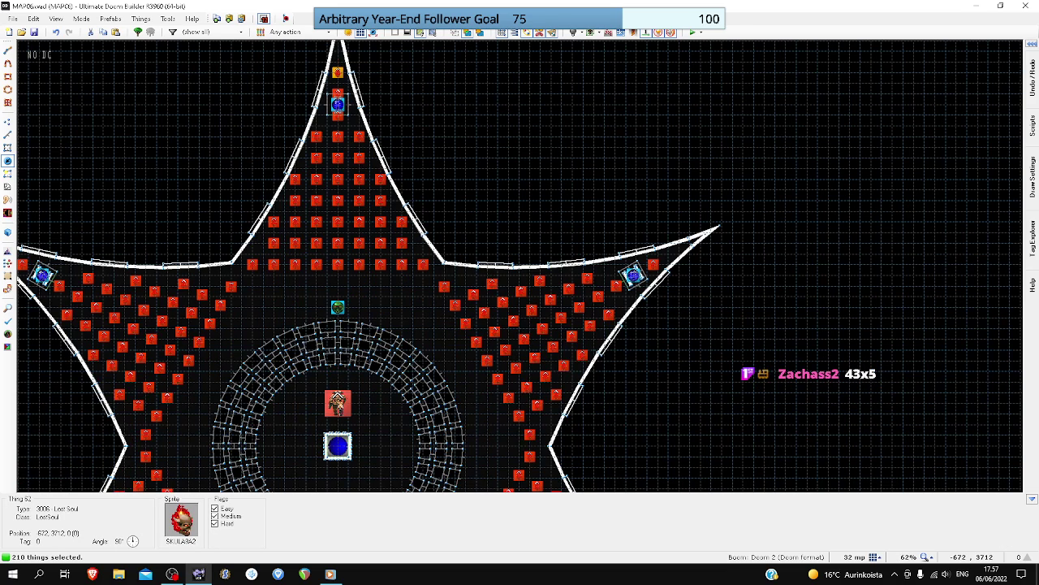
pyautogui.scroll(3, 337, 71)
pyautogui.press('t')
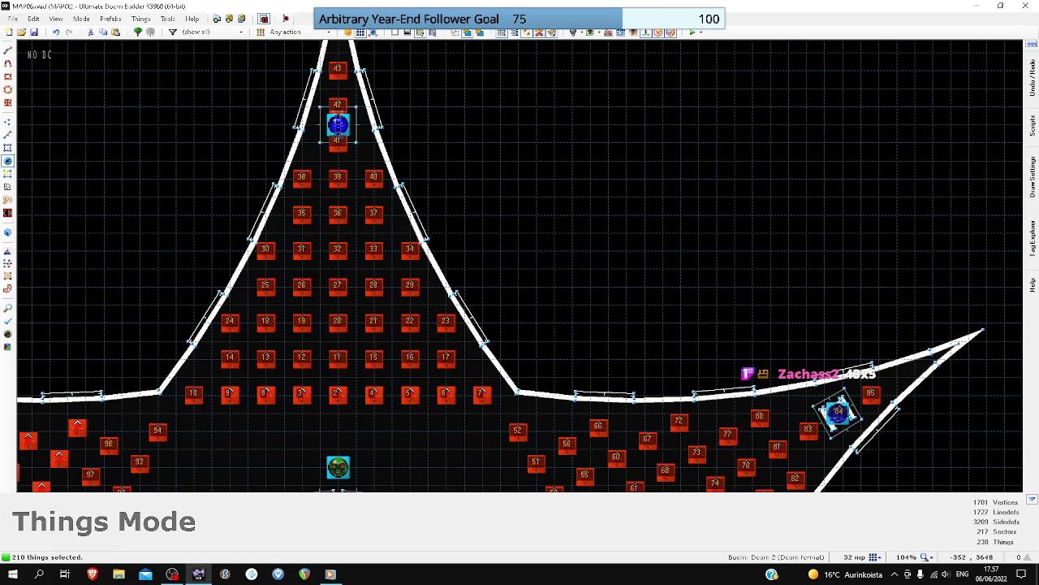
pyautogui.press('Down')
pyautogui.press('Down')
pyautogui.press('Down')
pyautogui.press('Down')
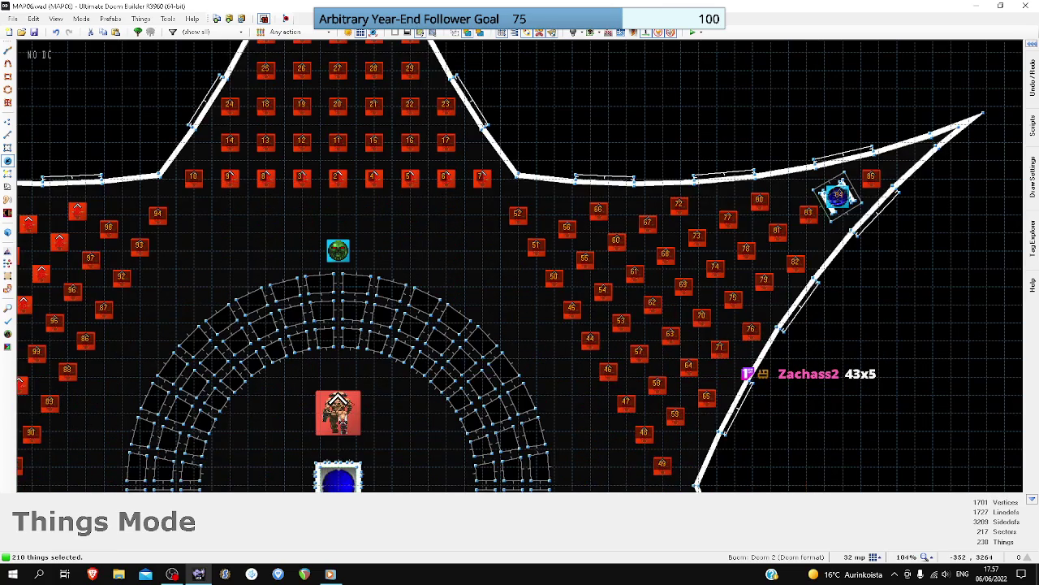
pyautogui.scroll(-4, 527, 102)
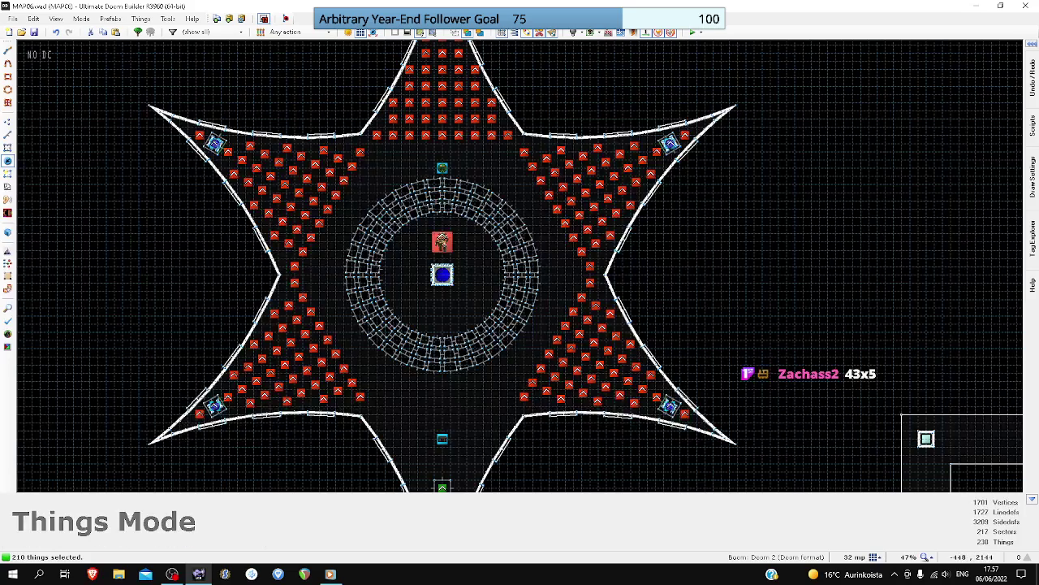
pyautogui.scroll(4, 524, 396)
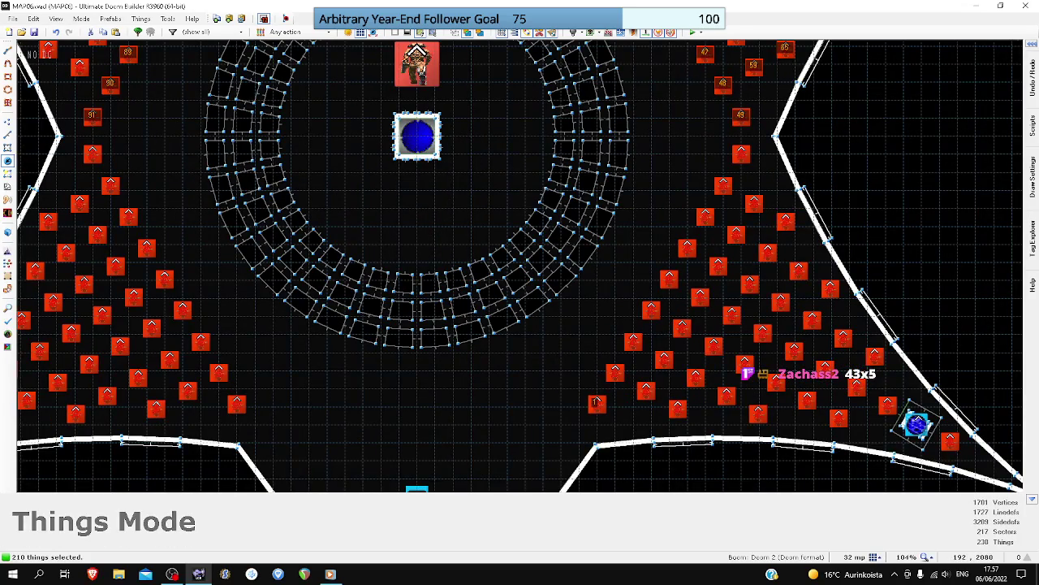
pyautogui.scroll(7, 930, 421)
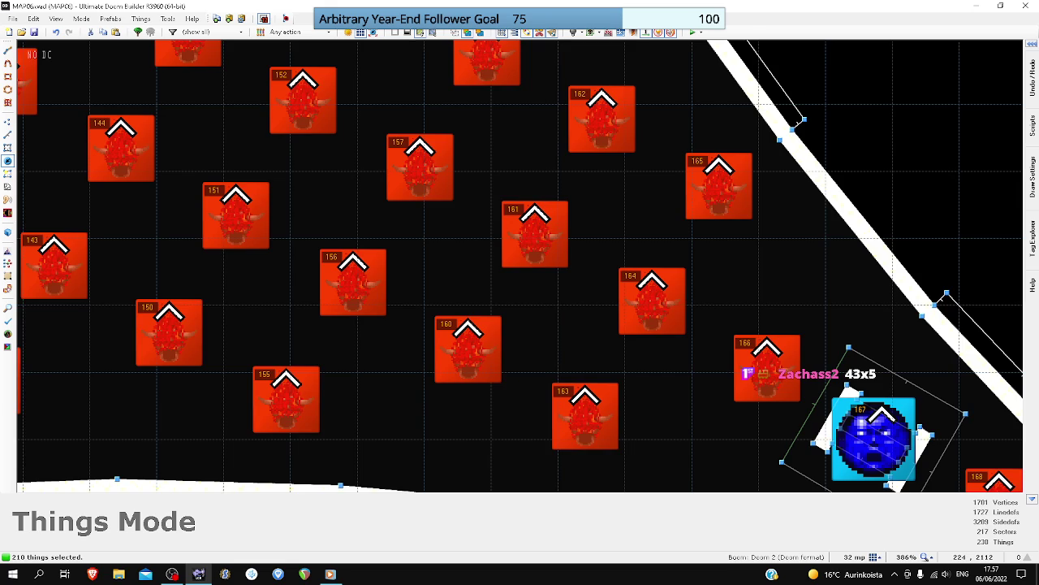
pyautogui.scroll(-10, 922, 435)
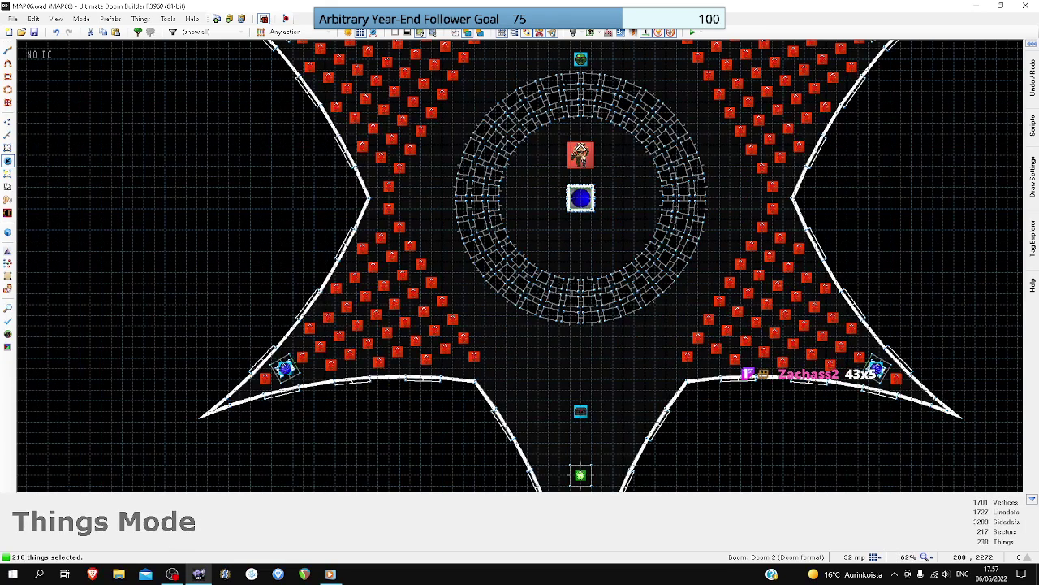
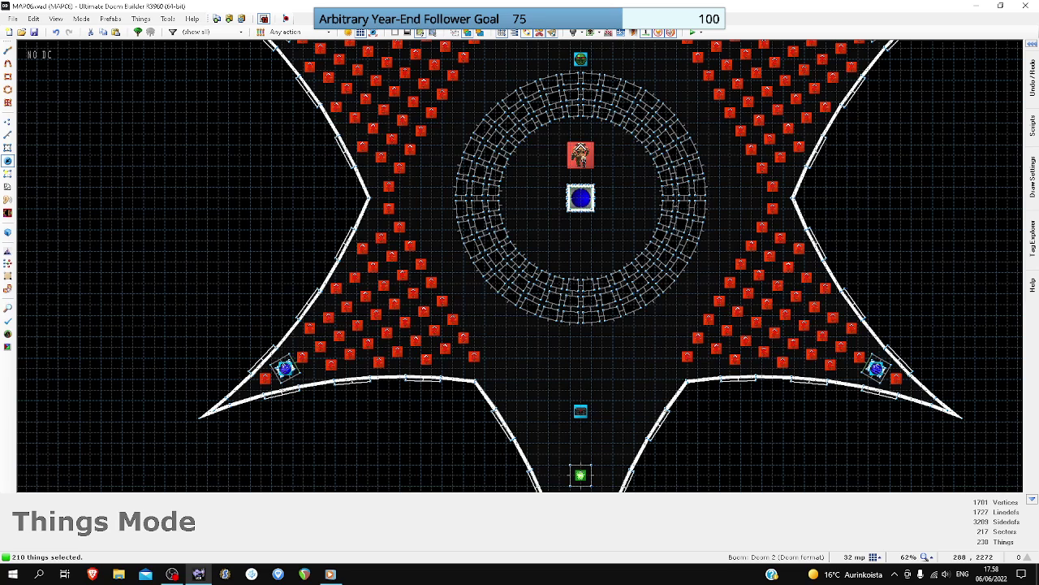
# - Deselect all things in the star-shaped arena and save the map
pyautogui.moveTo(862, 184); pyautogui.dragTo(953, 257)
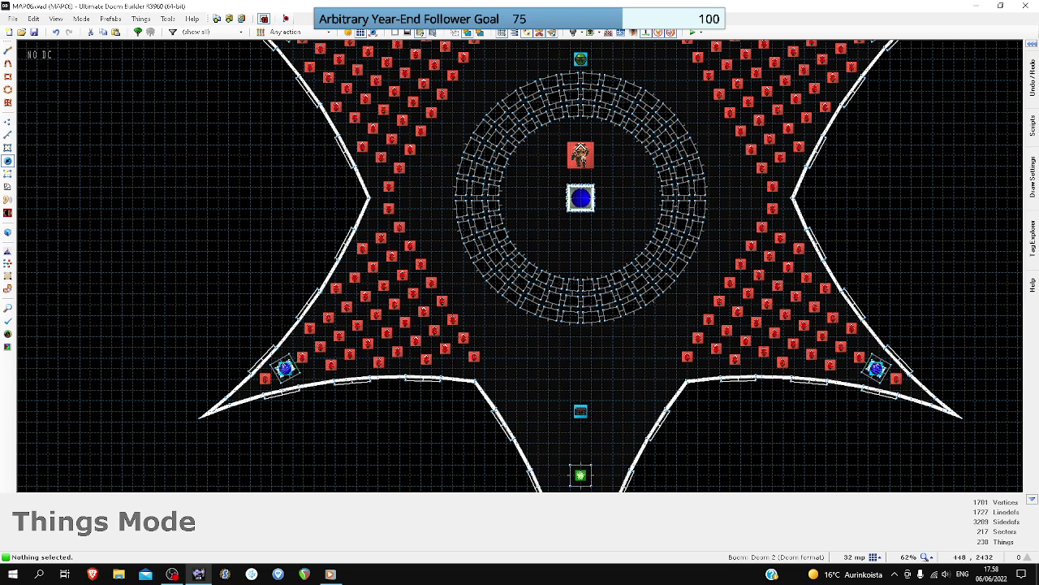
pyautogui.scroll(-3, 948, 255)
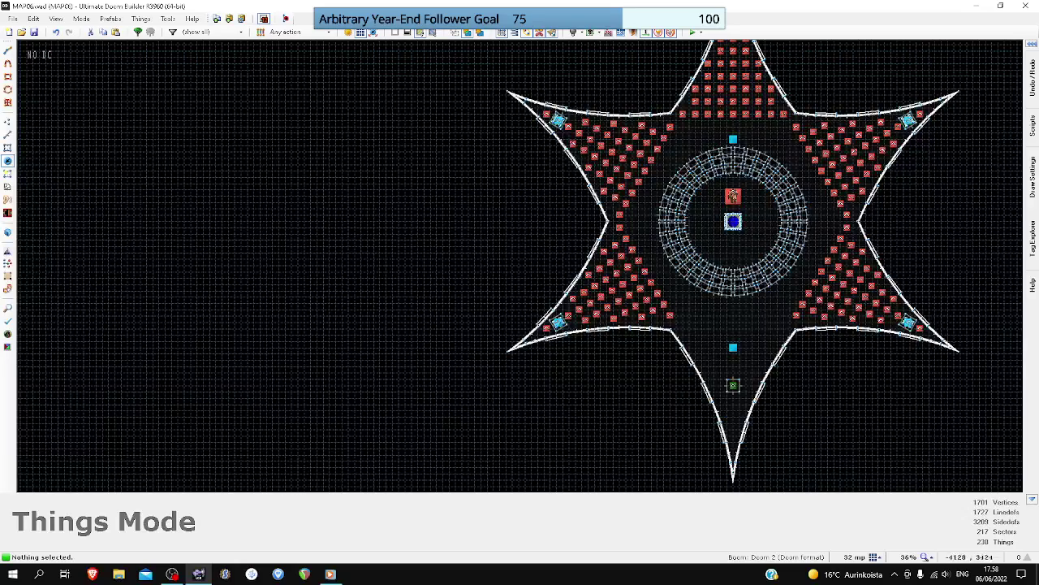
pyautogui.hotkey('ctrl', 's')
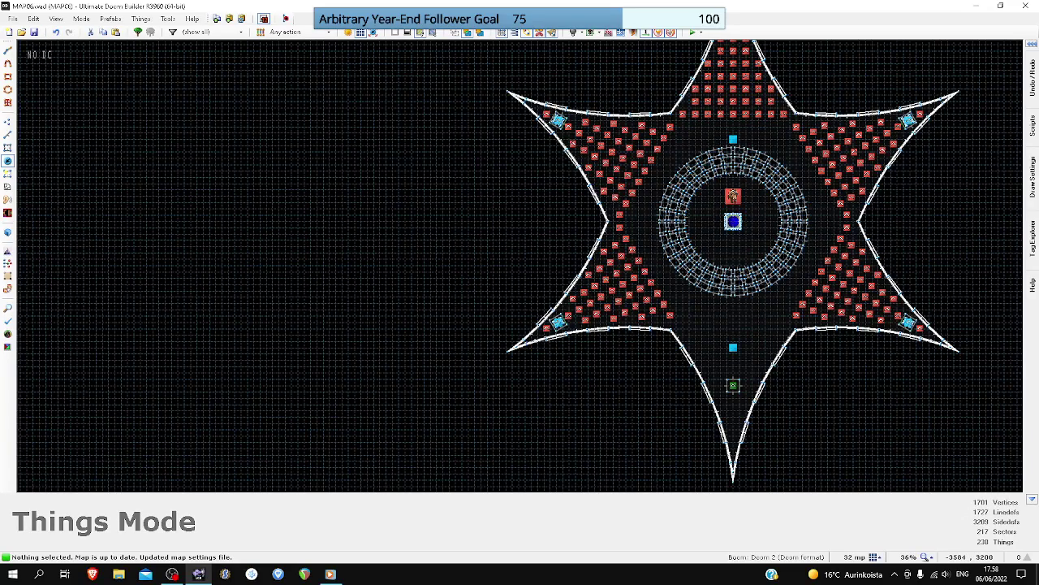
# - Switch to Linedefs mode and set the grid size to 8 mp for working on the pentagram pad in the corridor below the star
pyautogui.press('Right')
pyautogui.press('Right')
pyautogui.press('Right')
pyautogui.press('Down')
pyautogui.press('Down')
pyautogui.press('Down')
pyautogui.press('Down')
pyautogui.press('Down')
pyautogui.press('Down')
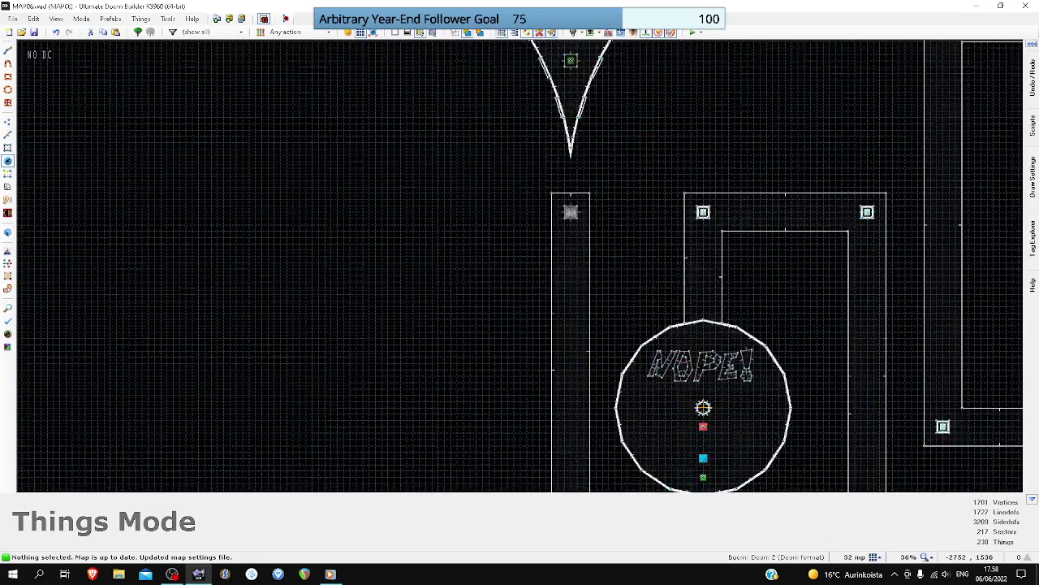
pyautogui.press('Down')
pyautogui.press('Right')
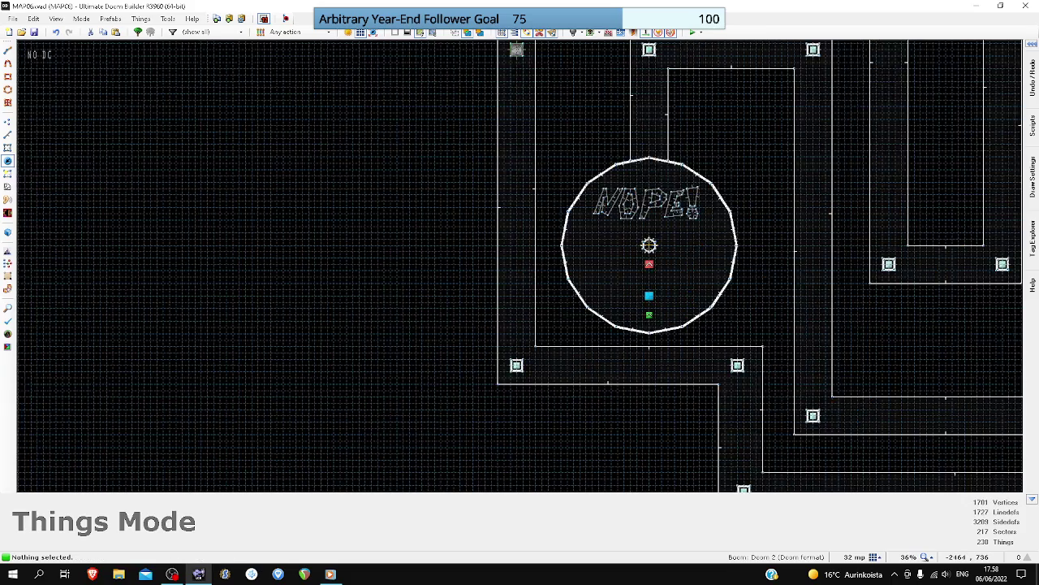
pyautogui.click(8, 134)
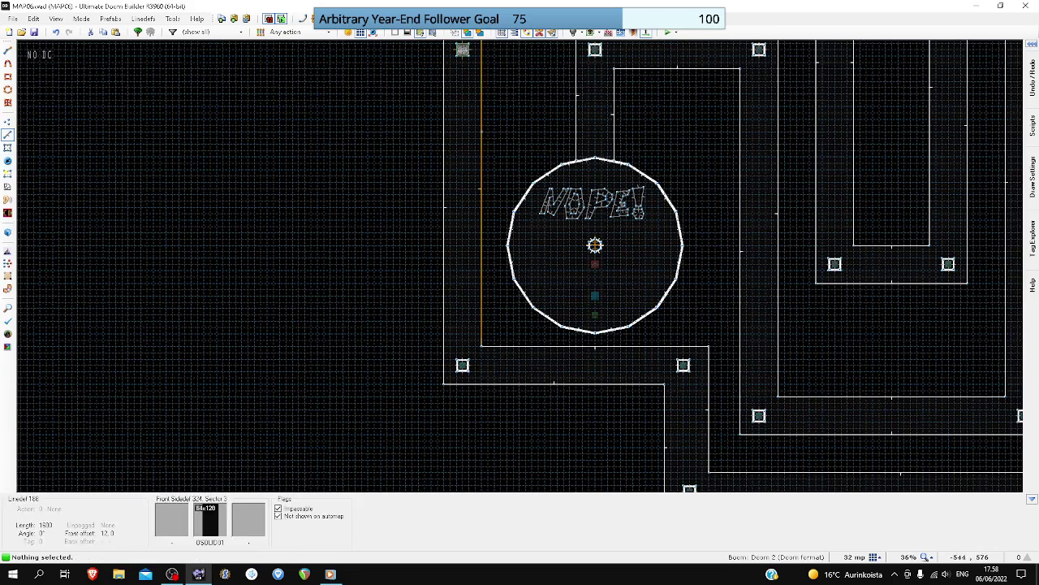
pyautogui.press('Up')
pyautogui.press('Up')
pyautogui.scroll(6, 471, 145)
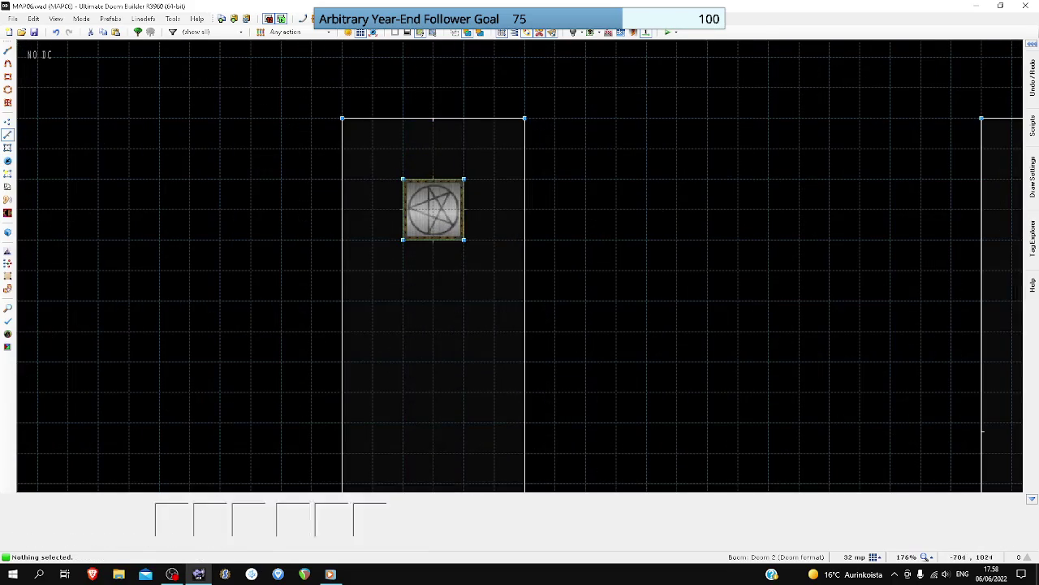
pyautogui.click(875, 557)
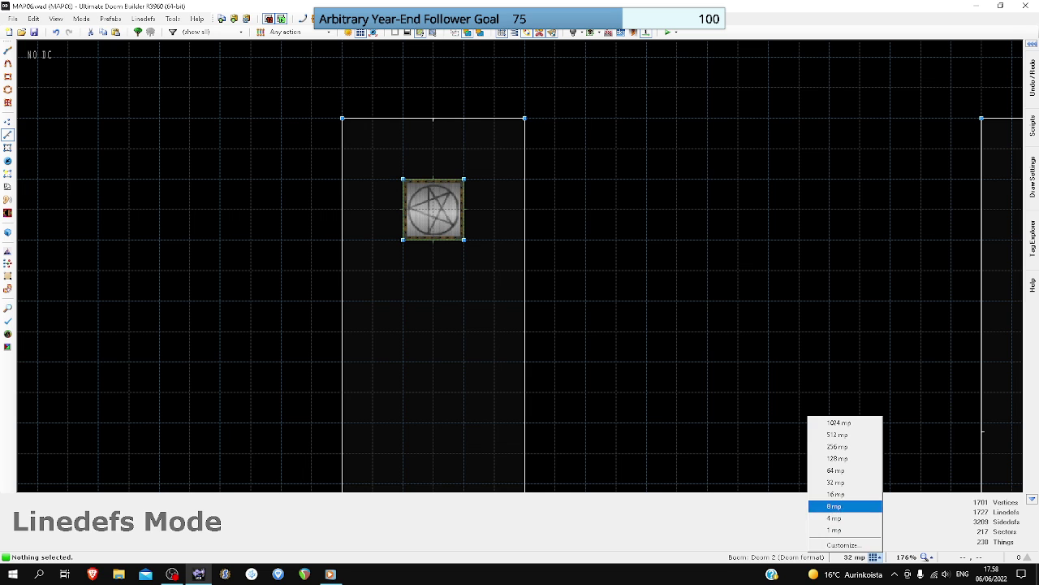
pyautogui.click(834, 506)
# - Draw an 80 by 80 square around the pentagram pad, 8 units outside its edges
pyautogui.scroll(5, 384, 177)
pyautogui.press('d')
pyautogui.click(415, 156)
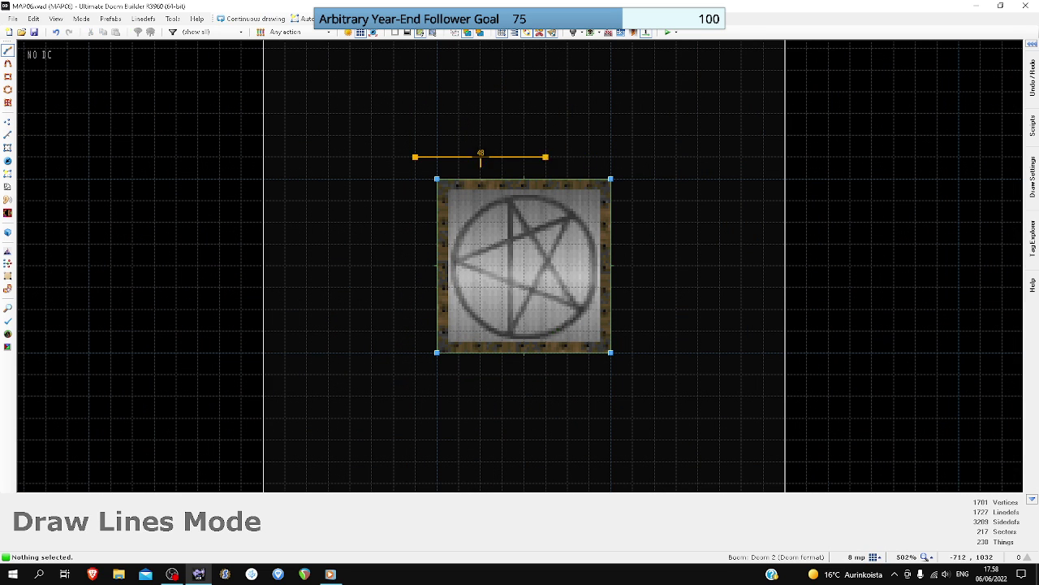
pyautogui.click(633, 157)
pyautogui.click(632, 374)
pyautogui.click(415, 374)
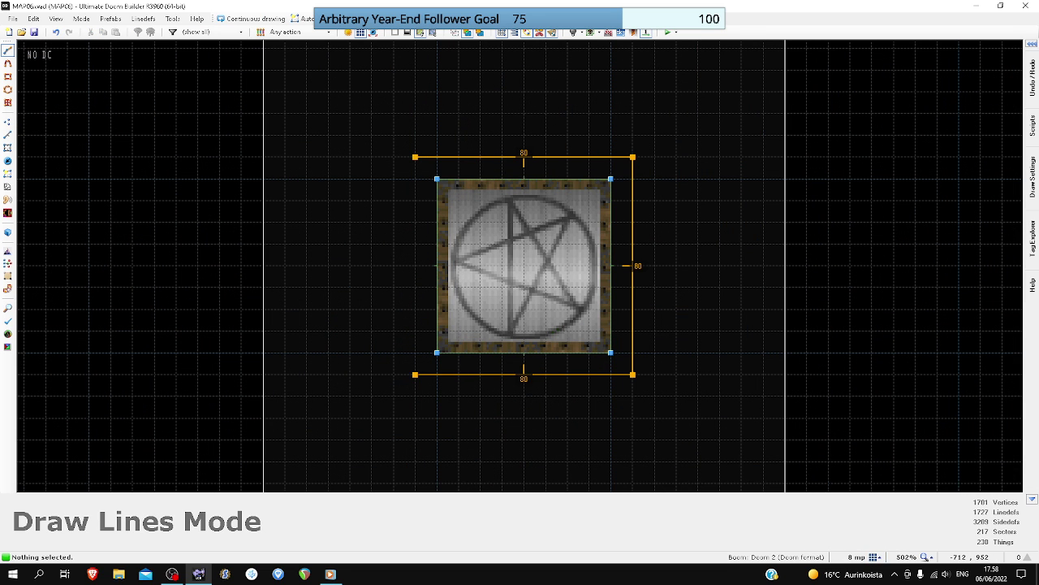
pyautogui.click(415, 157)
# - Set both the floor and ceiling flats of the new border sector around the pentagram pad to OFLUOA01
pyautogui.press('s')
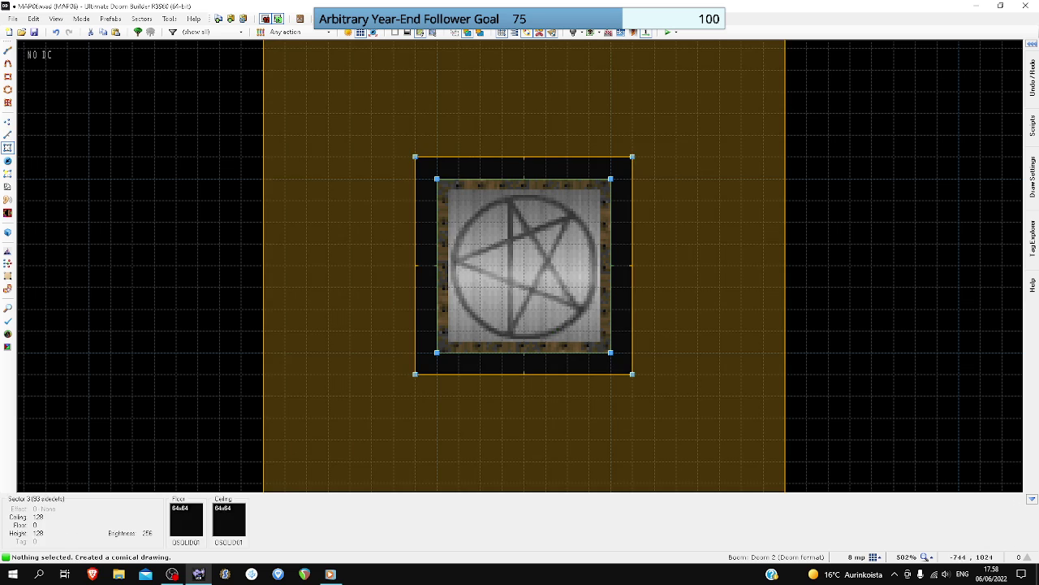
pyautogui.rightClick(426, 170)
pyautogui.click(537, 255)
pyautogui.click(554, 231)
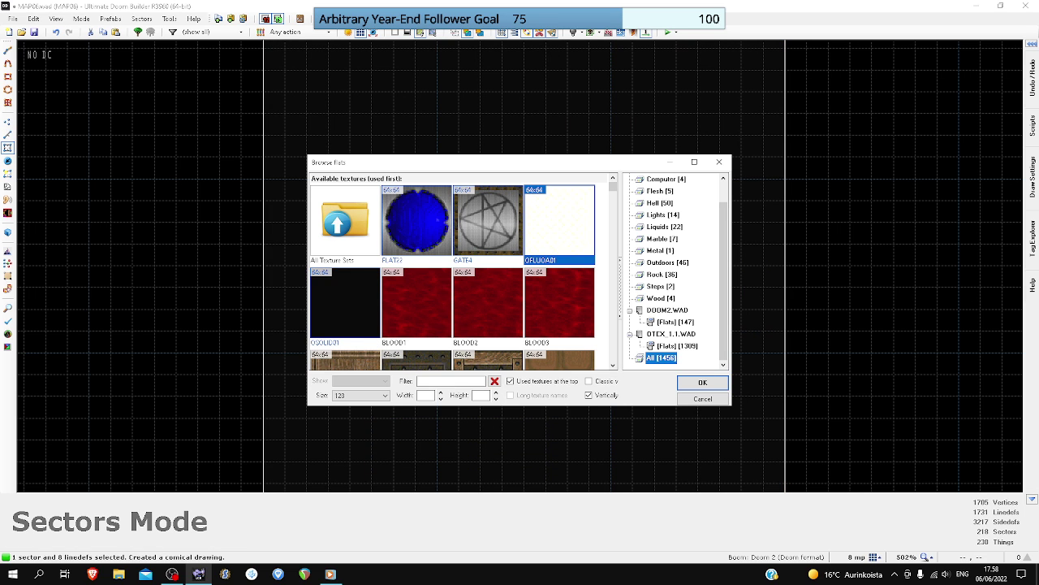
pyautogui.press('Return')
pyautogui.click(537, 294)
pyautogui.hotkey('ctrl', 'c')
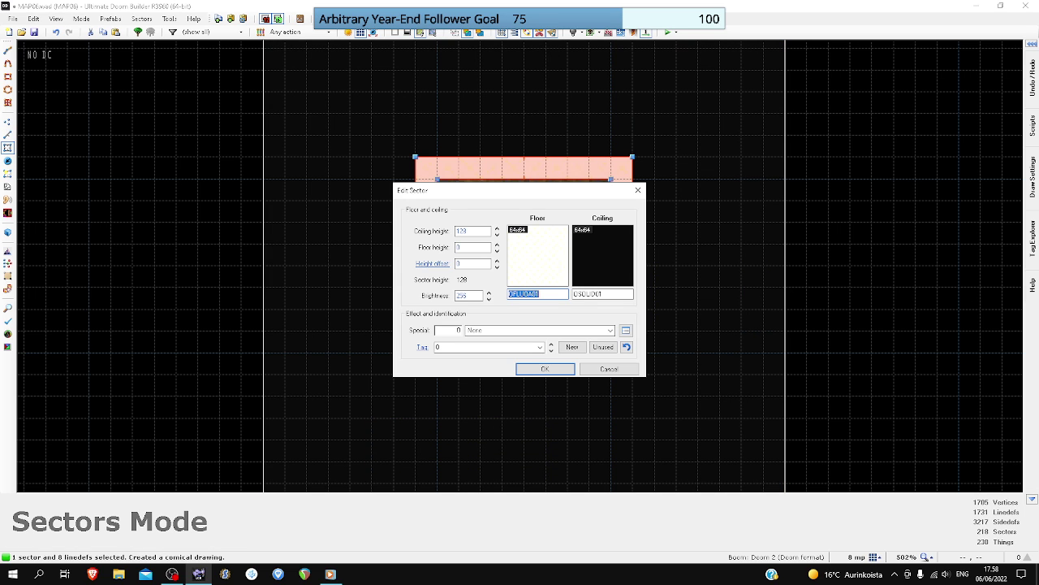
pyautogui.click(603, 294)
pyautogui.hotkey('ctrl', 'v')
pyautogui.click(552, 369)
pyautogui.moveTo(696, 225); pyautogui.dragTo(719, 264)
# - Inspect the bordered pentagram pad and its corridor in the 3D view
pyautogui.press('w')
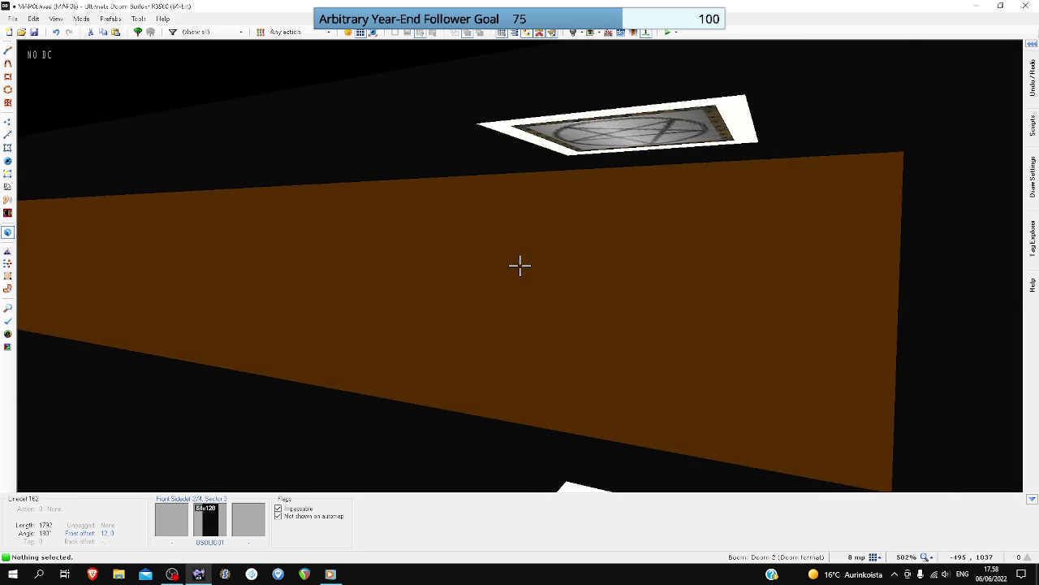
pyautogui.press('d')
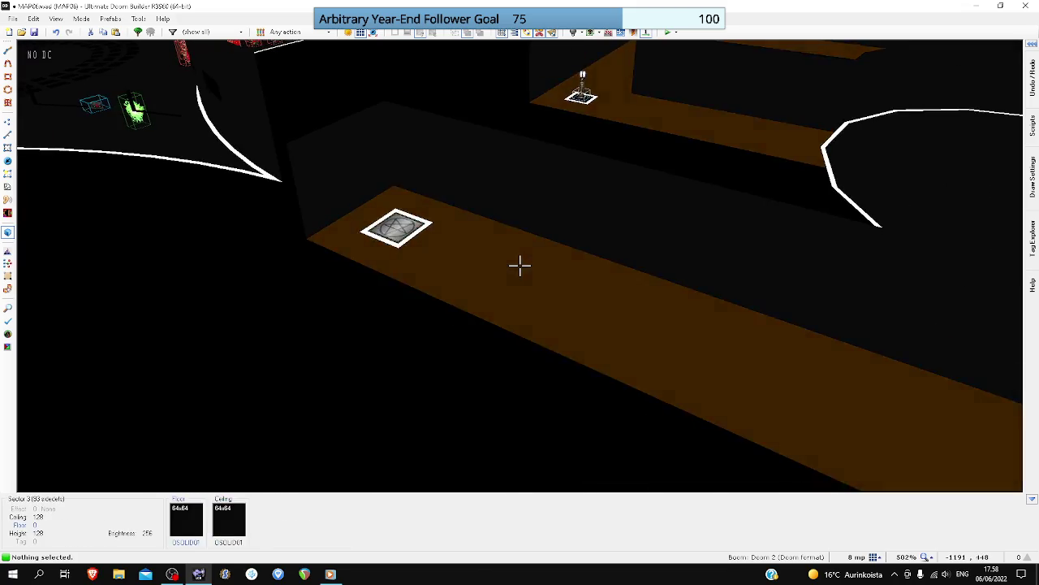
pyautogui.press('w')
pyautogui.scroll(-6, 520, 265)
pyautogui.scroll(9, 603, 171)
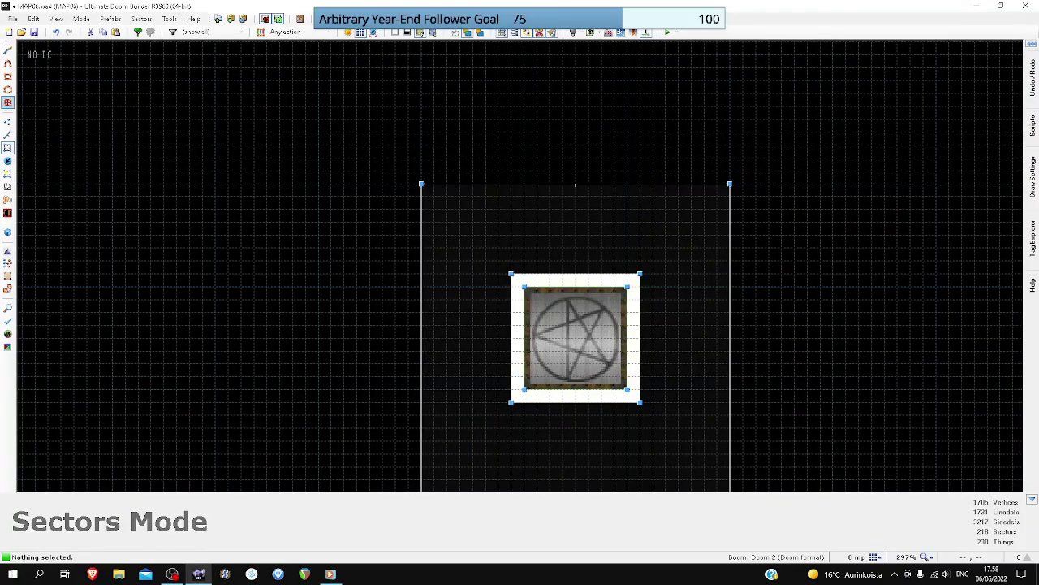
# - Draw a row of five separate 16-unit horizontal lines, 16 units apart, between the pentagram pad and the corridor's end wall
pyautogui.press('l')
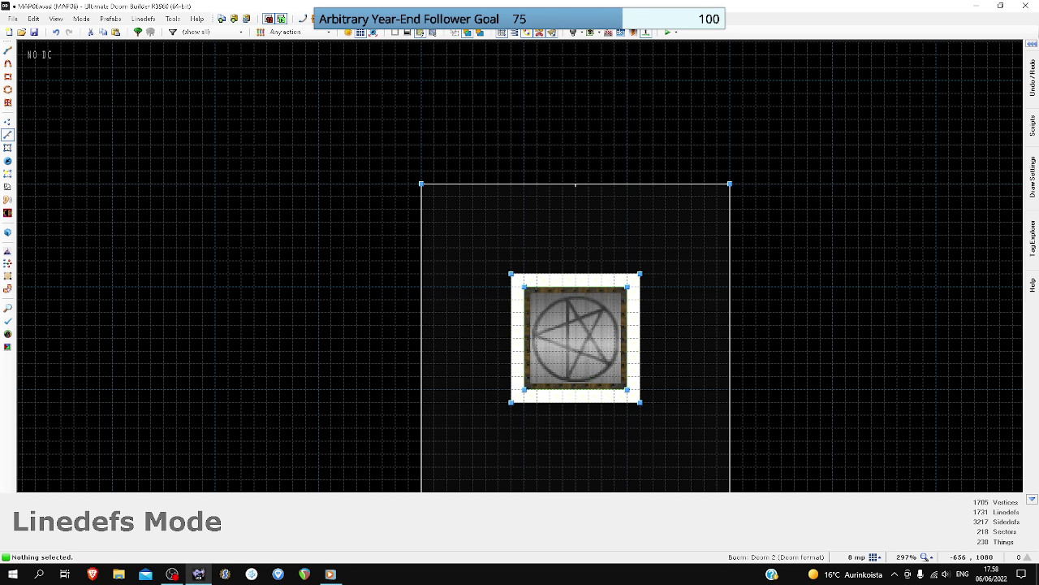
pyautogui.scroll(5, 602, 203)
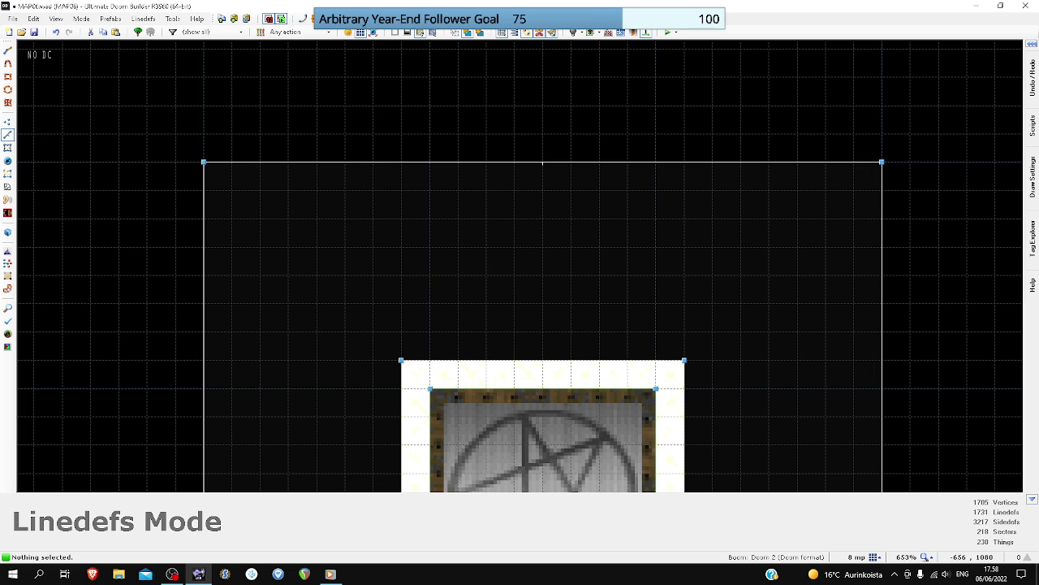
pyautogui.rightClick(513, 190)
pyautogui.click(571, 190)
pyautogui.rightClick(571, 190)
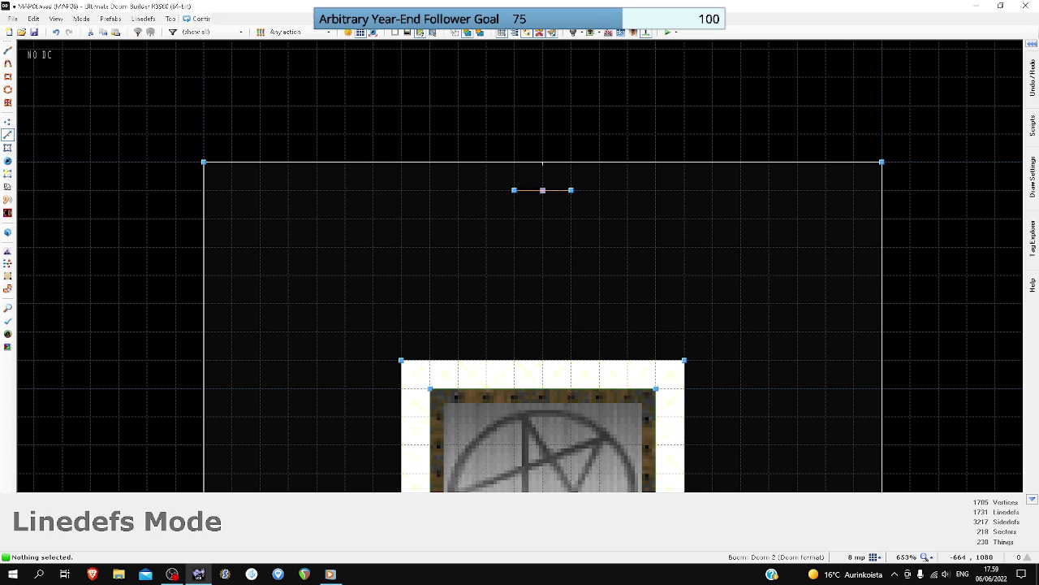
pyautogui.rightClick(628, 190)
pyautogui.click(684, 190)
pyautogui.rightClick(685, 190)
pyautogui.rightClick(740, 190)
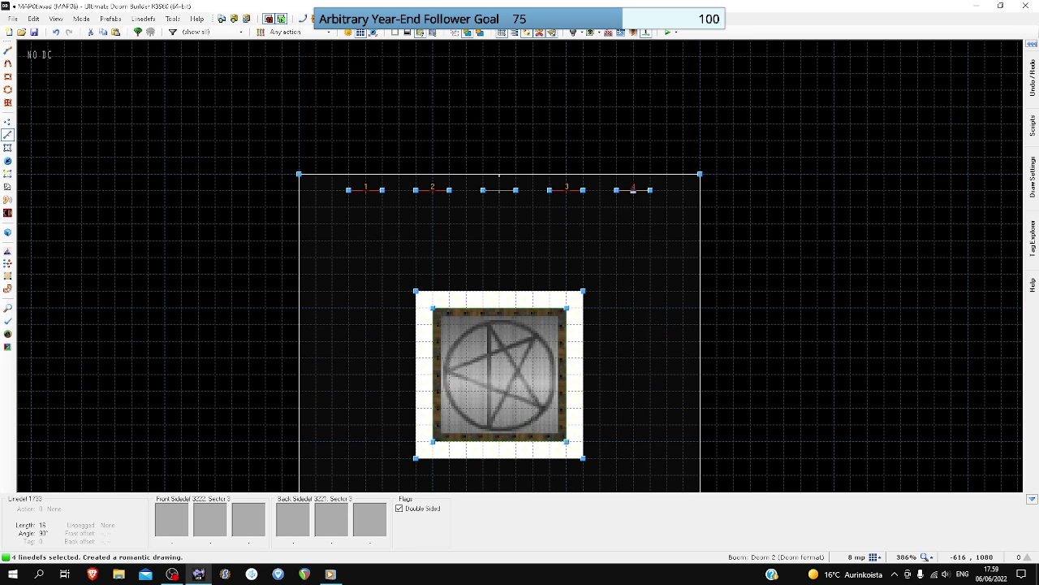
# - Set the front middle texture of the five lines behind the pentagram pad to OSOLID21
pyautogui.rightClick(500, 192)
pyautogui.click(583, 172)
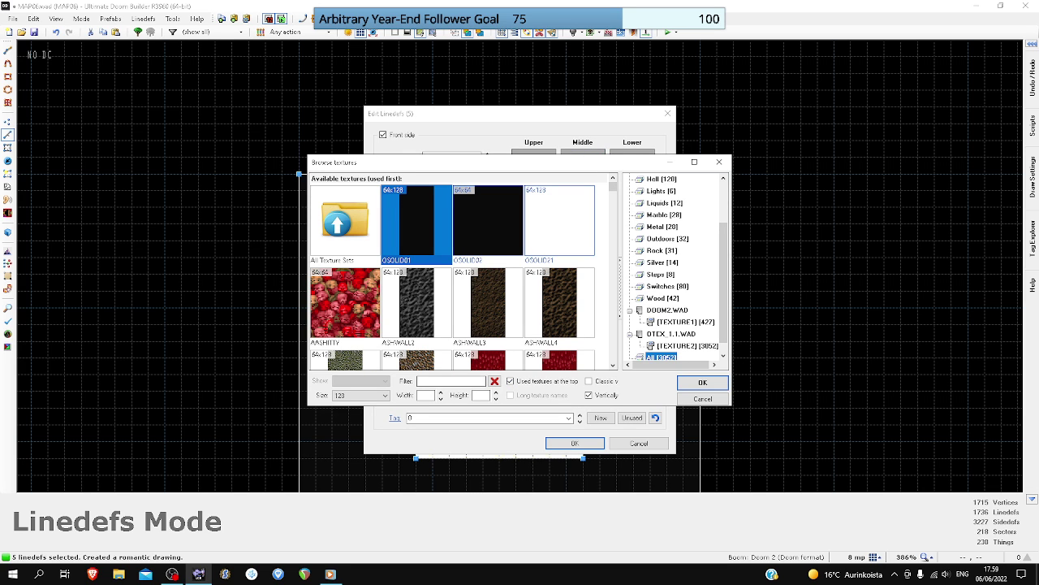
pyautogui.write('OSO')
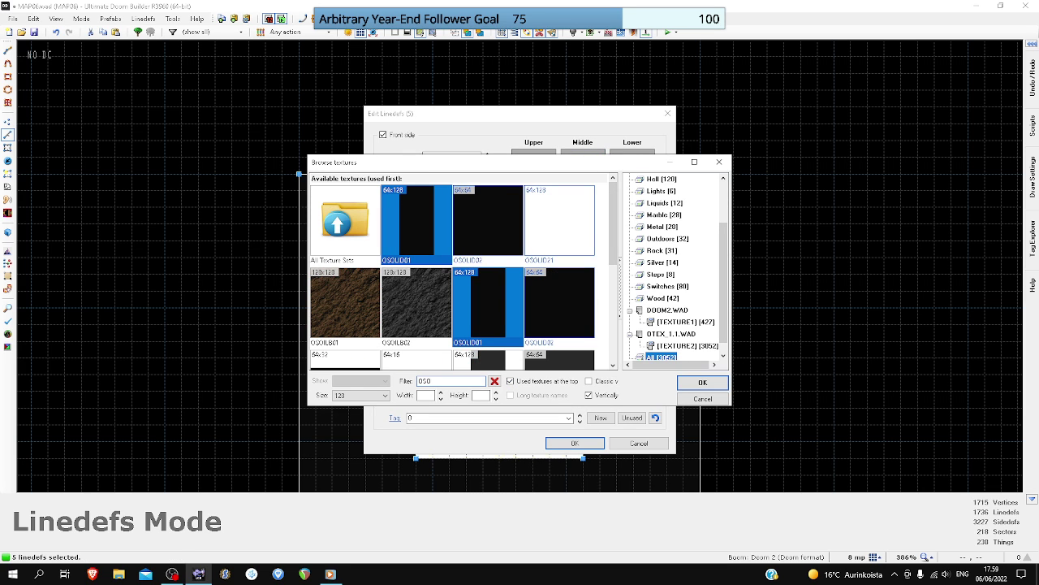
pyautogui.scroll(-2, 461, 268)
pyautogui.scroll(-1, 464, 271)
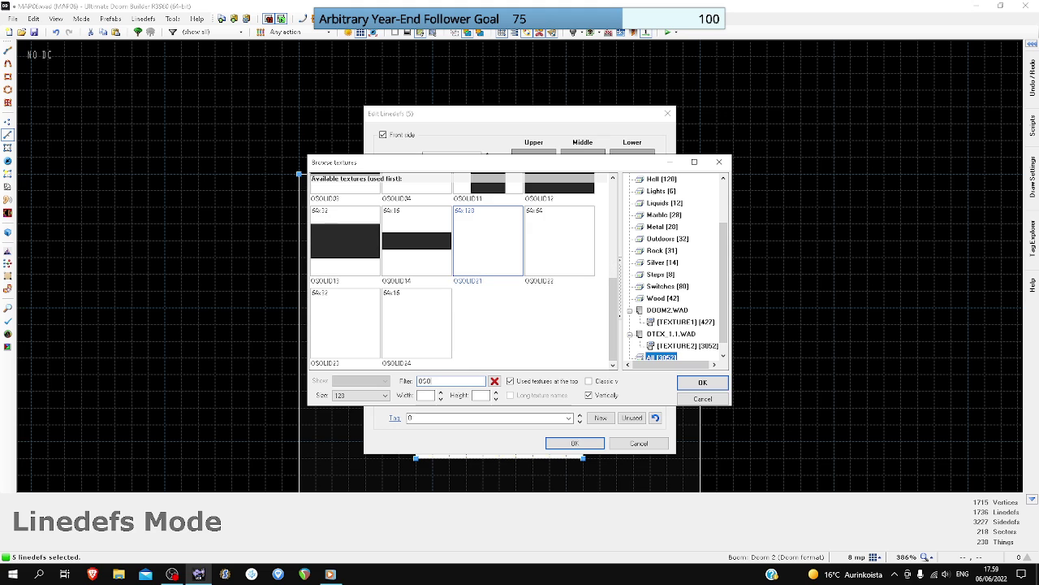
pyautogui.scroll(1, 487, 189)
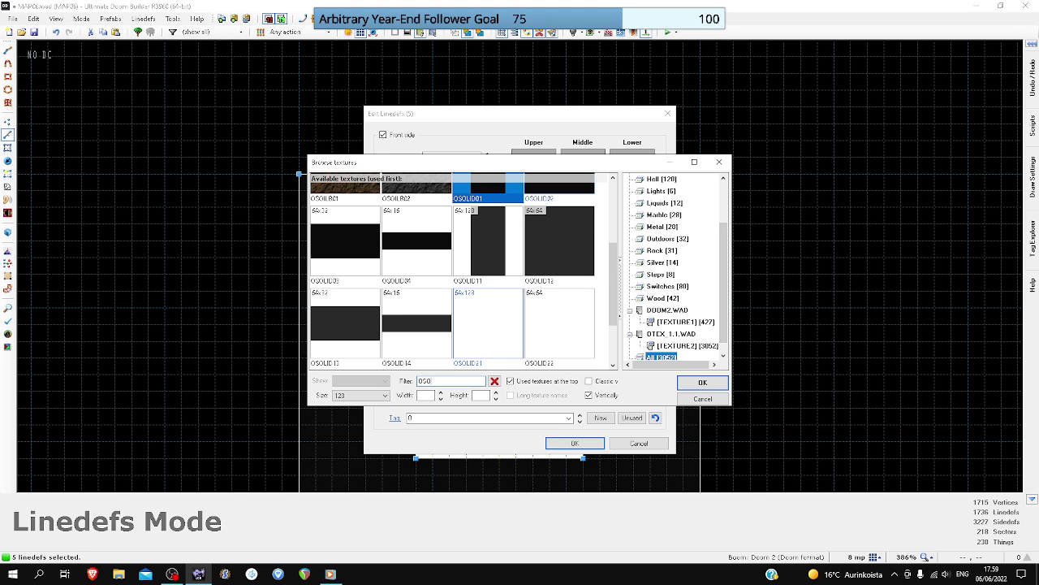
pyautogui.click(702, 382)
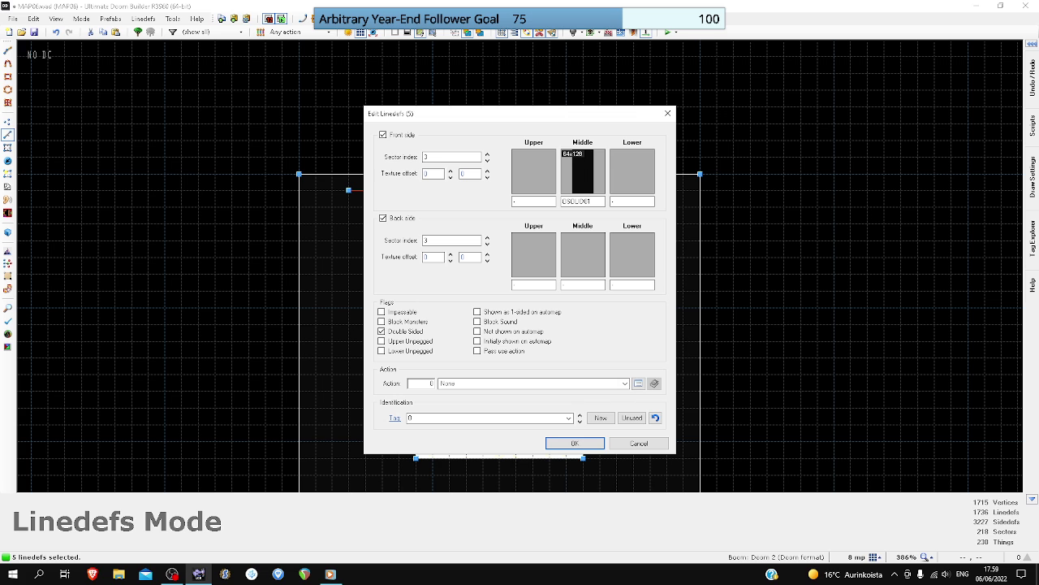
pyautogui.click(582, 172)
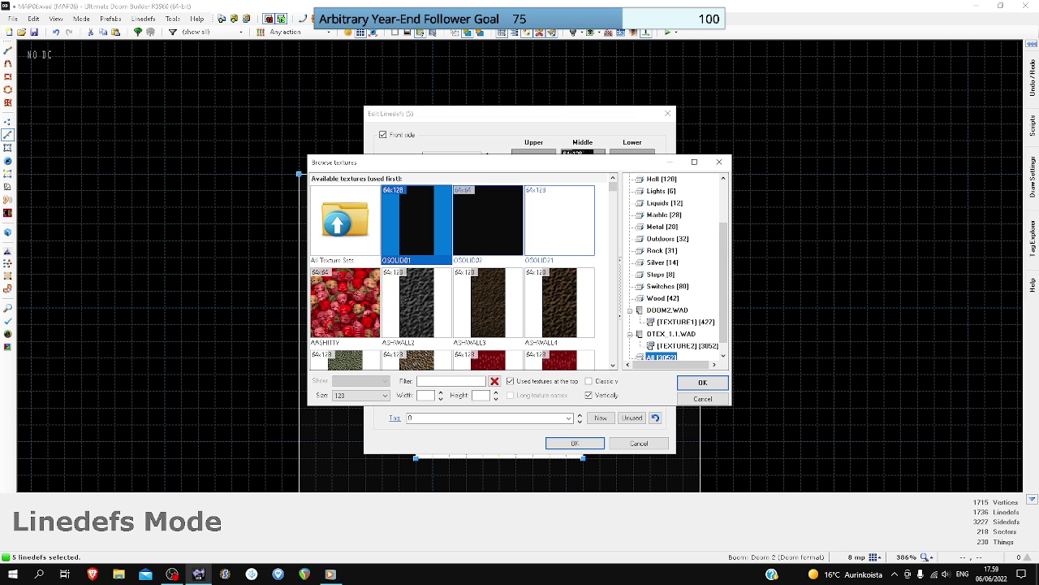
pyautogui.doubleClick(544, 242)
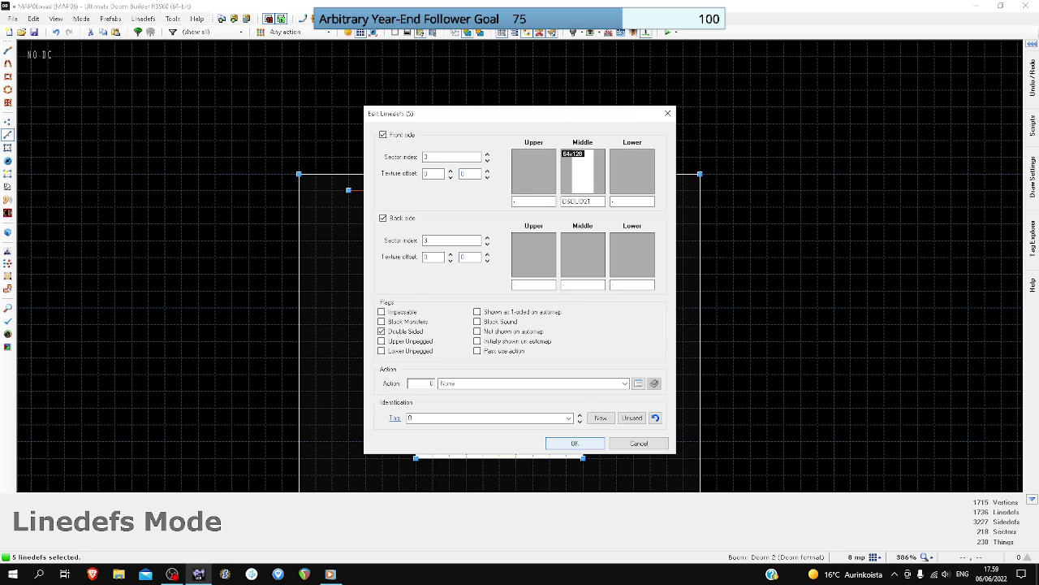
pyautogui.click(573, 444)
# - Check how the five white bars line up with the pentagram pad in the 3D view
pyautogui.moveTo(496, 224); pyautogui.dragTo(481, 227)
pyautogui.press('q')
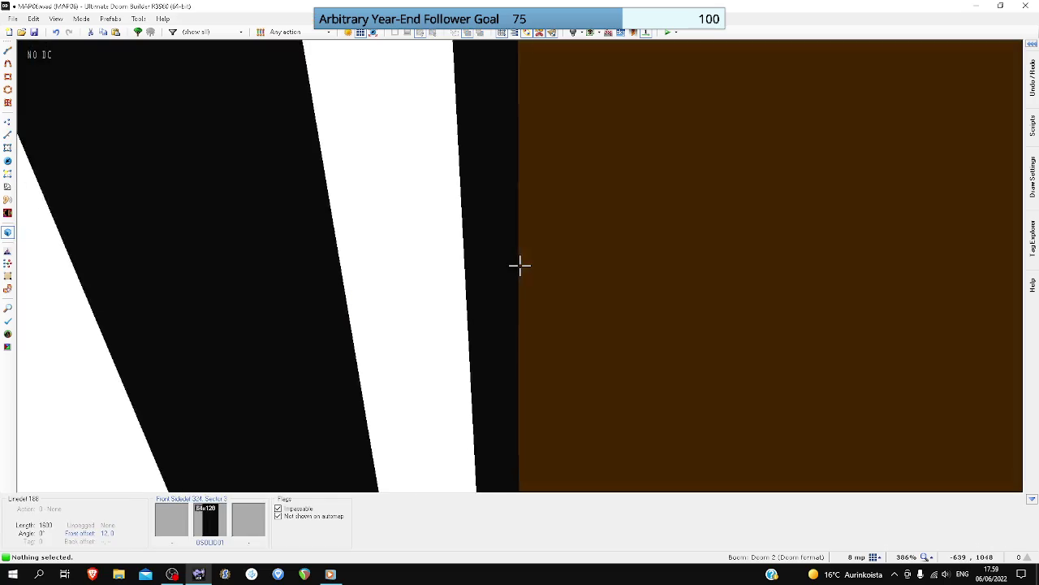
pyautogui.press('d')
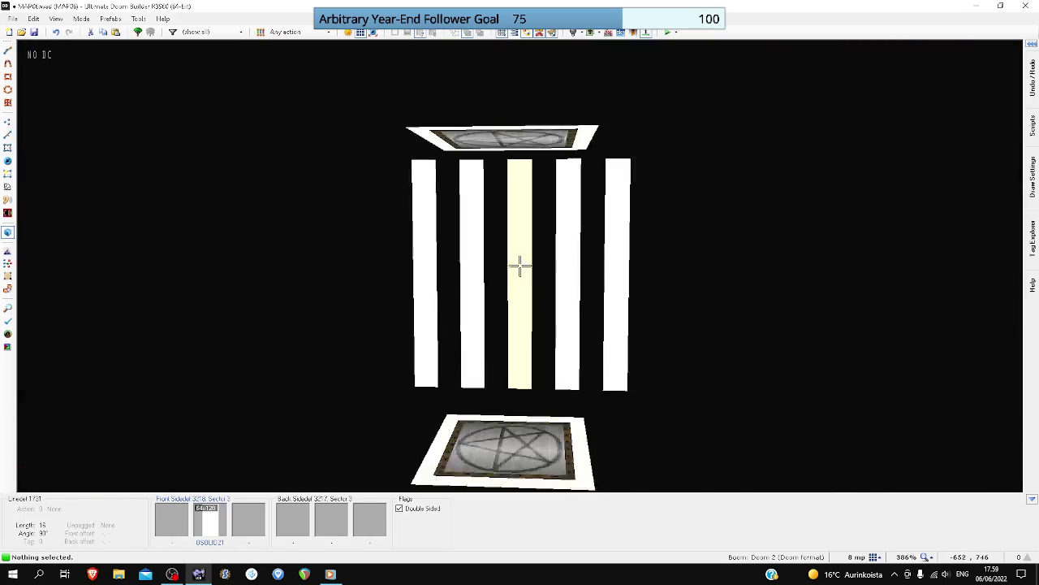
pyautogui.press('e')
pyautogui.press('q')
# - Change the front middle texture of all five lines to OSOLID22
pyautogui.scroll(3, 520, 264)
pyautogui.moveTo(447, 151); pyautogui.dragTo(971, 180)
pyautogui.rightClick(966, 175)
pyautogui.click(582, 172)
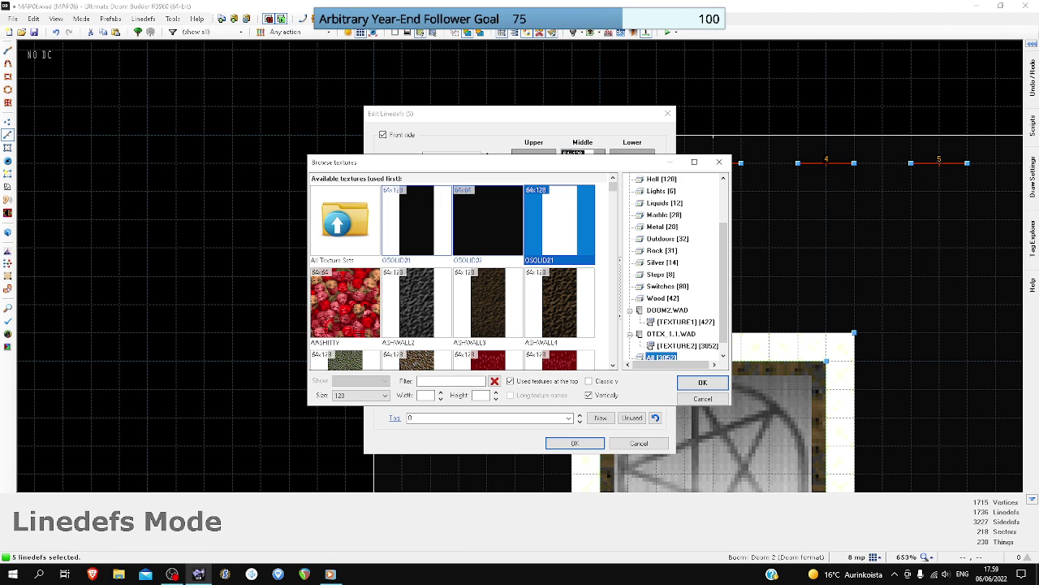
pyautogui.write('OSO')
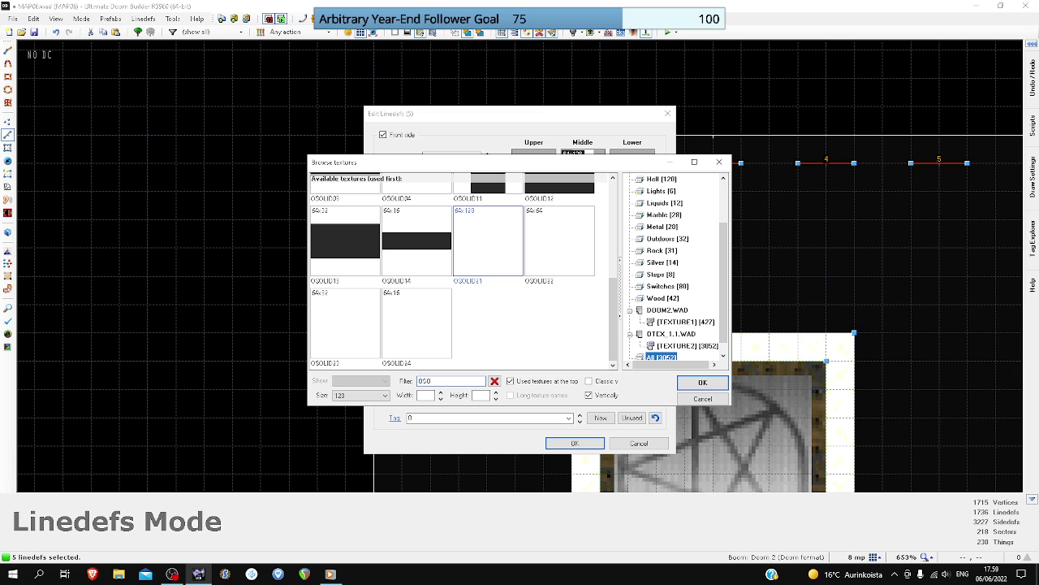
pyautogui.doubleClick(559, 244)
pyautogui.click(575, 443)
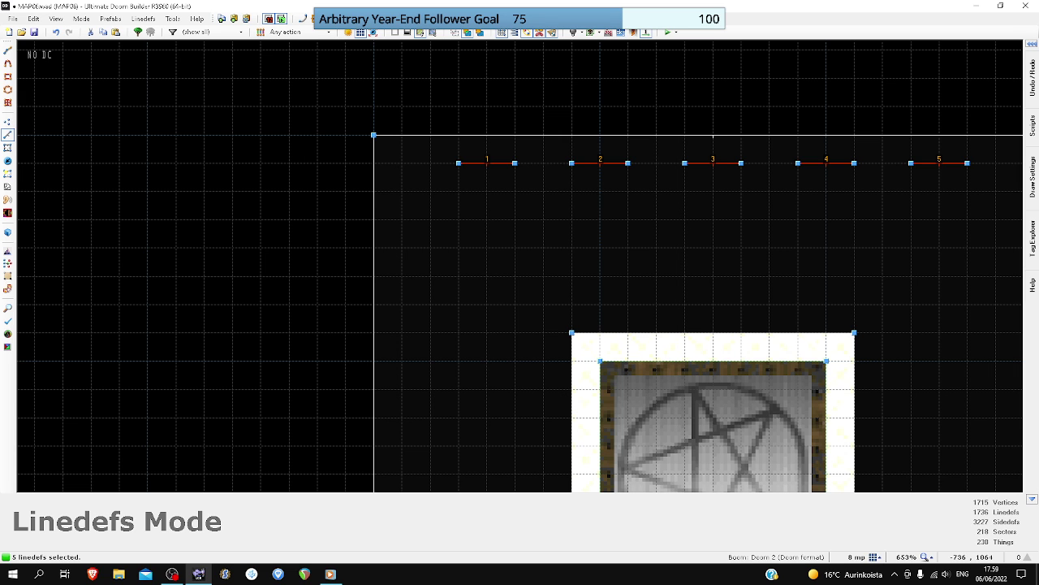
# - Lower the textures on all five bars in the 3D view to a vertical offset of -32
pyautogui.press('q')
pyautogui.press('s')
pyautogui.click(519, 266)
pyautogui.click(519, 264)
pyautogui.click(520, 265)
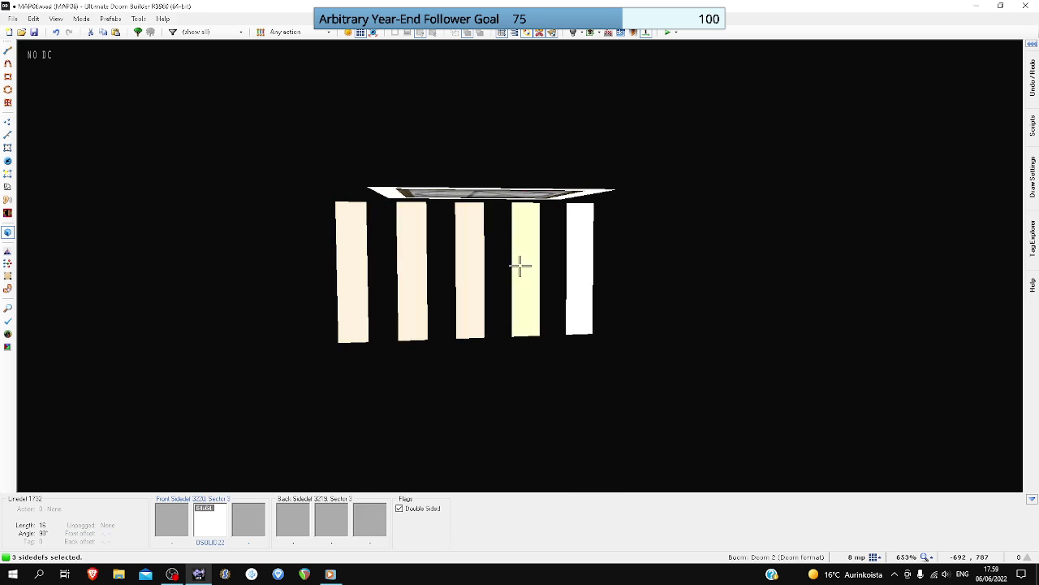
pyautogui.click(520, 265)
pyautogui.hotkey('shift', 'Down')
pyautogui.hotkey('shift', 'Down')
pyautogui.hotkey('shift', 'Down')
pyautogui.hotkey('shift', 'Down')
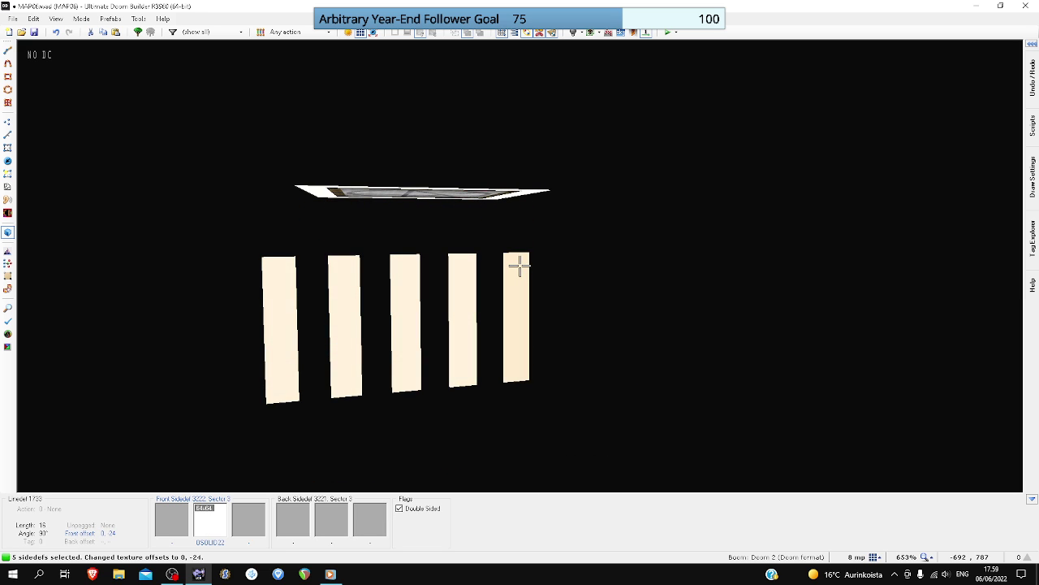
pyautogui.press('s')
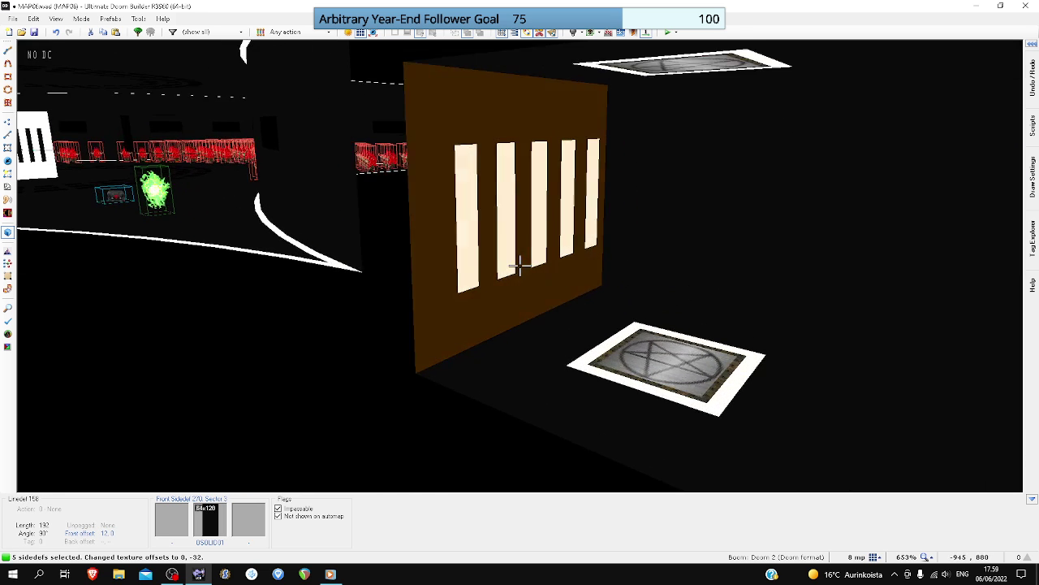
# - Test-run the map in PrBoom-Plus and walk from the start to the berserk pack by the white opening
pyautogui.press('q')
pyautogui.scroll(-9, 519, 267)
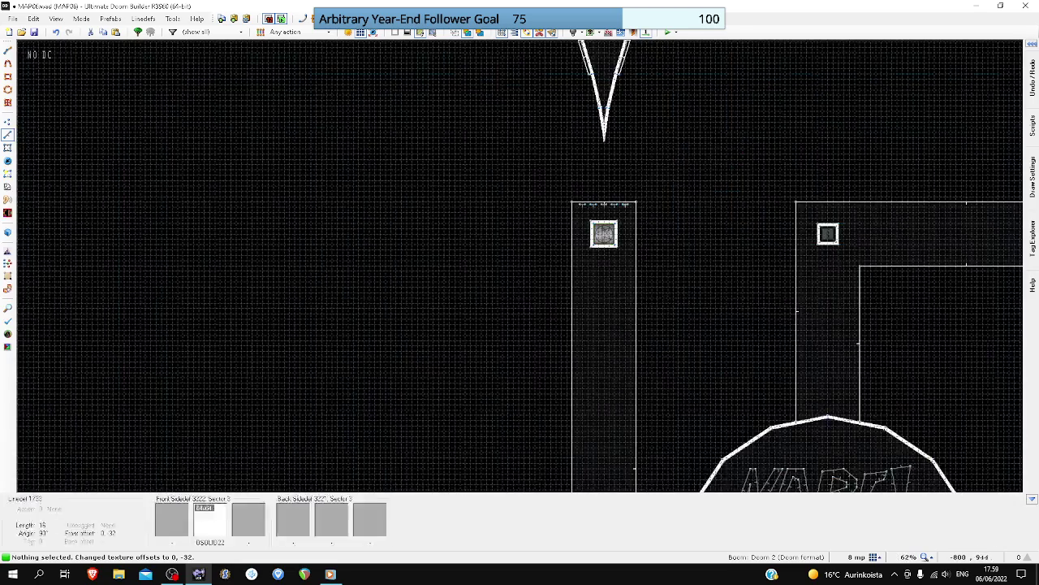
pyautogui.scroll(5, 619, 210)
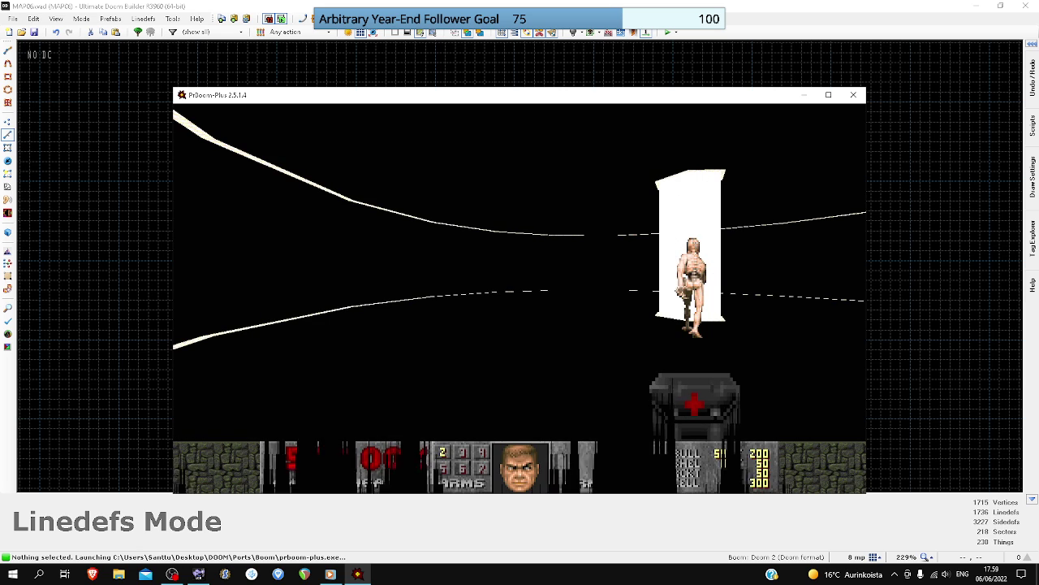
pyautogui.press('Escape')
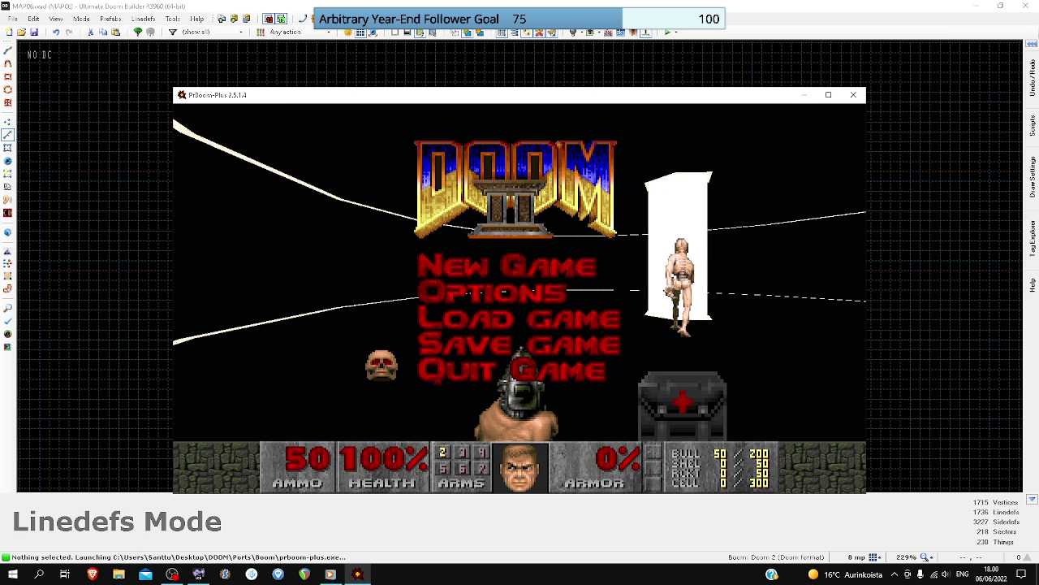
pyautogui.press('Escape')
pyautogui.press('Right')
pyautogui.press('w')
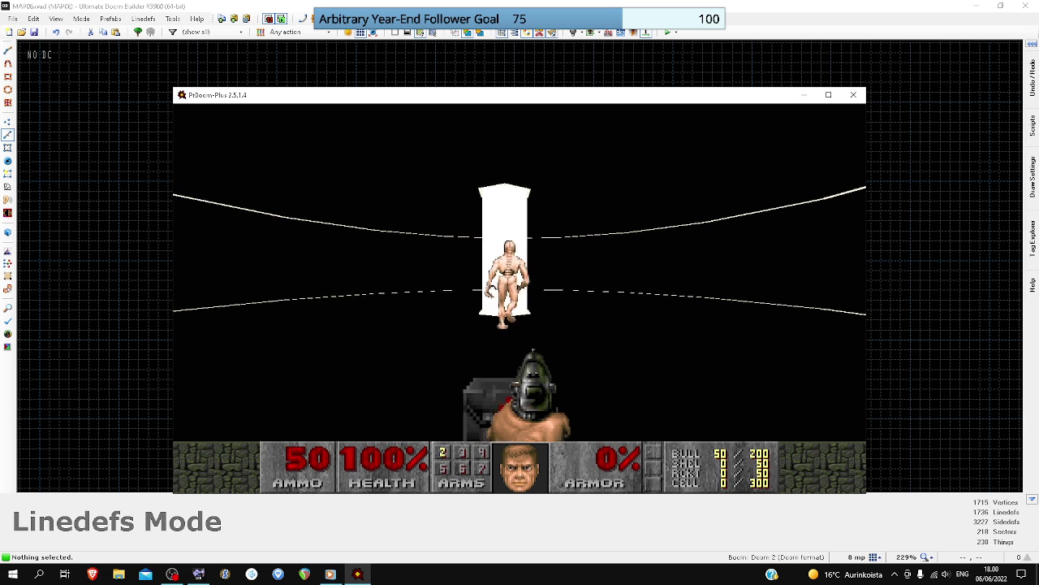
pyautogui.press('w')
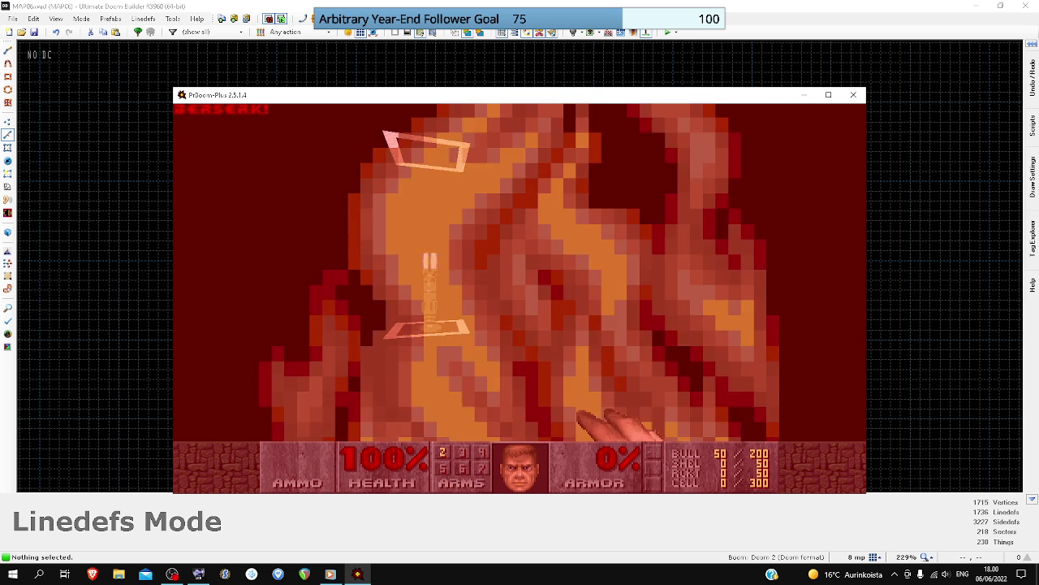
# - Explore the dark area in the test game, following the lamps on white-bordered squares
pyautogui.press('Right')
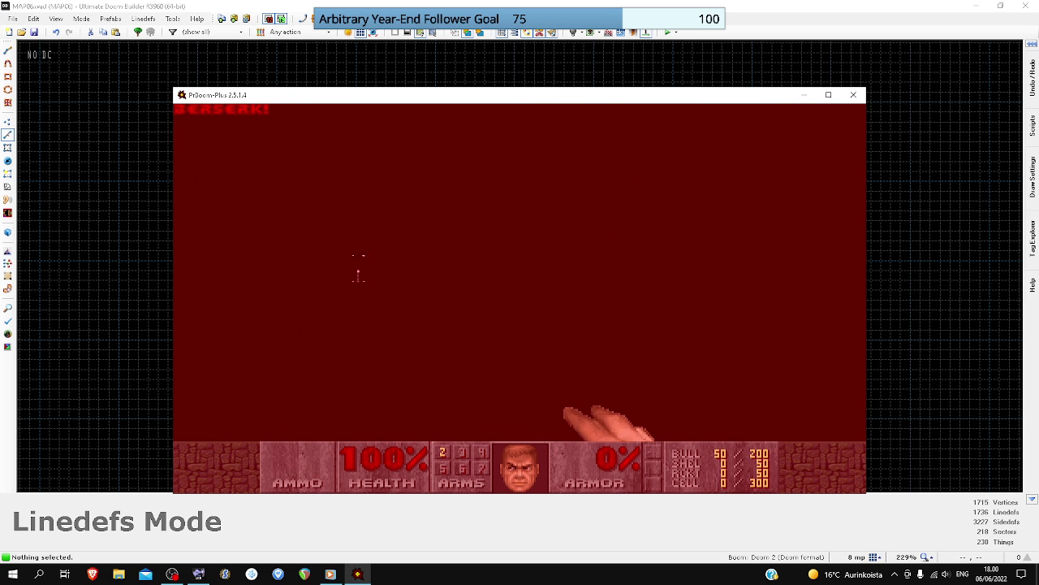
pyautogui.press('Up')
pyautogui.press('Left')
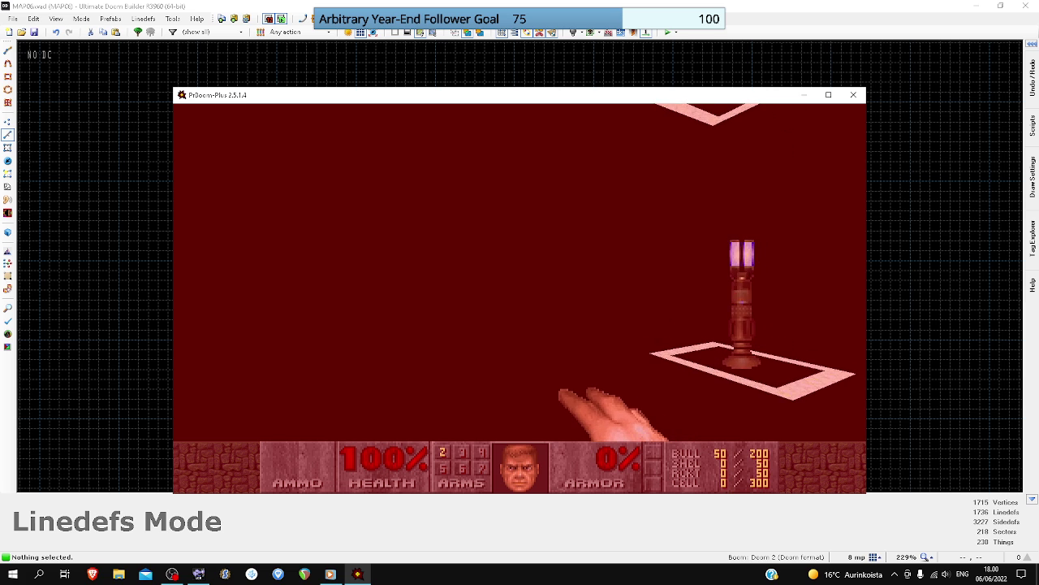
pyautogui.press('w')
pyautogui.press('Right')
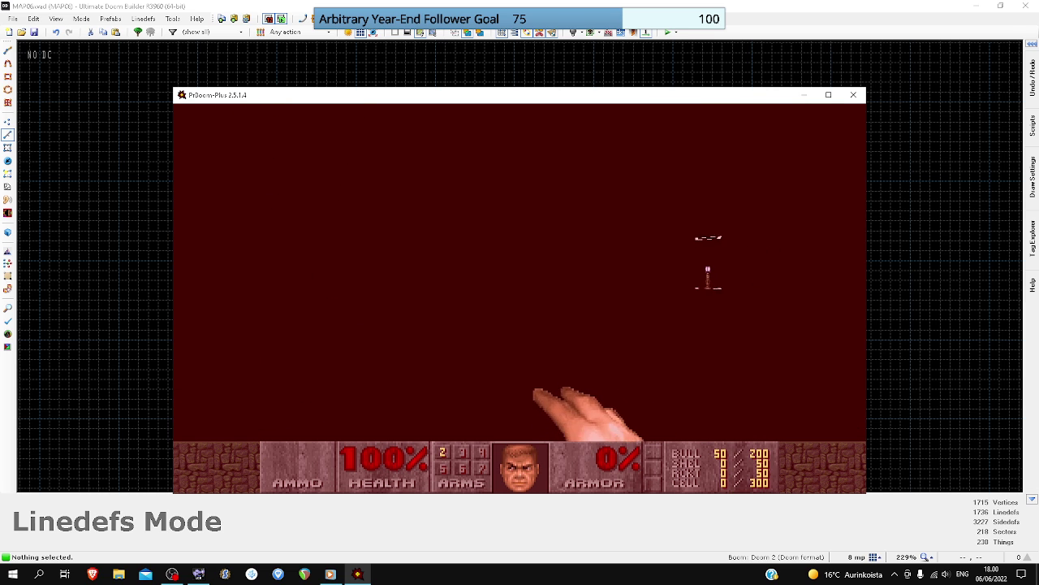
pyautogui.press('Down')
pyautogui.press('Right')
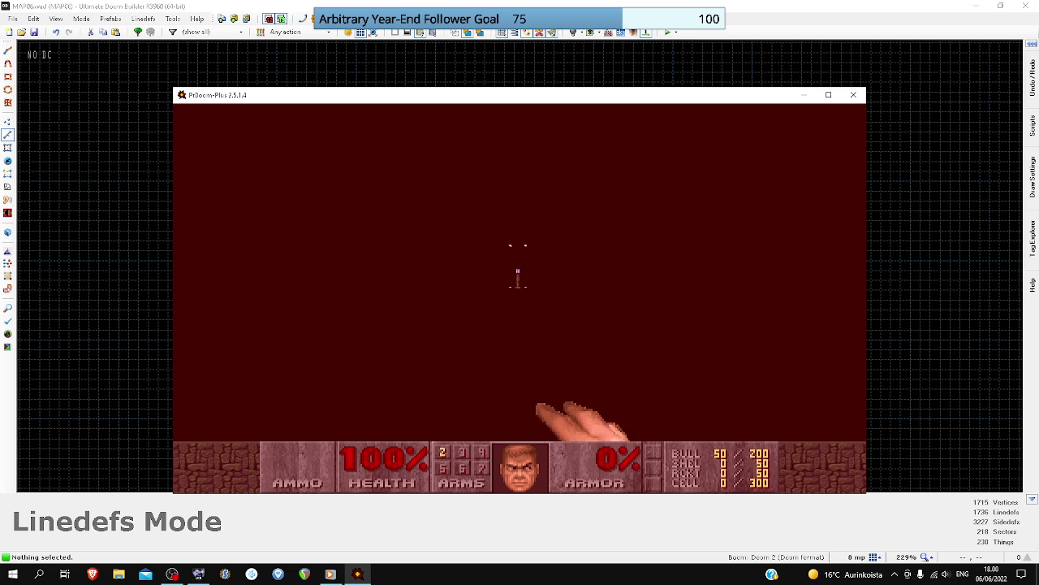
pyautogui.press('w')
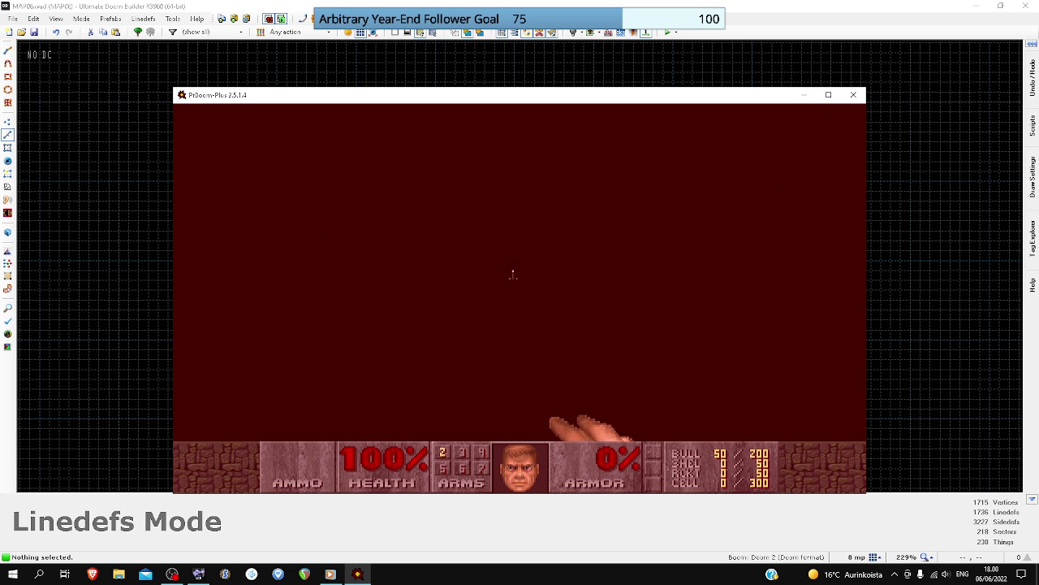
pyautogui.press('w')
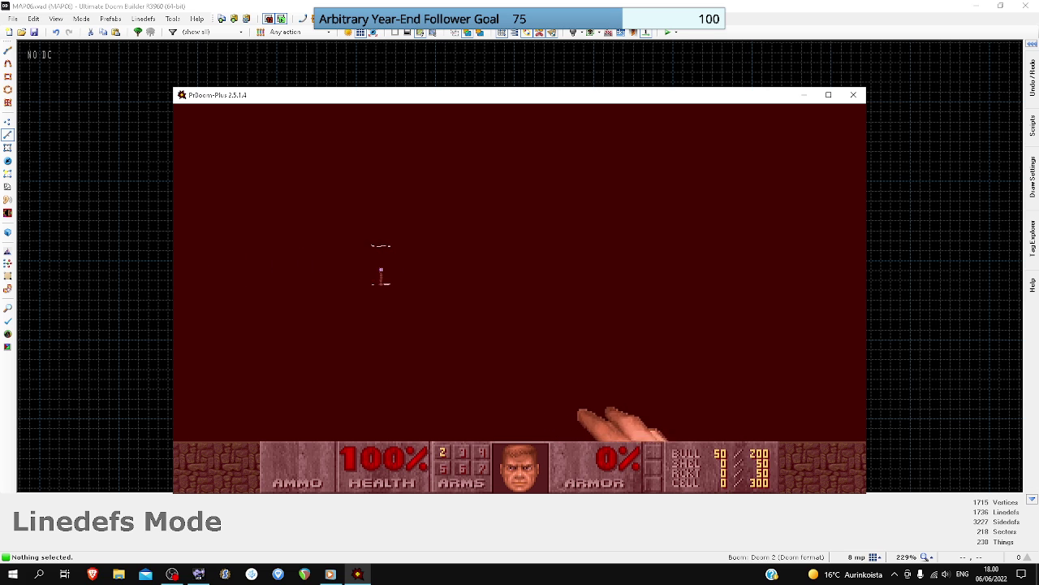
pyautogui.press('w')
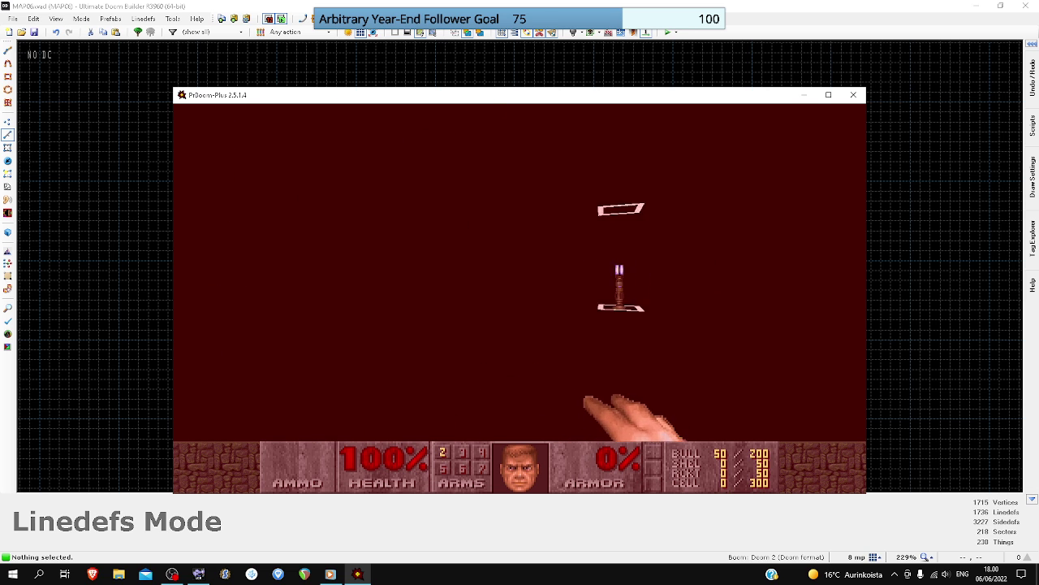
# - Check the position on the automap and continue through the dark area past the lamps
pyautogui.press('Tab')
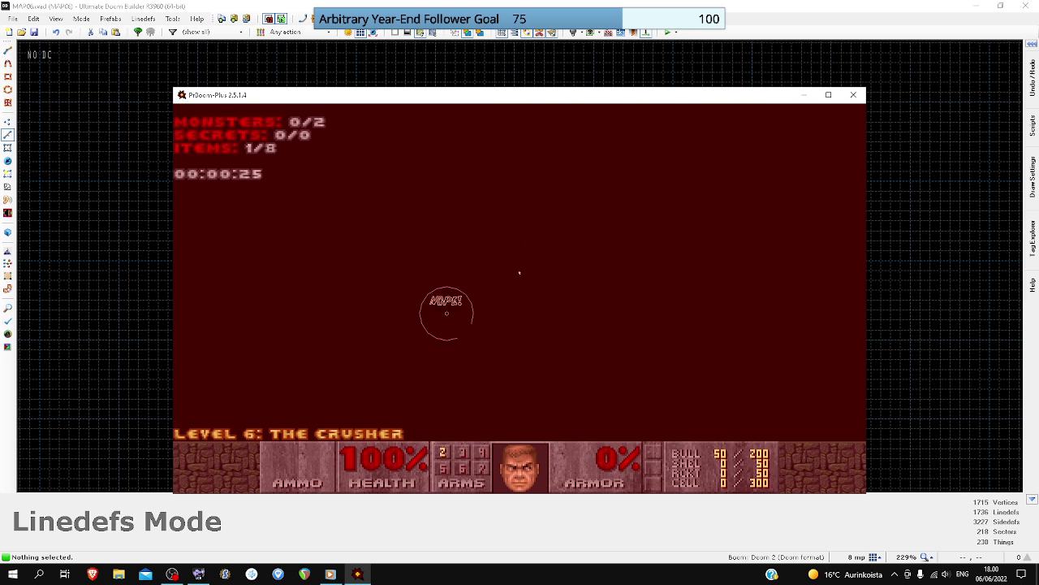
pyautogui.press('w')
pyautogui.press('Tab')
pyautogui.press('Up')
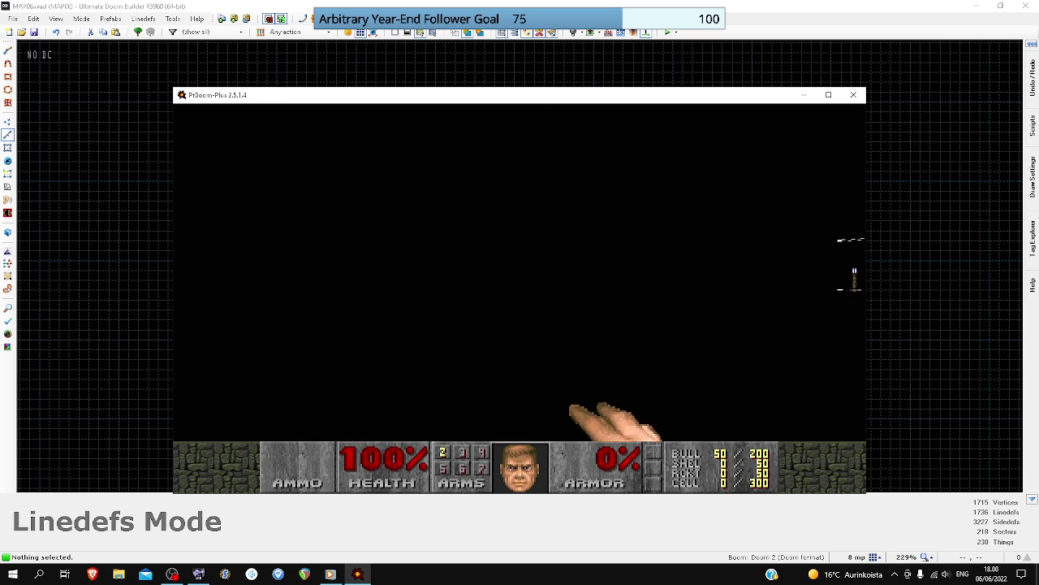
pyautogui.press('Up')
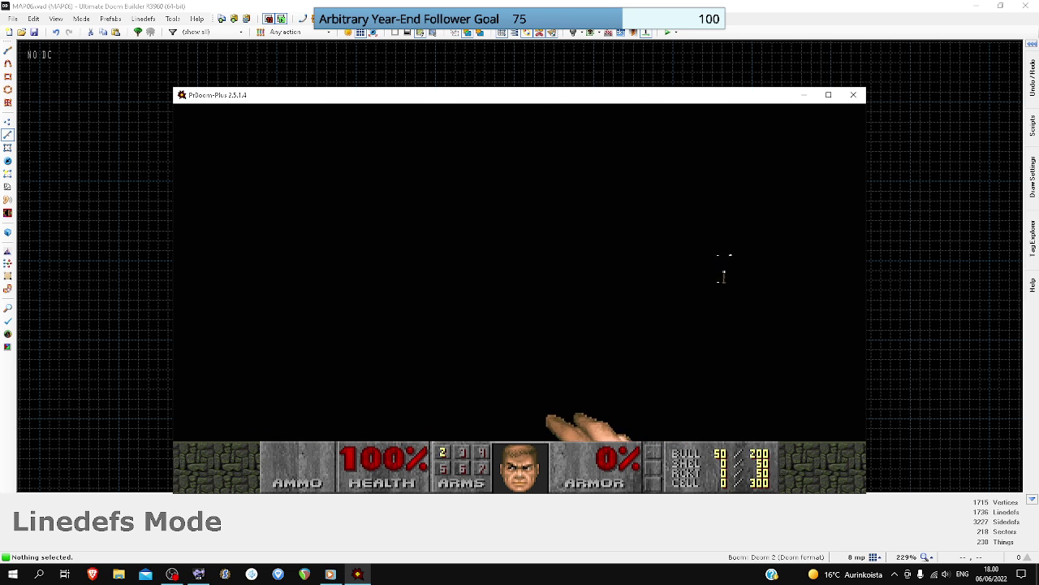
pyautogui.press('w')
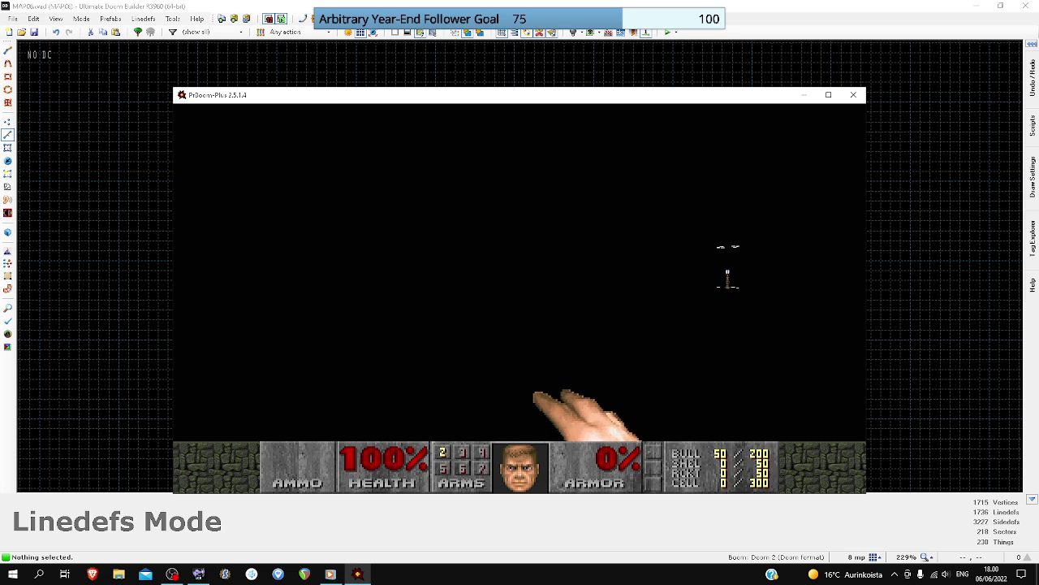
pyautogui.press('w')
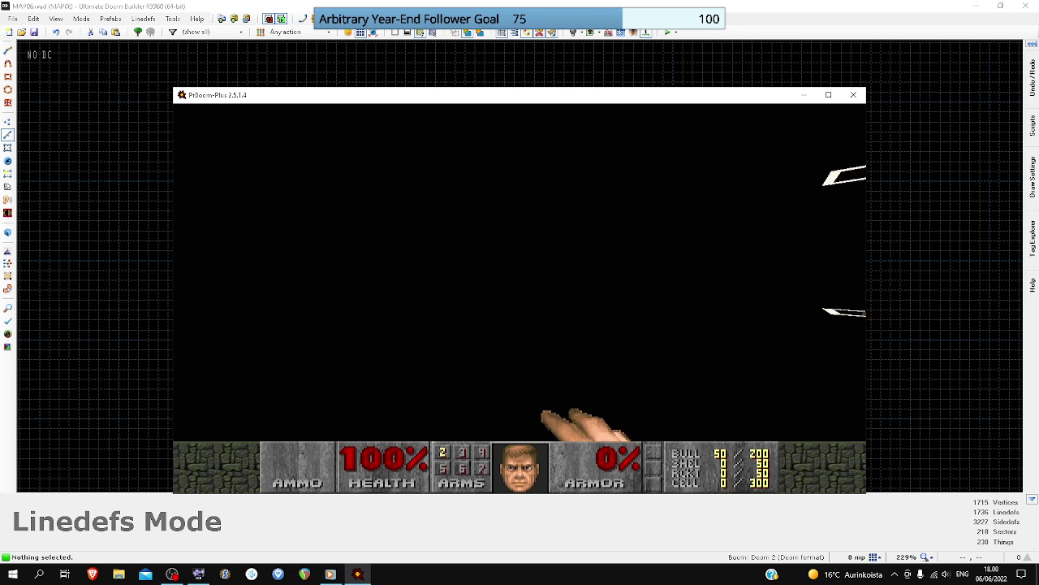
pyautogui.press('w')
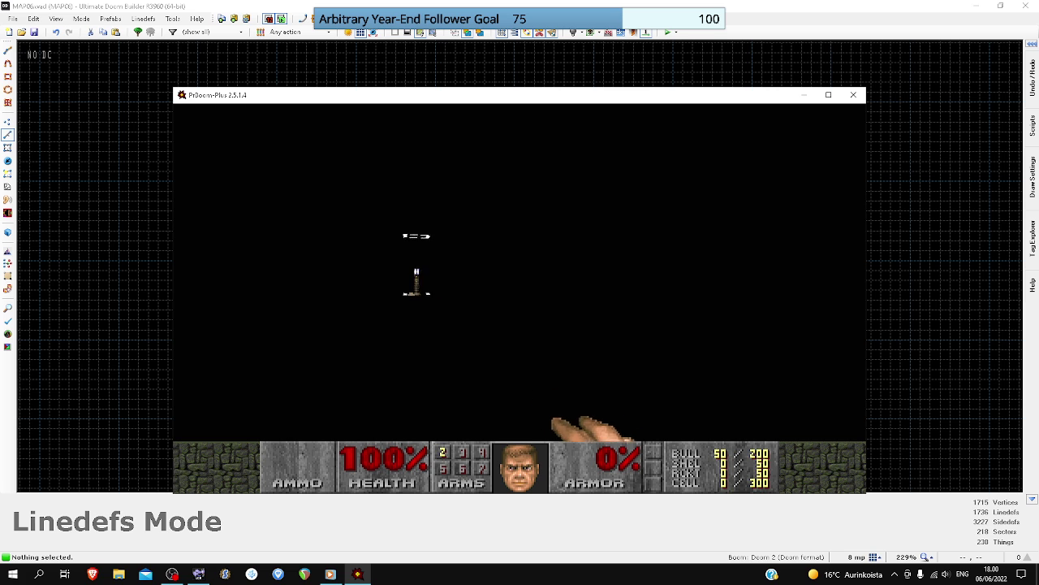
# - Inspect the five white bars and the bordered pentagram pad in the game, and enter the star-shaped arena
pyautogui.press('w')
pyautogui.press('Up')
pyautogui.press('Up')
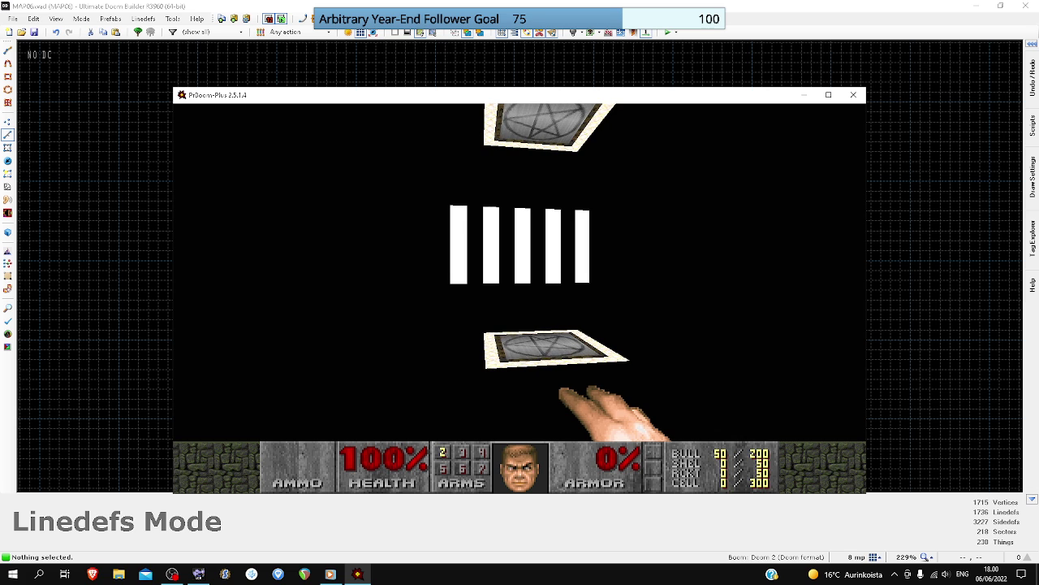
pyautogui.press('s')
pyautogui.press('w')
pyautogui.press('Up')
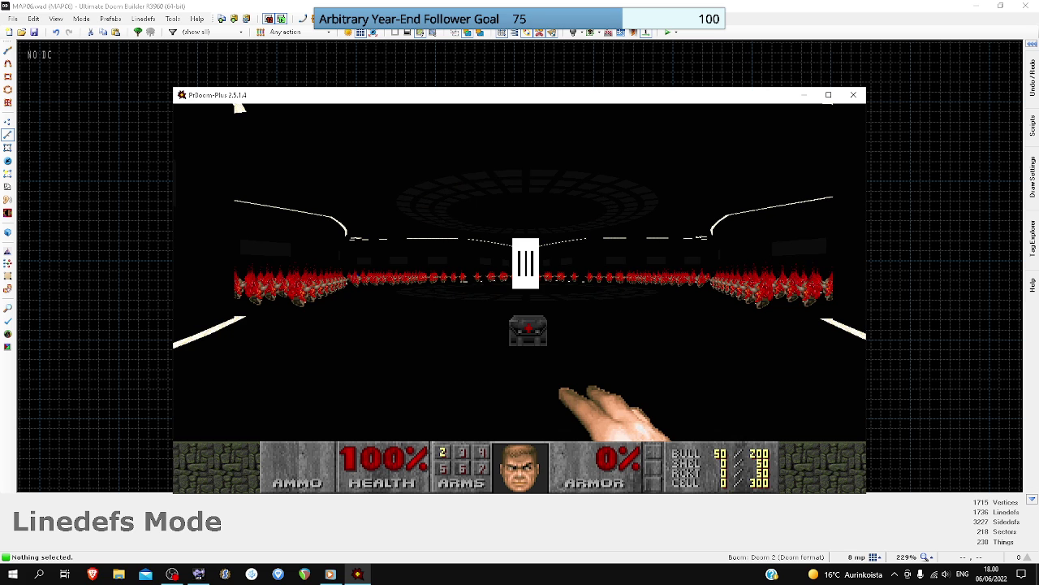
# - Collect the berserk pack in the test game and go past the central white pillar to the invulnerability sphere
pyautogui.press('Up')
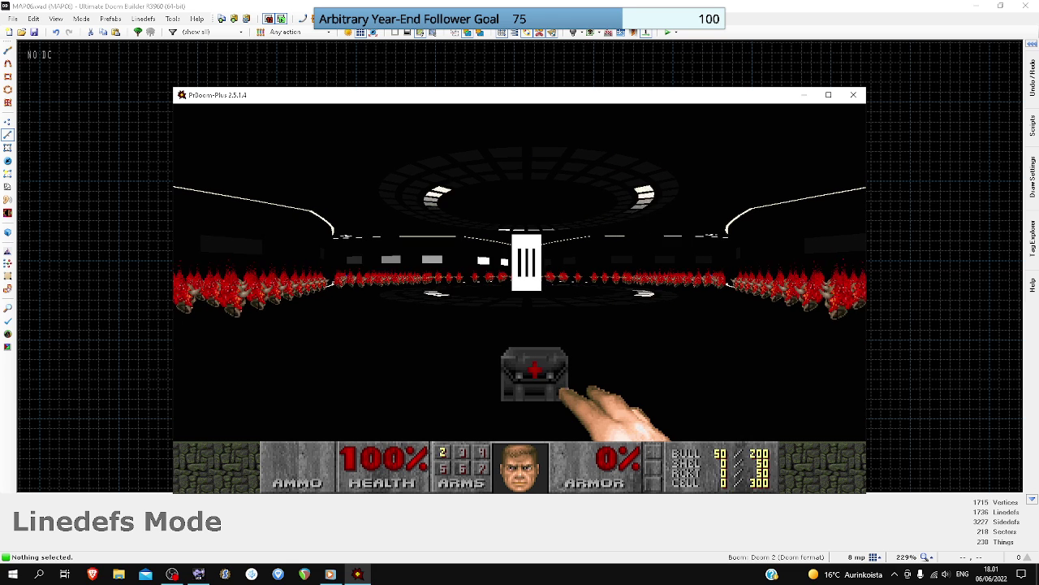
pyautogui.press('w')
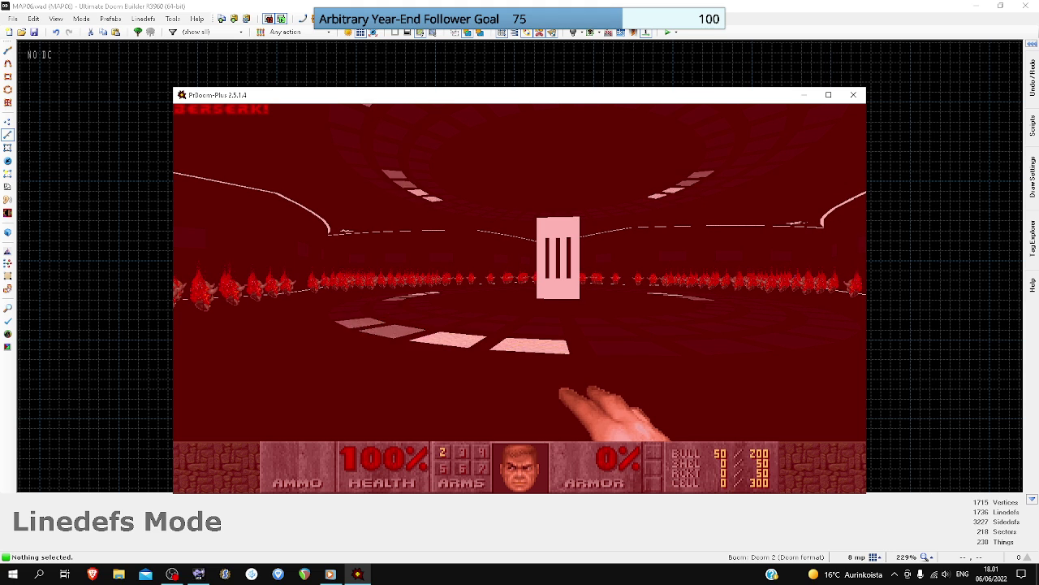
pyautogui.press('Up')
pyautogui.press('w')
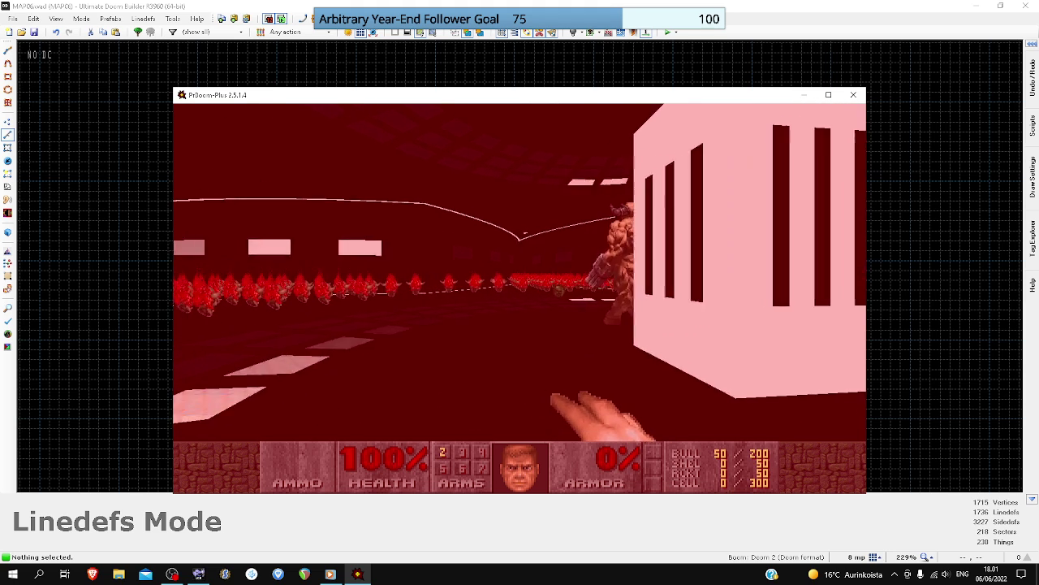
pyautogui.press('w')
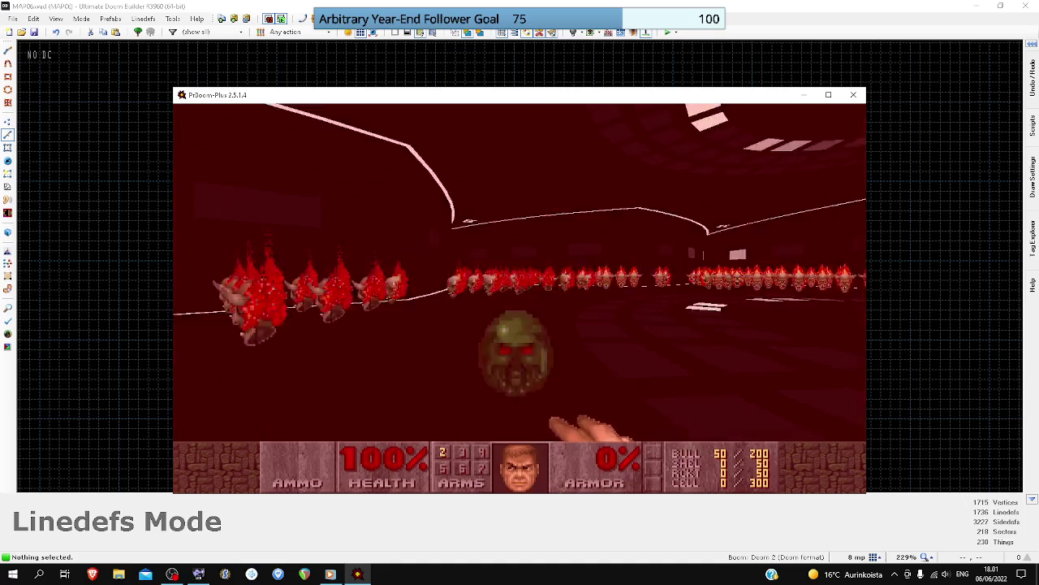
pyautogui.press('w')
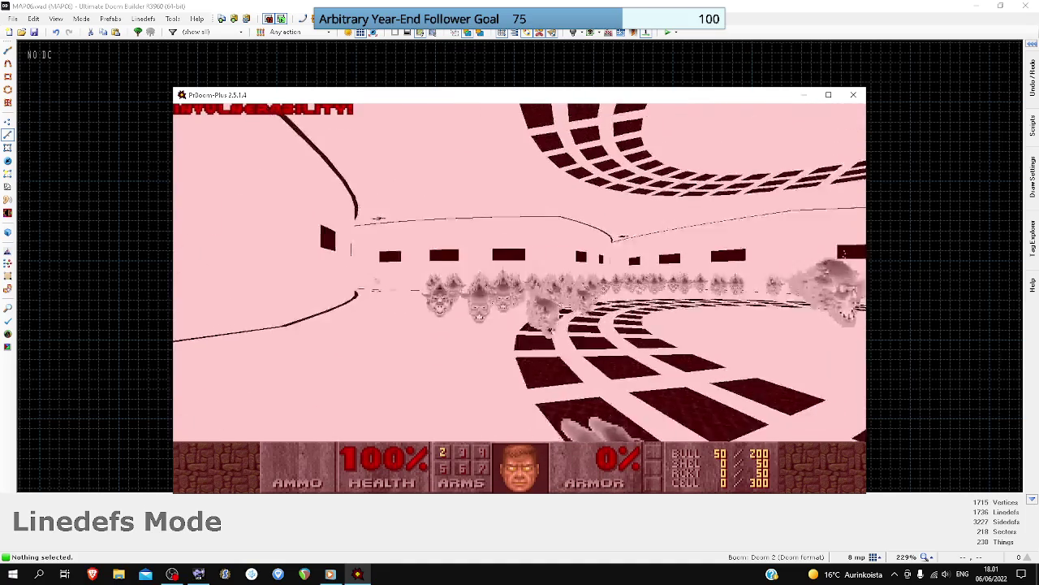
# - Play-test punching through the lost souls along the arena wall while invulnerable
pyautogui.press('w')
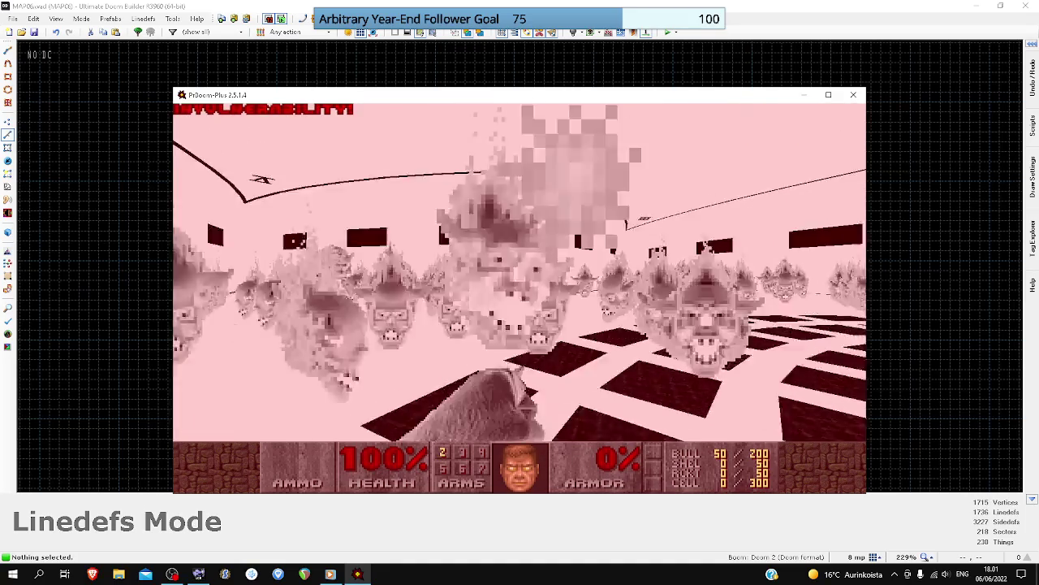
pyautogui.press('w')
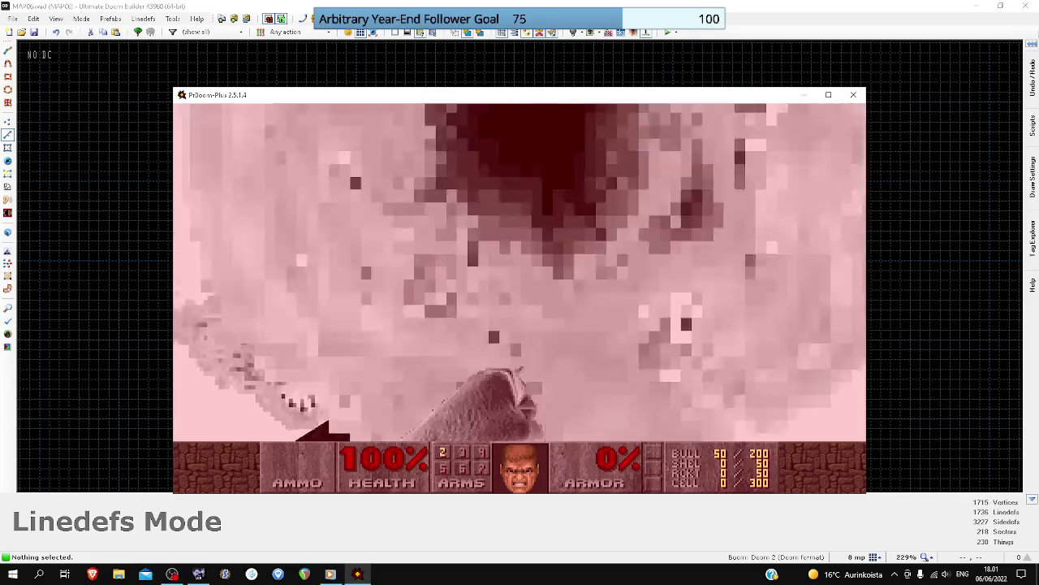
pyautogui.press('w')
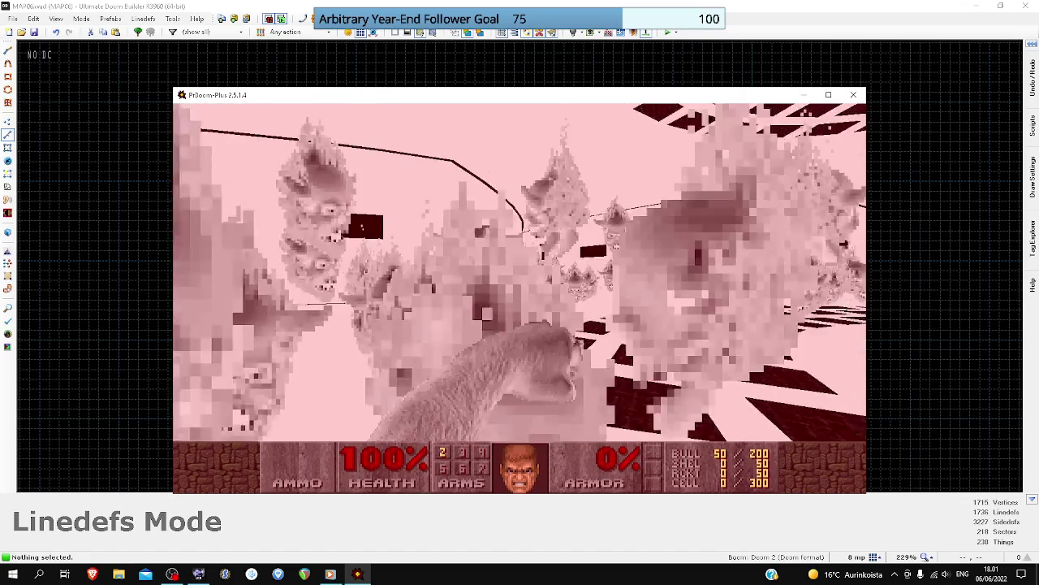
pyautogui.press('w')
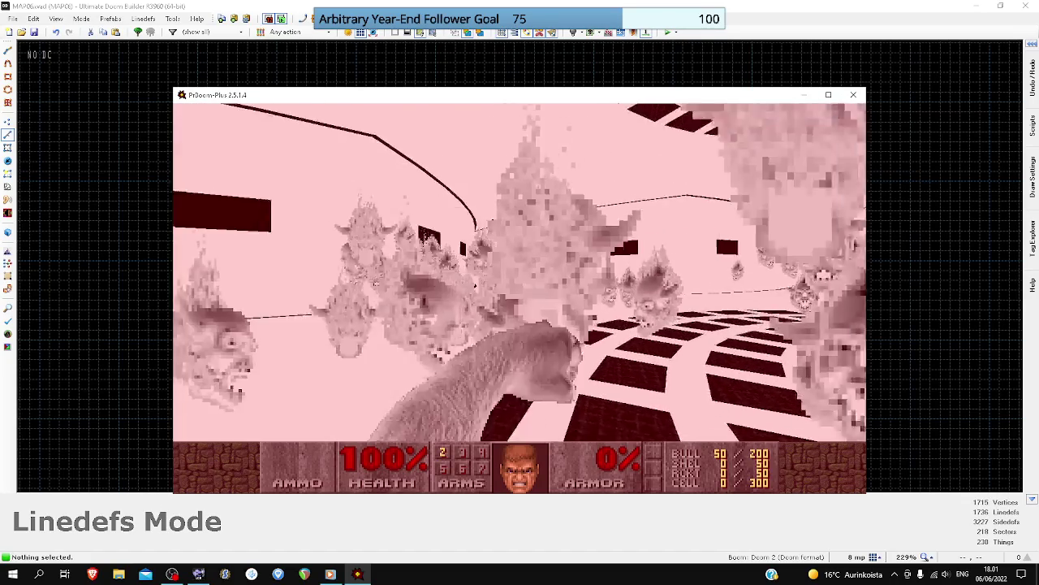
pyautogui.press('w')
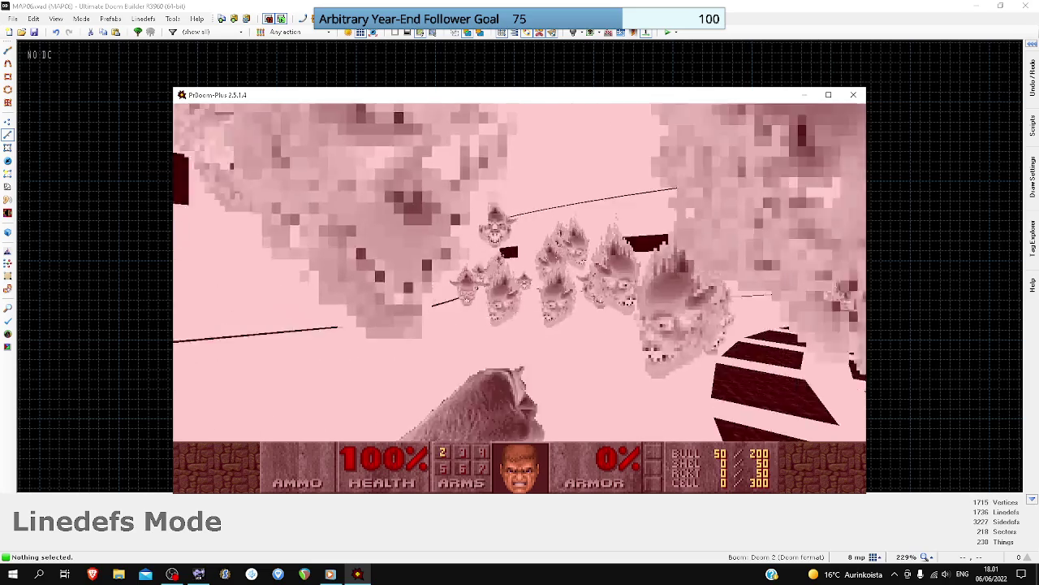
pyautogui.press('w')
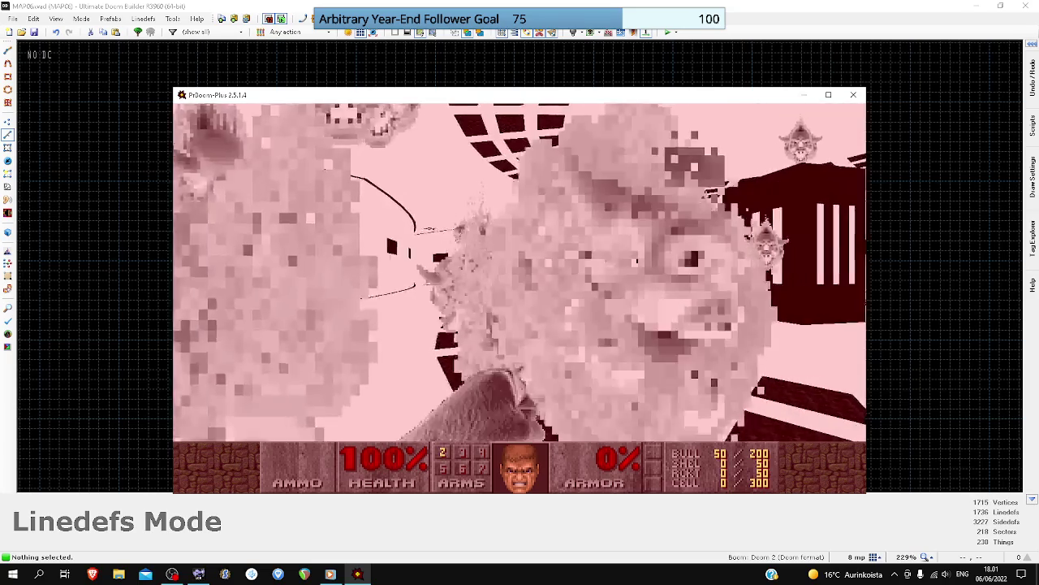
# - Play-test fighting the Cyberdemon and lost souls around the barred central pillar while invulnerable
pyautogui.press('w')
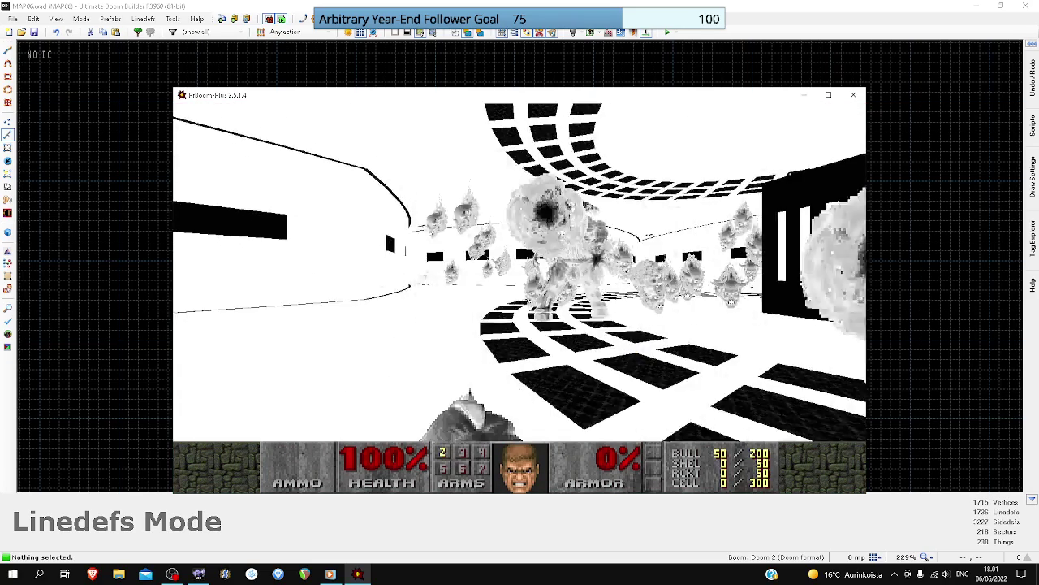
pyautogui.press('w')
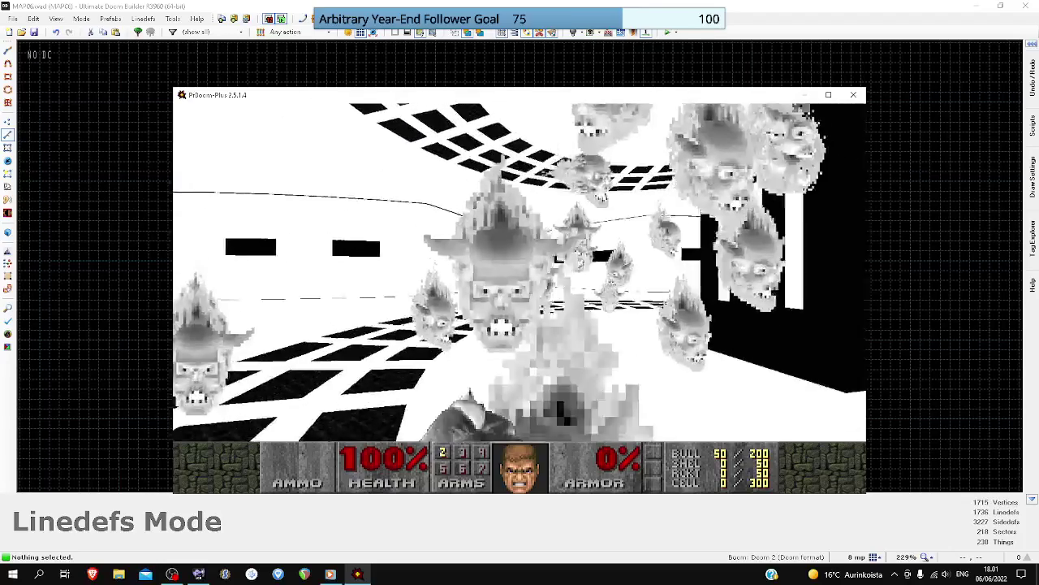
pyautogui.press('w')
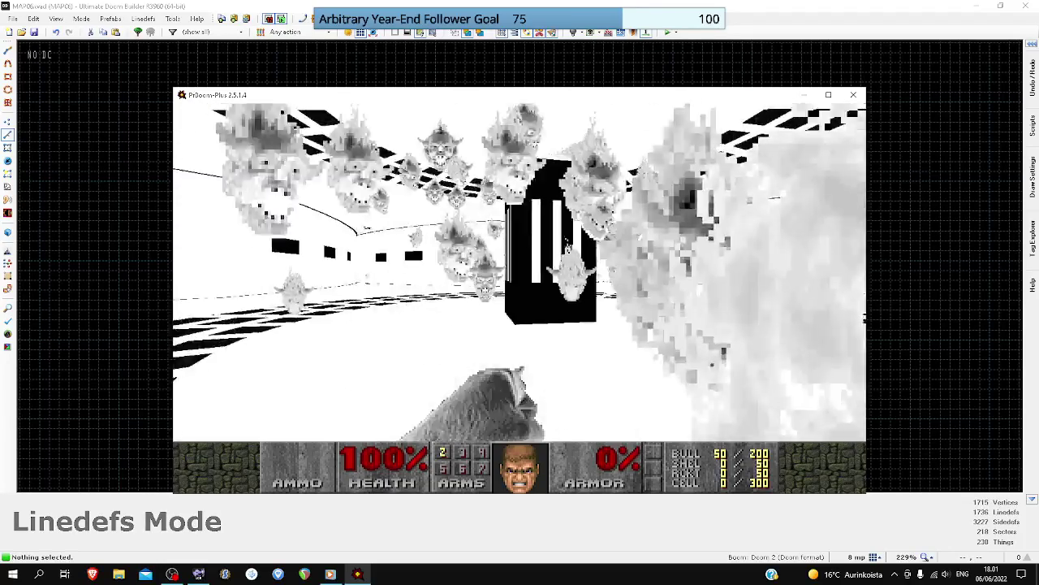
pyautogui.press('w')
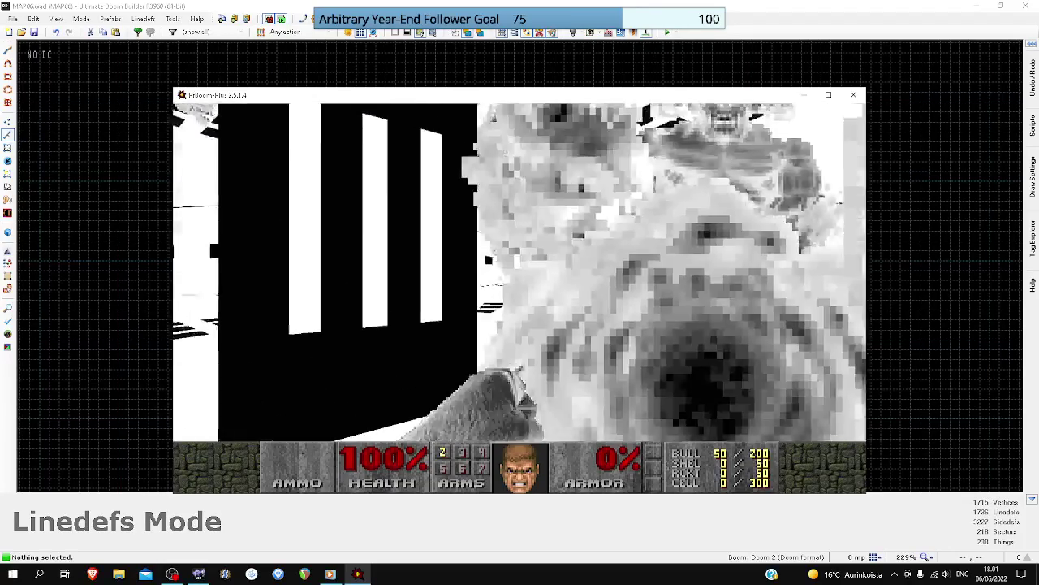
pyautogui.press('w')
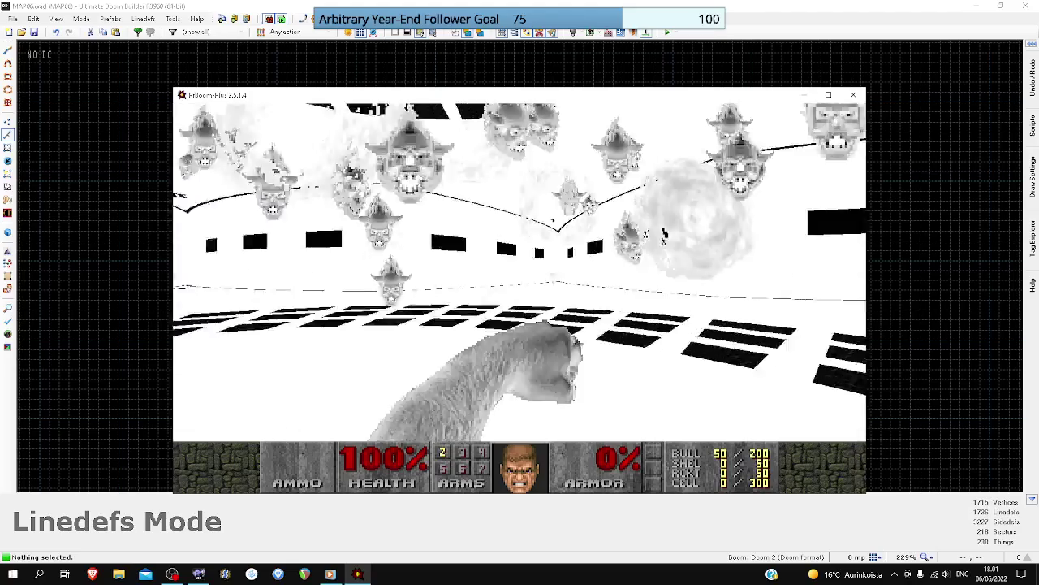
pyautogui.press('w')
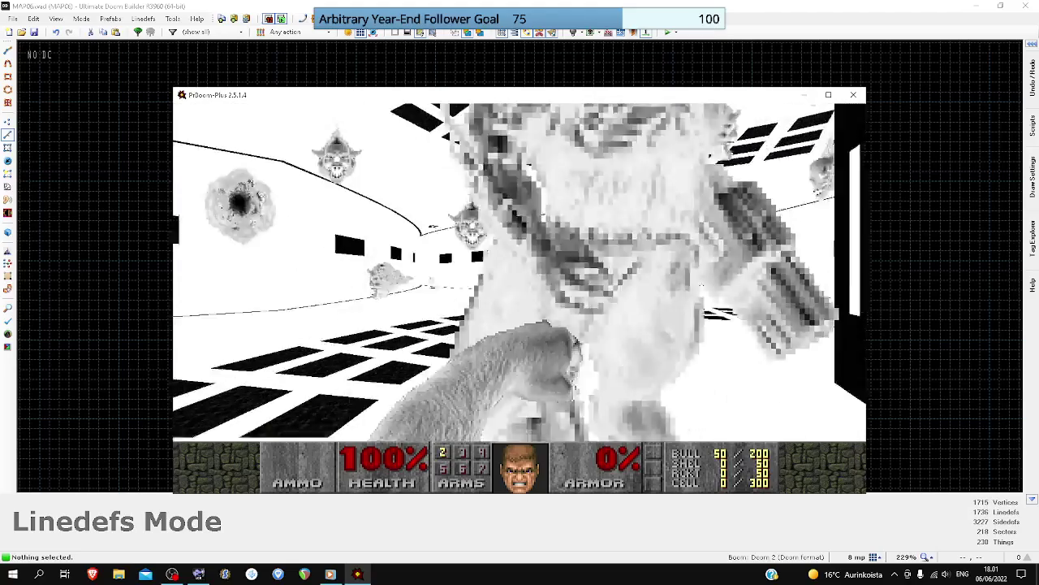
pyautogui.press('w')
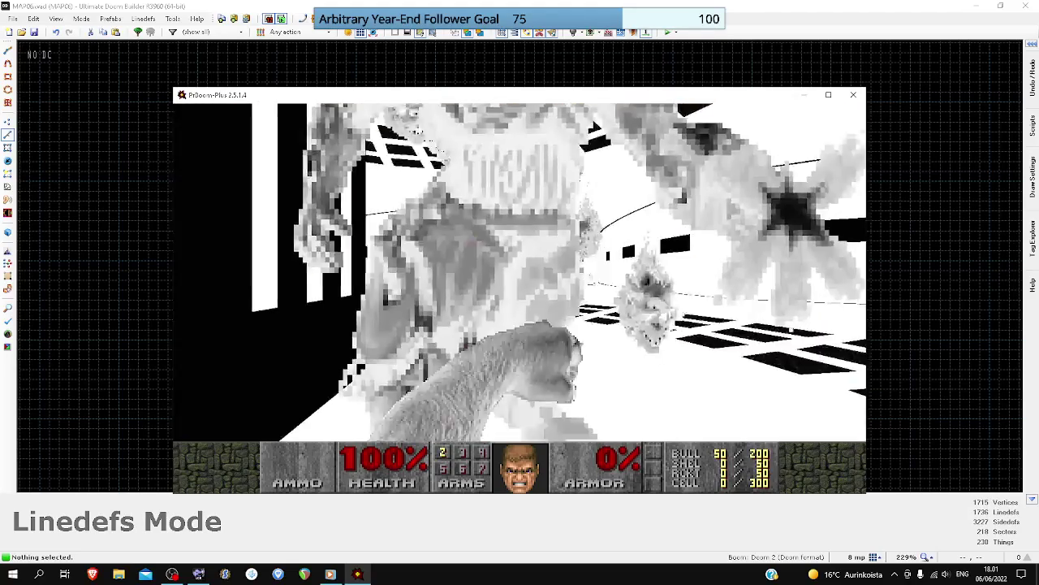
pyautogui.press('w')
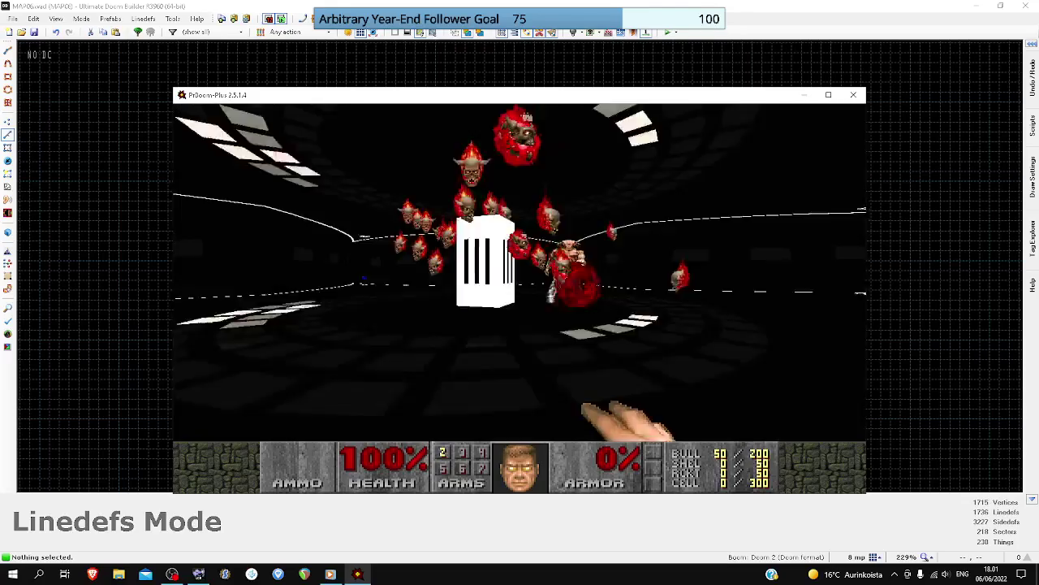
# - Circle the star-shaped arena without invulnerability, testing how to dodge the Cyberdemon's rockets and the remaining lost souls
pyautogui.press('w')
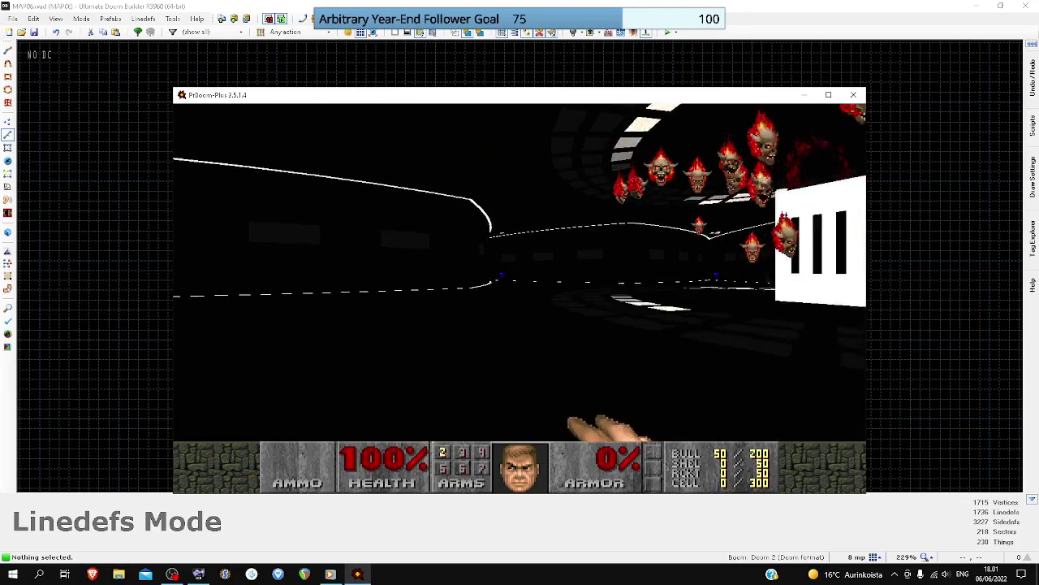
pyautogui.press('w')
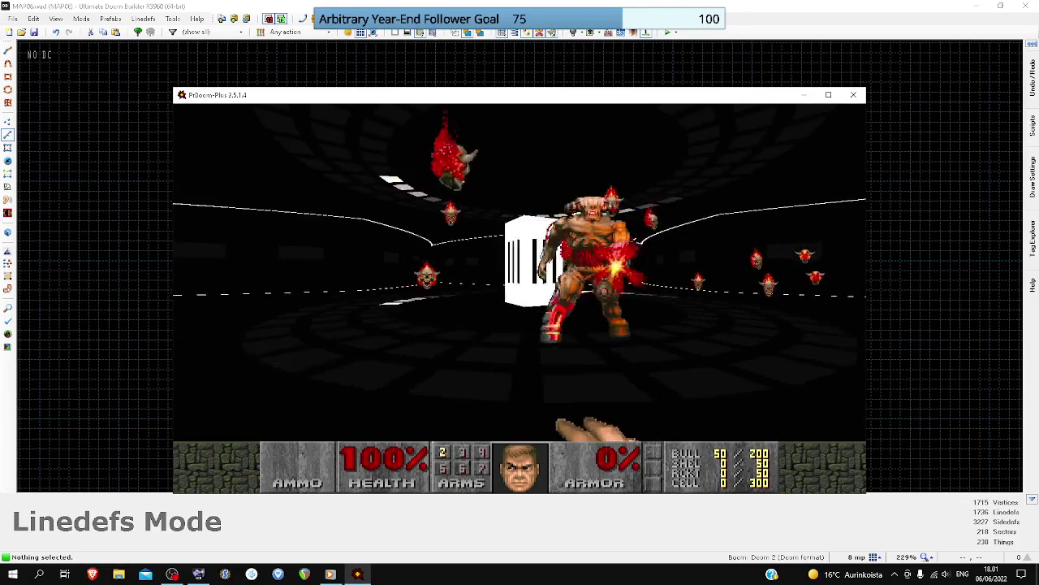
pyautogui.press('w')
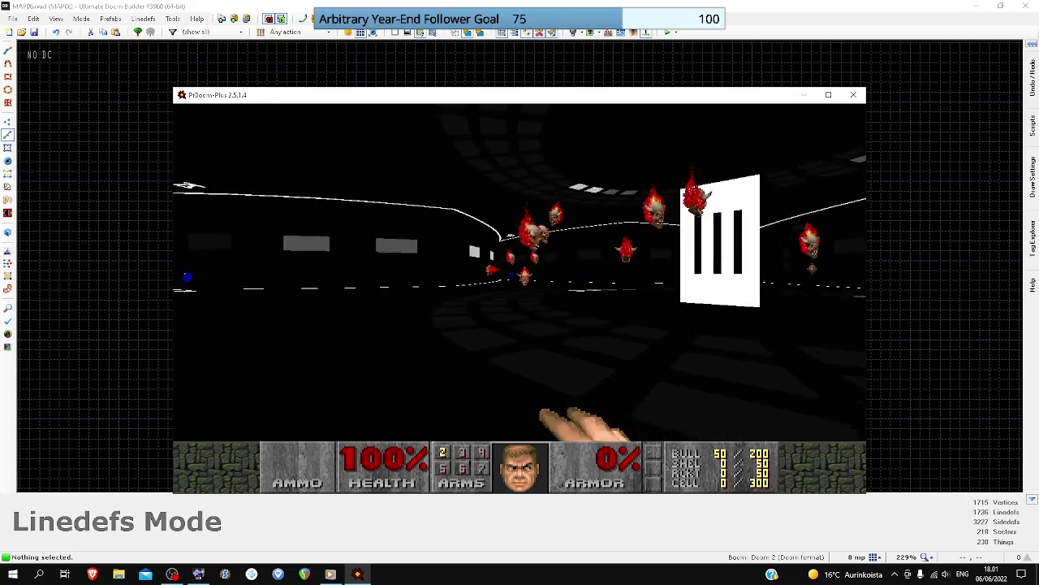
pyautogui.press('w')
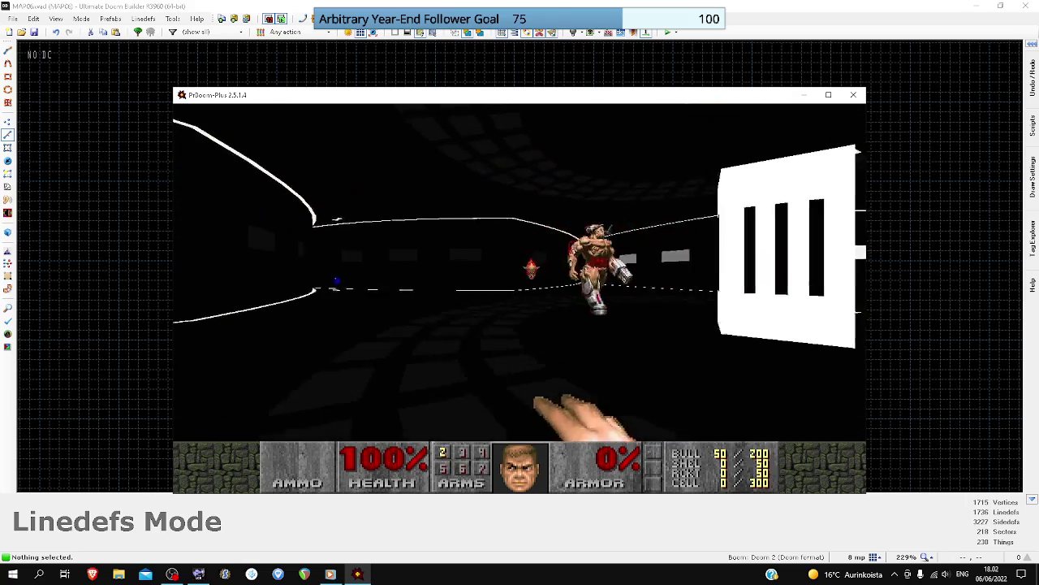
pyautogui.press('Left')
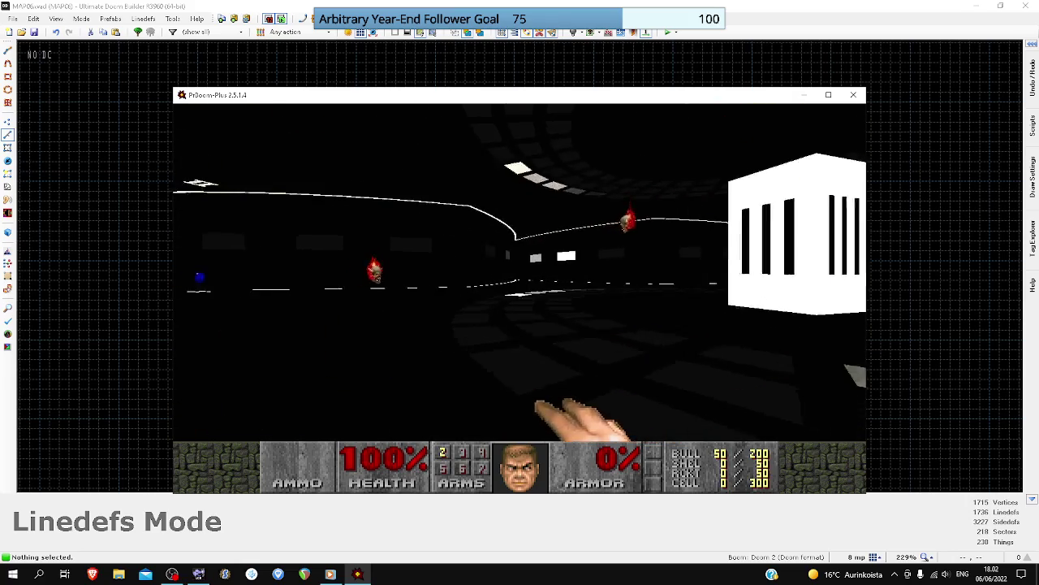
pyautogui.press('Right')
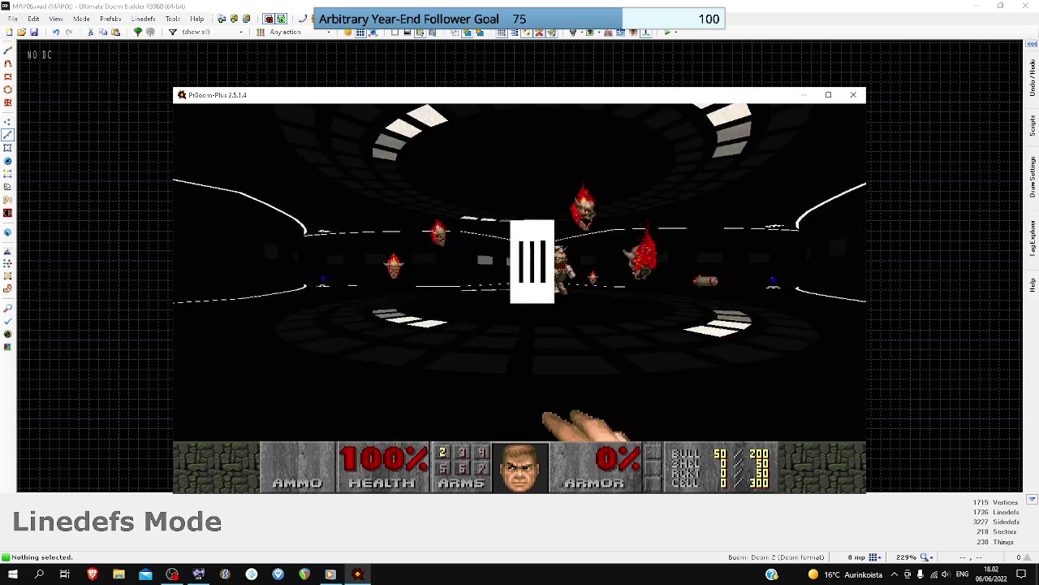
pyautogui.press('Left')
pyautogui.press('Left')
pyautogui.press('Right')
# - Restart the level in the test game and quit to return to Ultimate Doom Builder
pyautogui.press('space')
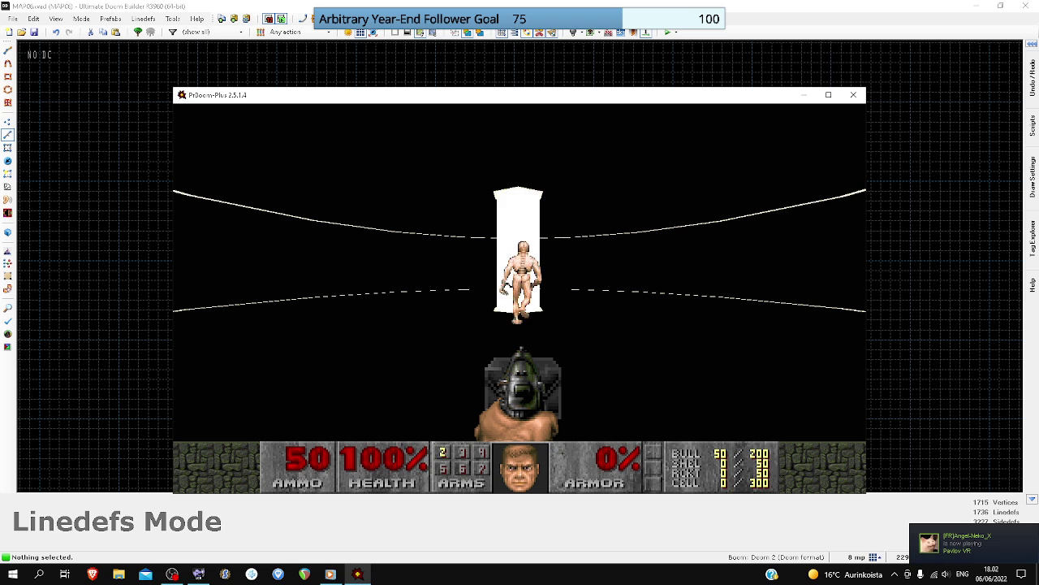
pyautogui.press('Escape')
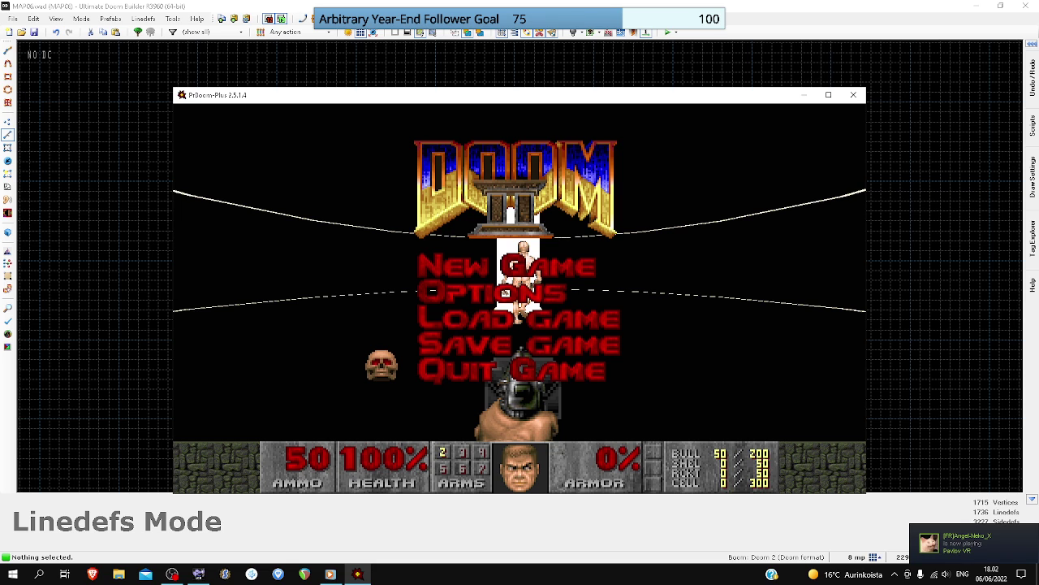
pyautogui.press('Return')
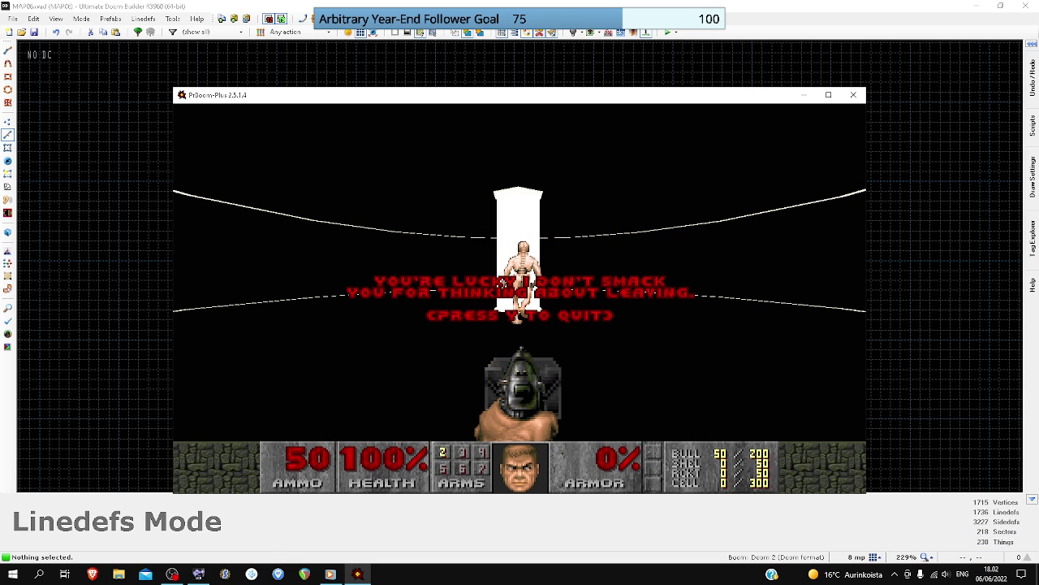
pyautogui.press('y')
# - Examine the star-shaped arena's teleport arrival pad in the map, and its berserk pack and lost souls in Things mode
pyautogui.scroll(-4, 520, 297)
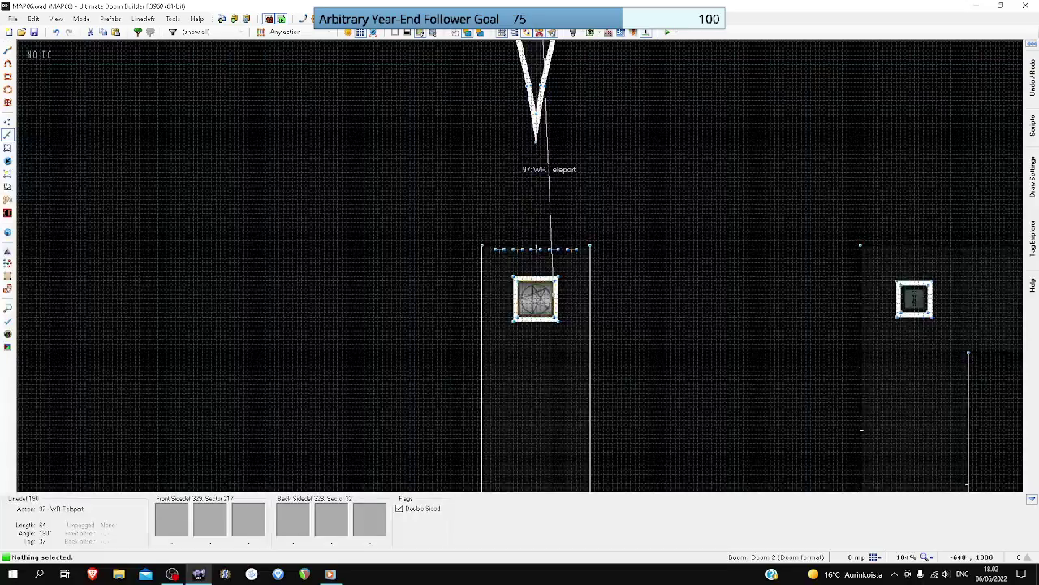
pyautogui.scroll(-6, 543, 315)
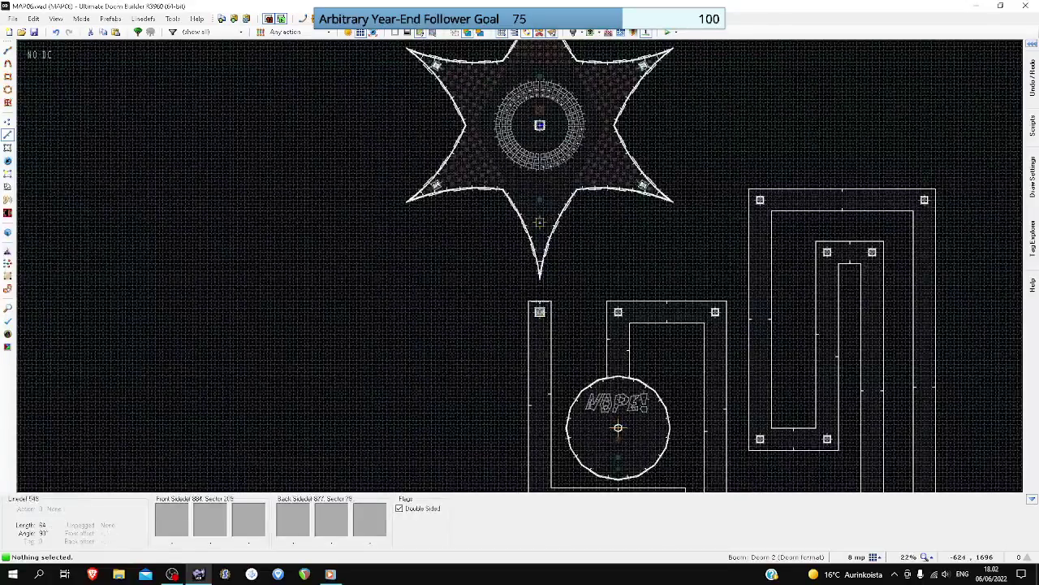
pyautogui.scroll(4, 546, 228)
pyautogui.scroll(6, 544, 230)
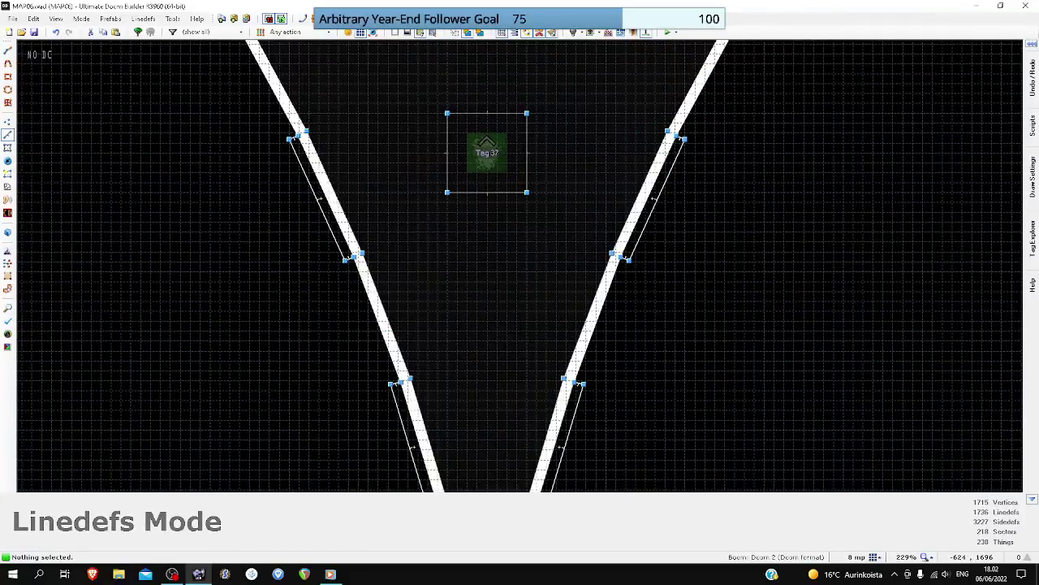
pyautogui.scroll(-6, 536, 268)
pyautogui.scroll(4, 536, 268)
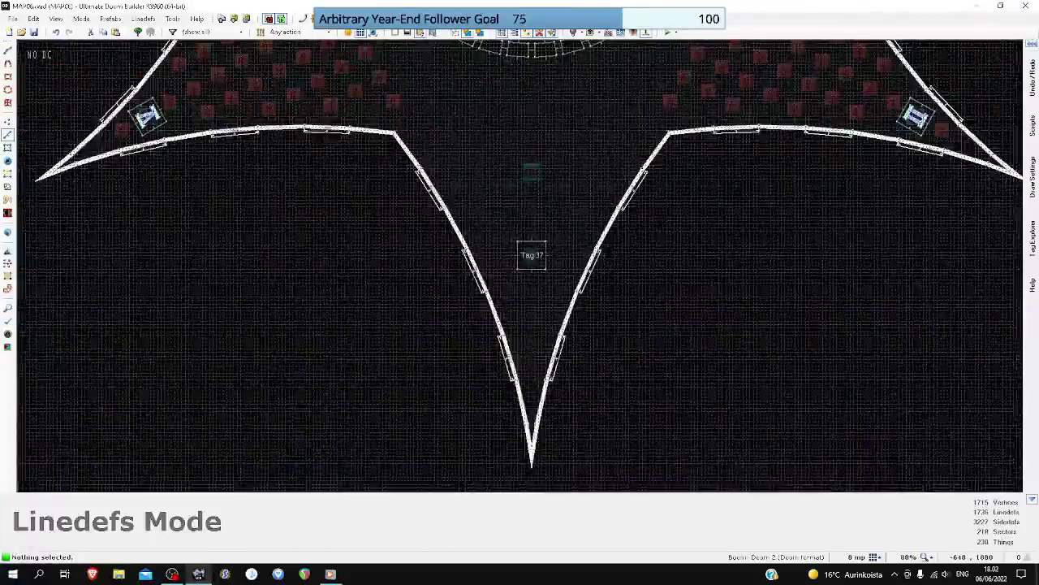
pyautogui.click(7, 160)
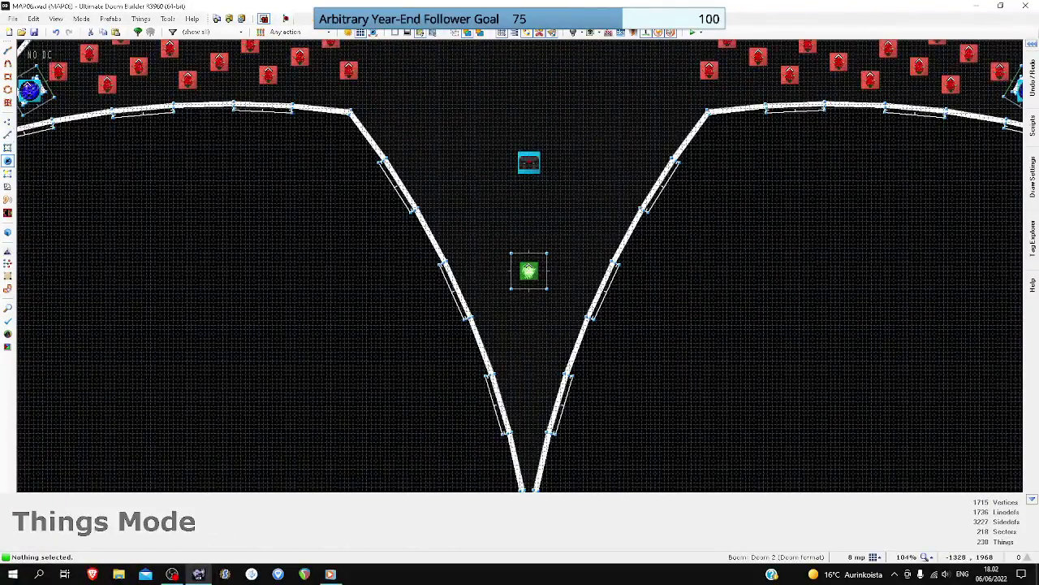
pyautogui.scroll(-8, 529, 270)
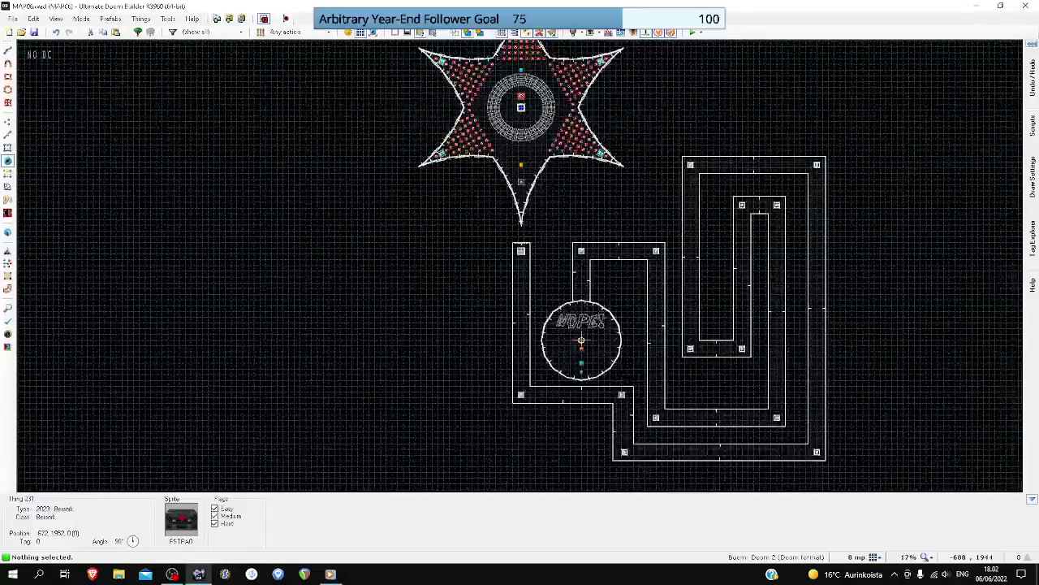
pyautogui.scroll(6, 557, 122)
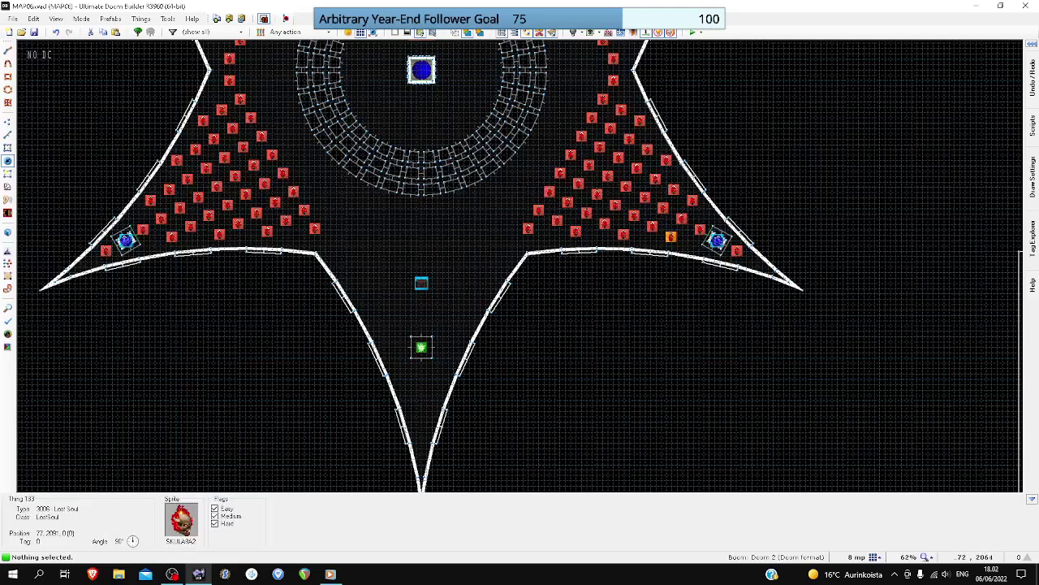
# - Look over the star-shaped arena's lost souls, corner pads and central Cyberdemon in Things mode, and save the map
pyautogui.scroll(5, 689, 227)
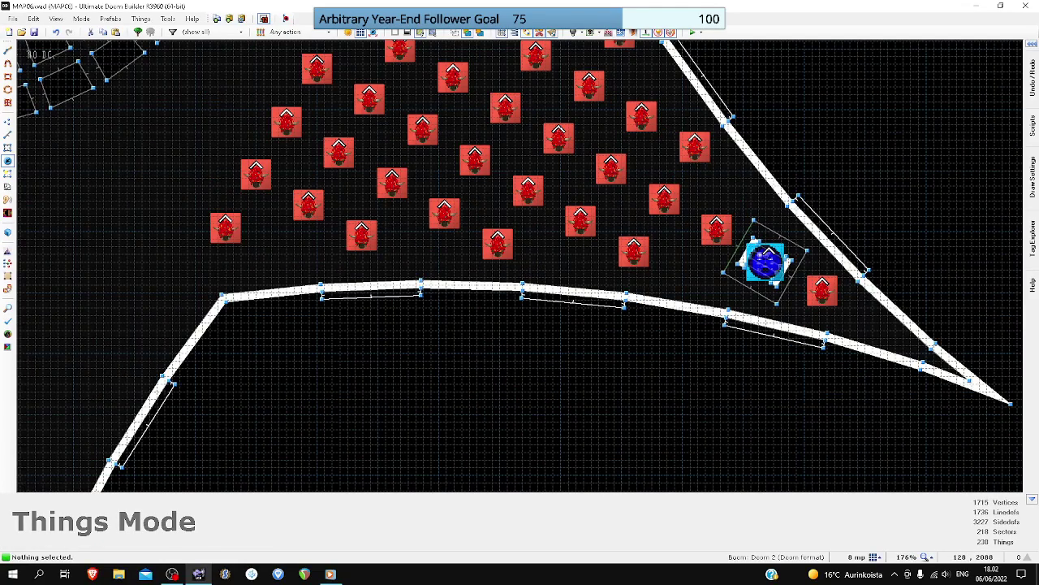
pyautogui.scroll(-4, 677, 247)
pyautogui.scroll(-4, 517, 178)
pyautogui.scroll(5, 505, 127)
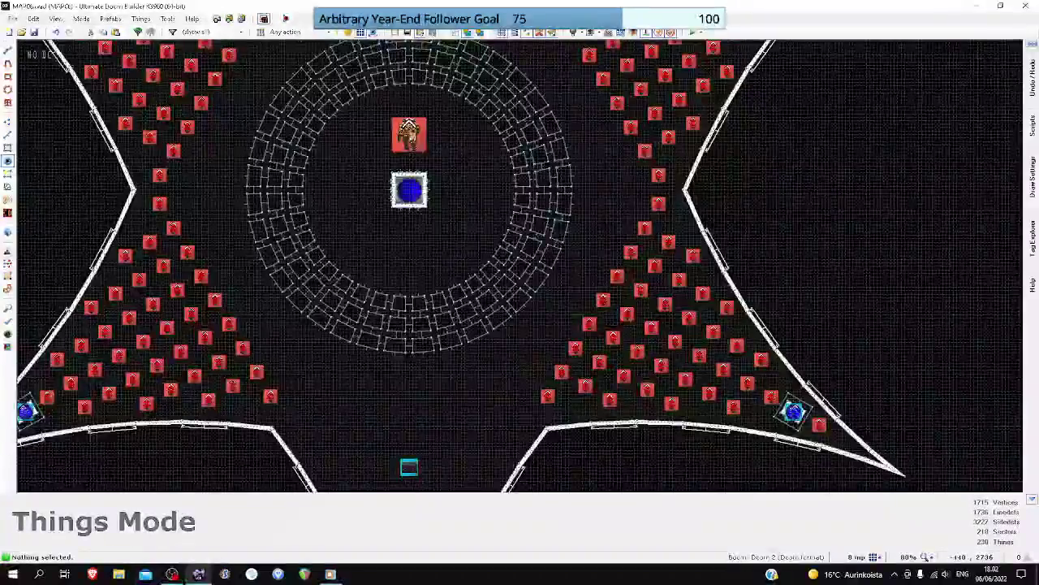
pyautogui.scroll(4, 659, 204)
pyautogui.scroll(-6, 658, 199)
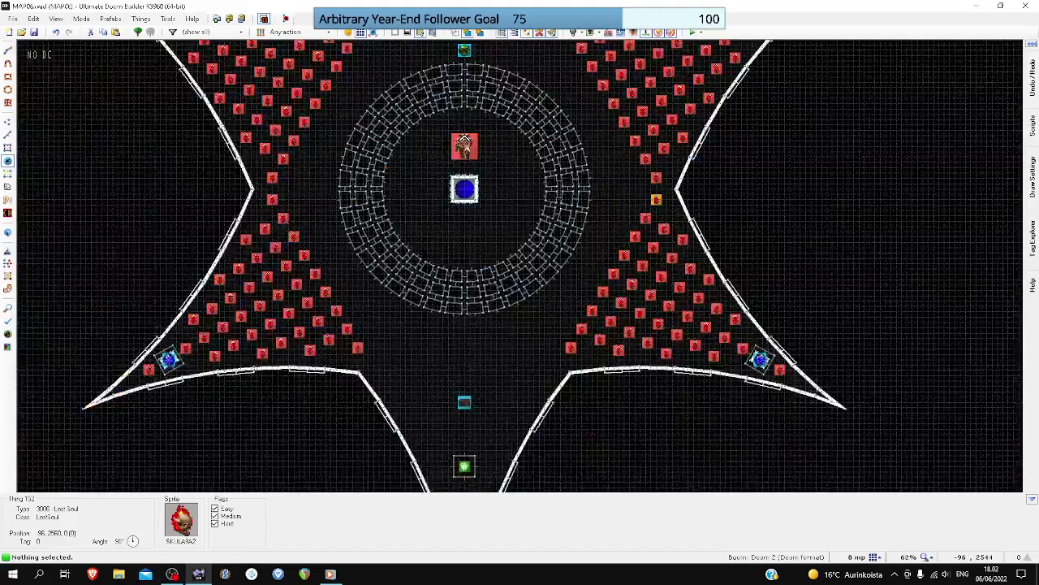
pyautogui.scroll(-5, 657, 201)
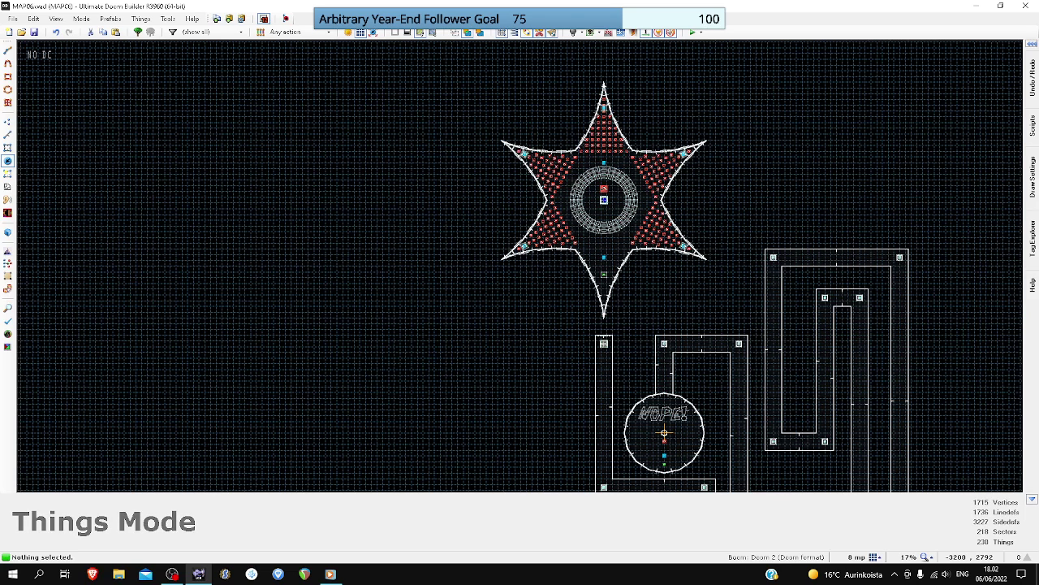
pyautogui.click(34, 31)
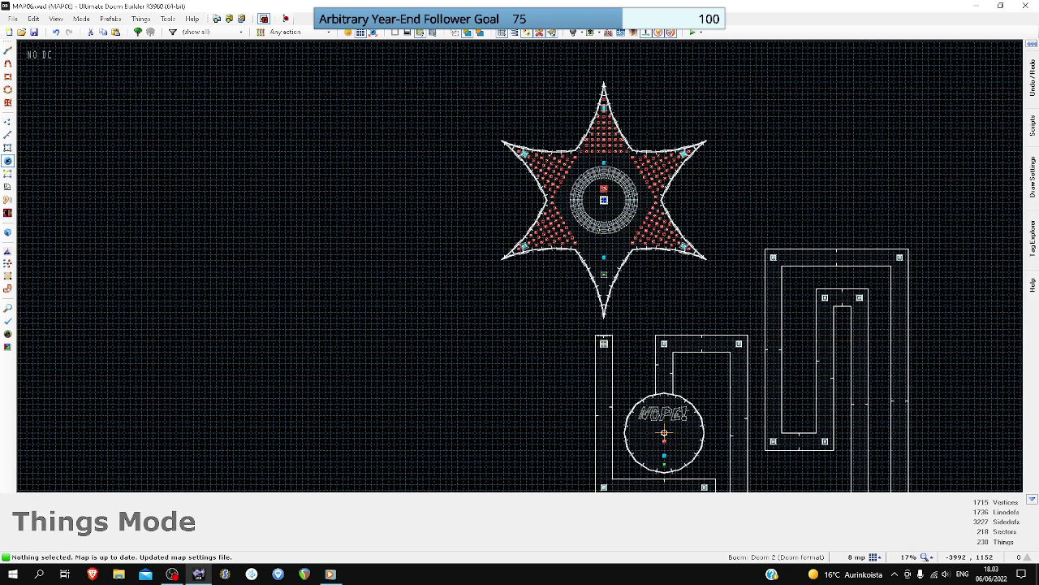
# - Stop the playlist in Windows Media Player with its volume raised, and close the player and Ultimate Doom Builder
pyautogui.click(330, 574)
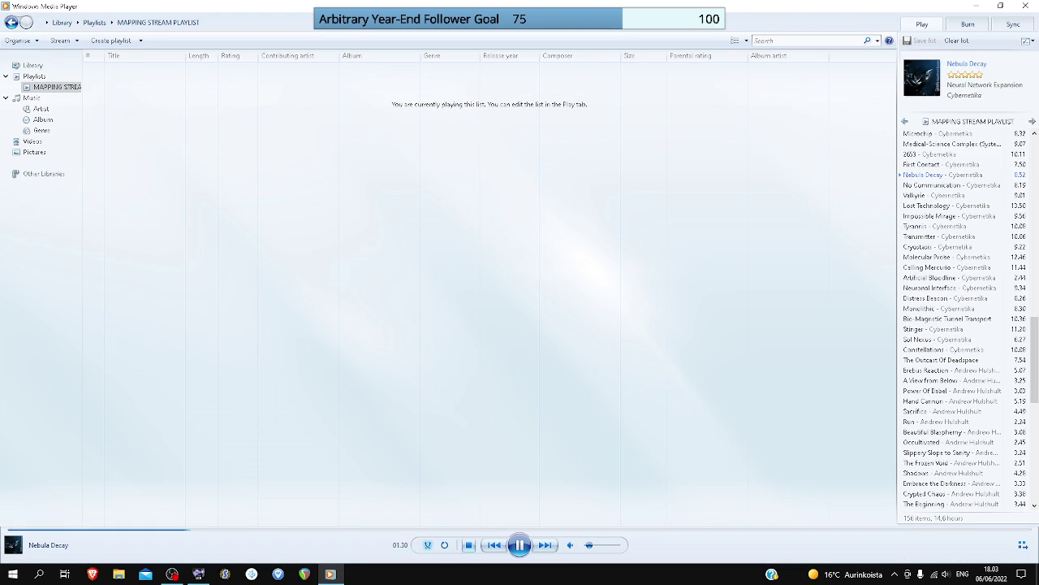
pyautogui.click(469, 544)
pyautogui.moveTo(589, 545); pyautogui.dragTo(618, 545)
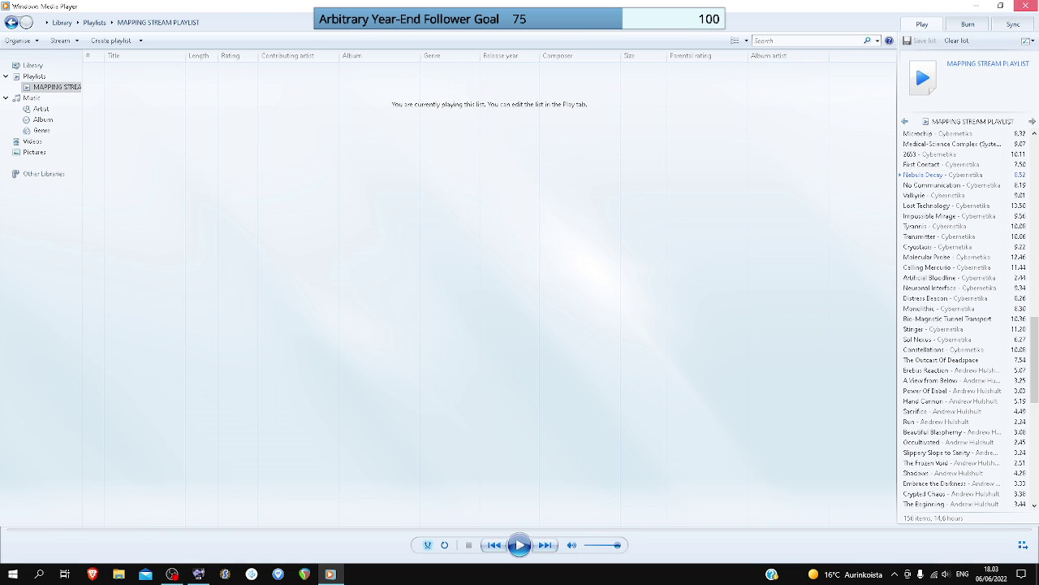
pyautogui.click(1025, 5)
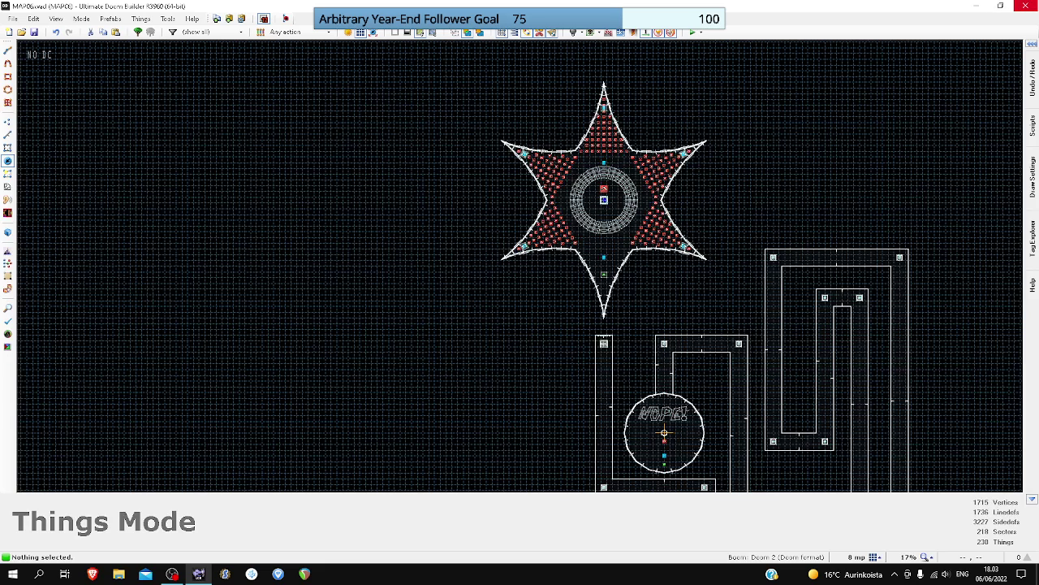
pyautogui.click(1026, 5)
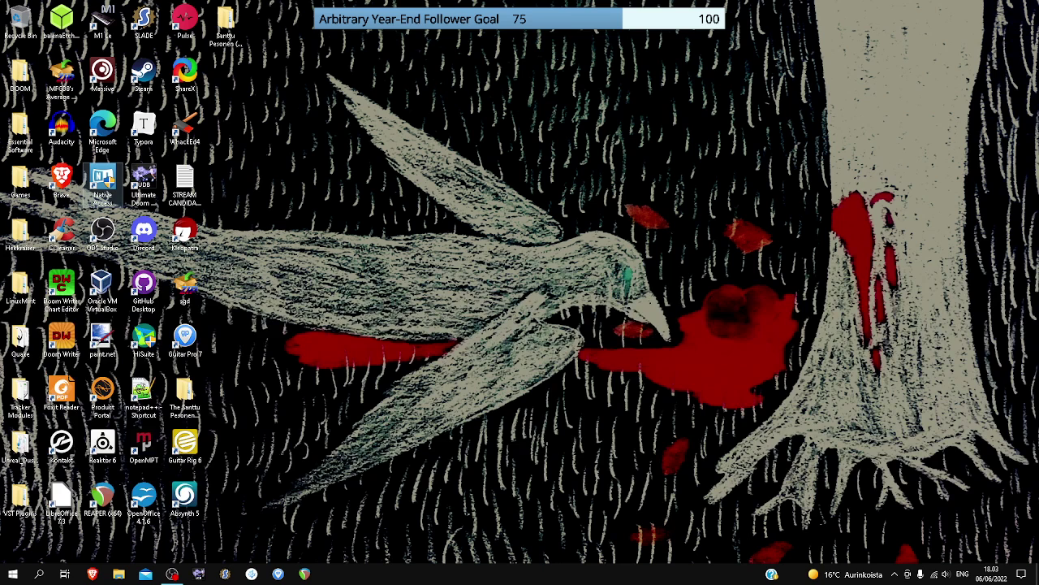
# - Start the ZDL launcher from the ZDL folder inside DOOM's Frontends folder
pyautogui.doubleClick(20, 75)
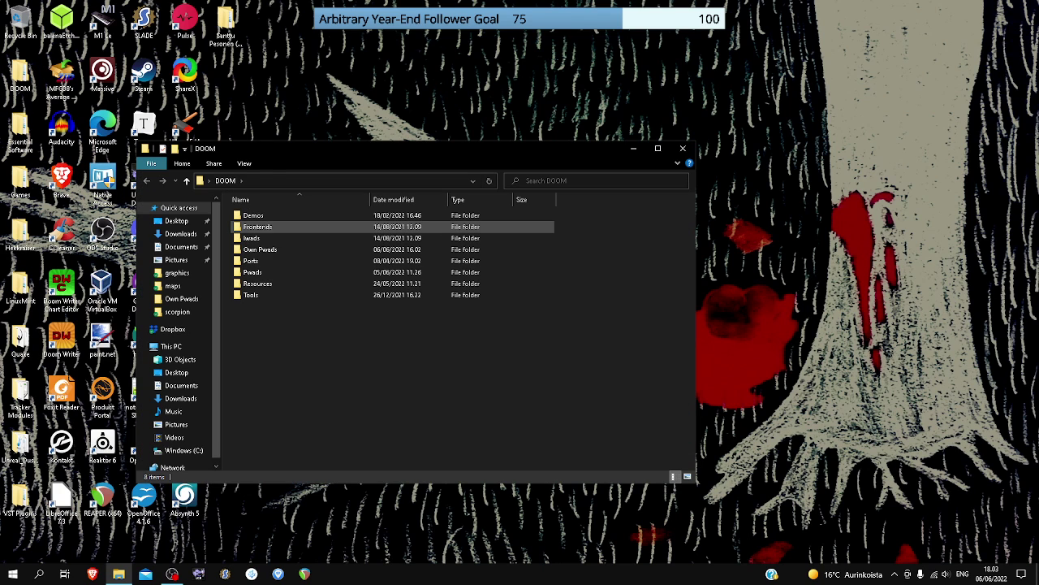
pyautogui.doubleClick(257, 227)
pyautogui.doubleClick(252, 226)
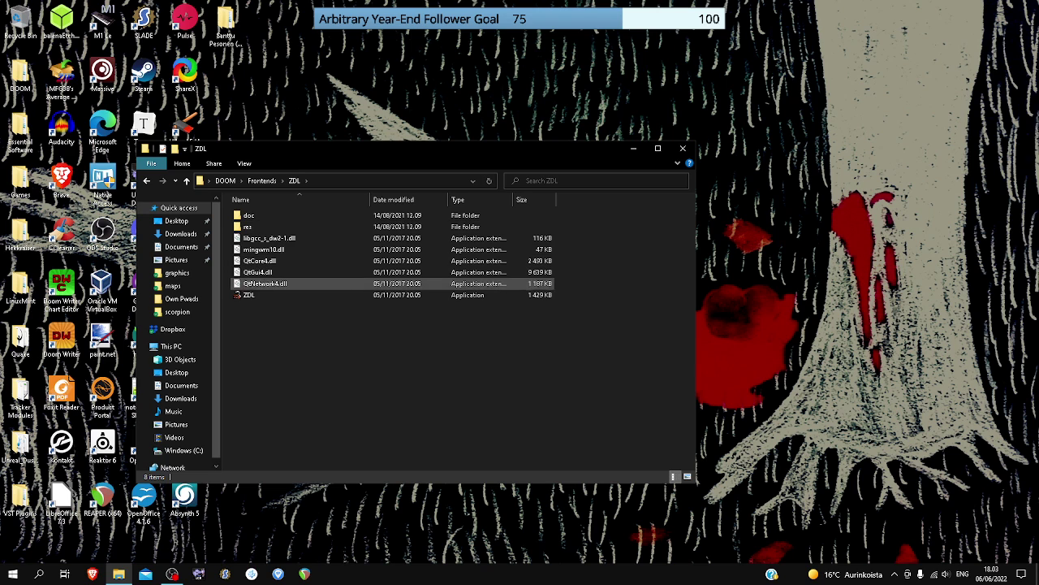
pyautogui.doubleClick(248, 295)
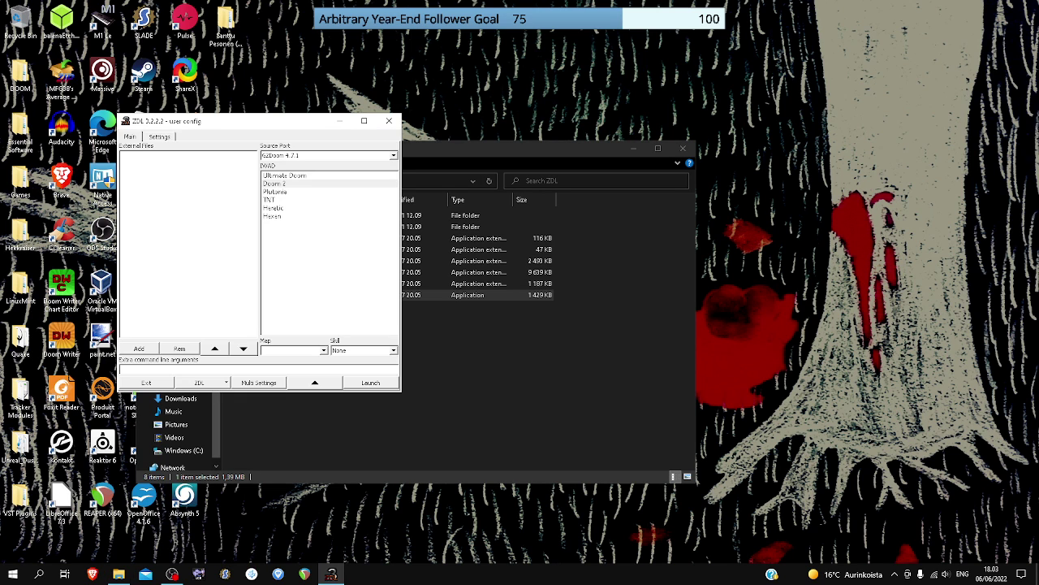
# - Add scorpiongfx.wad and scorpionmus.wad from the scorpion folder to the launcher's external files
pyautogui.click(139, 348)
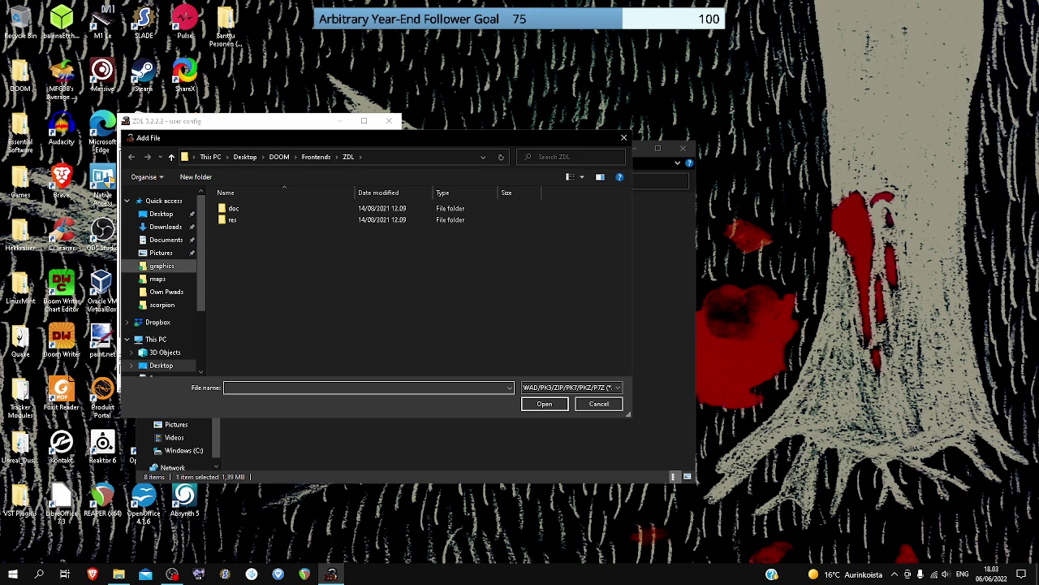
pyautogui.click(163, 304)
pyautogui.click(252, 265)
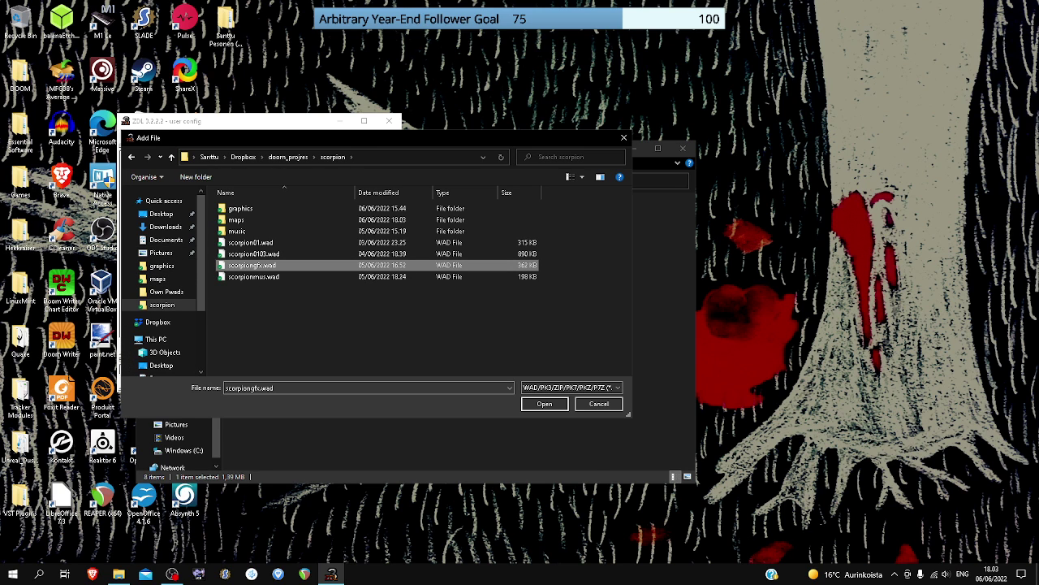
pyautogui.keyDown('ctrl'); pyautogui.click(253, 277); pyautogui.keyUp('ctrl')
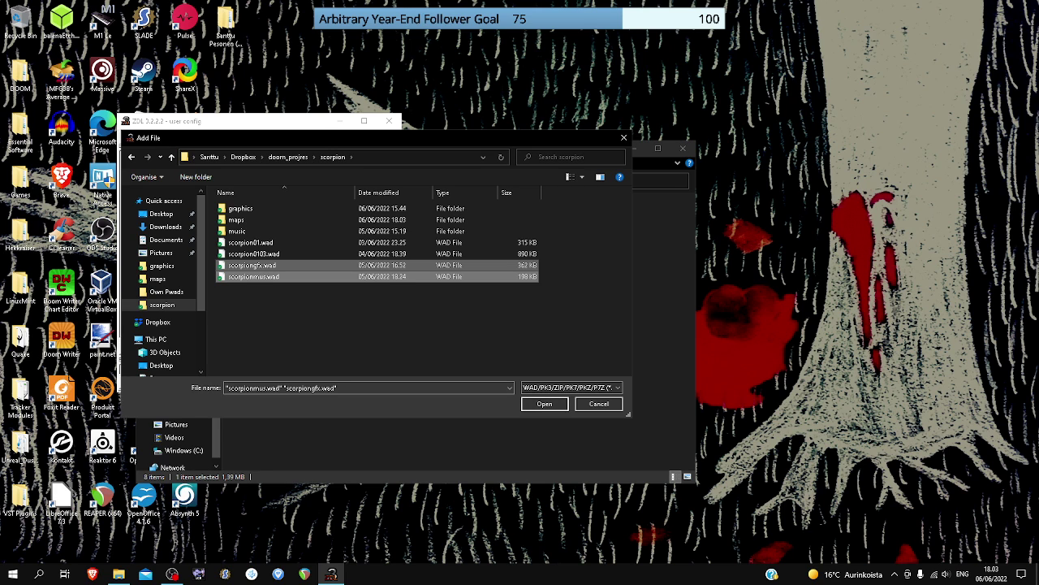
pyautogui.press('Return')
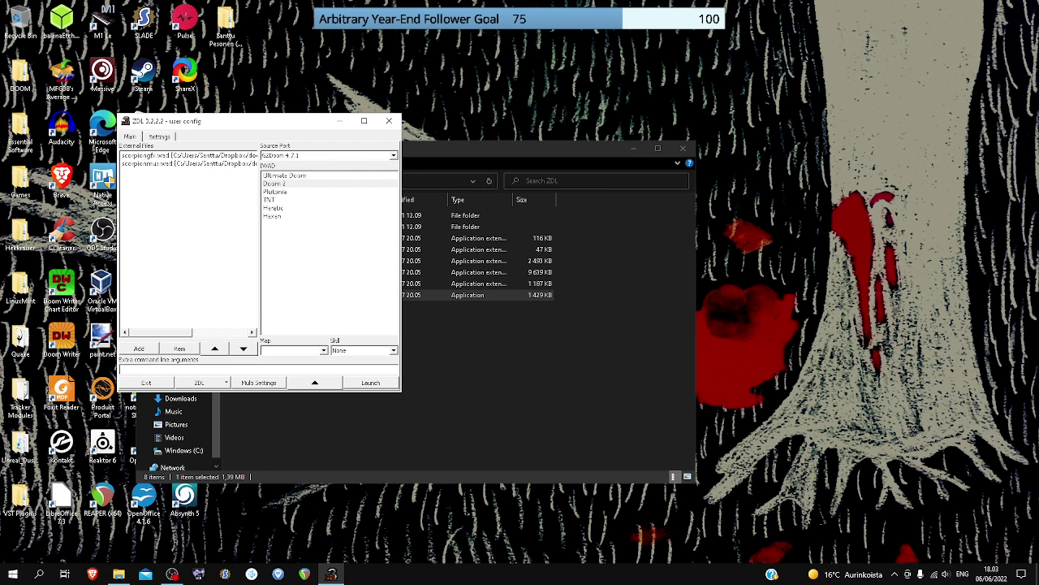
# - Add MAP01.wad through MAP05.wad from the scorpion project's maps folder to the external files, and launch the game
pyautogui.click(140, 350)
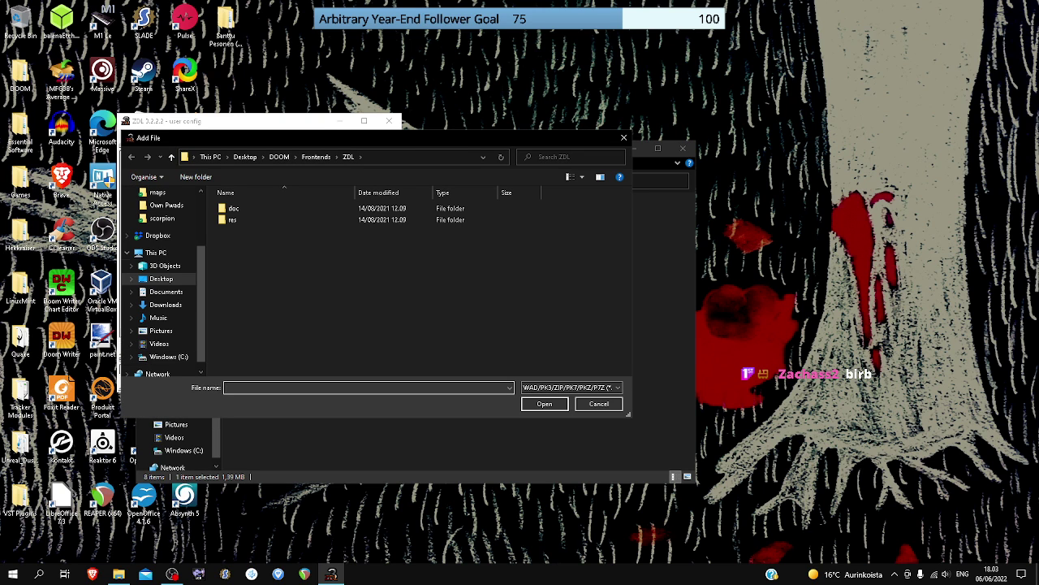
pyautogui.scroll(1, 157, 248)
pyautogui.click(161, 230)
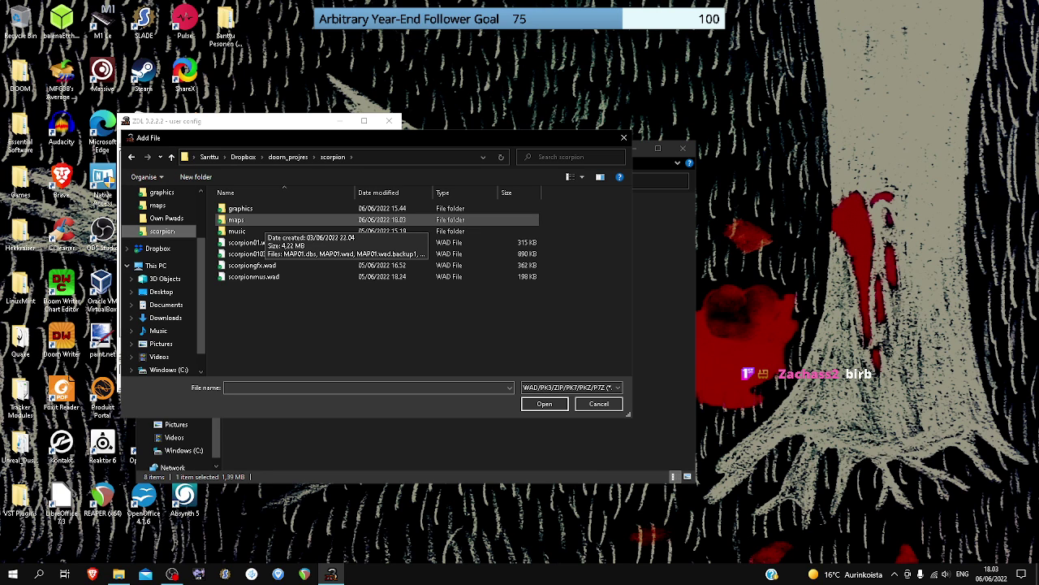
pyautogui.doubleClick(236, 220)
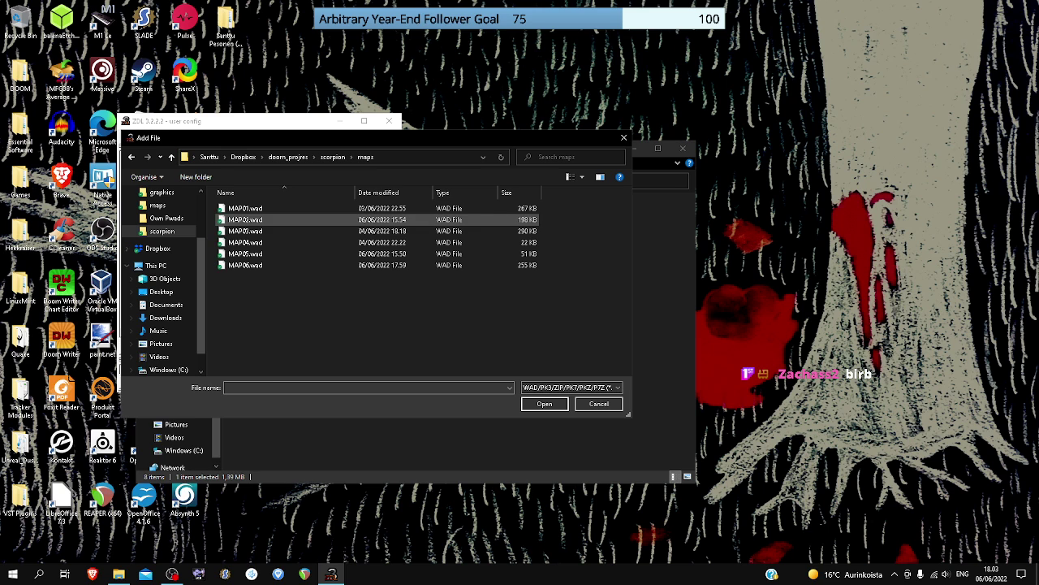
pyautogui.click(244, 208)
pyautogui.keyDown('shift'); pyautogui.click(243, 253); pyautogui.keyUp('shift')
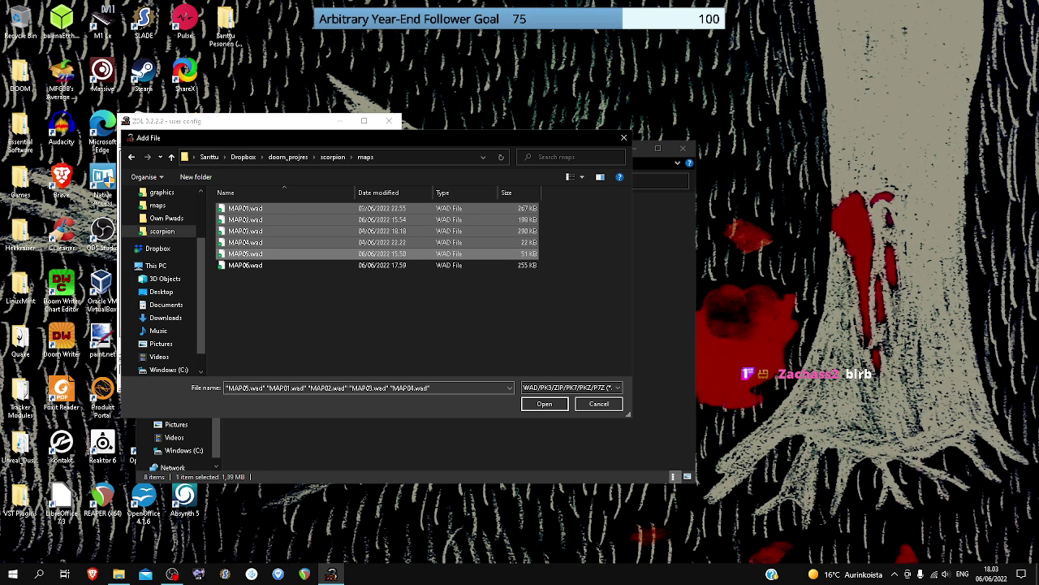
pyautogui.click(544, 404)
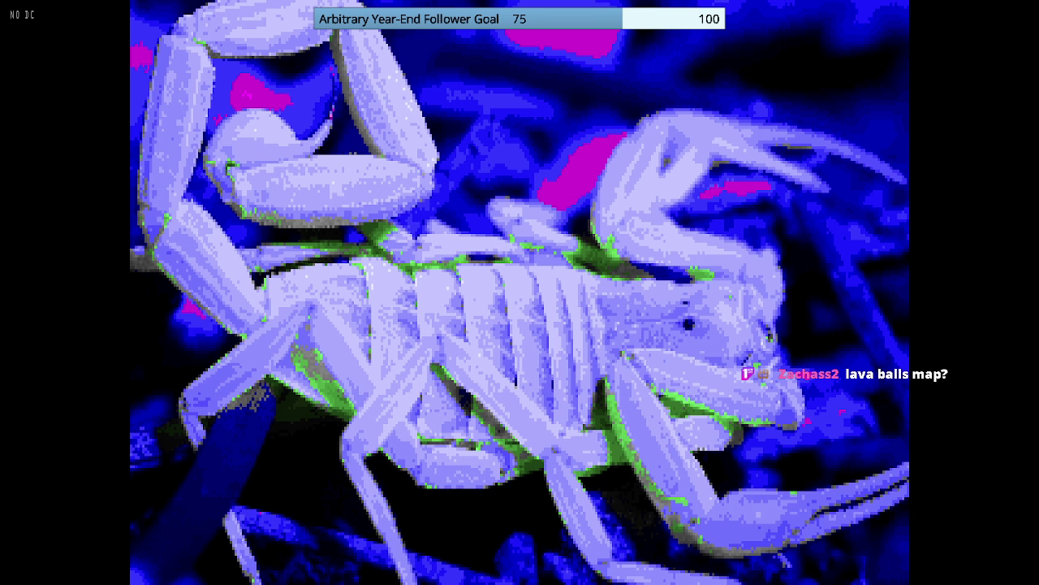
# - View the Scorpion title screen and start a new game on Ultra-Violence
pyautogui.press('Escape')
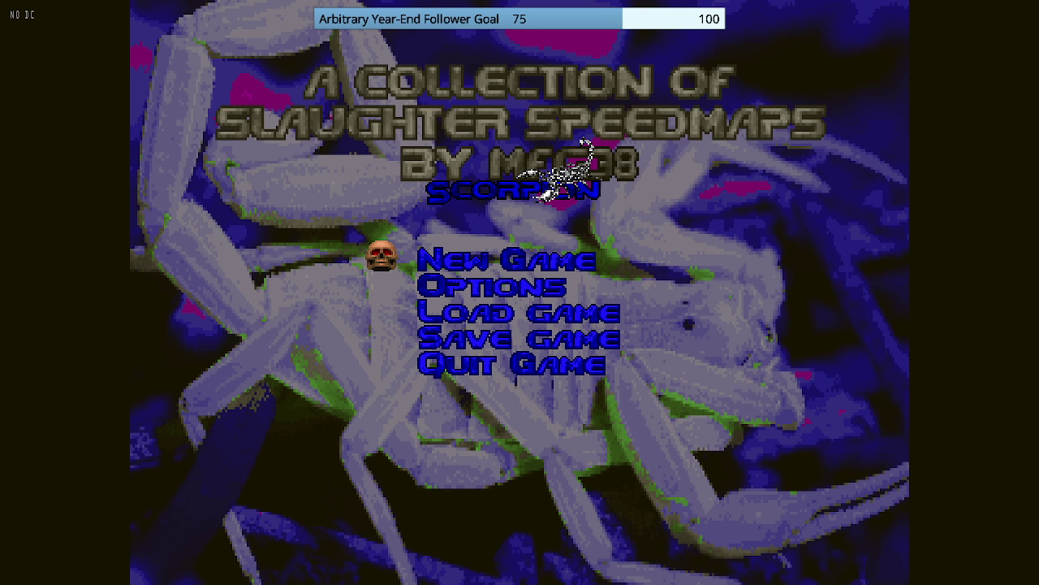
pyautogui.press('Escape')
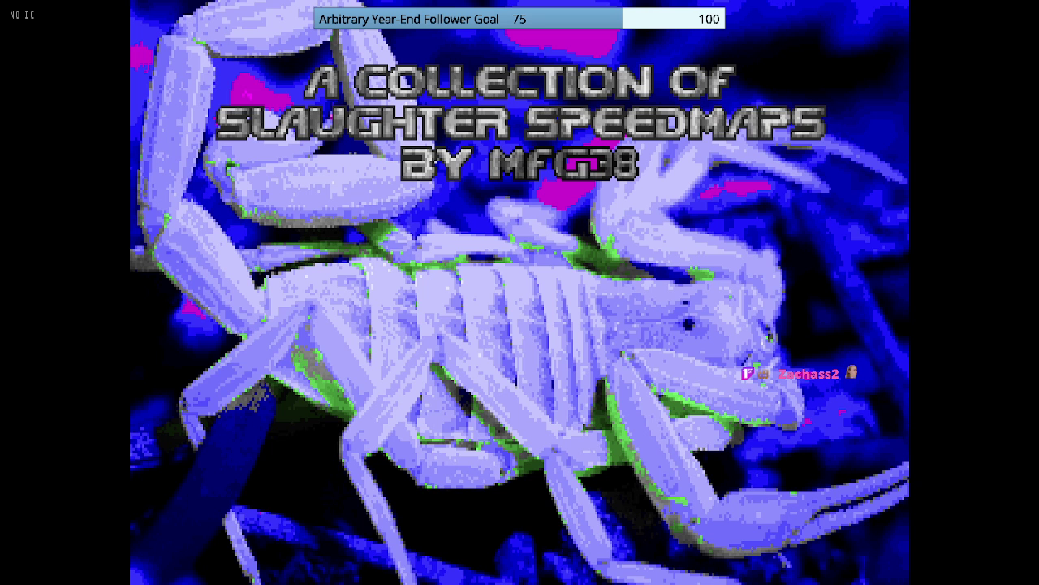
pyautogui.press('Escape')
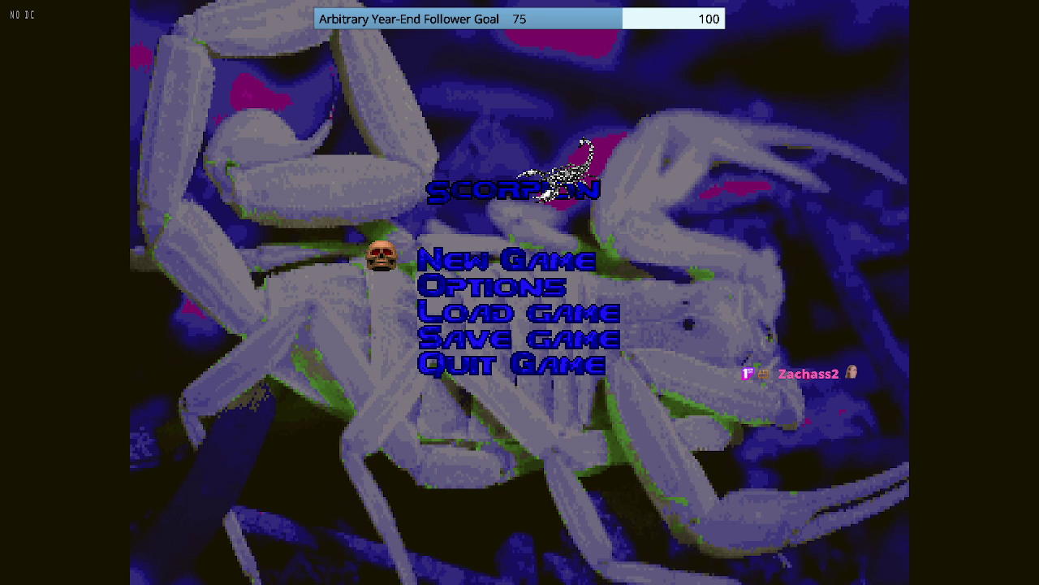
pyautogui.press('Return')
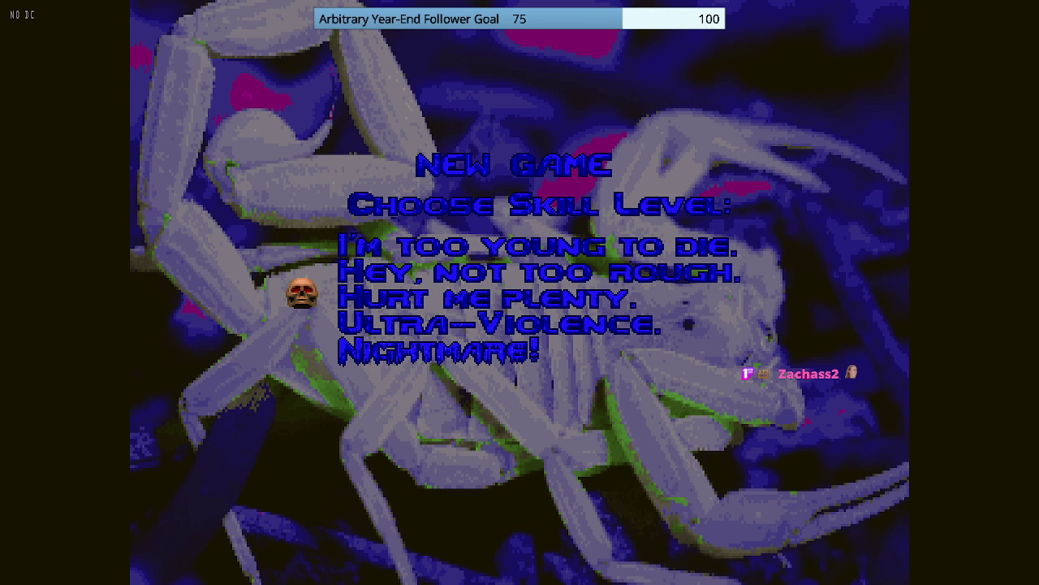
pyautogui.press('Down')
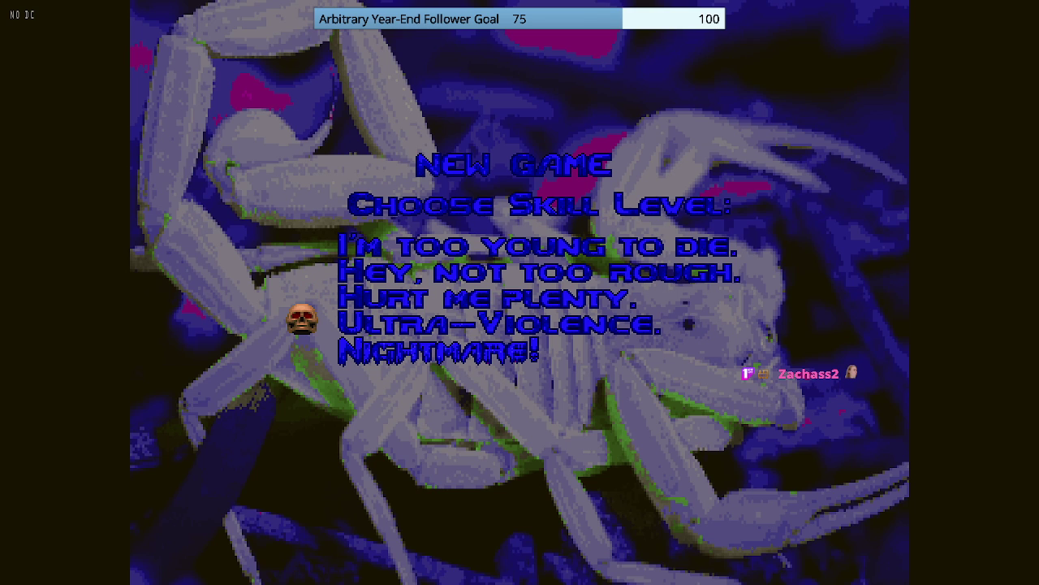
pyautogui.press('Return')
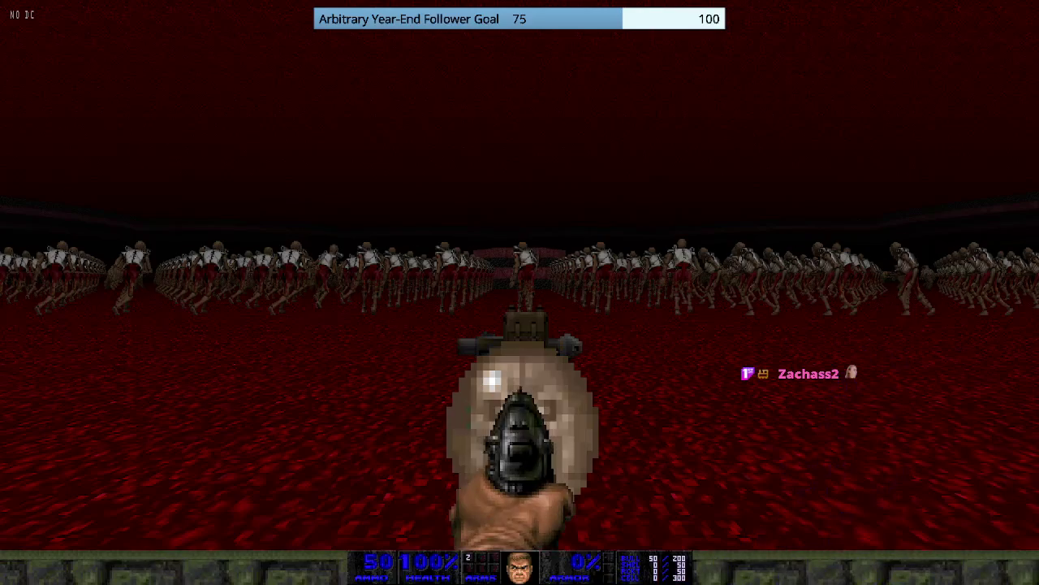
# - Walk forward to collect the megasphere facing the rows of revenants, check the automap, and pick up the rocket launcher
pyautogui.press('Up')
pyautogui.press('Up')
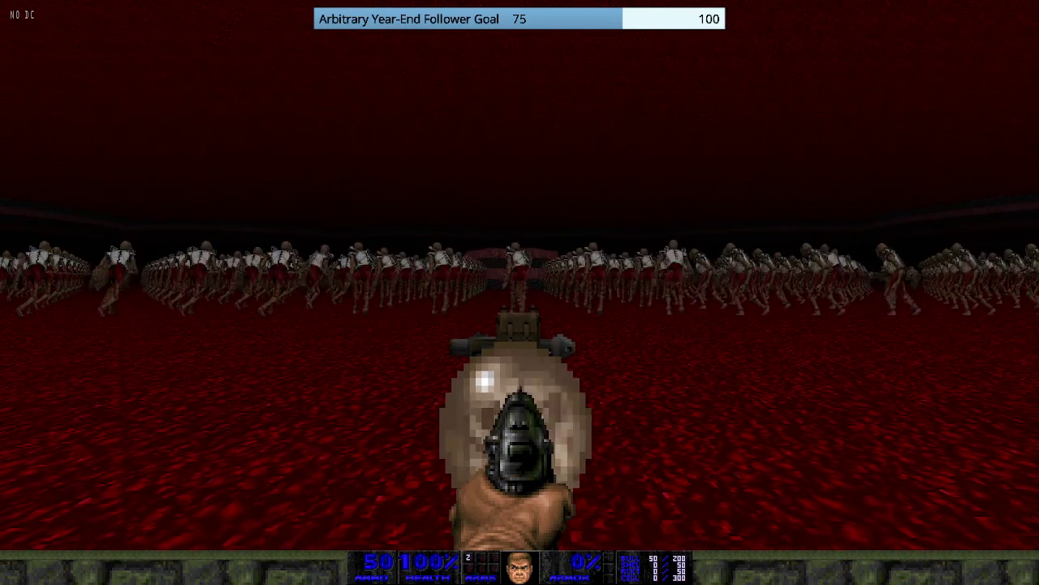
pyautogui.press('Up')
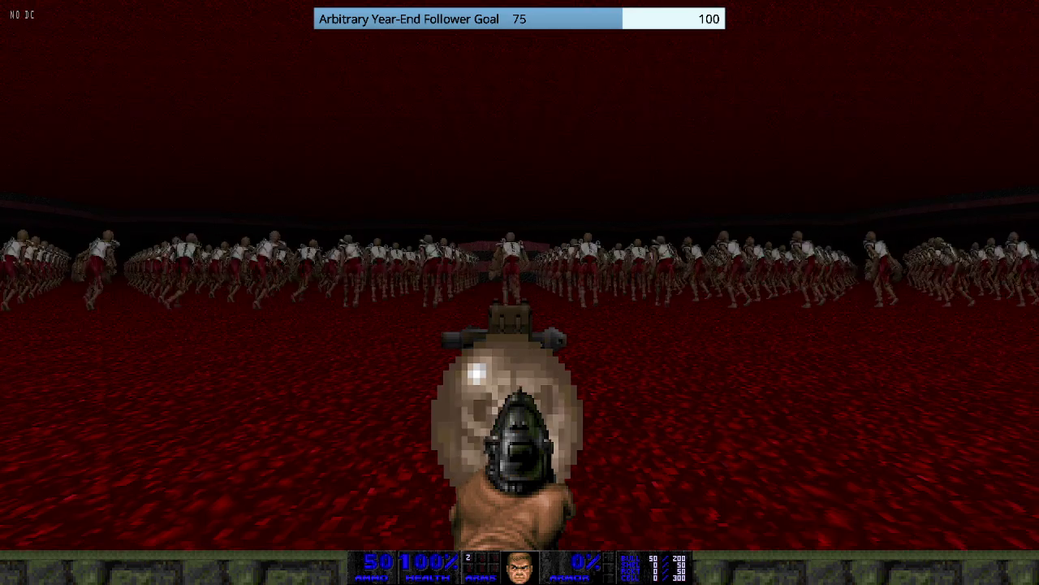
pyautogui.press('Tab')
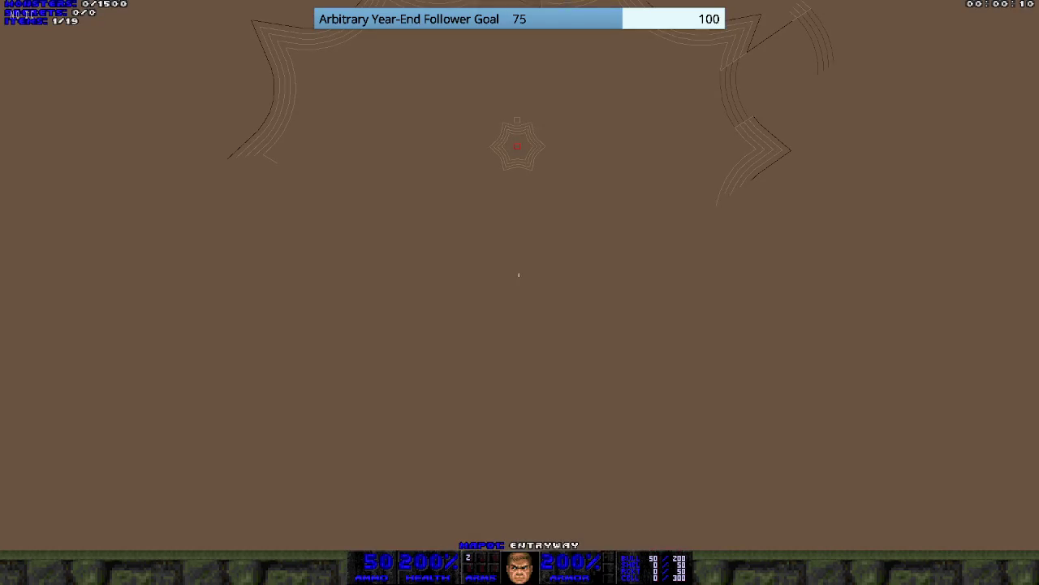
pyautogui.press('Tab')
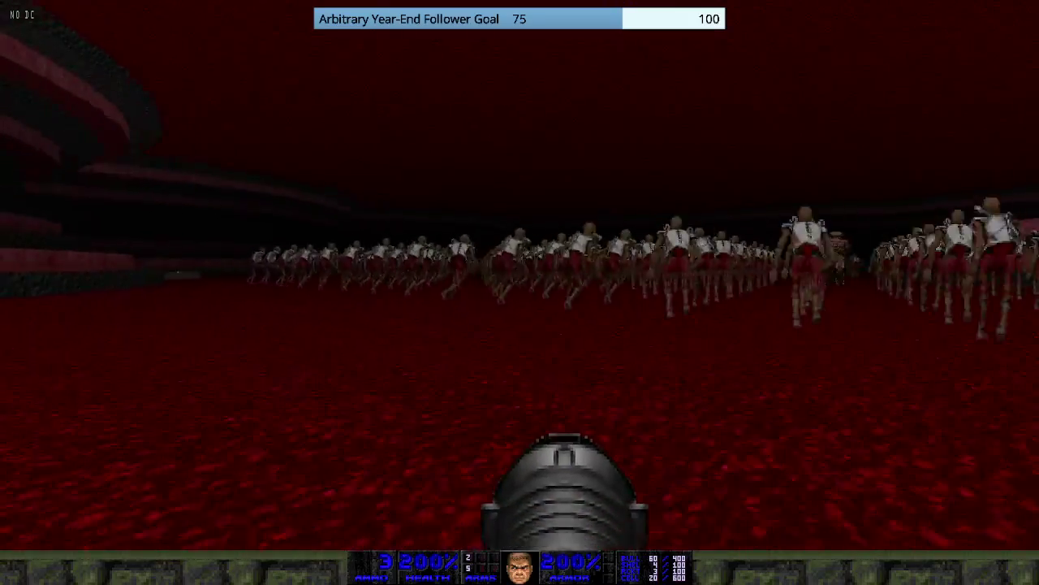
pyautogui.press('w')
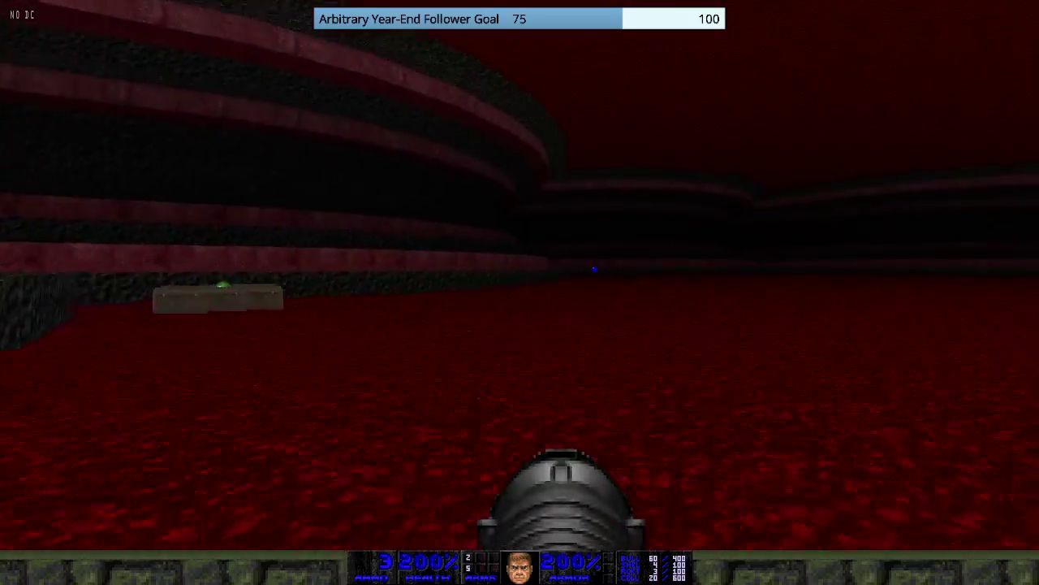
pyautogui.press('w')
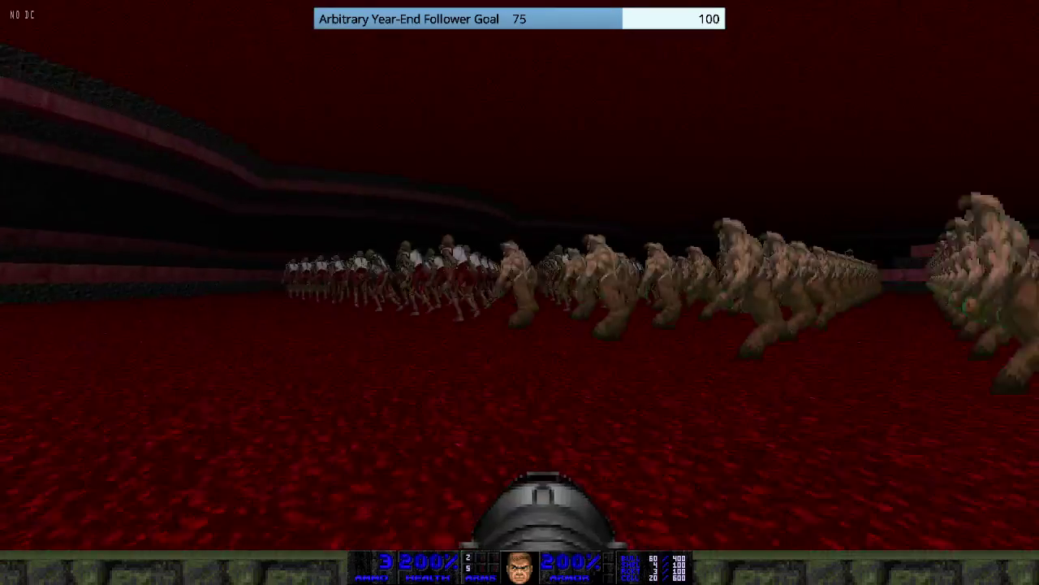
pyautogui.press('w')
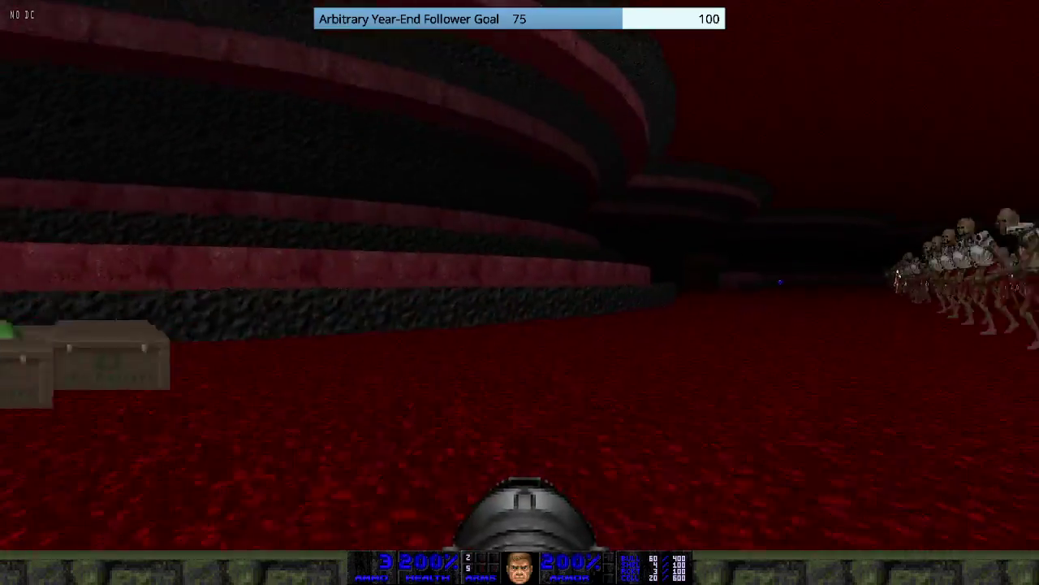
pyautogui.press('Left')
pyautogui.press('Up')
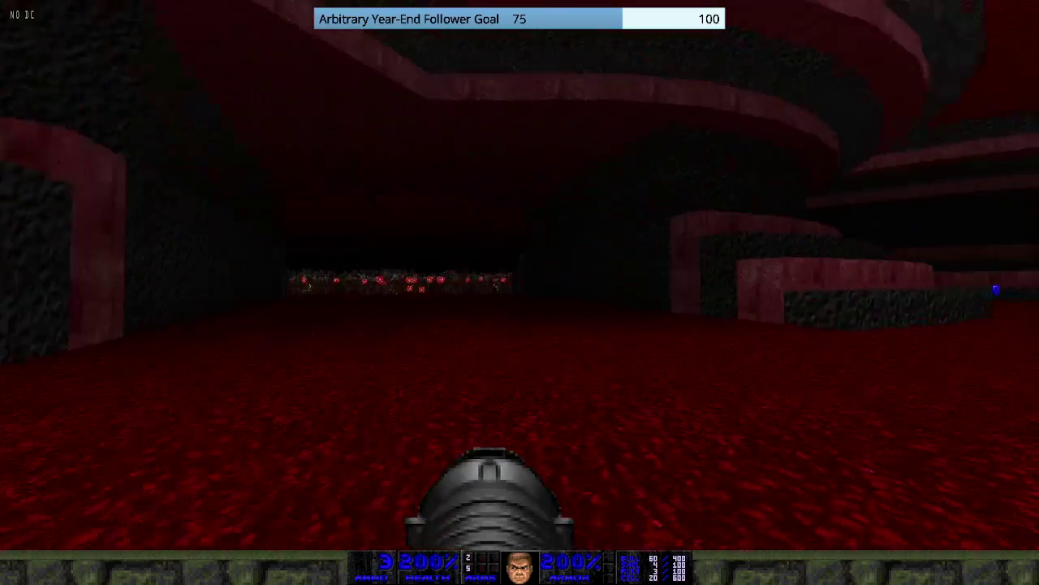
pyautogui.press('s')
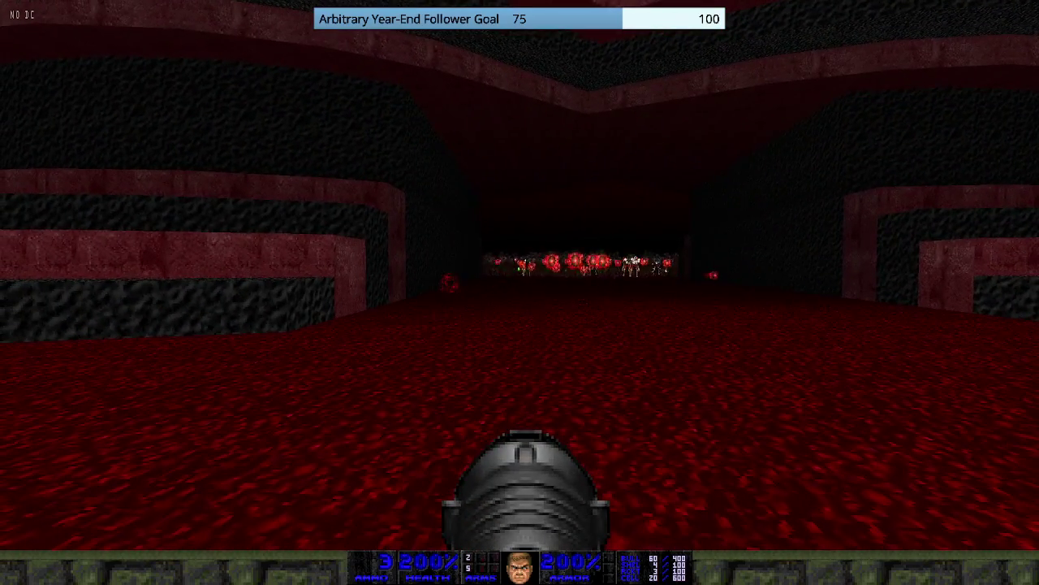
pyautogui.press('s')
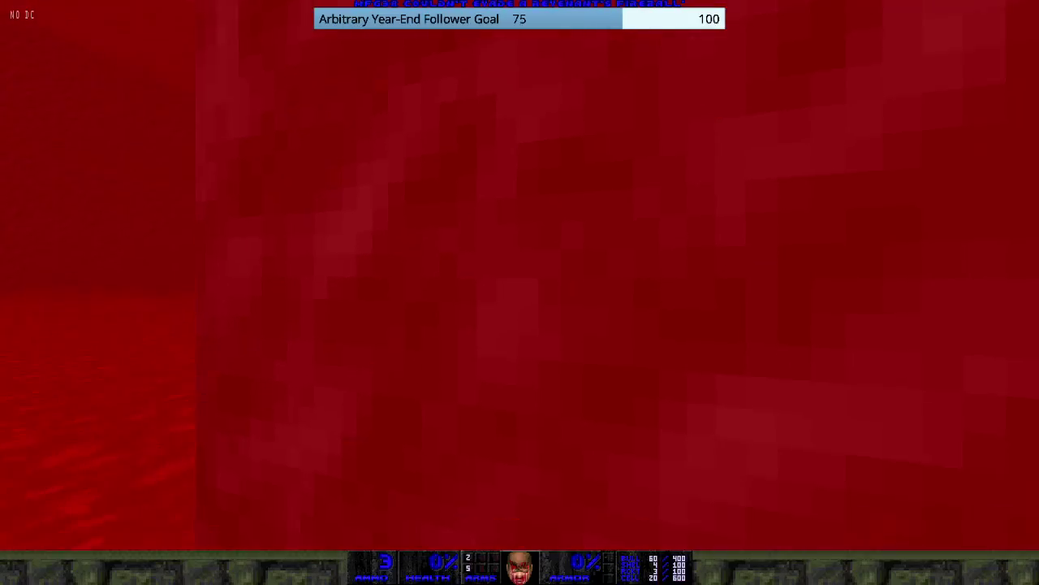
pyautogui.press('space')
pyautogui.press('Up')
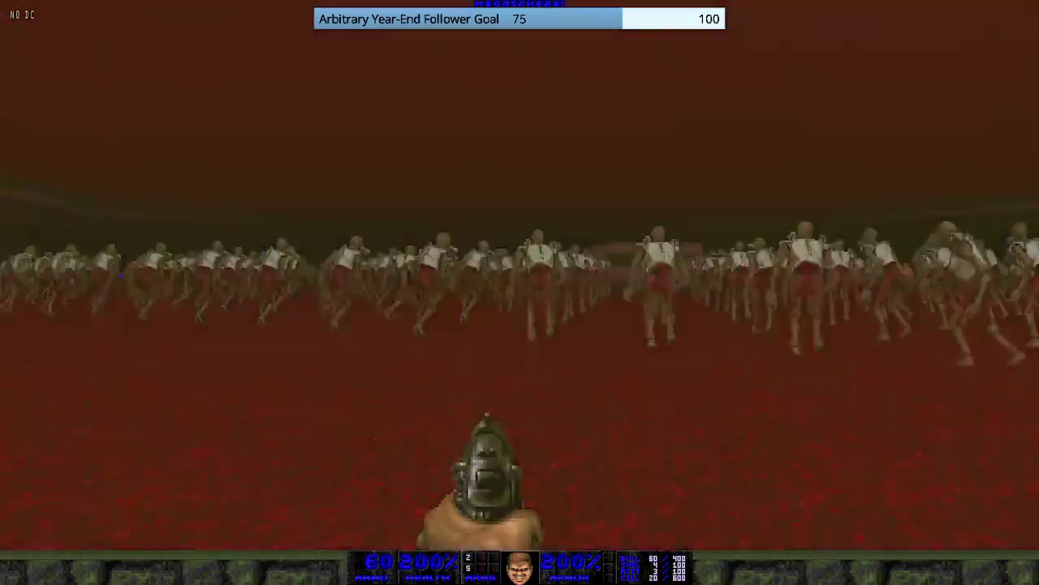
pyautogui.press('Left')
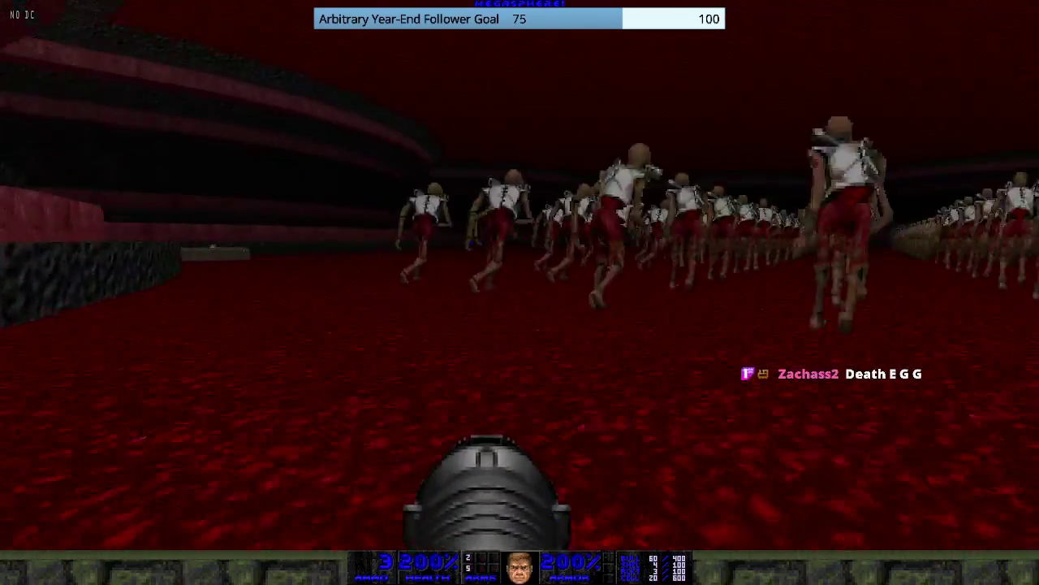
pyautogui.press('w')
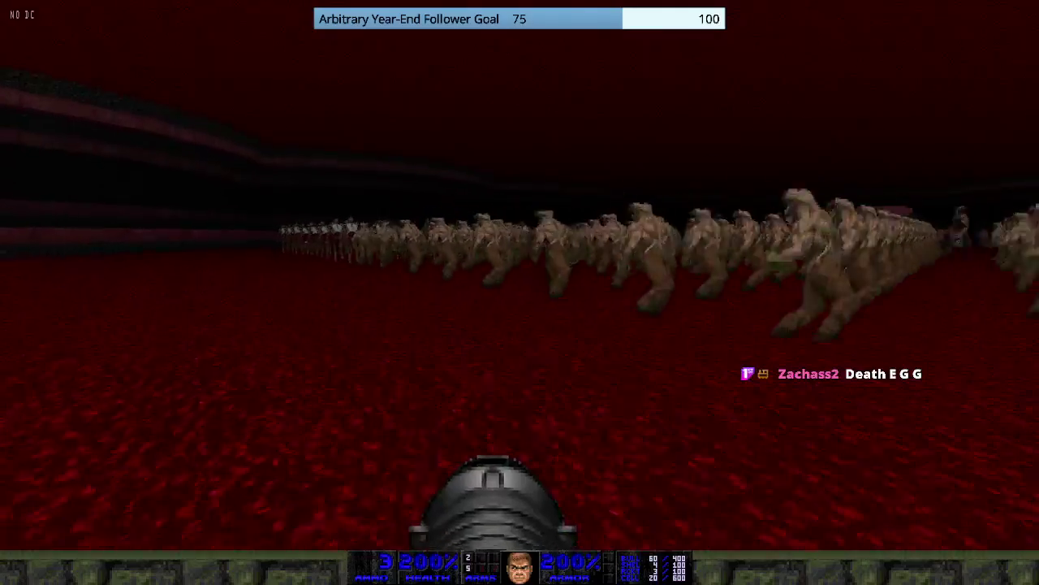
pyautogui.press('Left')
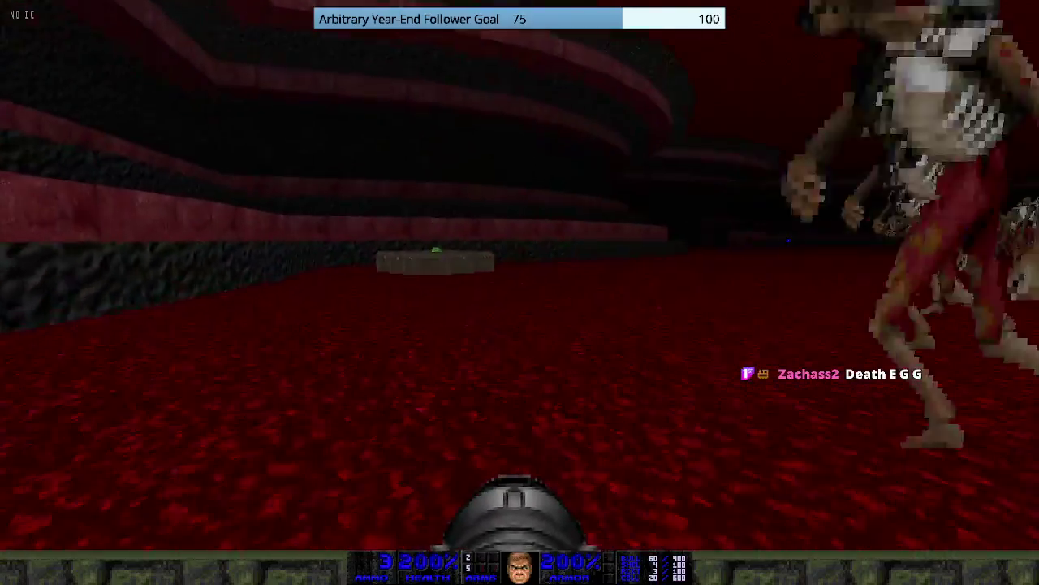
pyautogui.press('Up')
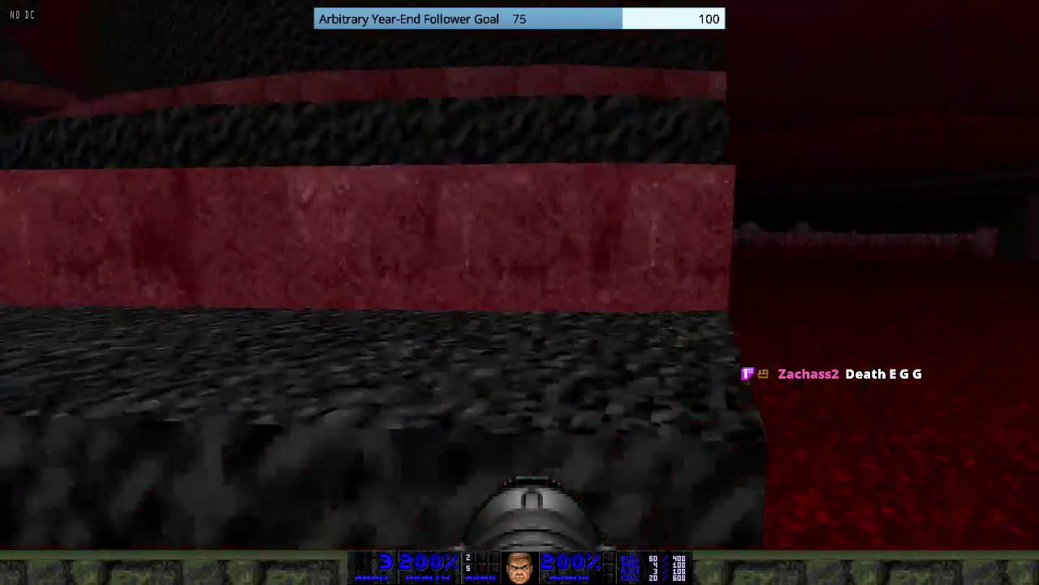
pyautogui.press('Right')
pyautogui.press('w')
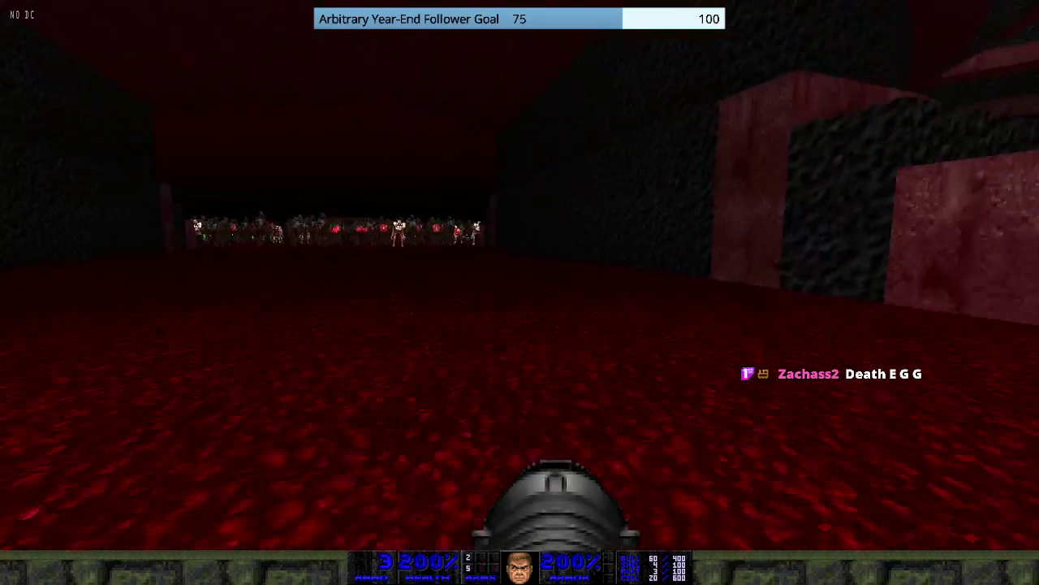
pyautogui.press('s')
pyautogui.press('Up')
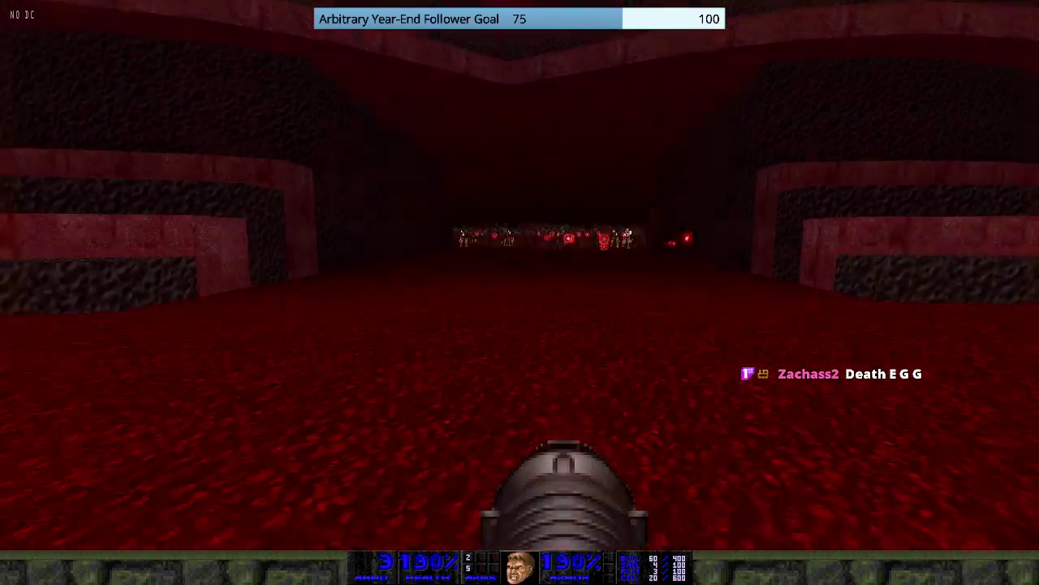
pyautogui.press('Up')
pyautogui.press('Right')
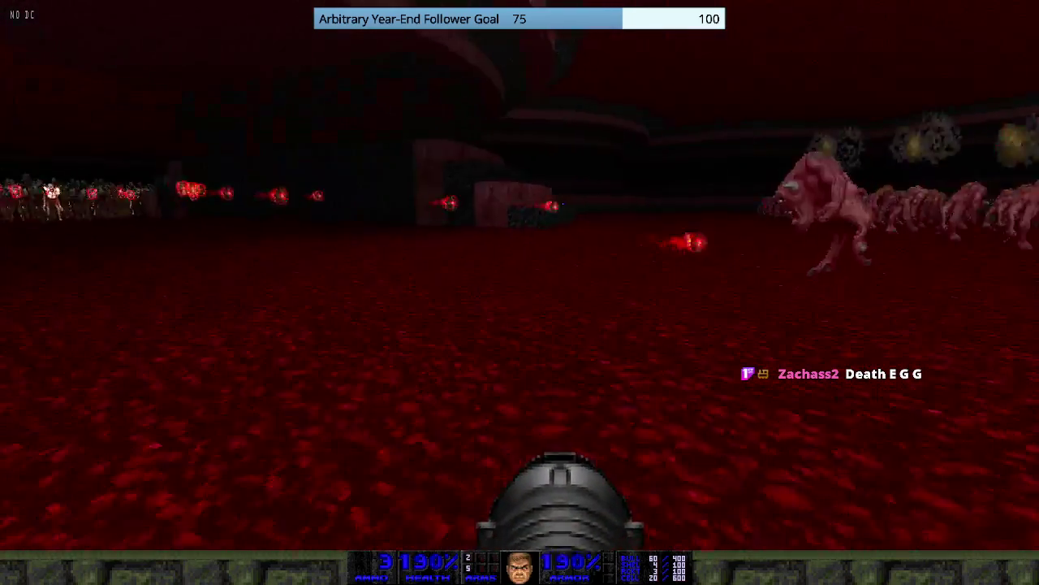
pyautogui.press('w')
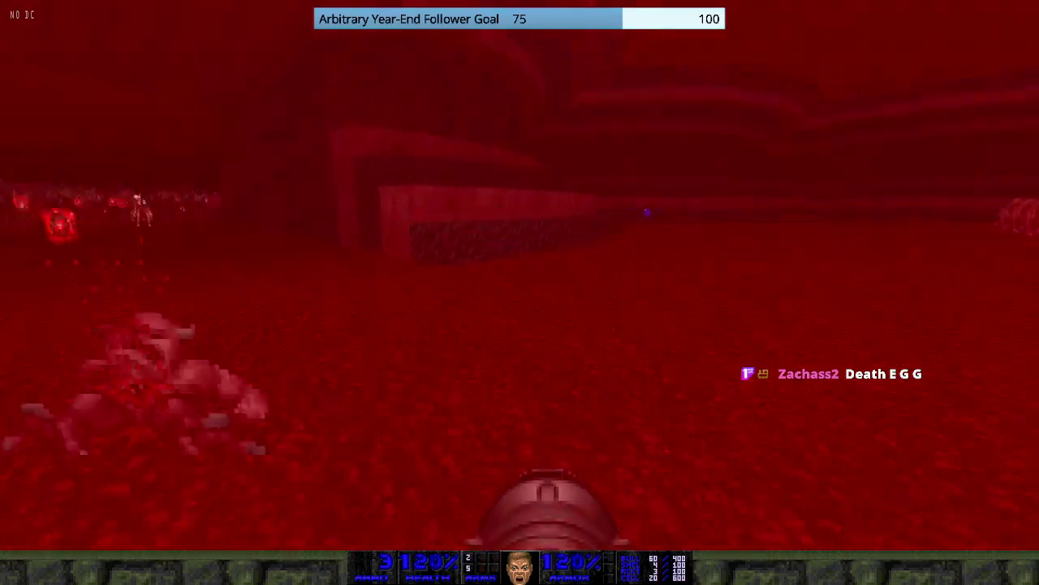
pyautogui.press('s')
pyautogui.press('w')
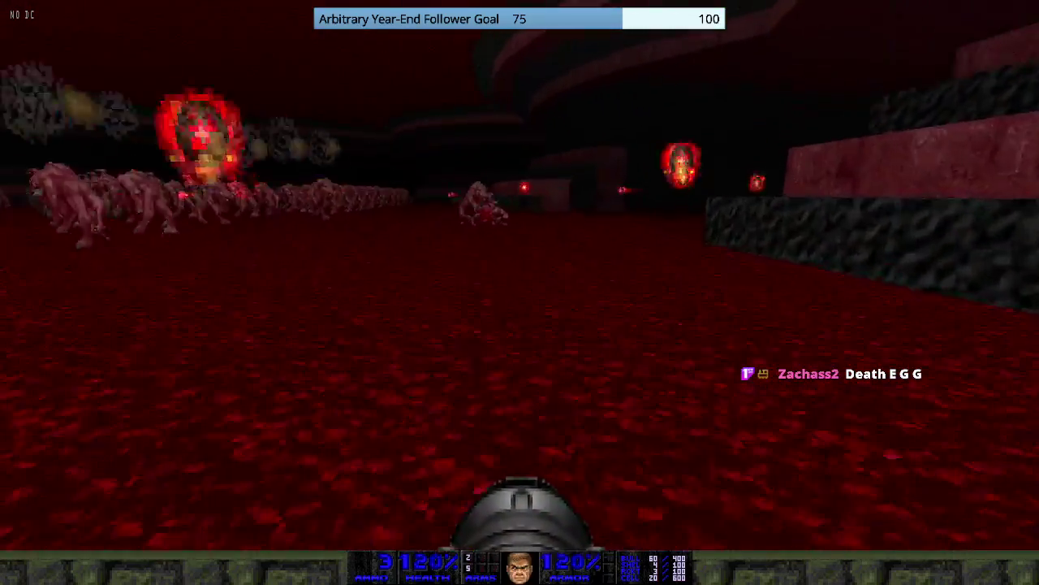
pyautogui.press('w')
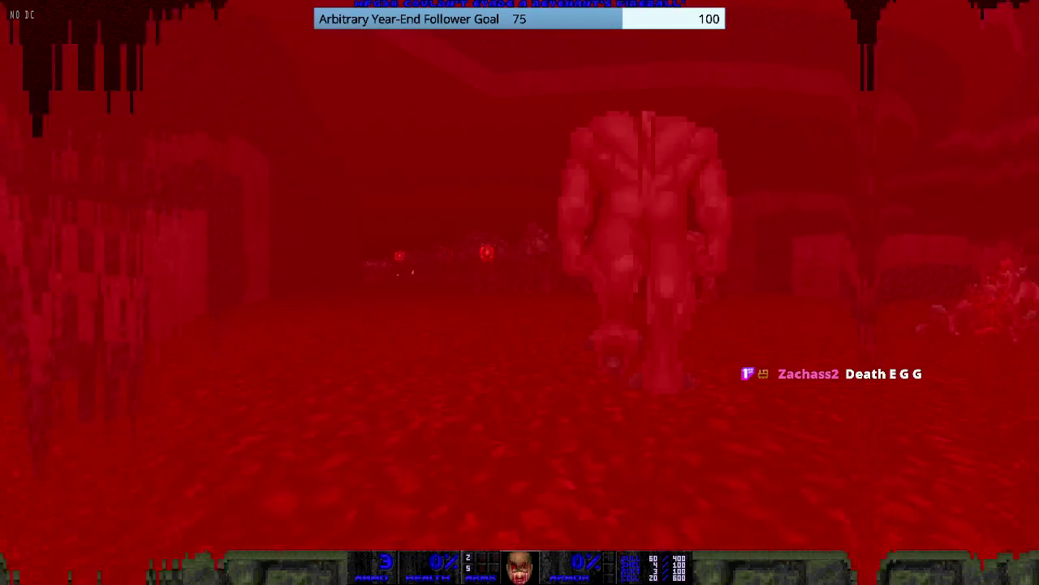
pyautogui.press('space')
pyautogui.press('Up')
pyautogui.press('Left')
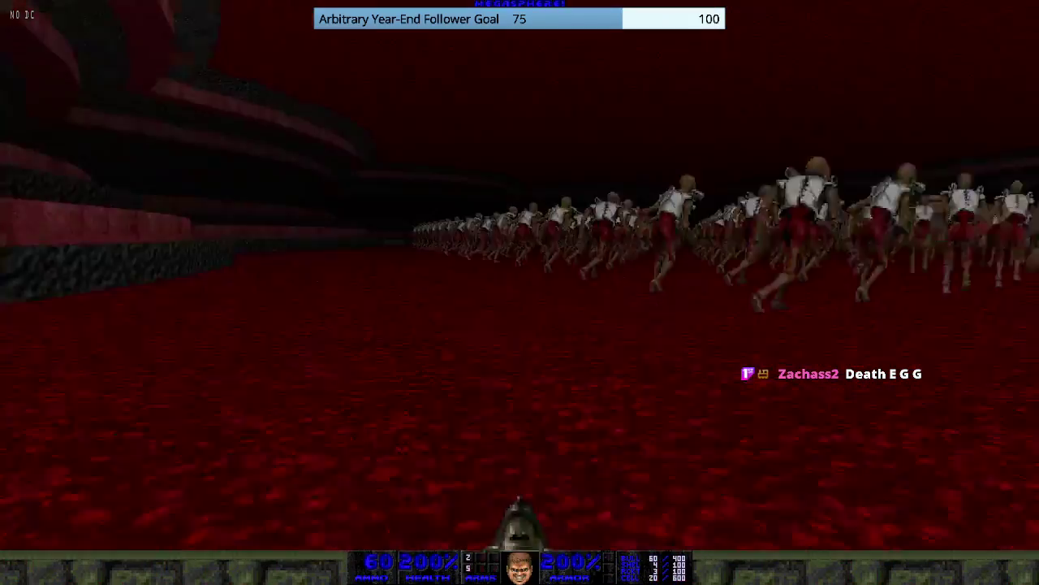
pyautogui.press('w')
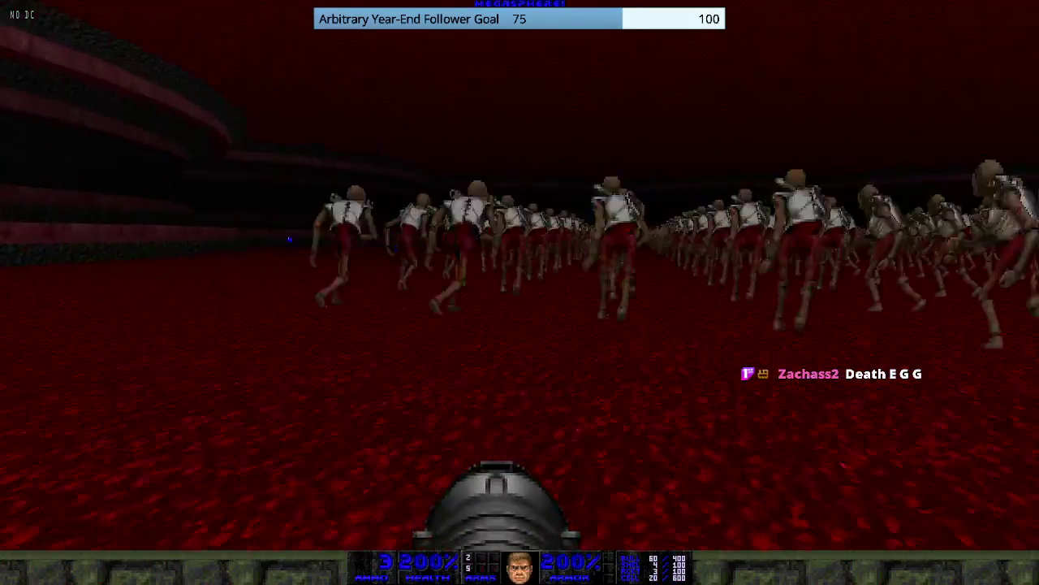
pyautogui.press('Left')
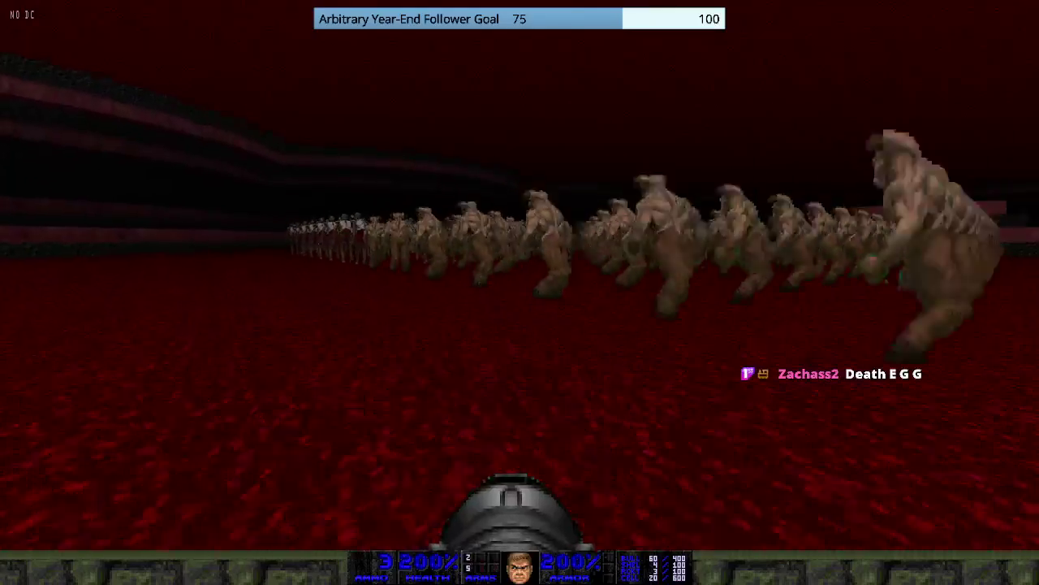
pyautogui.press('Left')
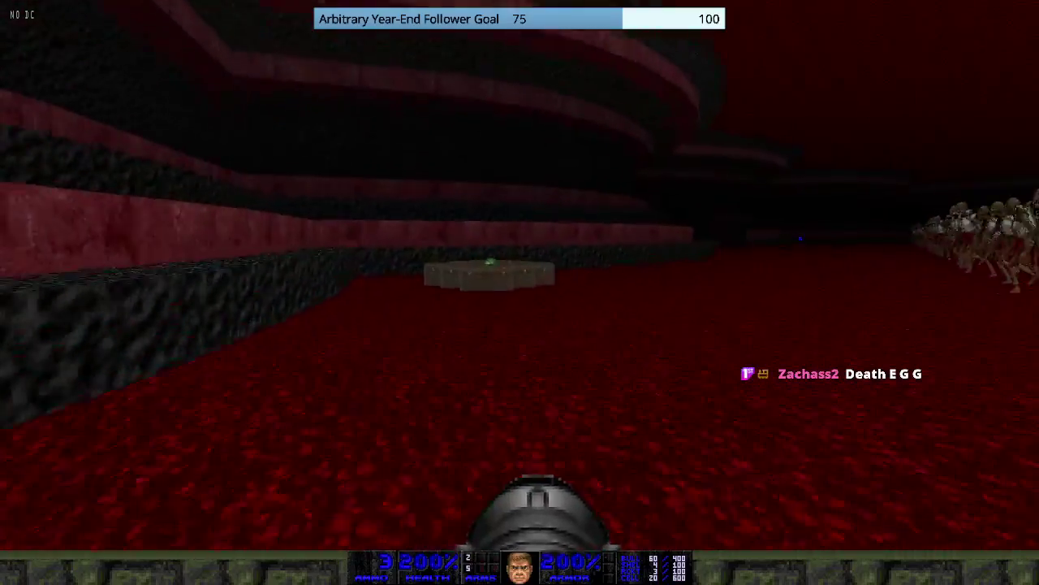
pyautogui.press('Left')
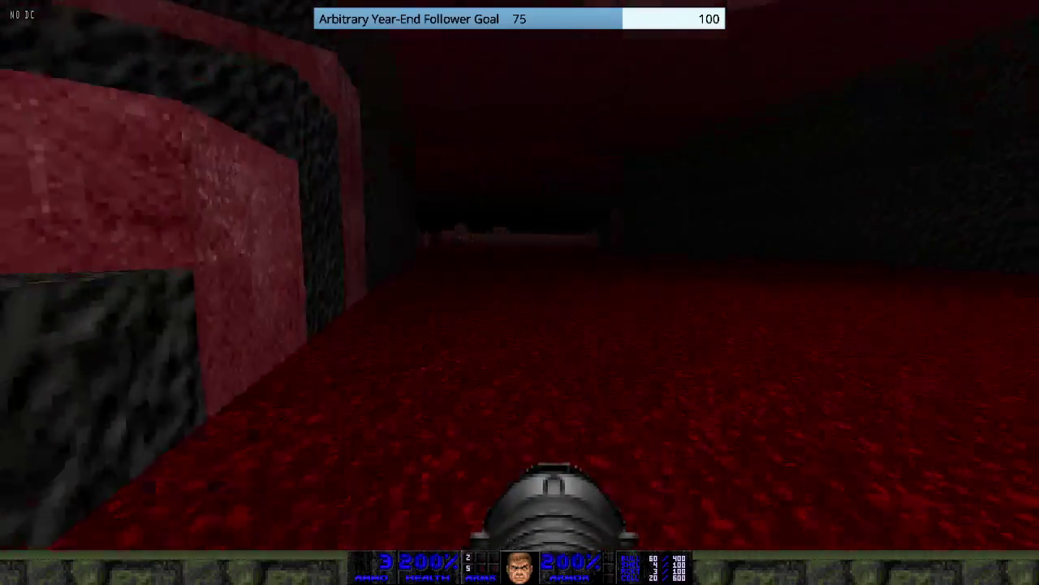
pyautogui.press('w')
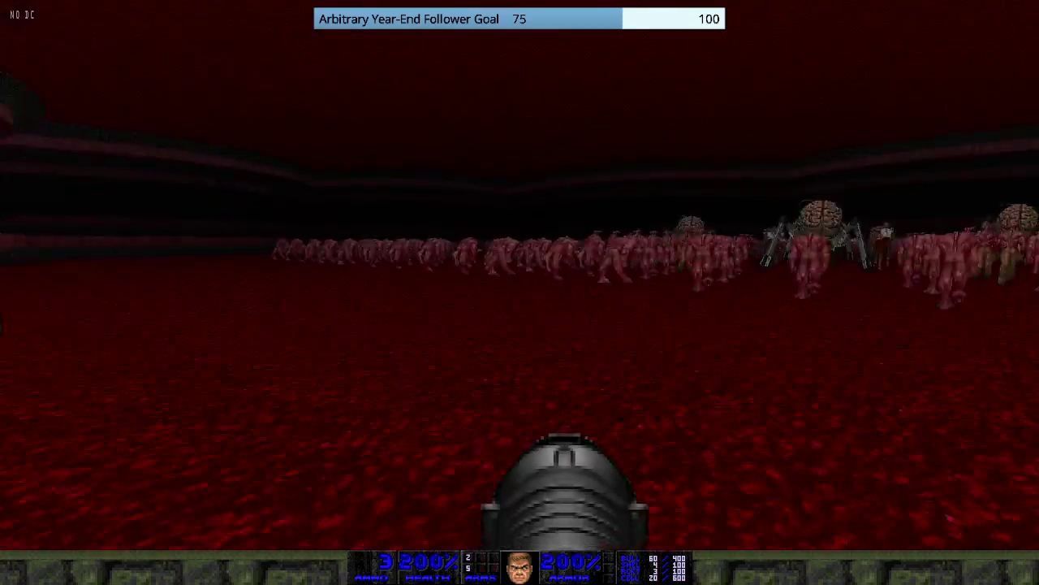
pyautogui.press('w')
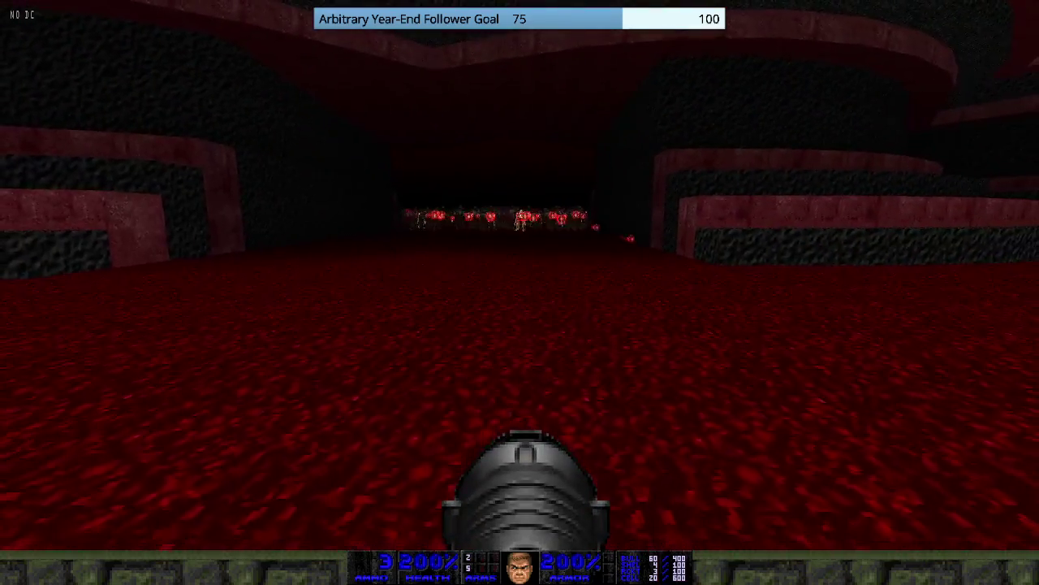
pyautogui.press('Left')
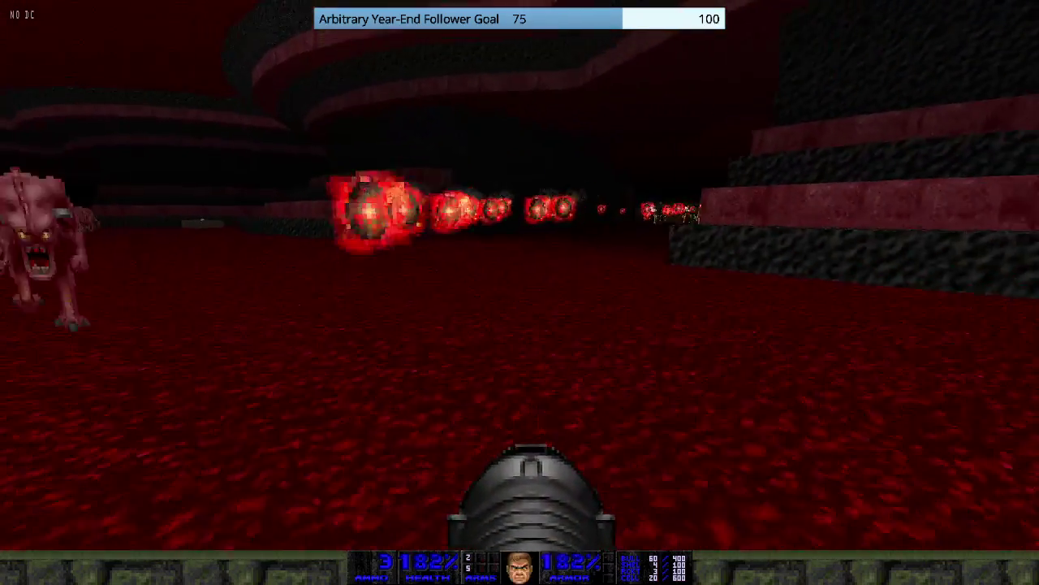
pyautogui.press('w')
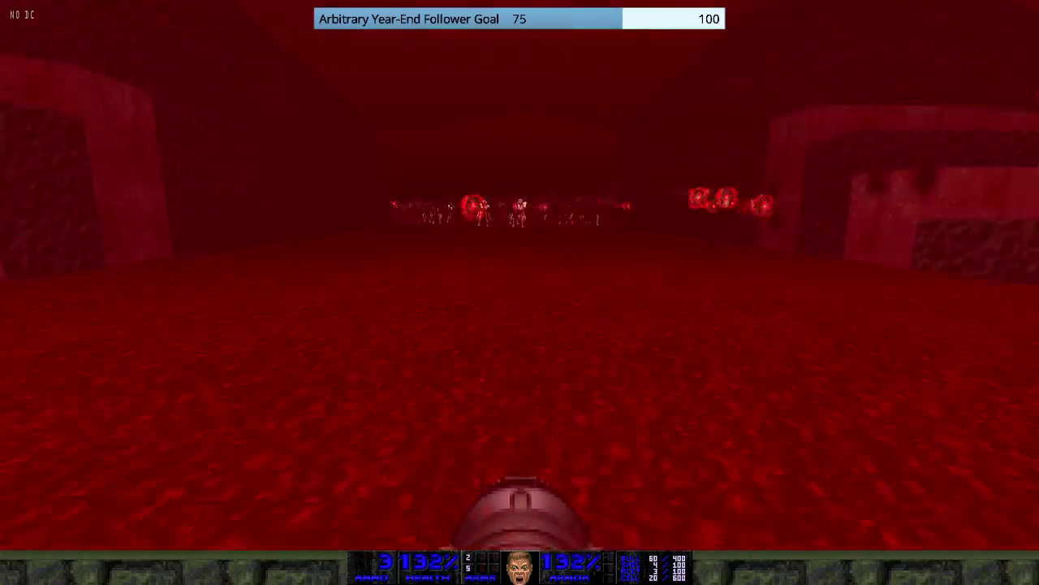
pyautogui.press('w')
pyautogui.press('w')
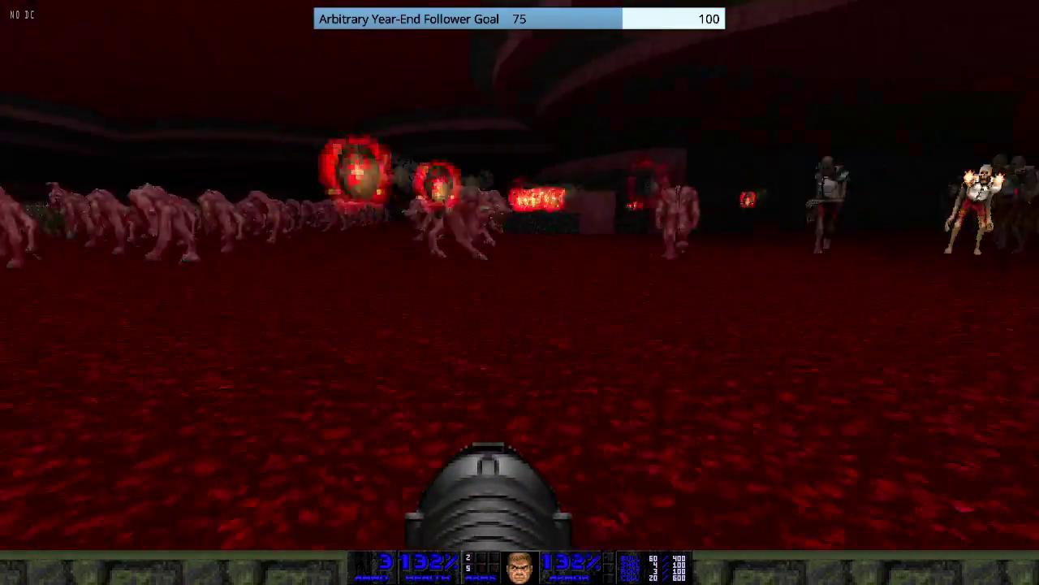
pyautogui.press('s')
pyautogui.press('w')
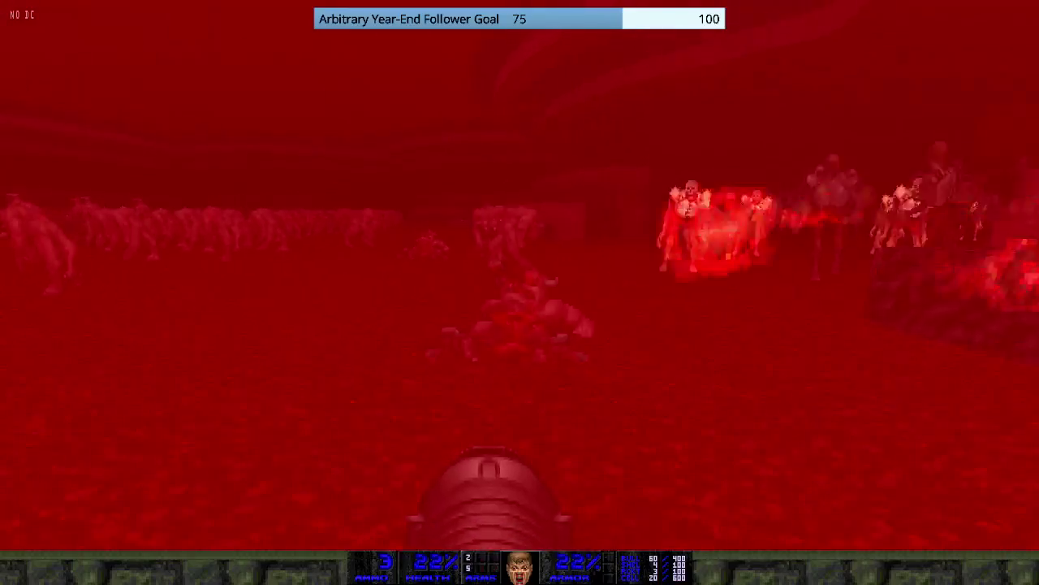
pyautogui.press('Up')
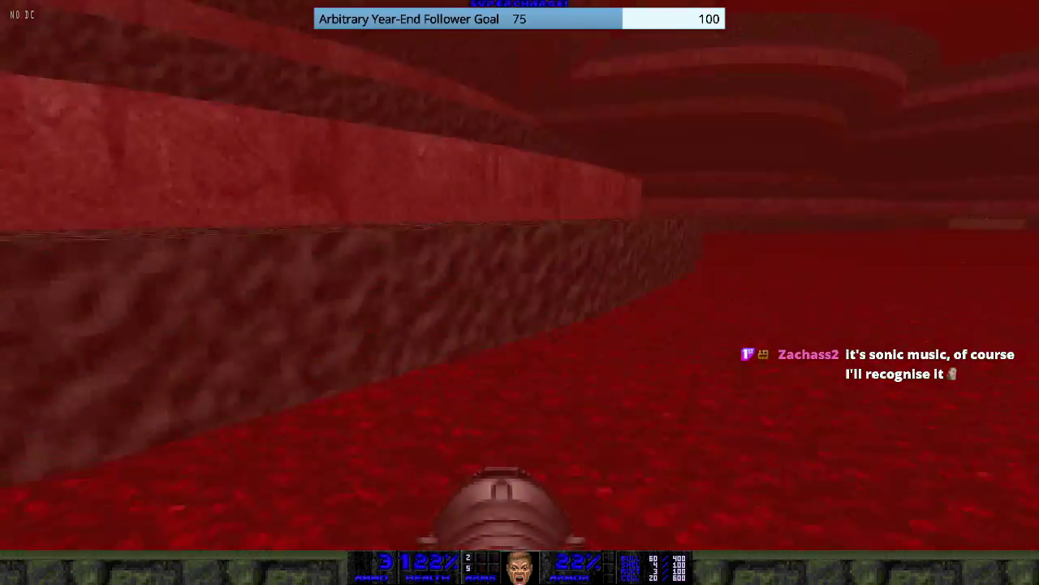
pyautogui.press('w')
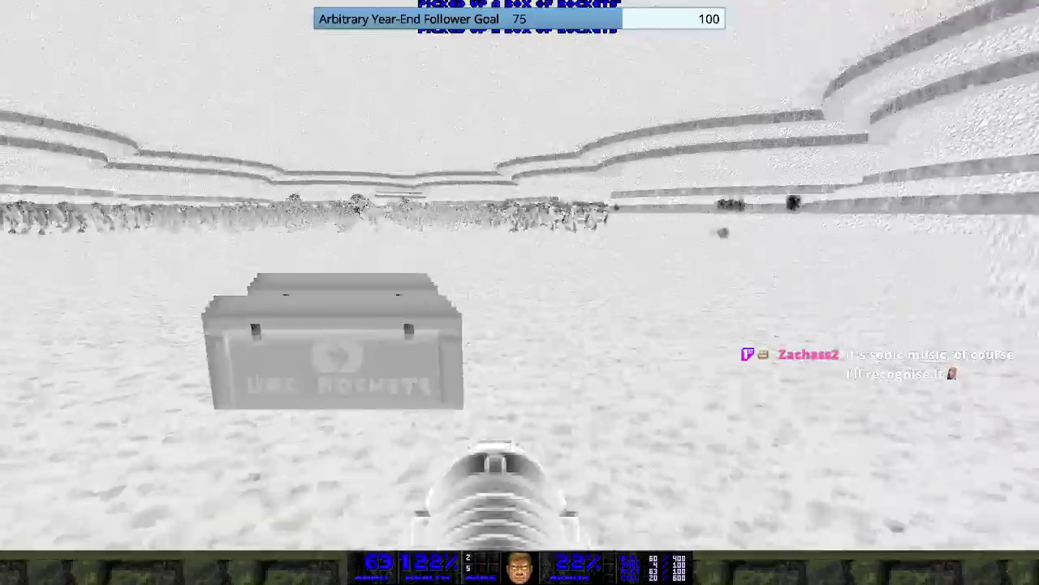
pyautogui.click(520, 293)
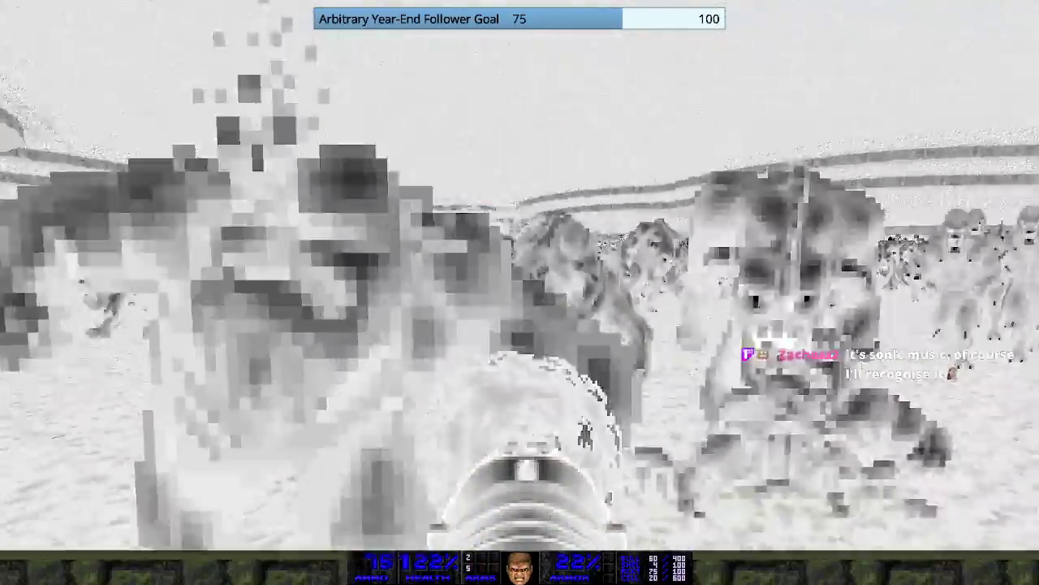
pyautogui.press('ctrl')
pyautogui.press('ctrl')
pyautogui.press('ctrl')
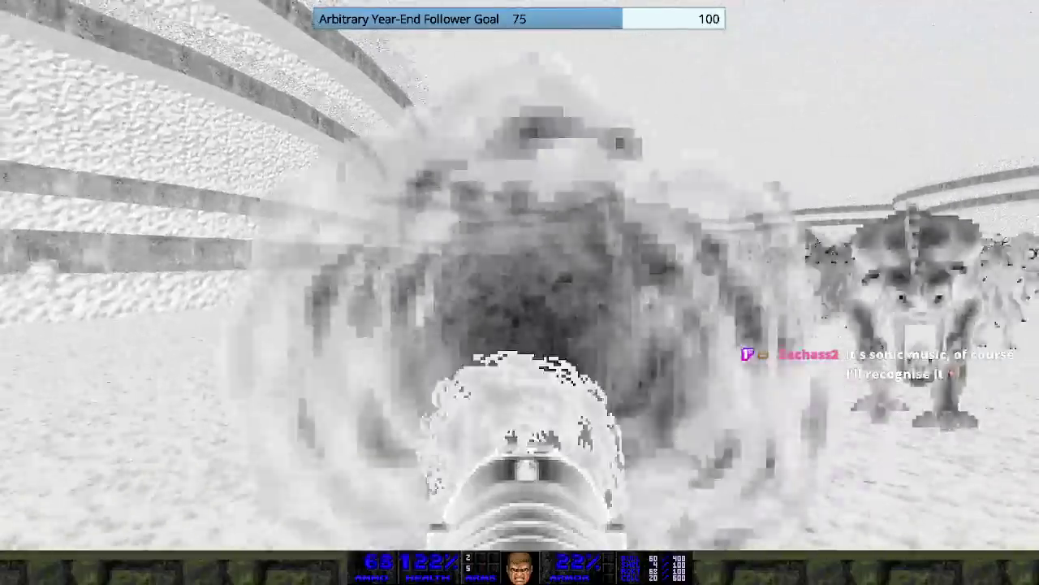
pyautogui.press('ctrl')
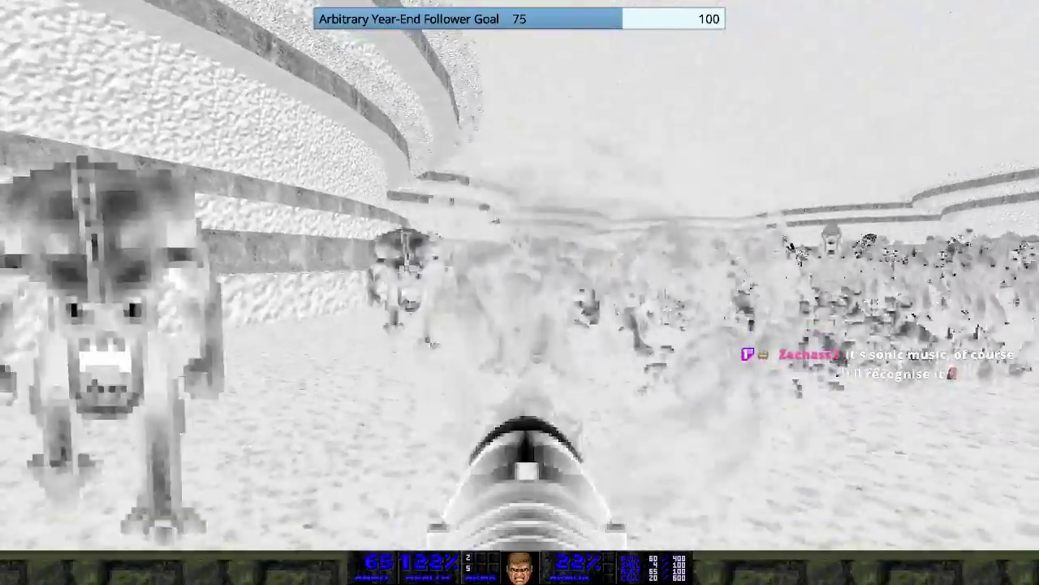
pyautogui.press('ctrl')
pyautogui.press('ctrl')
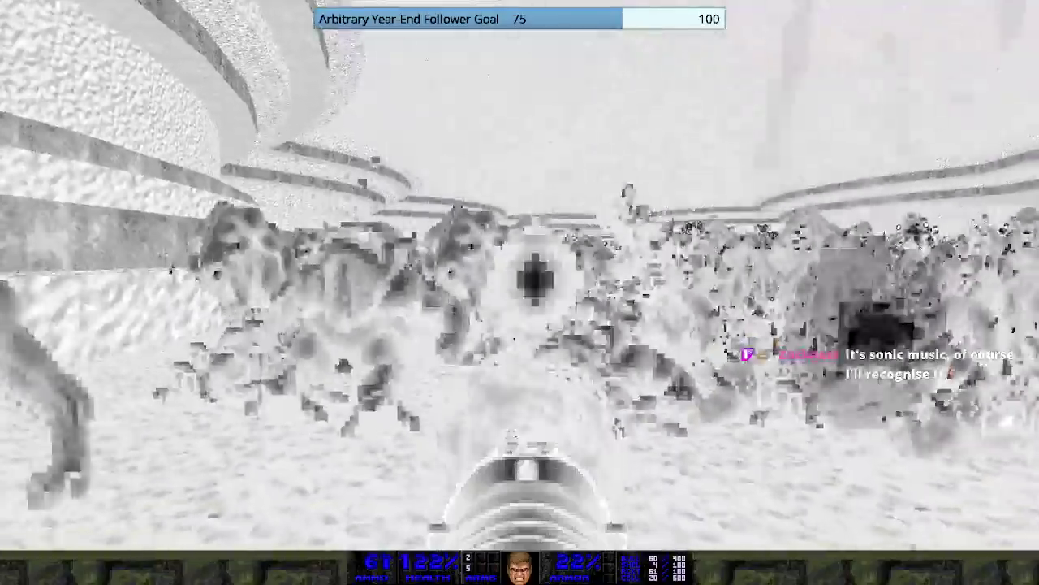
pyautogui.press('ctrl')
pyautogui.press('ctrl')
pyautogui.press('ctrl')
pyautogui.press('ctrl')
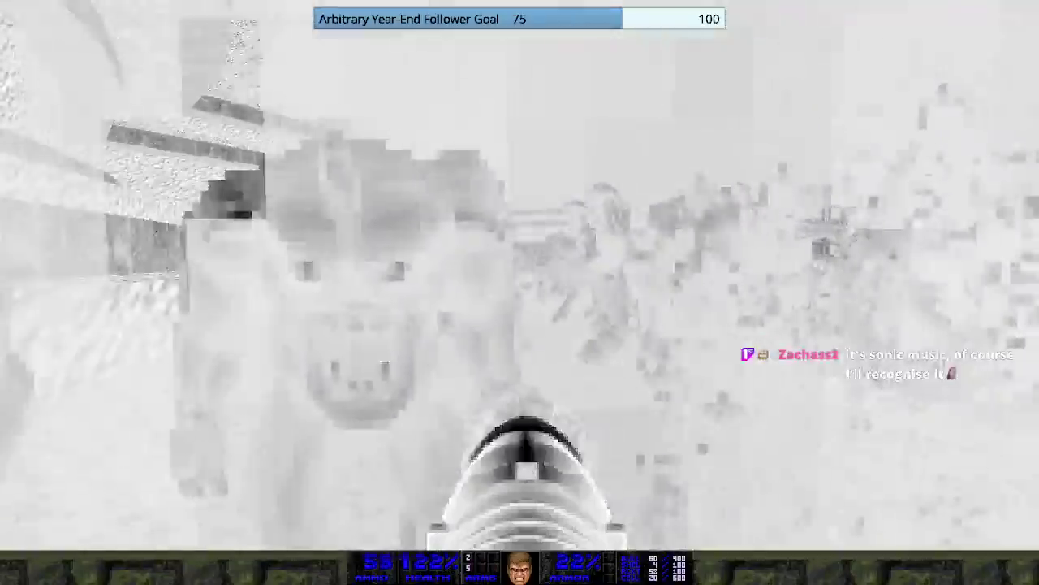
# - Fire rockets into the approaching hell knights, revenants and pinky demons along the arena wall while invulnerable
pyautogui.press('ctrl')
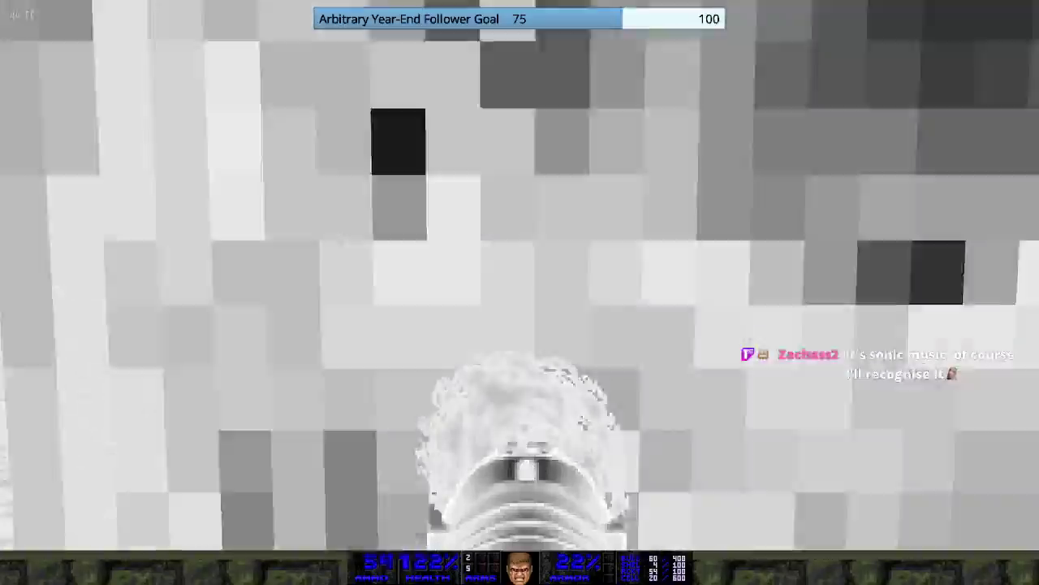
pyautogui.press('ctrl')
pyautogui.press('ctrl')
pyautogui.press('ctrl')
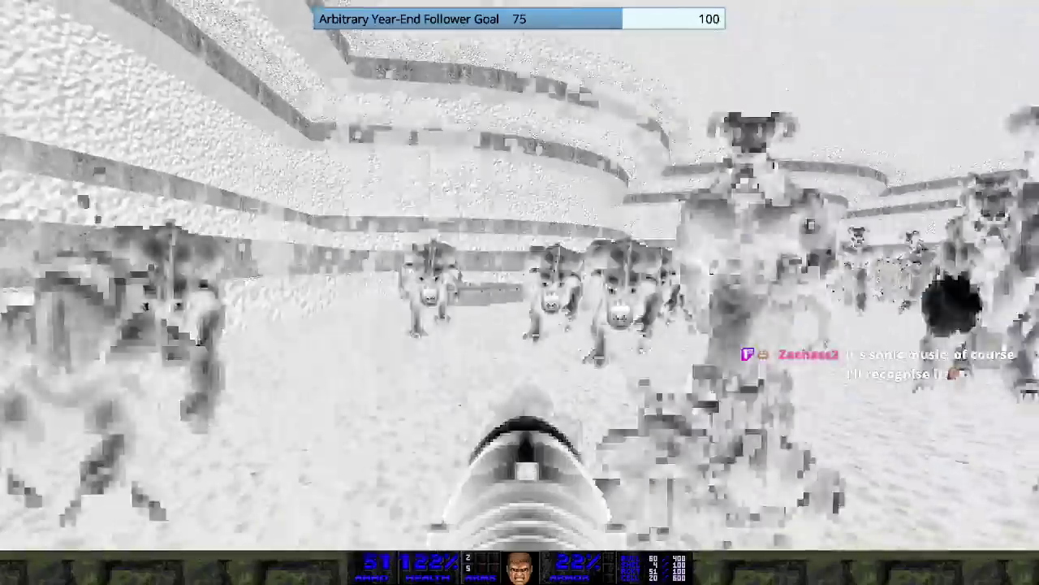
pyautogui.press('ctrl')
pyautogui.press('ctrl')
pyautogui.press('ctrl')
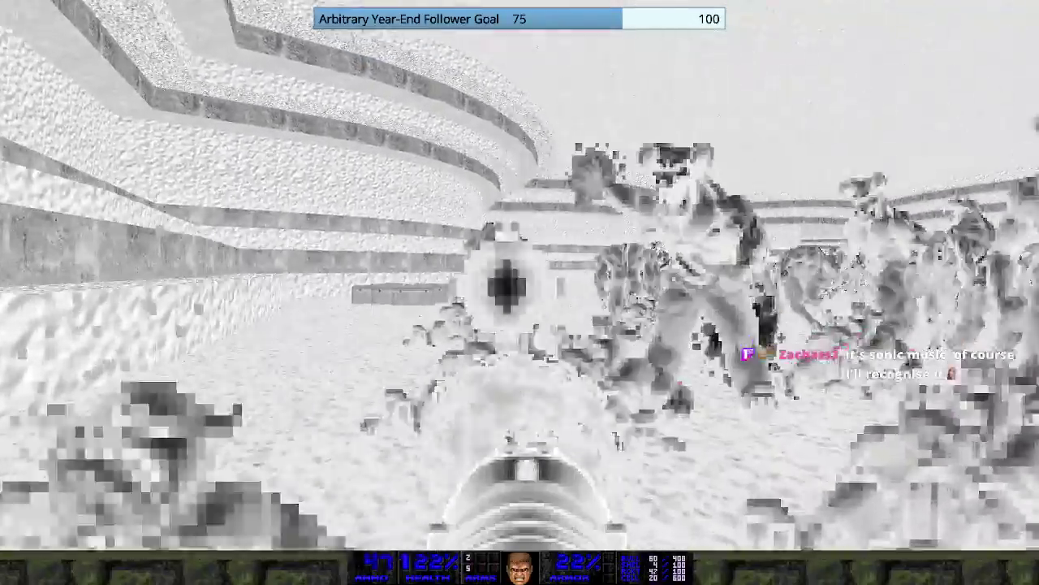
pyautogui.press('ctrl')
pyautogui.press('ctrl')
pyautogui.press('Left')
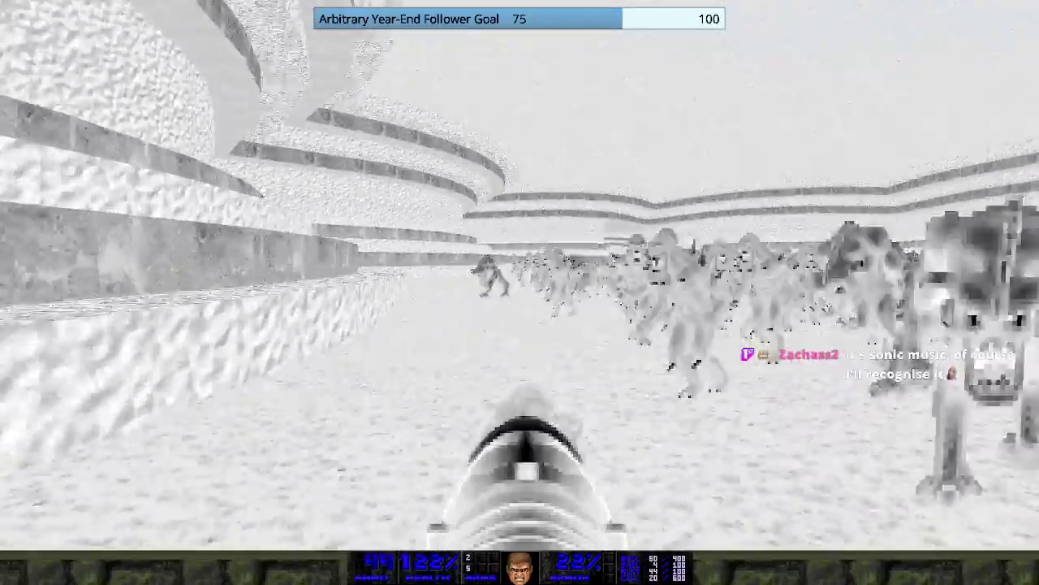
pyautogui.press('ctrl')
pyautogui.press('ctrl')
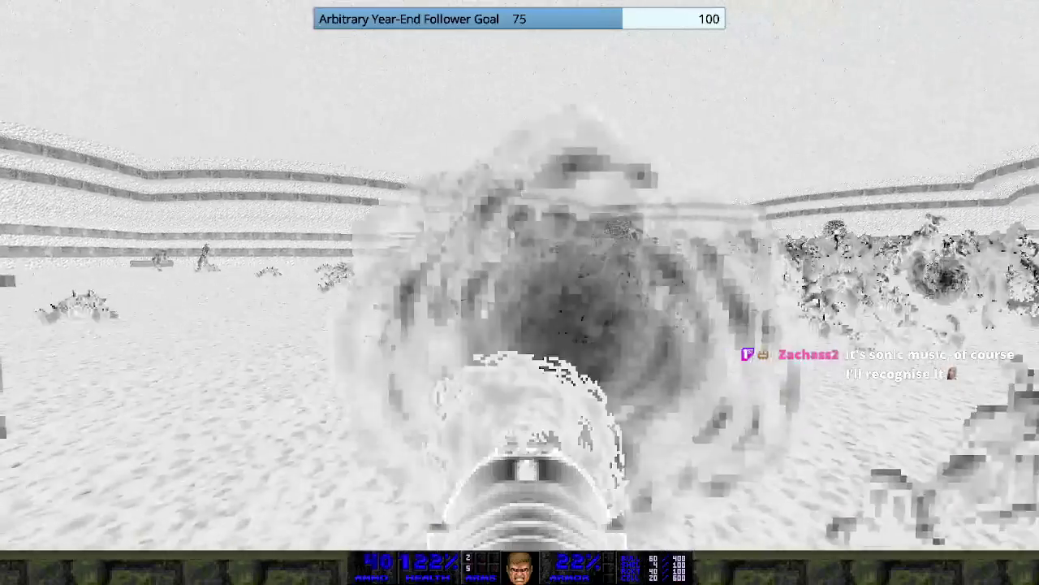
pyautogui.press('ctrl')
pyautogui.press('ctrl')
# - Check the volume levels in the sound options and return to the game
pyautogui.press('Escape')
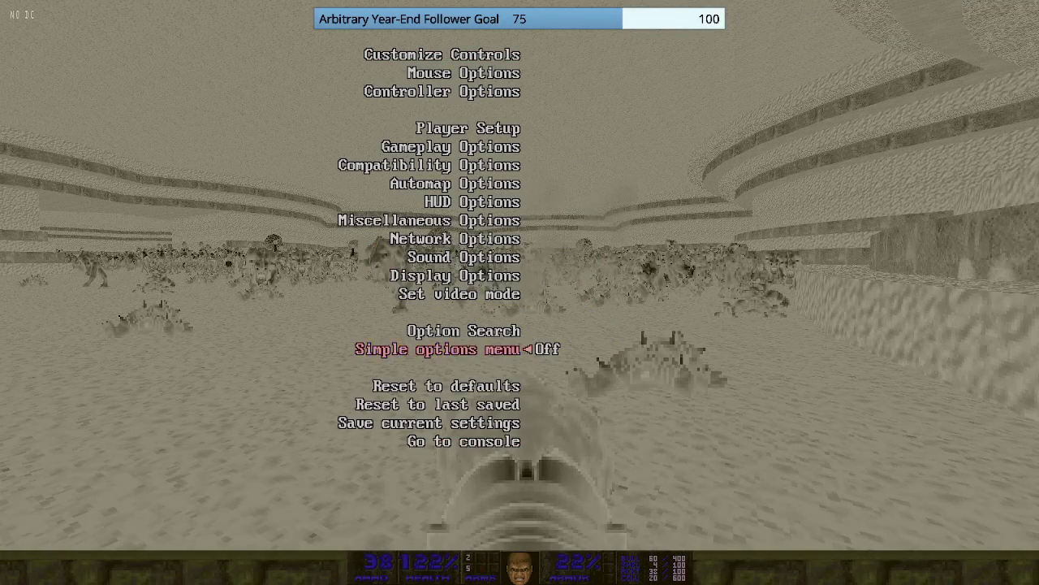
pyautogui.press('Down')
pyautogui.press('Return')
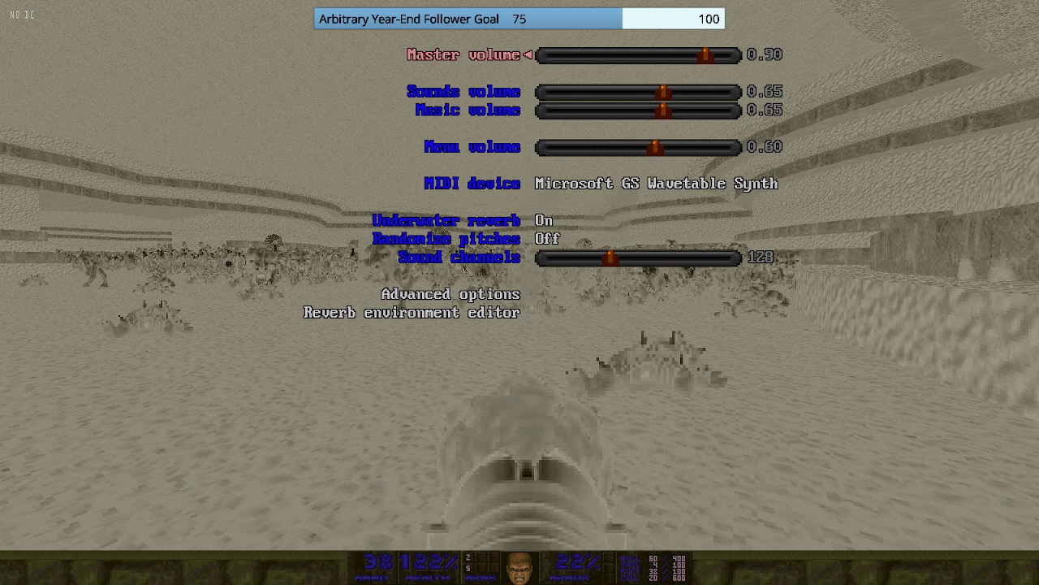
pyautogui.press('Escape')
pyautogui.press('Escape')
pyautogui.press('Escape')
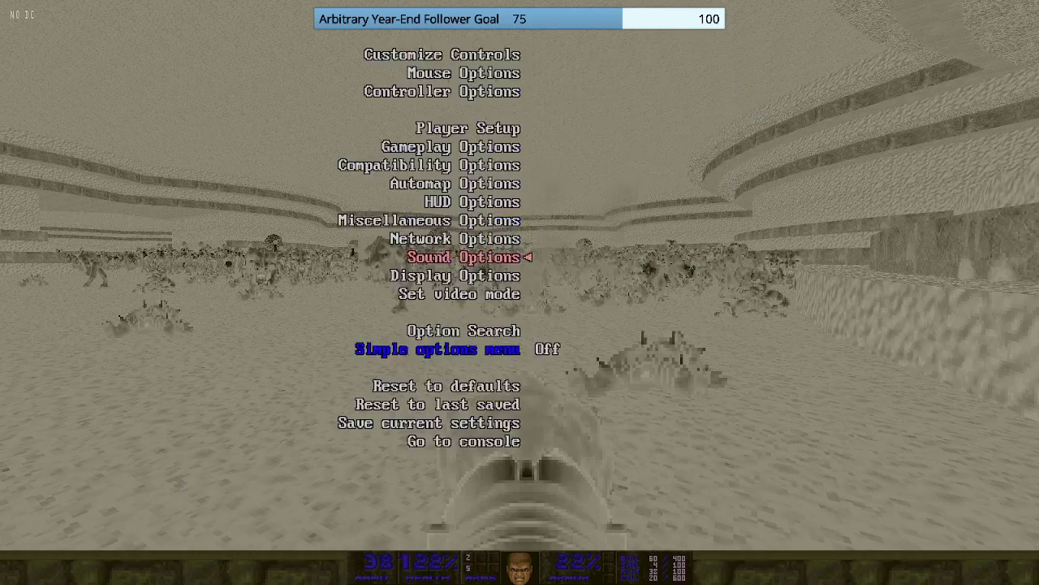
# - Advance across the blood floor and fire more rockets at the distant horde
pyautogui.press('w')
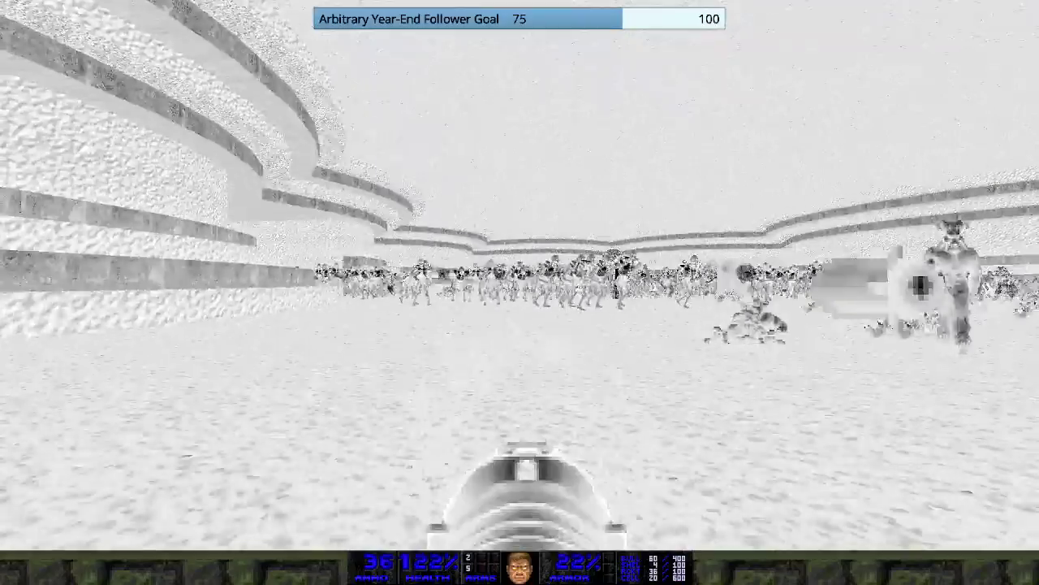
pyautogui.click(519, 293)
pyautogui.click(519, 292)
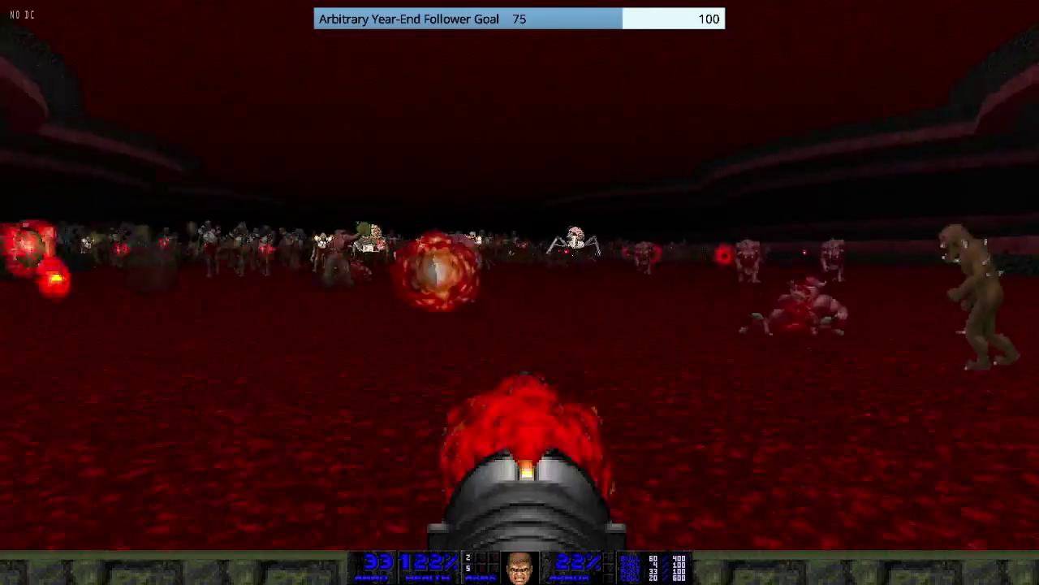
pyautogui.click(519, 293)
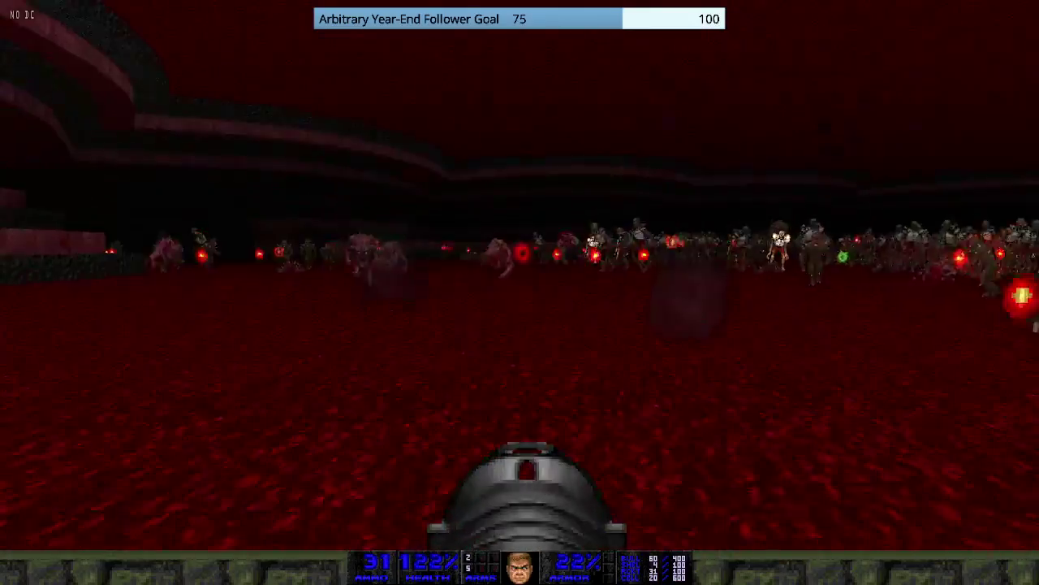
# - Run past the horde and the giant spider demon, heading along the tiered outer wall of the arena
pyautogui.press('w')
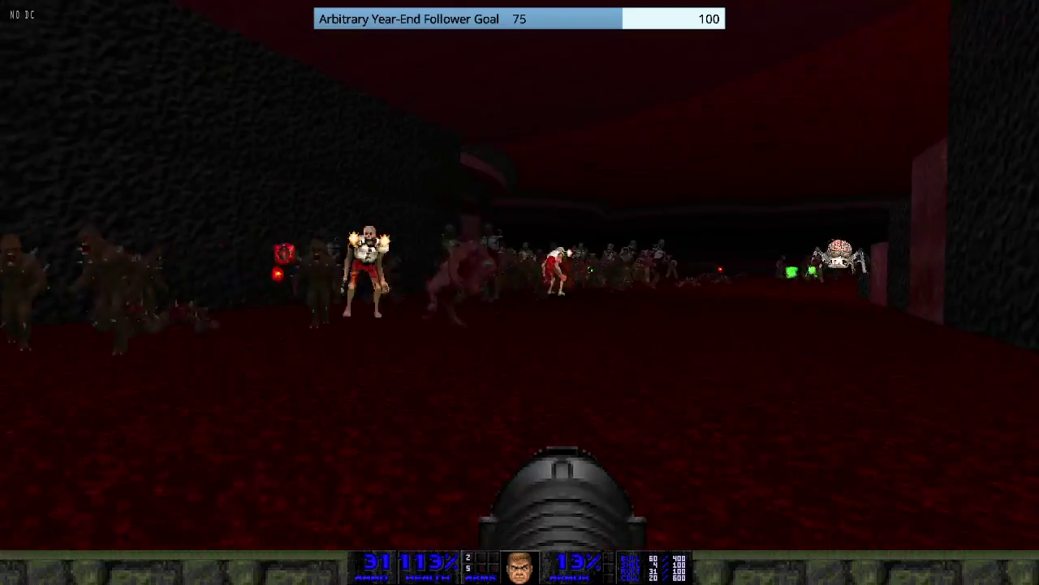
pyautogui.press('w')
pyautogui.press('Left')
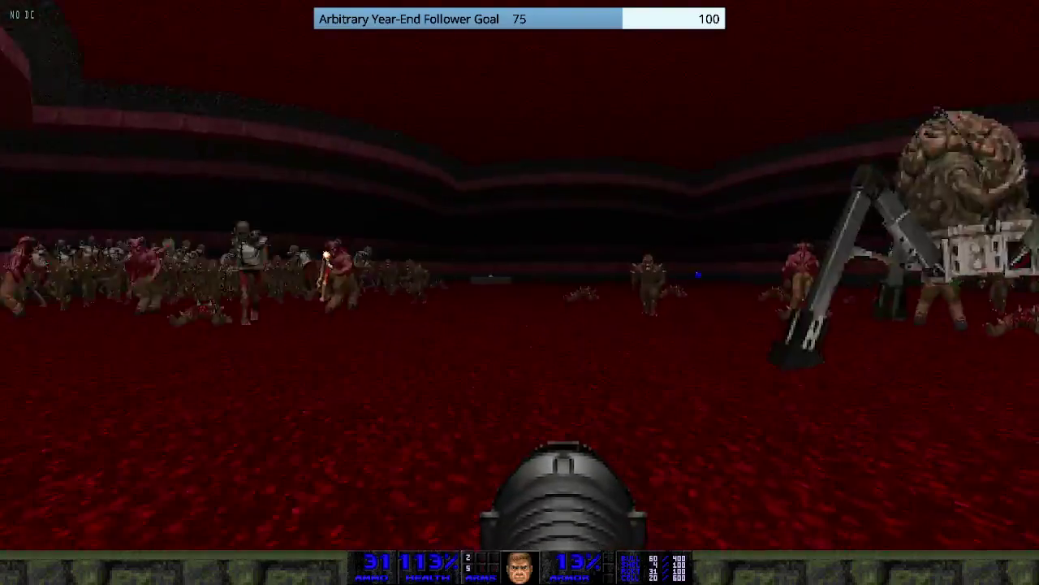
pyautogui.press('Left')
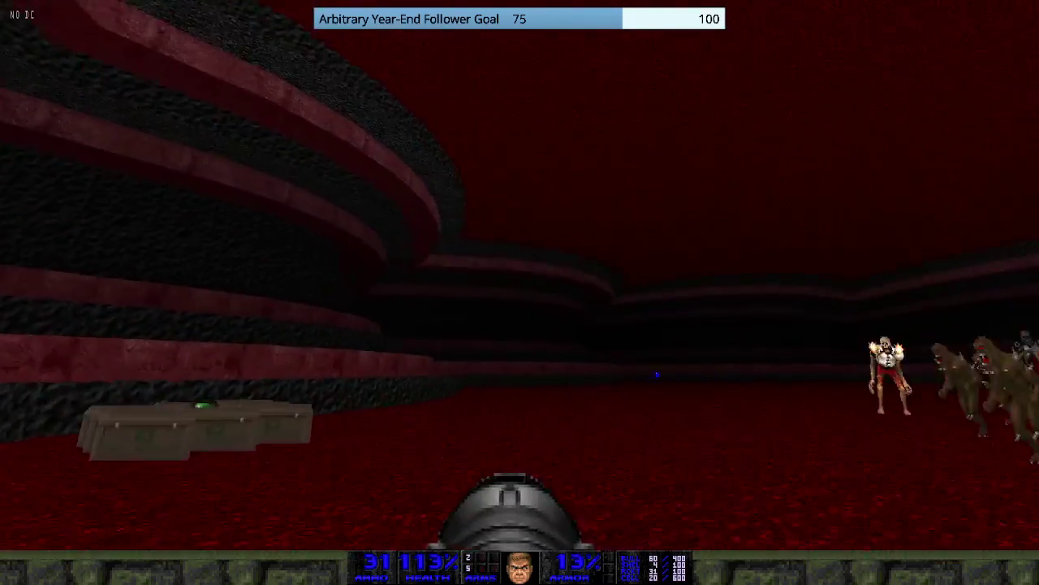
pyautogui.press('Right')
pyautogui.press('Up')
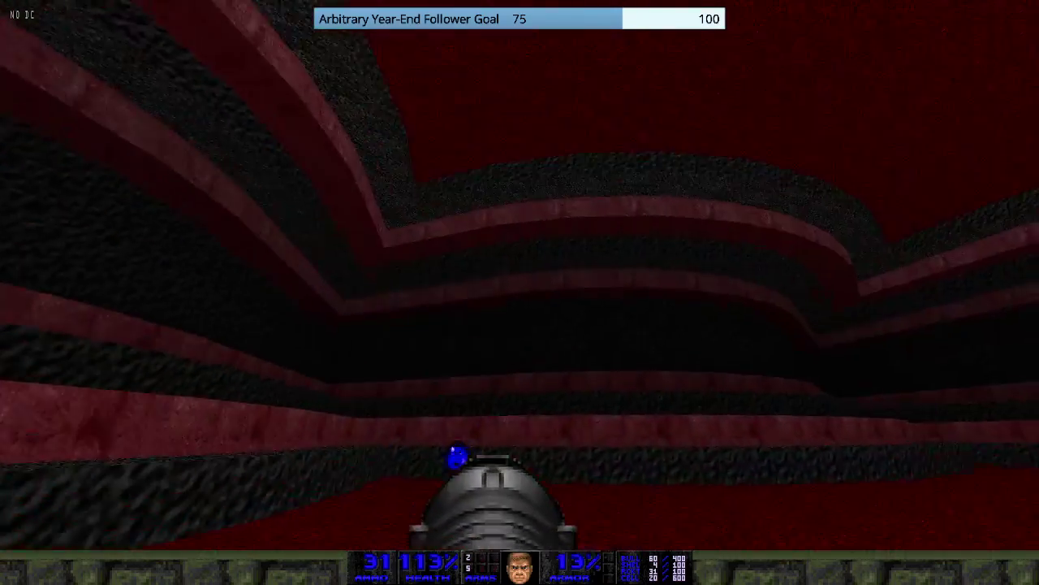
pyautogui.press('a')
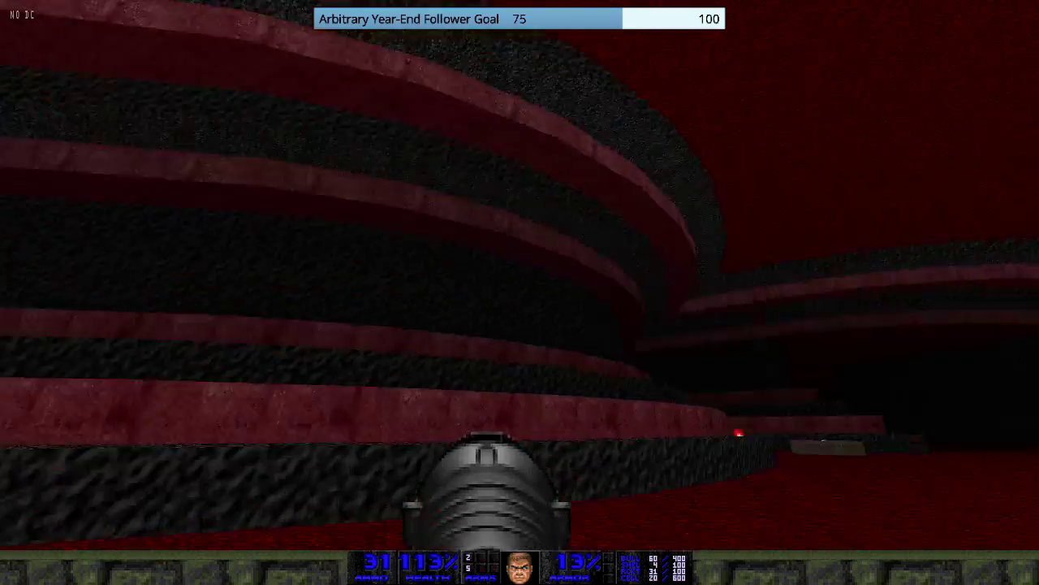
pyautogui.press('Right')
pyautogui.press('Up')
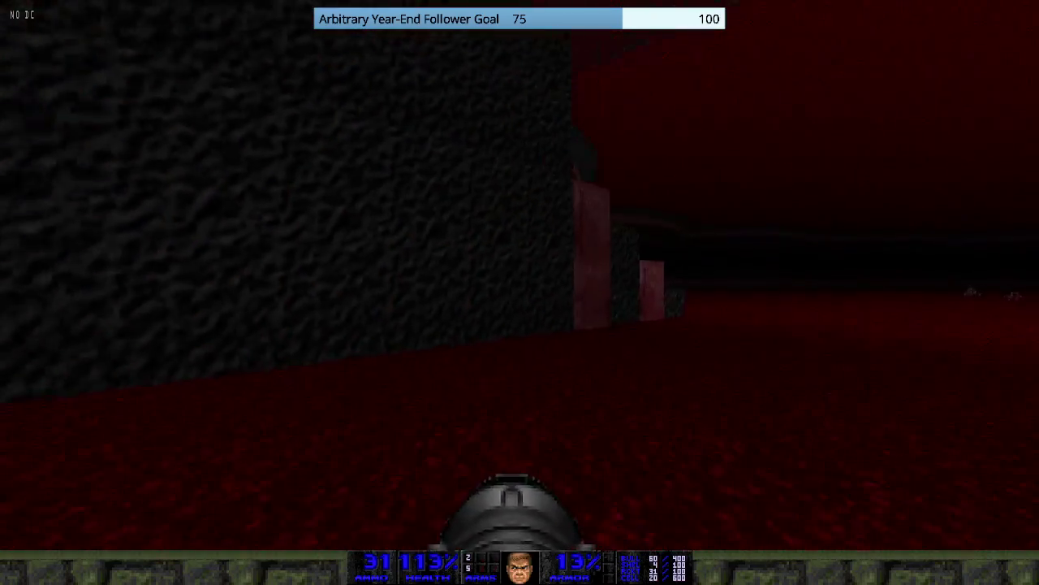
# - Continue along the outer wall and check the player's position in the arena on the automap
pyautogui.press('w')
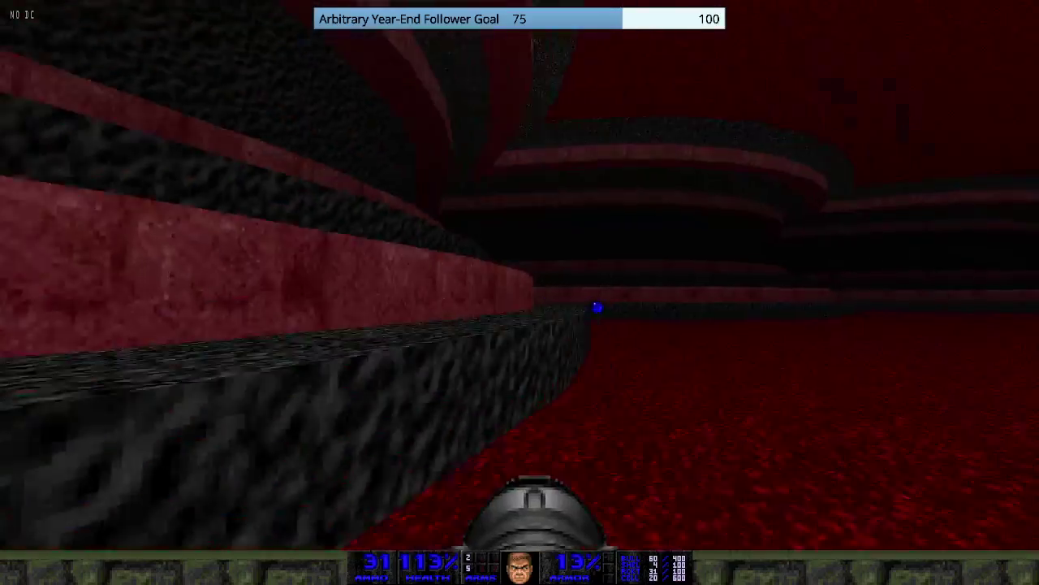
pyautogui.press('w')
pyautogui.press('Tab')
pyautogui.press('Tab')
pyautogui.press('Tab')
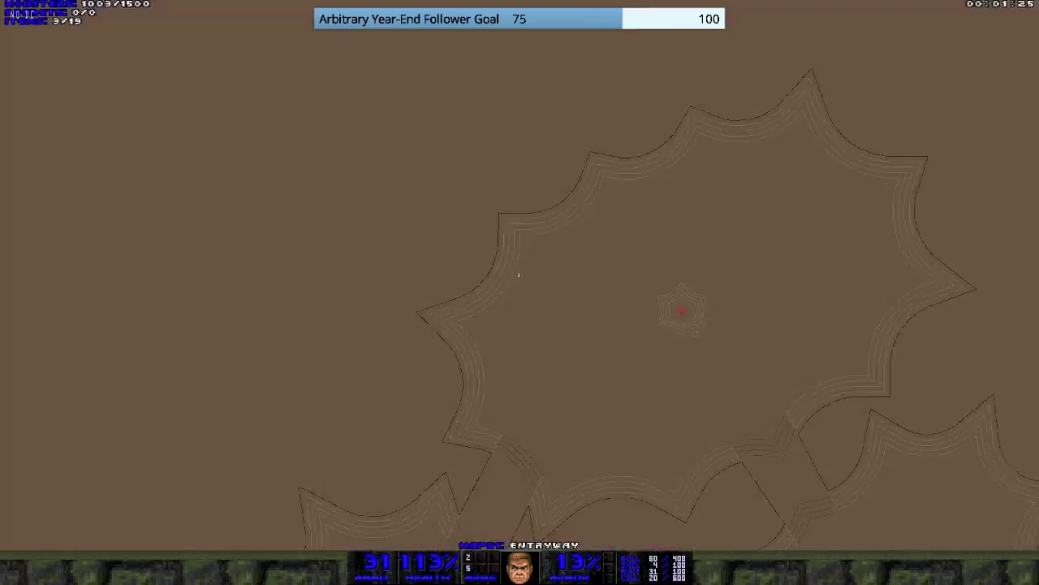
pyautogui.press('Right')
pyautogui.press('Up')
pyautogui.press('w')
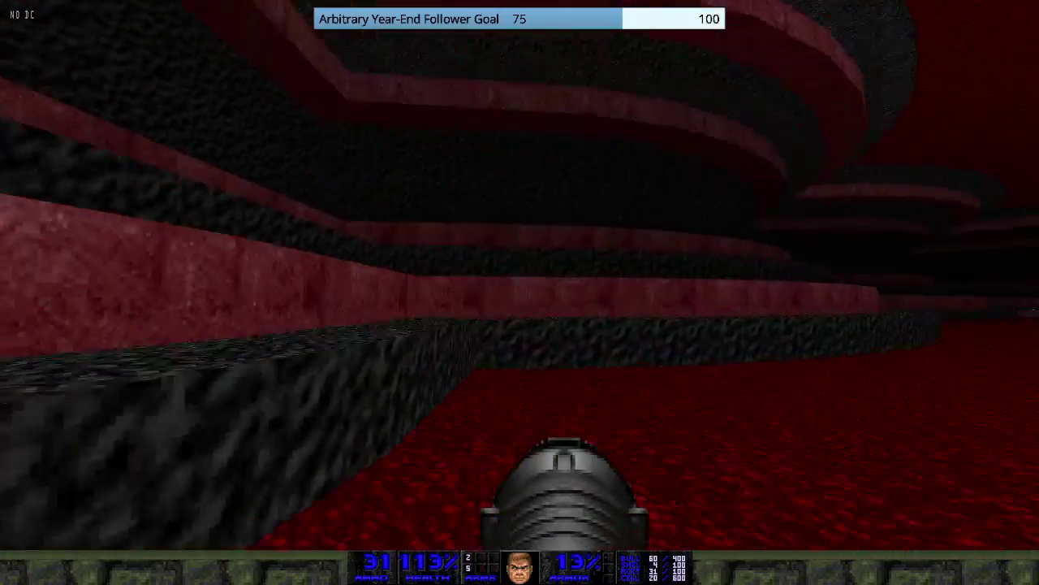
# - Follow the curved outer wall around the arena to the next cluster of rocket boxes
pyautogui.press('Right')
pyautogui.press('Up')
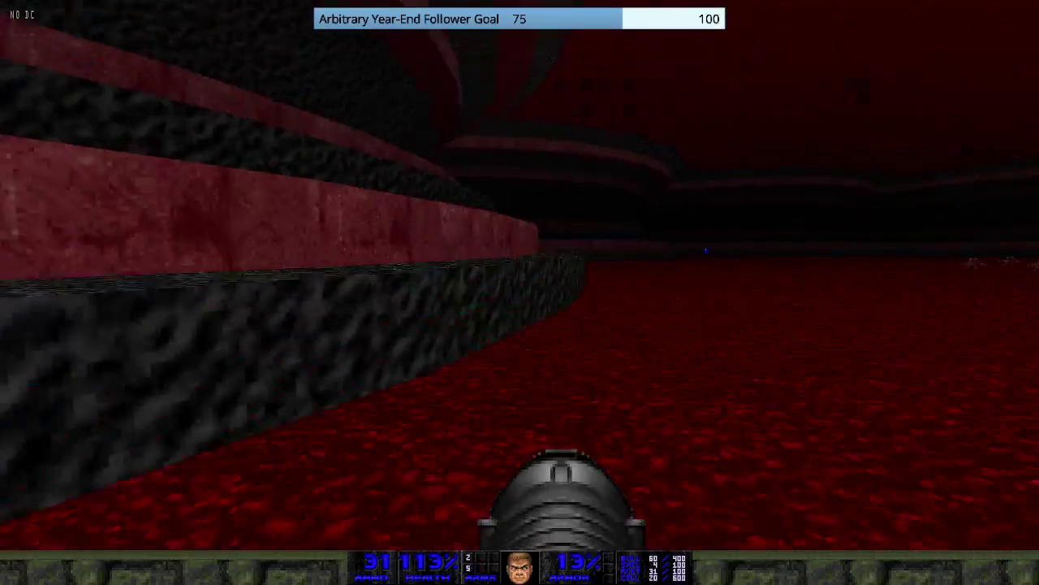
pyautogui.press('Right')
pyautogui.press('Up')
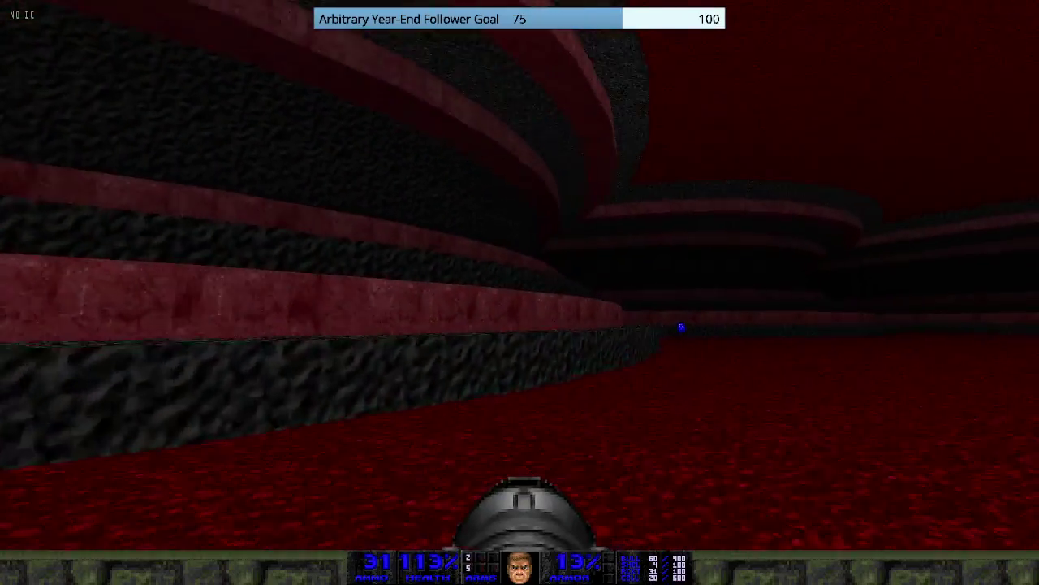
pyautogui.press('Right')
pyautogui.press('Up')
pyautogui.press('Right')
pyautogui.press('Up')
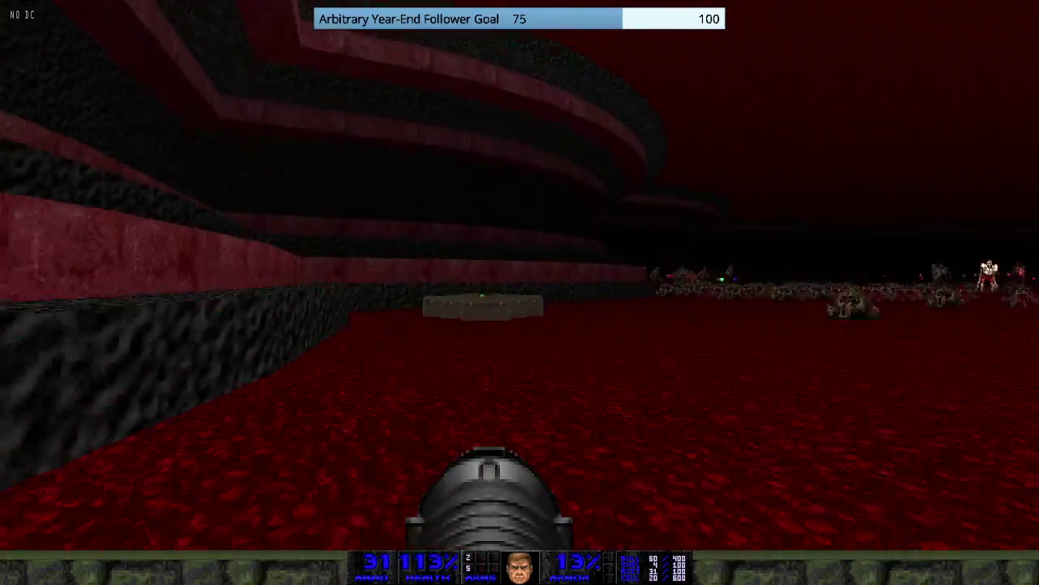
# - Run past the rocket boxes, check the automap again, and head toward the stepped mound at the arena's centre
pyautogui.press('w')
pyautogui.press('Right')
pyautogui.press('Up')
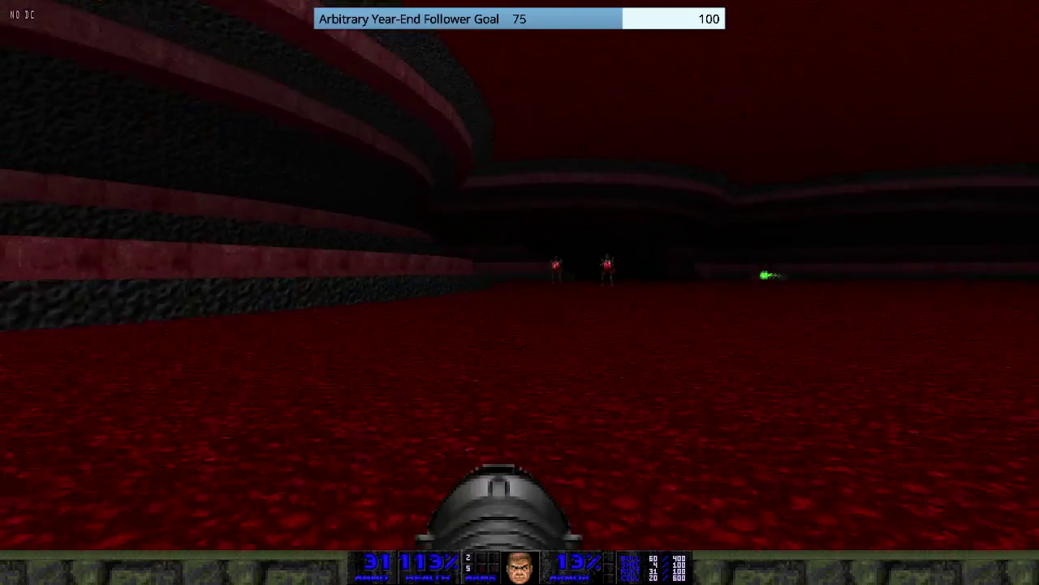
pyautogui.press('w')
pyautogui.press('Tab')
pyautogui.press('Tab')
pyautogui.press('Tab')
pyautogui.press('w')
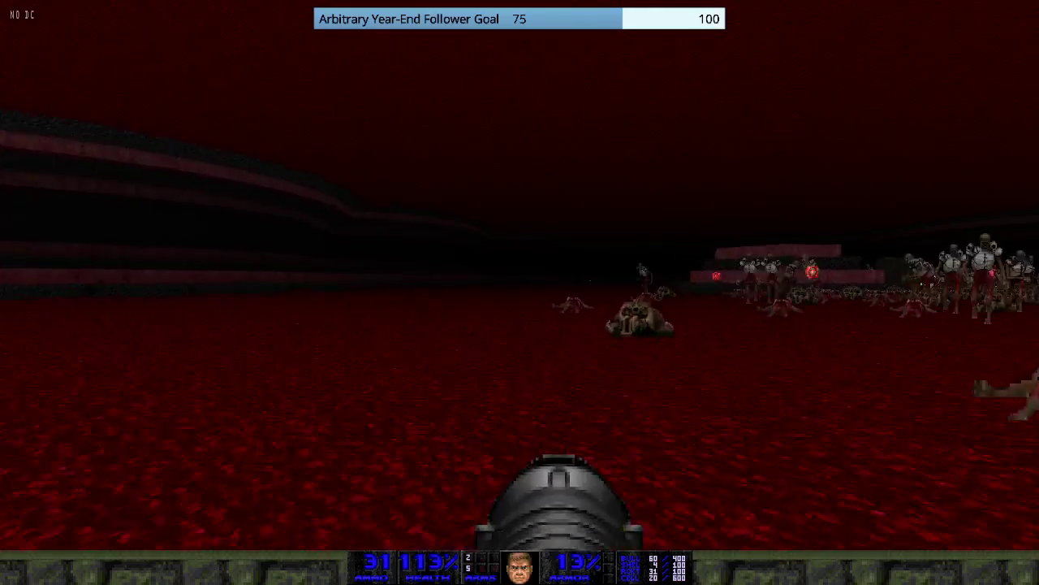
# - Circle the central stepped mound and run through the revenants and hell knights without firing
pyautogui.press('Up')
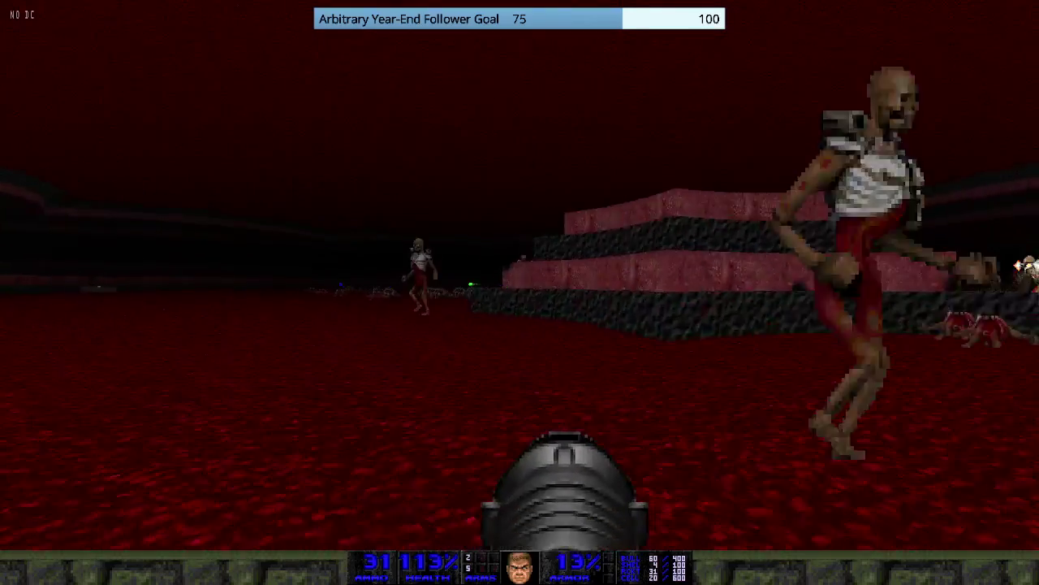
pyautogui.press('Left')
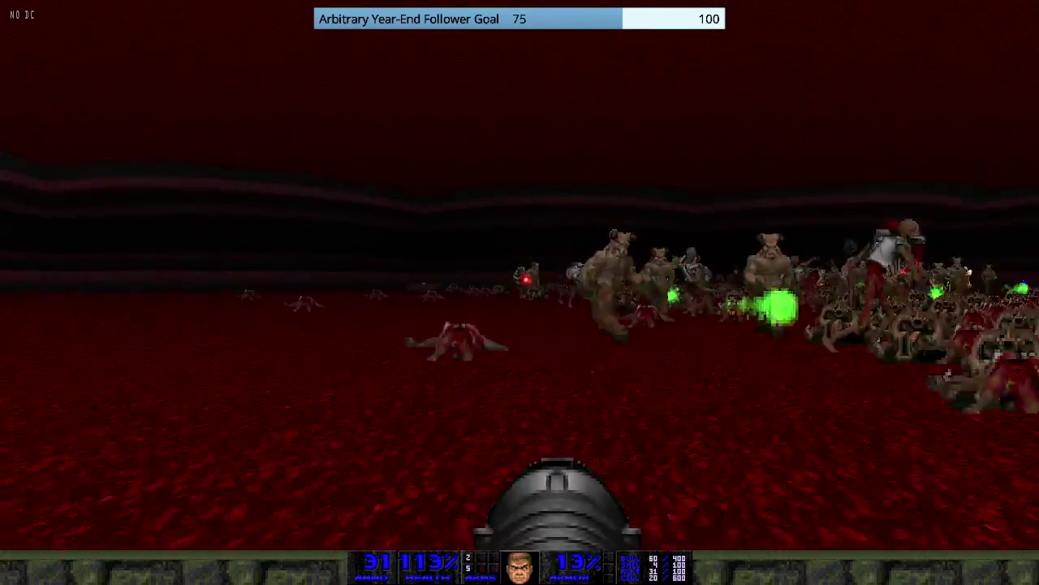
pyautogui.press('Up')
pyautogui.press('Right')
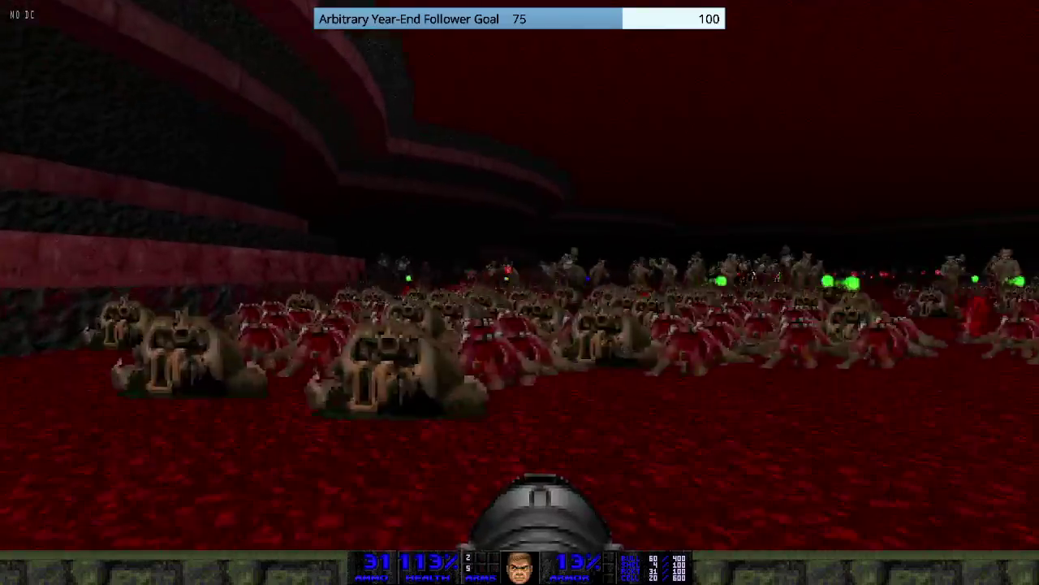
pyautogui.press('Left')
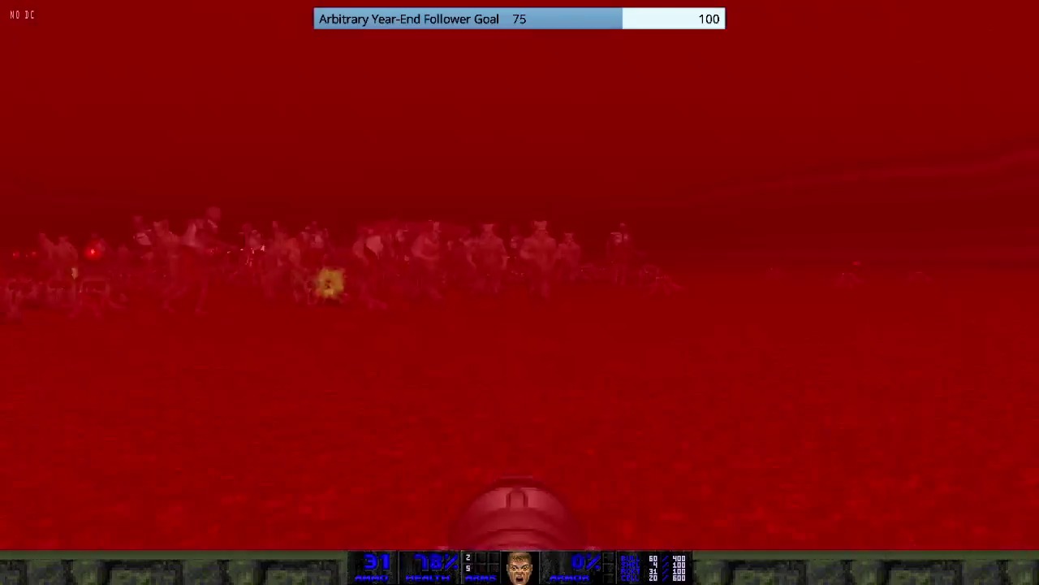
pyautogui.press('w')
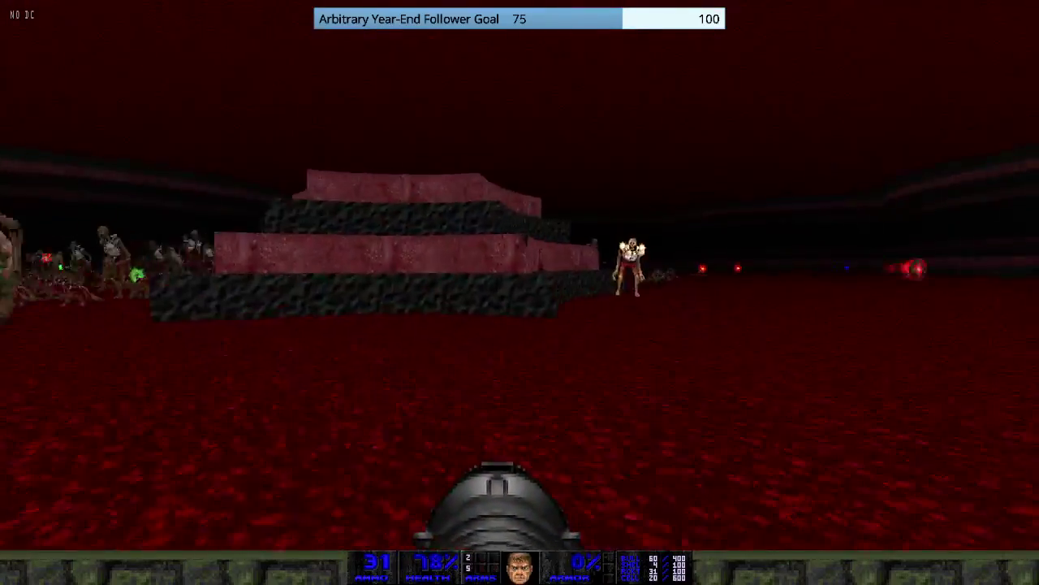
pyautogui.press('Right')
pyautogui.press('w')
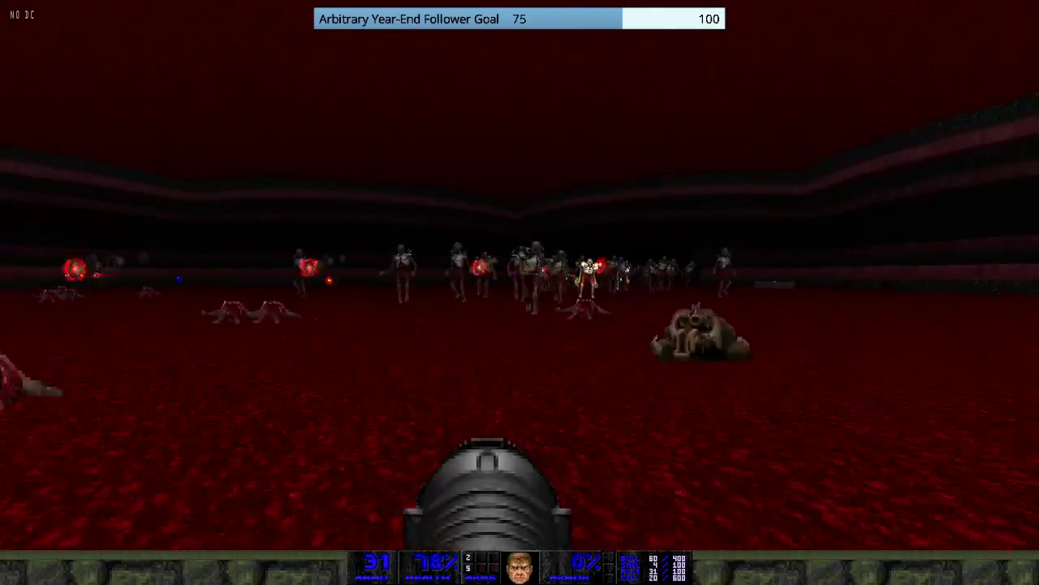
pyautogui.press('w')
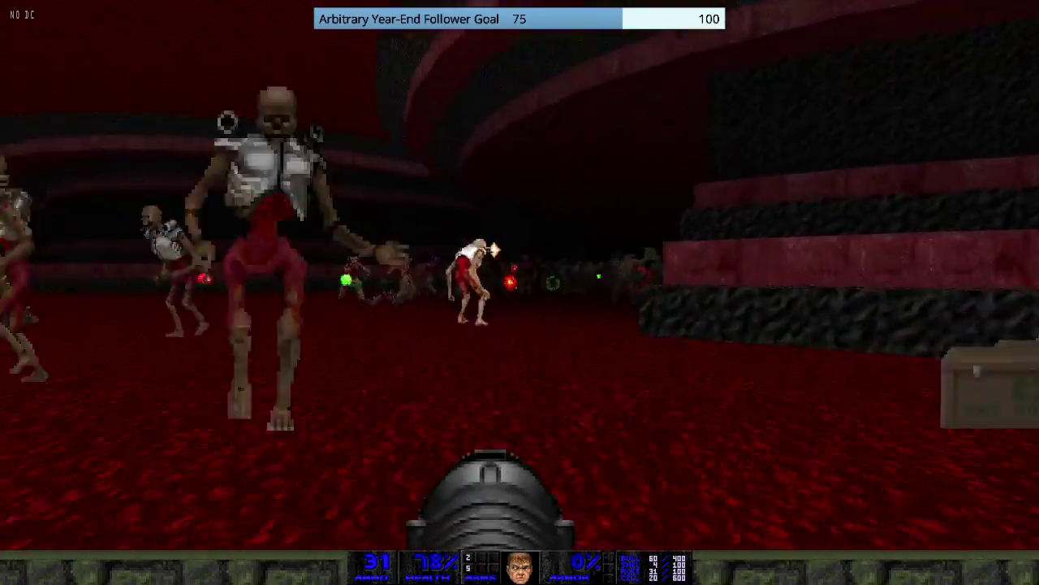
pyautogui.press('w')
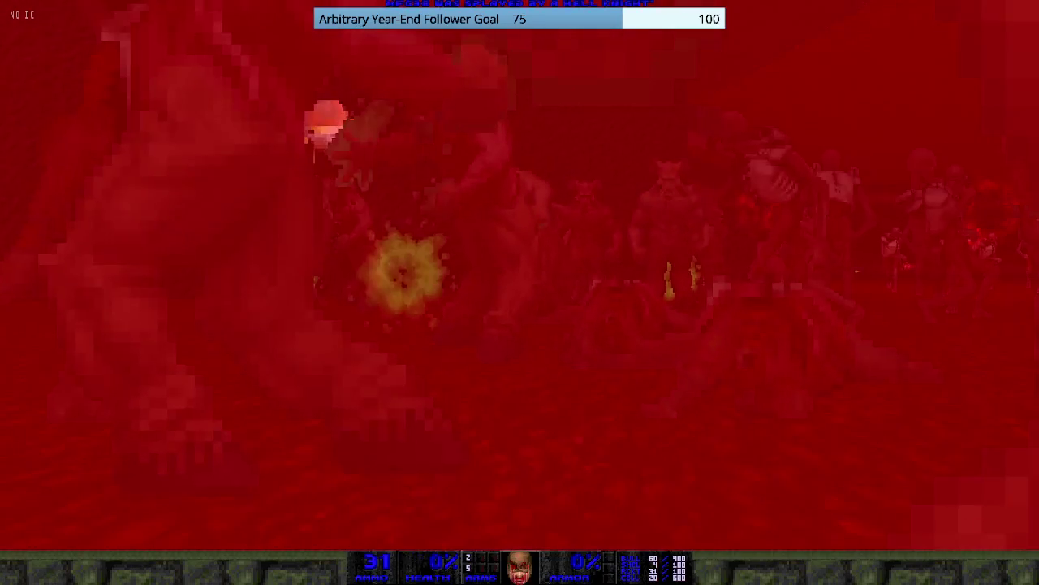
# - Restart the level and load the second map with the console command "map map02"
pyautogui.press('space')
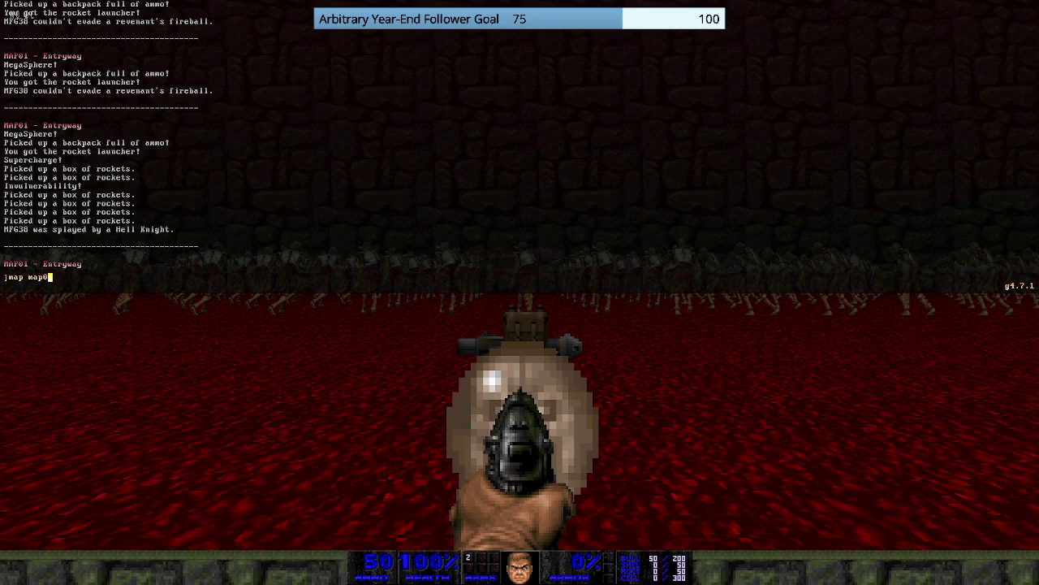
pyautogui.press('Return')
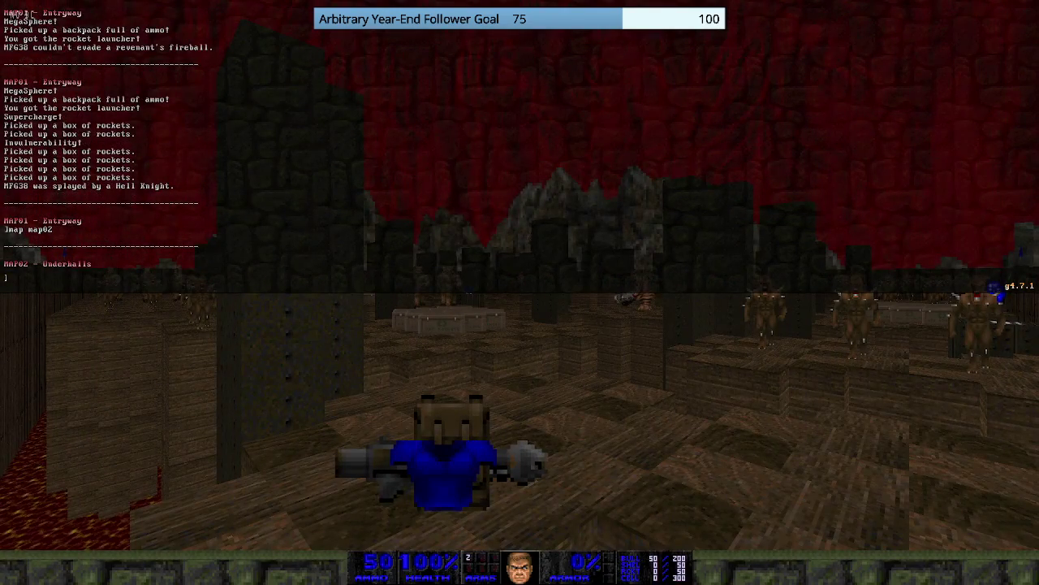
# - Close the console, collect the rocket launcher and rocket boxes near the start, and open fire on the nearby monsters
pyautogui.press('`')
pyautogui.press('w')
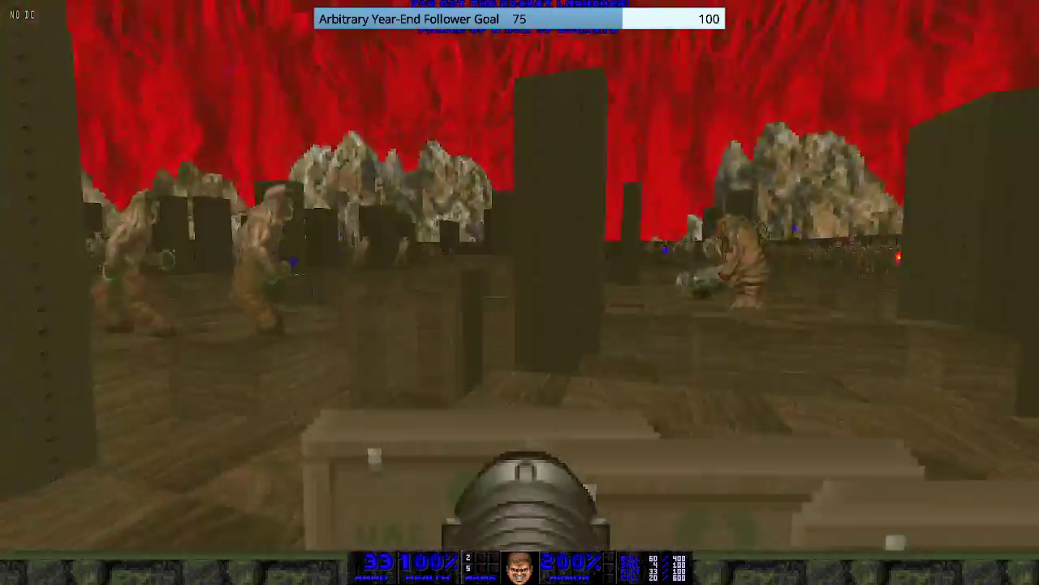
pyautogui.press('w')
pyautogui.click(520, 293)
pyautogui.click(520, 292)
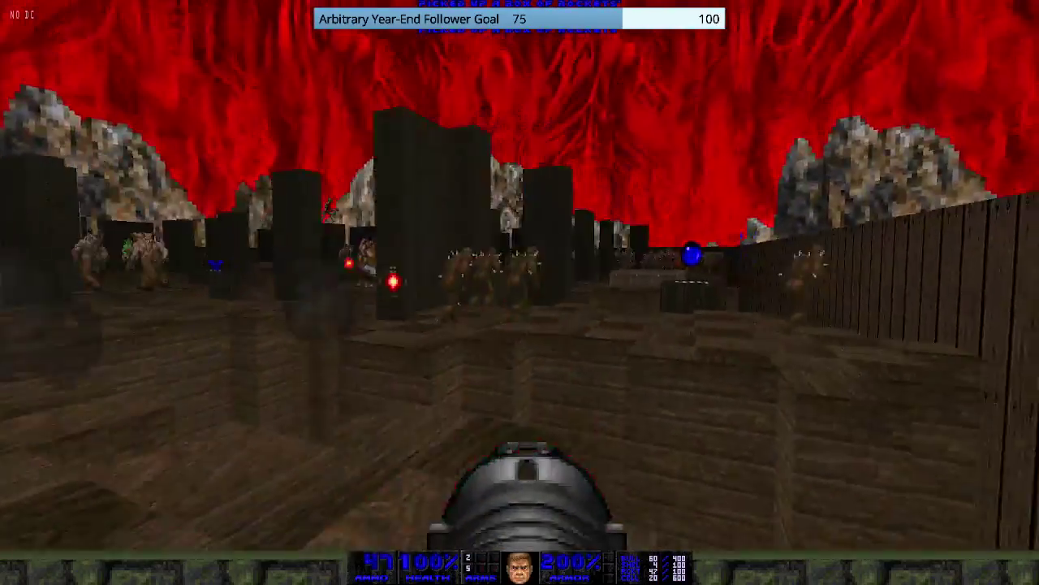
pyautogui.click(520, 292)
# - Advance beside the wooden outer wall, strafing between incoming fireballs and firing rockets at the approaching monsters
pyautogui.press('ctrl')
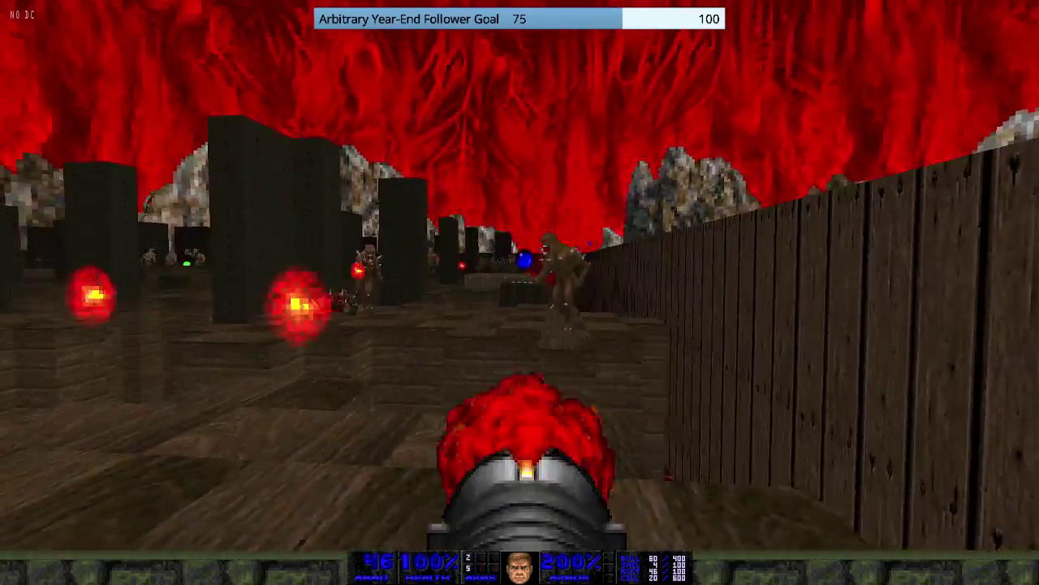
pyautogui.press('d')
pyautogui.click(520, 293)
pyautogui.press('a')
pyautogui.press('w')
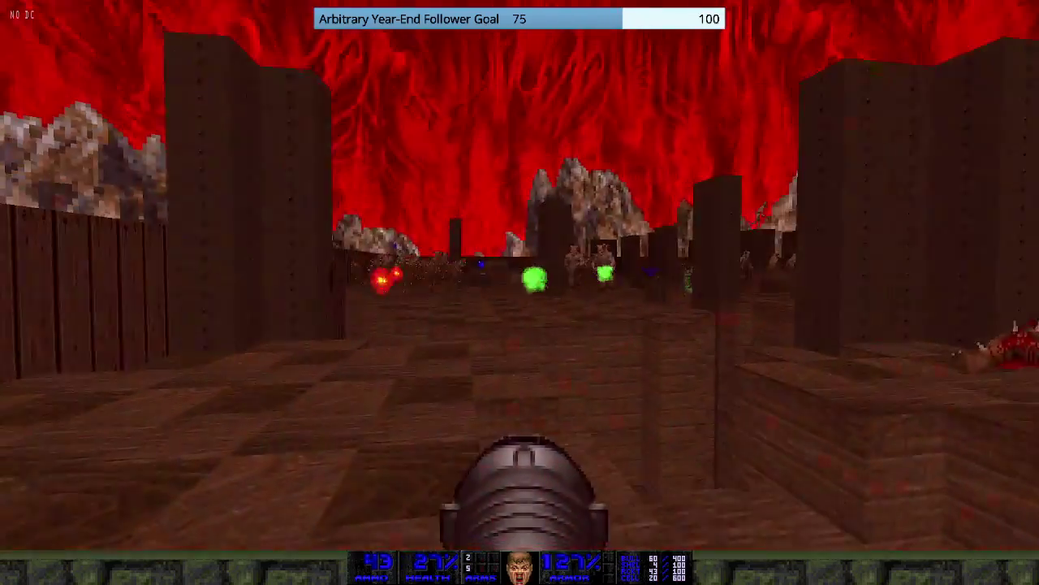
pyautogui.click(520, 292)
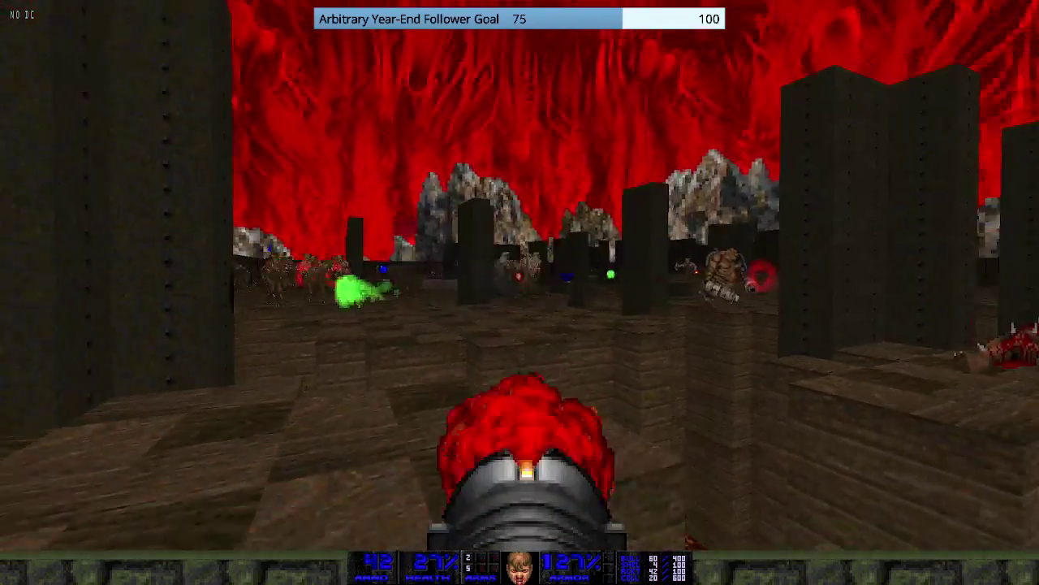
# - Hold position beside the large metal pillar and fire rockets into the distant monster crowd across the stepped floor
pyautogui.press('ctrl')
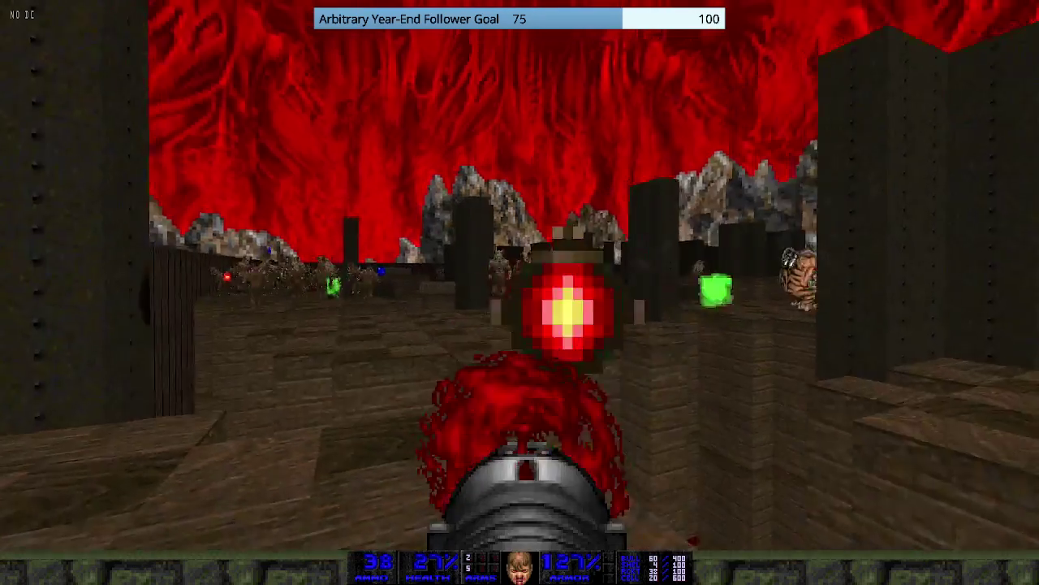
pyautogui.press('Left')
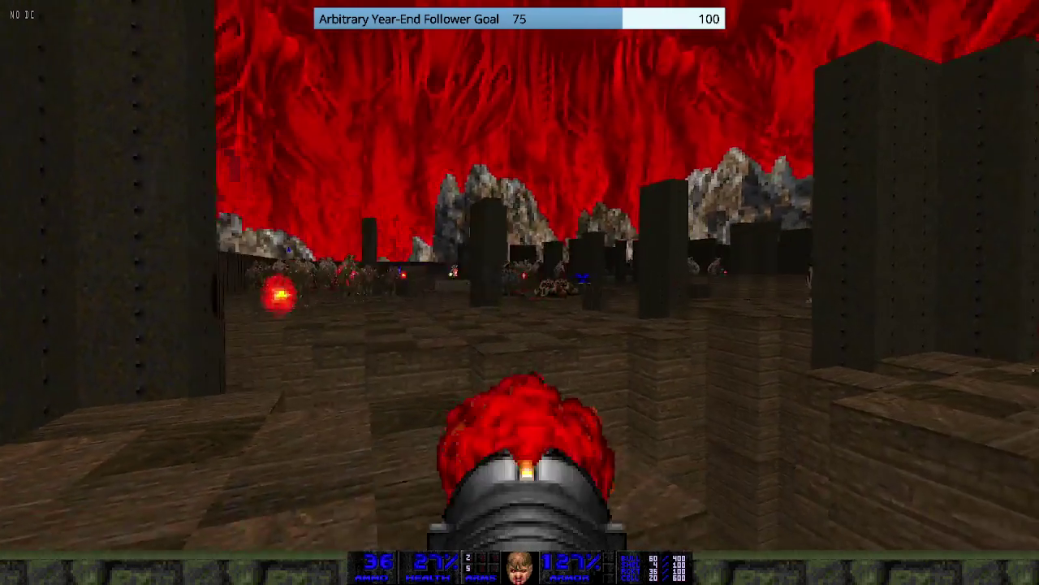
pyautogui.press('ctrl')
pyautogui.press('Left')
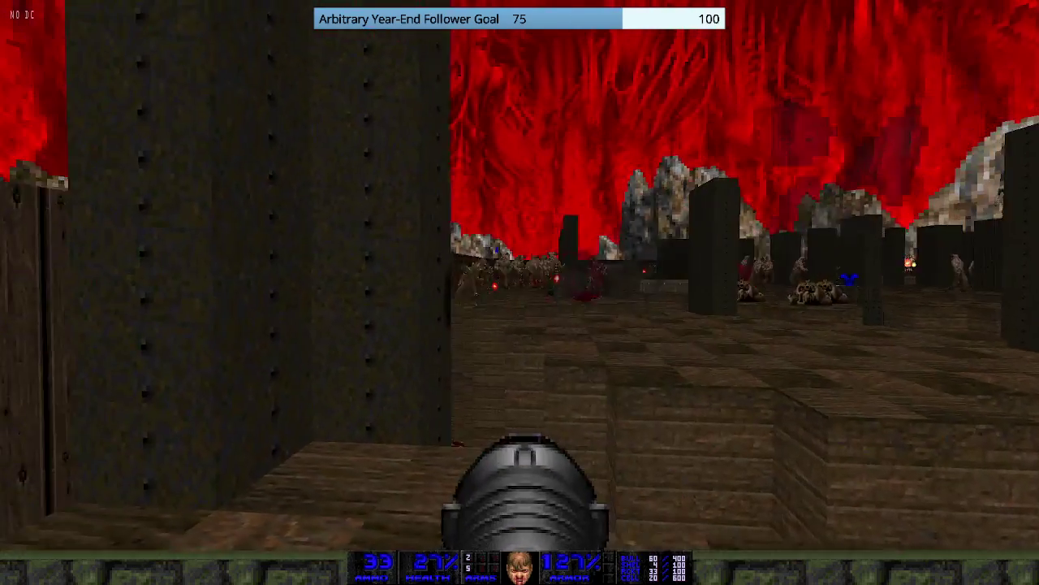
pyautogui.press('Left')
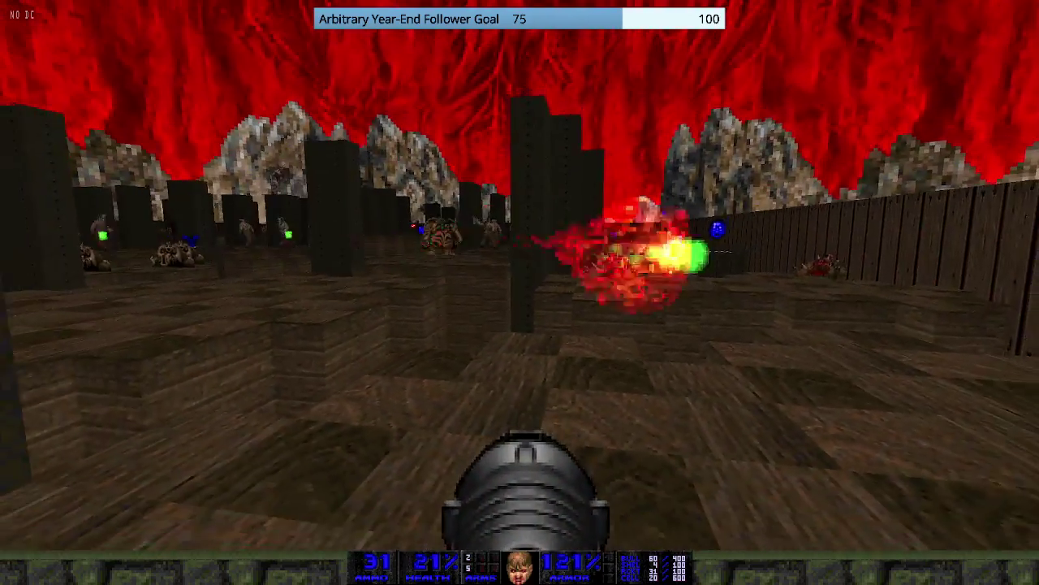
# - Run past the corpses to the supercharge pedestal by the wooden wall and pick up the supercharge and rocket boxes
pyautogui.press('w')
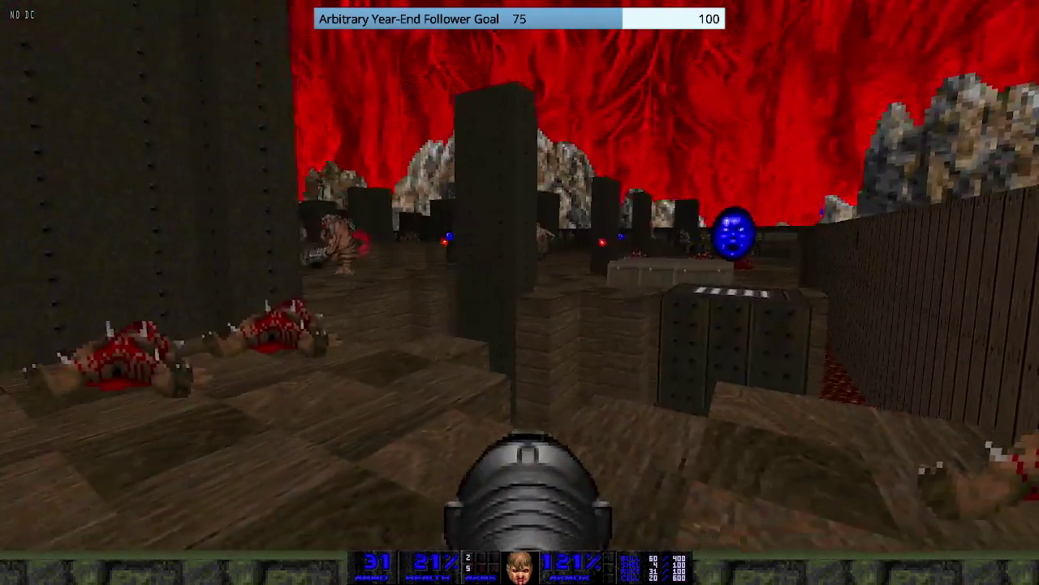
pyautogui.press('w')
pyautogui.press('ctrl')
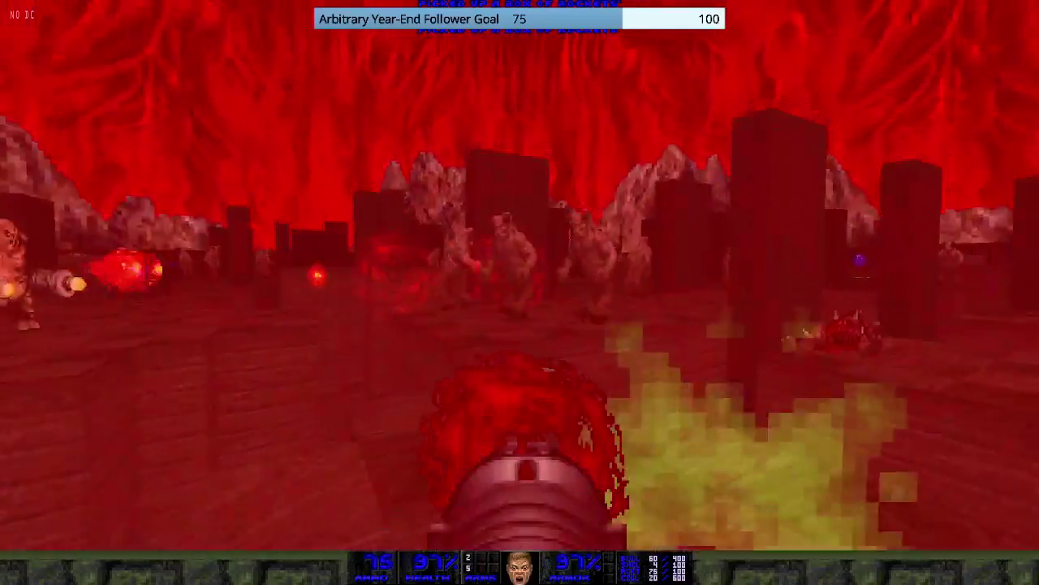
# - Strafe around the incoming fireballs and rocket the hell knights advancing between the pillars
pyautogui.press('ctrl')
pyautogui.press('d')
pyautogui.press('ctrl')
pyautogui.press('a')
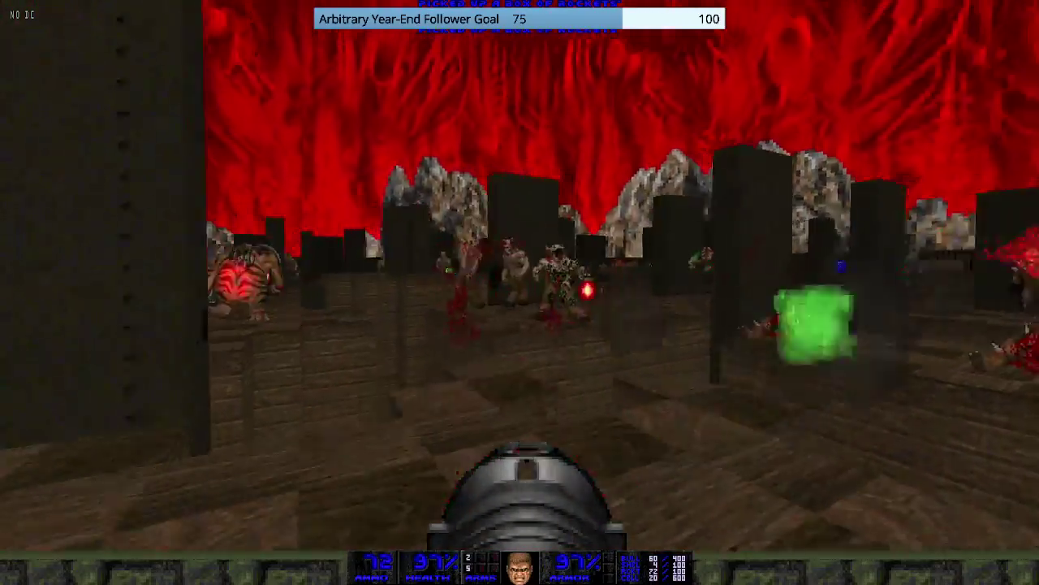
pyautogui.press('d')
pyautogui.press('ctrl')
pyautogui.press('ctrl')
pyautogui.press('d')
pyautogui.press('w')
pyautogui.press('a')
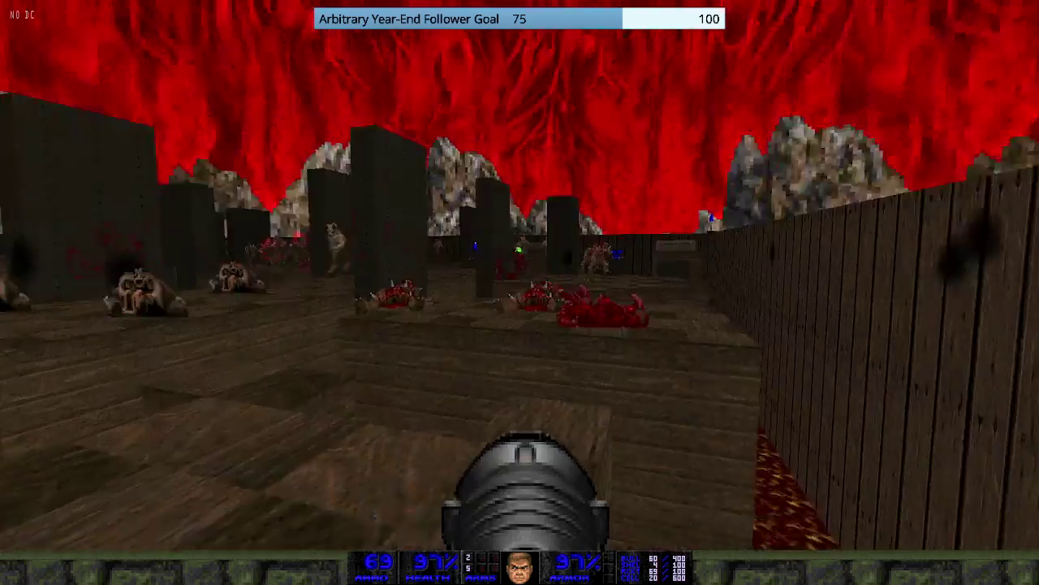
# - Turn toward the central pillars and fire rockets at the remaining hell knights beyond the corpses
pyautogui.press('Left')
pyautogui.press('ctrl')
pyautogui.press('ctrl')
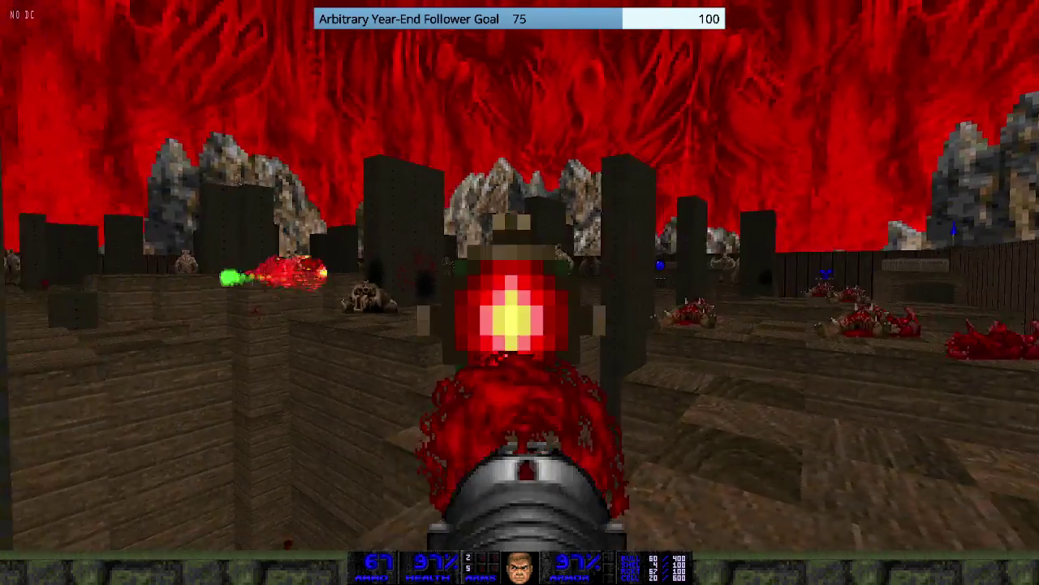
pyautogui.press('Left')
pyautogui.press('d')
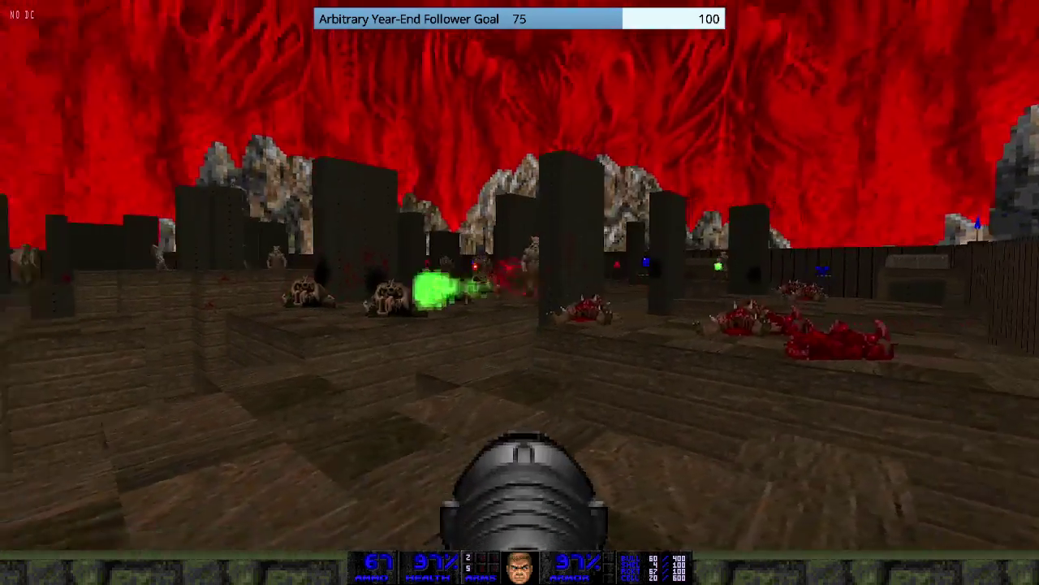
pyautogui.press('Left')
pyautogui.press('Right')
pyautogui.press('ctrl')
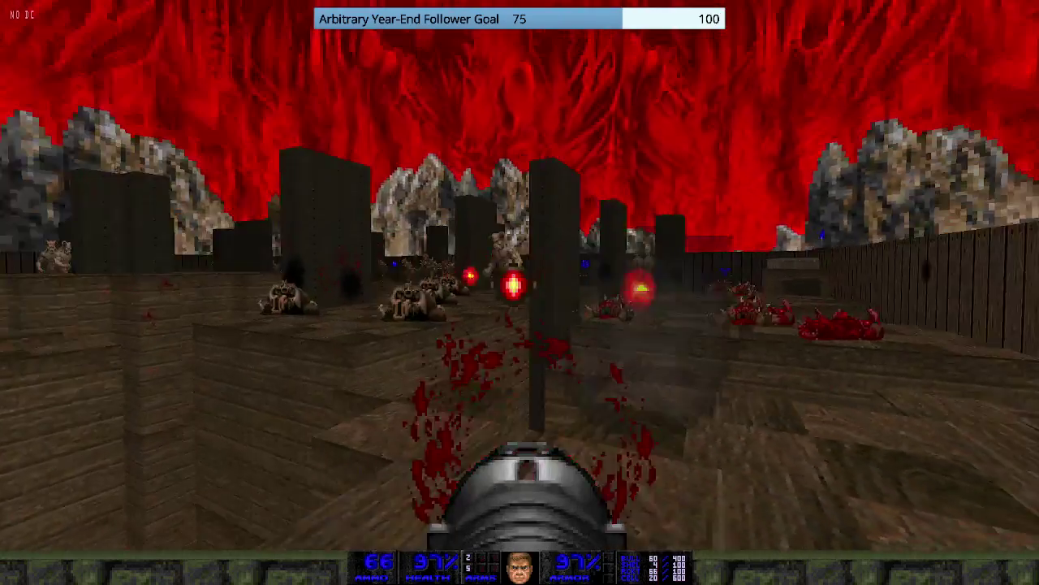
# - Strafe while rocketing the monsters behind the pillars, and move up to the corpses beside the blood-stained pillar
pyautogui.press('a')
pyautogui.press('ctrl')
pyautogui.press('a')
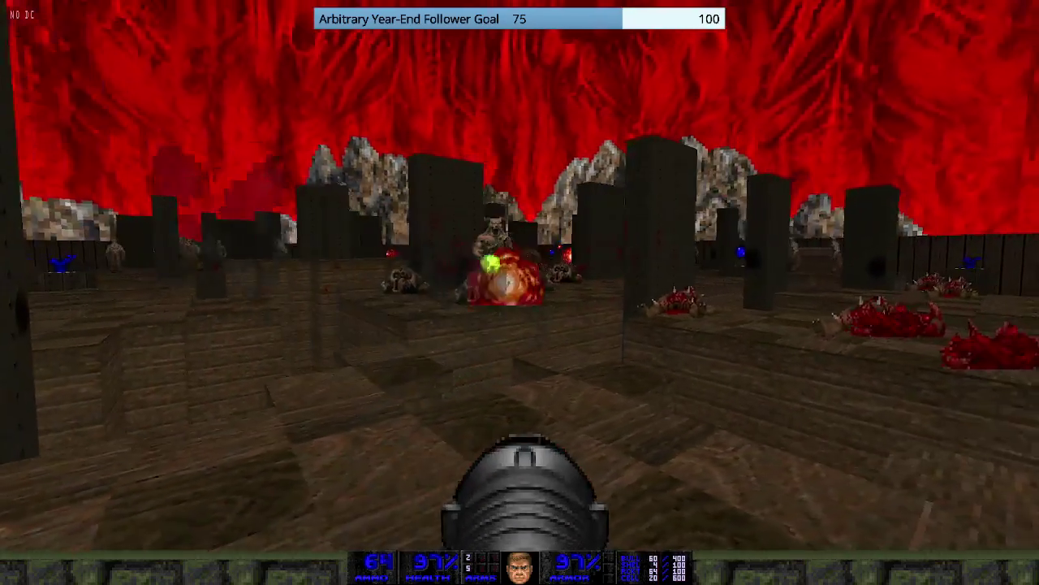
pyautogui.press('Left')
pyautogui.press('d')
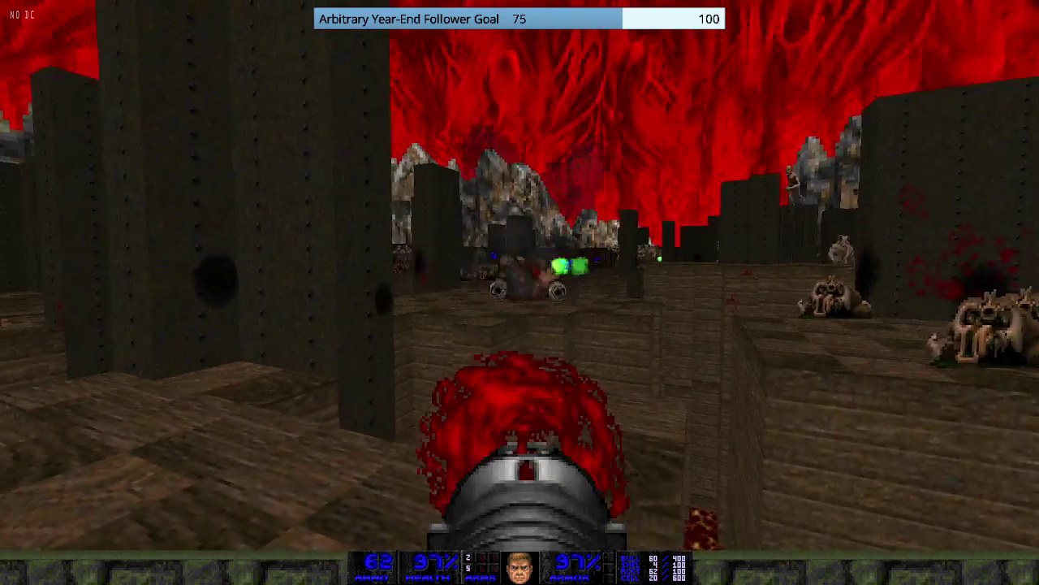
pyautogui.press('a')
pyautogui.press('w')
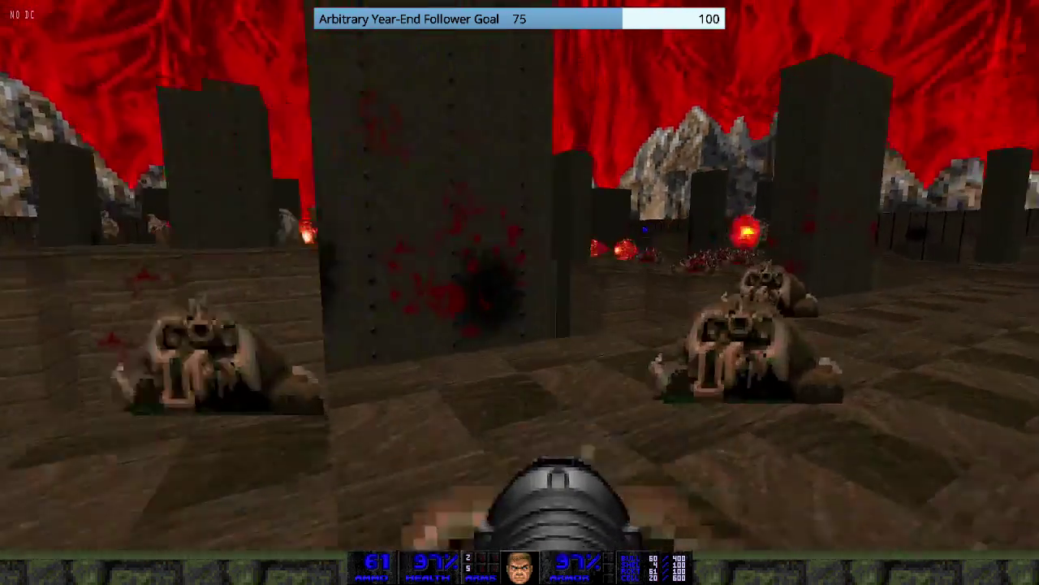
# - Back away and reposition against the blood-stained pillar, facing the lane of corpses
pyautogui.press('s')
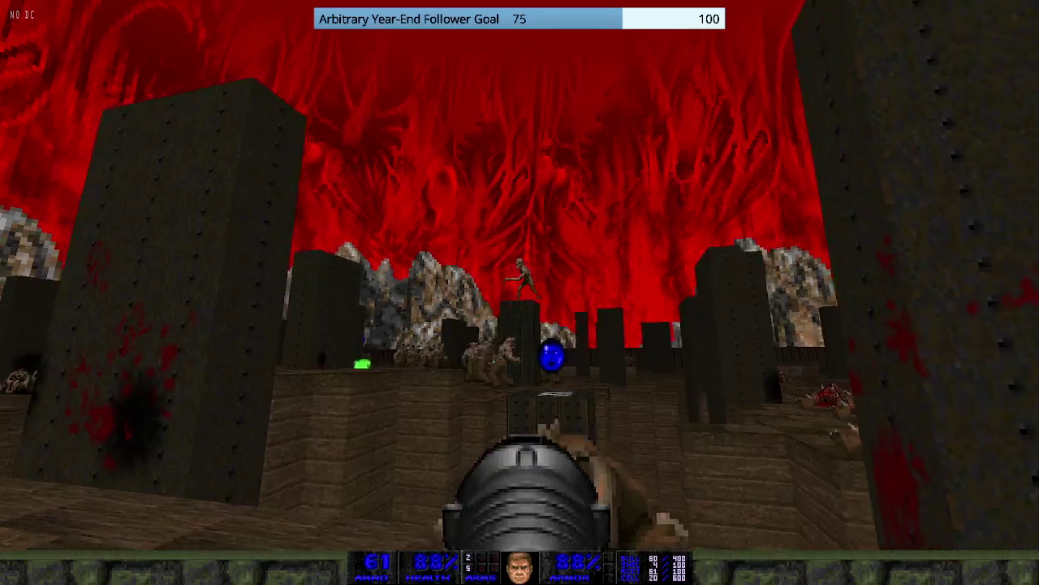
pyautogui.press('a')
pyautogui.press('Up')
pyautogui.press('Left')
pyautogui.press('Right')
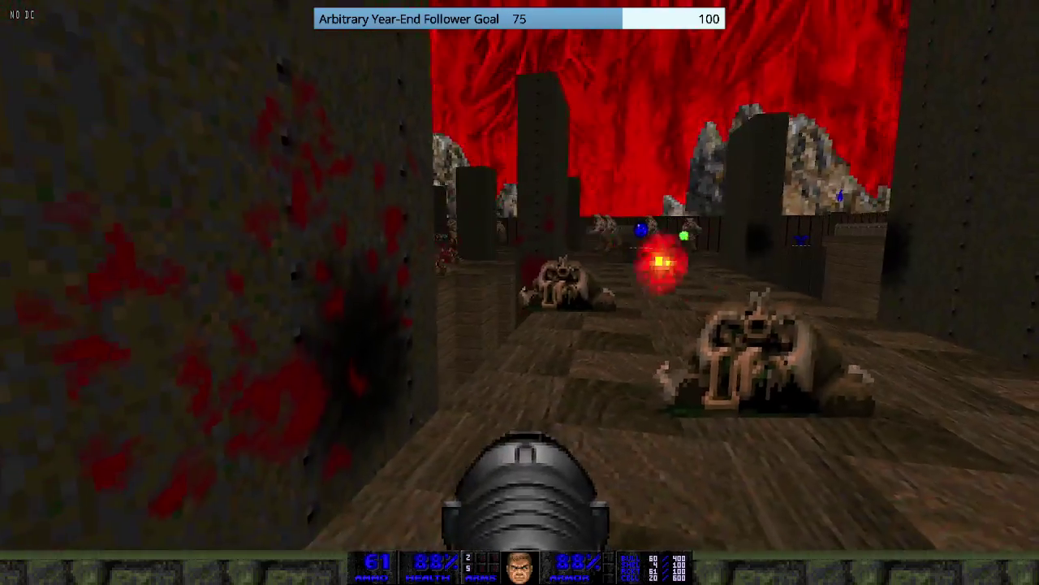
# - Sidestep in and out of the gap between pillars, rocketing the hell knights around the supercharge pedestal
pyautogui.press('w')
pyautogui.press('d')
pyautogui.click(520, 293)
pyautogui.press('a')
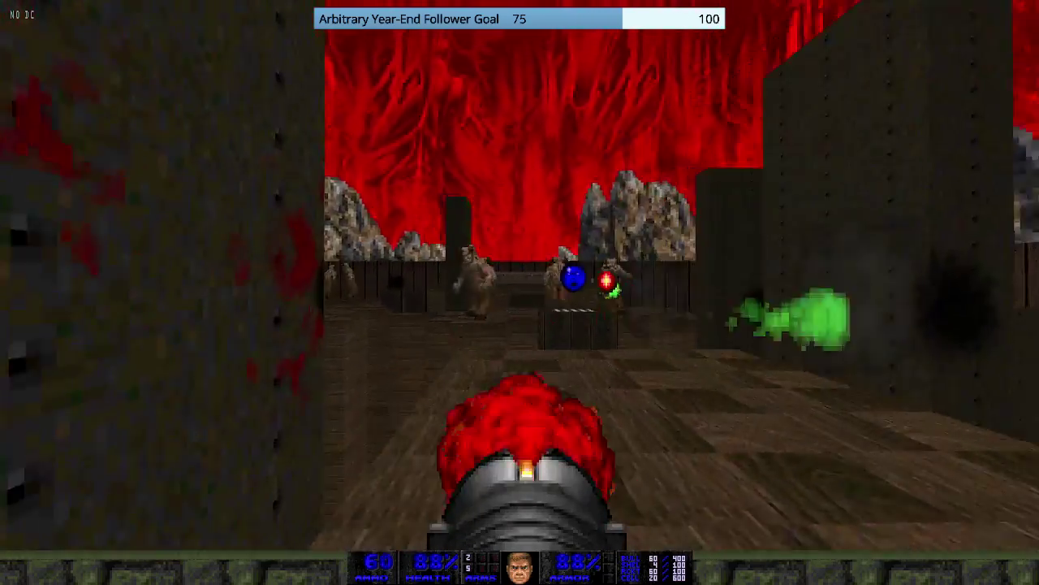
pyautogui.press('d')
pyautogui.press('w')
pyautogui.click(519, 293)
pyautogui.press('s')
pyautogui.click(520, 292)
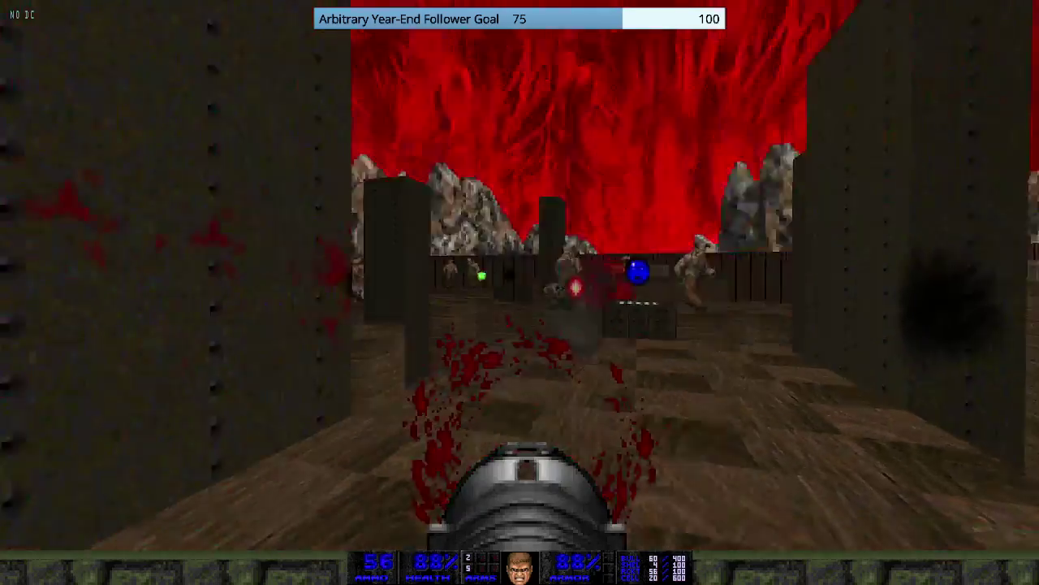
pyautogui.press('d')
pyautogui.click(520, 293)
# - Turn to the supercharge across the sunken lava trench and exchange fire with the hell knights beside it
pyautogui.press('ctrl')
pyautogui.press('ctrl')
pyautogui.press('Left')
pyautogui.press('d')
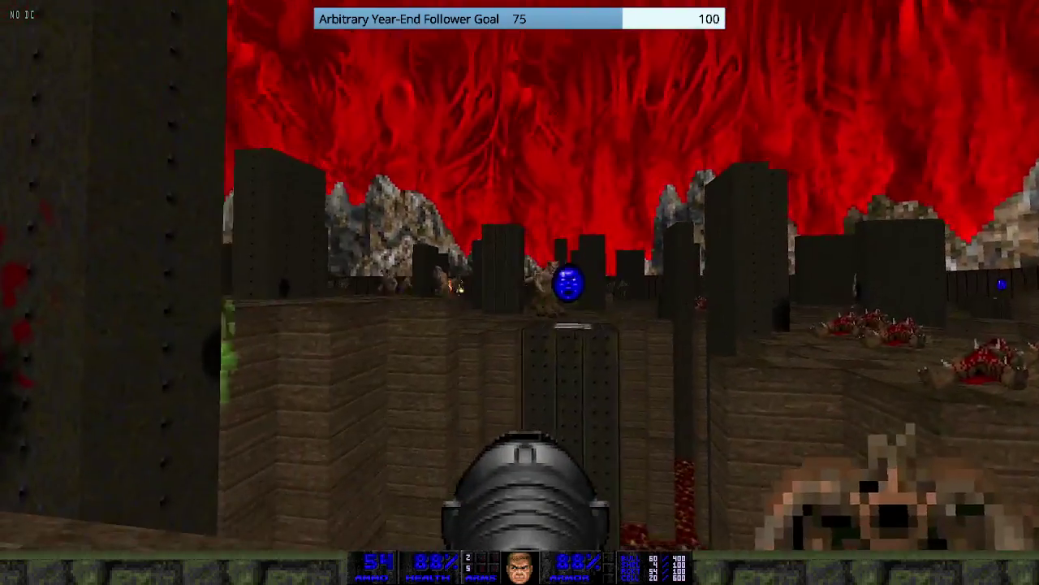
pyautogui.press('a')
pyautogui.click(520, 293)
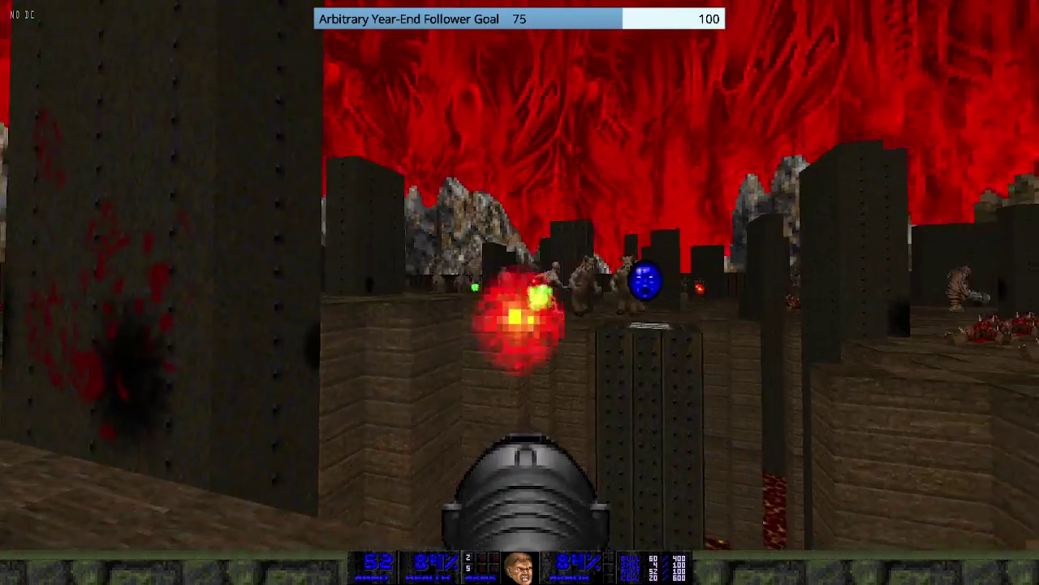
pyautogui.press('d')
pyautogui.click(520, 292)
pyautogui.press('a')
pyautogui.press('a')
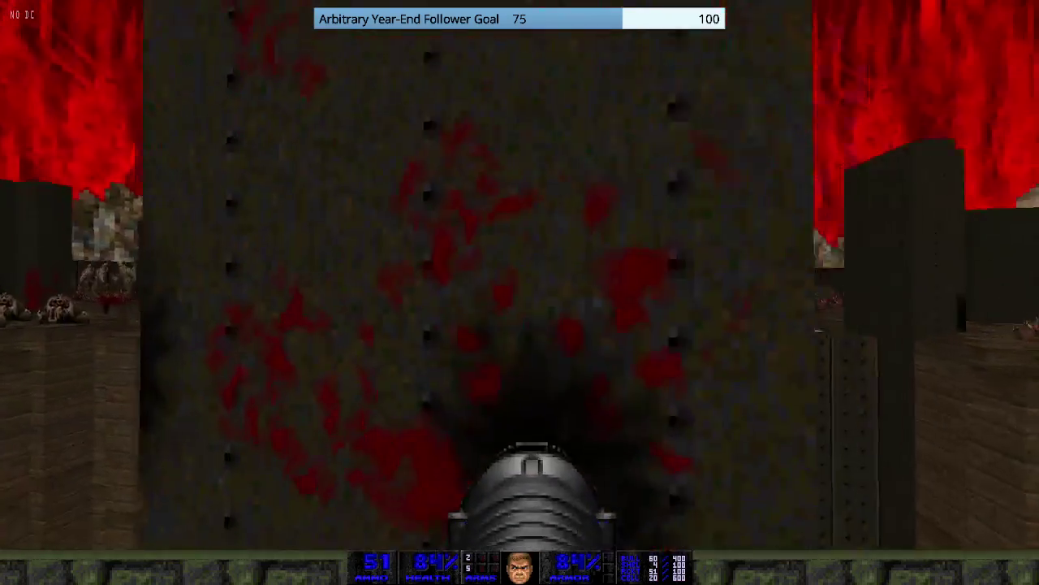
# - Clear the blood-stained pillar and fire rockets toward the monsters on the far side of the trench
pyautogui.press('Left')
pyautogui.press('ctrl')
pyautogui.press('ctrl')
pyautogui.press('Right')
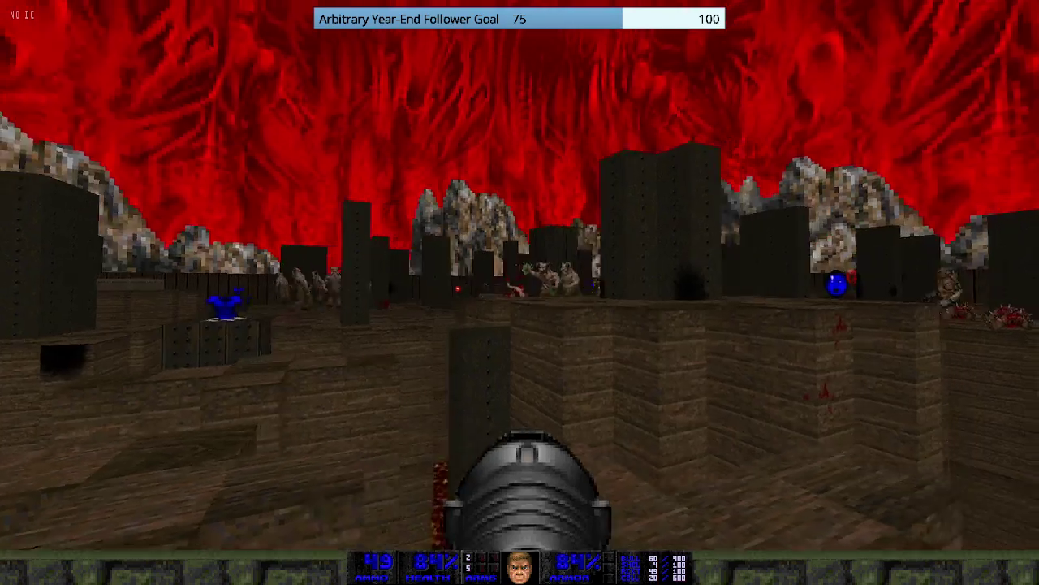
# - Retreat from the nearby mancubus and circle the pillars back to the checkered lane facing the supercharge
pyautogui.press('d')
pyautogui.press('a')
pyautogui.press('s')
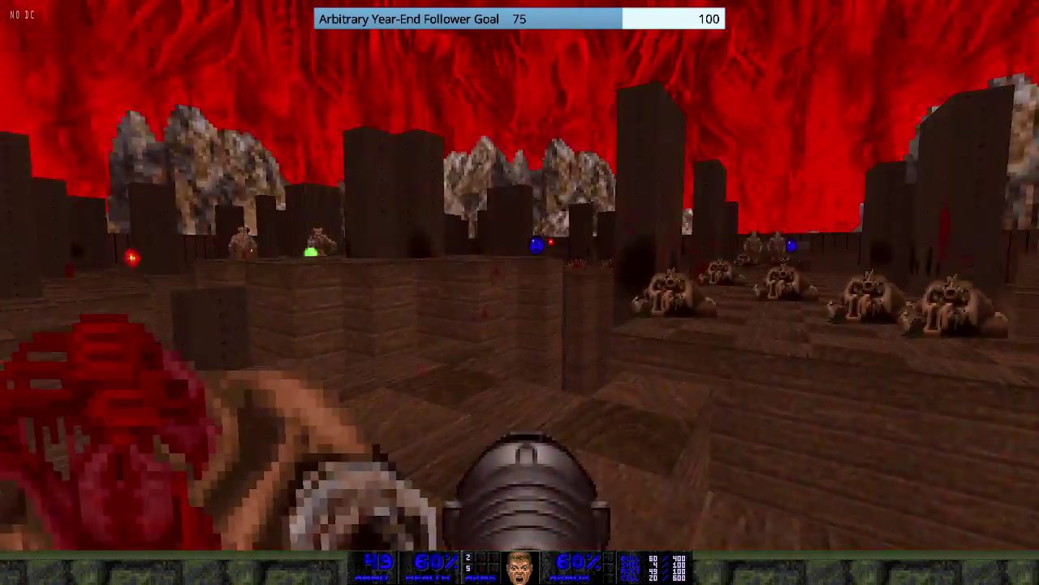
pyautogui.press('Left')
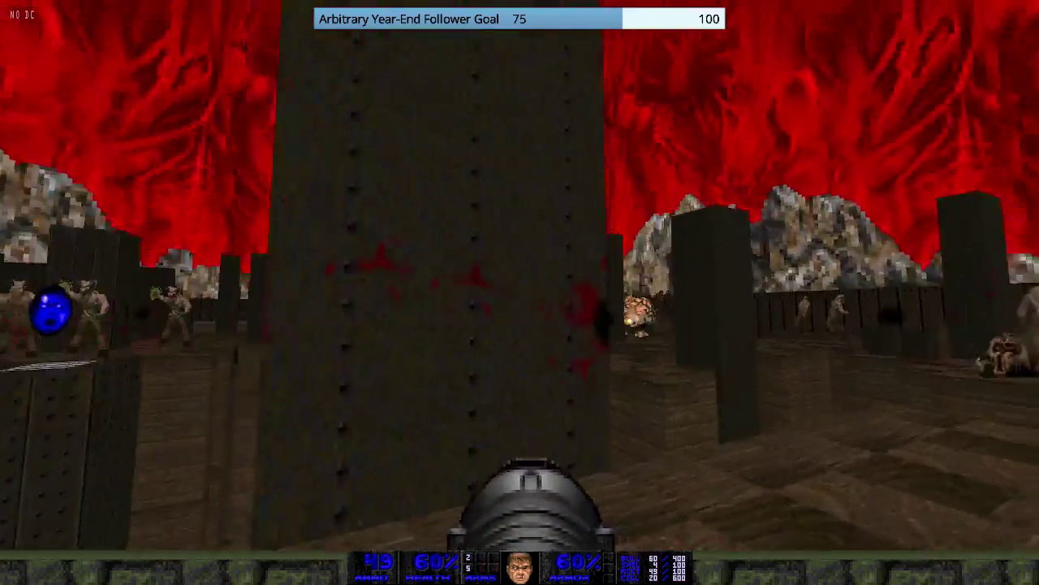
pyautogui.press('Left')
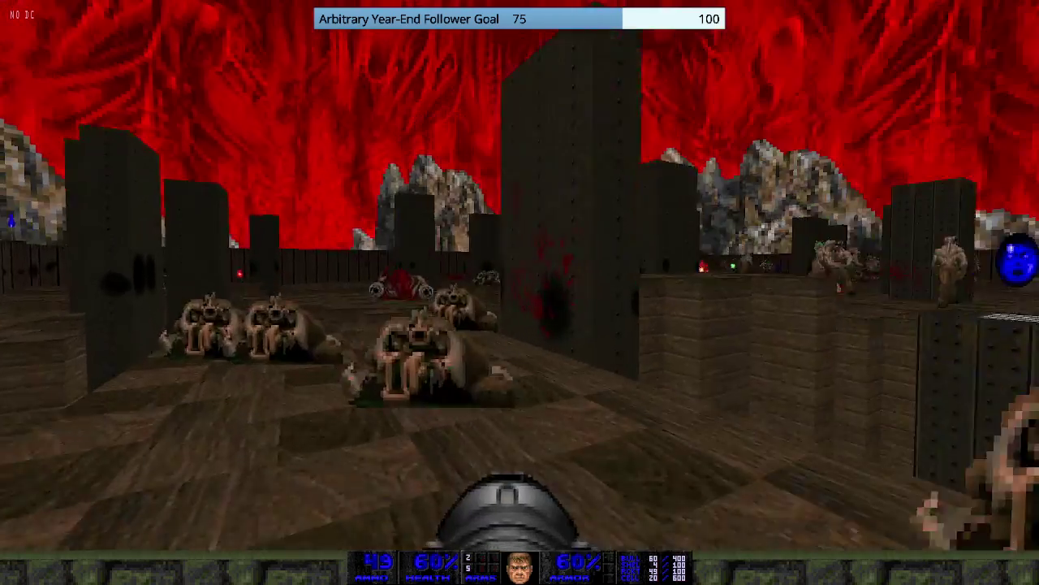
pyautogui.press('s')
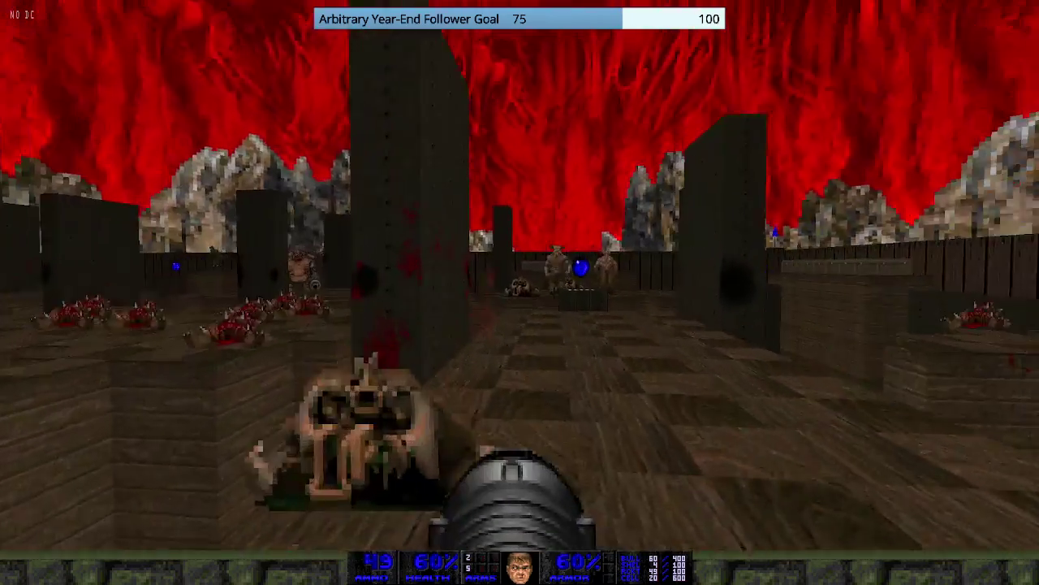
# - Fight down the lane to take the supercharge, collect the rocket boxes, and fire along the wooden outer wall
pyautogui.press('w')
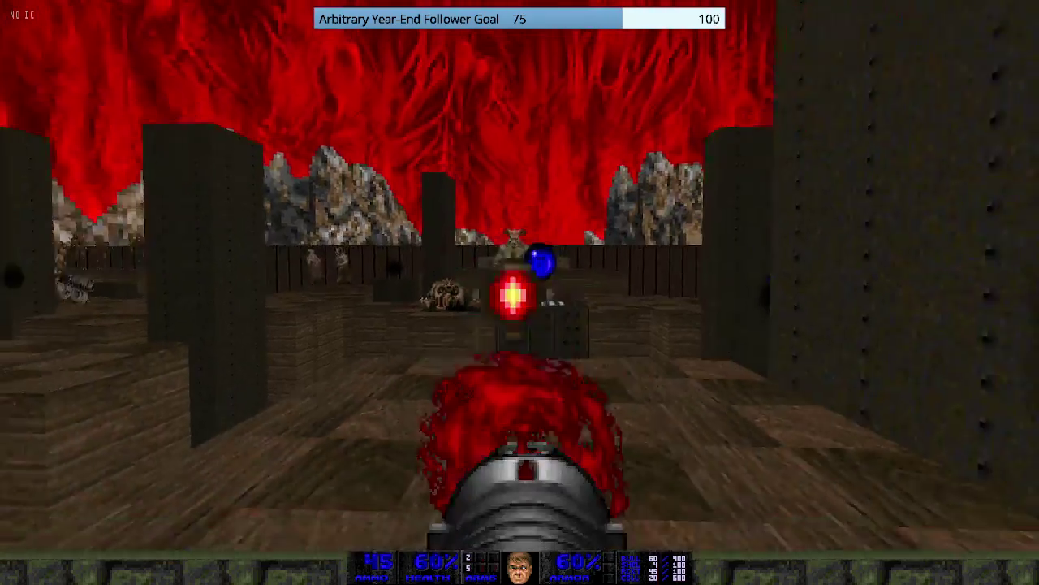
pyautogui.press('w')
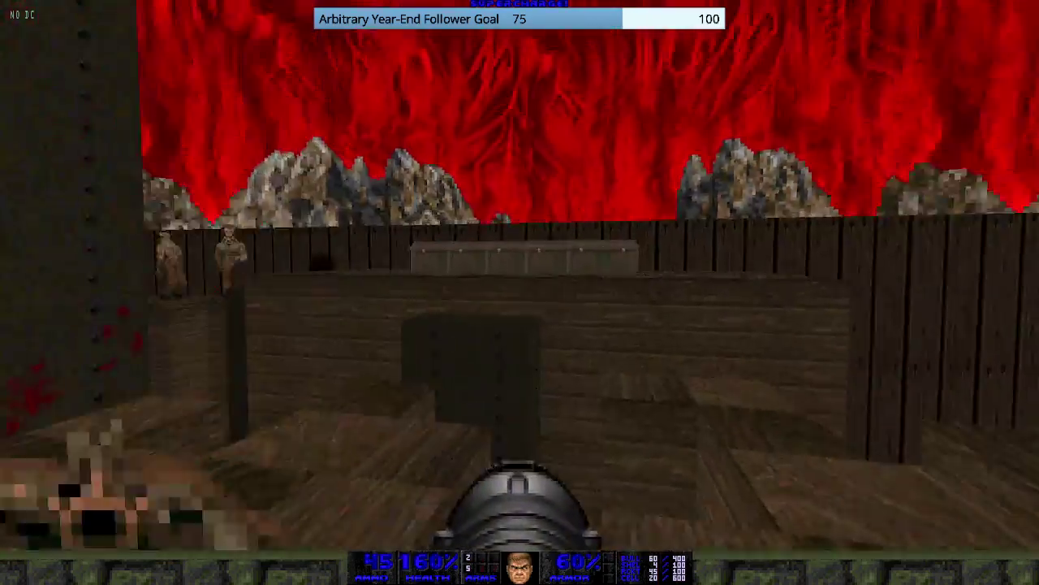
pyautogui.press('w')
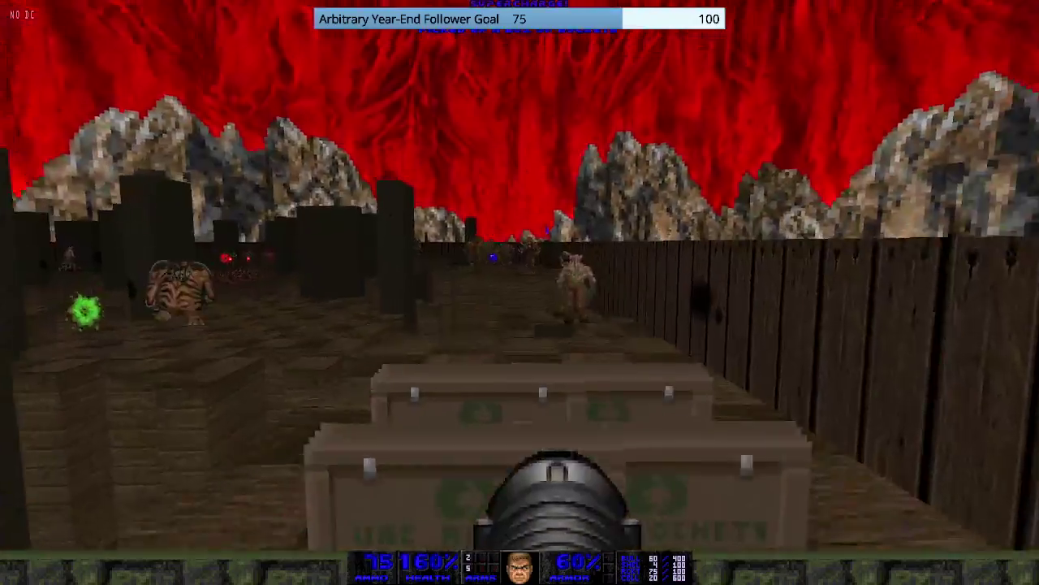
pyautogui.press('w')
pyautogui.click(520, 292)
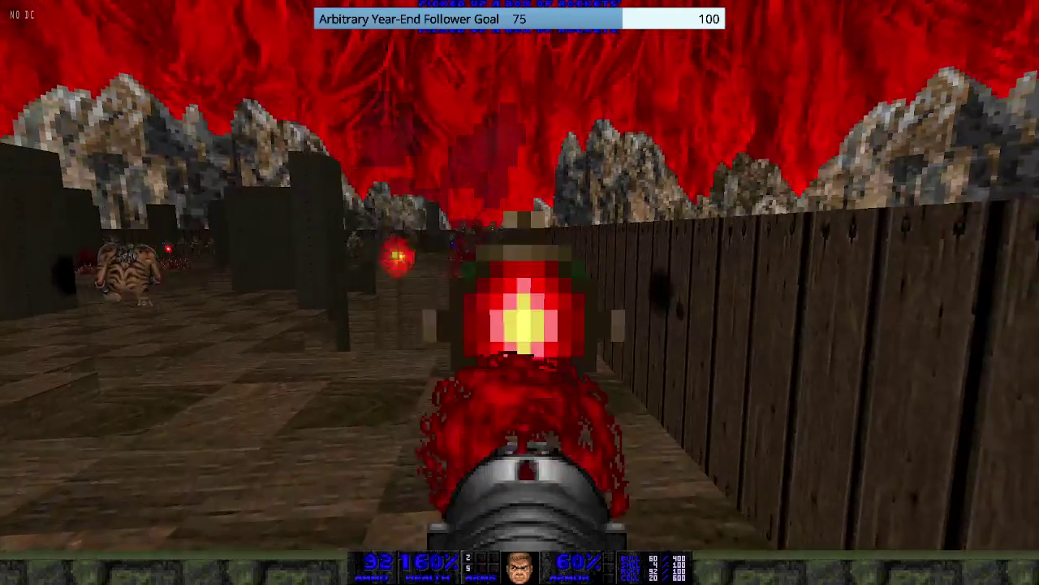
# - Fire rockets down the lane beside the wooden outer wall at the approaching monsters while dodging their shots
pyautogui.press('Left')
pyautogui.press('ctrl')
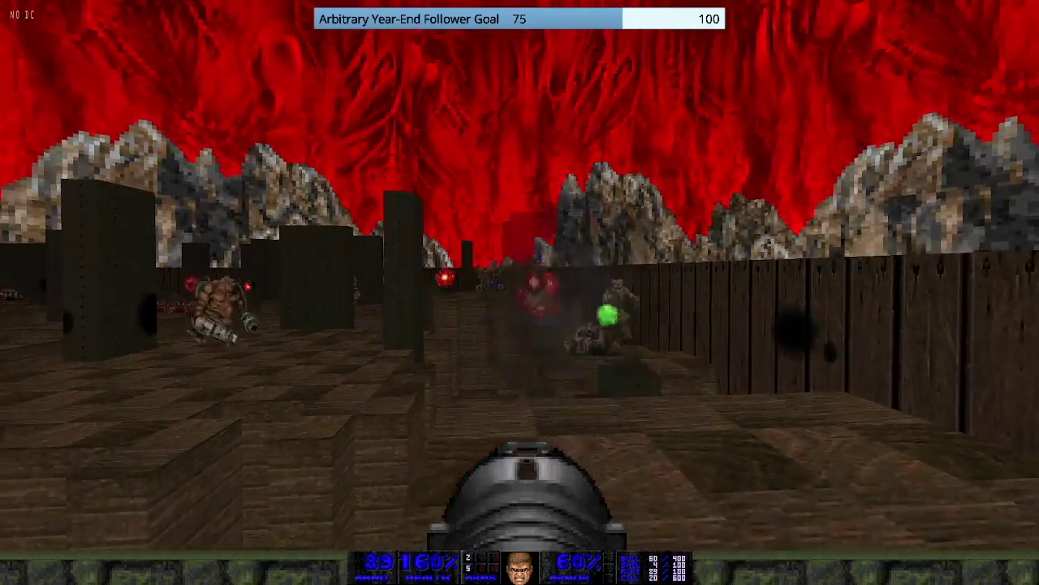
pyautogui.click(519, 292)
pyautogui.press('d')
pyautogui.click(520, 292)
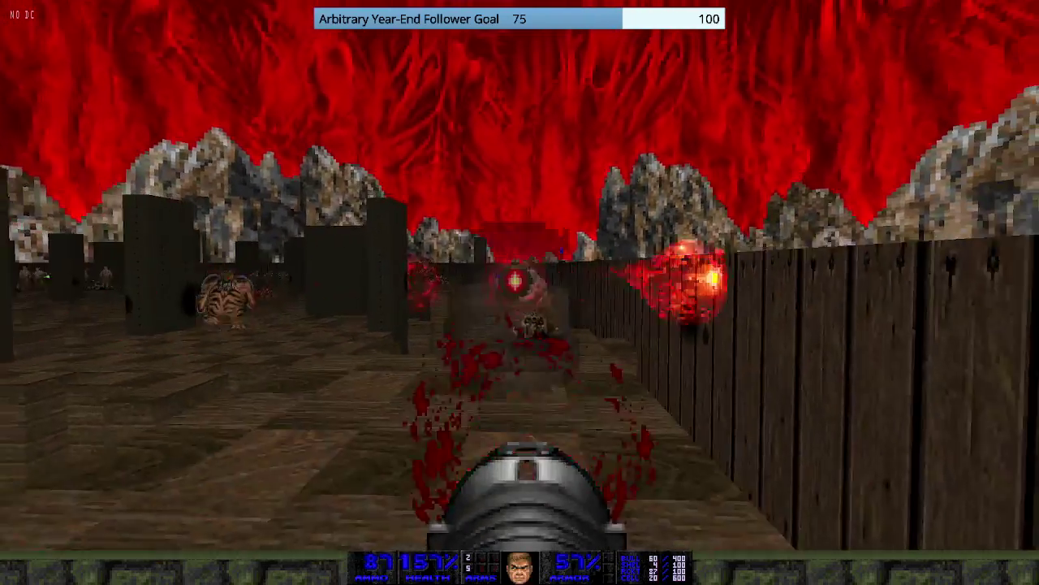
pyautogui.click(520, 292)
pyautogui.press('s')
pyautogui.click(520, 292)
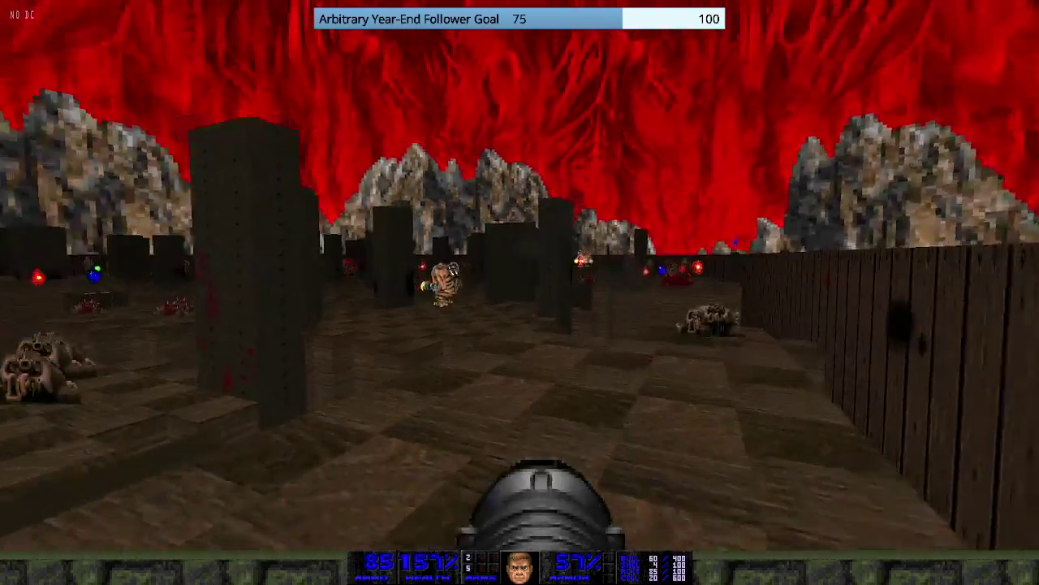
# - Back away past the pillars, then return to the lane facing the supercharge on the metal pedestal
pyautogui.press('d')
pyautogui.press('s')
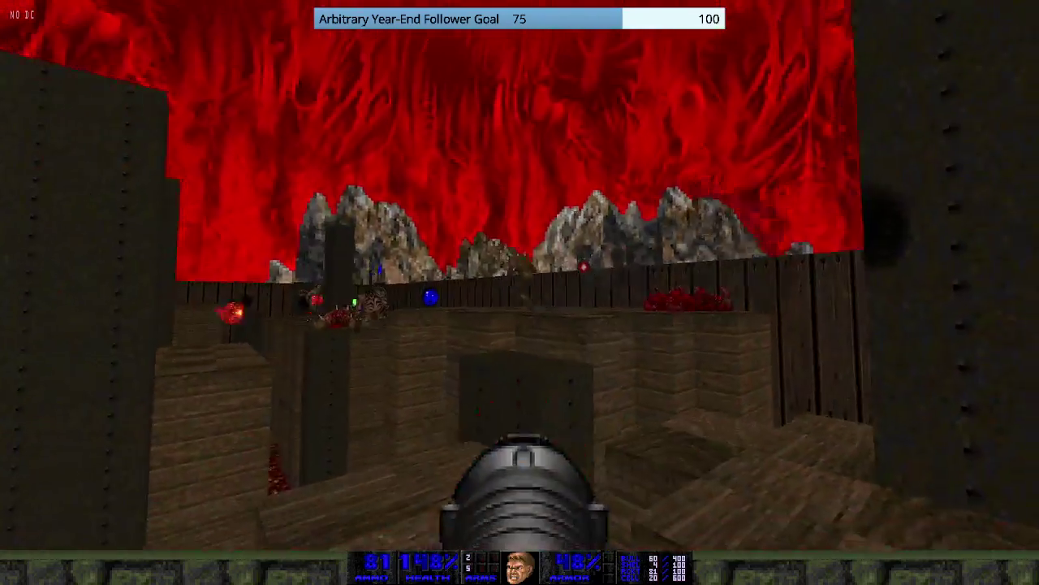
pyautogui.press('ctrl')
pyautogui.press('Right')
pyautogui.press('w')
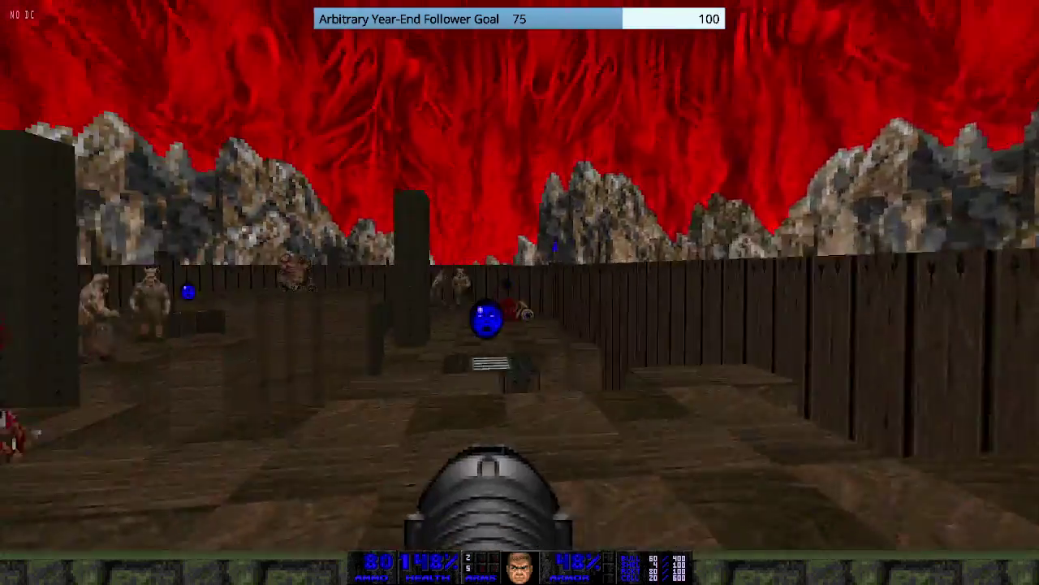
# - Fire rockets past the supercharge and at the monsters among the pillars while strafing around incoming fireballs
pyautogui.press('d')
pyautogui.press('ctrl')
pyautogui.press('ctrl')
pyautogui.press('ctrl')
pyautogui.press('a')
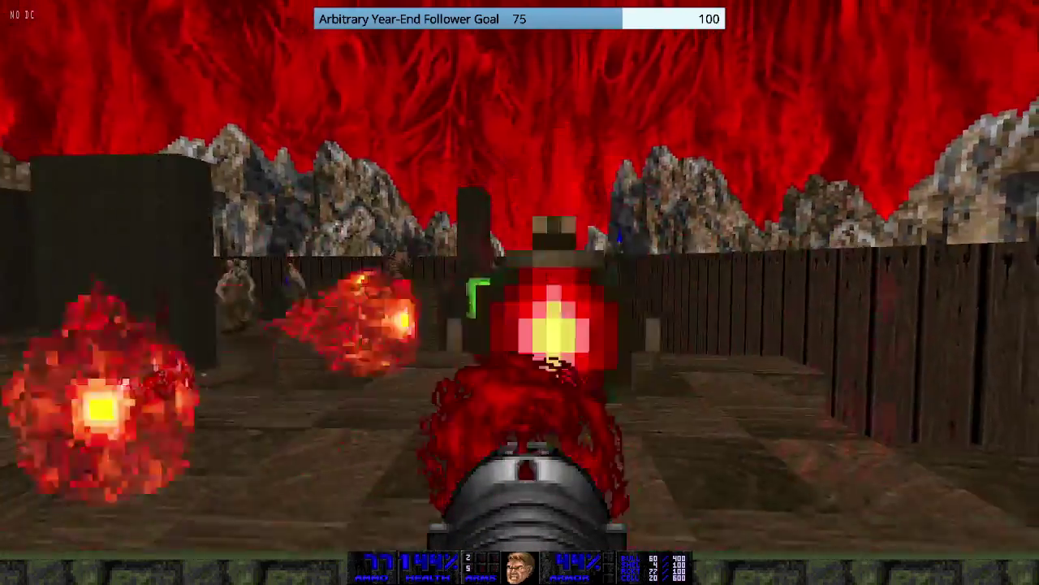
pyautogui.press('ctrl')
pyautogui.press('Left')
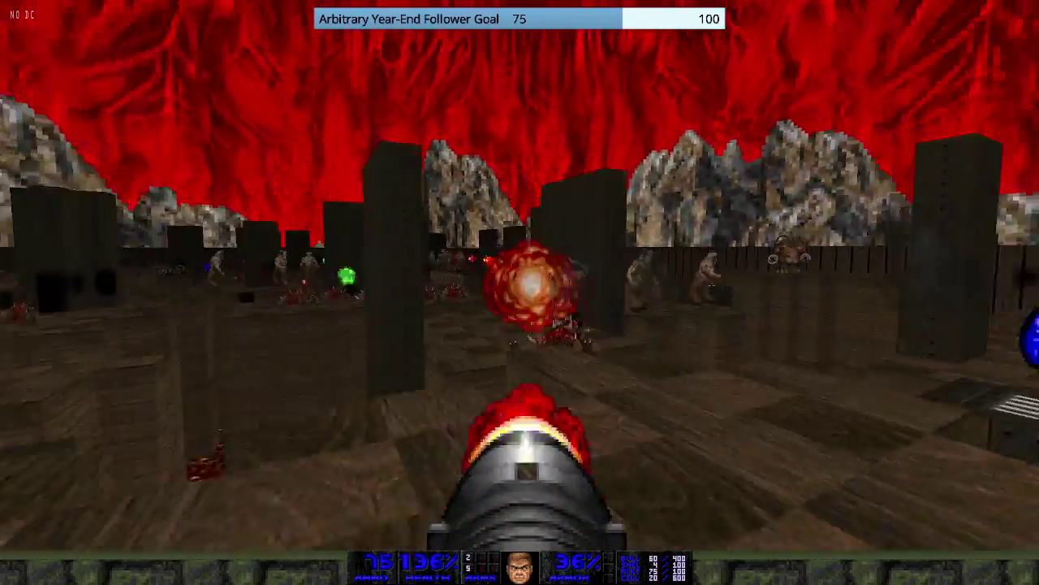
# - Fire once more, then advance along the outer wall to take the supercharge on the metal pedestal
pyautogui.press('ctrl')
pyautogui.press('Right')
pyautogui.press('w')
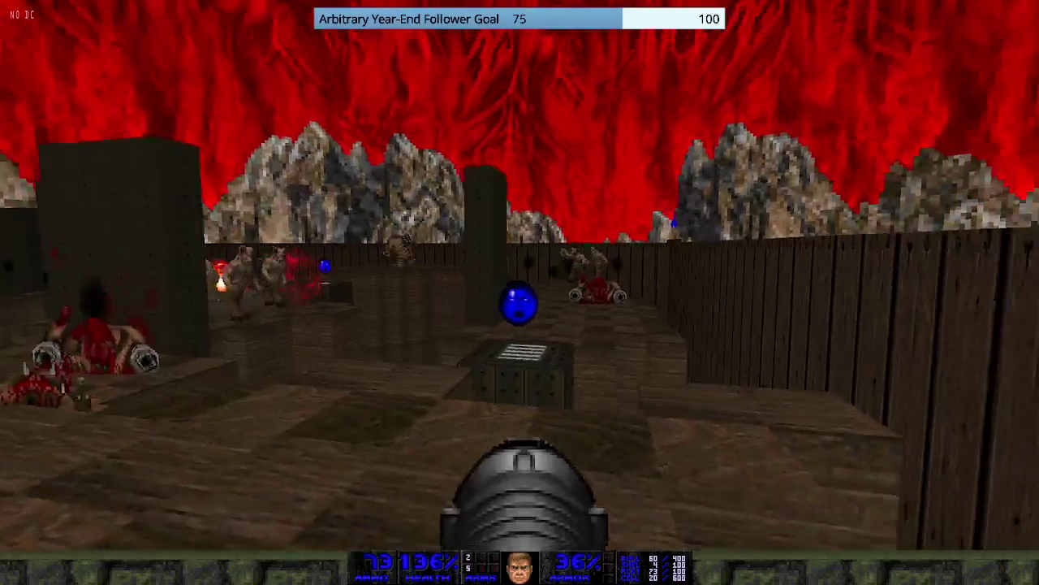
pyautogui.press('Up')
pyautogui.press('Left')
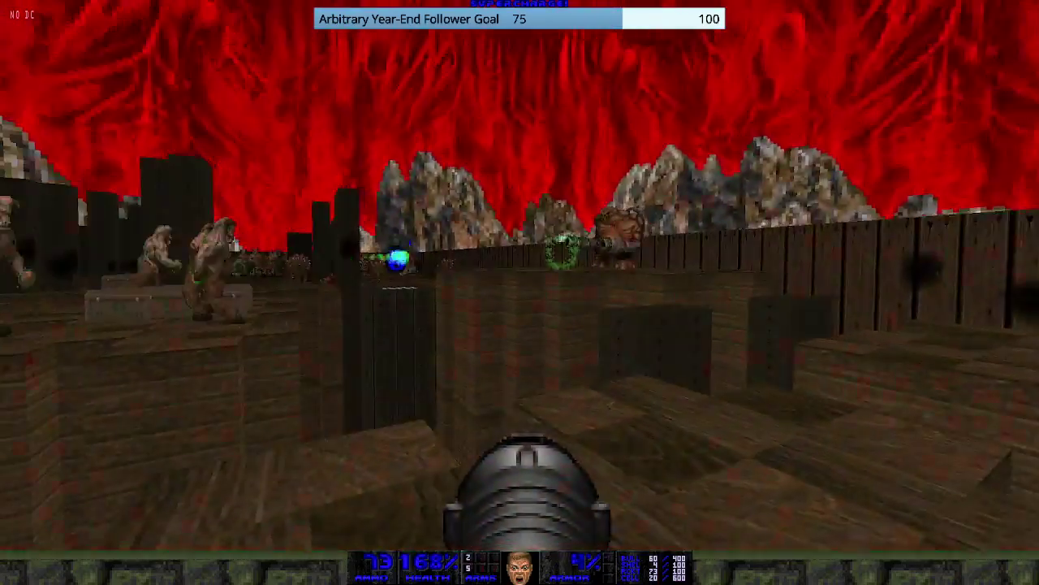
# - Push toward the next supercharge while firing rockets at the mancubus on the ledge and the surrounding hell knights
pyautogui.press('ctrl')
pyautogui.press('ctrl')
pyautogui.press('Left')
pyautogui.press('Right')
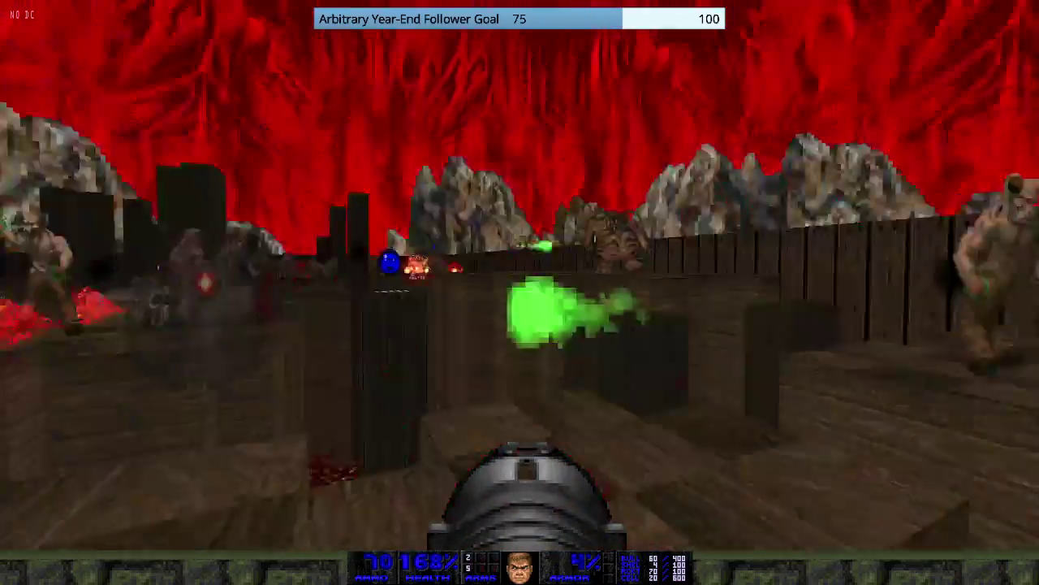
pyautogui.press('ctrl')
pyautogui.press('ctrl')
pyautogui.press('w')
pyautogui.press('ctrl')
pyautogui.press('ctrl')
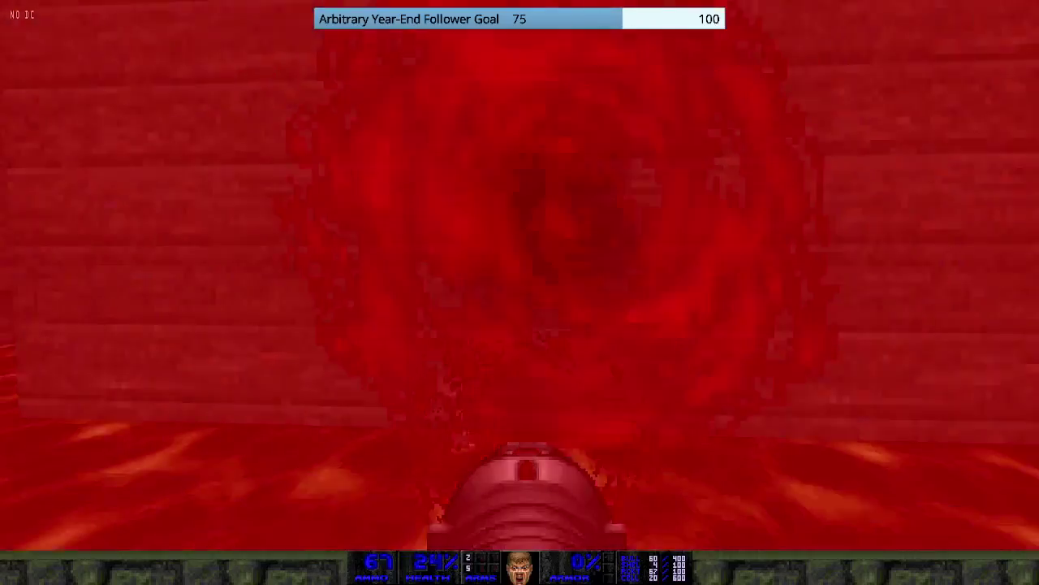
# - Restart after the death and load MAP03 with the console command "map map03"
pyautogui.press('space')
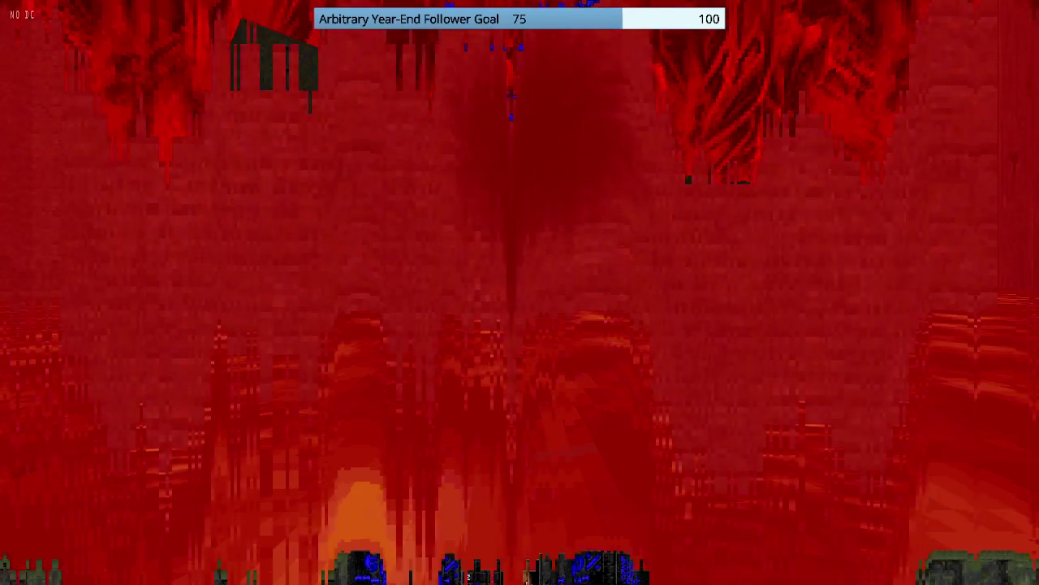
pyautogui.press('`')
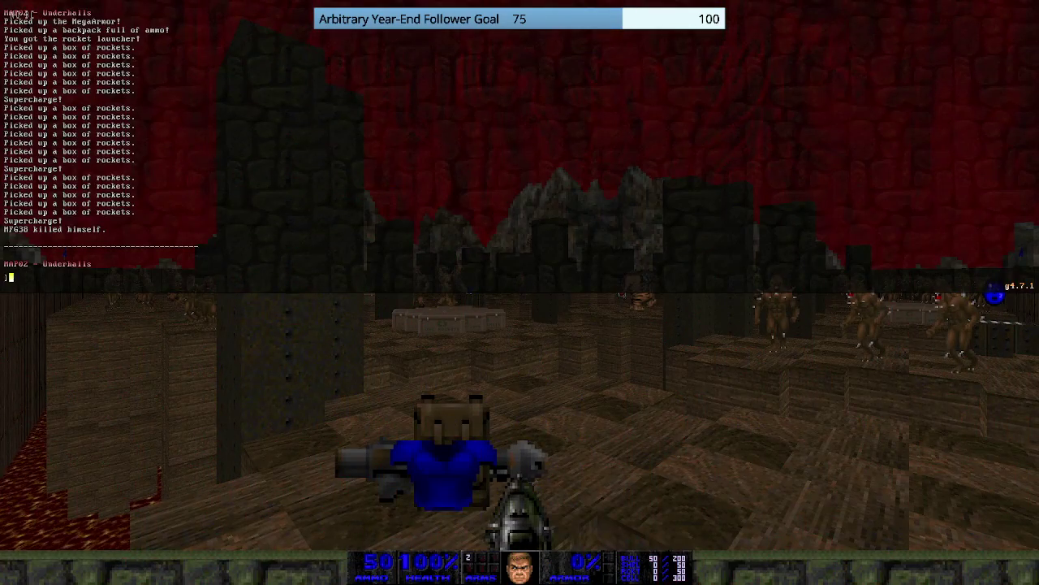
pyautogui.press('Return')
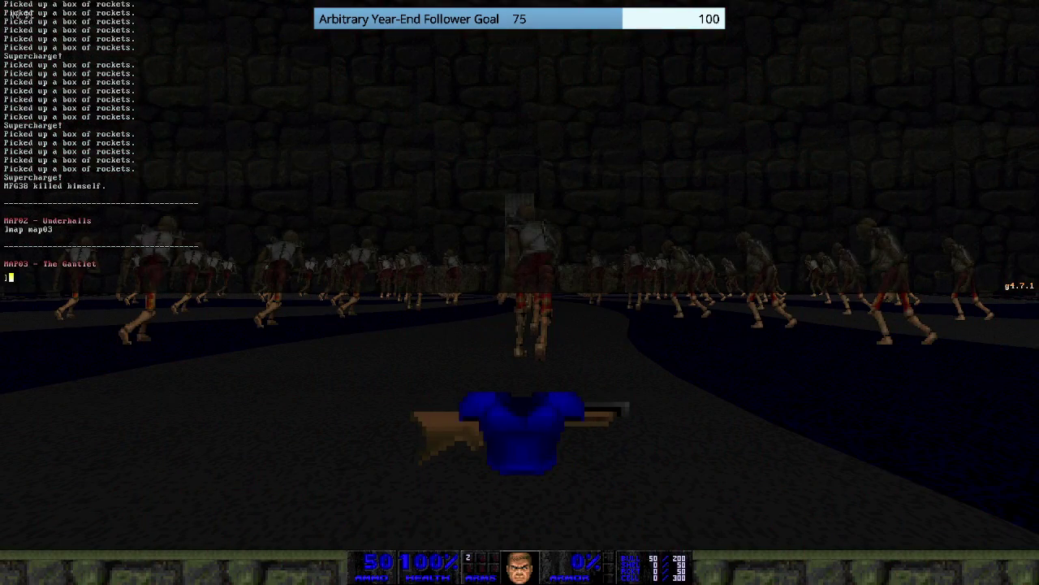
pyautogui.press('`')
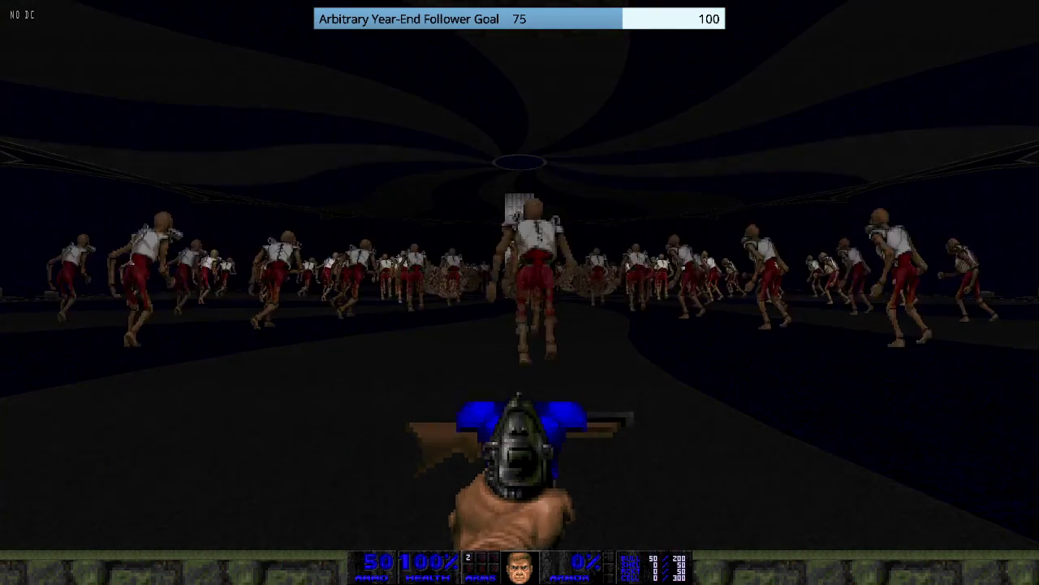
# - Collect the super shotgun and MegaArmor at the start of MAP03 and shoot the nearest revenants
pyautogui.press('w')
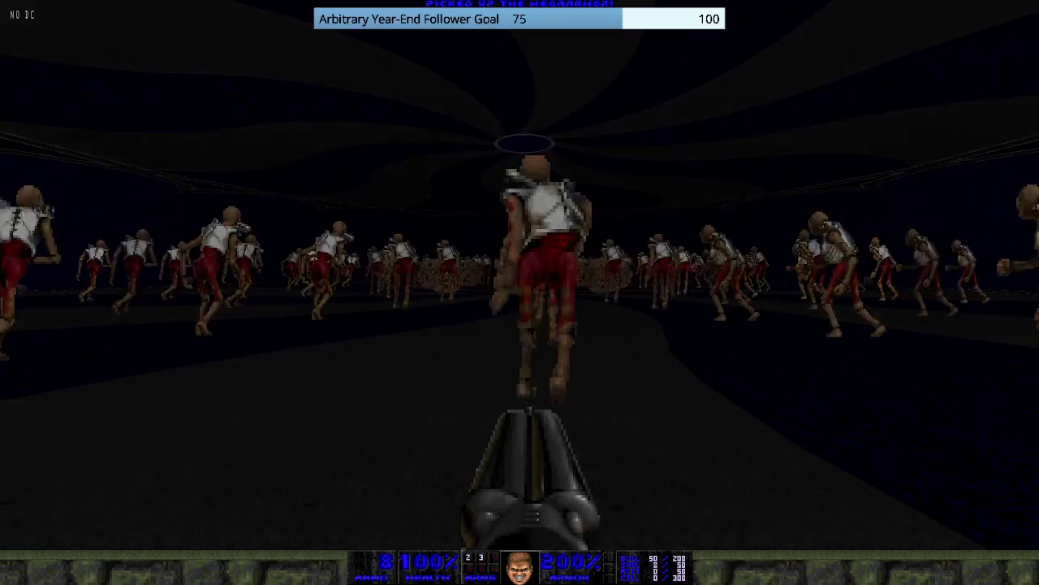
pyautogui.press('s')
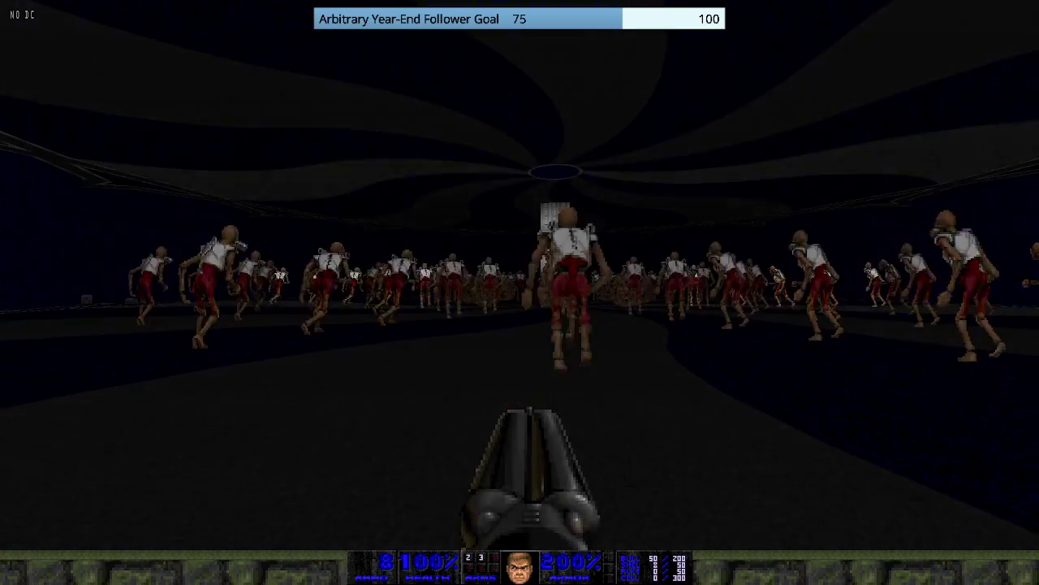
pyautogui.press('ctrl')
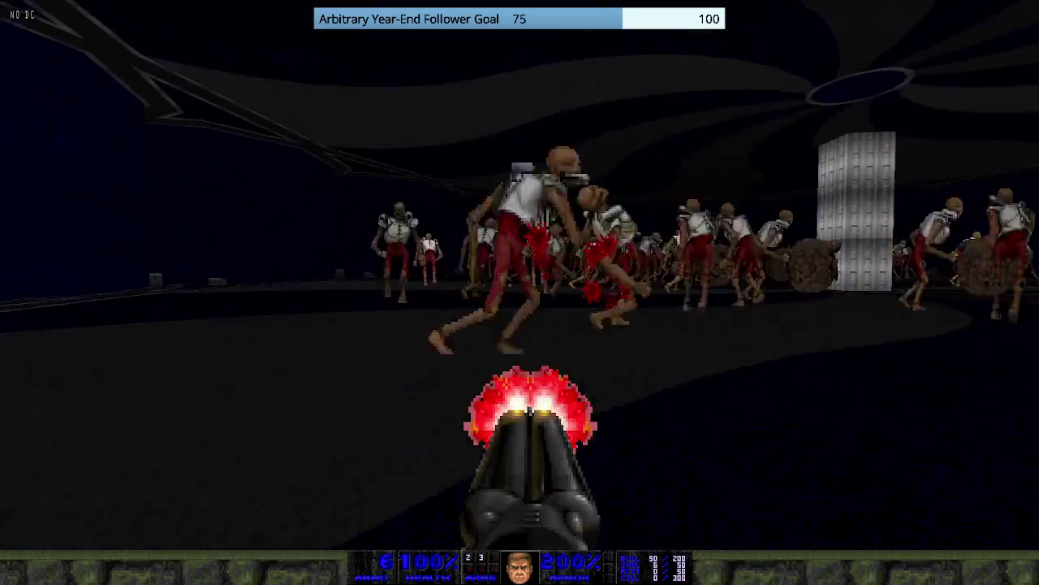
# - Run along the dark outer wall to collect a box of shotgun shells and turn to face the revenant horde
pyautogui.press('w')
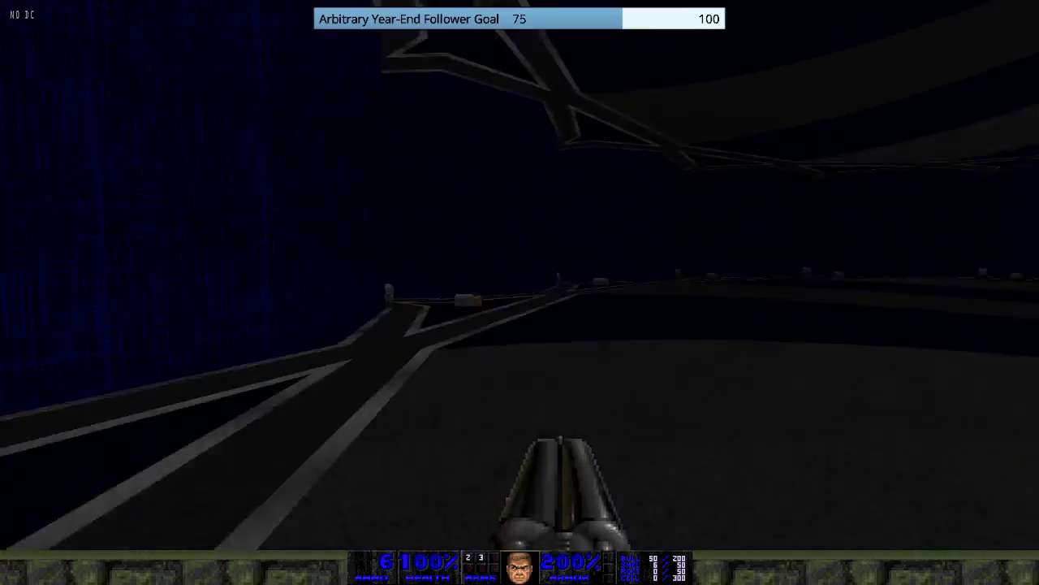
pyautogui.press('w')
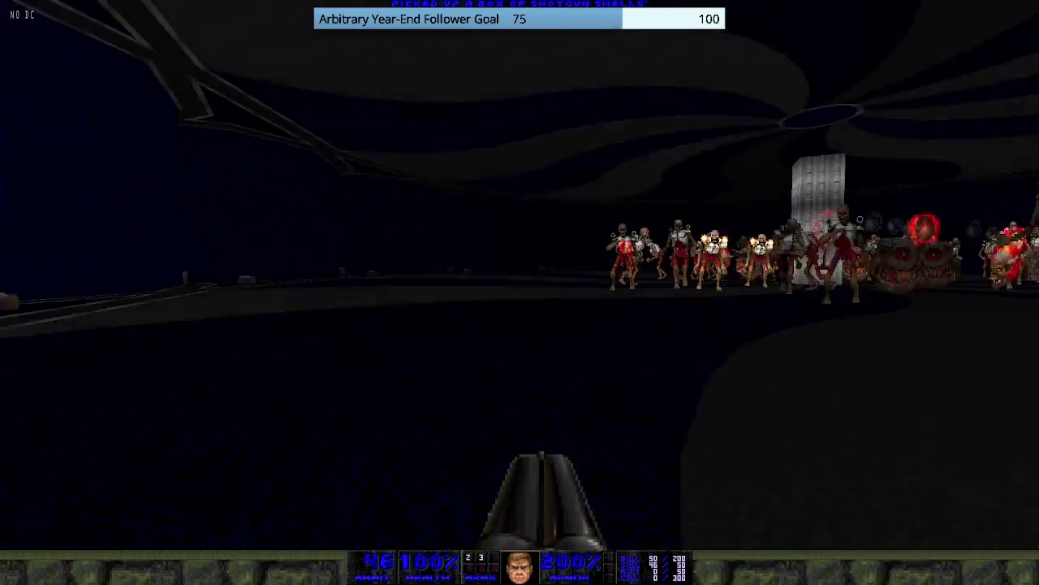
pyautogui.press('Right')
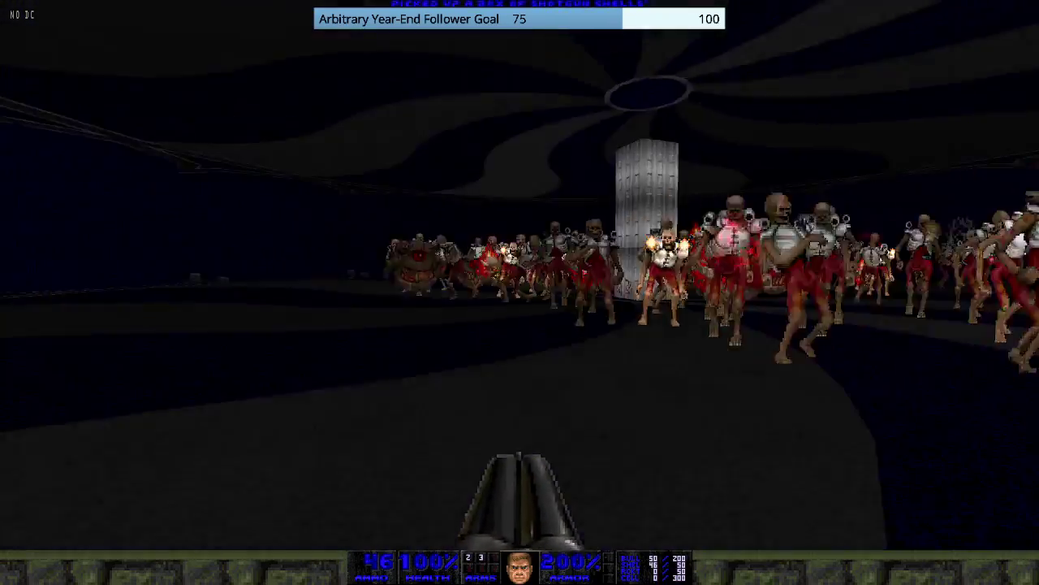
pyautogui.press('Tab')
pyautogui.press('Tab')
pyautogui.press('Tab')
pyautogui.press('Left')
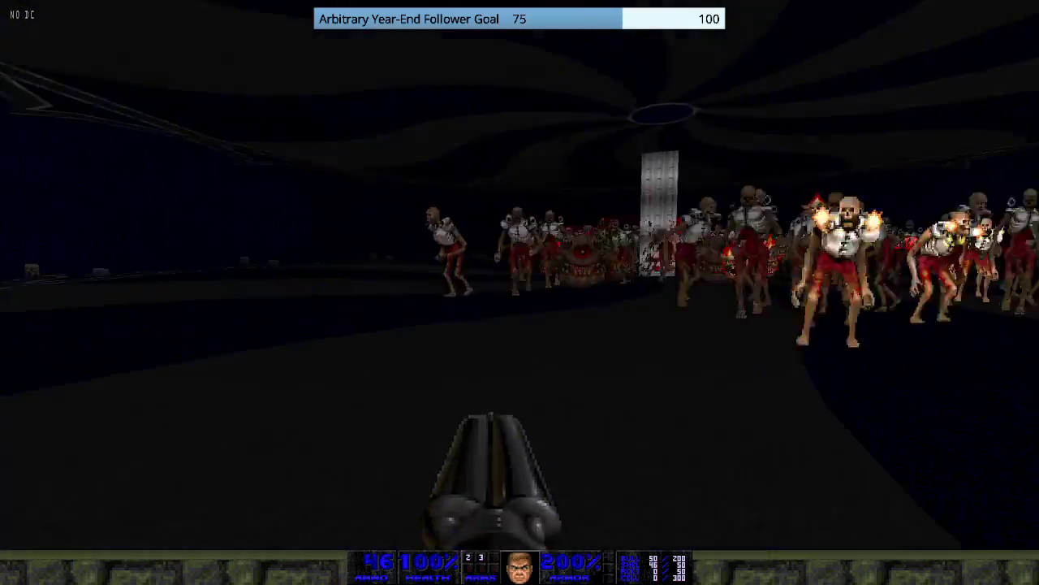
# - Circle the arena around the central silver pillar, keeping away from the revenants and pain elementals while they fight each other
pyautogui.press('Left')
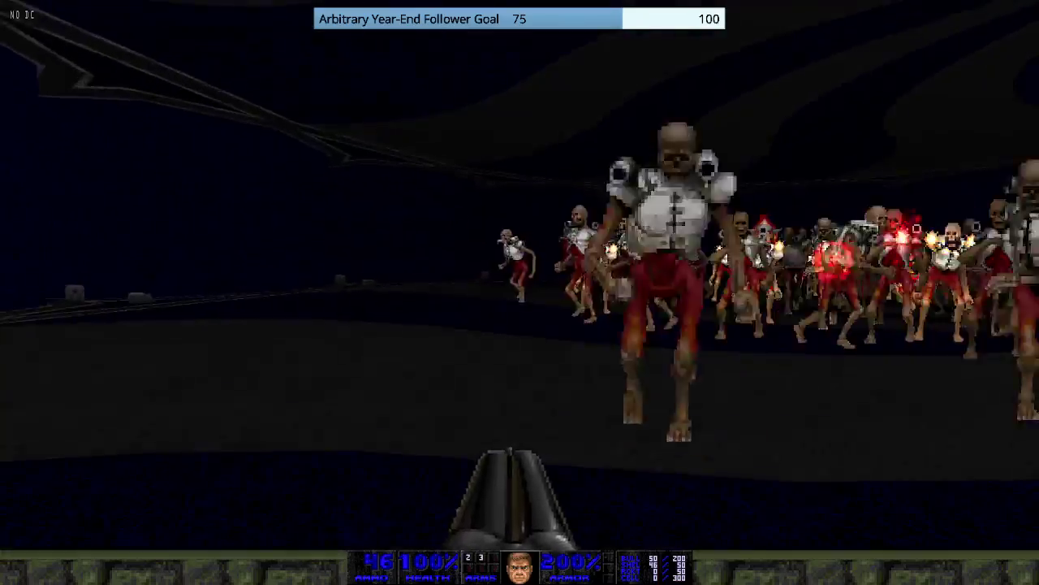
pyautogui.press('Left')
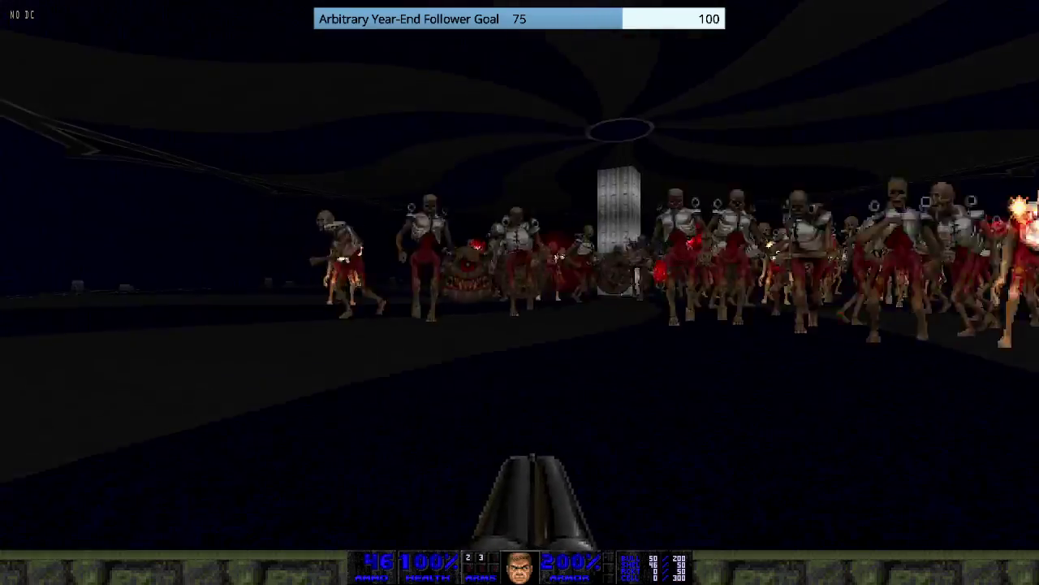
pyautogui.press('w')
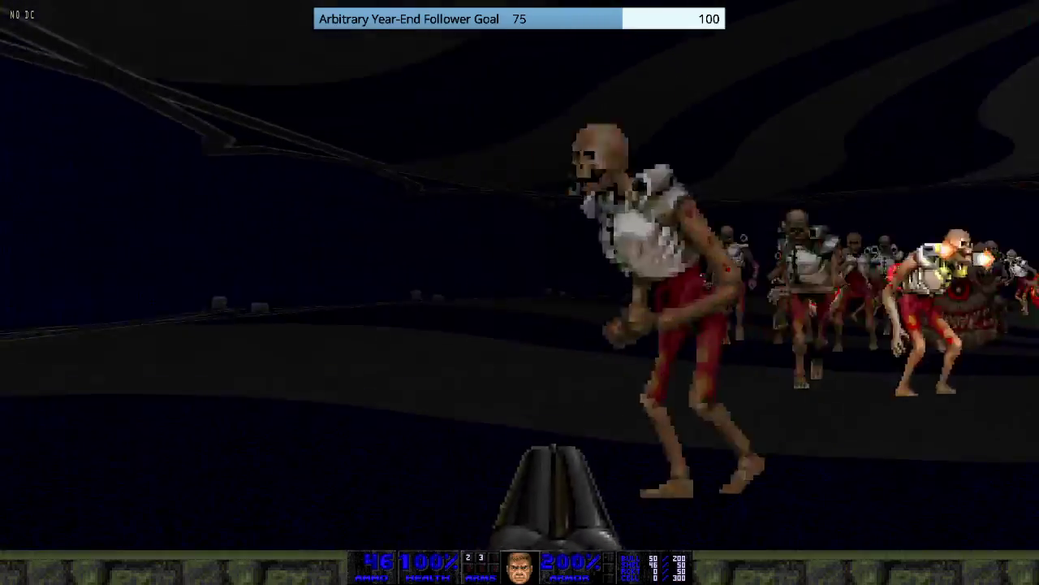
pyautogui.press('Right')
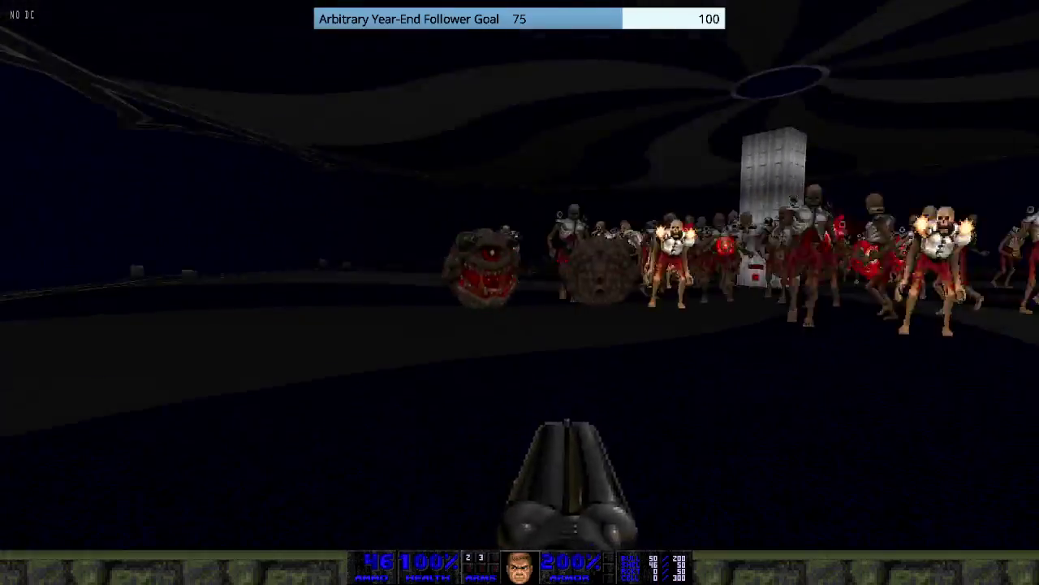
pyautogui.press('Left')
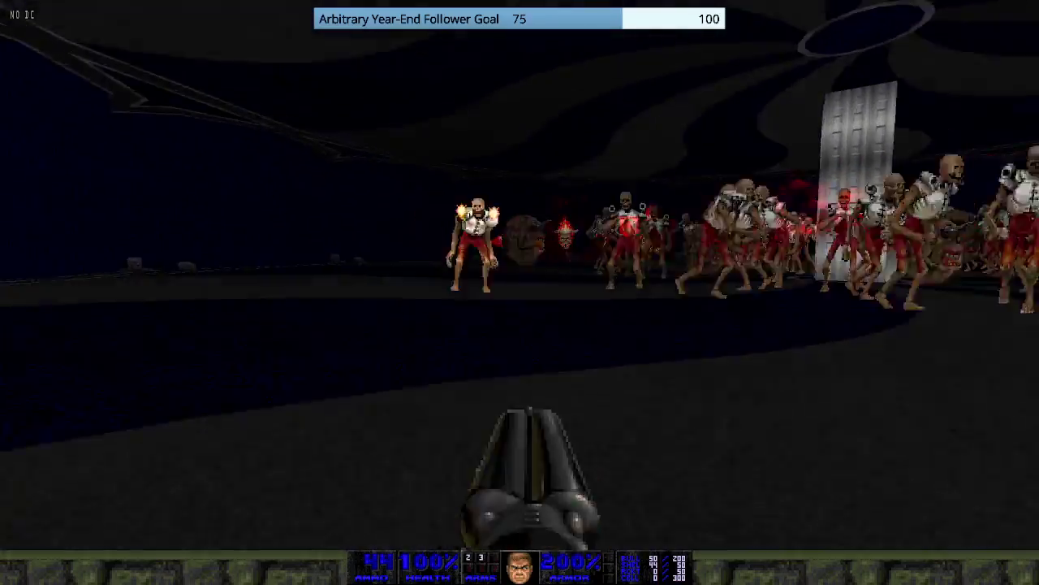
pyautogui.press('w')
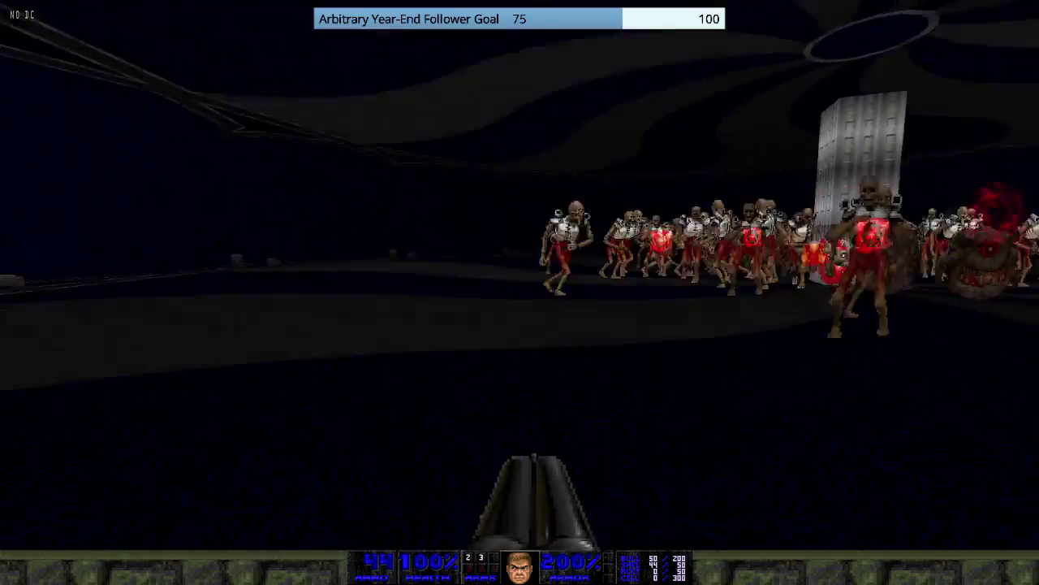
pyautogui.press('w')
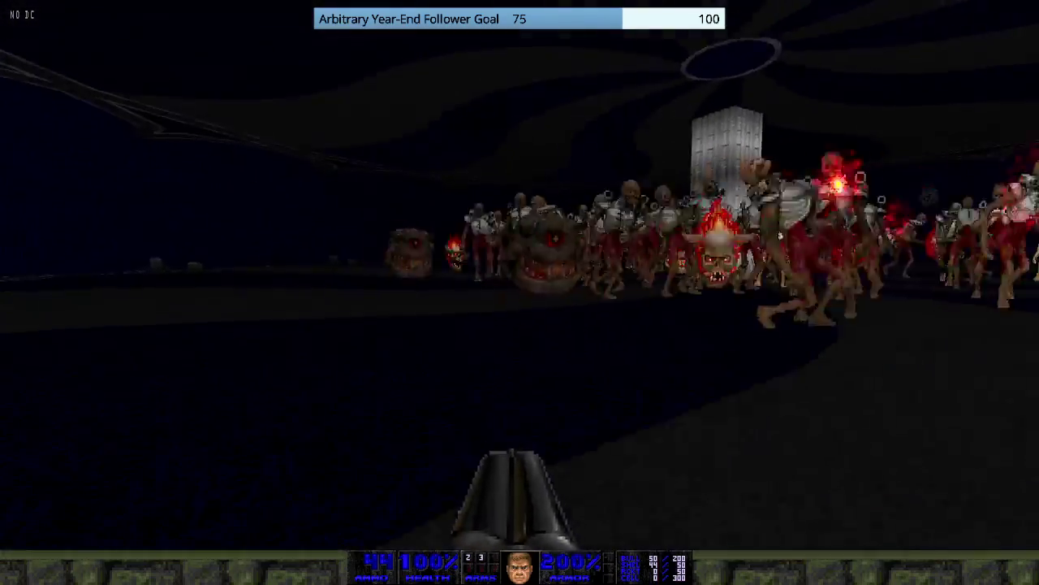
pyautogui.press('Right')
pyautogui.press('w')
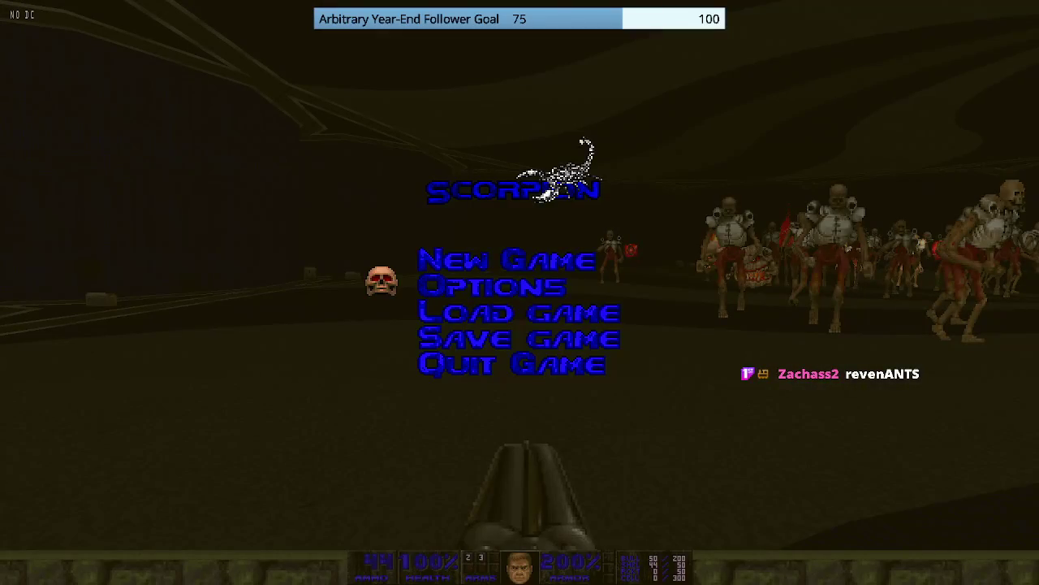
# - Check the music volume in the sound options and return to the game
pyautogui.press('Down')
pyautogui.press('Return')
pyautogui.press('Return')
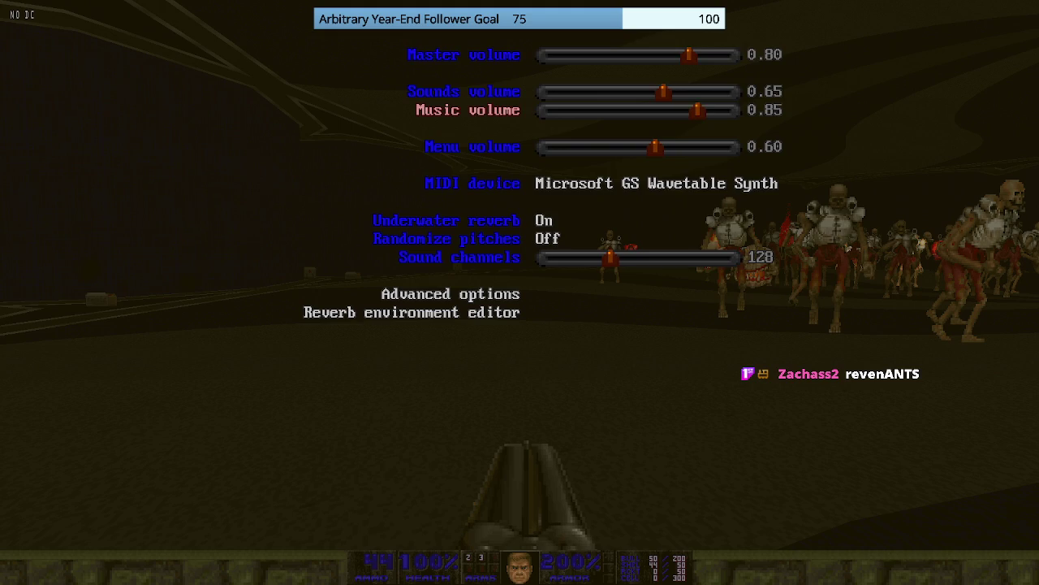
pyautogui.press('Escape')
pyautogui.press('Escape')
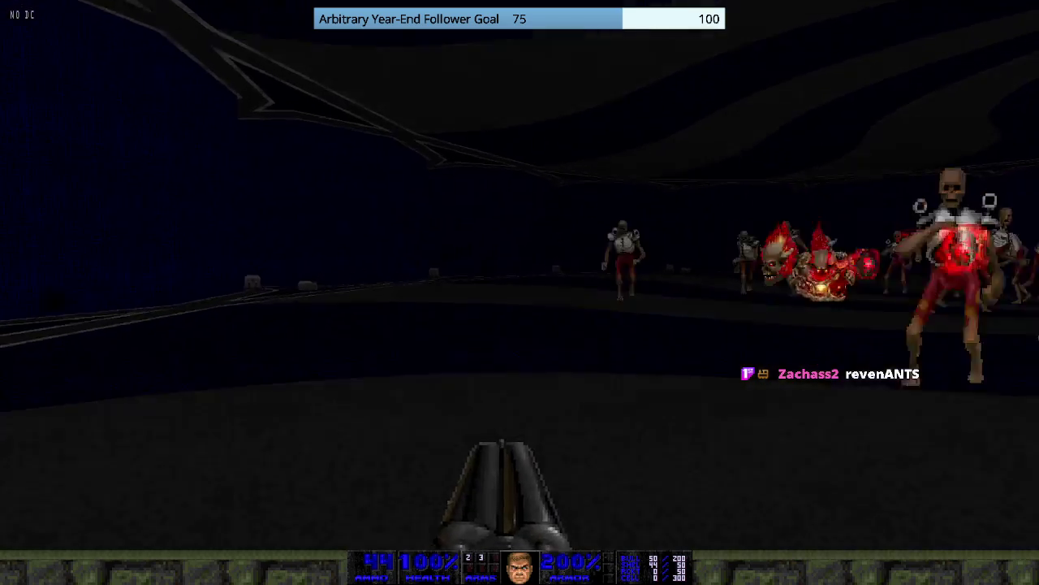
# - Circle the MAP03 arena around the revenant horde and pain elementals, firing the super shotgun at a revenant that blocks the way
pyautogui.press('w')
pyautogui.press('w')
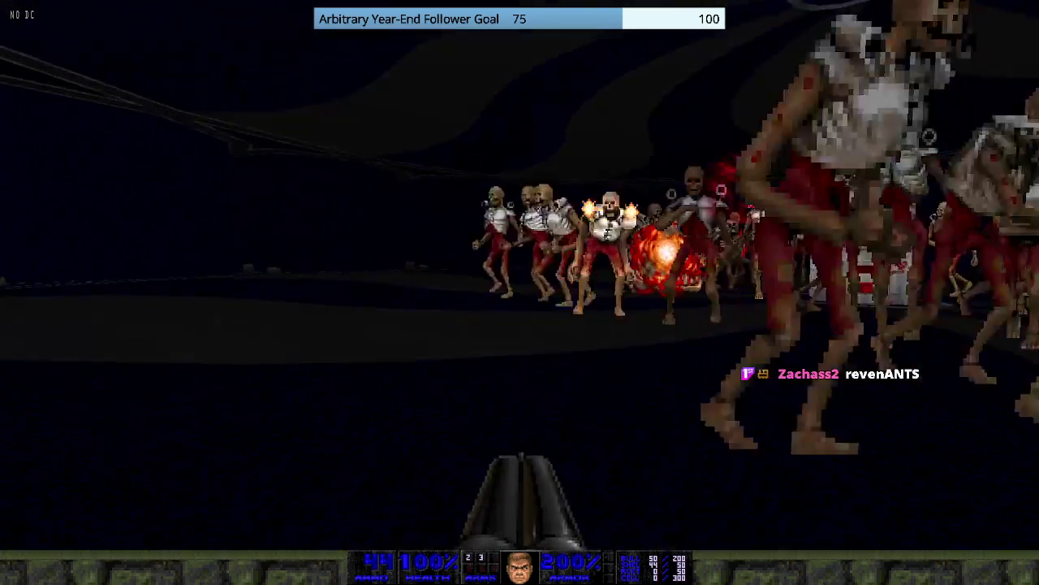
pyautogui.press('w')
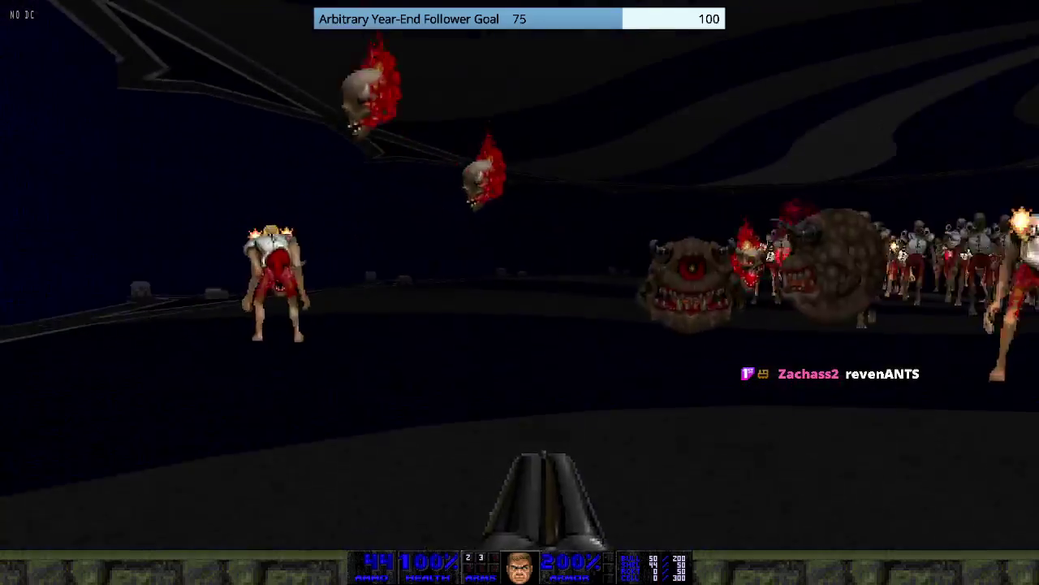
pyautogui.press('w')
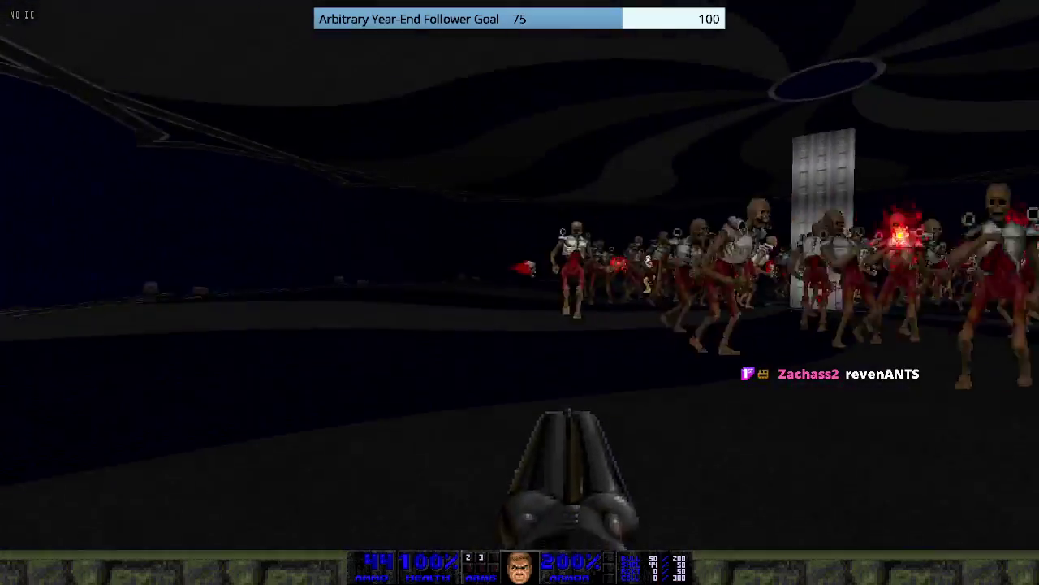
pyautogui.press('w')
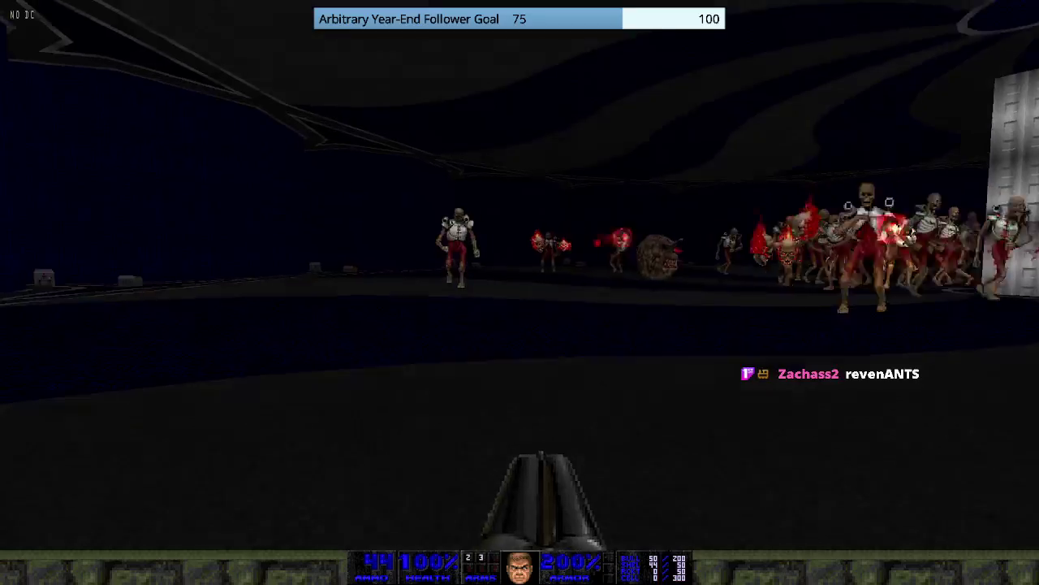
pyautogui.click(519, 292)
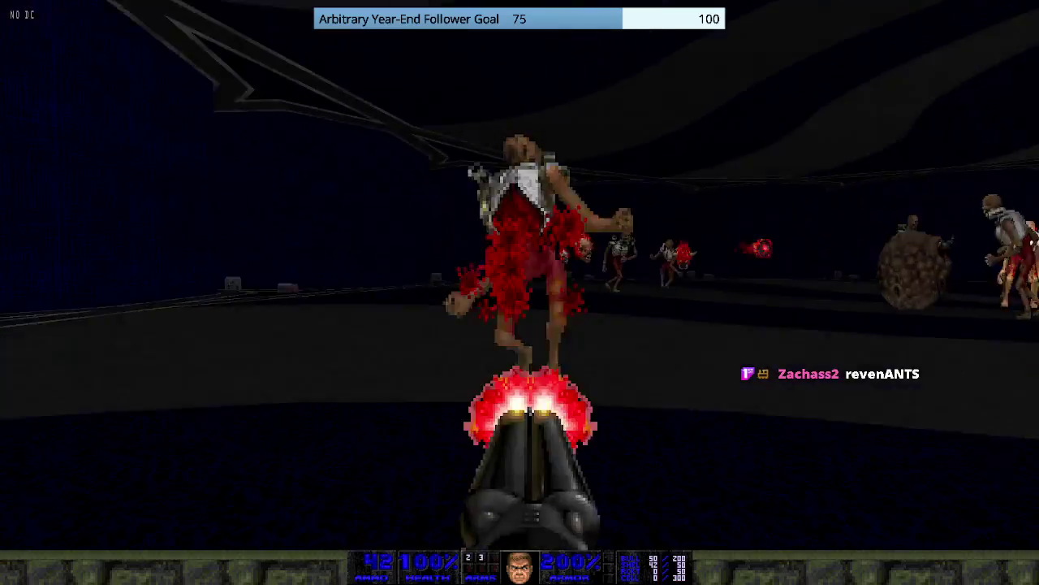
pyautogui.press('w')
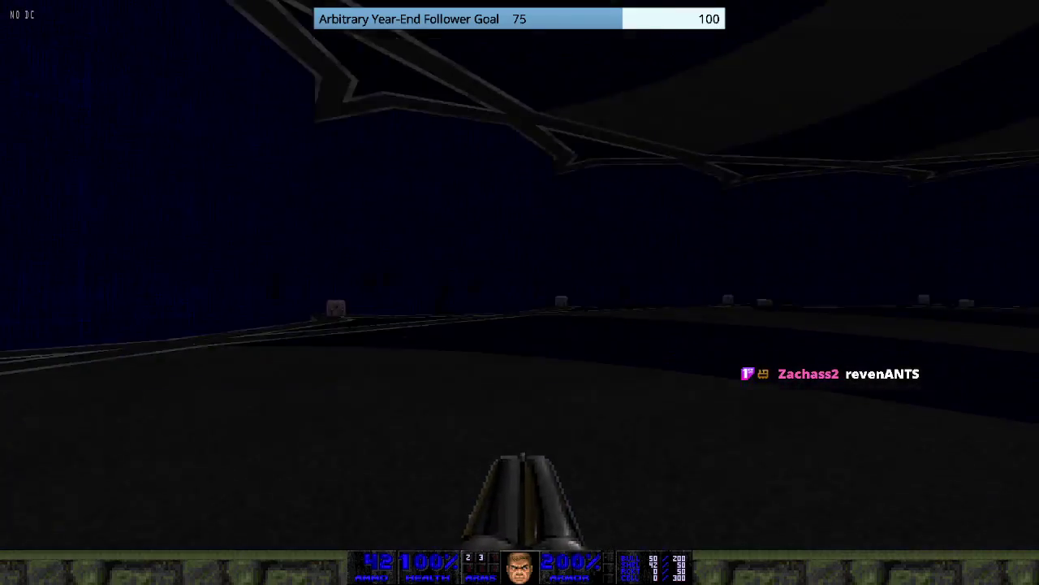
pyautogui.press('w')
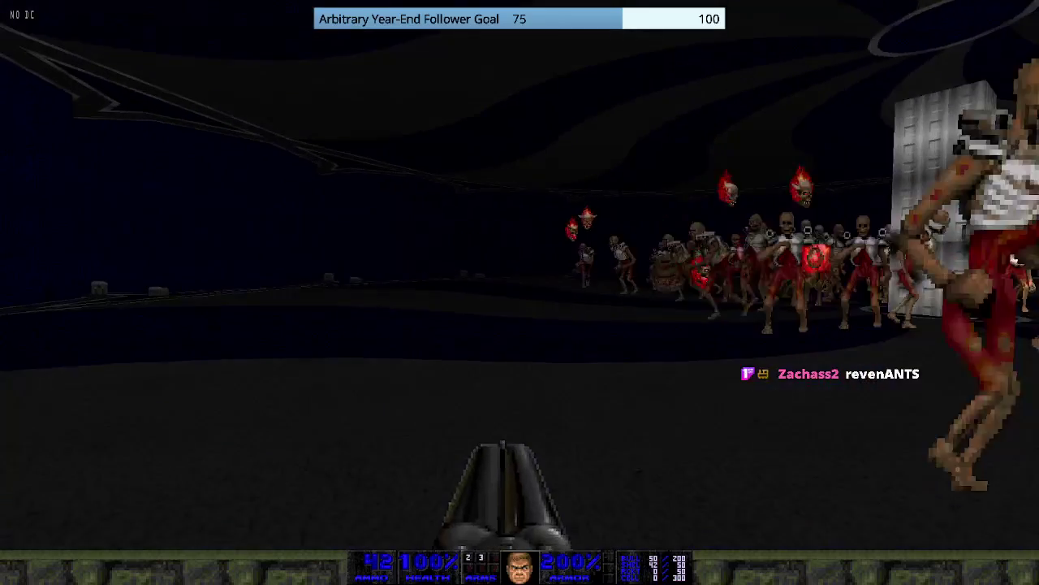
# - Recheck the music volume in the sound options and resume the MAP03 fight
pyautogui.press('Return')
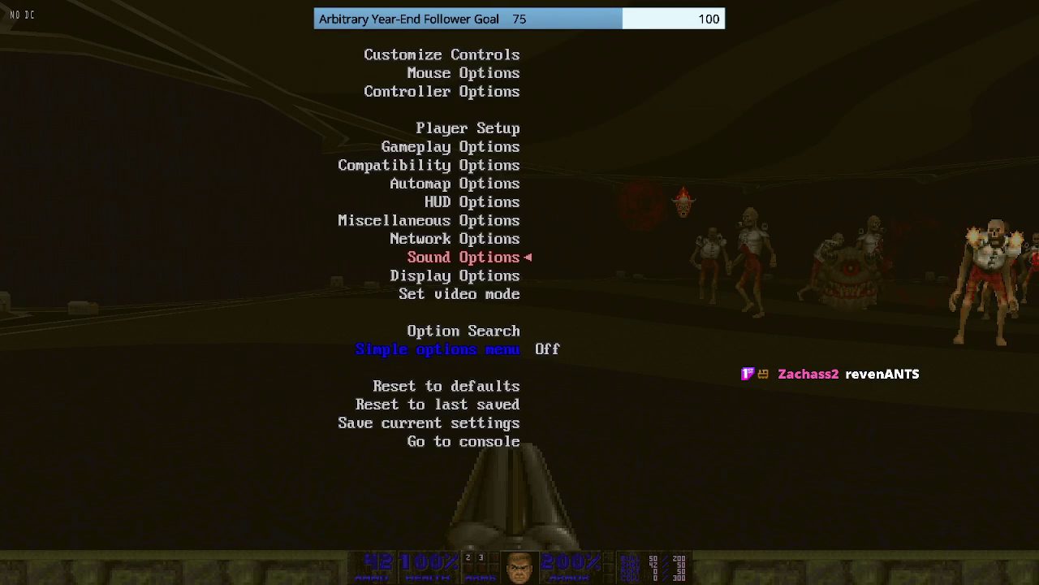
pyautogui.press('Return')
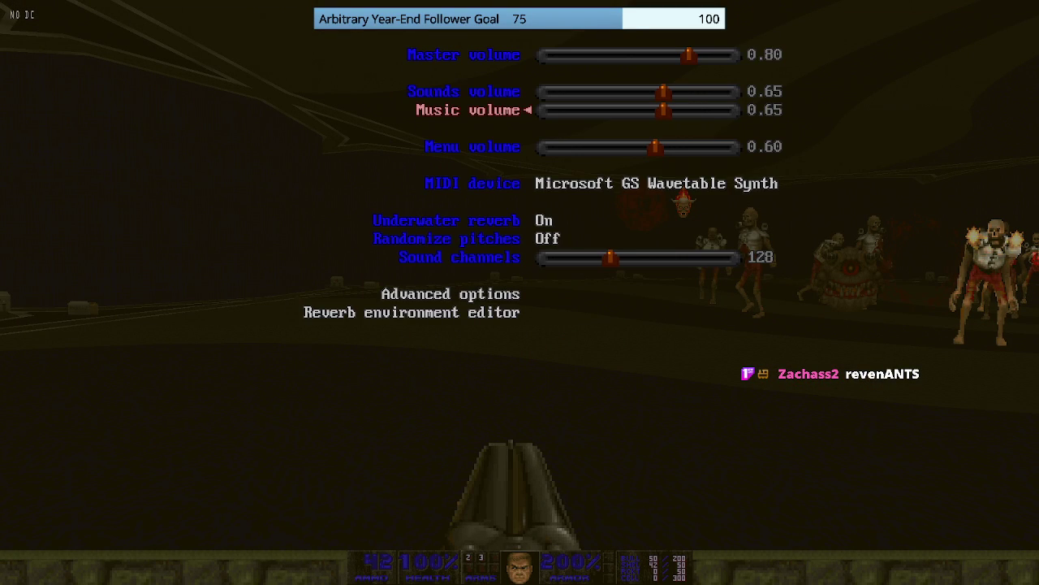
pyautogui.press('Escape')
pyautogui.press('Escape')
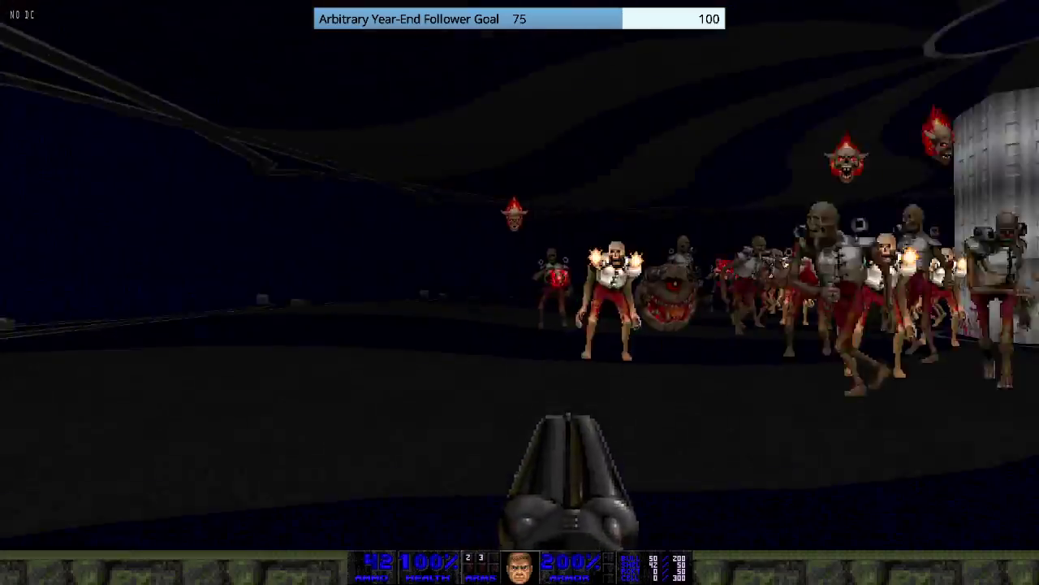
# - Fire super shotgun blasts into the revenant crowd while backing off and circling between the horde and the outer wall
pyautogui.click(519, 292)
pyautogui.click(520, 292)
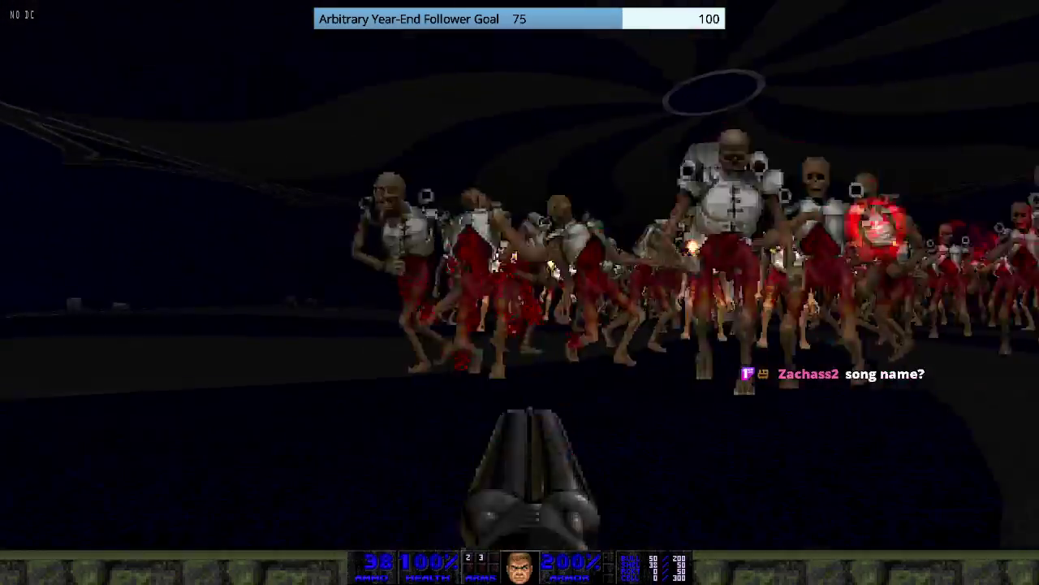
pyautogui.press('ctrl')
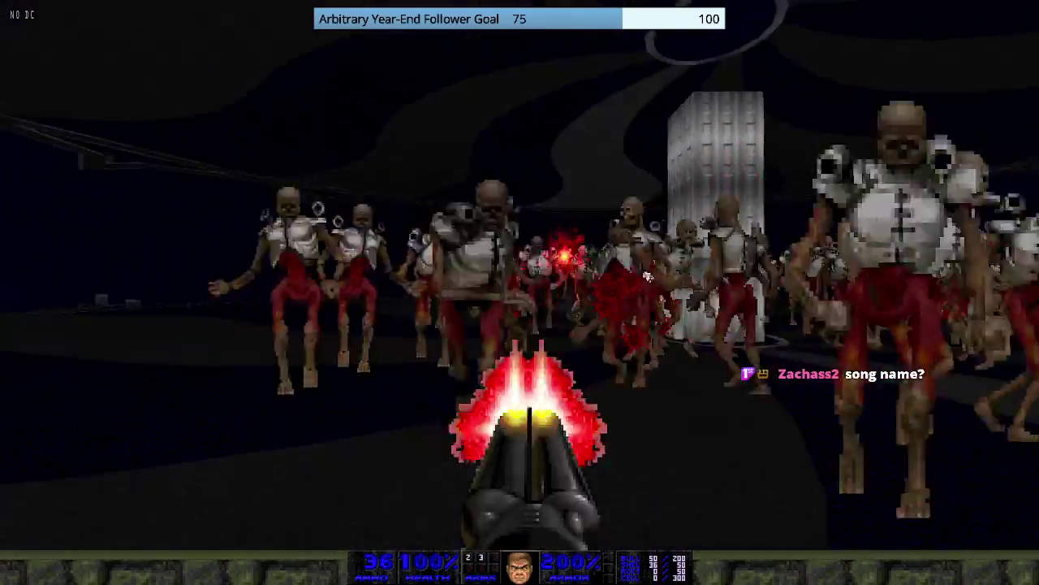
pyautogui.press('s')
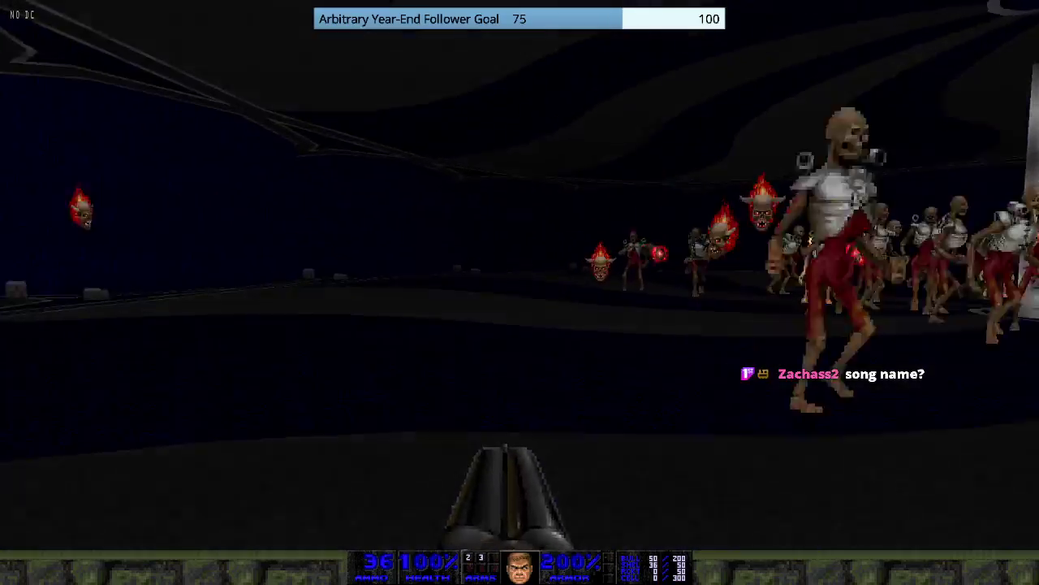
pyautogui.press('w')
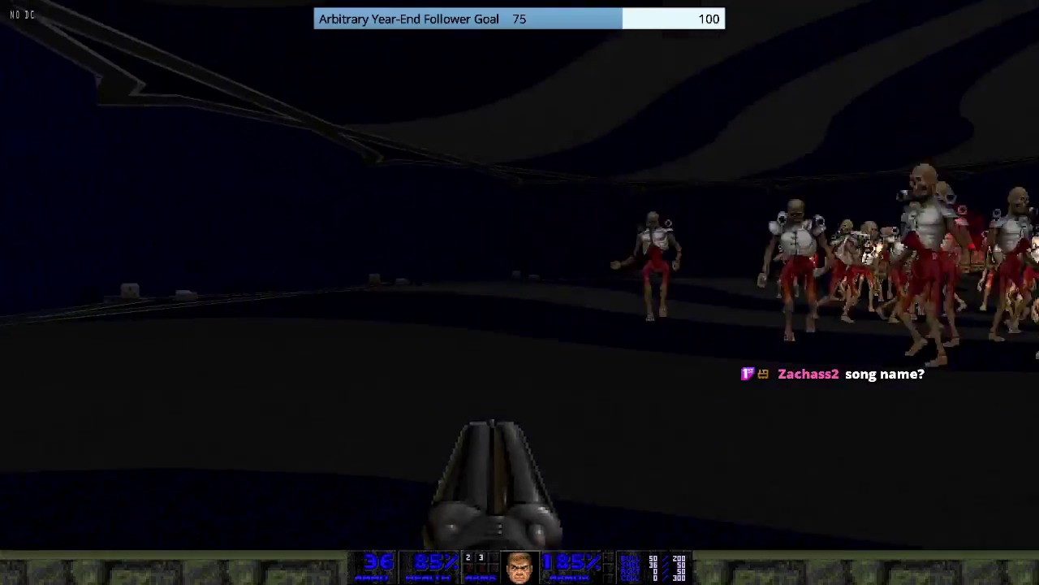
pyautogui.press('Right')
pyautogui.press('ctrl')
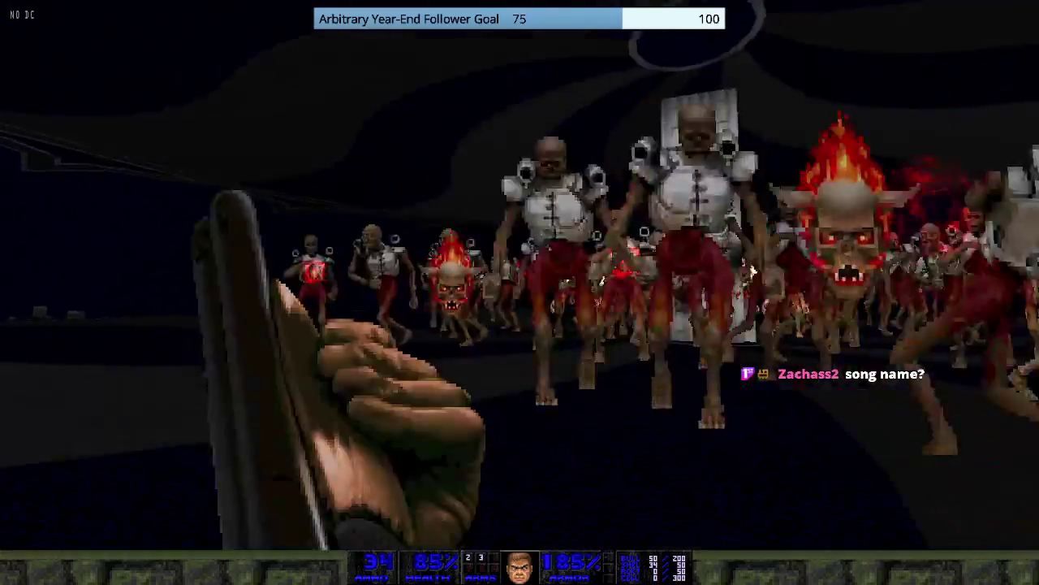
pyautogui.press('Left')
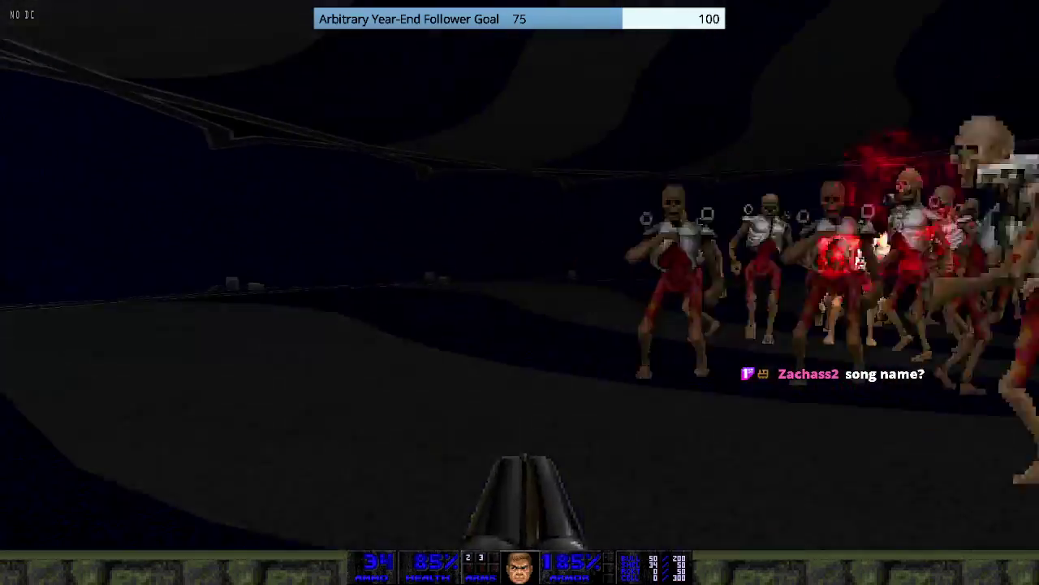
pyautogui.press('w')
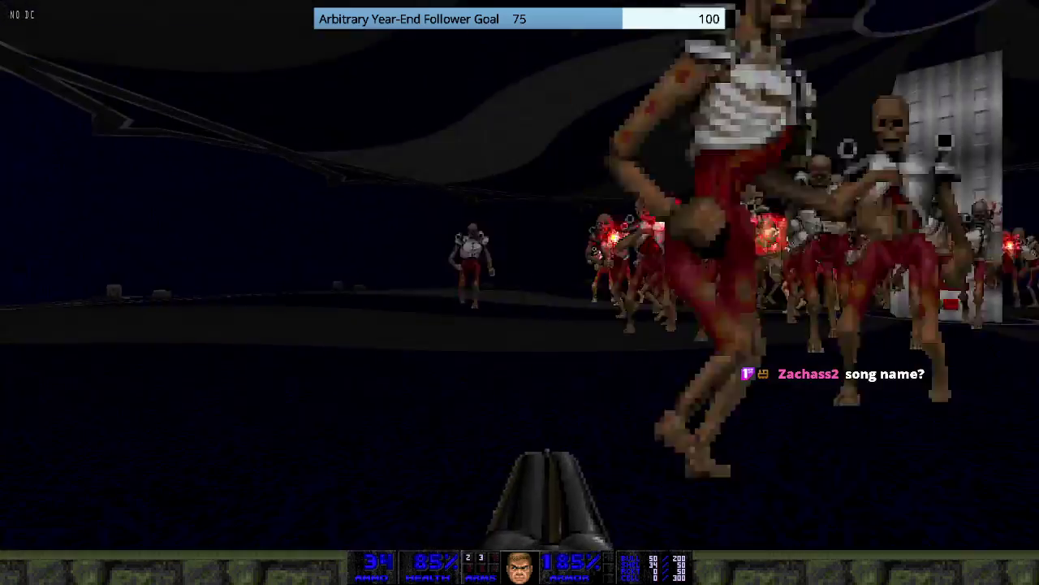
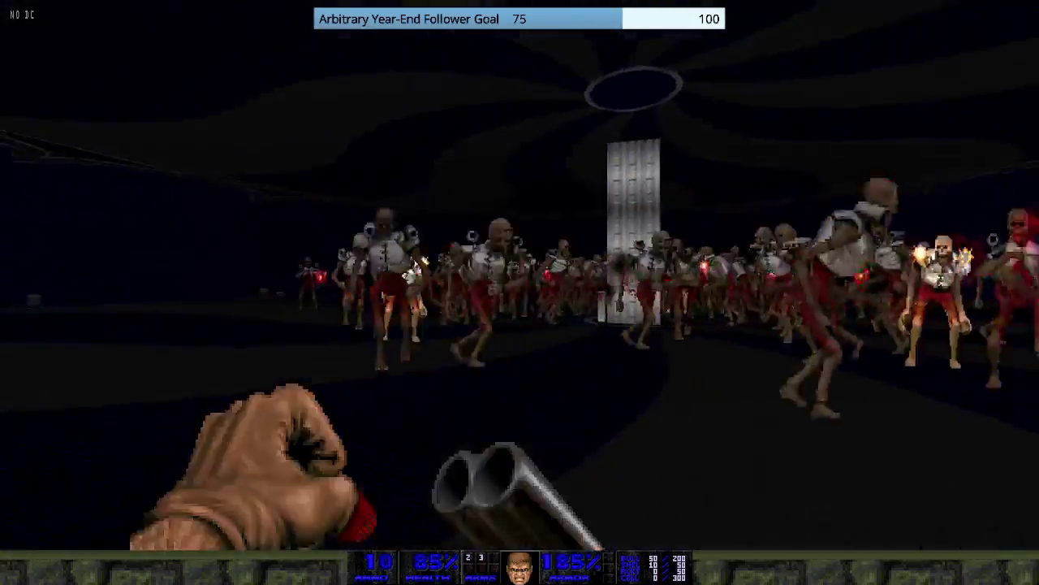
# - Spend the remaining shotgun shells on the revenants gathered around the central silver pillar
pyautogui.click(520, 293)
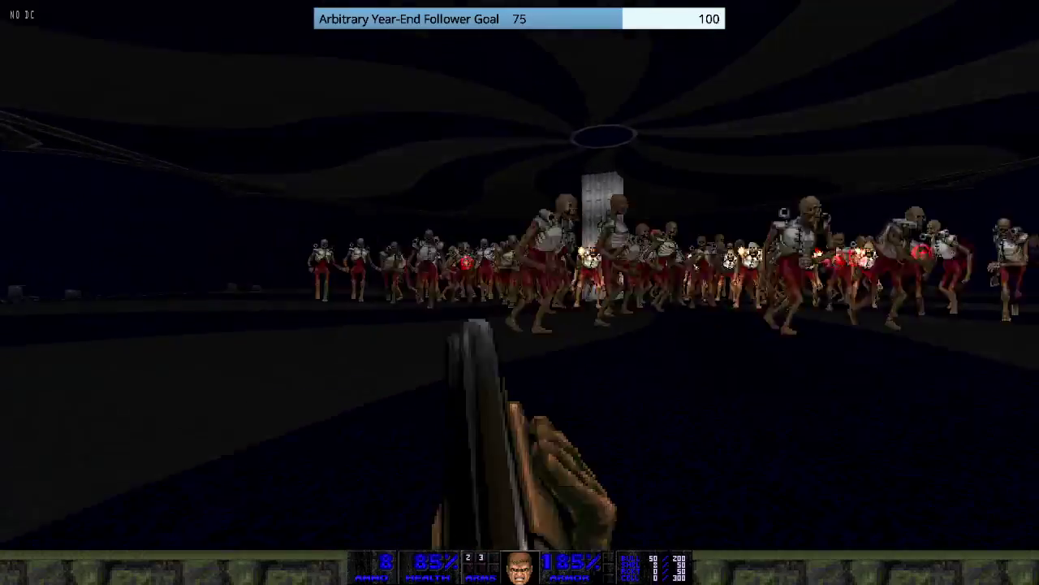
pyautogui.click(520, 292)
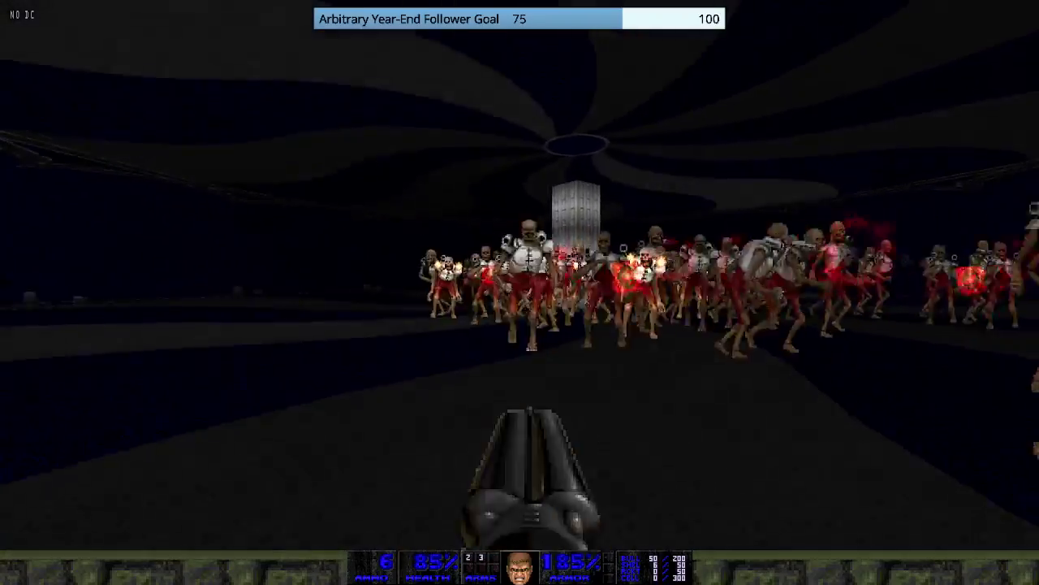
pyautogui.click(520, 292)
pyautogui.click(520, 293)
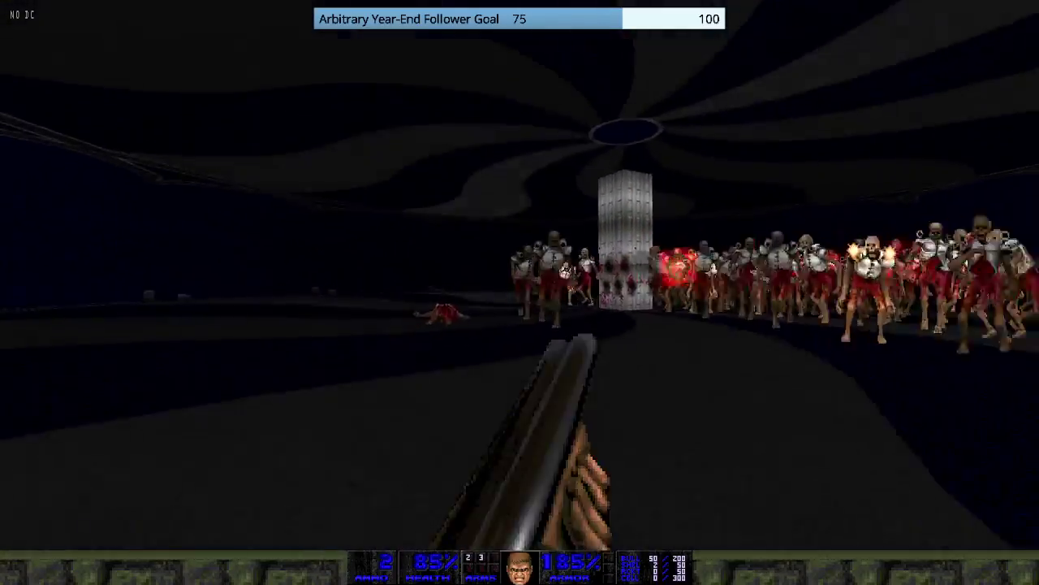
pyautogui.click(519, 293)
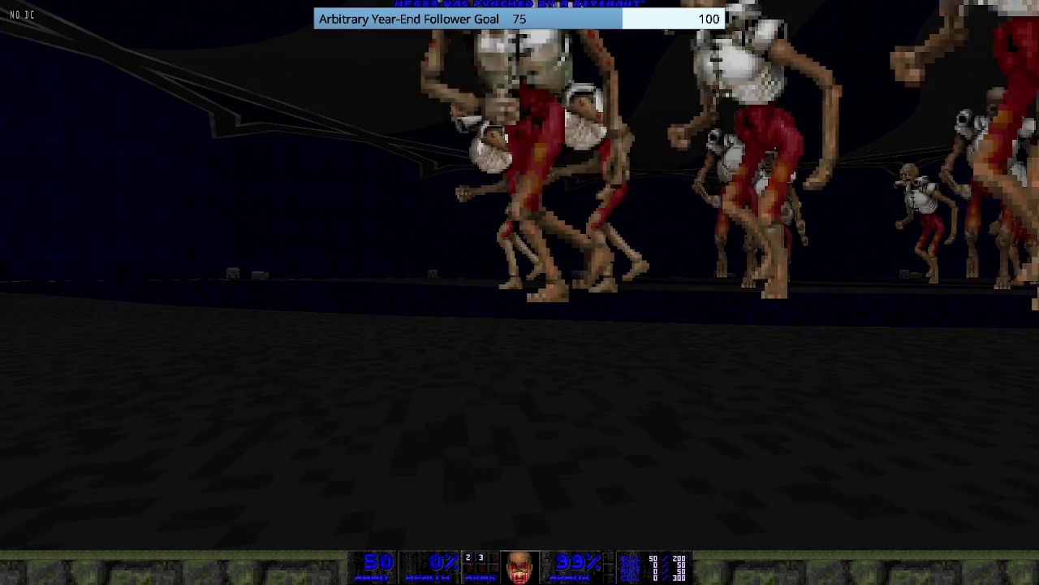
# - Load MAP04 with the console command "map map04" and close the console
pyautogui.press('`')
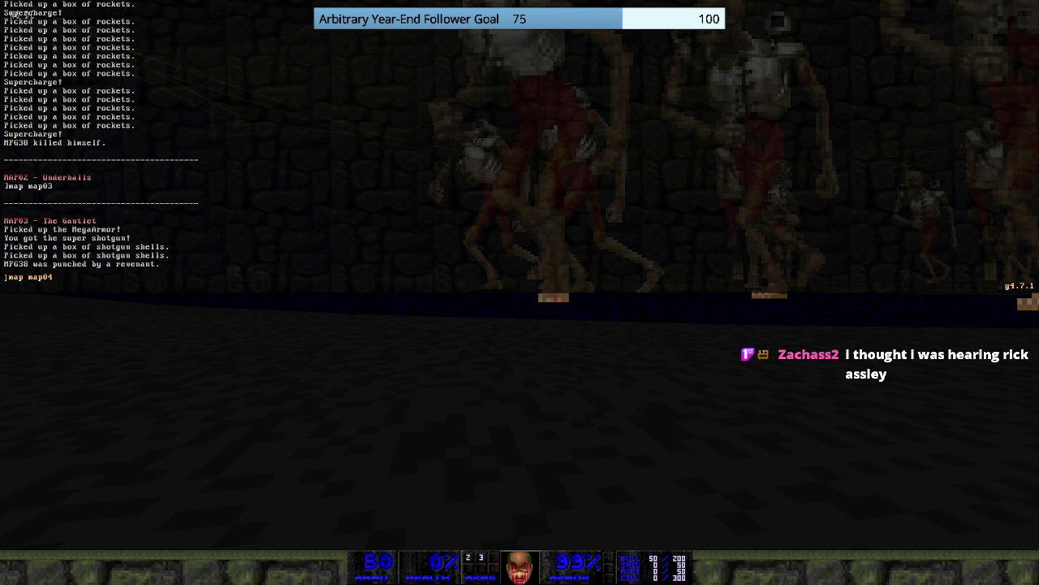
pyautogui.press('Return')
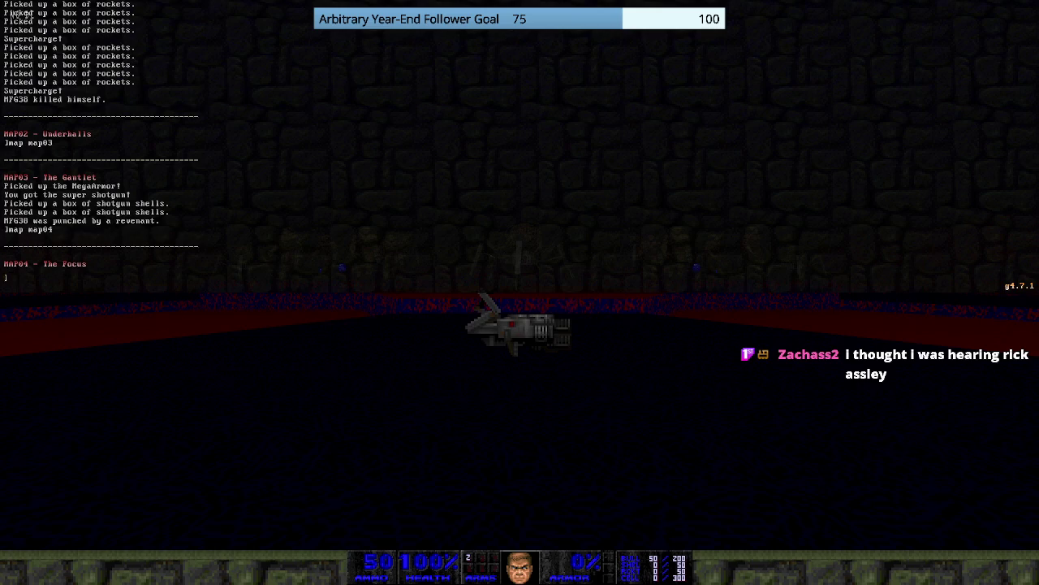
pyautogui.press('`')
# - Collect the BFG and partial invisibility at the start of MAP04 and run along the ledge beside the red-and-blue outer wall
pyautogui.press('w')
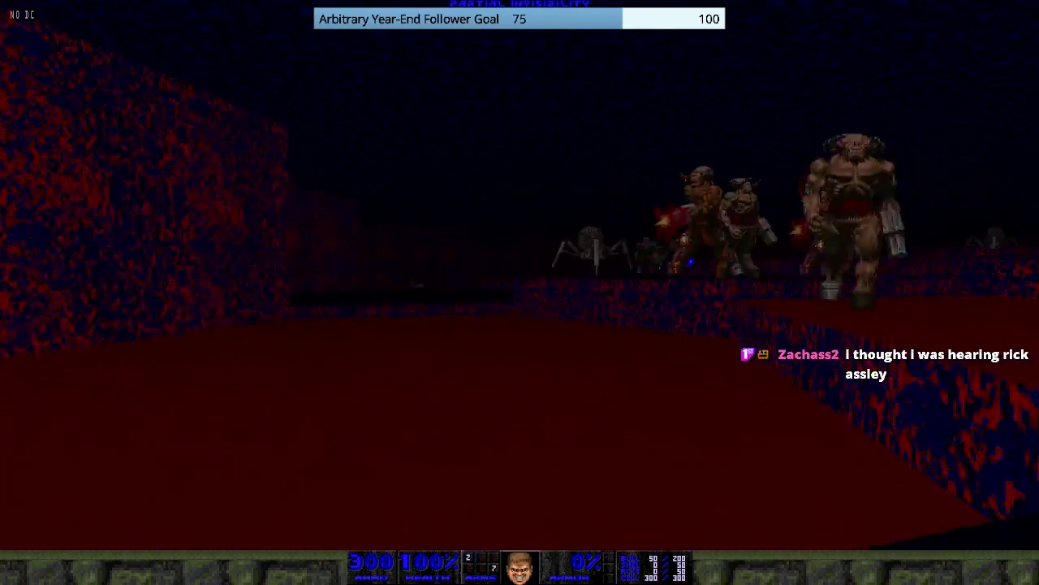
pyautogui.press('w')
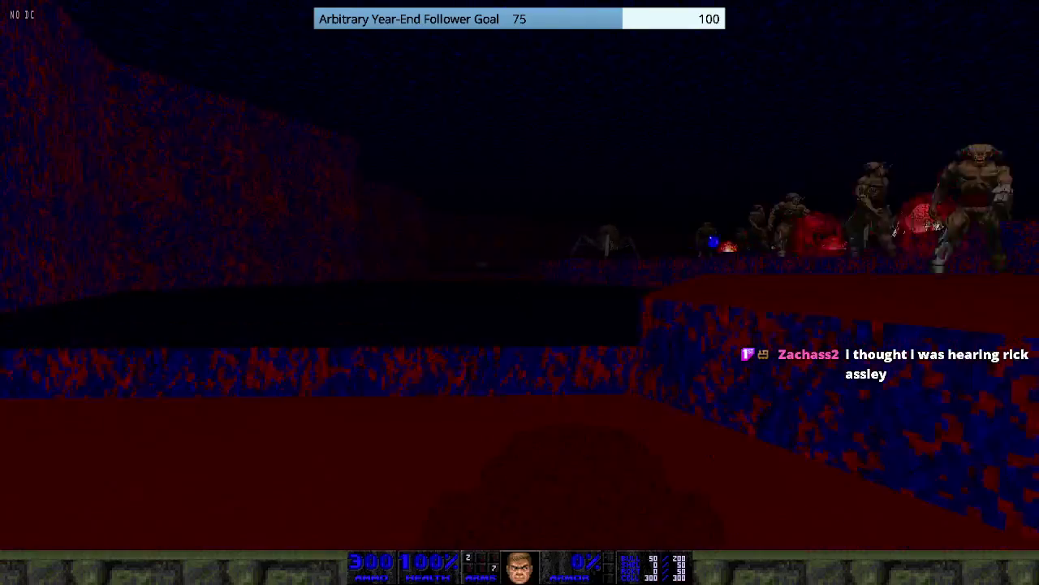
pyautogui.press('w')
pyautogui.press('w')
pyautogui.press('Tab')
pyautogui.press('Tab')
pyautogui.press('Tab')
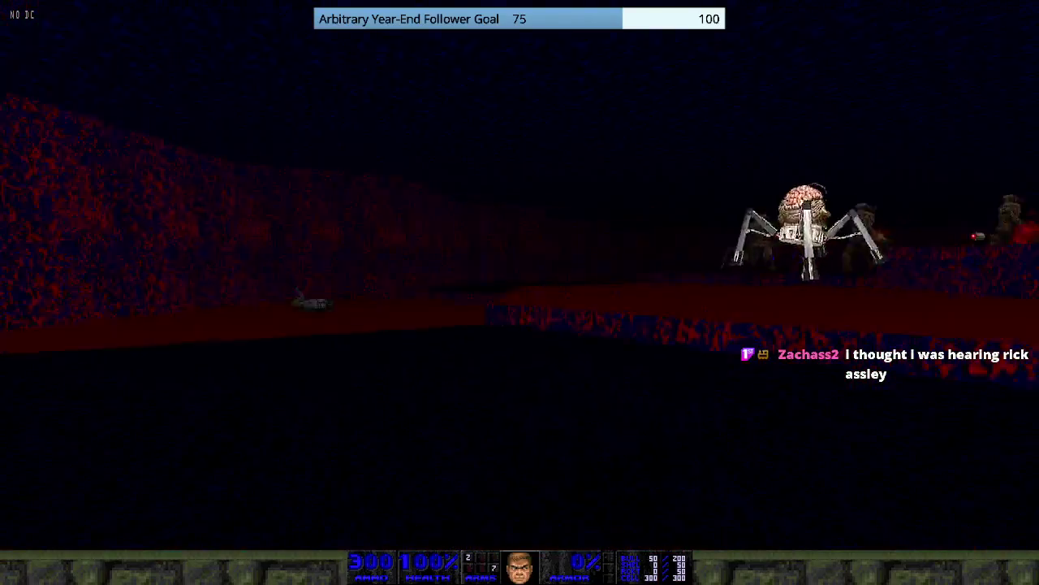
# - Keep circling the MAP04 arena along the outer wall, avoiding the cyberdemons and spider masterminds while they fight each other
pyautogui.press('w')
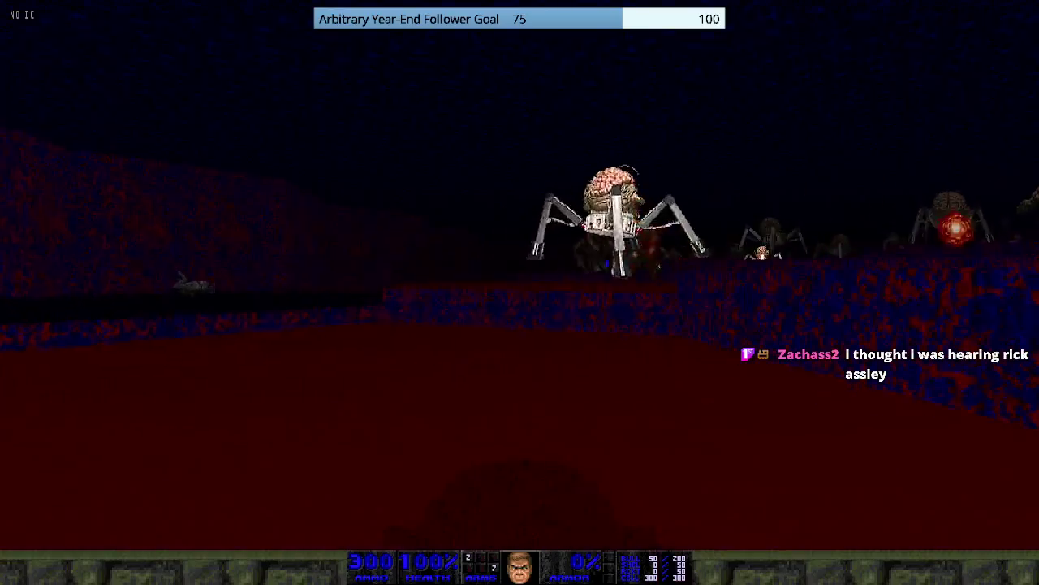
pyautogui.press('Left')
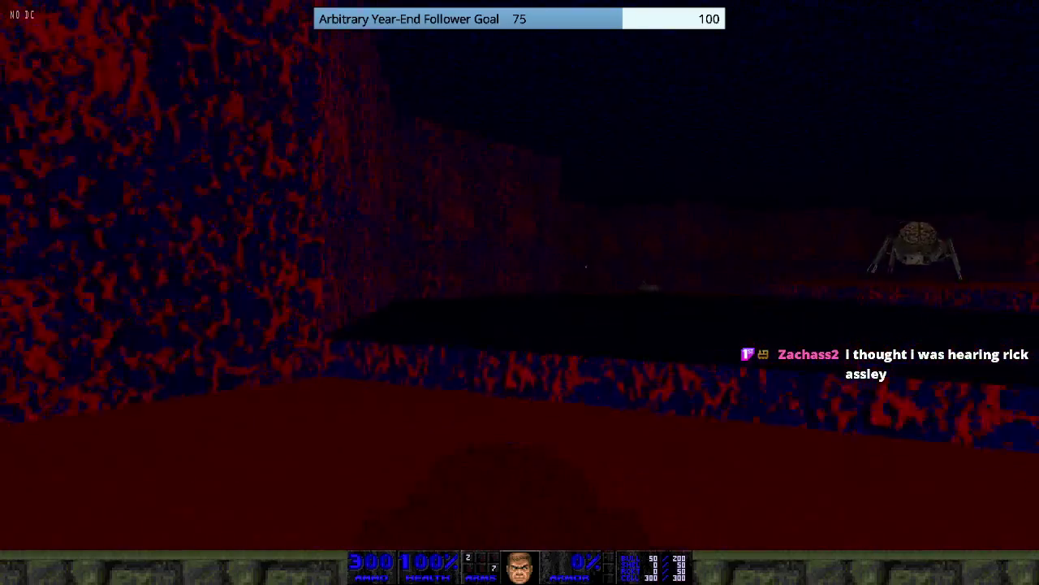
pyautogui.press('w')
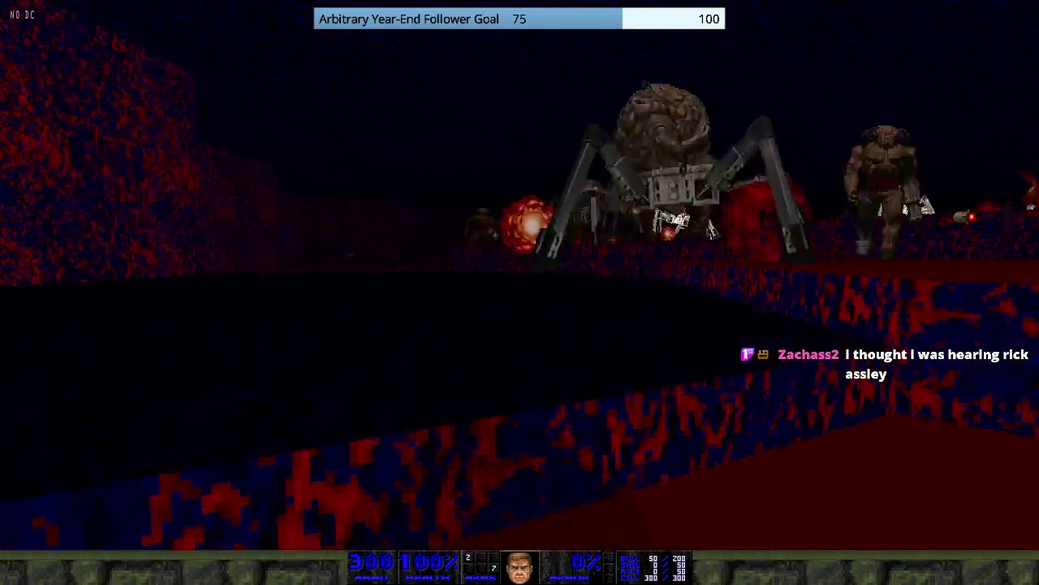
pyautogui.press('w')
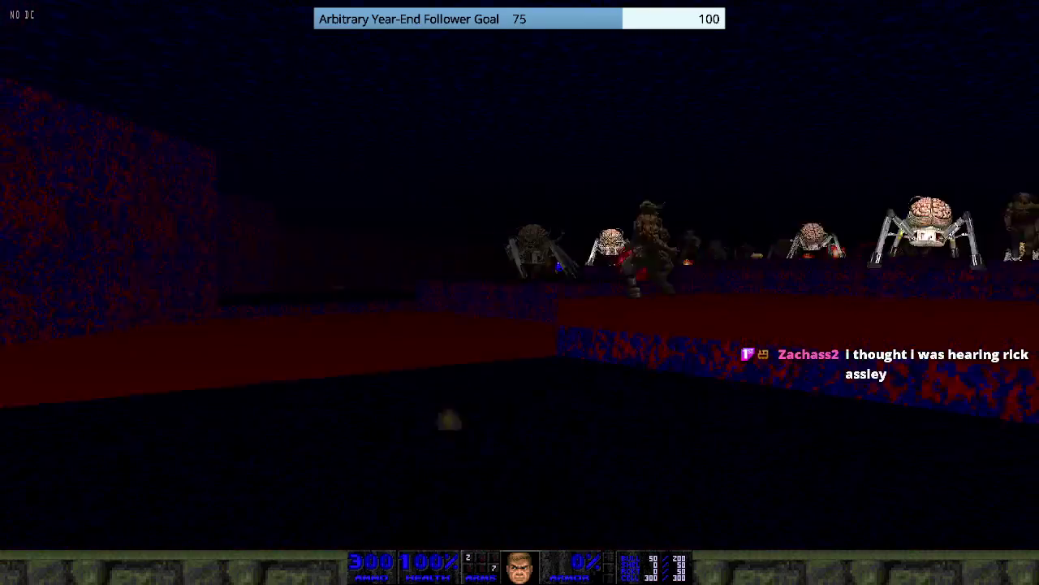
pyautogui.press('w')
pyautogui.press('w')
pyautogui.press('Tab')
pyautogui.press('Tab')
pyautogui.press('Tab')
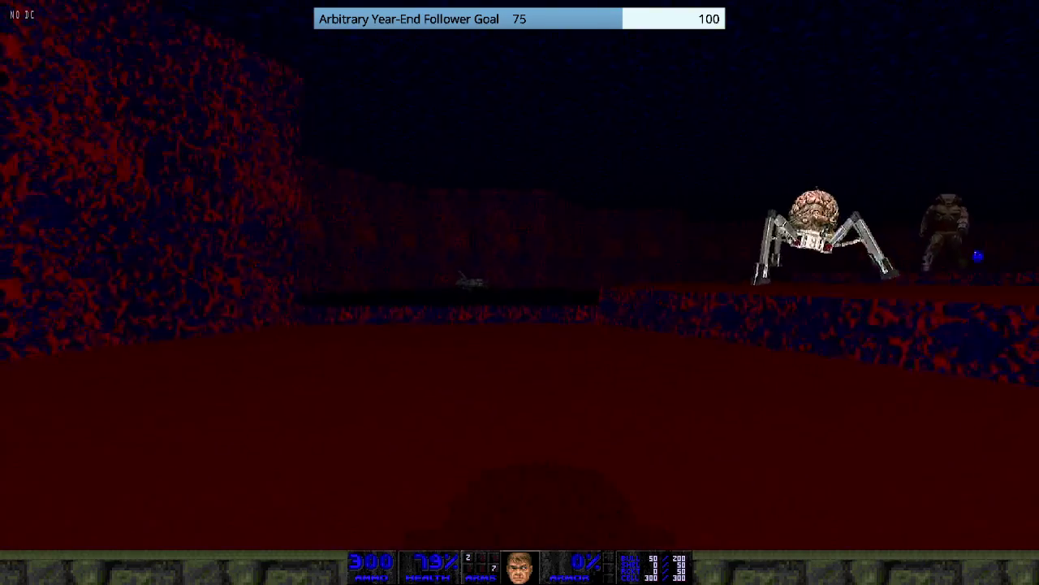
pyautogui.press('w')
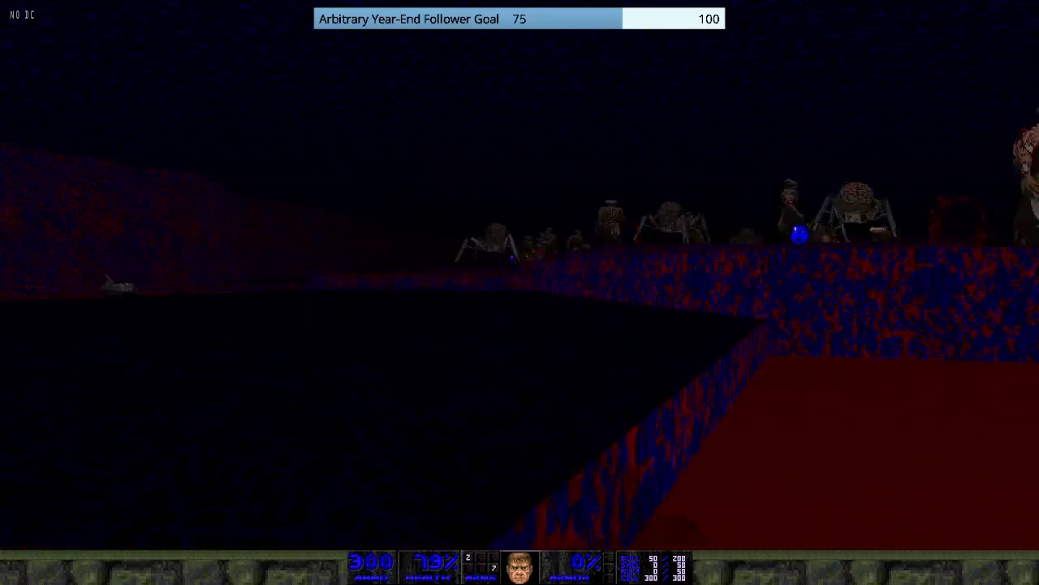
pyautogui.press('w')
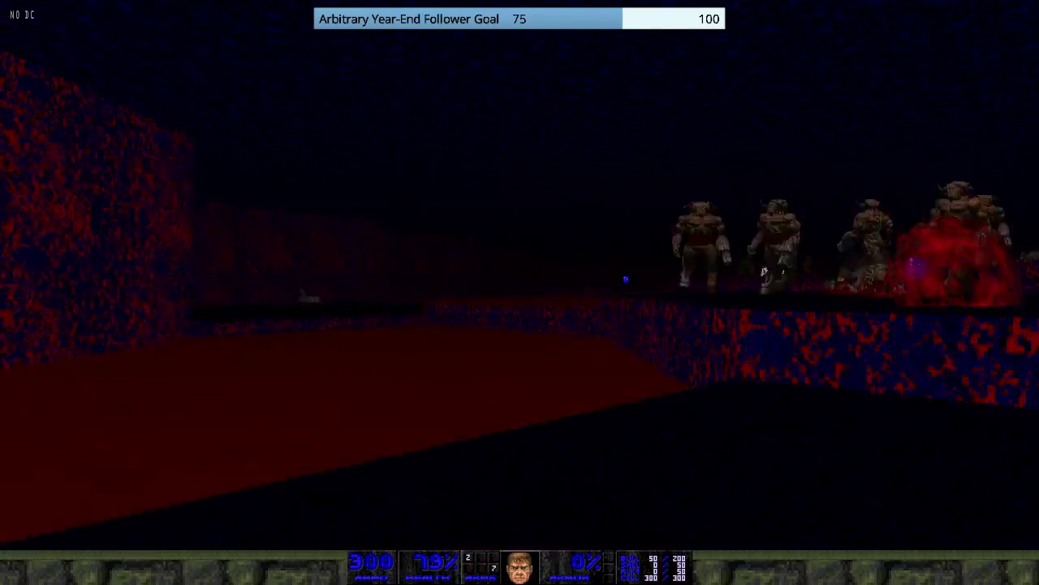
pyautogui.press('Up')
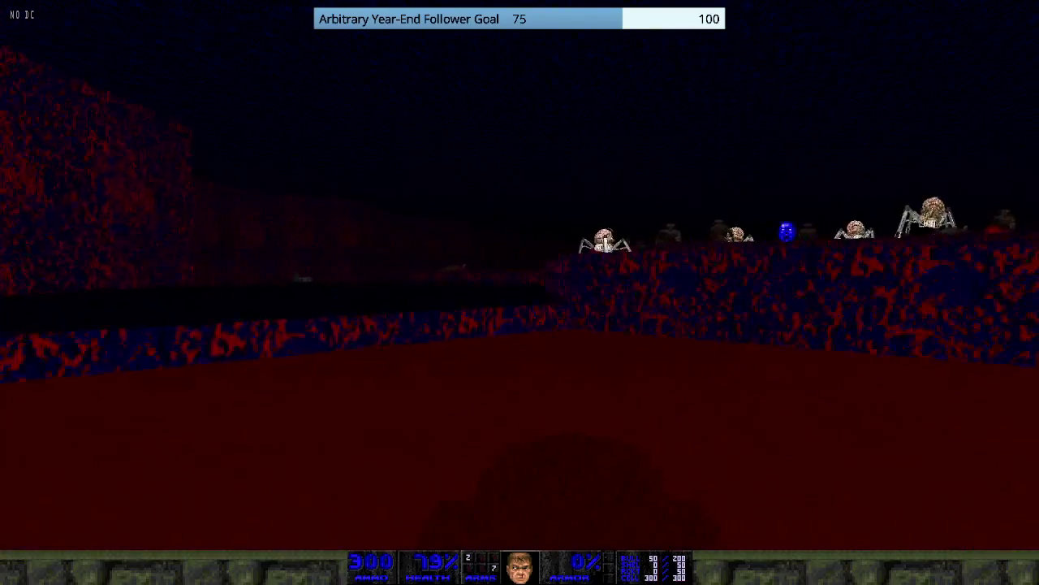
# - Circle the MAP04 arena's sunken floors past the spider masterminds, letting them keep trading fire with the cyberdemons
pyautogui.press('w')
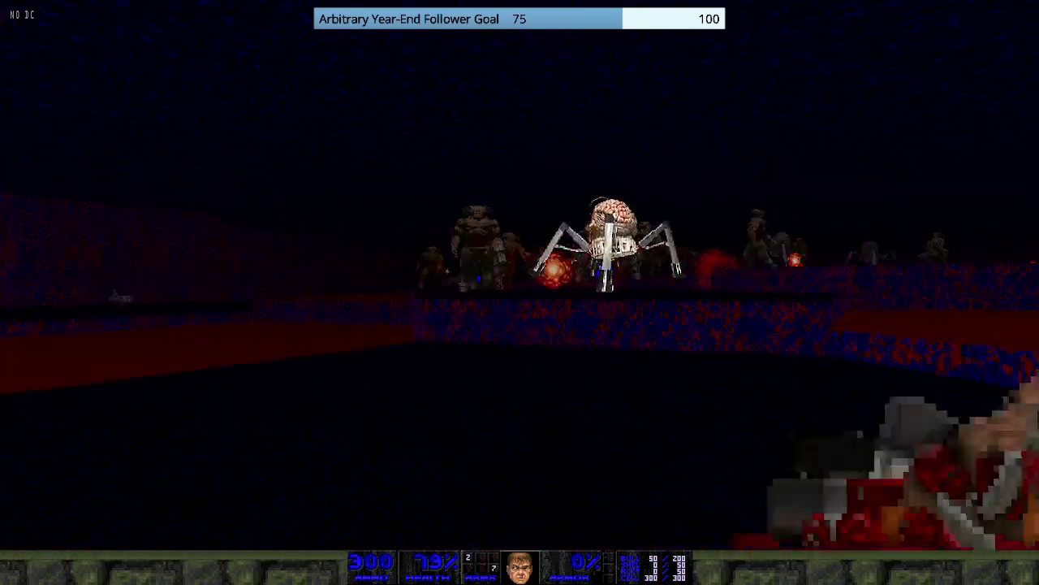
pyautogui.press('w')
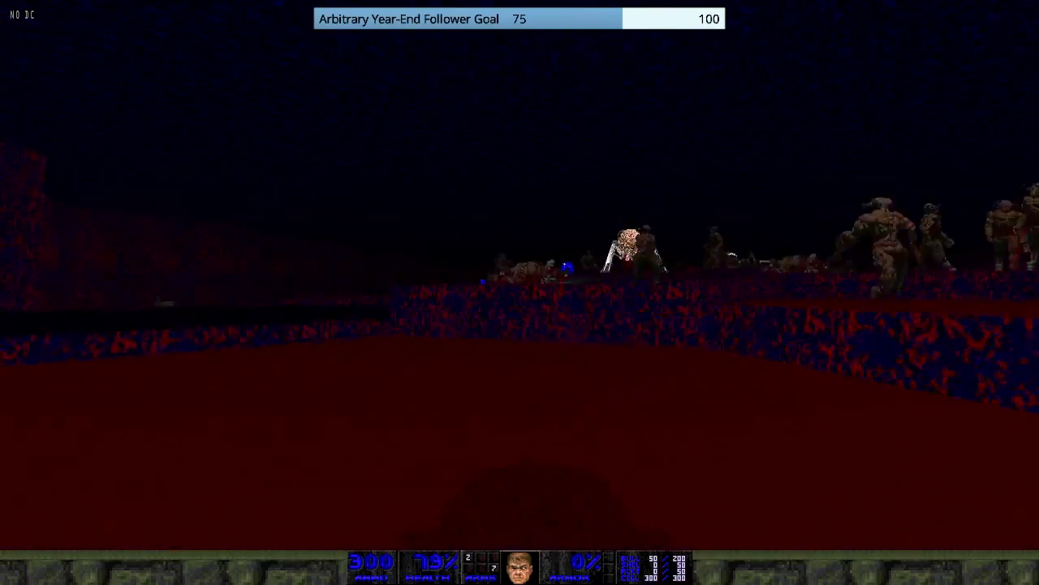
pyautogui.press('w')
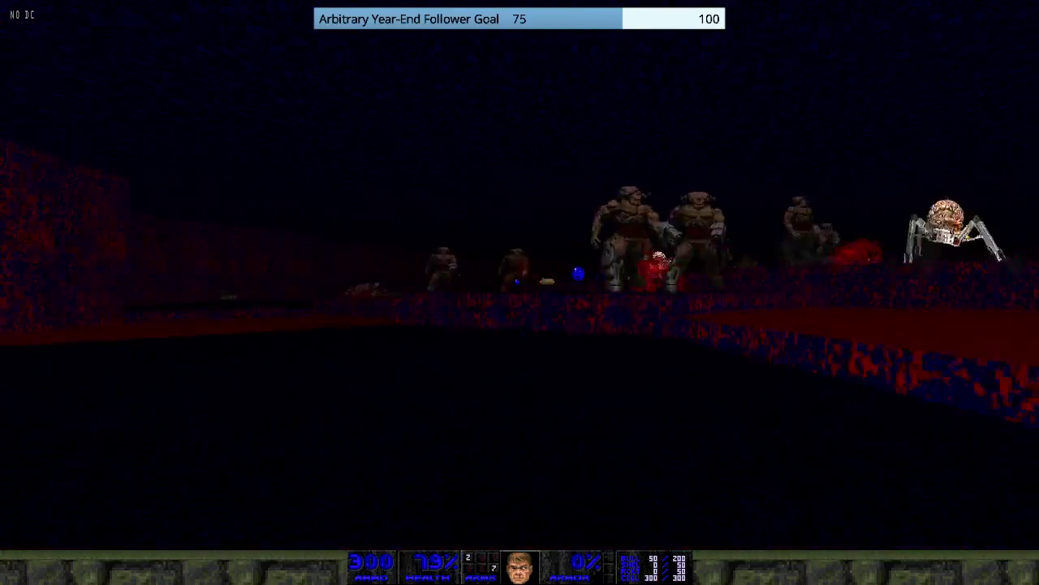
pyautogui.press('w')
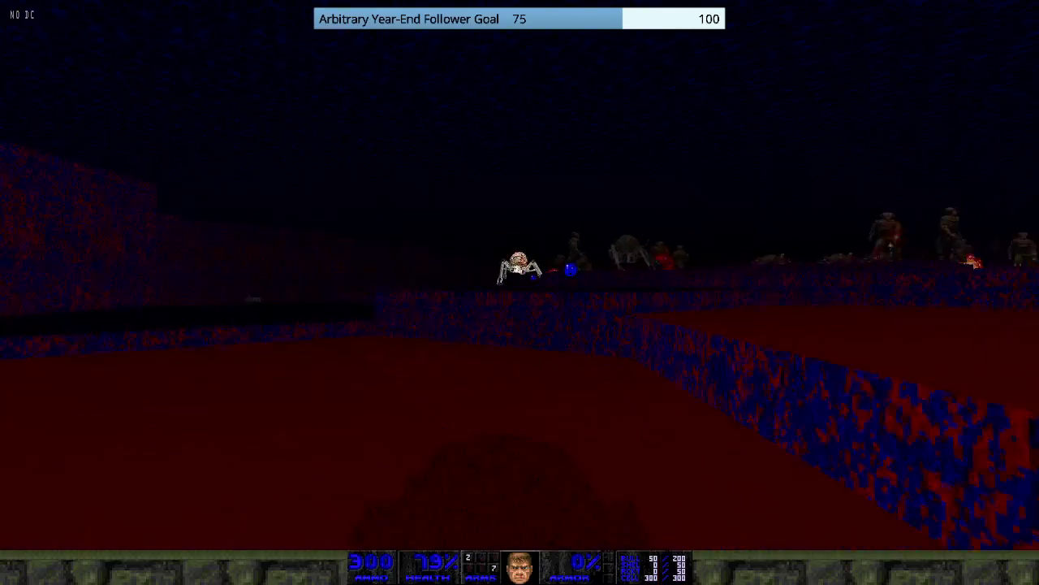
pyautogui.press('w')
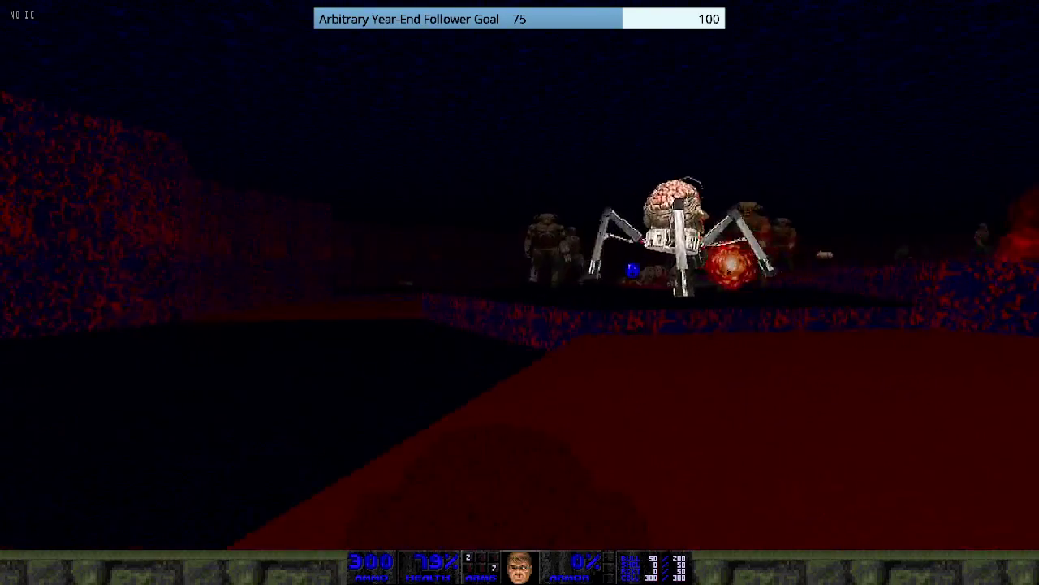
pyautogui.press('w')
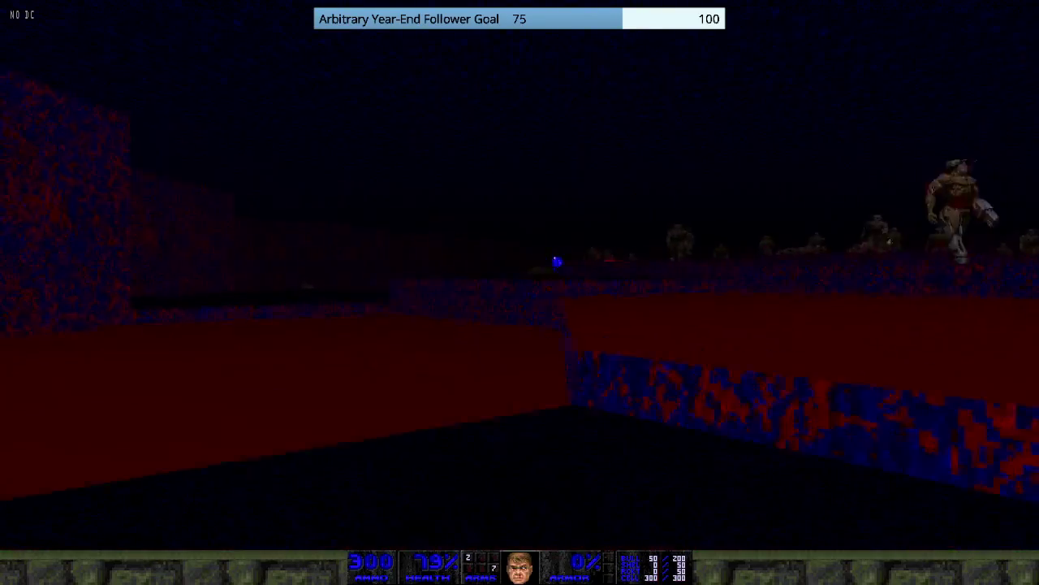
# - Run along the stepped floors beside the outer wall, keeping away from the cyberdemons on the raised central ledges
pyautogui.press('Left')
pyautogui.press('w')
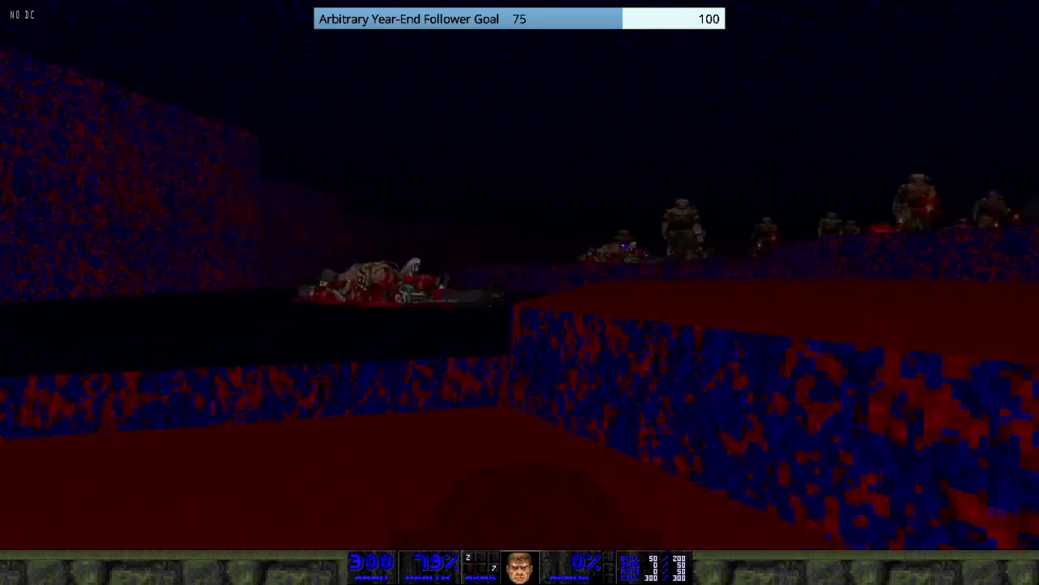
pyautogui.press('w')
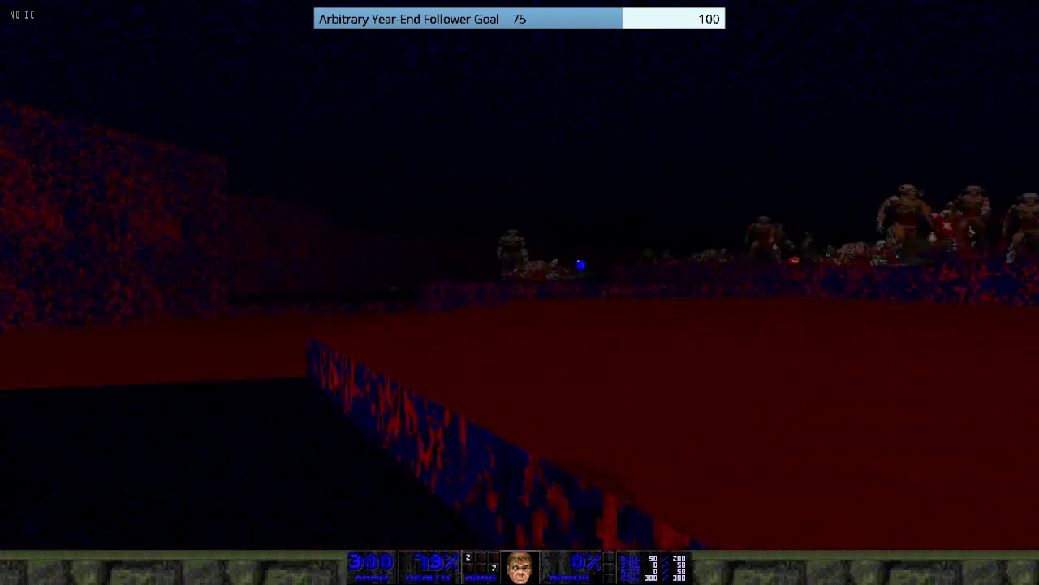
pyautogui.press('w')
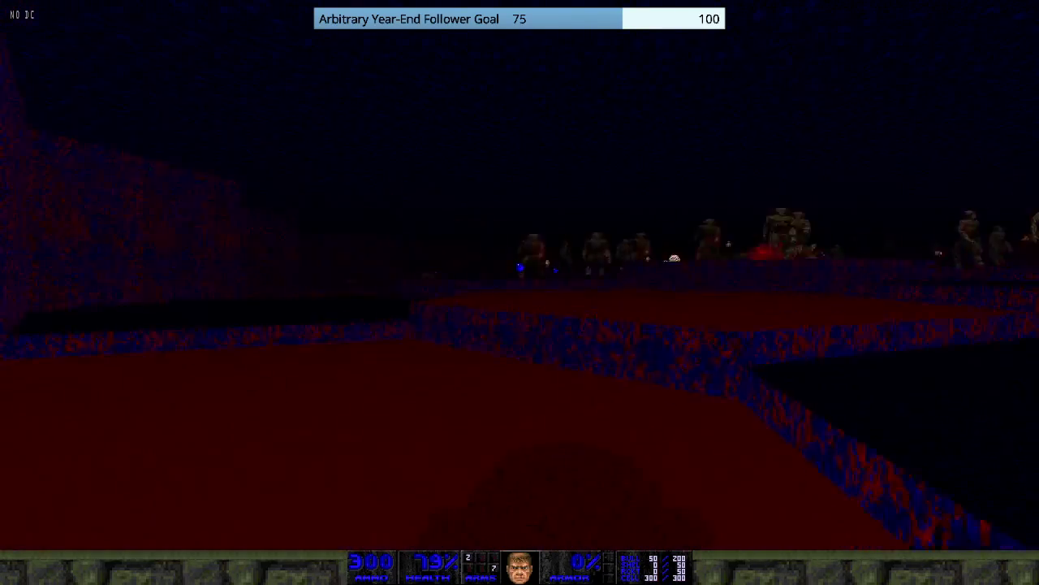
pyautogui.press('w')
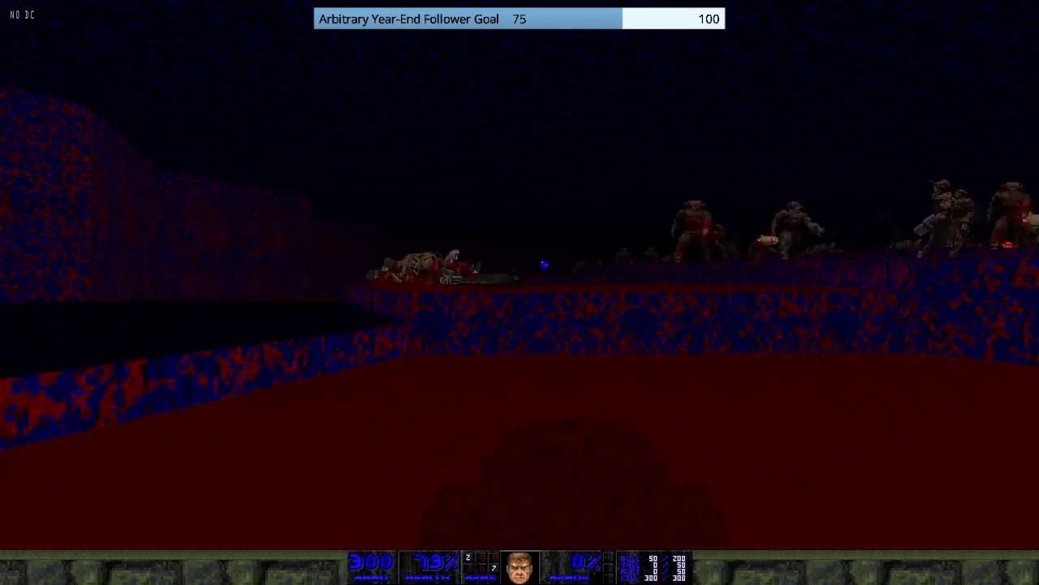
pyautogui.press('Up')
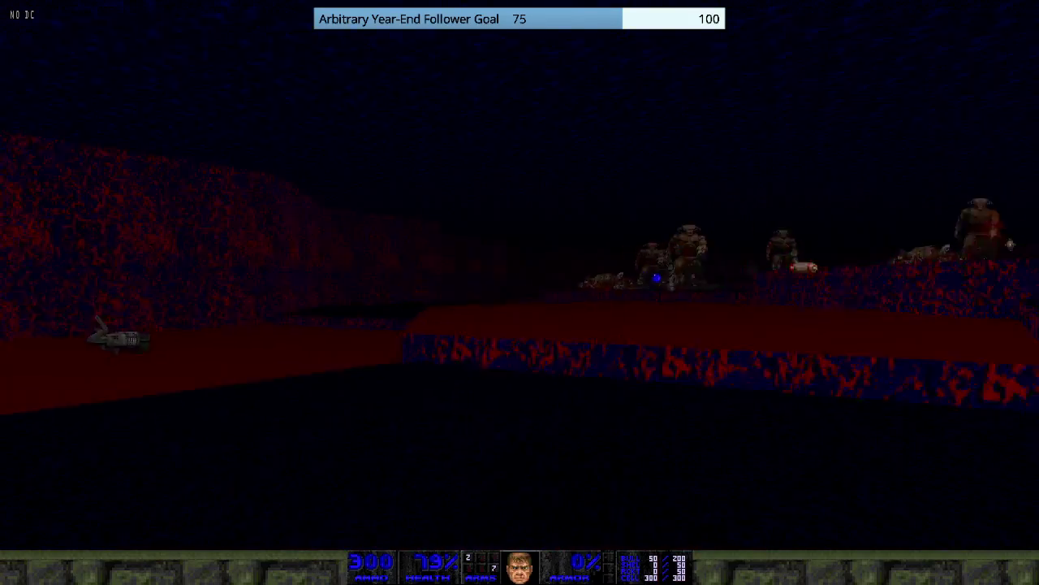
pyautogui.press('w')
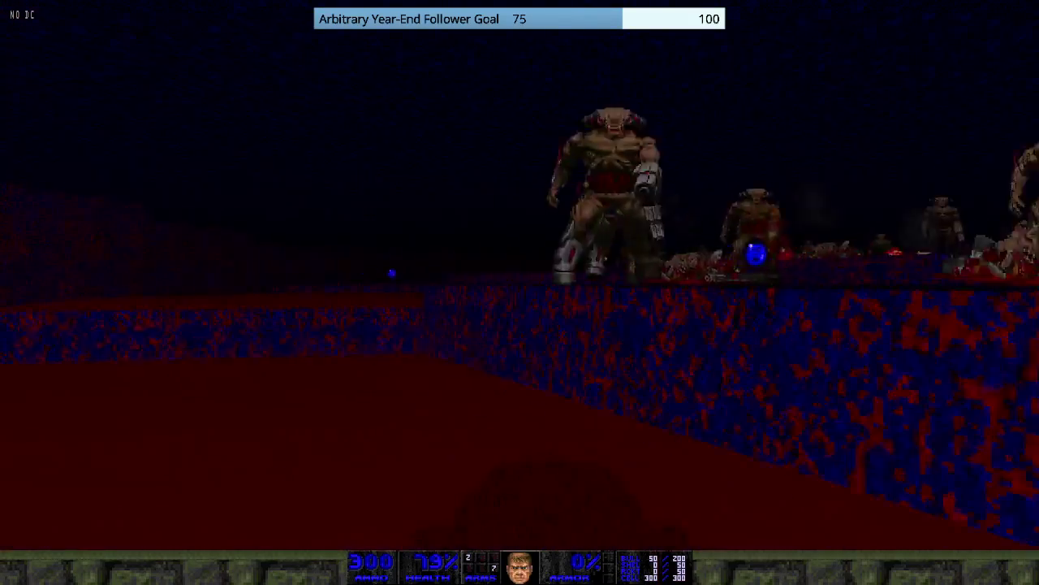
# - Collect a Supercharge and fire repeated BFG shots into the crowd of cyberdemons
pyautogui.press('Up')
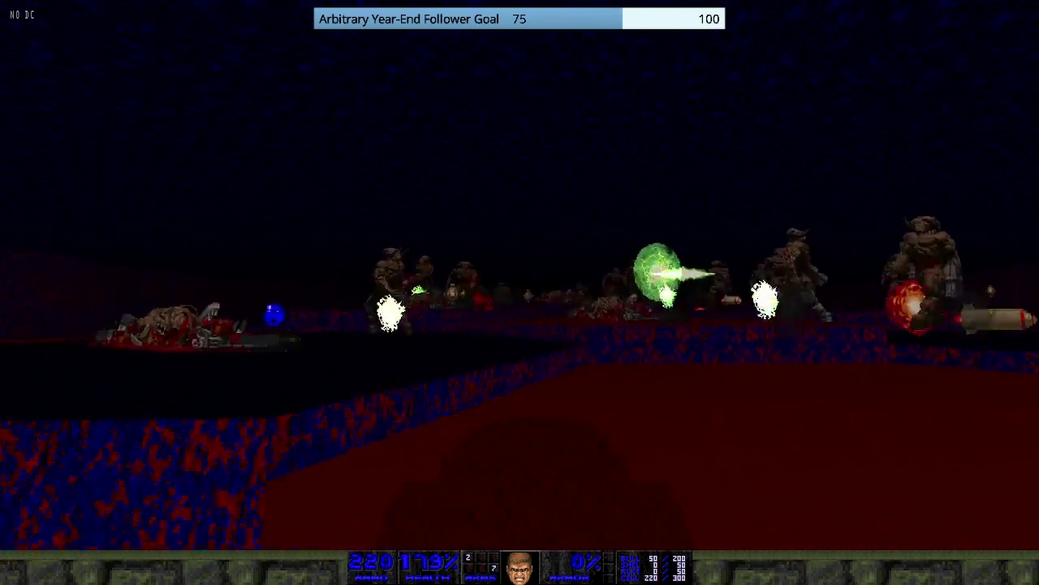
pyautogui.press('w')
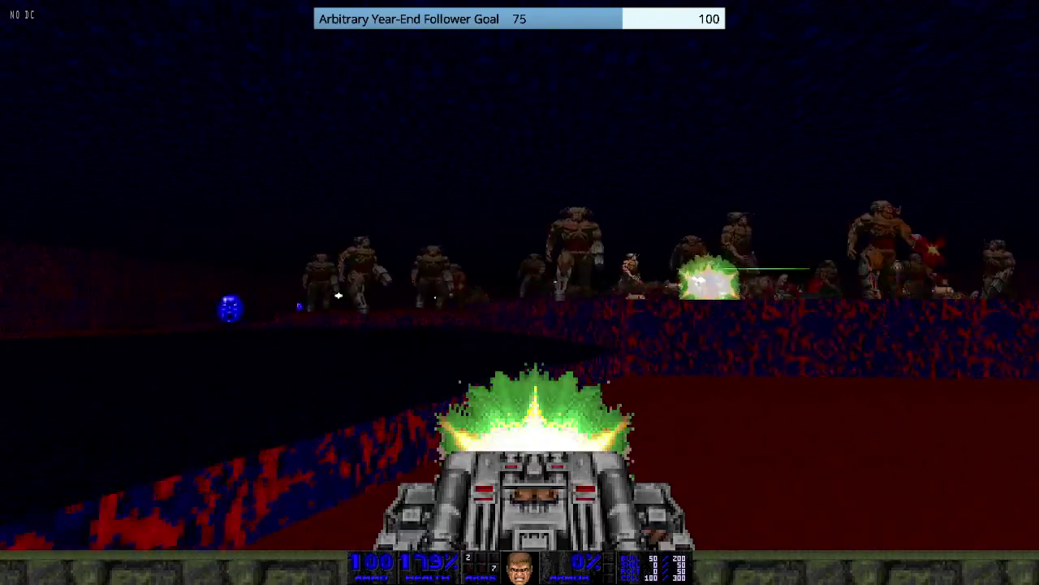
pyautogui.press('ctrl')
pyautogui.press('w')
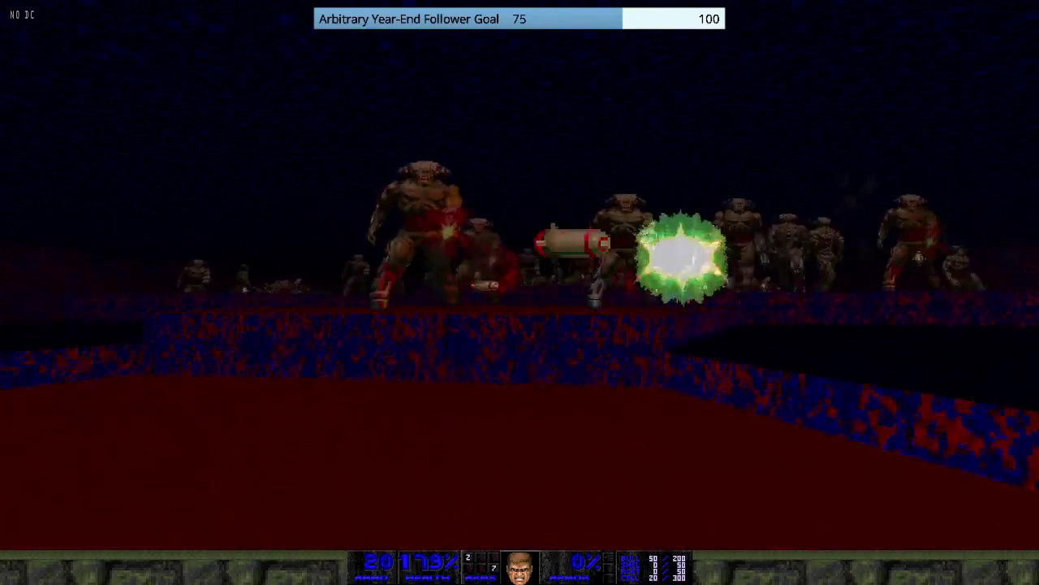
# - Pick up another BFG9000 beside the outer wall to refill the cells and switch back to it
pyautogui.press('w')
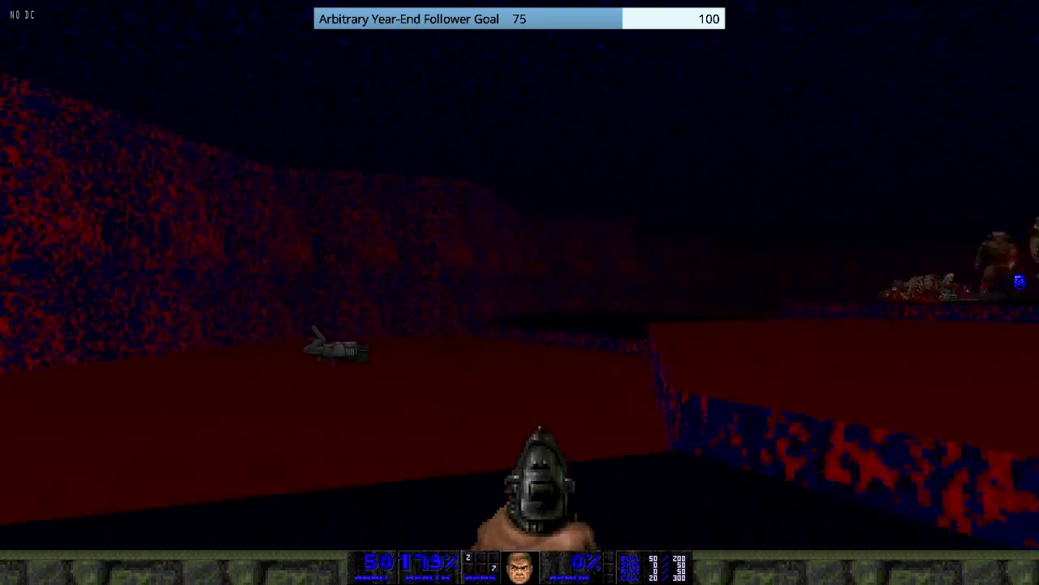
pyautogui.press('Left')
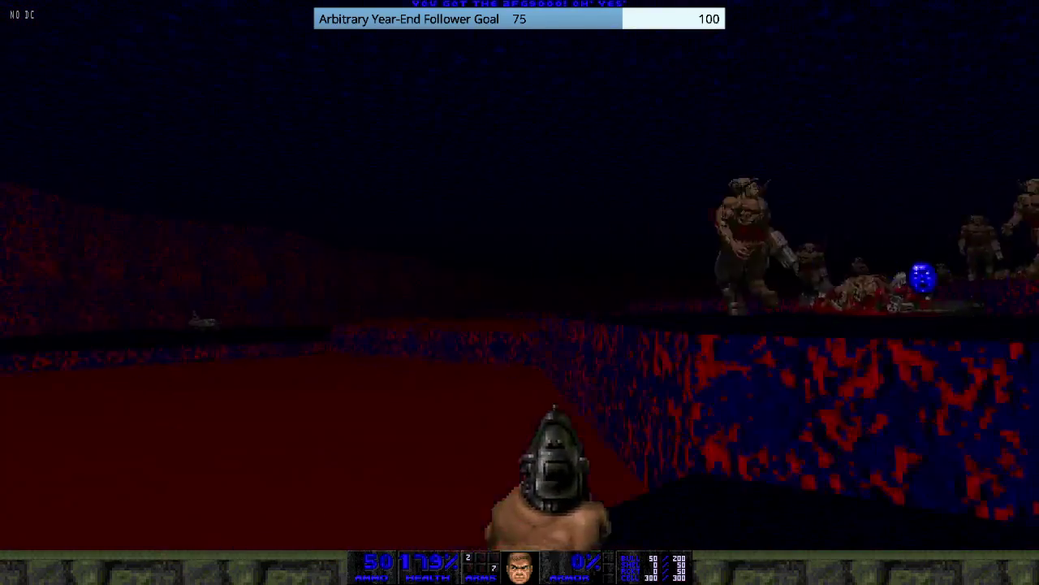
pyautogui.press('7')
# - Run back across the stepped floors towards the cyberdemons and the Supercharge lying by the cyberdemon corpse
pyautogui.press('Right')
pyautogui.press('w')
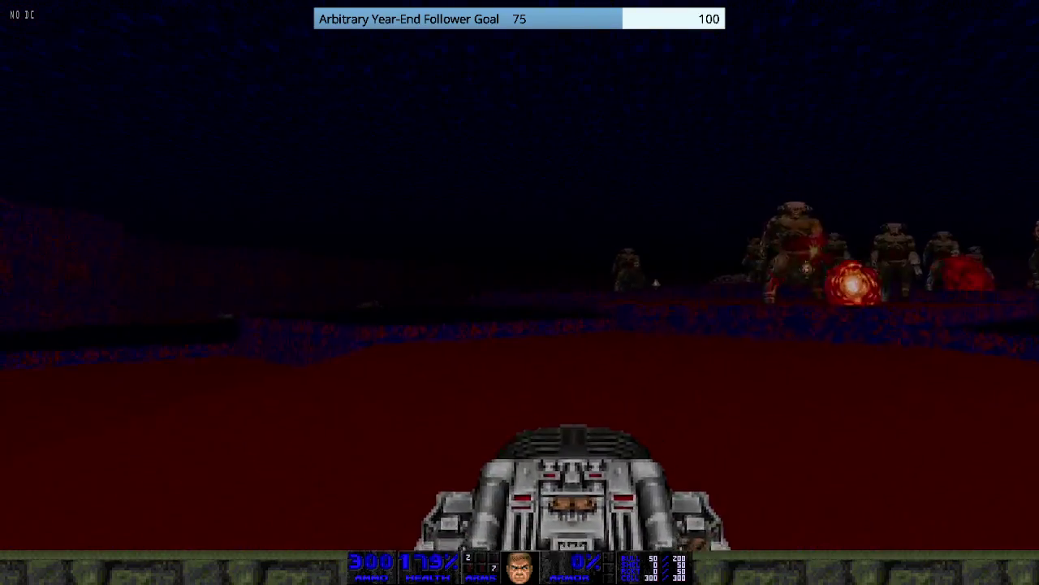
pyautogui.press('w')
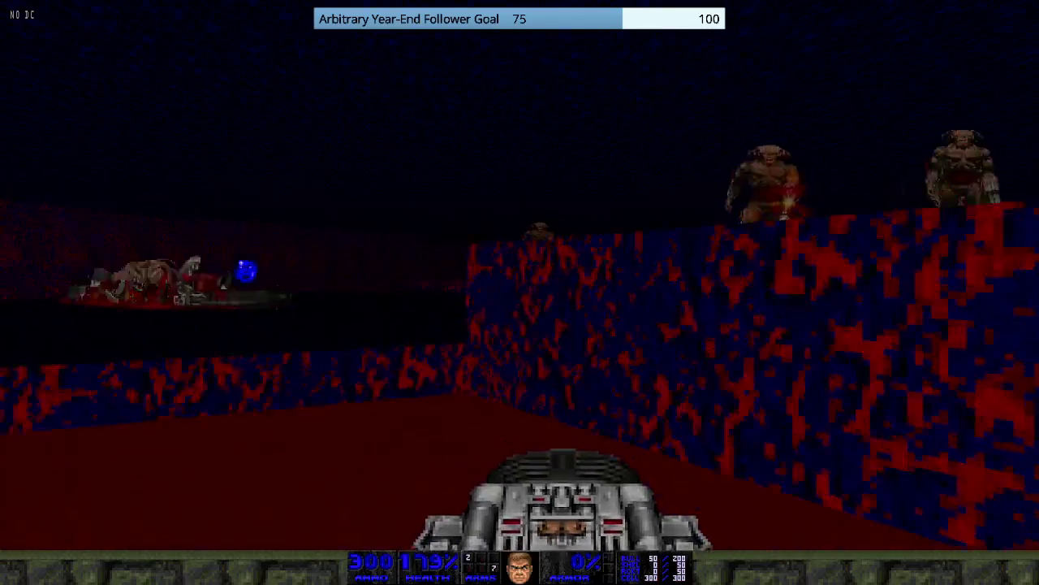
pyautogui.press('w')
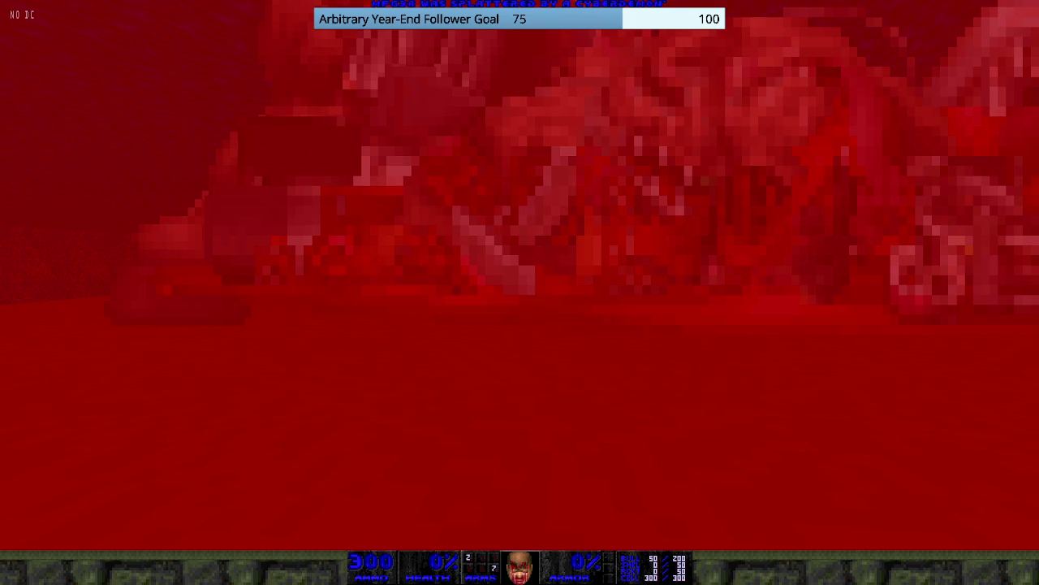
# - Load MAP05 with the console command "map map05" and close the console
pyautogui.press('`')
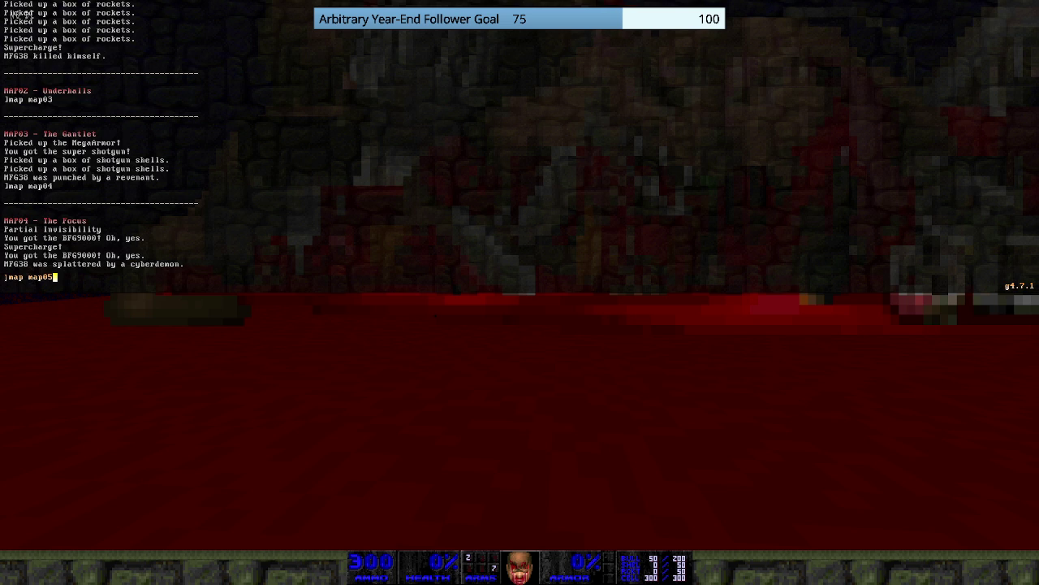
pyautogui.write('map map05')
pyautogui.press('Return')
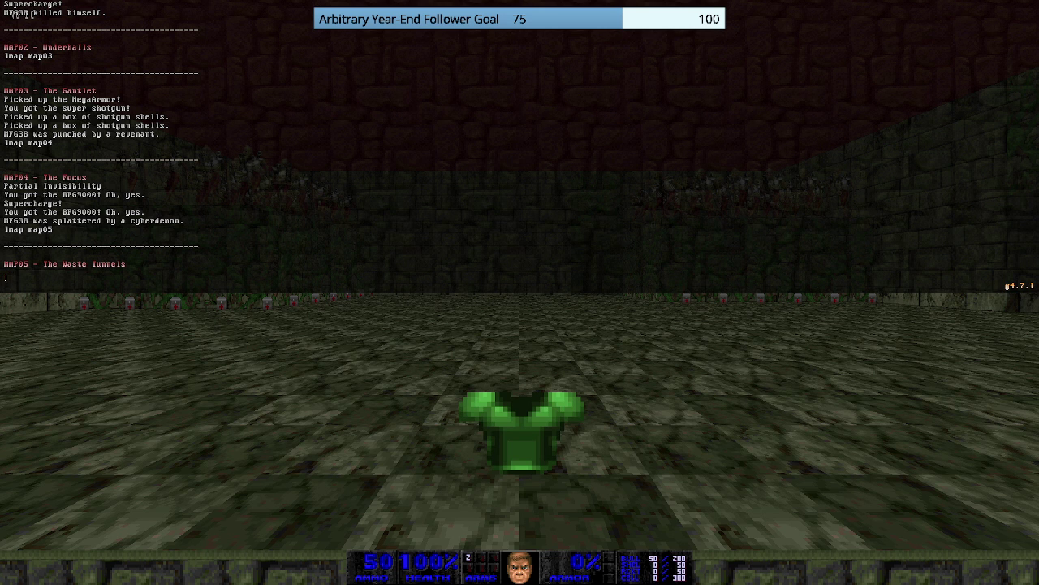
pyautogui.press('`')
# - Collect the green armor, rocket launcher and backpack at the start of MAP05 and back away from the imps
pyautogui.press('w')
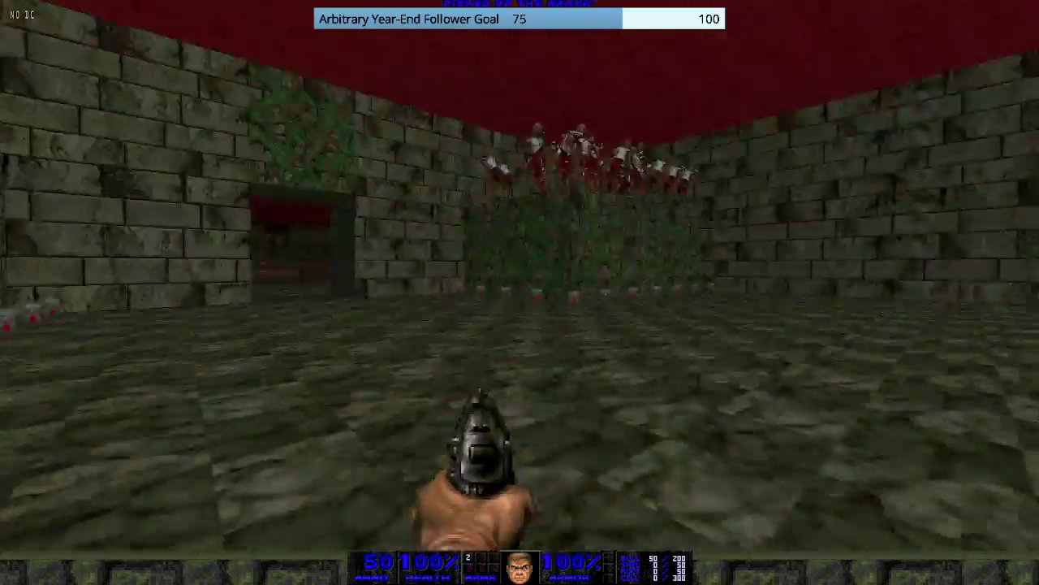
pyautogui.press('w')
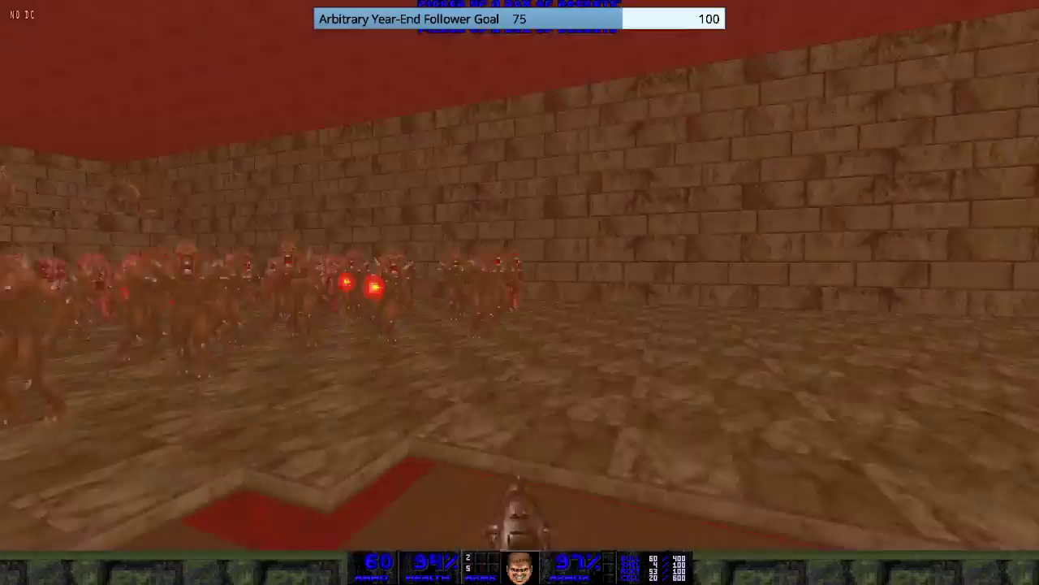
pyautogui.press('d')
pyautogui.press('s')
# - Fire rockets at the demons and imps around the low central platform while strafing along the wall
pyautogui.click(520, 292)
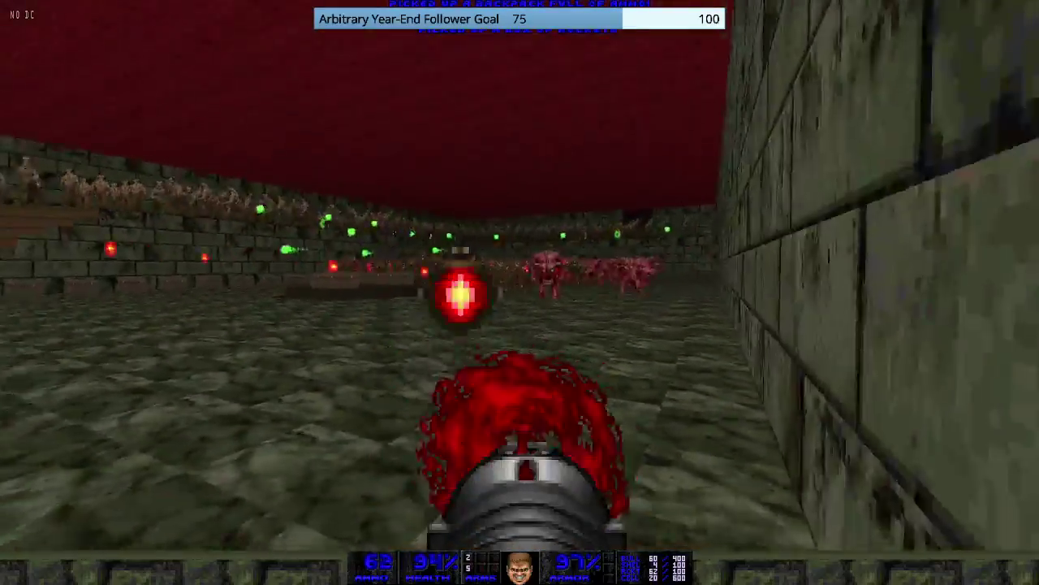
pyautogui.press('ctrl')
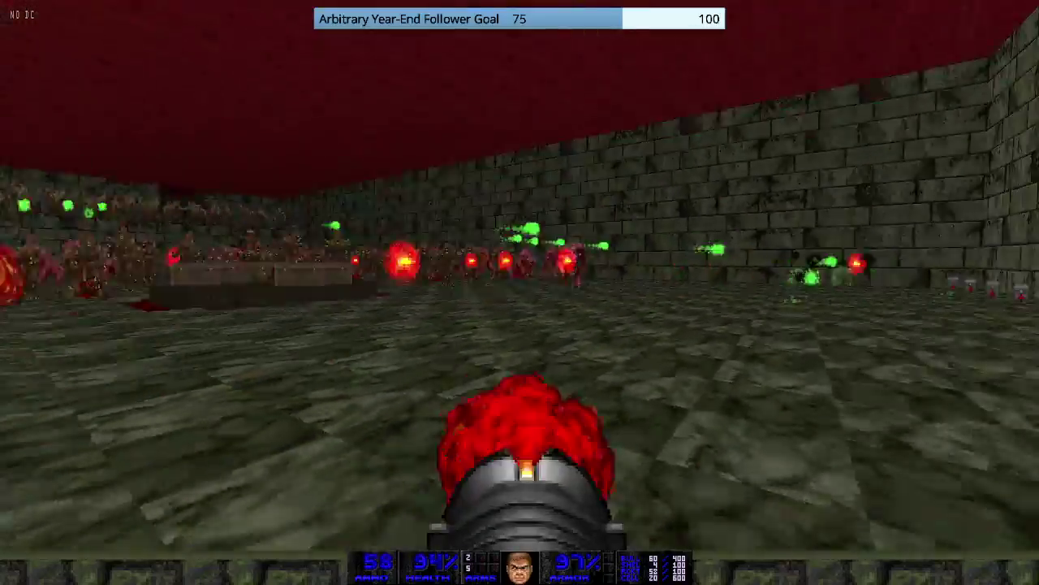
pyautogui.press('d')
pyautogui.click(520, 292)
pyautogui.click(519, 293)
# - Collect a stimpack and the rocket boxes along the wall, and fire rockets at the charging pink demons
pyautogui.press('w')
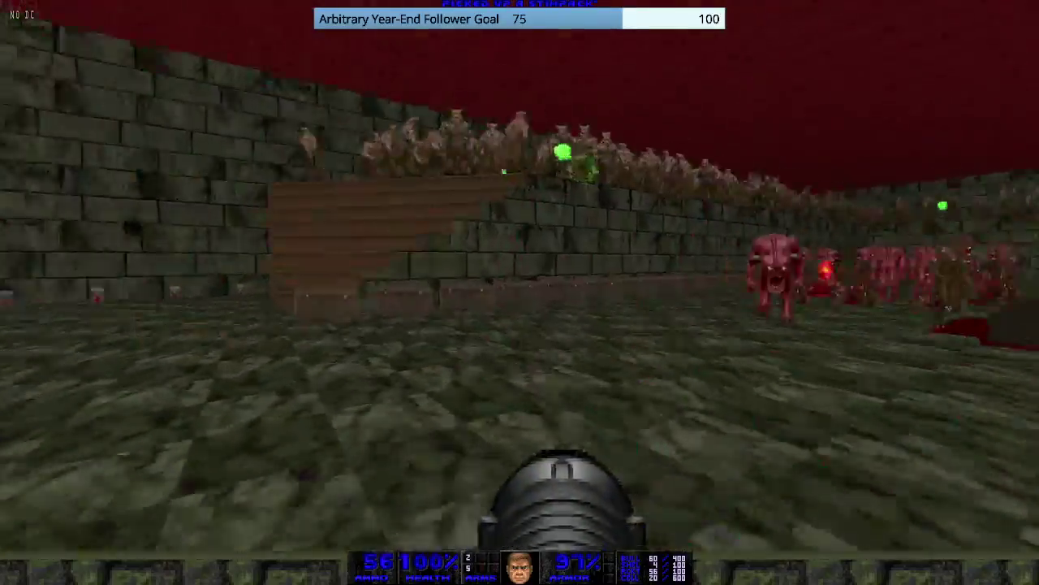
pyautogui.press('w')
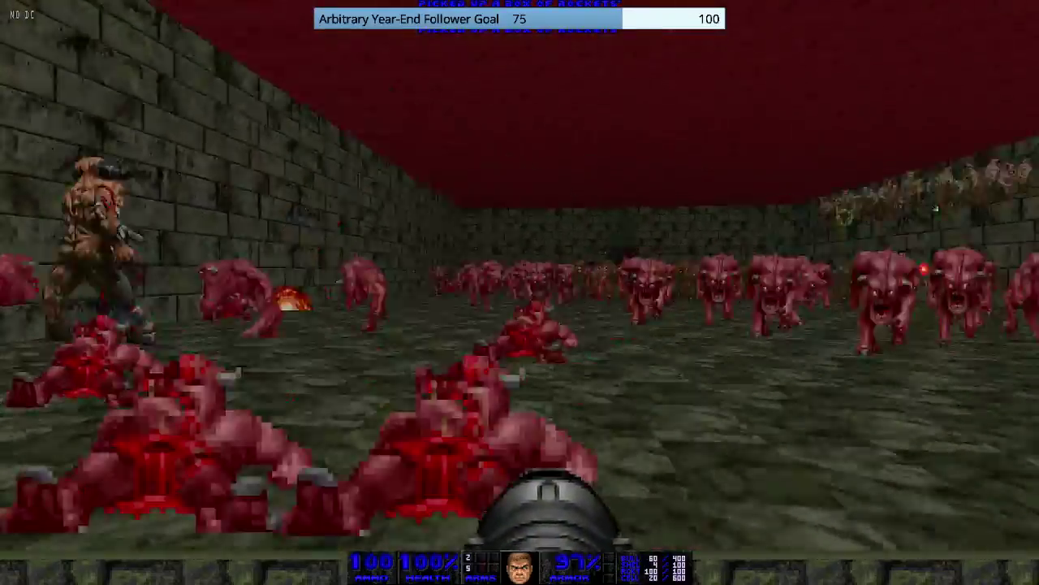
pyautogui.press('ctrl')
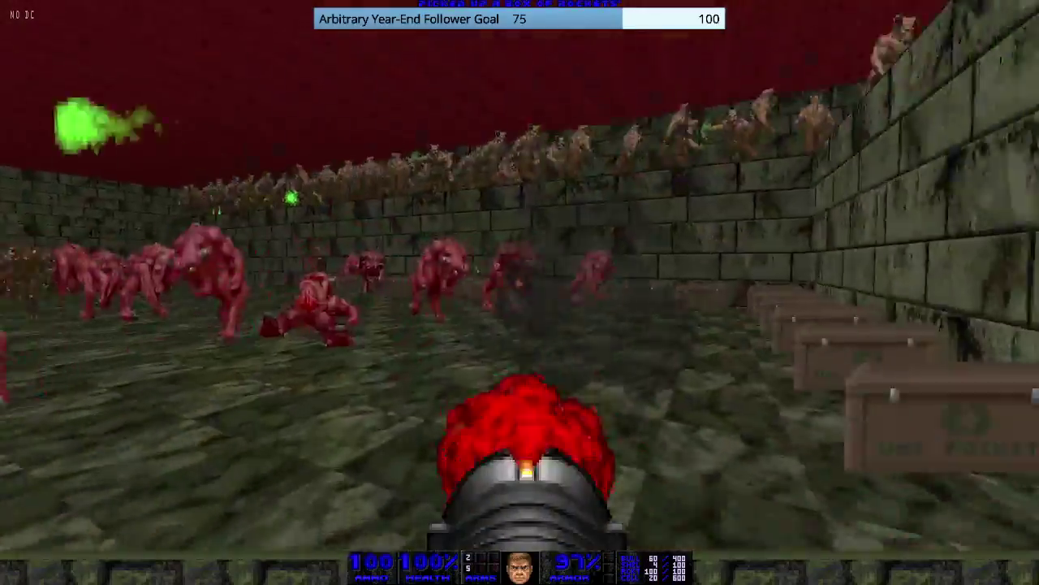
pyautogui.press('w')
pyautogui.press('ctrl')
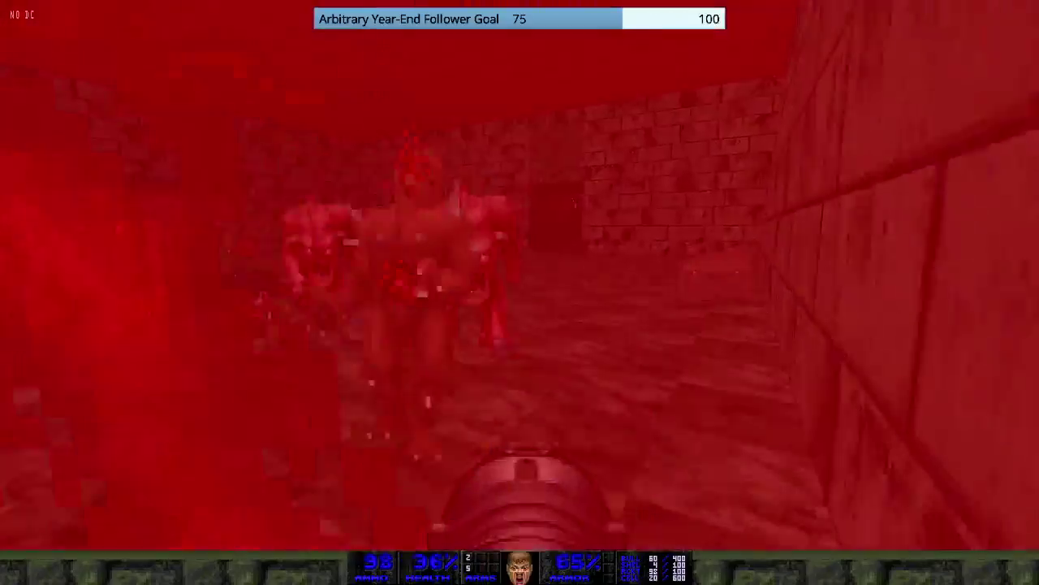
# - Restore health to 100% with the stimpacks along the wall and circle the arena past the remaining demons and imps
pyautogui.press('w')
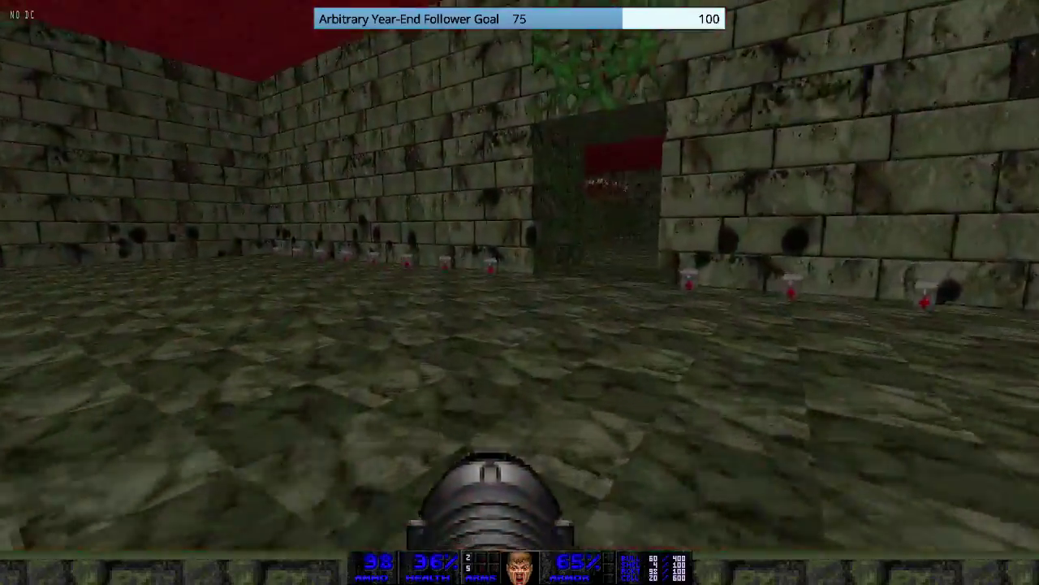
pyautogui.press('w')
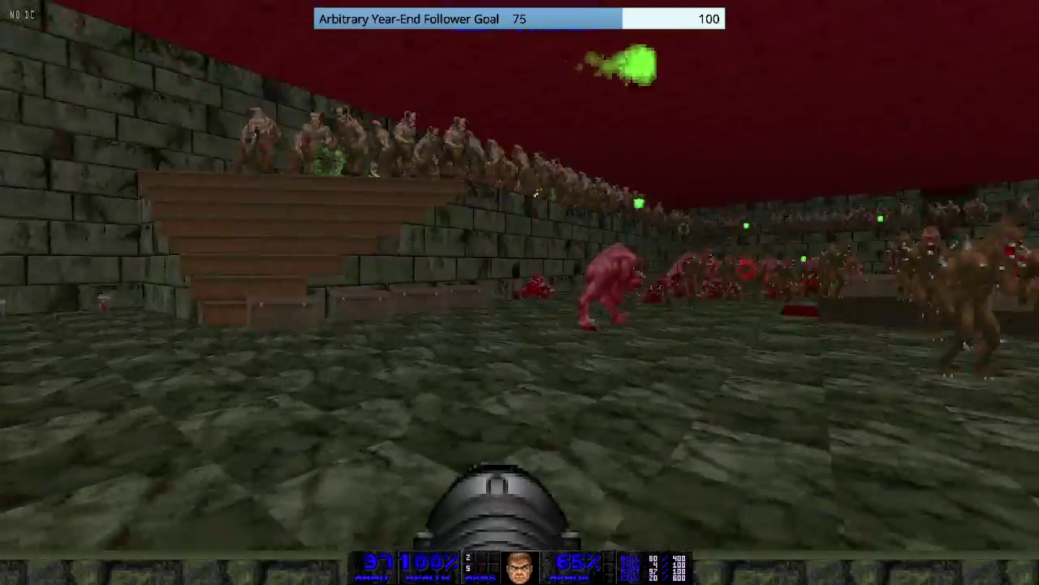
pyautogui.press('w')
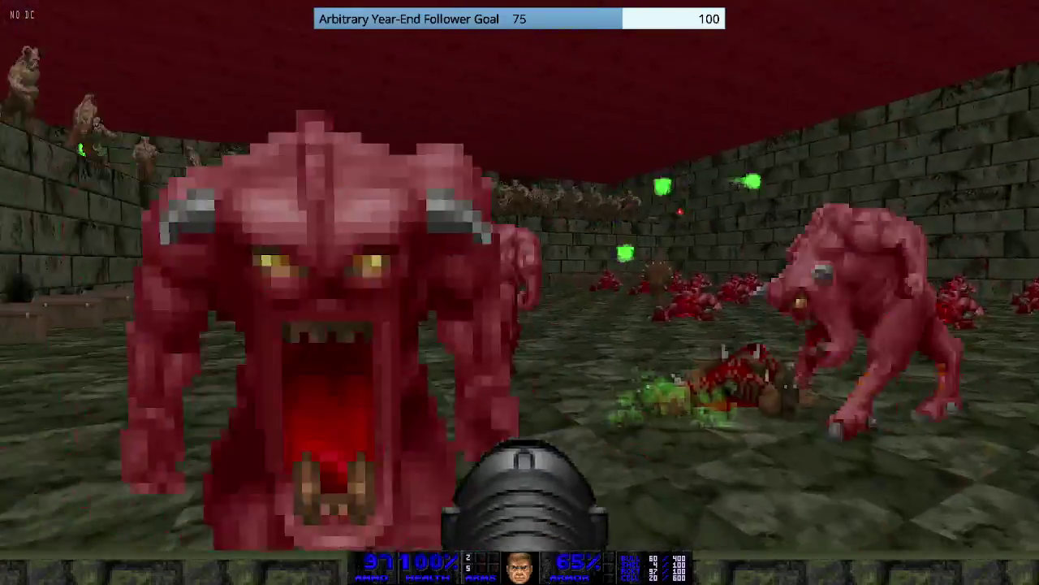
pyautogui.press('w')
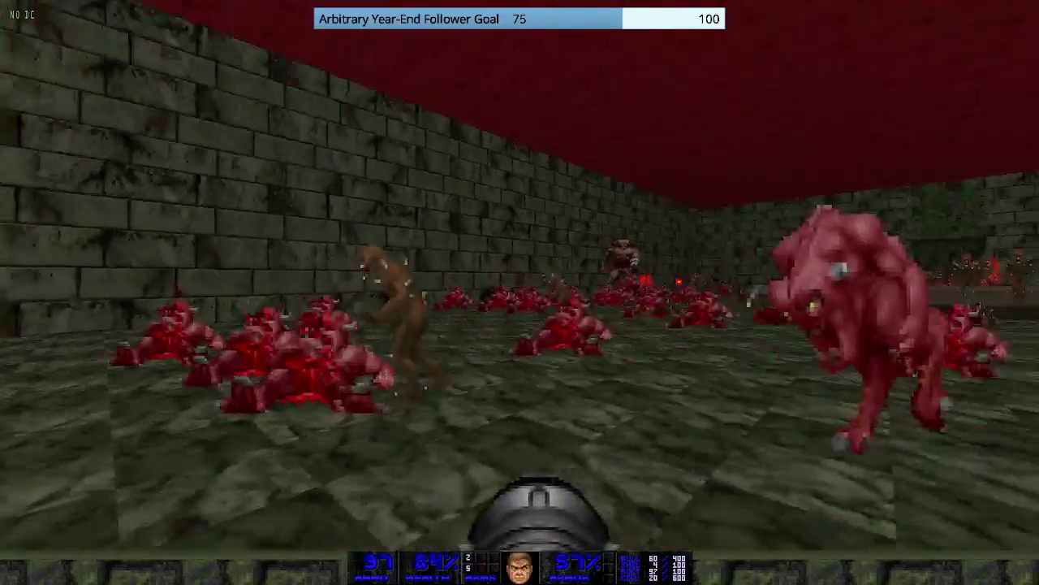
pyautogui.press('w')
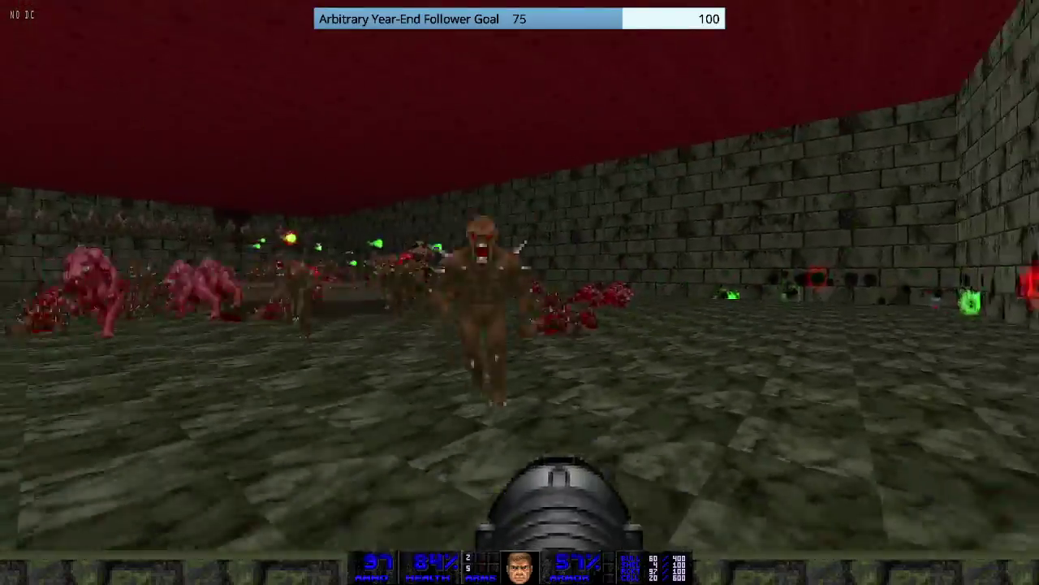
# - Run along the arena walls past the demons, imps and cyberdemon and retreat past the stimpacks beneath the monster ledges
pyautogui.press('w')
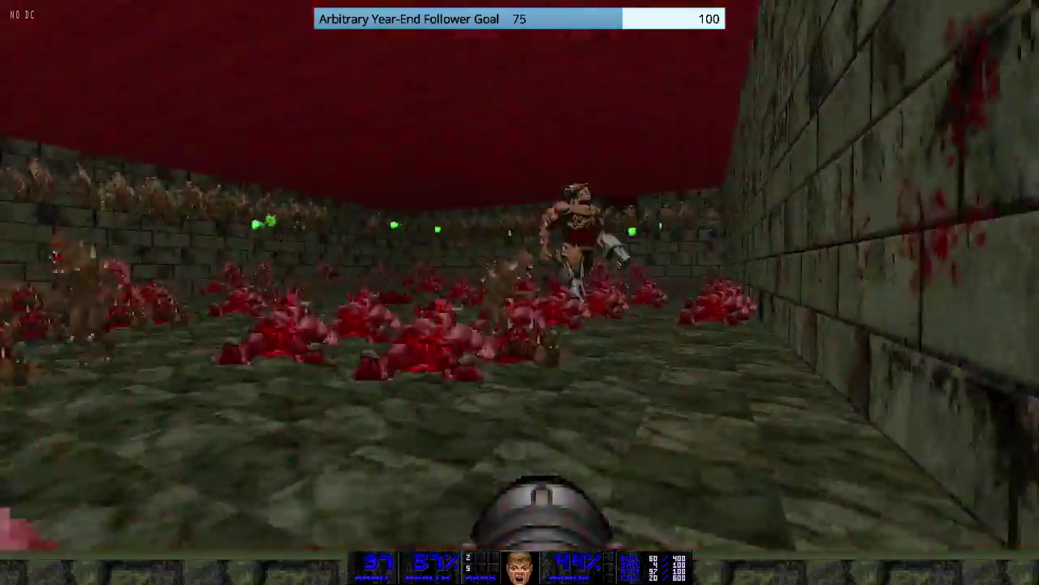
pyautogui.press('w')
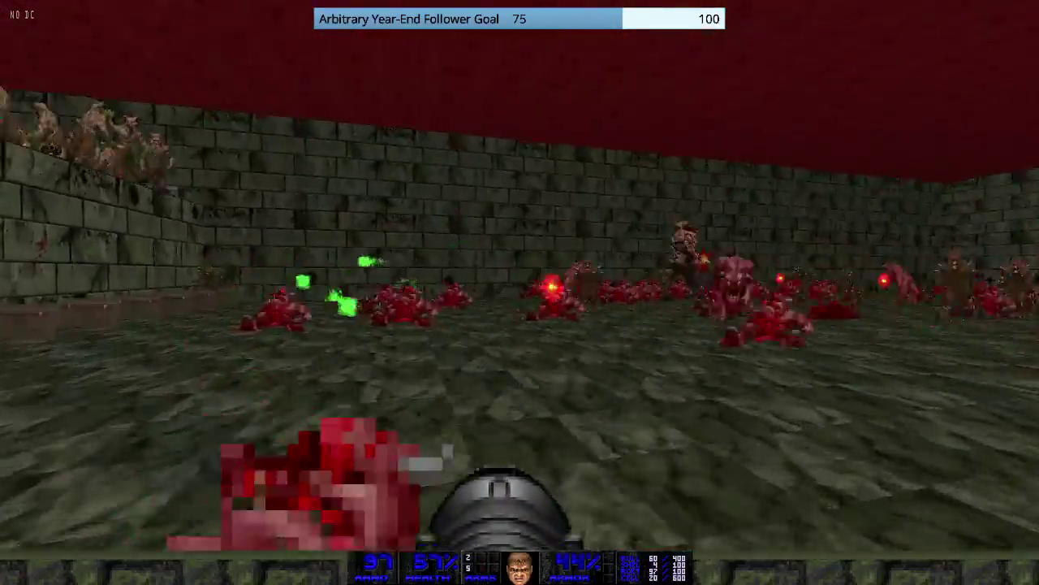
pyautogui.press('w')
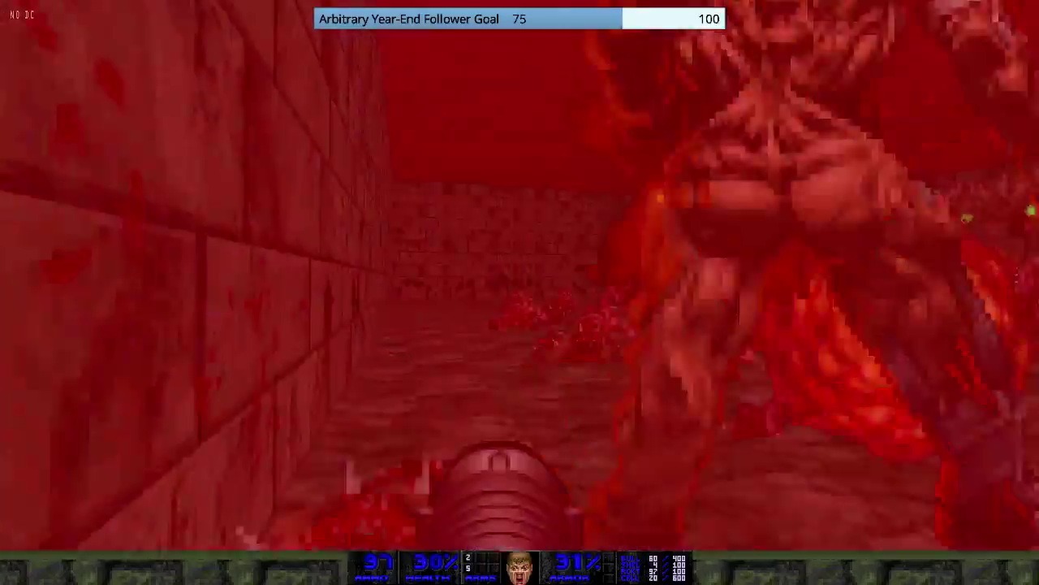
pyautogui.press('w')
pyautogui.press('w')
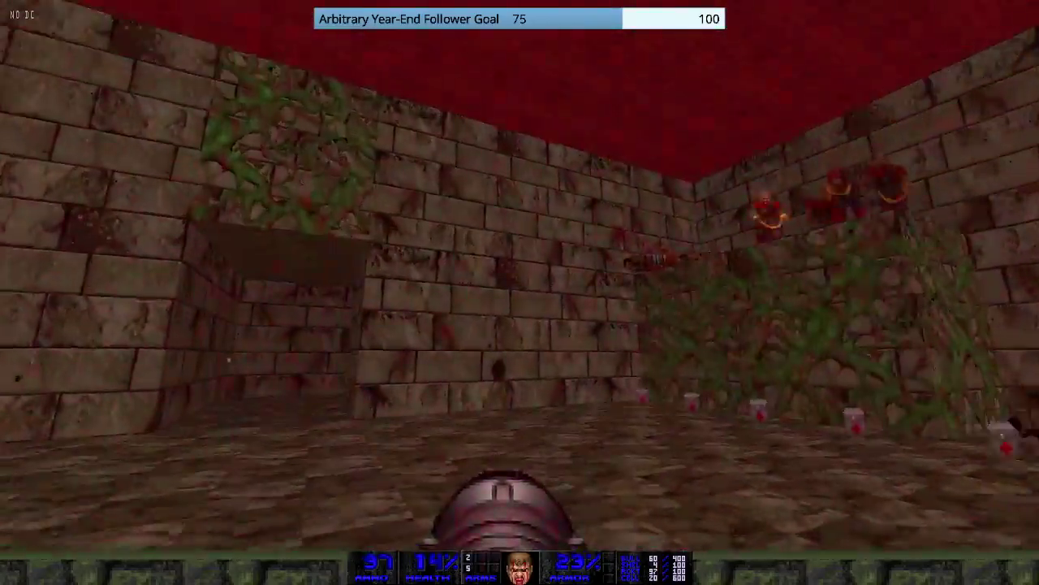
pyautogui.press('w')
pyautogui.press('w')
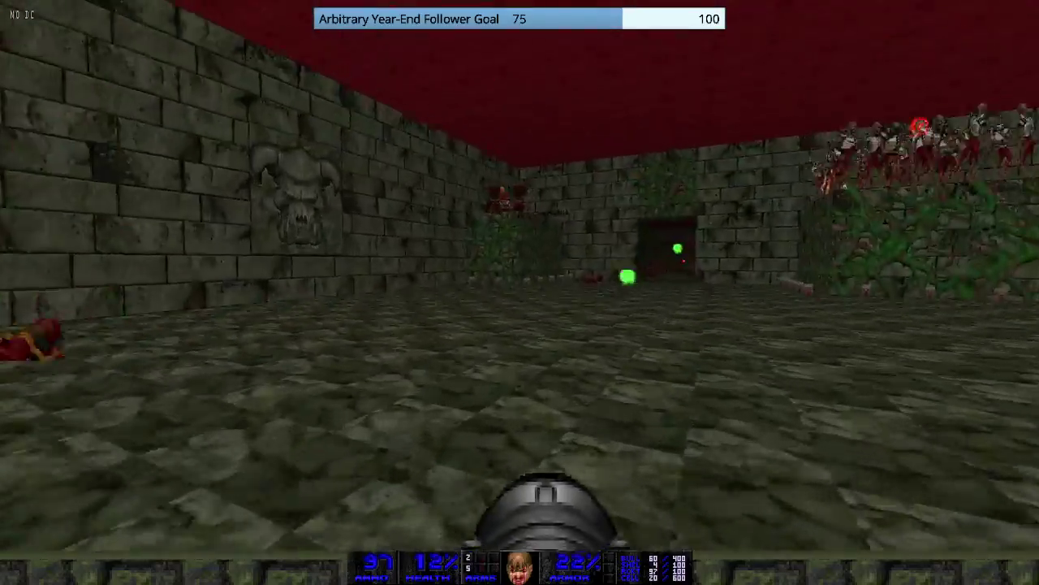
# - Restart MAP05 with the pistol, collect the green armor and run into the vine-covered passage
pyautogui.press('w')
pyautogui.press('space')
pyautogui.press('w')
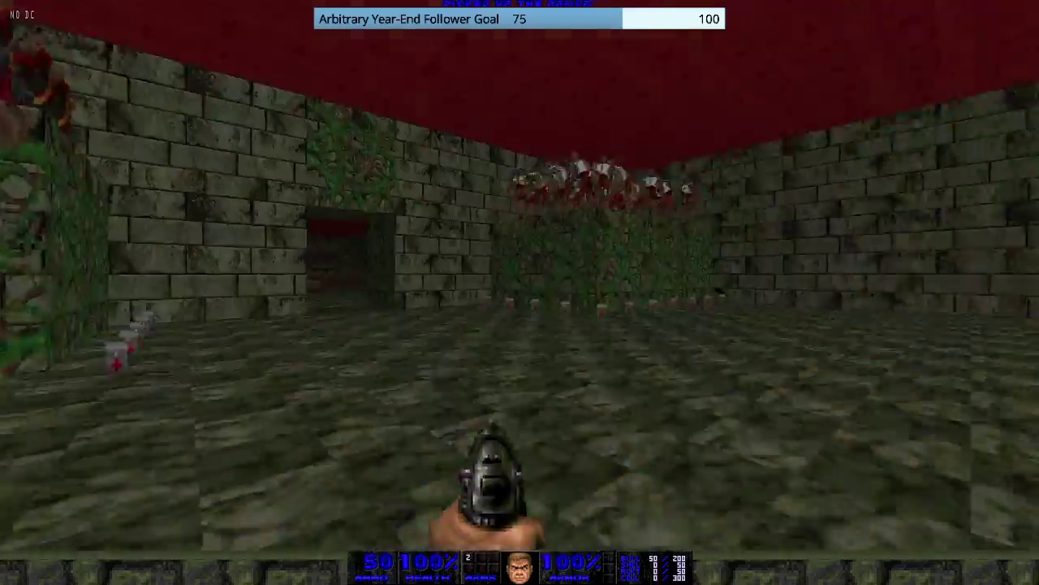
pyautogui.press('w')
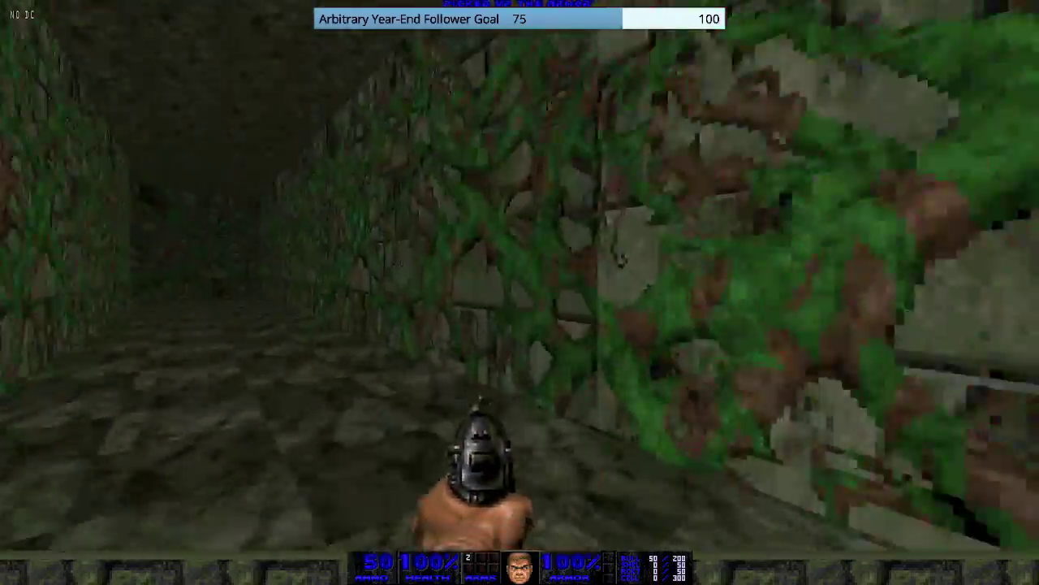
# - Enter the cyberdemon arena and collect an energy cell pack, the plasma rifle and a backpack
pyautogui.press('w')
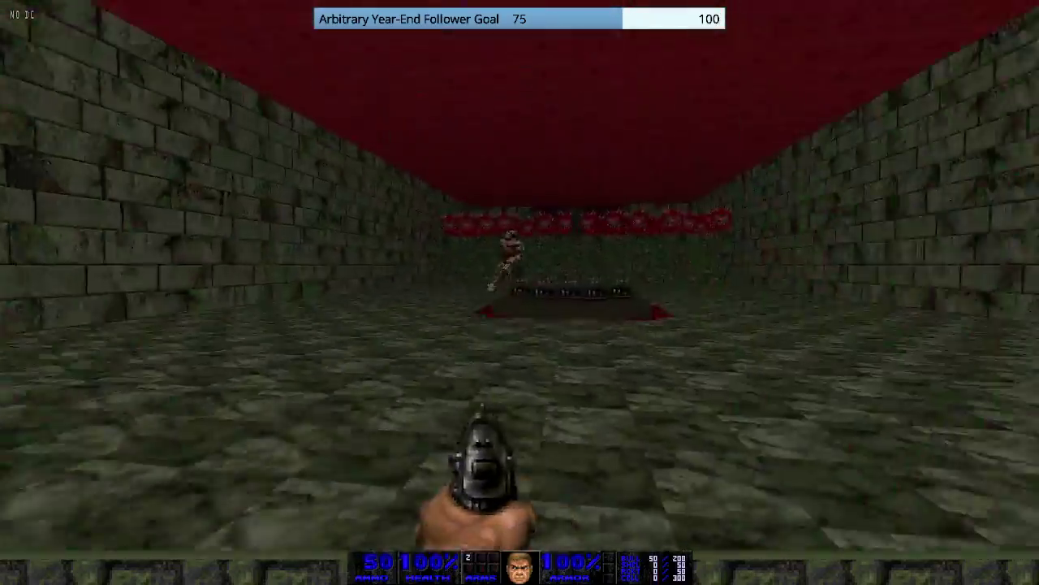
pyautogui.press('w')
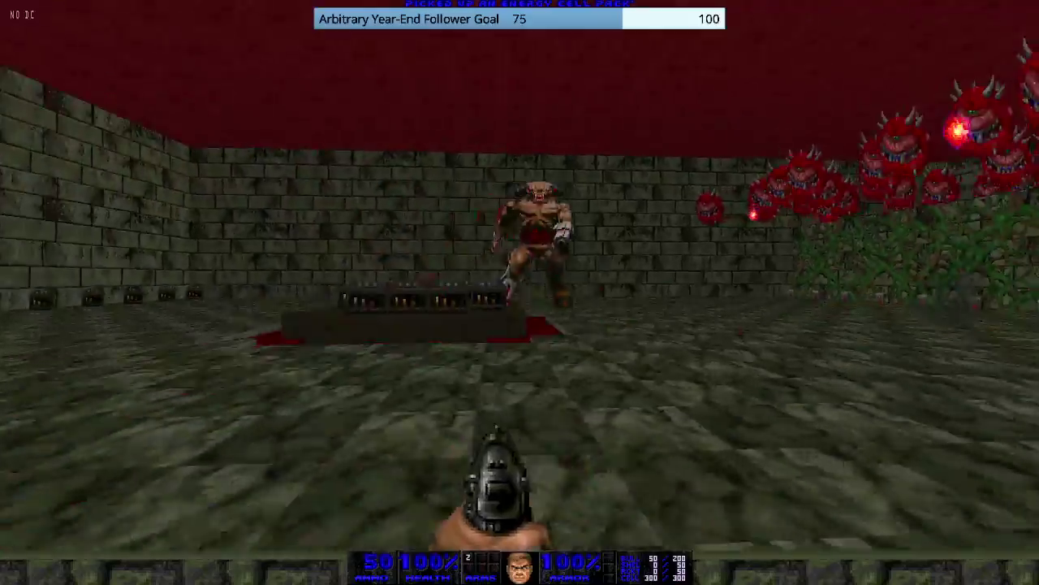
pyautogui.press('w')
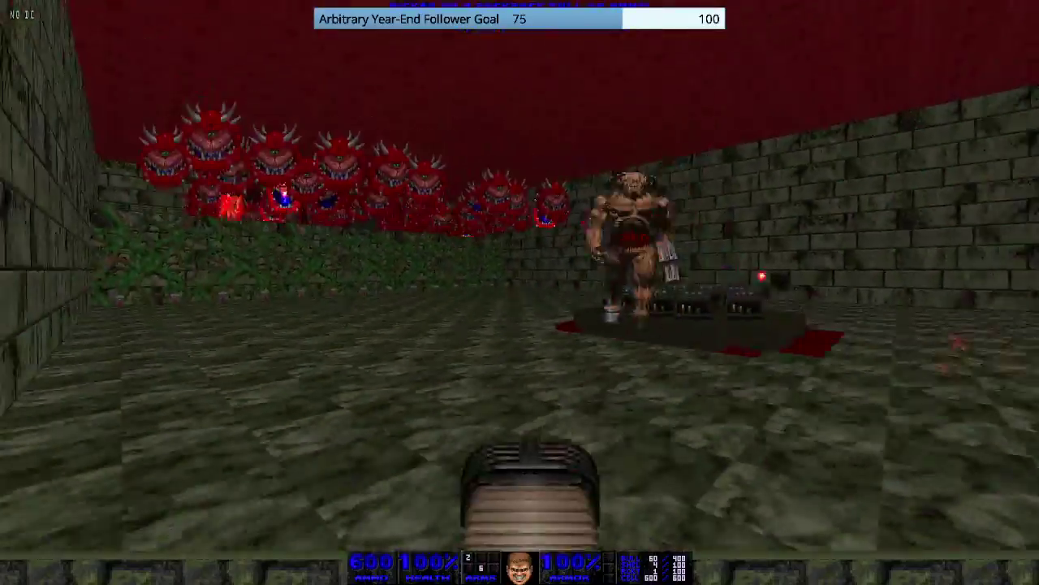
# - Circle the arena wall around the cyberdemon, dodging its rockets and drawing its fire towards the cacodemons
pyautogui.press('w')
pyautogui.press('d')
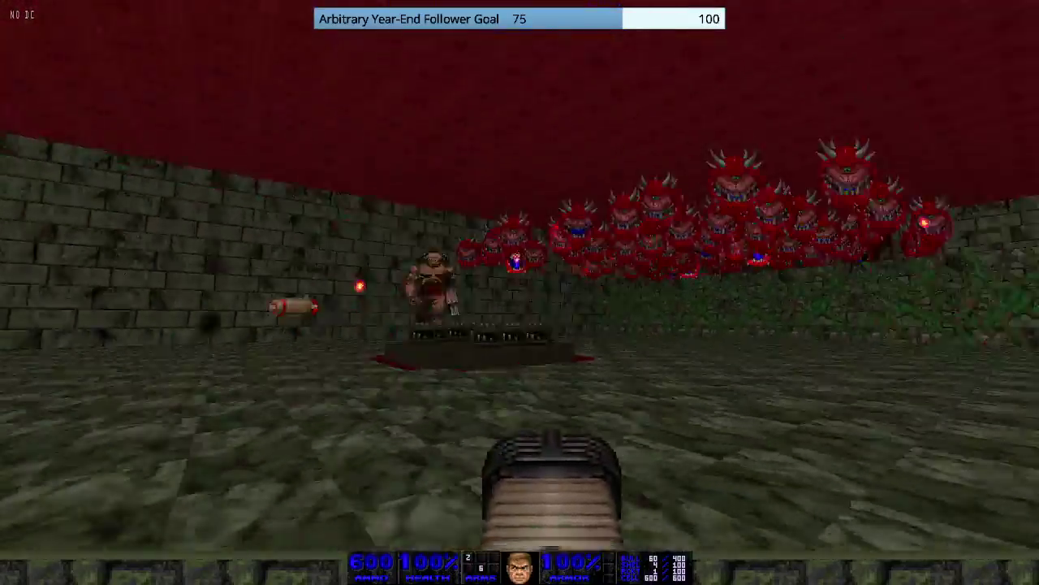
pyautogui.press('w')
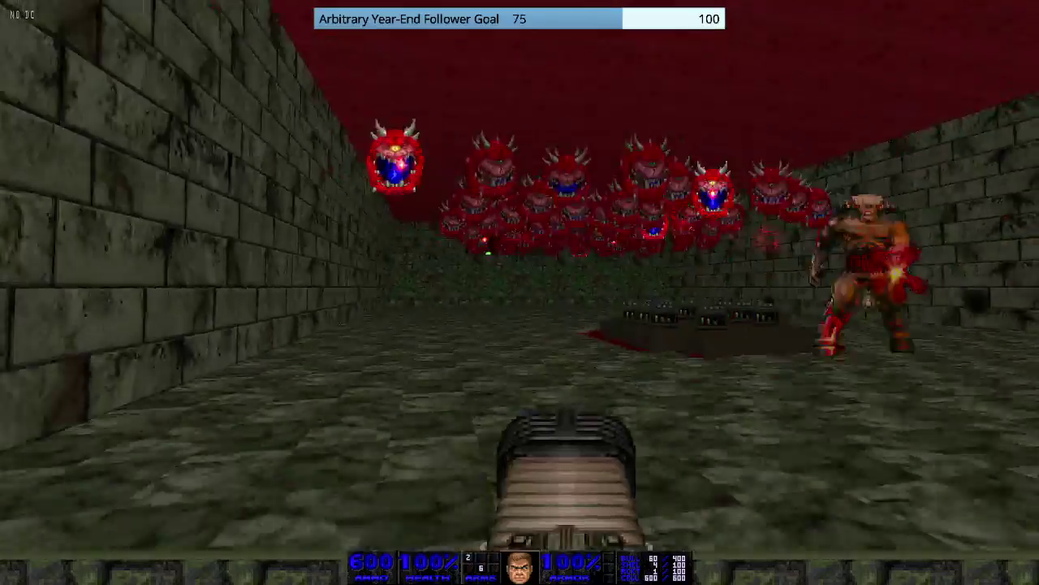
pyautogui.press('w')
pyautogui.press('w')
# - Check the automap overlay briefly and strafe along the wall past the row of energy cell packs
pyautogui.press('Tab')
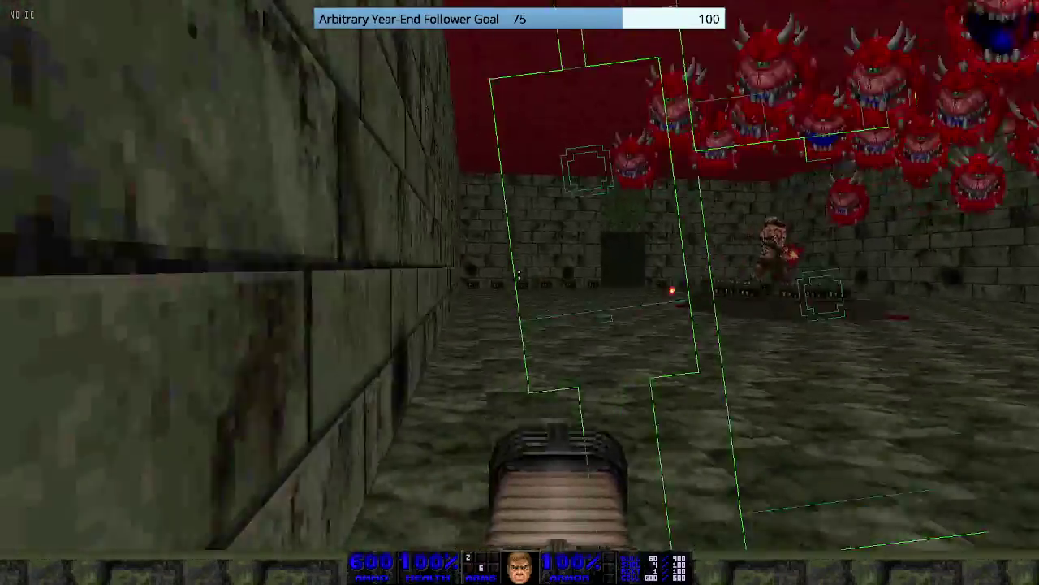
pyautogui.press('Tab')
pyautogui.press('Tab')
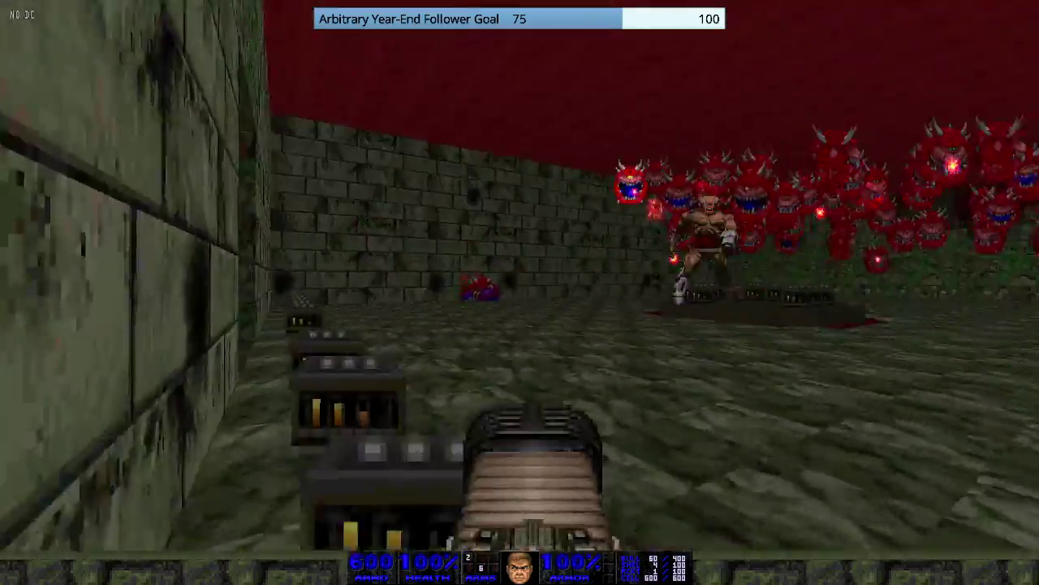
pyautogui.press('a')
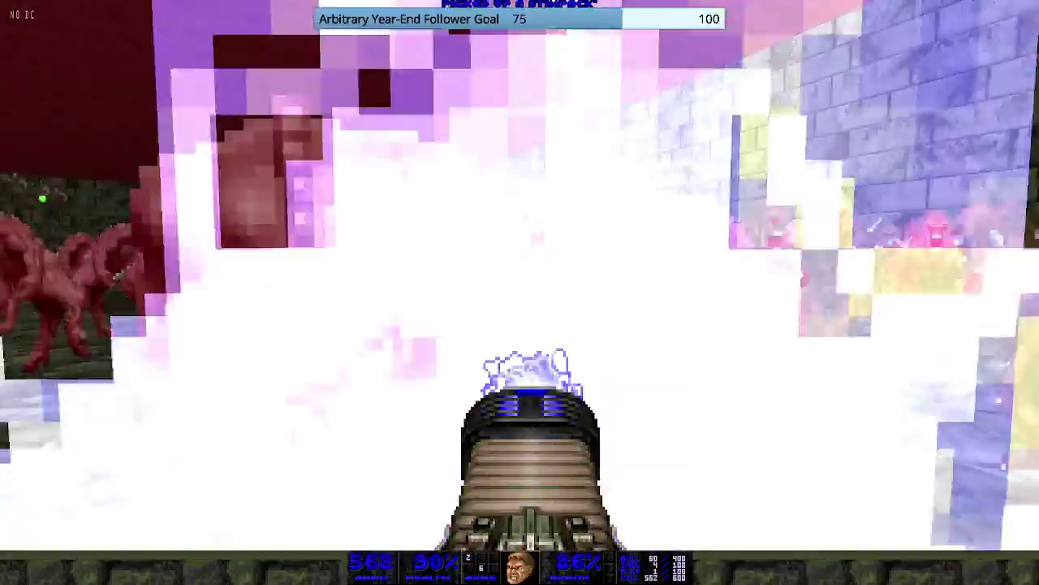
# - Fire the plasma rifle at the pink demons around the central platform, collect rocket boxes there and keep fighting through the imps
pyautogui.press('ctrl')
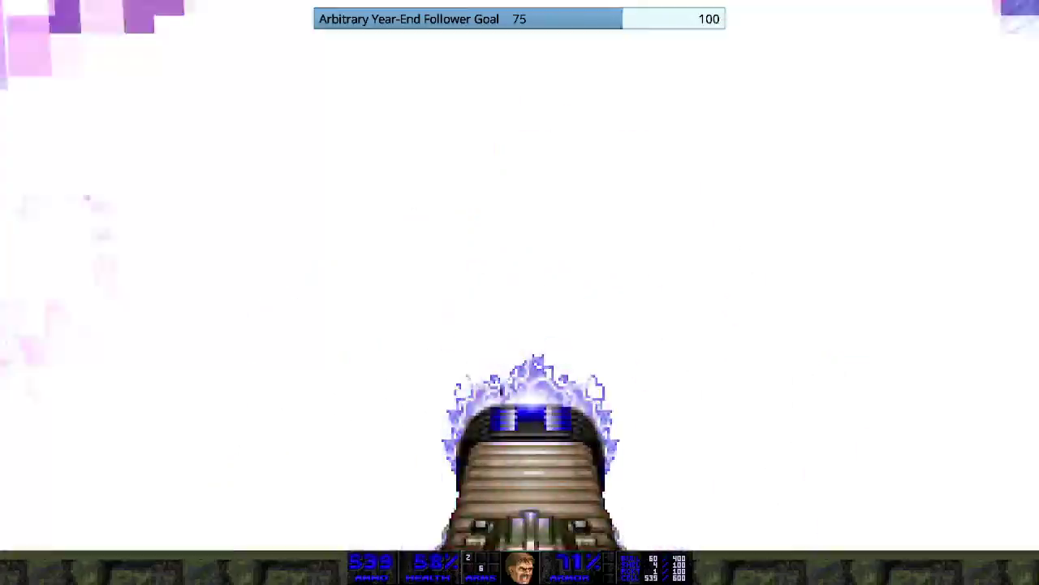
pyautogui.press('ctrl')
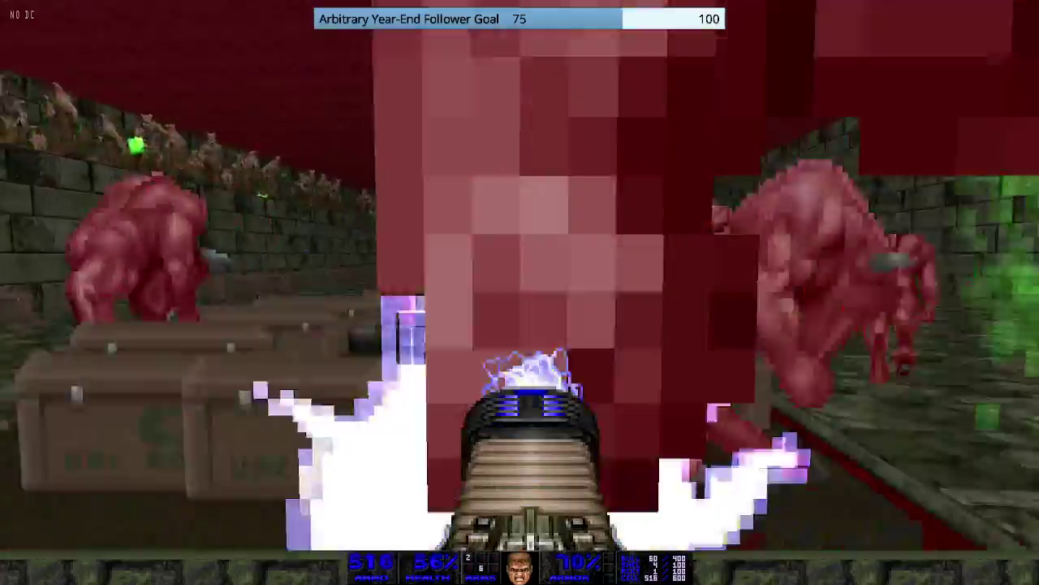
pyautogui.press('ctrl')
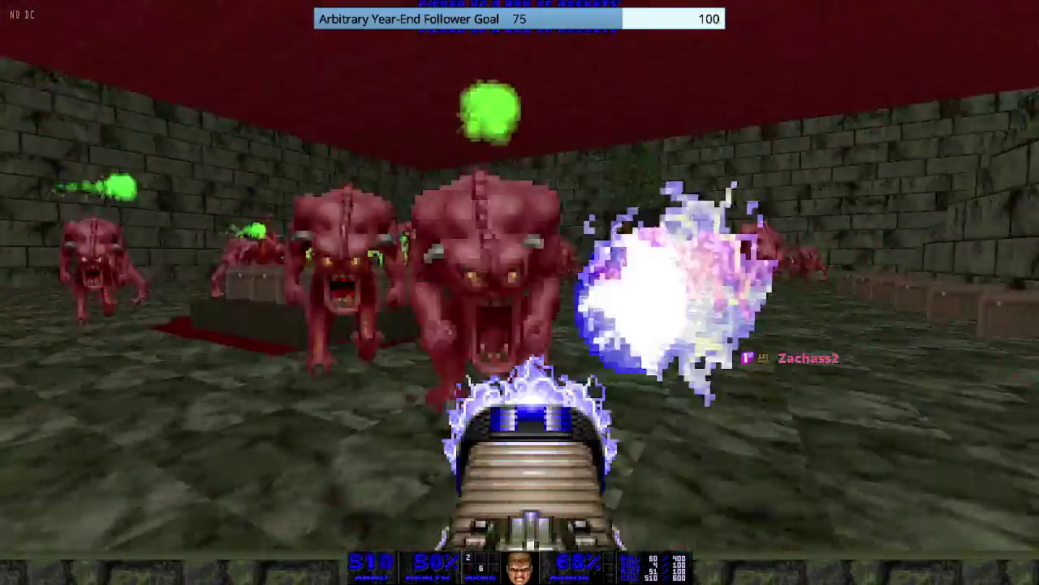
pyautogui.press('ctrl')
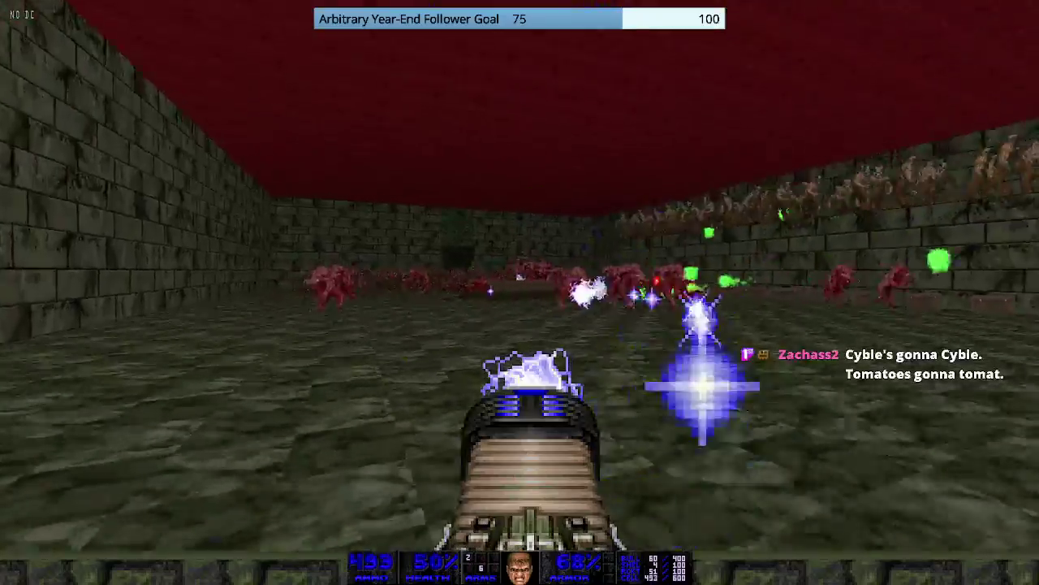
pyautogui.press('ctrl')
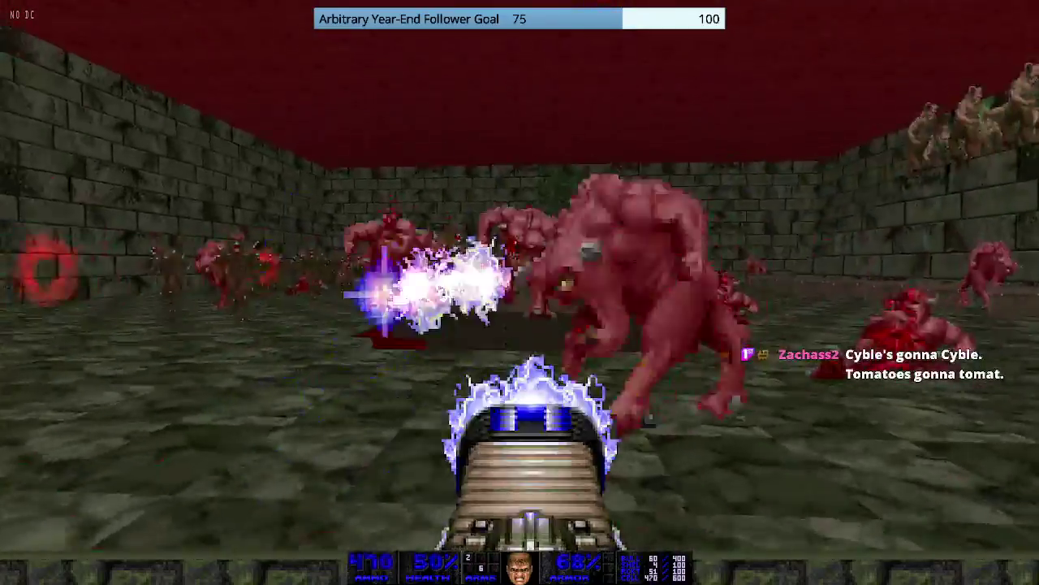
pyautogui.press('w')
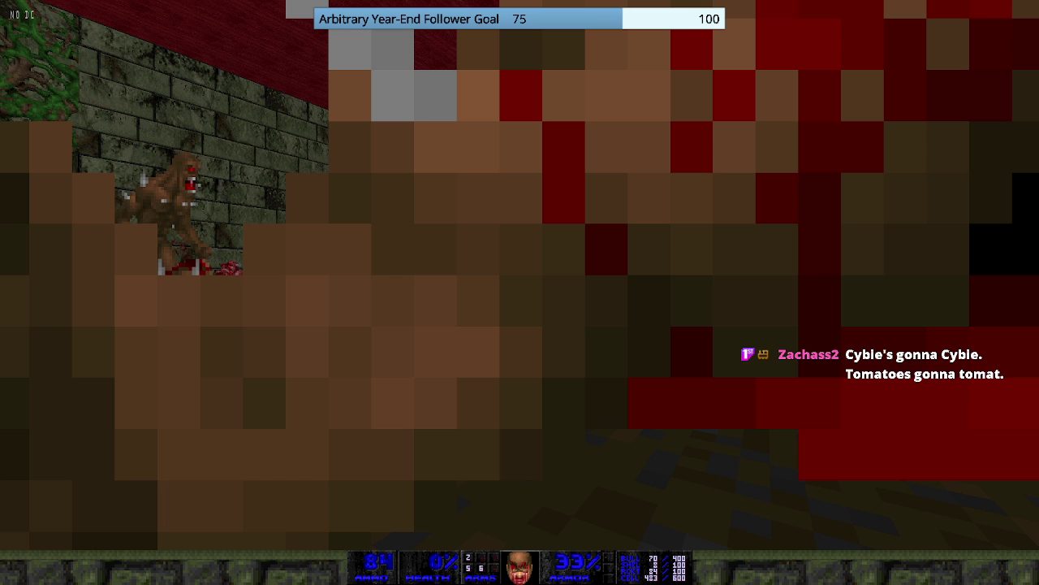
# - Quit the Scorpion game, confirm leaving, and close the ZDL launcher
pyautogui.press('Escape')
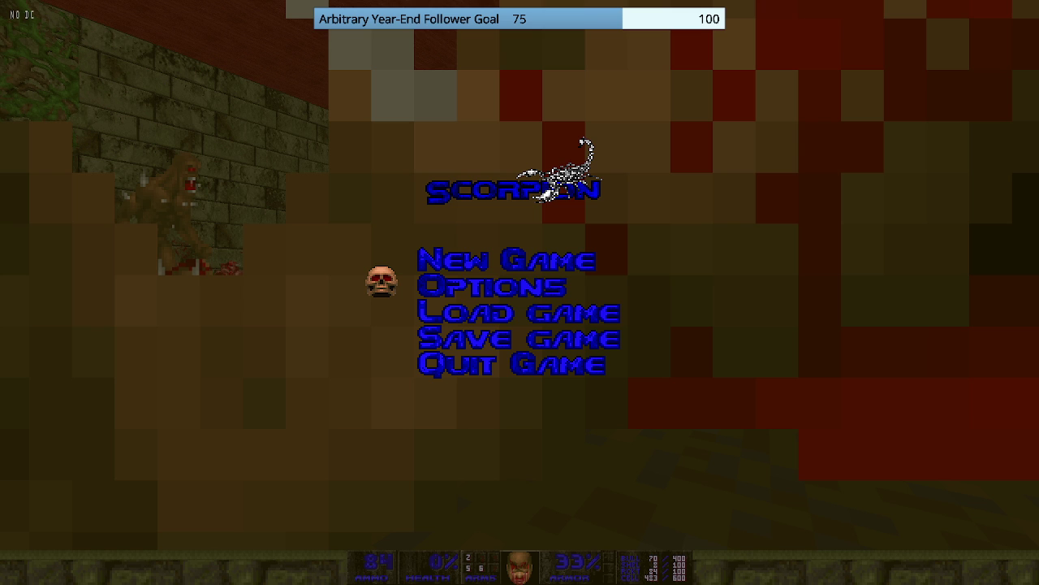
pyautogui.press('Up')
pyautogui.press('Up')
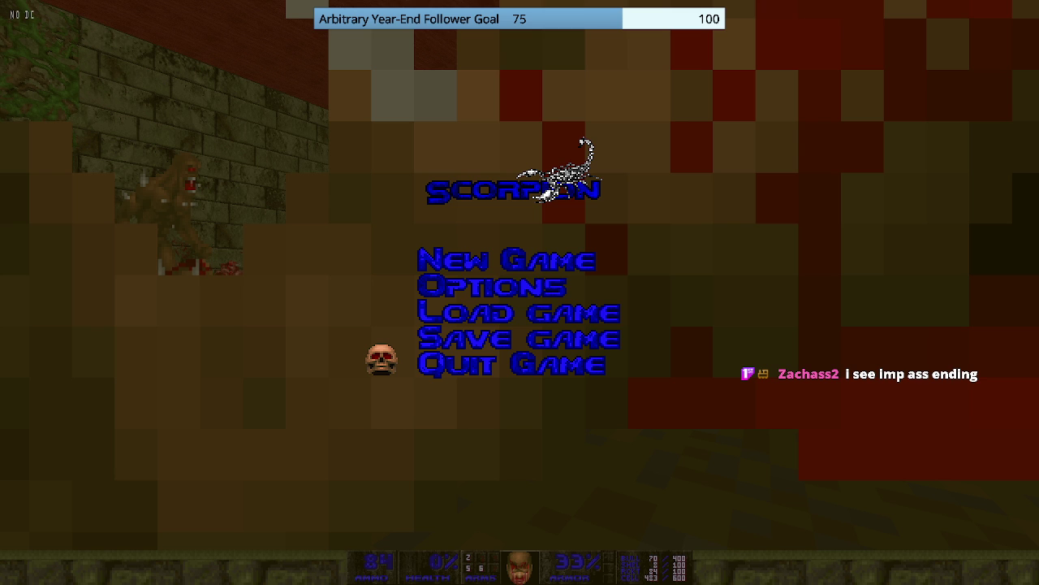
pyautogui.press('Return')
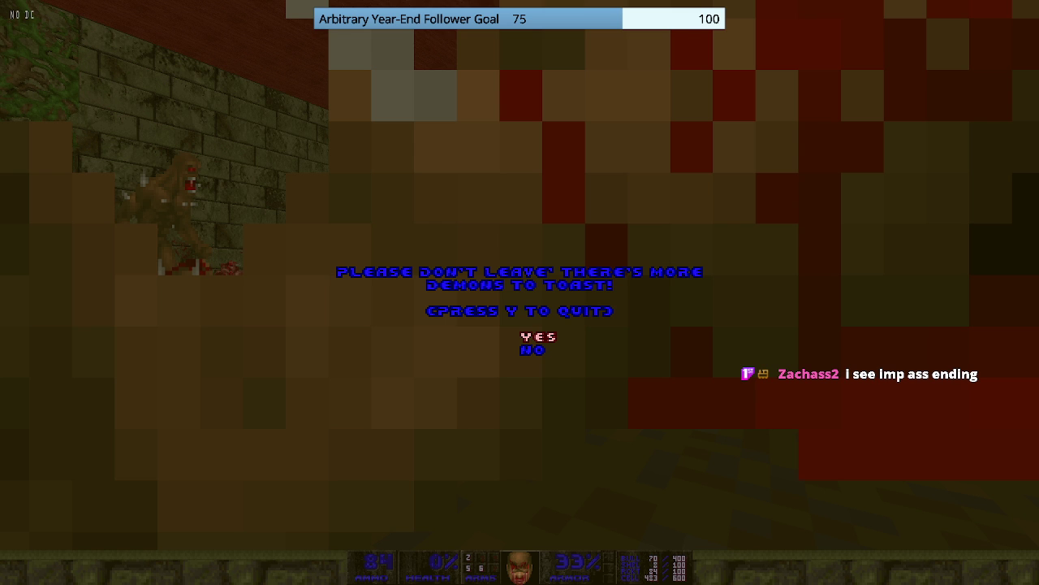
pyautogui.press('Return')
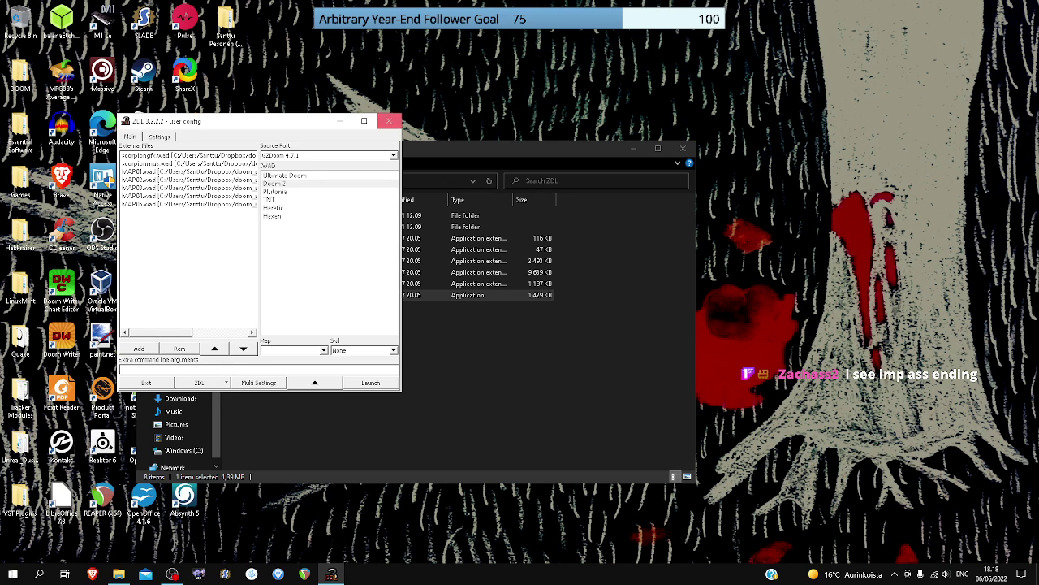
pyautogui.click(389, 120)
pyautogui.click(390, 357)
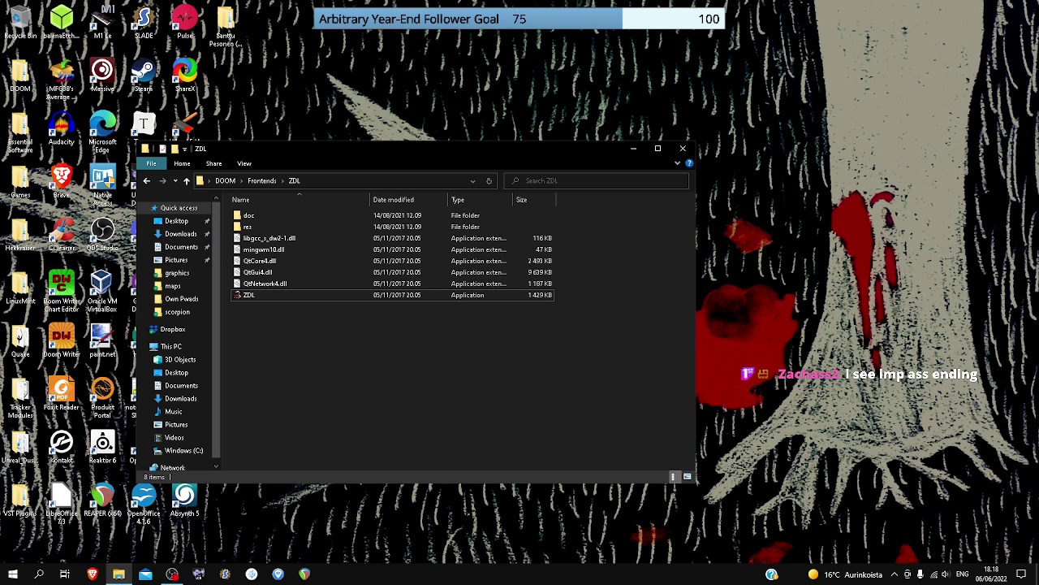